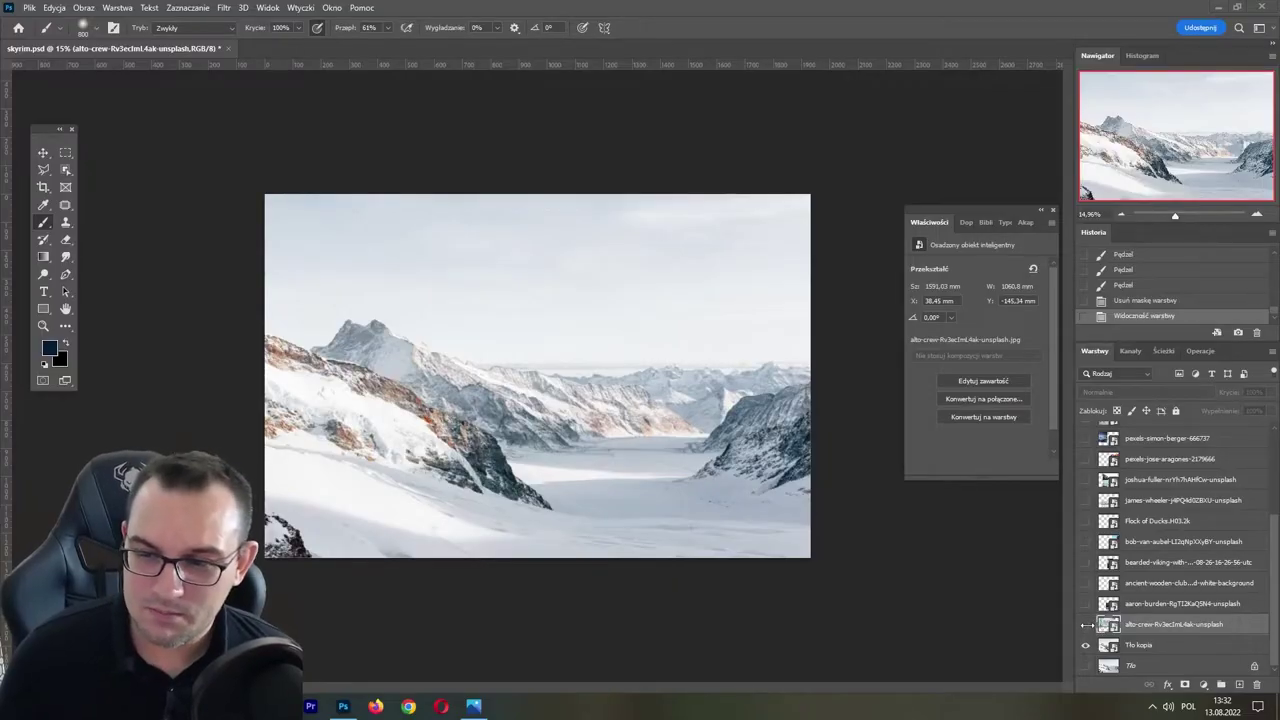
- Select the Tło kopia background copy and preview the glacier photo over the landscape
{"action": "left_click", "coordinate": [1128, 650]}
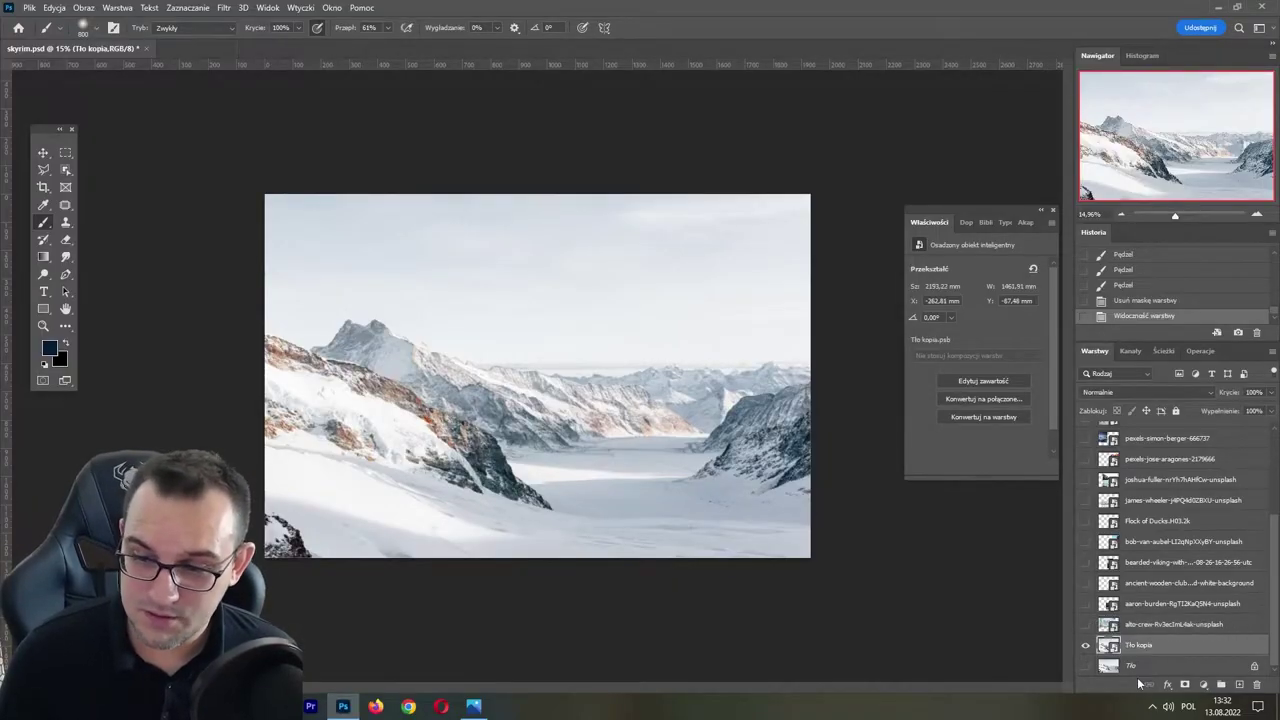
{"action": "left_click", "coordinate": [1085, 647]}
{"action": "left_click", "coordinate": [1085, 647]}
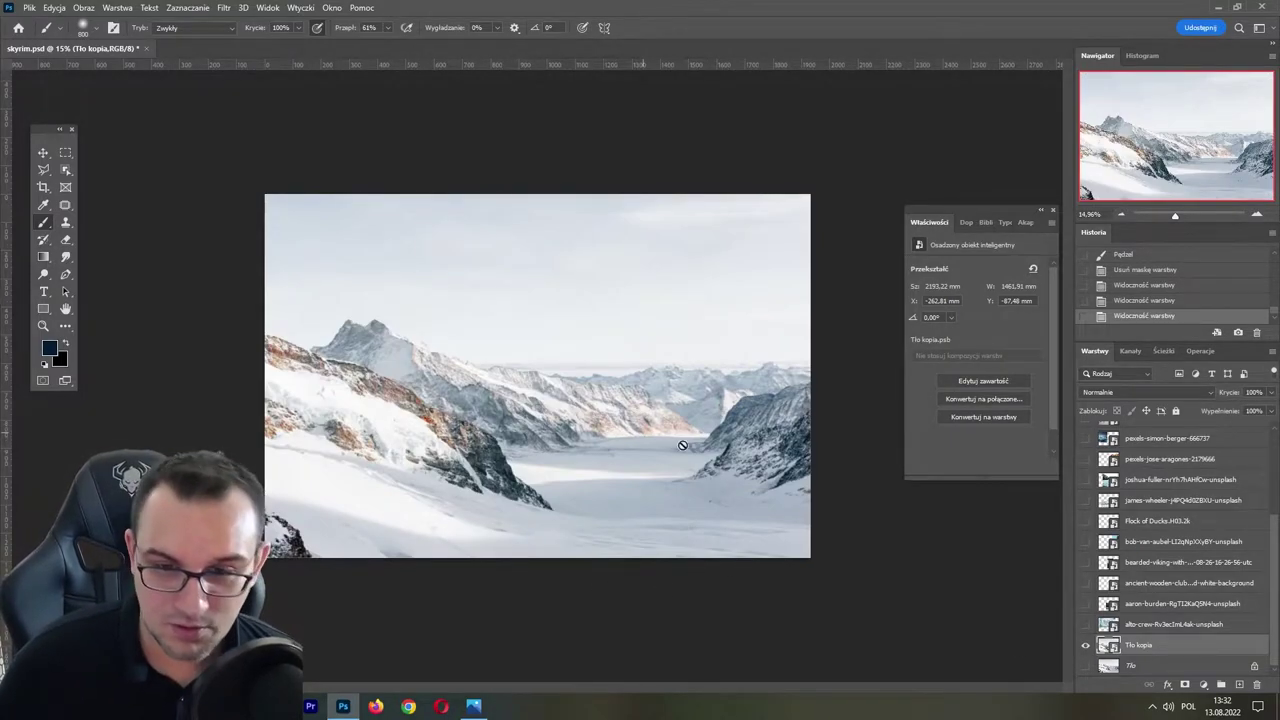
{"action": "left_click", "coordinate": [1086, 624]}
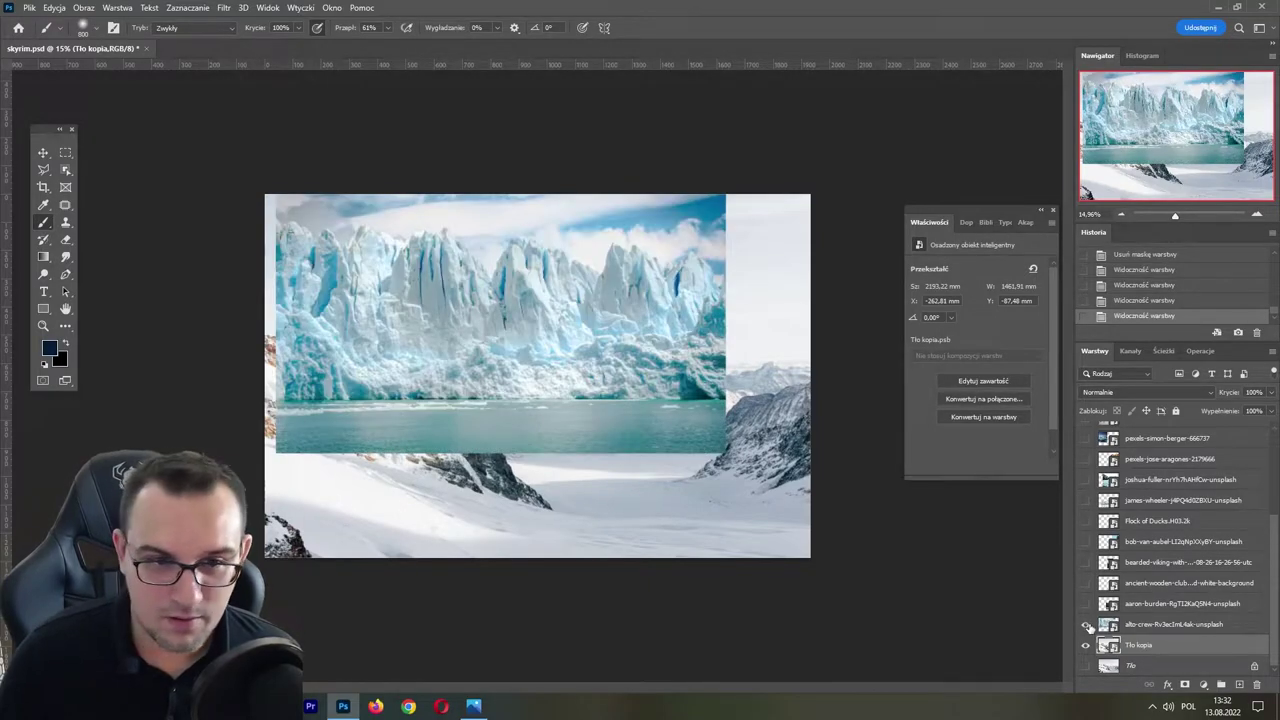
{"action": "left_click", "coordinate": [1086, 624]}
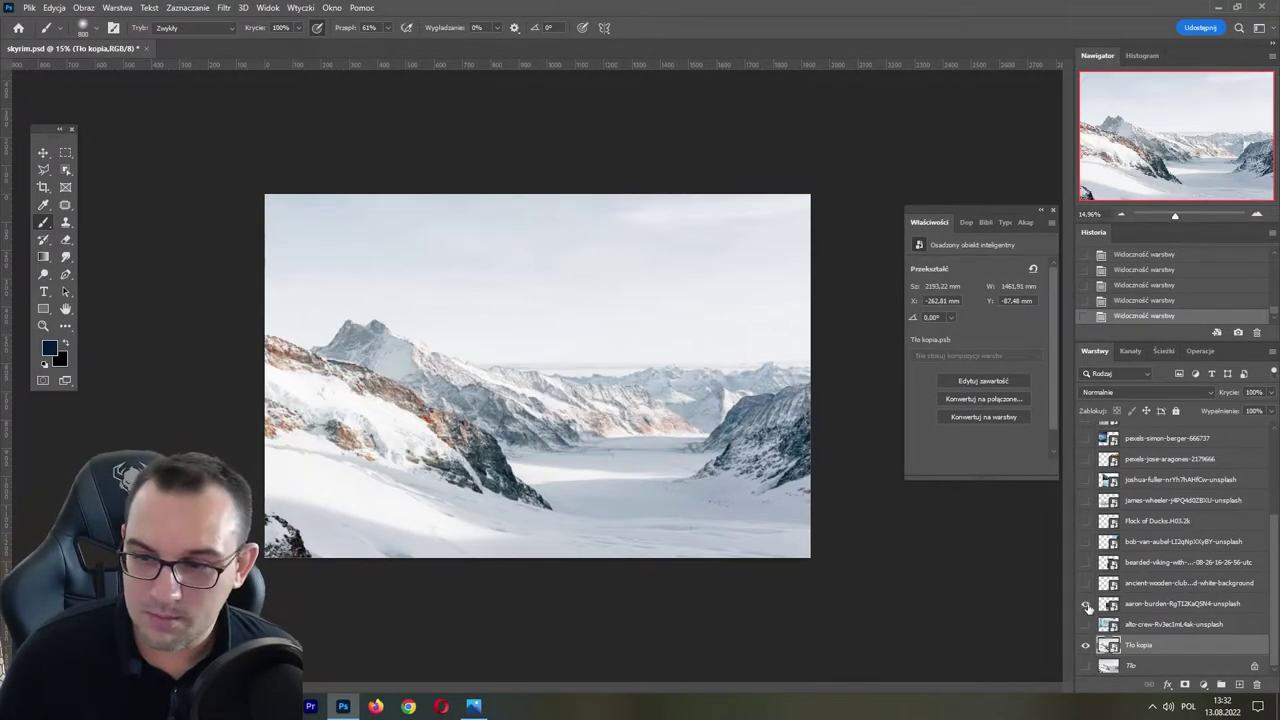
- Preview the frozen bubble and wooden club photos, then show and select the bearded viking layer
{"action": "left_click", "coordinate": [1086, 604]}
{"action": "left_click", "coordinate": [1086, 584]}
{"action": "left_click", "coordinate": [1086, 585]}
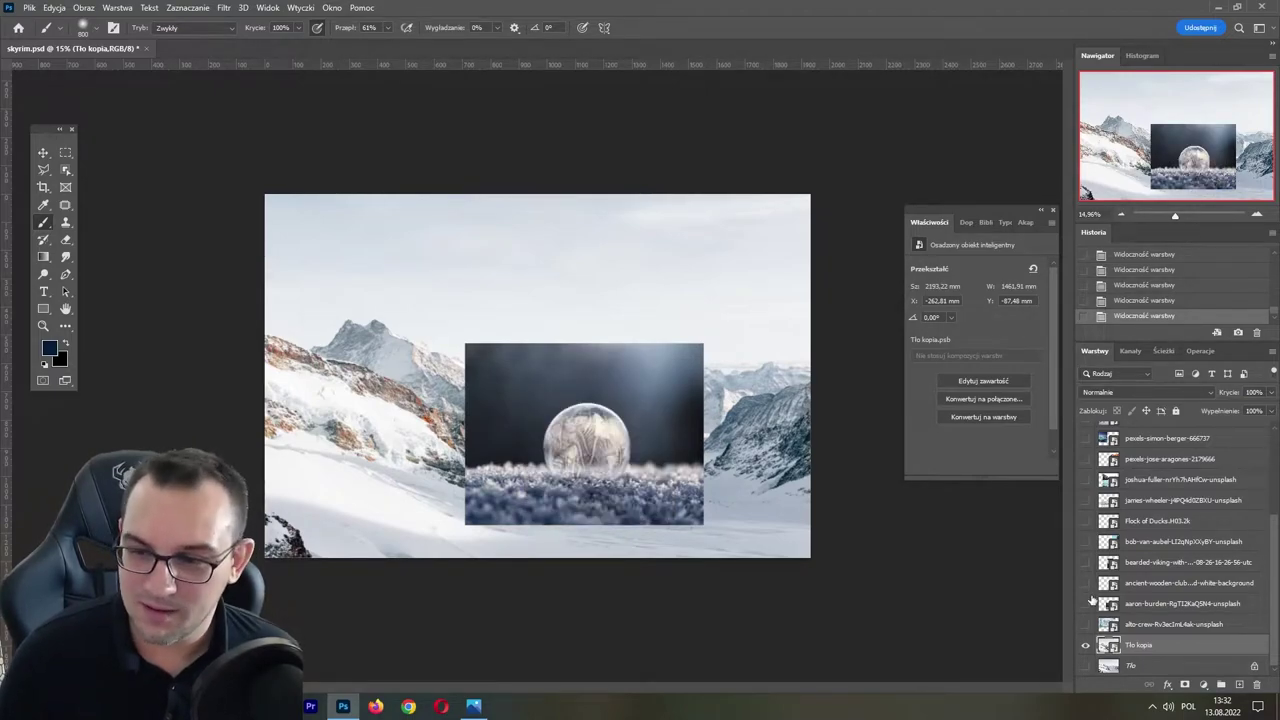
{"action": "left_click", "coordinate": [1088, 603]}
{"action": "left_click", "coordinate": [1086, 584]}
{"action": "left_click", "coordinate": [1086, 584]}
{"action": "left_click", "coordinate": [1086, 563]}
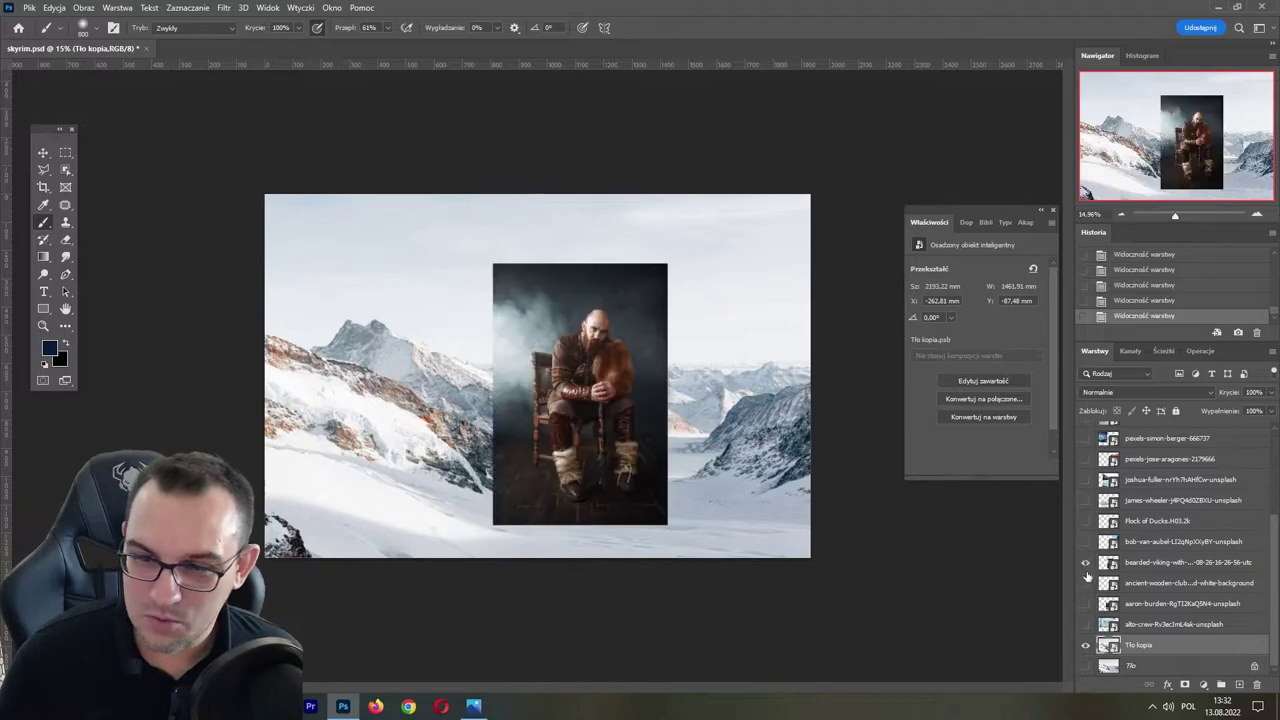
{"action": "left_click", "coordinate": [1120, 563]}
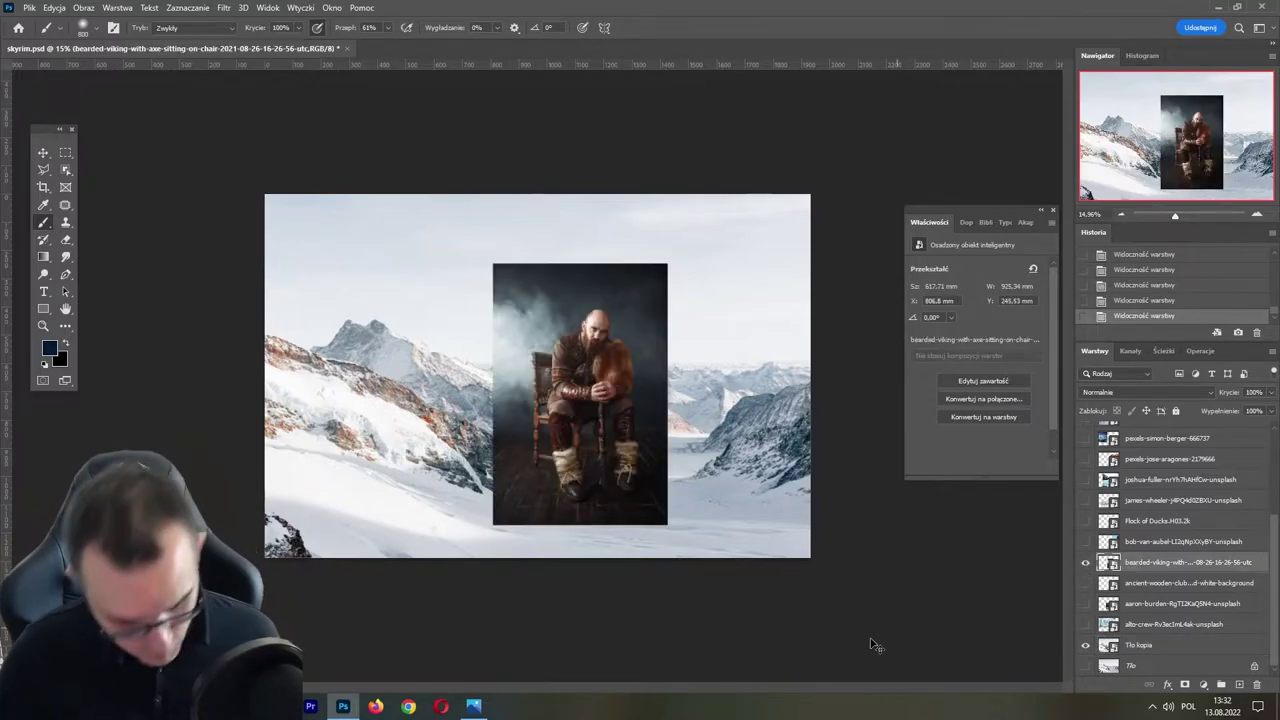
- Enlarge and raise the viking photo with Free Transform, then swap it for the rock tower photo
{"action": "key", "text": "ctrl+t"}
{"action": "left_click_drag", "start_coordinate": [578, 258], "coordinate": [580, 212]}
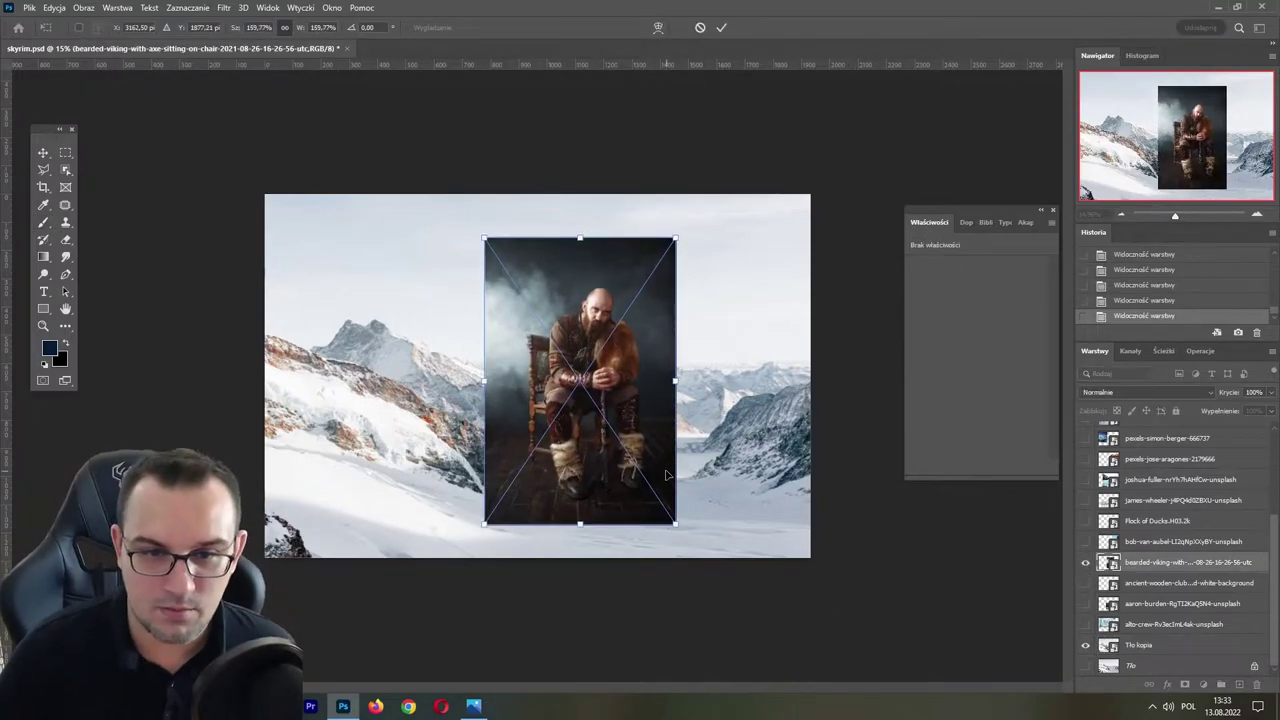
{"action": "mouse_move", "coordinate": [660, 400]}
{"action": "left_mouse_down"}
{"action": "mouse_move", "coordinate": [636, 392]}
{"action": "mouse_move", "coordinate": [642, 438]}
{"action": "left_mouse_up"}
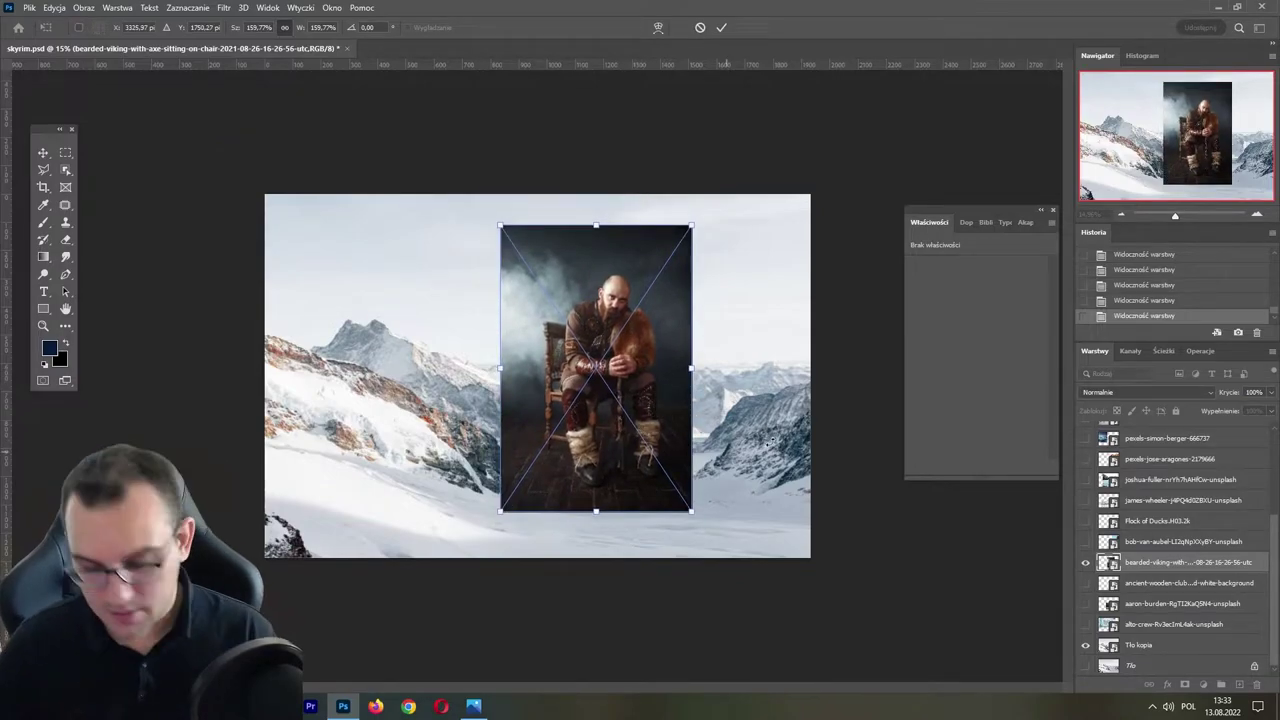
{"action": "key", "text": "Return"}
{"action": "left_click", "coordinate": [1085, 562]}
{"action": "left_click", "coordinate": [1085, 541]}
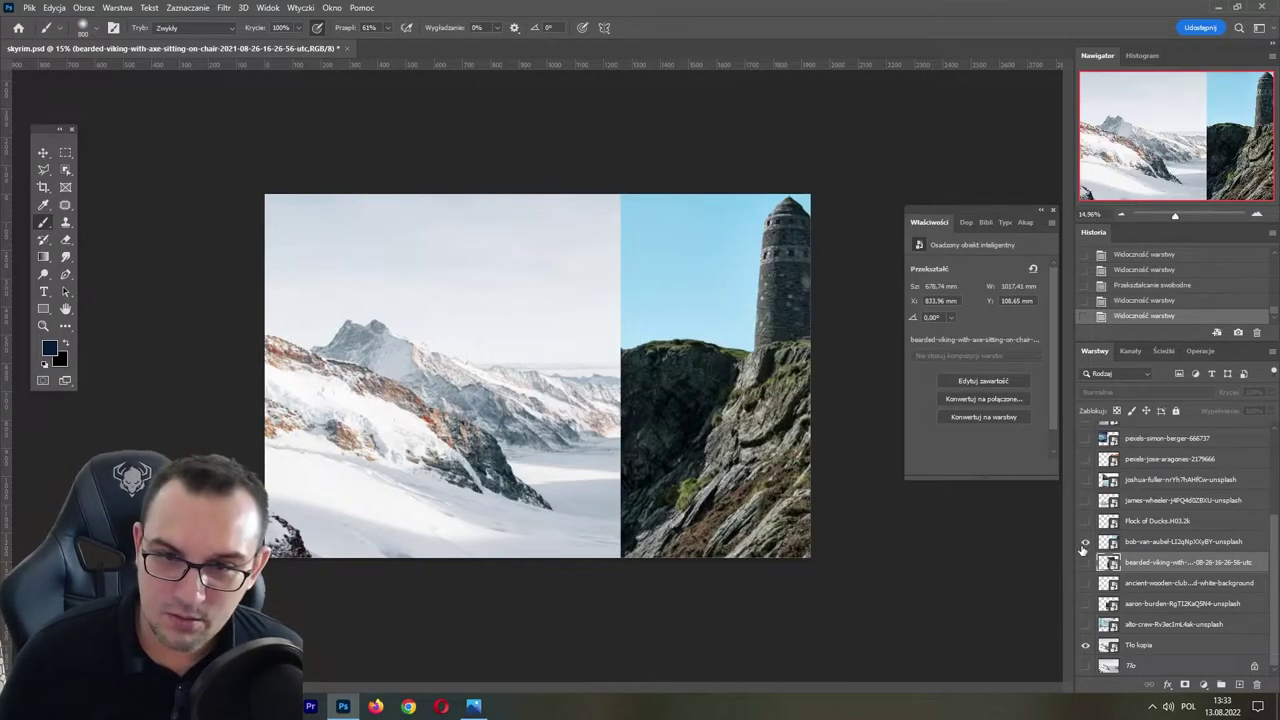
- Preview and hide the rock tower, snowy forest, frozen lake and Petra rock temple photos
{"action": "left_click", "coordinate": [1085, 541]}
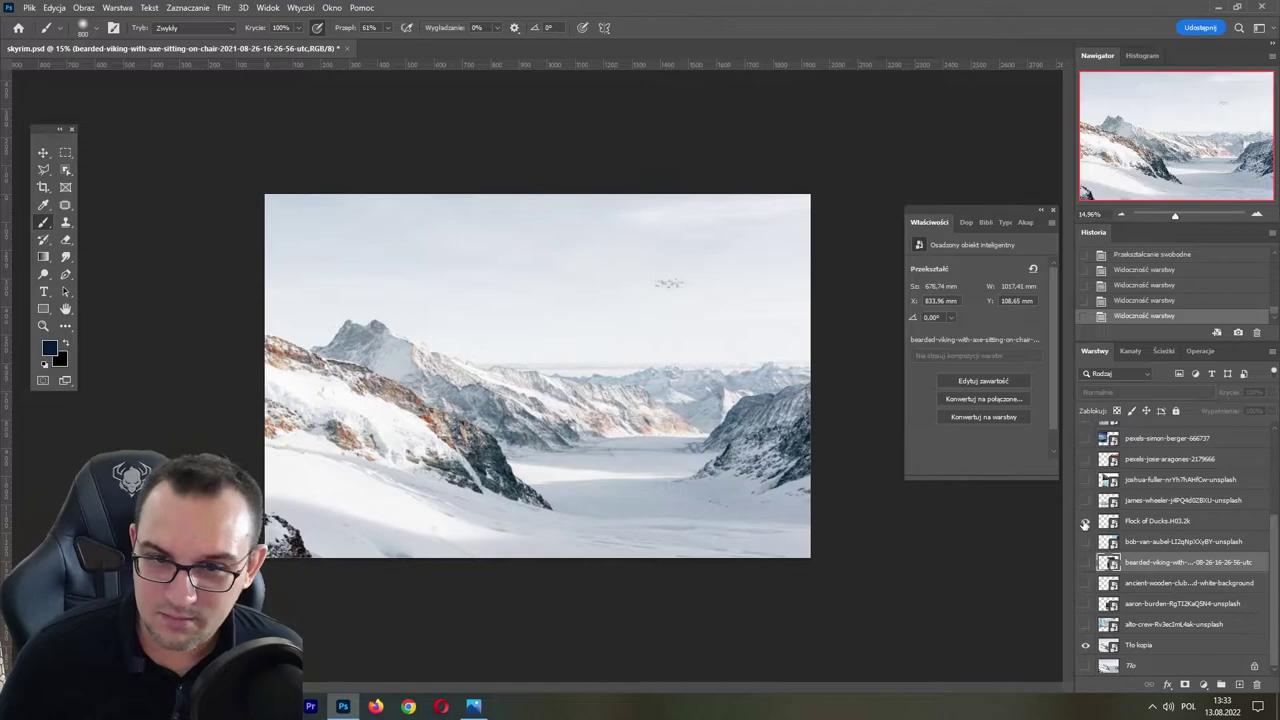
{"action": "left_click", "coordinate": [1085, 500]}
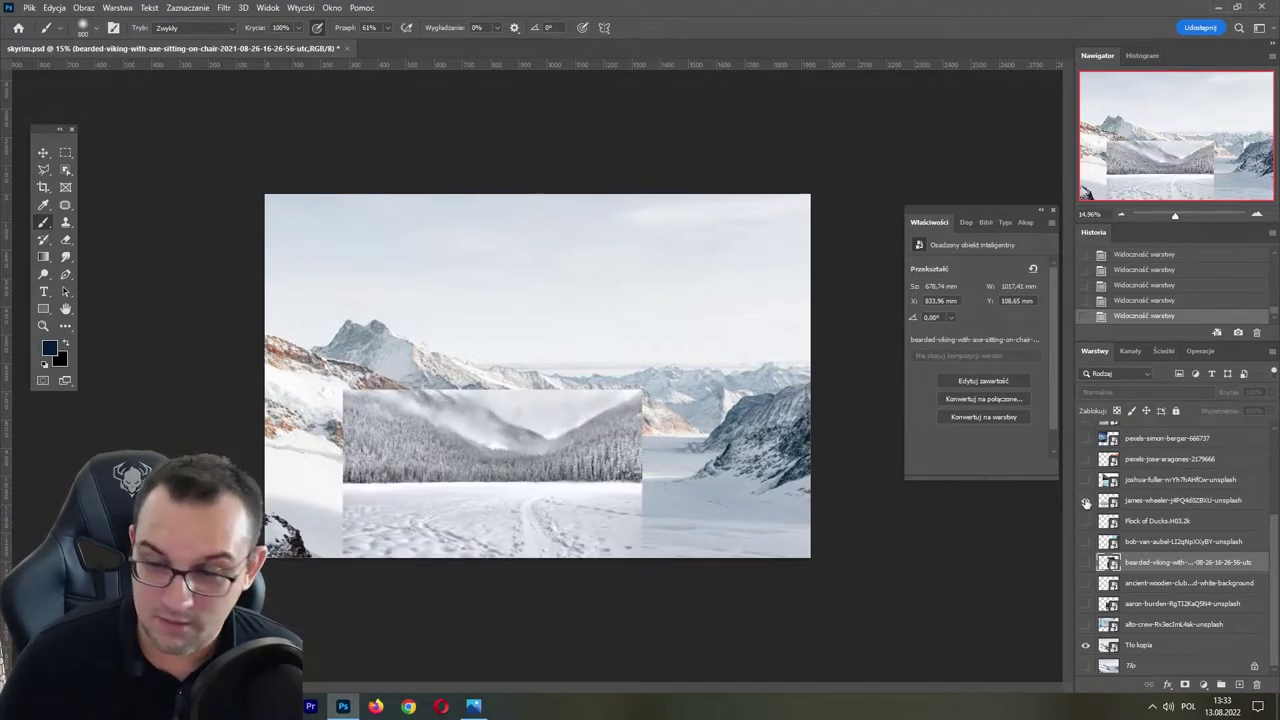
{"action": "left_click", "coordinate": [1085, 500]}
{"action": "left_click", "coordinate": [1085, 479]}
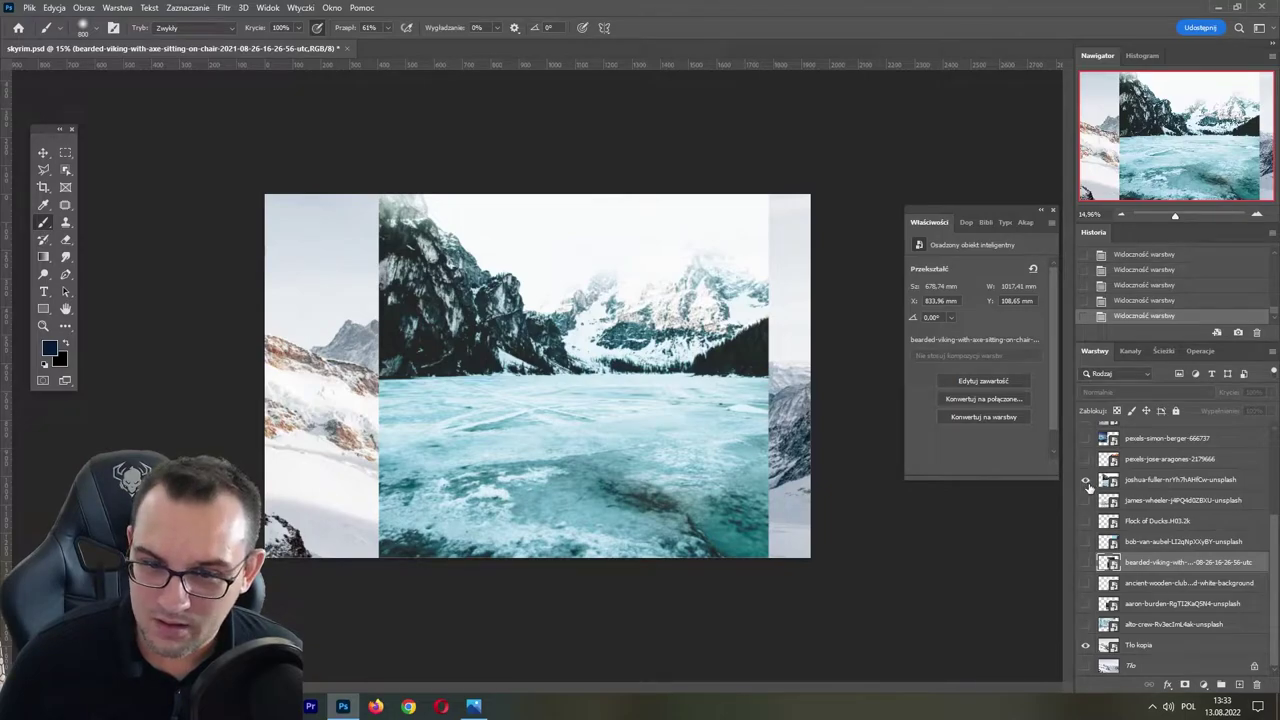
{"action": "left_click", "coordinate": [1086, 480]}
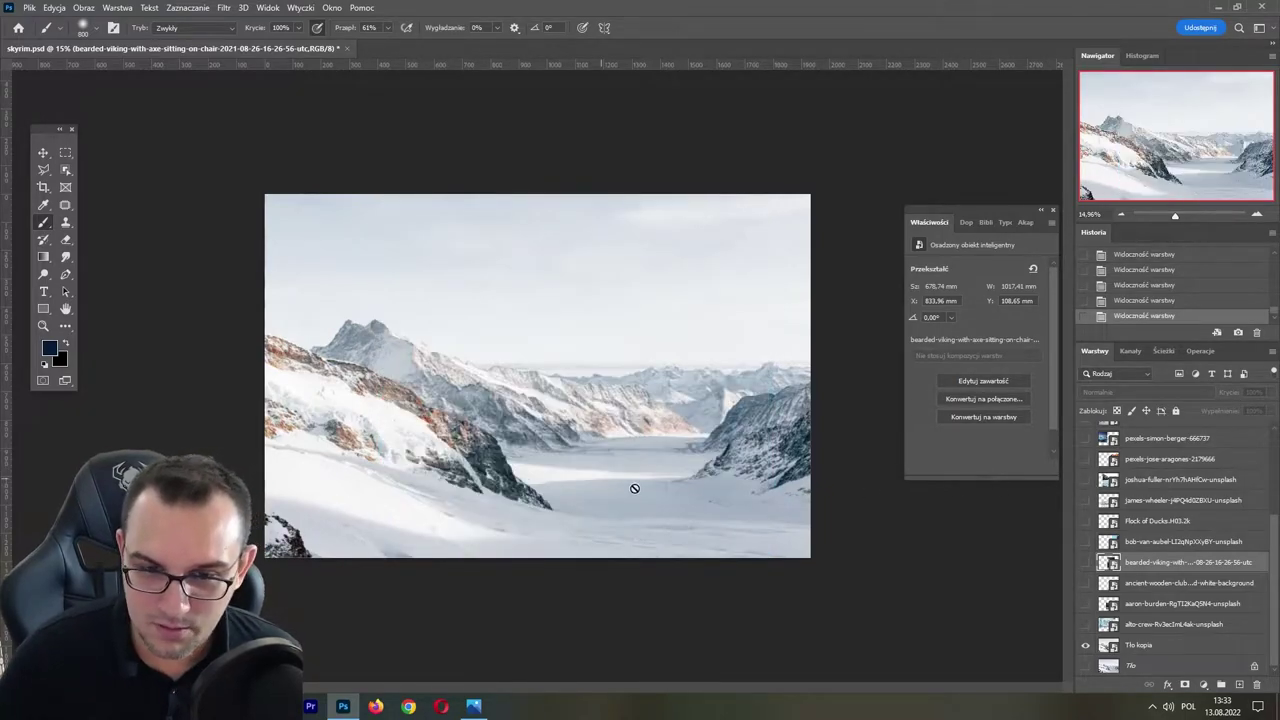
{"action": "left_click", "coordinate": [1086, 480]}
{"action": "left_click", "coordinate": [1085, 479]}
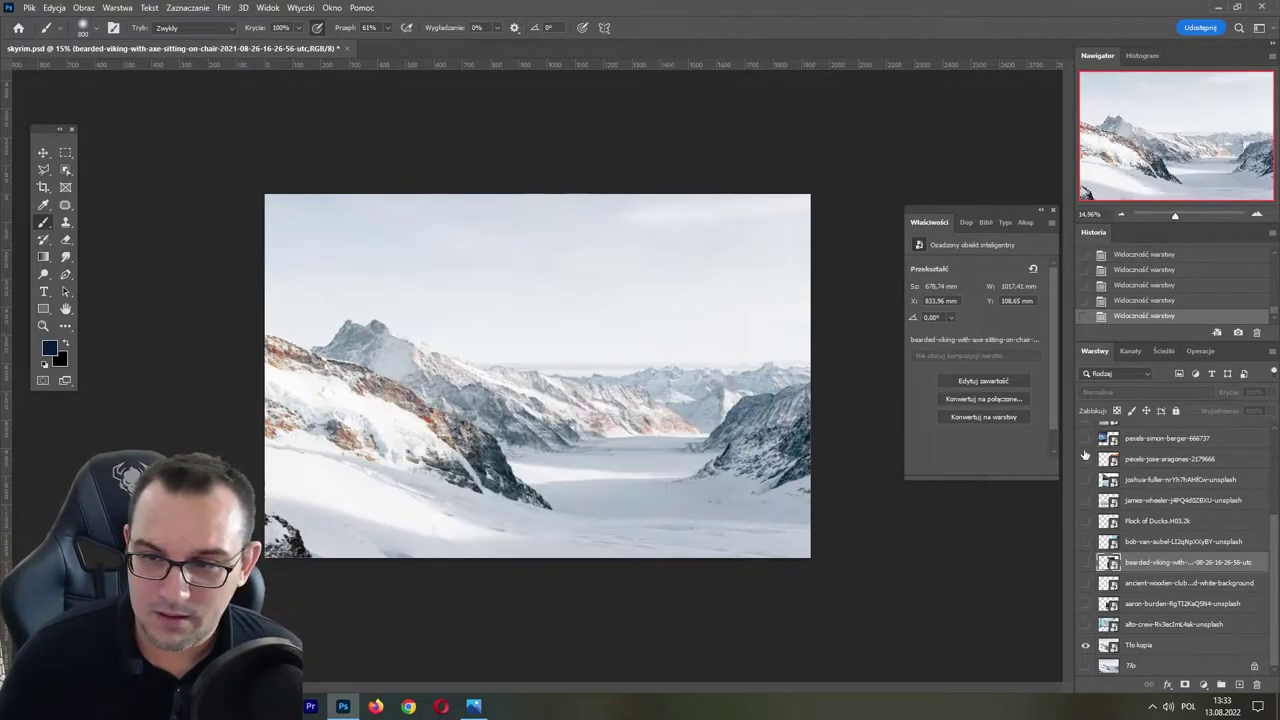
{"action": "left_click", "coordinate": [1085, 459]}
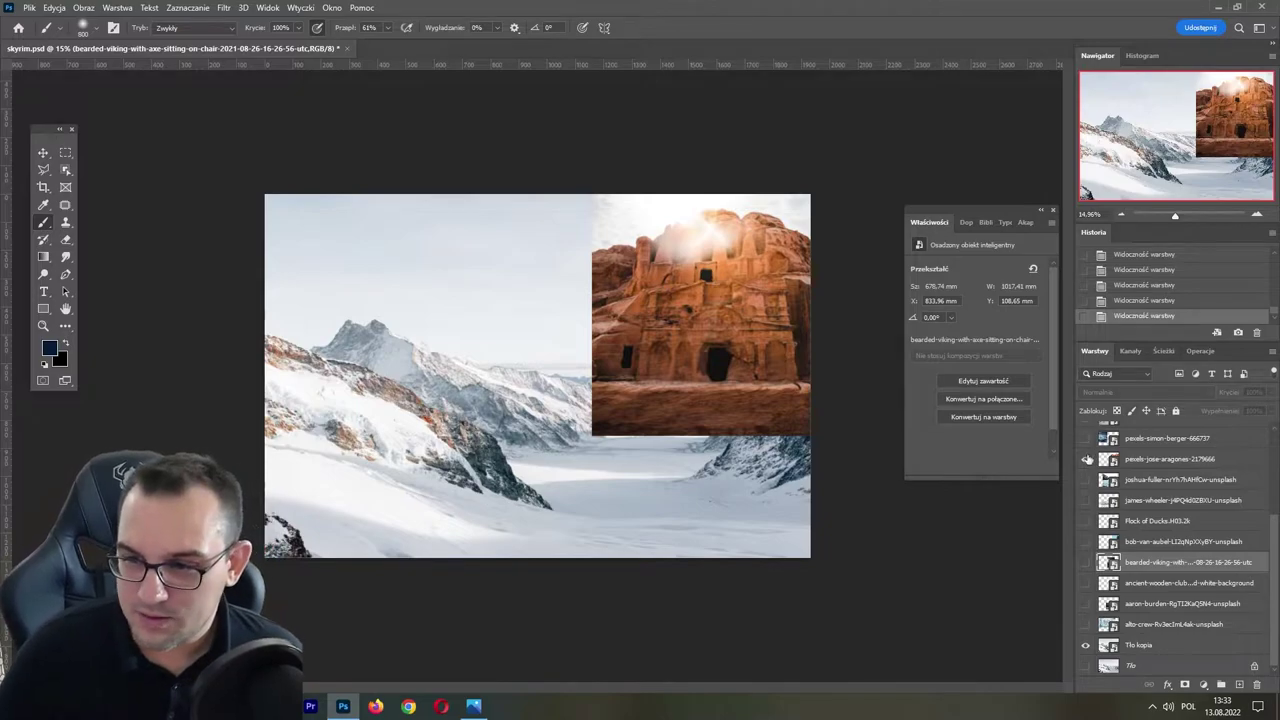
{"action": "left_click", "coordinate": [1085, 459]}
- Preview the ice block, snow-covered trees, viking warrior and blue-sky trees photos in turn
{"action": "scroll", "coordinate": [1135, 500], "scroll_direction": "up", "scroll_amount": 2}
{"action": "scroll", "coordinate": [1135, 505], "scroll_direction": "up", "scroll_amount": 3}
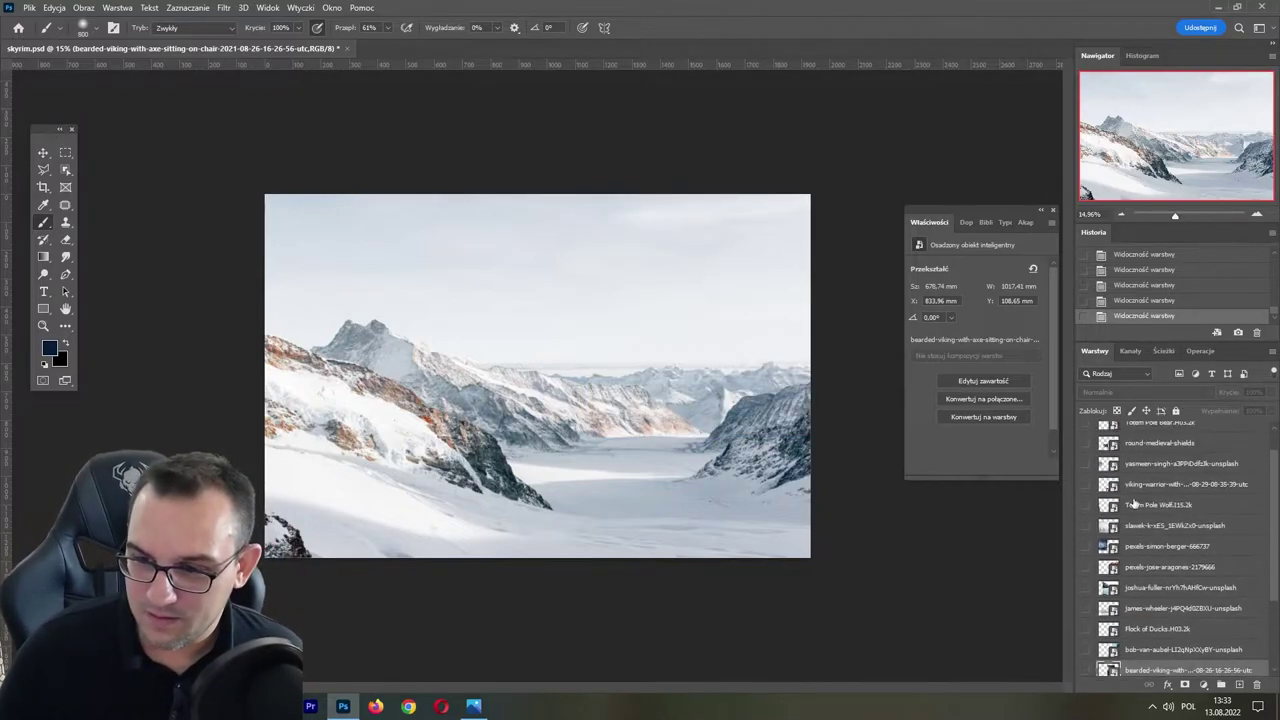
{"action": "left_click", "coordinate": [1087, 547]}
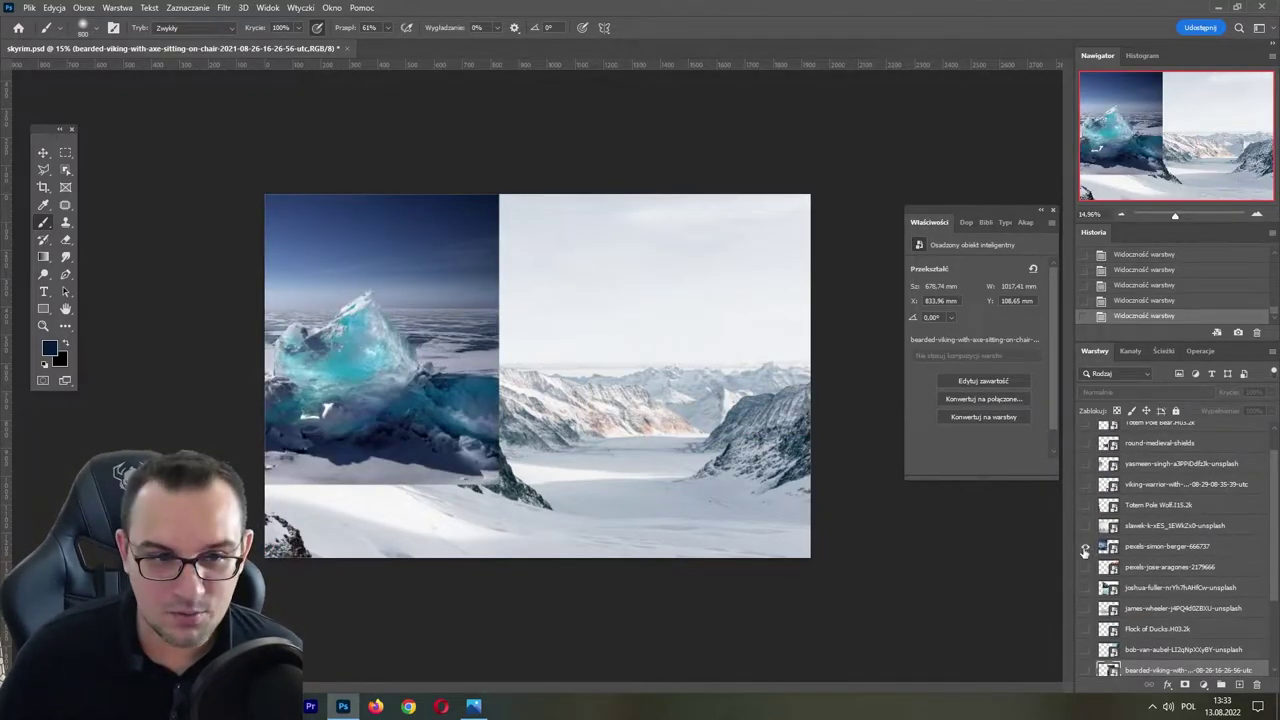
{"action": "left_click", "coordinate": [1086, 548]}
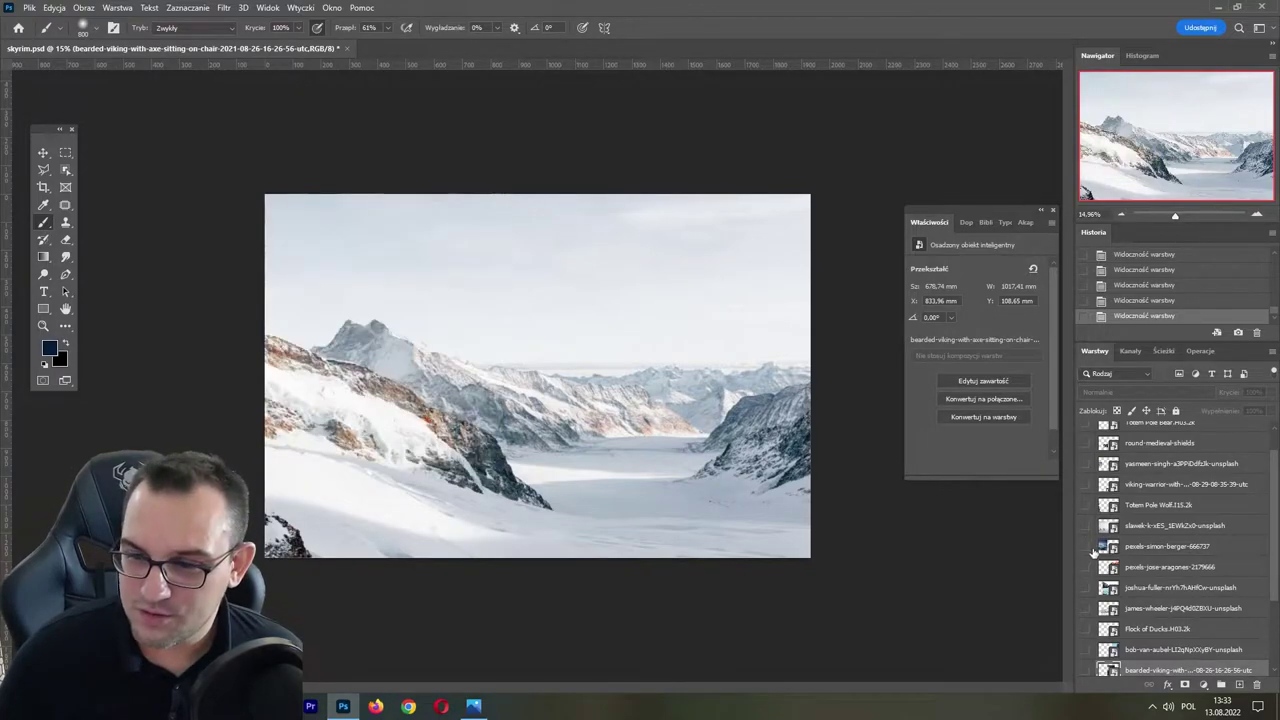
{"action": "left_click", "coordinate": [1085, 528]}
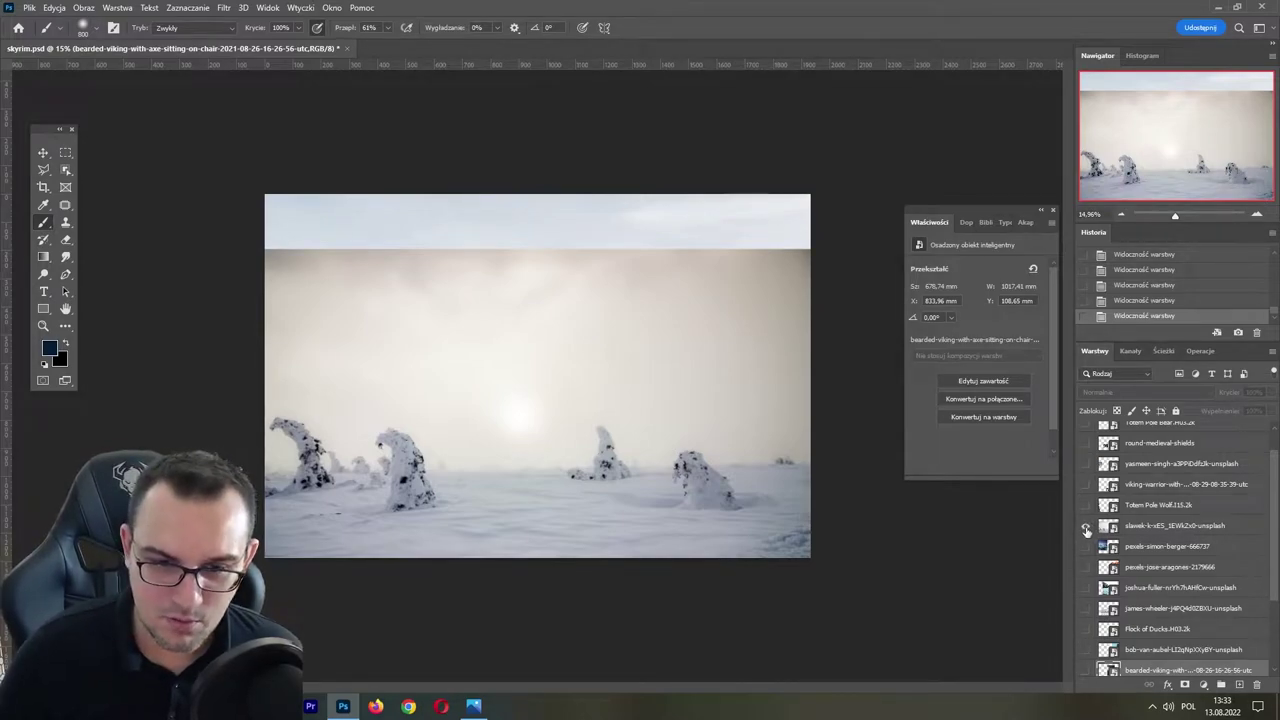
{"action": "left_click", "coordinate": [1086, 528]}
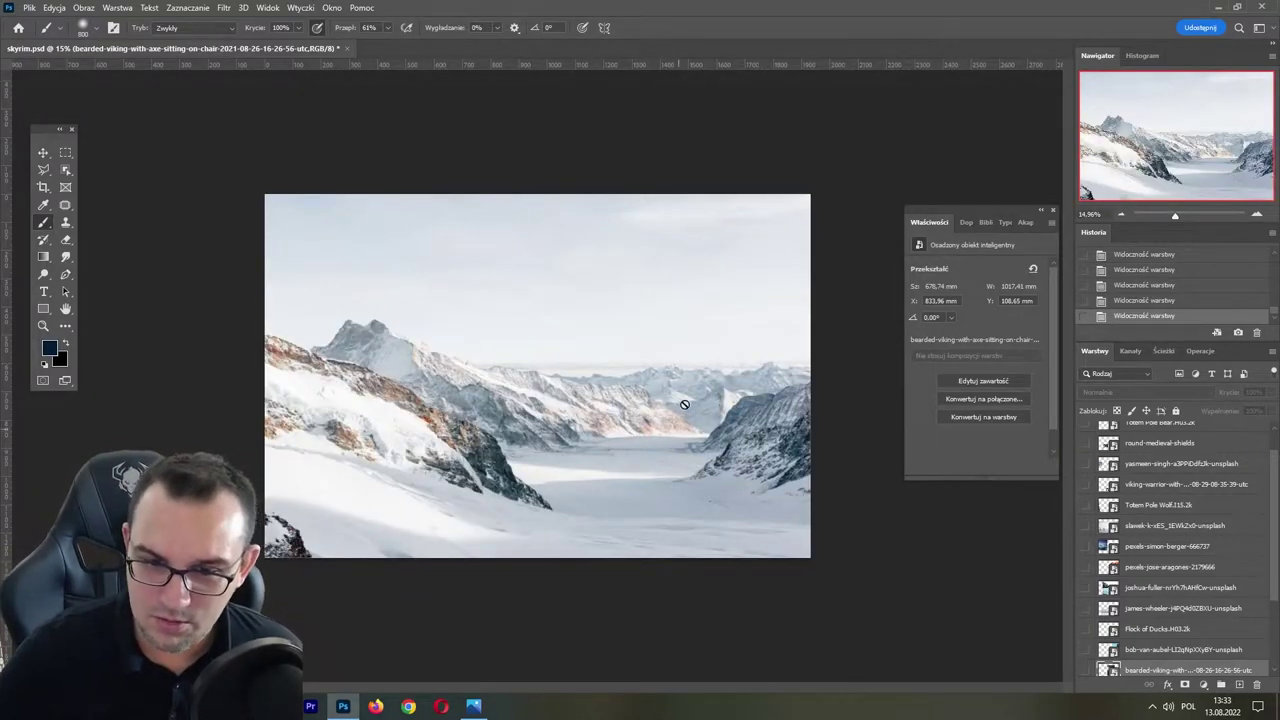
{"action": "left_click", "coordinate": [1085, 485]}
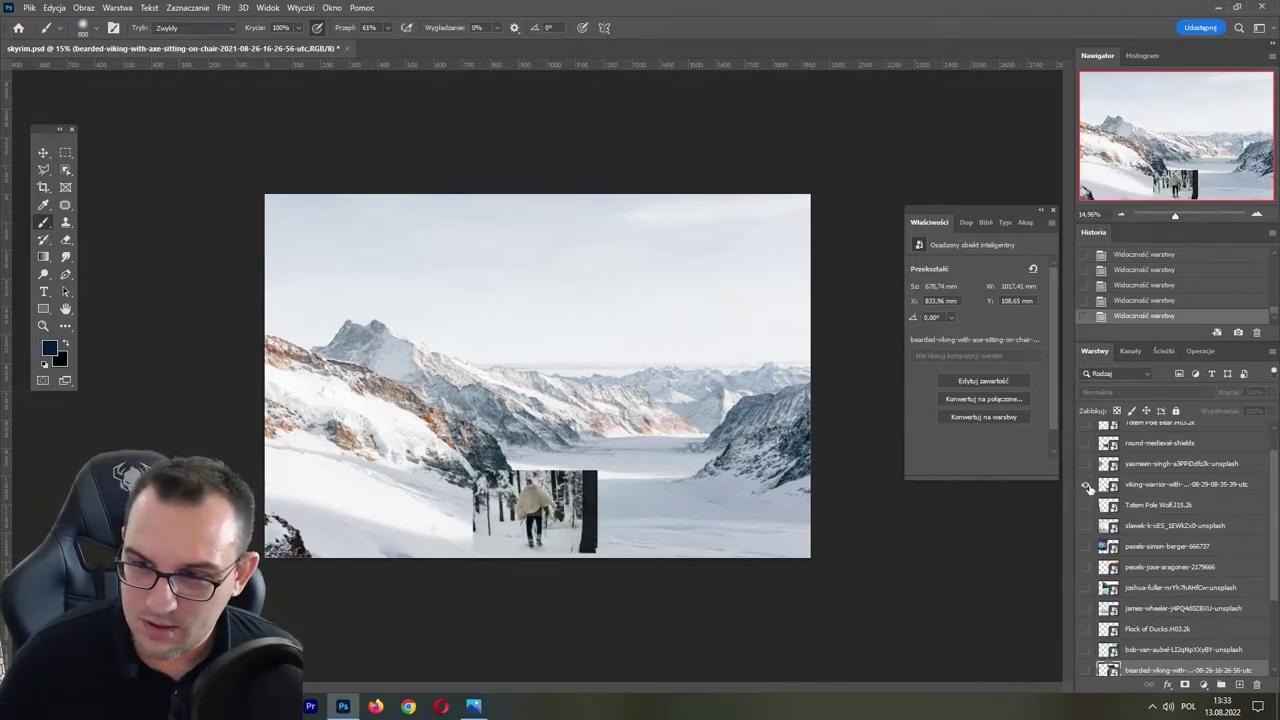
{"action": "left_click", "coordinate": [1086, 464]}
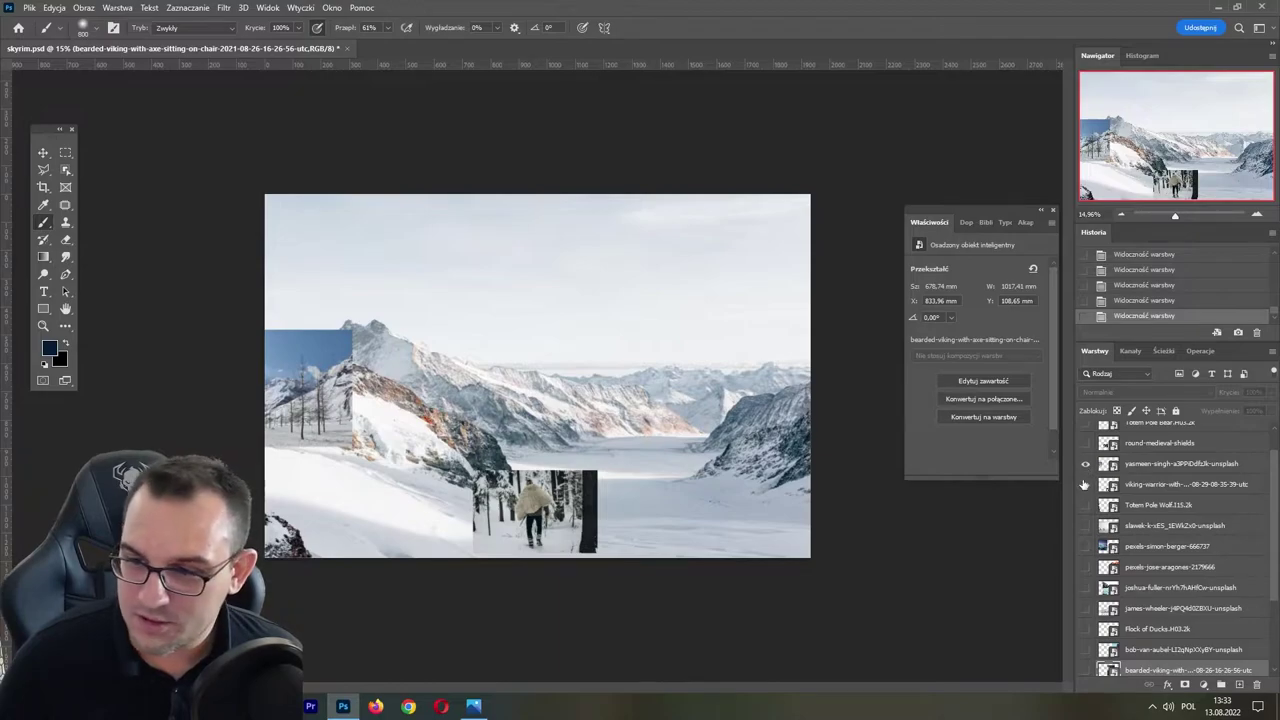
{"action": "left_click", "coordinate": [1085, 484]}
{"action": "left_click", "coordinate": [1087, 464]}
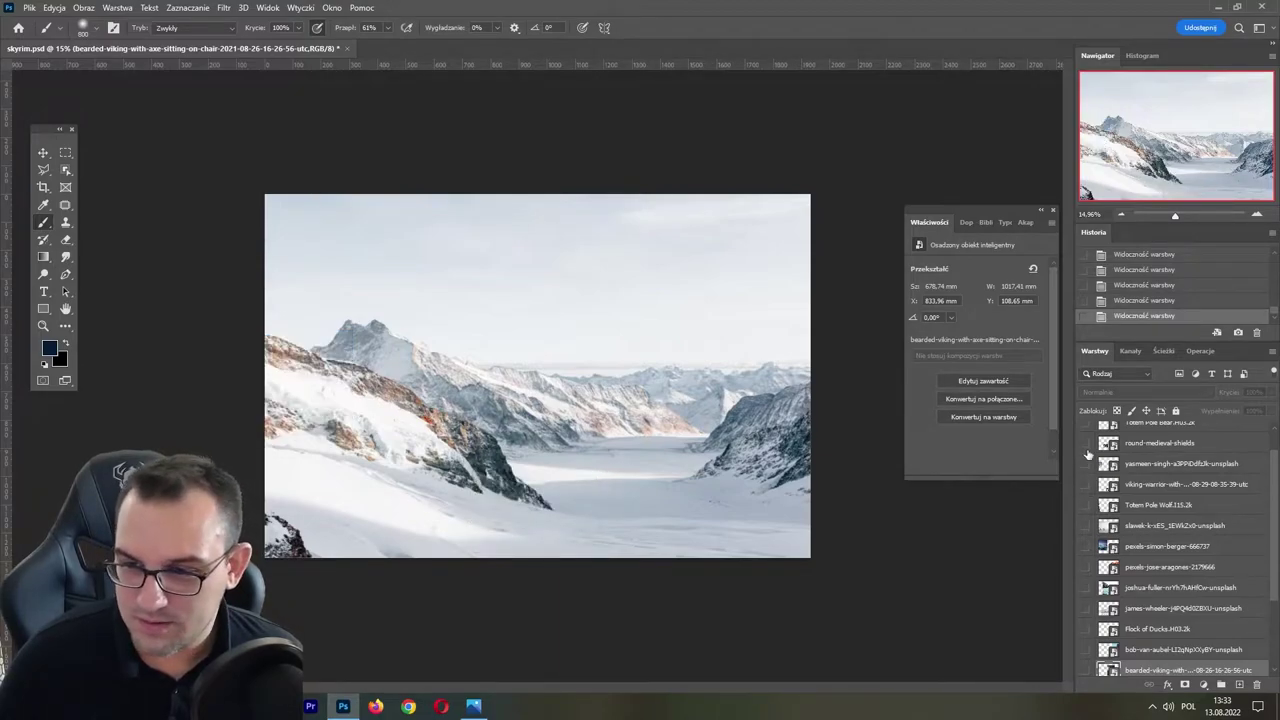
- Preview and restack the round medieval shields layer, then show the Totem Pole Bear layer
{"action": "left_click", "coordinate": [1086, 443]}
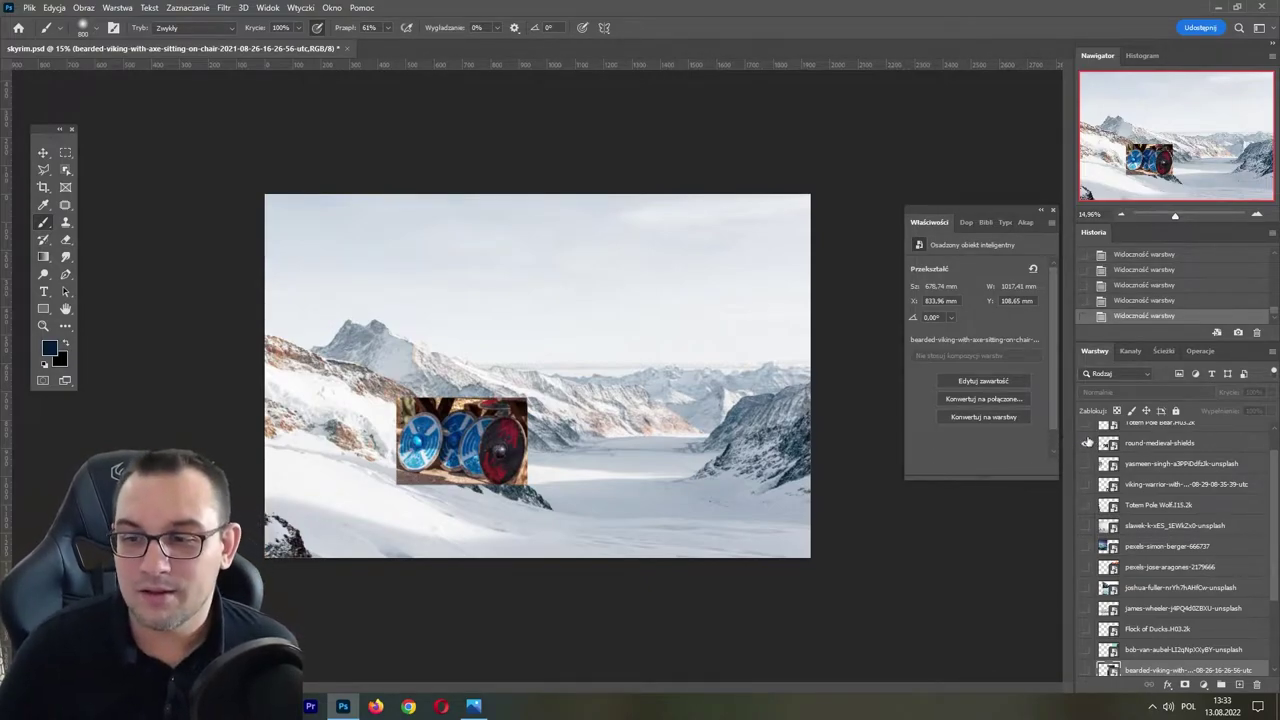
{"action": "left_click", "coordinate": [1088, 443]}
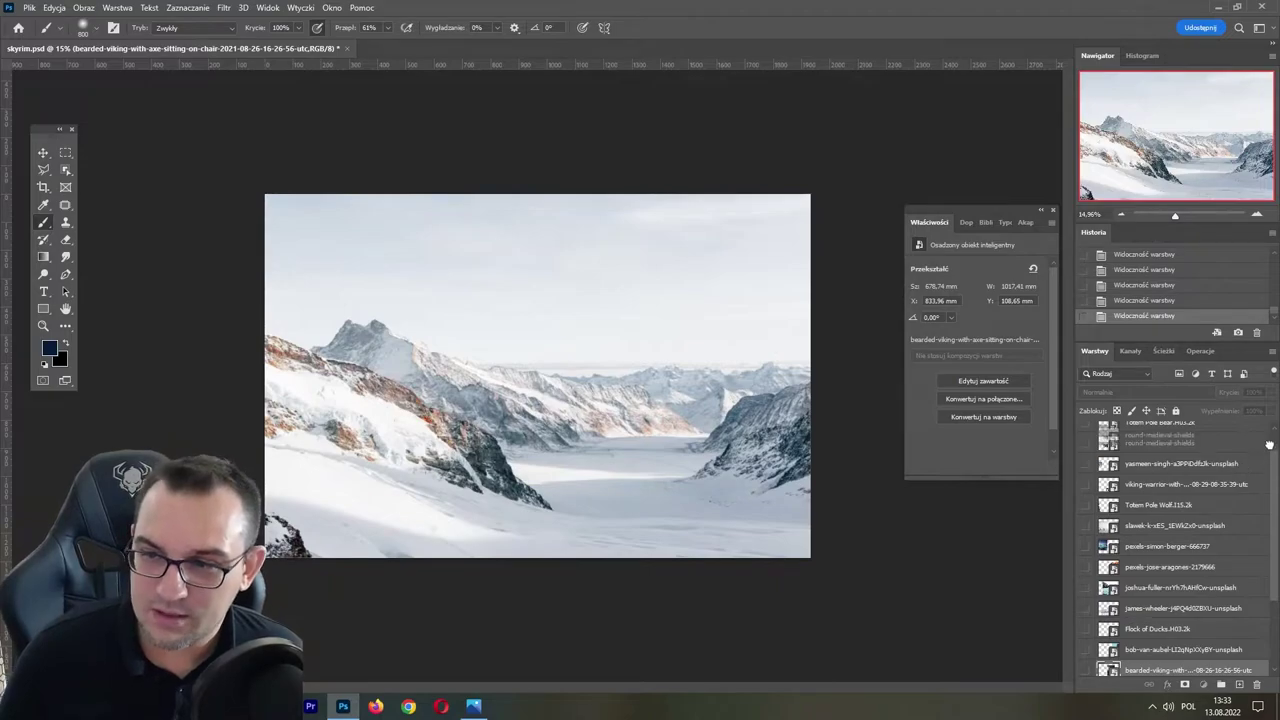
{"action": "left_click_drag", "start_coordinate": [1160, 443], "coordinate": [1275, 435]}
{"action": "left_click", "coordinate": [1088, 452]}
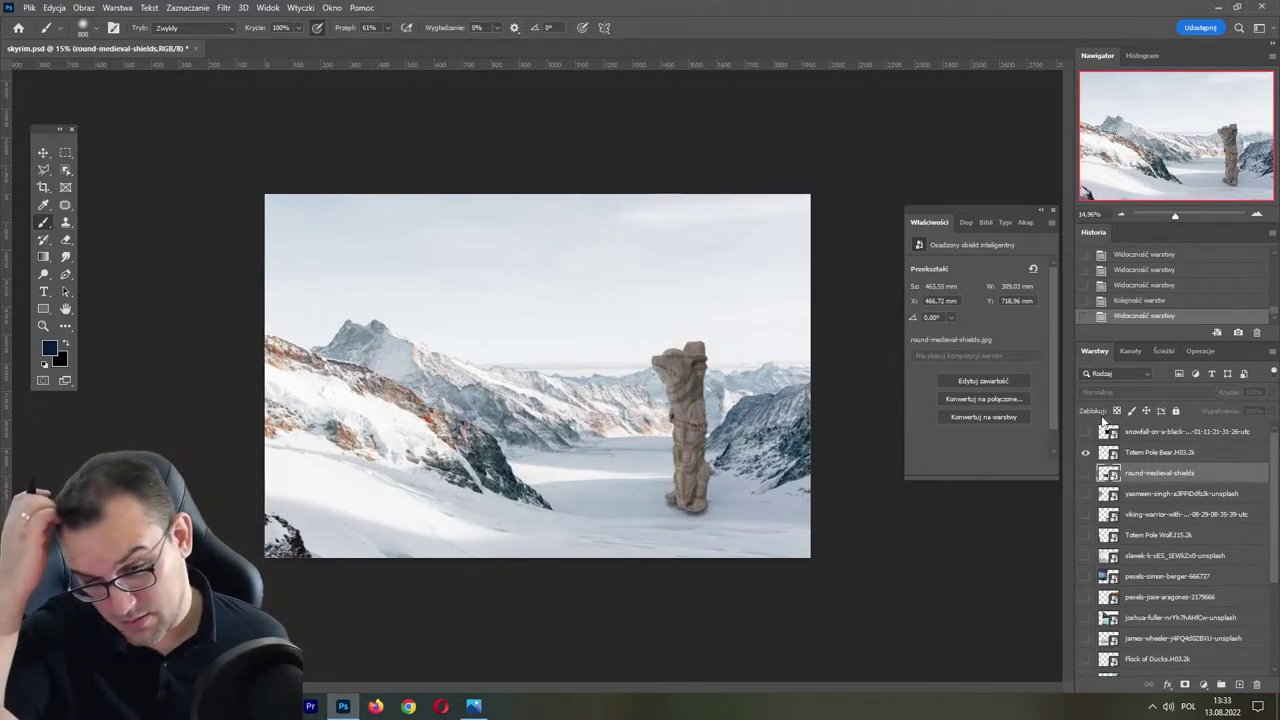
- Shift the Totem Pole Bear layer left within the valley with the Move tool
{"action": "left_click", "coordinate": [1140, 455]}
{"action": "key", "text": "v"}
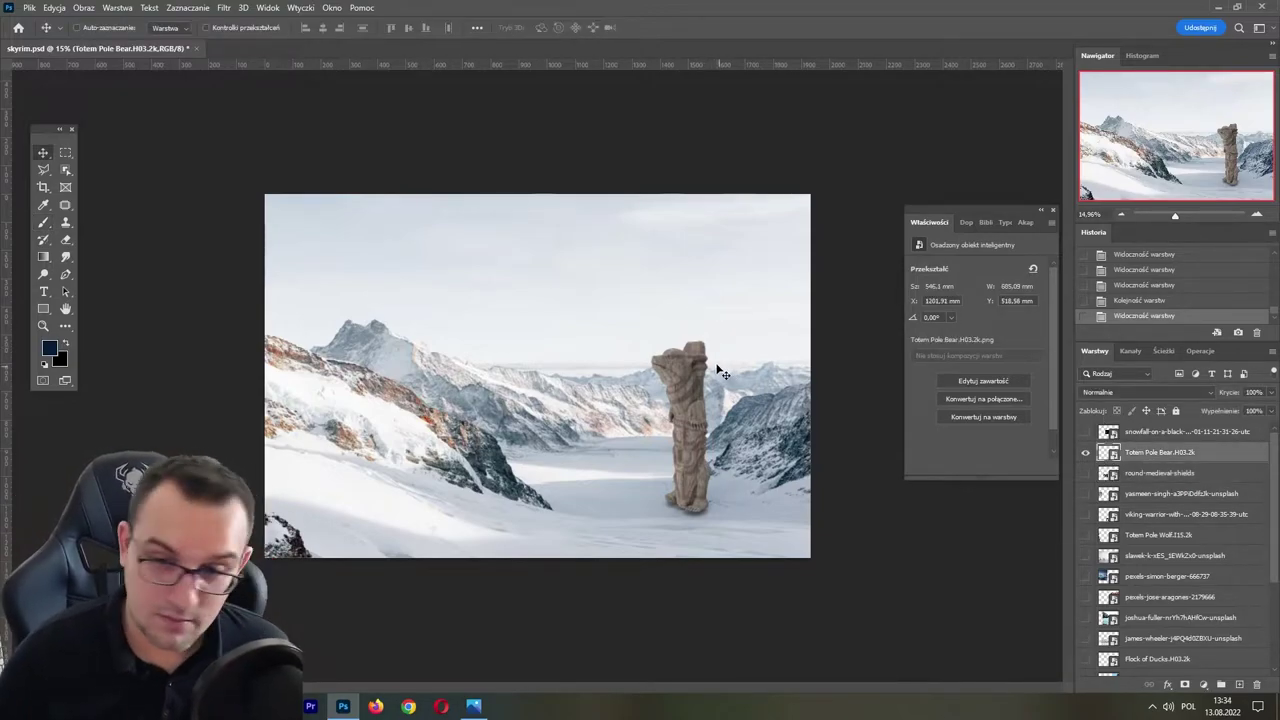
{"action": "mouse_move", "coordinate": [714, 362]}
{"action": "left_mouse_down"}
{"action": "mouse_move", "coordinate": [779, 386]}
{"action": "mouse_move", "coordinate": [700, 335]}
{"action": "mouse_move", "coordinate": [680, 370]}
{"action": "mouse_move", "coordinate": [662, 368]}
{"action": "left_mouse_up"}
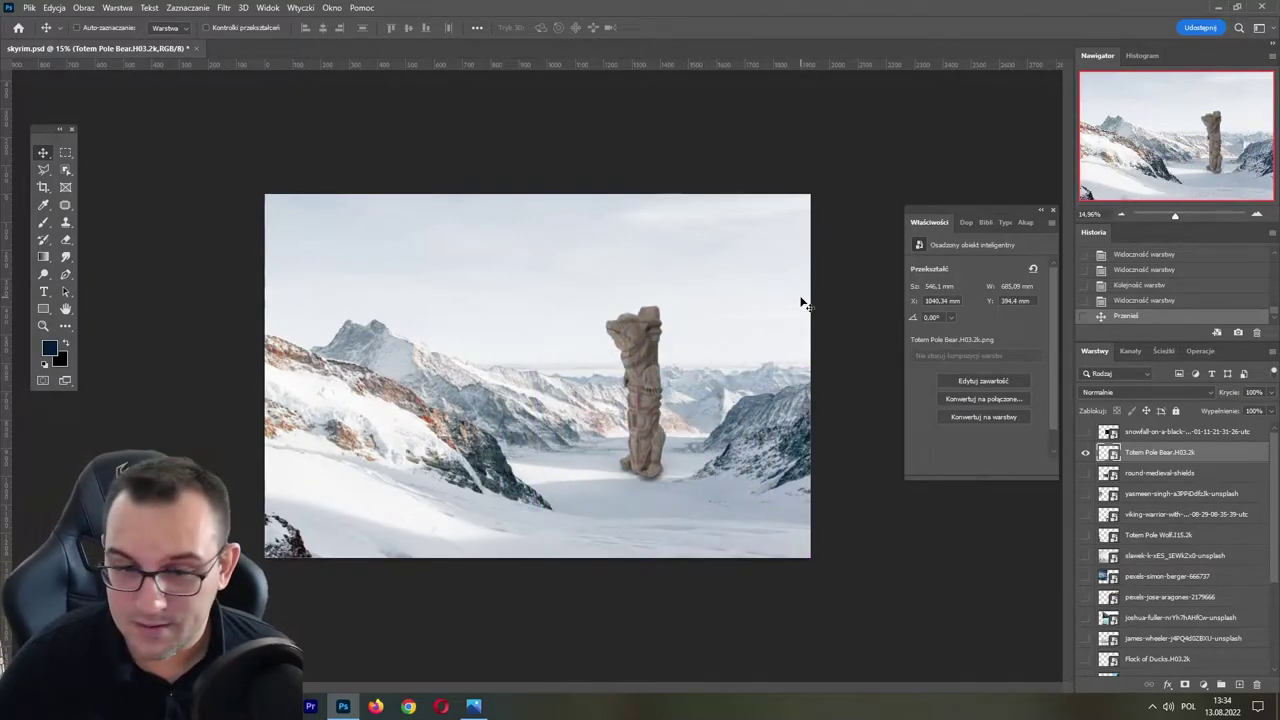
- Enlarge the background copy landscape from its top-left corner to about 128%
{"action": "left_click", "coordinate": [563, 494], "text": "ctrl"}
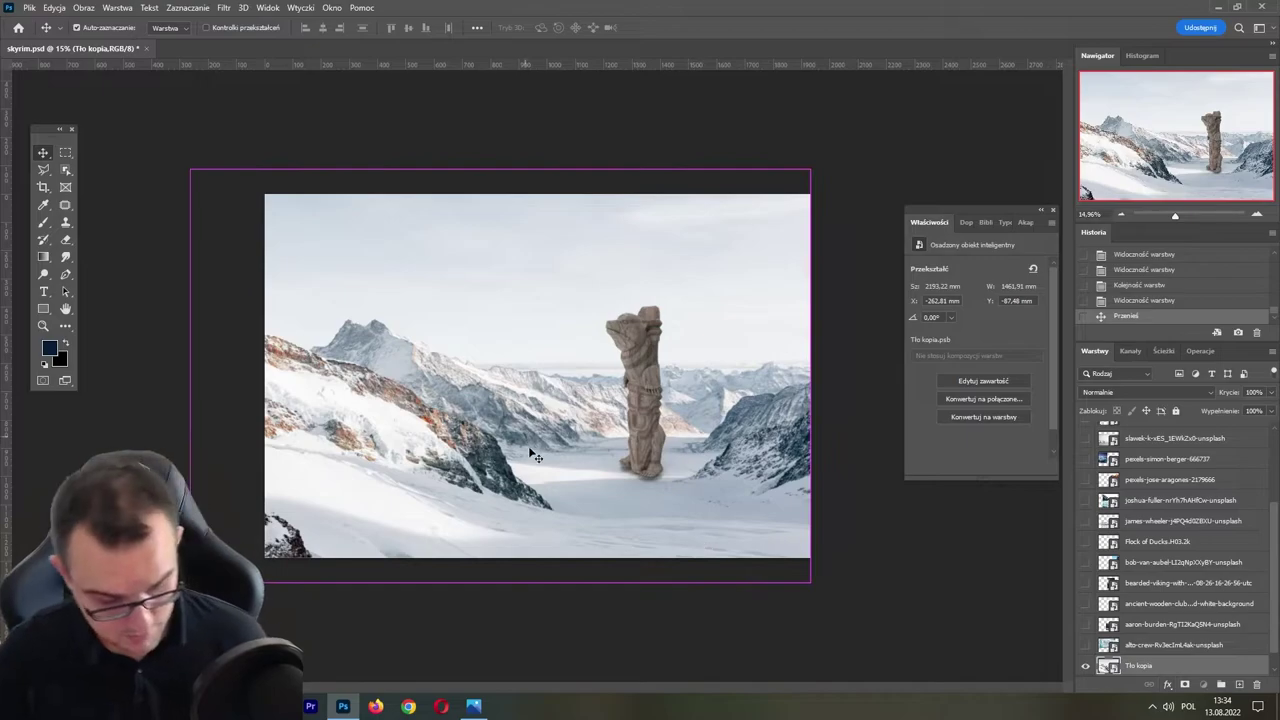
{"action": "key", "text": "ctrl+t"}
{"action": "left_click_drag", "start_coordinate": [193, 168], "coordinate": [113, 119]}
- Commit the resize, move the totem pole right and down, then hide it
{"action": "key", "text": "Return"}
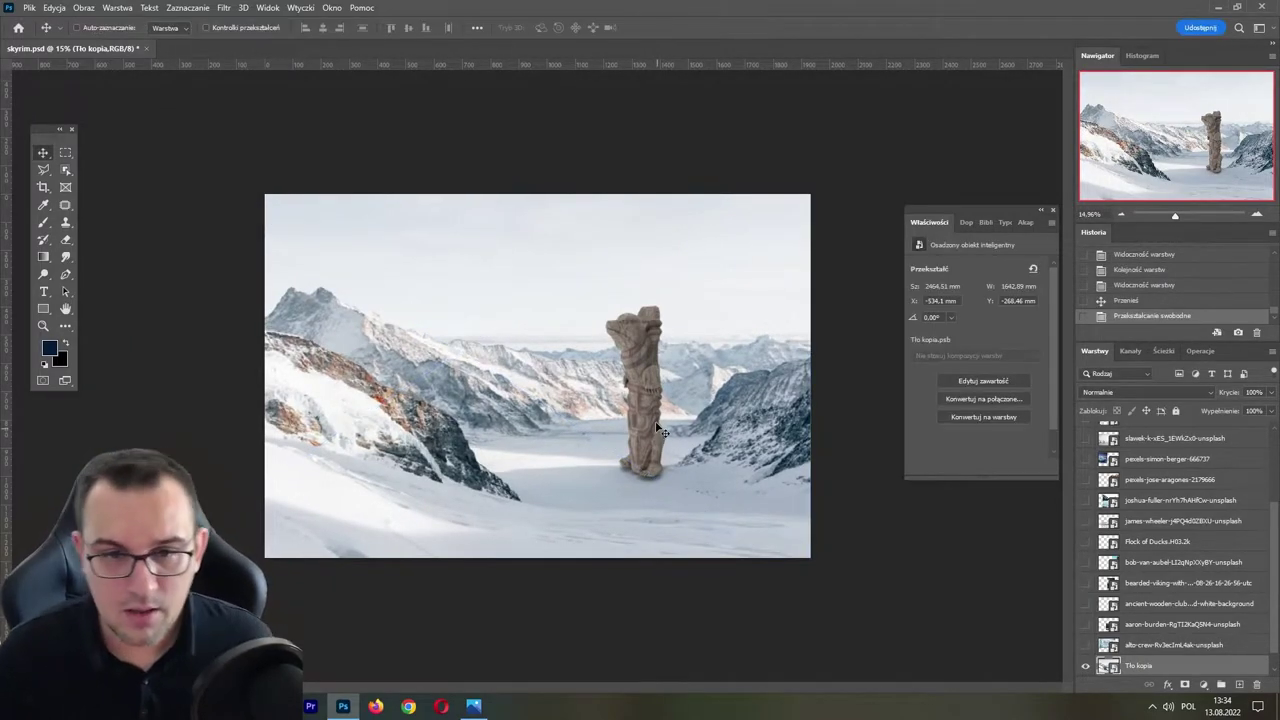
{"action": "left_click", "coordinate": [690, 395], "text": "ctrl"}
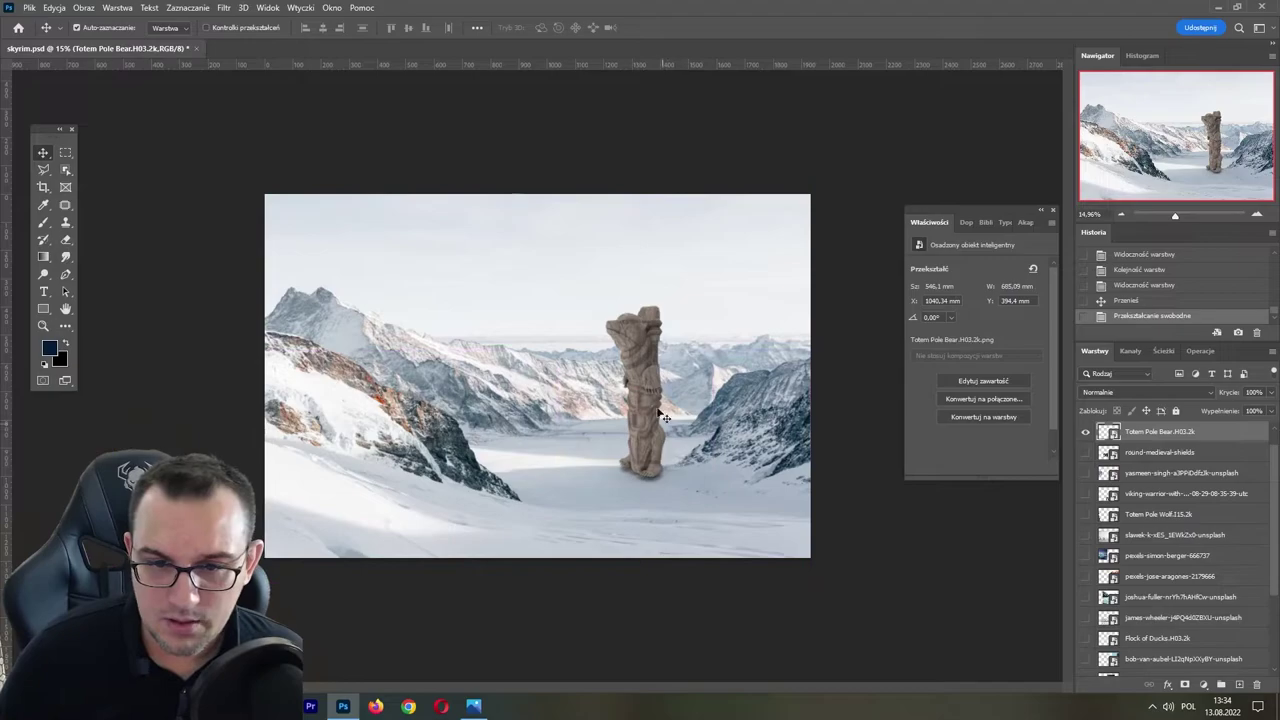
{"action": "left_click_drag", "start_coordinate": [690, 395], "coordinate": [815, 455]}
{"action": "left_click", "coordinate": [1087, 431]}
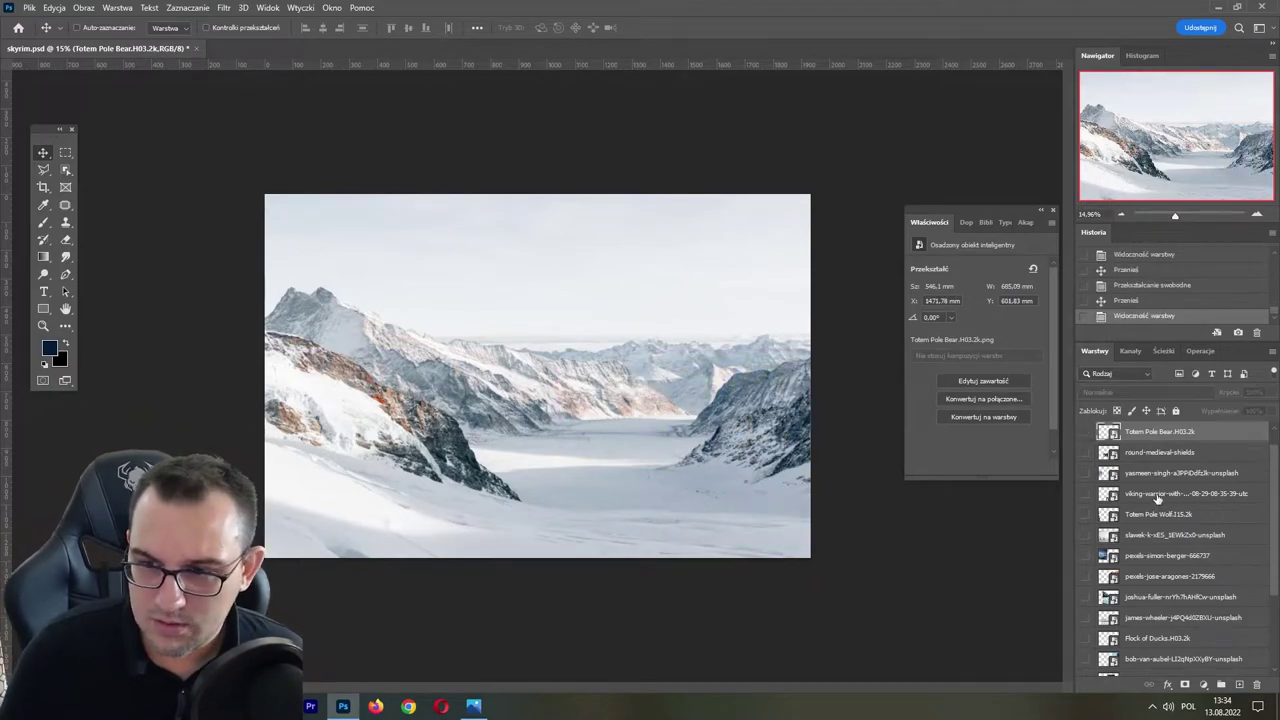
{"action": "left_click_drag", "start_coordinate": [1272, 460], "coordinate": [1272, 600]}
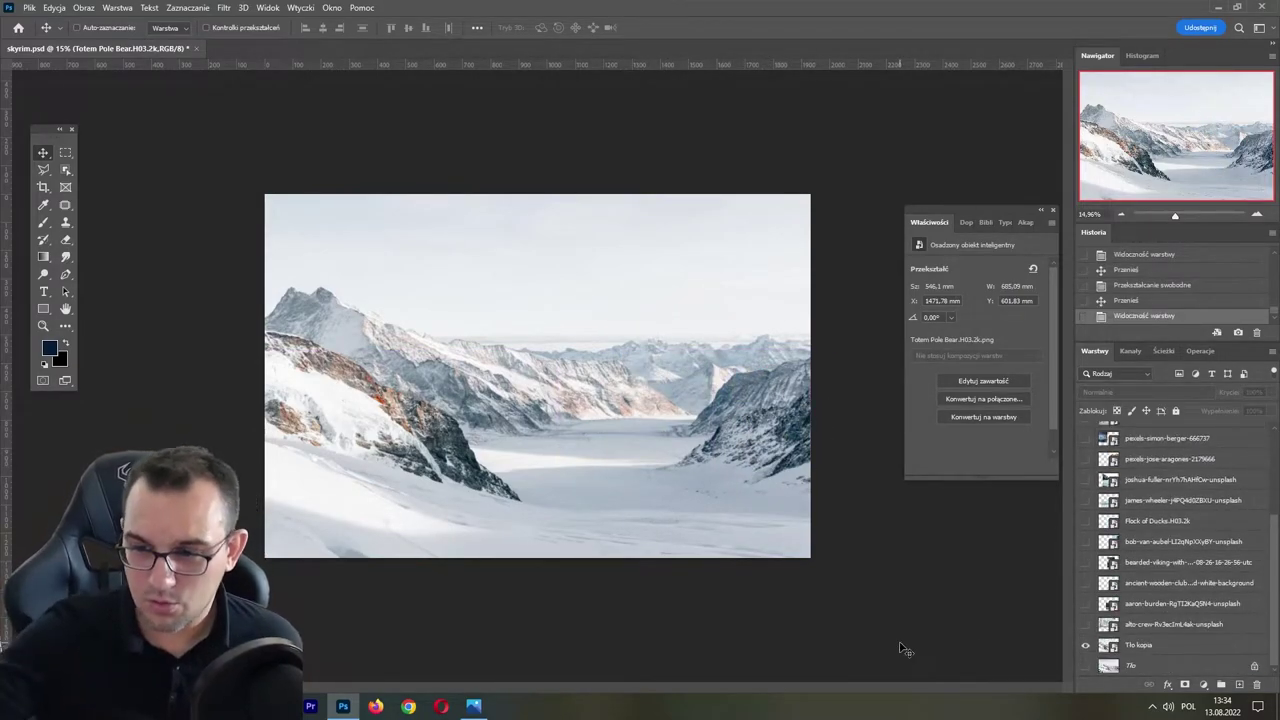
- Save, then scale the glacier photo up to cover the canvas
{"action": "key", "text": "ctrl+s"}
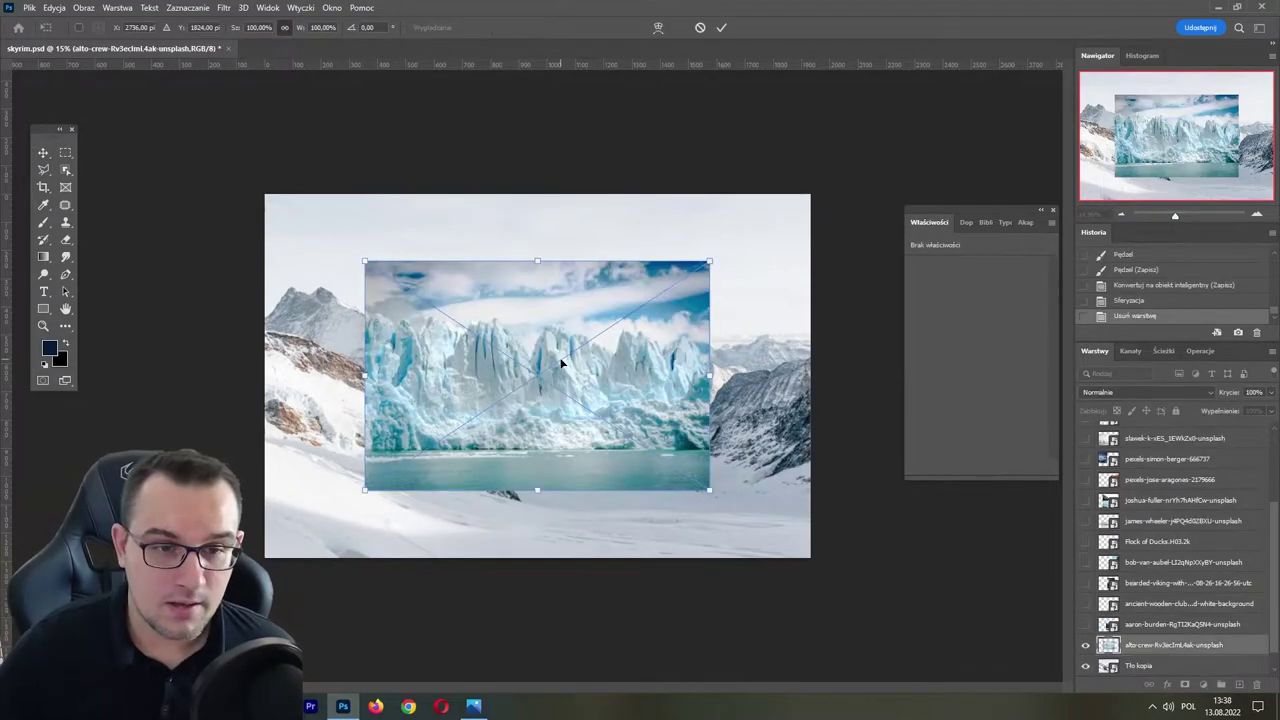
{"action": "left_click_drag", "start_coordinate": [362, 259], "coordinate": [251, 186]}
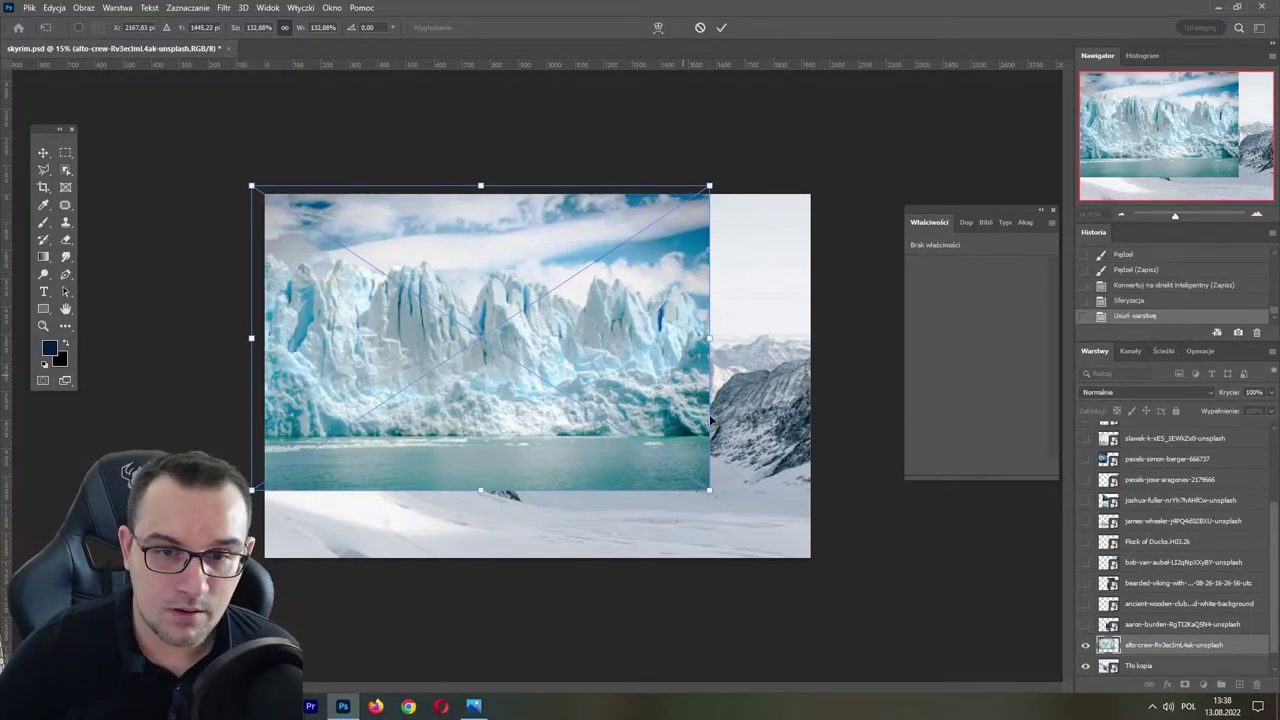
{"action": "left_click_drag", "start_coordinate": [710, 492], "coordinate": [862, 590]}
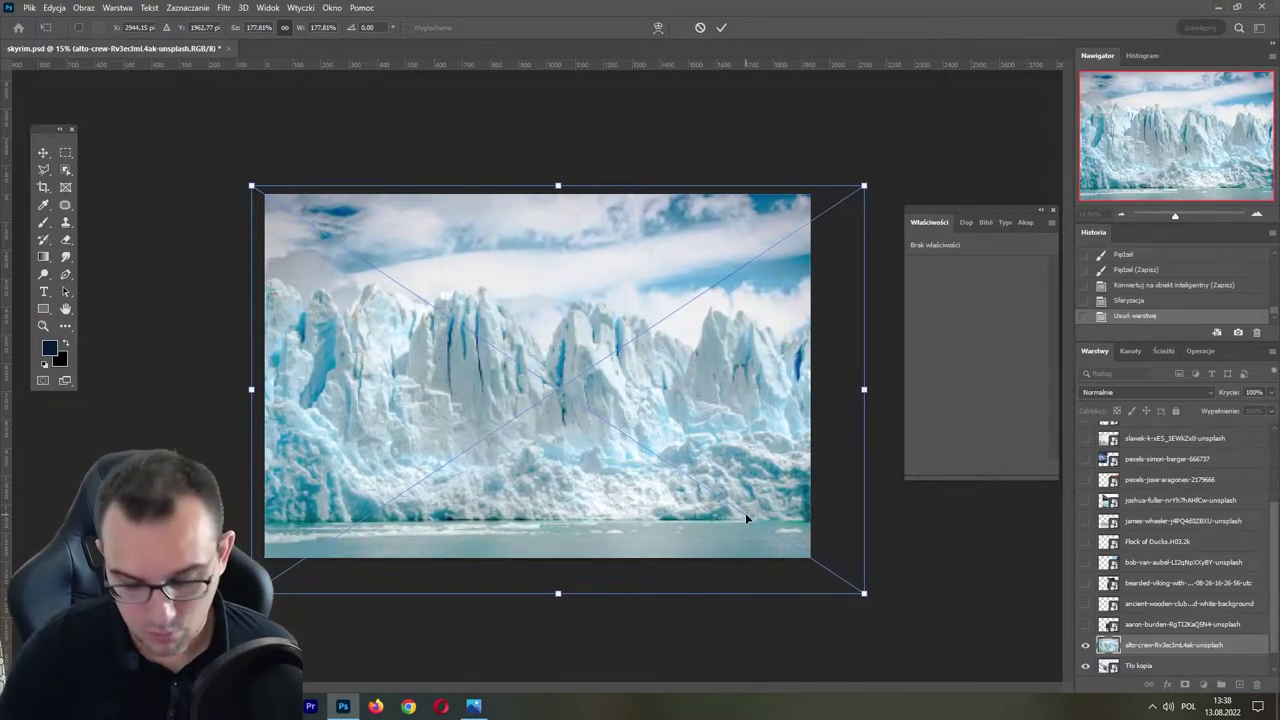
{"action": "key", "text": "Return"}
- Apply the Spherize filter to the glacier, then enlarge and reposition it further
{"action": "left_click", "coordinate": [225, 8]}
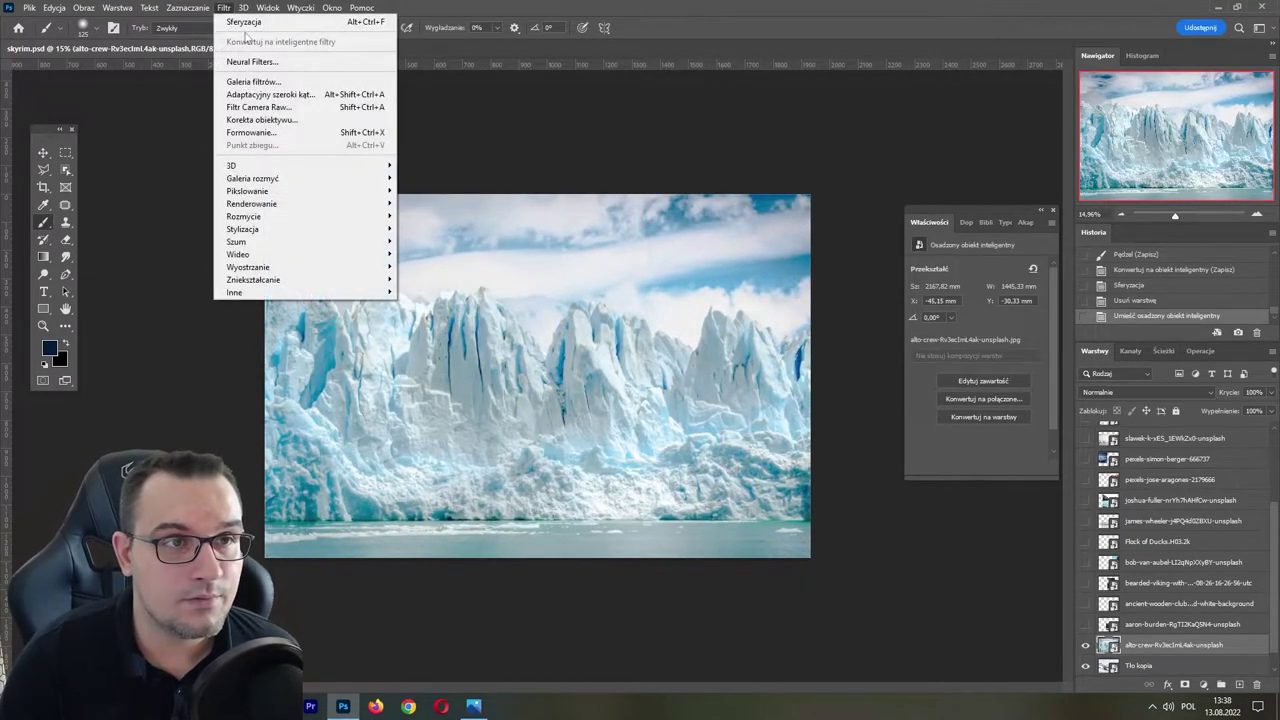
{"action": "left_click", "coordinate": [262, 23]}
{"action": "left_click", "coordinate": [975, 122]}
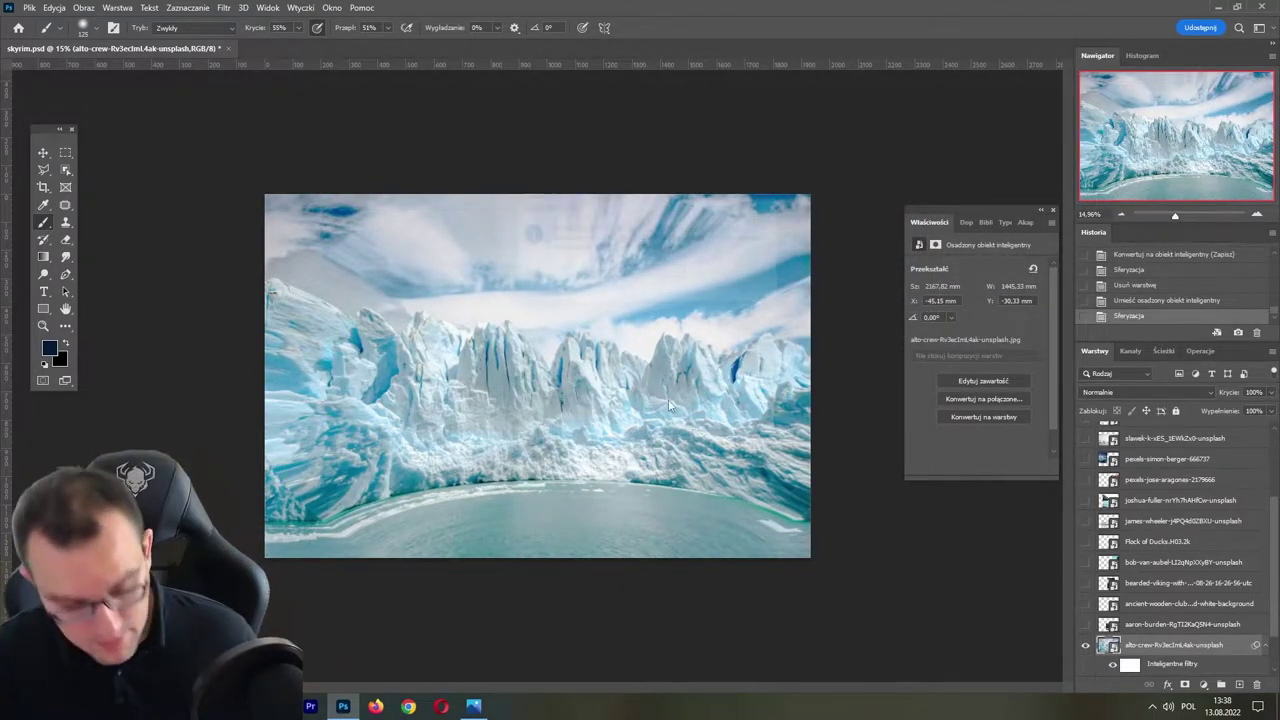
{"action": "key", "text": "ctrl+t"}
{"action": "left_click", "coordinate": [654, 271]}
{"action": "left_click_drag", "start_coordinate": [865, 186], "coordinate": [1000, 91]}
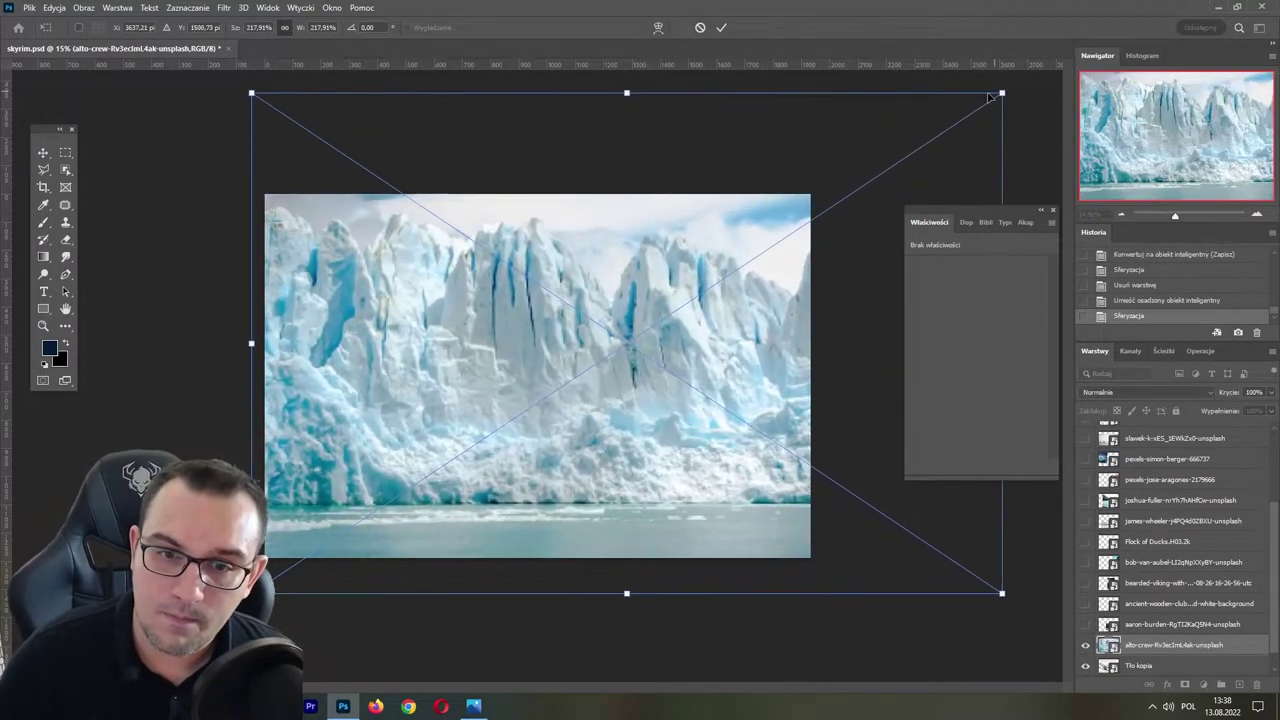
{"action": "left_click_drag", "start_coordinate": [590, 330], "coordinate": [589, 336]}
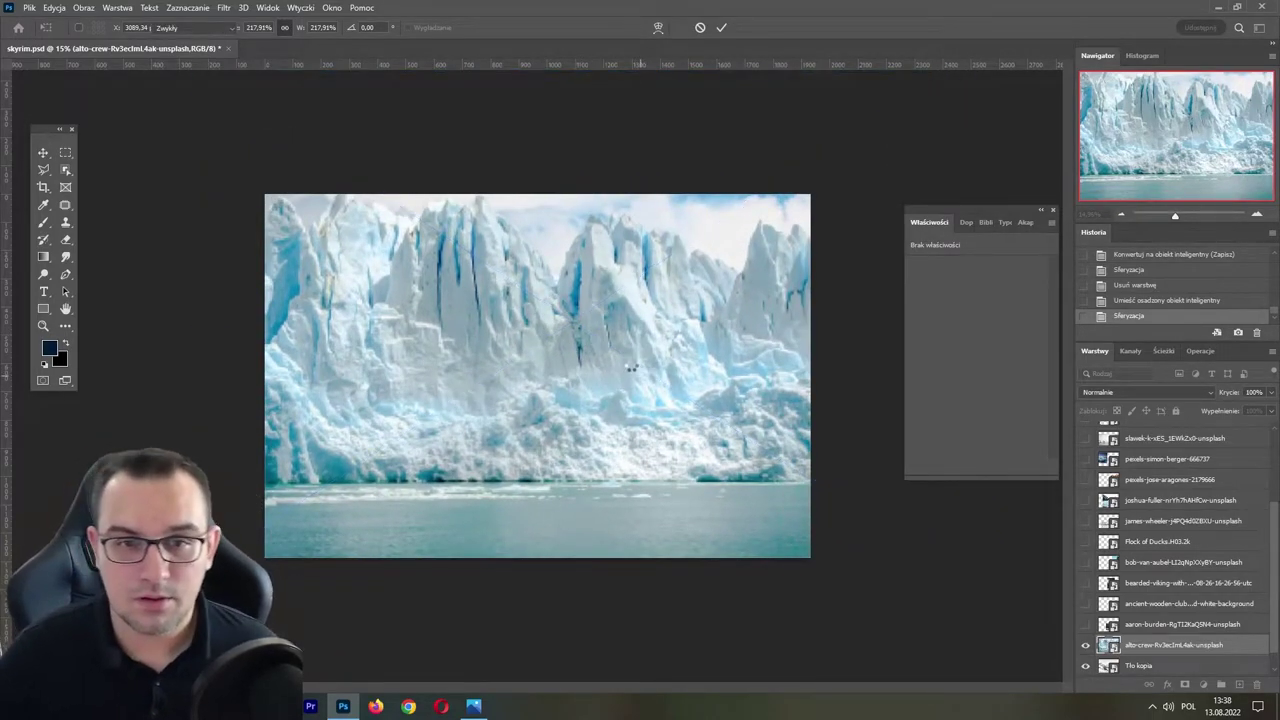
{"action": "key", "text": "Return"}
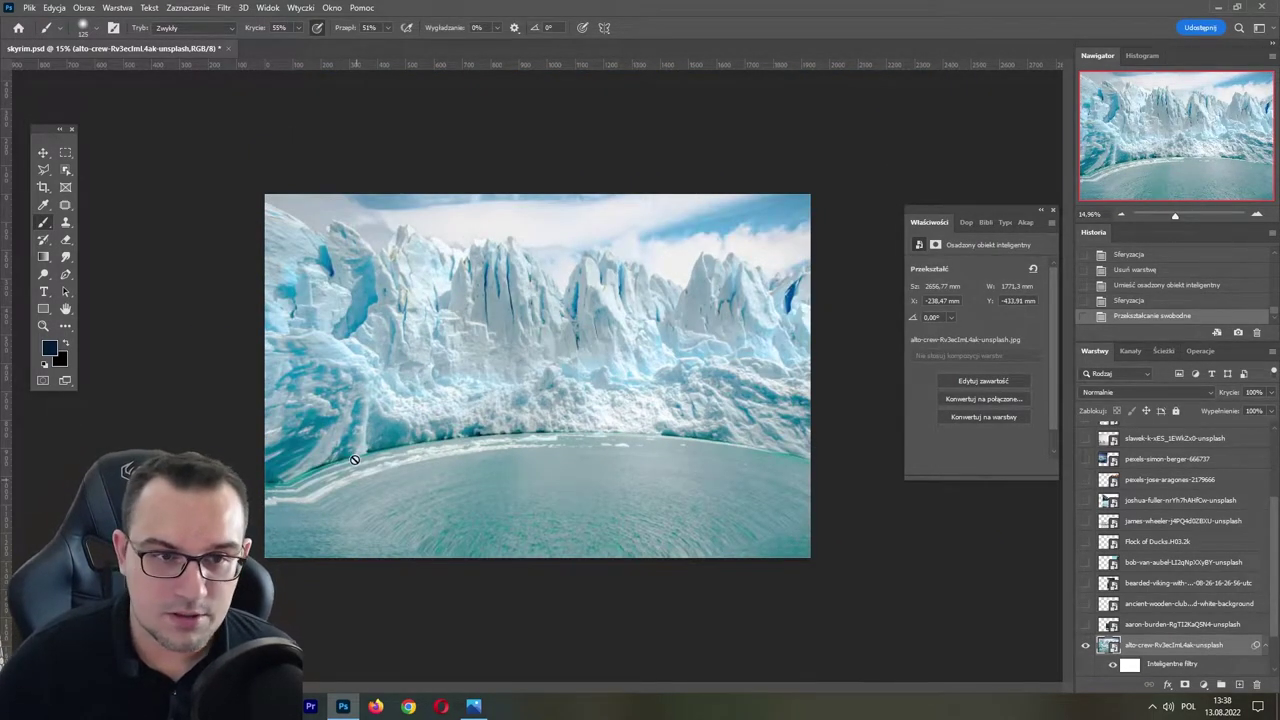
- Restack the glacier layer so it sits above the Tło kopia mountain copy
{"action": "scroll", "coordinate": [1173, 646], "scroll_direction": "down", "scroll_amount": 1}
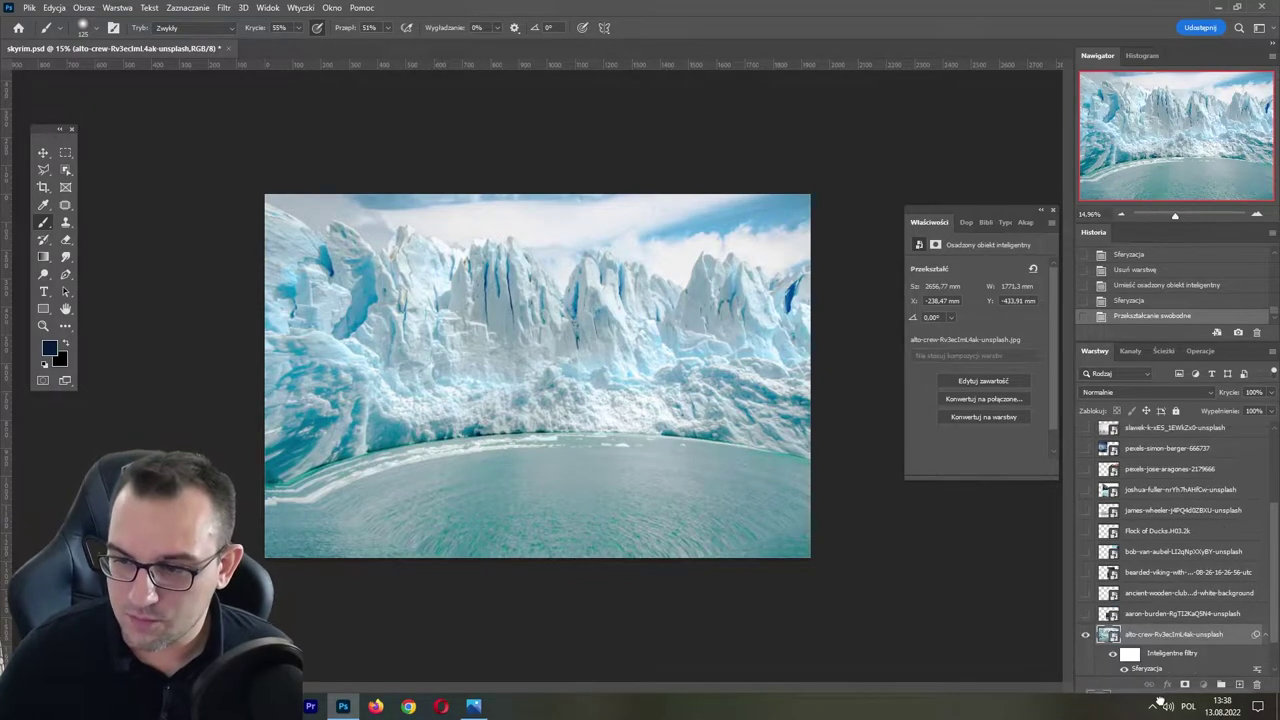
{"action": "scroll", "coordinate": [1168, 655], "scroll_direction": "down", "scroll_amount": 2}
{"action": "key", "text": "ctrl+bracketleft"}
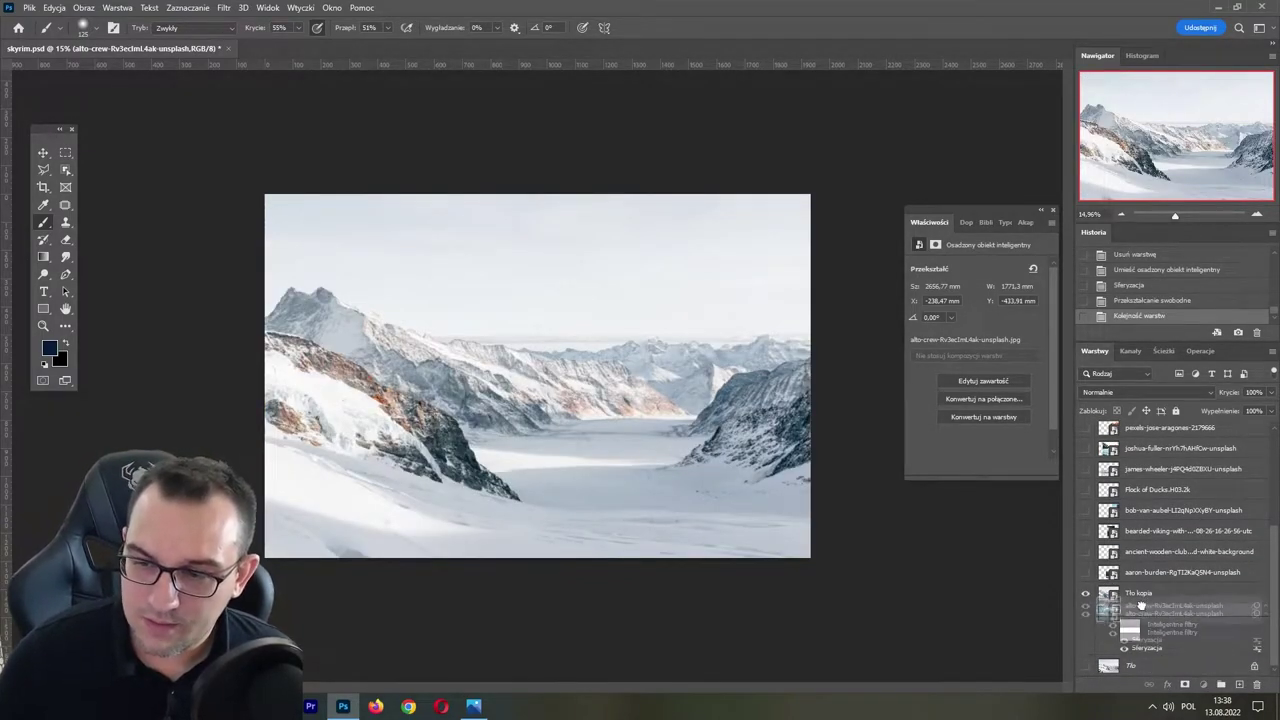
{"action": "left_click_drag", "start_coordinate": [1138, 593], "coordinate": [1138, 655]}
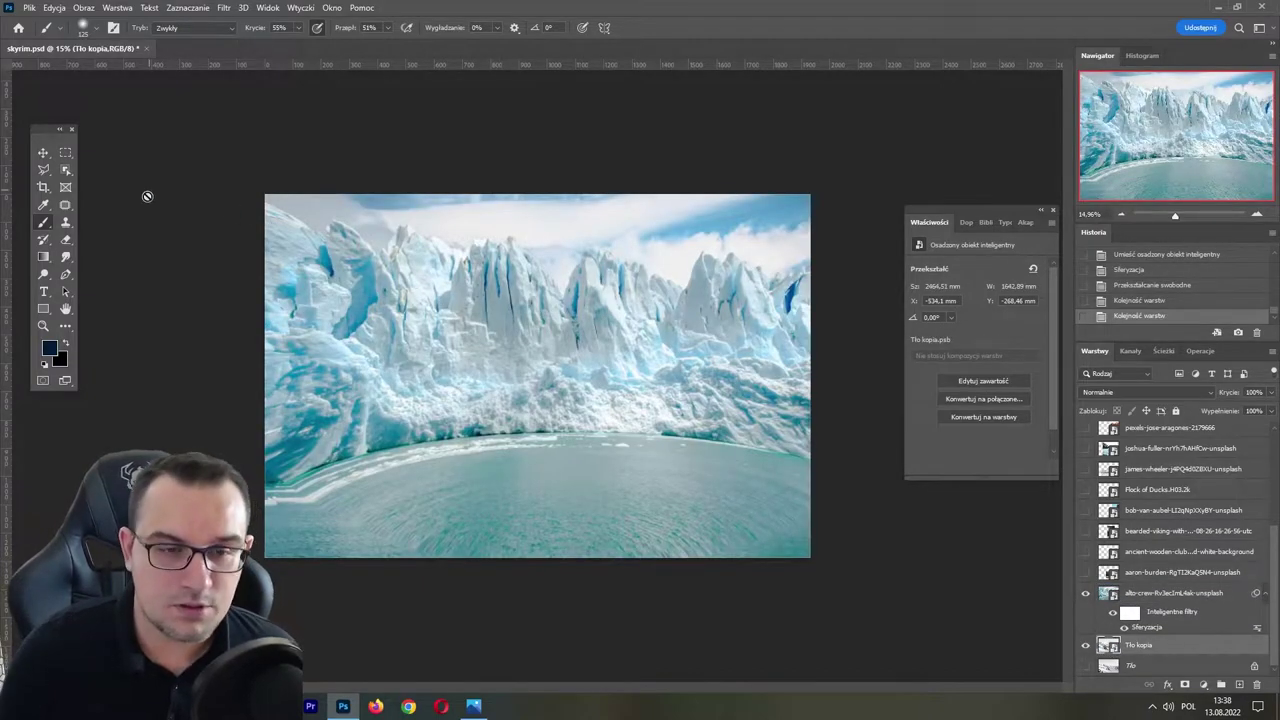
- Select the mountain range with Object Selection and use it as an inverted mask on the glacier layer
{"action": "left_click", "coordinate": [66, 171]}
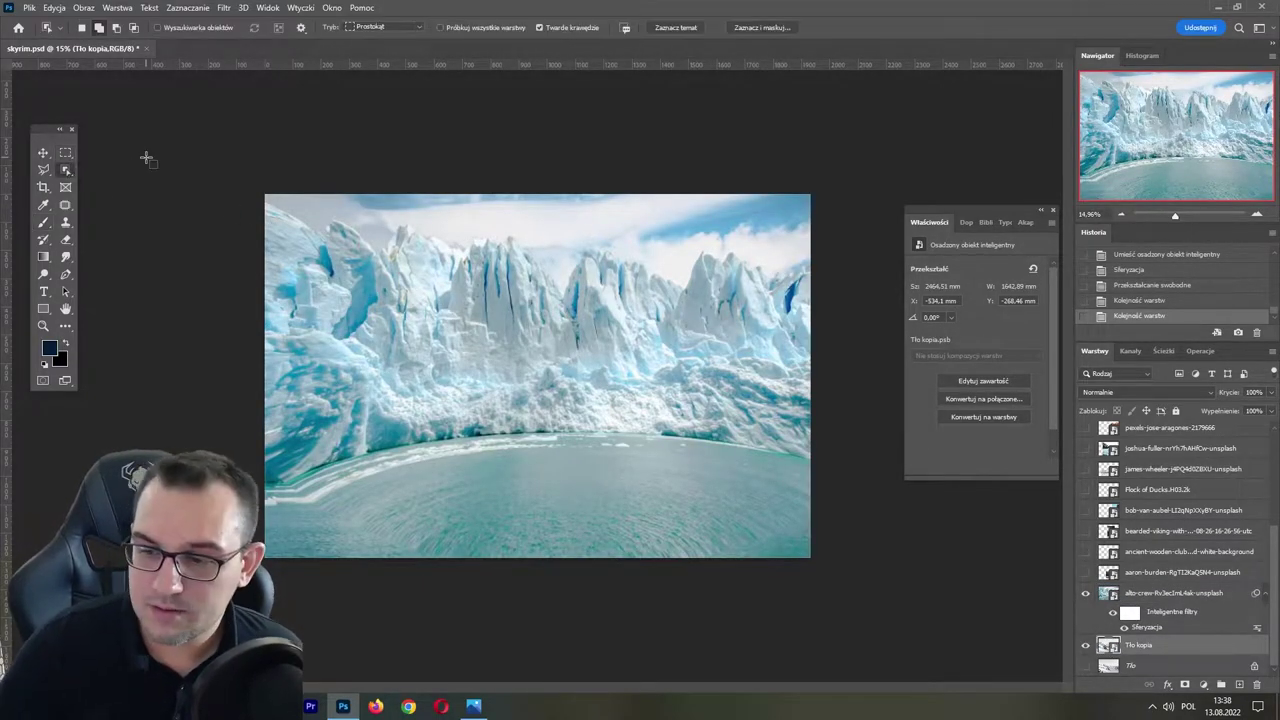
{"action": "left_click", "coordinate": [1085, 594]}
{"action": "mouse_move", "coordinate": [272, 288]}
{"action": "left_mouse_down"}
{"action": "mouse_move", "coordinate": [847, 477]}
{"action": "mouse_move", "coordinate": [850, 501]}
{"action": "left_mouse_up"}
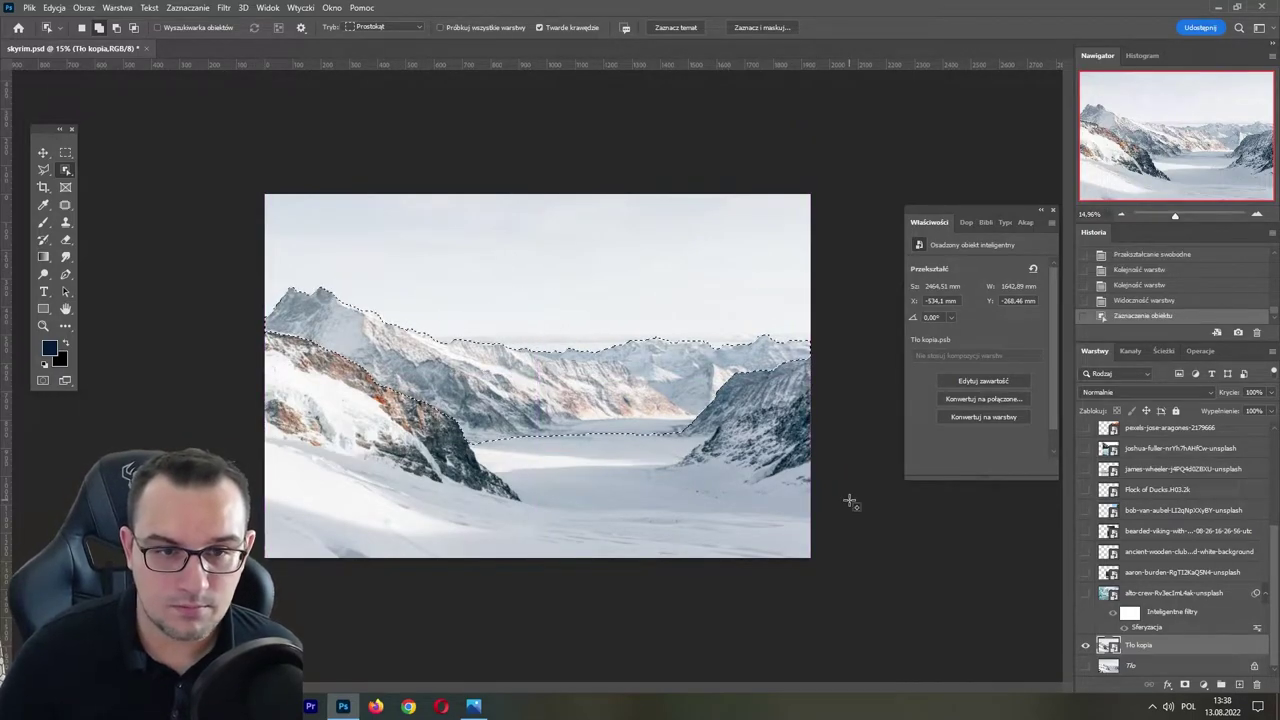
{"action": "left_click", "coordinate": [1085, 594]}
{"action": "left_click", "coordinate": [1170, 593]}
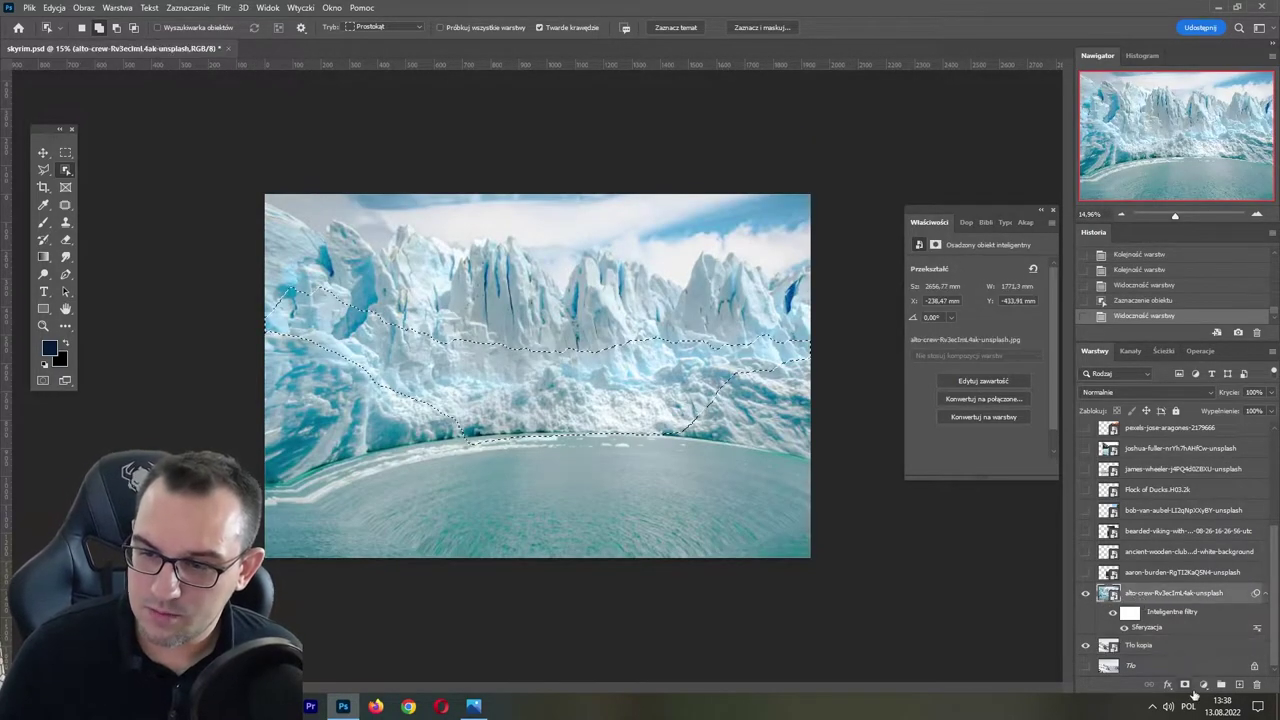
{"action": "left_click", "coordinate": [1185, 684]}
{"action": "key", "text": "ctrl+i"}
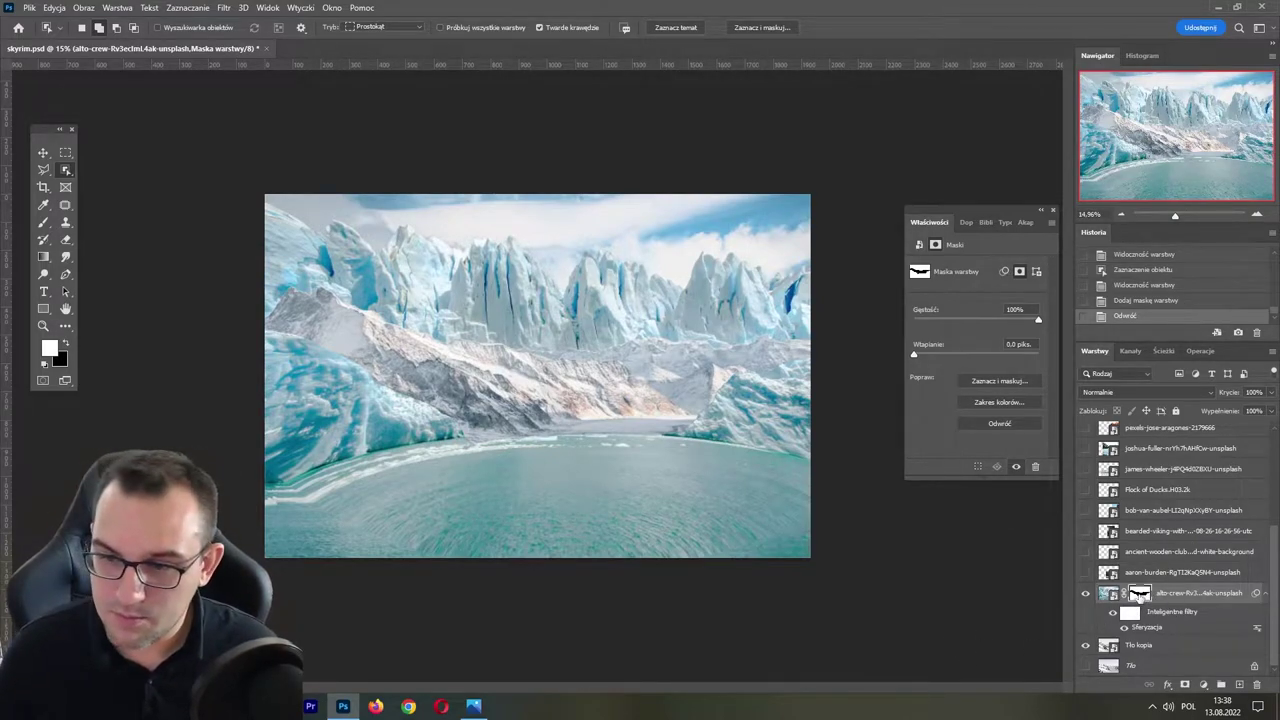
- Hide the lower glacier and lake by filling a Polygonal Lasso selection with black on the mask
{"action": "key", "text": "l"}
{"action": "mouse_move", "coordinate": [252, 325]}
{"action": "left_mouse_down"}
{"action": "mouse_move", "coordinate": [645, 365]}
{"action": "mouse_move", "coordinate": [345, 605]}
{"action": "left_mouse_up"}
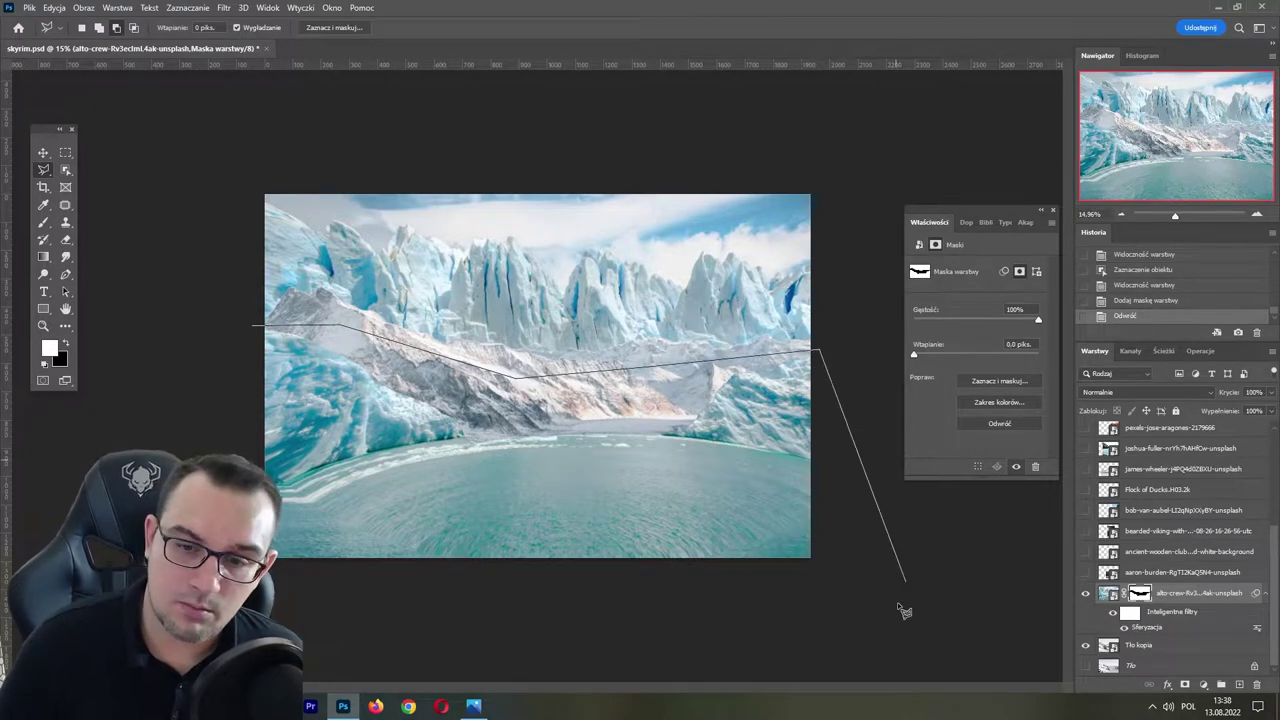
{"action": "left_click_drag", "start_coordinate": [345, 605], "coordinate": [255, 326]}
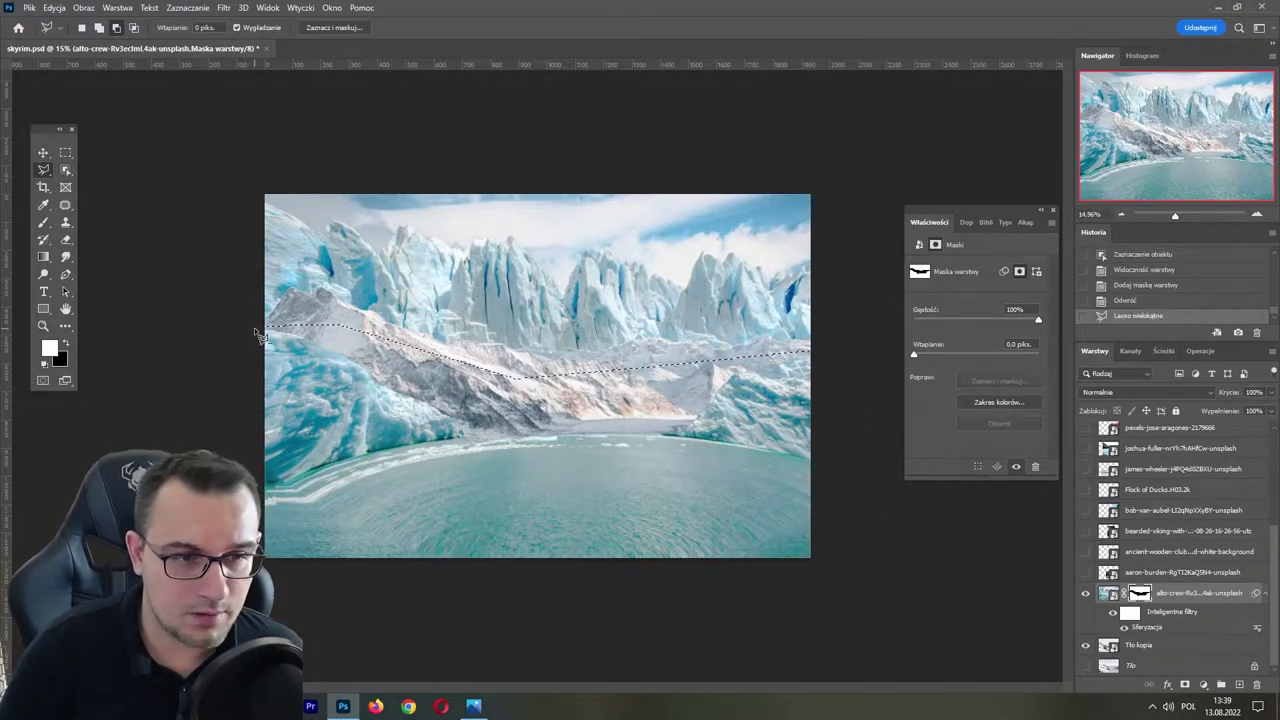
{"action": "key", "text": "x"}
{"action": "key", "text": "alt+BackSpace"}
{"action": "key", "text": "ctrl+d"}
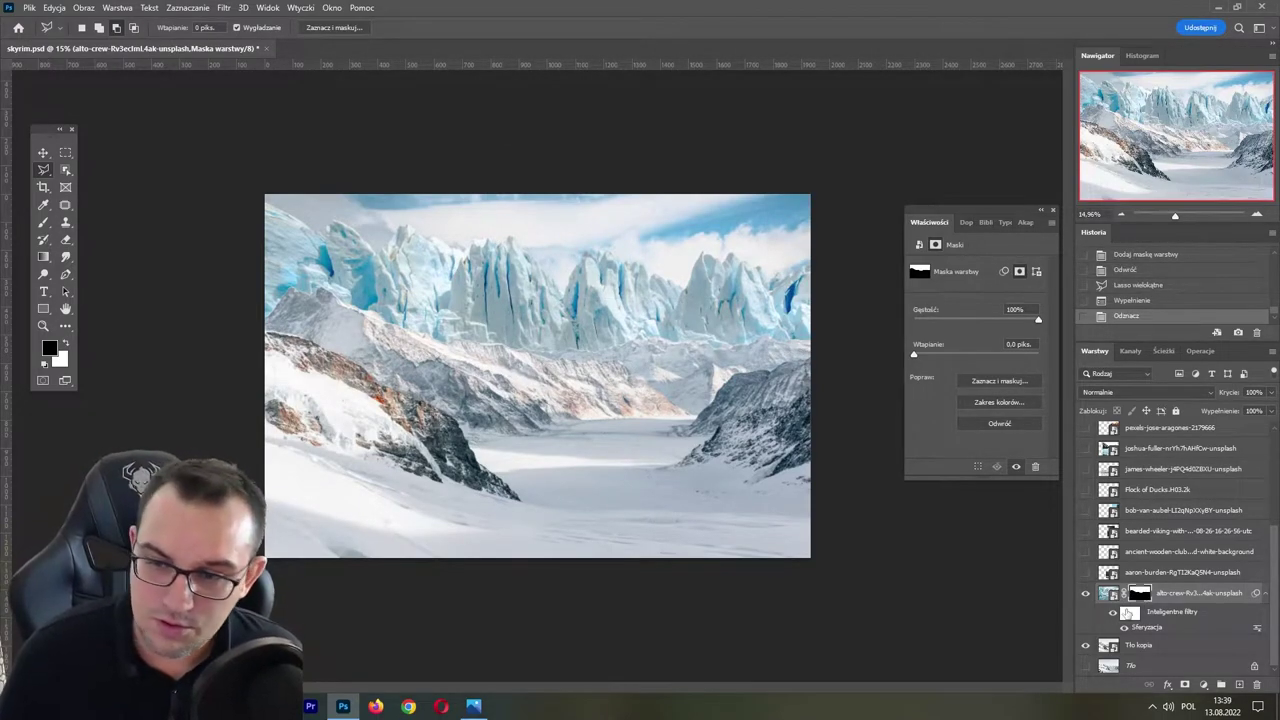
- Brush the glacier mask near the top-left, undoing, redoing and resizing the brush as needed
{"action": "key", "text": "b"}
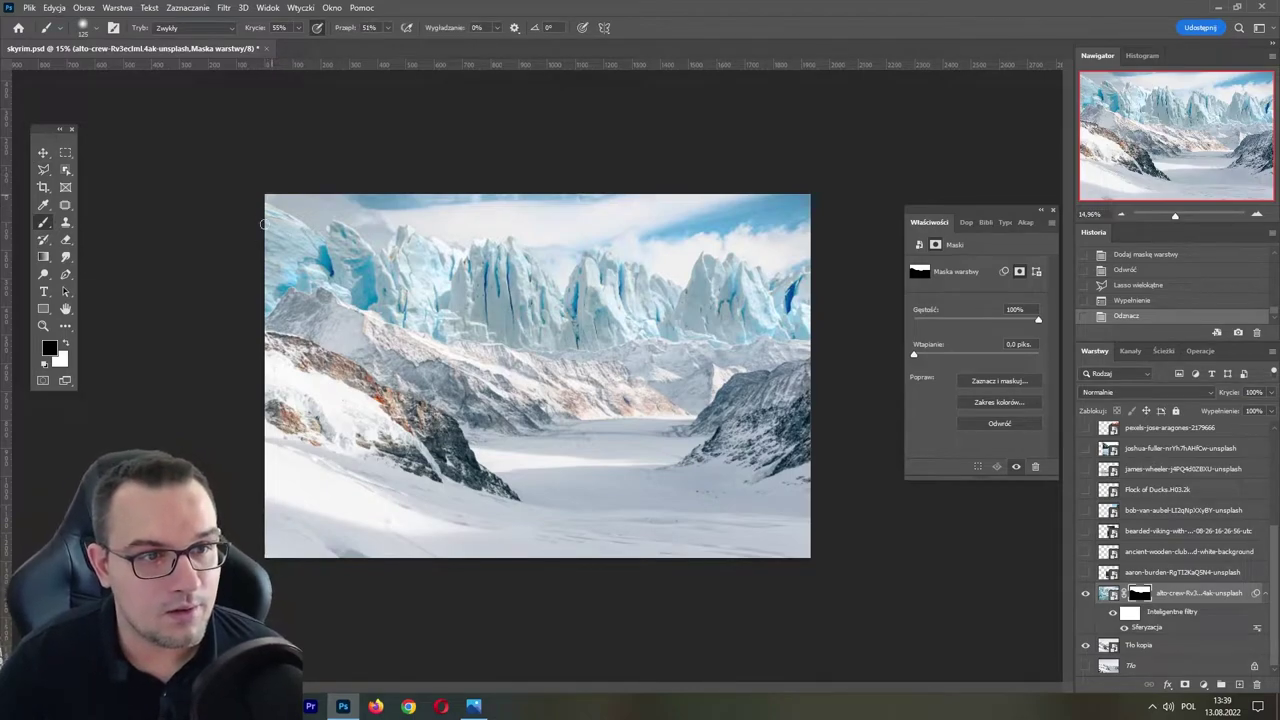
{"action": "left_click_drag", "start_coordinate": [280, 200], "coordinate": [268, 230]}
{"action": "key", "text": "ctrl+z"}
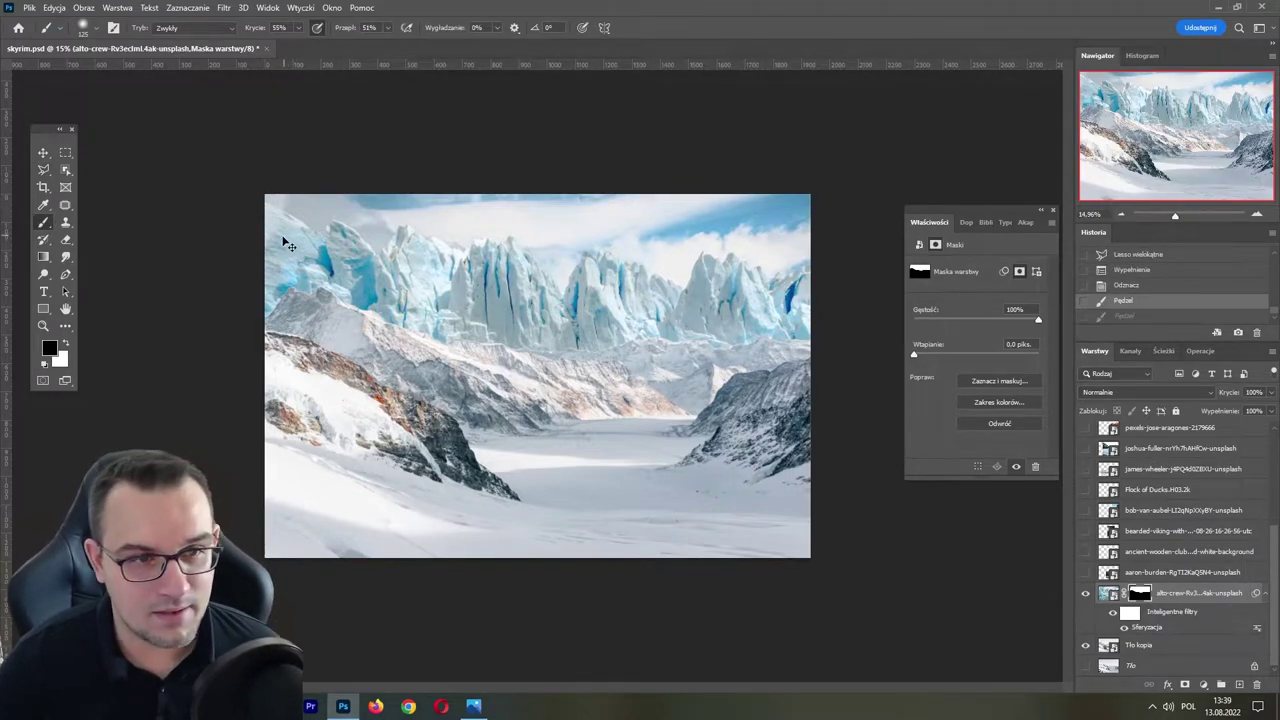
{"action": "key", "text": "ctrl+z"}
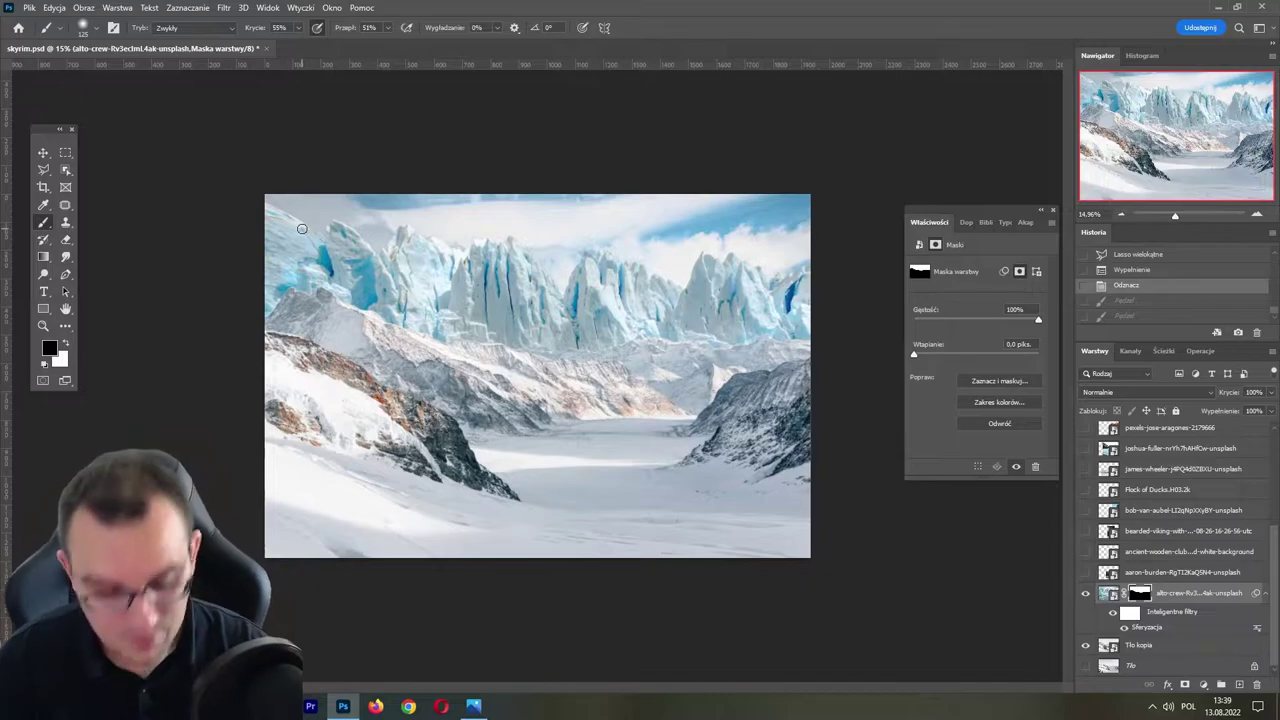
{"action": "key", "text": "ctrl+shift+z"}
{"action": "key", "text": "ctrl+shift+z"}
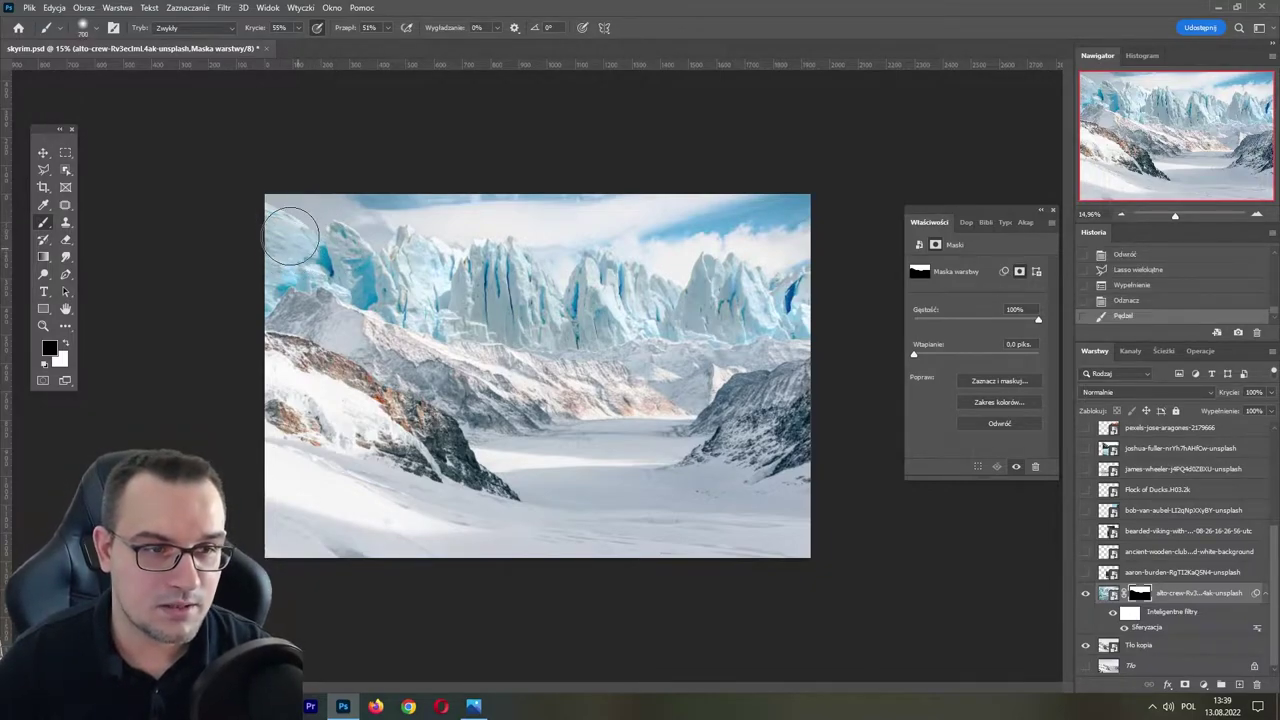
{"action": "left_click_drag", "start_coordinate": [279, 211], "coordinate": [270, 240]}
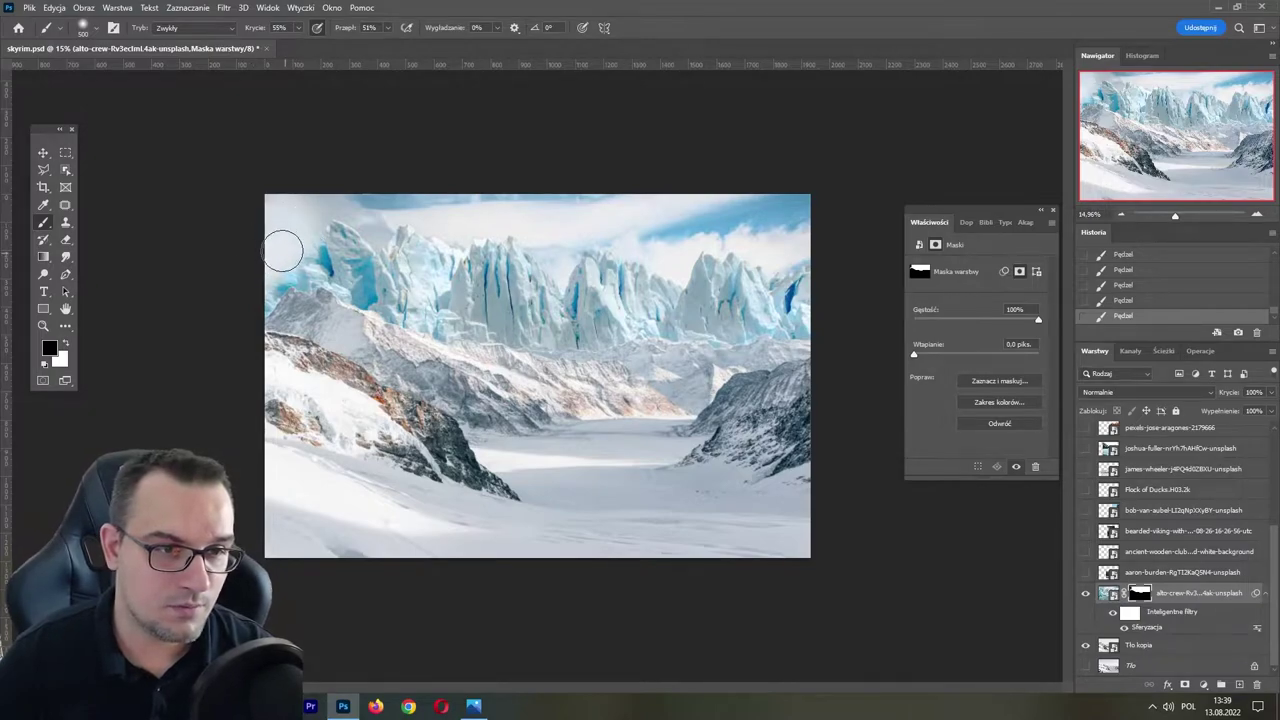
{"action": "key", "text": "bracketleft"}
{"action": "key", "text": "bracketleft"}
{"action": "key", "text": "bracketleft"}
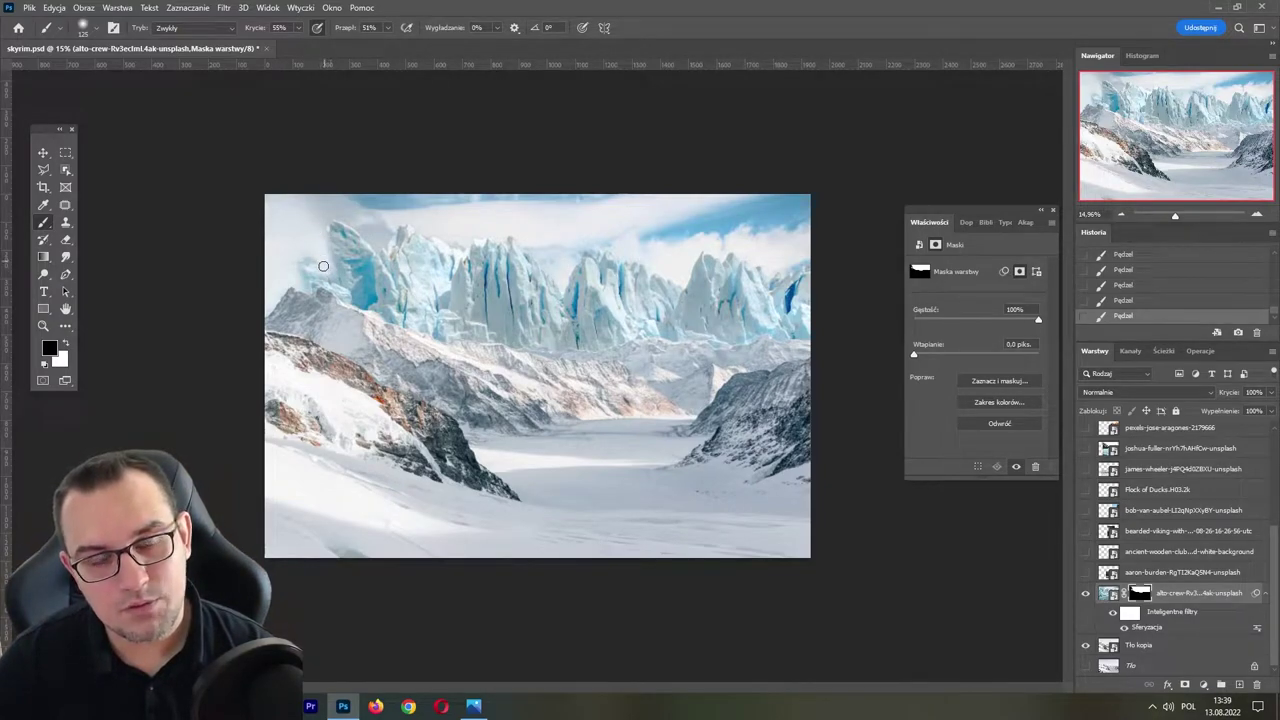
{"action": "key", "text": "bracketright"}
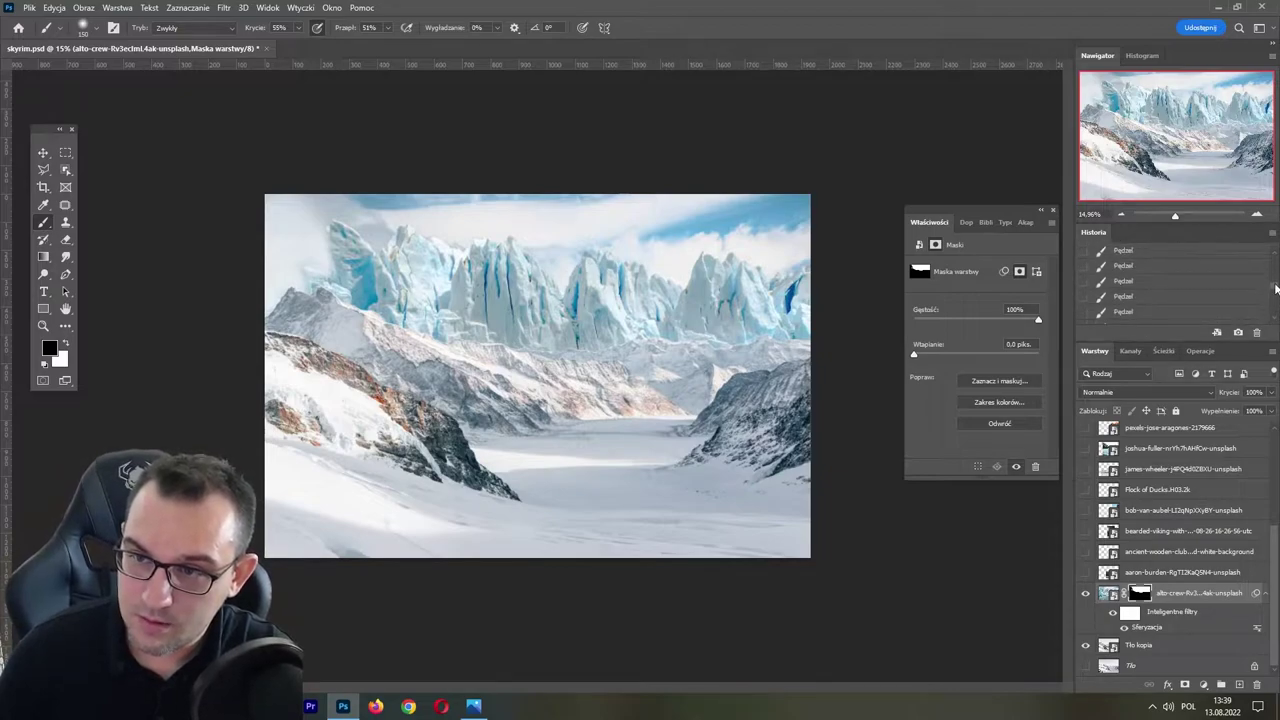
- Compare earlier History states, restore the latest mask state, save, and paint another stroke
{"action": "left_click", "coordinate": [1182, 271]}
{"action": "left_click_drag", "start_coordinate": [1275, 278], "coordinate": [1275, 258]}
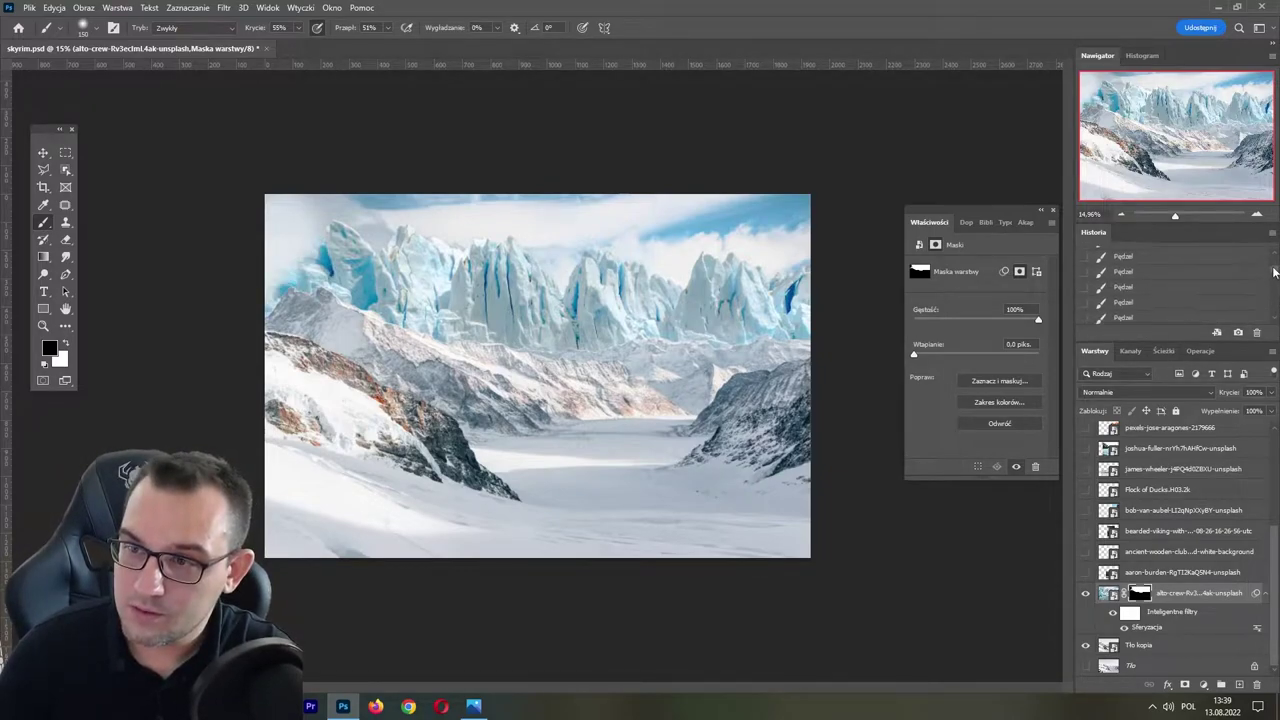
{"action": "left_click", "coordinate": [1150, 291]}
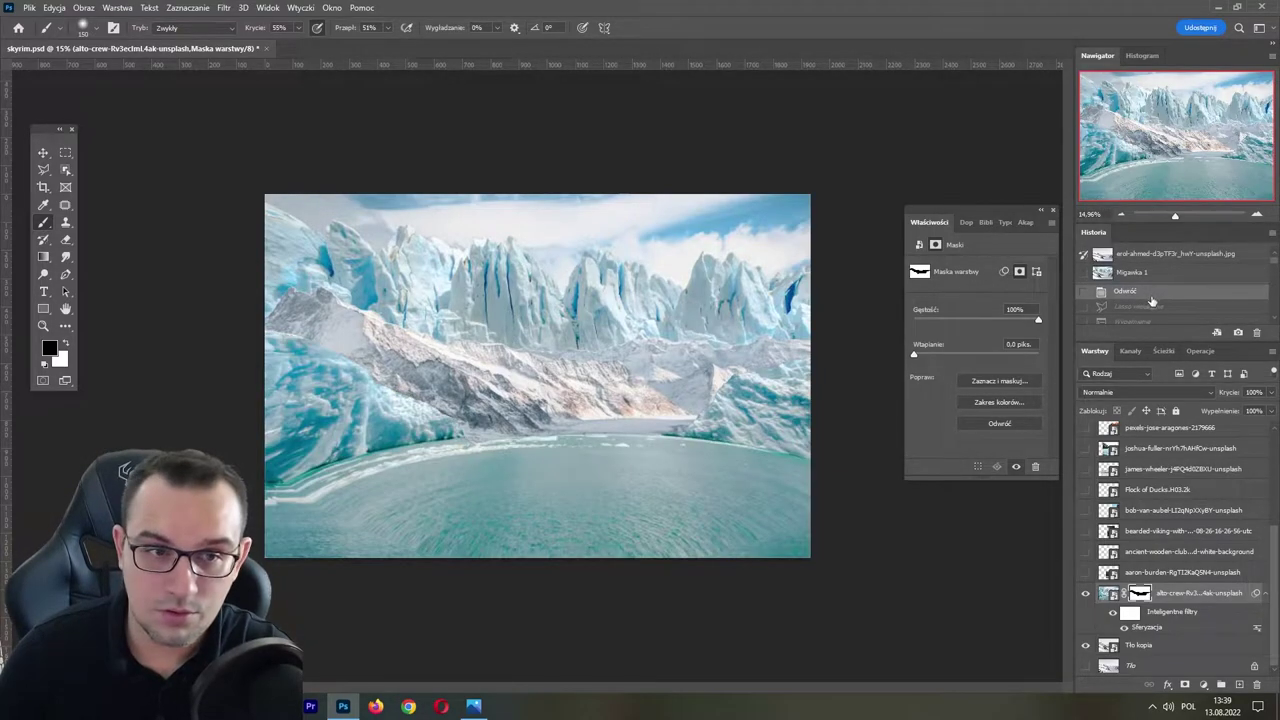
{"action": "left_click_drag", "start_coordinate": [1269, 265], "coordinate": [1273, 322]}
{"action": "left_click", "coordinate": [1193, 318]}
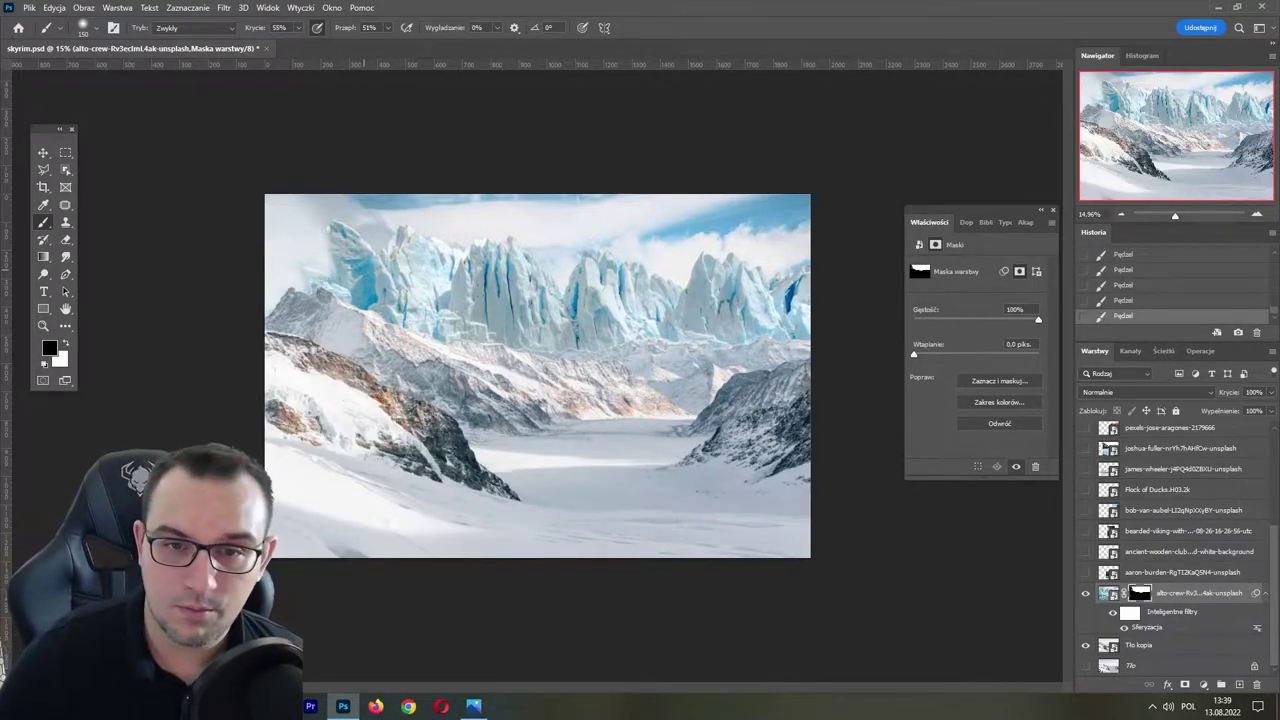
{"action": "key", "text": "ctrl+s"}
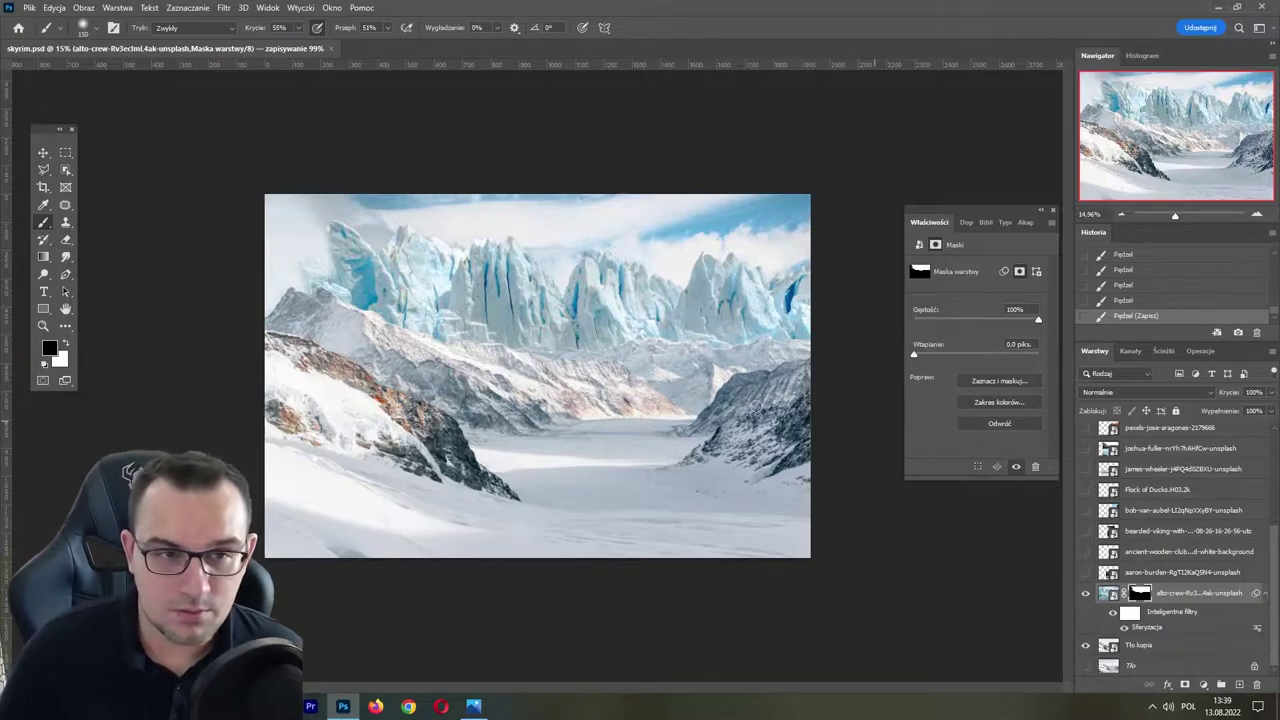
{"action": "left_click", "coordinate": [278, 253]}
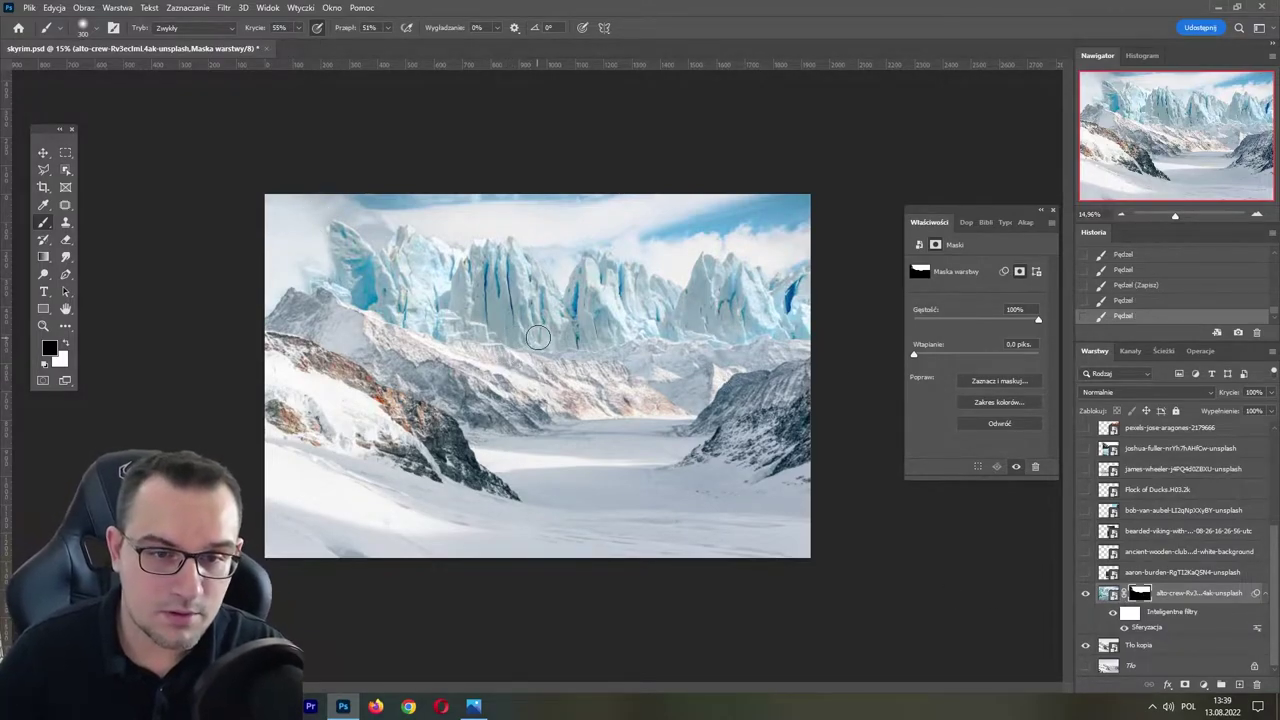
- Refine the glacier mask with a size-90 brush, save, and duplicate the masked glacier layer
{"action": "left_click_drag", "start_coordinate": [510, 338], "coordinate": [536, 344]}
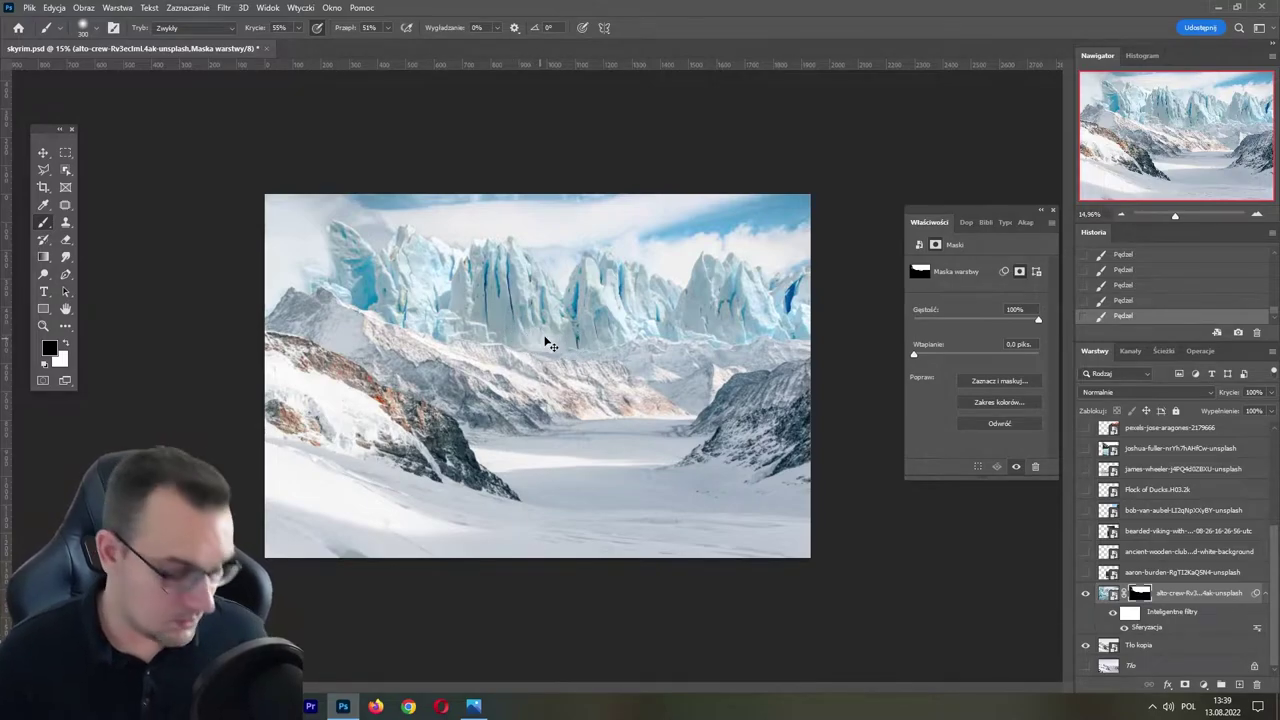
{"action": "key", "text": "x"}
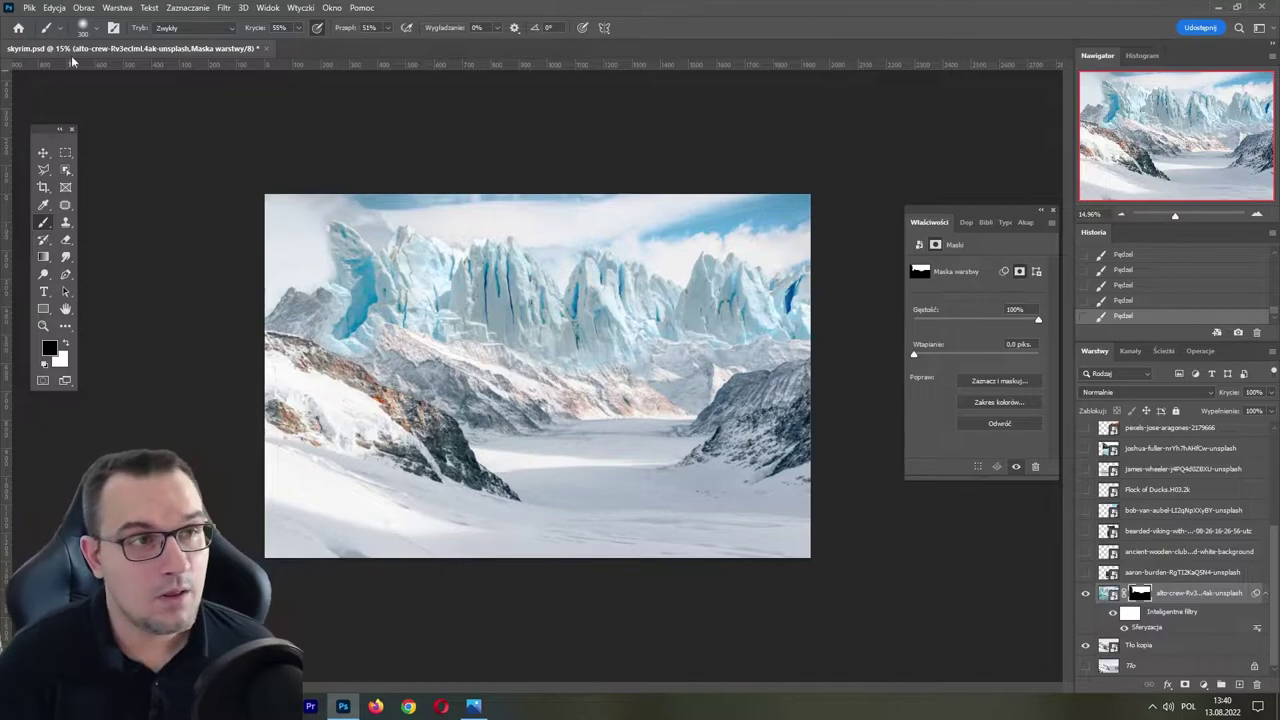
{"action": "left_click", "coordinate": [85, 27]}
{"action": "key", "text": "Return"}
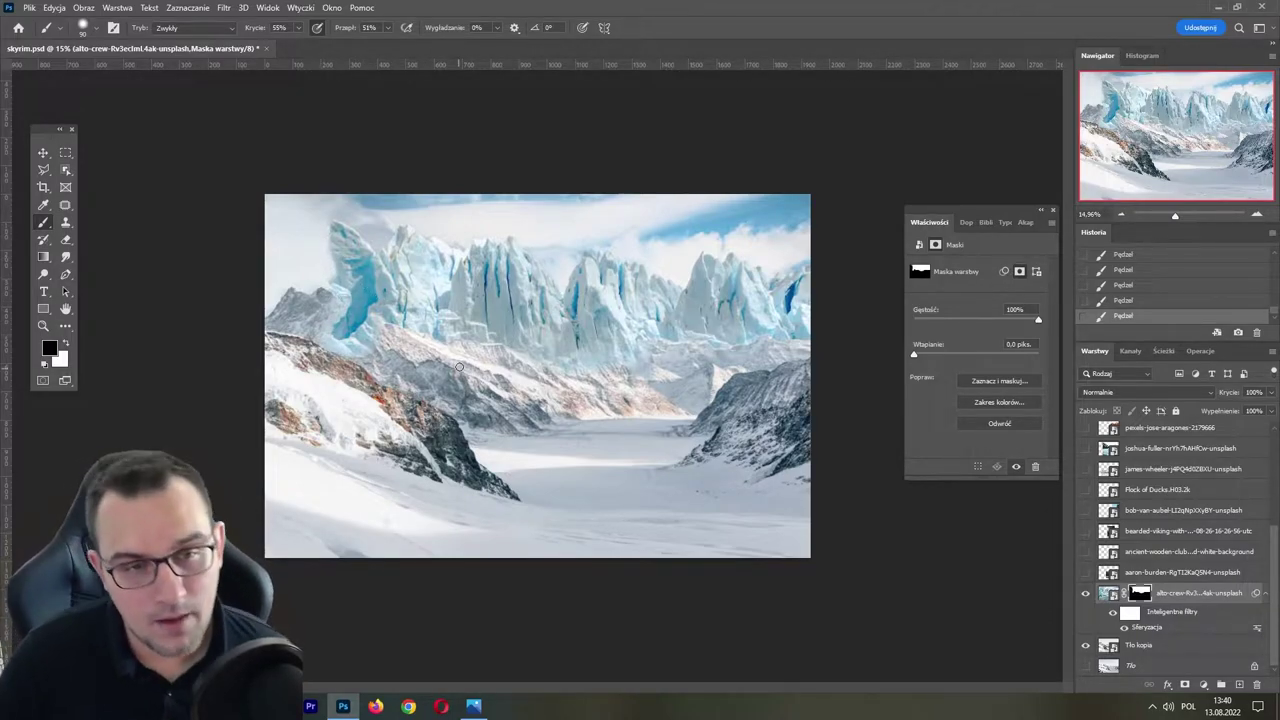
{"action": "key", "text": "x"}
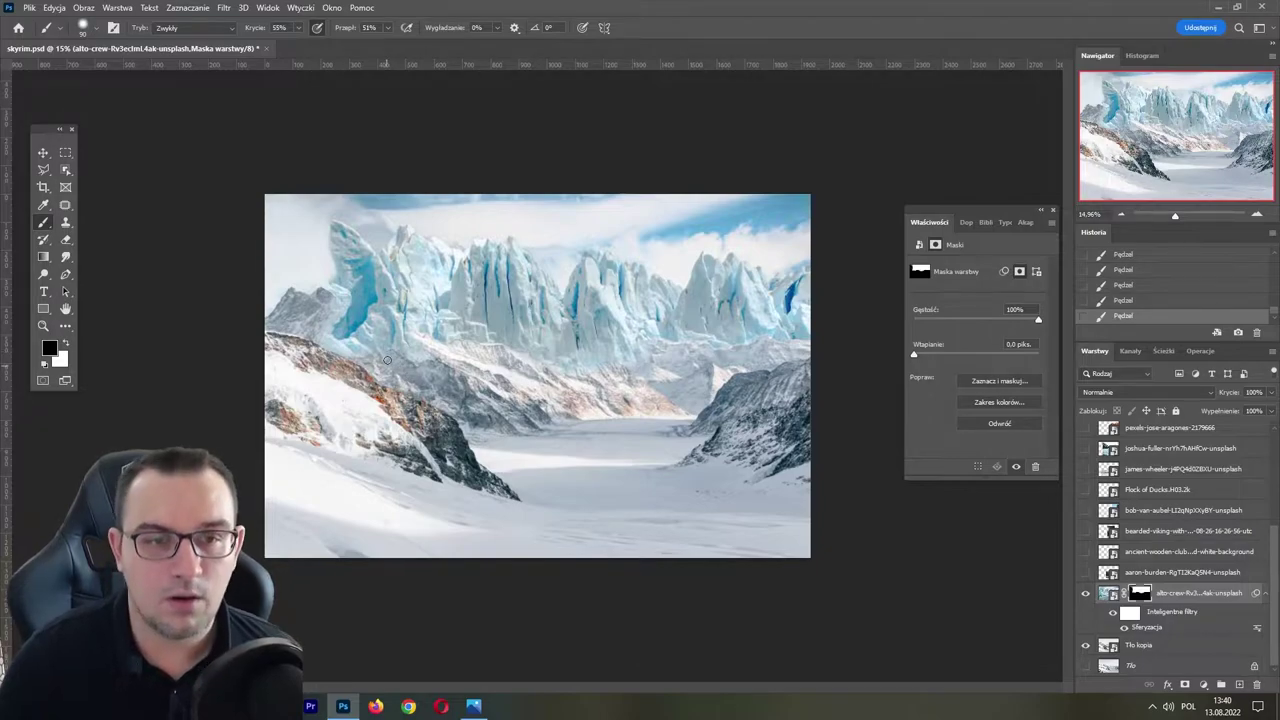
{"action": "key", "text": "ctrl+s"}
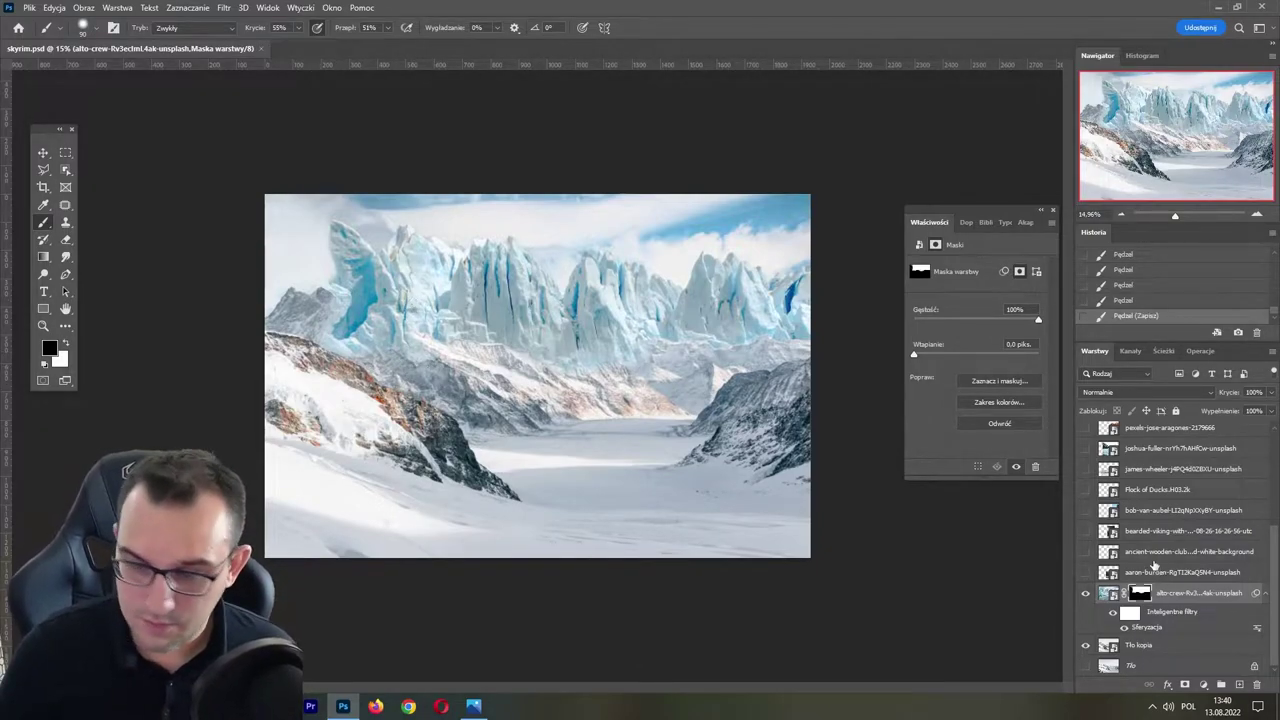
{"action": "key", "text": "ctrl+j"}
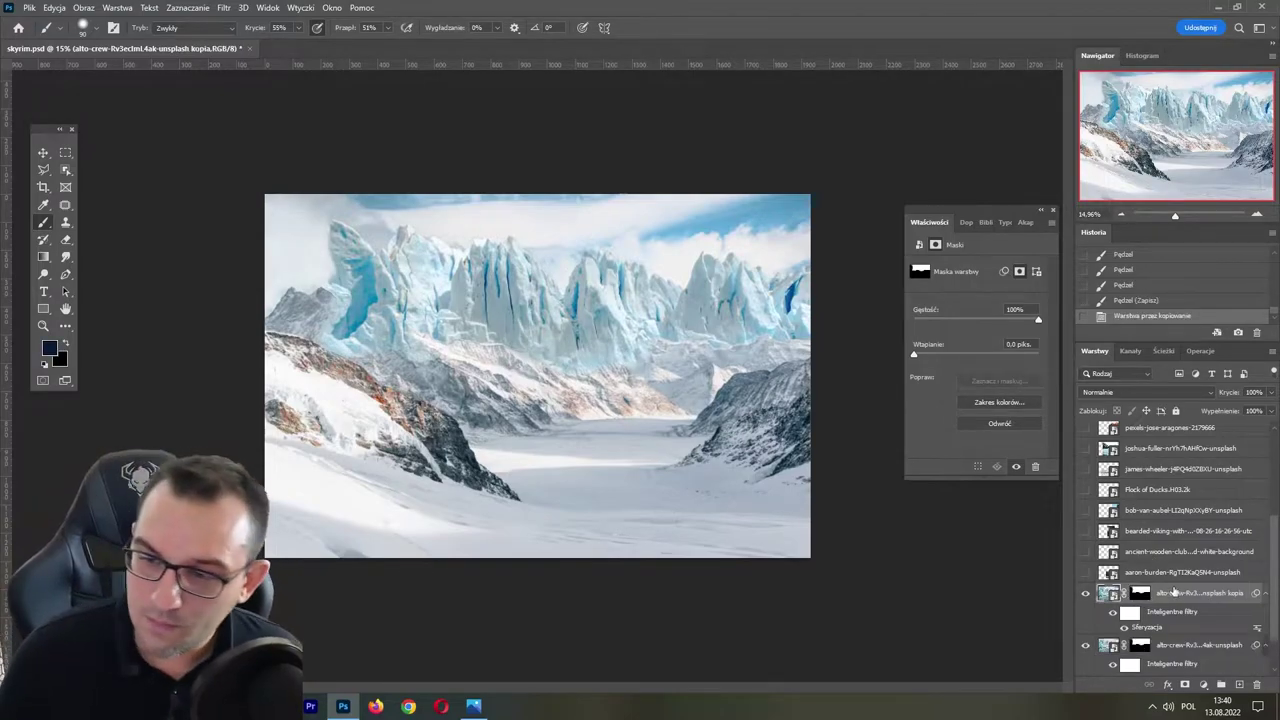
- Shift the glacier copy left with the Move tool and select an upper-left ice peak with Object Selection
{"action": "left_click", "coordinate": [1108, 593]}
{"action": "key", "text": "v"}
{"action": "left_click_drag", "start_coordinate": [622, 268], "coordinate": [312, 263]}
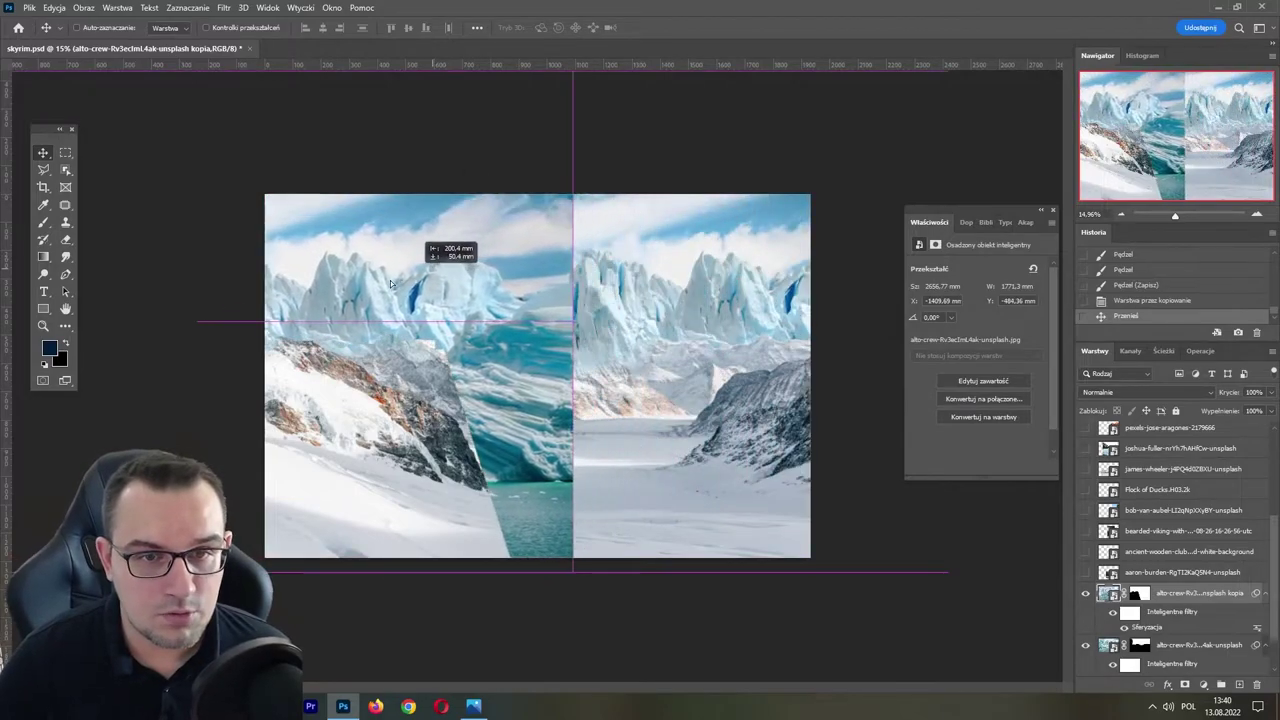
{"action": "left_click_drag", "start_coordinate": [312, 263], "coordinate": [372, 290]}
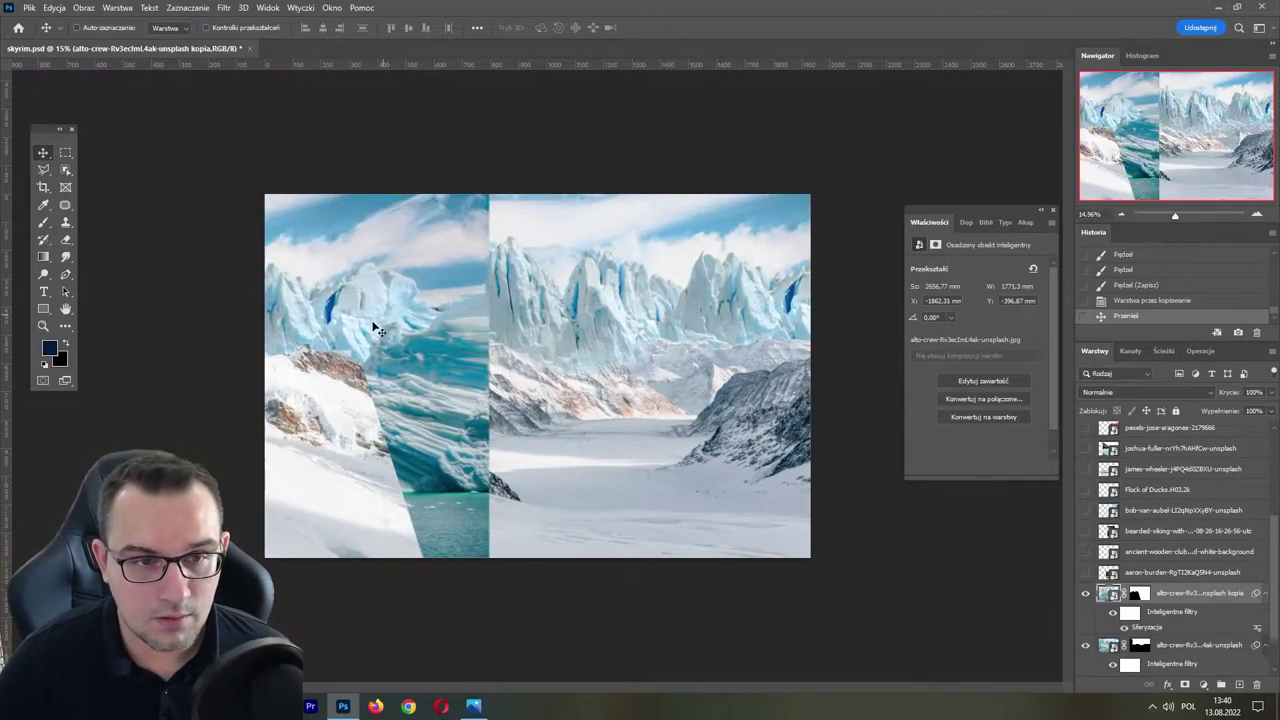
{"action": "left_click_drag", "start_coordinate": [375, 336], "coordinate": [305, 303]}
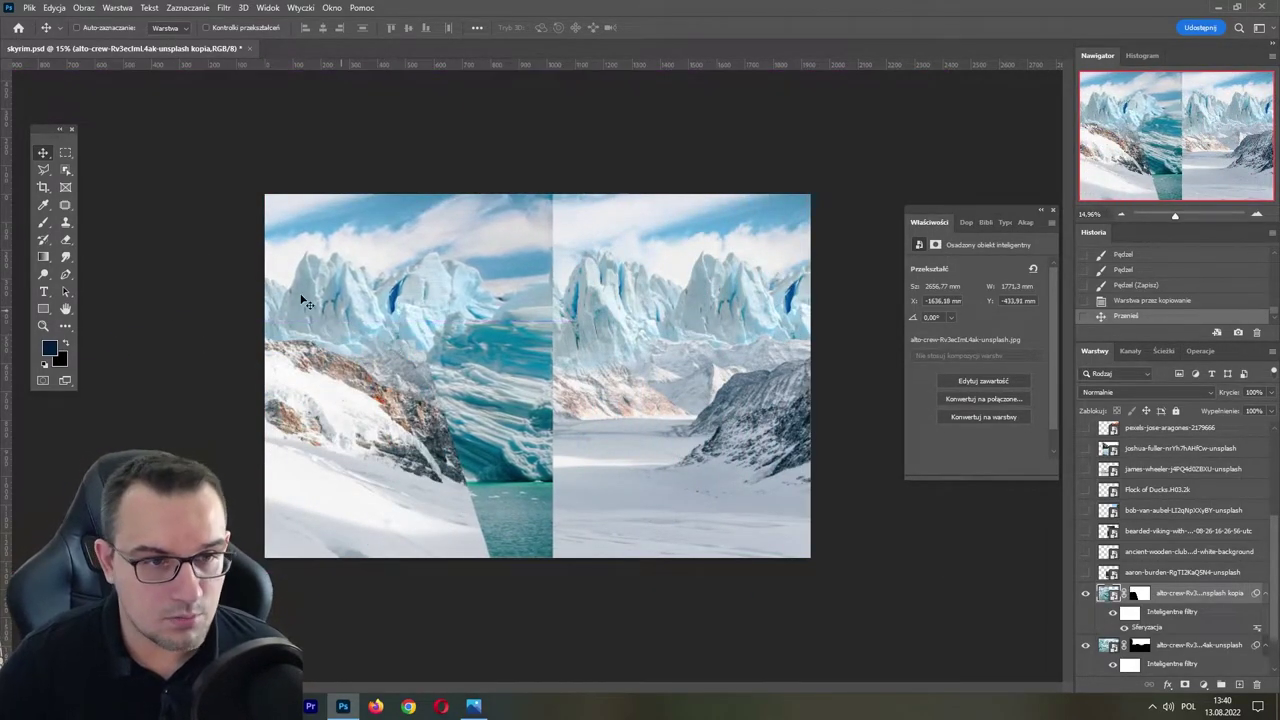
{"action": "left_click", "coordinate": [65, 170]}
{"action": "mouse_move", "coordinate": [278, 247]}
{"action": "left_mouse_down"}
{"action": "mouse_move", "coordinate": [422, 362]}
{"action": "mouse_move", "coordinate": [392, 350]}
{"action": "left_mouse_up"}
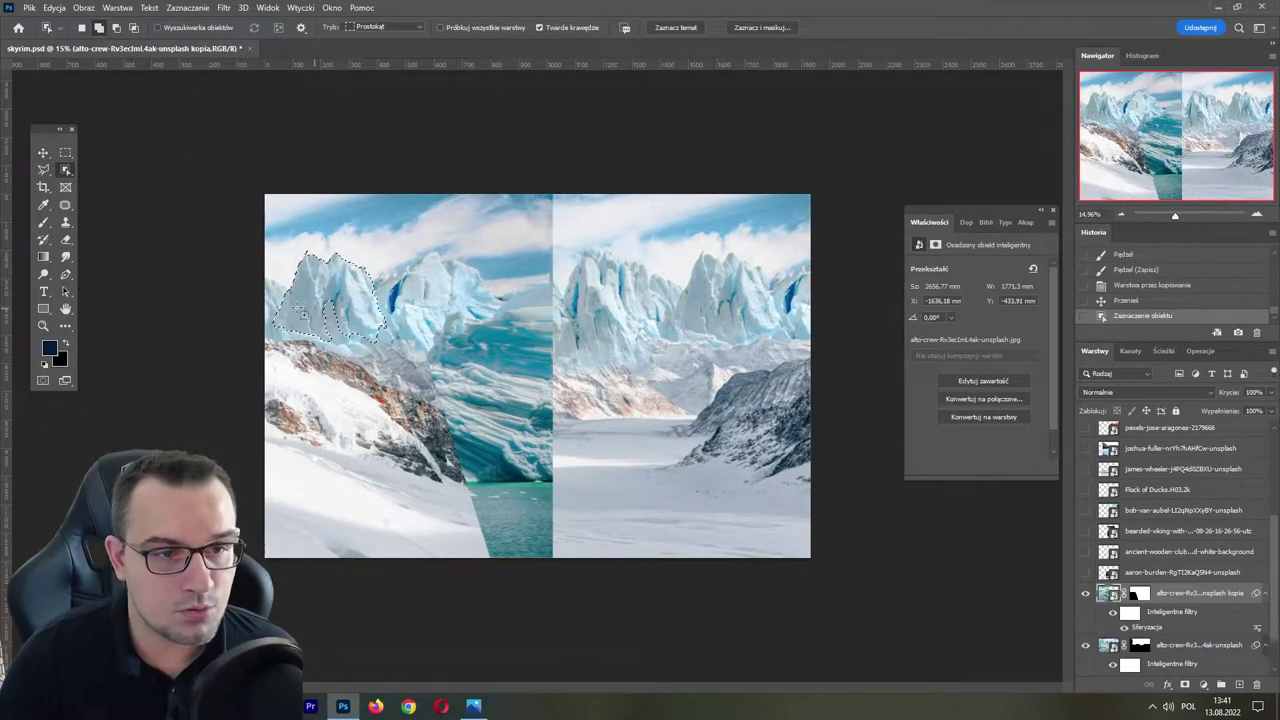
- Mask the glacier copy to show only the selected ice peak by filling the inverse with black
{"action": "left_click", "coordinate": [1139, 593]}
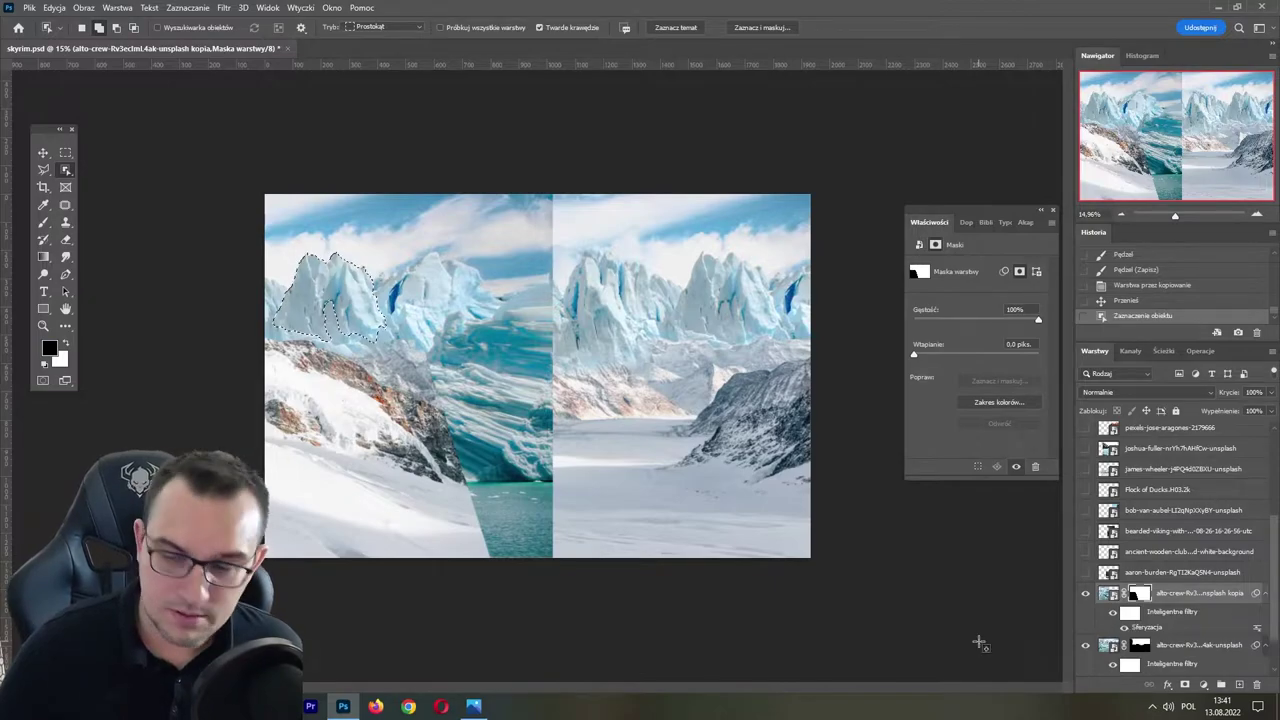
{"action": "key", "text": "ctrl+shift+i"}
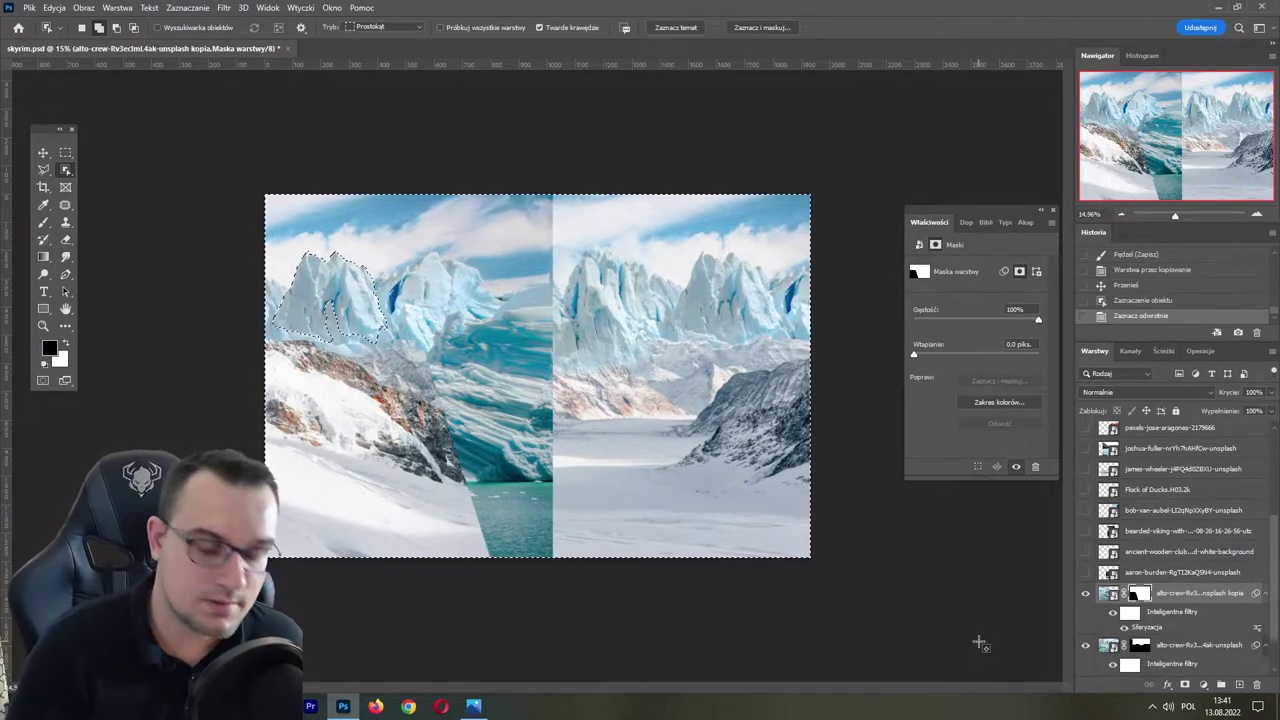
{"action": "key", "text": "shift+BackSpace"}
{"action": "key", "text": "Return"}
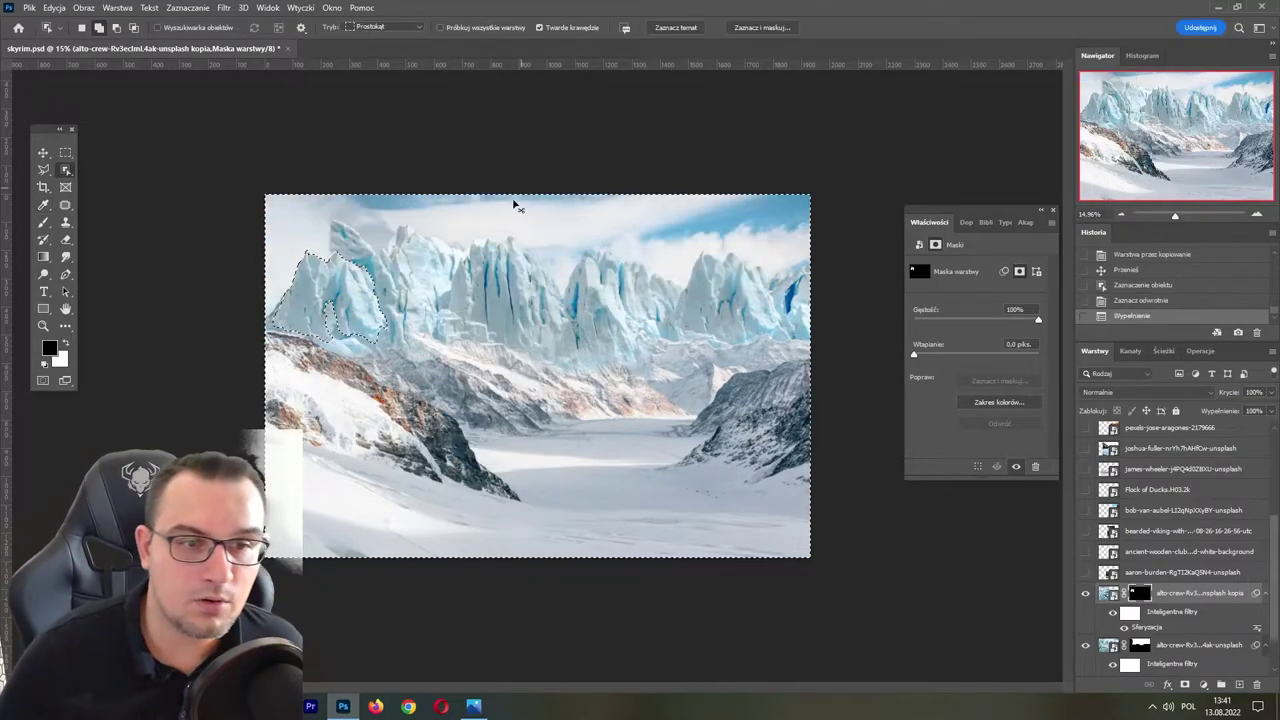
{"action": "key", "text": "ctrl+d"}
- Move the isolated ice peak into place and enlarge it to about 141.7%
{"action": "key", "text": "v"}
{"action": "left_click_drag", "start_coordinate": [362, 288], "coordinate": [338, 316]}
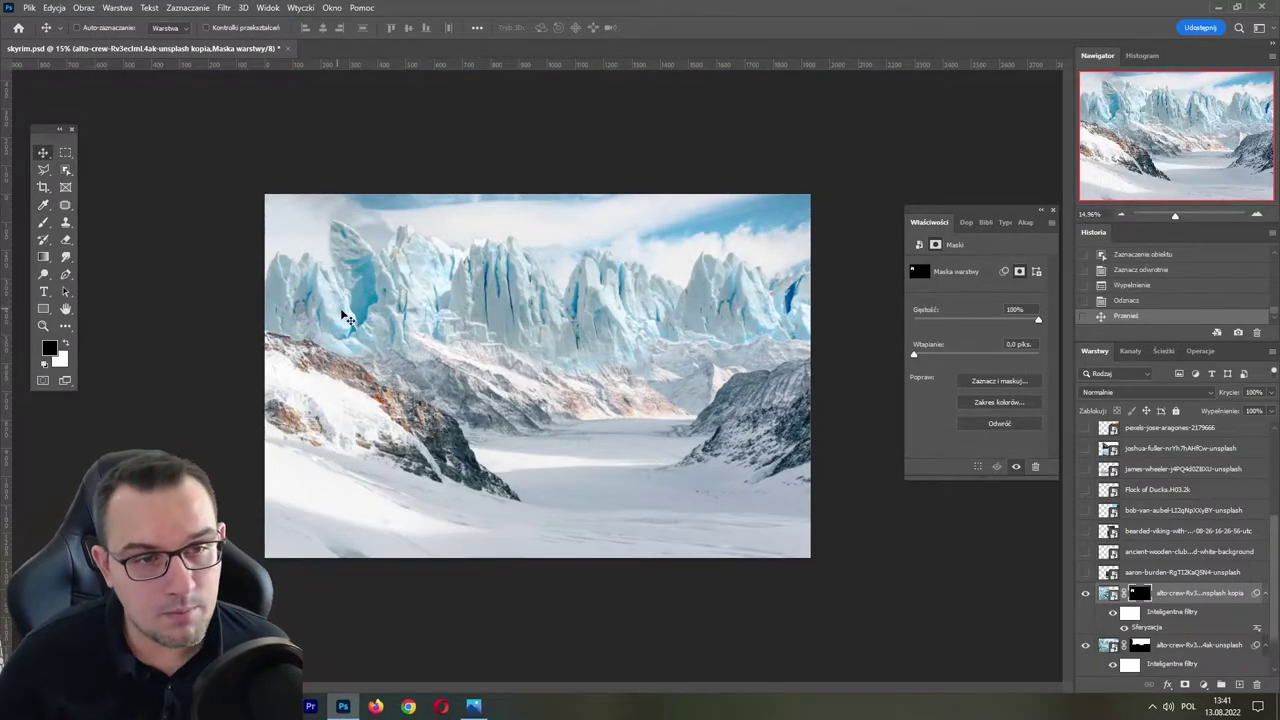
{"action": "key", "text": "ctrl+t"}
{"action": "mouse_move", "coordinate": [515, 334]}
{"action": "left_mouse_down"}
{"action": "mouse_move", "coordinate": [325, 318]}
{"action": "mouse_move", "coordinate": [356, 308]}
{"action": "left_mouse_up"}
{"action": "key", "text": "Return"}
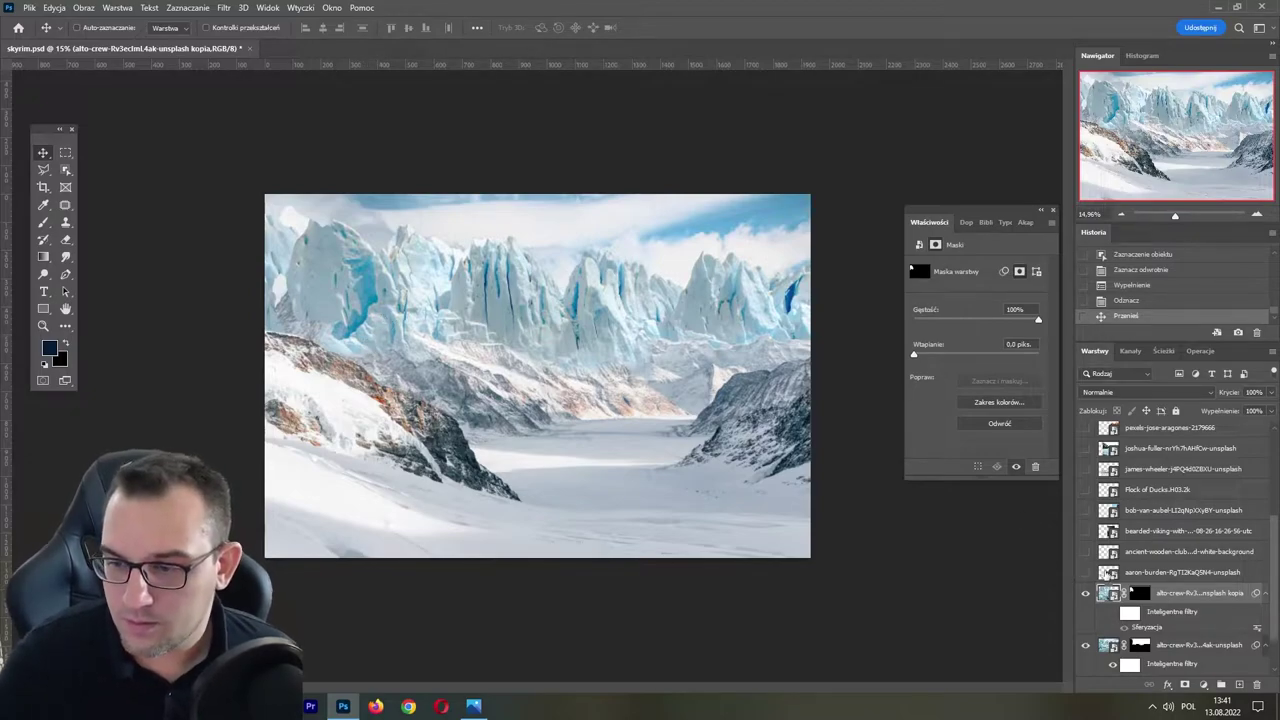
- Try shifting the copy's mask, undo the moves, and set up a white brush for the mask
{"action": "left_click", "coordinate": [1139, 594]}
{"action": "left_click_drag", "start_coordinate": [325, 270], "coordinate": [502, 314]}
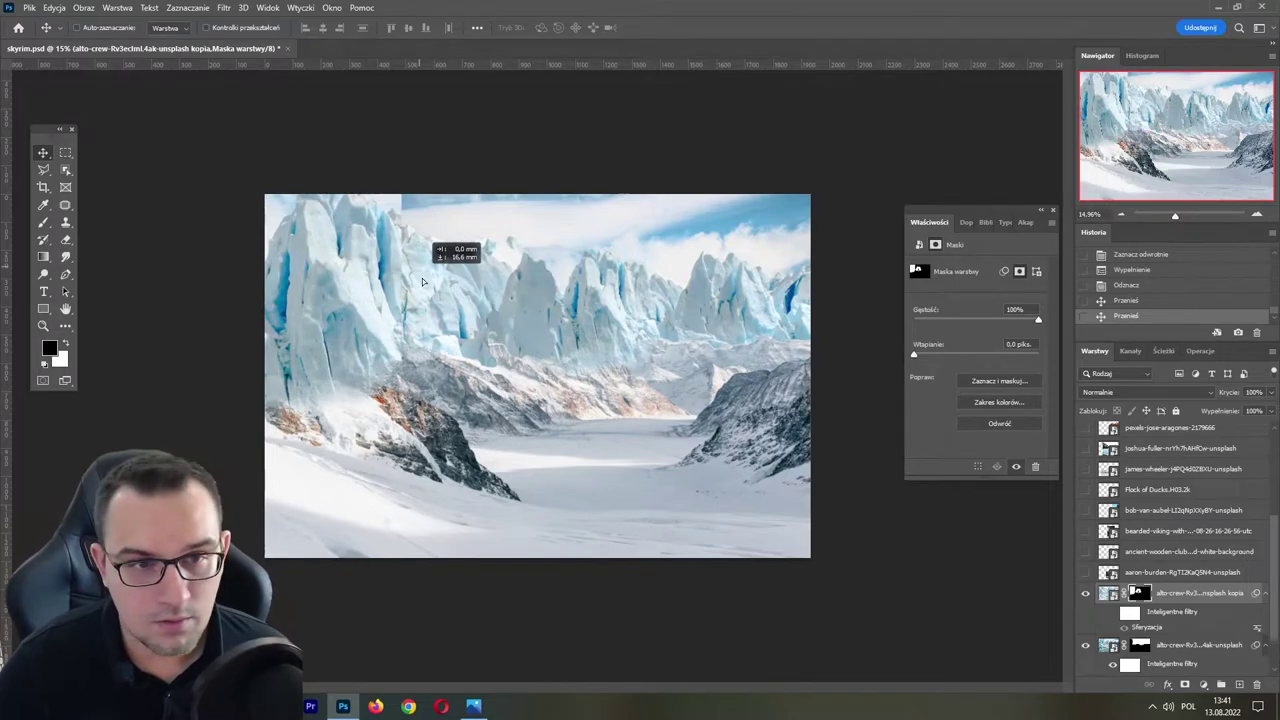
{"action": "mouse_move", "coordinate": [422, 278]}
{"action": "left_mouse_down"}
{"action": "mouse_move", "coordinate": [268, 330]}
{"action": "mouse_move", "coordinate": [420, 266]}
{"action": "mouse_move", "coordinate": [410, 297]}
{"action": "mouse_move", "coordinate": [360, 285]}
{"action": "mouse_move", "coordinate": [338, 323]}
{"action": "mouse_move", "coordinate": [325, 305]}
{"action": "mouse_move", "coordinate": [336, 308]}
{"action": "mouse_move", "coordinate": [334, 271]}
{"action": "left_mouse_up"}
{"action": "key", "text": "ctrl+z"}
{"action": "key", "text": "ctrl+z"}
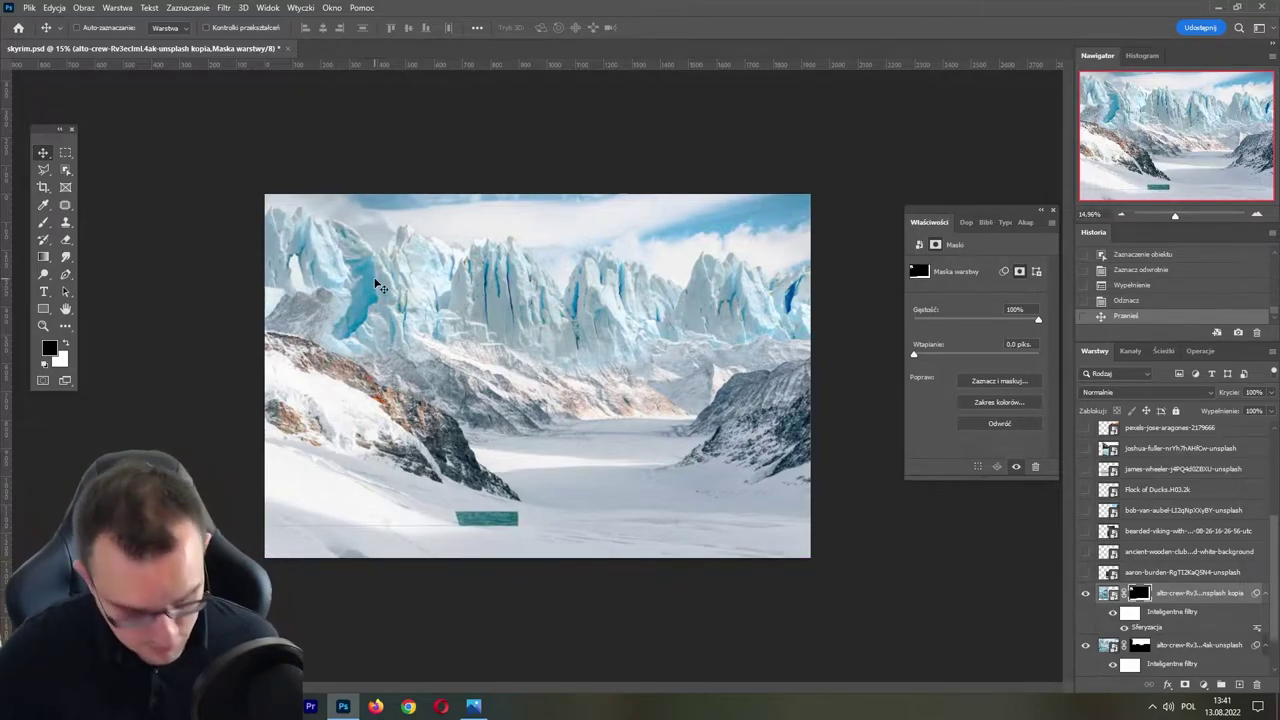
{"action": "key", "text": "b"}
{"action": "key", "text": "x"}
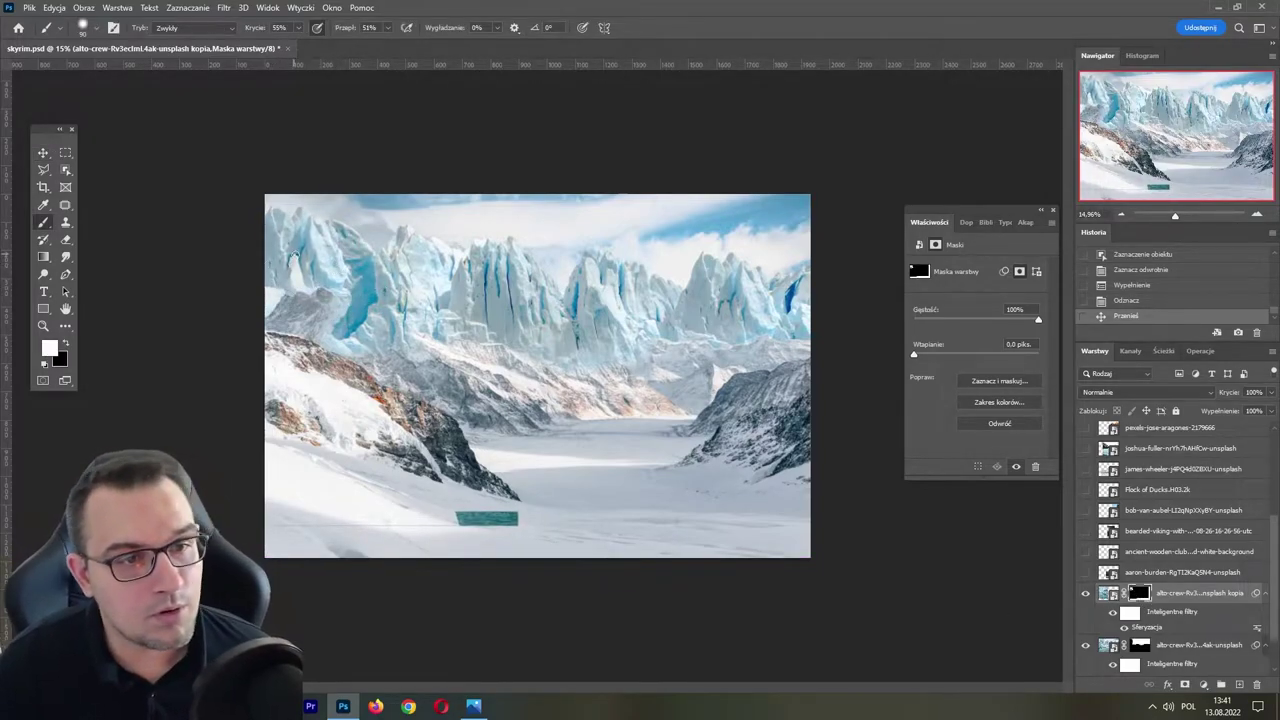
- Paint white on the mask with a larger brush to blend the left ice peak into the glacier, then save
{"action": "left_click_drag", "start_coordinate": [380, 500], "coordinate": [500, 505]}
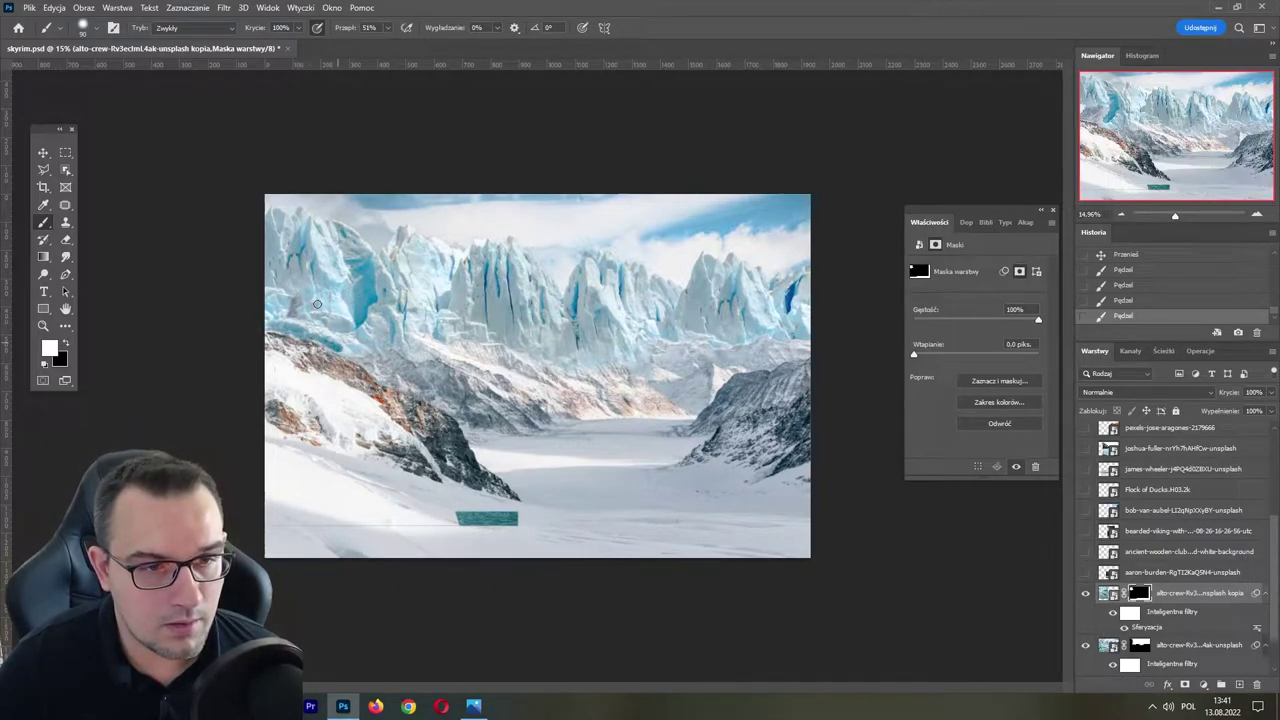
{"action": "left_click", "coordinate": [289, 315]}
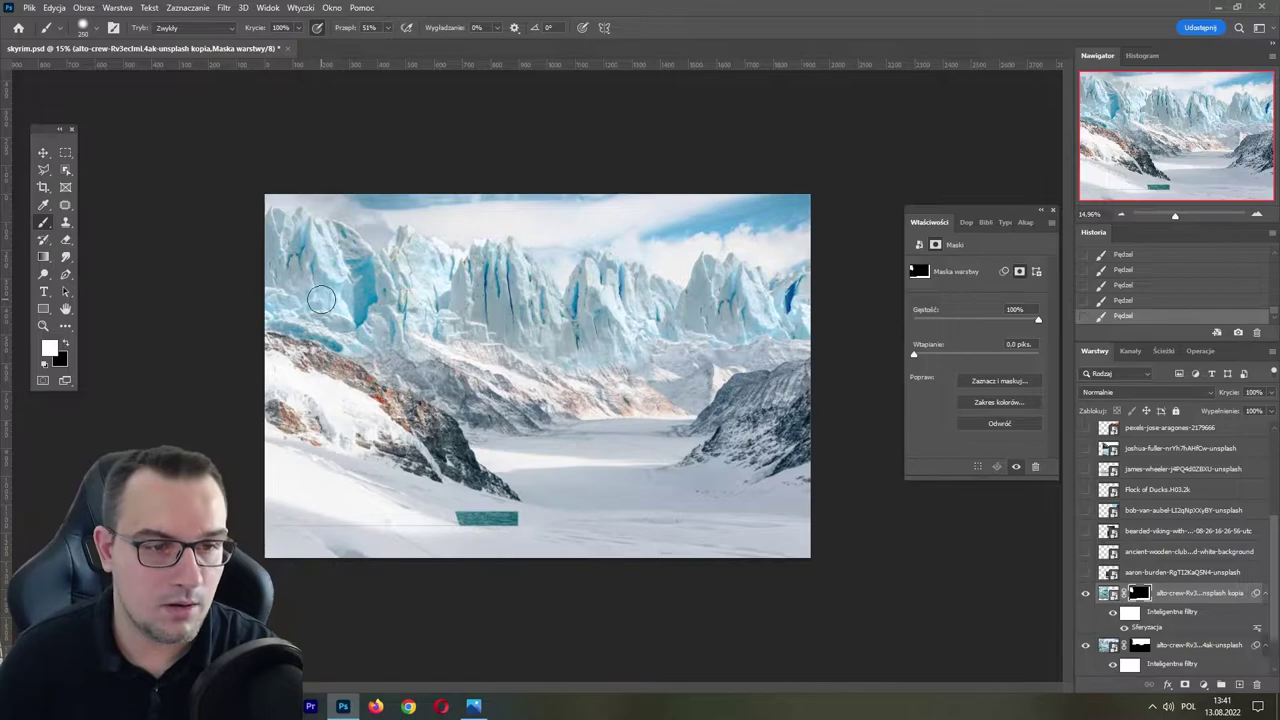
{"action": "key", "text": "bracketright"}
{"action": "key", "text": "bracketright"}
{"action": "key", "text": "bracketright"}
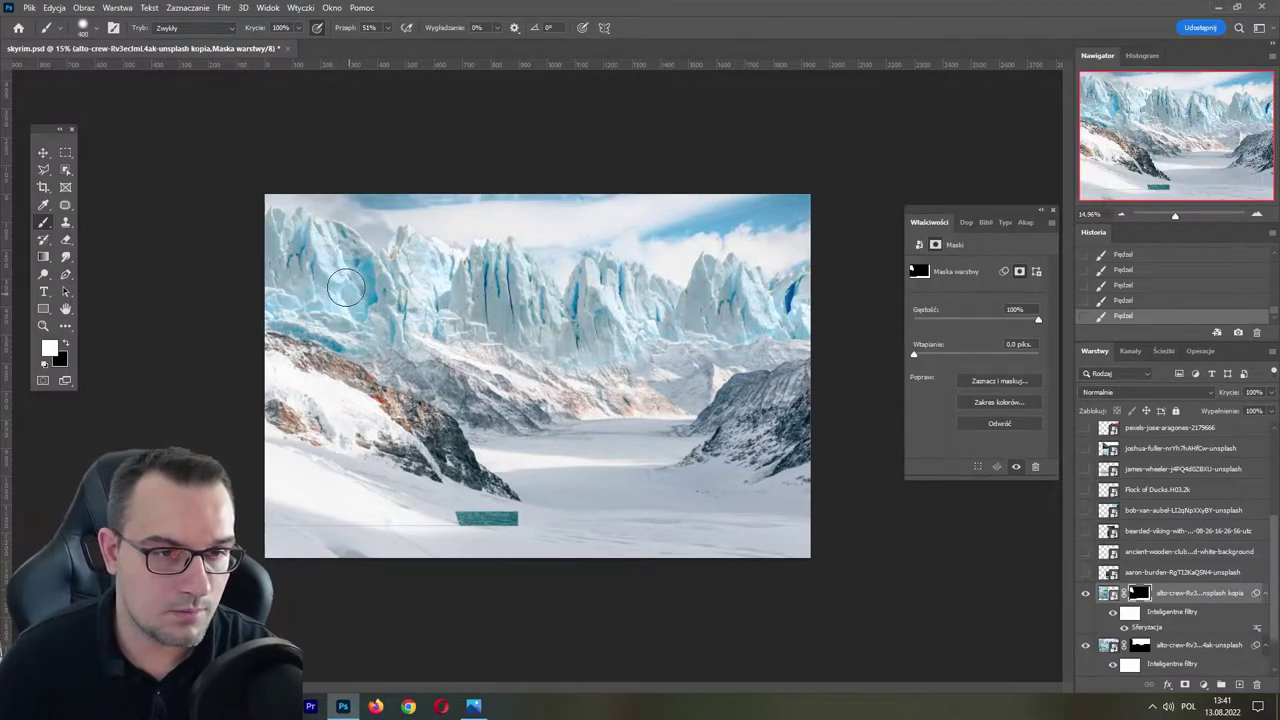
{"action": "left_click_drag", "start_coordinate": [336, 276], "coordinate": [338, 286]}
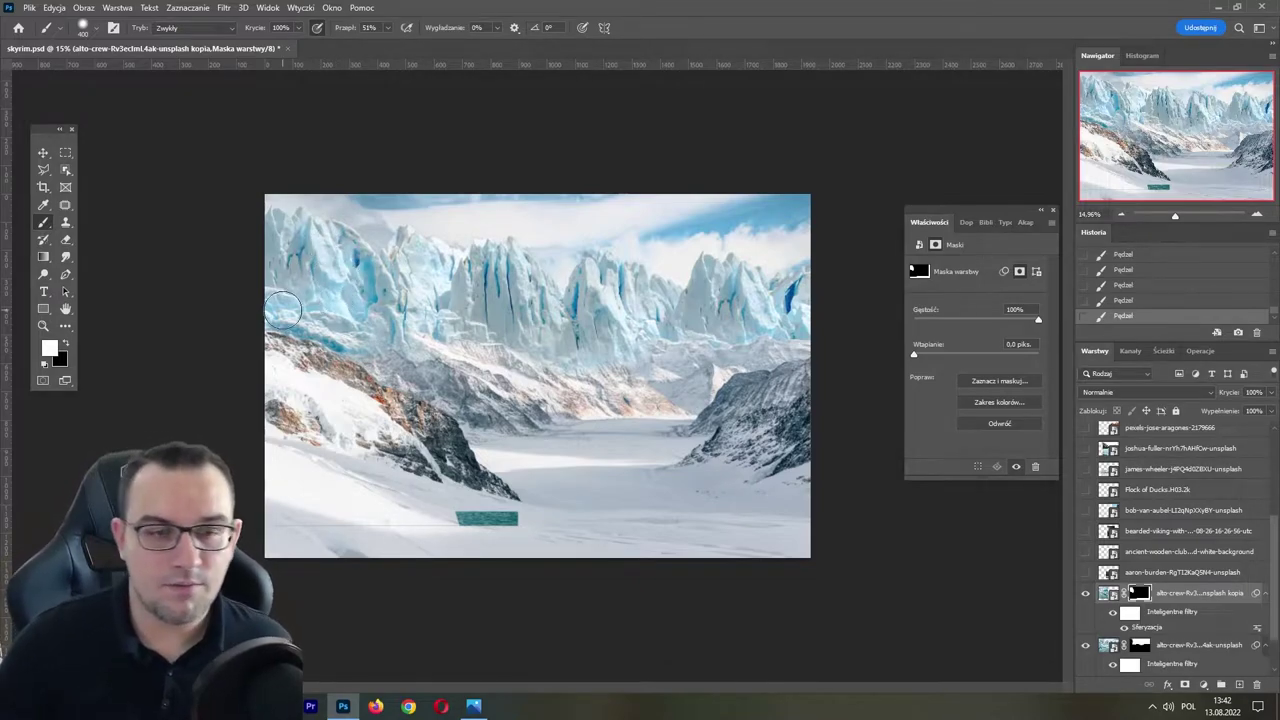
{"action": "key", "text": "ctrl+s"}
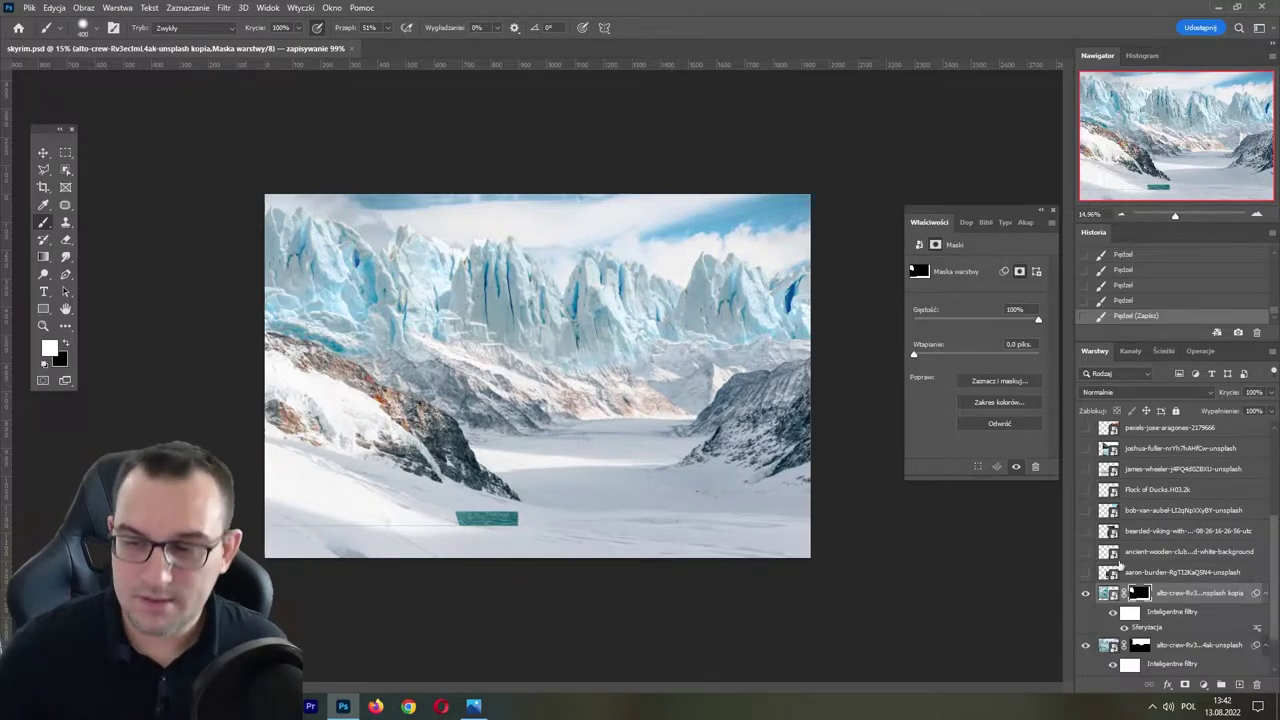
- Fill the lower mask area black to hide the teal strip, save, and show the frosted bubble layer
{"action": "left_click", "coordinate": [65, 152]}
{"action": "left_click_drag", "start_coordinate": [262, 425], "coordinate": [830, 570]}
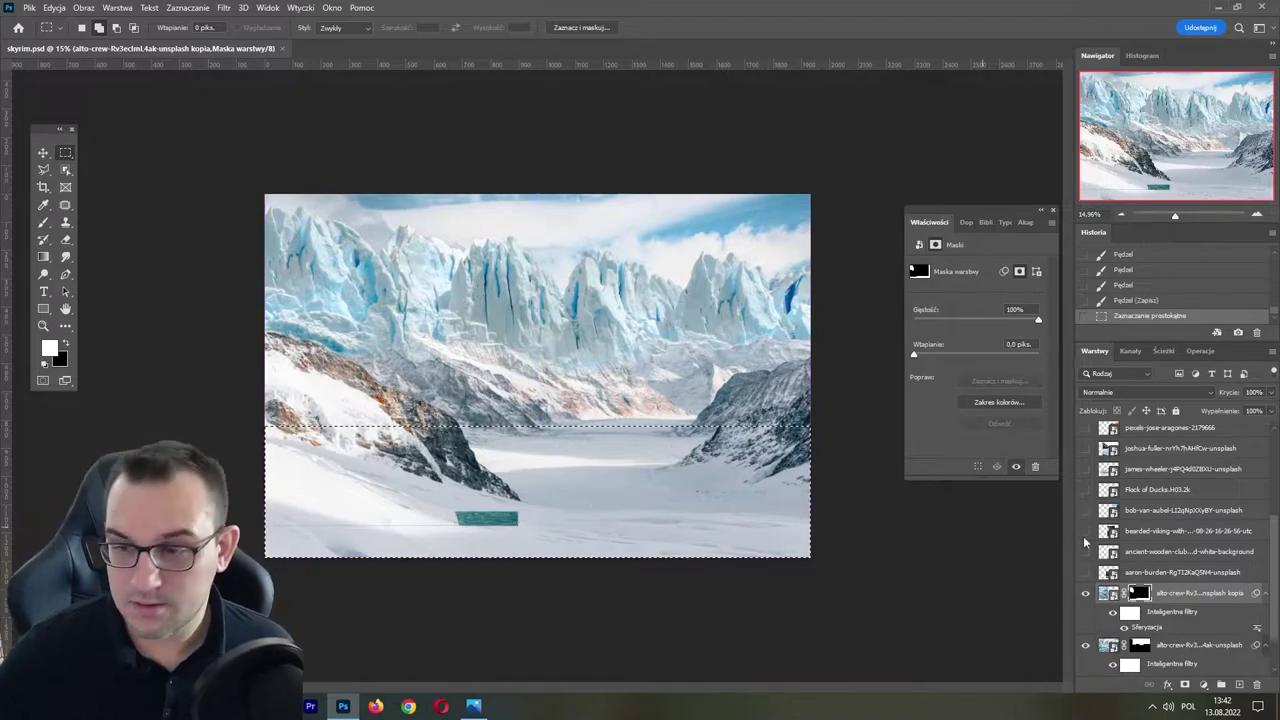
{"action": "key", "text": "x"}
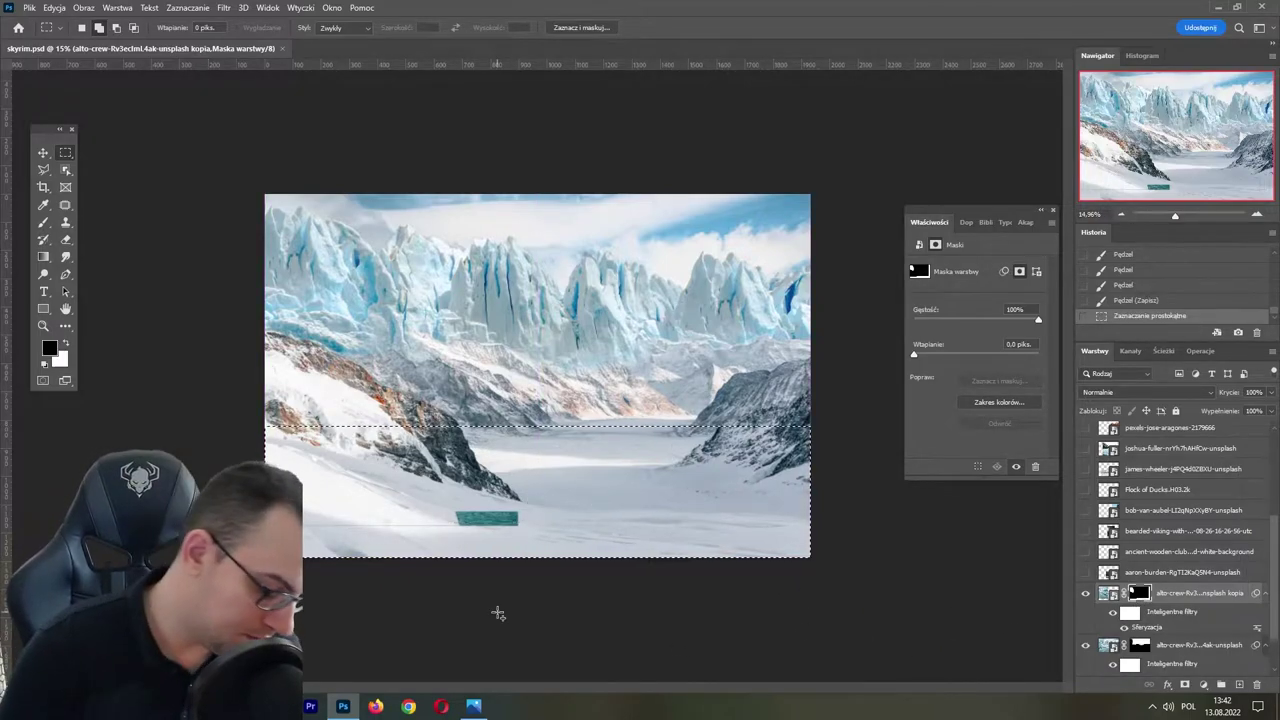
{"action": "key", "text": "alt+BackSpace"}
{"action": "key", "text": "ctrl+d"}
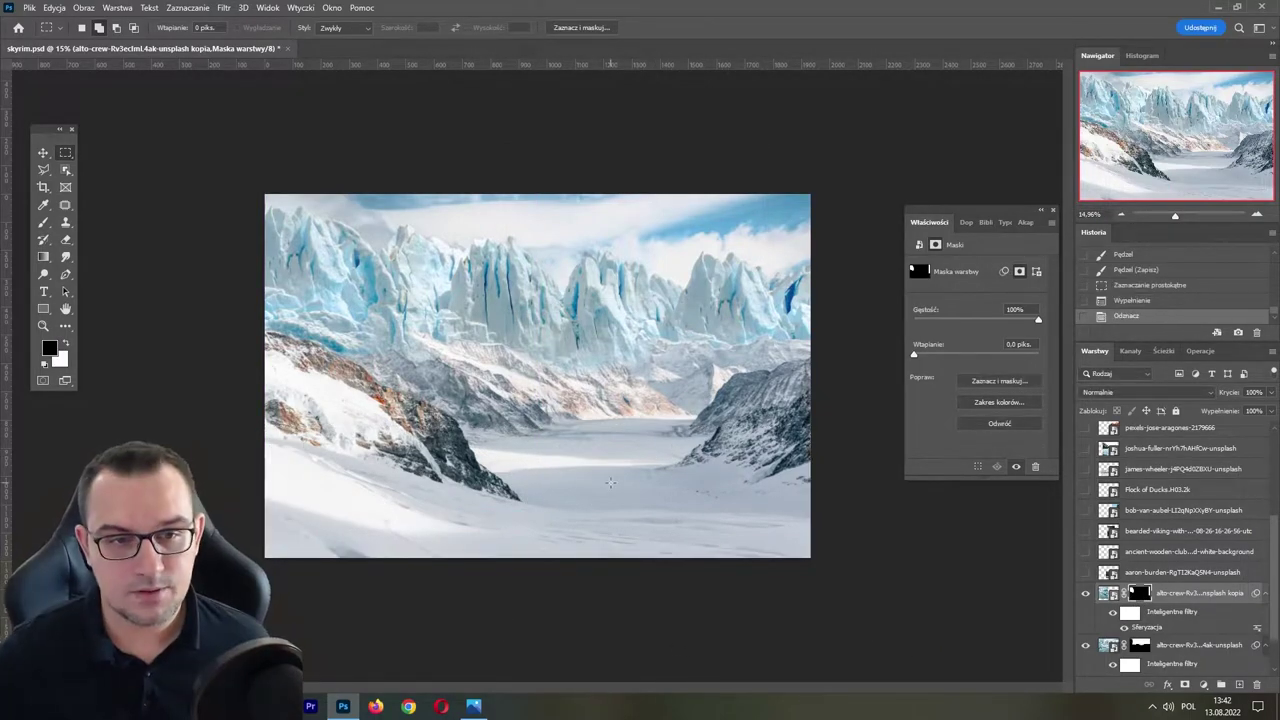
{"action": "key", "text": "ctrl+s"}
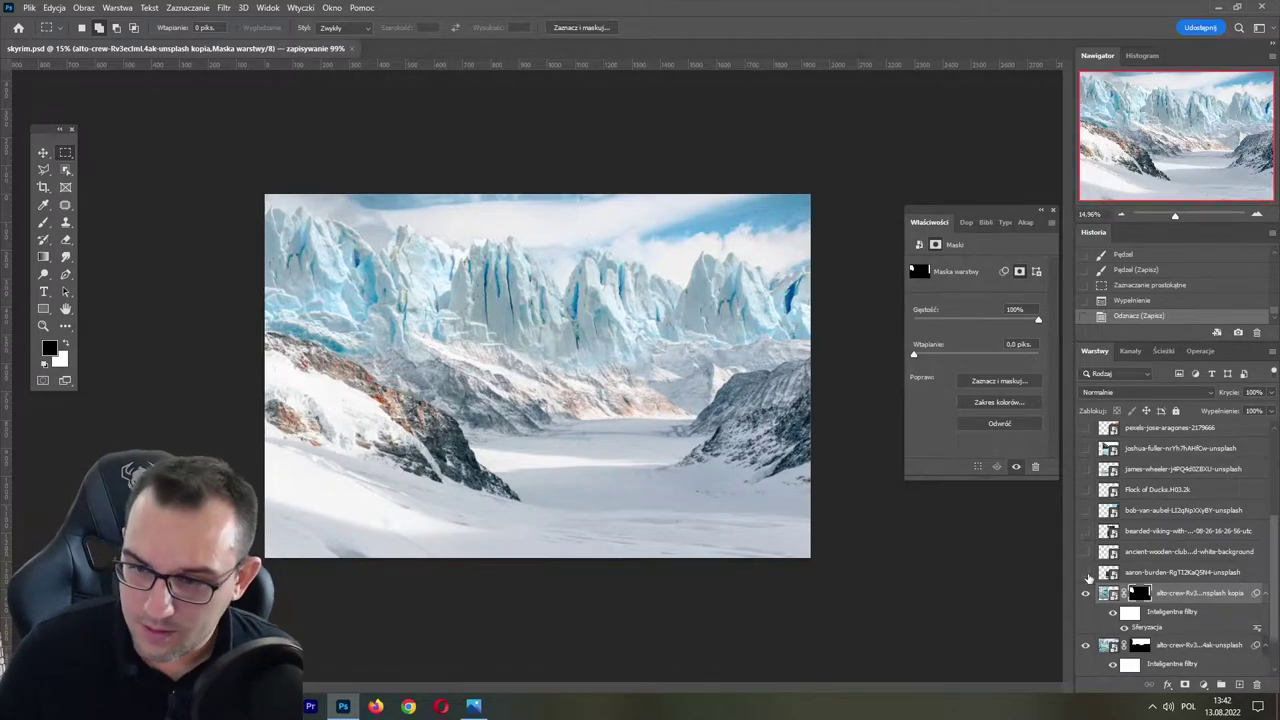
{"action": "left_click", "coordinate": [1085, 572]}
{"action": "left_click", "coordinate": [1180, 572]}
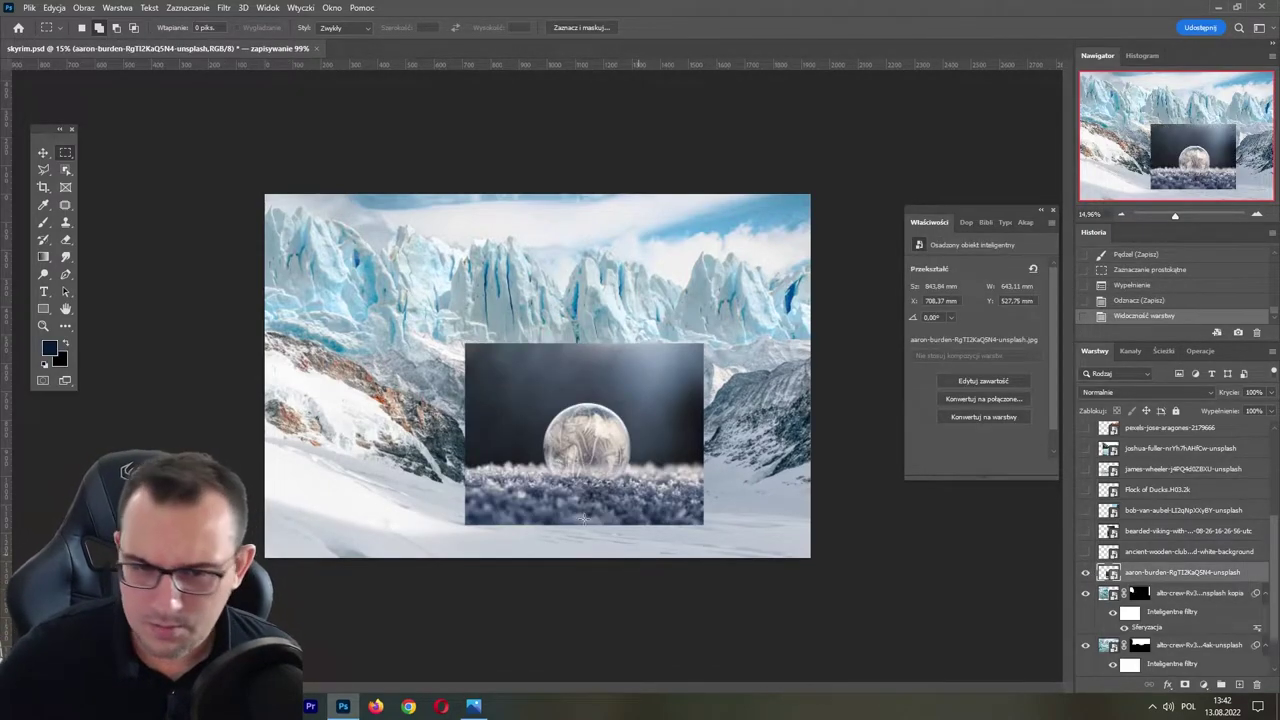
- Mask the frosted bubble out of its dark backdrop with Object Selection and nudge it up-left
{"action": "left_click", "coordinate": [67, 171]}
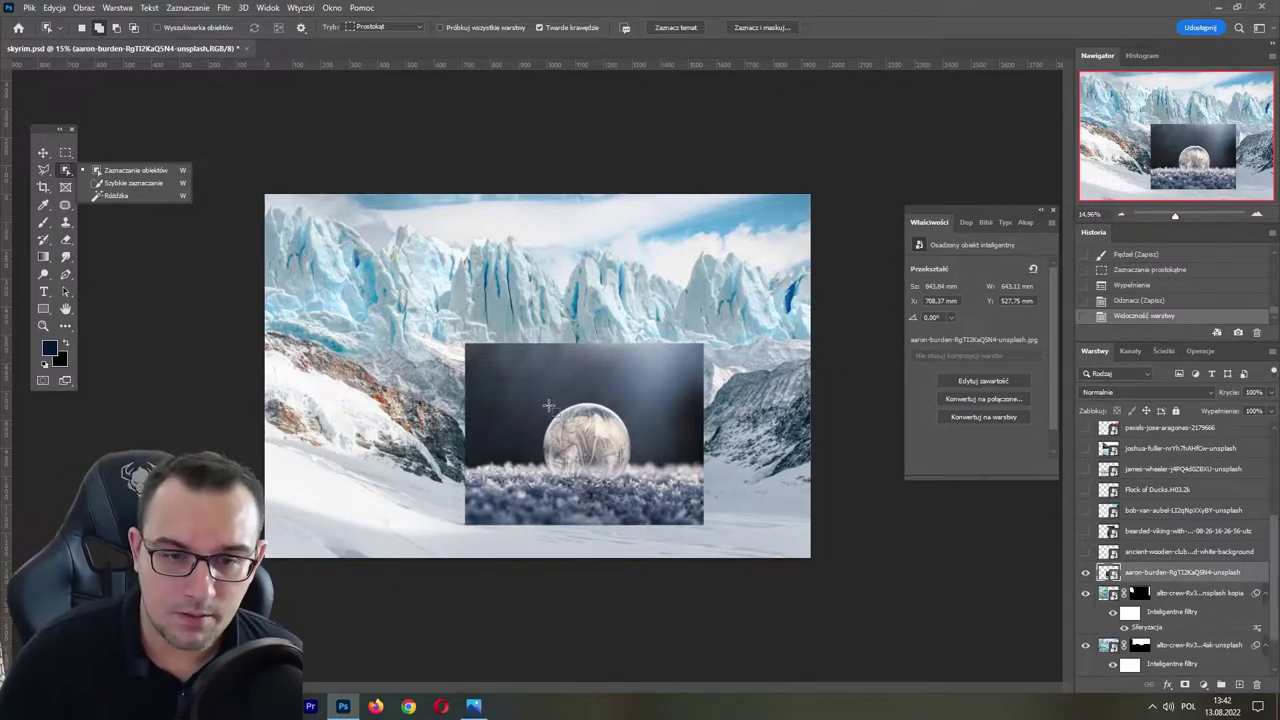
{"action": "left_click_drag", "start_coordinate": [531, 400], "coordinate": [646, 490]}
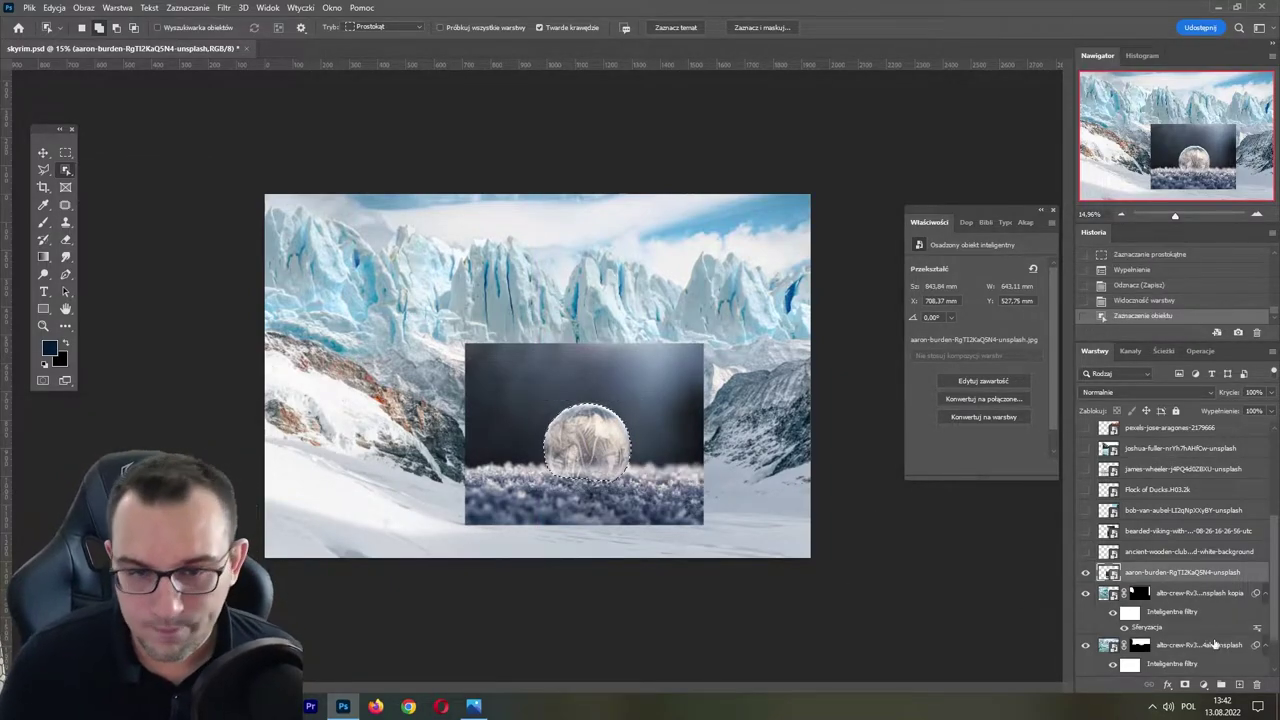
{"action": "left_click", "coordinate": [1188, 684]}
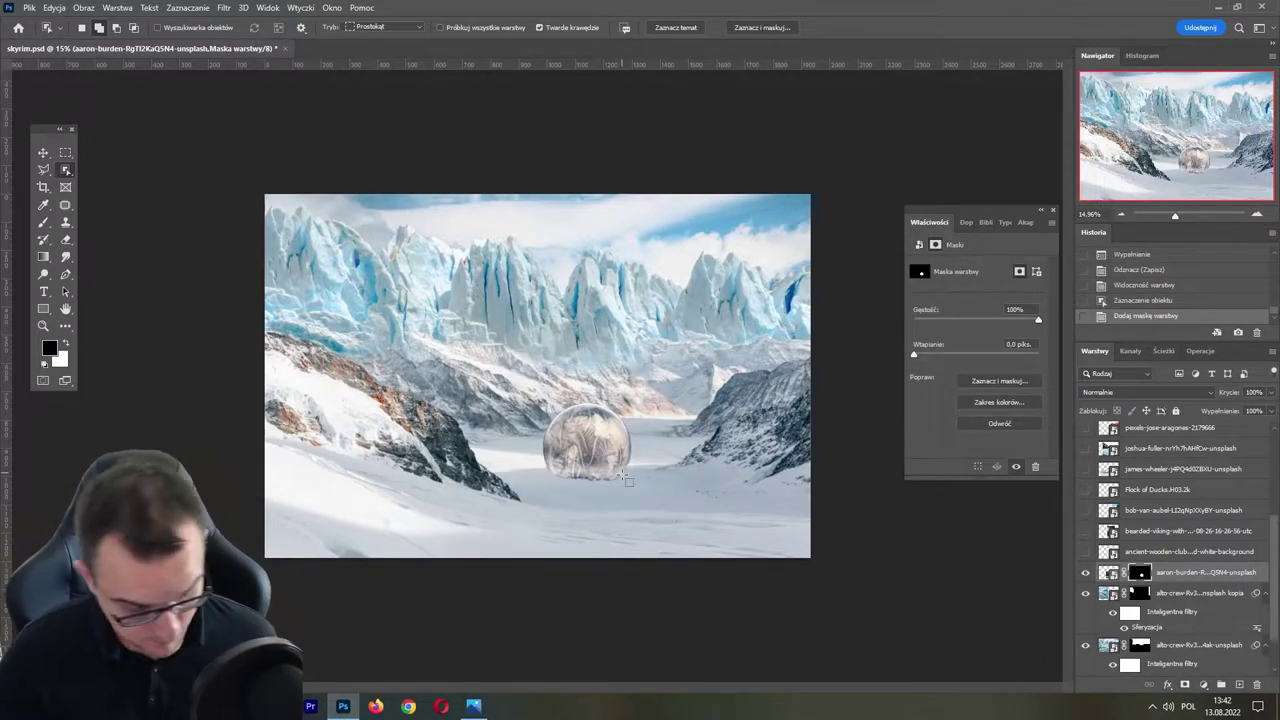
{"action": "key", "text": "v"}
{"action": "left_click_drag", "start_coordinate": [615, 468], "coordinate": [596, 461]}
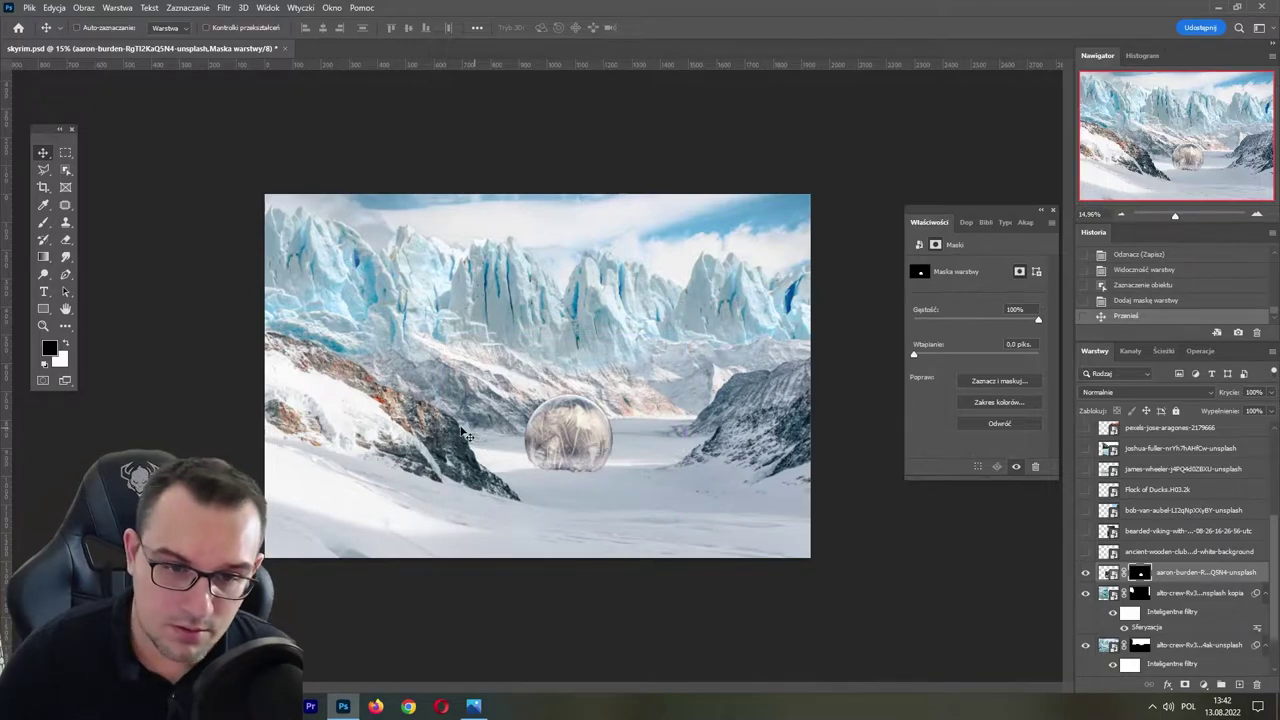
- Flip the bubble horizontally, settle it on the valley floor, save, and show the wooden clubs image
{"action": "key", "text": "ctrl+t"}
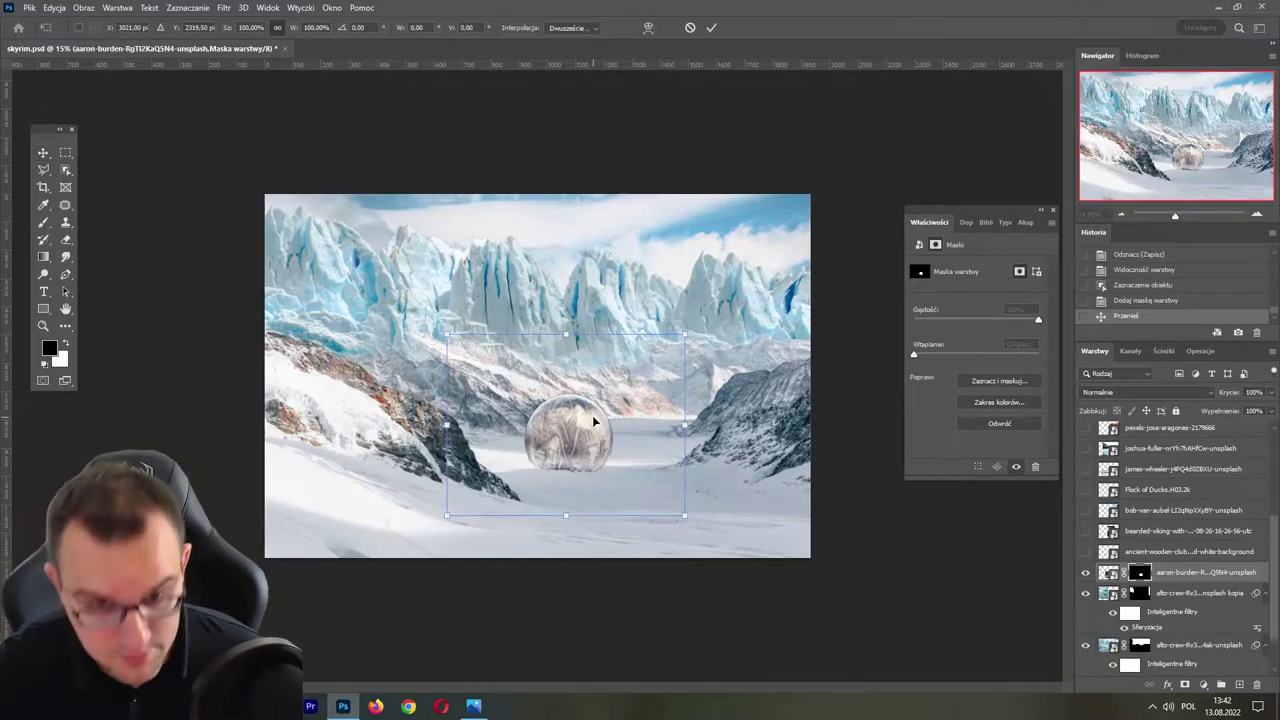
{"action": "right_click", "coordinate": [595, 425]}
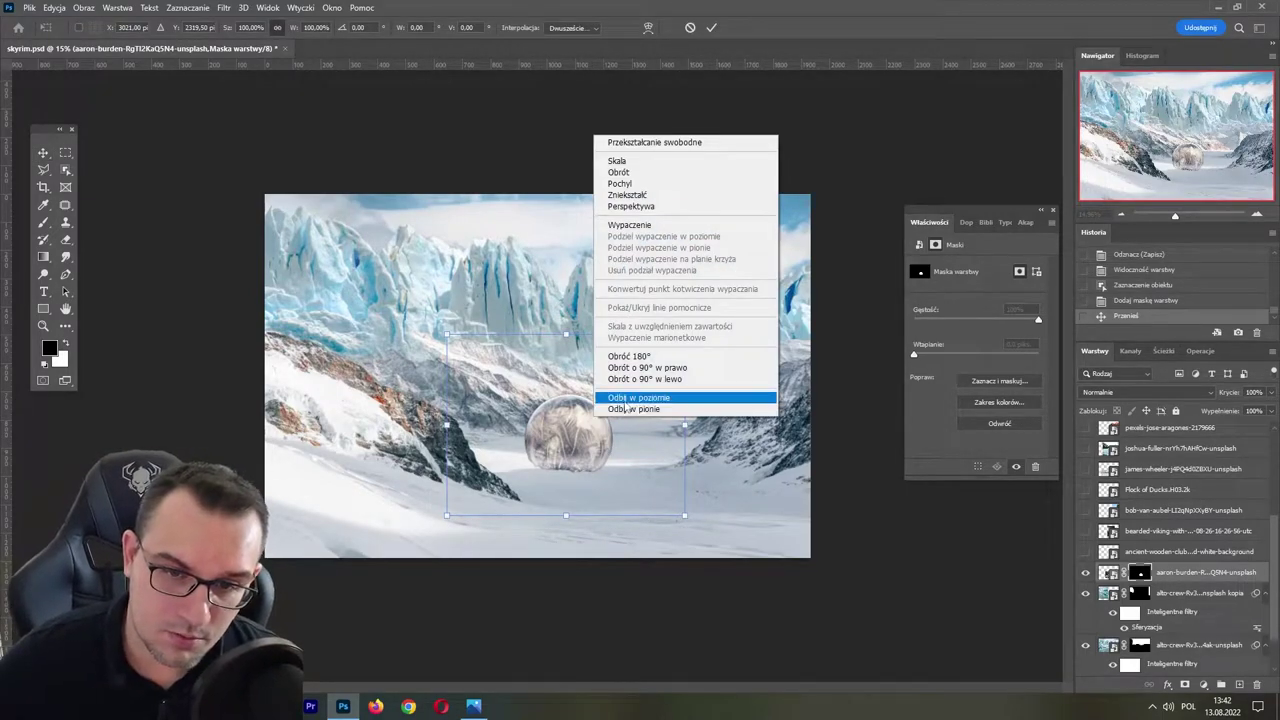
{"action": "left_click", "coordinate": [626, 398]}
{"action": "key", "text": "Return"}
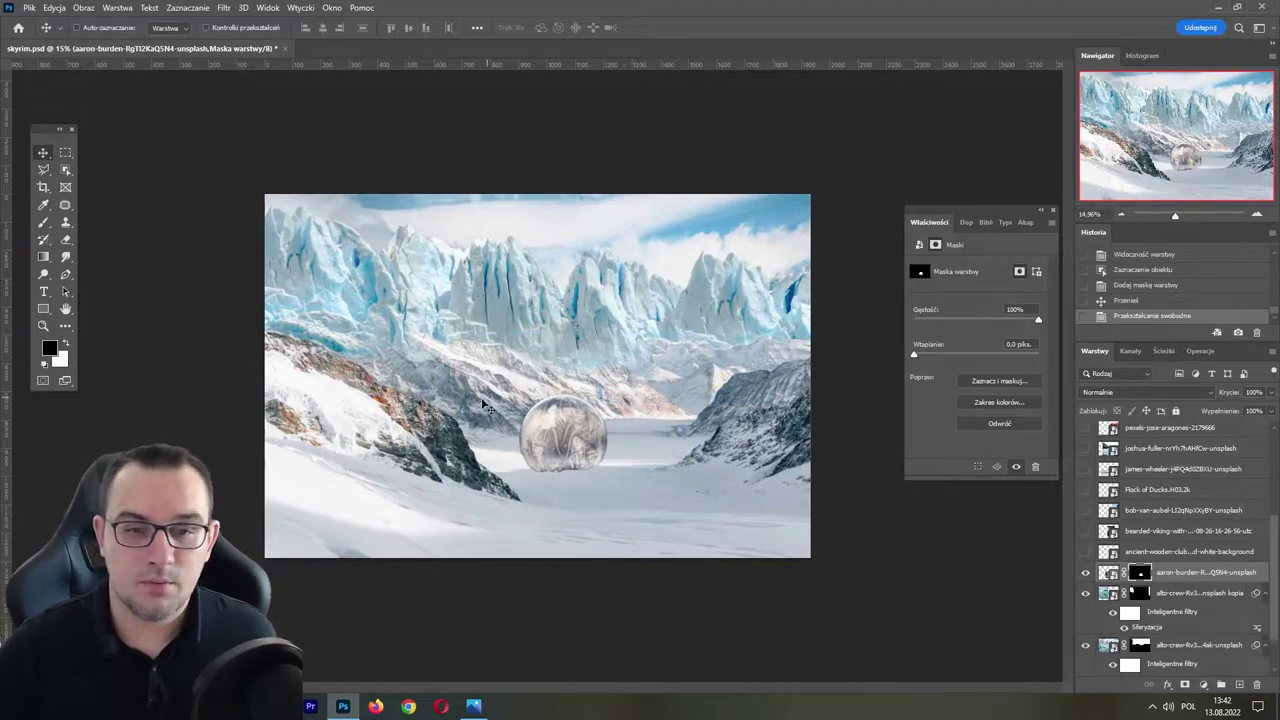
{"action": "left_click_drag", "start_coordinate": [540, 462], "coordinate": [545, 462]}
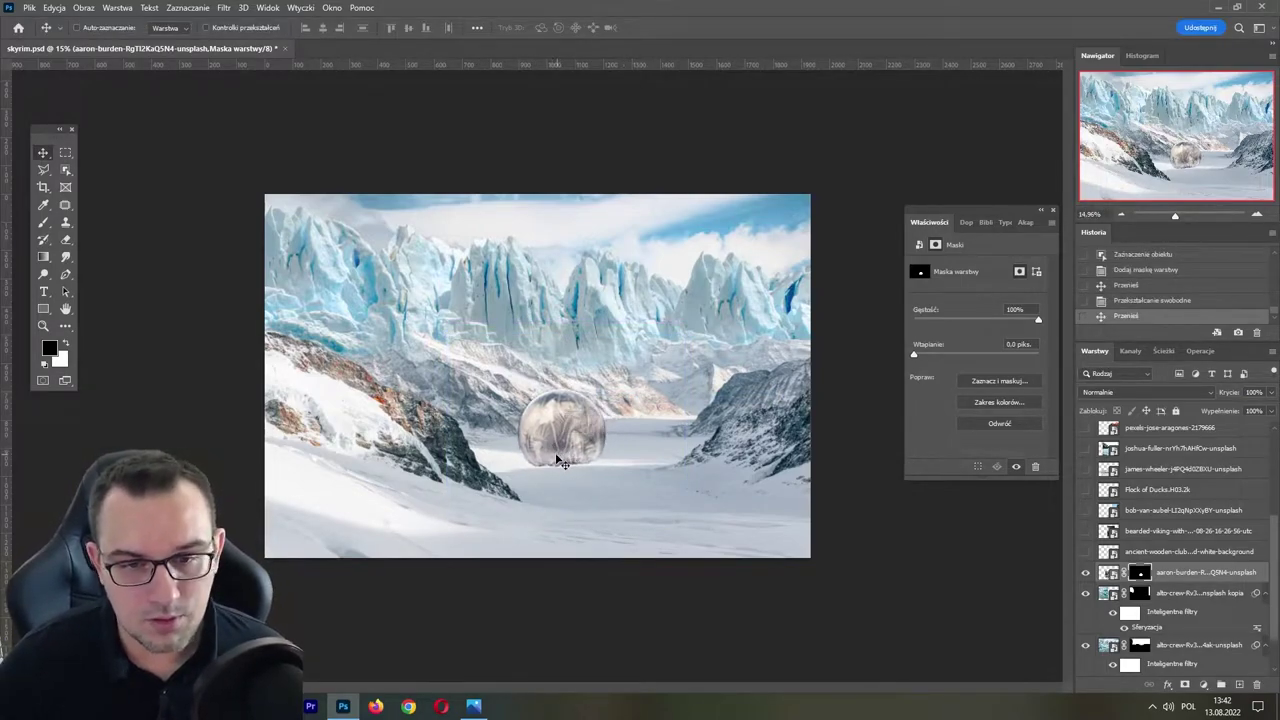
{"action": "key", "text": "ctrl+s"}
{"action": "left_click", "coordinate": [1086, 551]}
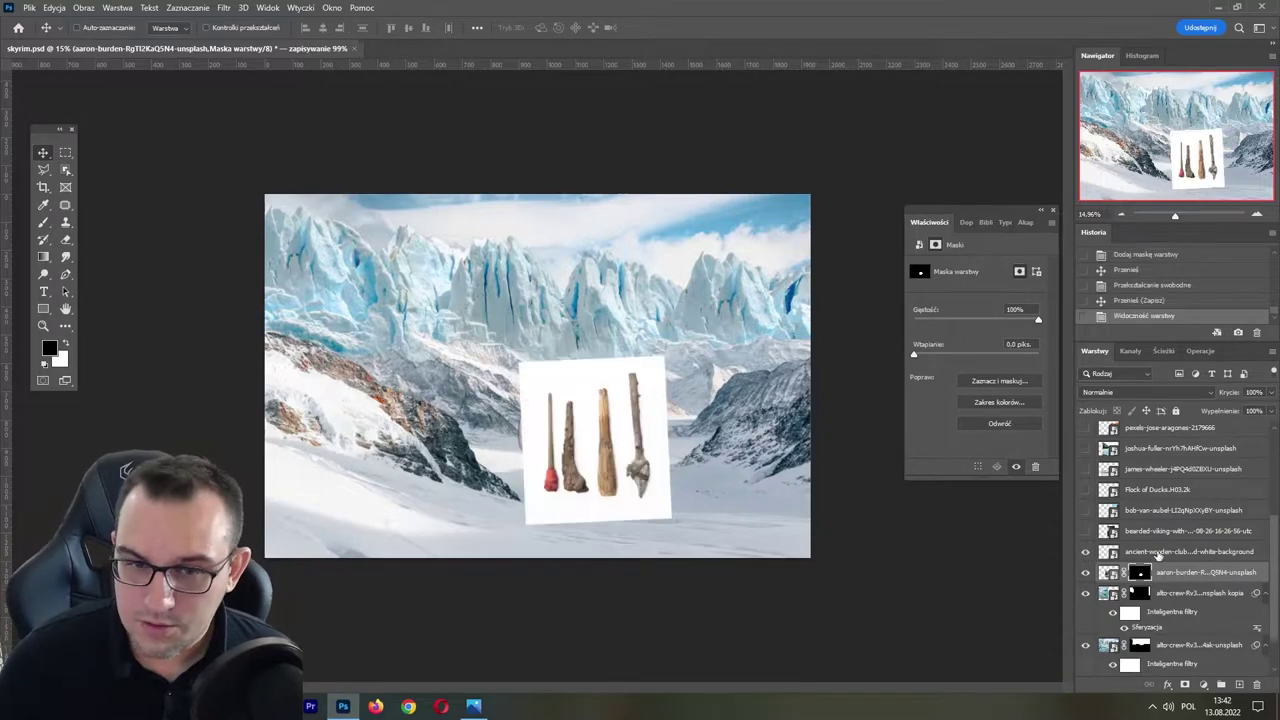
- Mask the clubs image down to the pale third club and move it left in front of the bubble
{"action": "left_click", "coordinate": [1180, 551]}
{"action": "left_click_drag", "start_coordinate": [1203, 214], "coordinate": [1183, 214]}
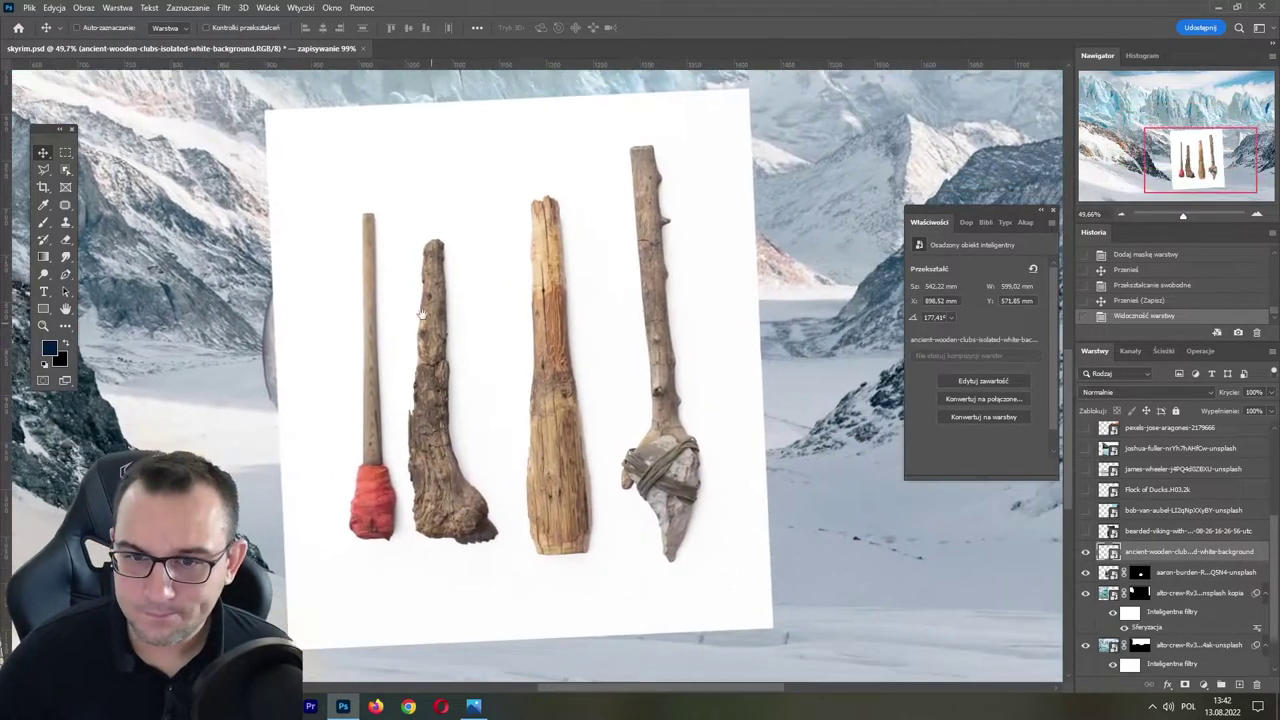
{"action": "left_click", "coordinate": [65, 170]}
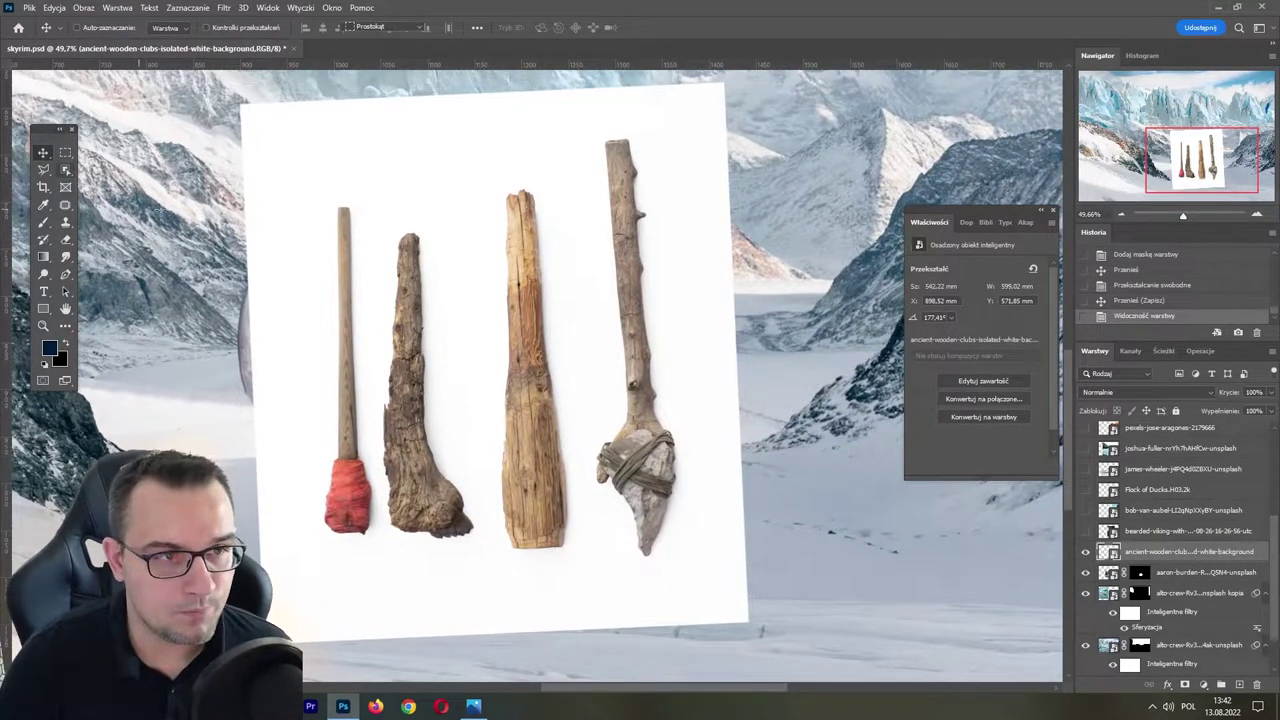
{"action": "left_click_drag", "start_coordinate": [483, 183], "coordinate": [576, 566]}
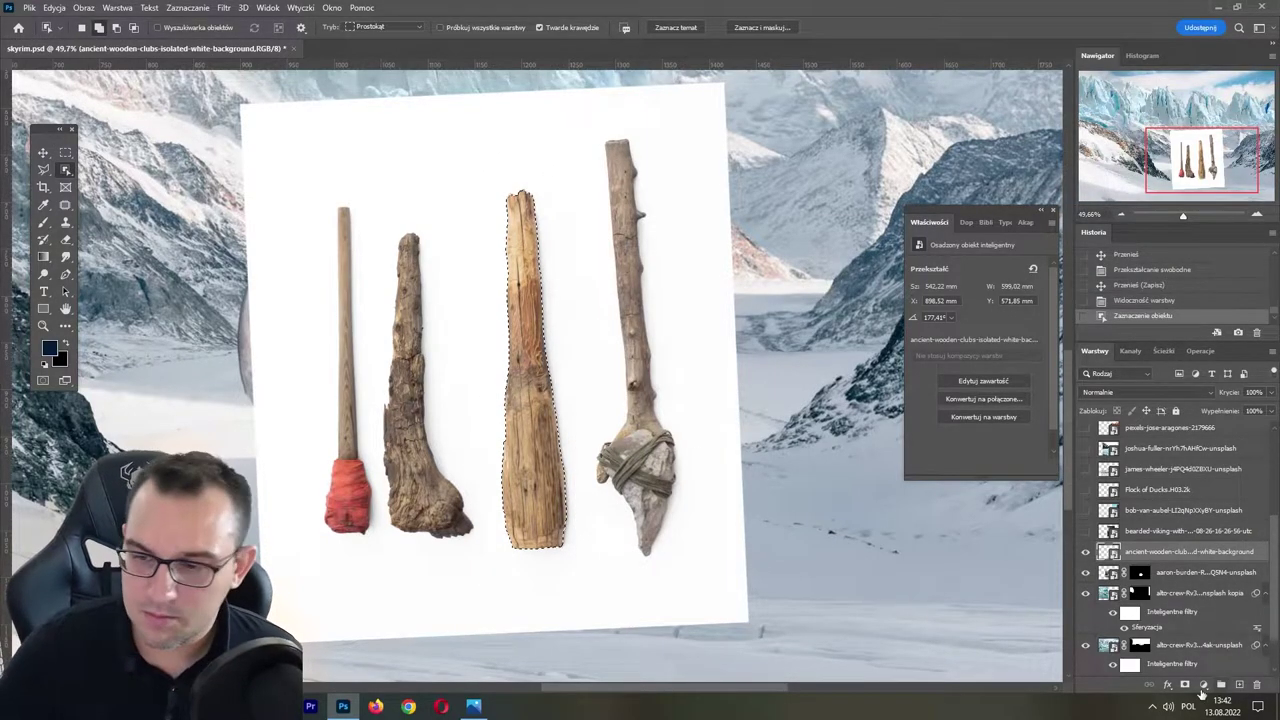
{"action": "left_click", "coordinate": [1185, 684]}
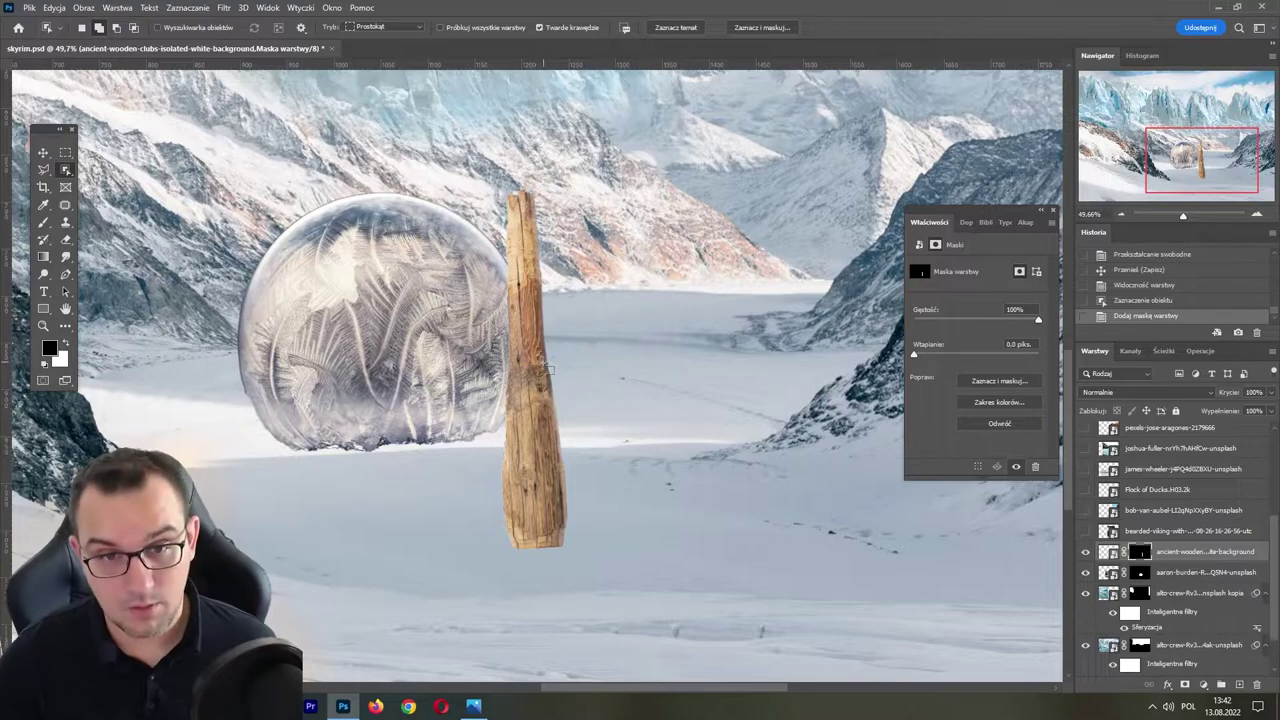
{"action": "key", "text": "v"}
{"action": "left_click_drag", "start_coordinate": [549, 422], "coordinate": [432, 422]}
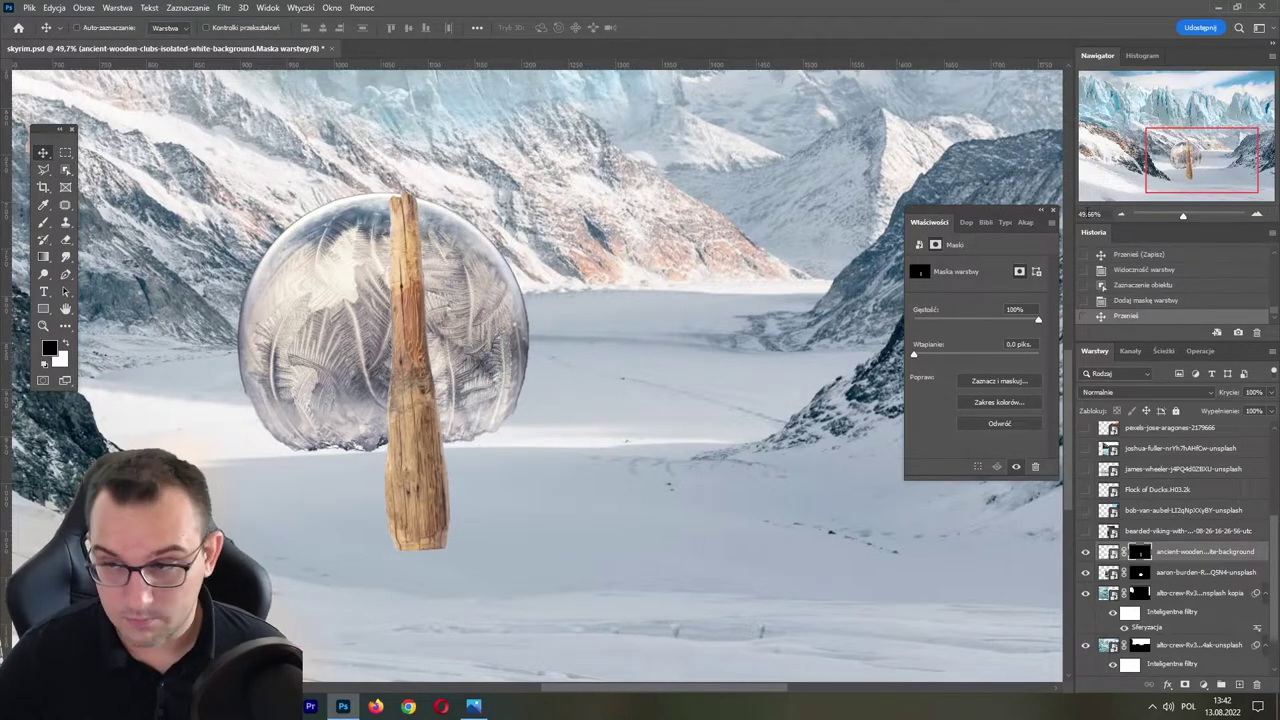
{"action": "left_click_drag", "start_coordinate": [1187, 215], "coordinate": [1176, 215]}
{"action": "left_click", "coordinate": [1086, 531]}
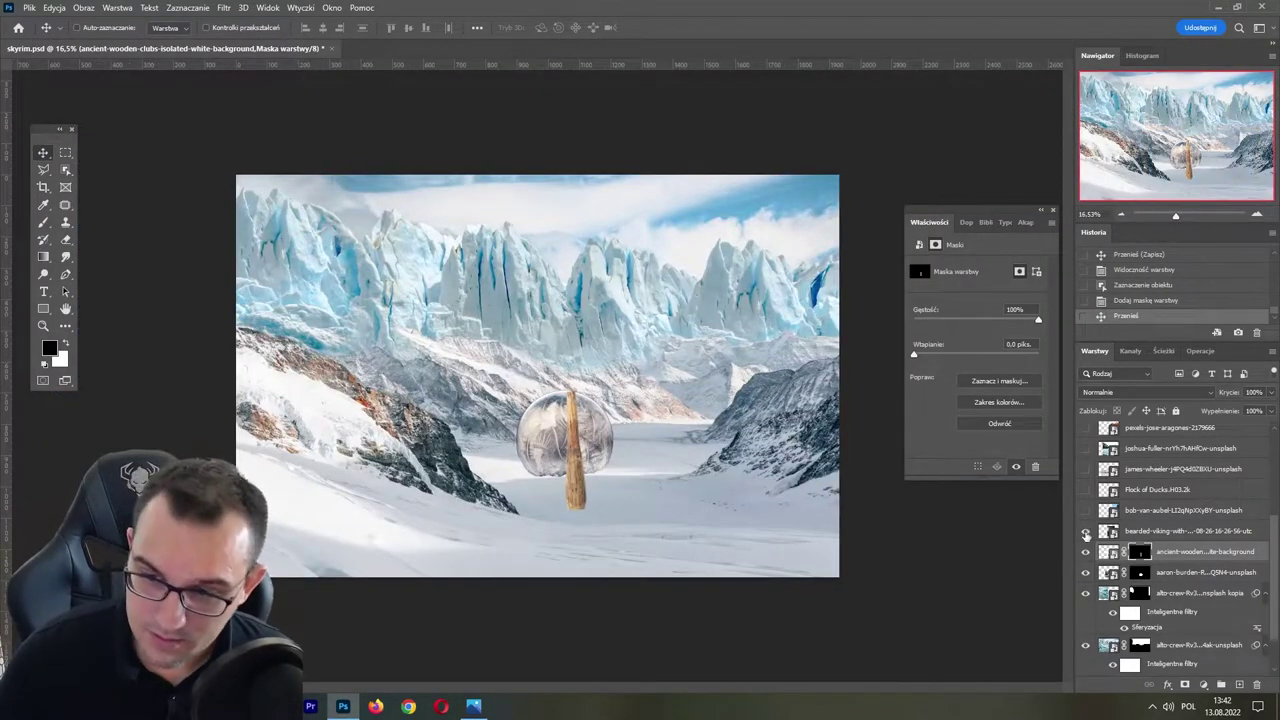
- Mask the bearded viking out of his dark studio backdrop, including his left boot
{"action": "left_click", "coordinate": [1167, 535]}
{"action": "left_click_drag", "start_coordinate": [1175, 213], "coordinate": [1181, 218]}
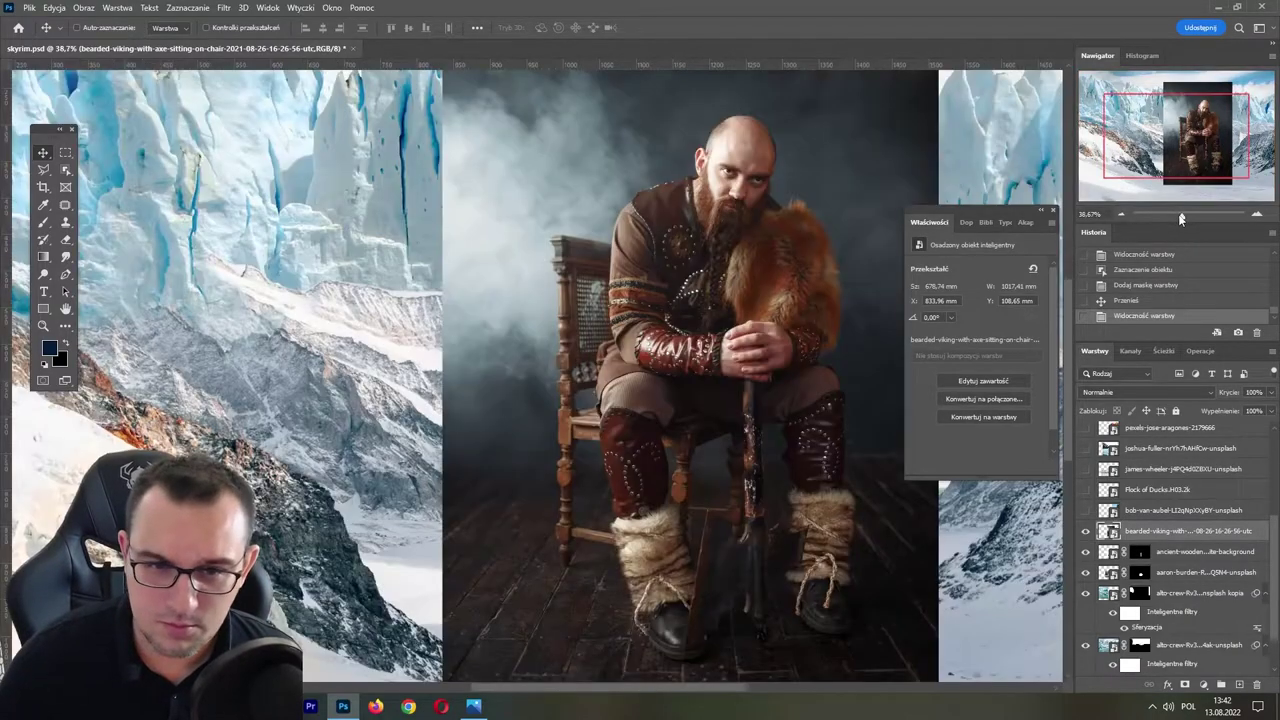
{"action": "left_click_drag", "start_coordinate": [742, 378], "coordinate": [598, 335]}
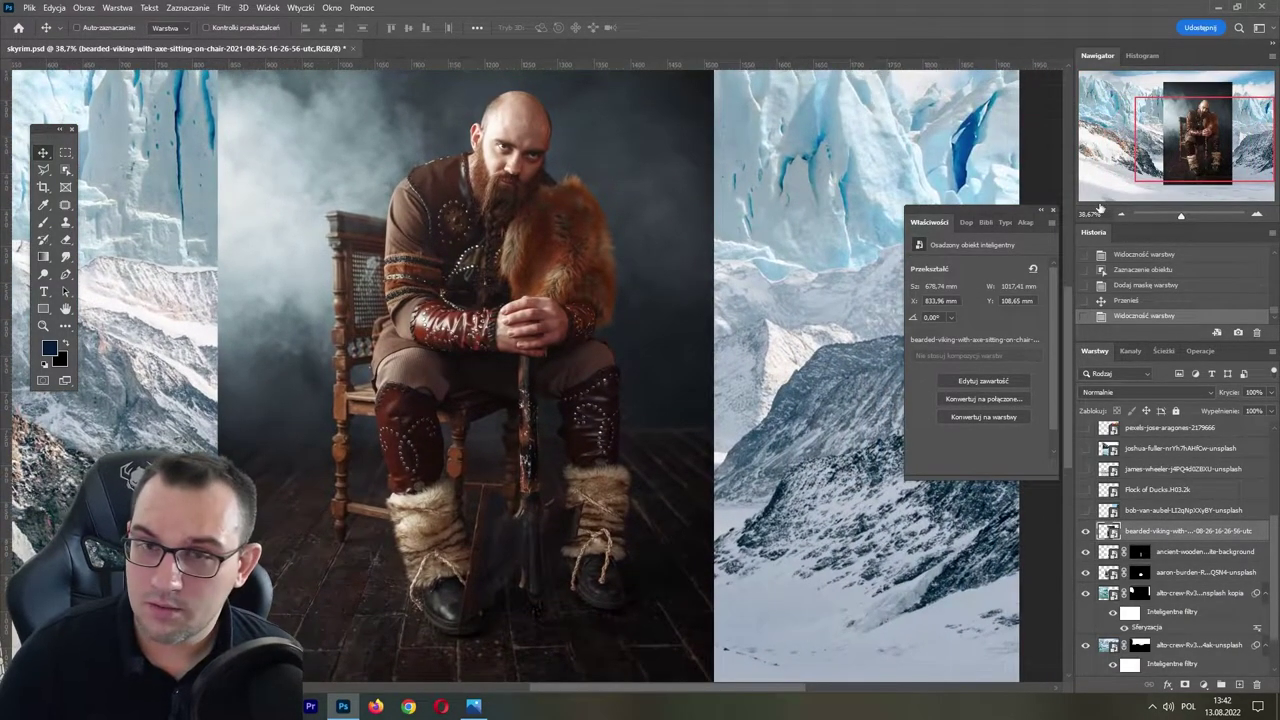
{"action": "left_click", "coordinate": [68, 171]}
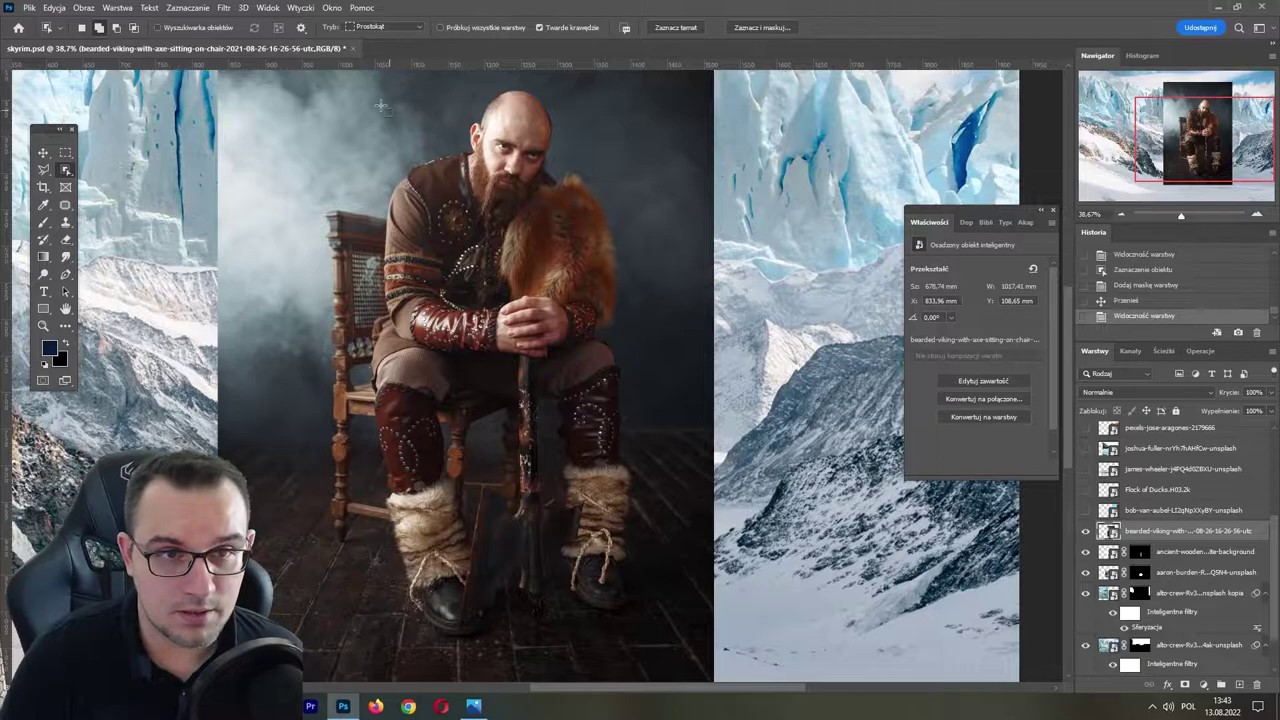
{"action": "left_click_drag", "start_coordinate": [371, 88], "coordinate": [651, 640]}
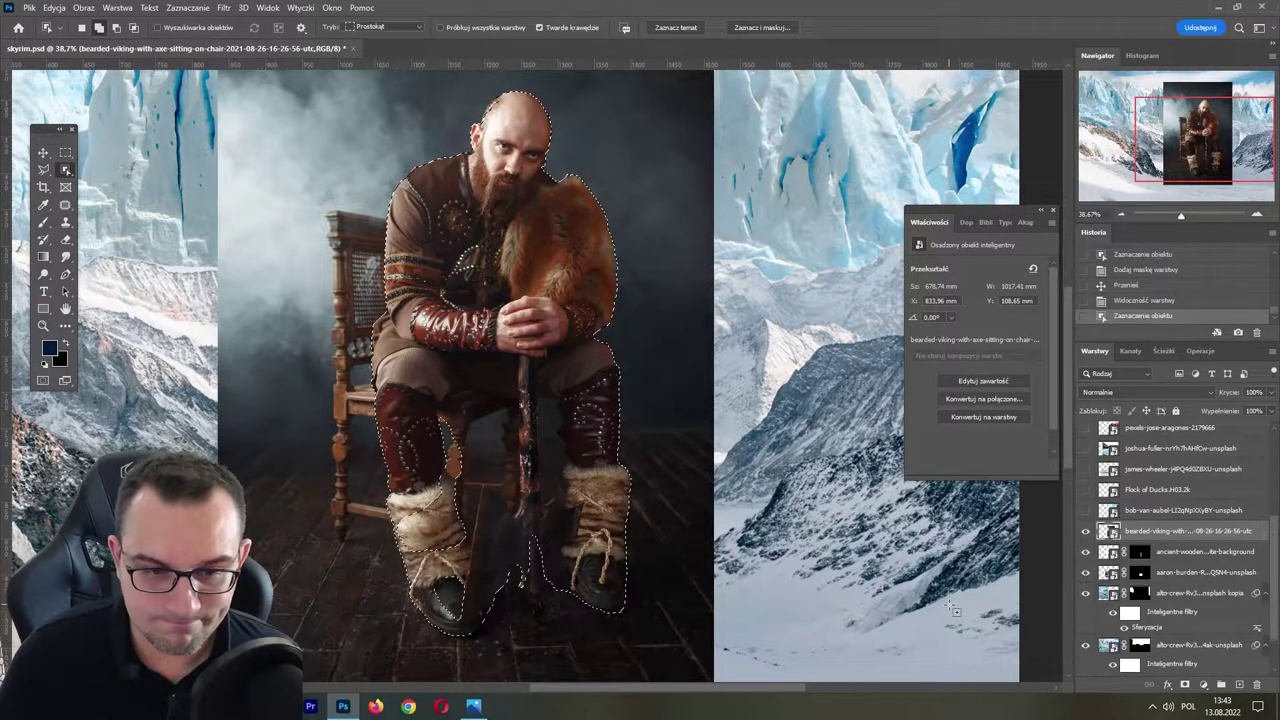
{"action": "mouse_move", "coordinate": [412, 548]}
{"action": "left_mouse_down"}
{"action": "mouse_move", "coordinate": [492, 612]}
{"action": "mouse_move", "coordinate": [512, 660]}
{"action": "left_mouse_up"}
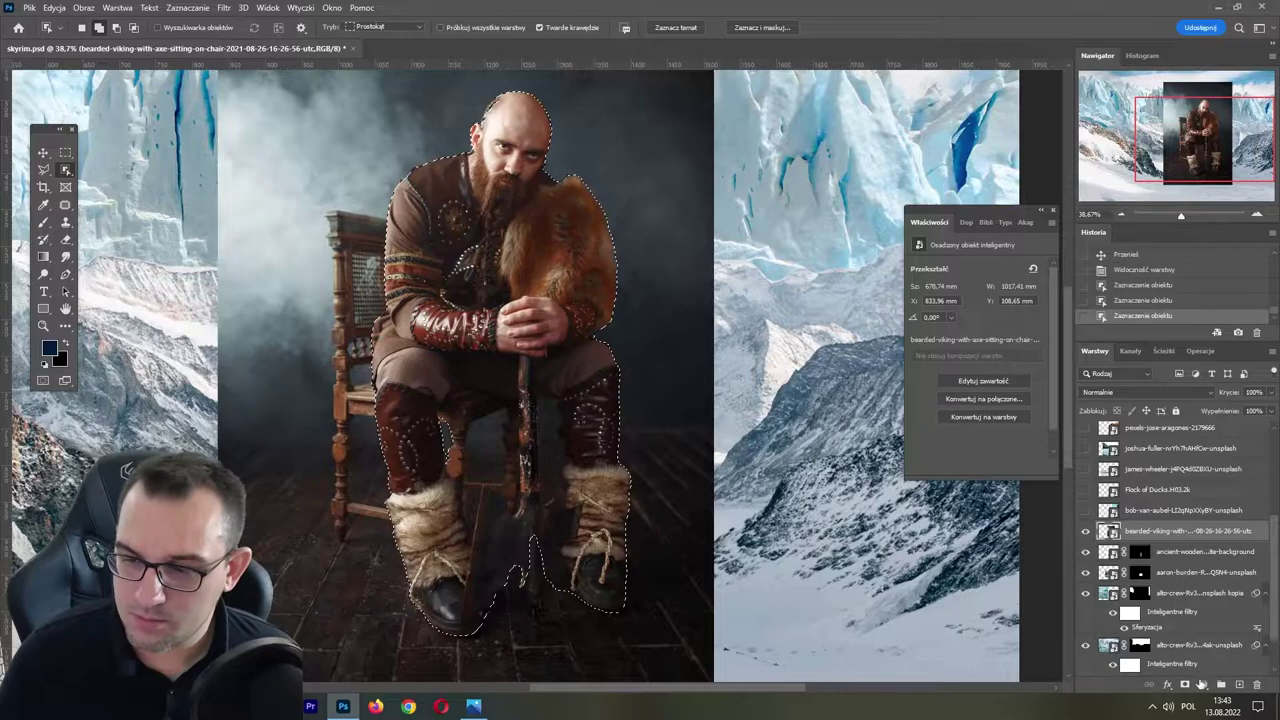
{"action": "left_click", "coordinate": [1185, 684]}
- Move the viking left and down into mid-valley, stack the club layer above him, and save
{"action": "key", "text": "v"}
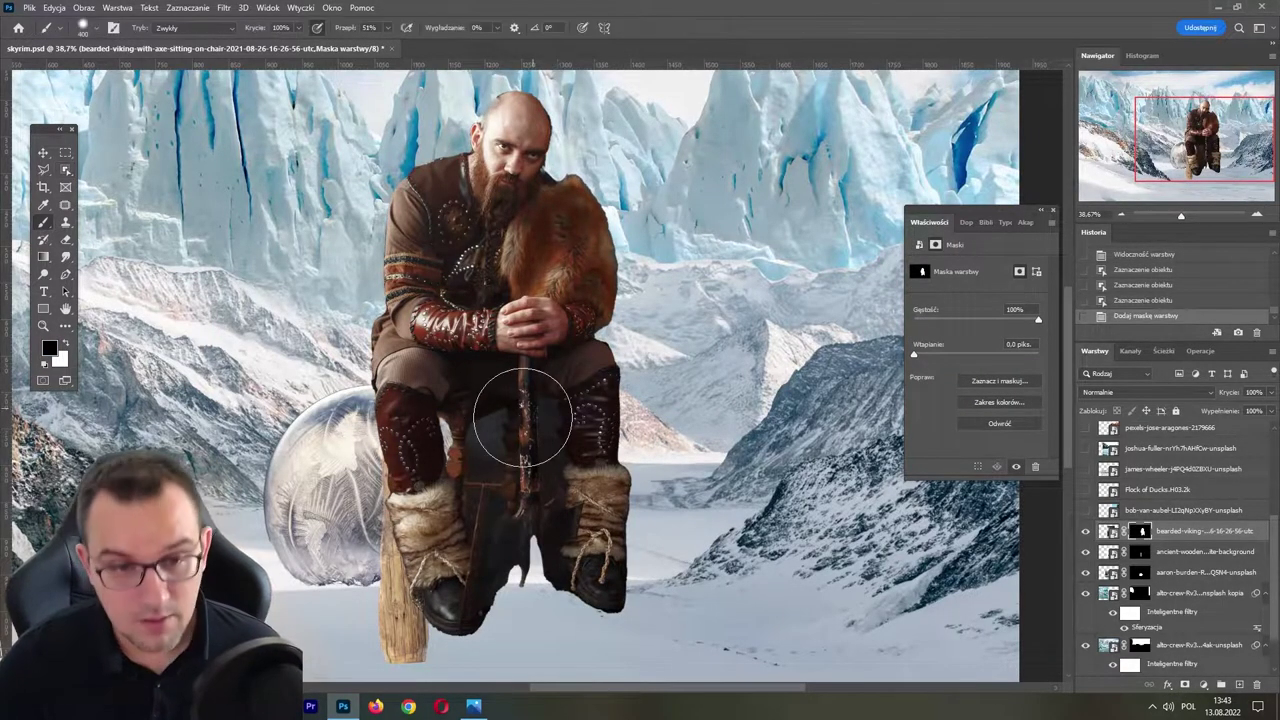
{"action": "mouse_move", "coordinate": [525, 382]}
{"action": "left_mouse_down"}
{"action": "mouse_move", "coordinate": [408, 400]}
{"action": "mouse_move", "coordinate": [404, 412]}
{"action": "left_mouse_up"}
{"action": "left_click_drag", "start_coordinate": [1181, 219], "coordinate": [1179, 216]}
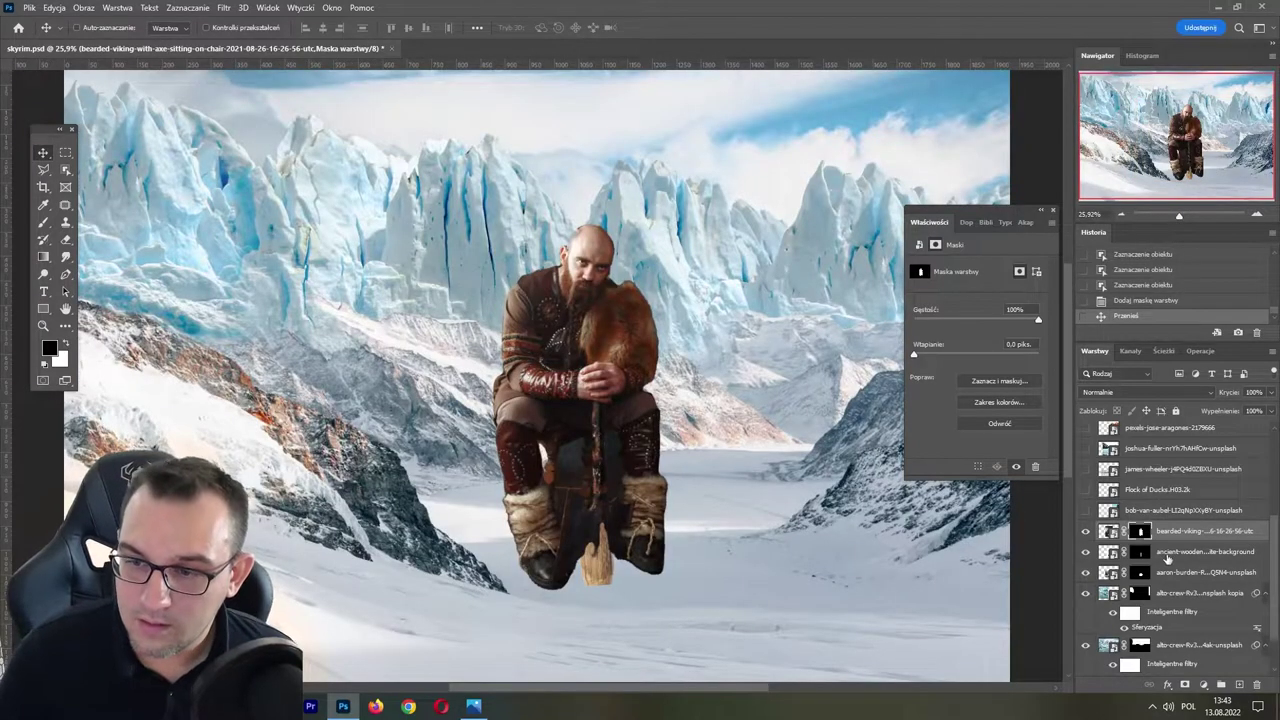
{"action": "left_click_drag", "start_coordinate": [1176, 553], "coordinate": [1176, 530]}
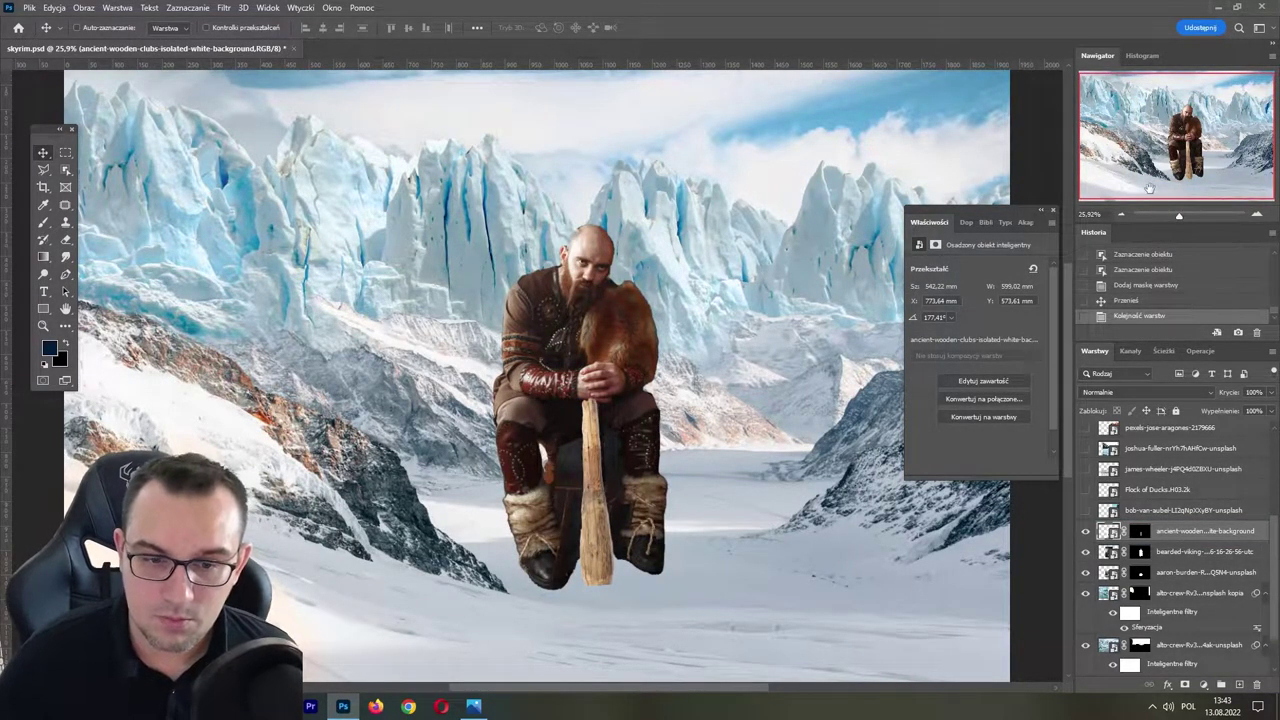
{"action": "key", "text": "ctrl+s"}
{"action": "left_click_drag", "start_coordinate": [1180, 217], "coordinate": [1175, 216]}
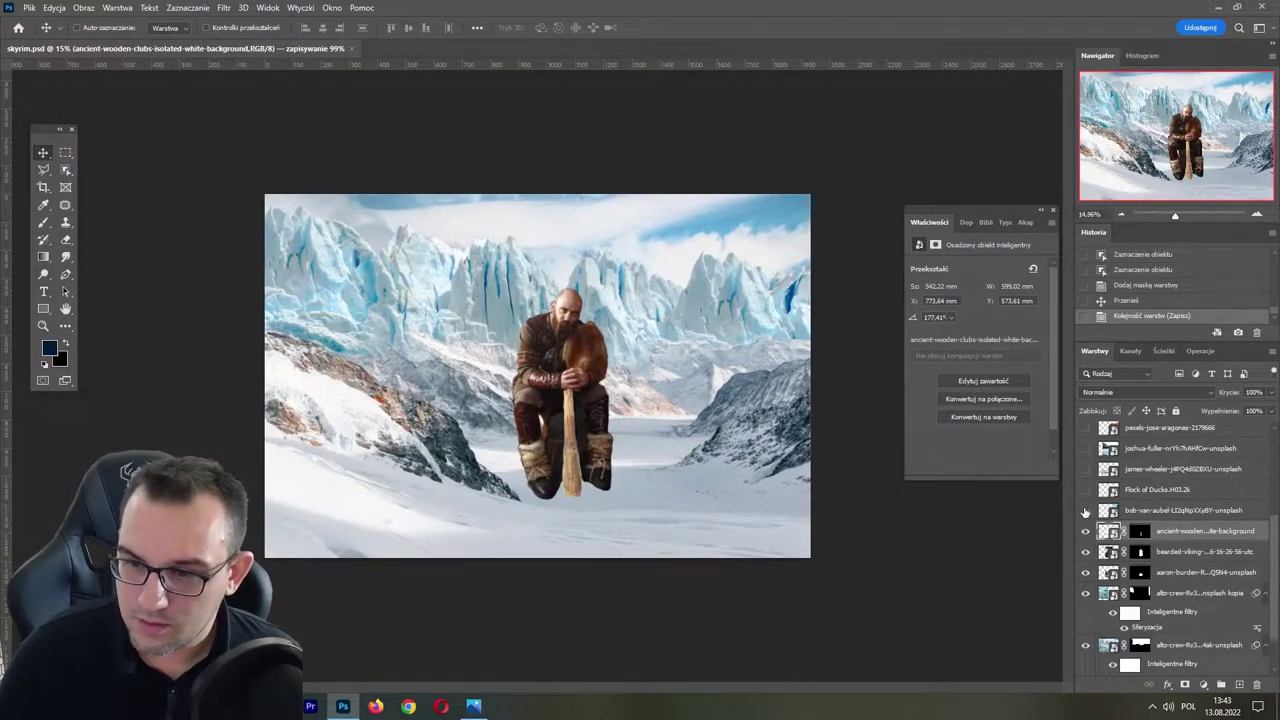
- Scale the tower-cliff image down, move it up and right, then hide it again
{"action": "left_click", "coordinate": [1086, 511]}
{"action": "left_click", "coordinate": [1088, 511]}
{"action": "left_click", "coordinate": [1088, 511]}
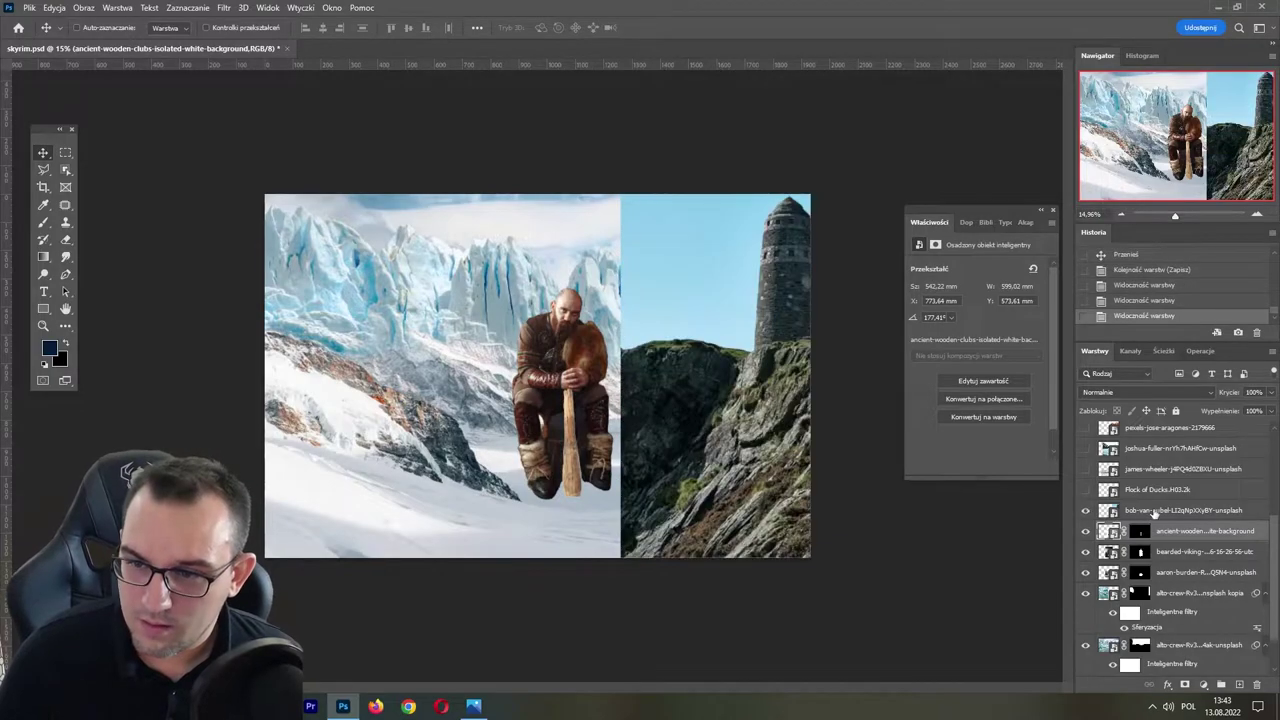
{"action": "left_click", "coordinate": [1180, 510]}
{"action": "mouse_move", "coordinate": [737, 447]}
{"action": "left_mouse_down"}
{"action": "mouse_move", "coordinate": [771, 381]}
{"action": "mouse_move", "coordinate": [409, 434]}
{"action": "mouse_move", "coordinate": [632, 430]}
{"action": "left_mouse_up"}
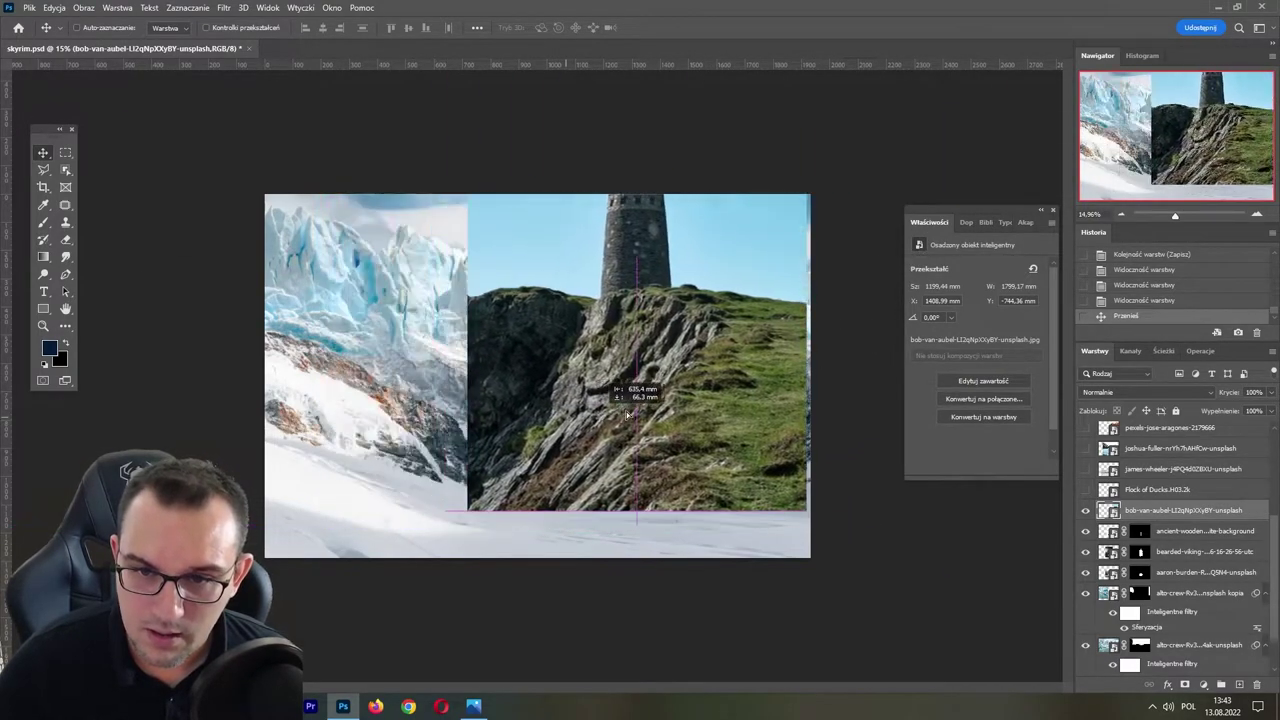
{"action": "key", "text": "ctrl+t"}
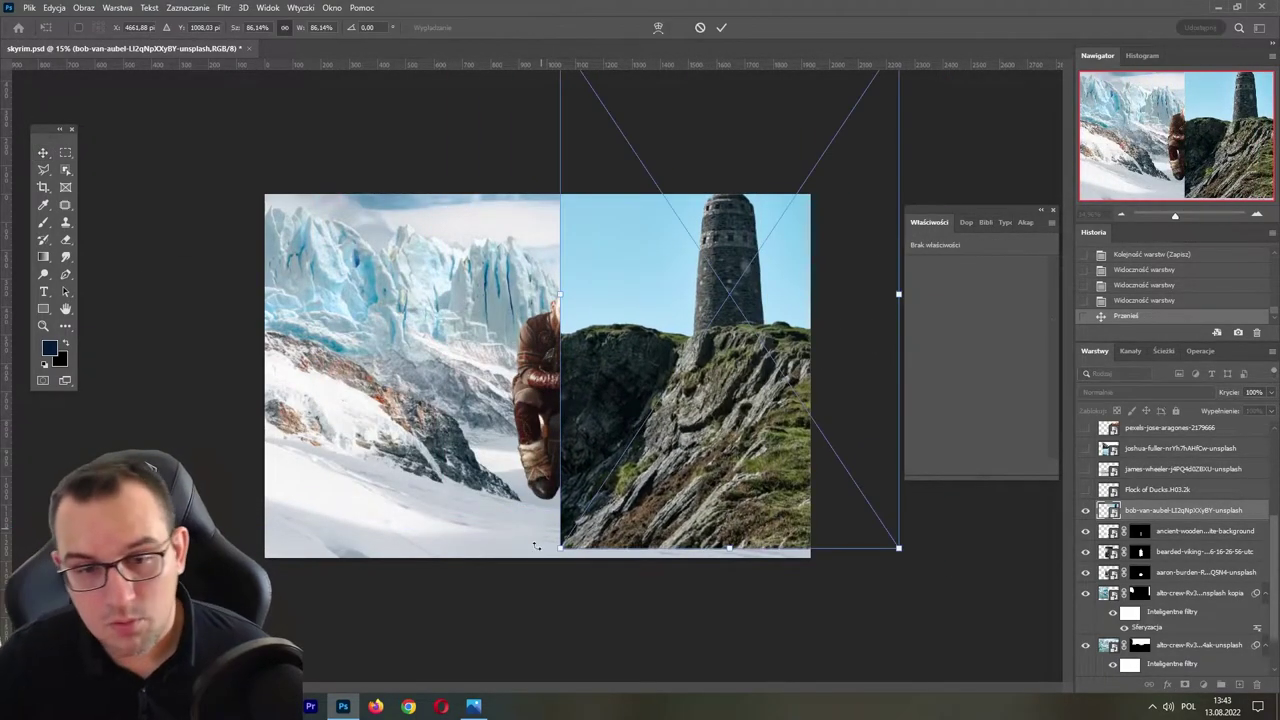
{"action": "left_click_drag", "start_coordinate": [563, 543], "coordinate": [594, 500]}
{"action": "mouse_move", "coordinate": [705, 425]}
{"action": "left_mouse_down"}
{"action": "mouse_move", "coordinate": [838, 332]}
{"action": "mouse_move", "coordinate": [789, 417]}
{"action": "left_mouse_up"}
{"action": "key", "text": "Return"}
{"action": "left_click", "coordinate": [1085, 510]}
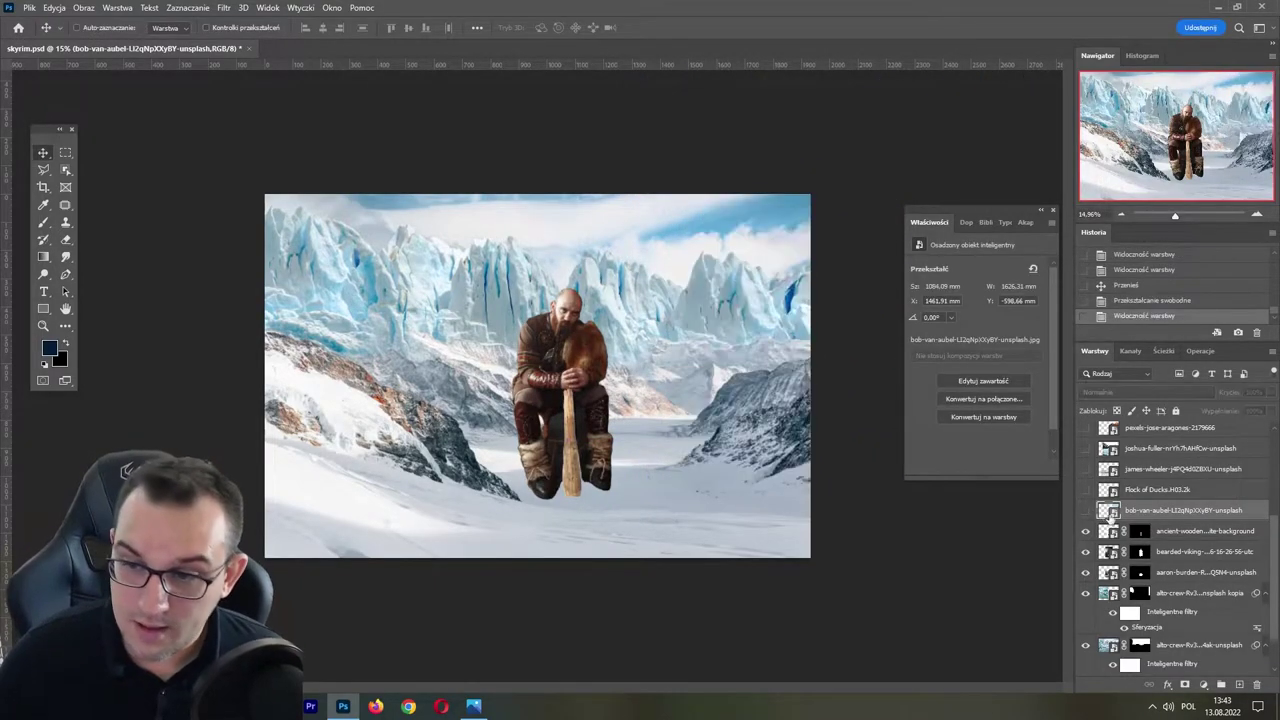
- Toggle the snowy forest layer on and off, leaving it hidden
{"action": "left_click", "coordinate": [1145, 472]}
{"action": "left_click", "coordinate": [1085, 469]}
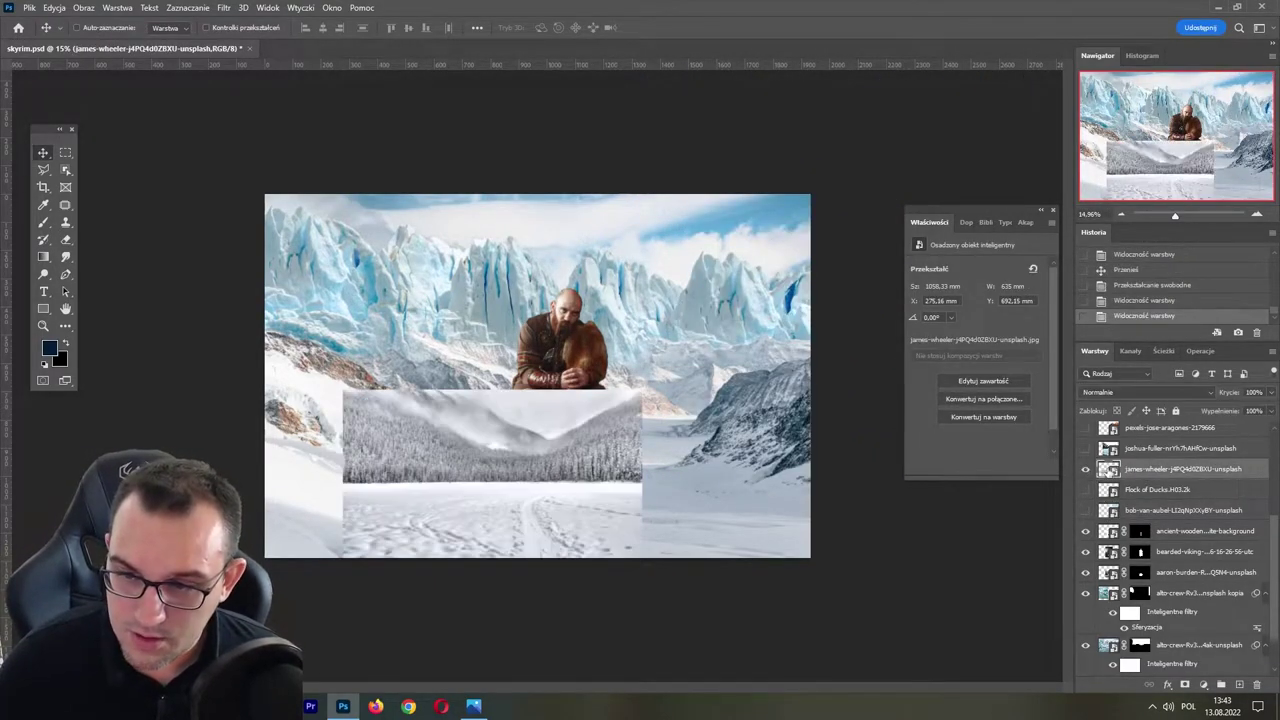
{"action": "left_click", "coordinate": [1085, 469]}
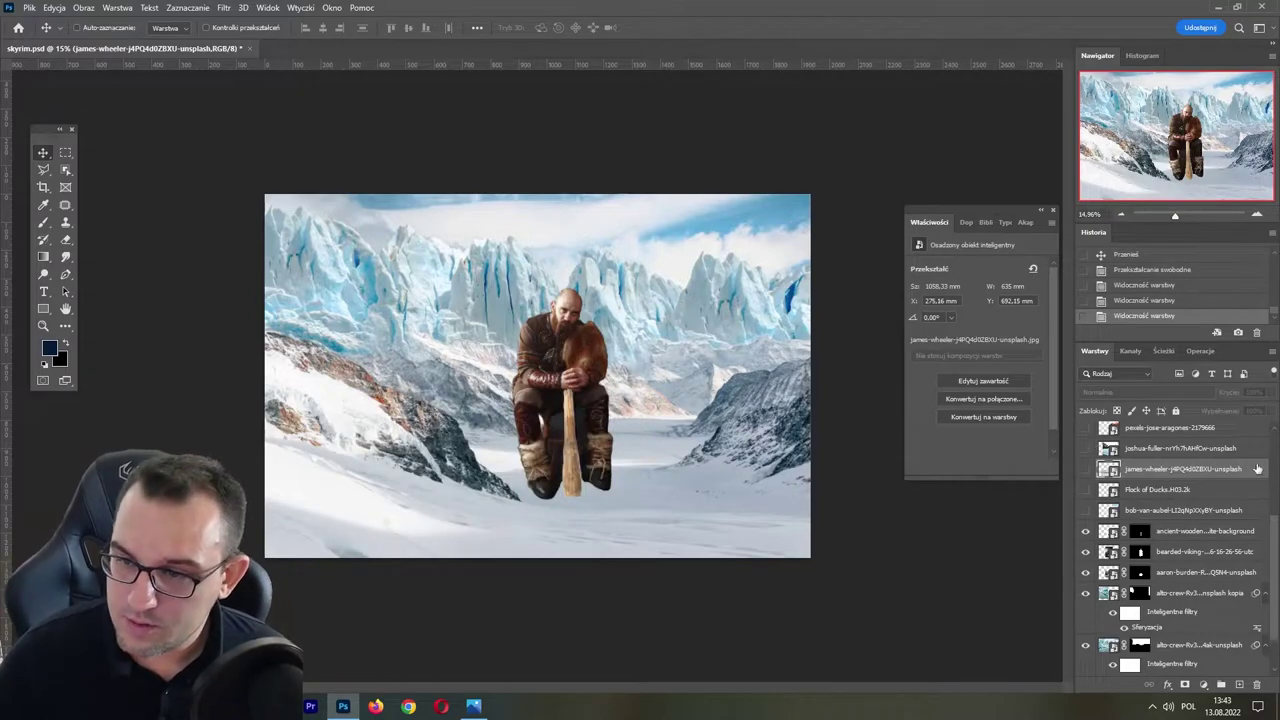
{"action": "scroll", "coordinate": [1180, 550], "scroll_direction": "up", "scroll_amount": 2}
{"action": "scroll", "coordinate": [1180, 550], "scroll_direction": "up", "scroll_amount": 2}
- Show the snowy trees layer, move it below the viking layers, and shift it lower
{"action": "scroll", "coordinate": [1180, 550], "scroll_direction": "up", "scroll_amount": 2}
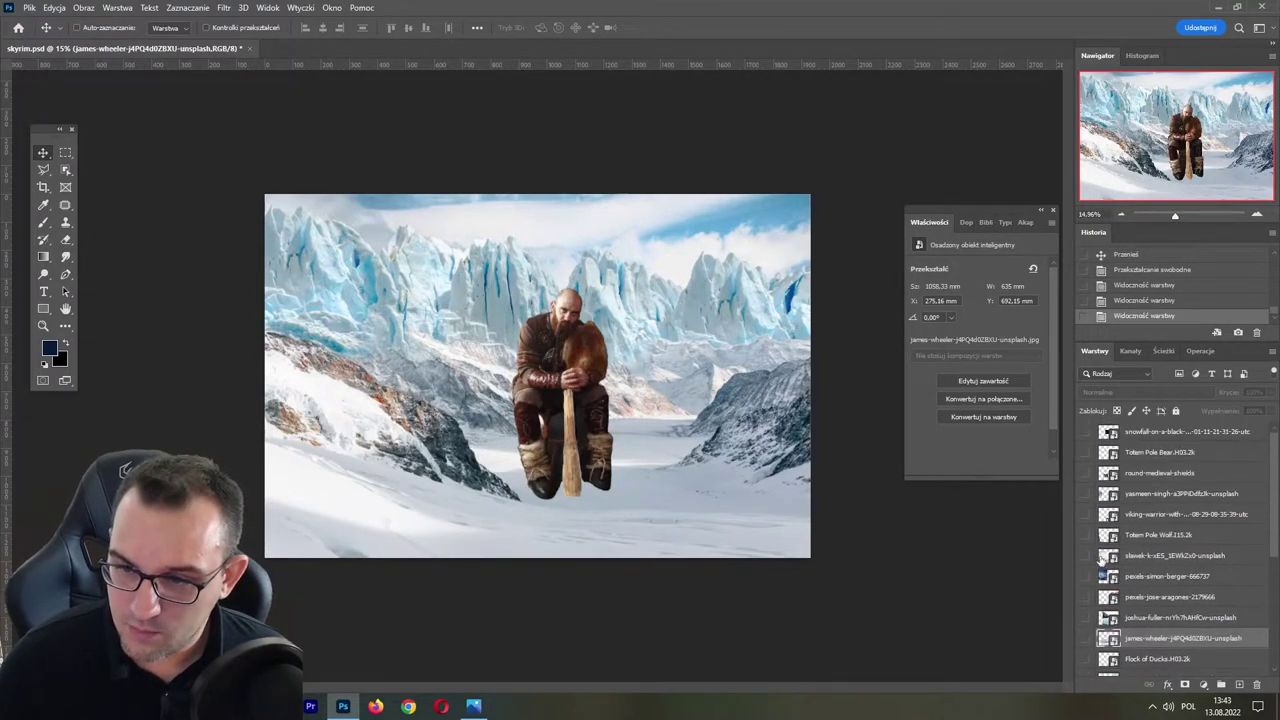
{"action": "left_click", "coordinate": [1162, 558]}
{"action": "left_click", "coordinate": [1087, 557]}
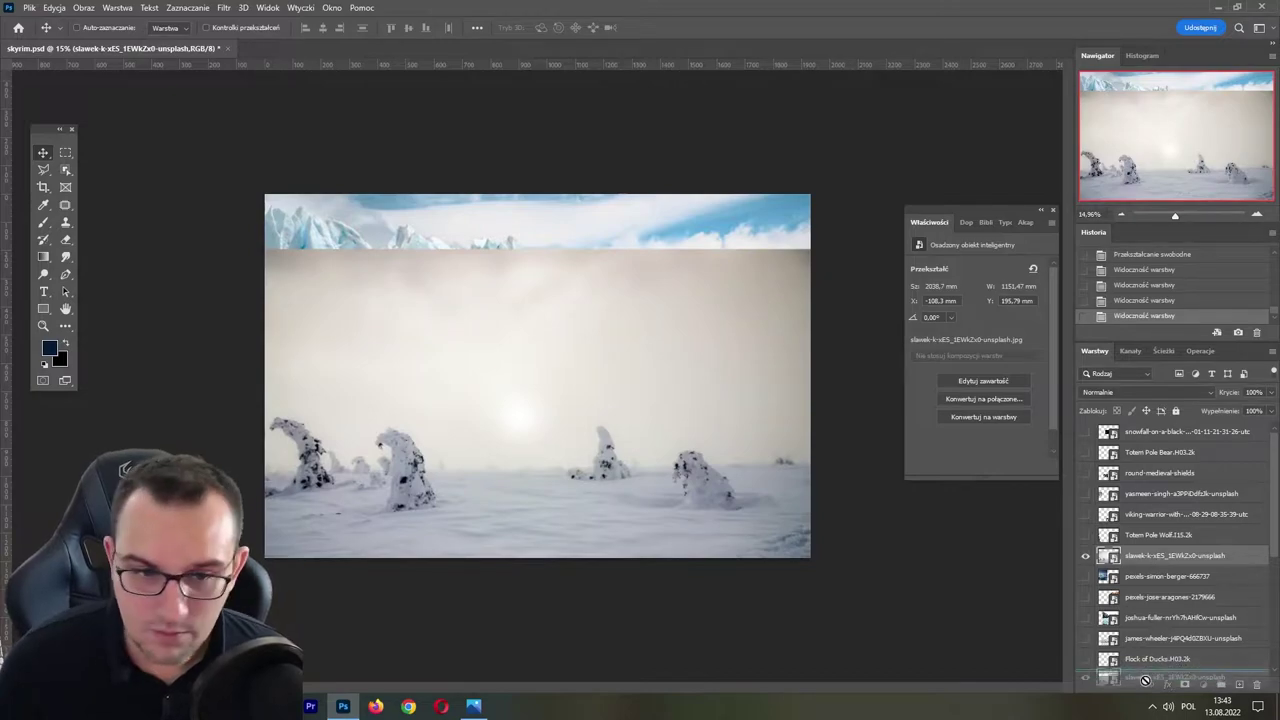
{"action": "scroll", "coordinate": [1140, 665], "scroll_direction": "down", "scroll_amount": 3}
{"action": "scroll", "coordinate": [1140, 665], "scroll_direction": "down", "scroll_amount": 3}
{"action": "left_click_drag", "start_coordinate": [1143, 693], "coordinate": [1150, 524]}
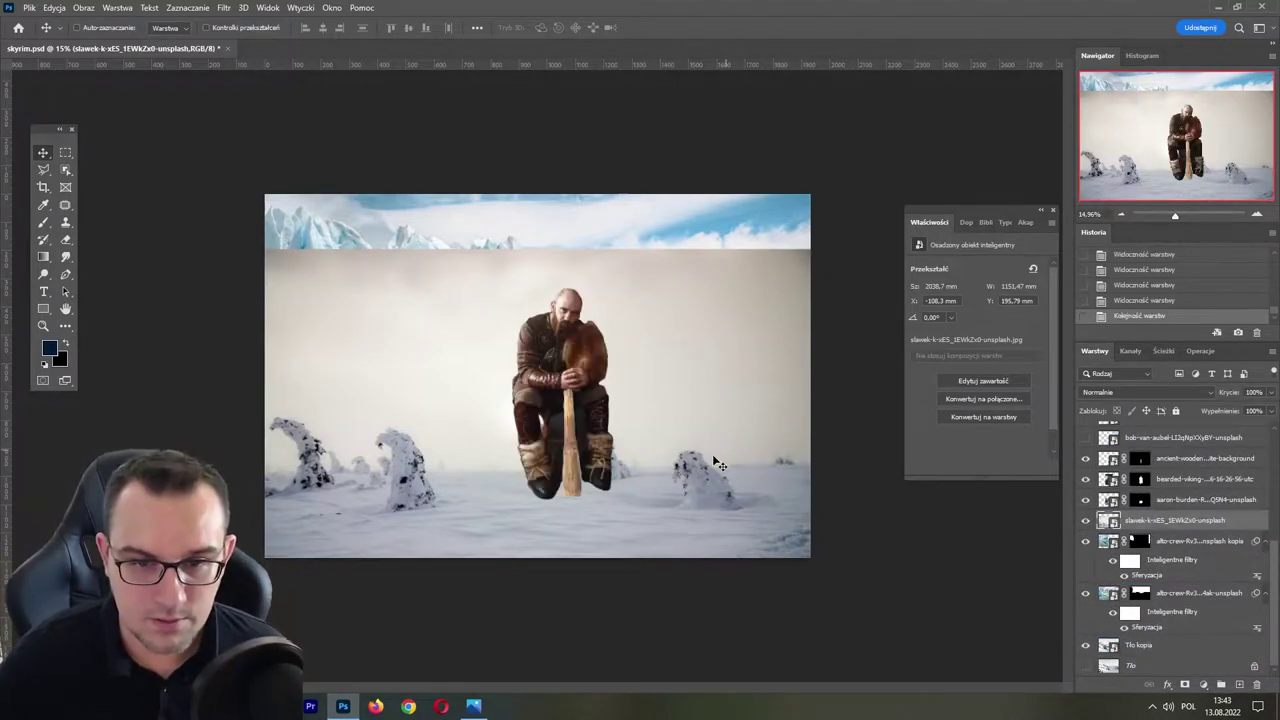
{"action": "mouse_move", "coordinate": [716, 465]}
{"action": "left_mouse_down"}
{"action": "mouse_move", "coordinate": [716, 411]}
{"action": "mouse_move", "coordinate": [665, 445]}
{"action": "left_mouse_up"}
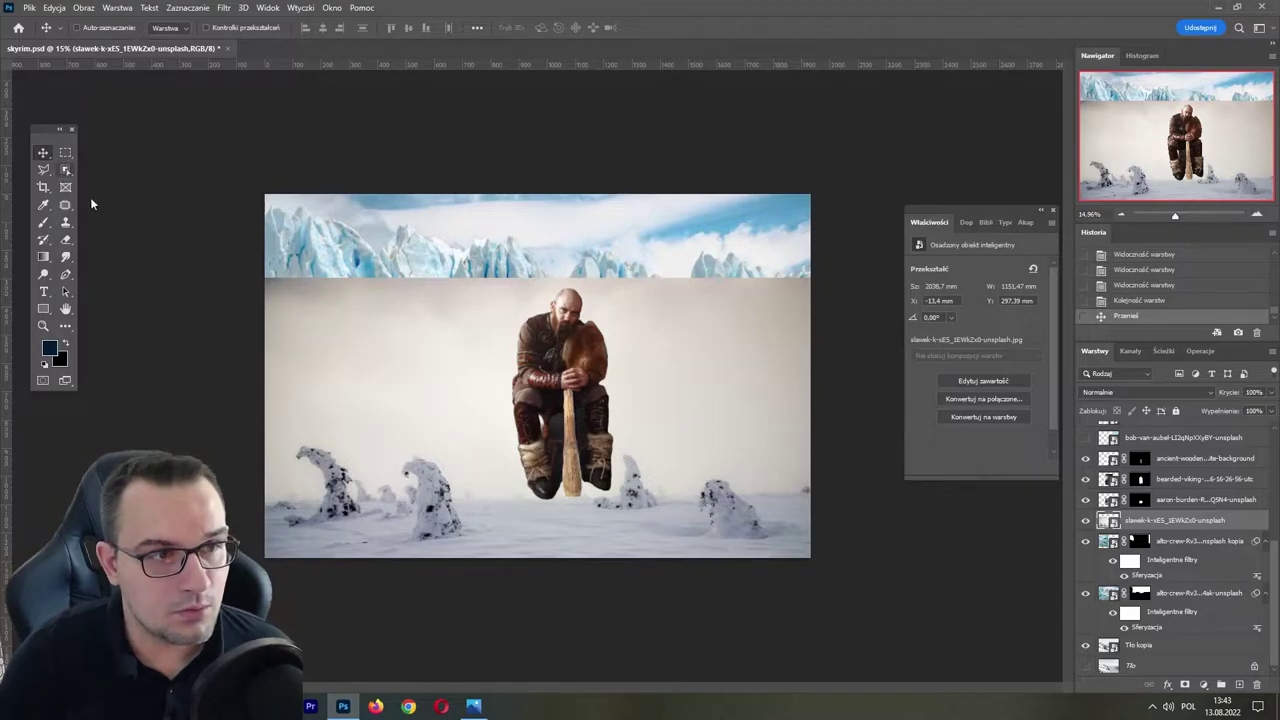
- Select the frosted trees and all the snowy ground with Object Selection
{"action": "left_click", "coordinate": [65, 170]}
{"action": "mouse_move", "coordinate": [264, 430]}
{"action": "left_mouse_down"}
{"action": "mouse_move", "coordinate": [955, 600]}
{"action": "mouse_move", "coordinate": [958, 572]}
{"action": "left_mouse_up"}
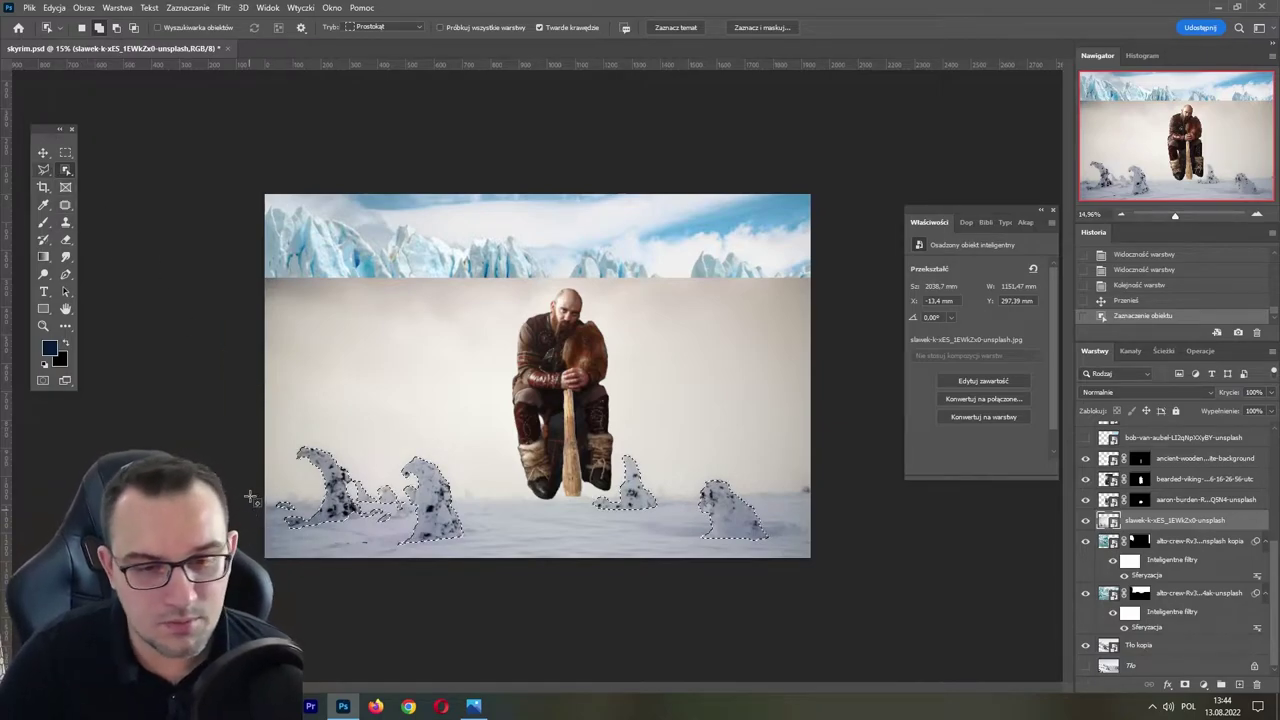
{"action": "mouse_move", "coordinate": [252, 498]}
{"action": "left_mouse_down"}
{"action": "mouse_move", "coordinate": [862, 604]}
{"action": "mouse_move", "coordinate": [864, 576]}
{"action": "left_mouse_up"}
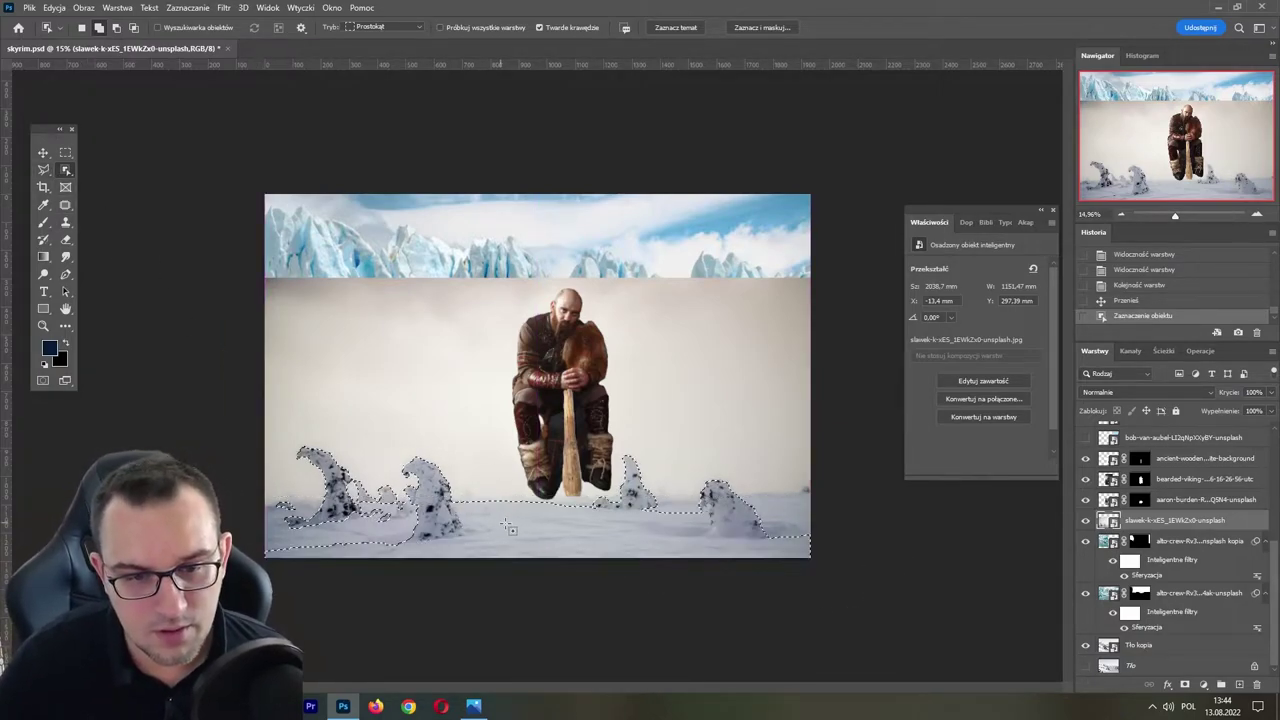
{"action": "left_click_drag", "start_coordinate": [724, 483], "coordinate": [846, 543]}
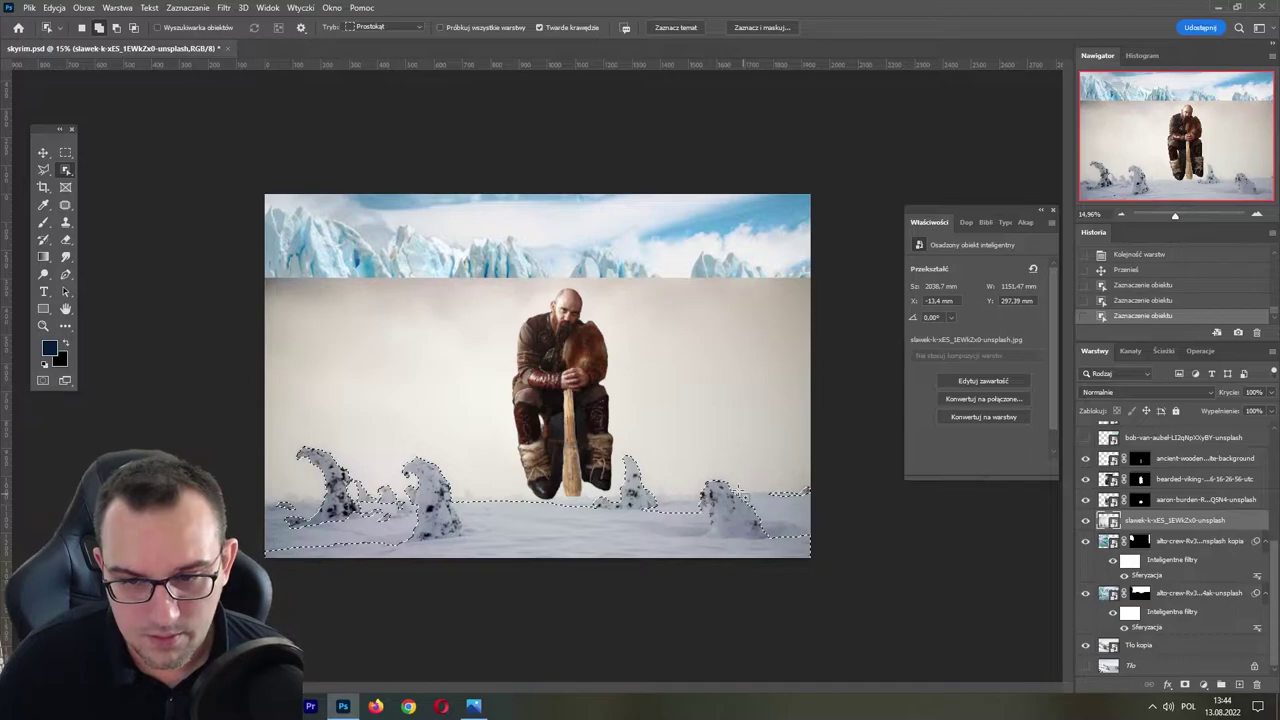
{"action": "left_click_drag", "start_coordinate": [737, 488], "coordinate": [848, 578]}
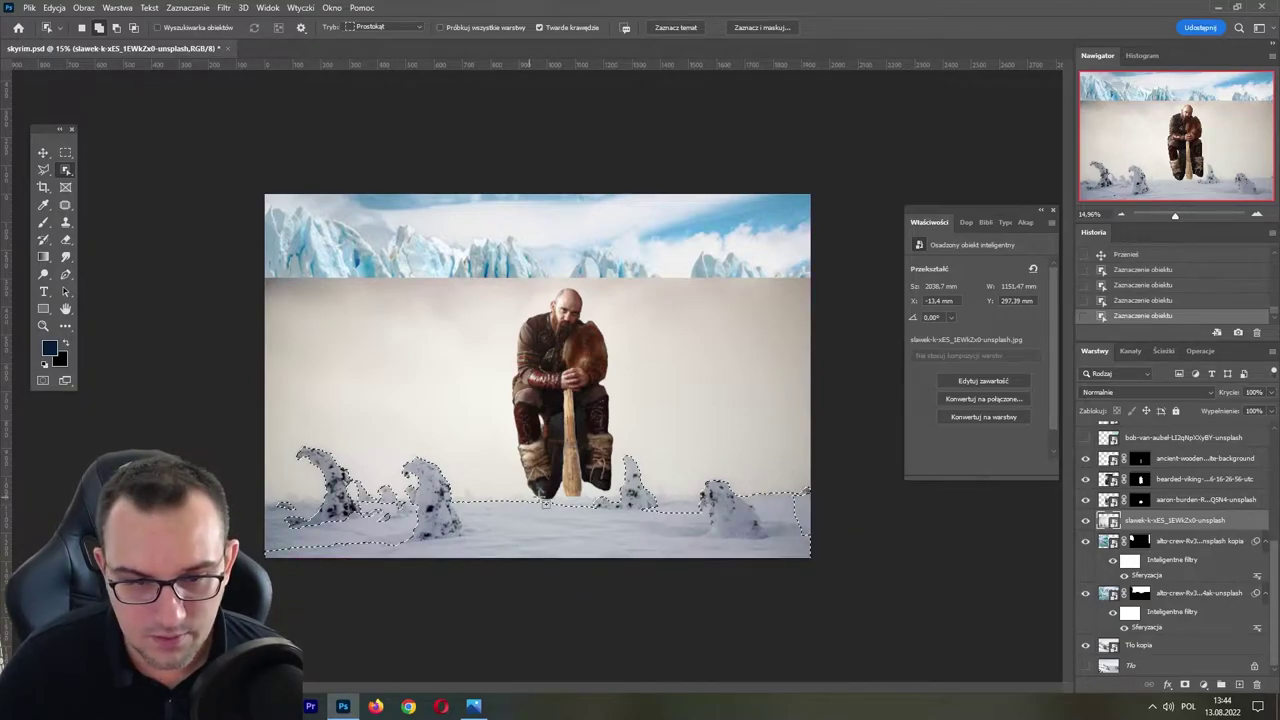
{"action": "left_click_drag", "start_coordinate": [257, 492], "coordinate": [495, 565]}
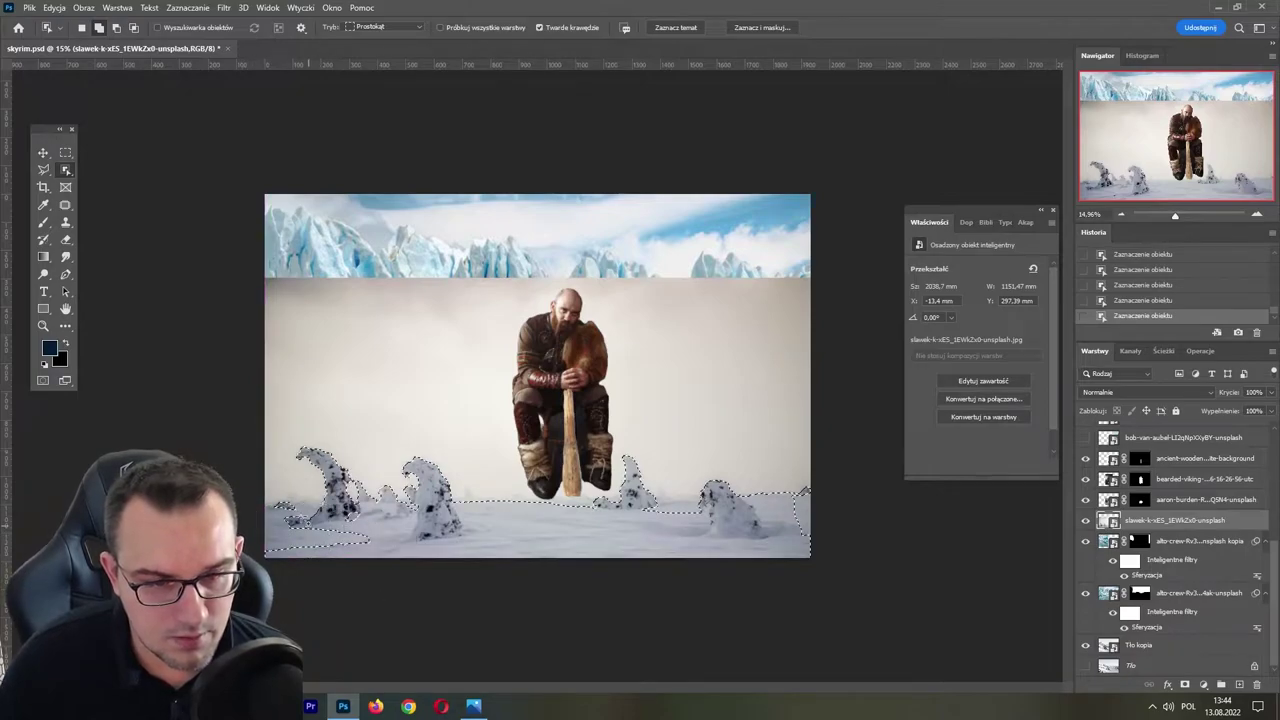
- Cut the lower-left ground from the selection, feather it 0.4 px, and mask the layer
{"action": "key", "text": "l"}
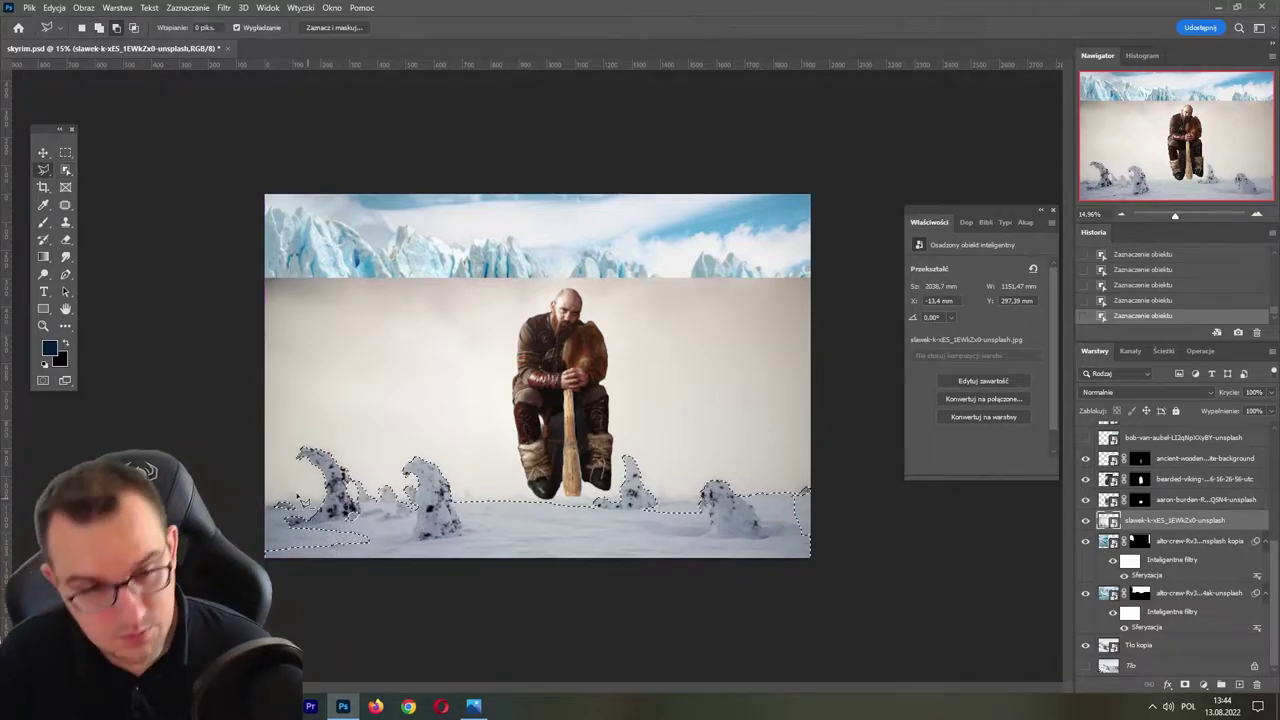
{"action": "left_click", "coordinate": [266, 505]}
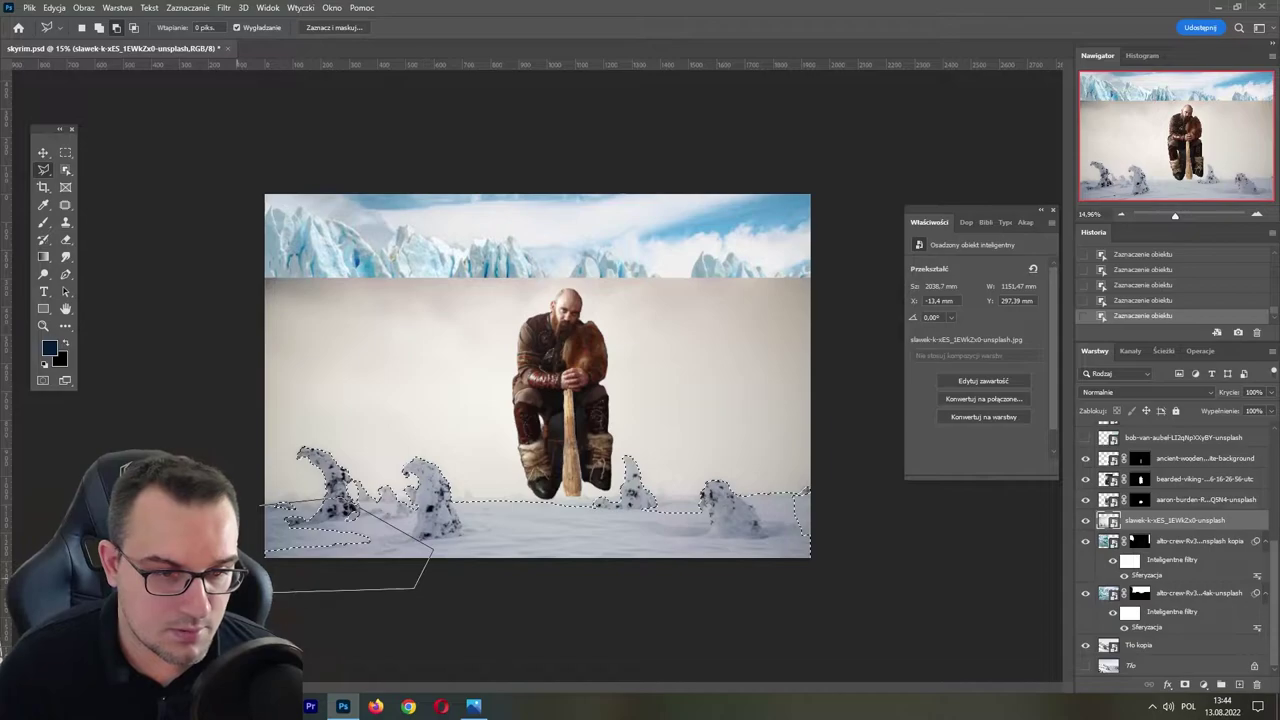
{"action": "left_click", "coordinate": [266, 507]}
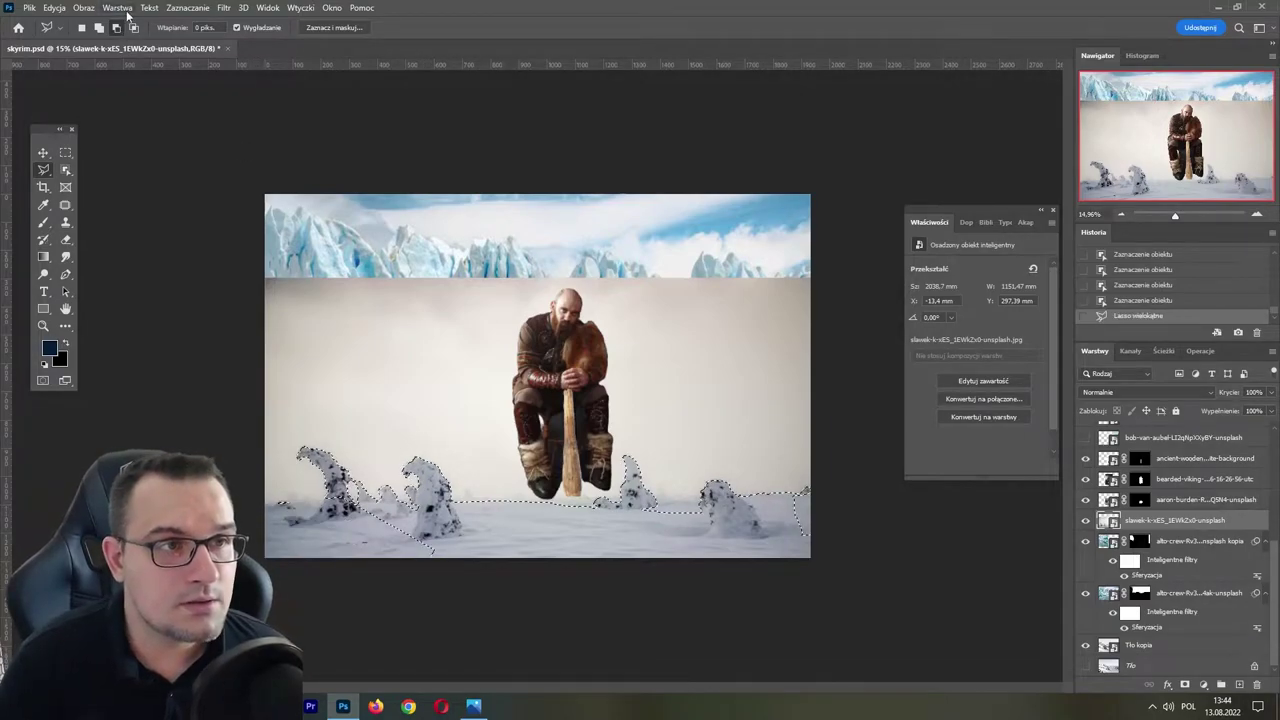
{"action": "left_click", "coordinate": [187, 8]}
{"action": "left_click", "coordinate": [361, 260]}
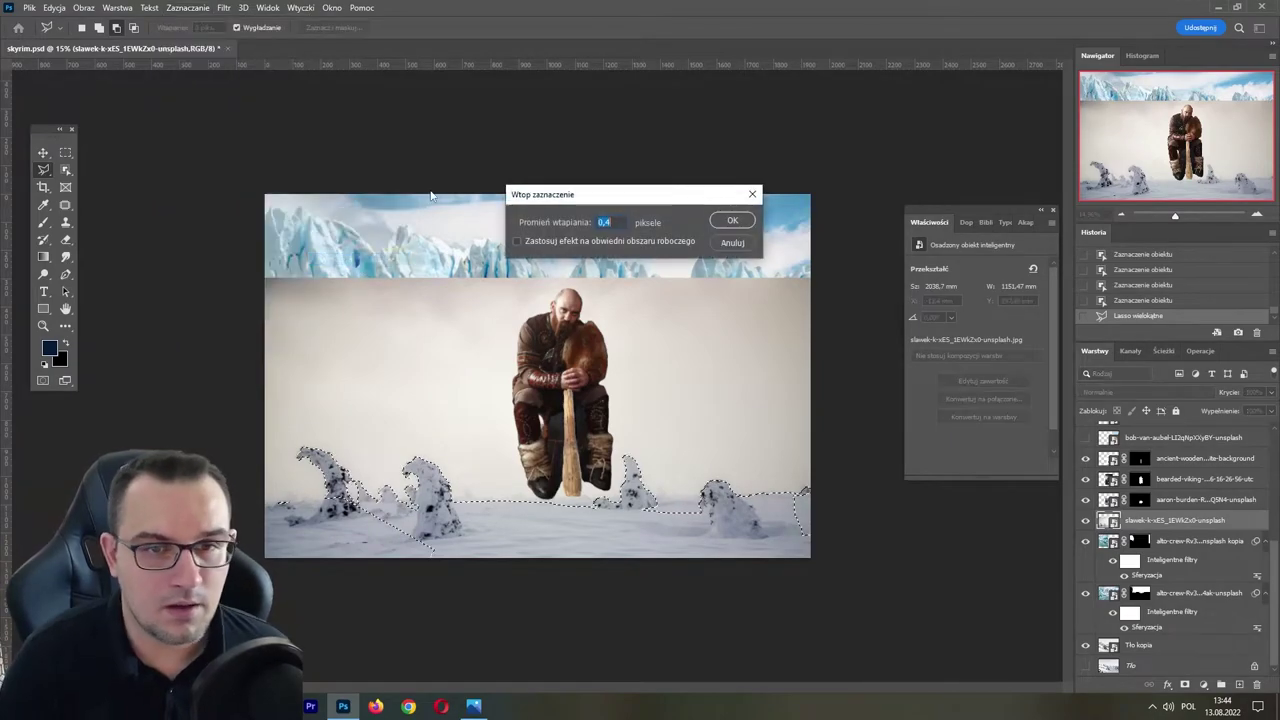
{"action": "left_click", "coordinate": [731, 221]}
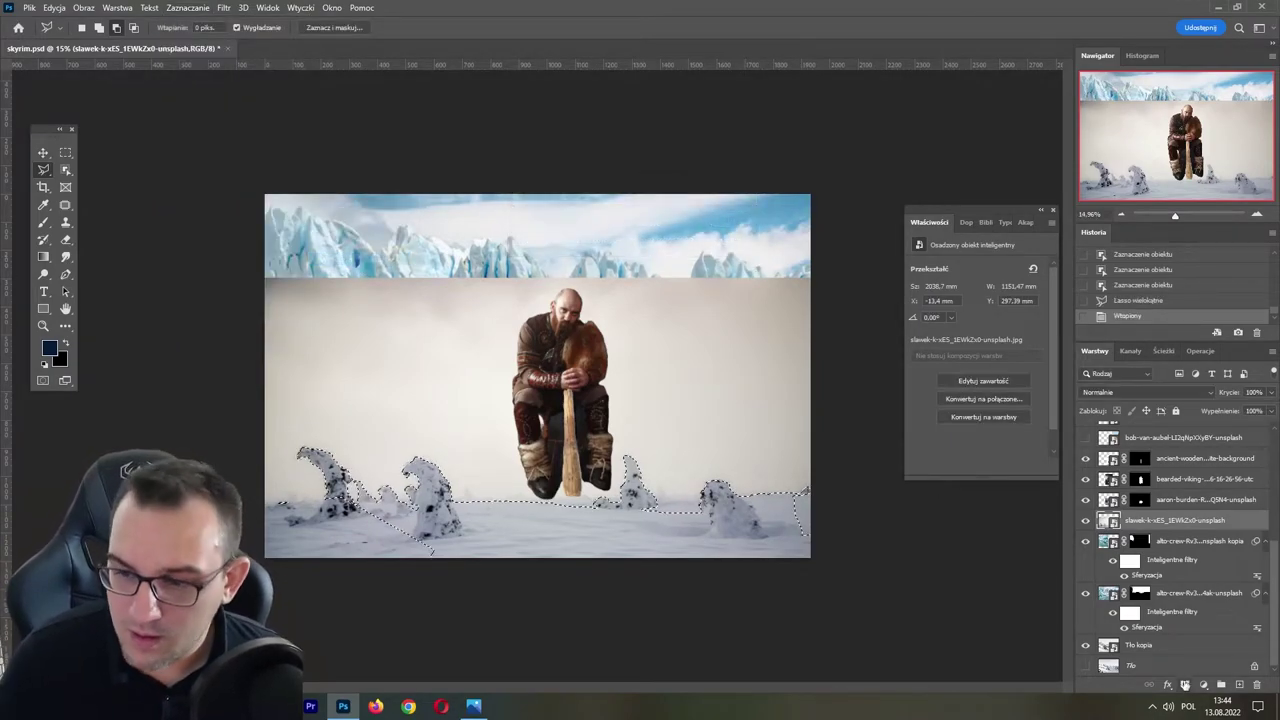
{"action": "left_click", "coordinate": [1203, 684]}
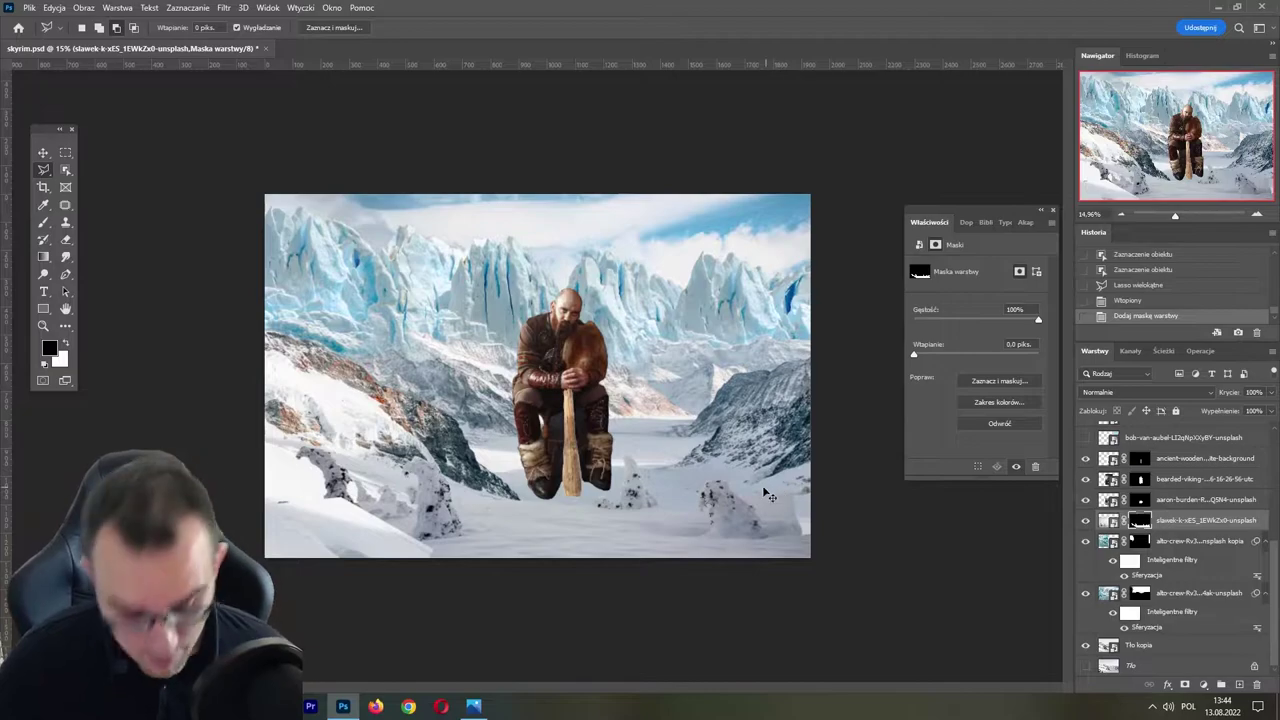
- Enlarge the masked snowy layer slightly toward the right
{"action": "key", "text": "ctrl+t"}
{"action": "left_click_drag", "start_coordinate": [837, 442], "coordinate": [862, 440]}
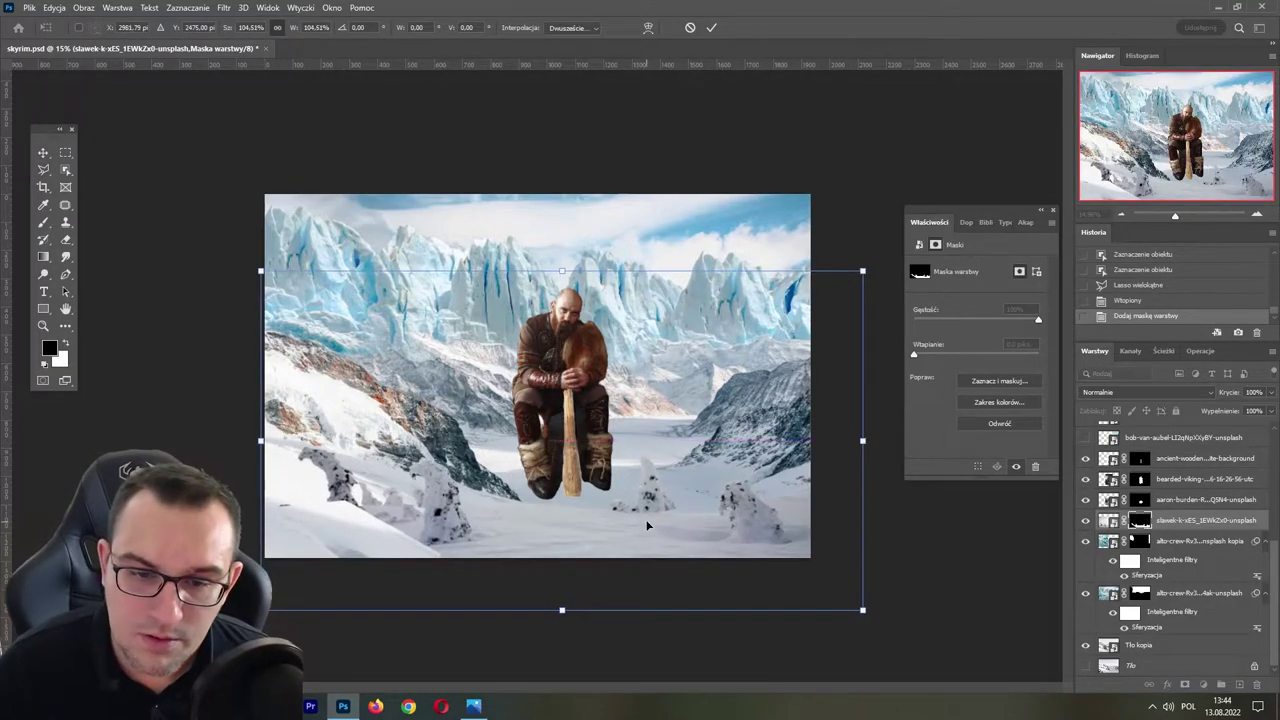
{"action": "left_click_drag", "start_coordinate": [647, 525], "coordinate": [663, 530]}
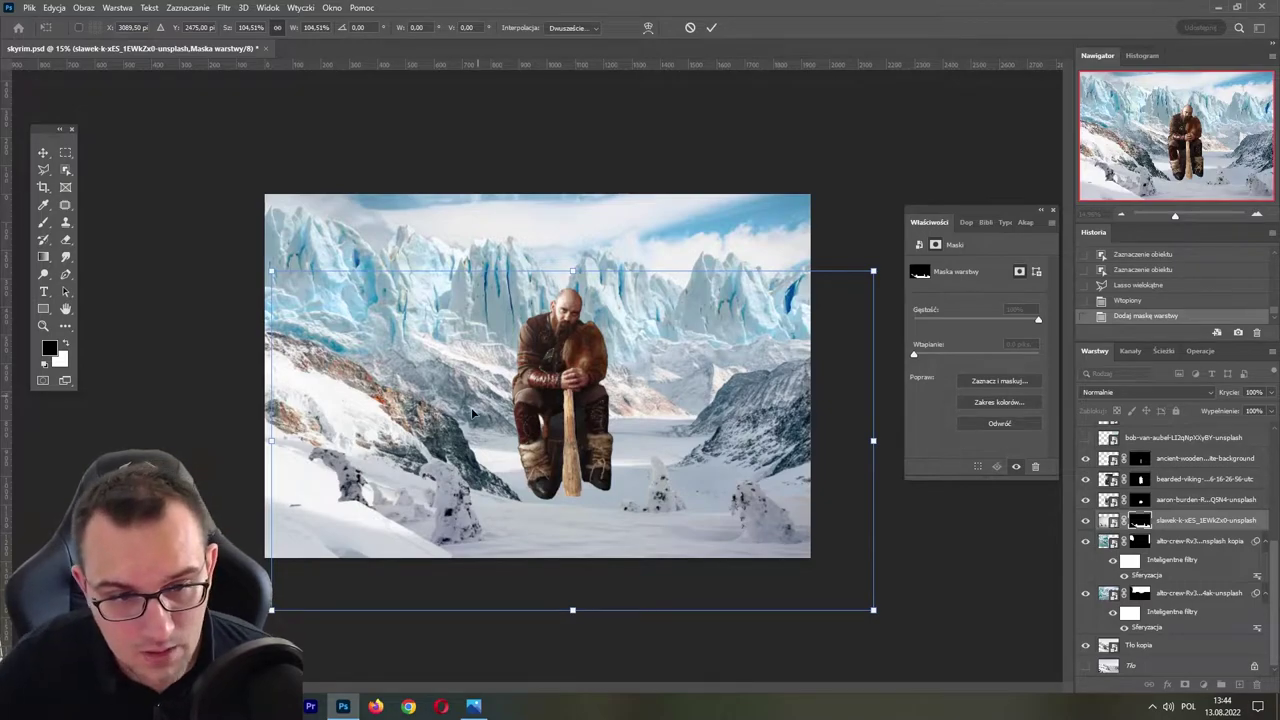
{"action": "left_click_drag", "start_coordinate": [474, 412], "coordinate": [462, 493]}
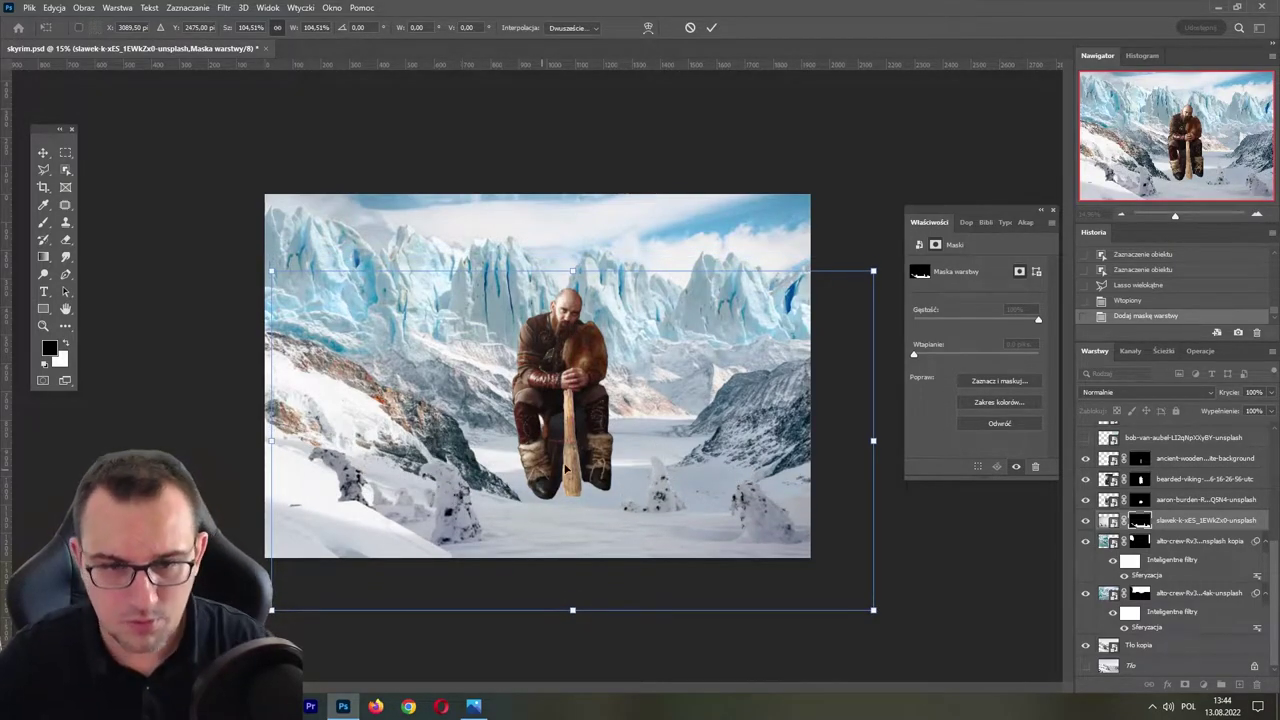
{"action": "key", "text": "Return"}
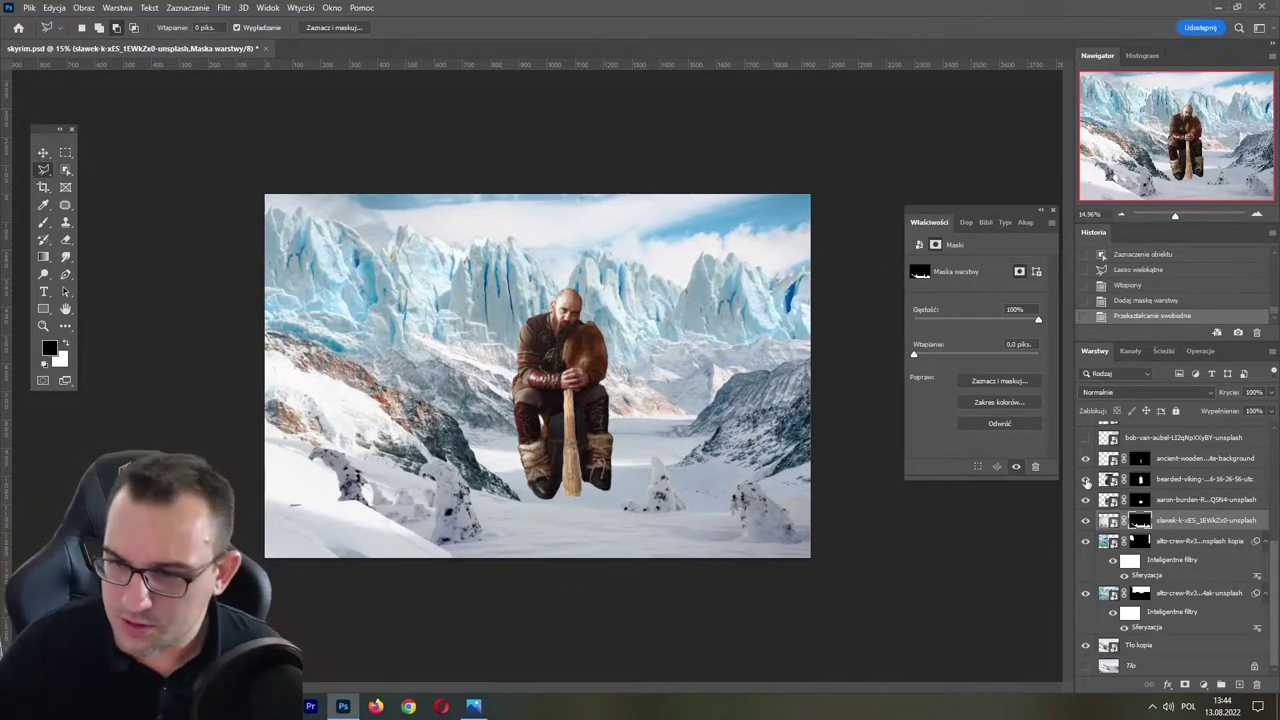
- Paint white on the mask to reveal more snow along the bottom-left
{"action": "key", "text": "b"}
{"action": "key", "text": "x"}
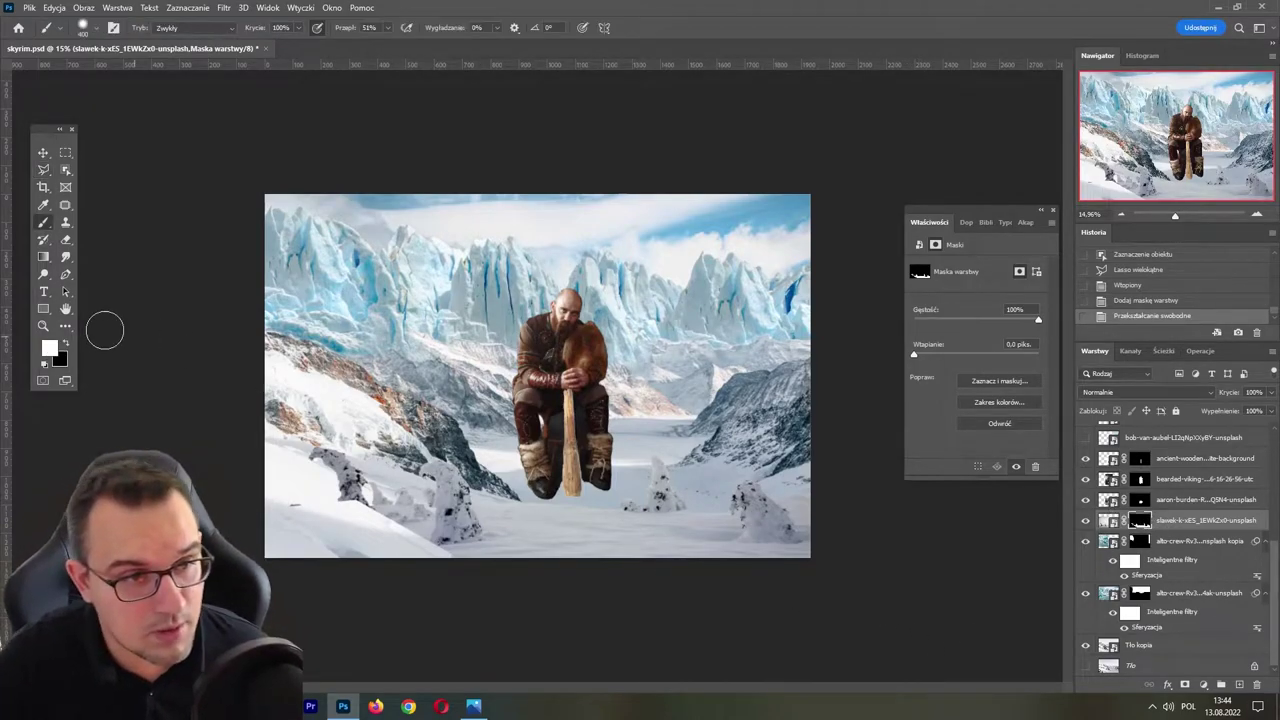
{"action": "left_click_drag", "start_coordinate": [285, 505], "coordinate": [365, 470]}
{"action": "mouse_move", "coordinate": [280, 510]}
{"action": "left_mouse_down"}
{"action": "mouse_move", "coordinate": [367, 520]}
{"action": "mouse_move", "coordinate": [428, 557]}
{"action": "mouse_move", "coordinate": [557, 560]}
{"action": "left_mouse_up"}
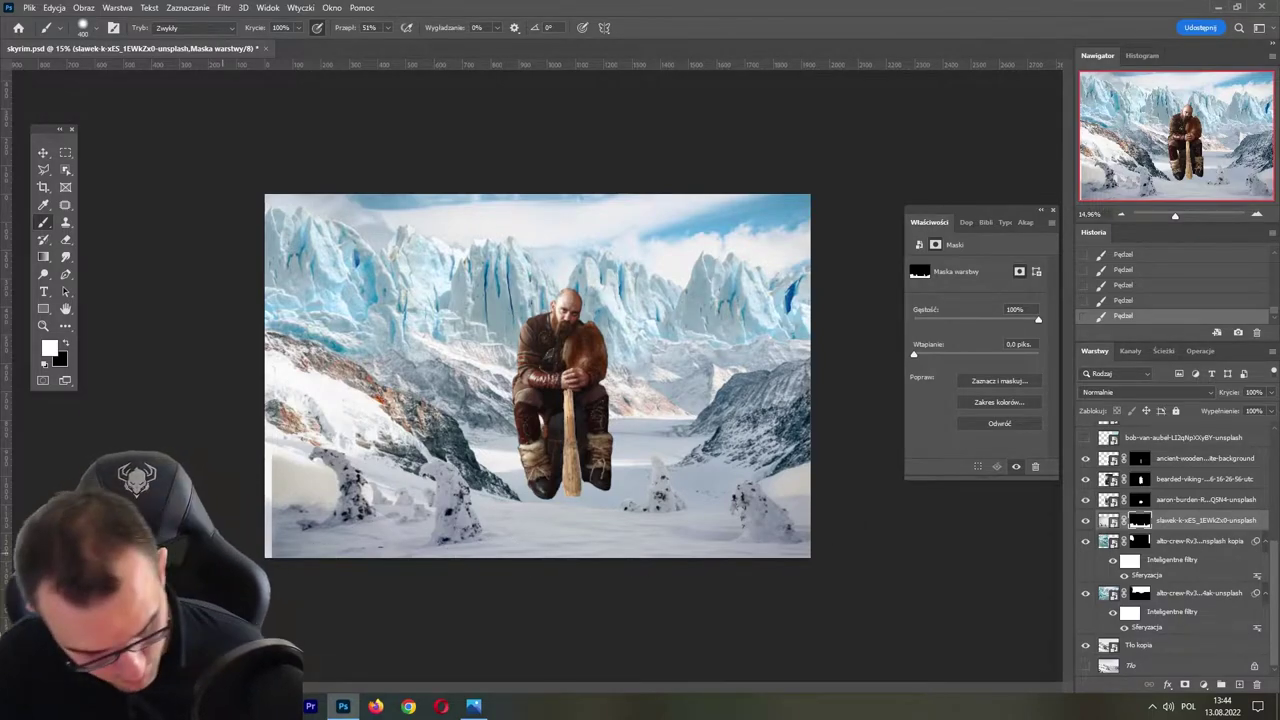
- Stretch the snowy layer to the left edge and blend the left-edge snow with mask painting
{"action": "key", "text": "ctrl+t"}
{"action": "left_click_drag", "start_coordinate": [270, 438], "coordinate": [263, 442]}
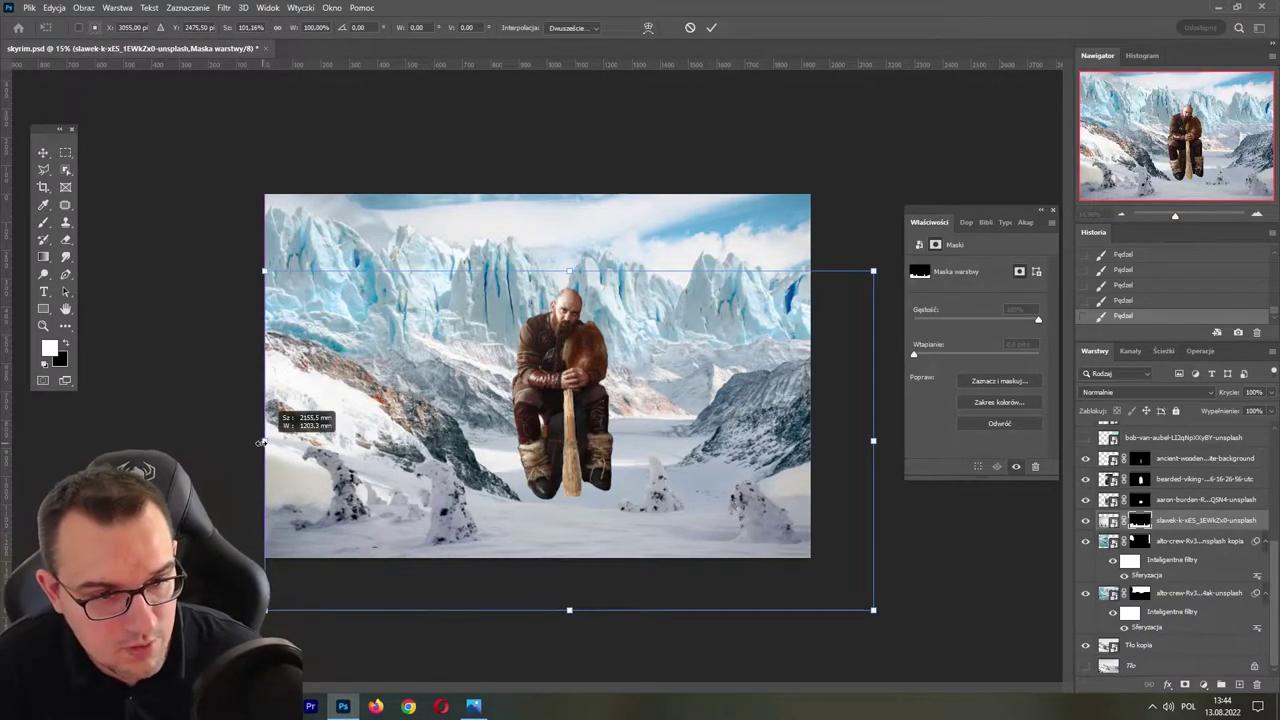
{"action": "key", "text": "Return"}
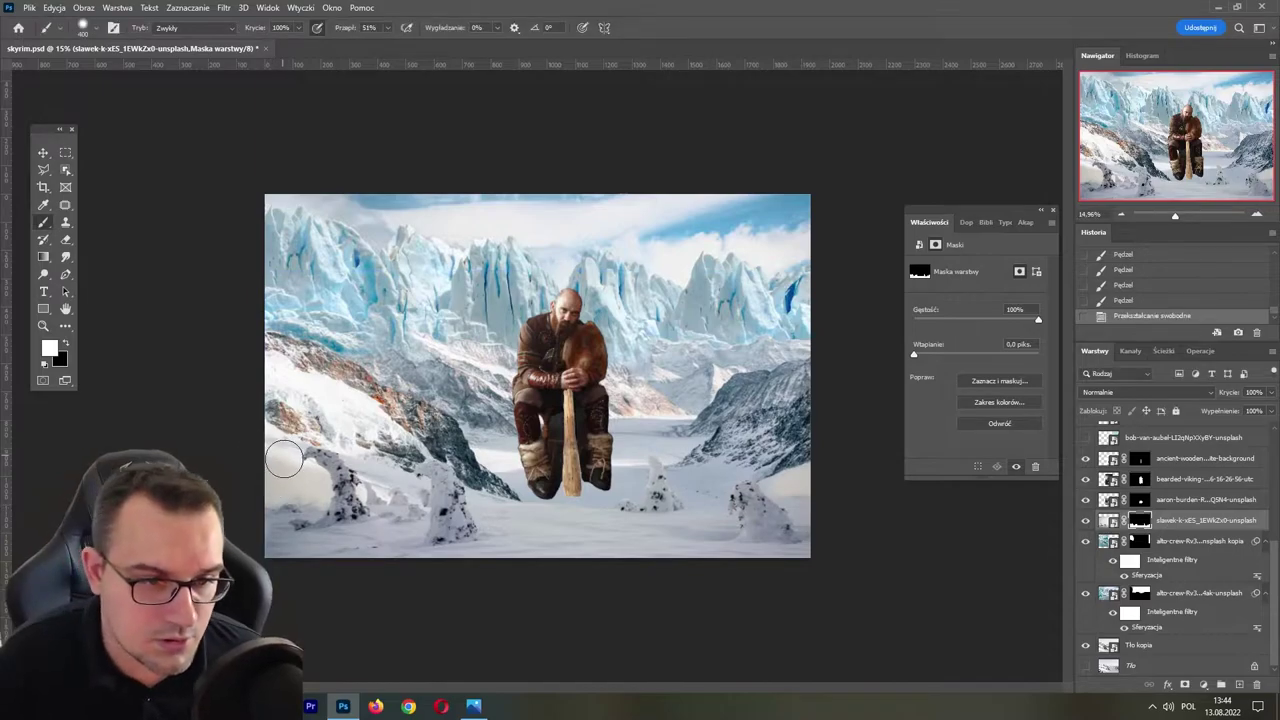
{"action": "left_click_drag", "start_coordinate": [284, 459], "coordinate": [416, 487]}
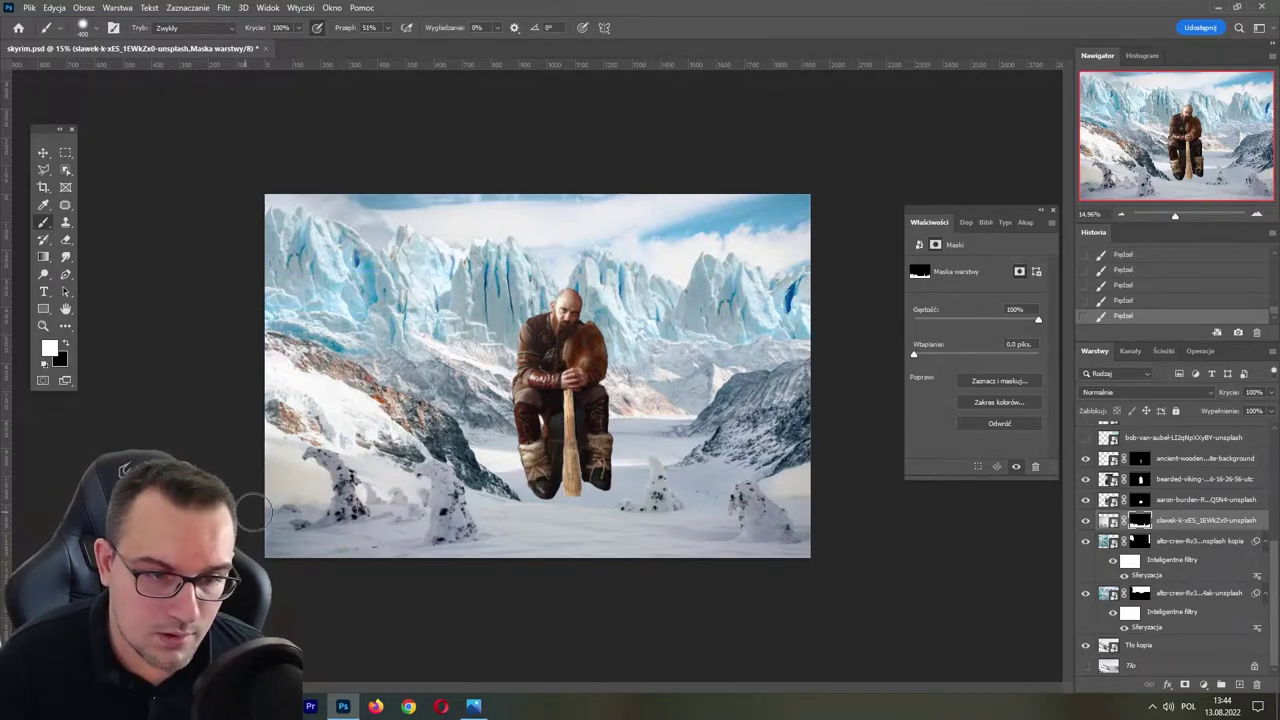
{"action": "key", "text": "x"}
{"action": "left_click_drag", "start_coordinate": [290, 475], "coordinate": [244, 462]}
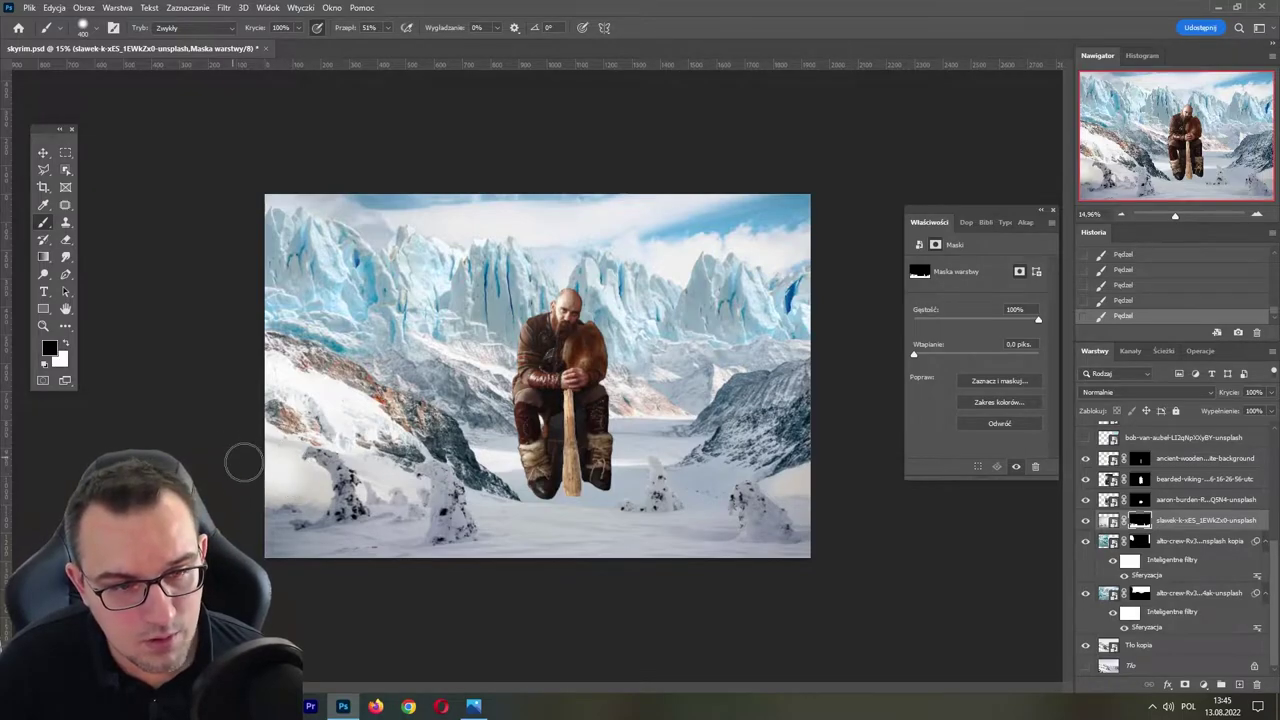
{"action": "left_click_drag", "start_coordinate": [322, 486], "coordinate": [243, 480]}
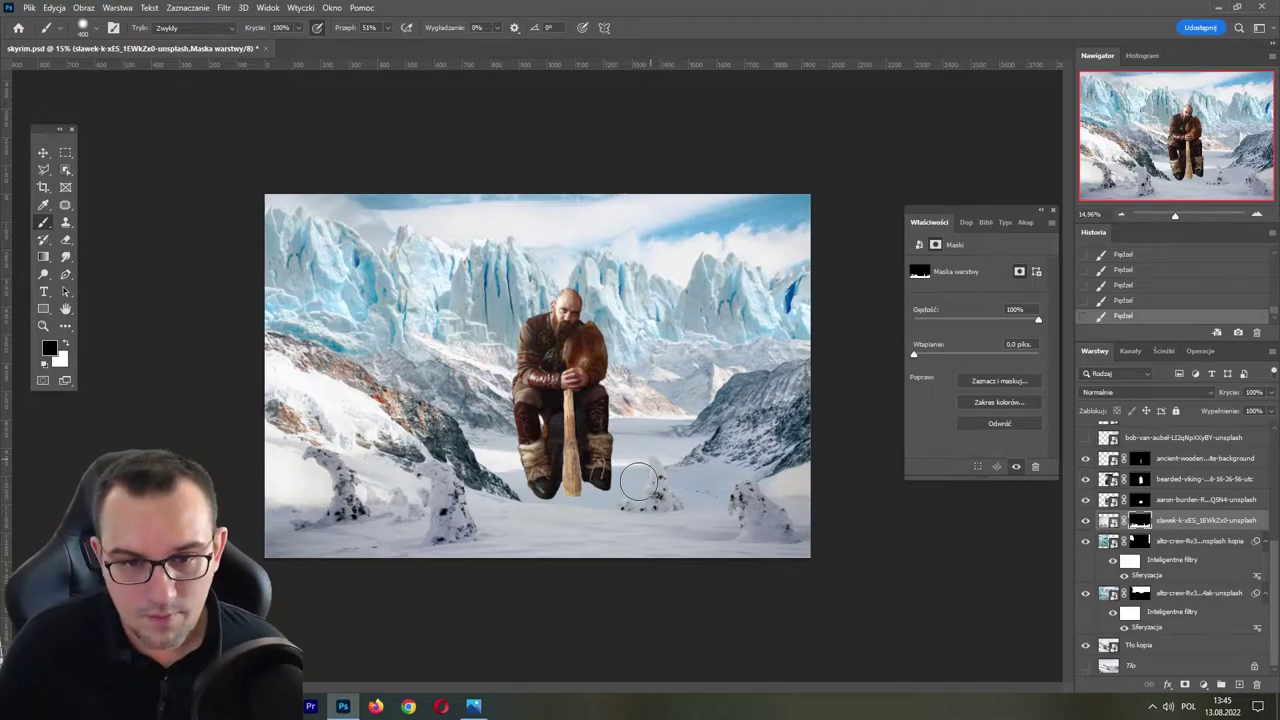
{"action": "key", "text": "v"}
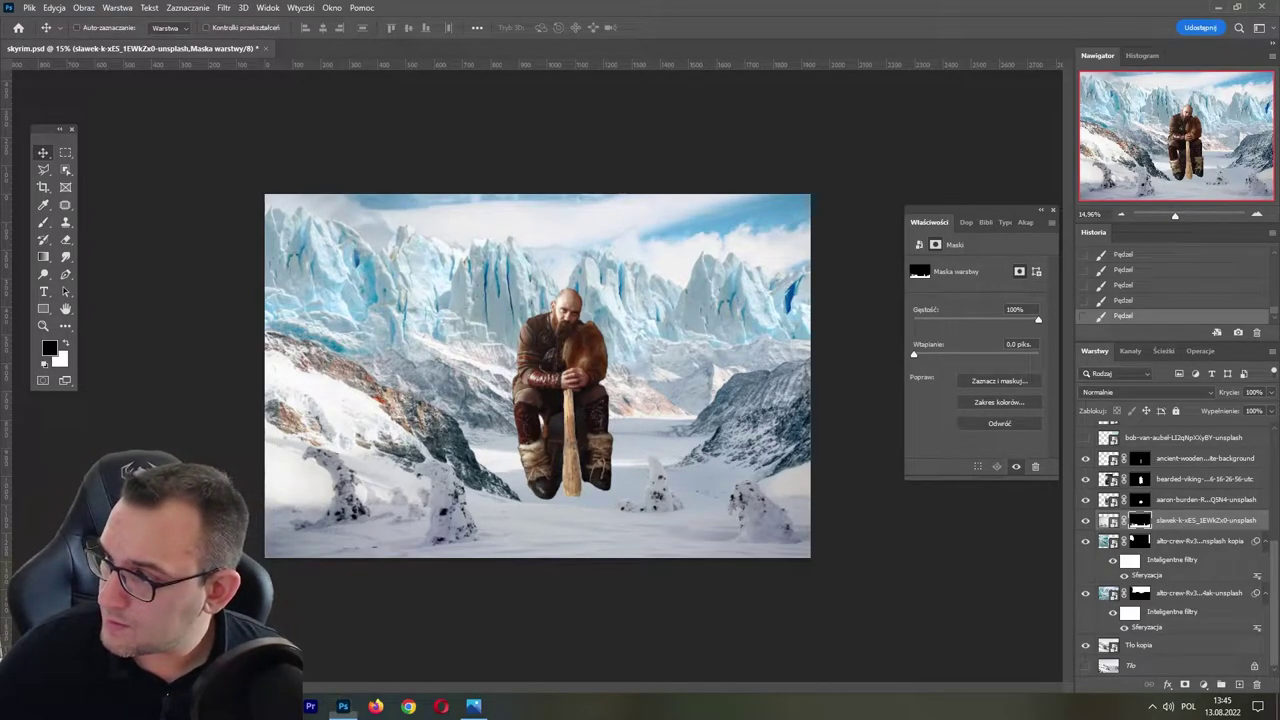
- Undo an accidental change and move the viking figure up and to the right
{"action": "left_click", "coordinate": [575, 400], "text": "ctrl"}
{"action": "key", "text": "ctrl+z"}
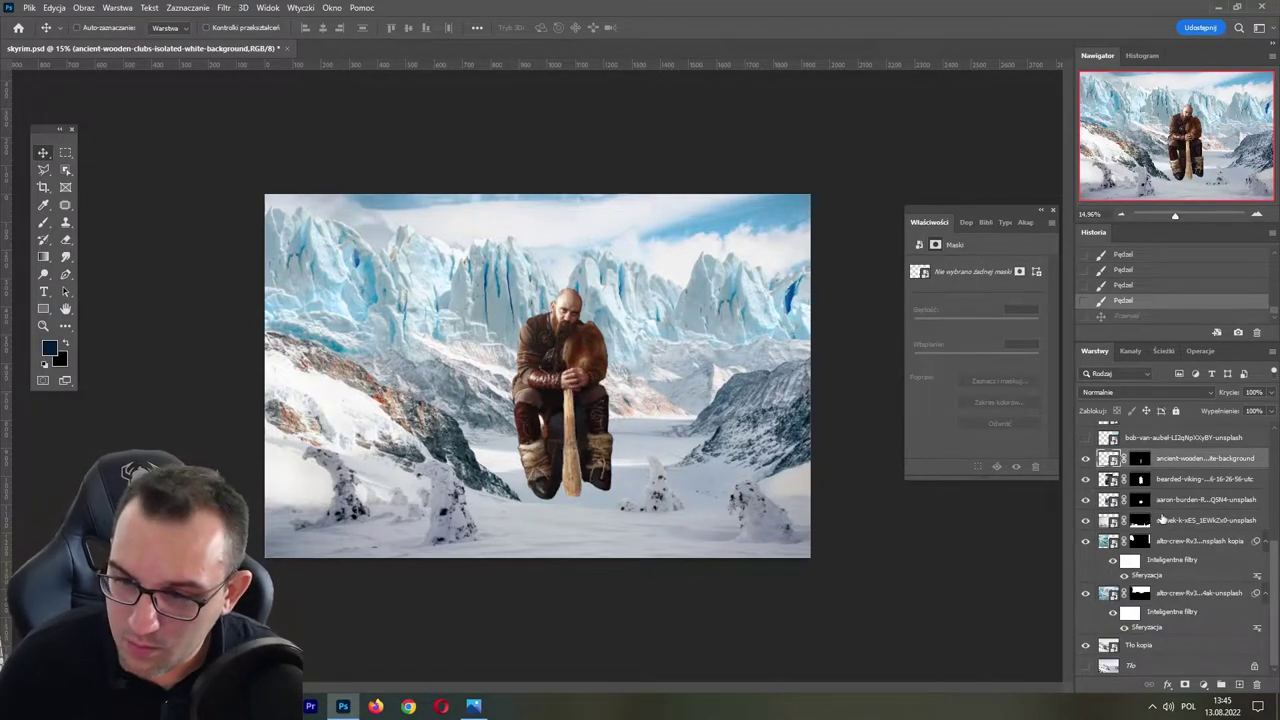
{"action": "left_click_drag", "start_coordinate": [590, 412], "coordinate": [601, 388]}
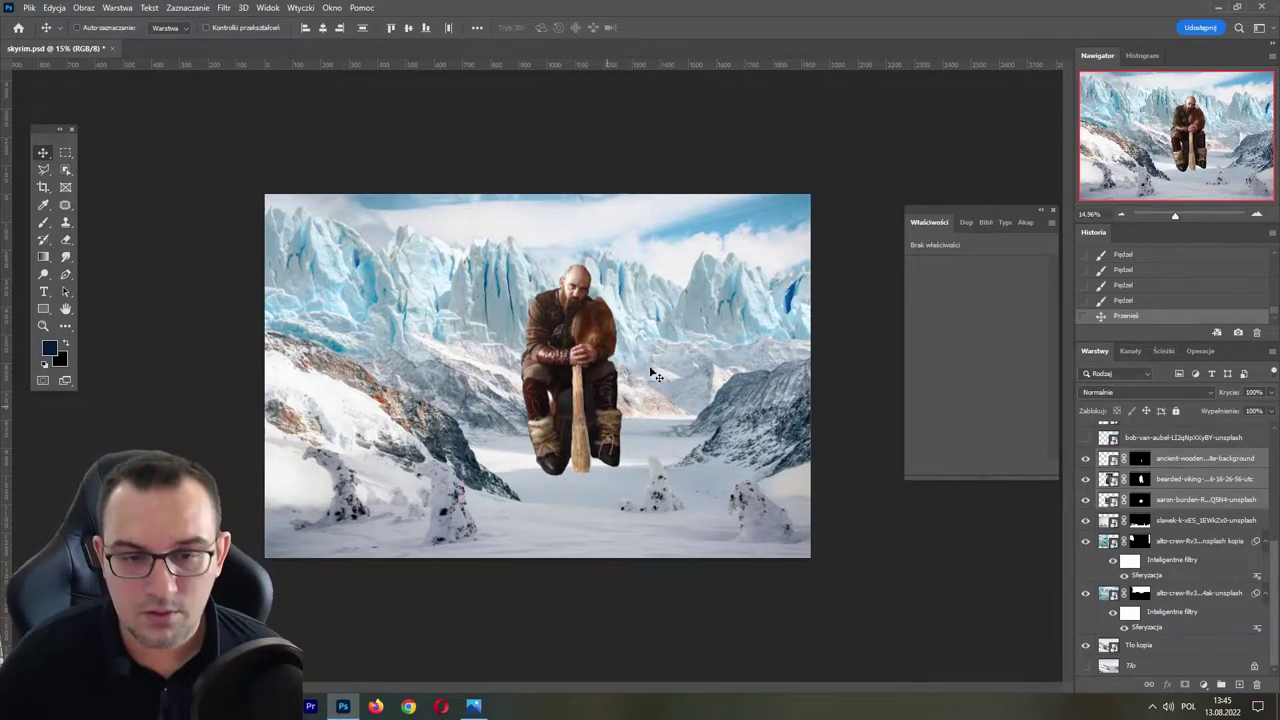
{"action": "scroll", "coordinate": [1124, 473], "scroll_direction": "up", "scroll_amount": 5}
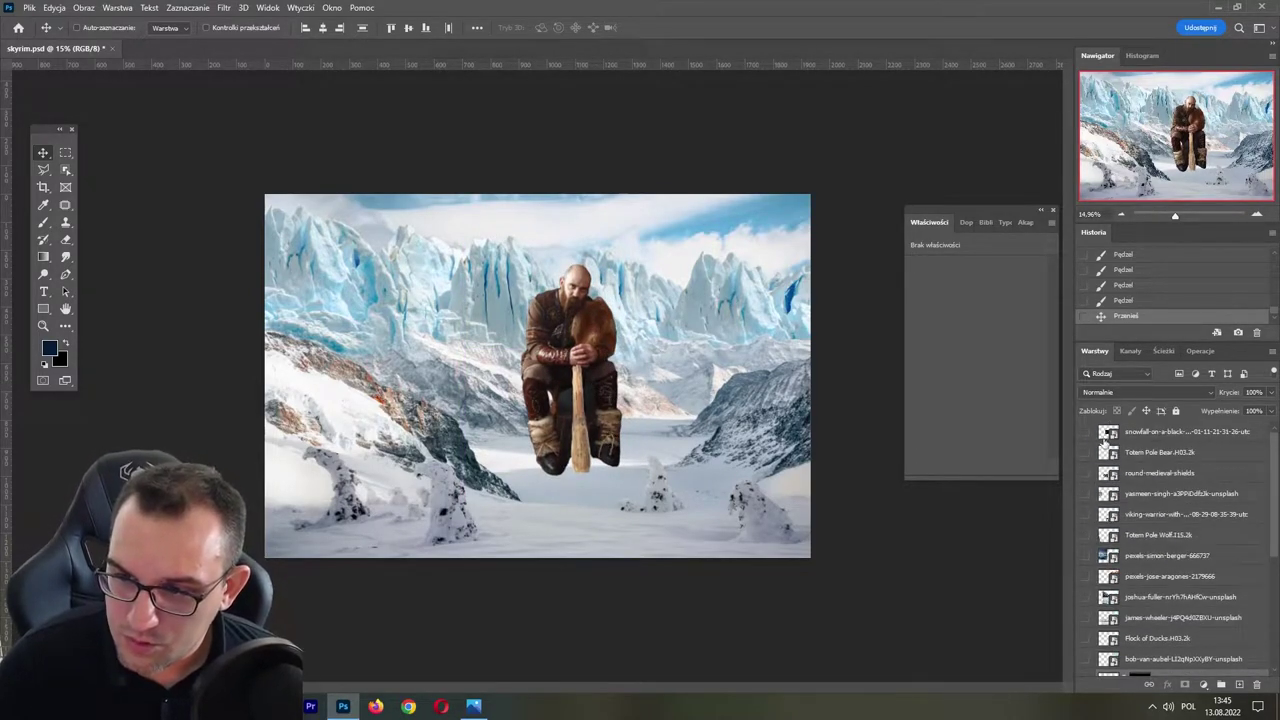
- Show the mohawk viking warrior layer instead of the yasmeen one and shift it right
{"action": "left_click", "coordinate": [1087, 494]}
{"action": "left_click", "coordinate": [1087, 494]}
{"action": "left_click", "coordinate": [1087, 514]}
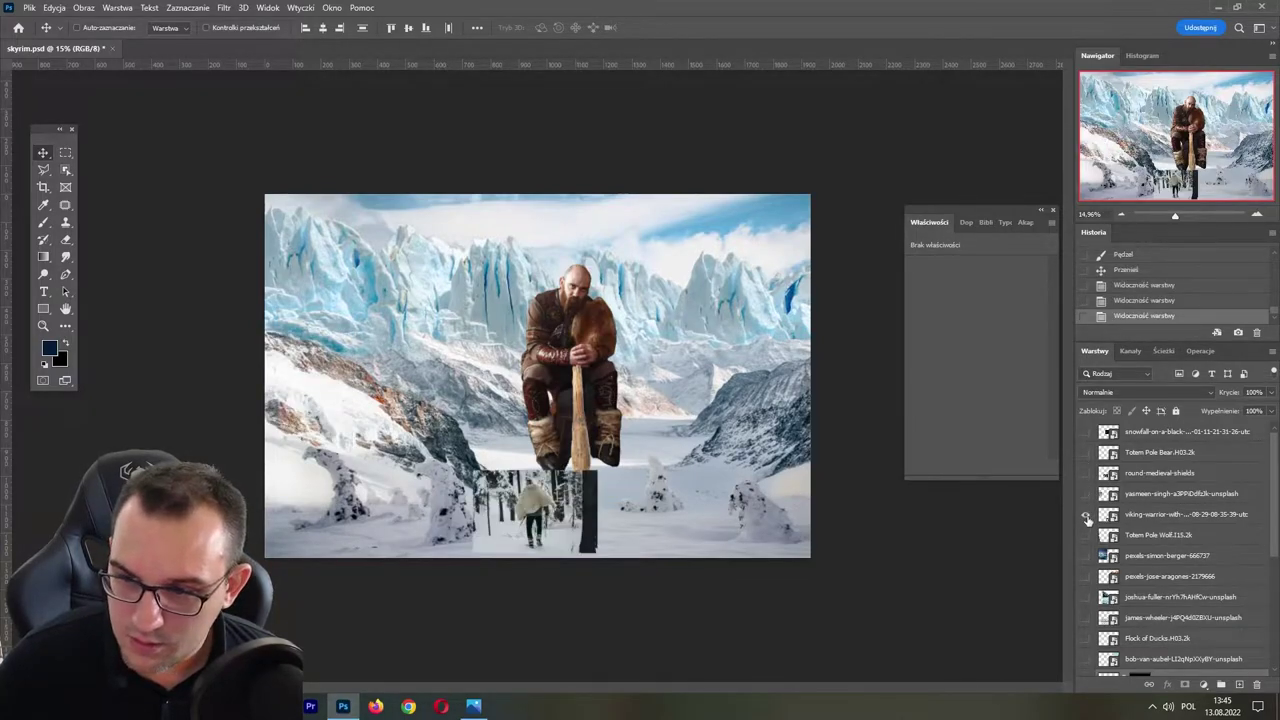
{"action": "left_click", "coordinate": [1147, 514]}
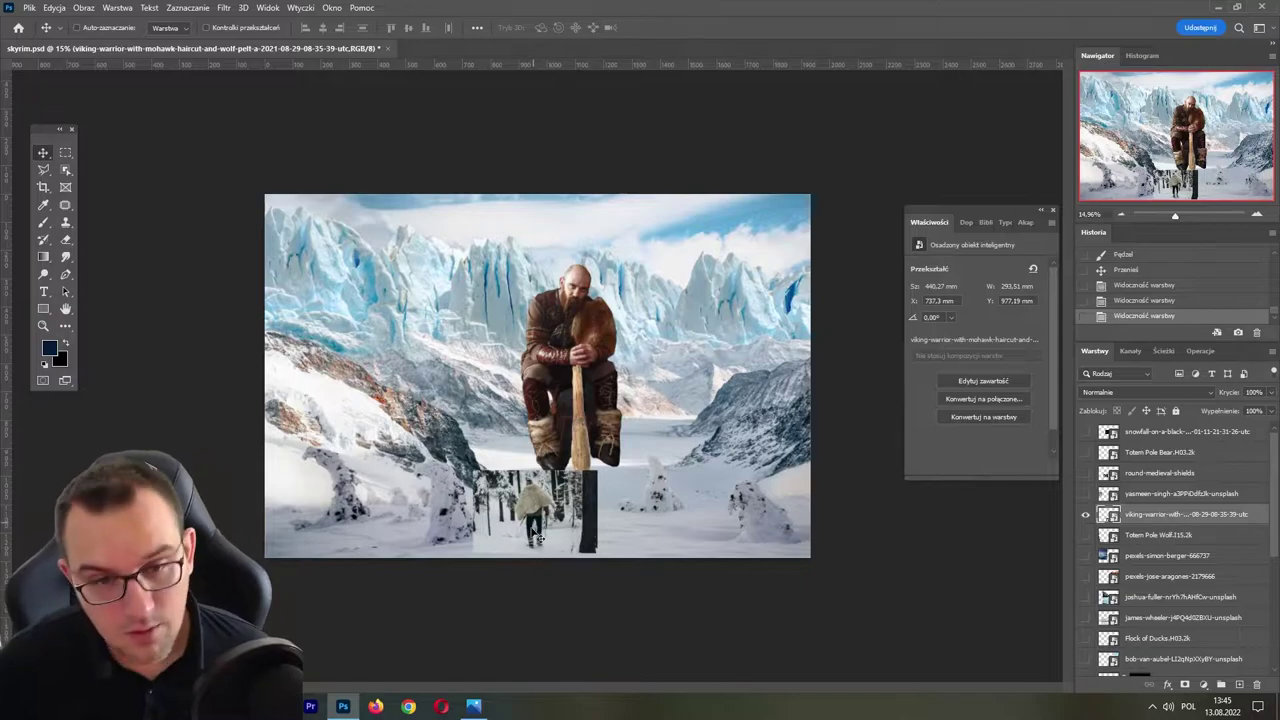
{"action": "left_click_drag", "start_coordinate": [534, 536], "coordinate": [559, 535]}
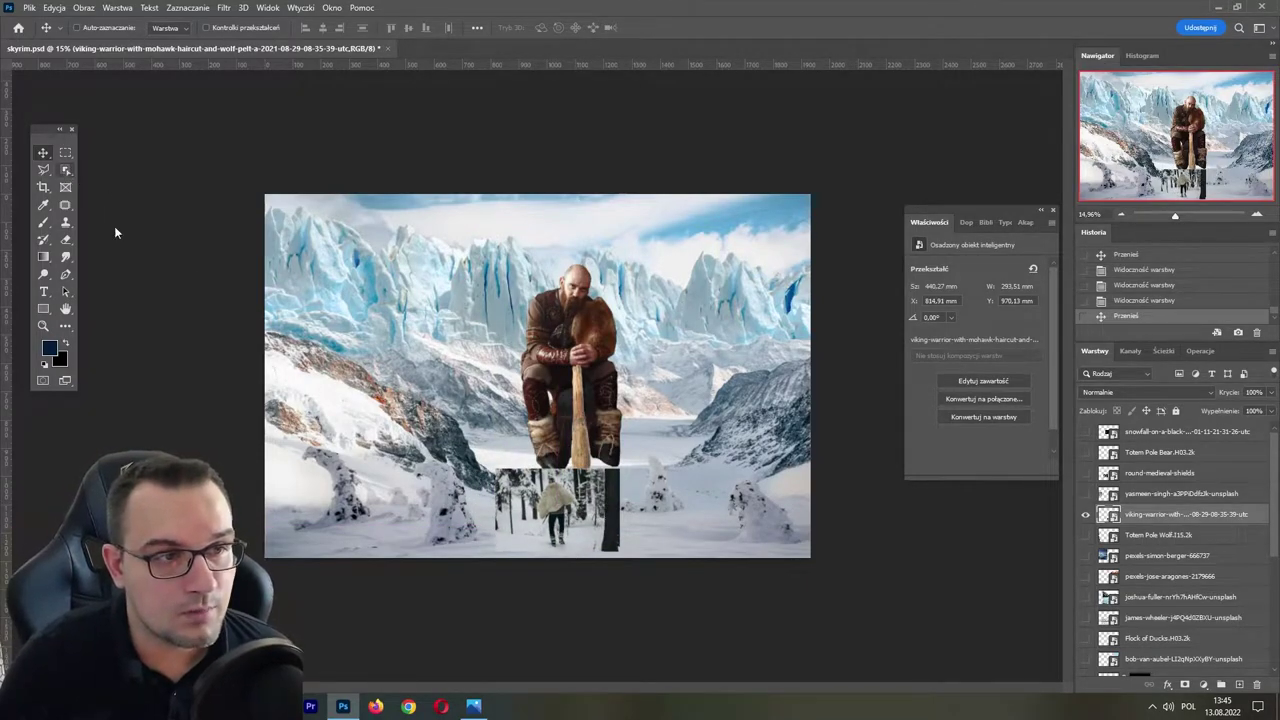
- Mask the mohawk image down to the cloaked walker with Object Selection and nudge him into place
{"action": "right_click", "coordinate": [65, 170]}
{"action": "left_click", "coordinate": [110, 170]}
{"action": "left_click_drag", "start_coordinate": [538, 481], "coordinate": [578, 553]}
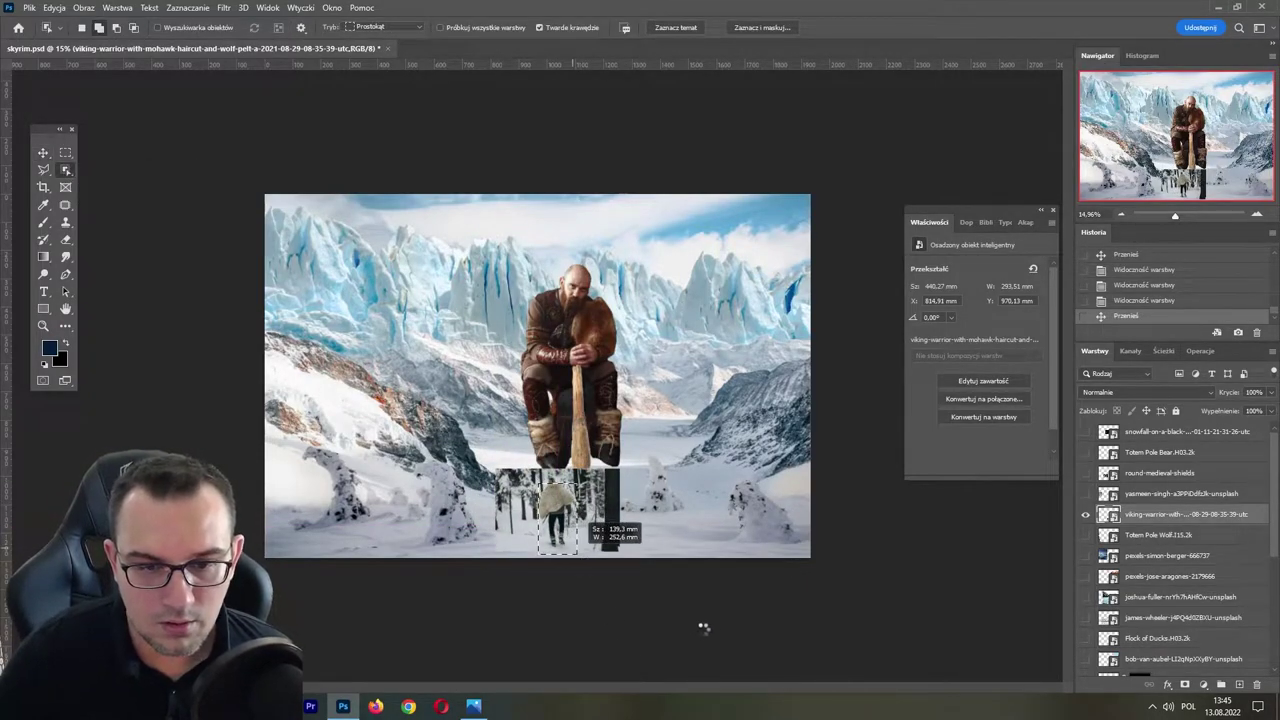
{"action": "left_click", "coordinate": [1185, 684]}
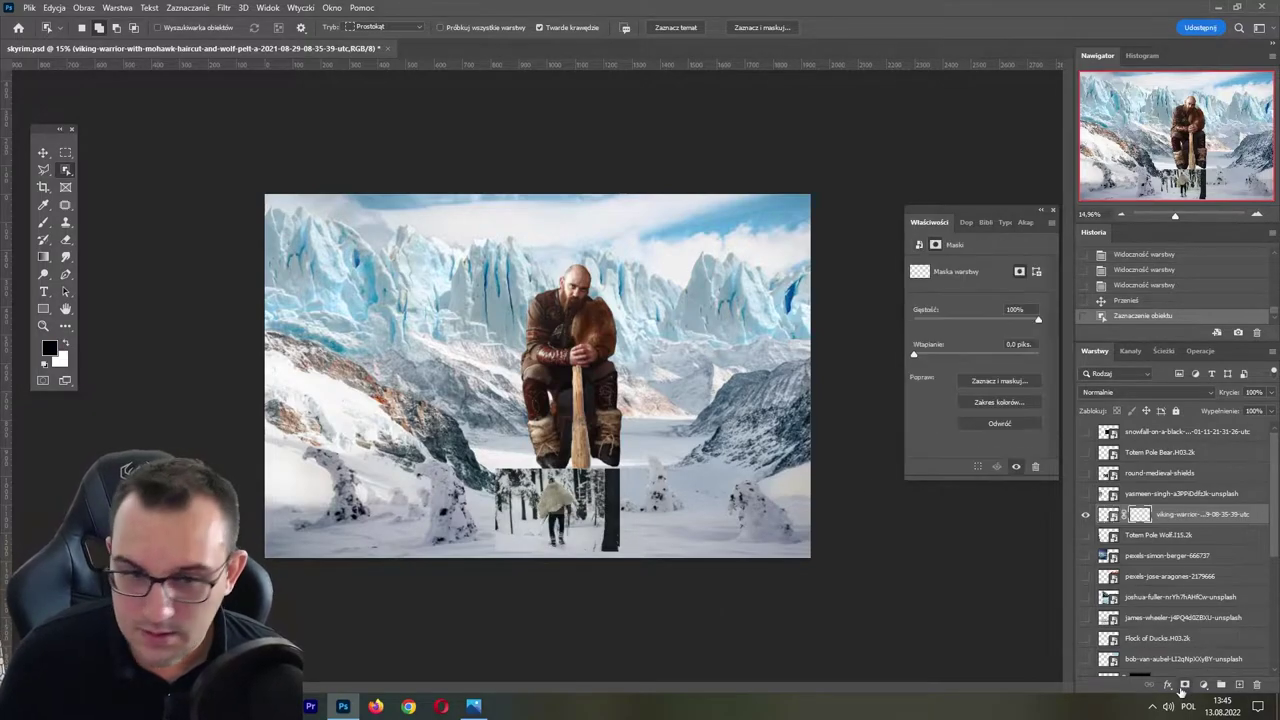
{"action": "key", "text": "v"}
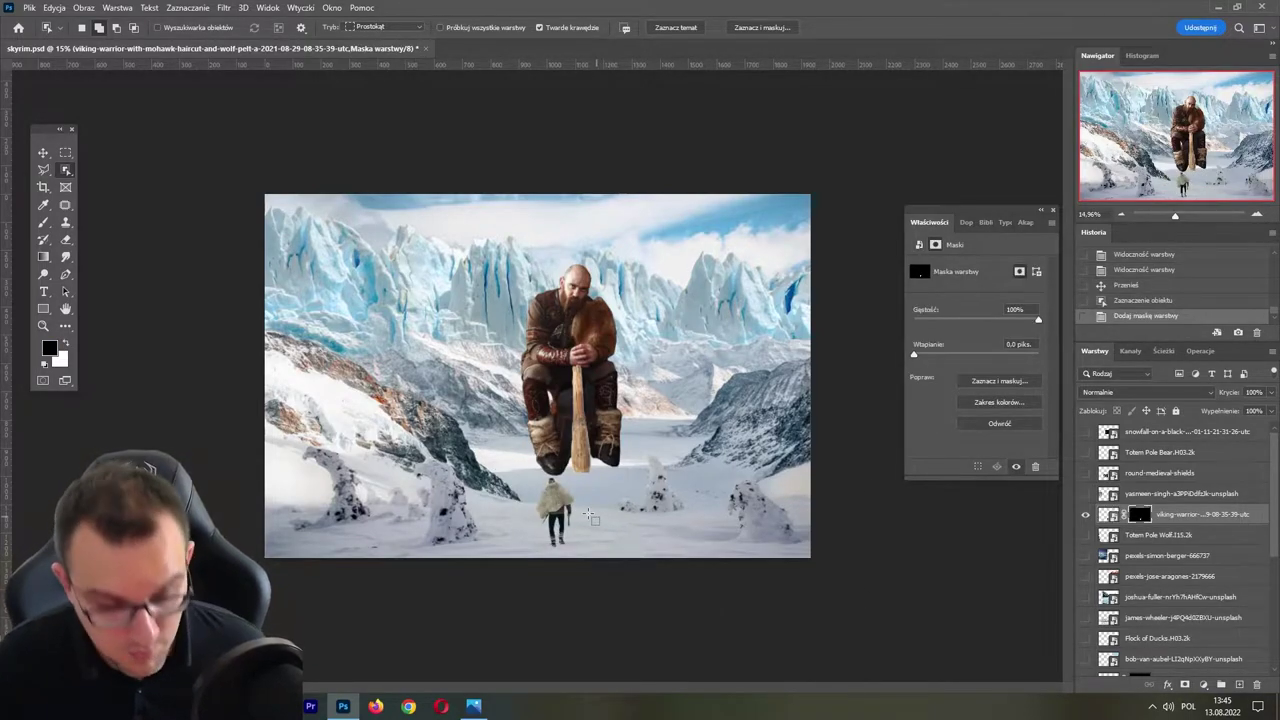
{"action": "left_click_drag", "start_coordinate": [637, 516], "coordinate": [631, 485]}
{"action": "left_click_drag", "start_coordinate": [570, 524], "coordinate": [560, 522]}
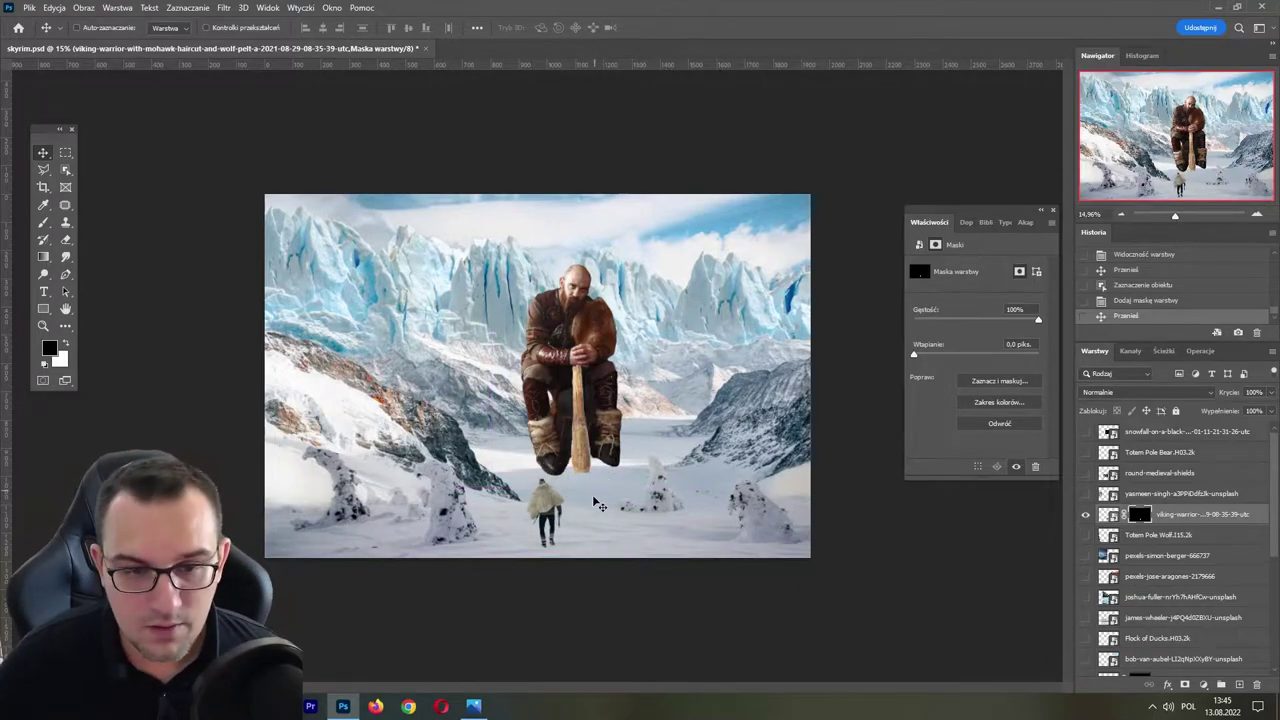
{"action": "key", "text": "ctrl"}
- Stretch the glacier background taller at the top and wider at the left edge, then save
{"action": "left_click", "coordinate": [634, 553], "text": "ctrl"}
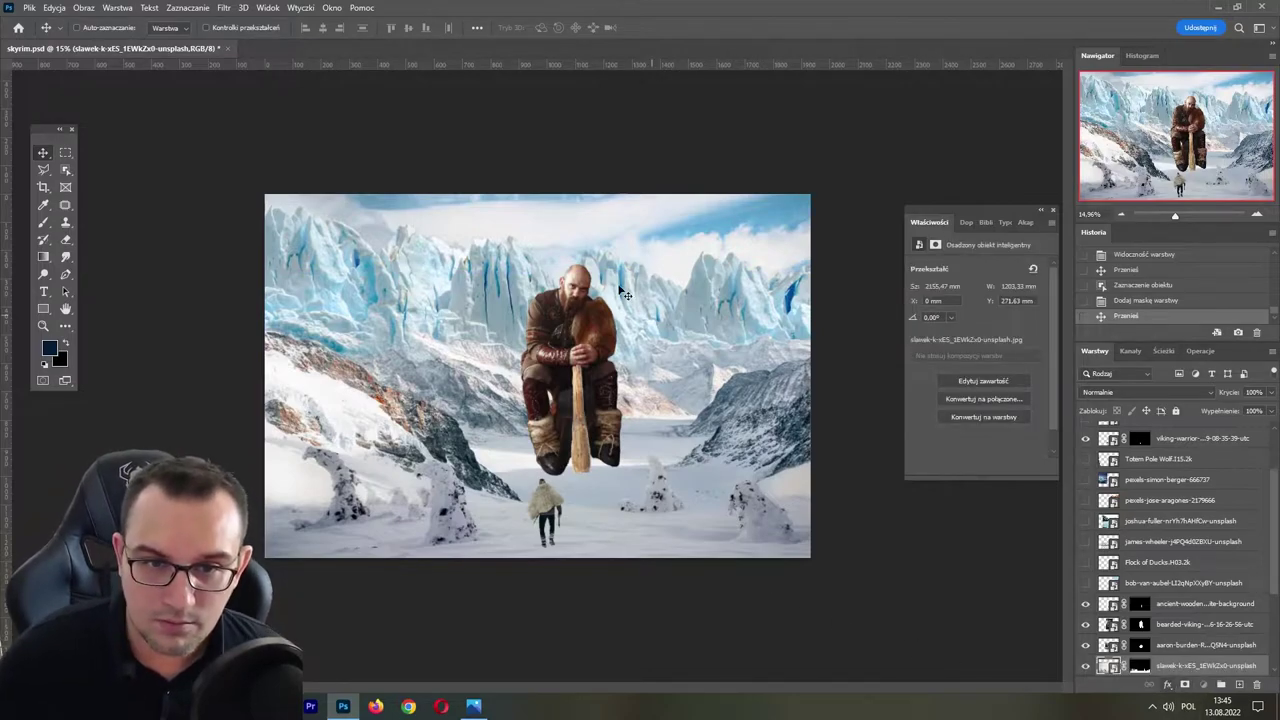
{"action": "key", "text": "ctrl"}
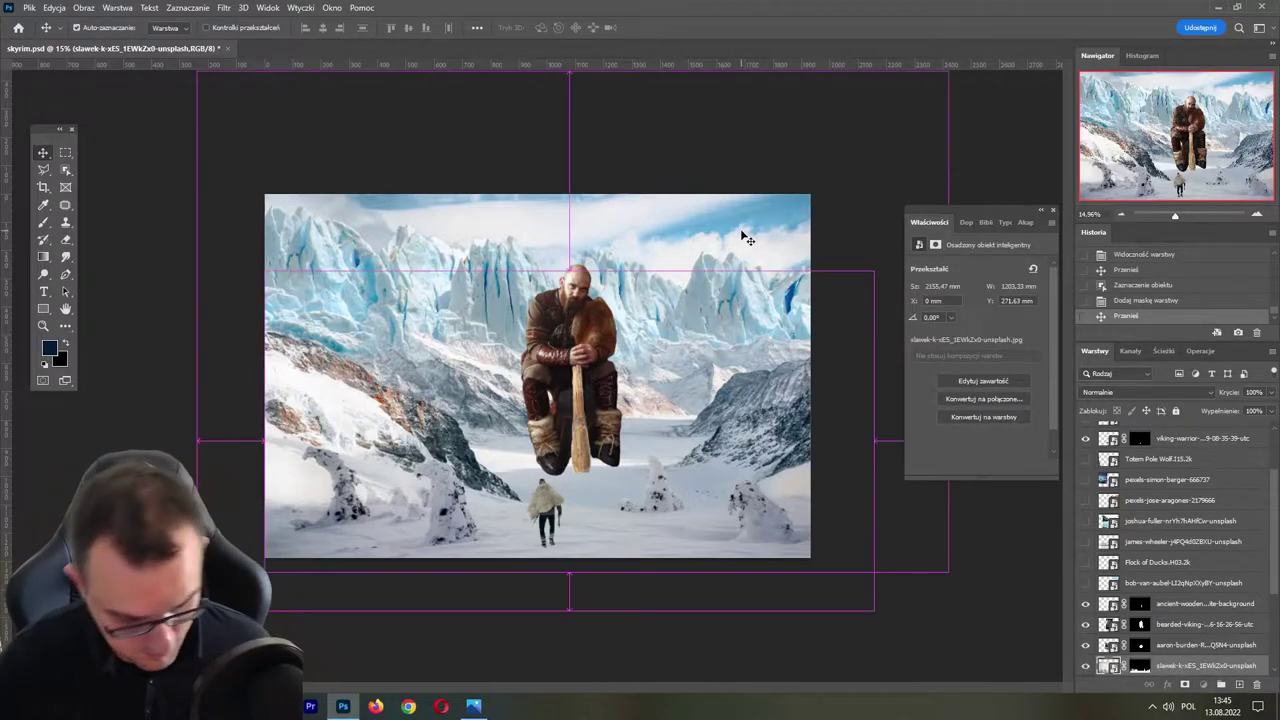
{"action": "key", "text": "ctrl+t"}
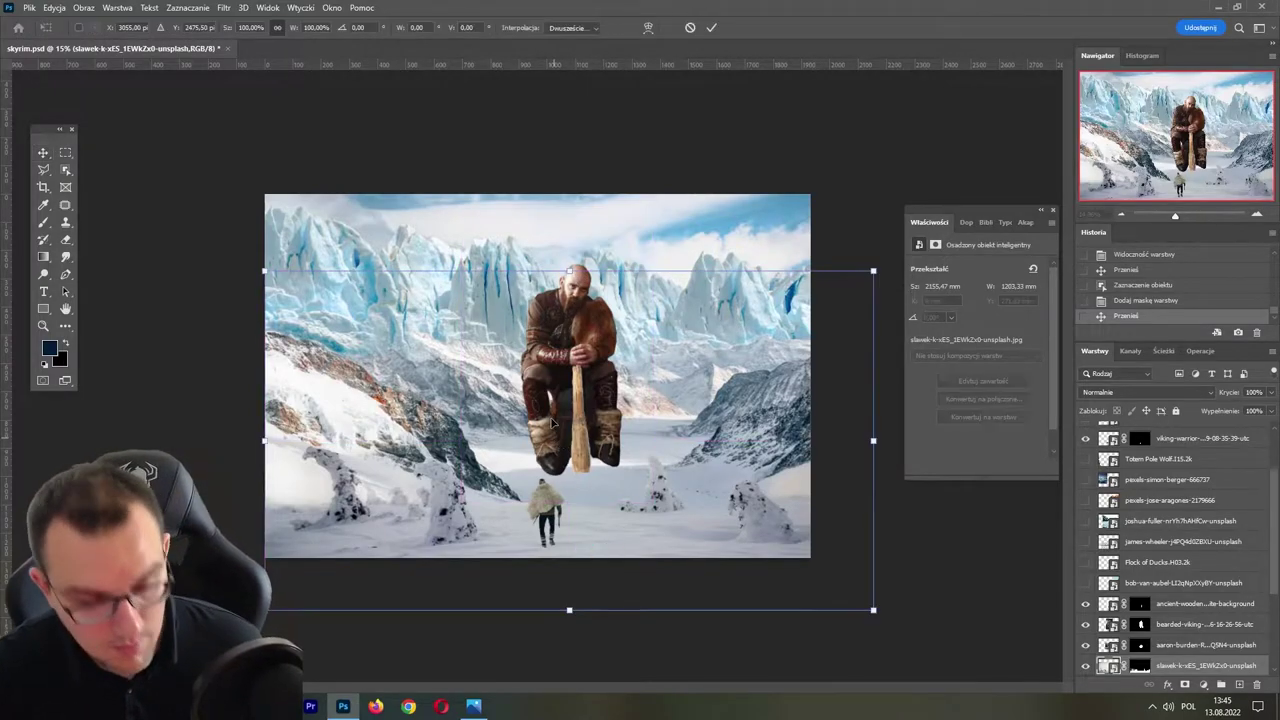
{"action": "left_click_drag", "start_coordinate": [570, 270], "coordinate": [587, 231]}
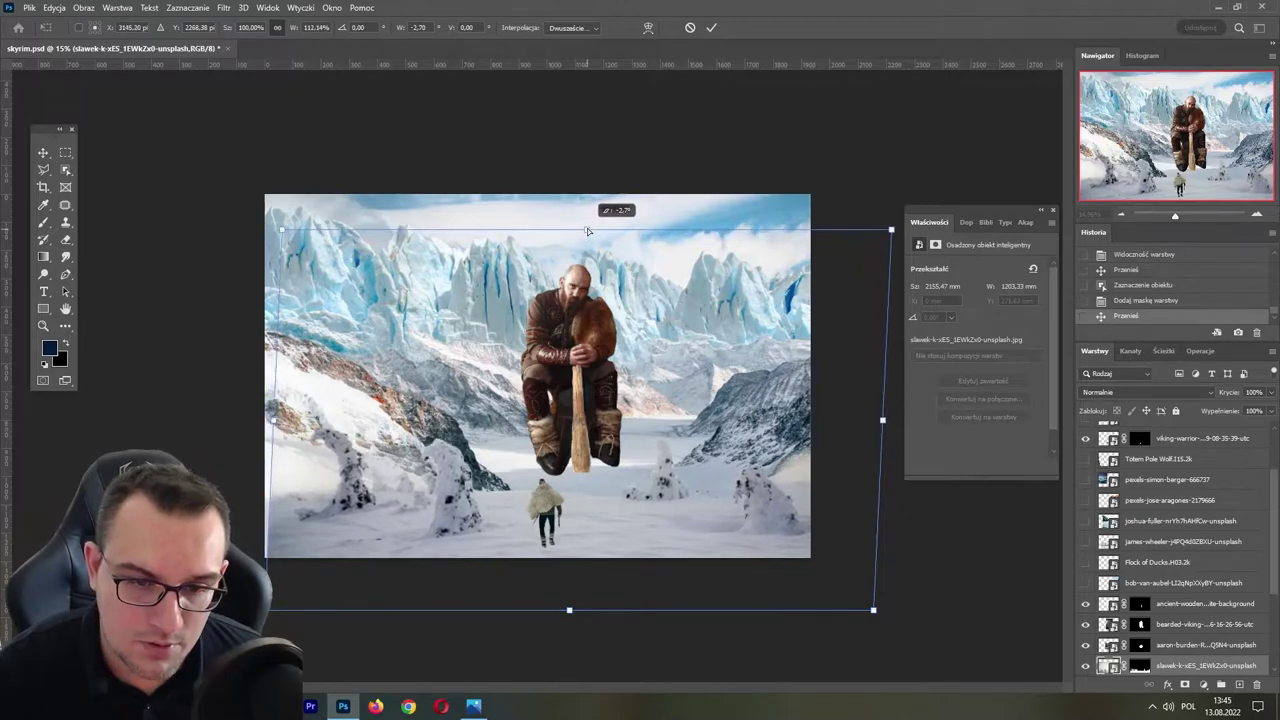
{"action": "key", "text": "Return"}
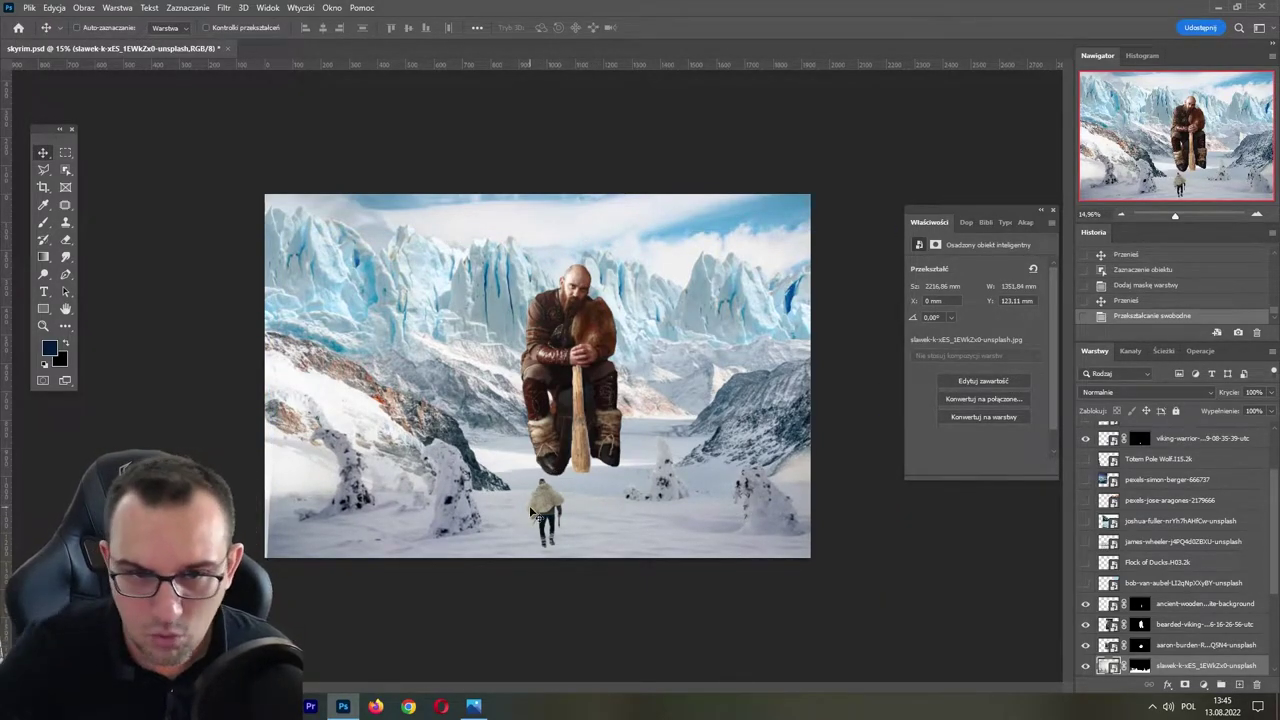
{"action": "key", "text": "ctrl+t"}
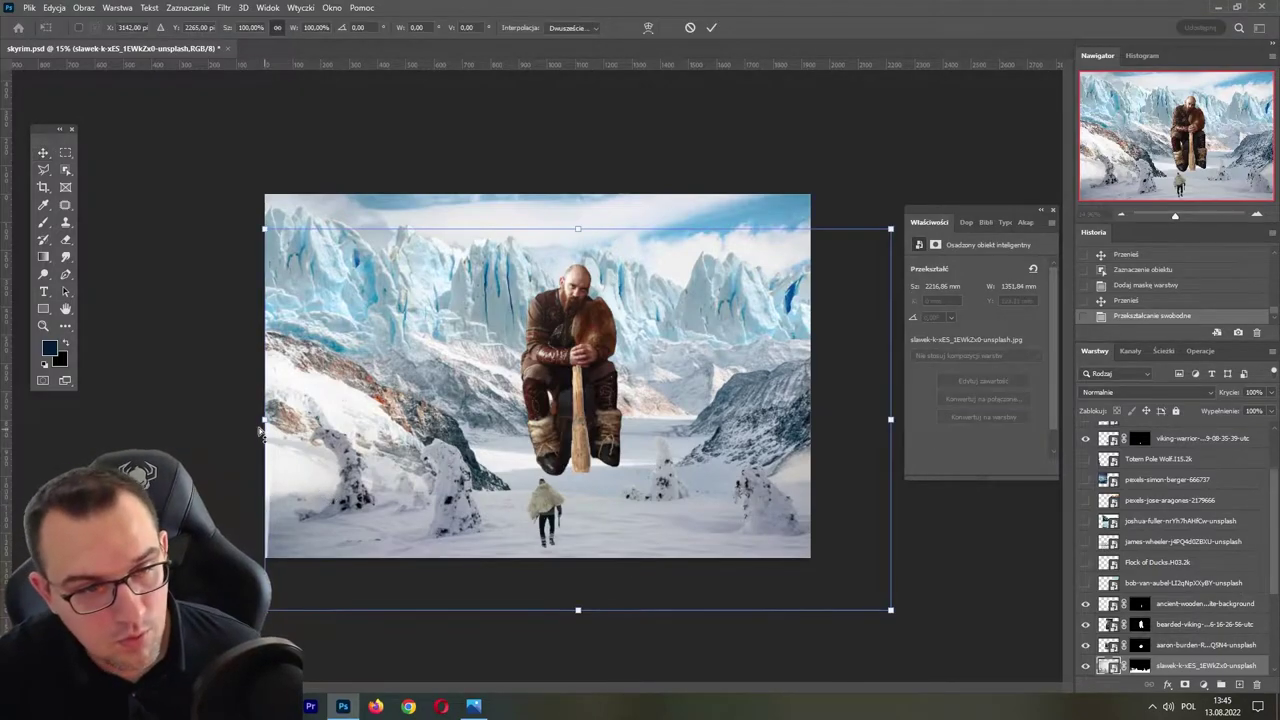
{"action": "left_click_drag", "start_coordinate": [260, 430], "coordinate": [250, 428]}
{"action": "key", "text": "Return"}
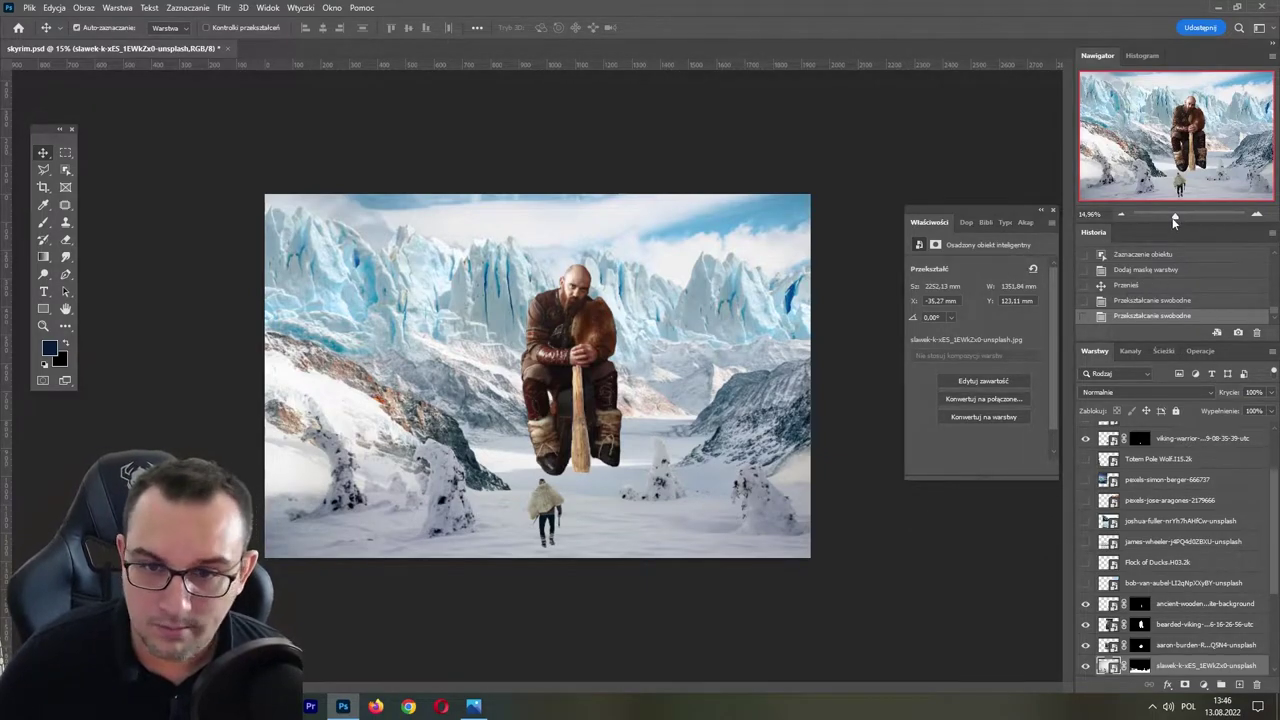
{"action": "key", "text": "ctrl+s"}
- Show and select the james-wheeler snowy forest walker layer, zoomed in and shifted right
{"action": "left_click", "coordinate": [1085, 583]}
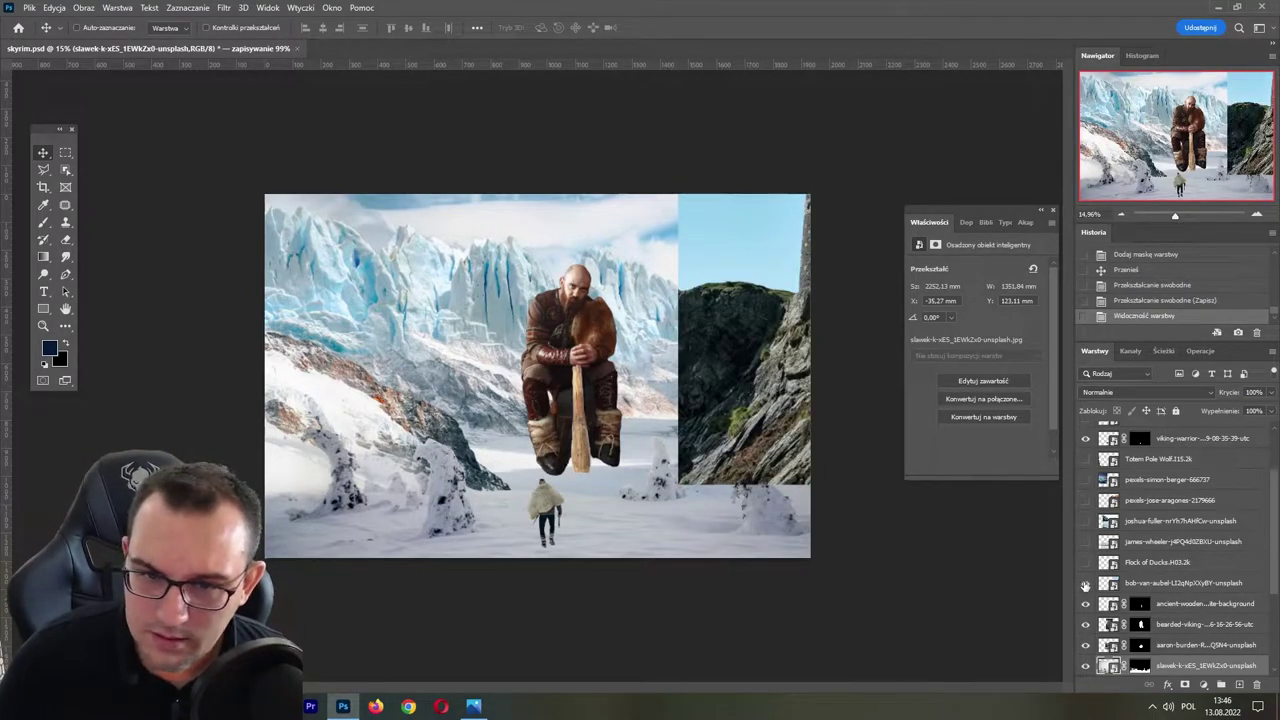
{"action": "left_click", "coordinate": [1085, 583]}
{"action": "left_click", "coordinate": [1085, 562]}
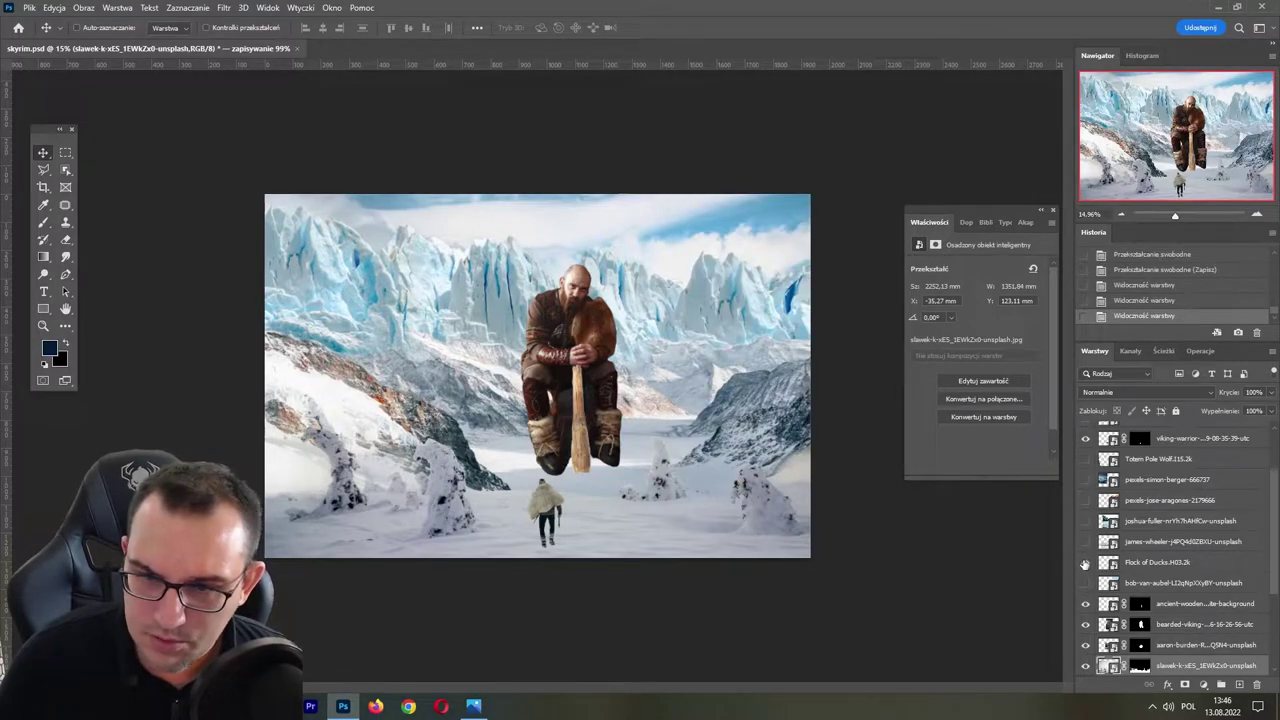
{"action": "left_click", "coordinate": [1085, 562]}
{"action": "left_click", "coordinate": [1086, 541]}
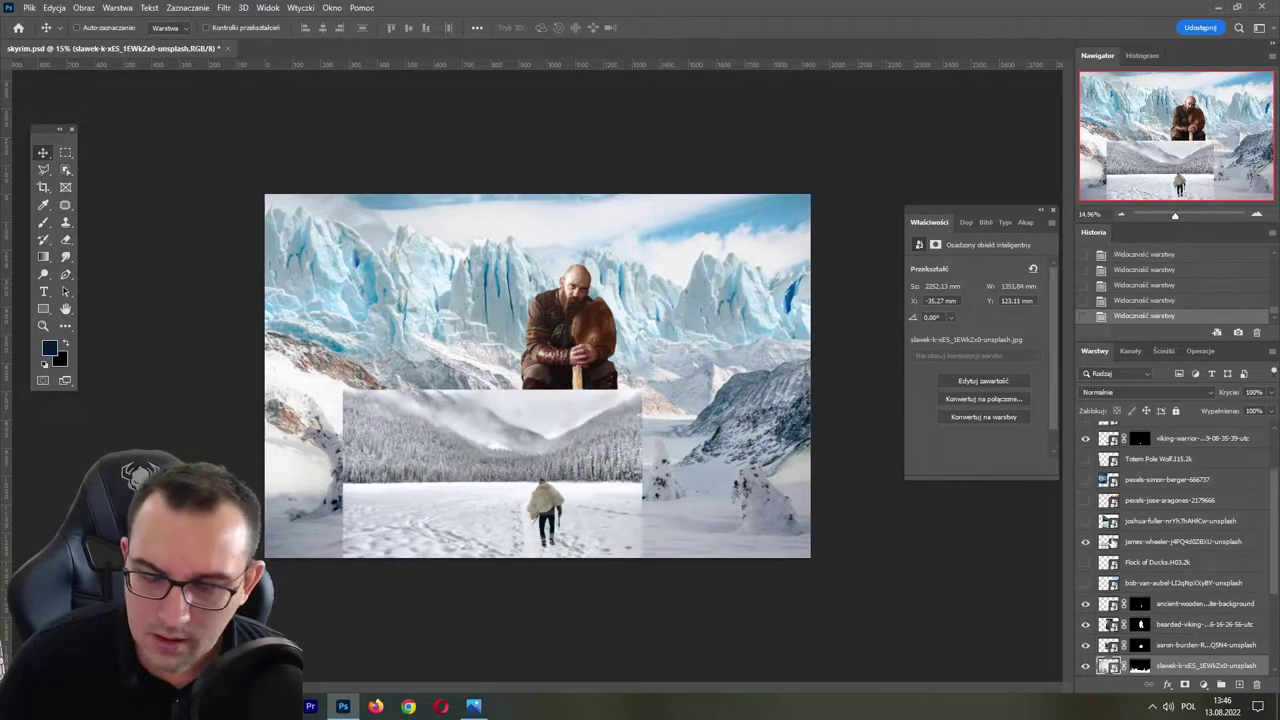
{"action": "left_click", "coordinate": [1180, 541]}
{"action": "left_click_drag", "start_coordinate": [1191, 210], "coordinate": [1184, 214]}
{"action": "left_click_drag", "start_coordinate": [1176, 135], "coordinate": [1176, 178]}
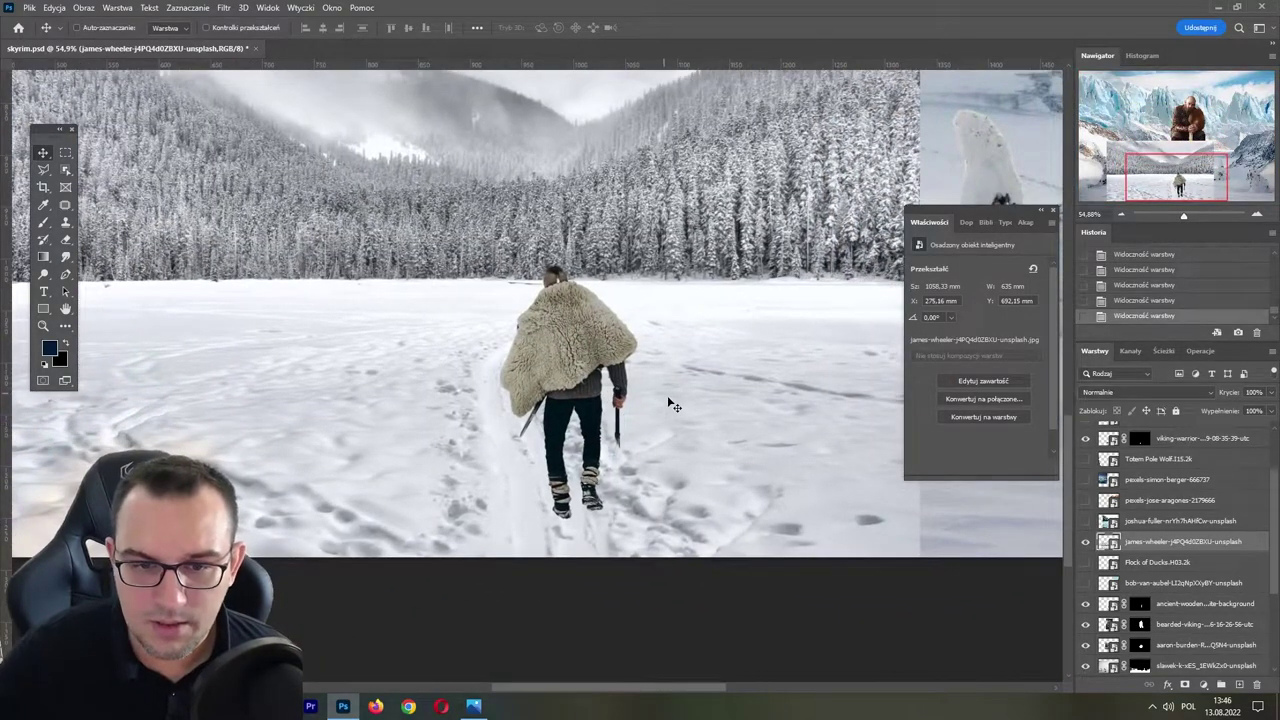
{"action": "left_click_drag", "start_coordinate": [672, 404], "coordinate": [717, 433]}
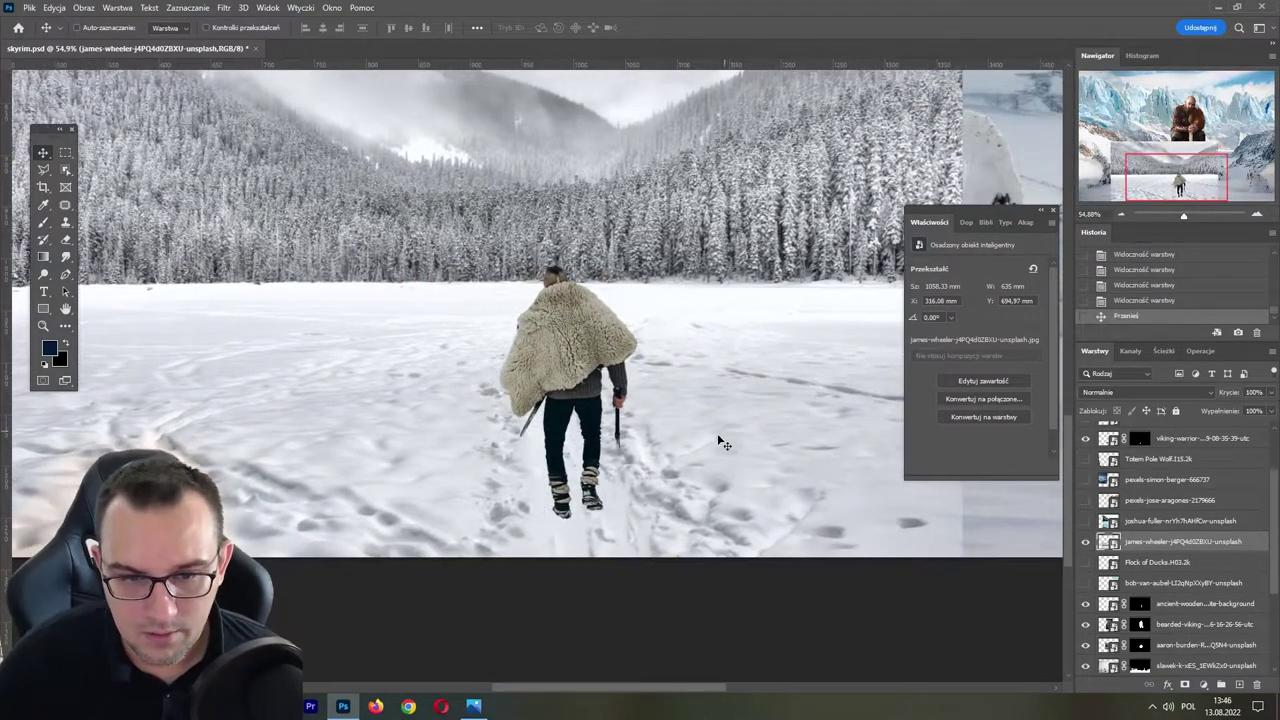
- Scale the walker photo to about 69% over the valley and add a blank layer mask
{"action": "key", "text": "ctrl+t"}
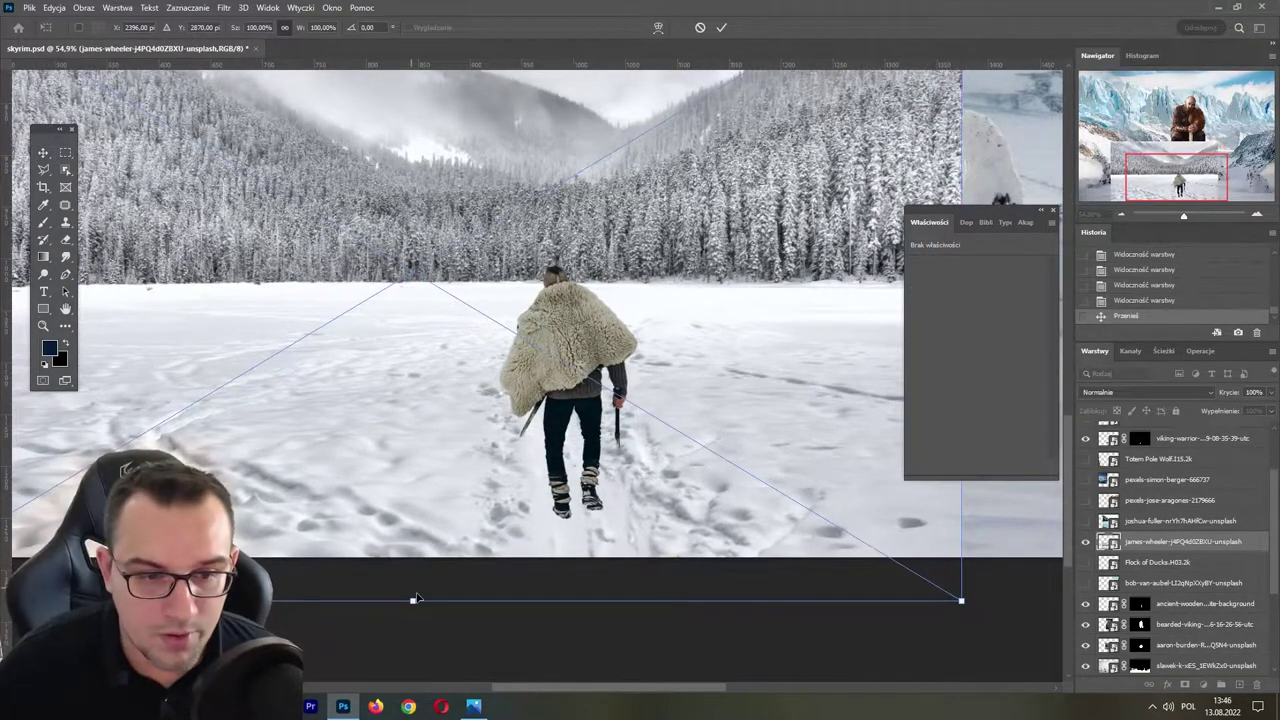
{"action": "mouse_move", "coordinate": [418, 601]}
{"action": "left_mouse_down"}
{"action": "mouse_move", "coordinate": [443, 497]}
{"action": "mouse_move", "coordinate": [422, 563]}
{"action": "mouse_move", "coordinate": [500, 478]}
{"action": "mouse_move", "coordinate": [557, 445]}
{"action": "left_mouse_up"}
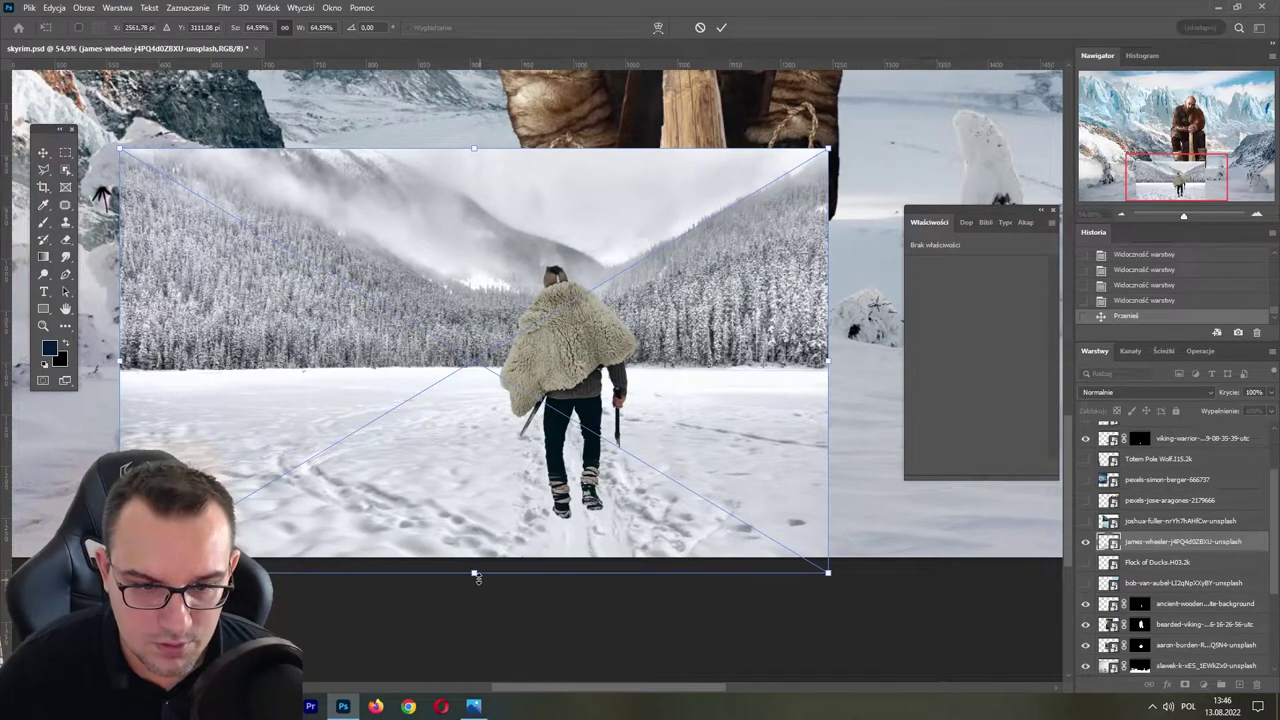
{"action": "left_click_drag", "start_coordinate": [476, 576], "coordinate": [474, 460]}
{"action": "left_click_drag", "start_coordinate": [509, 386], "coordinate": [524, 468]}
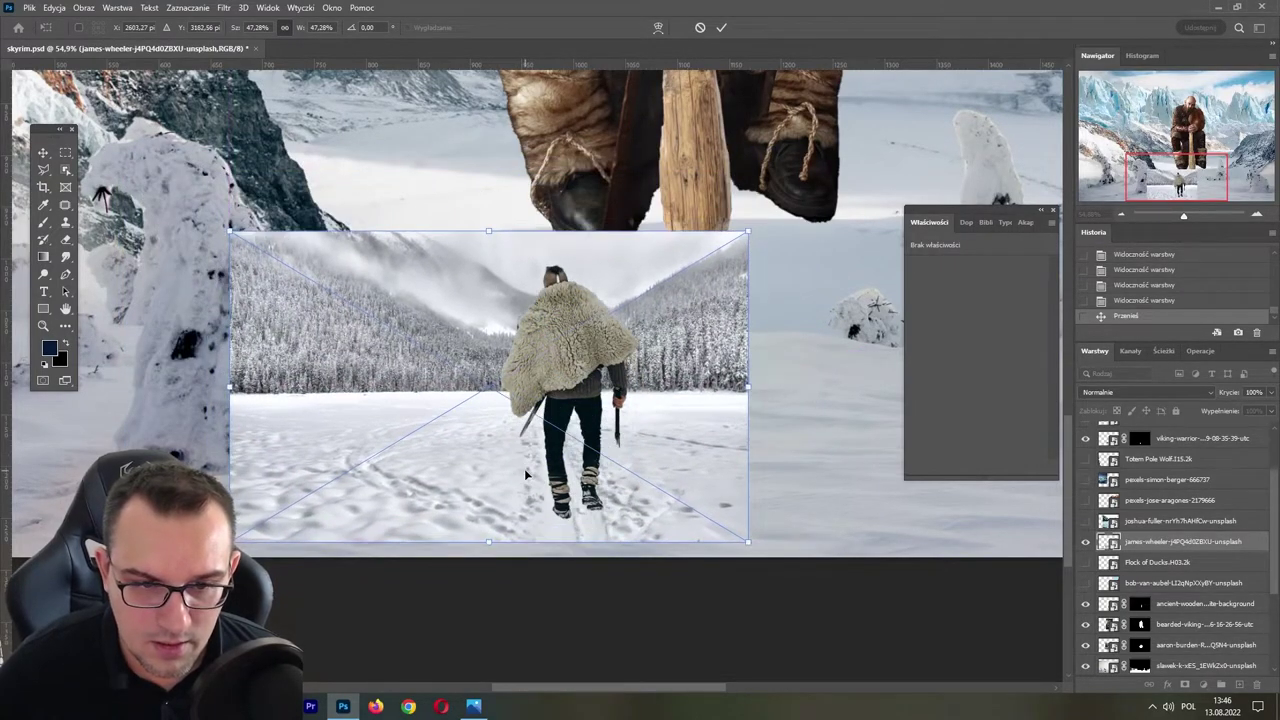
{"action": "left_click_drag", "start_coordinate": [706, 405], "coordinate": [585, 434]}
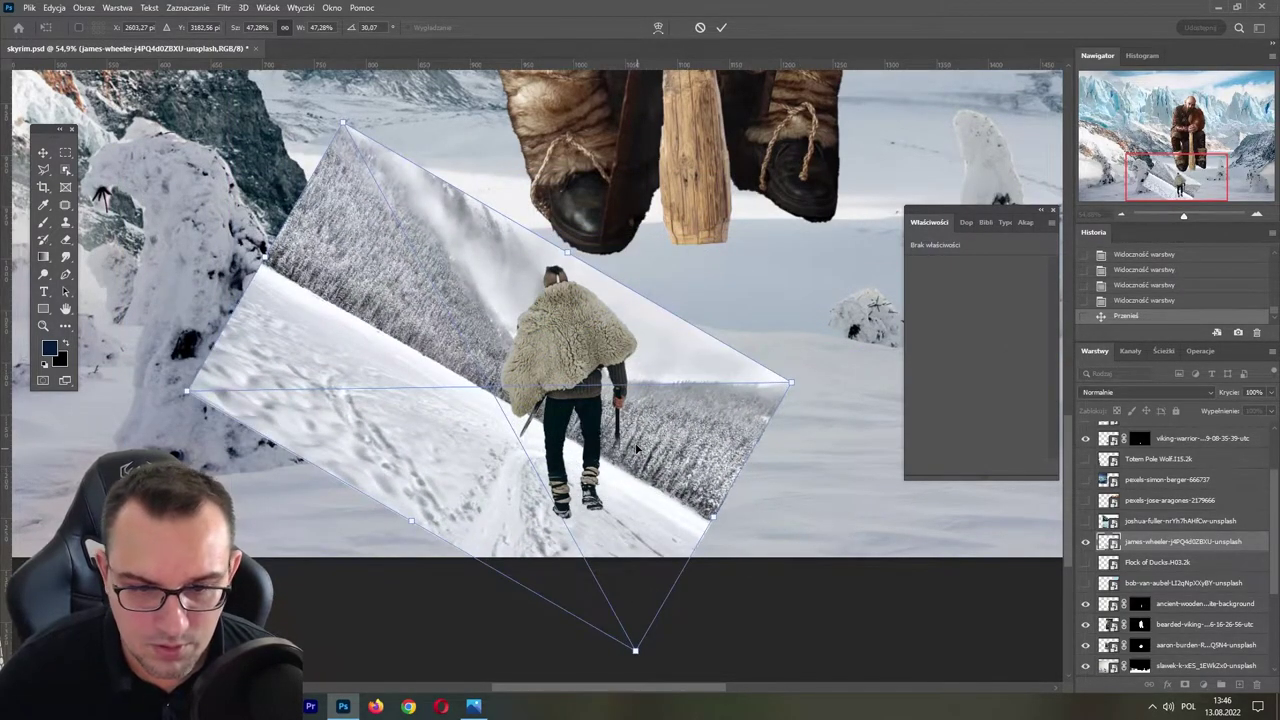
{"action": "key", "text": "ctrl+z"}
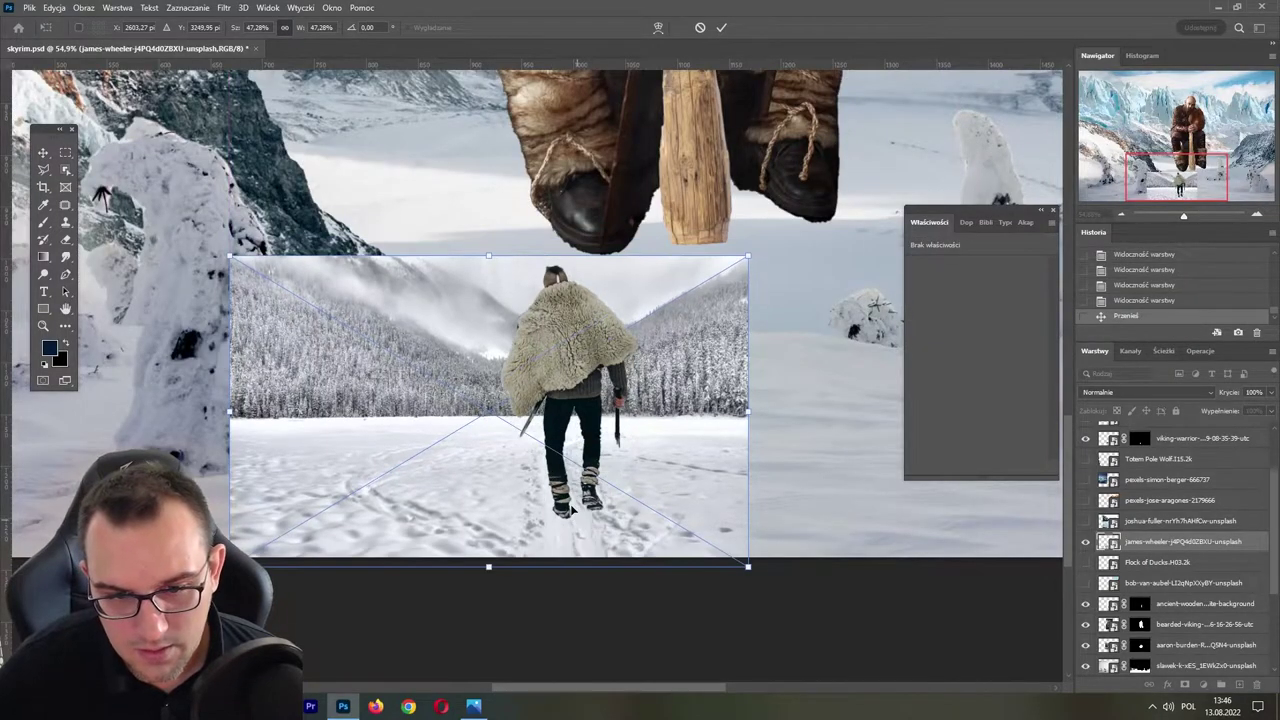
{"action": "left_click_drag", "start_coordinate": [500, 535], "coordinate": [499, 445]}
{"action": "mouse_move", "coordinate": [505, 378]}
{"action": "left_mouse_down"}
{"action": "mouse_move", "coordinate": [511, 480]}
{"action": "mouse_move", "coordinate": [529, 451]}
{"action": "left_mouse_up"}
{"action": "mouse_move", "coordinate": [514, 534]}
{"action": "left_mouse_down"}
{"action": "mouse_move", "coordinate": [514, 594]}
{"action": "mouse_move", "coordinate": [511, 478]}
{"action": "left_mouse_up"}
{"action": "left_click_drag", "start_coordinate": [503, 535], "coordinate": [503, 670]}
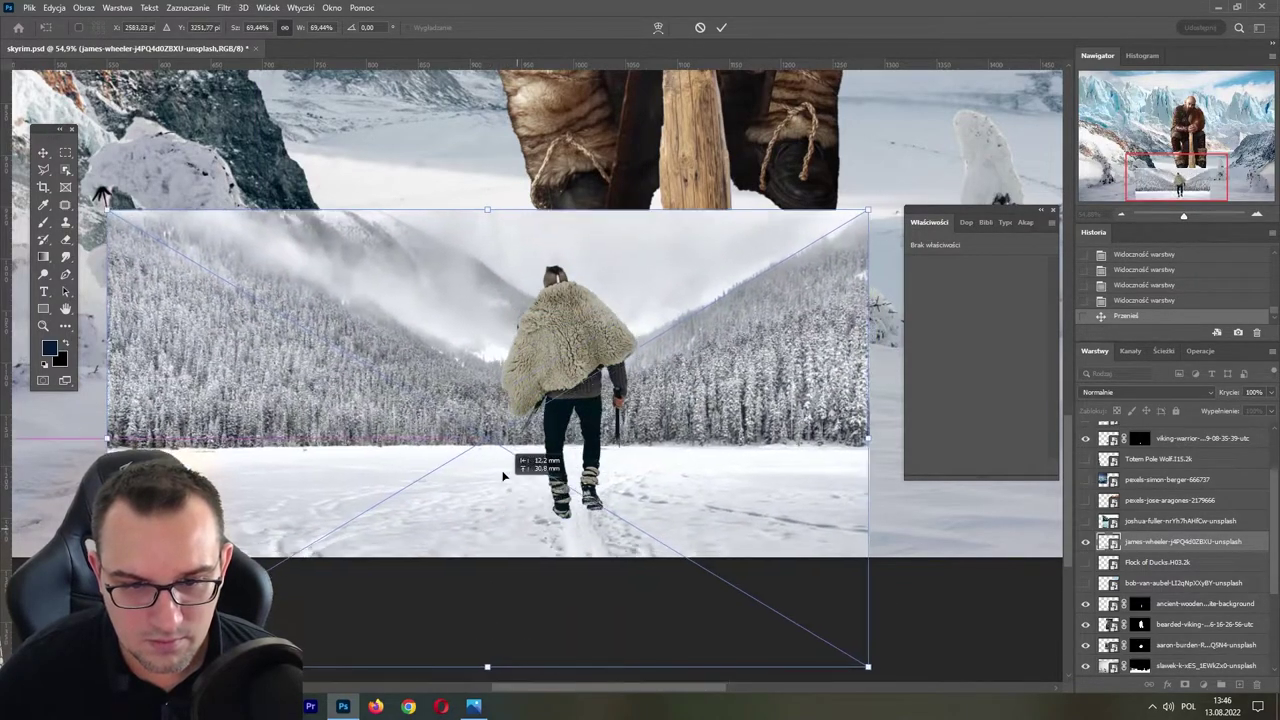
{"action": "mouse_move", "coordinate": [528, 460]}
{"action": "left_mouse_down"}
{"action": "mouse_move", "coordinate": [524, 440]}
{"action": "mouse_move", "coordinate": [500, 453]}
{"action": "left_mouse_up"}
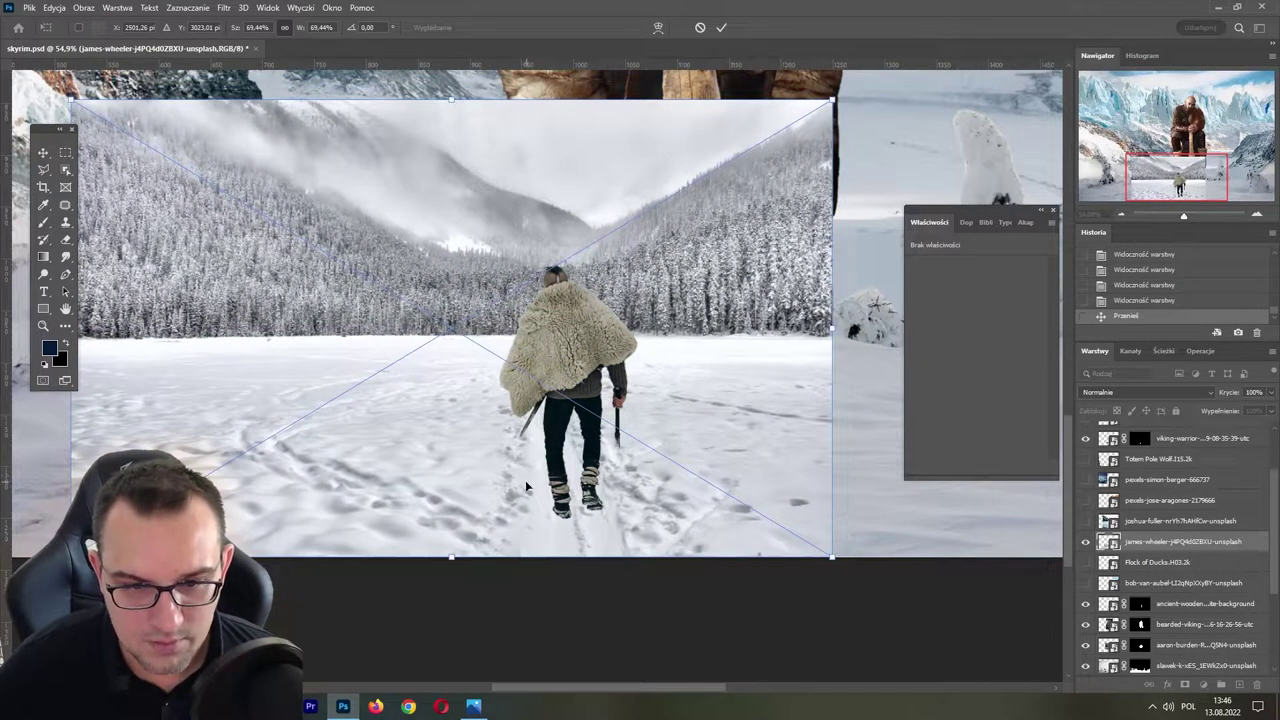
{"action": "key", "text": "Return"}
{"action": "left_click", "coordinate": [1185, 684]}
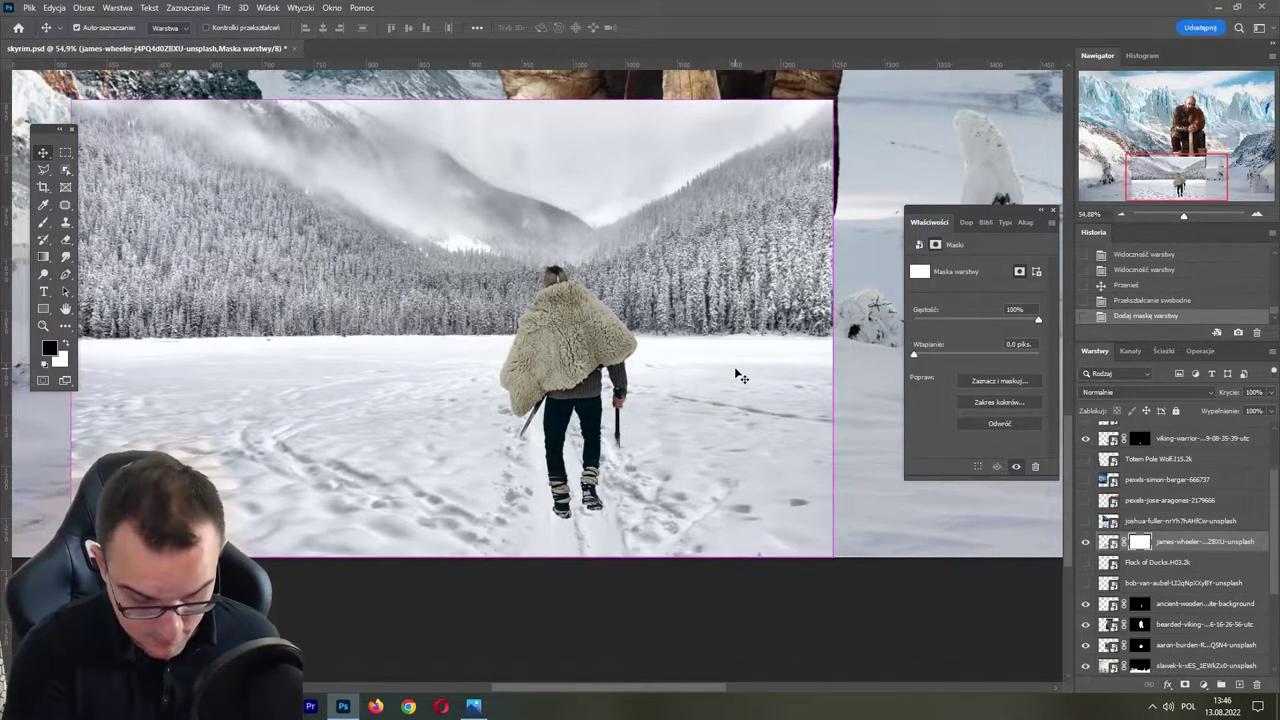
- Invert the walker mask and paint the footprint trail back in around the feet in white
{"action": "key", "text": "ctrl+i"}
{"action": "key", "text": "b"}
{"action": "key", "text": "x"}
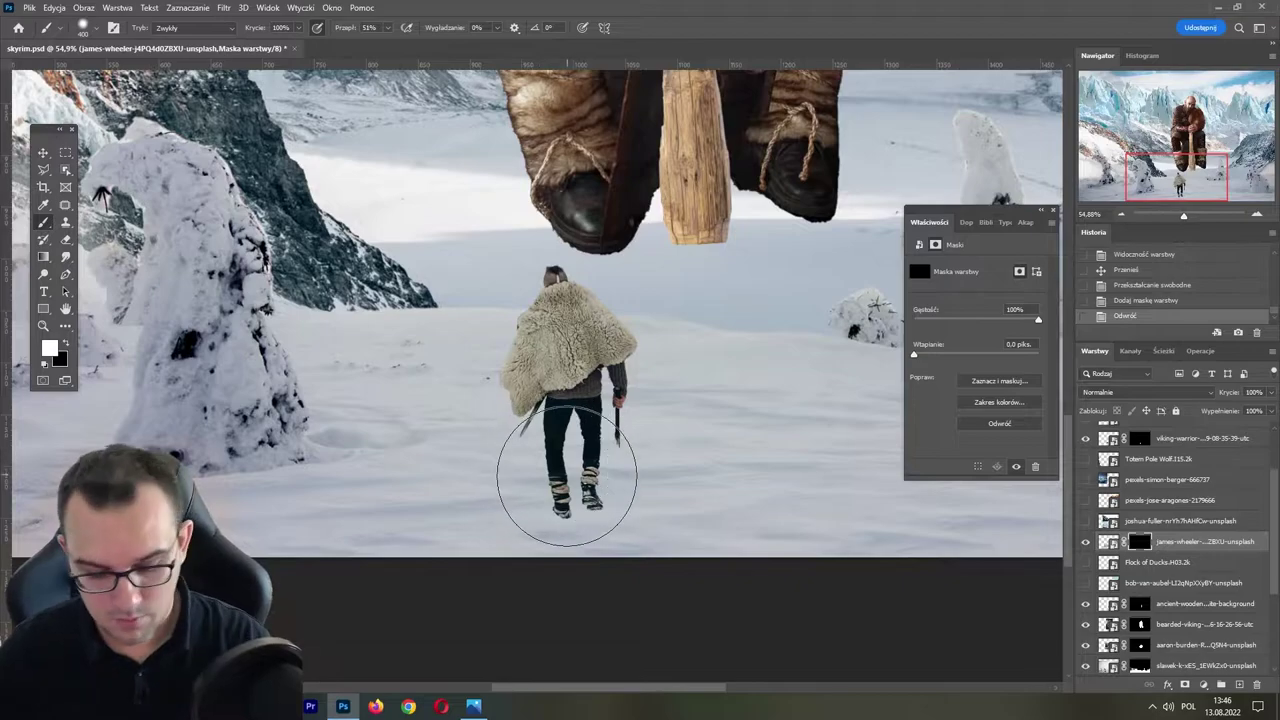
{"action": "key", "text": "bracketleft"}
{"action": "key", "text": "bracketleft"}
{"action": "key", "text": "bracketleft"}
{"action": "key", "text": "4"}
{"action": "key", "text": "2"}
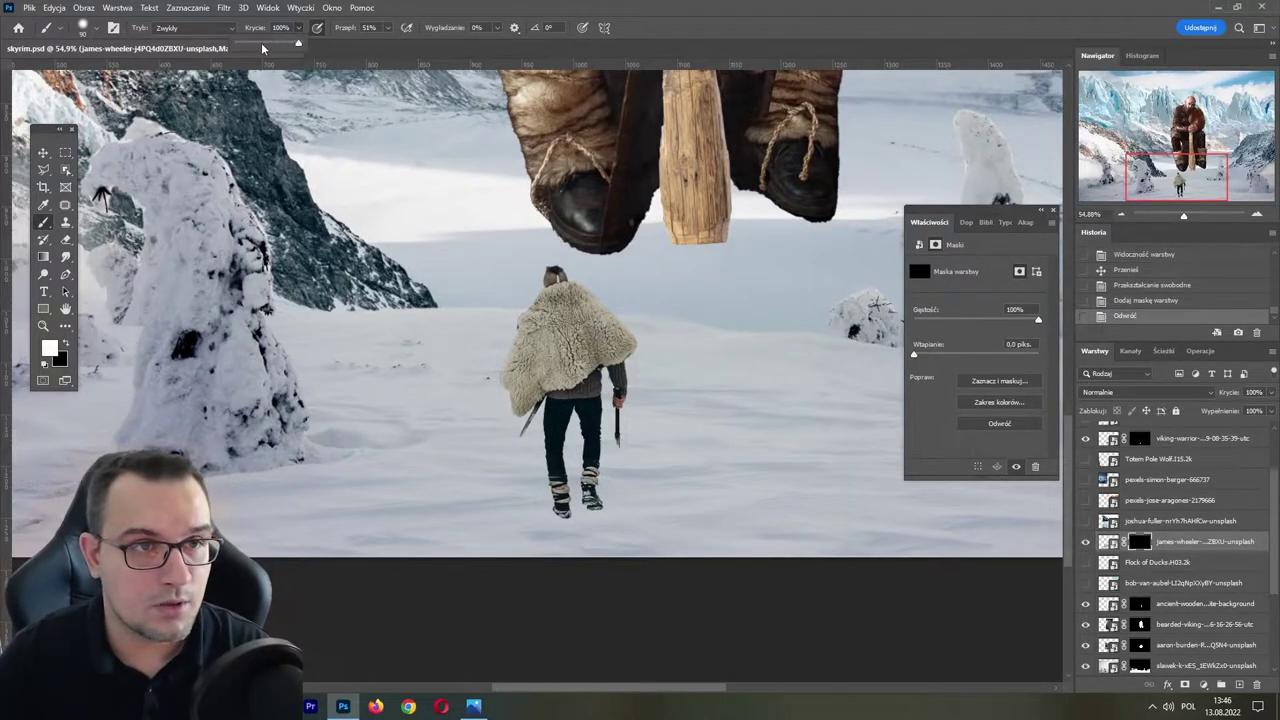
{"action": "left_click_drag", "start_coordinate": [565, 500], "coordinate": [570, 535]}
{"action": "mouse_move", "coordinate": [545, 535]}
{"action": "left_mouse_down"}
{"action": "mouse_move", "coordinate": [595, 545]}
{"action": "mouse_move", "coordinate": [590, 570]}
{"action": "left_mouse_up"}
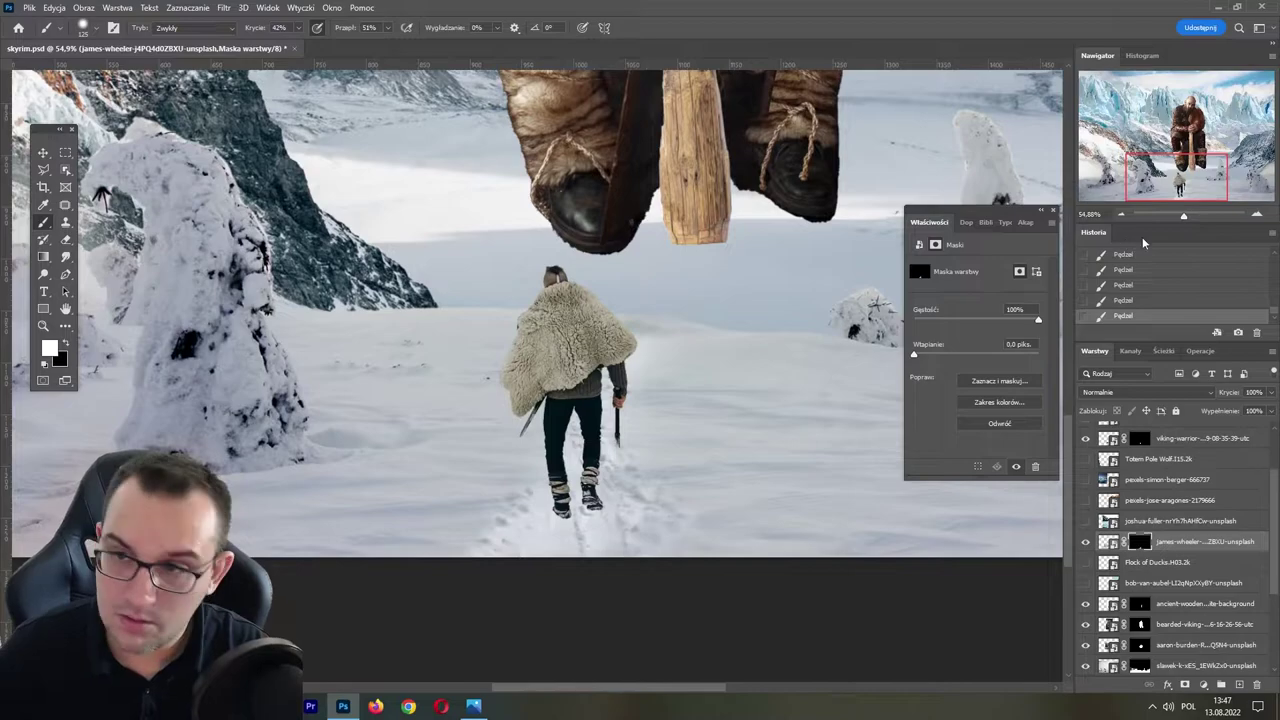
- Zoom out to the whole image, save, and bring up the adjustment layer list
{"action": "left_click_drag", "start_coordinate": [1183, 214], "coordinate": [1175, 214]}
{"action": "key", "text": "ctrl+s"}
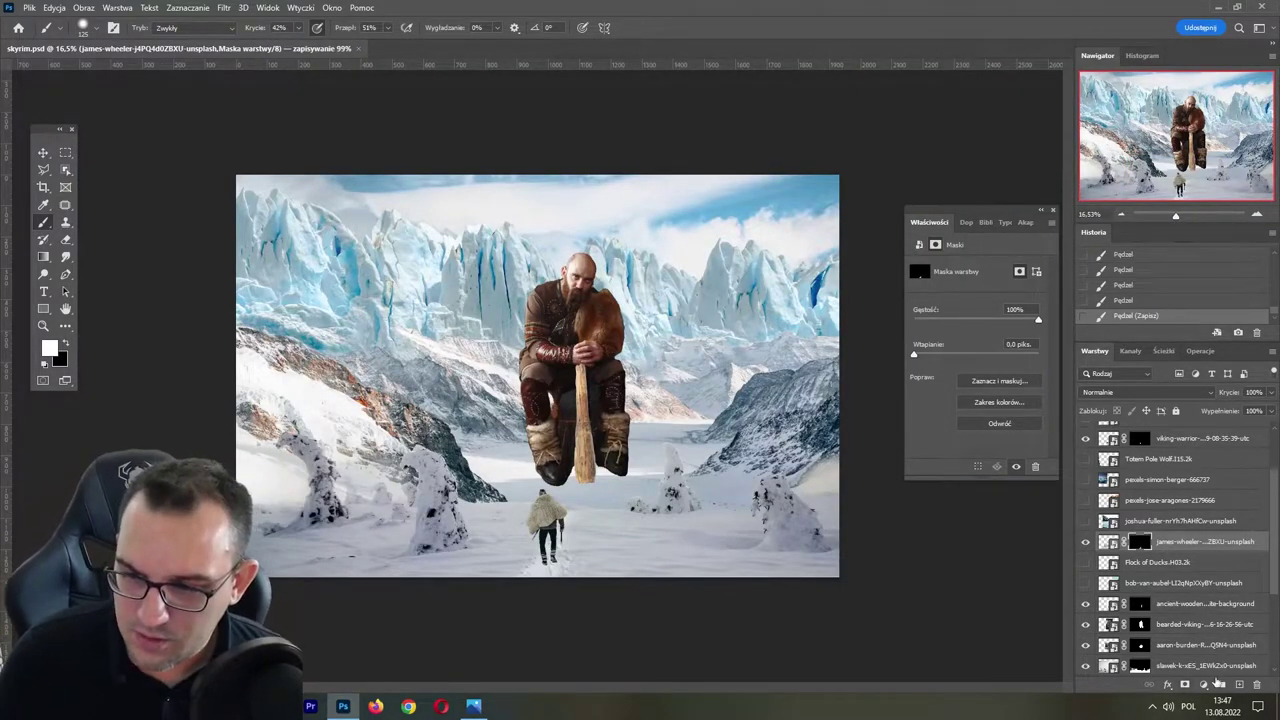
{"action": "left_click", "coordinate": [1203, 685]}
- Add an Exposure adjustment clipped to the walker layer, darkened to -0.53
{"action": "left_click", "coordinate": [1205, 522]}
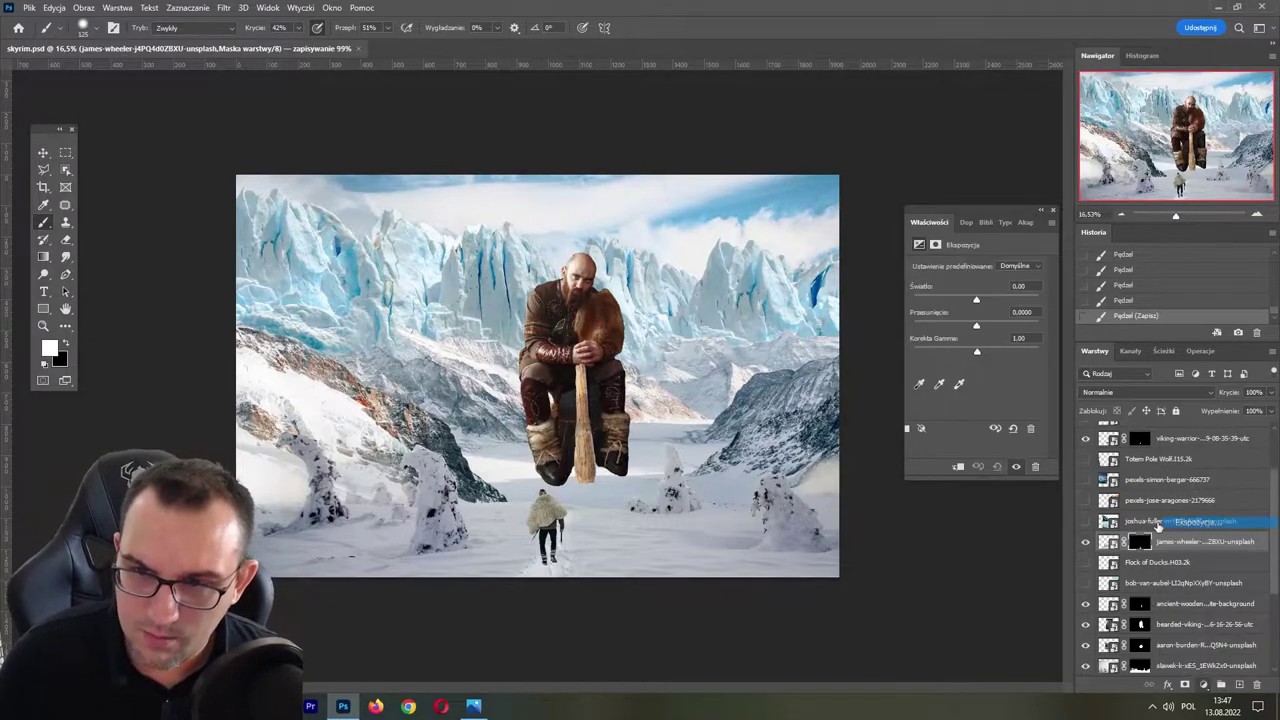
{"action": "left_click", "coordinate": [958, 467]}
{"action": "left_click_drag", "start_coordinate": [976, 299], "coordinate": [972, 300]}
- Save, then select the joshua-fuller frozen-lake layer and make it visible
{"action": "key", "text": "ctrl+s"}
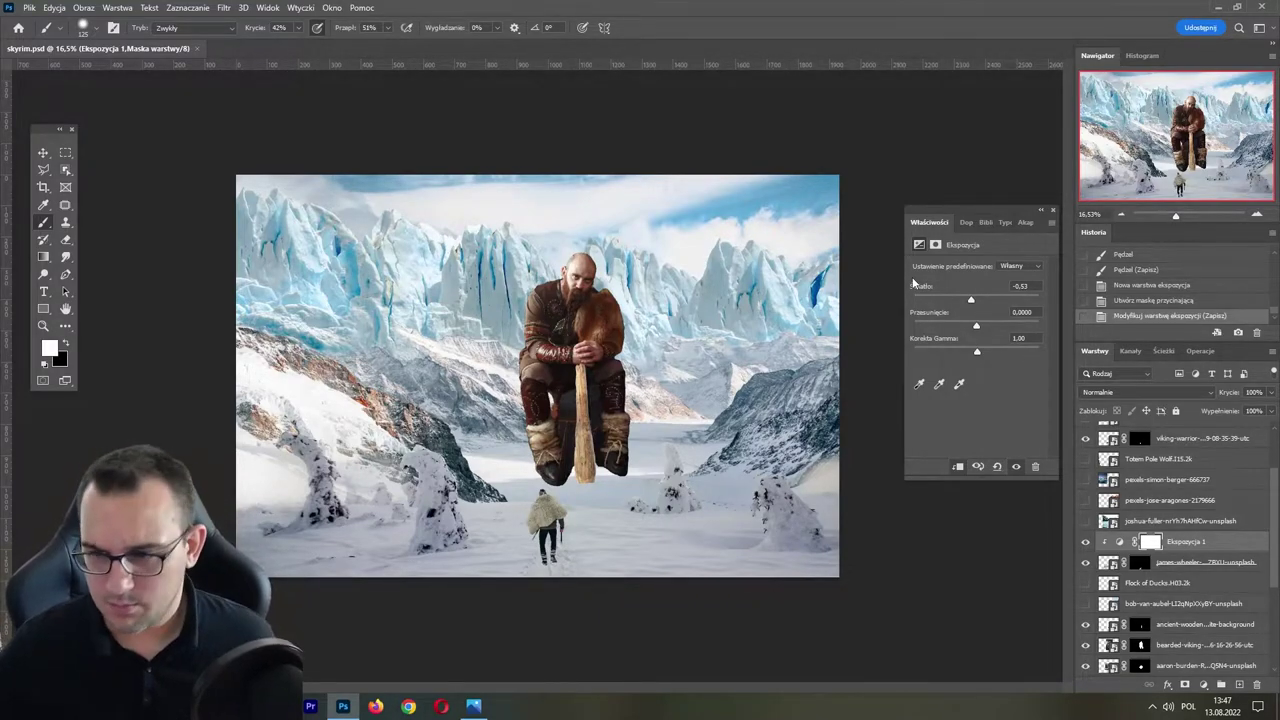
{"action": "left_click", "coordinate": [1150, 522]}
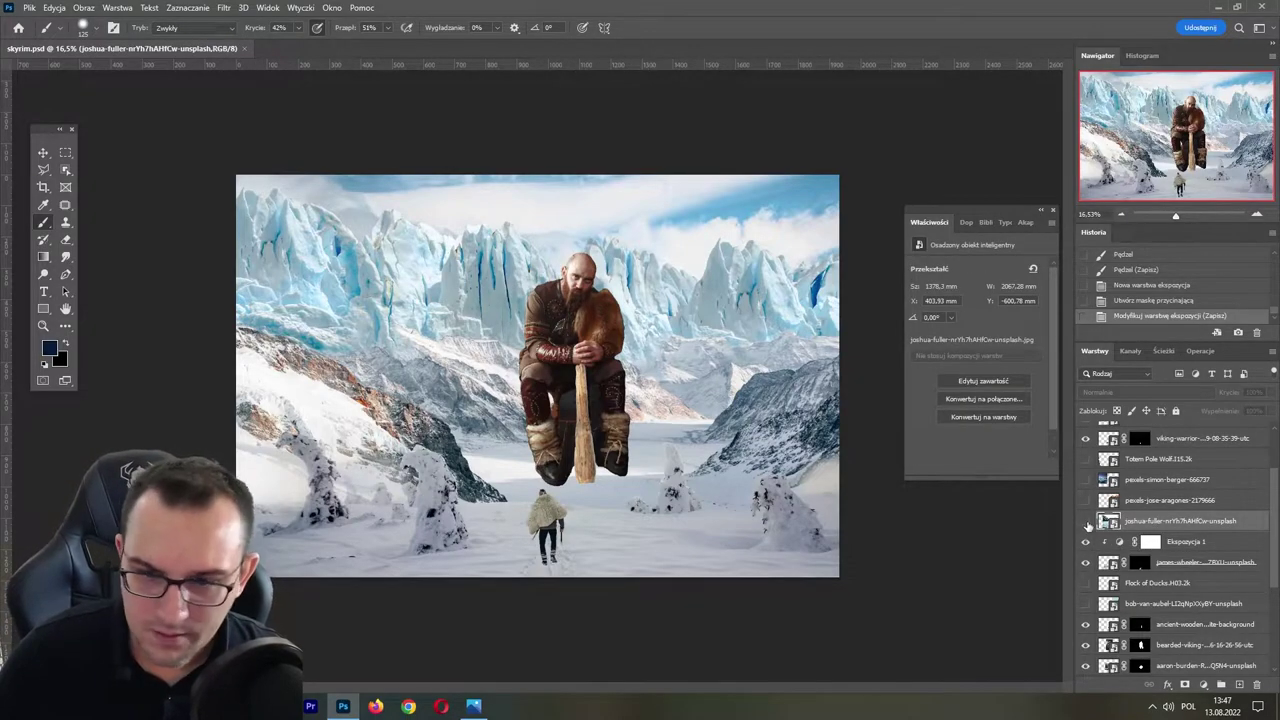
{"action": "left_click", "coordinate": [1086, 521]}
- Stretch the frozen-lake photo taller and wider over the canvas centre and add a layer mask
{"action": "left_click", "coordinate": [1086, 521]}
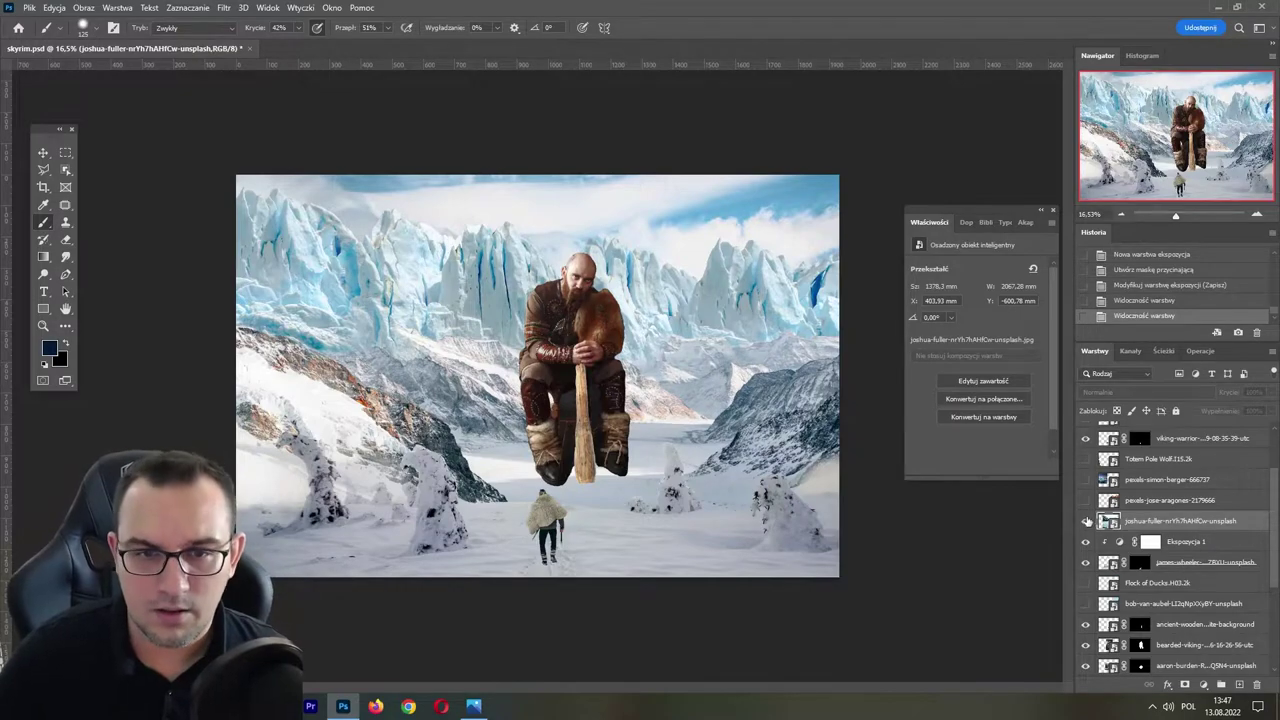
{"action": "left_click", "coordinate": [1086, 521]}
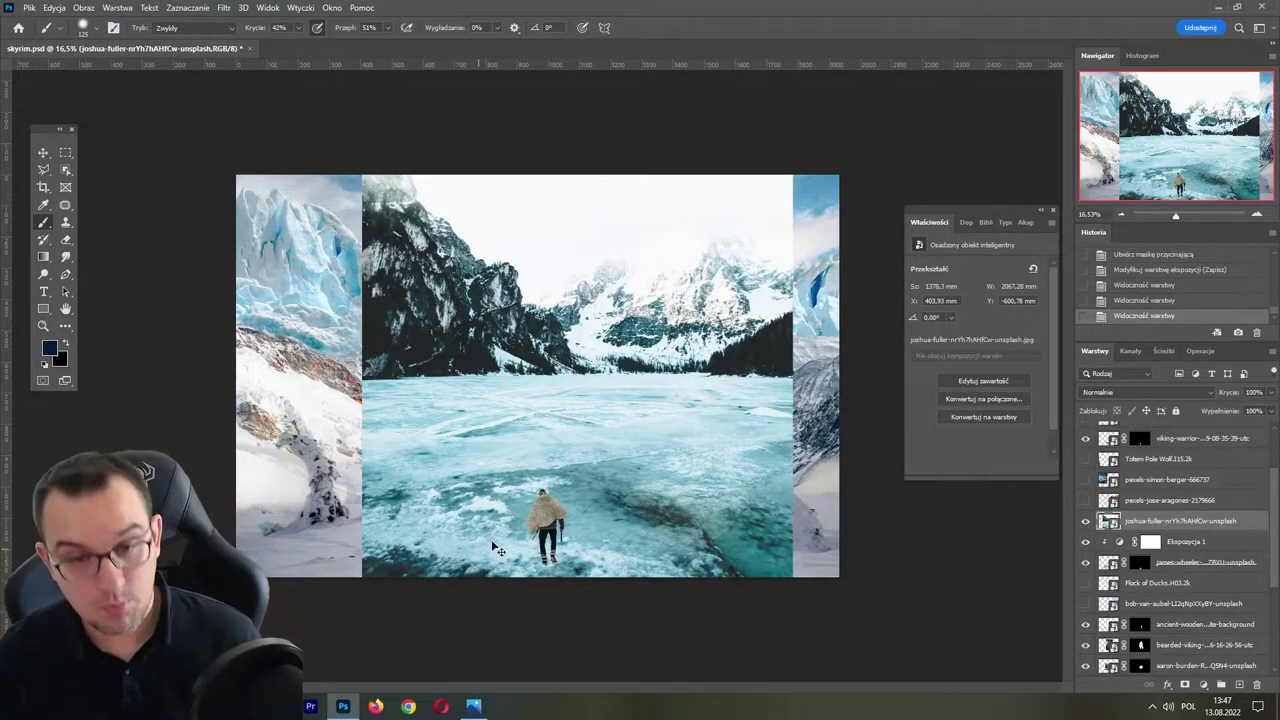
{"action": "key", "text": "ctrl+t"}
{"action": "mouse_move", "coordinate": [576, 612]}
{"action": "left_mouse_down"}
{"action": "mouse_move", "coordinate": [557, 543]}
{"action": "mouse_move", "coordinate": [571, 300]}
{"action": "mouse_move", "coordinate": [571, 506]}
{"action": "left_mouse_up"}
{"action": "left_click_drag", "start_coordinate": [572, 416], "coordinate": [603, 440]}
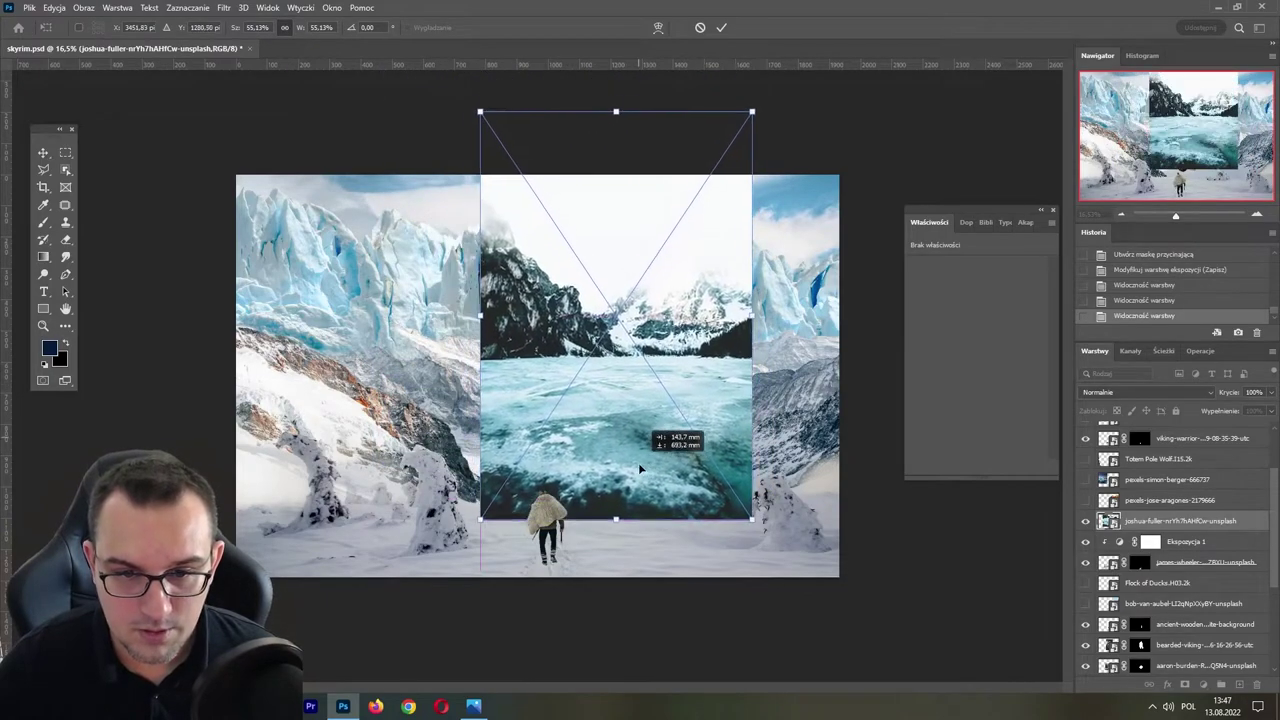
{"action": "left_click_drag", "start_coordinate": [475, 346], "coordinate": [485, 338]}
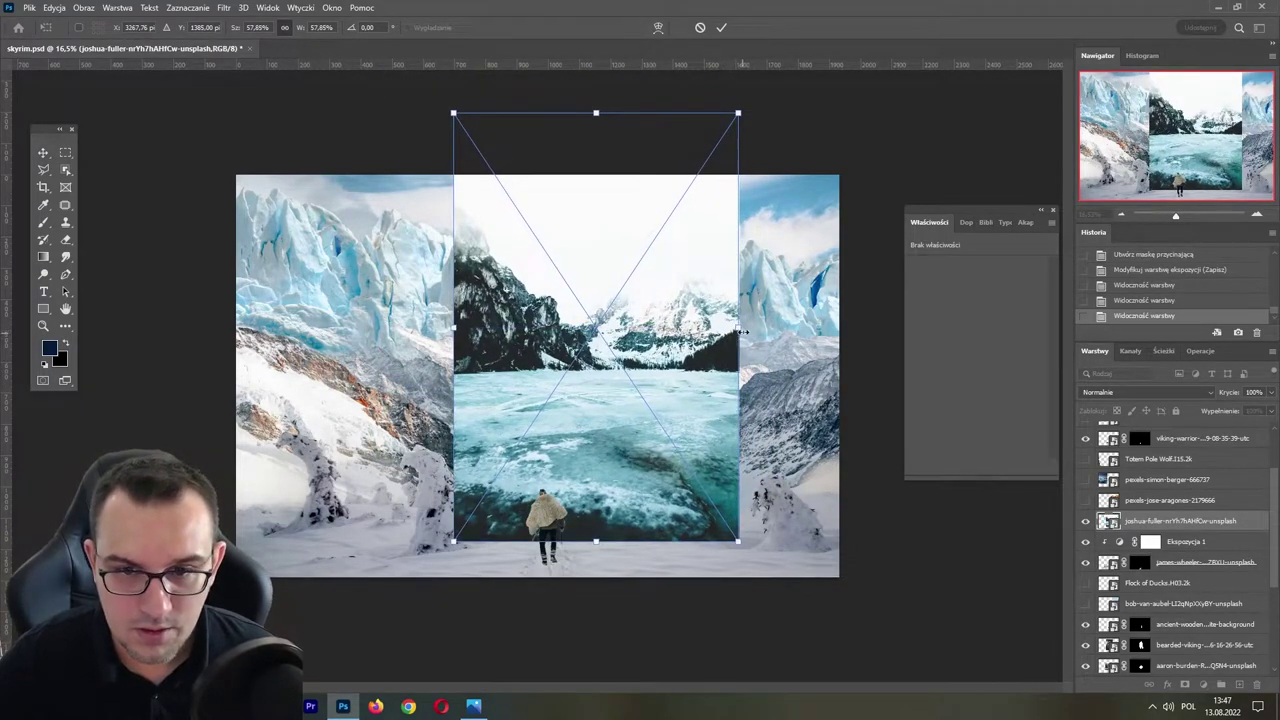
{"action": "mouse_move", "coordinate": [742, 331]}
{"action": "left_mouse_down"}
{"action": "mouse_move", "coordinate": [749, 296]}
{"action": "mouse_move", "coordinate": [803, 300]}
{"action": "mouse_move", "coordinate": [771, 300]}
{"action": "mouse_move", "coordinate": [830, 337]}
{"action": "left_mouse_up"}
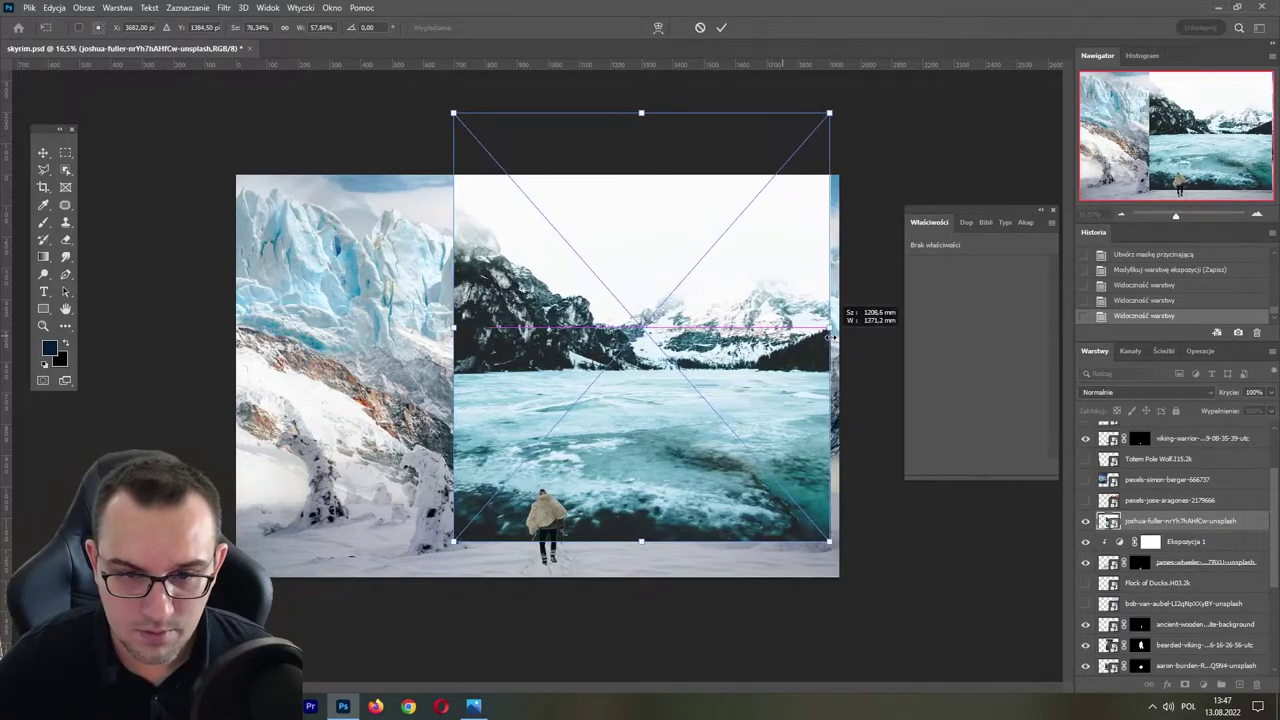
{"action": "mouse_move", "coordinate": [650, 372]}
{"action": "left_mouse_down"}
{"action": "mouse_move", "coordinate": [614, 372]}
{"action": "mouse_move", "coordinate": [607, 434]}
{"action": "left_mouse_up"}
{"action": "key", "text": "Return"}
{"action": "key", "text": "b"}
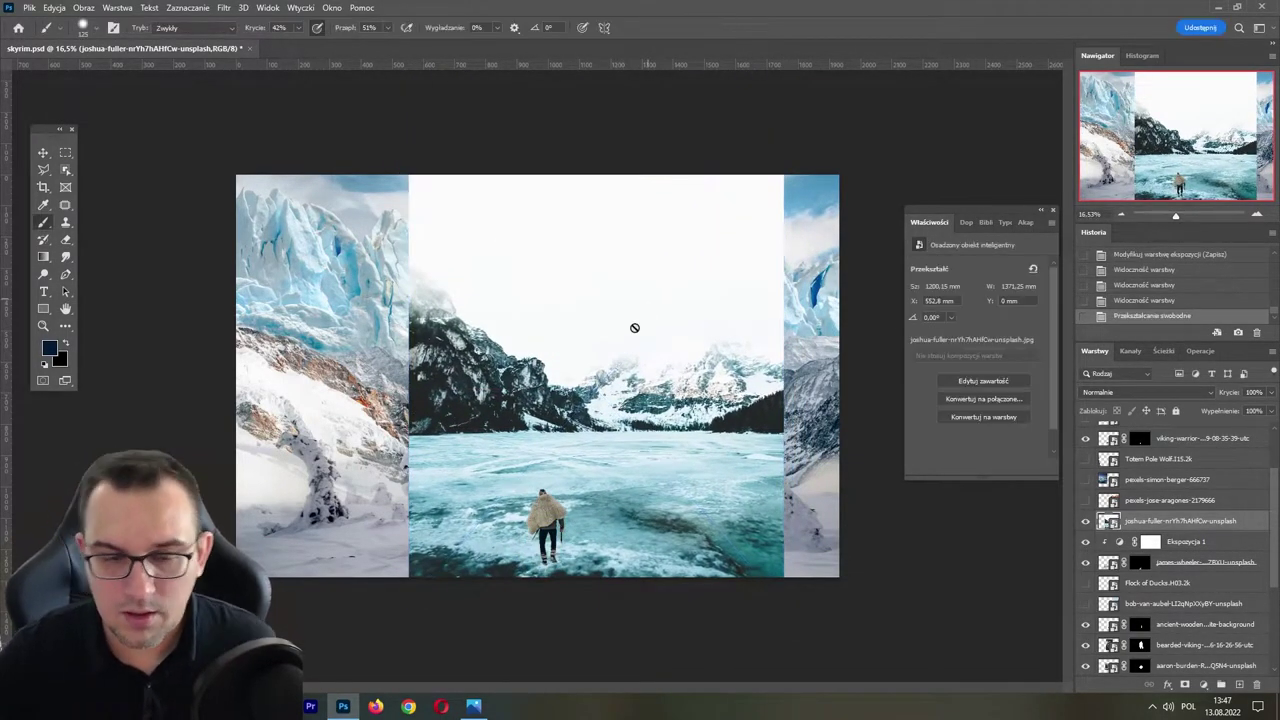
{"action": "left_click", "coordinate": [1184, 684]}
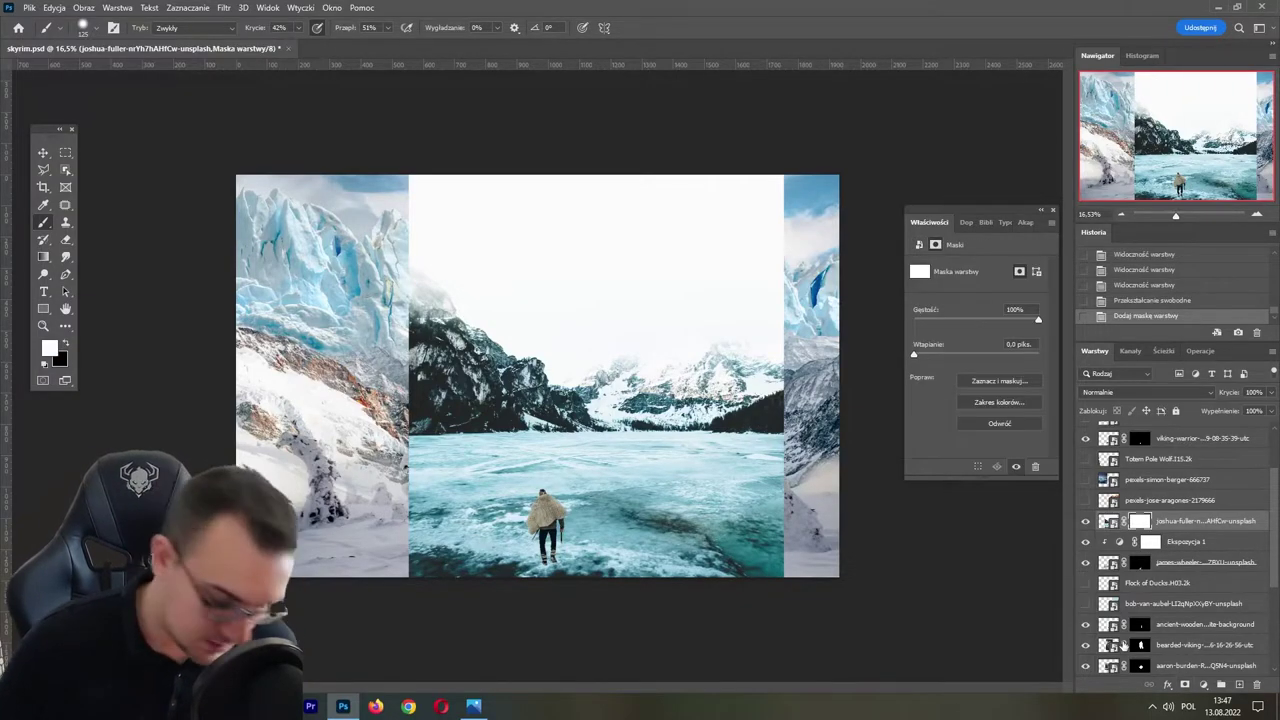
- Invert the lake mask and paint the lake back in below the giant's feet
{"action": "key", "text": "ctrl+i"}
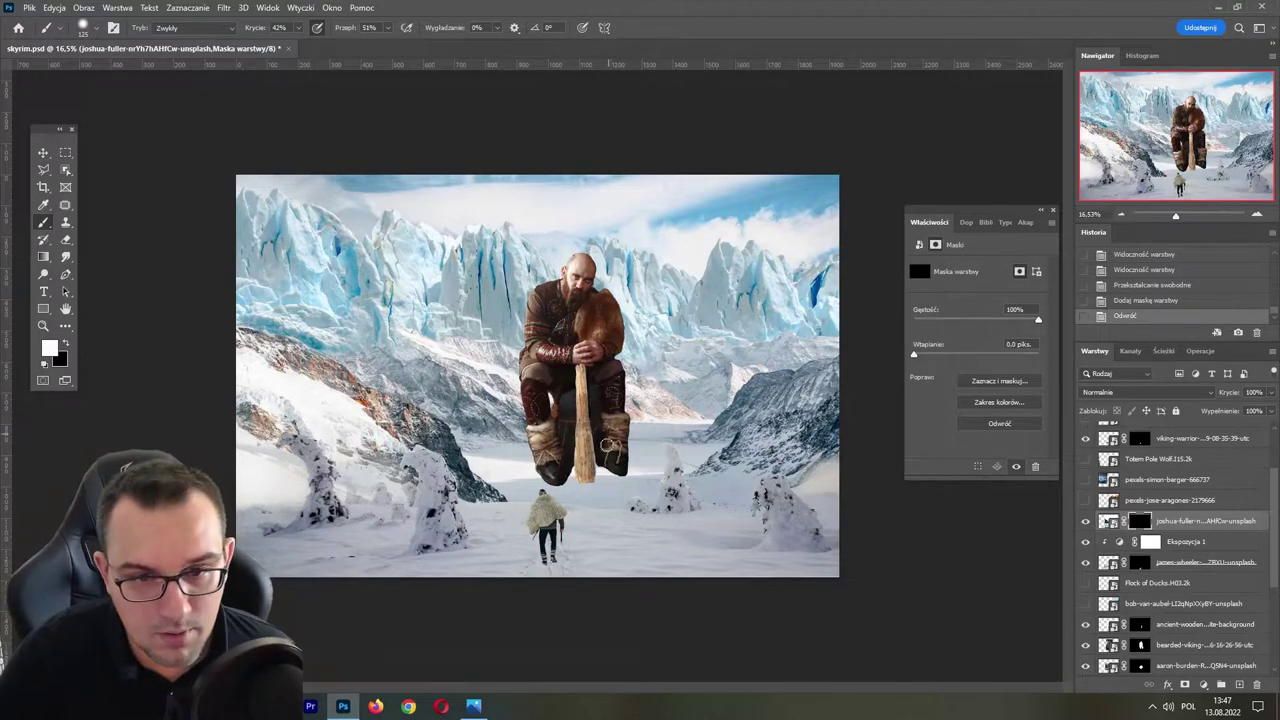
{"action": "key", "text": "bracketright"}
{"action": "key", "text": "bracketright"}
{"action": "key", "text": "bracketright"}
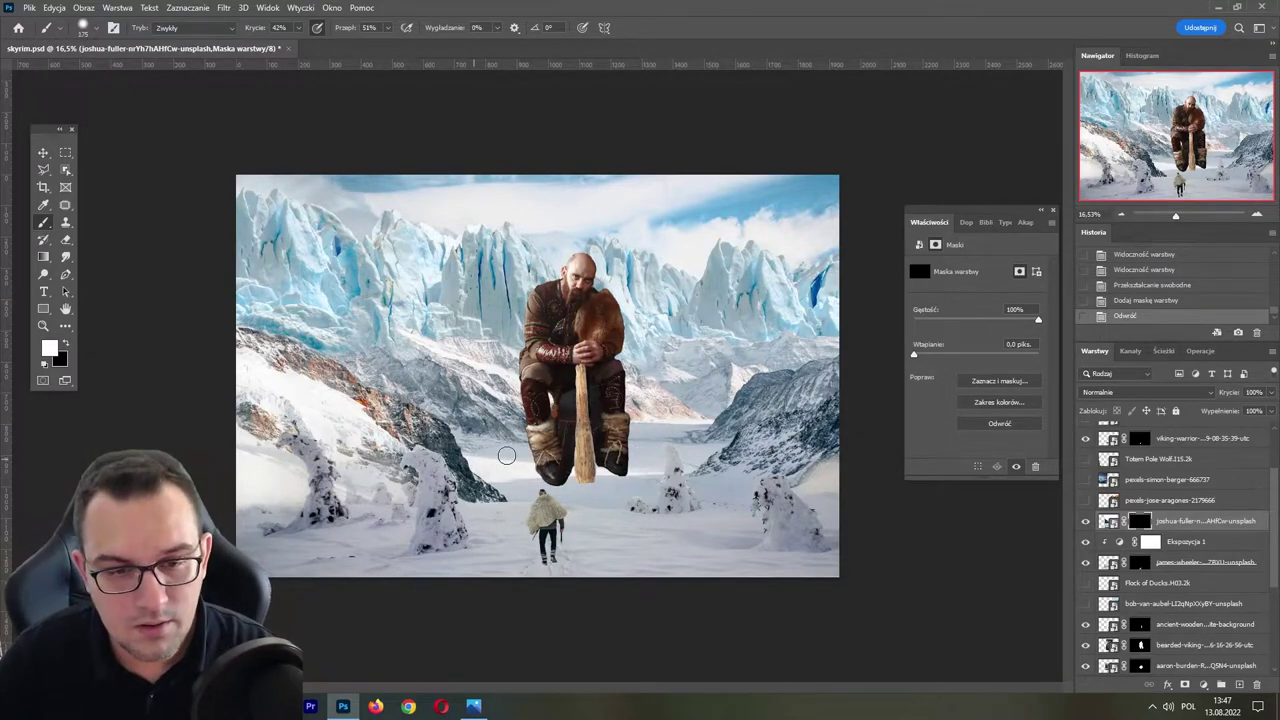
{"action": "left_click", "coordinate": [474, 456]}
{"action": "left_click", "coordinate": [478, 468]}
{"action": "left_click", "coordinate": [504, 465]}
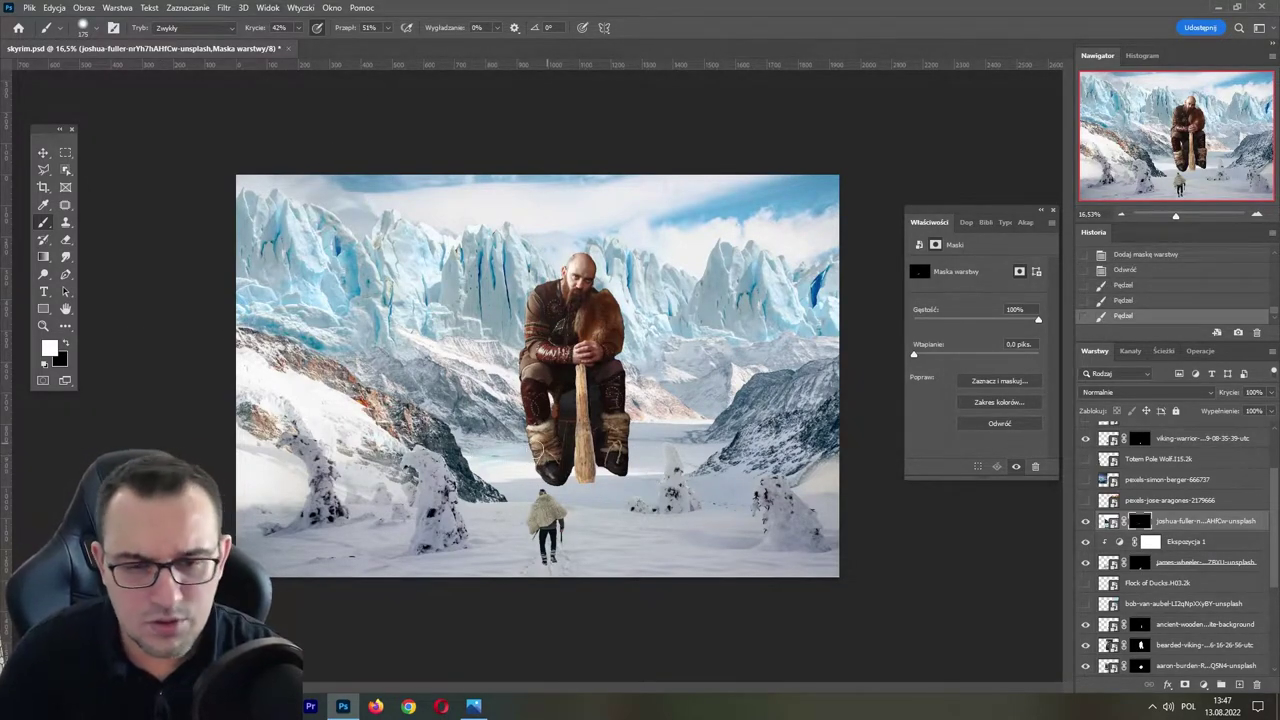
{"action": "left_click", "coordinate": [556, 462]}
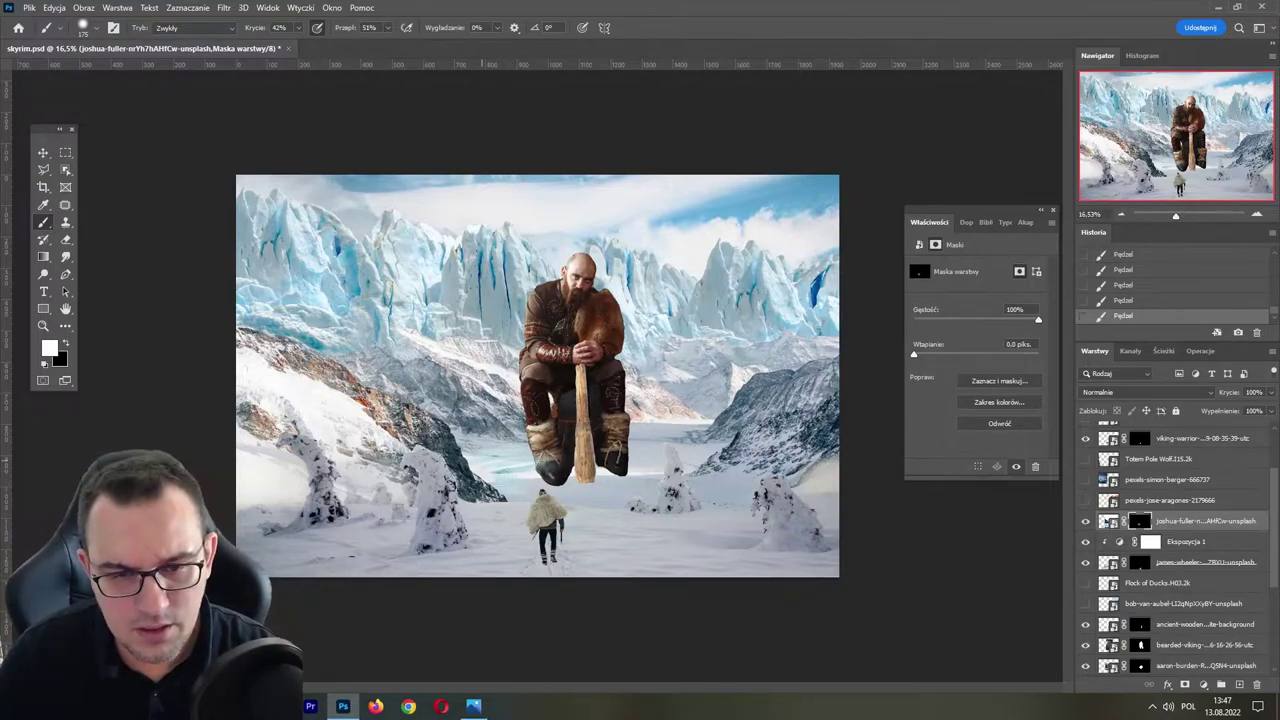
- Move the lake layer lower in the stack and paint more lake onto its mask
{"action": "left_click_drag", "start_coordinate": [1176, 522], "coordinate": [1181, 620]}
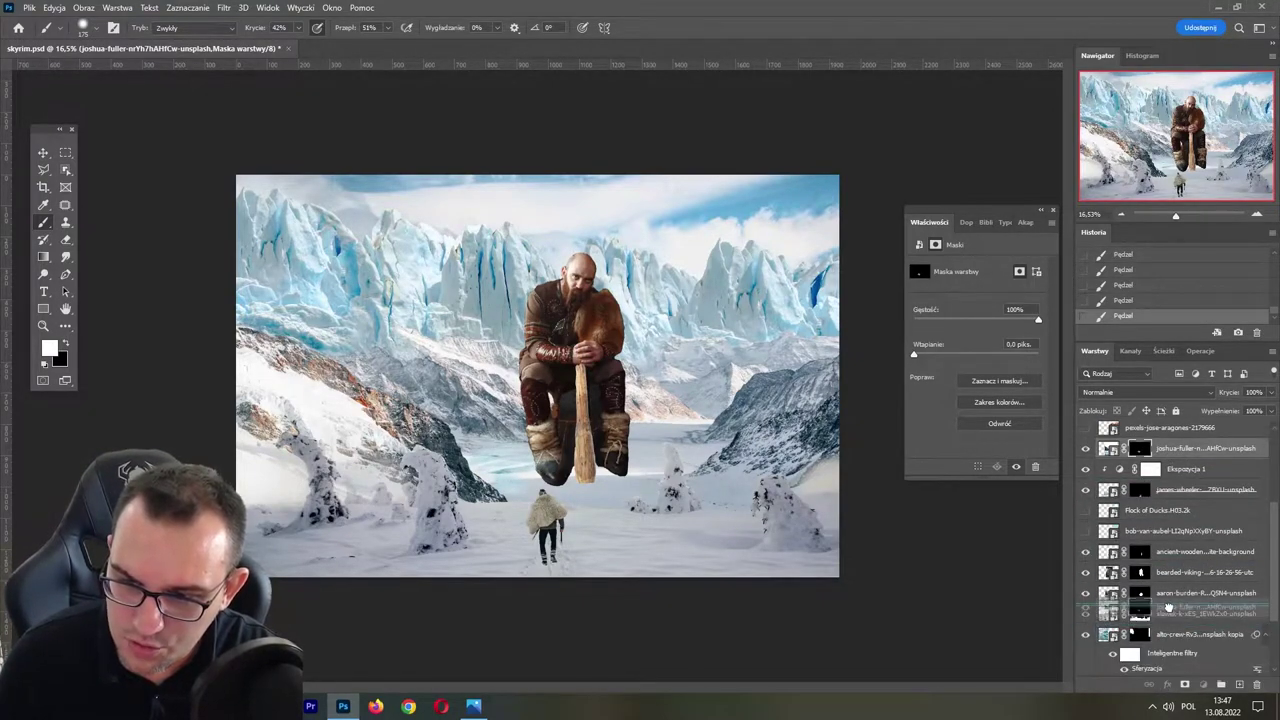
{"action": "mouse_move", "coordinate": [1181, 620]}
{"action": "left_mouse_down"}
{"action": "mouse_move", "coordinate": [1180, 604]}
{"action": "mouse_move", "coordinate": [1168, 620]}
{"action": "left_mouse_up"}
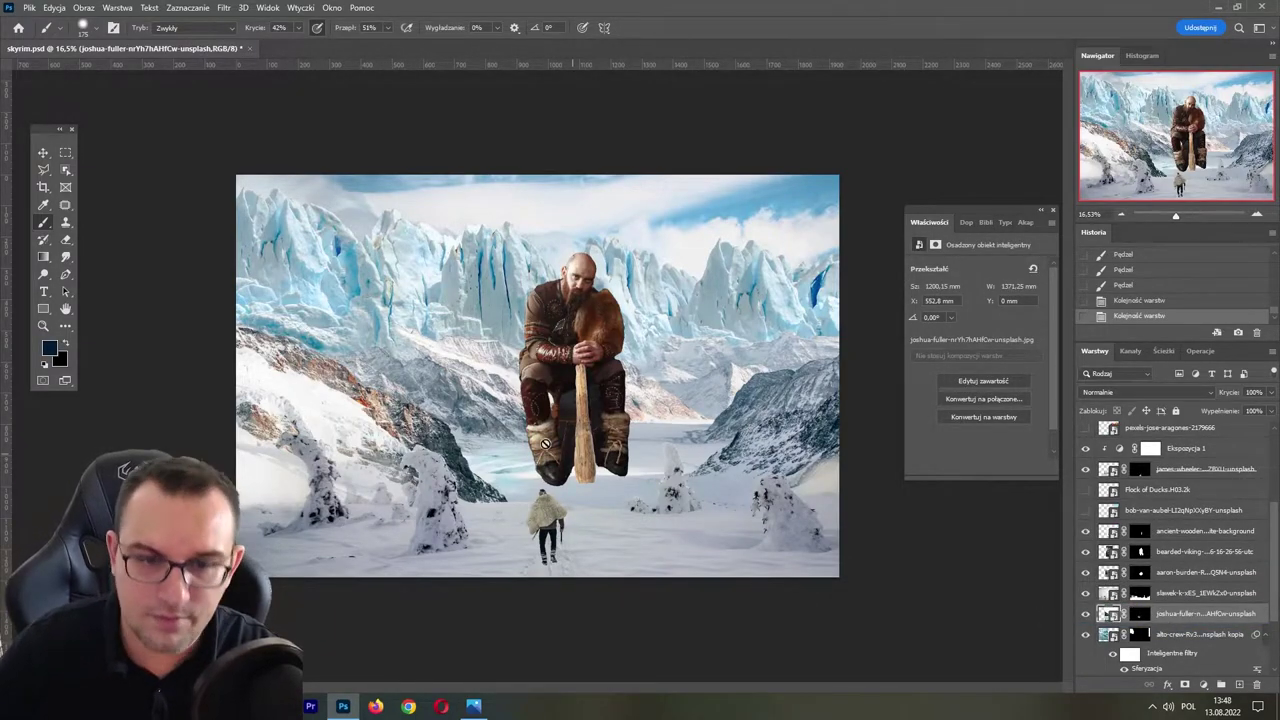
{"action": "left_click", "coordinate": [1140, 614]}
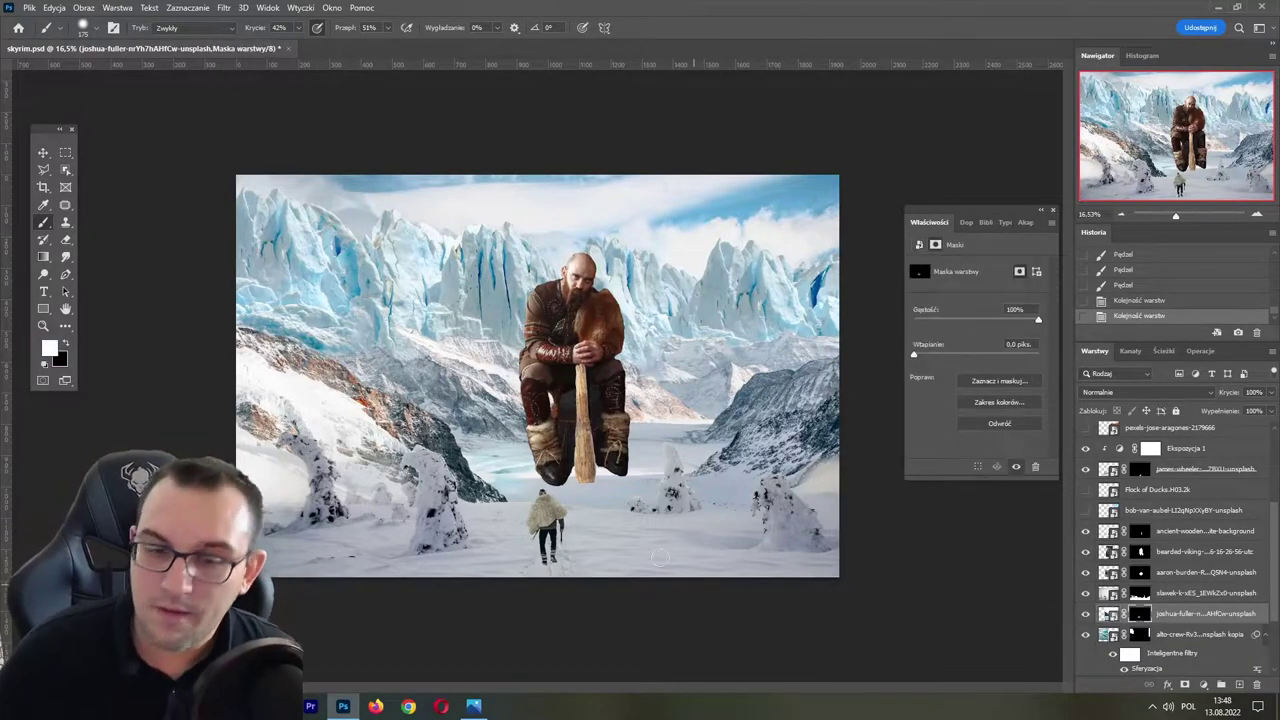
{"action": "left_click", "coordinate": [791, 533]}
{"action": "key", "text": "ctrl+z"}
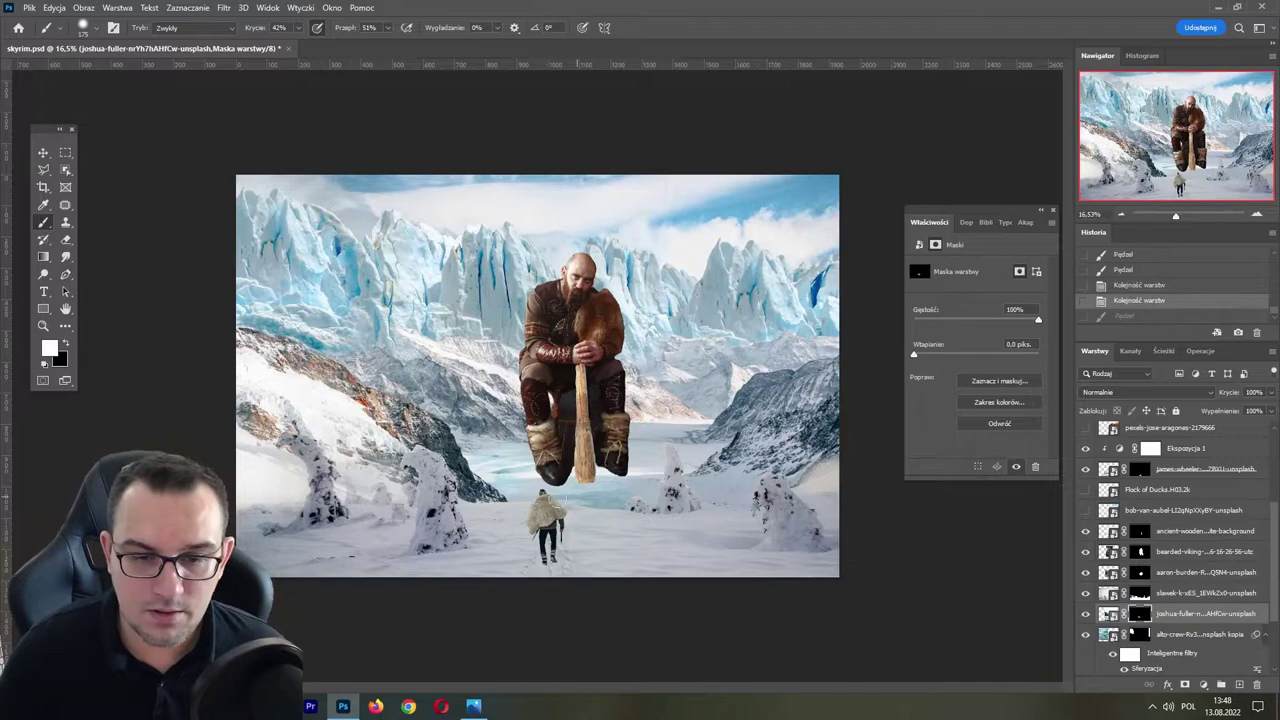
{"action": "left_click", "coordinate": [613, 461]}
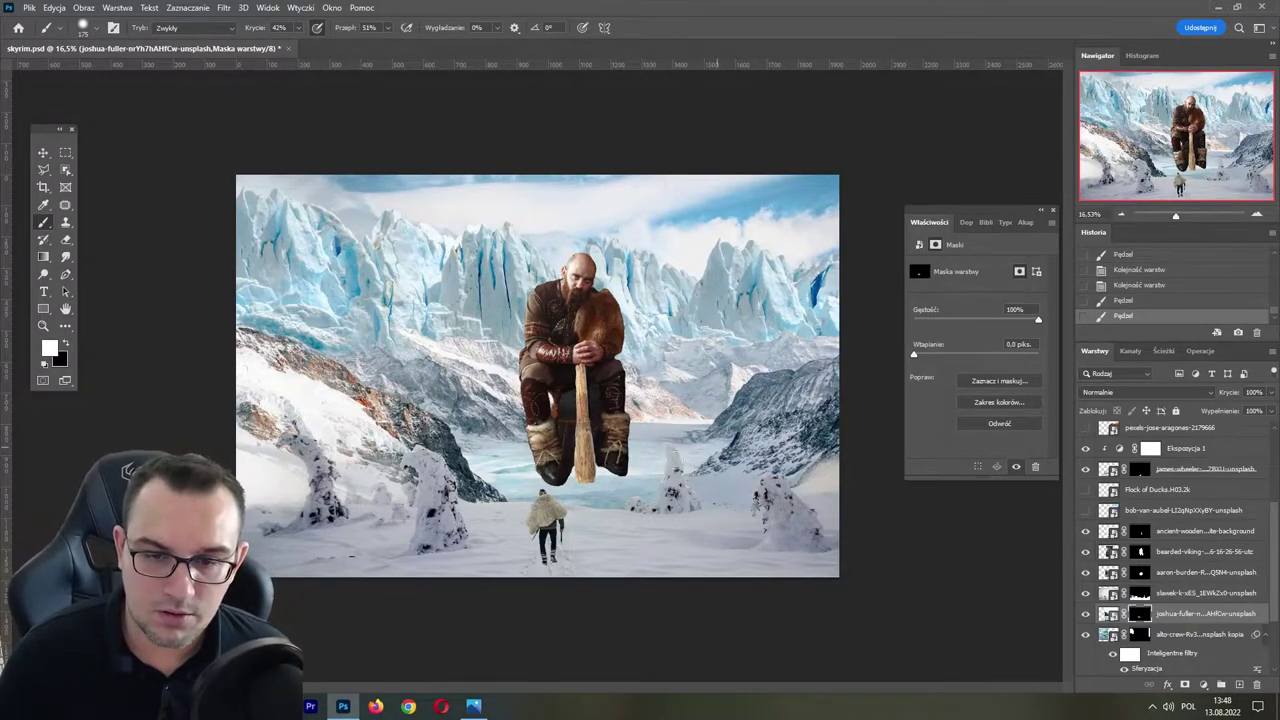
- Paint more lake into the valley, compare with undo/redo, and save skyrim.psd
{"action": "left_click", "coordinate": [676, 470]}
{"action": "key", "text": "ctrl+z"}
{"action": "key", "text": "ctrl+shift+z"}
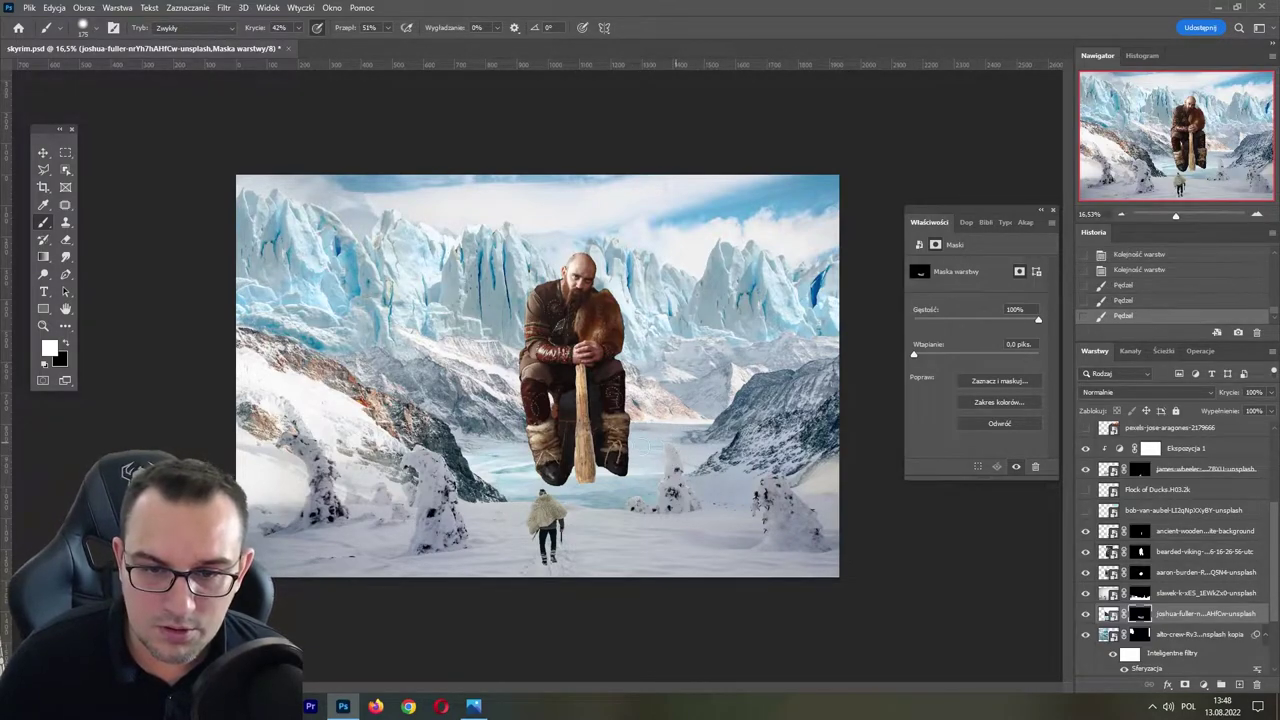
{"action": "key", "text": "ctrl+z"}
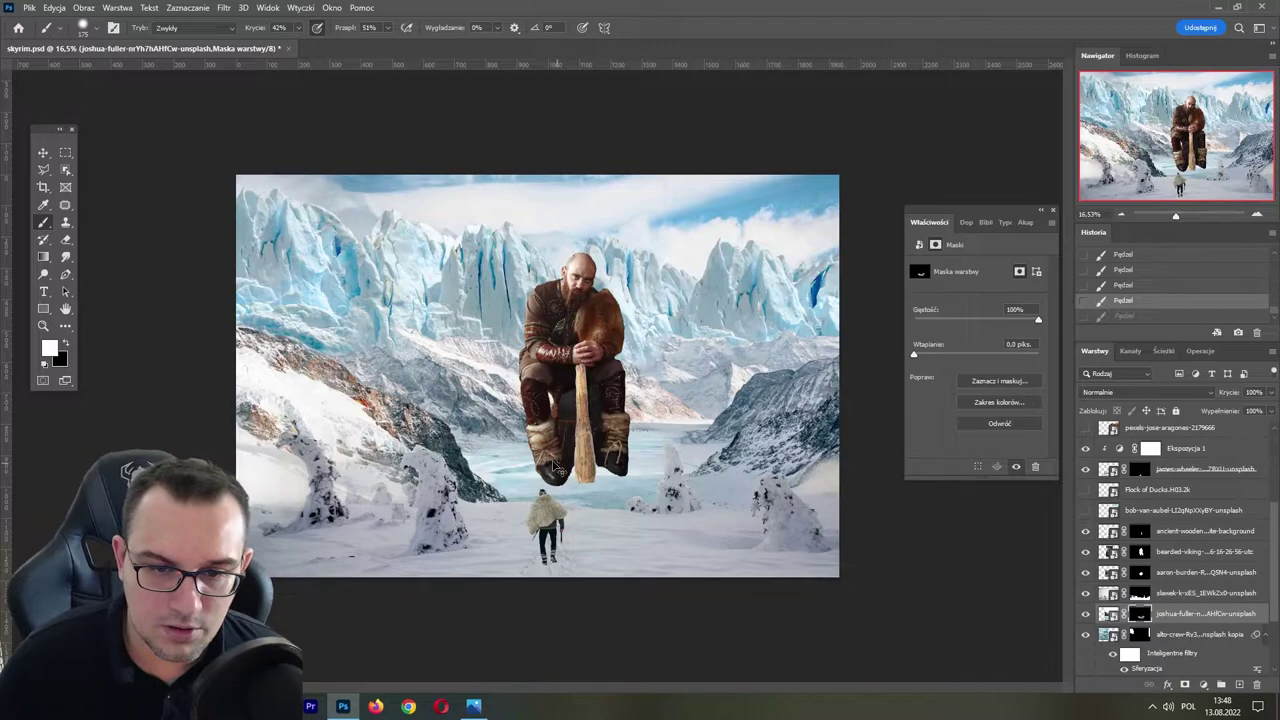
{"action": "key", "text": "ctrl+shift+z"}
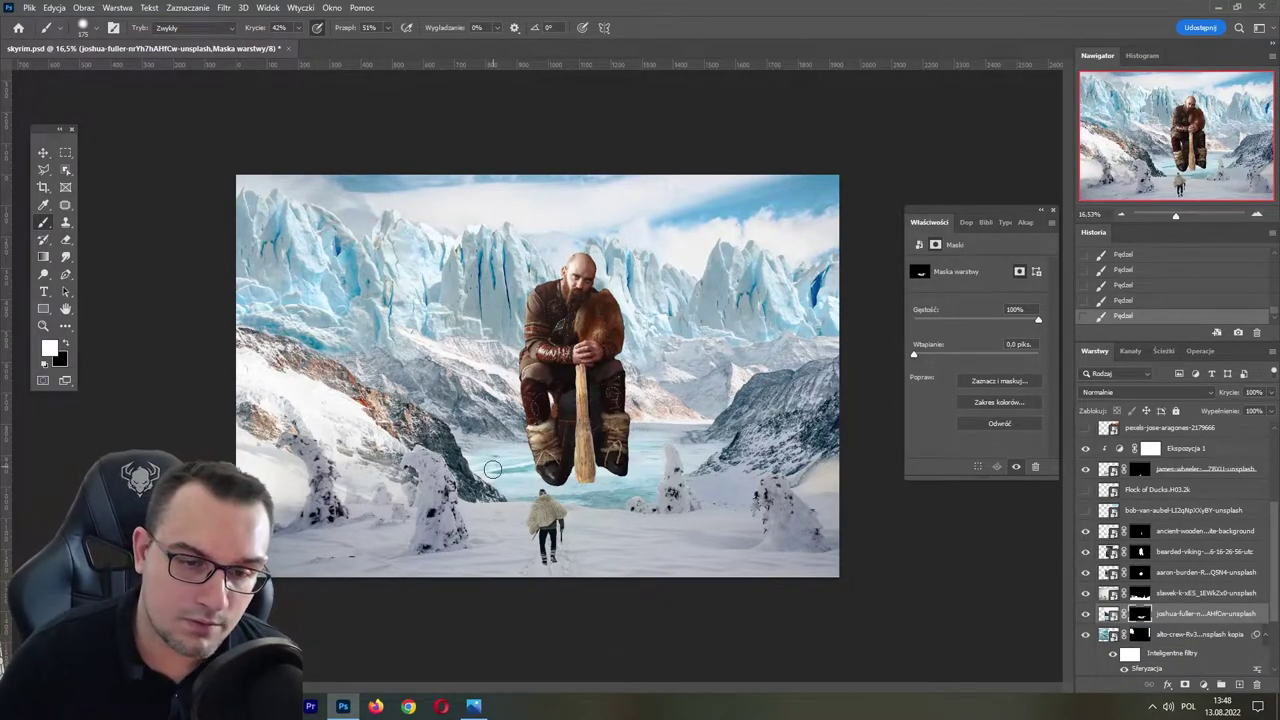
{"action": "key", "text": "ctrl+s"}
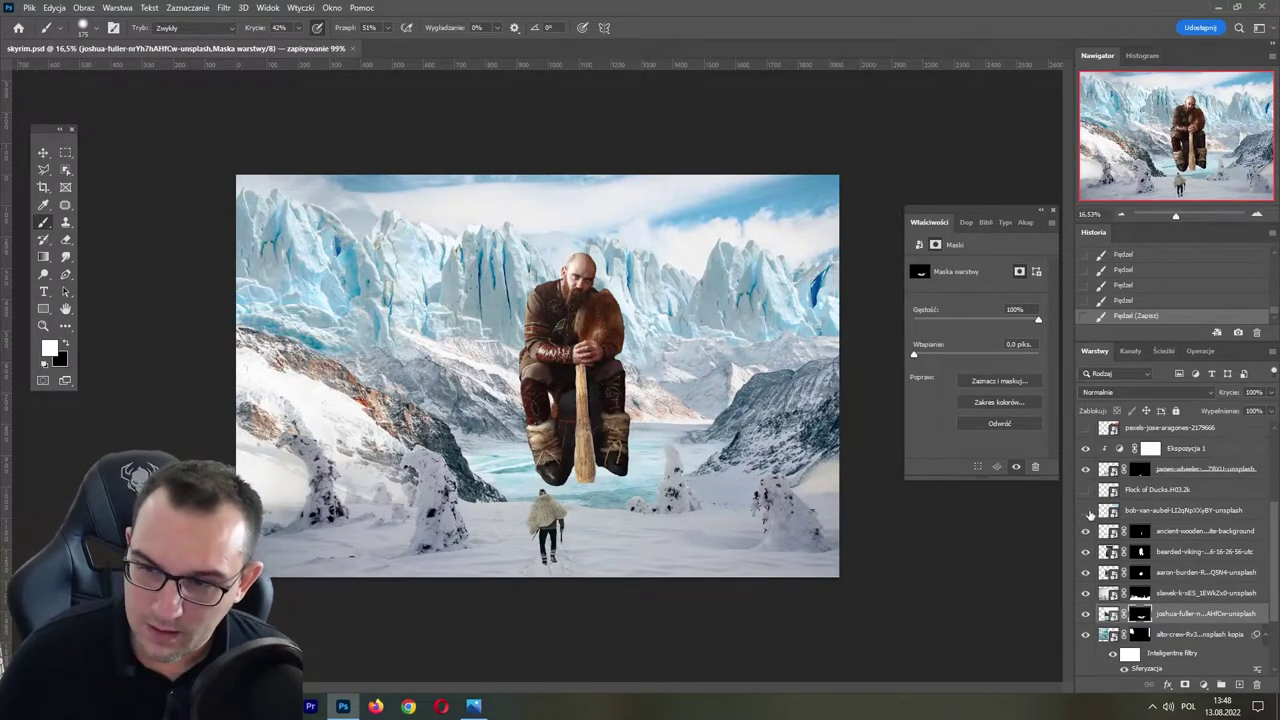
{"action": "left_click_drag", "start_coordinate": [1272, 517], "coordinate": [1196, 470]}
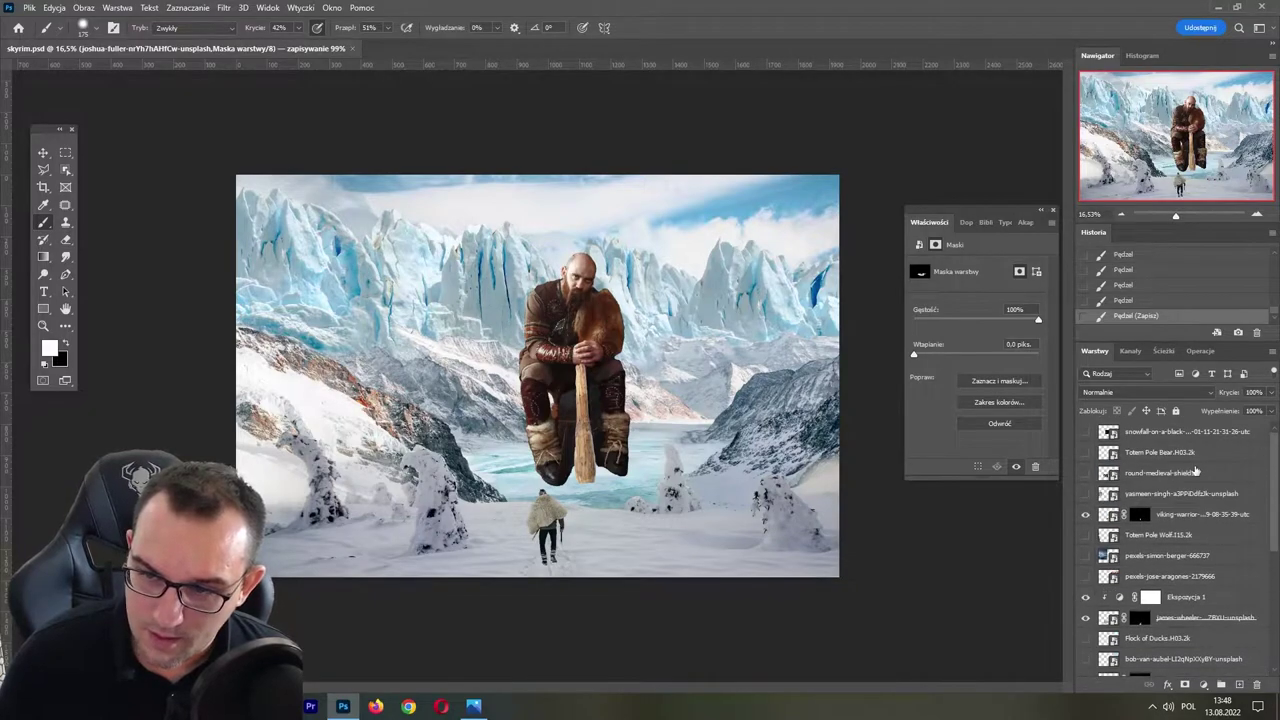
- Show the rock temple photo and reposition it in the composite
{"action": "left_click", "coordinate": [1085, 577]}
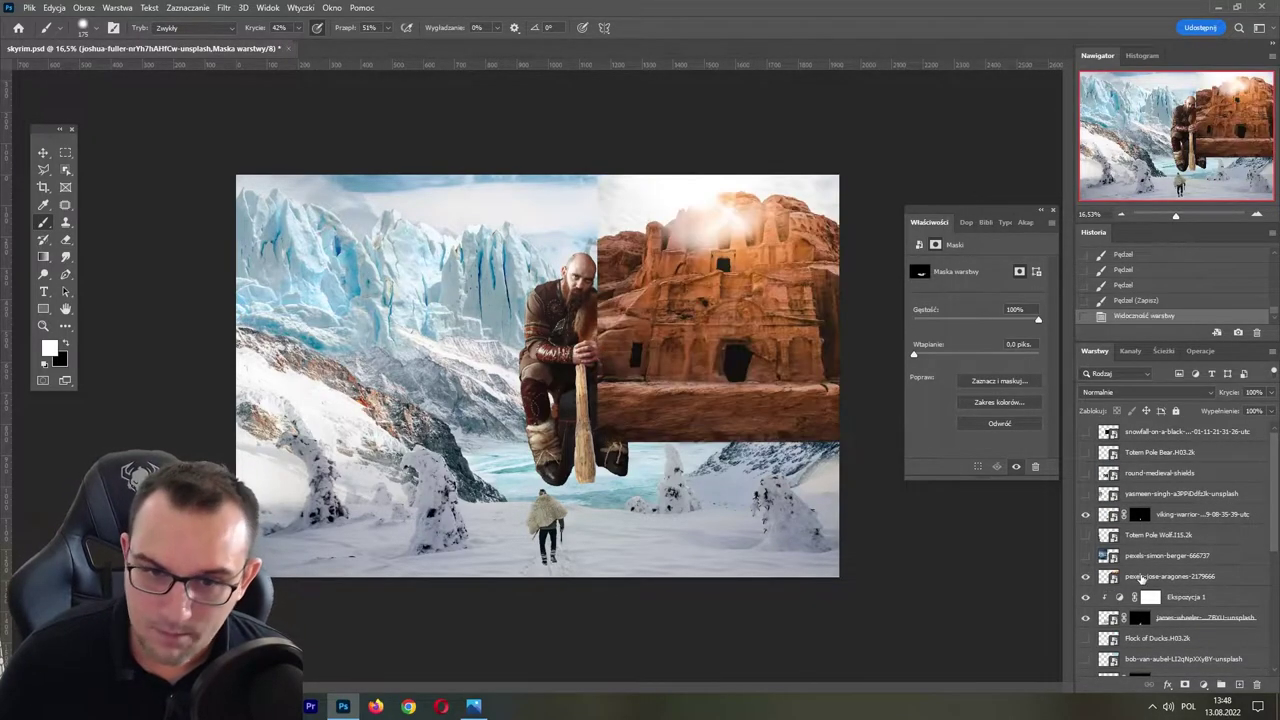
{"action": "left_click", "coordinate": [1159, 556]}
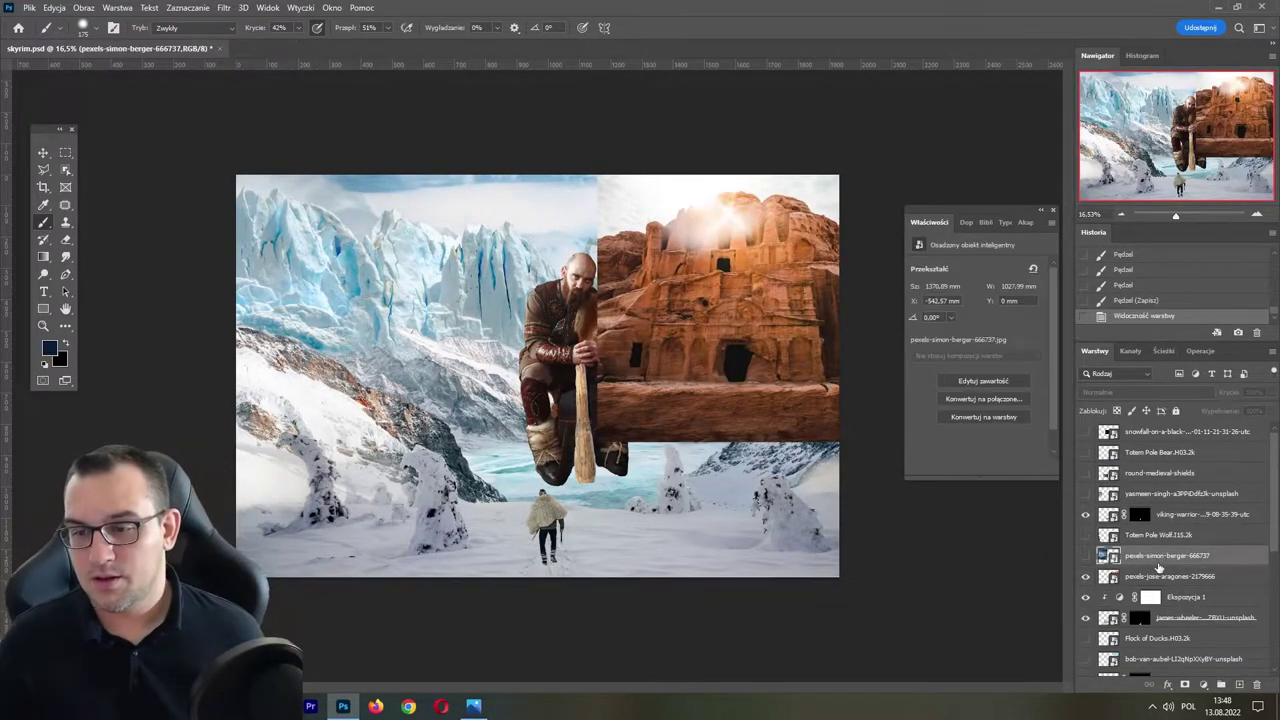
{"action": "left_click", "coordinate": [1152, 578]}
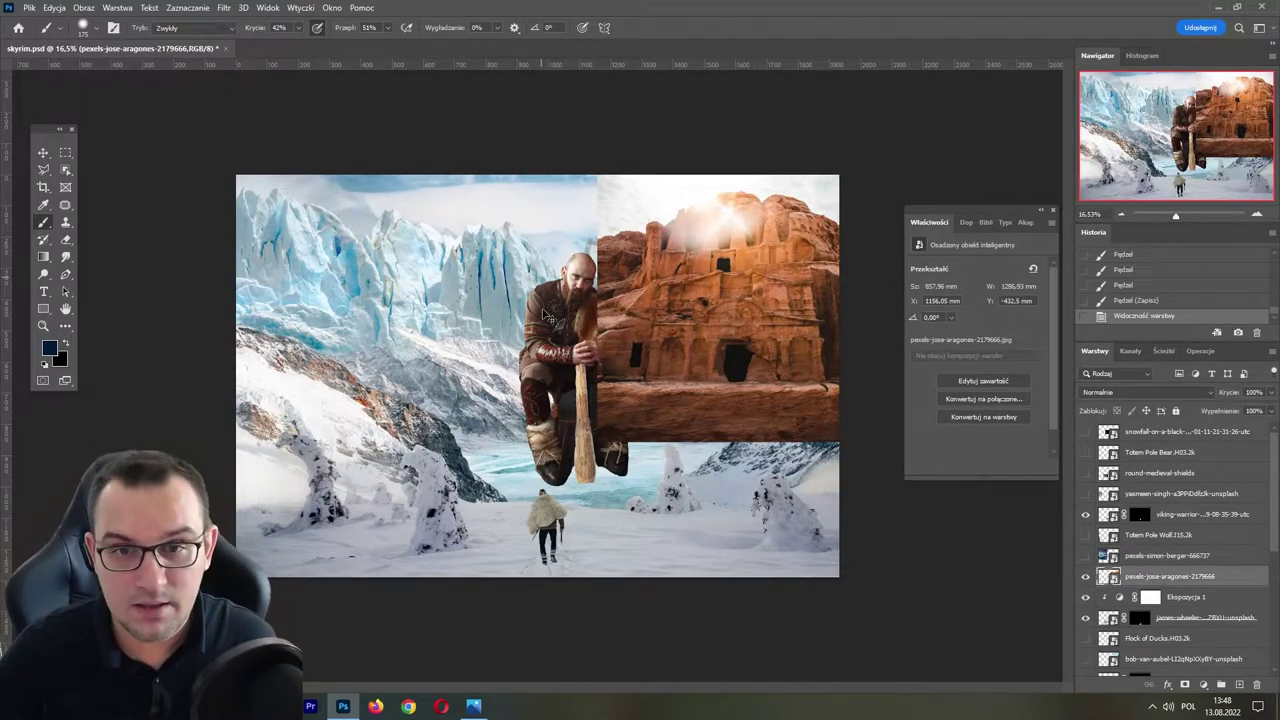
{"action": "key", "text": "ctrl+t"}
{"action": "left_click_drag", "start_coordinate": [717, 393], "coordinate": [733, 424]}
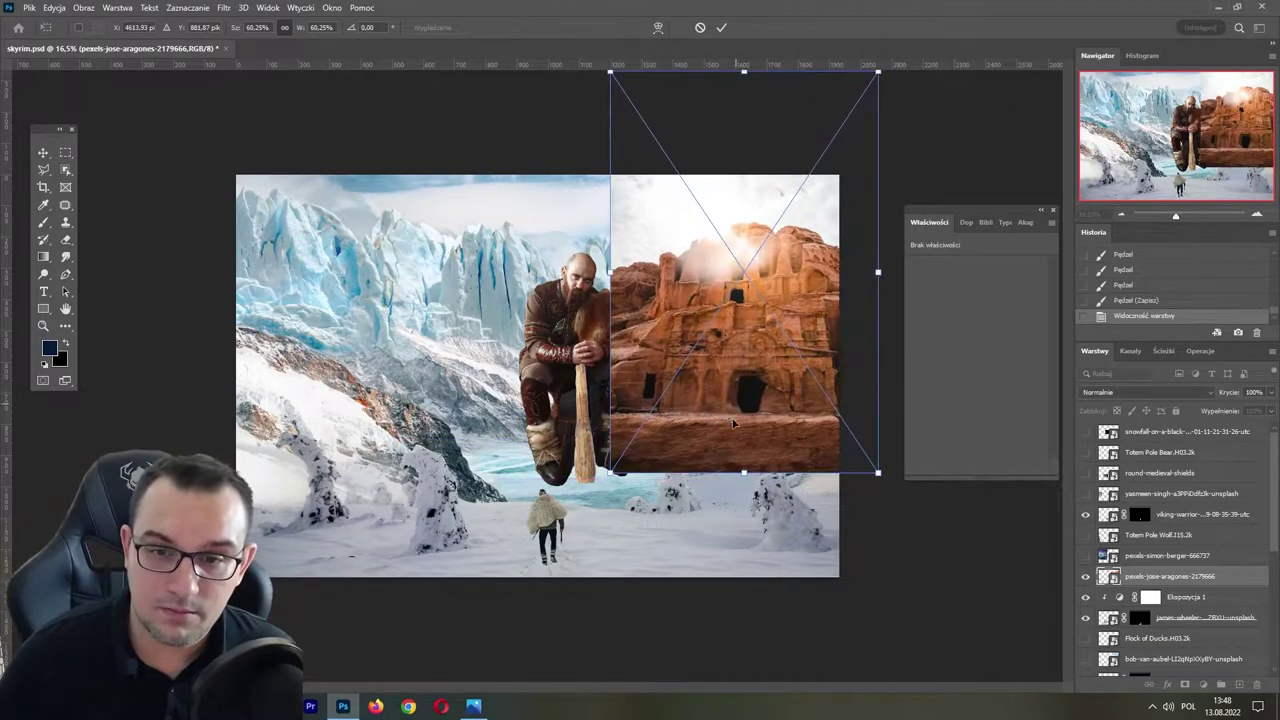
{"action": "key", "text": "Return"}
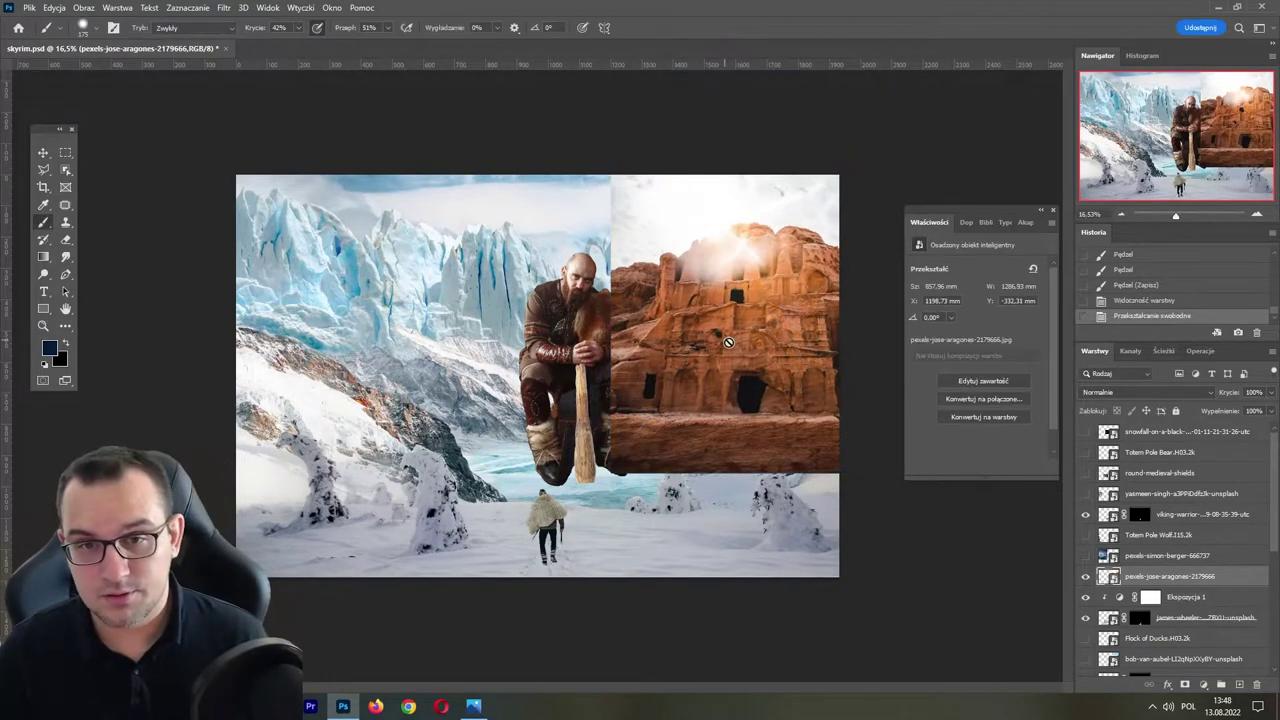
{"action": "key", "text": "v"}
{"action": "mouse_move", "coordinate": [746, 328]}
{"action": "left_mouse_down"}
{"action": "mouse_move", "coordinate": [746, 296]}
{"action": "mouse_move", "coordinate": [756, 404]}
{"action": "left_mouse_up"}
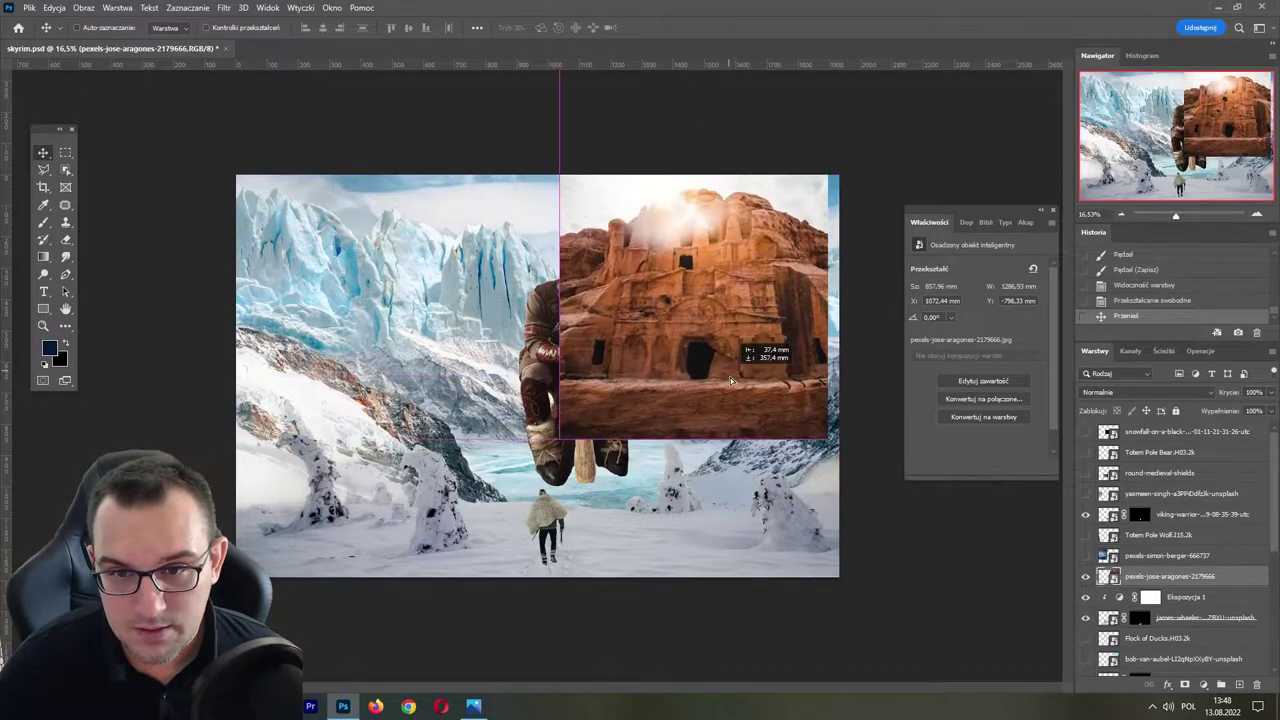
{"action": "left_click_drag", "start_coordinate": [754, 358], "coordinate": [715, 390]}
{"action": "key", "text": "ctrl+t"}
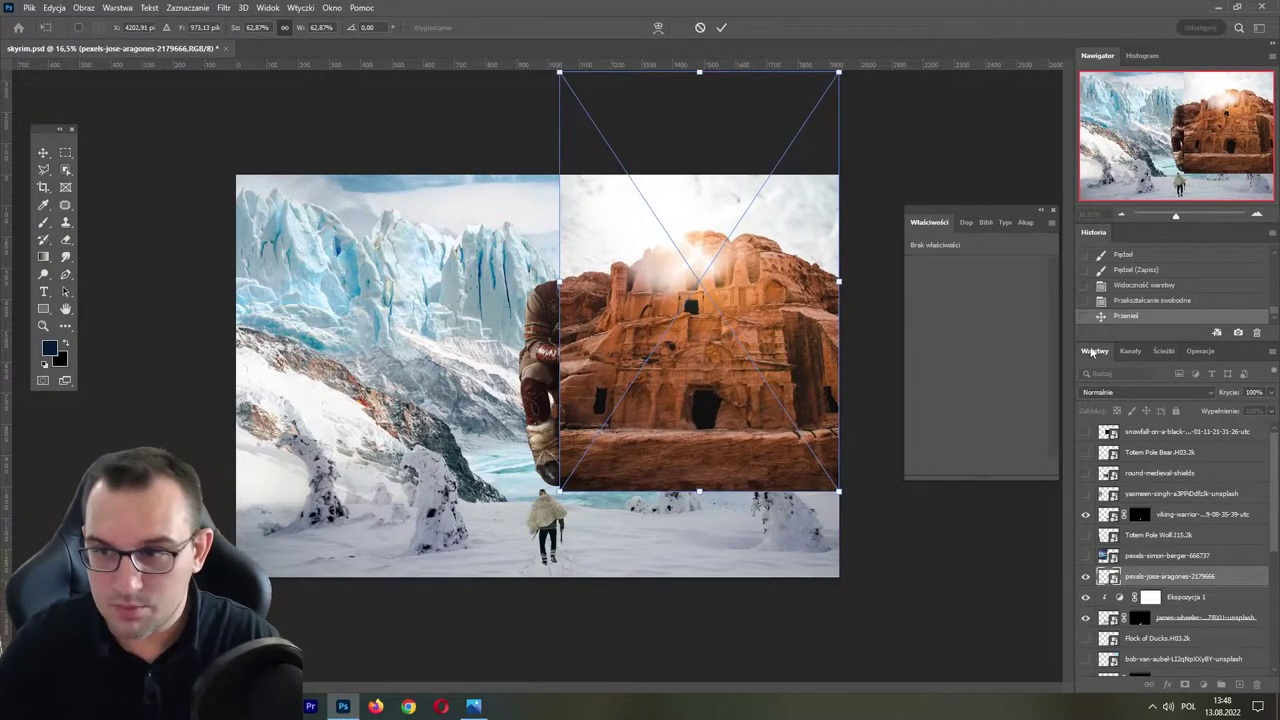
{"action": "key", "text": "Return"}
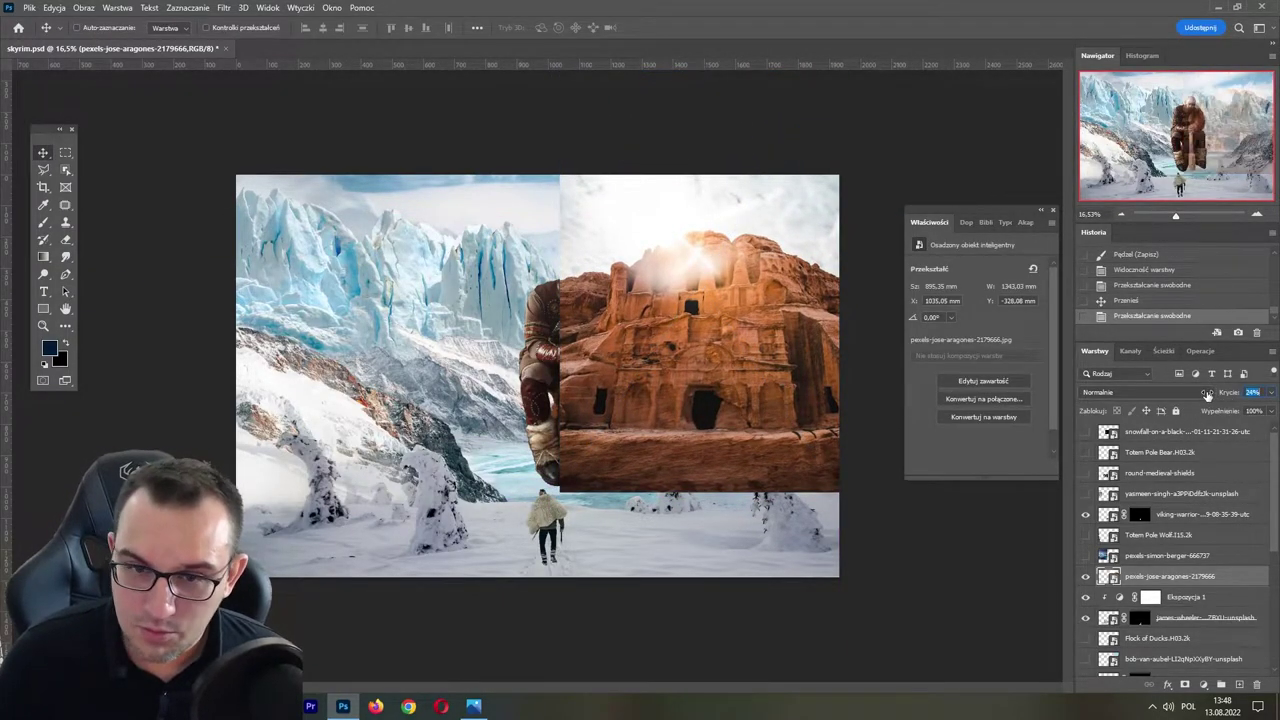
- Make the temple semi-transparent and move its layer below the slawek snowy slope layer
{"action": "mouse_move", "coordinate": [1234, 398]}
{"action": "left_mouse_down"}
{"action": "mouse_move", "coordinate": [1203, 395]}
{"action": "mouse_move", "coordinate": [1268, 395]}
{"action": "left_mouse_up"}
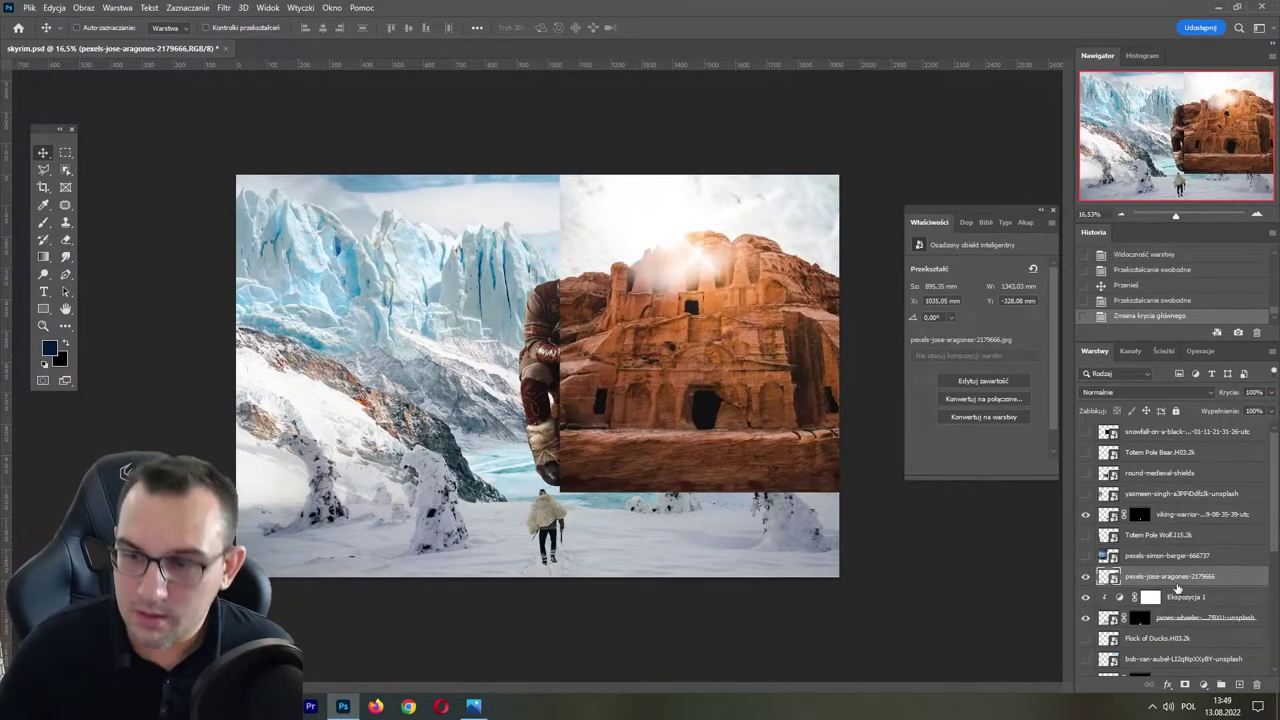
{"action": "double_click", "coordinate": [1175, 580]}
{"action": "left_click_drag", "start_coordinate": [1225, 582], "coordinate": [1203, 684]}
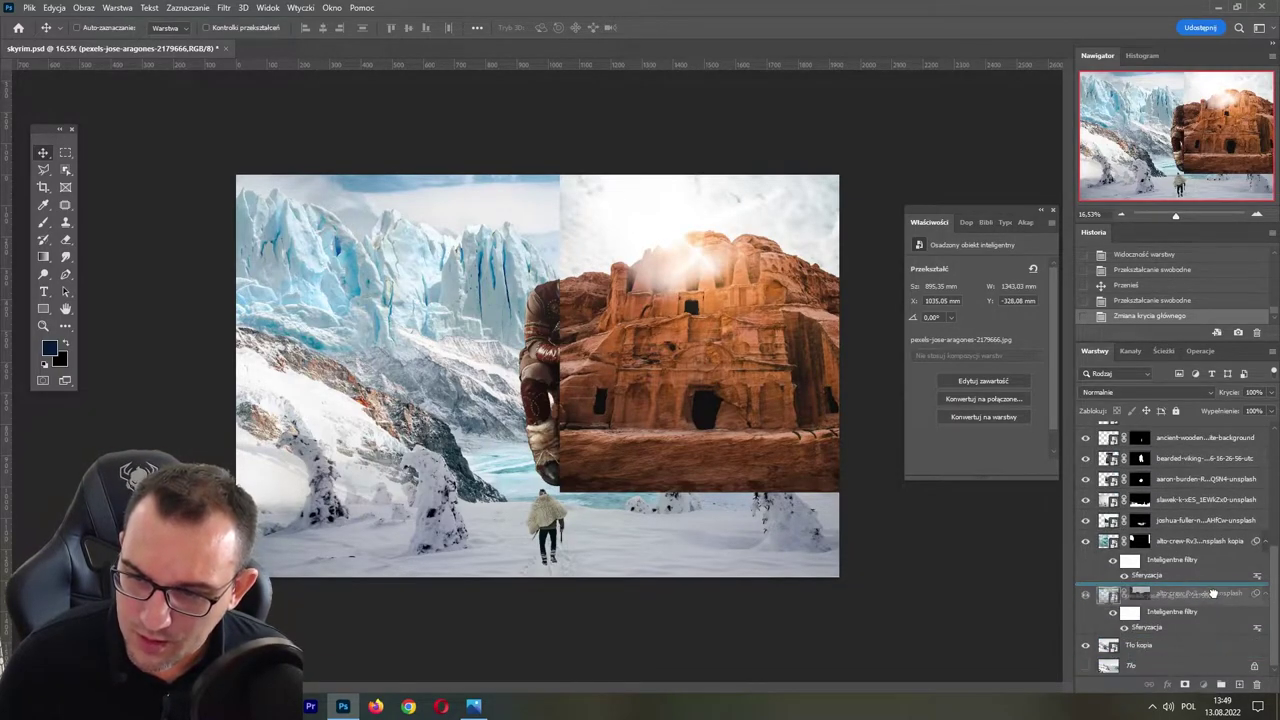
{"action": "left_click_drag", "start_coordinate": [1203, 684], "coordinate": [1198, 490]}
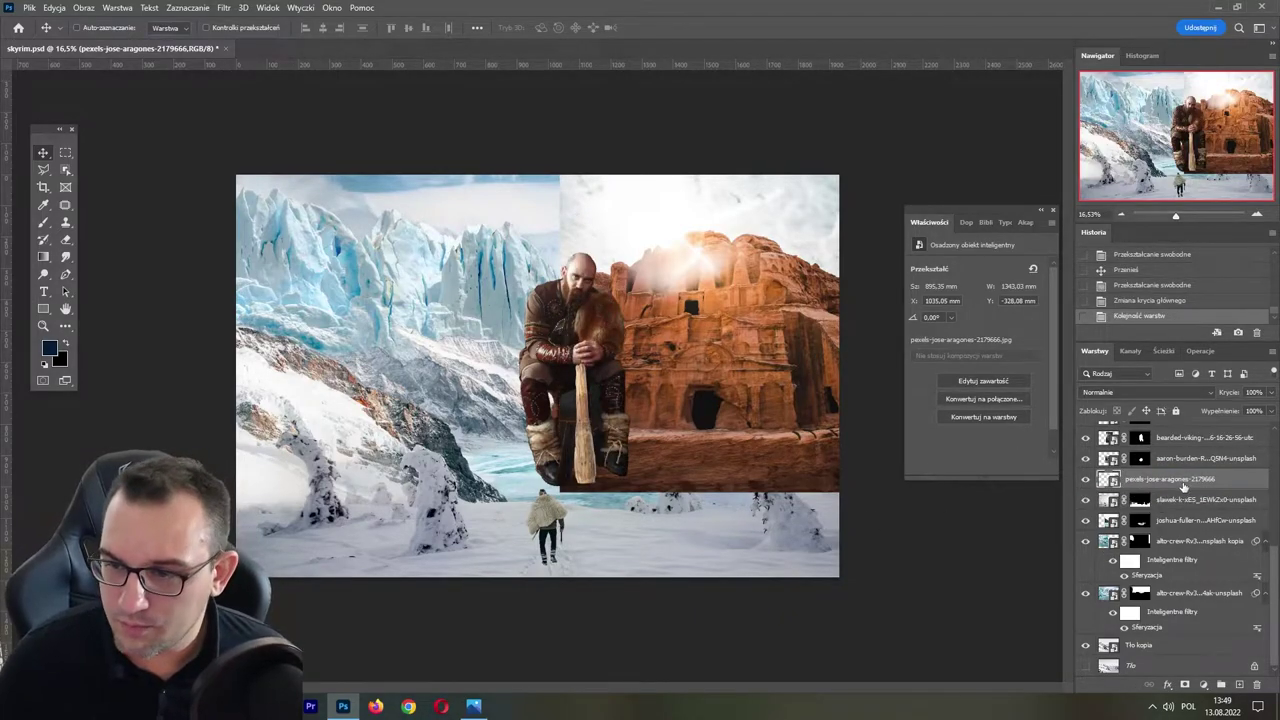
{"action": "mouse_move", "coordinate": [1184, 486]}
{"action": "left_mouse_down"}
{"action": "mouse_move", "coordinate": [1150, 527]}
{"action": "mouse_move", "coordinate": [1168, 522]}
{"action": "left_mouse_up"}
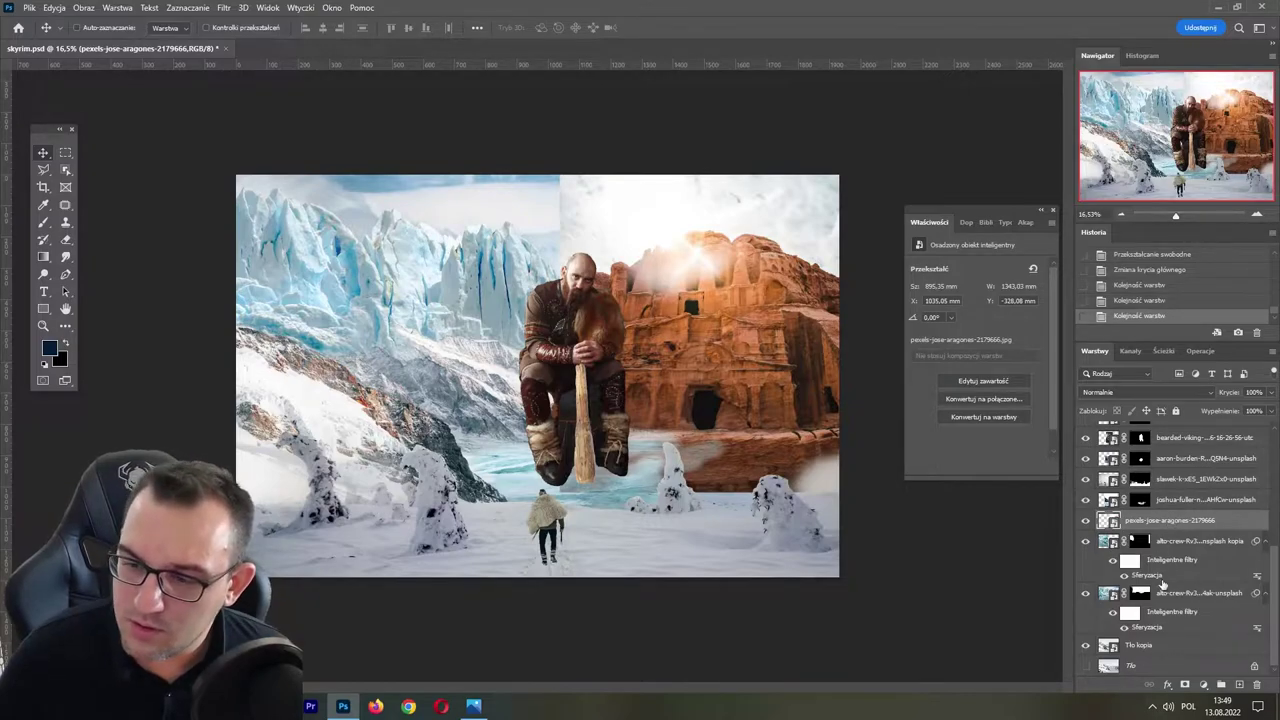
- Add a mask to the temple and paint its lower right edge away with black
{"action": "left_click", "coordinate": [1185, 684]}
{"action": "key", "text": "b"}
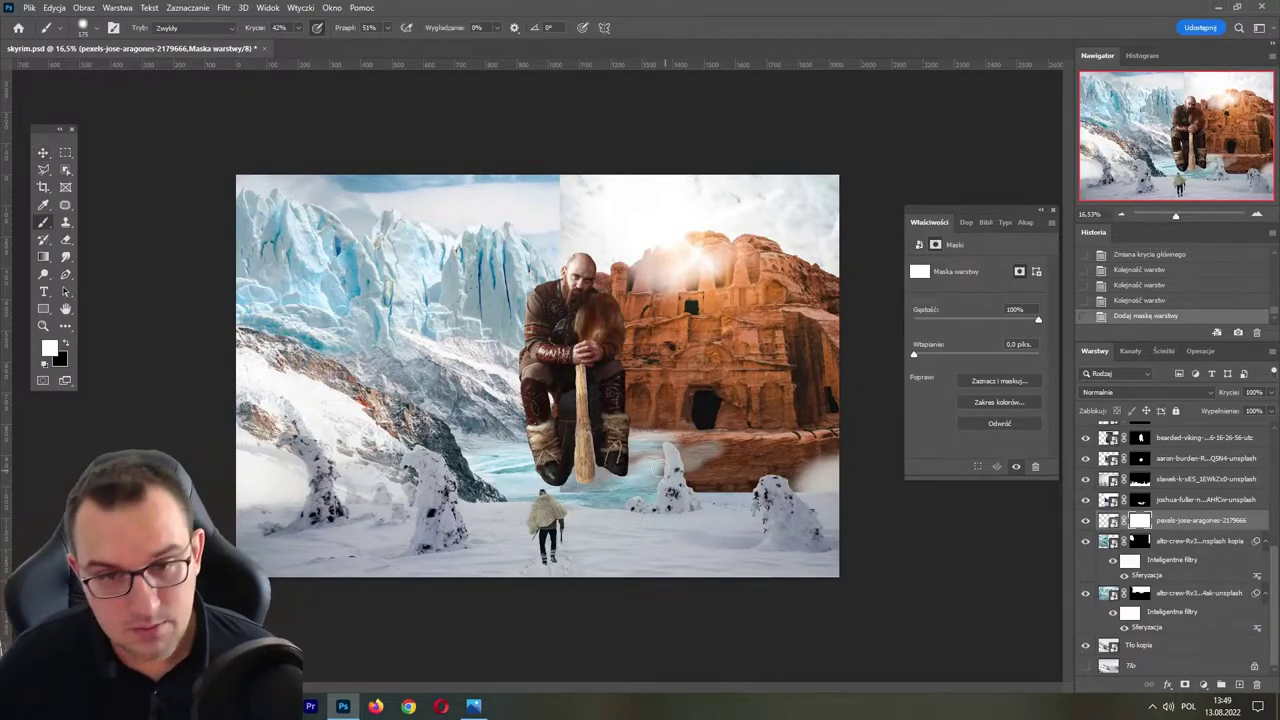
{"action": "key", "text": "x"}
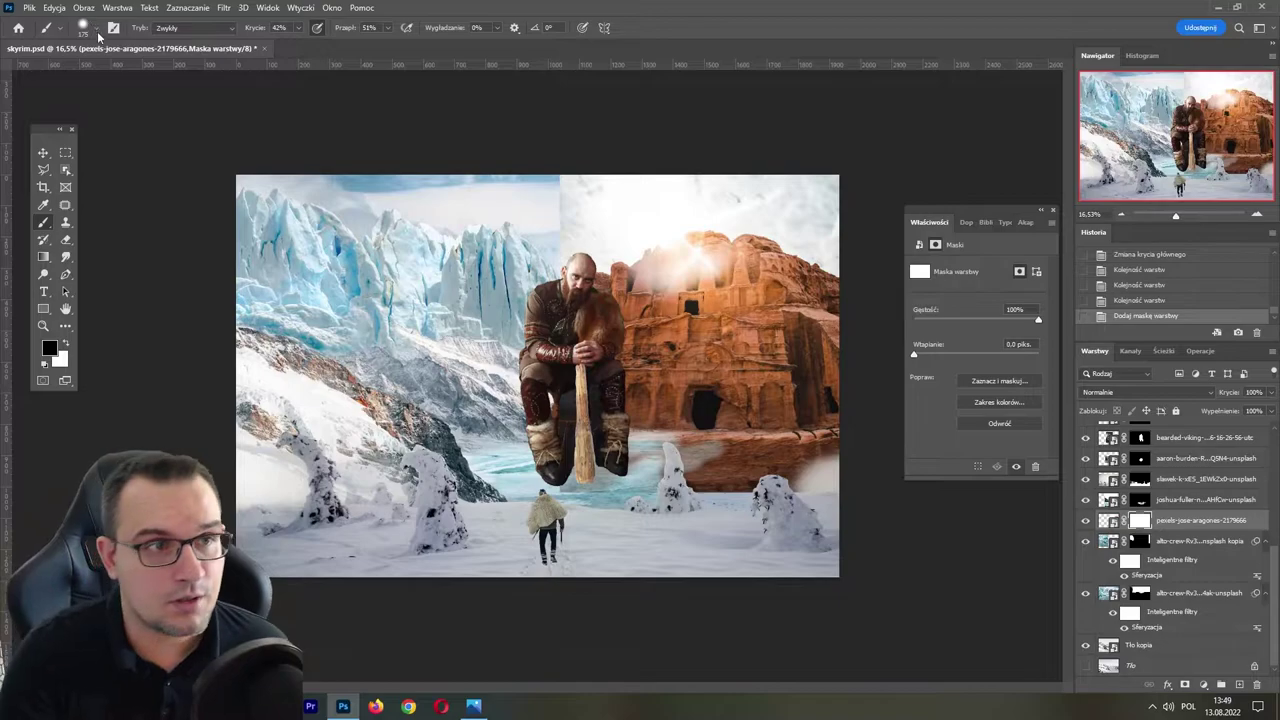
{"action": "left_click", "coordinate": [95, 28]}
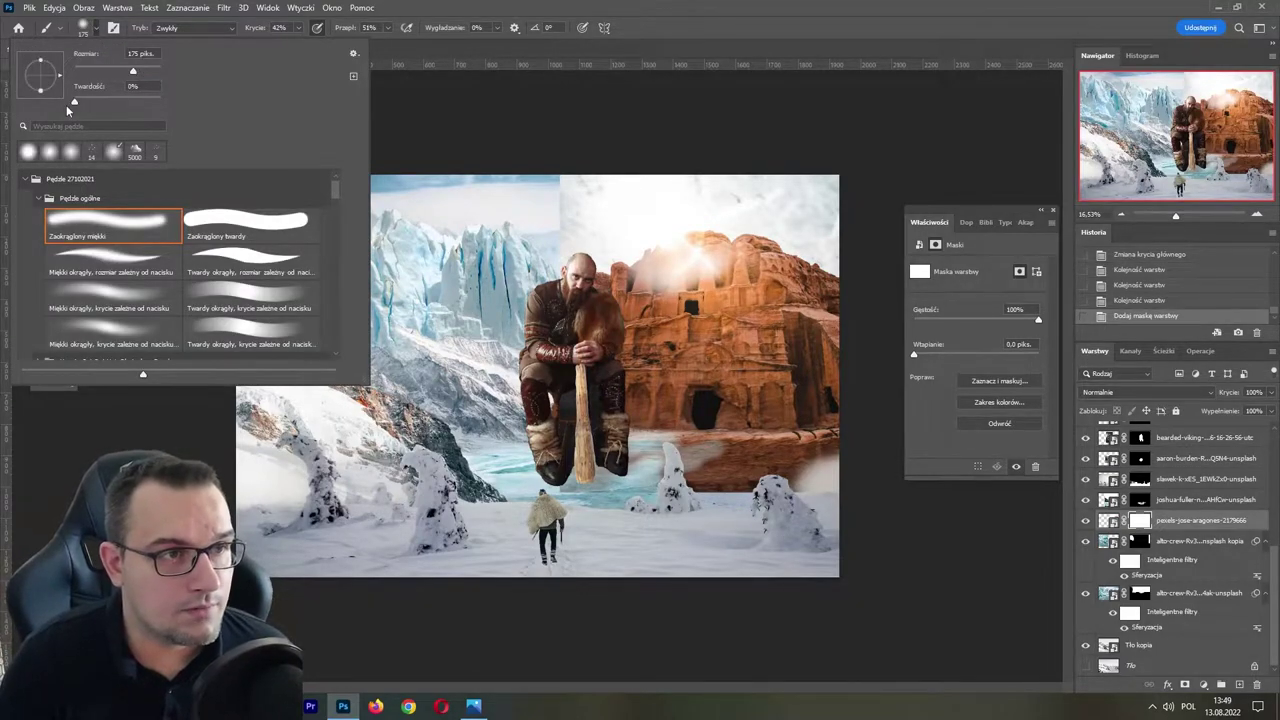
{"action": "key", "text": "Return"}
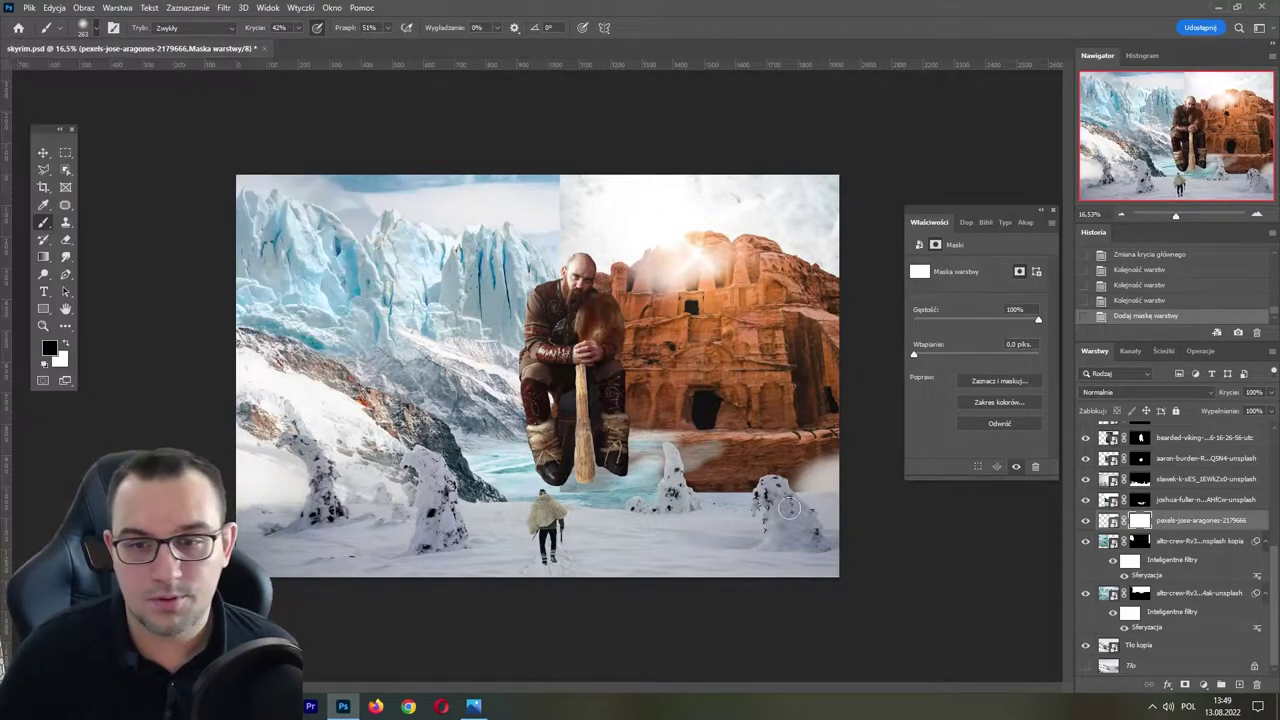
{"action": "mouse_move", "coordinate": [795, 450]}
{"action": "left_mouse_down"}
{"action": "mouse_move", "coordinate": [808, 491]}
{"action": "mouse_move", "coordinate": [847, 501]}
{"action": "mouse_move", "coordinate": [680, 470]}
{"action": "left_mouse_up"}
- Fade the temple's top into the glacier sky with a 500 px brush at 100% opacity
{"action": "key", "text": "]"}
{"action": "key", "text": "]"}
{"action": "key", "text": "]"}
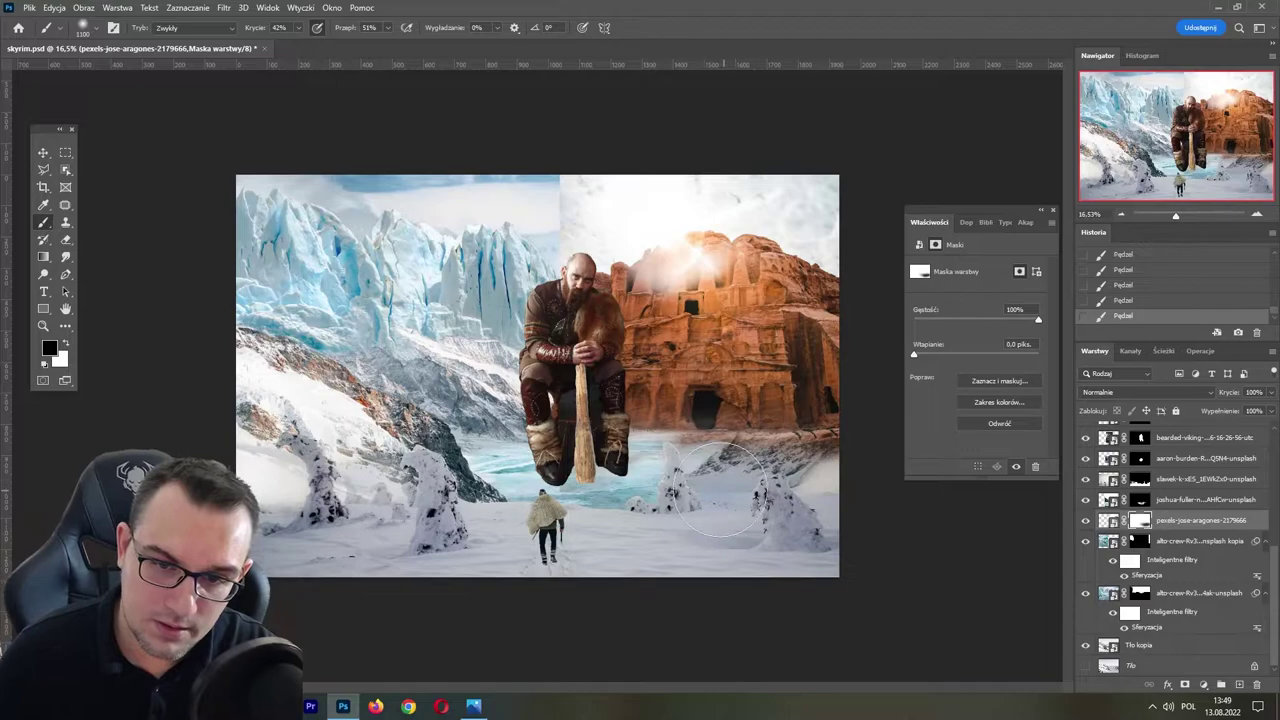
{"action": "key", "text": "bracketleft"}
{"action": "key", "text": "bracketleft"}
{"action": "key", "text": "bracketleft"}
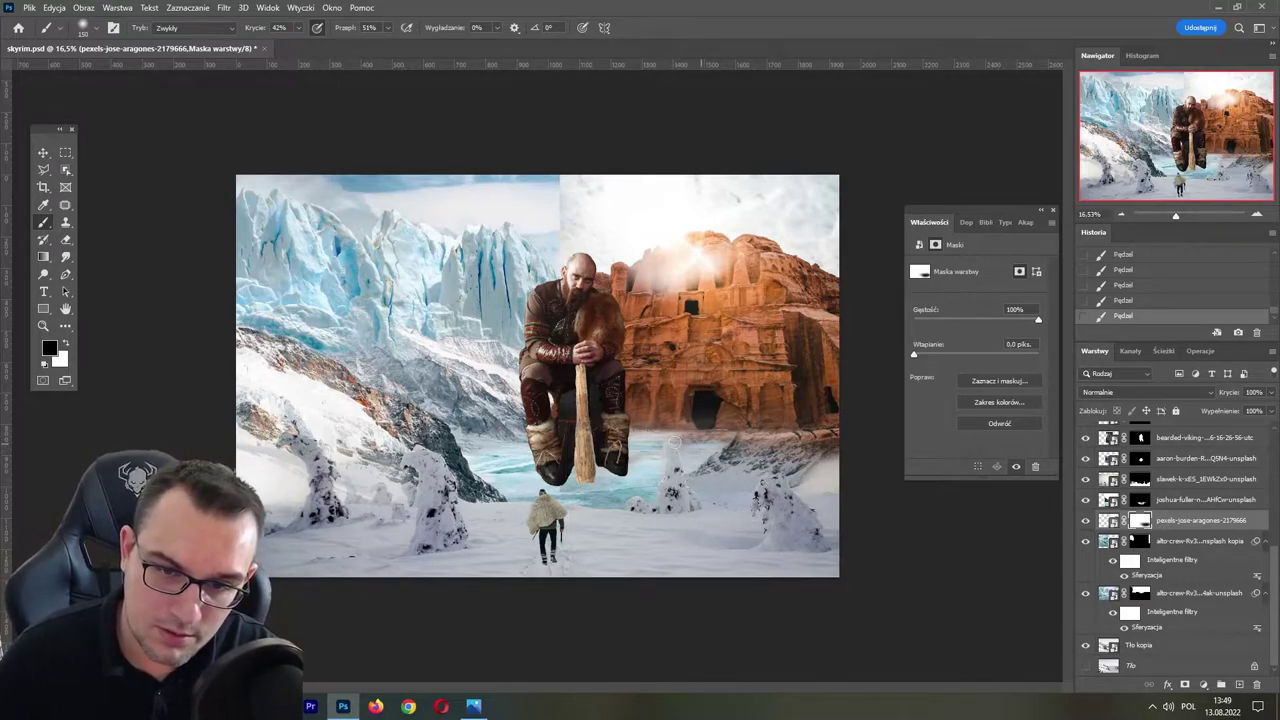
{"action": "key", "text": "x"}
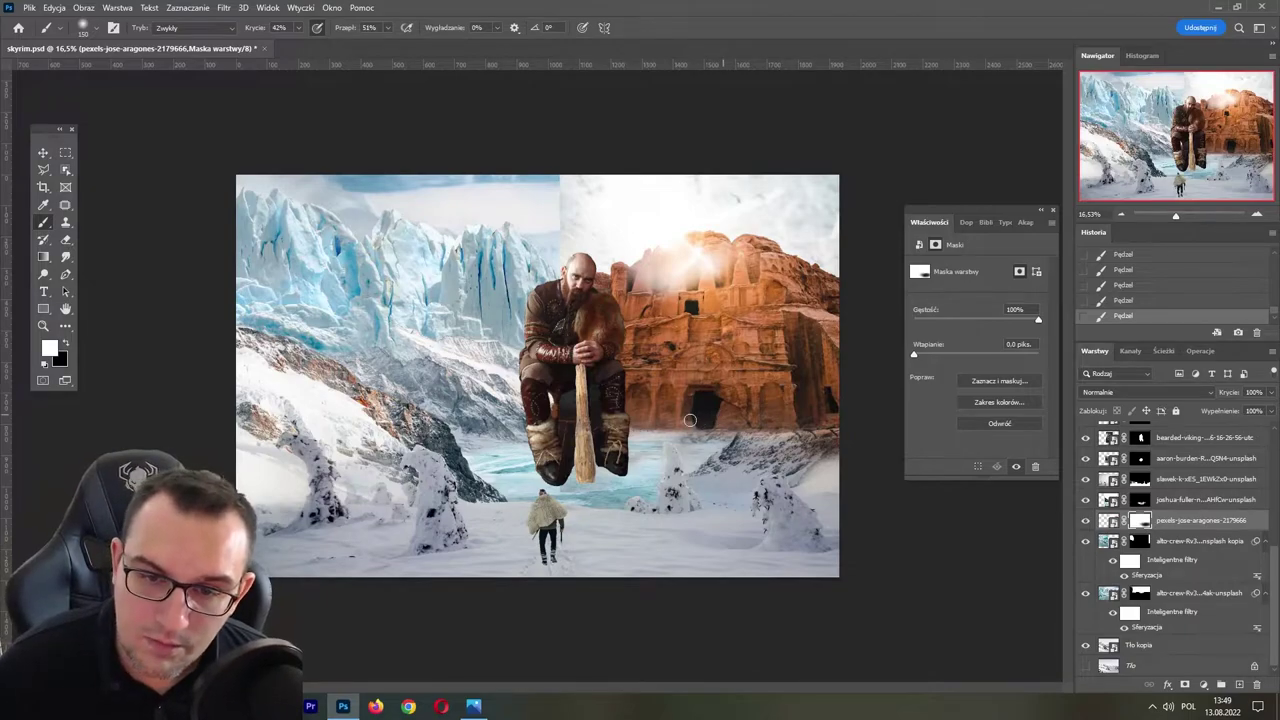
{"action": "left_click", "coordinate": [298, 28]}
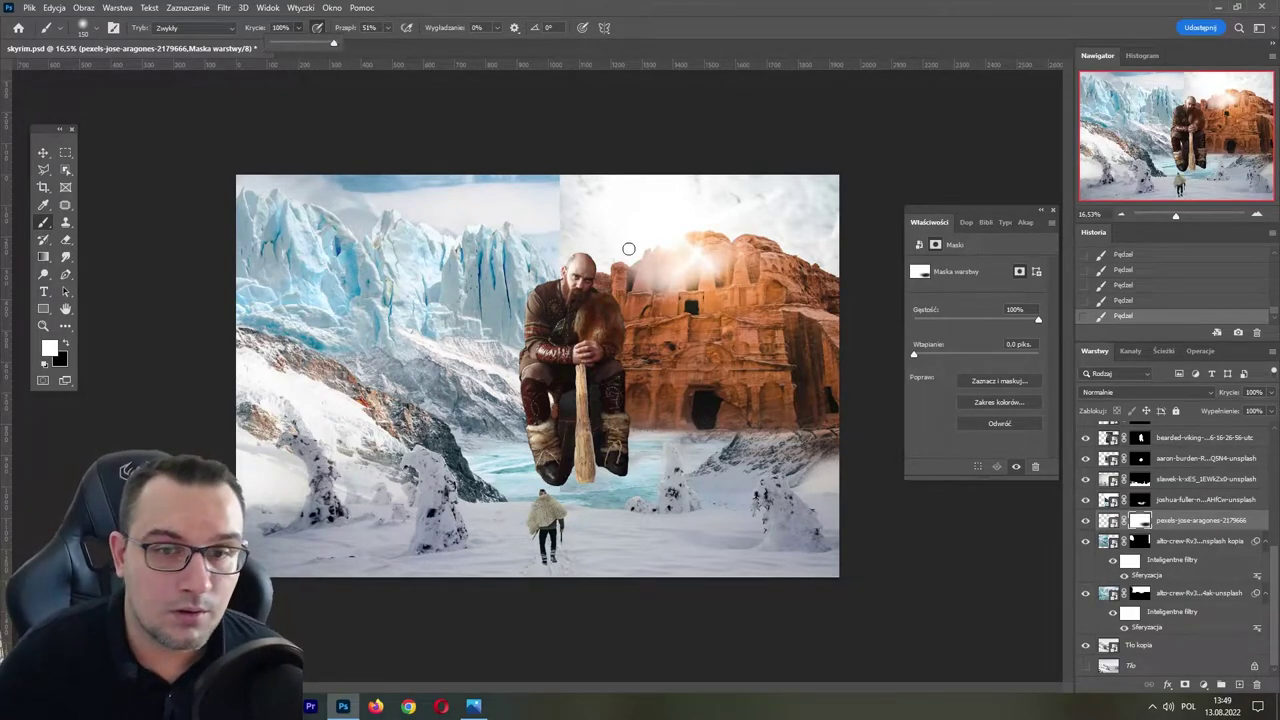
{"action": "left_click", "coordinate": [718, 424]}
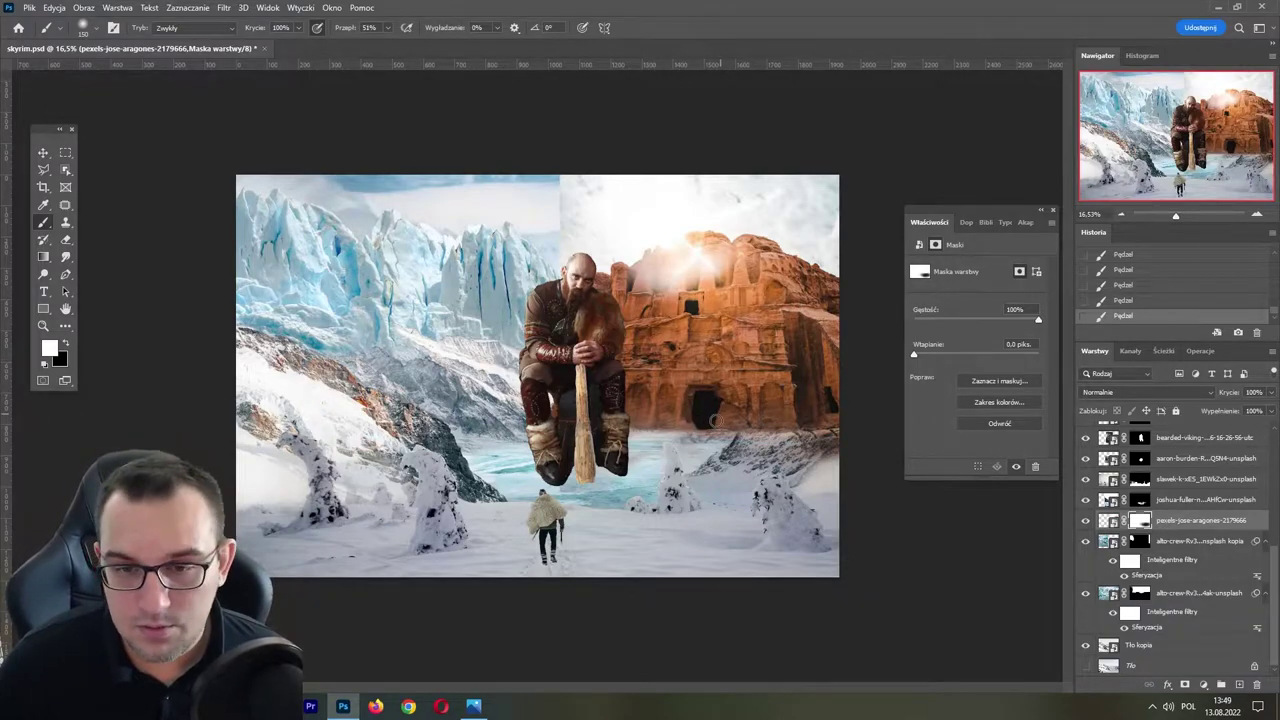
{"action": "key", "text": "x"}
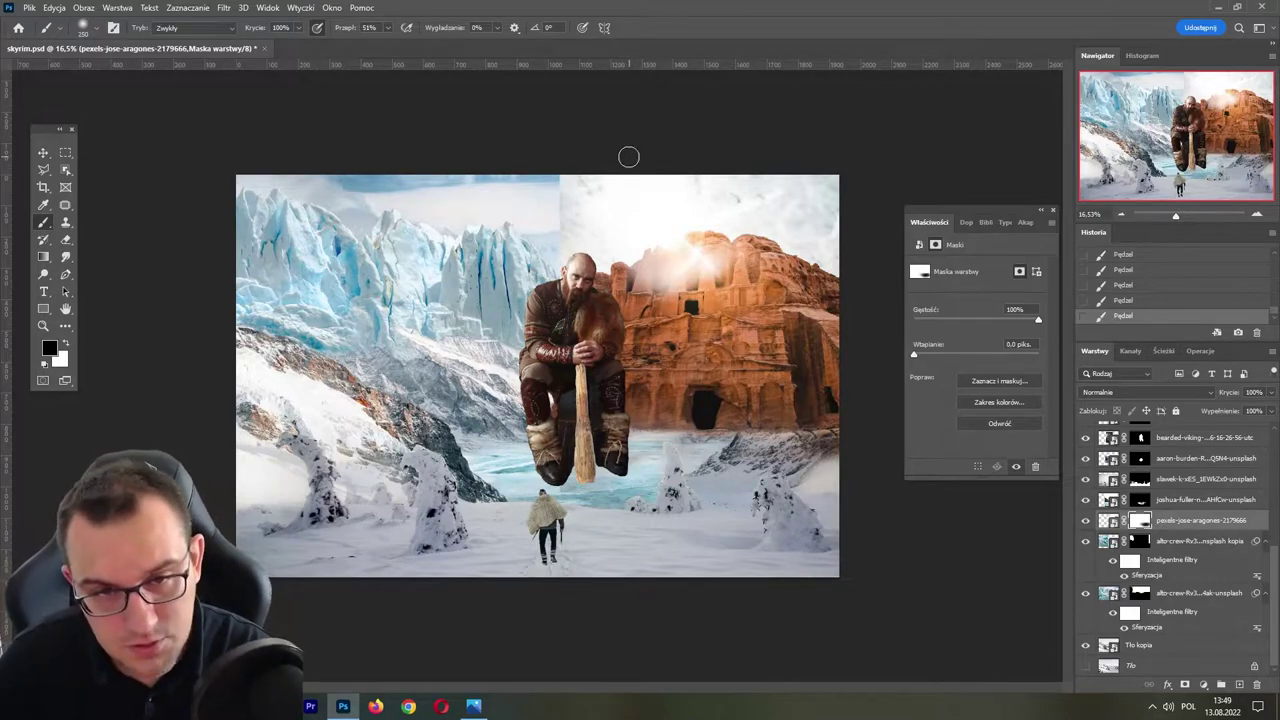
{"action": "key", "text": "bracketright"}
{"action": "key", "text": "bracketright"}
{"action": "key", "text": "bracketright"}
{"action": "key", "text": "bracketright"}
{"action": "key", "text": "bracketright"}
{"action": "key", "text": "bracketright"}
{"action": "mouse_move", "coordinate": [599, 185]}
{"action": "left_mouse_down"}
{"action": "mouse_move", "coordinate": [543, 234]}
{"action": "mouse_move", "coordinate": [717, 171]}
{"action": "mouse_move", "coordinate": [649, 191]}
{"action": "mouse_move", "coordinate": [576, 237]}
{"action": "mouse_move", "coordinate": [649, 191]}
{"action": "mouse_move", "coordinate": [609, 206]}
{"action": "left_mouse_up"}
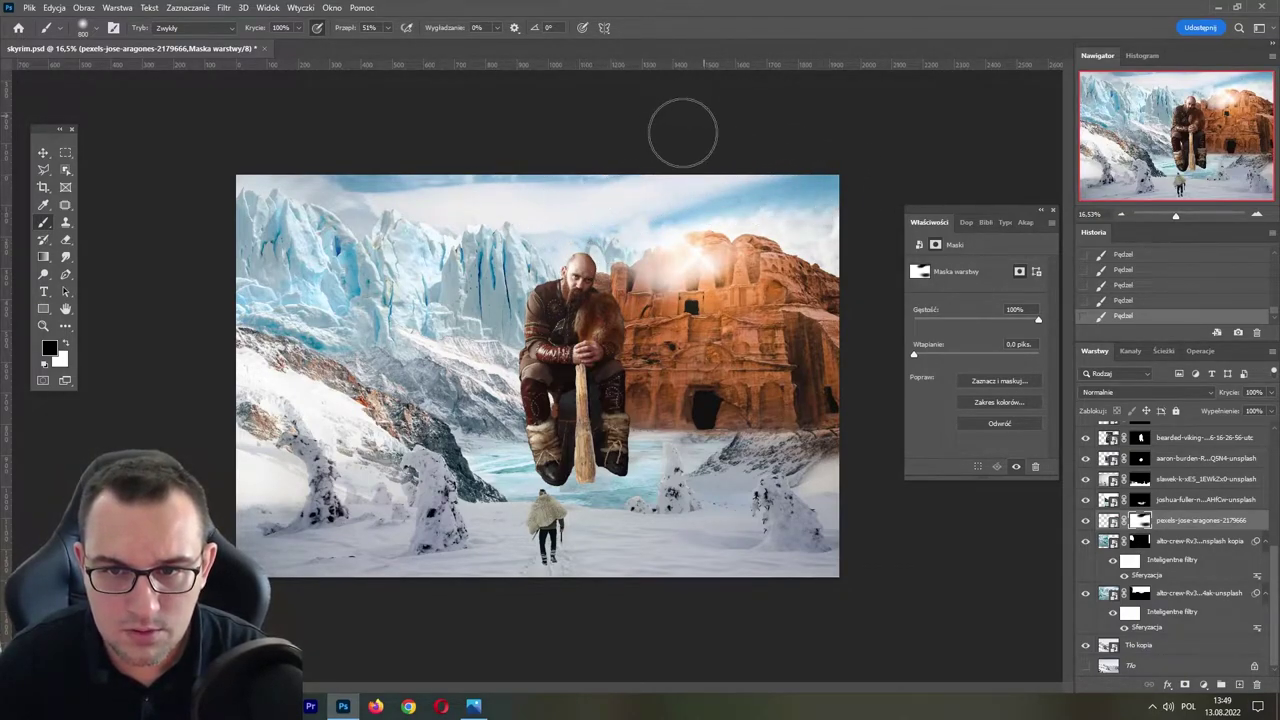
{"action": "key", "text": "bracketleft"}
{"action": "key", "text": "bracketleft"}
{"action": "key", "text": "bracketleft"}
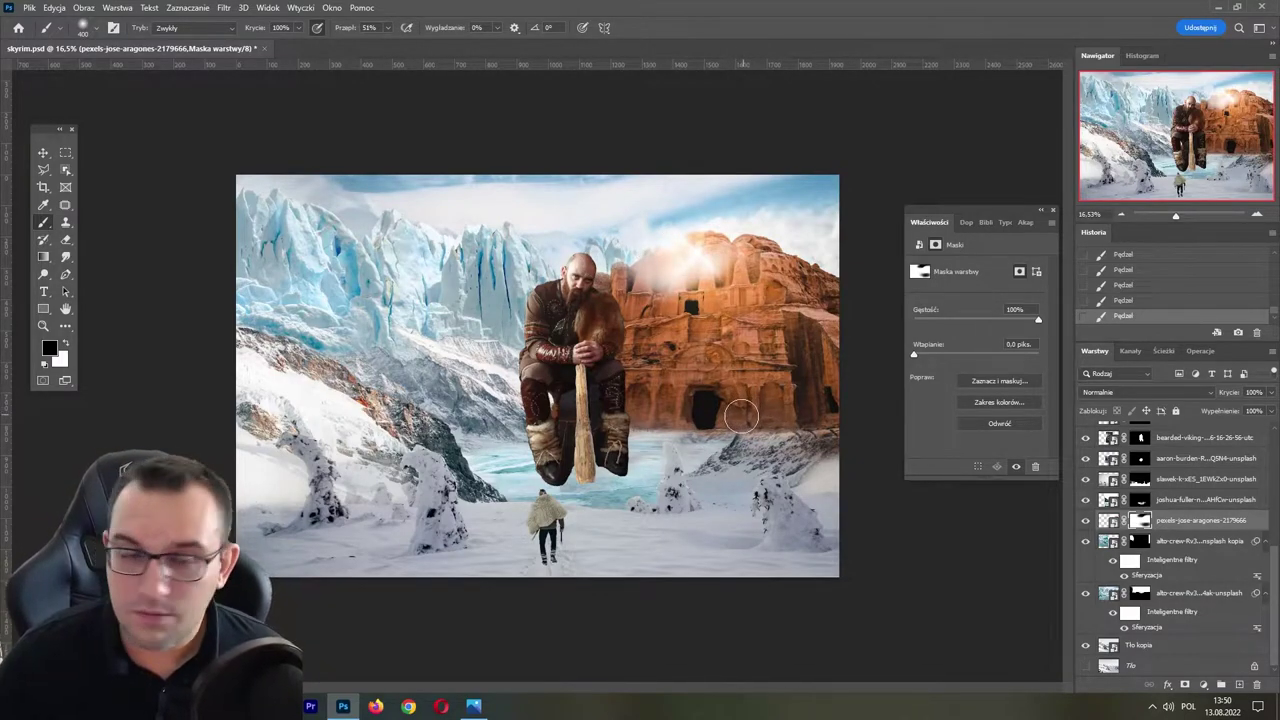
- Narrow the temple from its left side to about 87%
{"action": "key", "text": "v"}
{"action": "key", "text": "ctrl+t"}
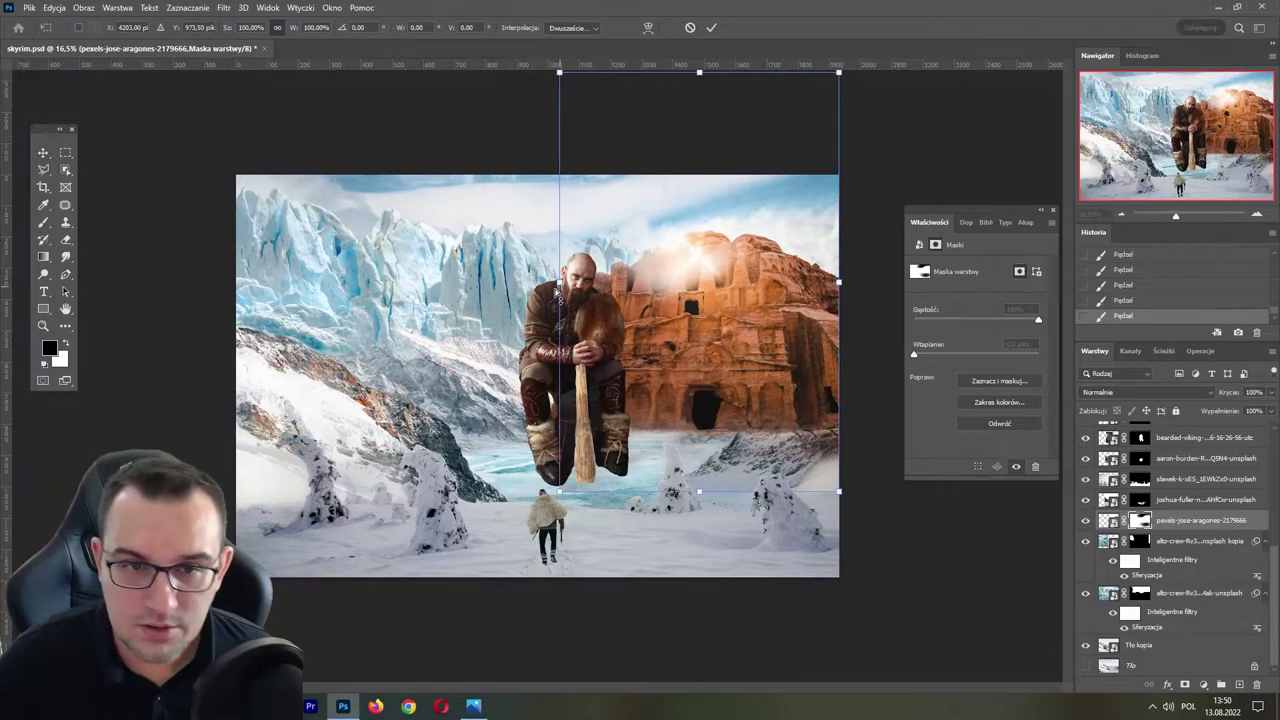
{"action": "left_click_drag", "start_coordinate": [559, 282], "coordinate": [597, 282]}
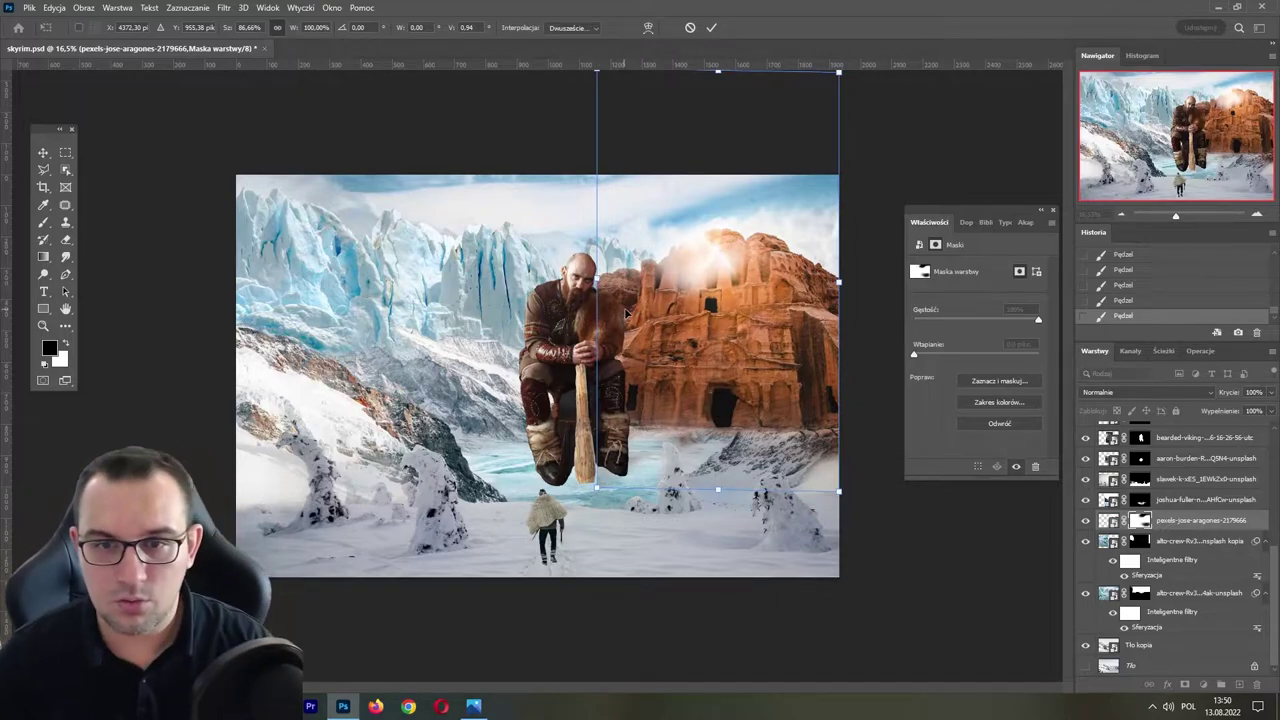
{"action": "key", "text": "Return"}
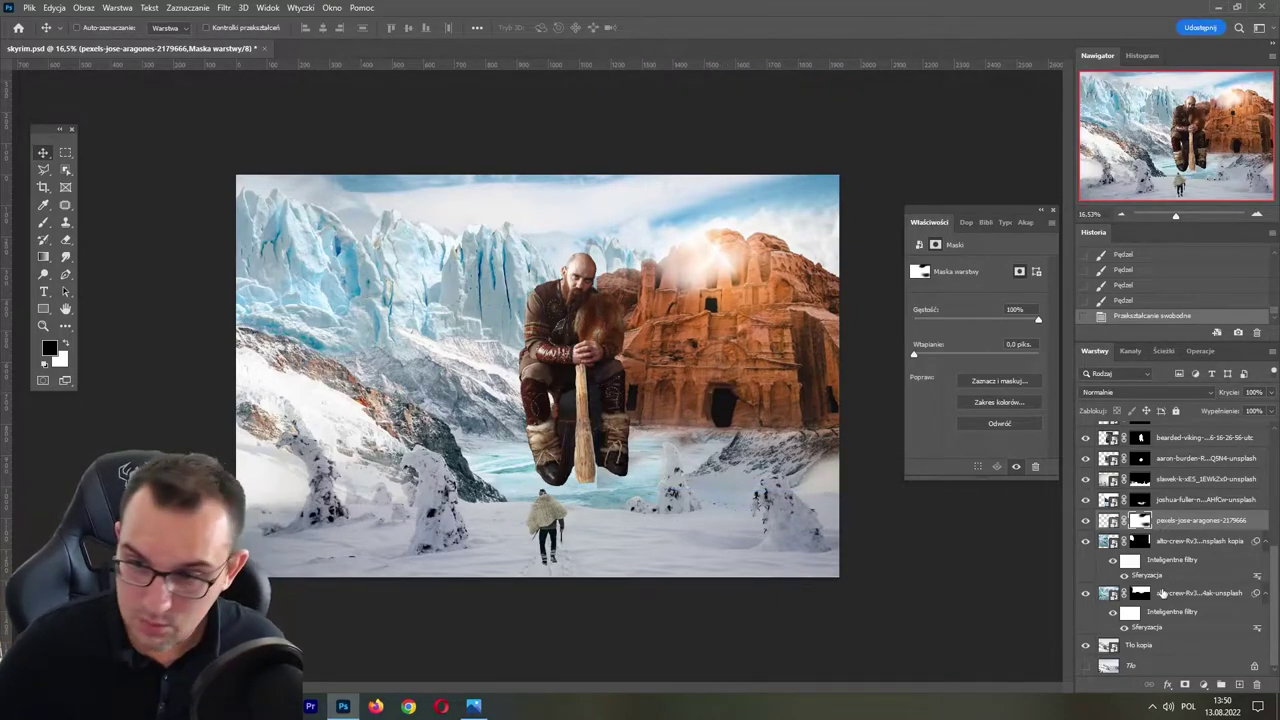
- Hide the temple and Object-Select the right mountain slope on the Tło kopia layer
{"action": "left_click", "coordinate": [1085, 520]}
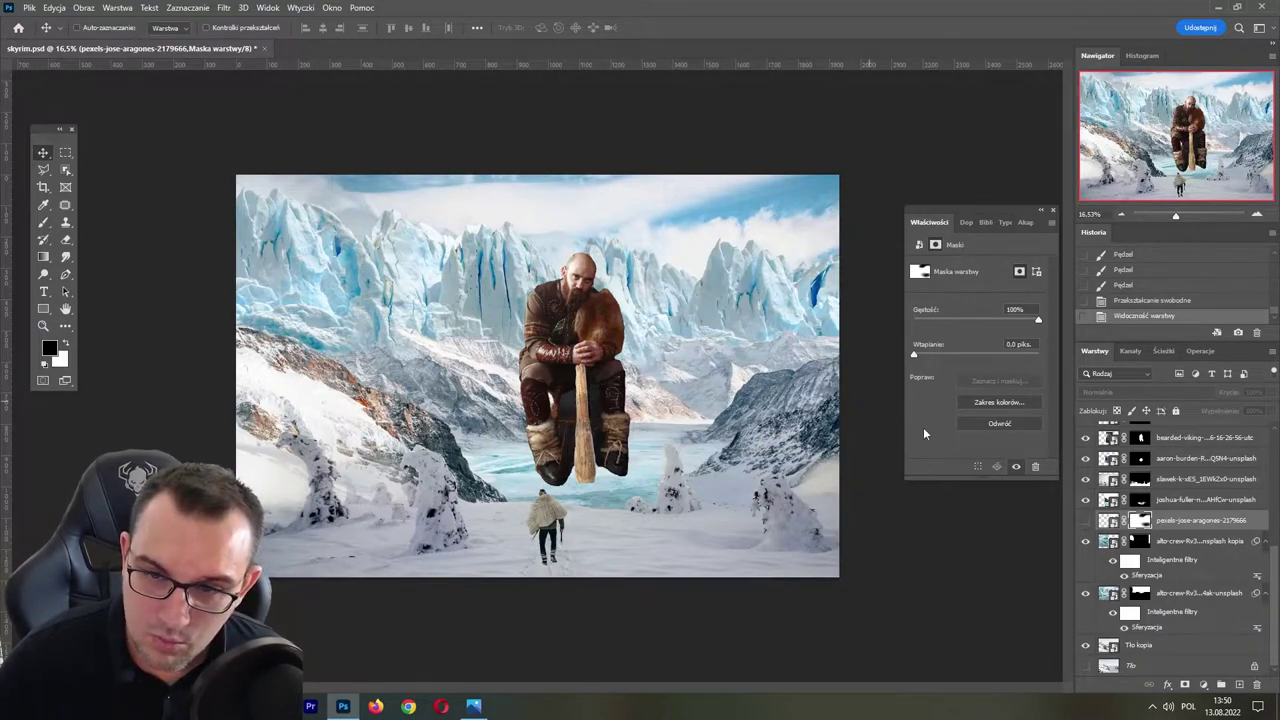
{"action": "right_click", "coordinate": [65, 169]}
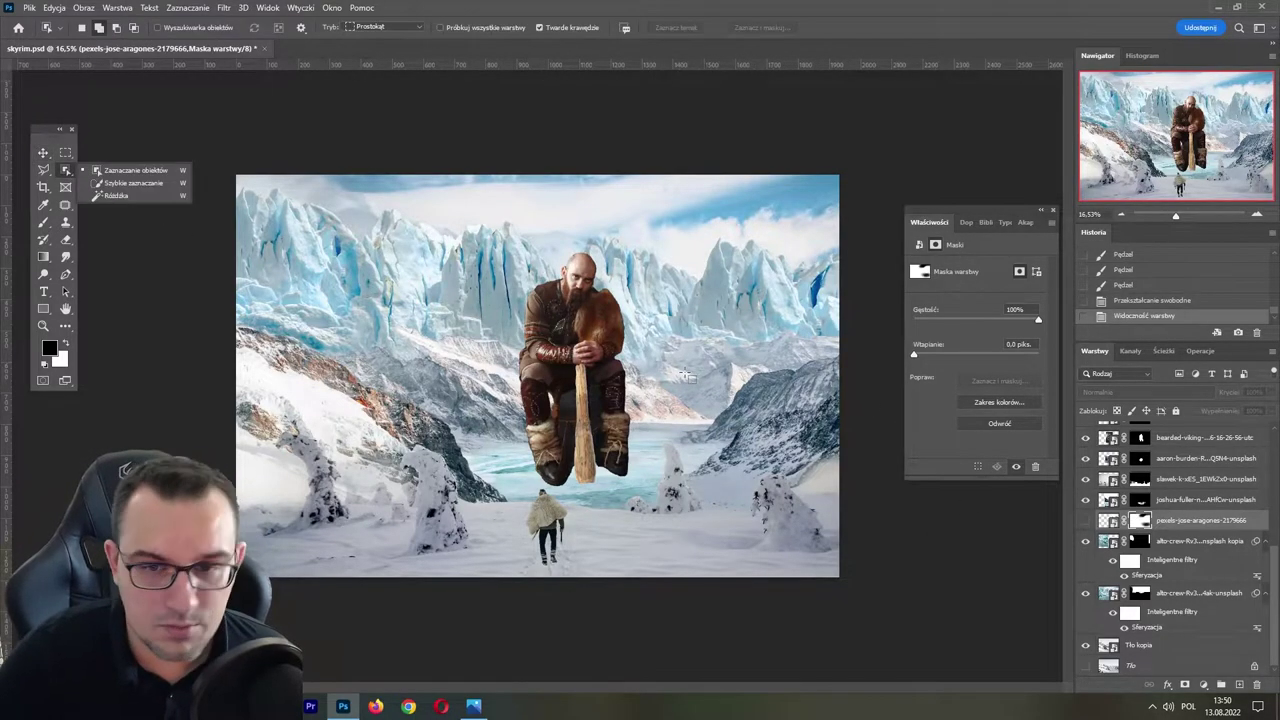
{"action": "left_click", "coordinate": [110, 173]}
{"action": "mouse_move", "coordinate": [700, 363]}
{"action": "left_mouse_down"}
{"action": "mouse_move", "coordinate": [936, 556]}
{"action": "mouse_move", "coordinate": [926, 546]}
{"action": "left_mouse_up"}
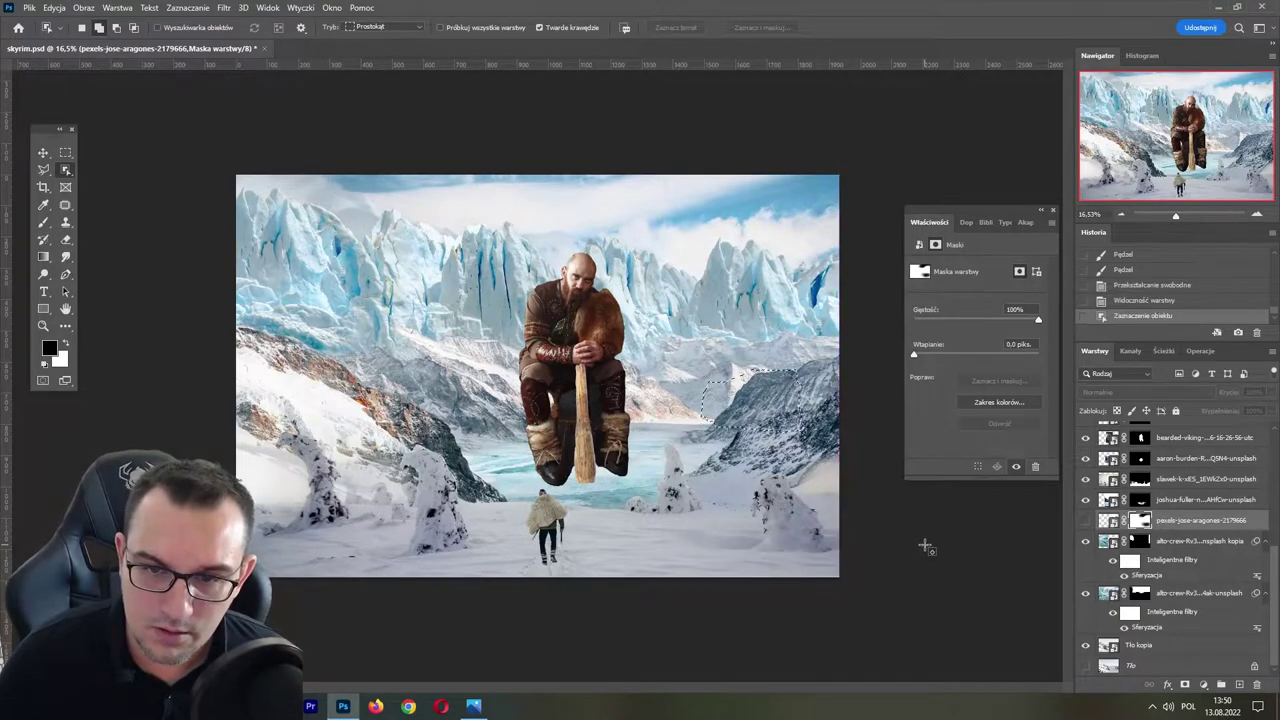
{"action": "key", "text": "ctrl+d"}
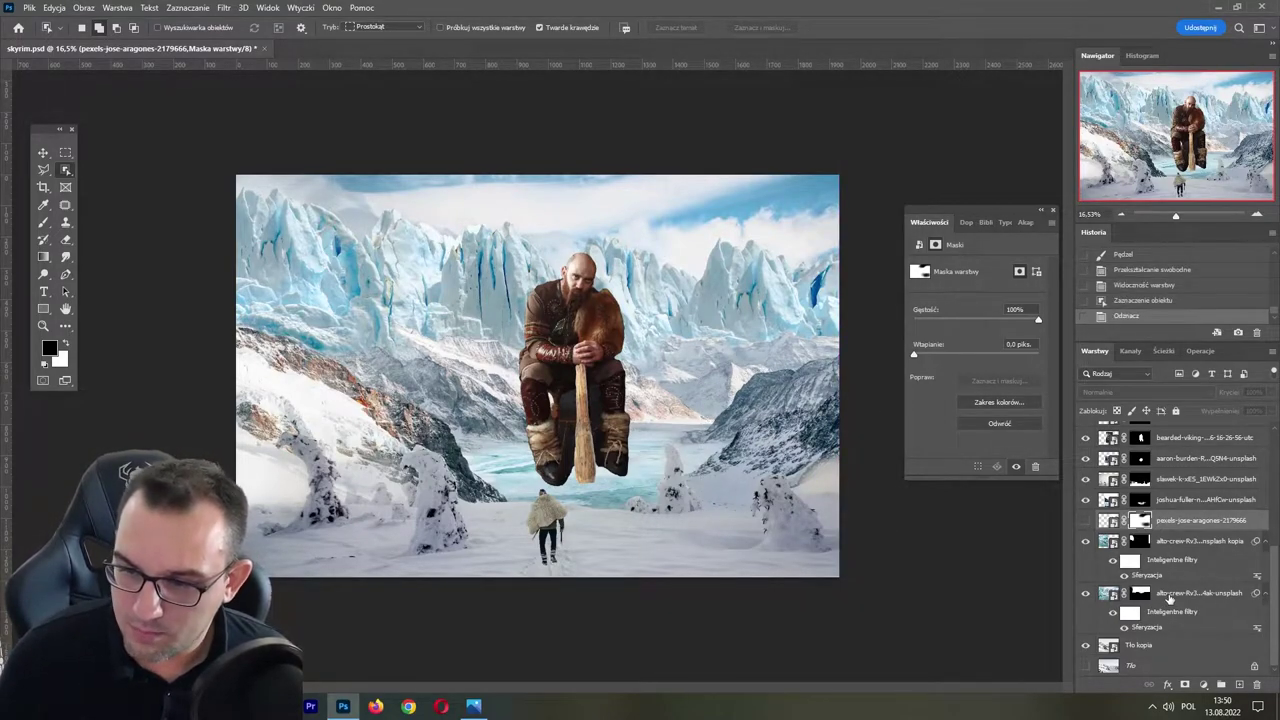
{"action": "left_click", "coordinate": [1168, 596]}
{"action": "left_click", "coordinate": [1147, 648]}
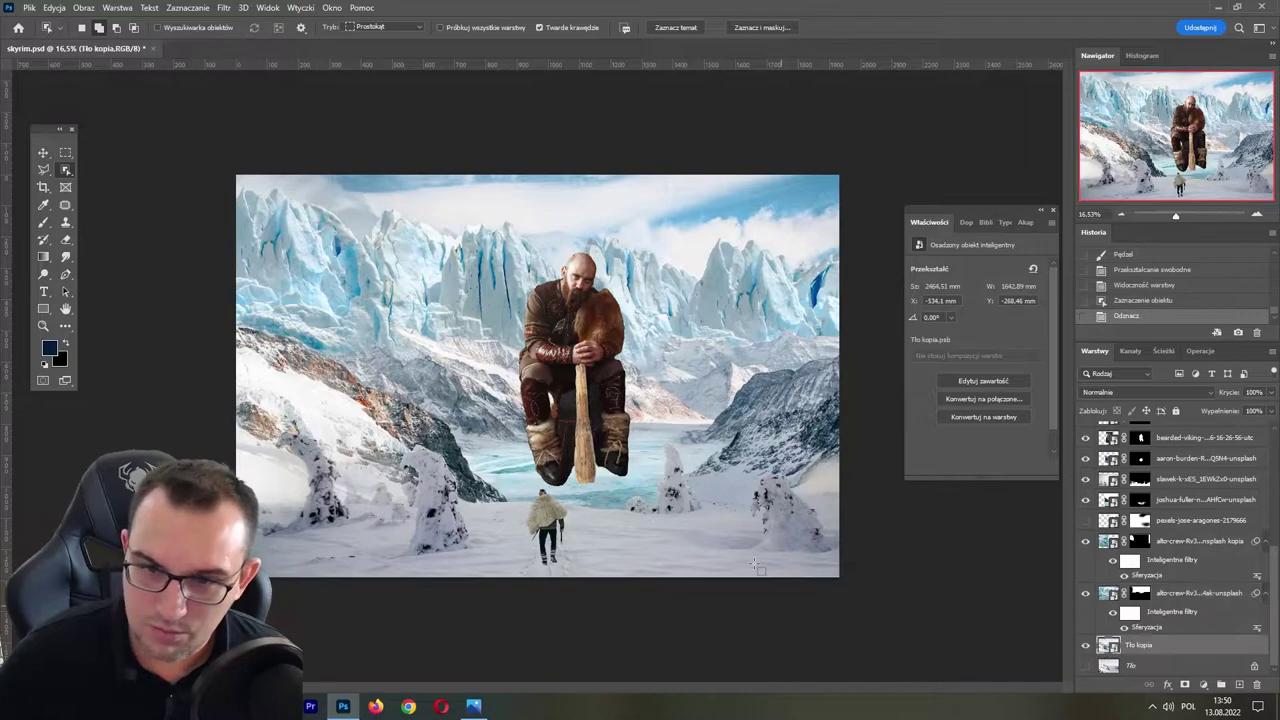
{"action": "left_click_drag", "start_coordinate": [697, 362], "coordinate": [920, 540]}
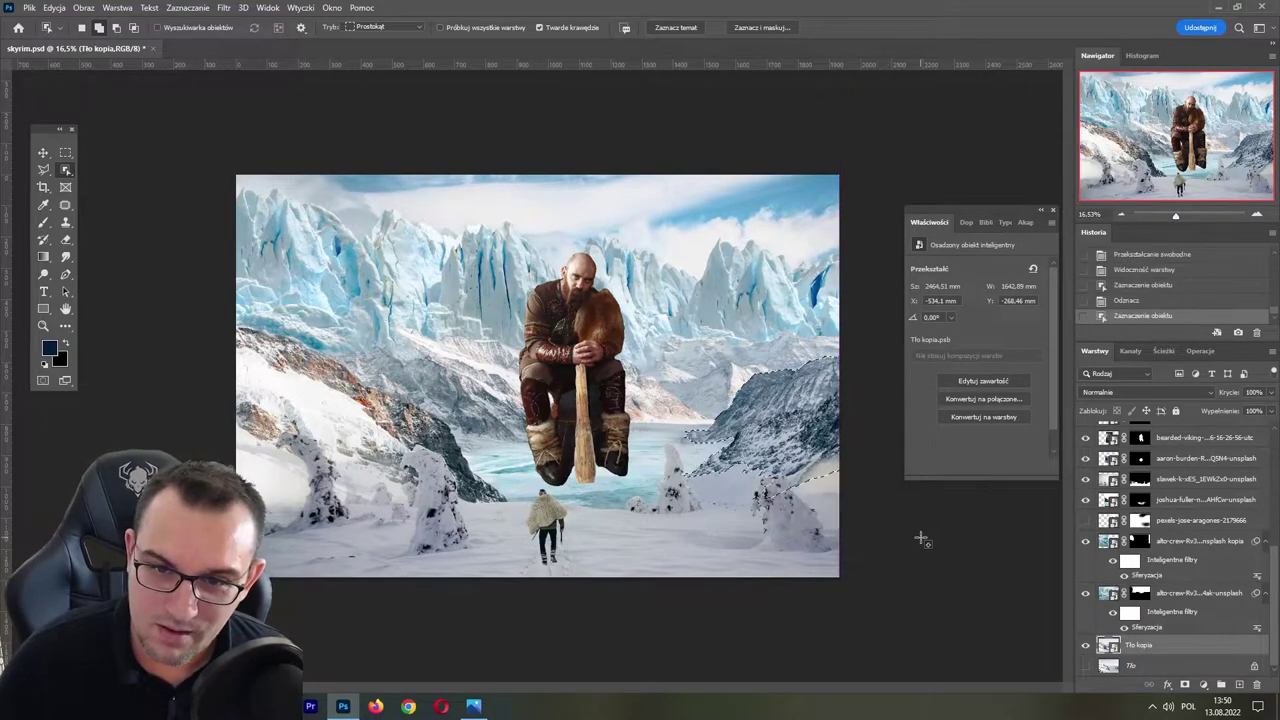
- Show the temple again, fill the slope area black on its mask, and deselect
{"action": "left_click", "coordinate": [1086, 520]}
{"action": "left_click", "coordinate": [1140, 520]}
{"action": "key", "text": "shift+BackSpace"}
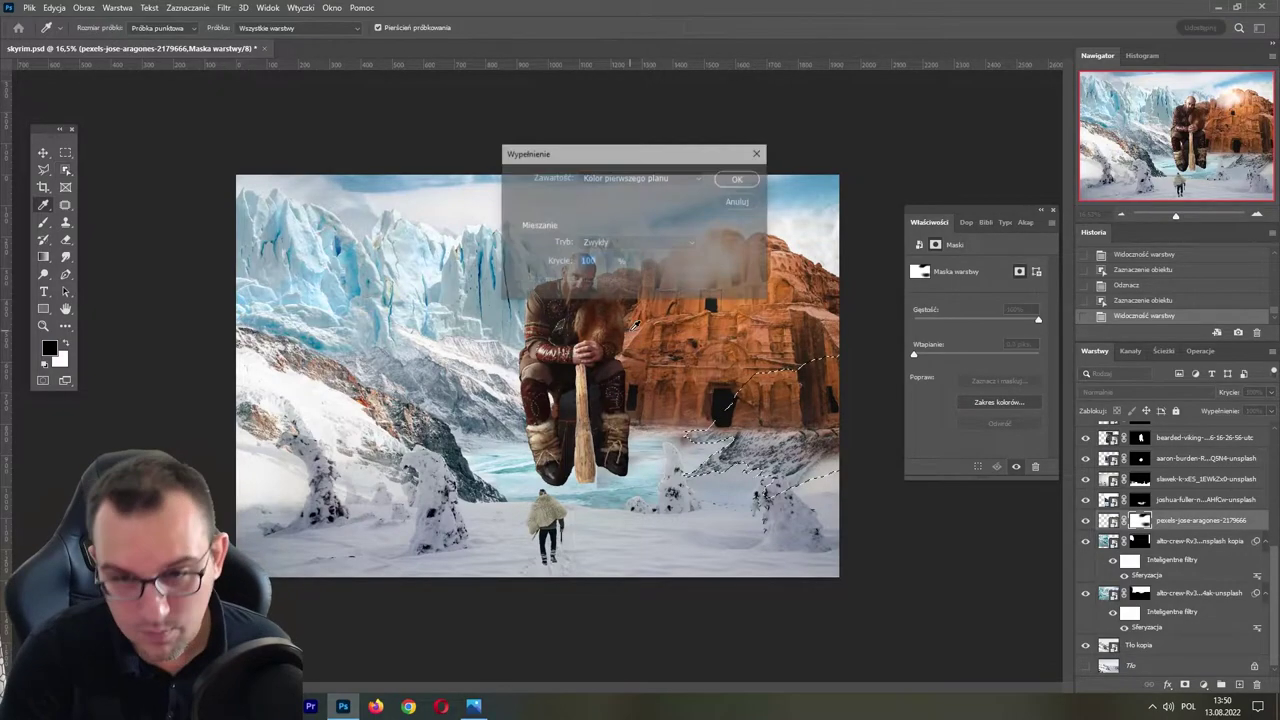
{"action": "key", "text": "Return"}
{"action": "key", "text": "ctrl+d"}
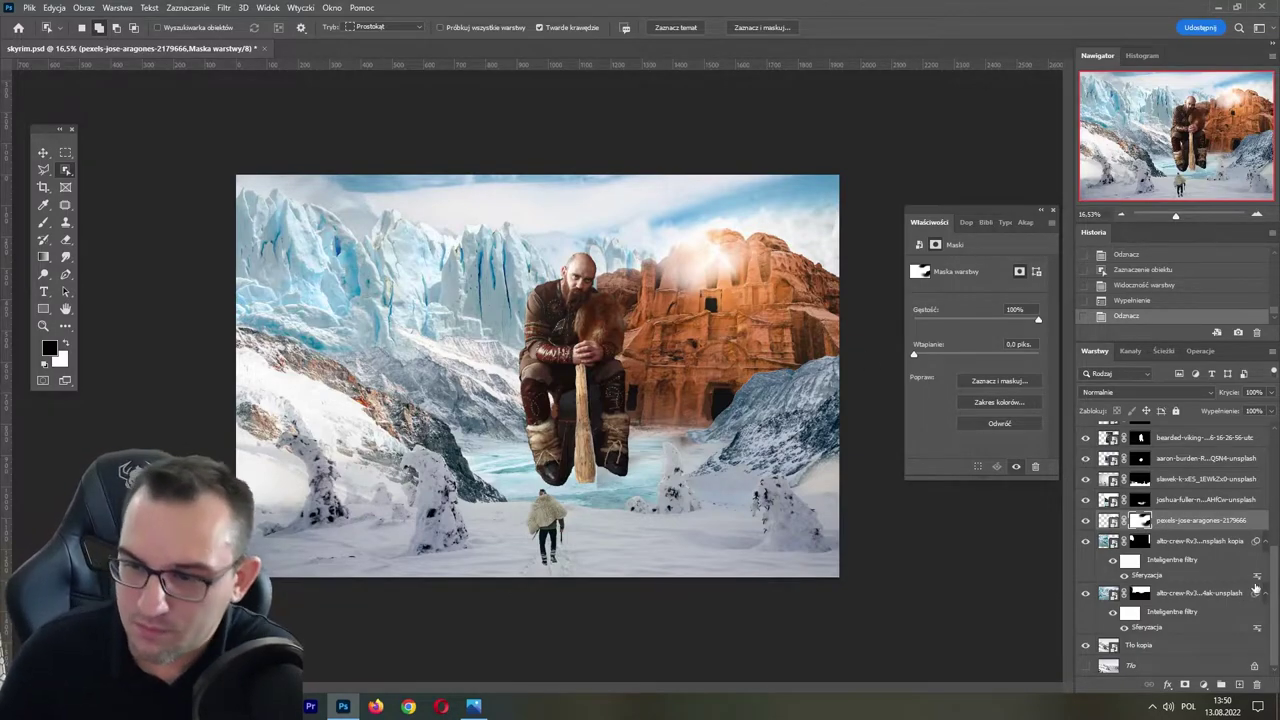
- Show the rocky cliff photo layer and move it left and down over the composite
{"action": "scroll", "coordinate": [1190, 530], "scroll_direction": "up", "scroll_amount": 2}
{"action": "scroll", "coordinate": [1200, 540], "scroll_direction": "up", "scroll_amount": 2}
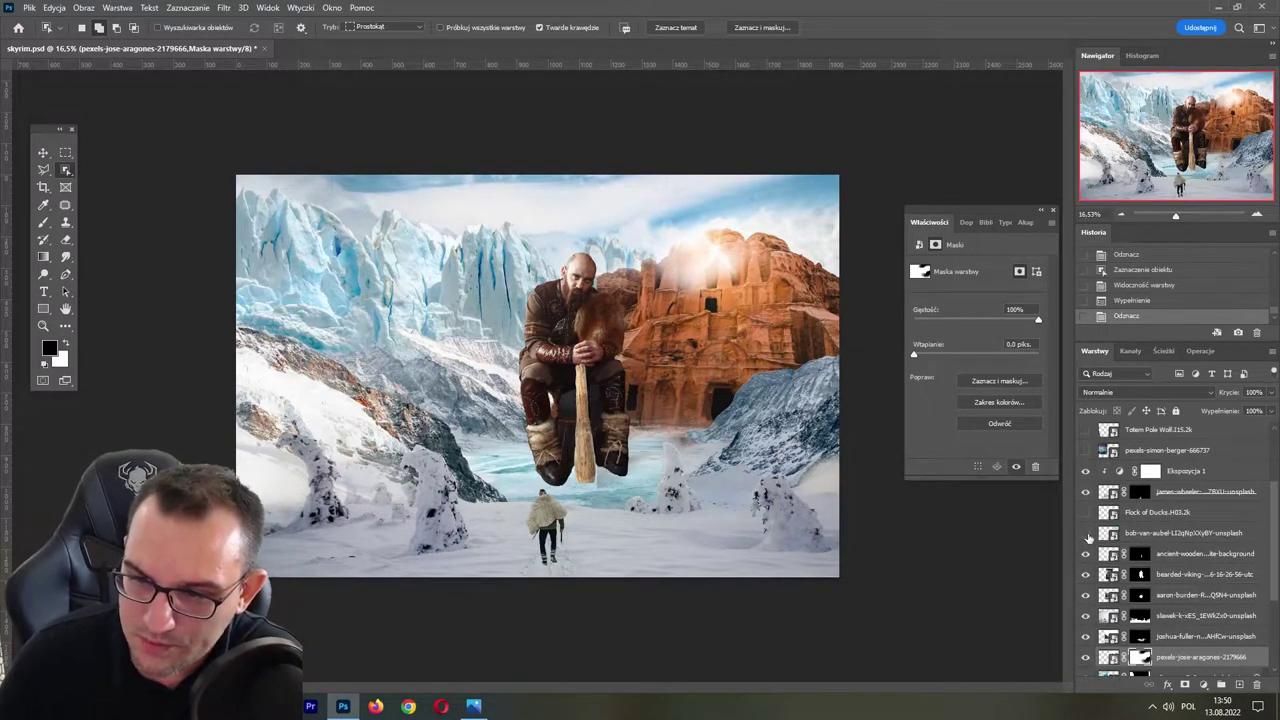
{"action": "left_click", "coordinate": [1086, 533]}
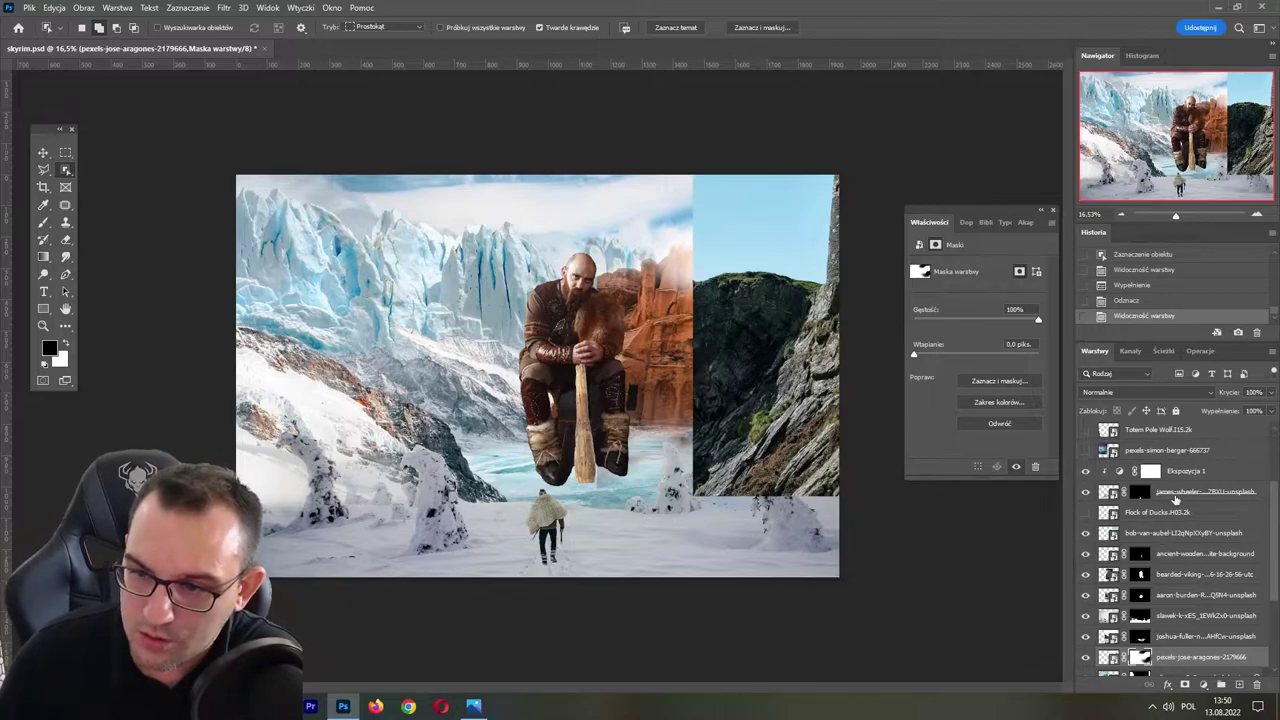
{"action": "left_click", "coordinate": [1168, 533]}
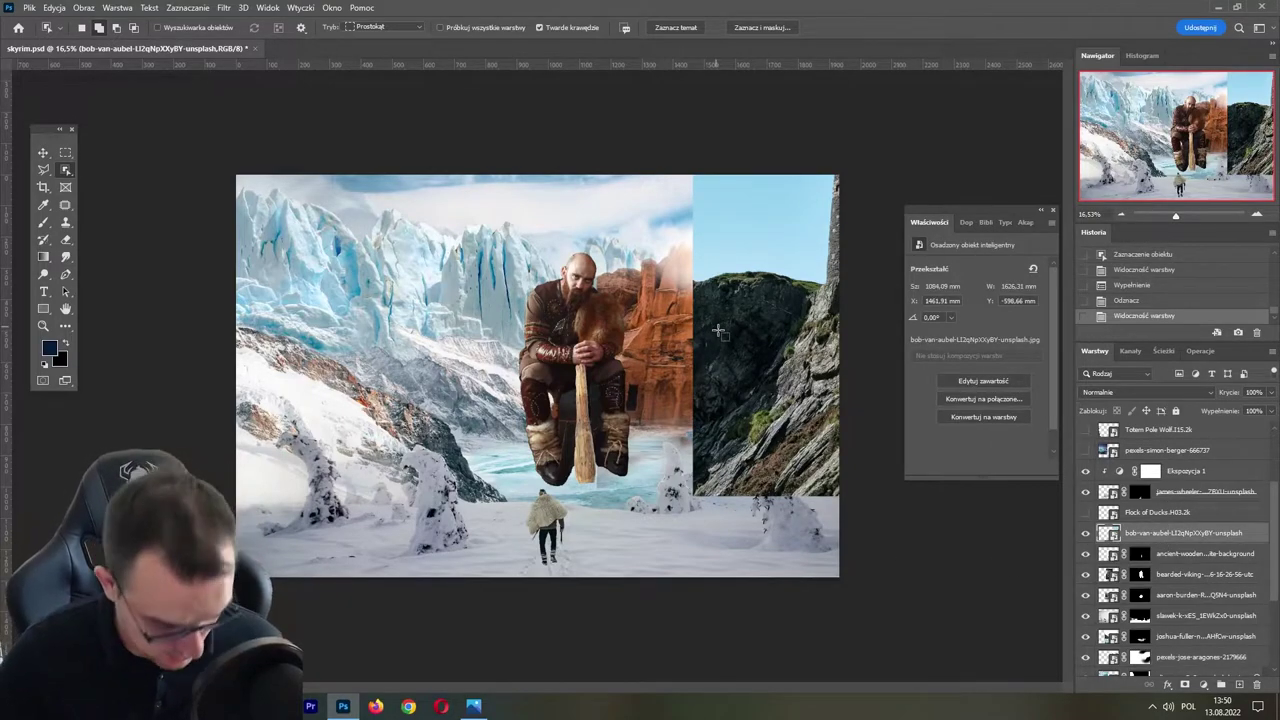
{"action": "key", "text": "v"}
{"action": "mouse_move", "coordinate": [790, 366]}
{"action": "left_mouse_down"}
{"action": "mouse_move", "coordinate": [714, 362]}
{"action": "mouse_move", "coordinate": [736, 318]}
{"action": "mouse_move", "coordinate": [778, 325]}
{"action": "left_mouse_up"}
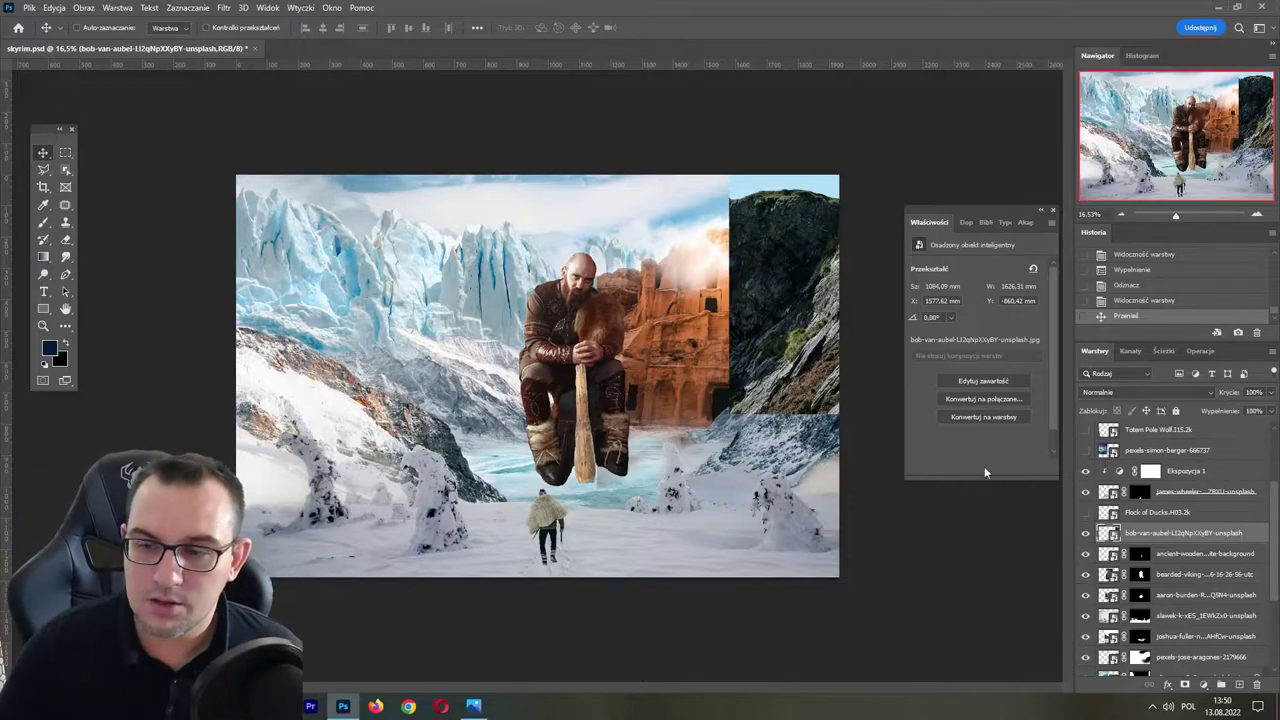
{"action": "left_click", "coordinate": [1085, 532]}
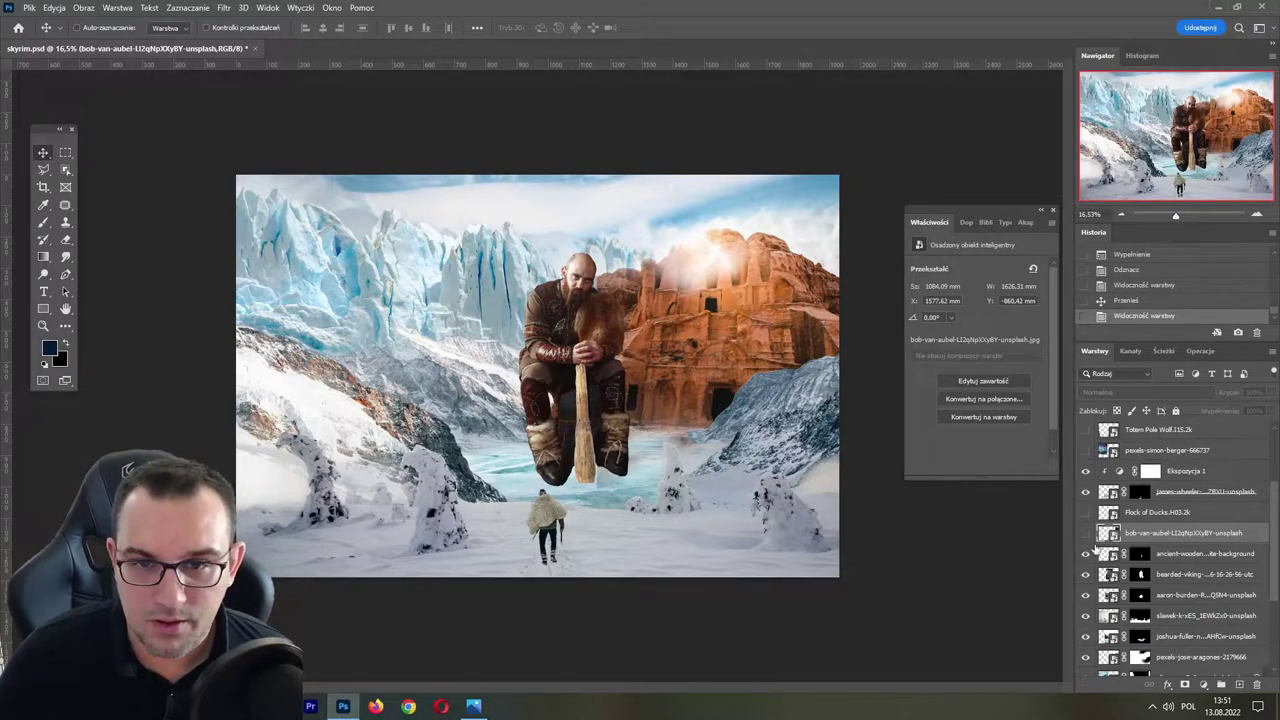
{"action": "left_click", "coordinate": [1086, 536]}
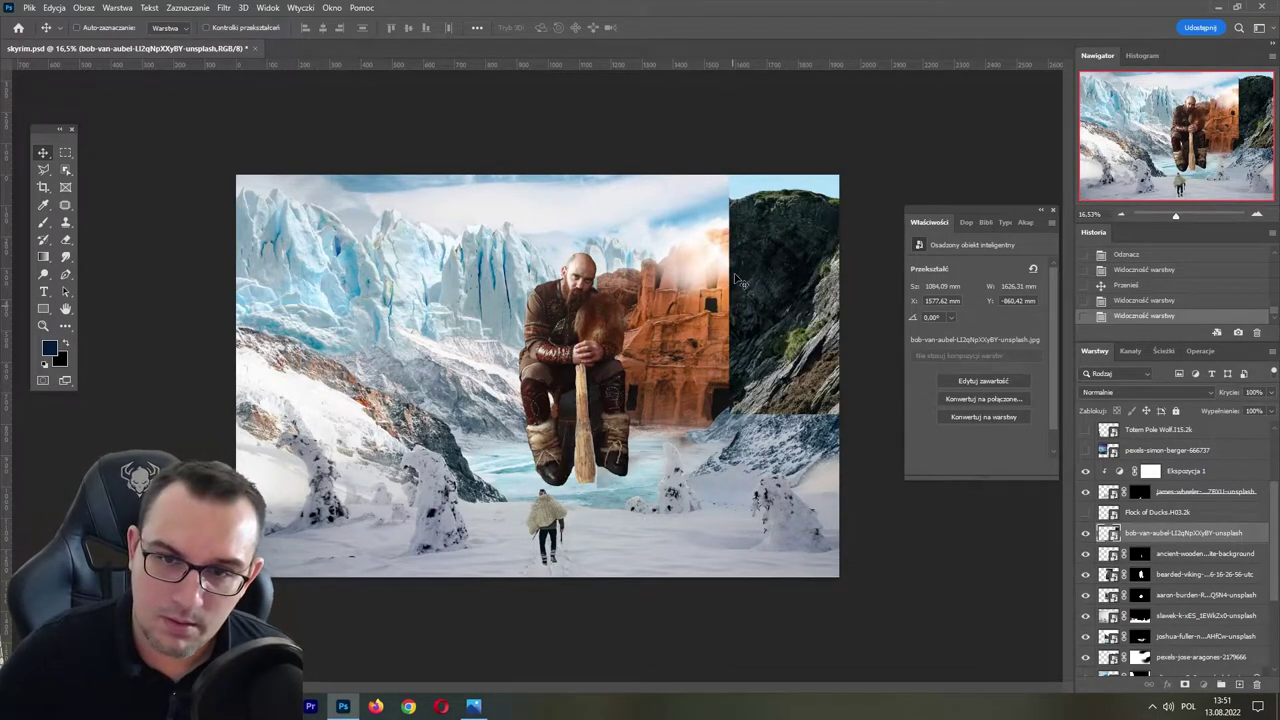
{"action": "left_click_drag", "start_coordinate": [818, 310], "coordinate": [650, 417]}
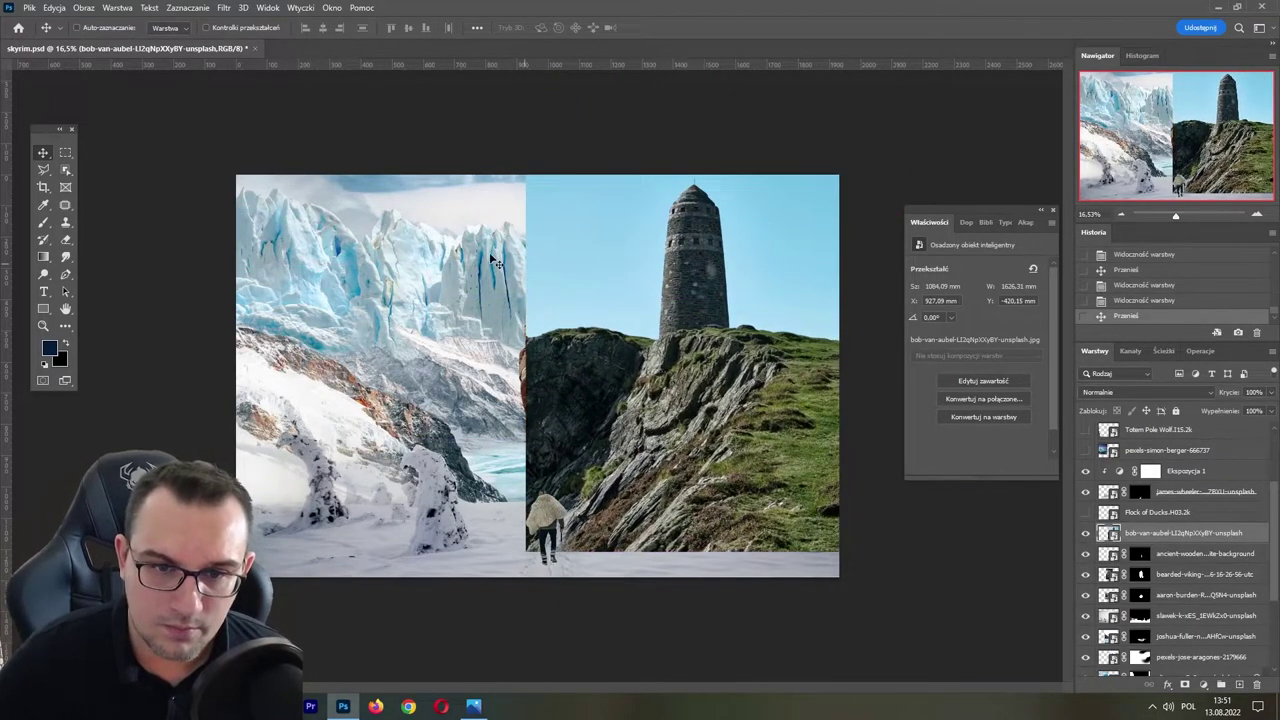
- Select the grassy rock cliff with Object Selection, extending over the lower cliff
{"action": "left_click", "coordinate": [65, 170]}
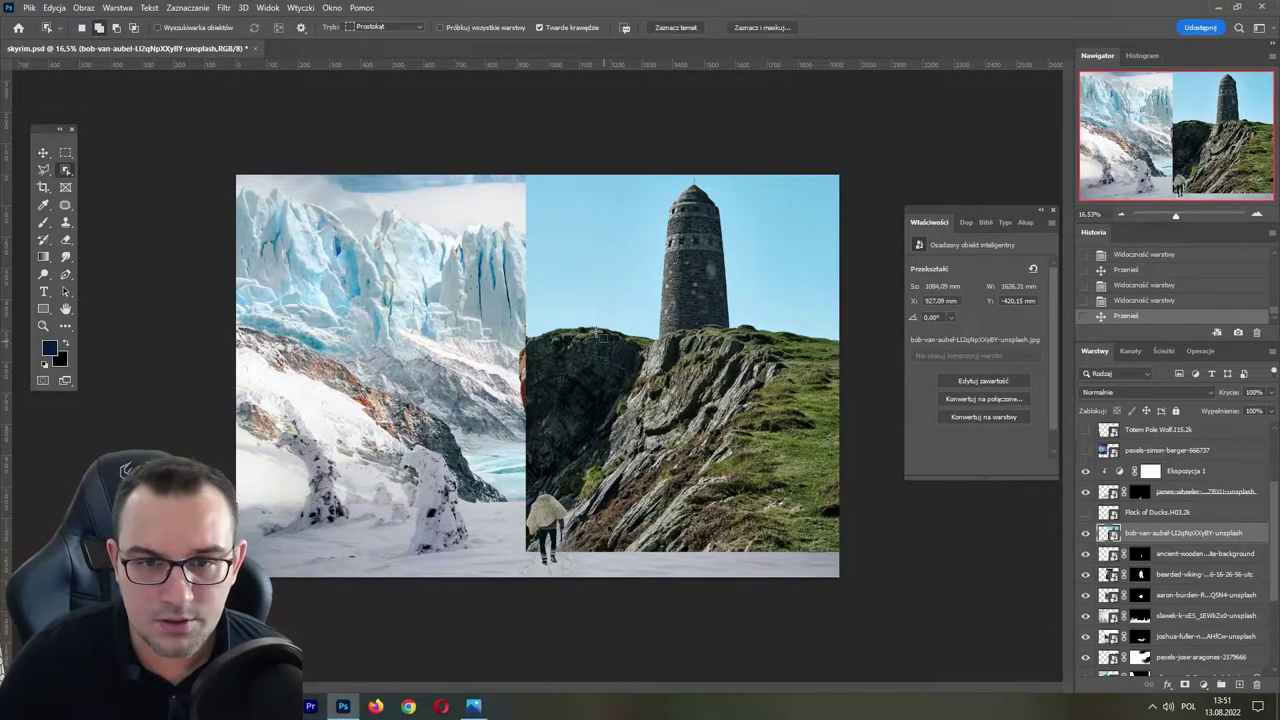
{"action": "left_click_drag", "start_coordinate": [546, 286], "coordinate": [836, 545]}
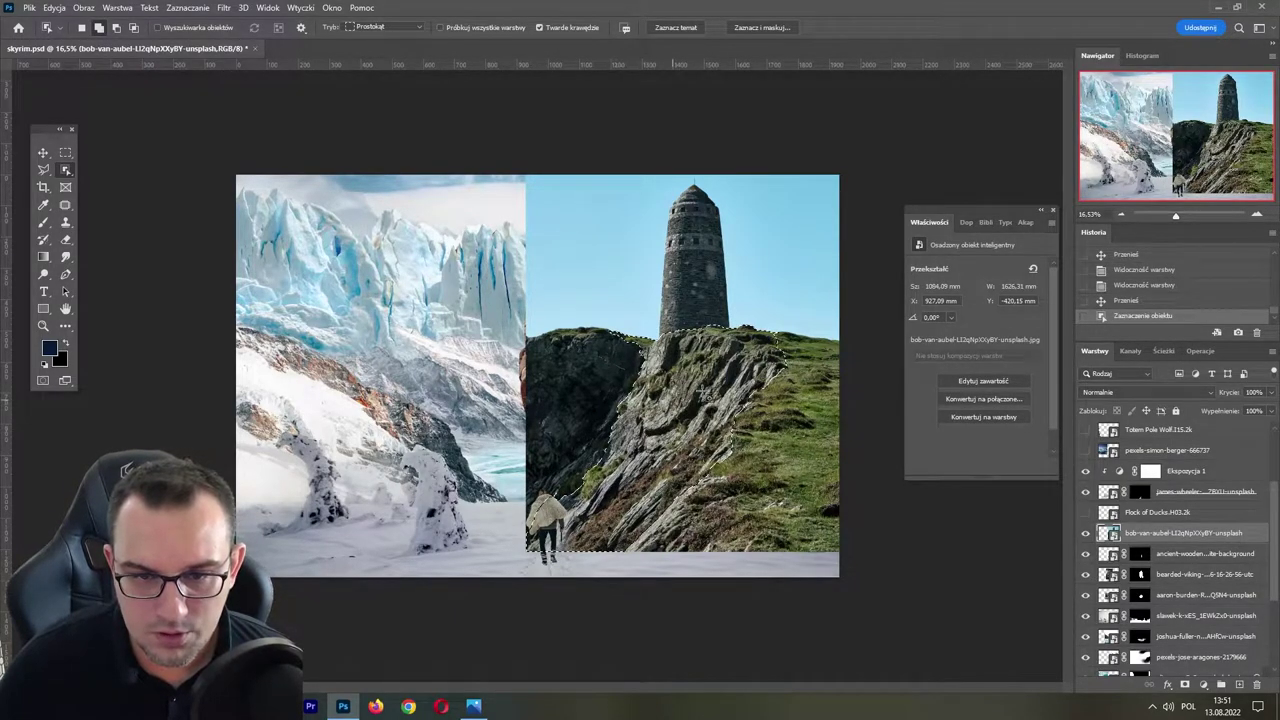
{"action": "left_click_drag", "start_coordinate": [717, 313], "coordinate": [925, 598]}
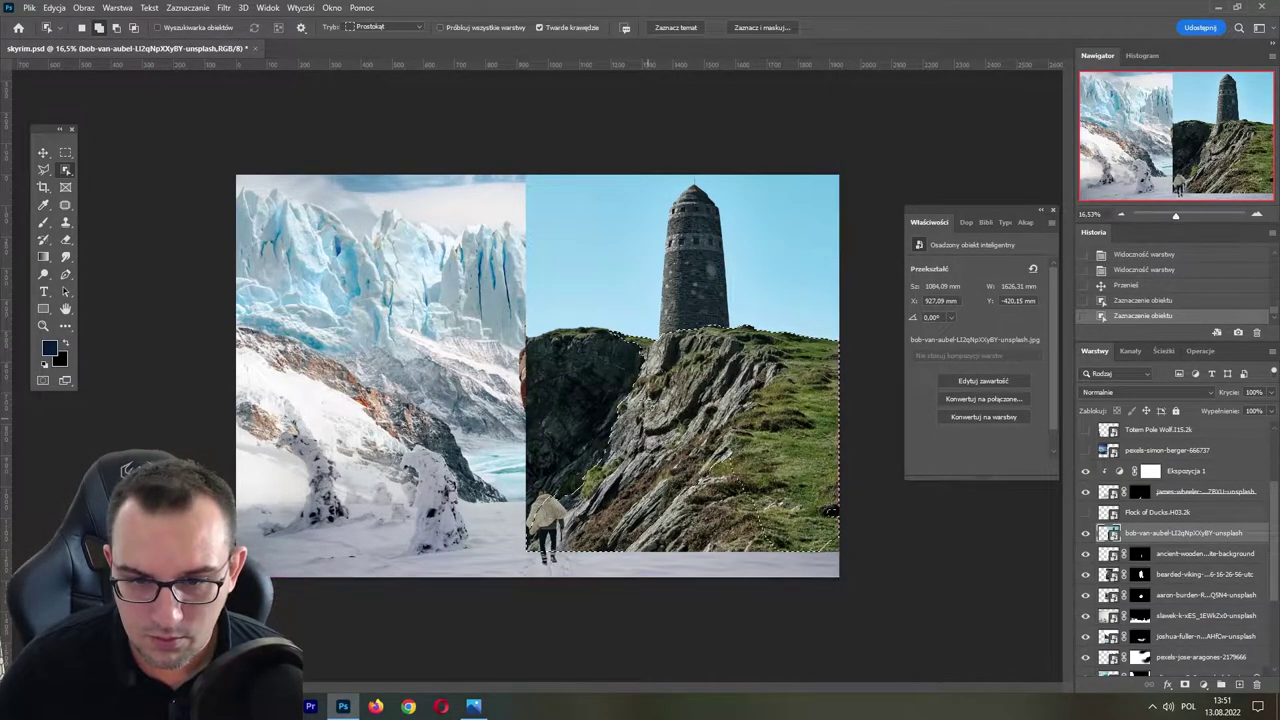
{"action": "left_click_drag", "start_coordinate": [648, 411], "coordinate": [900, 601]}
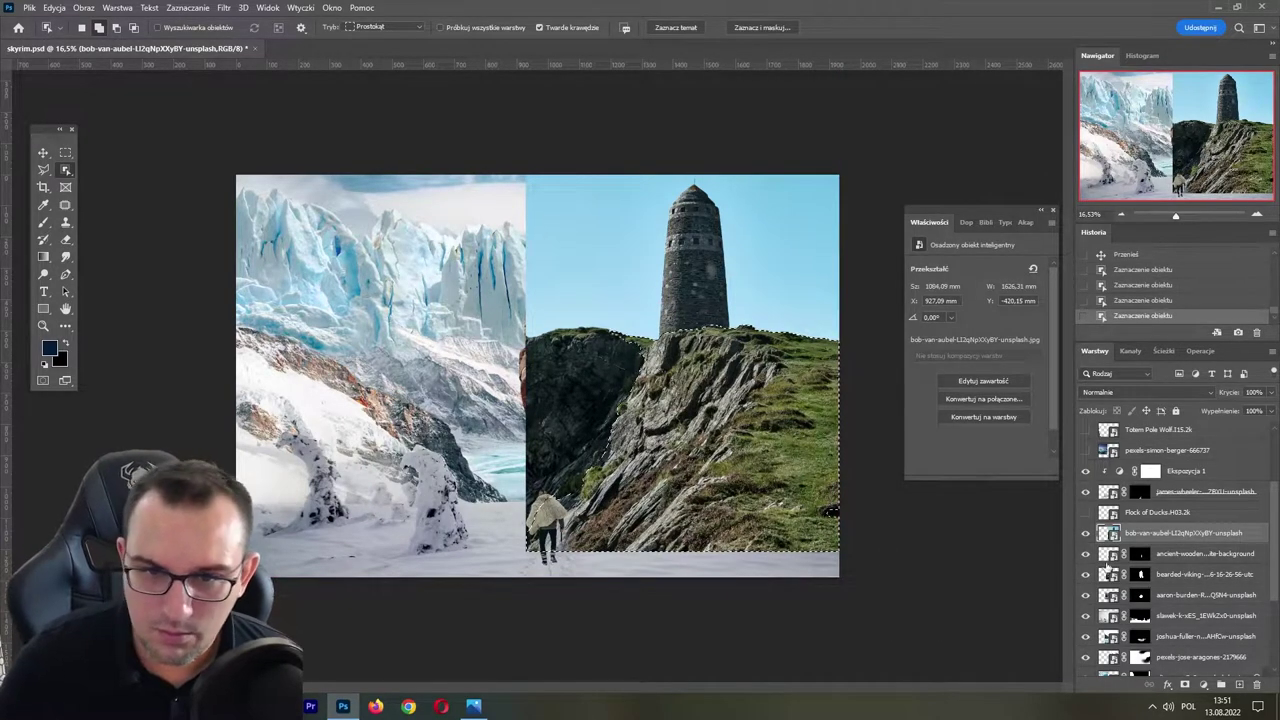
- Mask the photo to the selected cliff, then move it up-right and enlarge it
{"action": "left_click", "coordinate": [1185, 685]}
{"action": "key", "text": "v"}
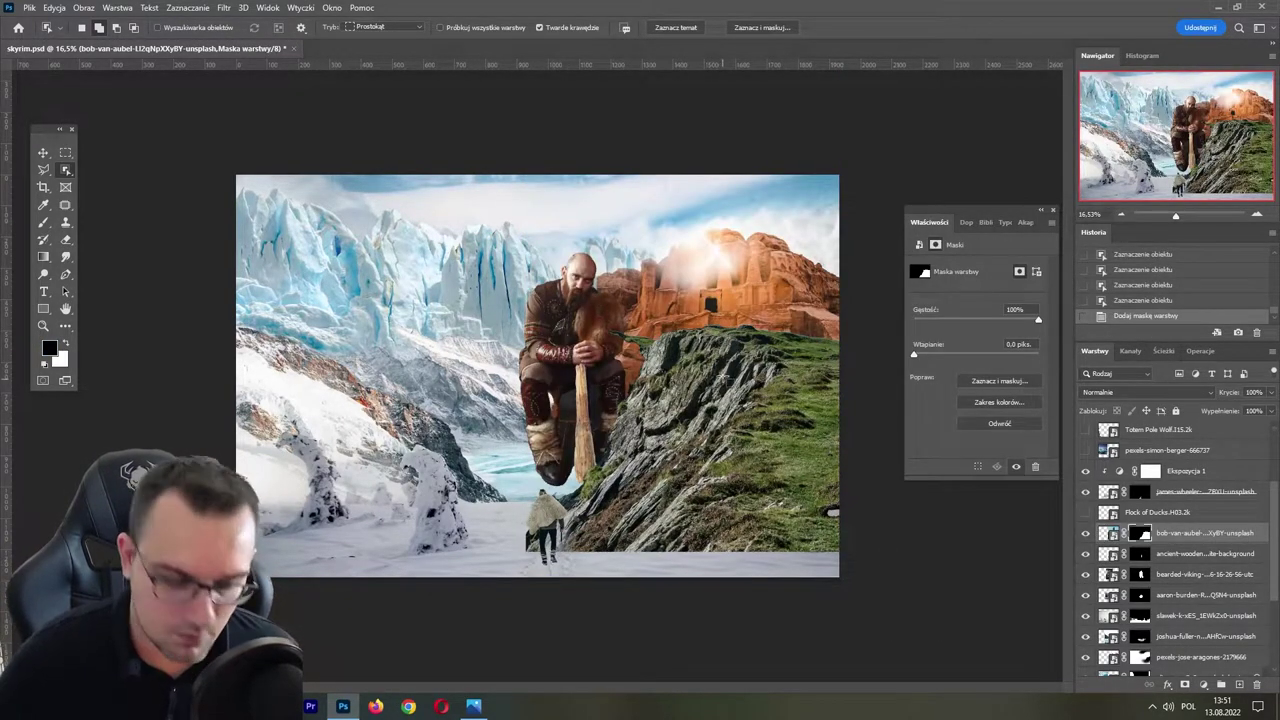
{"action": "left_click_drag", "start_coordinate": [729, 427], "coordinate": [840, 352]}
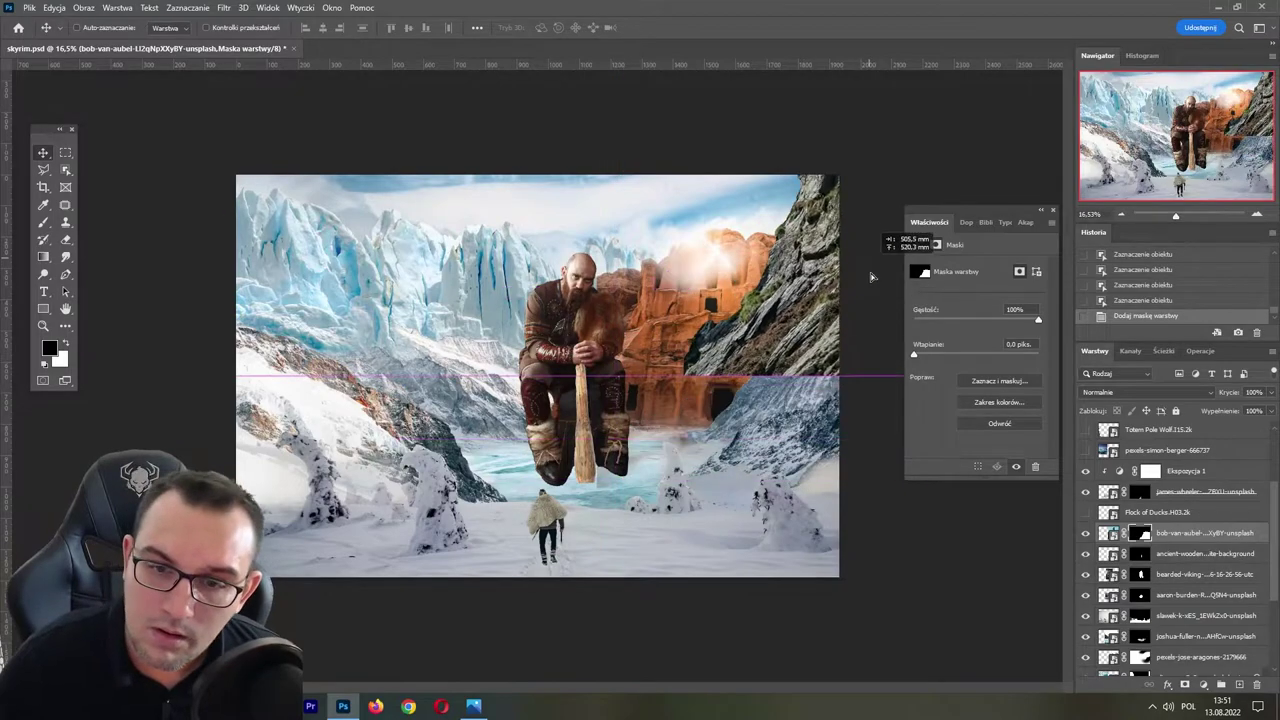
{"action": "key", "text": "ctrl+t"}
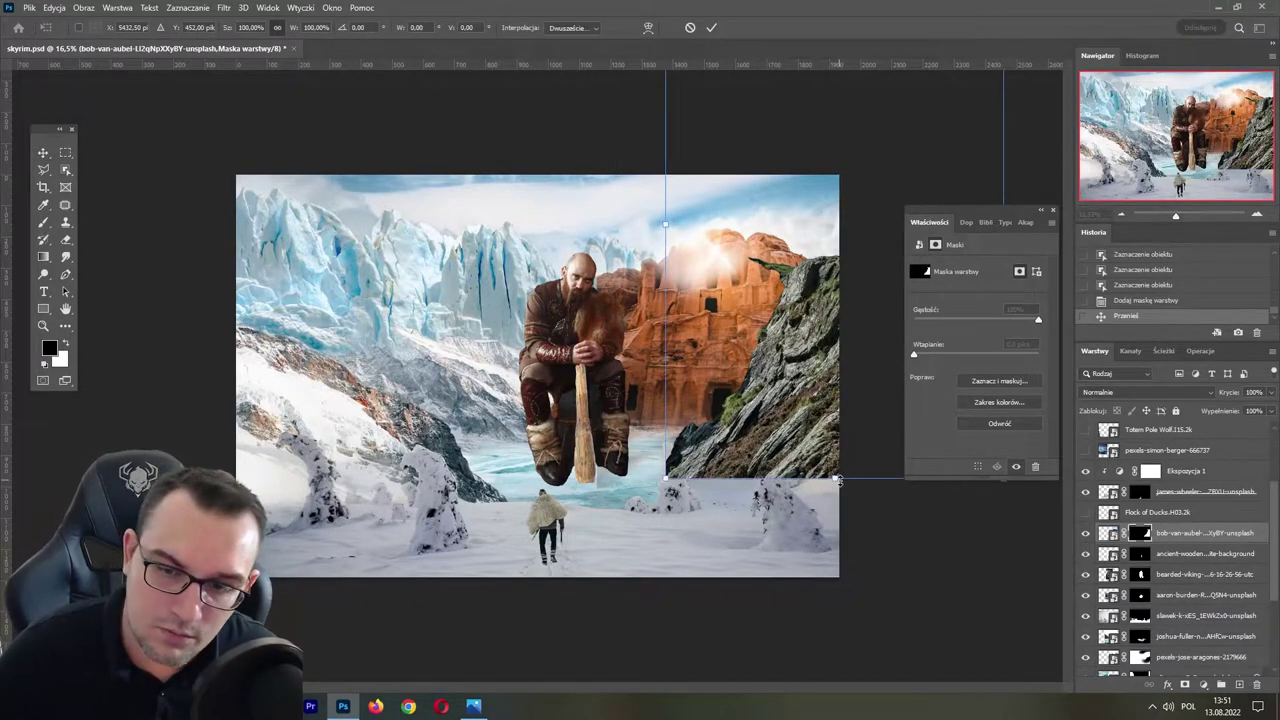
{"action": "mouse_move", "coordinate": [806, 255]}
{"action": "left_mouse_down"}
{"action": "mouse_move", "coordinate": [878, 265]}
{"action": "mouse_move", "coordinate": [832, 348]}
{"action": "mouse_move", "coordinate": [802, 359]}
{"action": "left_mouse_up"}
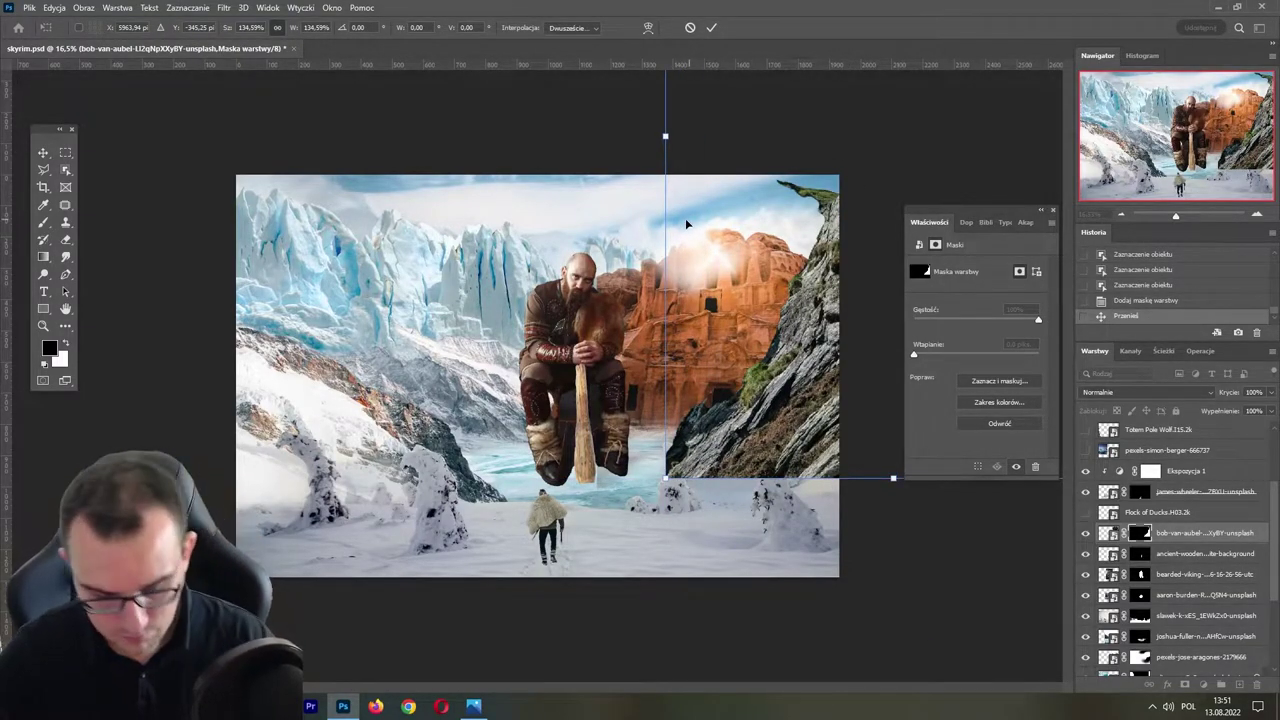
{"action": "key", "text": "Return"}
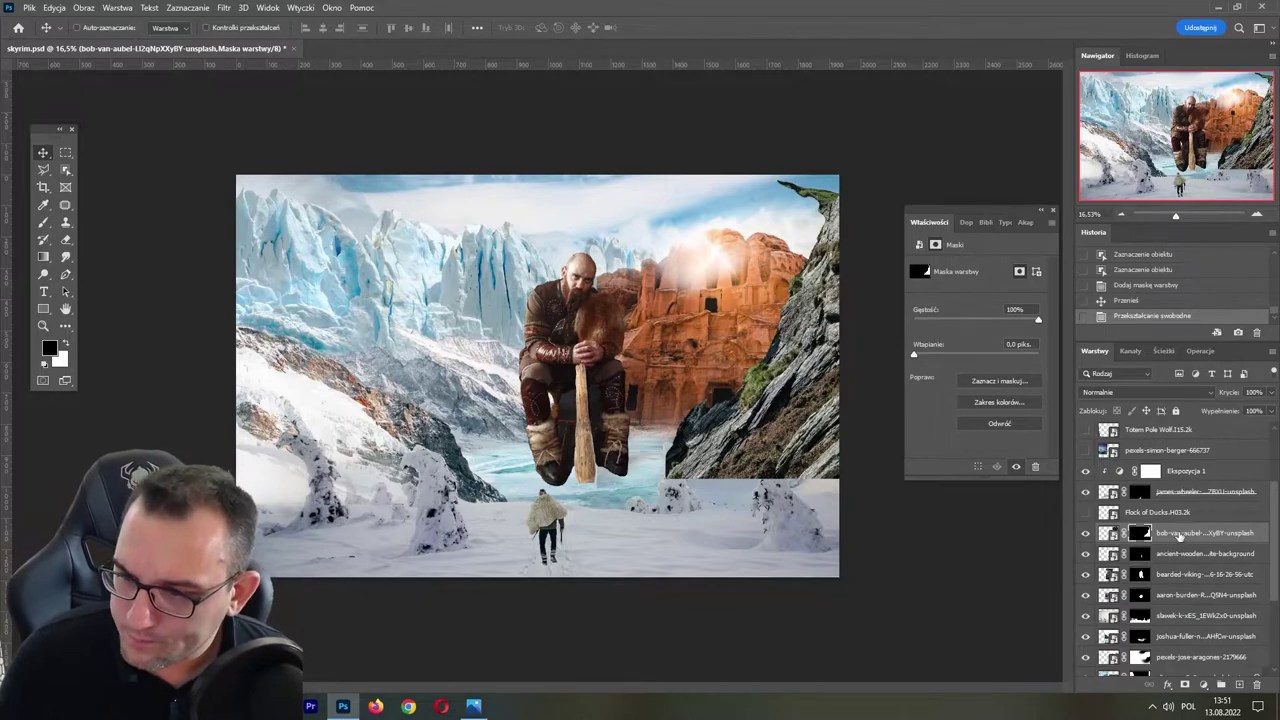
- Place the cliff layer above pexels-jose-aragones-2179666 and position it along the right image edge
{"action": "left_click_drag", "start_coordinate": [1180, 537], "coordinate": [1187, 583]}
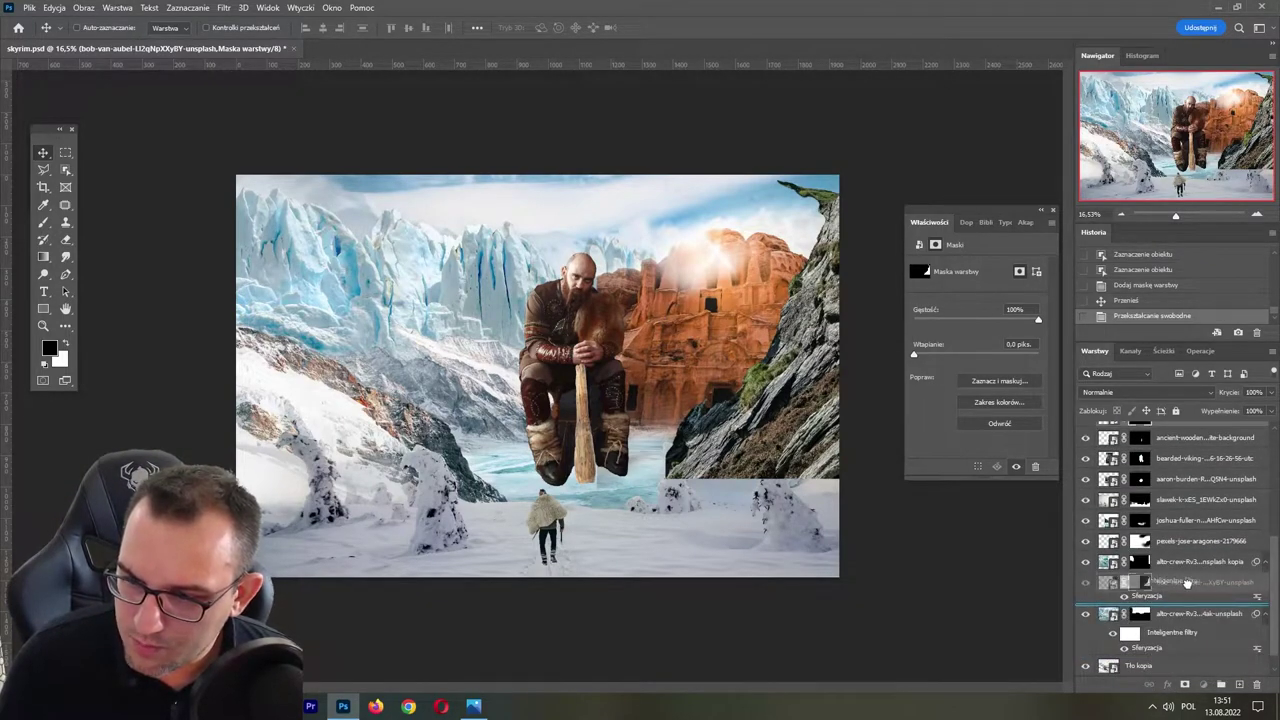
{"action": "left_click_drag", "start_coordinate": [1187, 583], "coordinate": [1152, 531]}
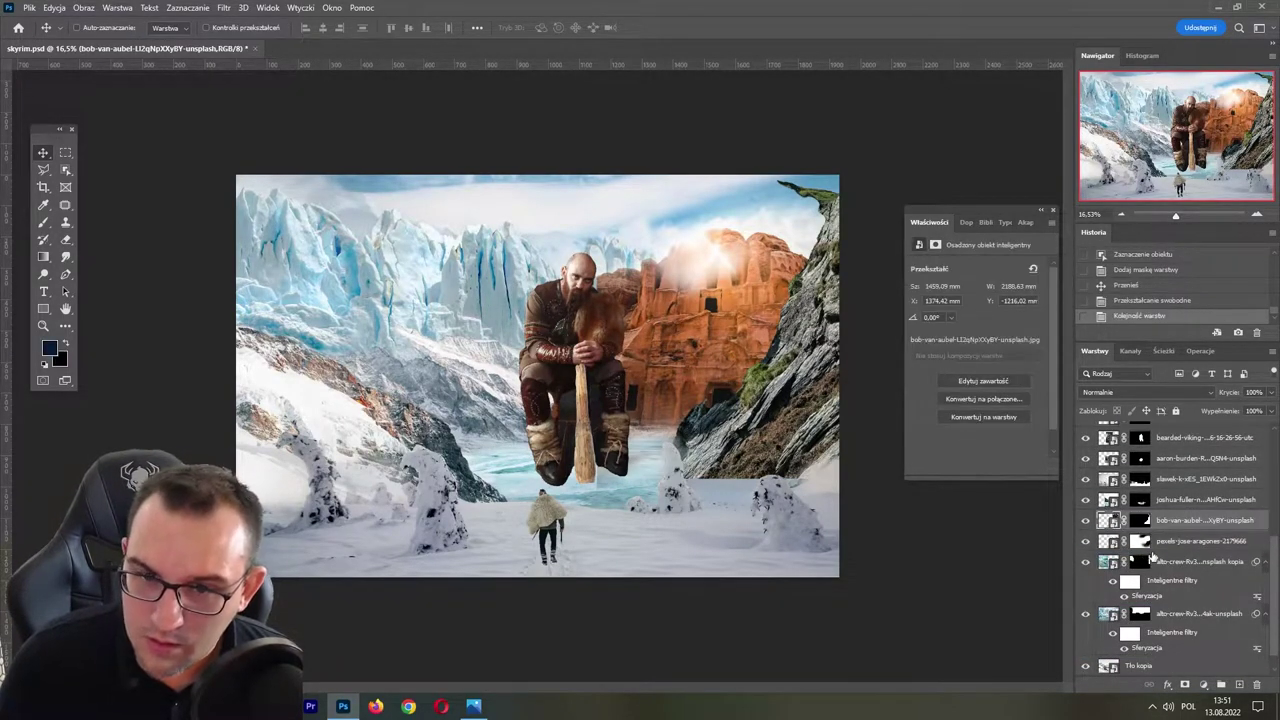
{"action": "left_click_drag", "start_coordinate": [786, 410], "coordinate": [735, 455]}
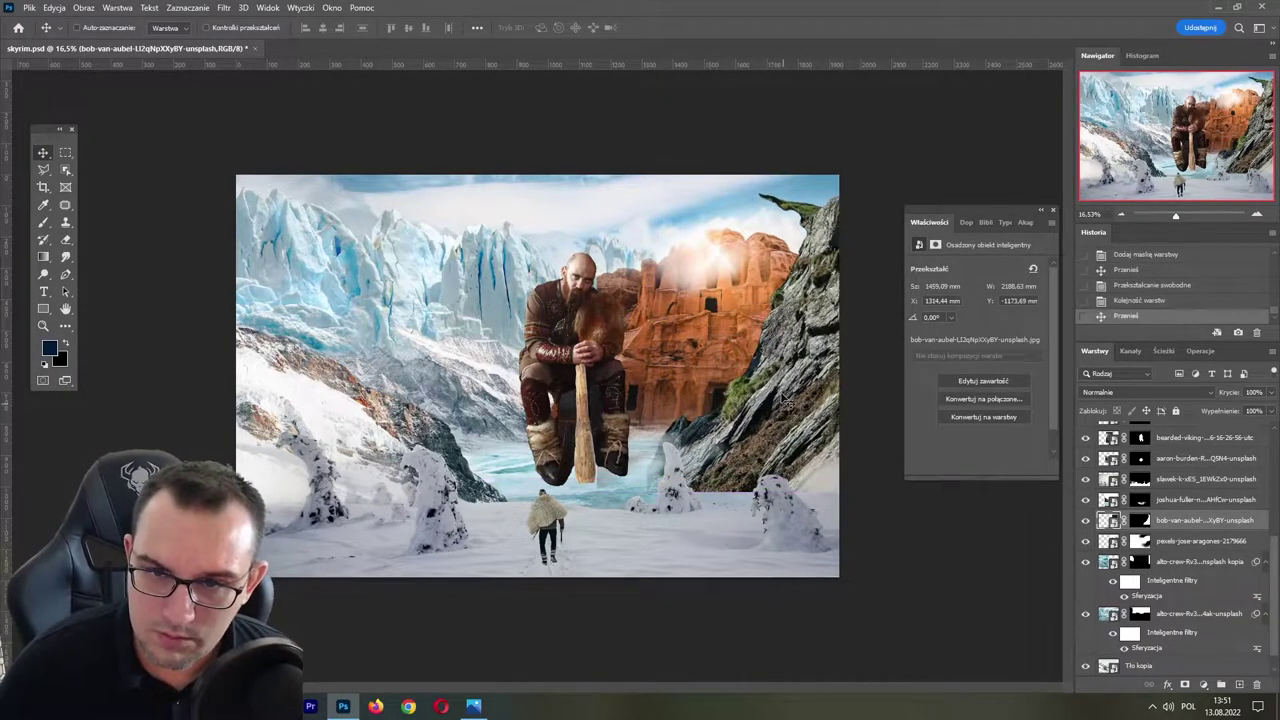
{"action": "mouse_move", "coordinate": [787, 357]}
{"action": "left_mouse_down"}
{"action": "mouse_move", "coordinate": [806, 338]}
{"action": "mouse_move", "coordinate": [800, 389]}
{"action": "left_mouse_up"}
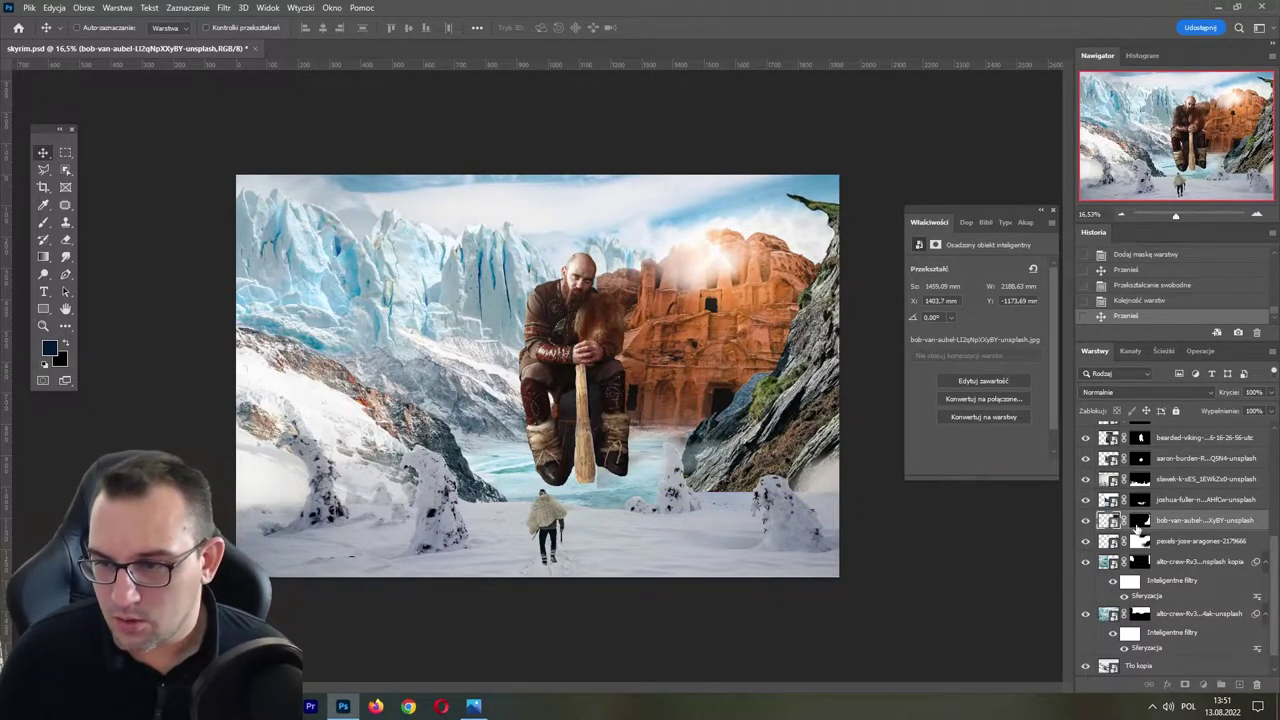
- Paint black on the cliff's mask to blend its lower edge into the snow
{"action": "left_click", "coordinate": [1140, 520]}
{"action": "key", "text": "d"}
{"action": "key", "text": "b"}
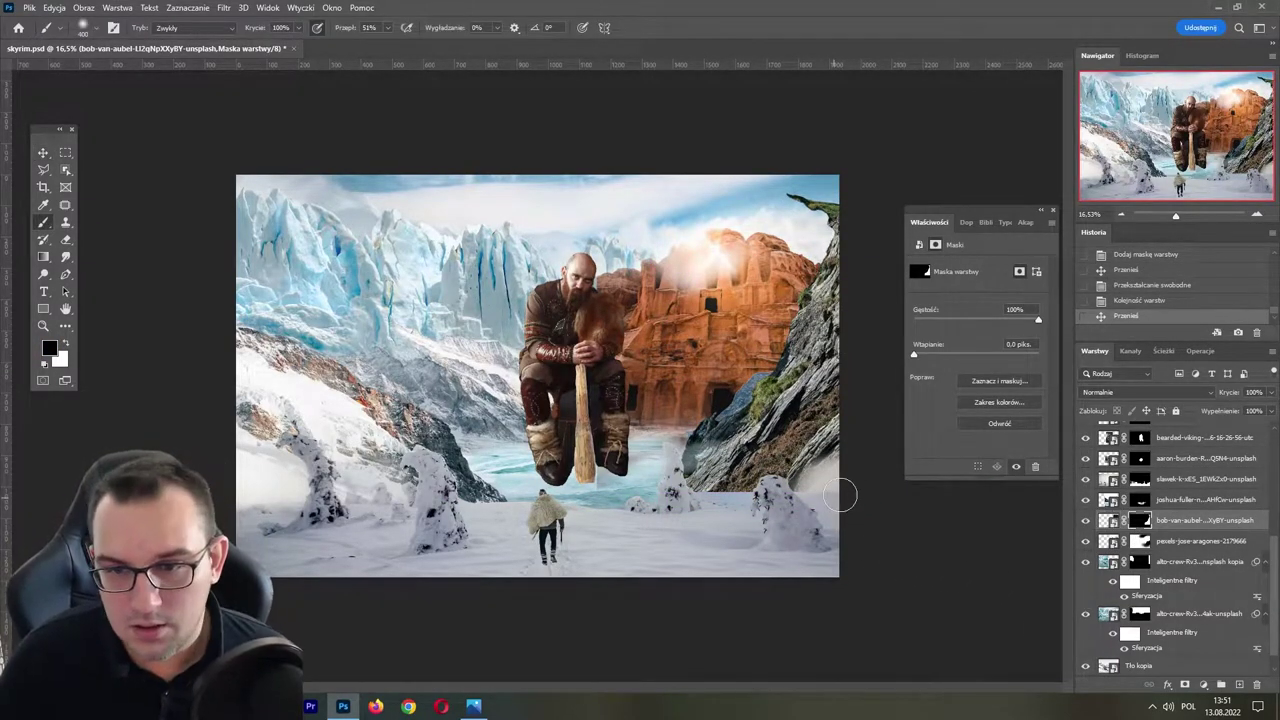
{"action": "left_click_drag", "start_coordinate": [840, 494], "coordinate": [770, 490]}
{"action": "left_click_drag", "start_coordinate": [755, 490], "coordinate": [712, 486]}
{"action": "key", "text": "x"}
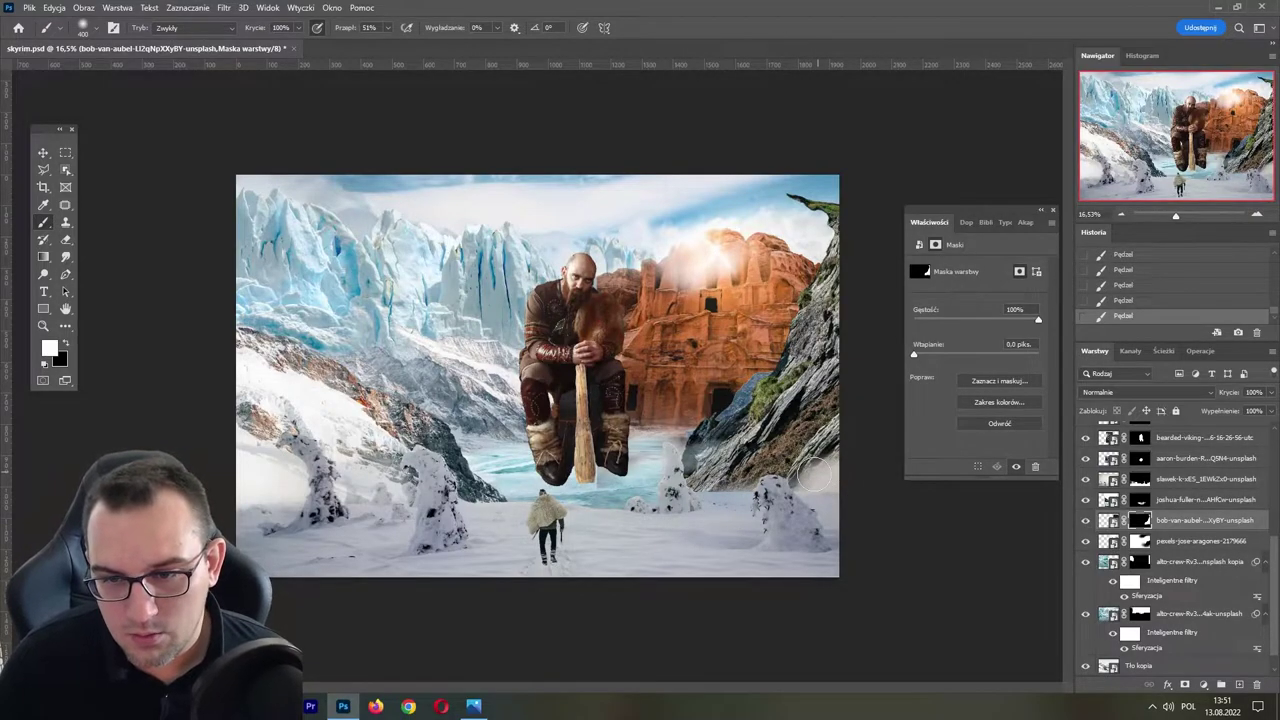
- Hide more of the cliff base near the snow, reducing the brush size to 90
{"action": "key", "text": "v"}
{"action": "left_click_drag", "start_coordinate": [790, 490], "coordinate": [790, 443]}
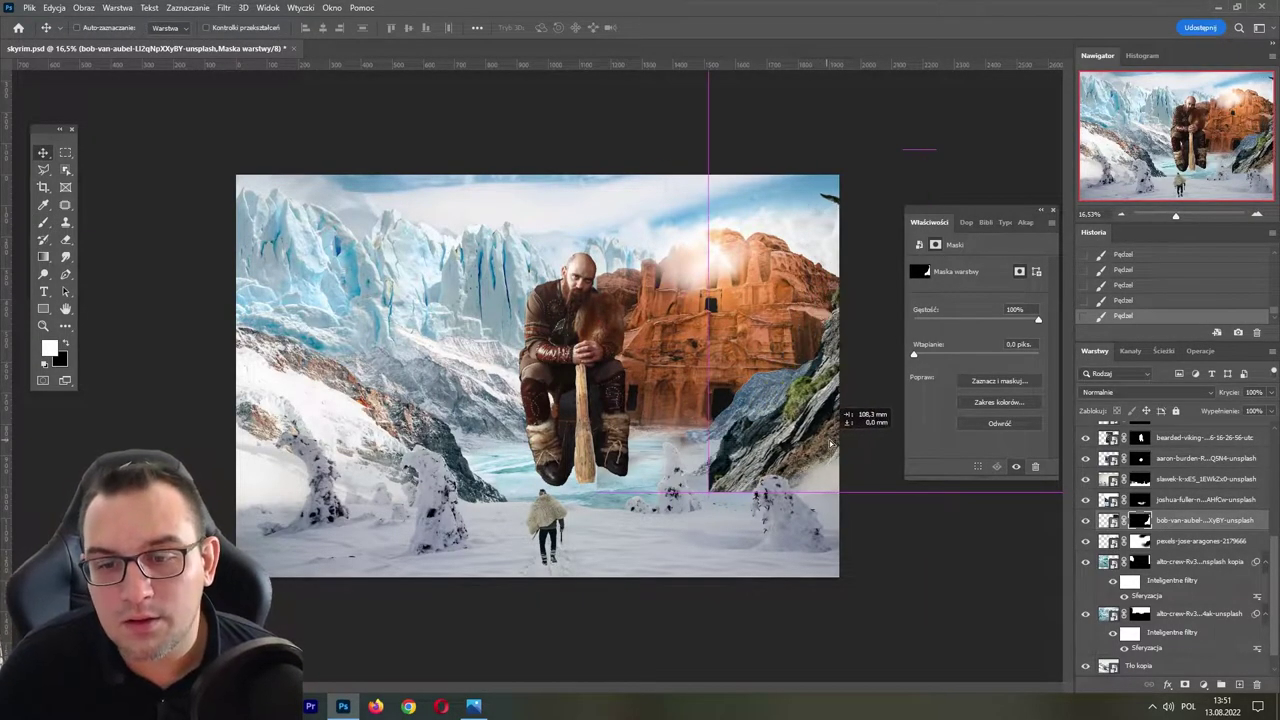
{"action": "key", "text": "ctrl+z"}
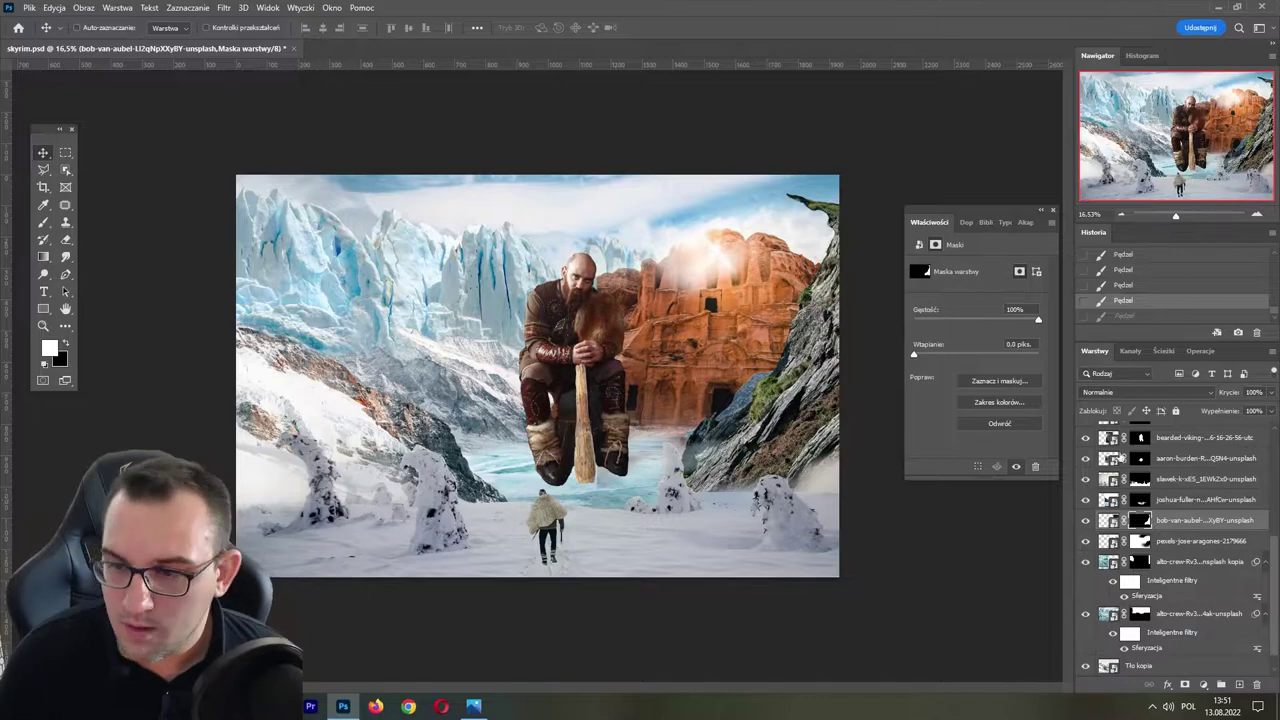
{"action": "key", "text": "b"}
{"action": "key", "text": "x"}
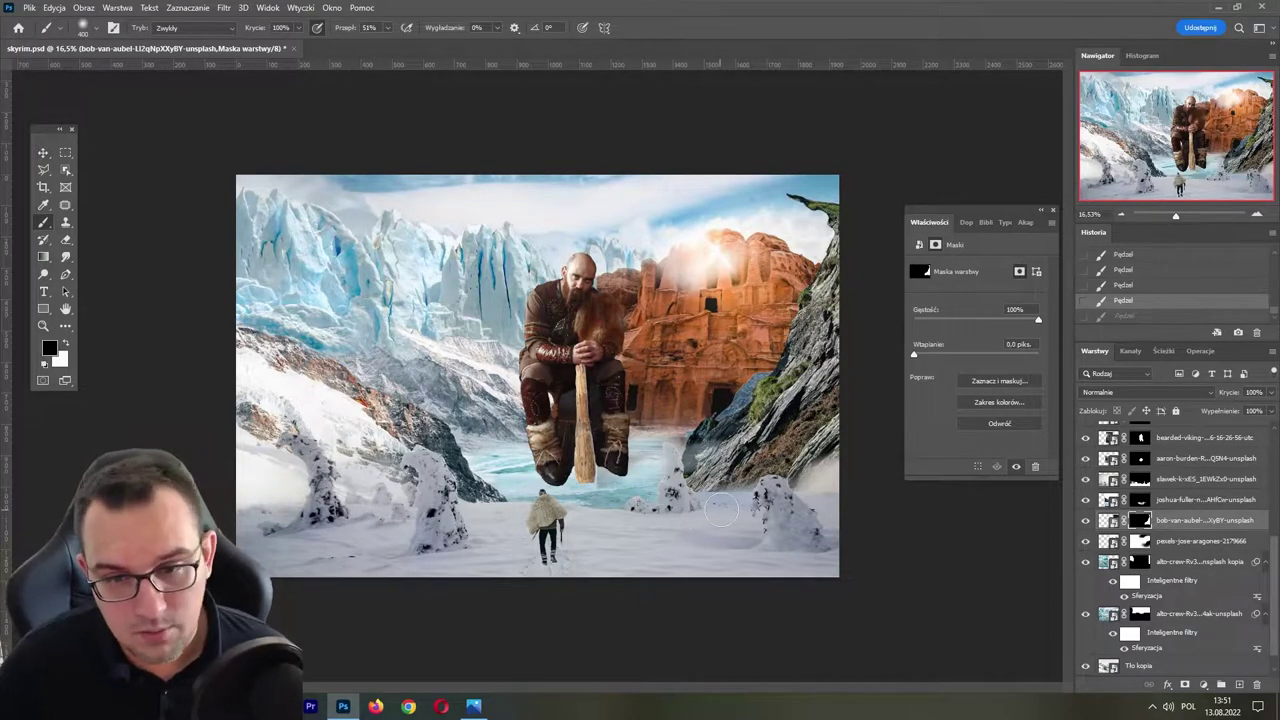
{"action": "left_click_drag", "start_coordinate": [712, 508], "coordinate": [722, 508]}
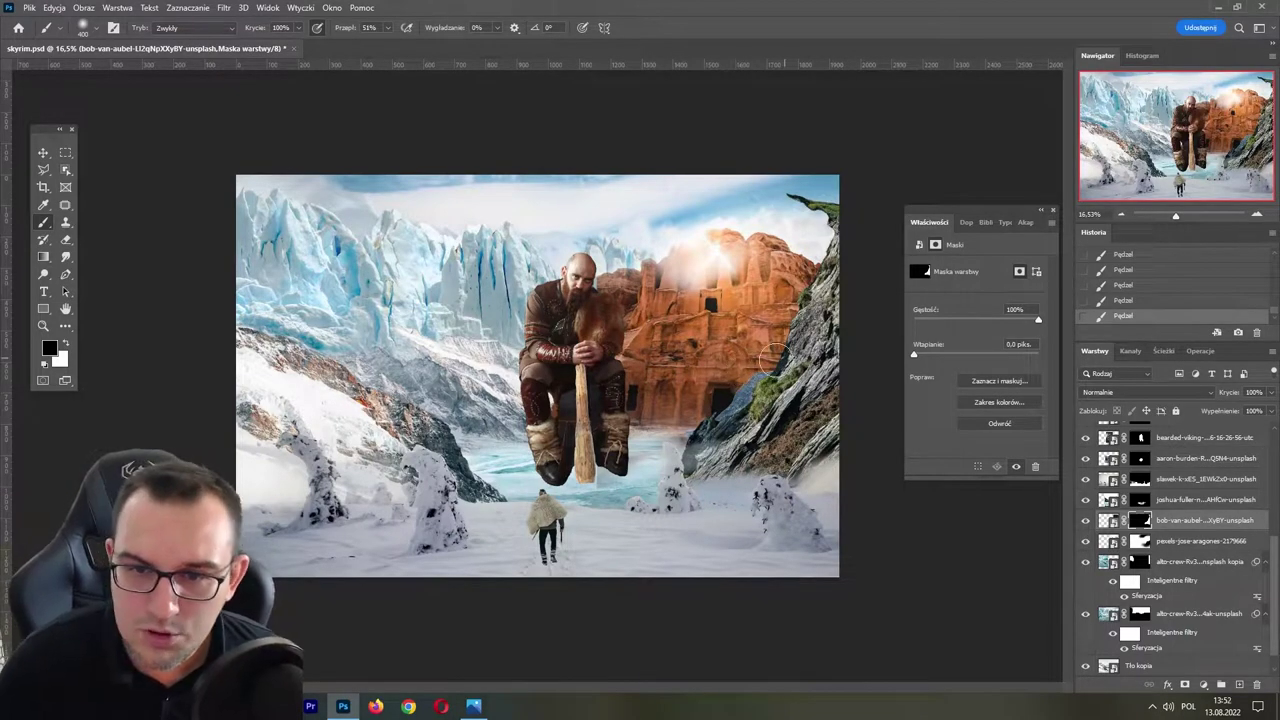
{"action": "key", "text": "bracketleft"}
{"action": "key", "text": "bracketleft"}
{"action": "key", "text": "bracketleft"}
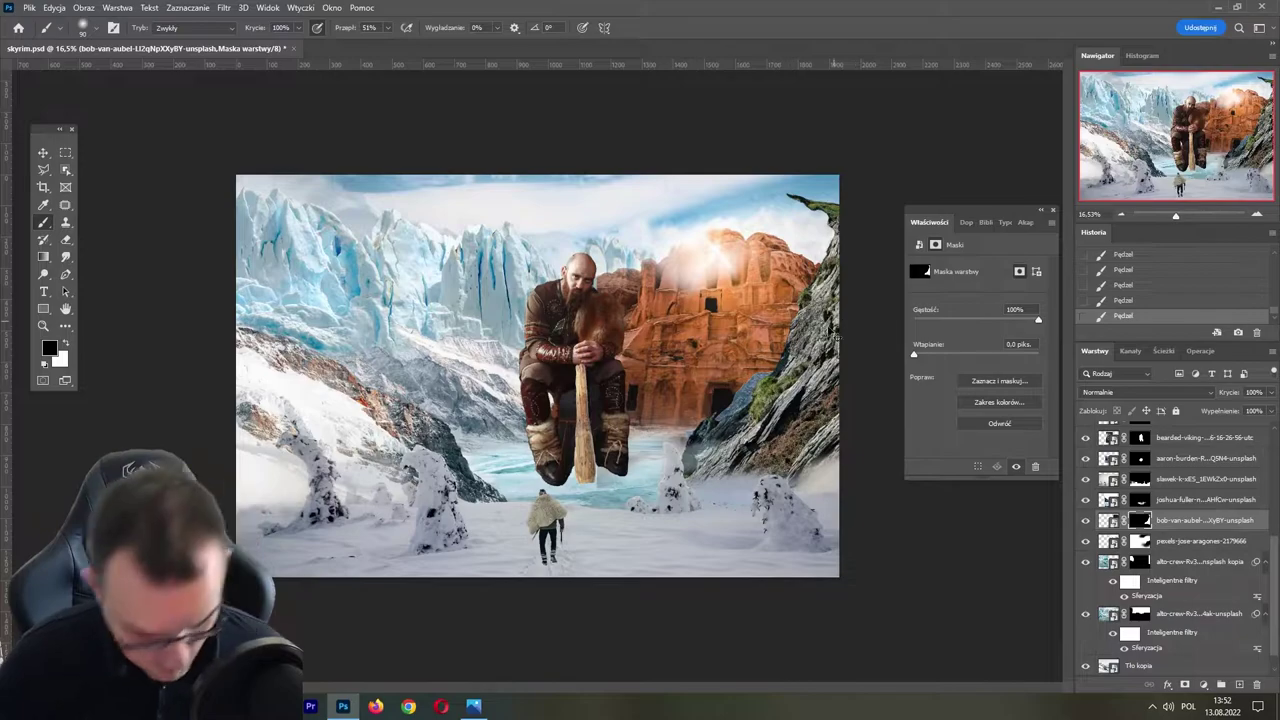
- Stretch the cliff wider leftward into the valley with Free Transform
{"action": "key", "text": "ctrl+t"}
{"action": "mouse_move", "coordinate": [675, 152]}
{"action": "left_mouse_down"}
{"action": "mouse_move", "coordinate": [629, 143]}
{"action": "mouse_move", "coordinate": [596, 157]}
{"action": "left_mouse_up"}
{"action": "key", "text": "Return"}
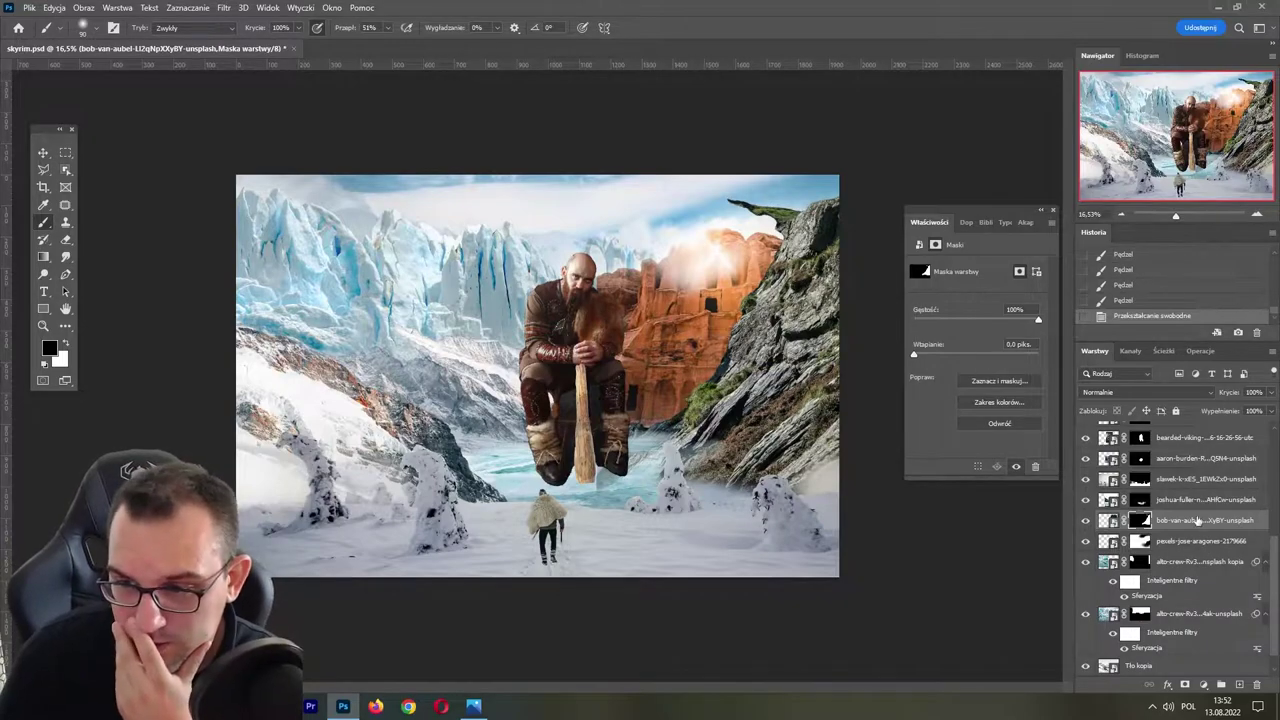
- Delete the rock cliff layer, save, and paint a stroke on pexels-jose-aragones-2179666's mask
{"action": "left_click", "coordinate": [1257, 684]}
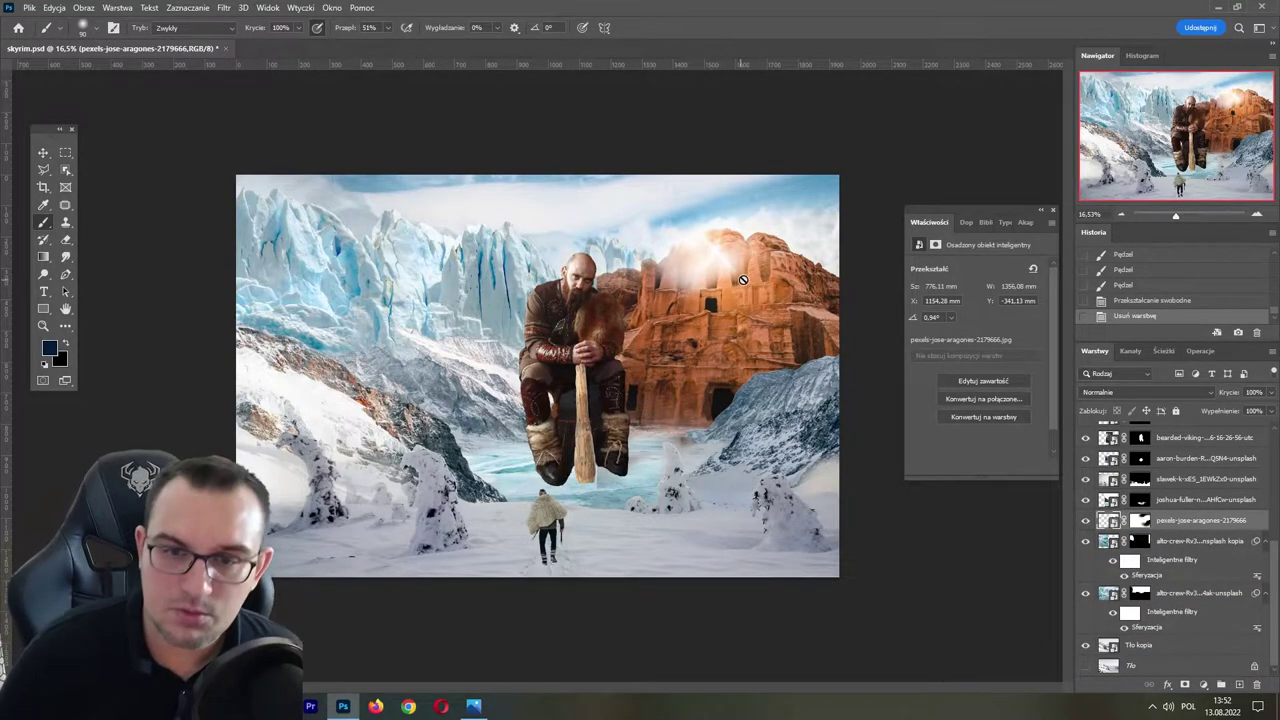
{"action": "key", "text": "ctrl+s"}
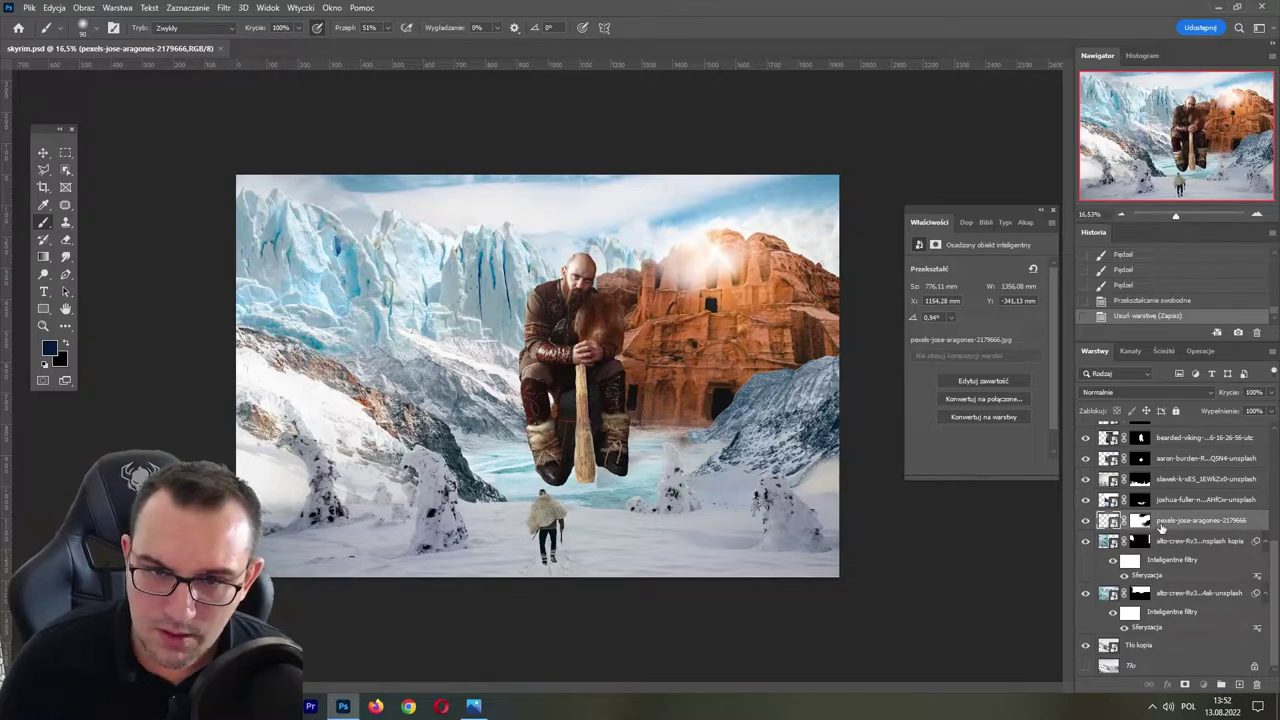
{"action": "left_click", "coordinate": [1141, 521]}
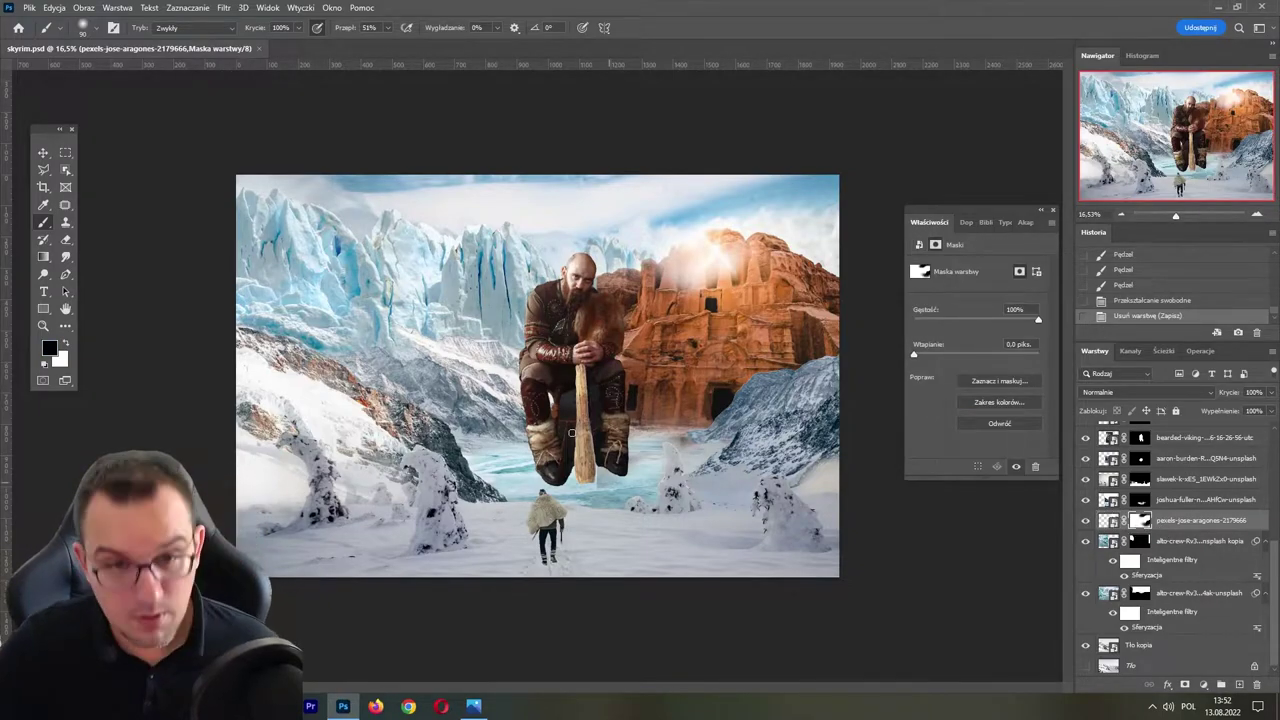
{"action": "left_click", "coordinate": [83, 27]}
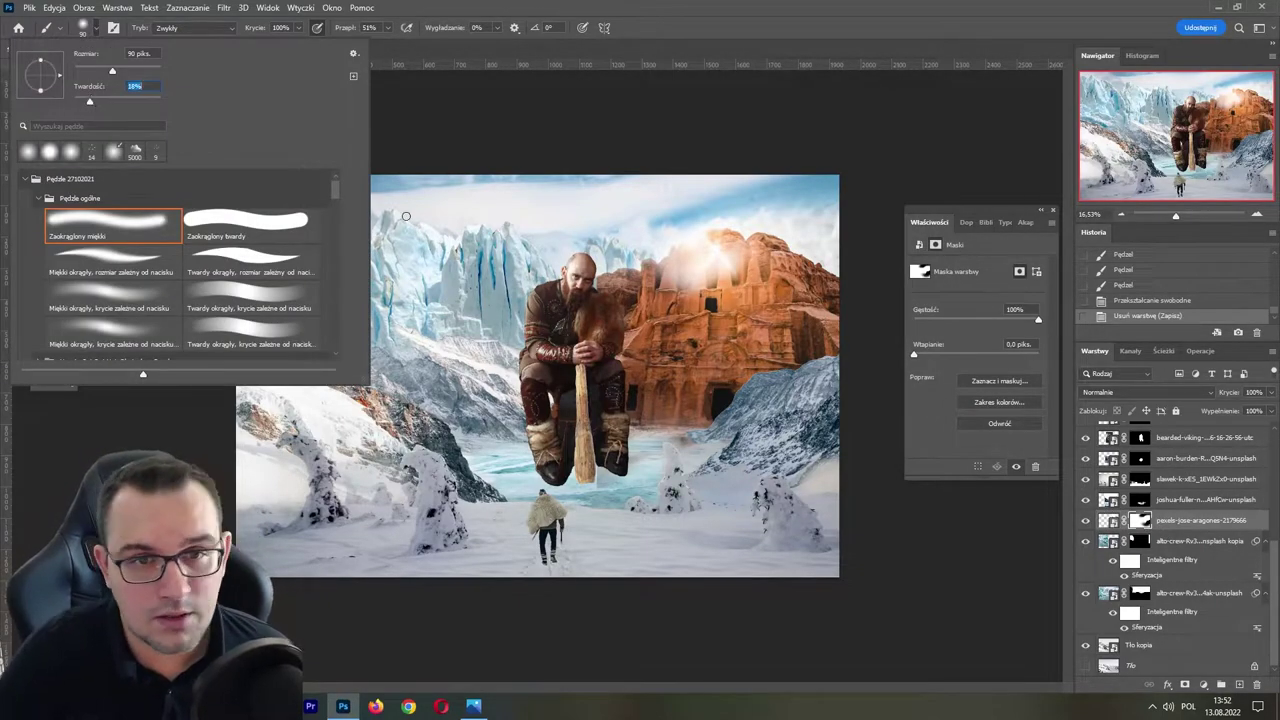
{"action": "key", "text": "Return"}
{"action": "left_click_drag", "start_coordinate": [580, 217], "coordinate": [591, 242]}
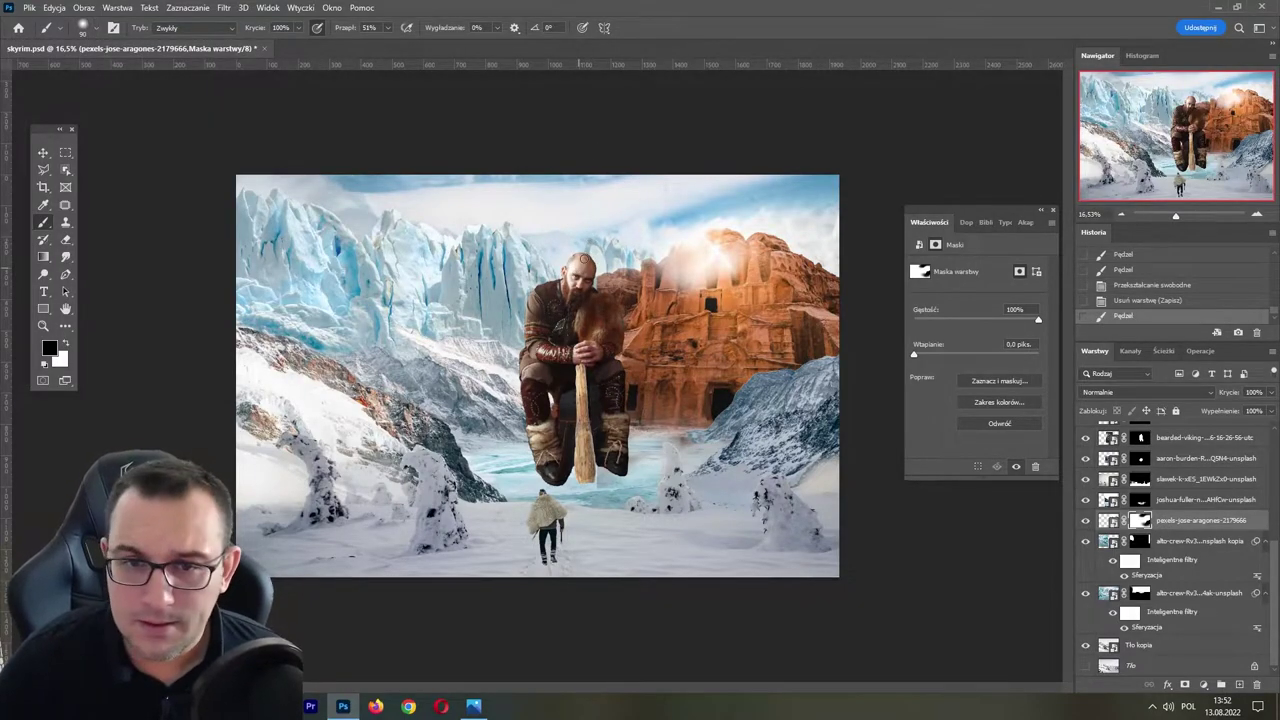
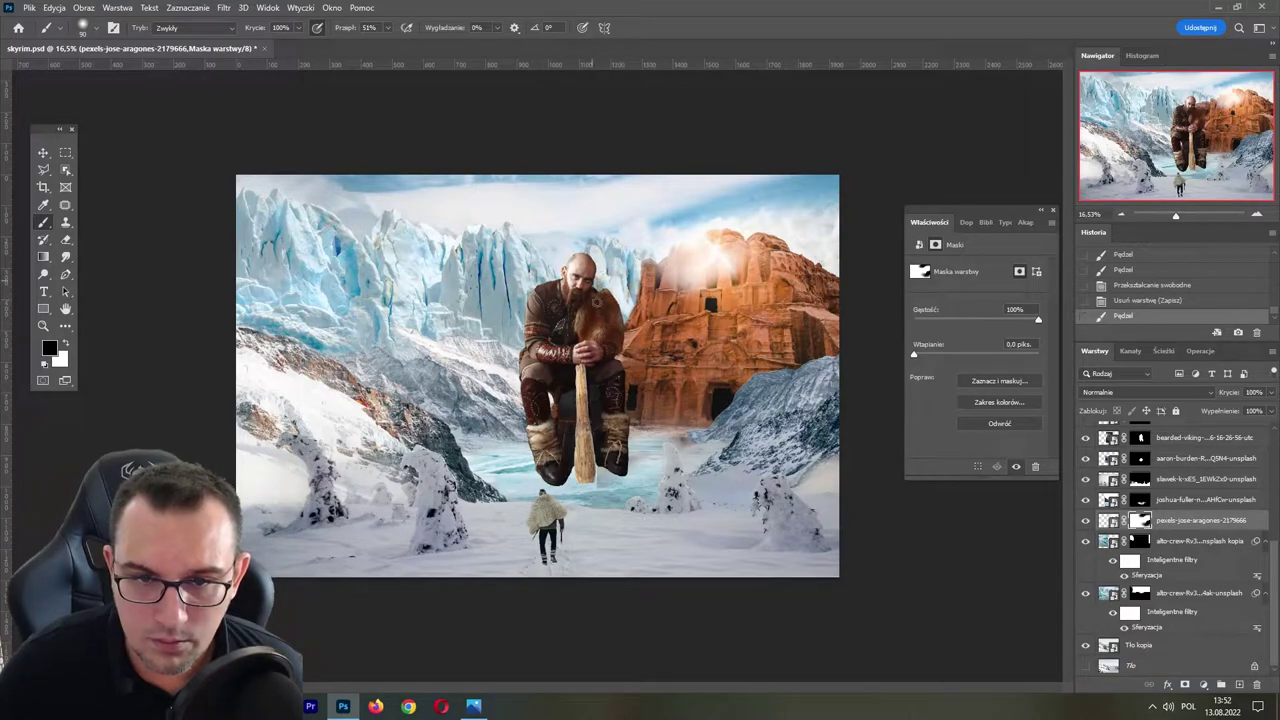
- Brush the temple layer mask around the viking's shoulder and save skyrim.psd
{"action": "left_click_drag", "start_coordinate": [612, 266], "coordinate": [634, 281]}
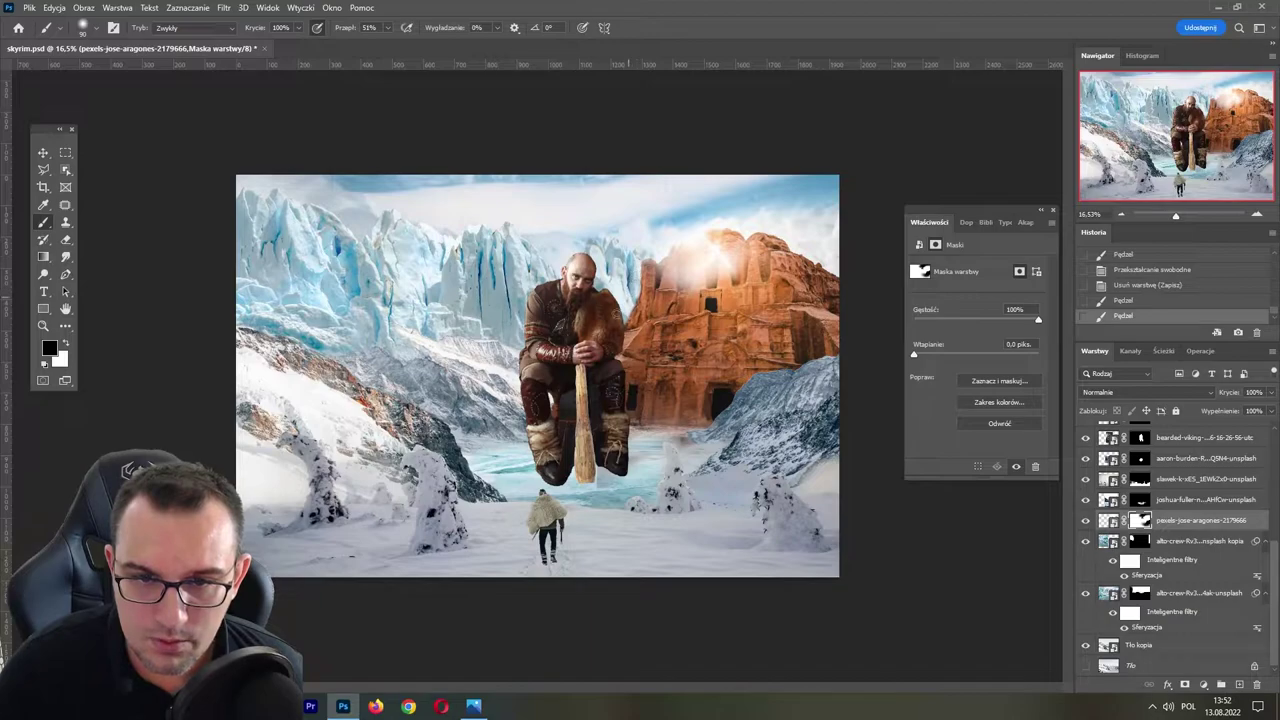
{"action": "left_click_drag", "start_coordinate": [611, 317], "coordinate": [626, 299]}
{"action": "key", "text": "ctrl+s"}
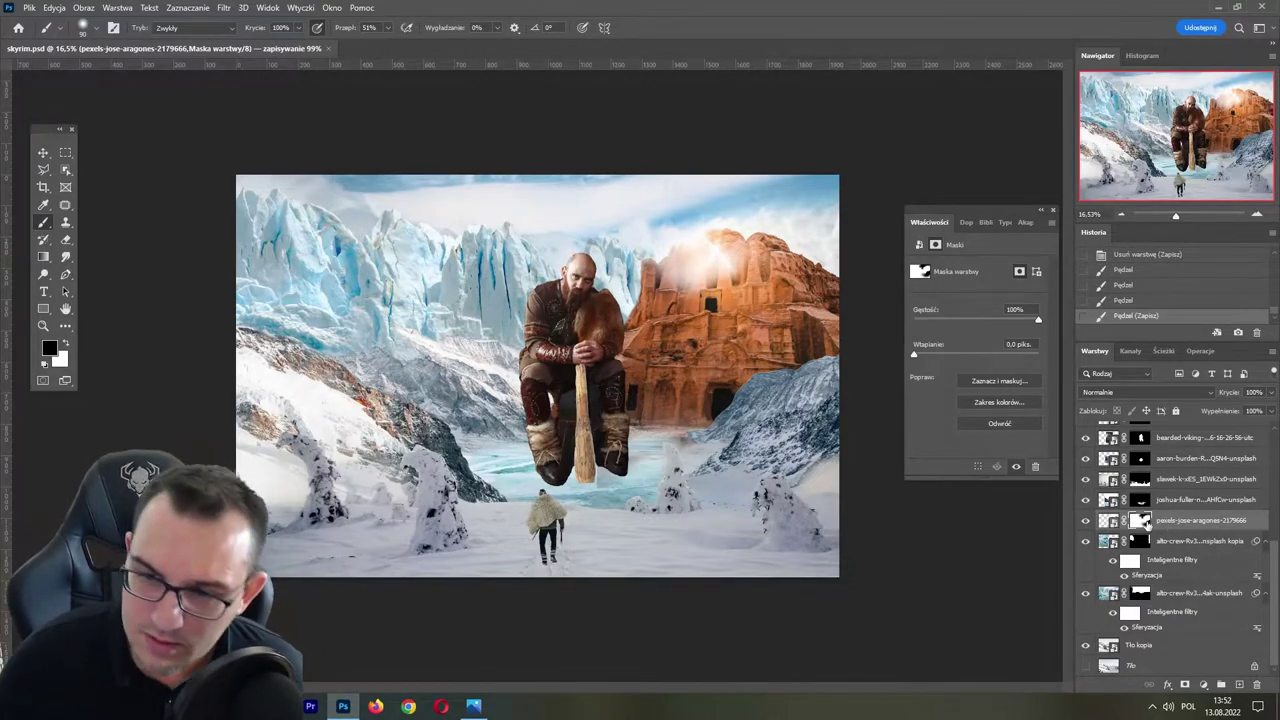
- Clip a Hue/Saturation layer to the temple at Hue -180, Saturation -40, and save
{"action": "left_click", "coordinate": [1205, 685]}
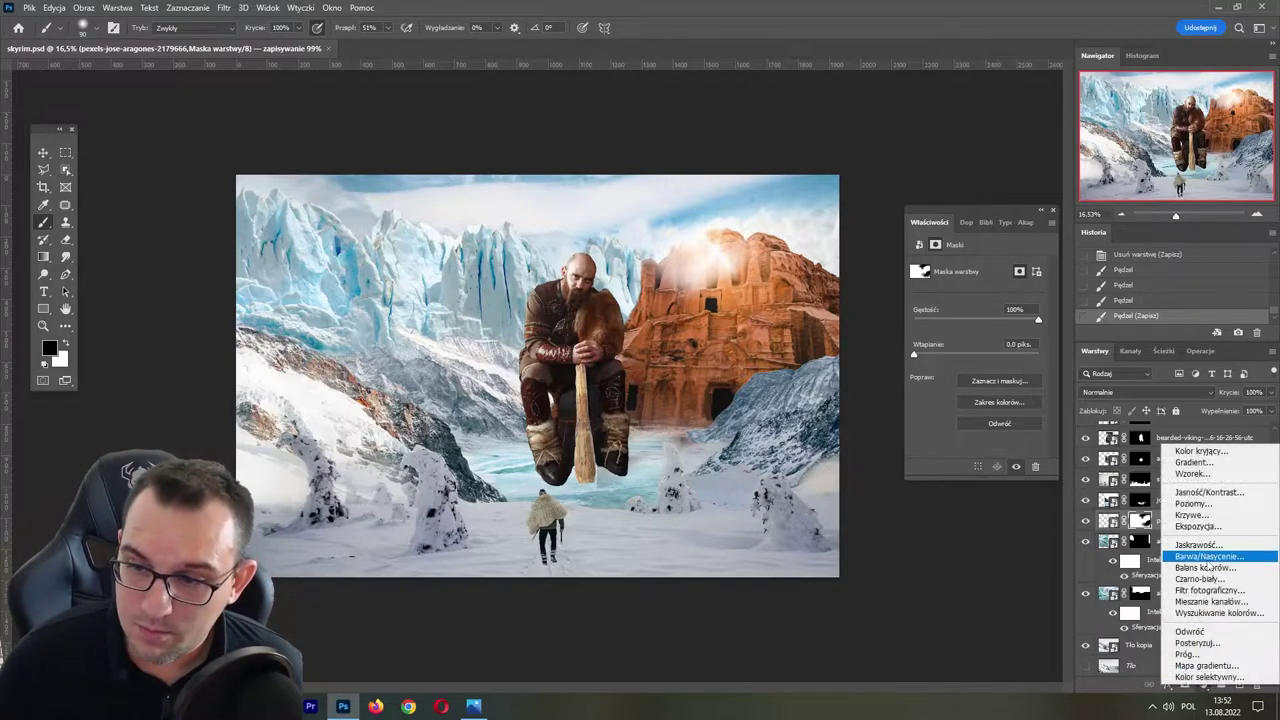
{"action": "left_click", "coordinate": [1180, 565]}
{"action": "left_click", "coordinate": [958, 467]}
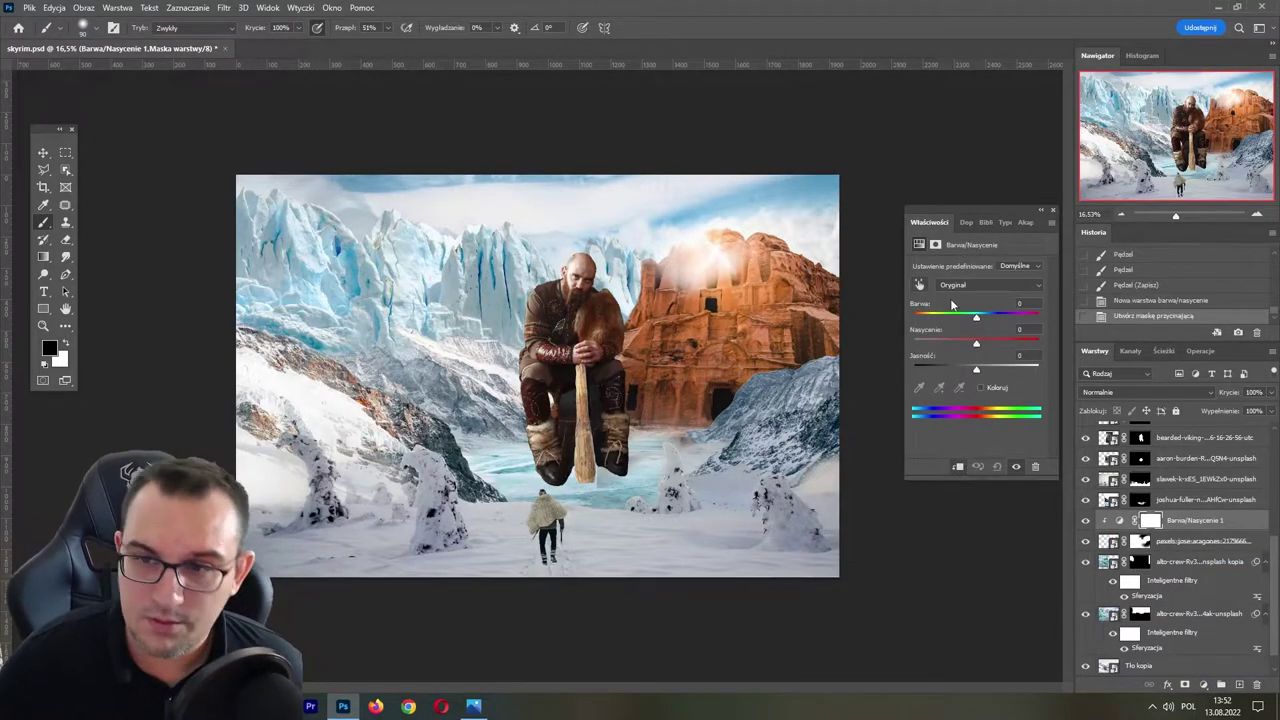
{"action": "mouse_move", "coordinate": [976, 316]}
{"action": "left_mouse_down"}
{"action": "mouse_move", "coordinate": [1007, 316]}
{"action": "mouse_move", "coordinate": [912, 318]}
{"action": "left_mouse_up"}
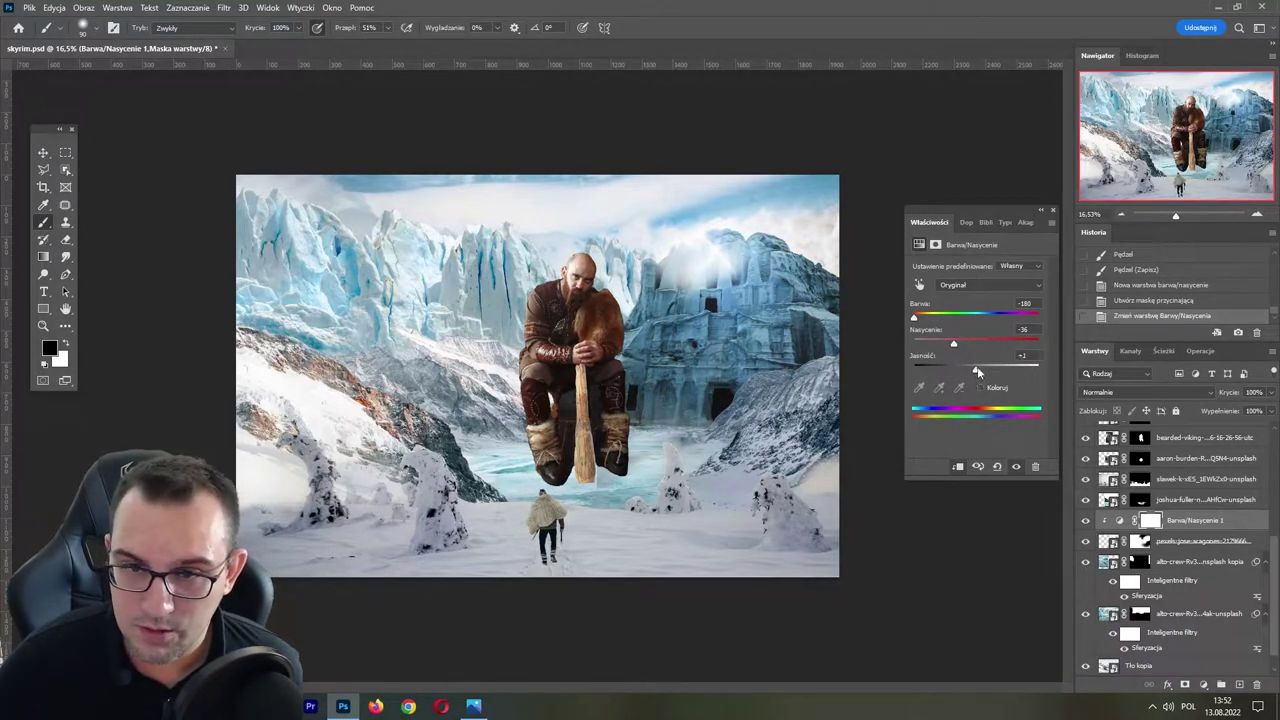
{"action": "left_click_drag", "start_coordinate": [977, 368], "coordinate": [976, 373]}
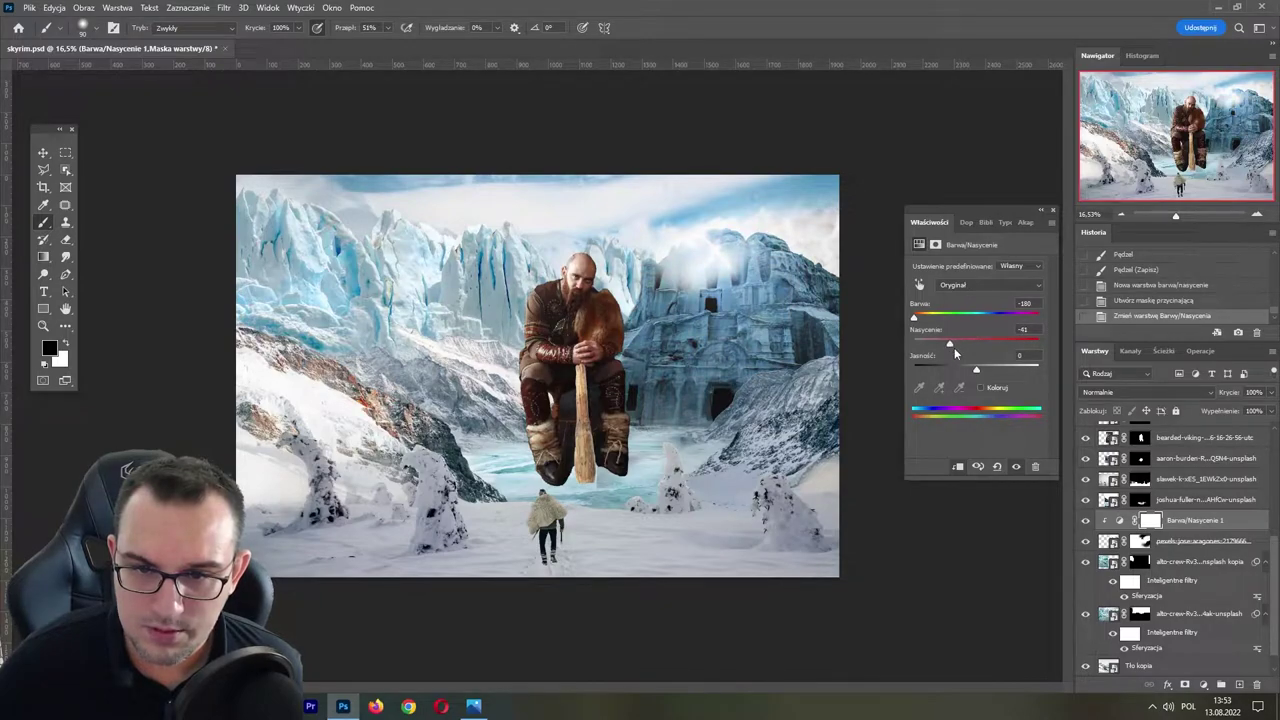
{"action": "key", "text": "ctrl+s"}
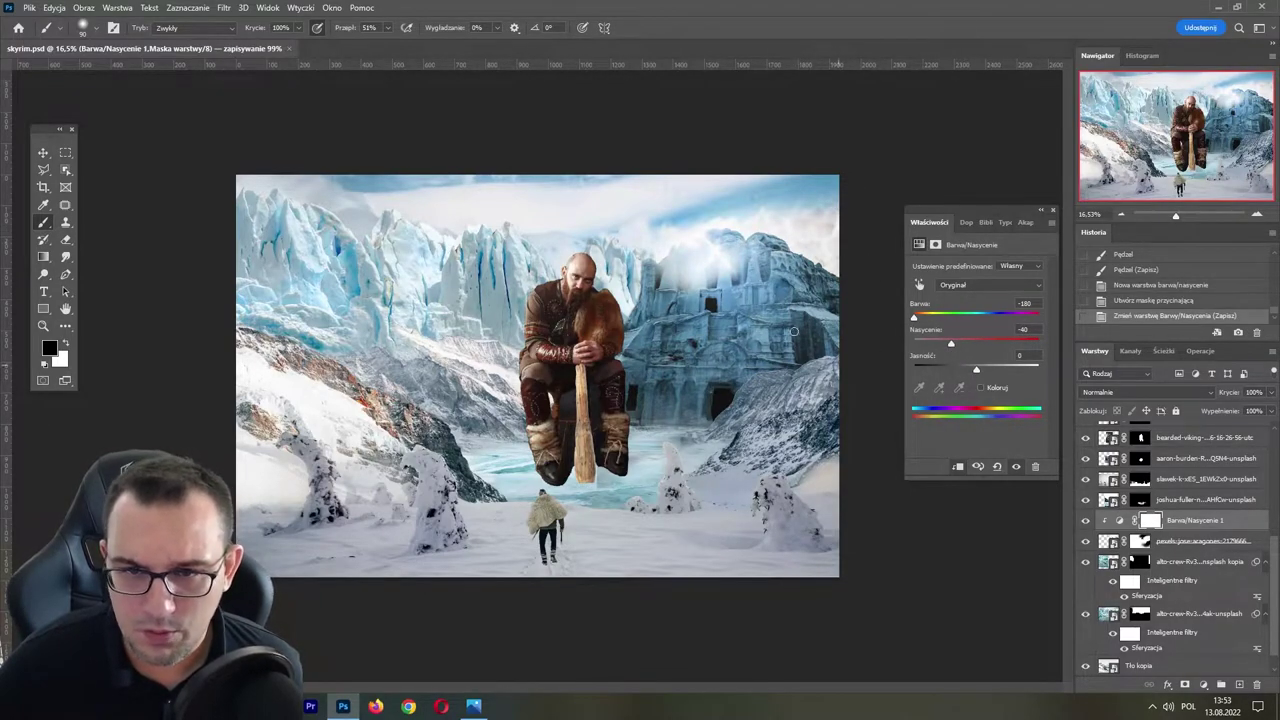
{"action": "left_click", "coordinate": [1202, 684]}
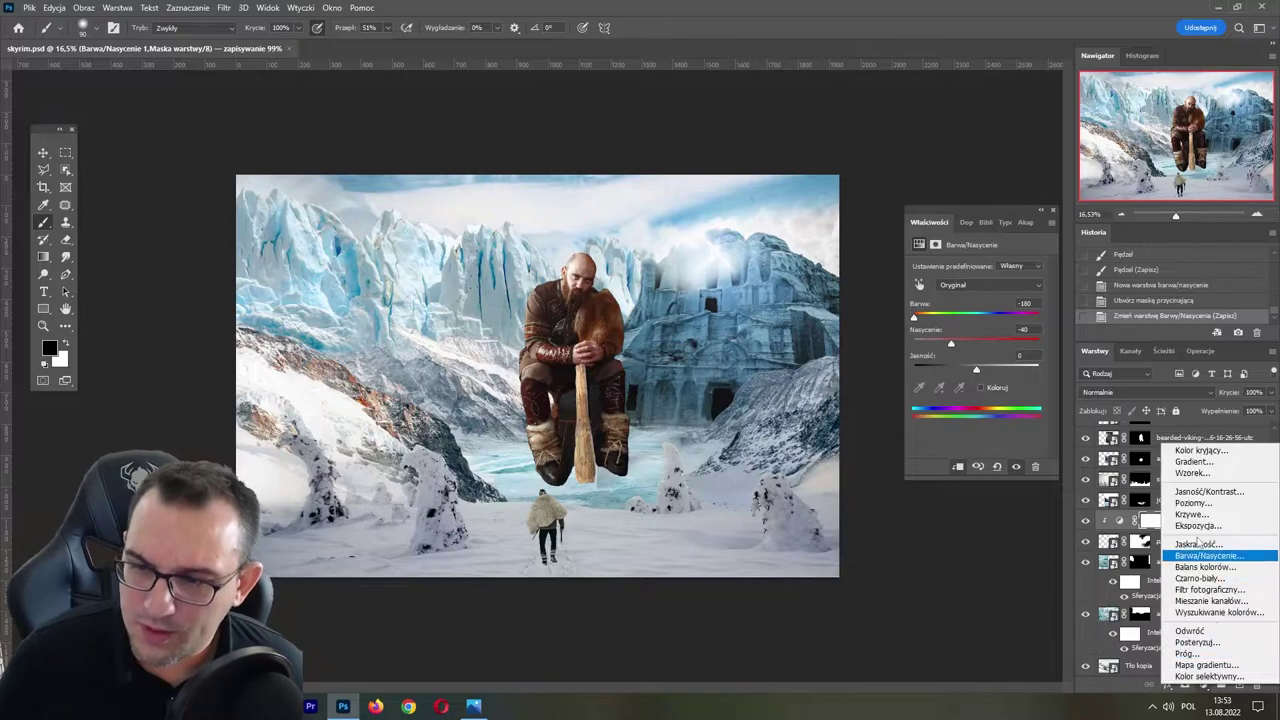
- Clip a Levels layer to the temple with inputs 0 / 0.75 / 189 and save
{"action": "left_click", "coordinate": [1193, 502]}
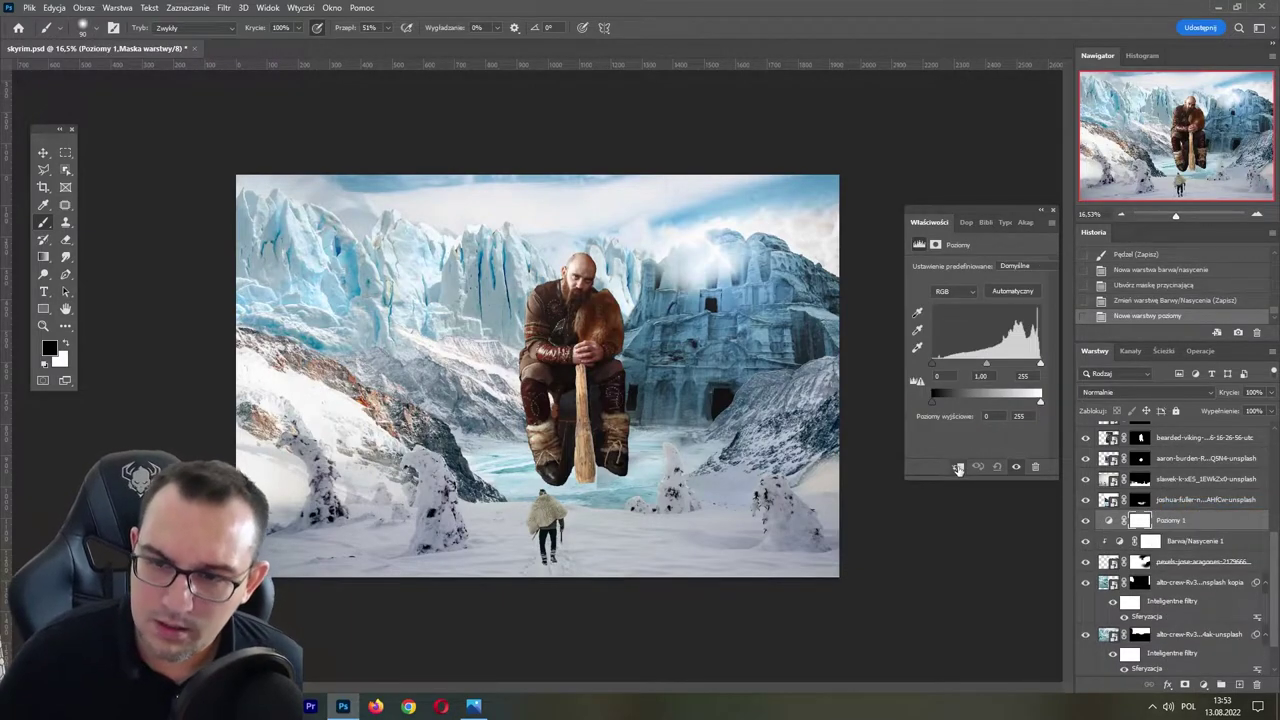
{"action": "mouse_move", "coordinate": [1040, 363]}
{"action": "left_mouse_down"}
{"action": "mouse_move", "coordinate": [965, 366]}
{"action": "mouse_move", "coordinate": [981, 364]}
{"action": "left_mouse_up"}
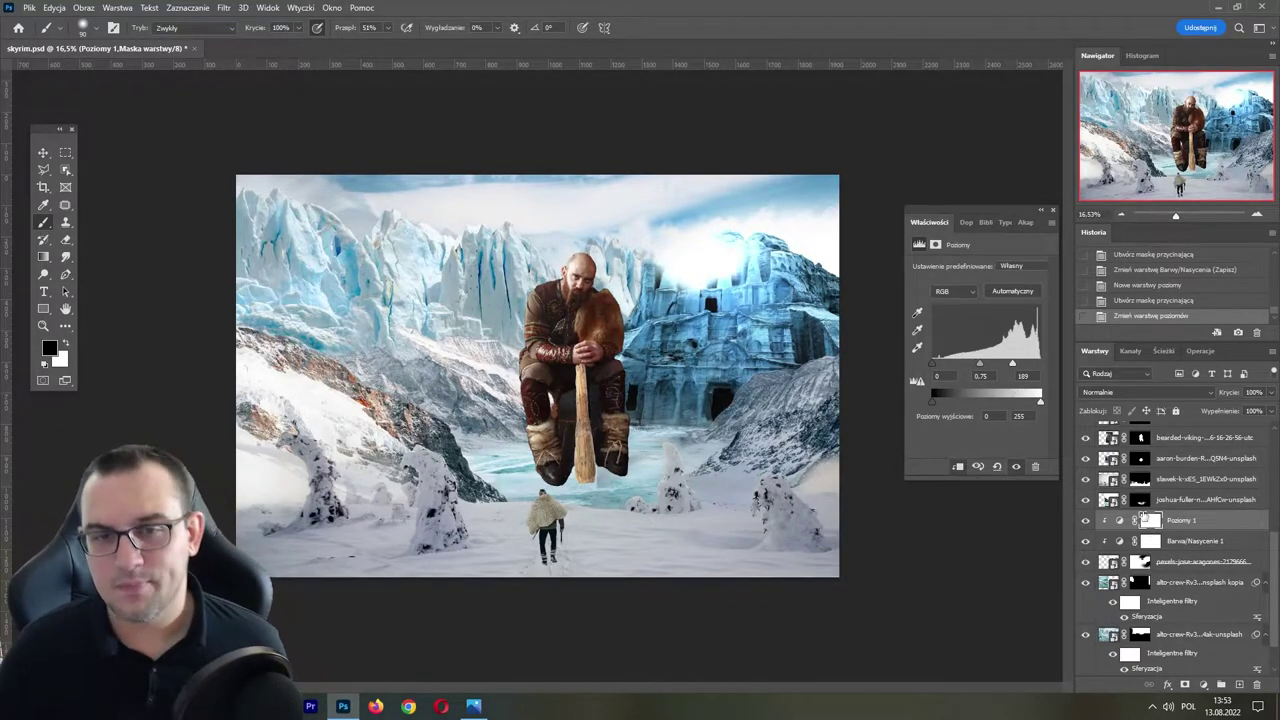
{"action": "key", "text": "ctrl+s"}
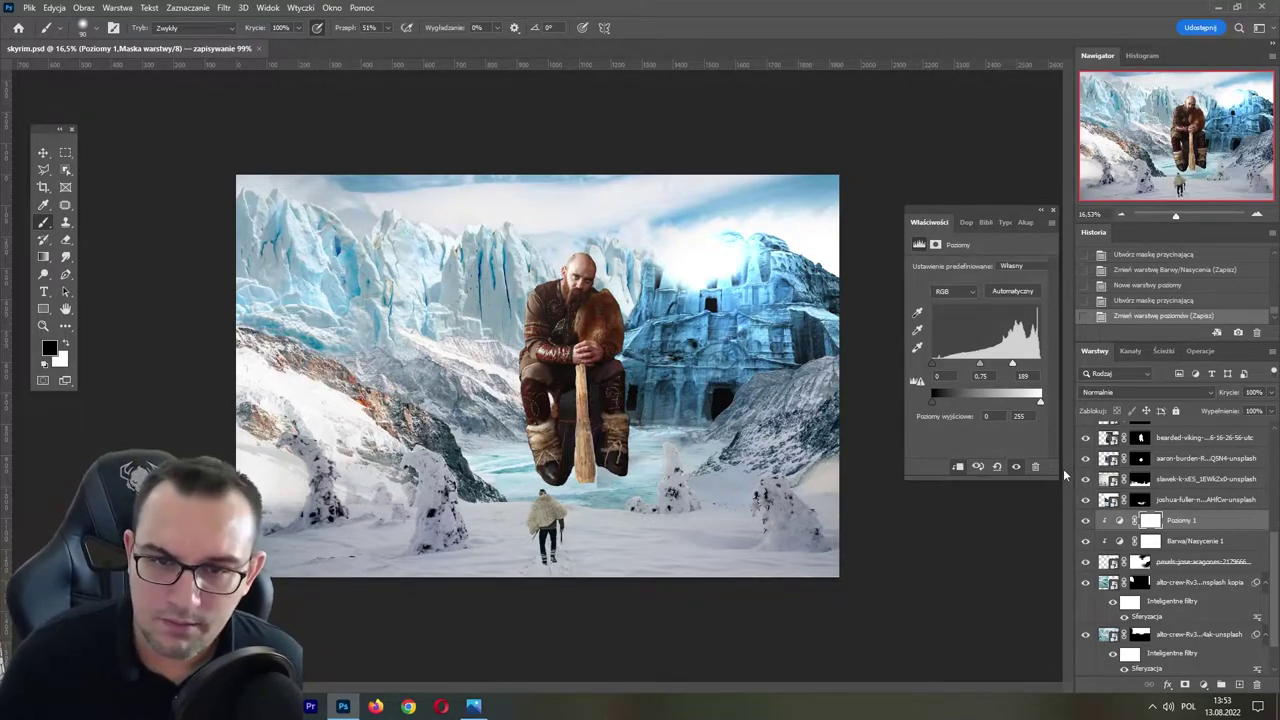
{"action": "left_click", "coordinate": [1141, 562]}
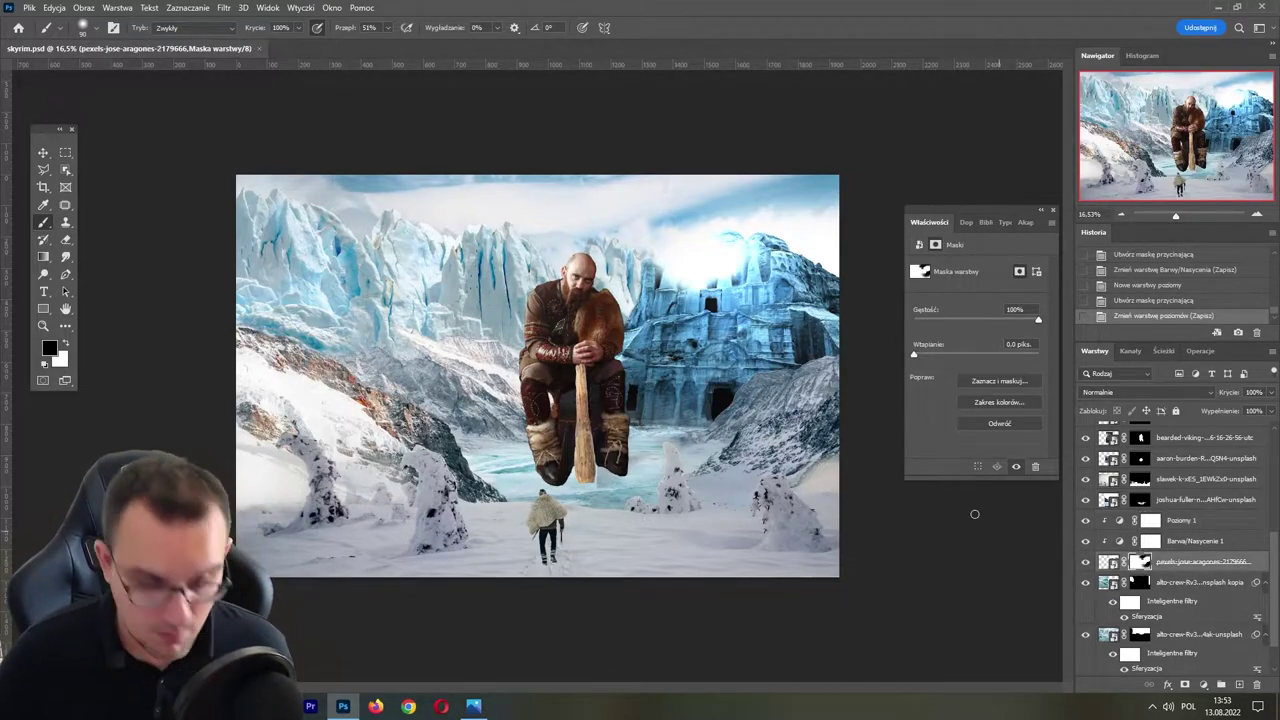
- Blend the temple top into the sky on its mask with a 175 px brush
{"action": "left_click", "coordinate": [83, 27]}
{"action": "left_click_drag", "start_coordinate": [112, 70], "coordinate": [135, 70]}
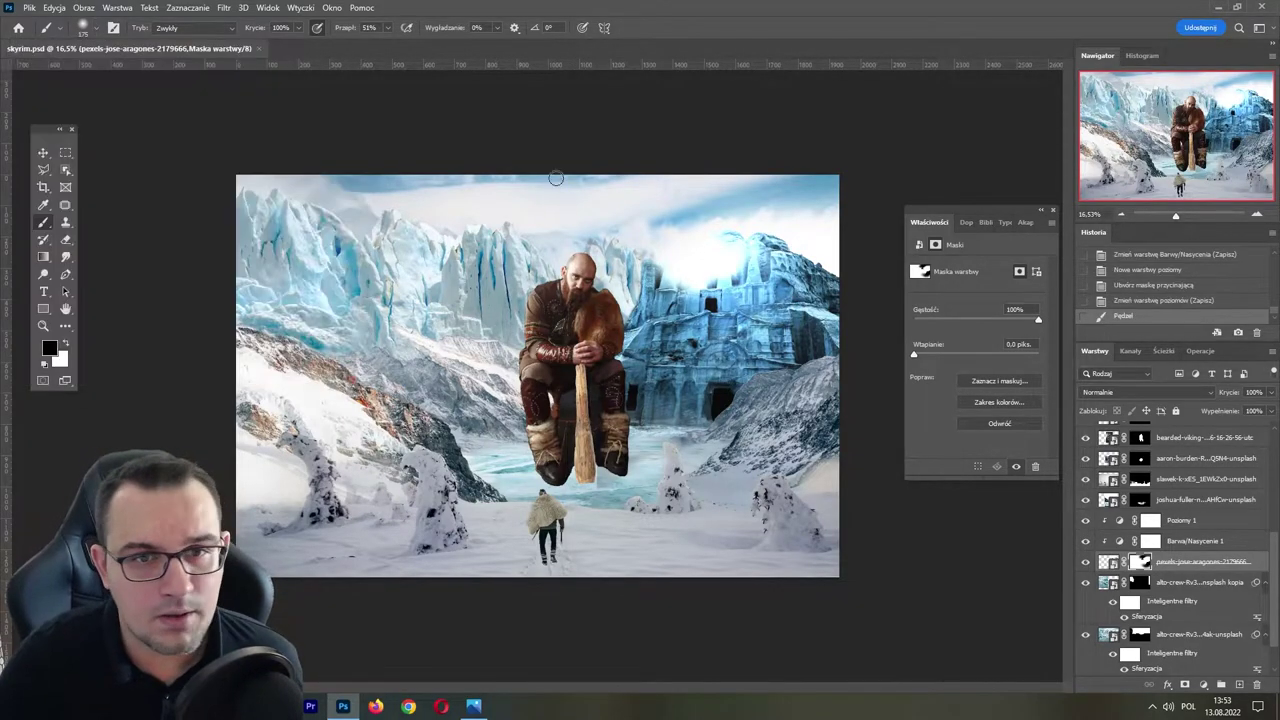
{"action": "mouse_move", "coordinate": [658, 276]}
{"action": "left_mouse_down"}
{"action": "mouse_move", "coordinate": [645, 270]}
{"action": "mouse_move", "coordinate": [652, 300]}
{"action": "left_mouse_up"}
{"action": "mouse_move", "coordinate": [650, 290]}
{"action": "left_mouse_down"}
{"action": "mouse_move", "coordinate": [656, 255]}
{"action": "mouse_move", "coordinate": [660, 270]}
{"action": "left_mouse_up"}
{"action": "left_click_drag", "start_coordinate": [658, 295], "coordinate": [659, 265]}
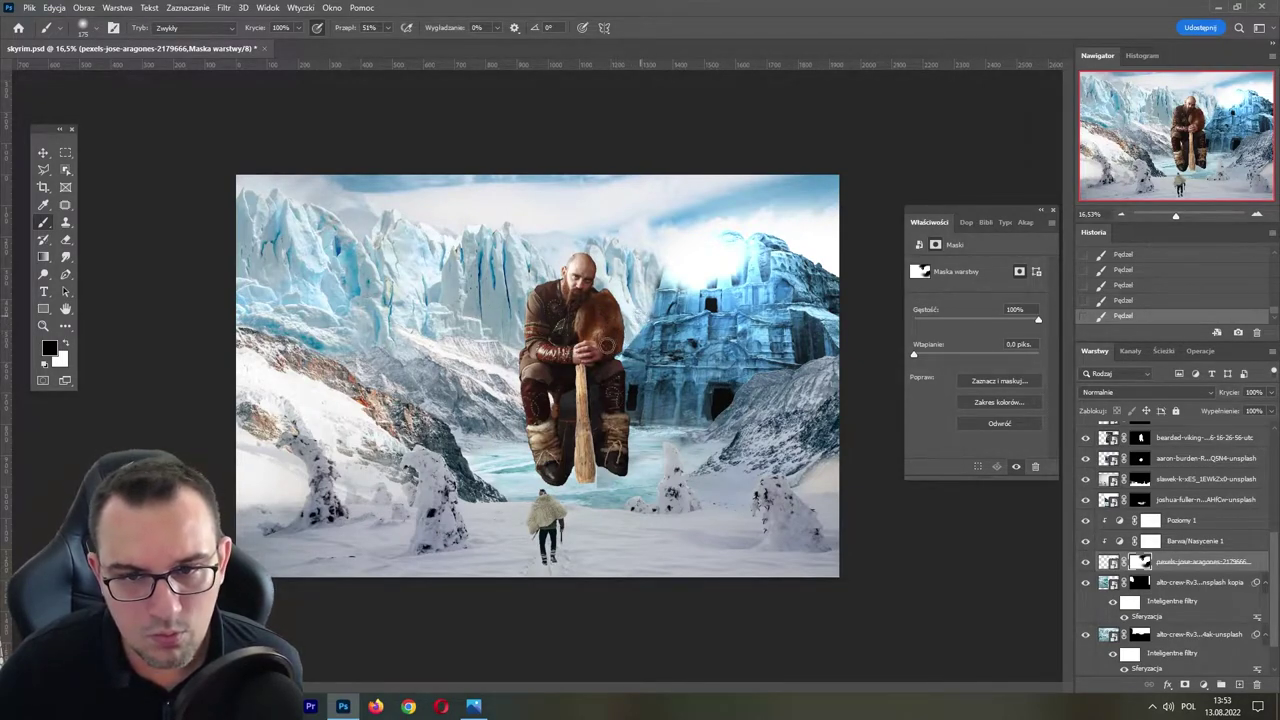
{"action": "key", "text": "ctrl+z"}
{"action": "key", "text": "ctrl+z"}
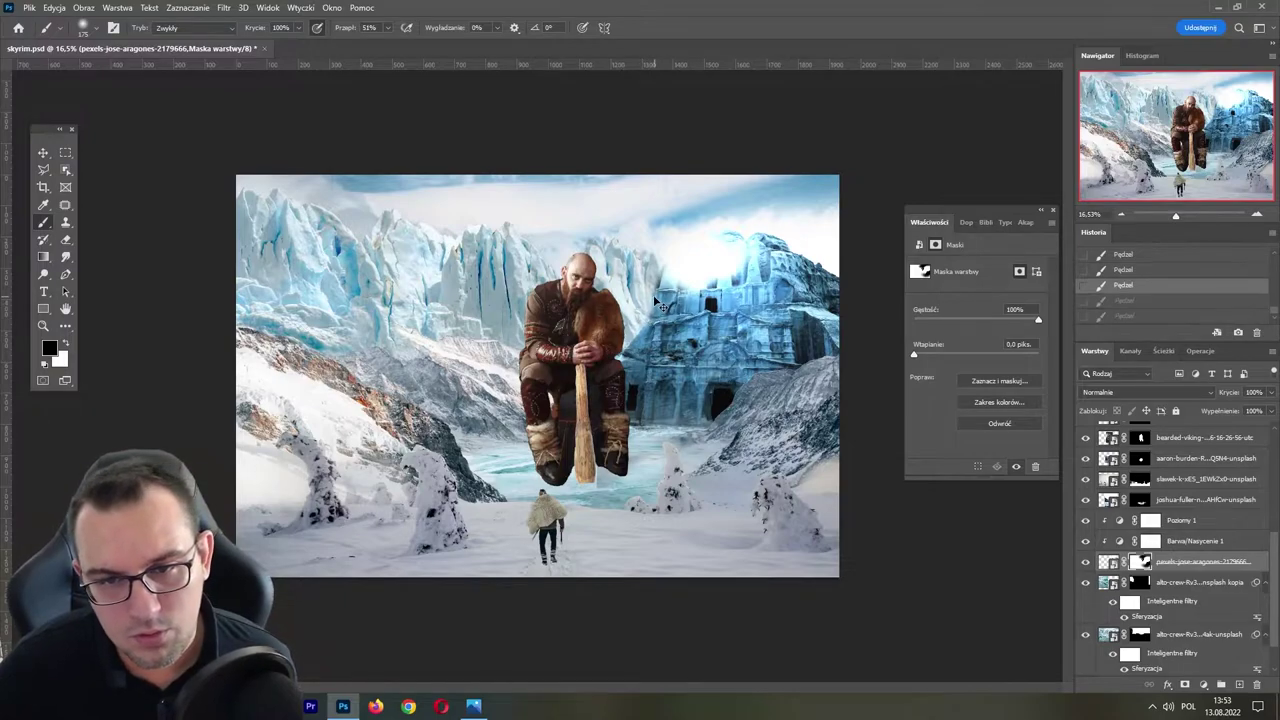
{"action": "key", "text": "ctrl+z"}
{"action": "key", "text": "ctrl+z"}
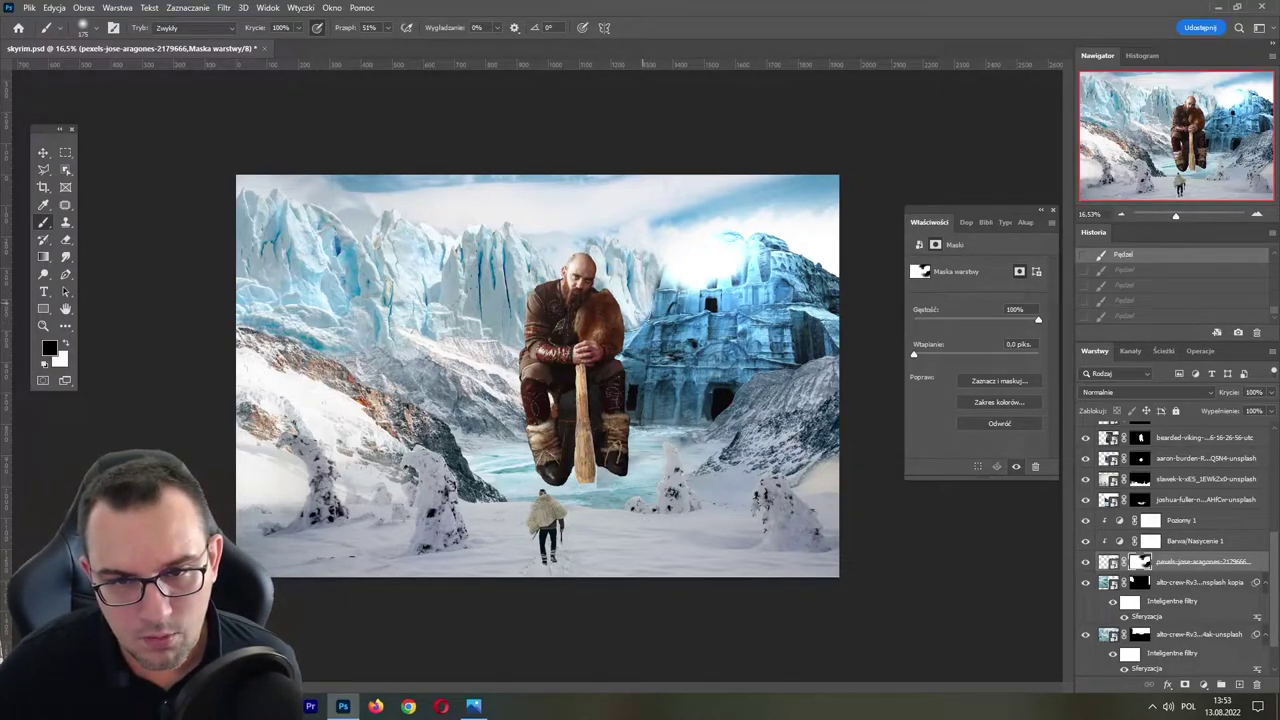
{"action": "key", "text": "ctrl+shift+z"}
{"action": "key", "text": "ctrl+shift+z"}
{"action": "key", "text": "ctrl+shift+z"}
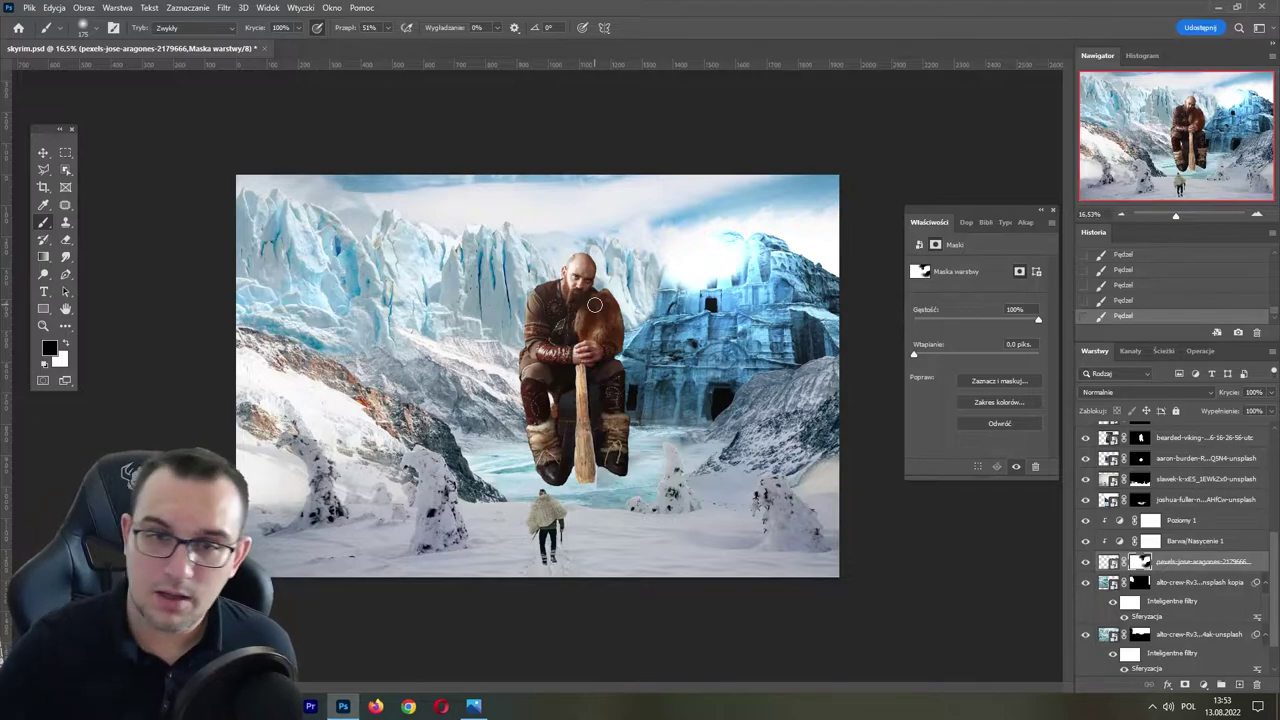
- Save the file and shift a duplicate glacier layer upward behind the temple
{"action": "key", "text": "ctrl+s"}
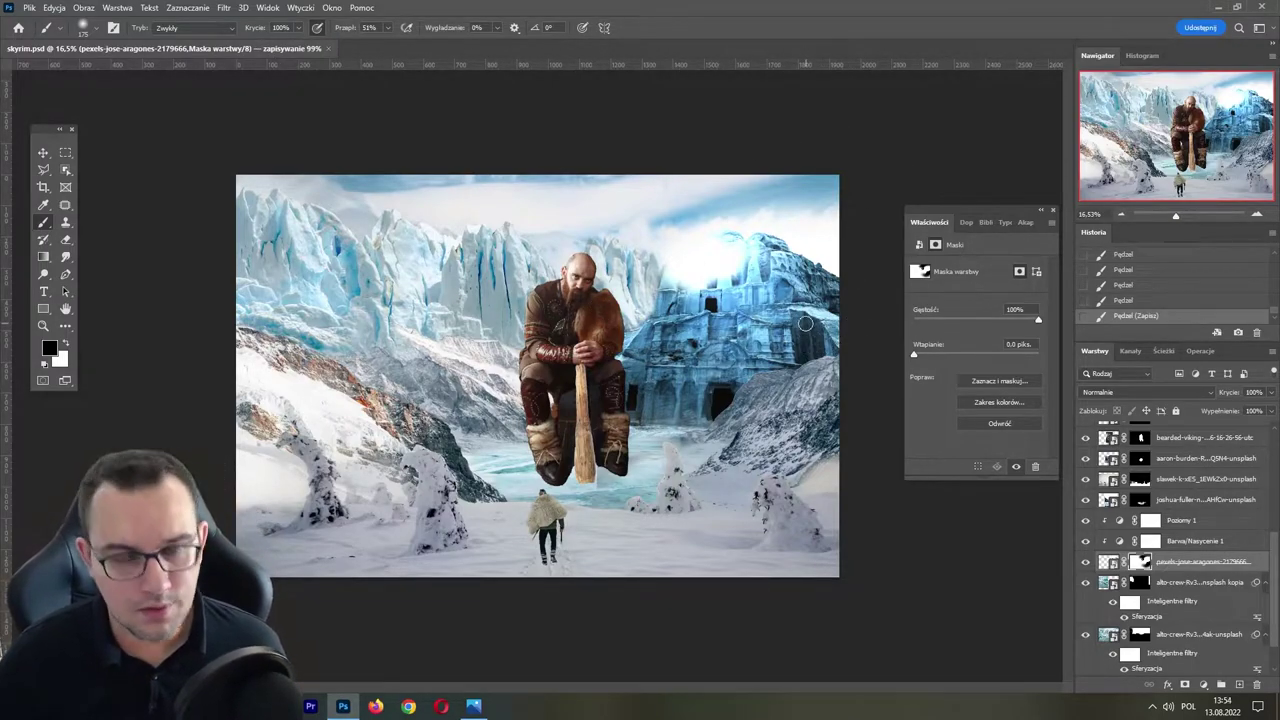
{"action": "key", "text": "v"}
{"action": "mouse_move", "coordinate": [300, 251]}
{"action": "left_mouse_down"}
{"action": "mouse_move", "coordinate": [312, 280]}
{"action": "mouse_move", "coordinate": [422, 230]}
{"action": "mouse_move", "coordinate": [768, 281]}
{"action": "mouse_move", "coordinate": [768, 240]}
{"action": "mouse_move", "coordinate": [717, 263]}
{"action": "mouse_move", "coordinate": [727, 302]}
{"action": "left_mouse_up"}
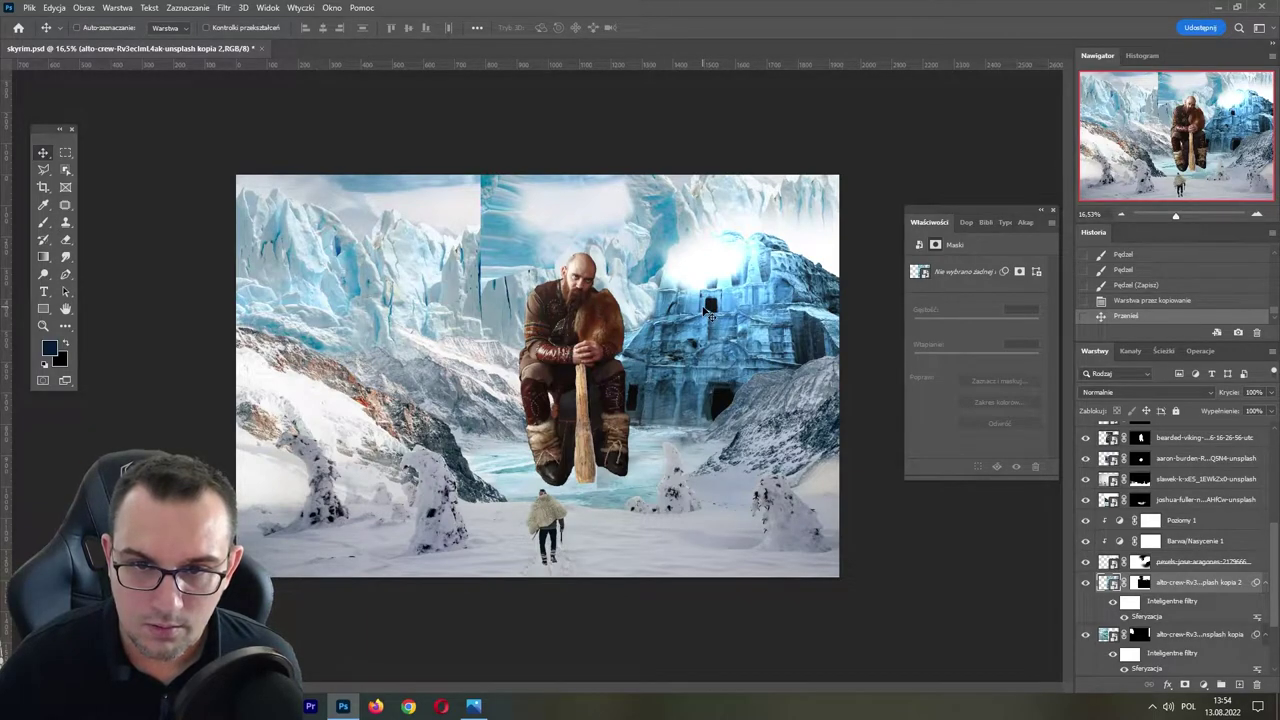
- Reposition the glacier copy and mask its hard seams with 900 px and 400 px soft brushes
{"action": "mouse_move", "coordinate": [768, 216]}
{"action": "left_mouse_down"}
{"action": "mouse_move", "coordinate": [763, 278]}
{"action": "mouse_move", "coordinate": [740, 308]}
{"action": "mouse_move", "coordinate": [741, 287]}
{"action": "left_mouse_up"}
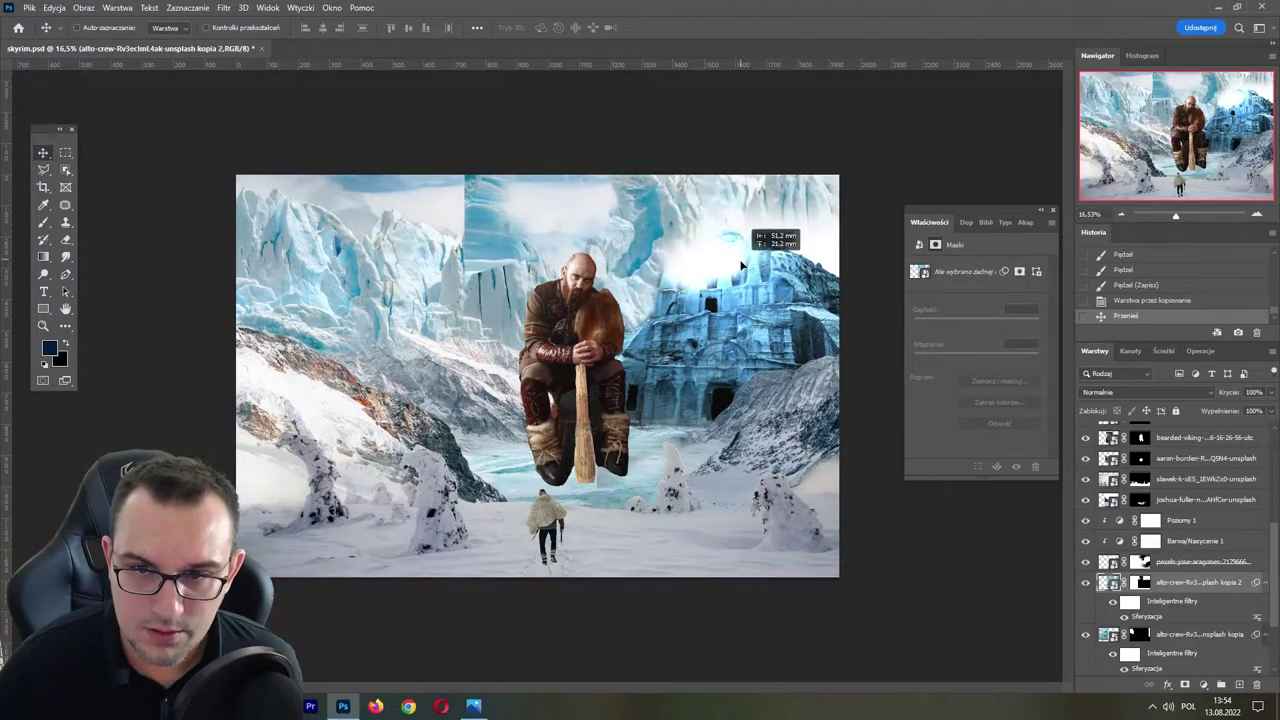
{"action": "key", "text": "b"}
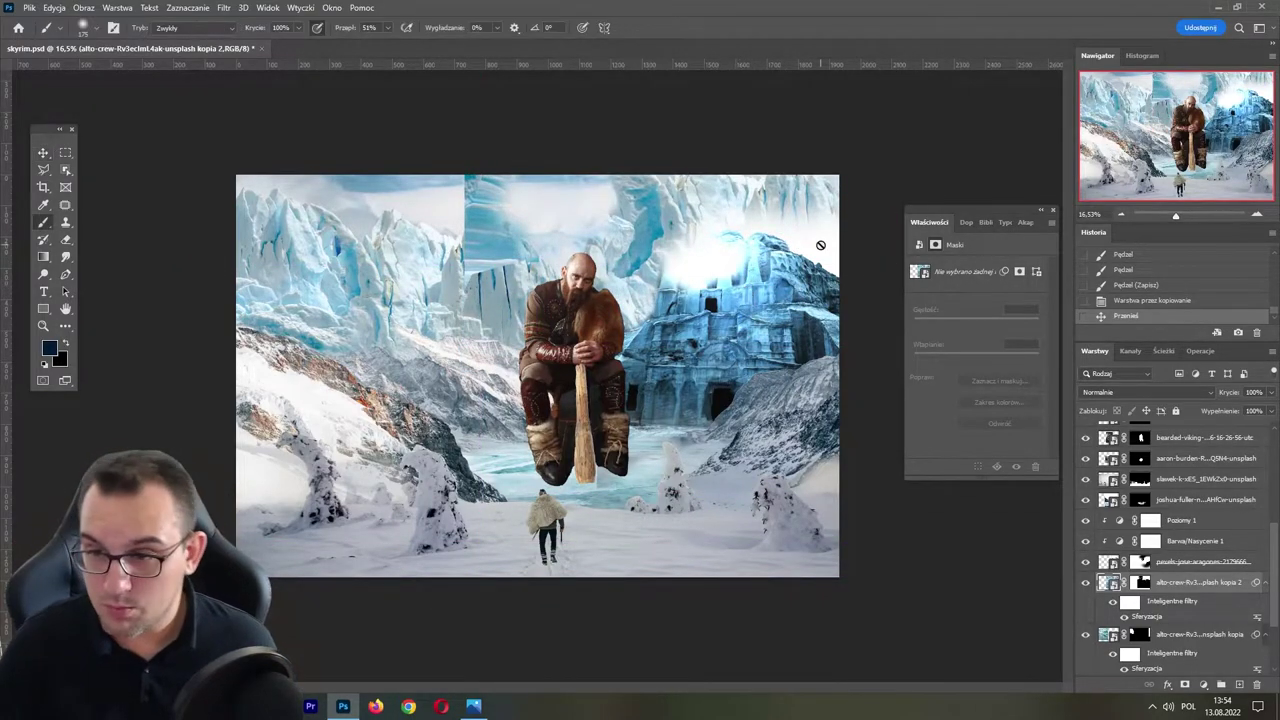
{"action": "left_click", "coordinate": [1140, 582]}
{"action": "key", "text": "d"}
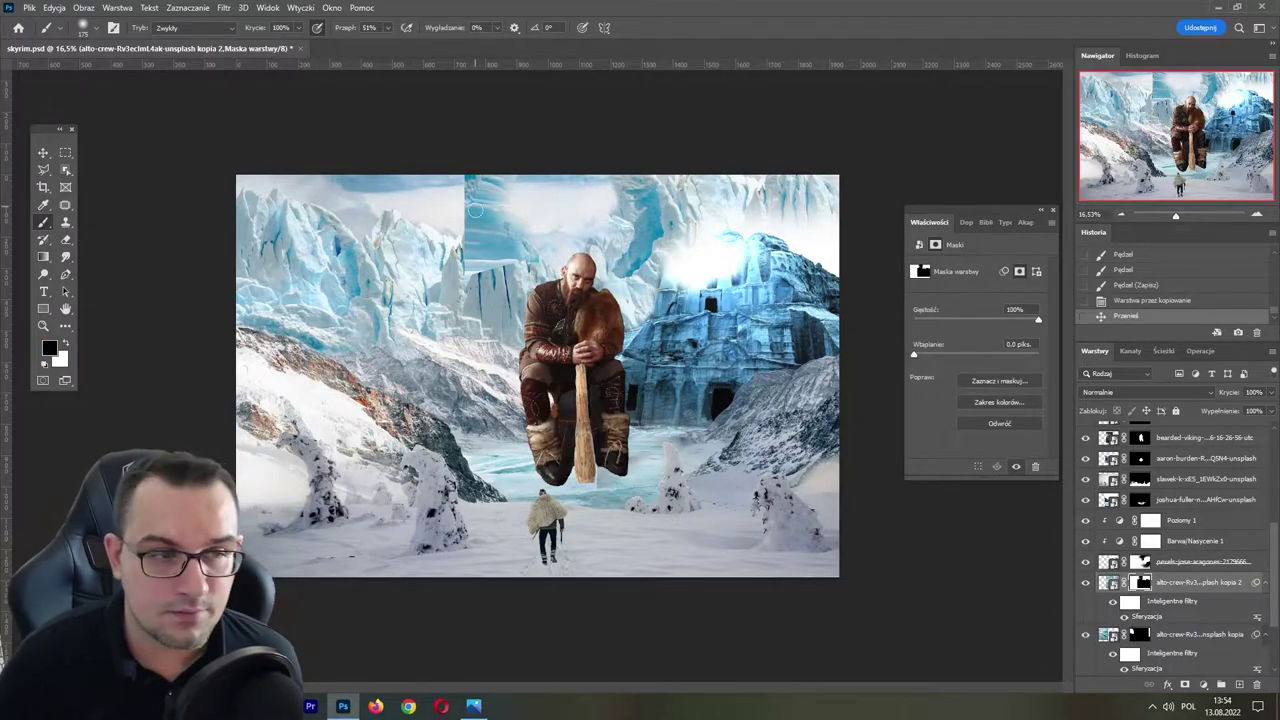
{"action": "key", "text": "bracketright"}
{"action": "key", "text": "bracketright"}
{"action": "key", "text": "bracketright"}
{"action": "mouse_move", "coordinate": [453, 230]}
{"action": "left_mouse_down"}
{"action": "mouse_move", "coordinate": [614, 149]}
{"action": "mouse_move", "coordinate": [574, 220]}
{"action": "mouse_move", "coordinate": [571, 177]}
{"action": "mouse_move", "coordinate": [486, 194]}
{"action": "mouse_move", "coordinate": [549, 206]}
{"action": "left_mouse_up"}
{"action": "key", "text": "bracketleft"}
{"action": "key", "text": "bracketleft"}
{"action": "key", "text": "bracketleft"}
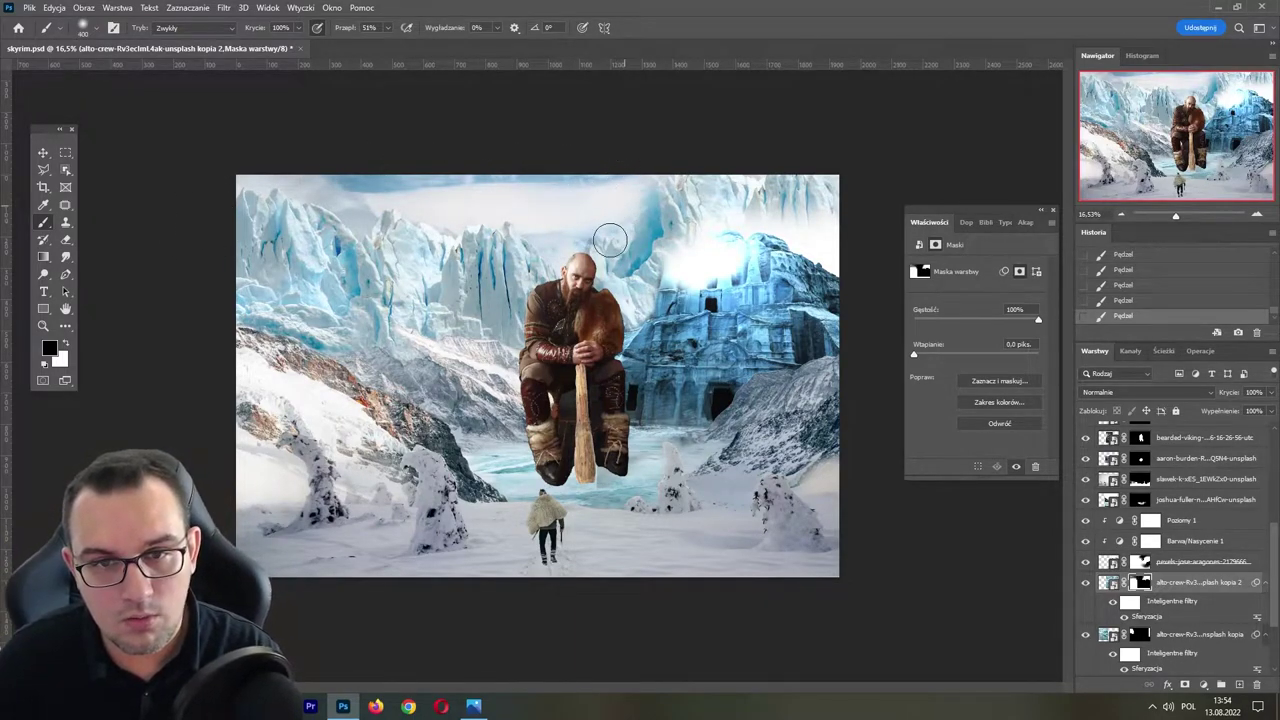
{"action": "mouse_move", "coordinate": [608, 237]}
{"action": "left_mouse_down"}
{"action": "mouse_move", "coordinate": [635, 207]}
{"action": "mouse_move", "coordinate": [642, 223]}
{"action": "left_mouse_up"}
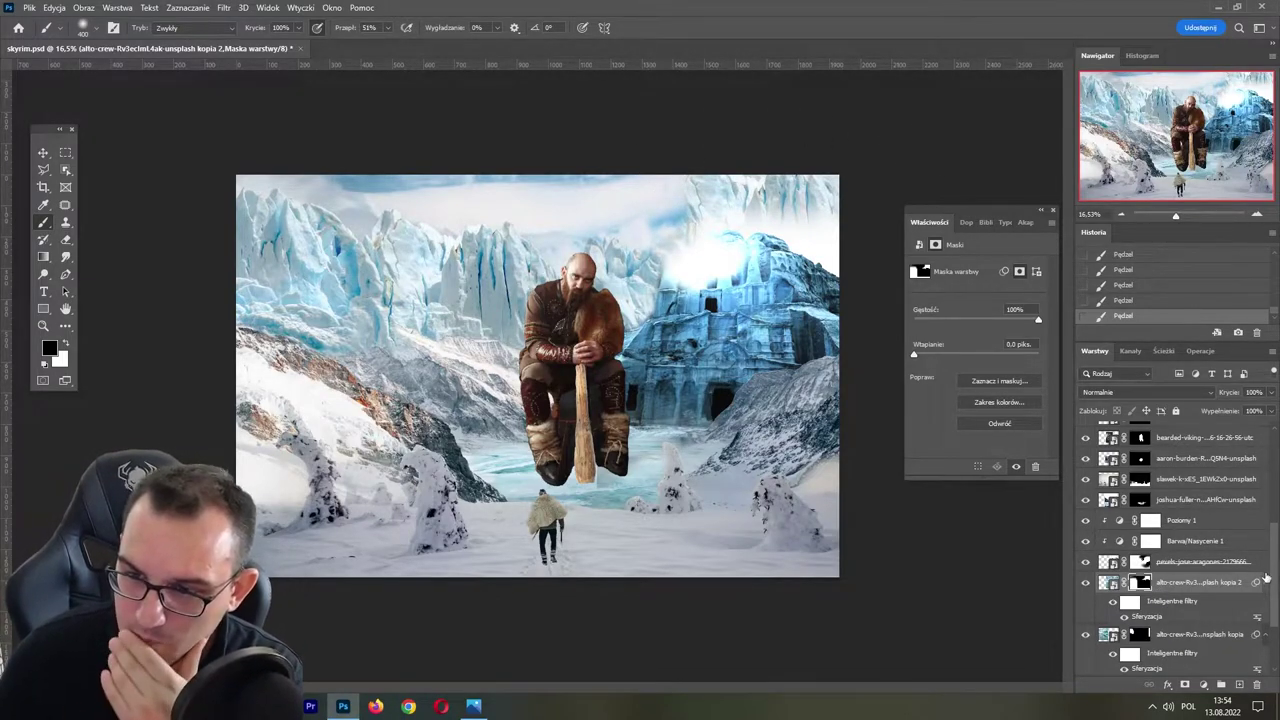
{"action": "scroll", "coordinate": [1210, 600], "scroll_direction": "down", "scroll_amount": 3}
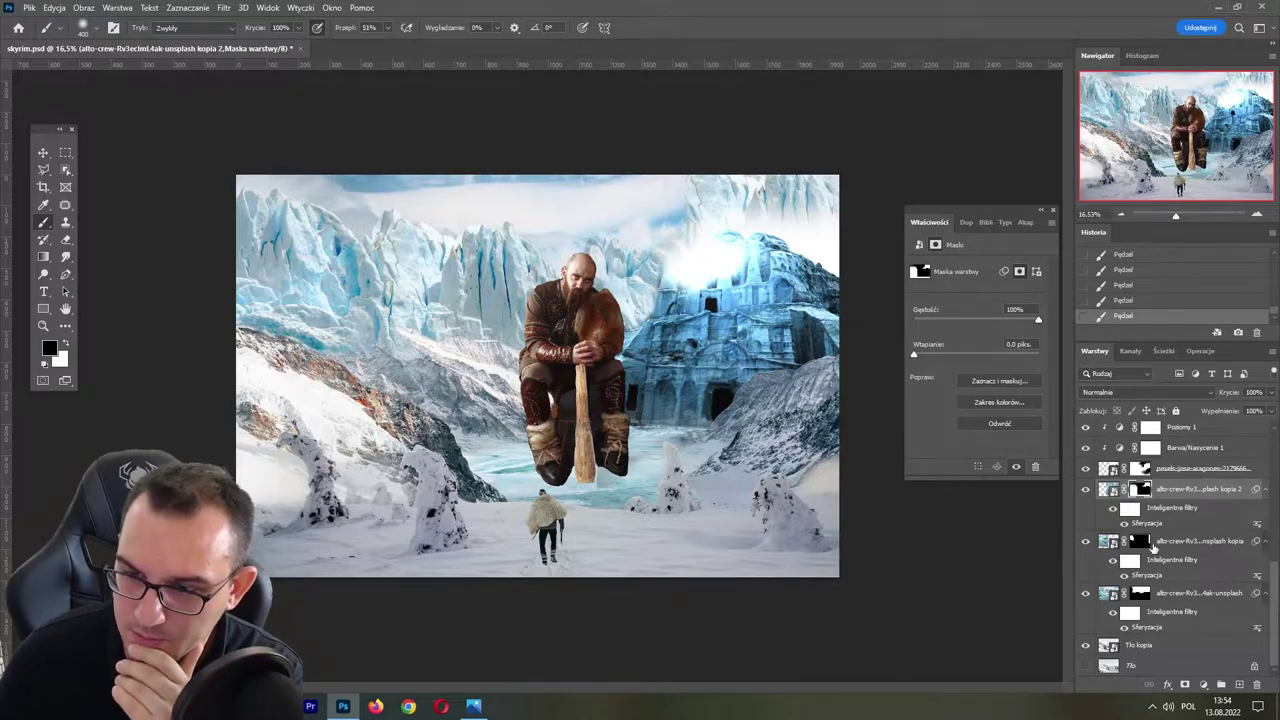
- Fade the temple's top edge and bright glow into the glacier cliffs on its mask
{"action": "left_click", "coordinate": [1140, 468]}
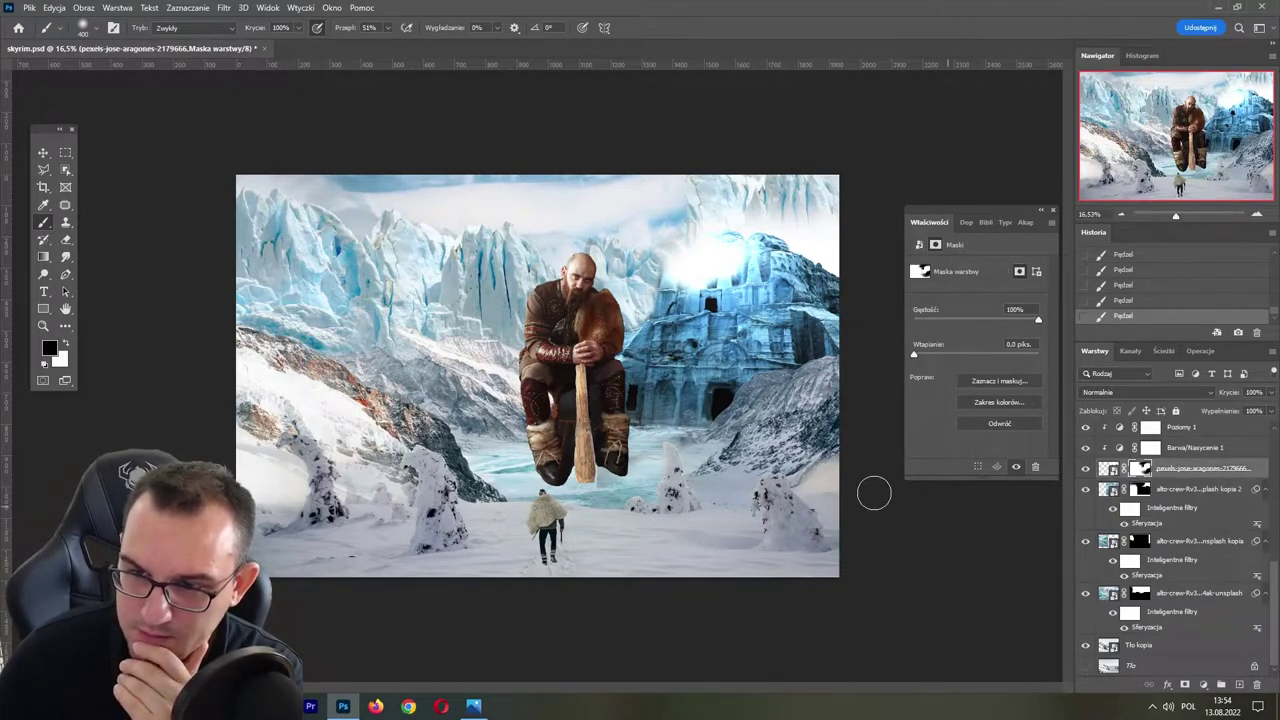
{"action": "left_click_drag", "start_coordinate": [846, 234], "coordinate": [843, 298]}
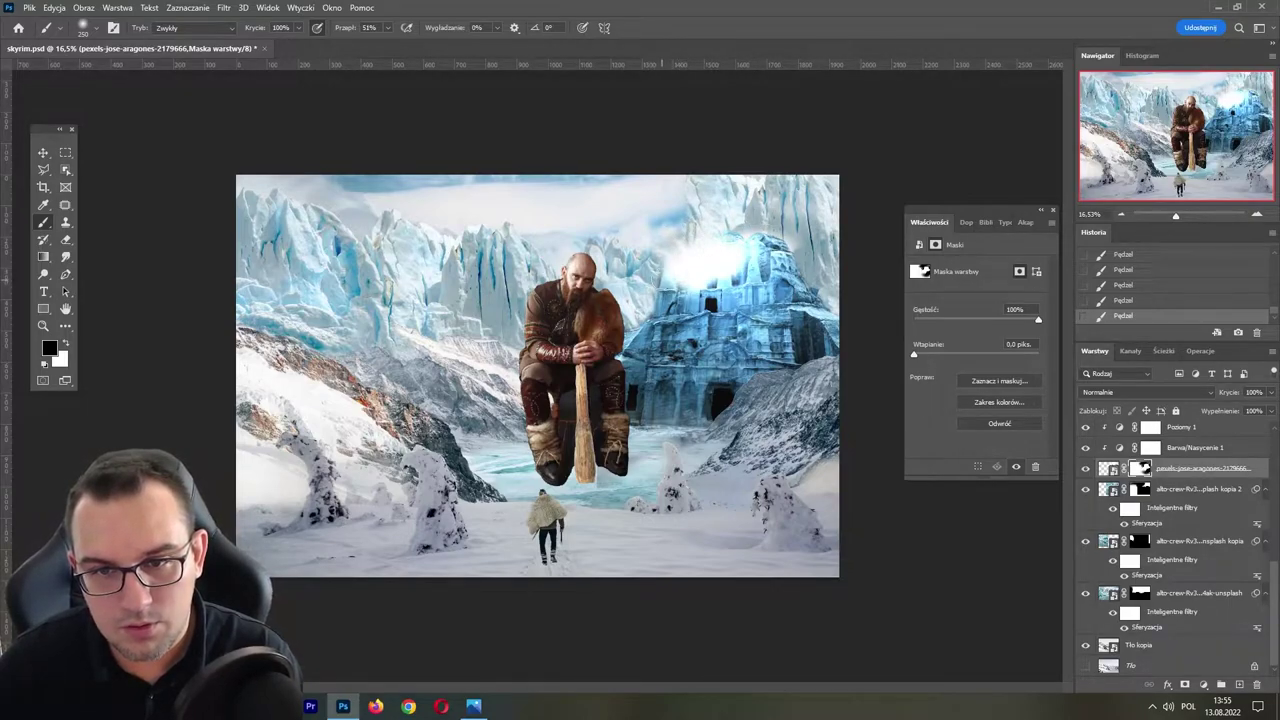
{"action": "left_click_drag", "start_coordinate": [688, 276], "coordinate": [708, 274]}
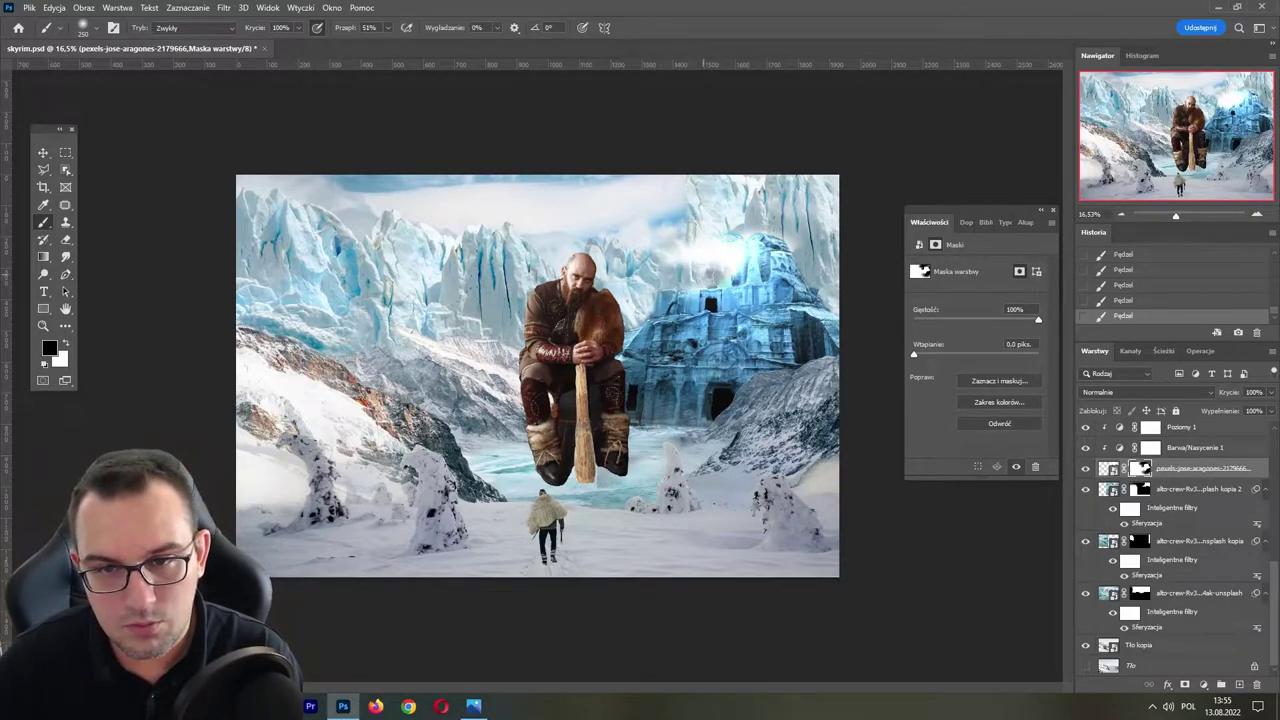
{"action": "mouse_move", "coordinate": [805, 278]}
{"action": "left_mouse_down"}
{"action": "mouse_move", "coordinate": [712, 240]}
{"action": "mouse_move", "coordinate": [668, 258]}
{"action": "left_mouse_up"}
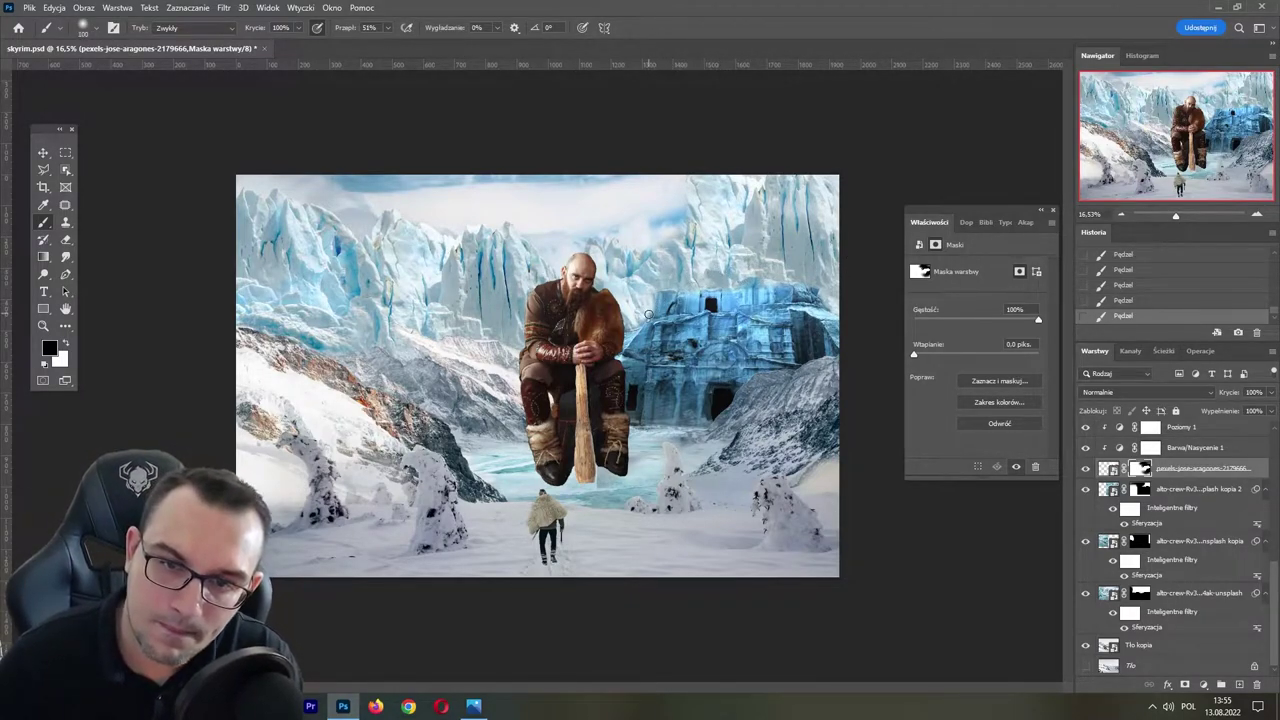
{"action": "left_click_drag", "start_coordinate": [658, 313], "coordinate": [712, 306]}
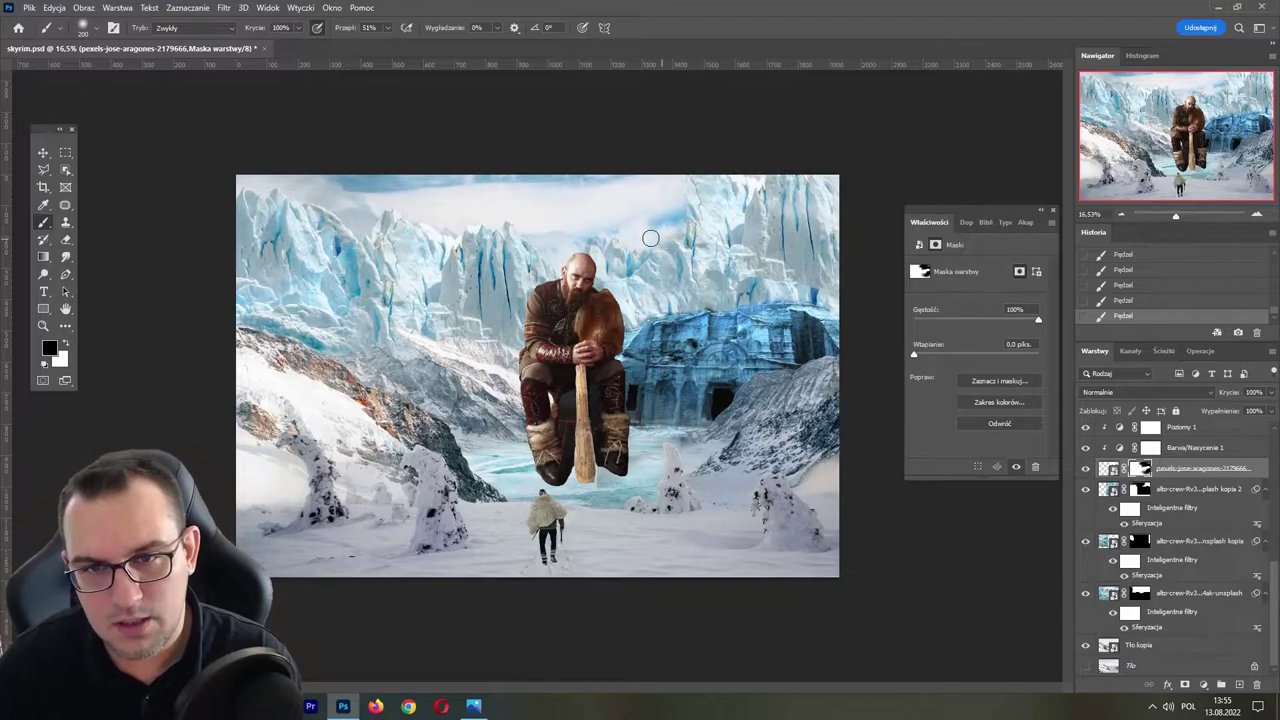
- Compare the upper glacier layer and start revealing ice on its mask in white
{"action": "left_click", "coordinate": [1085, 488]}
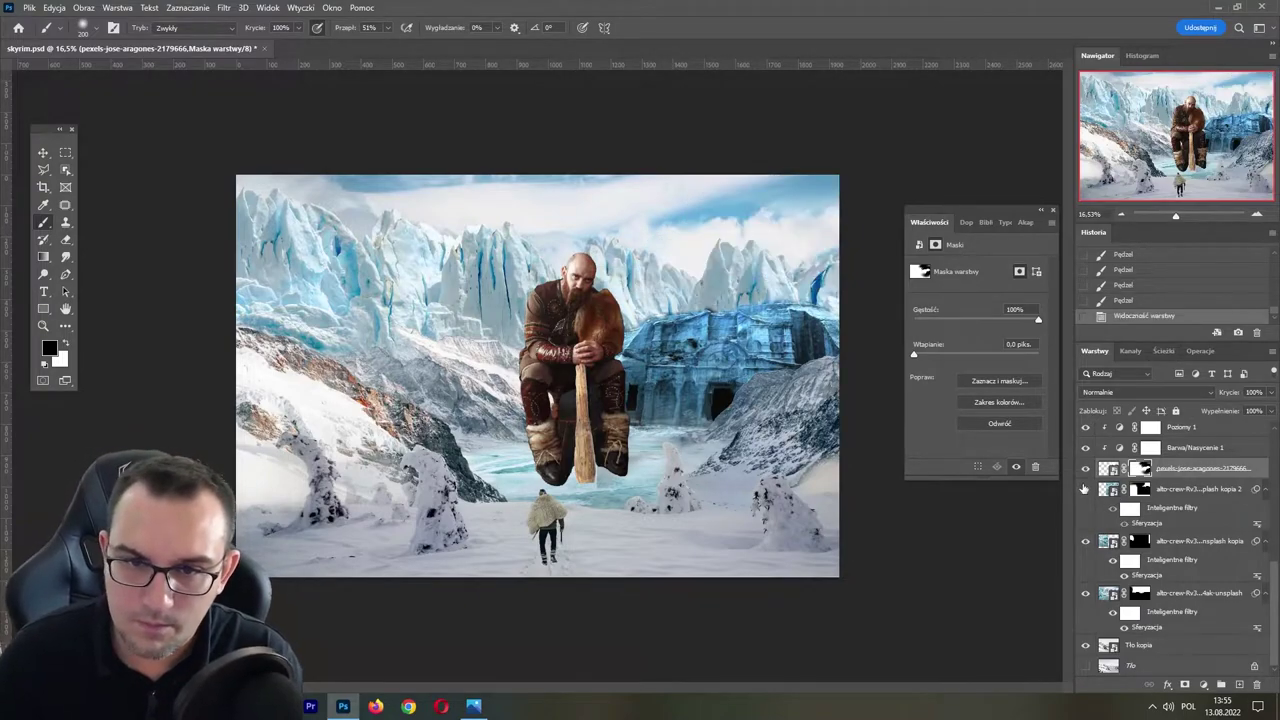
{"action": "left_click", "coordinate": [1085, 488]}
{"action": "left_click", "coordinate": [1140, 489]}
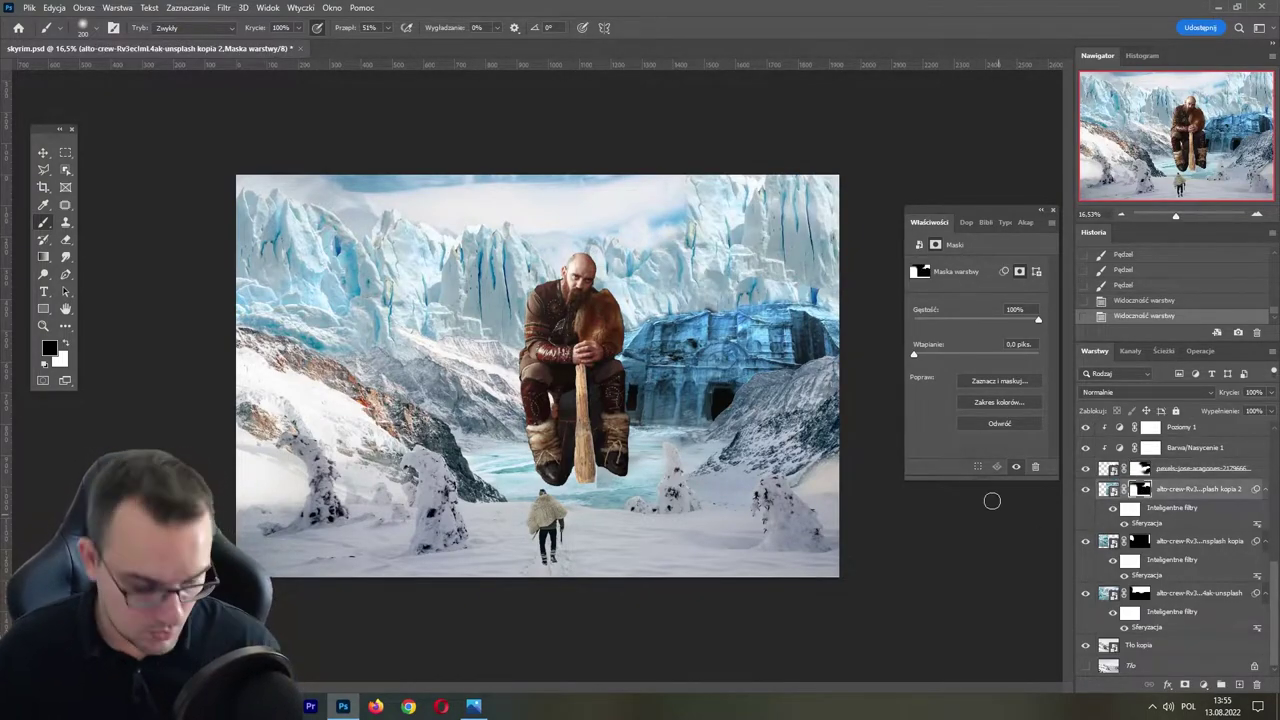
{"action": "key", "text": "x"}
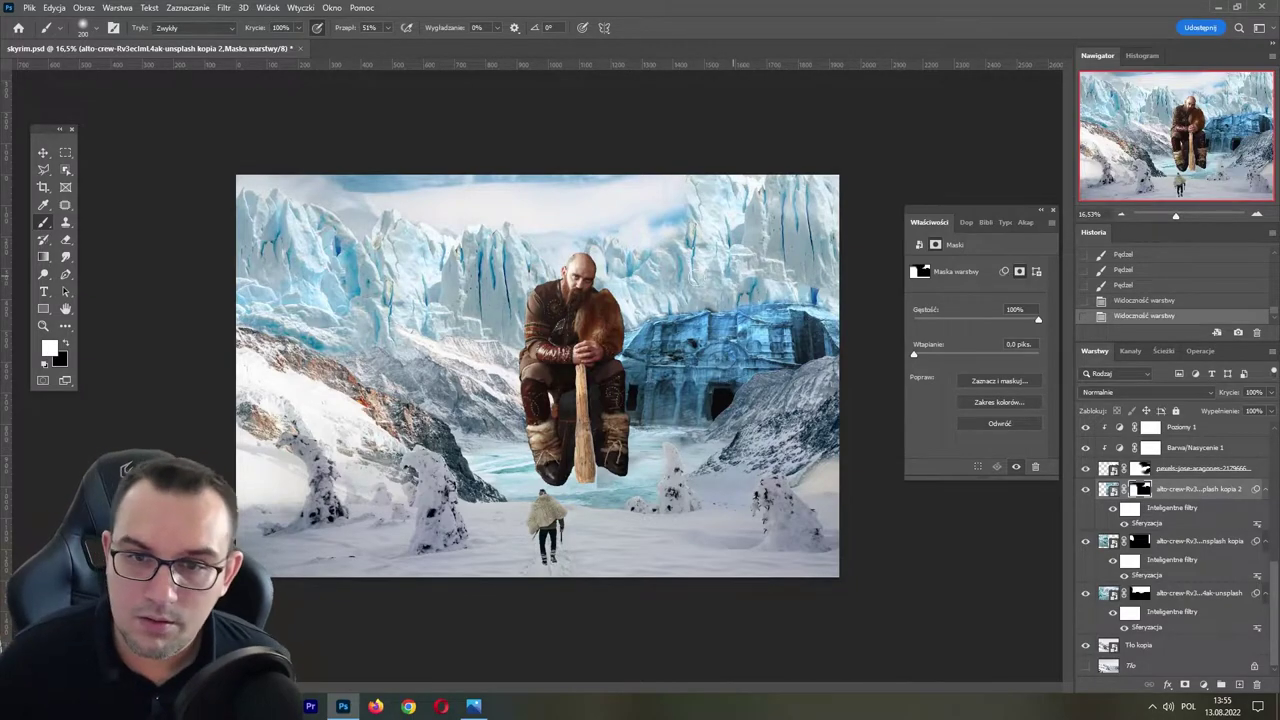
{"action": "left_click", "coordinate": [821, 298]}
- Reveal more blue ice on the glacier mask with a 100 px brush
{"action": "left_click", "coordinate": [90, 27]}
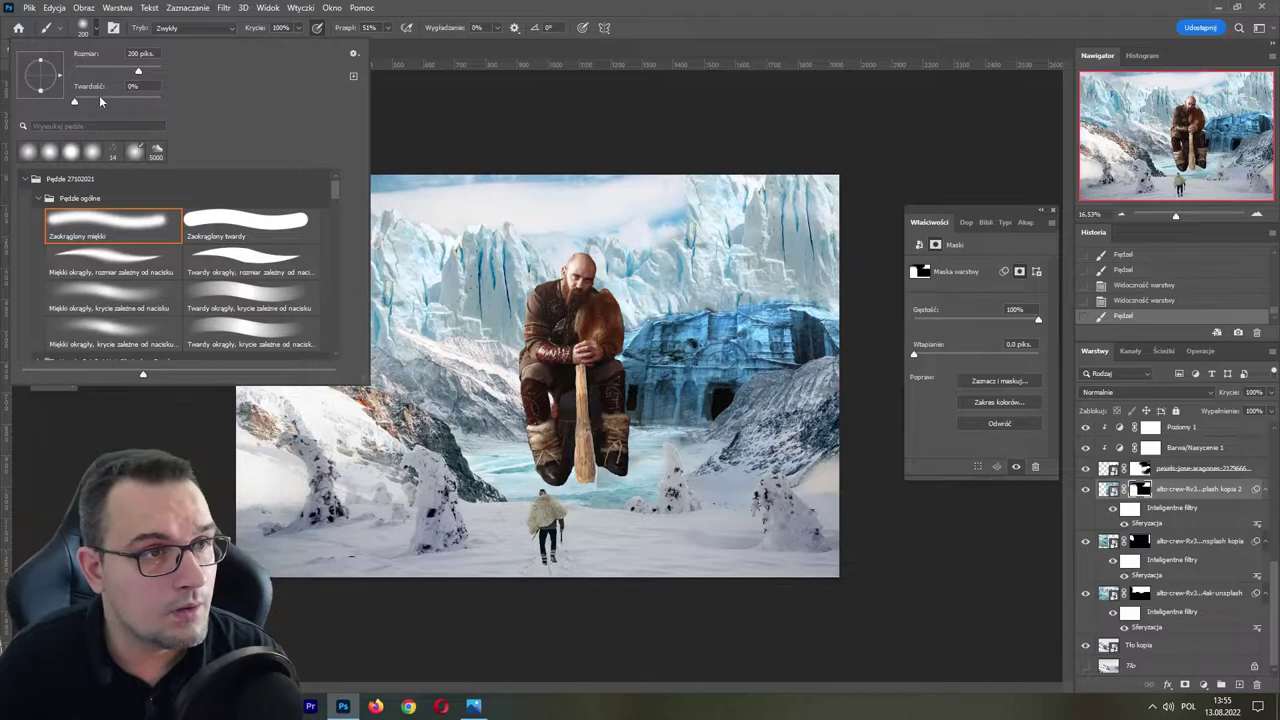
{"action": "key", "text": "bracketleft"}
{"action": "key", "text": "bracketleft"}
{"action": "key", "text": "bracketleft"}
{"action": "left_click", "coordinate": [814, 284]}
{"action": "left_click_drag", "start_coordinate": [716, 299], "coordinate": [611, 314]}
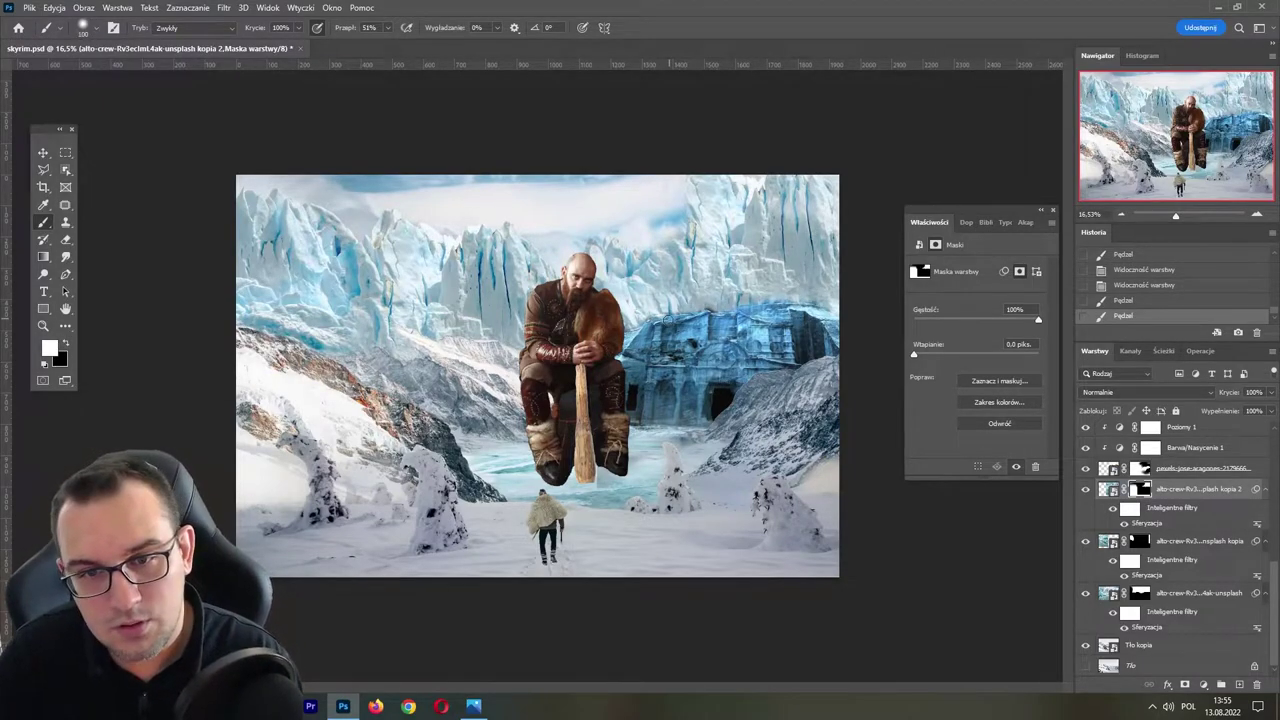
{"action": "left_click", "coordinate": [651, 314]}
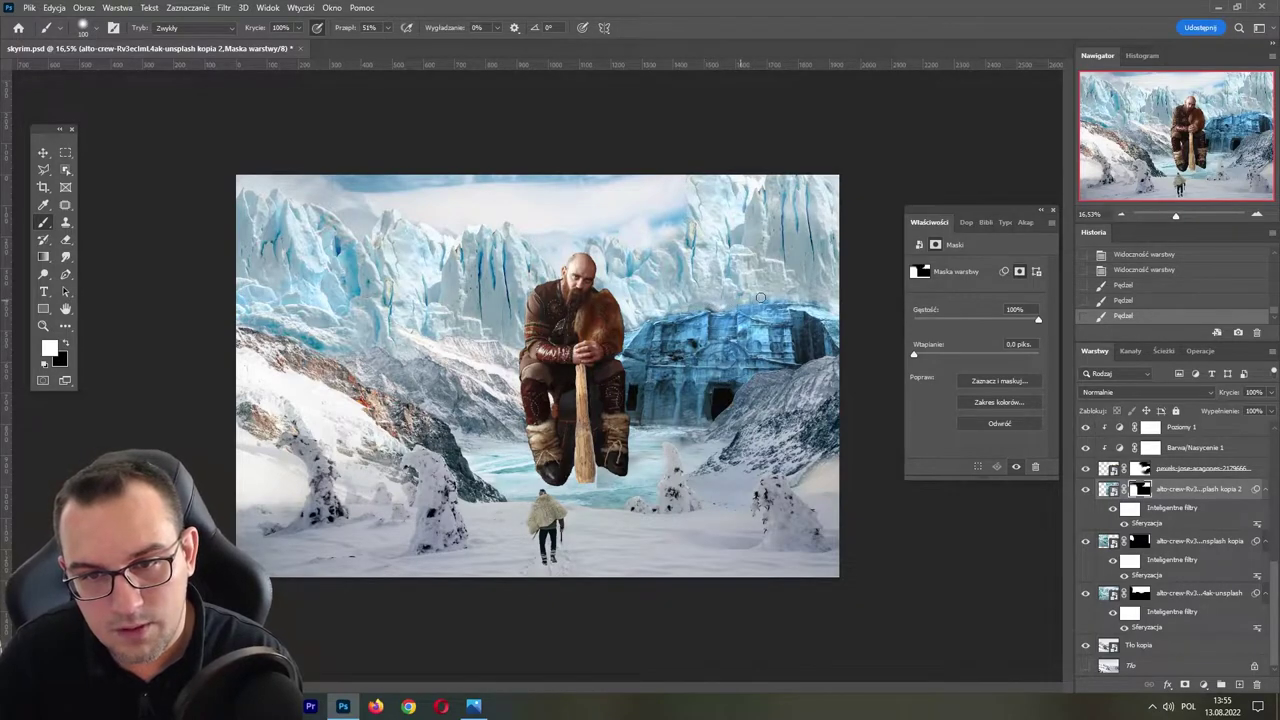
{"action": "left_click_drag", "start_coordinate": [760, 298], "coordinate": [735, 300]}
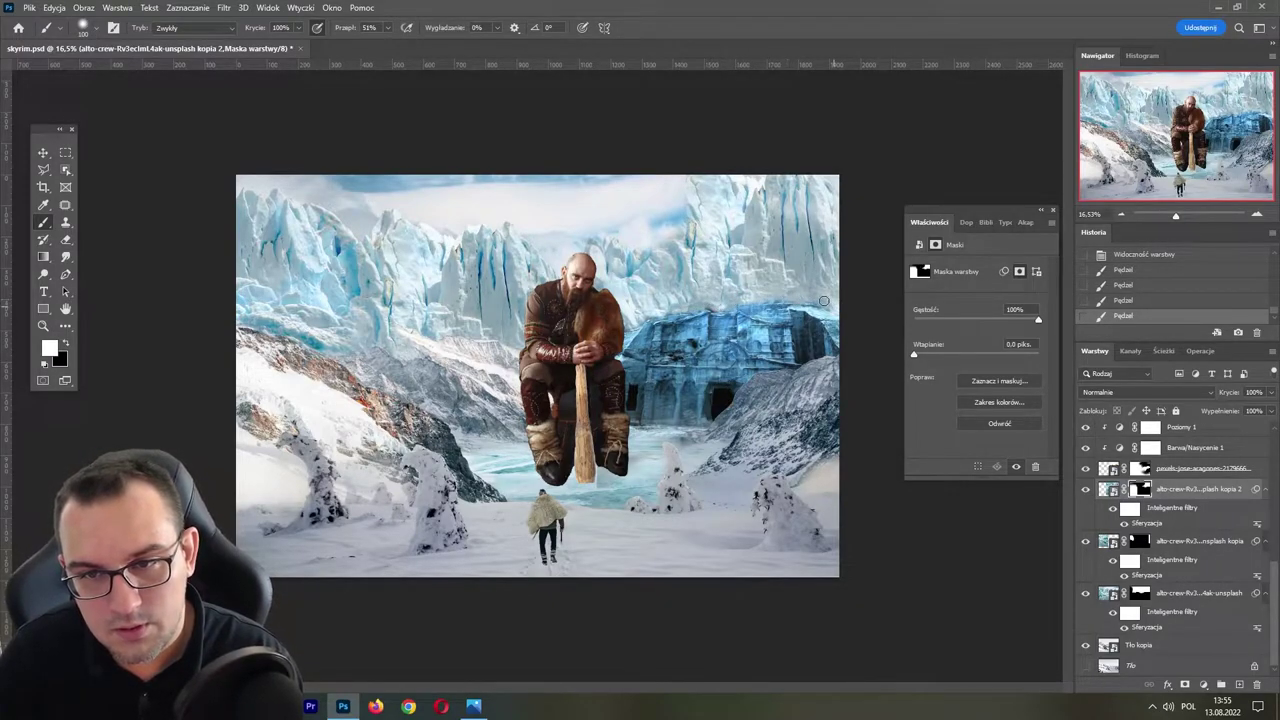
{"action": "left_click", "coordinate": [700, 280]}
- Paint away the top-centre haze with a 600 px brush and compare the result
{"action": "key", "text": "bracketright"}
{"action": "key", "text": "bracketright"}
{"action": "key", "text": "bracketright"}
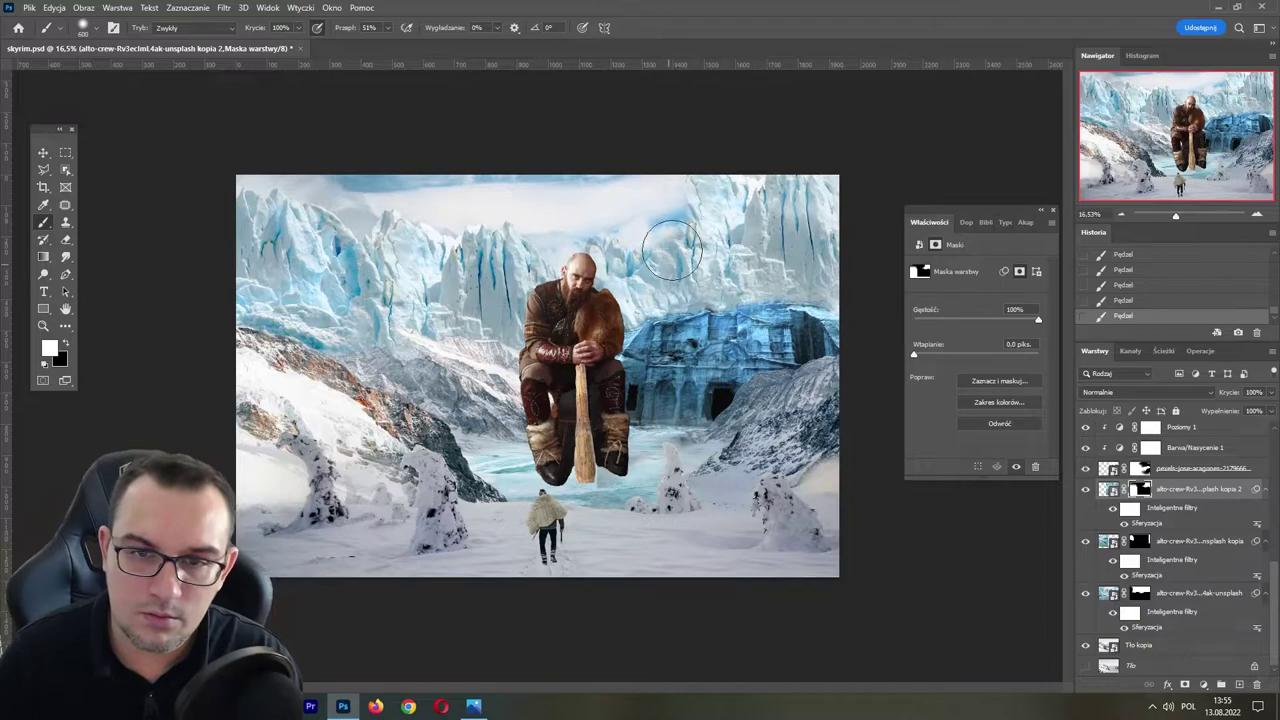
{"action": "mouse_move", "coordinate": [694, 163]}
{"action": "left_mouse_down"}
{"action": "mouse_move", "coordinate": [627, 213]}
{"action": "mouse_move", "coordinate": [657, 143]}
{"action": "mouse_move", "coordinate": [591, 211]}
{"action": "mouse_move", "coordinate": [671, 157]}
{"action": "mouse_move", "coordinate": [688, 245]}
{"action": "mouse_move", "coordinate": [857, 246]}
{"action": "mouse_move", "coordinate": [804, 254]}
{"action": "left_mouse_up"}
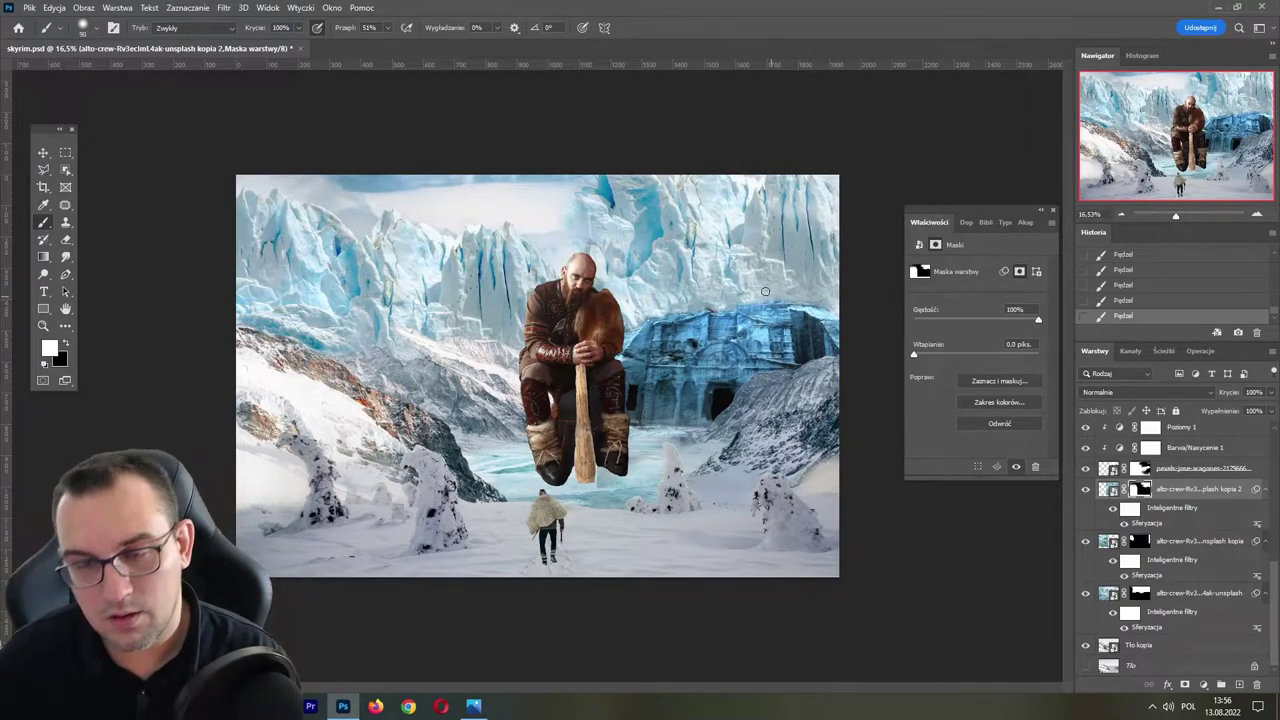
{"action": "left_click", "coordinate": [1086, 489]}
{"action": "left_click", "coordinate": [1086, 489]}
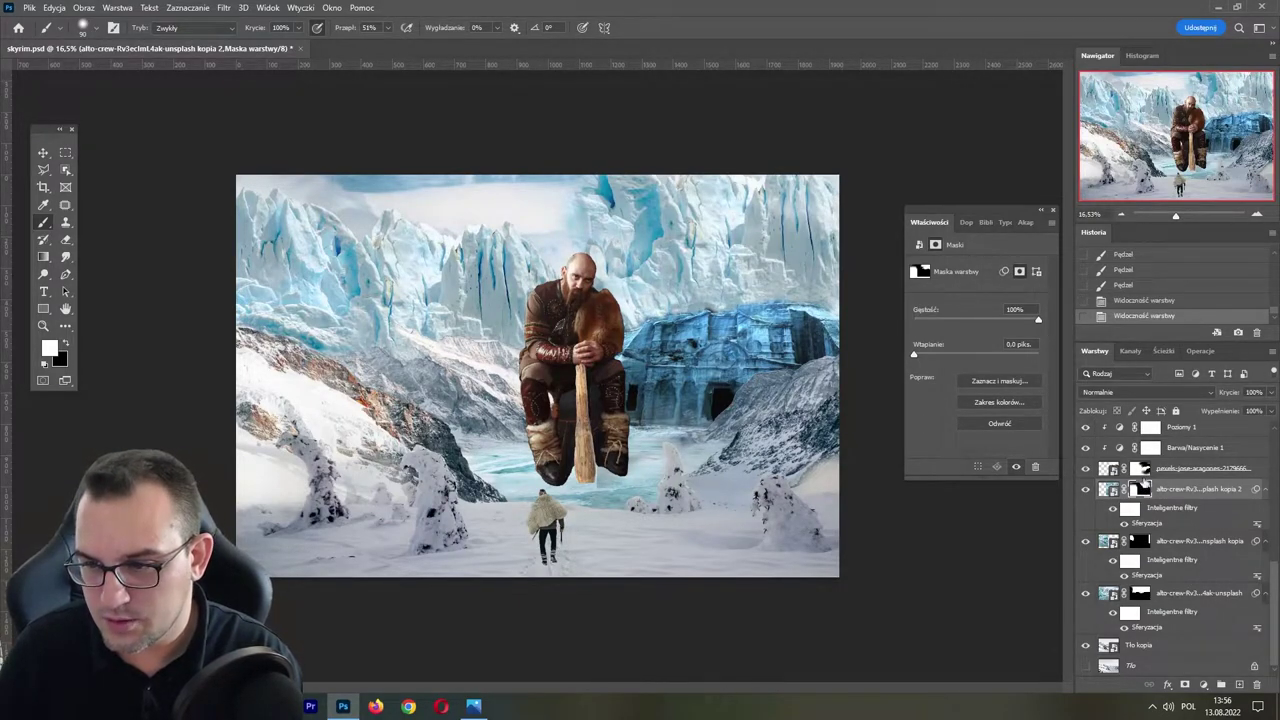
{"action": "left_click", "coordinate": [1140, 468]}
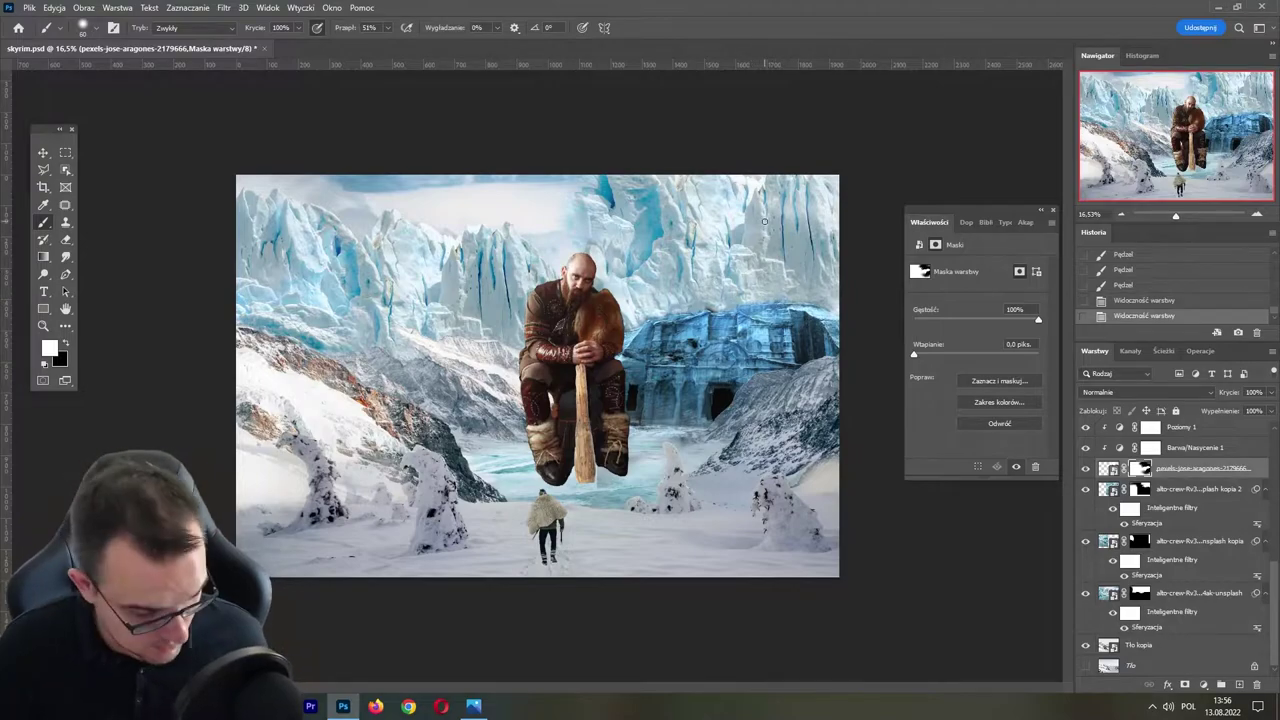
- Hide small bits along the ice edge on the temple mask in black, save, and compare
{"action": "key", "text": "x"}
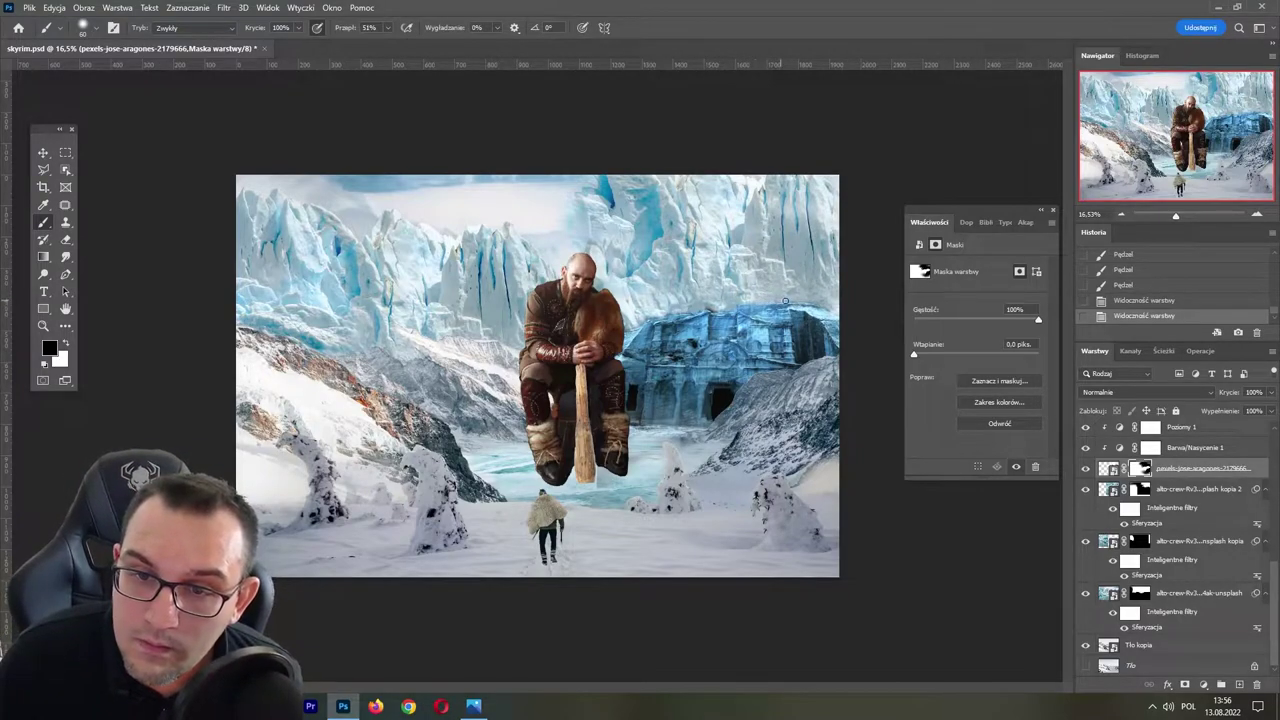
{"action": "left_click_drag", "start_coordinate": [743, 301], "coordinate": [704, 308]}
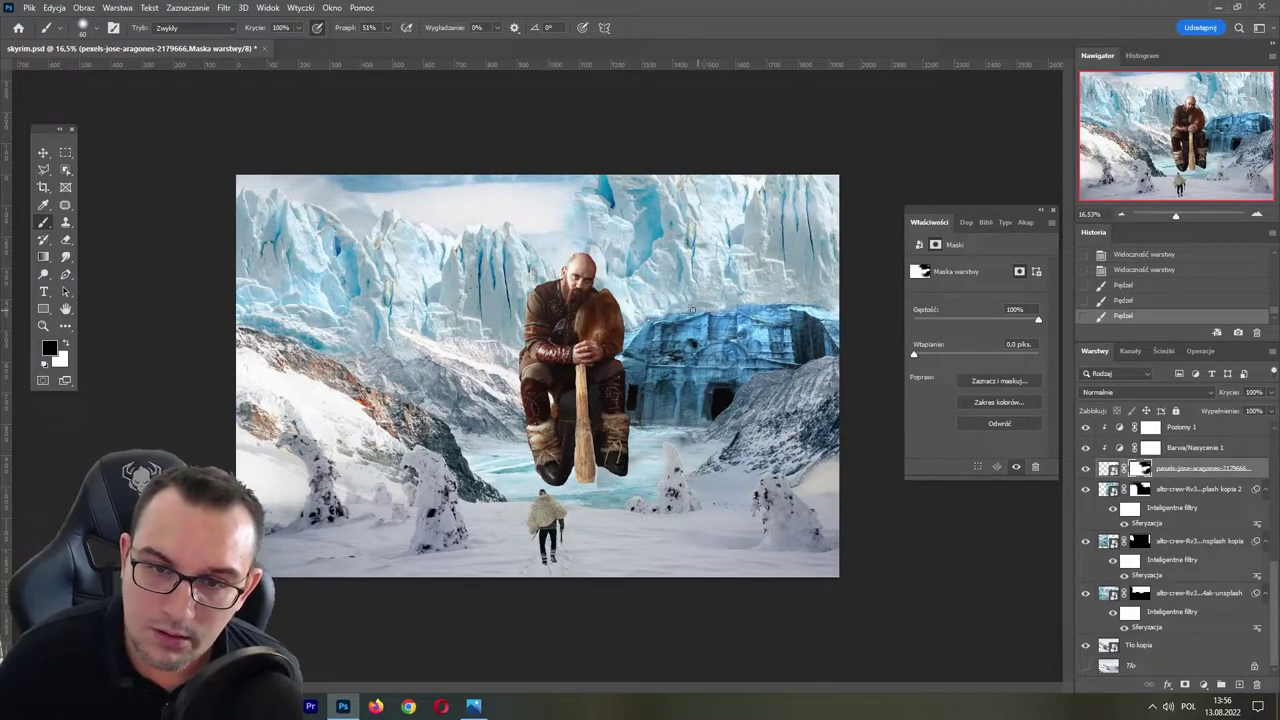
{"action": "left_click_drag", "start_coordinate": [640, 321], "coordinate": [695, 320]}
{"action": "key", "text": "ctrl+s"}
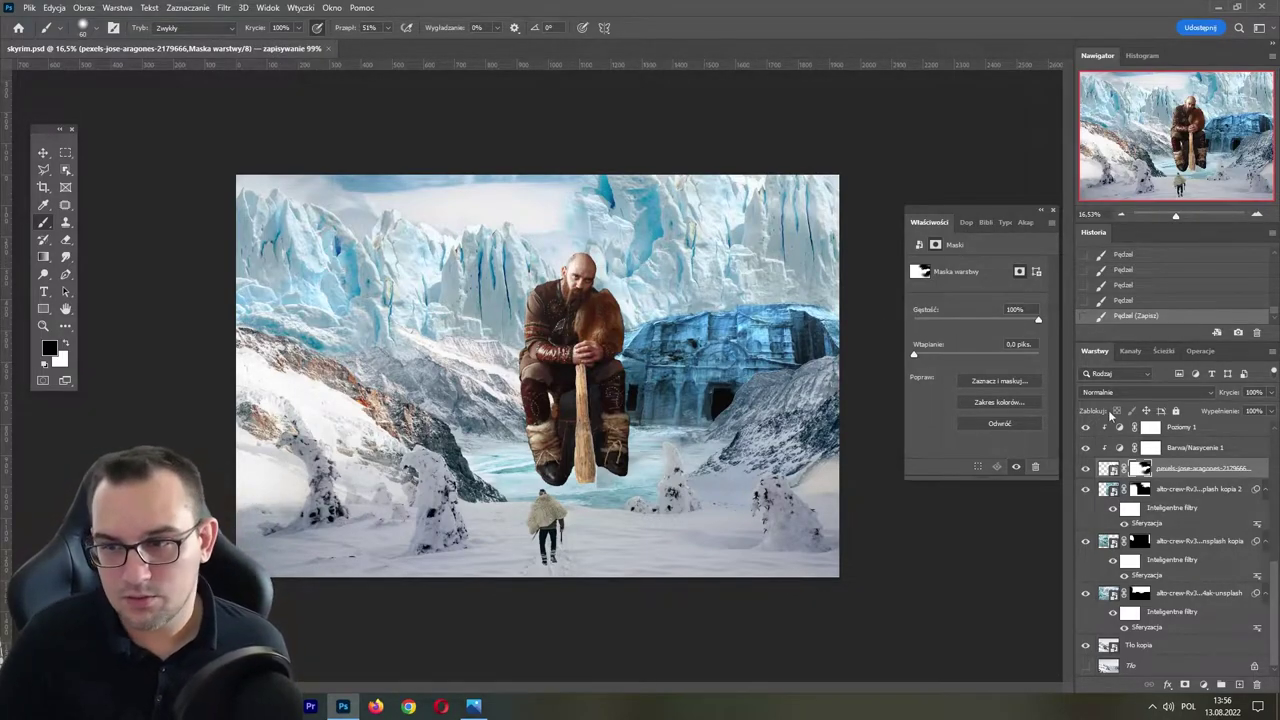
{"action": "left_click", "coordinate": [1086, 489]}
{"action": "left_click", "coordinate": [1086, 489]}
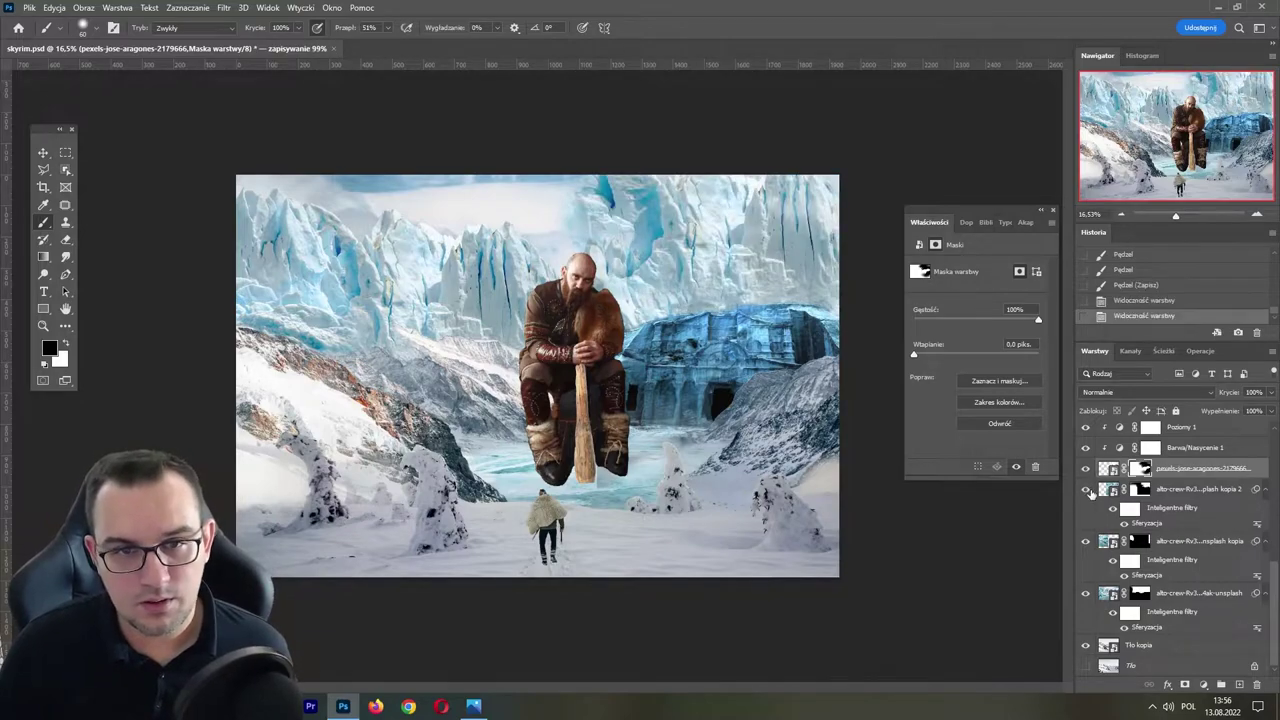
{"action": "left_click", "coordinate": [1140, 489]}
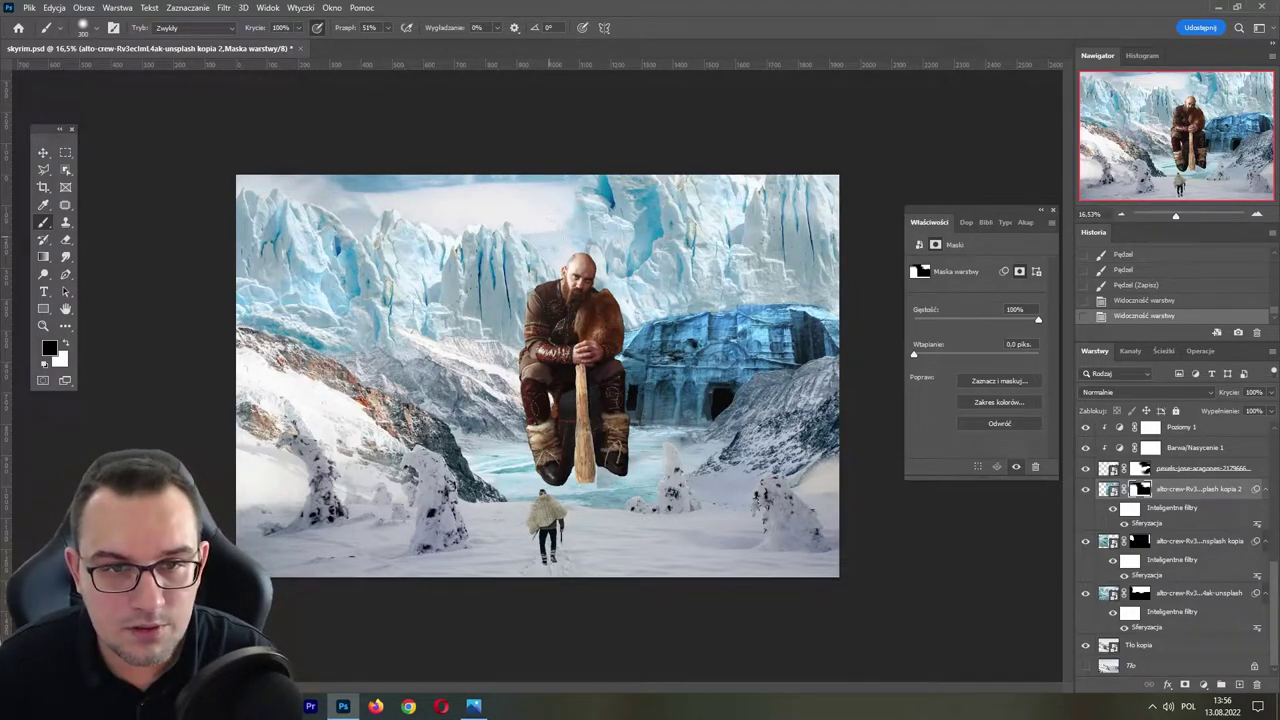
- Blend the top-centre ice into the hazy sky above the viking's head on the glacier mask
{"action": "left_click_drag", "start_coordinate": [581, 176], "coordinate": [602, 198]}
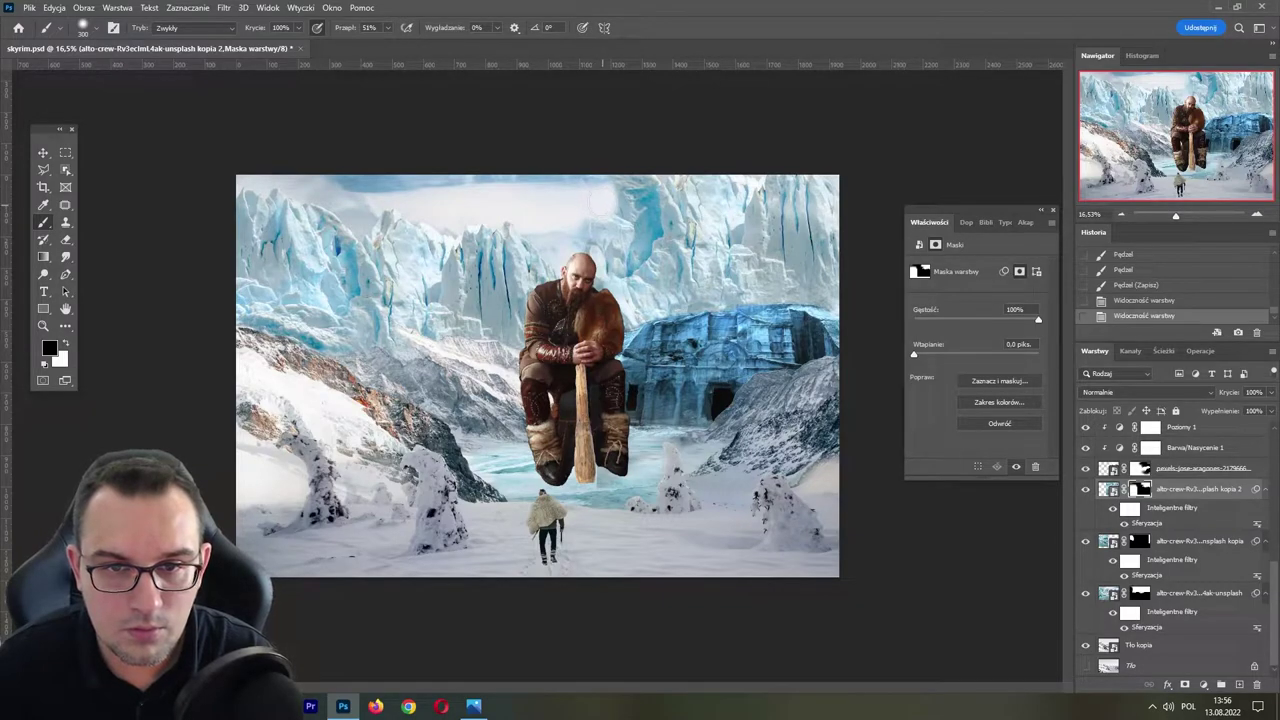
{"action": "left_click_drag", "start_coordinate": [601, 203], "coordinate": [648, 200]}
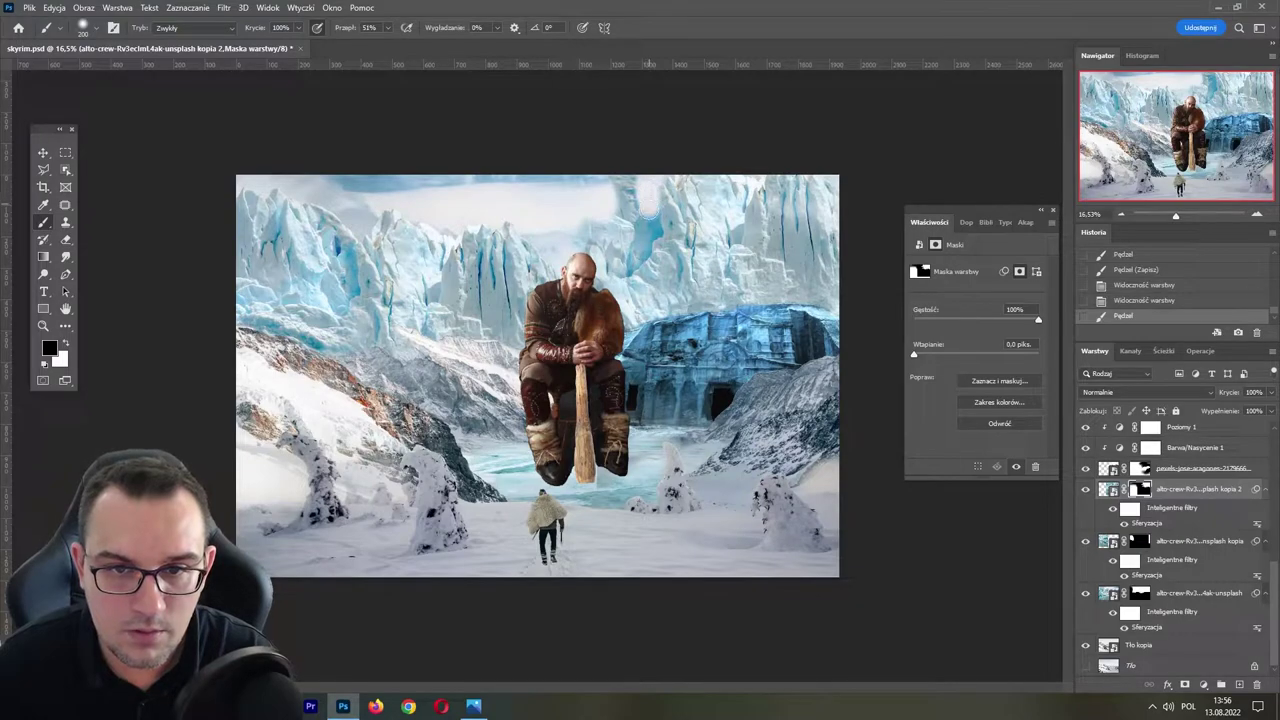
{"action": "mouse_move", "coordinate": [648, 214]}
{"action": "left_mouse_down"}
{"action": "mouse_move", "coordinate": [640, 200]}
{"action": "mouse_move", "coordinate": [630, 225]}
{"action": "left_mouse_up"}
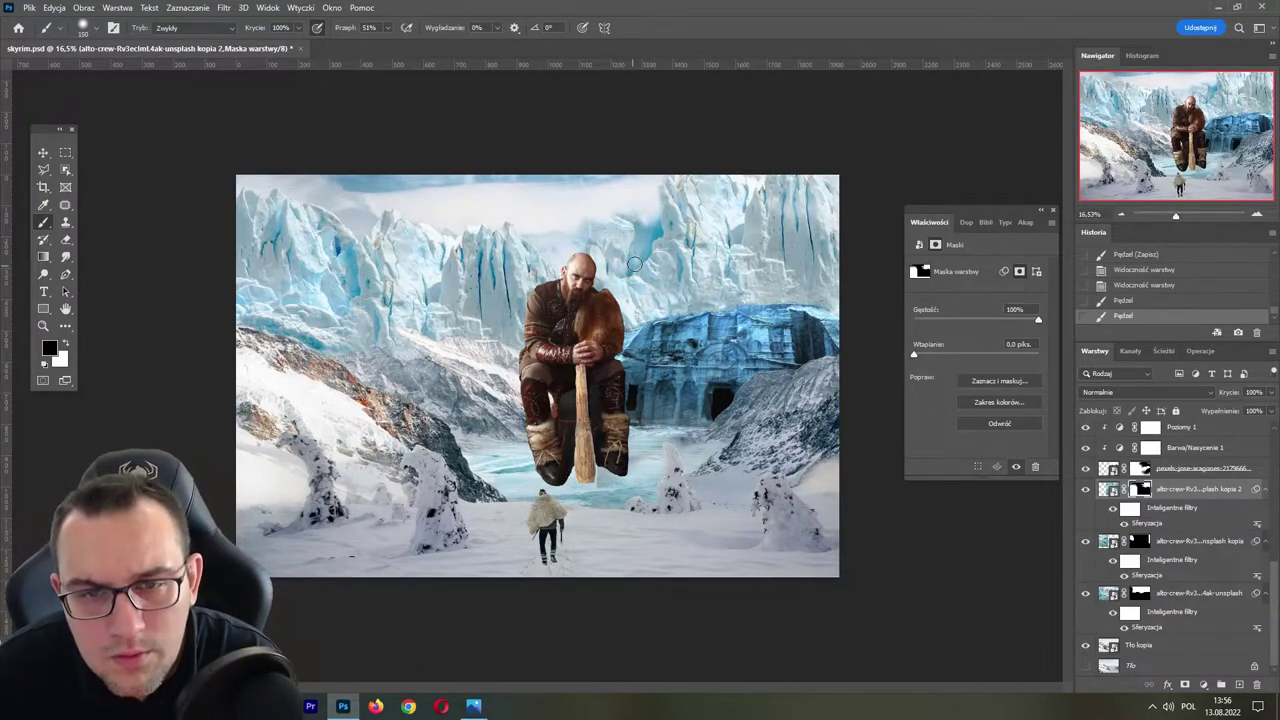
{"action": "scroll", "coordinate": [673, 246], "scroll_direction": "up", "scroll_amount": 5}
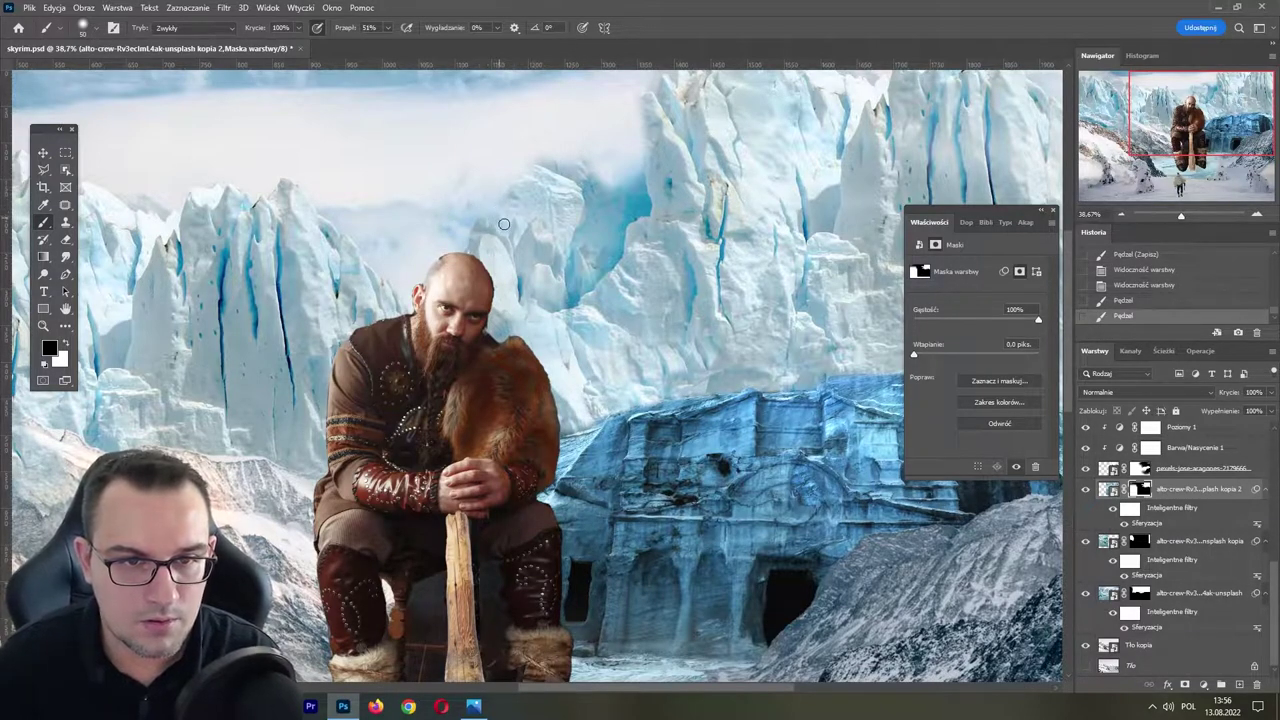
{"action": "mouse_move", "coordinate": [484, 197]}
{"action": "left_mouse_down"}
{"action": "mouse_move", "coordinate": [508, 231]}
{"action": "mouse_move", "coordinate": [522, 181]}
{"action": "mouse_move", "coordinate": [617, 158]}
{"action": "left_mouse_up"}
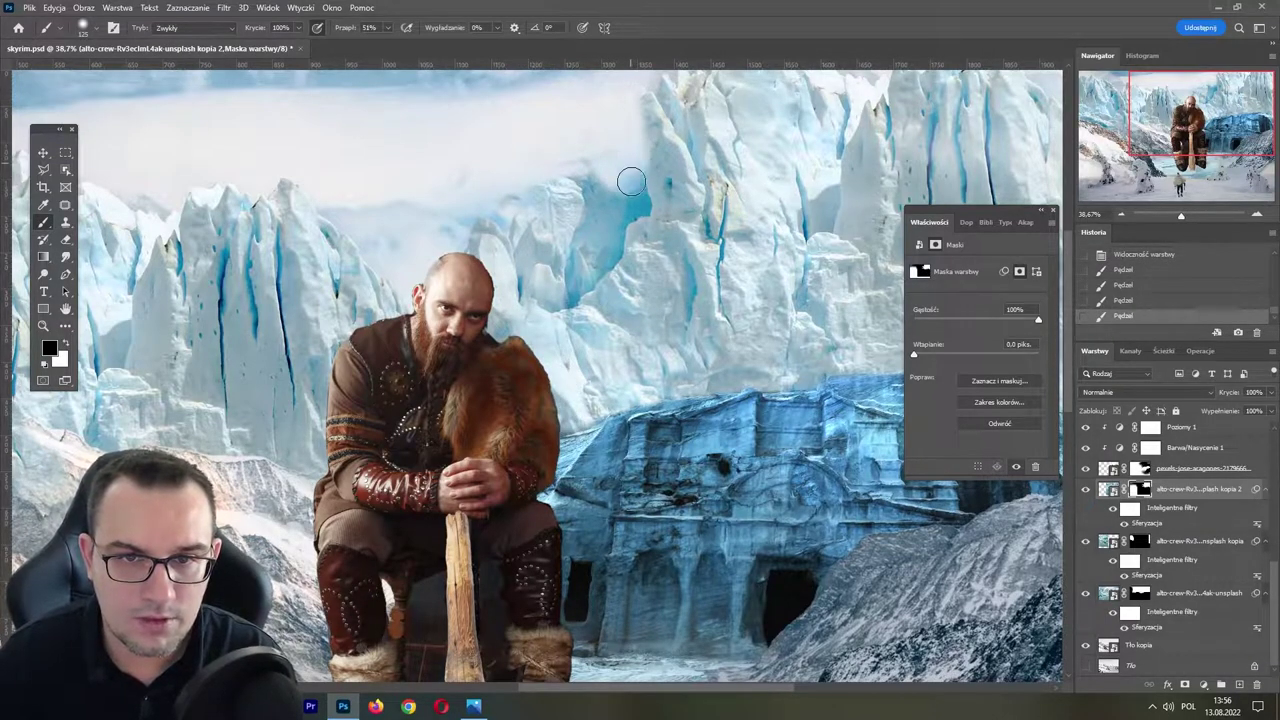
{"action": "left_click_drag", "start_coordinate": [631, 185], "coordinate": [636, 215]}
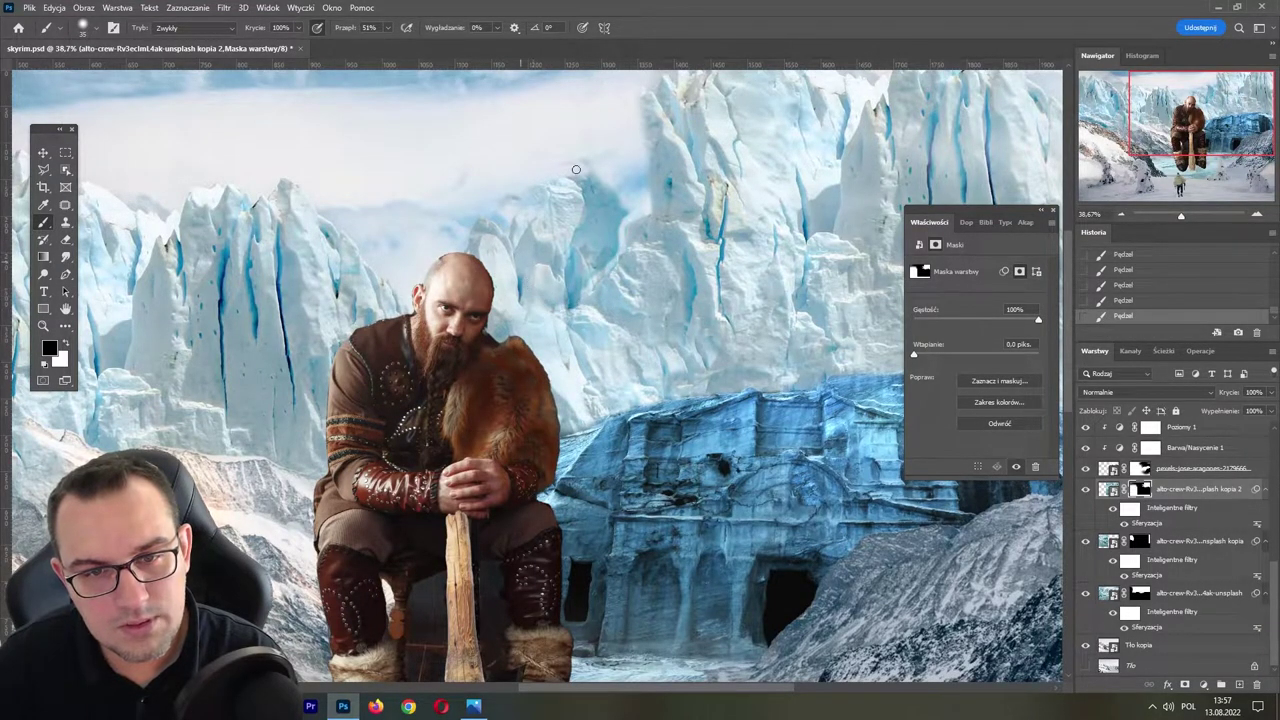
- Set the brush to 70 px, recentre on the viking and ice, and save
{"action": "key", "text": "bracketright"}
{"action": "key", "text": "bracketright"}
{"action": "key", "text": "bracketright"}
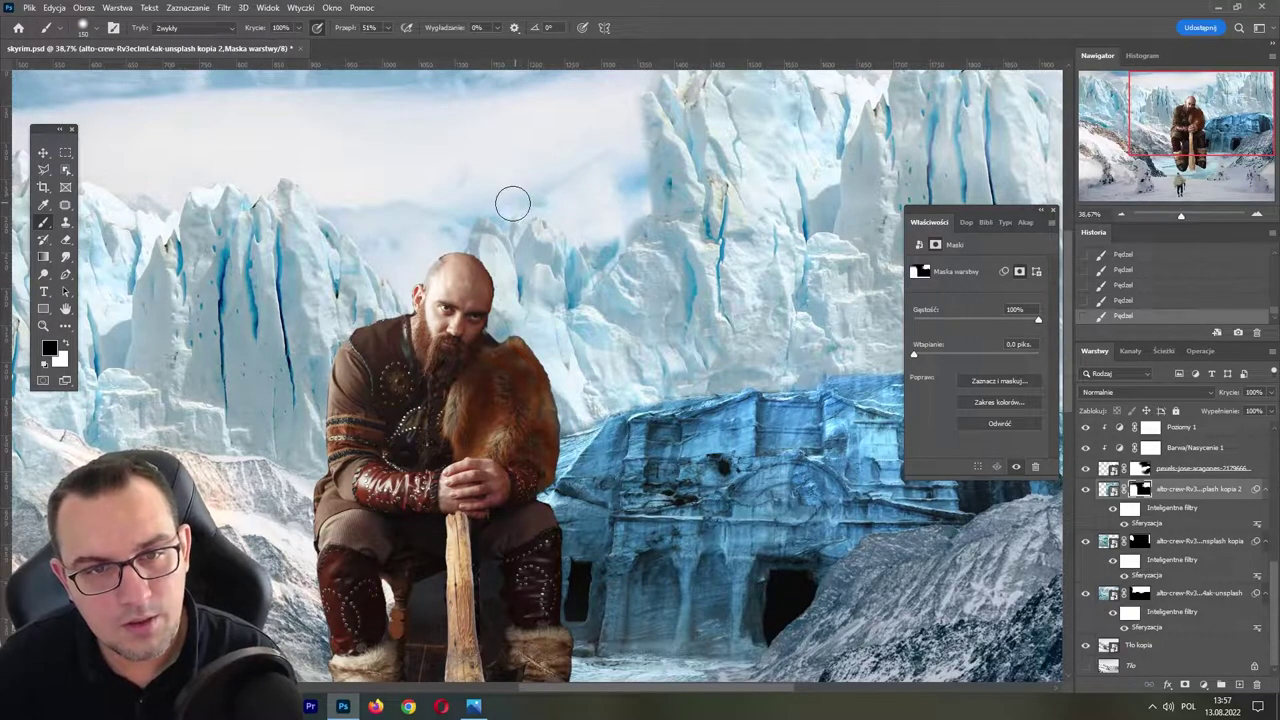
{"action": "key", "text": "bracketleft"}
{"action": "key", "text": "bracketleft"}
{"action": "key", "text": "bracketleft"}
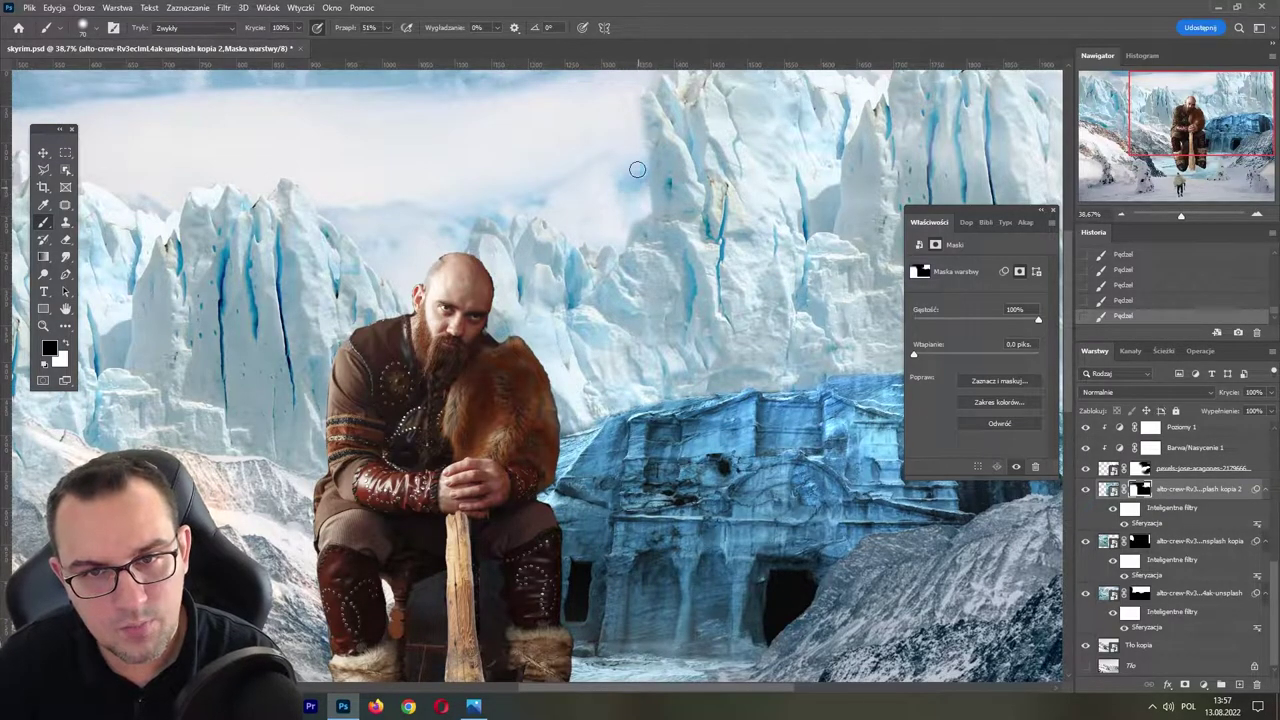
{"action": "left_click_drag", "start_coordinate": [633, 141], "coordinate": [556, 236]}
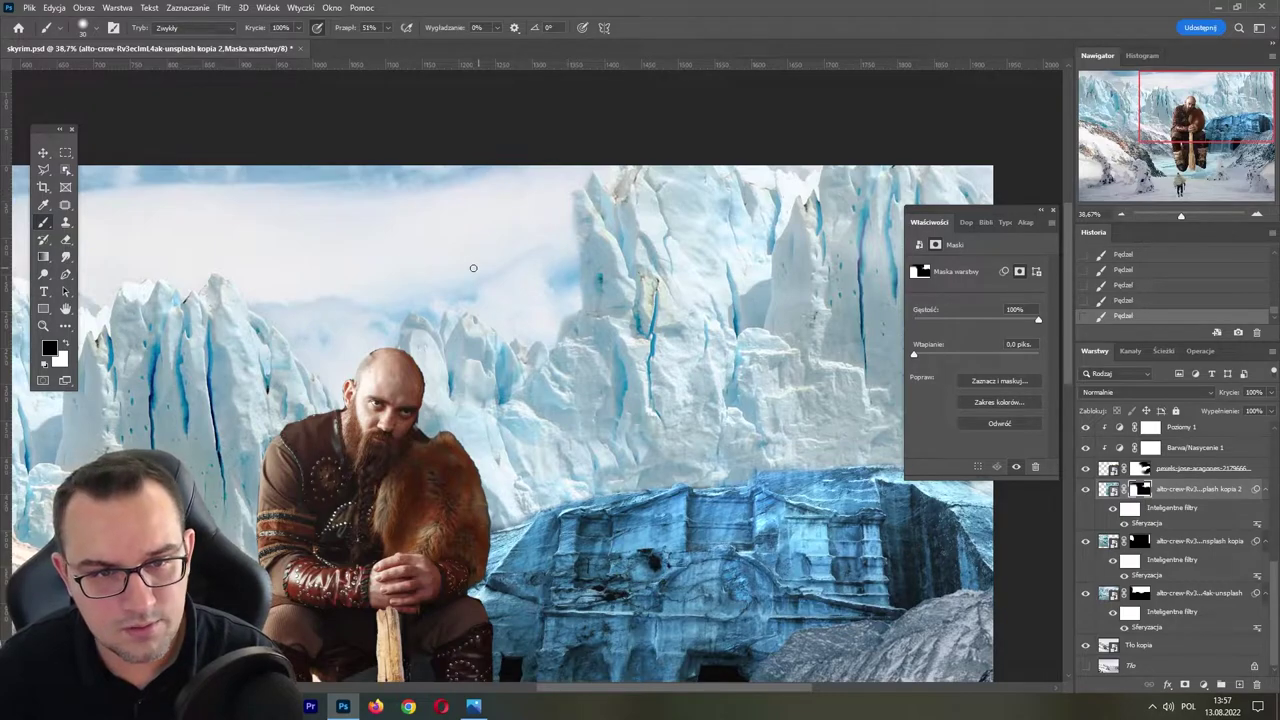
{"action": "left_click_drag", "start_coordinate": [473, 268], "coordinate": [663, 213]}
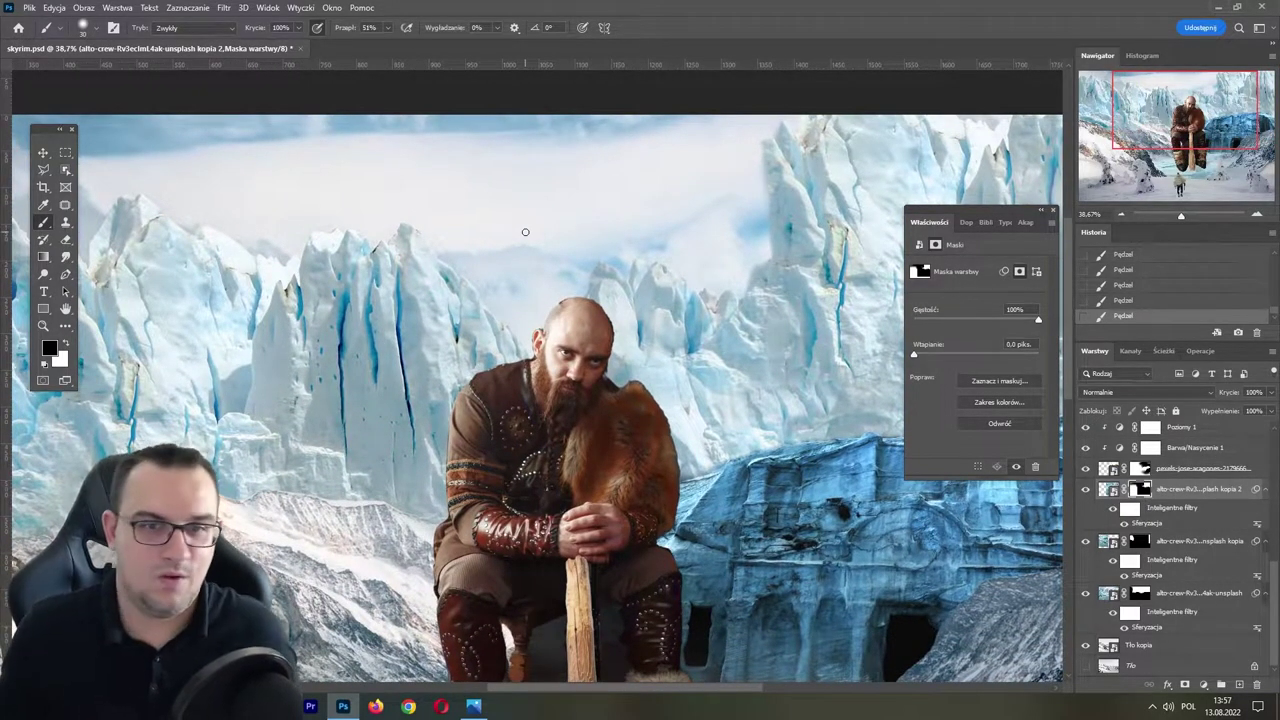
{"action": "key", "text": "ctrl+s"}
{"action": "left_click_drag", "start_coordinate": [1181, 215], "coordinate": [1178, 217]}
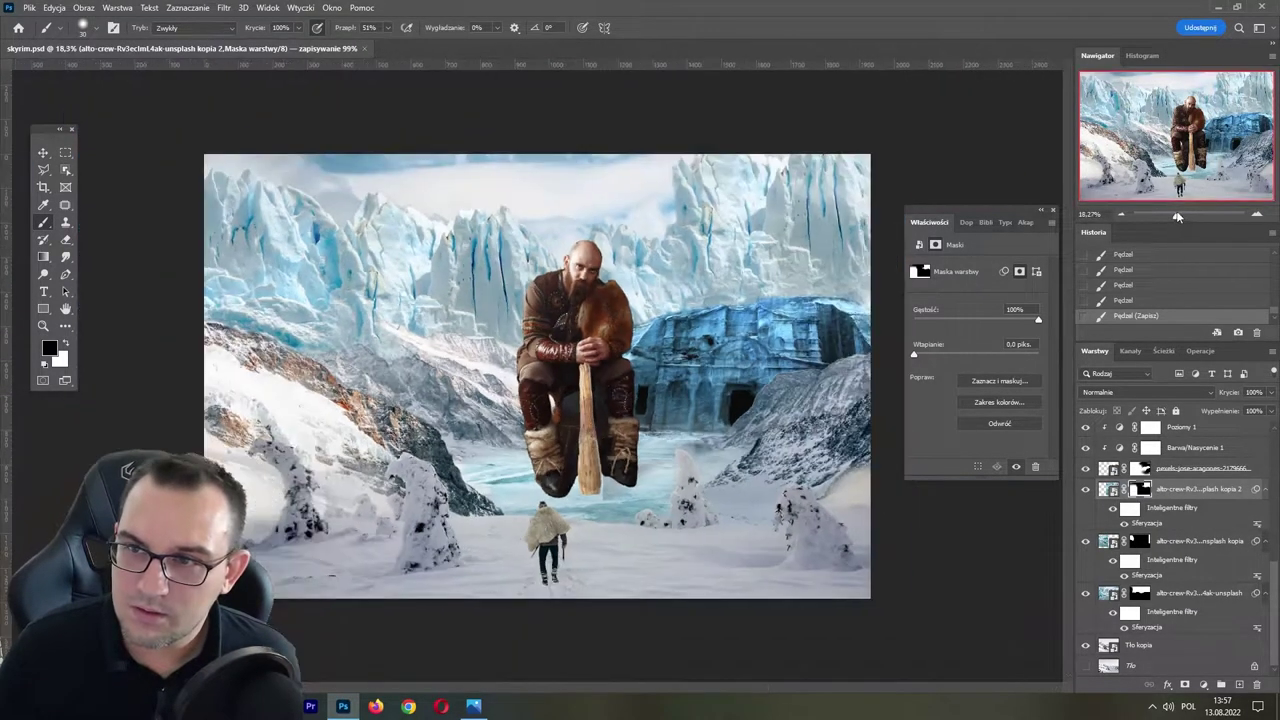
- Select both giant viking layers together for transforming
{"action": "key", "text": "v"}
{"action": "left_click", "coordinate": [585, 300]}
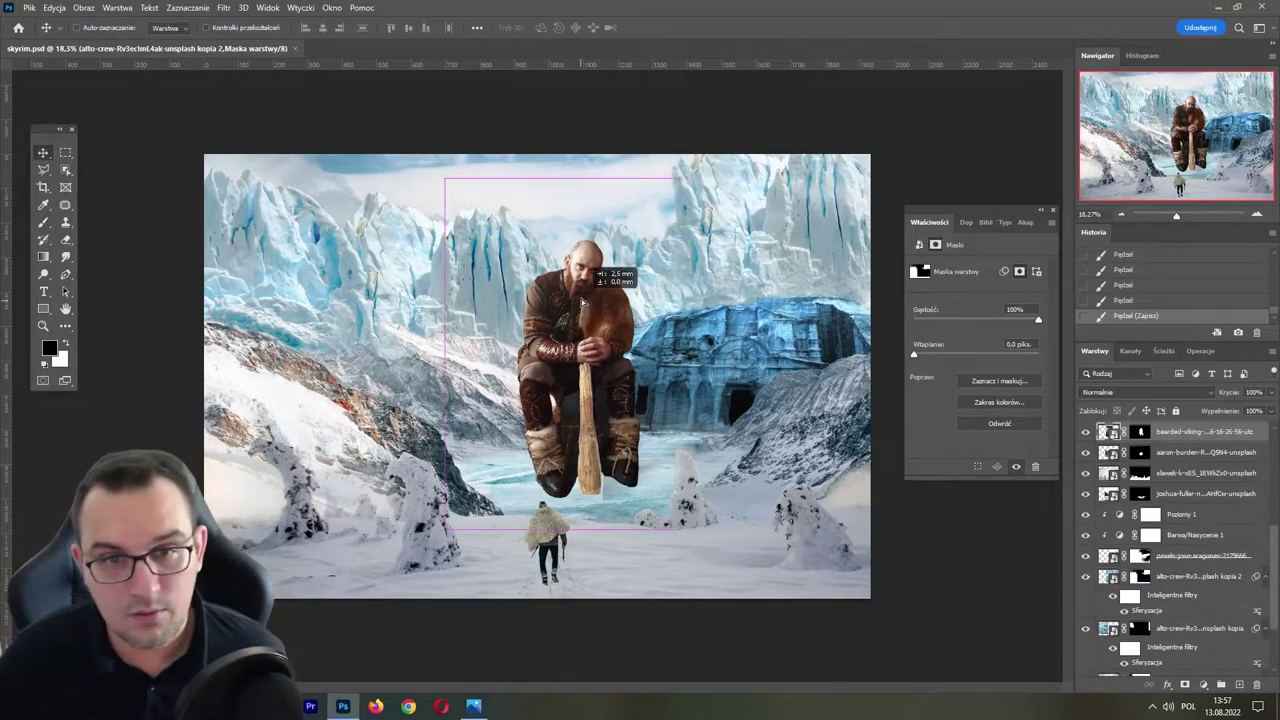
{"action": "key", "text": "ctrl+z"}
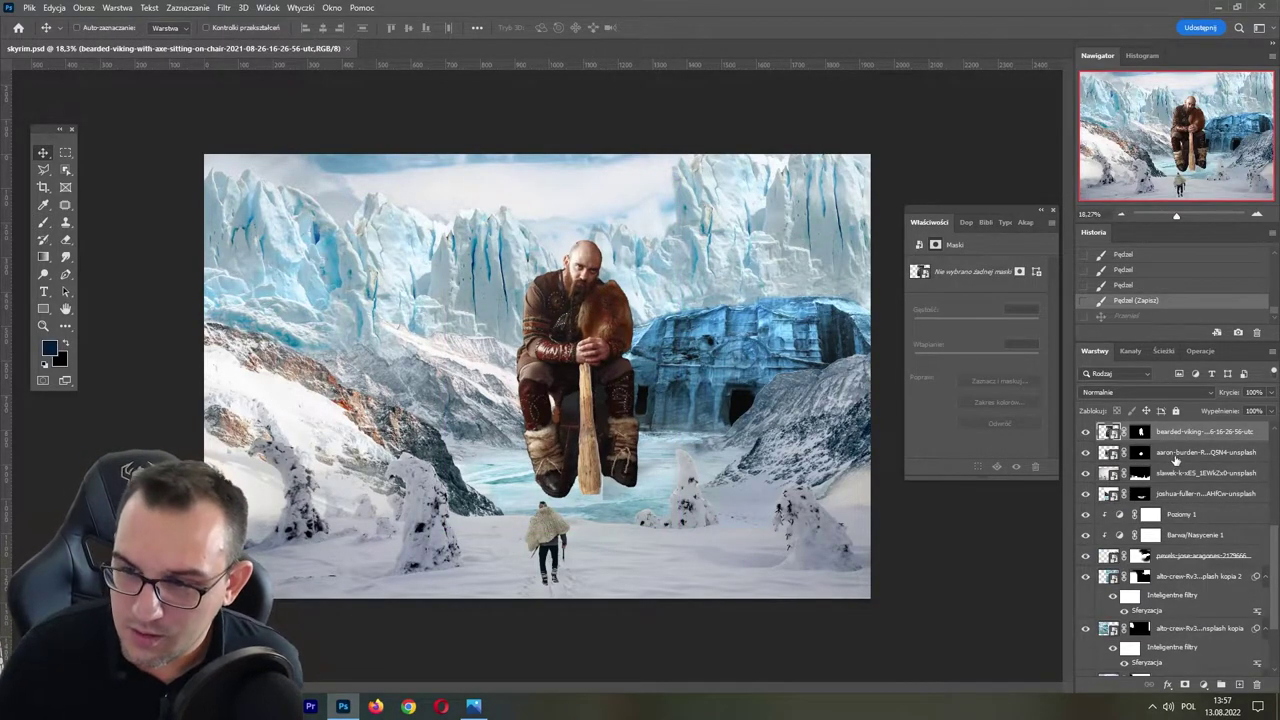
{"action": "left_click", "coordinate": [1204, 458], "text": "ctrl"}
{"action": "scroll", "coordinate": [1274, 432], "scroll_direction": "up", "scroll_amount": 1}
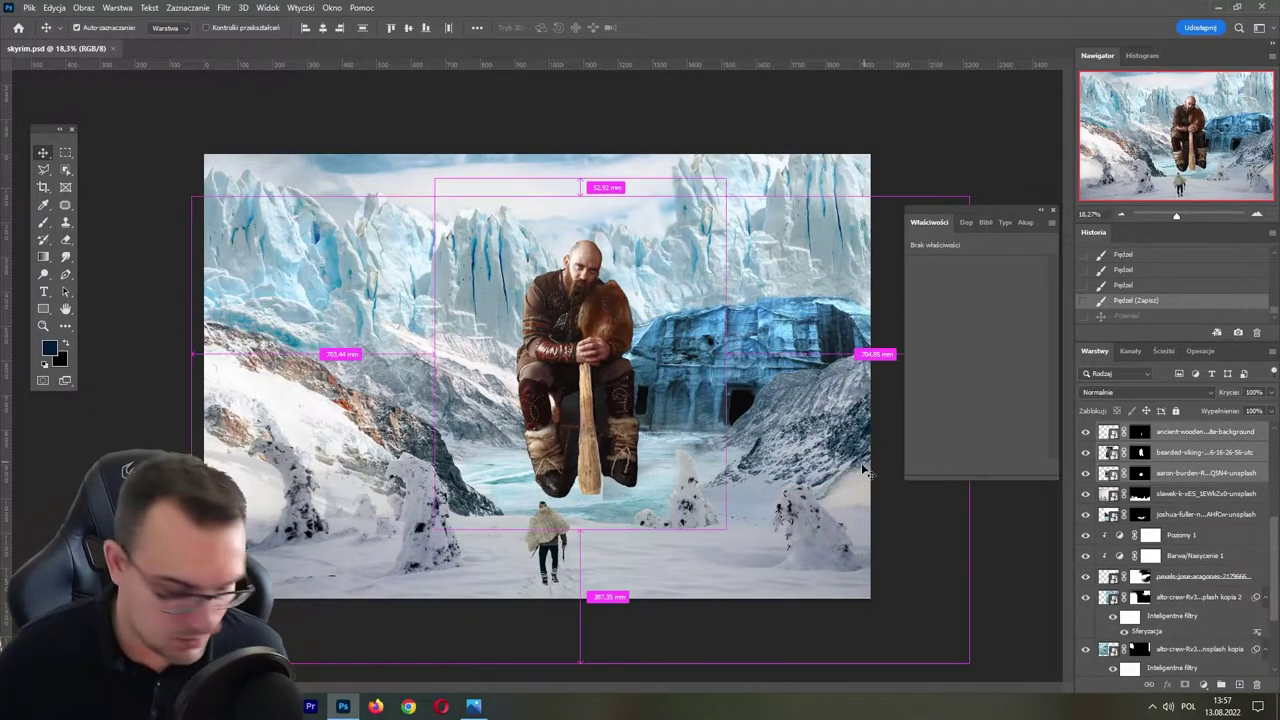
- Scale the viking layers to about 122% and nudge them slightly right and up
{"action": "key", "text": "ctrl+t"}
{"action": "left_click_drag", "start_coordinate": [583, 177], "coordinate": [581, 128]}
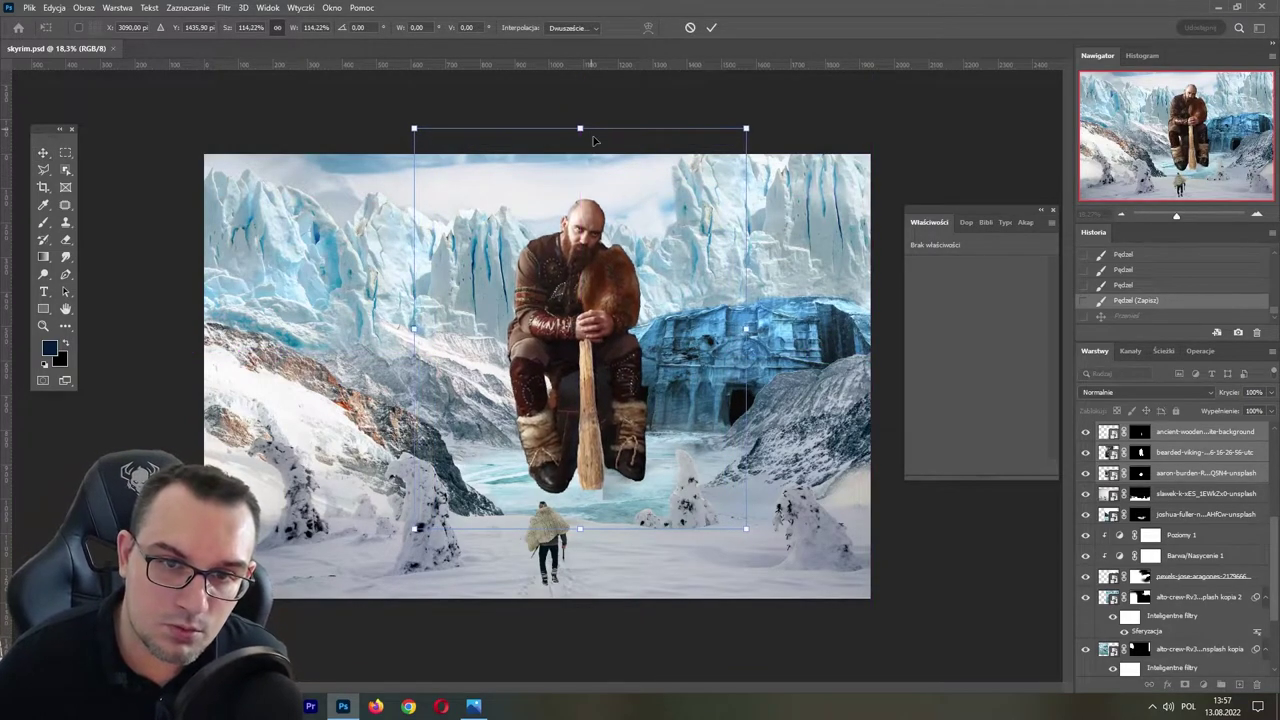
{"action": "mouse_move", "coordinate": [626, 290]}
{"action": "left_mouse_down"}
{"action": "mouse_move", "coordinate": [581, 292]}
{"action": "mouse_move", "coordinate": [605, 304]}
{"action": "left_mouse_up"}
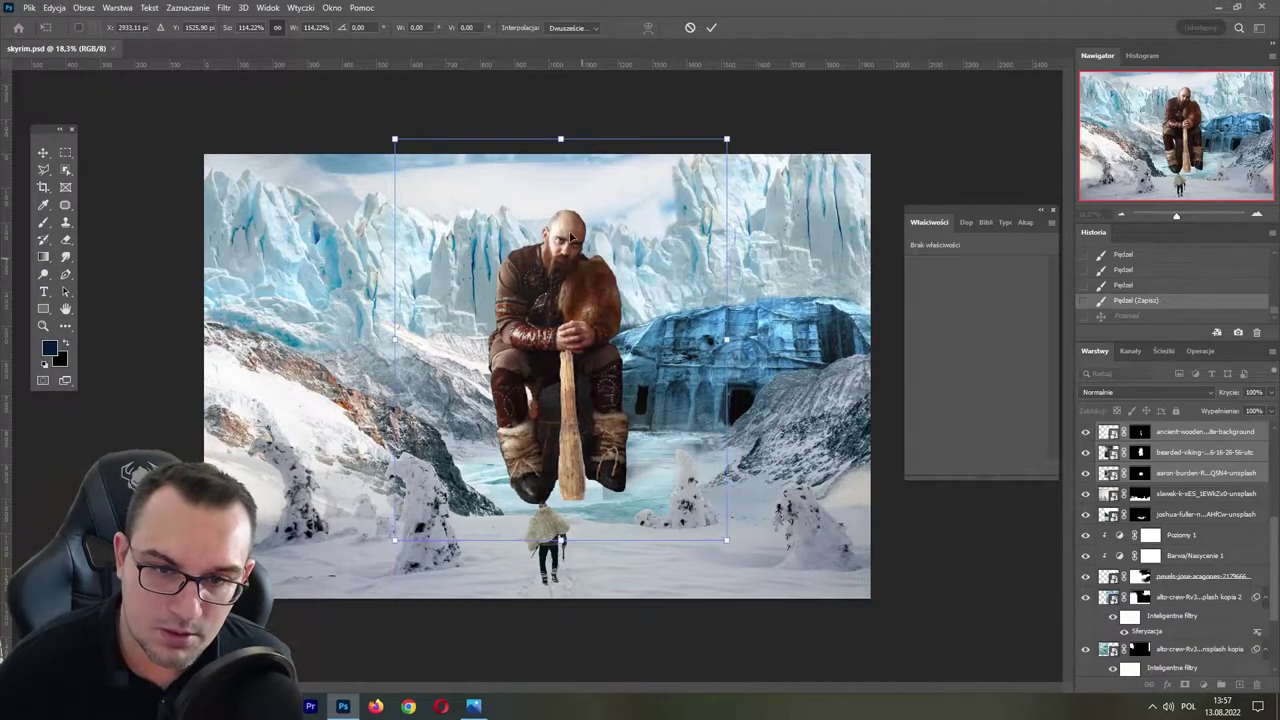
{"action": "left_click_drag", "start_coordinate": [398, 352], "coordinate": [371, 326]}
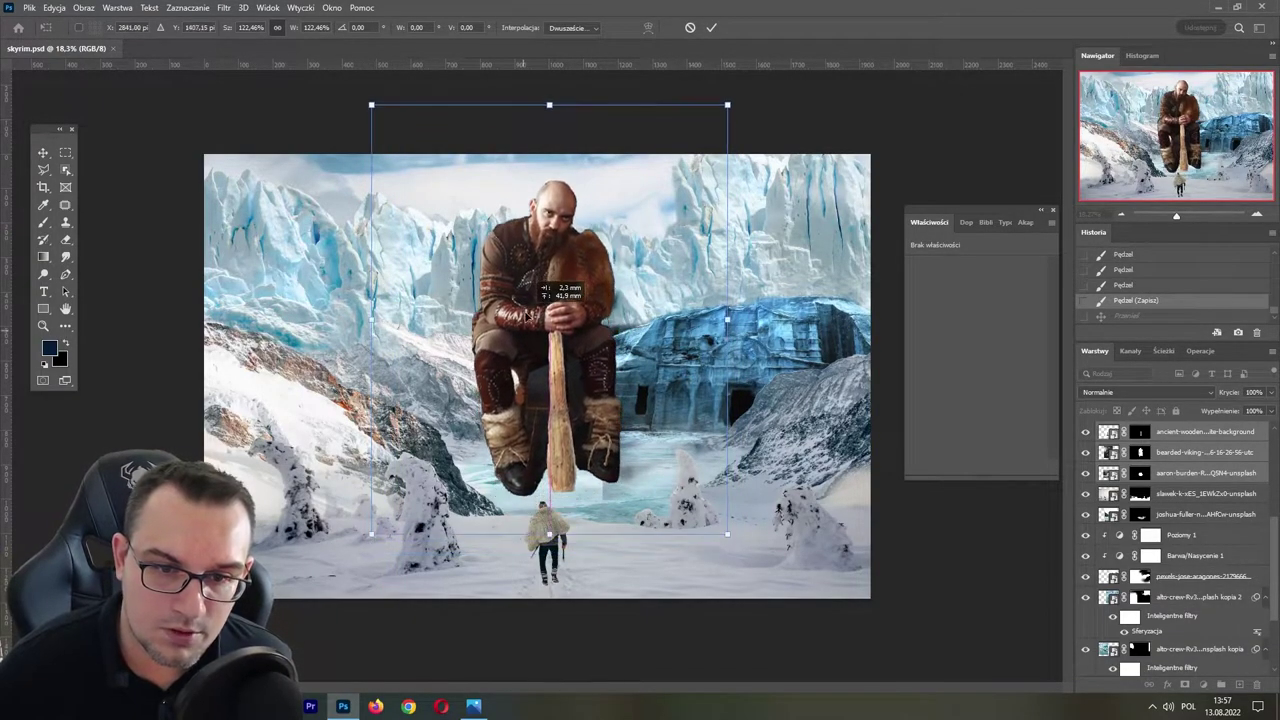
{"action": "key", "text": "Return"}
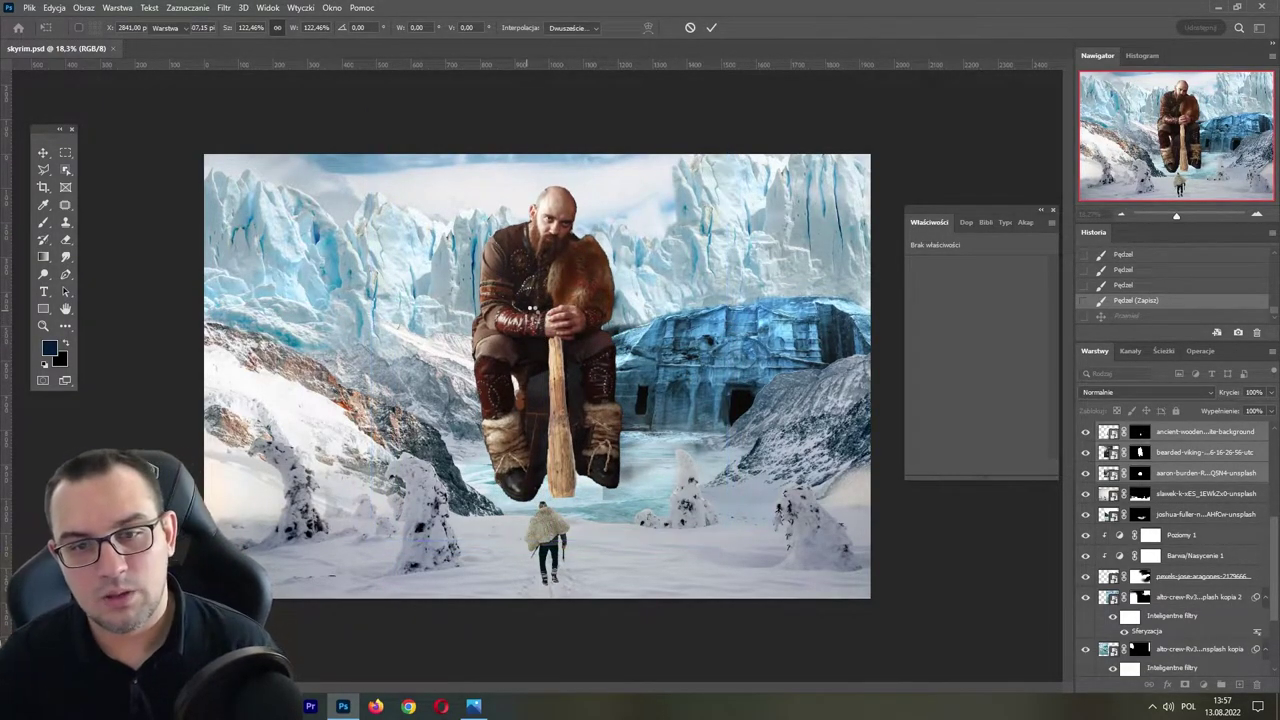
{"action": "left_click_drag", "start_coordinate": [592, 390], "coordinate": [601, 383]}
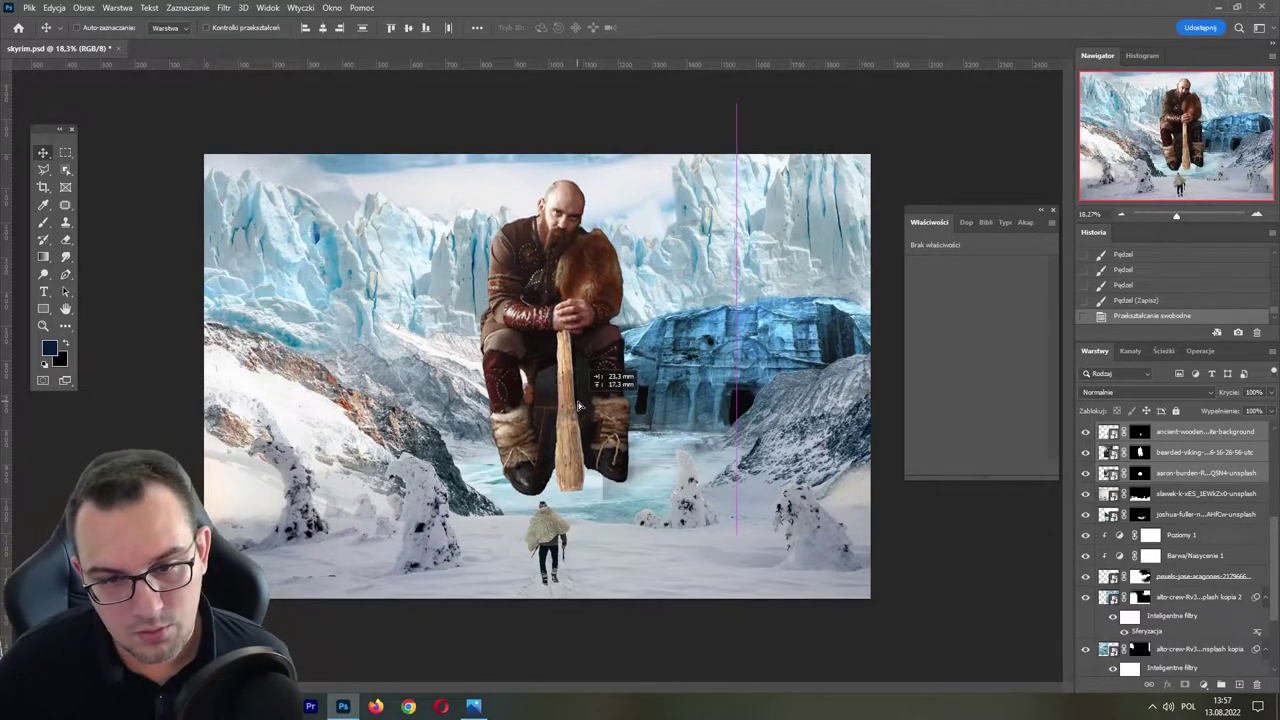
- Toggle the joshua-fuller layer's visibility to compare the result
{"action": "left_click", "coordinate": [757, 470], "text": "ctrl"}
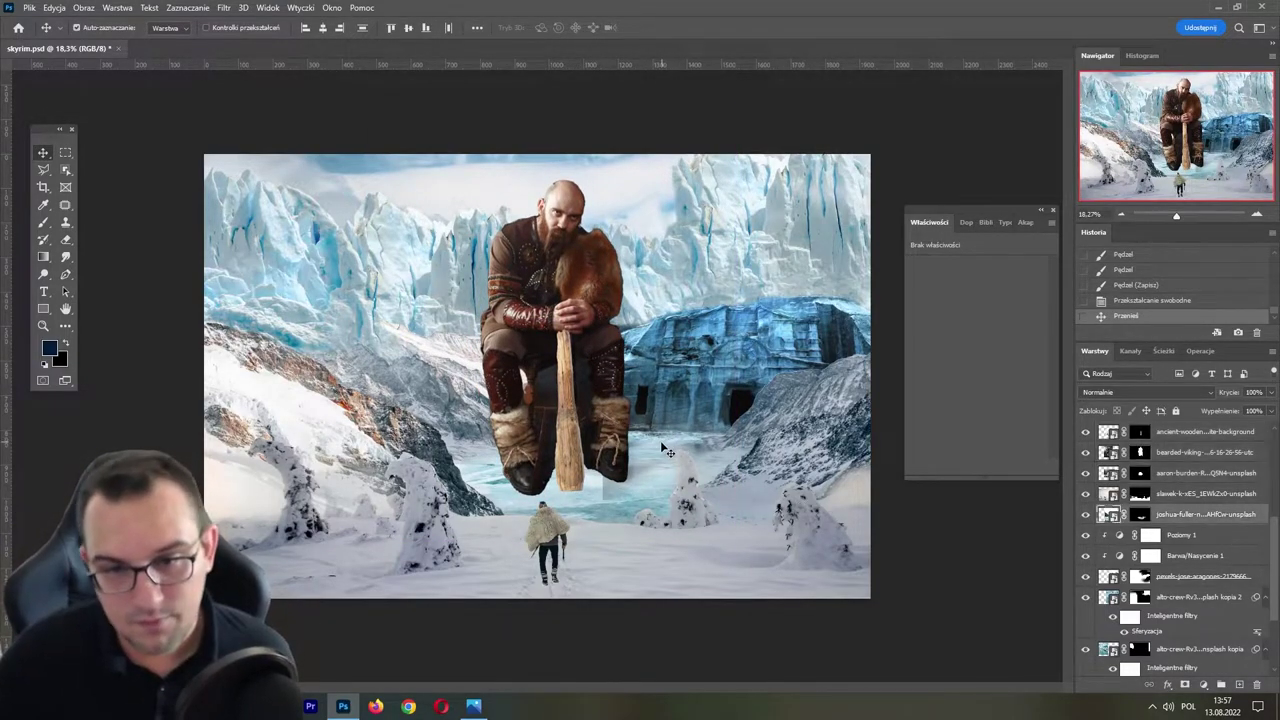
{"action": "left_click", "coordinate": [1087, 515]}
{"action": "left_click", "coordinate": [1088, 515]}
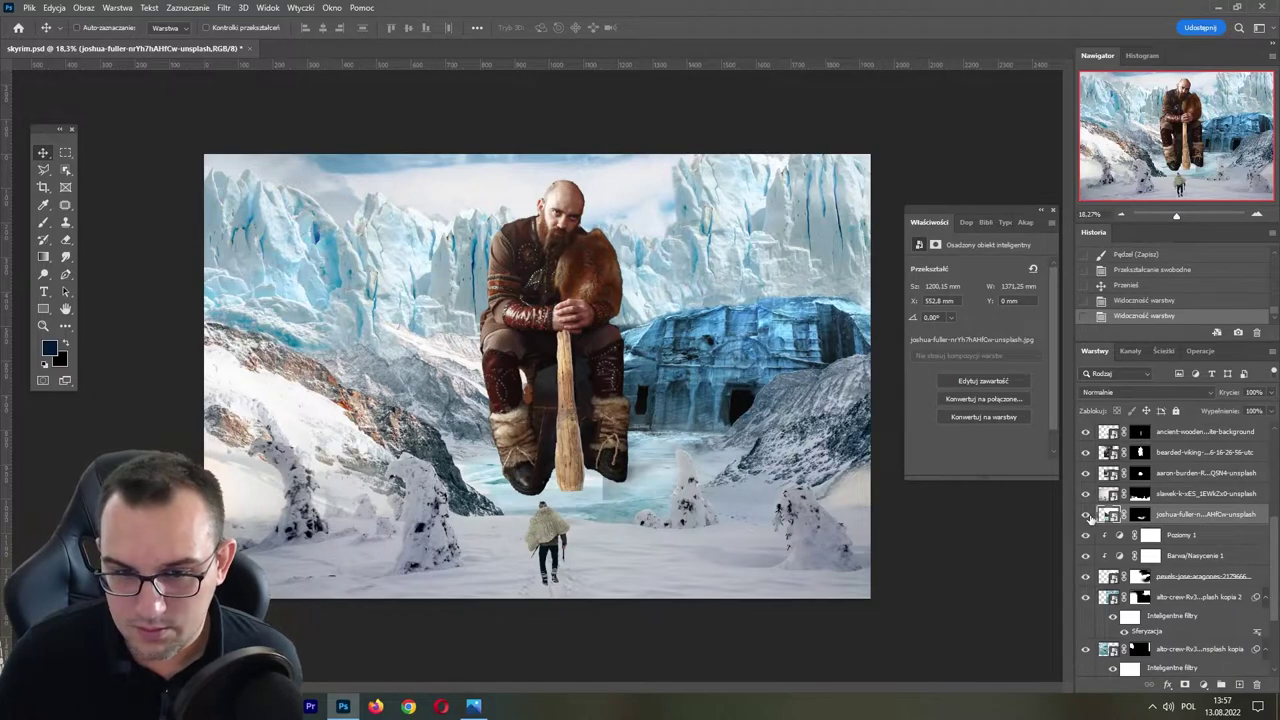
- Paint black on the pexels-jose-aragones-2179666 mask to blend the temple's upper right edge, then save
{"action": "left_click", "coordinate": [1140, 577]}
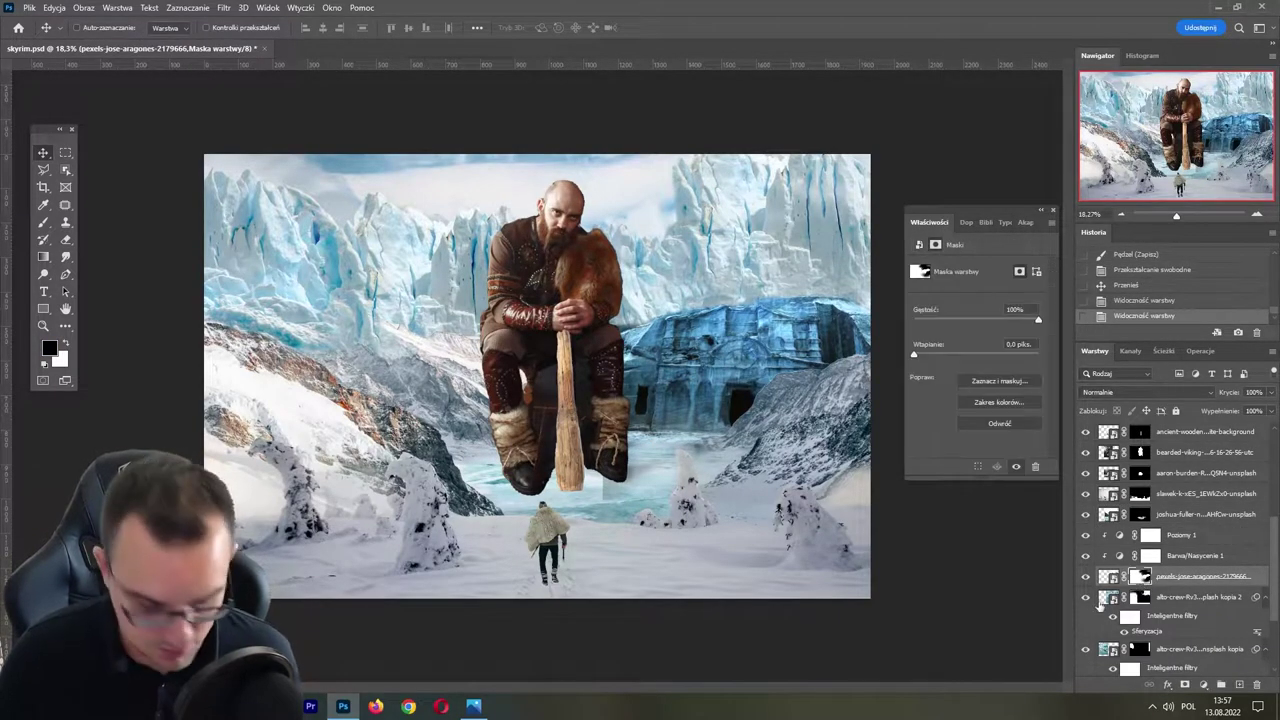
{"action": "key", "text": "b"}
{"action": "key", "text": "d"}
{"action": "key", "text": "x"}
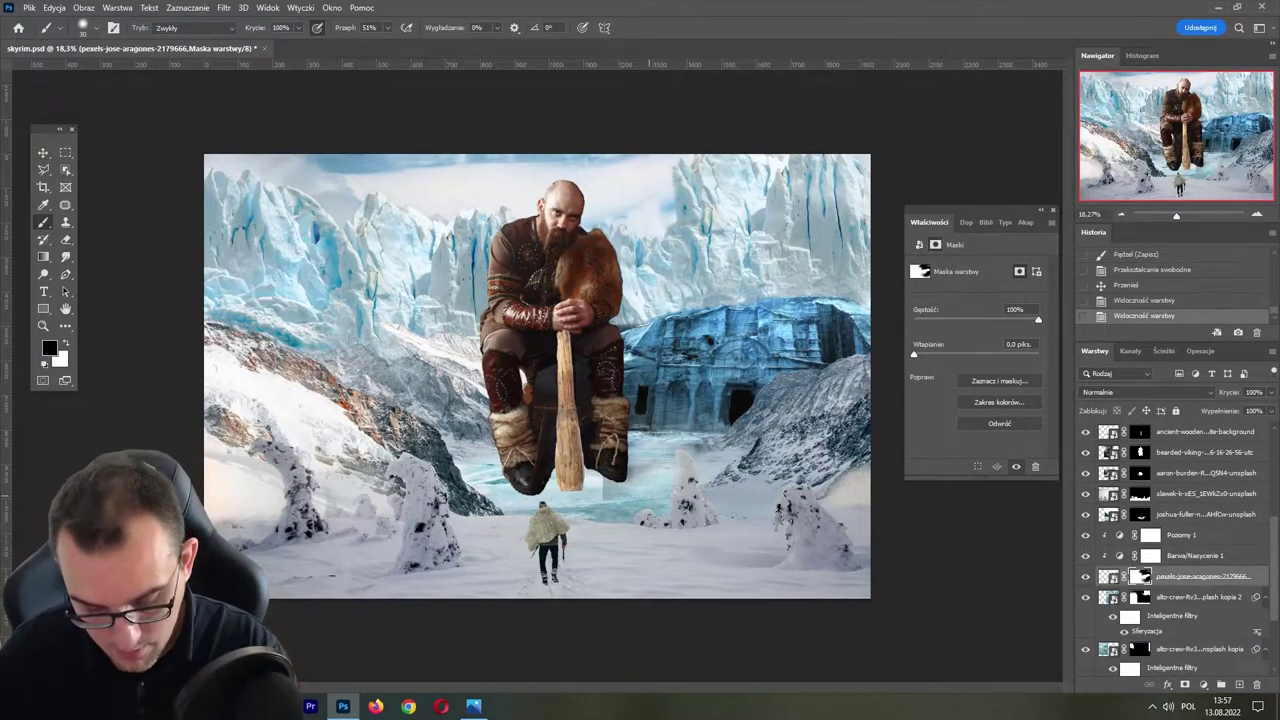
{"action": "mouse_move", "coordinate": [665, 462]}
{"action": "left_mouse_down"}
{"action": "mouse_move", "coordinate": [705, 458]}
{"action": "mouse_move", "coordinate": [685, 470]}
{"action": "mouse_move", "coordinate": [750, 500]}
{"action": "left_mouse_up"}
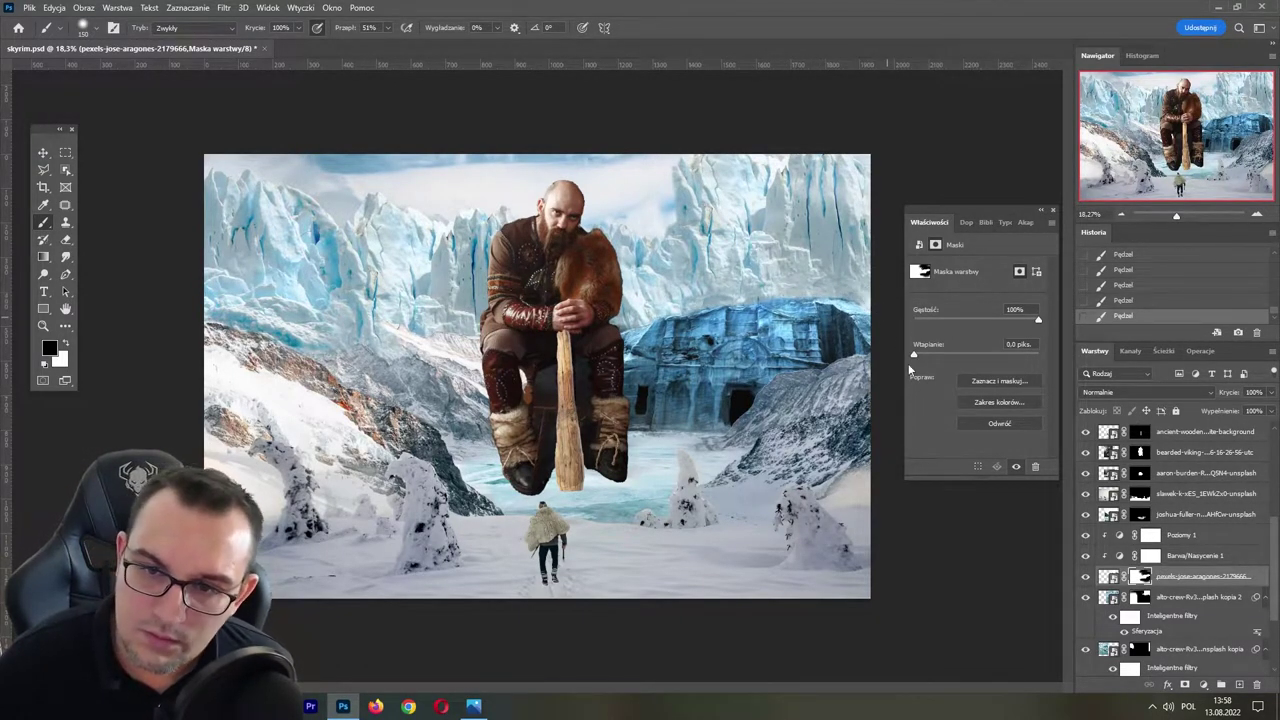
{"action": "key", "text": "ctrl+s"}
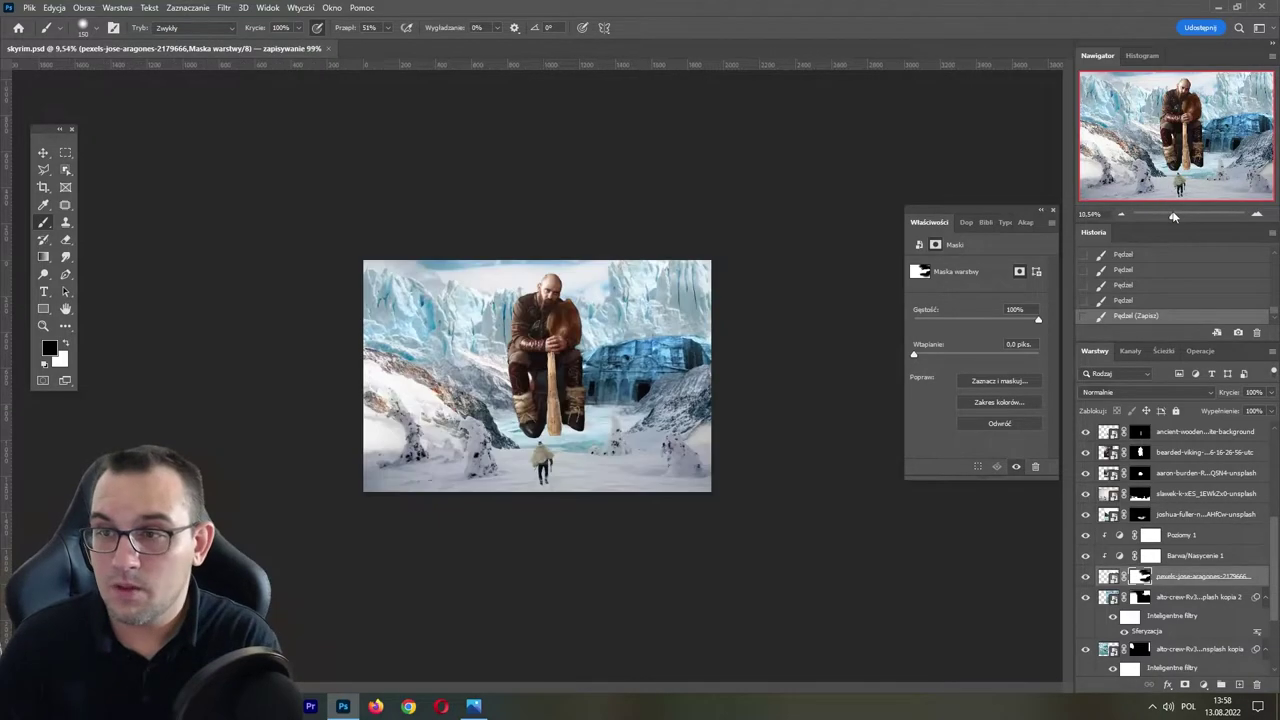
{"action": "left_click_drag", "start_coordinate": [1176, 215], "coordinate": [1173, 215]}
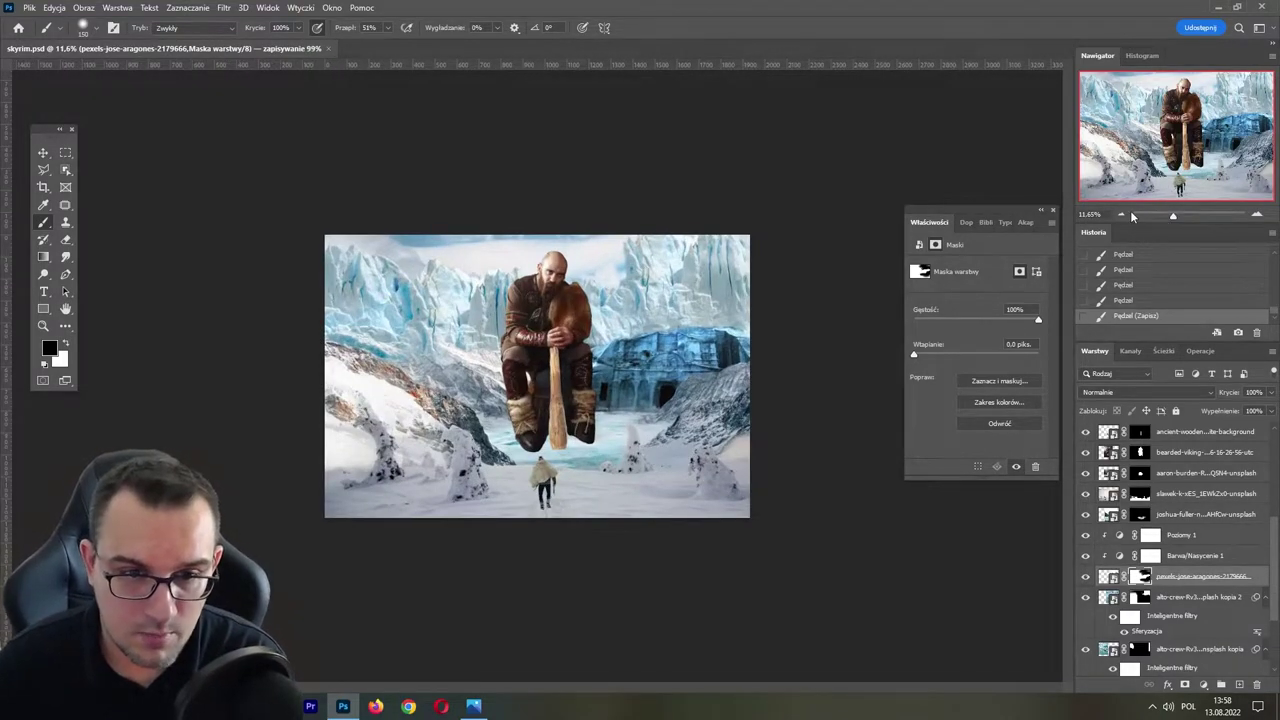
- Show the Flock of Ducks layer and move the ducks down near the ice temple
{"action": "left_click_drag", "start_coordinate": [1275, 530], "coordinate": [1275, 524]}
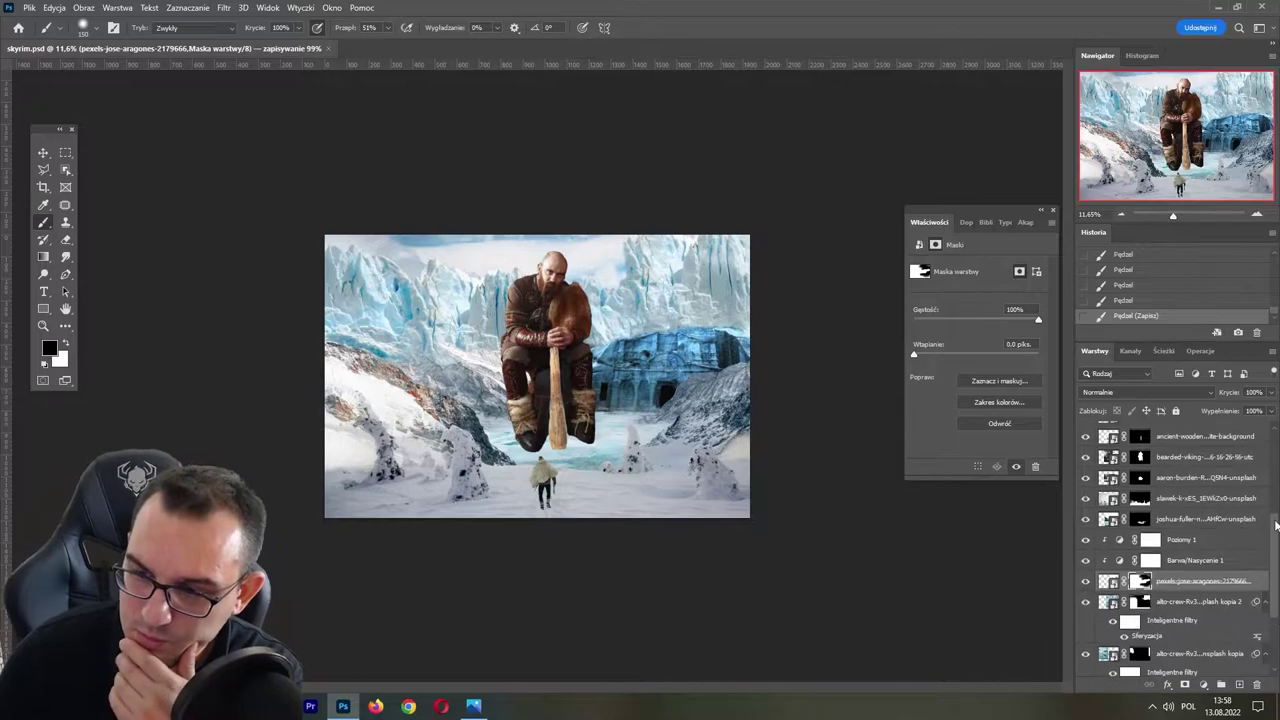
{"action": "scroll", "coordinate": [1275, 524], "scroll_direction": "up", "scroll_amount": 5}
{"action": "left_click", "coordinate": [1086, 619]}
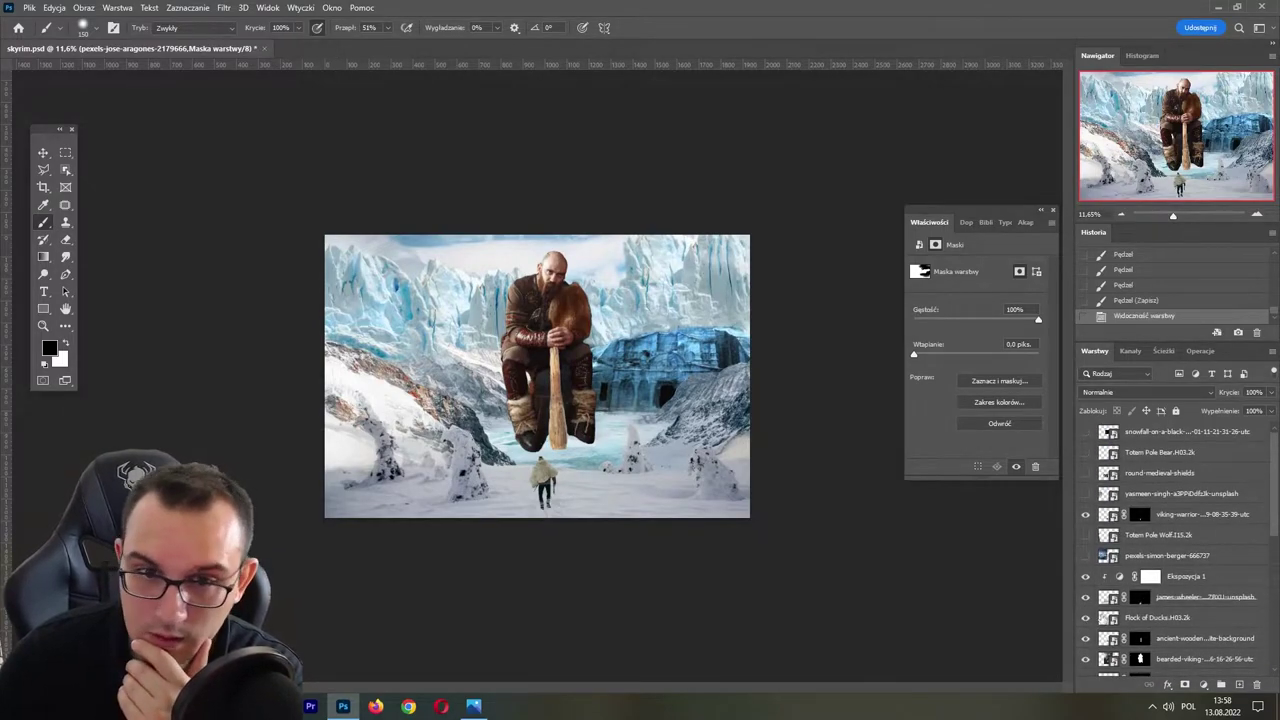
{"action": "left_click", "coordinate": [1157, 617]}
{"action": "key", "text": "v"}
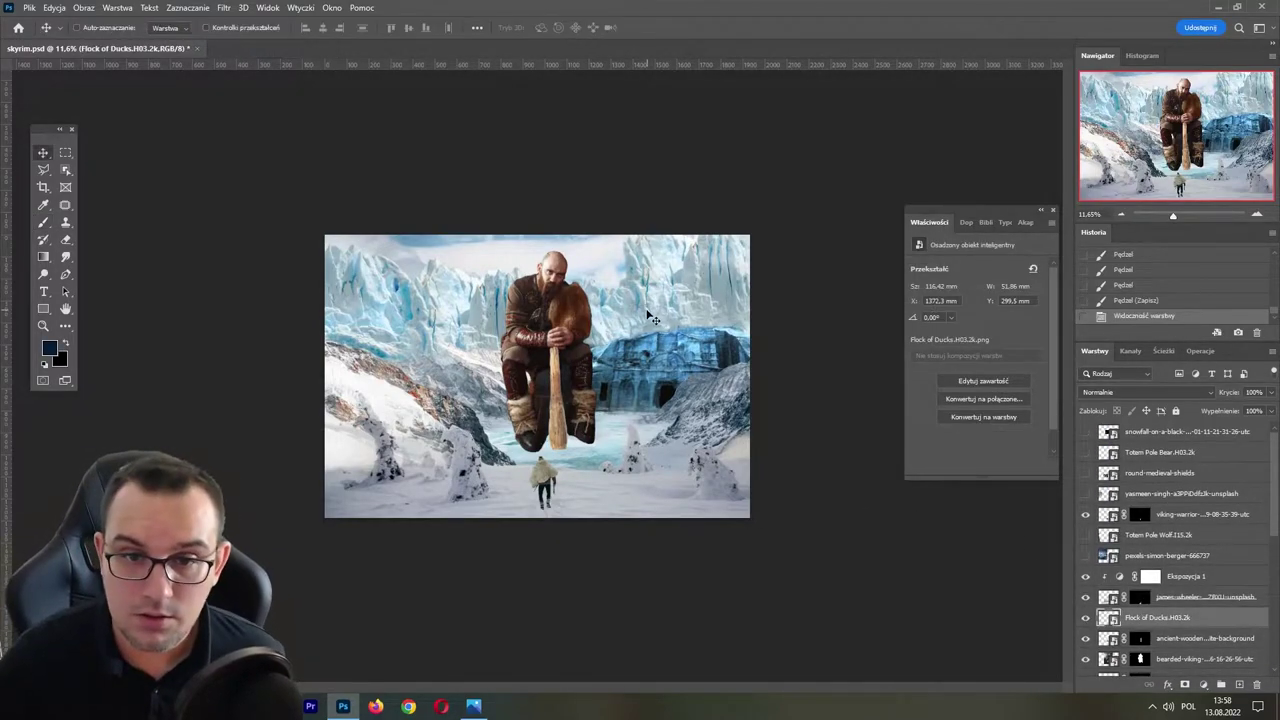
{"action": "left_click_drag", "start_coordinate": [687, 347], "coordinate": [640, 360]}
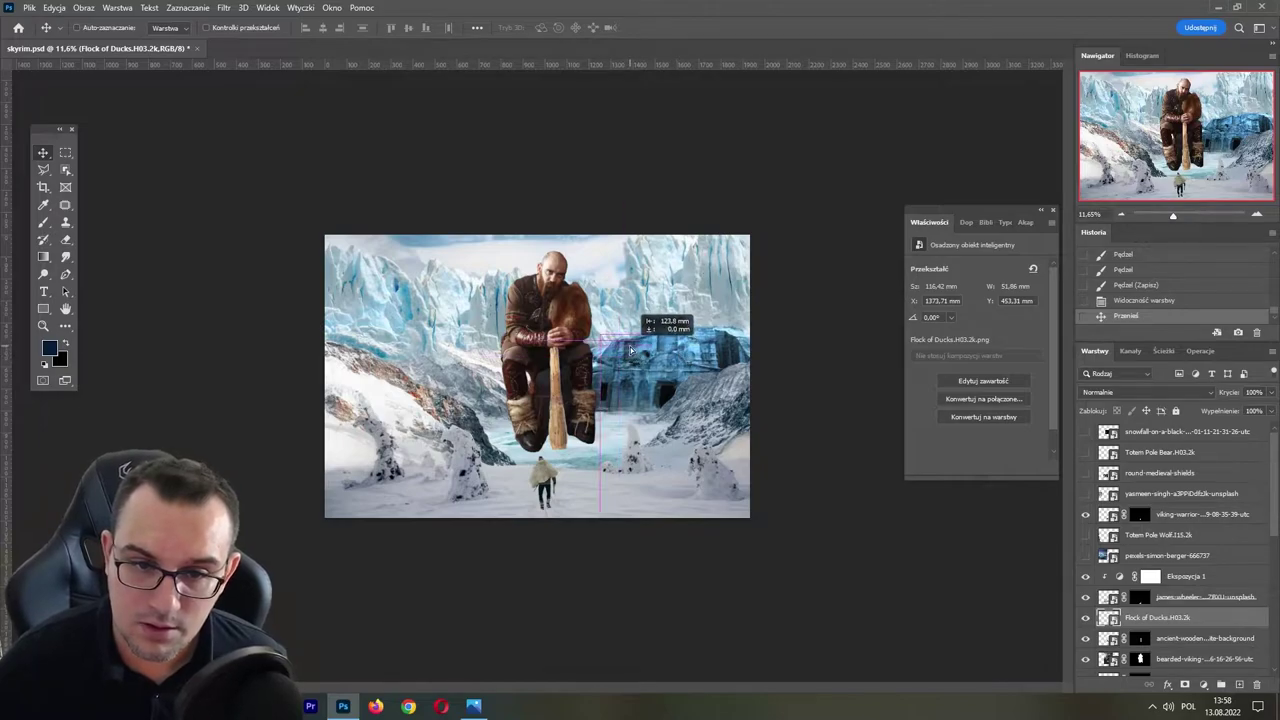
{"action": "left_click_drag", "start_coordinate": [640, 360], "coordinate": [655, 362]}
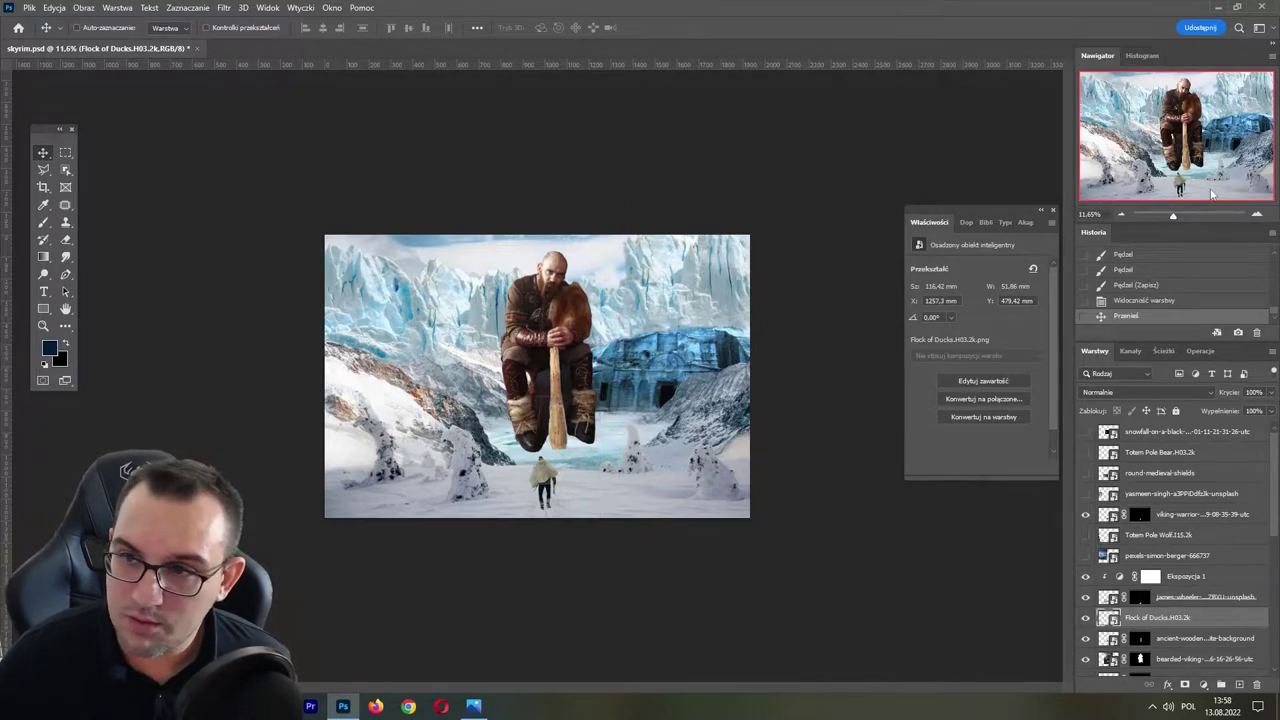
{"action": "left_click", "coordinate": [1182, 216]}
{"action": "left_click_drag", "start_coordinate": [735, 333], "coordinate": [750, 323]}
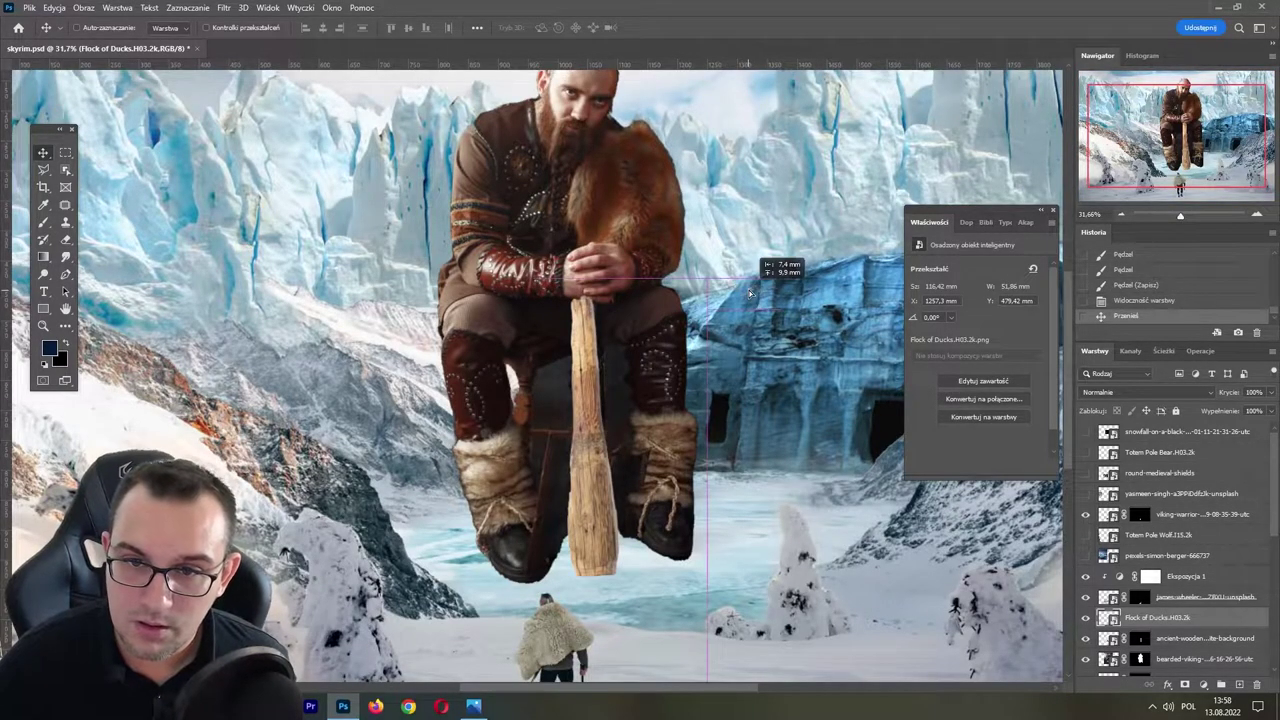
- Slightly enlarge the ducks and switch on the pexels-simon-berger ice image layer
{"action": "key", "text": "ctrl+t"}
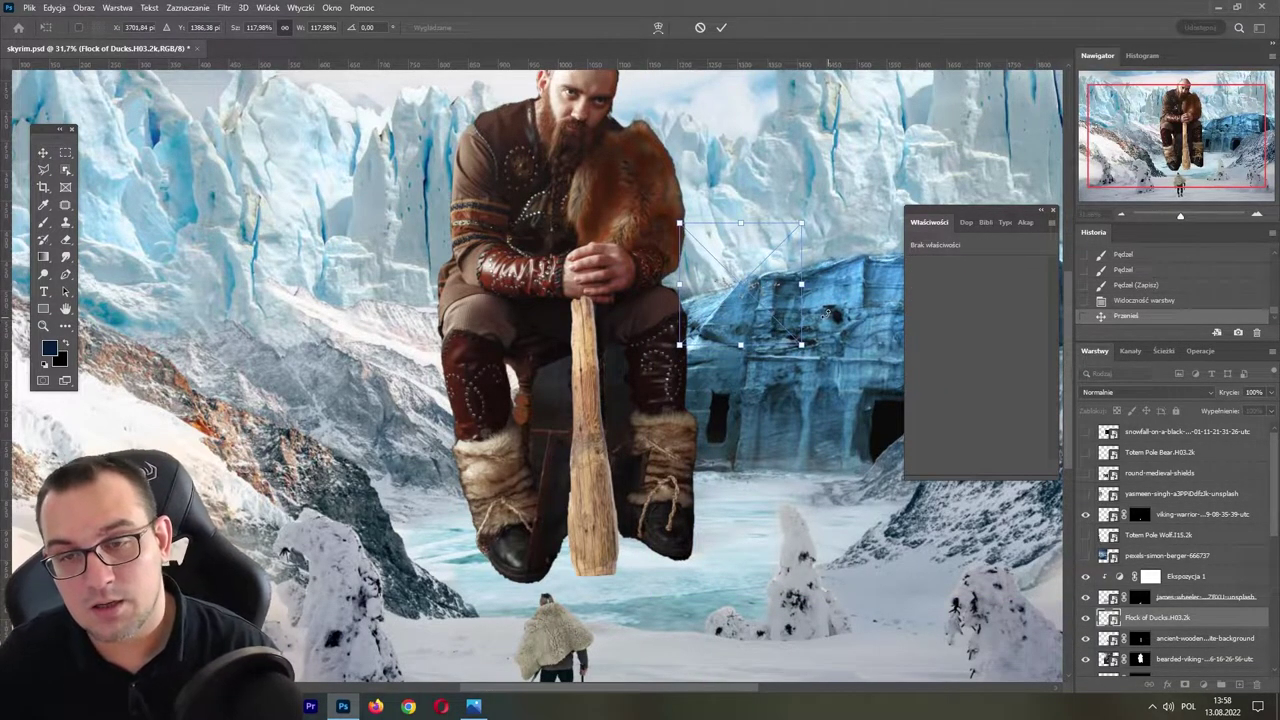
{"action": "key", "text": "Return"}
{"action": "left_click_drag", "start_coordinate": [1180, 216], "coordinate": [1172, 217]}
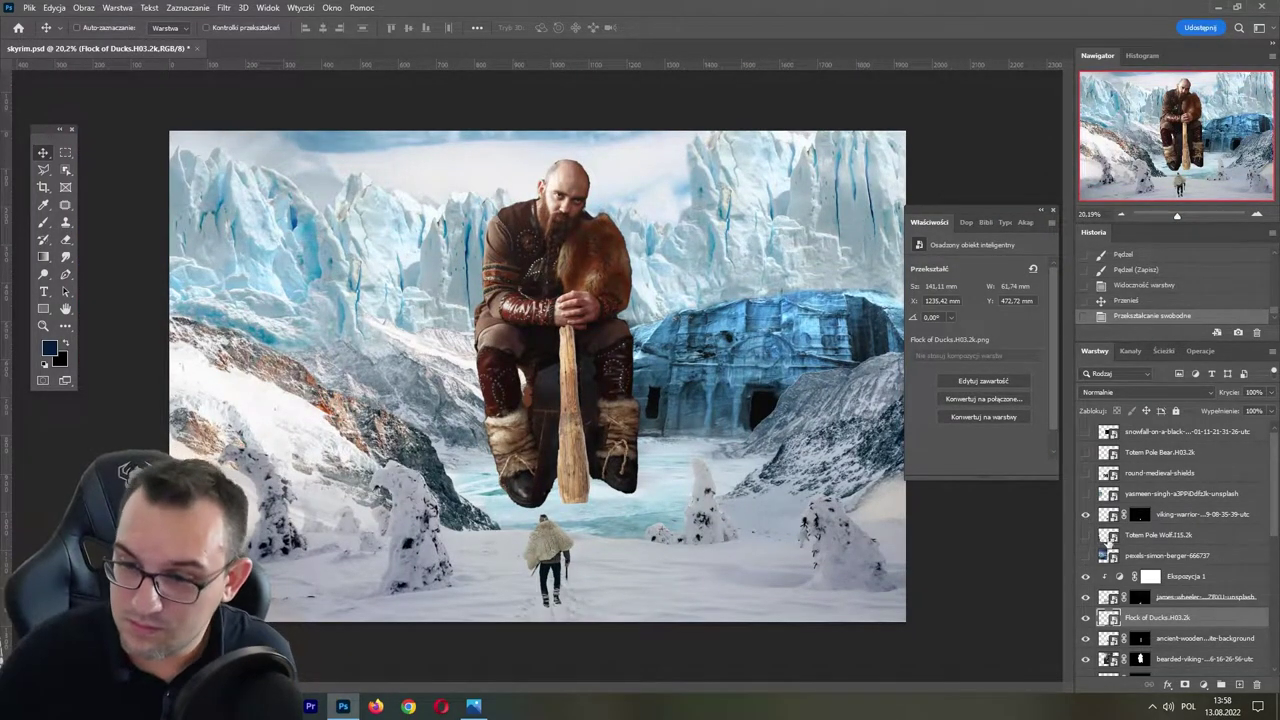
{"action": "left_click", "coordinate": [1086, 556]}
{"action": "left_click", "coordinate": [1165, 555]}
- Mask the pexels-simon-berger photo to its large ice chunk and place it lower left
{"action": "left_click_drag", "start_coordinate": [322, 330], "coordinate": [845, 262]}
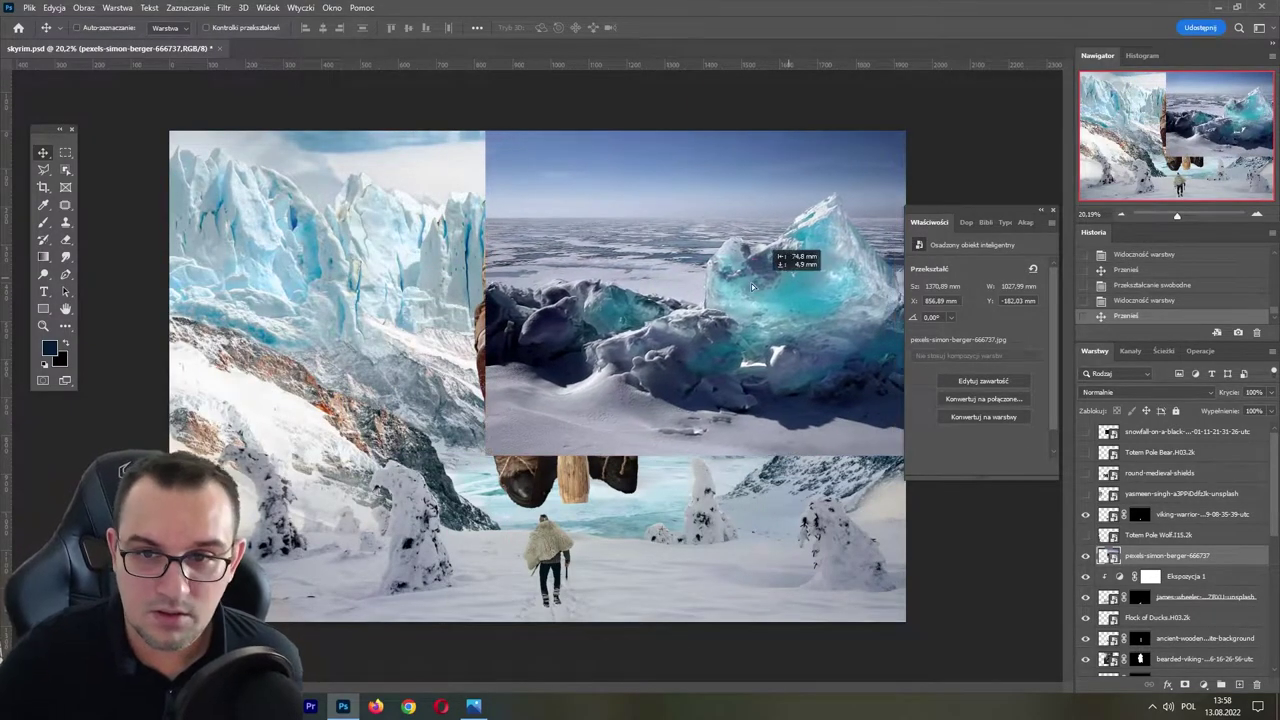
{"action": "left_click_drag", "start_coordinate": [719, 340], "coordinate": [392, 347]}
{"action": "key", "text": "w"}
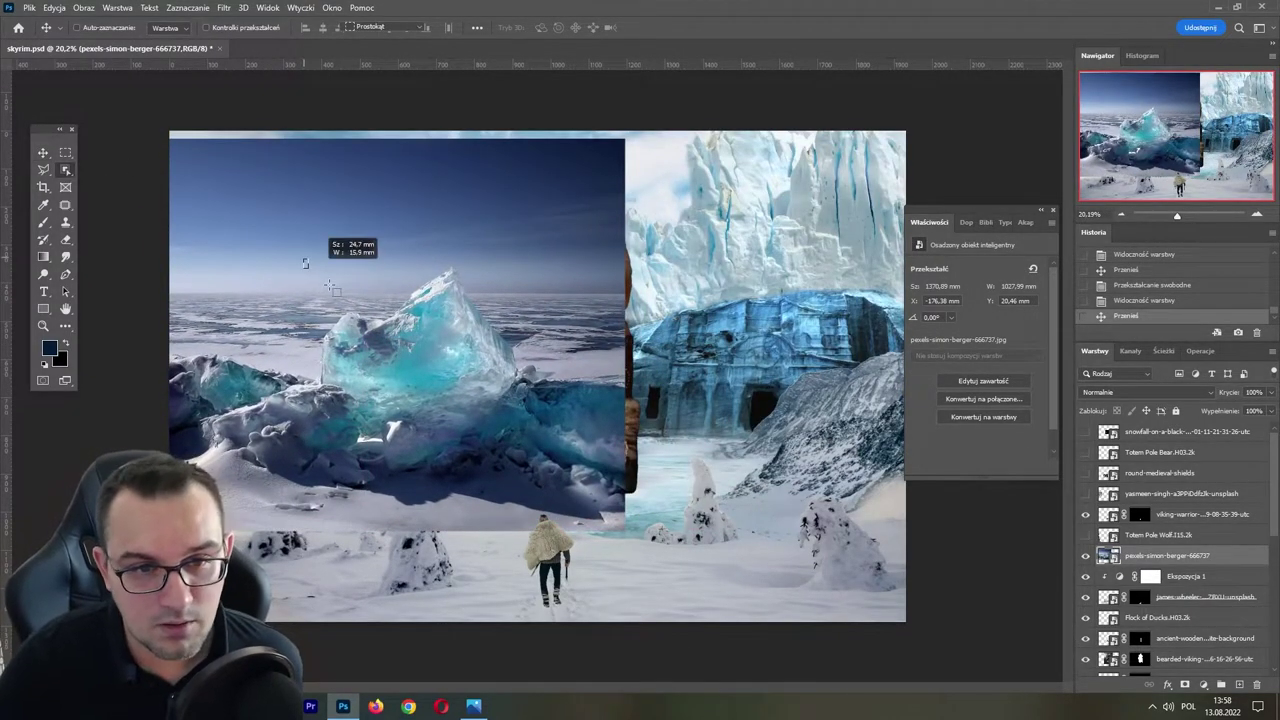
{"action": "mouse_move", "coordinate": [304, 268]}
{"action": "left_mouse_down"}
{"action": "mouse_move", "coordinate": [548, 420]}
{"action": "mouse_move", "coordinate": [537, 415]}
{"action": "left_mouse_up"}
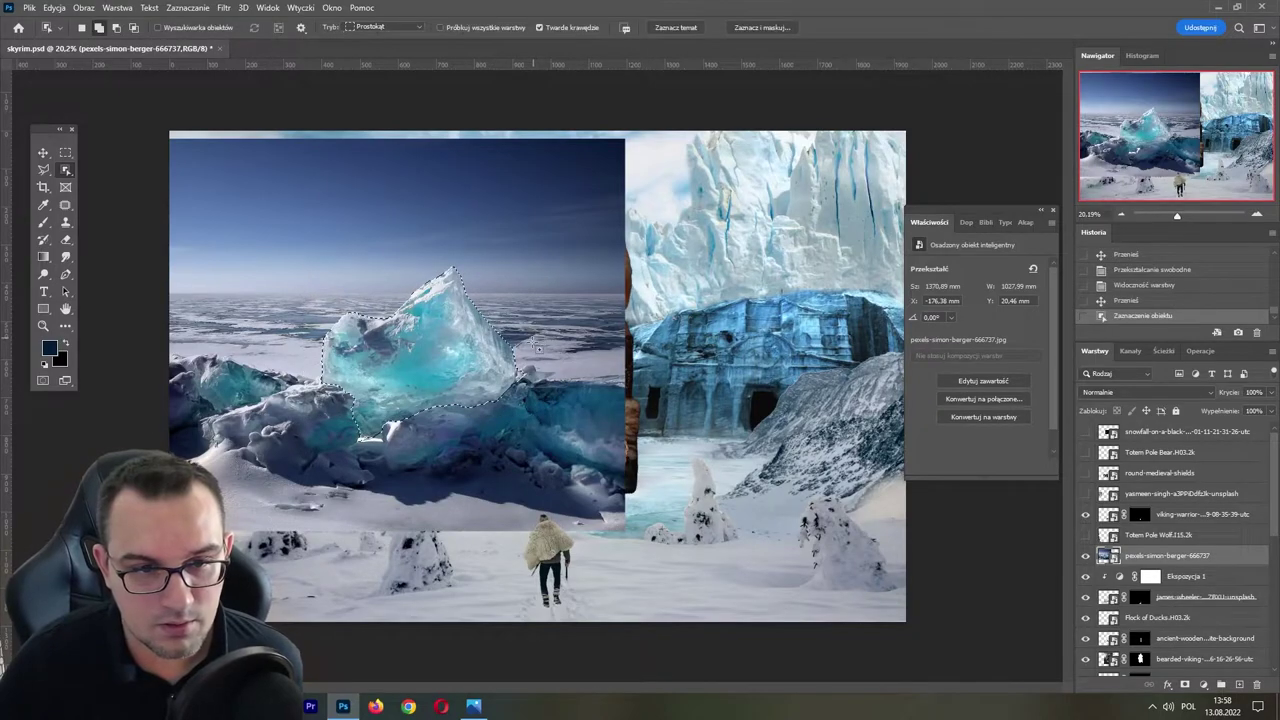
{"action": "left_click", "coordinate": [1184, 684]}
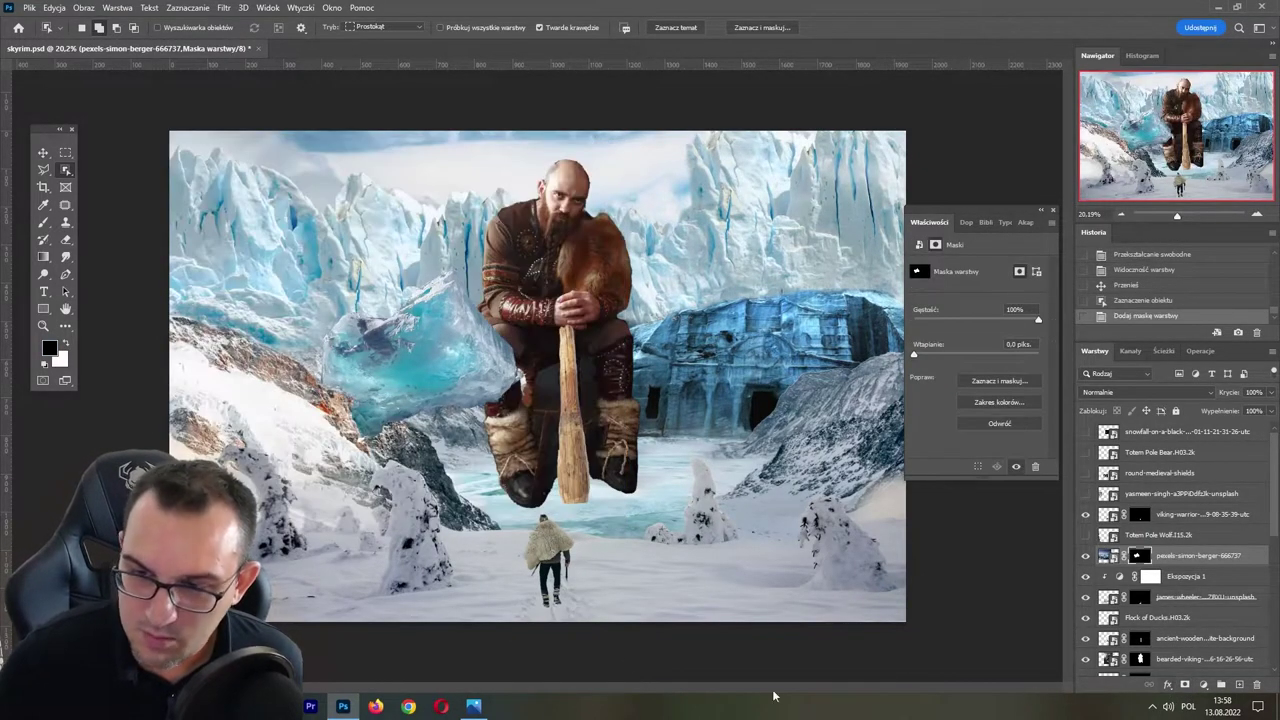
{"action": "key", "text": "v"}
{"action": "mouse_move", "coordinate": [457, 392]}
{"action": "left_mouse_down"}
{"action": "mouse_move", "coordinate": [347, 432]}
{"action": "mouse_move", "coordinate": [365, 423]}
{"action": "left_mouse_up"}
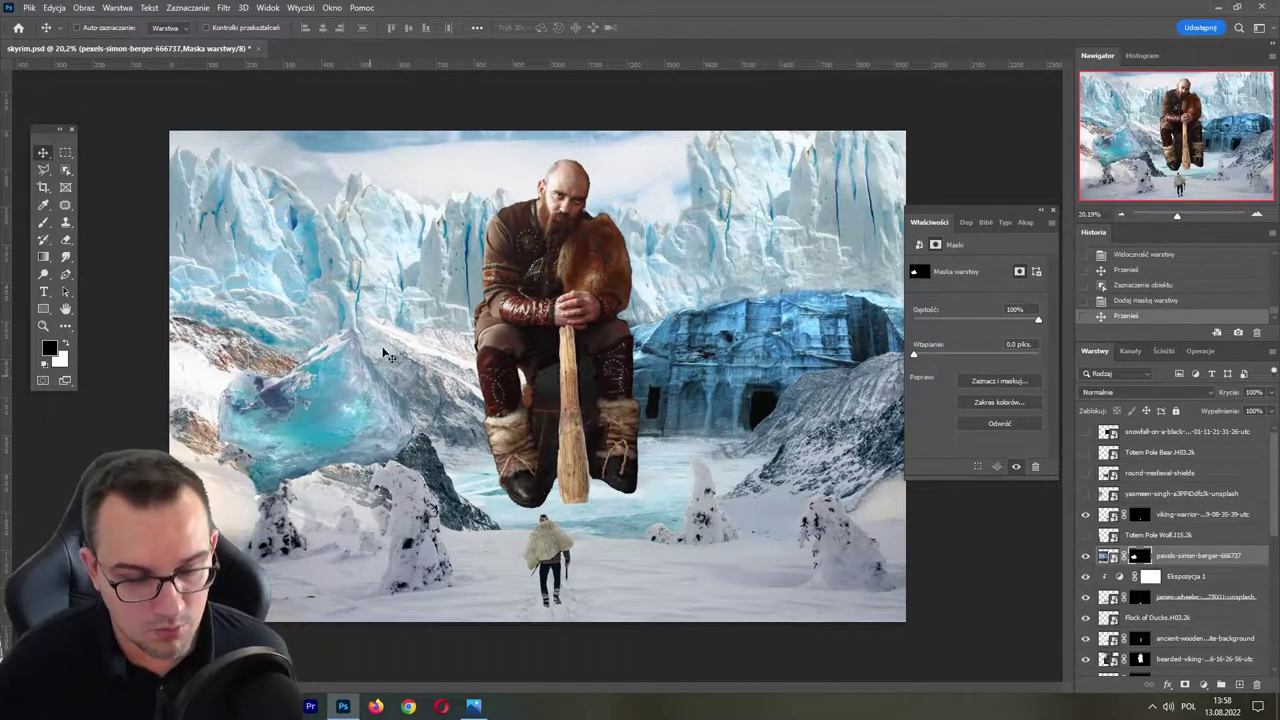
- Paint black on the mask to hide the ice block over the mountain and snowy tree
{"action": "key", "text": "b"}
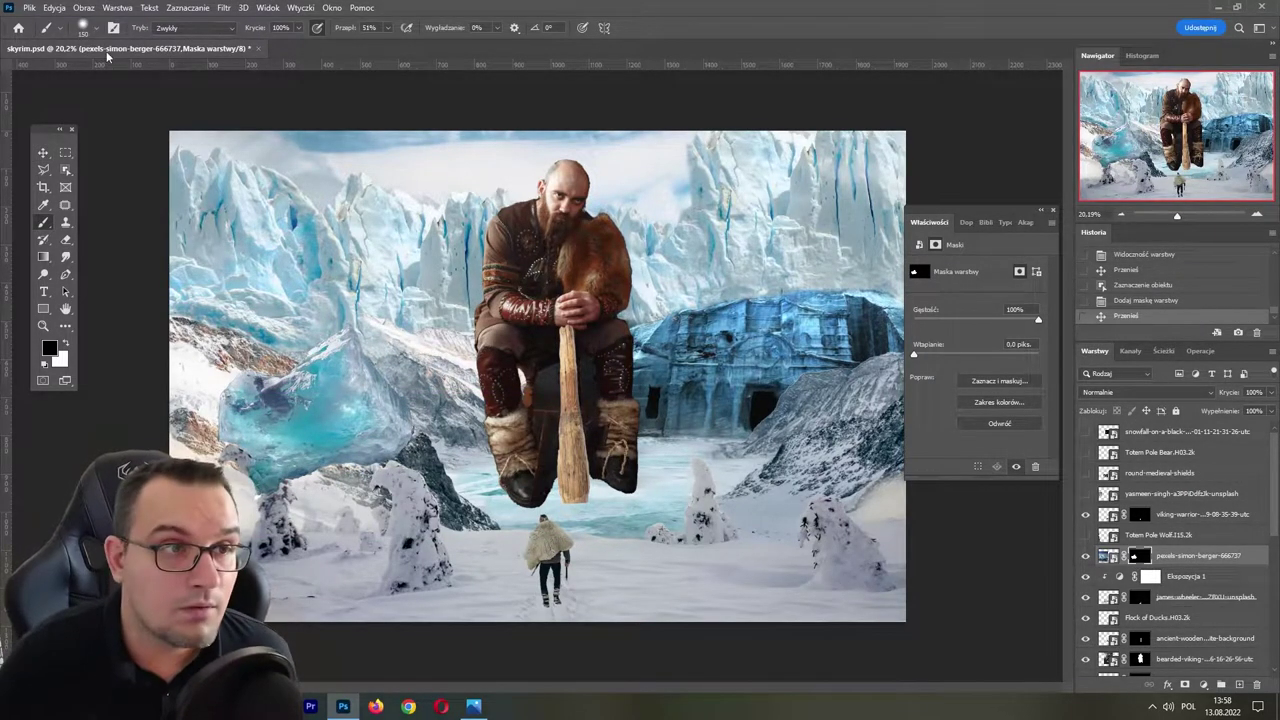
{"action": "left_click", "coordinate": [84, 27]}
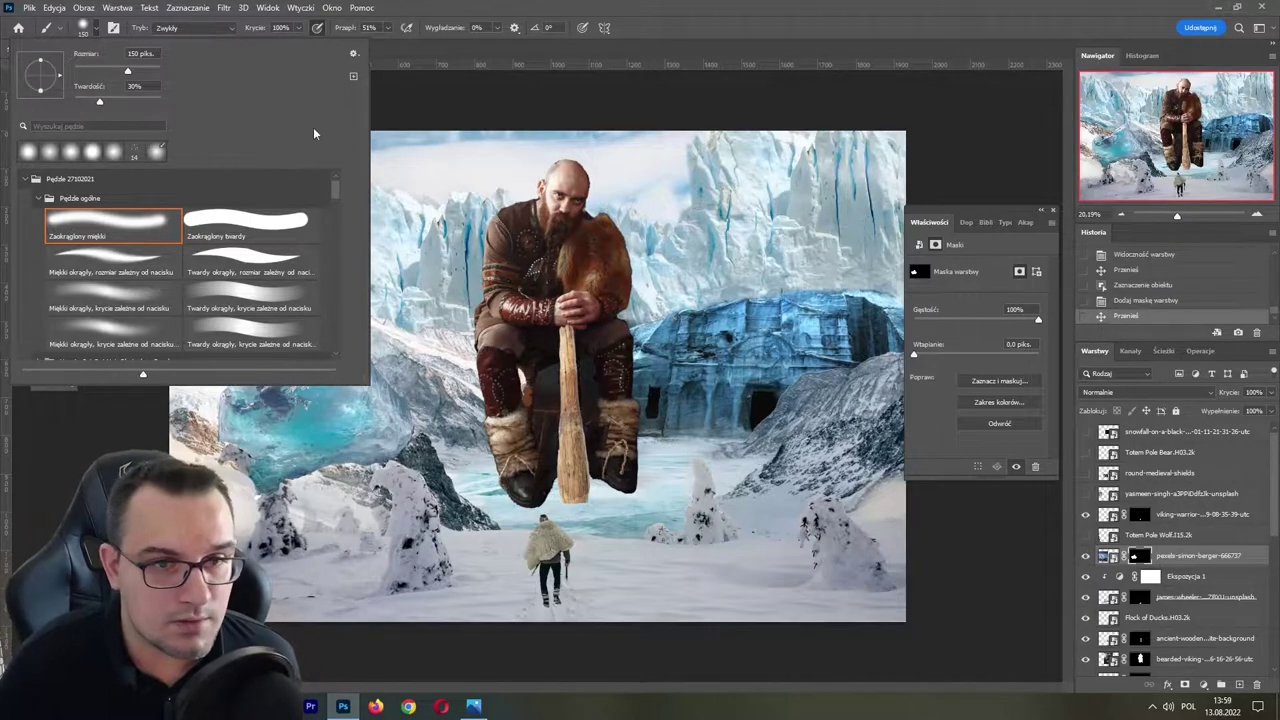
{"action": "left_click", "coordinate": [300, 410]}
{"action": "left_click_drag", "start_coordinate": [1178, 215], "coordinate": [1181, 215]}
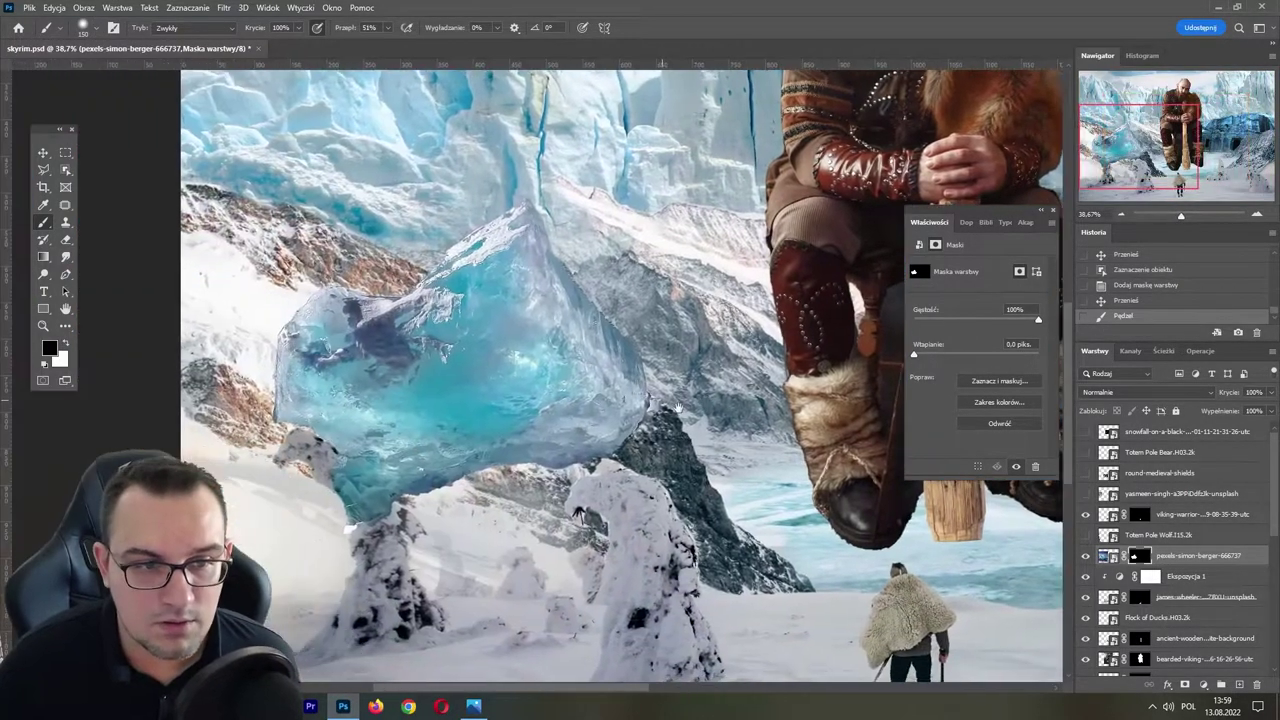
{"action": "left_click_drag", "start_coordinate": [1176, 130], "coordinate": [1137, 148]}
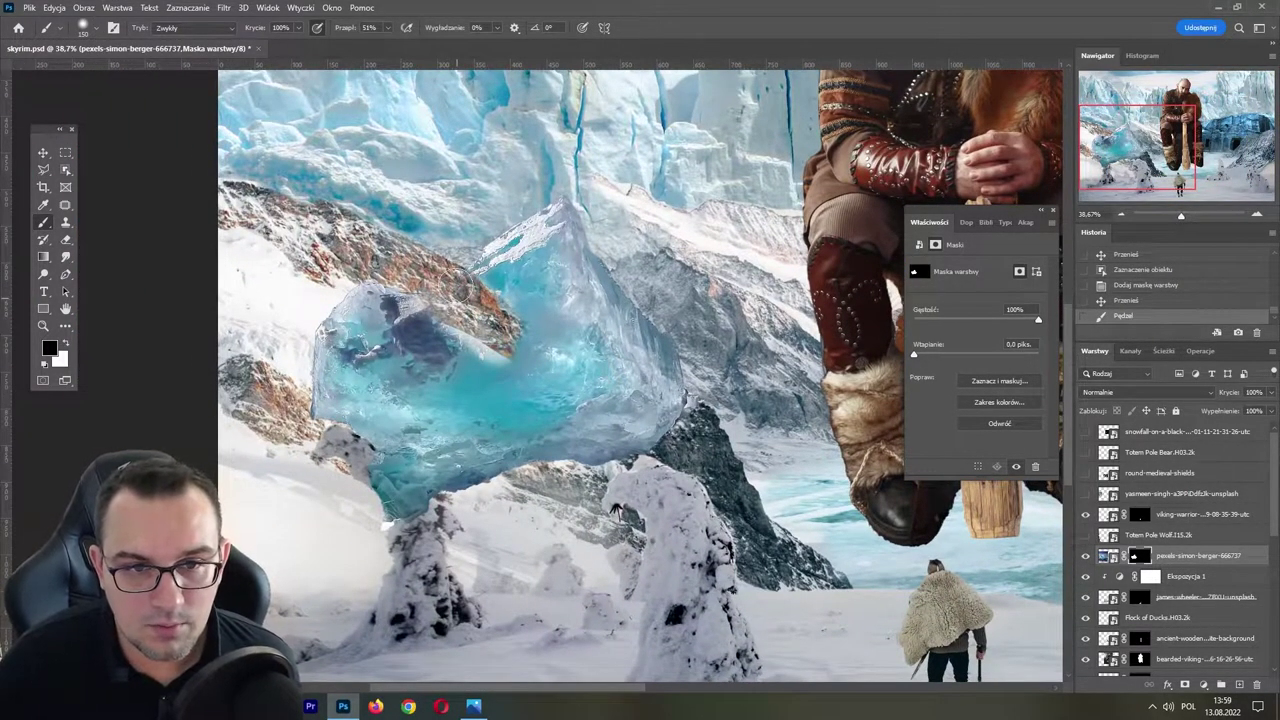
{"action": "left_click_drag", "start_coordinate": [461, 285], "coordinate": [608, 370]}
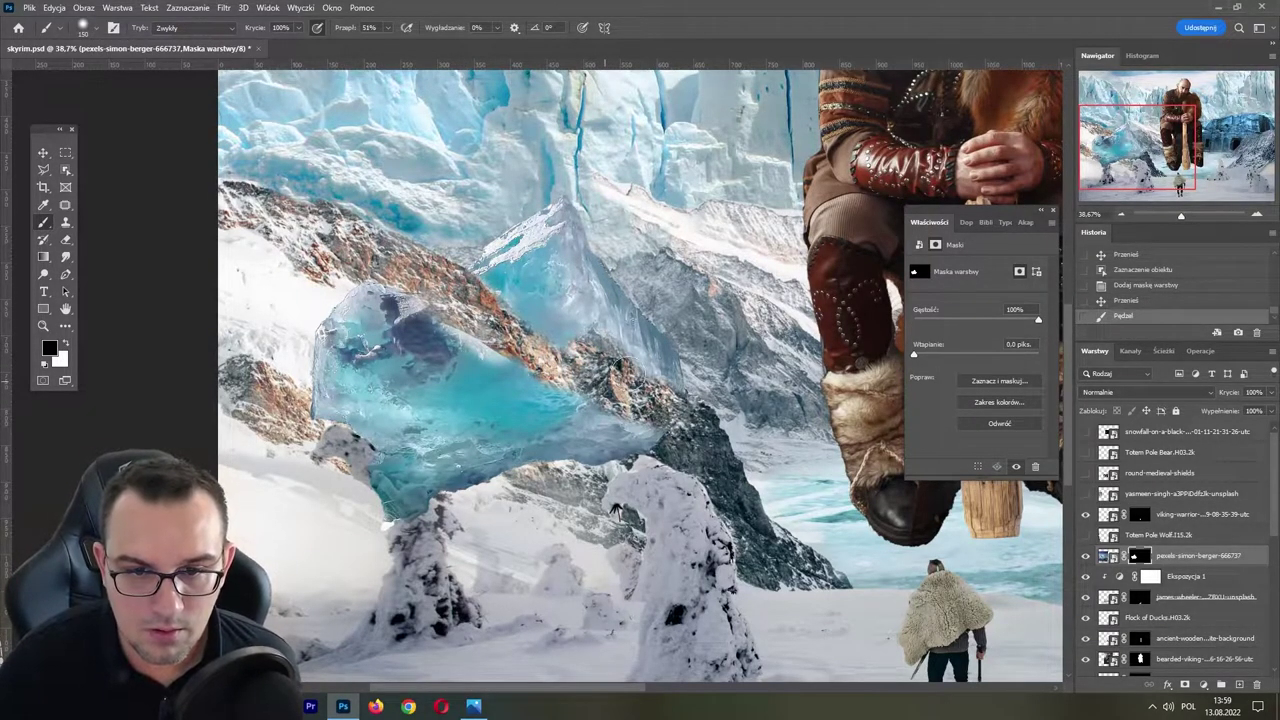
{"action": "mouse_move", "coordinate": [560, 410]}
{"action": "left_mouse_down"}
{"action": "mouse_move", "coordinate": [390, 380]}
{"action": "mouse_move", "coordinate": [330, 320]}
{"action": "mouse_move", "coordinate": [390, 300]}
{"action": "mouse_move", "coordinate": [490, 350]}
{"action": "mouse_move", "coordinate": [420, 390]}
{"action": "mouse_move", "coordinate": [470, 400]}
{"action": "left_mouse_up"}
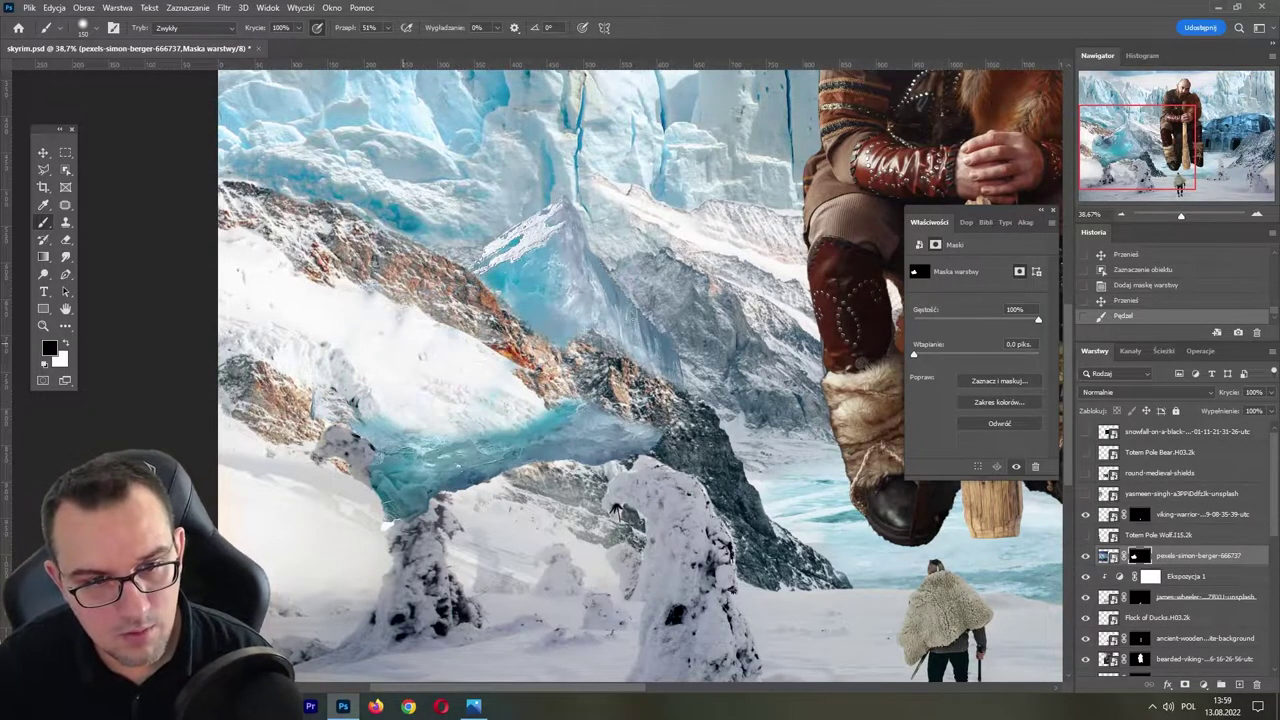
{"action": "mouse_move", "coordinate": [360, 435]}
{"action": "left_mouse_down"}
{"action": "mouse_move", "coordinate": [405, 440]}
{"action": "mouse_move", "coordinate": [395, 535]}
{"action": "left_mouse_up"}
{"action": "left_click_drag", "start_coordinate": [440, 460], "coordinate": [520, 450]}
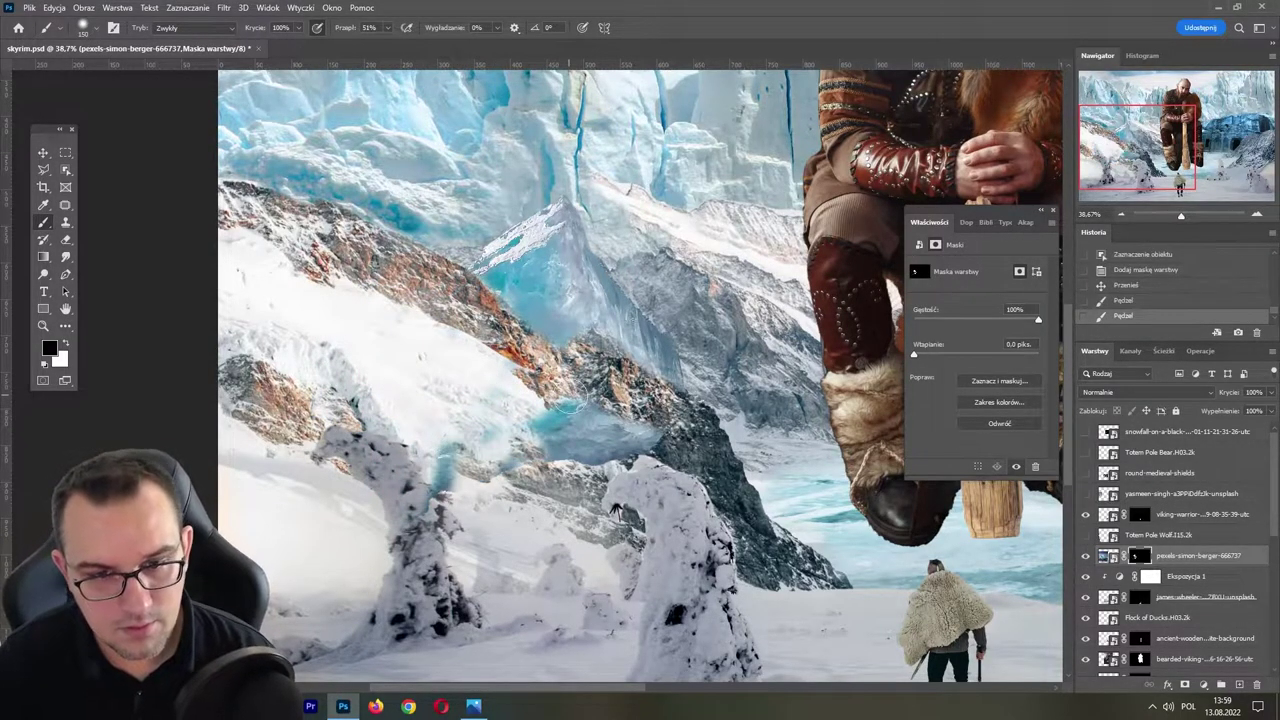
- Mask out the remaining blue ice patches with a larger brush, then save
{"action": "key", "text": "bracketright"}
{"action": "key", "text": "bracketright"}
{"action": "key", "text": "bracketright"}
{"action": "left_click_drag", "start_coordinate": [665, 460], "coordinate": [440, 475]}
{"action": "left_click_drag", "start_coordinate": [540, 440], "coordinate": [570, 450]}
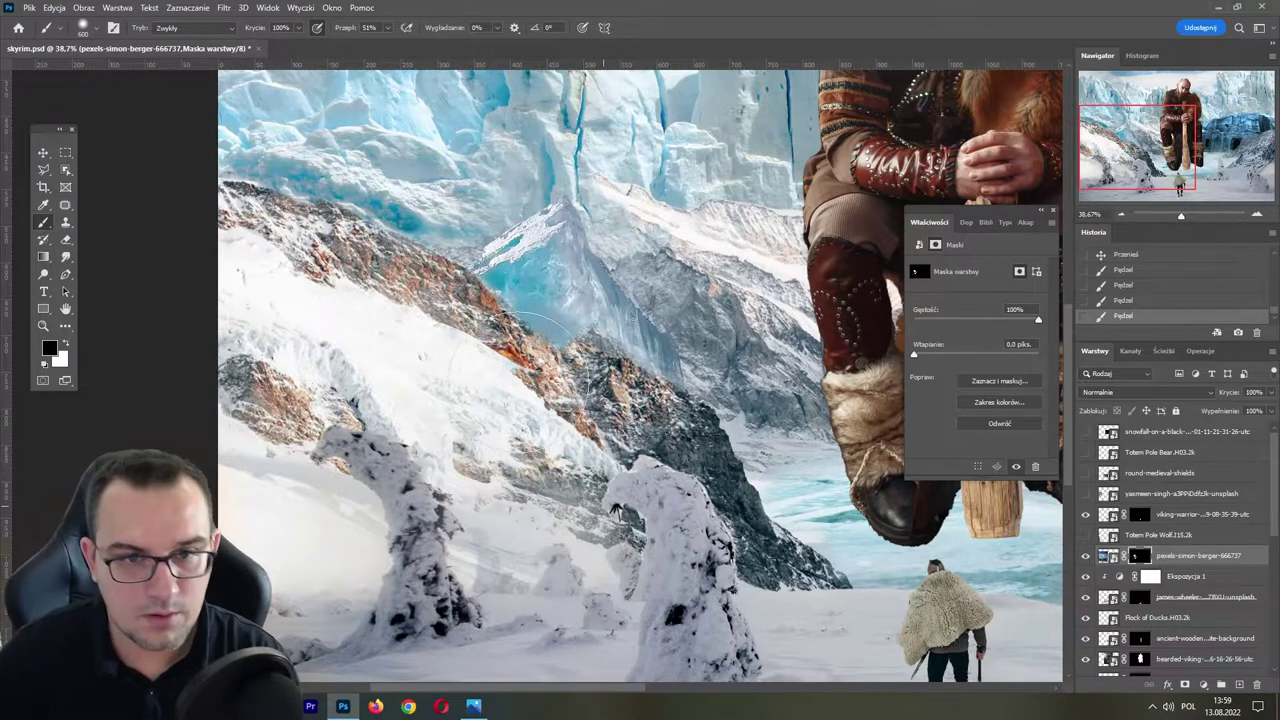
{"action": "key", "text": "bracketleft"}
{"action": "key", "text": "bracketleft"}
{"action": "key", "text": "bracketleft"}
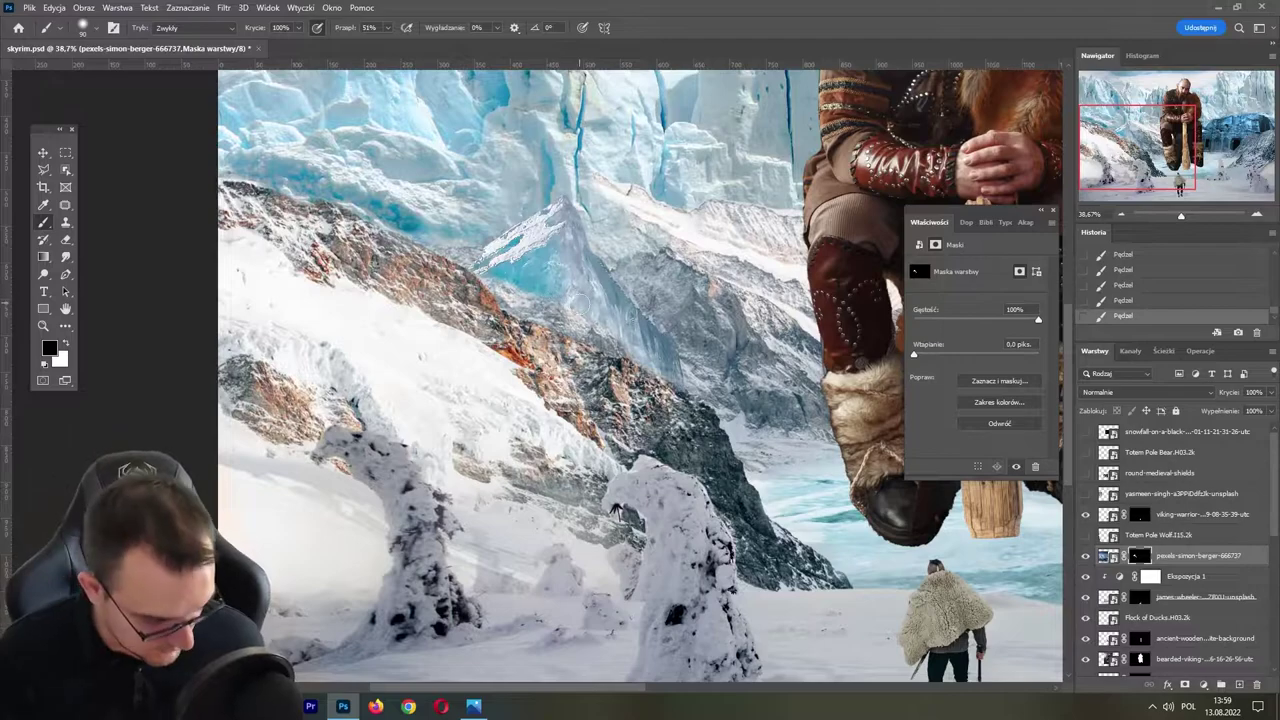
{"action": "key", "text": "x"}
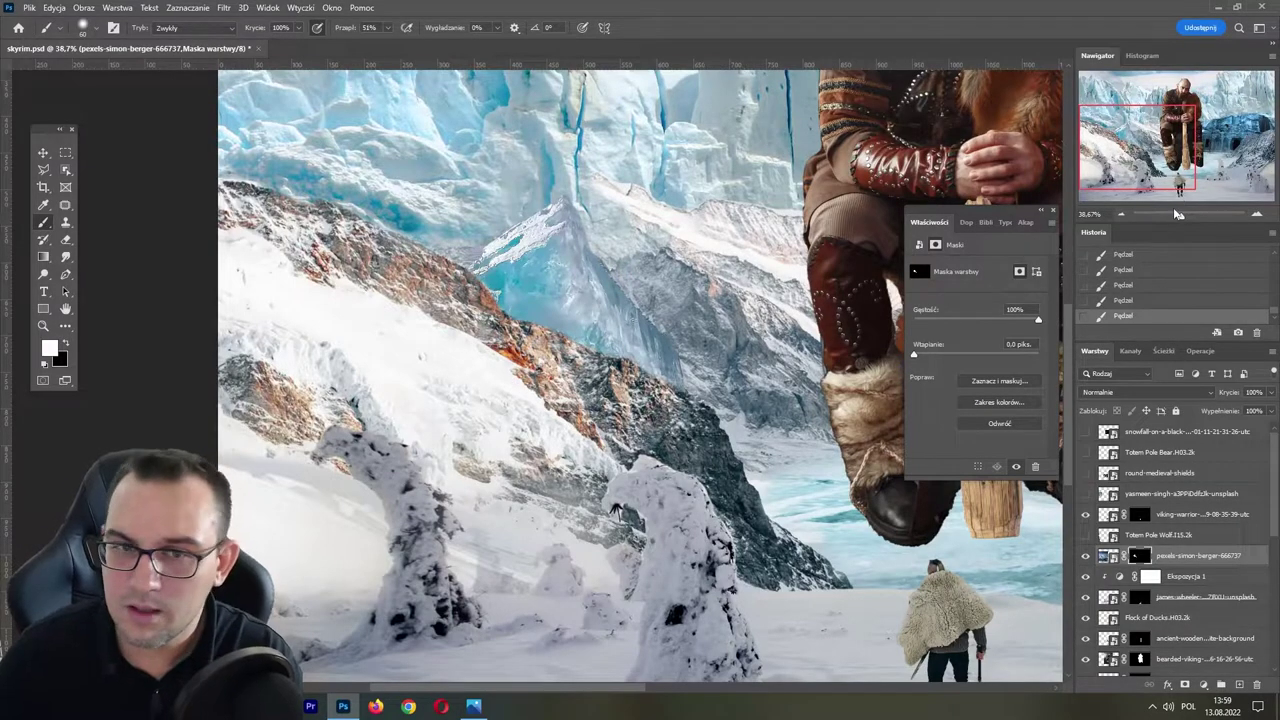
{"action": "left_click_drag", "start_coordinate": [1177, 214], "coordinate": [1170, 217]}
{"action": "key", "text": "ctrl+s"}
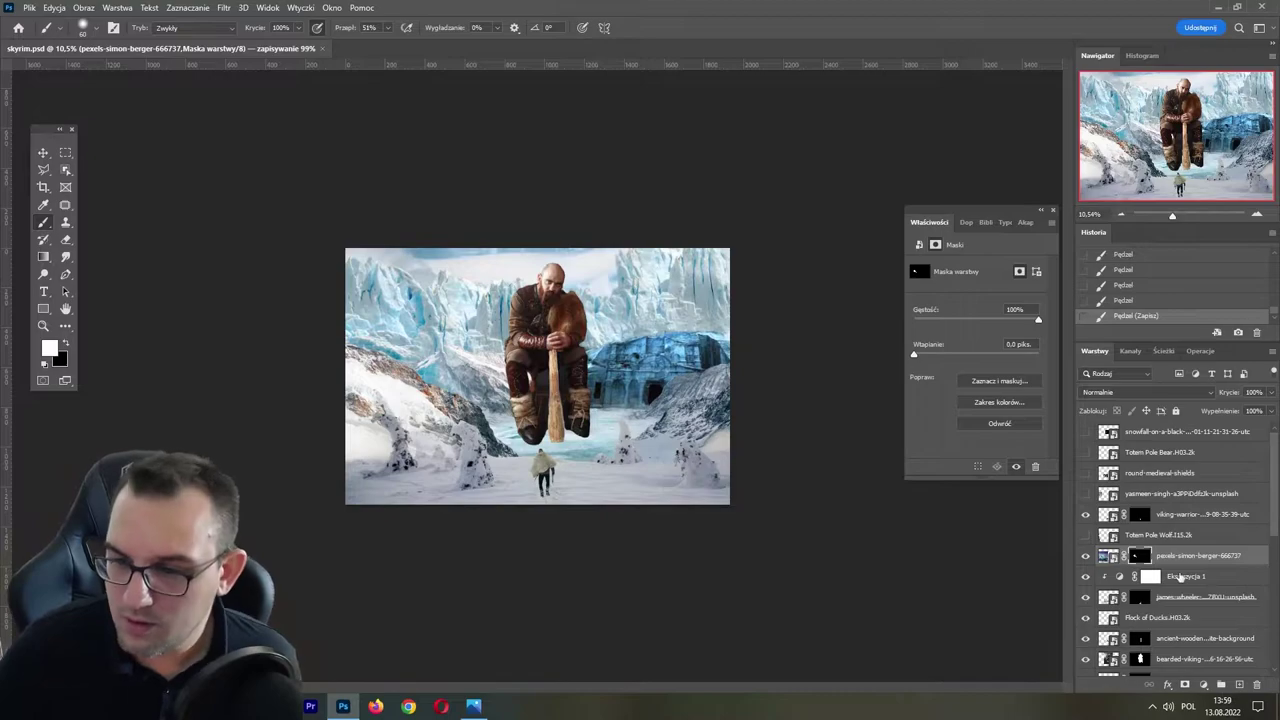
- Show the Totem Pole Wolf layer, move it onto the left side and enlarge it upward
{"action": "left_click", "coordinate": [1086, 536]}
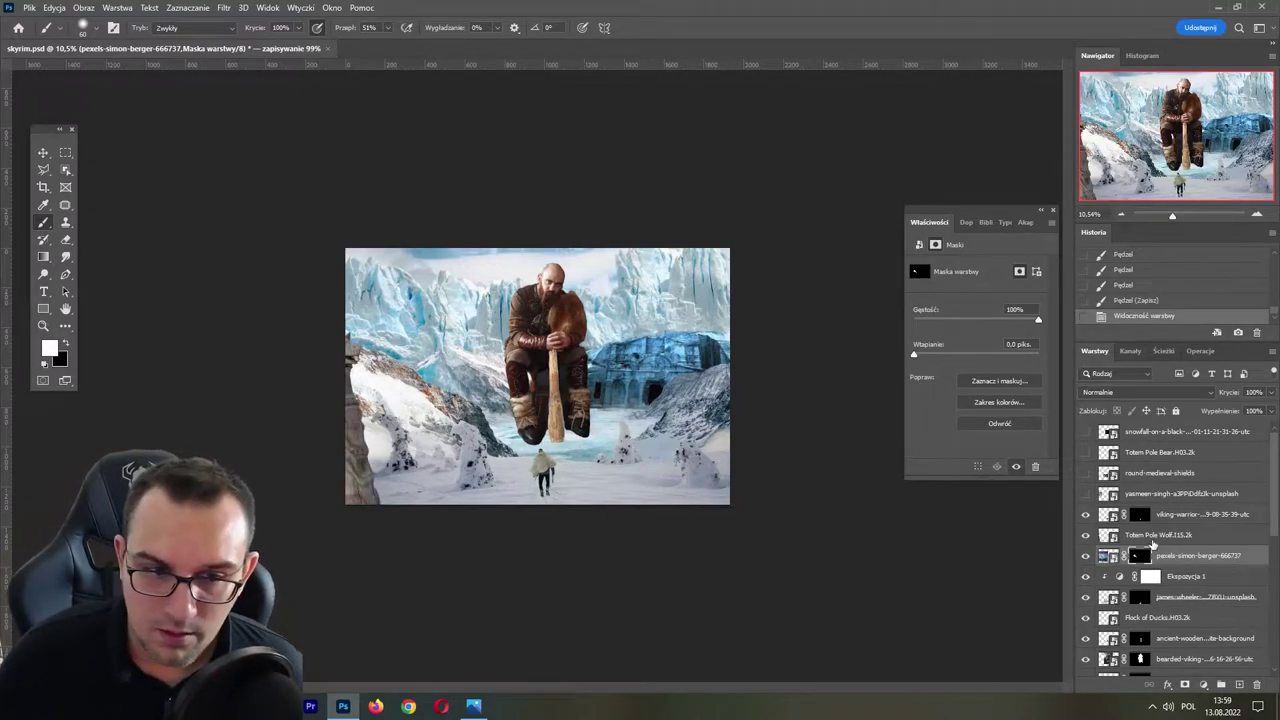
{"action": "left_click", "coordinate": [1152, 537]}
{"action": "left_click_drag", "start_coordinate": [370, 380], "coordinate": [428, 368]}
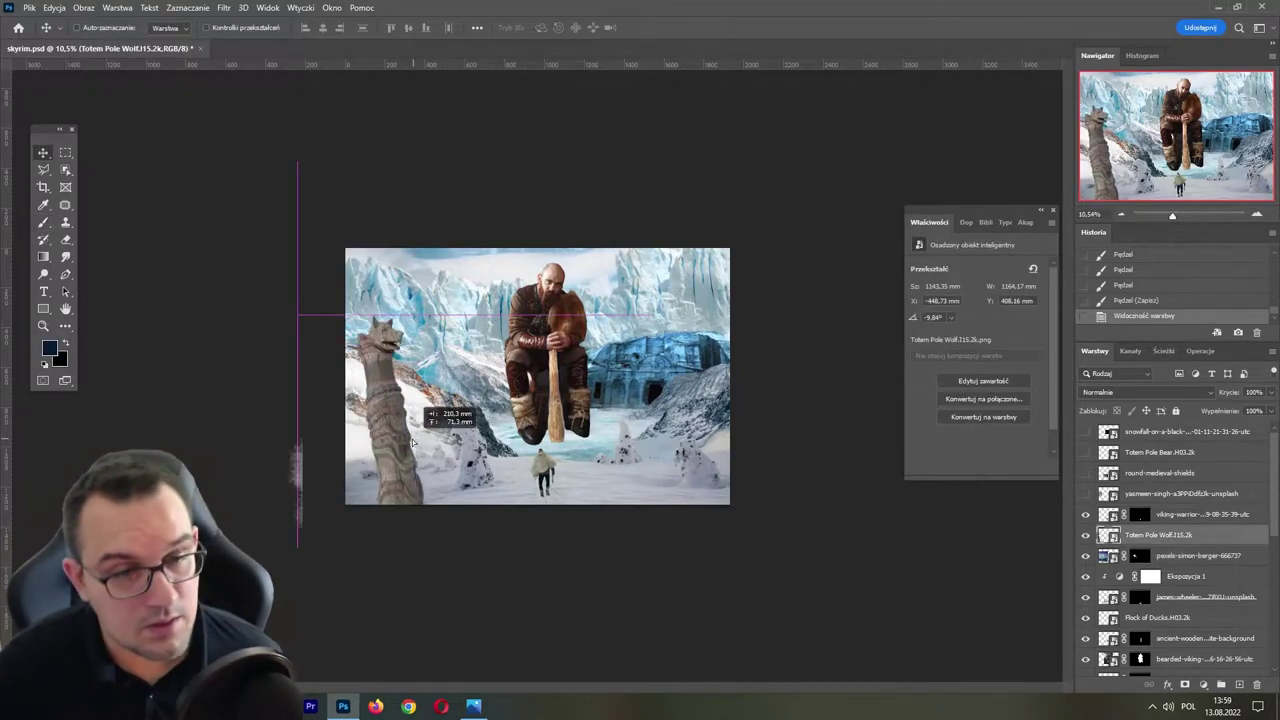
{"action": "key", "text": "ctrl+t"}
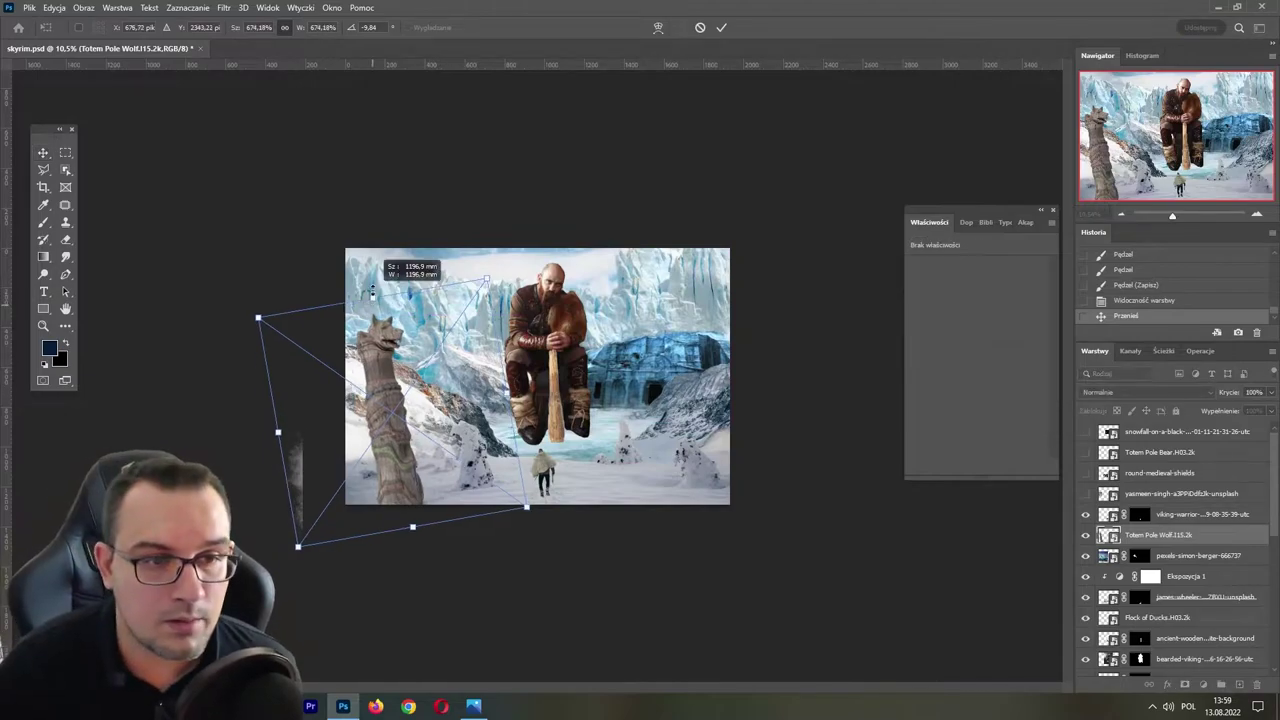
{"action": "left_click_drag", "start_coordinate": [486, 283], "coordinate": [502, 225]}
{"action": "key", "text": "Return"}
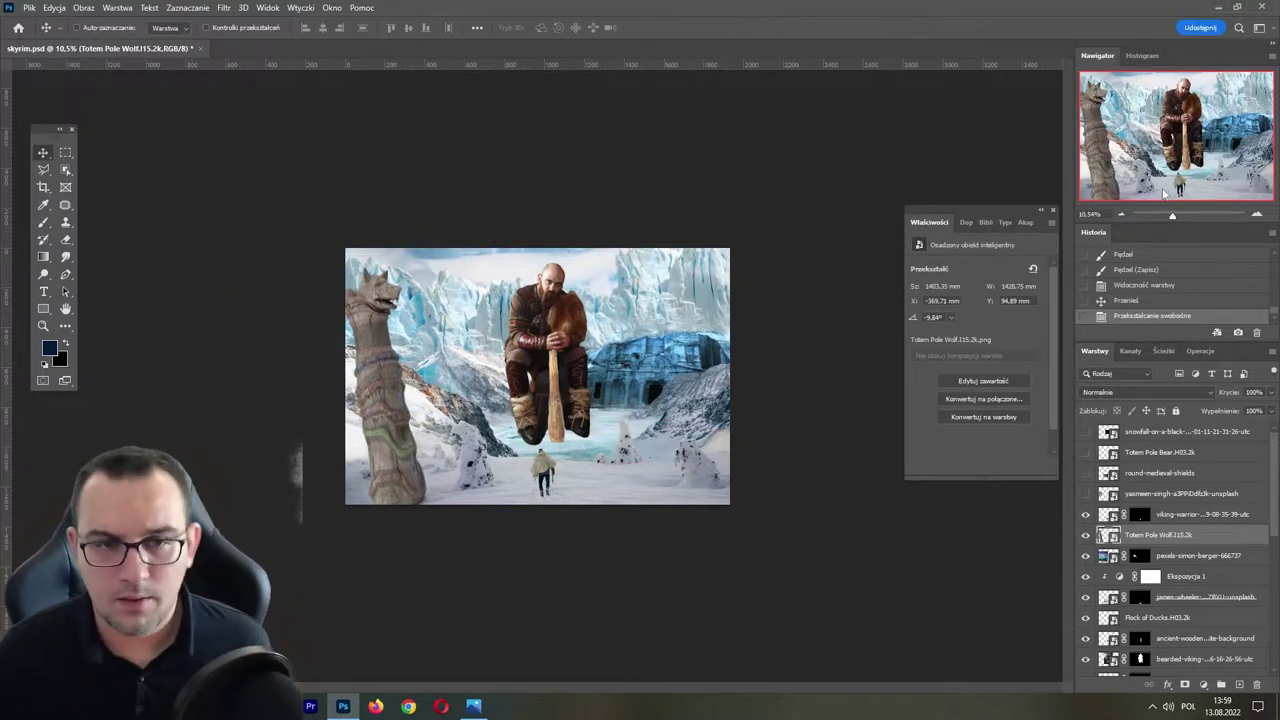
- Reposition the wolf totem at the scene's left edge and save
{"action": "scroll", "coordinate": [490, 378], "scroll_direction": "up", "scroll_amount": 3}
{"action": "scroll", "coordinate": [490, 378], "scroll_direction": "up", "scroll_amount": 2}
{"action": "left_click_drag", "start_coordinate": [490, 378], "coordinate": [634, 370]}
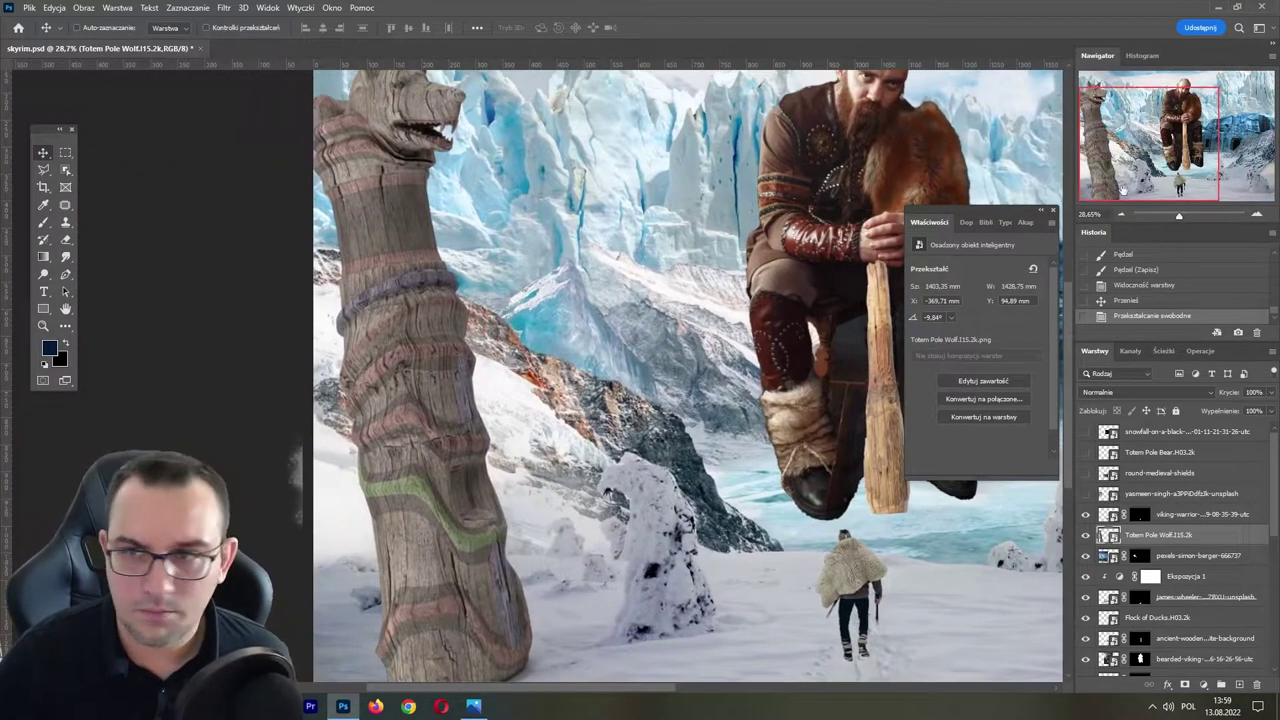
{"action": "left_click_drag", "start_coordinate": [1175, 222], "coordinate": [1171, 222]}
{"action": "mouse_move", "coordinate": [326, 461]}
{"action": "left_mouse_down"}
{"action": "mouse_move", "coordinate": [330, 497]}
{"action": "mouse_move", "coordinate": [301, 474]}
{"action": "left_mouse_up"}
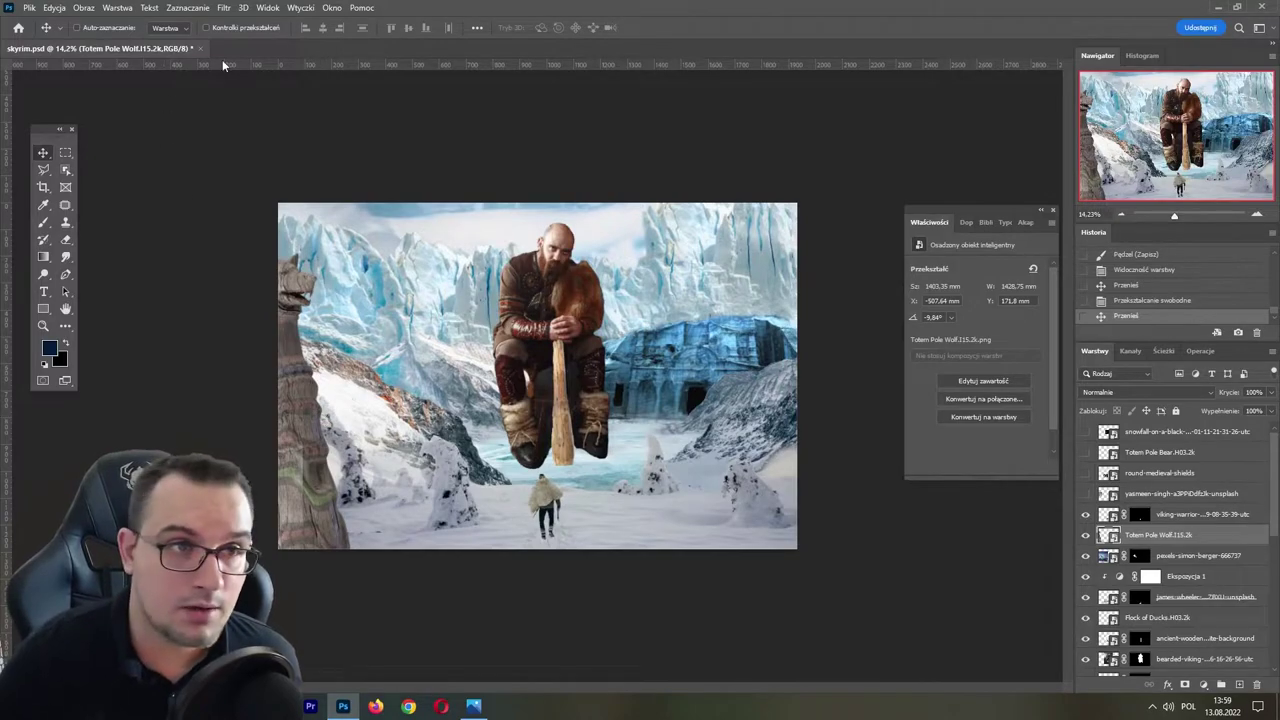
{"action": "key", "text": "ctrl+s"}
- Apply an 11,1-pixel Gaussian Blur smart filter to the wolf totem and save
{"action": "left_click", "coordinate": [224, 7]}
{"action": "mouse_move", "coordinate": [244, 216]}
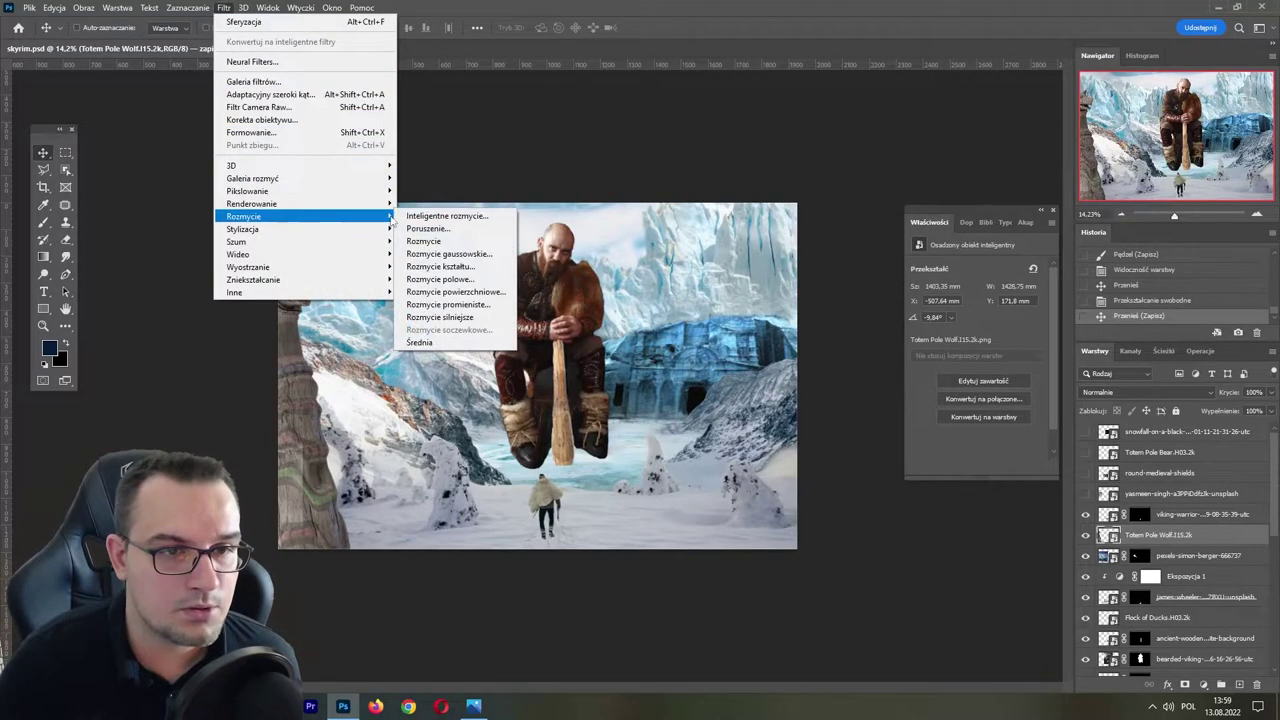
{"action": "left_click", "coordinate": [455, 254]}
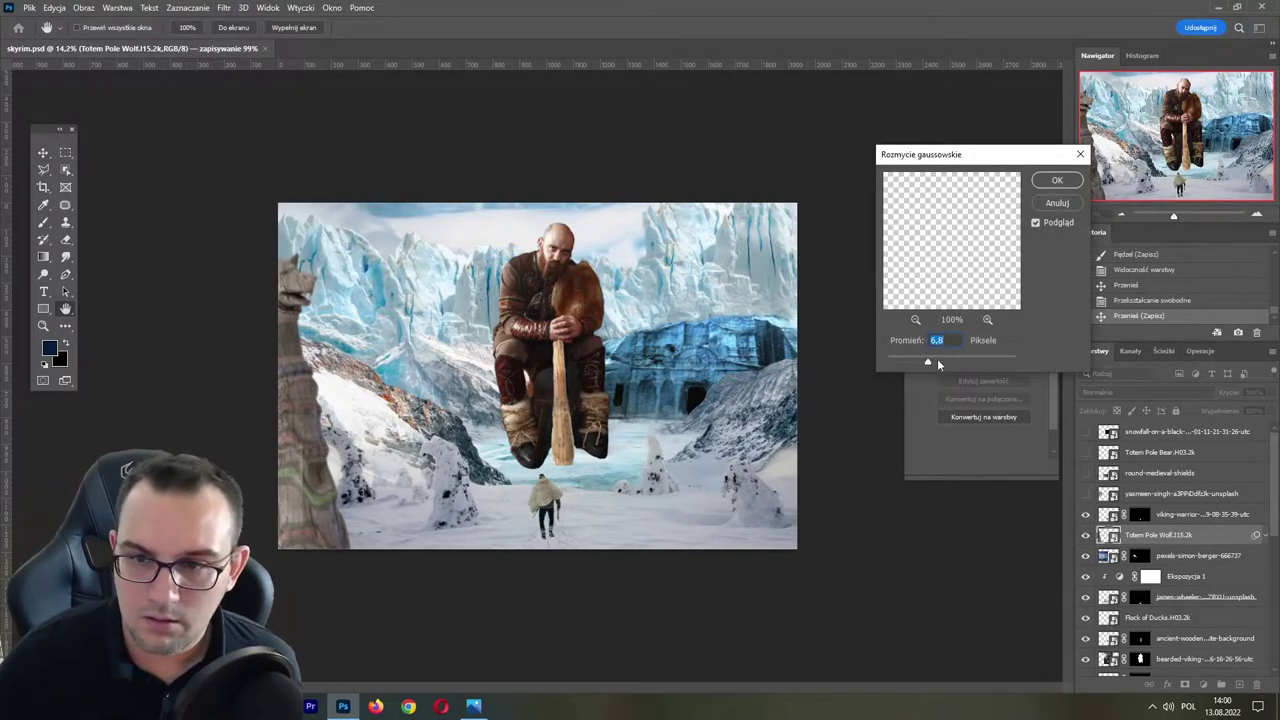
{"action": "left_click_drag", "start_coordinate": [938, 365], "coordinate": [940, 367]}
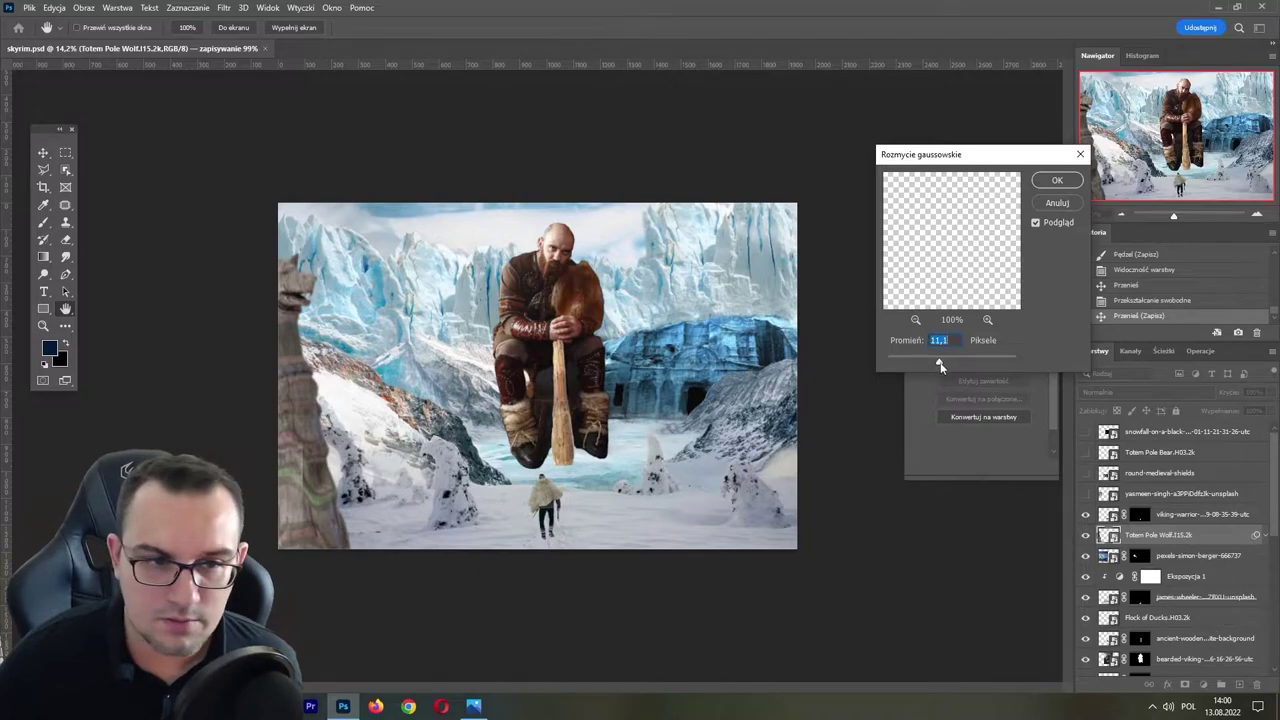
{"action": "left_click", "coordinate": [1058, 181]}
{"action": "key", "text": "ctrl+s"}
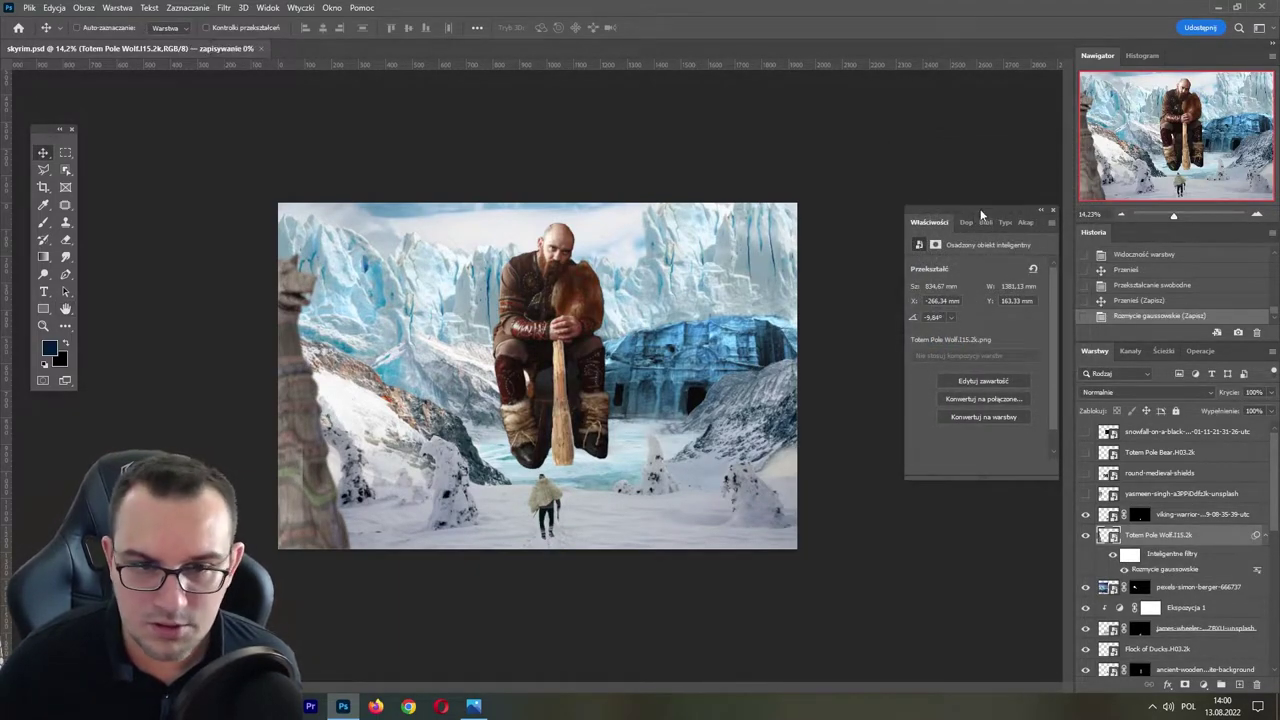
{"action": "left_click", "coordinate": [1146, 494]}
- Move the winter forest photo up toward the mountain and scale it down
{"action": "left_click", "coordinate": [1086, 493]}
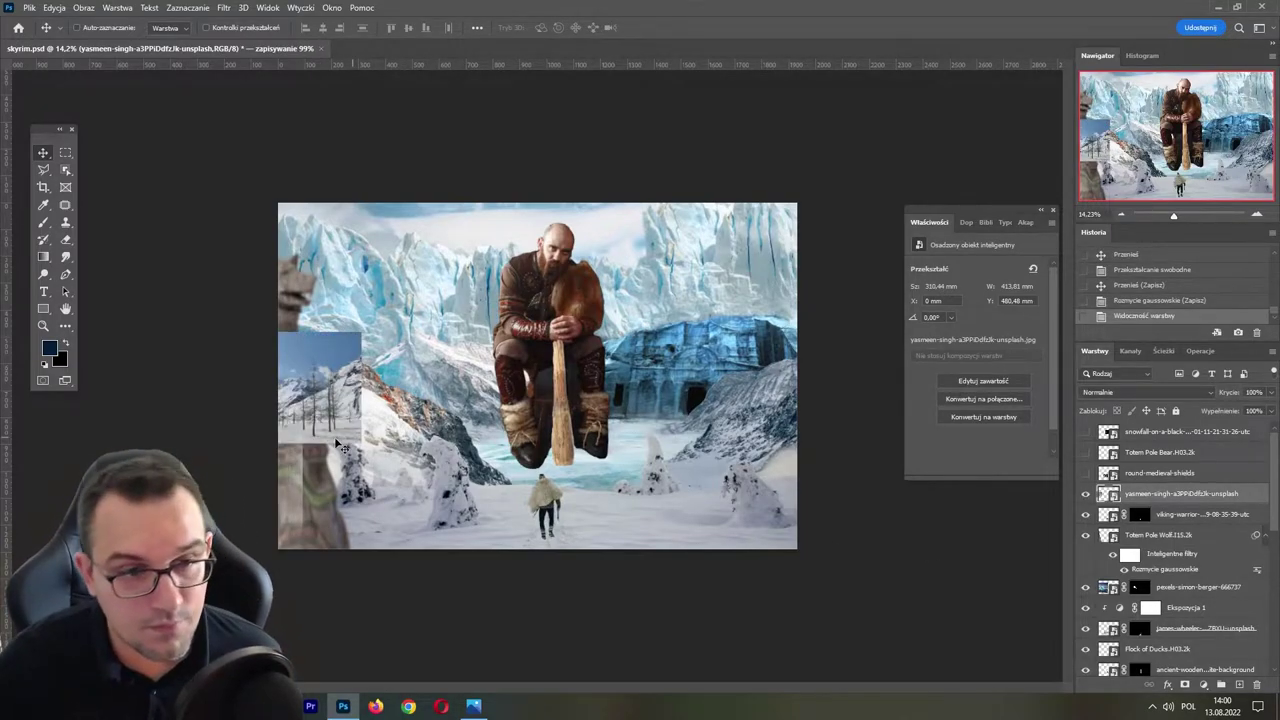
{"action": "left_click_drag", "start_coordinate": [325, 435], "coordinate": [365, 413]}
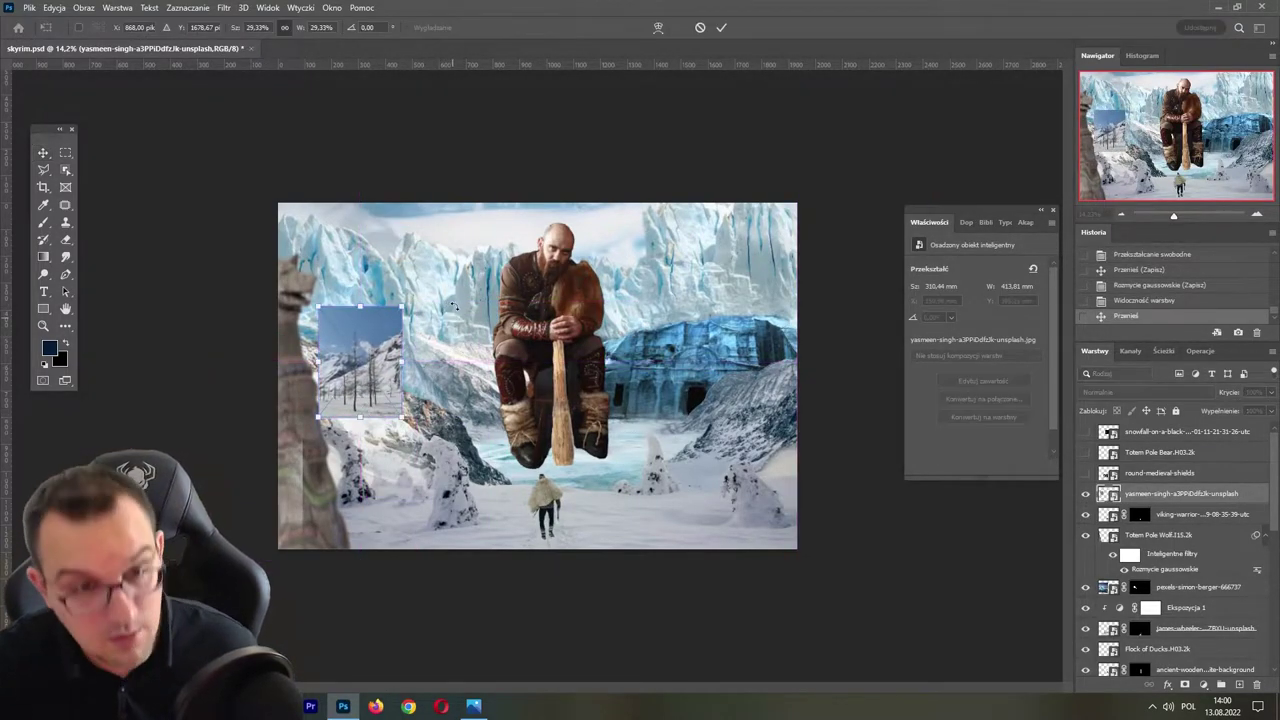
{"action": "key", "text": "ctrl+t"}
{"action": "left_click_drag", "start_coordinate": [402, 309], "coordinate": [377, 348]}
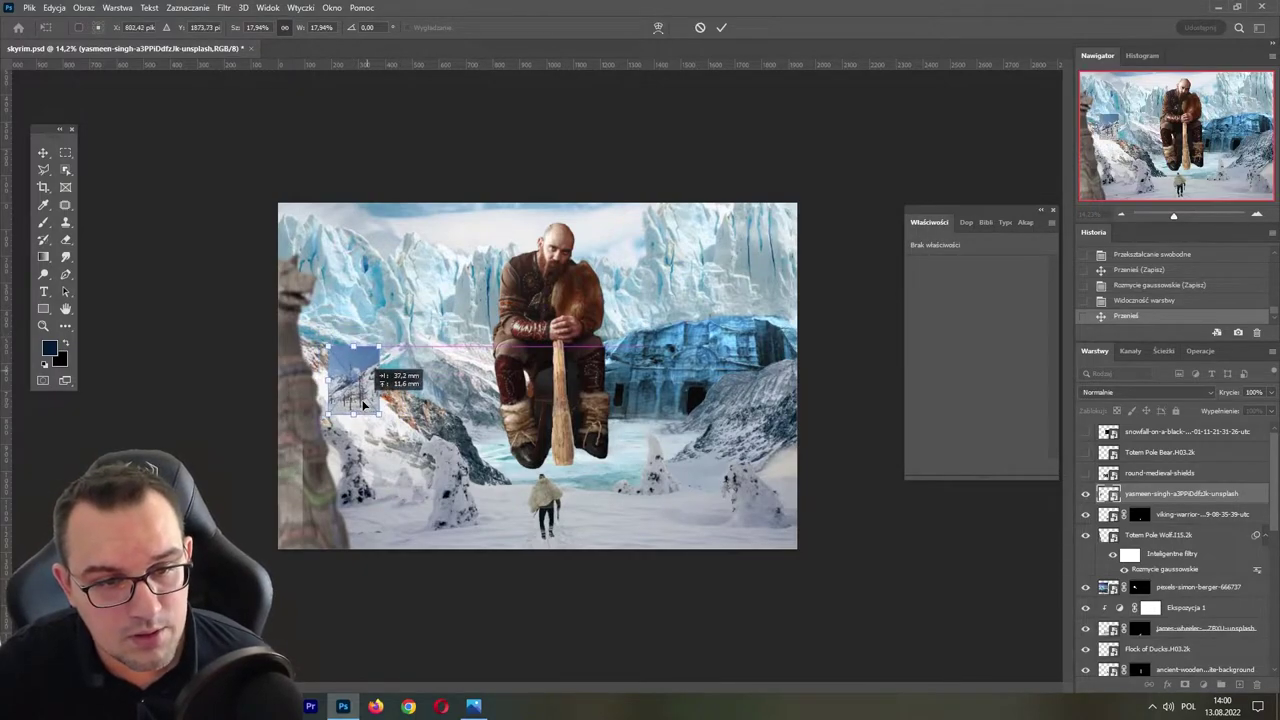
{"action": "left_click_drag", "start_coordinate": [359, 396], "coordinate": [367, 396]}
{"action": "key", "text": "Return"}
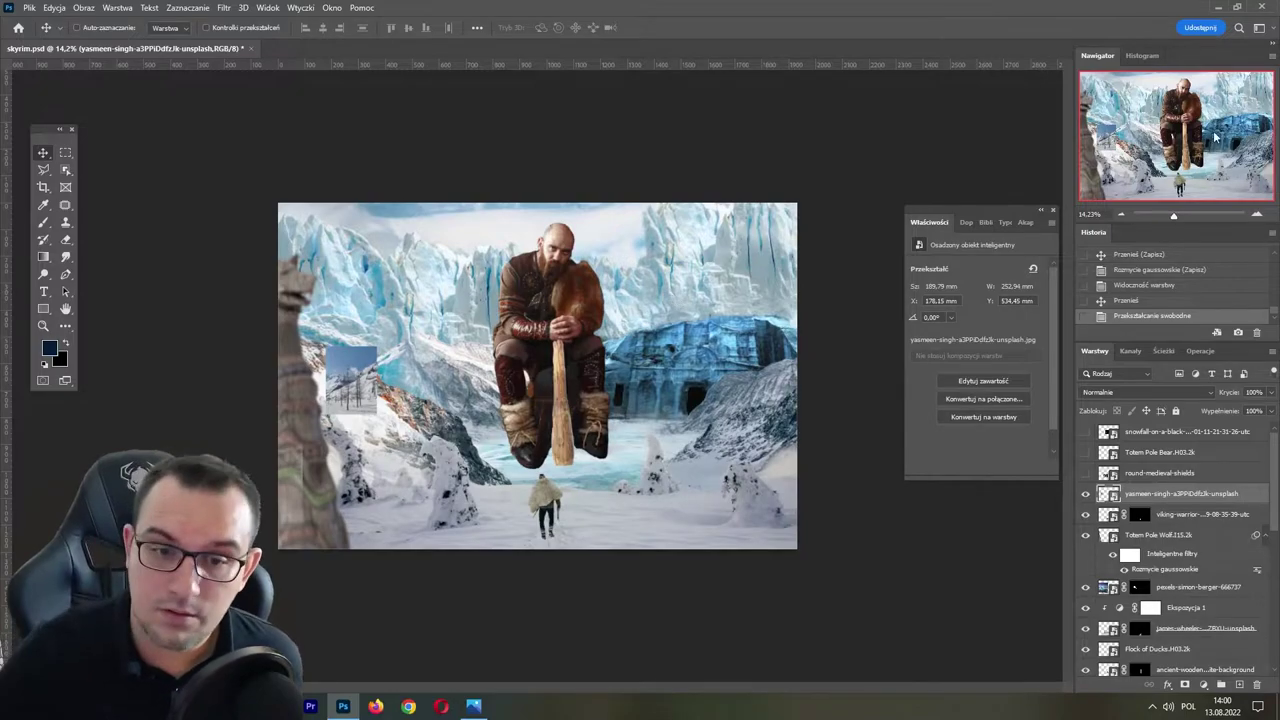
- Nudge the forest photo up-left and try Multiply blending before returning to Normal
{"action": "left_click_drag", "start_coordinate": [1175, 216], "coordinate": [1180, 216]}
{"action": "left_click_drag", "start_coordinate": [1176, 137], "coordinate": [1142, 137]}
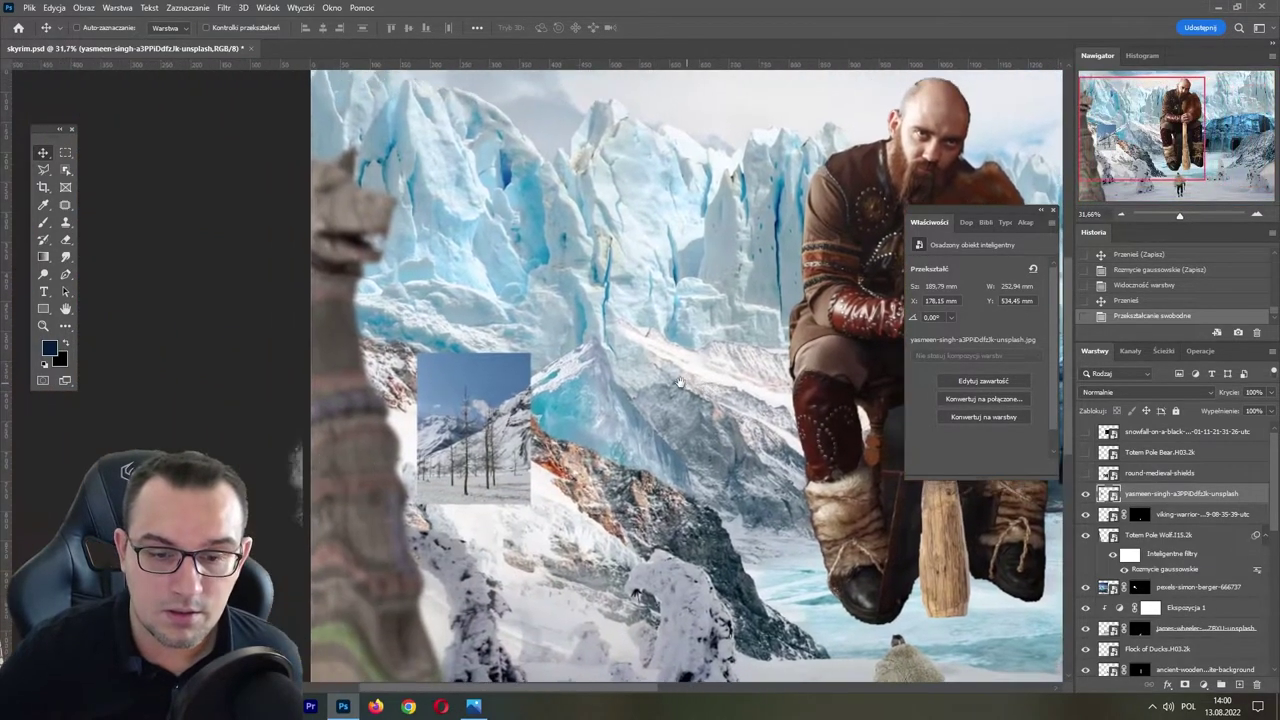
{"action": "left_click_drag", "start_coordinate": [480, 350], "coordinate": [467, 318]}
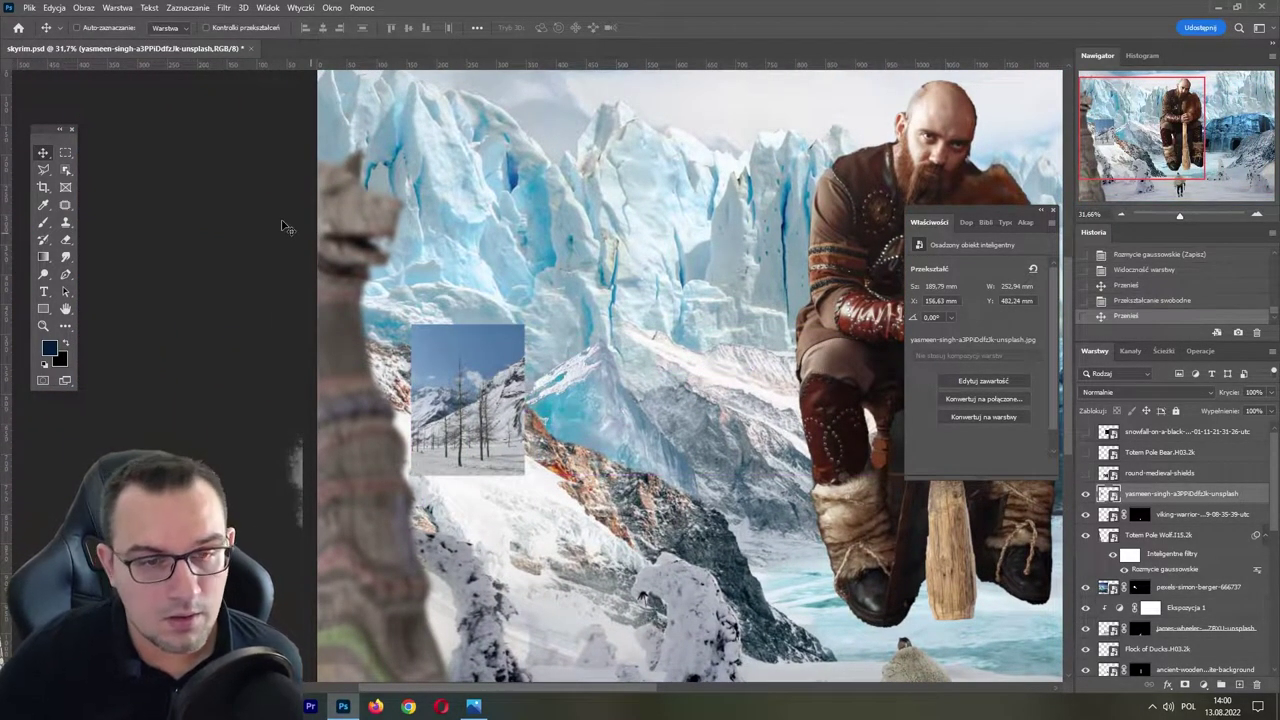
{"action": "left_click", "coordinate": [1145, 392]}
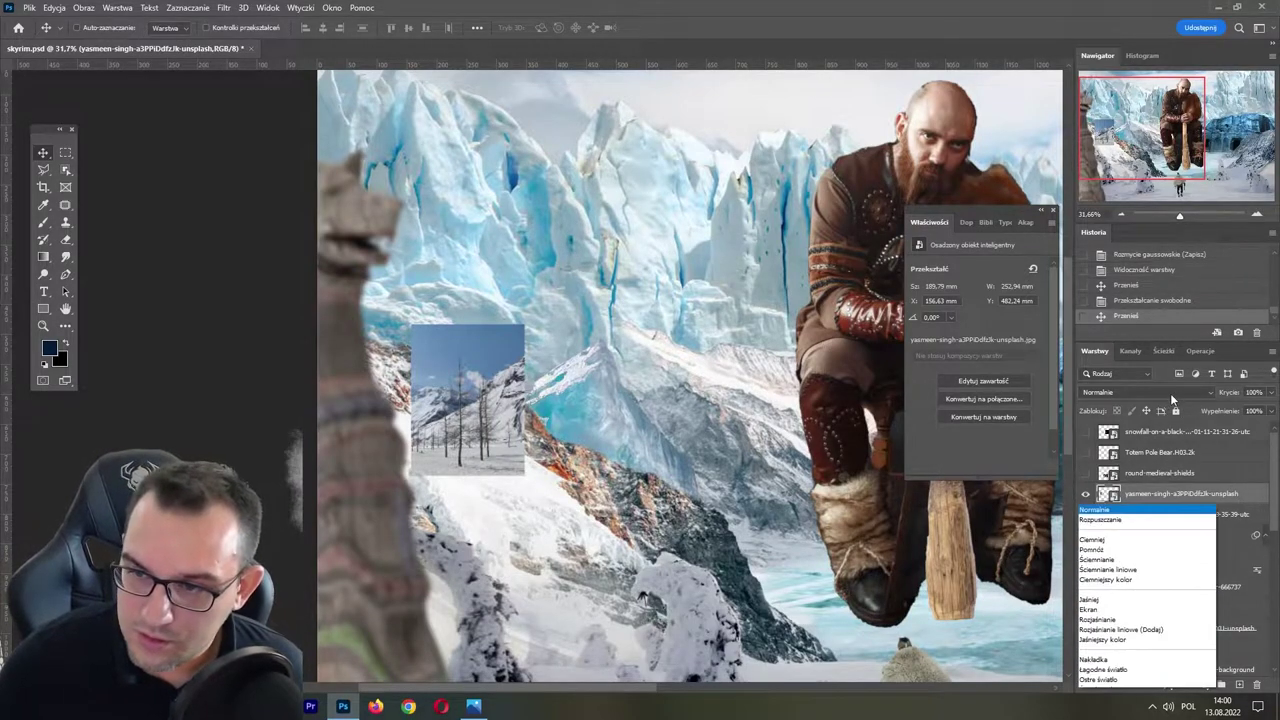
{"action": "left_click", "coordinate": [1113, 412]}
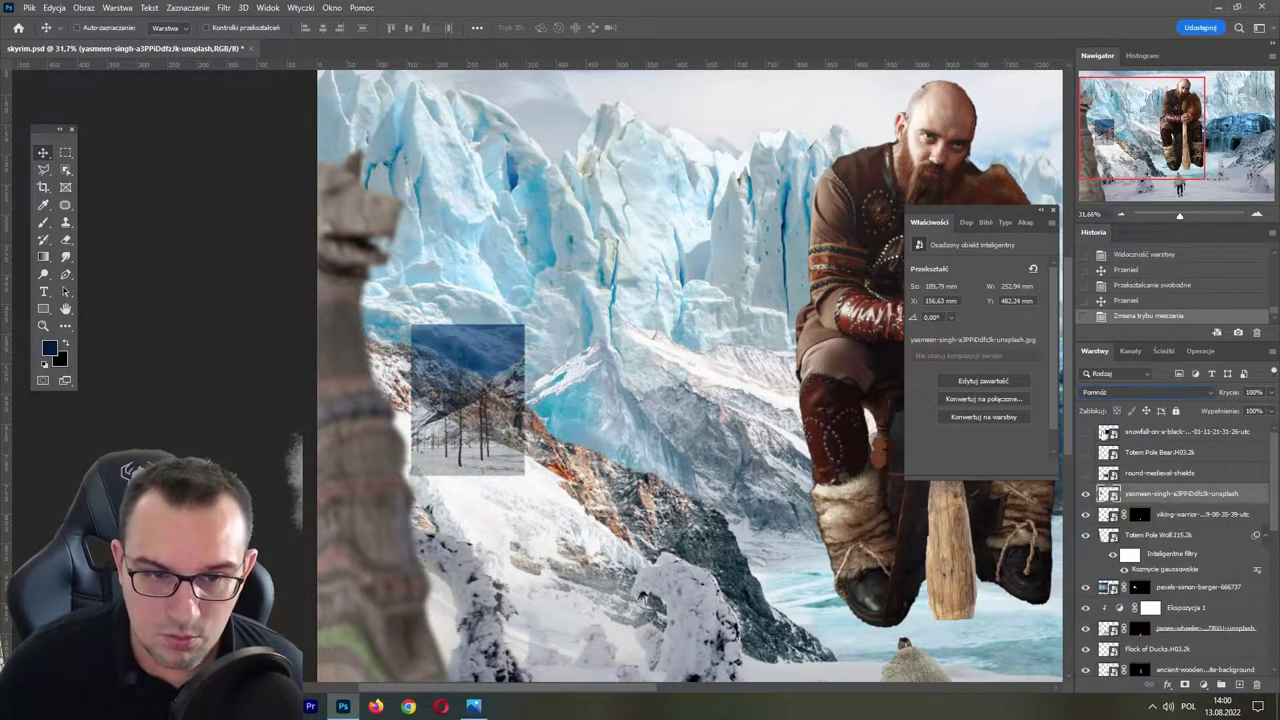
{"action": "left_click", "coordinate": [1138, 393]}
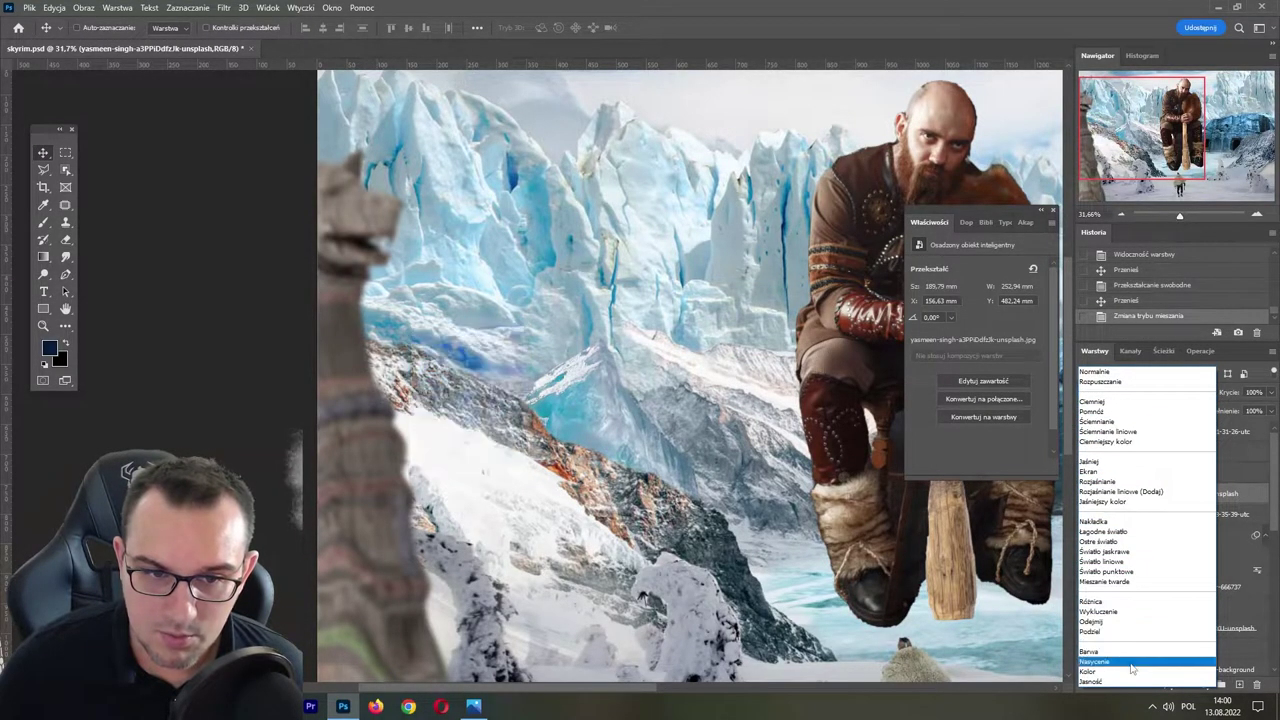
{"action": "left_click", "coordinate": [1140, 372]}
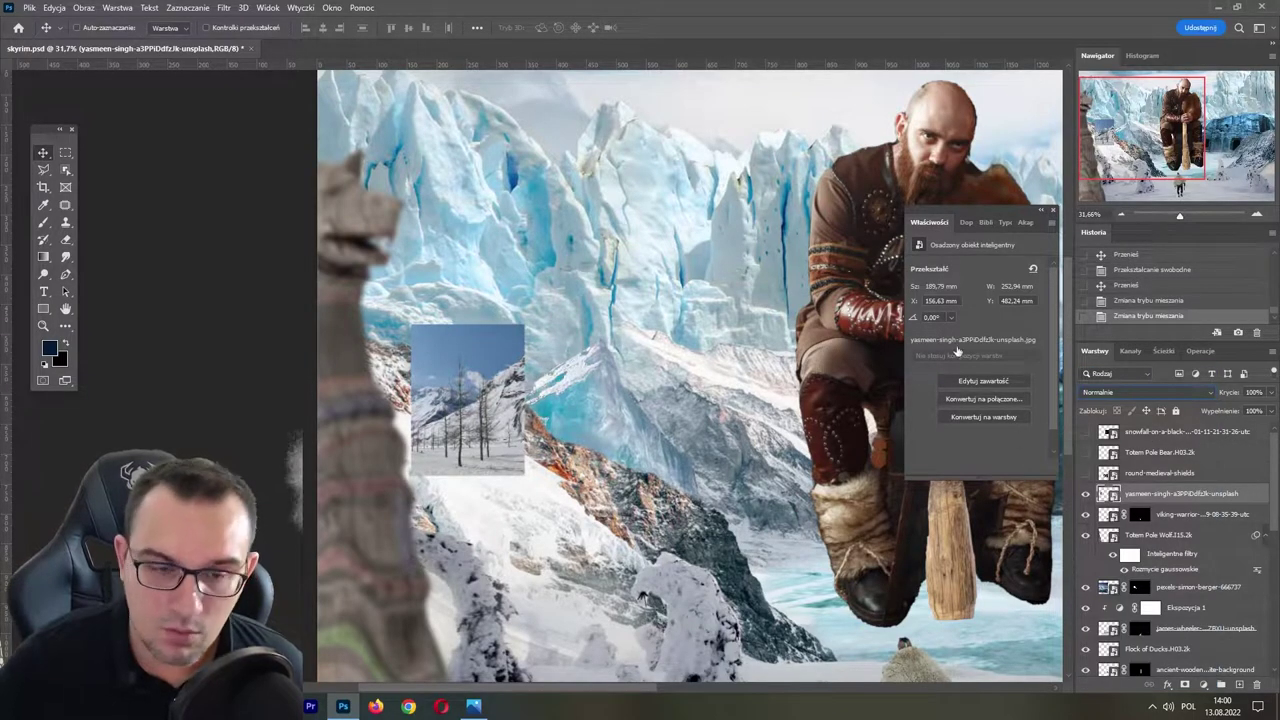
- Adjust the forest layer's Blend If sliders so bright underlying tones show through
{"action": "key", "text": "ctrl+alt+b"}
{"action": "left_click_drag", "start_coordinate": [494, 123], "coordinate": [1115, 116]}
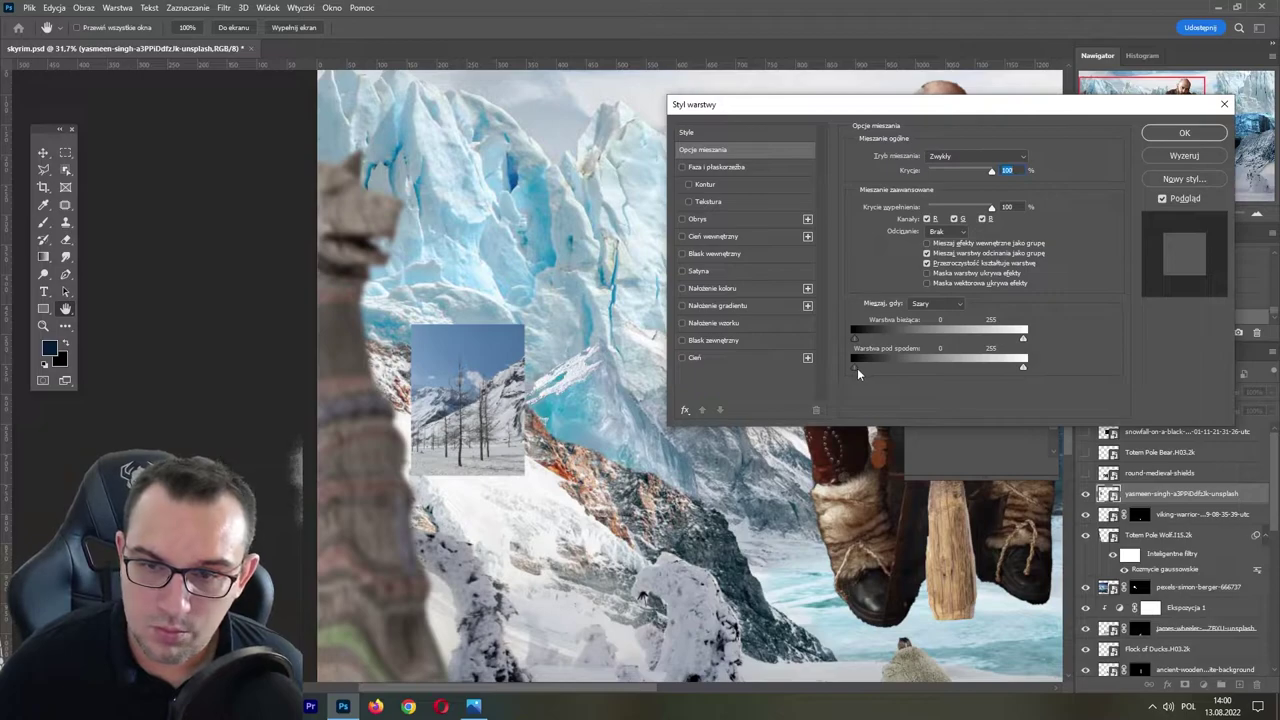
{"action": "left_click_drag", "start_coordinate": [855, 368], "coordinate": [982, 368]}
{"action": "left_click_drag", "start_coordinate": [897, 370], "coordinate": [853, 368]}
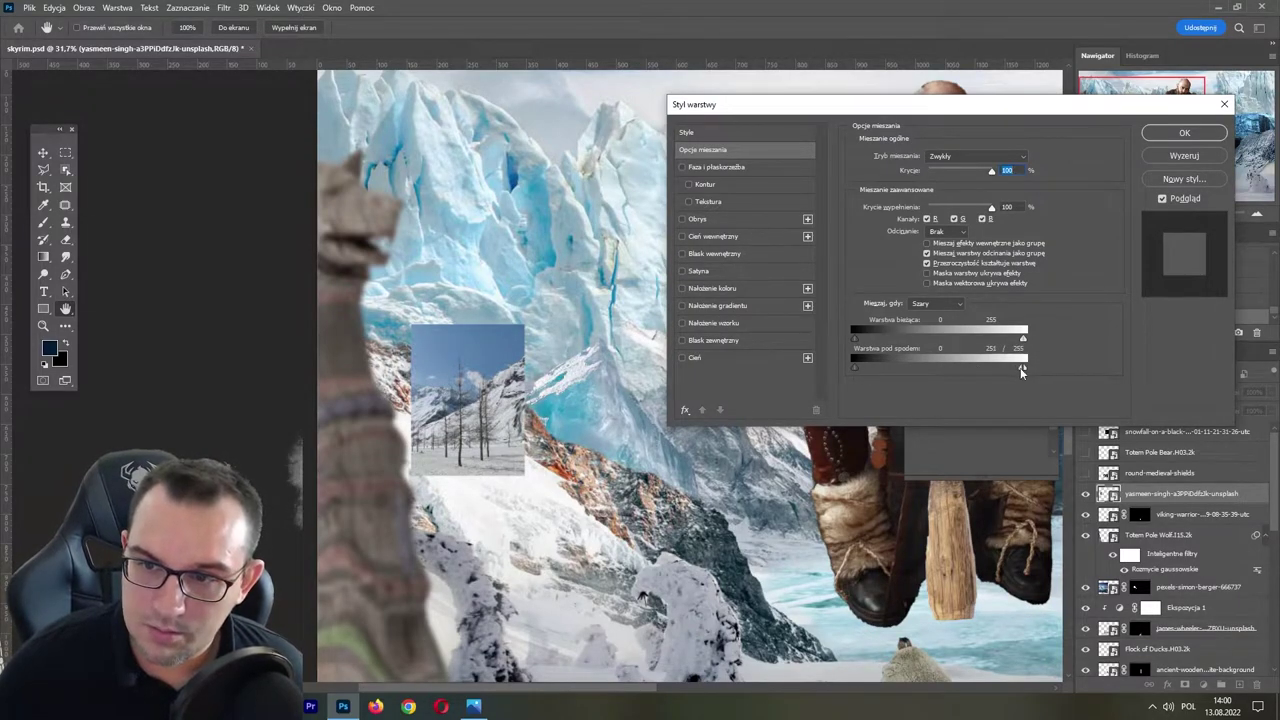
{"action": "mouse_move", "coordinate": [1021, 372]}
{"action": "left_mouse_down"}
{"action": "mouse_move", "coordinate": [934, 363]}
{"action": "mouse_move", "coordinate": [1023, 368]}
{"action": "left_mouse_up"}
{"action": "left_click", "coordinate": [1184, 133]}
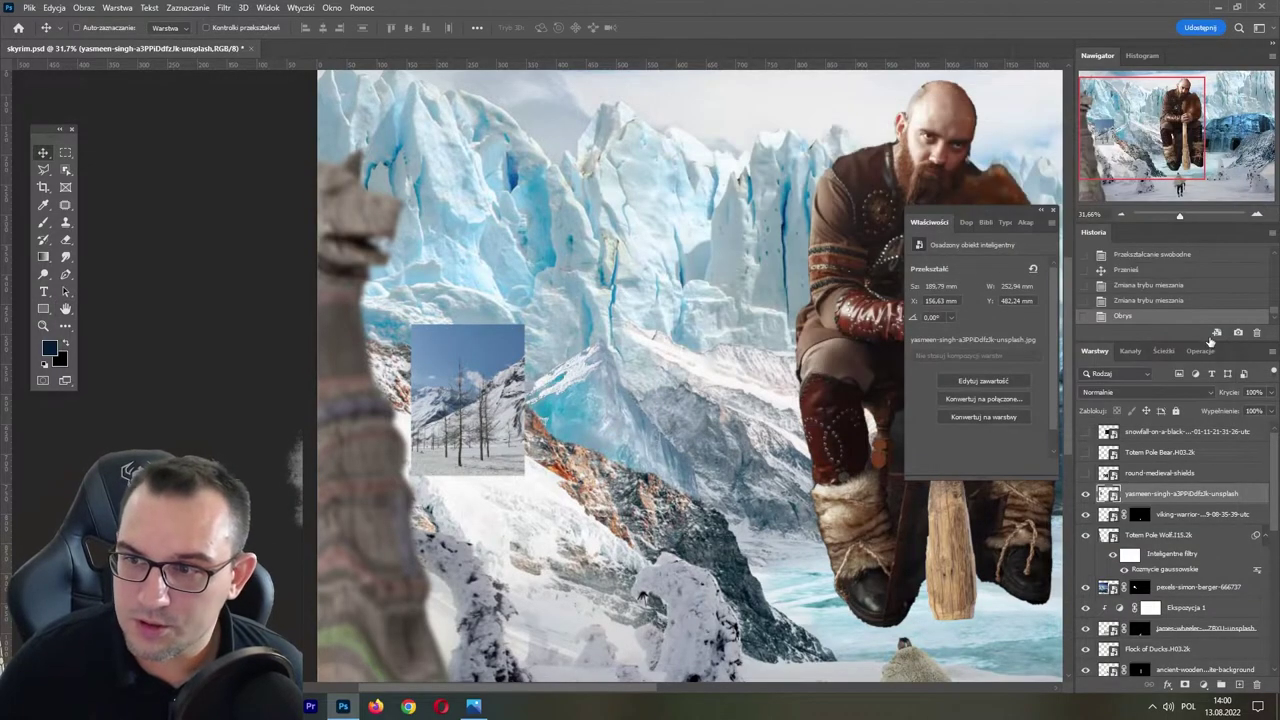
{"action": "left_click", "coordinate": [1188, 218]}
{"action": "left_click_drag", "start_coordinate": [162, 358], "coordinate": [280, 224]}
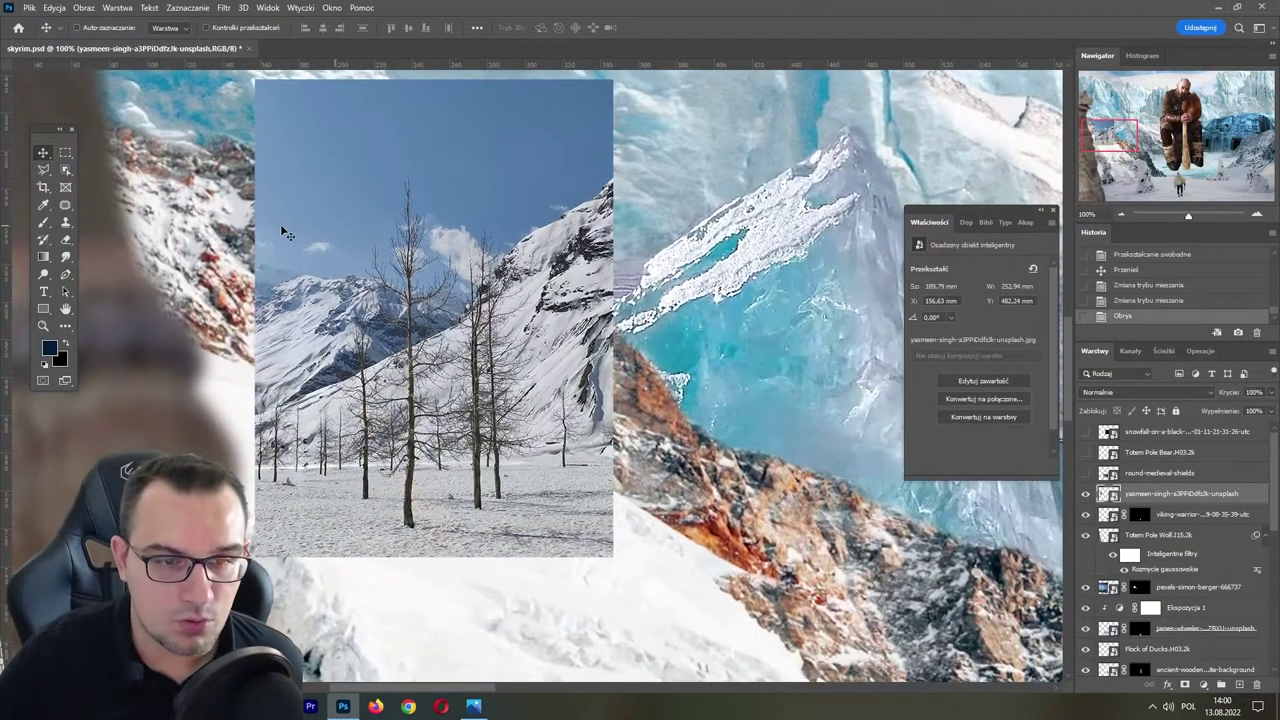
- Try masking the tree photo with a colour-based selection, then undo it
{"action": "left_click", "coordinate": [66, 171]}
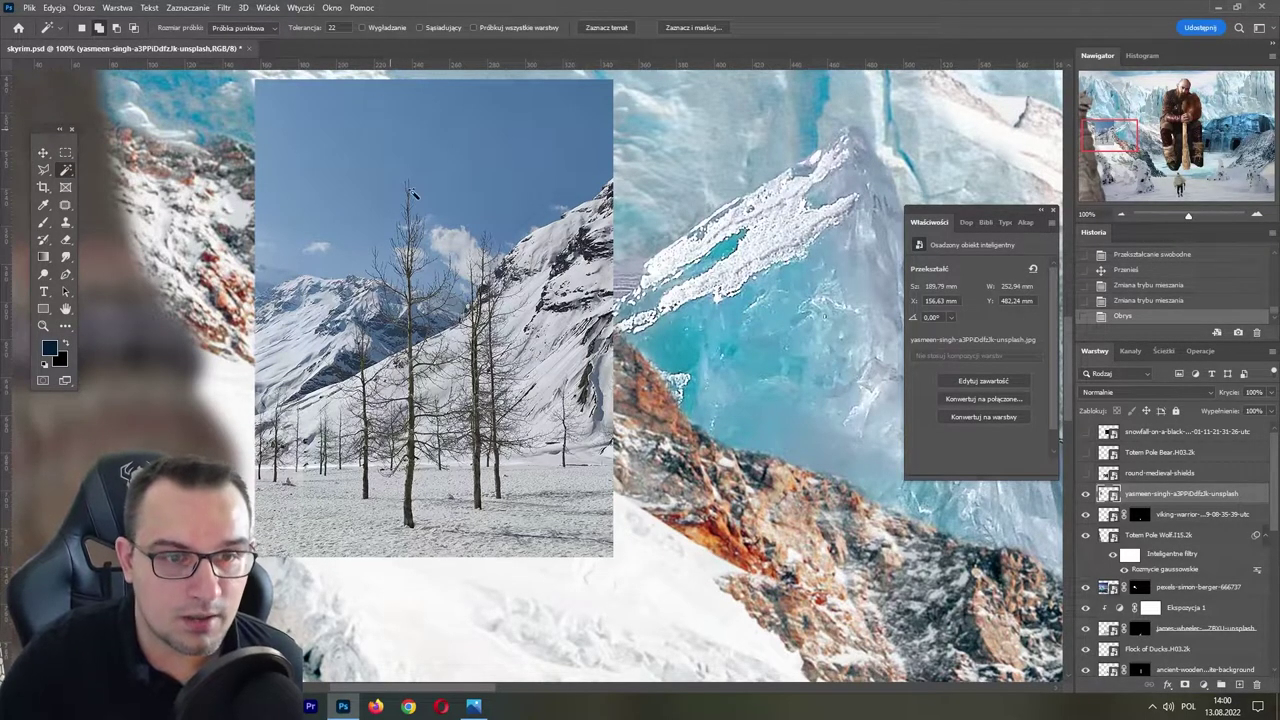
{"action": "left_click", "coordinate": [480, 495]}
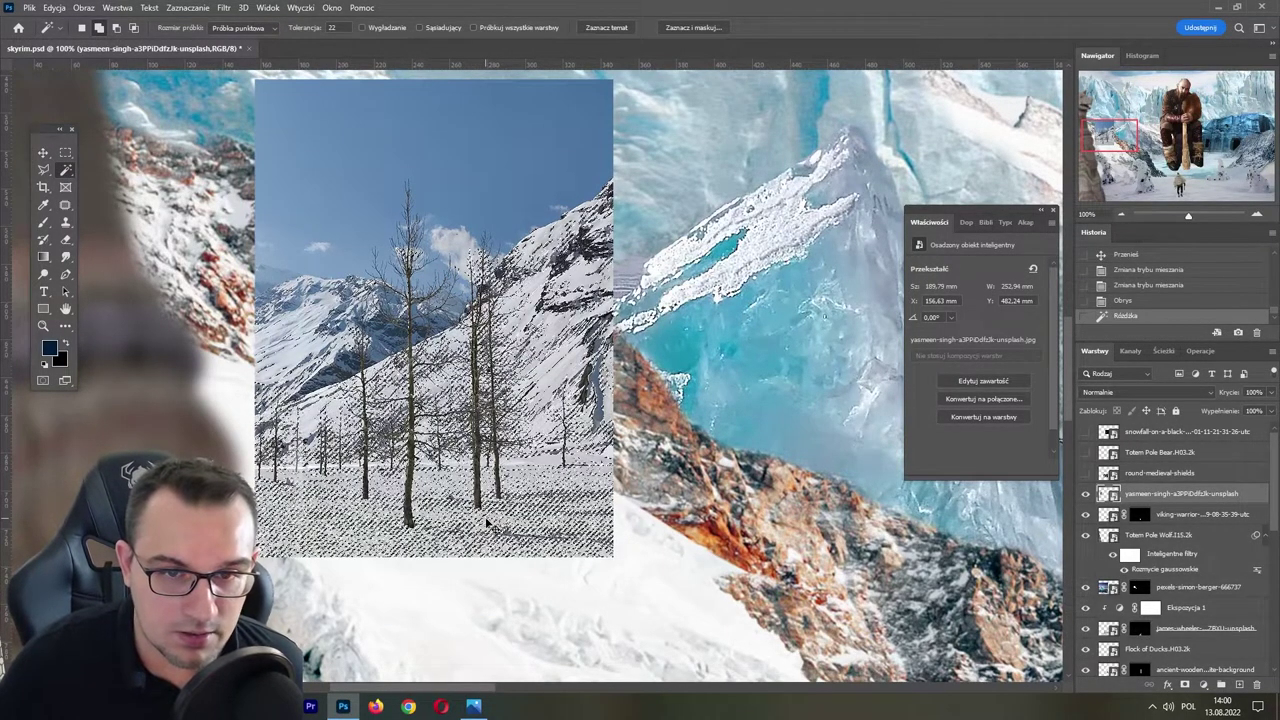
{"action": "key", "text": "ctrl+d"}
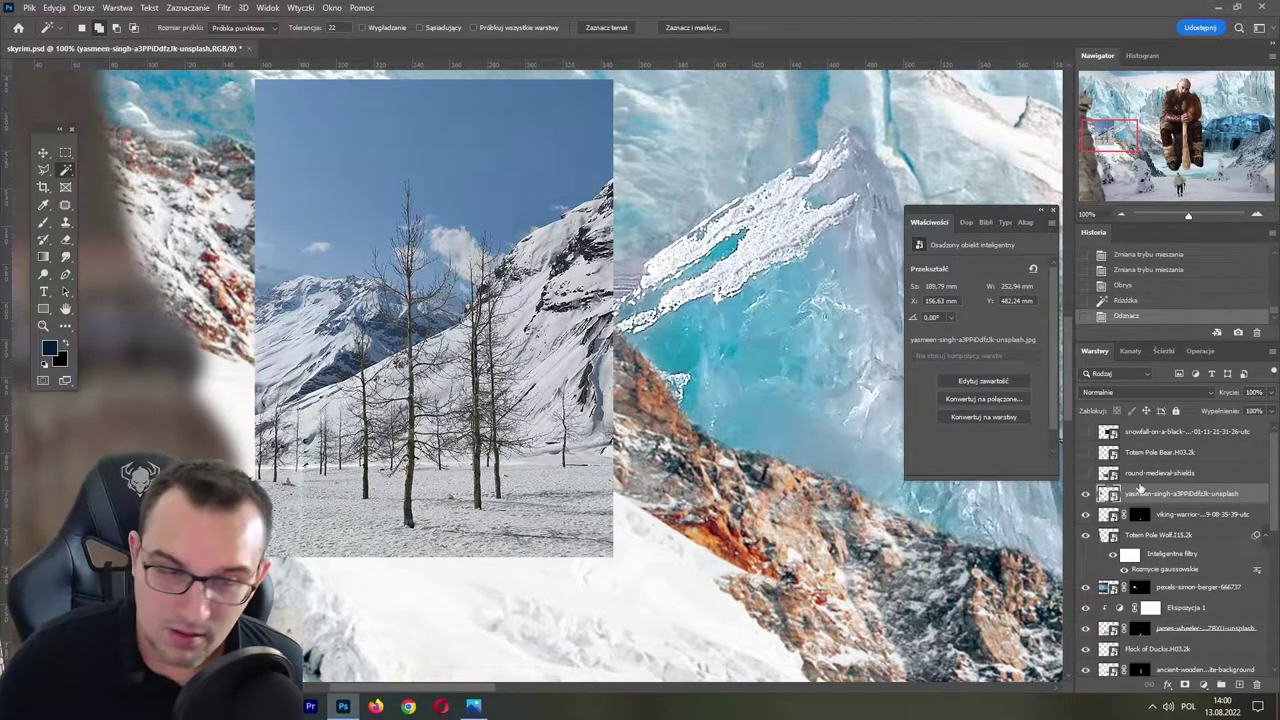
{"action": "left_click", "coordinate": [413, 392]}
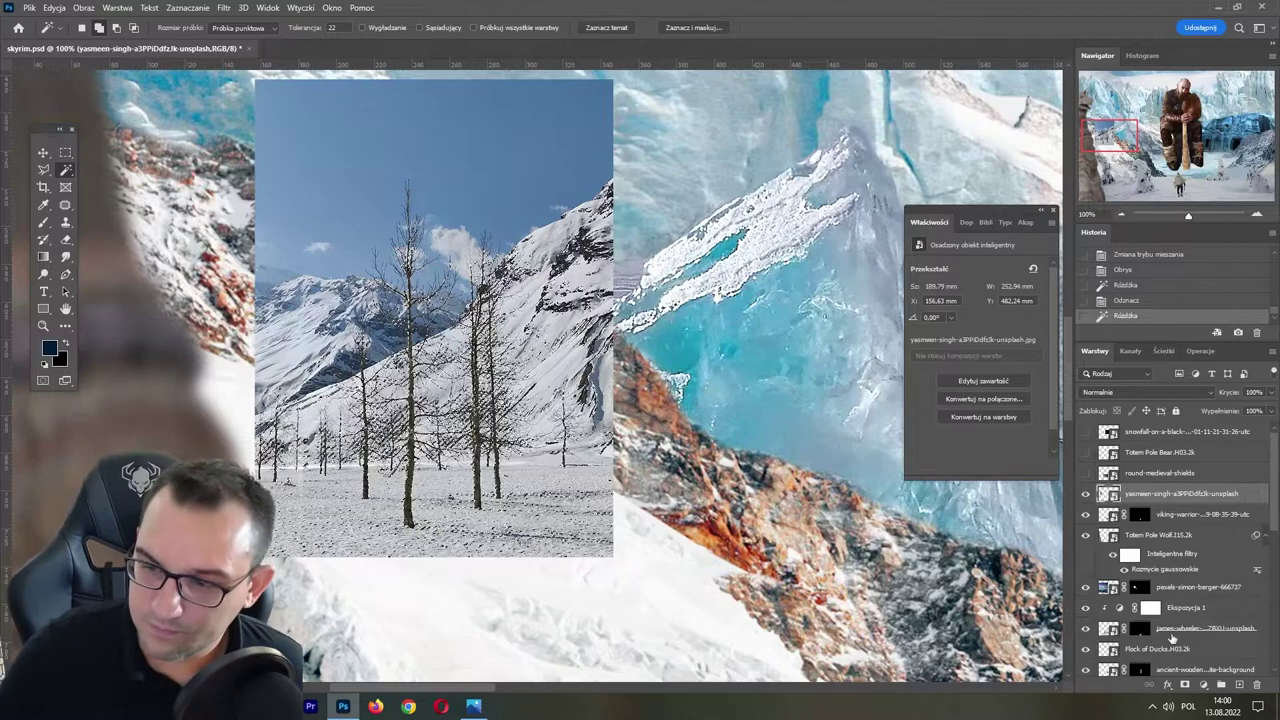
{"action": "left_click", "coordinate": [1186, 686]}
{"action": "key", "text": "ctrl+z"}
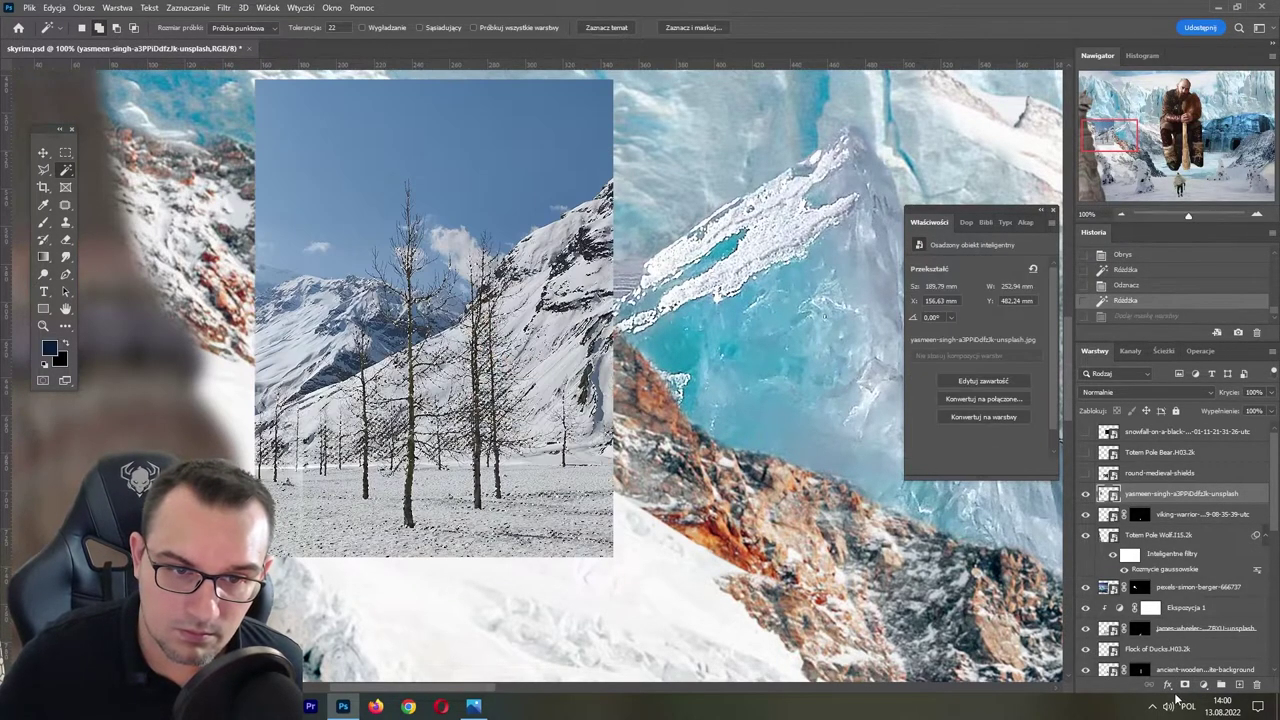
{"action": "key", "text": "ctrl+d"}
- Select the bare trees with Object Selection and mask the photo to them
{"action": "right_click", "coordinate": [66, 172]}
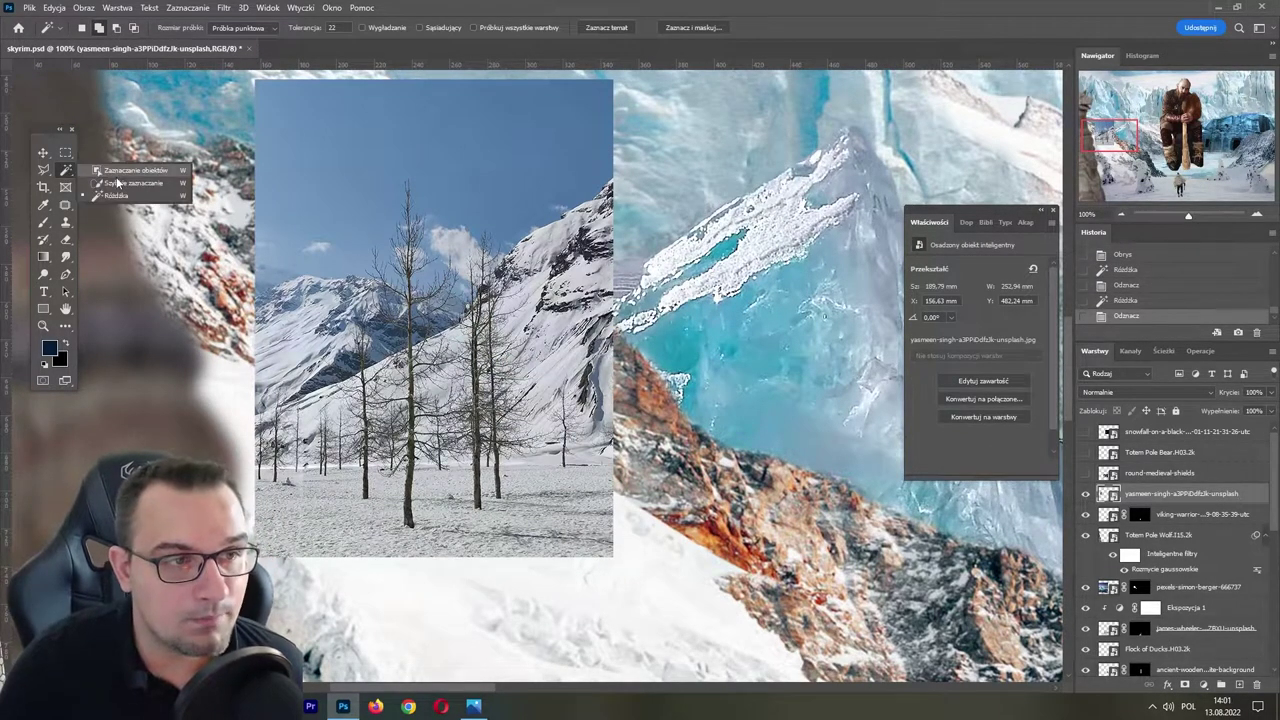
{"action": "left_click", "coordinate": [130, 172]}
{"action": "mouse_move", "coordinate": [376, 168]}
{"action": "left_mouse_down"}
{"action": "mouse_move", "coordinate": [413, 330]}
{"action": "mouse_move", "coordinate": [505, 492]}
{"action": "left_mouse_up"}
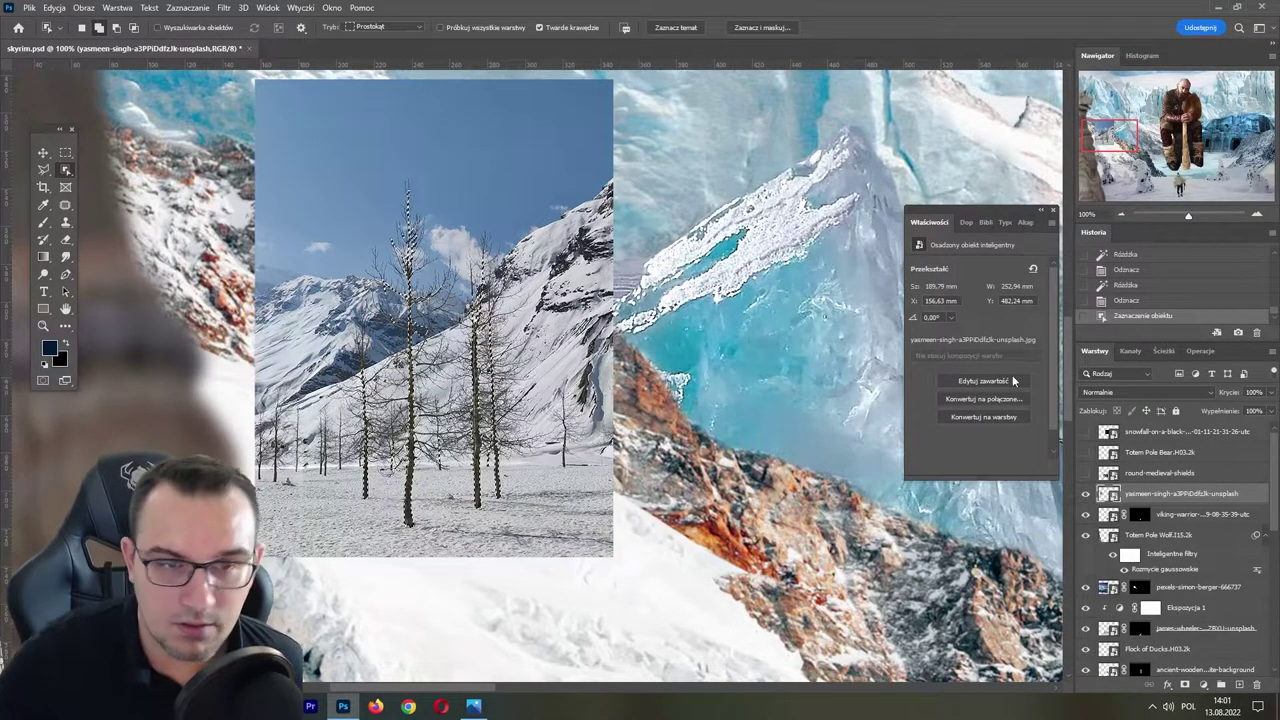
{"action": "left_click", "coordinate": [1186, 686]}
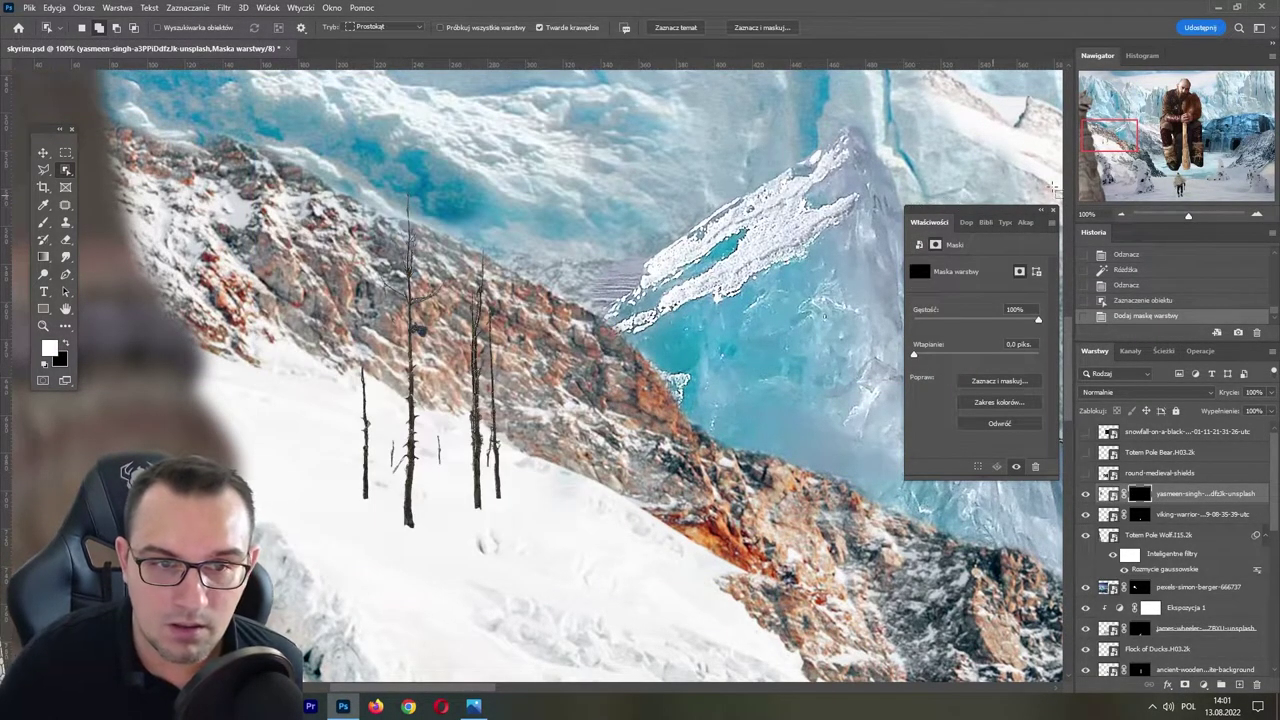
- Paint out a stray bit of the tree layer with a small black brush and save
{"action": "key", "text": "b"}
{"action": "key", "text": "x"}
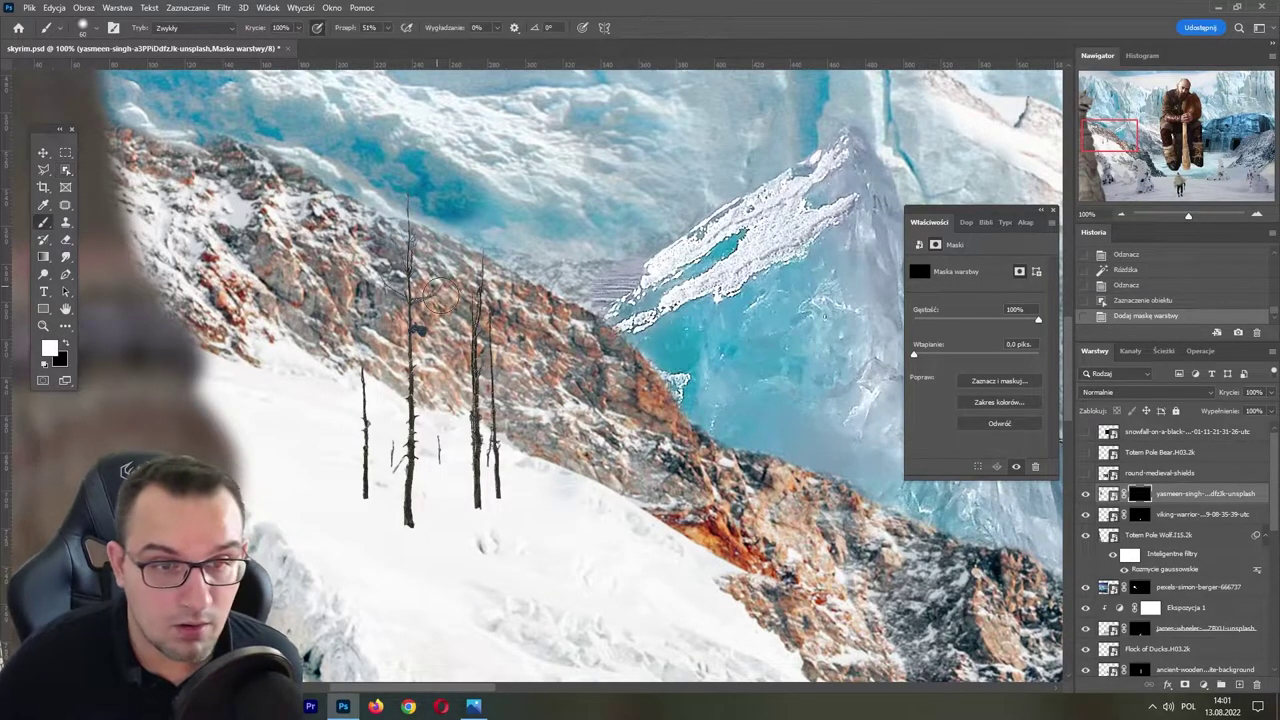
{"action": "key", "text": "bracketleft"}
{"action": "key", "text": "bracketleft"}
{"action": "key", "text": "bracketleft"}
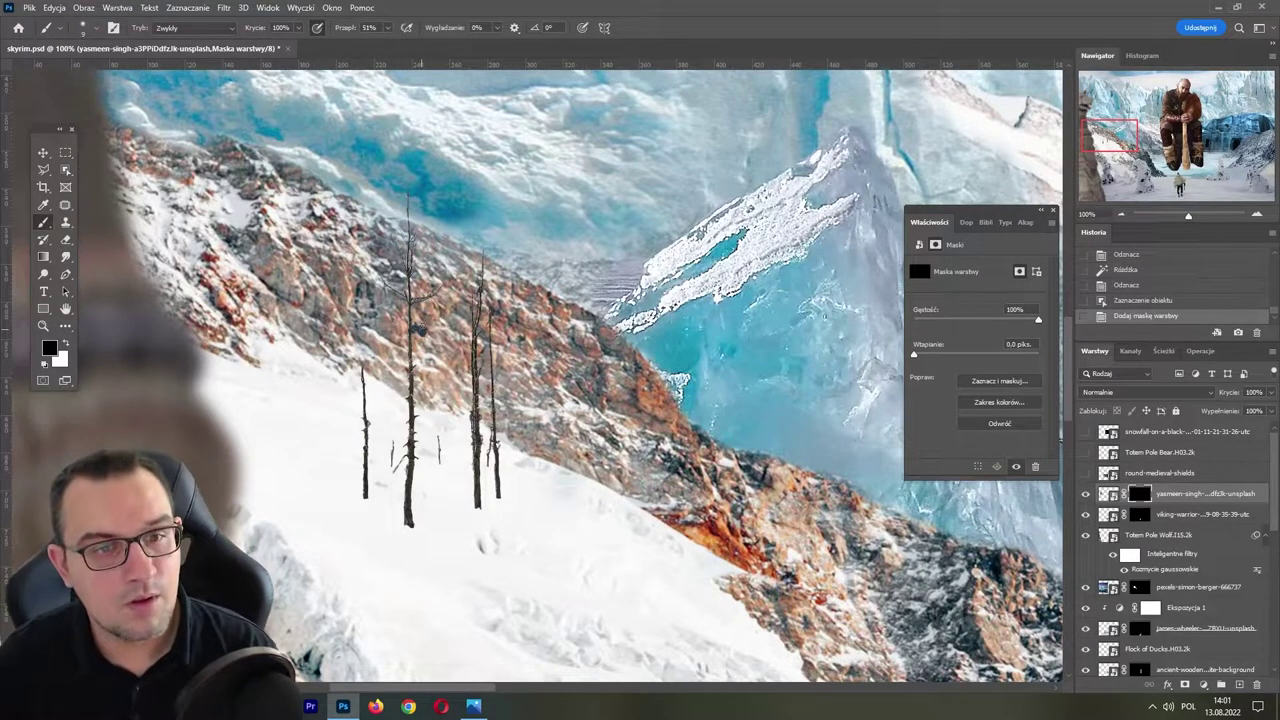
{"action": "left_click", "coordinate": [419, 338]}
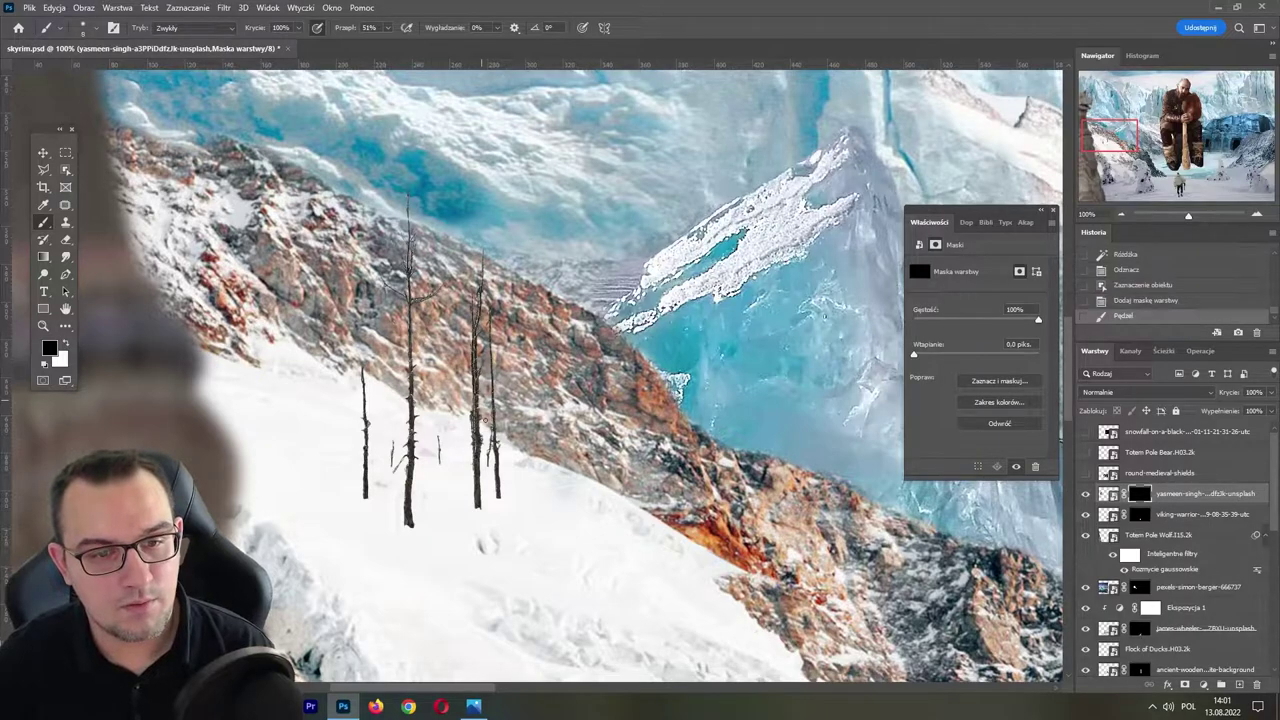
{"action": "left_click_drag", "start_coordinate": [1188, 215], "coordinate": [1176, 216]}
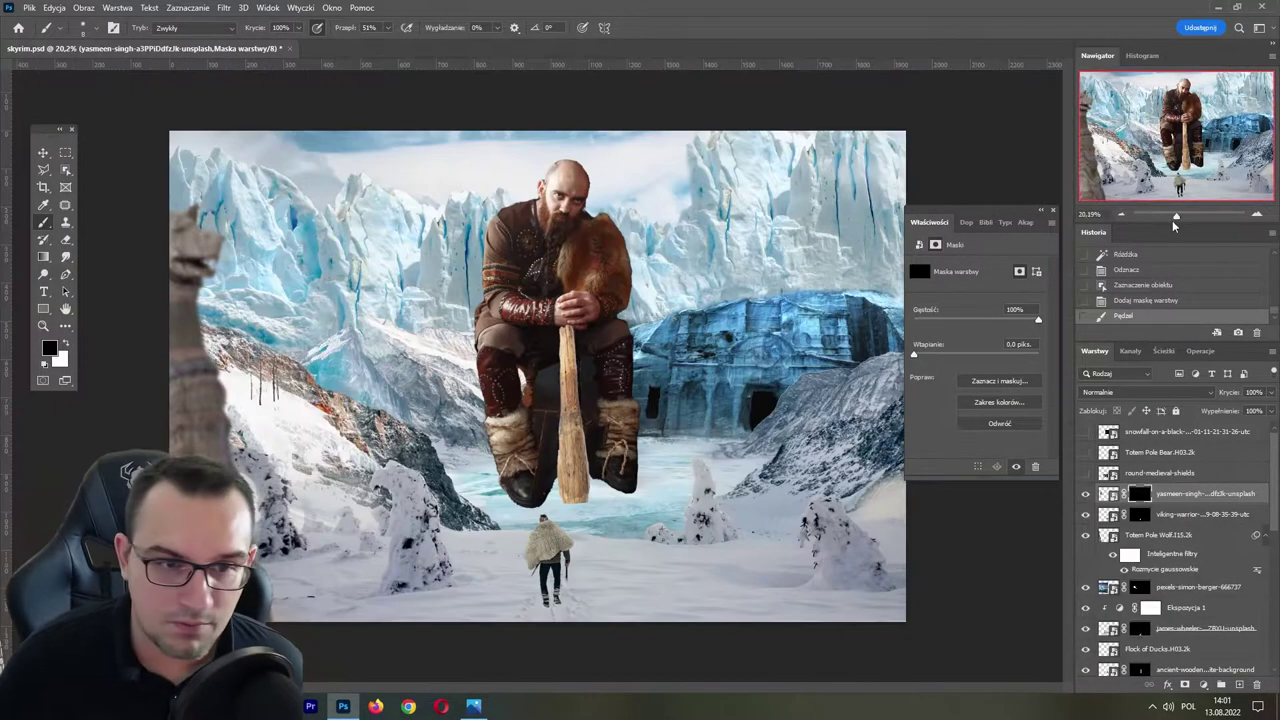
{"action": "key", "text": "ctrl+s"}
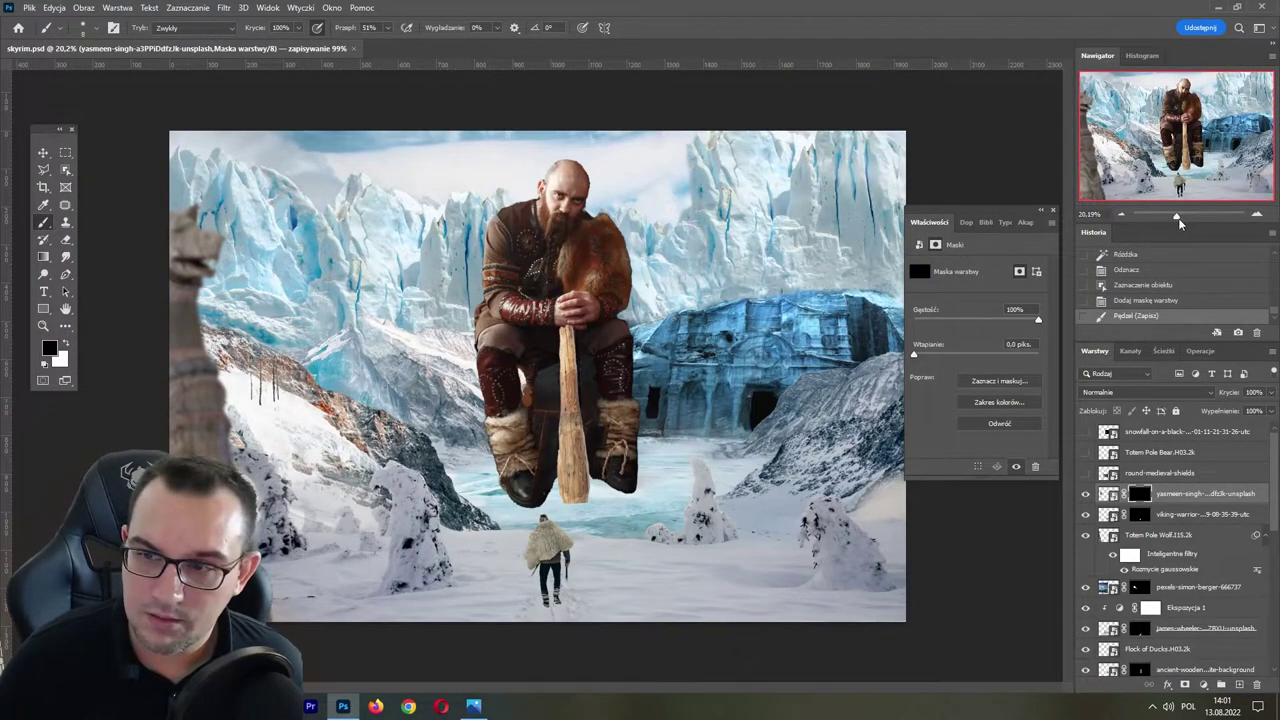
- Show the round-medieval-shields layer and mask it to only the red shield
{"action": "left_click", "coordinate": [1086, 473]}
{"action": "left_click", "coordinate": [1160, 473]}
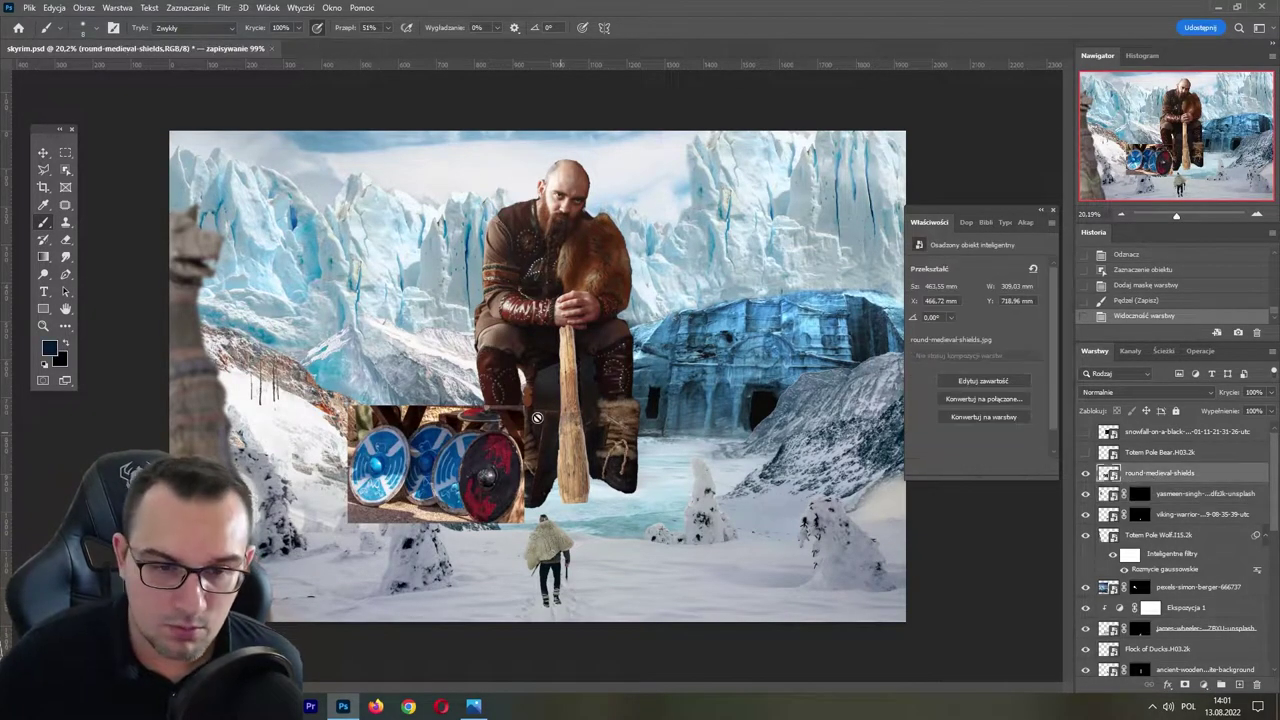
{"action": "left_click", "coordinate": [65, 170]}
{"action": "left_click", "coordinate": [110, 167]}
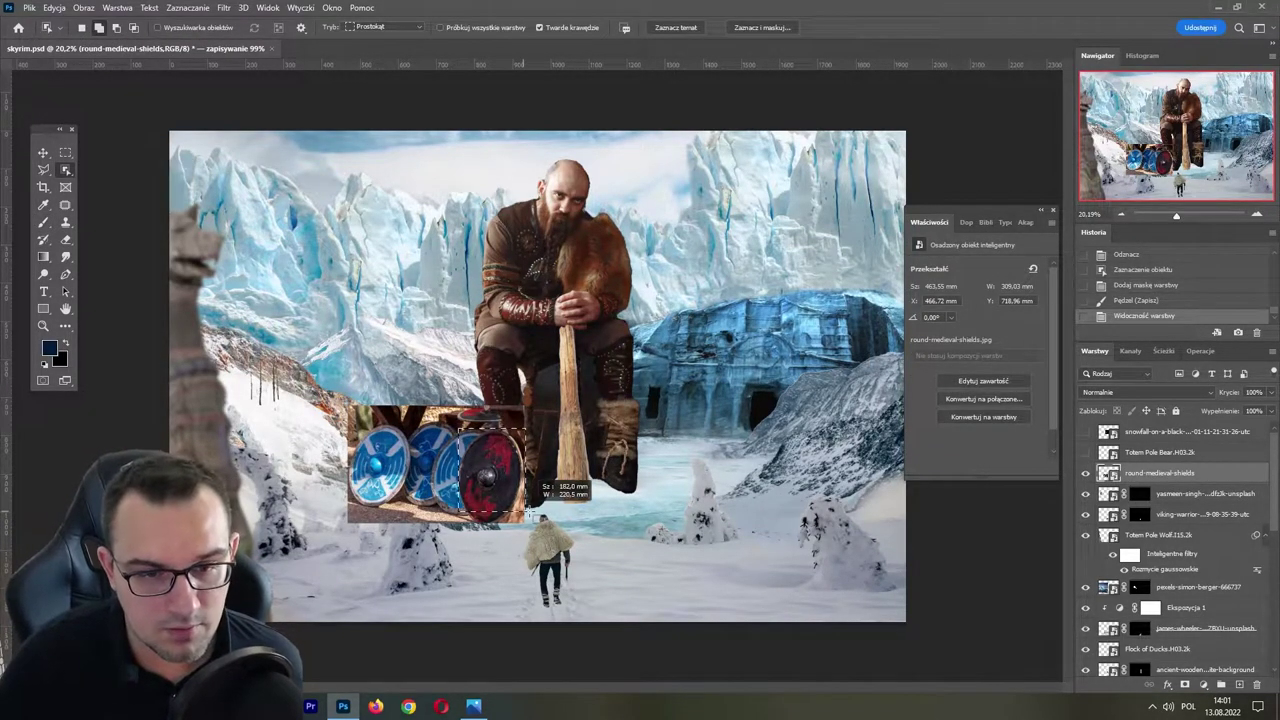
{"action": "left_click", "coordinate": [1185, 685]}
- Move the red shield beside the viking's knee, enlarge it ~141%, and show Totem Pole Bear
{"action": "key", "text": "v"}
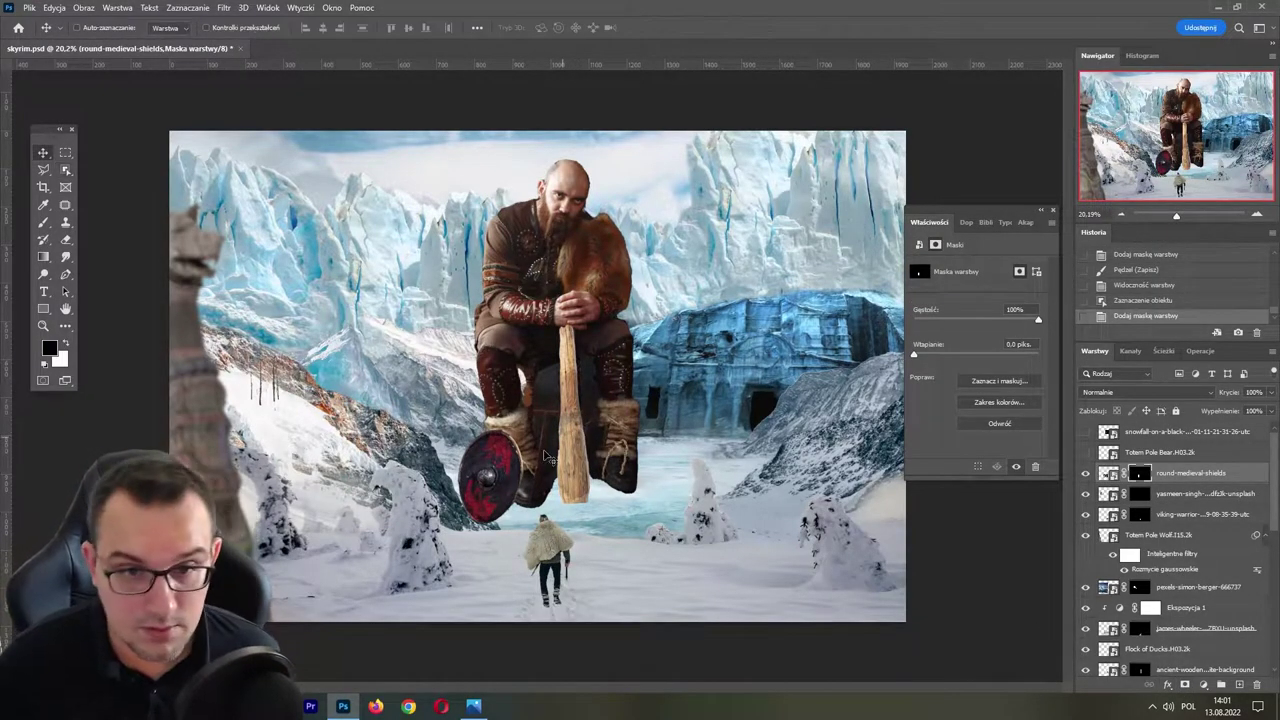
{"action": "left_click_drag", "start_coordinate": [522, 485], "coordinate": [510, 448]}
{"action": "key", "text": "ctrl+t"}
{"action": "left_click_drag", "start_coordinate": [512, 372], "coordinate": [560, 330]}
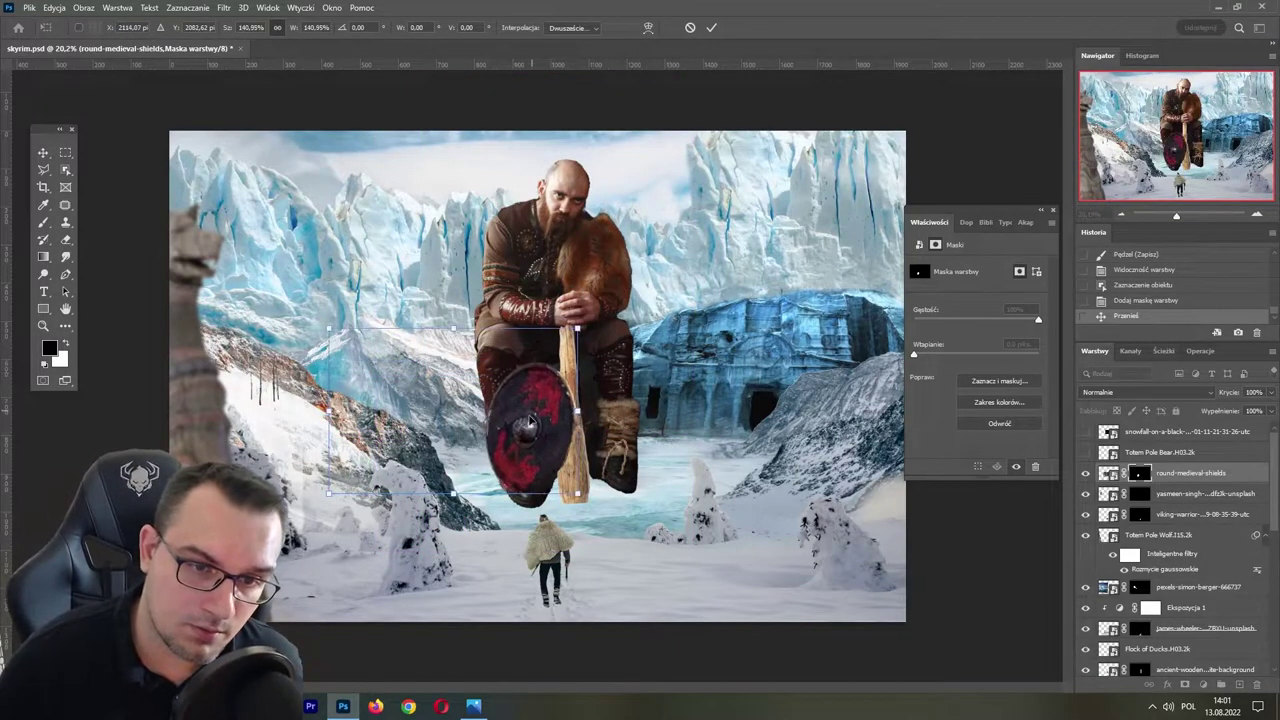
{"action": "mouse_move", "coordinate": [500, 428]}
{"action": "left_mouse_down"}
{"action": "mouse_move", "coordinate": [512, 441]}
{"action": "mouse_move", "coordinate": [490, 422]}
{"action": "left_mouse_up"}
{"action": "key", "text": "Return"}
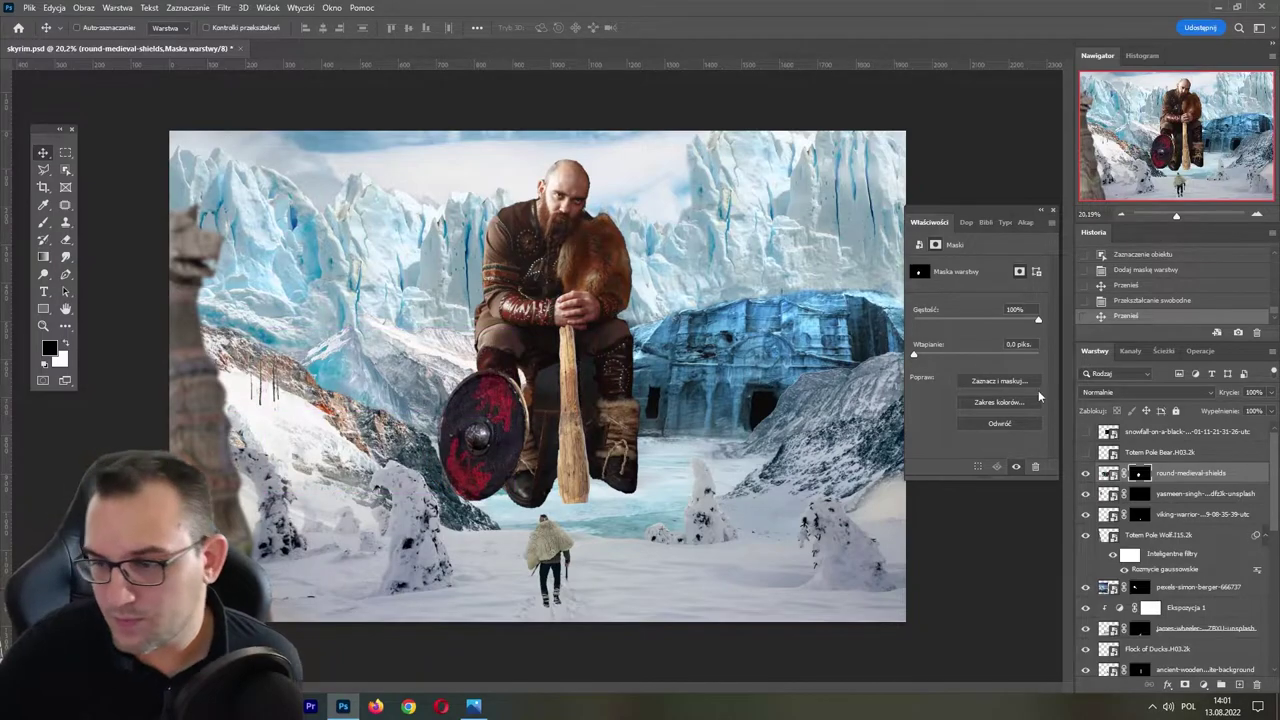
{"action": "left_click", "coordinate": [1085, 453]}
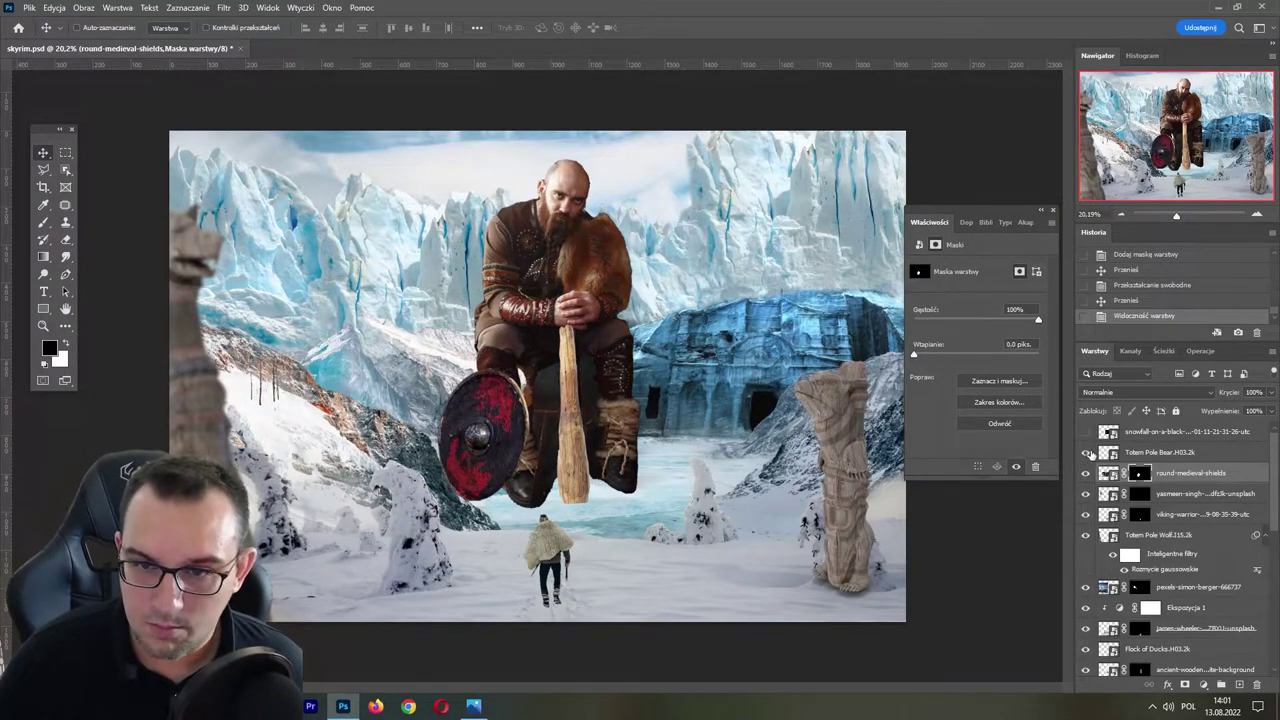
- Move the Totem Pole Bear right of the path, tilt it slightly, and save
{"action": "left_click", "coordinate": [1160, 453]}
{"action": "left_click_drag", "start_coordinate": [836, 481], "coordinate": [805, 510]}
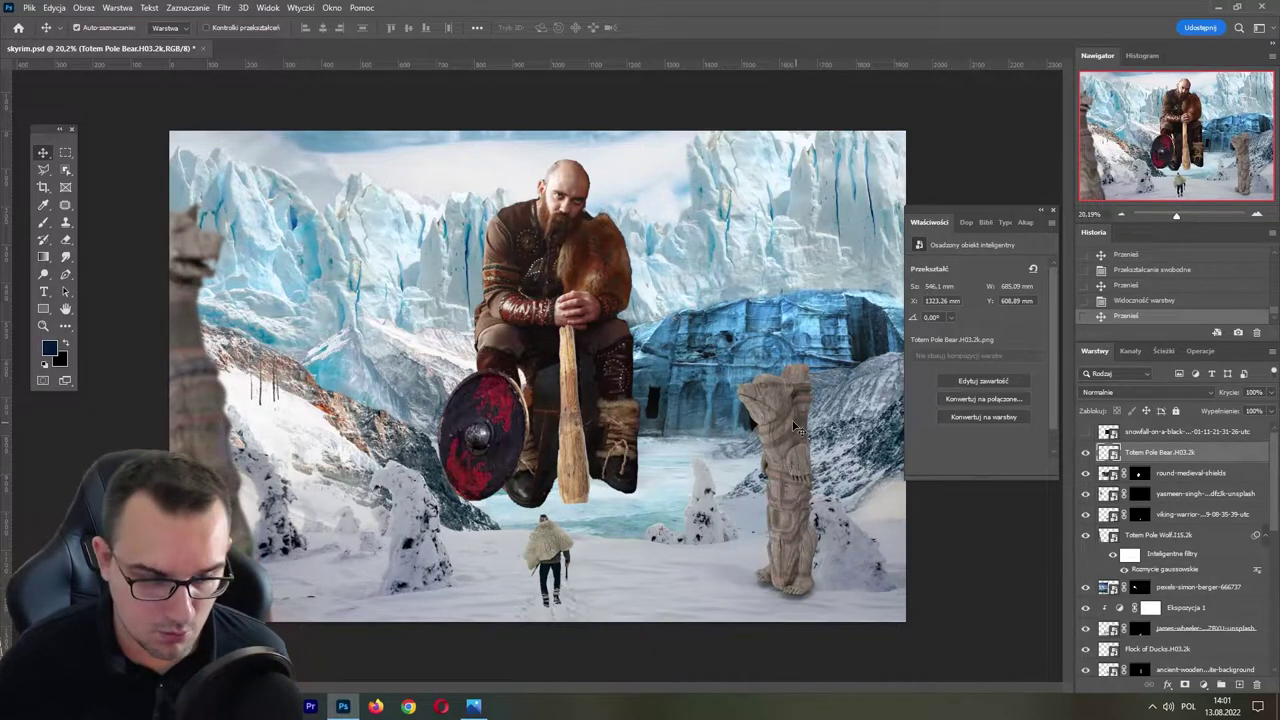
{"action": "key", "text": "ctrl+t"}
{"action": "left_click_drag", "start_coordinate": [775, 312], "coordinate": [789, 313]}
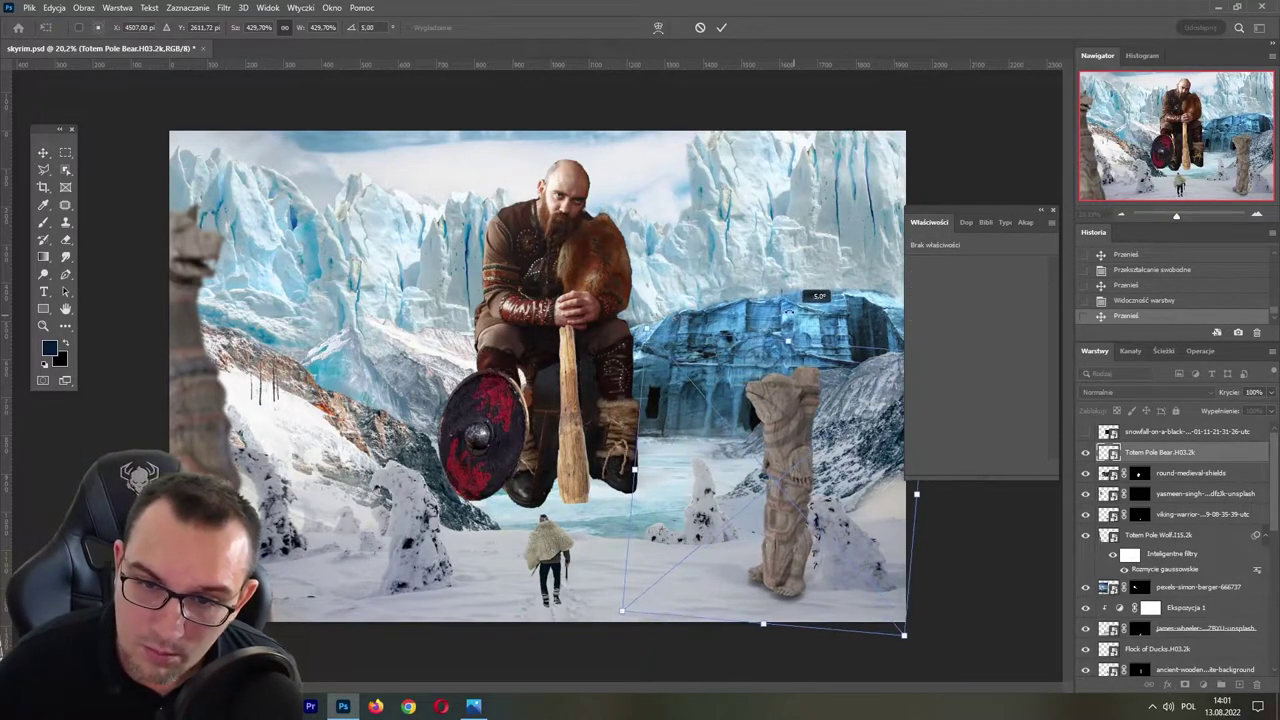
{"action": "left_click_drag", "start_coordinate": [787, 432], "coordinate": [779, 420]}
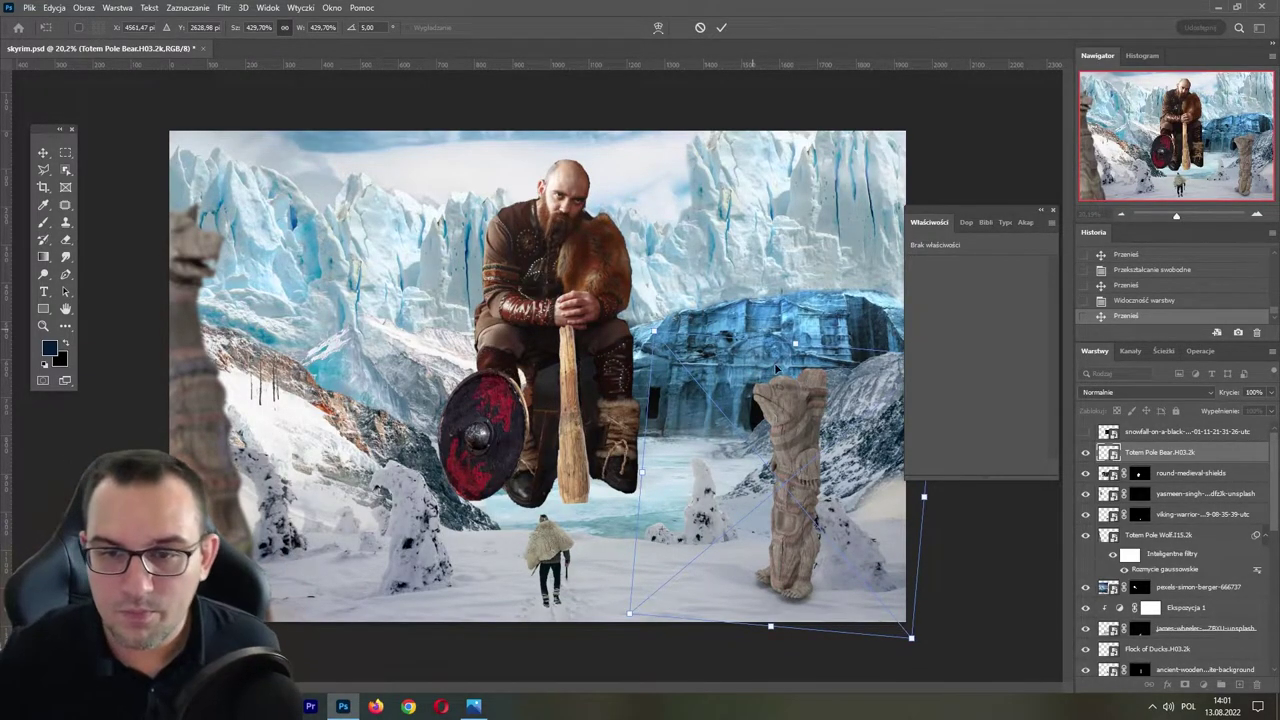
{"action": "left_click", "coordinate": [1053, 211]}
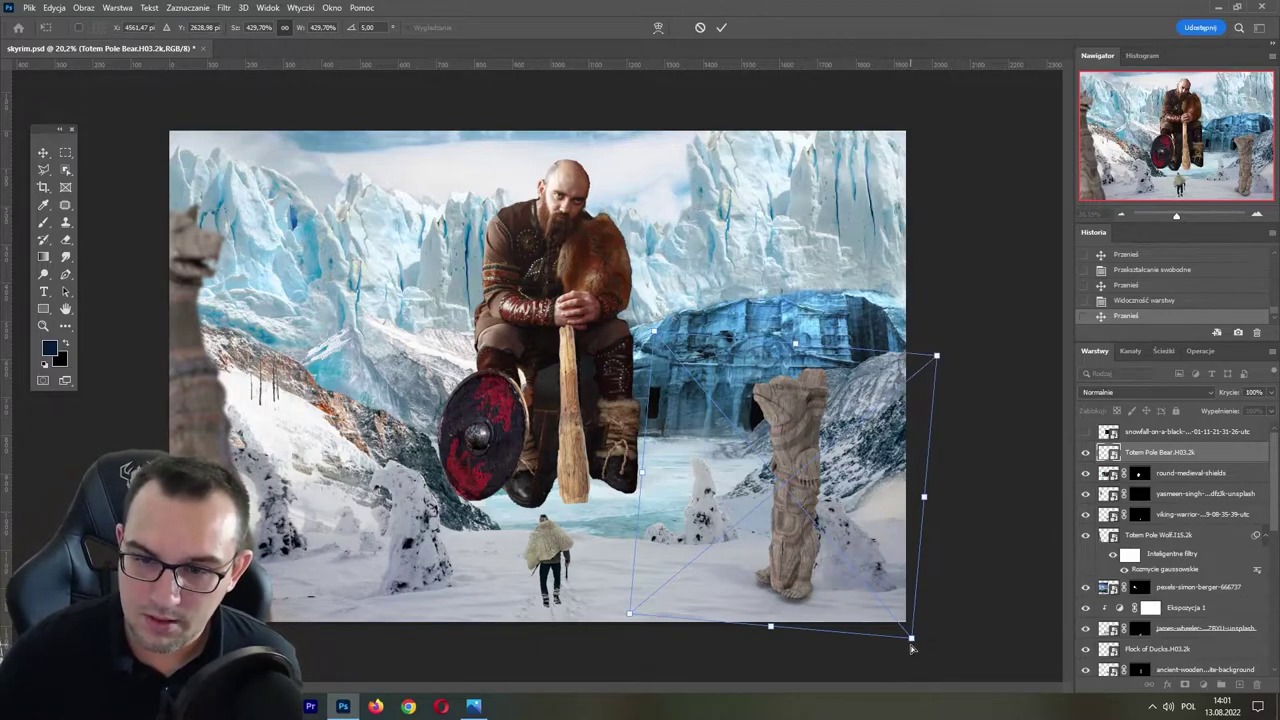
{"action": "left_click_drag", "start_coordinate": [911, 649], "coordinate": [903, 641]}
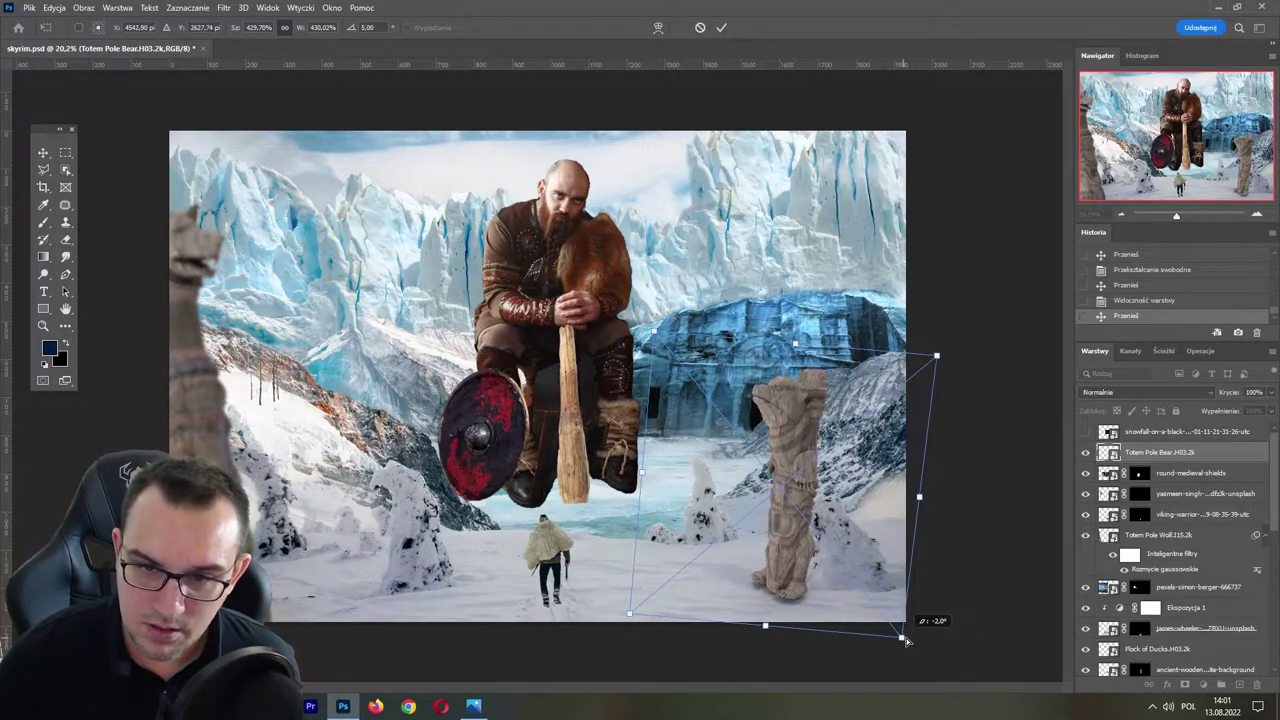
{"action": "left_click_drag", "start_coordinate": [906, 638], "coordinate": [912, 650]}
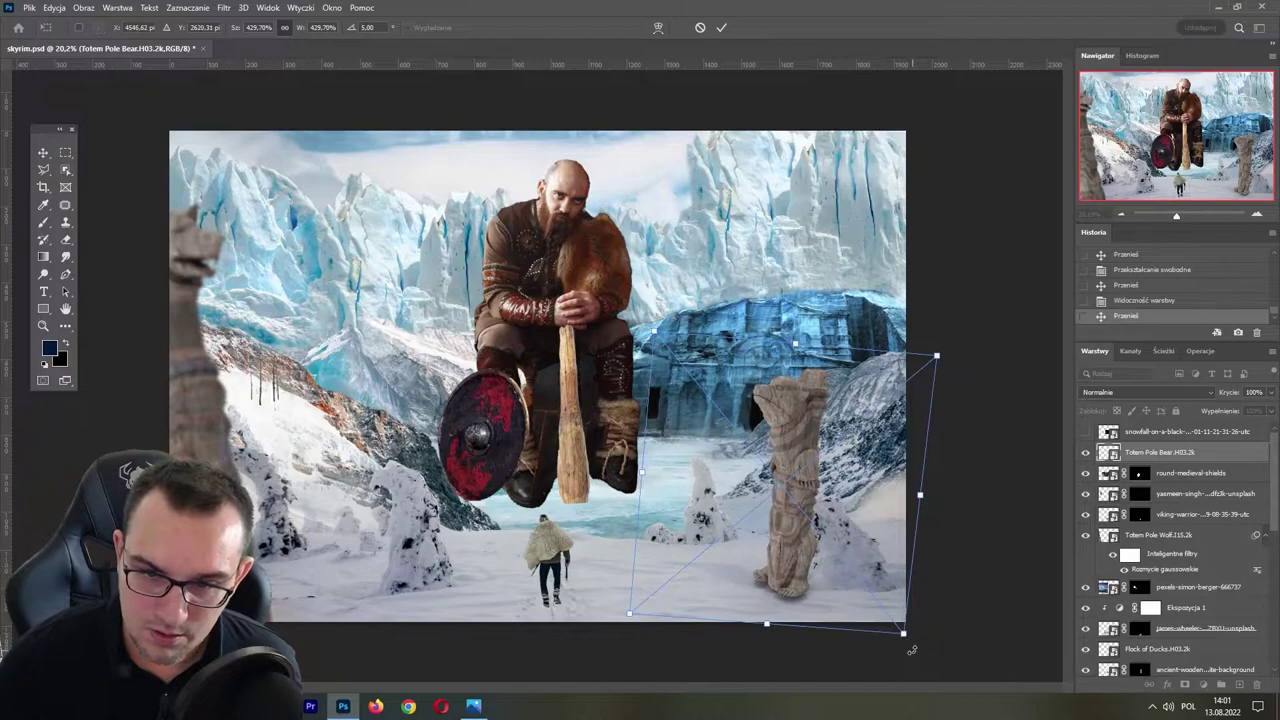
{"action": "key", "text": "Return"}
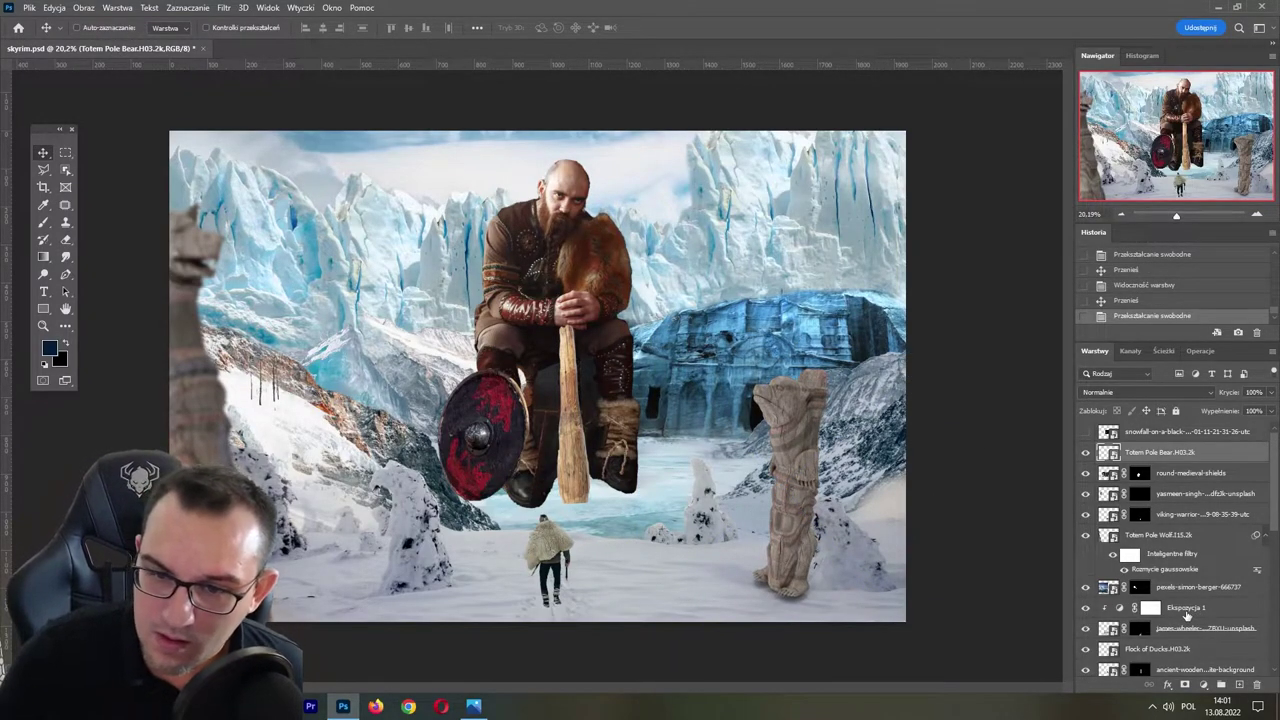
{"action": "key", "text": "ctrl+s"}
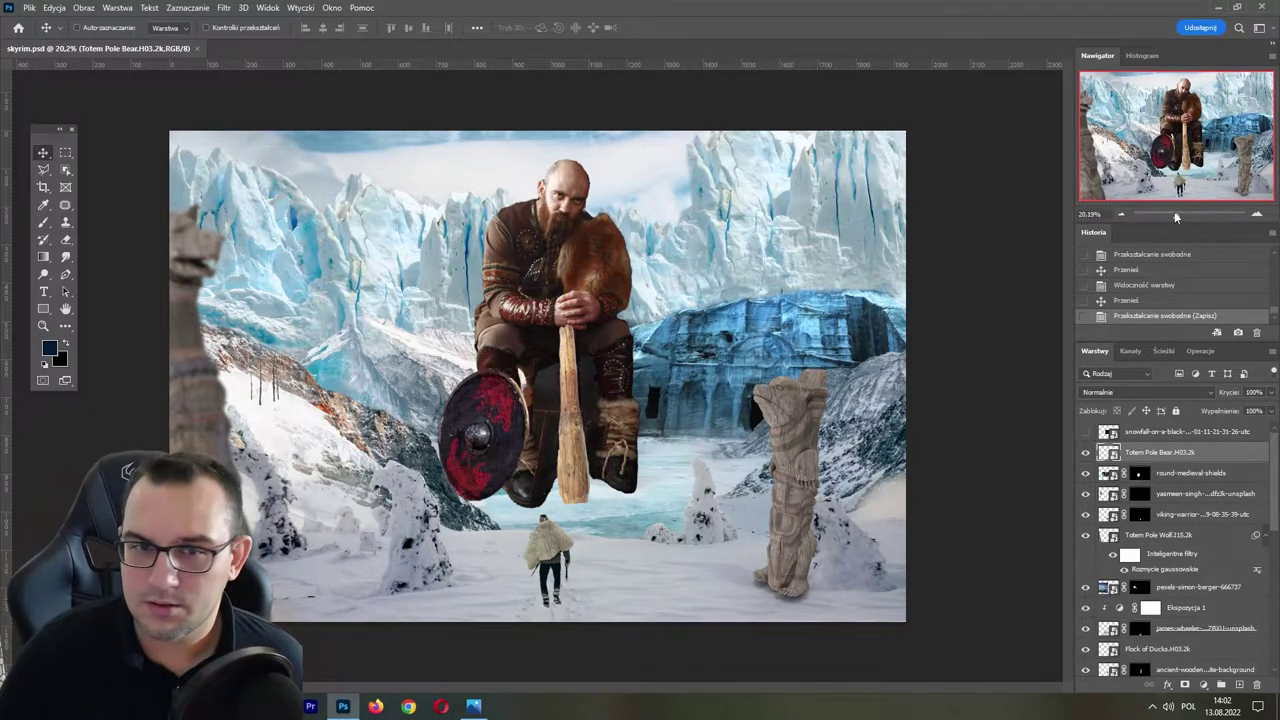
- Compare the ice temple with and without its layer mask, then re-enable the mask
{"action": "left_click_drag", "start_coordinate": [1177, 215], "coordinate": [1176, 219]}
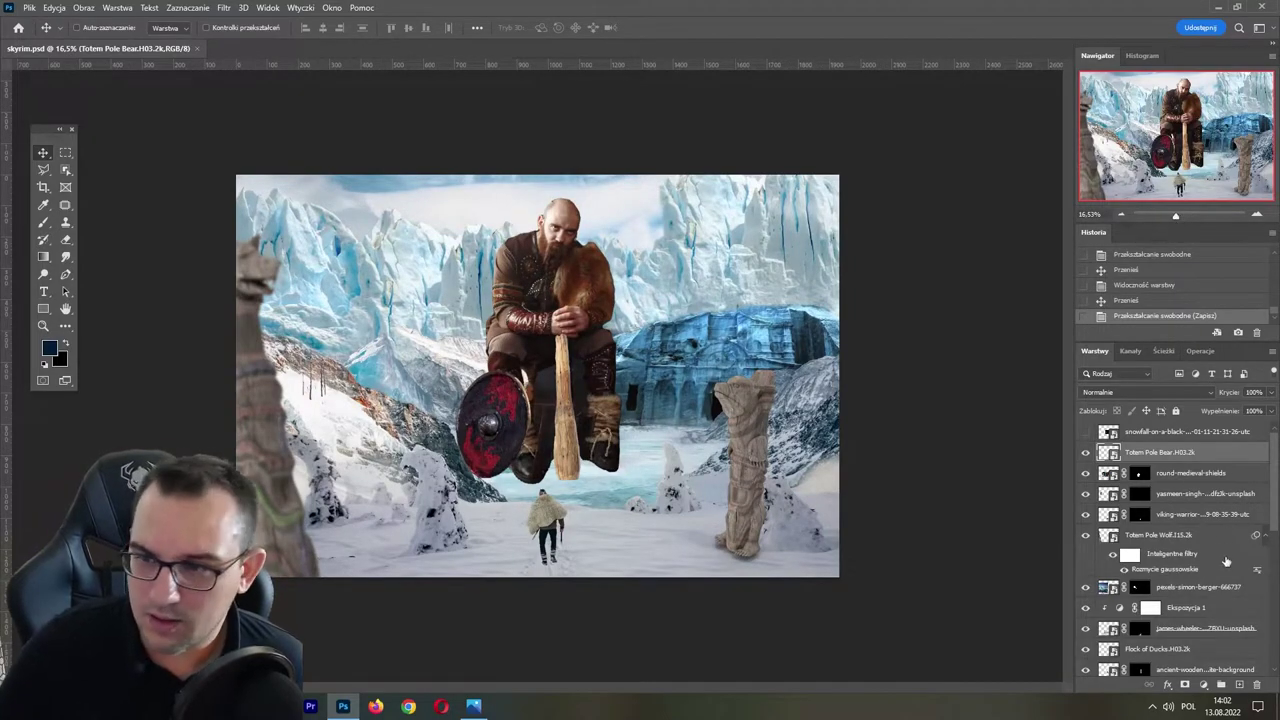
{"action": "left_click_drag", "start_coordinate": [1277, 489], "coordinate": [1271, 656]}
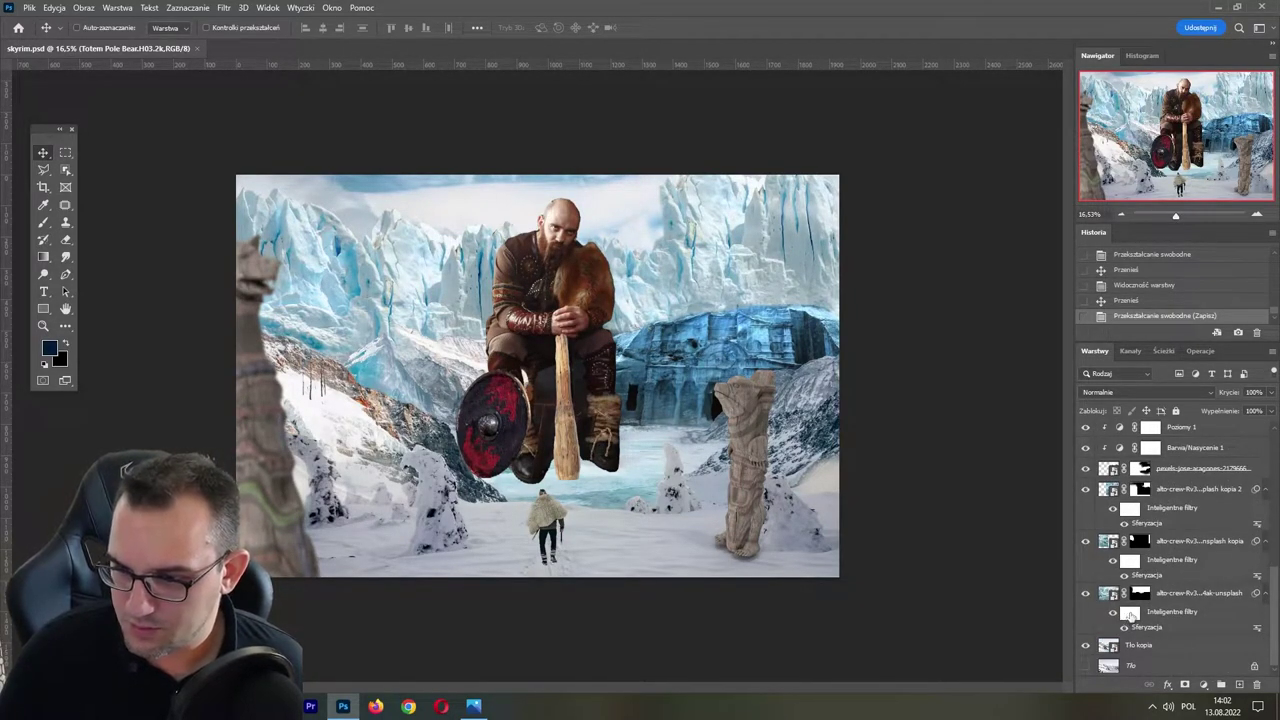
{"action": "left_click", "coordinate": [1141, 470], "text": "shift"}
{"action": "left_click", "coordinate": [1141, 470], "text": "shift"}
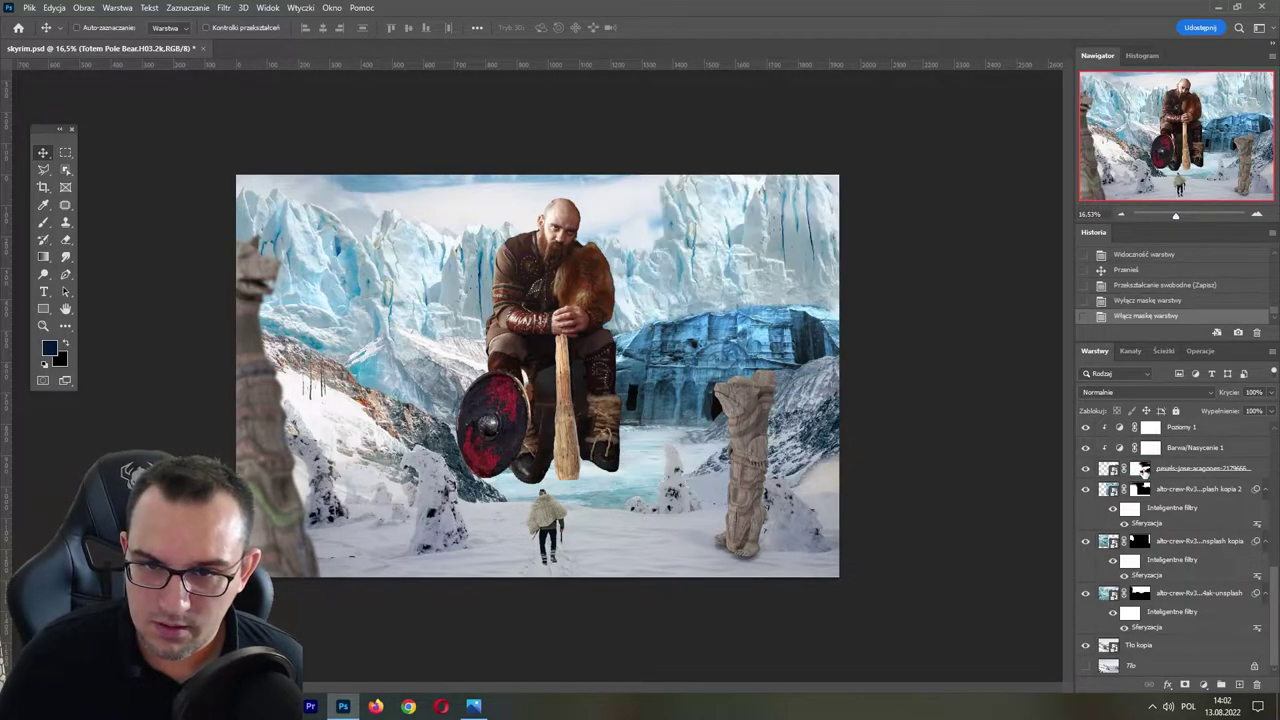
{"action": "left_click", "coordinate": [1141, 470], "text": "shift"}
{"action": "left_click", "coordinate": [1146, 477], "text": "shift"}
{"action": "left_click", "coordinate": [1146, 477], "text": "shift"}
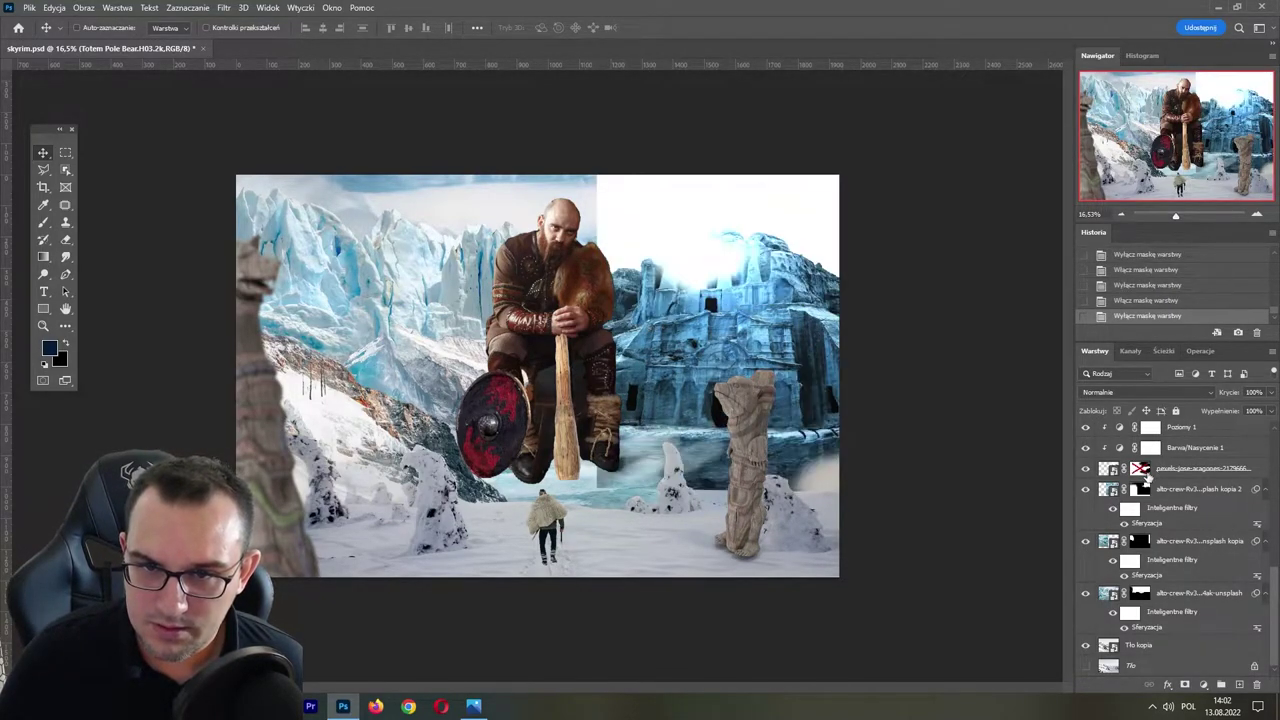
{"action": "left_click", "coordinate": [1146, 477], "text": "shift"}
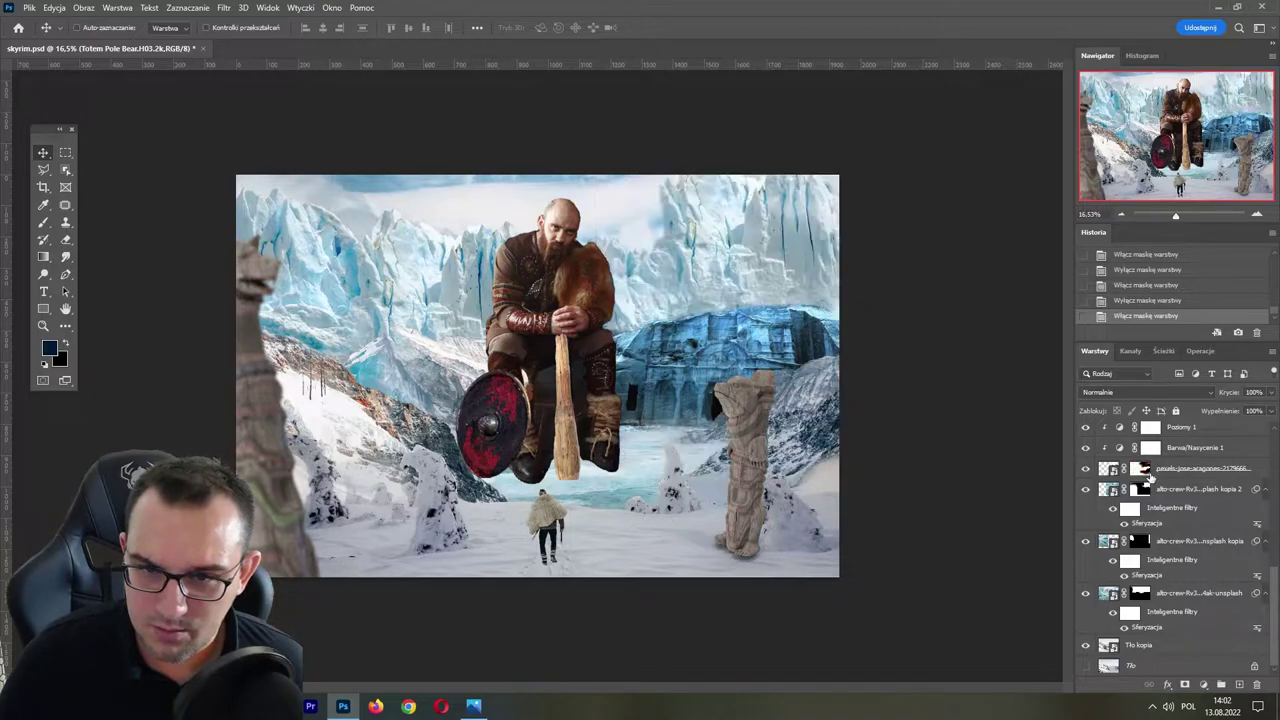
- Paint white on the temple mask to reveal its upper part with a bright glow
{"action": "left_click", "coordinate": [1144, 470]}
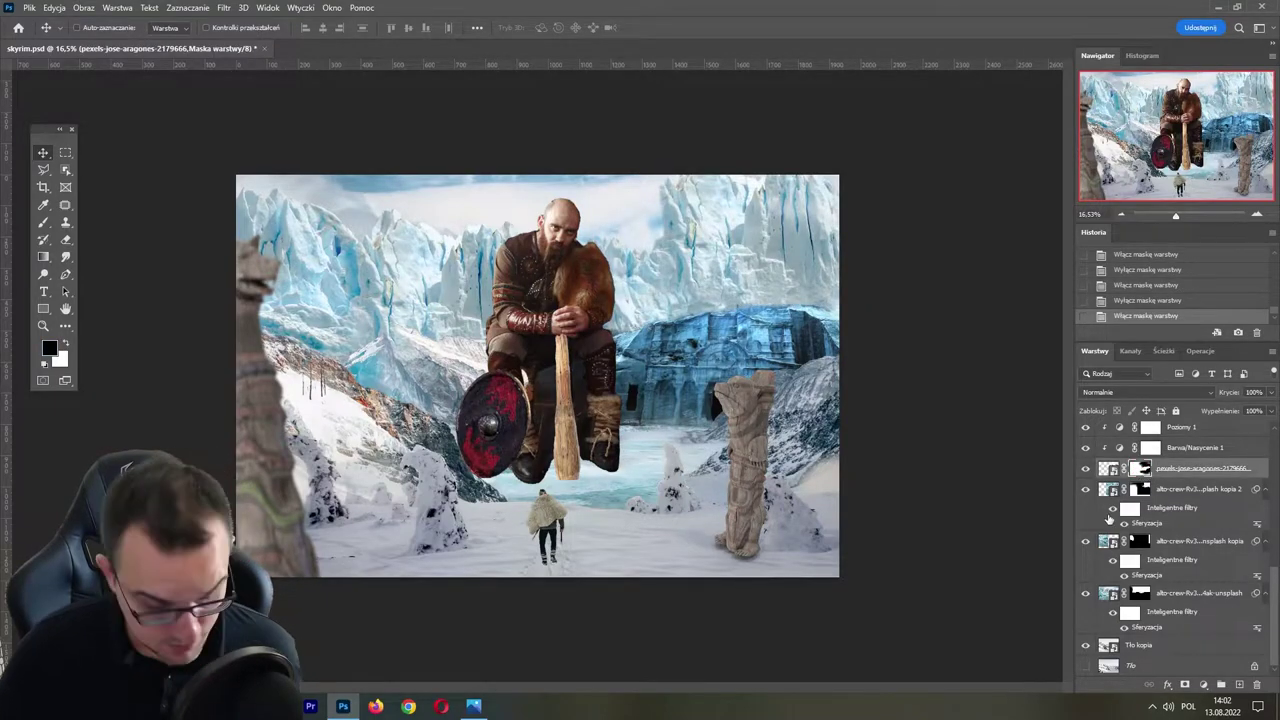
{"action": "key", "text": "b"}
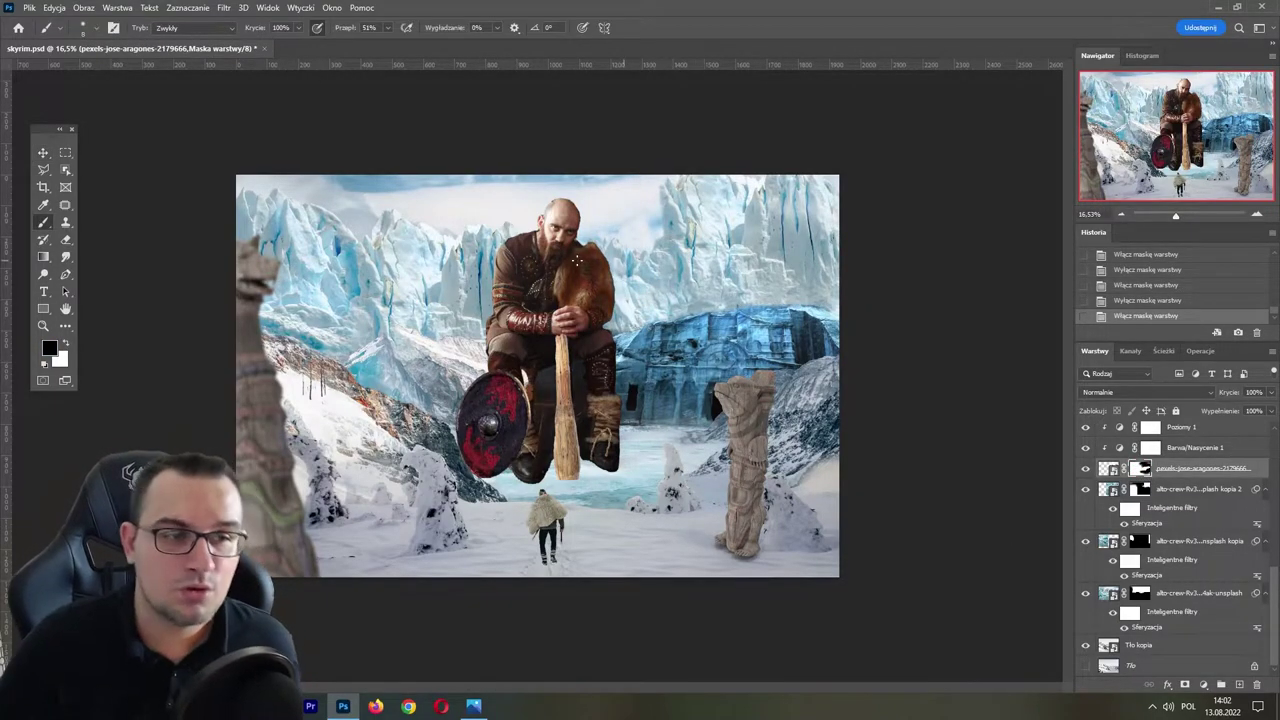
{"action": "key", "text": "x"}
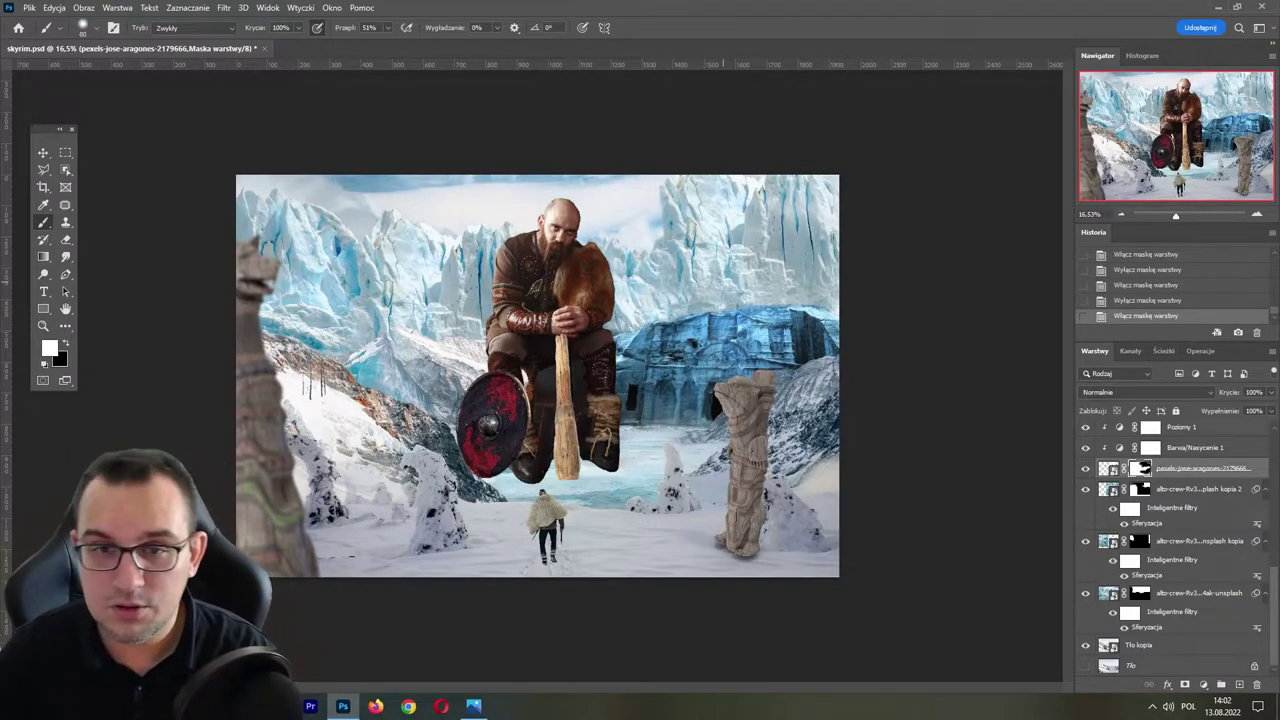
{"action": "mouse_move", "coordinate": [785, 295]}
{"action": "left_mouse_down"}
{"action": "mouse_move", "coordinate": [708, 320]}
{"action": "mouse_move", "coordinate": [775, 318]}
{"action": "mouse_move", "coordinate": [706, 277]}
{"action": "mouse_move", "coordinate": [745, 226]}
{"action": "left_mouse_up"}
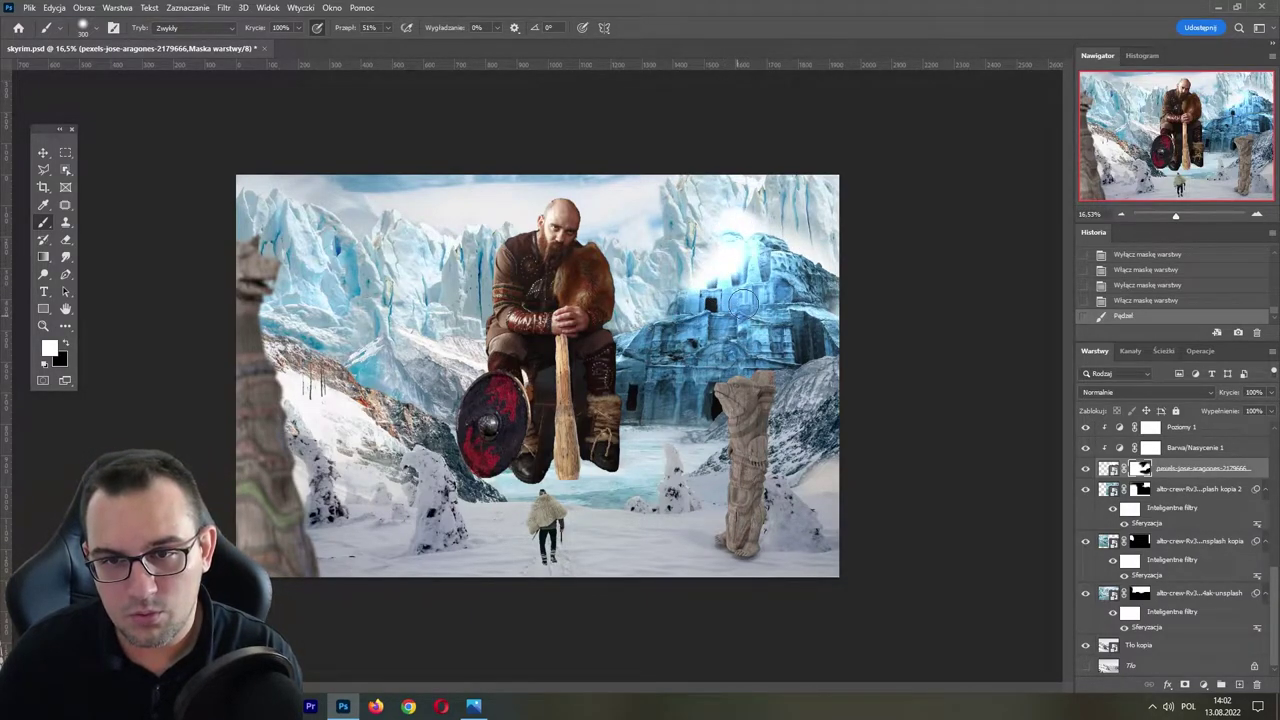
{"action": "mouse_move", "coordinate": [743, 303]}
{"action": "left_mouse_down"}
{"action": "mouse_move", "coordinate": [704, 292]}
{"action": "mouse_move", "coordinate": [670, 246]}
{"action": "mouse_move", "coordinate": [664, 318]}
{"action": "mouse_move", "coordinate": [662, 244]}
{"action": "left_mouse_up"}
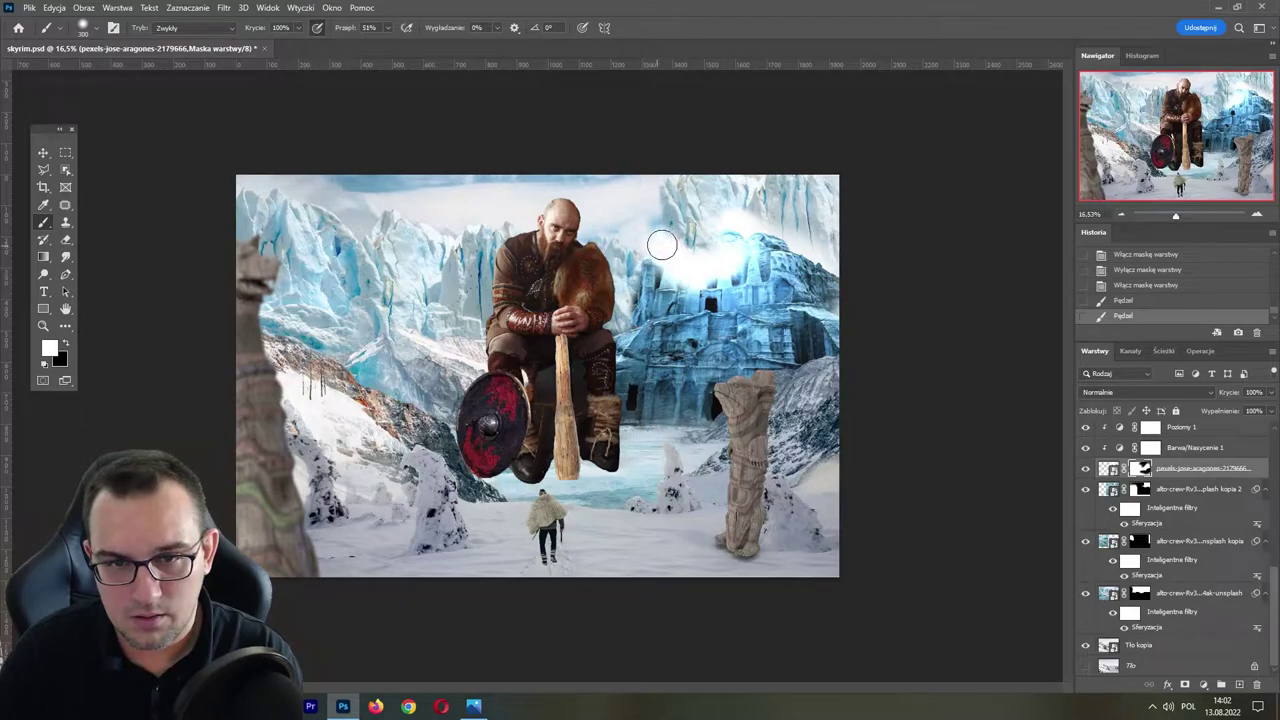
{"action": "left_click_drag", "start_coordinate": [631, 334], "coordinate": [799, 238]}
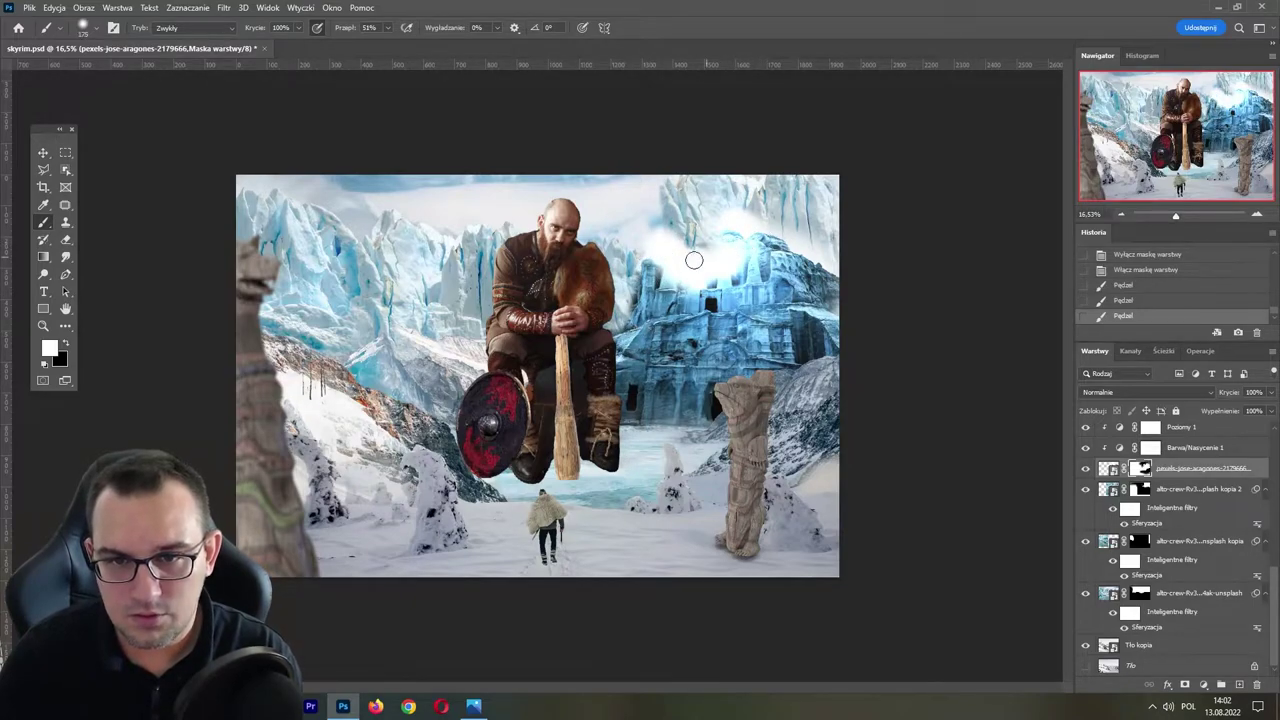
- Paint black on the ice temple's mask over the fog above its roof, leaving a faint glow
{"action": "left_click_drag", "start_coordinate": [1176, 214], "coordinate": [1180, 214]}
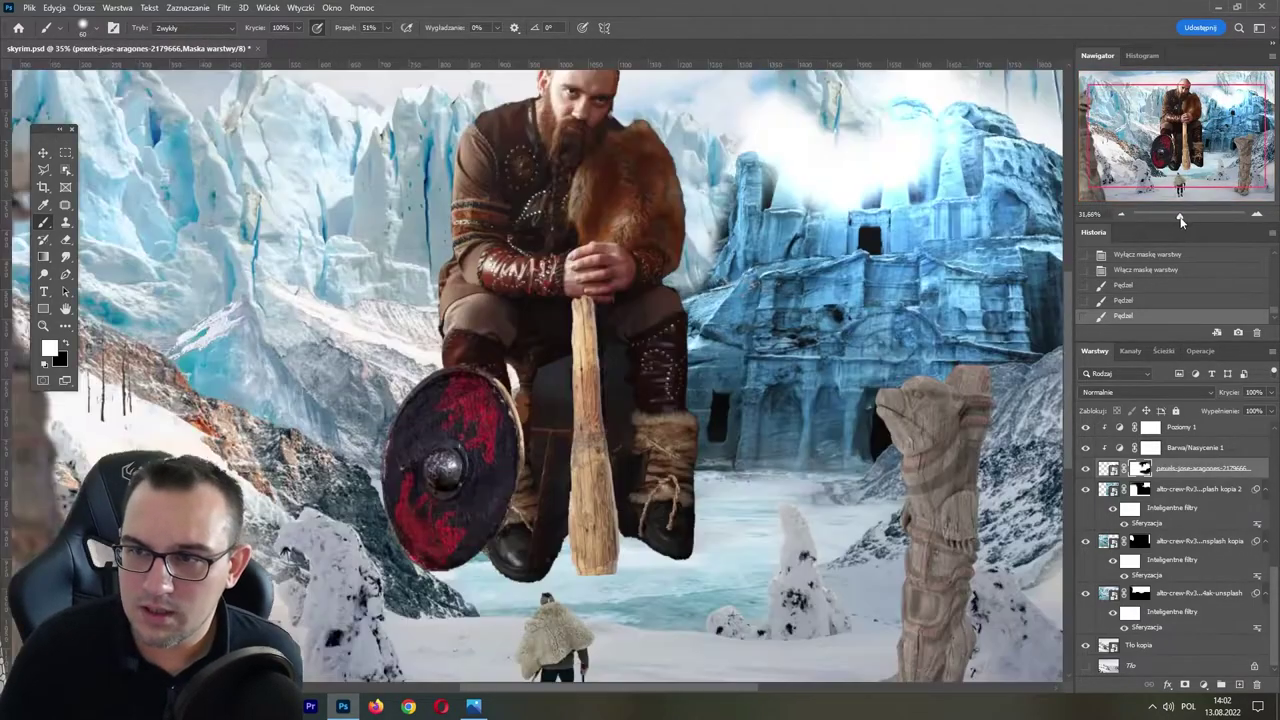
{"action": "key", "text": "x"}
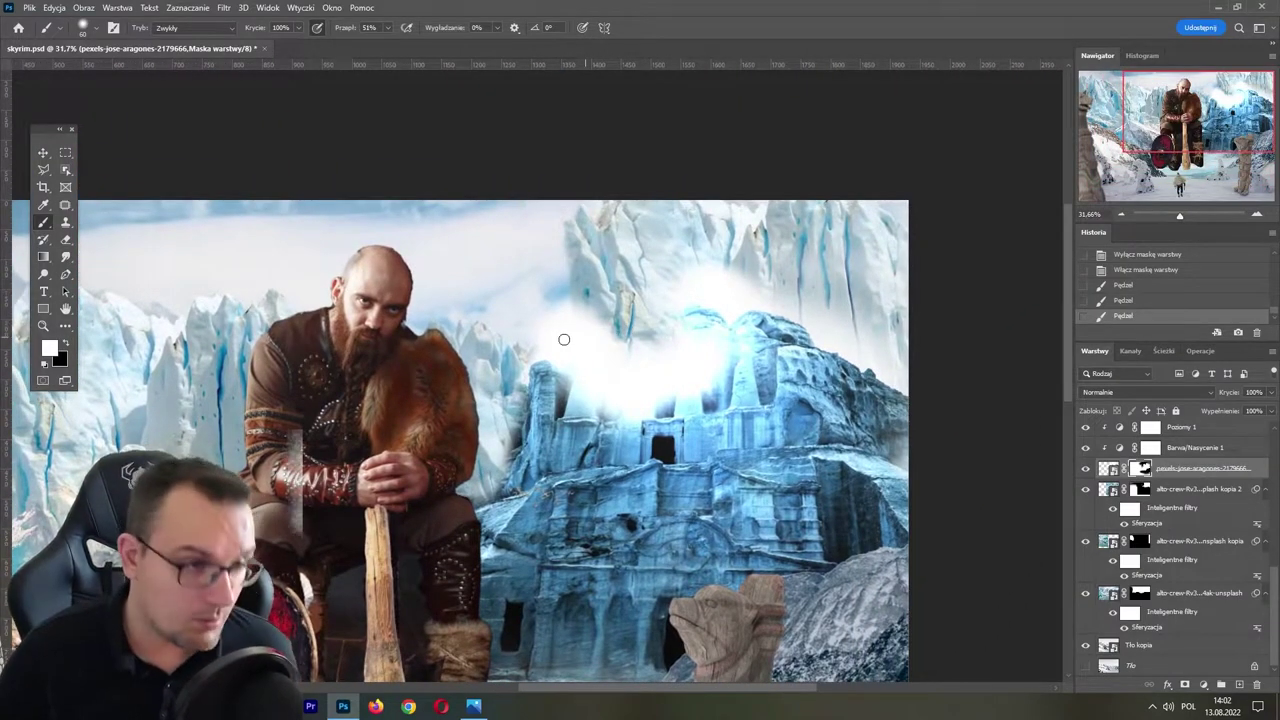
{"action": "key", "text": "bracketright"}
{"action": "key", "text": "bracketright"}
{"action": "key", "text": "bracketright"}
{"action": "mouse_move", "coordinate": [729, 291]}
{"action": "left_mouse_down"}
{"action": "mouse_move", "coordinate": [555, 320]}
{"action": "mouse_move", "coordinate": [575, 401]}
{"action": "mouse_move", "coordinate": [571, 339]}
{"action": "mouse_move", "coordinate": [534, 334]}
{"action": "mouse_move", "coordinate": [612, 318]}
{"action": "mouse_move", "coordinate": [628, 400]}
{"action": "mouse_move", "coordinate": [657, 397]}
{"action": "mouse_move", "coordinate": [680, 274]}
{"action": "mouse_move", "coordinate": [714, 366]}
{"action": "mouse_move", "coordinate": [719, 319]}
{"action": "mouse_move", "coordinate": [712, 383]}
{"action": "mouse_move", "coordinate": [649, 307]}
{"action": "left_mouse_up"}
{"action": "key", "text": "bracketleft"}
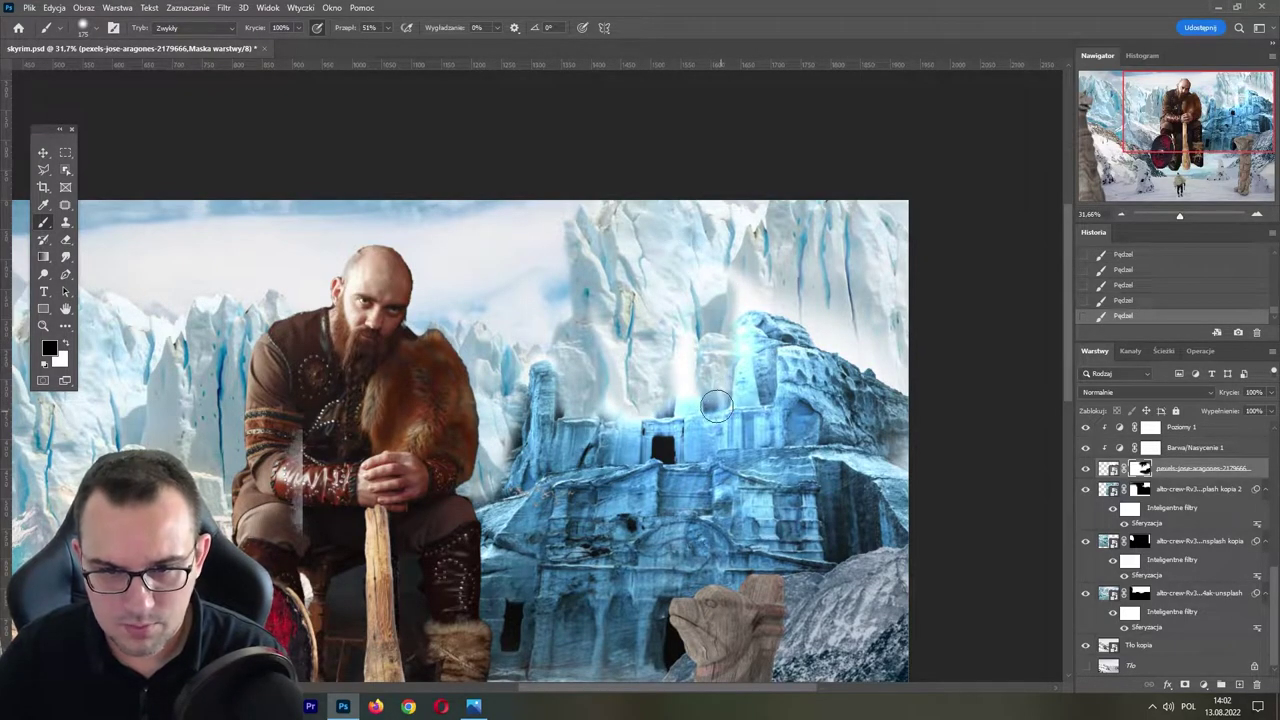
{"action": "mouse_move", "coordinate": [758, 390]}
{"action": "left_mouse_down"}
{"action": "mouse_move", "coordinate": [771, 294]}
{"action": "mouse_move", "coordinate": [752, 274]}
{"action": "left_mouse_up"}
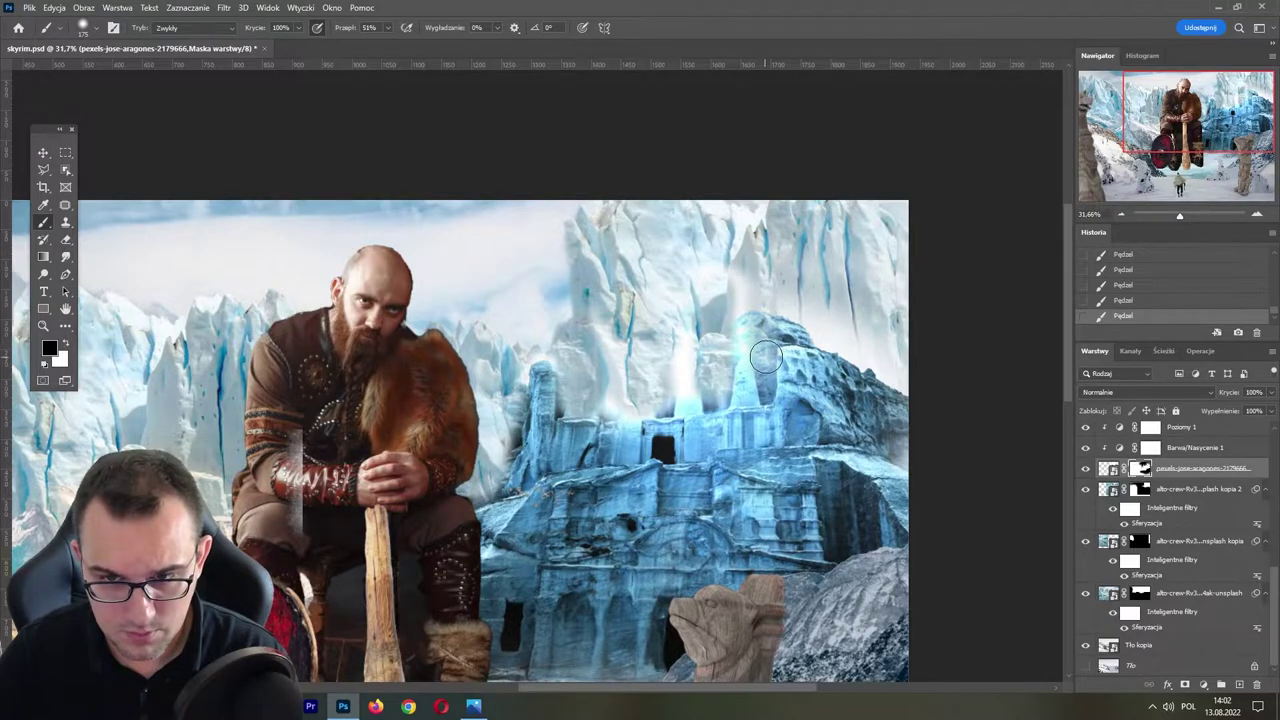
{"action": "left_click_drag", "start_coordinate": [765, 356], "coordinate": [747, 314]}
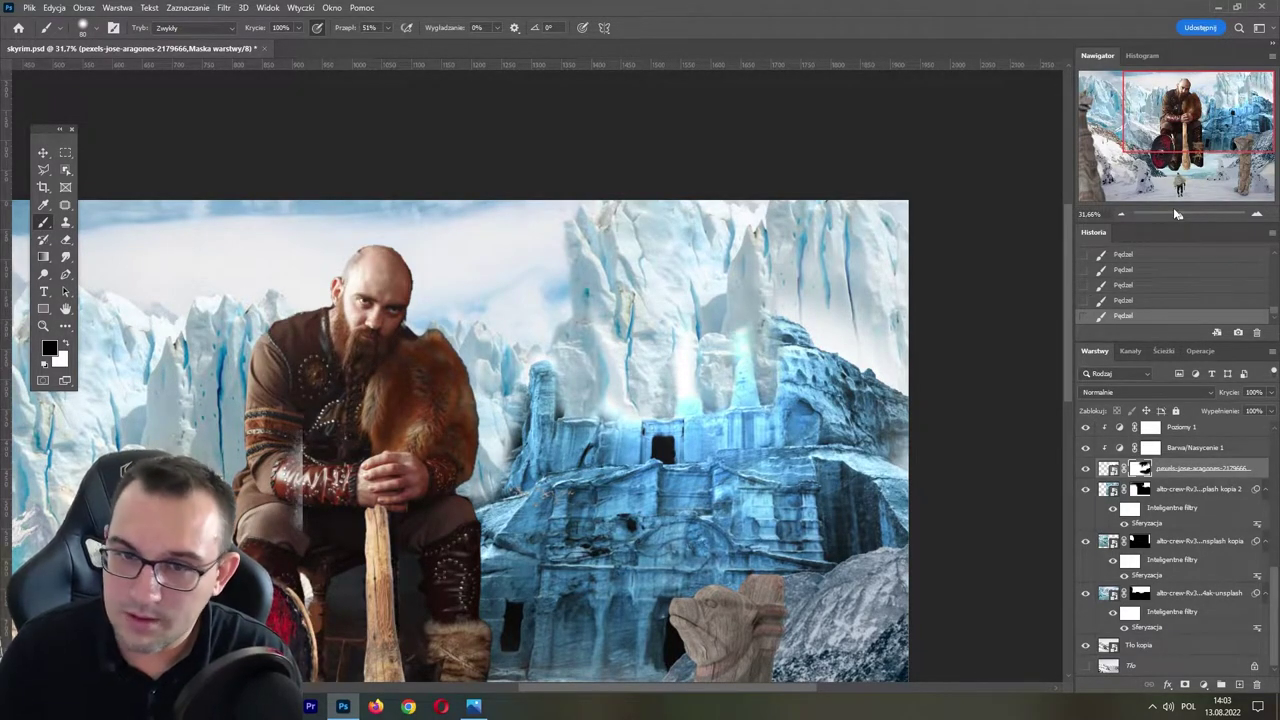
{"action": "left_click_drag", "start_coordinate": [1177, 213], "coordinate": [1173, 218]}
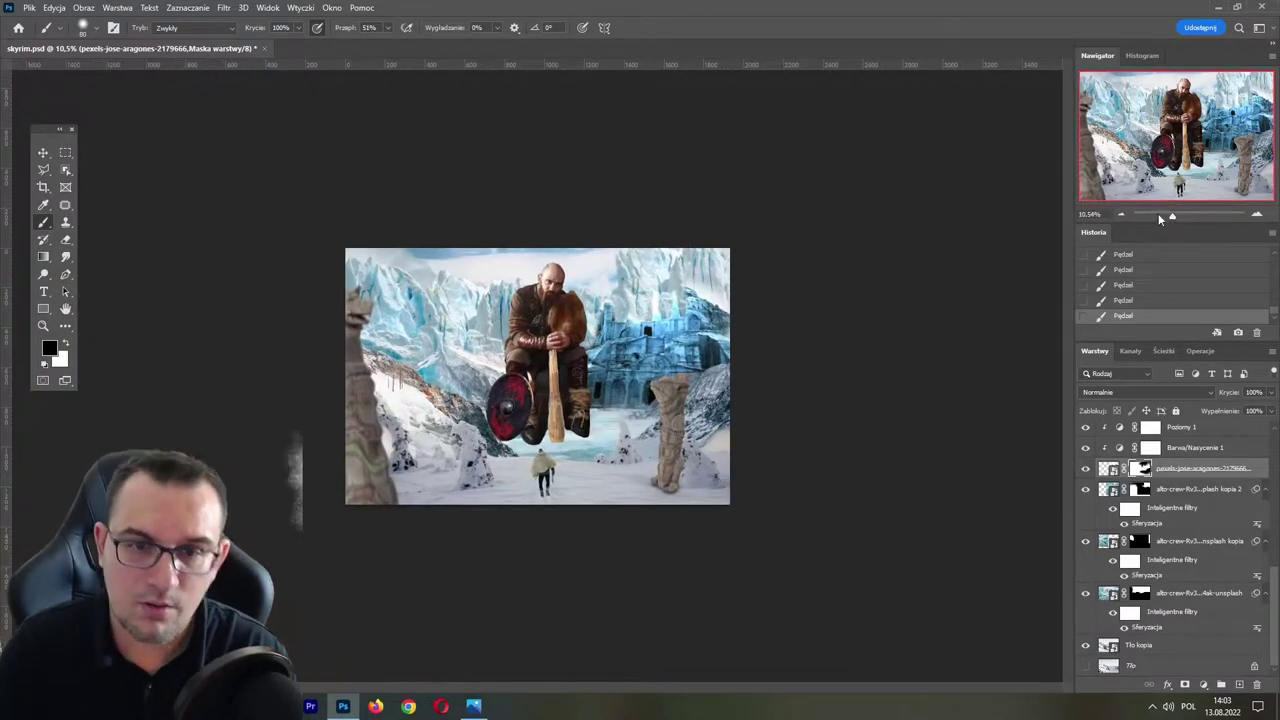
- Save the document and briefly preview the snowfall overlay before hiding it again
{"action": "key", "text": "ctrl+s"}
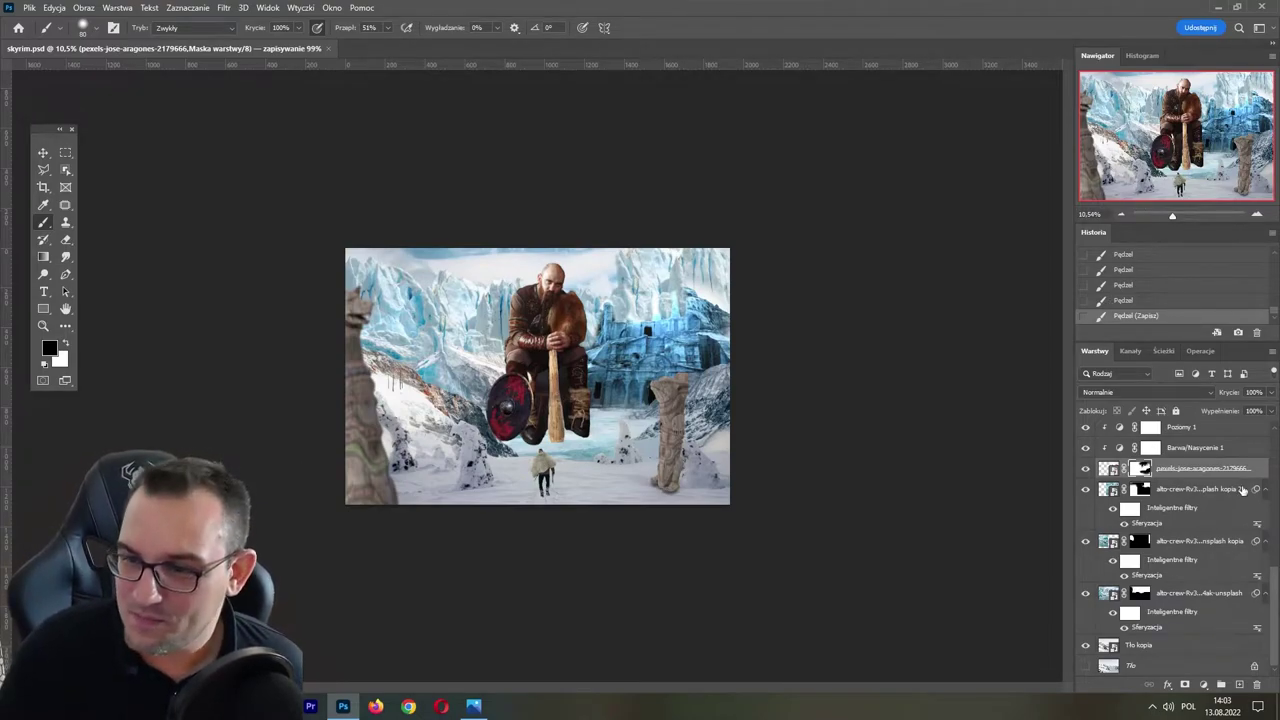
{"action": "left_click_drag", "start_coordinate": [1274, 580], "coordinate": [1274, 443]}
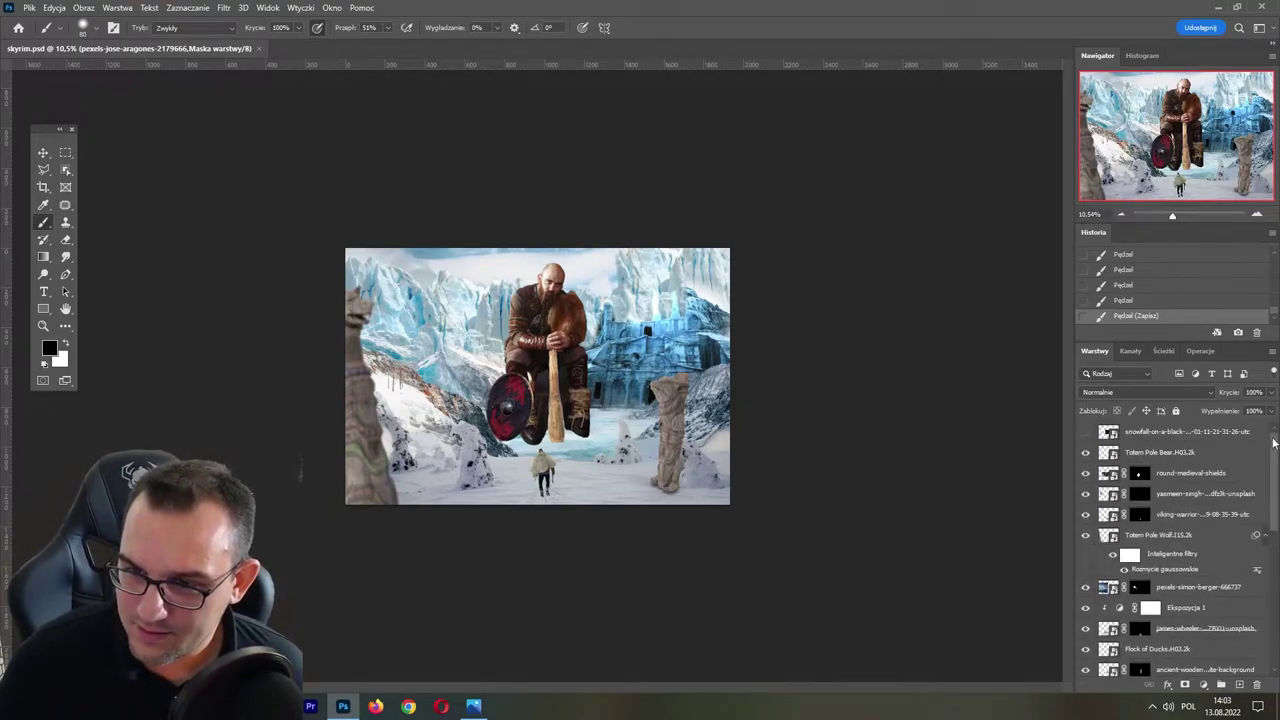
{"action": "left_click", "coordinate": [1086, 432]}
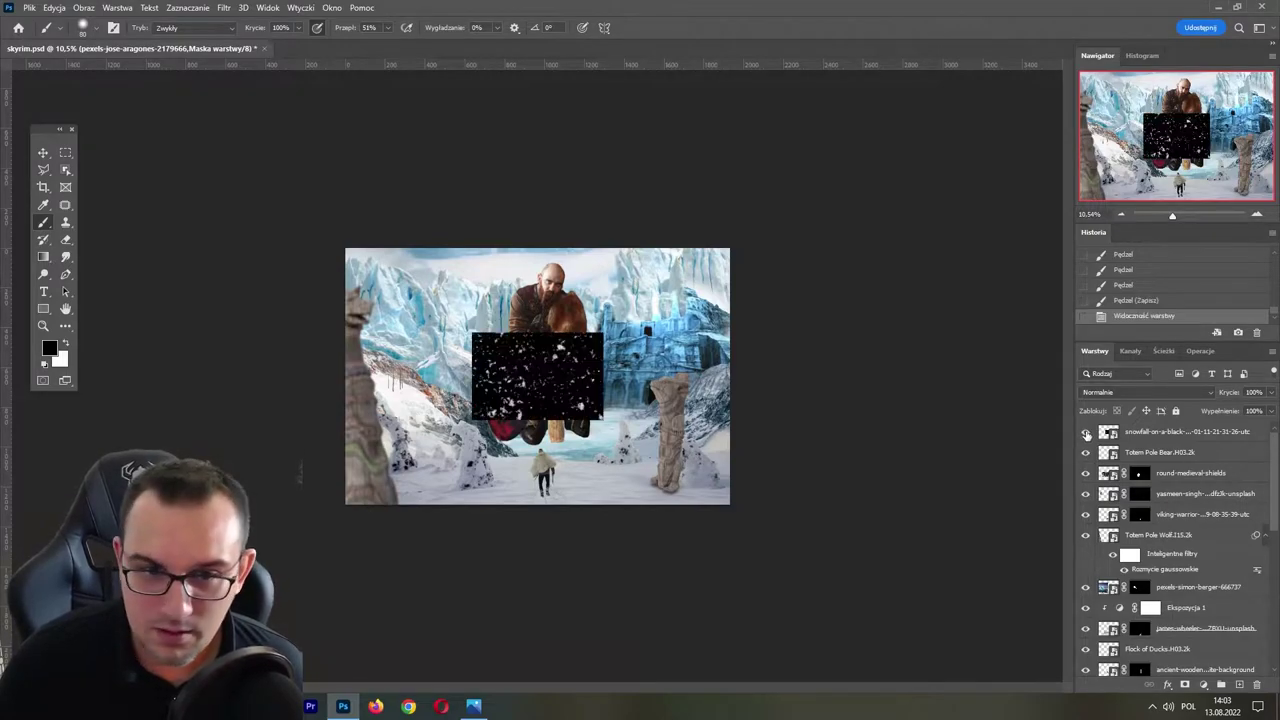
{"action": "left_click", "coordinate": [1086, 432]}
{"action": "left_click_drag", "start_coordinate": [1274, 474], "coordinate": [1274, 580]}
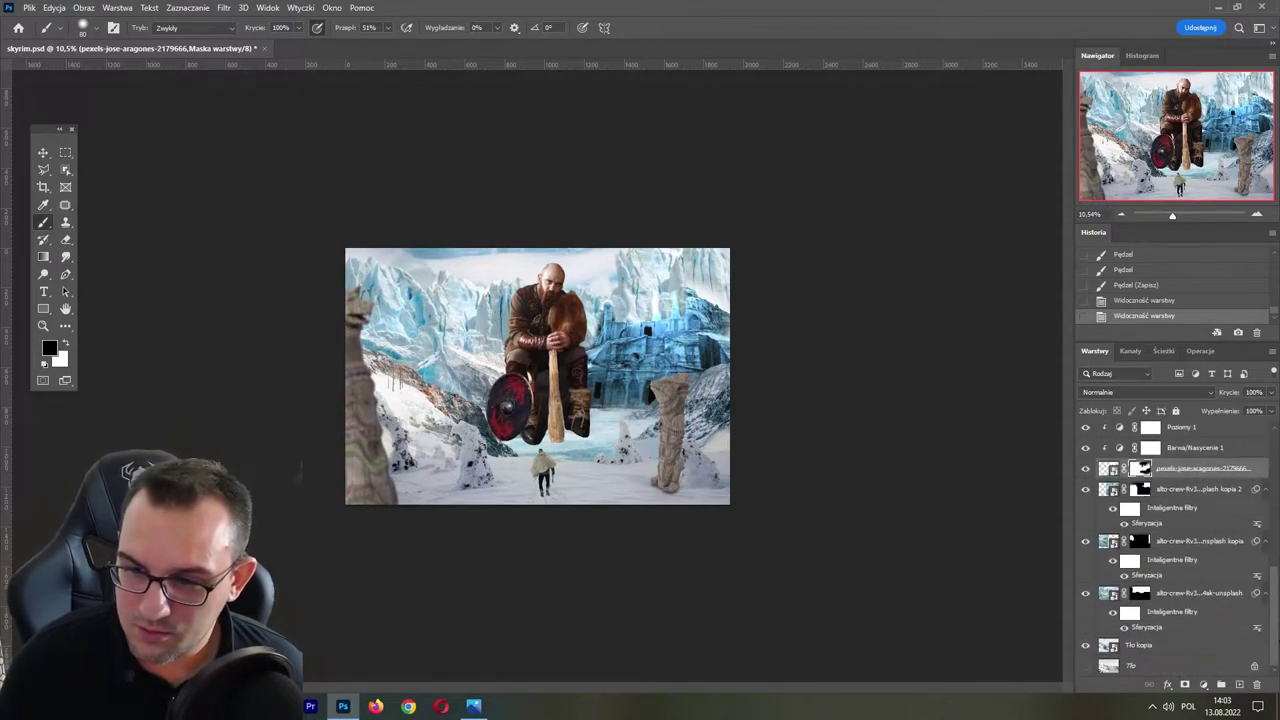
{"action": "key", "text": "ctrl+s"}
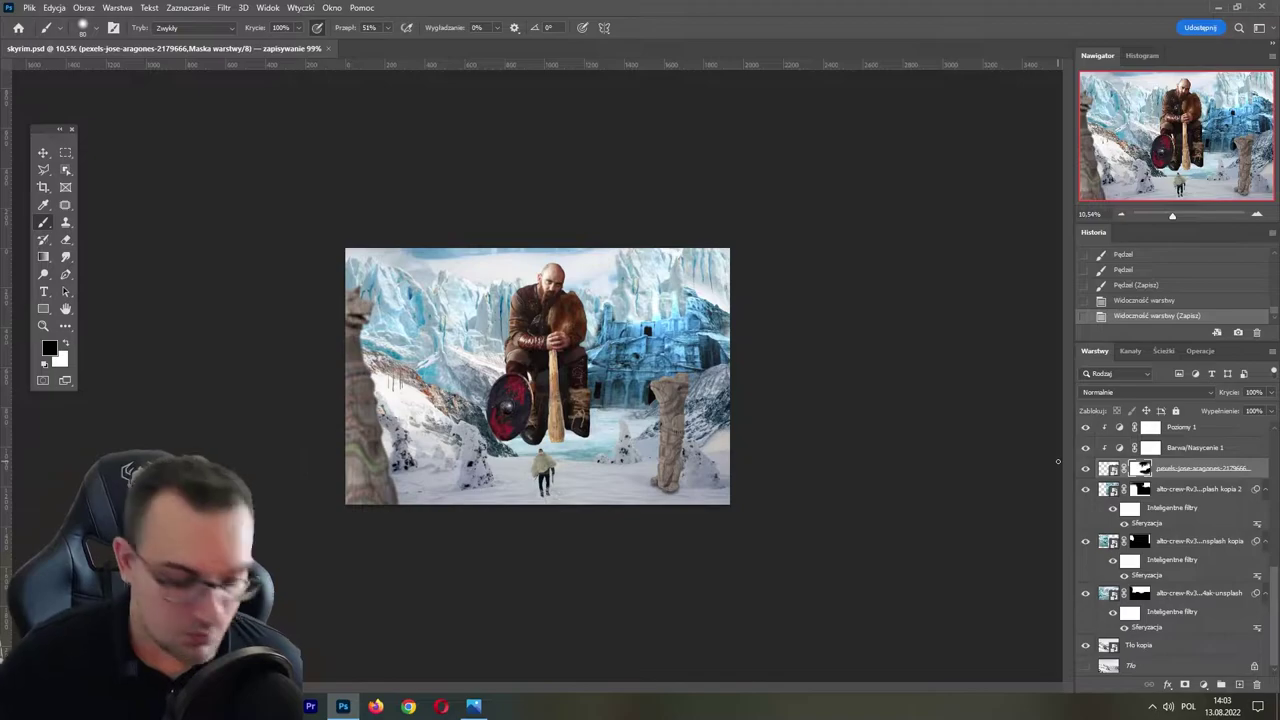
- Scale the left mountain ice layer up to about 136% and shift it further left
{"action": "key", "text": "v"}
{"action": "left_click", "coordinate": [444, 390]}
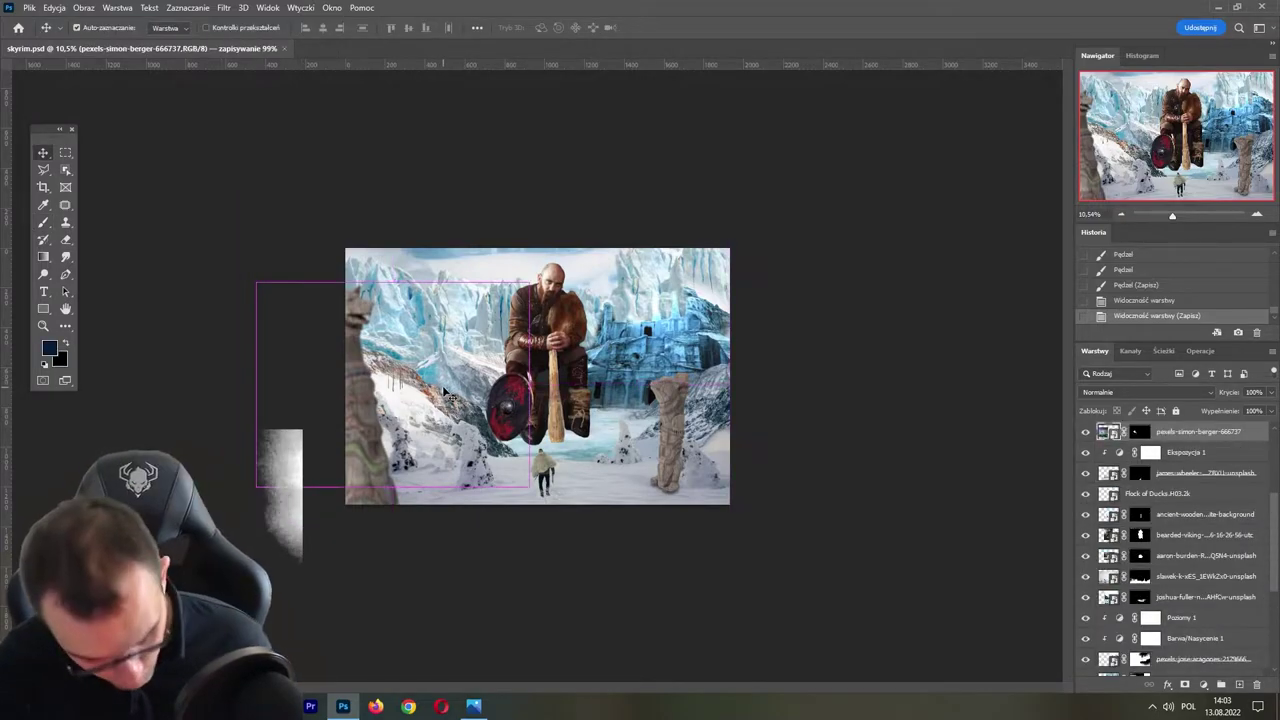
{"action": "key", "text": "ctrl+t"}
{"action": "left_click_drag", "start_coordinate": [393, 283], "coordinate": [406, 206]}
{"action": "left_click_drag", "start_coordinate": [471, 354], "coordinate": [454, 393]}
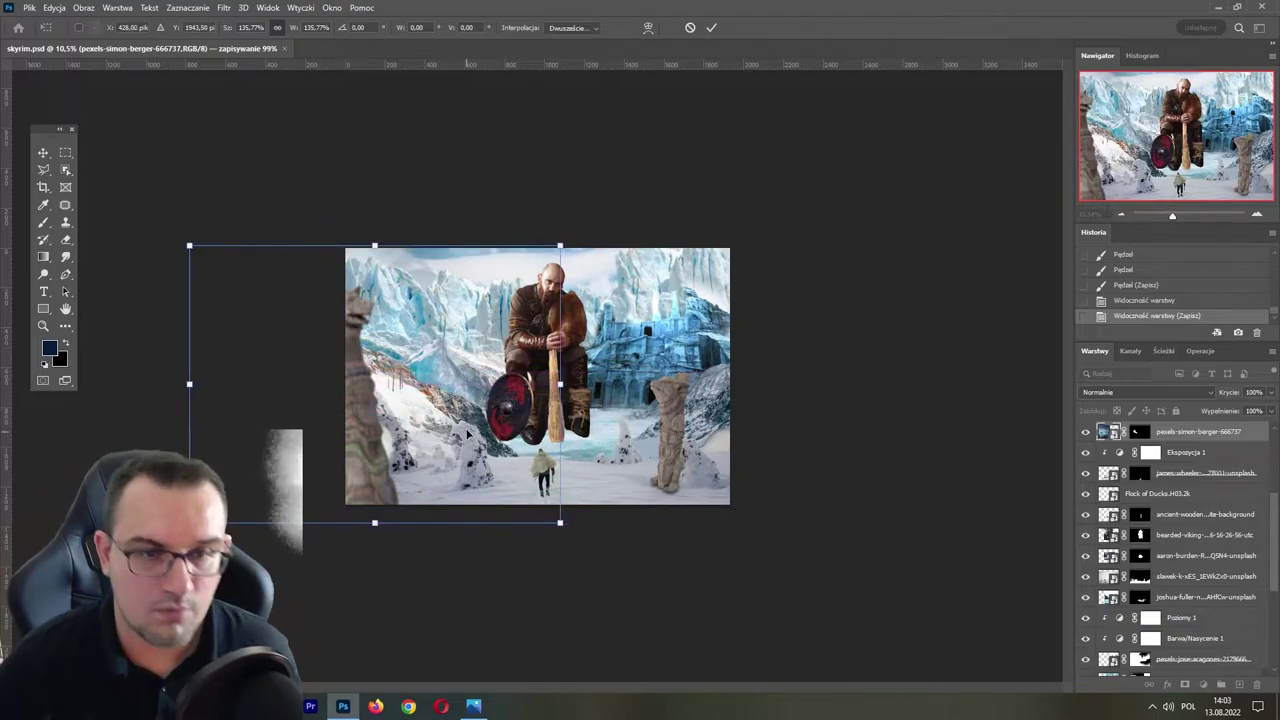
{"action": "key", "text": "Return"}
{"action": "left_click_drag", "start_coordinate": [1173, 216], "coordinate": [1177, 218]}
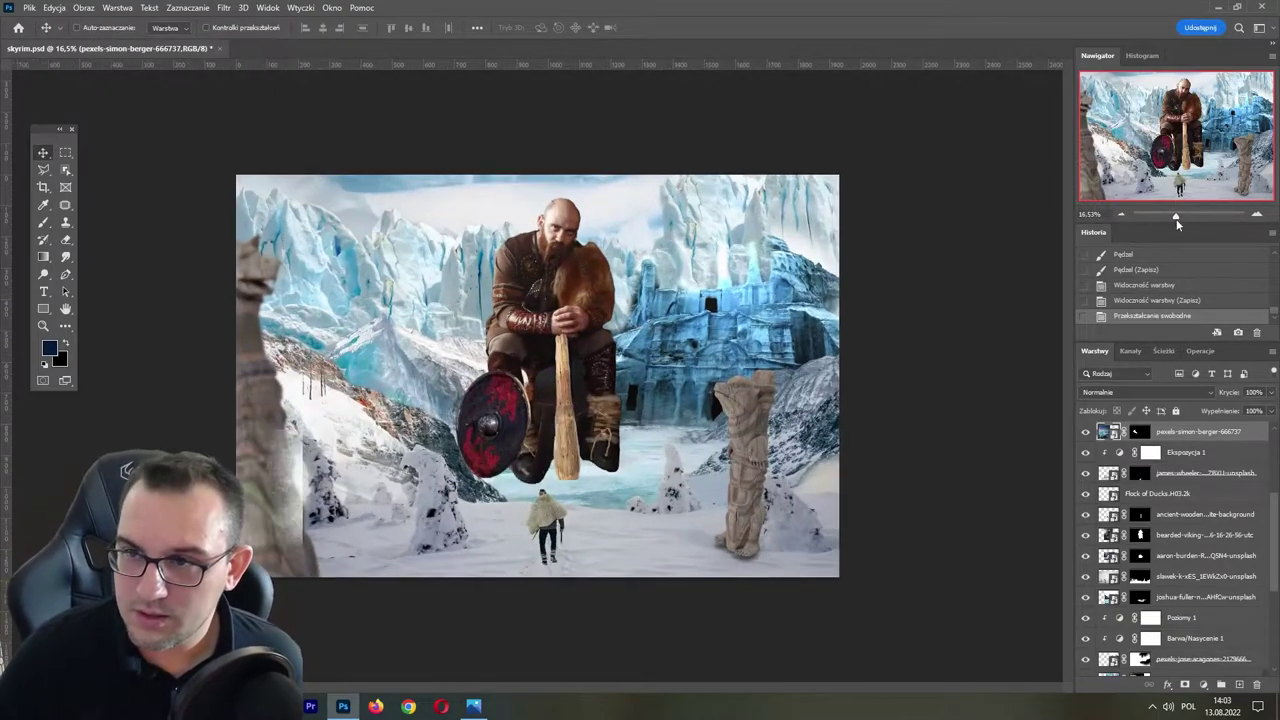
- Clip a Hue/Saturation adjustment to the mountain layer with Hue +2 and Saturation -34
{"action": "left_click", "coordinate": [1201, 684]}
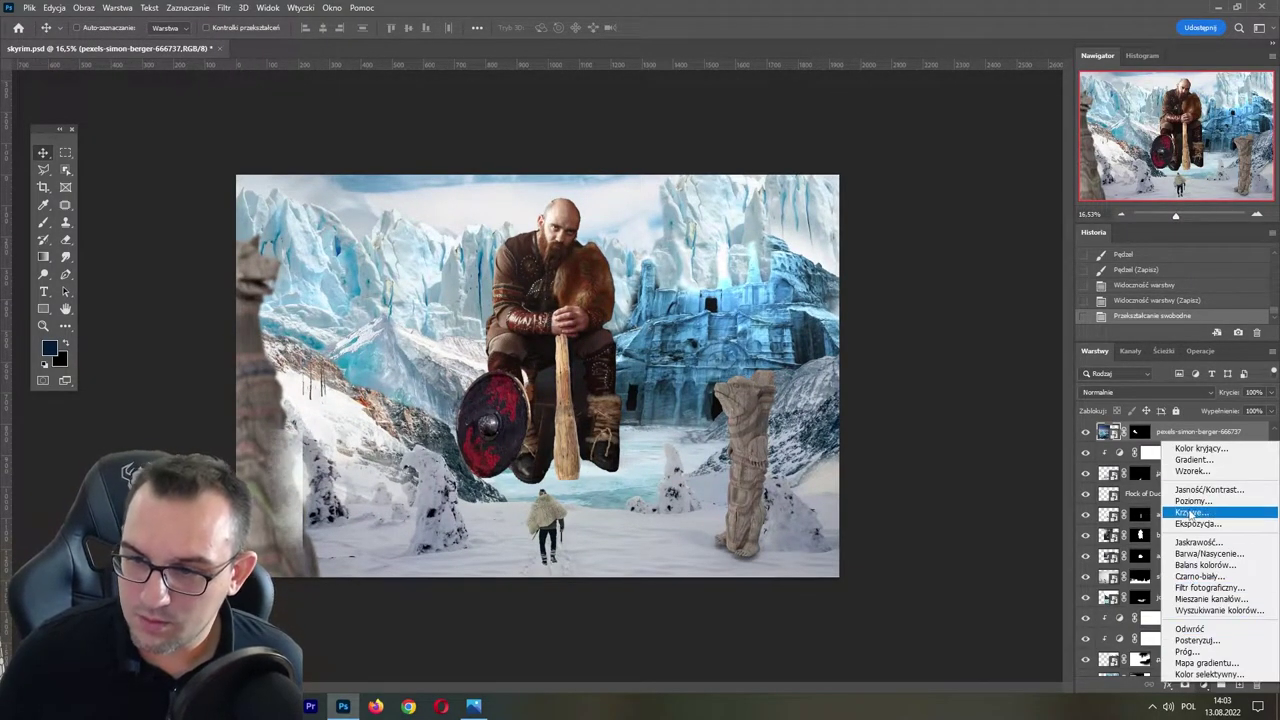
{"action": "left_click", "coordinate": [1200, 557]}
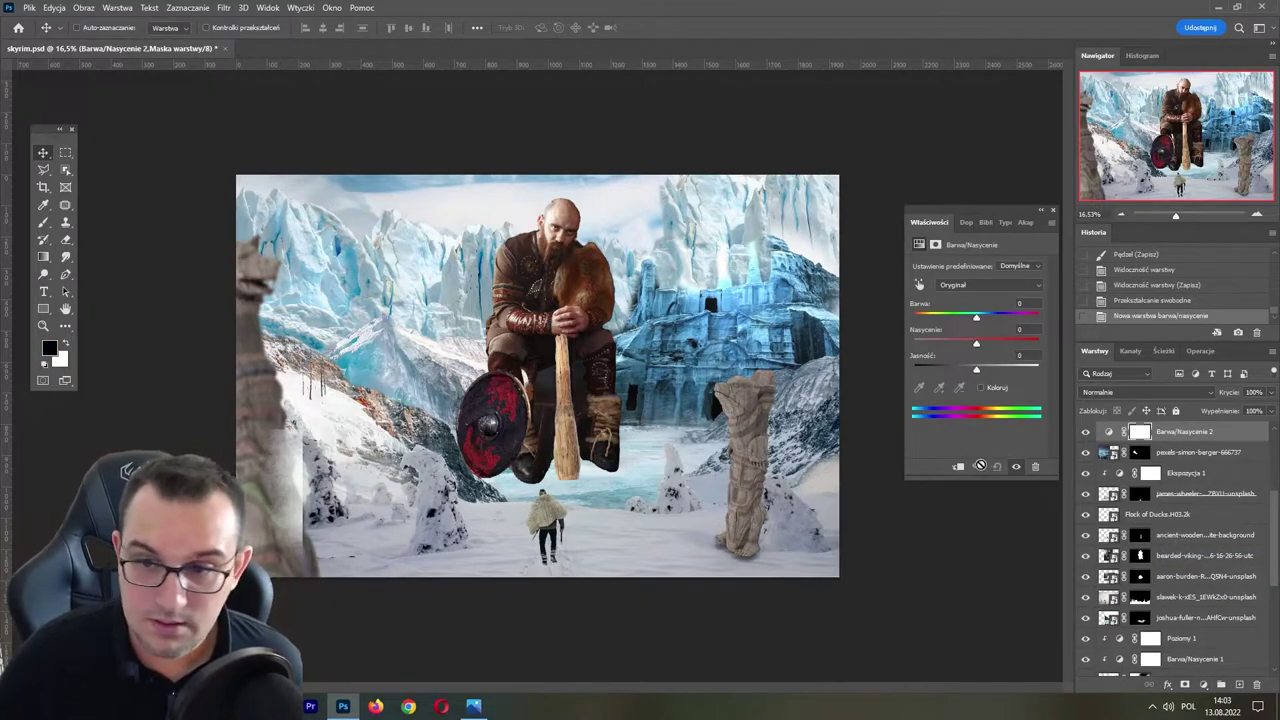
{"action": "left_click", "coordinate": [958, 466]}
{"action": "left_click_drag", "start_coordinate": [977, 318], "coordinate": [1040, 318]}
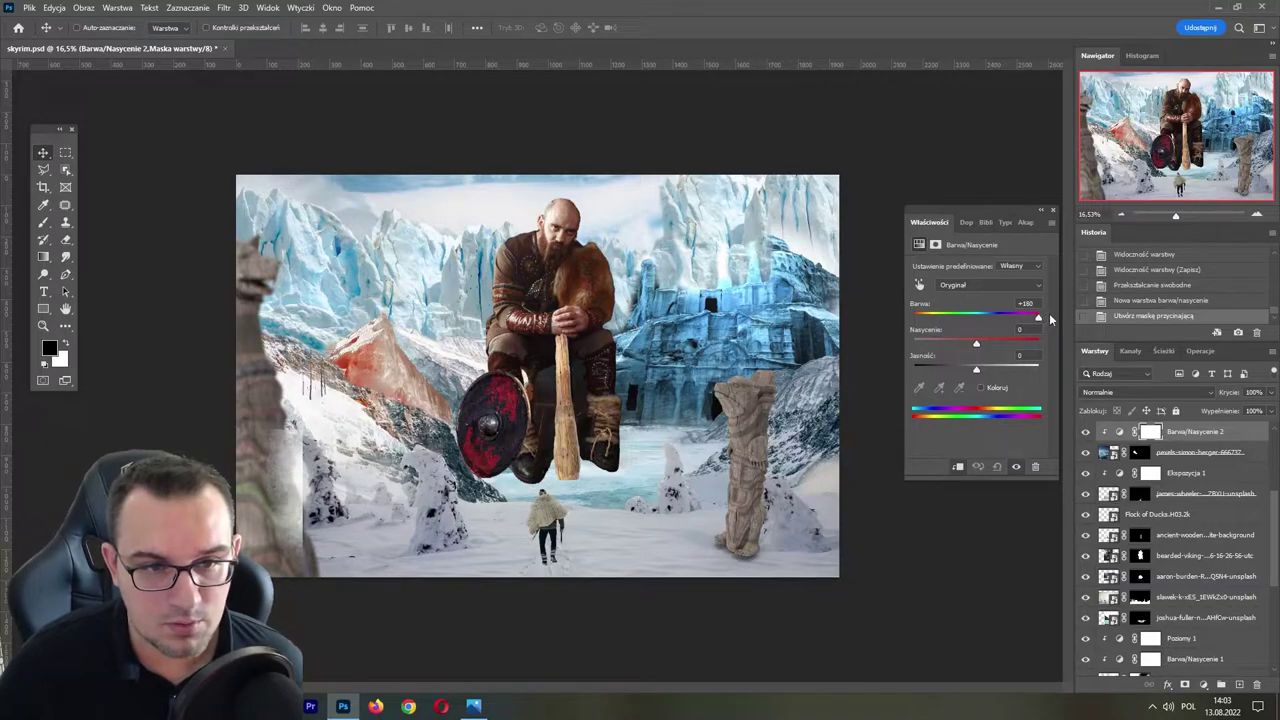
{"action": "mouse_move", "coordinate": [1050, 318]}
{"action": "left_mouse_down"}
{"action": "mouse_move", "coordinate": [914, 345]}
{"action": "mouse_move", "coordinate": [931, 346]}
{"action": "left_mouse_up"}
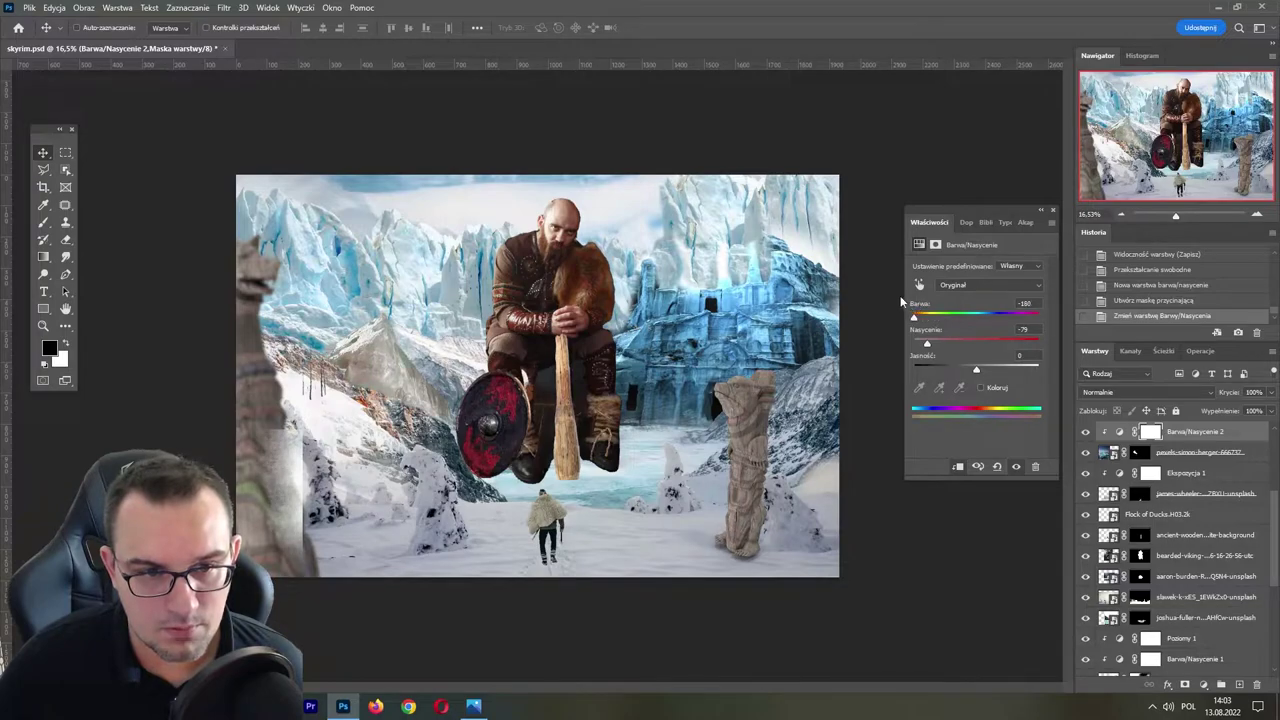
{"action": "mouse_move", "coordinate": [898, 299]}
{"action": "left_mouse_down"}
{"action": "mouse_move", "coordinate": [965, 307]}
{"action": "mouse_move", "coordinate": [955, 344]}
{"action": "left_mouse_up"}
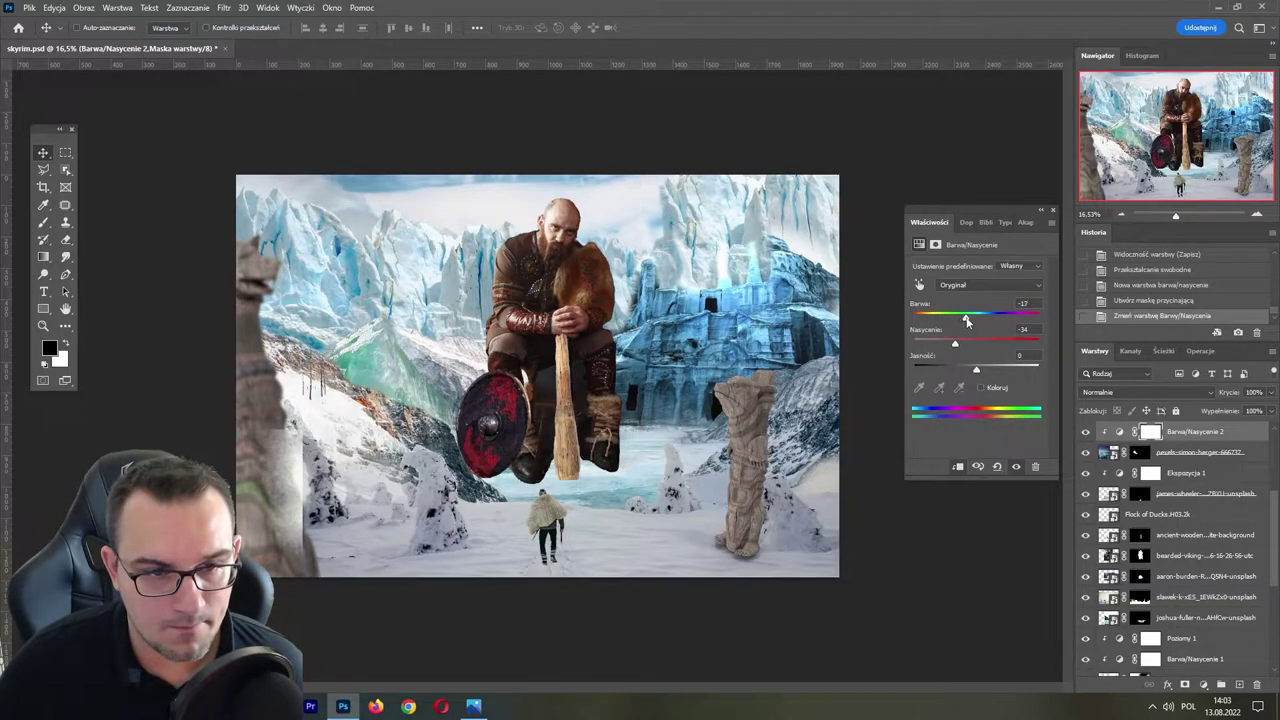
{"action": "left_click_drag", "start_coordinate": [970, 316], "coordinate": [977, 315]}
- Save the document, then drag a copy of the bear totem pole to the left
{"action": "key", "text": "ctrl+s"}
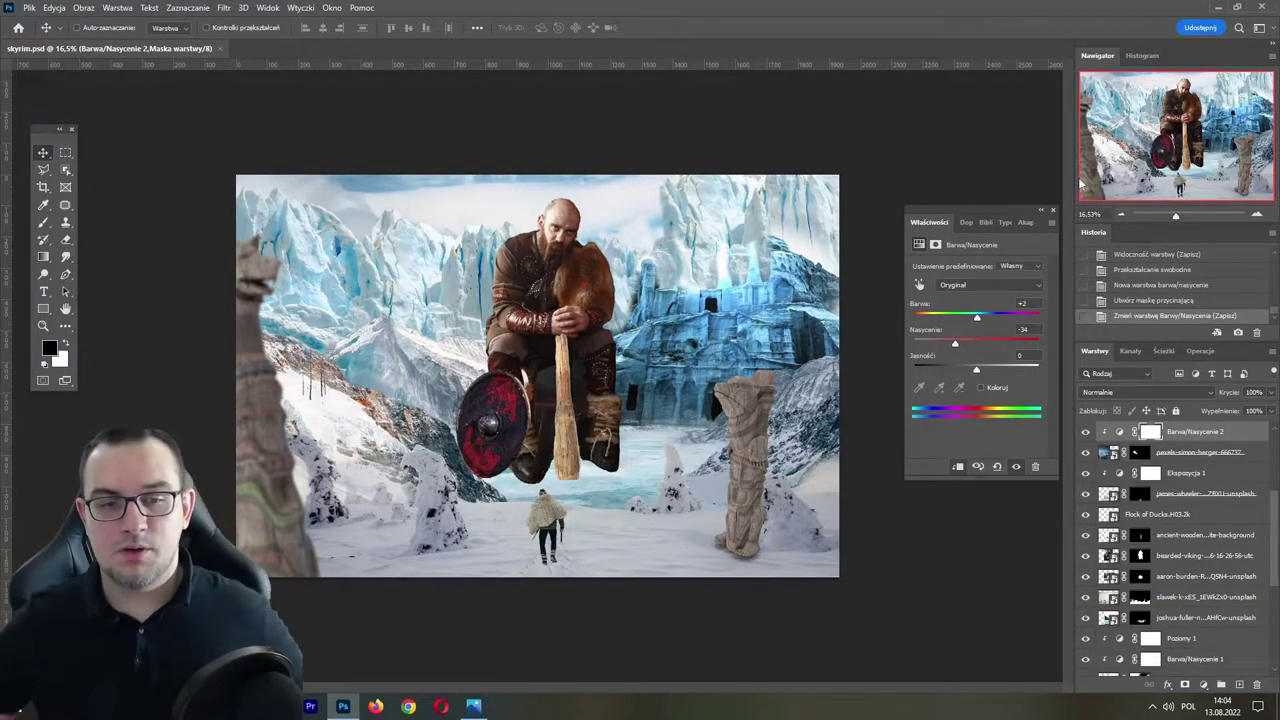
{"action": "left_click", "coordinate": [751, 440], "text": "ctrl"}
{"action": "mouse_move", "coordinate": [751, 442]}
{"action": "left_mouse_down"}
{"action": "mouse_move", "coordinate": [757, 469]}
{"action": "mouse_move", "coordinate": [452, 469]}
{"action": "left_mouse_up"}
- Duplicate the bear totem pole and flip the copy horizontally
{"action": "key", "text": "ctrl+j"}
{"action": "key", "text": "ctrl+t"}
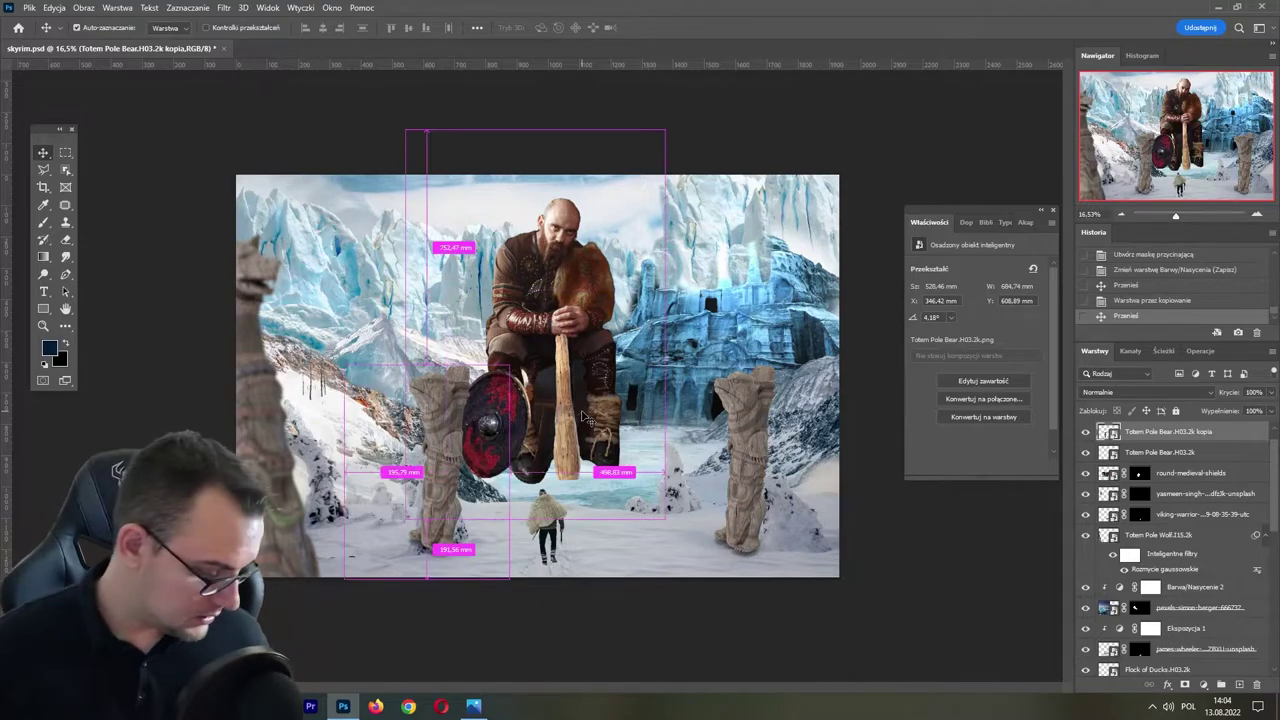
{"action": "right_click", "coordinate": [428, 431]}
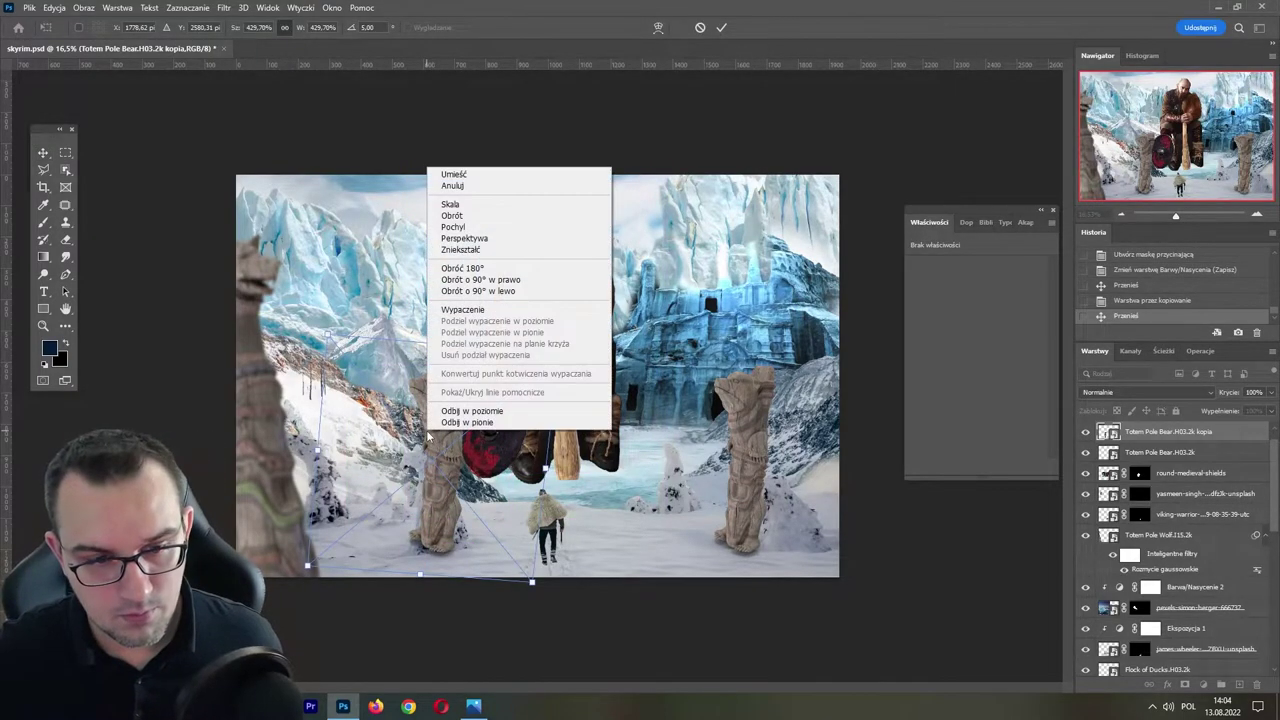
{"action": "left_click", "coordinate": [541, 411]}
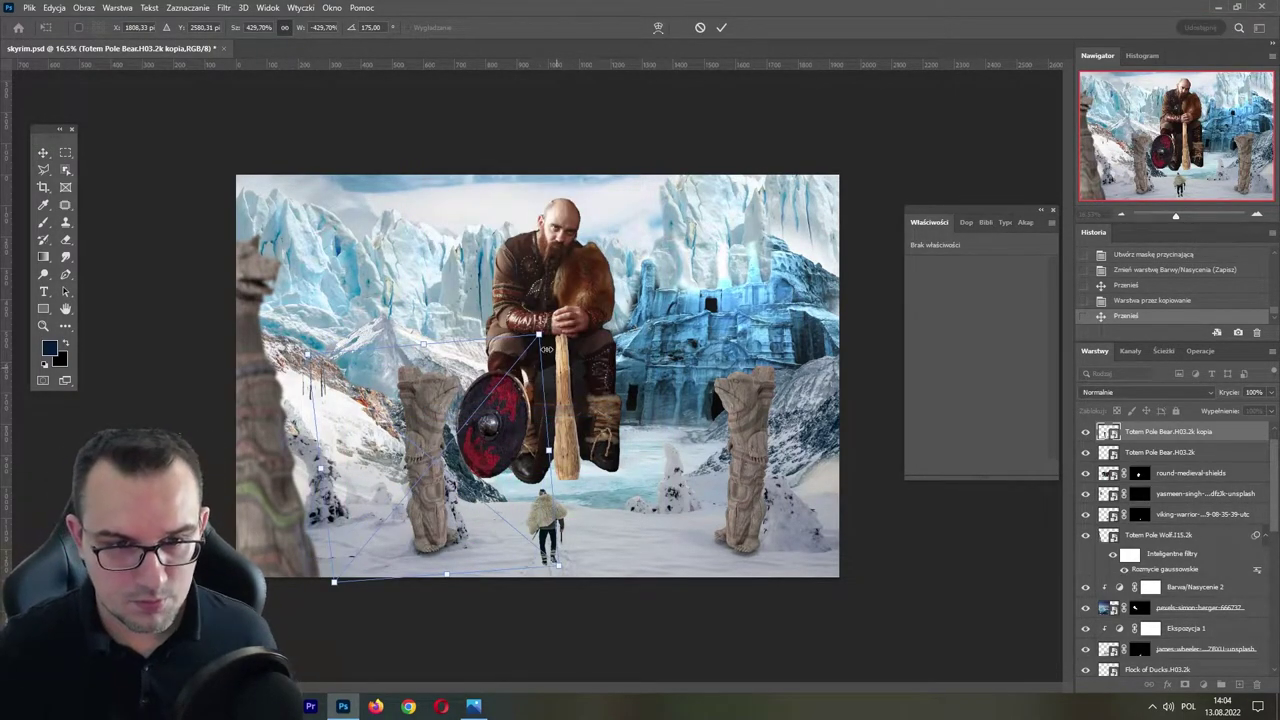
- Shrink the mirrored totem, place it beside the shield, and drag a duplicate up-right
{"action": "left_click_drag", "start_coordinate": [538, 334], "coordinate": [470, 336]}
{"action": "left_click_drag", "start_coordinate": [450, 495], "coordinate": [427, 500]}
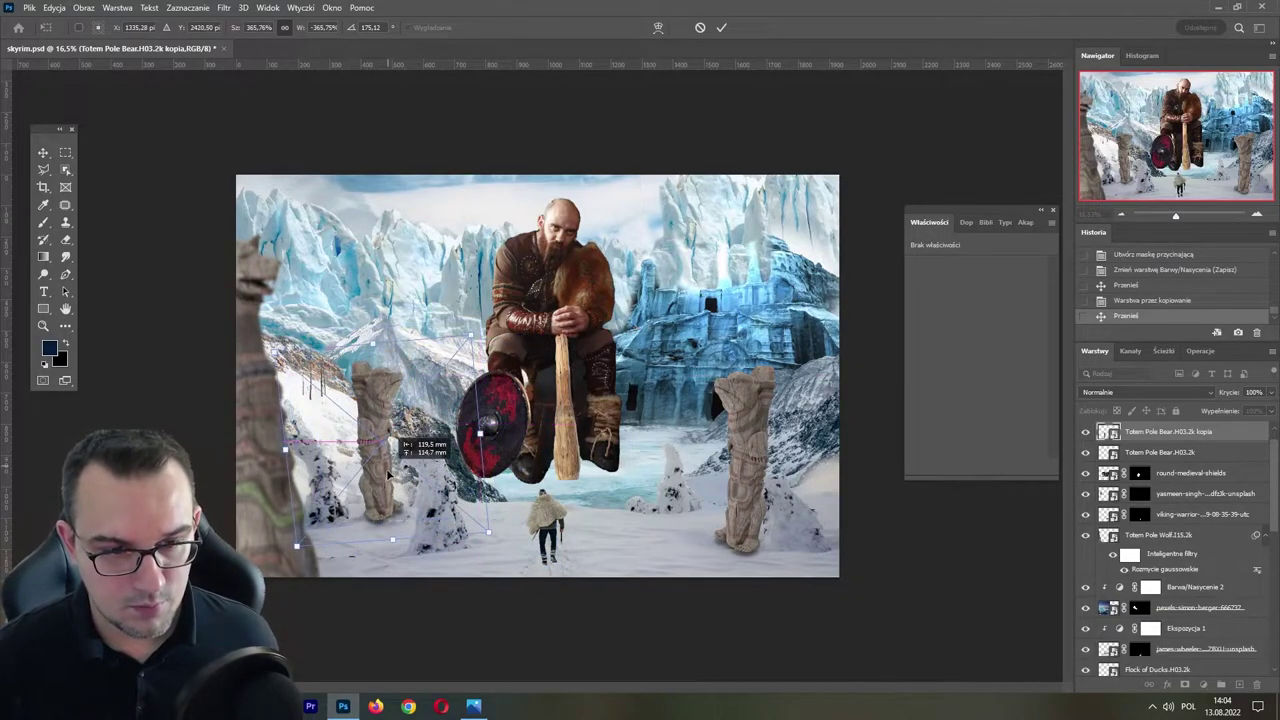
{"action": "left_click_drag", "start_coordinate": [471, 336], "coordinate": [435, 379]}
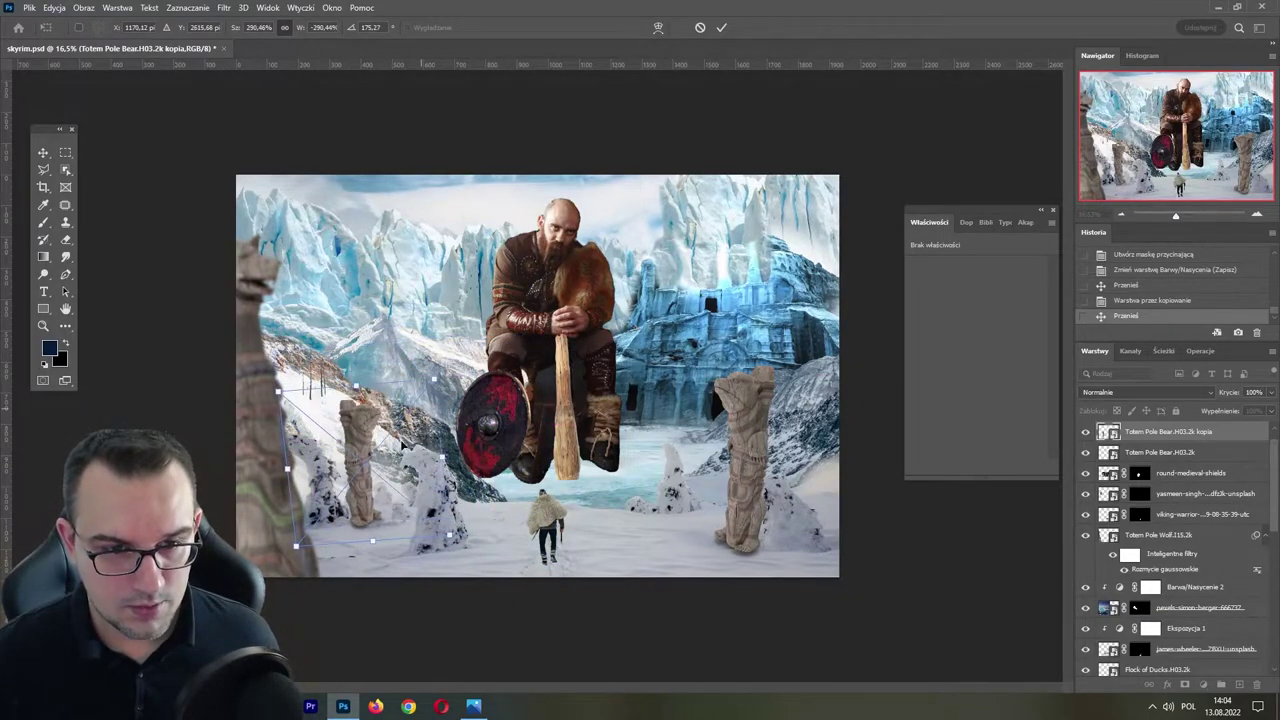
{"action": "mouse_move", "coordinate": [378, 496]}
{"action": "left_mouse_down"}
{"action": "mouse_move", "coordinate": [470, 483]}
{"action": "mouse_move", "coordinate": [375, 452]}
{"action": "left_mouse_up"}
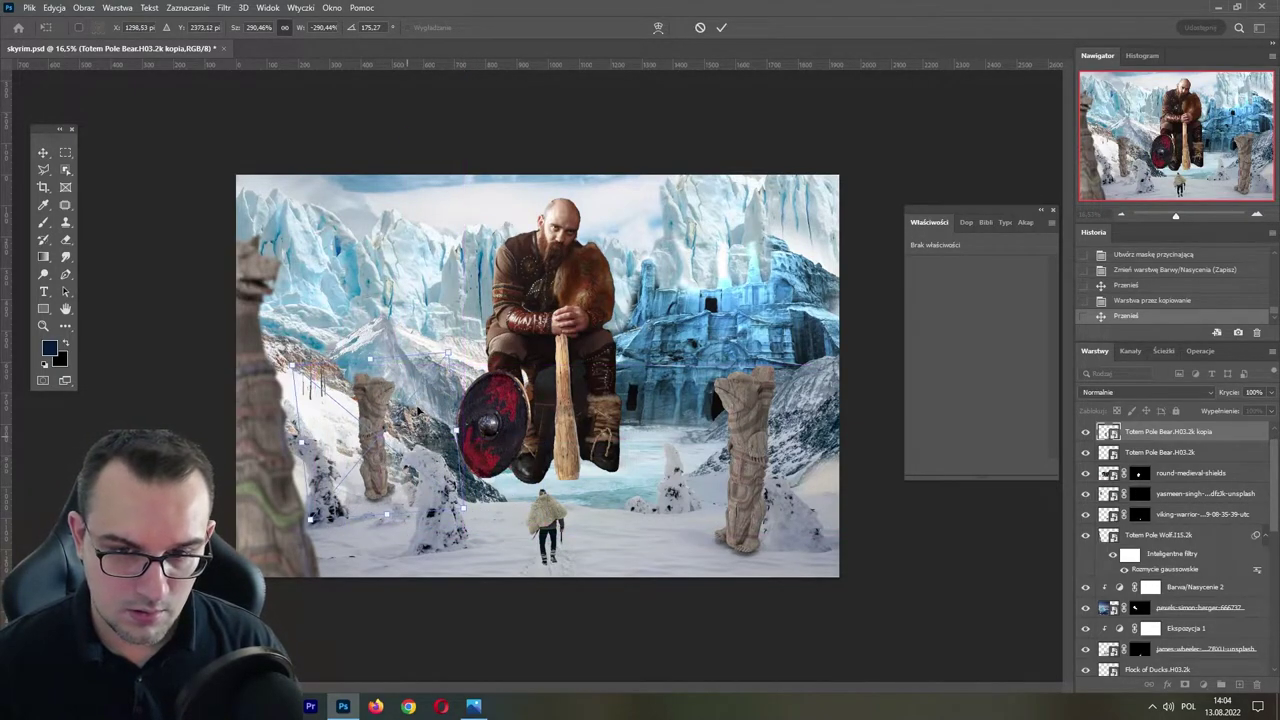
{"action": "left_click_drag", "start_coordinate": [445, 351], "coordinate": [403, 441]}
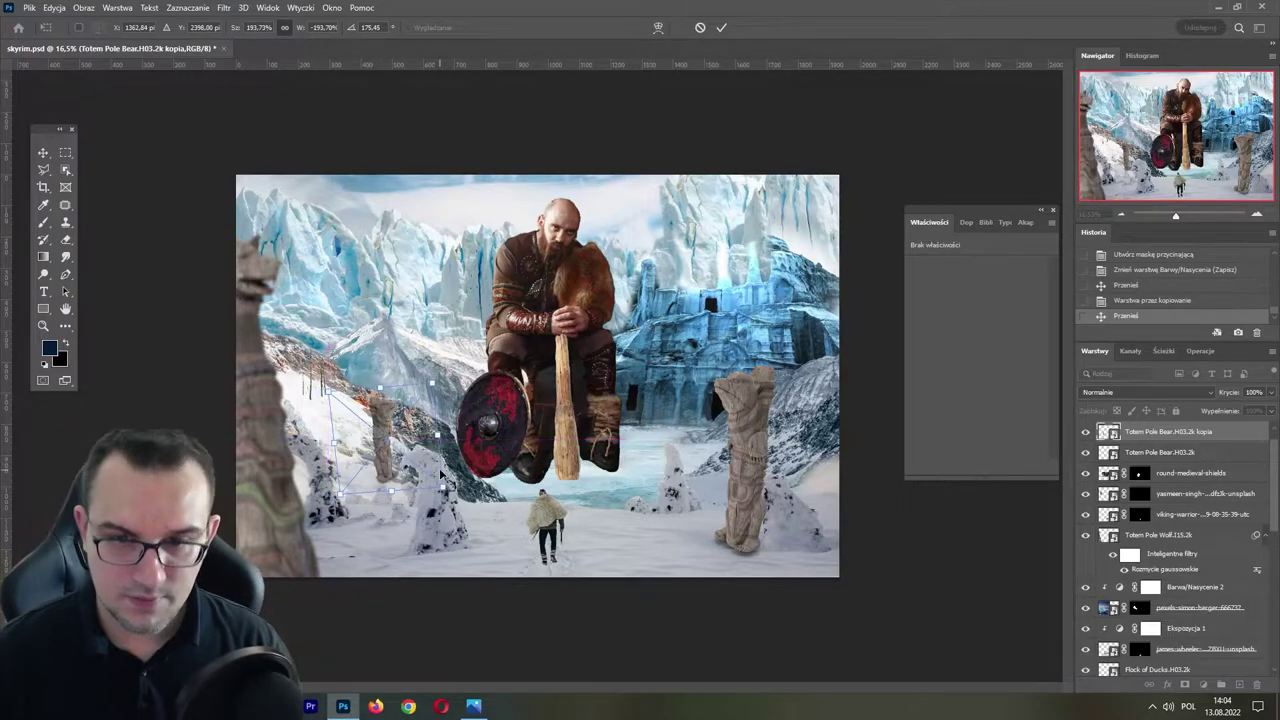
{"action": "key", "text": "Return"}
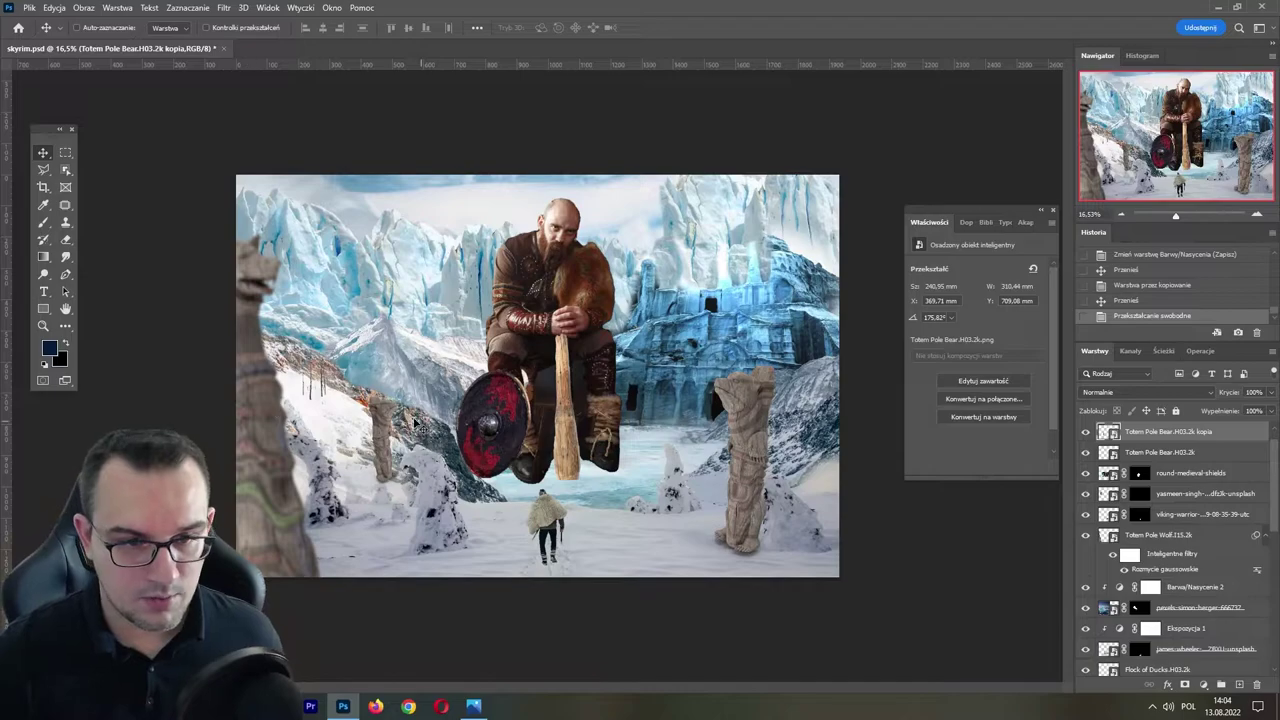
{"action": "left_click_drag", "start_coordinate": [483, 470], "coordinate": [728, 308]}
- Flip the duplicate totem horizontally and shrink it onto the right hillside
{"action": "key", "text": "ctrl+t"}
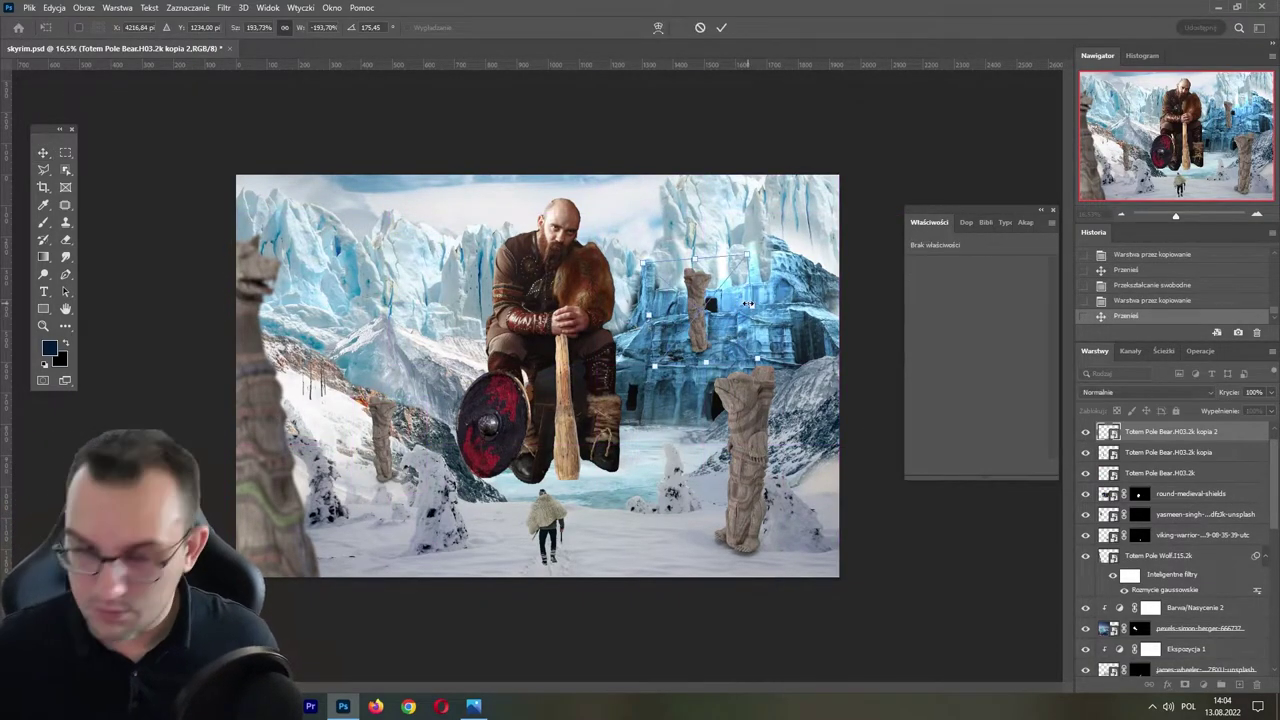
{"action": "right_click", "coordinate": [706, 296]}
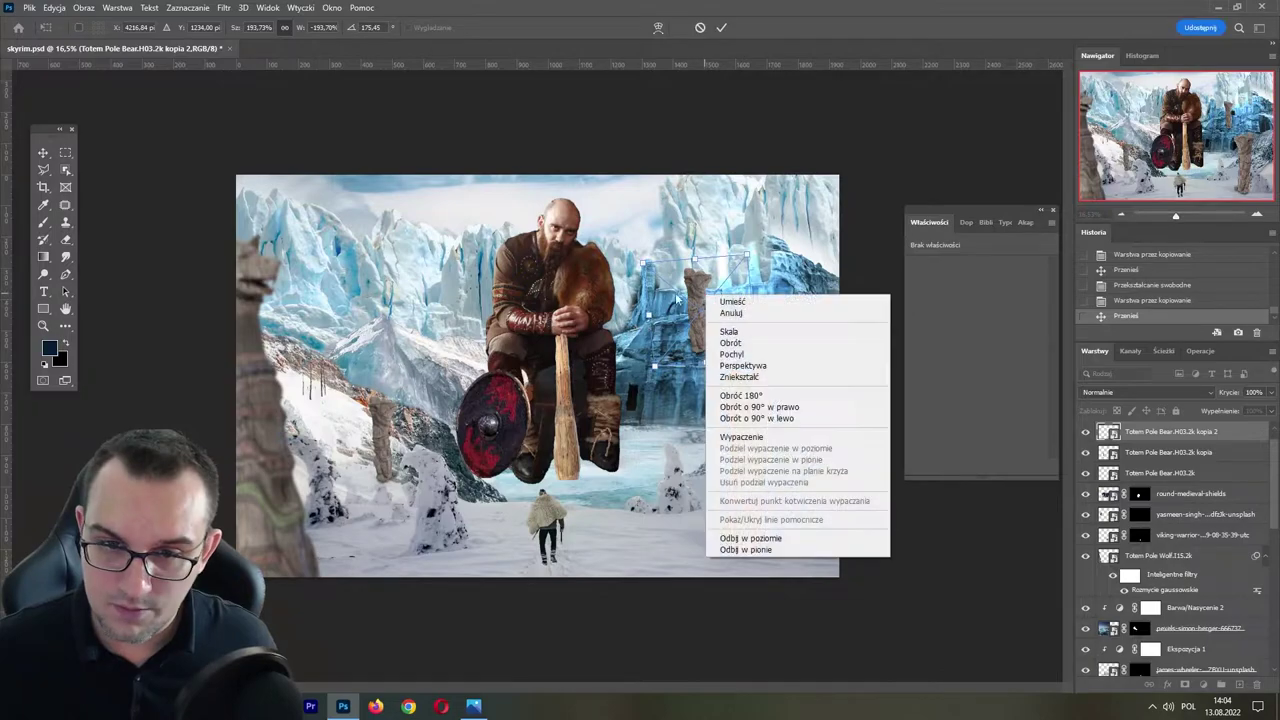
{"action": "left_click", "coordinate": [822, 539]}
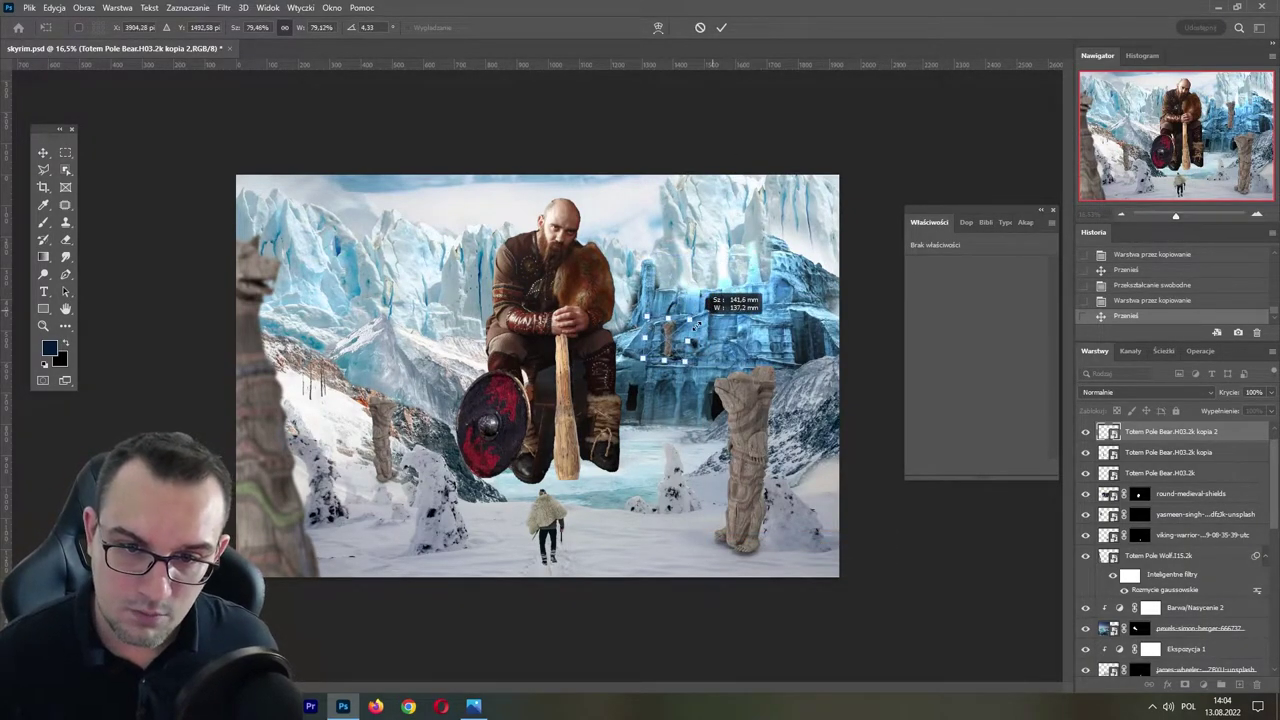
{"action": "left_click_drag", "start_coordinate": [760, 260], "coordinate": [822, 347]}
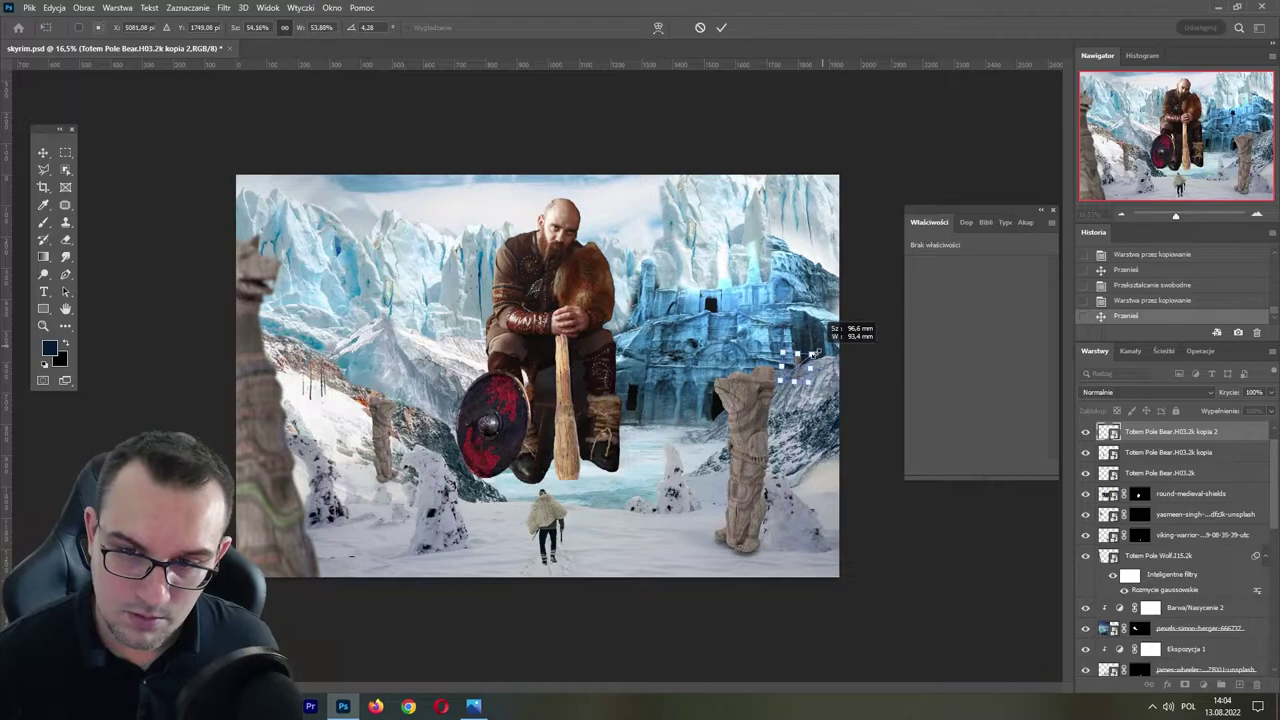
{"action": "key", "text": "Return"}
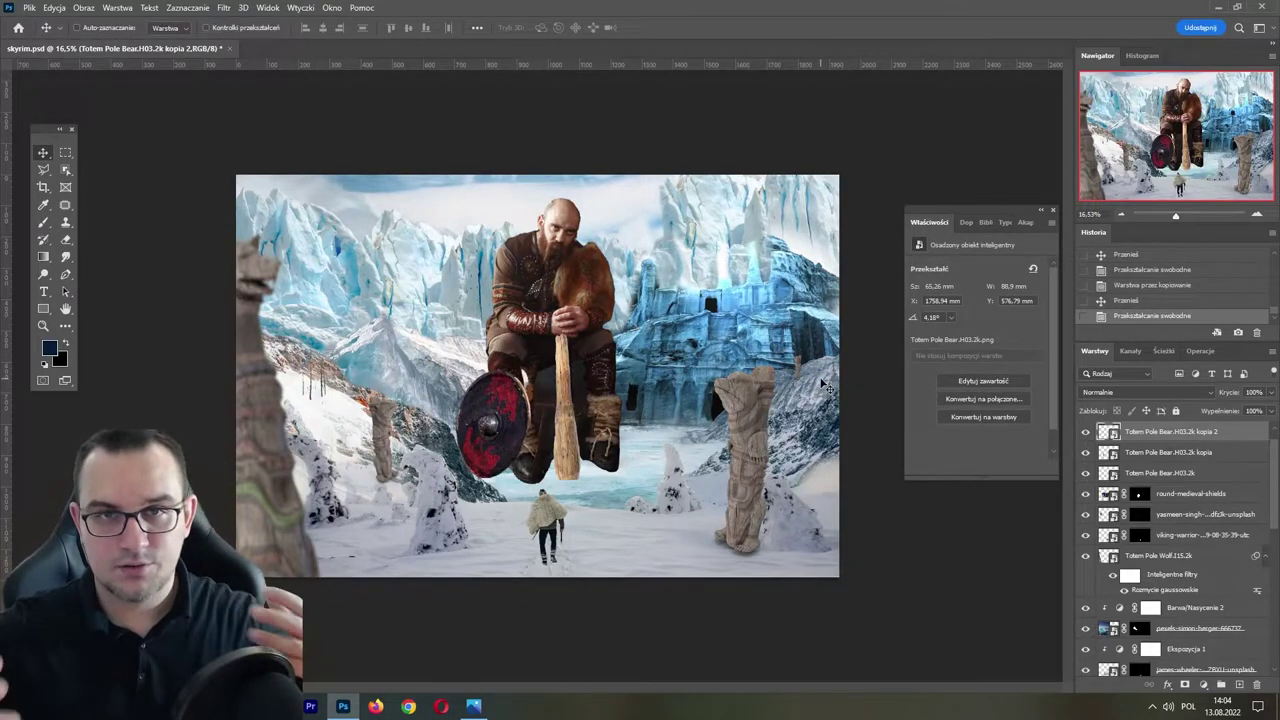
- Move and resize the left small totem behind the snowy trees
{"action": "left_click_drag", "start_coordinate": [385, 432], "coordinate": [377, 420]}
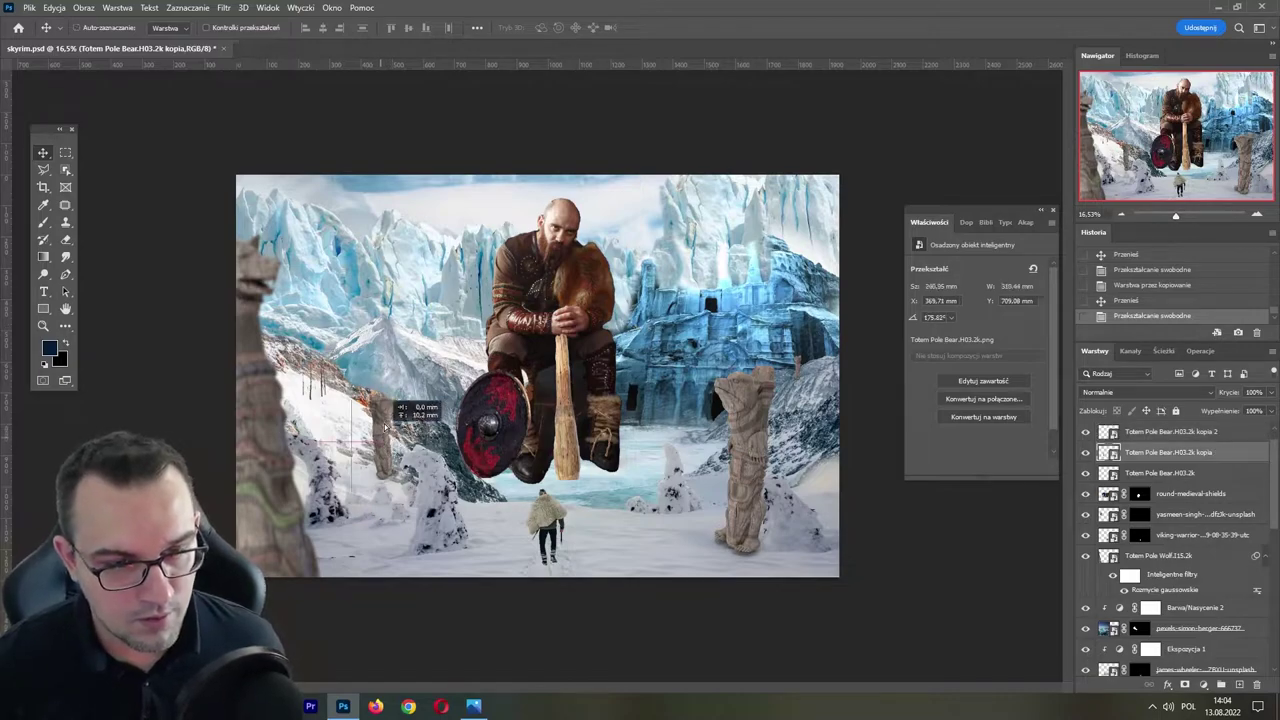
{"action": "key", "text": "ctrl+t"}
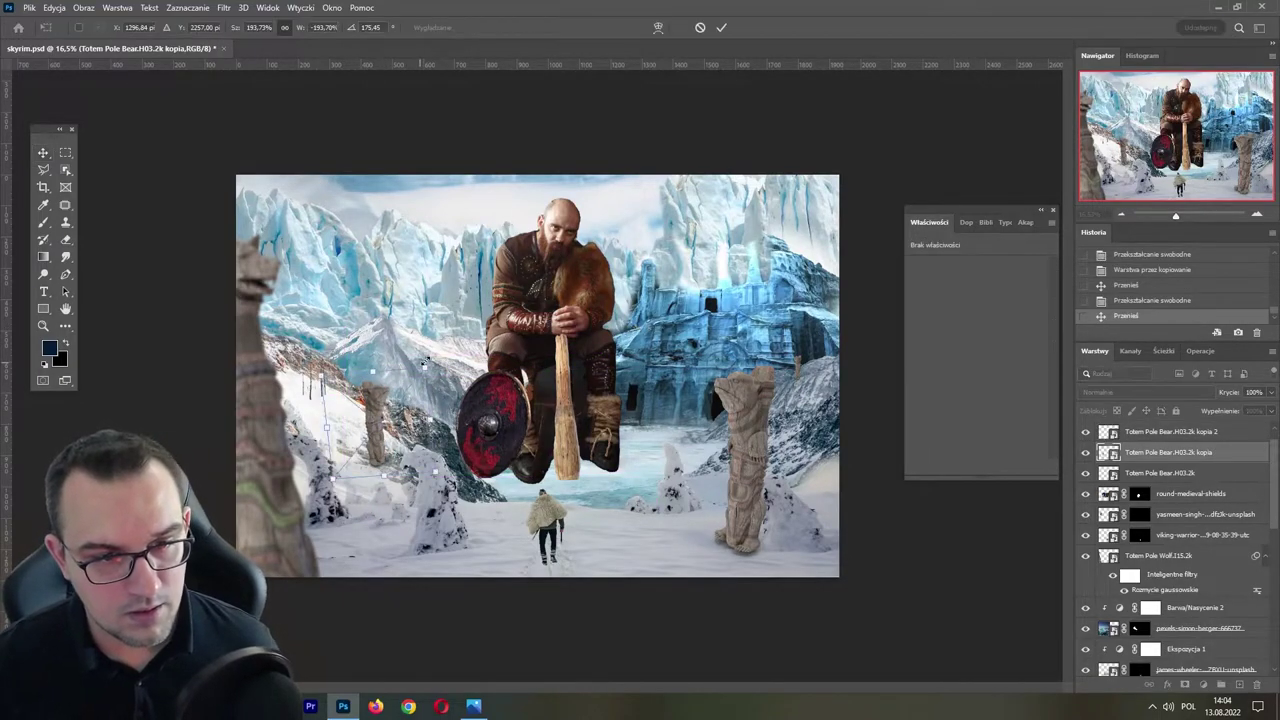
{"action": "left_click_drag", "start_coordinate": [425, 370], "coordinate": [417, 483]}
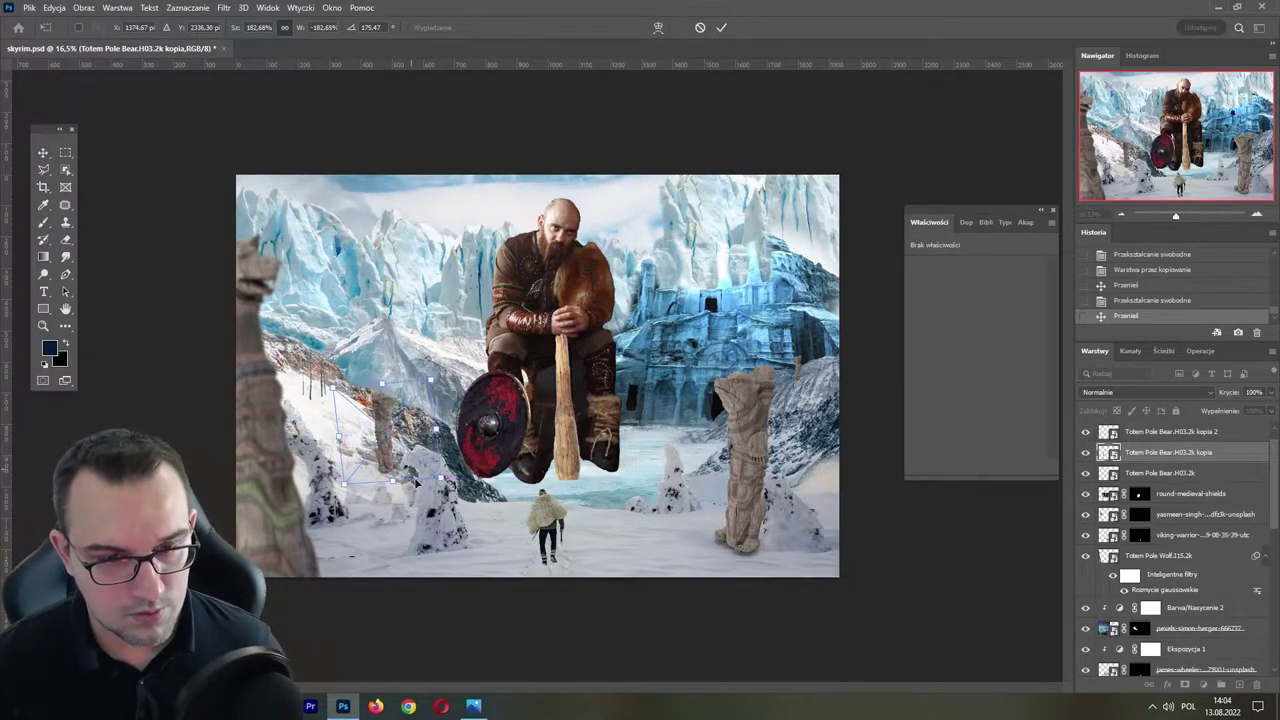
{"action": "key", "text": "Return"}
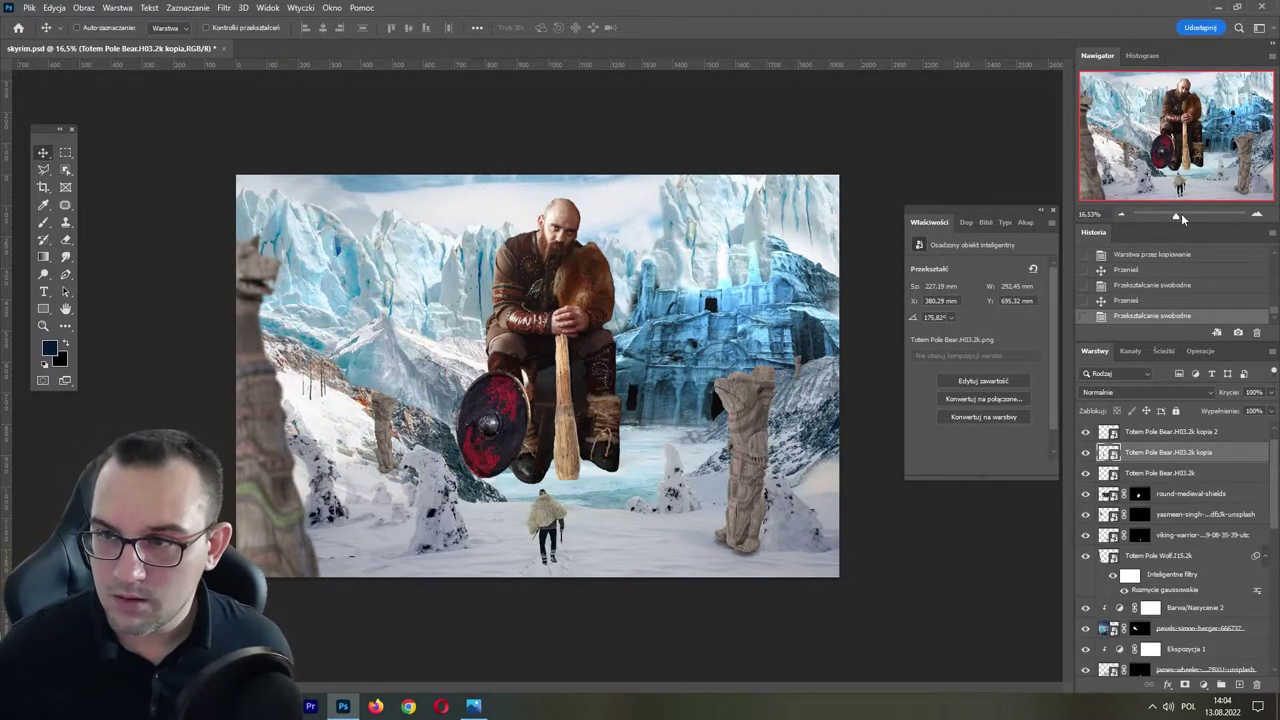
{"action": "scroll", "coordinate": [345, 525], "scroll_direction": "up", "scroll_amount": 2}
{"action": "scroll", "coordinate": [345, 525], "scroll_direction": "up", "scroll_amount": 1}
{"action": "scroll", "coordinate": [345, 525], "scroll_direction": "up", "scroll_amount": 2}
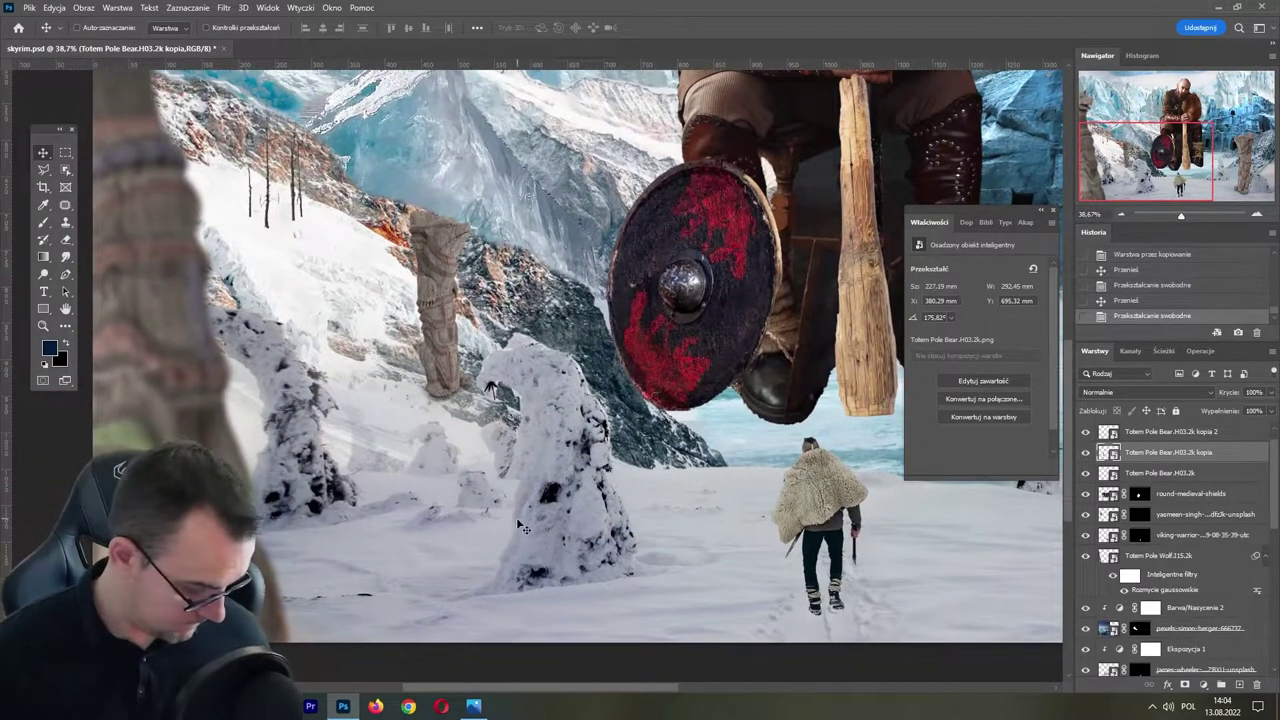
- Paint out the snow mound on the landscape layer's mask, restore a bit with white, and save
{"action": "left_click", "coordinate": [390, 450], "text": "ctrl"}
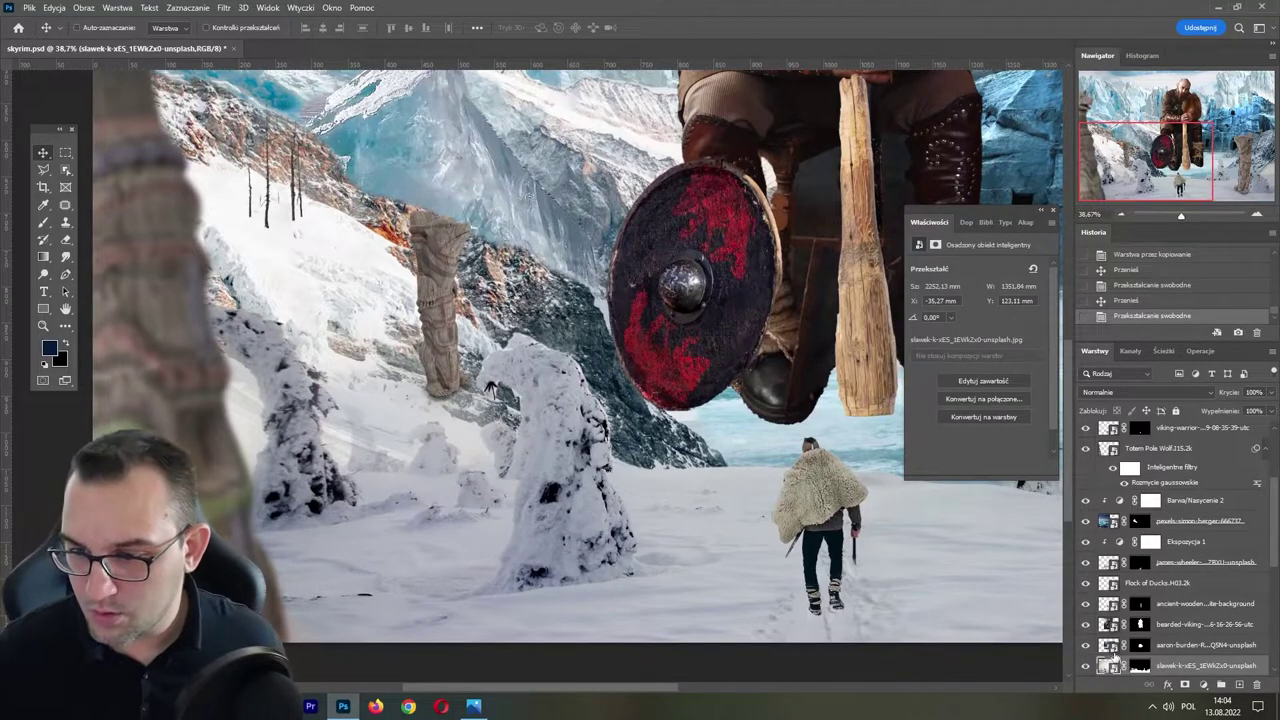
{"action": "left_click", "coordinate": [1138, 666]}
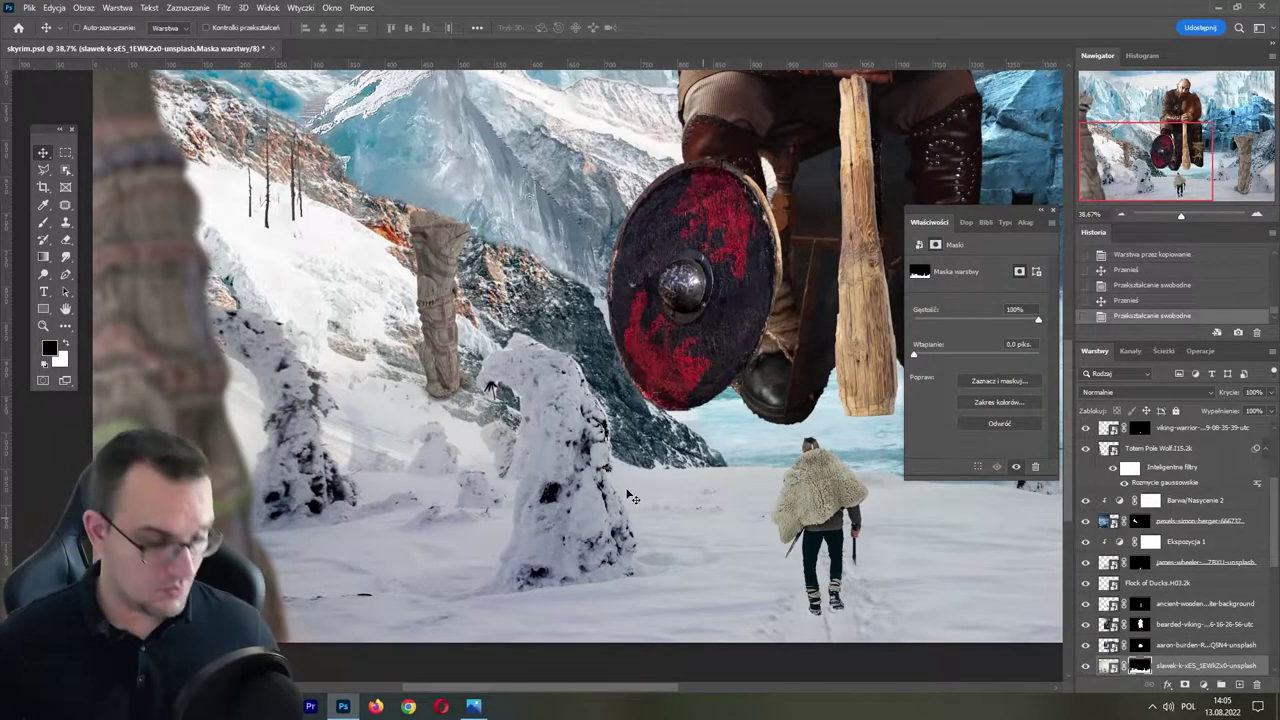
{"action": "key", "text": "b"}
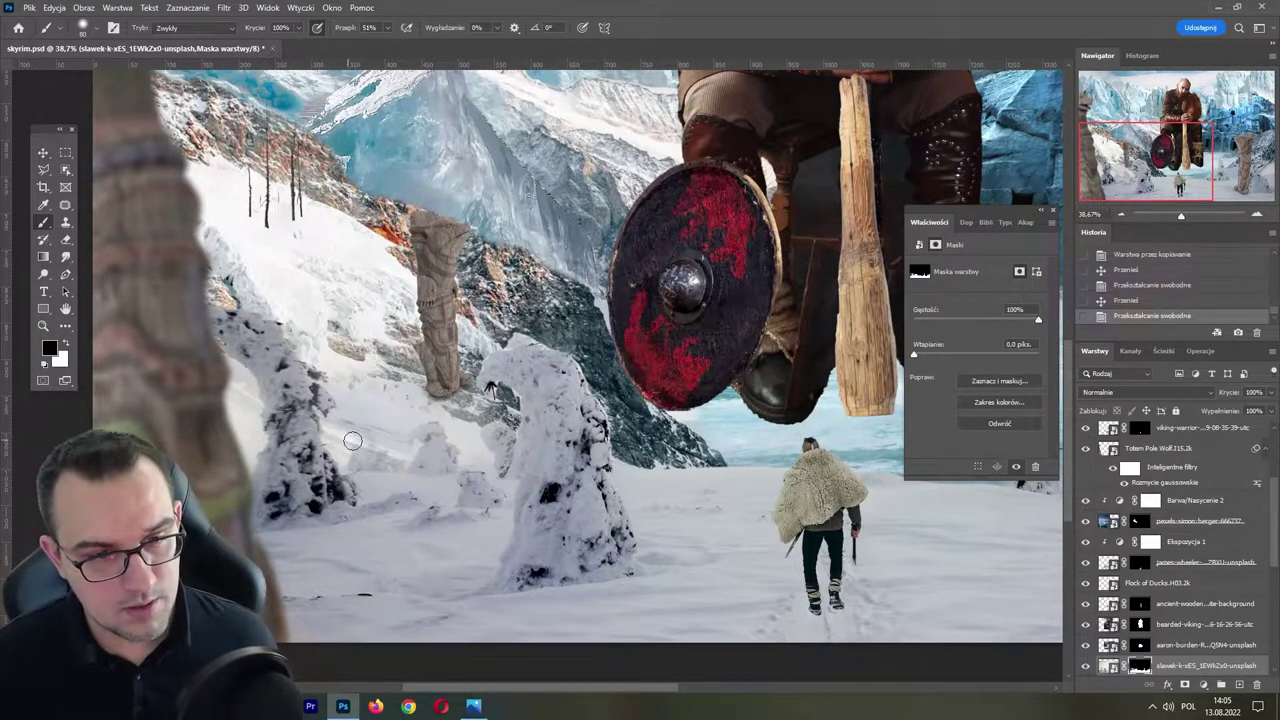
{"action": "mouse_move", "coordinate": [358, 463]}
{"action": "left_mouse_down"}
{"action": "mouse_move", "coordinate": [474, 452]}
{"action": "mouse_move", "coordinate": [350, 475]}
{"action": "left_mouse_up"}
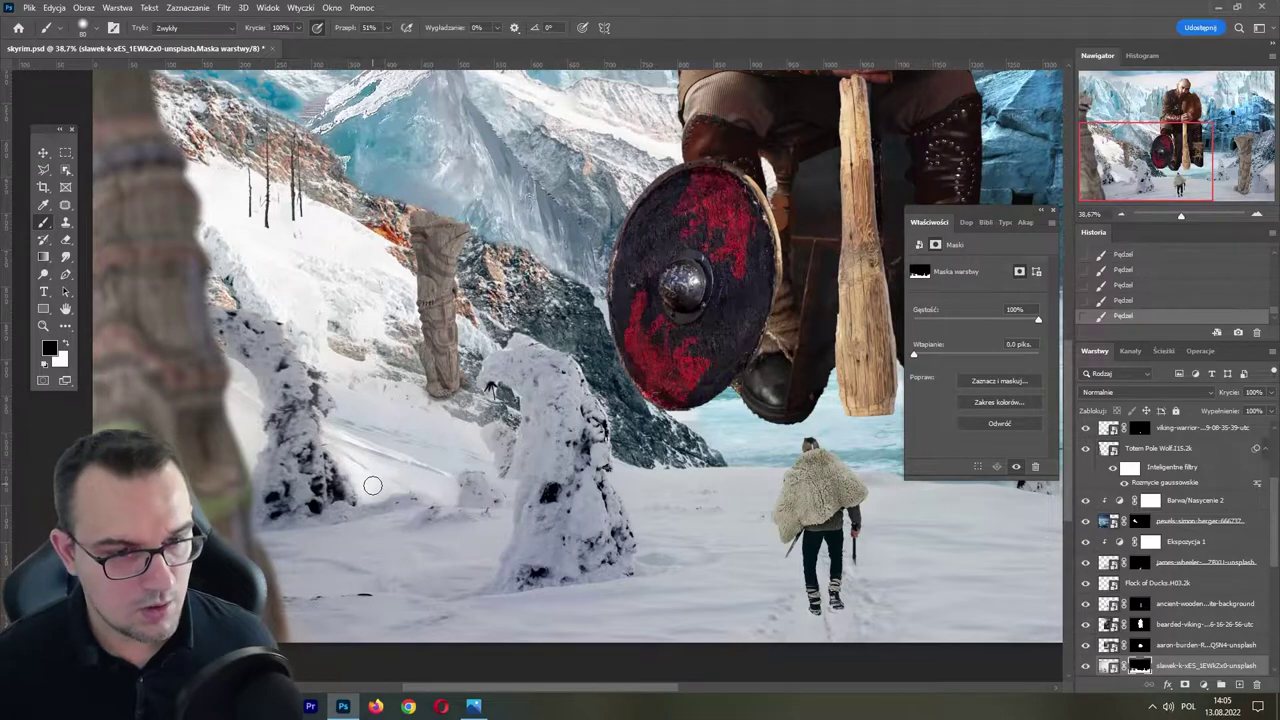
{"action": "key", "text": "x"}
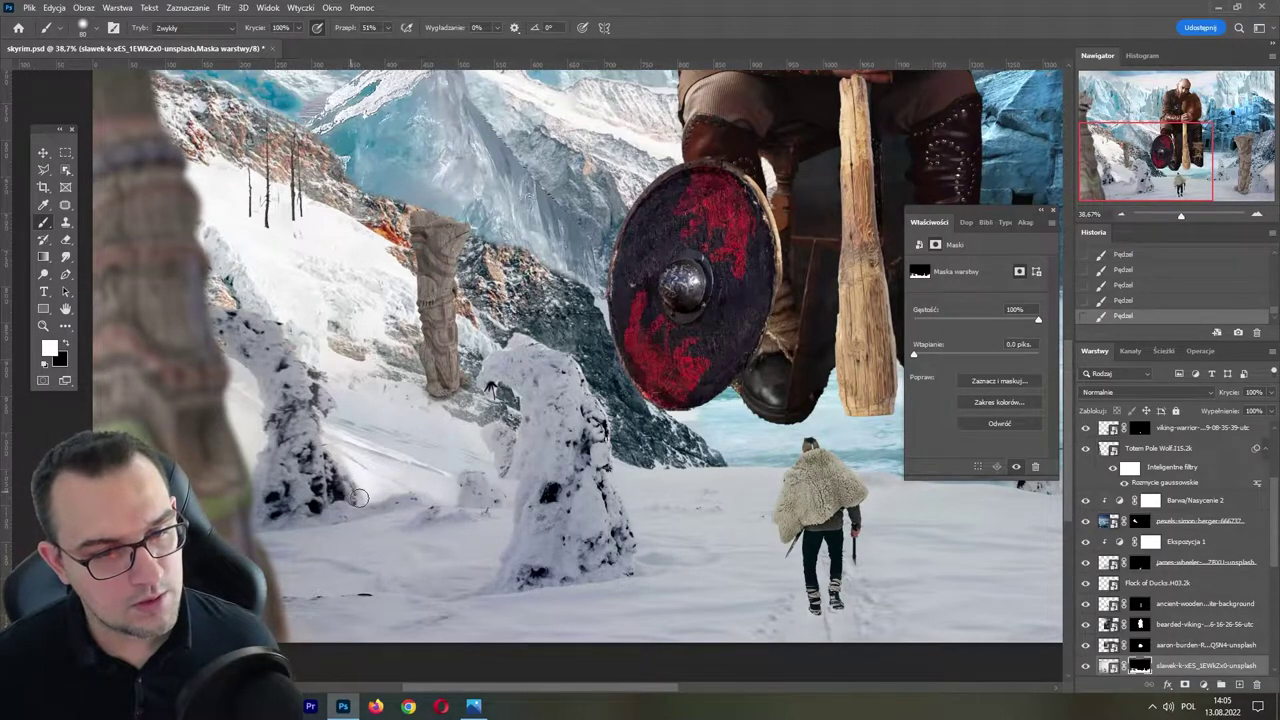
{"action": "left_click_drag", "start_coordinate": [359, 497], "coordinate": [327, 462]}
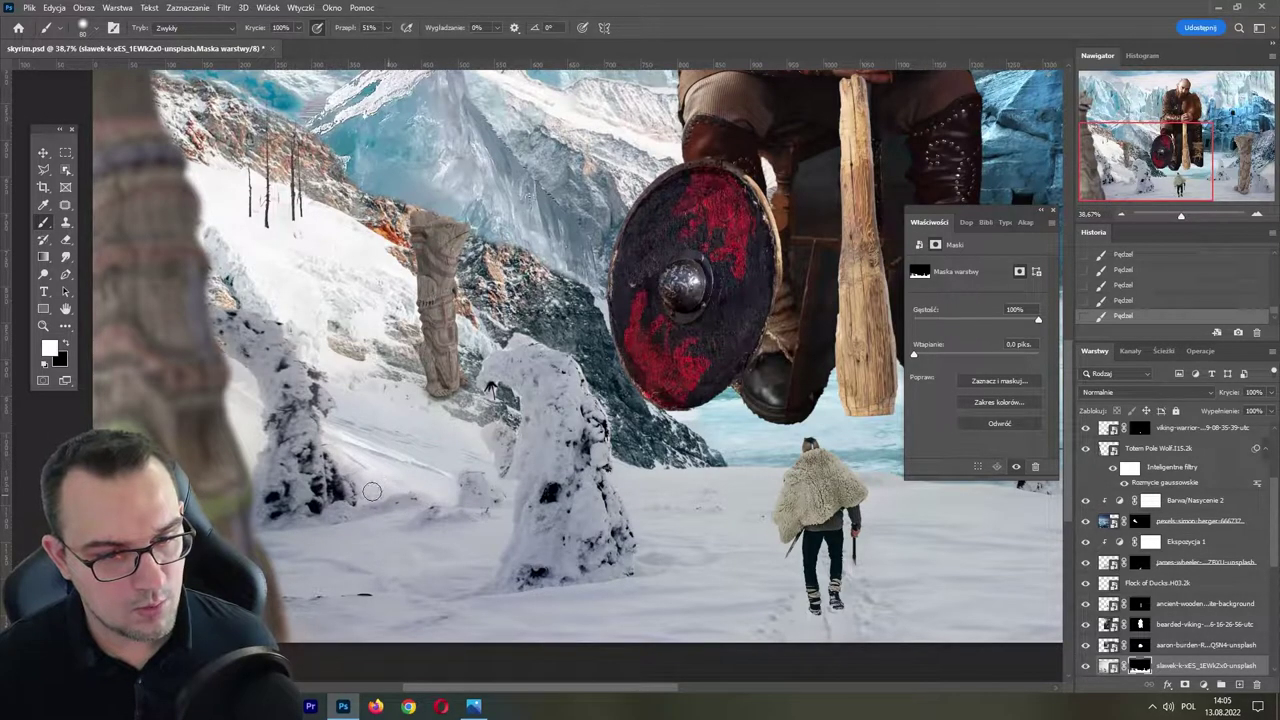
{"action": "key", "text": "ctrl+s"}
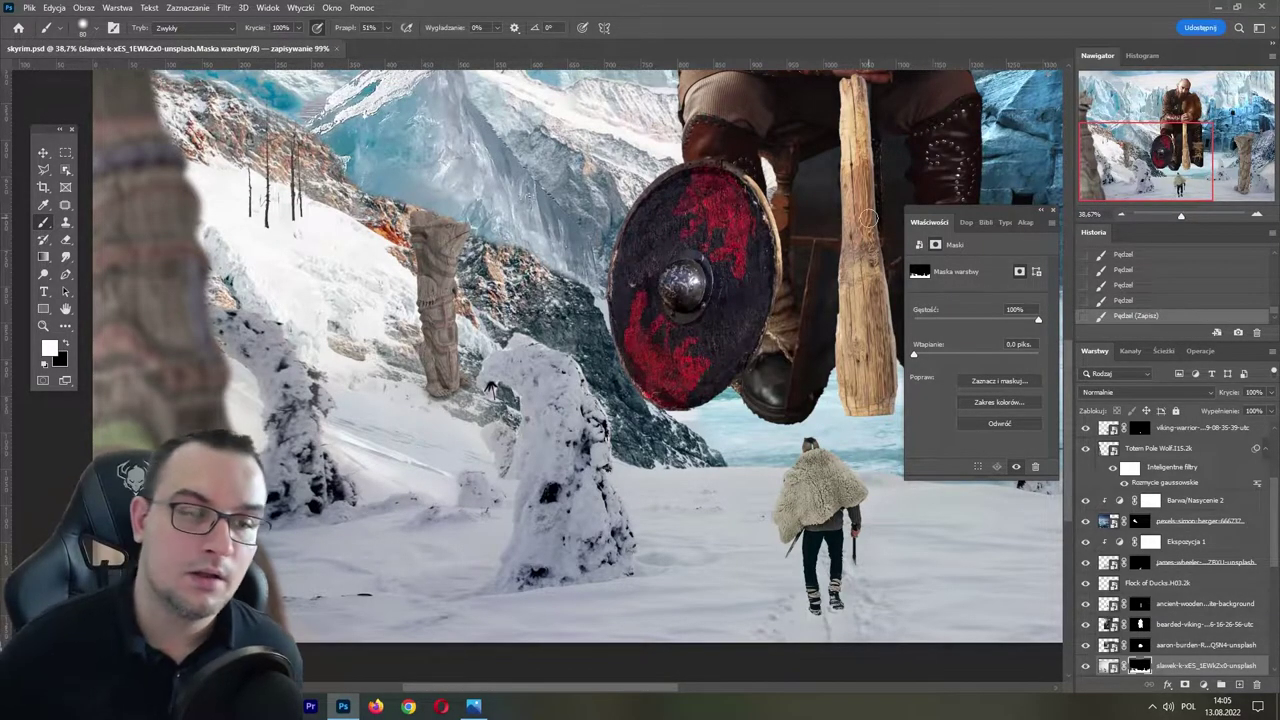
{"action": "scroll", "coordinate": [390, 495], "scroll_direction": "down", "scroll_amount": 5}
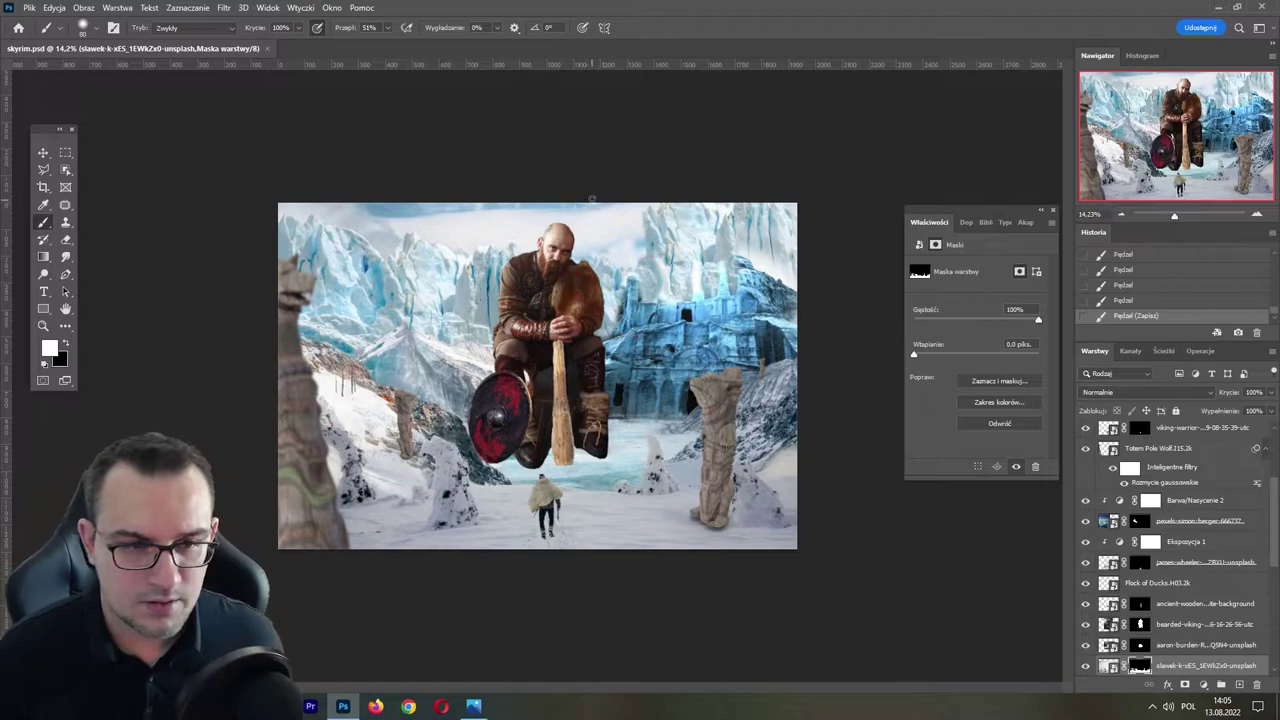
- Move the small left totem slightly up and to the right beside the shield
{"action": "key", "text": "v"}
{"action": "mouse_move", "coordinate": [404, 412]}
{"action": "left_mouse_down"}
{"action": "mouse_move", "coordinate": [410, 433]}
{"action": "mouse_move", "coordinate": [425, 385]}
{"action": "left_mouse_up"}
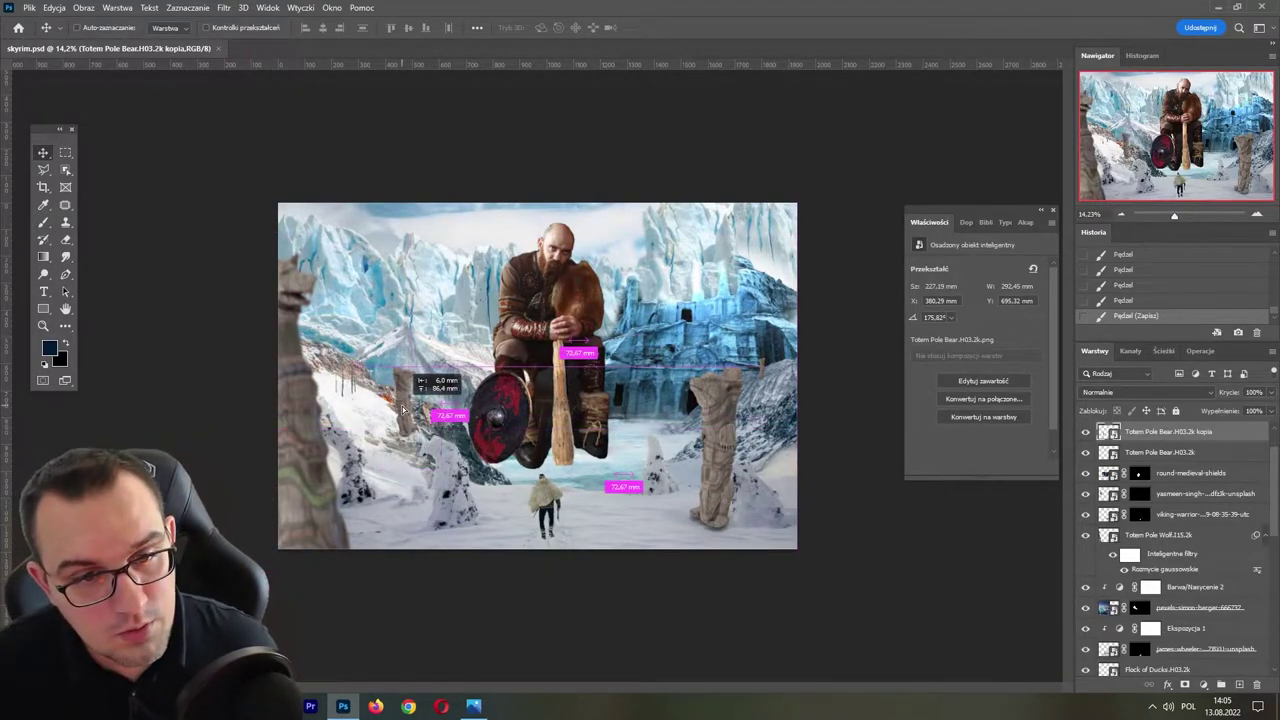
{"action": "key", "text": "ctrl+t"}
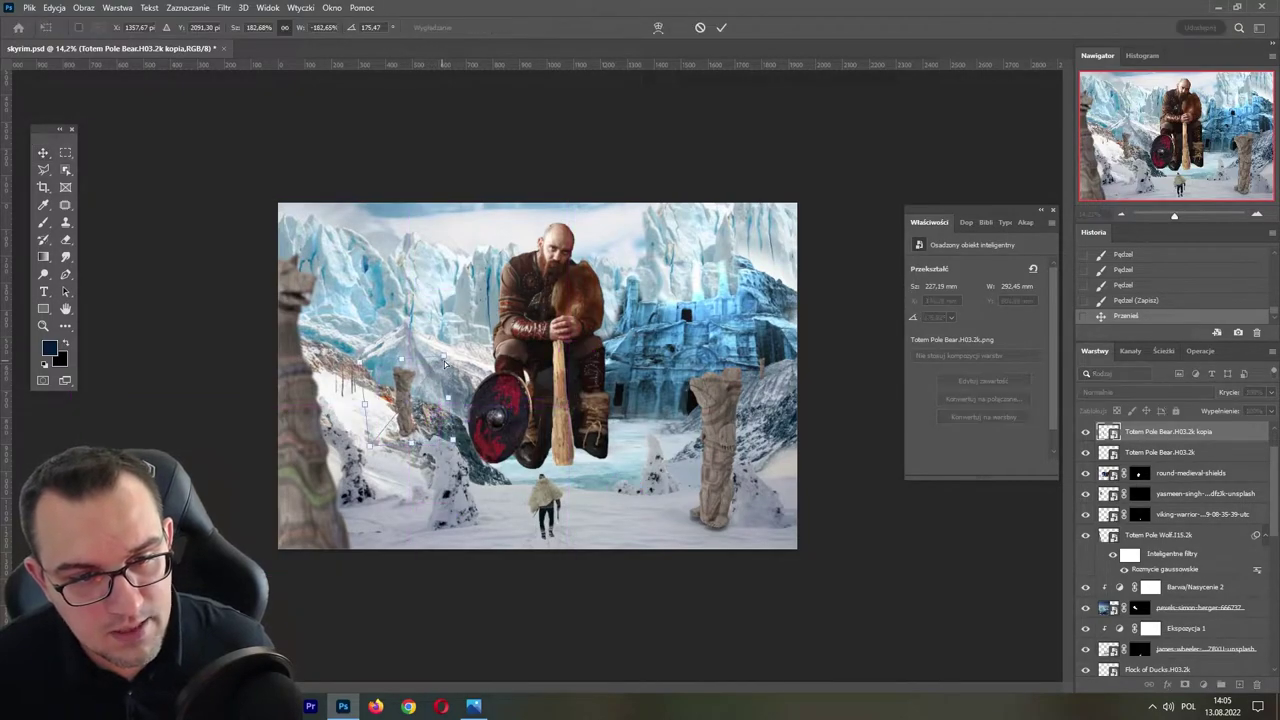
{"action": "left_click_drag", "start_coordinate": [400, 425], "coordinate": [411, 417]}
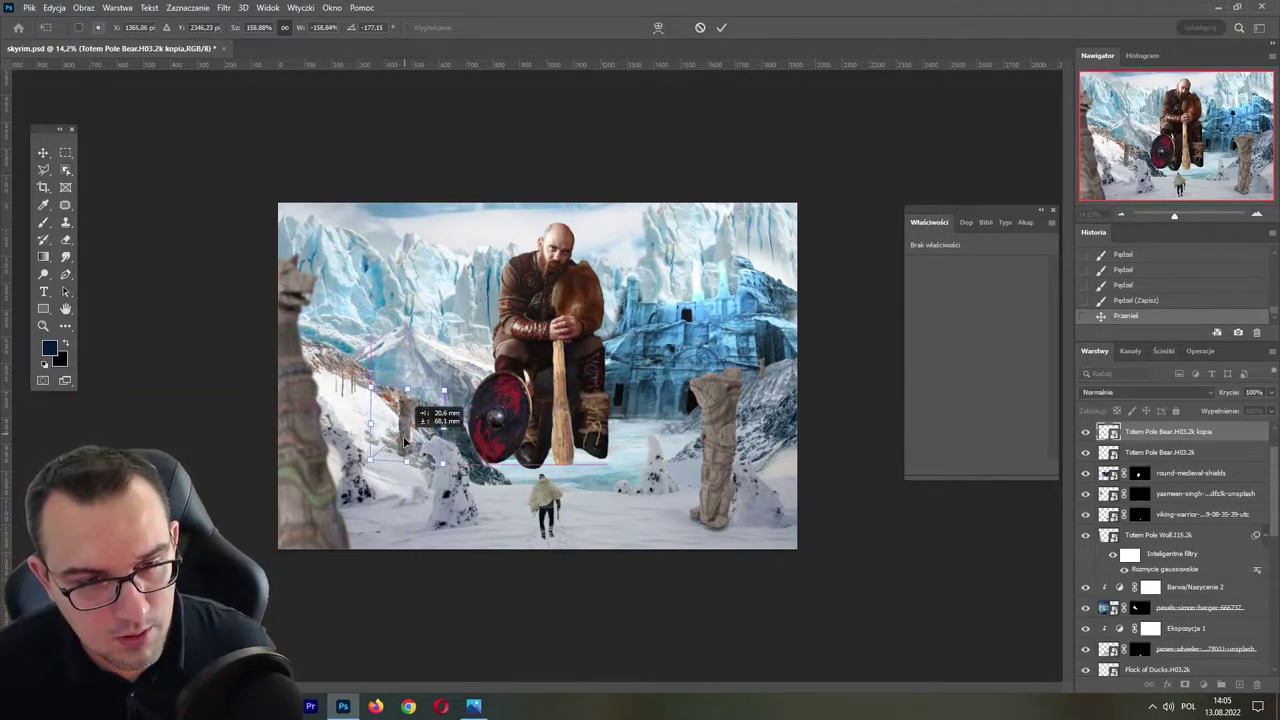
{"action": "key", "text": "Return"}
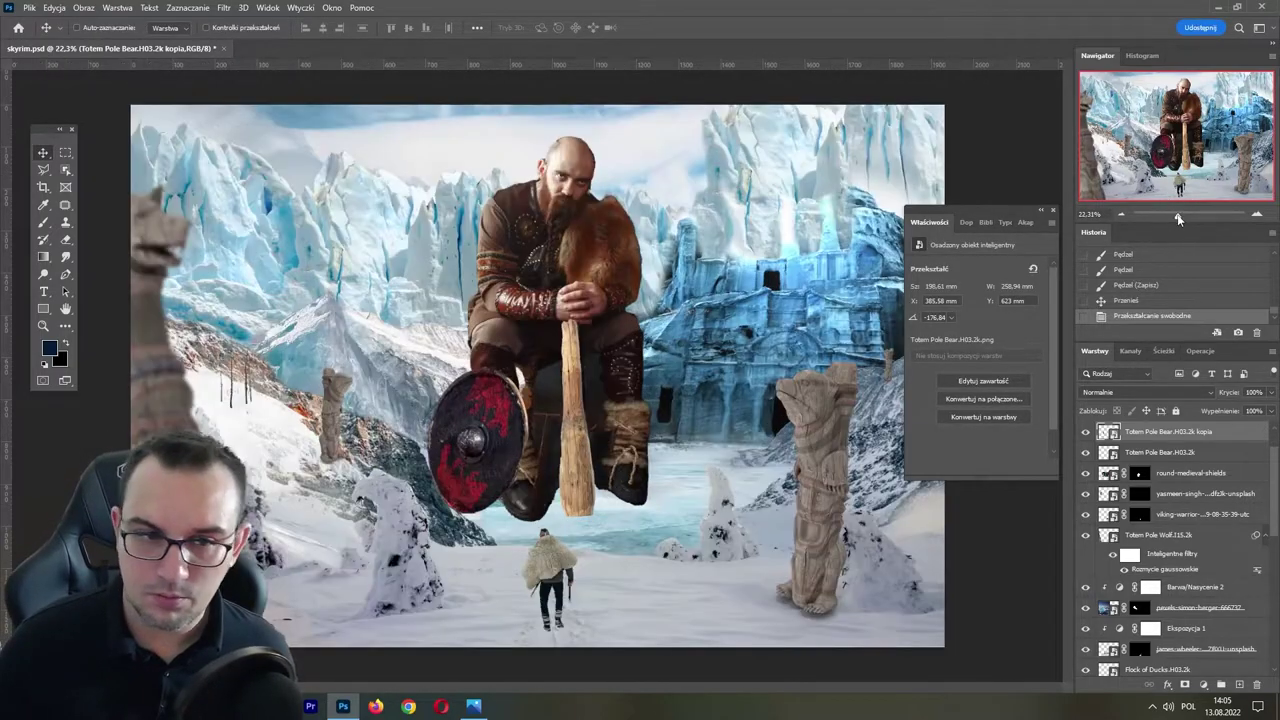
{"action": "left_click_drag", "start_coordinate": [1174, 215], "coordinate": [1177, 215]}
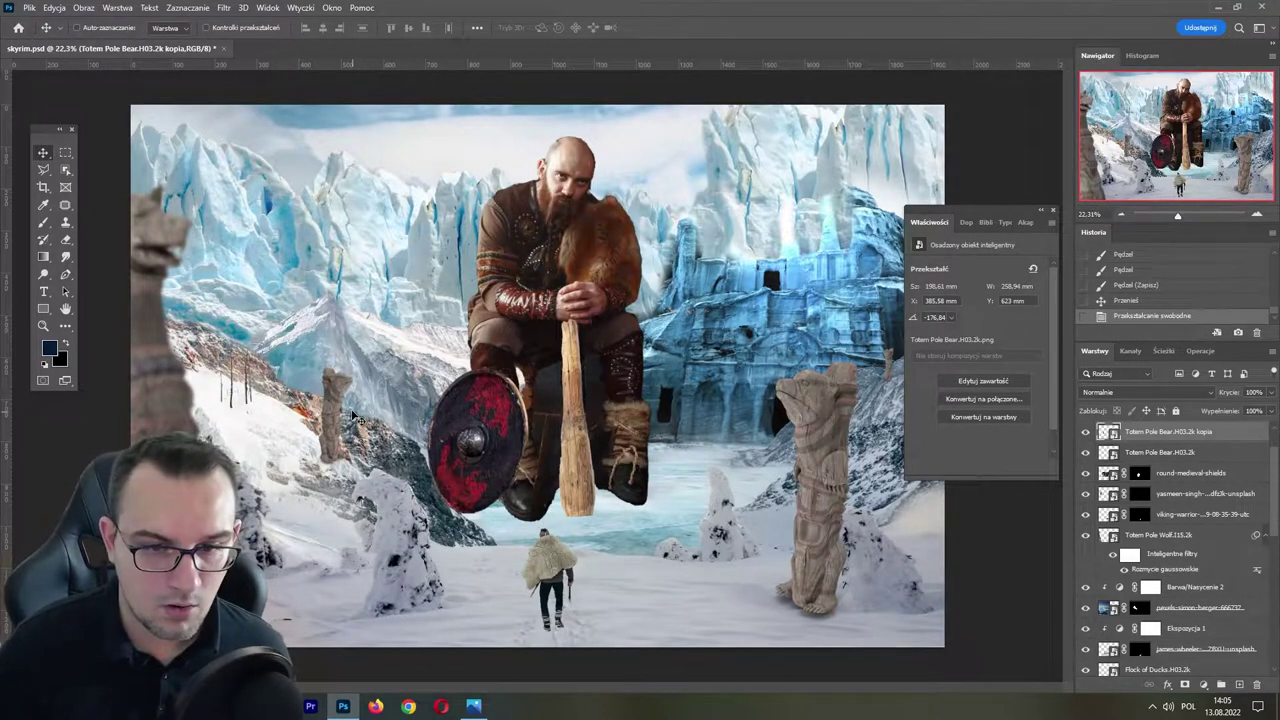
- Lower the left bear totem copy and enlarge it to match the right totem
{"action": "left_click_drag", "start_coordinate": [352, 400], "coordinate": [354, 560]}
{"action": "key", "text": "ctrl+t"}
{"action": "mouse_move", "coordinate": [337, 512]}
{"action": "left_mouse_down"}
{"action": "mouse_move", "coordinate": [350, 305]}
{"action": "mouse_move", "coordinate": [341, 480]}
{"action": "left_mouse_up"}
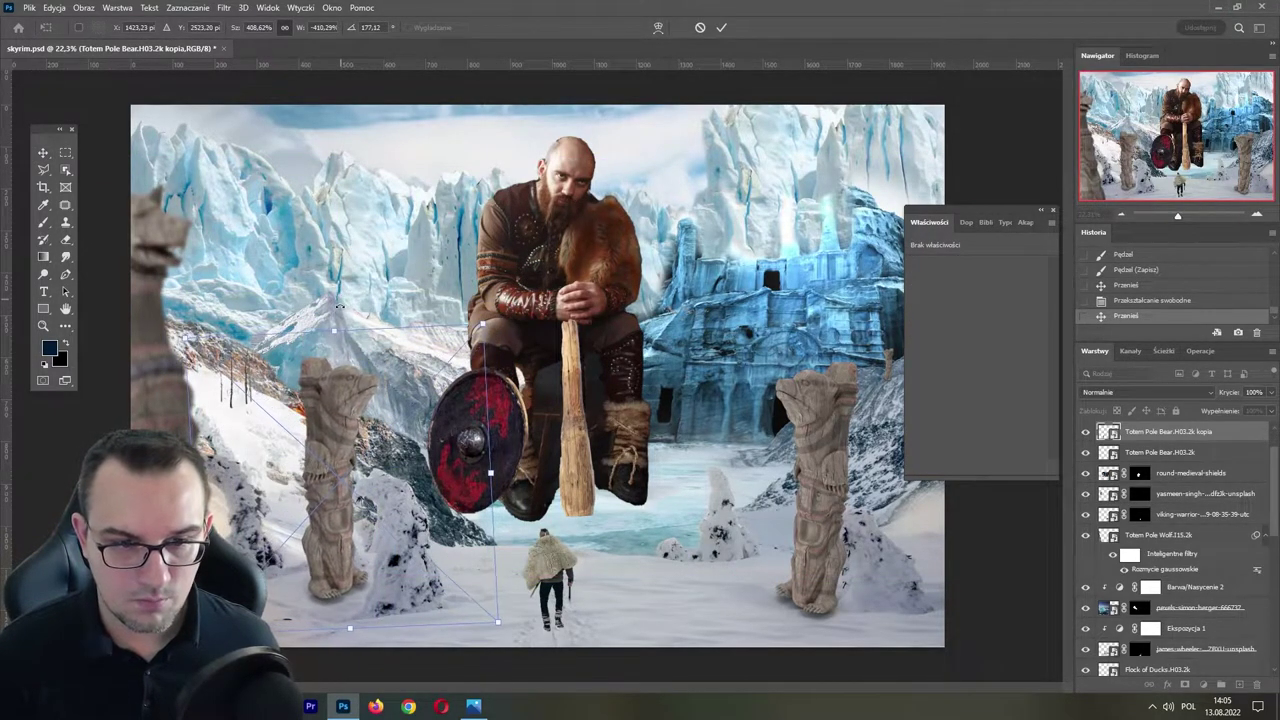
{"action": "key", "text": "Return"}
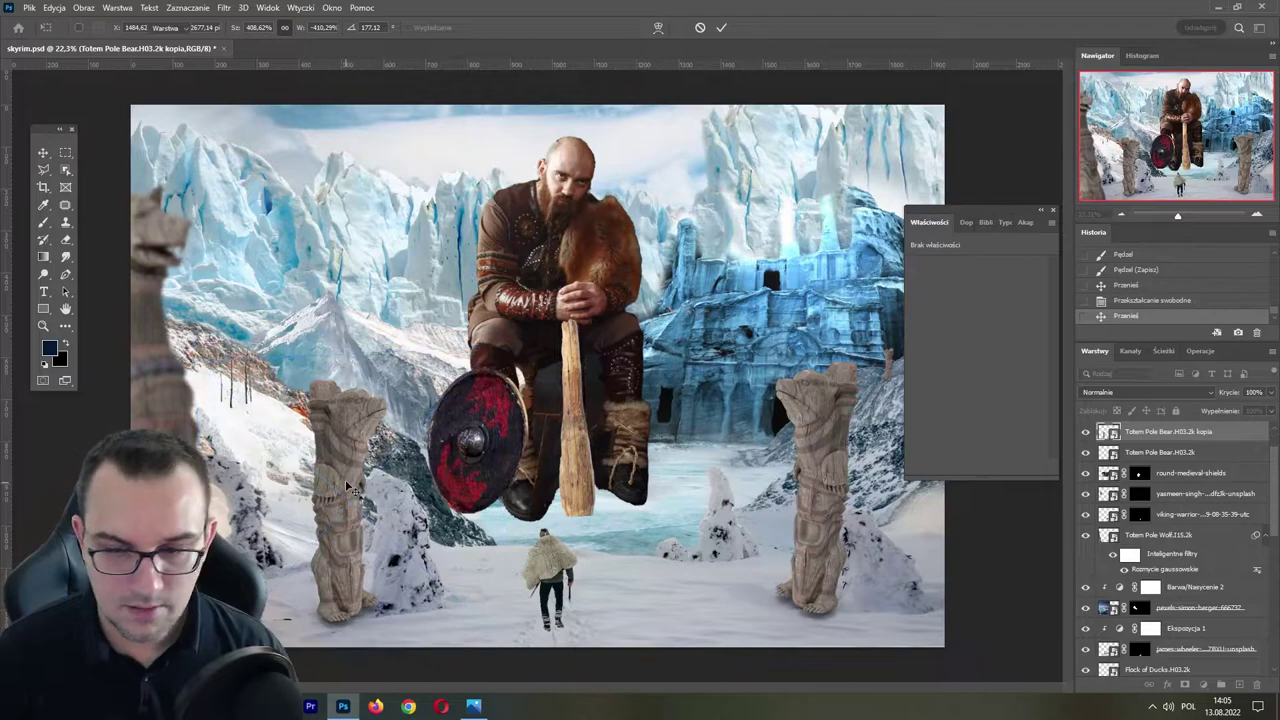
{"action": "key", "text": "ctrl+t"}
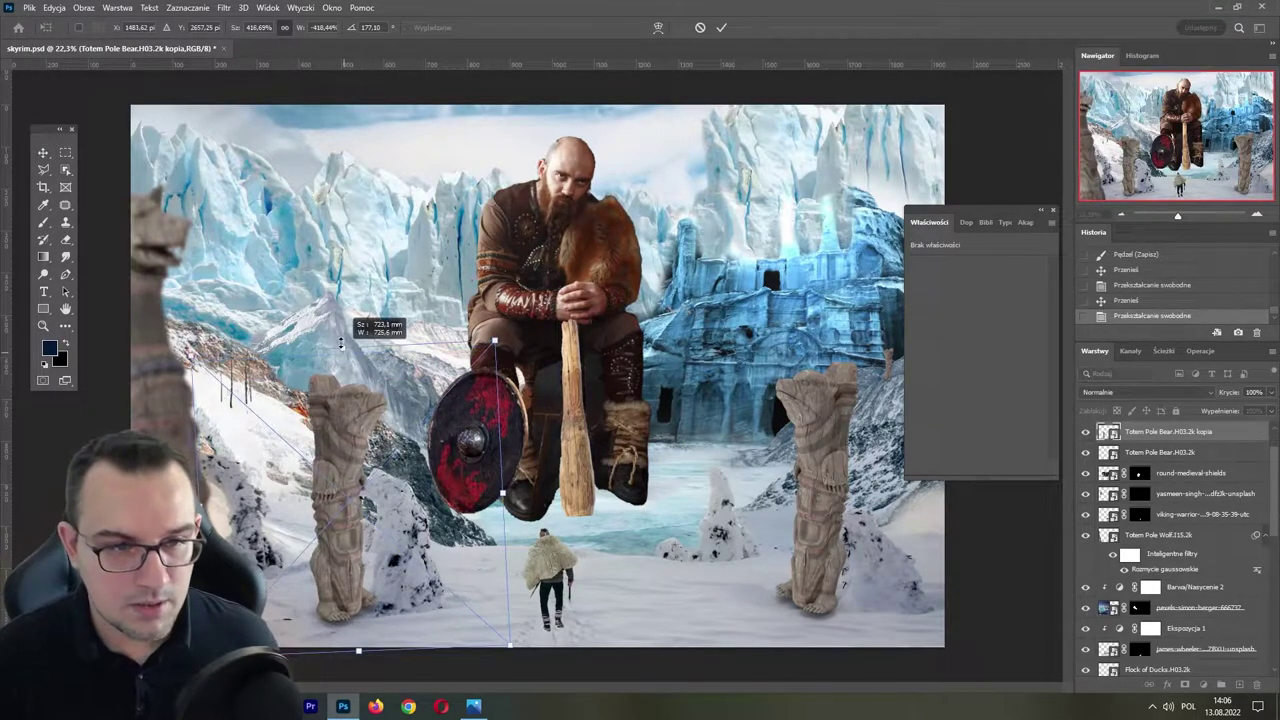
{"action": "left_click_drag", "start_coordinate": [351, 372], "coordinate": [371, 323]}
{"action": "key", "text": "Return"}
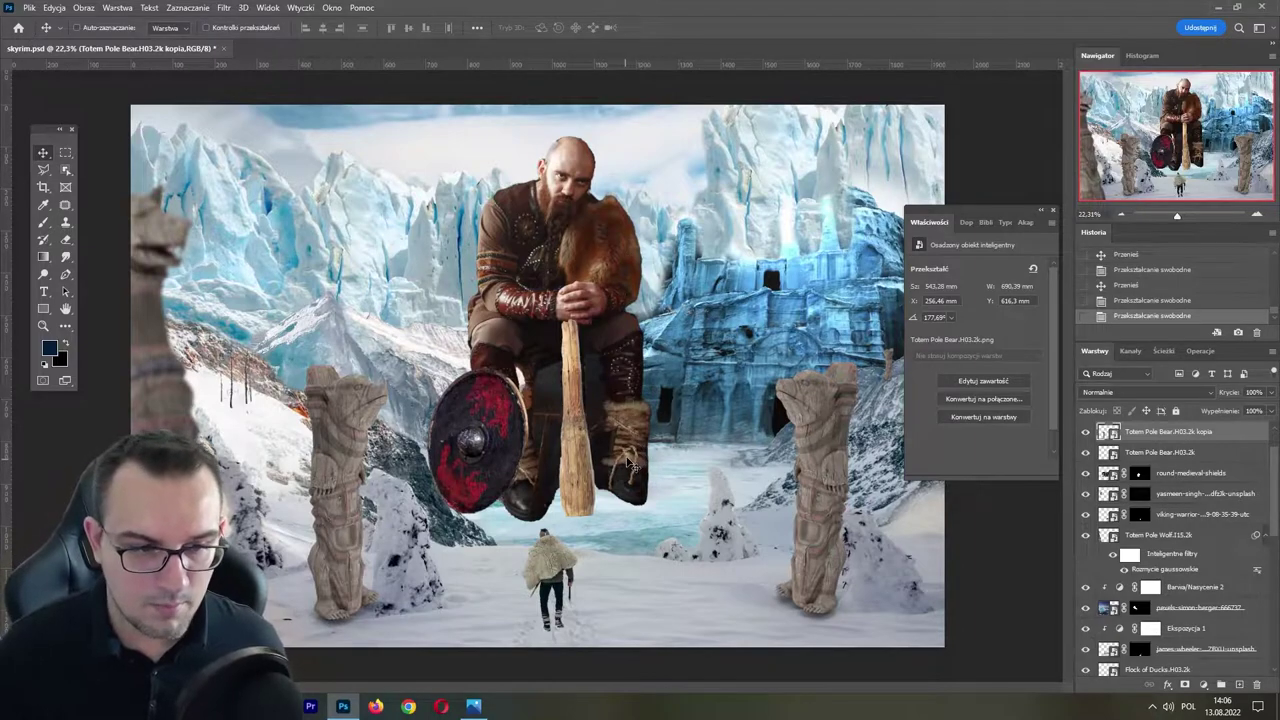
- Shift the far-left wolf totem further left, save, and nudge the left totem
{"action": "left_click_drag", "start_coordinate": [249, 537], "coordinate": [209, 537]}
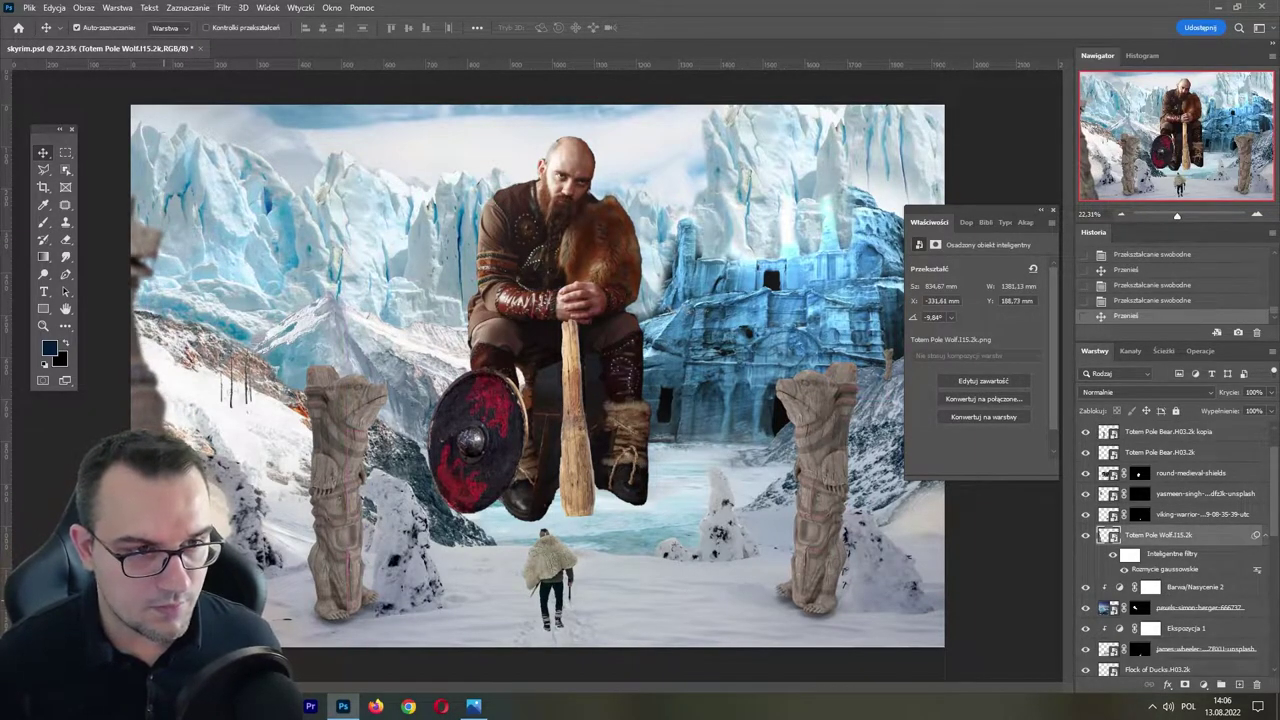
{"action": "key", "text": "ctrl+s"}
{"action": "mouse_move", "coordinate": [347, 542]}
{"action": "left_mouse_down"}
{"action": "mouse_move", "coordinate": [347, 525]}
{"action": "mouse_move", "coordinate": [357, 540]}
{"action": "left_mouse_up"}
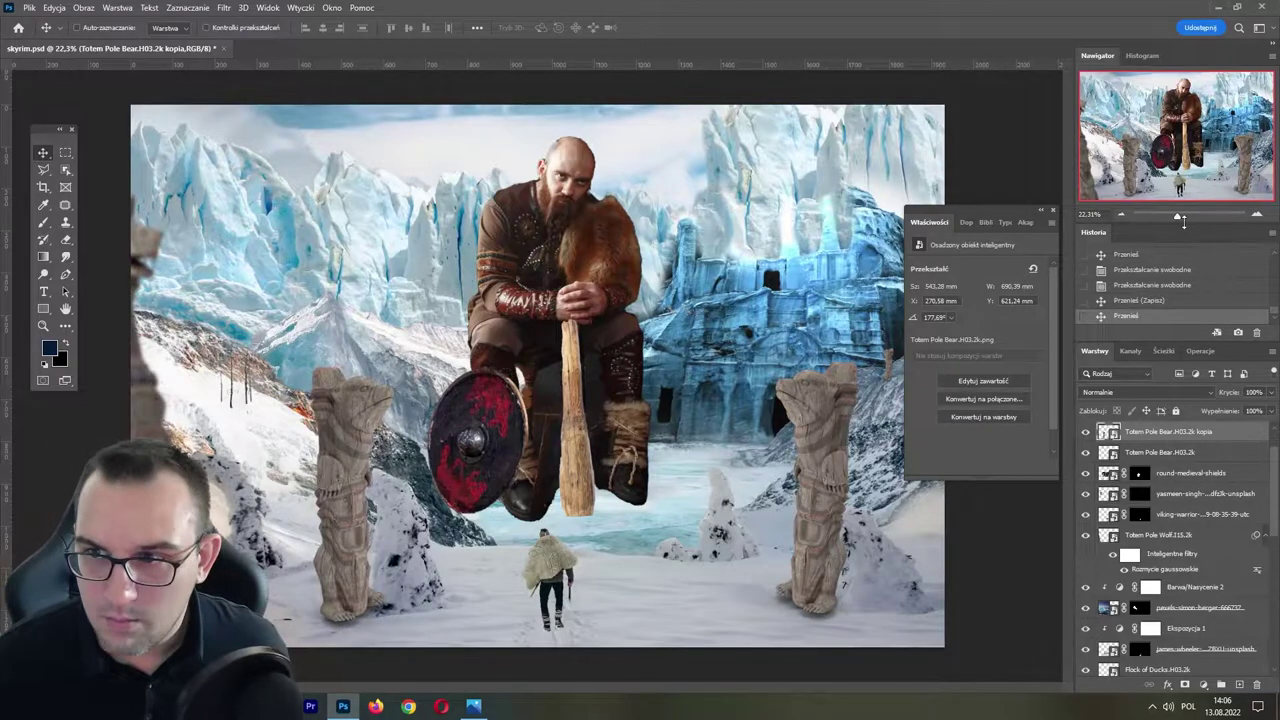
- Zoom in on the lower scene and save skyrim.psd
{"action": "left_click_drag", "start_coordinate": [1180, 218], "coordinate": [1184, 218]}
{"action": "scroll", "coordinate": [370, 338], "scroll_direction": "down", "scroll_amount": 1}
{"action": "scroll", "coordinate": [370, 338], "scroll_direction": "down", "scroll_amount": 2}
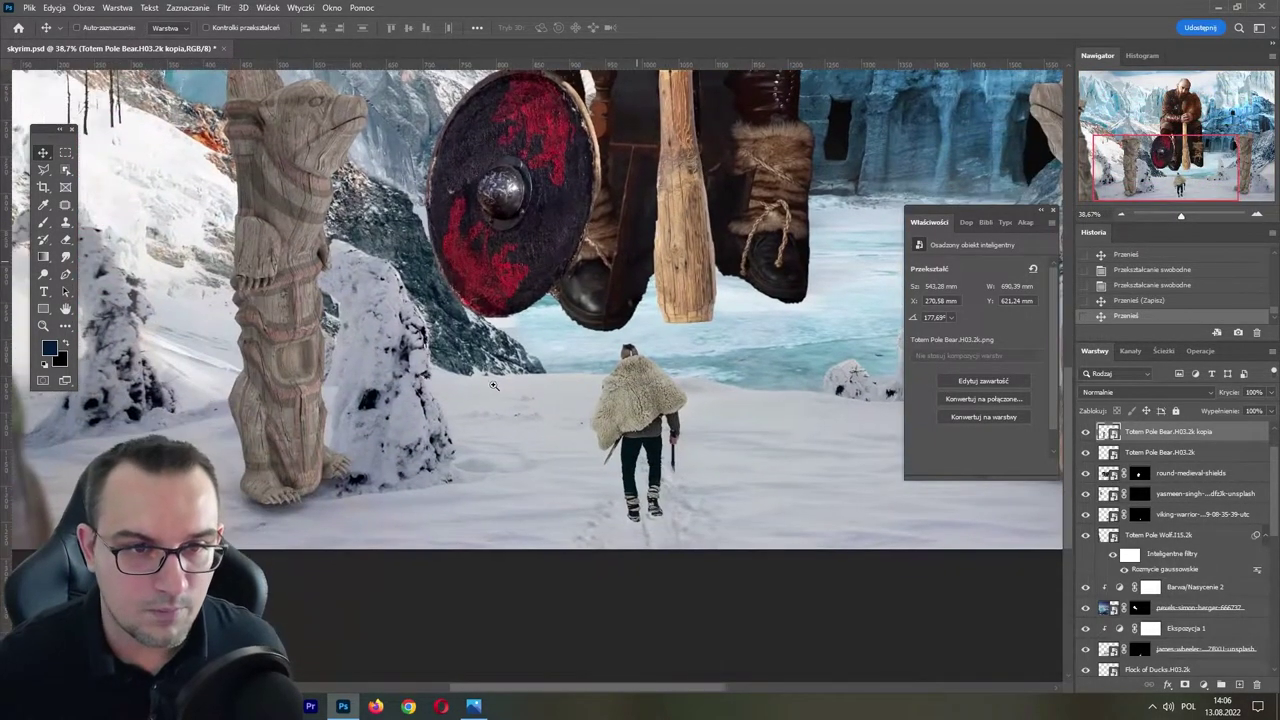
{"action": "key", "text": "ctrl+s"}
- Pan and zoom to inspect the totem, giant viking, ice temple and shield
{"action": "left_click_drag", "start_coordinate": [278, 453], "coordinate": [440, 397]}
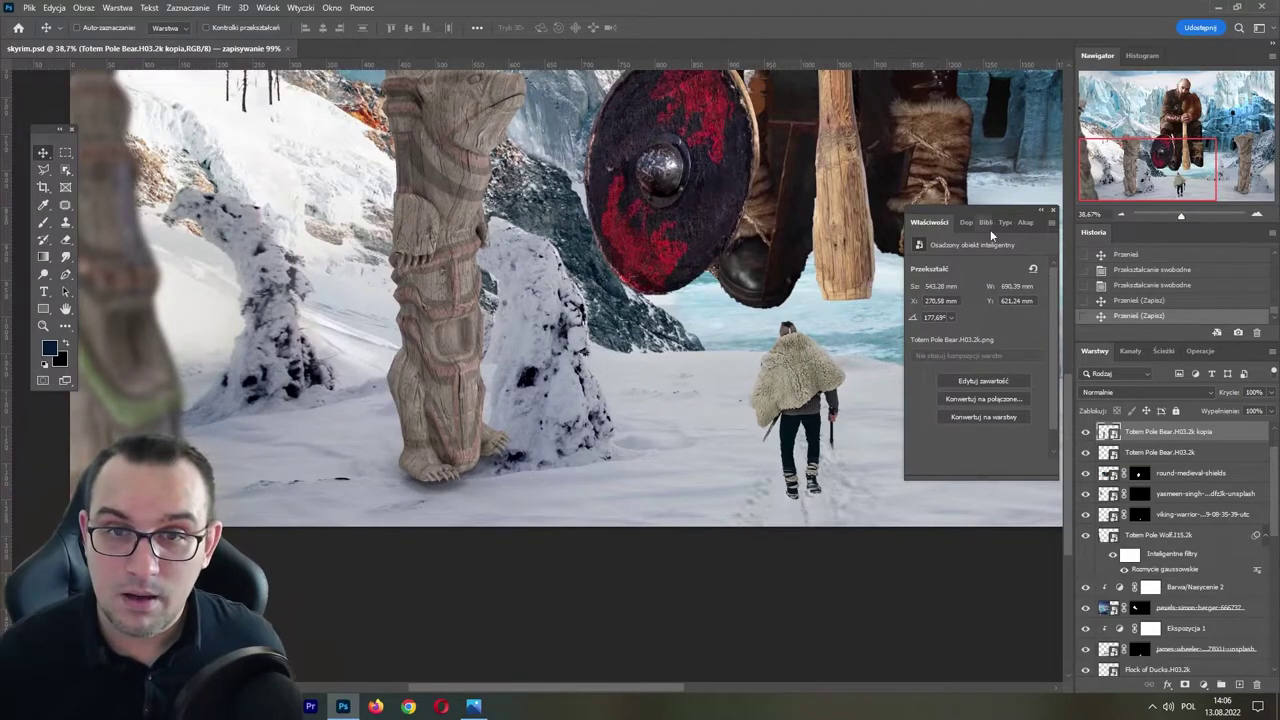
{"action": "left_click_drag", "start_coordinate": [991, 234], "coordinate": [466, 529]}
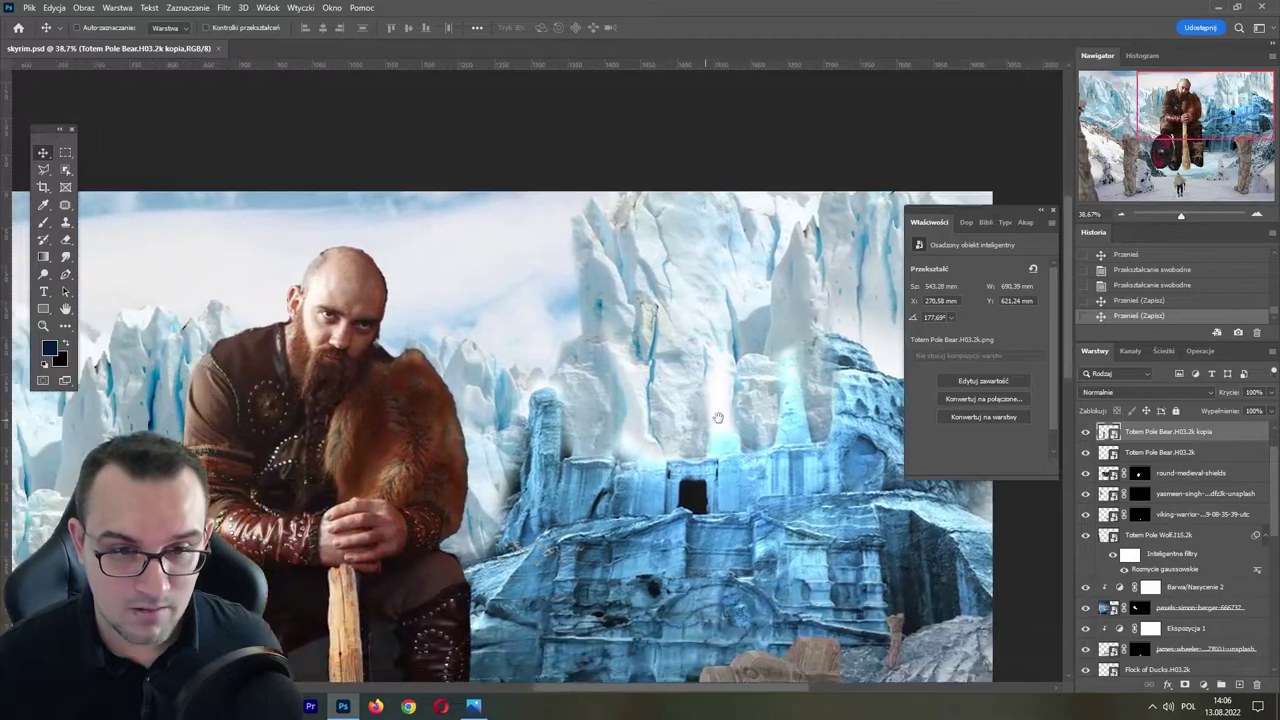
{"action": "left_click_drag", "start_coordinate": [509, 463], "coordinate": [642, 353]}
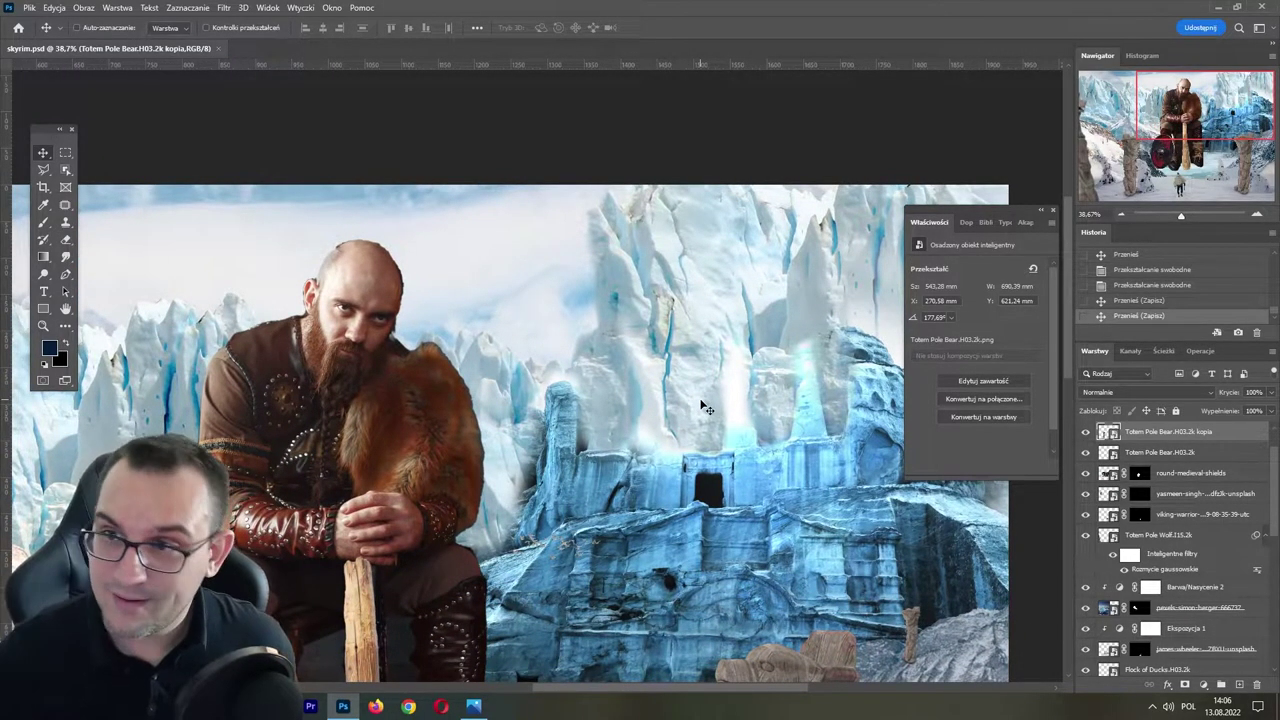
{"action": "left_click_drag", "start_coordinate": [1183, 215], "coordinate": [1177, 216]}
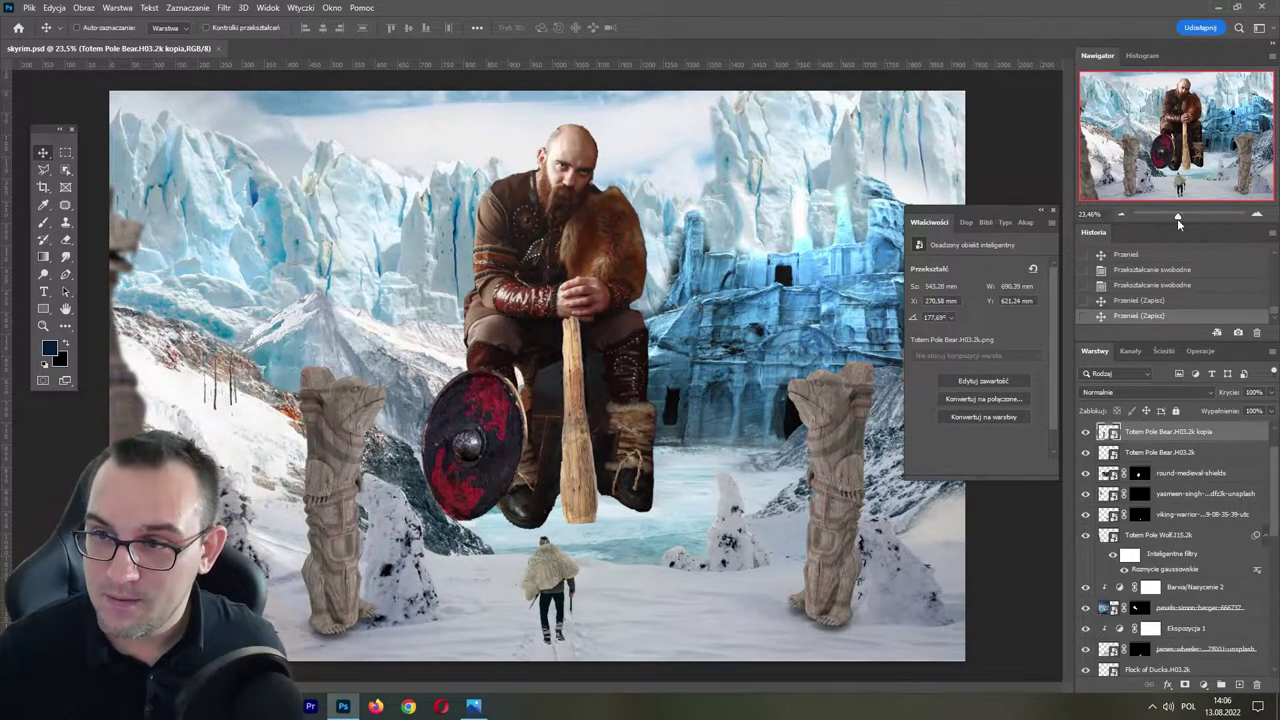
{"action": "left_click_drag", "start_coordinate": [1178, 216], "coordinate": [1184, 216]}
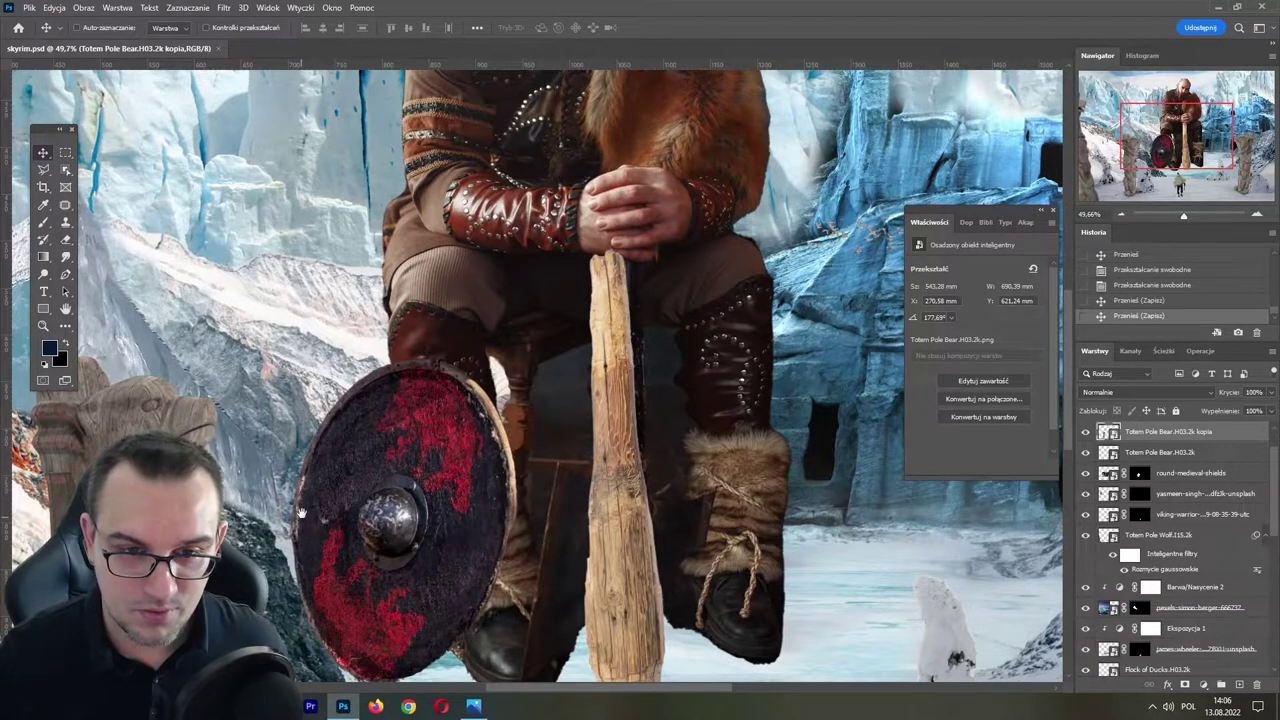
{"action": "left_click_drag", "start_coordinate": [1180, 217], "coordinate": [1175, 219]}
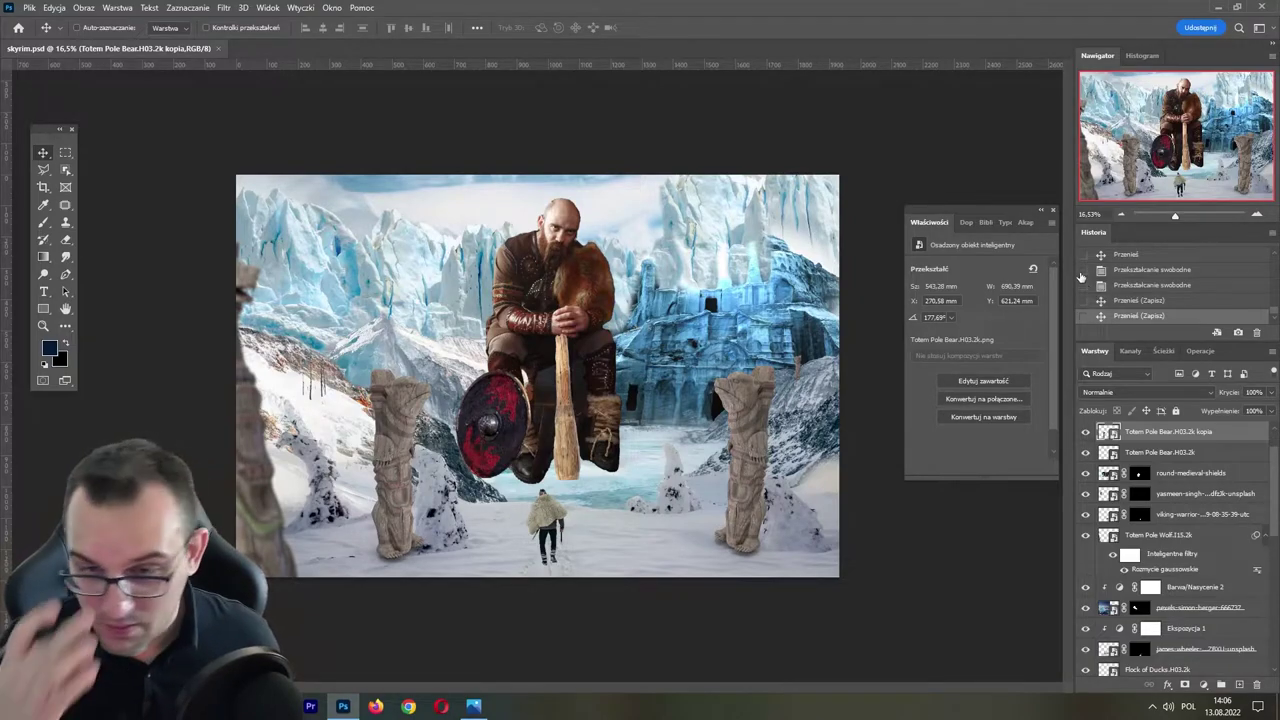
- Zoom onto the small walking viking and select the Brush tool
{"action": "left_click_drag", "start_coordinate": [1170, 217], "coordinate": [1192, 216]}
{"action": "left_click", "coordinate": [1186, 192]}
{"action": "scroll", "coordinate": [644, 378], "scroll_direction": "down", "scroll_amount": 2}
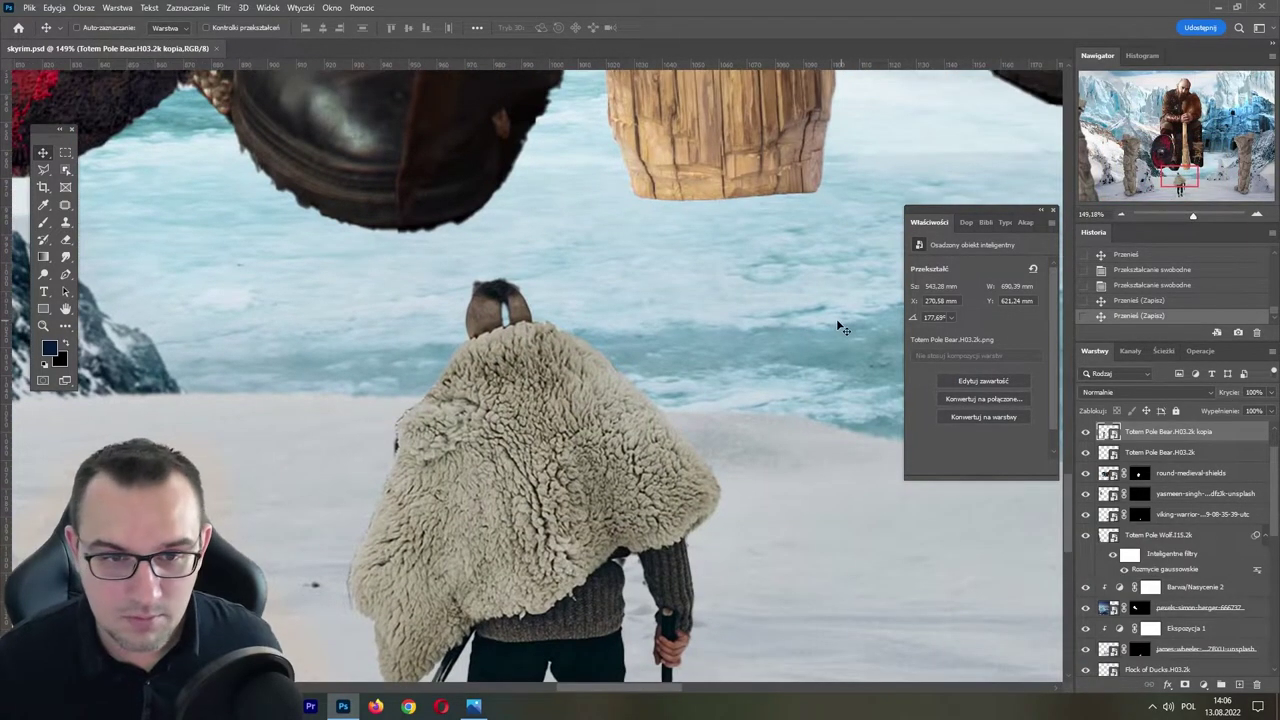
{"action": "key", "text": "b"}
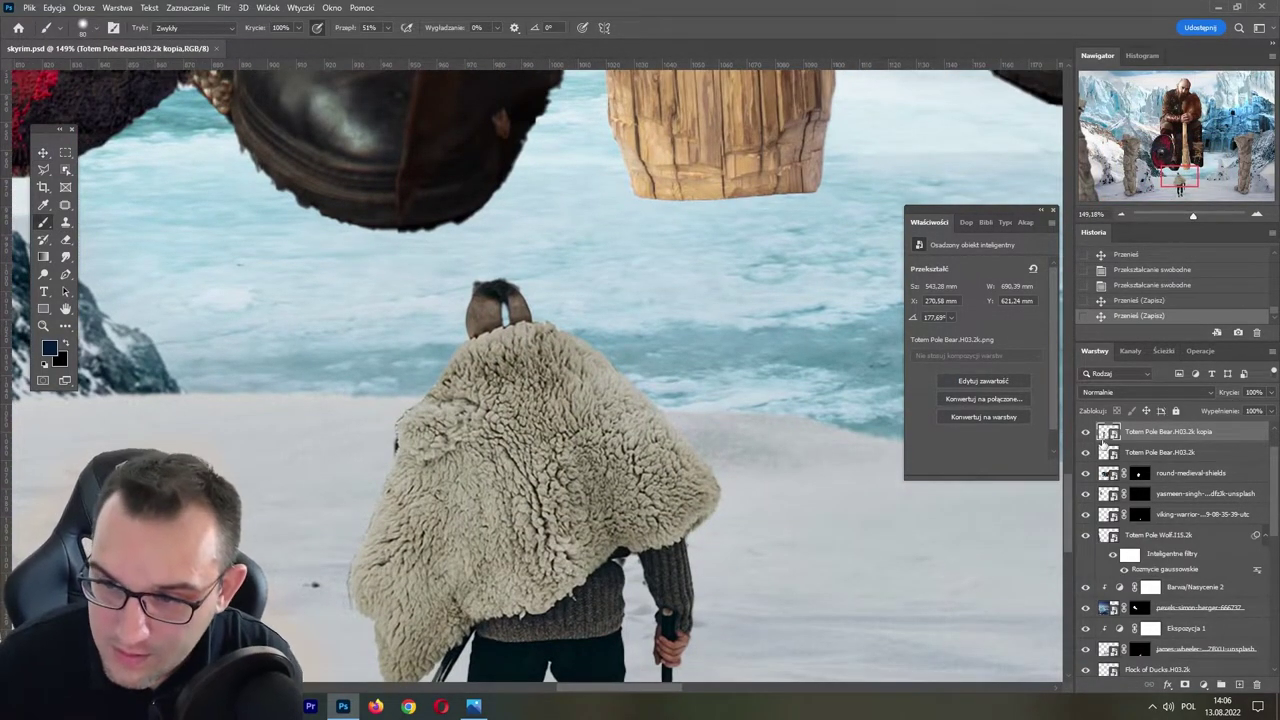
{"action": "scroll", "coordinate": [1173, 432], "scroll_direction": "up", "scroll_amount": 2}
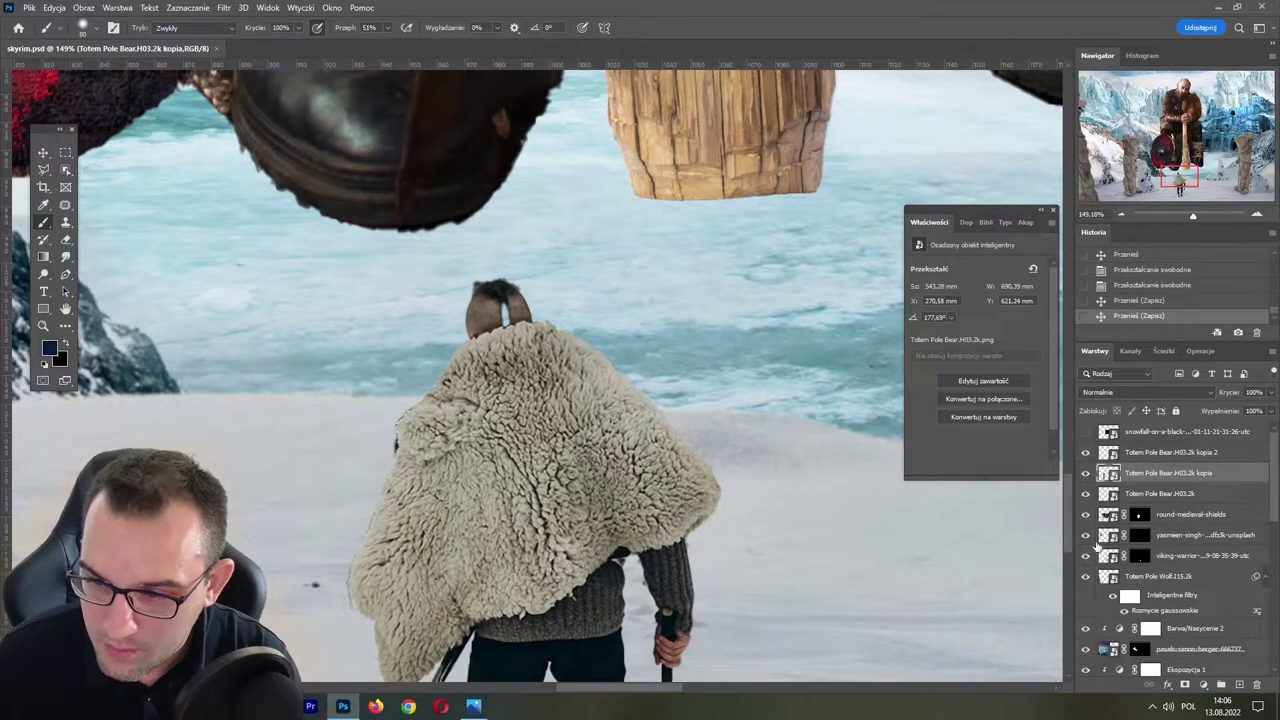
- Rename the viking warrior layer to 'wiking'
{"action": "left_click", "coordinate": [1086, 555]}
{"action": "left_click", "coordinate": [1086, 555]}
{"action": "double_click", "coordinate": [1172, 557]}
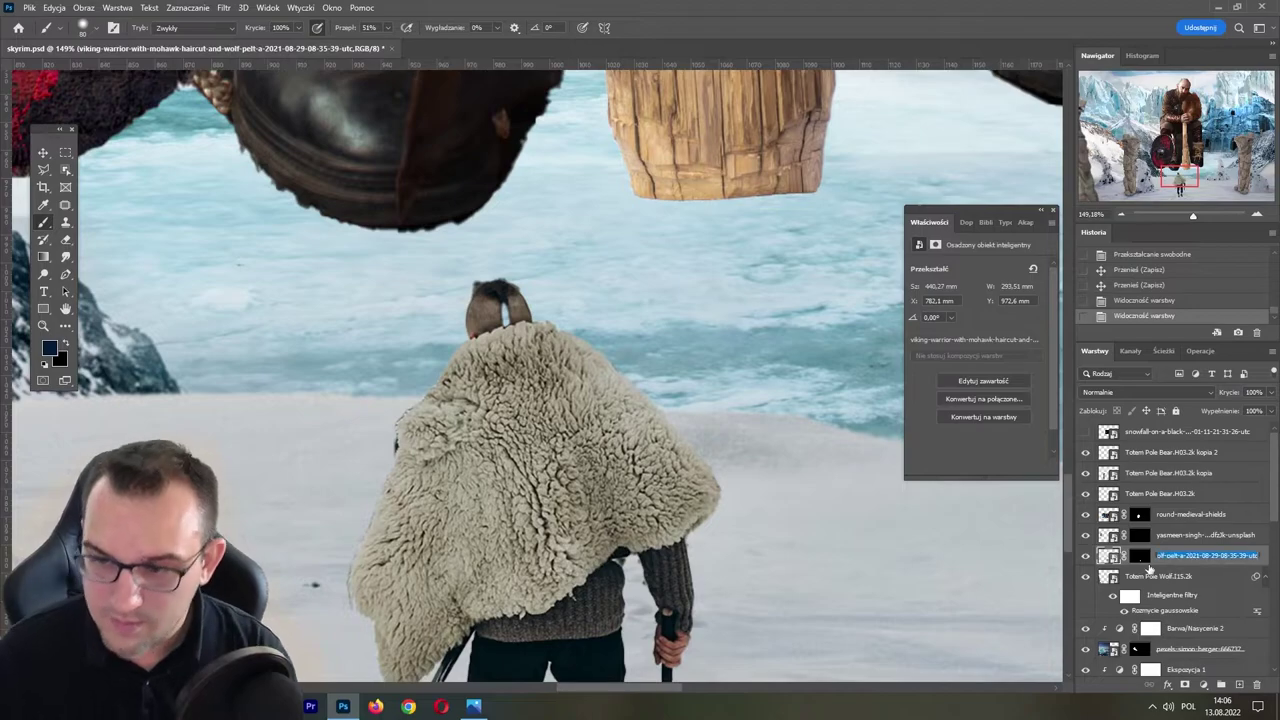
{"action": "type", "text": "w"}
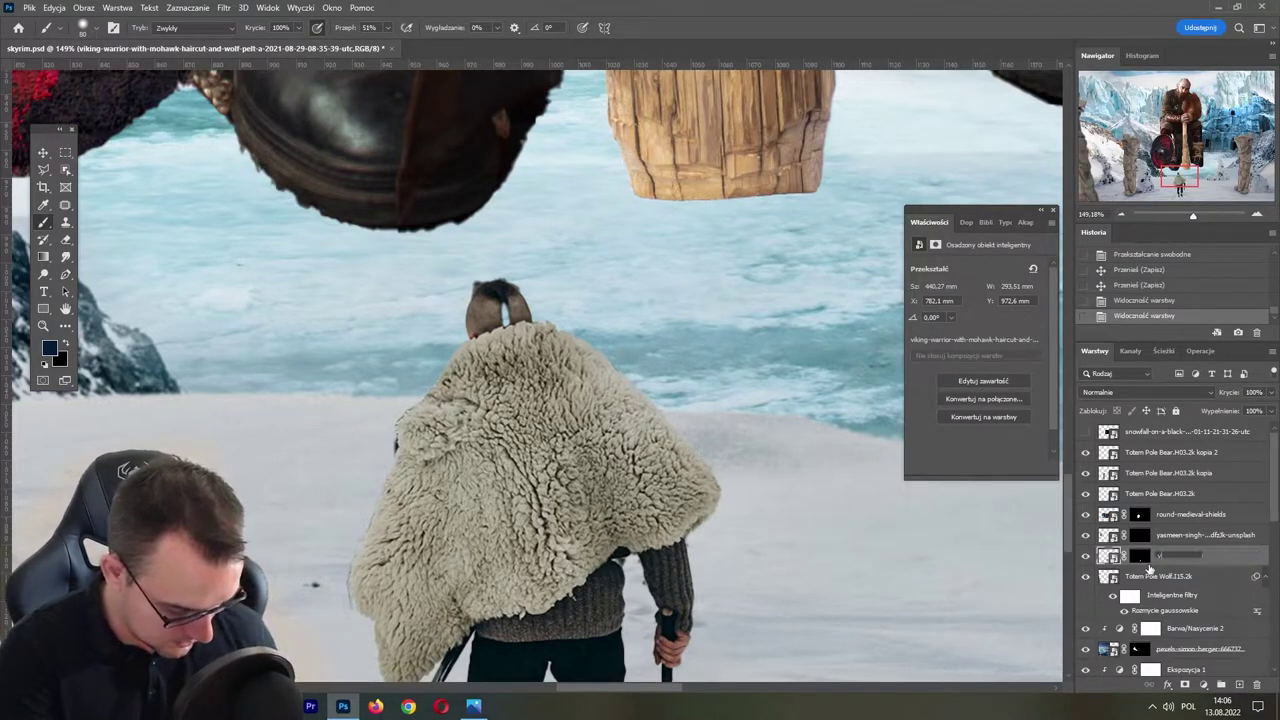
{"action": "type", "text": "iking"}
{"action": "key", "text": "Return"}
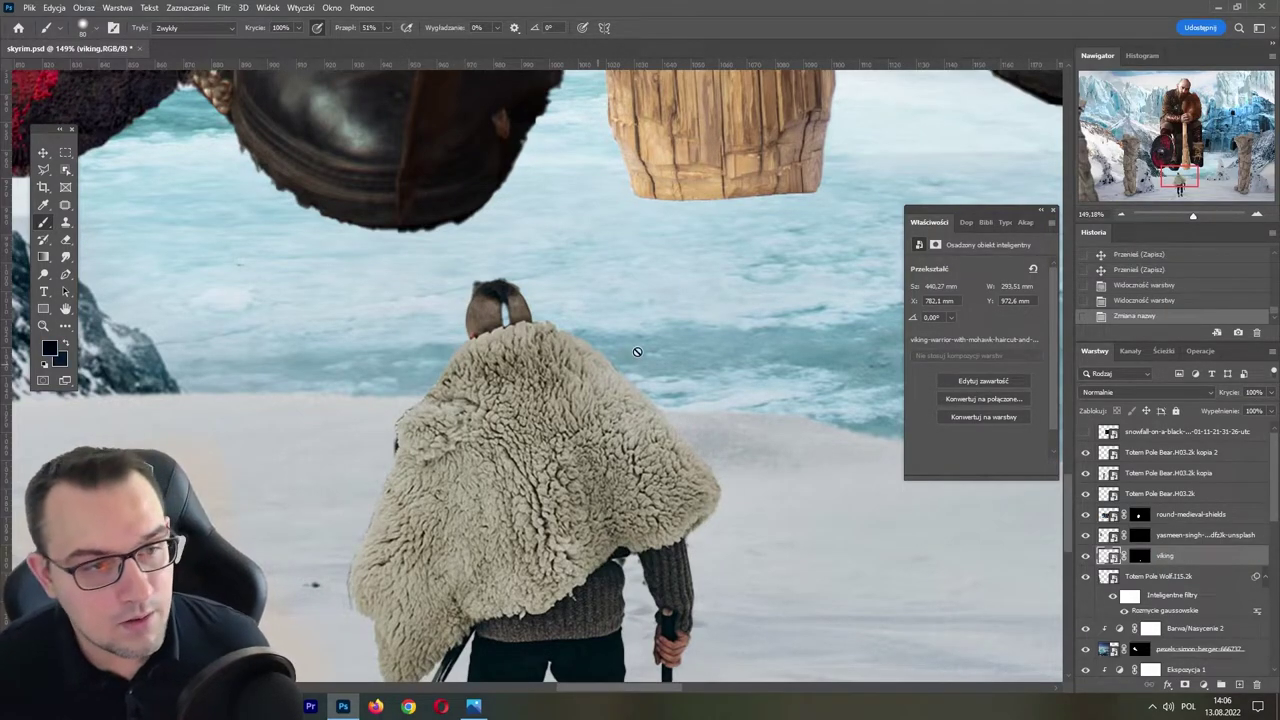
- Add a layer mask to the viking layer and touch it up with a size-10 brush
{"action": "left_click", "coordinate": [1185, 684], "text": "alt"}
{"action": "key", "text": "x"}
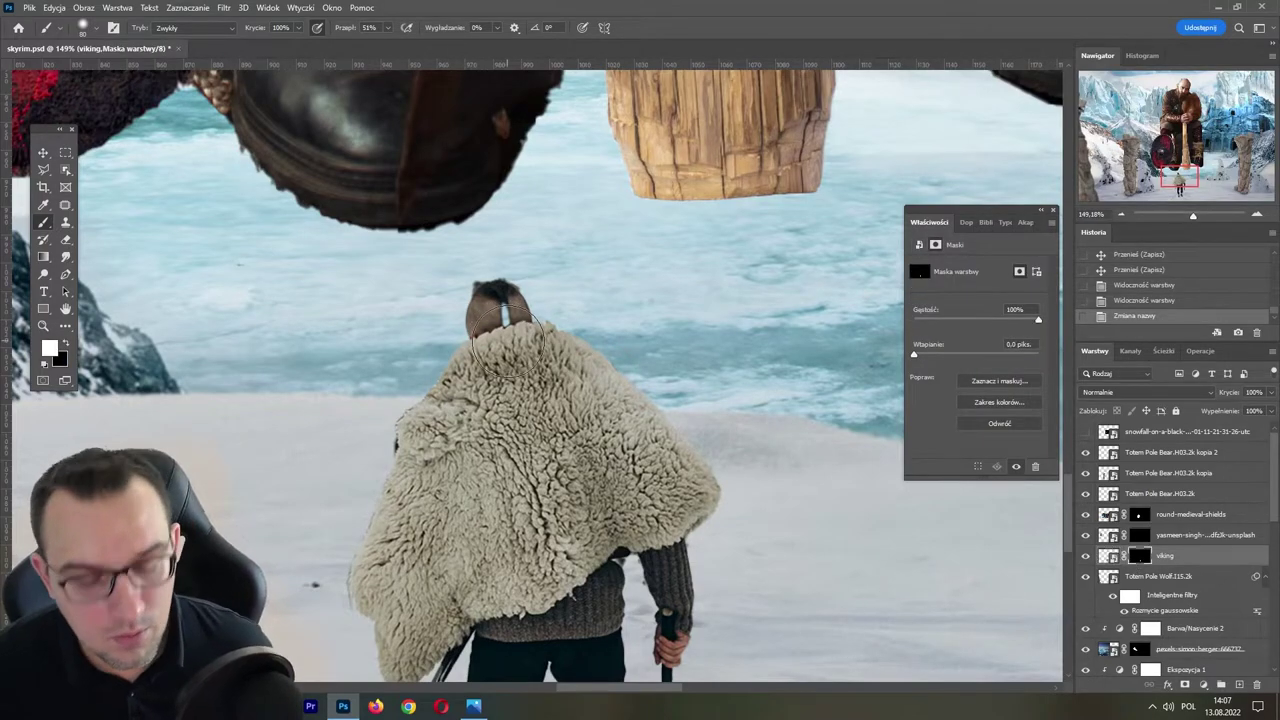
{"action": "key", "text": "bracketleft"}
{"action": "key", "text": "bracketleft"}
{"action": "key", "text": "bracketleft"}
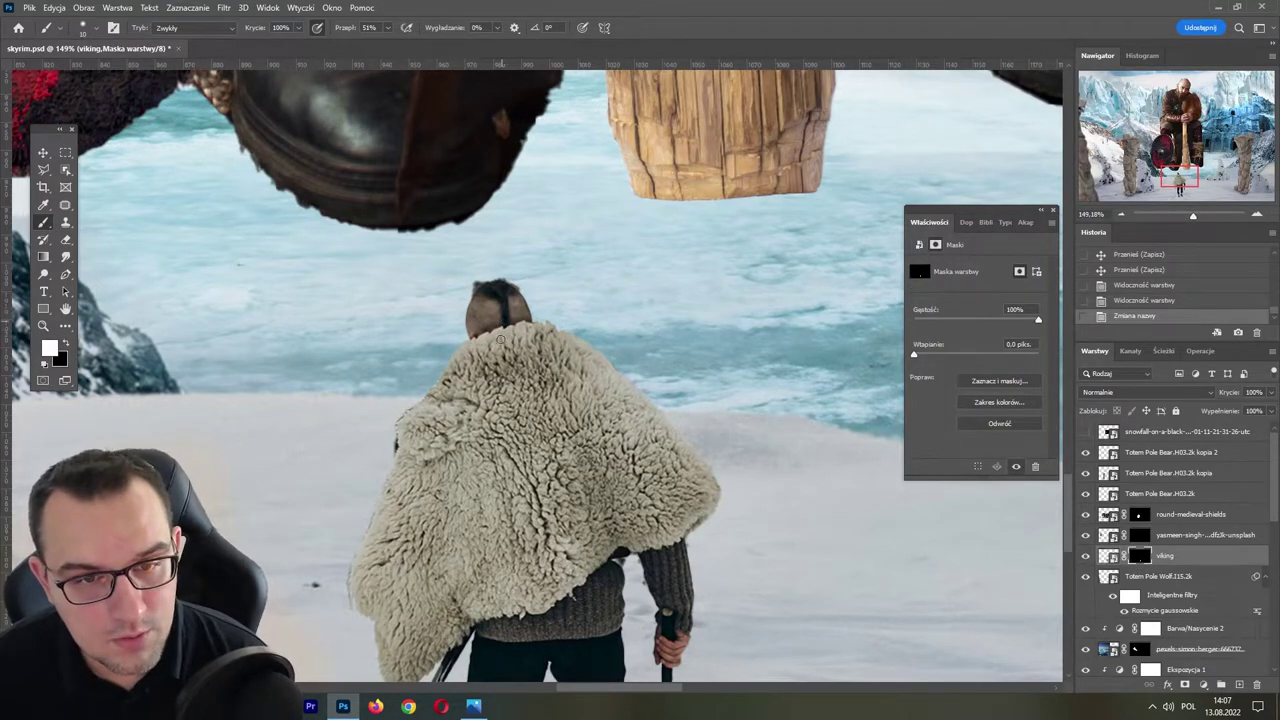
{"action": "left_click", "coordinate": [501, 338]}
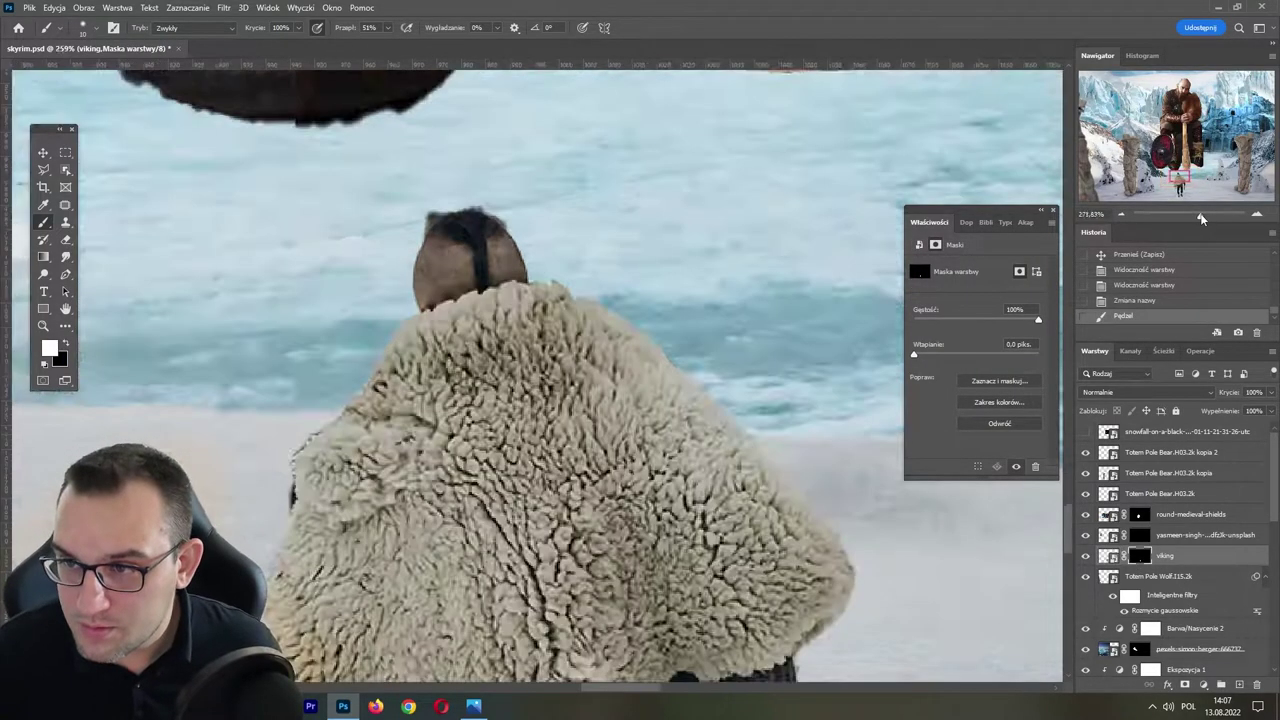
{"action": "left_click_drag", "start_coordinate": [1192, 214], "coordinate": [1199, 214]}
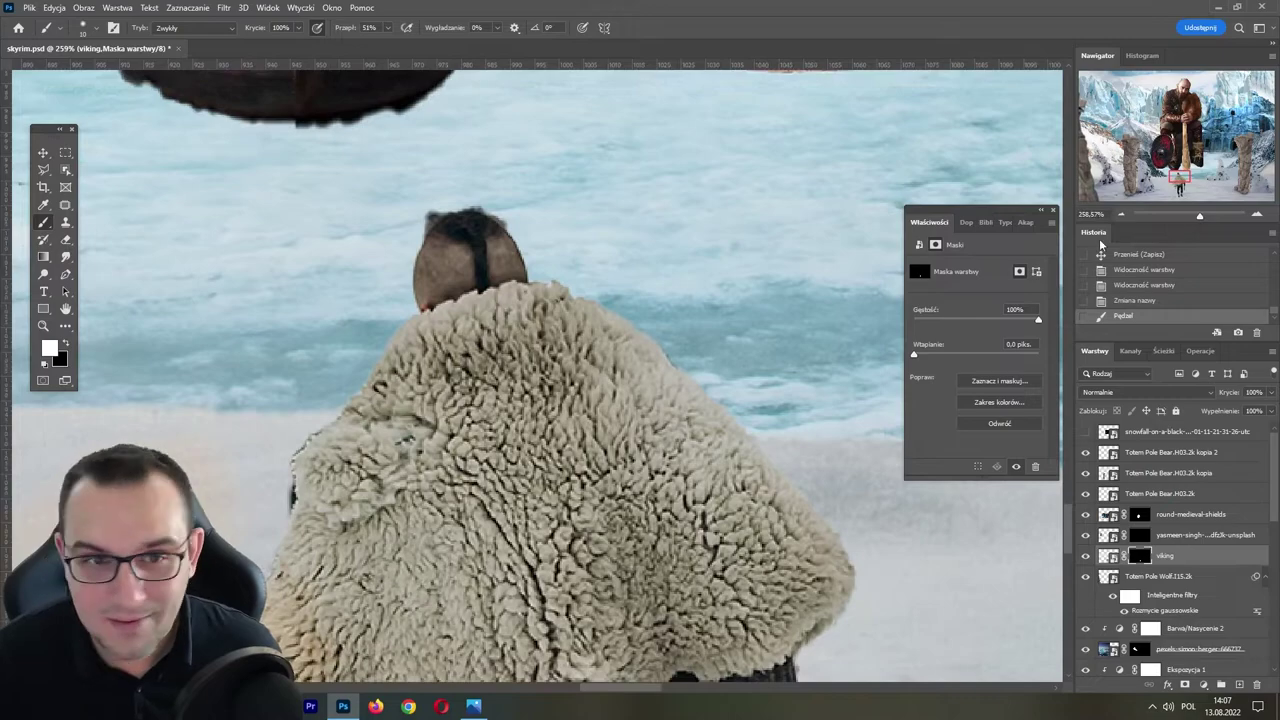
{"action": "key", "text": "x"}
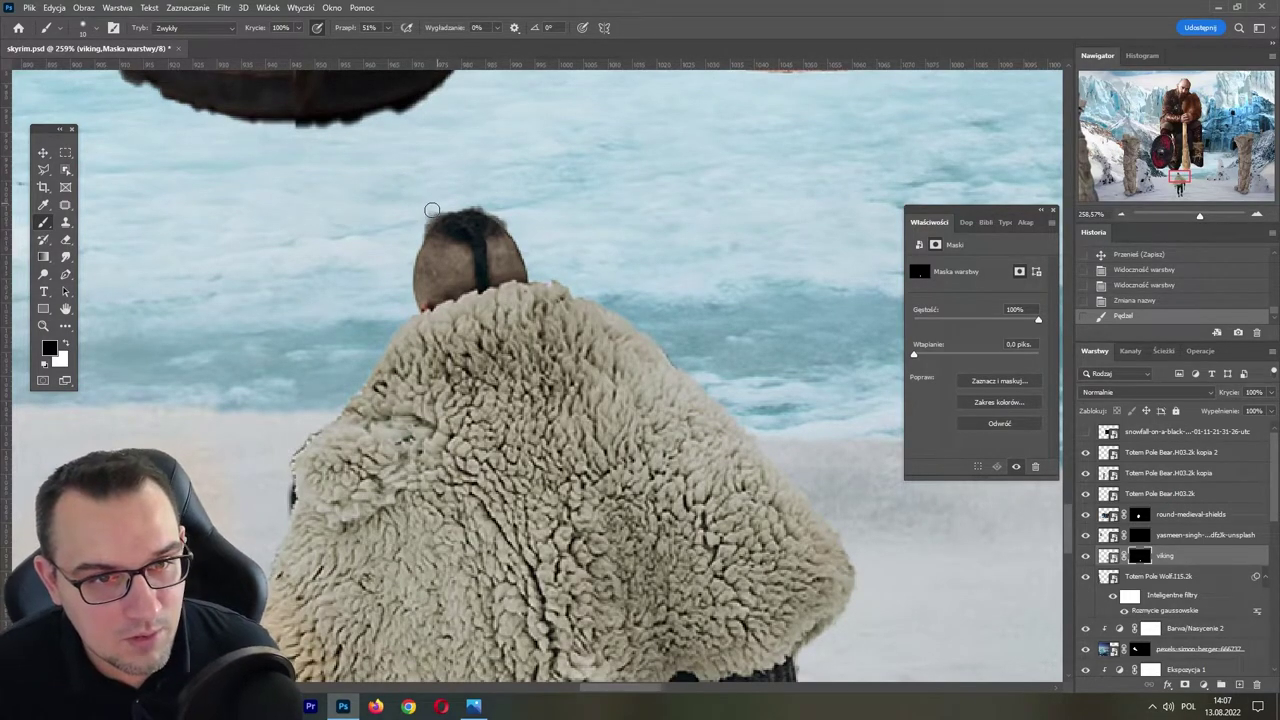
{"action": "left_click", "coordinate": [404, 236]}
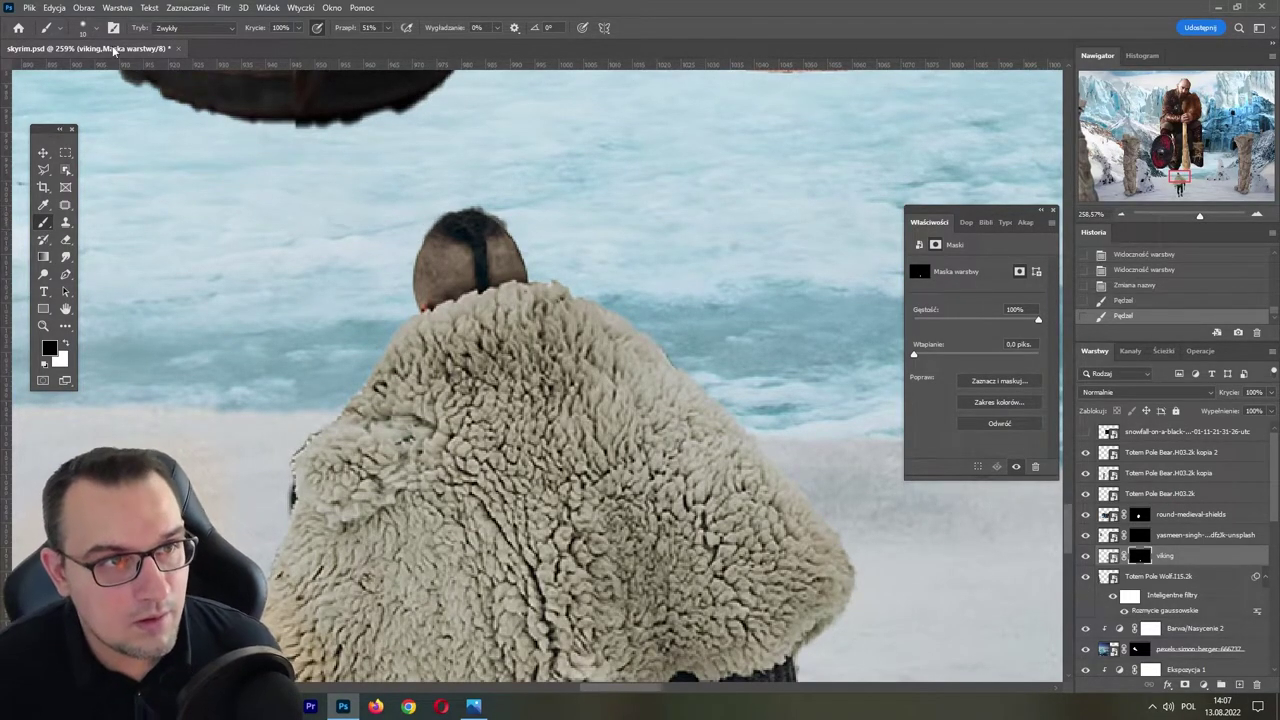
- Raise brush hardness to 93% and mask out the rough top-left edge of the head
{"action": "left_click", "coordinate": [90, 27]}
{"action": "left_click", "coordinate": [153, 101]}
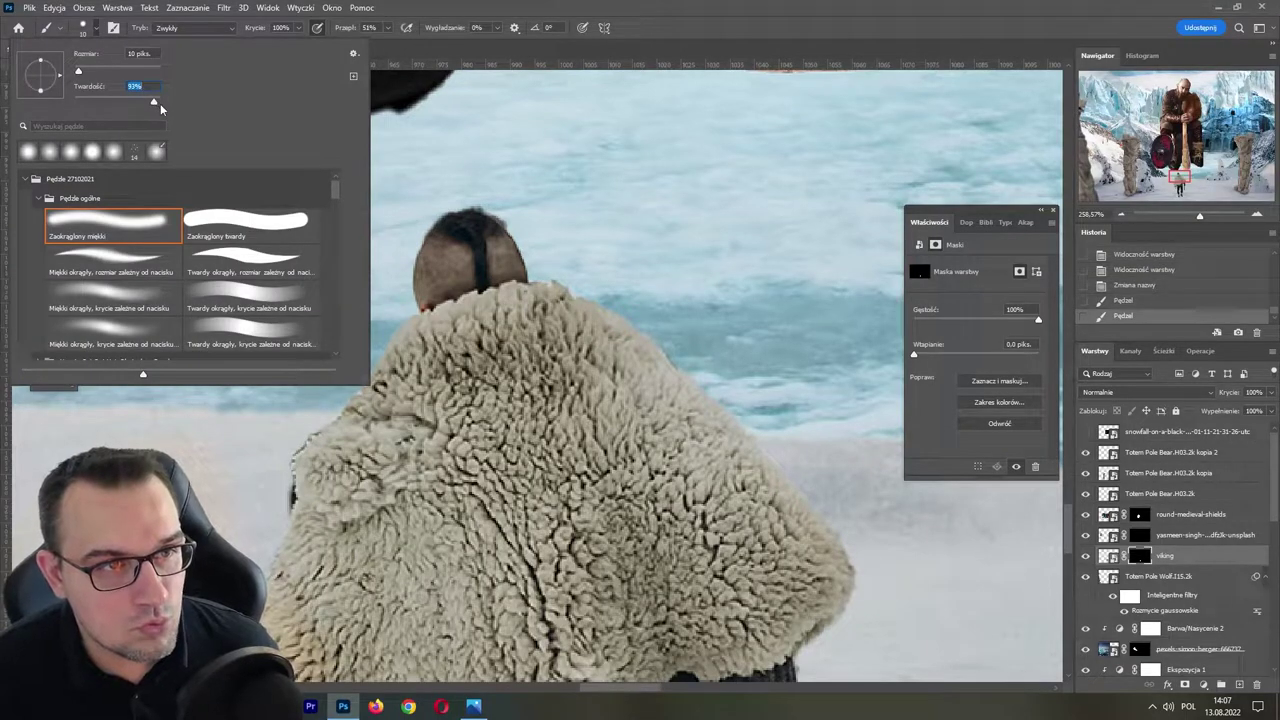
{"action": "left_click", "coordinate": [689, 180]}
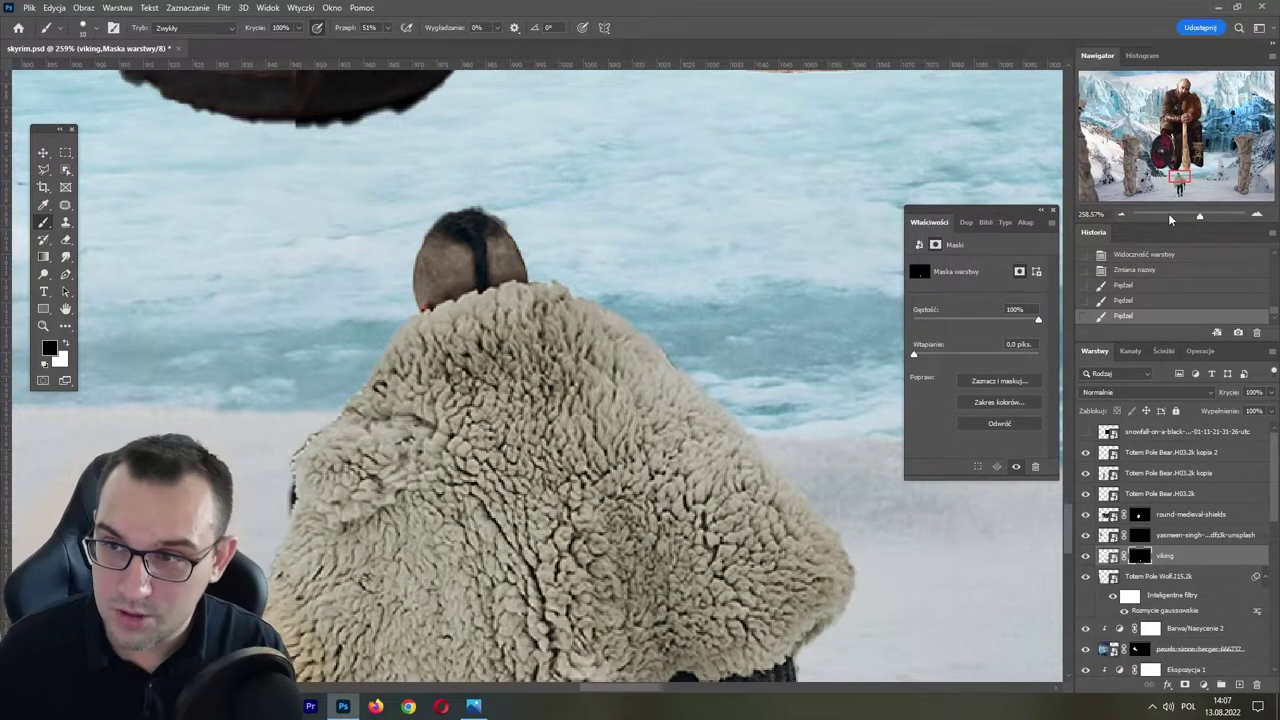
{"action": "key", "text": "ctrl+plus"}
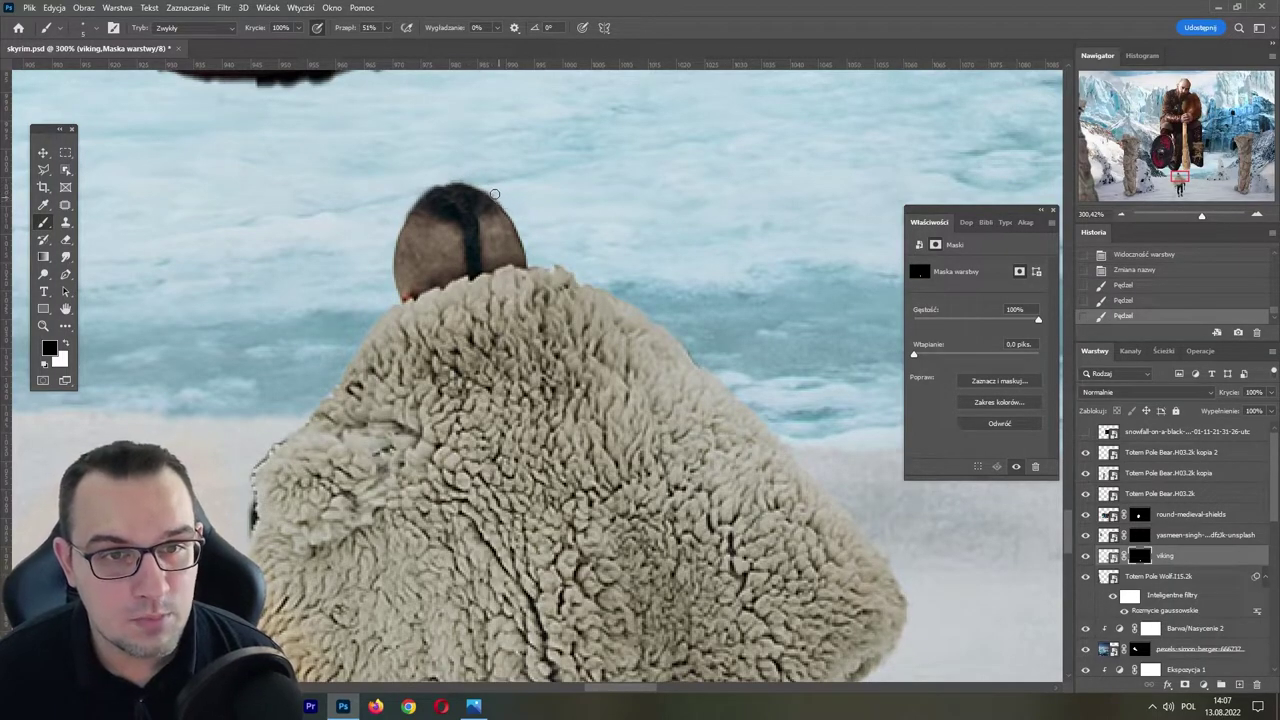
{"action": "left_click_drag", "start_coordinate": [444, 178], "coordinate": [412, 196]}
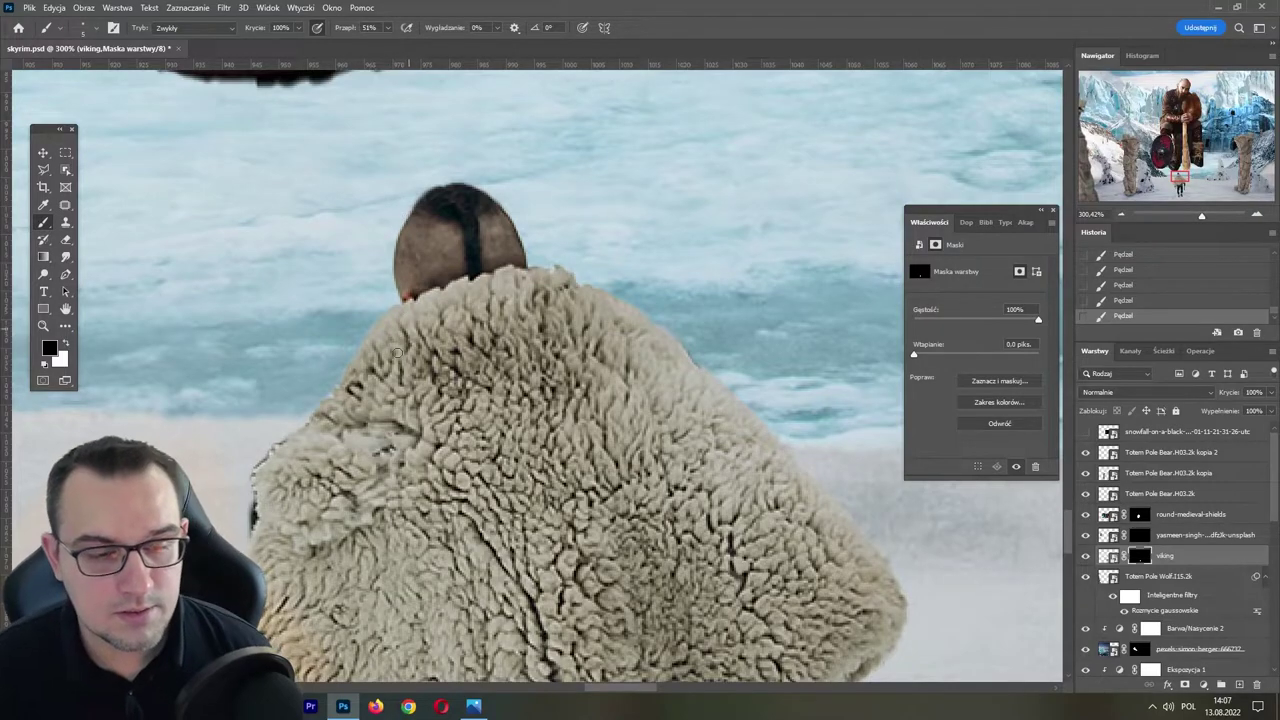
- Inspect the viking's mask edges along the fur cloak, legs, sweater and stick
{"action": "left_click_drag", "start_coordinate": [257, 409], "coordinate": [337, 284]}
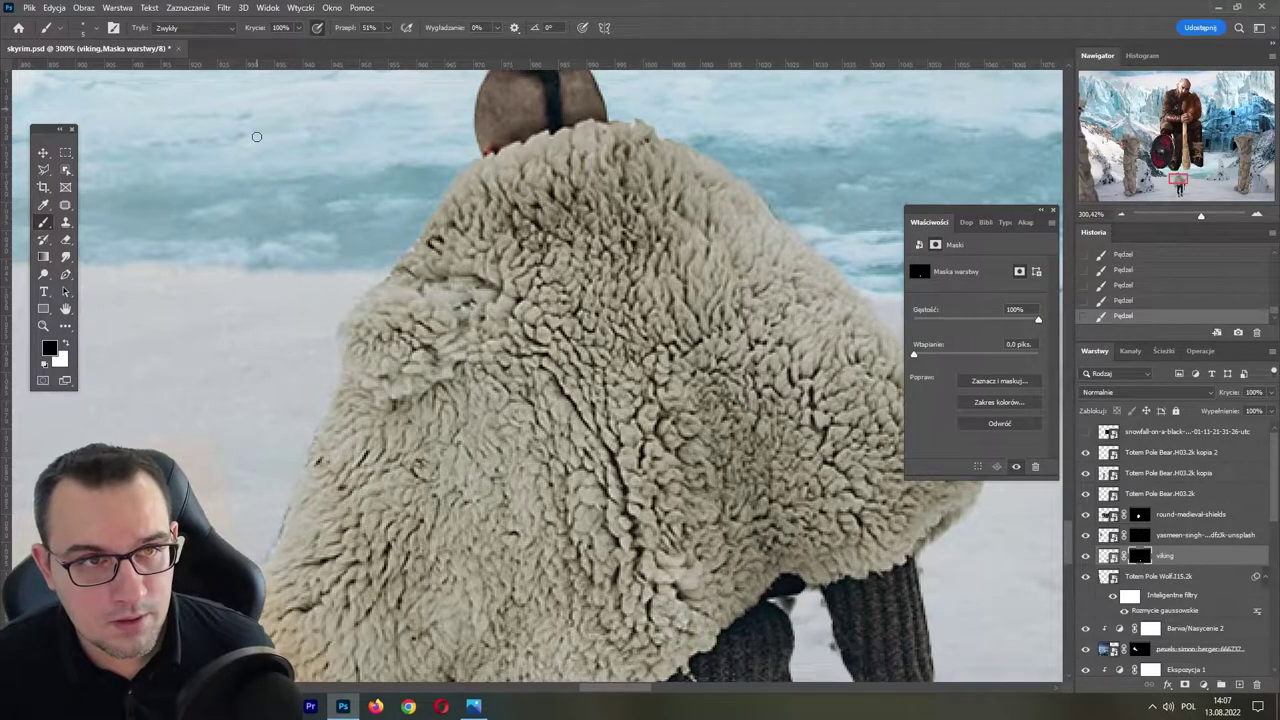
{"action": "left_click_drag", "start_coordinate": [287, 461], "coordinate": [361, 251]}
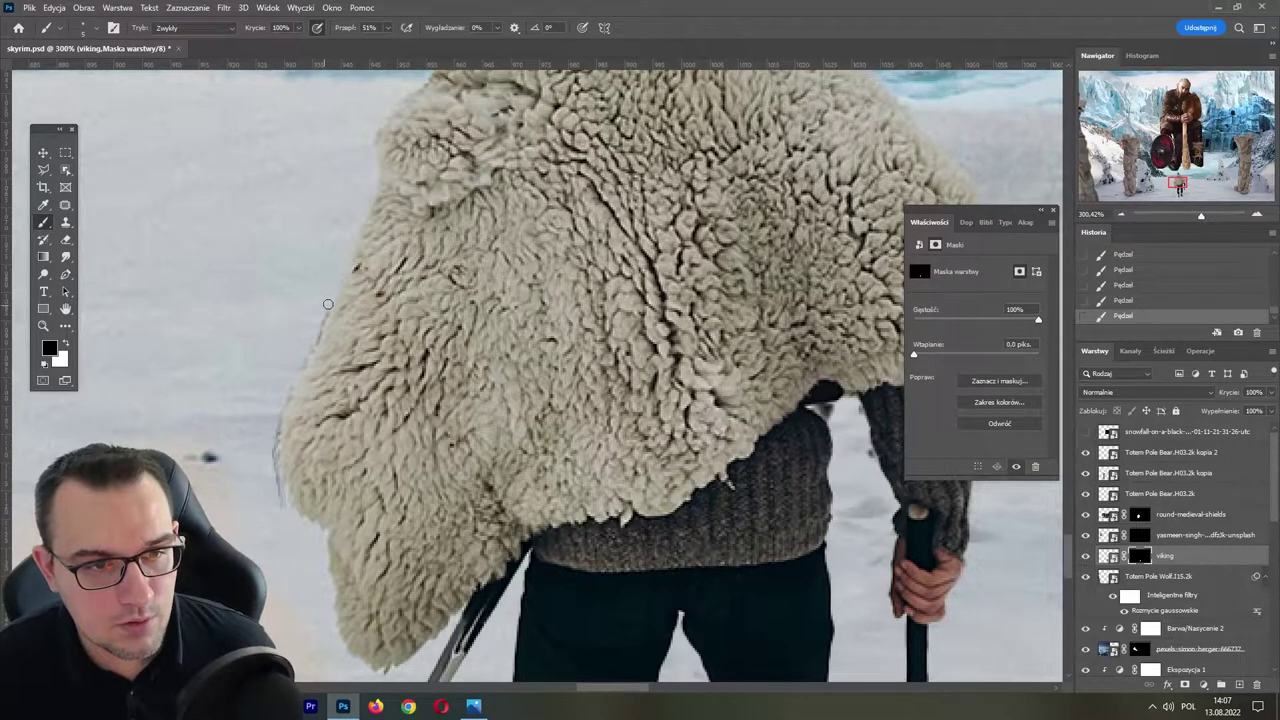
{"action": "left_click_drag", "start_coordinate": [314, 341], "coordinate": [376, 218]}
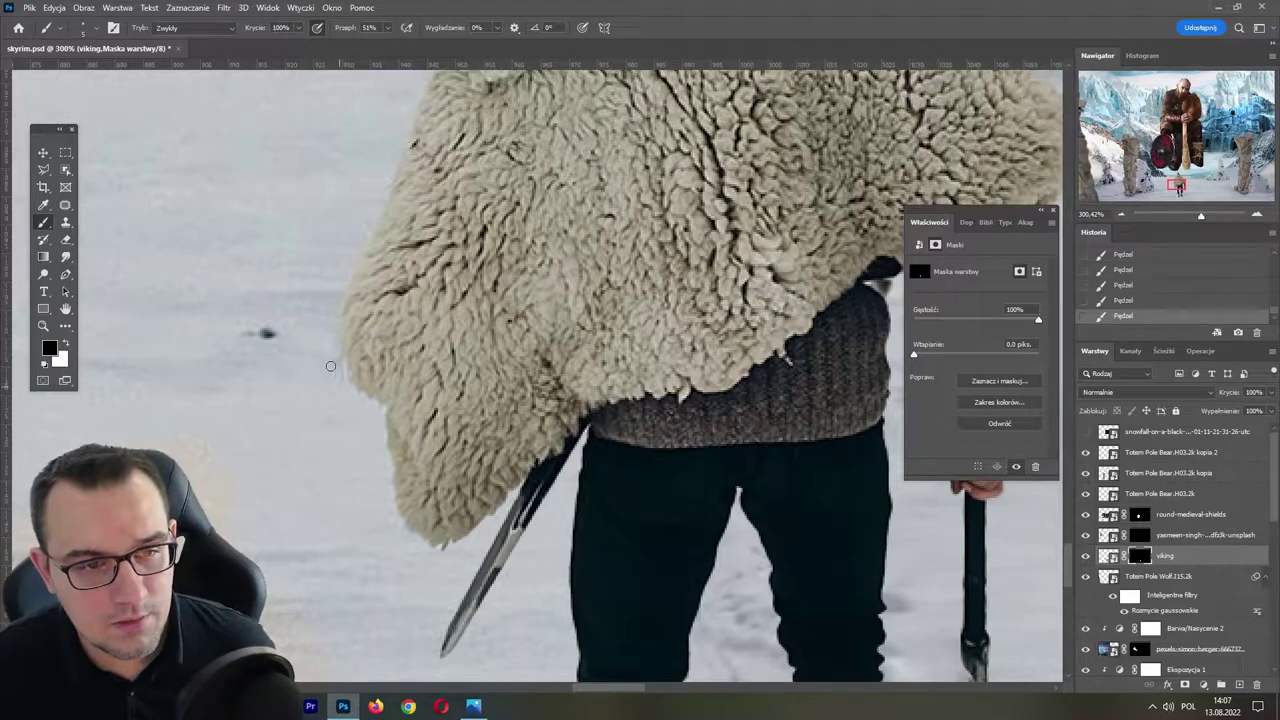
{"action": "mouse_move", "coordinate": [346, 391]}
{"action": "left_mouse_down"}
{"action": "mouse_move", "coordinate": [351, 271]}
{"action": "mouse_move", "coordinate": [386, 200]}
{"action": "left_mouse_up"}
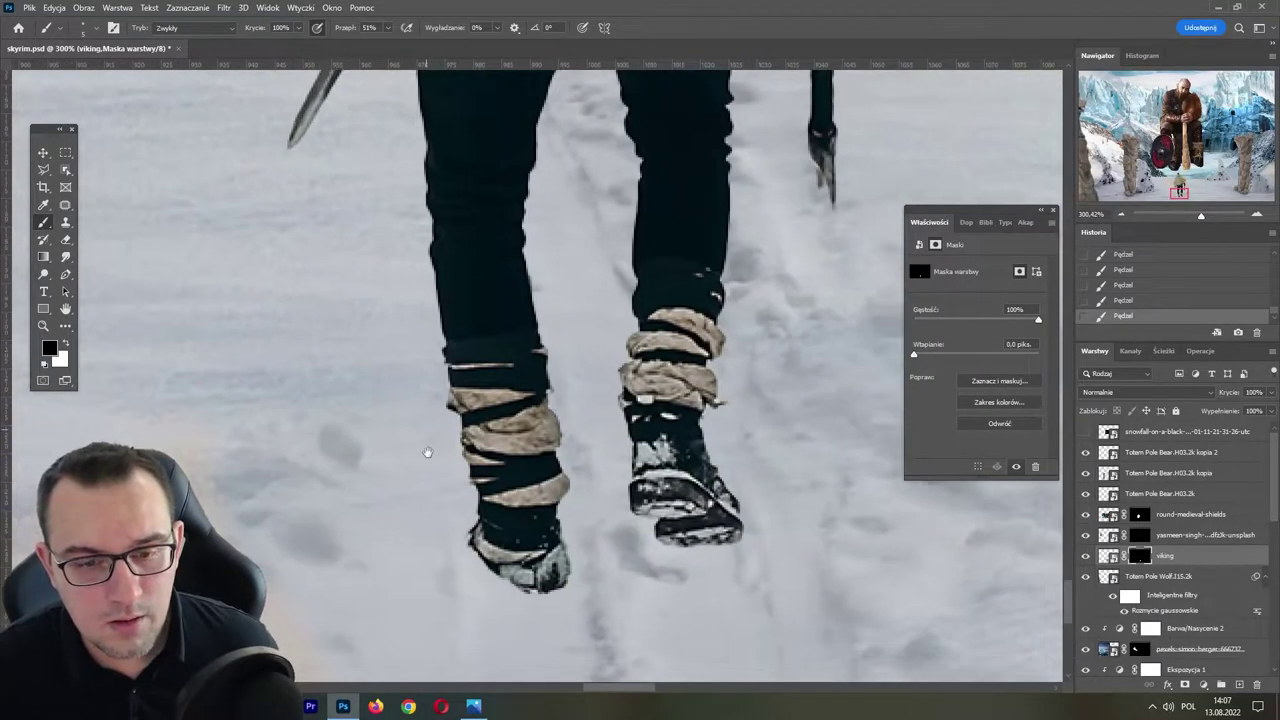
{"action": "left_click_drag", "start_coordinate": [700, 171], "coordinate": [731, 304]}
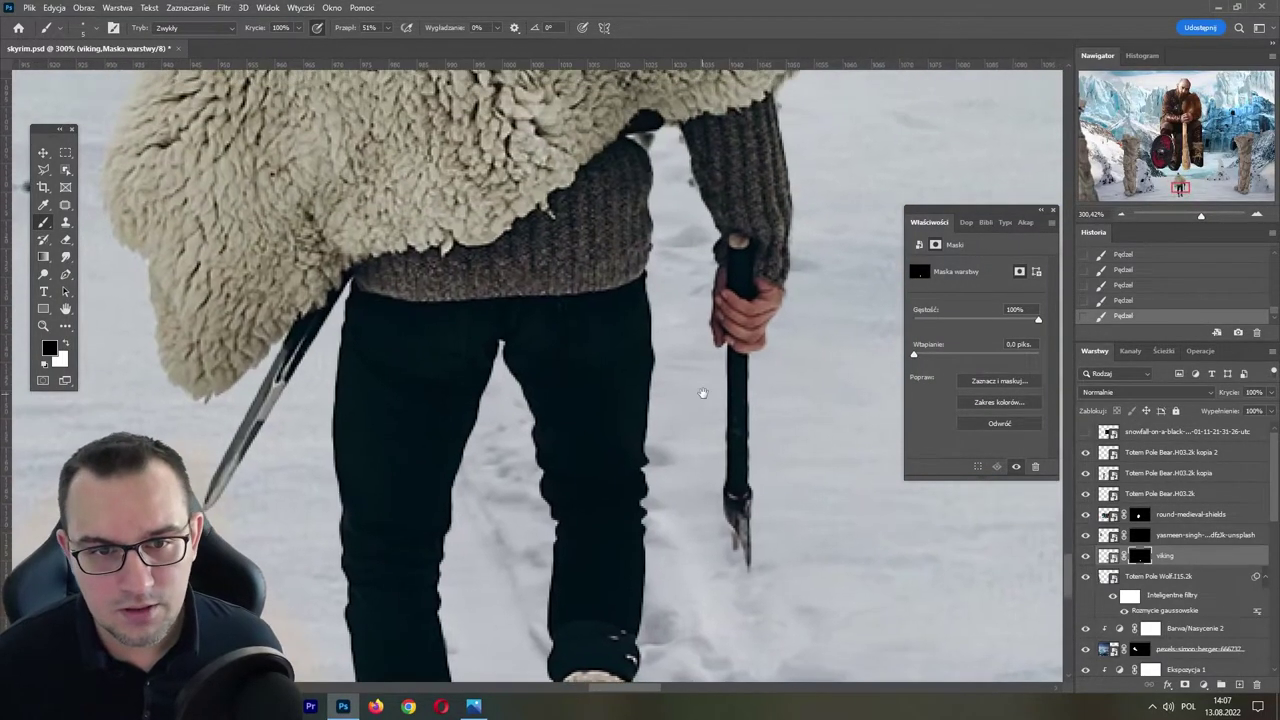
{"action": "left_click_drag", "start_coordinate": [672, 166], "coordinate": [622, 341]}
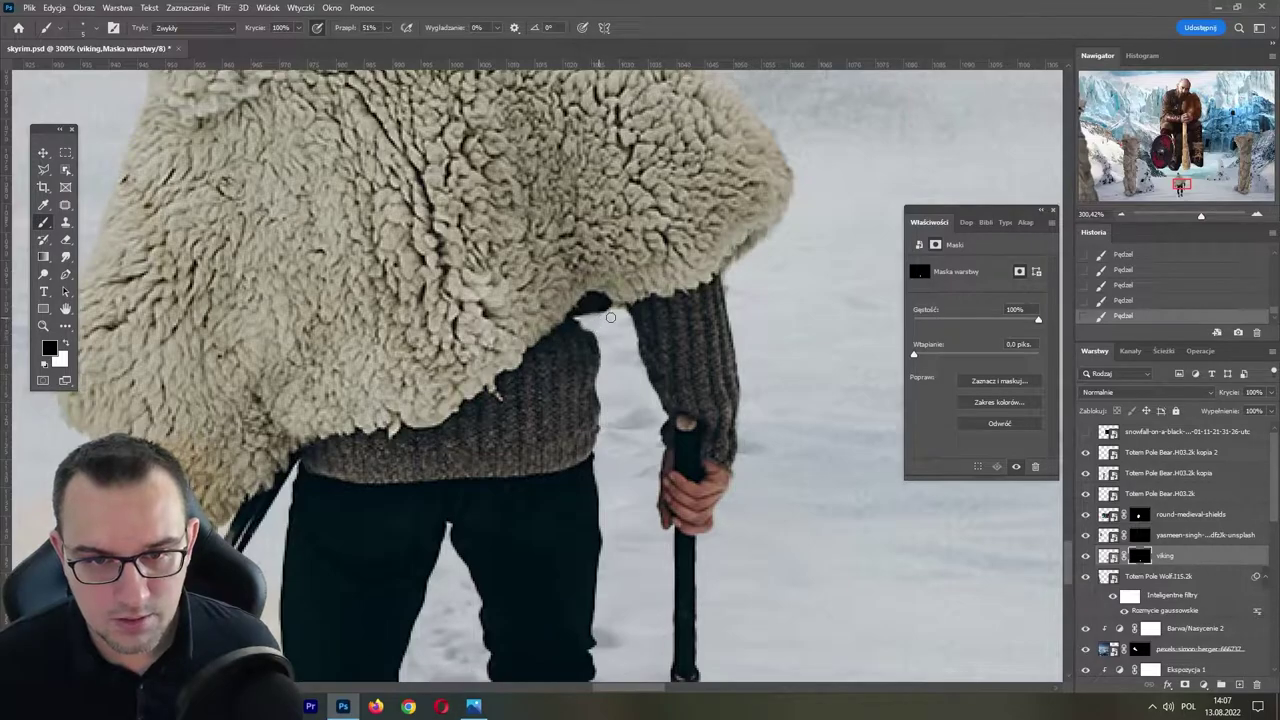
{"action": "left_click_drag", "start_coordinate": [701, 298], "coordinate": [583, 403]}
{"action": "left_click_drag", "start_coordinate": [561, 295], "coordinate": [589, 418]}
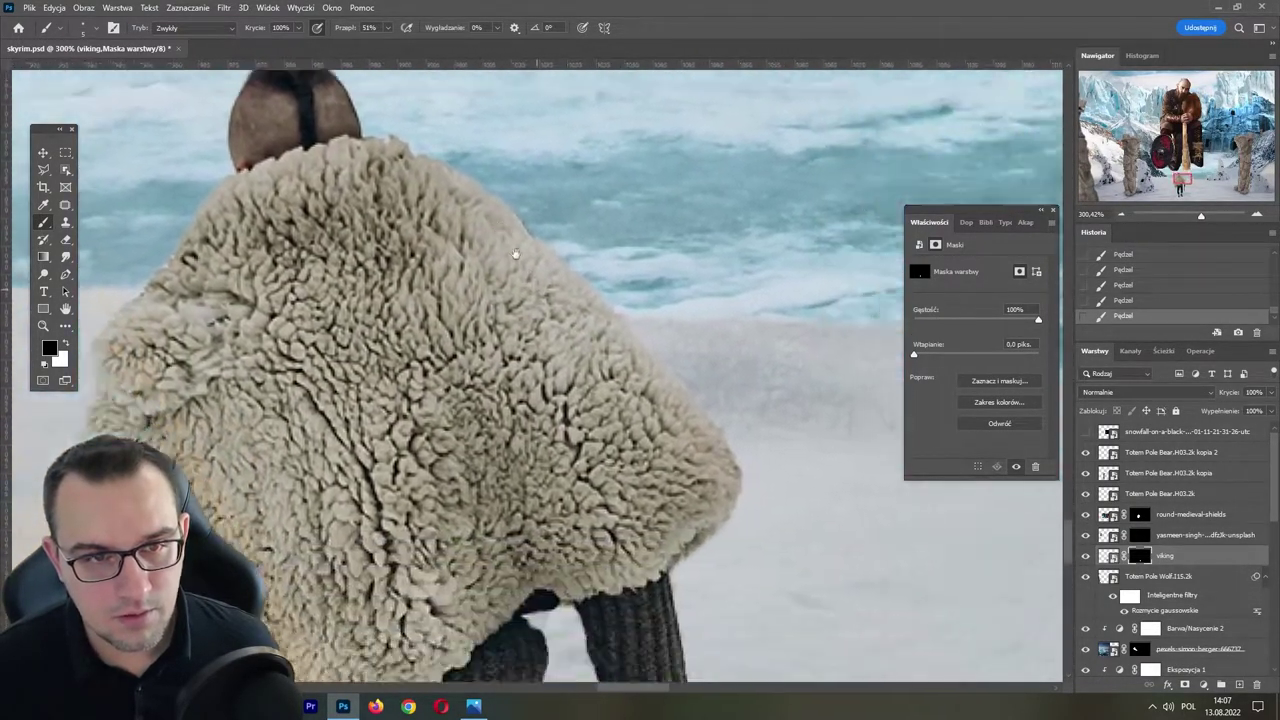
{"action": "left_click_drag", "start_coordinate": [510, 315], "coordinate": [572, 317]}
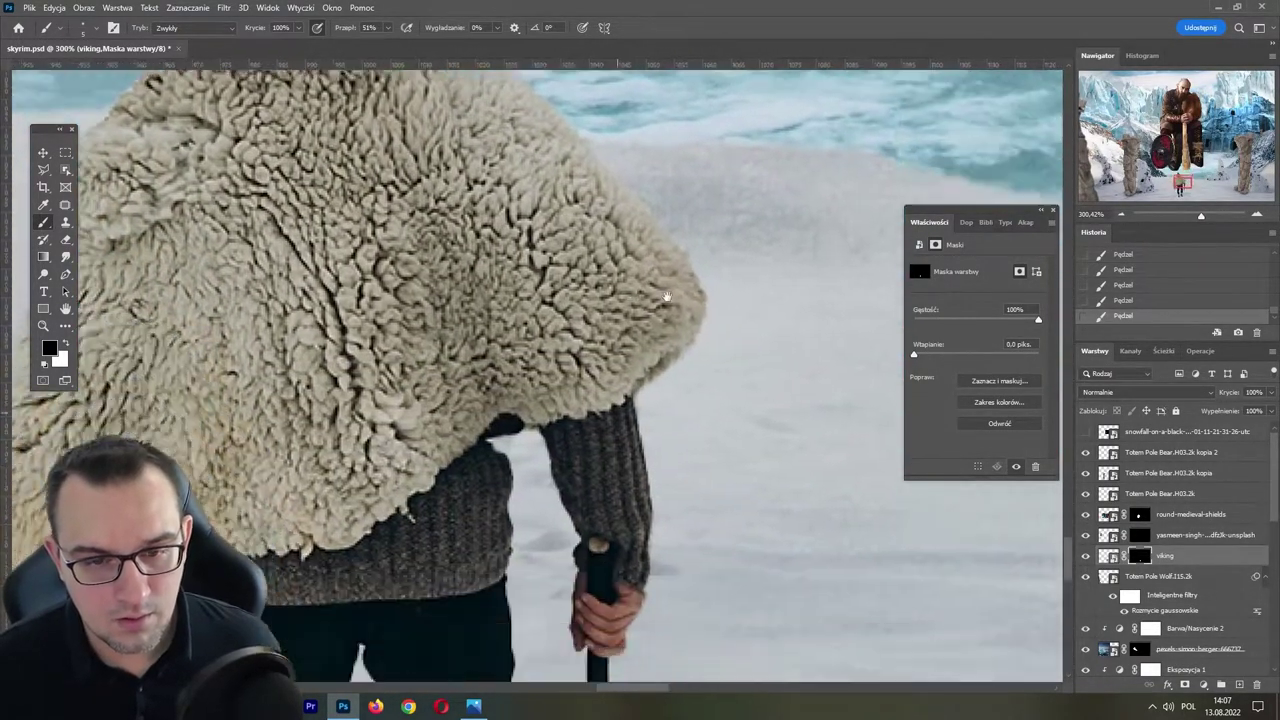
{"action": "left_click_drag", "start_coordinate": [709, 420], "coordinate": [744, 120]}
- Save skyrim.psd and zoom out to view the whole composite
{"action": "key", "text": "ctrl+s"}
{"action": "left_click_drag", "start_coordinate": [1193, 218], "coordinate": [1180, 221]}
{"action": "mouse_move", "coordinate": [797, 287]}
{"action": "left_mouse_down"}
{"action": "mouse_move", "coordinate": [551, 364]}
{"action": "mouse_move", "coordinate": [586, 478]}
{"action": "mouse_move", "coordinate": [737, 435]}
{"action": "mouse_move", "coordinate": [586, 368]}
{"action": "left_mouse_up"}
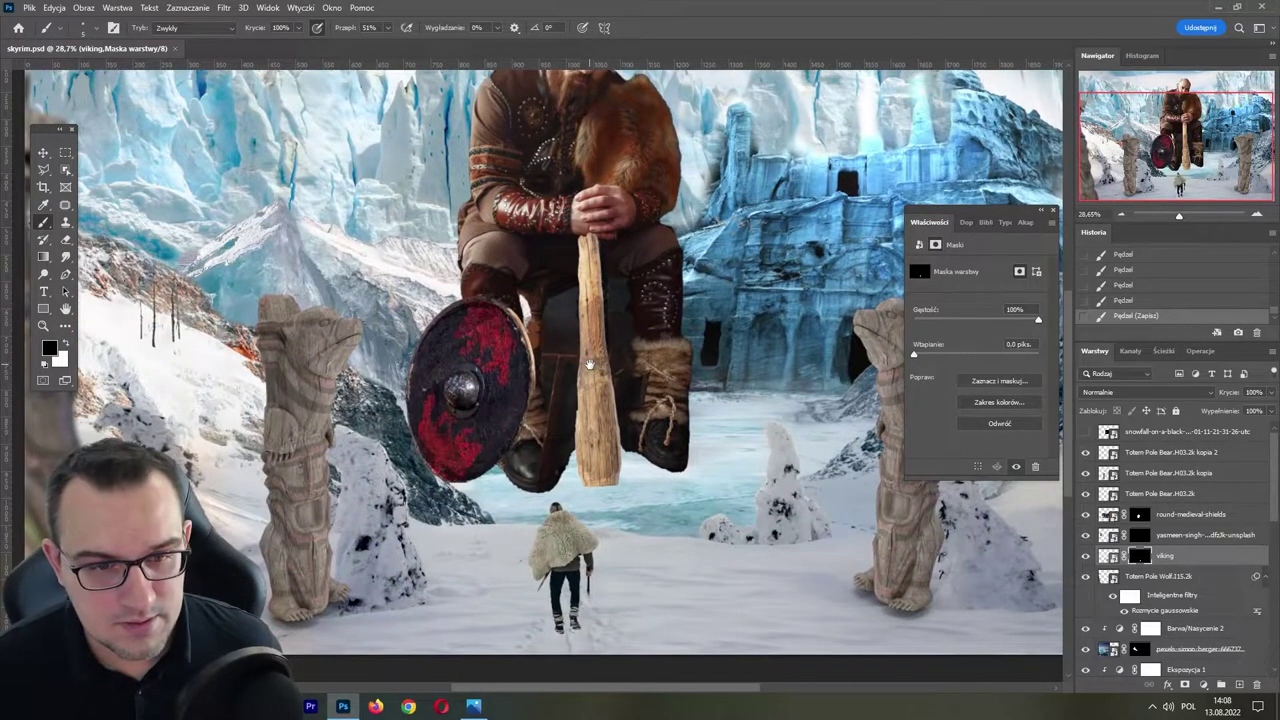
- Select the left bear totem's layer (Totem Pole Bear.H03.2k kopia) and zoom in on its base
{"action": "left_click_drag", "start_coordinate": [455, 470], "coordinate": [528, 380]}
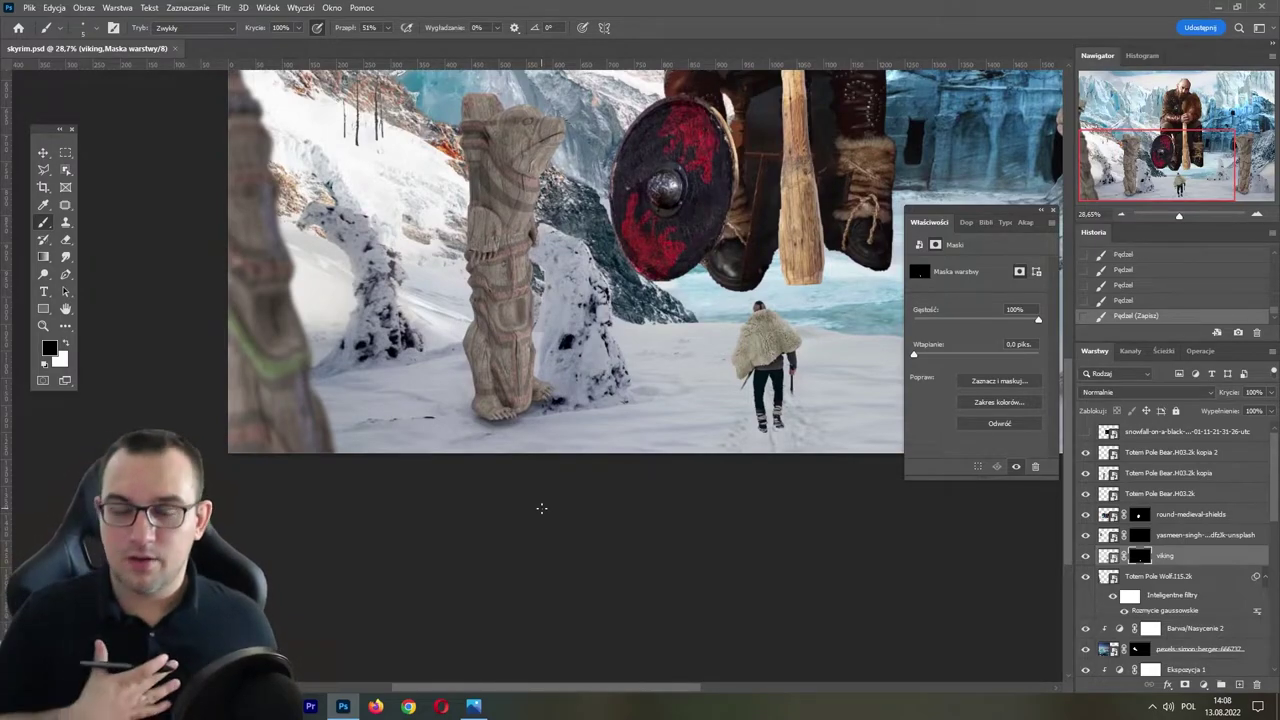
{"action": "key", "text": "v"}
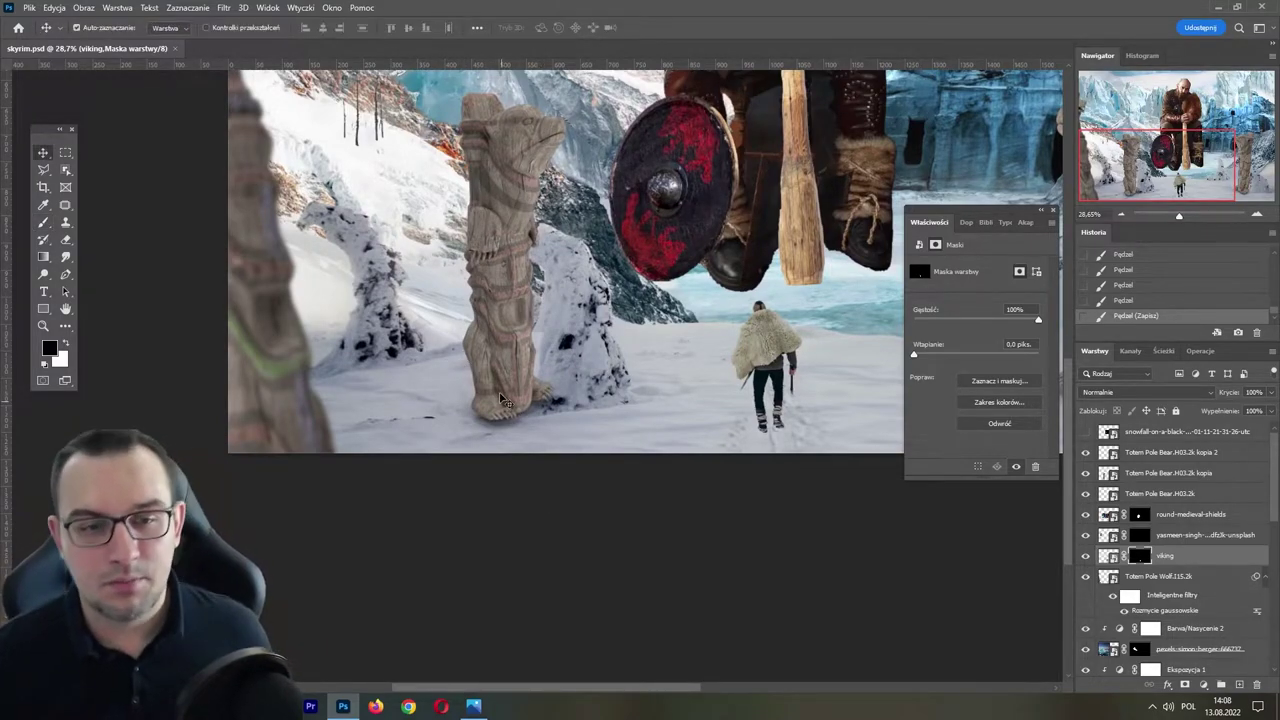
{"action": "left_click", "coordinate": [503, 398]}
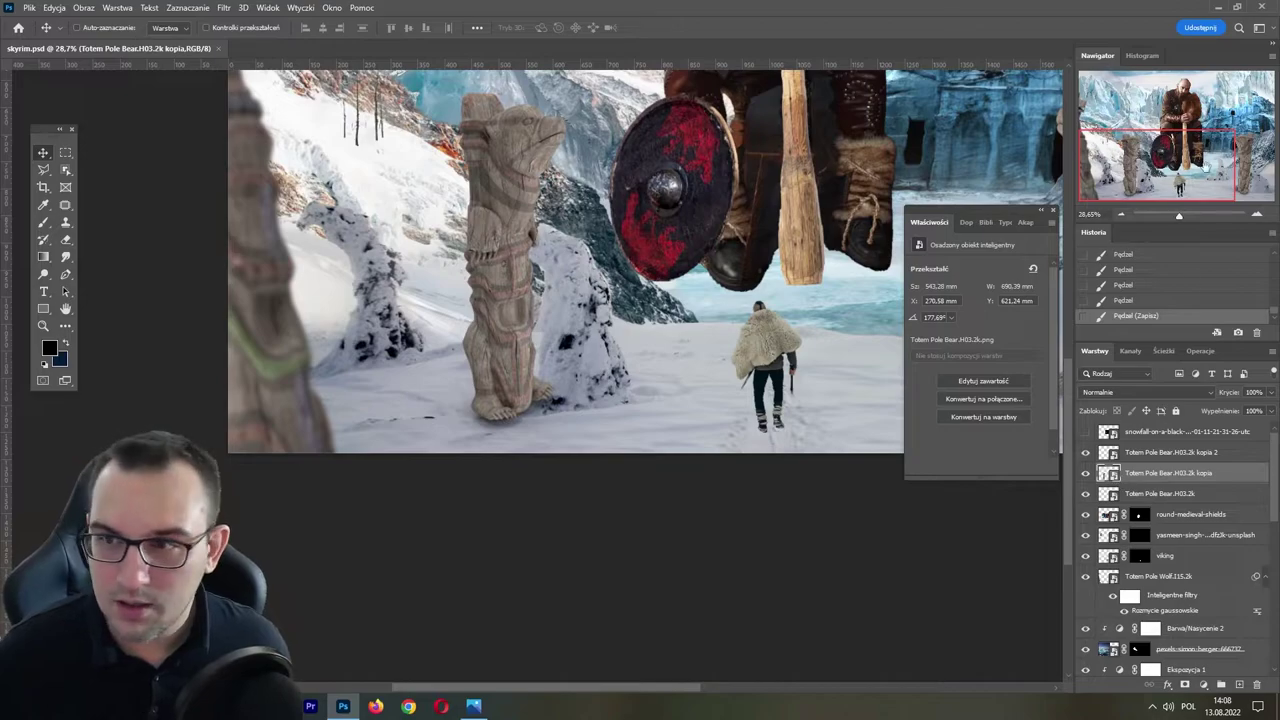
{"action": "left_click_drag", "start_coordinate": [1182, 218], "coordinate": [1185, 218]}
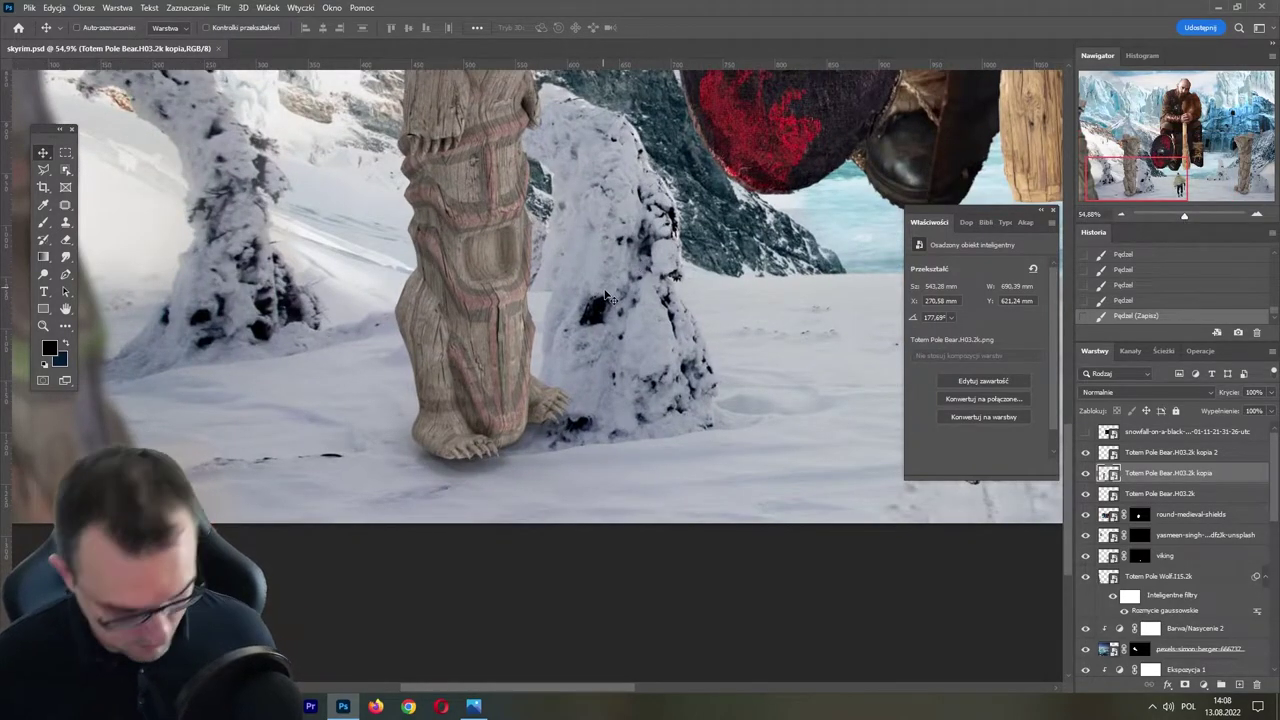
- Add a layer mask to the totem and paint black to hide its right edge behind the snowy rock
{"action": "key", "text": "b"}
{"action": "left_click", "coordinate": [1183, 684]}
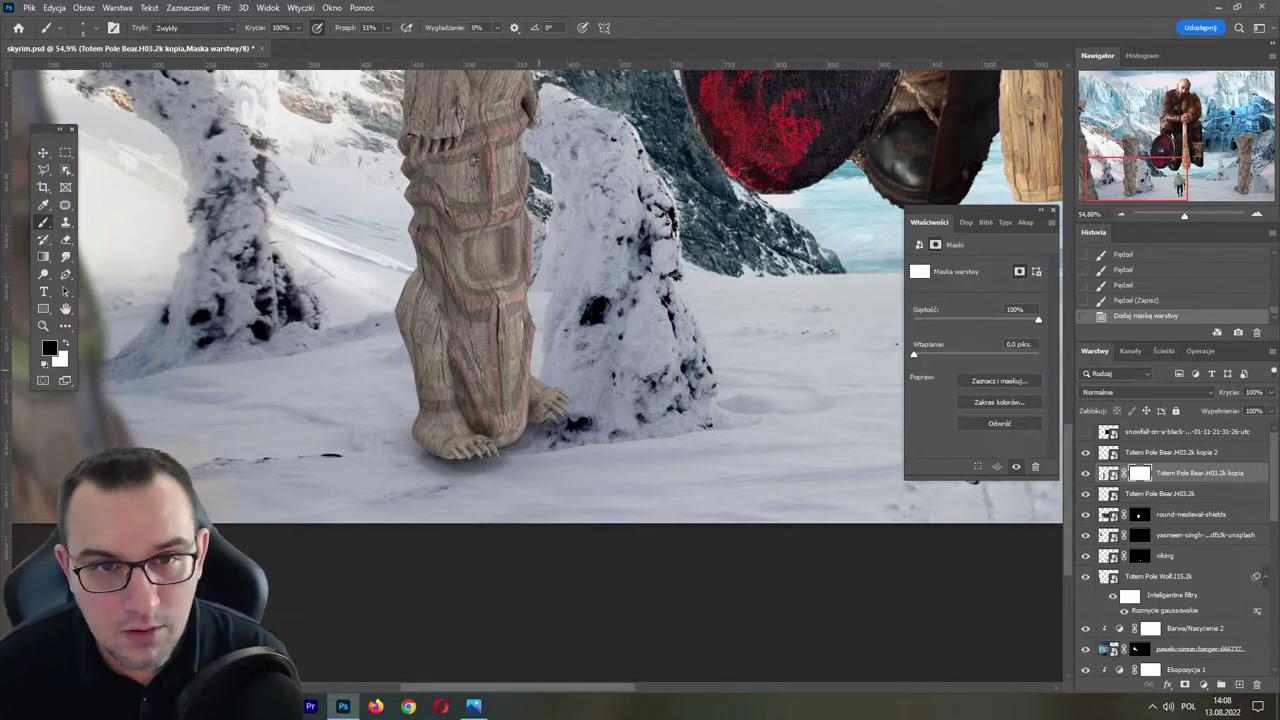
{"action": "key", "text": "ctrl+1"}
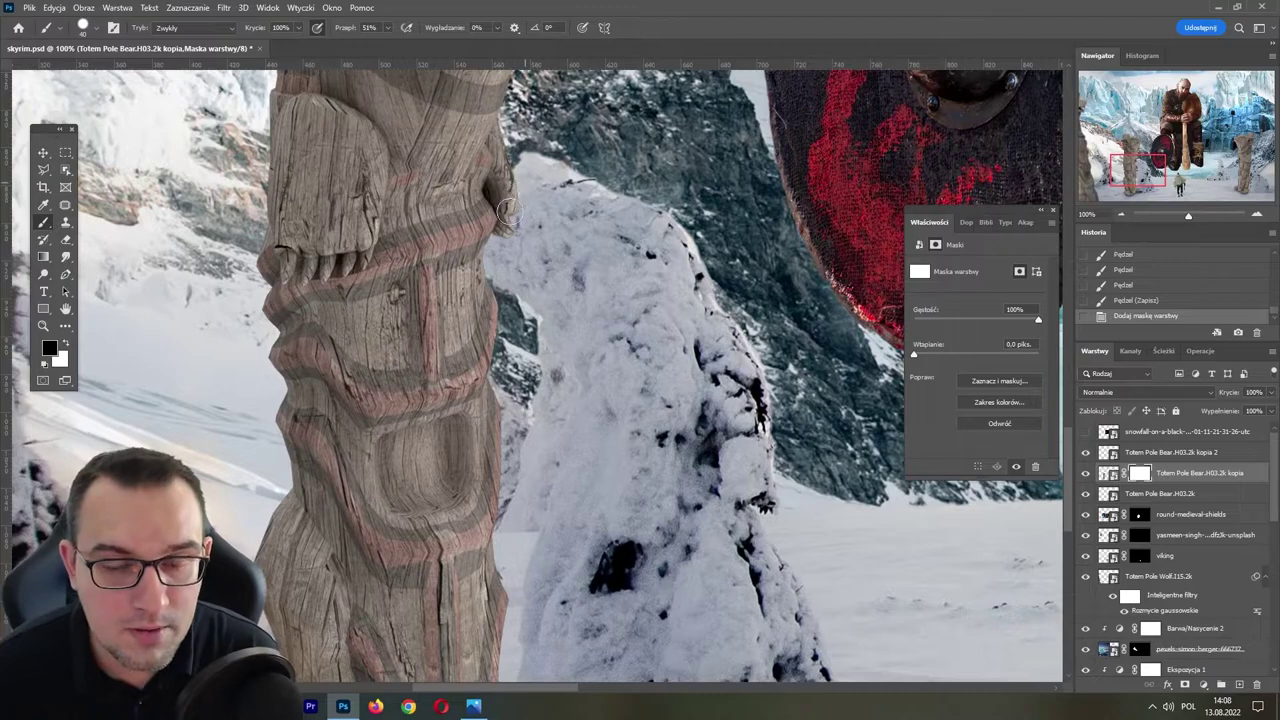
{"action": "left_click_drag", "start_coordinate": [505, 180], "coordinate": [444, 242]}
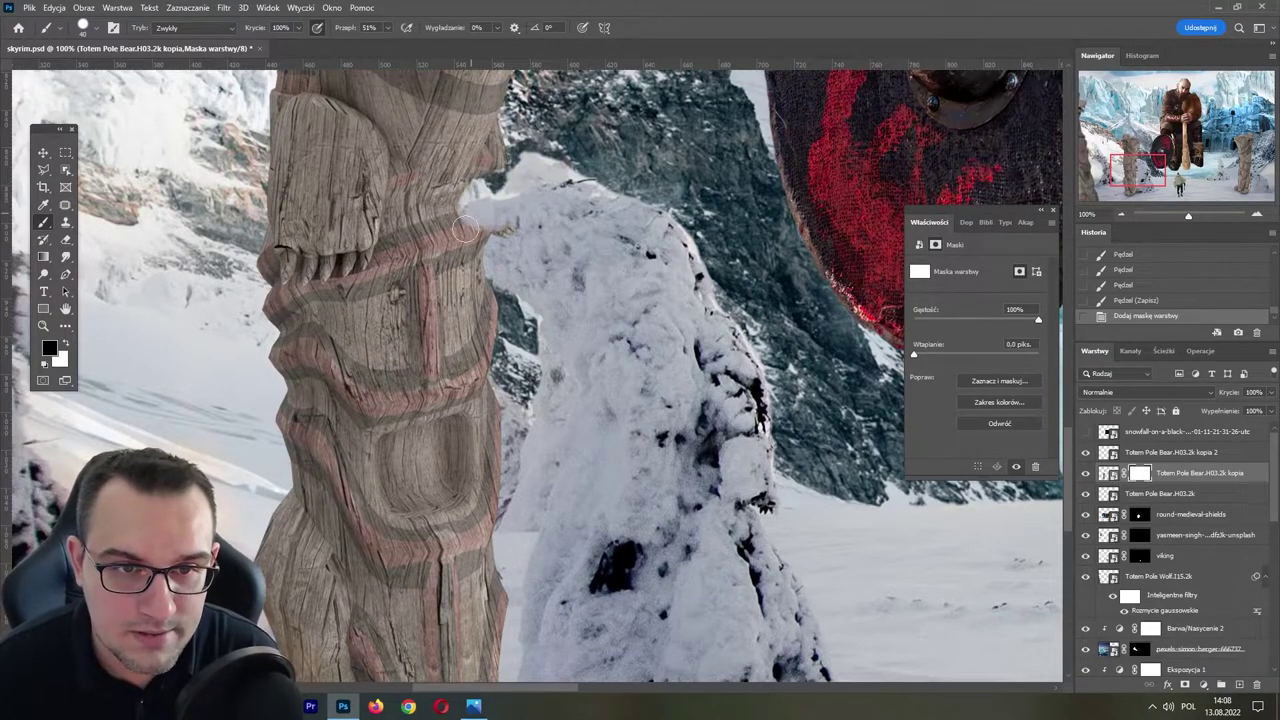
{"action": "mouse_move", "coordinate": [465, 228]}
{"action": "left_mouse_down"}
{"action": "mouse_move", "coordinate": [434, 289]}
{"action": "mouse_move", "coordinate": [486, 268]}
{"action": "mouse_move", "coordinate": [500, 311]}
{"action": "left_mouse_up"}
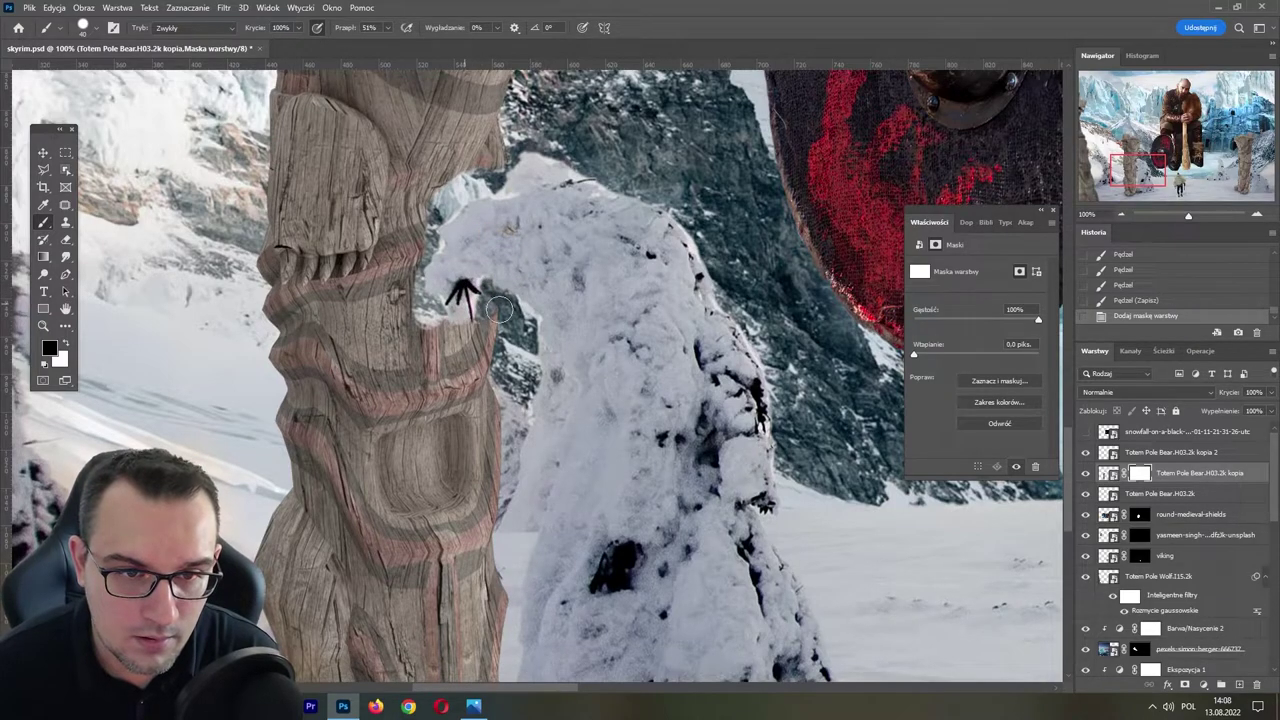
{"action": "left_click", "coordinate": [524, 158]}
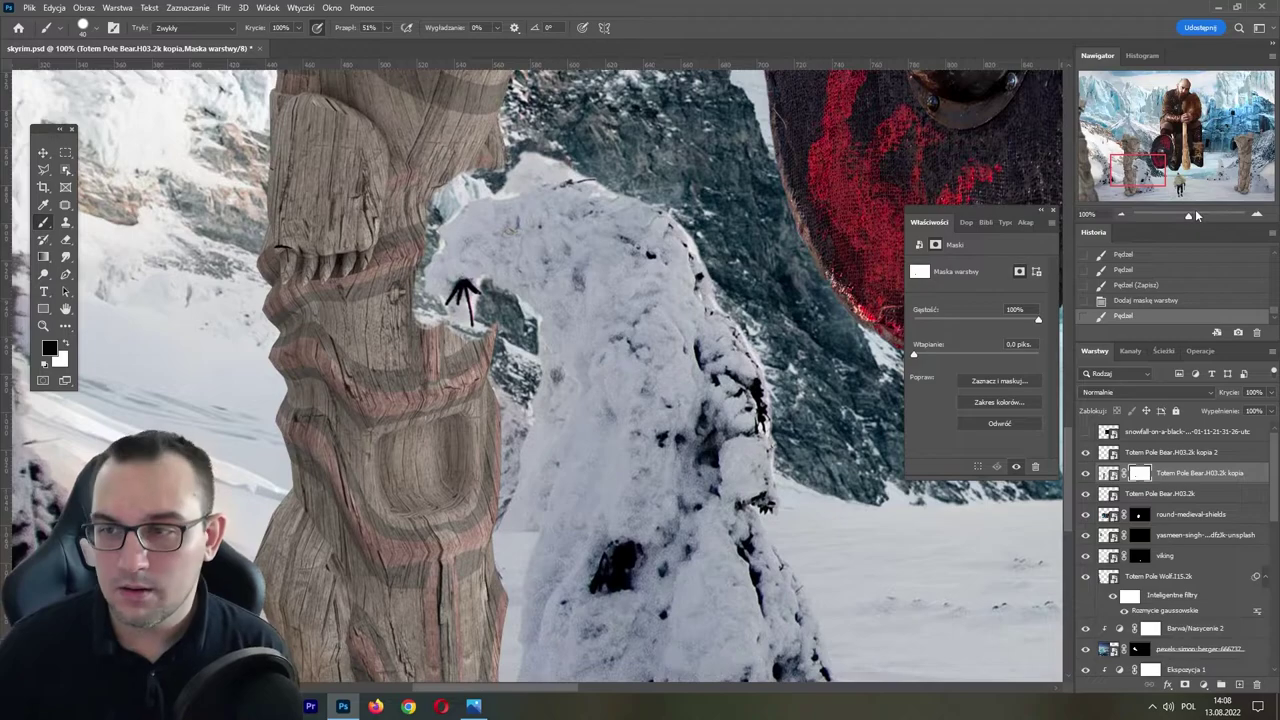
{"action": "left_click_drag", "start_coordinate": [1196, 215], "coordinate": [1193, 216]}
{"action": "left_click_drag", "start_coordinate": [435, 132], "coordinate": [515, 237]}
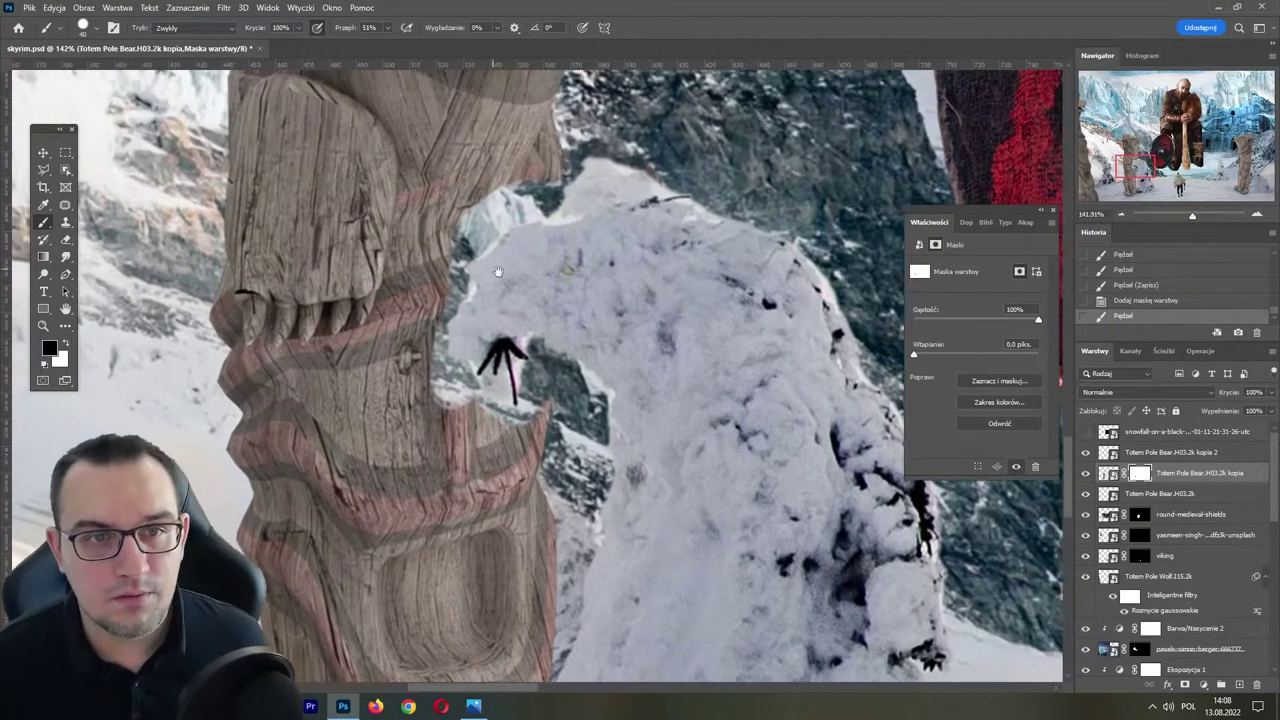
- Save the document and paint white on the mask to restore the totem's outline
{"action": "key", "text": "c"}
{"action": "key", "text": "b"}
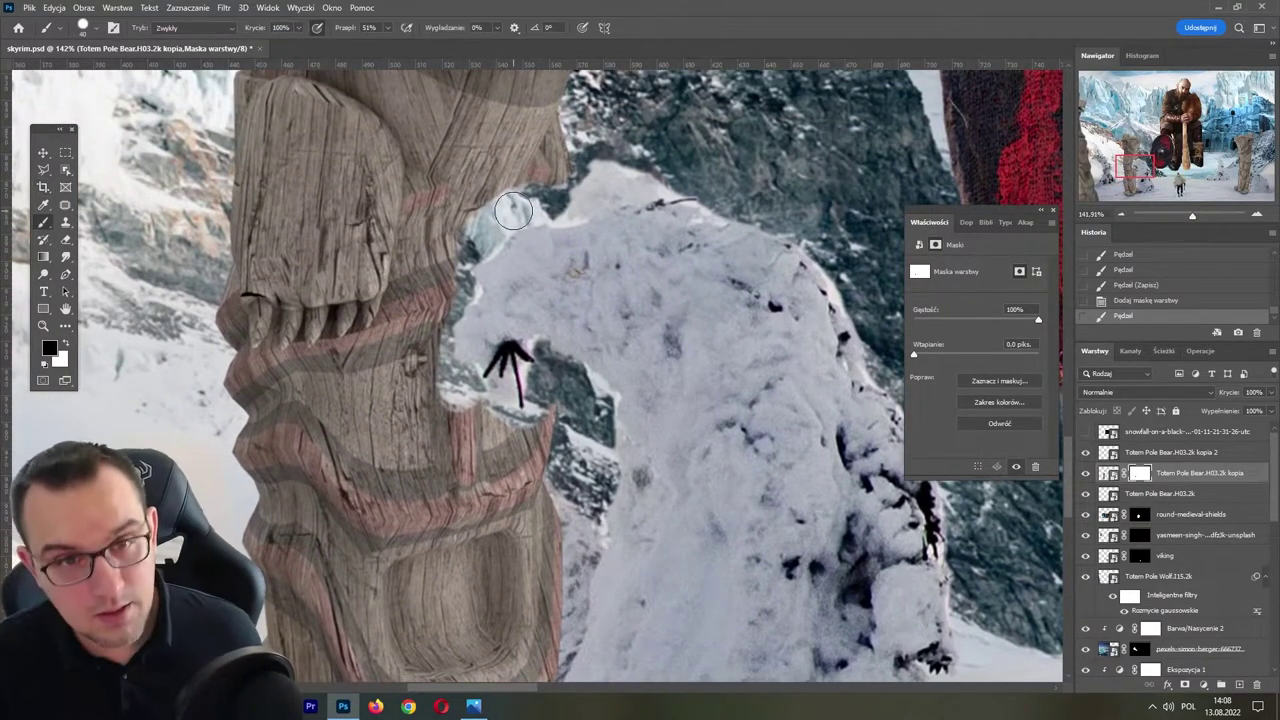
{"action": "key", "text": "x"}
{"action": "key", "text": "ctrl+s"}
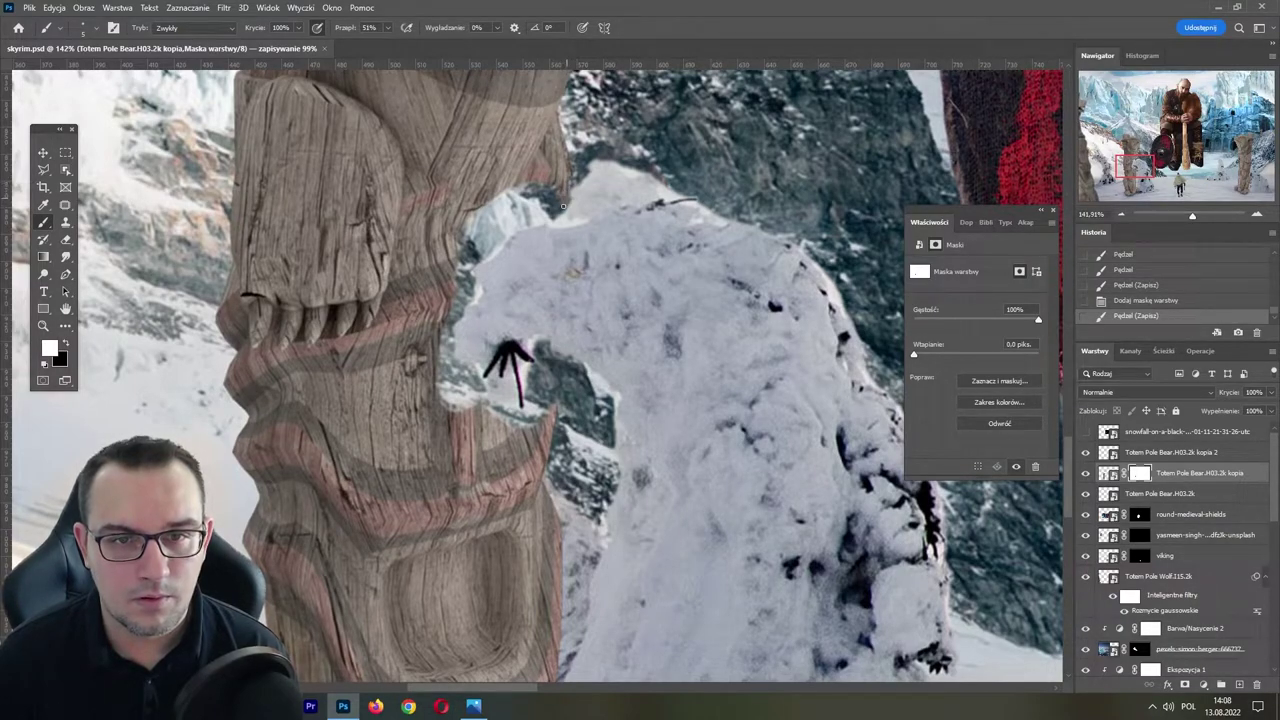
{"action": "left_click_drag", "start_coordinate": [563, 207], "coordinate": [530, 237]}
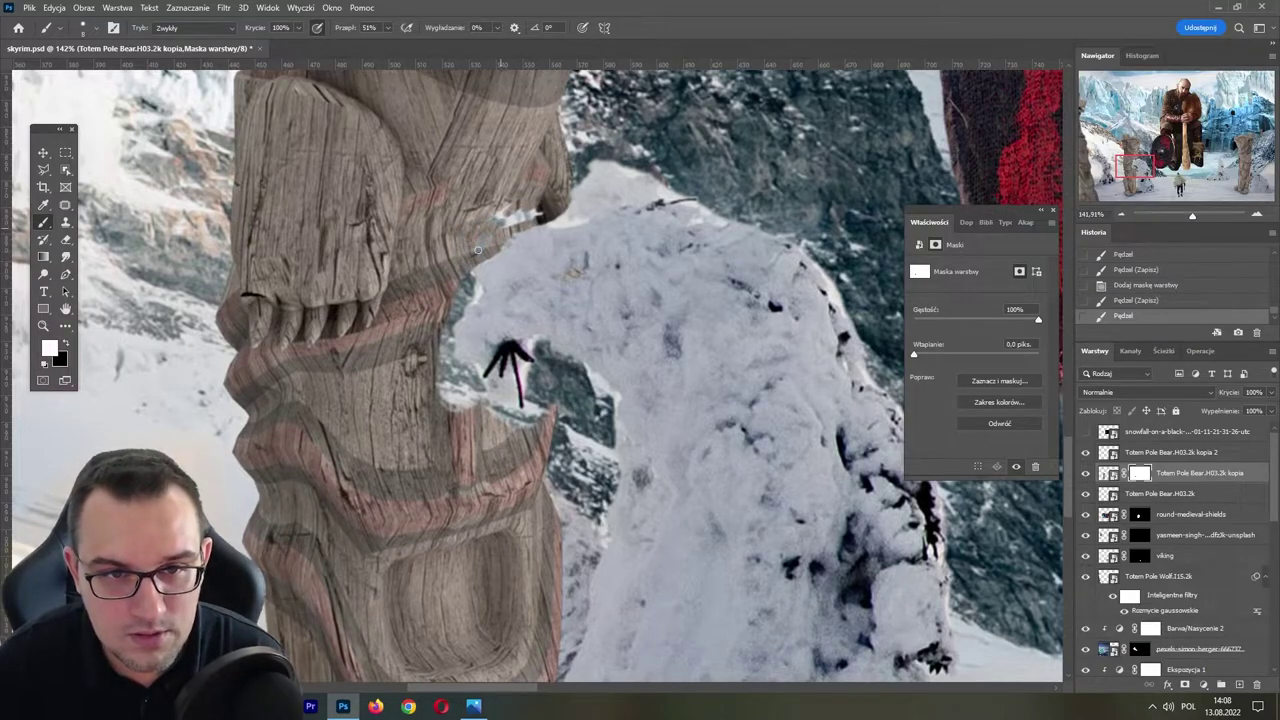
{"action": "left_click_drag", "start_coordinate": [475, 228], "coordinate": [447, 213]}
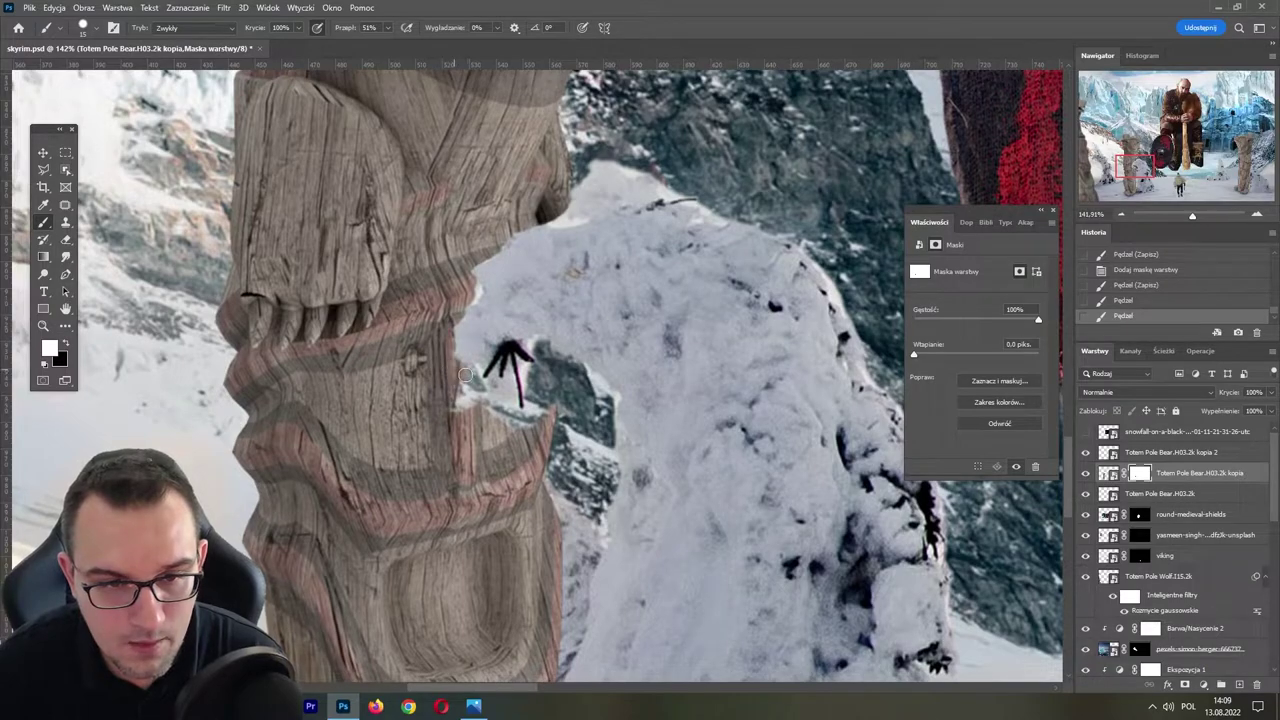
{"action": "left_click", "coordinate": [459, 410]}
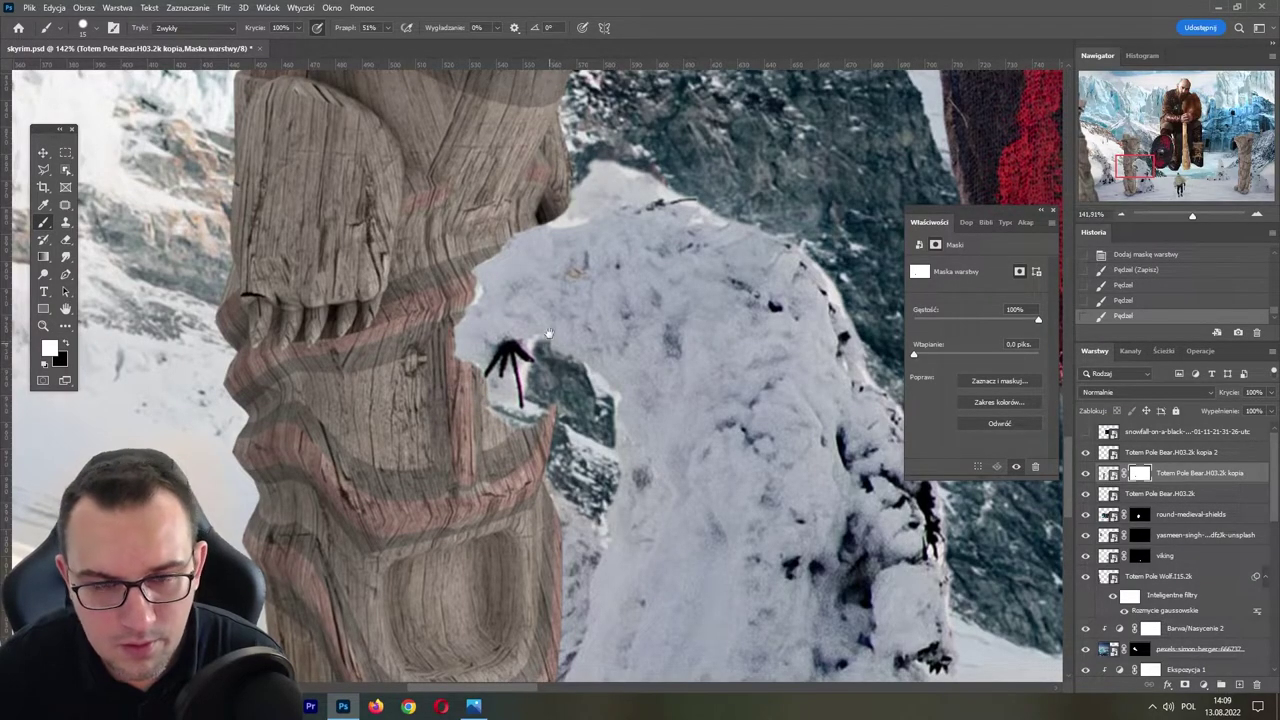
{"action": "scroll", "coordinate": [462, 300], "scroll_direction": "down", "scroll_amount": 2}
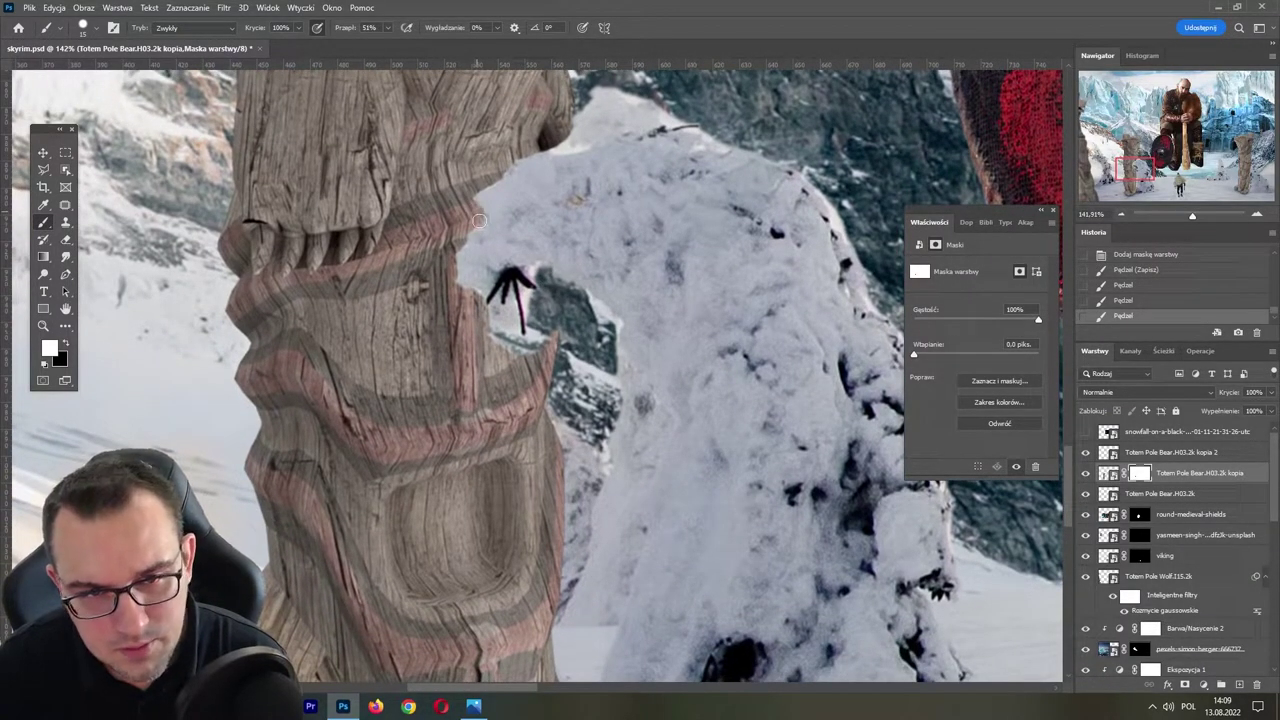
{"action": "left_click_drag", "start_coordinate": [463, 209], "coordinate": [482, 222]}
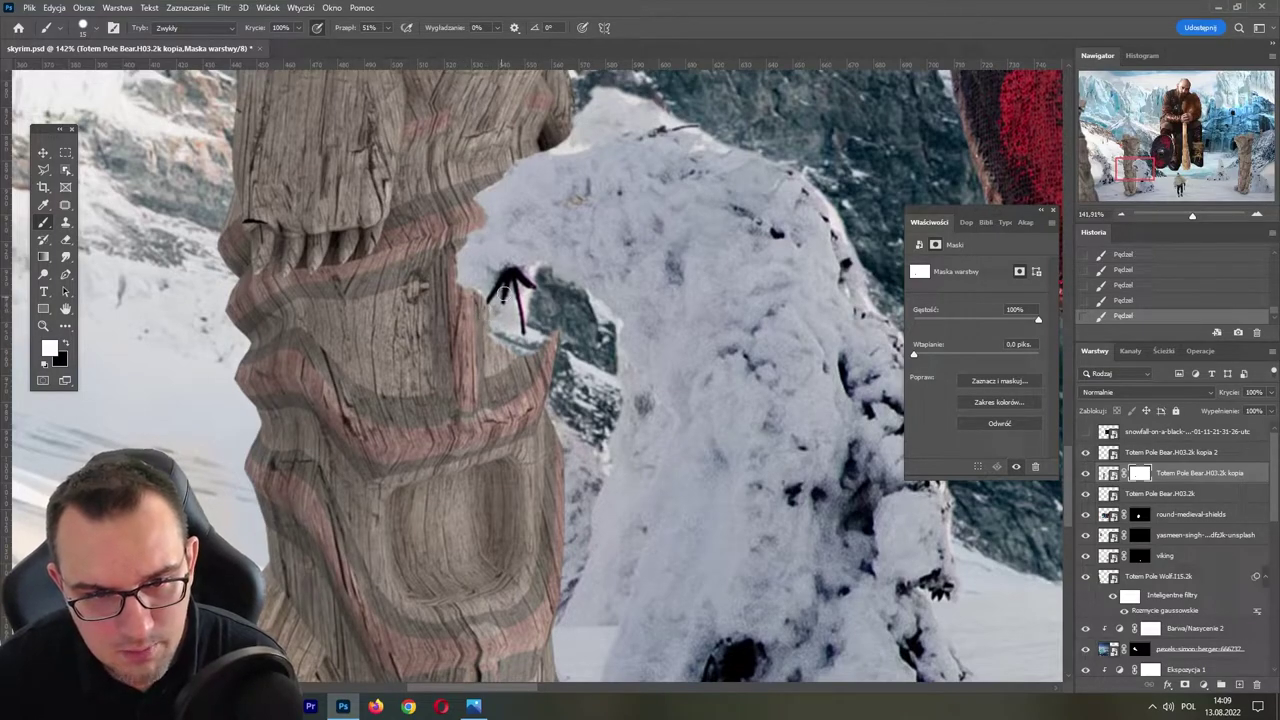
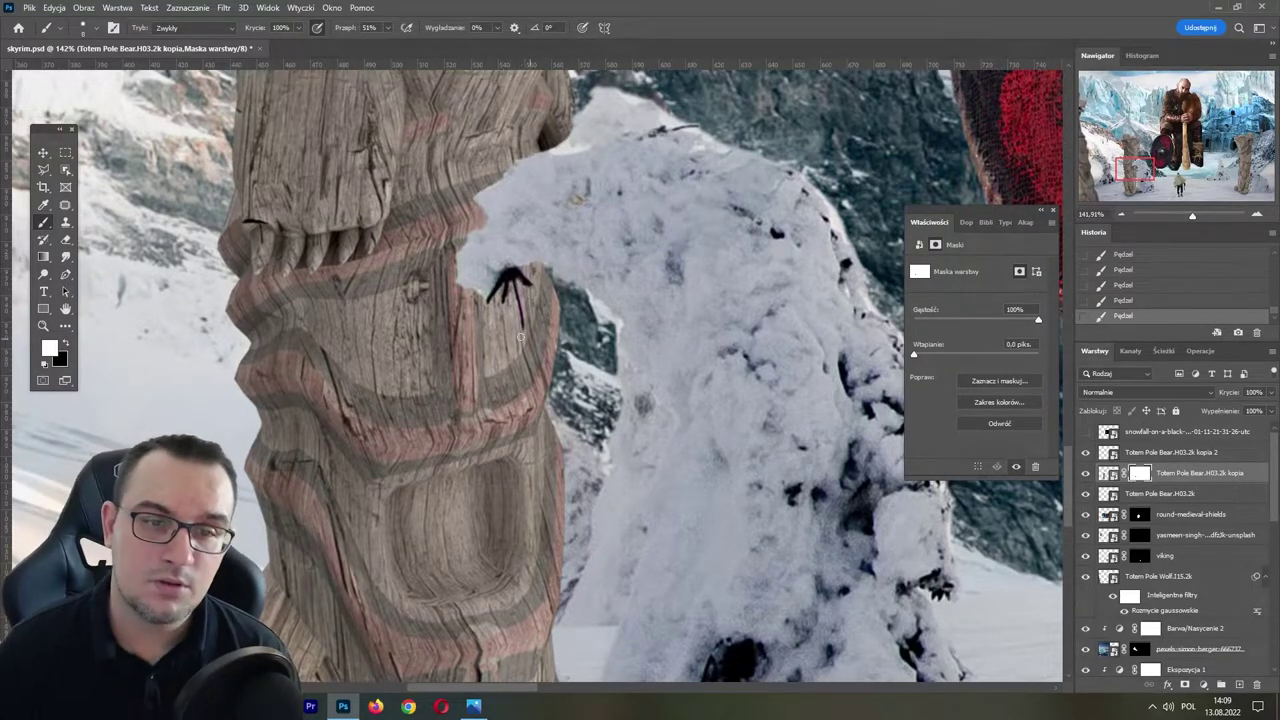
- Paint black on the bear copy's mask over the right-paw claws, undoing a stray stroke
{"action": "scroll", "coordinate": [435, 580], "scroll_direction": "down", "scroll_amount": 3}
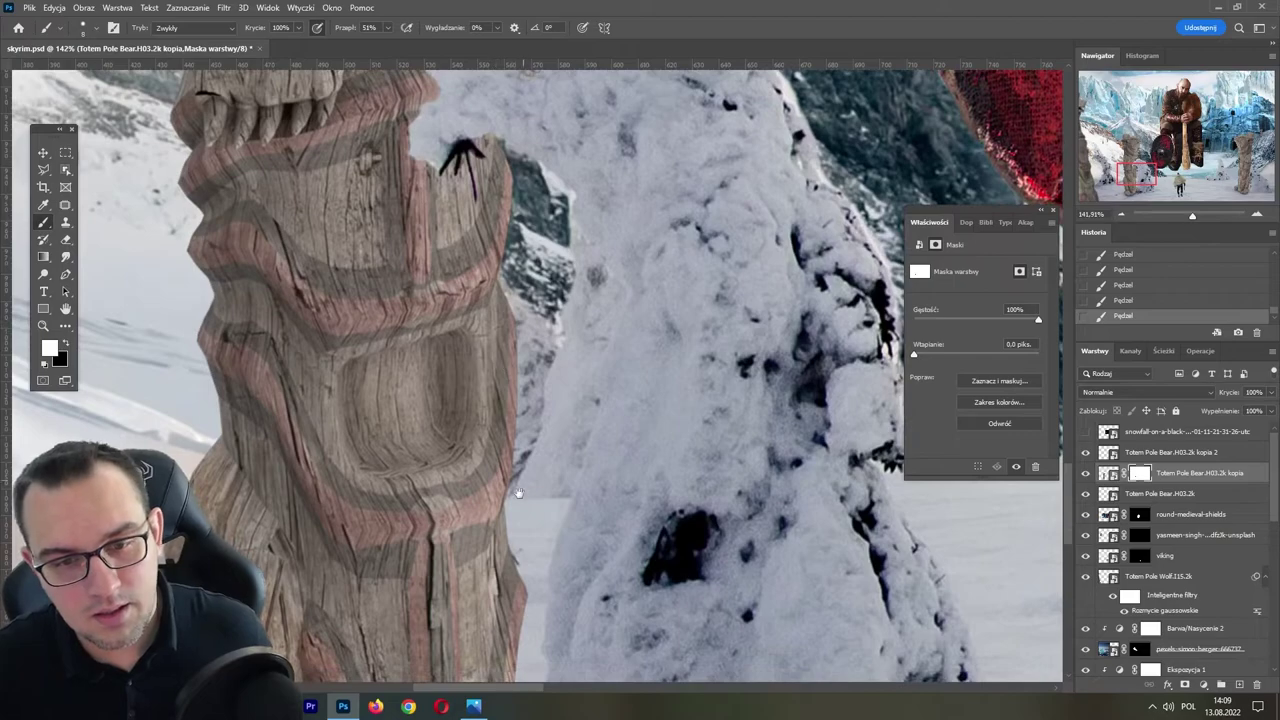
{"action": "scroll", "coordinate": [435, 580], "scroll_direction": "down", "scroll_amount": 5}
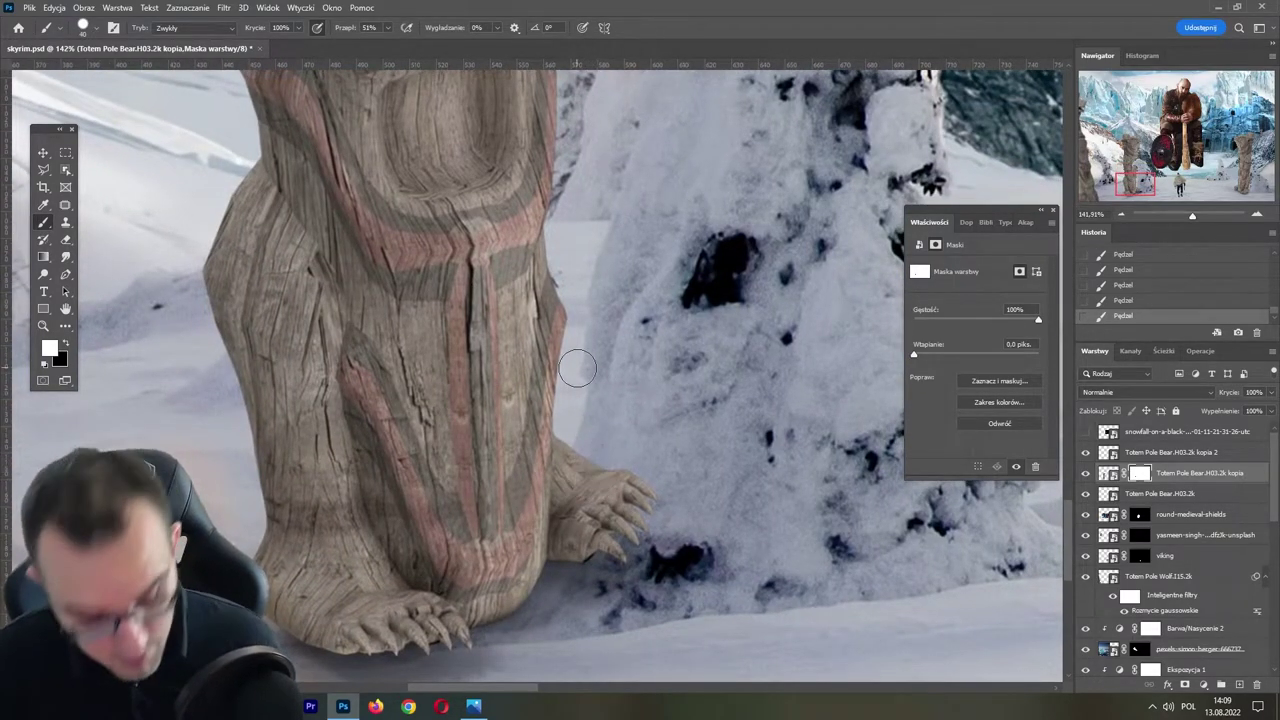
{"action": "key", "text": "x"}
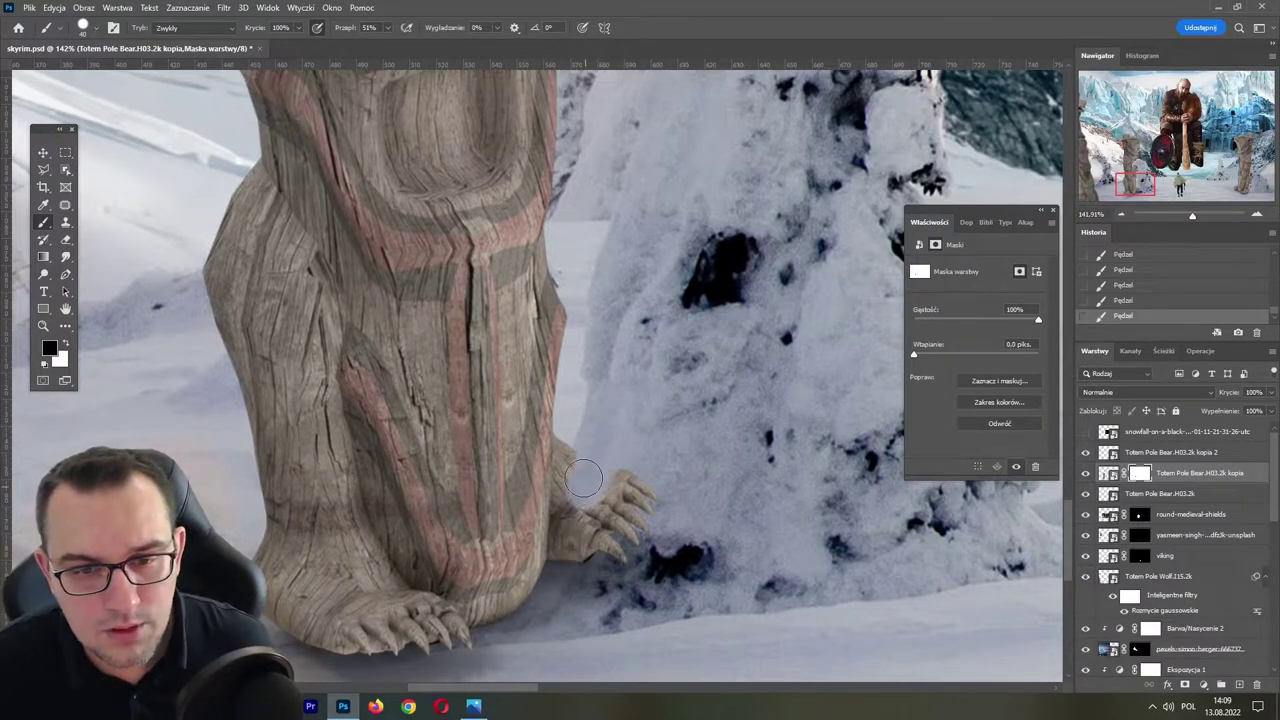
{"action": "left_click_drag", "start_coordinate": [584, 487], "coordinate": [614, 521]}
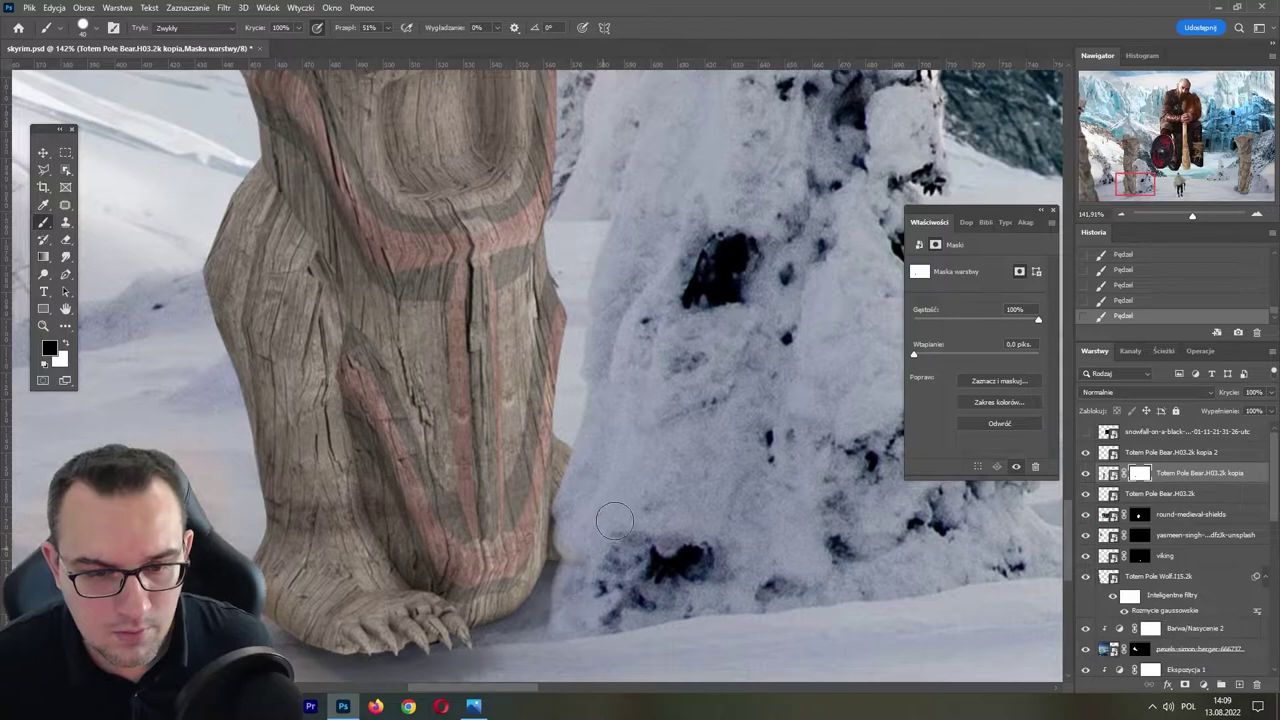
{"action": "mouse_move", "coordinate": [522, 628]}
{"action": "left_mouse_down"}
{"action": "mouse_move", "coordinate": [620, 490]}
{"action": "mouse_move", "coordinate": [676, 487]}
{"action": "mouse_move", "coordinate": [677, 571]}
{"action": "mouse_move", "coordinate": [790, 540]}
{"action": "left_mouse_up"}
{"action": "key", "text": "ctrl+z"}
- With a larger brush, mask out the dark smudge and shadow at the snow pile's base
{"action": "left_click_drag", "start_coordinate": [825, 493], "coordinate": [555, 465]}
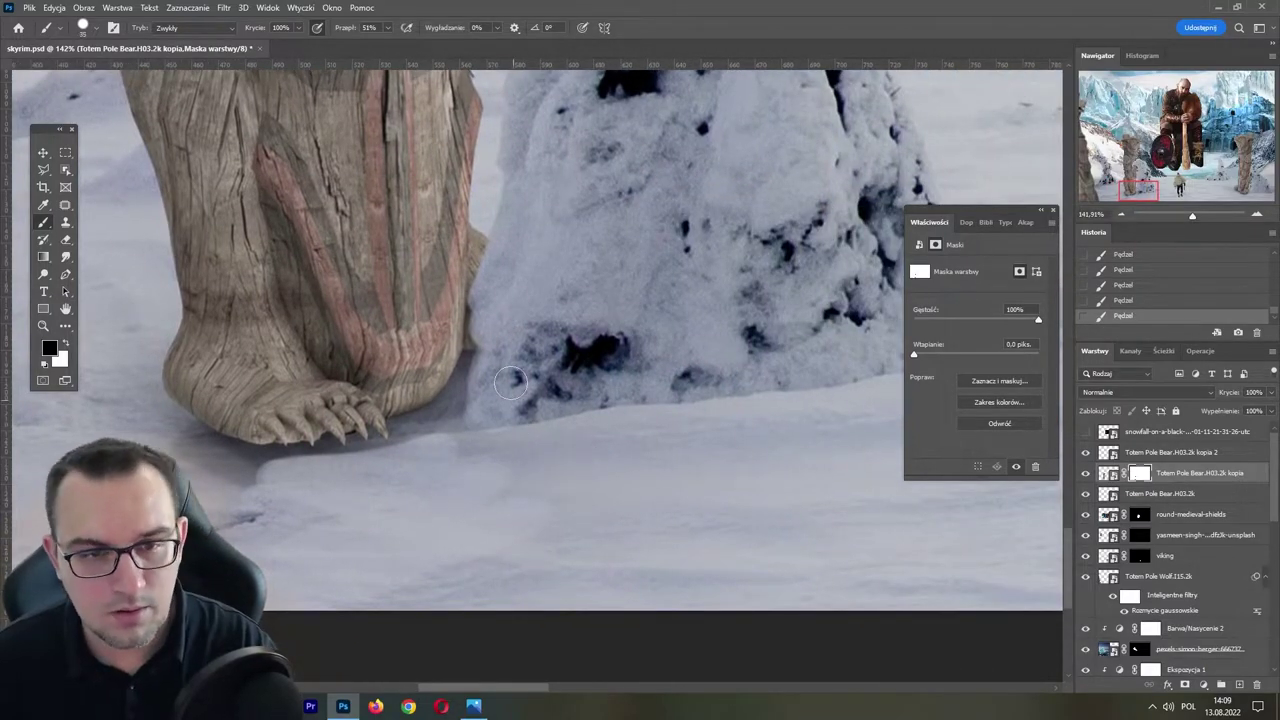
{"action": "key", "text": "bracketright"}
{"action": "key", "text": "bracketright"}
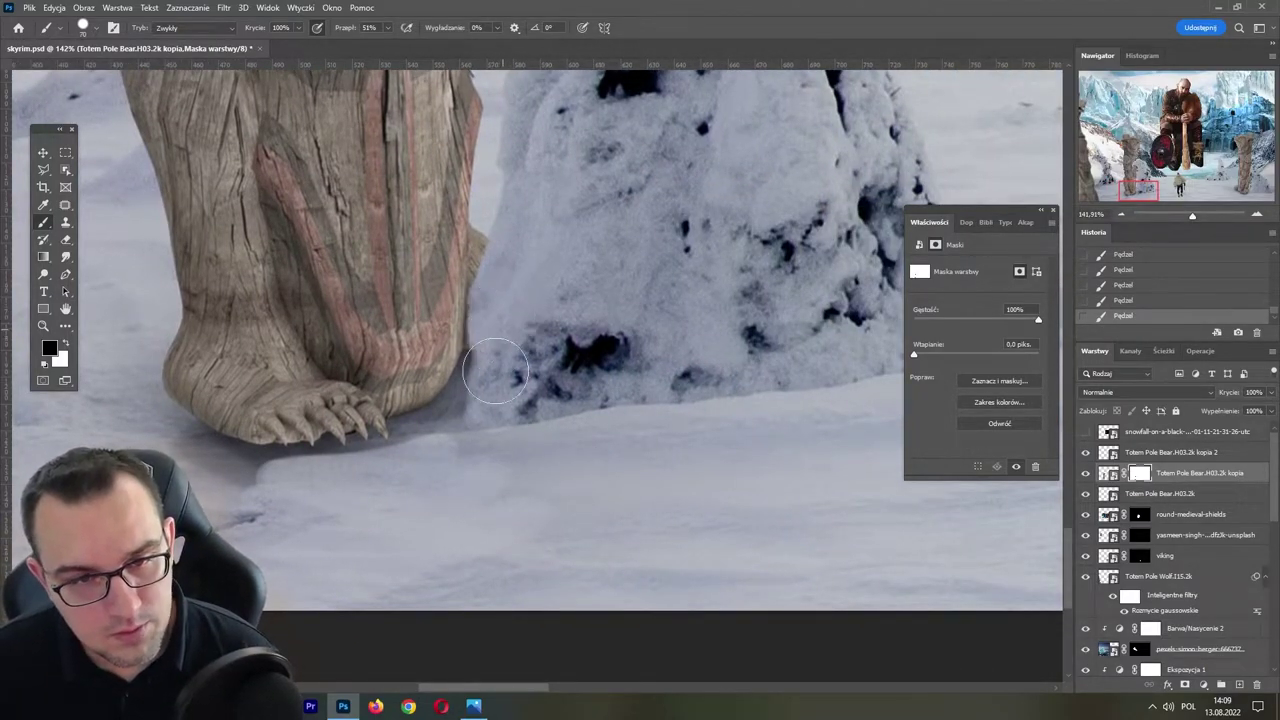
{"action": "left_click_drag", "start_coordinate": [495, 370], "coordinate": [546, 500]}
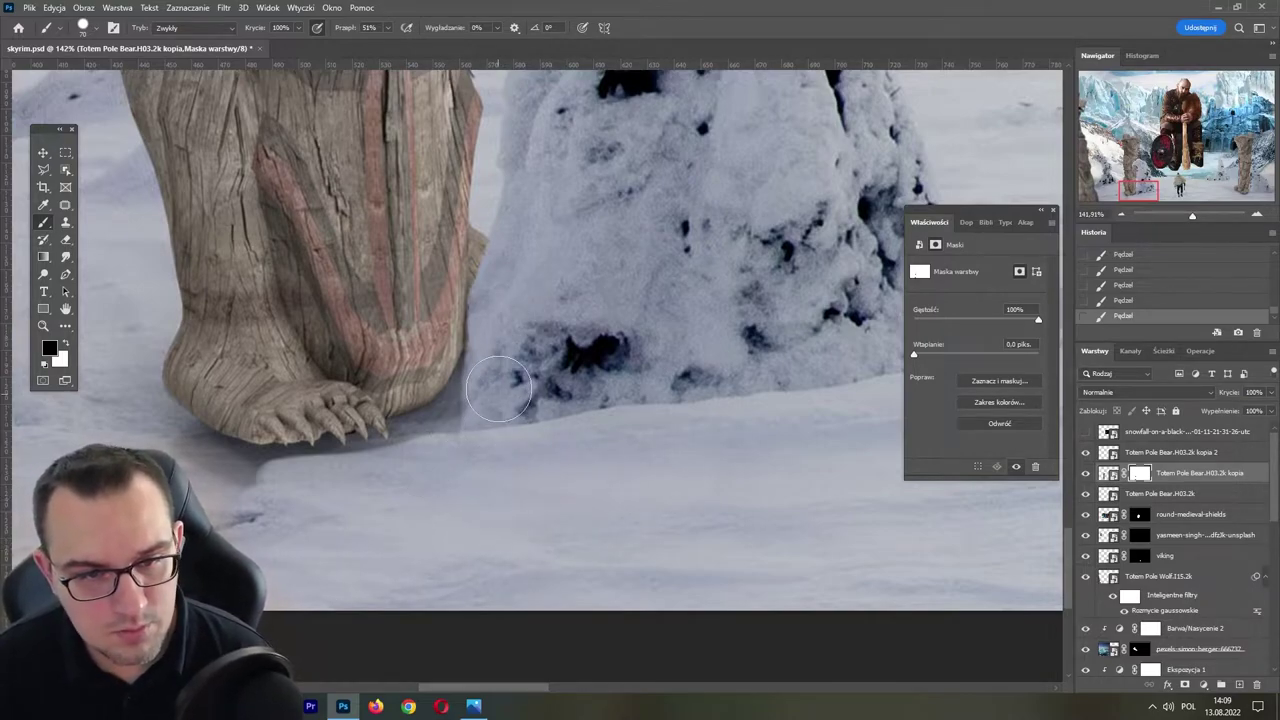
{"action": "left_click_drag", "start_coordinate": [498, 388], "coordinate": [420, 425]}
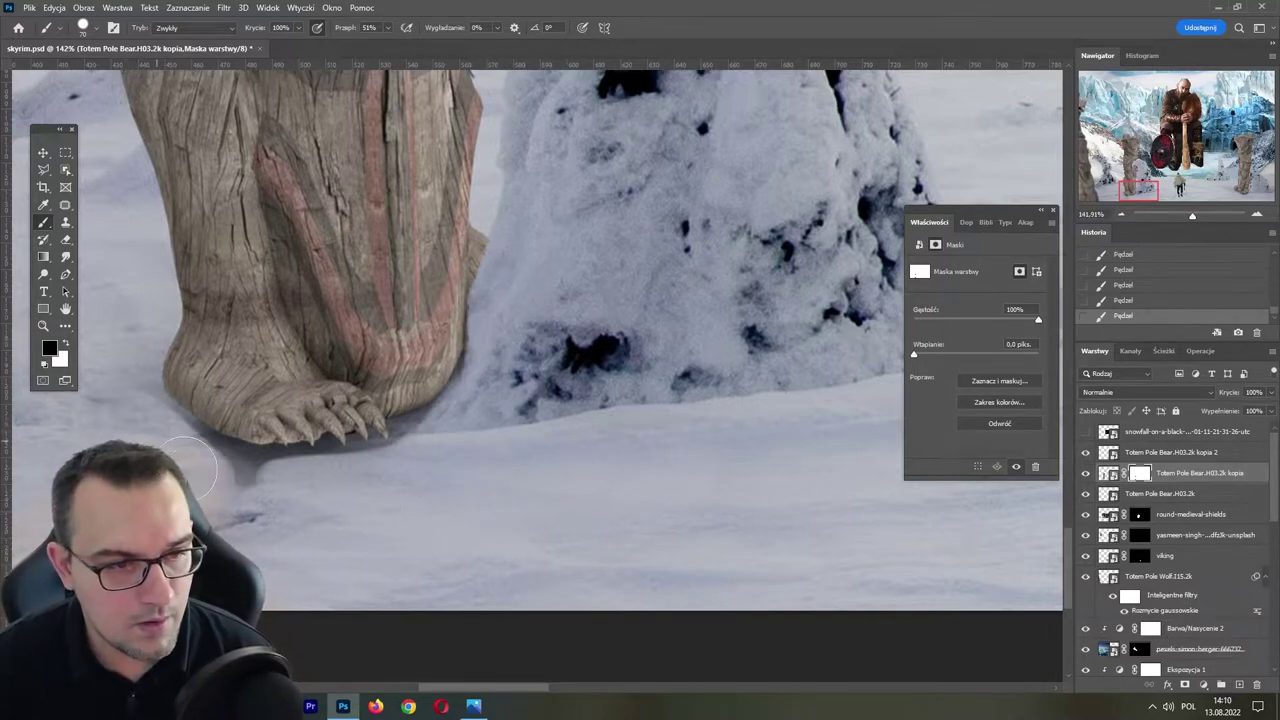
{"action": "mouse_move", "coordinate": [185, 460]}
{"action": "left_mouse_down"}
{"action": "mouse_move", "coordinate": [329, 471]}
{"action": "mouse_move", "coordinate": [453, 424]}
{"action": "mouse_move", "coordinate": [215, 435]}
{"action": "mouse_move", "coordinate": [392, 444]}
{"action": "left_mouse_up"}
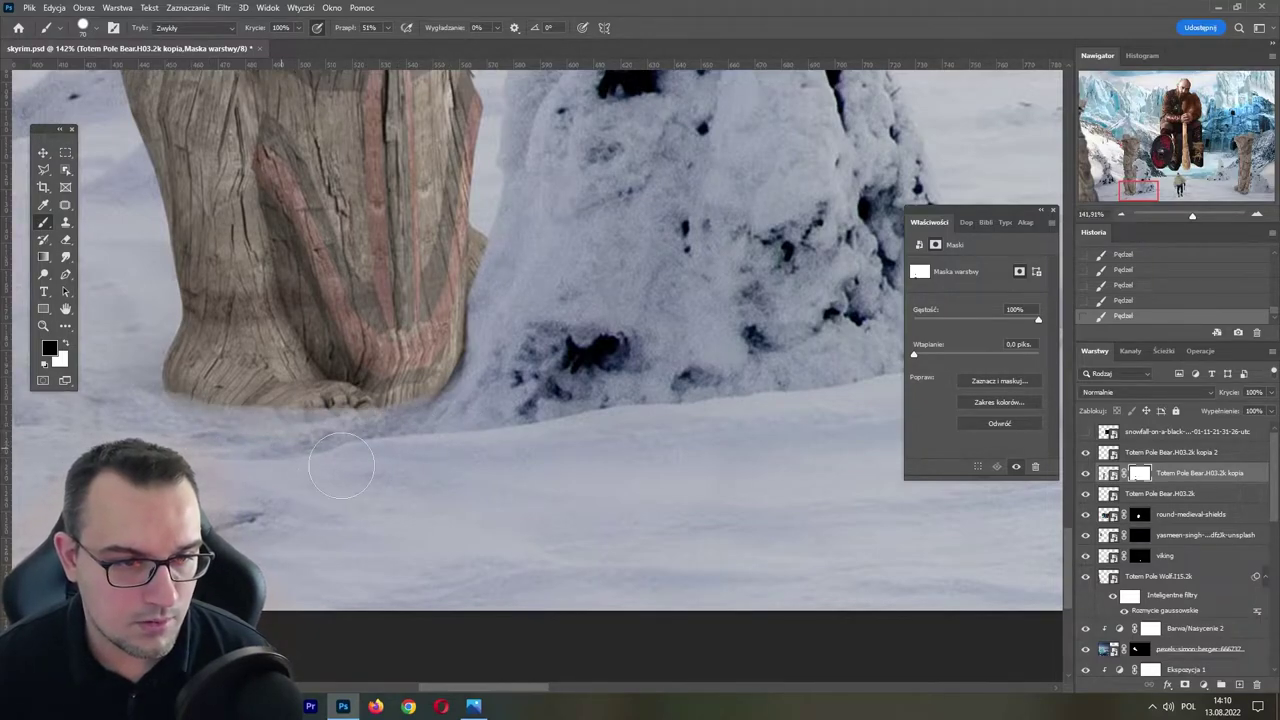
- Zoom in on the totem's foot and clean the remaining shadow along its base
{"action": "scroll", "coordinate": [314, 486], "scroll_direction": "up", "scroll_amount": 2}
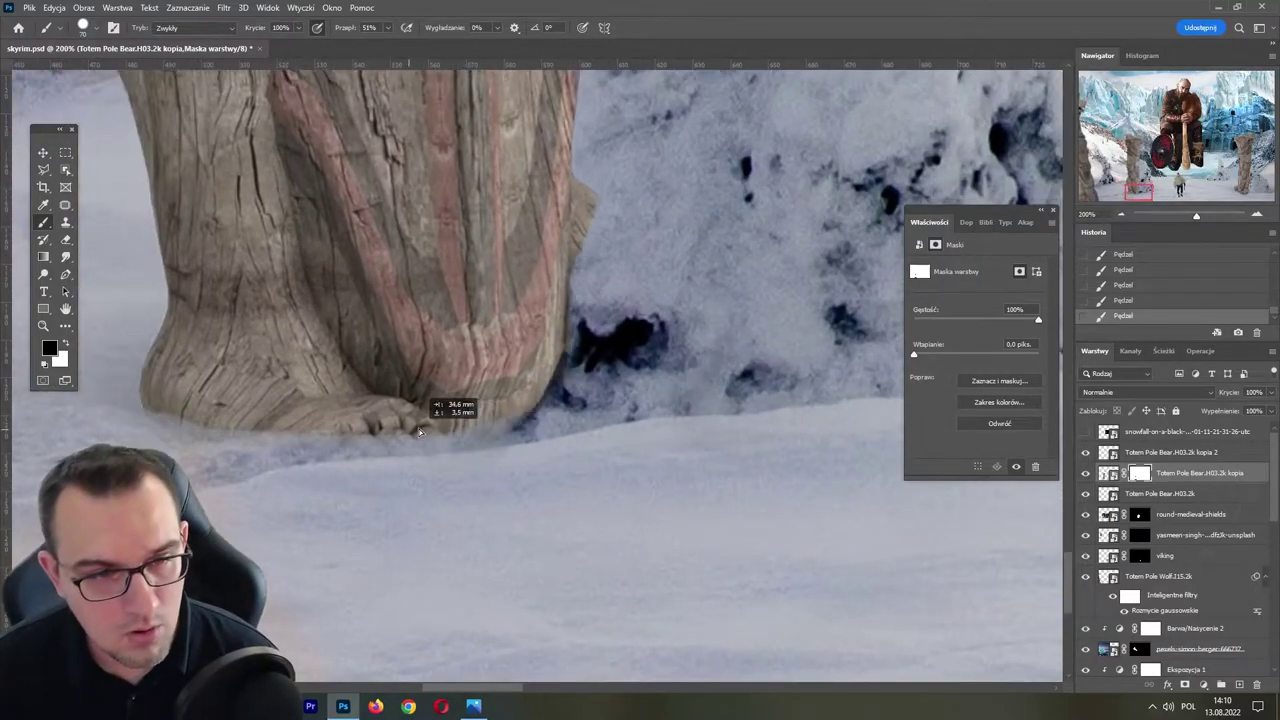
{"action": "left_click_drag", "start_coordinate": [443, 408], "coordinate": [408, 420]}
{"action": "key", "text": "ctrl+z"}
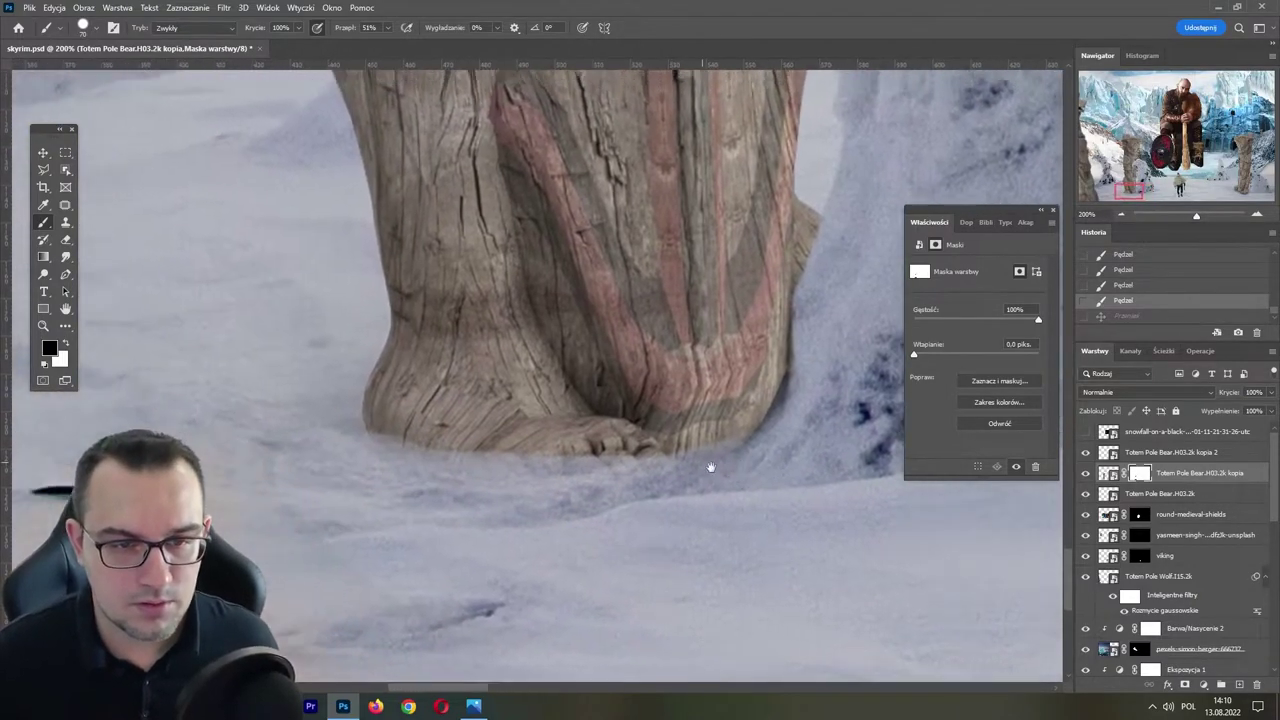
{"action": "mouse_move", "coordinate": [118, 355]}
{"action": "left_mouse_down"}
{"action": "mouse_move", "coordinate": [318, 407]}
{"action": "mouse_move", "coordinate": [446, 520]}
{"action": "left_mouse_up"}
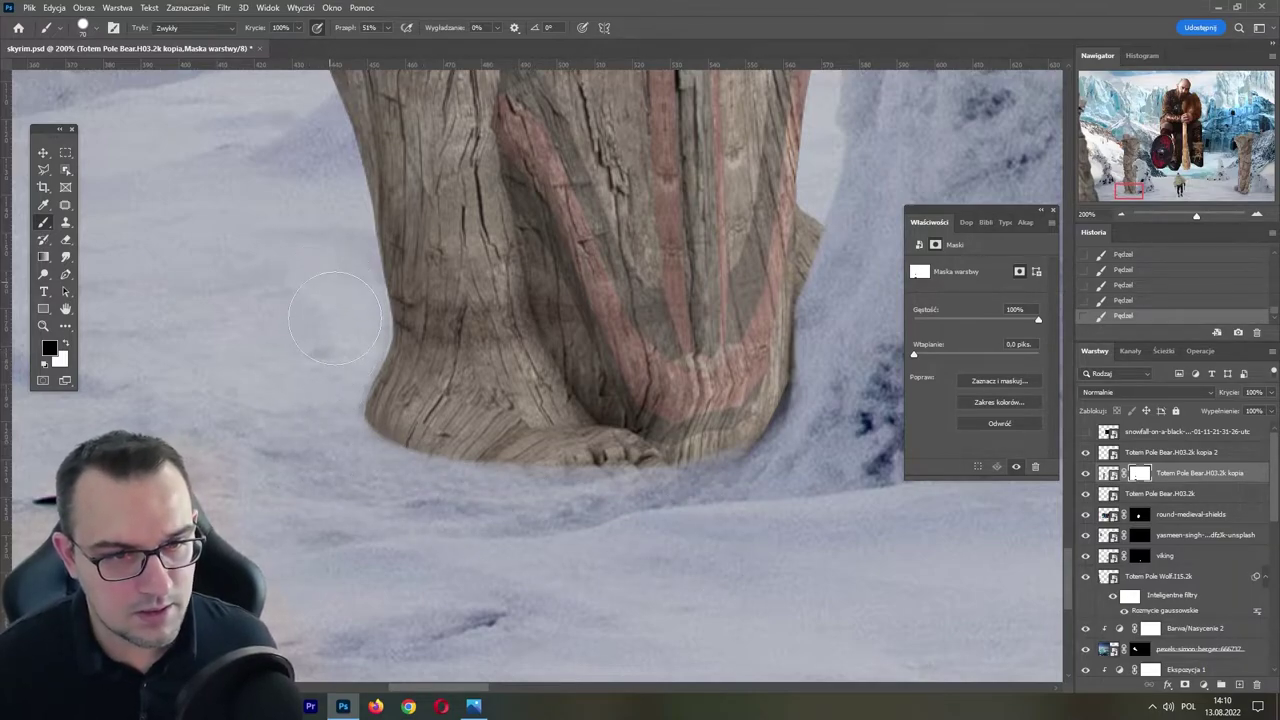
{"action": "left_click_drag", "start_coordinate": [332, 448], "coordinate": [612, 516]}
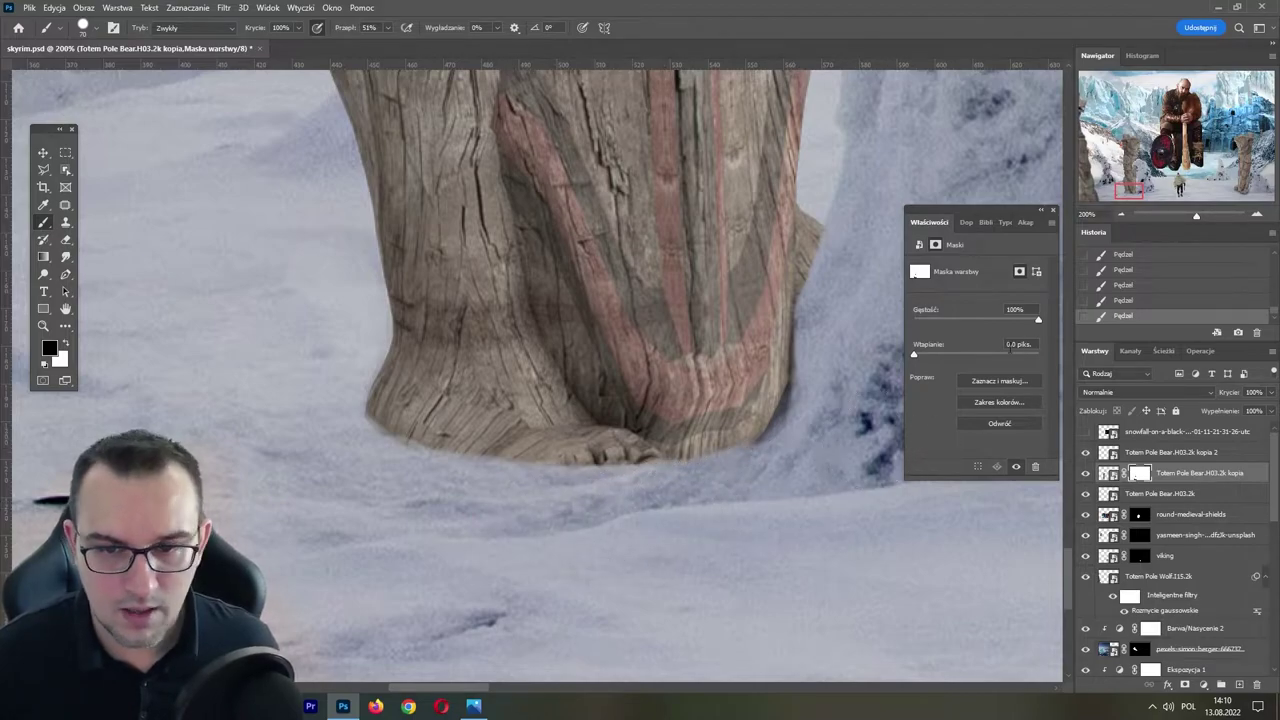
{"action": "mouse_move", "coordinate": [729, 486]}
{"action": "left_mouse_down"}
{"action": "mouse_move", "coordinate": [825, 370]}
{"action": "mouse_move", "coordinate": [672, 497]}
{"action": "left_mouse_up"}
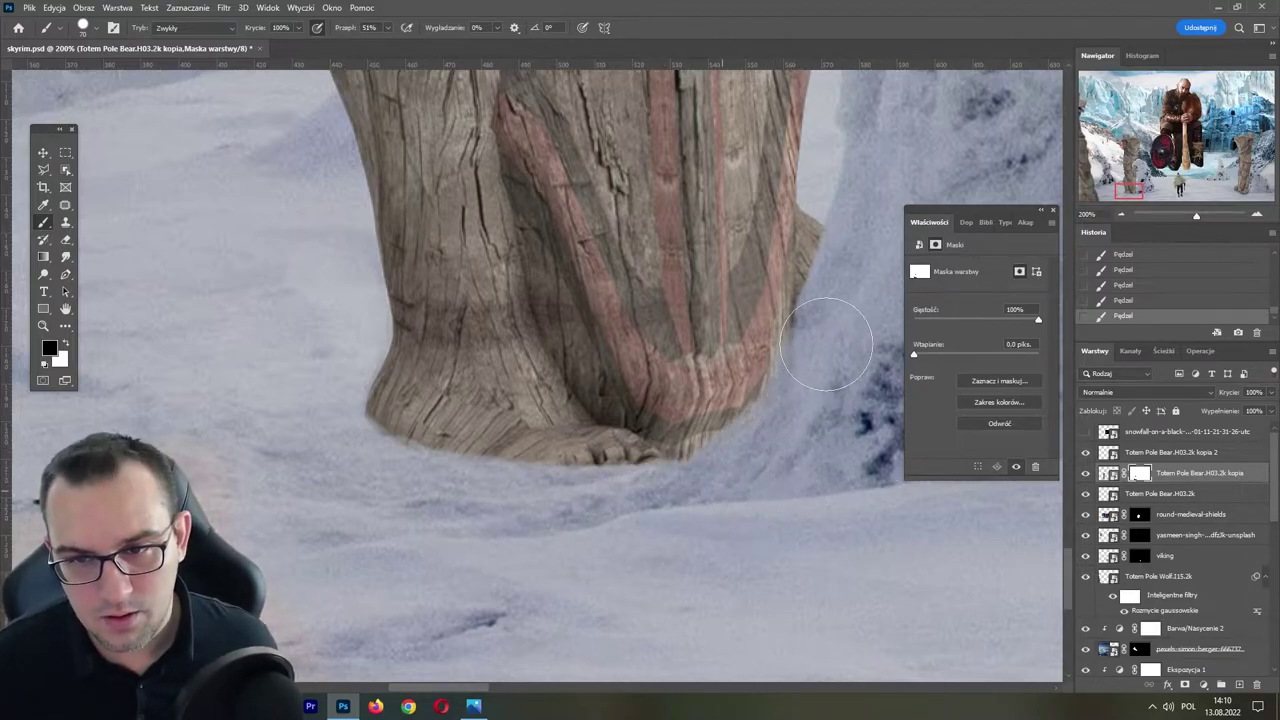
{"action": "left_click_drag", "start_coordinate": [1196, 215], "coordinate": [1178, 218]}
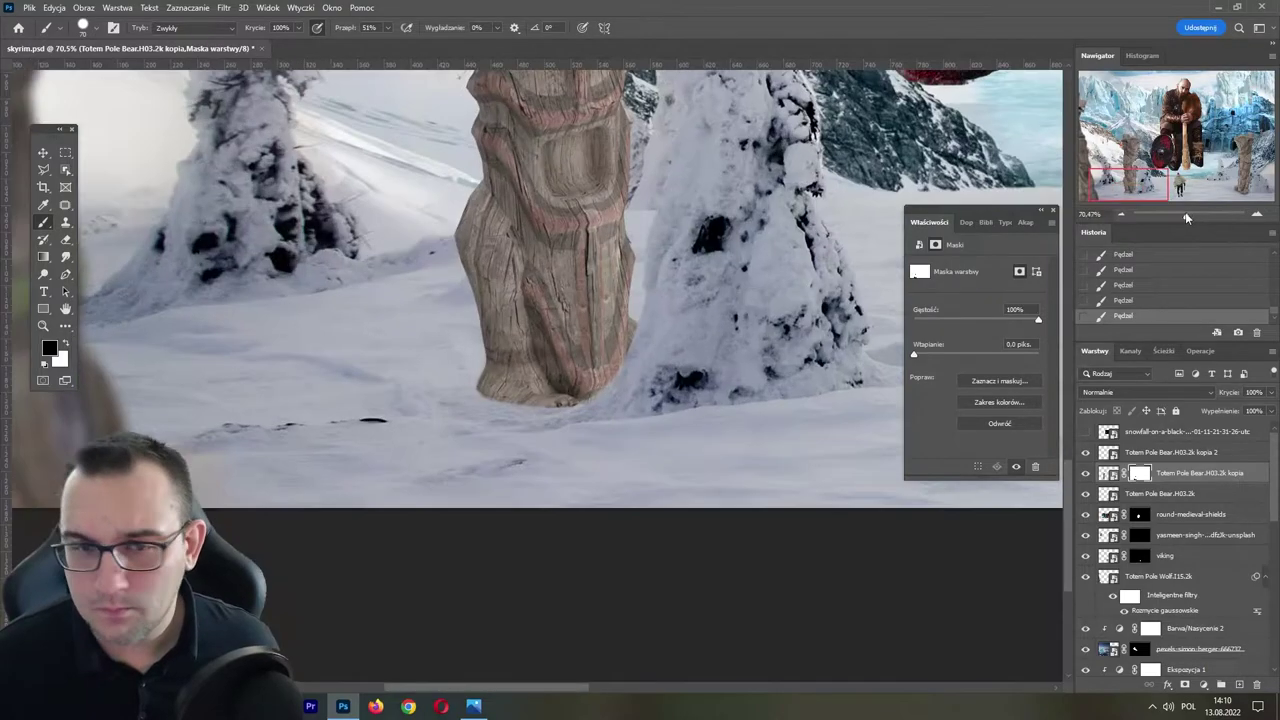
- Save the file, then select the original bear totem layer and add a layer mask
{"action": "key", "text": "ctrl+s"}
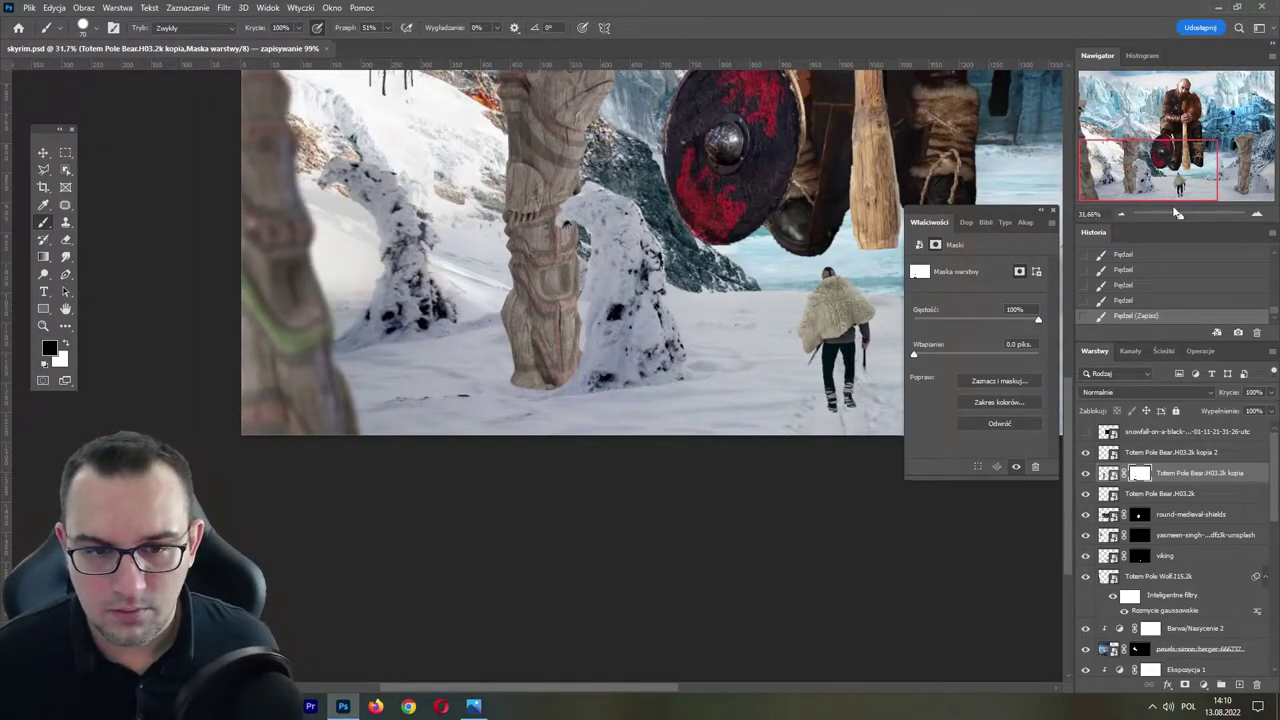
{"action": "left_click_drag", "start_coordinate": [1178, 213], "coordinate": [1188, 215]}
{"action": "mouse_move", "coordinate": [1182, 152]}
{"action": "left_mouse_down"}
{"action": "mouse_move", "coordinate": [1158, 178]}
{"action": "mouse_move", "coordinate": [1230, 182]}
{"action": "left_mouse_up"}
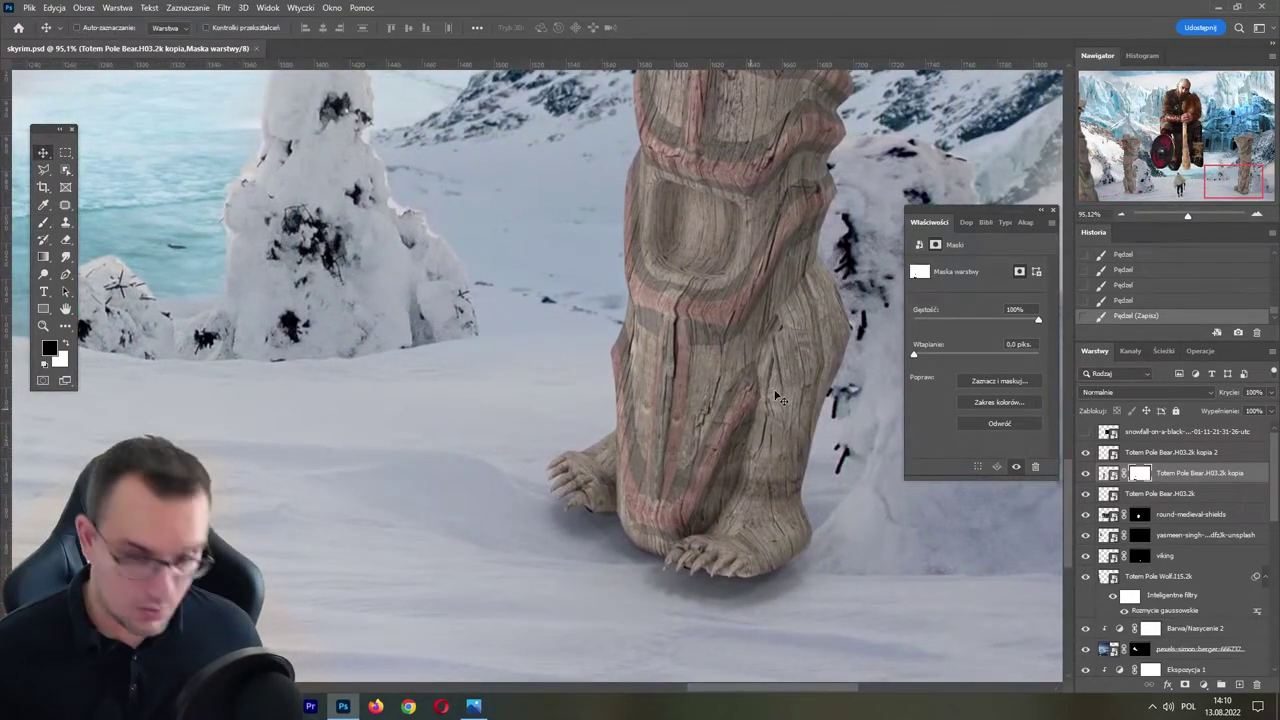
{"action": "key", "text": "v"}
{"action": "left_click", "coordinate": [773, 370], "text": "ctrl"}
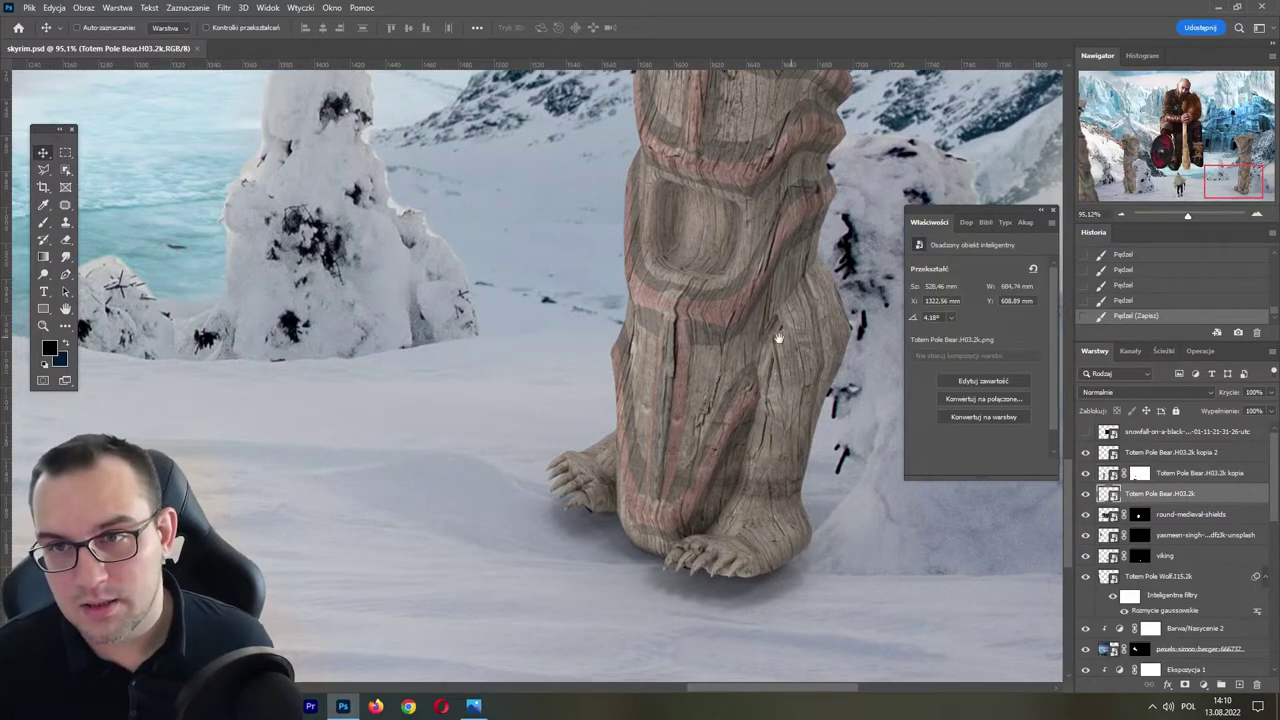
{"action": "left_click_drag", "start_coordinate": [778, 338], "coordinate": [563, 413]}
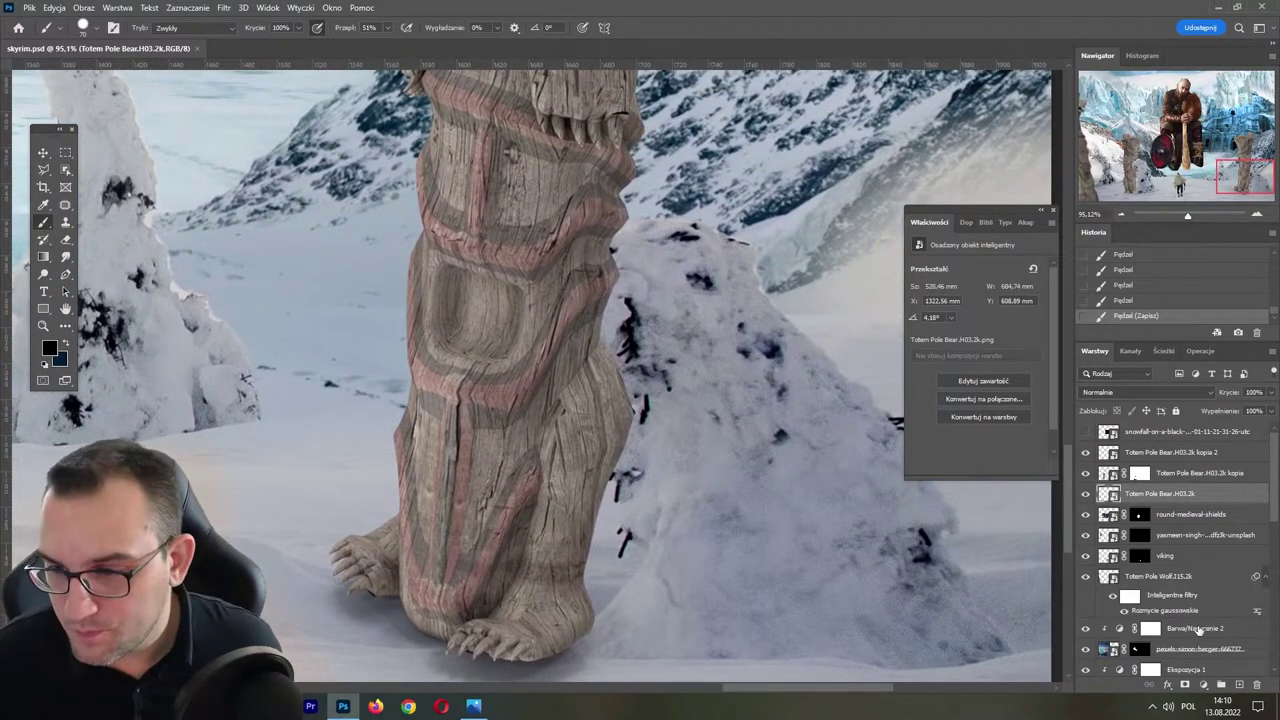
{"action": "left_click", "coordinate": [1183, 685]}
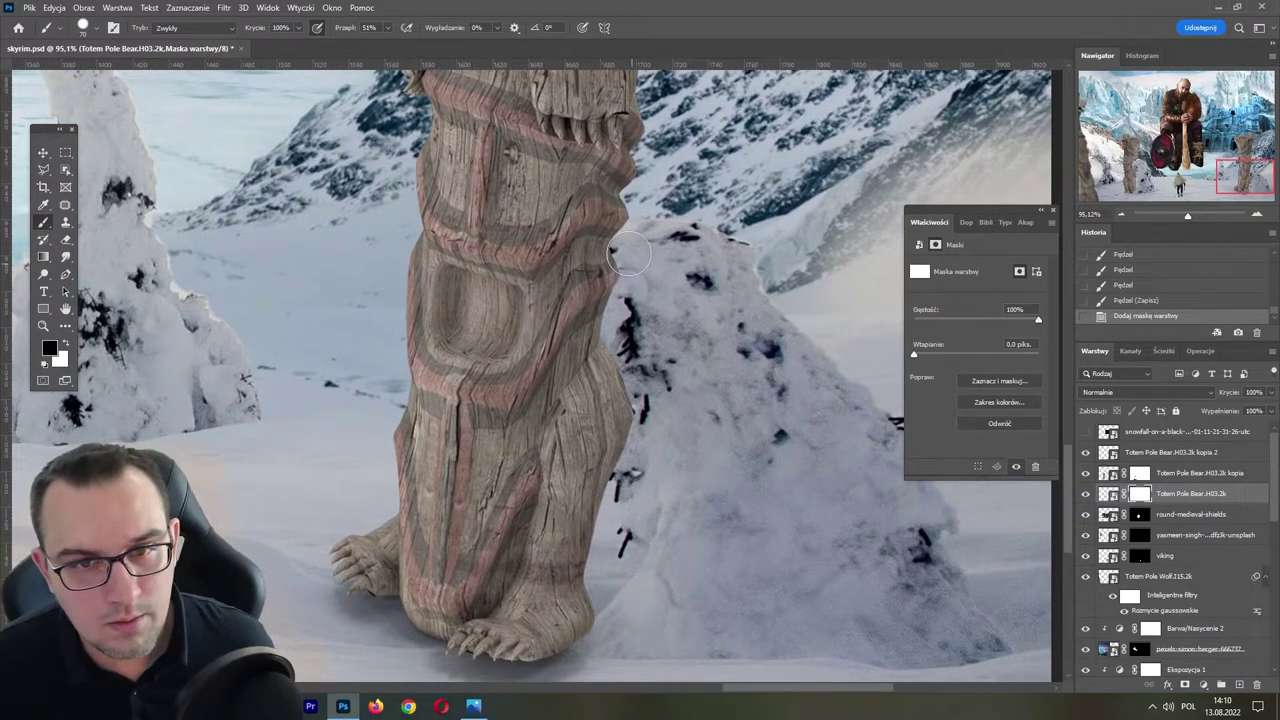
- Mask the totem's right edge, lower-right foot claws and left-paw shadow behind snow
{"action": "mouse_move", "coordinate": [608, 255]}
{"action": "left_mouse_down"}
{"action": "mouse_move", "coordinate": [575, 305]}
{"action": "mouse_move", "coordinate": [570, 360]}
{"action": "mouse_move", "coordinate": [590, 370]}
{"action": "mouse_move", "coordinate": [600, 450]}
{"action": "mouse_move", "coordinate": [615, 440]}
{"action": "mouse_move", "coordinate": [550, 410]}
{"action": "mouse_move", "coordinate": [530, 455]}
{"action": "mouse_move", "coordinate": [616, 484]}
{"action": "left_mouse_up"}
{"action": "scroll", "coordinate": [650, 485], "scroll_direction": "down", "scroll_amount": 5}
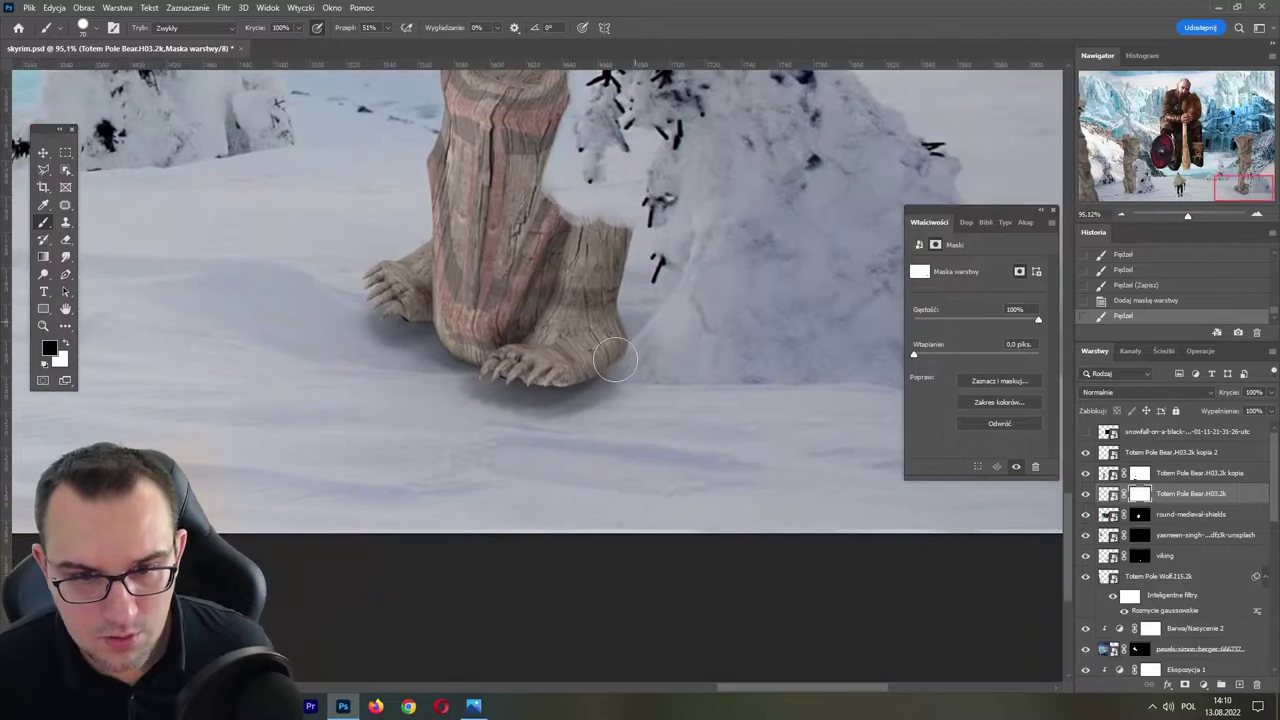
{"action": "mouse_move", "coordinate": [573, 407]}
{"action": "left_mouse_down"}
{"action": "mouse_move", "coordinate": [620, 350]}
{"action": "mouse_move", "coordinate": [660, 395]}
{"action": "mouse_move", "coordinate": [680, 316]}
{"action": "left_mouse_up"}
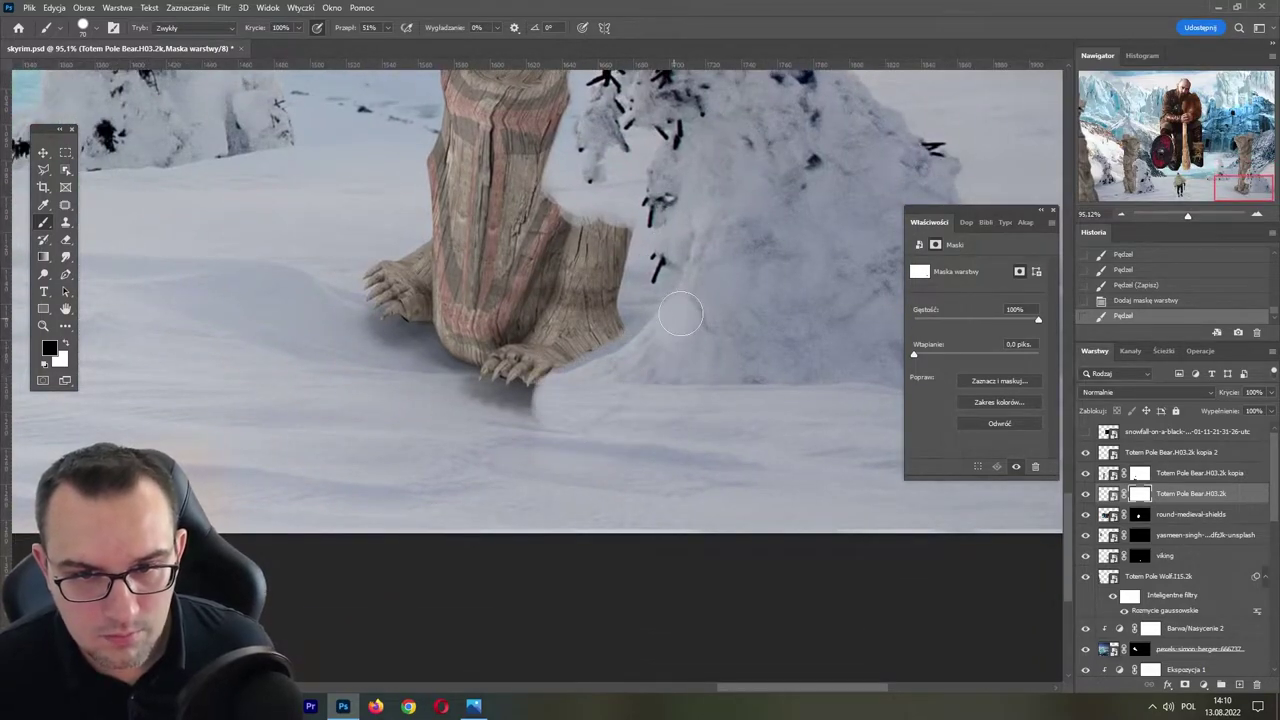
{"action": "mouse_move", "coordinate": [536, 458]}
{"action": "left_mouse_down"}
{"action": "mouse_move", "coordinate": [450, 390]}
{"action": "mouse_move", "coordinate": [537, 390]}
{"action": "left_mouse_up"}
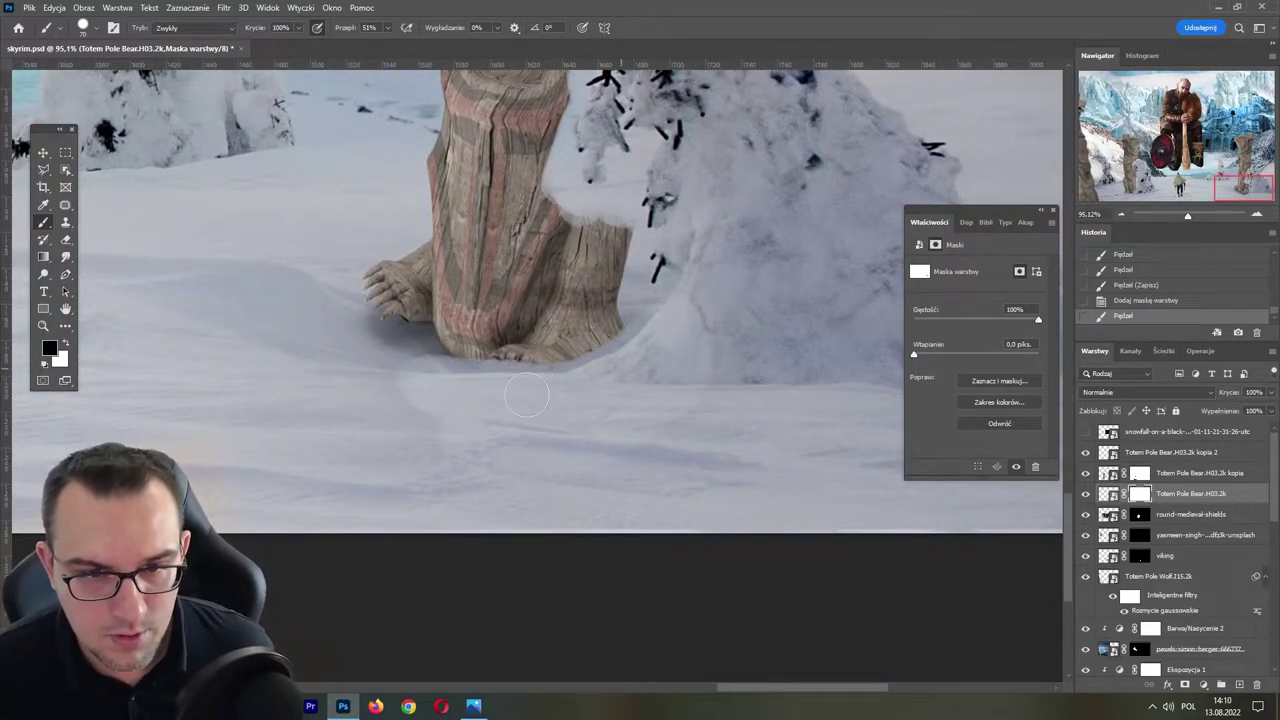
{"action": "mouse_move", "coordinate": [363, 249]}
{"action": "left_mouse_down"}
{"action": "mouse_move", "coordinate": [346, 360]}
{"action": "mouse_move", "coordinate": [409, 337]}
{"action": "mouse_move", "coordinate": [467, 372]}
{"action": "mouse_move", "coordinate": [359, 355]}
{"action": "mouse_move", "coordinate": [408, 354]}
{"action": "mouse_move", "coordinate": [354, 309]}
{"action": "left_mouse_up"}
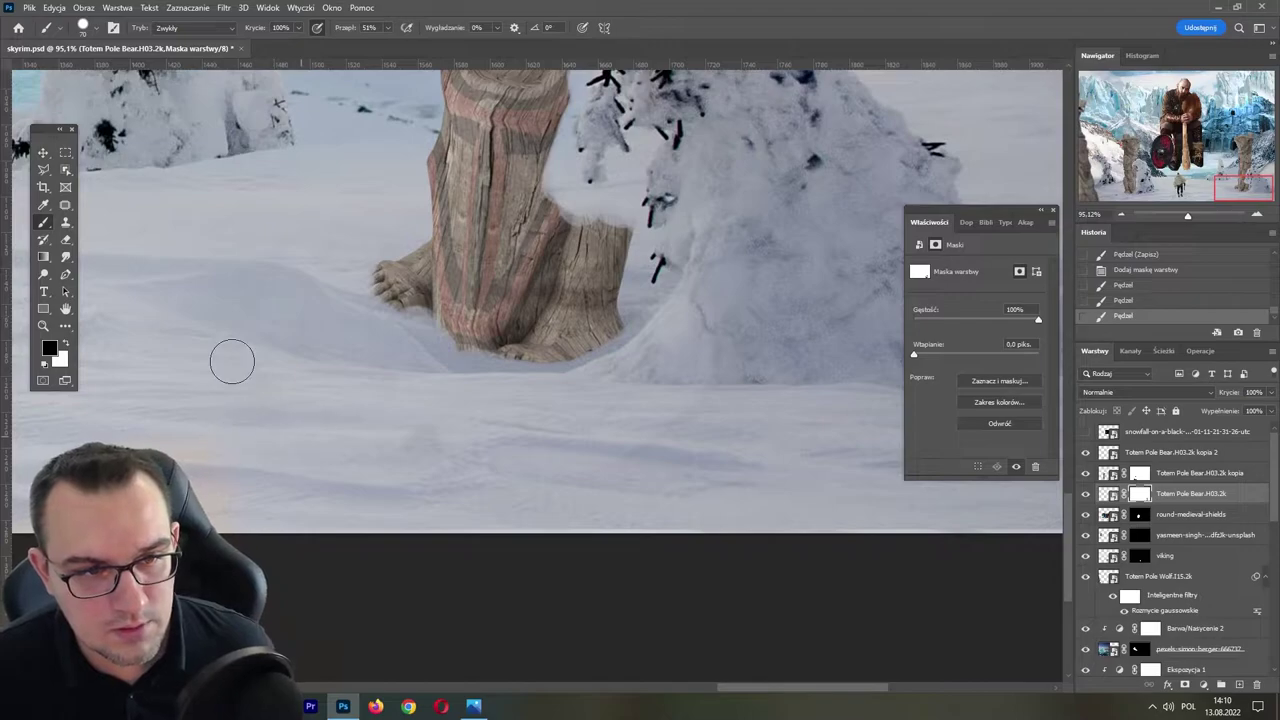
{"action": "left_click_drag", "start_coordinate": [389, 466], "coordinate": [460, 457]}
{"action": "left_click_drag", "start_coordinate": [611, 206], "coordinate": [585, 236]}
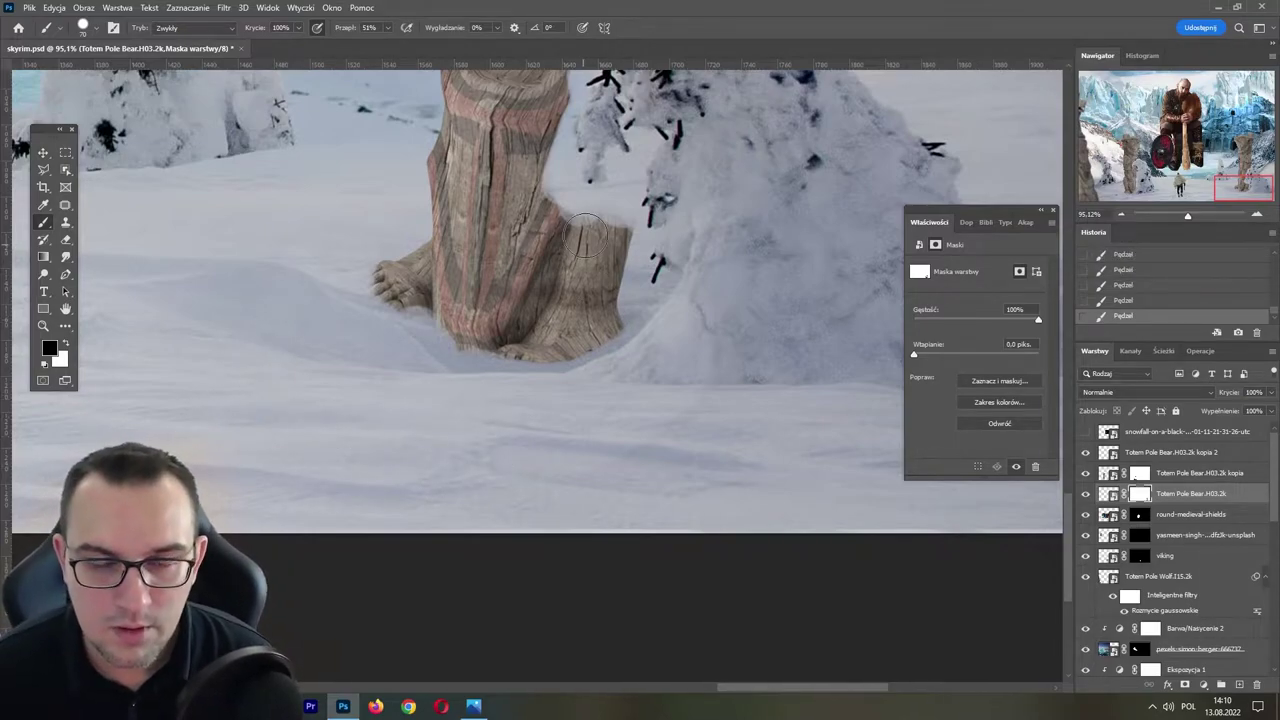
- Refine the mask where the snowy tree meets the totem, then magnify that edge to 173%
{"action": "key", "text": "ctrl+z"}
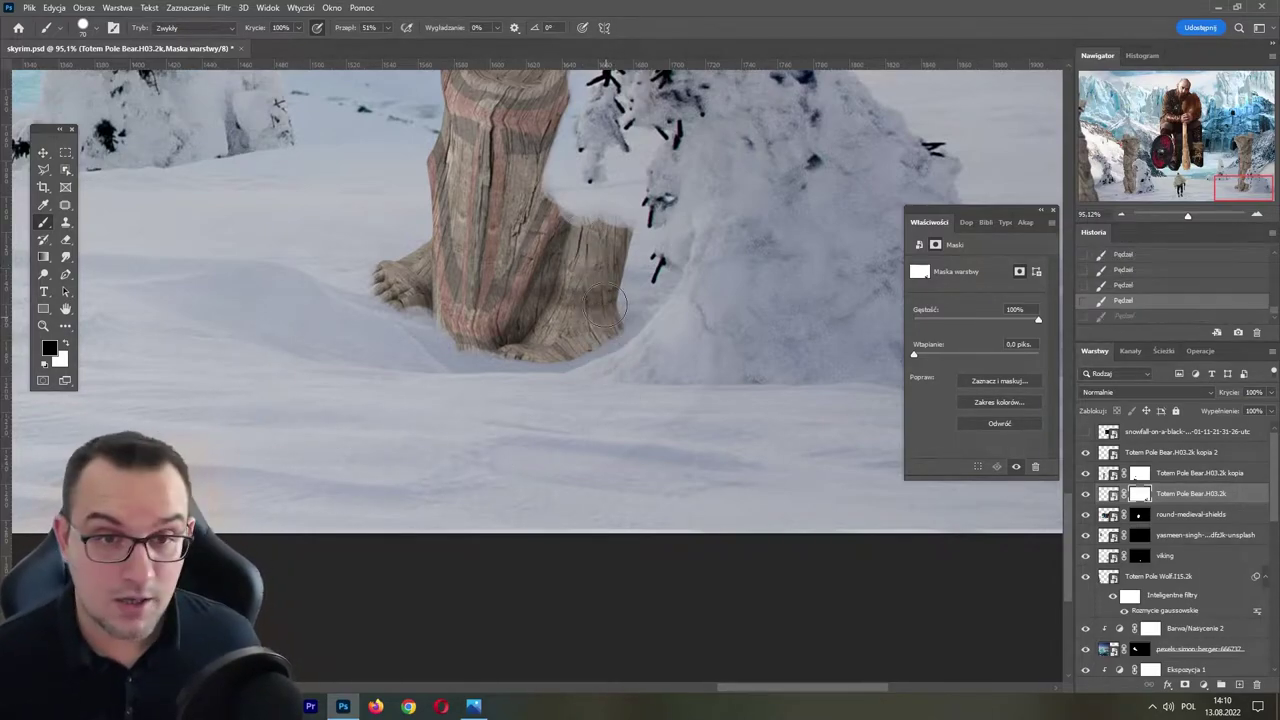
{"action": "scroll", "coordinate": [605, 305], "scroll_direction": "up", "scroll_amount": 5}
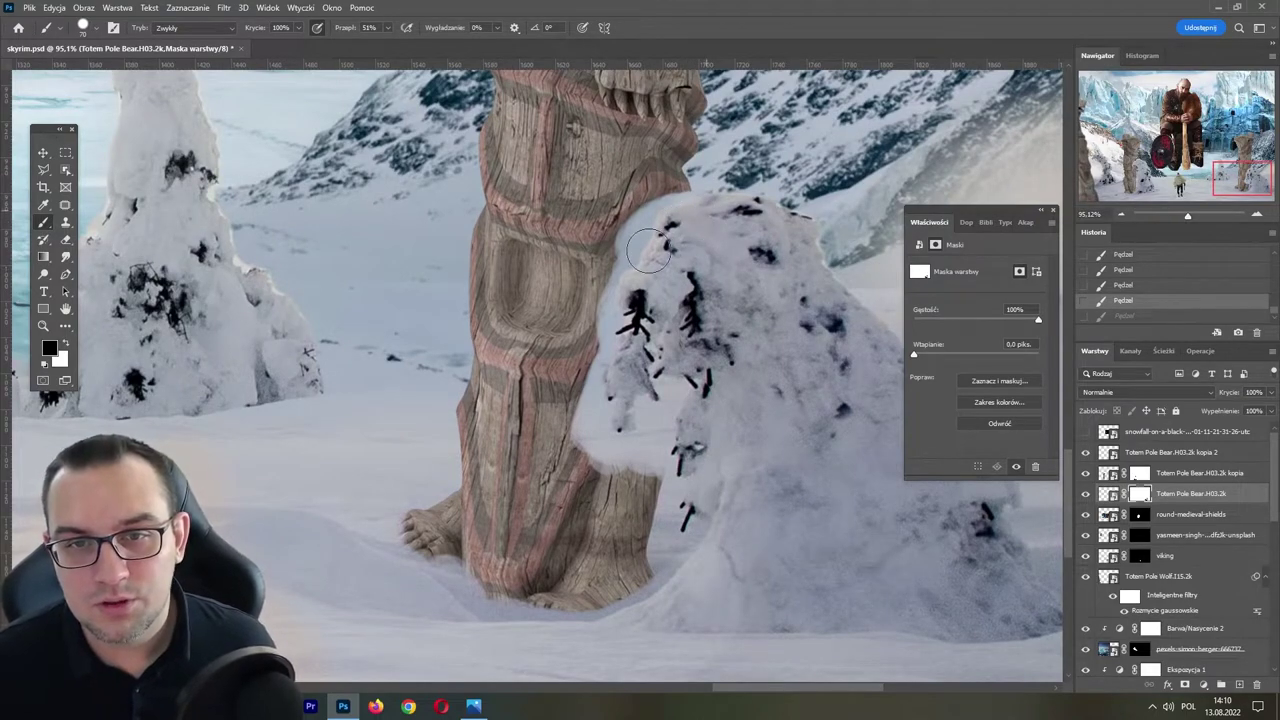
{"action": "left_click_drag", "start_coordinate": [648, 250], "coordinate": [665, 290]}
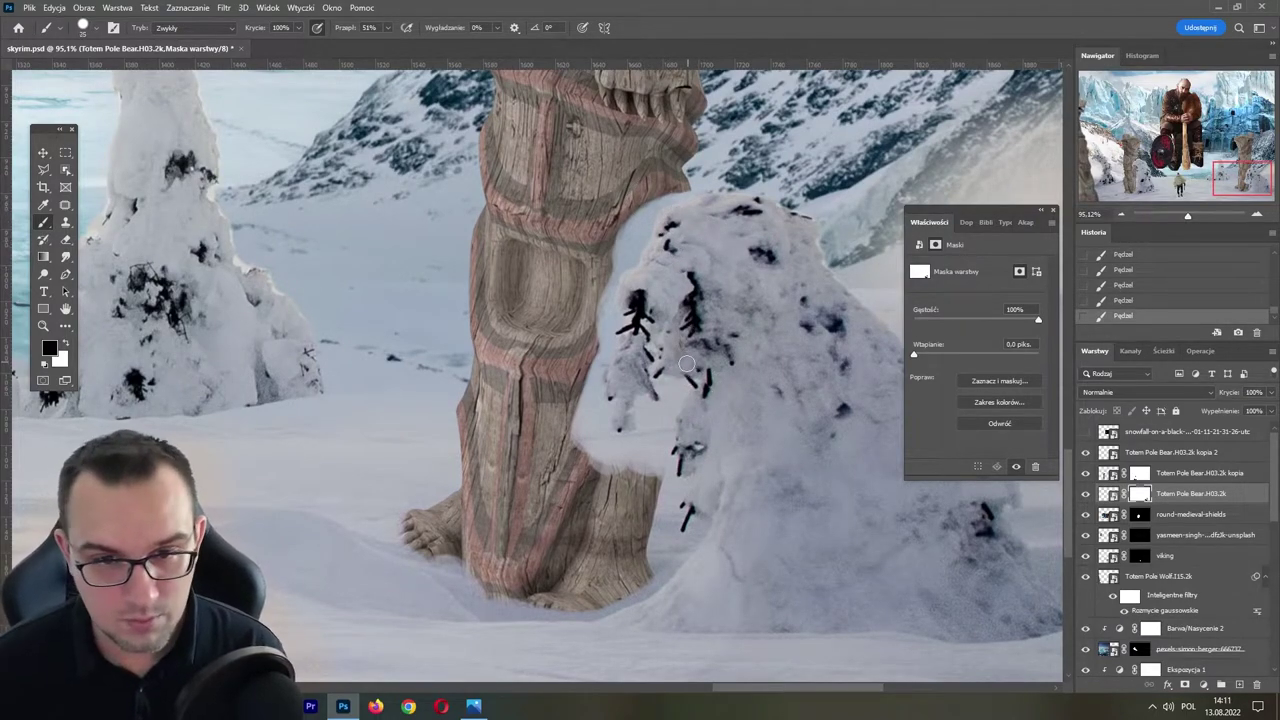
{"action": "key", "text": "x"}
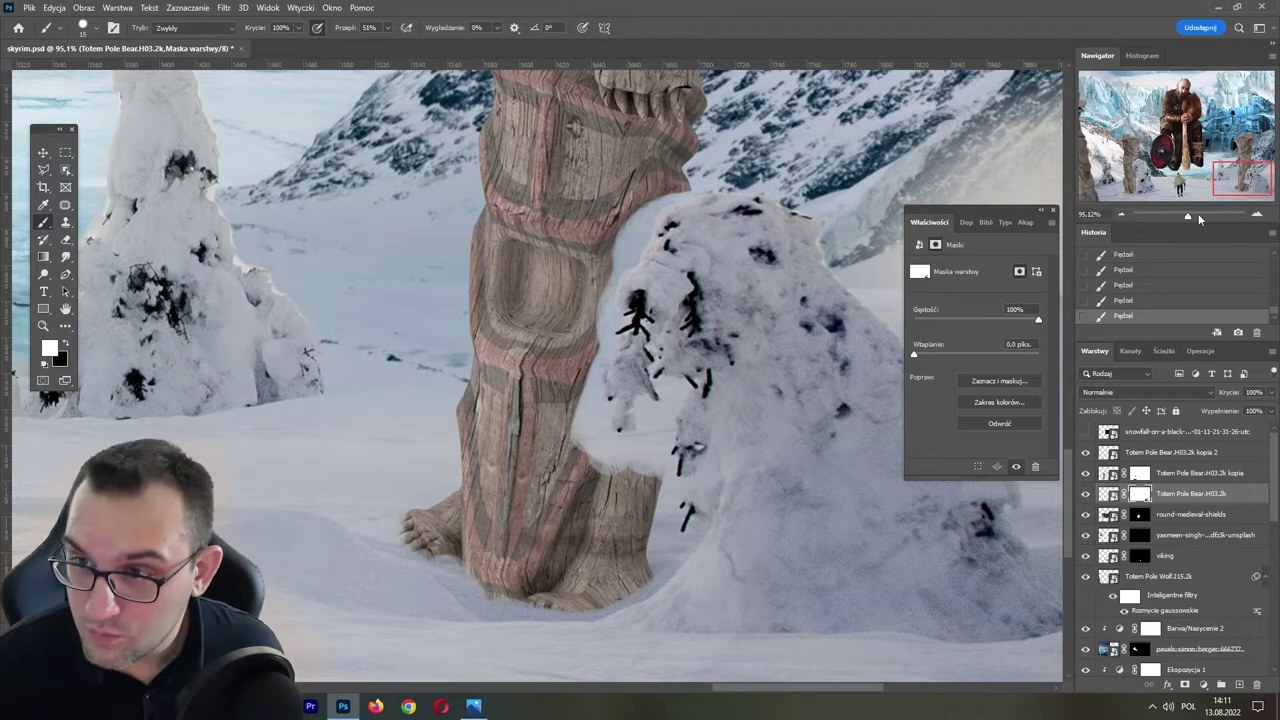
{"action": "left_click", "coordinate": [1198, 216]}
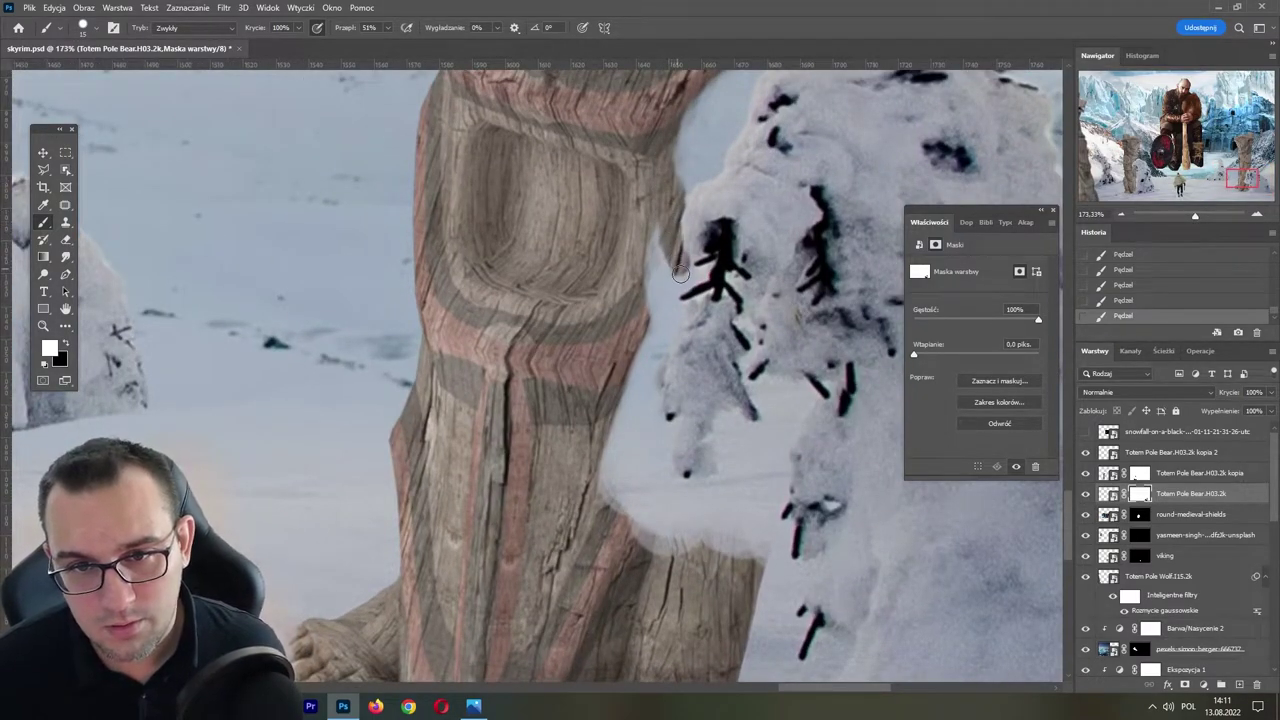
- Paint white on the mask to restore the pole's wooden edge beside the snowy tree
{"action": "left_click_drag", "start_coordinate": [684, 285], "coordinate": [644, 258]}
{"action": "mouse_move", "coordinate": [648, 313]}
{"action": "left_mouse_down"}
{"action": "mouse_move", "coordinate": [673, 296]}
{"action": "mouse_move", "coordinate": [616, 440]}
{"action": "mouse_move", "coordinate": [658, 385]}
{"action": "mouse_move", "coordinate": [657, 455]}
{"action": "left_mouse_up"}
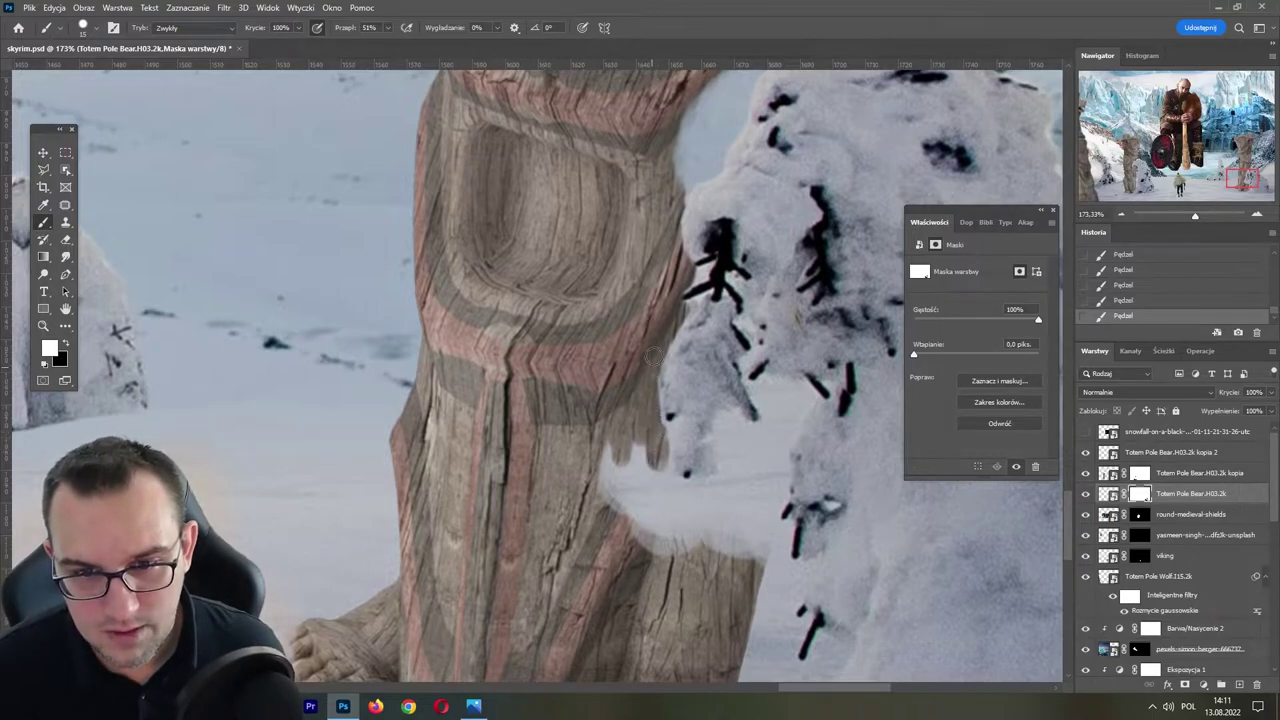
{"action": "scroll", "coordinate": [668, 320], "scroll_direction": "down", "scroll_amount": 3}
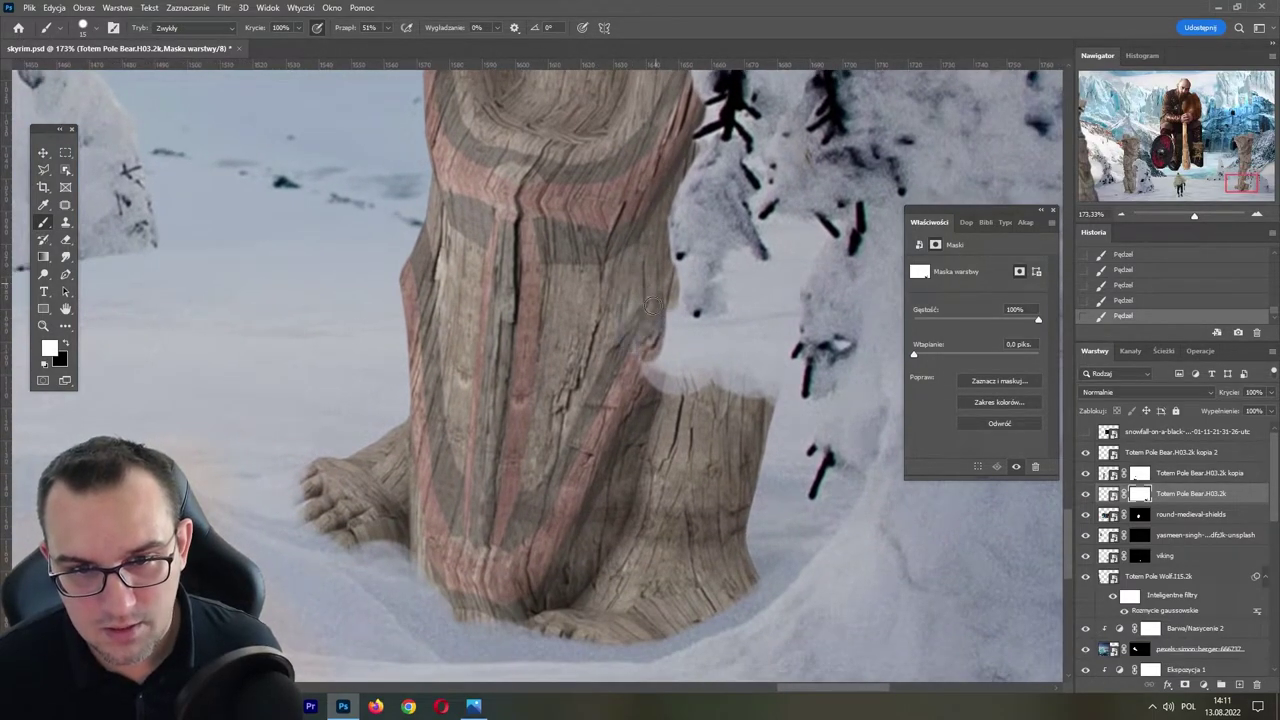
{"action": "left_click_drag", "start_coordinate": [660, 350], "coordinate": [665, 390]}
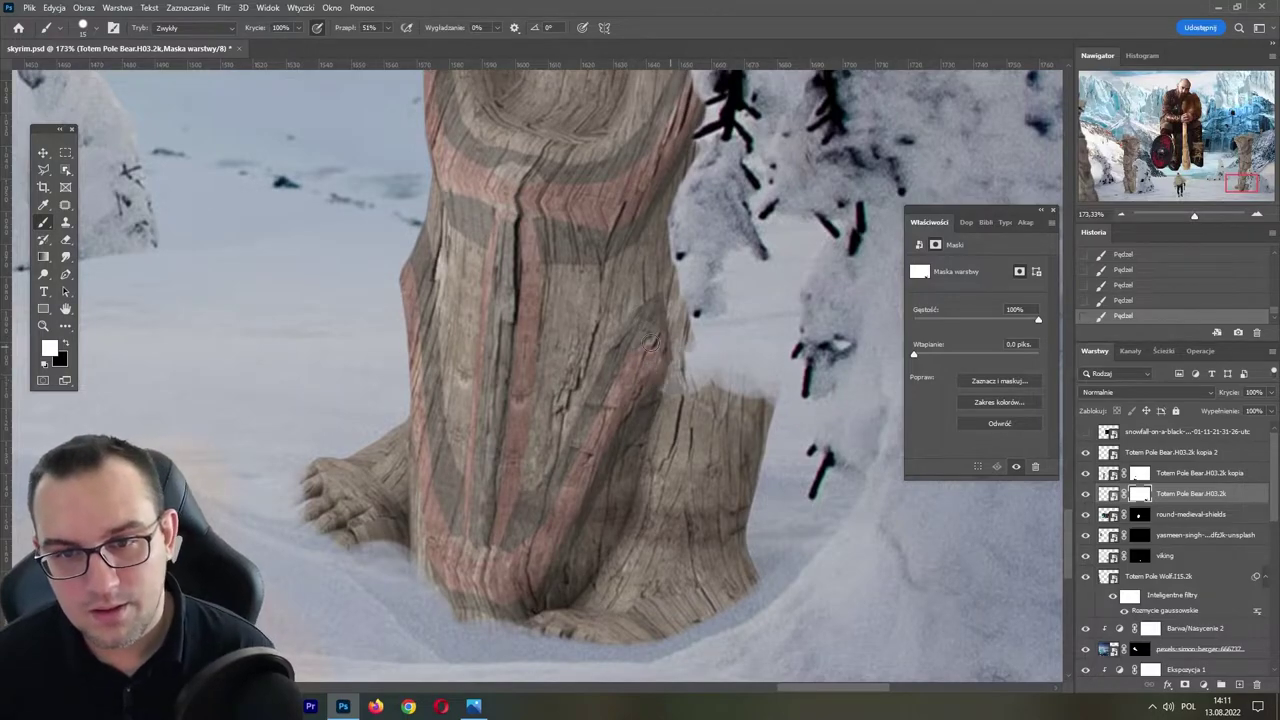
{"action": "mouse_move", "coordinate": [832, 240]}
{"action": "left_mouse_down"}
{"action": "mouse_move", "coordinate": [787, 325]}
{"action": "mouse_move", "coordinate": [746, 366]}
{"action": "mouse_move", "coordinate": [703, 332]}
{"action": "mouse_move", "coordinate": [750, 298]}
{"action": "mouse_move", "coordinate": [745, 265]}
{"action": "mouse_move", "coordinate": [730, 265]}
{"action": "mouse_move", "coordinate": [733, 300]}
{"action": "mouse_move", "coordinate": [705, 325]}
{"action": "mouse_move", "coordinate": [746, 258]}
{"action": "mouse_move", "coordinate": [772, 258]}
{"action": "mouse_move", "coordinate": [786, 237]}
{"action": "left_mouse_up"}
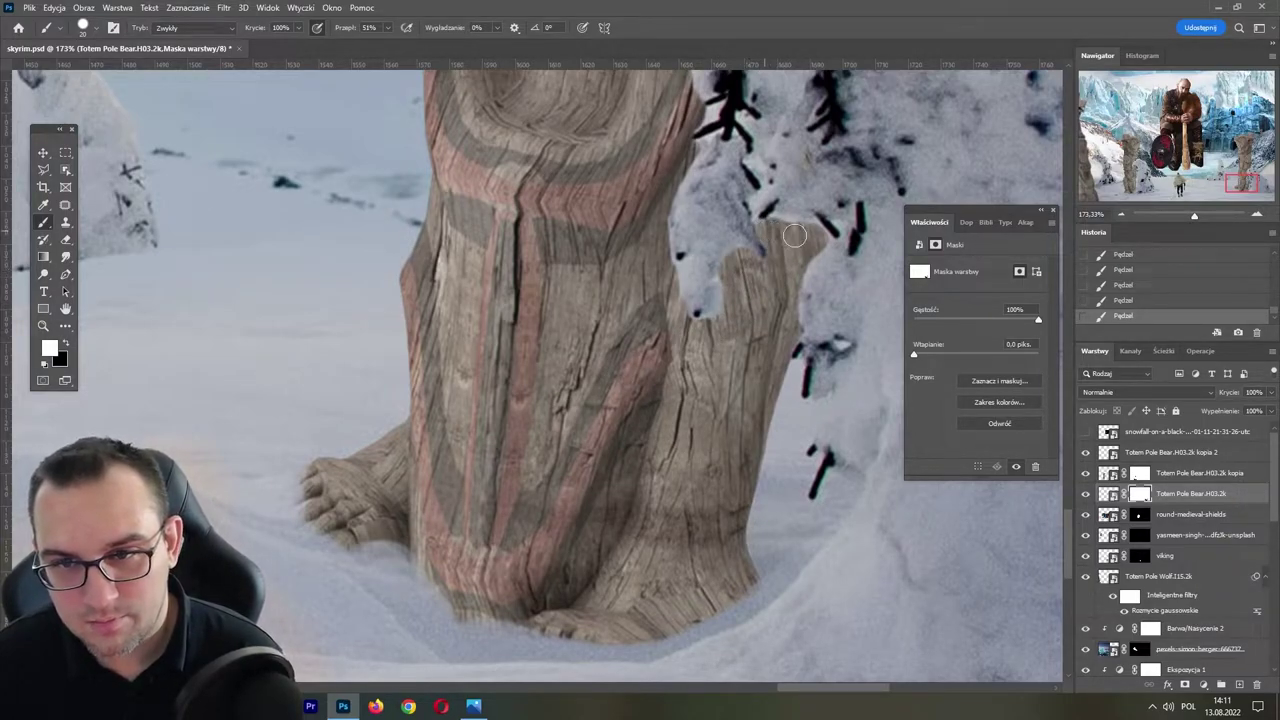
{"action": "mouse_move", "coordinate": [785, 230]}
{"action": "left_mouse_down"}
{"action": "mouse_move", "coordinate": [740, 315]}
{"action": "mouse_move", "coordinate": [680, 318]}
{"action": "mouse_move", "coordinate": [728, 273]}
{"action": "left_mouse_up"}
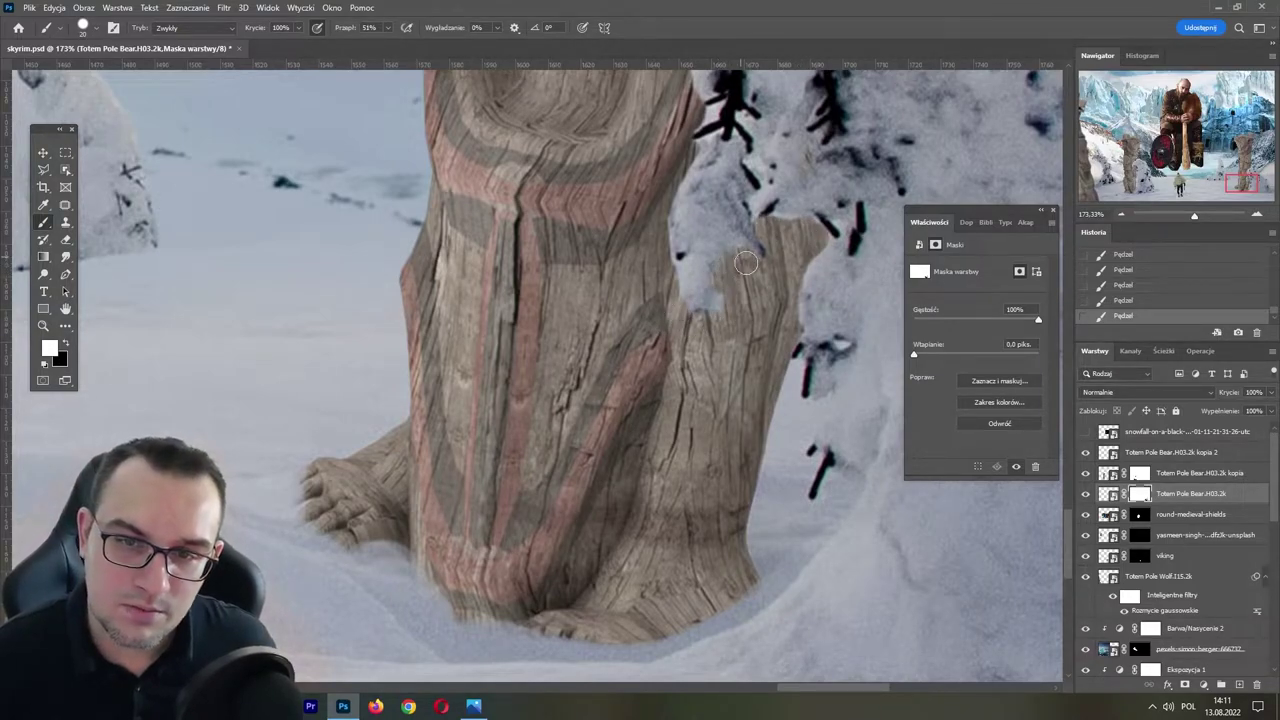
{"action": "scroll", "coordinate": [700, 260], "scroll_direction": "up", "scroll_amount": 5}
{"action": "mouse_move", "coordinate": [615, 292]}
{"action": "left_mouse_down"}
{"action": "mouse_move", "coordinate": [645, 266]}
{"action": "mouse_move", "coordinate": [690, 176]}
{"action": "mouse_move", "coordinate": [735, 150]}
{"action": "mouse_move", "coordinate": [640, 230]}
{"action": "mouse_move", "coordinate": [623, 276]}
{"action": "left_mouse_up"}
- Hide the lower toes and trunk edge in snow while restoring the left paw's bottom
{"action": "scroll", "coordinate": [668, 175], "scroll_direction": "down", "scroll_amount": 3}
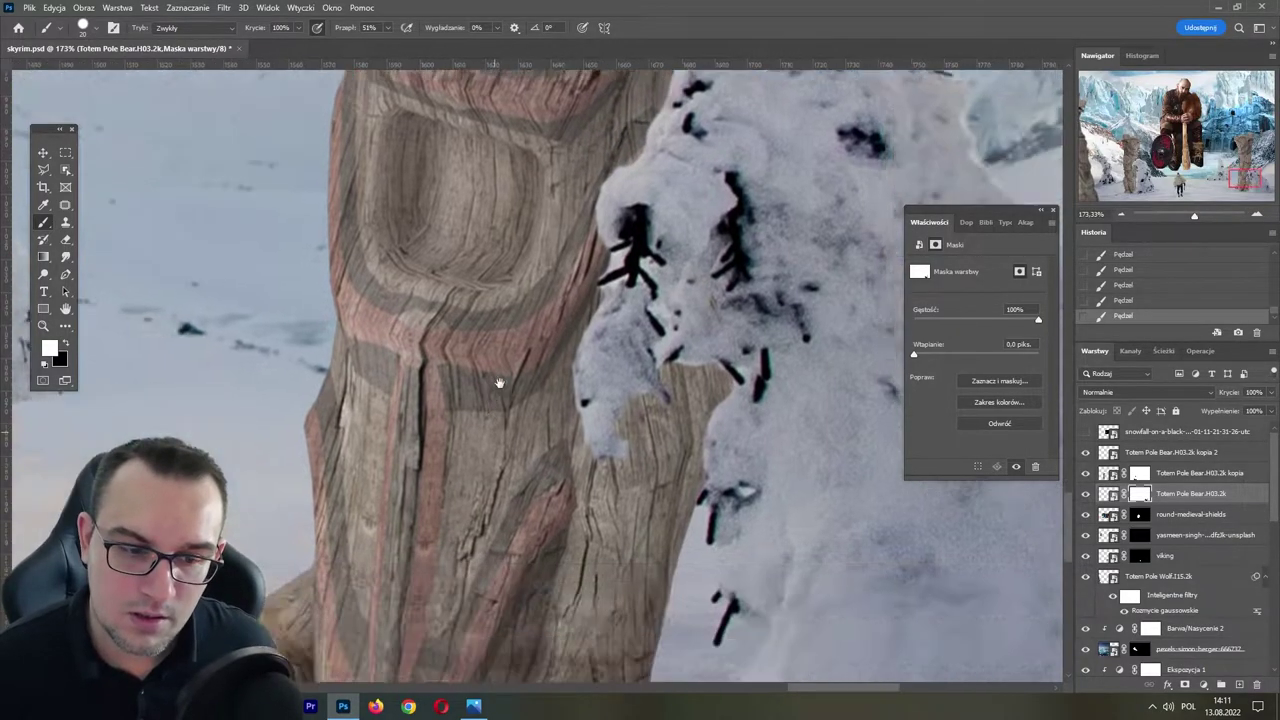
{"action": "scroll", "coordinate": [500, 380], "scroll_direction": "down", "scroll_amount": 2}
{"action": "left_click_drag", "start_coordinate": [352, 456], "coordinate": [376, 456]}
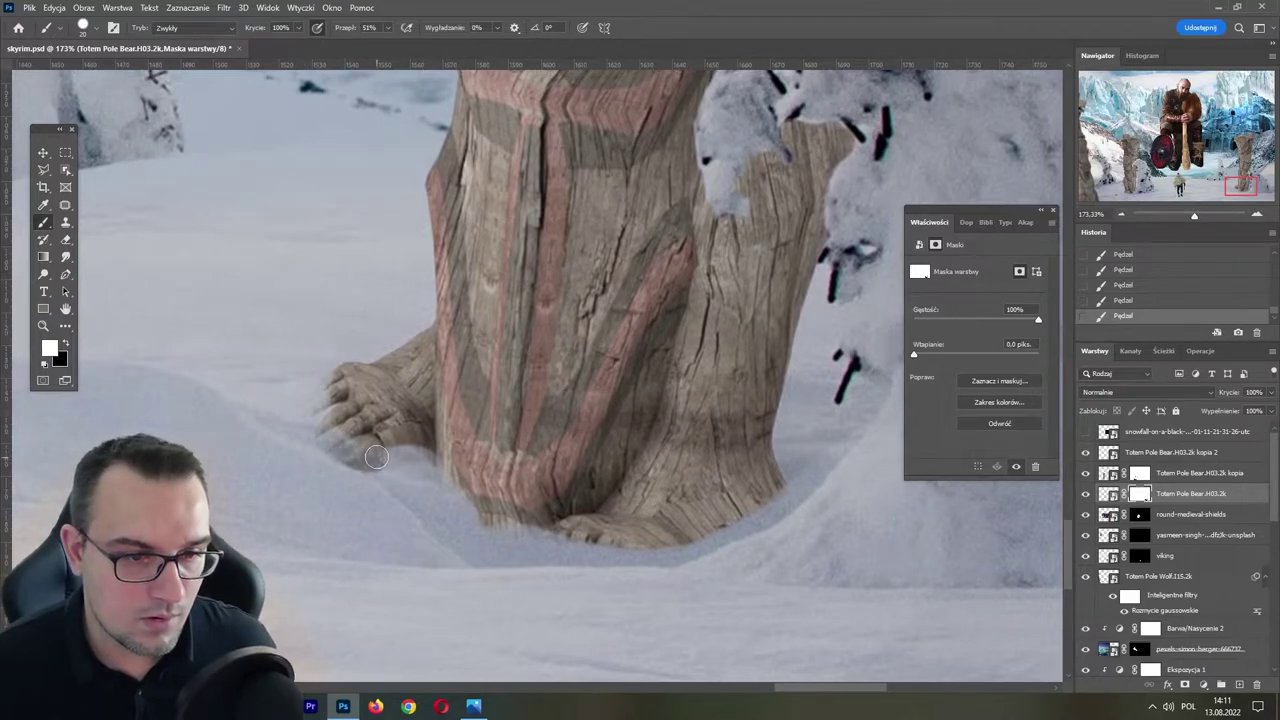
{"action": "key", "text": "ctrl+z"}
{"action": "key", "text": "x"}
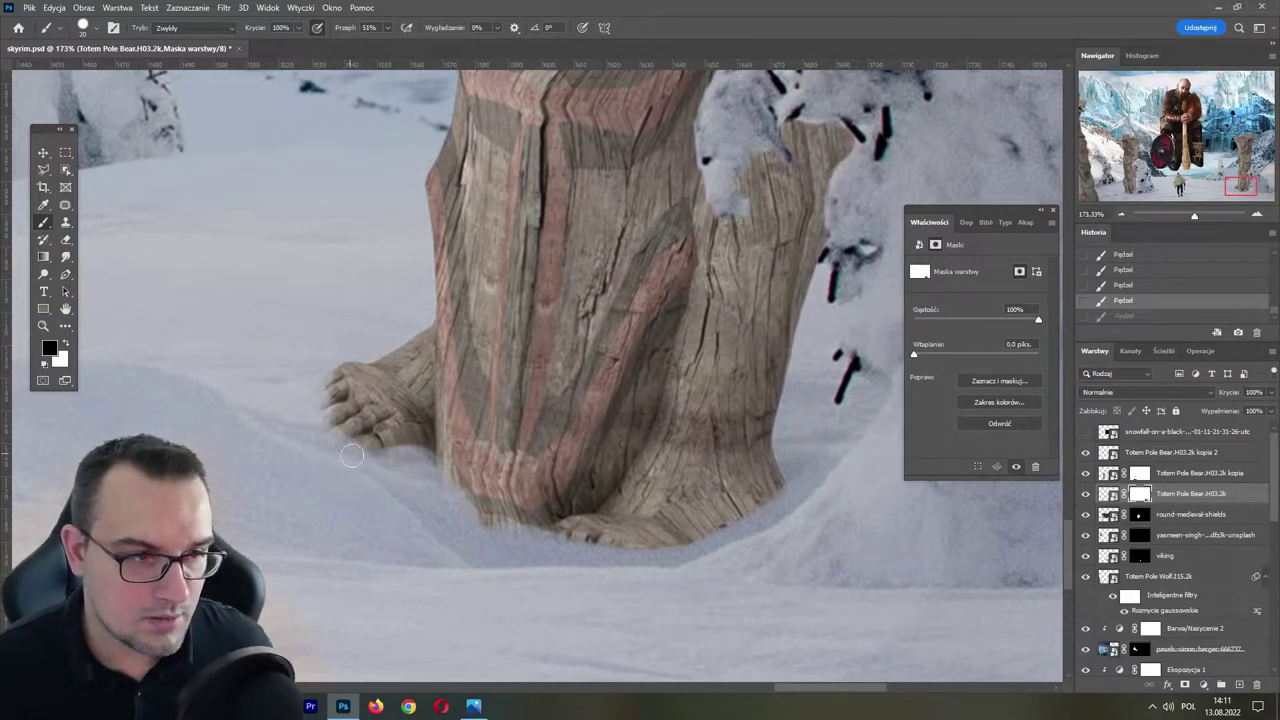
{"action": "mouse_move", "coordinate": [313, 432]}
{"action": "left_mouse_down"}
{"action": "mouse_move", "coordinate": [412, 458]}
{"action": "mouse_move", "coordinate": [490, 530]}
{"action": "left_mouse_up"}
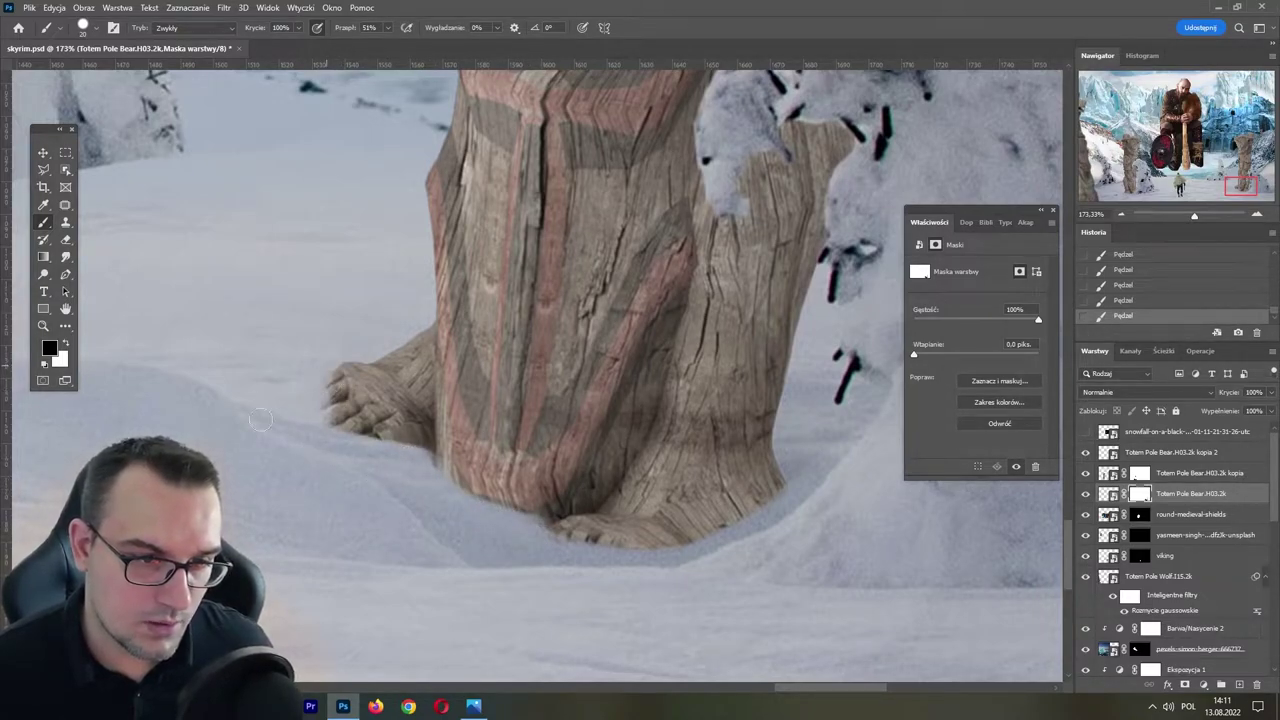
{"action": "key", "text": "x"}
{"action": "left_click_drag", "start_coordinate": [316, 404], "coordinate": [370, 422]}
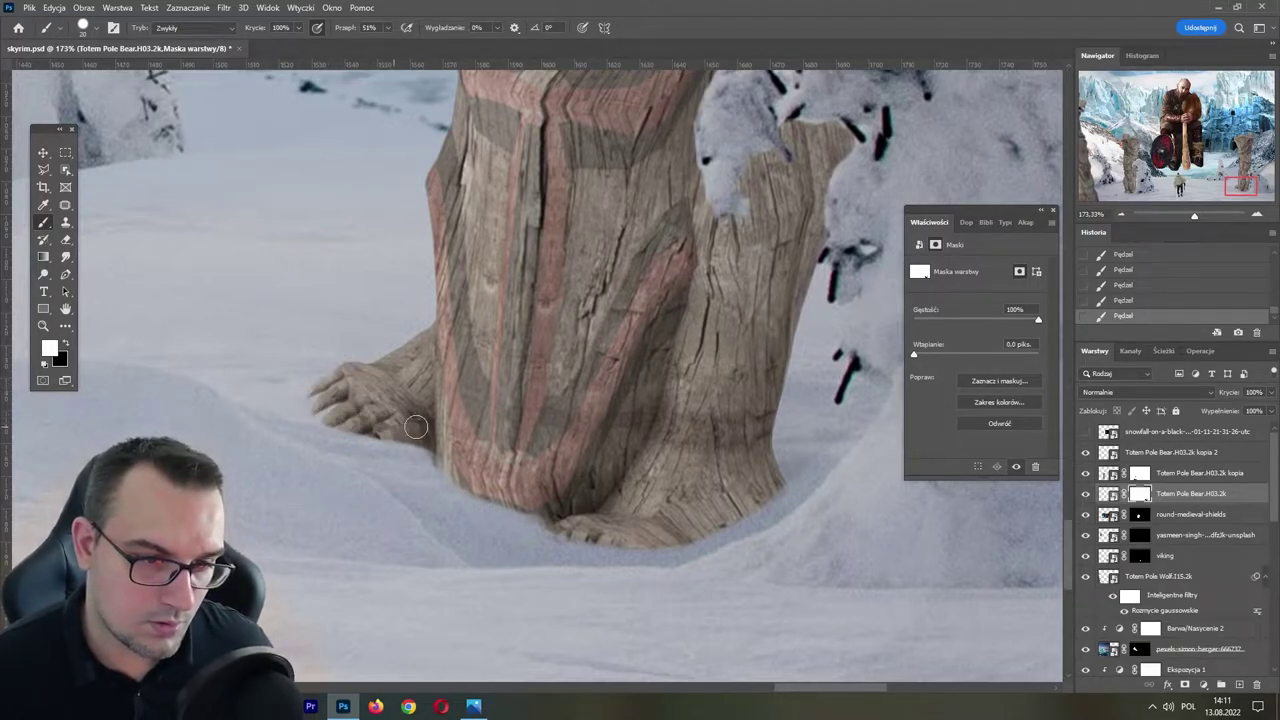
{"action": "key", "text": "x"}
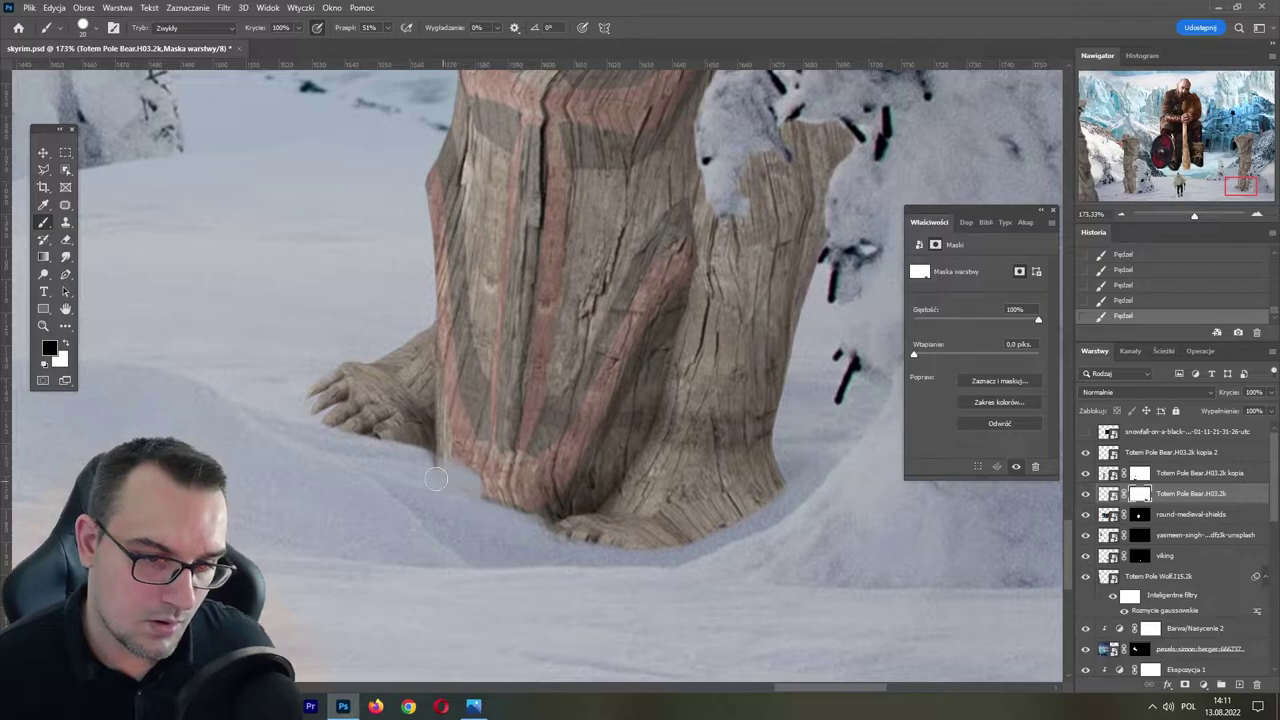
{"action": "key", "text": "x"}
{"action": "key", "text": "x"}
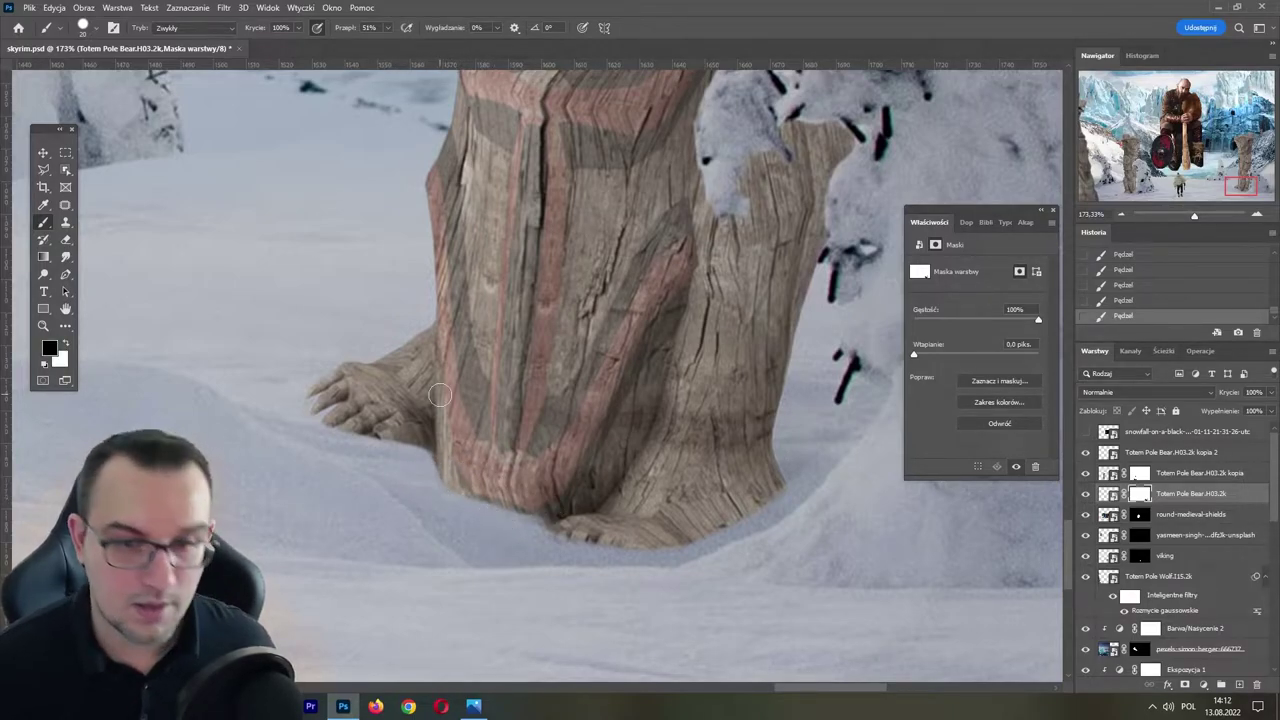
- Save, then toggle both totem masks off and on to compare, and save again
{"action": "key", "text": "ctrl+s"}
{"action": "left_click_drag", "start_coordinate": [1192, 216], "coordinate": [1172, 218]}
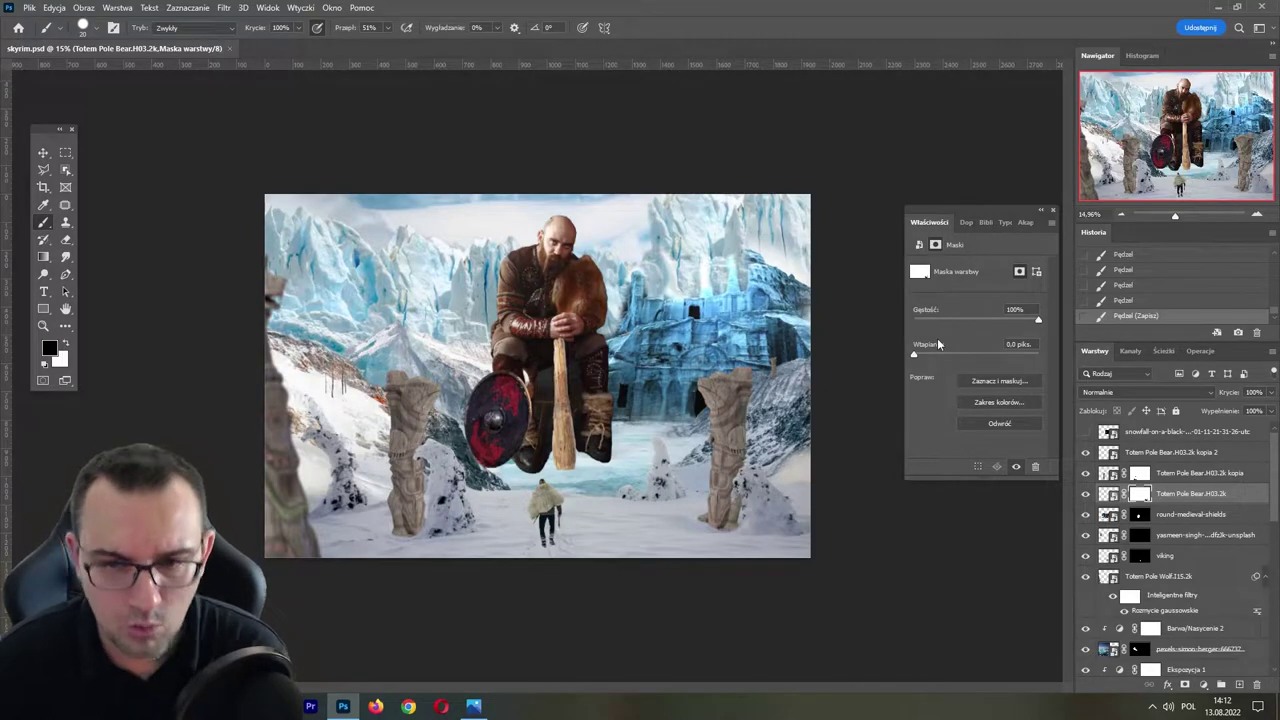
{"action": "left_click", "coordinate": [1140, 494], "text": "shift"}
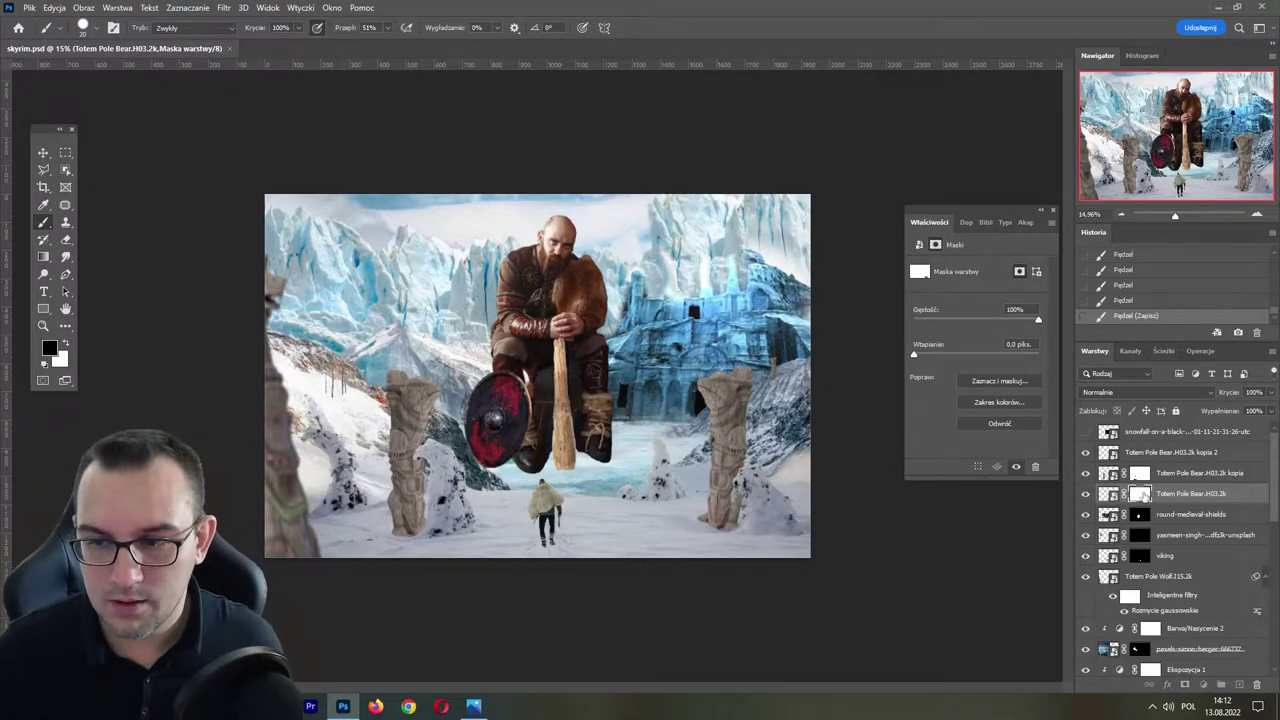
{"action": "left_click", "coordinate": [1140, 494], "text": "shift"}
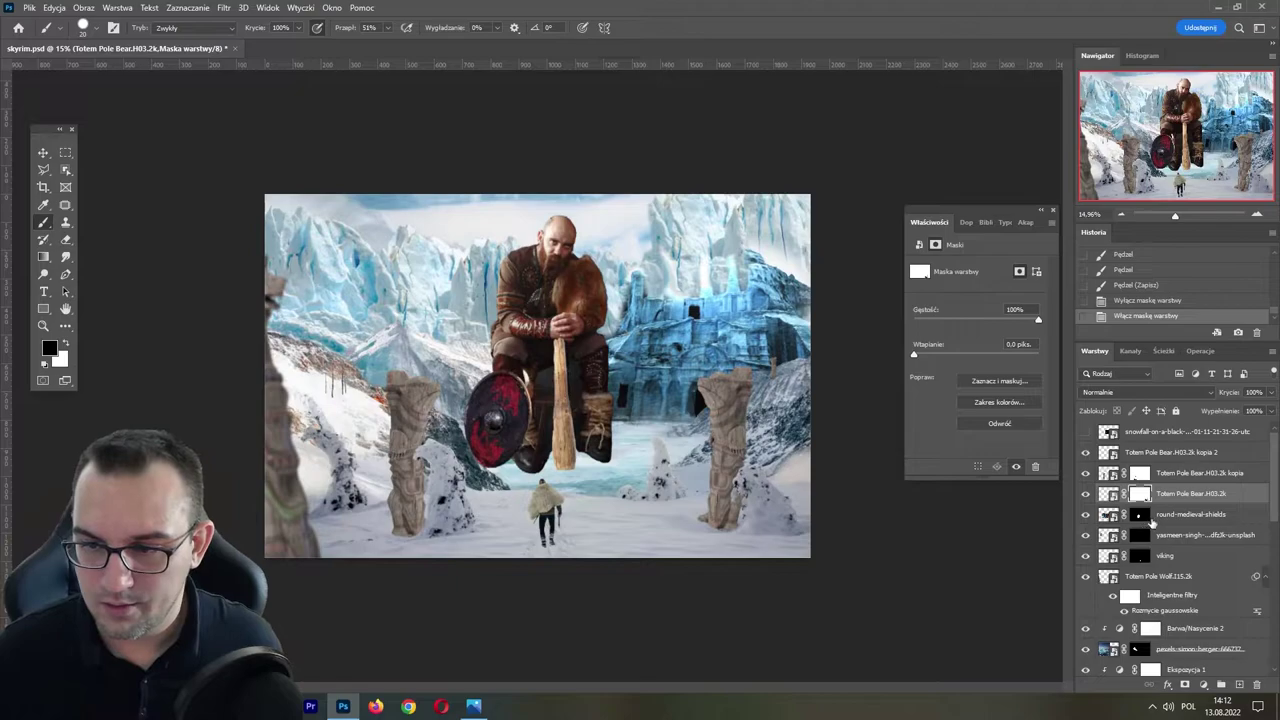
{"action": "left_click", "coordinate": [1140, 474], "text": "shift"}
{"action": "left_click", "coordinate": [1140, 475], "text": "shift"}
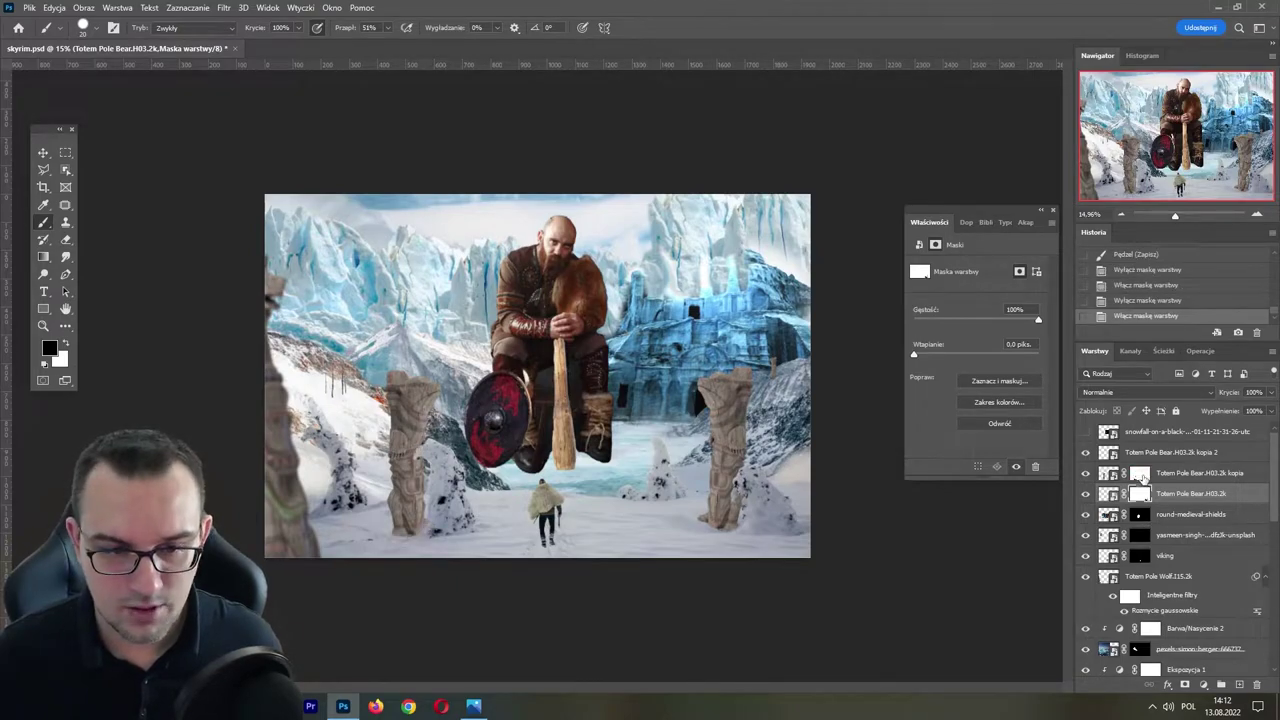
{"action": "key", "text": "ctrl+s"}
{"action": "left_click_drag", "start_coordinate": [1175, 216], "coordinate": [1178, 219]}
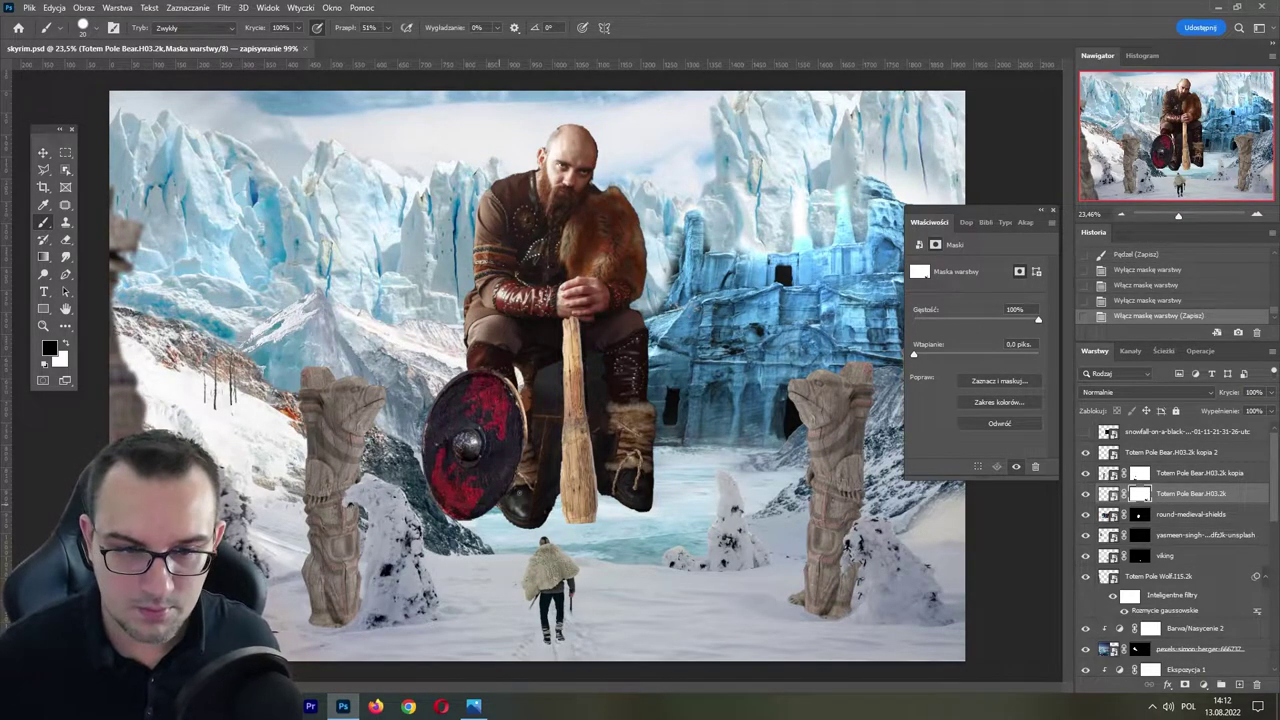
- Hide the round shield layer and toggle layer visibility to inspect the viking's boots
{"action": "key", "text": "v"}
{"action": "left_click", "coordinate": [497, 483], "text": "ctrl"}
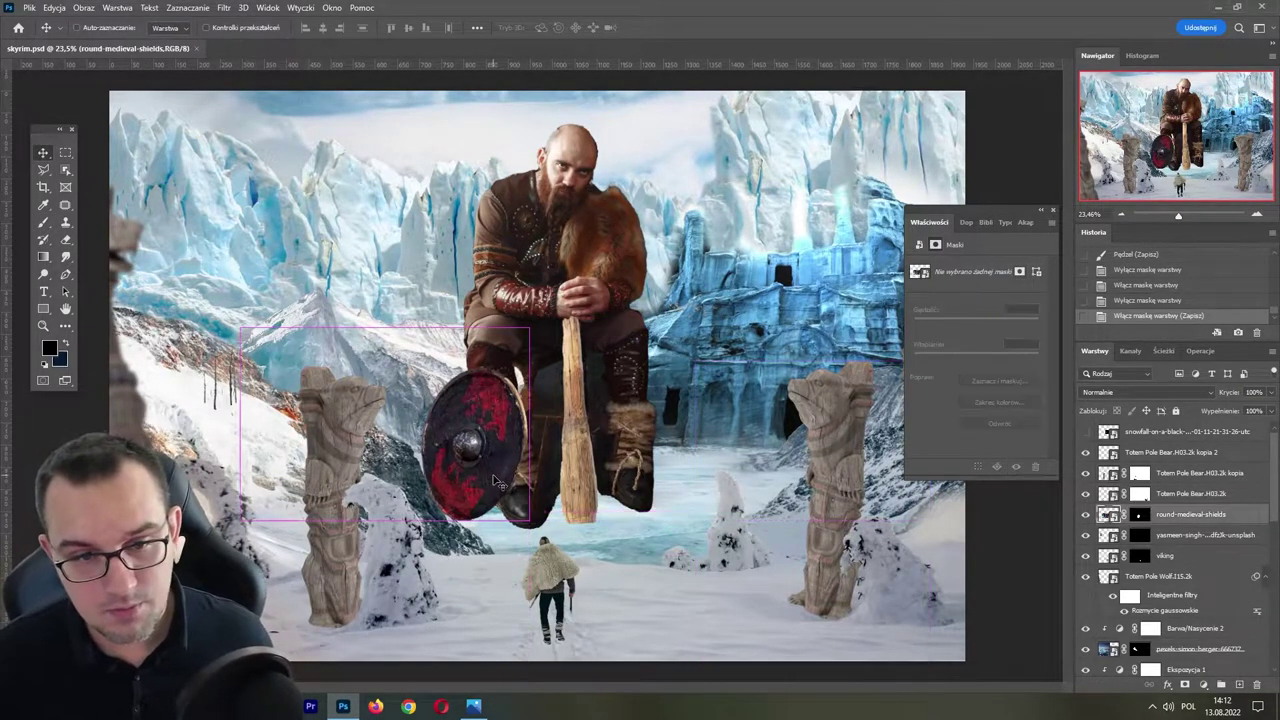
{"action": "left_click_drag", "start_coordinate": [1188, 219], "coordinate": [1195, 219]}
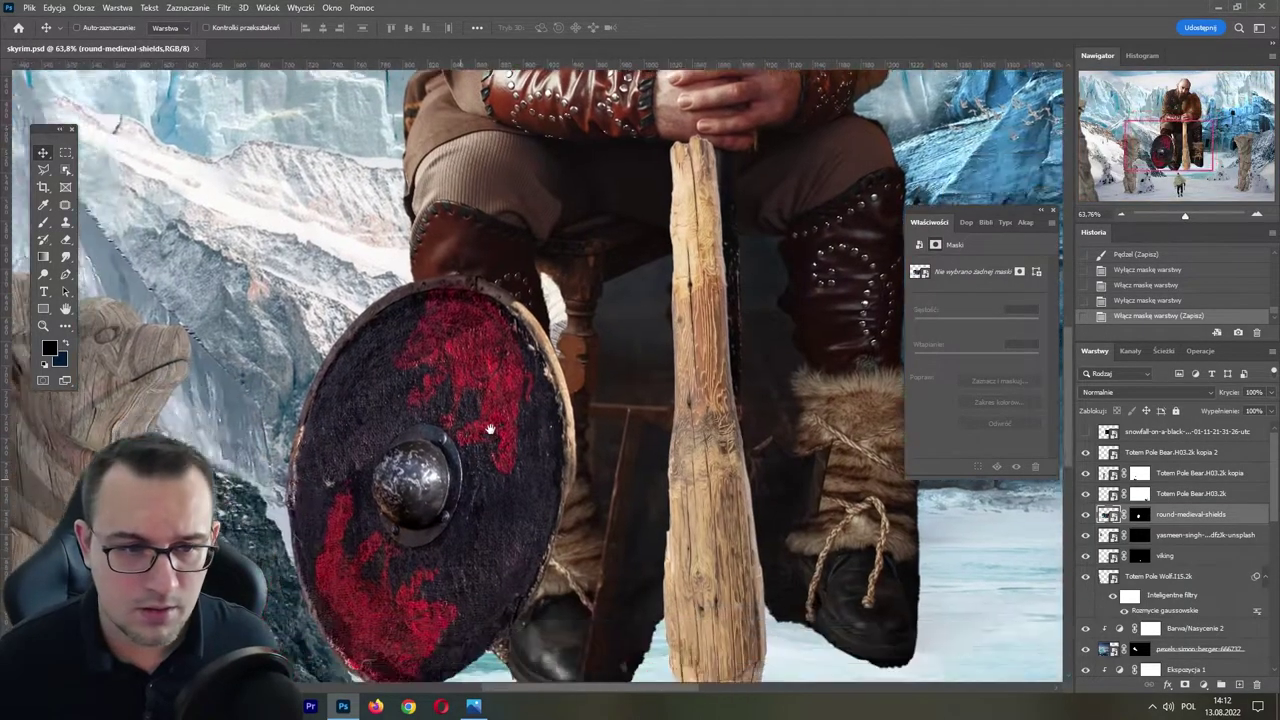
{"action": "left_click_drag", "start_coordinate": [380, 620], "coordinate": [560, 400]}
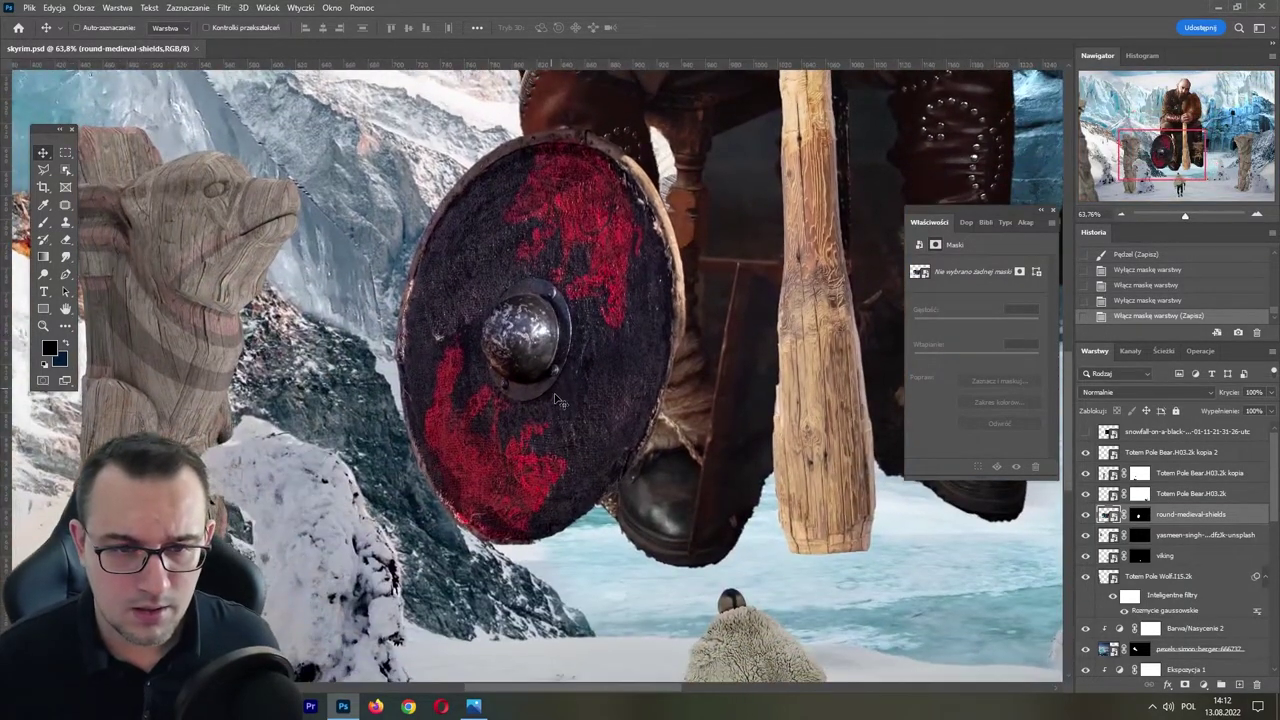
{"action": "left_click", "coordinate": [1085, 514]}
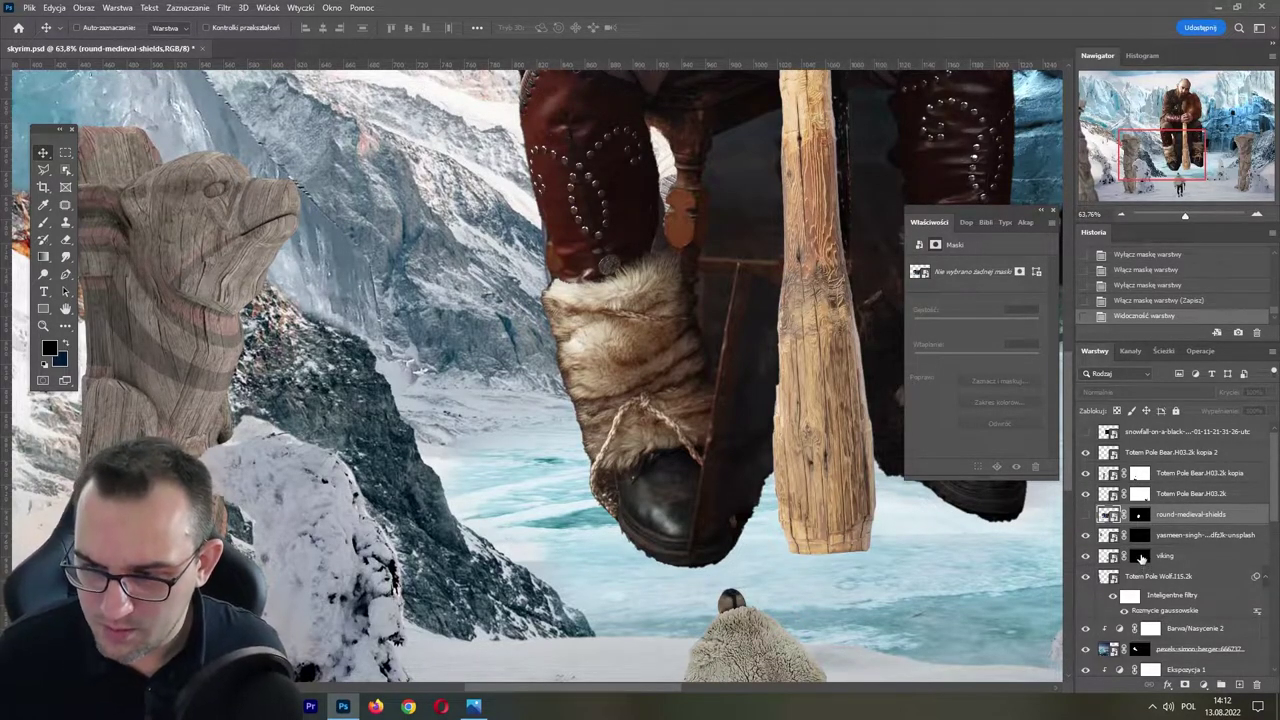
{"action": "left_click", "coordinate": [1140, 535]}
{"action": "left_click", "coordinate": [1086, 535]}
{"action": "left_click", "coordinate": [1086, 535]}
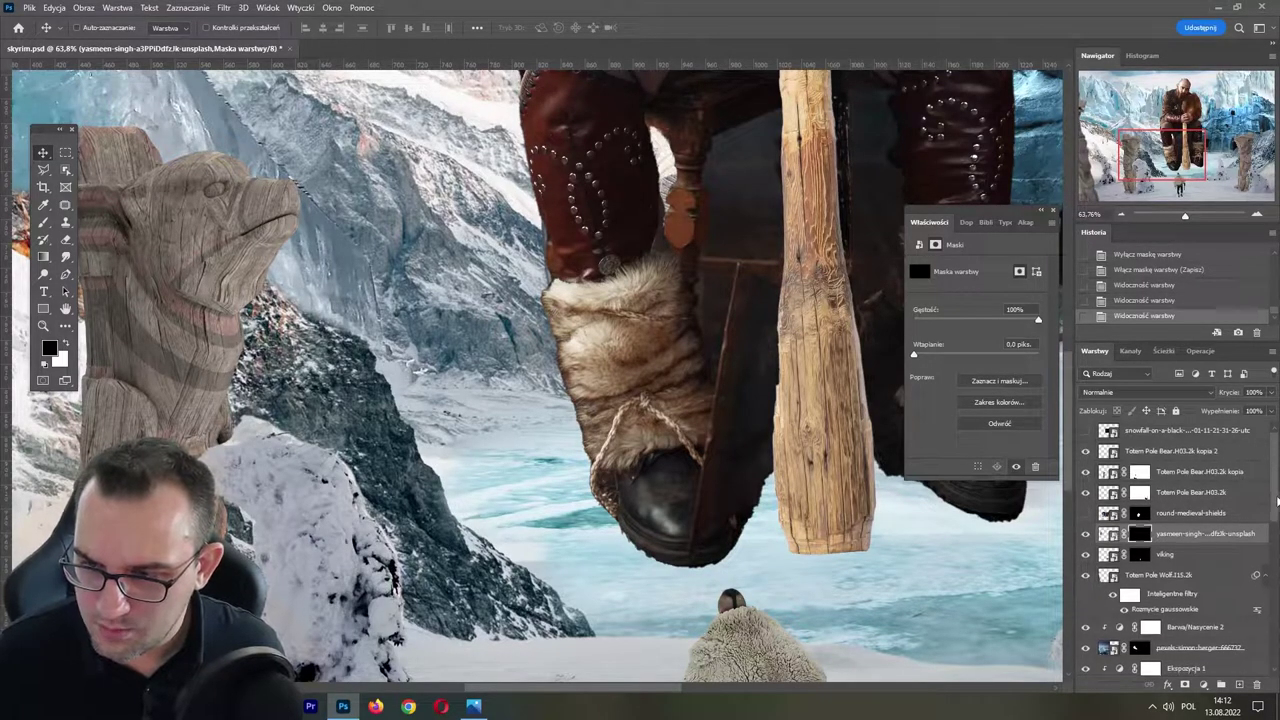
{"action": "left_click_drag", "start_coordinate": [1276, 500], "coordinate": [1273, 585]}
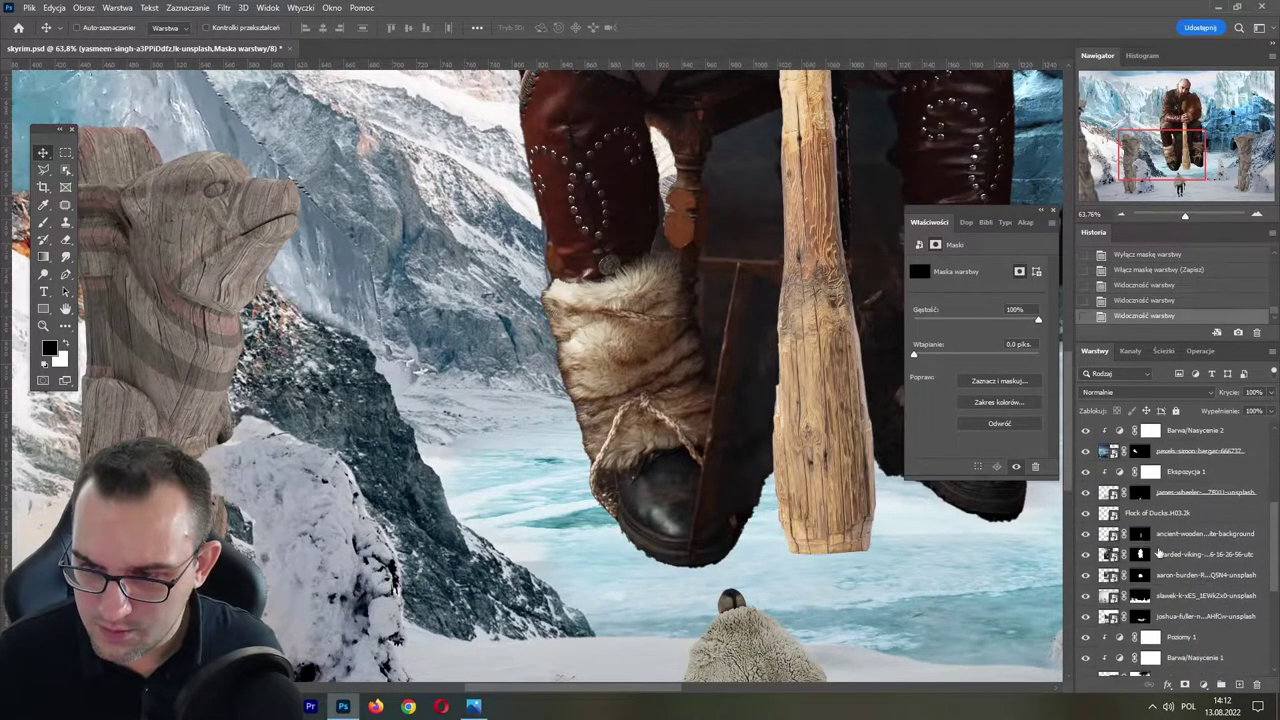
- Select the bearded viking layer and enter the layer name 'ciało'
{"action": "left_click", "coordinate": [1127, 556]}
{"action": "key", "text": "ctrl+s"}
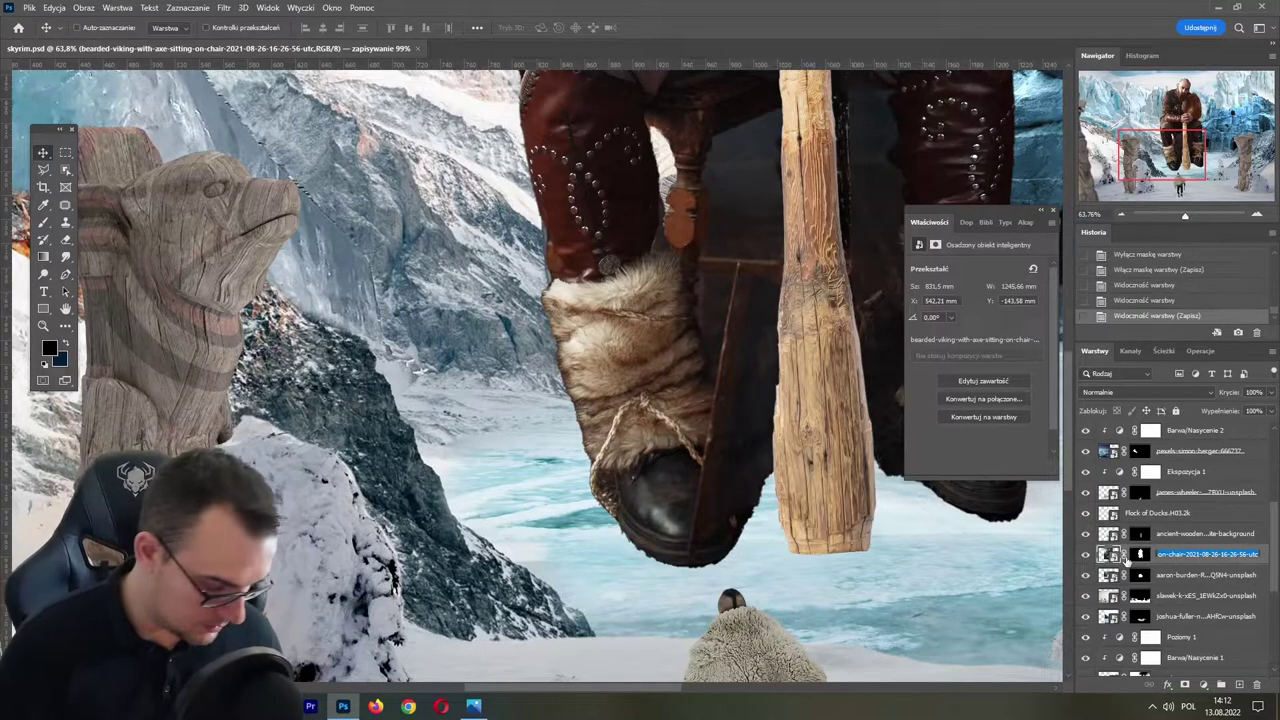
{"action": "type", "text": "ciało"}
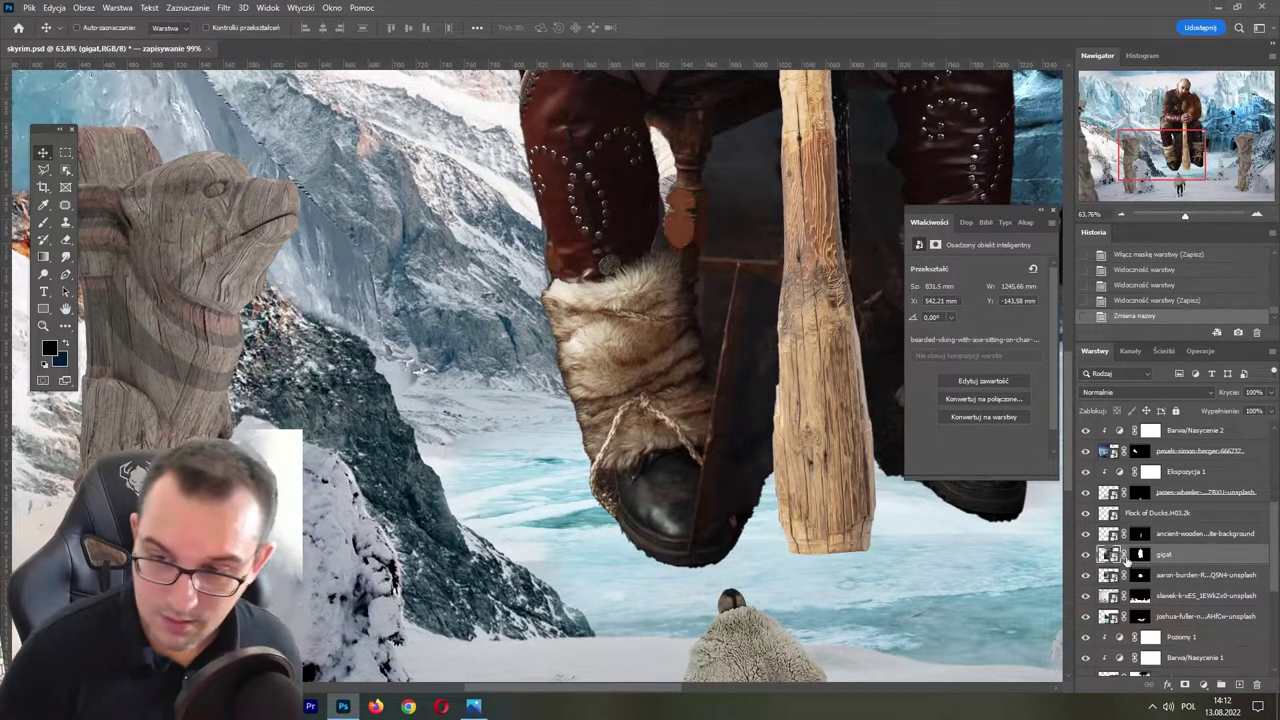
{"action": "left_click", "coordinate": [1140, 554]}
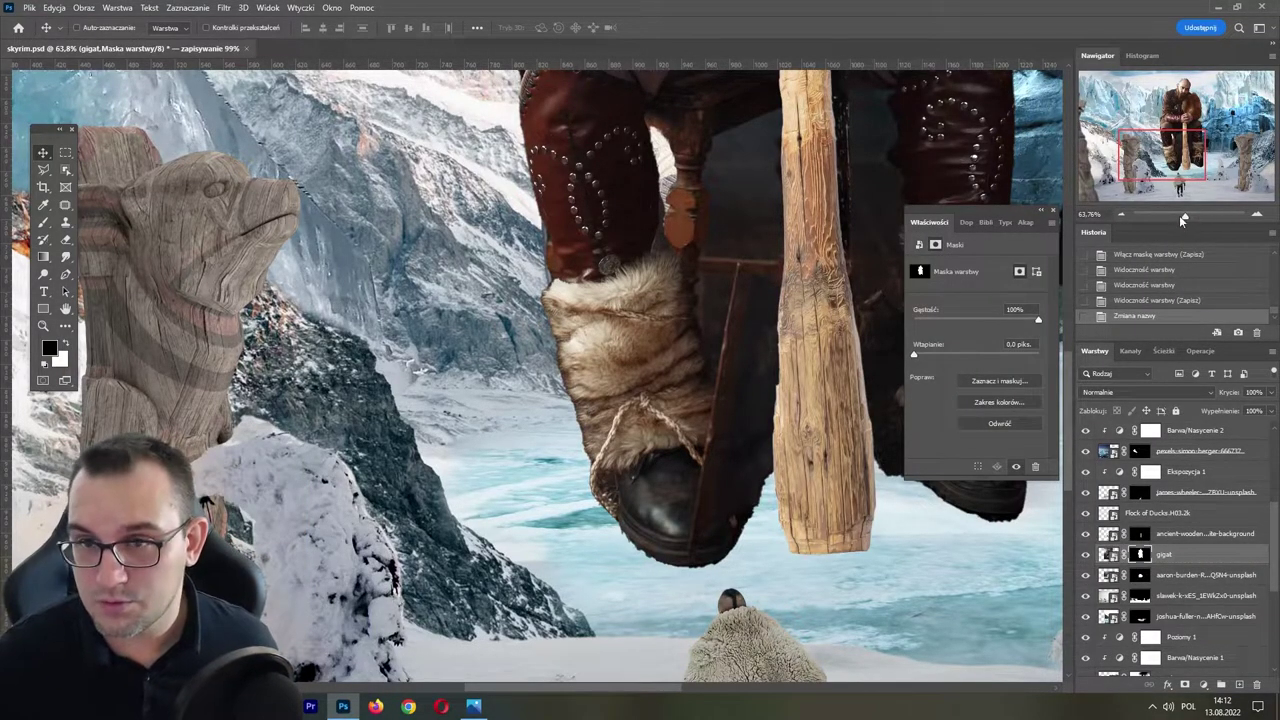
{"action": "left_click_drag", "start_coordinate": [1184, 219], "coordinate": [1188, 216]}
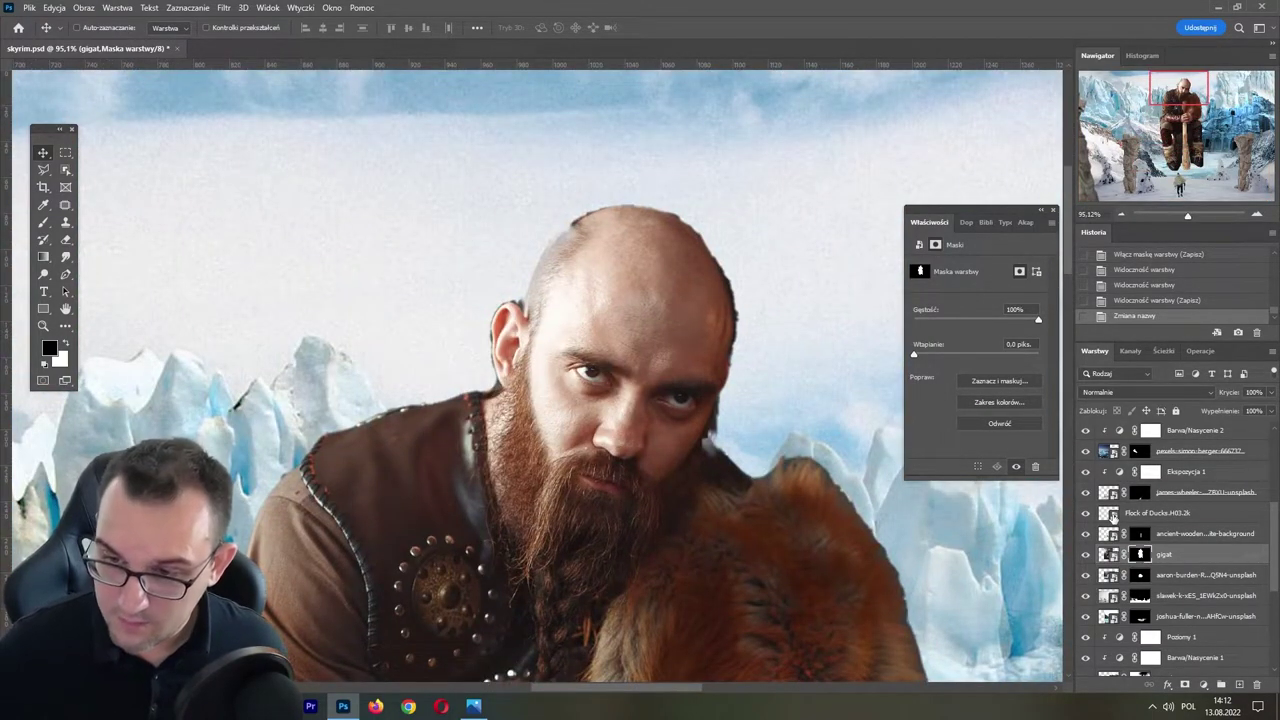
- Delete the gigat layer's mask and save skyrim.psd
{"action": "right_click", "coordinate": [1141, 564]}
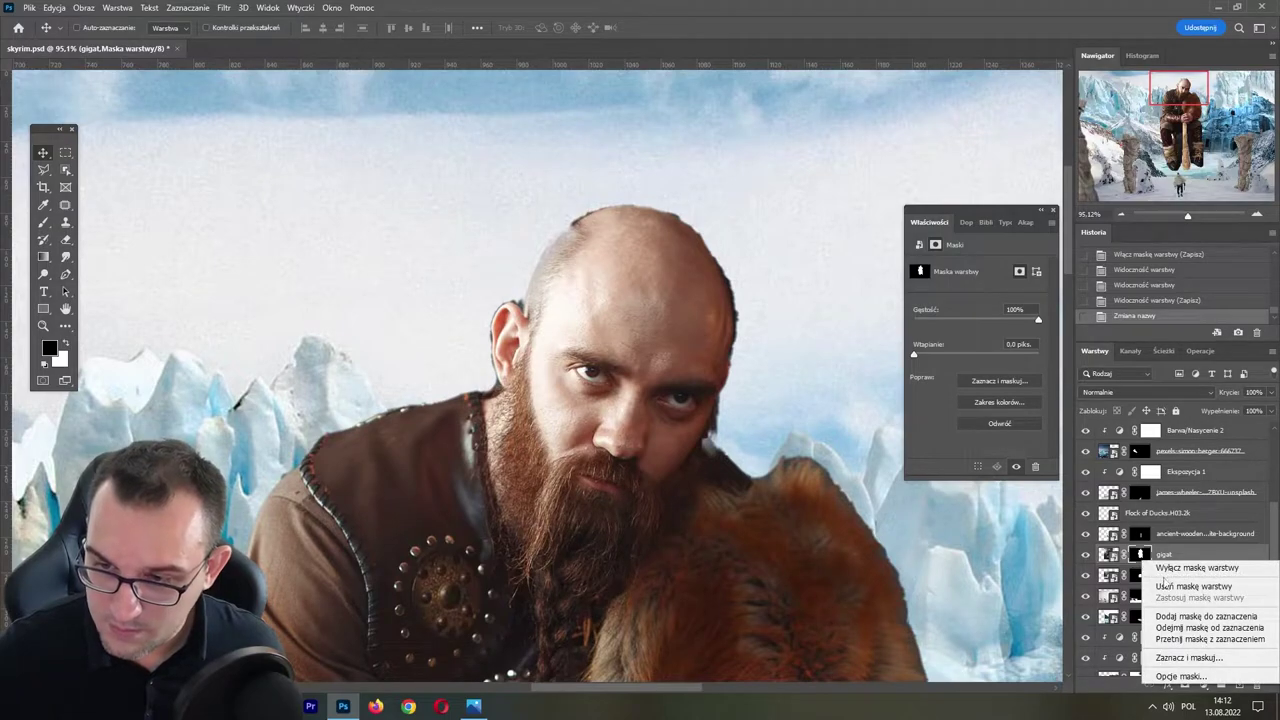
{"action": "left_click", "coordinate": [1165, 588]}
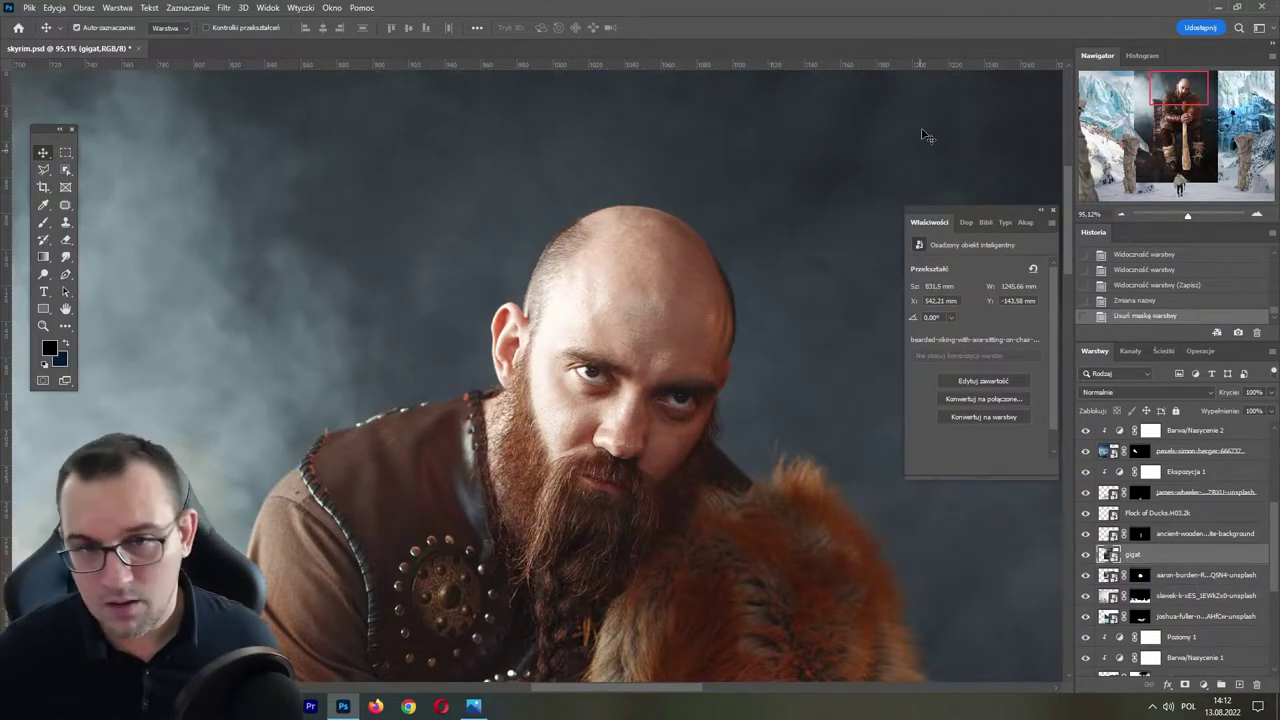
{"action": "key", "text": "ctrl+s"}
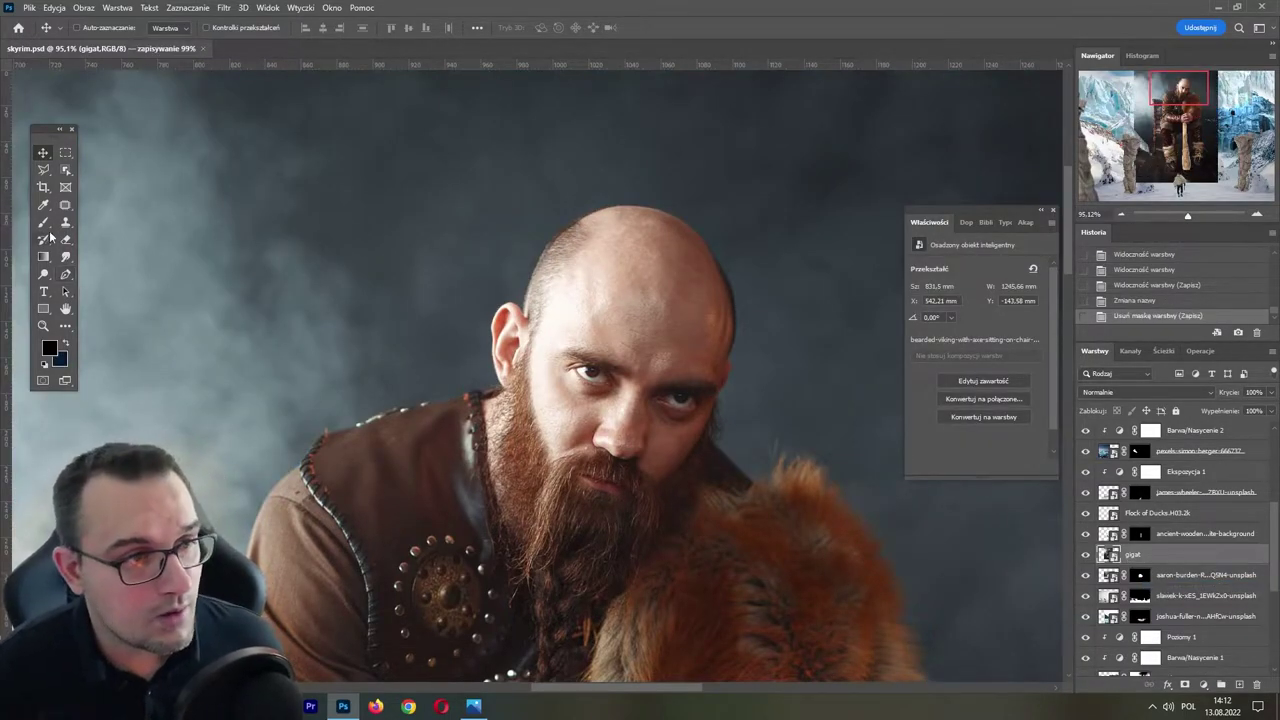
{"action": "left_click", "coordinate": [66, 275]}
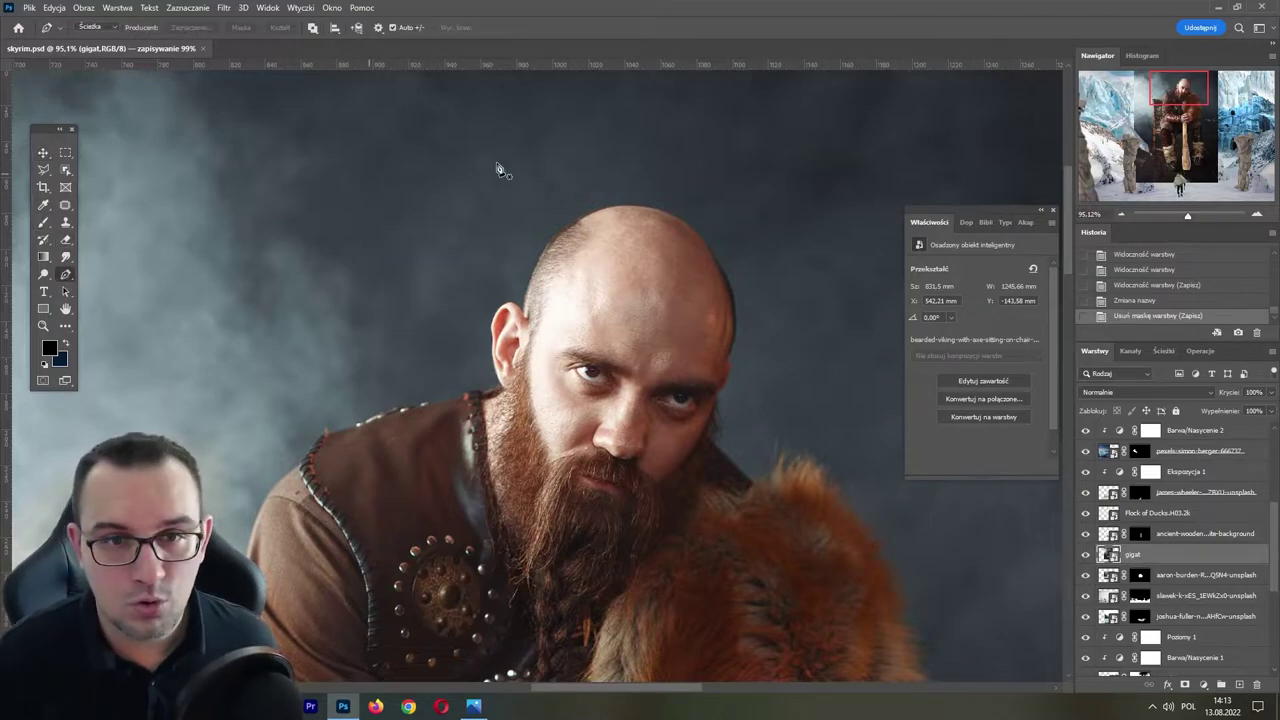
- Start a pen path at the vest's shoulder and trace its top edge toward the neck
{"action": "scroll", "coordinate": [557, 420], "scroll_direction": "up", "scroll_amount": 3}
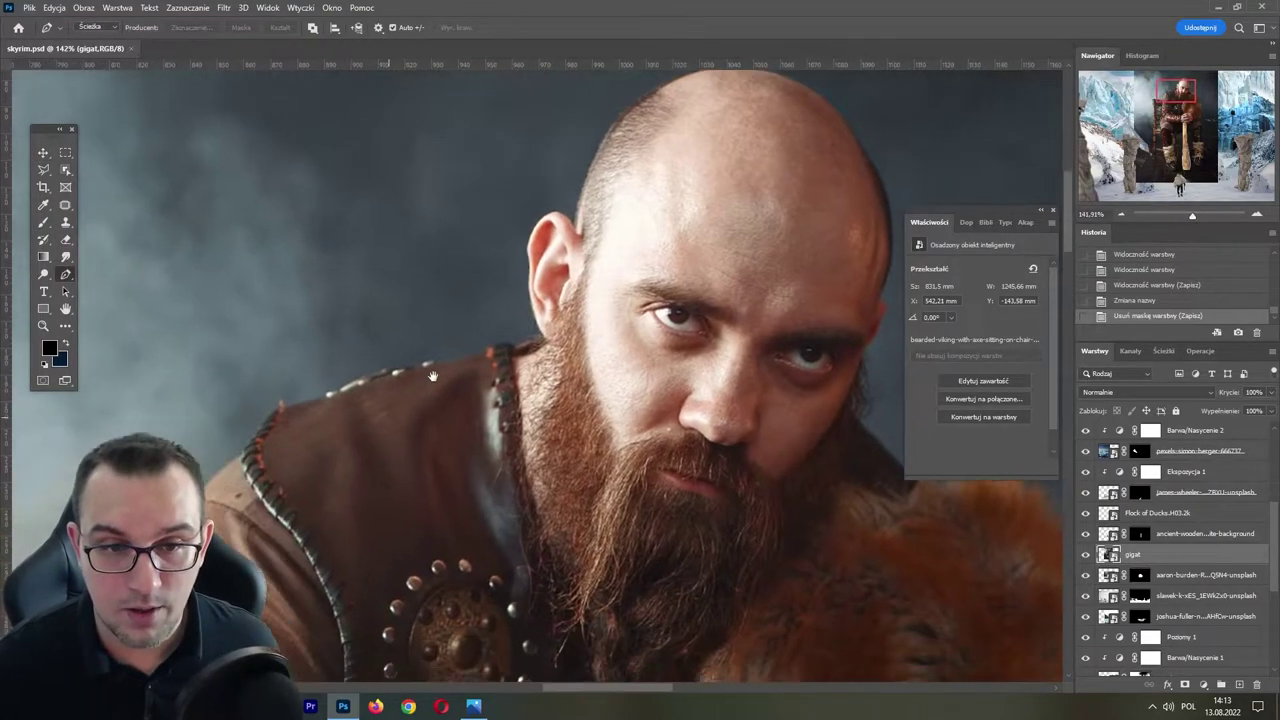
{"action": "scroll", "coordinate": [470, 320], "scroll_direction": "up", "scroll_amount": 2}
{"action": "left_click", "coordinate": [512, 271]}
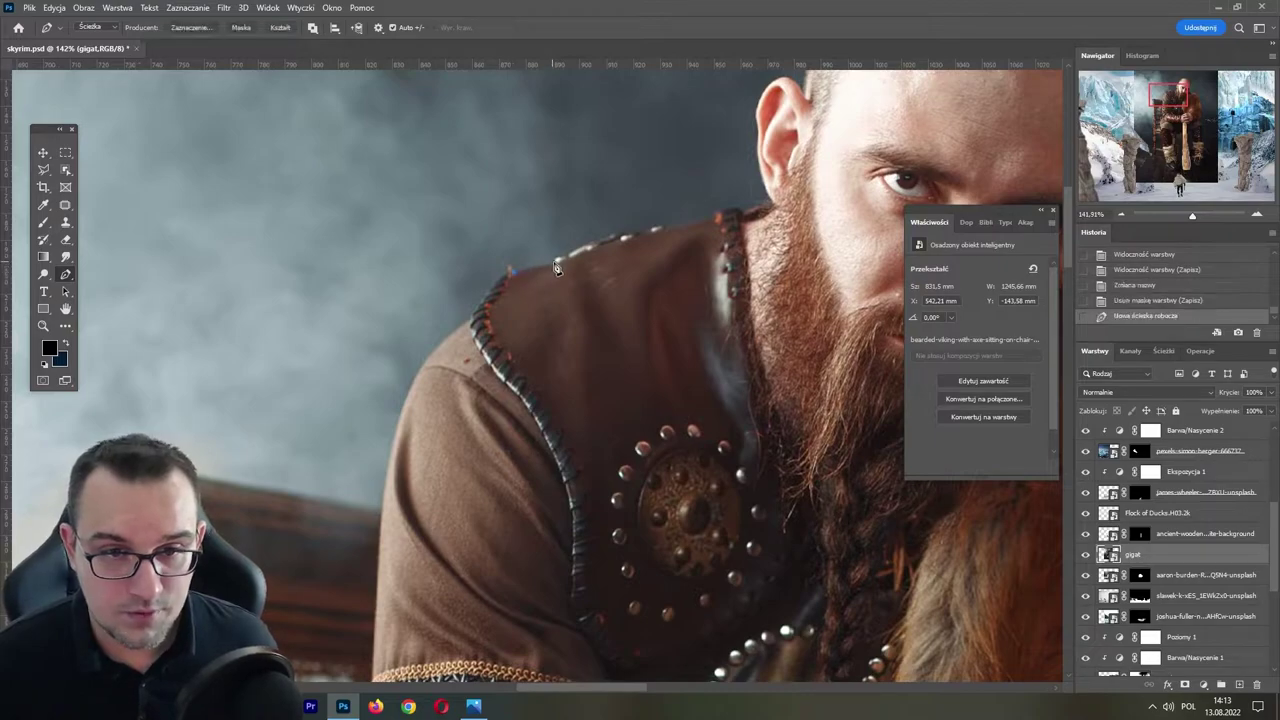
{"action": "left_click_drag", "start_coordinate": [557, 259], "coordinate": [571, 258]}
{"action": "left_click", "coordinate": [595, 246]}
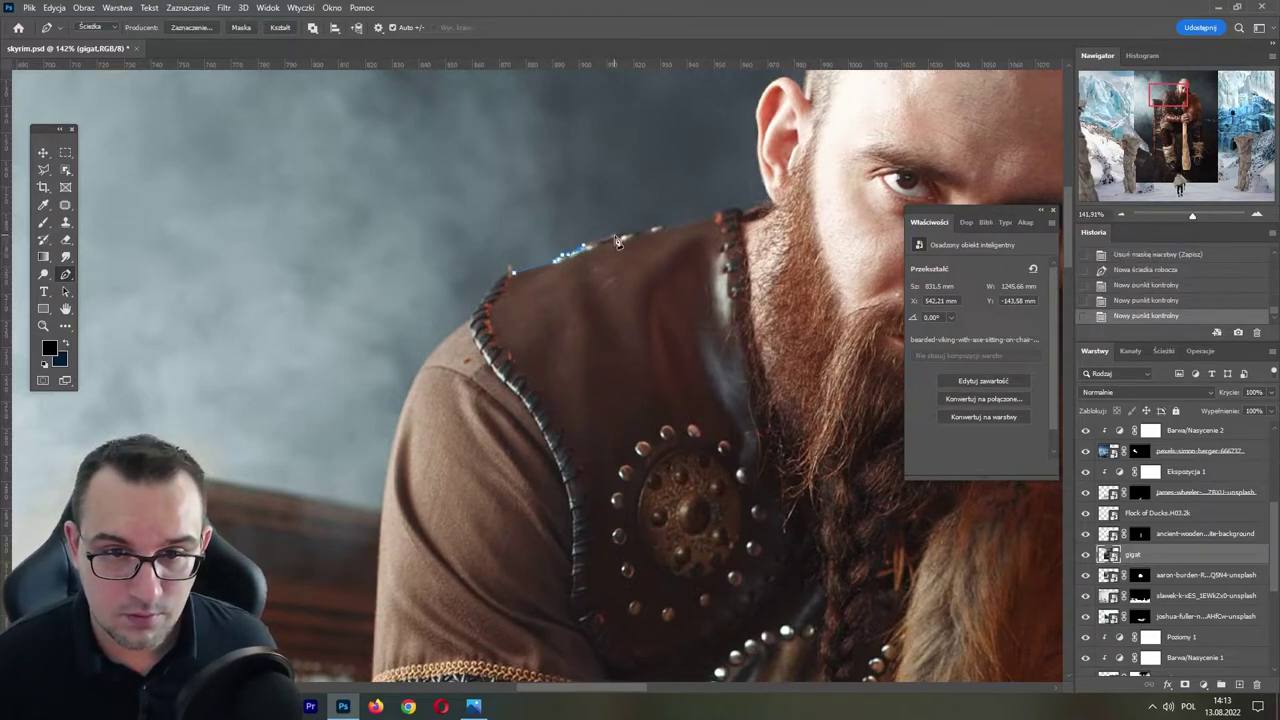
{"action": "left_click", "coordinate": [640, 236]}
{"action": "left_click", "coordinate": [660, 231]}
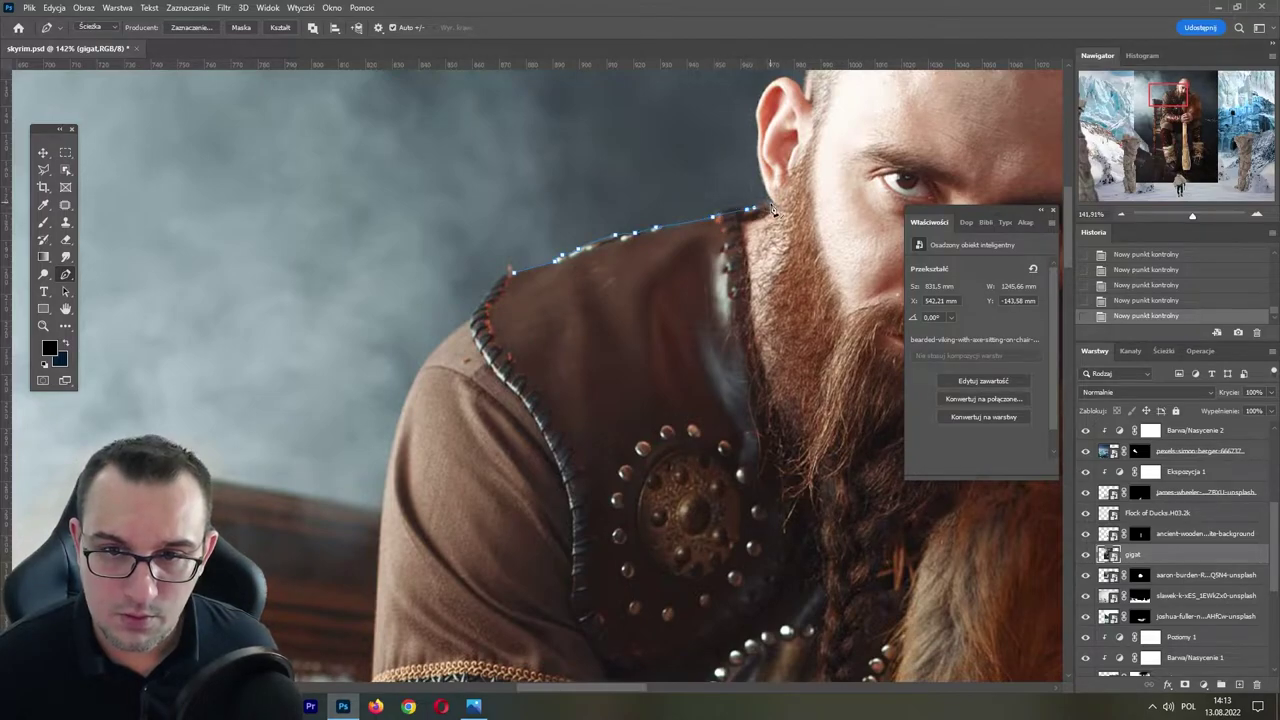
- Continue the path up and around the outline of the ear
{"action": "scroll", "coordinate": [553, 255], "scroll_direction": "up", "scroll_amount": 2}
{"action": "scroll", "coordinate": [553, 255], "scroll_direction": "up", "scroll_amount": 1}
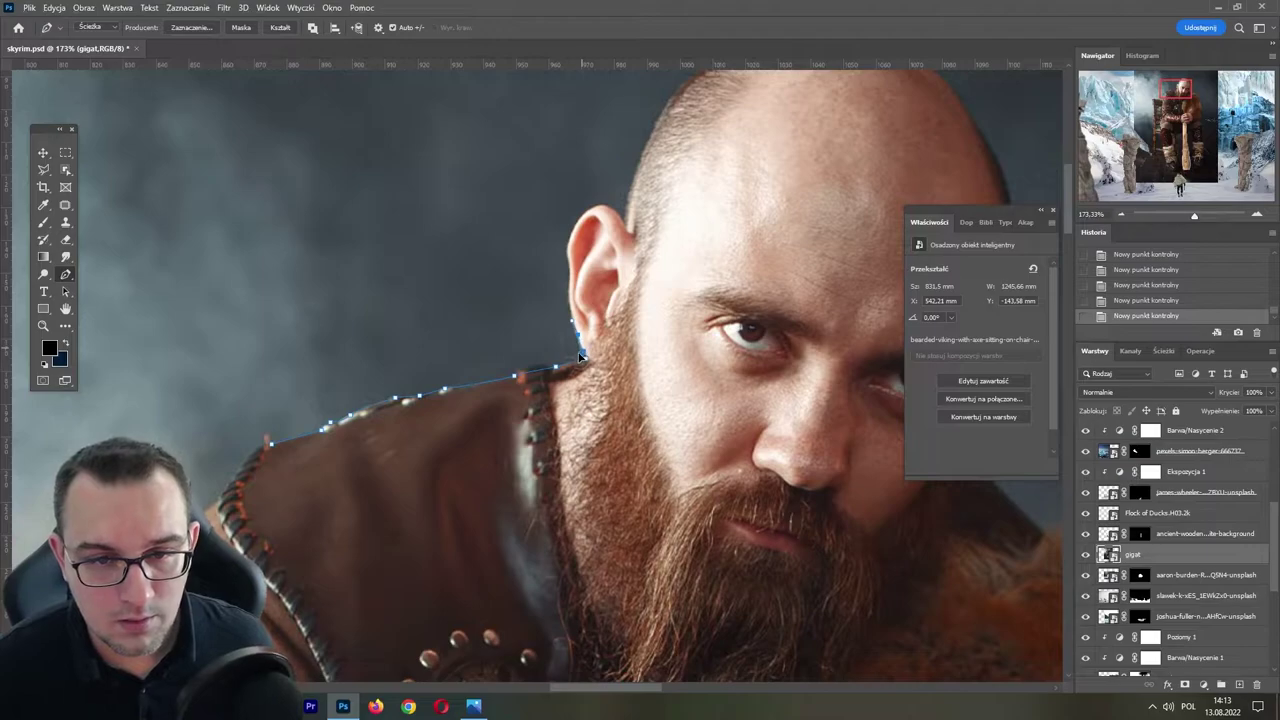
{"action": "left_click_drag", "start_coordinate": [581, 353], "coordinate": [573, 316]}
{"action": "left_click", "coordinate": [569, 301]}
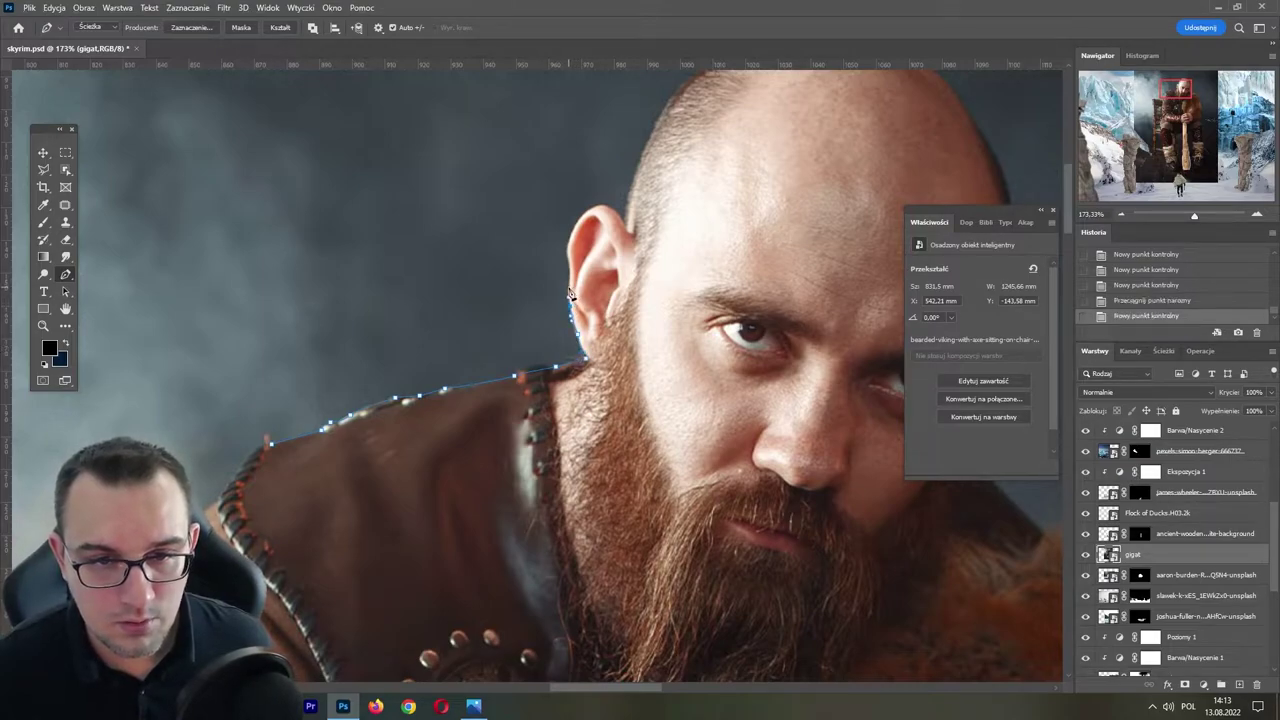
{"action": "left_click", "coordinate": [572, 278]}
{"action": "left_click", "coordinate": [567, 252]}
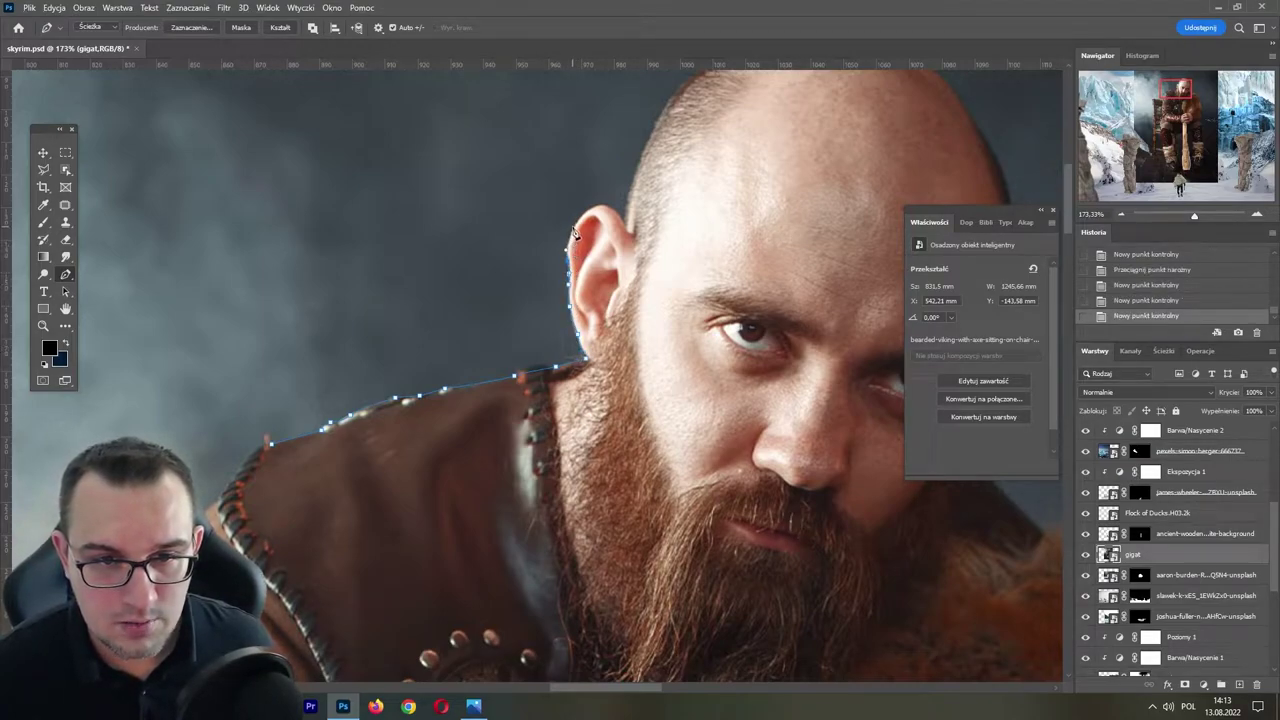
{"action": "left_click", "coordinate": [581, 214]}
{"action": "left_click", "coordinate": [597, 207]}
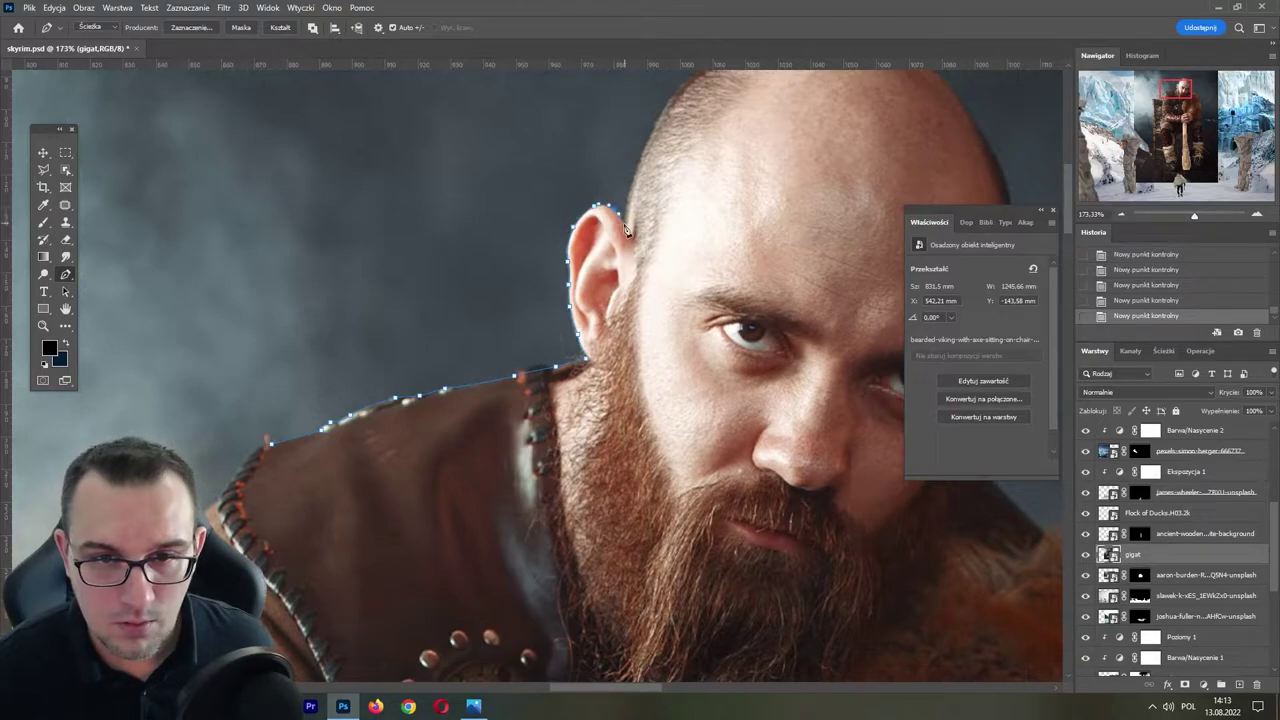
- Trace the path over the crown of the bald head, undoing stray points
{"action": "scroll", "coordinate": [626, 230], "scroll_direction": "up", "scroll_amount": 1}
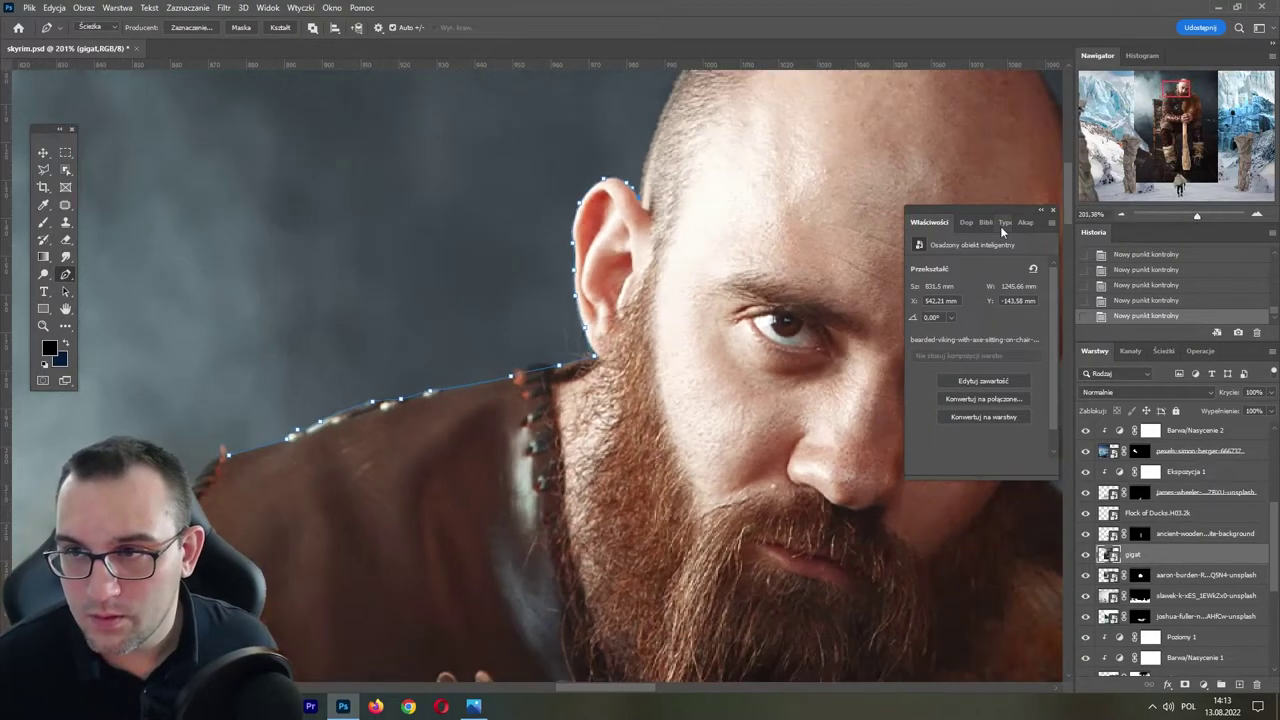
{"action": "left_click_drag", "start_coordinate": [626, 230], "coordinate": [490, 490]}
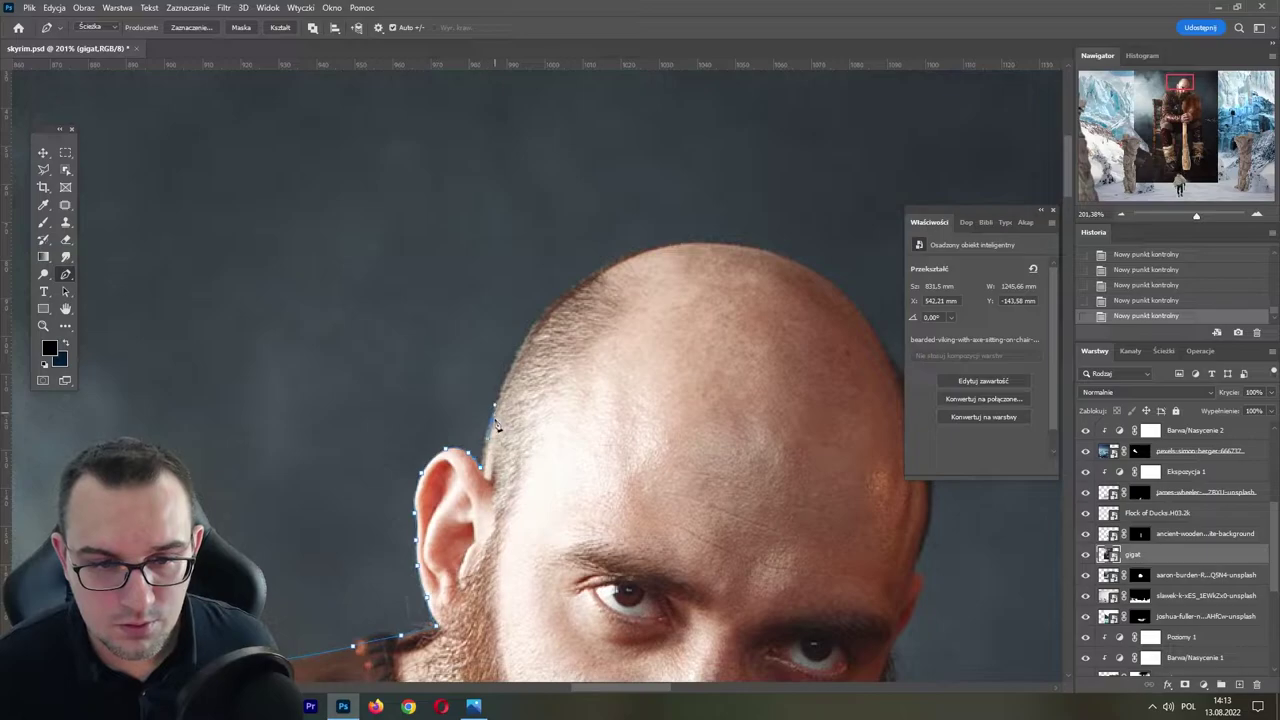
{"action": "key", "text": "ctrl+z"}
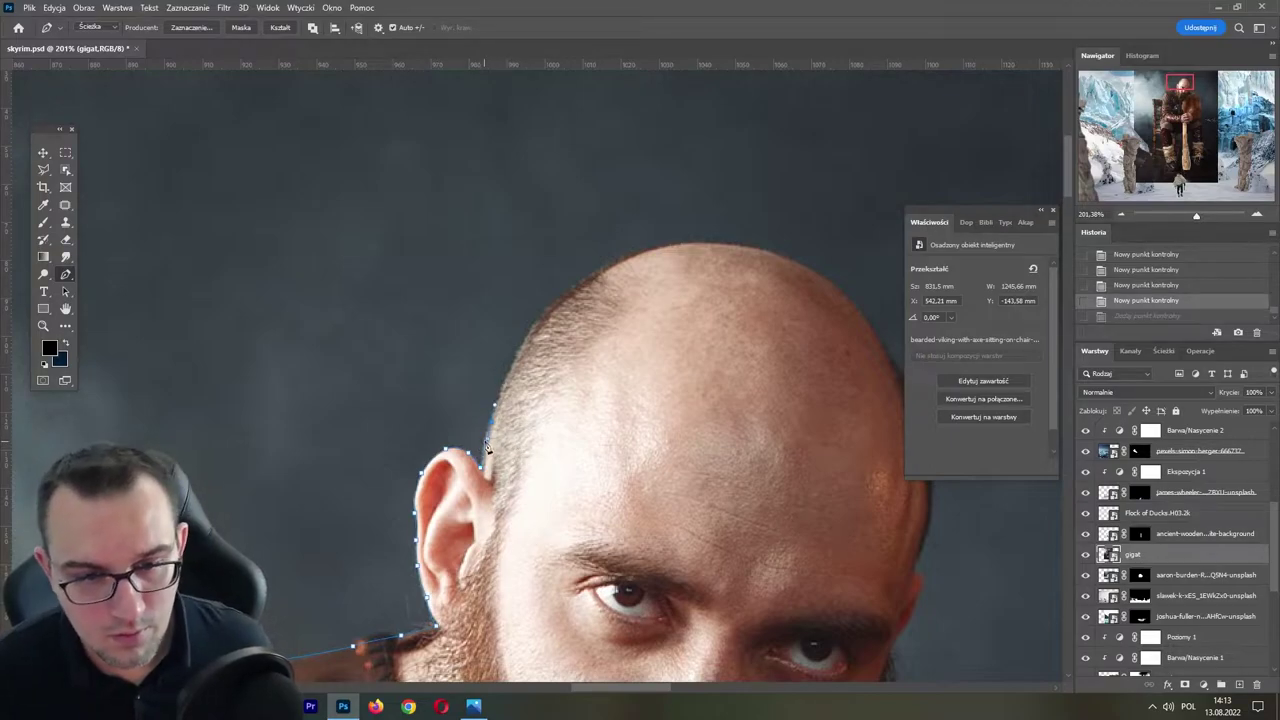
{"action": "left_click_drag", "start_coordinate": [580, 280], "coordinate": [546, 296]}
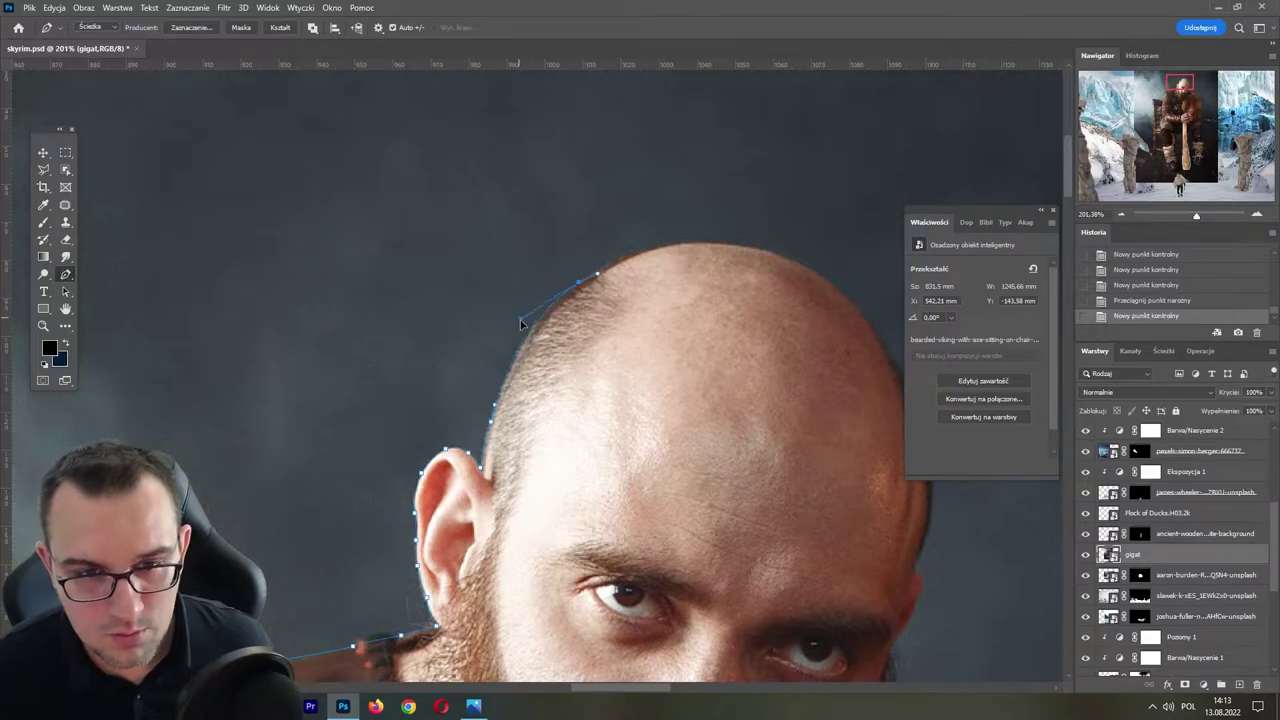
{"action": "left_click_drag", "start_coordinate": [730, 242], "coordinate": [743, 258]}
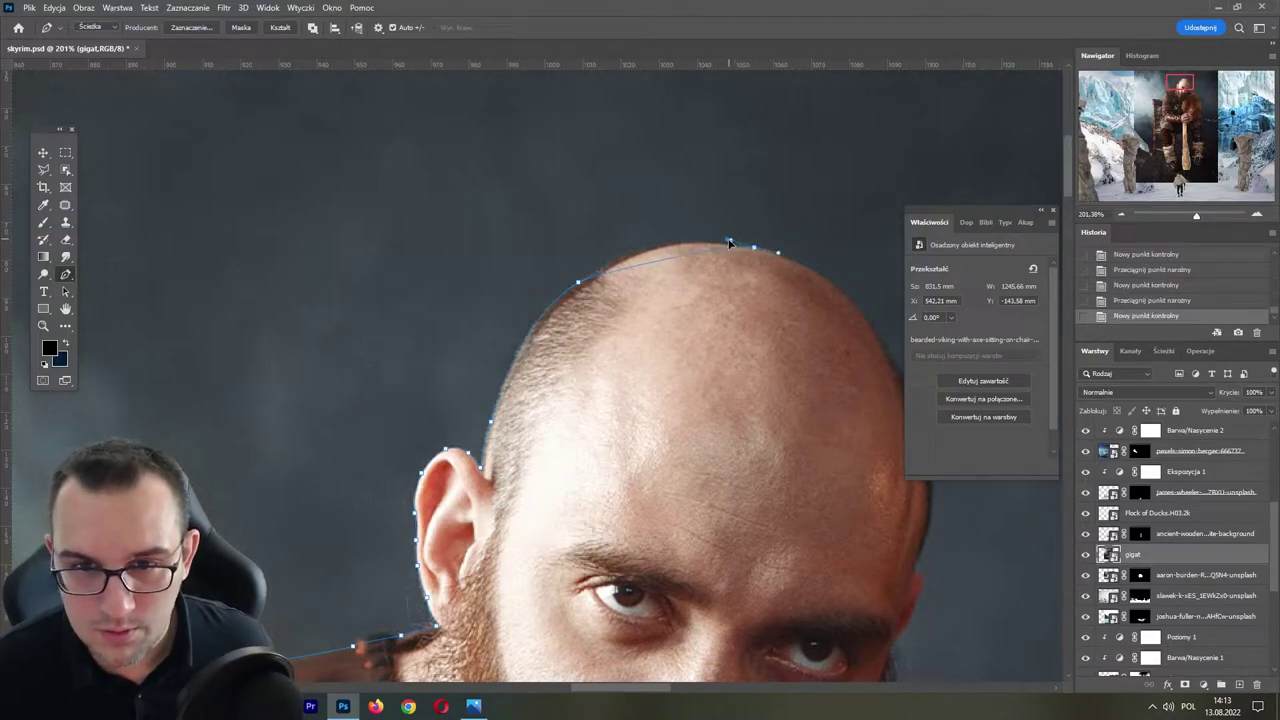
{"action": "left_click", "coordinate": [748, 245]}
{"action": "key", "text": "ctrl+z"}
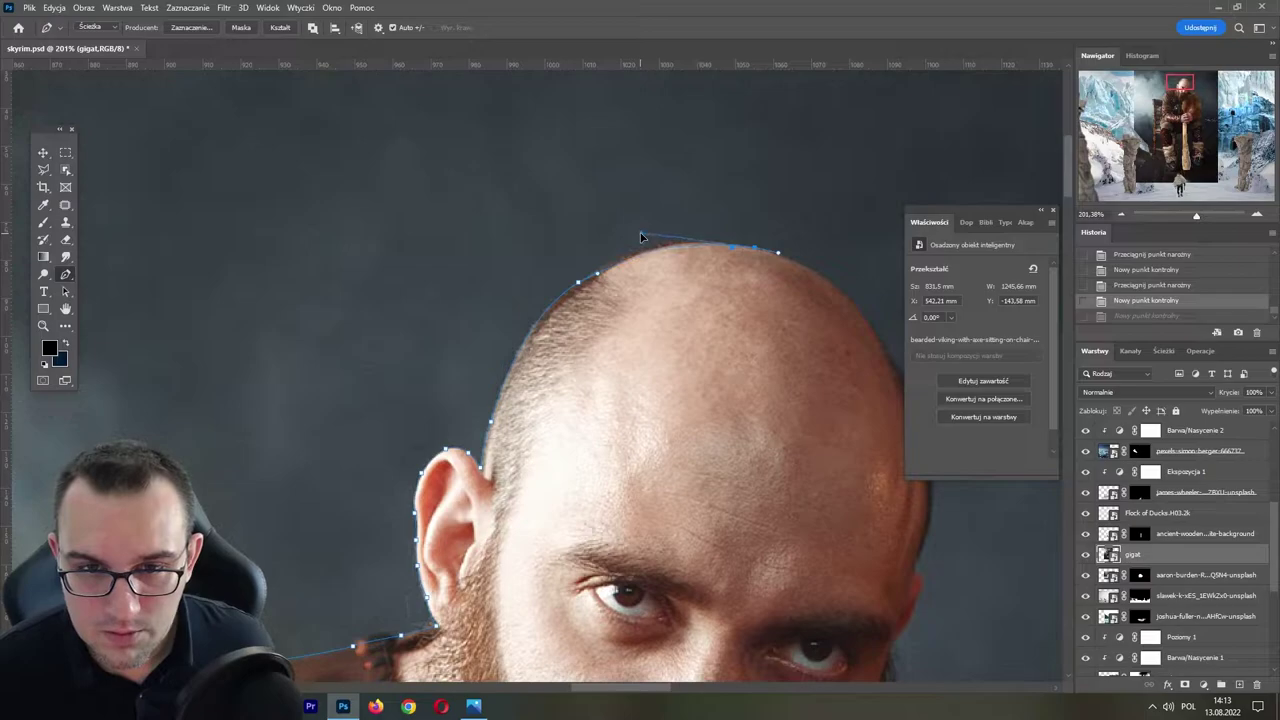
{"action": "left_click_drag", "start_coordinate": [641, 237], "coordinate": [641, 232]}
{"action": "left_click_drag", "start_coordinate": [771, 334], "coordinate": [479, 309]}
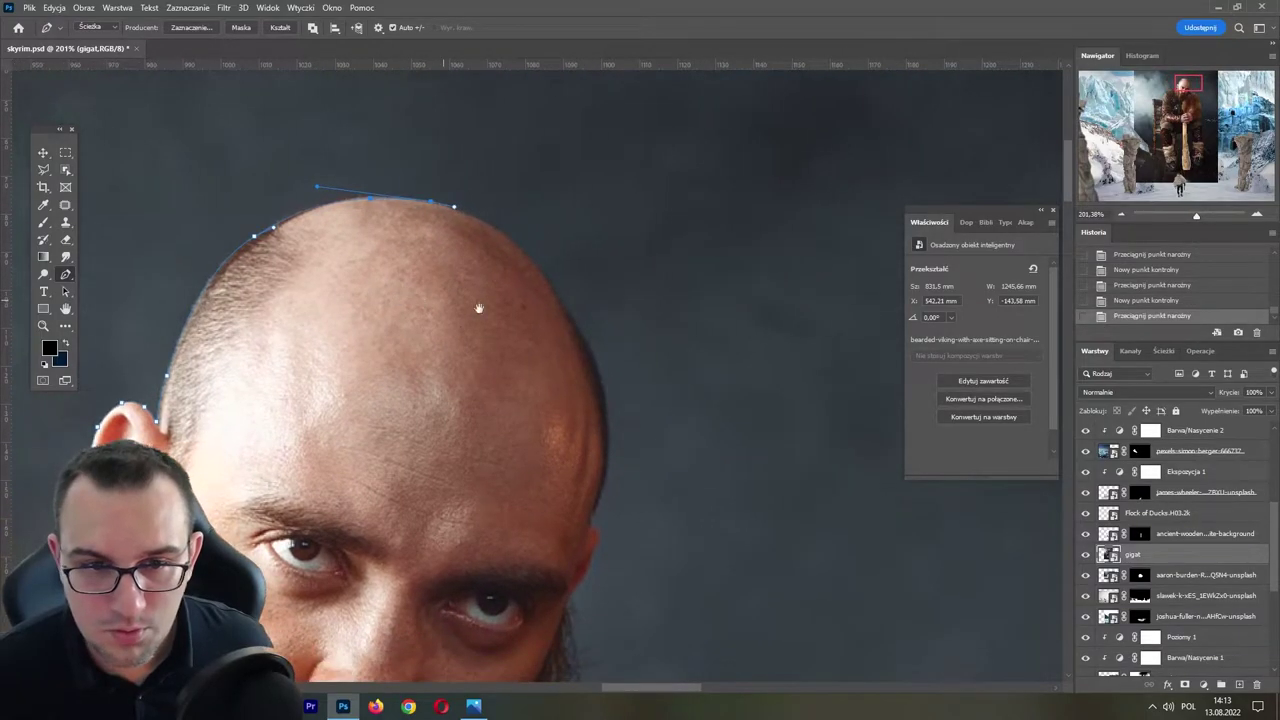
{"action": "left_click", "coordinate": [595, 358]}
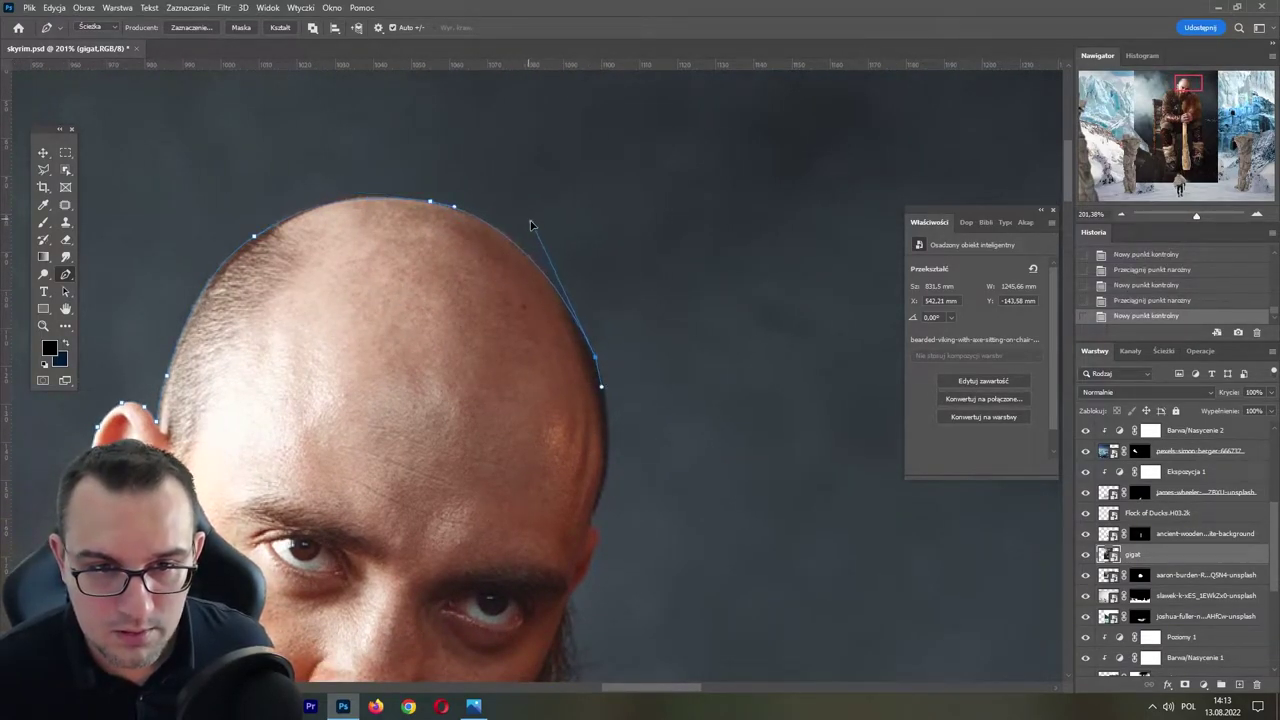
{"action": "left_click_drag", "start_coordinate": [531, 225], "coordinate": [548, 238]}
- Extend the path down the right temple, jawline and beard edge
{"action": "left_click_drag", "start_coordinate": [621, 437], "coordinate": [617, 206]}
{"action": "left_click", "coordinate": [590, 289]}
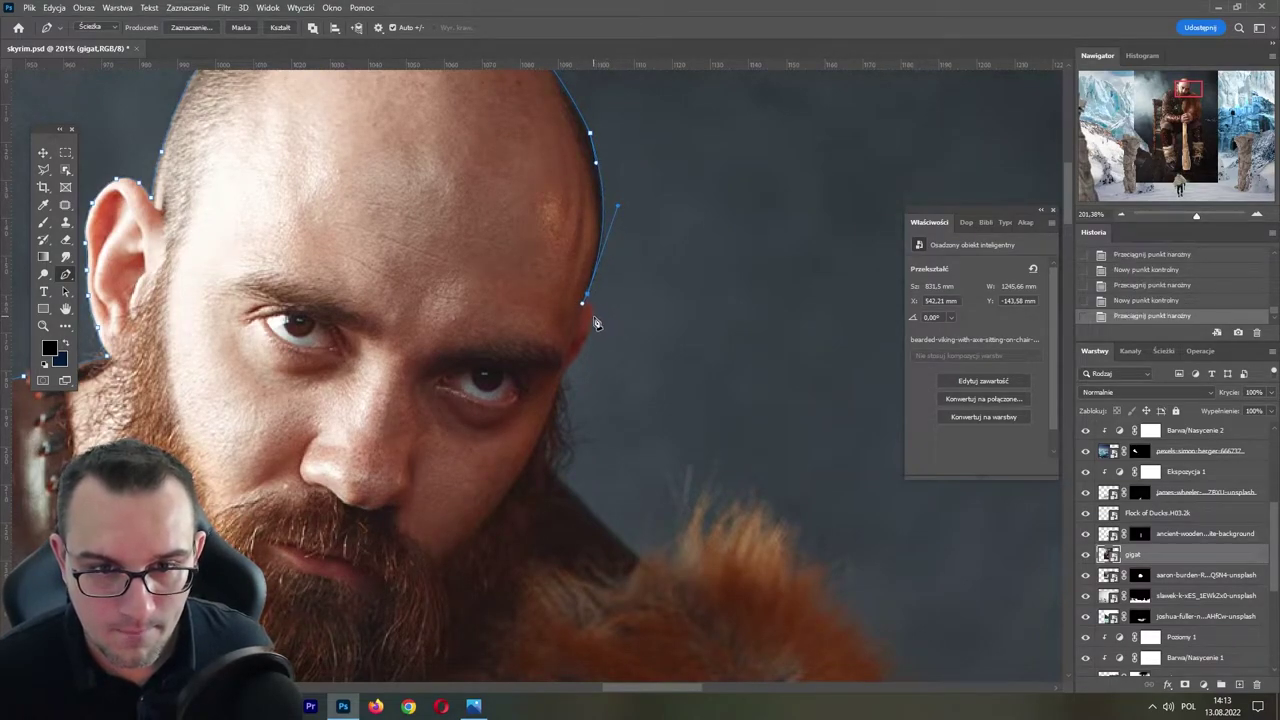
{"action": "left_click", "coordinate": [595, 318]}
{"action": "left_click_drag", "start_coordinate": [598, 306], "coordinate": [591, 325]}
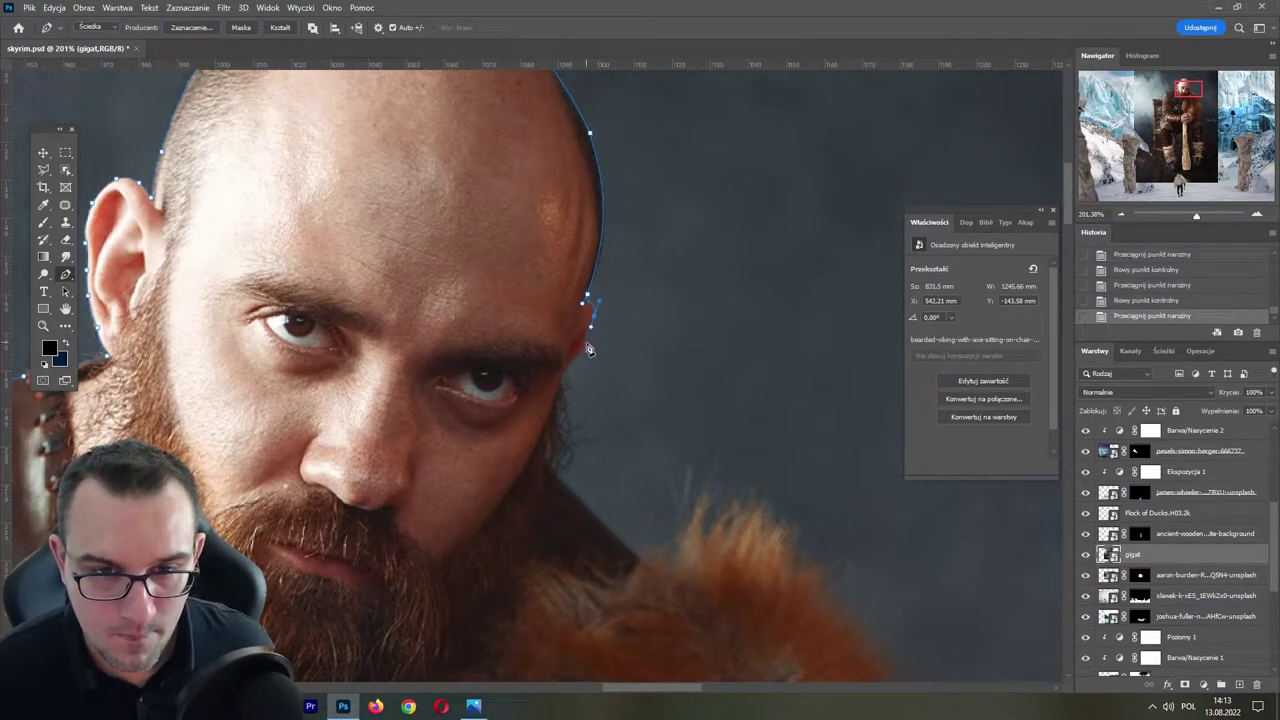
{"action": "left_click", "coordinate": [566, 373]}
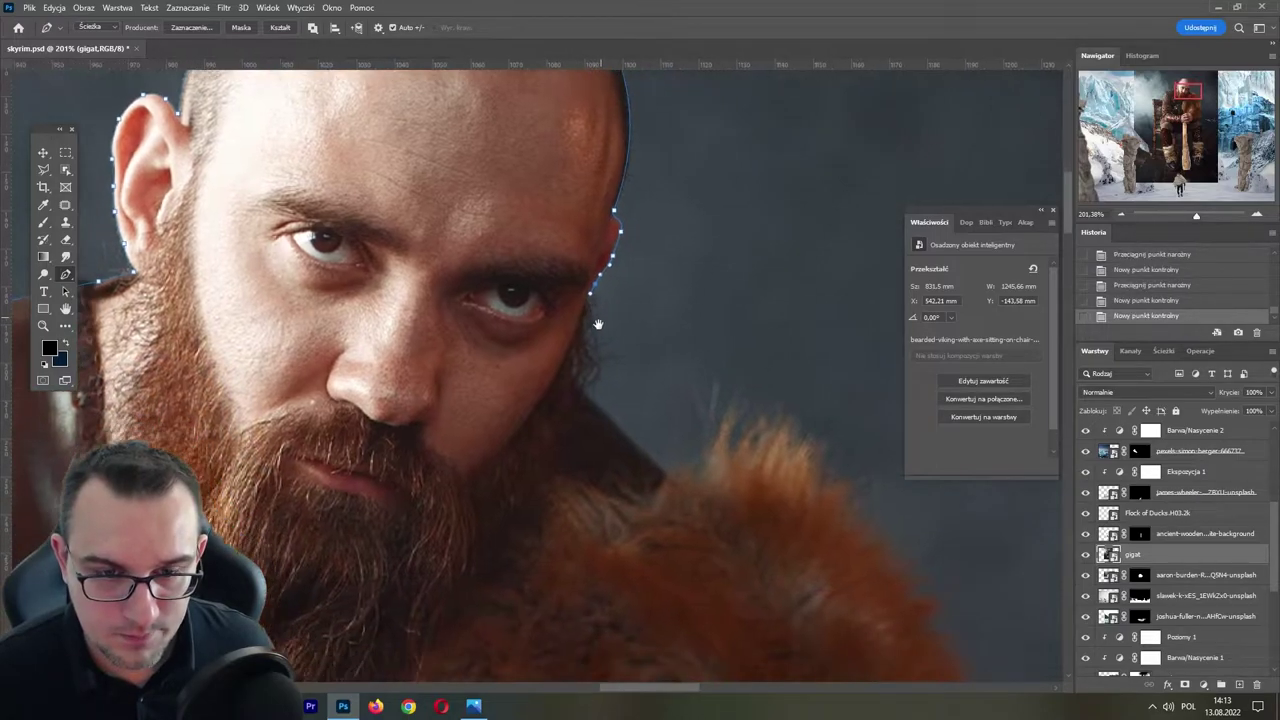
{"action": "left_click_drag", "start_coordinate": [545, 448], "coordinate": [572, 360]}
{"action": "left_click", "coordinate": [580, 382]}
{"action": "left_click", "coordinate": [640, 448]}
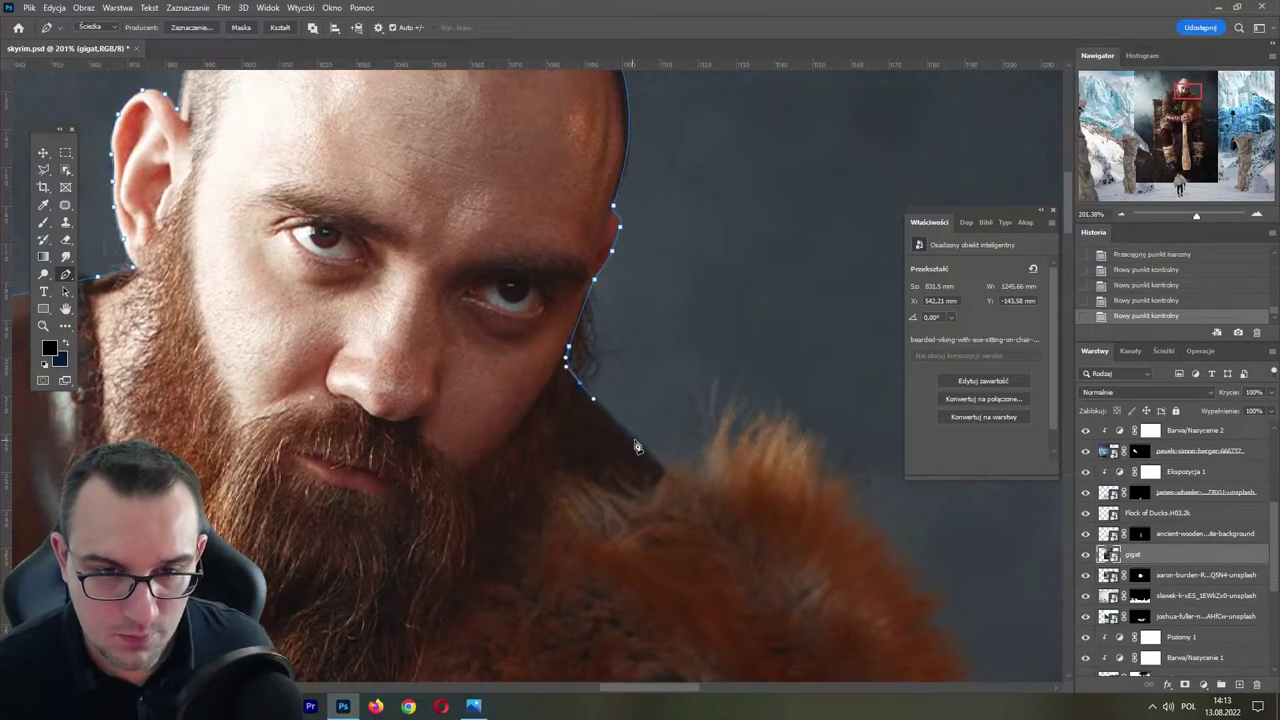
{"action": "left_click", "coordinate": [648, 456]}
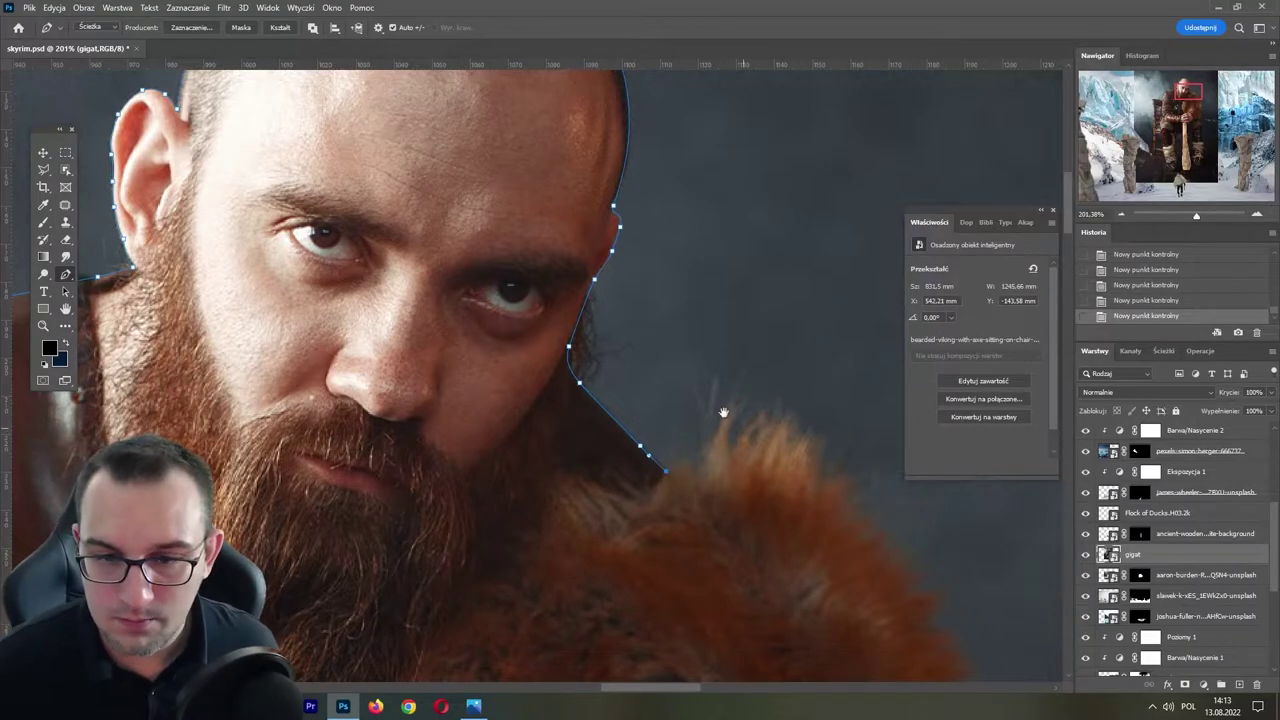
- Continue the path down the fur collar's outer edge
{"action": "left_click_drag", "start_coordinate": [772, 482], "coordinate": [531, 323]}
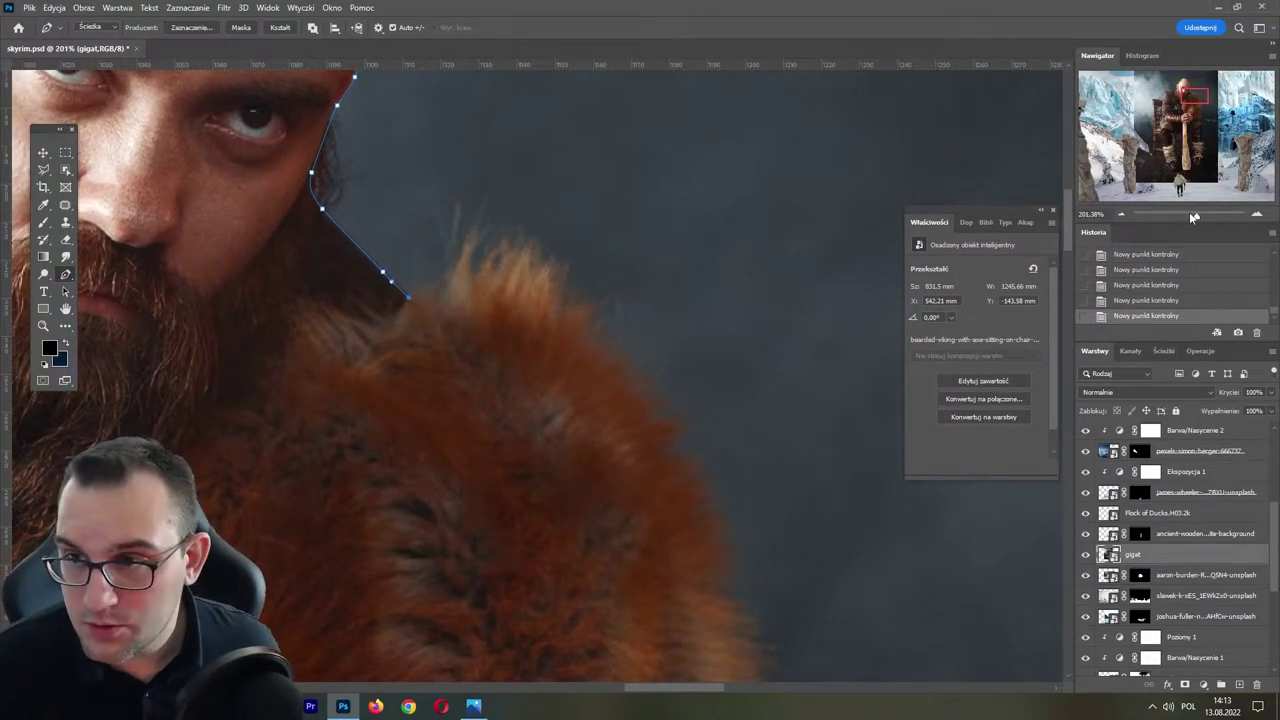
{"action": "scroll", "coordinate": [540, 375], "scroll_direction": "down", "scroll_amount": 5}
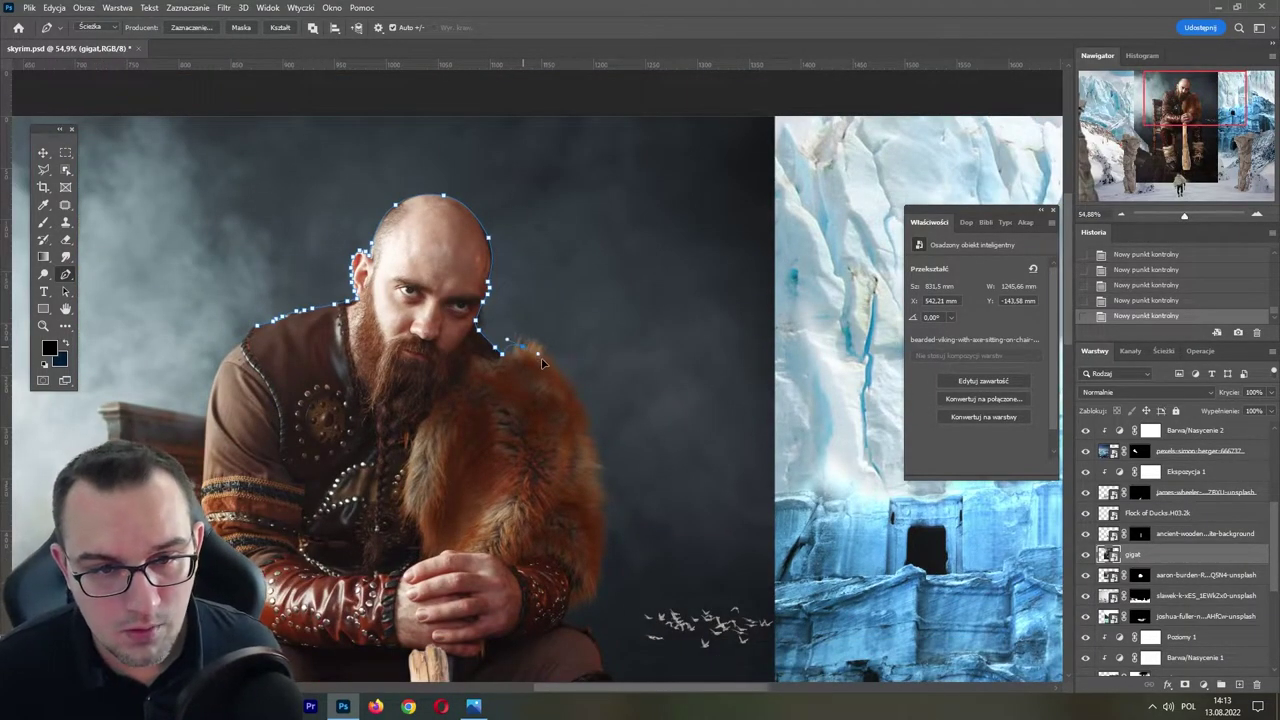
{"action": "scroll", "coordinate": [584, 410], "scroll_direction": "down", "scroll_amount": 3}
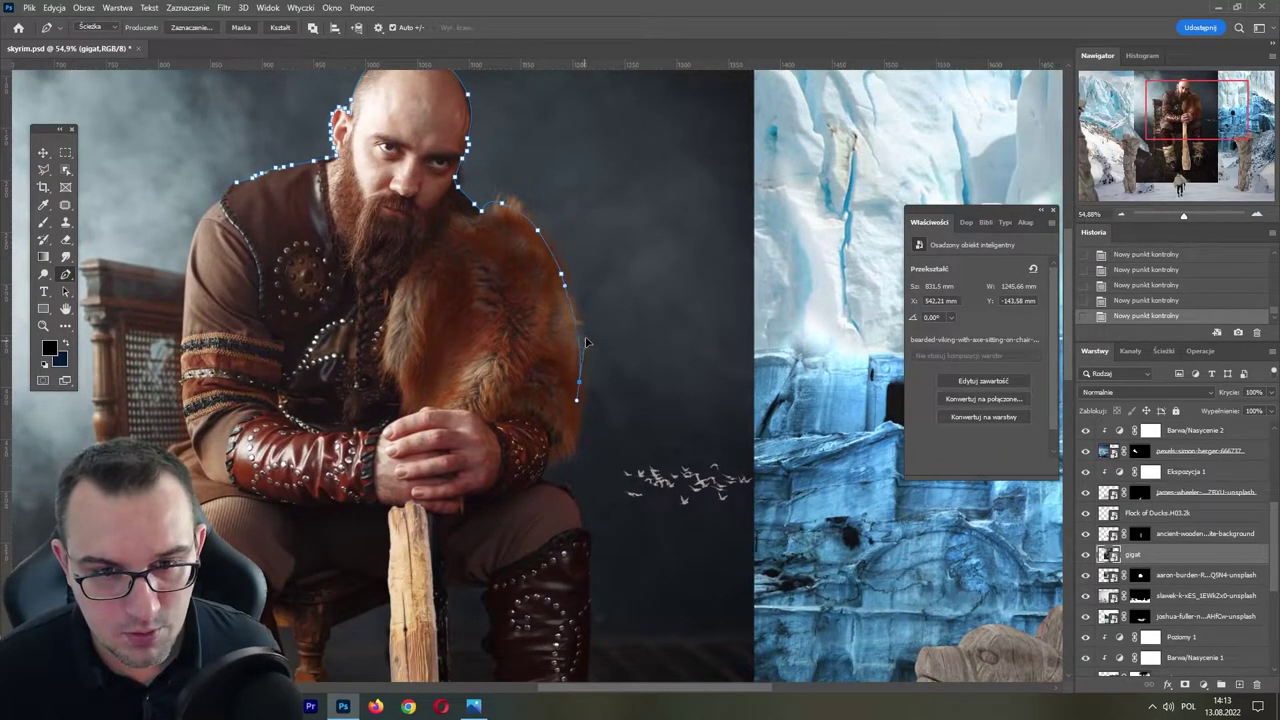
{"action": "left_click_drag", "start_coordinate": [578, 400], "coordinate": [582, 410]}
{"action": "left_click", "coordinate": [574, 445]}
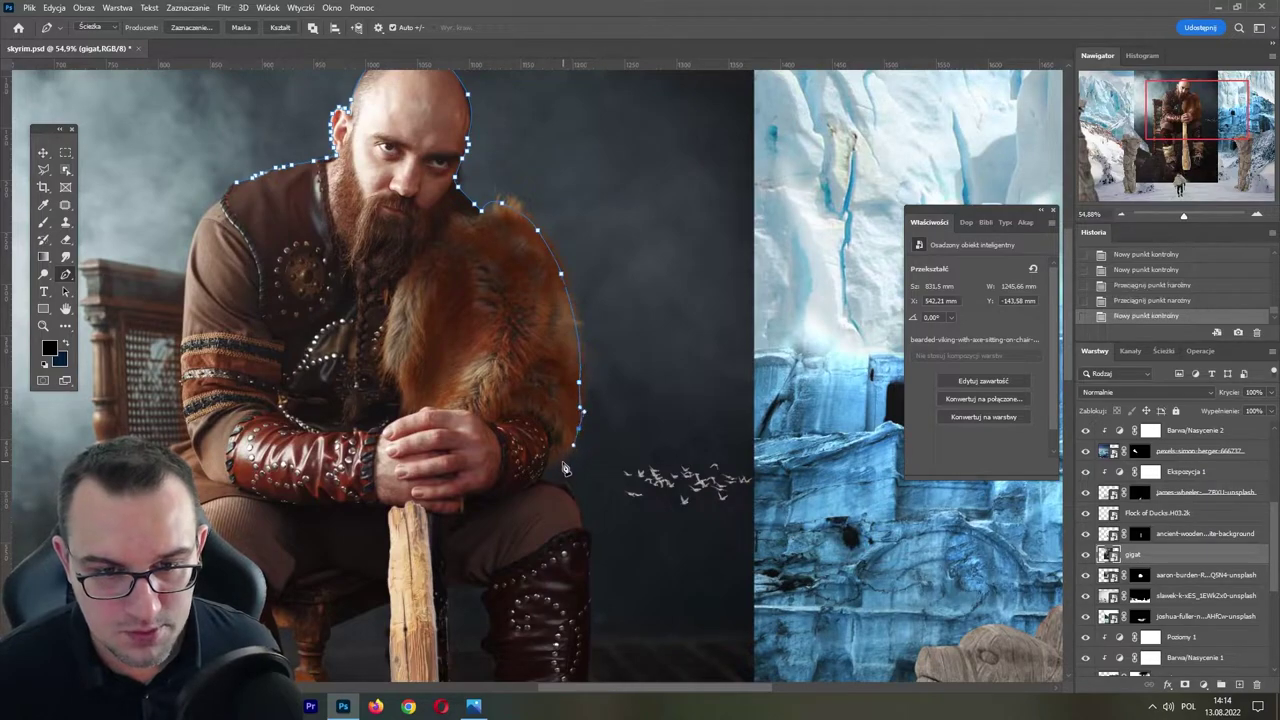
{"action": "left_click", "coordinate": [564, 468]}
- Outline the bracelet edge and the sleeve below it
{"action": "scroll", "coordinate": [560, 430], "scroll_direction": "up", "scroll_amount": 5}
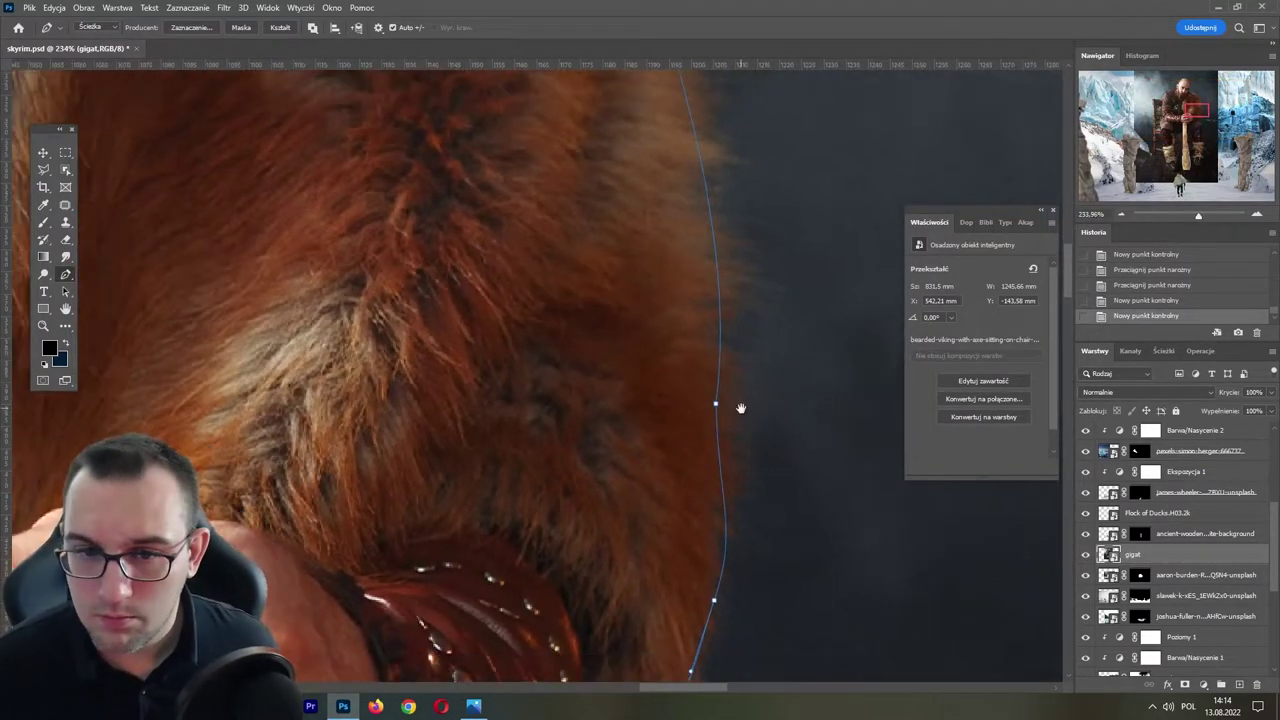
{"action": "left_click_drag", "start_coordinate": [740, 408], "coordinate": [742, 72]}
{"action": "left_click", "coordinate": [576, 431]}
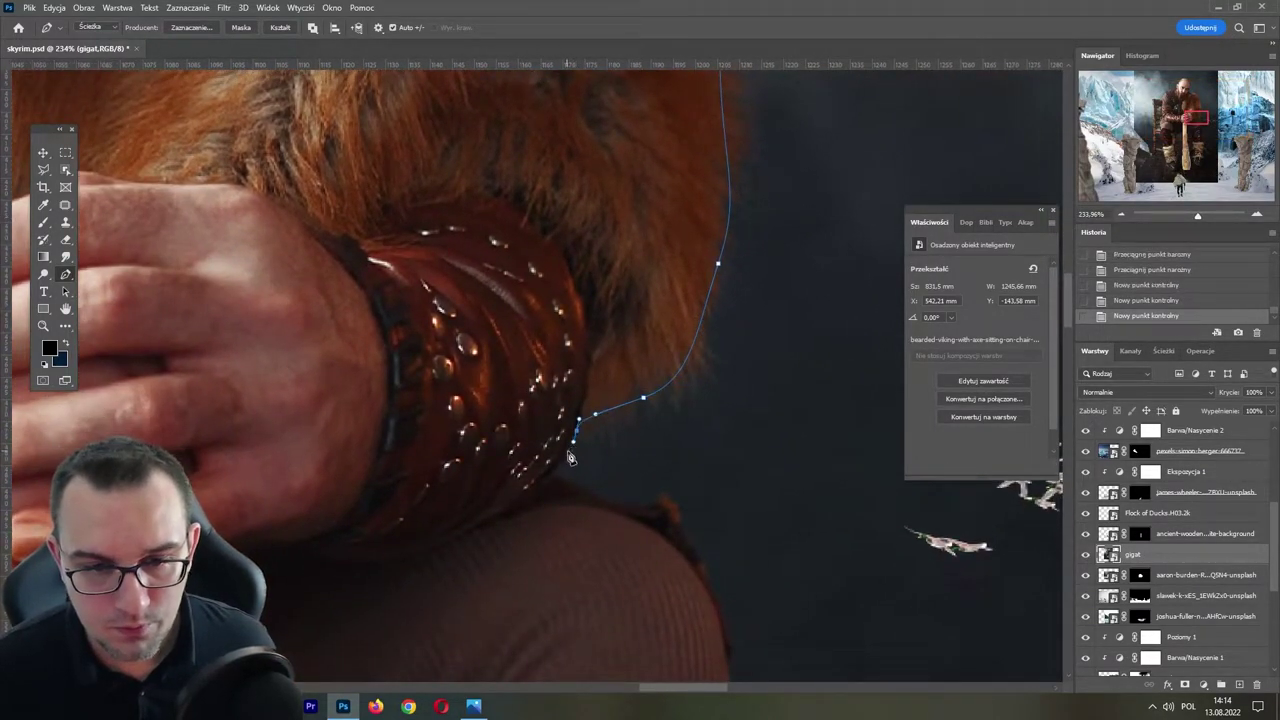
{"action": "left_click", "coordinate": [567, 452]}
{"action": "left_click", "coordinate": [554, 473]}
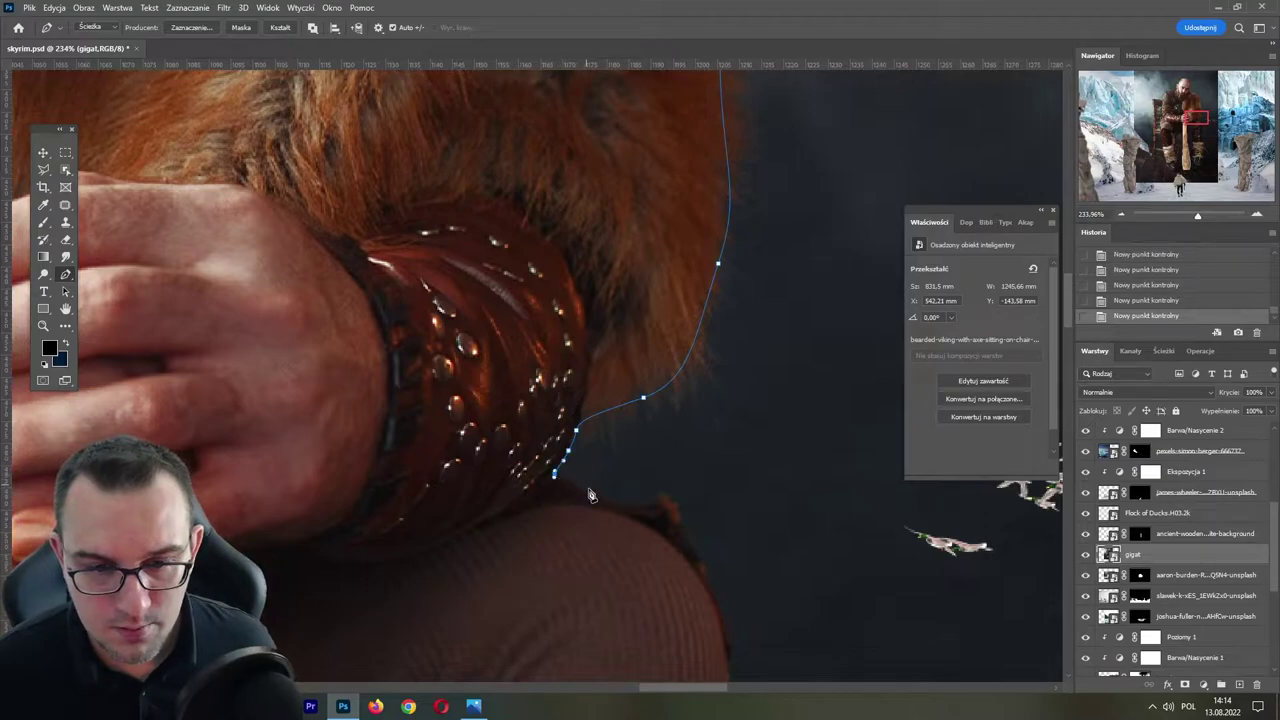
{"action": "left_click", "coordinate": [667, 499]}
{"action": "left_click_drag", "start_coordinate": [667, 499], "coordinate": [652, 341]}
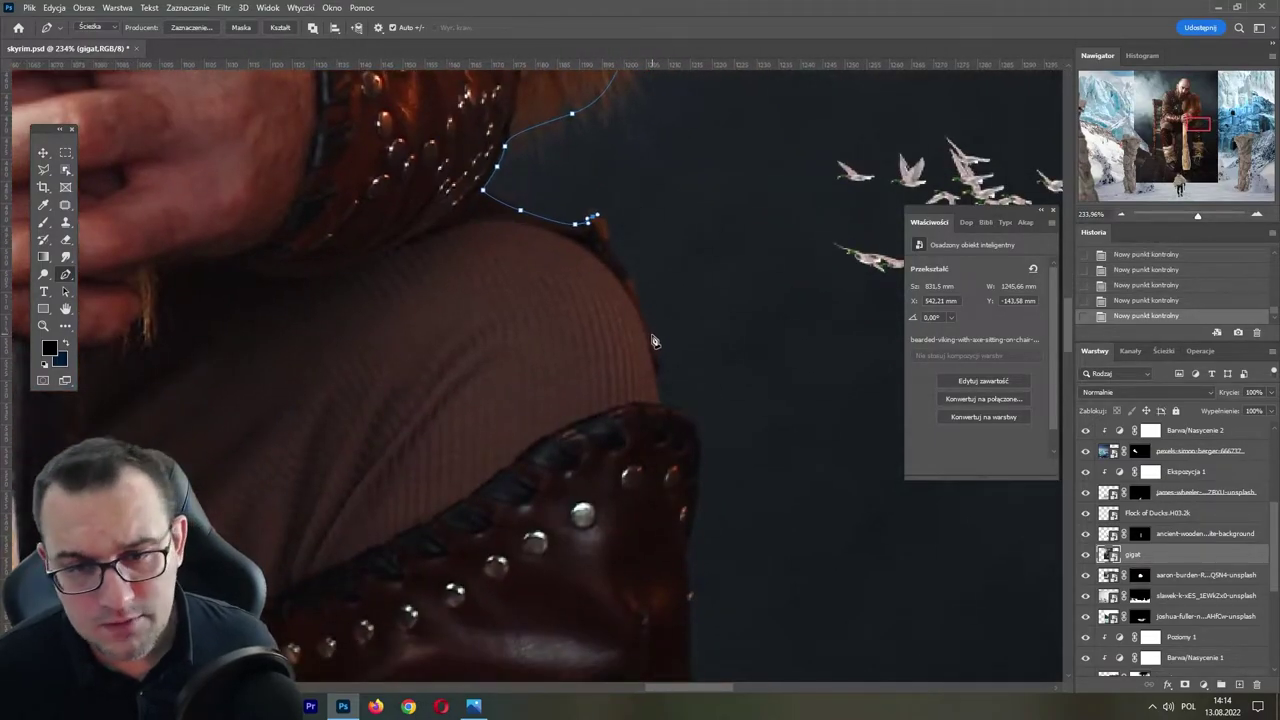
{"action": "left_click", "coordinate": [647, 318]}
{"action": "left_click", "coordinate": [654, 351]}
- Curve the path where sleeve meets leather and trace down the leather edge
{"action": "left_click_drag", "start_coordinate": [668, 416], "coordinate": [635, 286]}
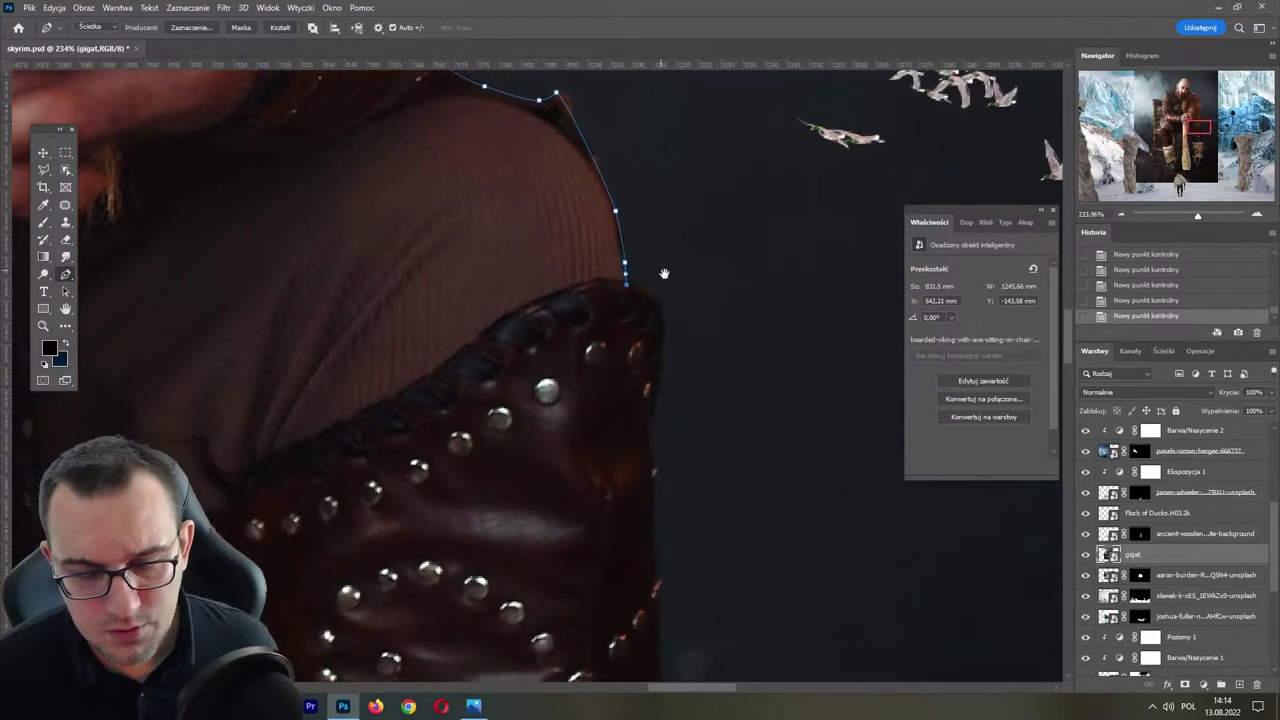
{"action": "left_click_drag", "start_coordinate": [667, 328], "coordinate": [669, 283]}
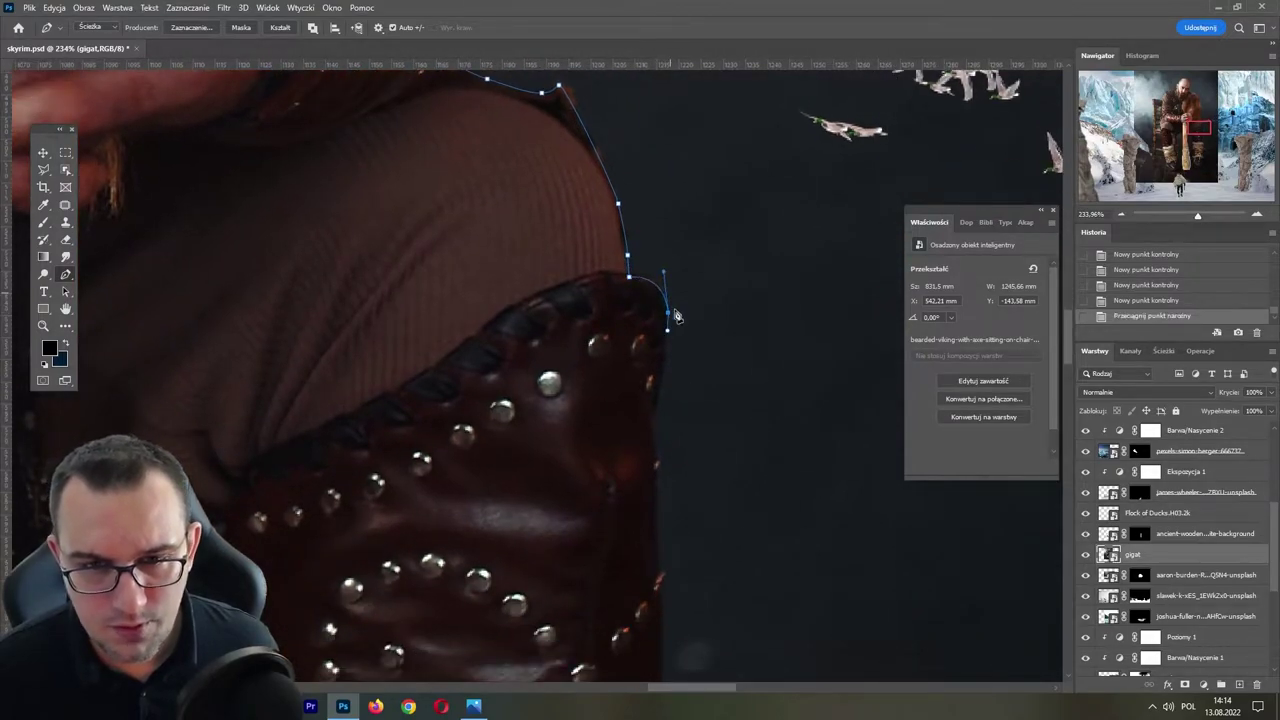
{"action": "left_click_drag", "start_coordinate": [660, 398], "coordinate": [676, 262]}
{"action": "left_click", "coordinate": [667, 301]}
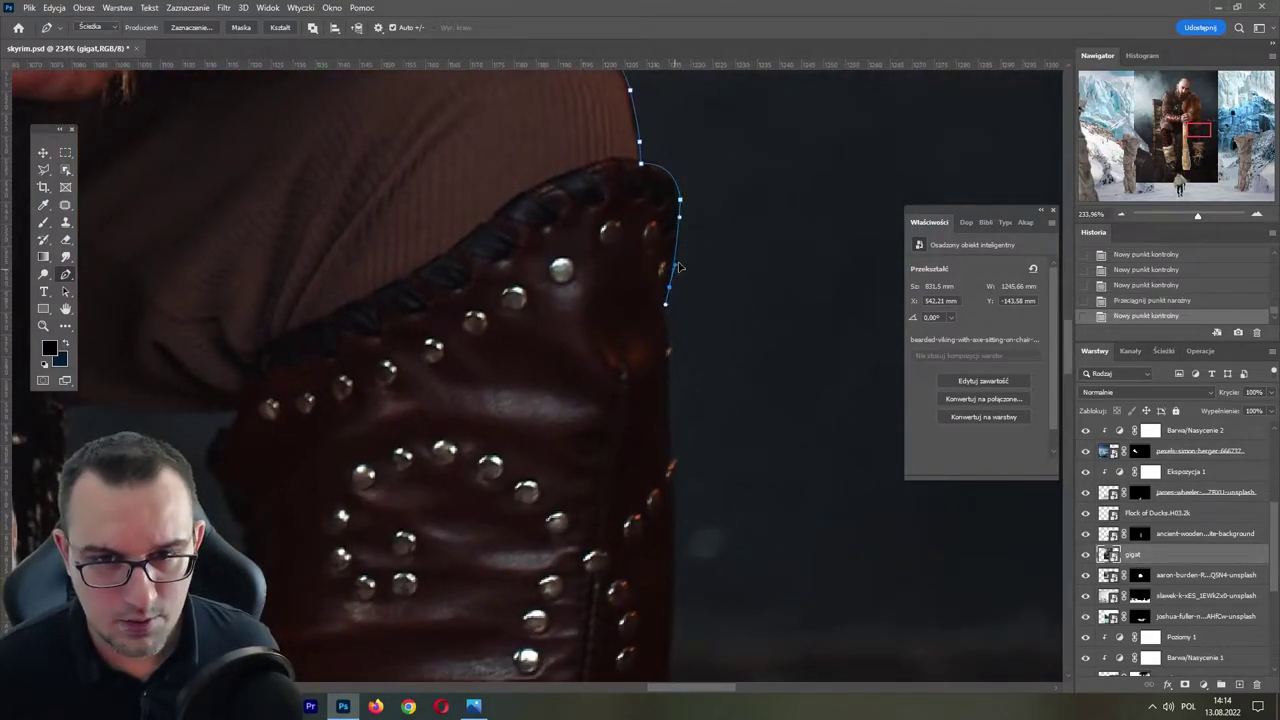
{"action": "left_click", "coordinate": [668, 340]}
{"action": "left_click", "coordinate": [669, 376]}
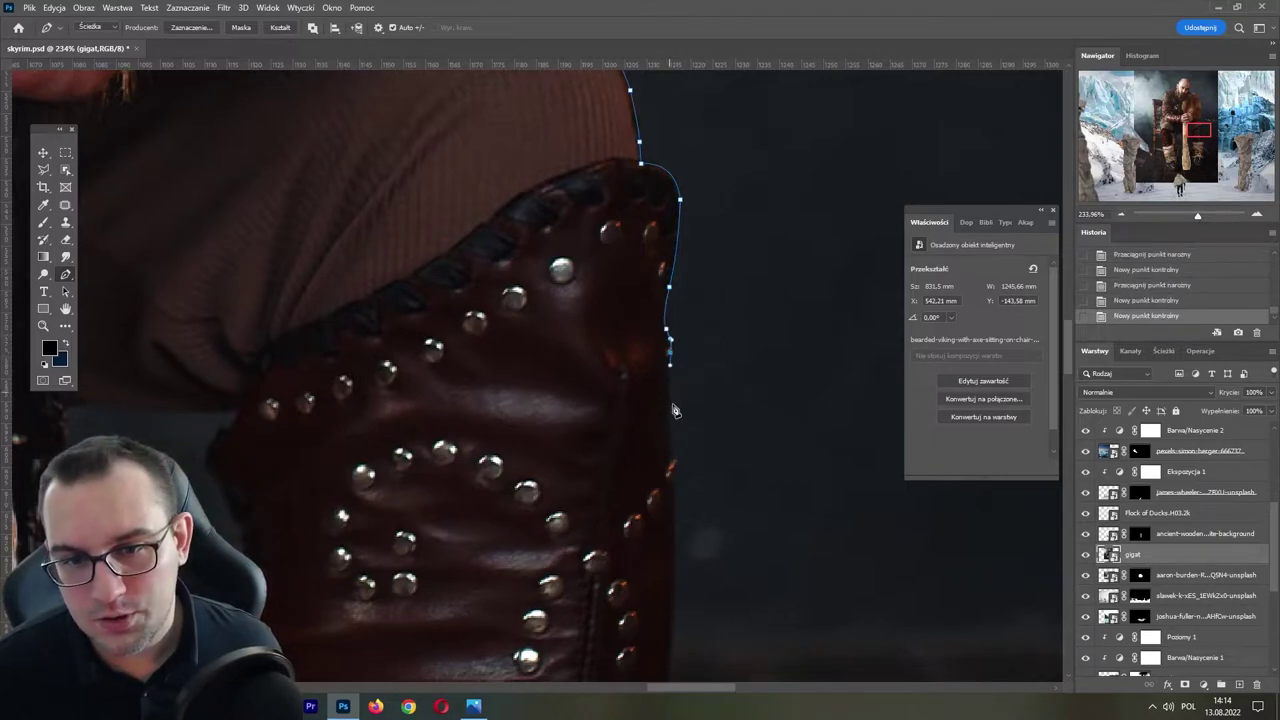
{"action": "left_click", "coordinate": [671, 414]}
- Continue further down the leather leg, re-placing a misplaced point
{"action": "mouse_move", "coordinate": [702, 429]}
{"action": "left_mouse_down"}
{"action": "mouse_move", "coordinate": [695, 258]}
{"action": "mouse_move", "coordinate": [665, 252]}
{"action": "left_mouse_up"}
{"action": "left_click", "coordinate": [665, 288]}
{"action": "left_click", "coordinate": [669, 342]}
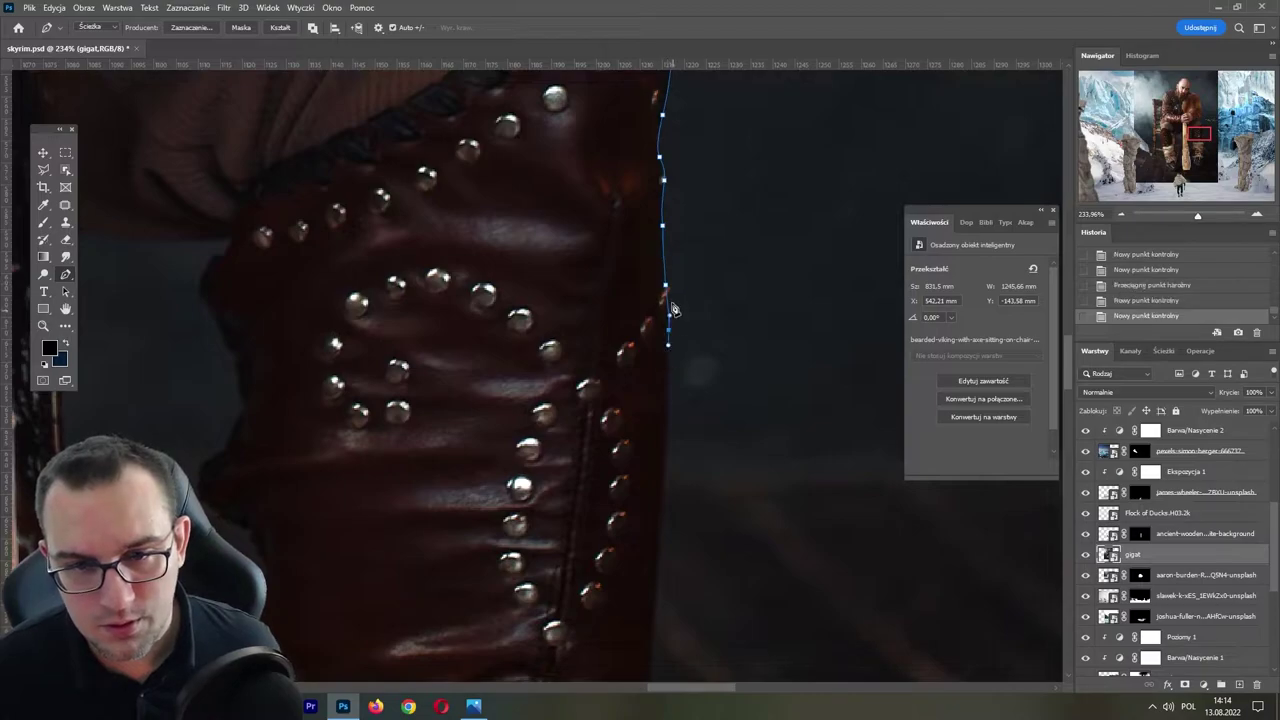
{"action": "key", "text": "ctrl+z"}
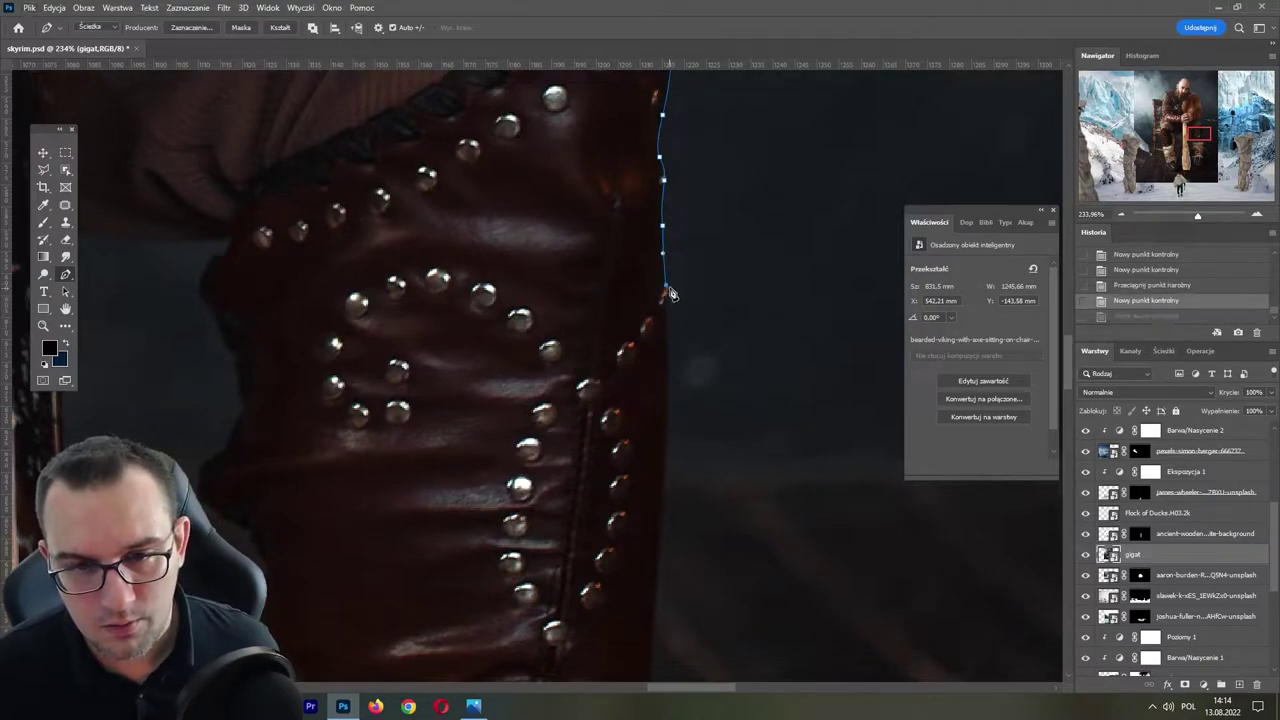
{"action": "left_click", "coordinate": [667, 289]}
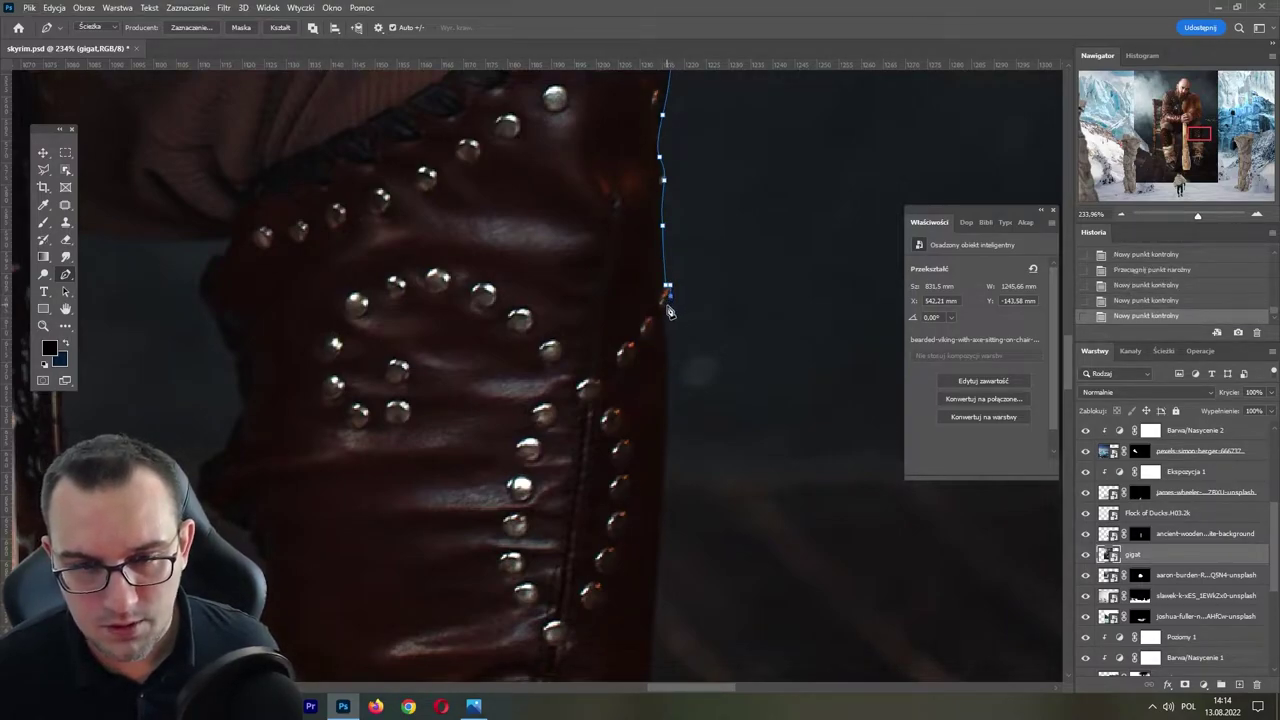
{"action": "left_click", "coordinate": [668, 348]}
- Extend the path onto the fur boot's edge and zoom out to see the boot
{"action": "left_click_drag", "start_coordinate": [673, 460], "coordinate": [687, 303]}
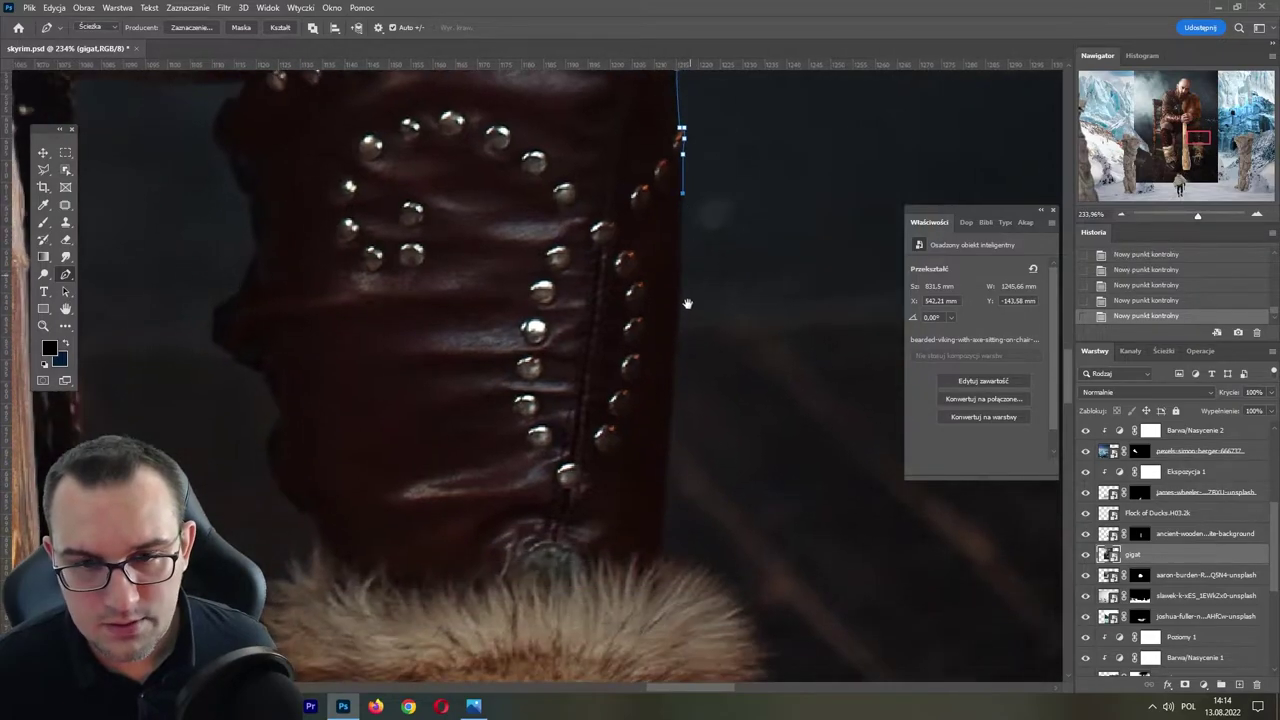
{"action": "left_click_drag", "start_coordinate": [663, 537], "coordinate": [667, 486]}
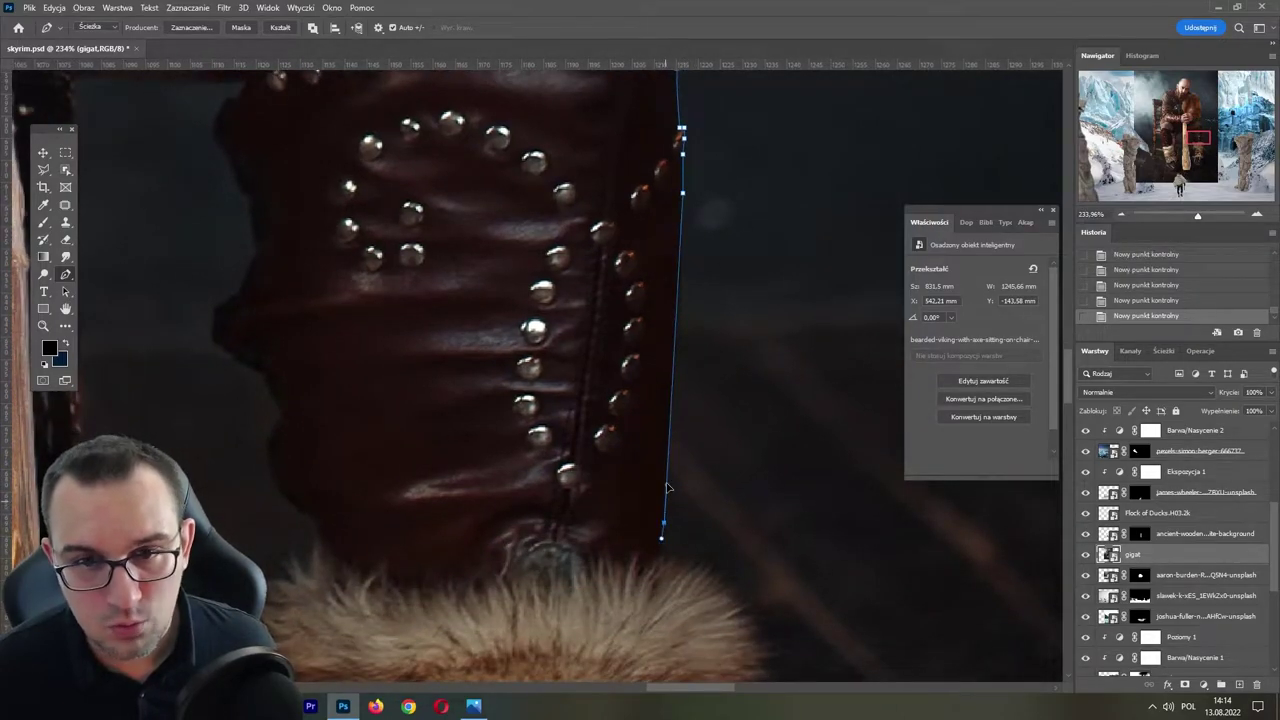
{"action": "left_click_drag", "start_coordinate": [739, 396], "coordinate": [755, 202]}
{"action": "left_click", "coordinate": [681, 364]}
{"action": "left_click", "coordinate": [706, 379]}
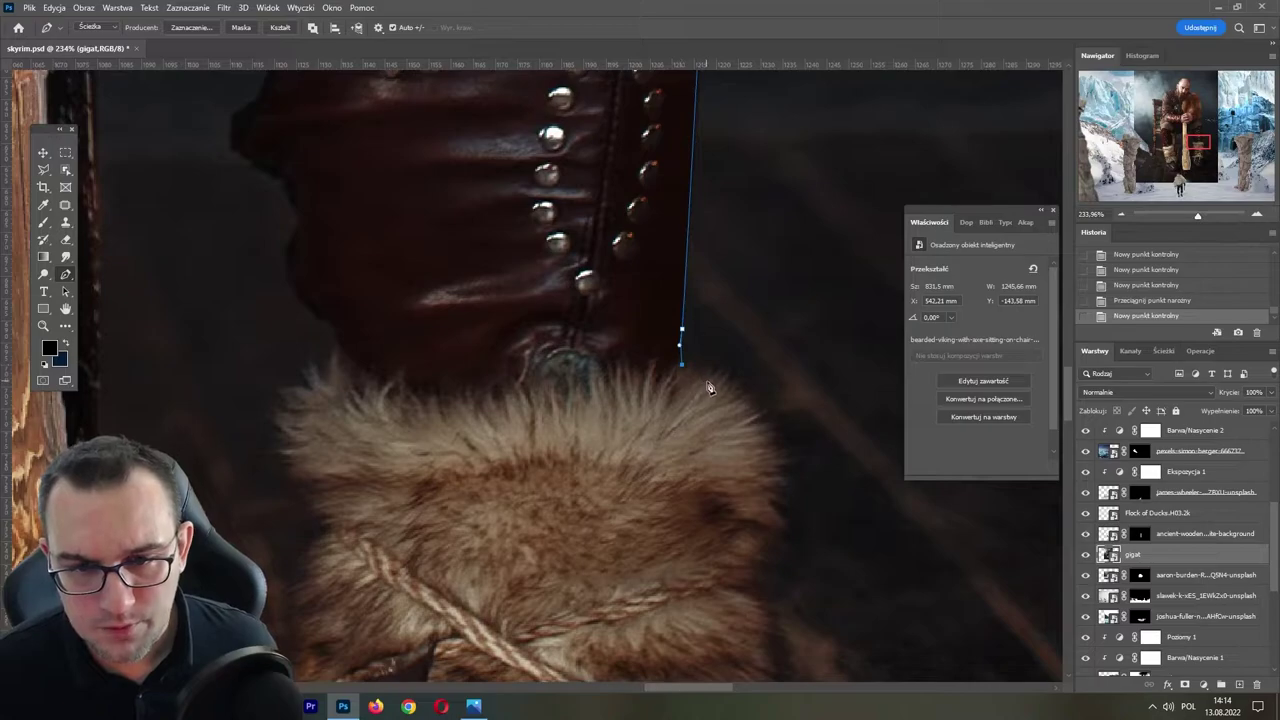
{"action": "left_click_drag", "start_coordinate": [753, 321], "coordinate": [753, 301]}
{"action": "scroll", "coordinate": [753, 301], "scroll_direction": "down", "scroll_amount": 3}
{"action": "left_click", "coordinate": [757, 294]}
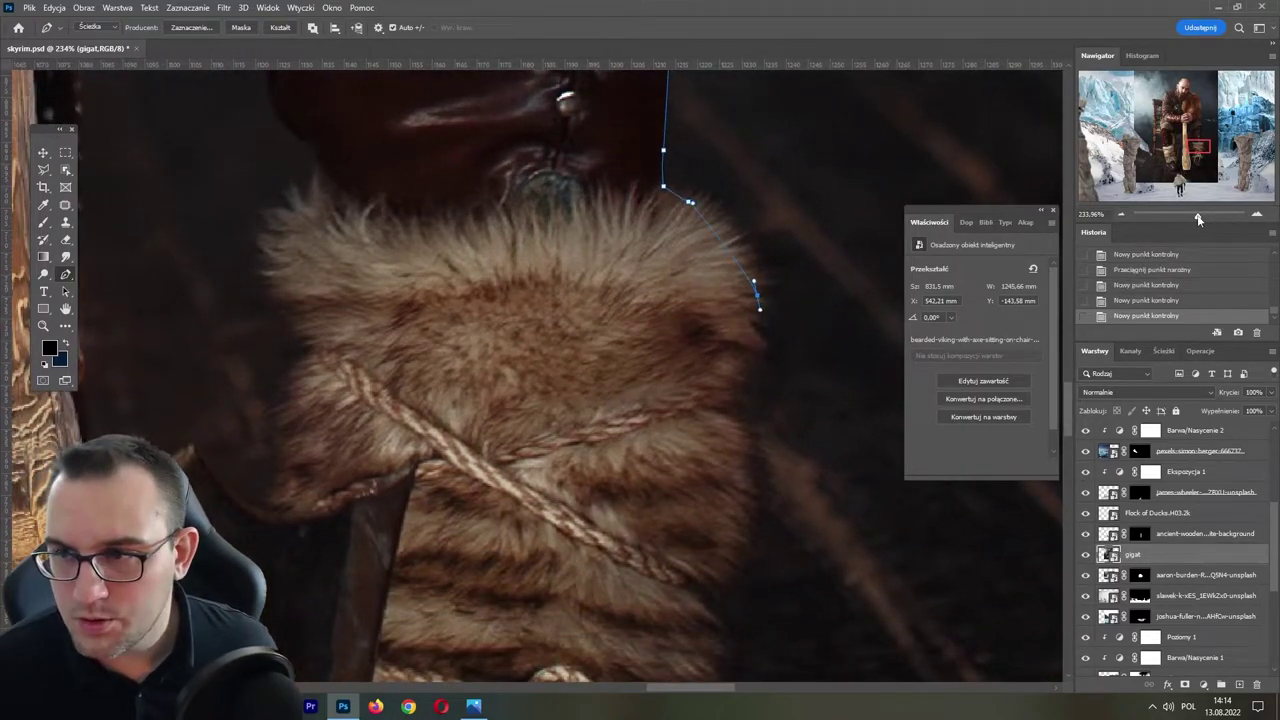
{"action": "key", "text": "ctrl+minus"}
{"action": "key", "text": "ctrl+minus"}
- Trace the path over the fur cuff and down the fur boot's right edge
{"action": "left_click_drag", "start_coordinate": [641, 338], "coordinate": [654, 352]}
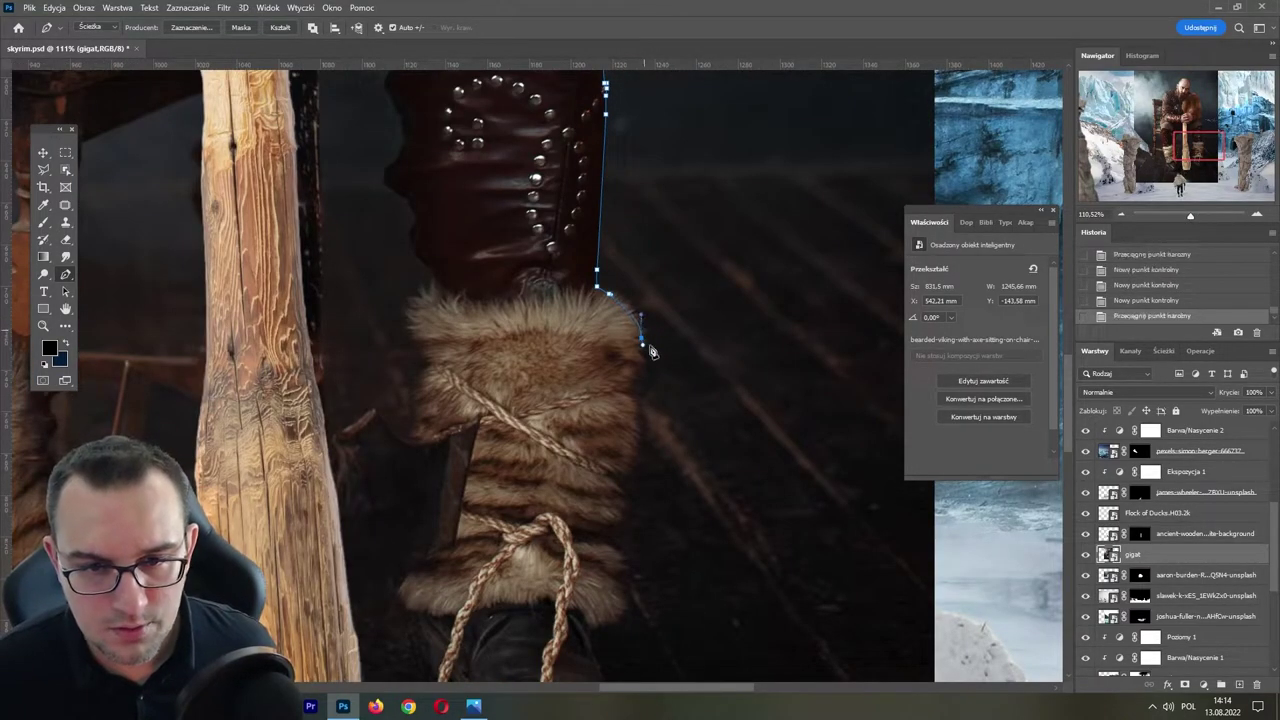
{"action": "left_click_drag", "start_coordinate": [690, 405], "coordinate": [684, 263]}
{"action": "left_click", "coordinate": [624, 313]}
{"action": "left_click", "coordinate": [615, 367]}
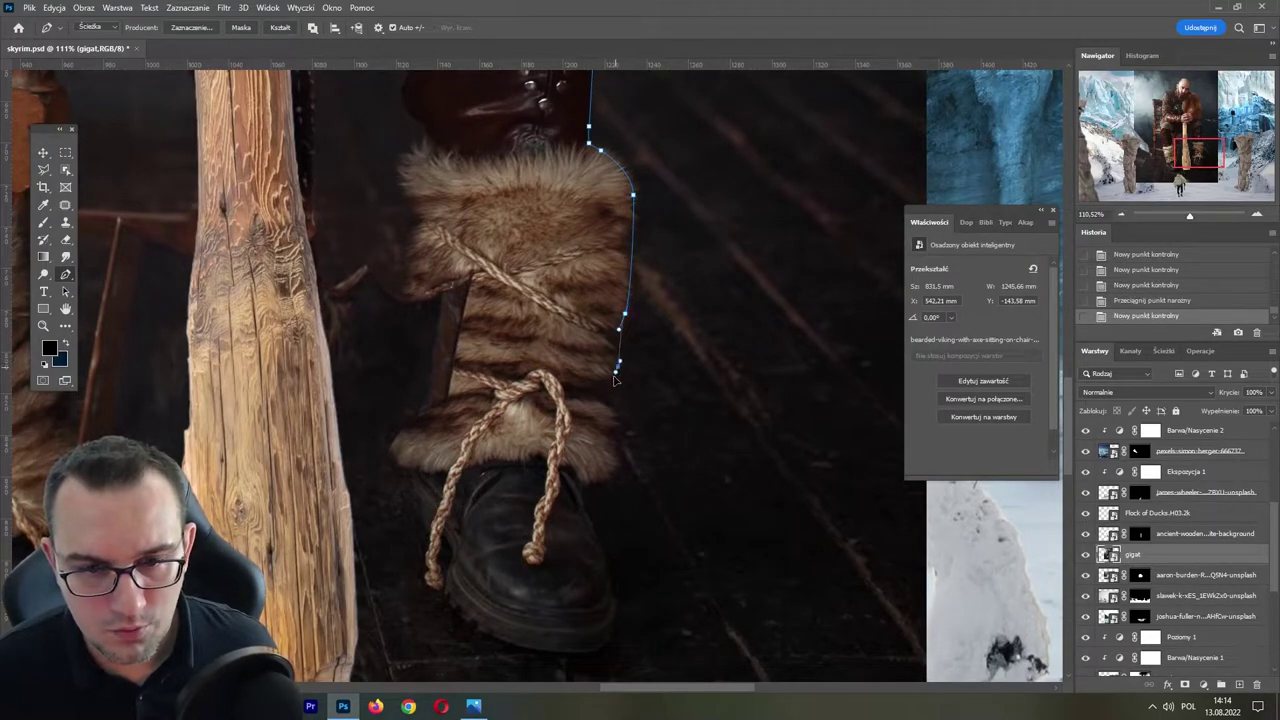
{"action": "left_click", "coordinate": [611, 432]}
{"action": "left_click_drag", "start_coordinate": [594, 479], "coordinate": [584, 482]}
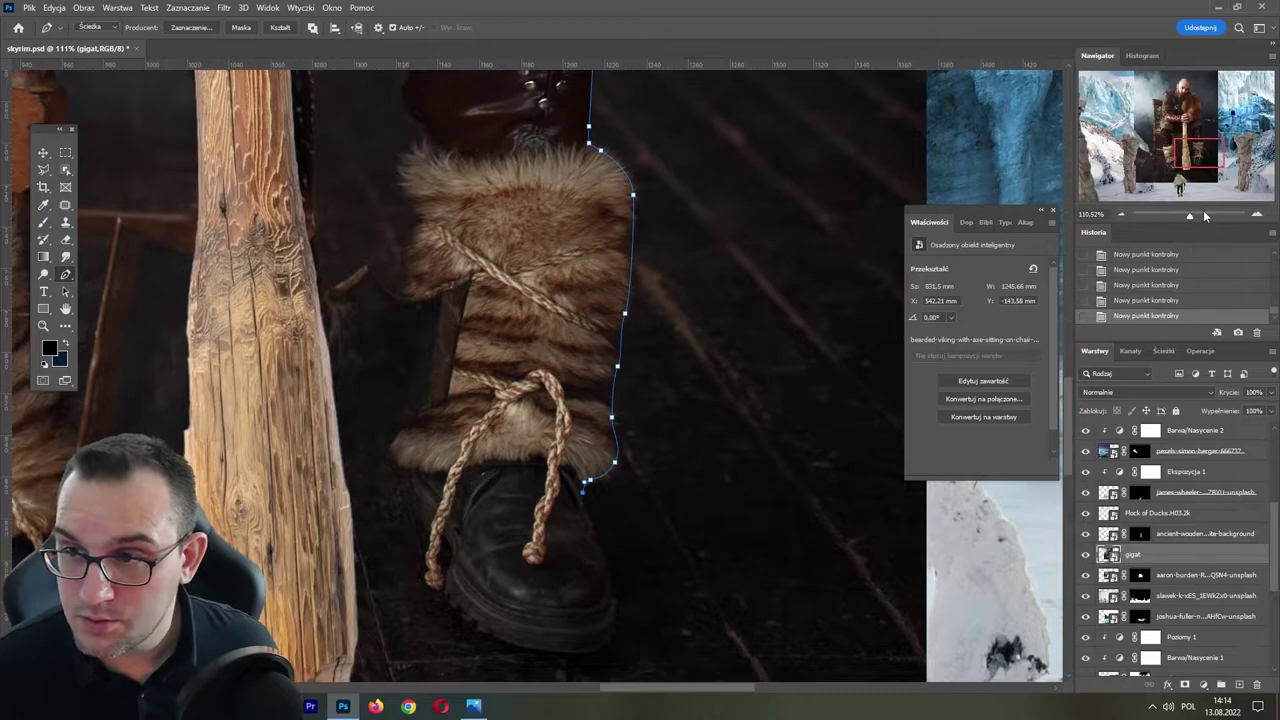
{"action": "scroll", "coordinate": [585, 500], "scroll_direction": "up", "scroll_amount": 2}
{"action": "scroll", "coordinate": [717, 402], "scroll_direction": "down", "scroll_amount": 5}
{"action": "scroll", "coordinate": [717, 402], "scroll_direction": "up", "scroll_amount": 3}
{"action": "scroll", "coordinate": [469, 583], "scroll_direction": "up", "scroll_amount": 3}
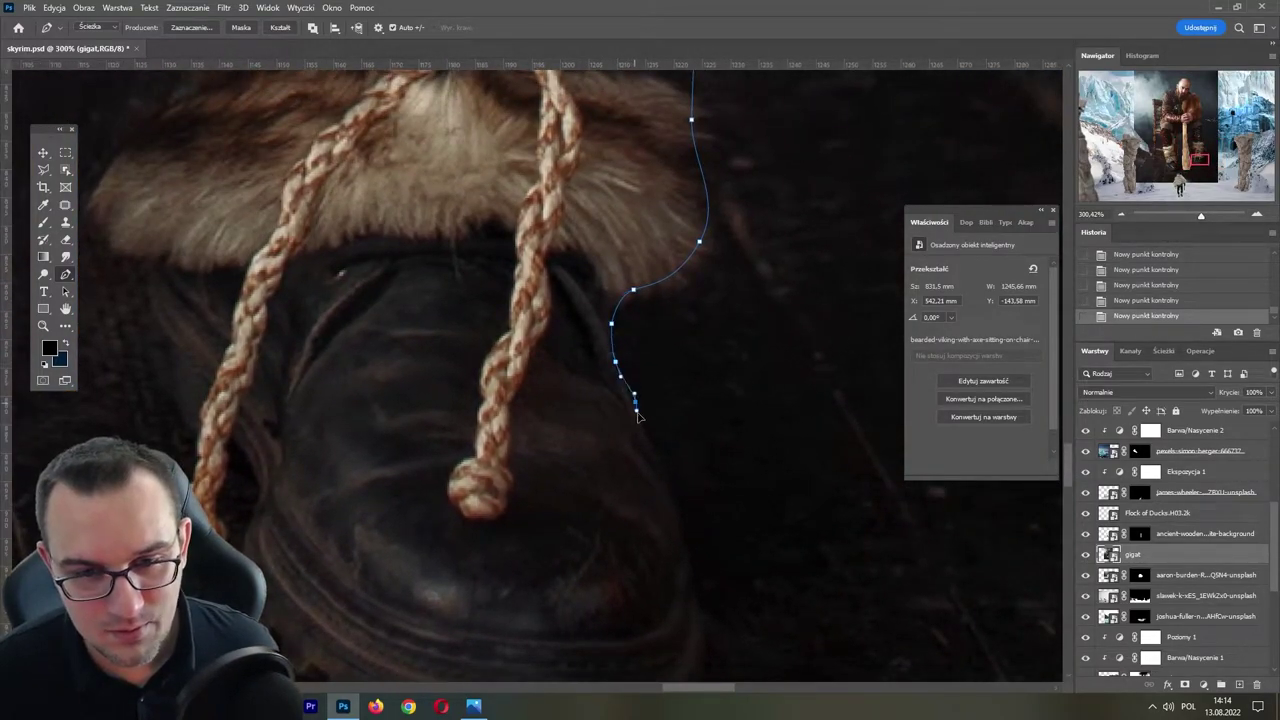
- Curve the path around the shoe's toe and back along the sole toward the heel
{"action": "mouse_move", "coordinate": [637, 411]}
{"action": "left_mouse_down"}
{"action": "mouse_move", "coordinate": [624, 457]}
{"action": "mouse_move", "coordinate": [610, 340]}
{"action": "left_mouse_up"}
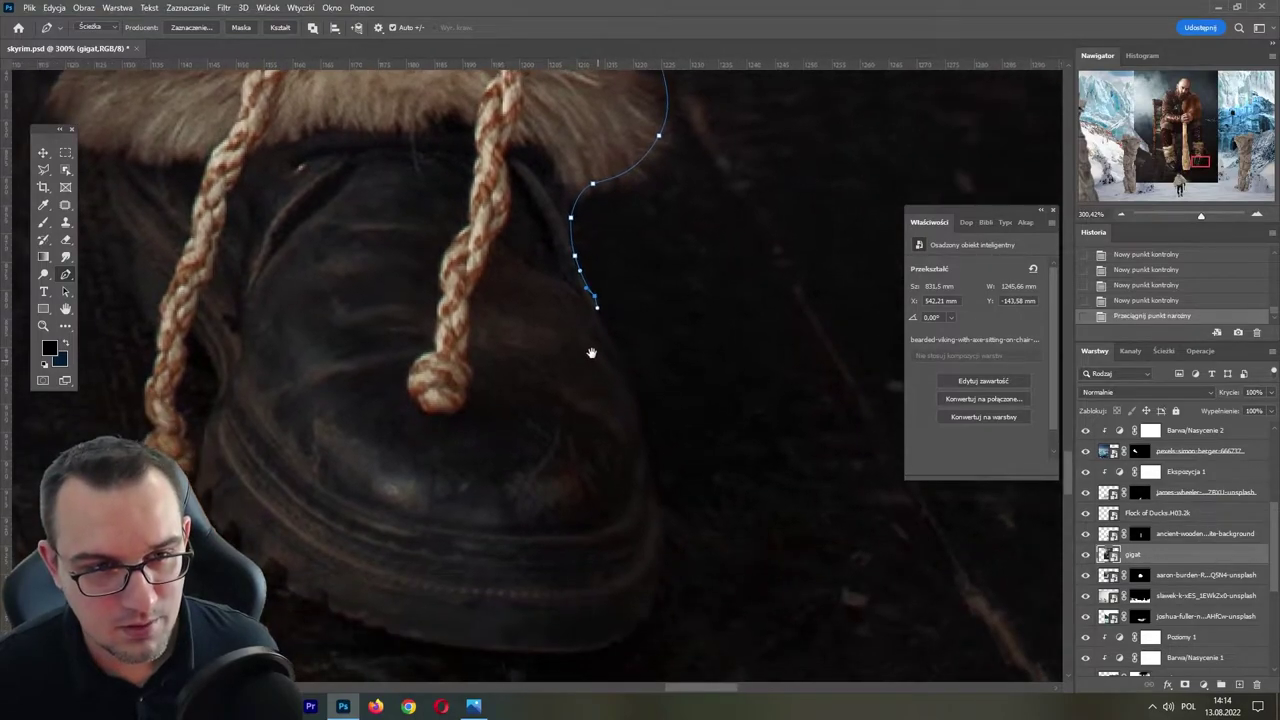
{"action": "left_click", "coordinate": [633, 386]}
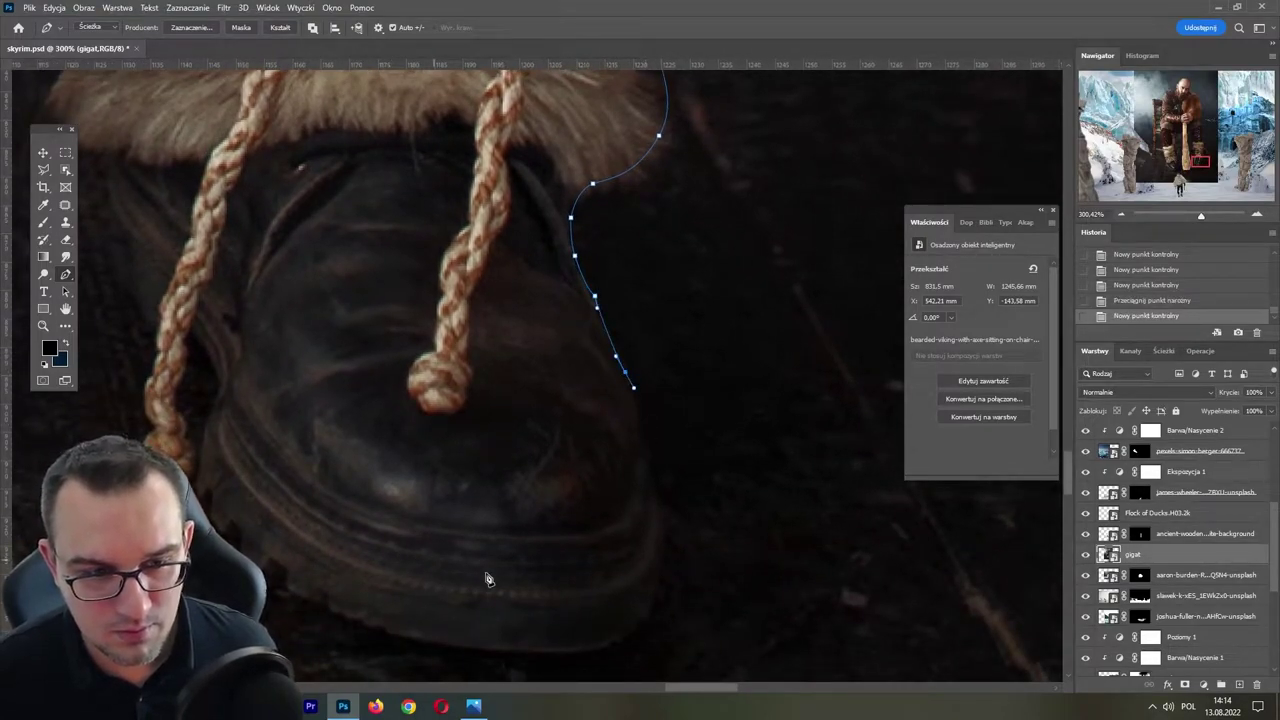
{"action": "left_click", "coordinate": [664, 512]}
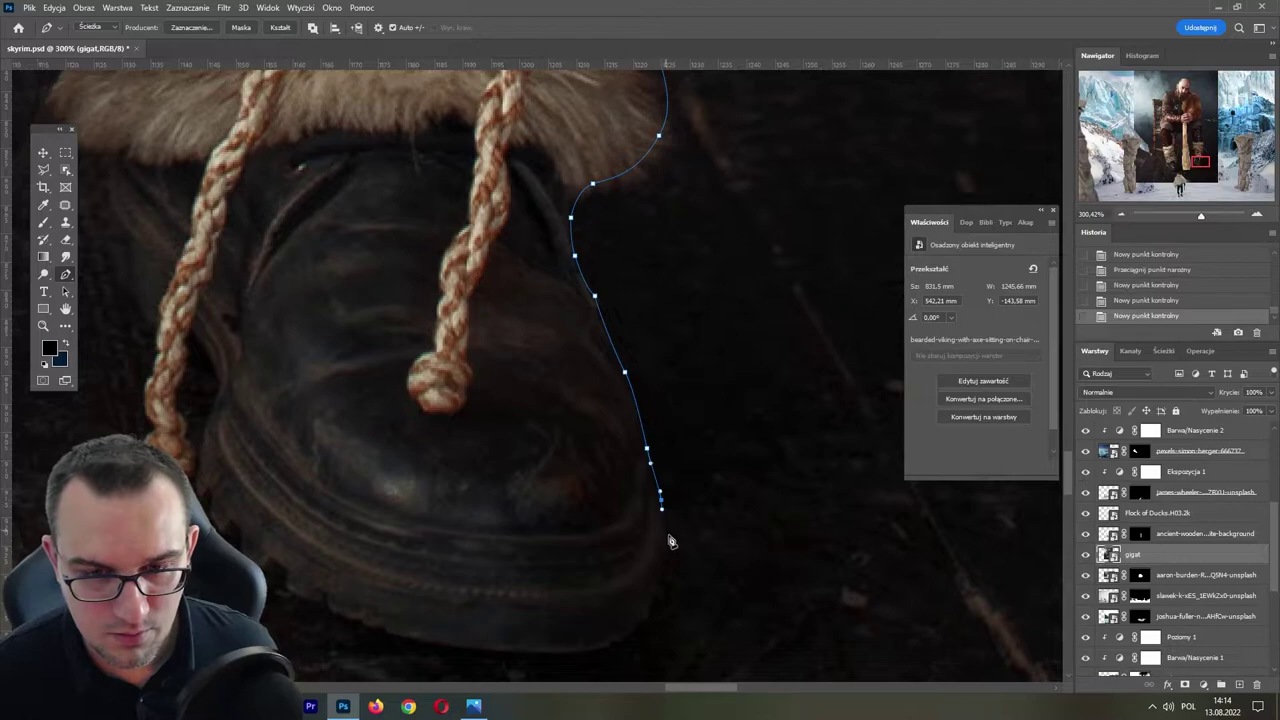
{"action": "left_click_drag", "start_coordinate": [666, 534], "coordinate": [688, 358]}
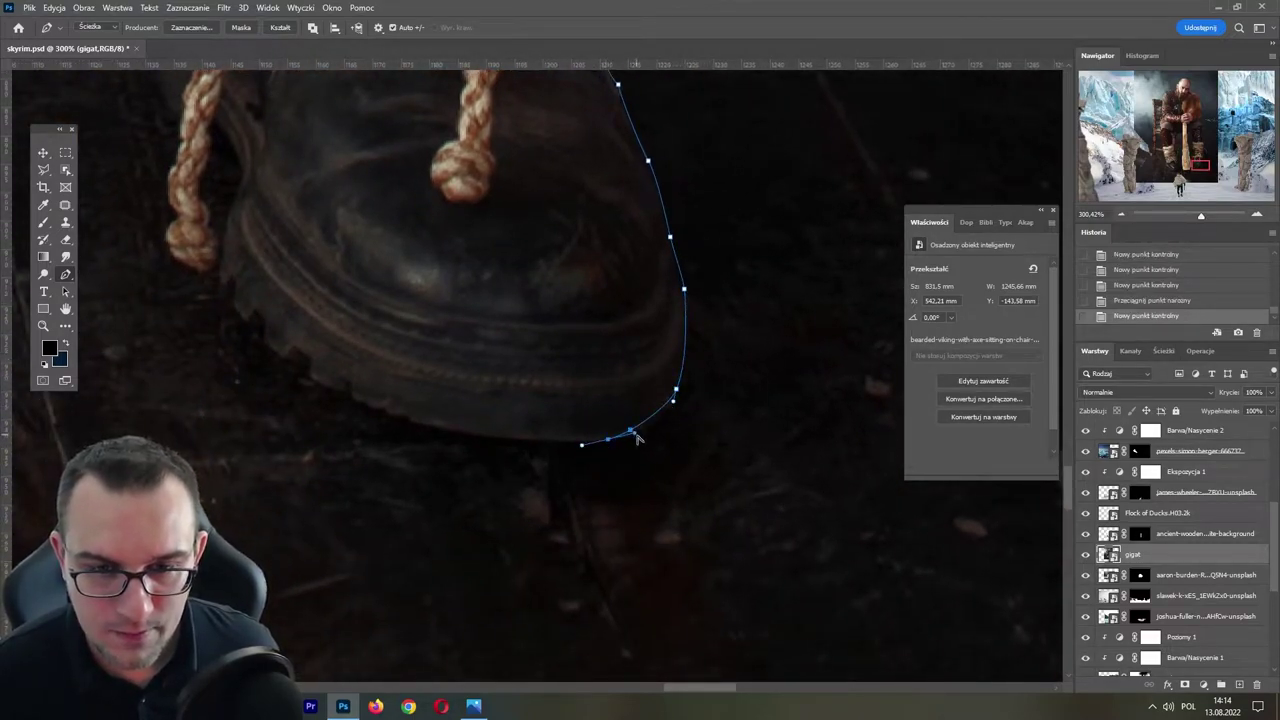
{"action": "left_click_drag", "start_coordinate": [634, 432], "coordinate": [608, 439]}
{"action": "left_click", "coordinate": [397, 408]}
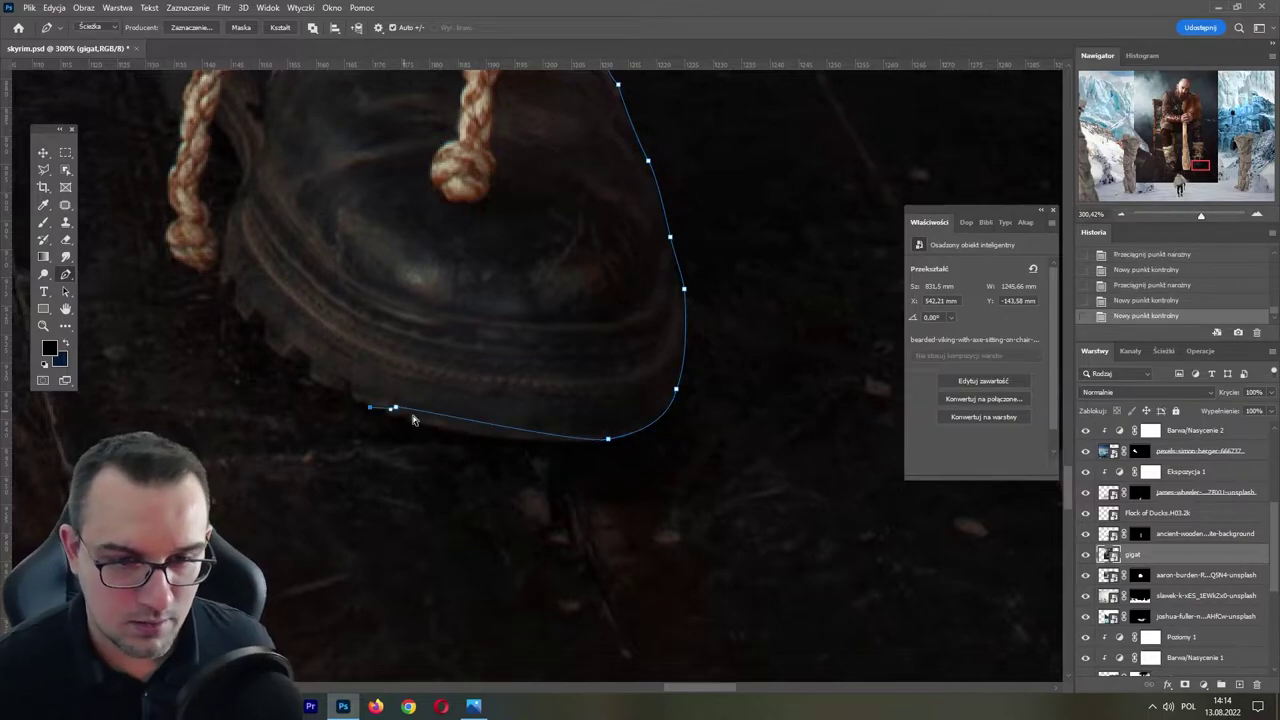
{"action": "key", "text": "ctrl+z"}
{"action": "left_click_drag", "start_coordinate": [426, 428], "coordinate": [403, 436]}
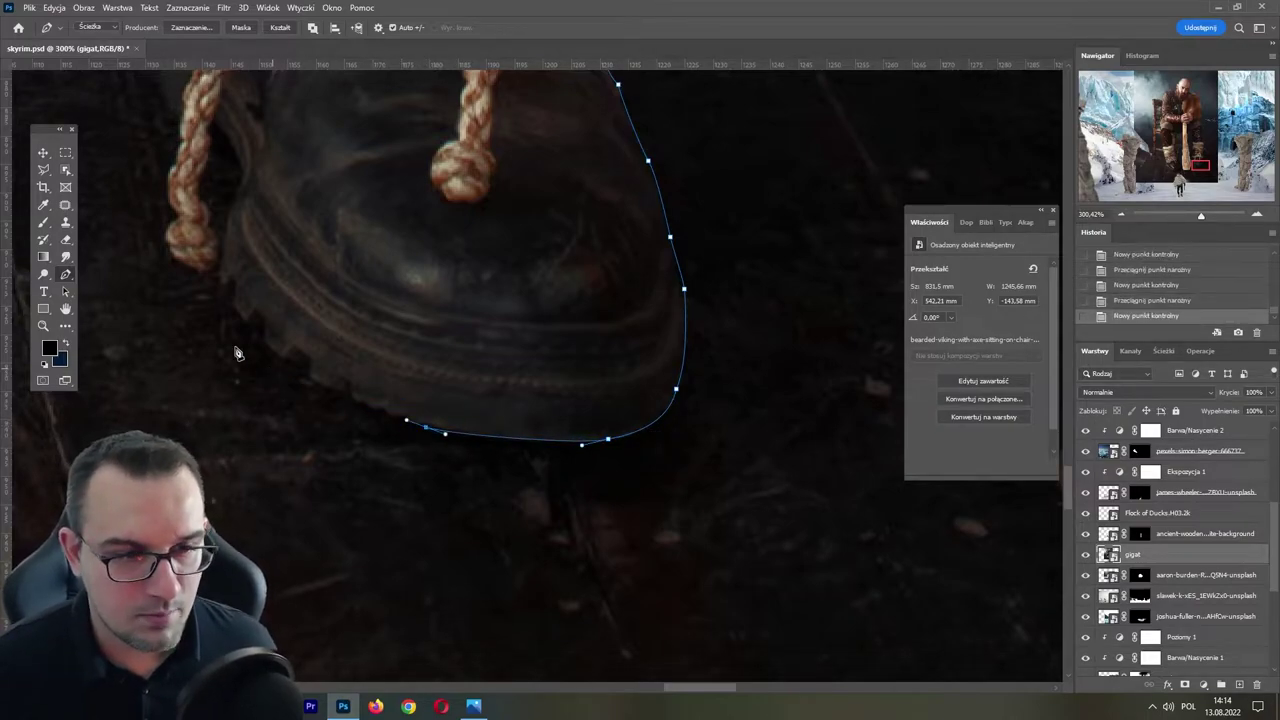
{"action": "mouse_move", "coordinate": [242, 318]}
{"action": "left_mouse_down"}
{"action": "mouse_move", "coordinate": [227, 300]}
{"action": "mouse_move", "coordinate": [354, 338]}
{"action": "left_mouse_up"}
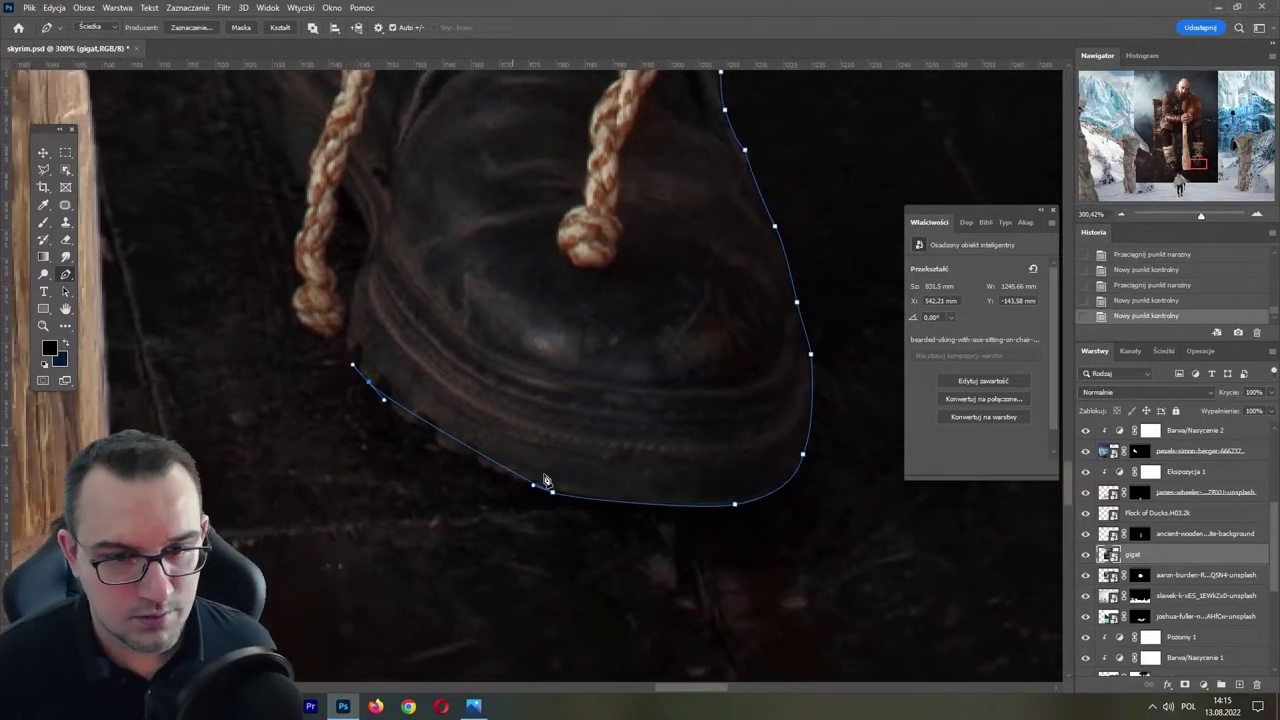
{"action": "left_click_drag", "start_coordinate": [534, 490], "coordinate": [521, 494]}
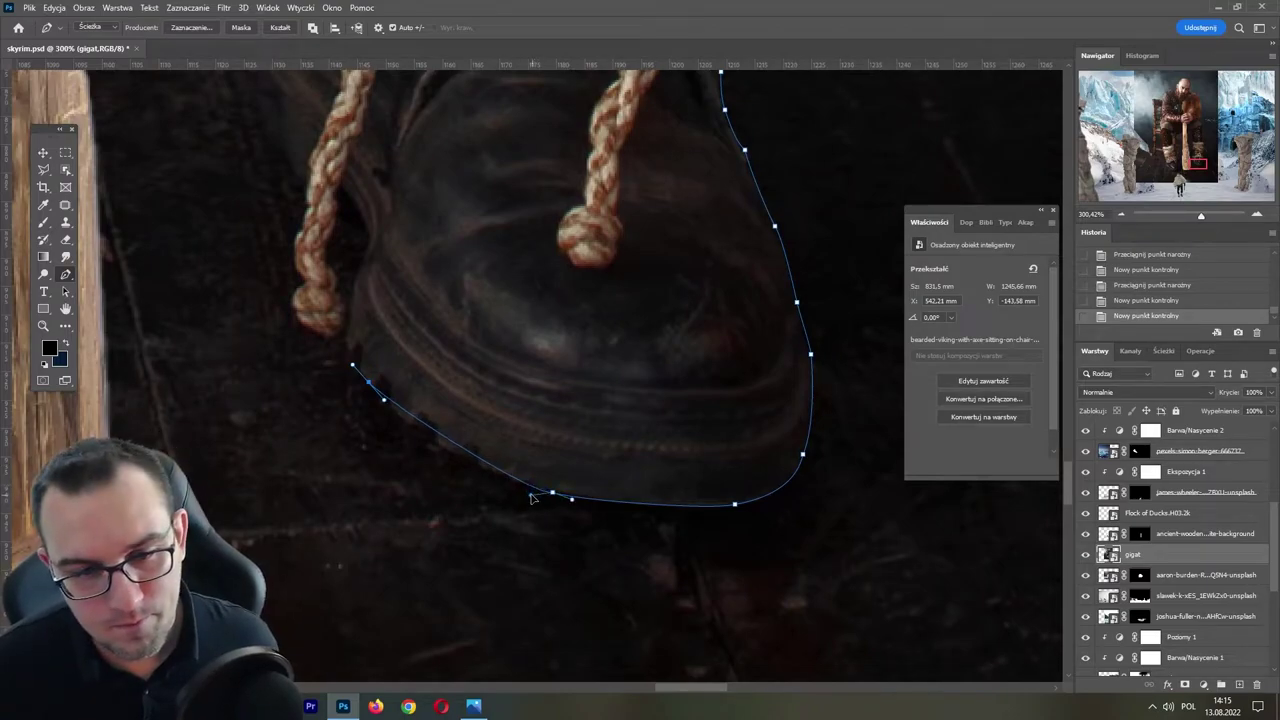
{"action": "left_click", "coordinate": [343, 340]}
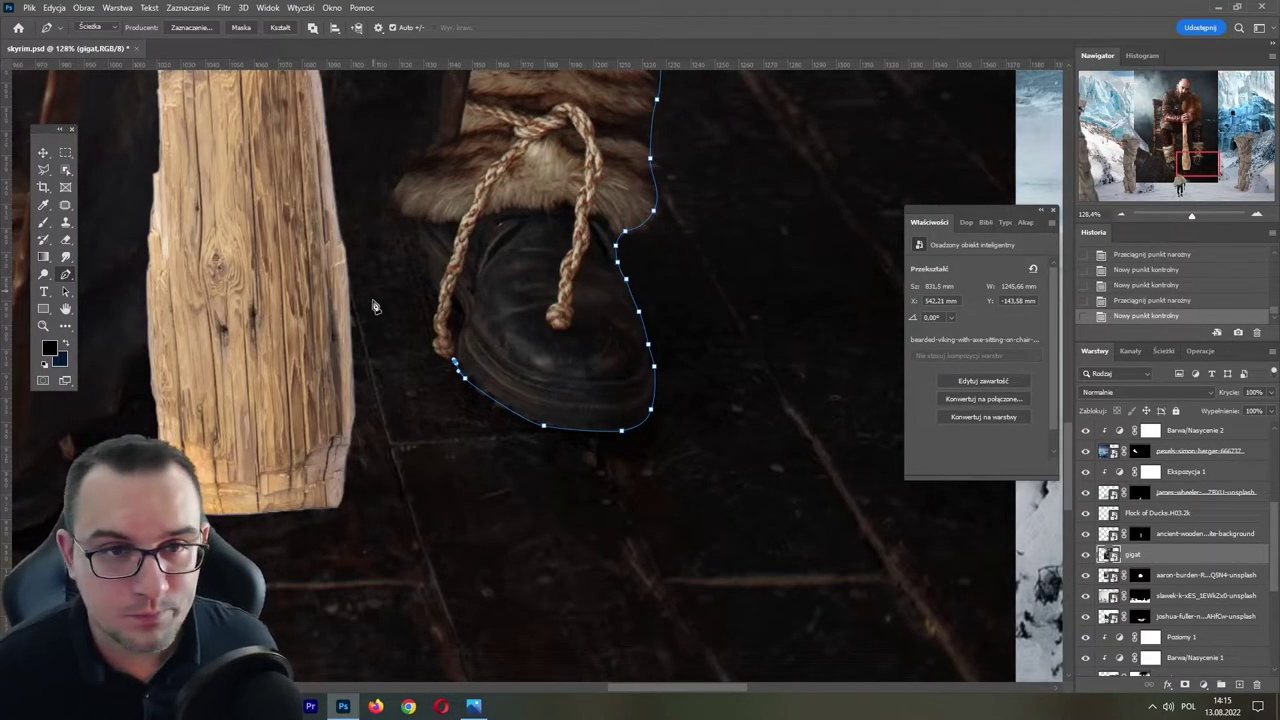
- Trace the pen path up the boot's left rope edge toward the fur
{"action": "left_click", "coordinate": [432, 341]}
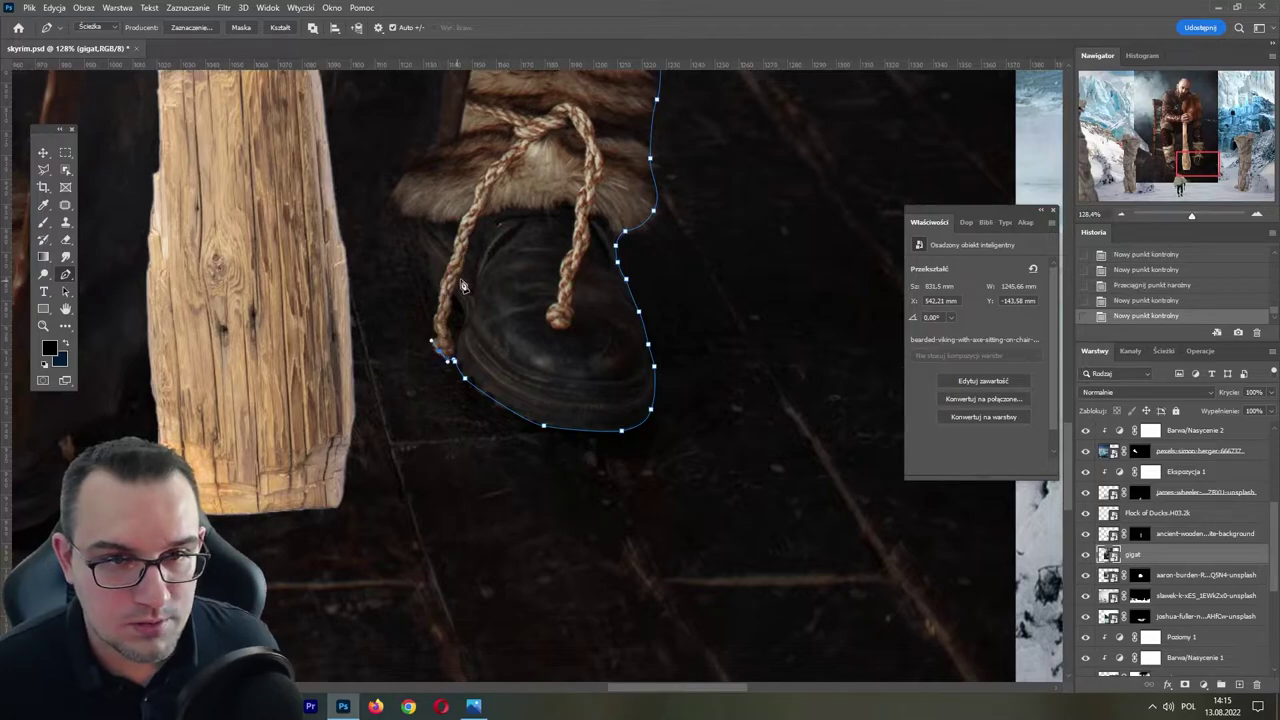
{"action": "left_click", "coordinate": [439, 322]}
{"action": "left_click", "coordinate": [437, 264]}
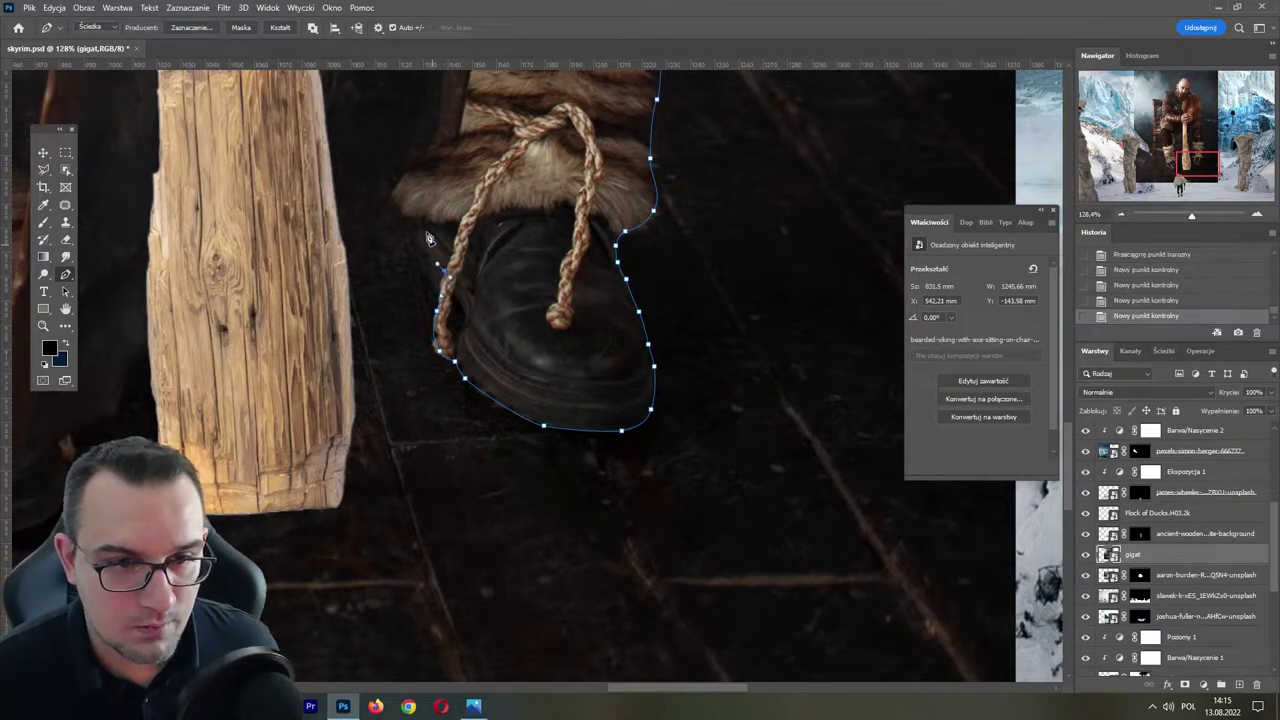
{"action": "left_click_drag", "start_coordinate": [413, 223], "coordinate": [472, 306]}
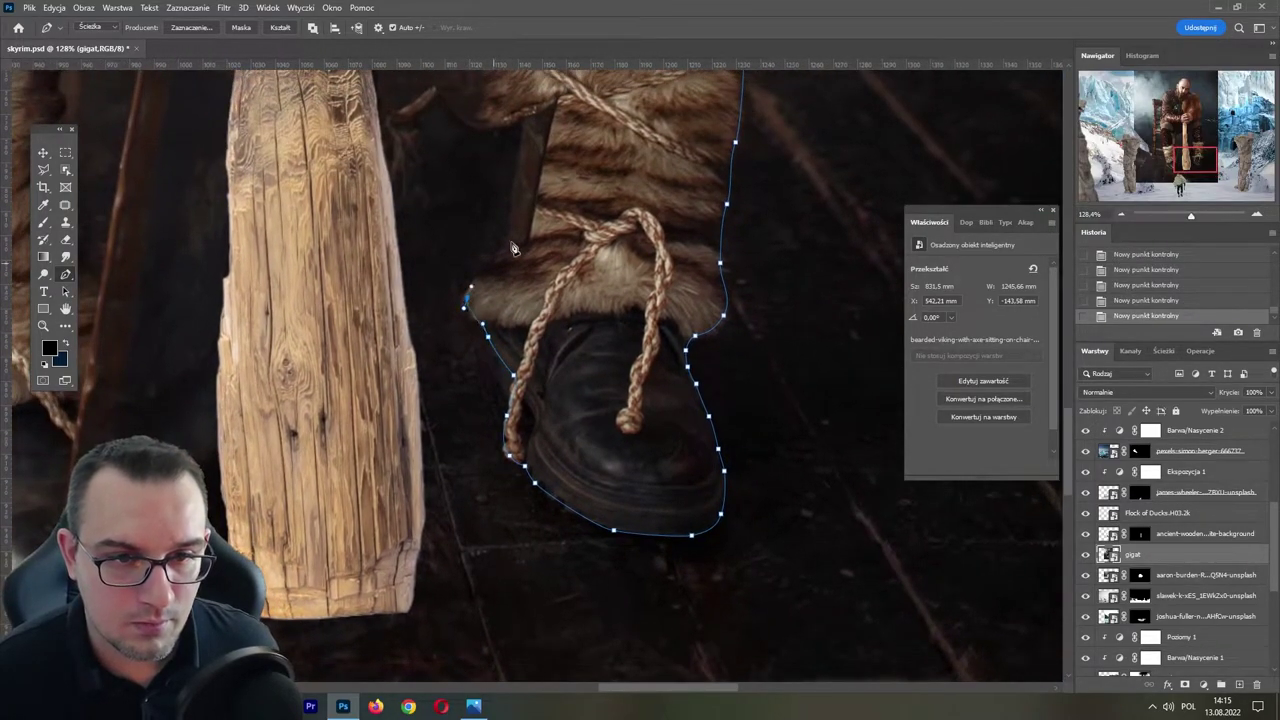
{"action": "left_click_drag", "start_coordinate": [512, 249], "coordinate": [491, 312]}
{"action": "left_click", "coordinate": [492, 334]}
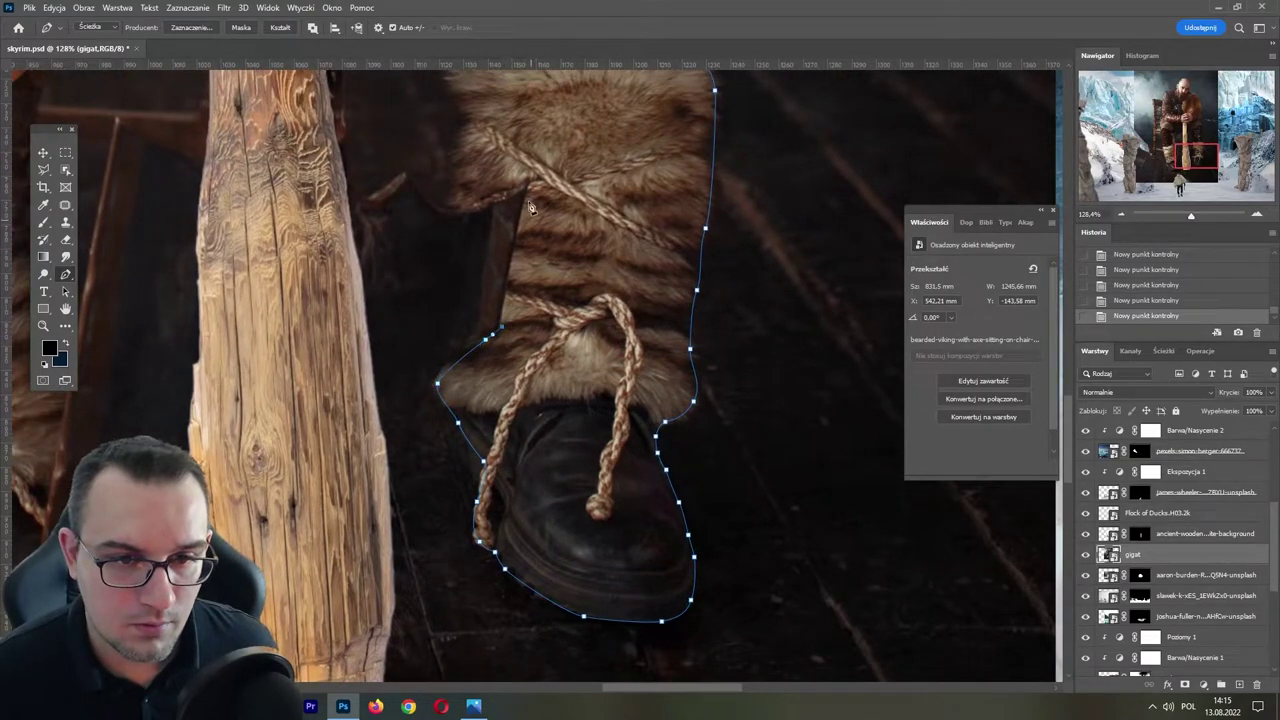
- Place anchors up the left edge of the fur wrap
{"action": "mouse_move", "coordinate": [530, 195]}
{"action": "left_mouse_down"}
{"action": "mouse_move", "coordinate": [549, 295]}
{"action": "mouse_move", "coordinate": [502, 395]}
{"action": "left_mouse_up"}
{"action": "left_click", "coordinate": [476, 318]}
{"action": "left_click", "coordinate": [501, 341]}
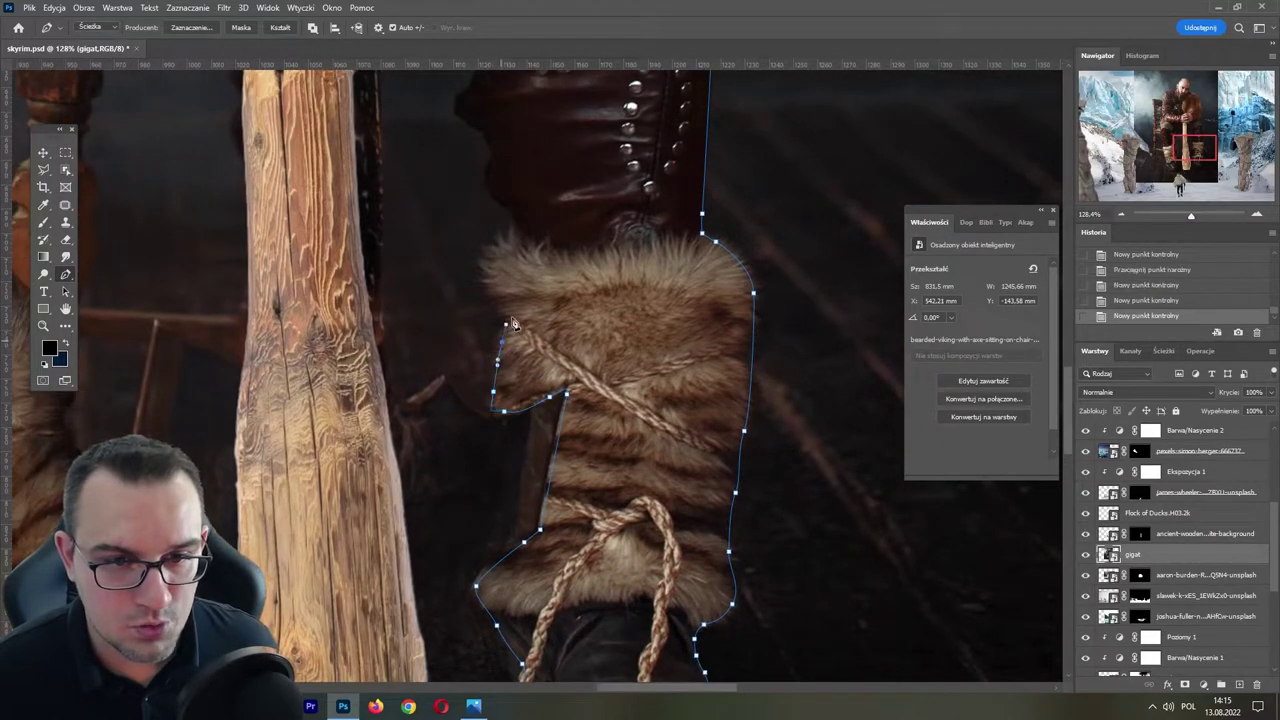
{"action": "left_click", "coordinate": [511, 316]}
{"action": "left_click", "coordinate": [490, 253]}
{"action": "left_click", "coordinate": [505, 237]}
- Continue the path up the dark edge of the leather leg
{"action": "left_click_drag", "start_coordinate": [533, 225], "coordinate": [581, 315]}
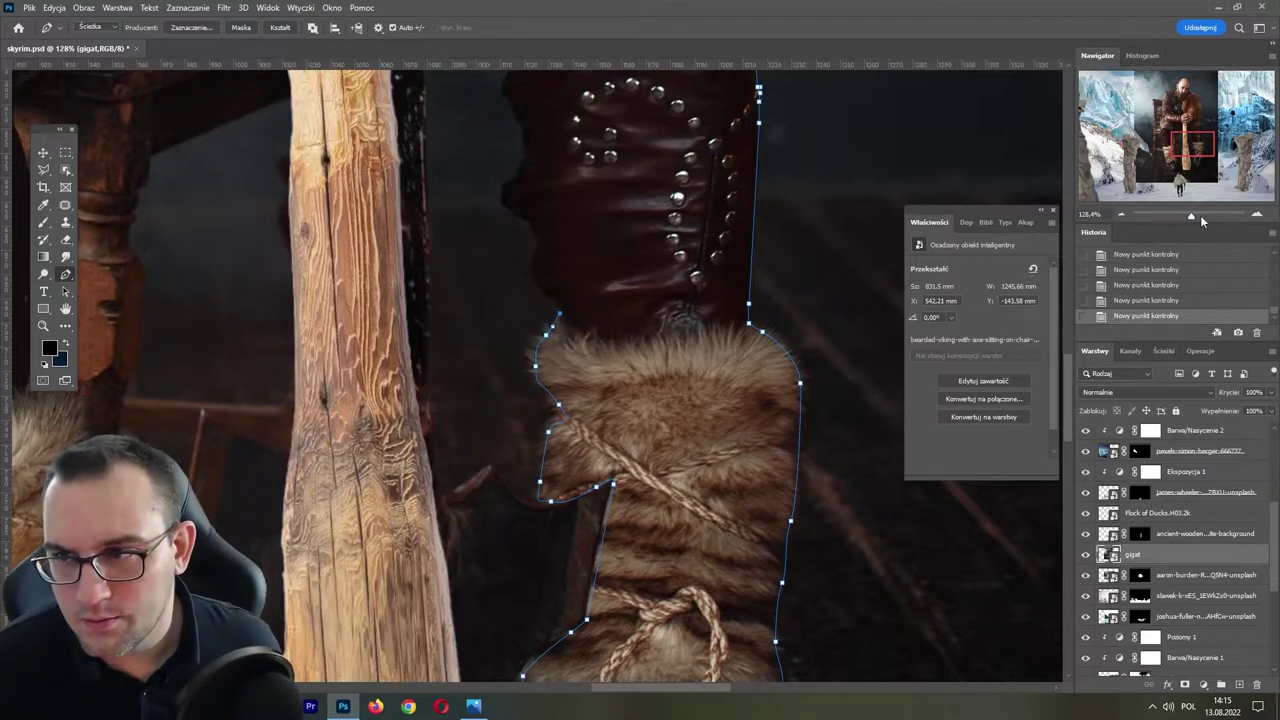
{"action": "scroll", "coordinate": [550, 363], "scroll_direction": "up", "scroll_amount": 2}
{"action": "left_click_drag", "start_coordinate": [561, 285], "coordinate": [616, 415]}
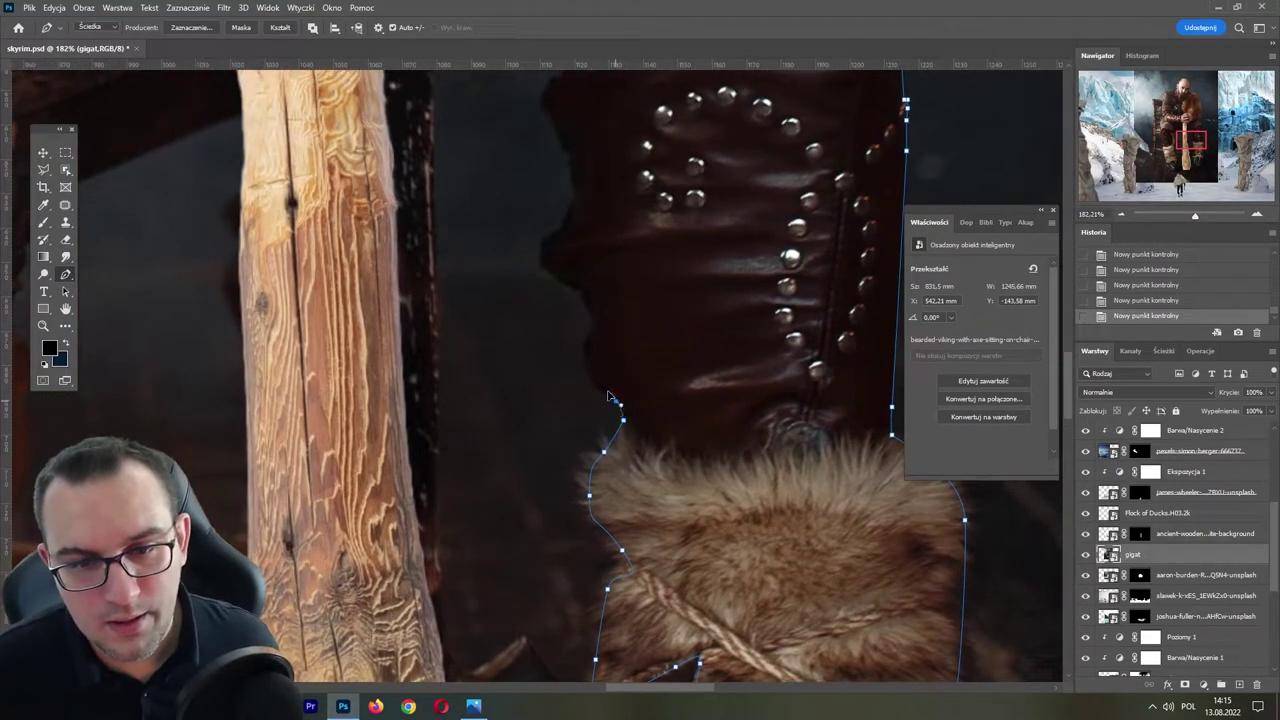
{"action": "left_click", "coordinate": [604, 389]}
{"action": "left_click", "coordinate": [586, 374]}
{"action": "left_click", "coordinate": [589, 336]}
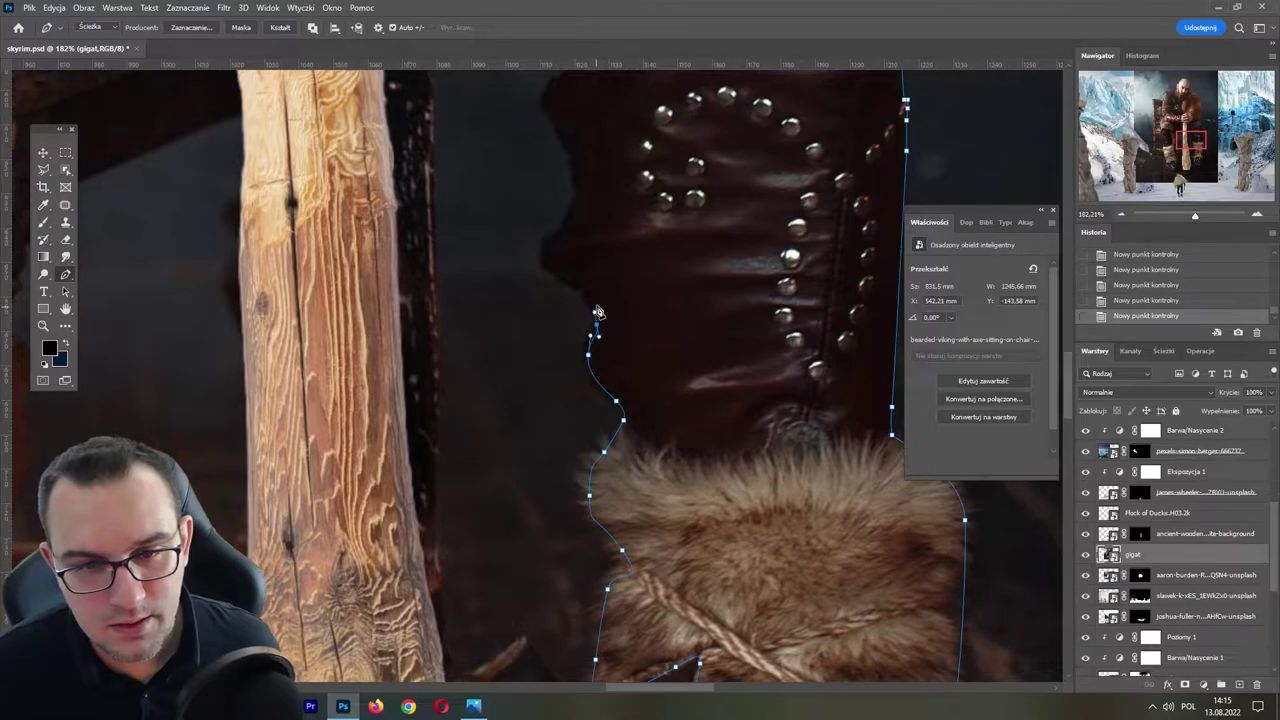
{"action": "left_click_drag", "start_coordinate": [595, 261], "coordinate": [595, 321]}
{"action": "left_click", "coordinate": [568, 340]}
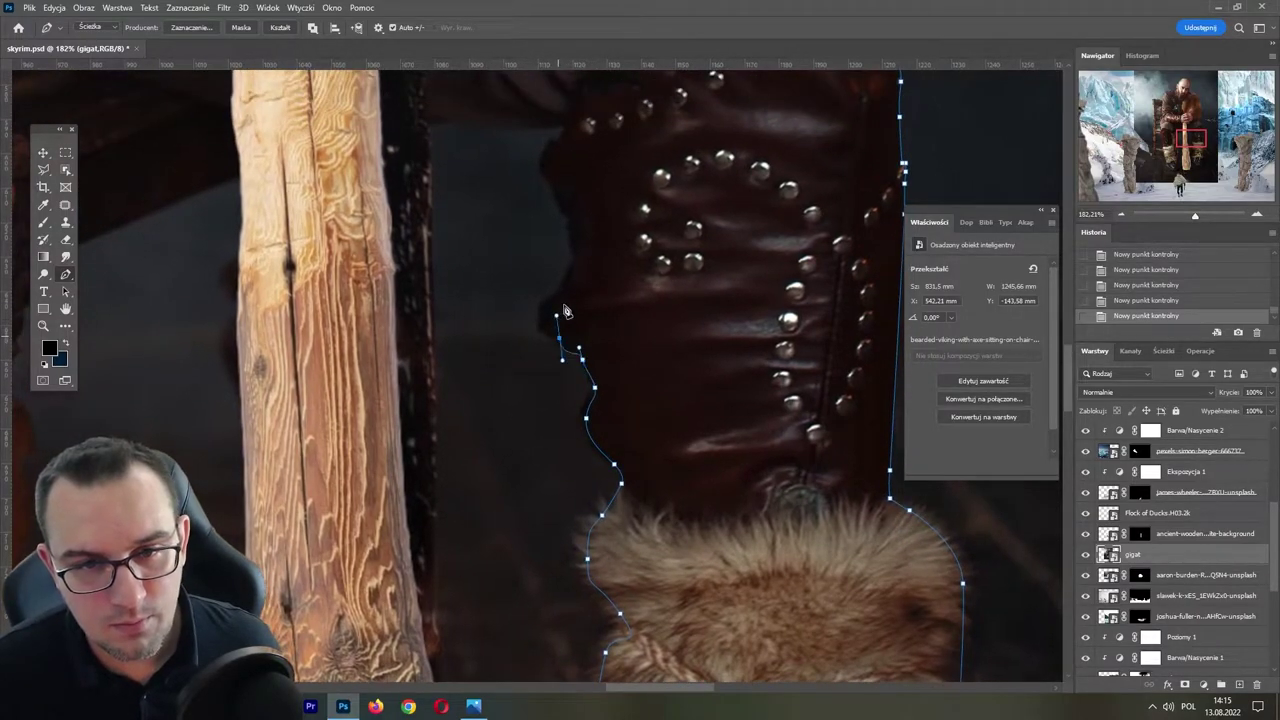
{"action": "left_click", "coordinate": [586, 248]}
- Trace to the top of the leg and curve the path left across the wooden post
{"action": "left_click_drag", "start_coordinate": [590, 199], "coordinate": [594, 335]}
{"action": "left_click", "coordinate": [579, 351]}
{"action": "left_click", "coordinate": [555, 305]}
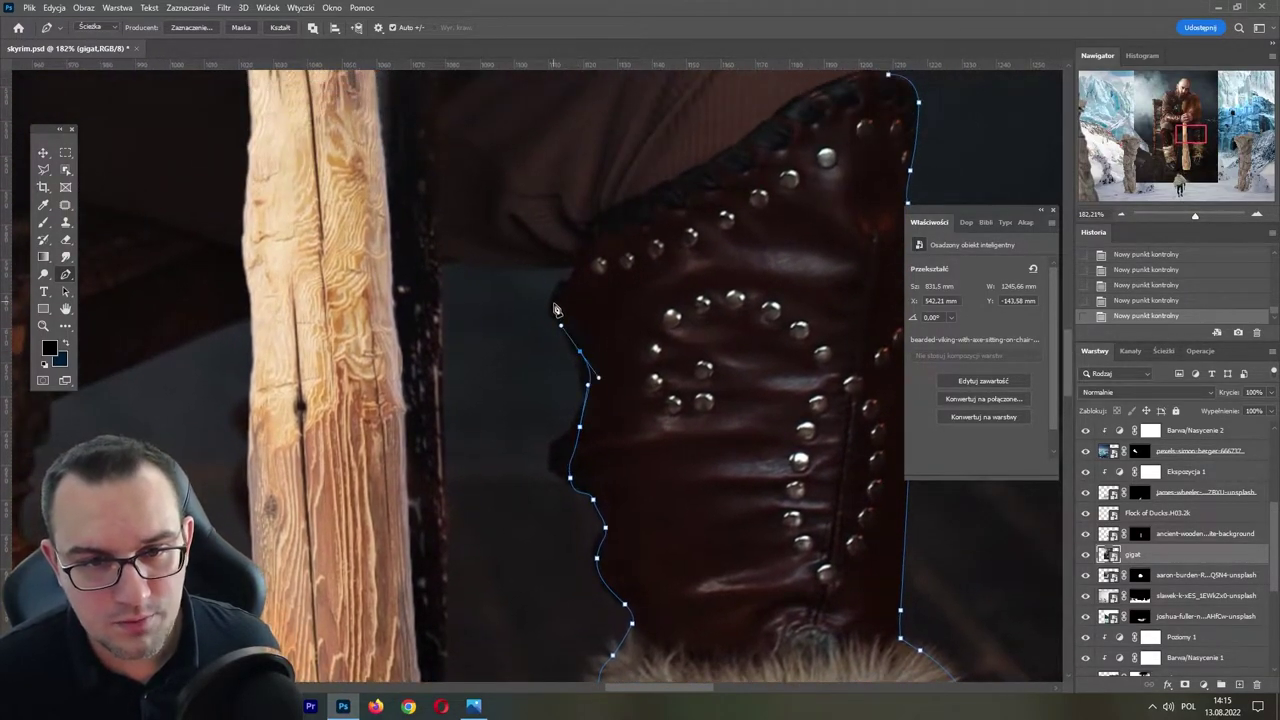
{"action": "left_click", "coordinate": [559, 284]}
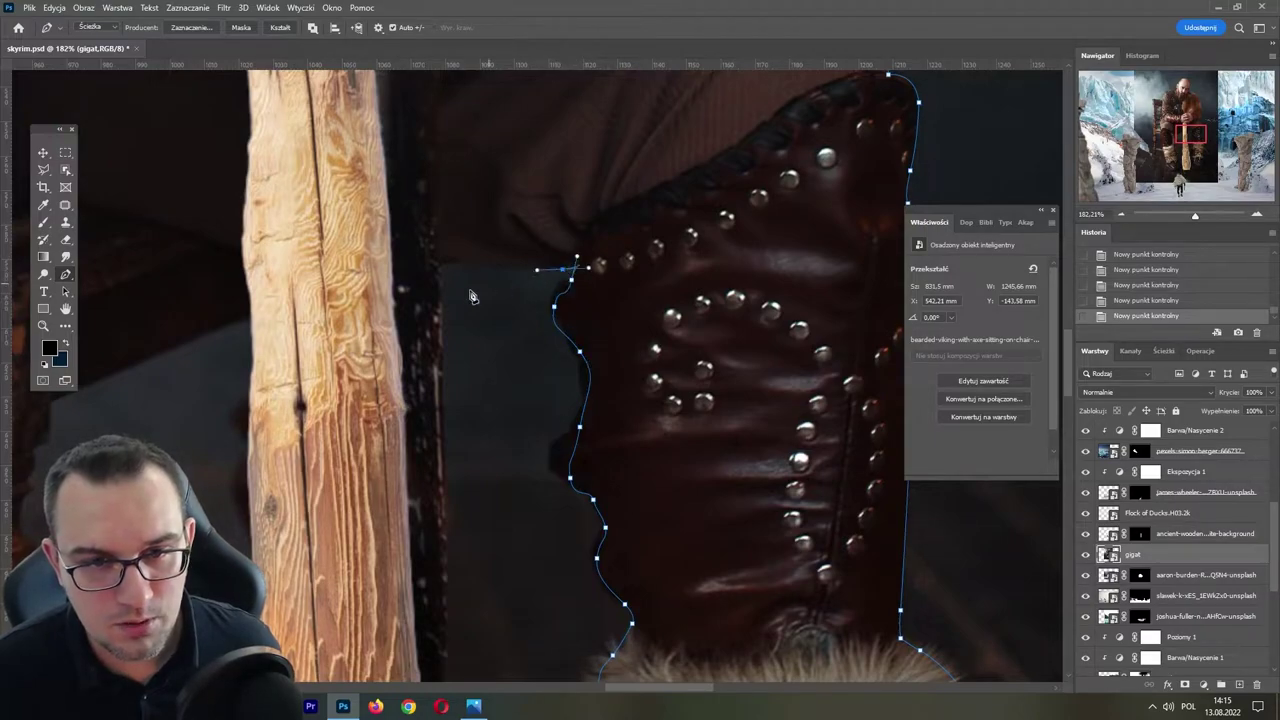
{"action": "mouse_move", "coordinate": [471, 286]}
{"action": "left_mouse_down"}
{"action": "mouse_move", "coordinate": [643, 312]}
{"action": "mouse_move", "coordinate": [763, 308]}
{"action": "left_mouse_up"}
{"action": "left_click", "coordinate": [607, 291]}
{"action": "left_click_drag", "start_coordinate": [551, 287], "coordinate": [519, 271]}
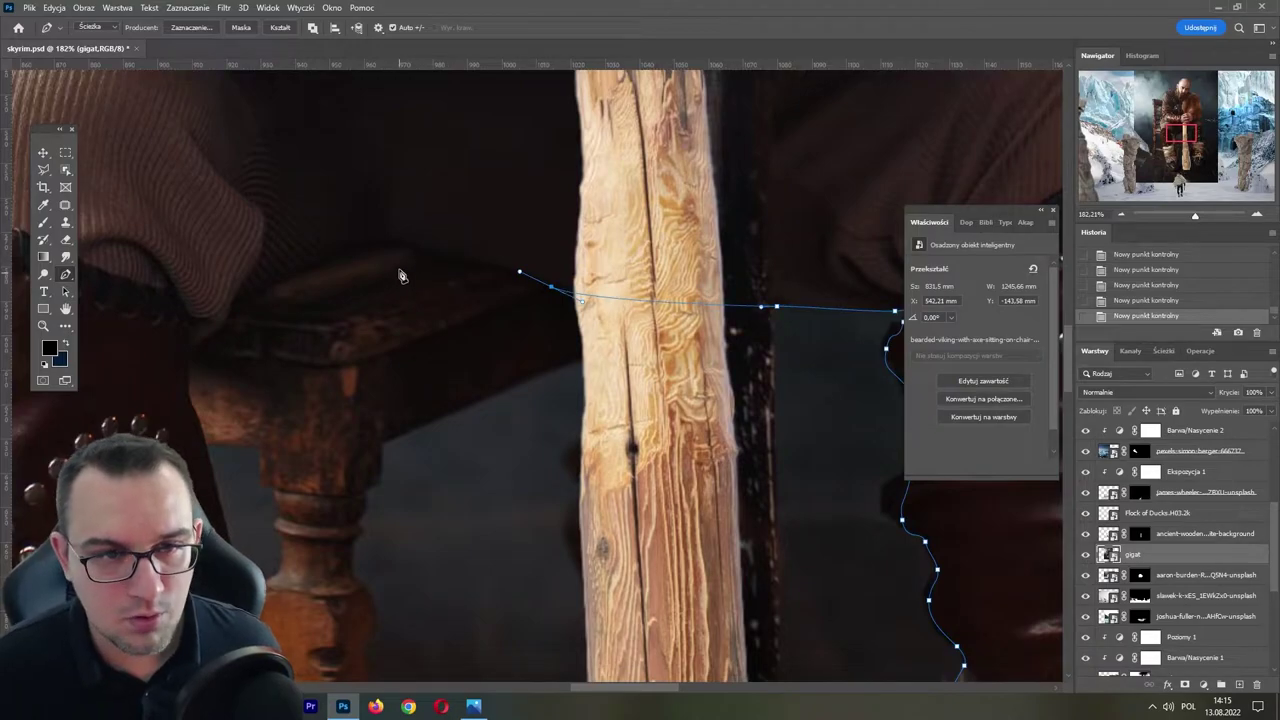
{"action": "left_click_drag", "start_coordinate": [392, 244], "coordinate": [382, 238]}
{"action": "mouse_move", "coordinate": [305, 262]}
{"action": "left_mouse_down"}
{"action": "mouse_move", "coordinate": [564, 199]}
{"action": "mouse_move", "coordinate": [490, 244]}
{"action": "mouse_move", "coordinate": [452, 303]}
{"action": "mouse_move", "coordinate": [434, 264]}
{"action": "left_mouse_up"}
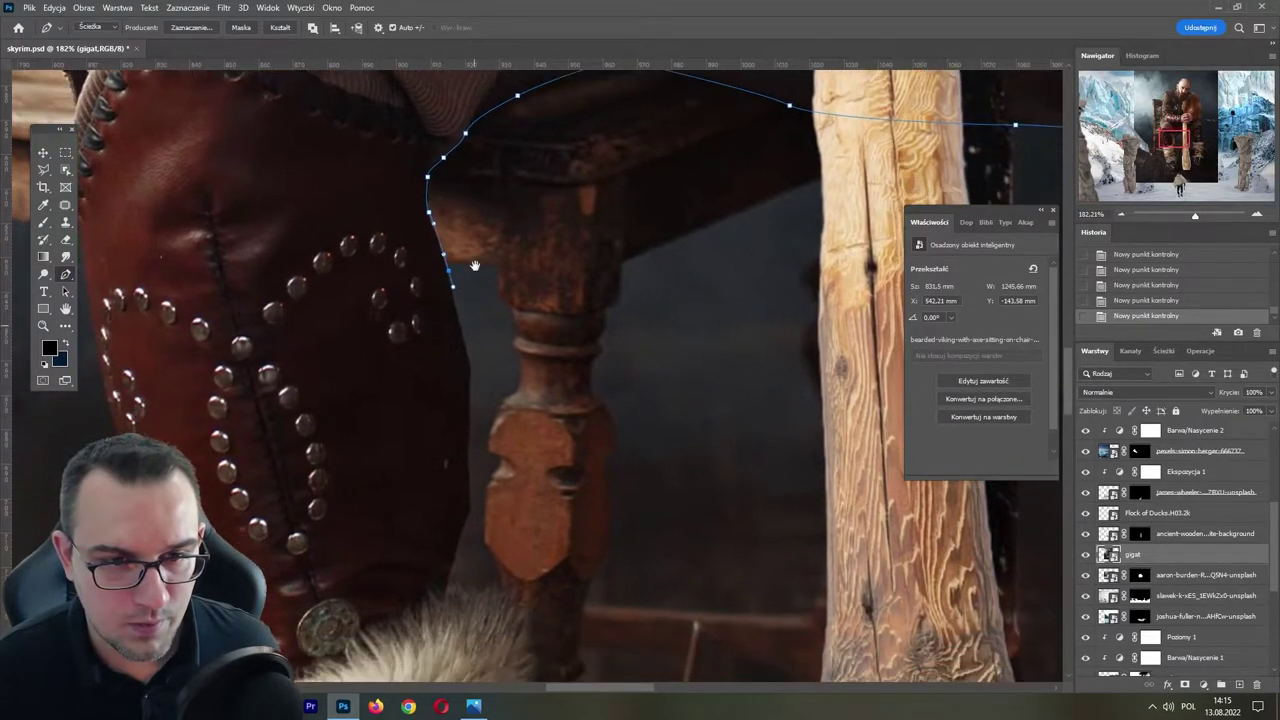
- Extend the path down the other leg's edge toward its fur
{"action": "scroll", "coordinate": [470, 350], "scroll_direction": "down", "scroll_amount": 3}
{"action": "left_click_drag", "start_coordinate": [470, 265], "coordinate": [473, 283]}
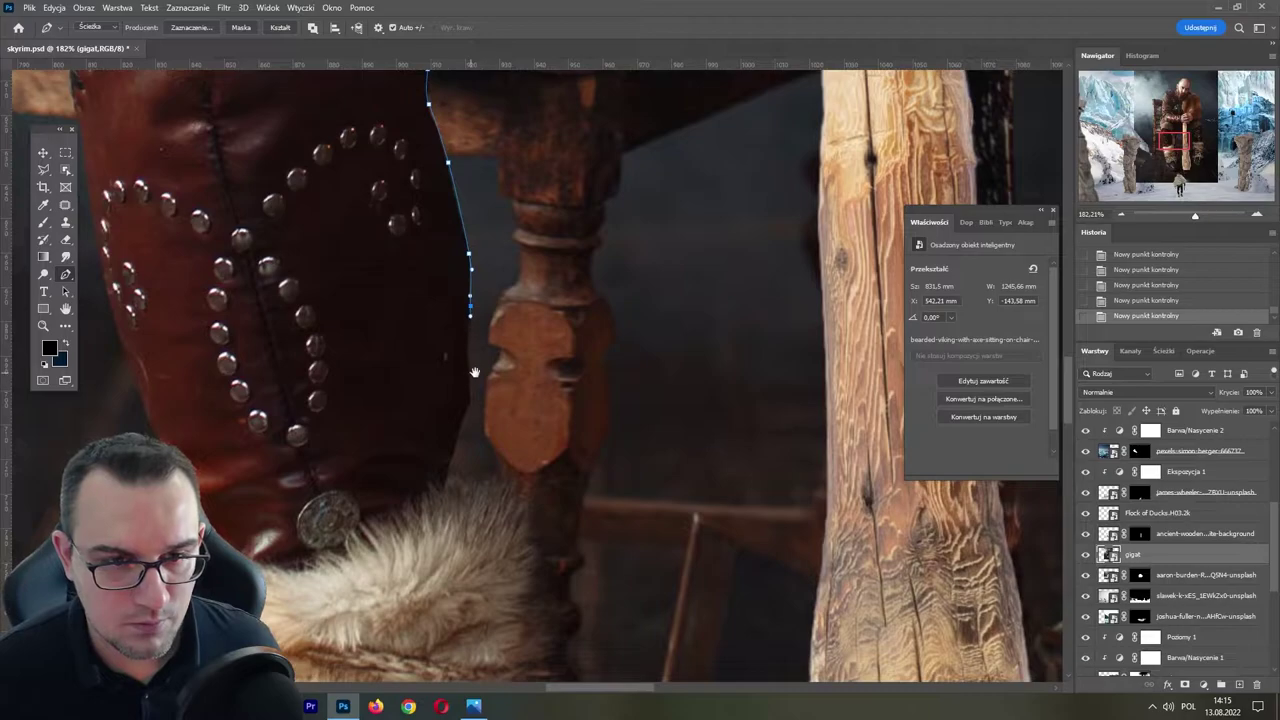
{"action": "mouse_move", "coordinate": [475, 372]}
{"action": "left_mouse_down"}
{"action": "mouse_move", "coordinate": [480, 267]}
{"action": "mouse_move", "coordinate": [477, 297]}
{"action": "left_mouse_up"}
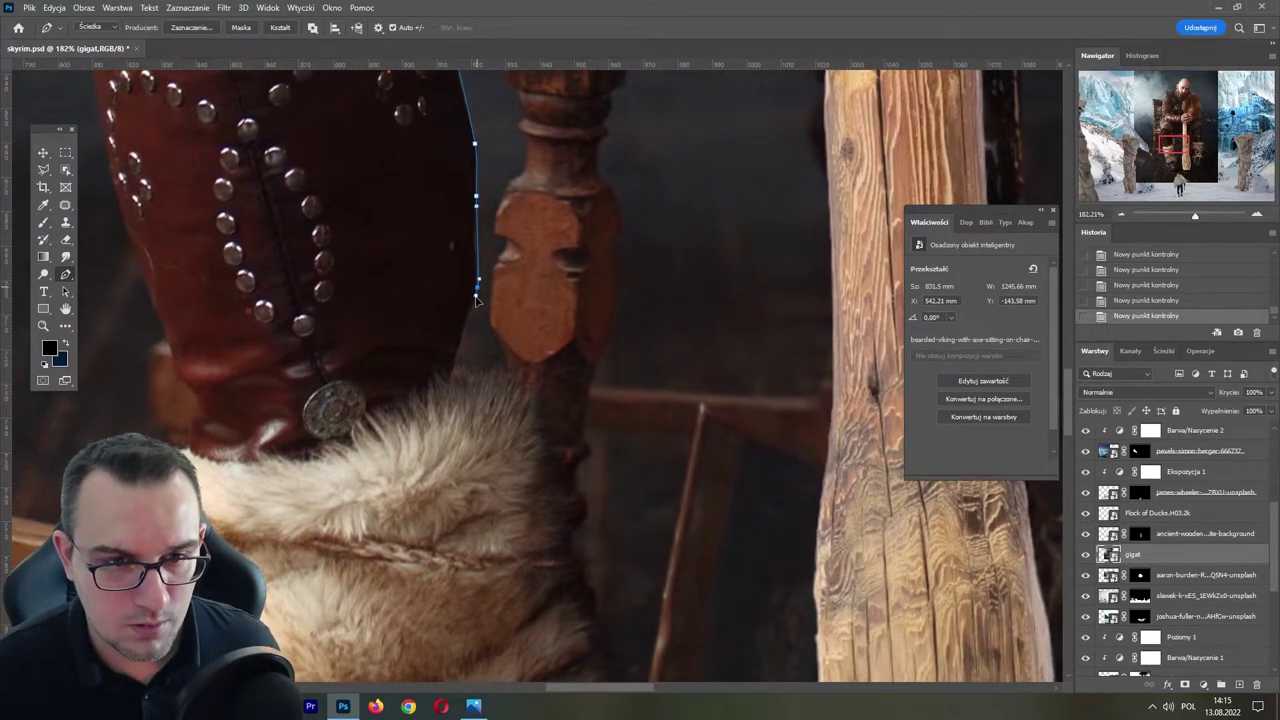
{"action": "left_click", "coordinate": [455, 370]}
{"action": "left_click", "coordinate": [512, 391]}
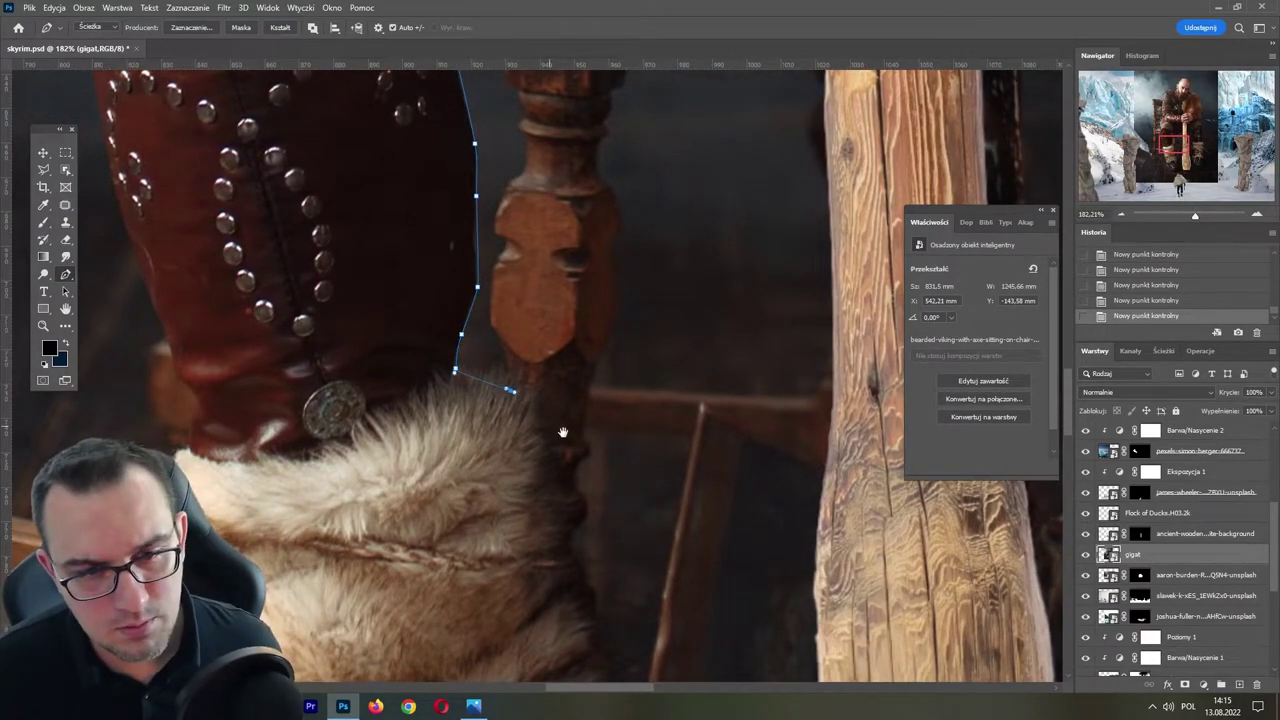
- Add anchors down the edge of the lower fur toward the boot
{"action": "left_click_drag", "start_coordinate": [563, 432], "coordinate": [539, 308]}
{"action": "left_click", "coordinate": [524, 372]}
{"action": "left_click_drag", "start_coordinate": [546, 420], "coordinate": [519, 282]}
{"action": "left_click", "coordinate": [541, 388]}
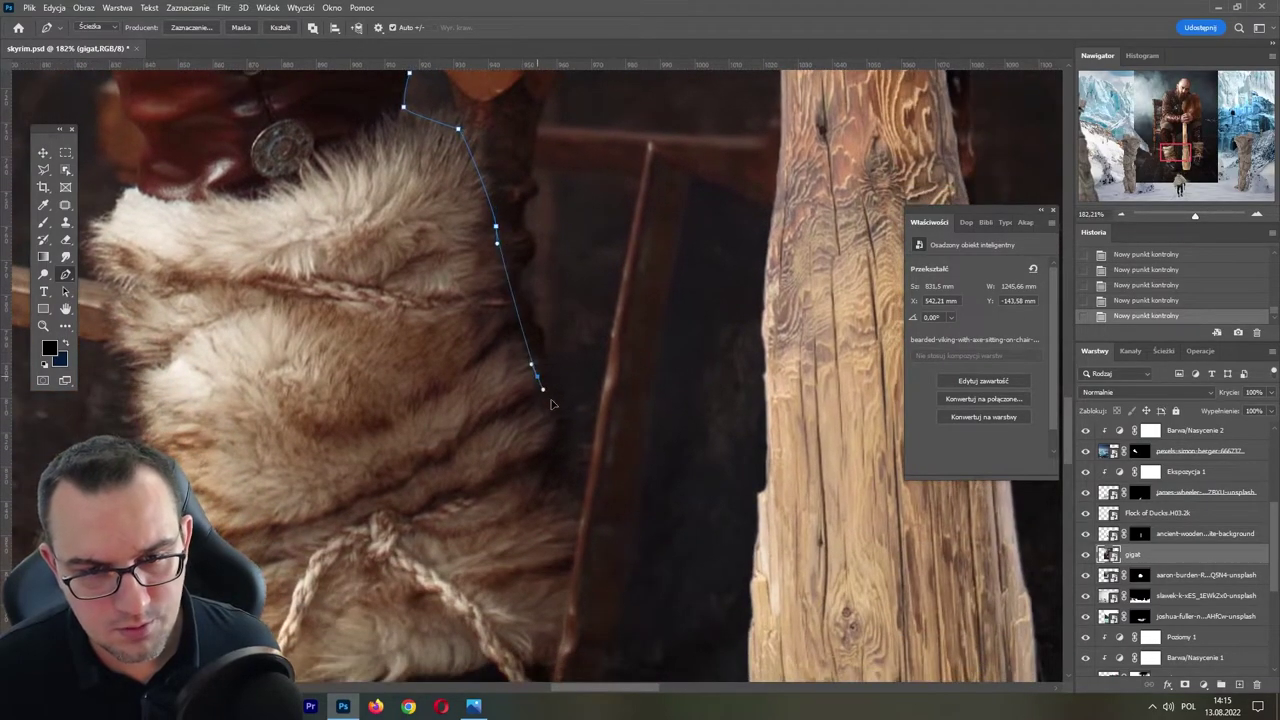
{"action": "left_click_drag", "start_coordinate": [551, 404], "coordinate": [518, 220]}
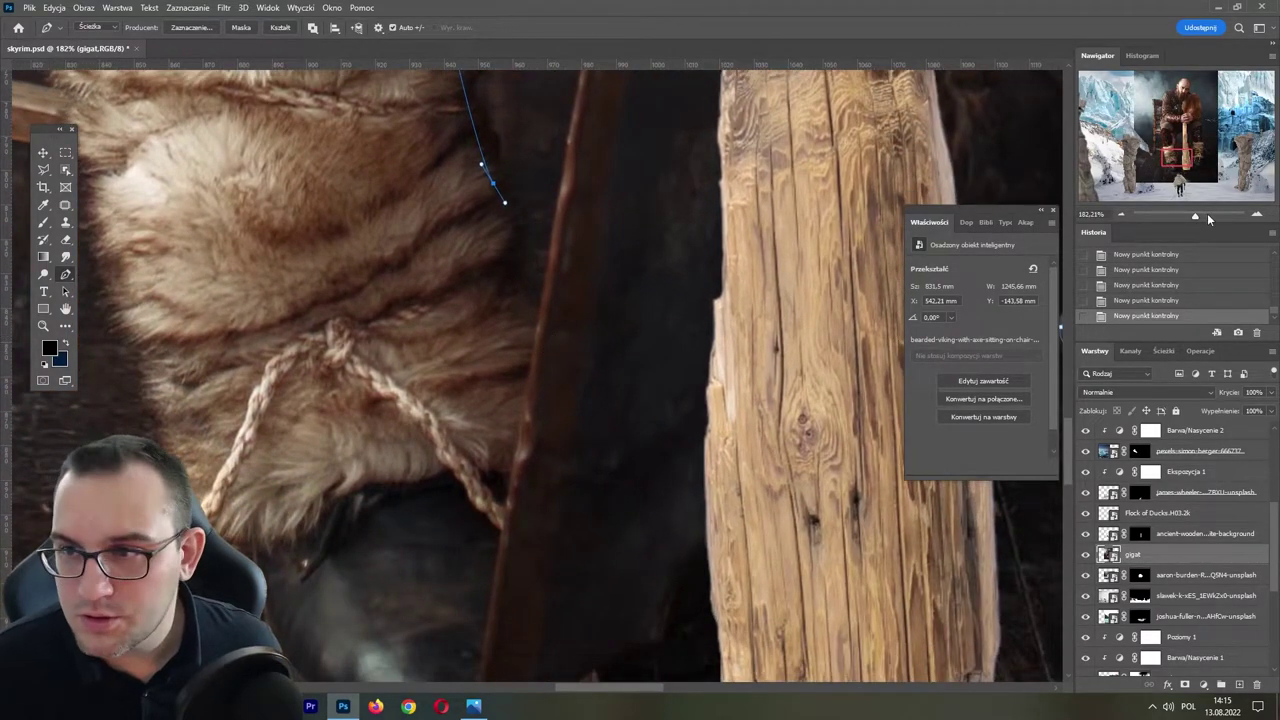
{"action": "scroll", "coordinate": [540, 355], "scroll_direction": "down", "scroll_amount": 5, "text": "alt"}
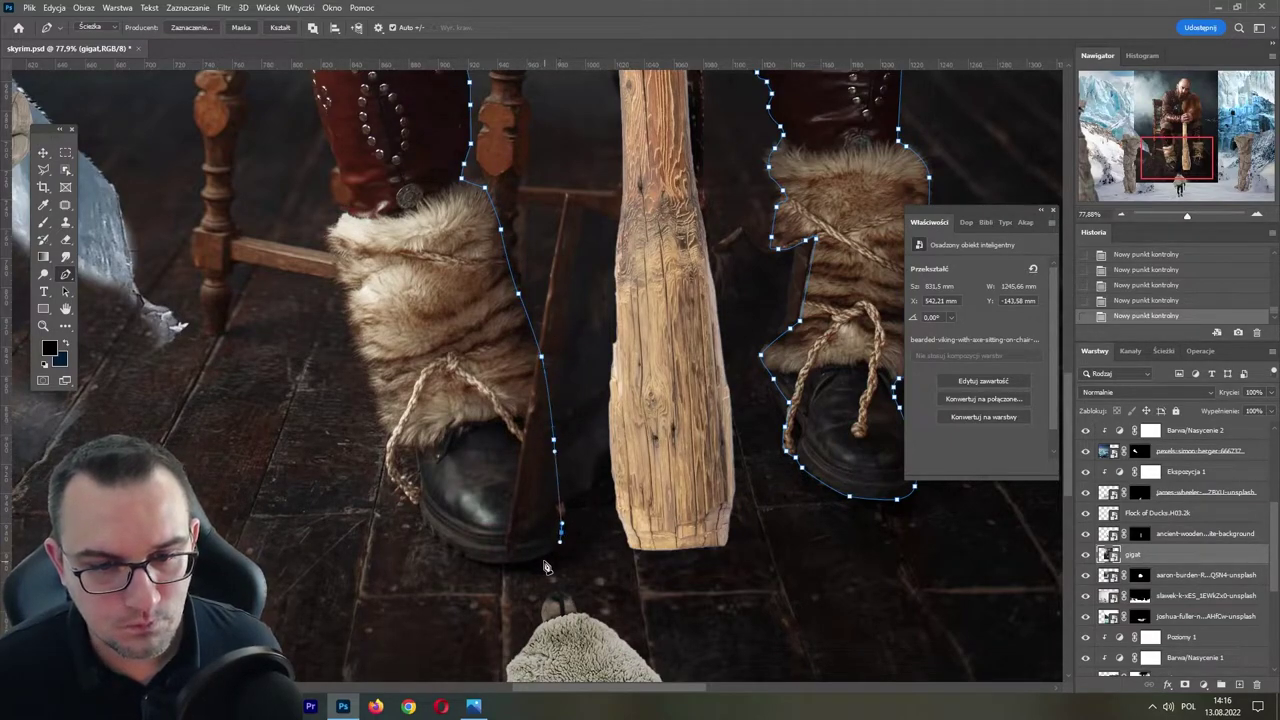
- Wrap the path around the left boot's toe and up its fur to the top-left corner
{"action": "left_click_drag", "start_coordinate": [464, 557], "coordinate": [421, 505]}
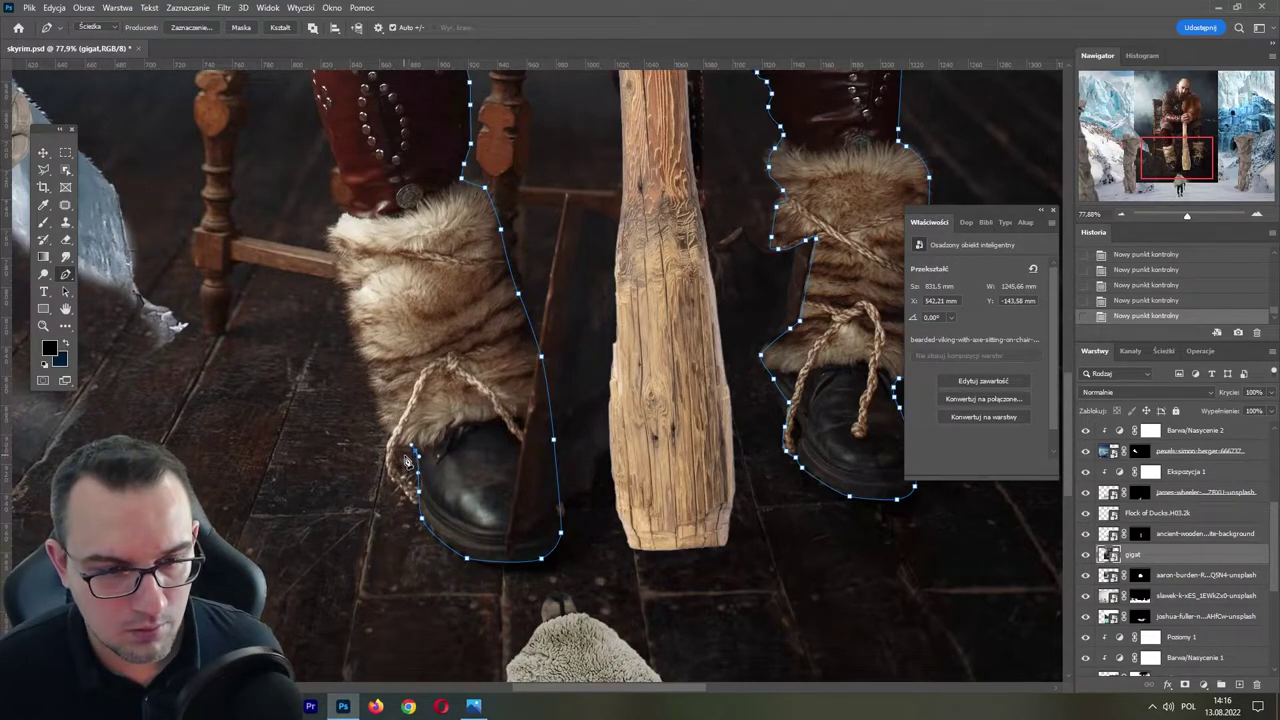
{"action": "left_click", "coordinate": [404, 491]}
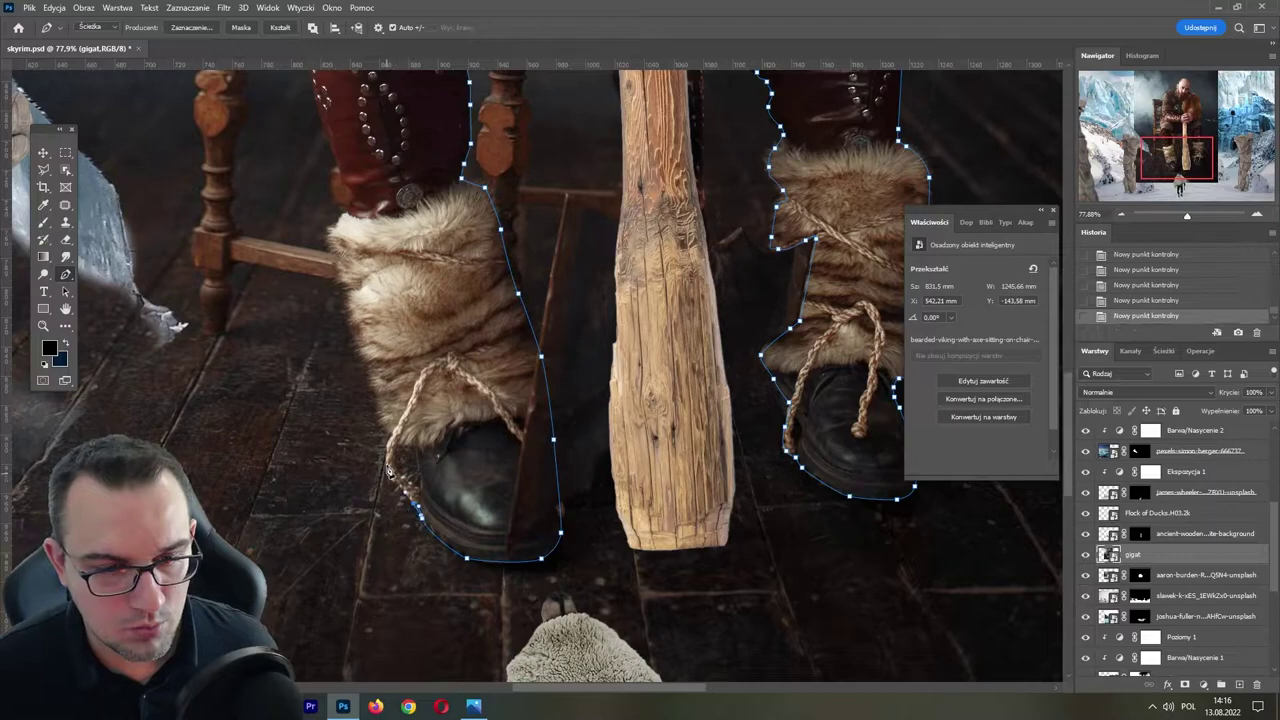
{"action": "left_click", "coordinate": [389, 466]}
{"action": "left_click", "coordinate": [387, 440]}
{"action": "left_click", "coordinate": [377, 404]}
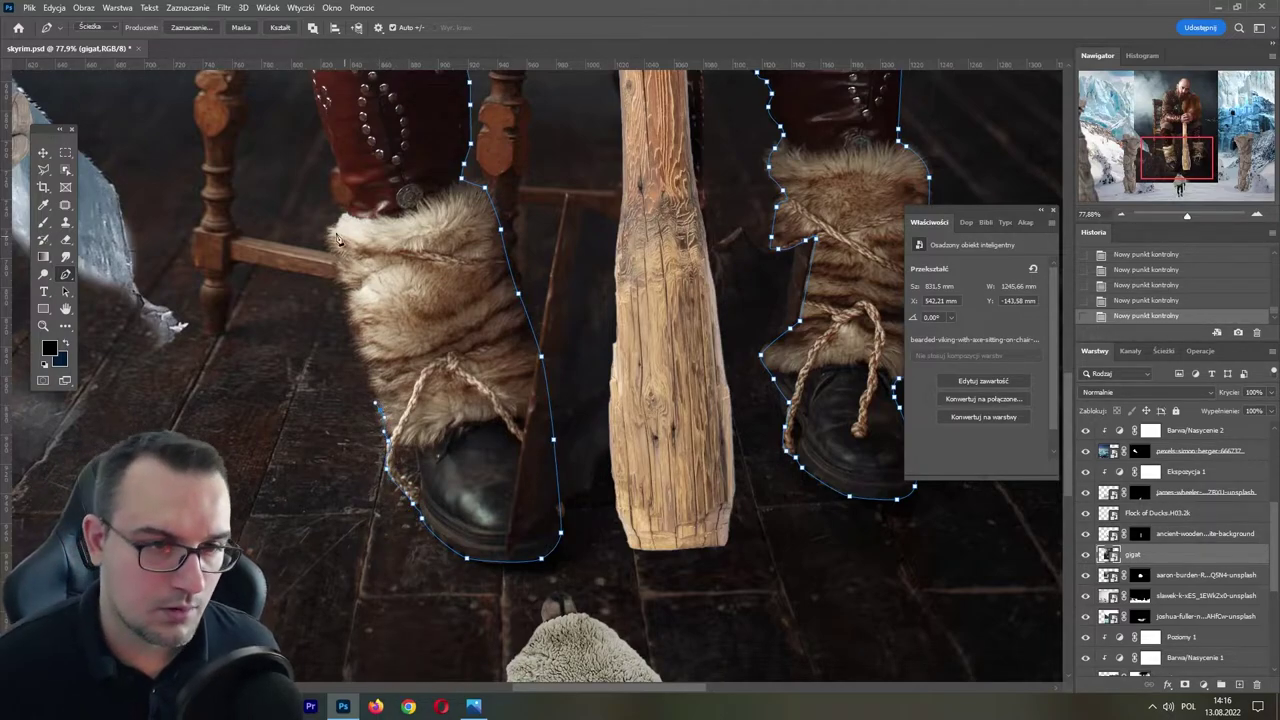
{"action": "left_click", "coordinate": [338, 268]}
{"action": "left_click", "coordinate": [333, 228]}
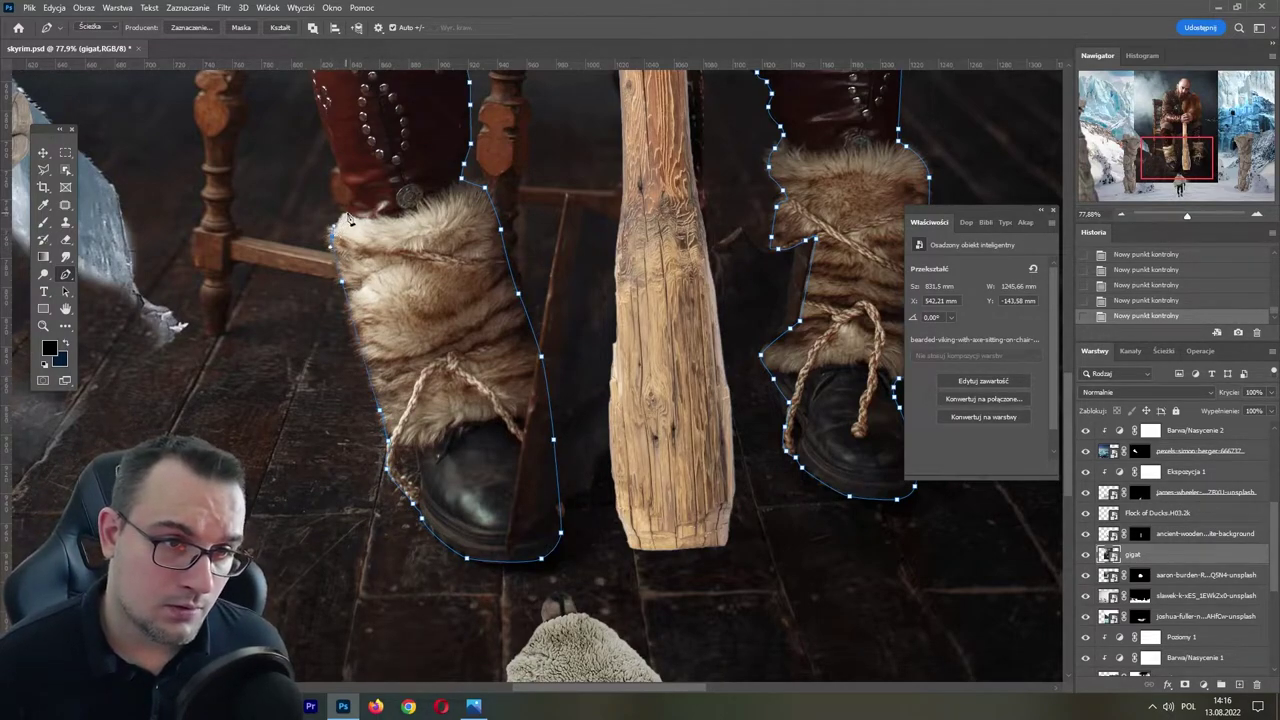
{"action": "left_click_drag", "start_coordinate": [1197, 222], "coordinate": [1202, 222]}
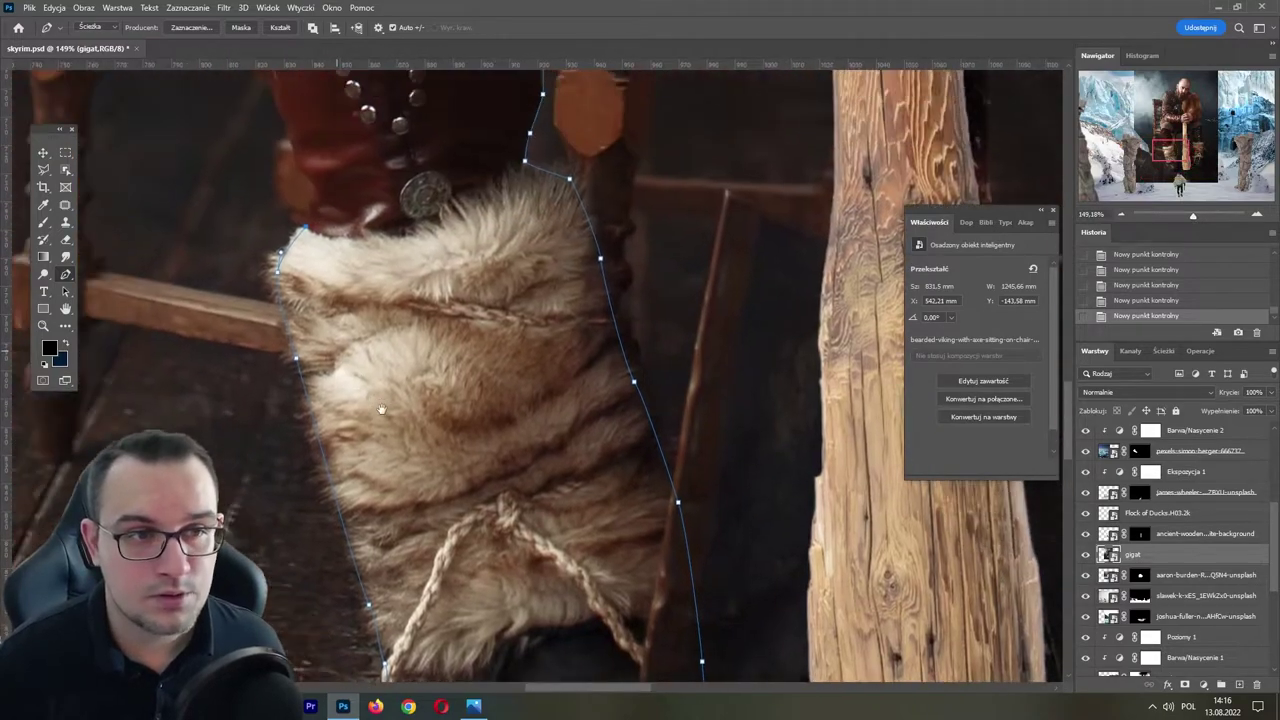
{"action": "mouse_move", "coordinate": [170, 140]}
{"action": "left_mouse_down"}
{"action": "mouse_move", "coordinate": [458, 418]}
{"action": "mouse_move", "coordinate": [455, 376]}
{"action": "left_mouse_up"}
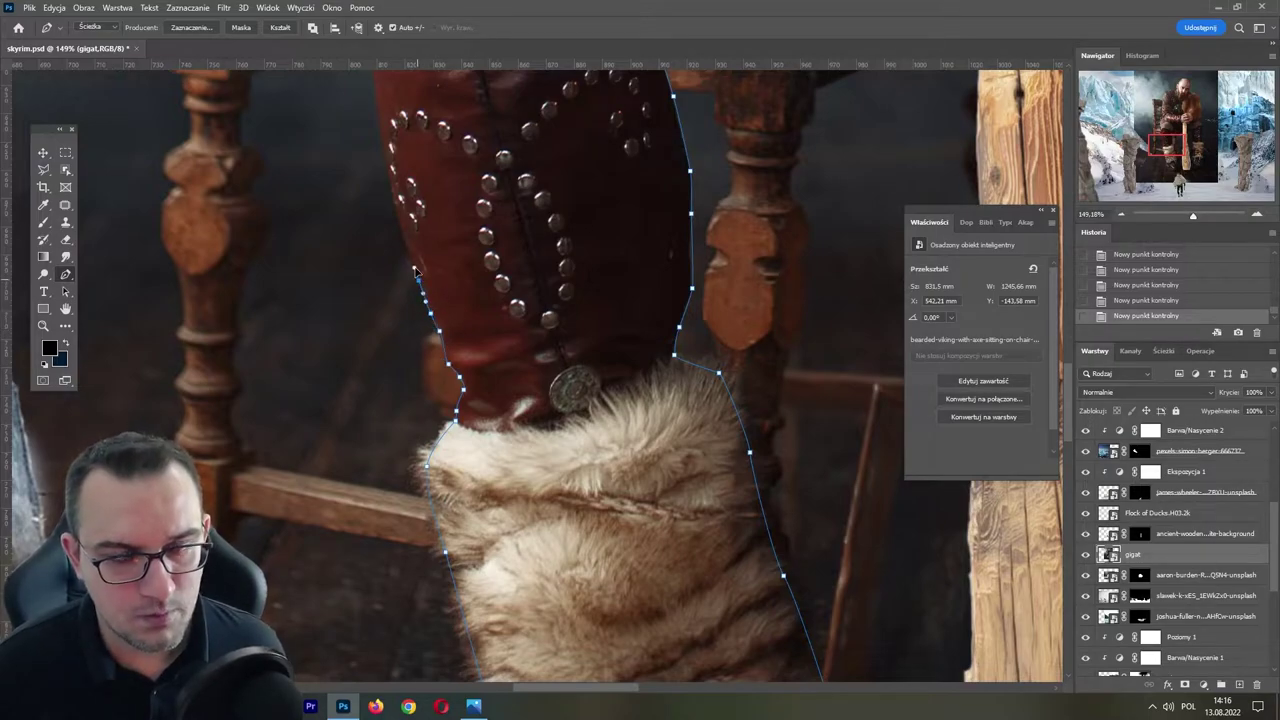
- Undo misplaced anchors and re-place a corner anchor on the leg's left edge
{"action": "scroll", "coordinate": [418, 272], "scroll_direction": "up", "scroll_amount": 2}
{"action": "scroll", "coordinate": [400, 255], "scroll_direction": "up", "scroll_amount": 1}
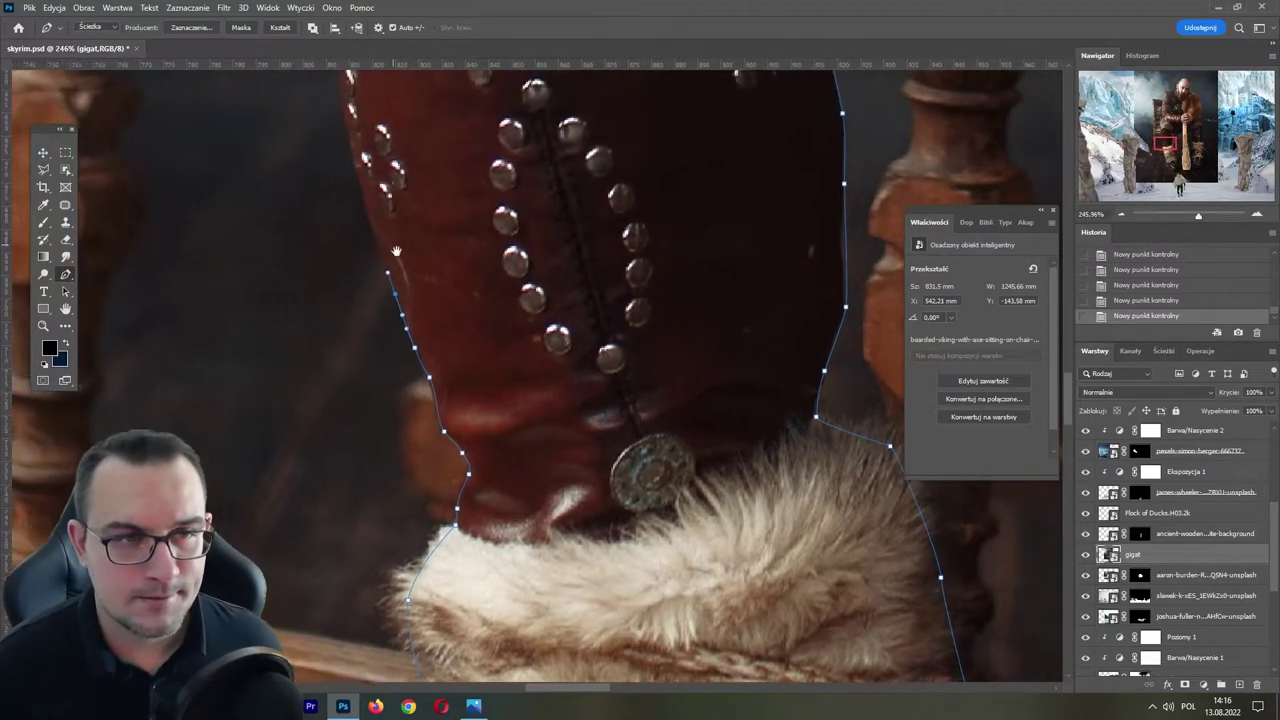
{"action": "left_click_drag", "start_coordinate": [396, 251], "coordinate": [412, 273]}
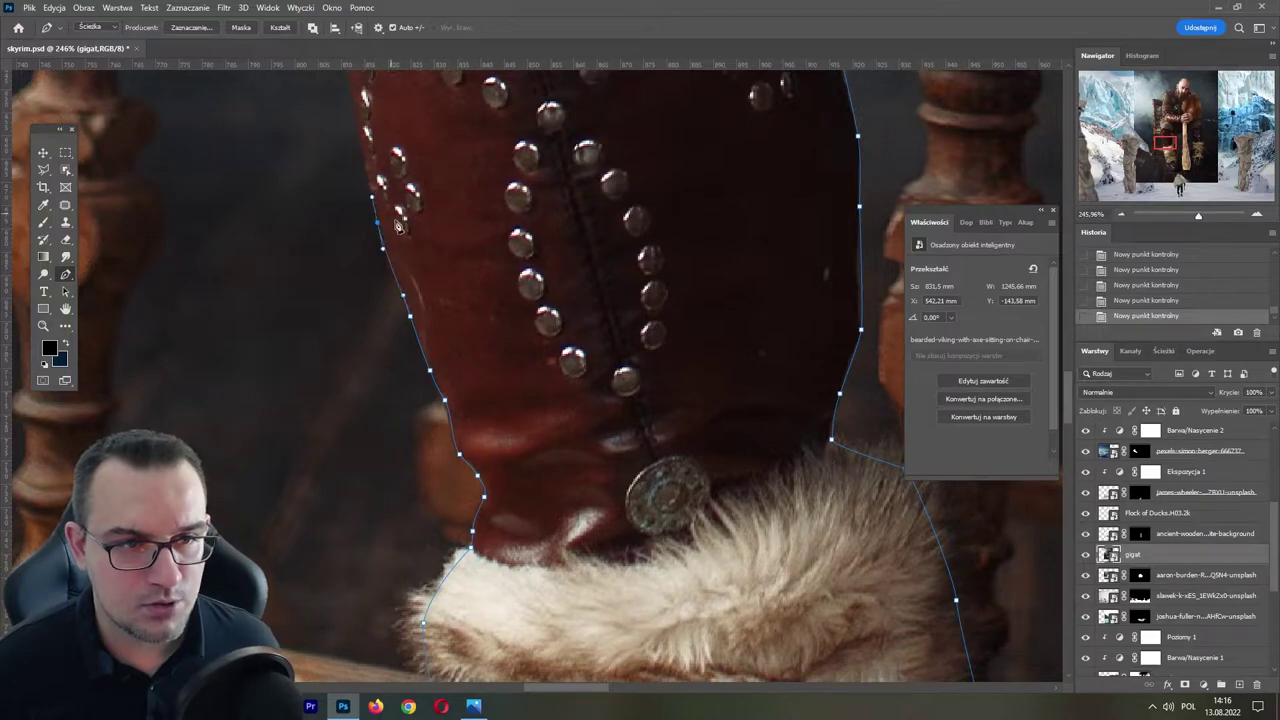
{"action": "key", "text": "ctrl+z"}
{"action": "left_click", "coordinate": [378, 215]}
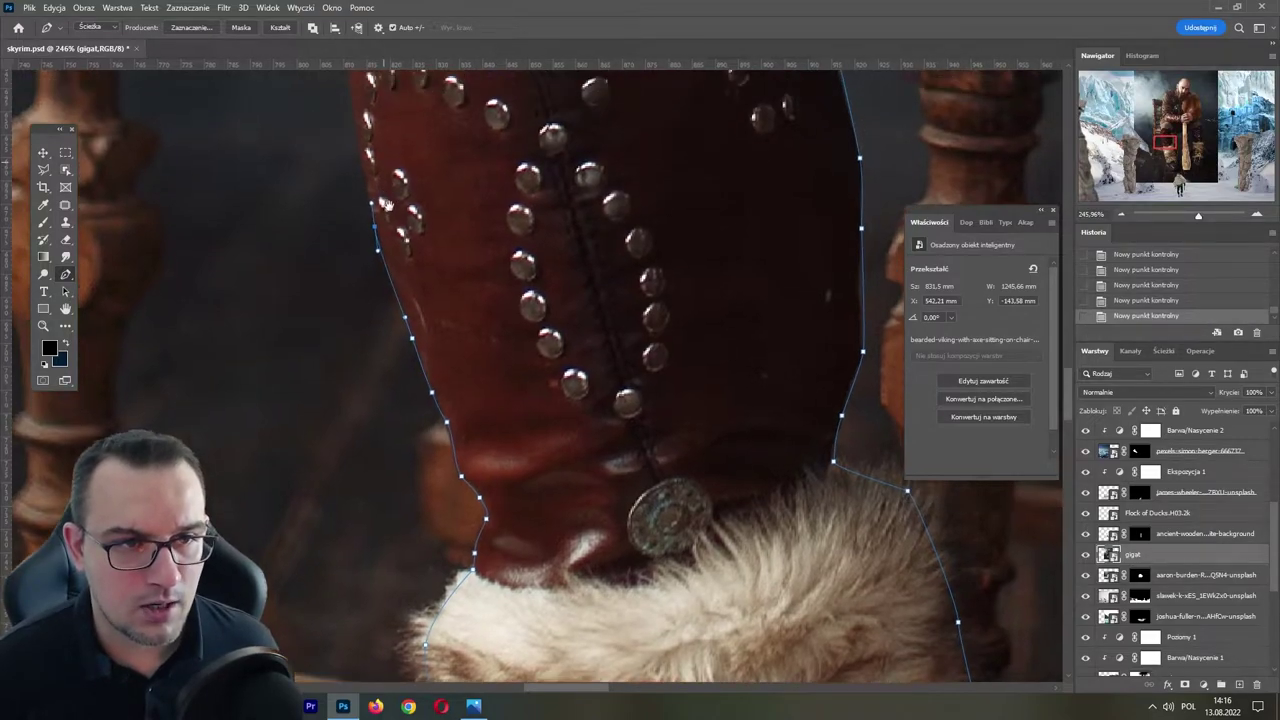
{"action": "left_click_drag", "start_coordinate": [378, 215], "coordinate": [381, 320]}
{"action": "key", "text": "ctrl+z"}
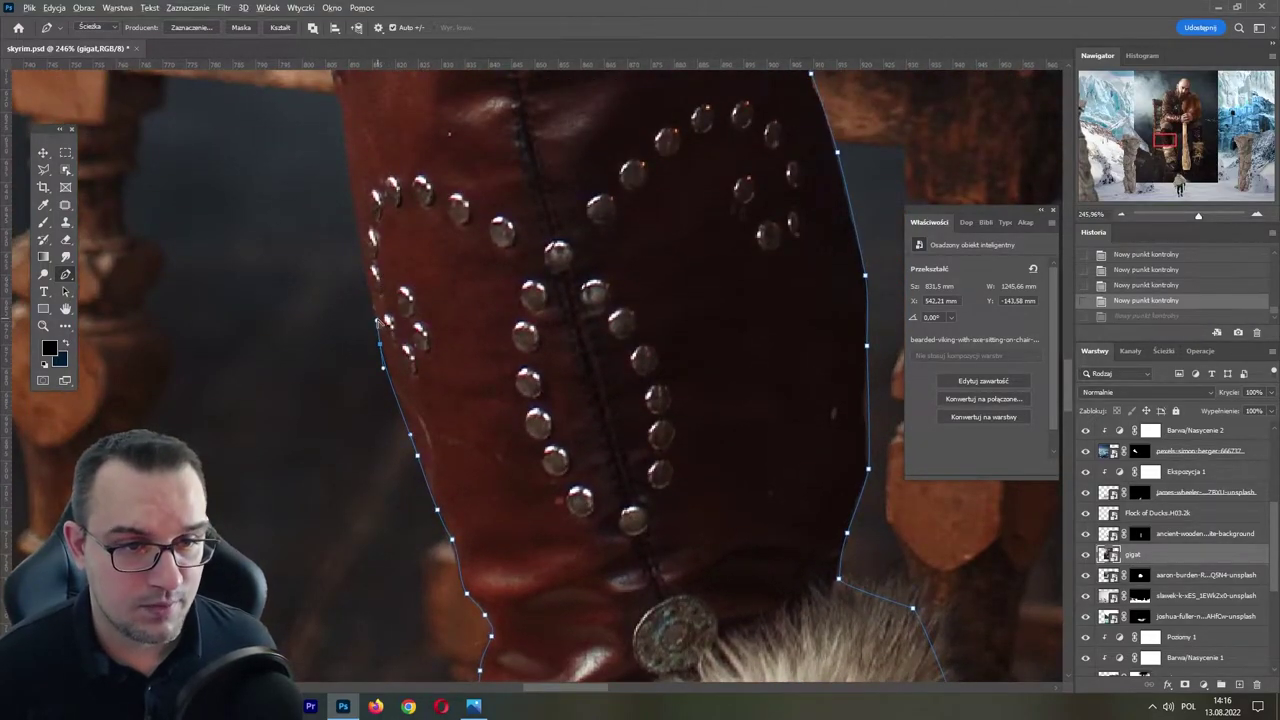
{"action": "left_click", "coordinate": [355, 213]}
{"action": "left_click_drag", "start_coordinate": [372, 270], "coordinate": [392, 335]}
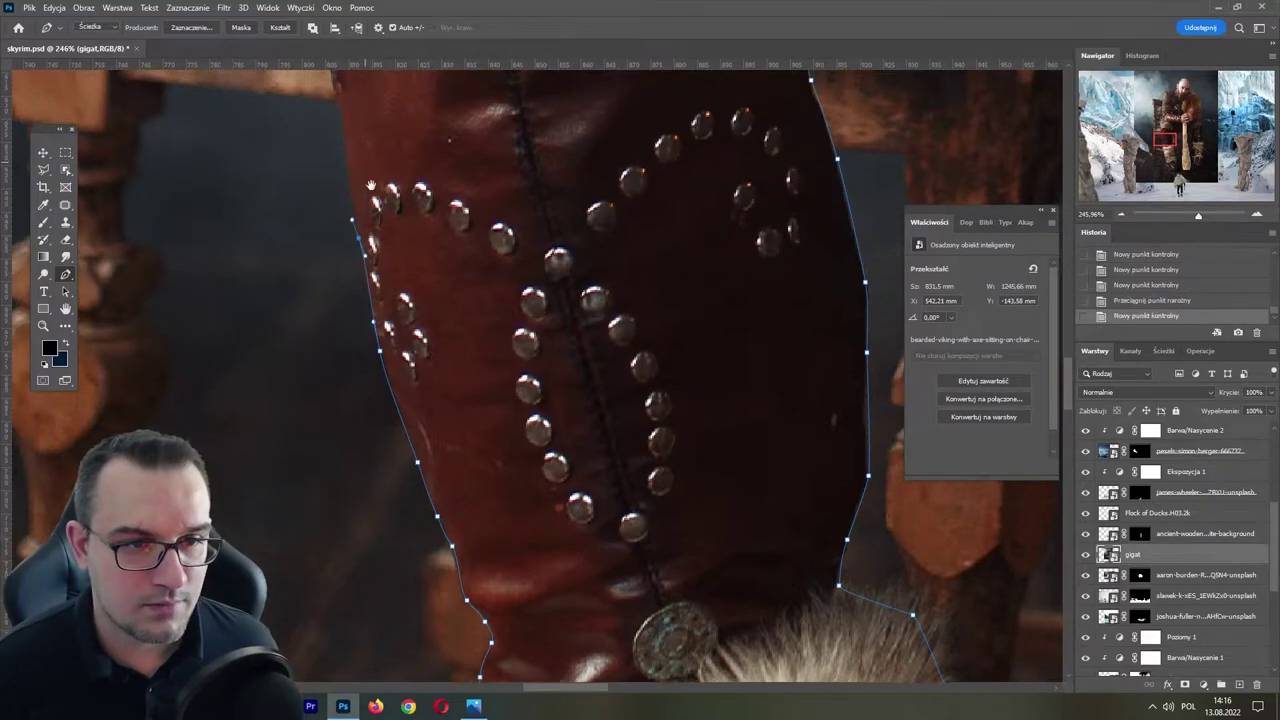
- Trace curved anchors up the studded leather leg guard's edge
{"action": "left_click", "coordinate": [383, 321]}
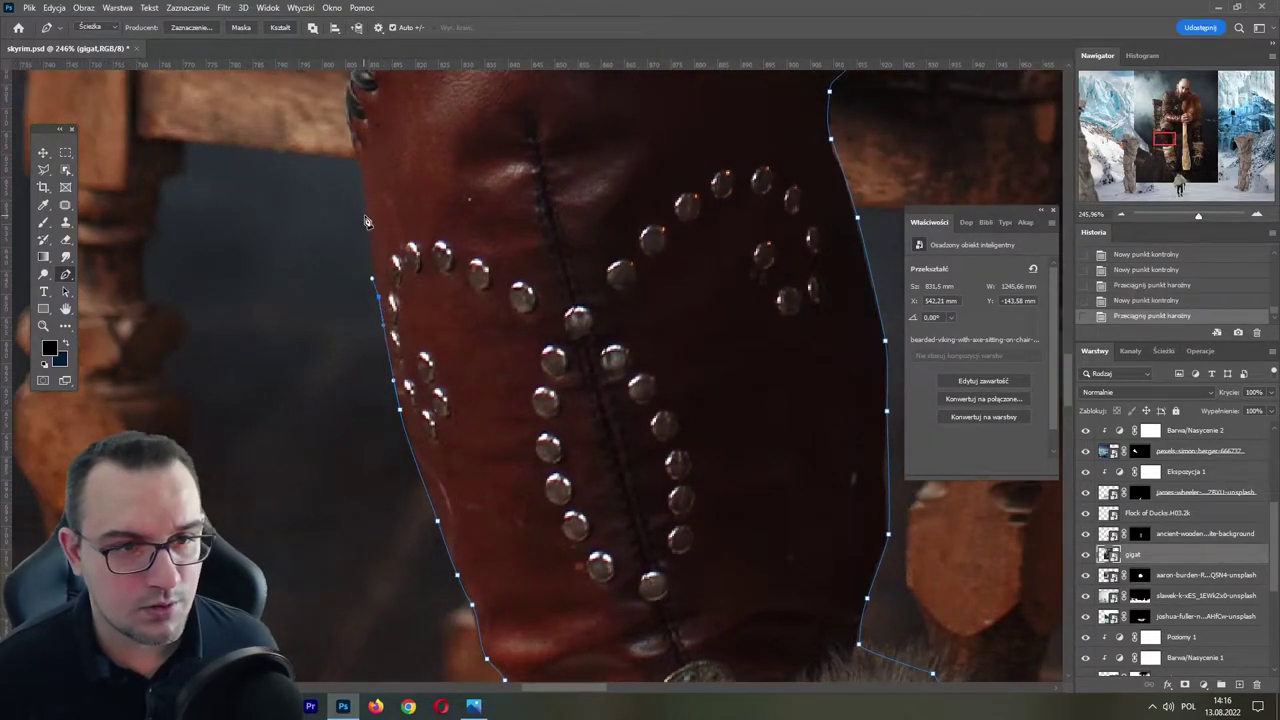
{"action": "left_click", "coordinate": [364, 198]}
{"action": "left_click_drag", "start_coordinate": [378, 172], "coordinate": [379, 330]}
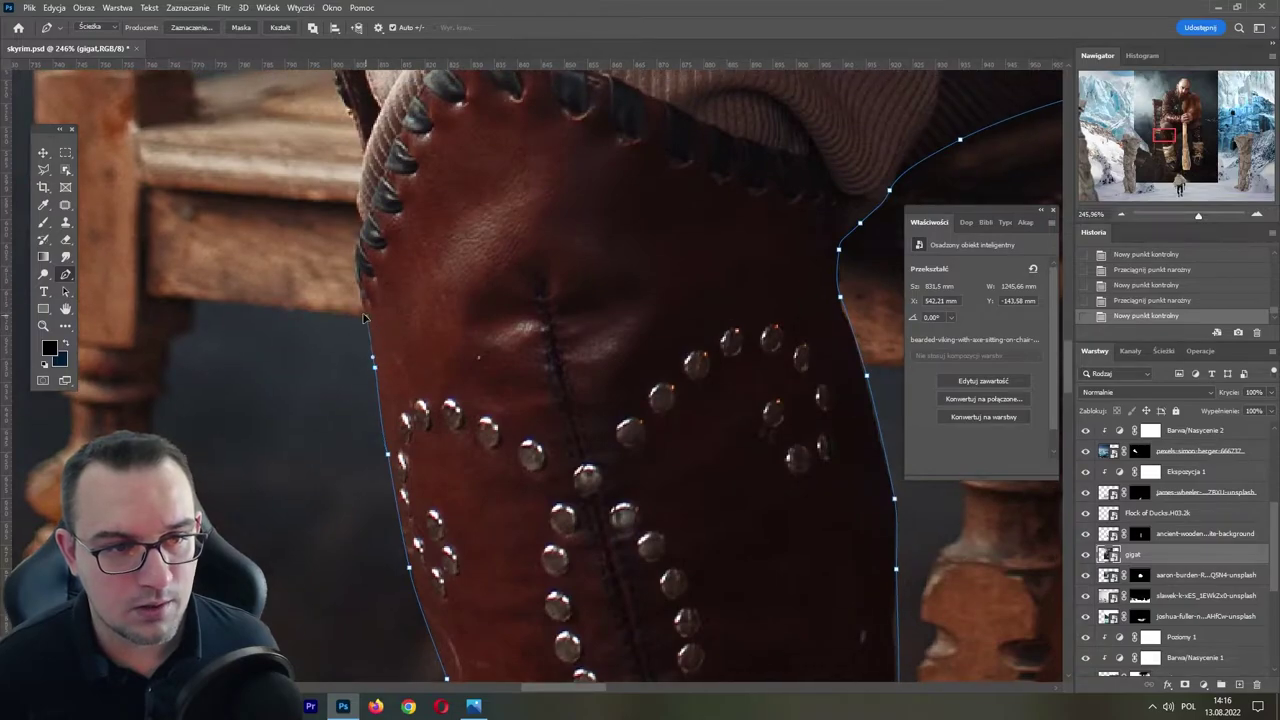
{"action": "left_click", "coordinate": [364, 318]}
{"action": "left_click", "coordinate": [359, 258]}
{"action": "left_click", "coordinate": [358, 233]}
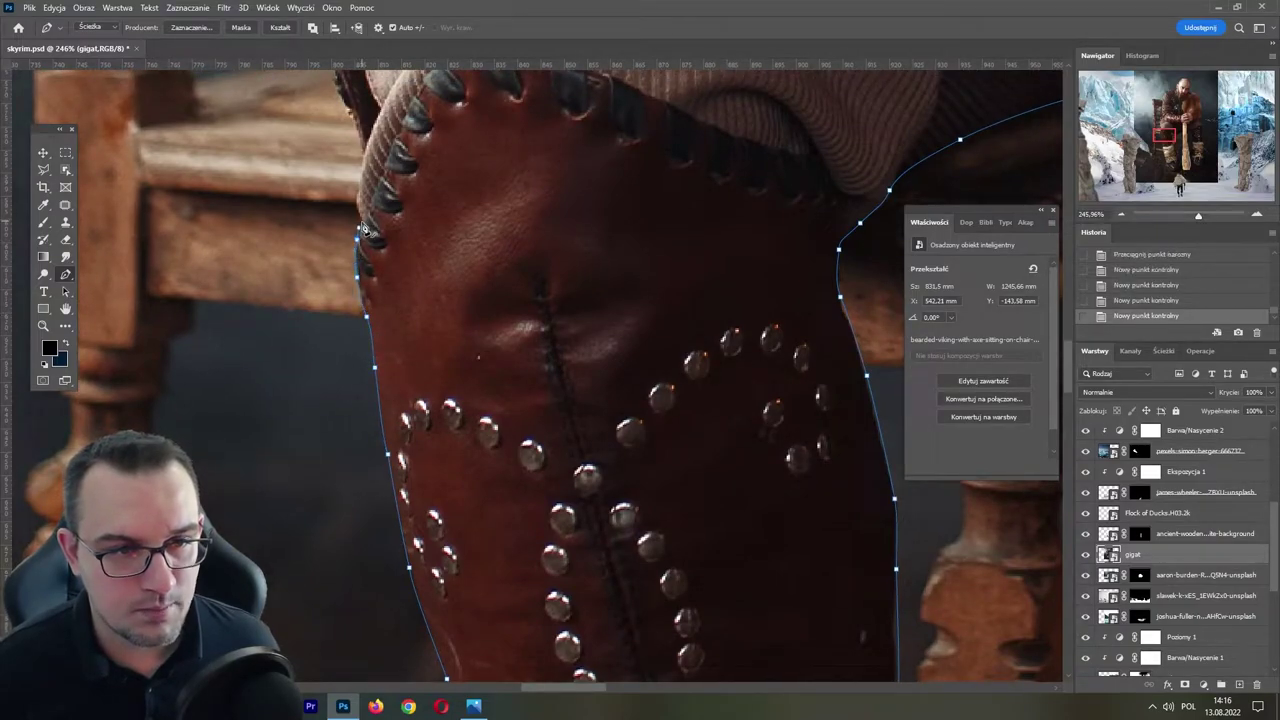
{"action": "left_click_drag", "start_coordinate": [358, 233], "coordinate": [401, 381]}
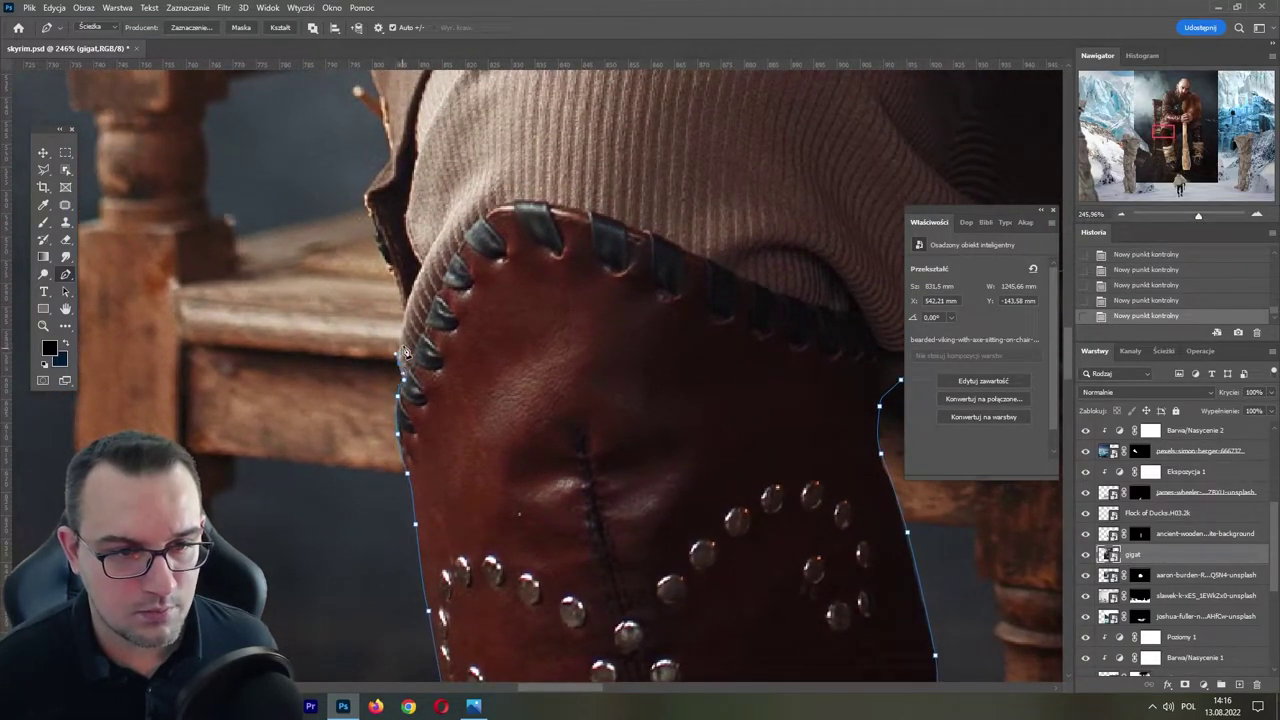
{"action": "left_click_drag", "start_coordinate": [398, 358], "coordinate": [406, 336]}
- Continue the outline up the ribbed trouser edge to where it meets the coat
{"action": "left_click", "coordinate": [409, 314]}
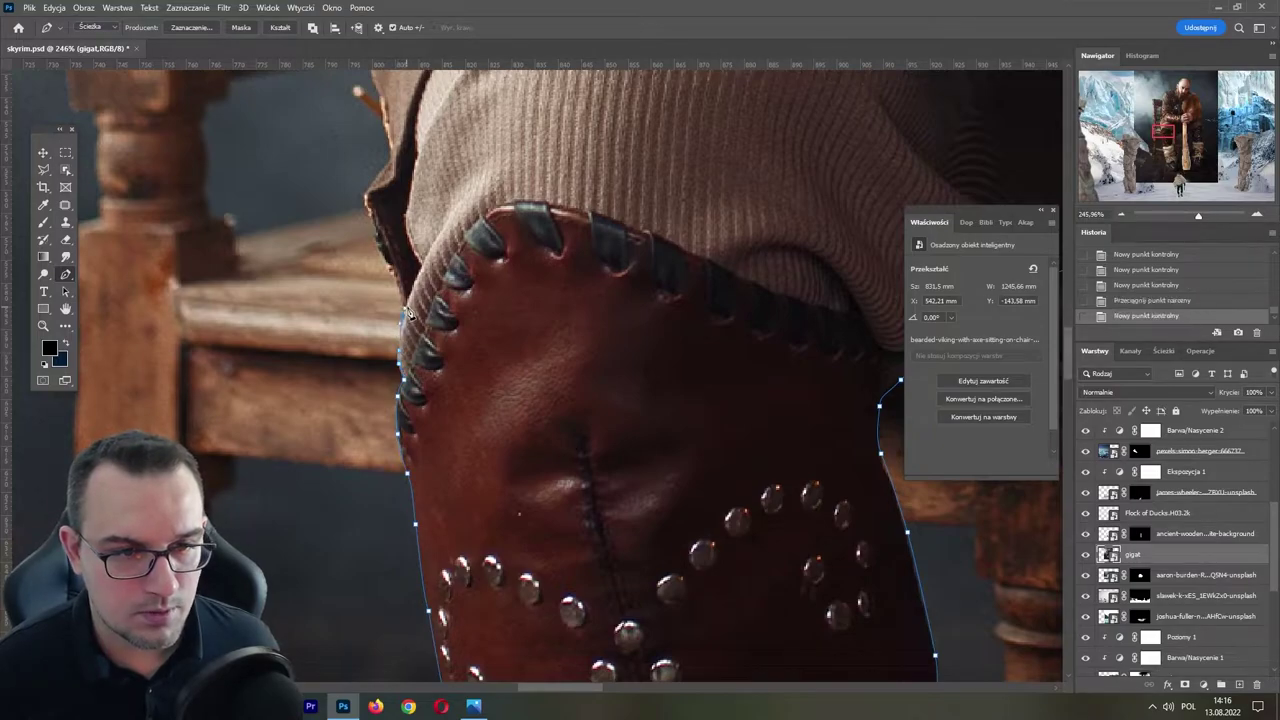
{"action": "left_click_drag", "start_coordinate": [368, 195], "coordinate": [396, 283]}
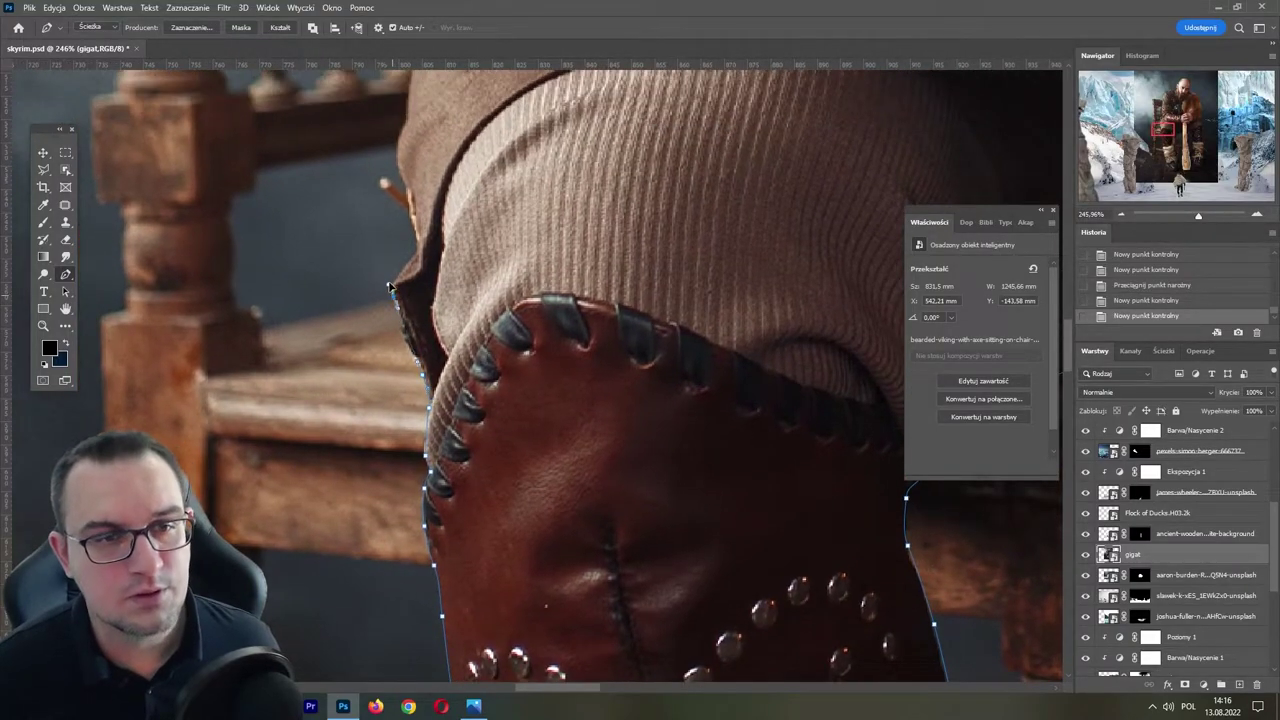
{"action": "left_click", "coordinate": [392, 284]}
{"action": "left_click", "coordinate": [416, 255]}
{"action": "mouse_move", "coordinate": [451, 157]}
{"action": "left_mouse_down"}
{"action": "mouse_move", "coordinate": [491, 275]}
{"action": "mouse_move", "coordinate": [432, 266]}
{"action": "mouse_move", "coordinate": [366, 434]}
{"action": "left_mouse_up"}
{"action": "left_click", "coordinate": [438, 252]}
{"action": "left_click", "coordinate": [442, 238]}
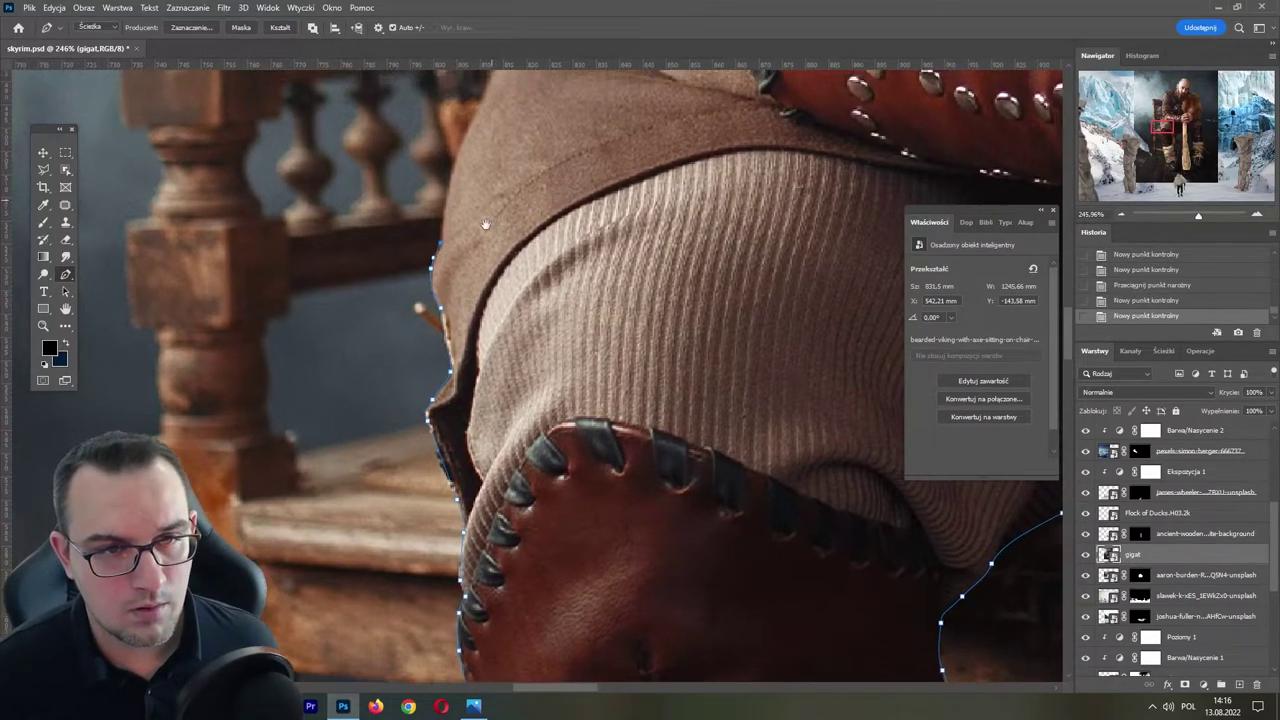
{"action": "left_click", "coordinate": [368, 397]}
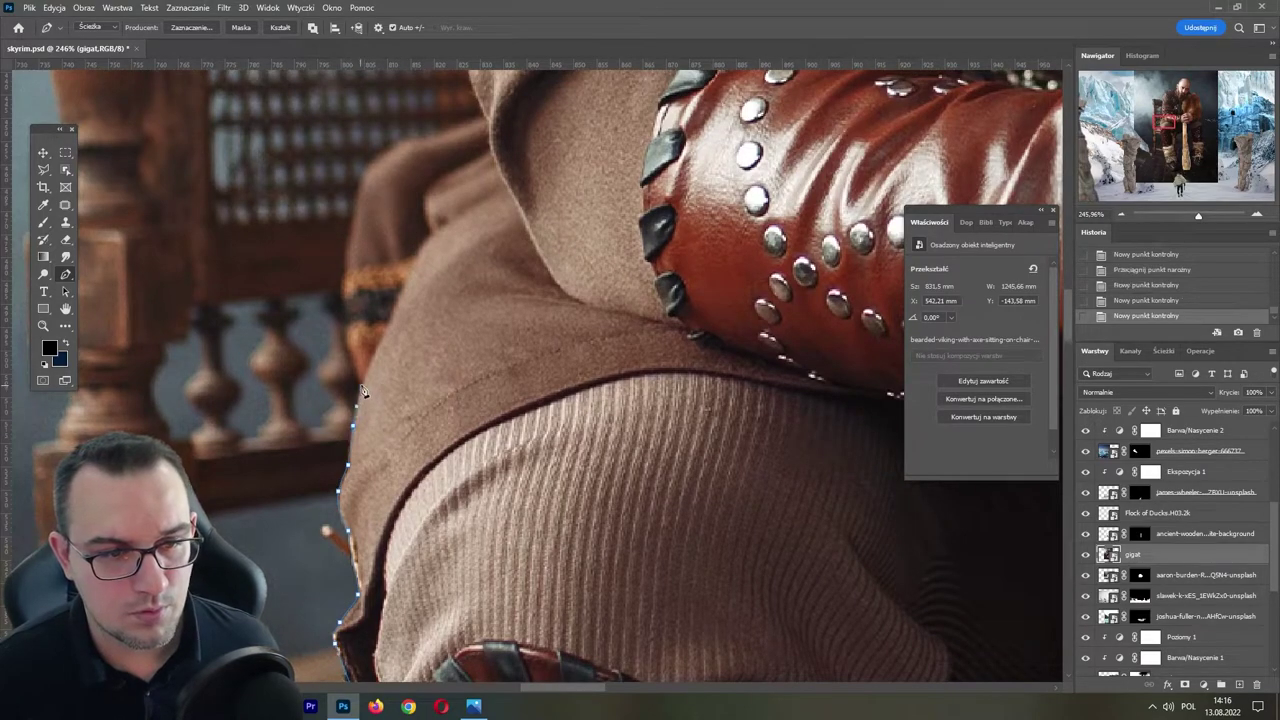
{"action": "left_click_drag", "start_coordinate": [1198, 215], "coordinate": [1196, 215]}
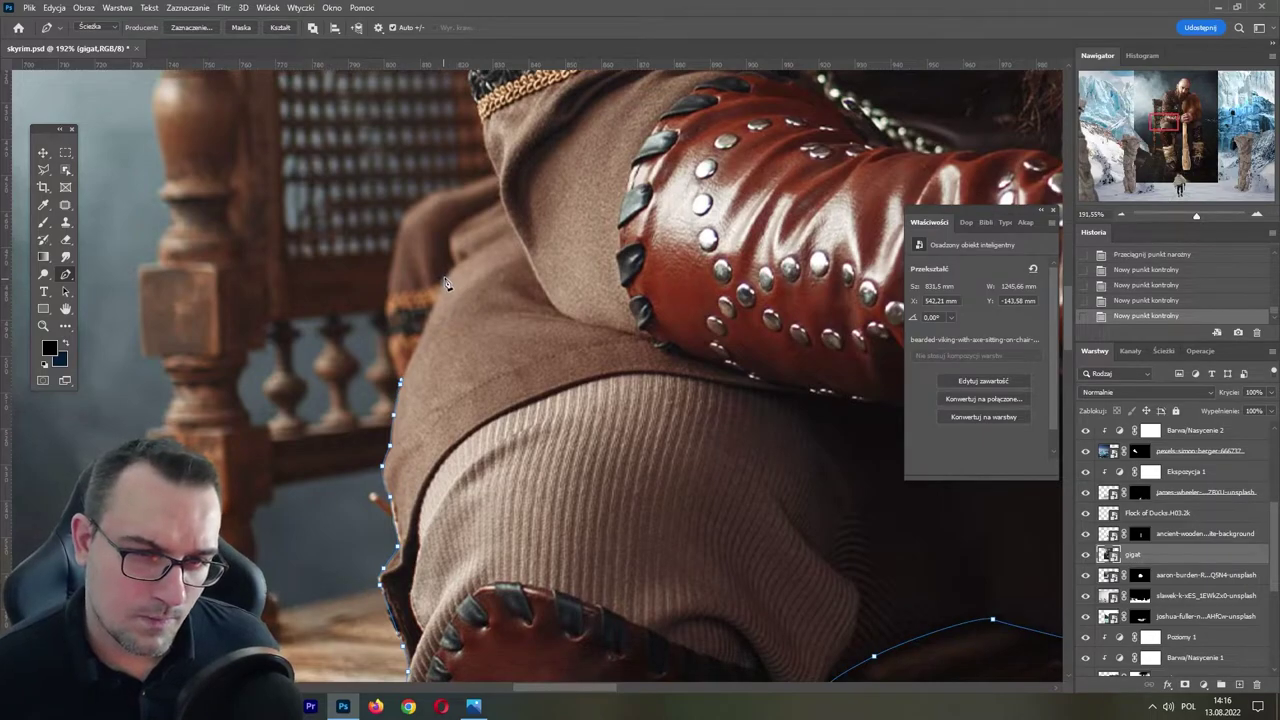
{"action": "left_click", "coordinate": [447, 274]}
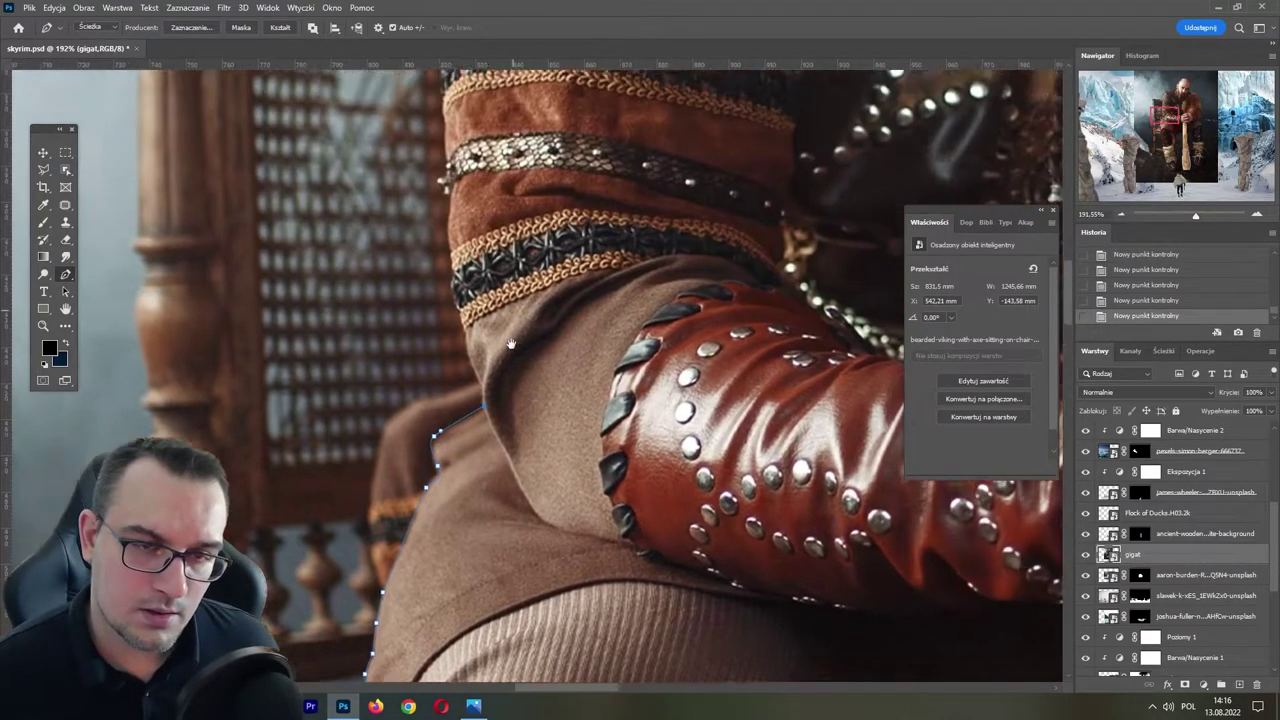
- Outline the embroidered sleeve's outer edge up to the shoulder
{"action": "left_click_drag", "start_coordinate": [503, 203], "coordinate": [489, 426]}
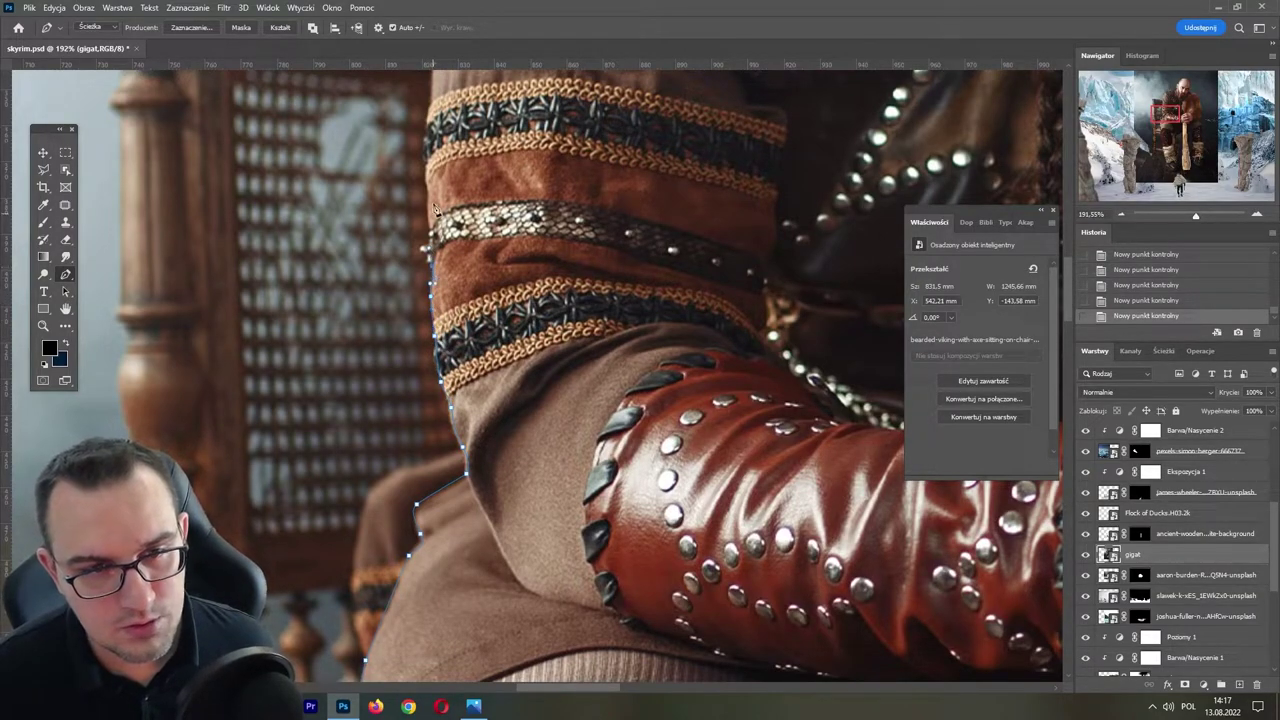
{"action": "left_click_drag", "start_coordinate": [435, 207], "coordinate": [407, 392]}
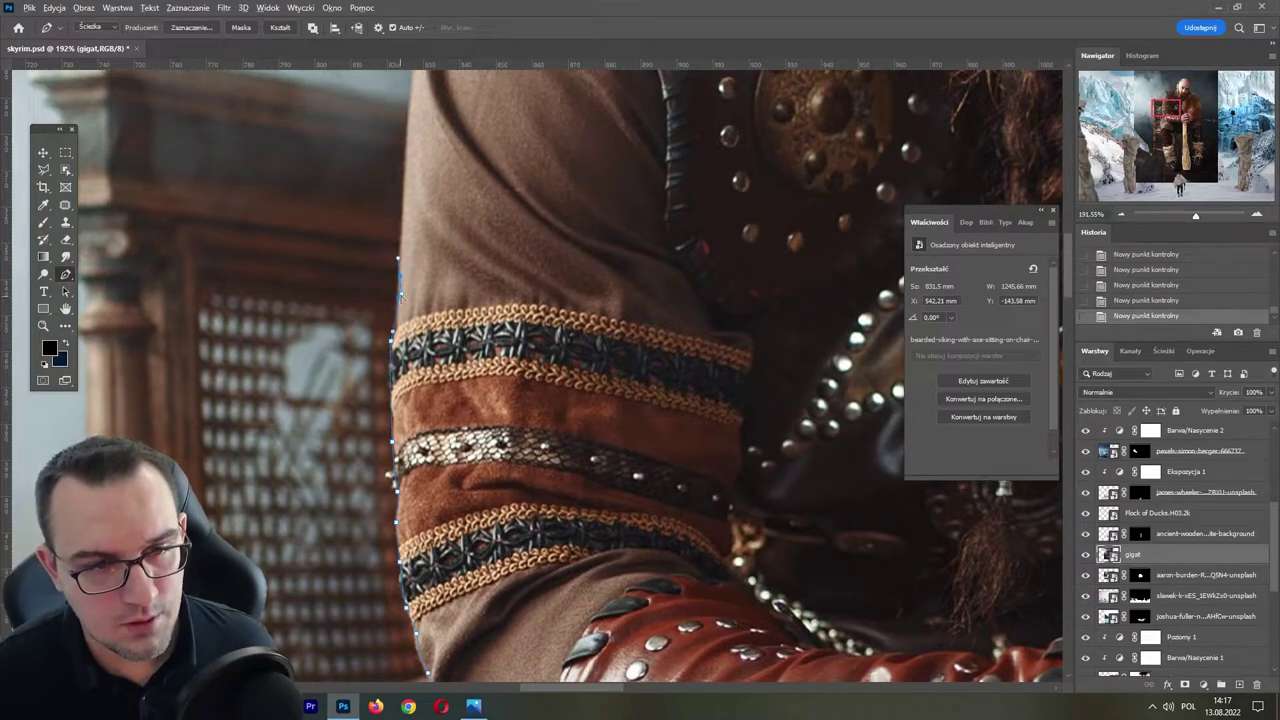
{"action": "scroll", "coordinate": [402, 297], "scroll_direction": "up", "scroll_amount": 3}
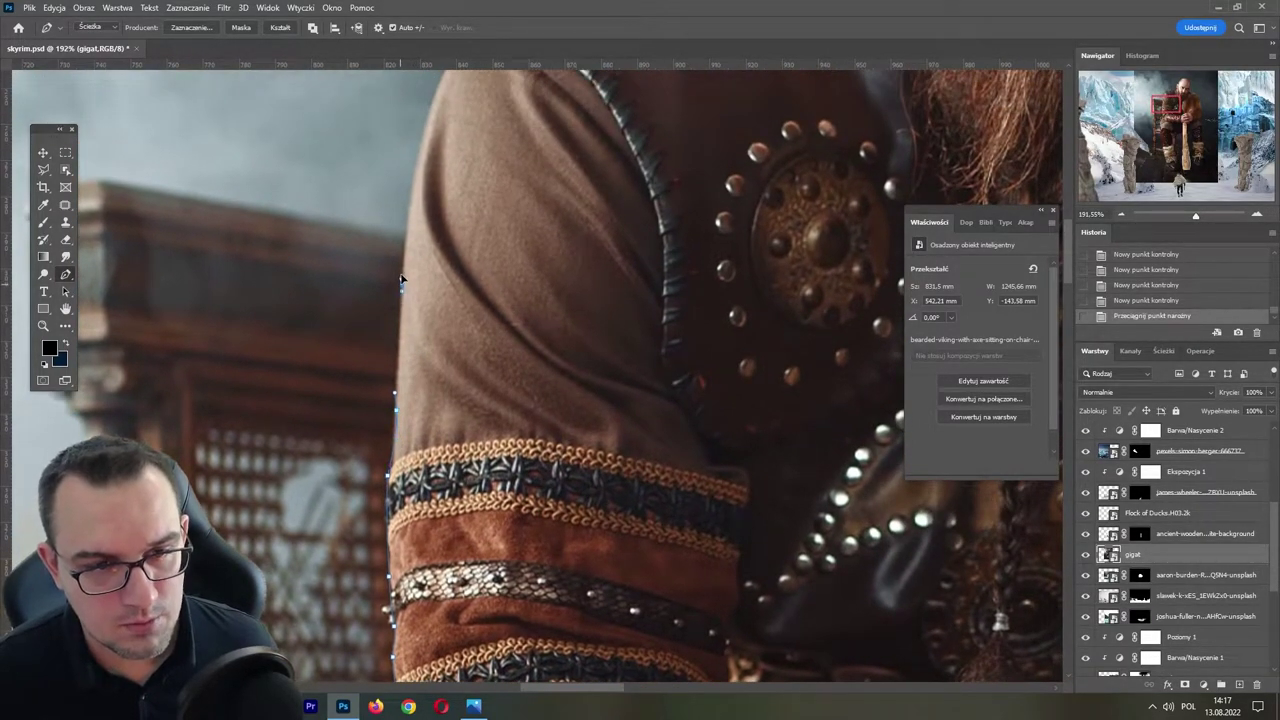
{"action": "left_click", "coordinate": [401, 279]}
{"action": "scroll", "coordinate": [368, 341], "scroll_direction": "up", "scroll_amount": 4}
{"action": "left_click", "coordinate": [386, 262]}
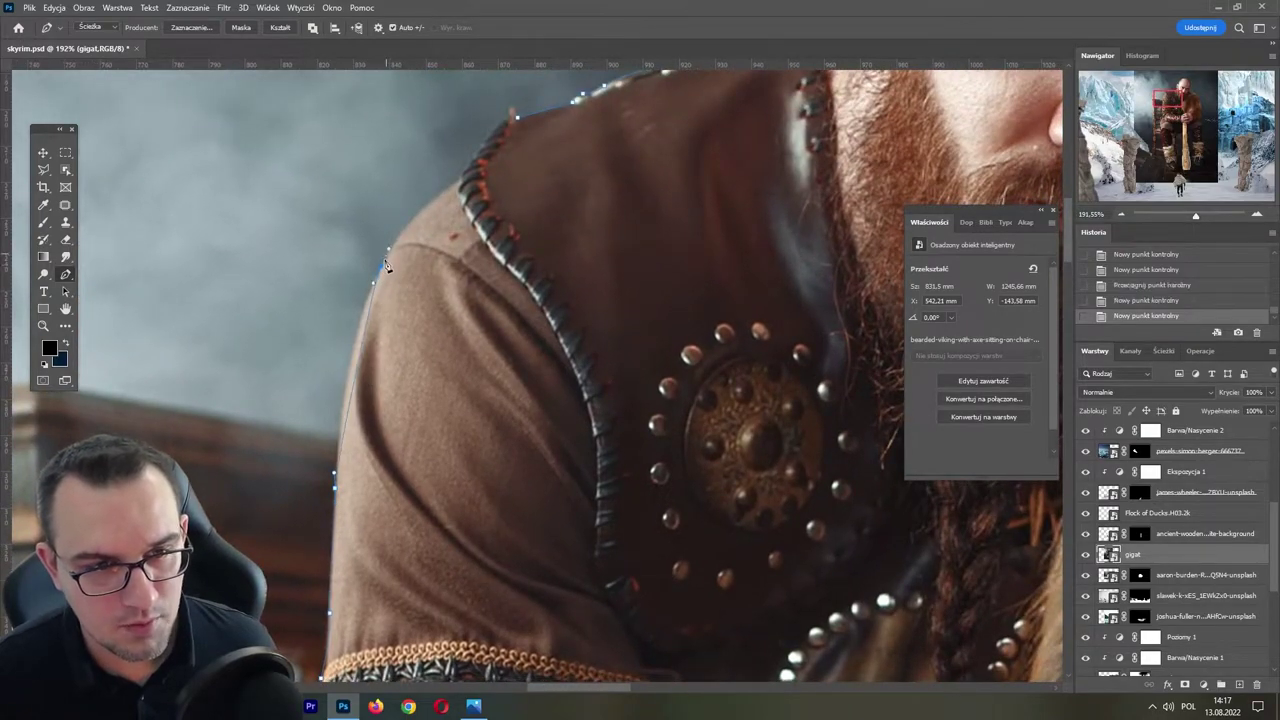
{"action": "left_click_drag", "start_coordinate": [373, 283], "coordinate": [371, 292]}
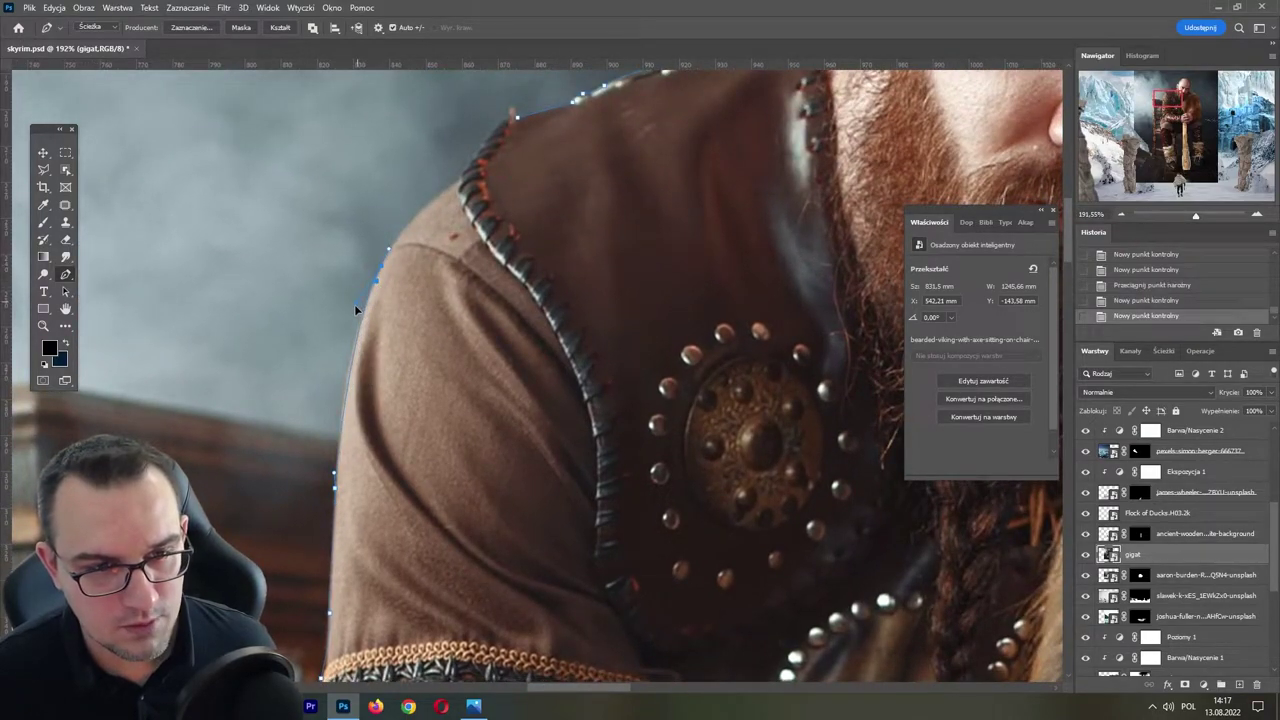
- Trace along the shoulder top and close the path at its starting point
{"action": "left_click", "coordinate": [441, 195]}
{"action": "left_click", "coordinate": [460, 188]}
{"action": "left_click_drag", "start_coordinate": [460, 188], "coordinate": [325, 358]}
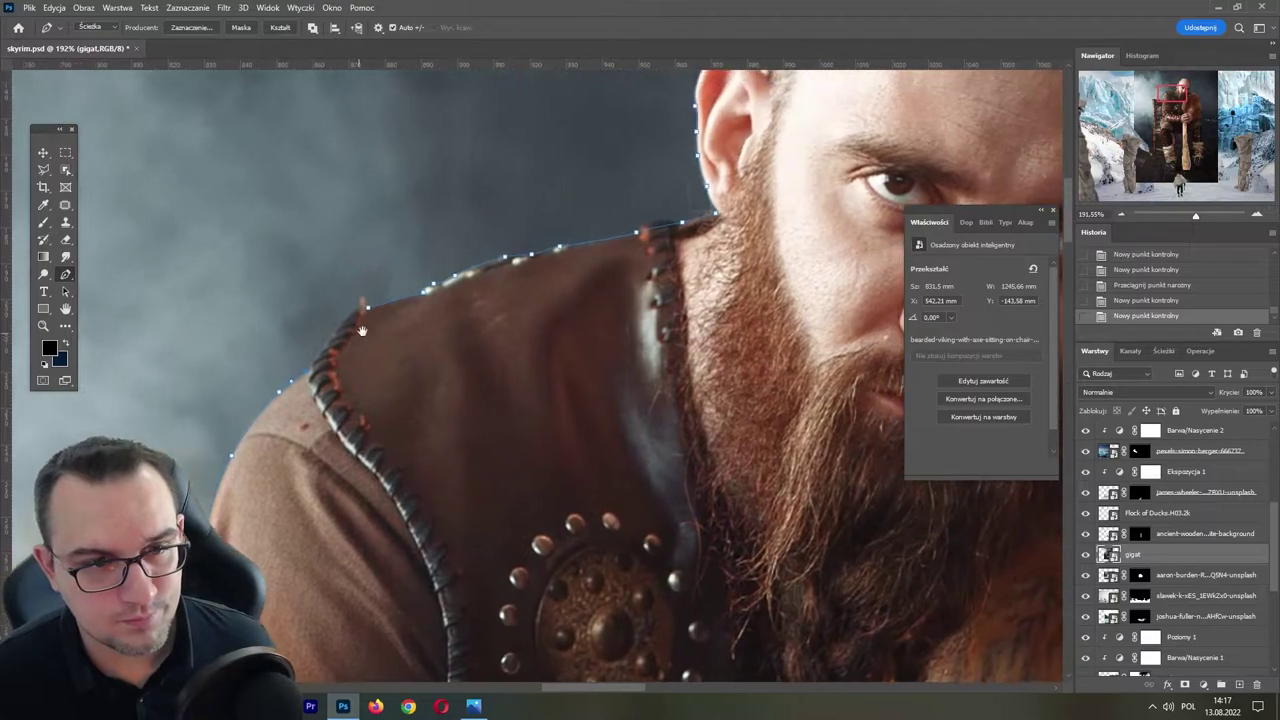
{"action": "left_click", "coordinate": [324, 356]}
{"action": "left_click", "coordinate": [343, 320]}
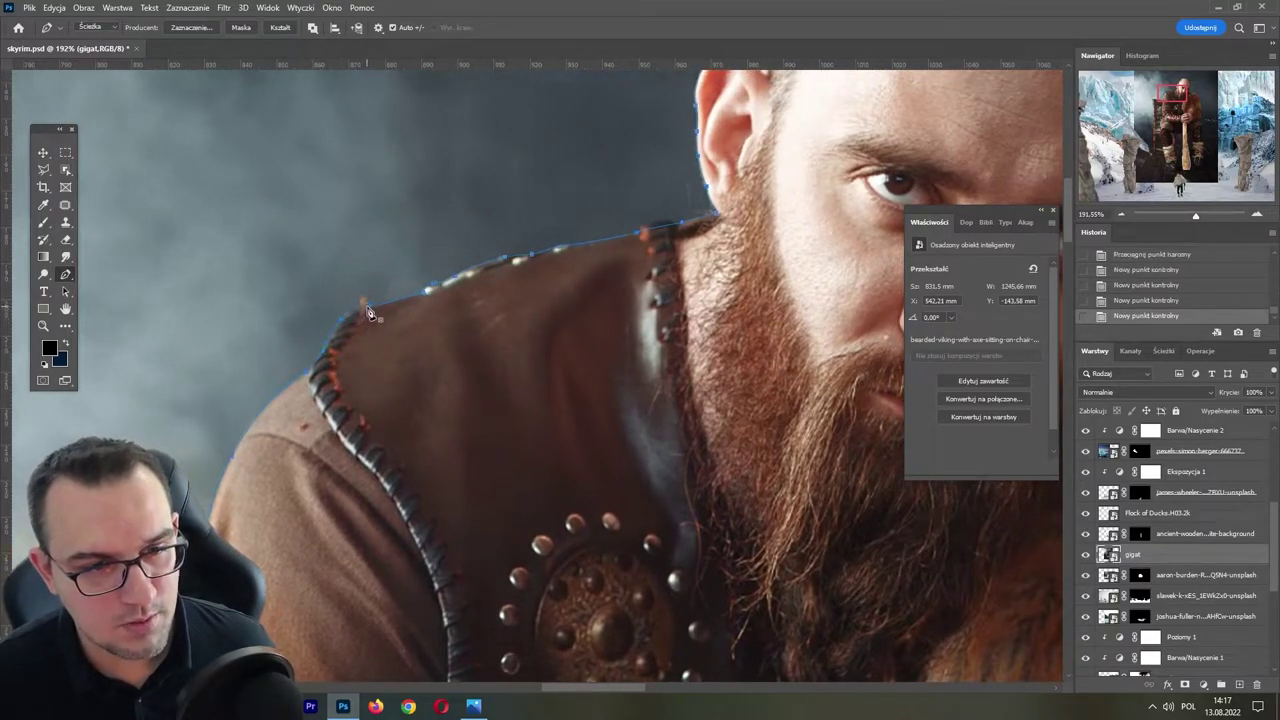
{"action": "left_click", "coordinate": [366, 306]}
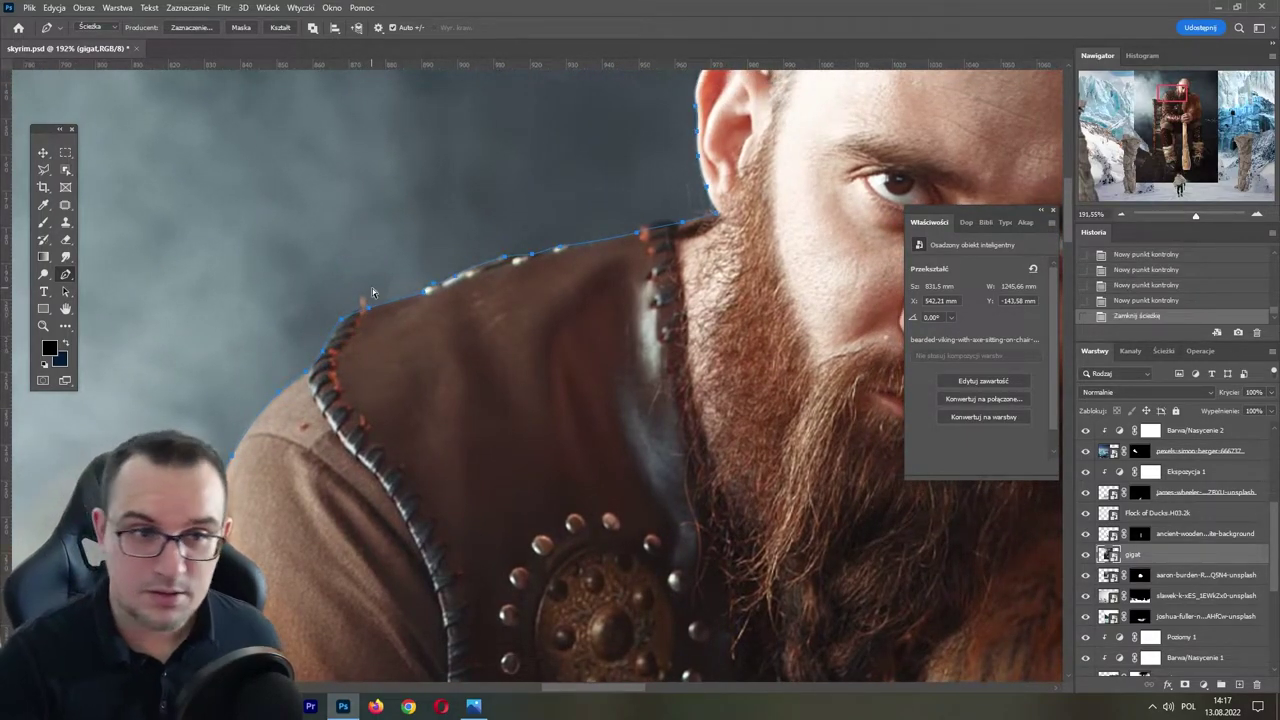
- Convert the closed path to a feathered selection and mask the gigat layer with it
{"action": "key", "text": "ctrl+Return"}
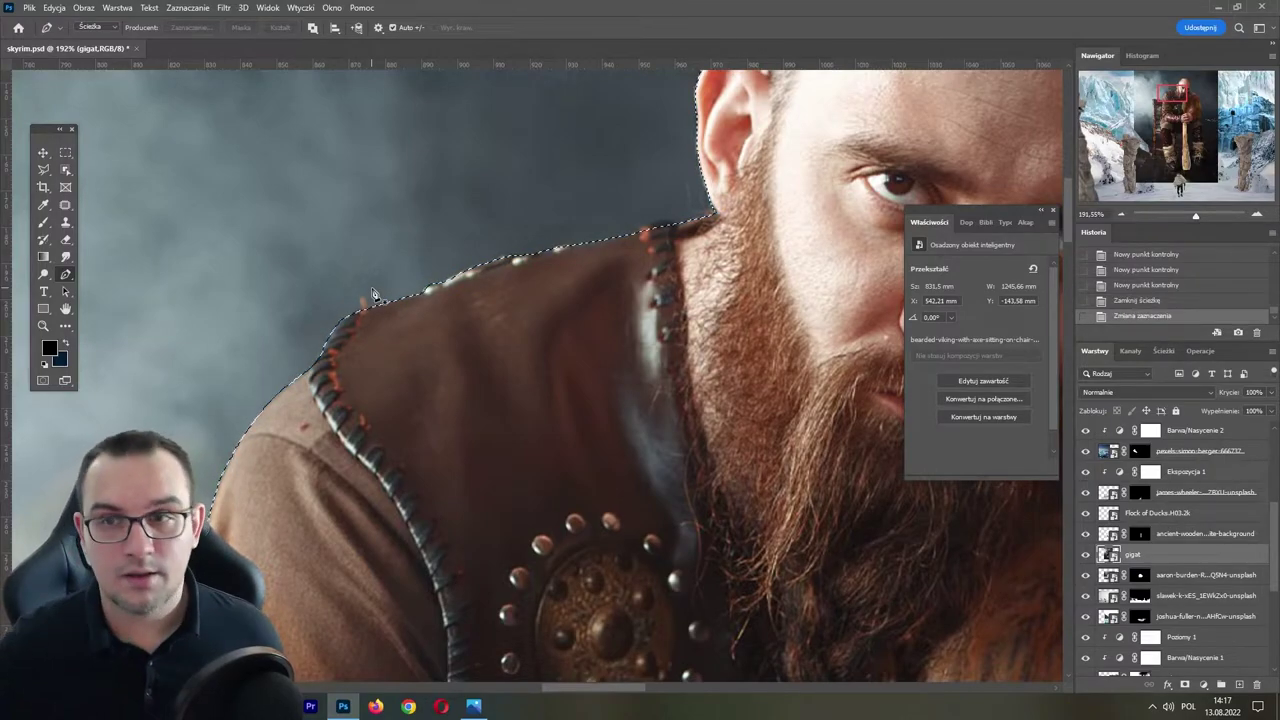
{"action": "left_click", "coordinate": [188, 8]}
{"action": "left_click", "coordinate": [284, 196]}
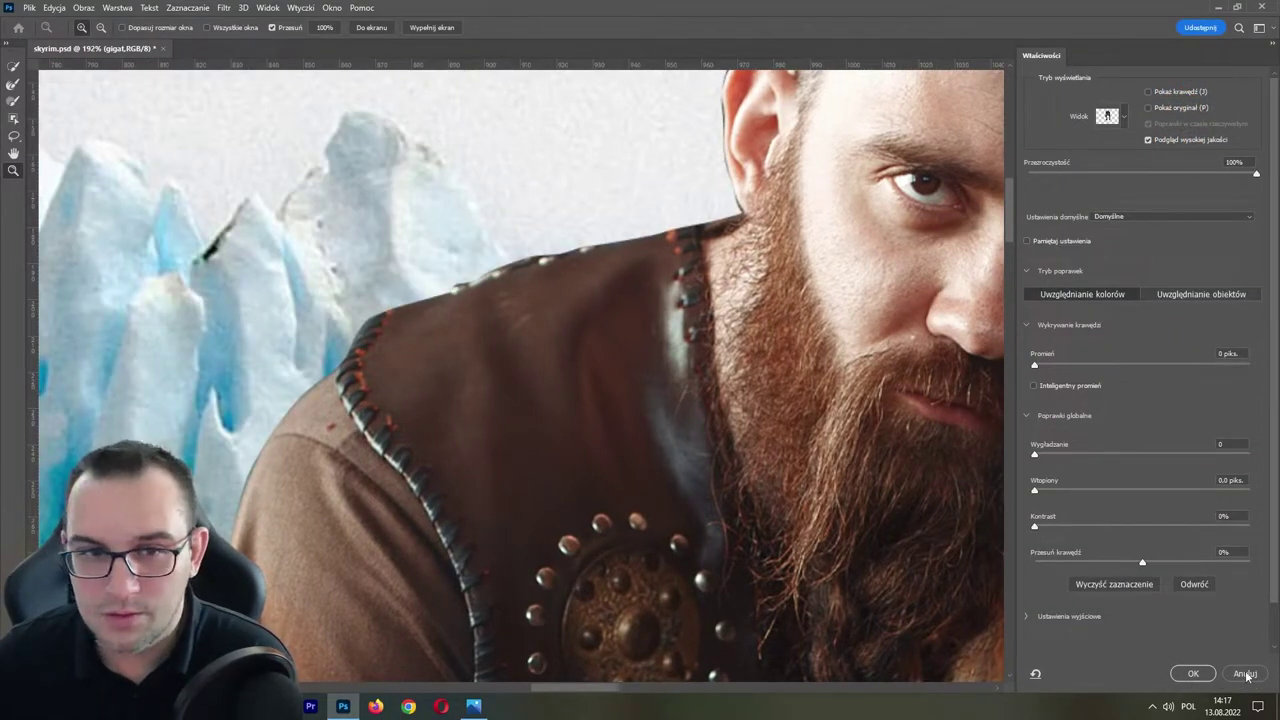
{"action": "left_click", "coordinate": [1245, 674]}
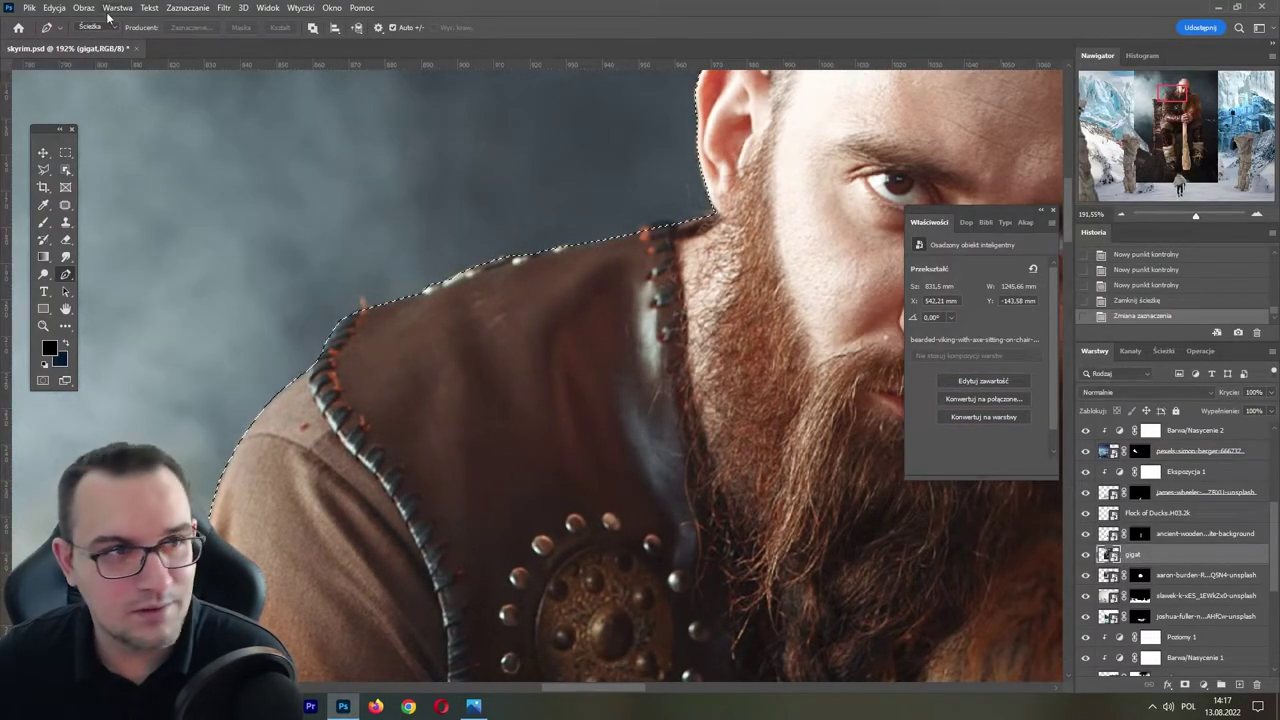
{"action": "left_click", "coordinate": [188, 7]}
{"action": "mouse_move", "coordinate": [187, 209]}
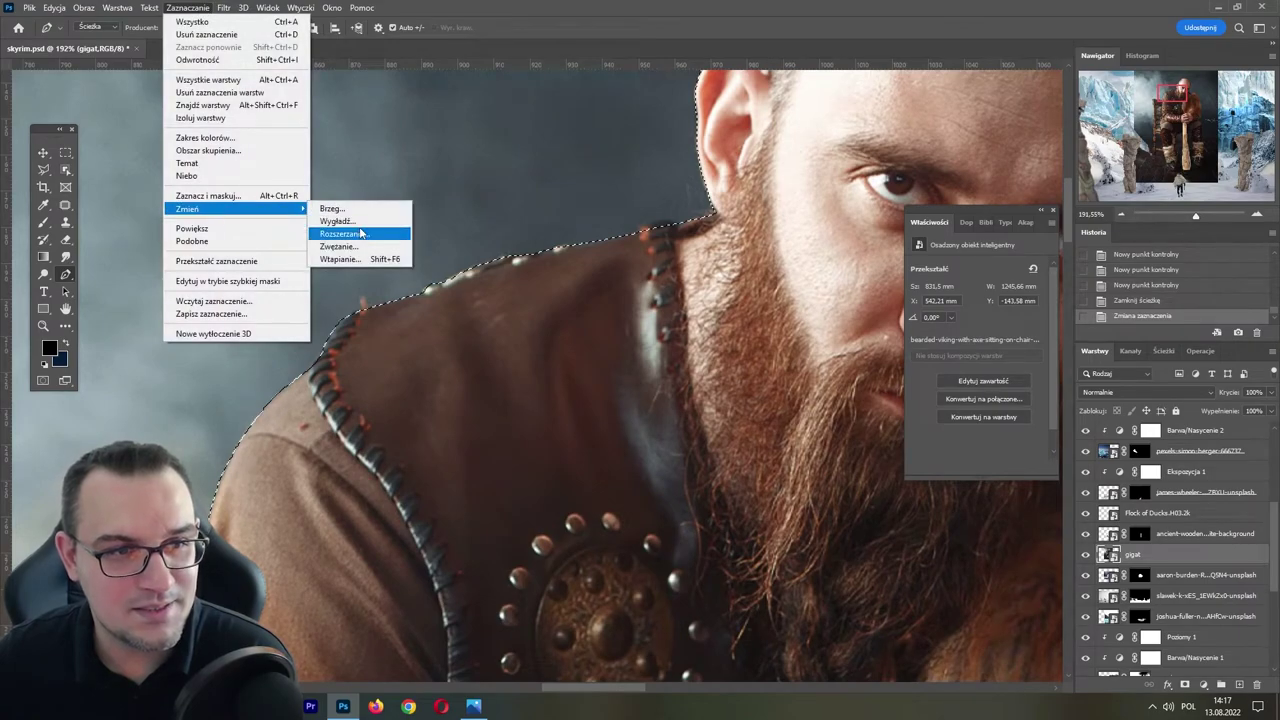
{"action": "left_click", "coordinate": [340, 260]}
{"action": "type", "text": "0,4"}
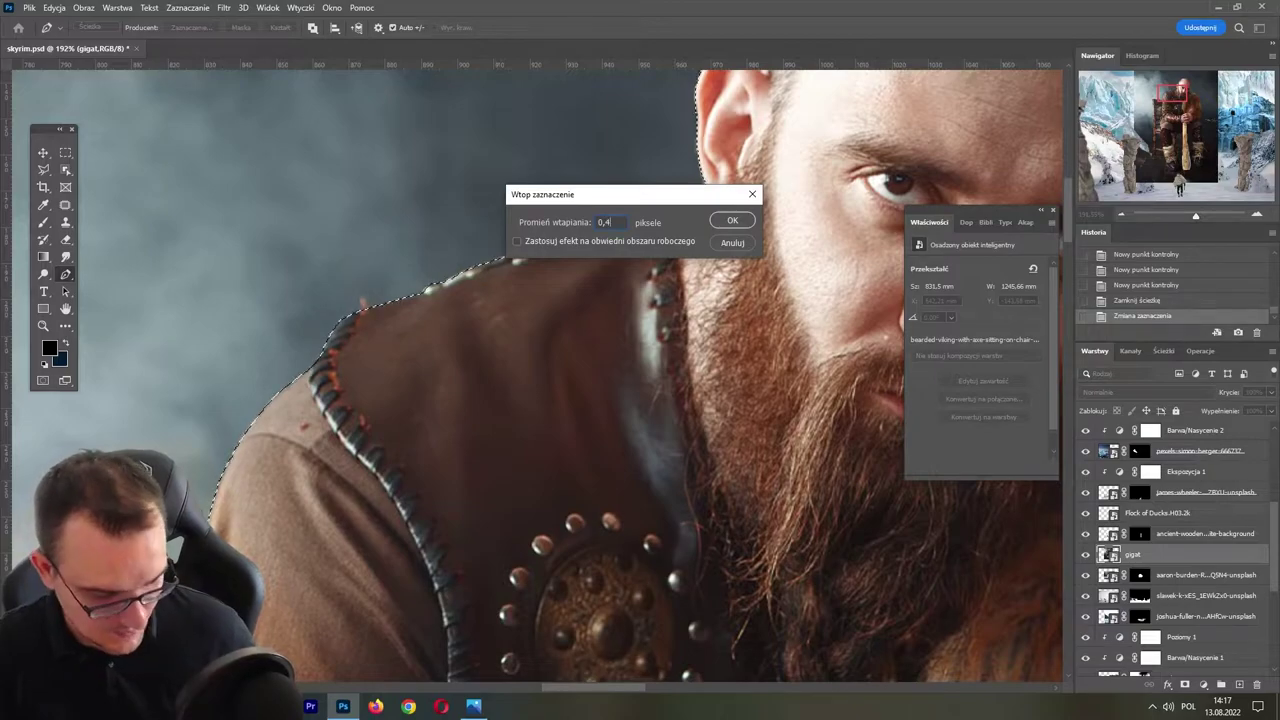
{"action": "key", "text": "Return"}
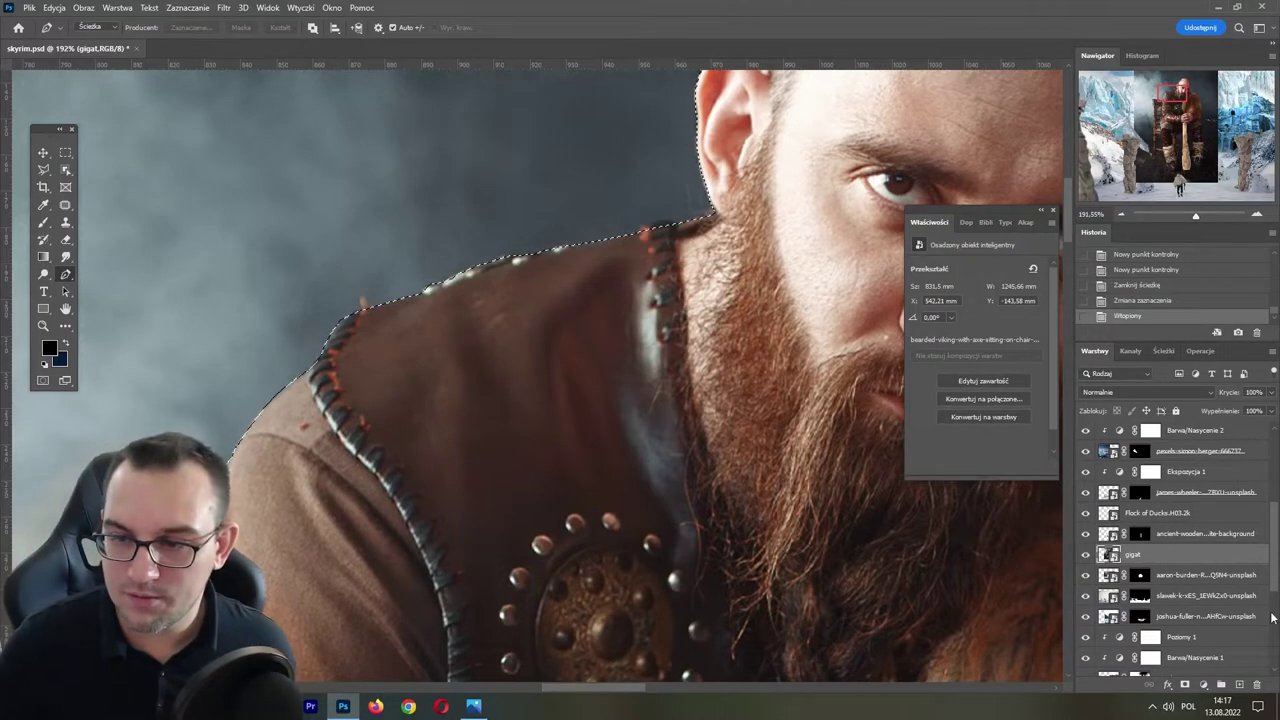
{"action": "left_click", "coordinate": [1185, 685]}
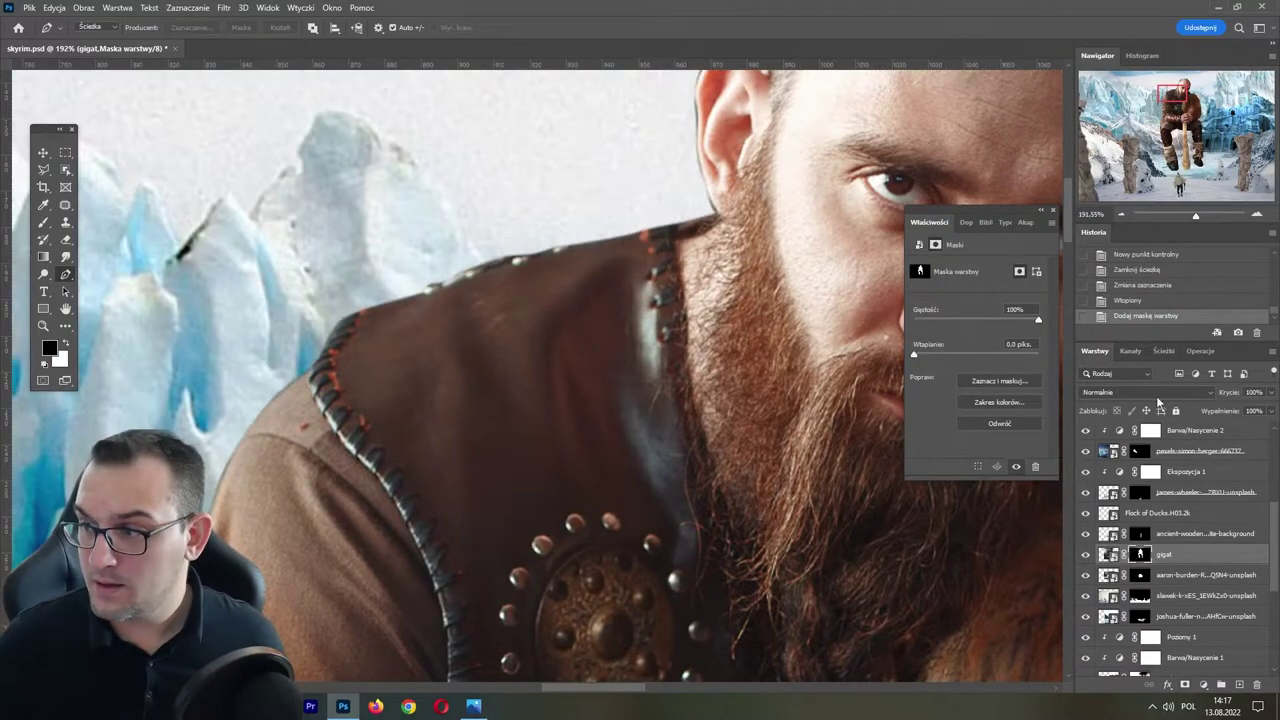
- Zoom out to the whole composition and save the document
{"action": "left_click", "coordinate": [1178, 214]}
{"action": "key", "text": "ctrl+s"}
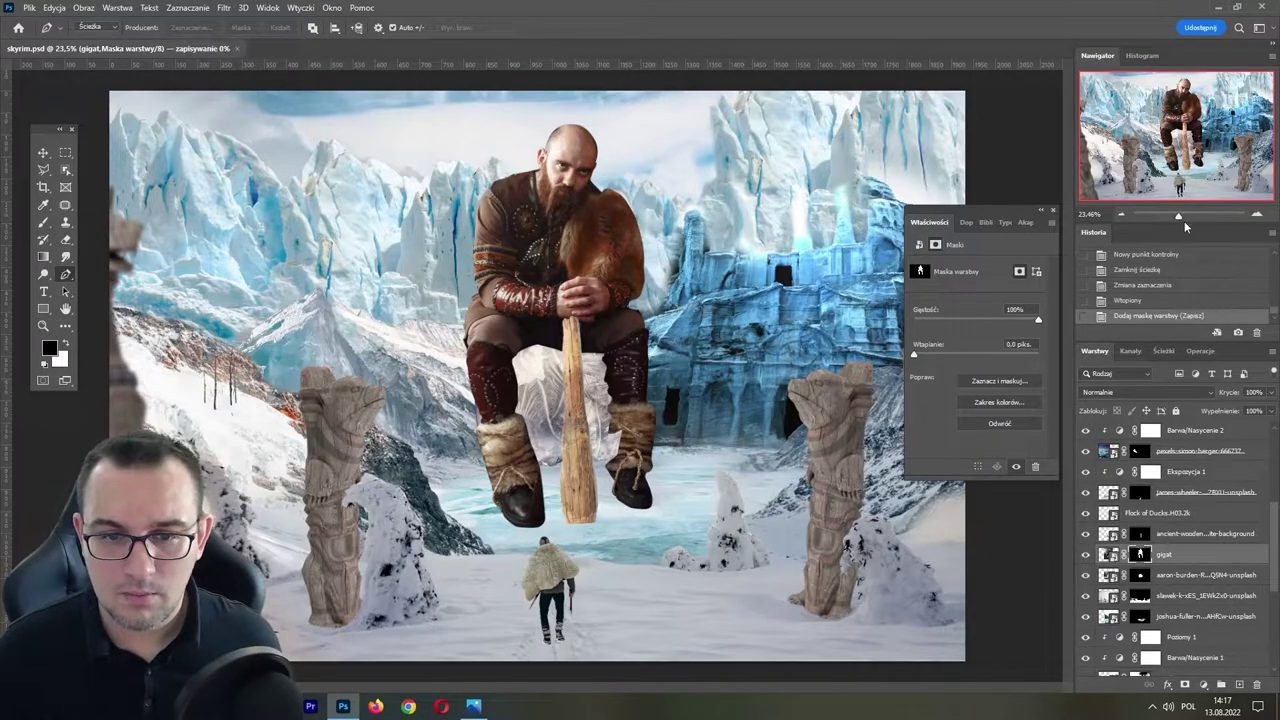
{"action": "left_click_drag", "start_coordinate": [1178, 218], "coordinate": [1202, 214]}
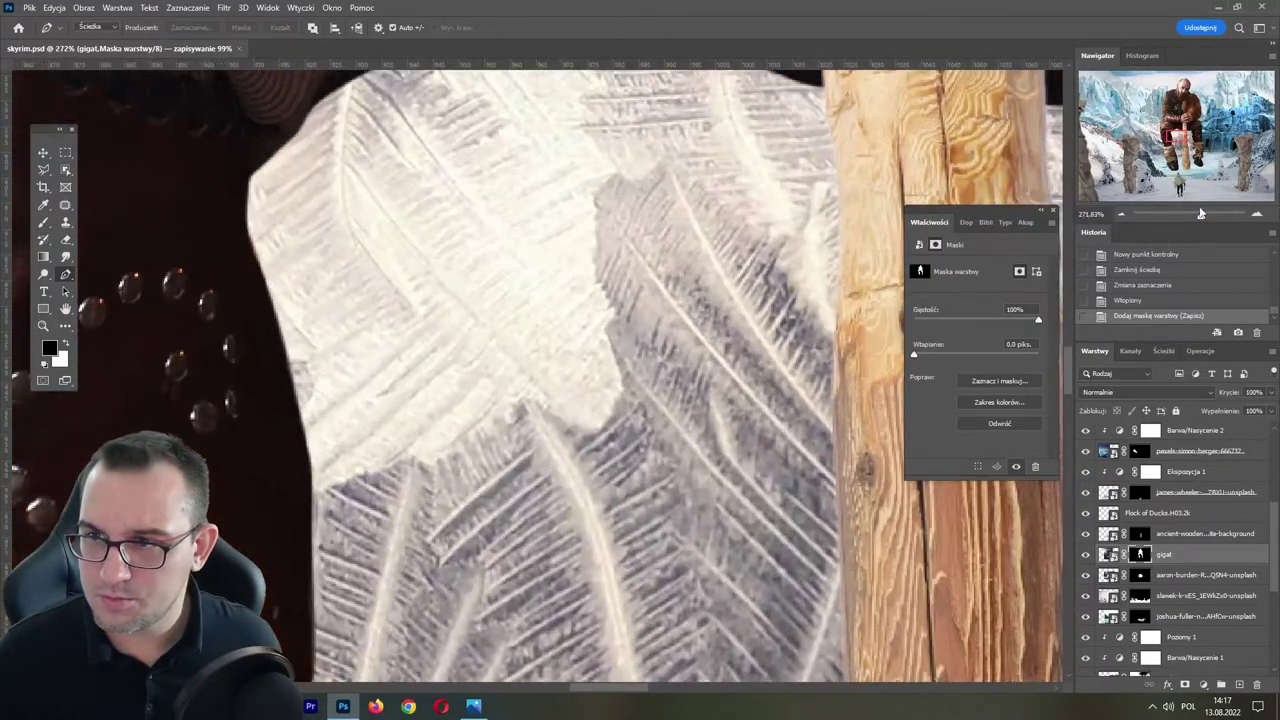
{"action": "left_click_drag", "start_coordinate": [1174, 141], "coordinate": [1152, 188]}
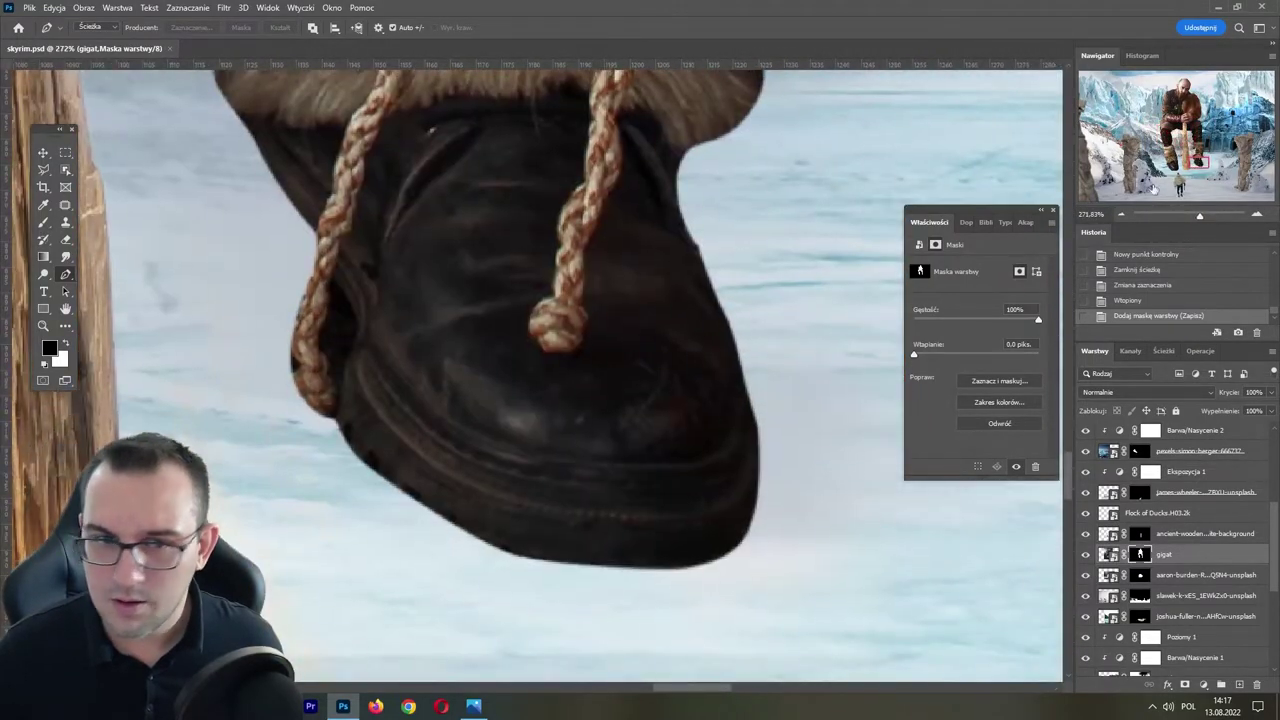
- Zoom out from the boot to the full scene and pan up to the viking's head
{"action": "scroll", "coordinate": [264, 254], "scroll_direction": "up", "scroll_amount": 3}
{"action": "scroll", "coordinate": [380, 271], "scroll_direction": "up", "scroll_amount": 3}
{"action": "scroll", "coordinate": [390, 300], "scroll_direction": "up", "scroll_amount": 3}
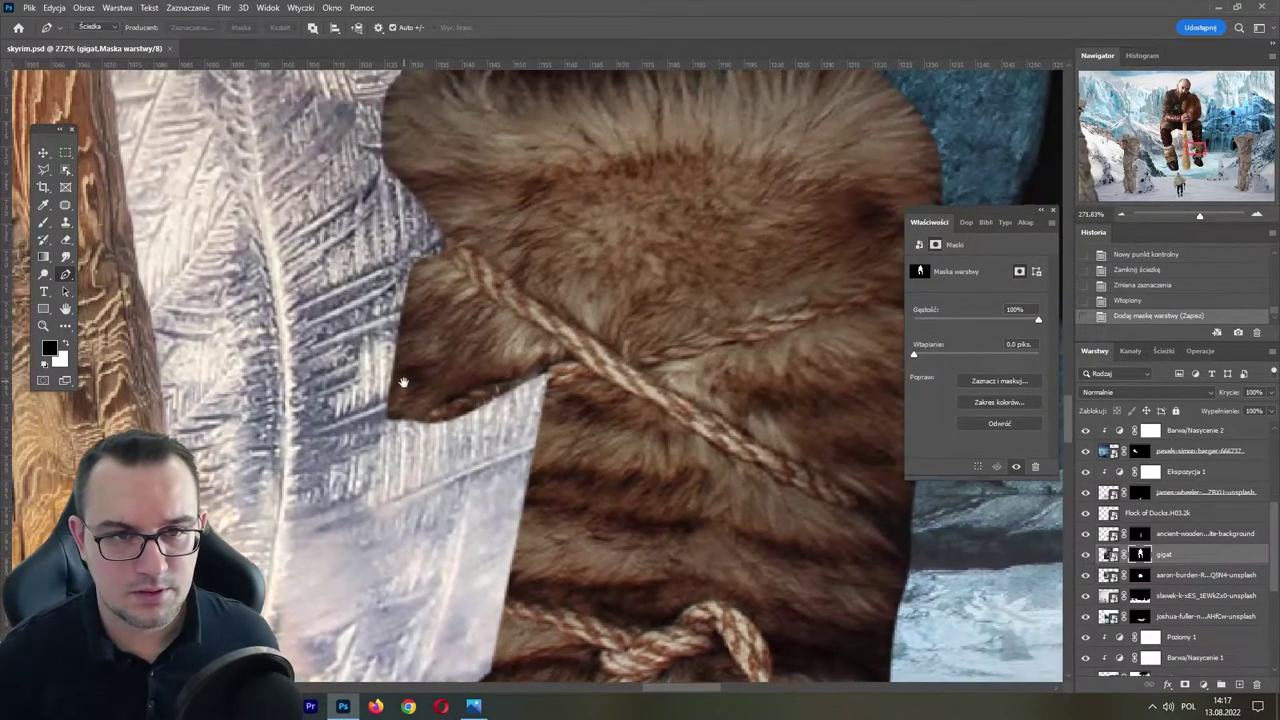
{"action": "scroll", "coordinate": [387, 213], "scroll_direction": "up", "scroll_amount": 3}
{"action": "scroll", "coordinate": [387, 213], "scroll_direction": "up", "scroll_amount": 1}
{"action": "left_click", "coordinate": [1188, 216]}
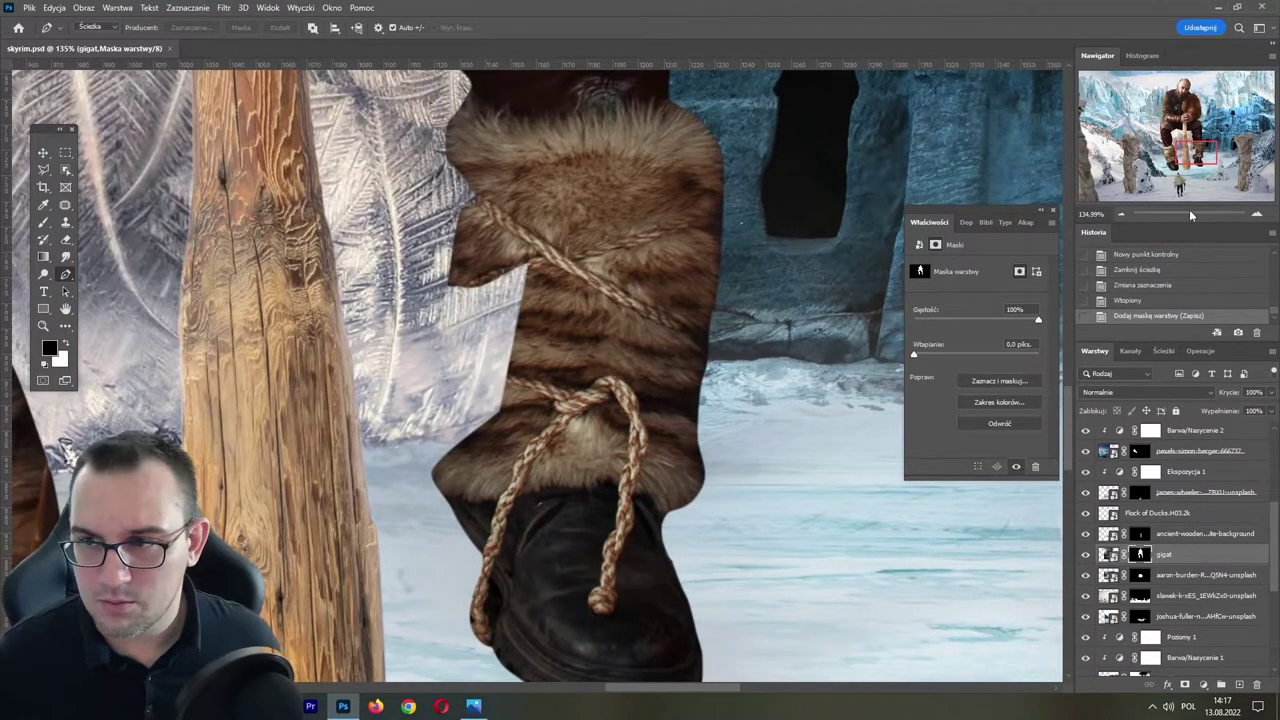
{"action": "left_click_drag", "start_coordinate": [1190, 216], "coordinate": [1180, 216]}
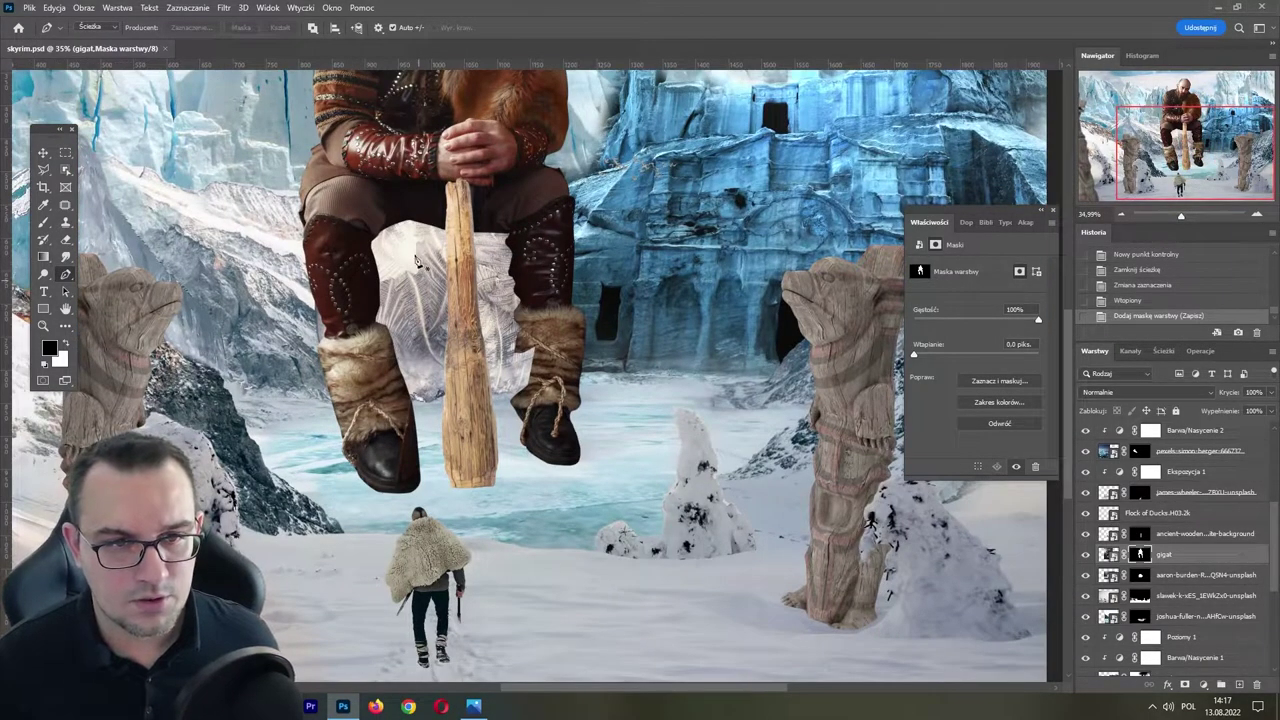
{"action": "mouse_move", "coordinate": [408, 266]}
{"action": "left_mouse_down"}
{"action": "mouse_move", "coordinate": [442, 335]}
{"action": "mouse_move", "coordinate": [415, 298]}
{"action": "left_mouse_up"}
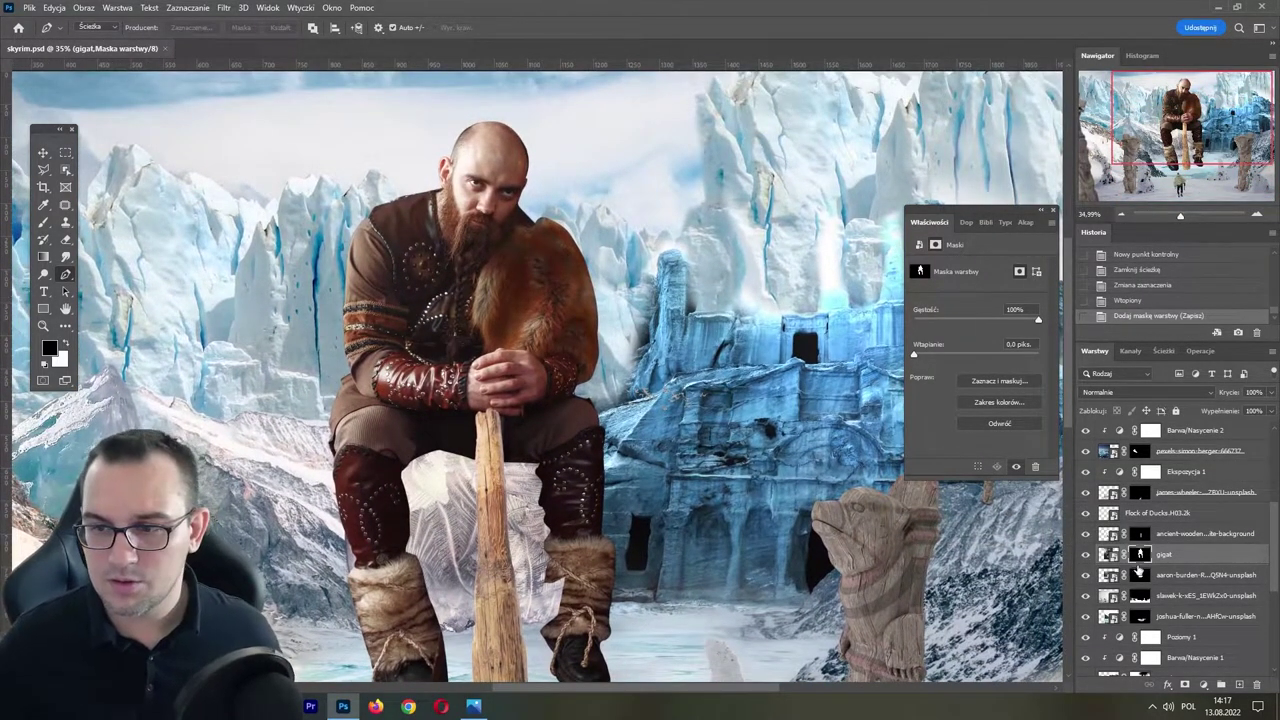
- Open the viking mask's edge refinement and zoom in on the shoulder fur
{"action": "double_click", "coordinate": [1140, 554]}
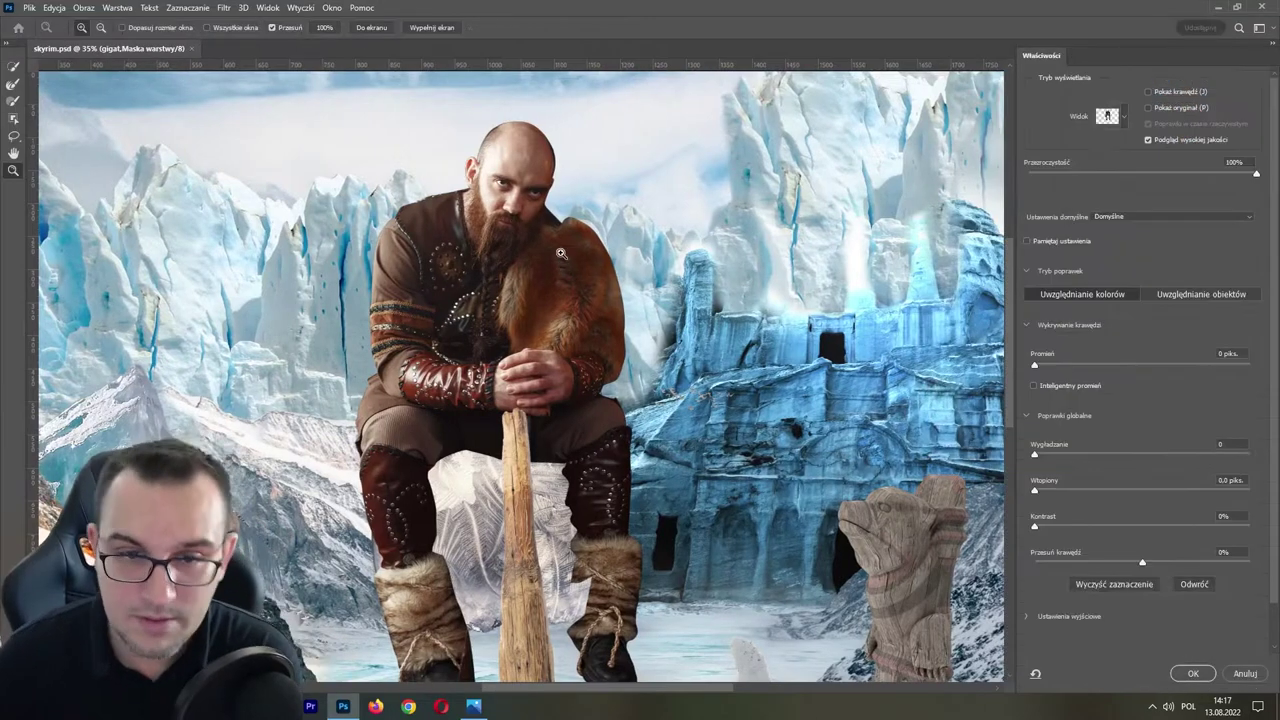
{"action": "left_click", "coordinate": [11, 85]}
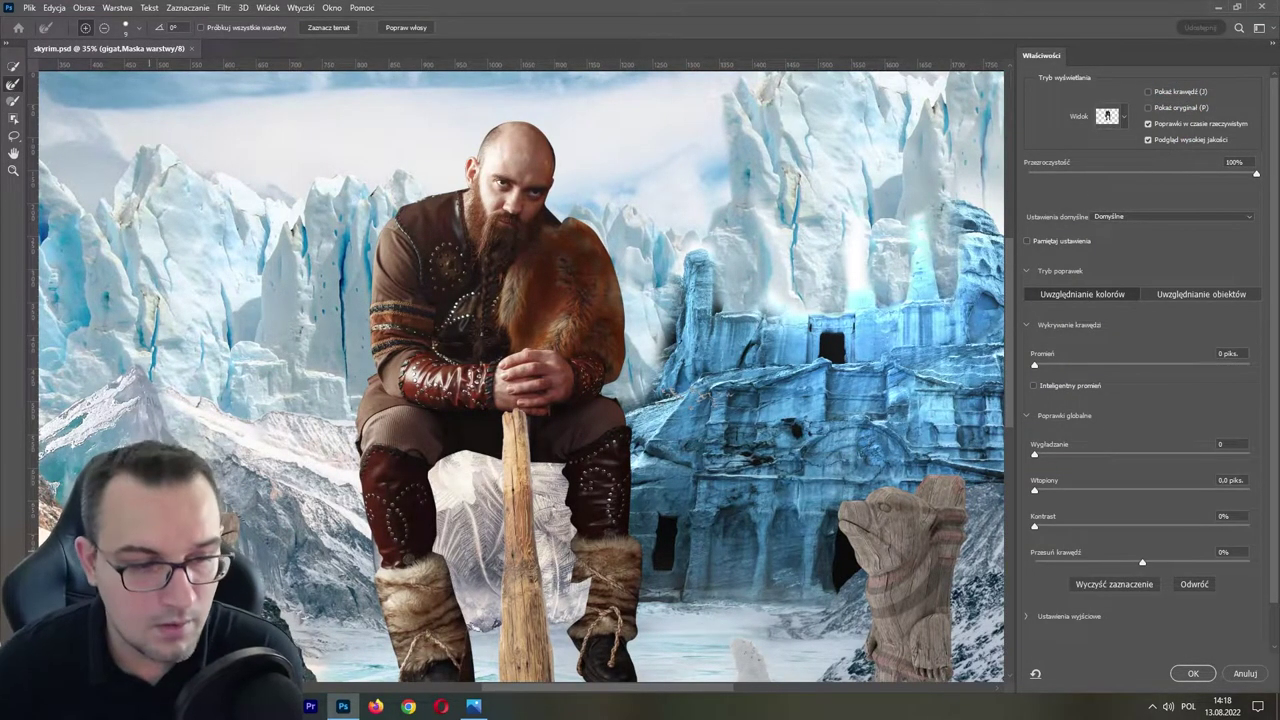
{"action": "key", "text": "z"}
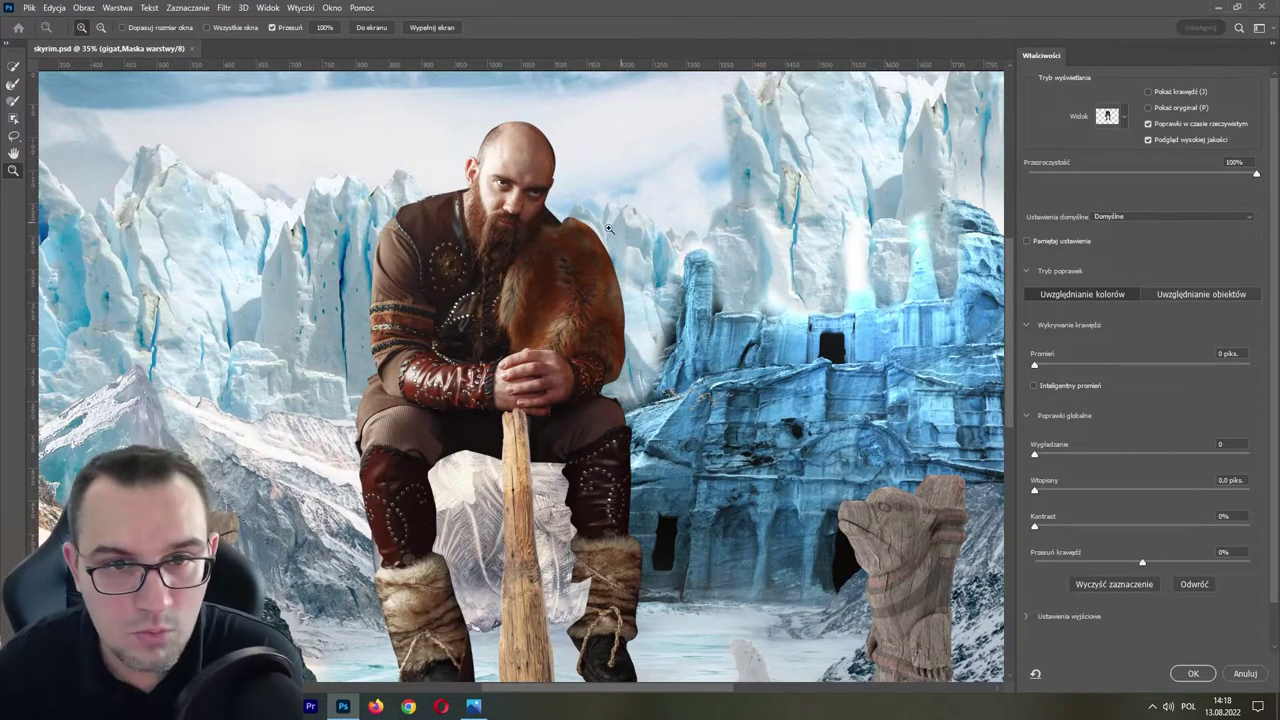
{"action": "left_click", "coordinate": [575, 224]}
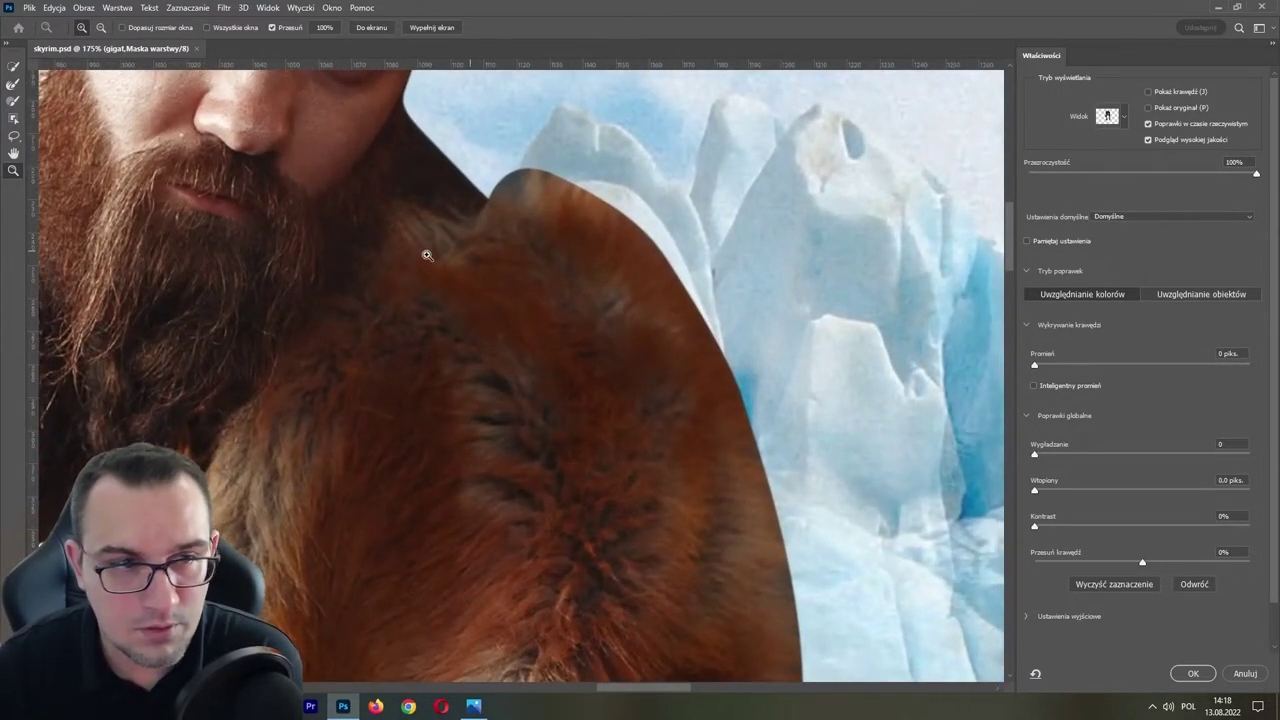
{"action": "left_click", "coordinate": [13, 84]}
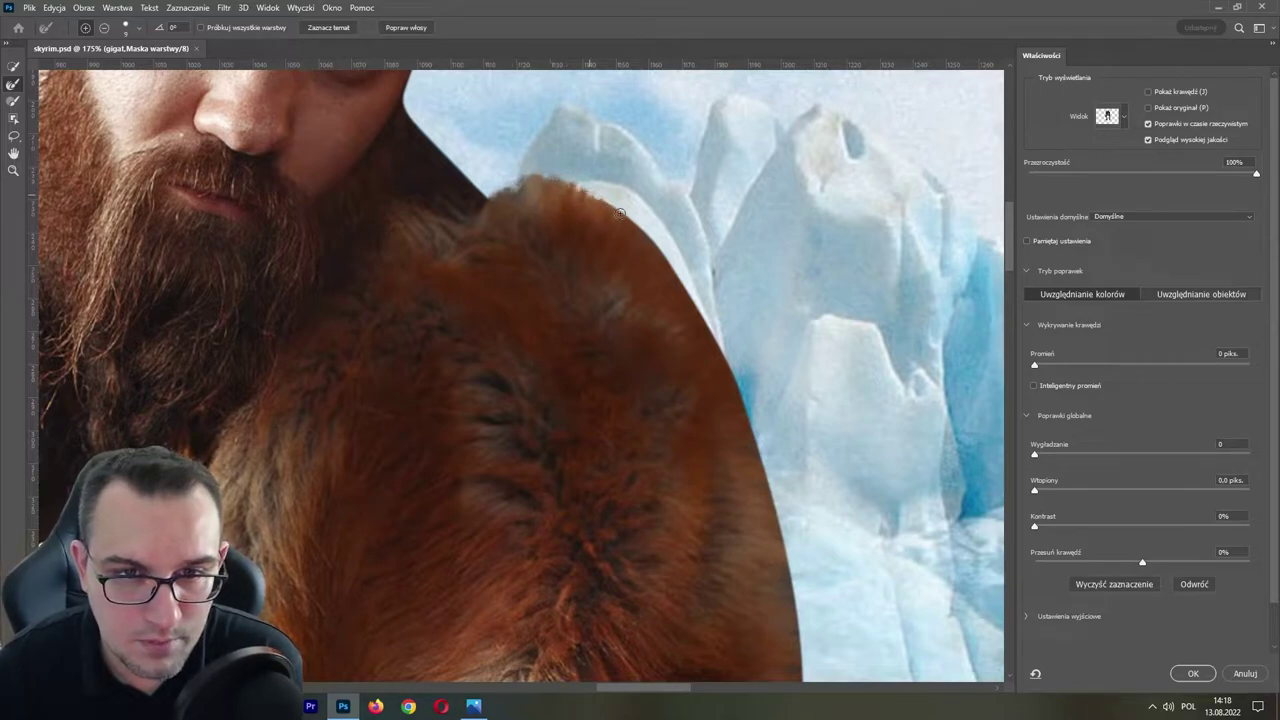
- Refine the shoulder fur edges against the ice with the Refine Edge Brush, size 20
{"action": "left_click_drag", "start_coordinate": [568, 177], "coordinate": [559, 186]}
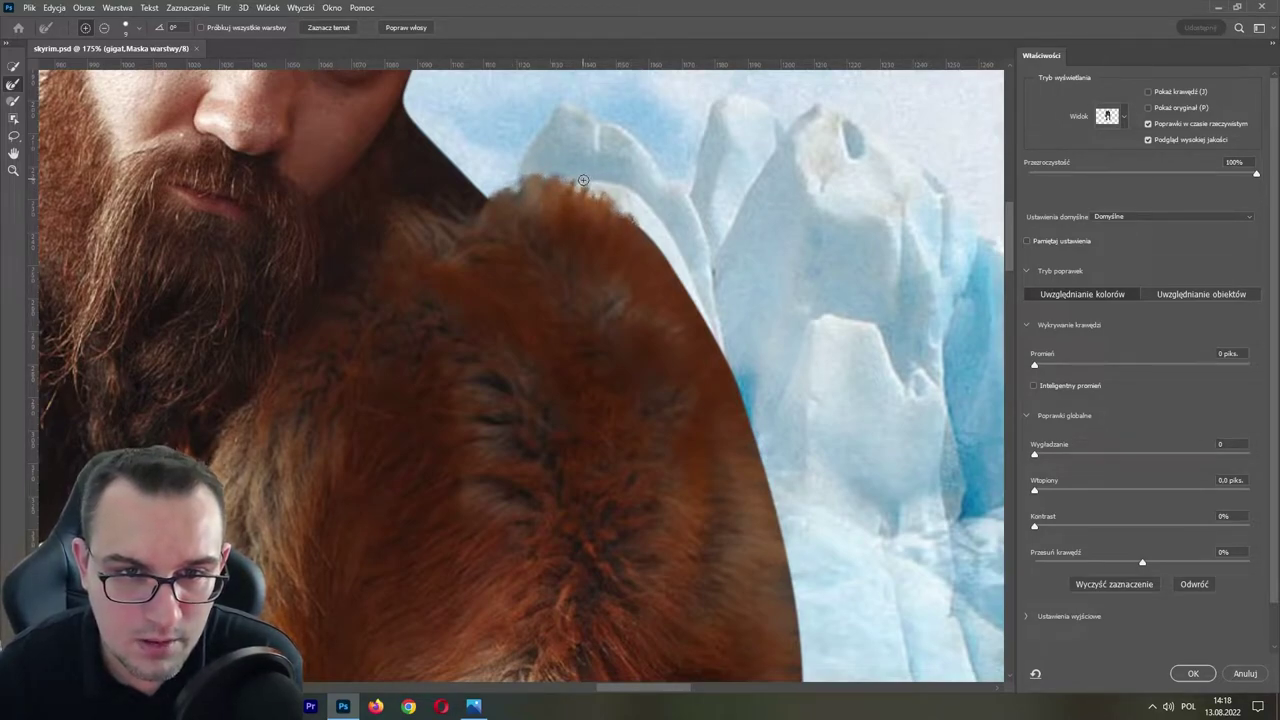
{"action": "key", "text": "bracketright"}
{"action": "key", "text": "bracketright"}
{"action": "key", "text": "bracketright"}
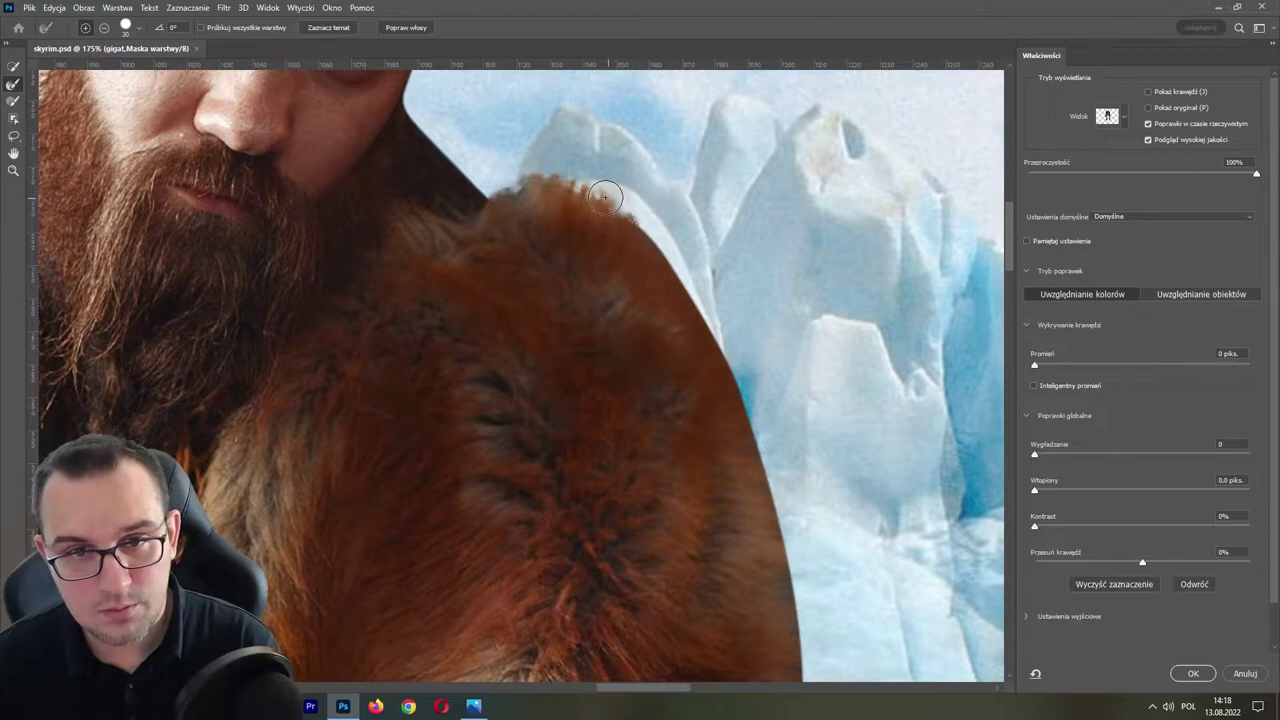
{"action": "left_click_drag", "start_coordinate": [604, 196], "coordinate": [640, 225]}
{"action": "key", "text": "bracketleft"}
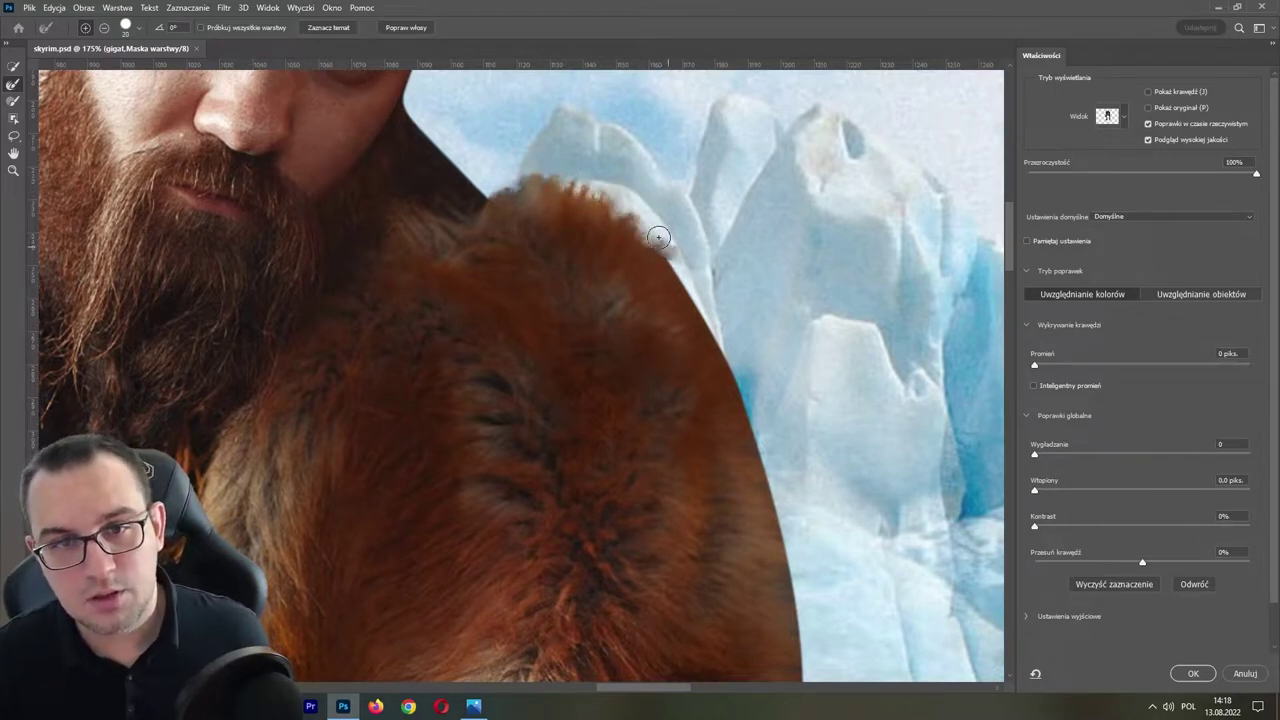
{"action": "left_click", "coordinate": [139, 31]}
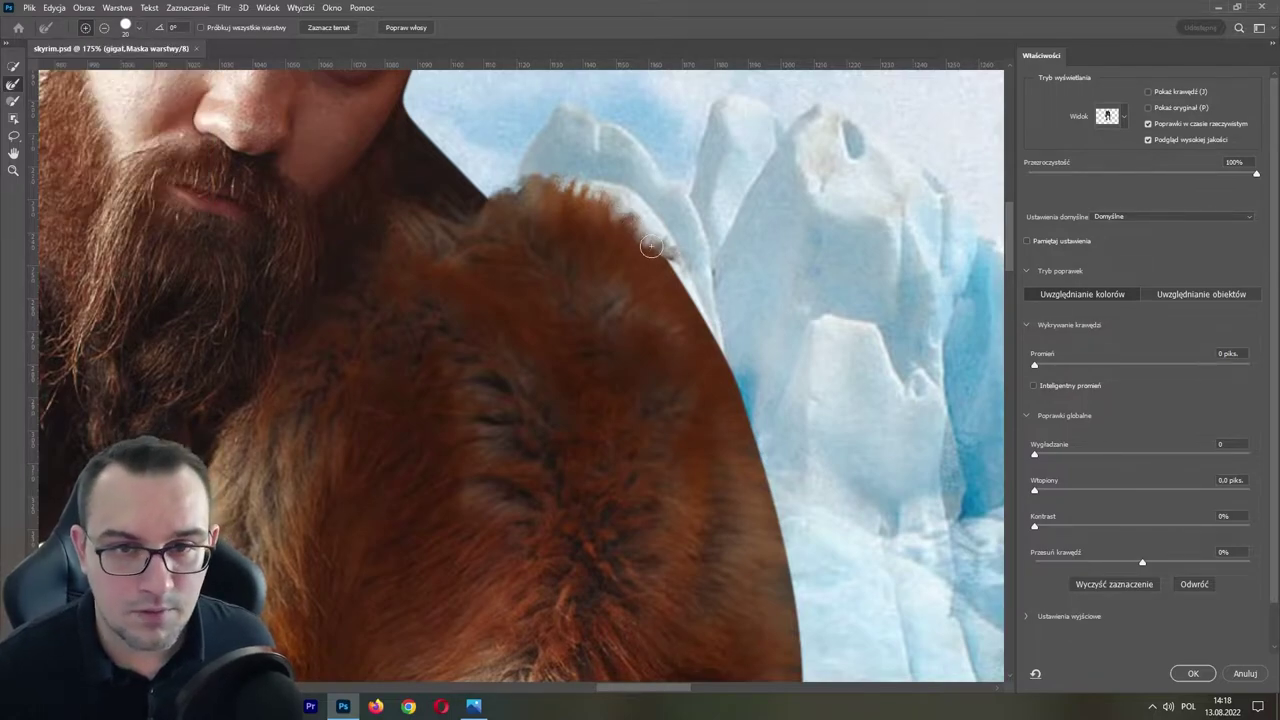
{"action": "left_click", "coordinate": [634, 217]}
{"action": "mouse_move", "coordinate": [640, 234]}
{"action": "left_mouse_down"}
{"action": "mouse_move", "coordinate": [731, 360]}
{"action": "mouse_move", "coordinate": [726, 343]}
{"action": "left_mouse_up"}
{"action": "left_click_drag", "start_coordinate": [774, 377], "coordinate": [672, 193]}
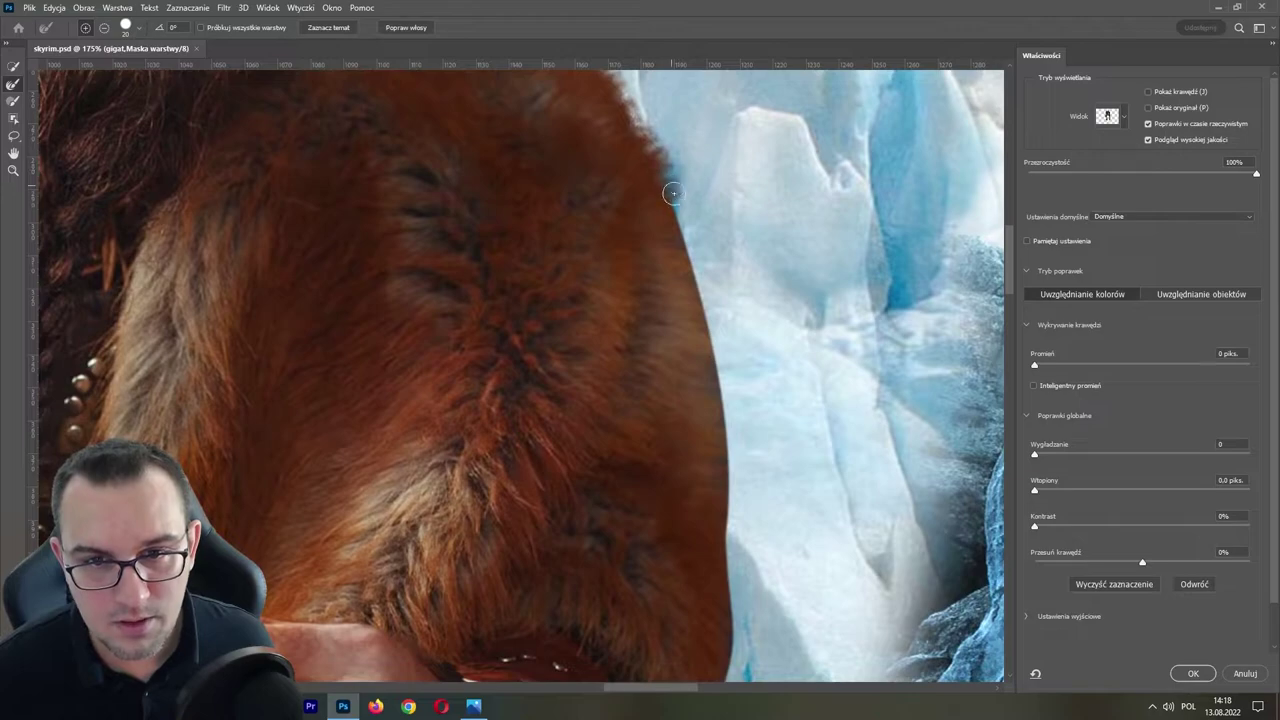
{"action": "left_click_drag", "start_coordinate": [698, 280], "coordinate": [732, 458]}
- Refine and soften the left edge of the first boot's fur cuff
{"action": "mouse_move", "coordinate": [730, 558]}
{"action": "left_mouse_down"}
{"action": "mouse_move", "coordinate": [706, 318]}
{"action": "mouse_move", "coordinate": [688, 505]}
{"action": "mouse_move", "coordinate": [620, 550]}
{"action": "left_mouse_up"}
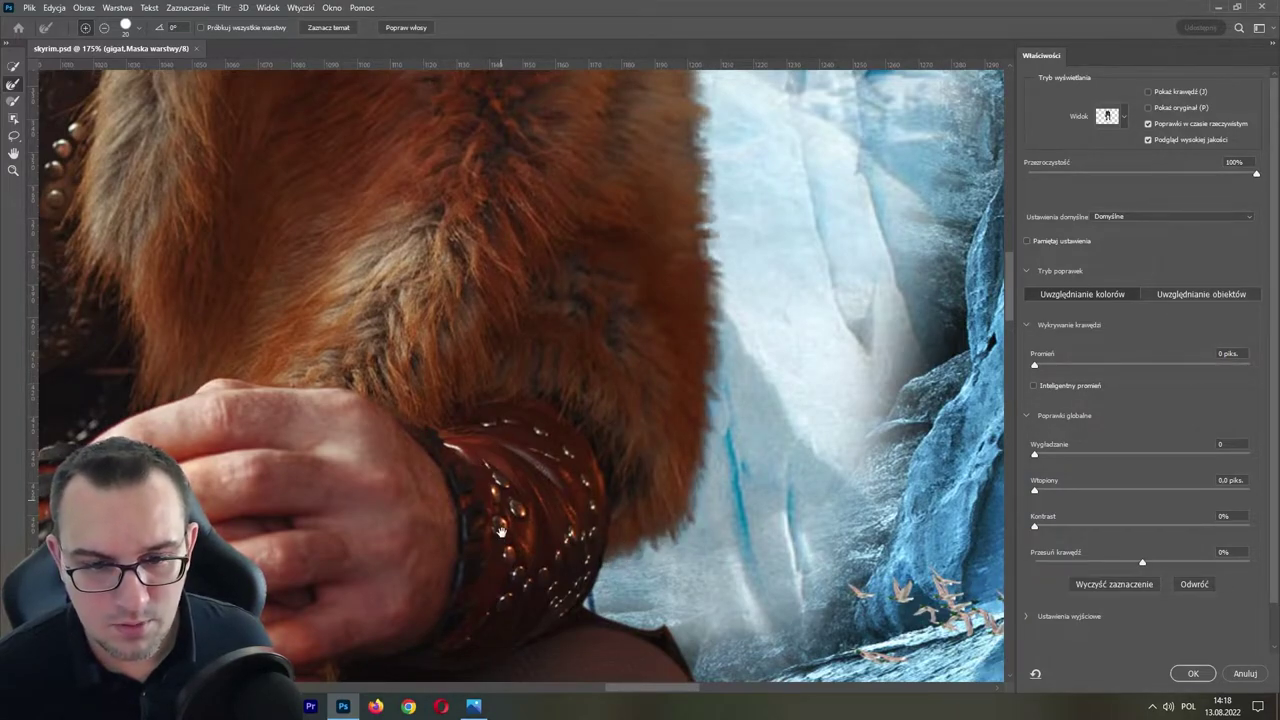
{"action": "left_click_drag", "start_coordinate": [501, 531], "coordinate": [505, 200]}
{"action": "left_click_drag", "start_coordinate": [540, 520], "coordinate": [543, 214]}
{"action": "left_click_drag", "start_coordinate": [532, 523], "coordinate": [542, 471]}
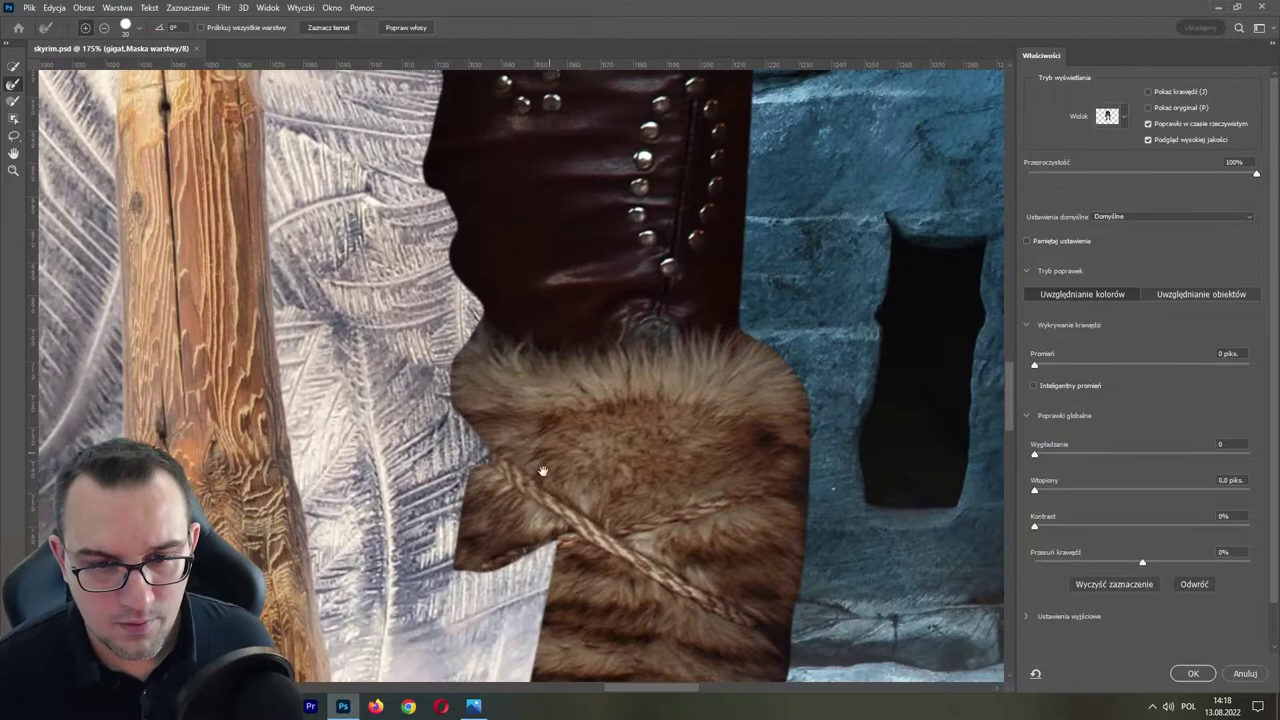
{"action": "left_click_drag", "start_coordinate": [463, 357], "coordinate": [477, 479]}
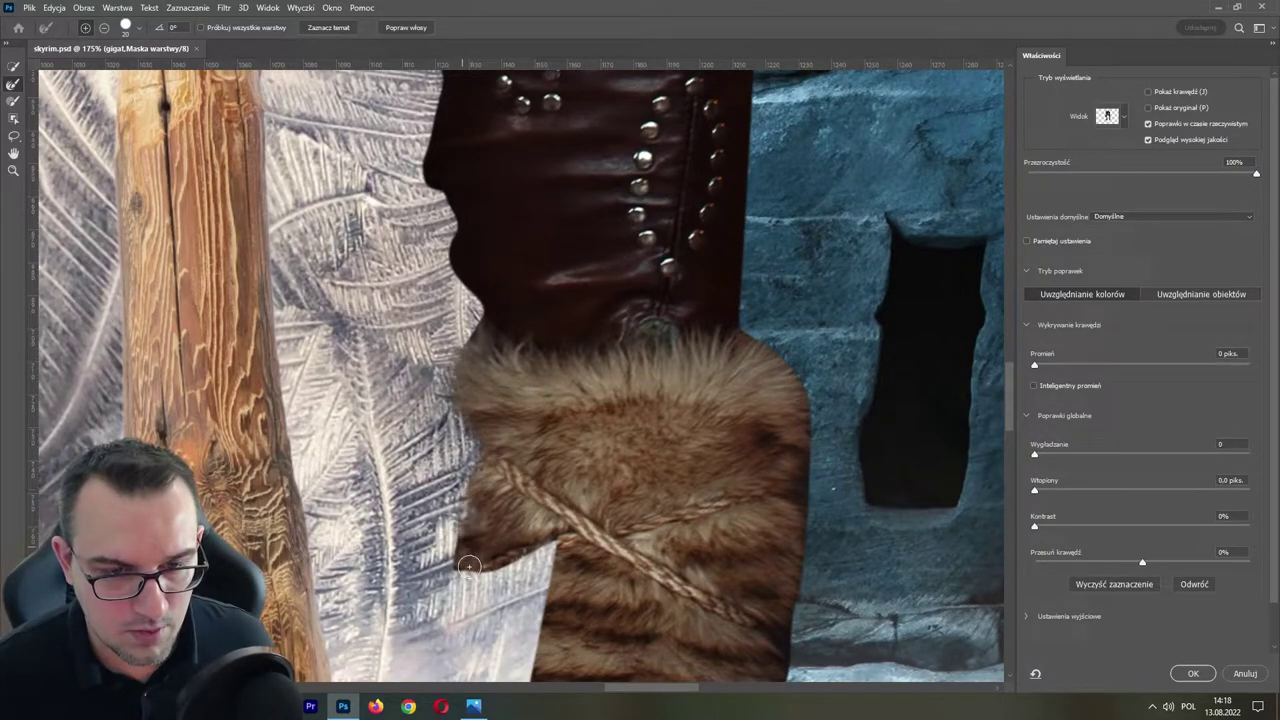
{"action": "left_click_drag", "start_coordinate": [568, 612], "coordinate": [548, 357]}
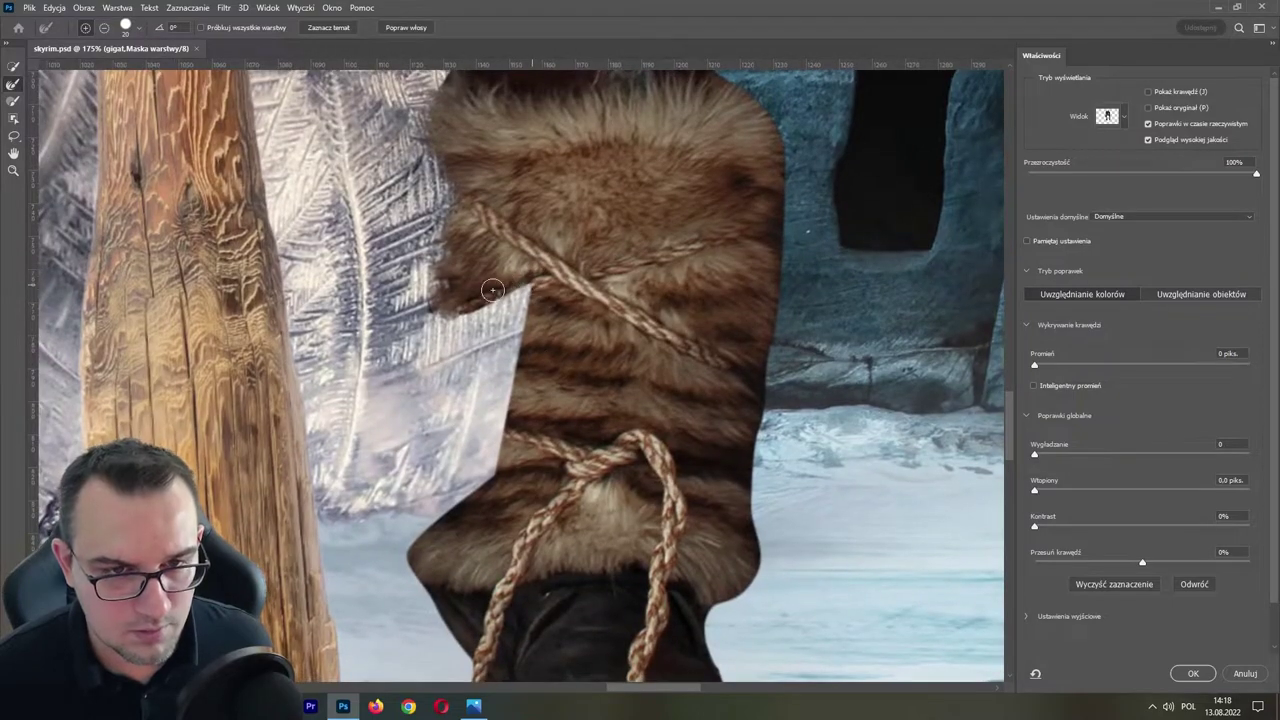
{"action": "mouse_move", "coordinate": [492, 290]}
{"action": "left_mouse_down"}
{"action": "mouse_move", "coordinate": [538, 283]}
{"action": "mouse_move", "coordinate": [514, 422]}
{"action": "mouse_move", "coordinate": [477, 495]}
{"action": "mouse_move", "coordinate": [424, 540]}
{"action": "left_mouse_up"}
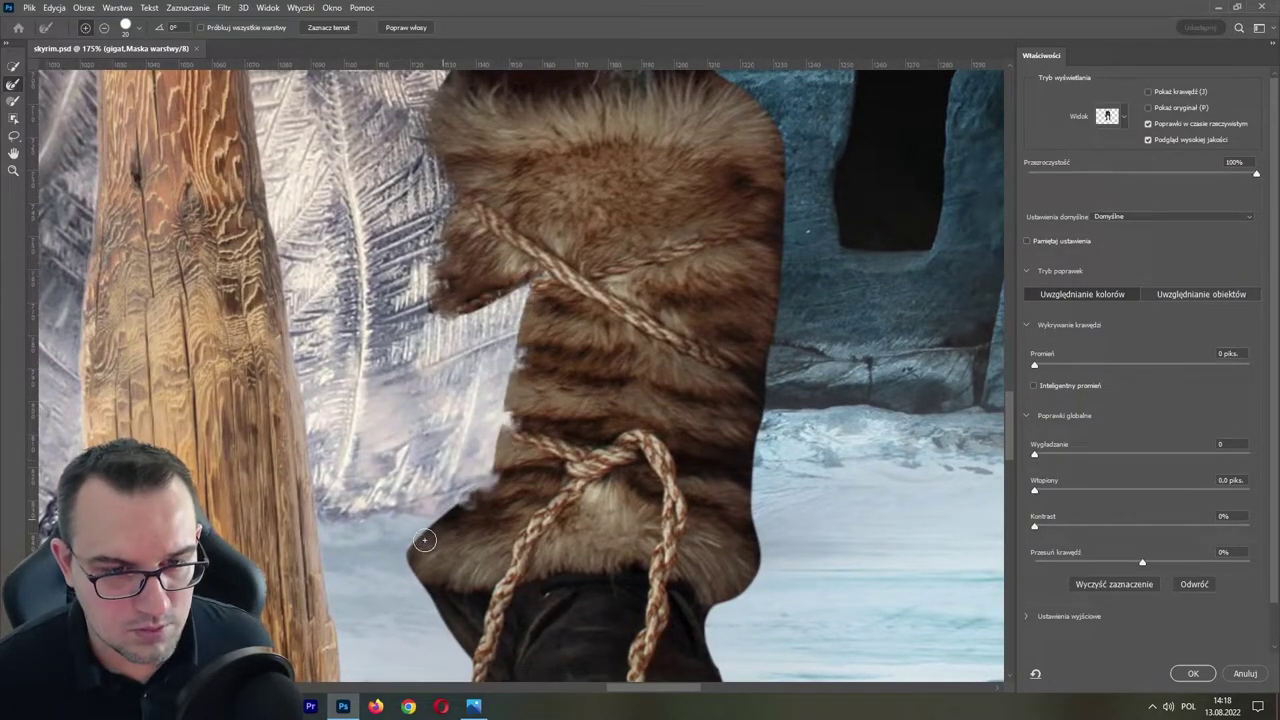
{"action": "mouse_move", "coordinate": [680, 565]}
{"action": "left_mouse_down"}
{"action": "mouse_move", "coordinate": [610, 385]}
{"action": "mouse_move", "coordinate": [651, 400]}
{"action": "mouse_move", "coordinate": [662, 256]}
{"action": "left_mouse_up"}
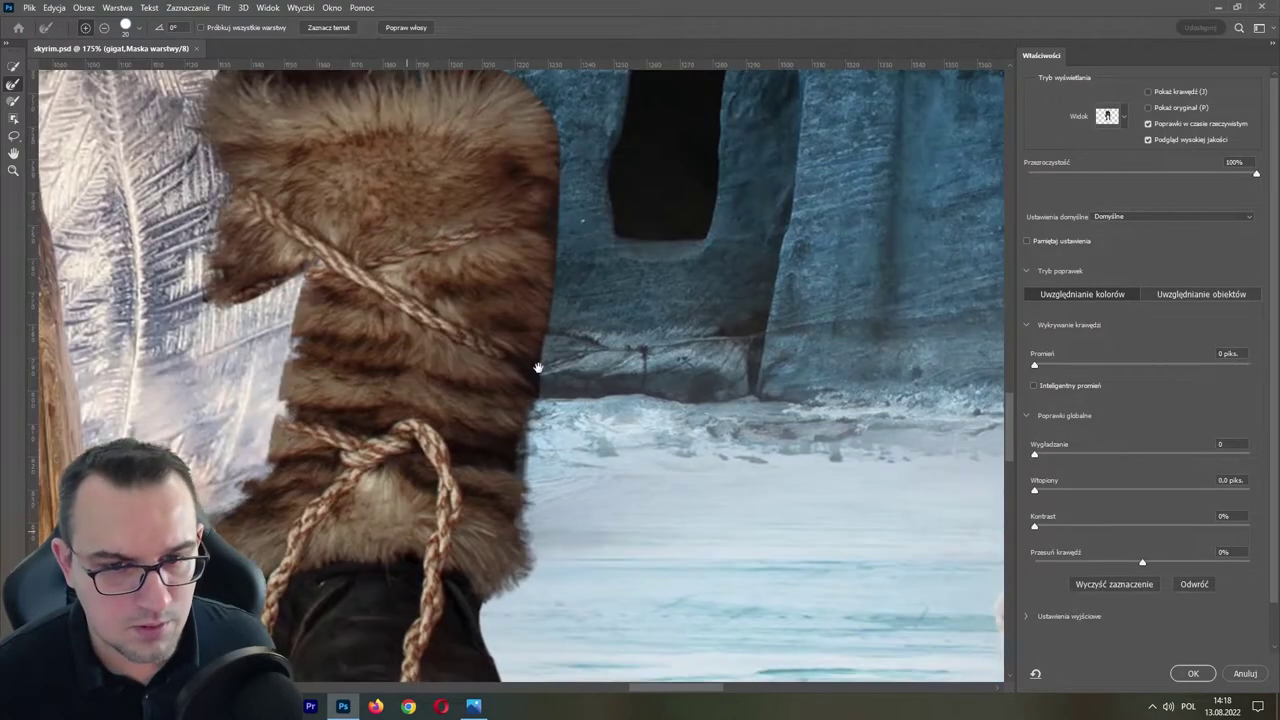
{"action": "left_click_drag", "start_coordinate": [667, 191], "coordinate": [537, 366]}
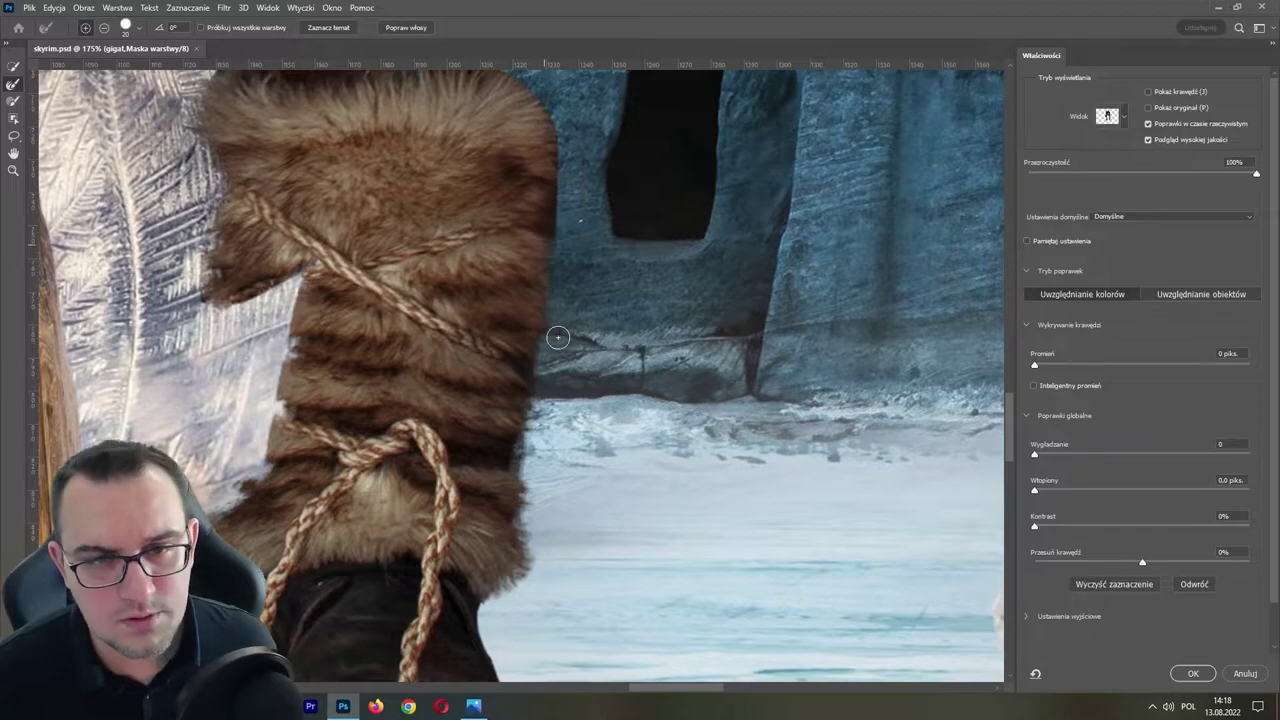
- Refine the other boot's fur cuff edges, then save, prompting to accept the selection
{"action": "scroll", "coordinate": [545, 243], "scroll_direction": "up", "scroll_amount": 3}
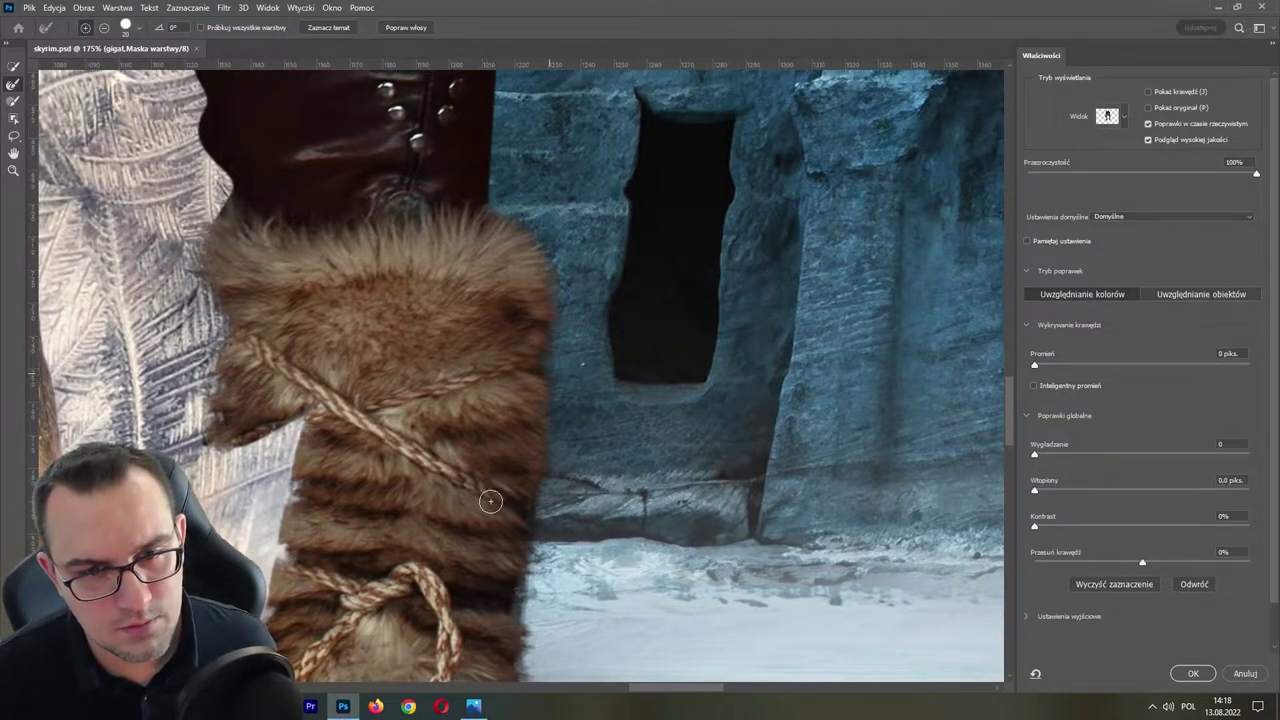
{"action": "left_click_drag", "start_coordinate": [192, 495], "coordinate": [527, 435]}
{"action": "left_click_drag", "start_coordinate": [342, 466], "coordinate": [637, 431]}
{"action": "left_click_drag", "start_coordinate": [298, 476], "coordinate": [543, 429]}
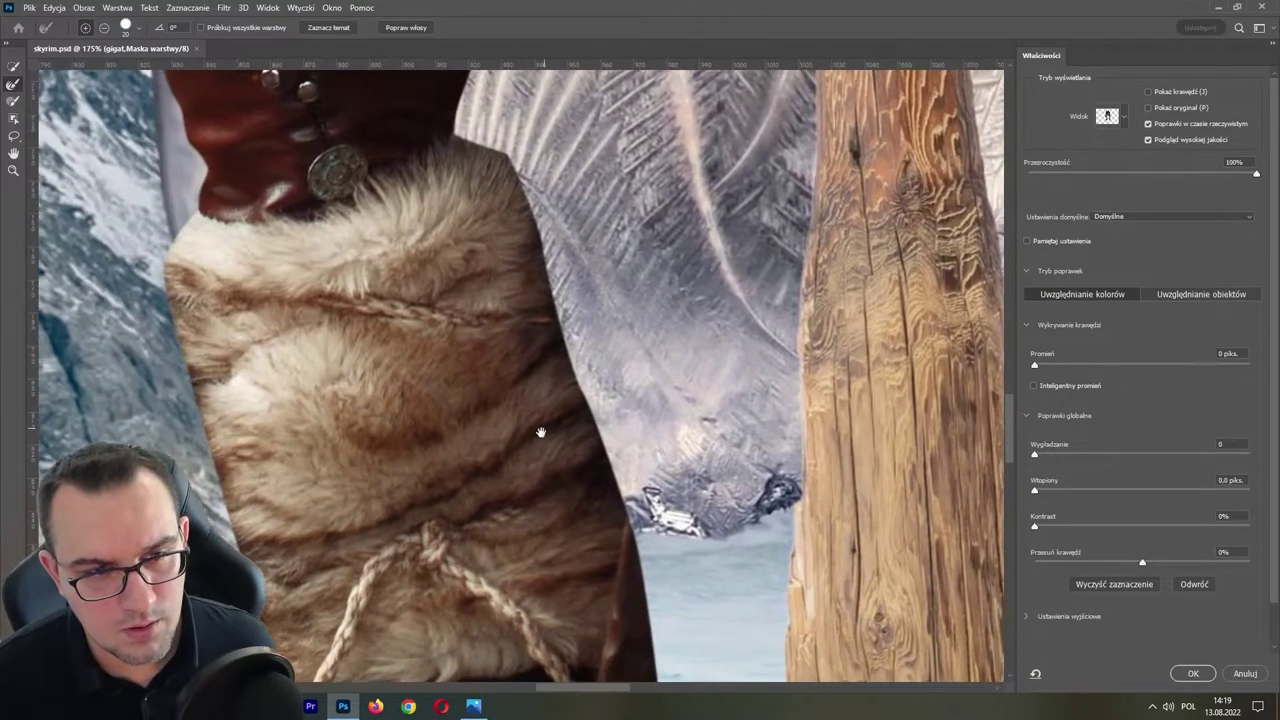
{"action": "left_click_drag", "start_coordinate": [481, 138], "coordinate": [620, 496]}
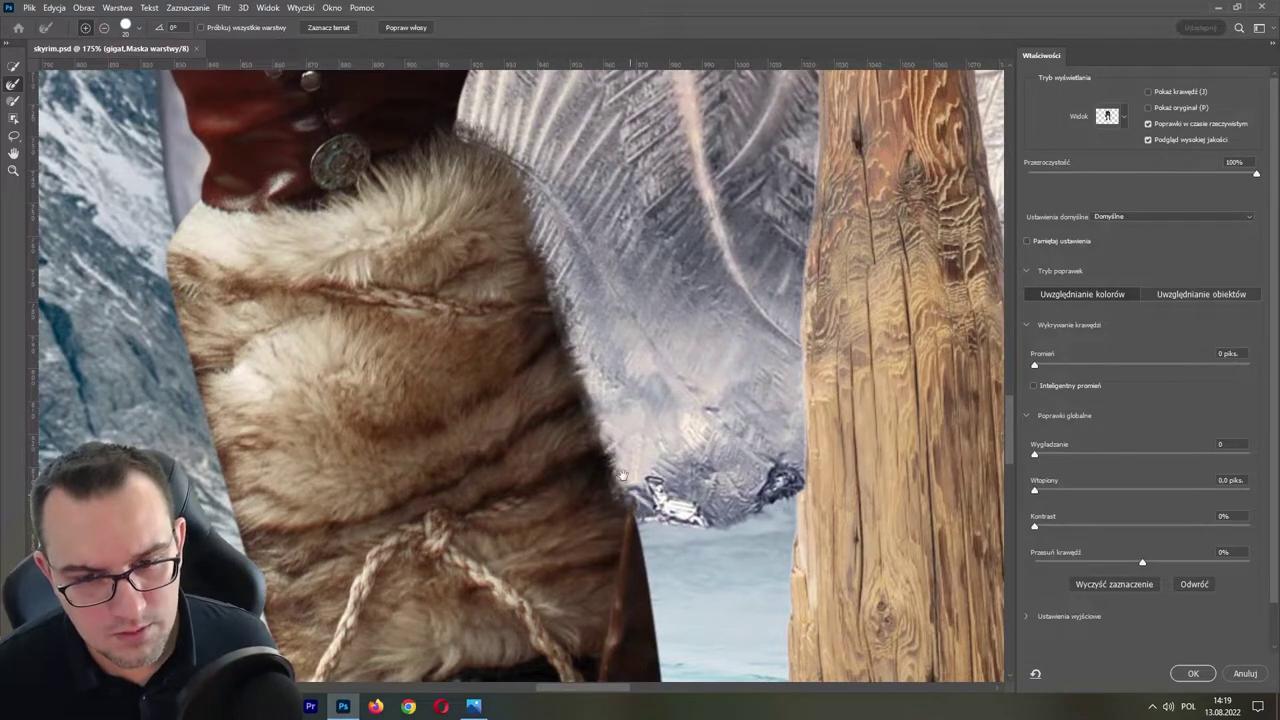
{"action": "mouse_move", "coordinate": [445, 636]}
{"action": "left_mouse_down"}
{"action": "mouse_move", "coordinate": [381, 459]}
{"action": "mouse_move", "coordinate": [388, 386]}
{"action": "mouse_move", "coordinate": [668, 611]}
{"action": "left_mouse_up"}
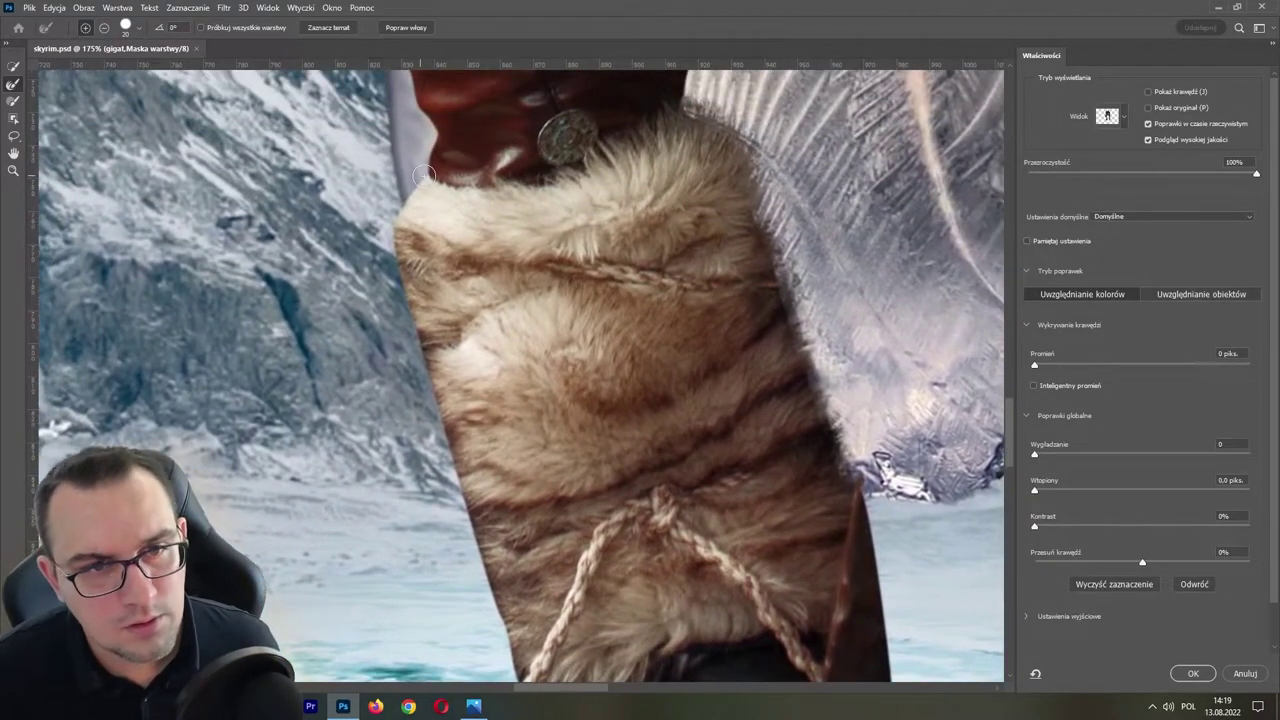
{"action": "mouse_move", "coordinate": [399, 267]}
{"action": "left_mouse_down"}
{"action": "mouse_move", "coordinate": [510, 522]}
{"action": "mouse_move", "coordinate": [470, 318]}
{"action": "left_mouse_up"}
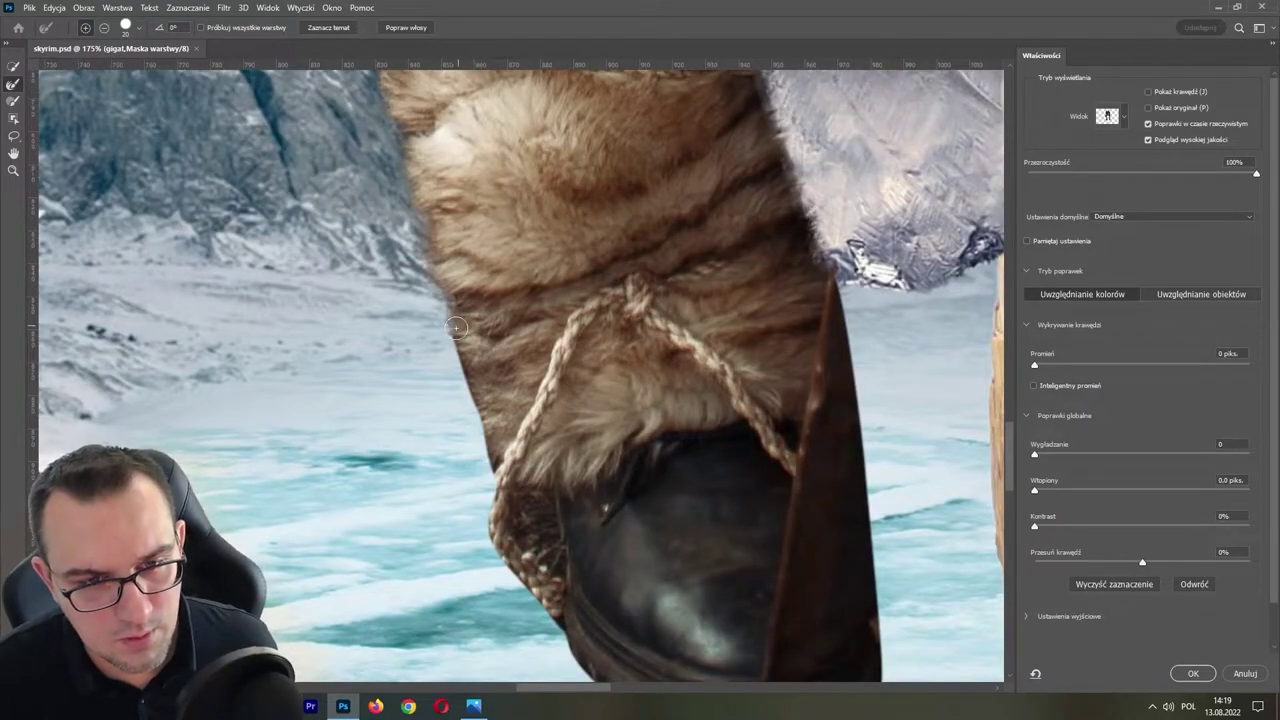
{"action": "key", "text": "ctrl+s"}
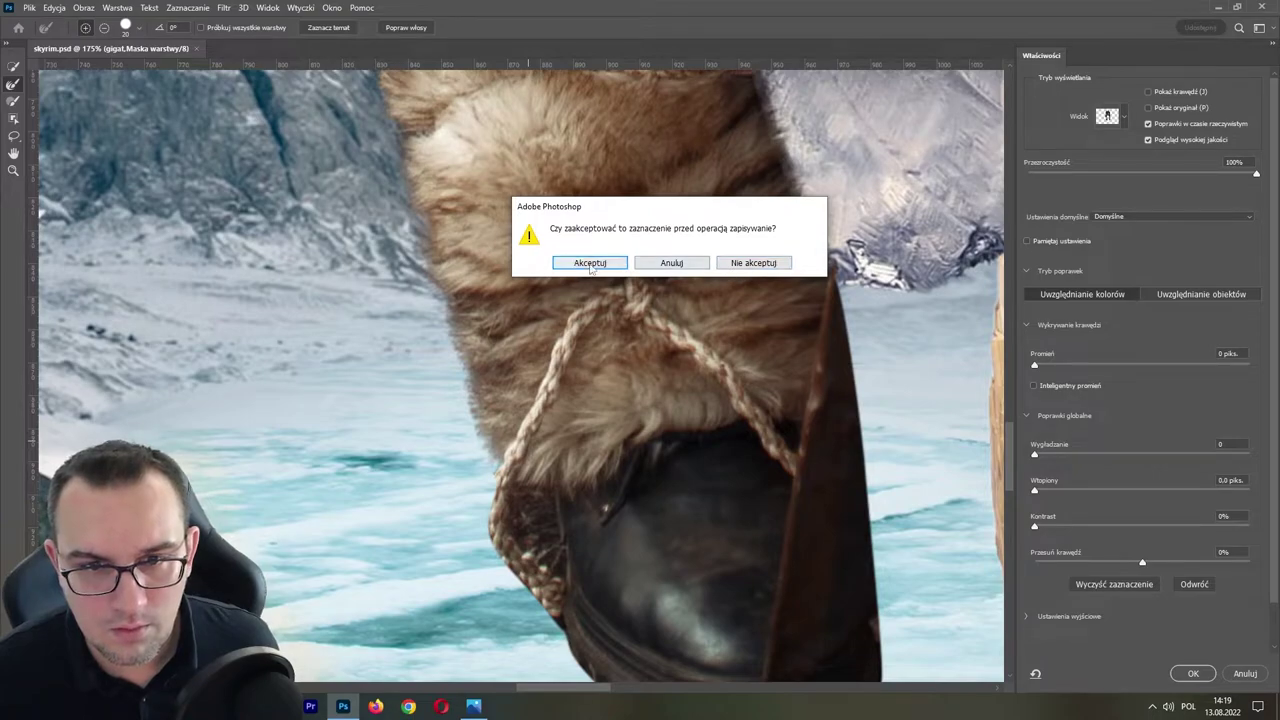
{"action": "left_click", "coordinate": [590, 264]}
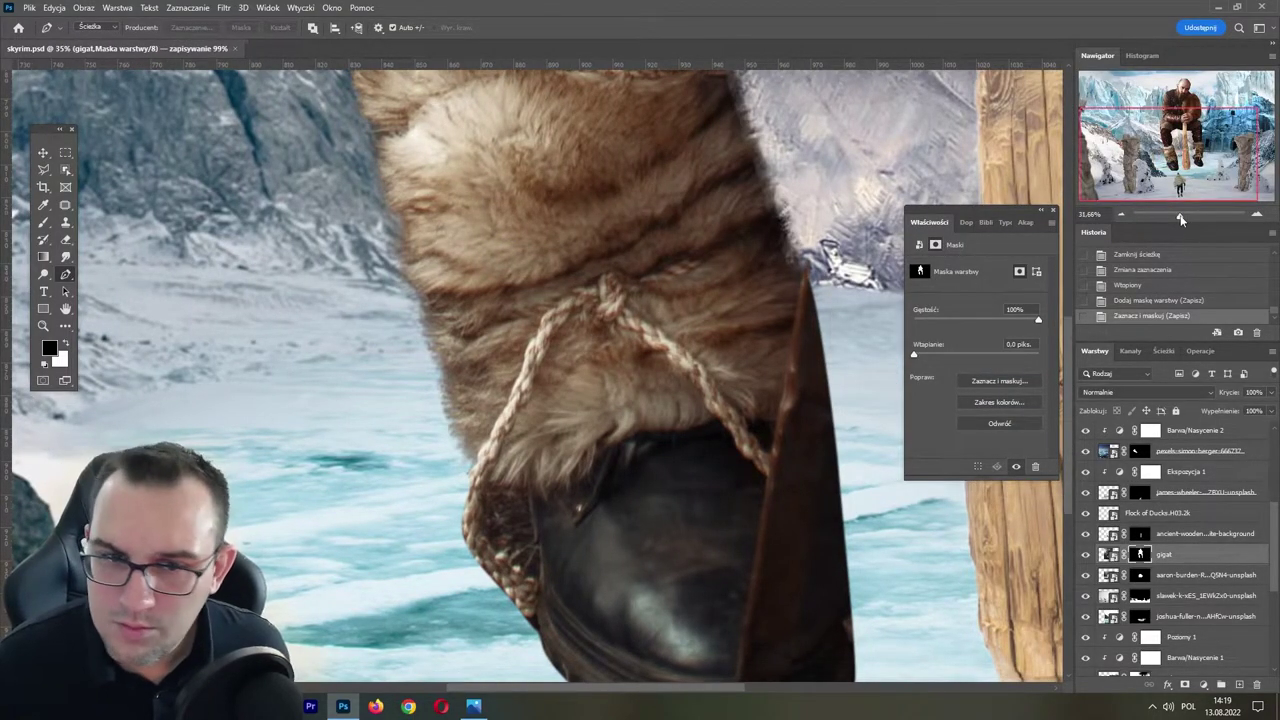
{"action": "left_click_drag", "start_coordinate": [1193, 215], "coordinate": [1178, 218]}
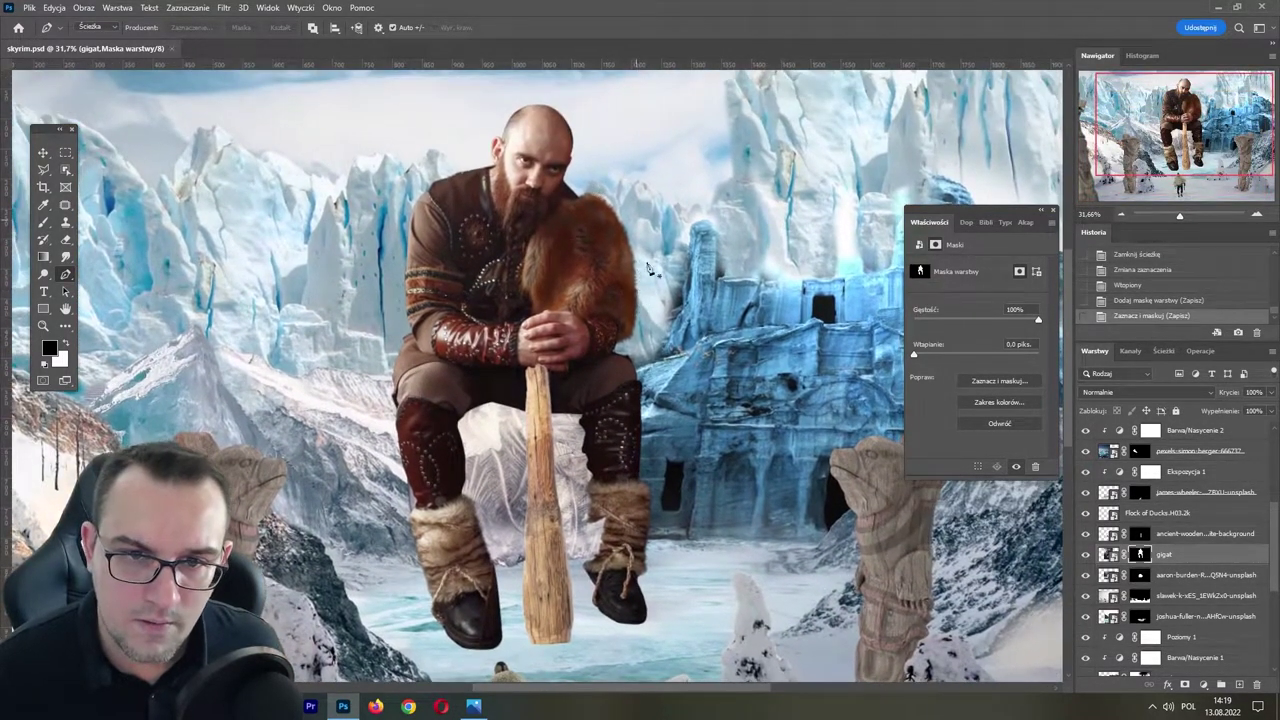
{"action": "left_click_drag", "start_coordinate": [1180, 215], "coordinate": [1189, 215]}
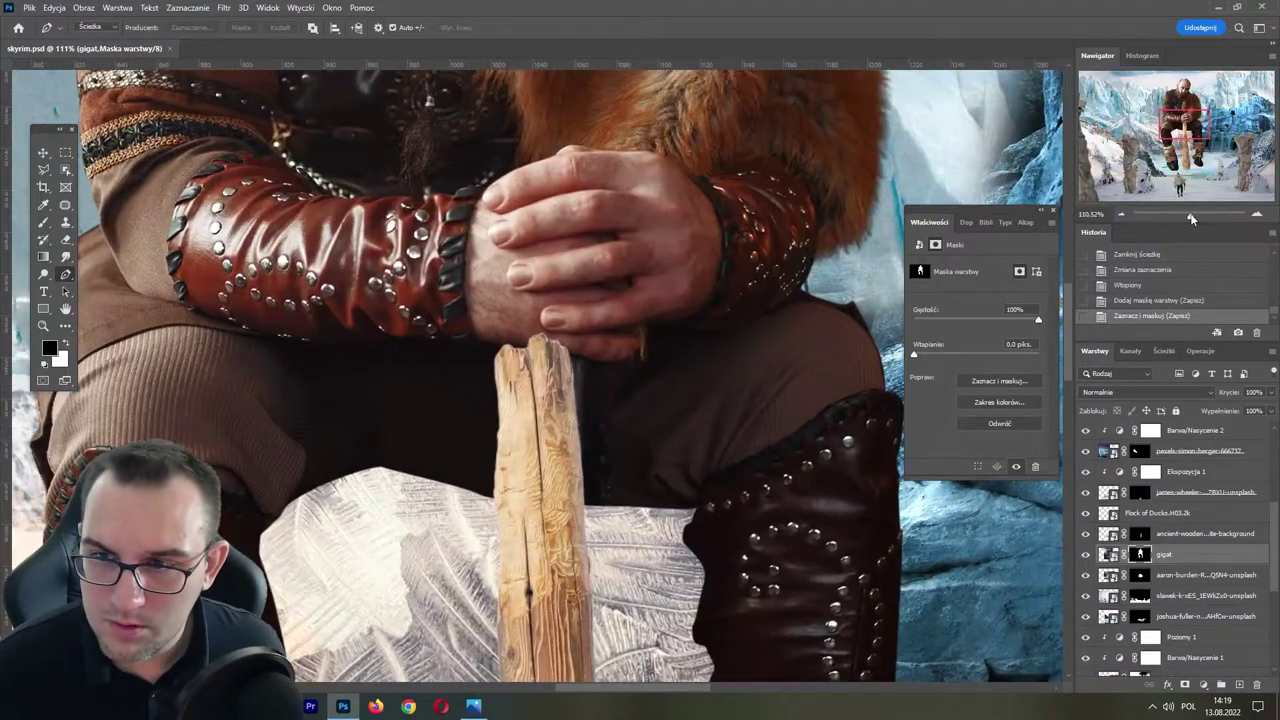
{"action": "left_click_drag", "start_coordinate": [756, 446], "coordinate": [708, 281]}
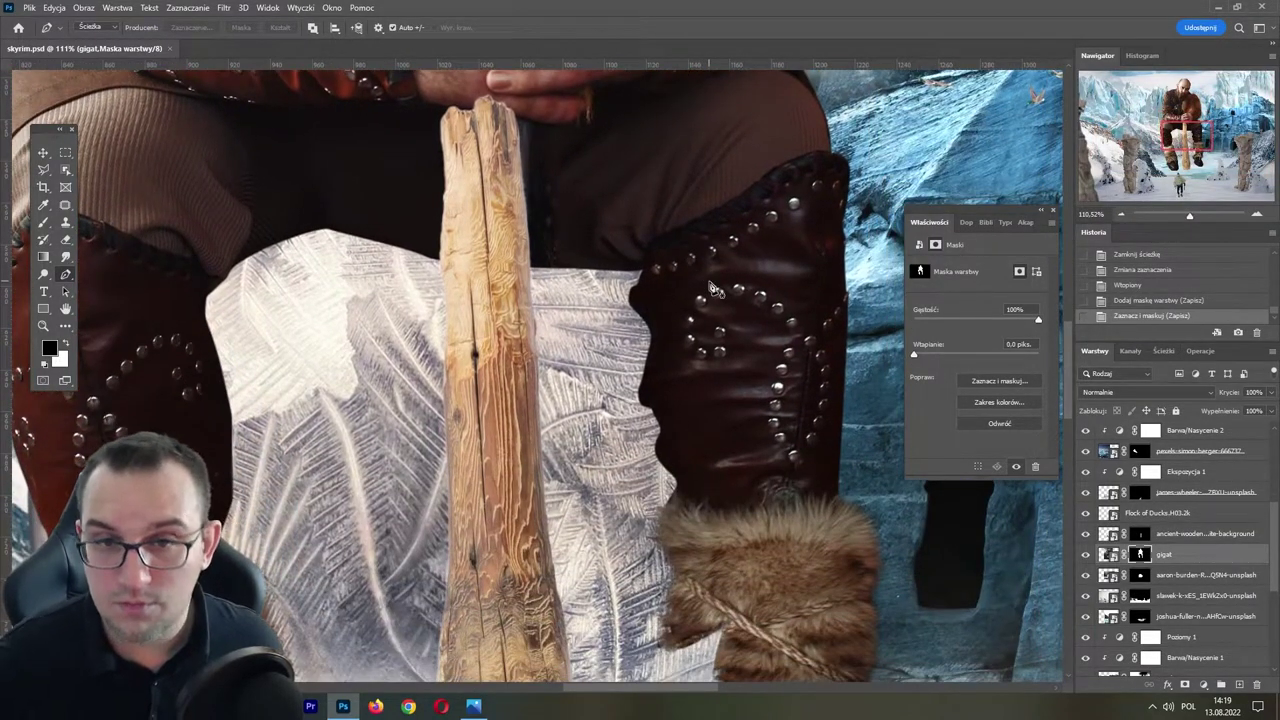
{"action": "left_click_drag", "start_coordinate": [1189, 215], "coordinate": [1196, 216]}
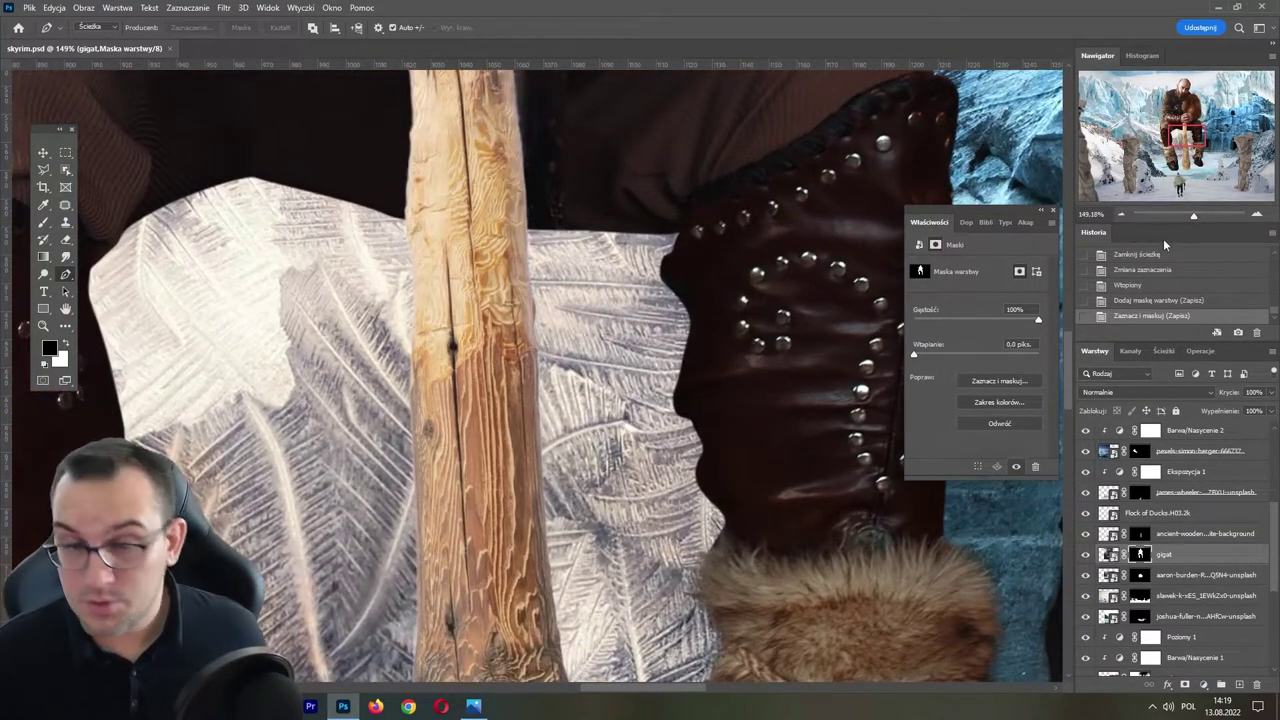
{"action": "left_click_drag", "start_coordinate": [740, 522], "coordinate": [561, 273]}
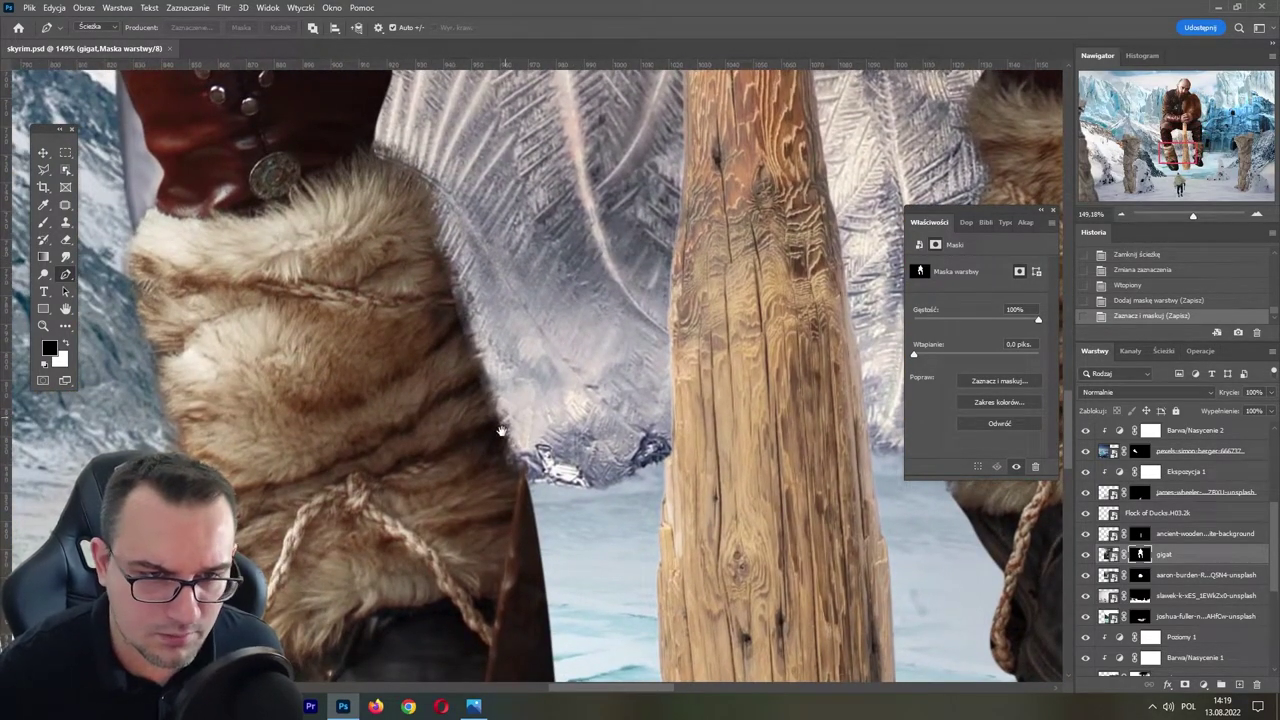
{"action": "left_click_drag", "start_coordinate": [552, 378], "coordinate": [561, 283]}
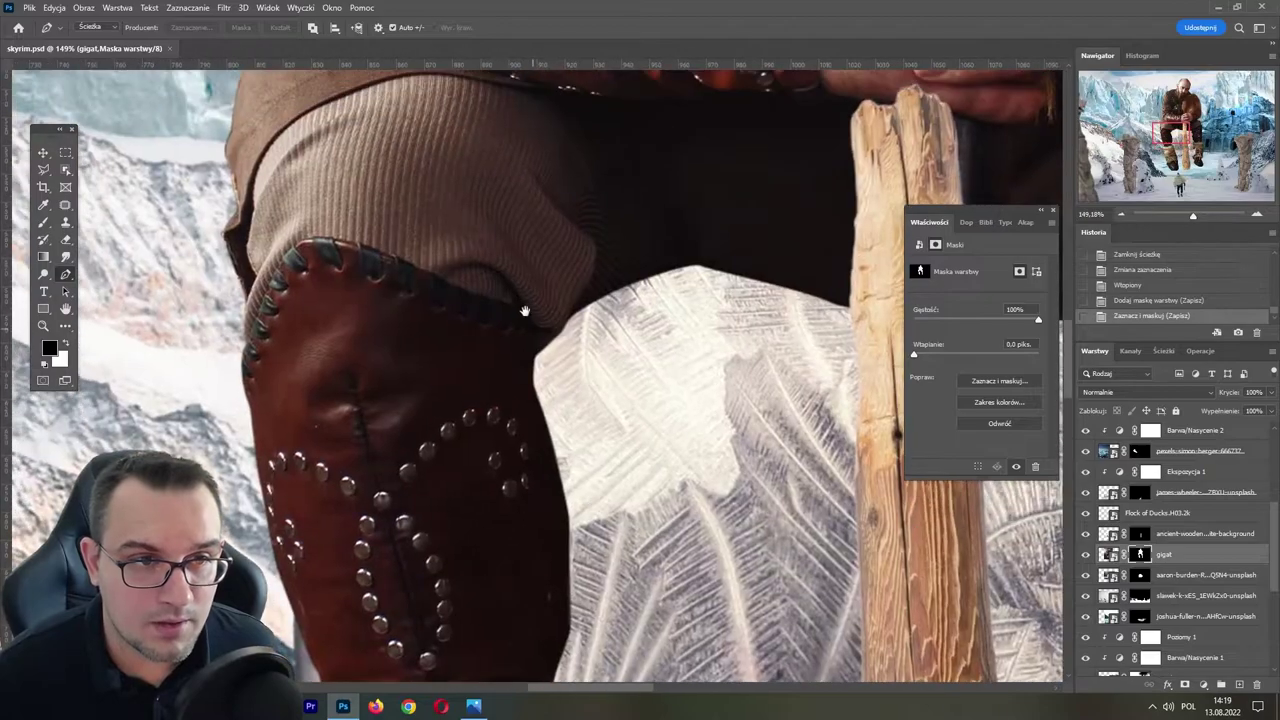
{"action": "scroll", "coordinate": [561, 283], "scroll_direction": "up", "scroll_amount": 5}
{"action": "scroll", "coordinate": [585, 258], "scroll_direction": "up", "scroll_amount": 5}
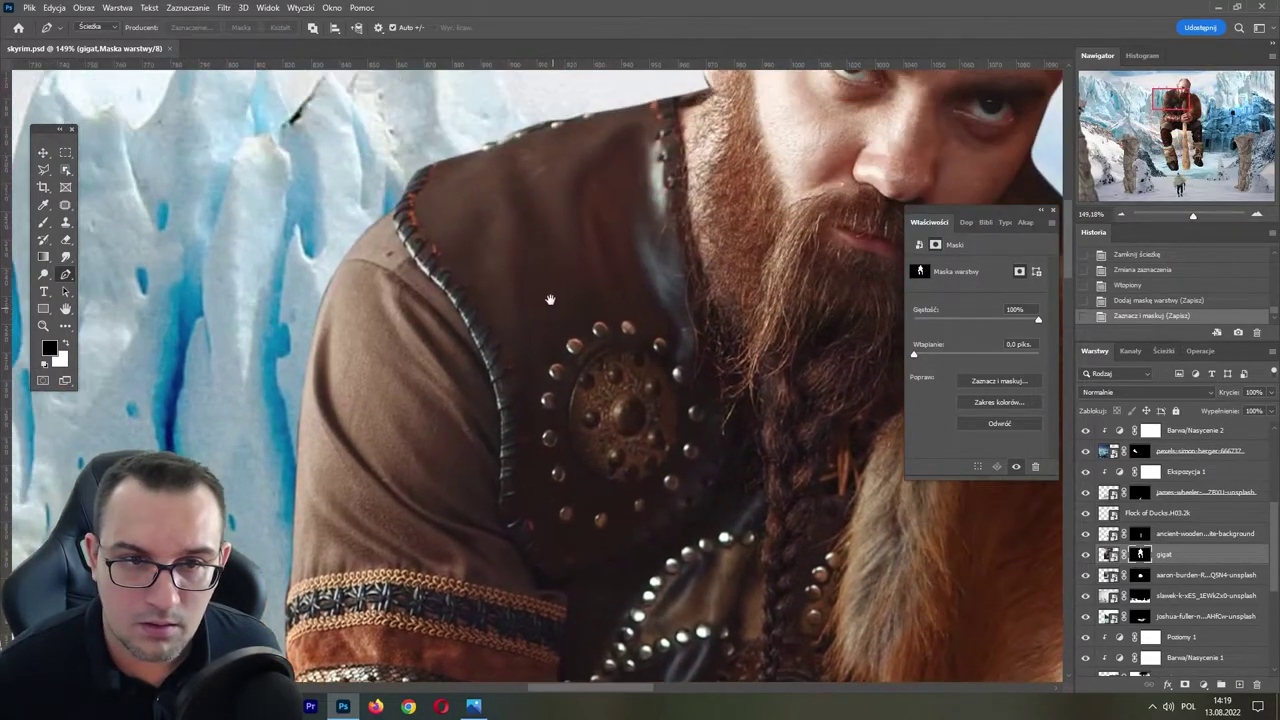
{"action": "left_click_drag", "start_coordinate": [663, 292], "coordinate": [453, 447]}
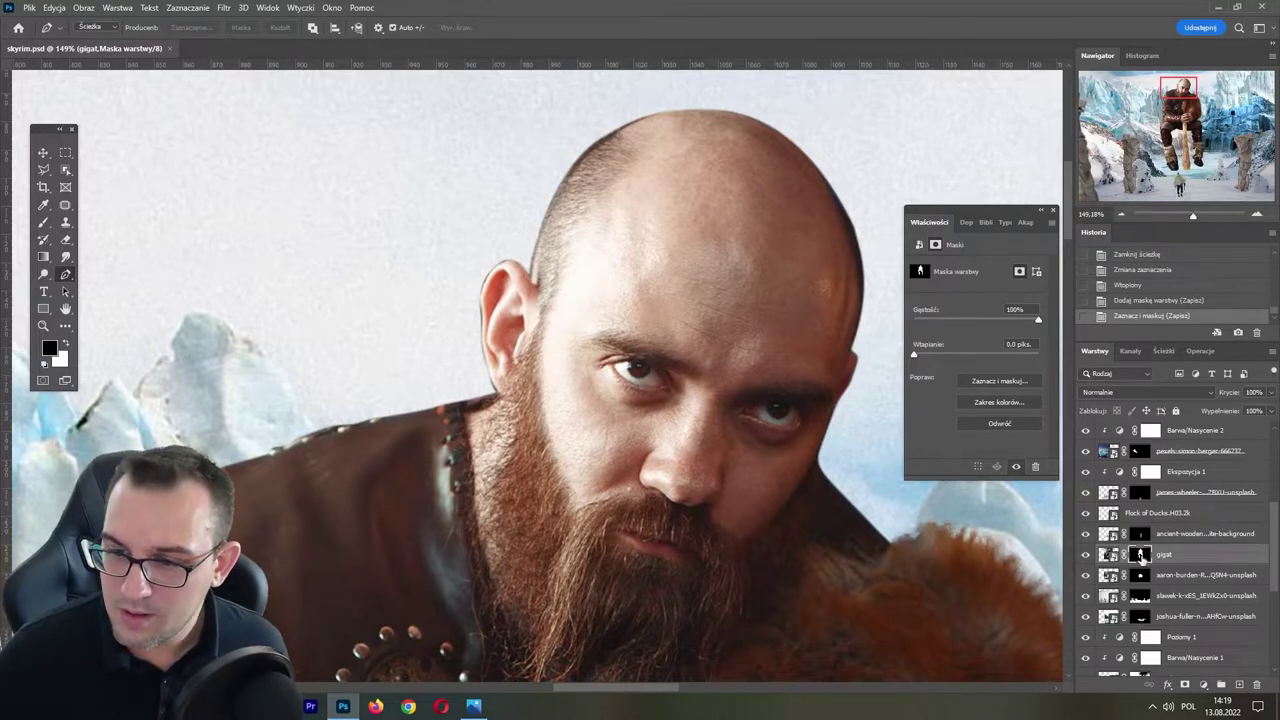
{"action": "scroll", "coordinate": [538, 383], "scroll_direction": "up", "scroll_amount": 5}
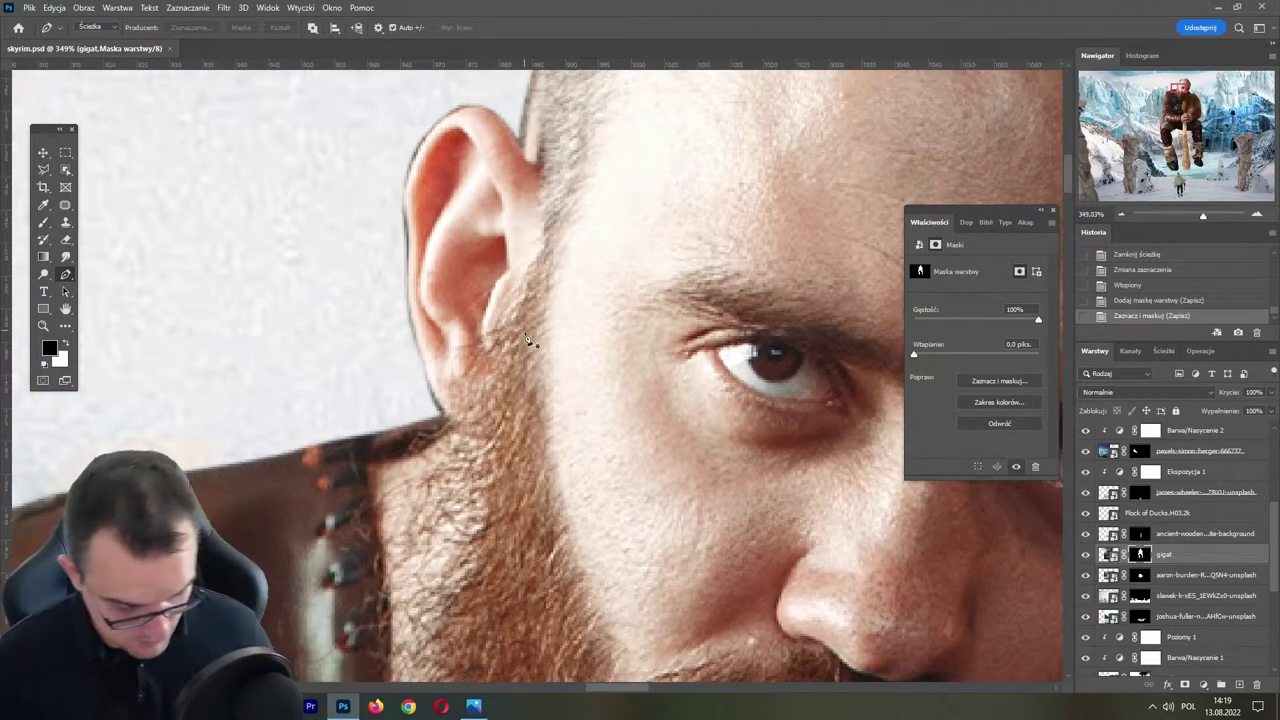
- Paint black with a small brush on the mask to remove fringe along the ear
{"action": "key", "text": "b"}
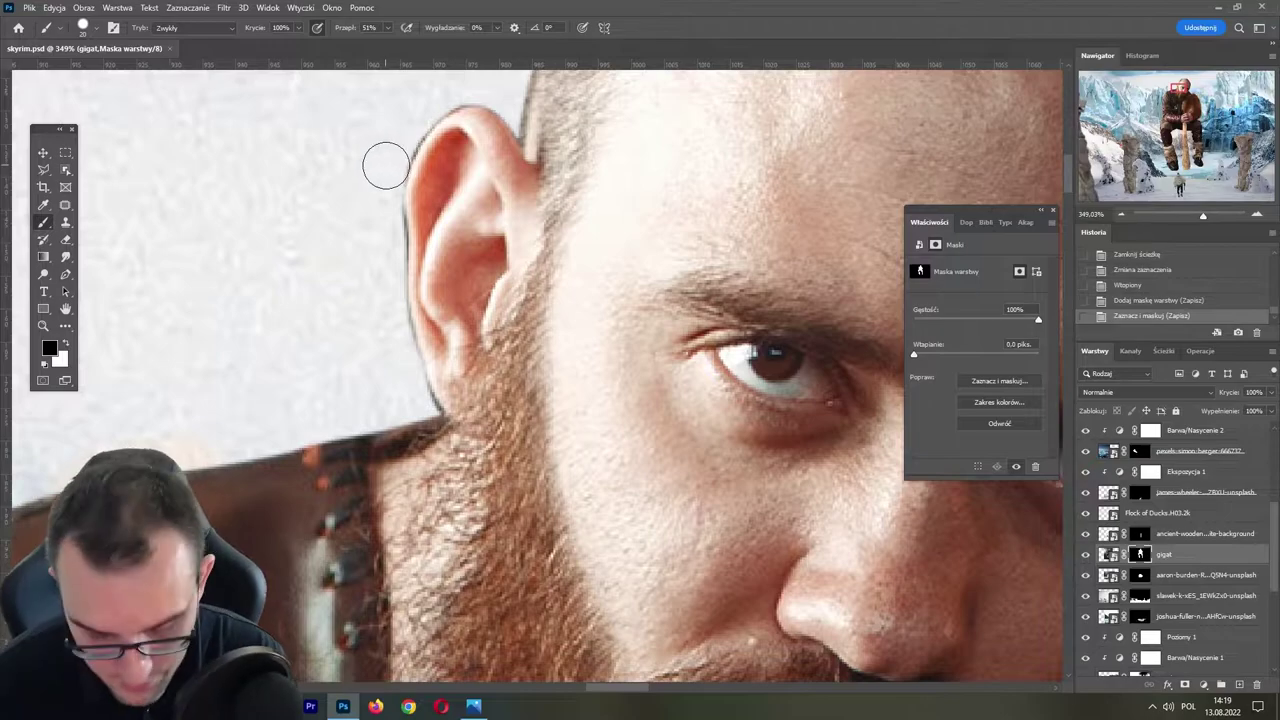
{"action": "key", "text": "bracketleft"}
{"action": "key", "text": "bracketleft"}
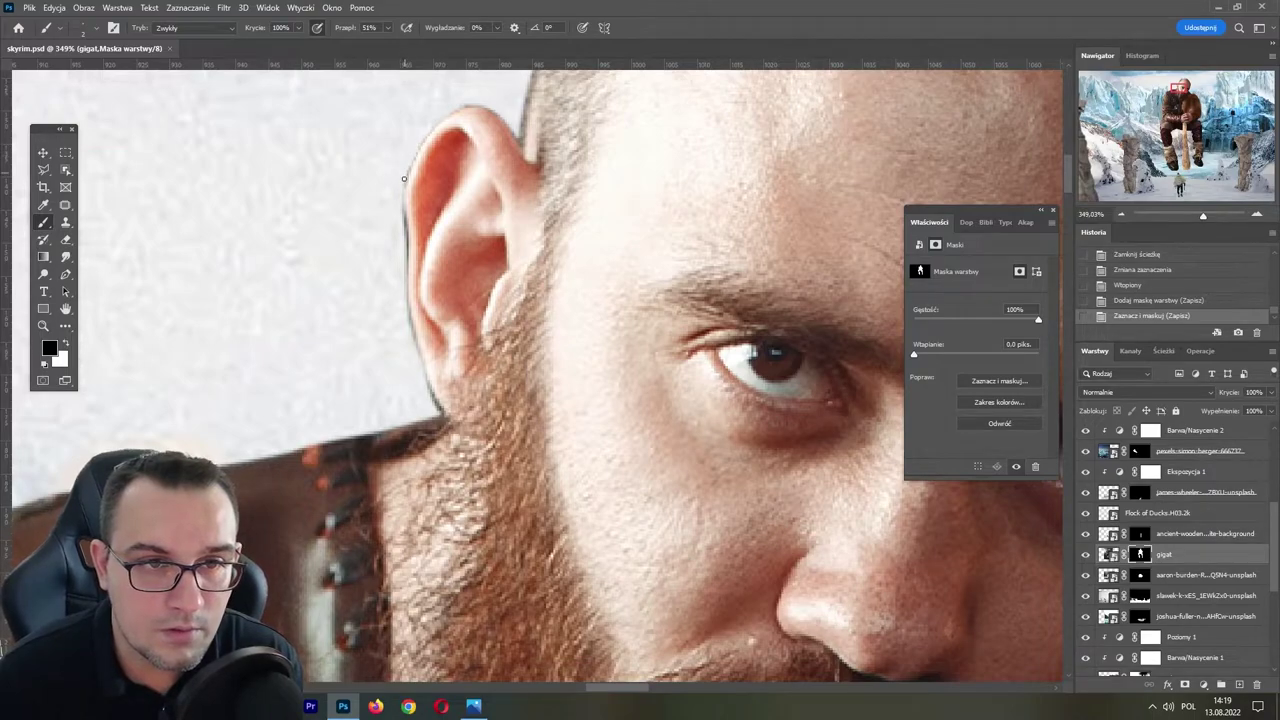
{"action": "left_click_drag", "start_coordinate": [405, 172], "coordinate": [418, 152]}
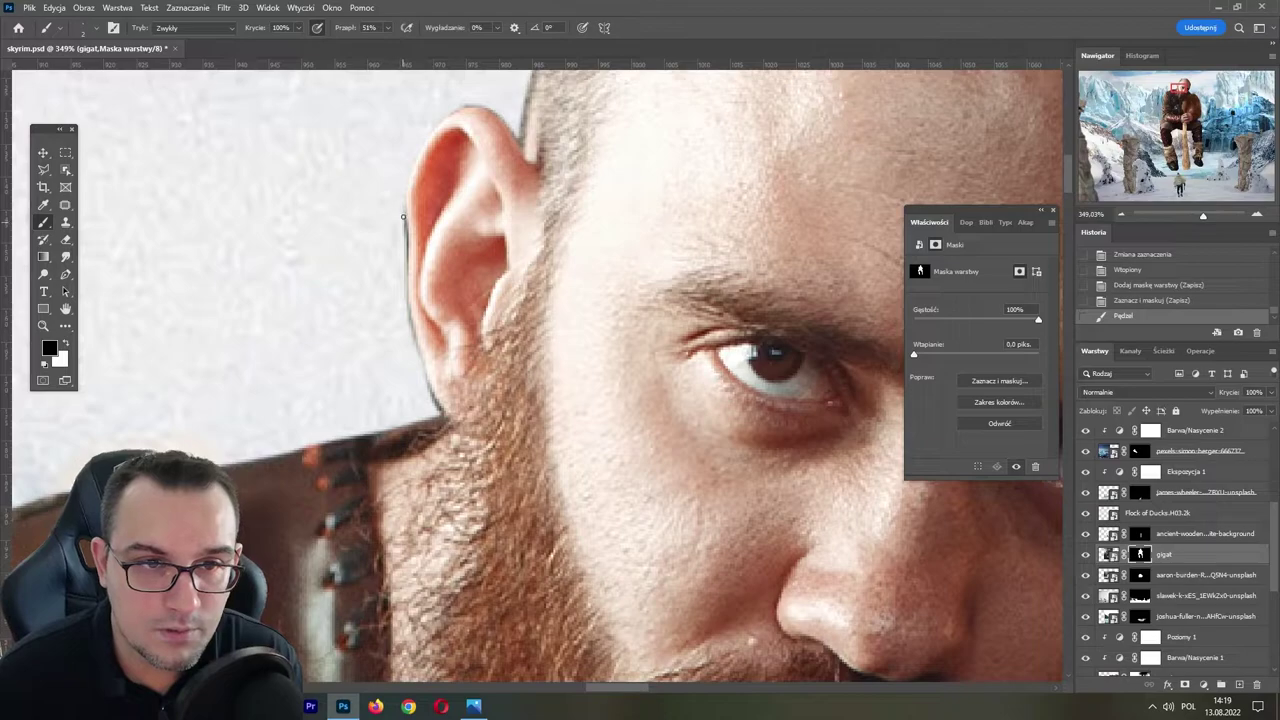
{"action": "left_click_drag", "start_coordinate": [404, 235], "coordinate": [405, 214]}
{"action": "left_click", "coordinate": [385, 31]}
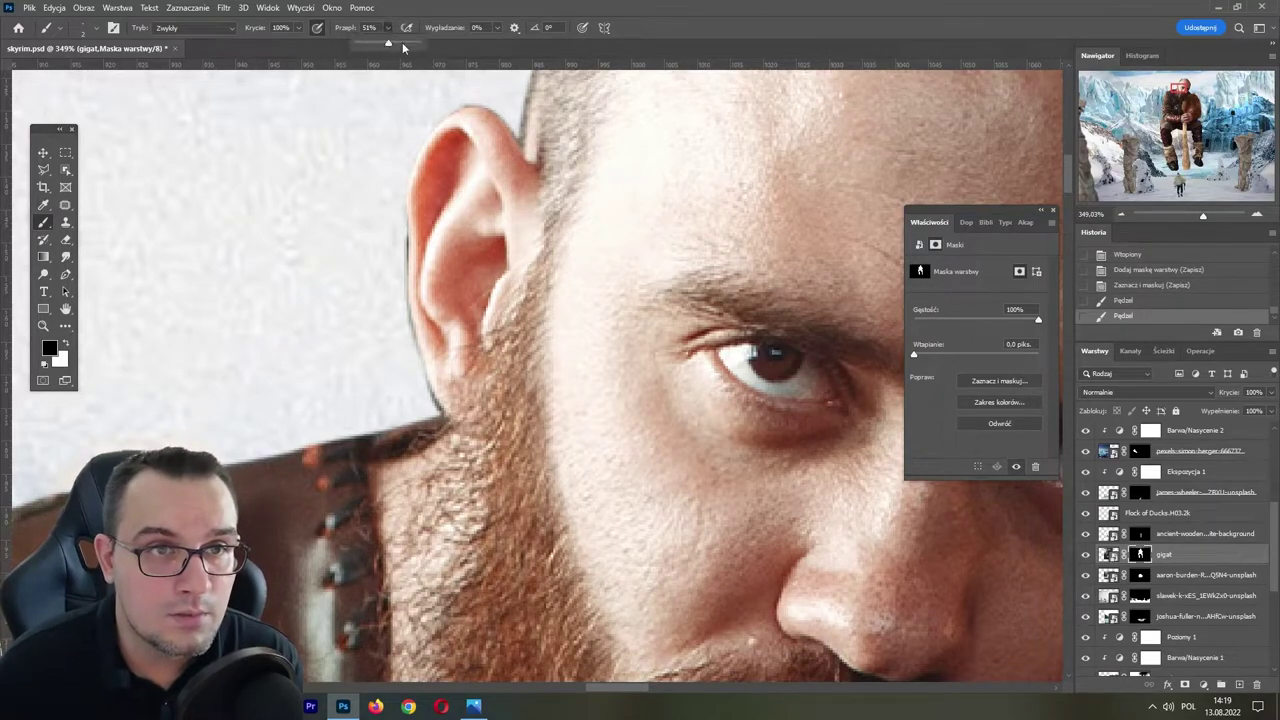
{"action": "left_click", "coordinate": [96, 28]}
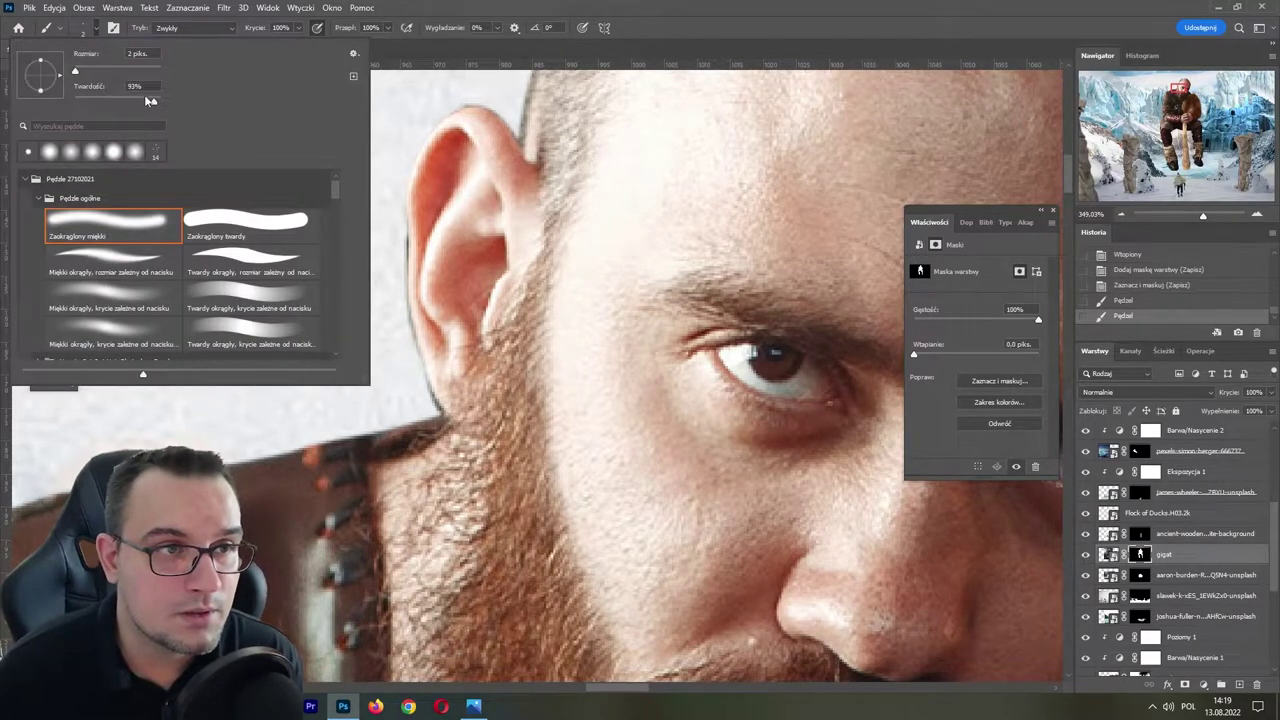
{"action": "left_click", "coordinate": [405, 229]}
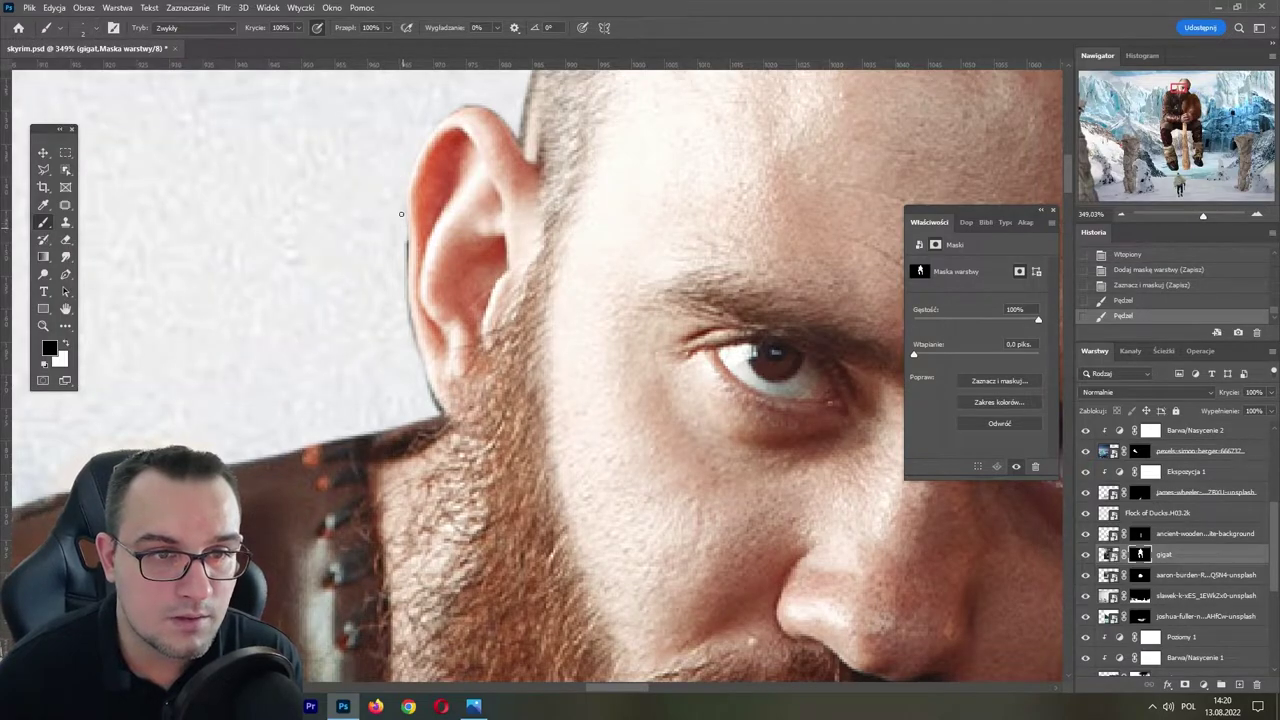
{"action": "mouse_move", "coordinate": [402, 250]}
{"action": "left_mouse_down"}
{"action": "mouse_move", "coordinate": [400, 234]}
{"action": "mouse_move", "coordinate": [402, 305]}
{"action": "left_mouse_up"}
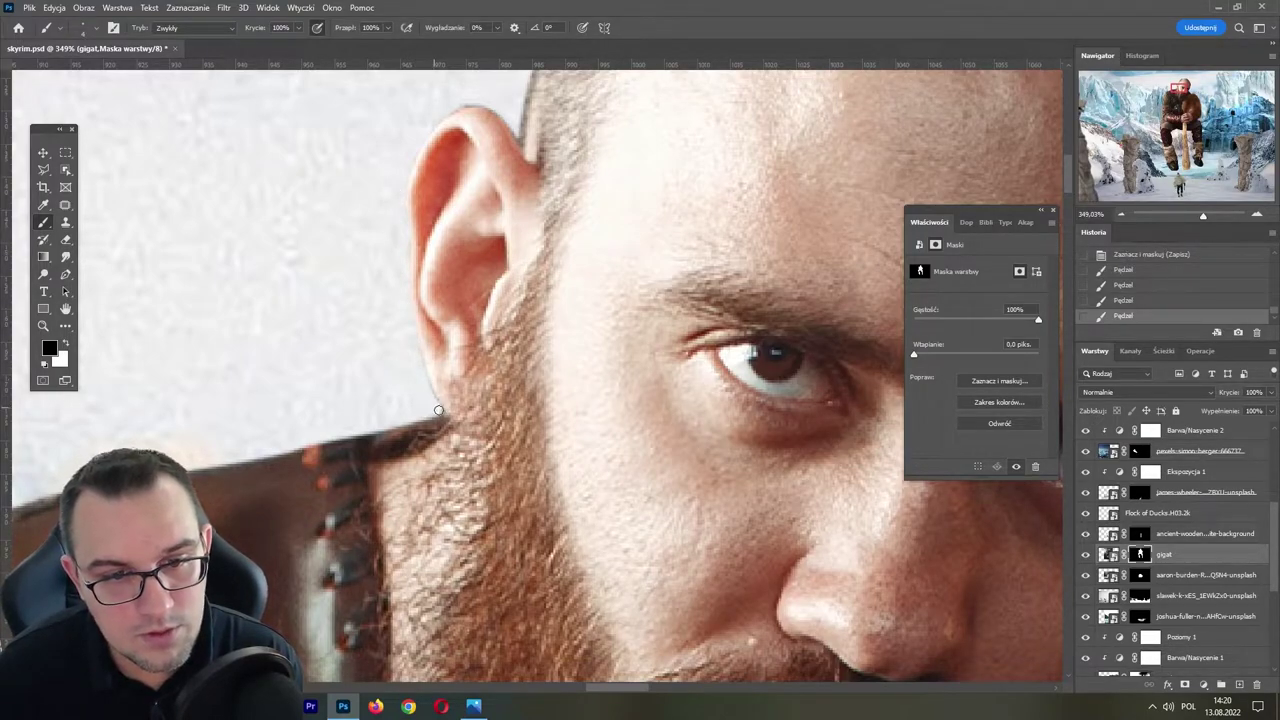
{"action": "left_click", "coordinate": [412, 343]}
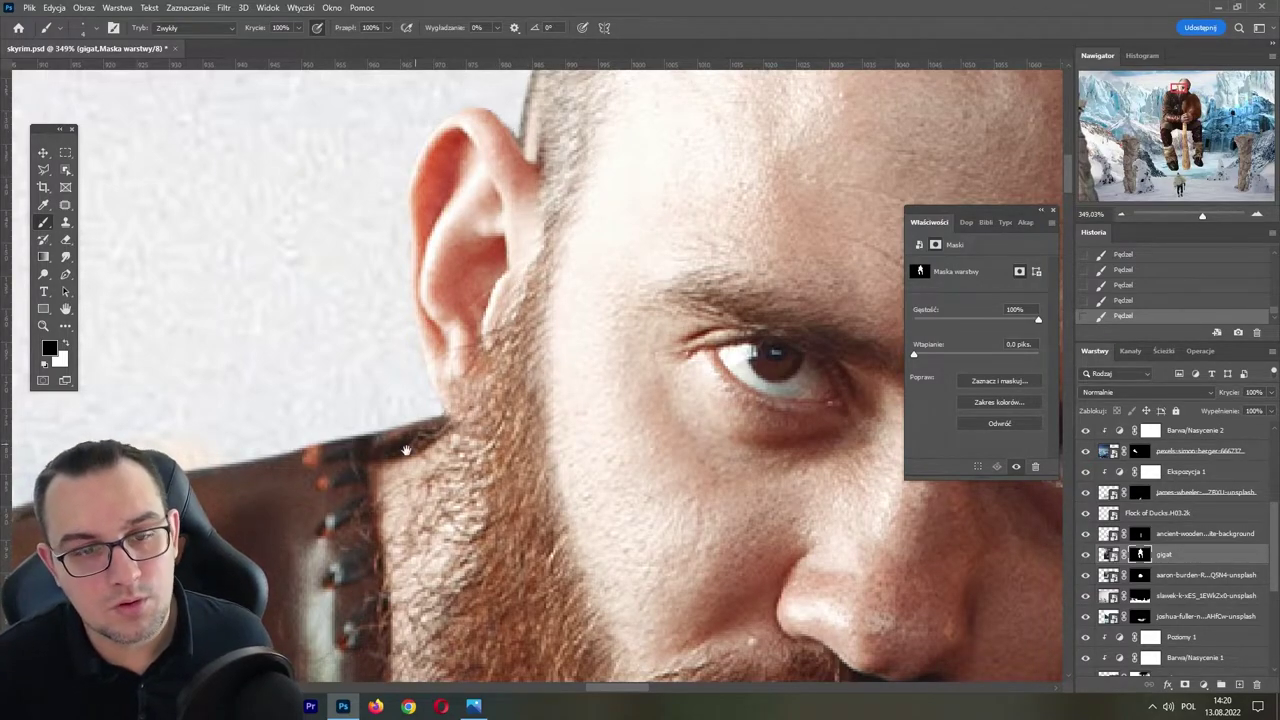
- Pan down along the shoulder and sleeve edge to the studded leather arm
{"action": "left_click_drag", "start_coordinate": [406, 450], "coordinate": [650, 205]}
{"action": "left_click_drag", "start_coordinate": [380, 470], "coordinate": [614, 214]}
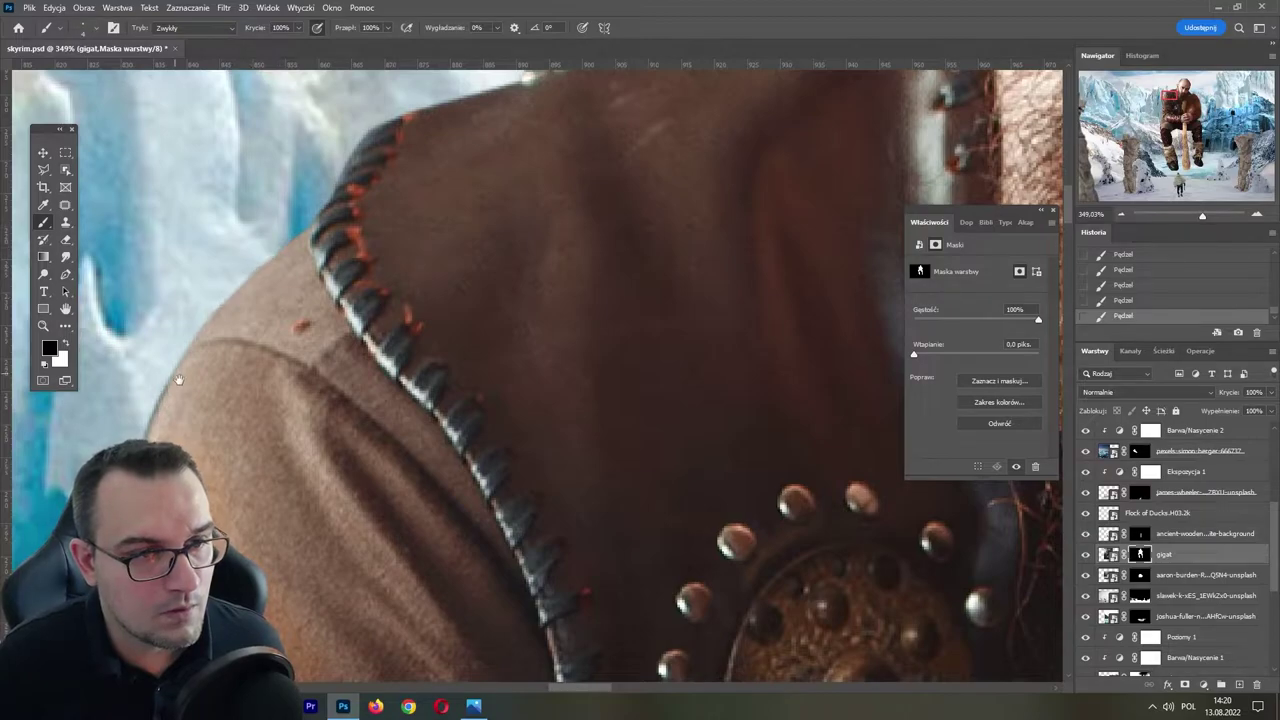
{"action": "left_click_drag", "start_coordinate": [180, 380], "coordinate": [295, 175]}
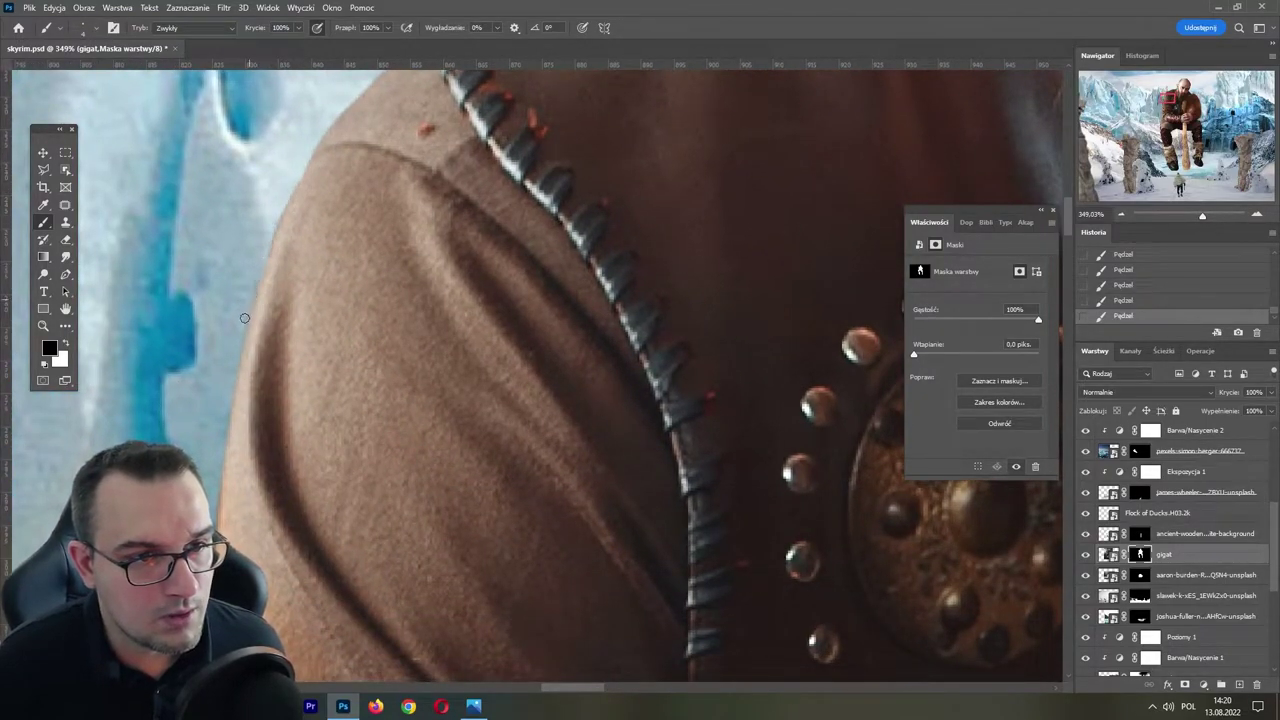
{"action": "left_click_drag", "start_coordinate": [244, 318], "coordinate": [263, 228]}
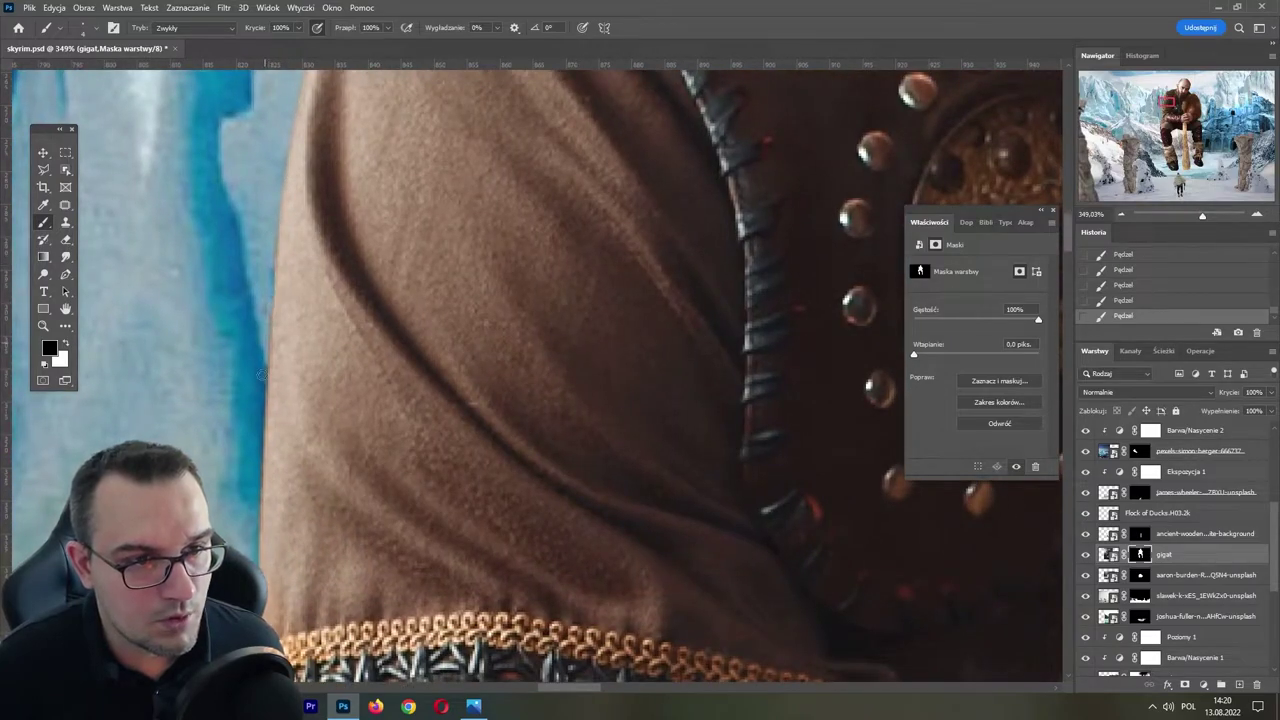
{"action": "left_click_drag", "start_coordinate": [260, 375], "coordinate": [288, 253]}
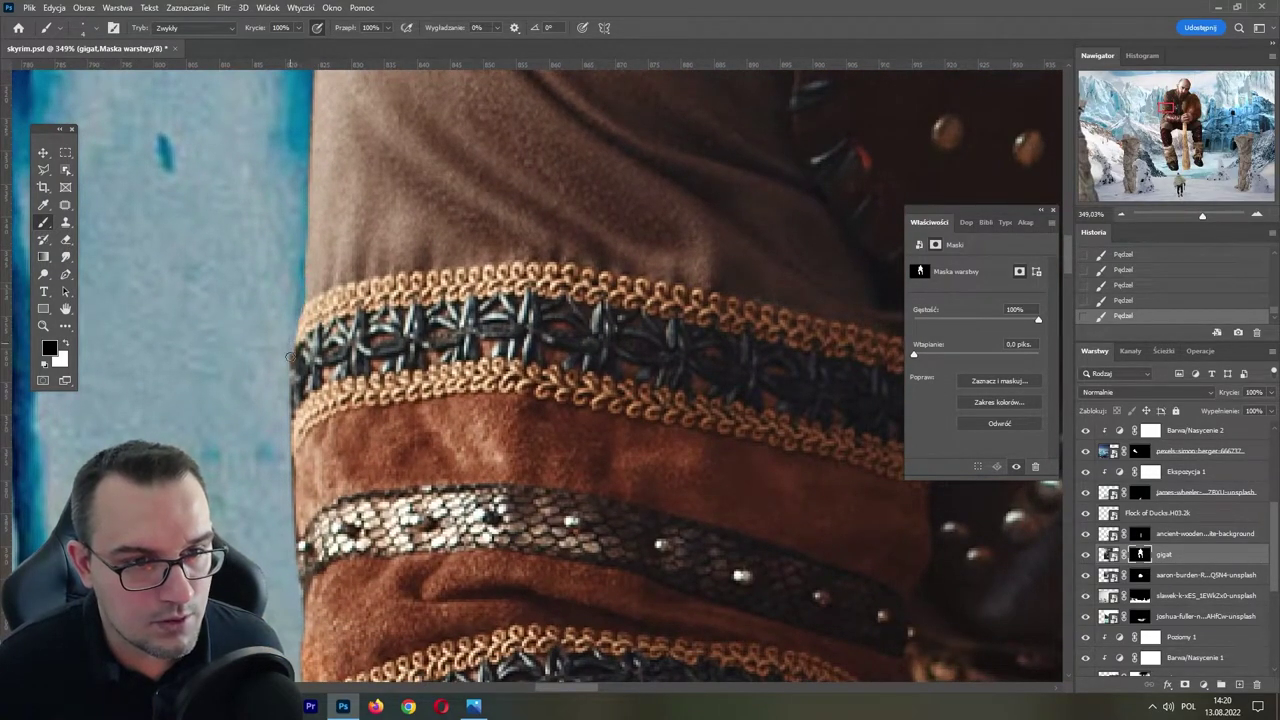
{"action": "left_click_drag", "start_coordinate": [287, 416], "coordinate": [289, 233]}
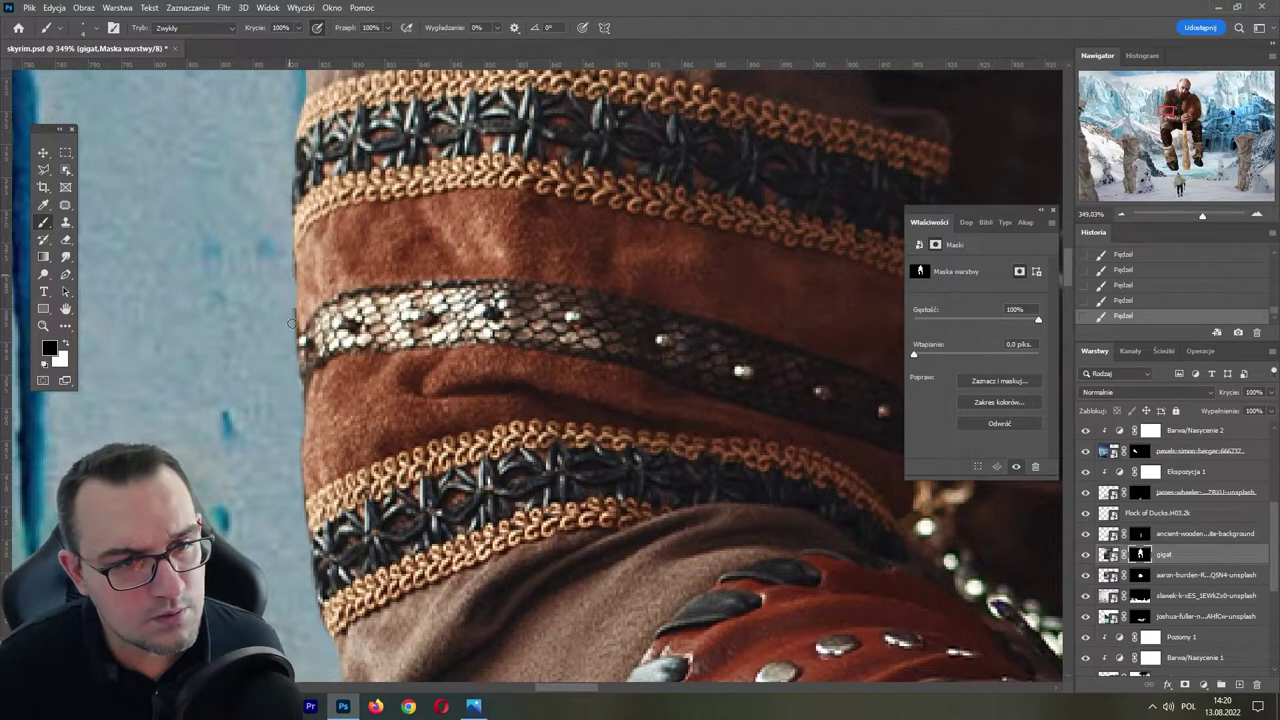
{"action": "left_click_drag", "start_coordinate": [296, 410], "coordinate": [279, 176]}
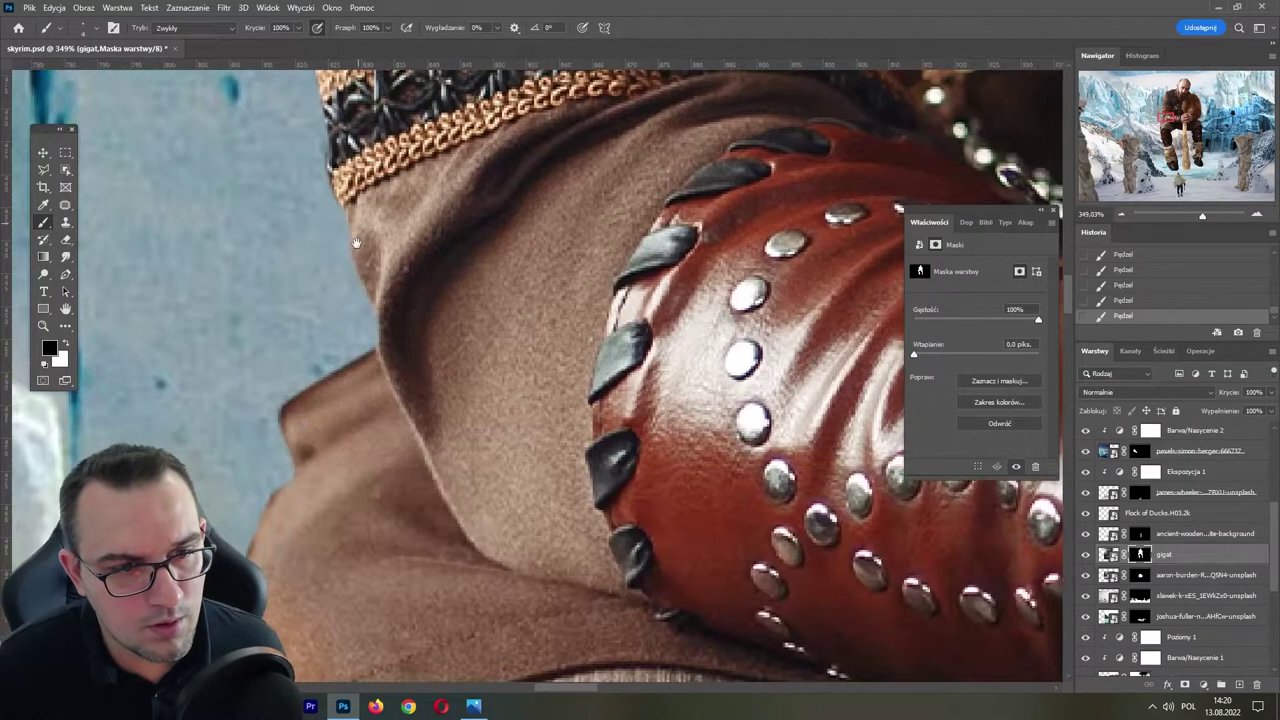
{"action": "left_click_drag", "start_coordinate": [303, 348], "coordinate": [312, 137]}
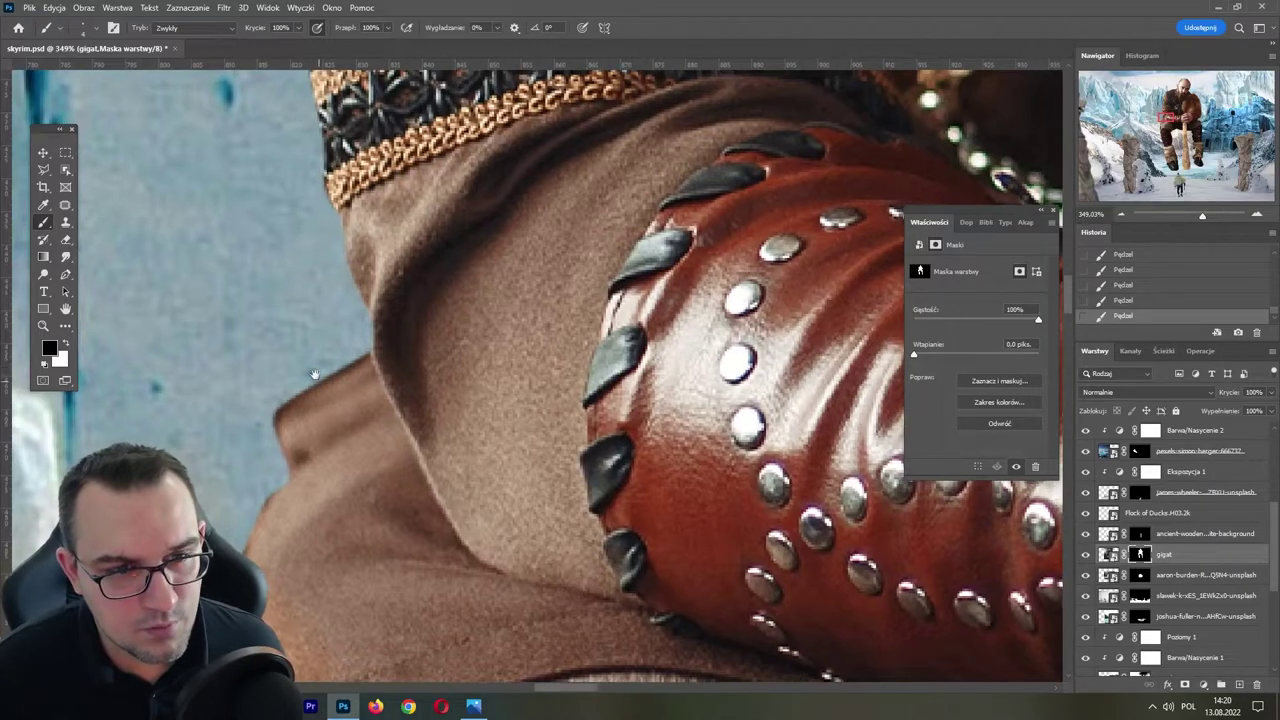
- Mask away fringe on the hood edge and follow the sweater edge down to the boot
{"action": "left_click_drag", "start_coordinate": [300, 560], "coordinate": [290, 250]}
{"action": "left_click_drag", "start_coordinate": [200, 250], "coordinate": [194, 443]}
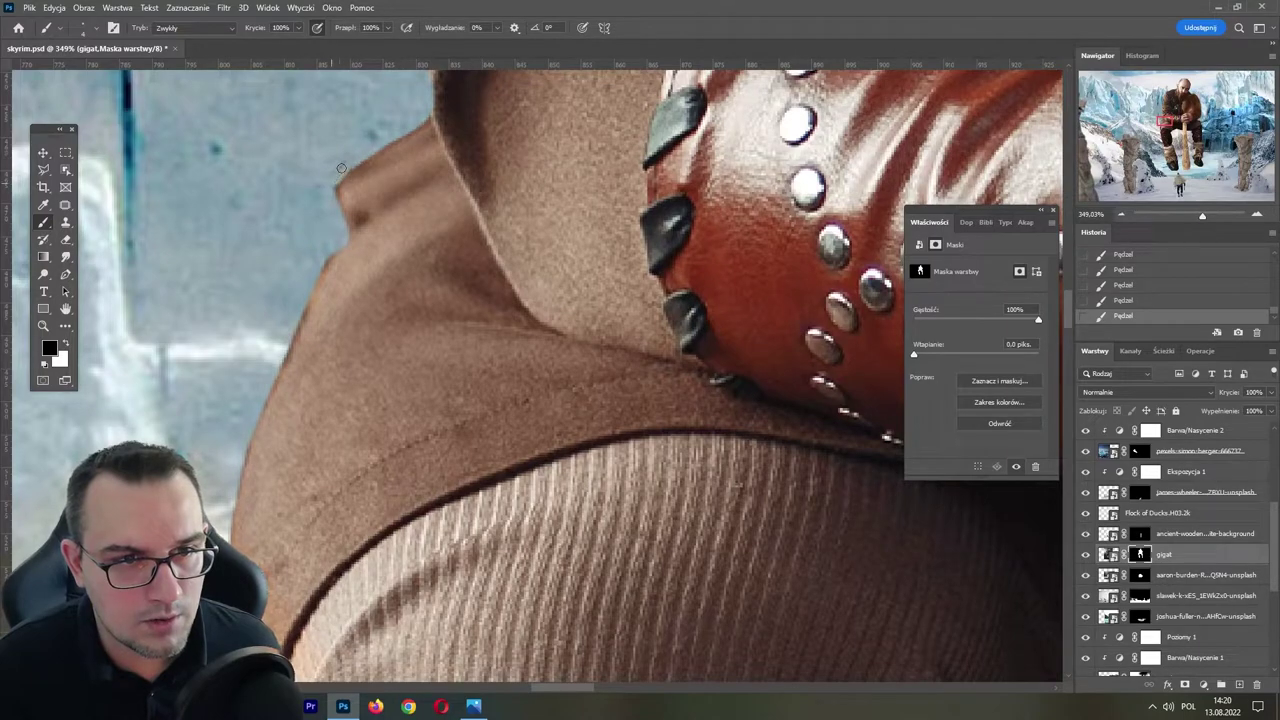
{"action": "left_click_drag", "start_coordinate": [349, 158], "coordinate": [335, 251]}
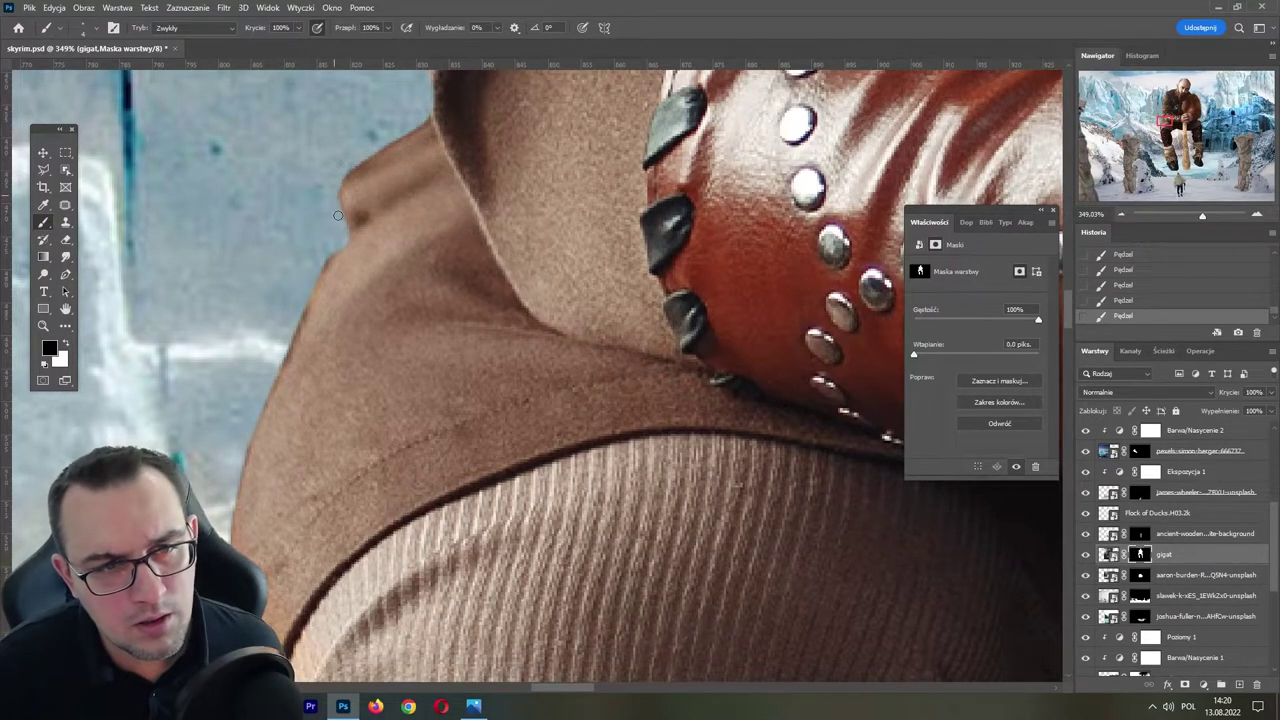
{"action": "left_click_drag", "start_coordinate": [283, 355], "coordinate": [393, 118]}
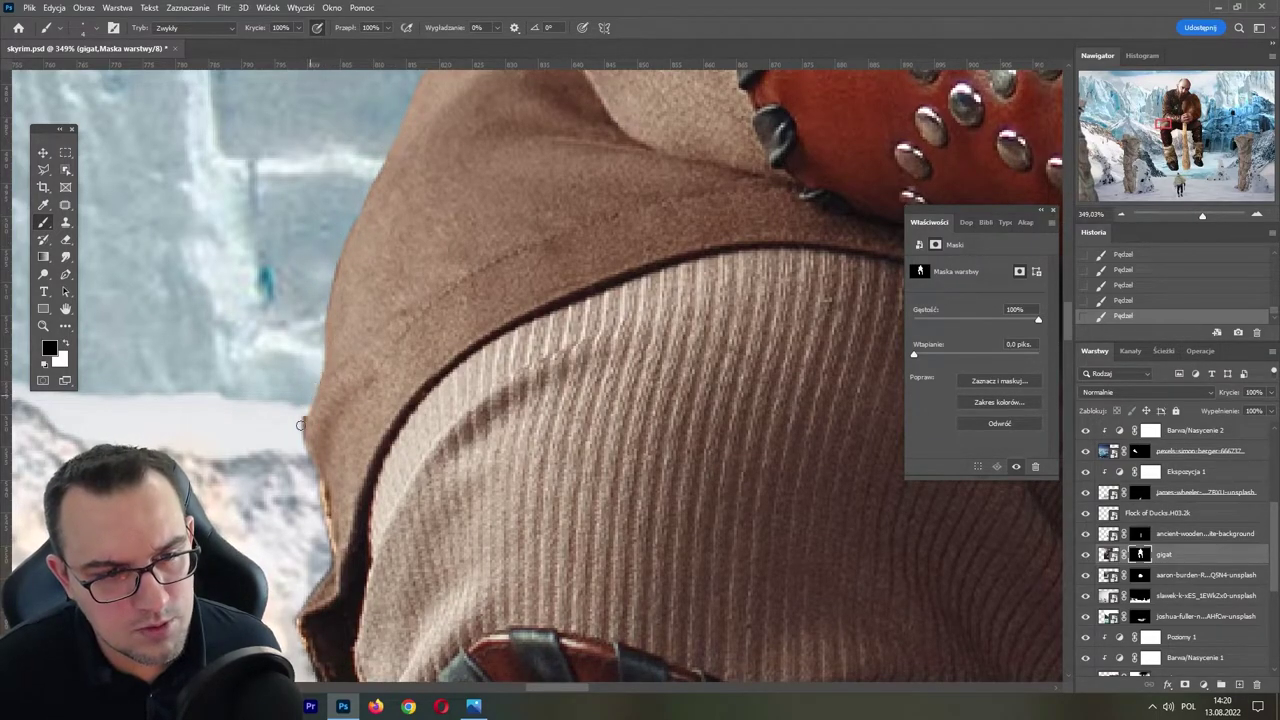
{"action": "left_click_drag", "start_coordinate": [320, 484], "coordinate": [340, 226]}
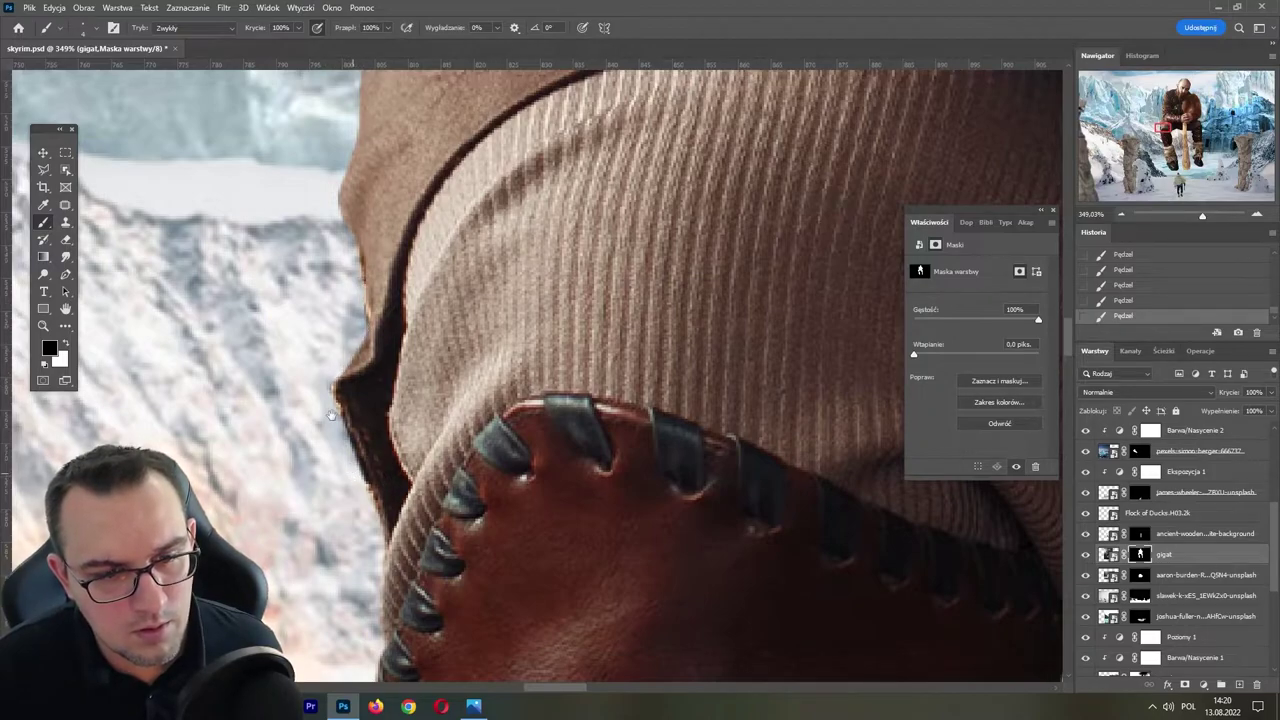
{"action": "scroll", "coordinate": [331, 415], "scroll_direction": "down", "scroll_amount": 5}
{"action": "scroll", "coordinate": [331, 415], "scroll_direction": "down", "scroll_amount": 5}
{"action": "scroll", "coordinate": [331, 415], "scroll_direction": "down", "scroll_amount": 3}
{"action": "key", "text": "ctrl+s"}
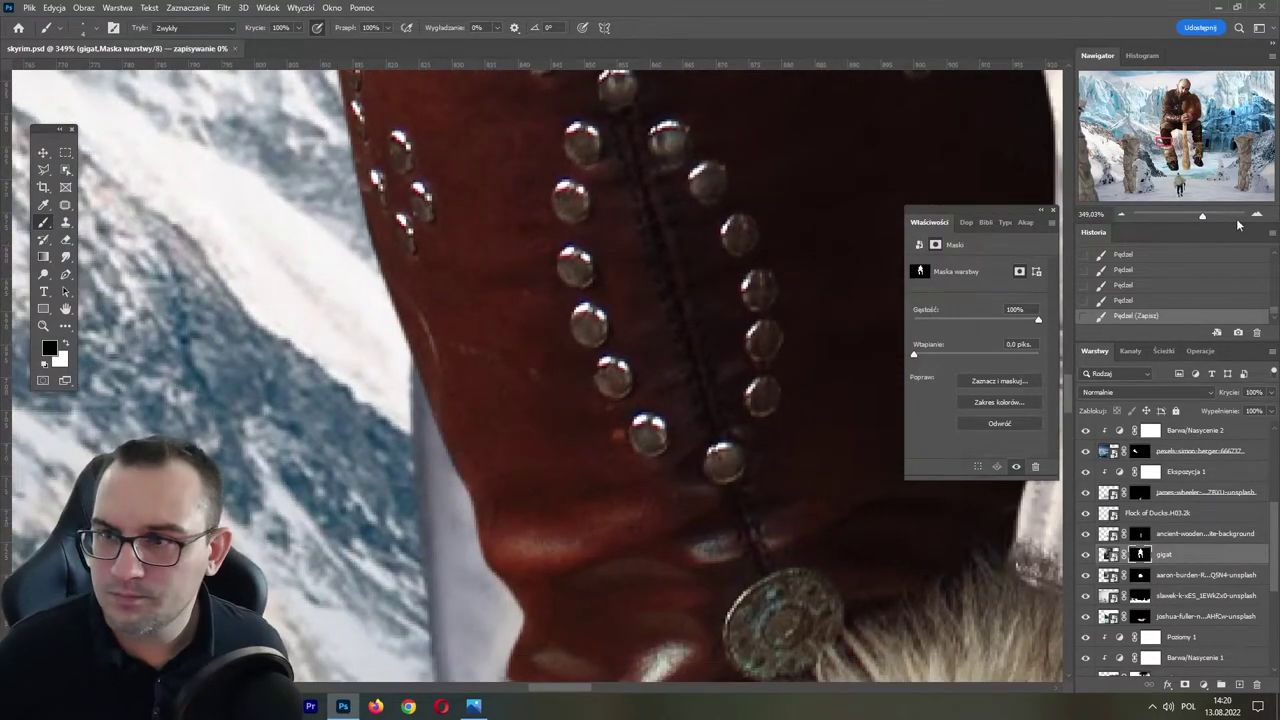
{"action": "left_click_drag", "start_coordinate": [1202, 215], "coordinate": [1183, 215]}
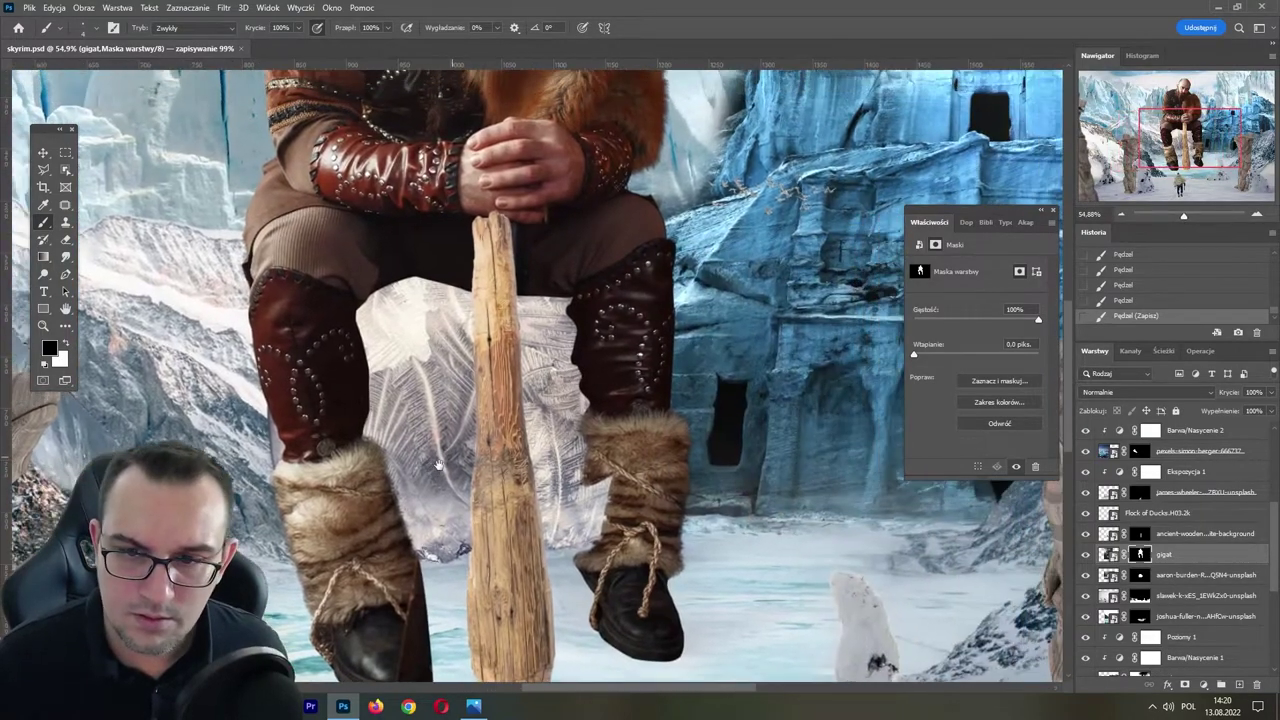
{"action": "left_click_drag", "start_coordinate": [437, 464], "coordinate": [417, 472]}
{"action": "scroll", "coordinate": [621, 338], "scroll_direction": "up", "scroll_amount": 3}
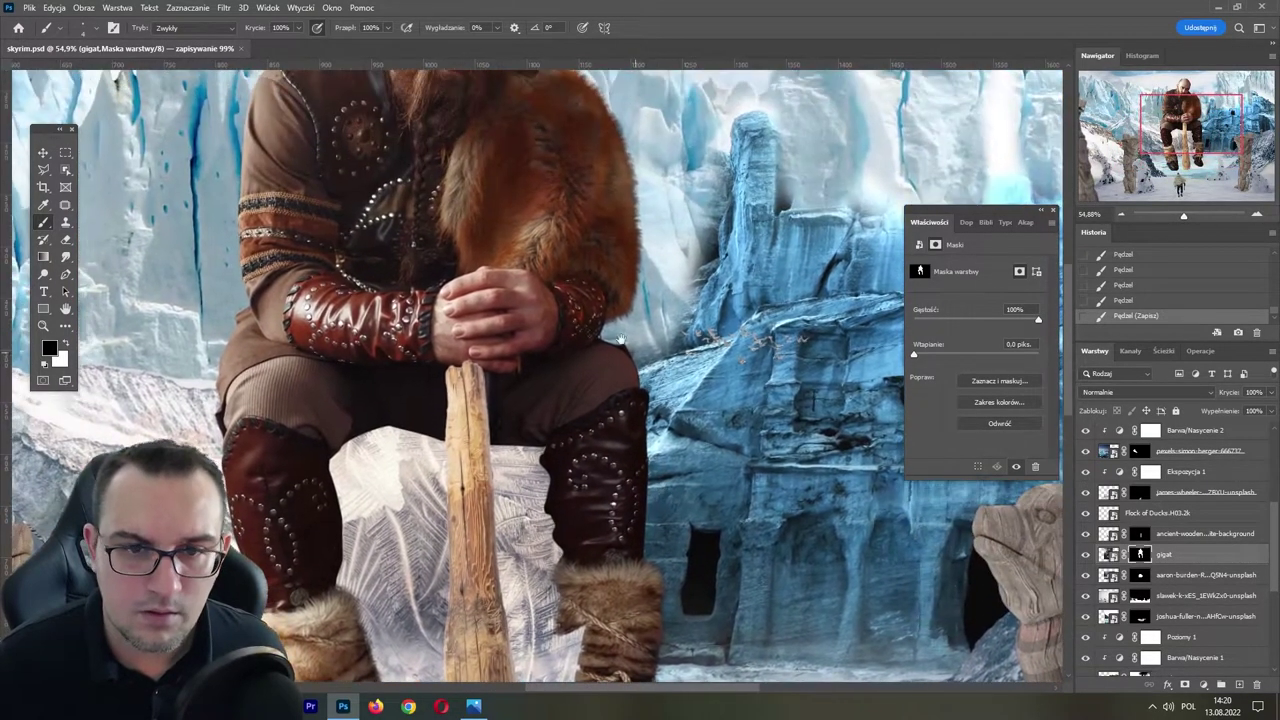
{"action": "left_click", "coordinate": [1201, 215]}
{"action": "left_click_drag", "start_coordinate": [974, 292], "coordinate": [775, 311]}
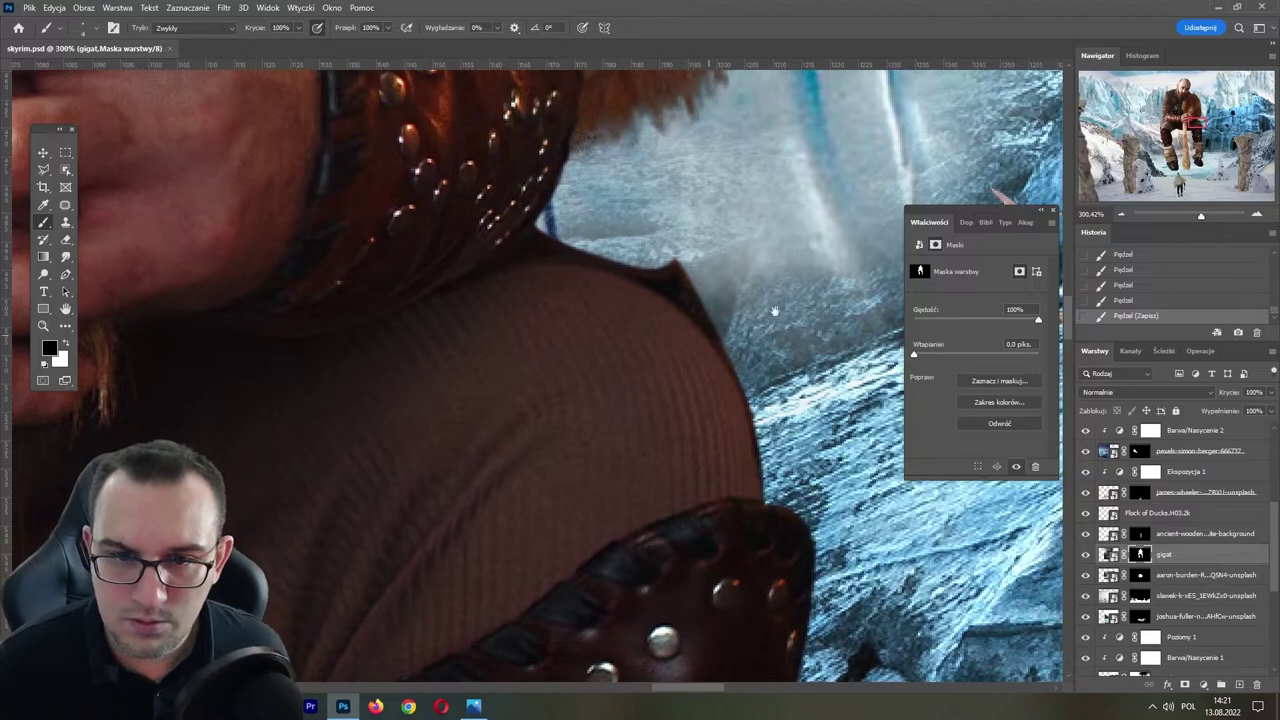
{"action": "left_click", "coordinate": [1189, 215]}
{"action": "scroll", "coordinate": [540, 253], "scroll_direction": "up", "scroll_amount": 3}
{"action": "scroll", "coordinate": [515, 253], "scroll_direction": "up", "scroll_amount": 3}
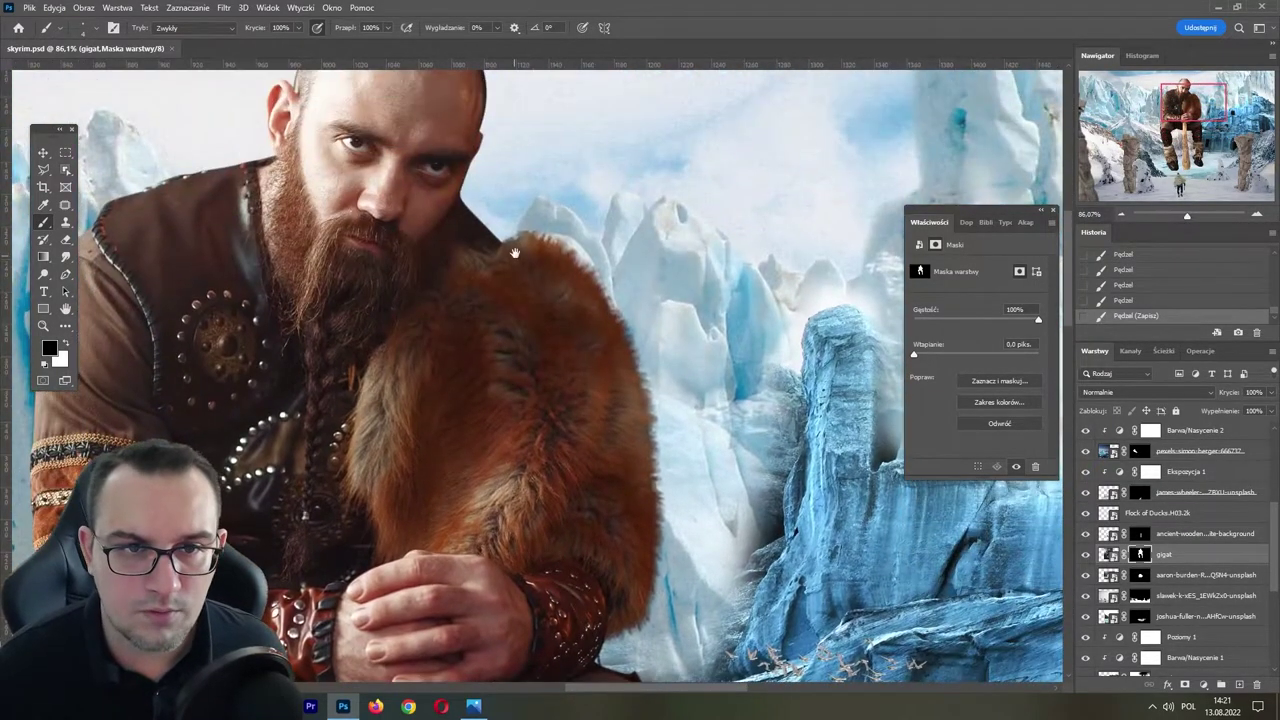
{"action": "scroll", "coordinate": [536, 330], "scroll_direction": "up", "scroll_amount": 2}
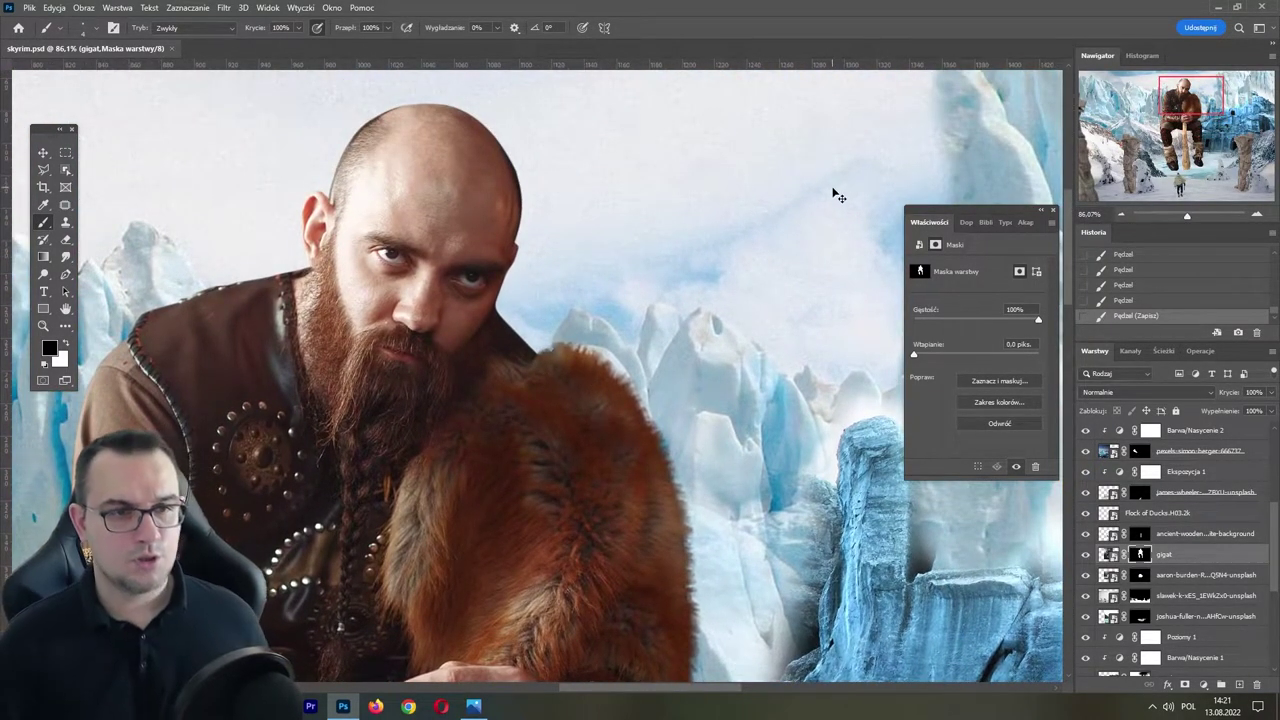
{"action": "left_click", "coordinate": [1175, 215]}
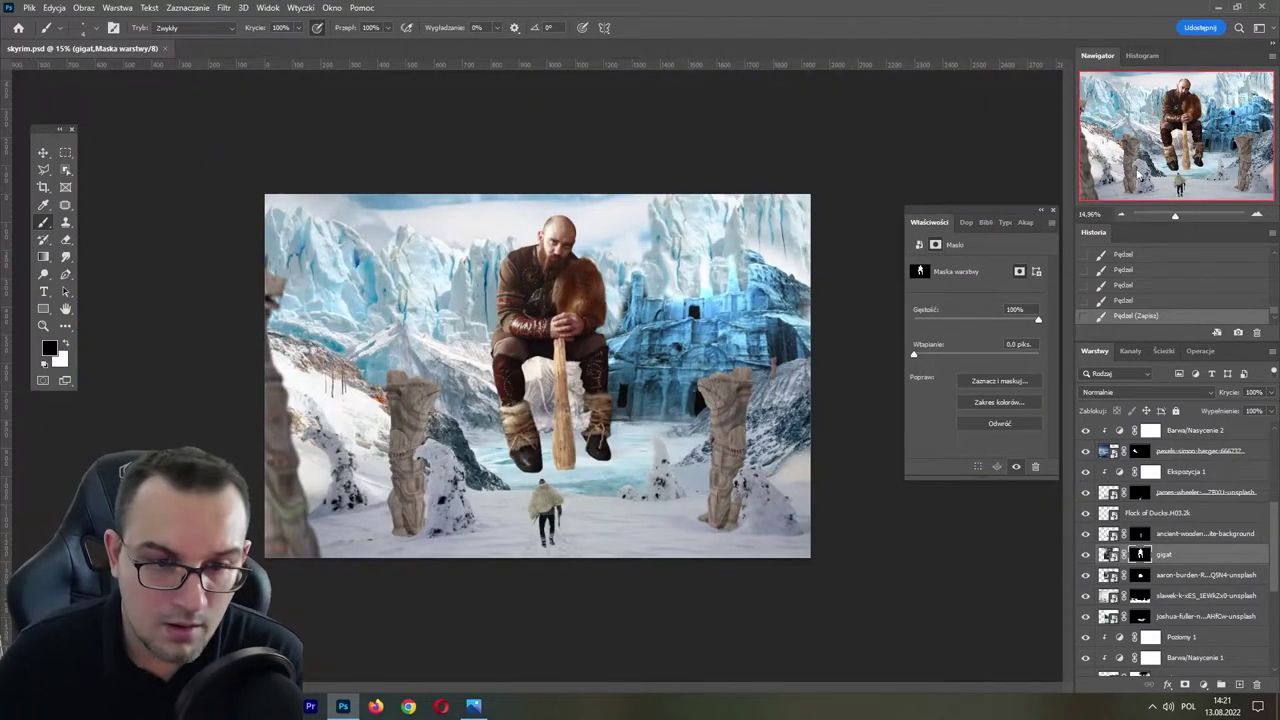
{"action": "left_click", "coordinate": [1190, 215]}
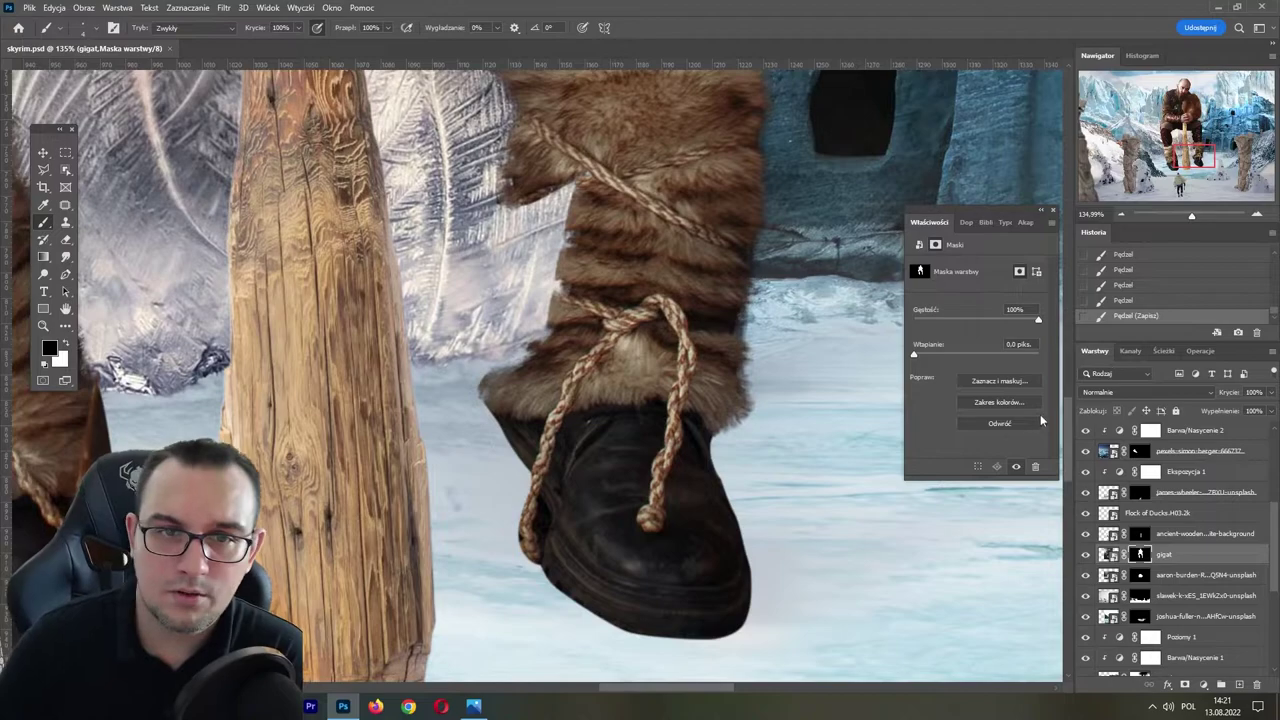
{"action": "mouse_move", "coordinate": [576, 283]}
{"action": "left_mouse_down"}
{"action": "mouse_move", "coordinate": [661, 344]}
{"action": "mouse_move", "coordinate": [620, 352]}
{"action": "left_mouse_up"}
{"action": "left_click_drag", "start_coordinate": [515, 376], "coordinate": [705, 366]}
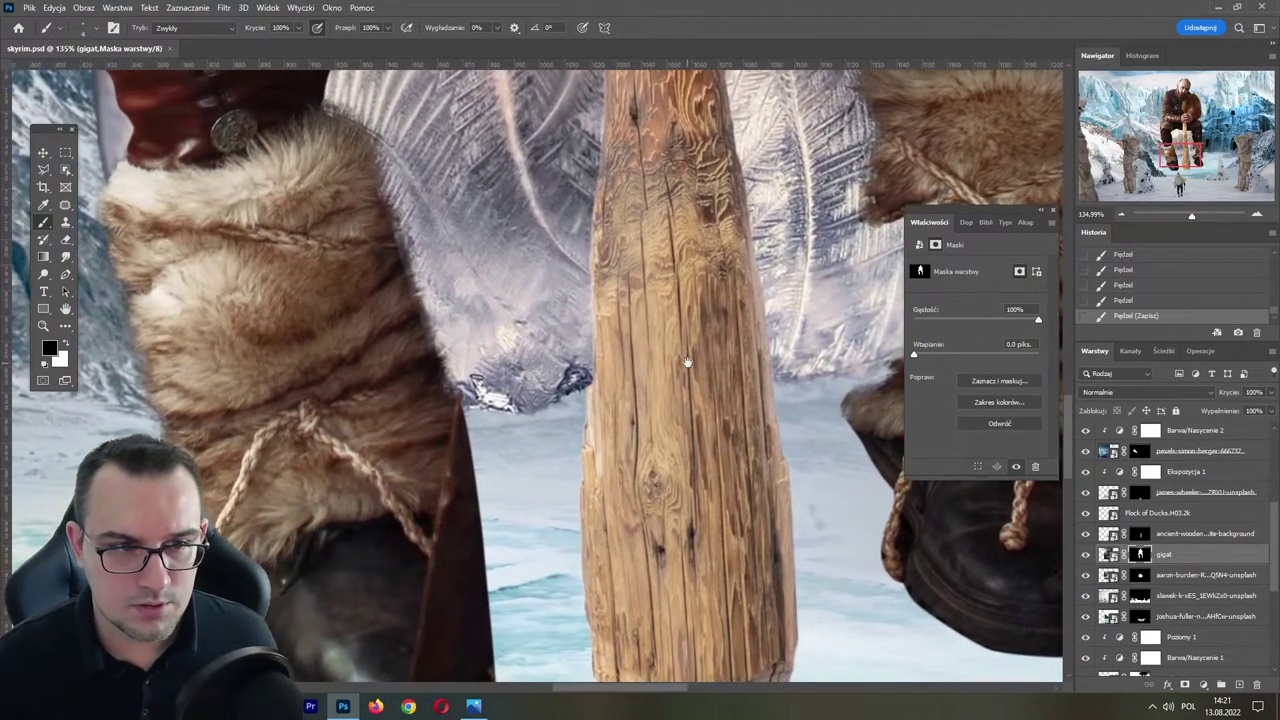
- Duplicate the gigat layer as 'gigat kopia' and move the copy sideways
{"action": "left_click", "coordinate": [1108, 554]}
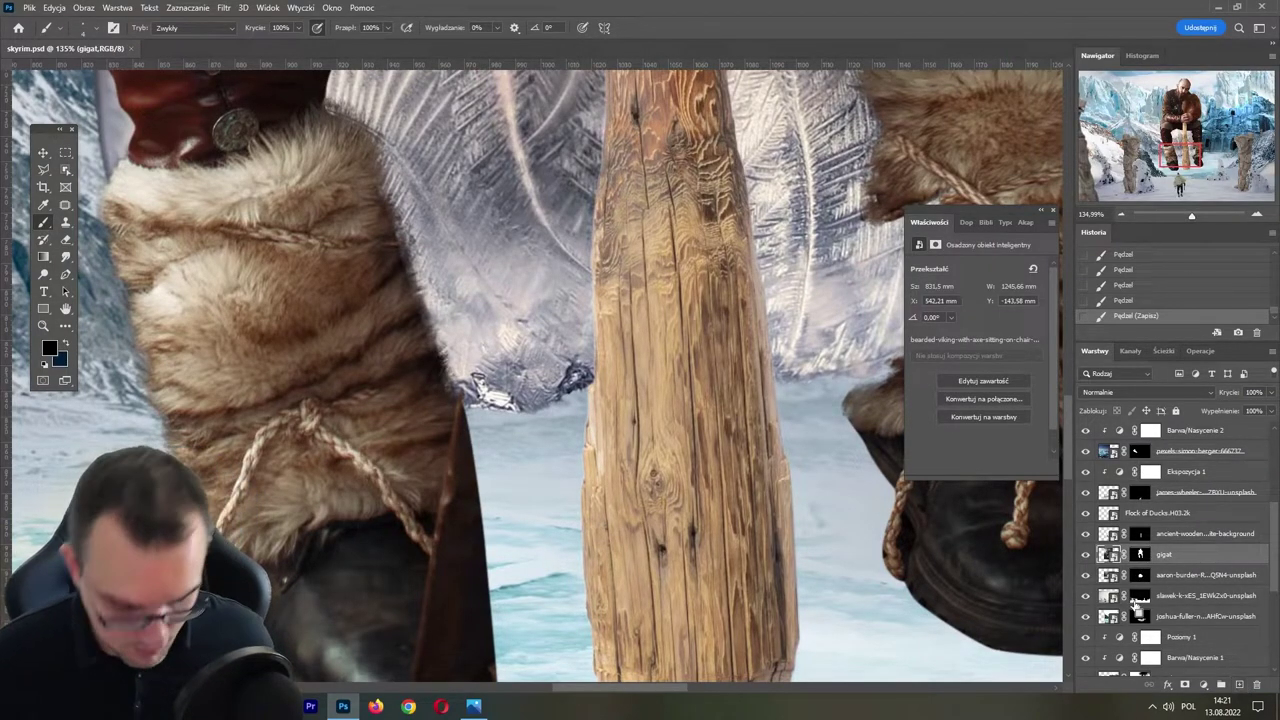
{"action": "key", "text": "ctrl+j"}
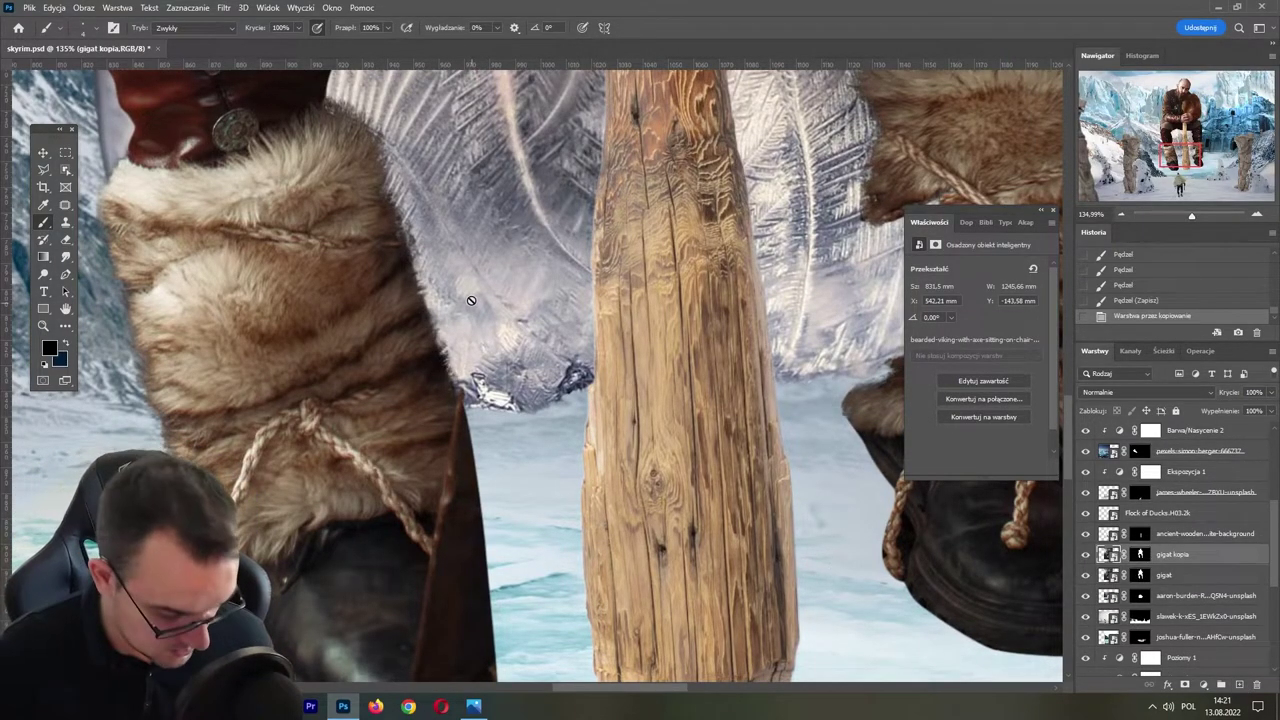
{"action": "key", "text": "v"}
{"action": "mouse_move", "coordinate": [541, 360]}
{"action": "left_mouse_down"}
{"action": "mouse_move", "coordinate": [730, 285]}
{"action": "mouse_move", "coordinate": [331, 418]}
{"action": "mouse_move", "coordinate": [660, 285]}
{"action": "left_mouse_up"}
- Rotate the copy about 12° clockwise, shift it right and down, and commit
{"action": "key", "text": "ctrl+t"}
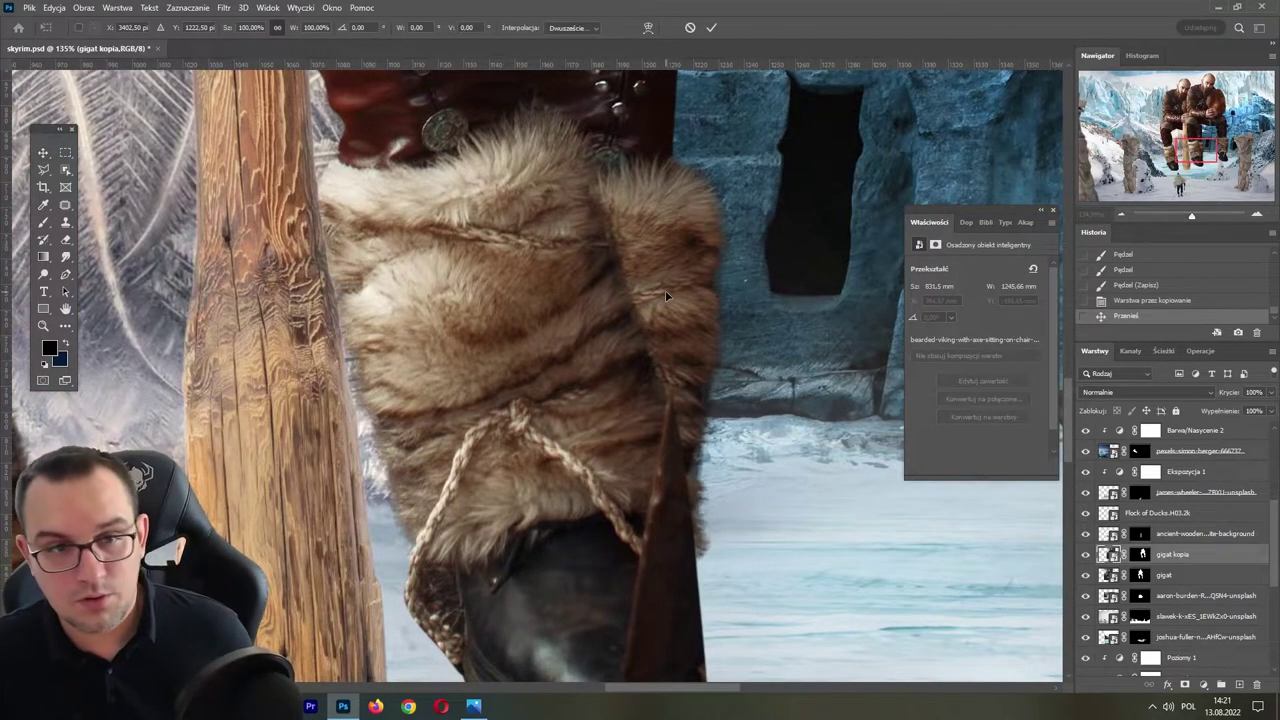
{"action": "left_click_drag", "start_coordinate": [1191, 215], "coordinate": [1178, 215]}
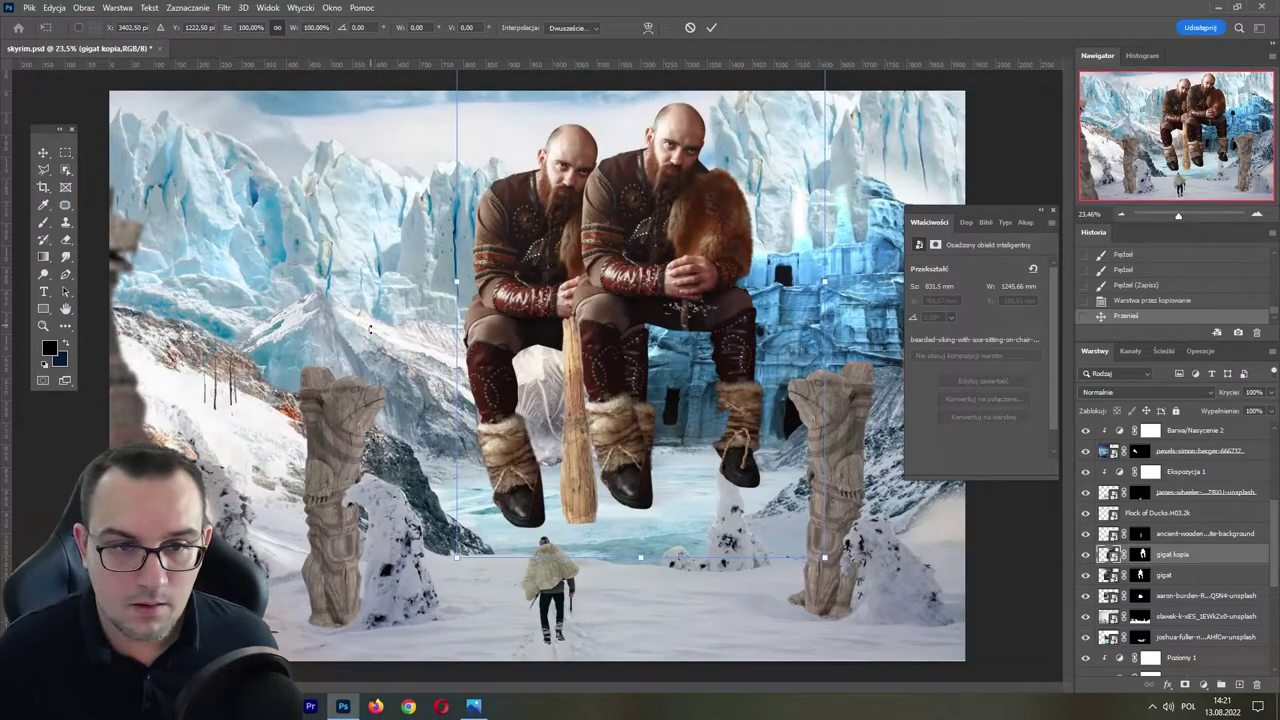
{"action": "left_click_drag", "start_coordinate": [436, 277], "coordinate": [458, 246]}
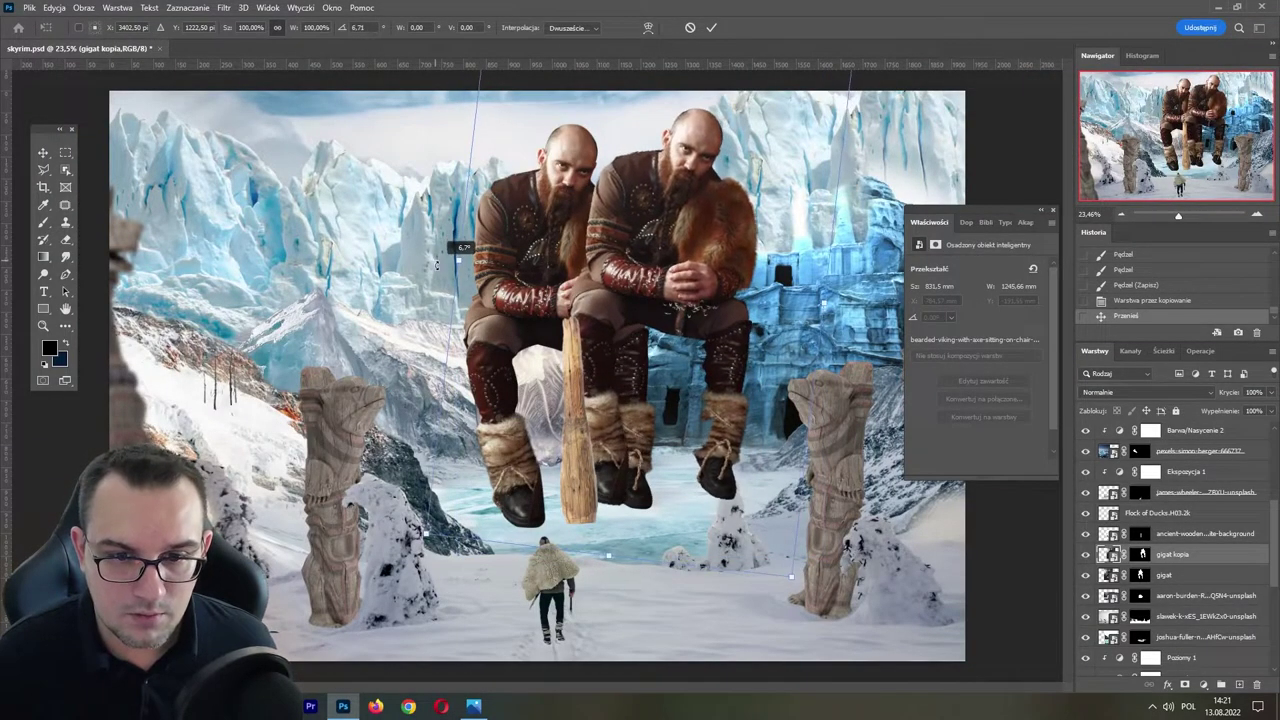
{"action": "left_click_drag", "start_coordinate": [624, 271], "coordinate": [672, 288]}
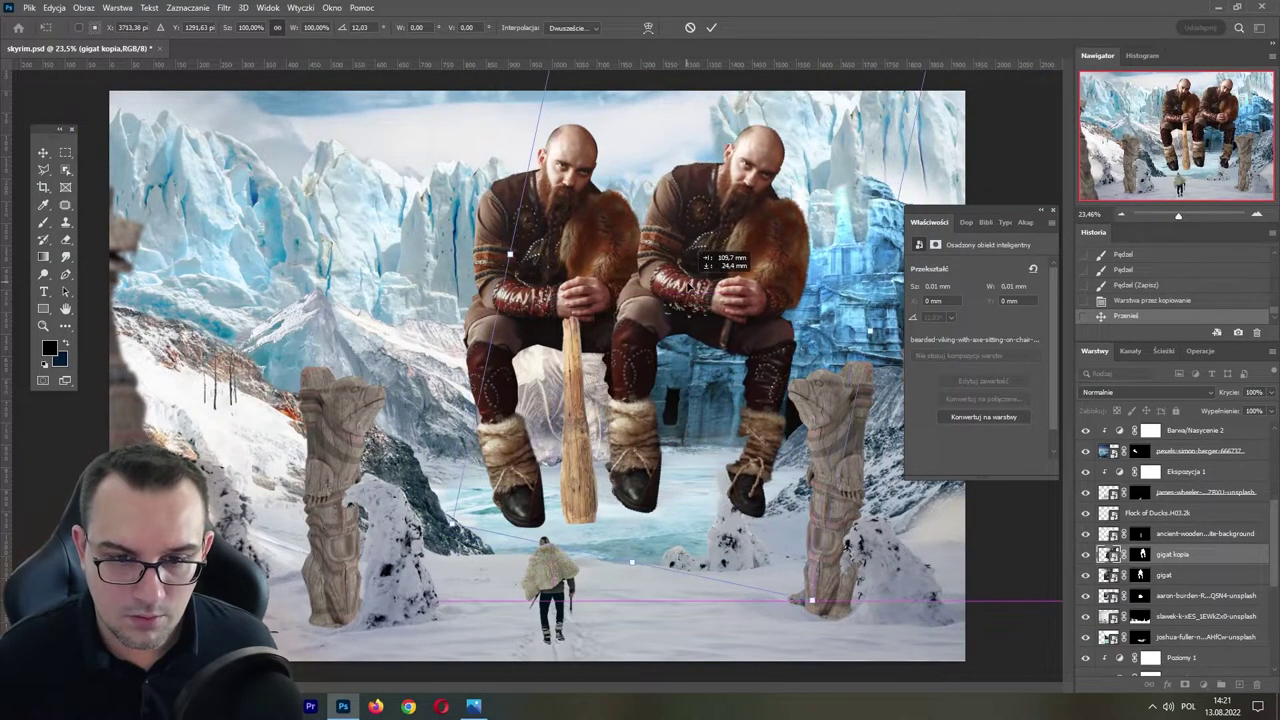
{"action": "key", "text": "Return"}
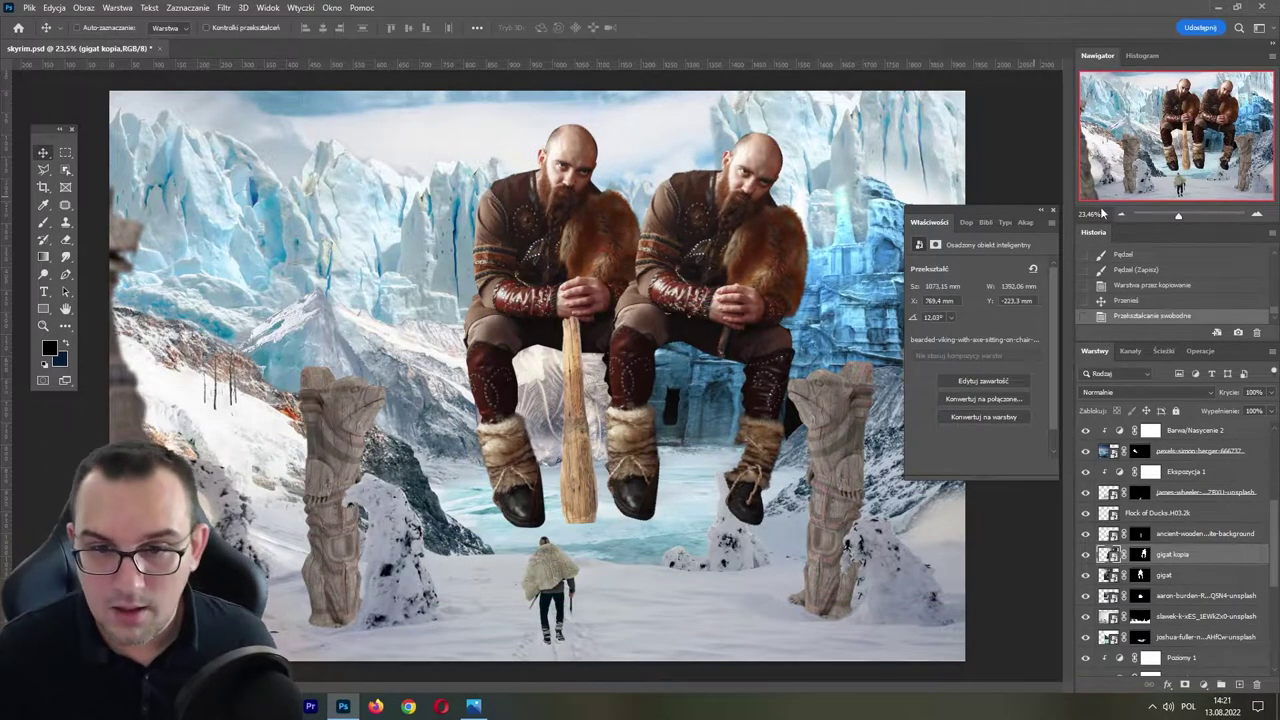
{"action": "left_click_drag", "start_coordinate": [1178, 215], "coordinate": [1187, 215]}
{"action": "left_click_drag", "start_coordinate": [1201, 143], "coordinate": [1226, 160]}
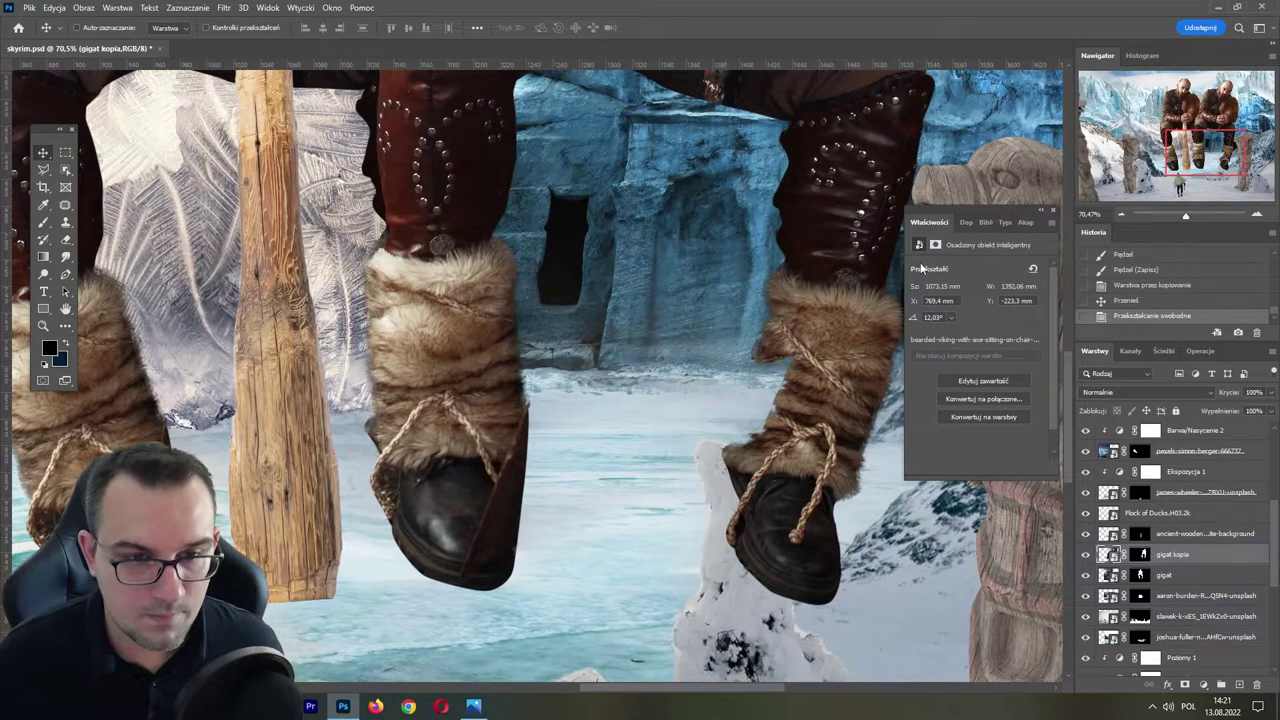
{"action": "left_click", "coordinate": [1140, 554]}
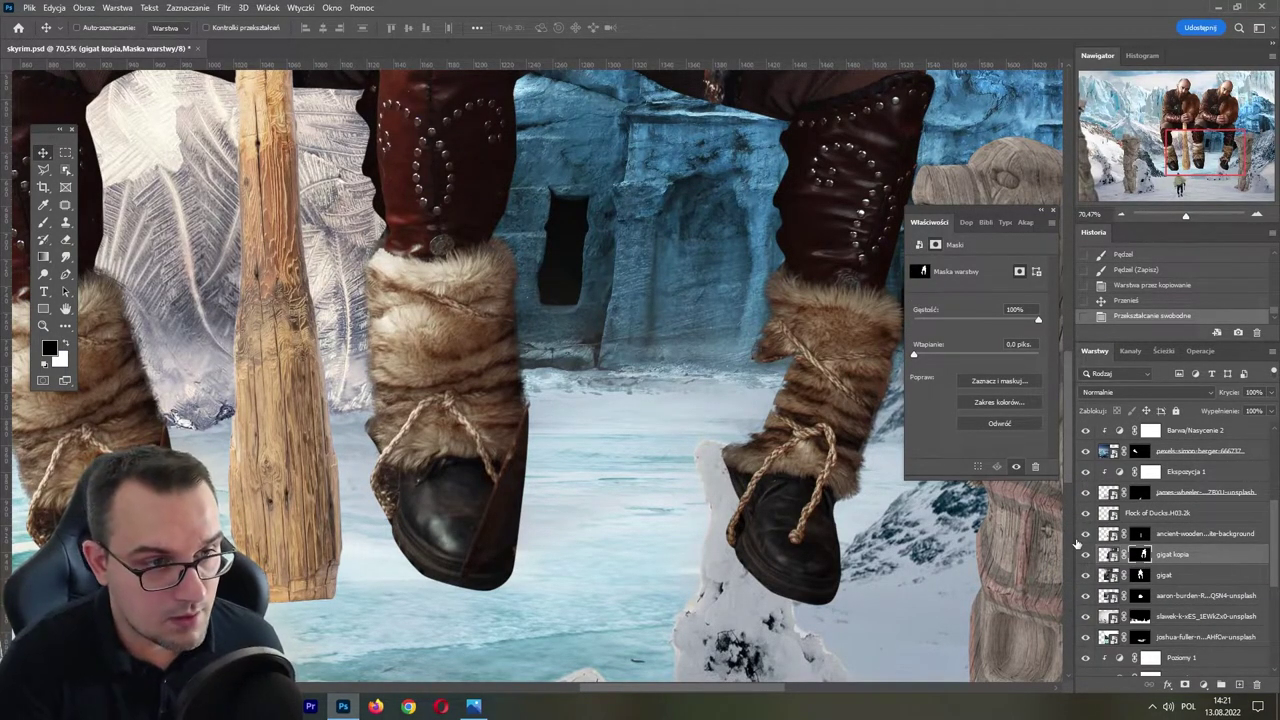
- Fill the copy's mask black and paint white to reveal its fur beside the boot
{"action": "key", "text": "alt+BackSpace"}
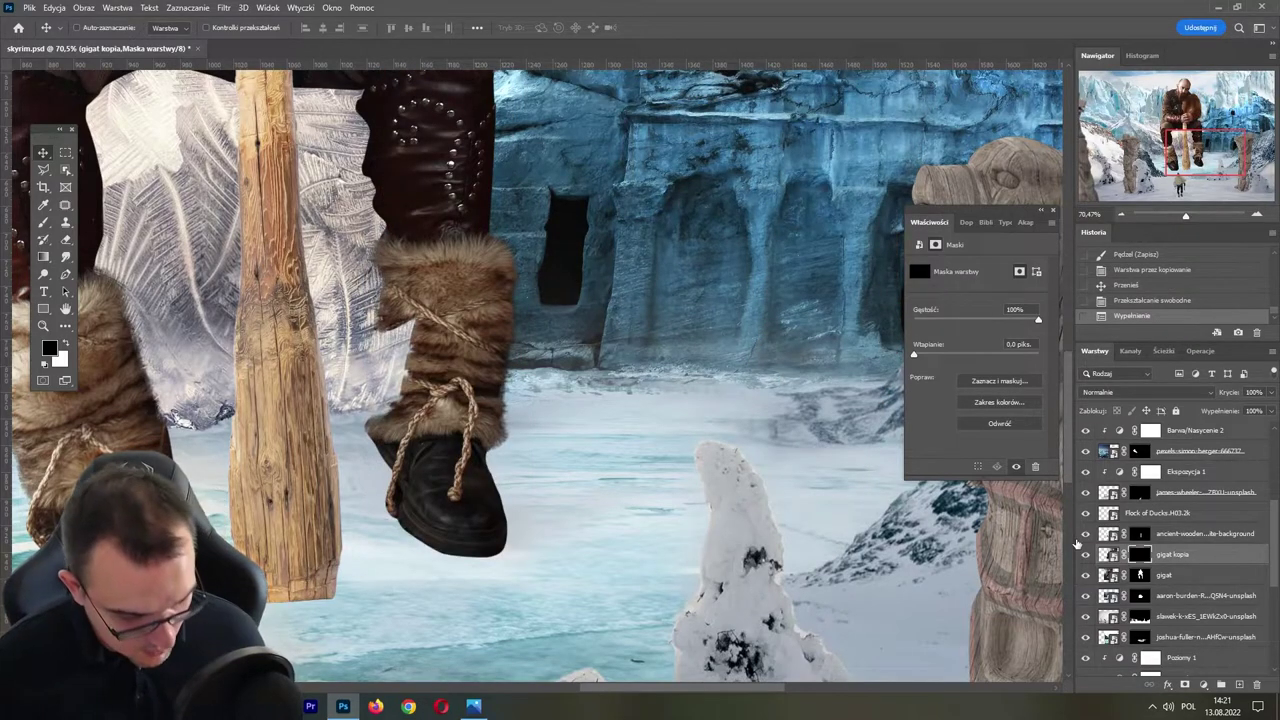
{"action": "key", "text": "b"}
{"action": "key", "text": "x"}
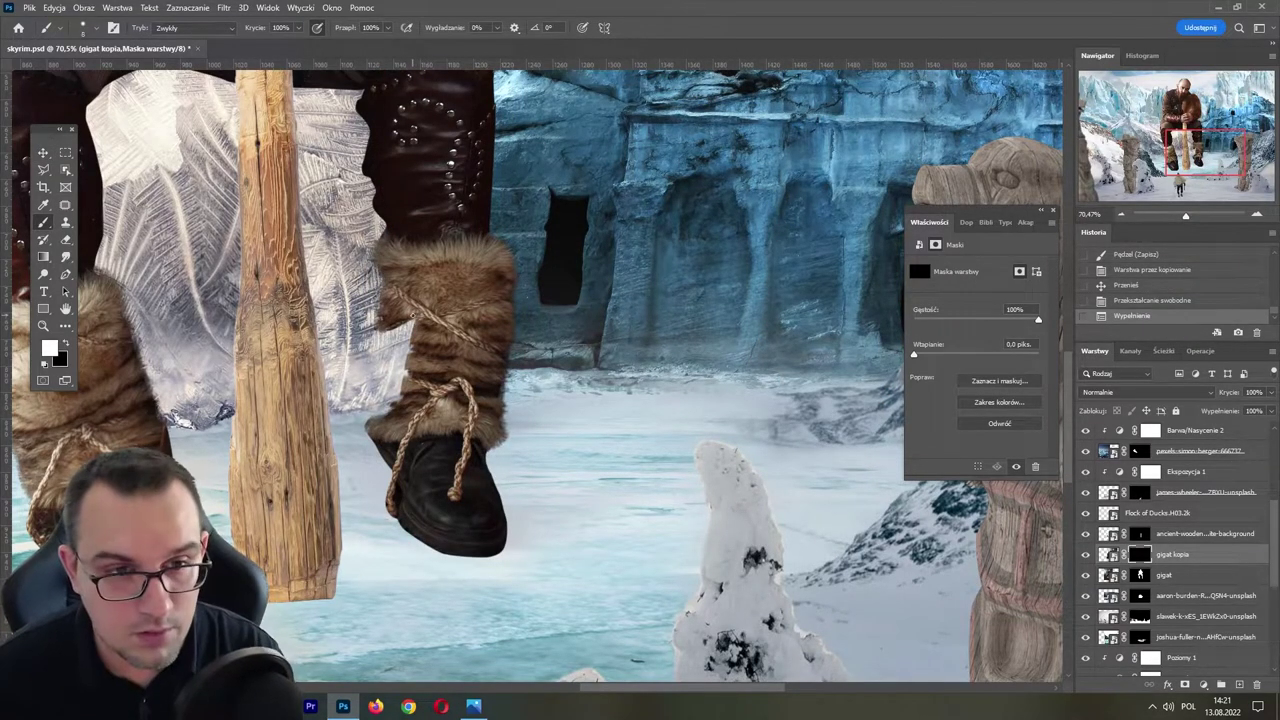
{"action": "left_click_drag", "start_coordinate": [410, 318], "coordinate": [404, 369]}
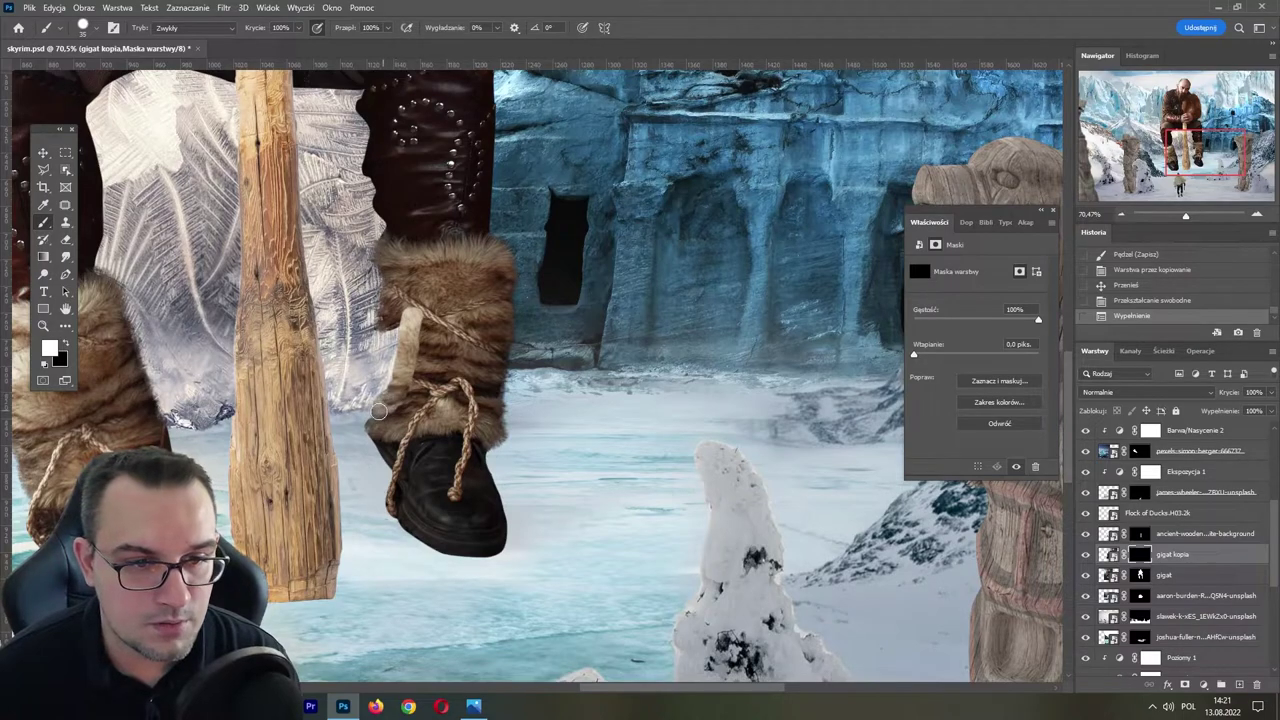
{"action": "left_click_drag", "start_coordinate": [379, 411], "coordinate": [393, 314]}
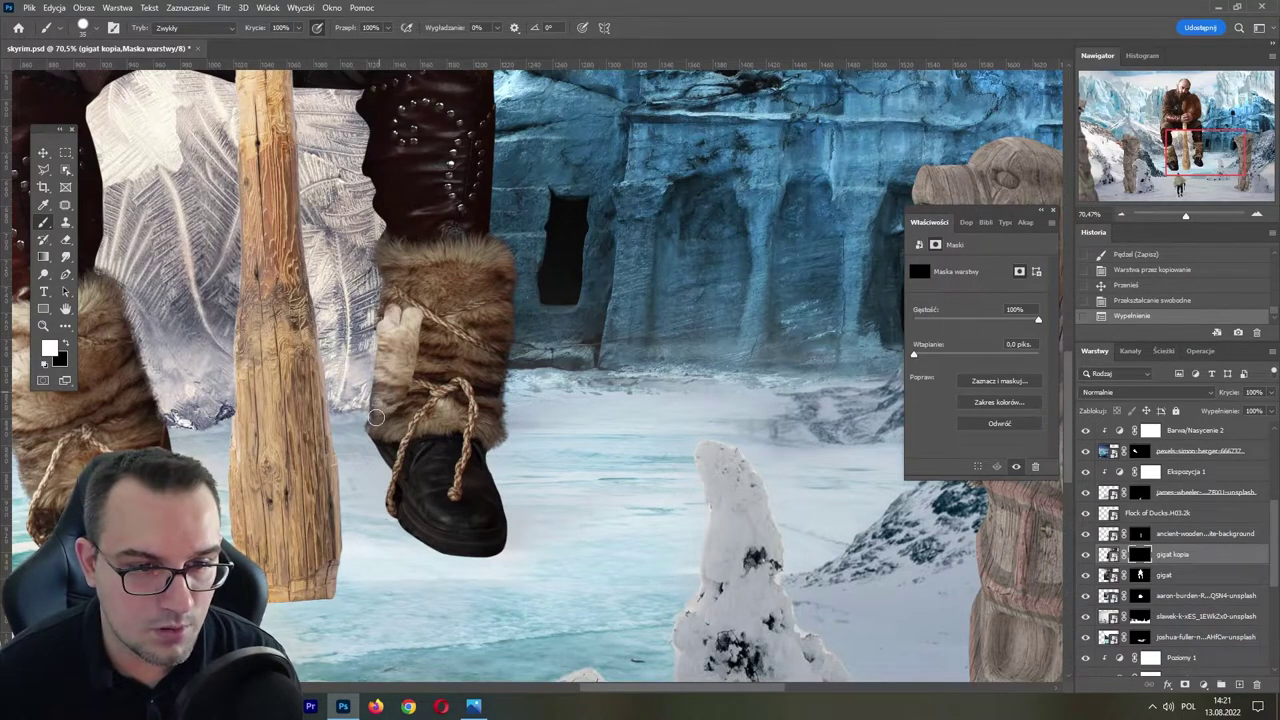
{"action": "mouse_move", "coordinate": [406, 317]}
{"action": "left_mouse_down"}
{"action": "mouse_move", "coordinate": [397, 379]}
{"action": "mouse_move", "coordinate": [420, 318]}
{"action": "left_mouse_up"}
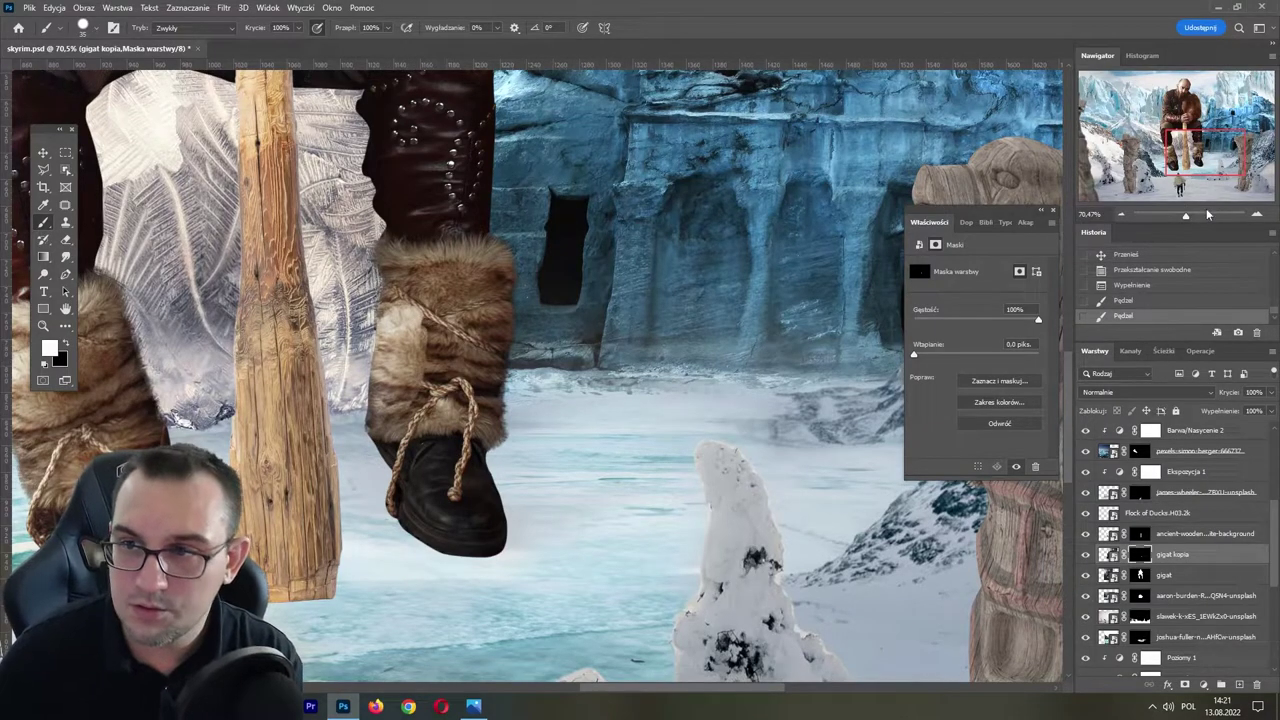
- At 100% zoom, hide excess fur near the rope and reveal more fur left of it
{"action": "key", "text": "ctrl+1"}
{"action": "left_click", "coordinate": [97, 28]}
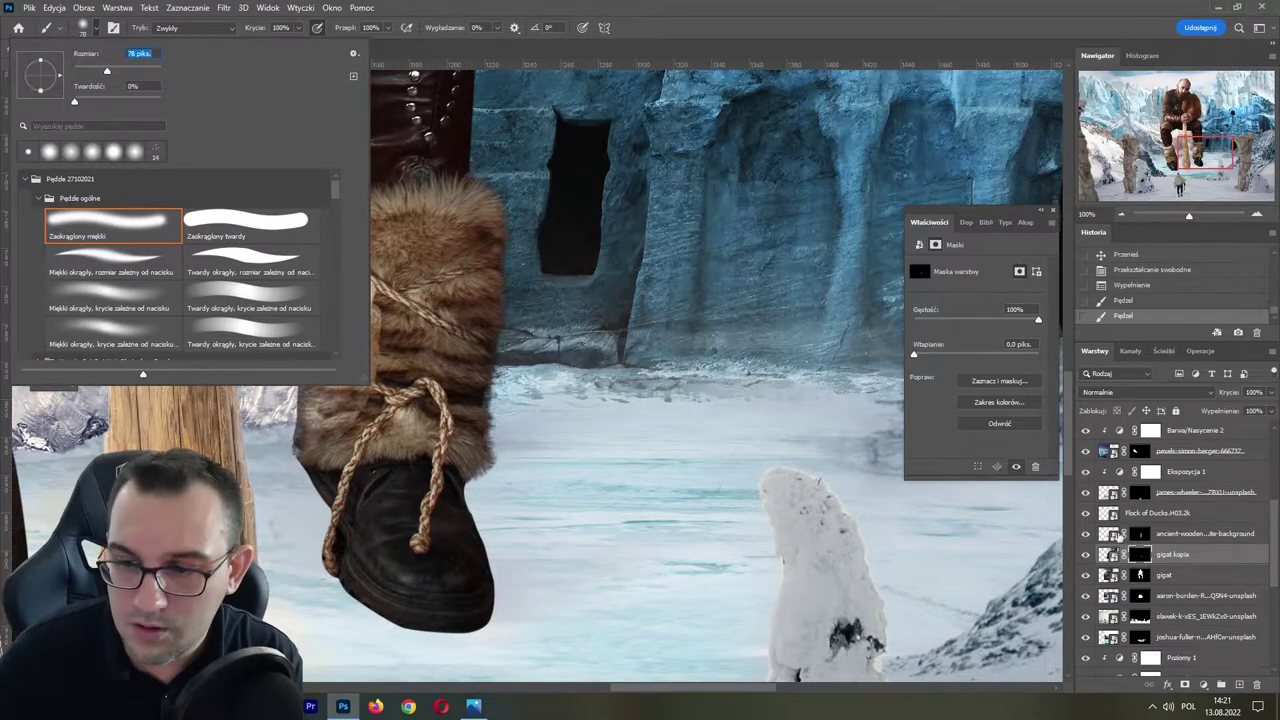
{"action": "key", "text": "Return"}
{"action": "key", "text": "x"}
{"action": "left_click_drag", "start_coordinate": [440, 285], "coordinate": [430, 310]}
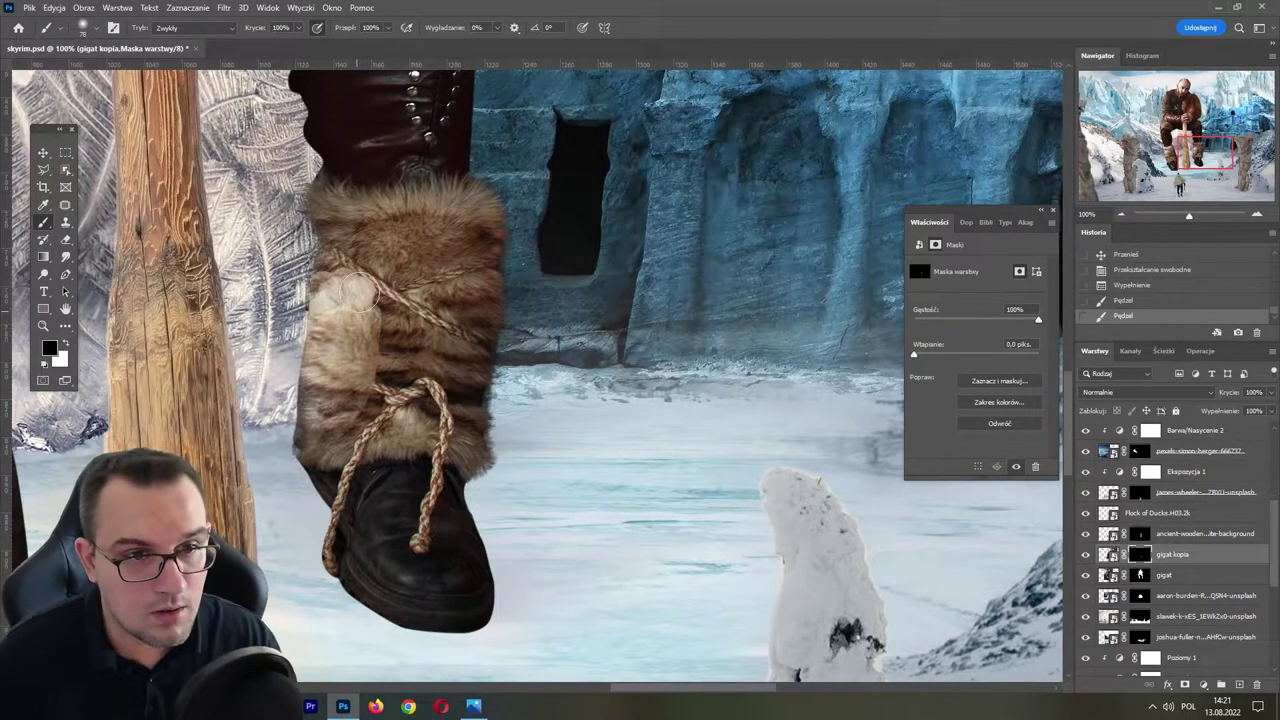
{"action": "mouse_move", "coordinate": [340, 270]}
{"action": "left_mouse_down"}
{"action": "mouse_move", "coordinate": [368, 300]}
{"action": "mouse_move", "coordinate": [375, 415]}
{"action": "left_mouse_up"}
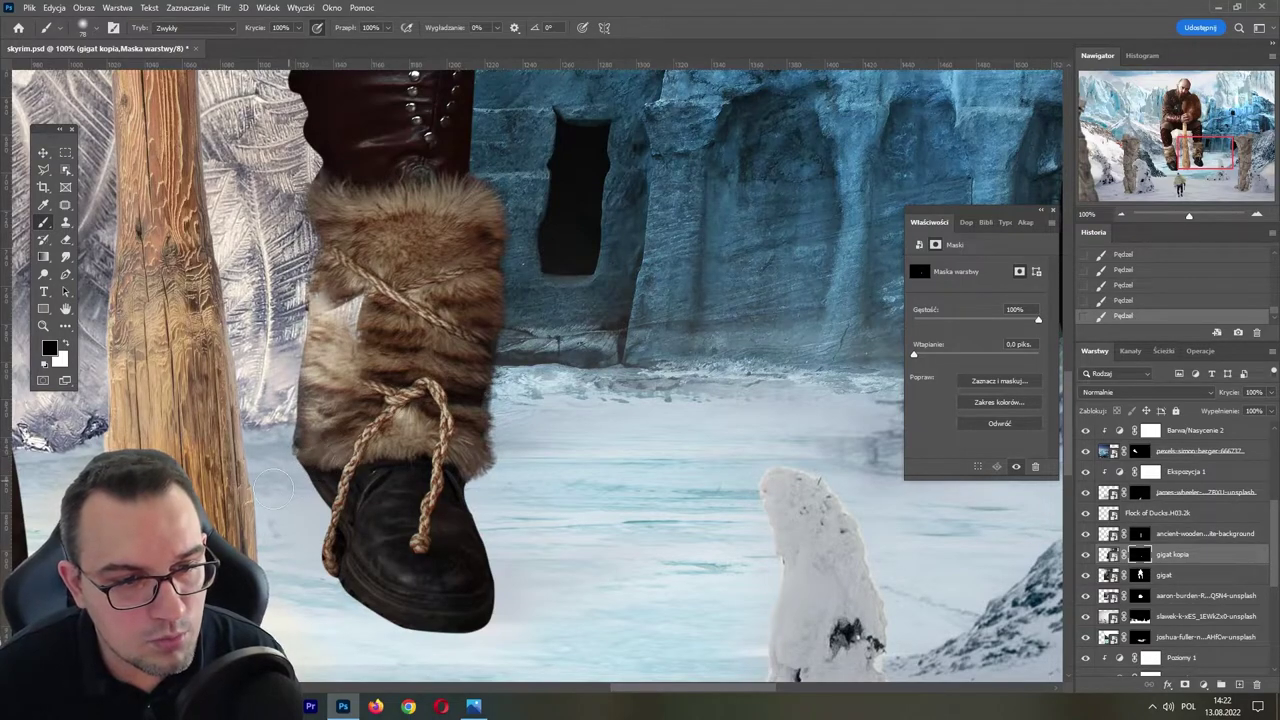
{"action": "key", "text": "z"}
{"action": "key", "text": "x"}
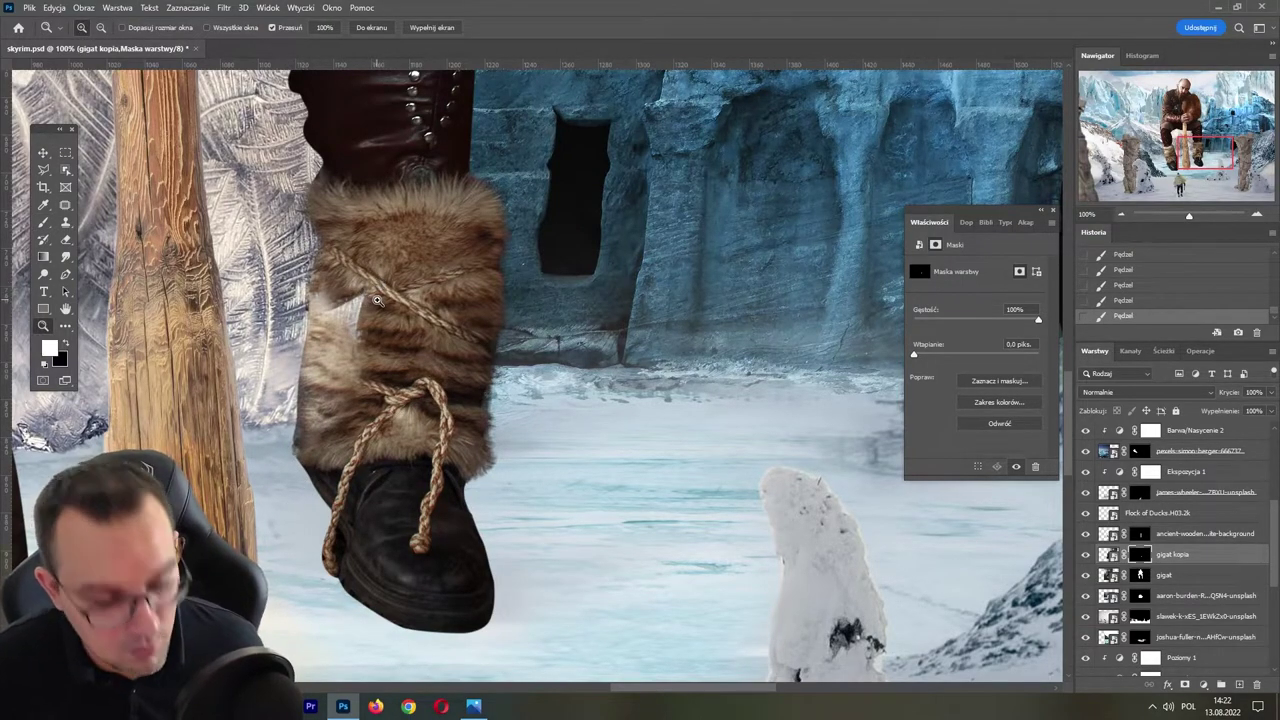
{"action": "key", "text": "b"}
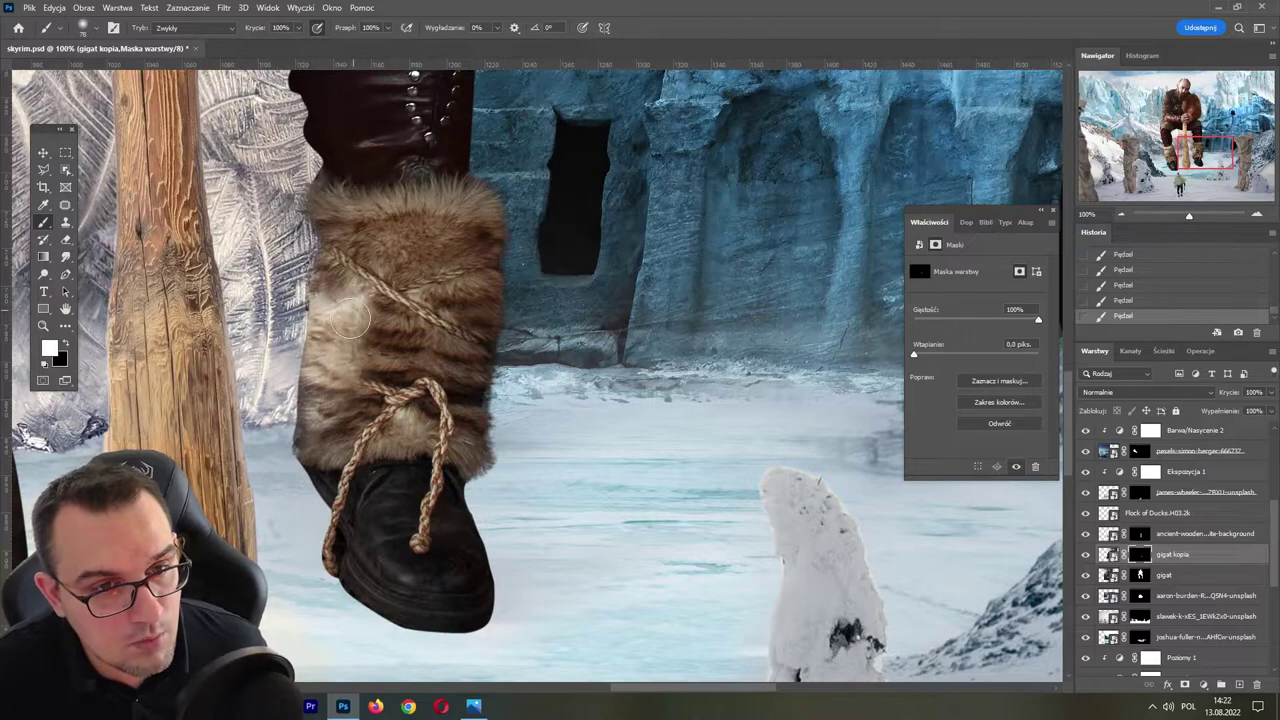
{"action": "left_click_drag", "start_coordinate": [362, 297], "coordinate": [348, 364]}
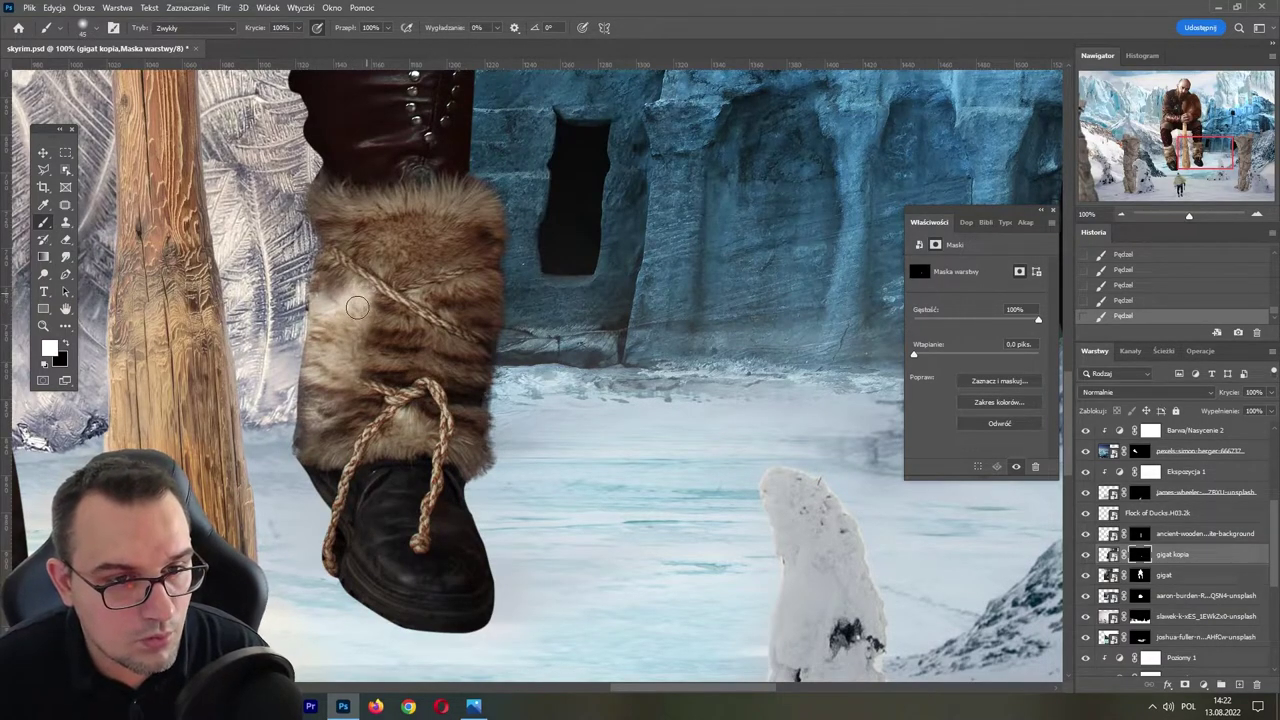
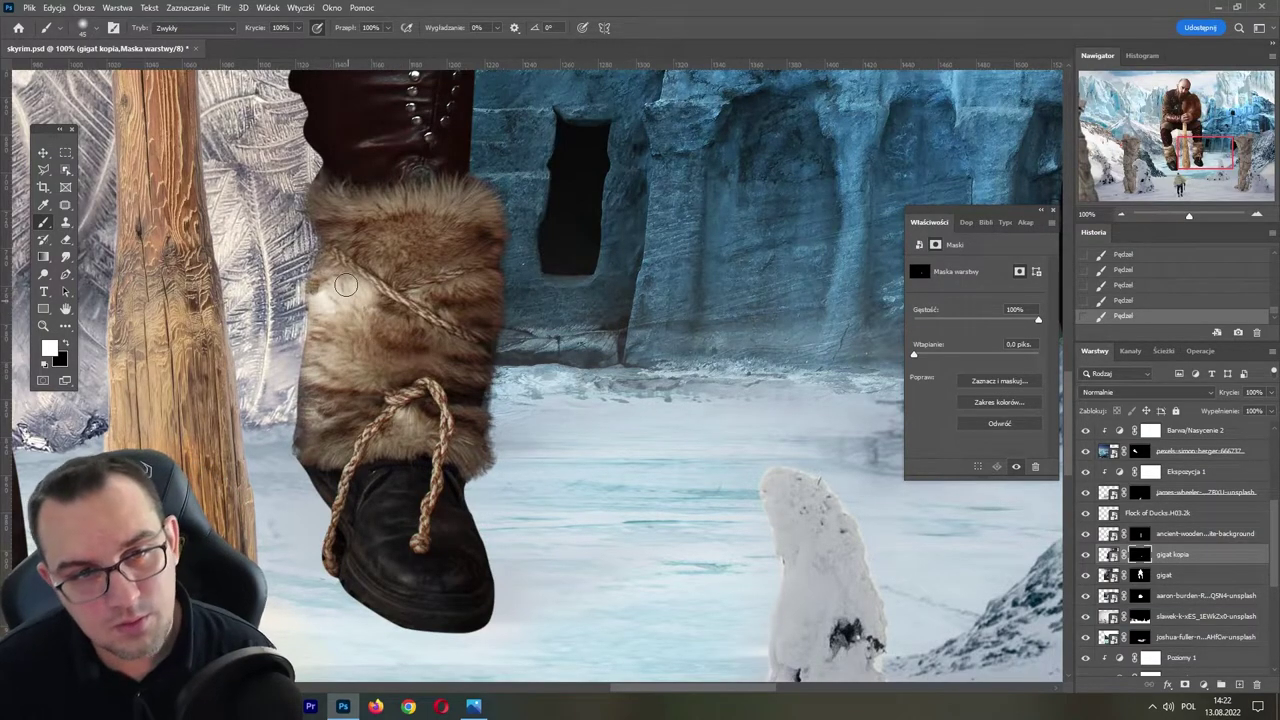
- Add an Exposure adjustment clipped to gigat kopia with Exposure set to -1.53
{"action": "left_click", "coordinate": [1202, 684]}
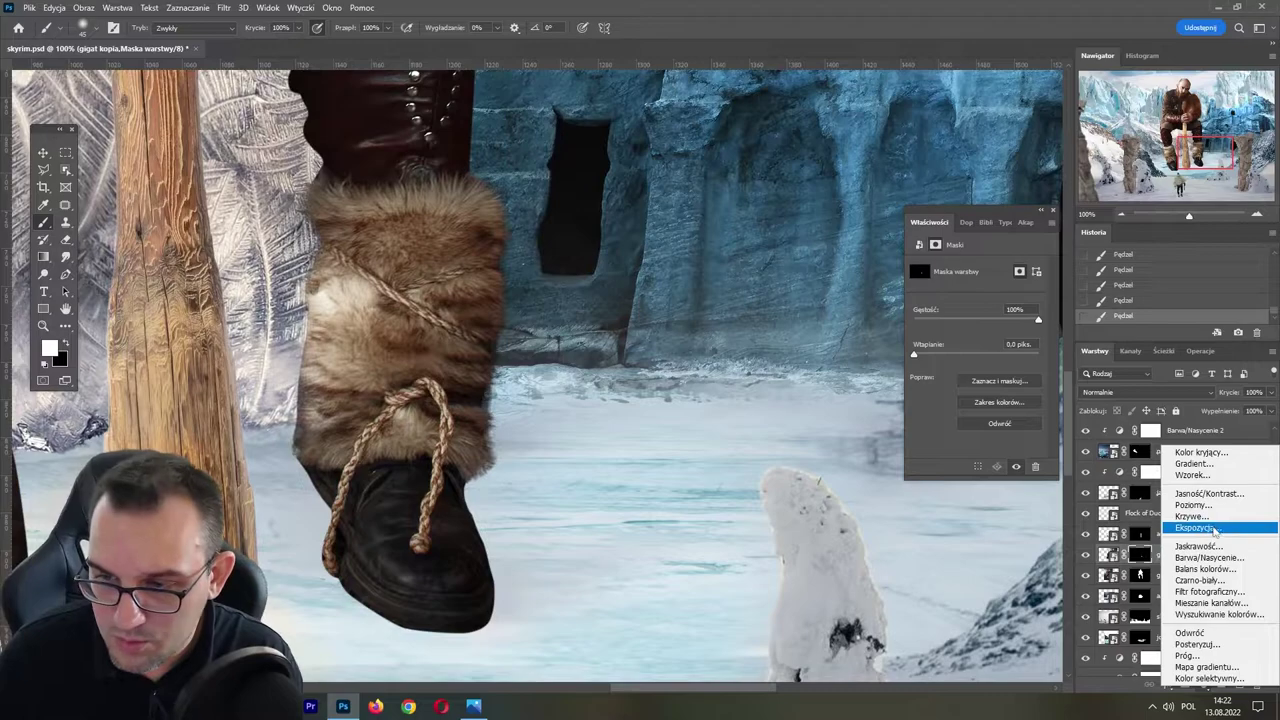
{"action": "left_click", "coordinate": [1213, 528]}
{"action": "left_click", "coordinate": [977, 301]}
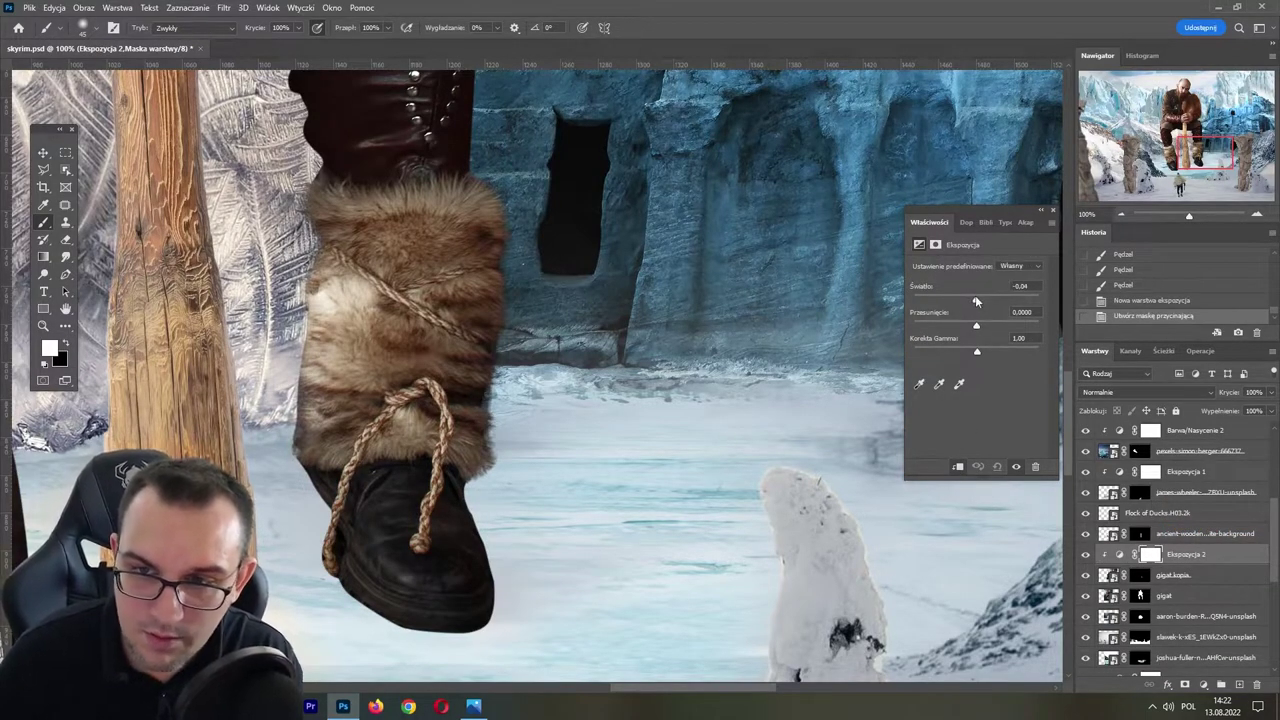
{"action": "left_click_drag", "start_coordinate": [977, 301], "coordinate": [962, 301]}
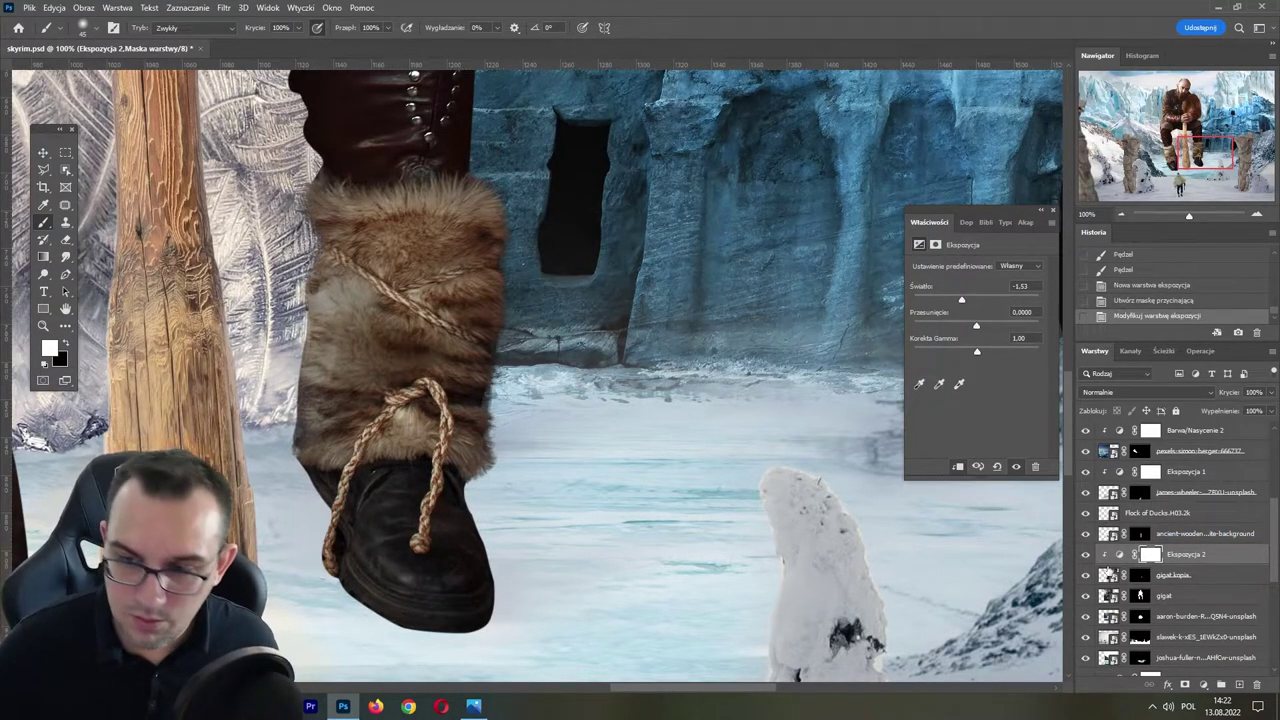
- Invert the exposure mask to black, then paint white to darken only the fur boot
{"action": "key", "text": "ctrl+i"}
{"action": "key", "text": "x"}
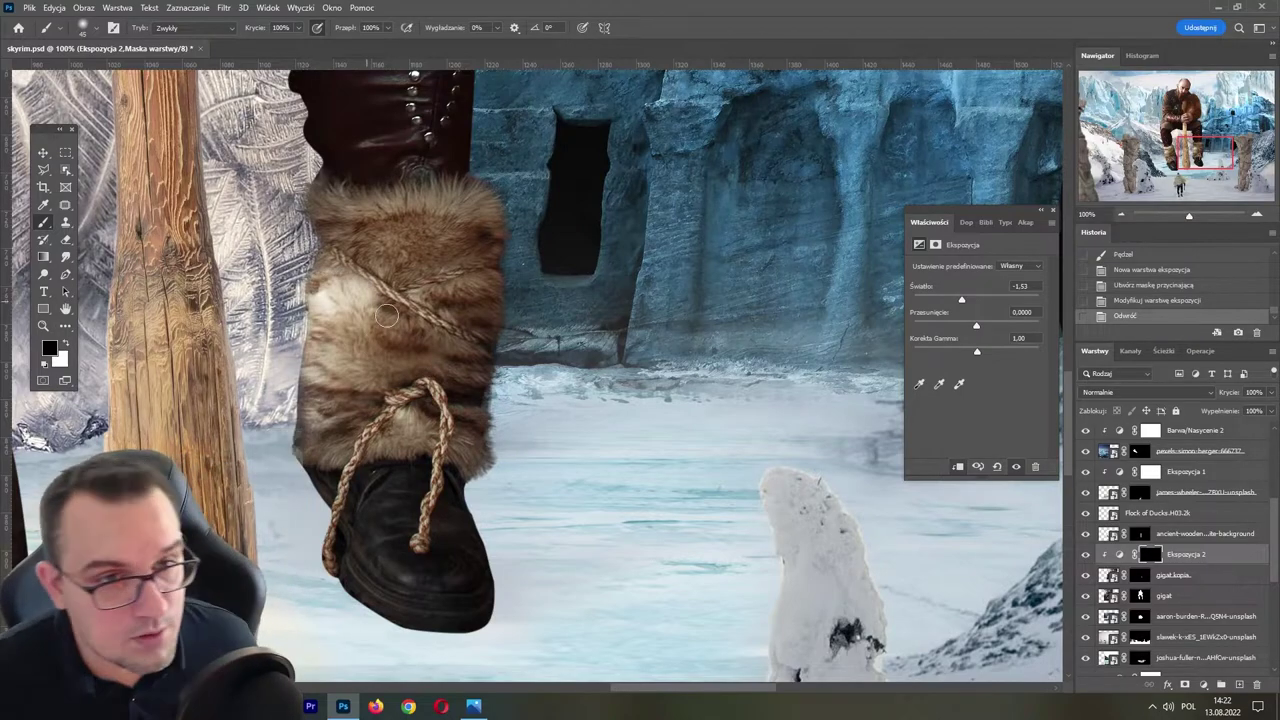
{"action": "key", "text": "x"}
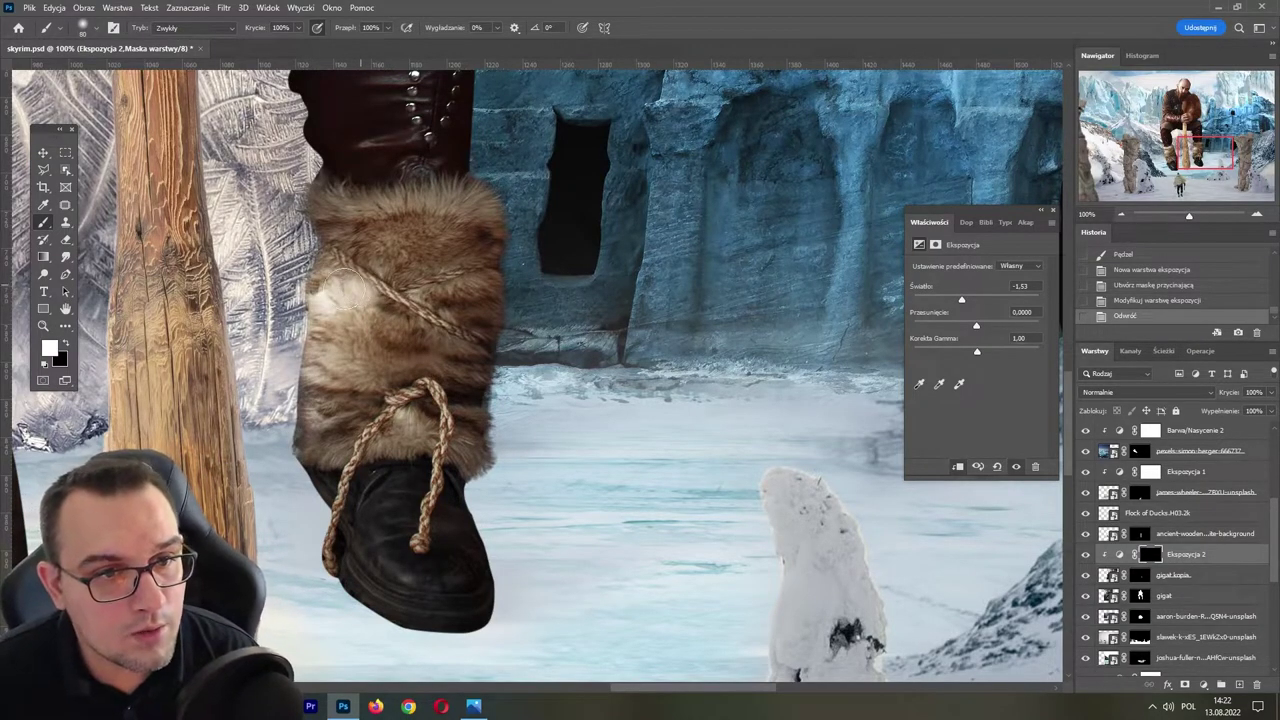
{"action": "mouse_move", "coordinate": [343, 290]}
{"action": "left_mouse_down"}
{"action": "mouse_move", "coordinate": [330, 295]}
{"action": "mouse_move", "coordinate": [370, 298]}
{"action": "left_mouse_up"}
{"action": "left_click_drag", "start_coordinate": [362, 292], "coordinate": [360, 291]}
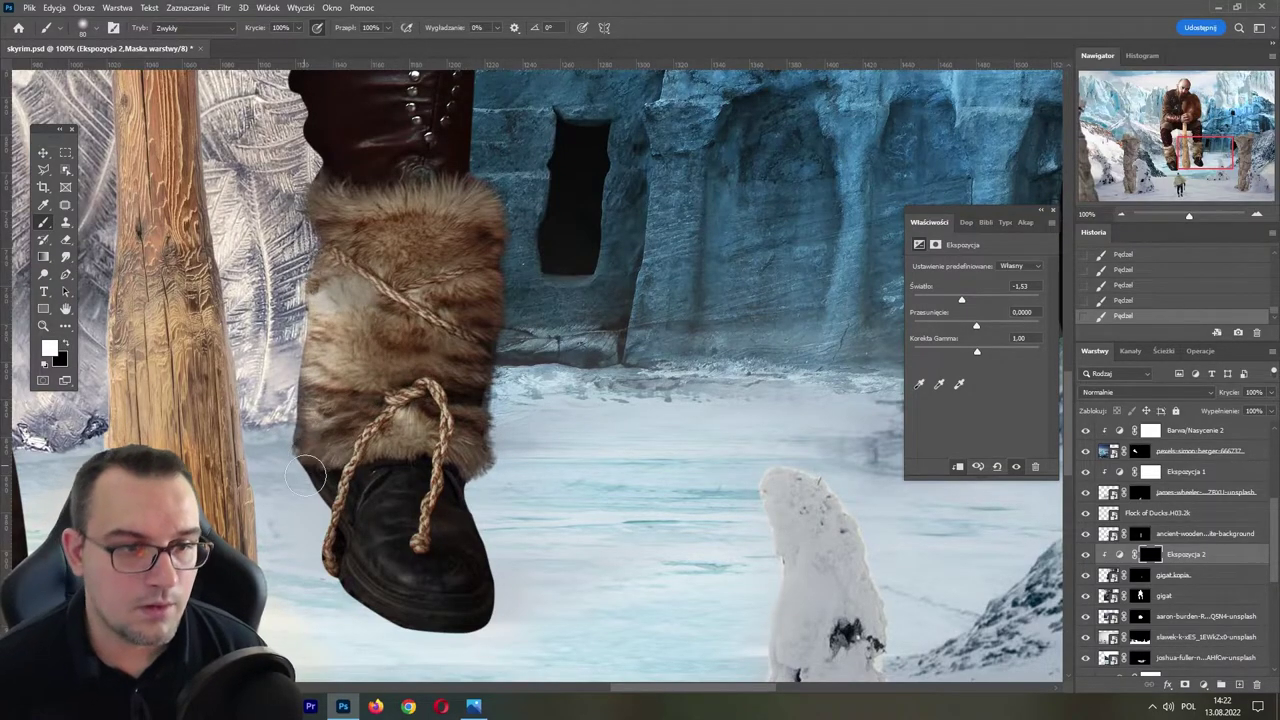
- Save skyrim.psd
{"action": "key", "text": "ctrl+s"}
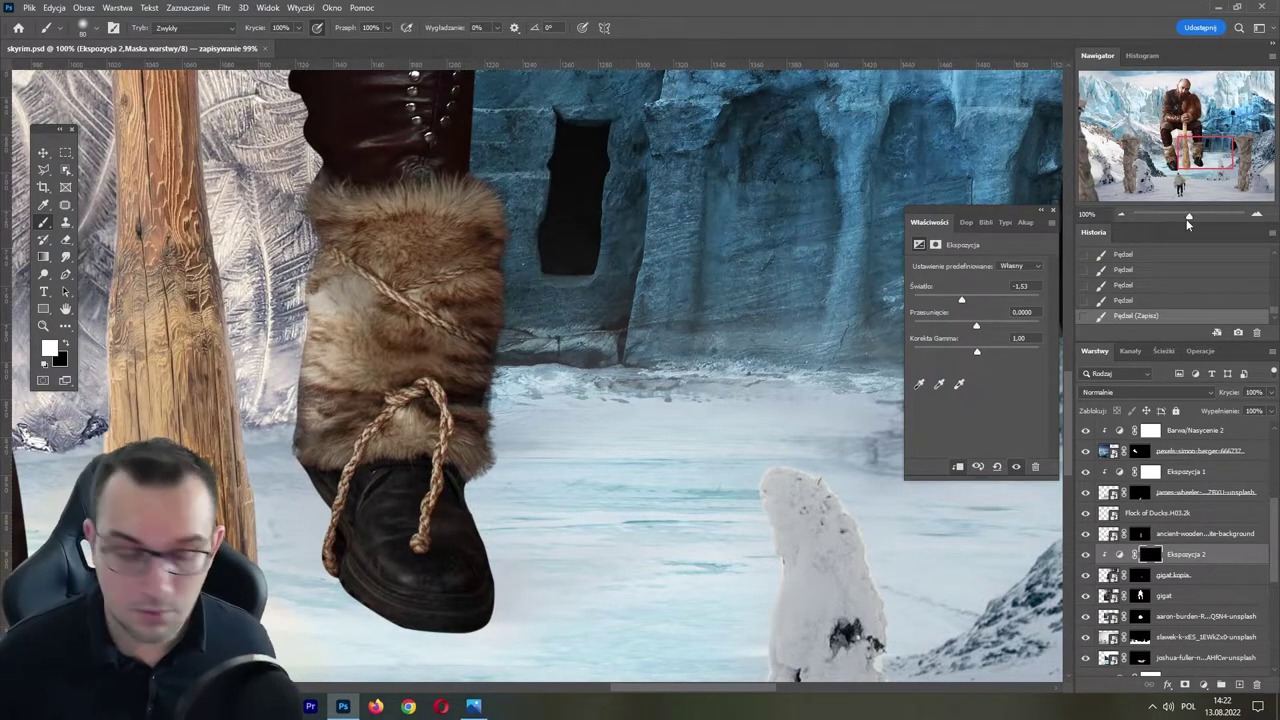
{"action": "scroll", "coordinate": [800, 420], "scroll_direction": "up", "scroll_amount": 1}
{"action": "scroll", "coordinate": [586, 457], "scroll_direction": "up", "scroll_amount": 1}
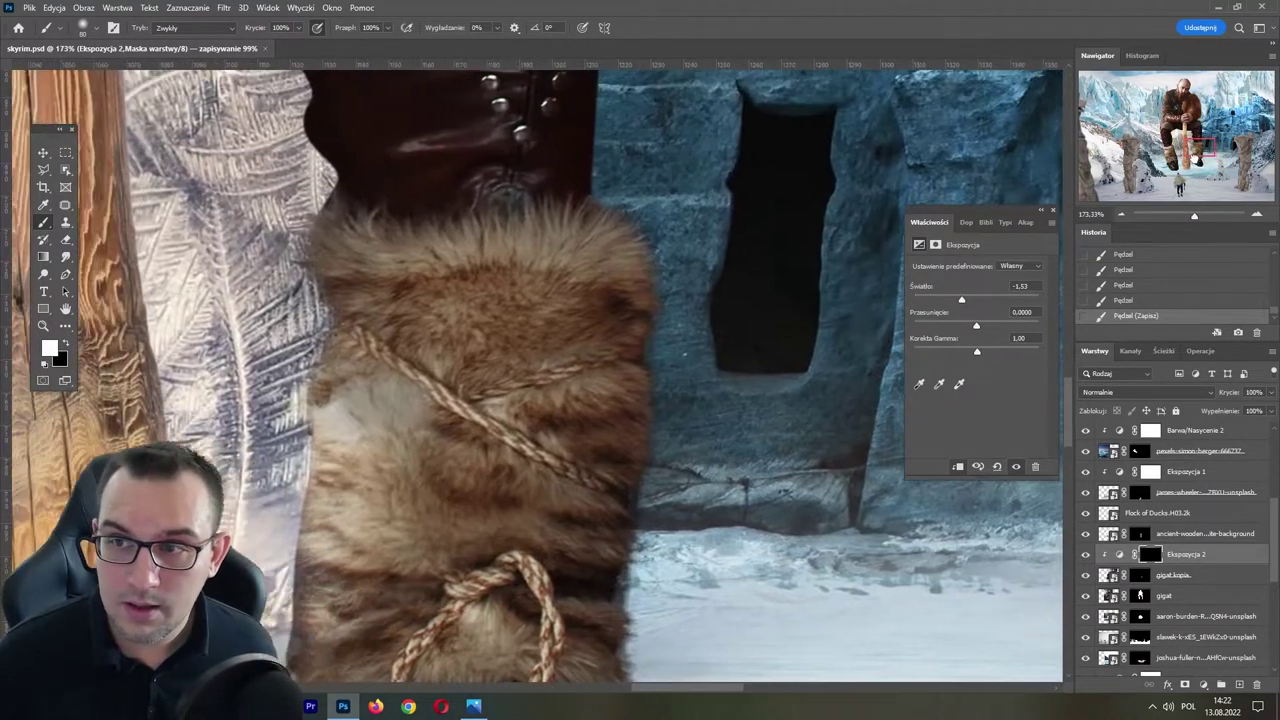
{"action": "scroll", "coordinate": [586, 457], "scroll_direction": "up", "scroll_amount": 1}
{"action": "scroll", "coordinate": [419, 349], "scroll_direction": "up", "scroll_amount": 1}
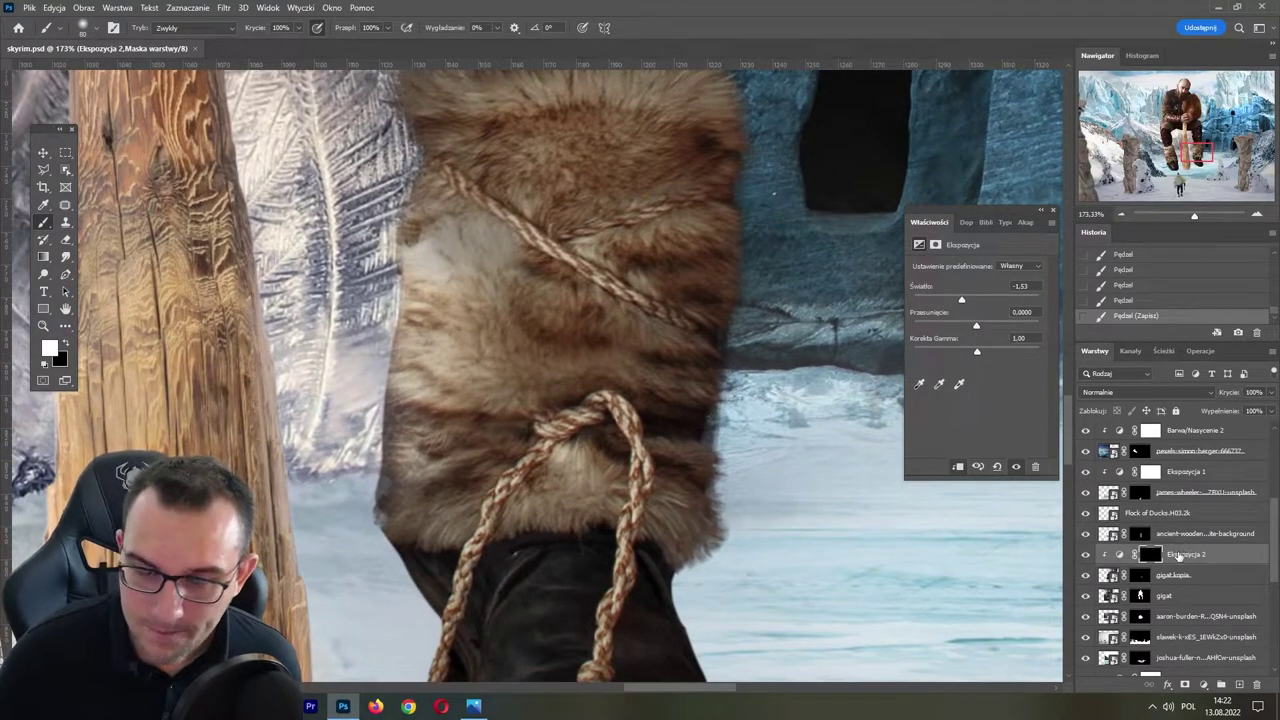
- Add a new empty layer named 'dodatkiwe futro' and save the file
{"action": "left_click", "coordinate": [1239, 684]}
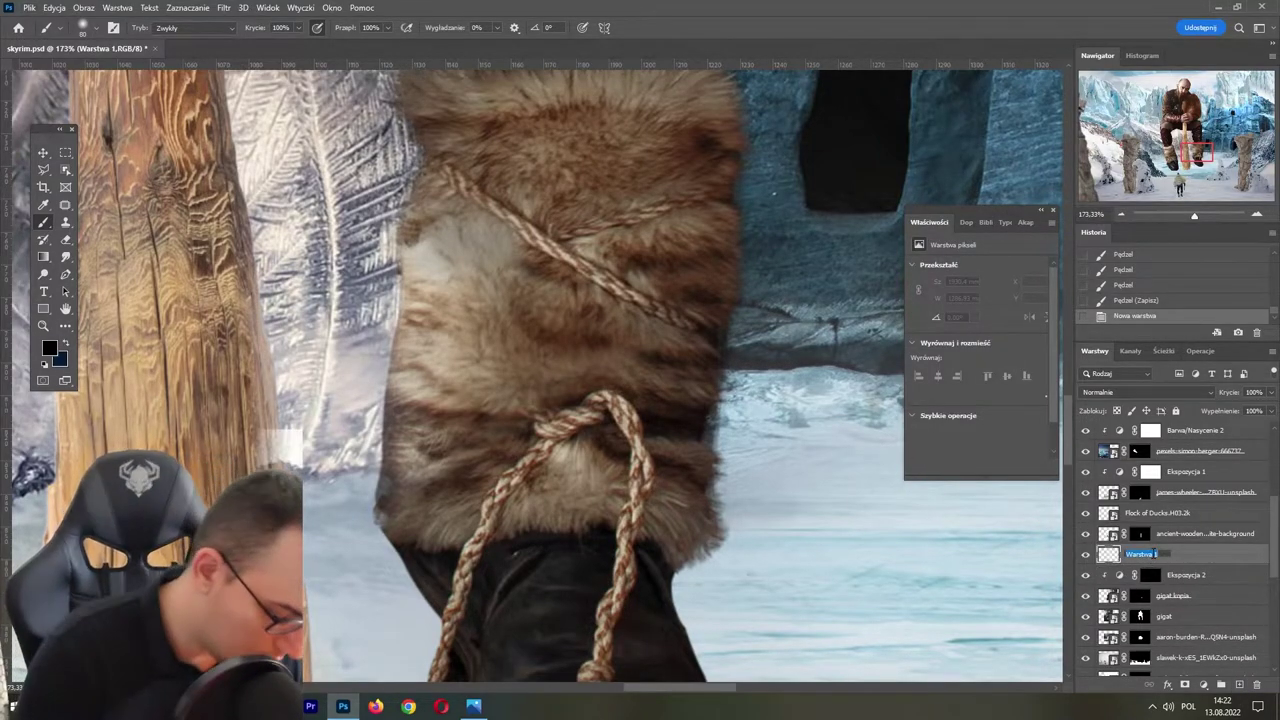
{"action": "type", "text": "dodatkiwe futro"}
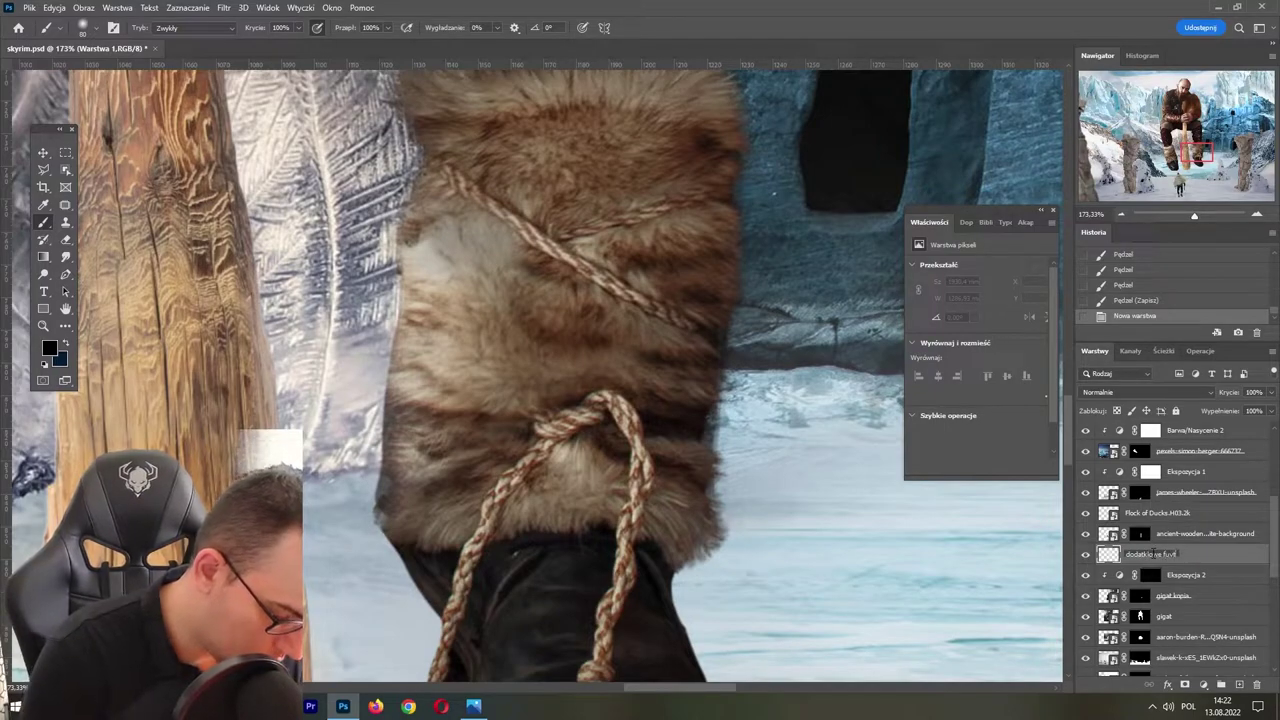
{"action": "key", "text": "Return"}
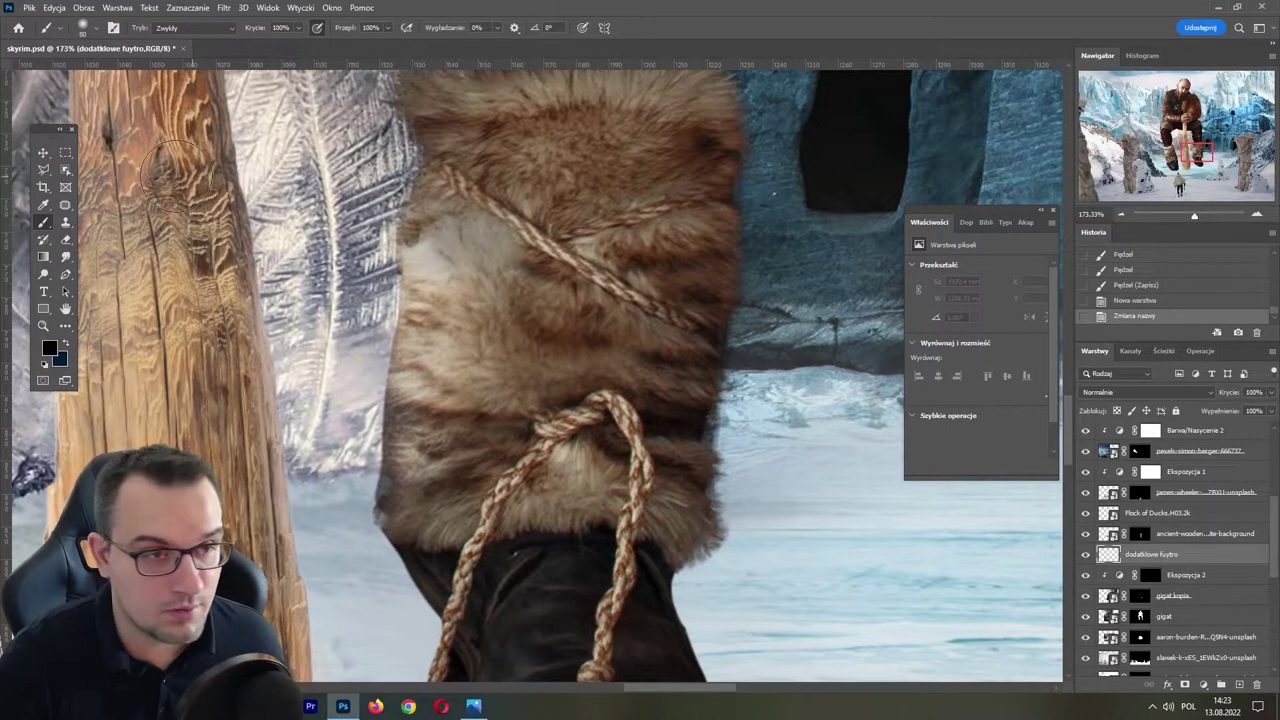
{"action": "key", "text": "ctrl+s"}
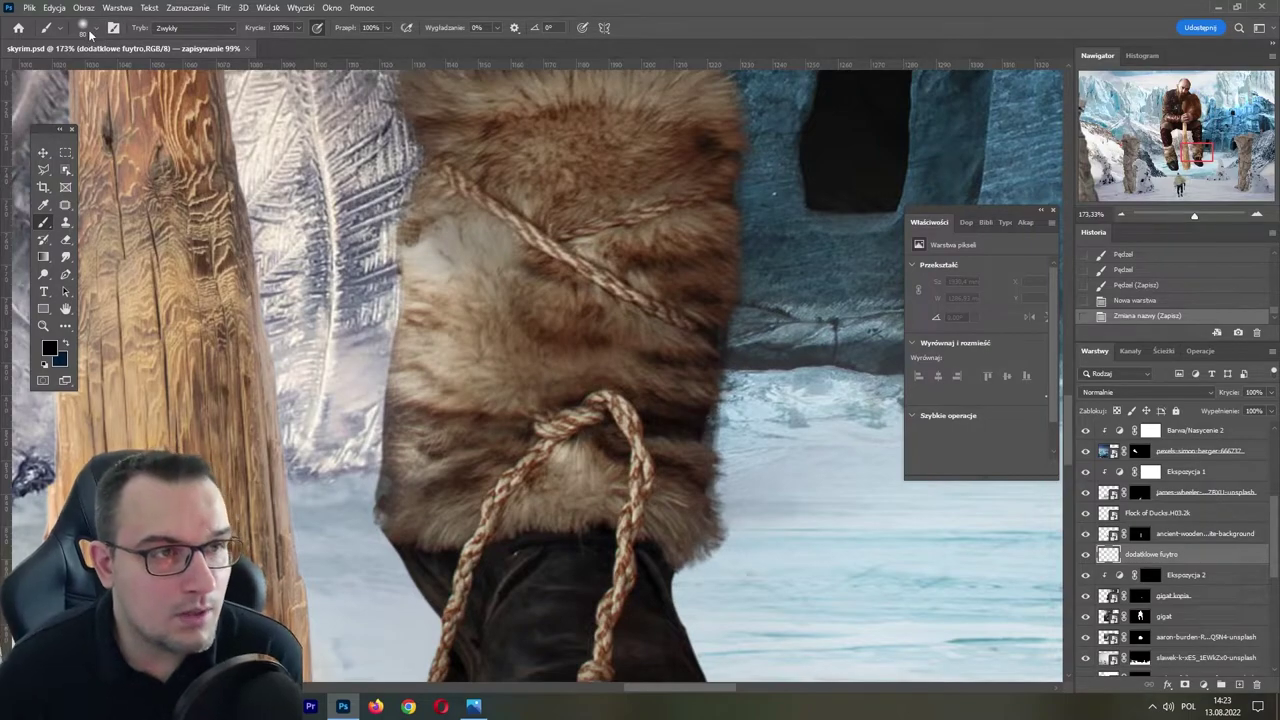
- Choose the 'futerko krótkie rzadkie' short sparse fur brush preset
{"action": "left_click", "coordinate": [95, 28]}
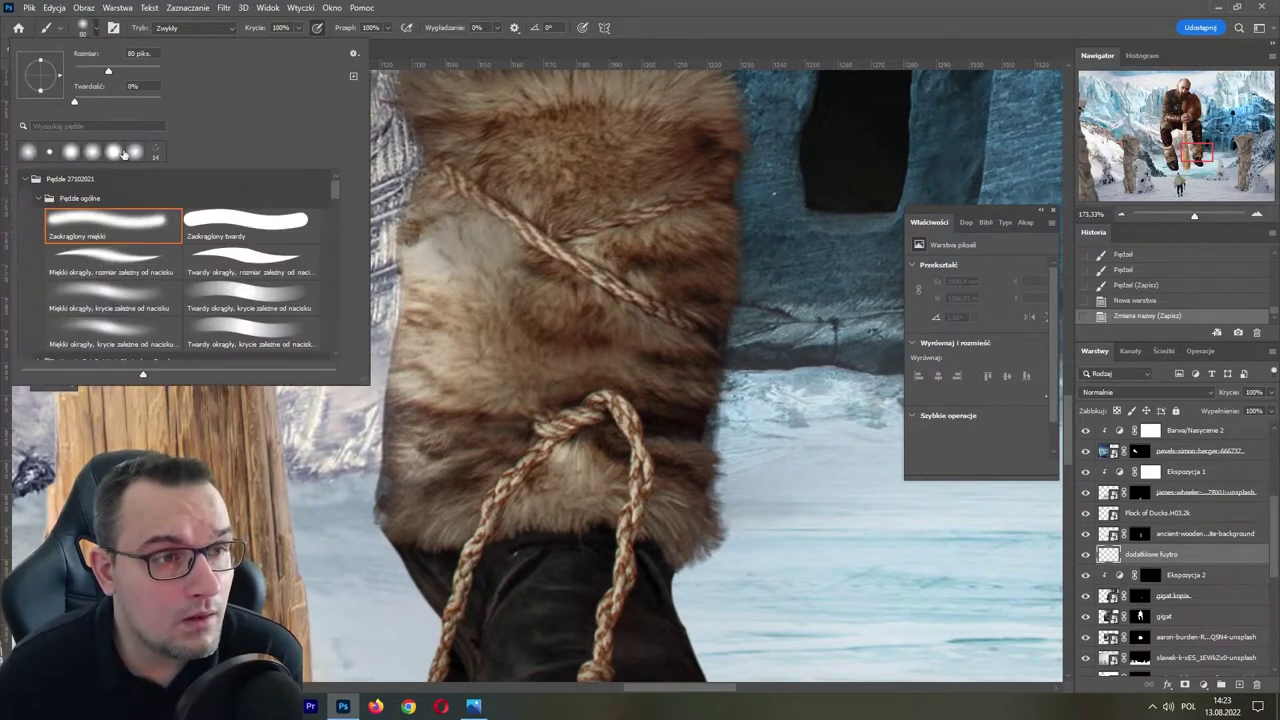
{"action": "left_click", "coordinate": [46, 199]}
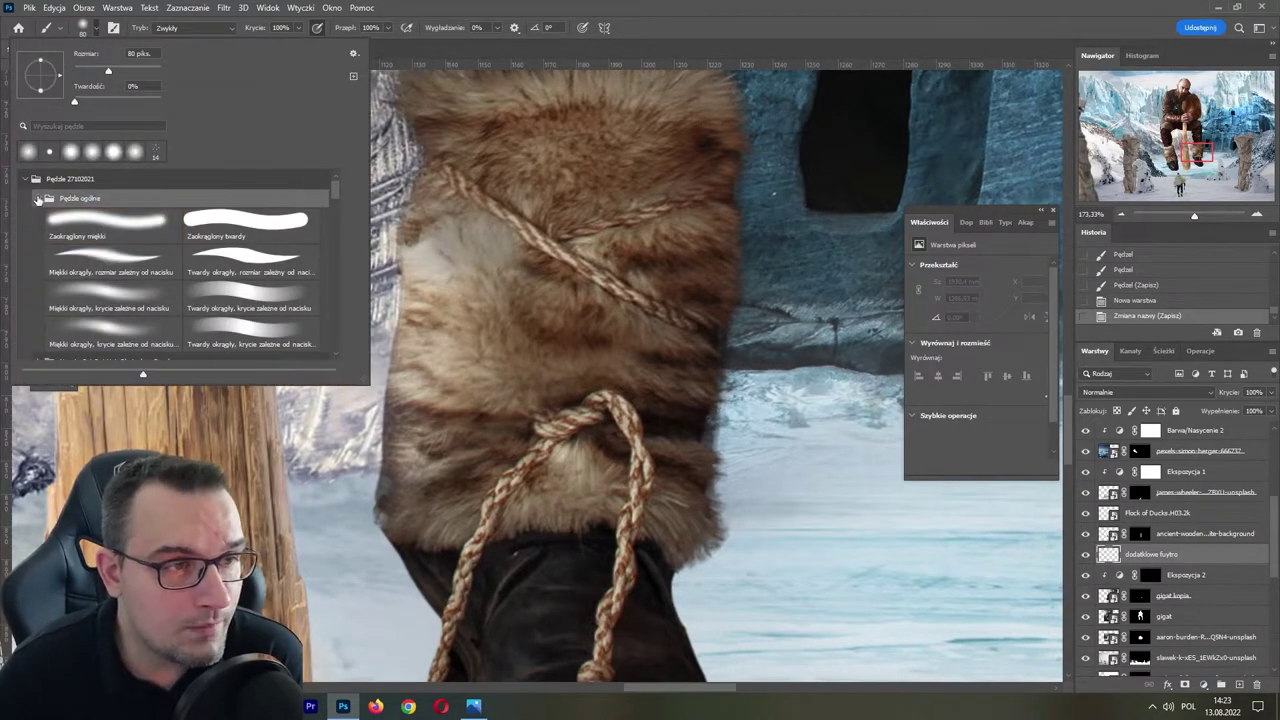
{"action": "left_click", "coordinate": [38, 200]}
{"action": "left_click", "coordinate": [39, 238]}
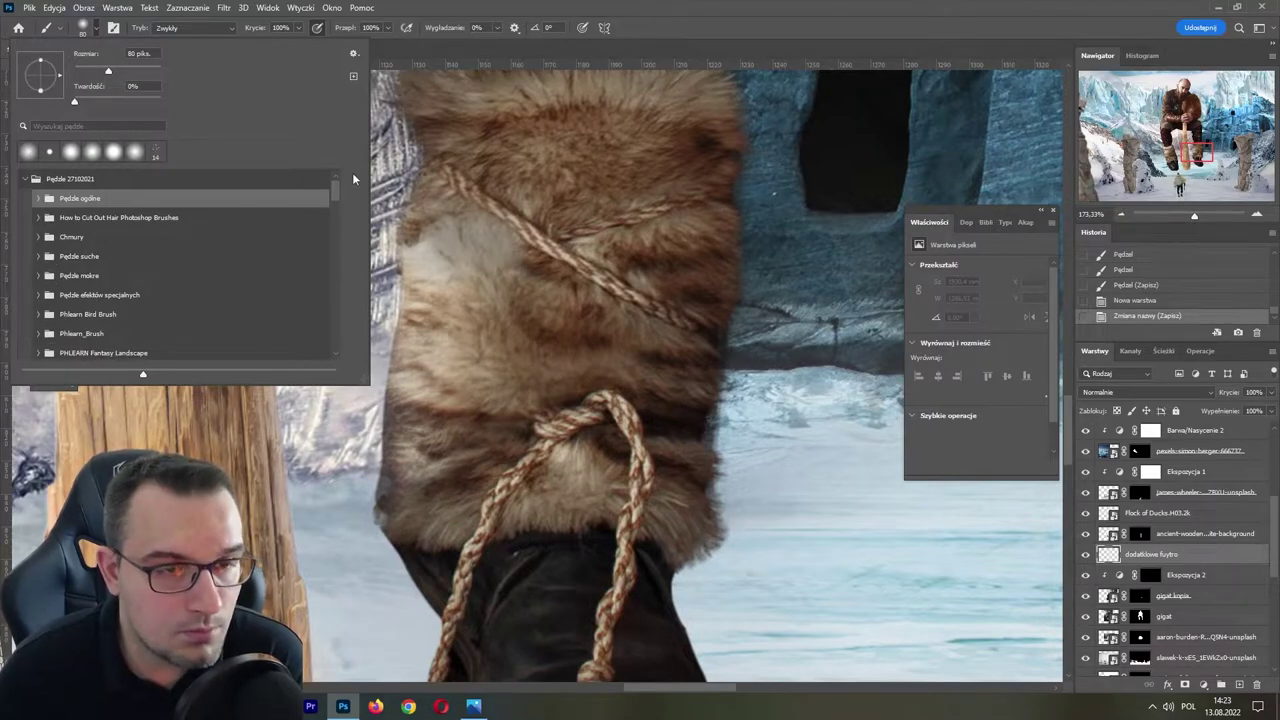
{"action": "scroll", "coordinate": [332, 202], "scroll_direction": "down", "scroll_amount": 2}
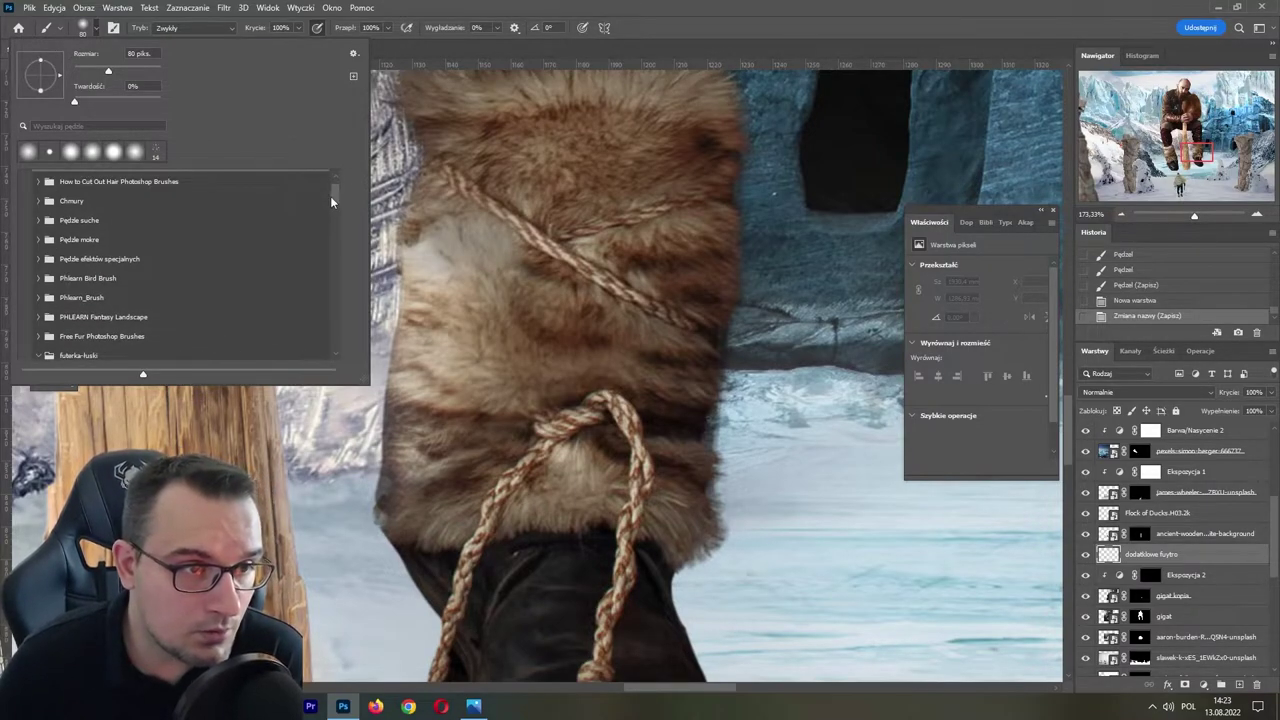
{"action": "scroll", "coordinate": [332, 200], "scroll_direction": "down", "scroll_amount": 2}
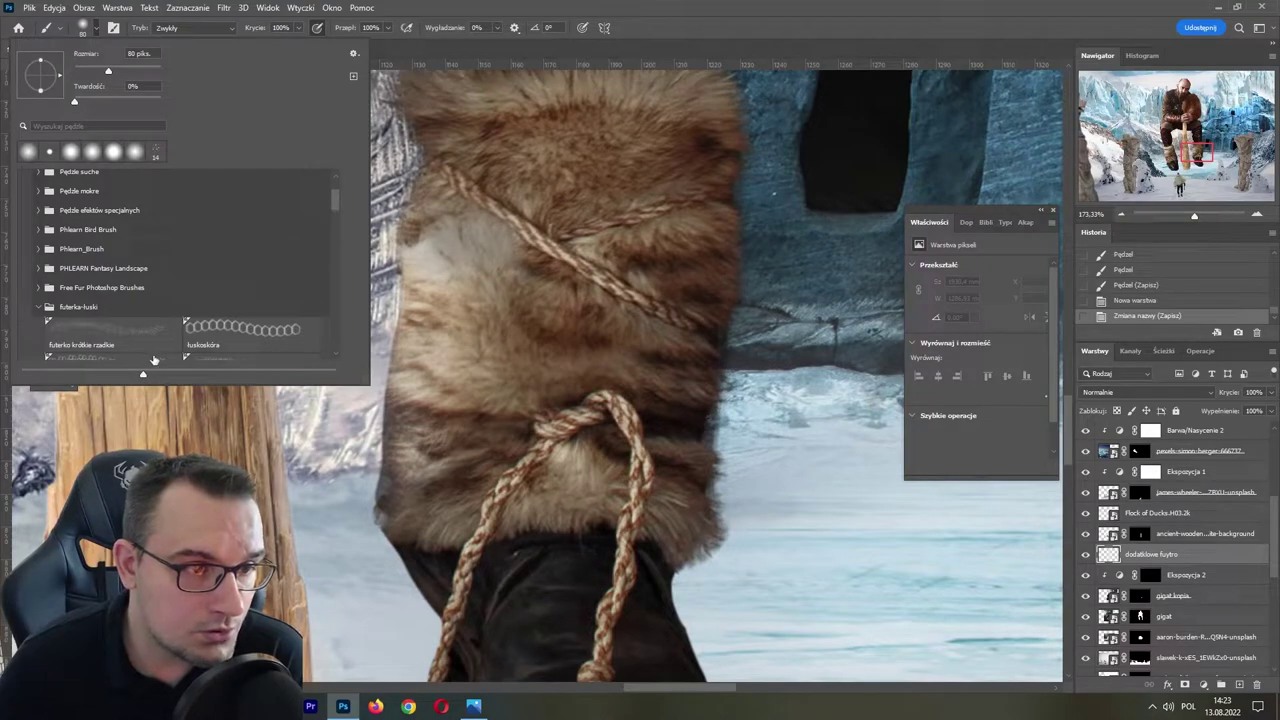
{"action": "left_click", "coordinate": [139, 338]}
{"action": "left_click", "coordinate": [400, 320]}
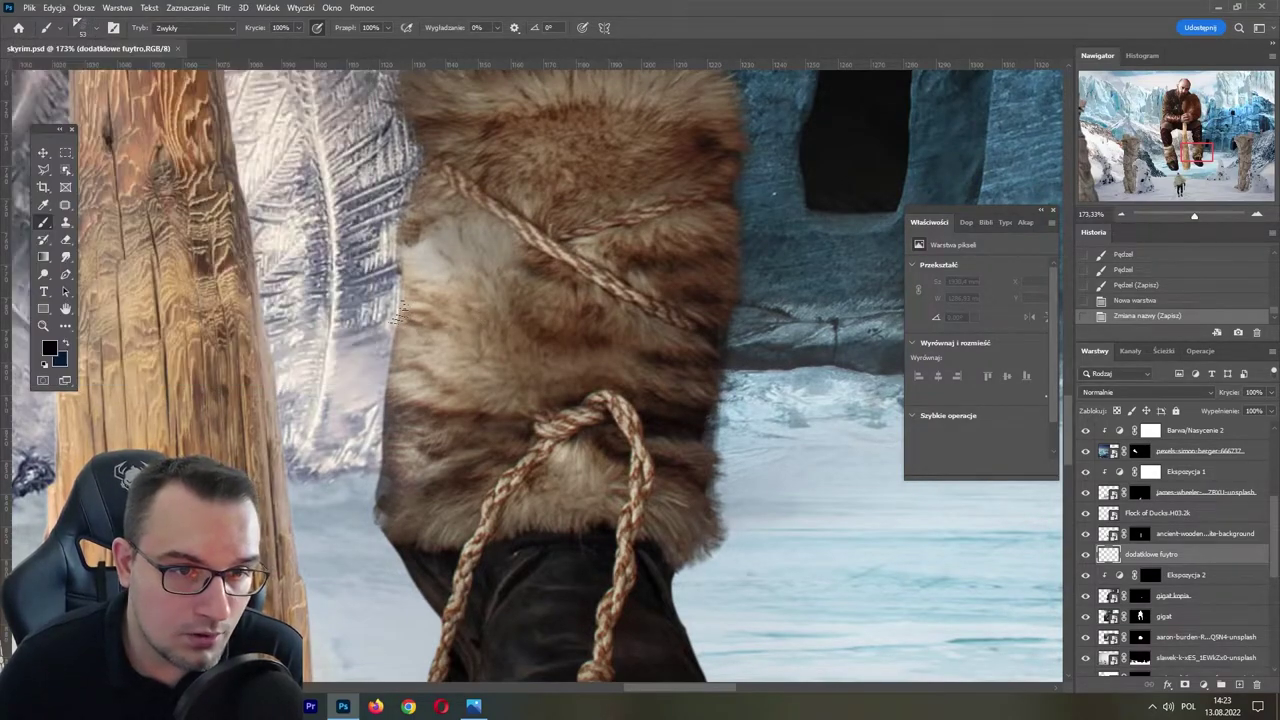
- Undo a trial fur stroke and switch to the Clone Stamp tool
{"action": "left_click", "coordinate": [405, 312]}
{"action": "key", "text": "ctrl+z"}
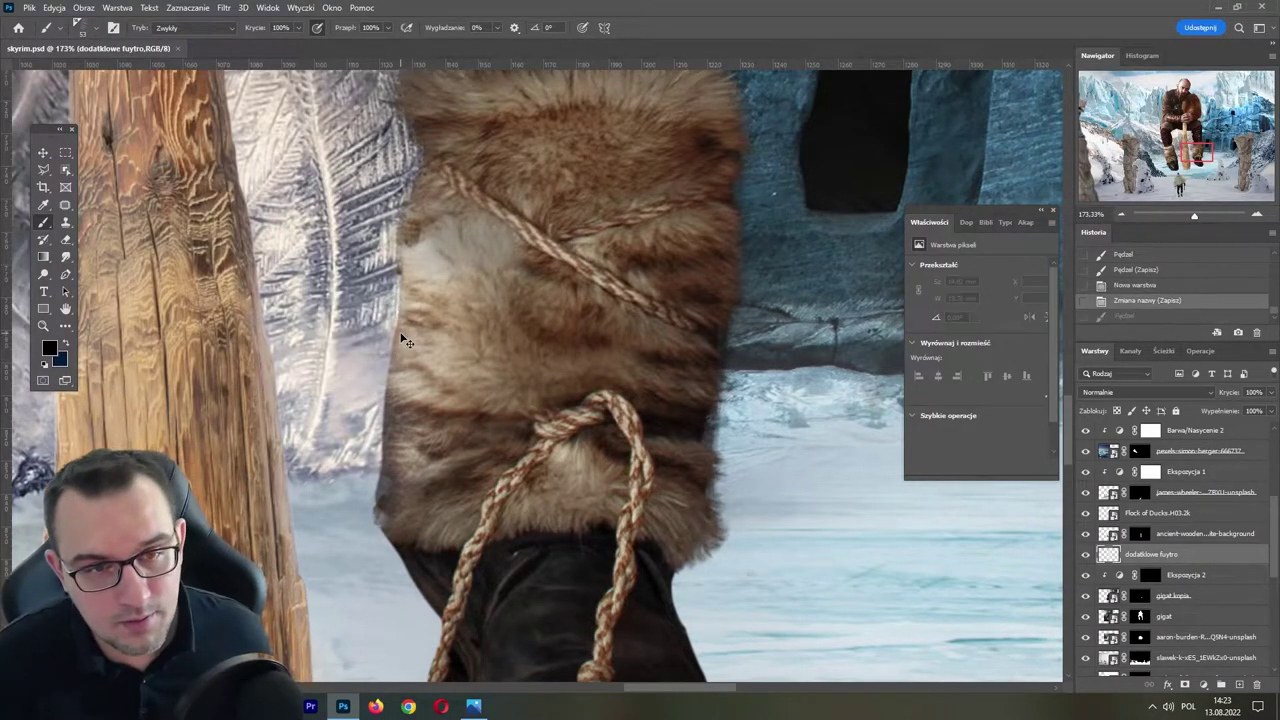
{"action": "key", "text": "ctrl+z"}
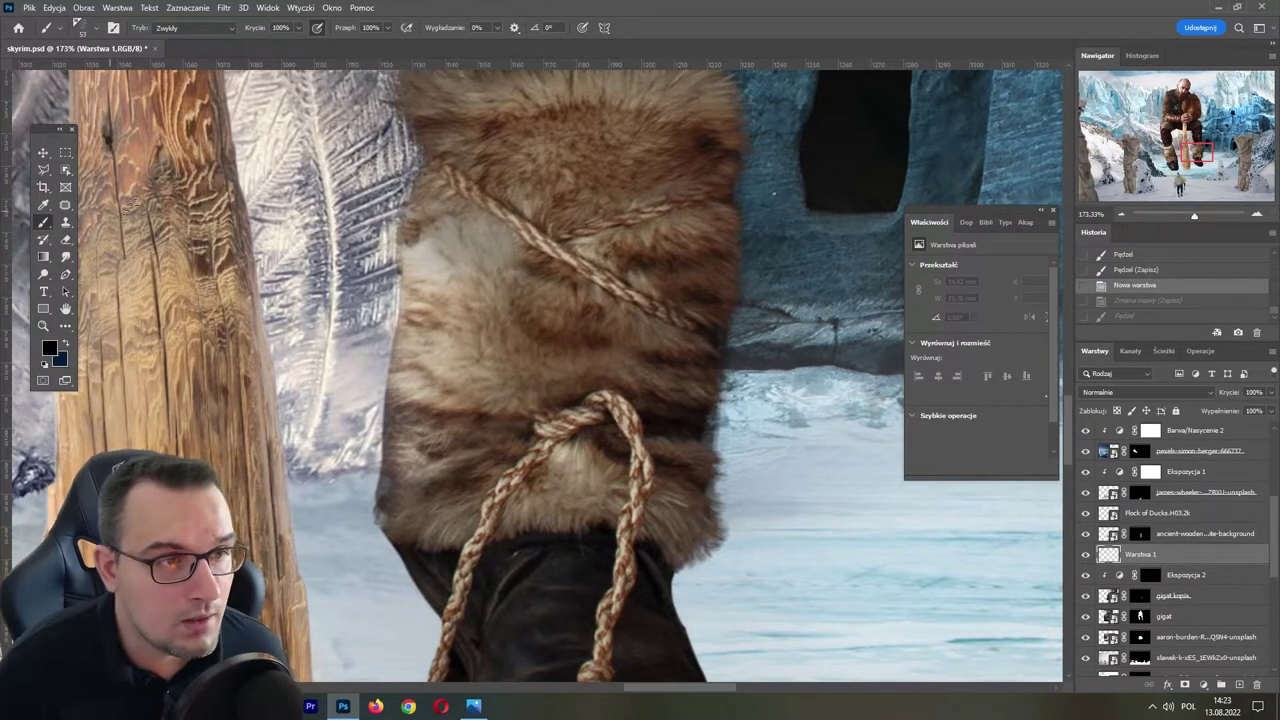
{"action": "left_click", "coordinate": [66, 227]}
{"action": "left_click", "coordinate": [94, 30]}
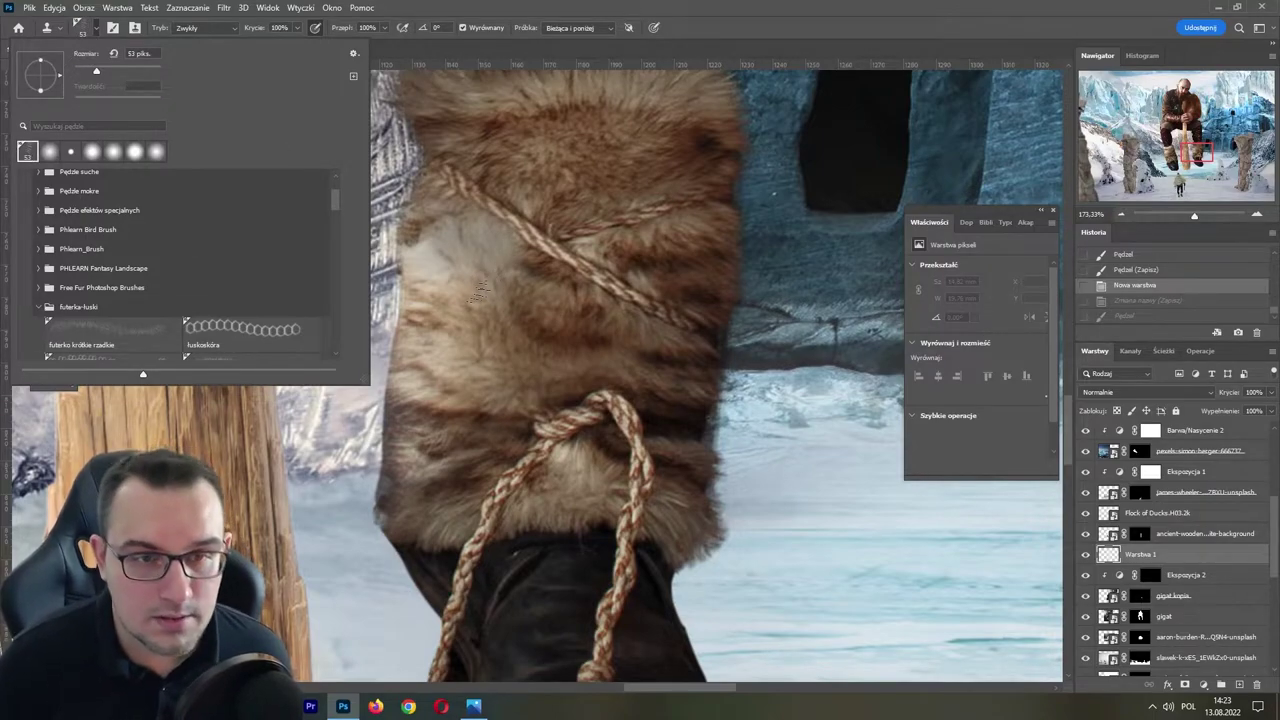
- Set the clone source on the fur and clone fur dabs onto the boot edge
{"action": "left_click", "coordinate": [443, 313]}
{"action": "key", "text": "Return"}
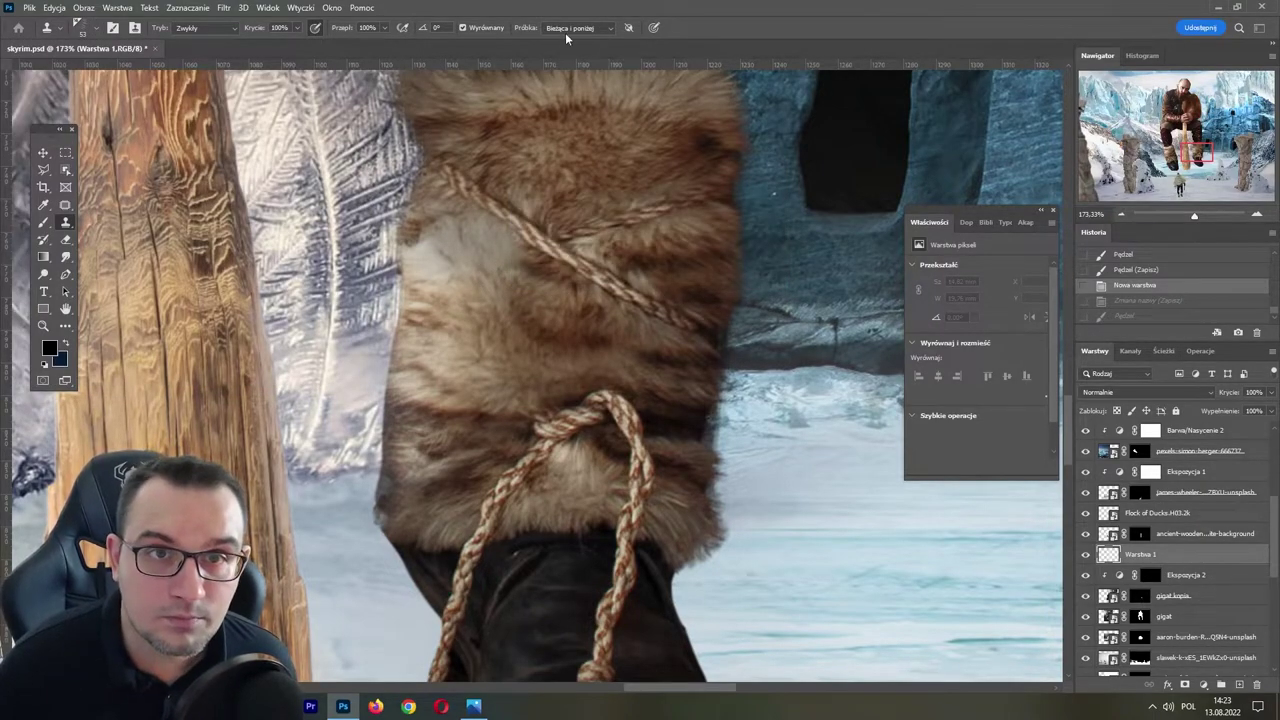
{"action": "left_click", "coordinate": [430, 304], "text": "alt"}
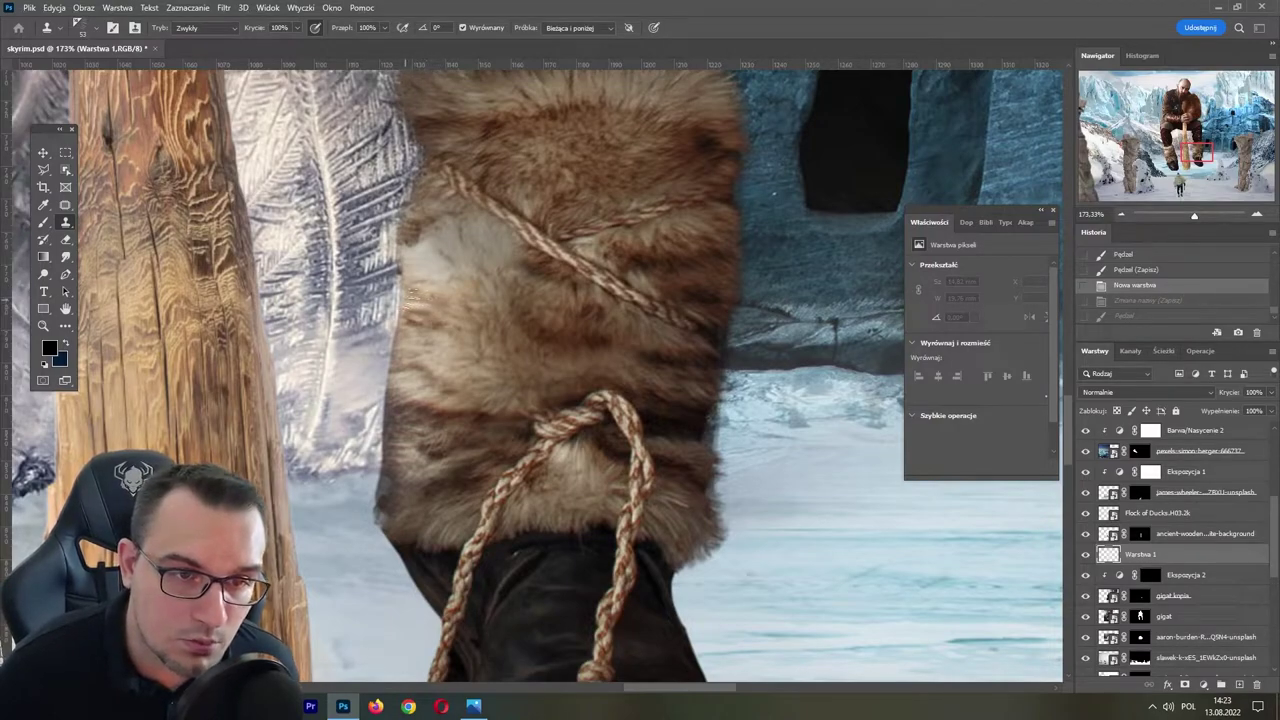
{"action": "left_click_drag", "start_coordinate": [427, 303], "coordinate": [419, 322]}
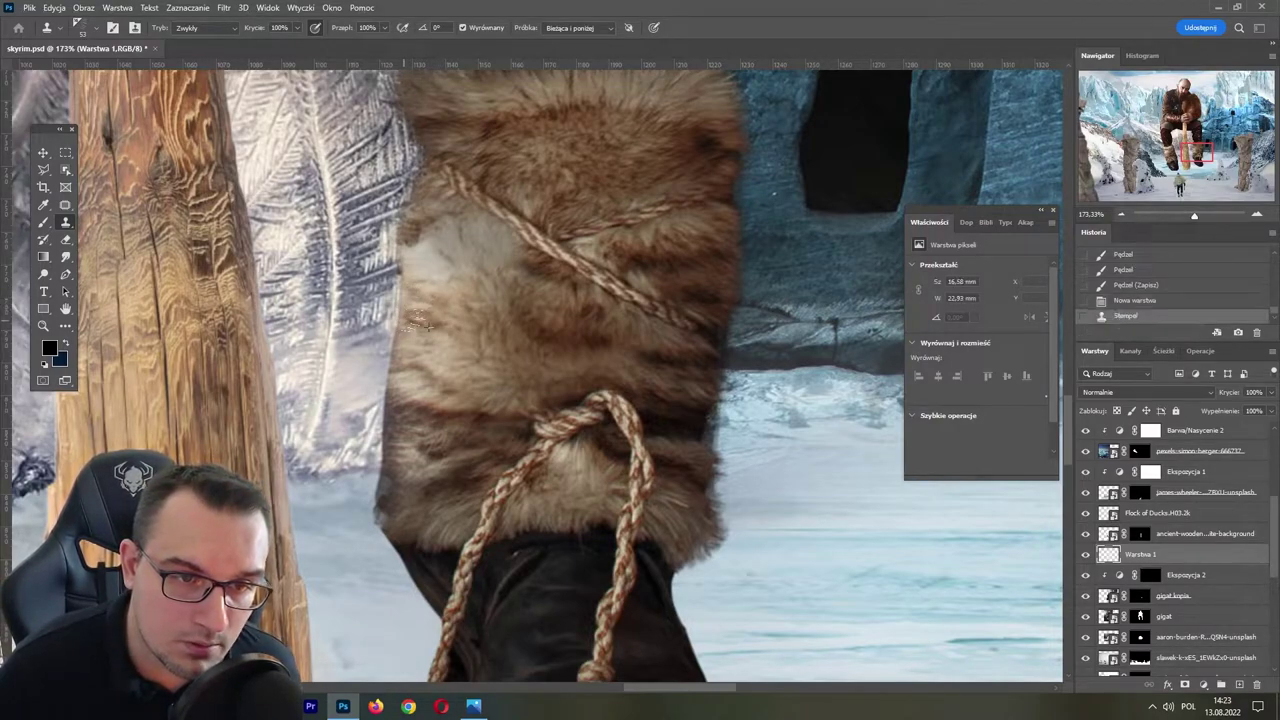
{"action": "left_click", "coordinate": [420, 312]}
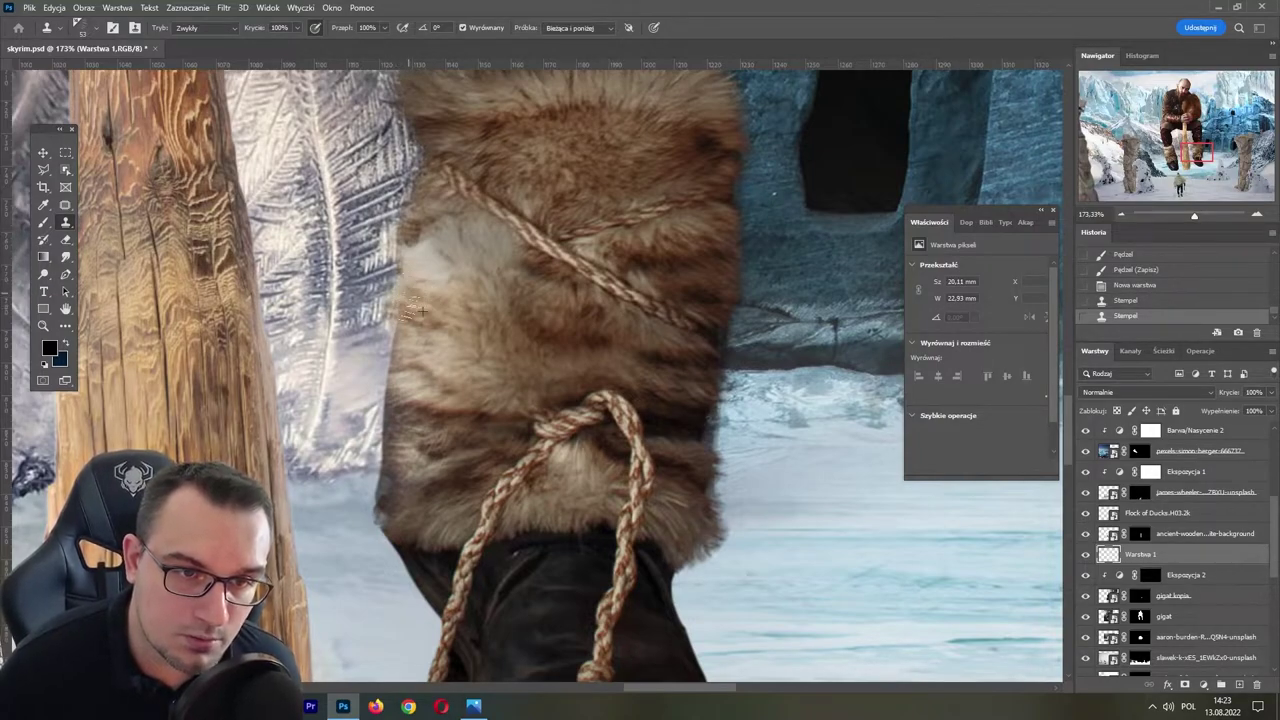
{"action": "left_click", "coordinate": [420, 338]}
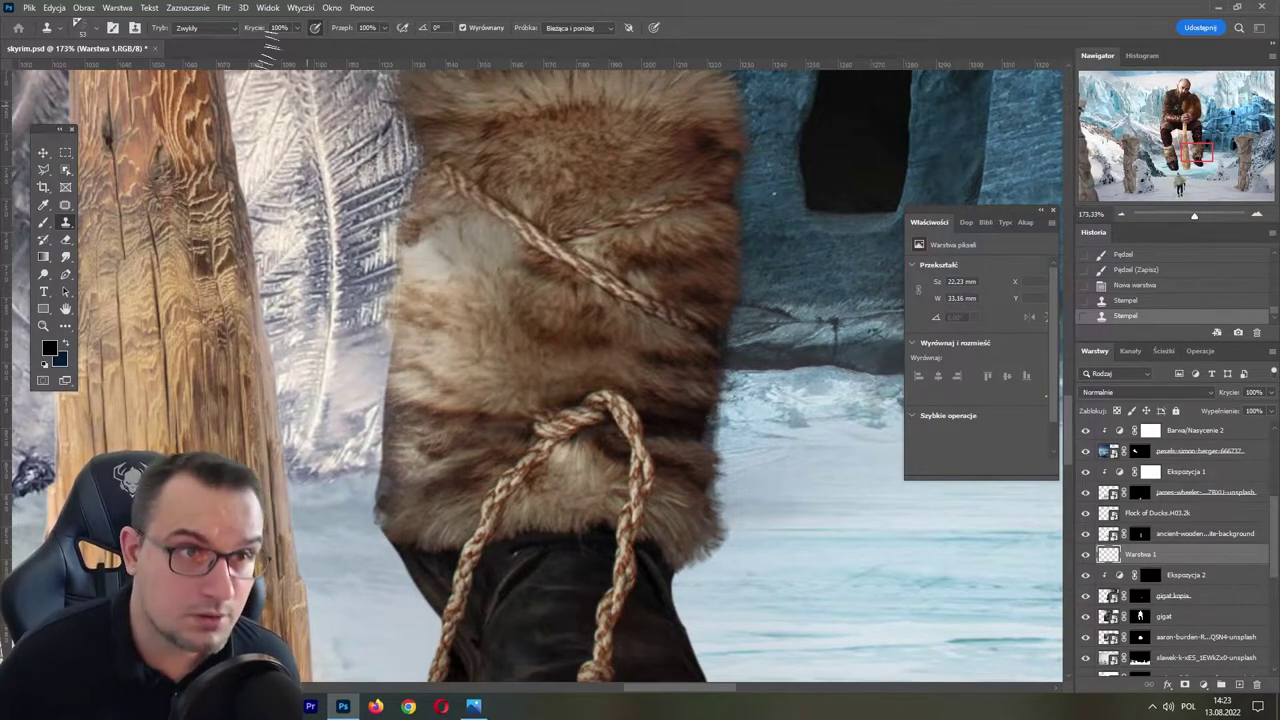
{"action": "scroll", "coordinate": [545, 345], "scroll_direction": "up", "scroll_amount": 2}
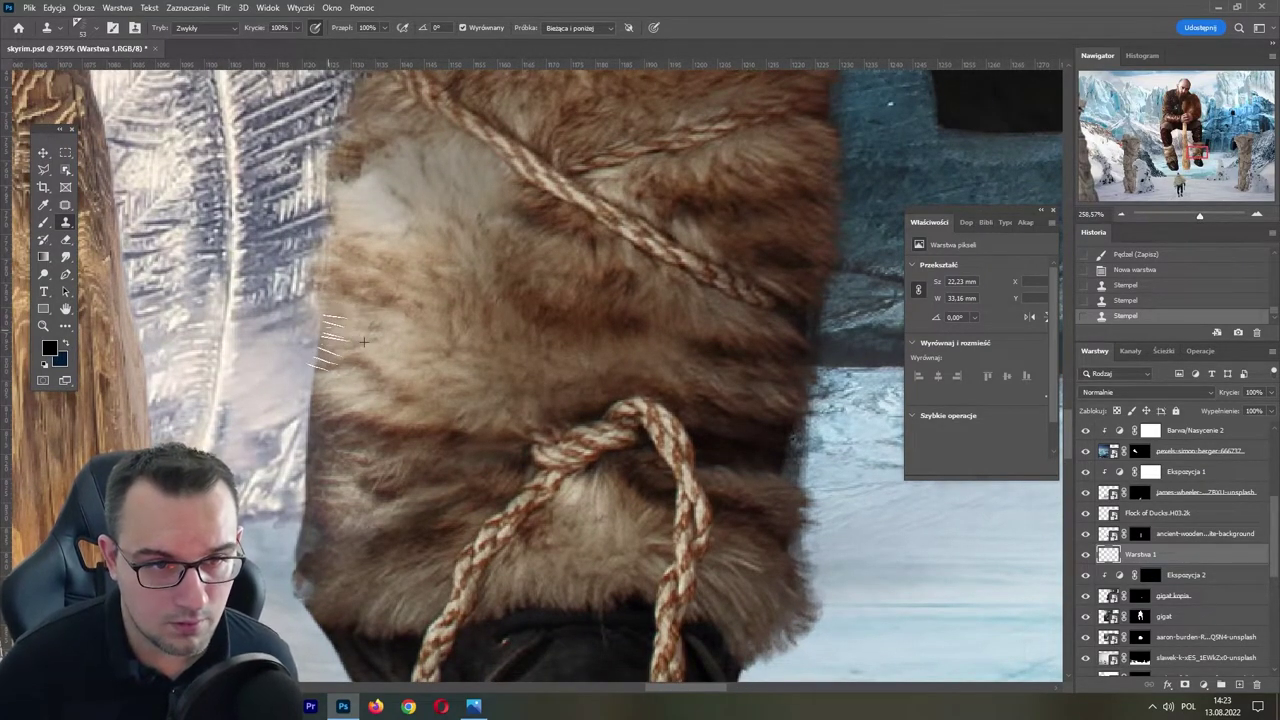
{"action": "left_click", "coordinate": [356, 348]}
- Try the 'futerko krótkie gęste' fur brush for cloning, undoing unwanted strokes
{"action": "left_click", "coordinate": [97, 28]}
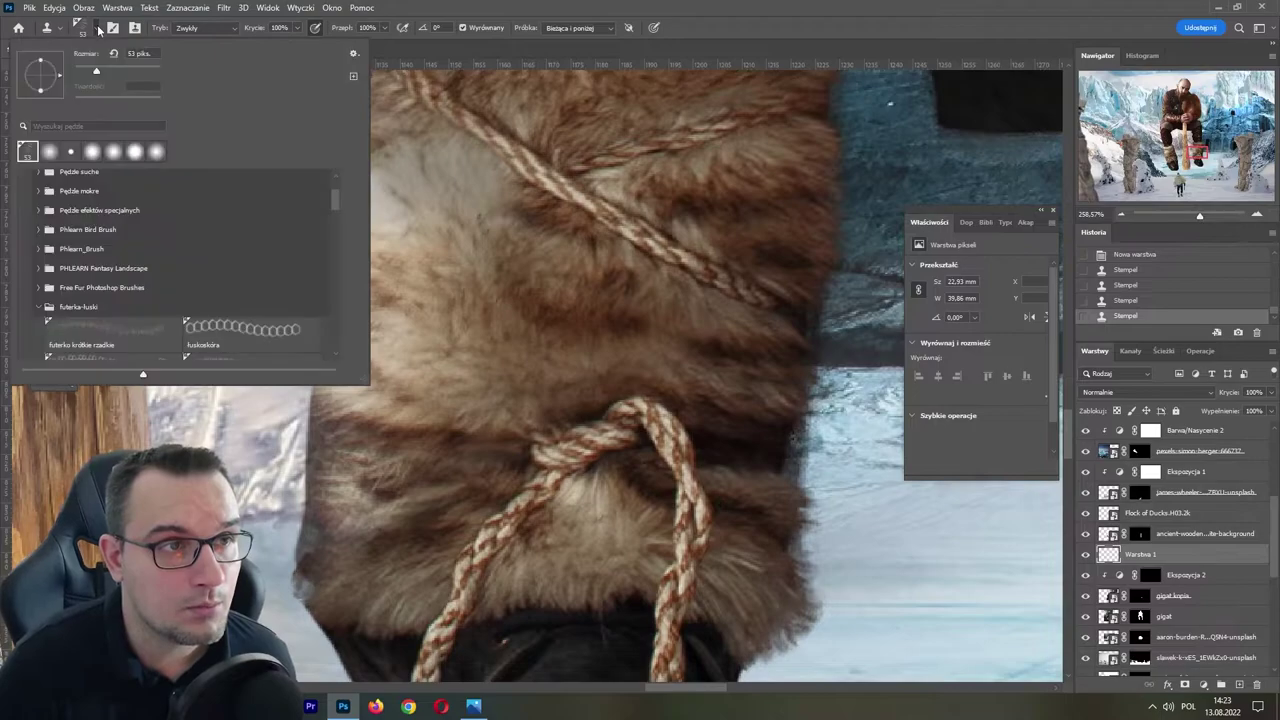
{"action": "key", "text": "Return"}
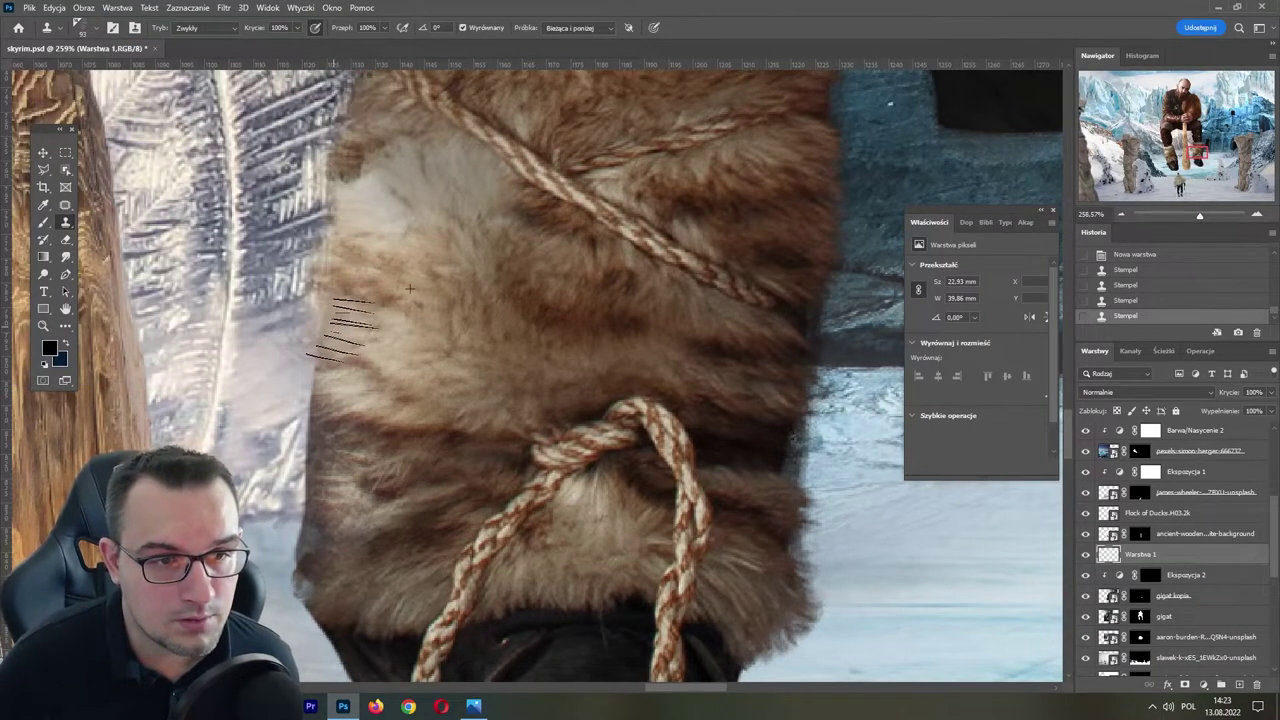
{"action": "left_click", "coordinate": [353, 337]}
{"action": "key", "text": "ctrl+z"}
{"action": "left_click", "coordinate": [97, 28]}
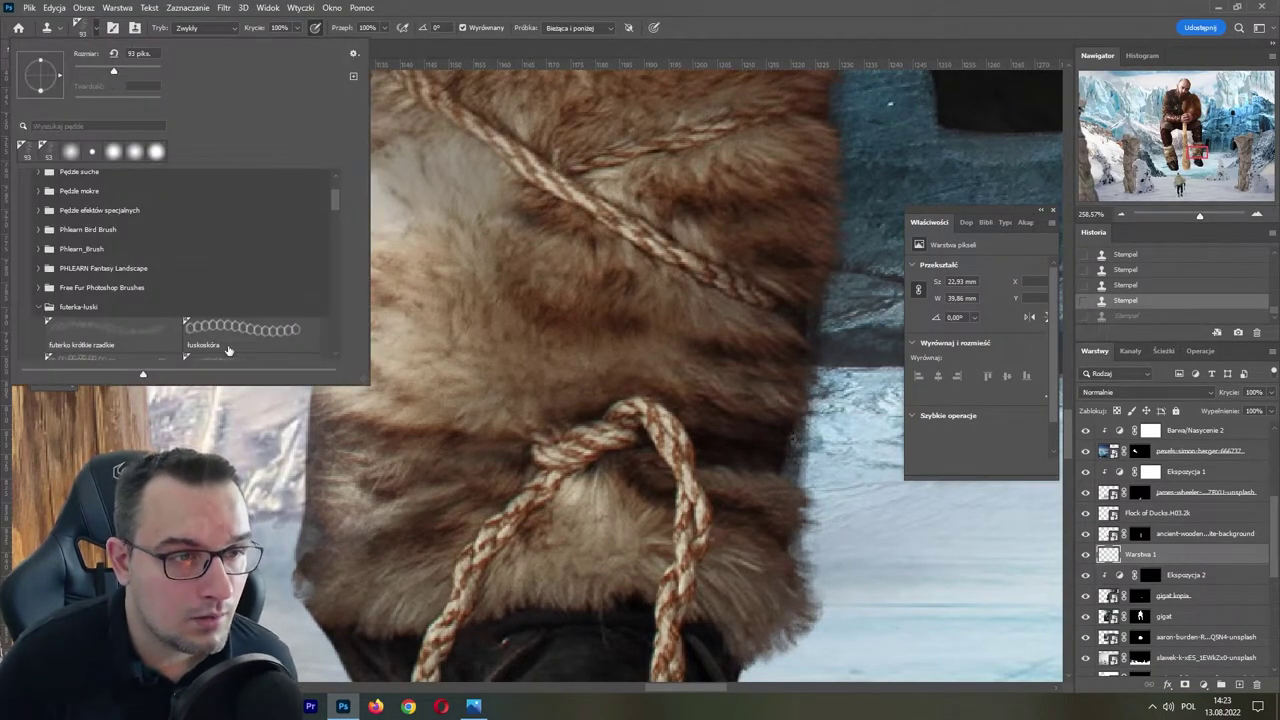
{"action": "scroll", "coordinate": [334, 360], "scroll_direction": "down", "scroll_amount": 2}
{"action": "double_click", "coordinate": [268, 334]}
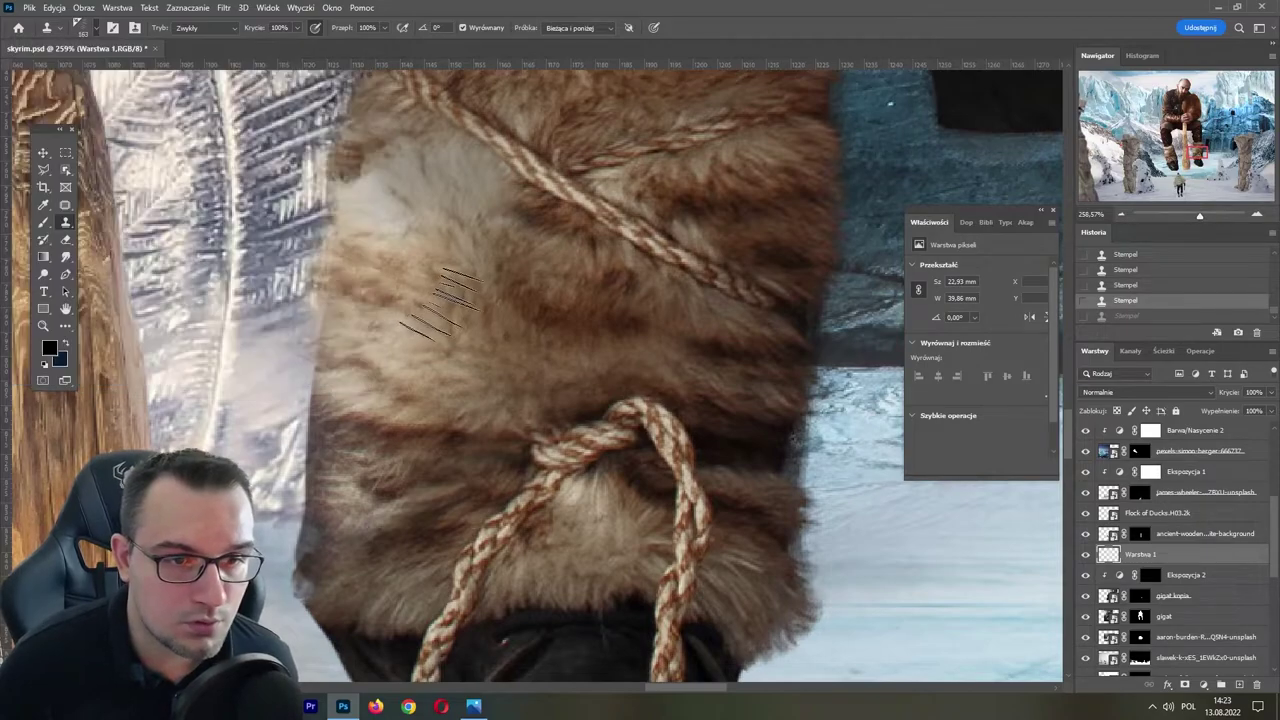
{"action": "left_click", "coordinate": [415, 320]}
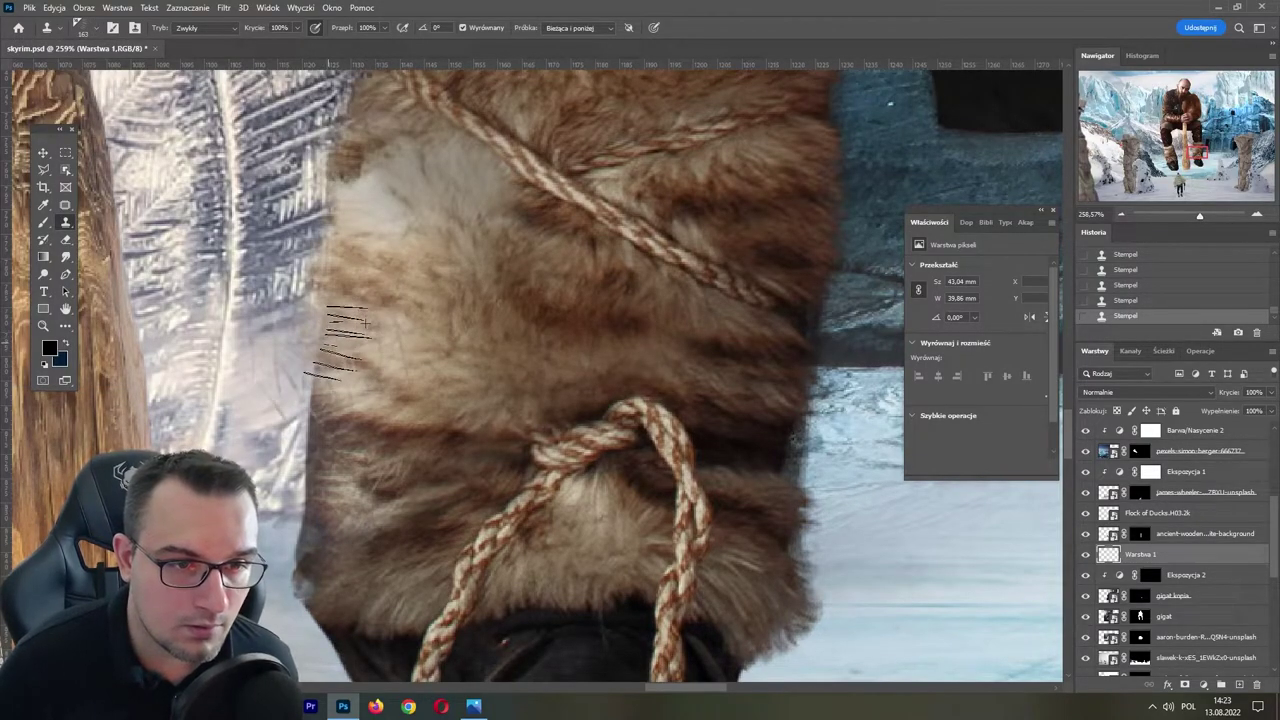
{"action": "key", "text": "ctrl+z"}
{"action": "key", "text": "ctrl+z"}
- Clone fur strands along the boot's left edge with a smaller hair brush, then zoom out
{"action": "left_click", "coordinate": [97, 28]}
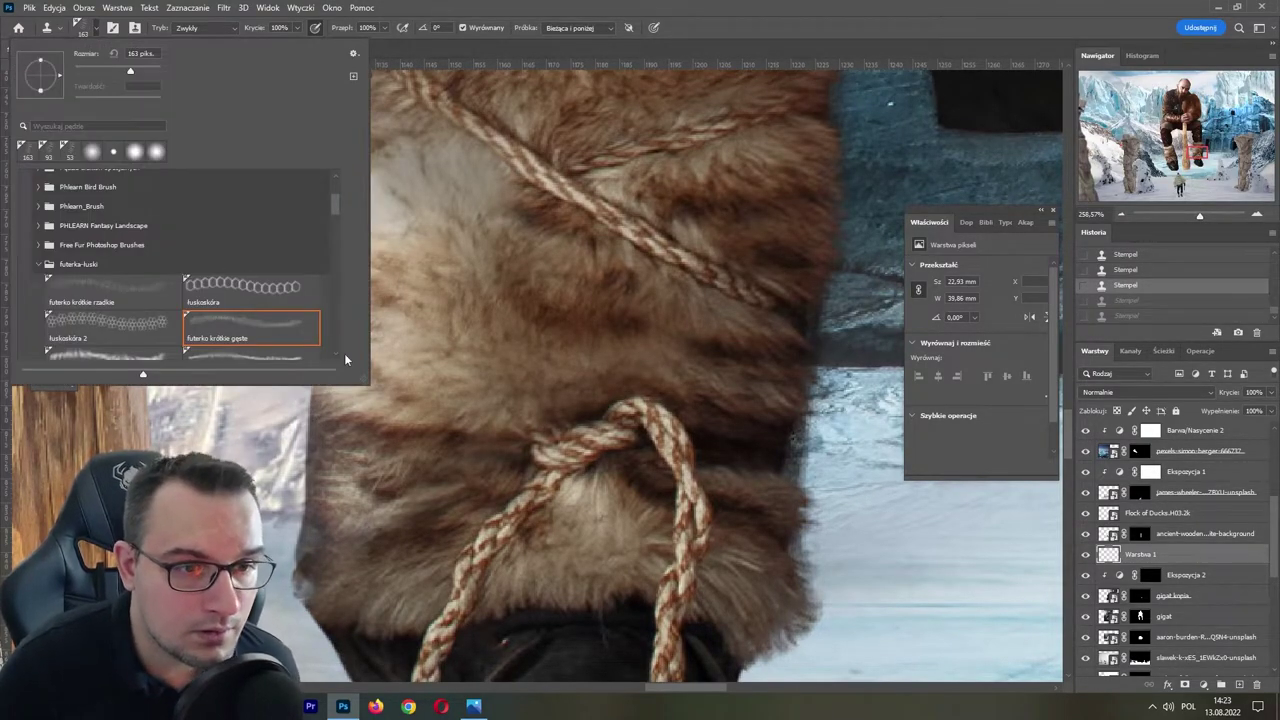
{"action": "scroll", "coordinate": [340, 330], "scroll_direction": "down", "scroll_amount": 2}
{"action": "left_click", "coordinate": [105, 288]}
{"action": "left_click", "coordinate": [421, 307]}
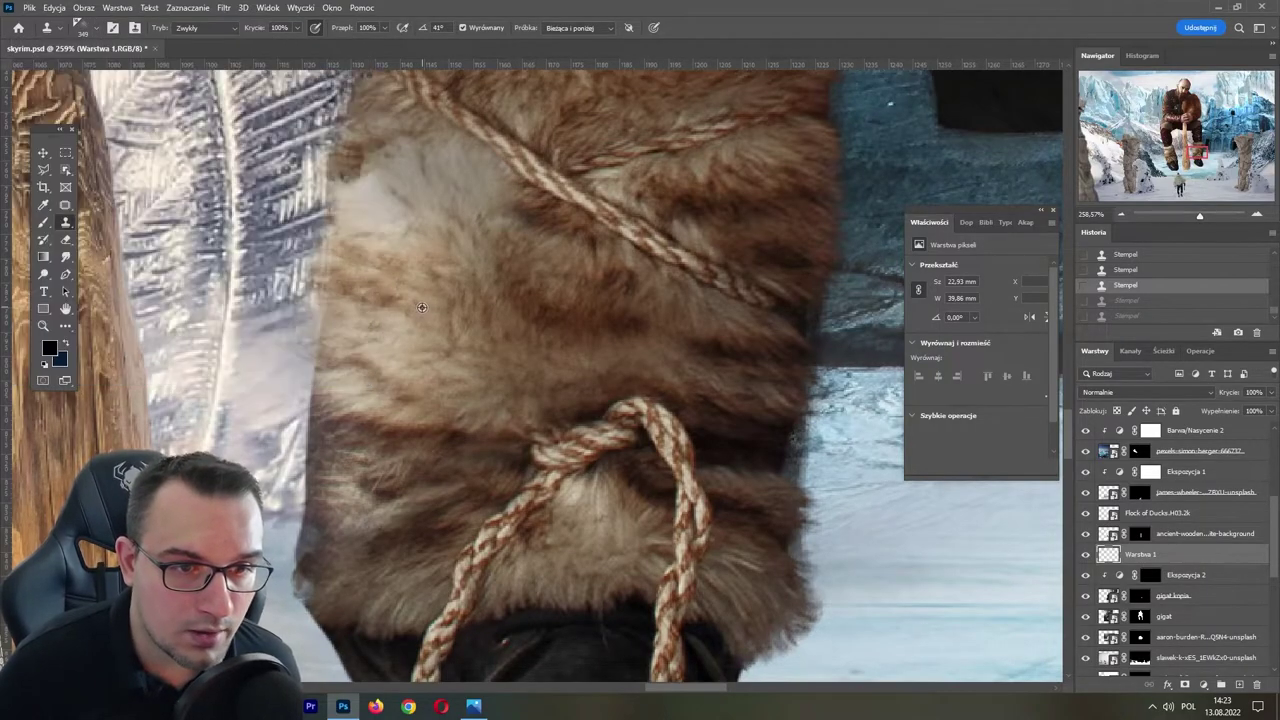
{"action": "mouse_move", "coordinate": [421, 307]}
{"action": "left_mouse_down"}
{"action": "mouse_move", "coordinate": [443, 337]}
{"action": "mouse_move", "coordinate": [500, 150]}
{"action": "left_mouse_up"}
{"action": "key", "text": "ctrl+z"}
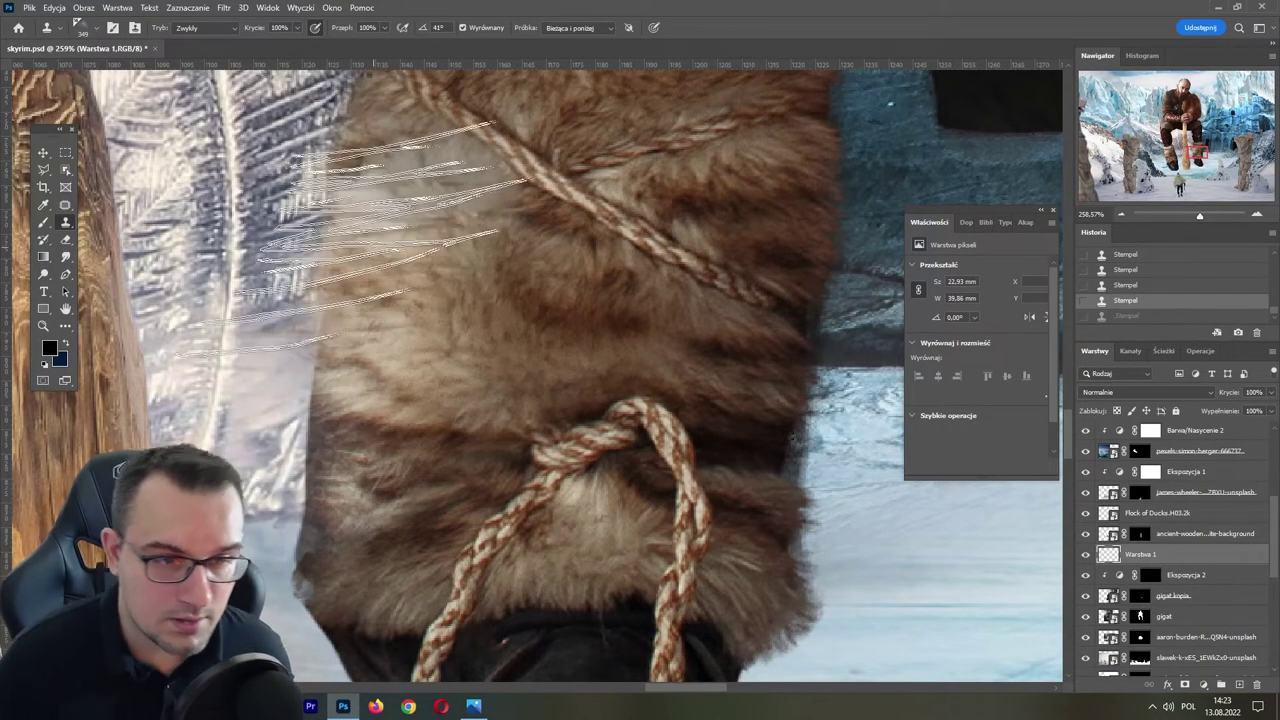
{"action": "key", "text": "bracketleft"}
{"action": "key", "text": "bracketleft"}
{"action": "key", "text": "bracketleft"}
{"action": "key", "text": "bracketleft"}
{"action": "key", "text": "bracketleft"}
{"action": "key", "text": "bracketleft"}
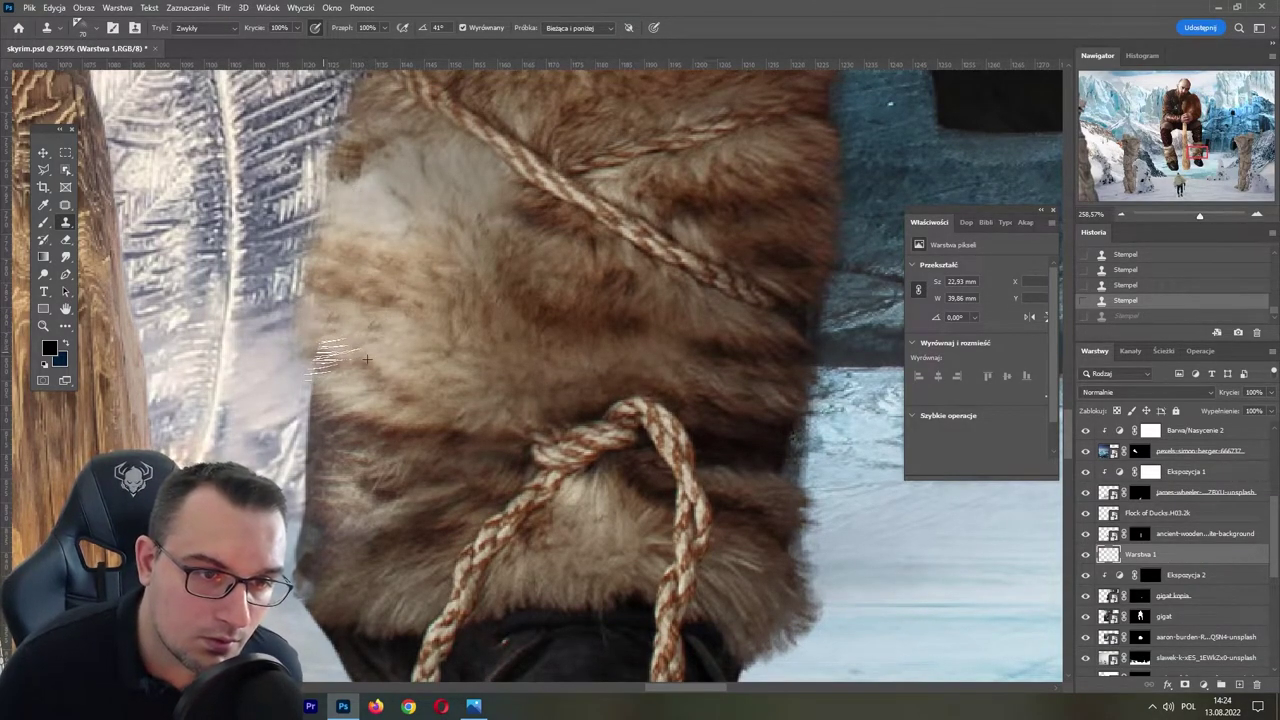
{"action": "mouse_move", "coordinate": [358, 432]}
{"action": "left_mouse_down"}
{"action": "mouse_move", "coordinate": [352, 543]}
{"action": "mouse_move", "coordinate": [325, 615]}
{"action": "left_mouse_up"}
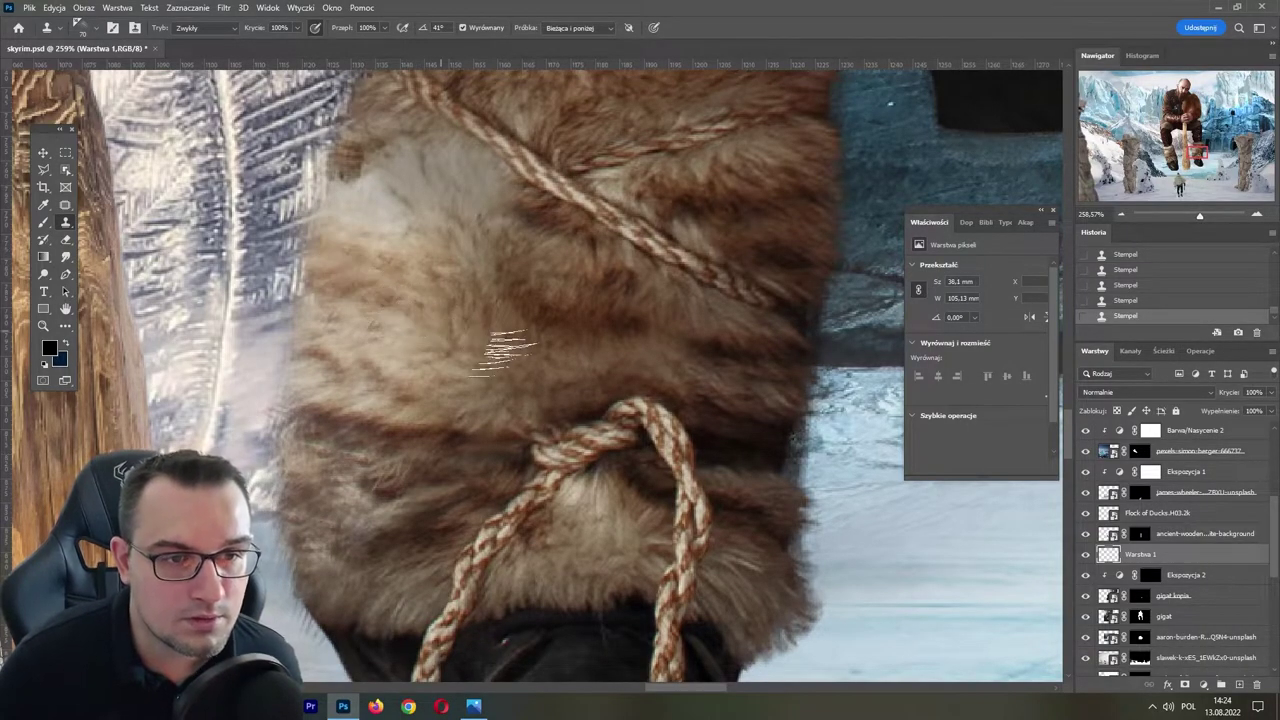
{"action": "left_click_drag", "start_coordinate": [1200, 215], "coordinate": [1187, 216]}
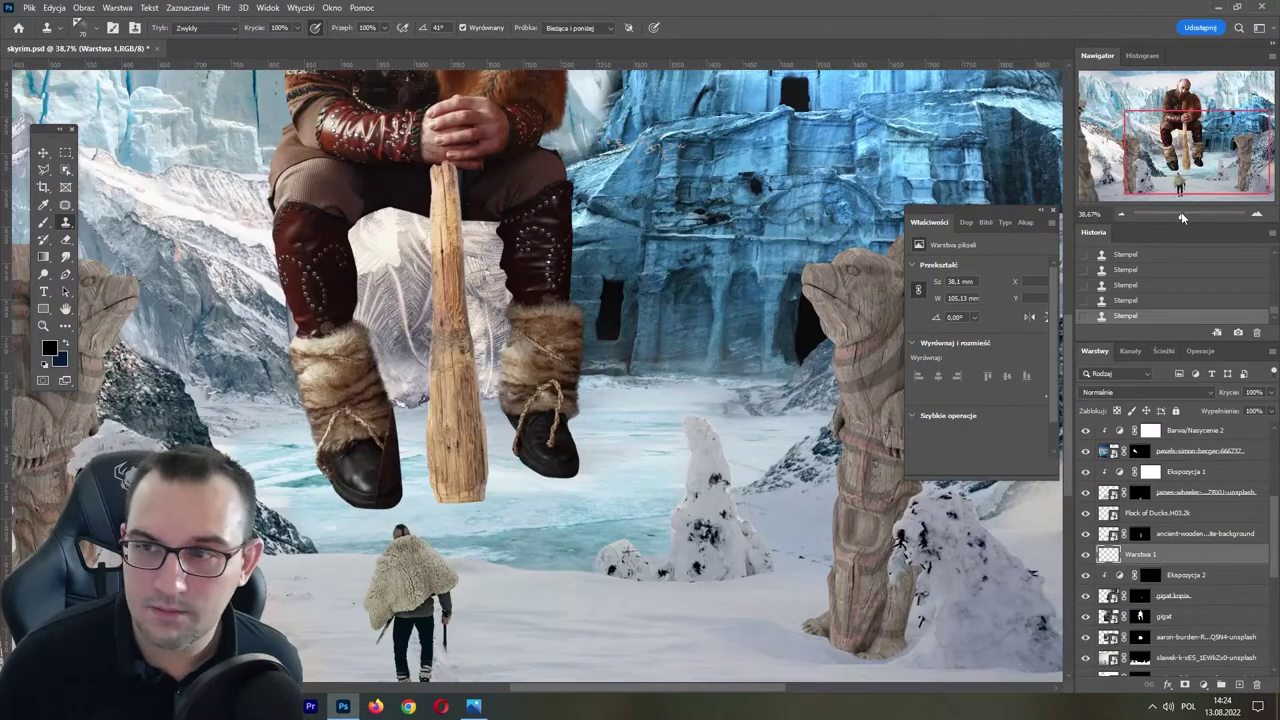
- Convert Ekspozycja 2, gigat kopia and gigat into one smart object named 'gigant' and save
{"action": "left_click_drag", "start_coordinate": [1187, 216], "coordinate": [1177, 219]}
{"action": "key", "text": "ctrl+s"}
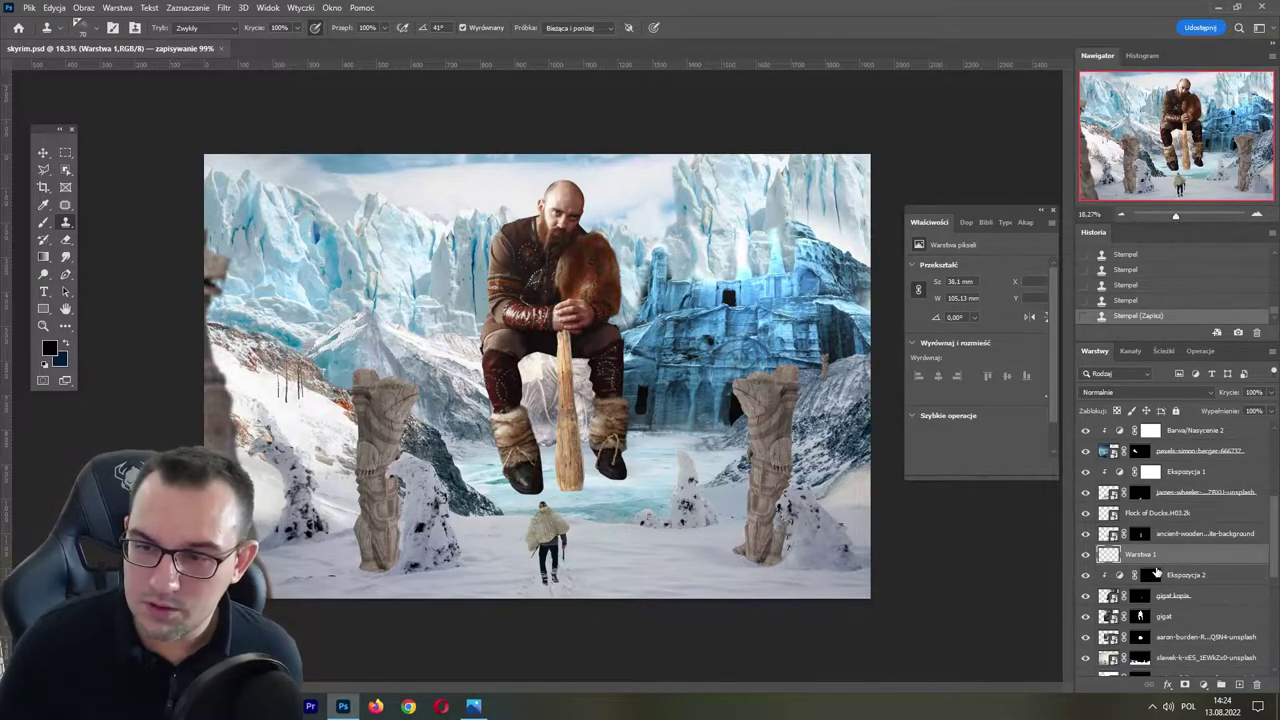
{"action": "left_click", "coordinate": [1178, 575]}
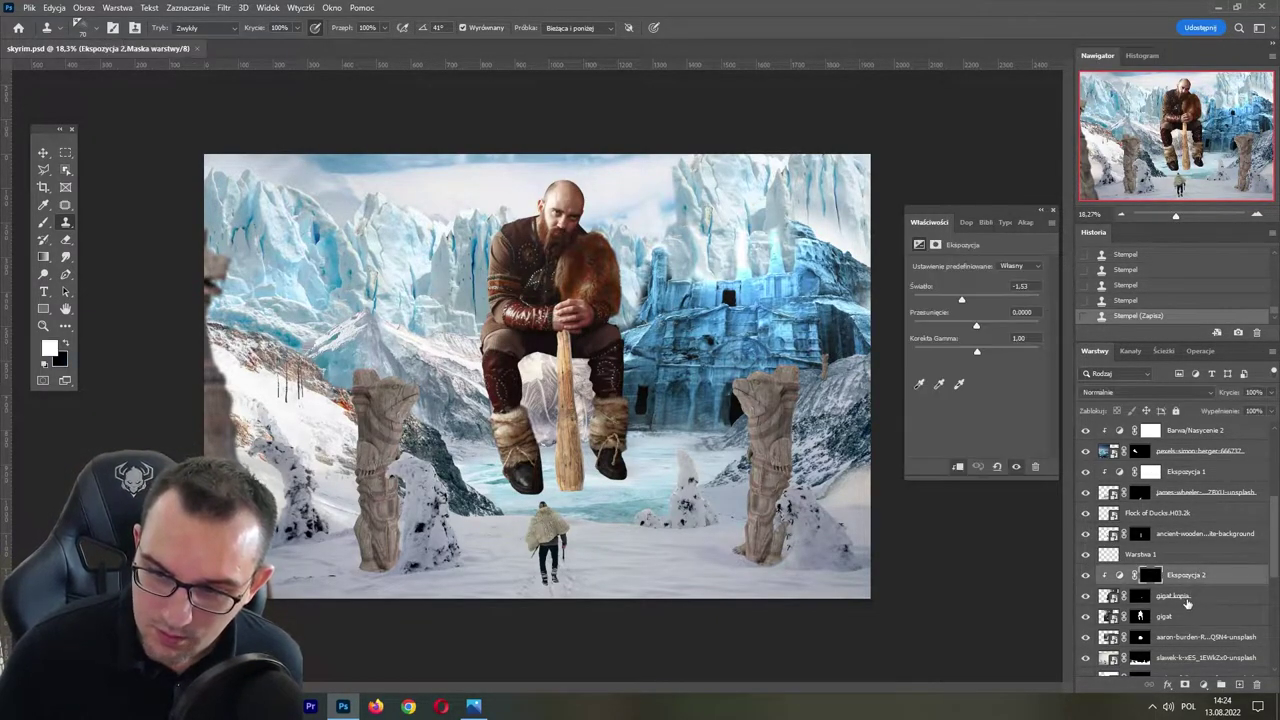
{"action": "left_click", "coordinate": [1186, 594], "text": "shift"}
{"action": "left_click", "coordinate": [1175, 618], "text": "shift"}
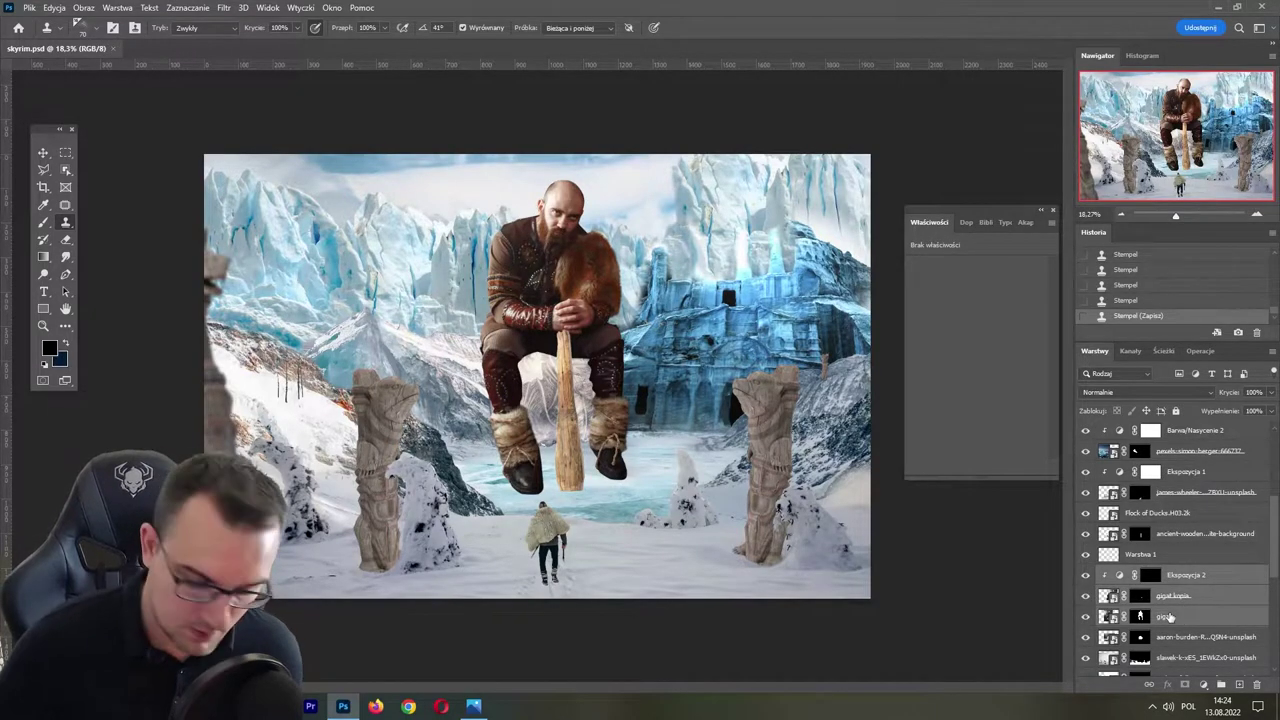
{"action": "right_click", "coordinate": [1170, 617]}
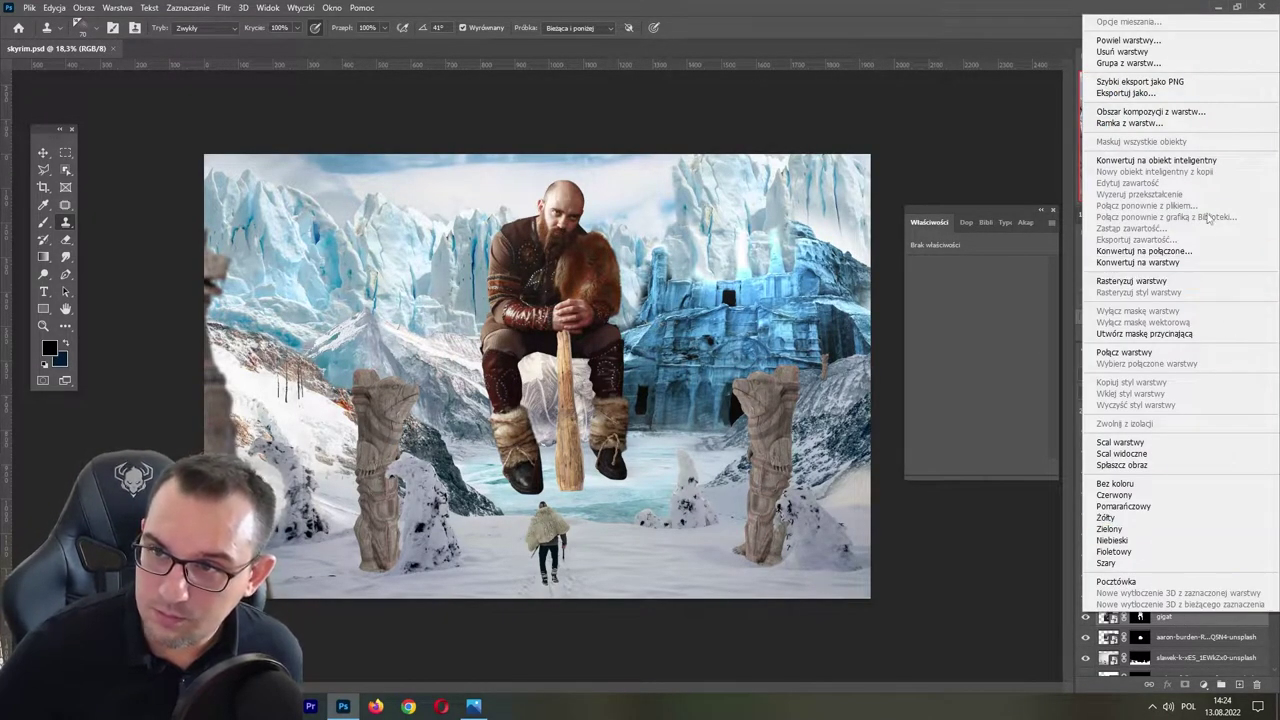
{"action": "left_click", "coordinate": [1156, 160]}
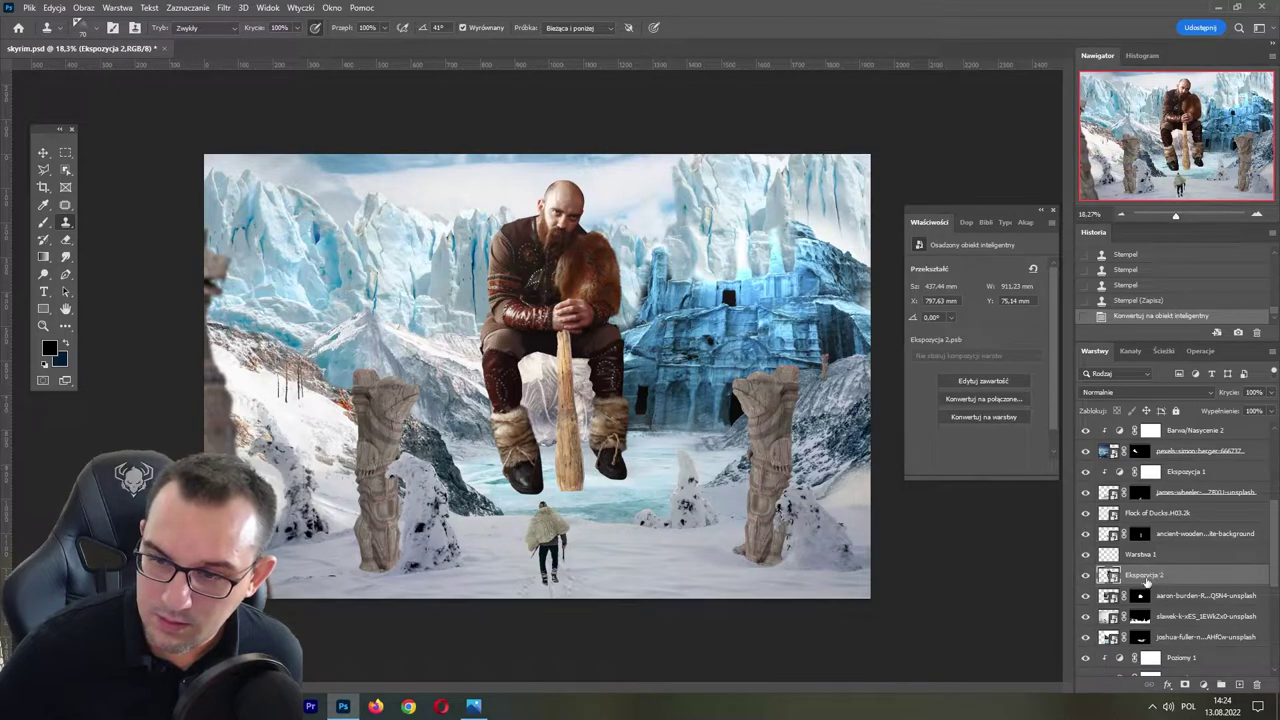
{"action": "type", "text": "gigant"}
{"action": "key", "text": "Return"}
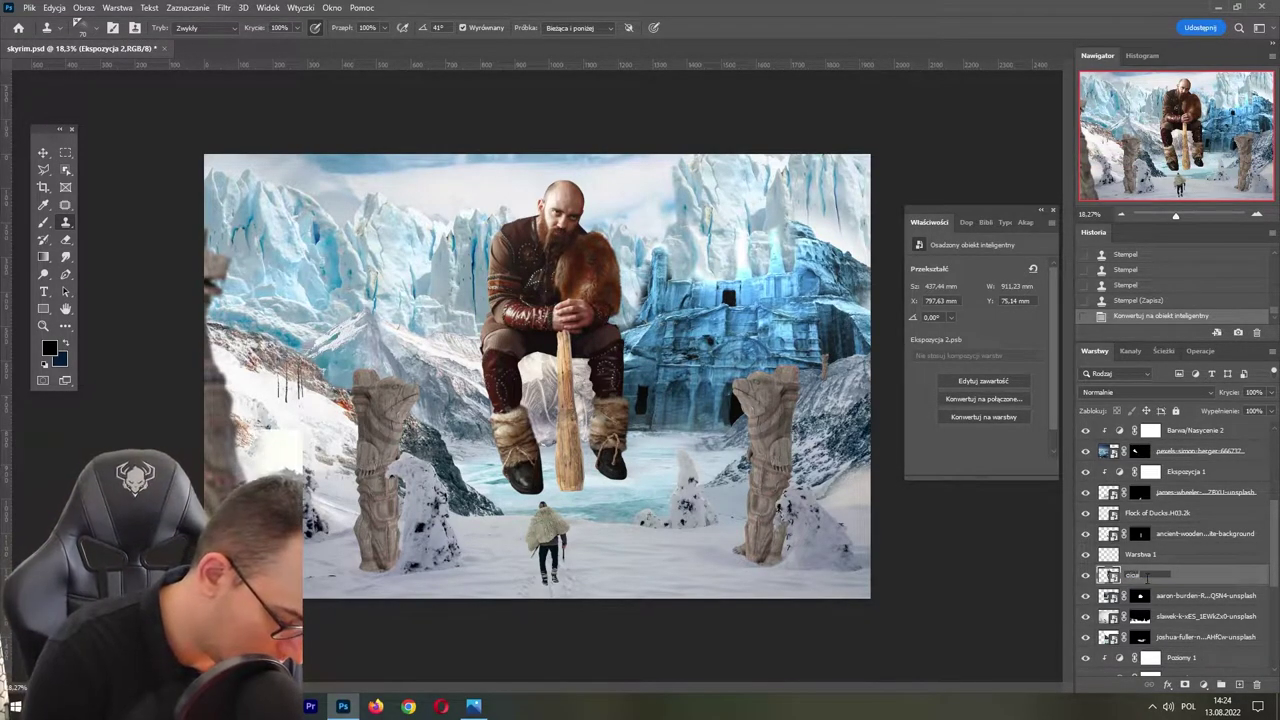
{"action": "key", "text": "ctrl+s"}
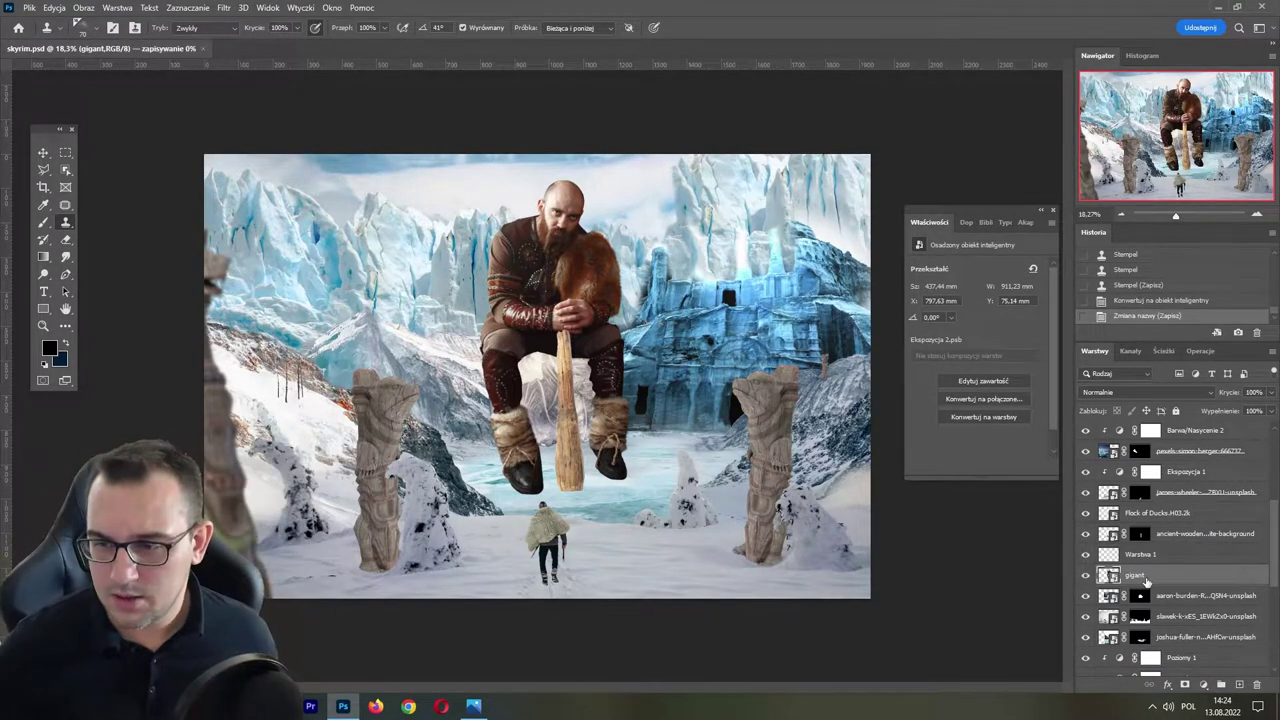
- Enlarge the ice block layer to about 116%
{"action": "left_click", "coordinate": [1086, 596]}
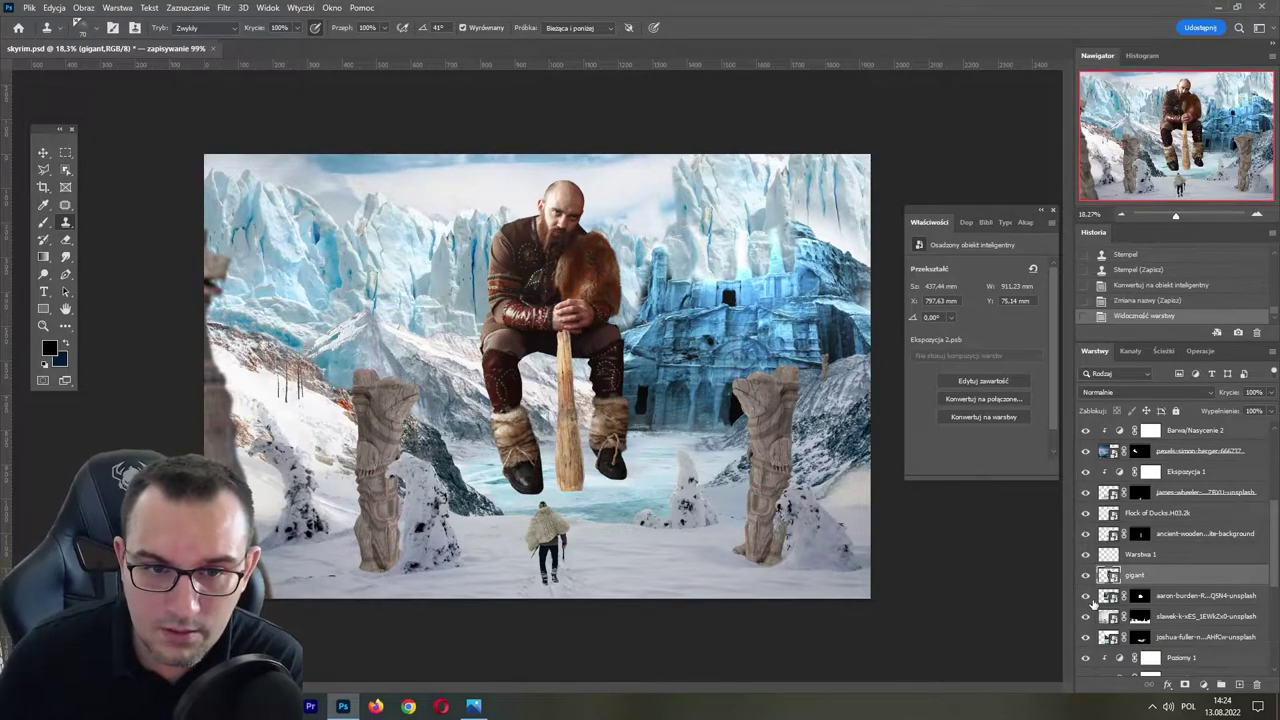
{"action": "left_click", "coordinate": [1086, 596]}
{"action": "left_click", "coordinate": [1156, 598]}
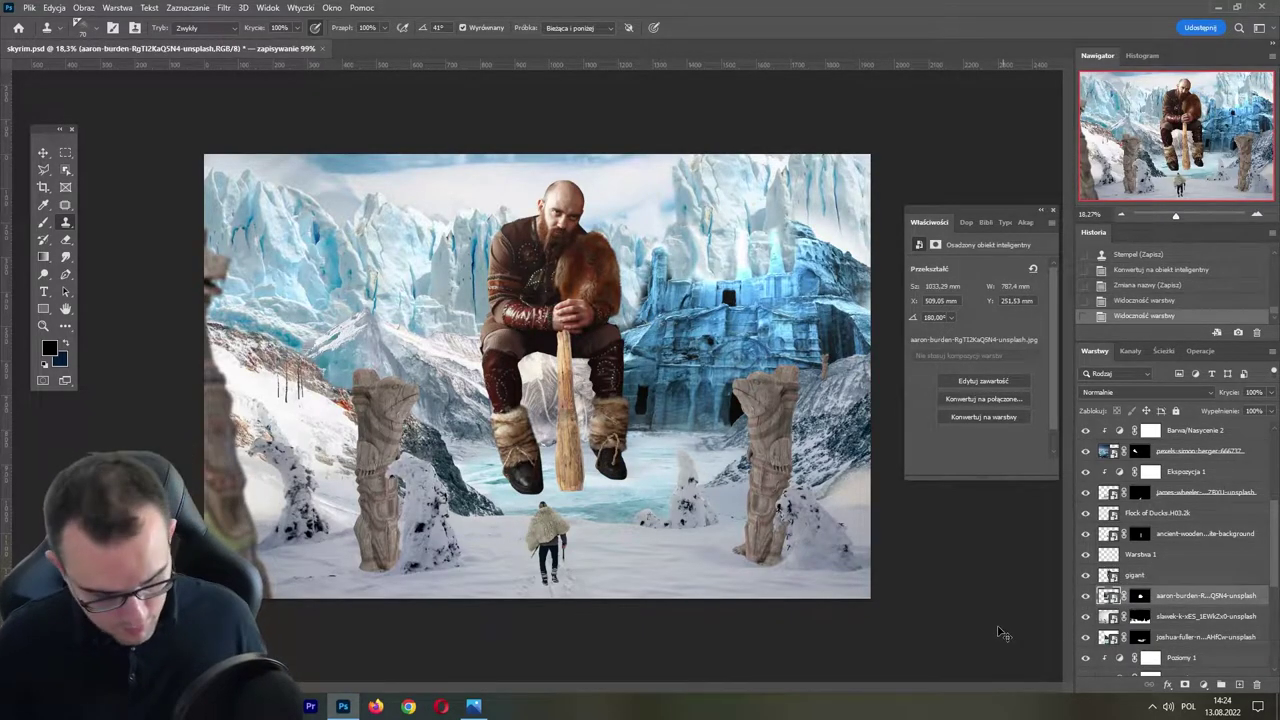
{"action": "key", "text": "ctrl+t"}
{"action": "left_click_drag", "start_coordinate": [557, 237], "coordinate": [551, 218]}
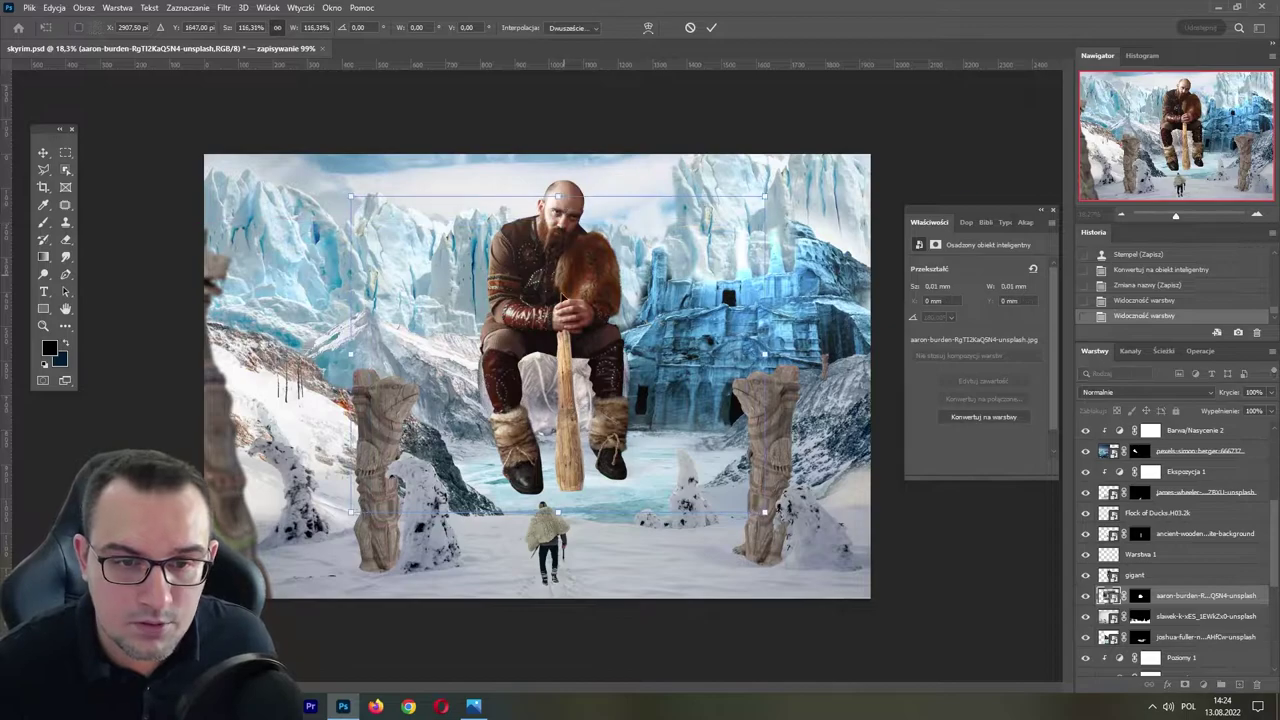
{"action": "key", "text": "Return"}
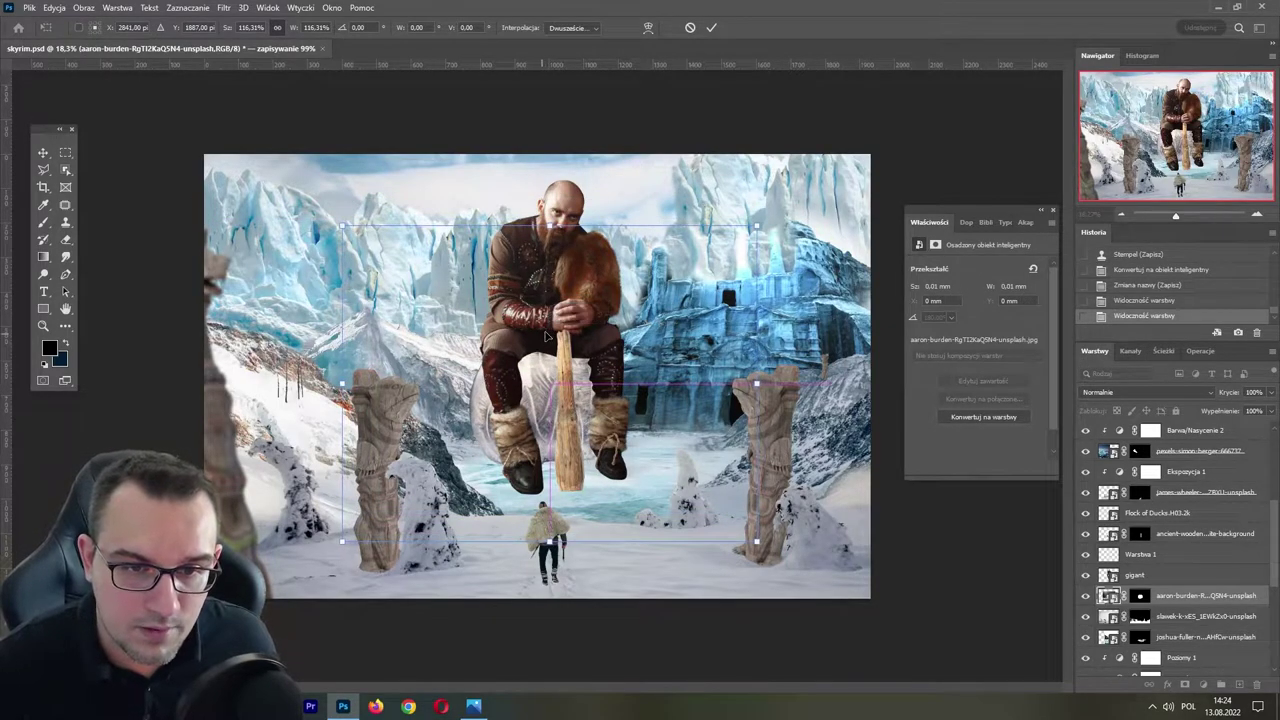
- Zoom in on the boots and target the ice block's mask with a soft round black brush
{"action": "key", "text": "s"}
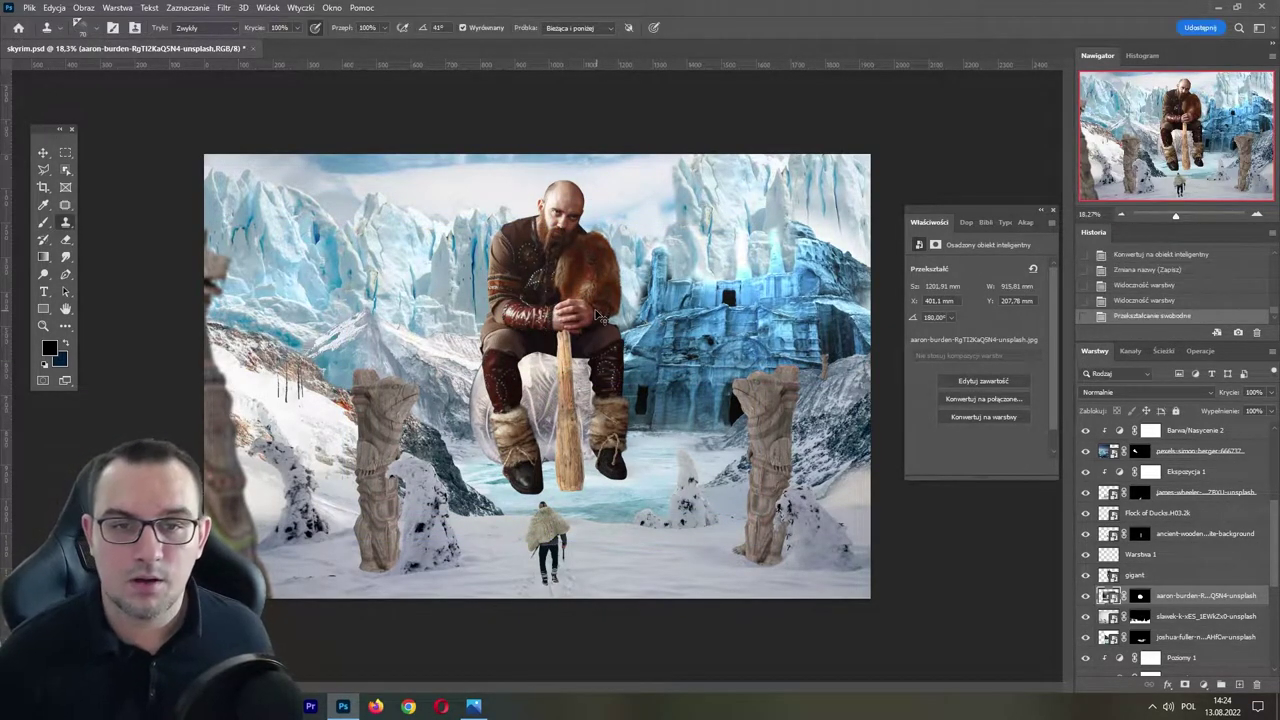
{"action": "left_click_drag", "start_coordinate": [1180, 216], "coordinate": [1188, 218]}
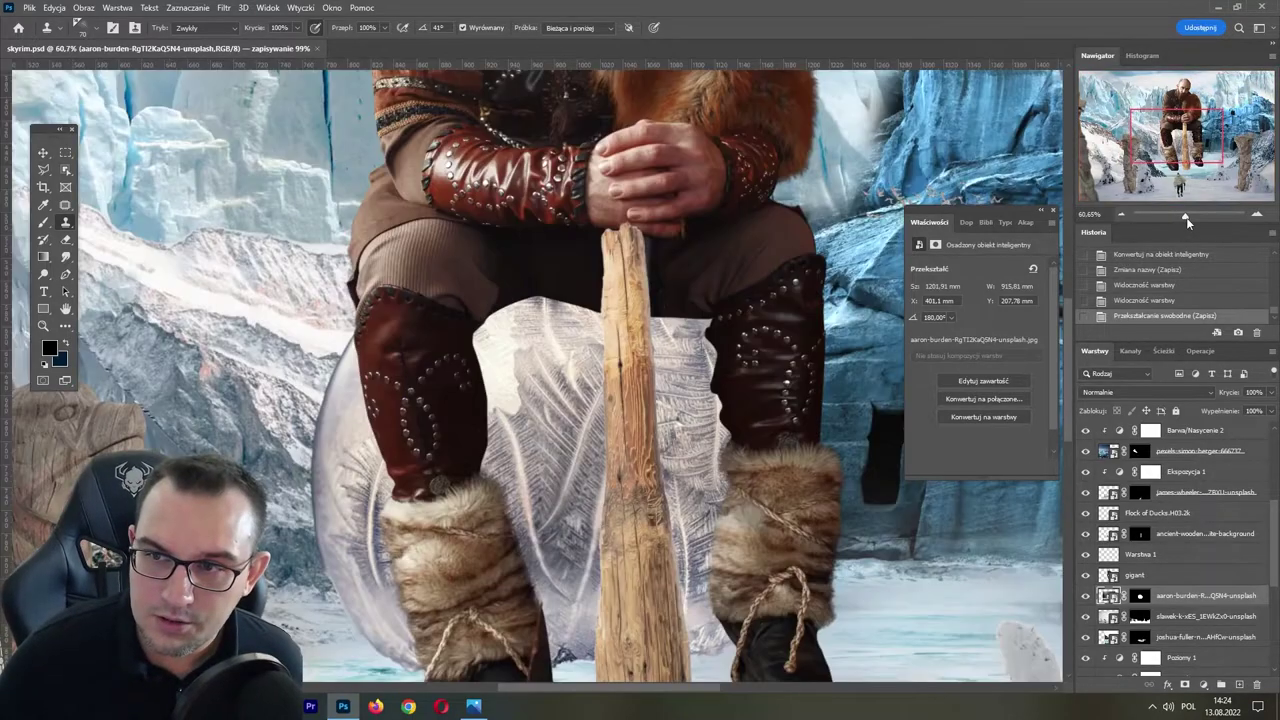
{"action": "left_click_drag", "start_coordinate": [675, 492], "coordinate": [635, 332]}
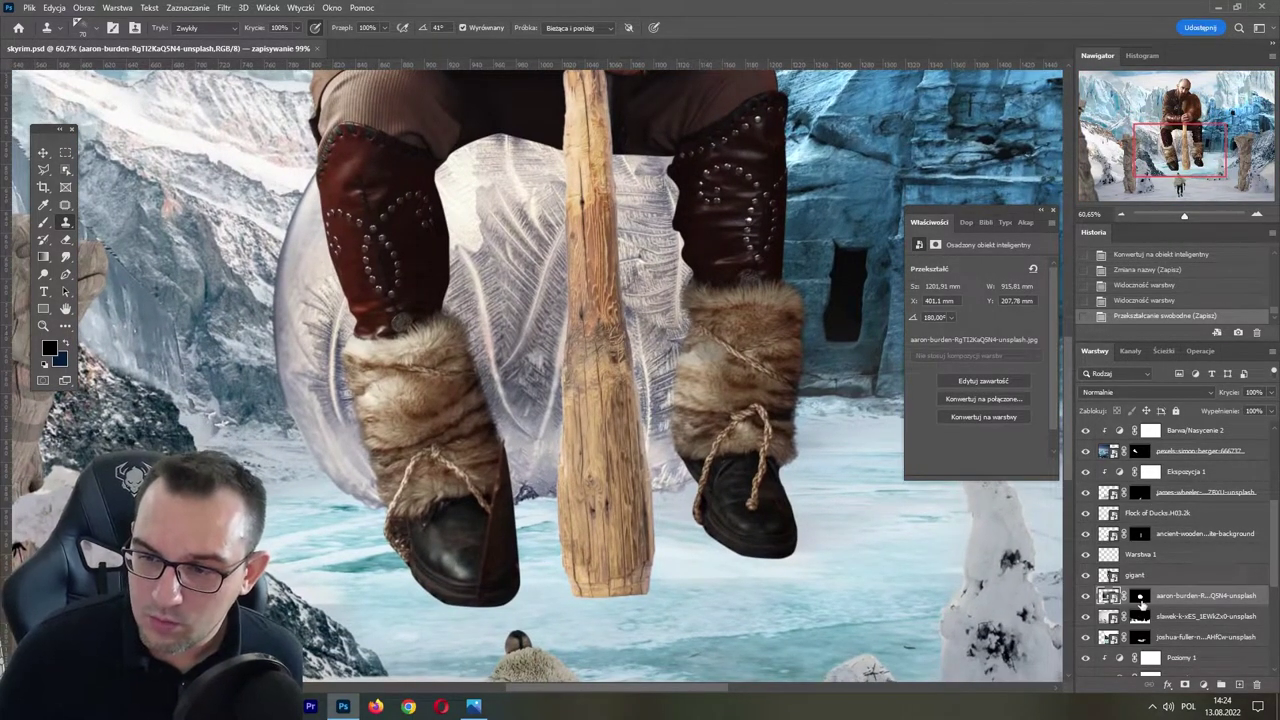
{"action": "left_click", "coordinate": [1140, 596]}
{"action": "key", "text": "d"}
{"action": "key", "text": "b"}
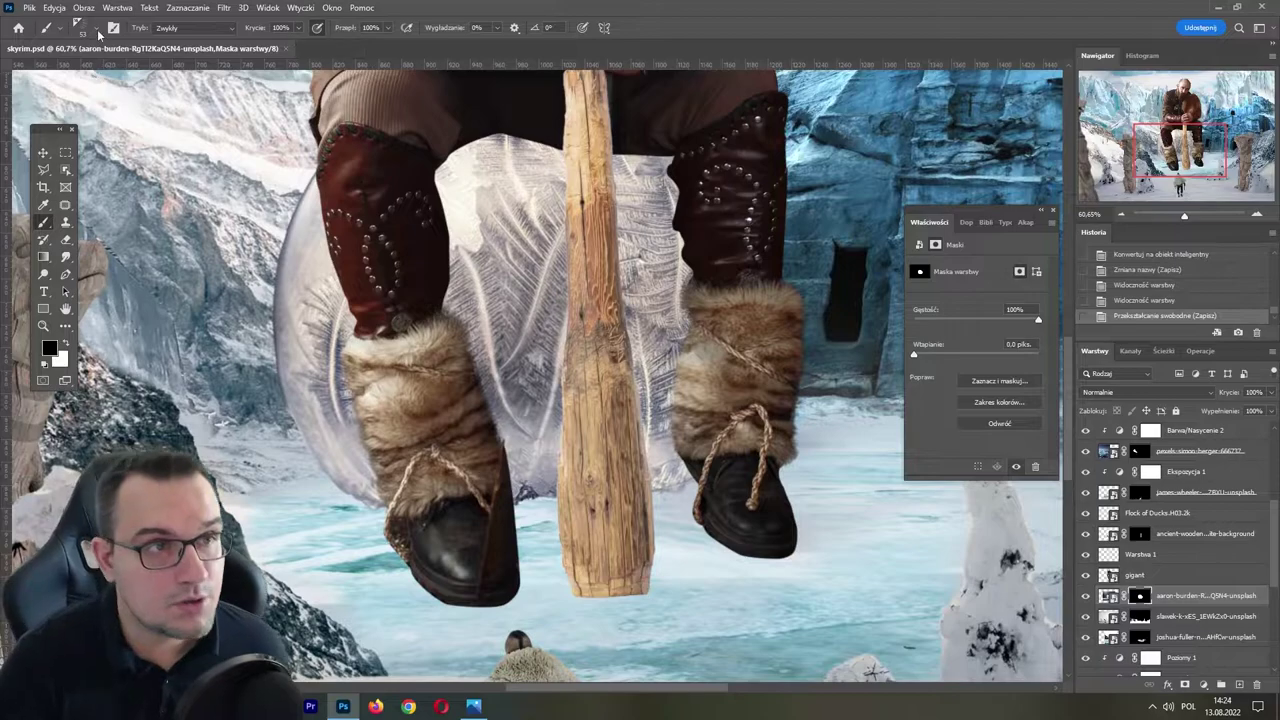
{"action": "left_click", "coordinate": [97, 30]}
{"action": "left_click", "coordinate": [39, 201]}
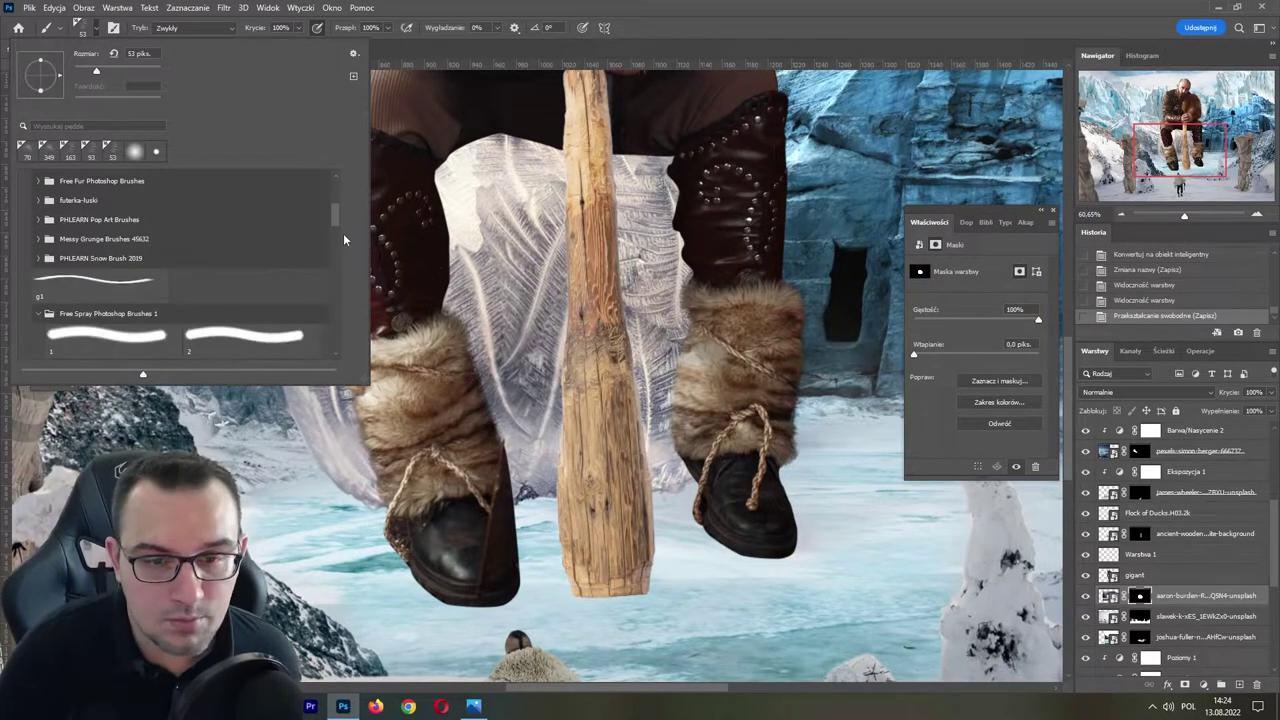
{"action": "left_click_drag", "start_coordinate": [335, 222], "coordinate": [273, 190]}
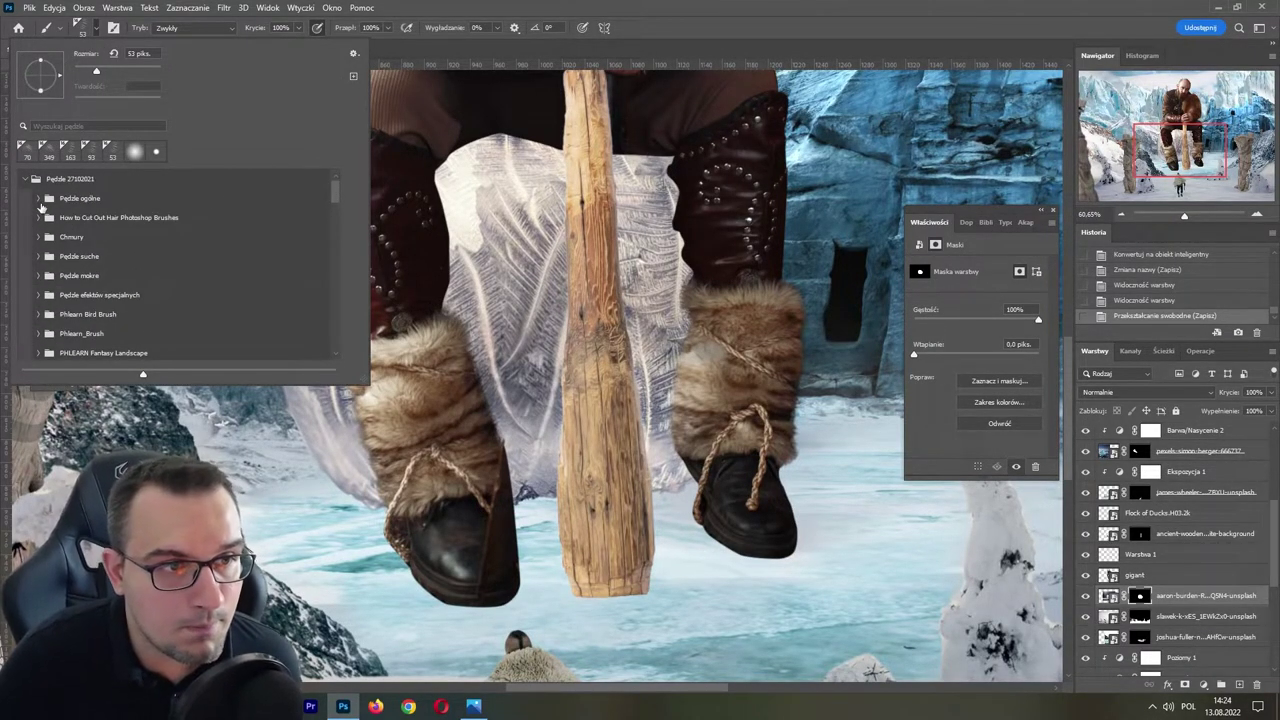
{"action": "left_click", "coordinate": [38, 199]}
{"action": "left_click", "coordinate": [117, 237]}
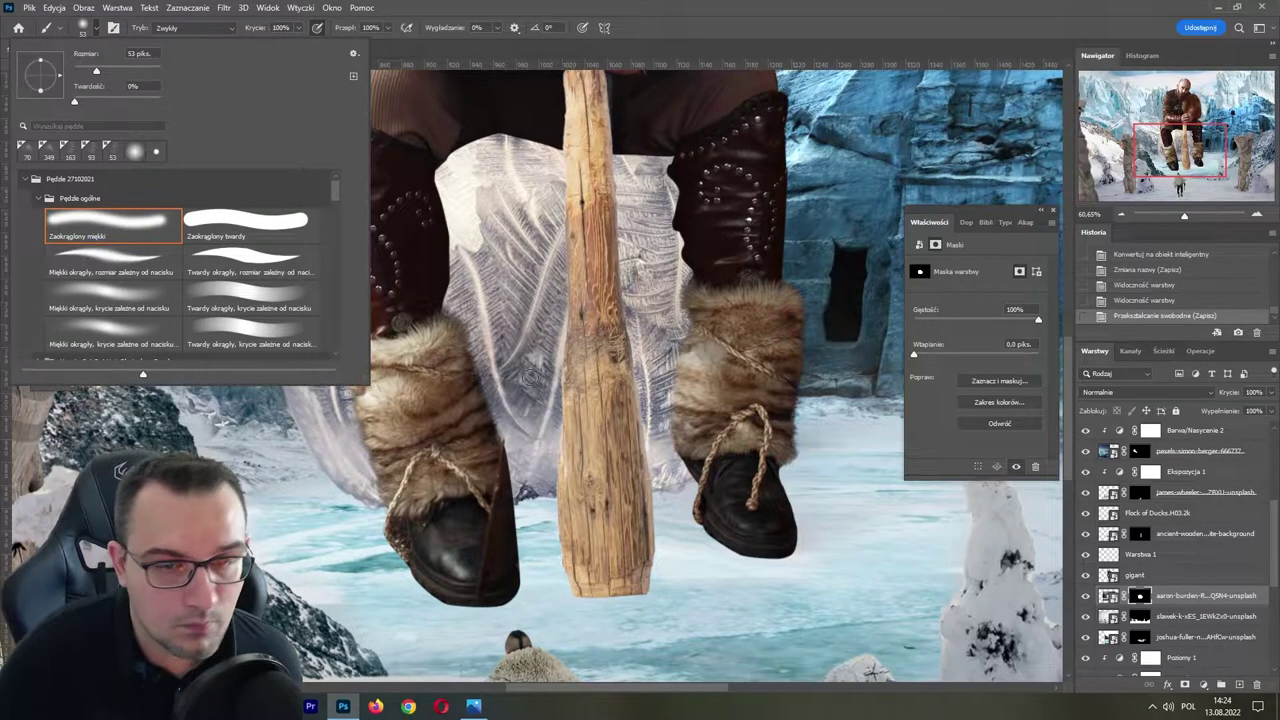
{"action": "left_click", "coordinate": [684, 534]}
- Mask out the ice beside the left boot and between boot and club, saving the file
{"action": "left_click_drag", "start_coordinate": [684, 500], "coordinate": [681, 491]}
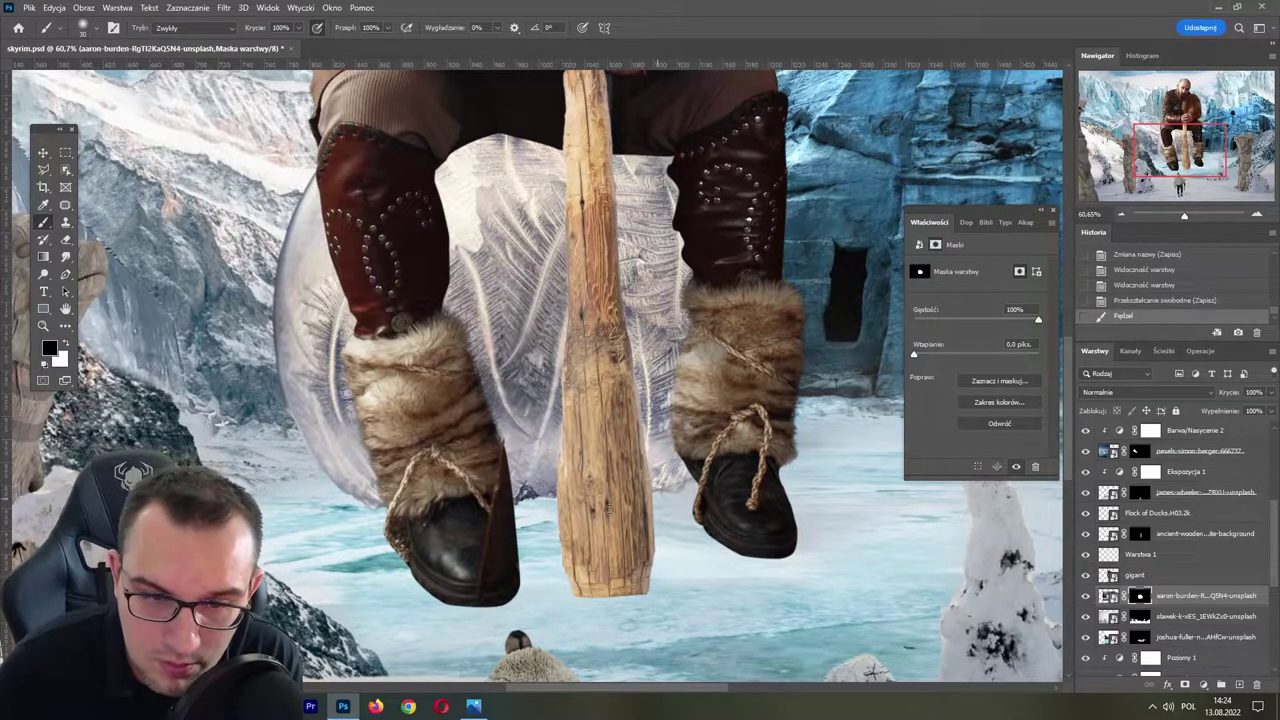
{"action": "left_click_drag", "start_coordinate": [547, 502], "coordinate": [530, 498]}
{"action": "left_click_drag", "start_coordinate": [525, 498], "coordinate": [513, 503]}
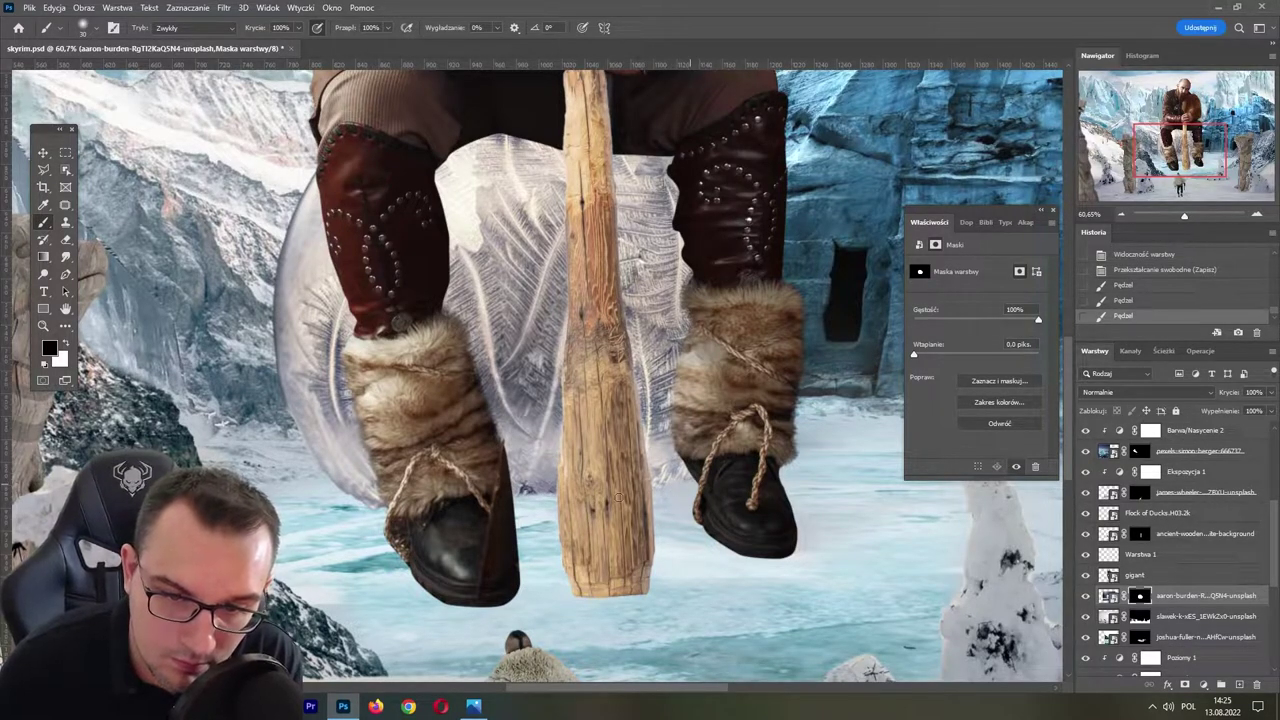
{"action": "left_click_drag", "start_coordinate": [551, 500], "coordinate": [535, 499]}
{"action": "left_click_drag", "start_coordinate": [530, 498], "coordinate": [516, 498]}
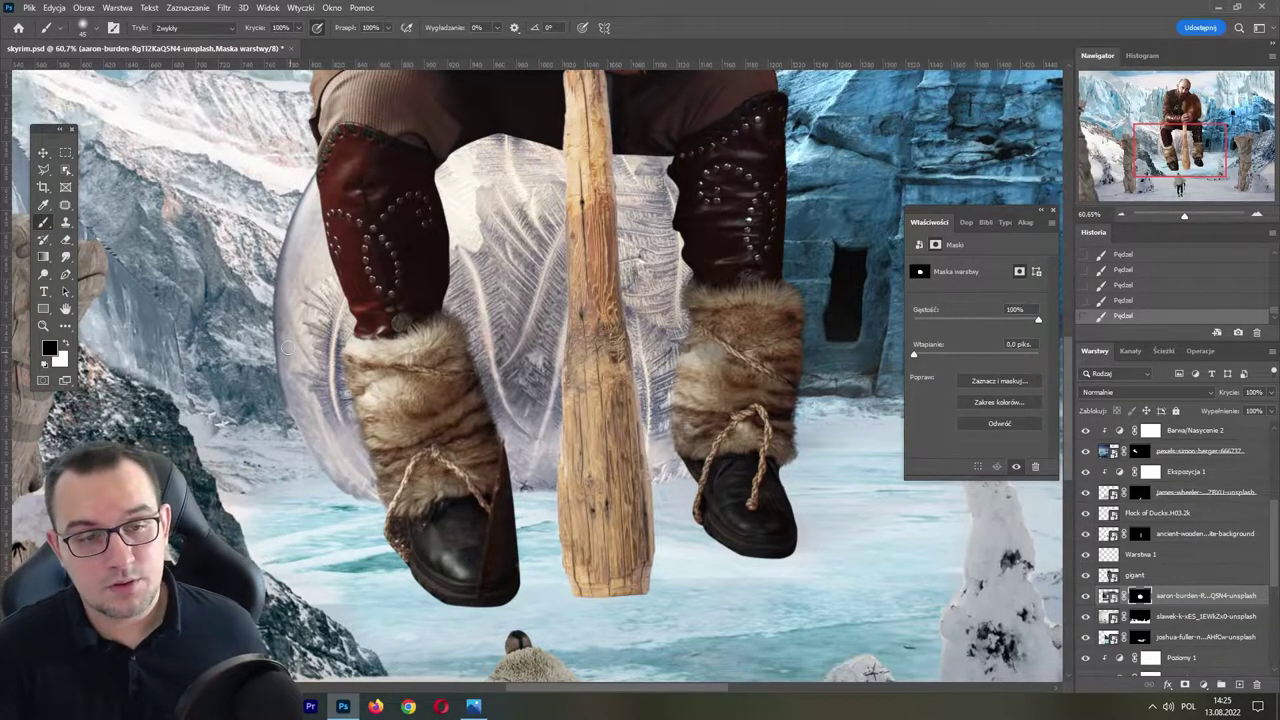
{"action": "key", "text": "ctrl+s"}
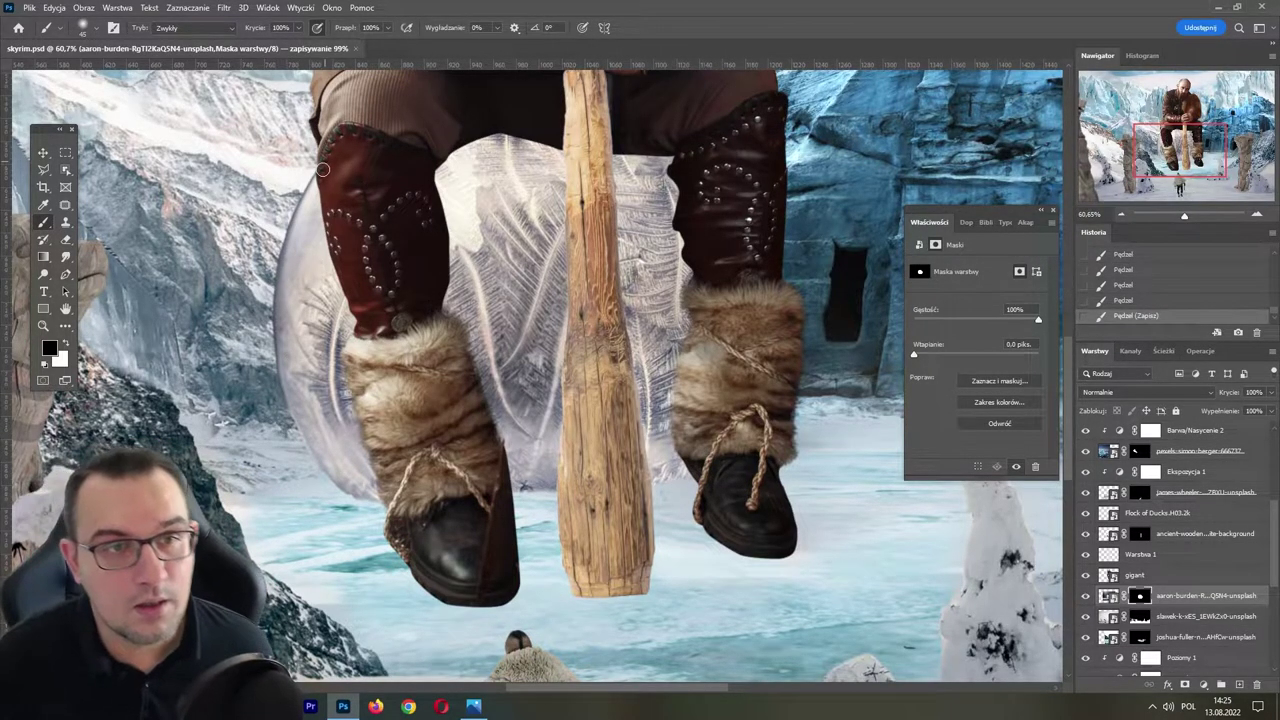
{"action": "left_click_drag", "start_coordinate": [323, 170], "coordinate": [325, 152]}
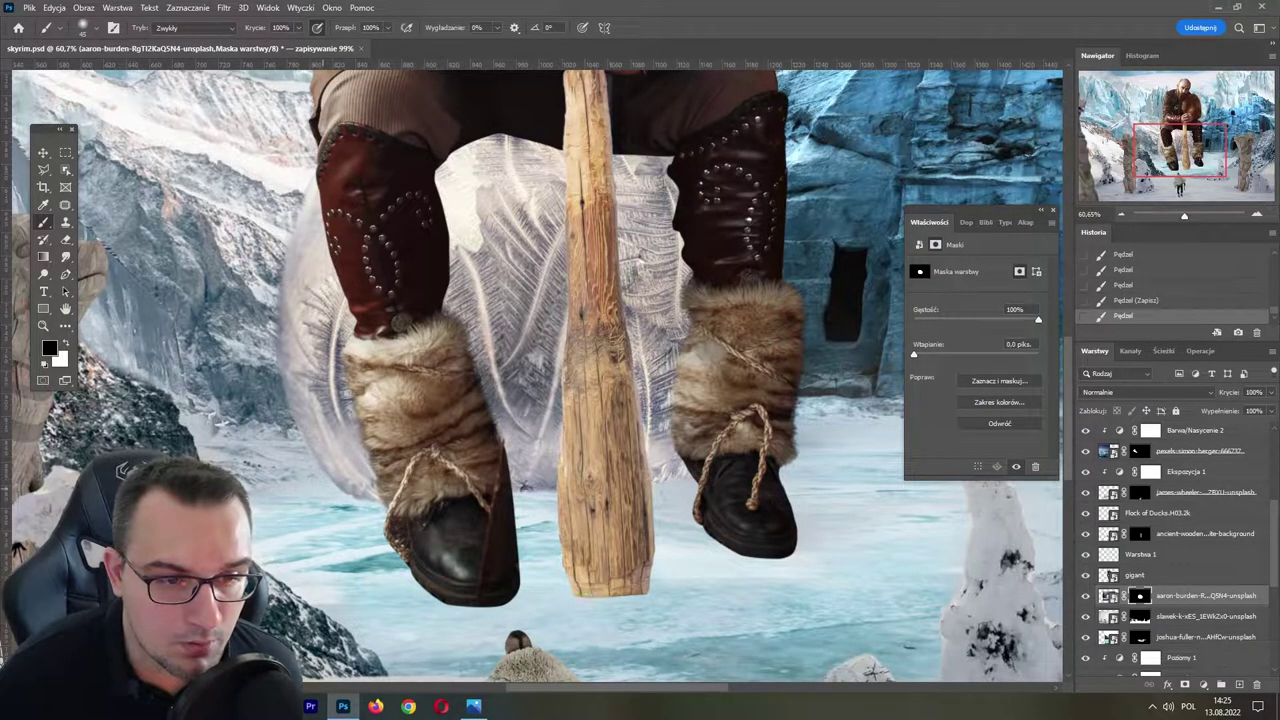
{"action": "left_click", "coordinate": [872, 671]}
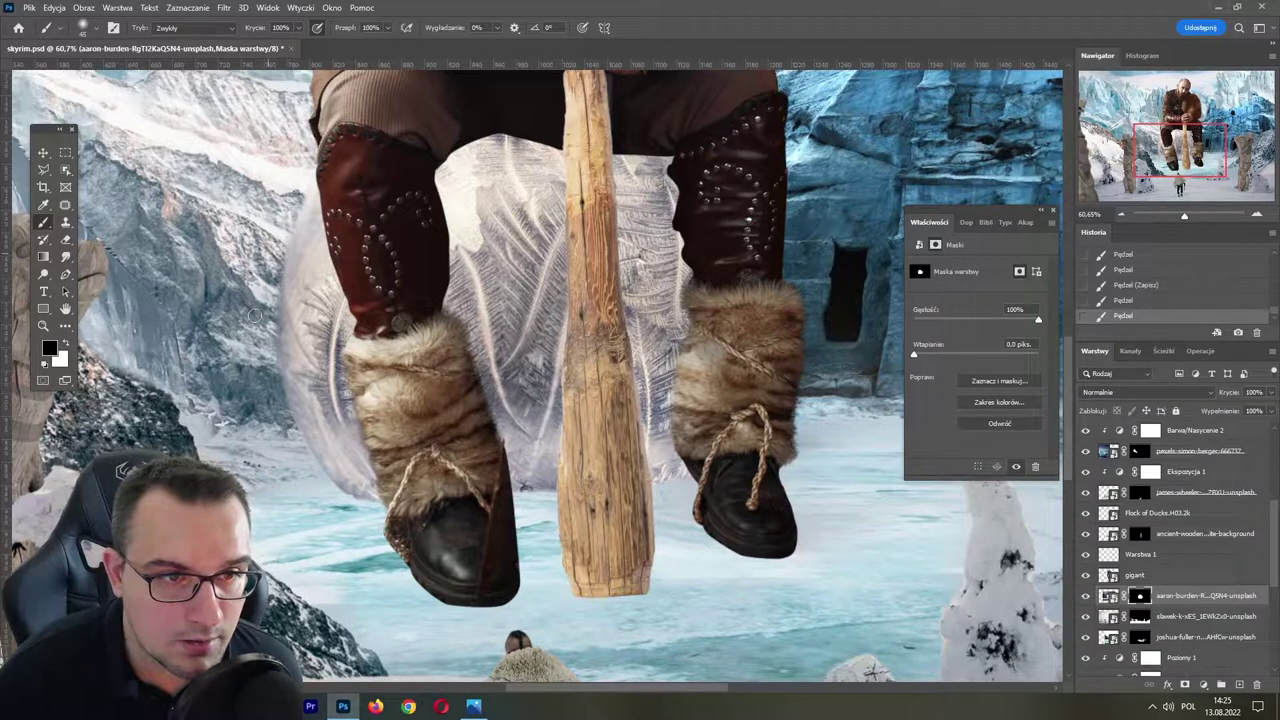
{"action": "left_click", "coordinate": [400, 322]}
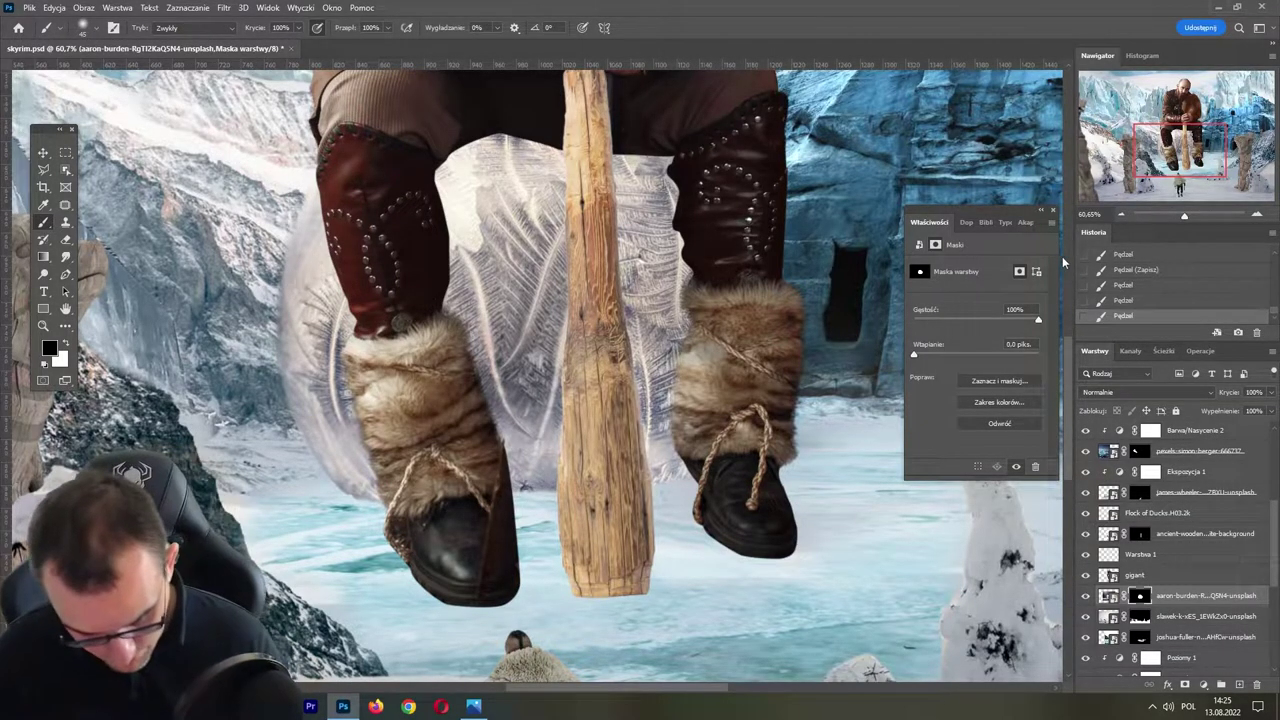
- Trace a closed Pen path around the icy block's left edge
{"action": "key", "text": "p"}
{"action": "left_click", "coordinate": [318, 186]}
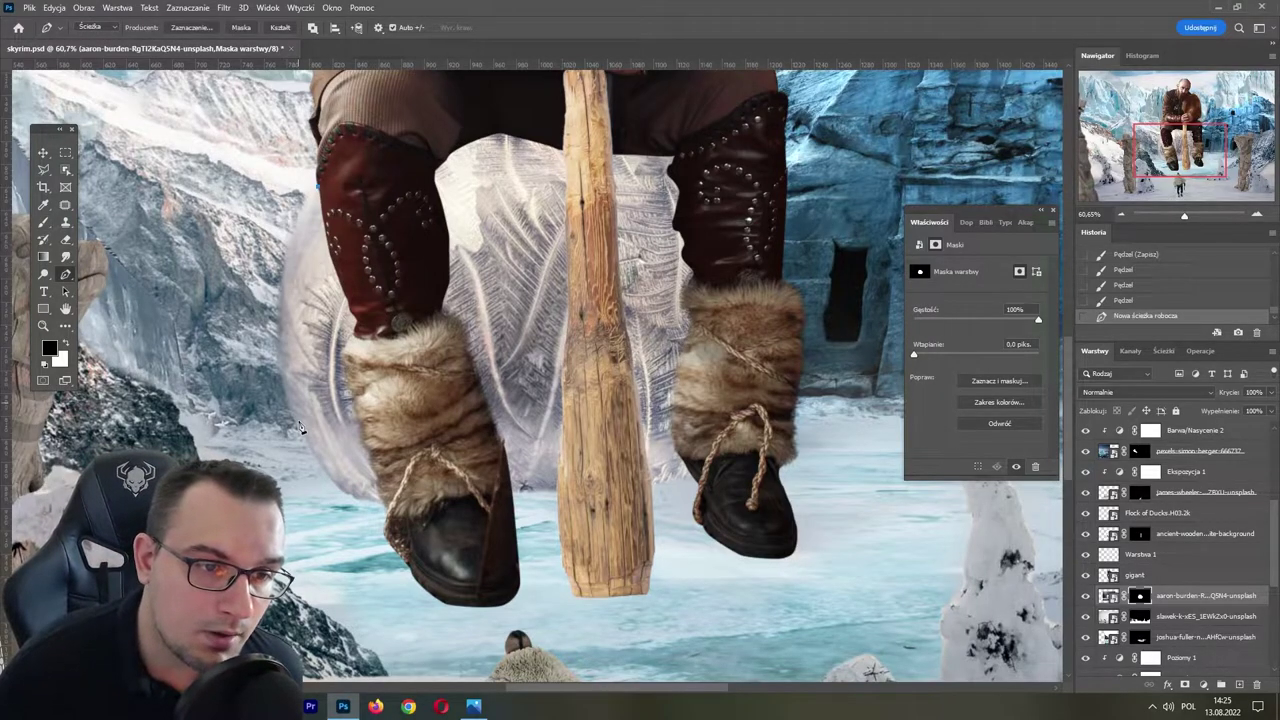
{"action": "left_click", "coordinate": [345, 498]}
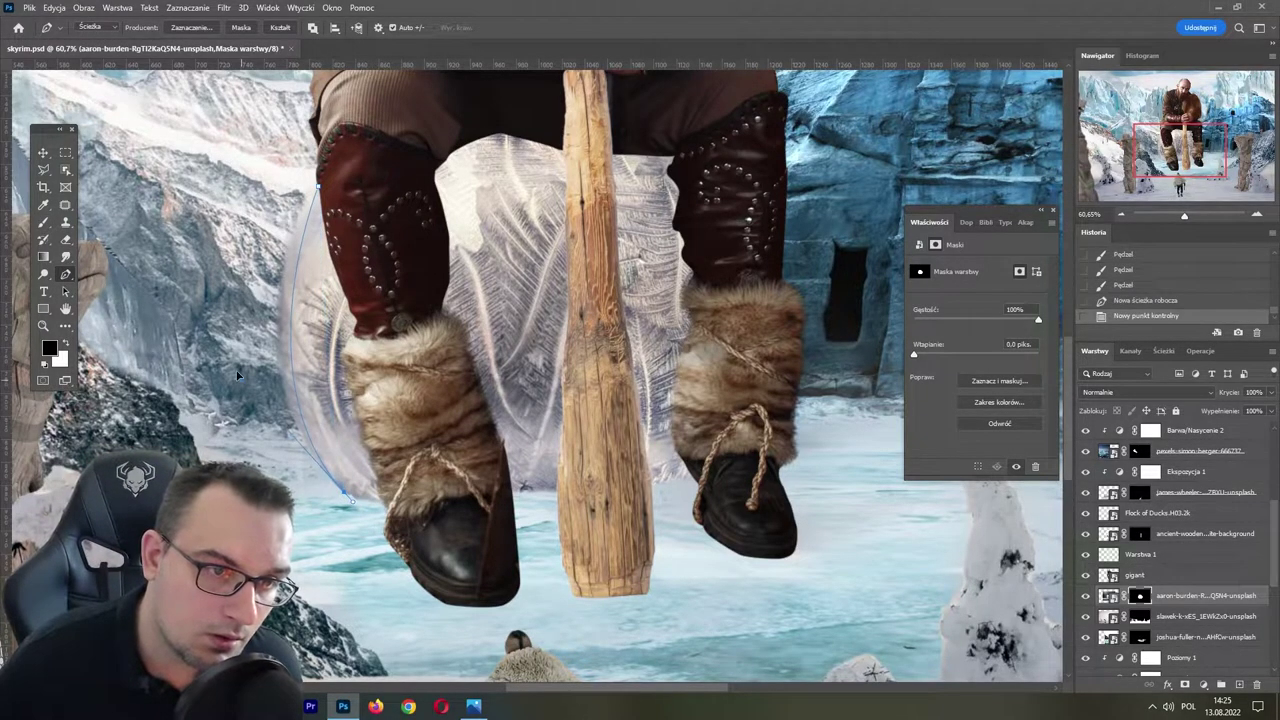
{"action": "left_click_drag", "start_coordinate": [345, 494], "coordinate": [312, 441]}
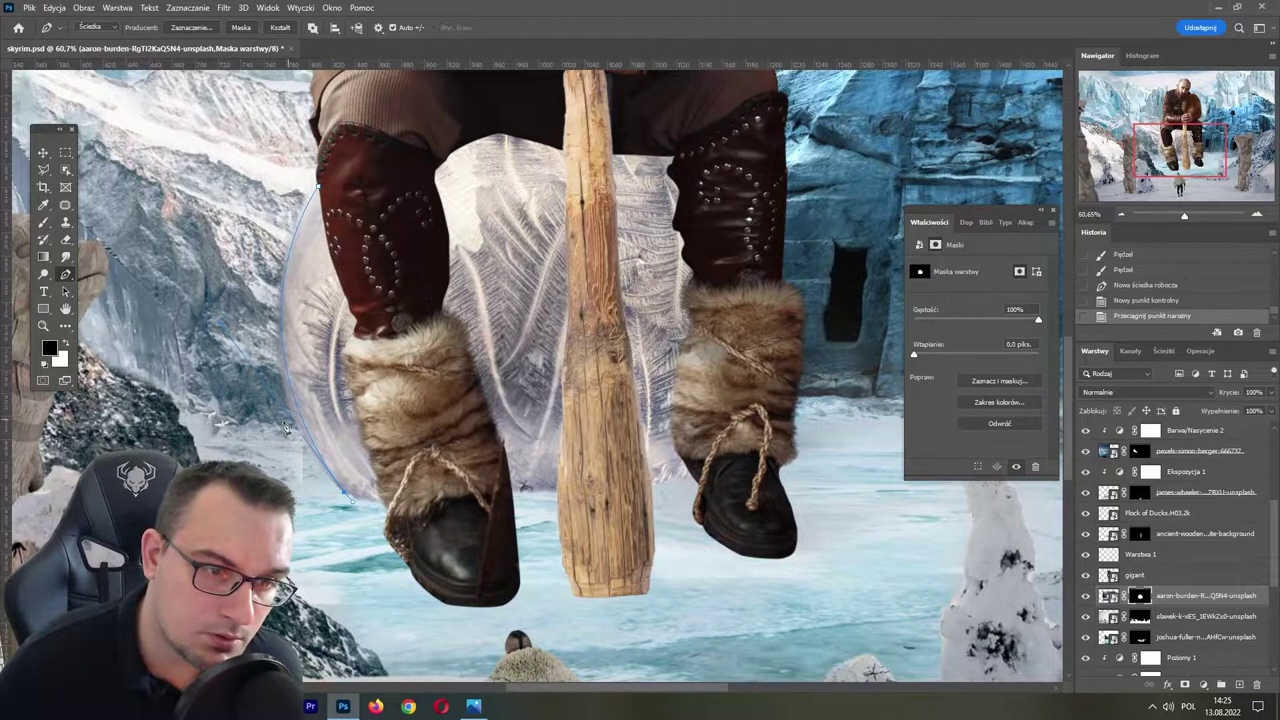
{"action": "left_click", "coordinate": [315, 553]}
{"action": "left_click", "coordinate": [135, 421]}
{"action": "left_click", "coordinate": [140, 289]}
{"action": "left_click", "coordinate": [167, 256]}
{"action": "left_click", "coordinate": [273, 159]}
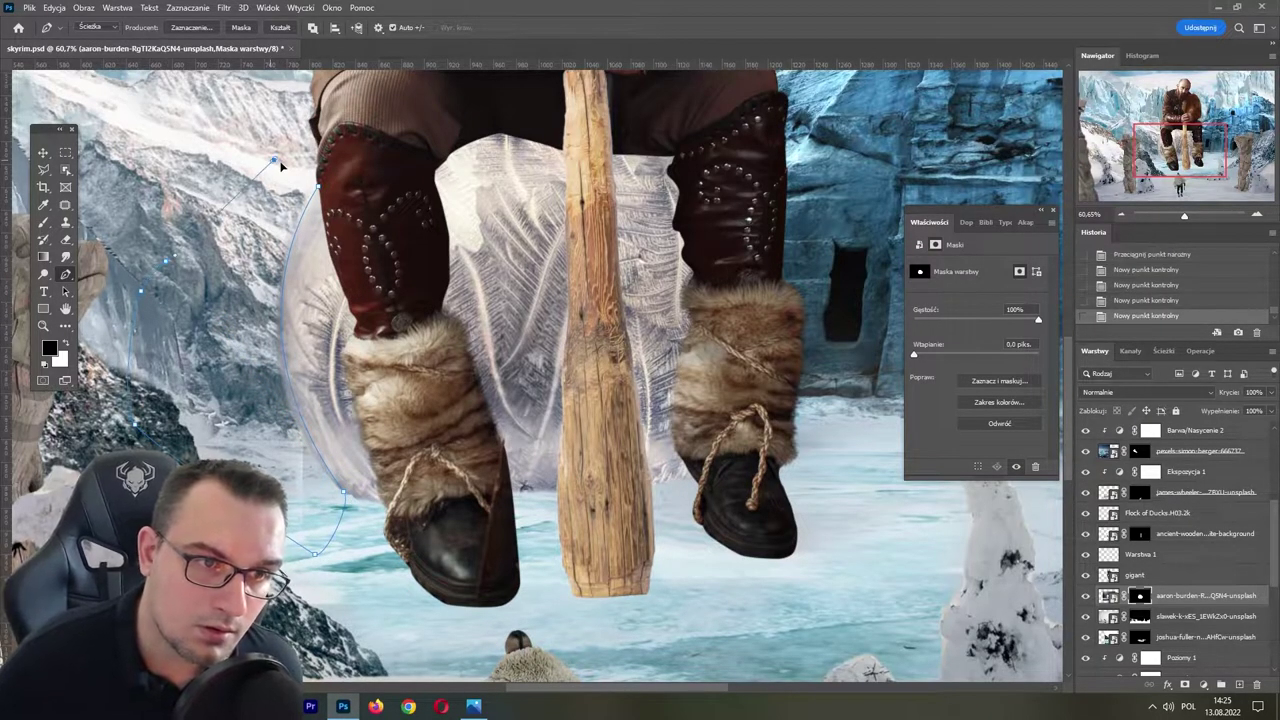
{"action": "left_click", "coordinate": [318, 190]}
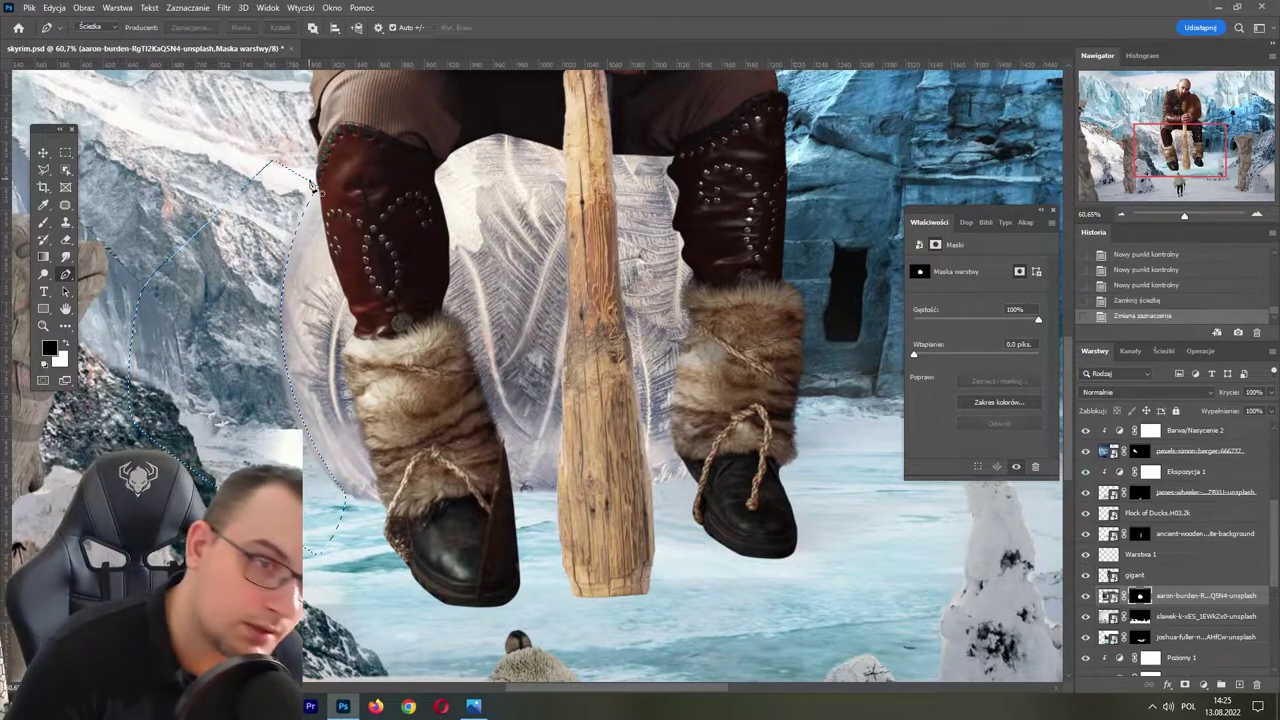
- Fill the path selection with black on the mask, deselect and save
{"action": "key", "text": "ctrl+Return"}
{"action": "key", "text": "shift+BackSpace"}
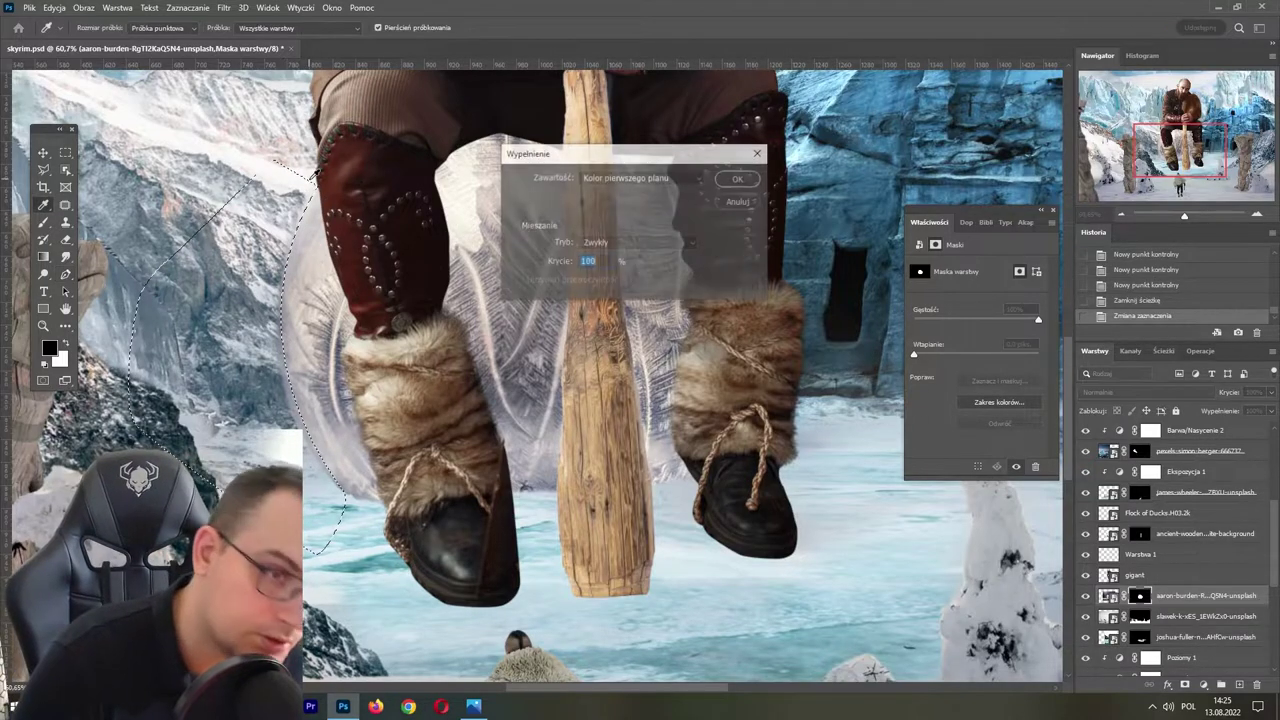
{"action": "key", "text": "Return"}
{"action": "key", "text": "ctrl+d"}
{"action": "key", "text": "ctrl+s"}
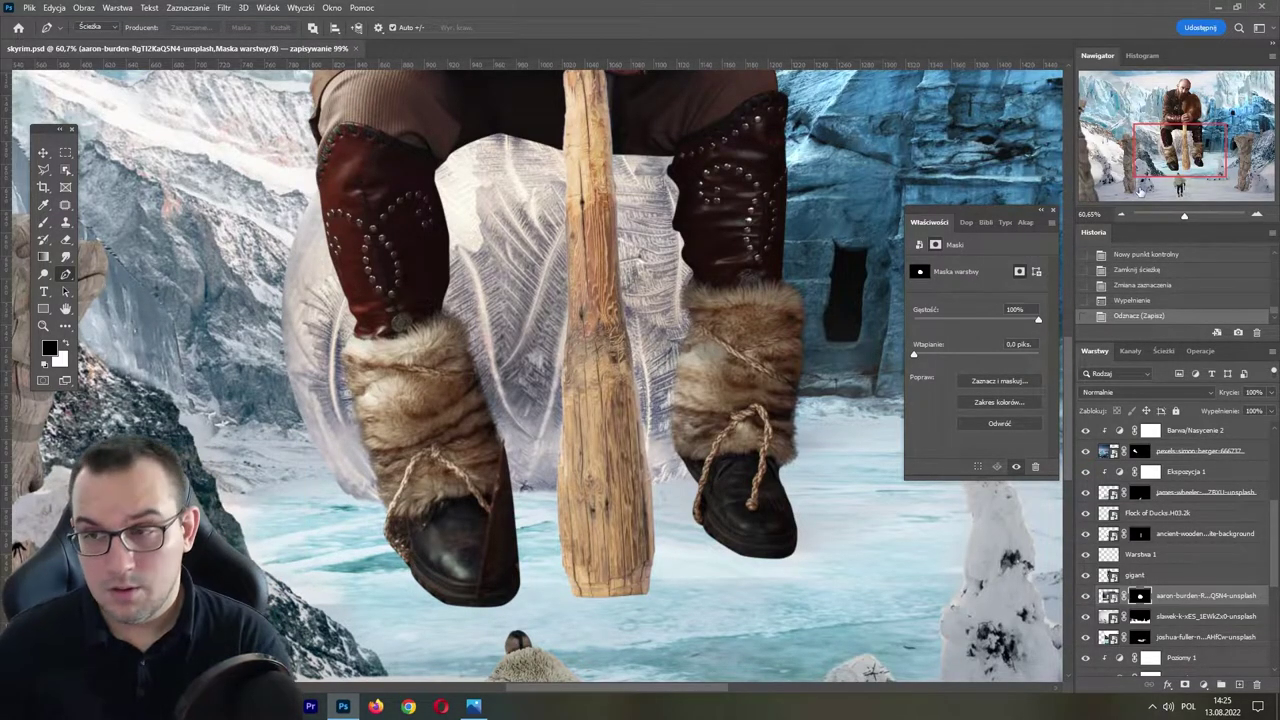
{"action": "left_click", "coordinate": [1176, 217]}
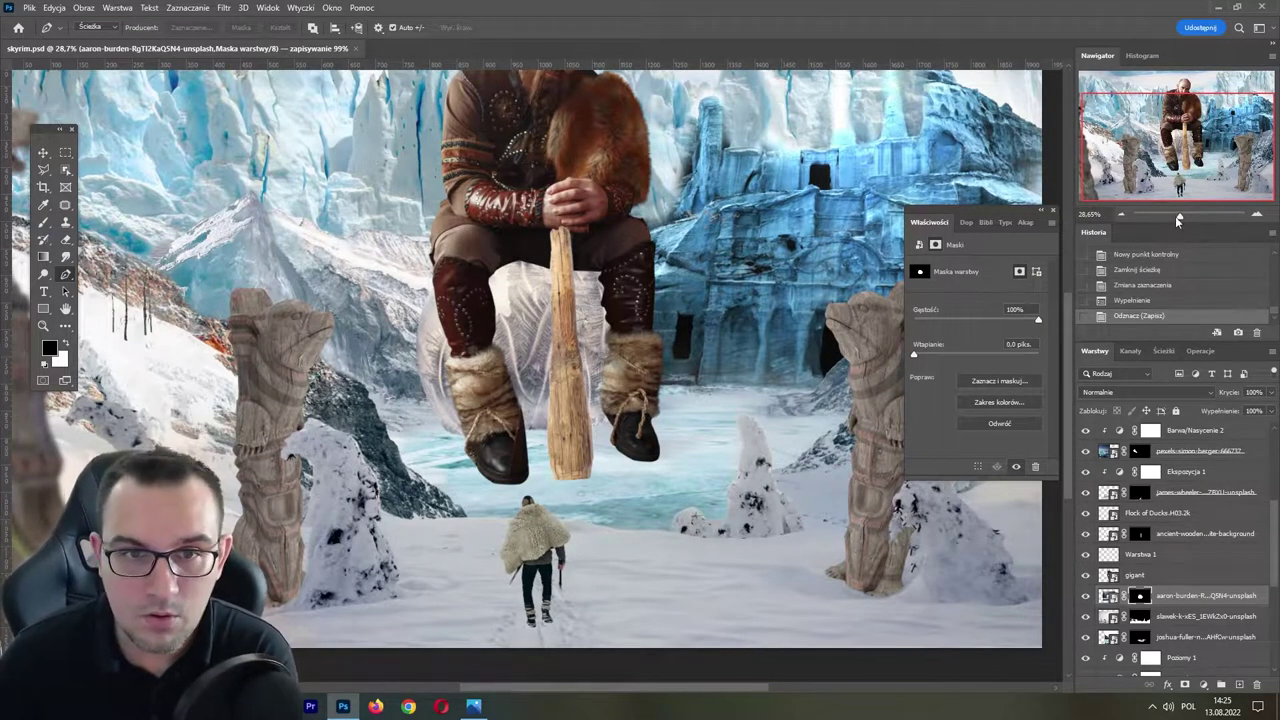
- Scale the wooden club to about 131% and lower it into the giant's hands
{"action": "key", "text": "v"}
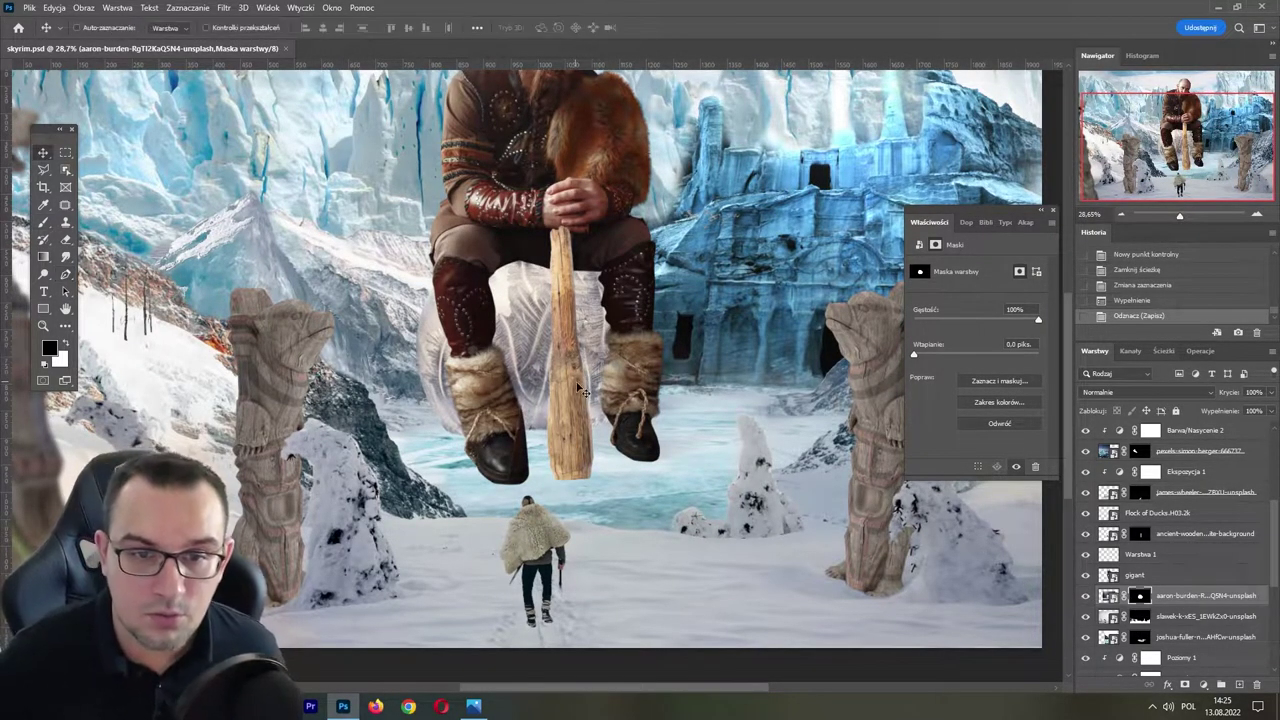
{"action": "left_click_drag", "start_coordinate": [577, 405], "coordinate": [581, 379]}
{"action": "key", "text": "ctrl+t"}
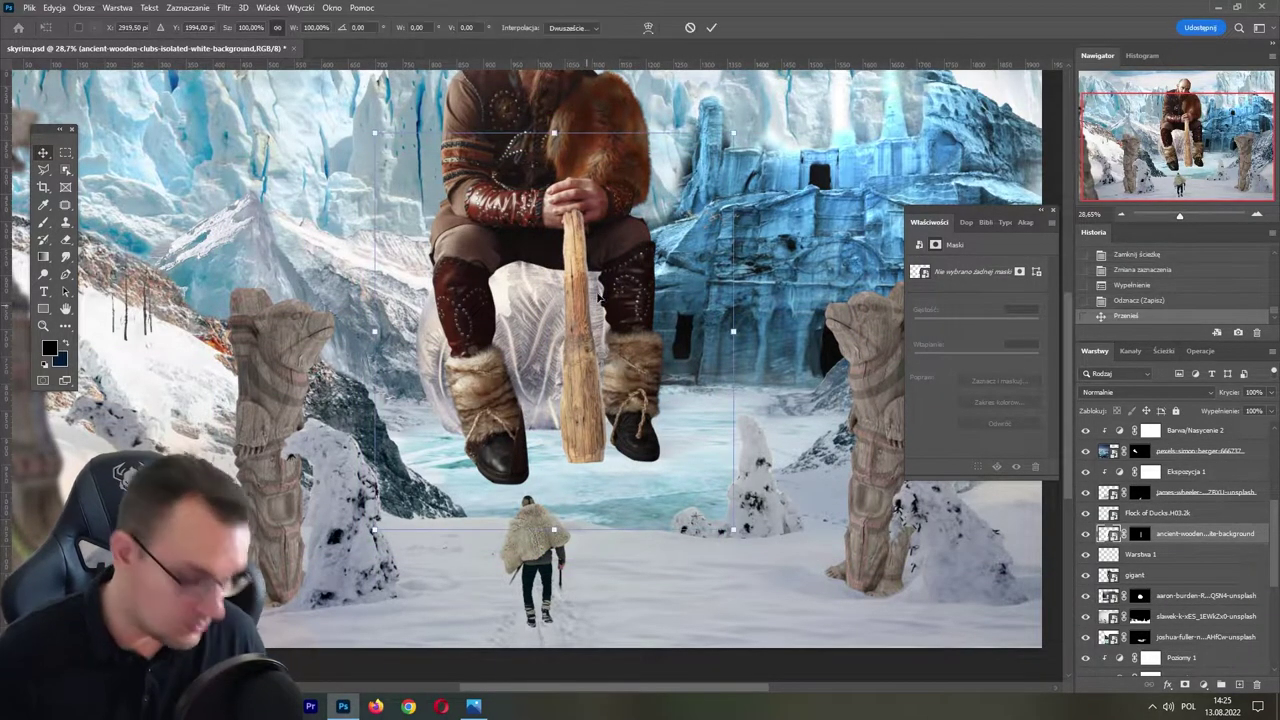
{"action": "left_click_drag", "start_coordinate": [563, 147], "coordinate": [560, 65]}
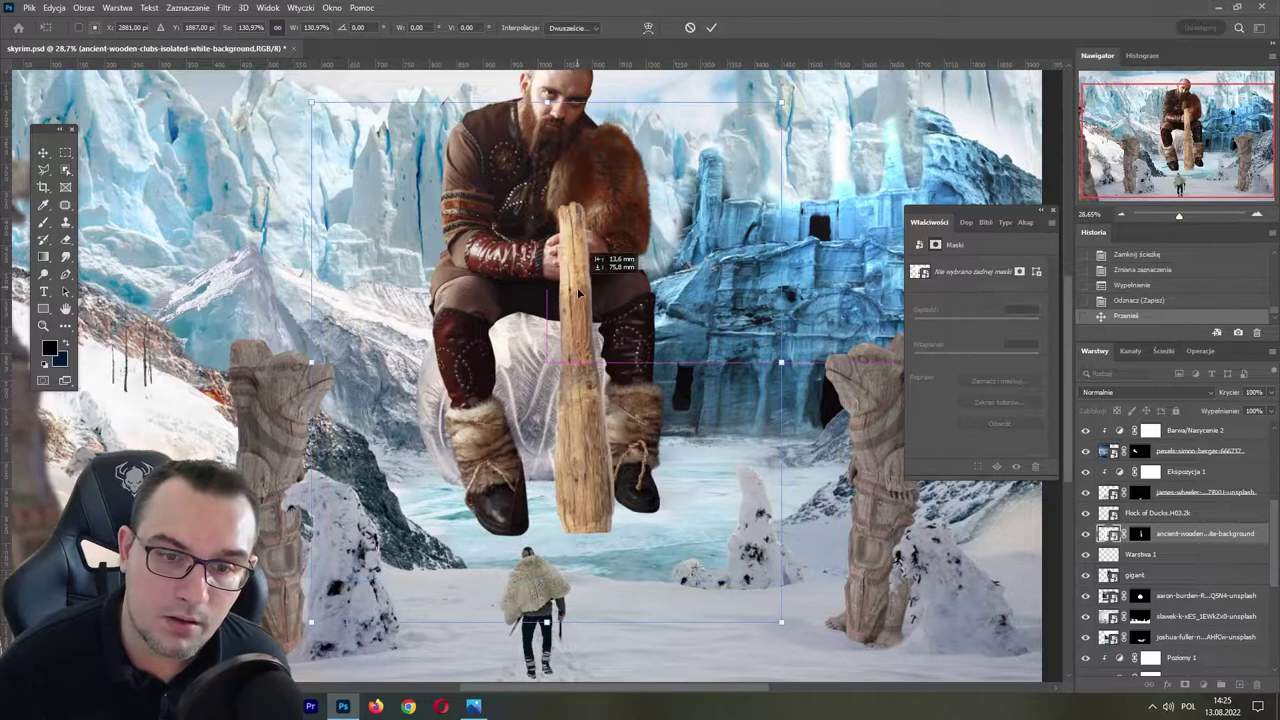
{"action": "left_click_drag", "start_coordinate": [576, 250], "coordinate": [573, 296]}
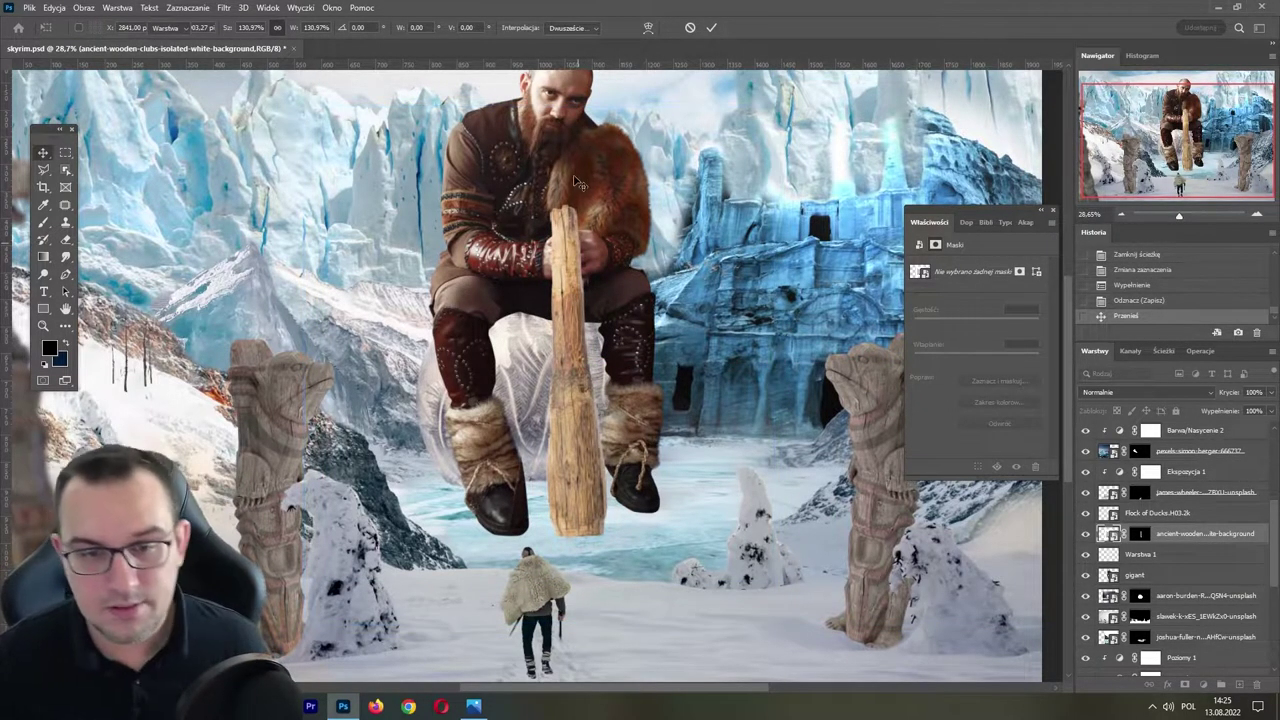
{"action": "key", "text": "Return"}
- Zoom in on the club and hands and select the club layer's mask
{"action": "left_click_drag", "start_coordinate": [1181, 213], "coordinate": [1190, 215]}
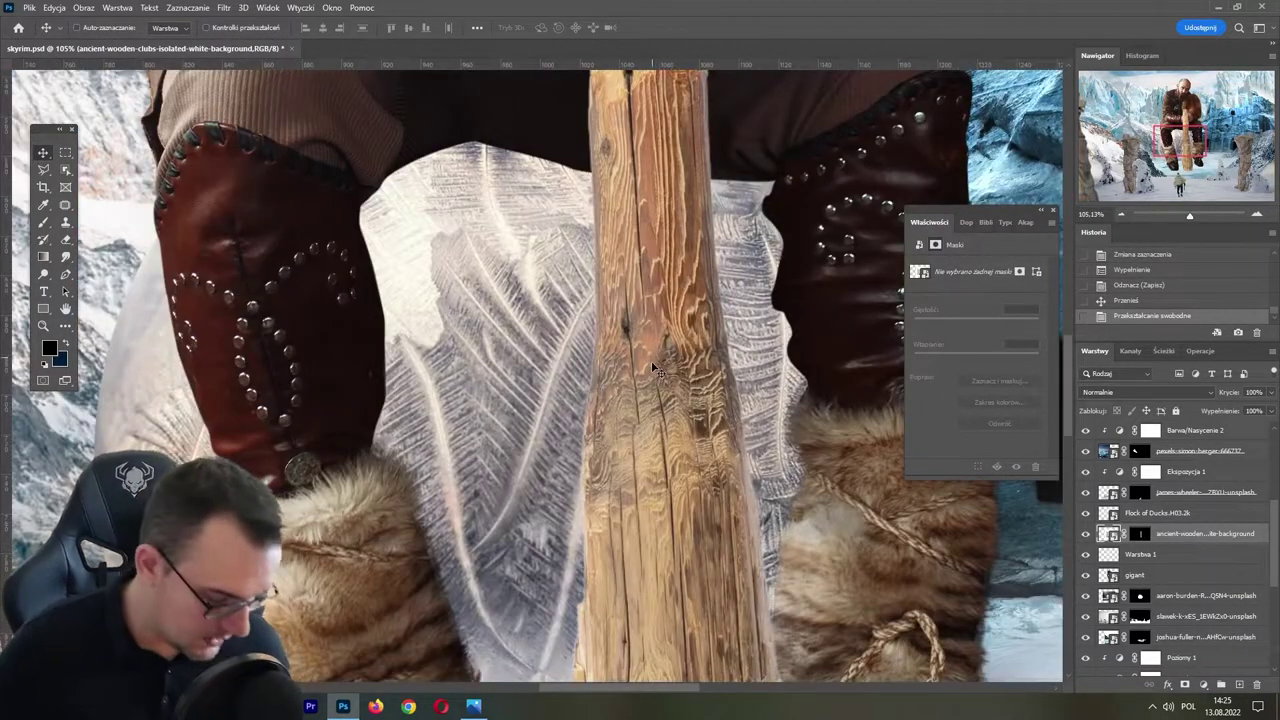
{"action": "key", "text": "b"}
{"action": "scroll", "coordinate": [851, 406], "scroll_direction": "up", "scroll_amount": 5}
{"action": "left_click", "coordinate": [1140, 533]}
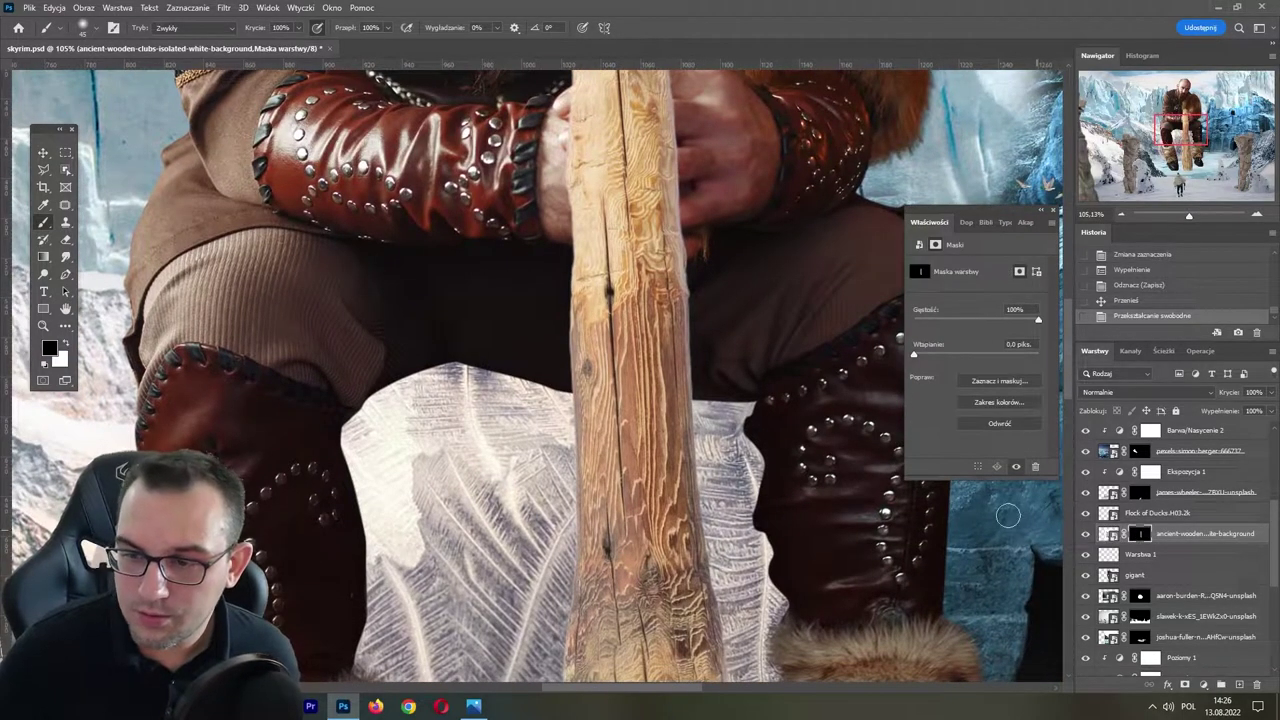
{"action": "scroll", "coordinate": [655, 268], "scroll_direction": "up", "scroll_amount": 2}
{"action": "scroll", "coordinate": [655, 268], "scroll_direction": "up", "scroll_amount": 1}
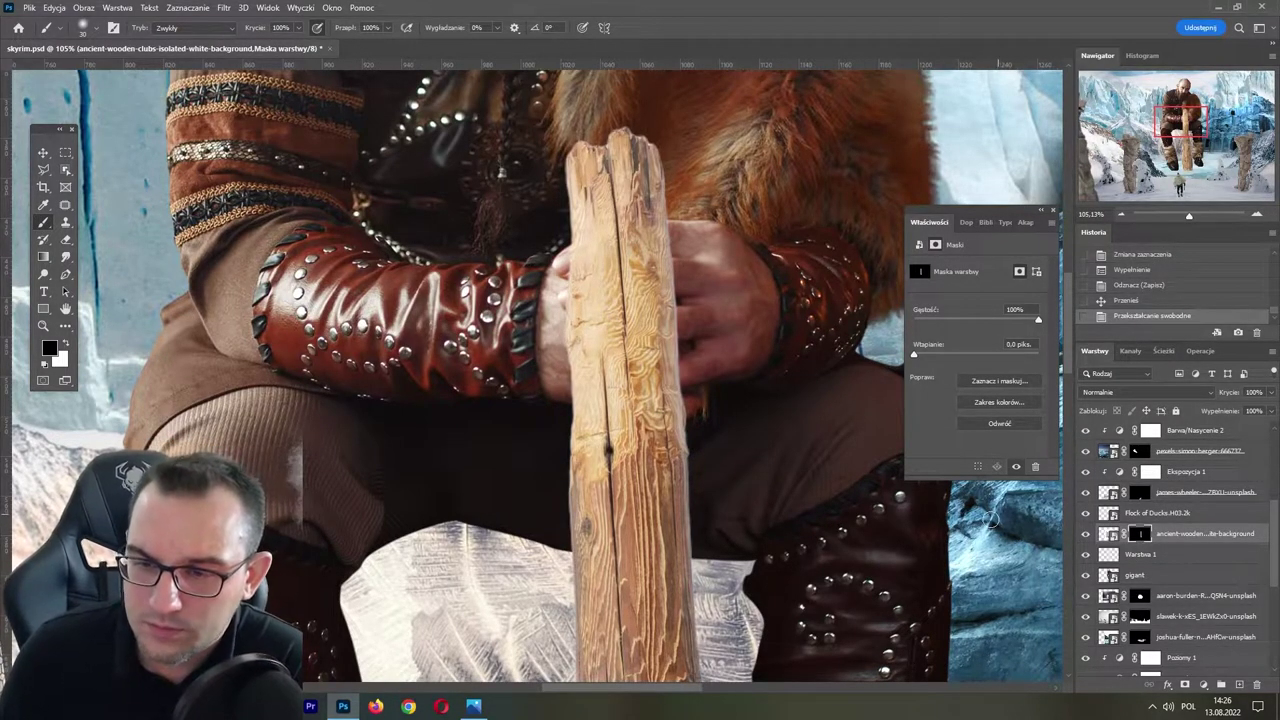
- Refine the club mask in Select and Mask: Shift Edge -28%, less smoothing, Contrast 42%
{"action": "key", "text": "alt+ctrl+r"}
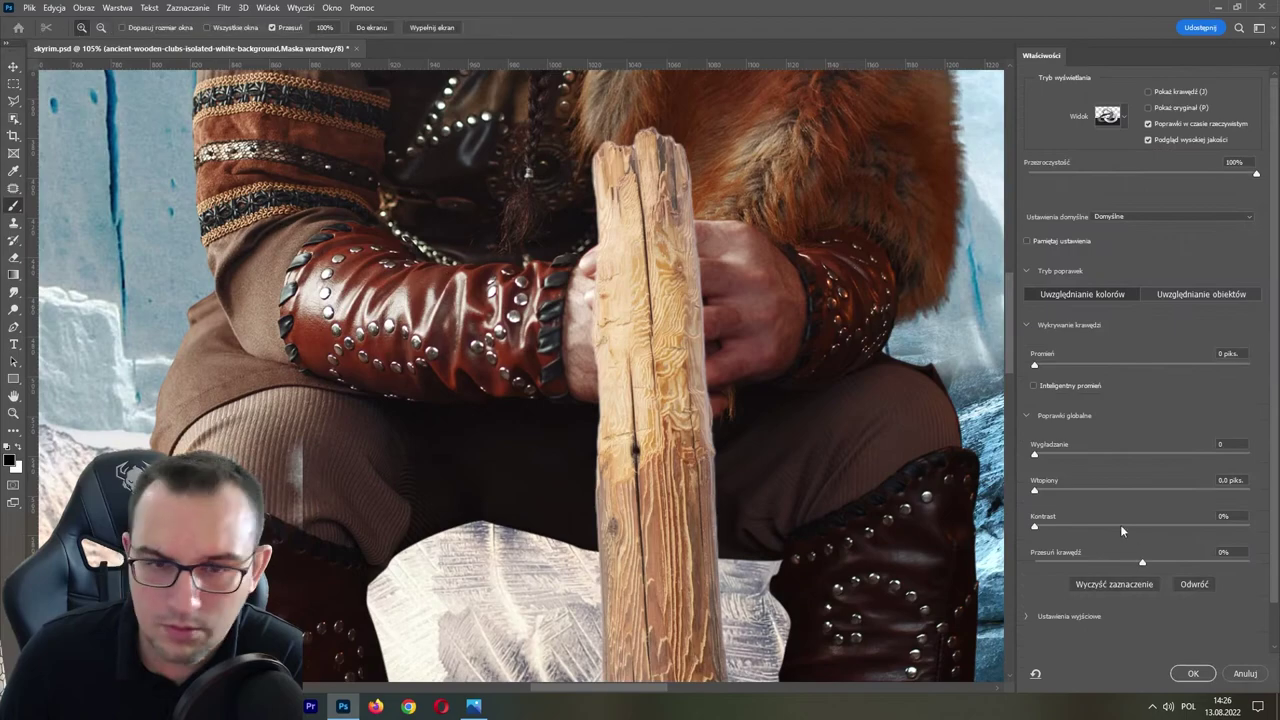
{"action": "left_click_drag", "start_coordinate": [1142, 563], "coordinate": [1125, 557]}
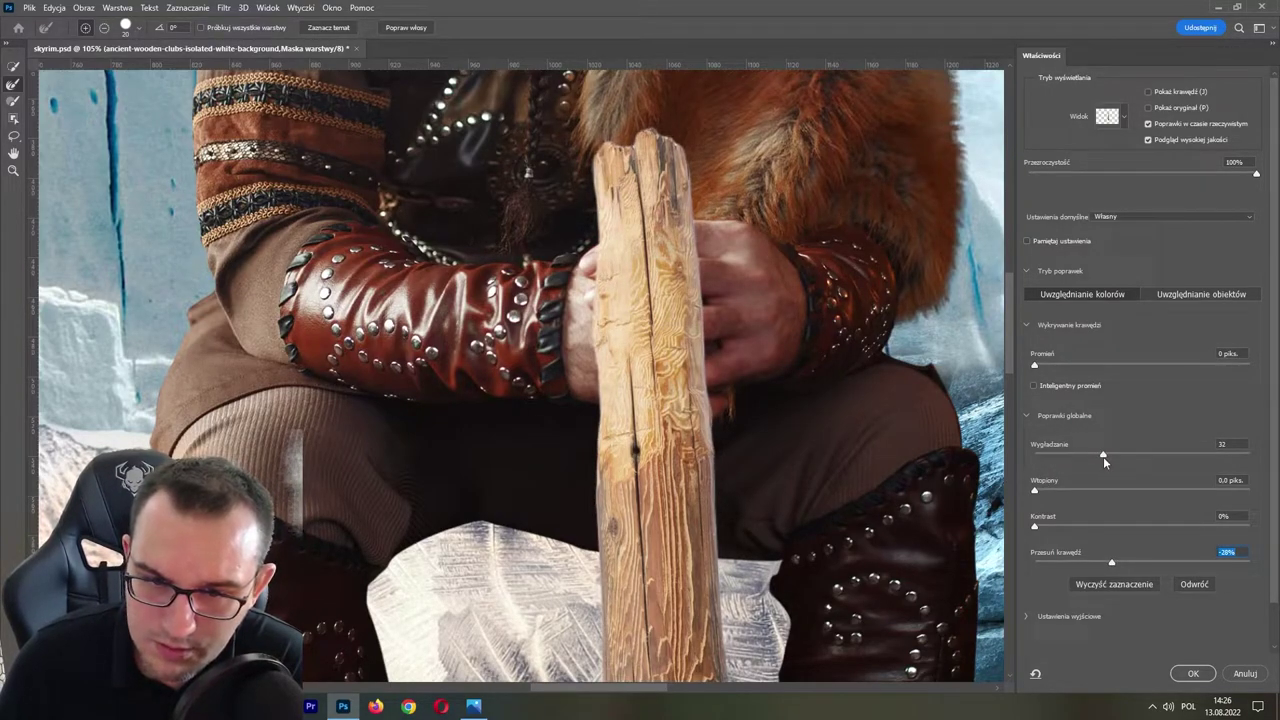
{"action": "left_click_drag", "start_coordinate": [1103, 456], "coordinate": [1059, 459]}
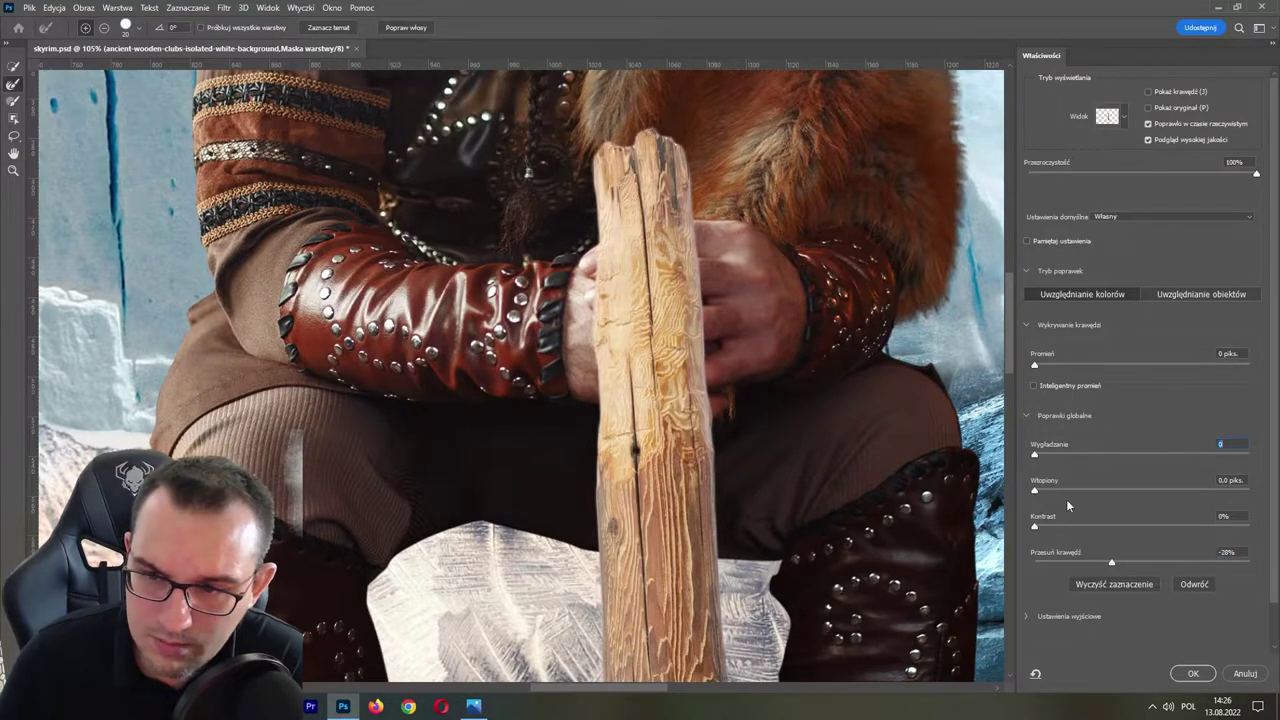
{"action": "left_click_drag", "start_coordinate": [1041, 529], "coordinate": [1127, 528]}
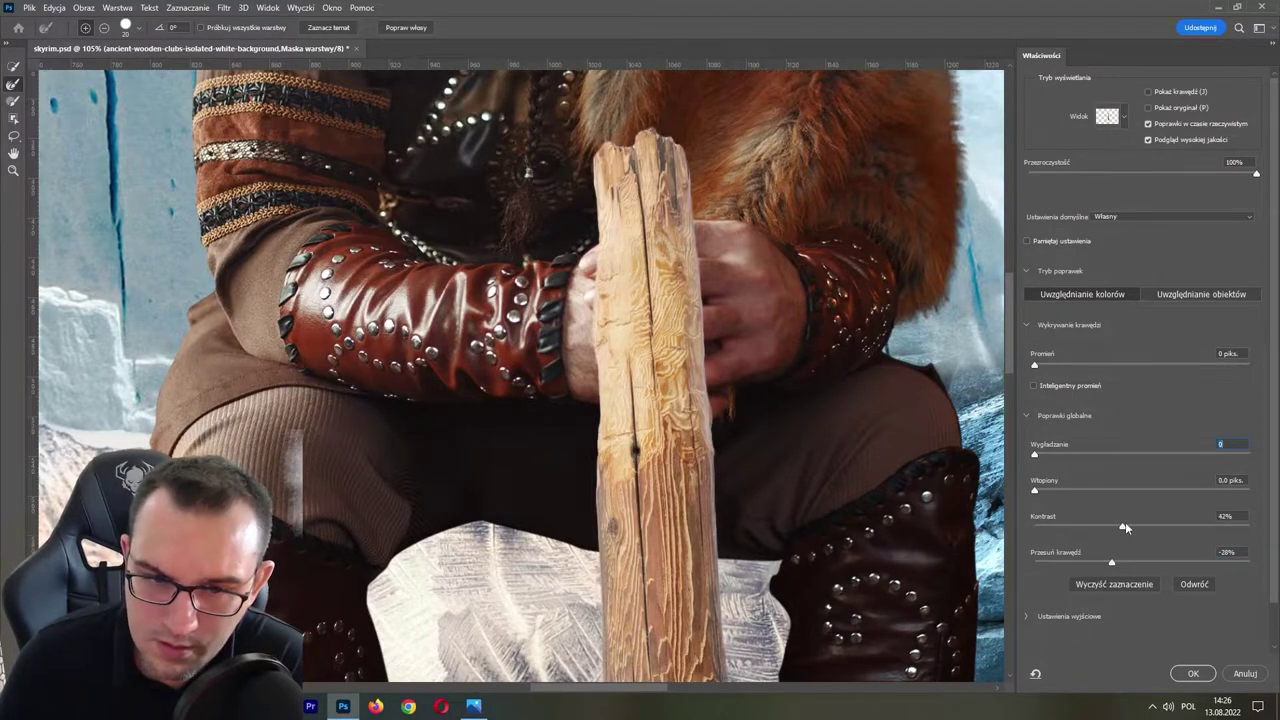
{"action": "left_click", "coordinate": [1193, 674]}
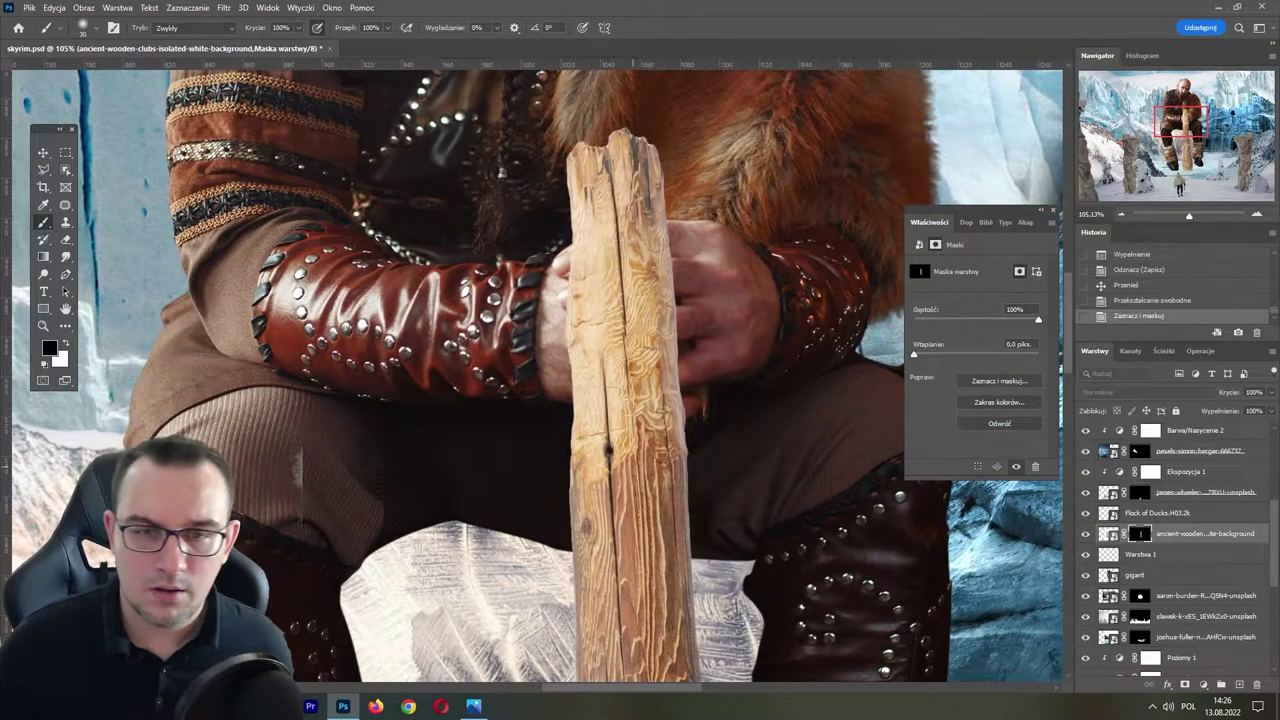
- Adjust the brush size and hardness and zoom in on the giant's hand
{"action": "scroll", "coordinate": [520, 445], "scroll_direction": "down", "scroll_amount": 5}
{"action": "scroll", "coordinate": [520, 445], "scroll_direction": "down", "scroll_amount": 3}
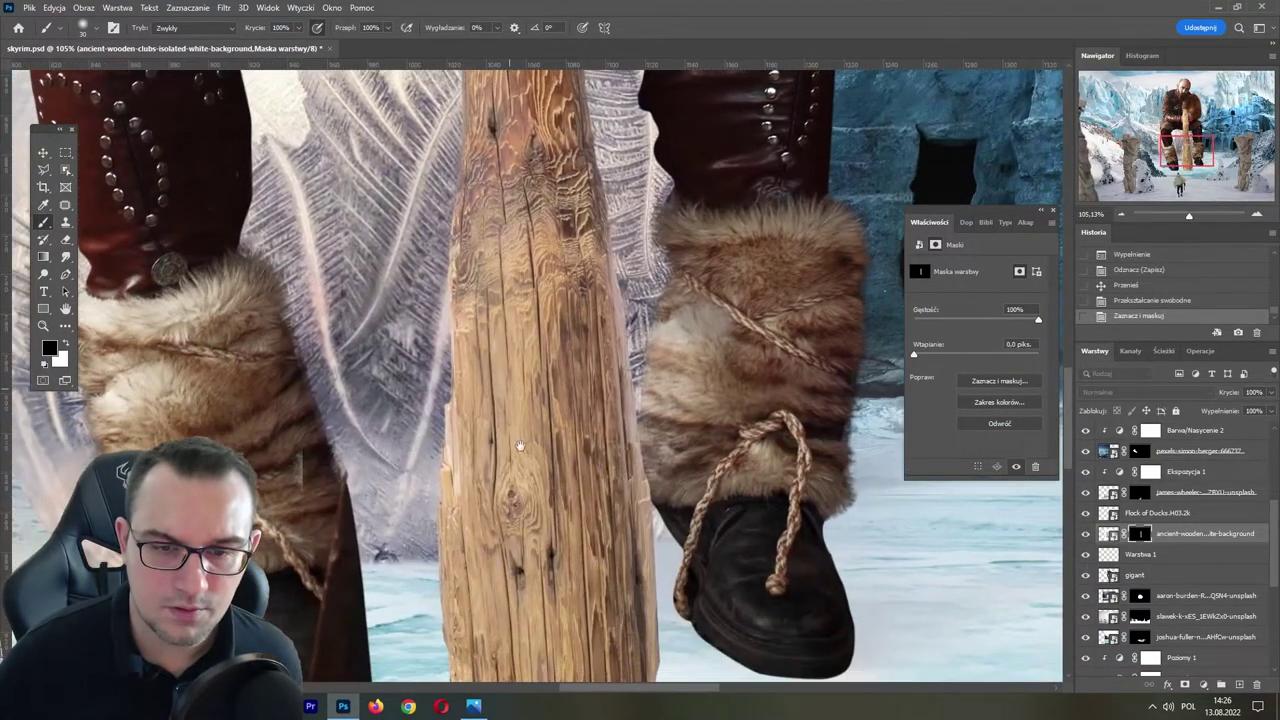
{"action": "scroll", "coordinate": [520, 445], "scroll_direction": "down", "scroll_amount": 3}
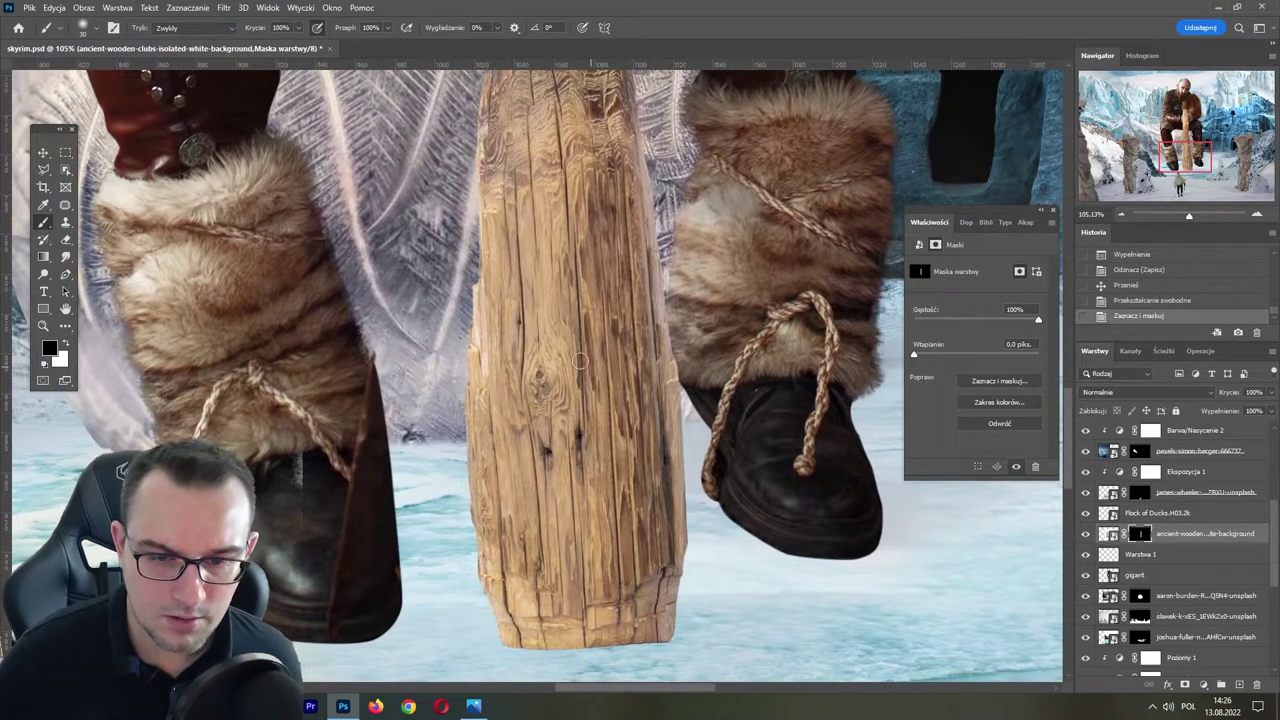
{"action": "scroll", "coordinate": [579, 224], "scroll_direction": "up", "scroll_amount": 3}
{"action": "scroll", "coordinate": [579, 224], "scroll_direction": "up", "scroll_amount": 5}
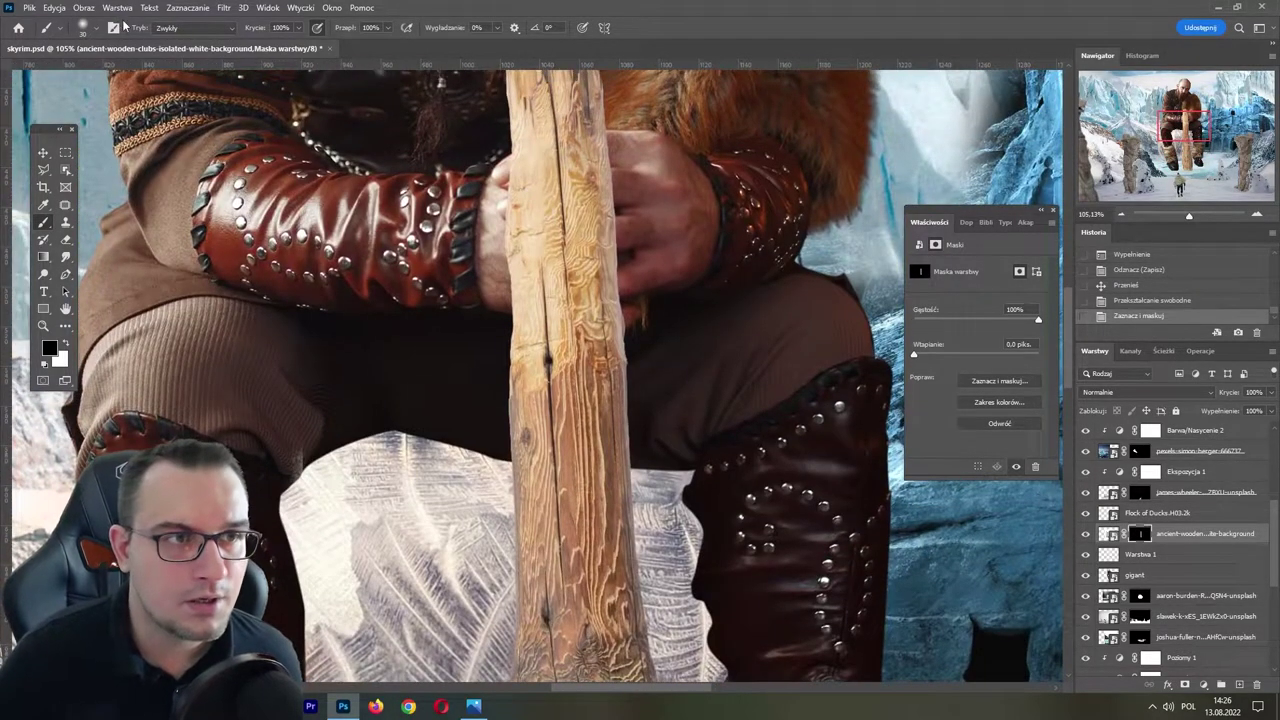
{"action": "left_click", "coordinate": [88, 28]}
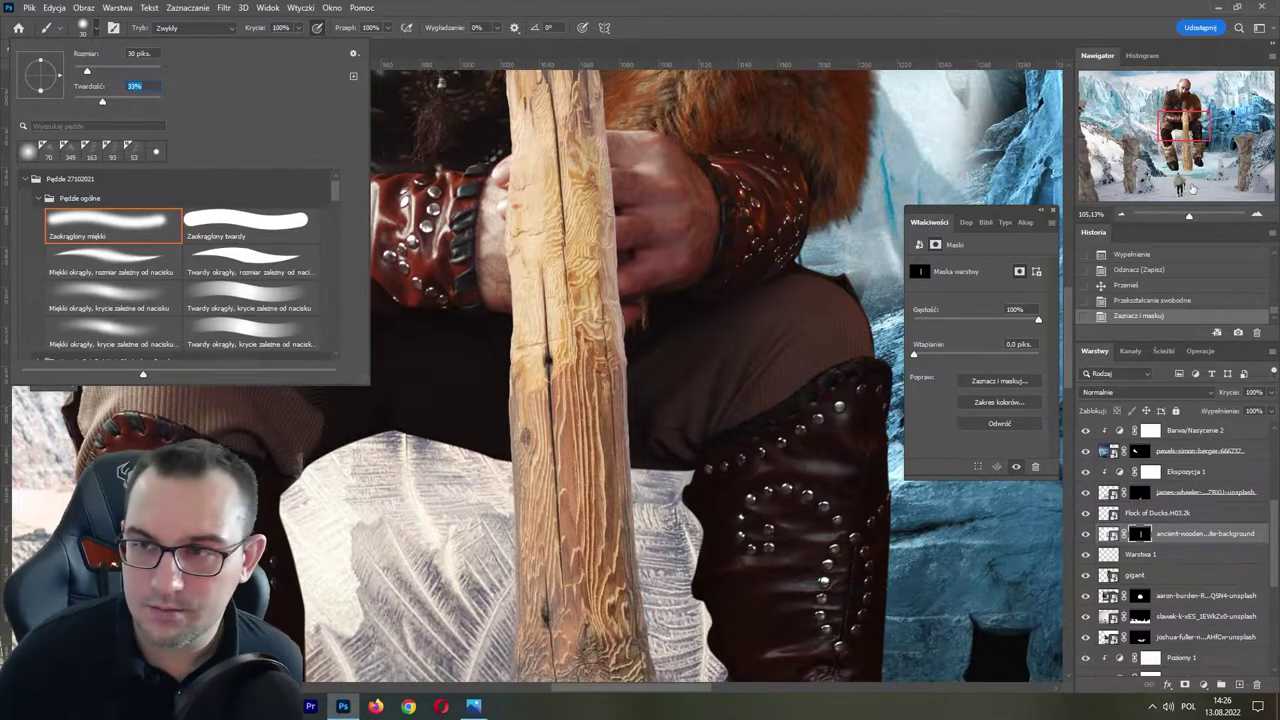
{"action": "key", "text": "Return"}
{"action": "scroll", "coordinate": [565, 290], "scroll_direction": "up", "scroll_amount": 5}
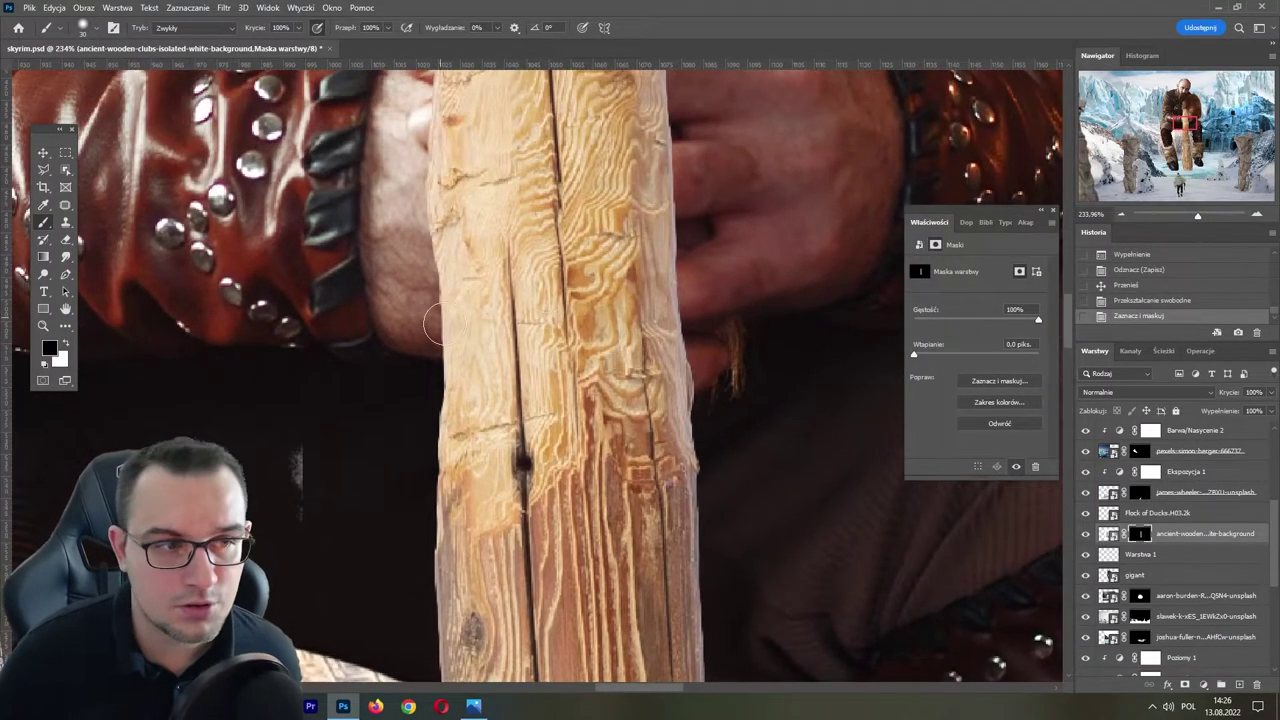
- Paint black on the club's mask so the giant's fingers wrap in front of the club
{"action": "left_click_drag", "start_coordinate": [432, 322], "coordinate": [703, 379]}
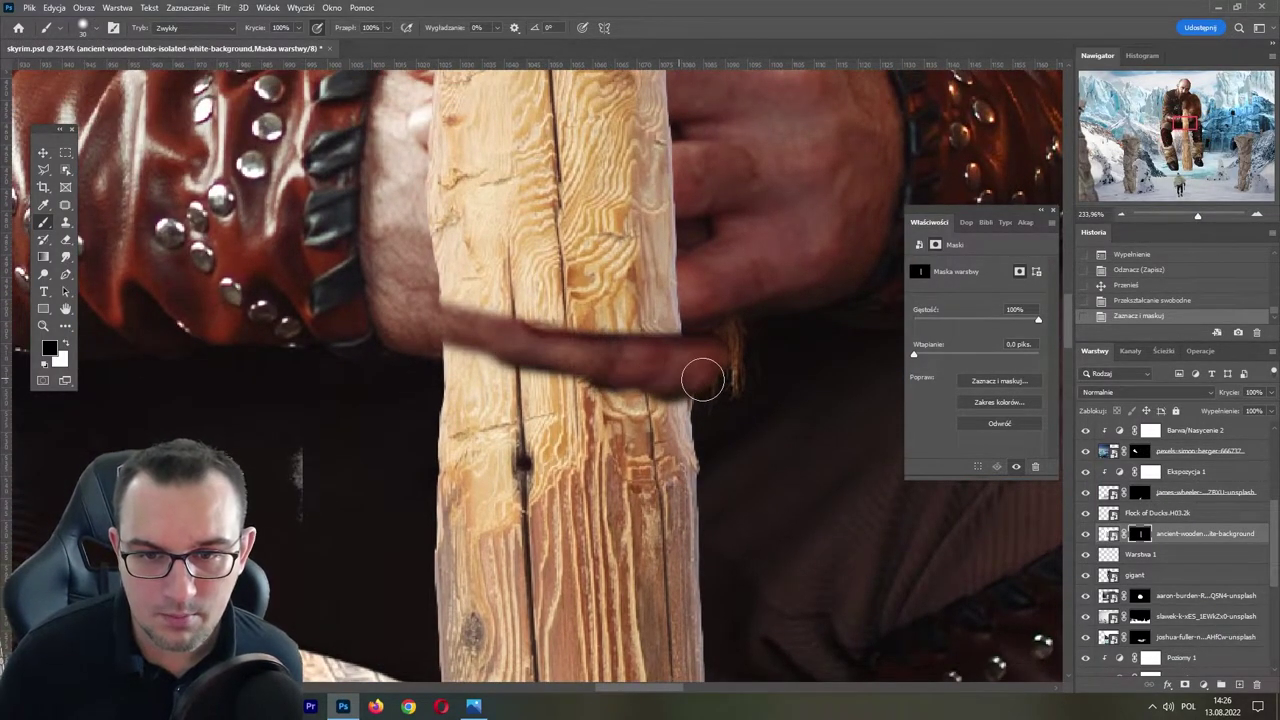
{"action": "left_click_drag", "start_coordinate": [703, 379], "coordinate": [617, 377]}
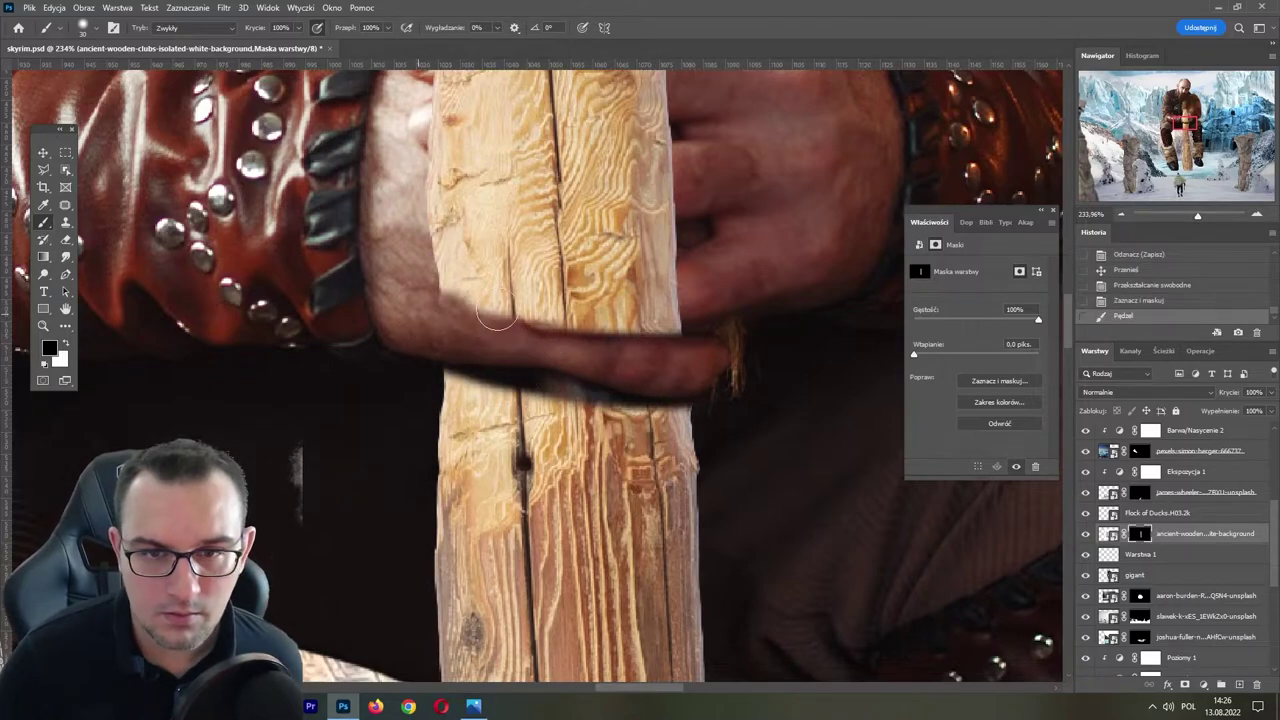
{"action": "left_click_drag", "start_coordinate": [497, 318], "coordinate": [722, 194]}
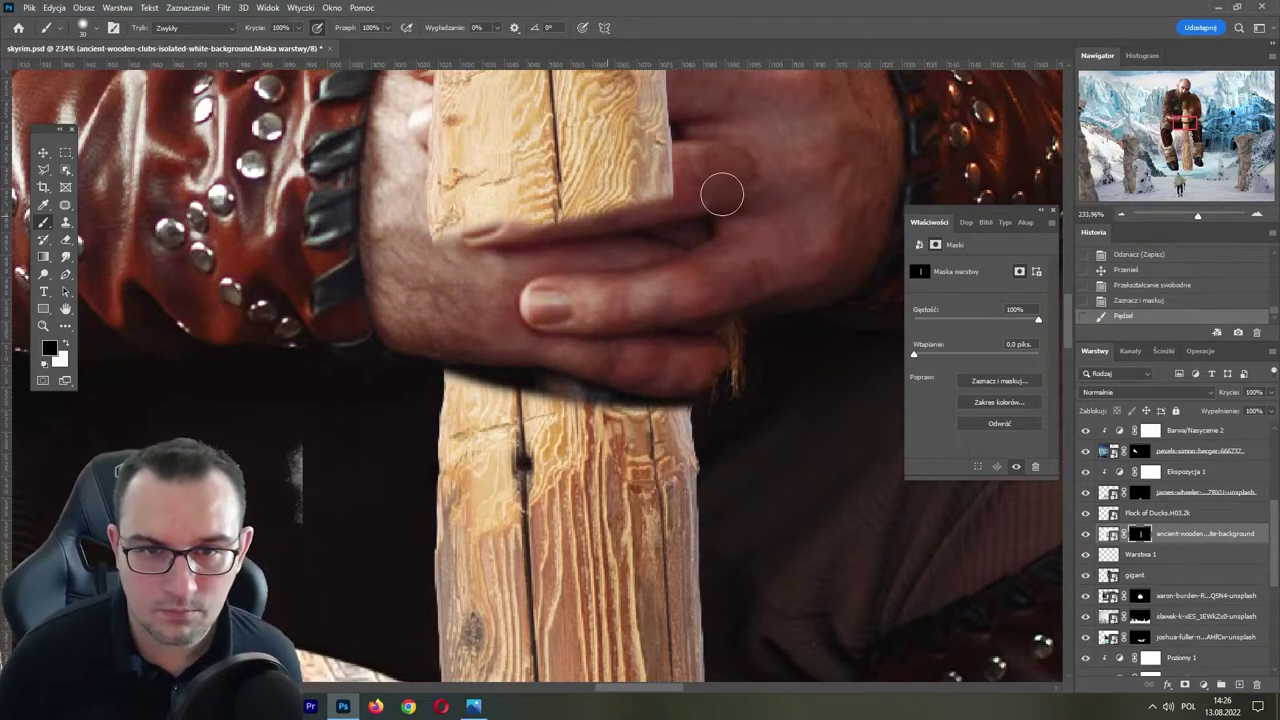
{"action": "left_click_drag", "start_coordinate": [722, 194], "coordinate": [509, 163]}
{"action": "mouse_move", "coordinate": [640, 217]}
{"action": "left_mouse_down"}
{"action": "mouse_move", "coordinate": [575, 327]}
{"action": "mouse_move", "coordinate": [640, 306]}
{"action": "mouse_move", "coordinate": [606, 266]}
{"action": "mouse_move", "coordinate": [420, 250]}
{"action": "mouse_move", "coordinate": [360, 220]}
{"action": "mouse_move", "coordinate": [570, 180]}
{"action": "mouse_move", "coordinate": [530, 160]}
{"action": "mouse_move", "coordinate": [565, 140]}
{"action": "mouse_move", "coordinate": [440, 175]}
{"action": "mouse_move", "coordinate": [355, 218]}
{"action": "left_mouse_up"}
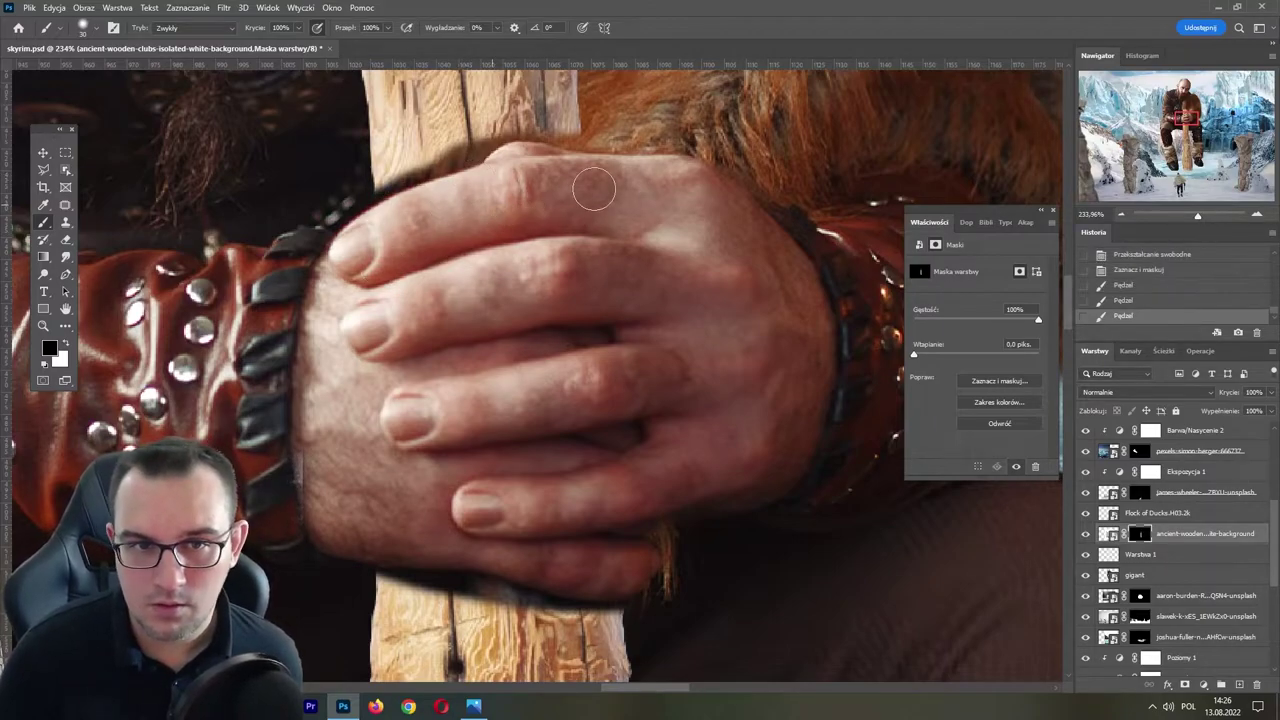
- Paint white with a smaller brush to clean the club's top edge, then save
{"action": "key", "text": "x"}
{"action": "left_click_drag", "start_coordinate": [480, 349], "coordinate": [543, 391]}
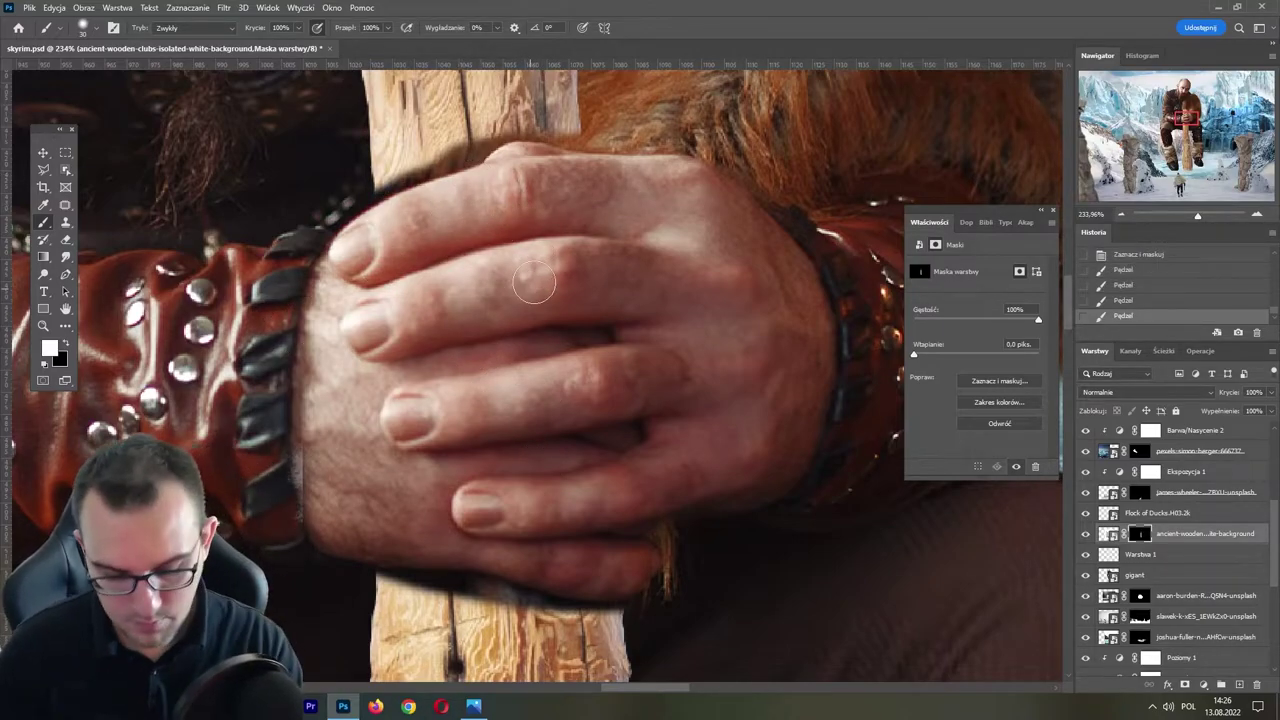
{"action": "key", "text": "bracketleft"}
{"action": "key", "text": "bracketleft"}
{"action": "key", "text": "bracketleft"}
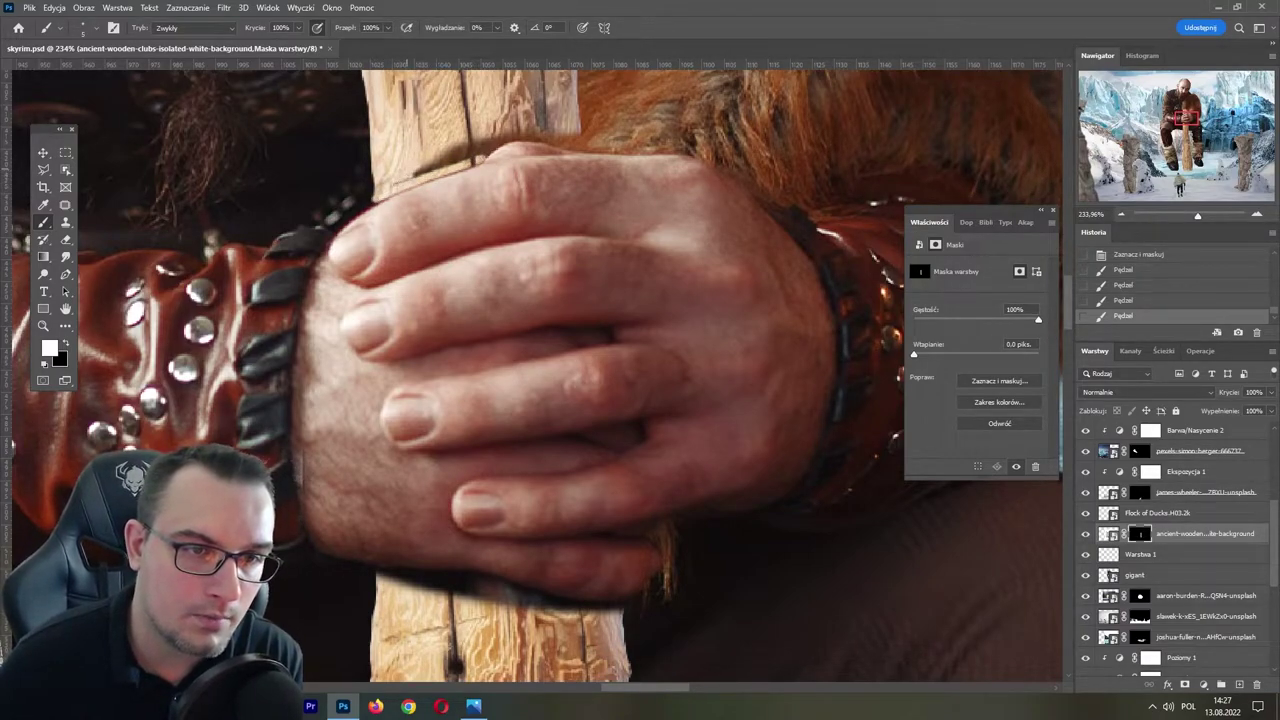
{"action": "left_click_drag", "start_coordinate": [466, 143], "coordinate": [444, 156]}
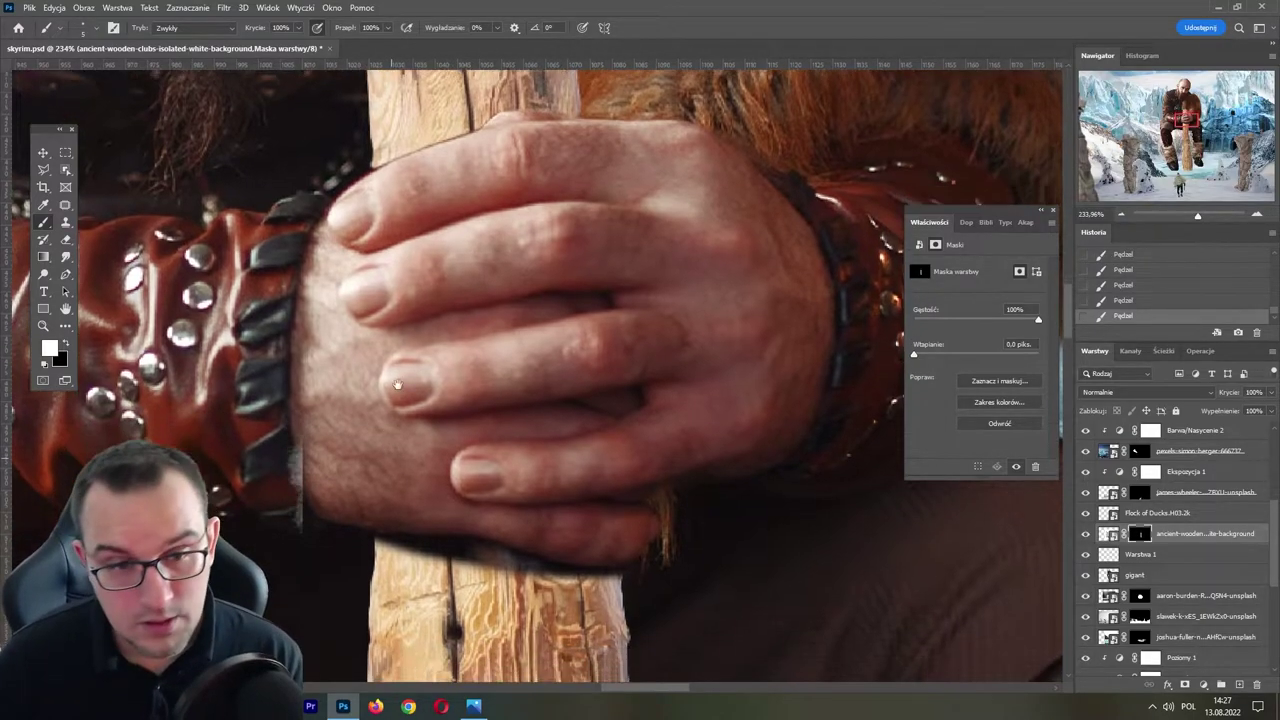
{"action": "mouse_move", "coordinate": [395, 597]}
{"action": "left_mouse_down"}
{"action": "mouse_move", "coordinate": [450, 307]}
{"action": "mouse_move", "coordinate": [660, 322]}
{"action": "left_mouse_up"}
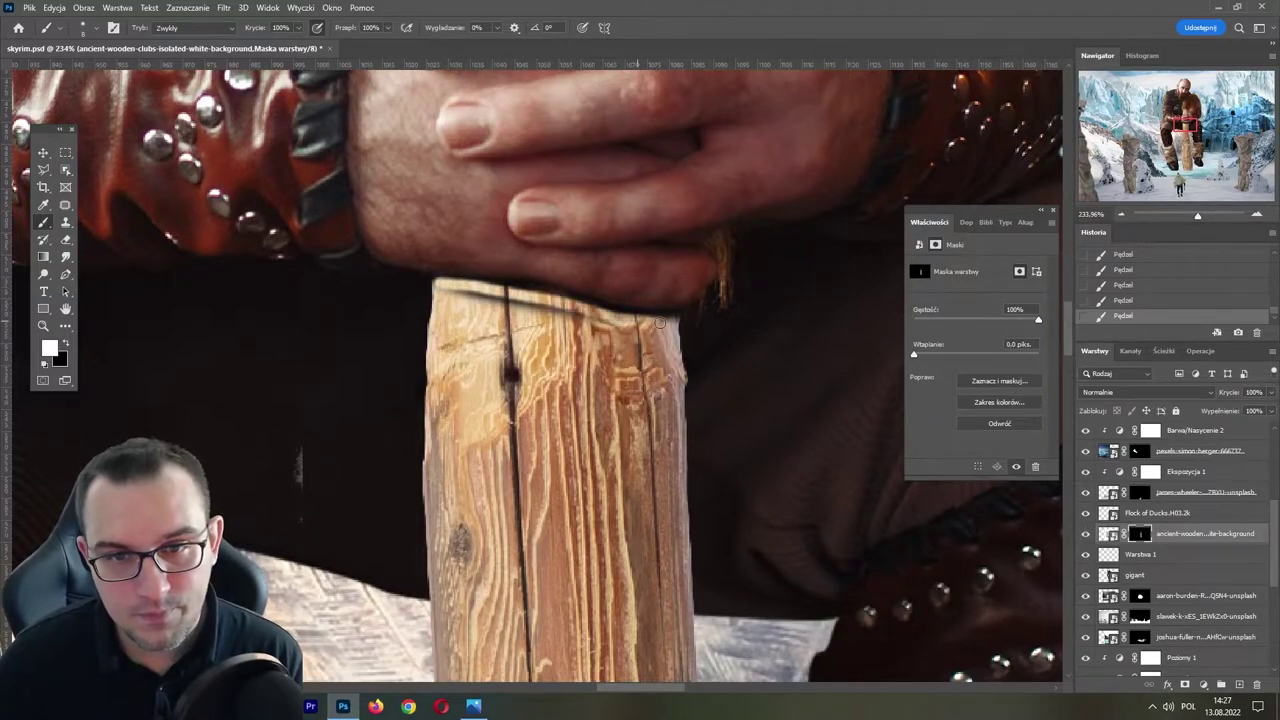
{"action": "mouse_move", "coordinate": [590, 303]}
{"action": "left_mouse_down"}
{"action": "mouse_move", "coordinate": [497, 283]}
{"action": "mouse_move", "coordinate": [556, 305]}
{"action": "mouse_move", "coordinate": [472, 293]}
{"action": "left_mouse_up"}
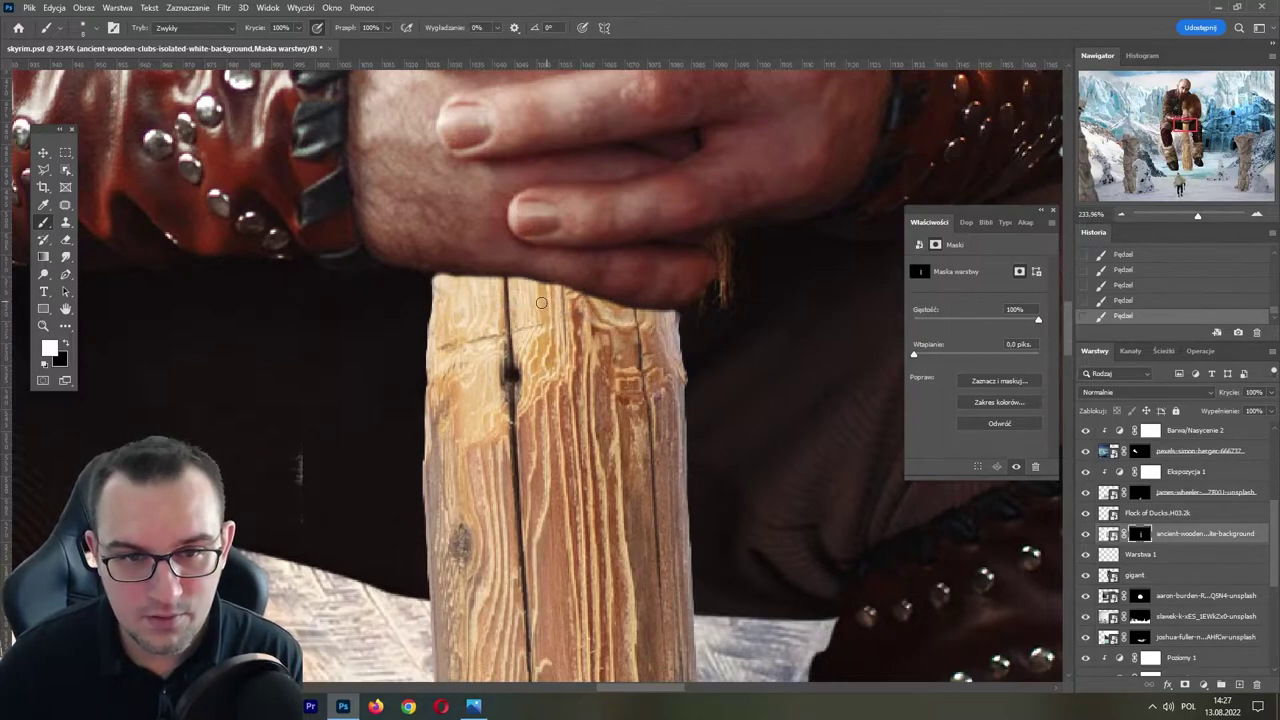
{"action": "left_click_drag", "start_coordinate": [441, 284], "coordinate": [502, 284]}
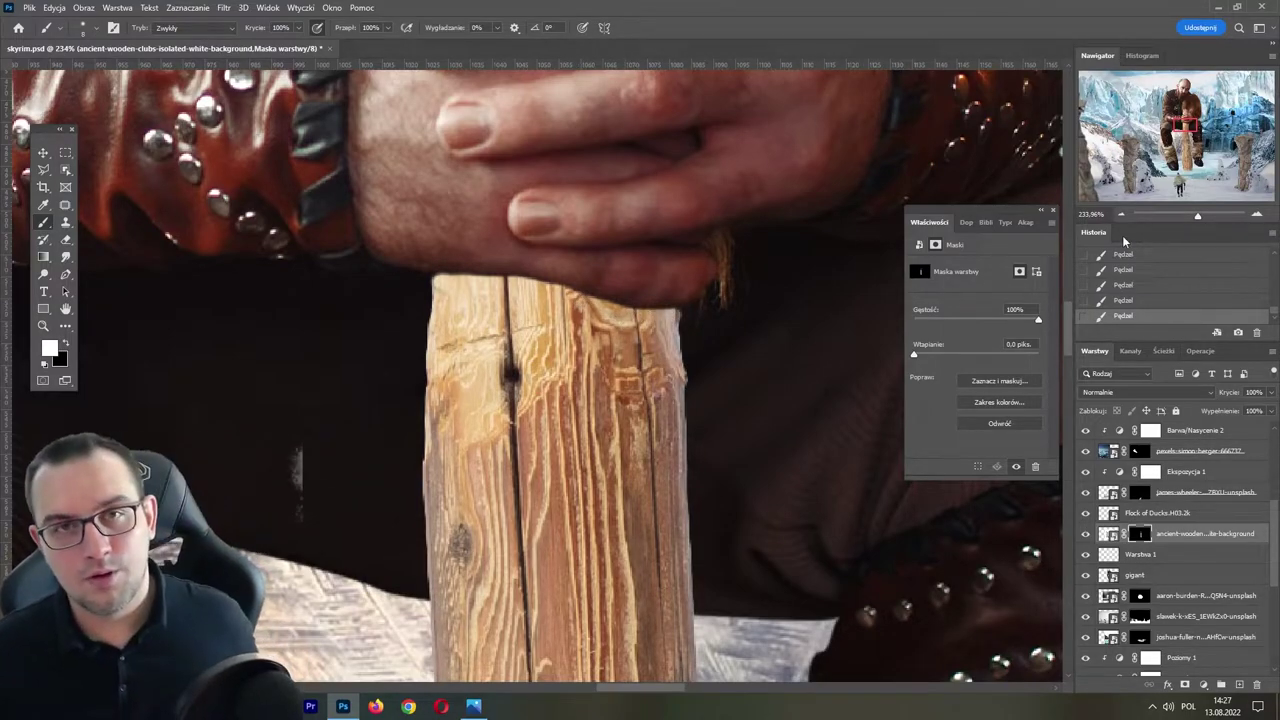
{"action": "key", "text": "ctrl+s"}
{"action": "left_click", "coordinate": [1183, 215]}
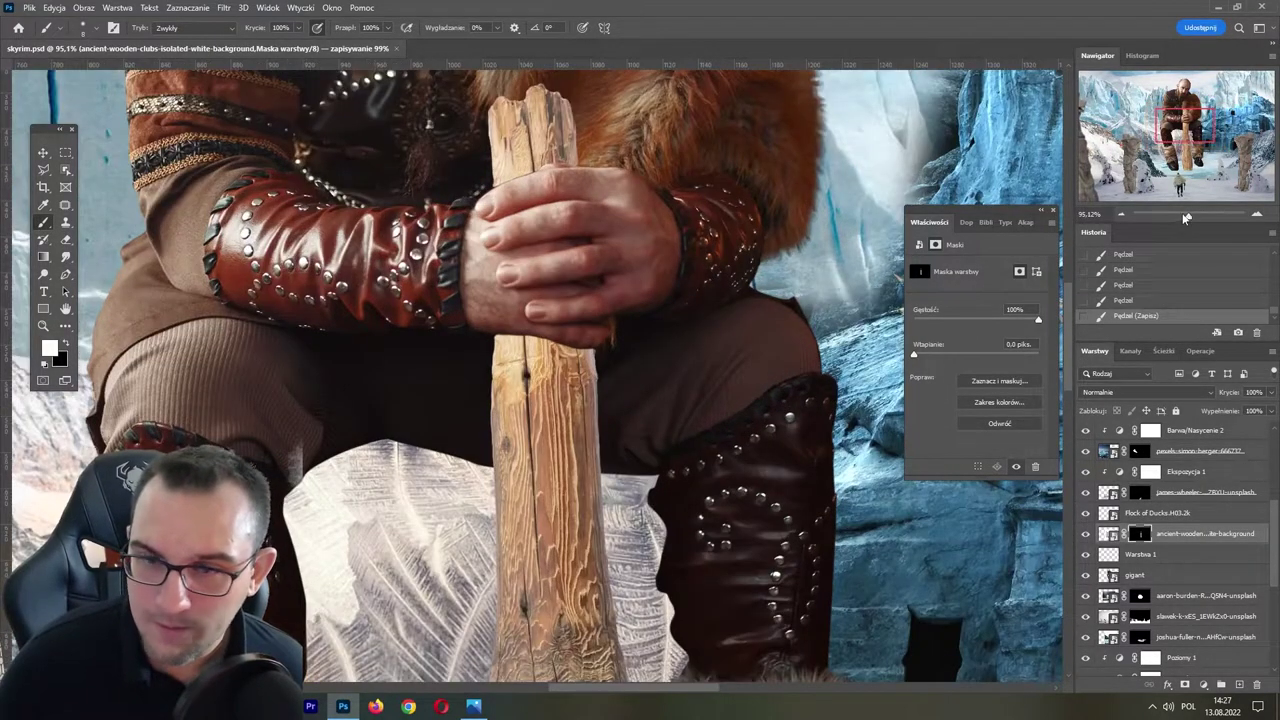
{"action": "left_click_drag", "start_coordinate": [1188, 216], "coordinate": [1181, 215]}
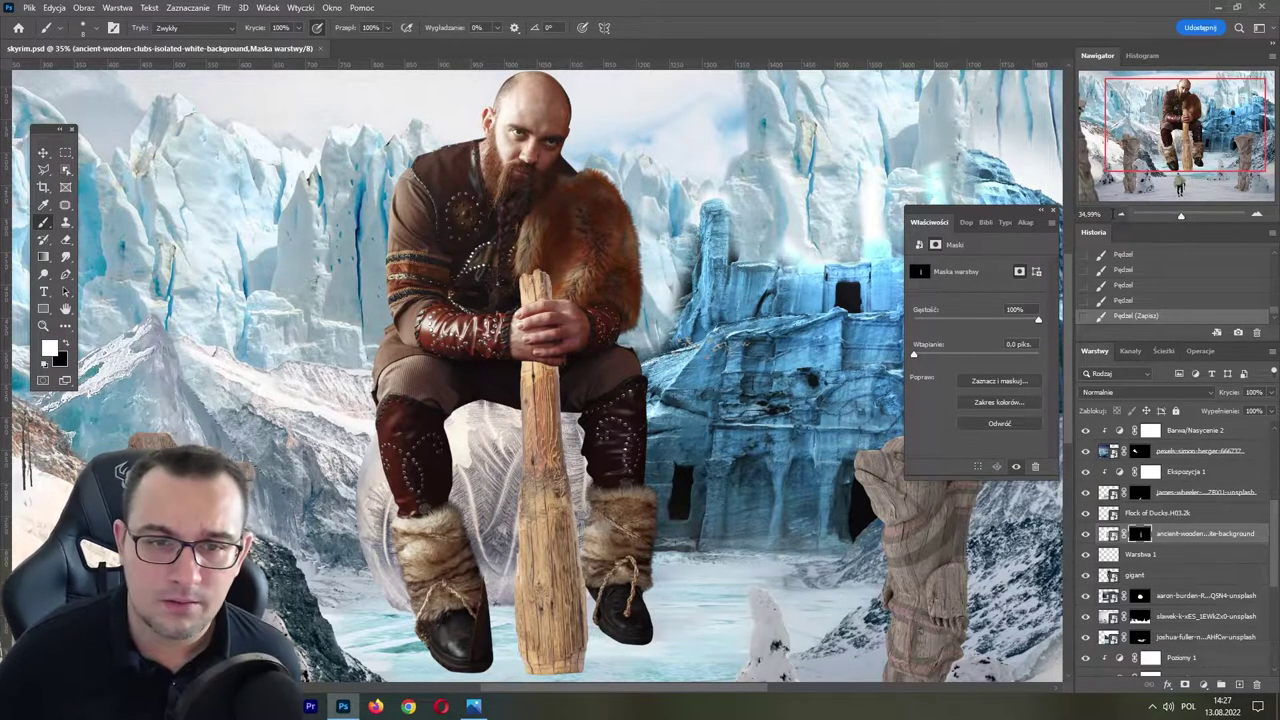
{"action": "left_click_drag", "start_coordinate": [547, 570], "coordinate": [537, 452]}
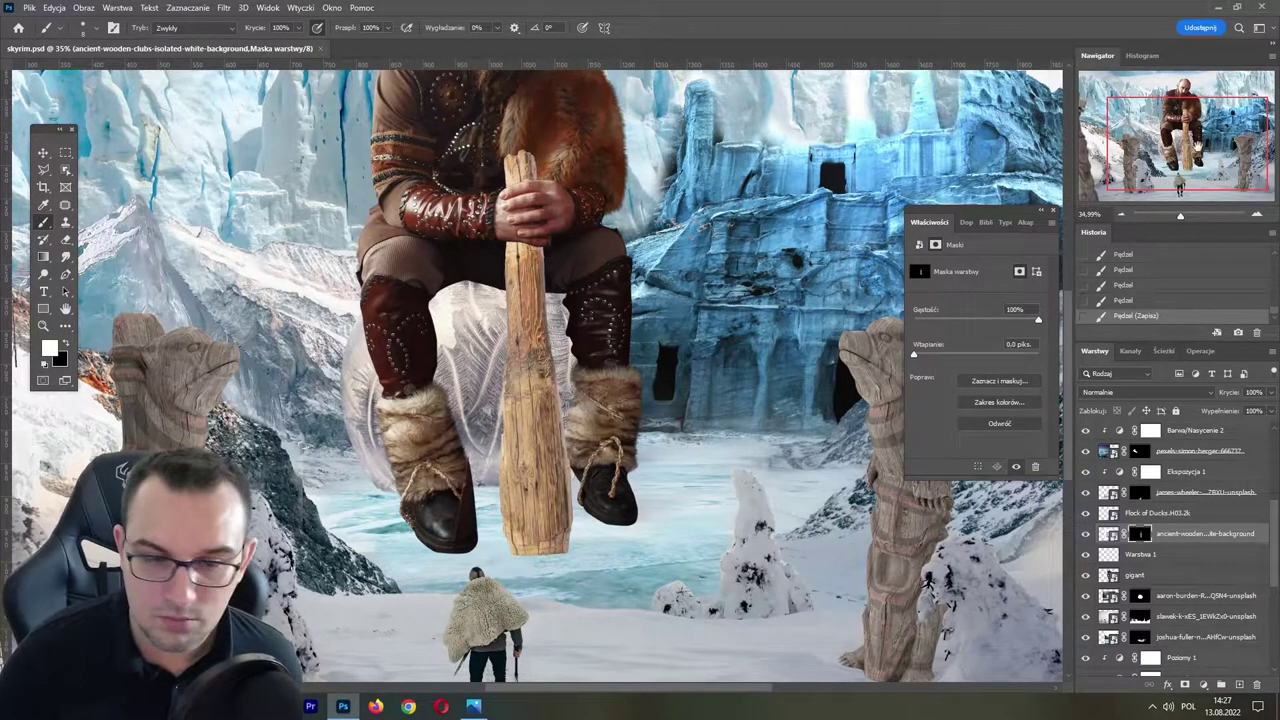
{"action": "left_click_drag", "start_coordinate": [1177, 224], "coordinate": [1175, 218]}
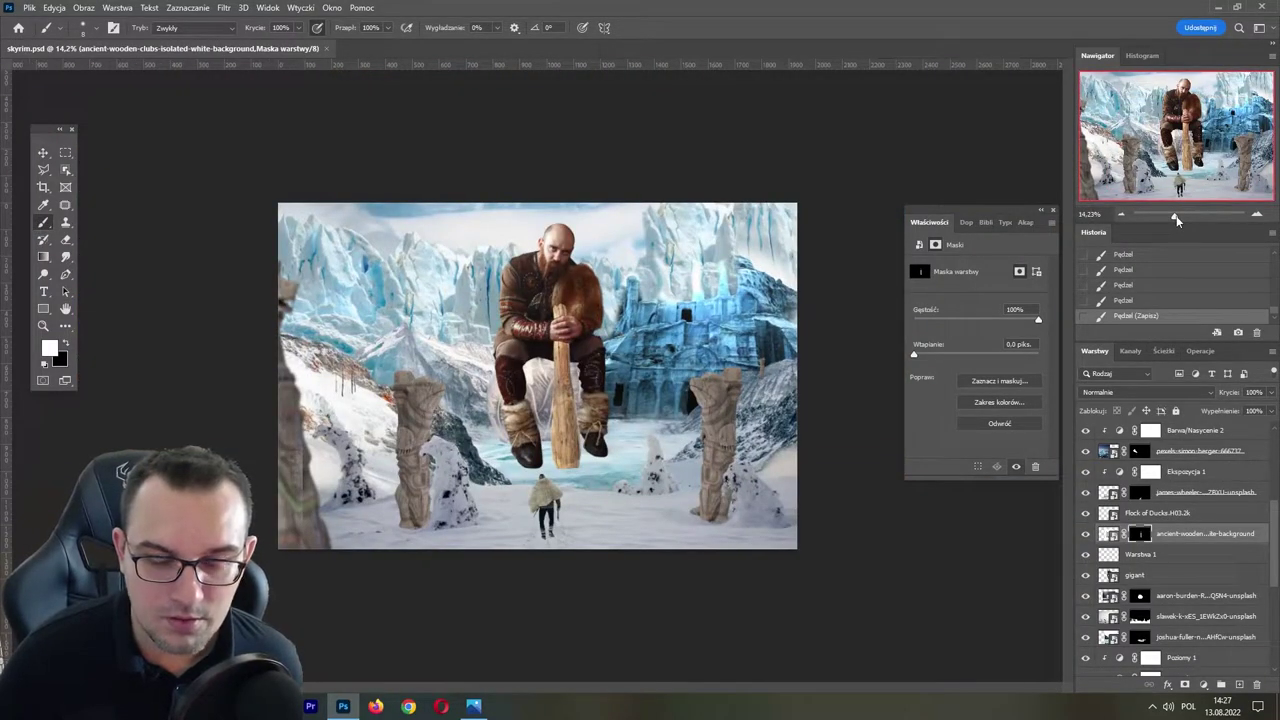
{"action": "left_click_drag", "start_coordinate": [1172, 224], "coordinate": [1183, 217]}
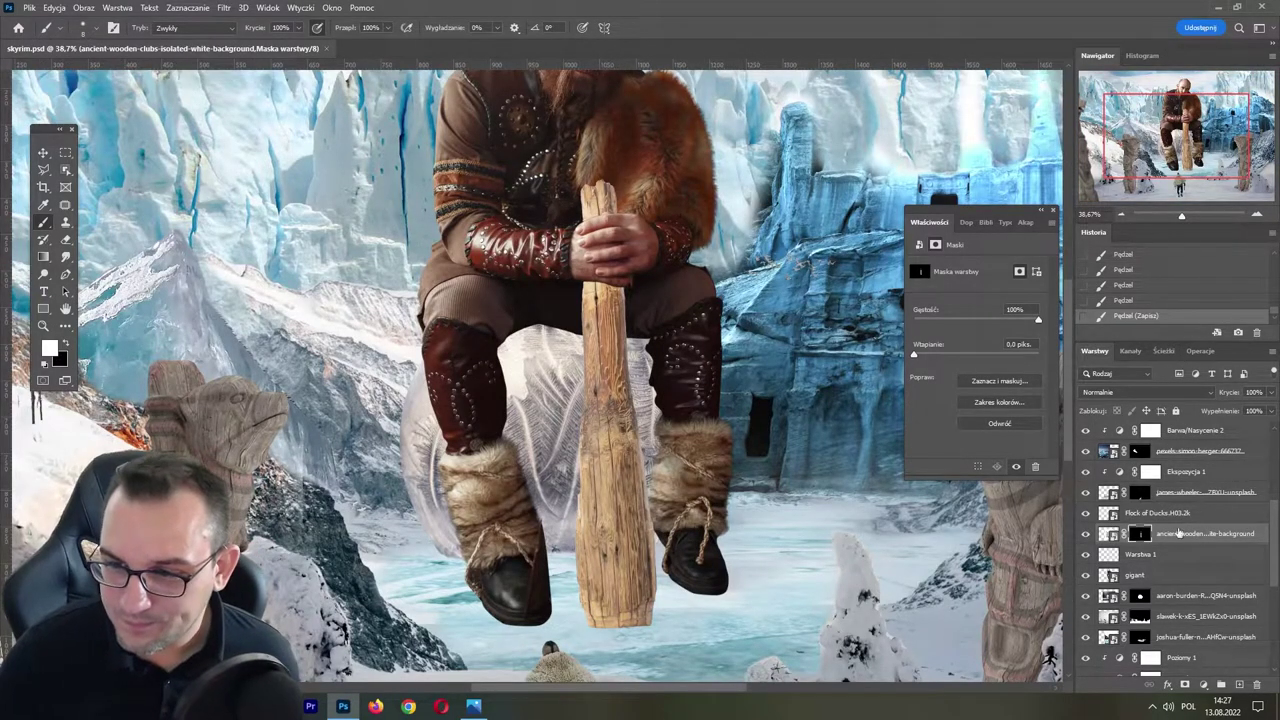
{"action": "scroll", "coordinate": [1178, 533], "scroll_direction": "down", "scroll_amount": 5}
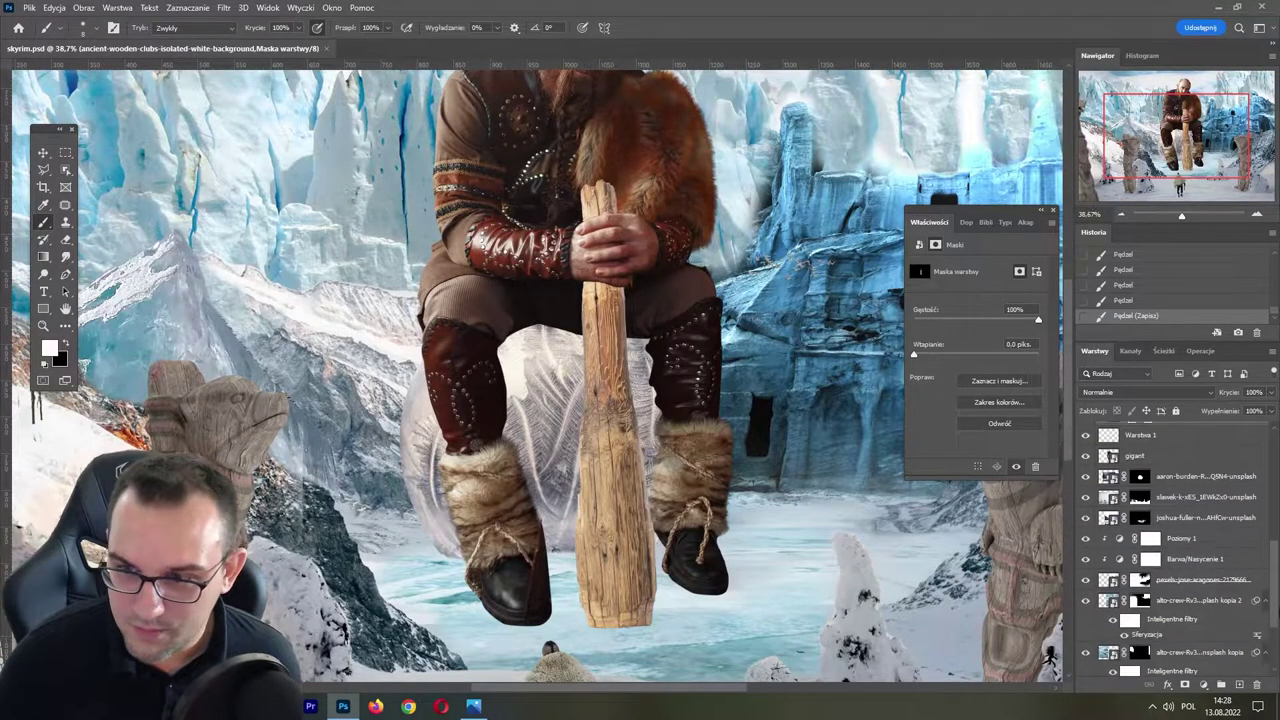
- Show the round-medieval-shields layer and move the shield right and down
{"action": "scroll", "coordinate": [1137, 489], "scroll_direction": "down", "scroll_amount": 3}
{"action": "scroll", "coordinate": [1137, 489], "scroll_direction": "down", "scroll_amount": 2}
{"action": "scroll", "coordinate": [1137, 489], "scroll_direction": "down", "scroll_amount": 3}
{"action": "scroll", "coordinate": [1137, 489], "scroll_direction": "down", "scroll_amount": 3}
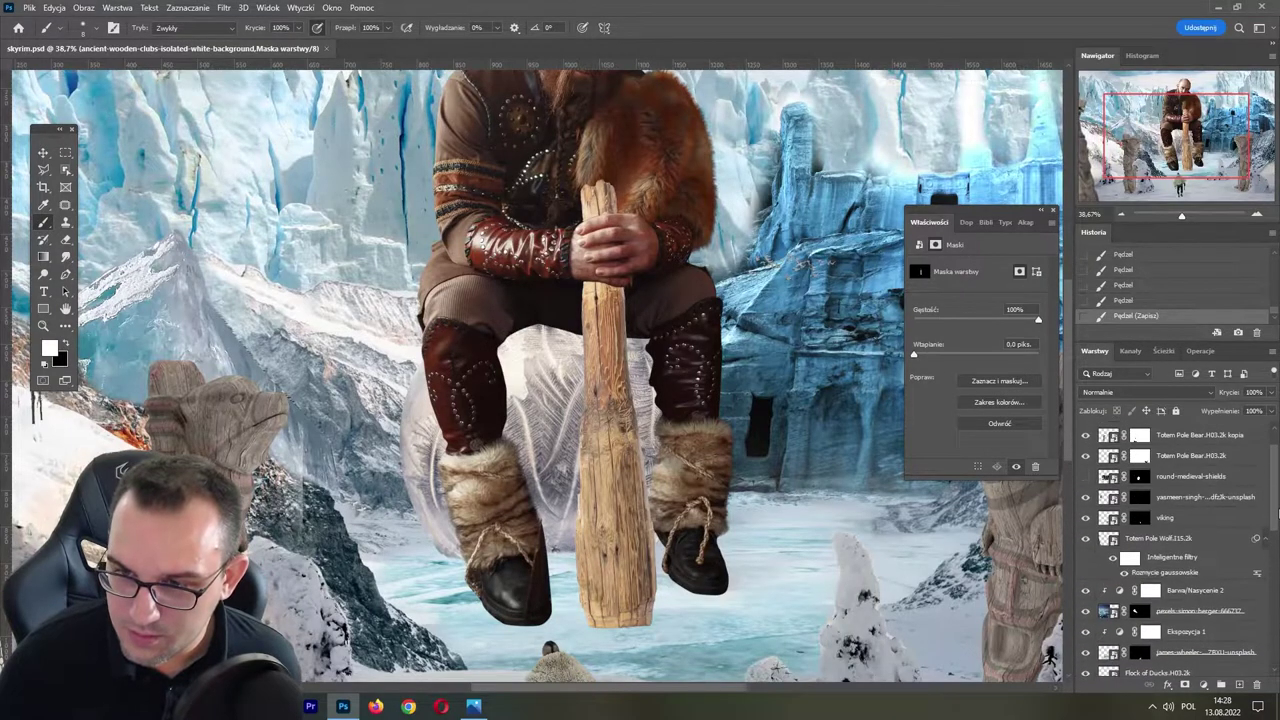
{"action": "left_click_drag", "start_coordinate": [1277, 512], "coordinate": [1272, 484]}
{"action": "left_click", "coordinate": [1086, 514]}
{"action": "left_click", "coordinate": [1170, 516]}
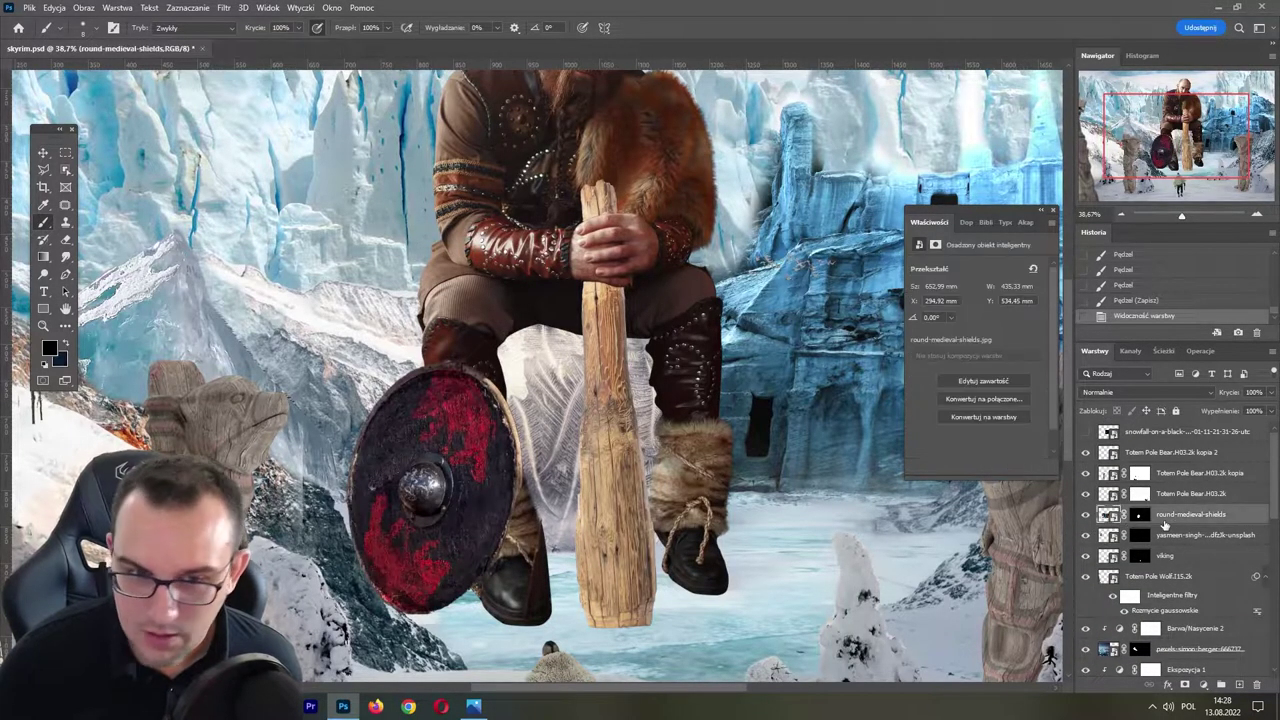
{"action": "key", "text": "v"}
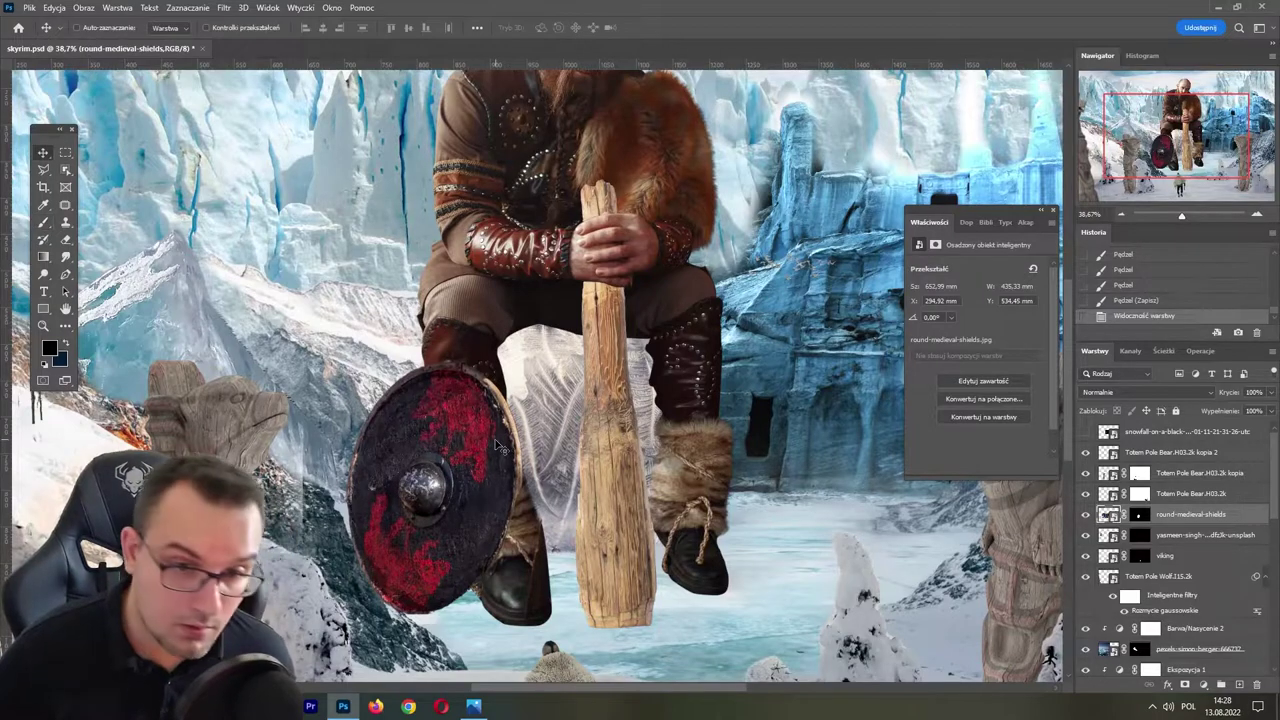
{"action": "left_click_drag", "start_coordinate": [512, 449], "coordinate": [596, 478]}
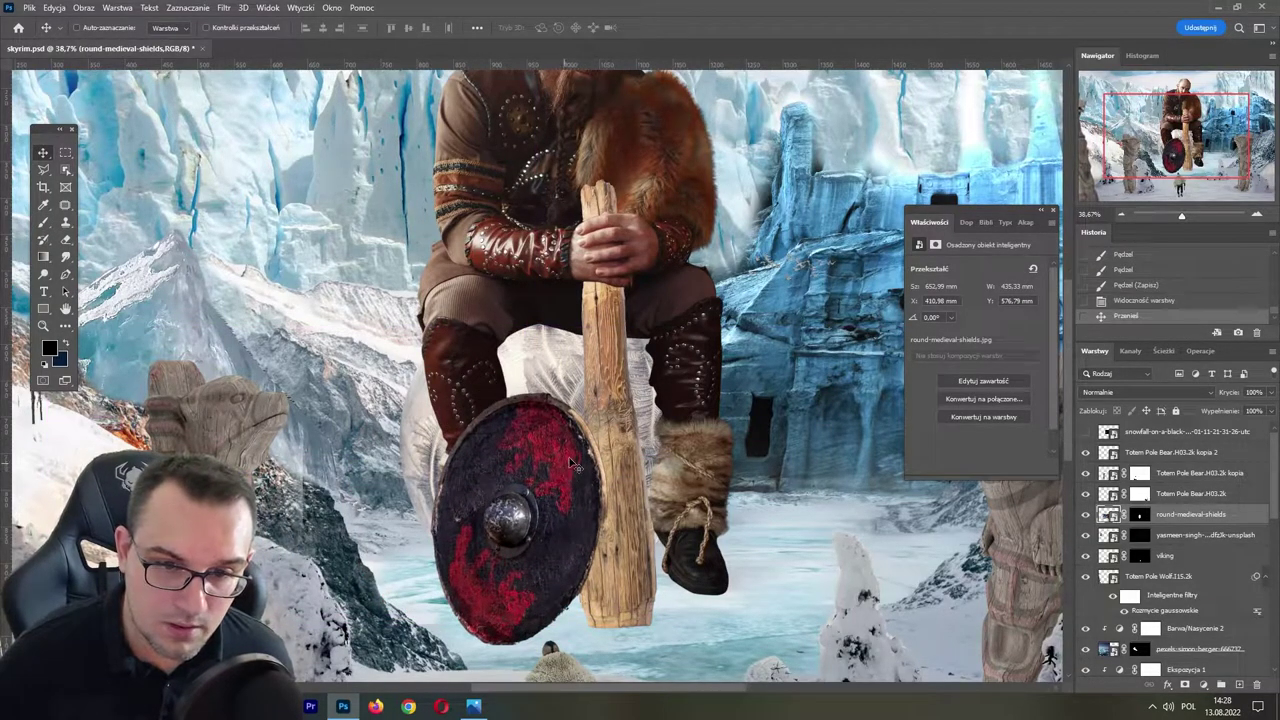
{"action": "left_click_drag", "start_coordinate": [1181, 215], "coordinate": [1182, 219]}
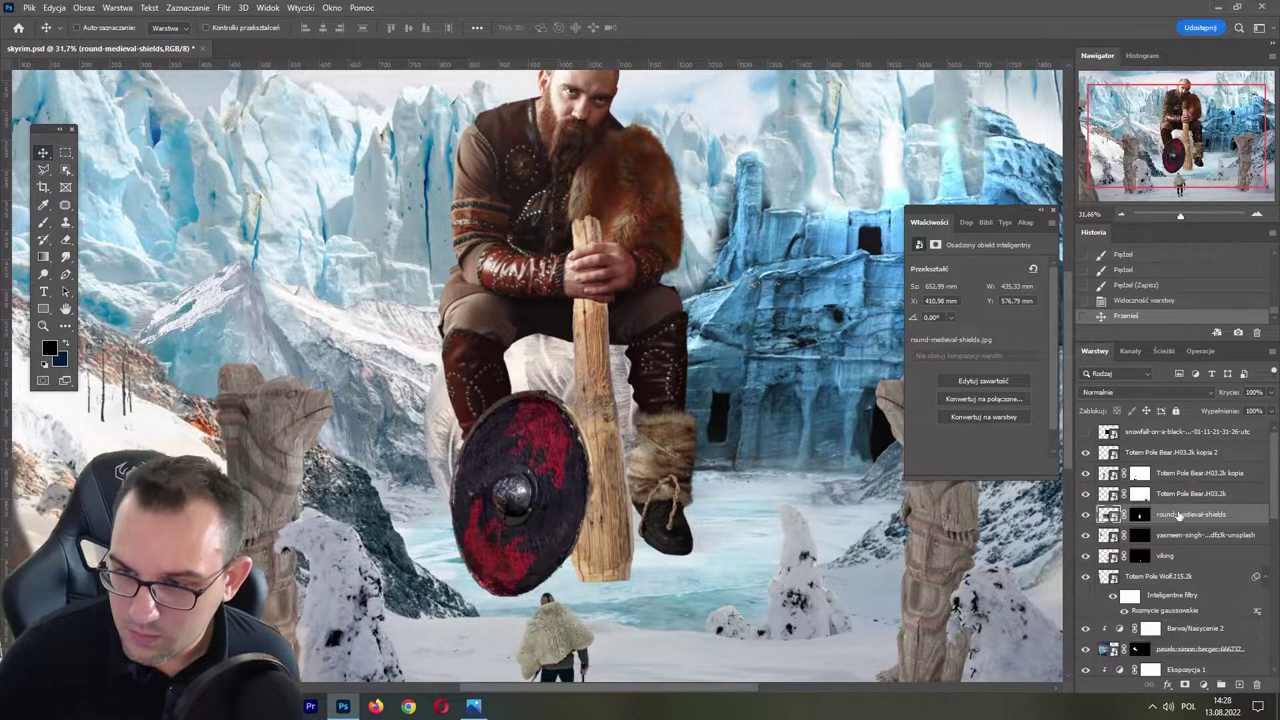
- Place the shield layer behind the club and start squashing it into a flattened ellipse
{"action": "left_click_drag", "start_coordinate": [1180, 514], "coordinate": [1134, 680]}
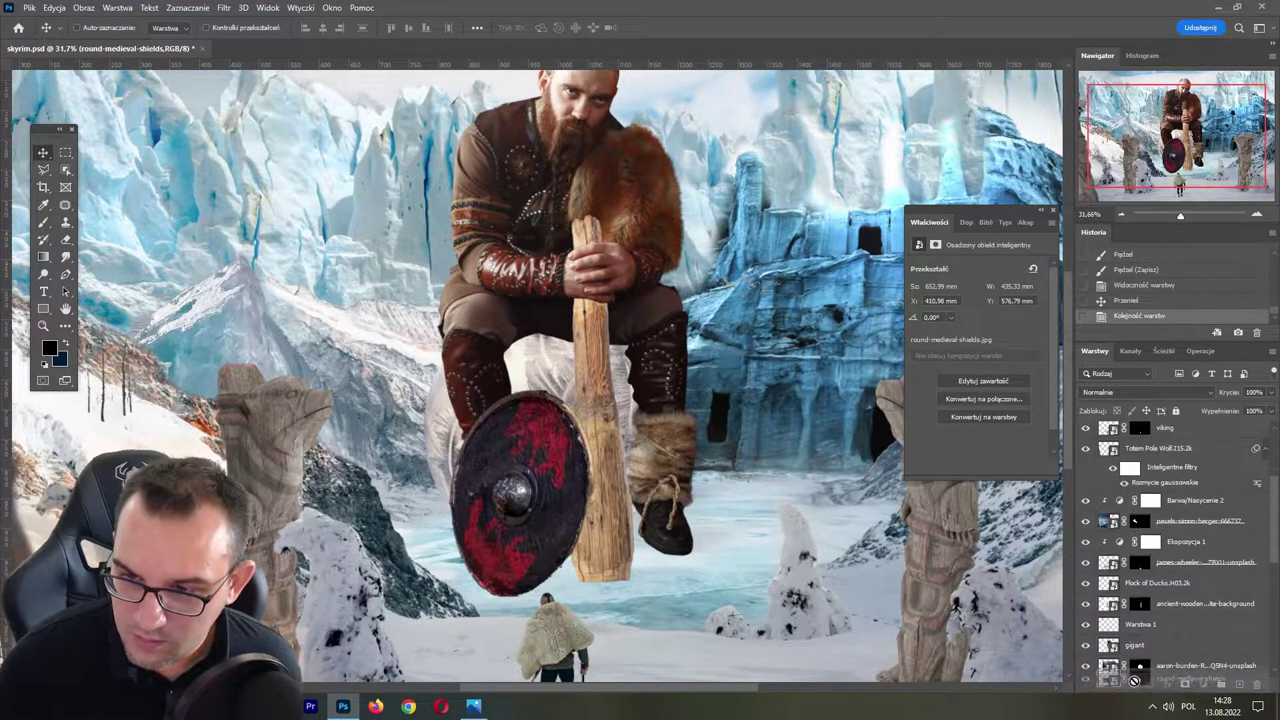
{"action": "left_click_drag", "start_coordinate": [1134, 680], "coordinate": [1162, 634]}
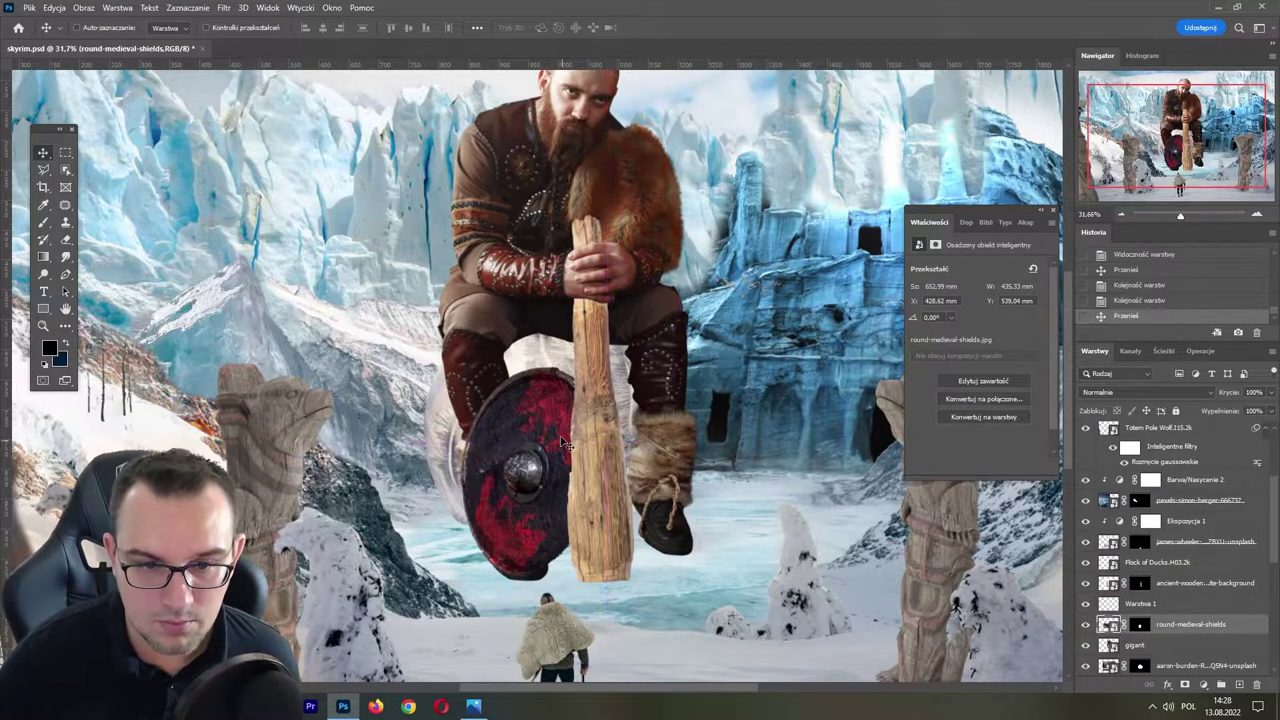
{"action": "mouse_move", "coordinate": [560, 433]}
{"action": "left_mouse_down"}
{"action": "mouse_move", "coordinate": [591, 476]}
{"action": "mouse_move", "coordinate": [562, 478]}
{"action": "left_mouse_up"}
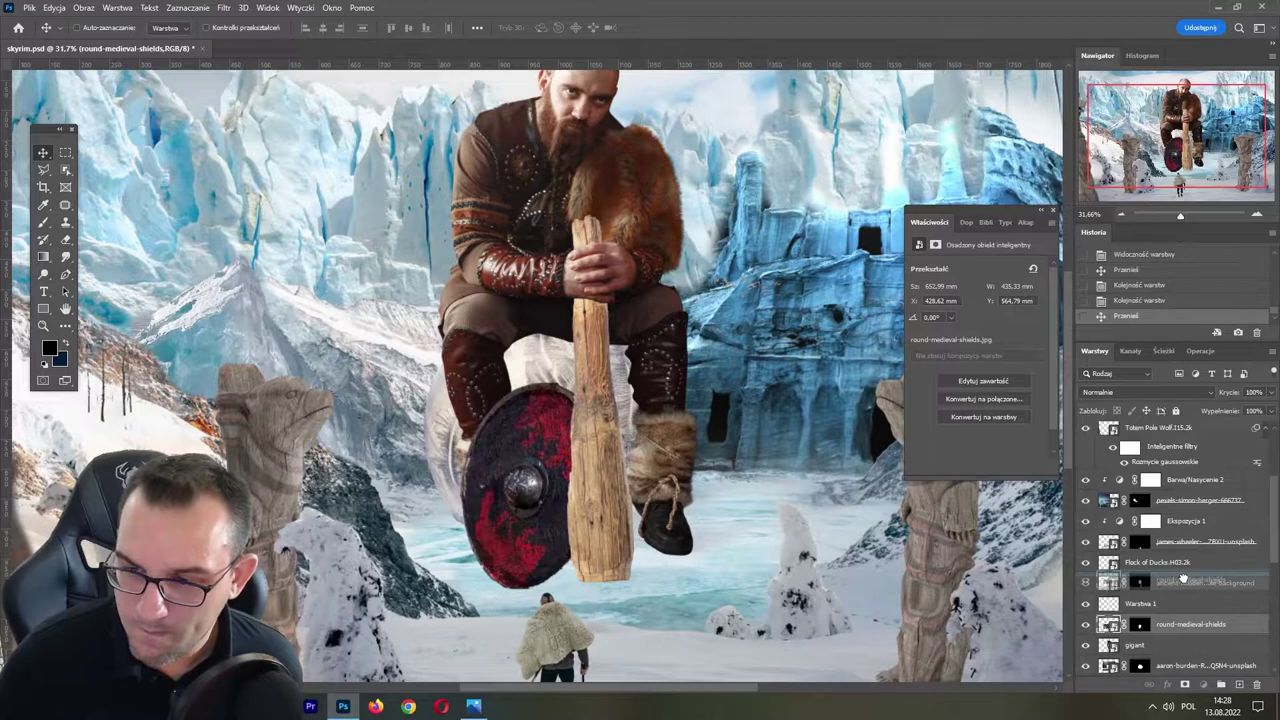
{"action": "left_click_drag", "start_coordinate": [1189, 630], "coordinate": [1182, 576]}
{"action": "left_click_drag", "start_coordinate": [538, 430], "coordinate": [590, 432]}
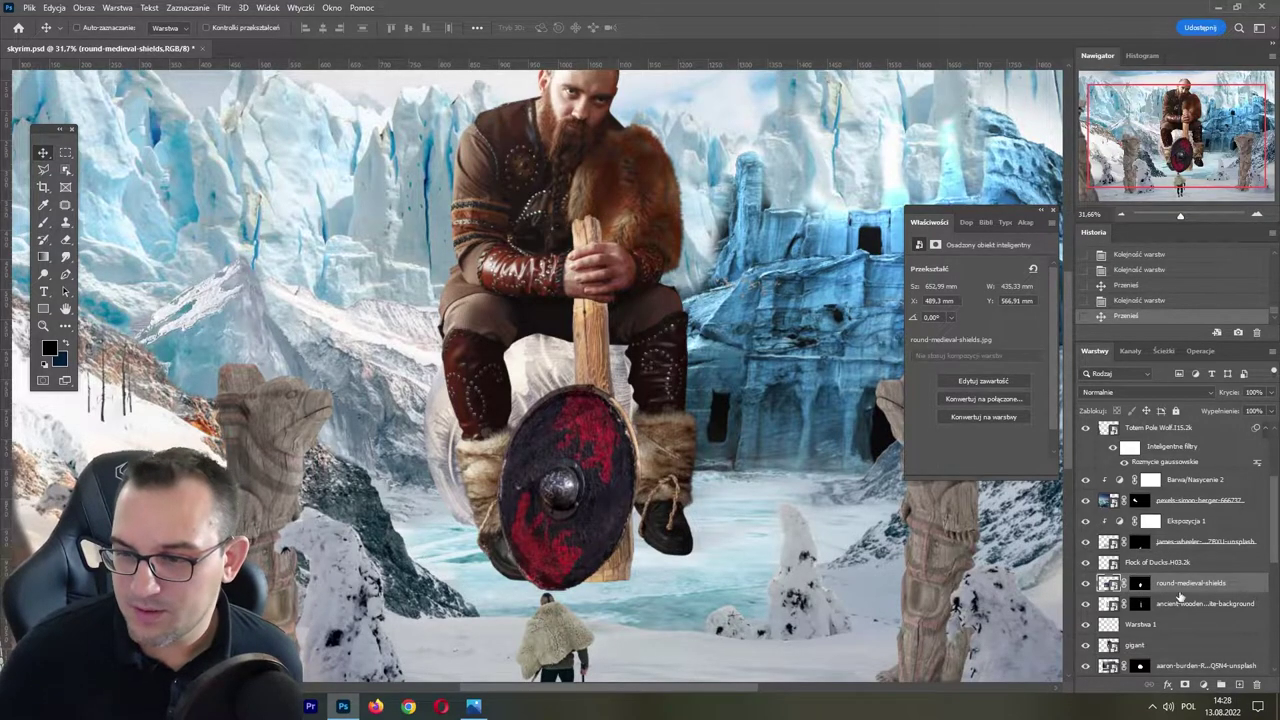
{"action": "left_click_drag", "start_coordinate": [1178, 228], "coordinate": [1178, 219]}
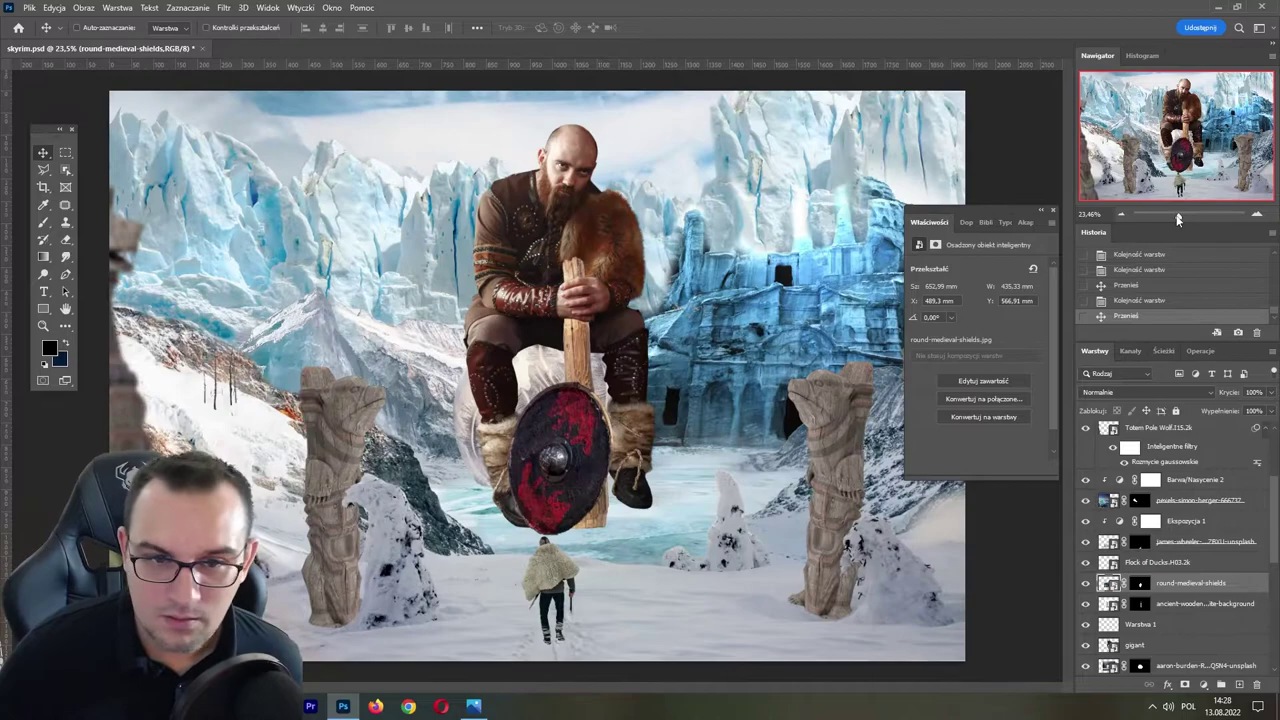
{"action": "left_click_drag", "start_coordinate": [1178, 590], "coordinate": [1180, 612]}
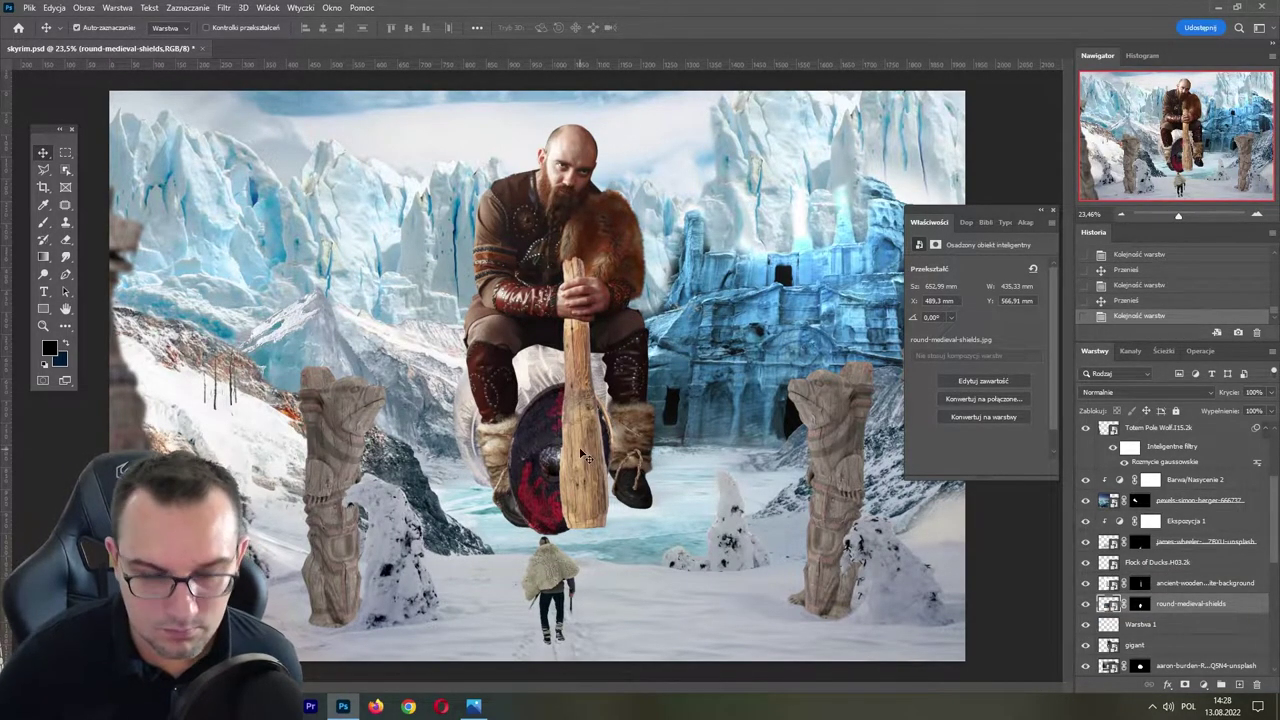
{"action": "key", "text": "ctrl+t"}
{"action": "mouse_move", "coordinate": [586, 457]}
{"action": "left_mouse_down"}
{"action": "mouse_move", "coordinate": [608, 525]}
{"action": "mouse_move", "coordinate": [537, 443]}
{"action": "mouse_move", "coordinate": [598, 510]}
{"action": "left_mouse_up"}
- Rotate and tilt the shield near the giant's feet and apply the transform
{"action": "left_click_drag", "start_coordinate": [635, 403], "coordinate": [641, 478]}
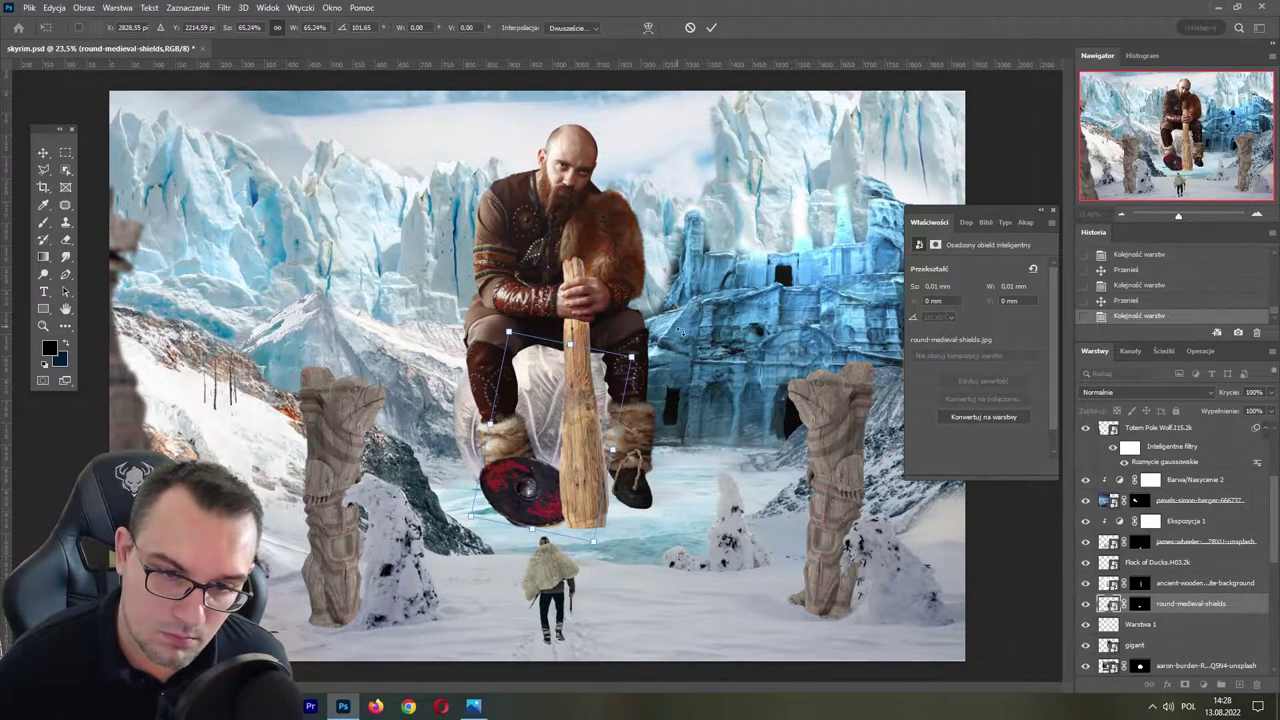
{"action": "left_click_drag", "start_coordinate": [678, 330], "coordinate": [660, 450]}
{"action": "left_click_drag", "start_coordinate": [530, 480], "coordinate": [577, 524]}
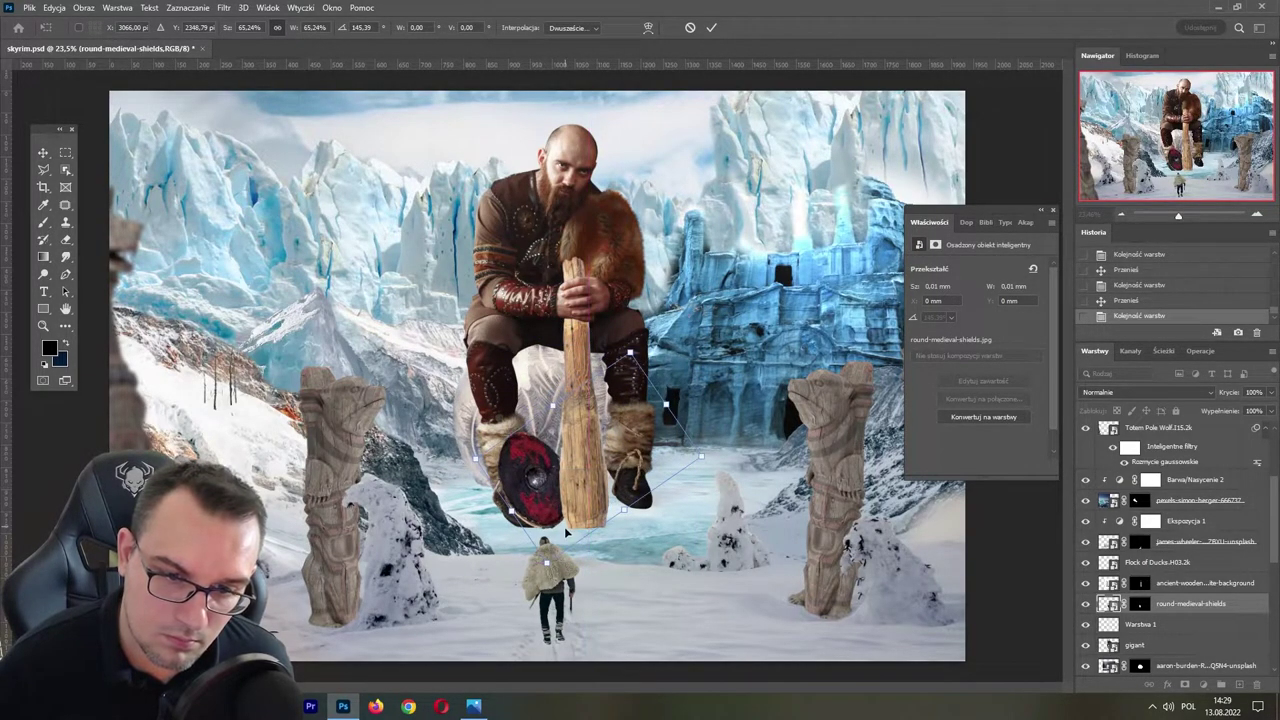
{"action": "key", "text": "Return"}
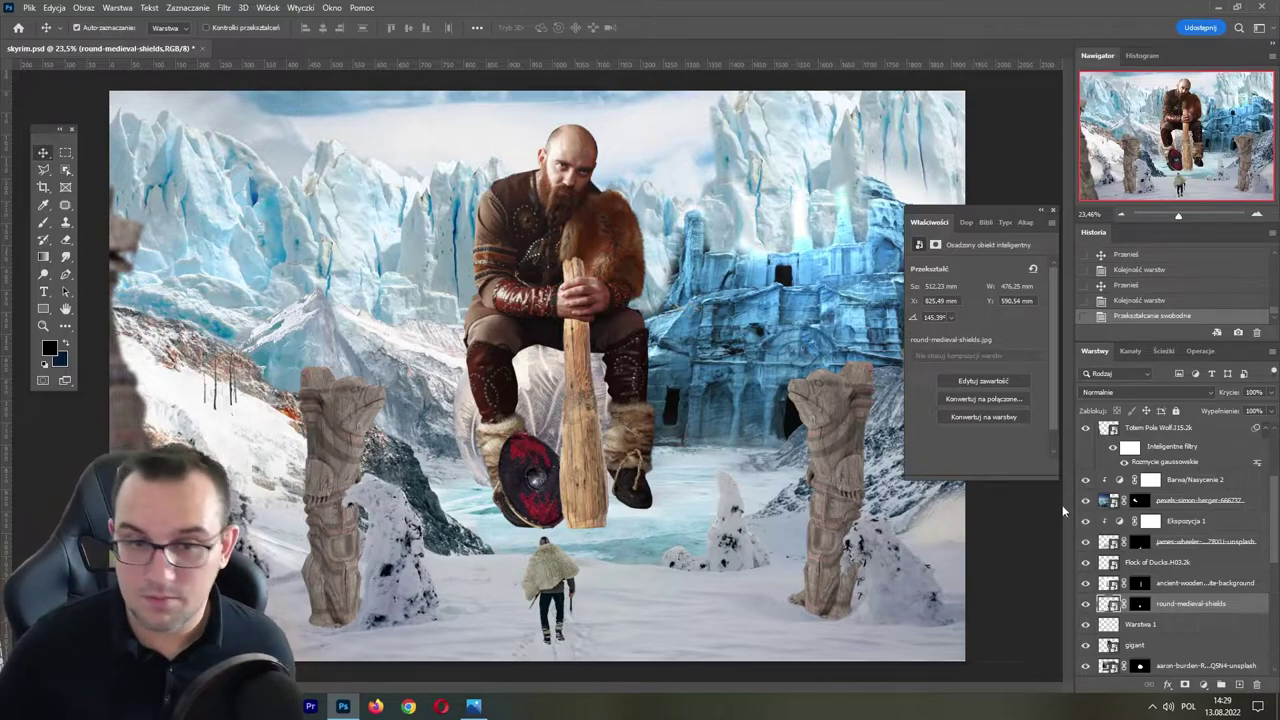
- Move the shield layer below gigant, tuck it behind the legs, resize it, and save
{"action": "left_click_drag", "start_coordinate": [550, 460], "coordinate": [479, 436]}
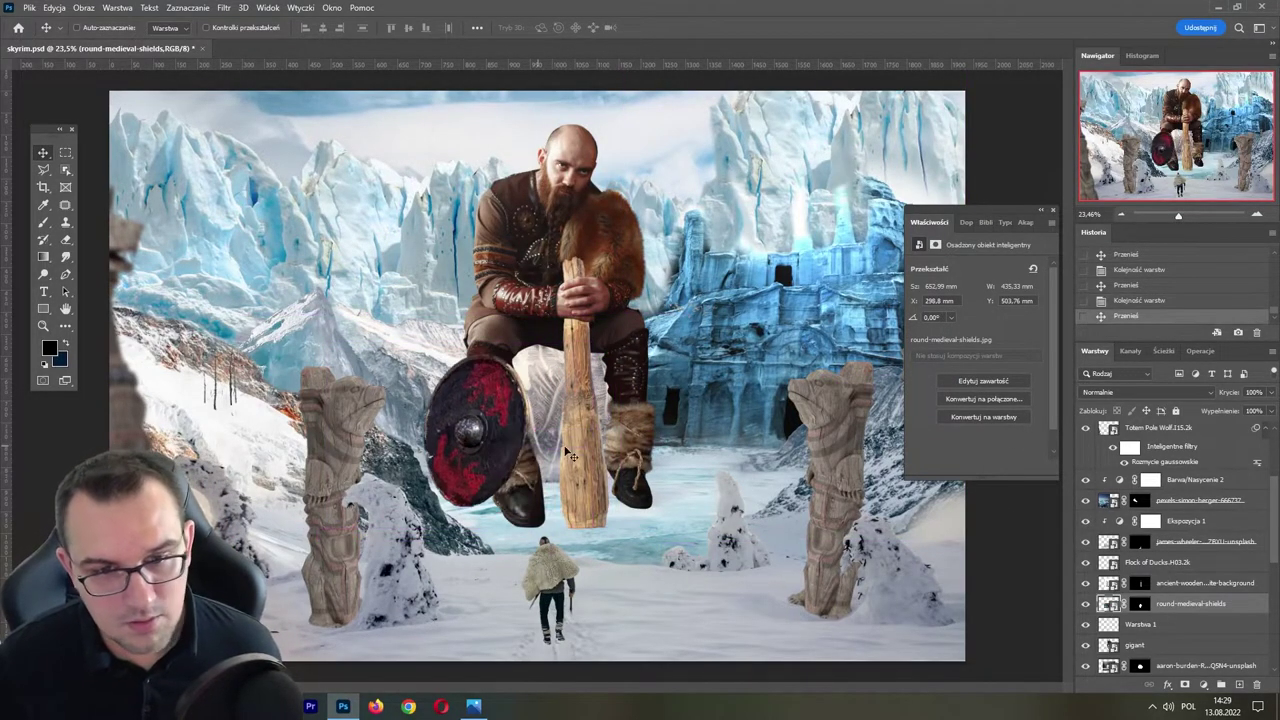
{"action": "left_click_drag", "start_coordinate": [1195, 604], "coordinate": [1170, 655]}
{"action": "mouse_move", "coordinate": [507, 428]}
{"action": "left_mouse_down"}
{"action": "mouse_move", "coordinate": [560, 355]}
{"action": "mouse_move", "coordinate": [507, 437]}
{"action": "mouse_move", "coordinate": [517, 440]}
{"action": "left_mouse_up"}
{"action": "key", "text": "ctrl+t"}
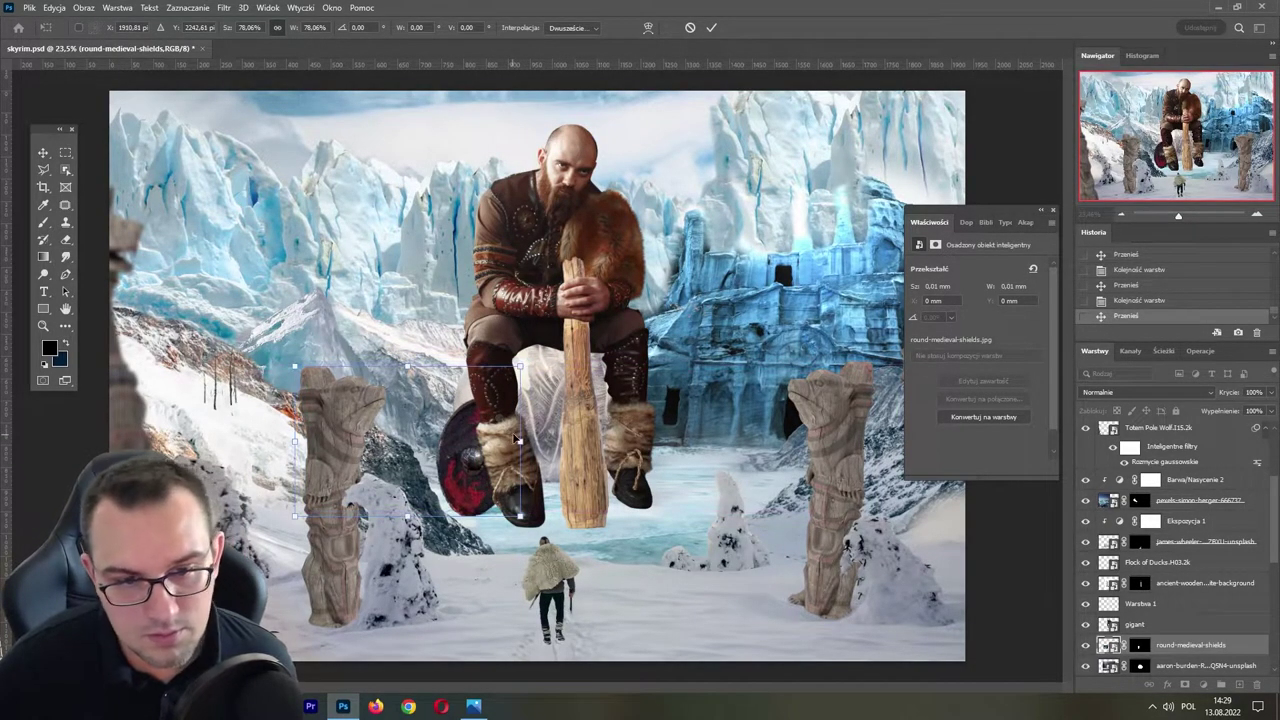
{"action": "key", "text": "Return"}
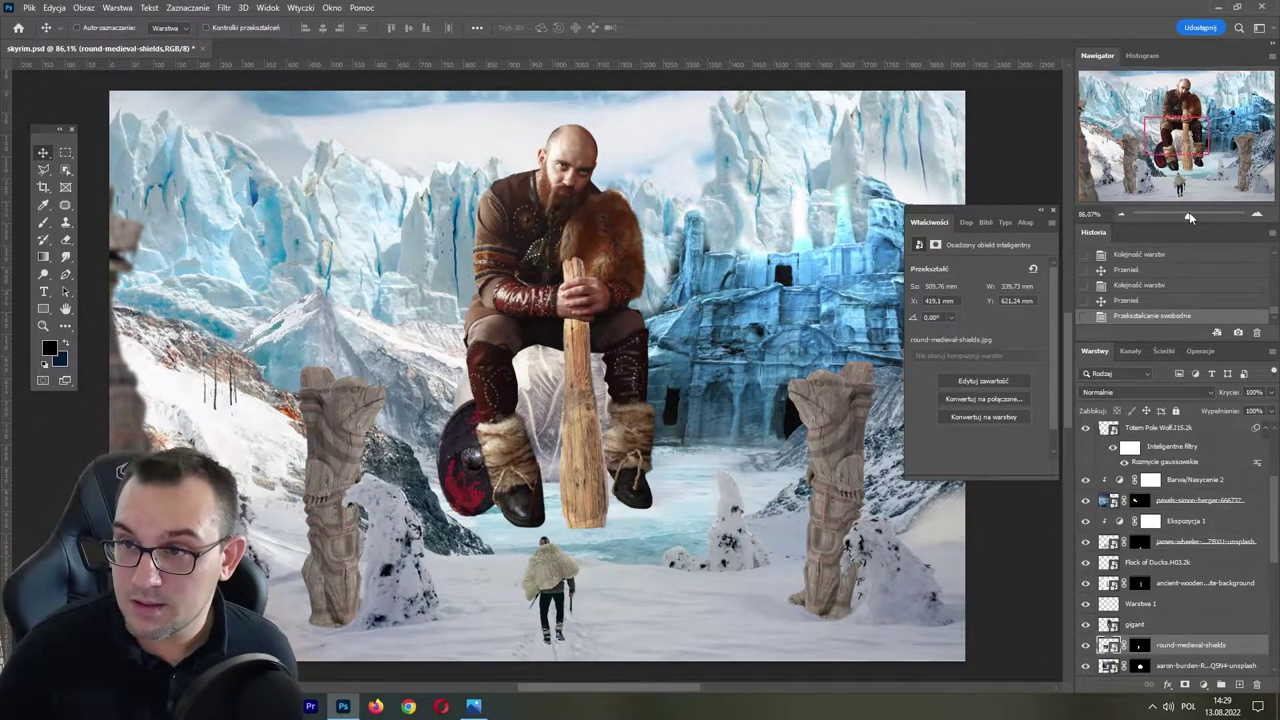
{"action": "scroll", "coordinate": [593, 540], "scroll_direction": "up", "scroll_amount": 5}
{"action": "scroll", "coordinate": [593, 540], "scroll_direction": "down", "scroll_amount": 3}
{"action": "key", "text": "ctrl+s"}
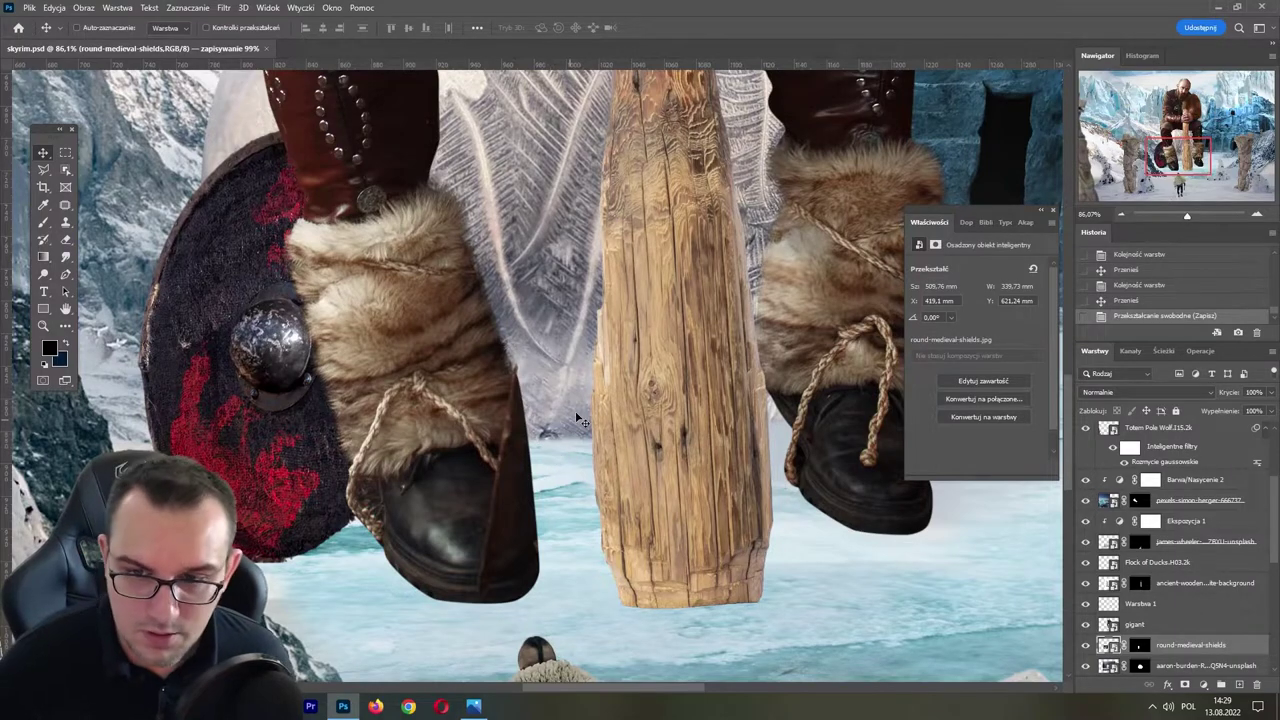
{"action": "scroll", "coordinate": [700, 435], "scroll_direction": "right", "scroll_amount": 3}
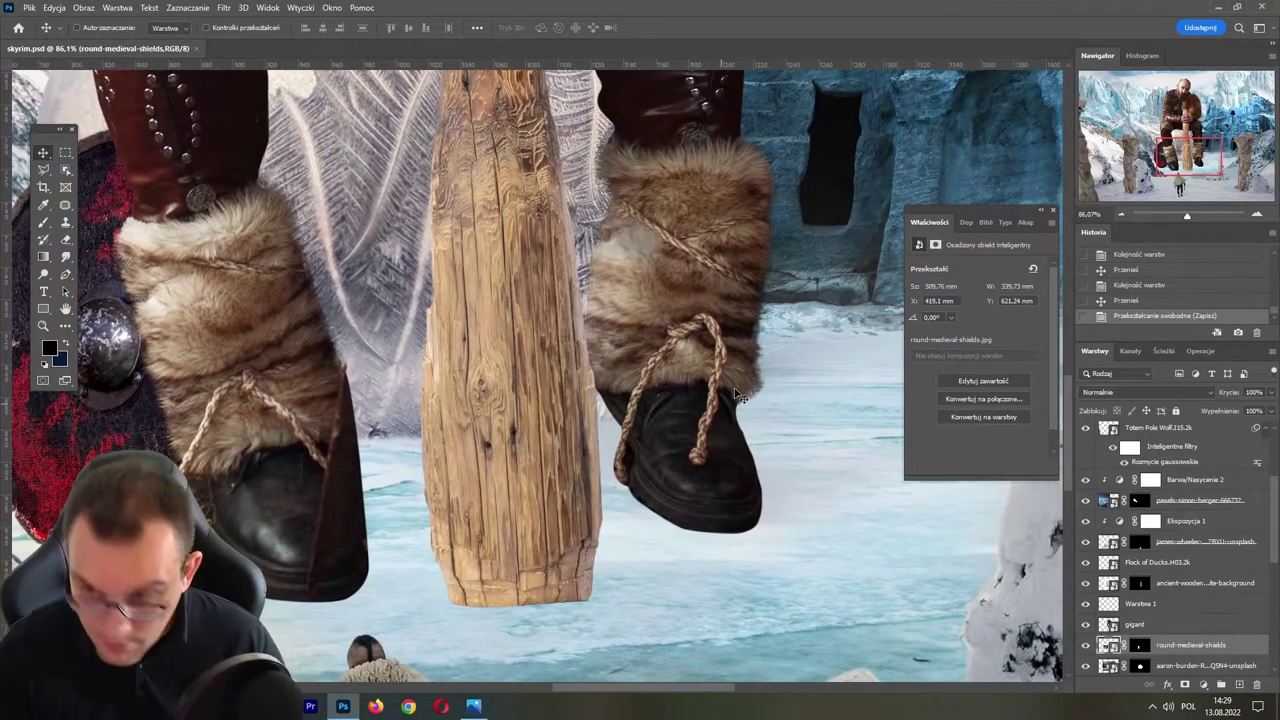
{"action": "left_click", "coordinate": [1135, 624]}
- Trace the right boot with the Pen tool and copy it onto a new layer
{"action": "key", "text": "p"}
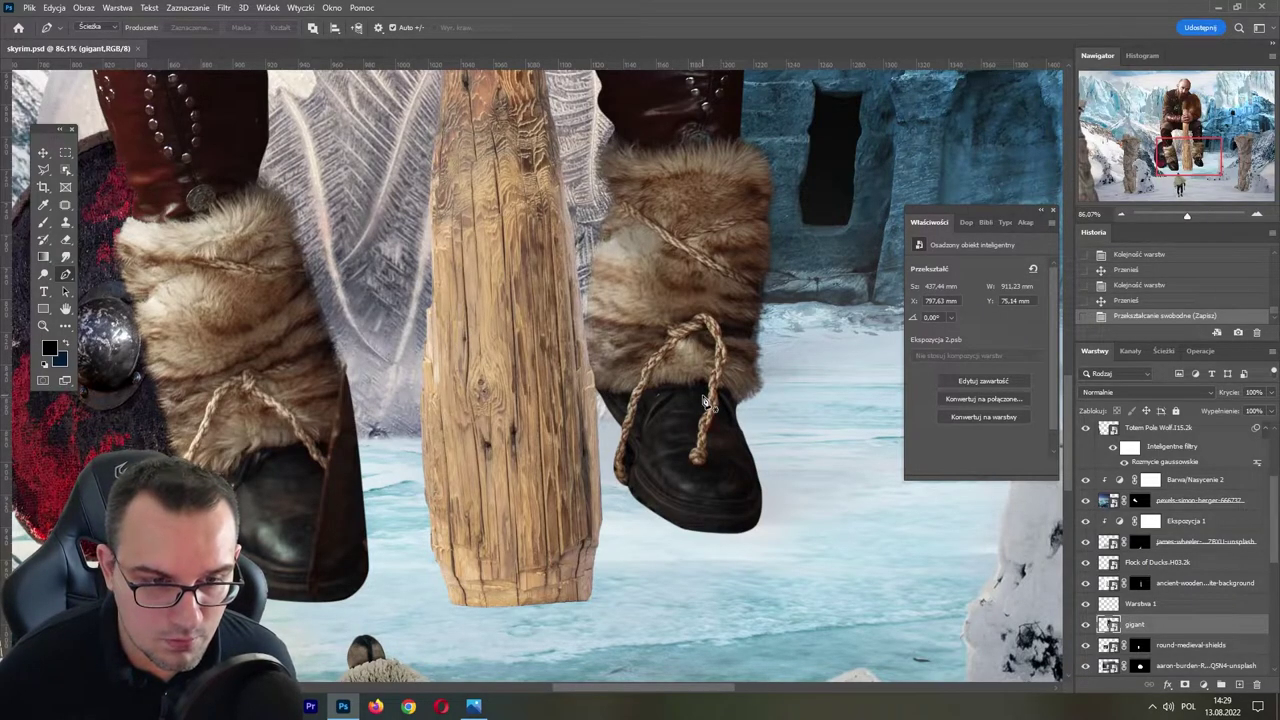
{"action": "left_click", "coordinate": [601, 395]}
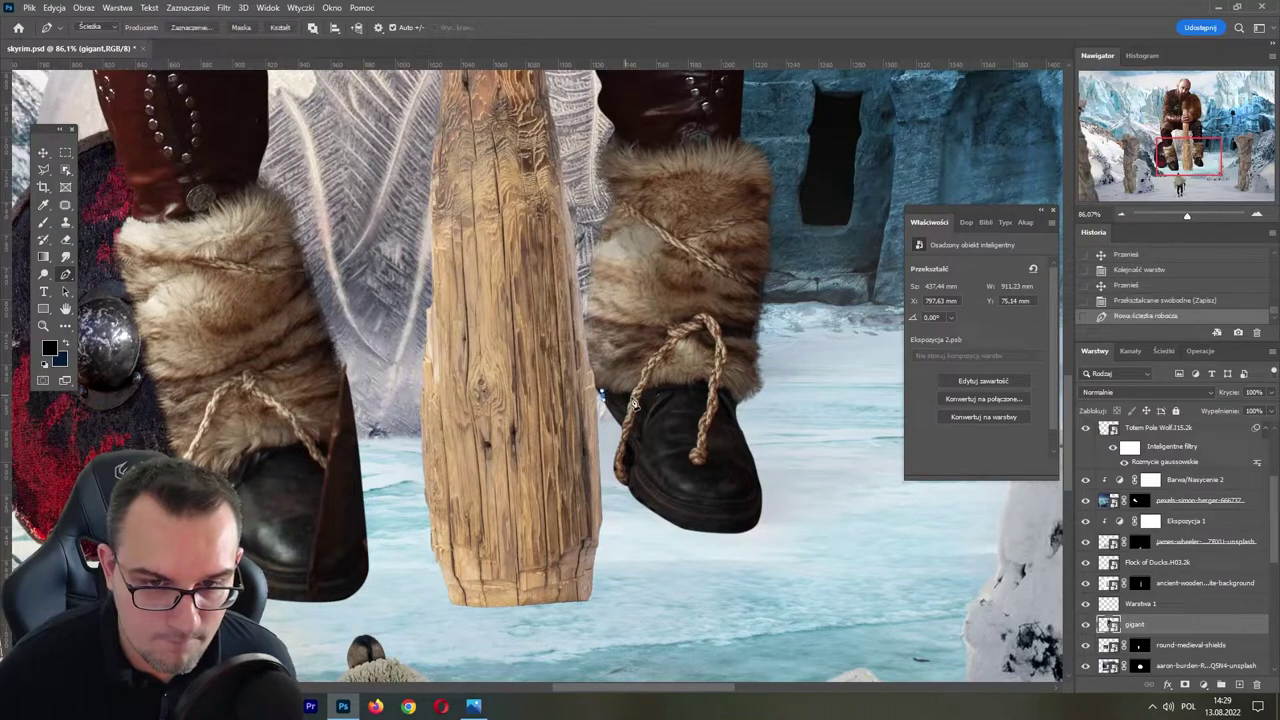
{"action": "left_click", "coordinate": [708, 387]}
{"action": "left_click", "coordinate": [737, 394]}
{"action": "left_click", "coordinate": [750, 422]}
{"action": "left_click", "coordinate": [787, 488]}
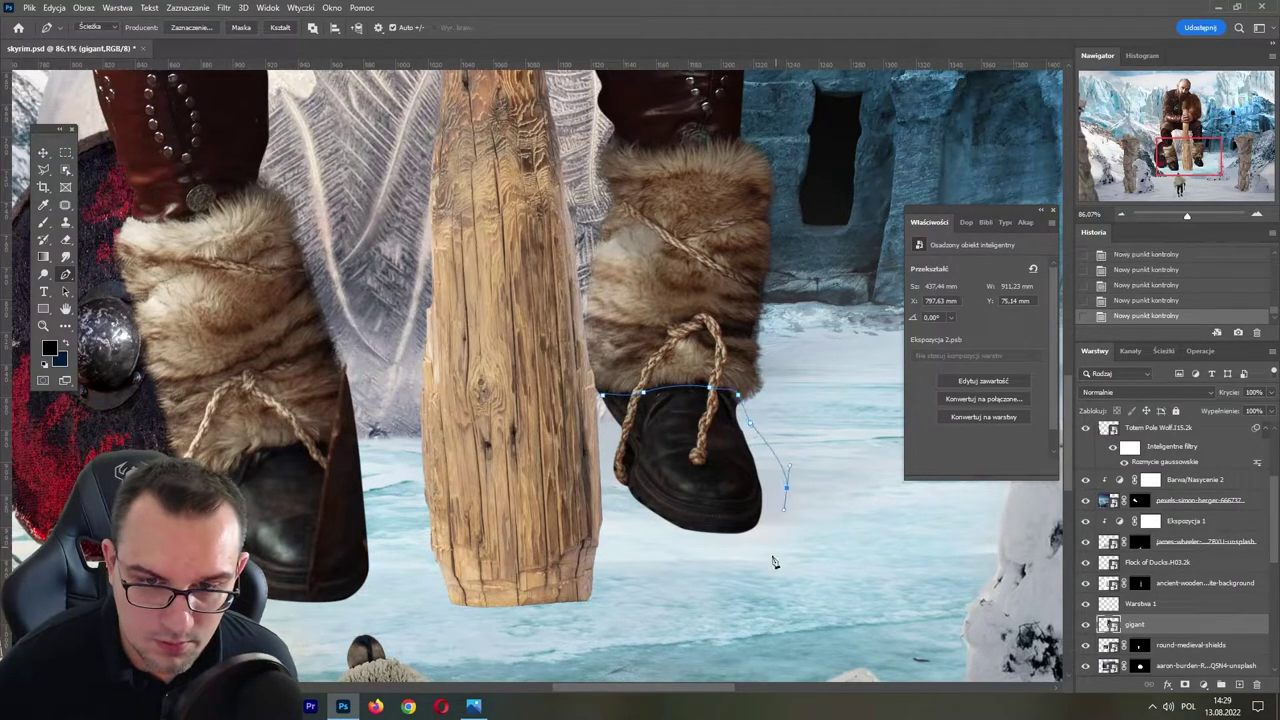
{"action": "left_click", "coordinate": [776, 545]}
{"action": "left_click", "coordinate": [697, 563]}
{"action": "left_click", "coordinate": [601, 395]}
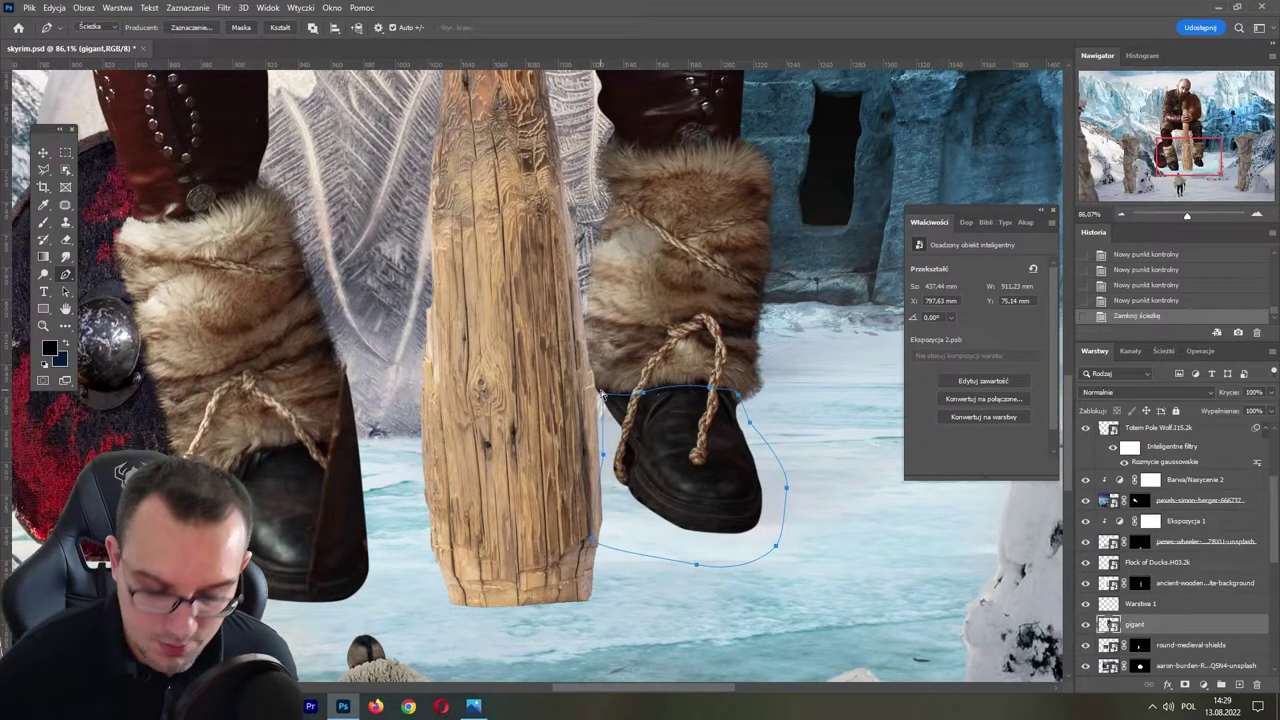
{"action": "key", "text": "ctrl+Return"}
{"action": "key", "text": "ctrl+j"}
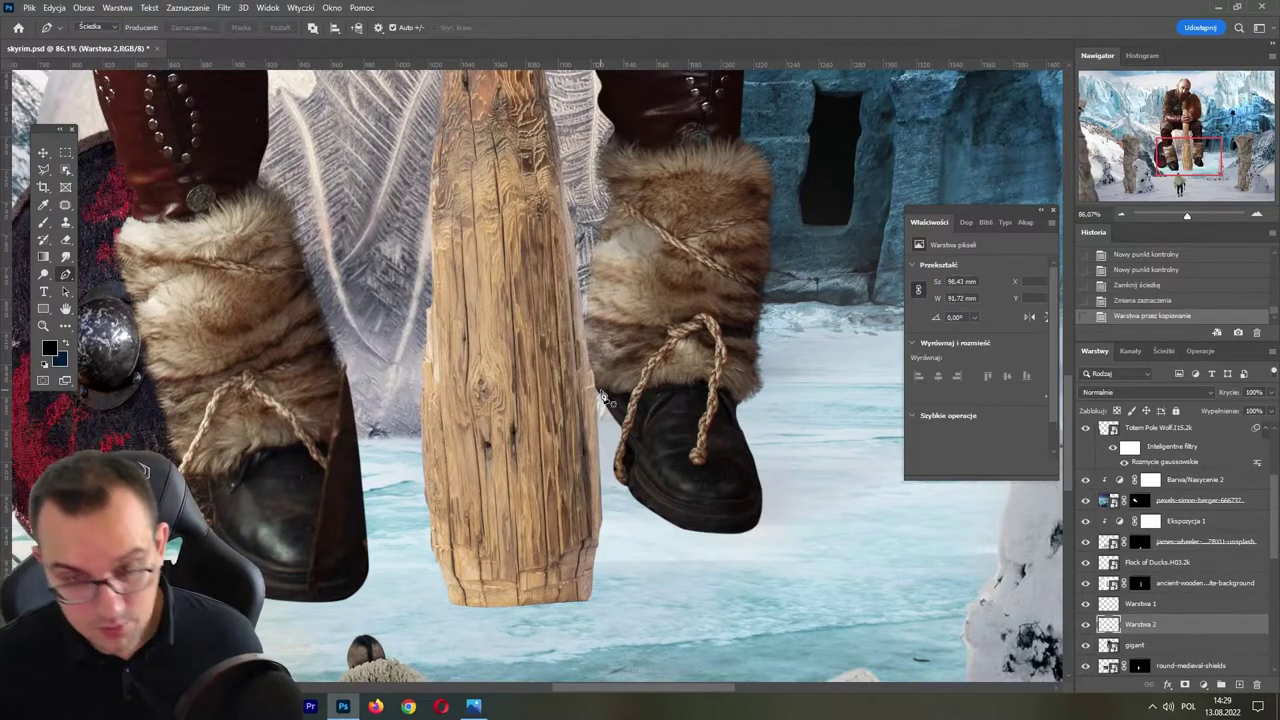
- Move the boot copy left and flip it horizontally
{"action": "key", "text": "v"}
{"action": "left_click_drag", "start_coordinate": [668, 456], "coordinate": [583, 457]}
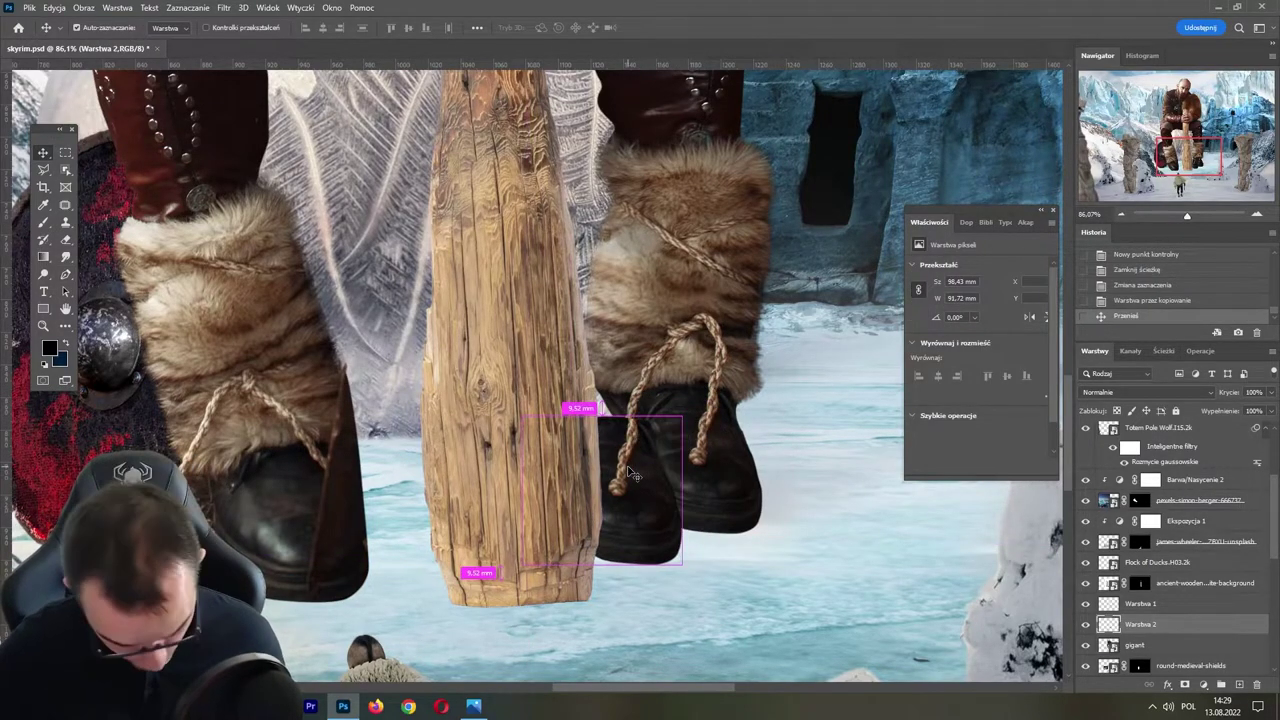
{"action": "key", "text": "ctrl+t"}
{"action": "right_click", "coordinate": [628, 473]}
{"action": "left_click", "coordinate": [673, 447]}
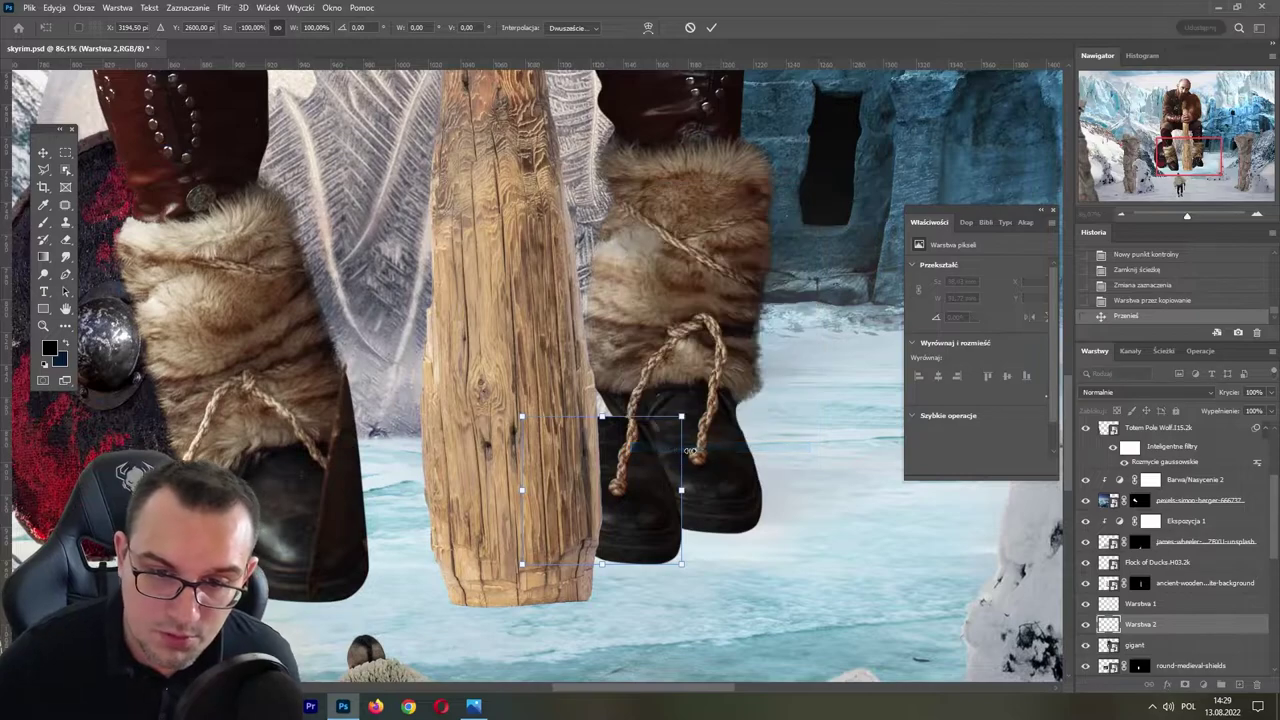
{"action": "key", "text": "Return"}
- Position the flipped boot over the left boot, rotate about -30° and enlarge, then hide Warstwa 2
{"action": "left_click_drag", "start_coordinate": [565, 418], "coordinate": [410, 520]}
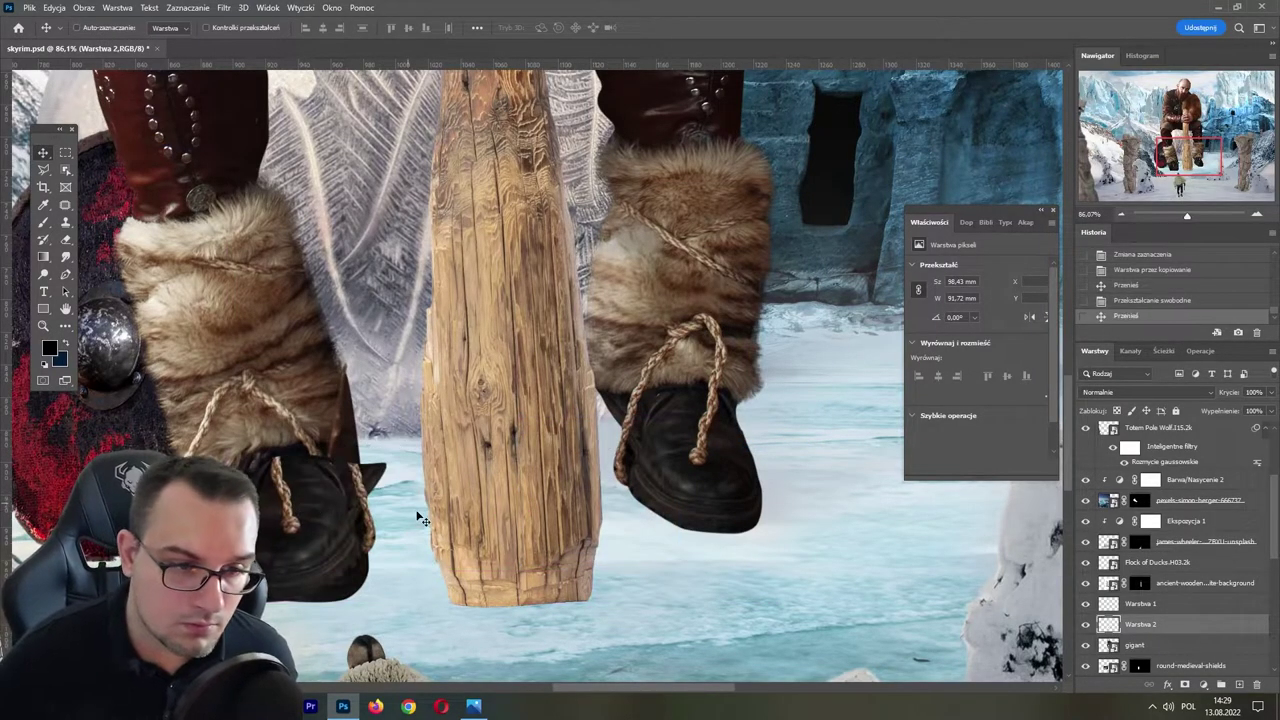
{"action": "key", "text": "ctrl+t"}
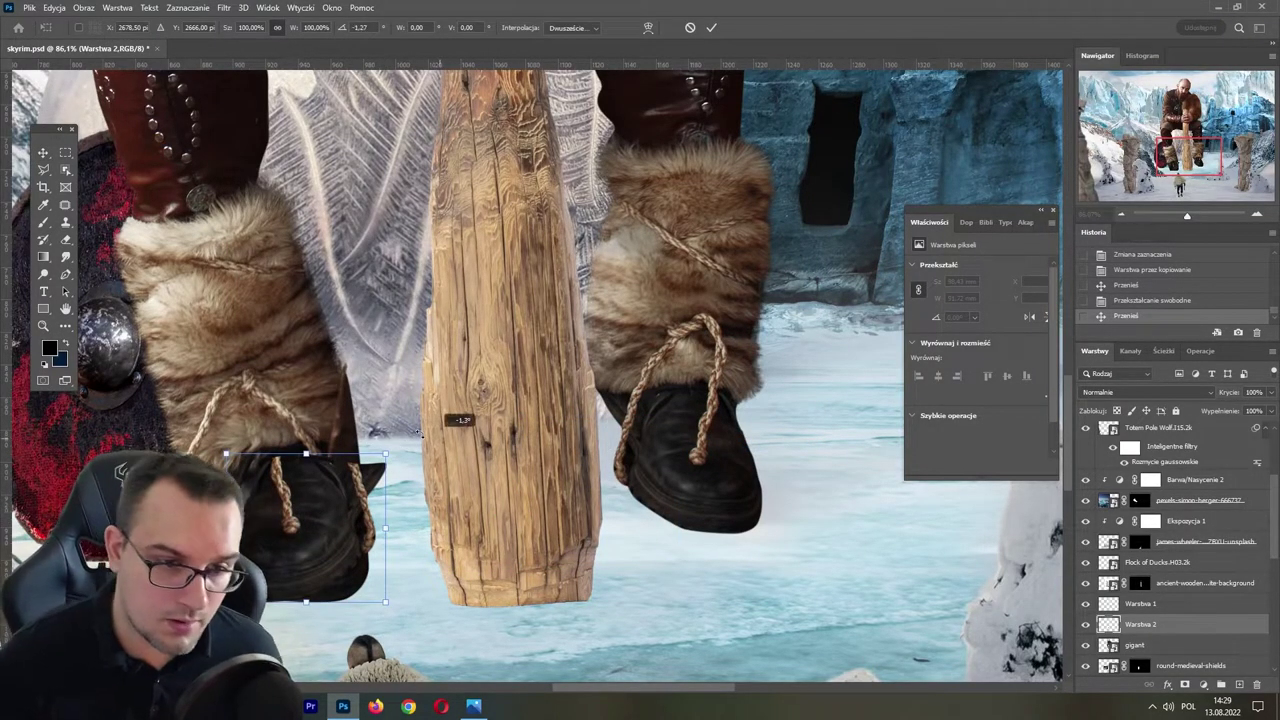
{"action": "mouse_move", "coordinate": [395, 540]}
{"action": "left_mouse_down"}
{"action": "mouse_move", "coordinate": [393, 508]}
{"action": "mouse_move", "coordinate": [423, 537]}
{"action": "left_mouse_up"}
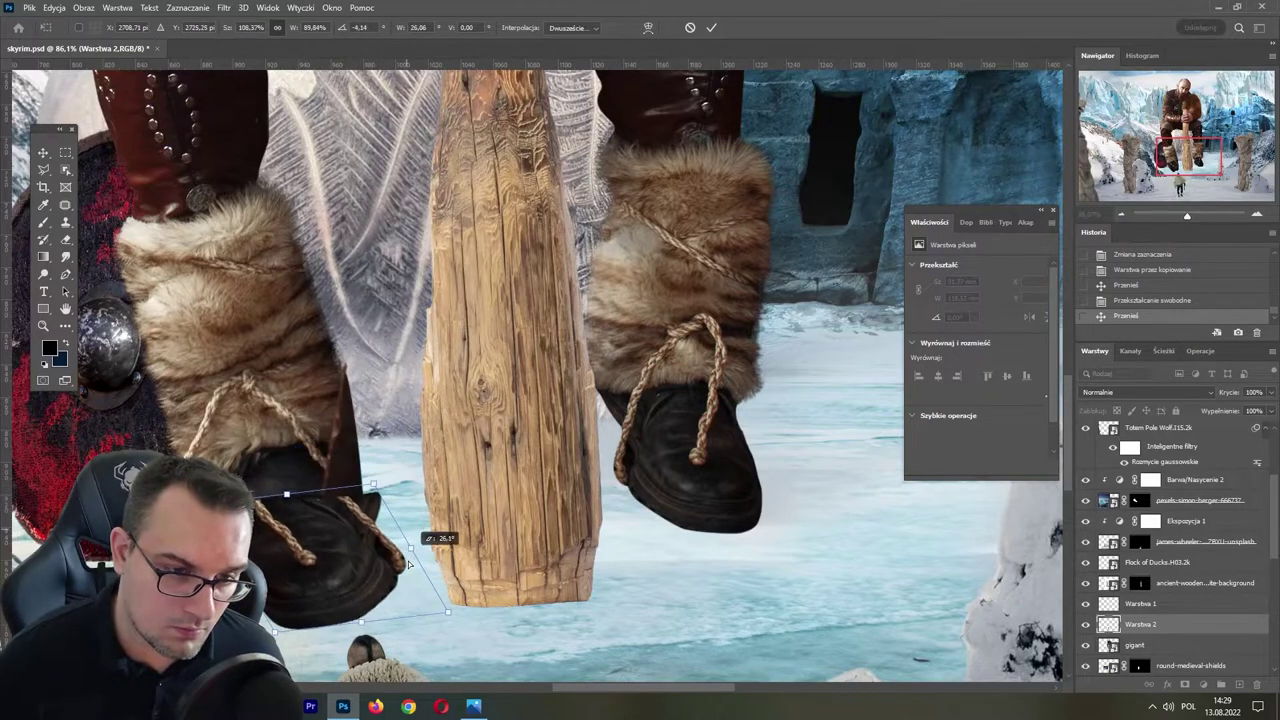
{"action": "left_click_drag", "start_coordinate": [283, 502], "coordinate": [286, 508]}
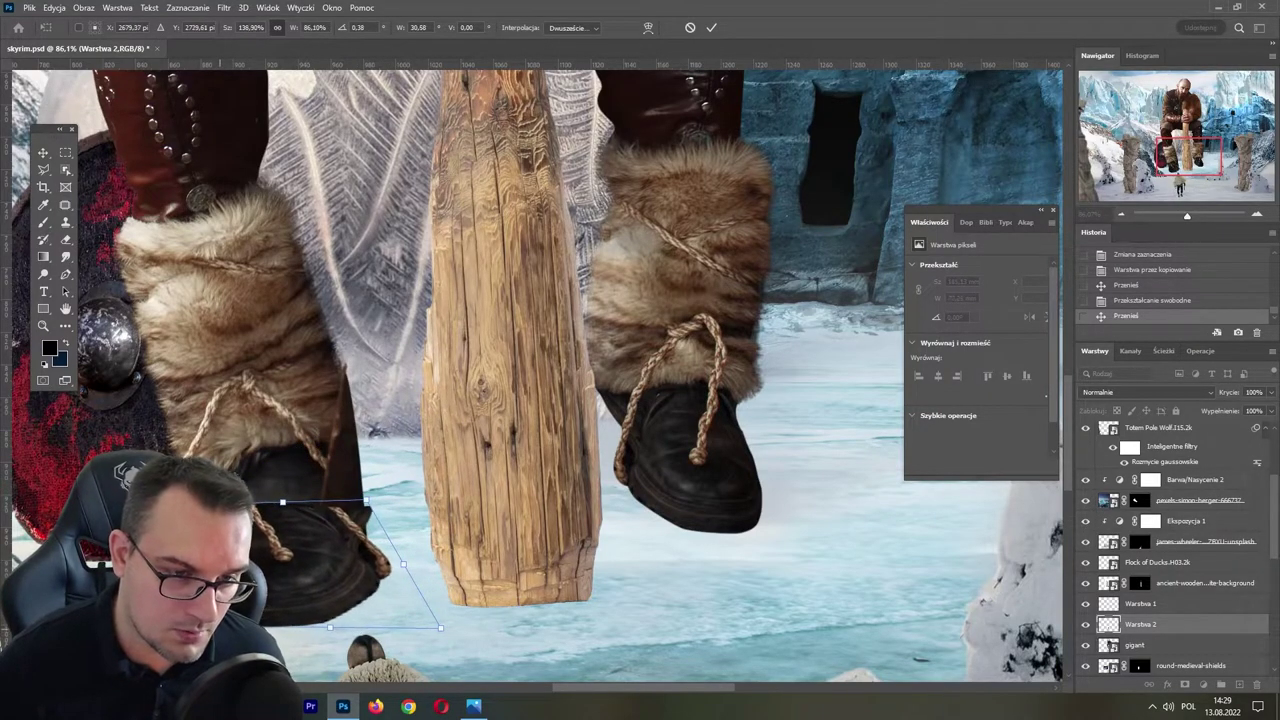
{"action": "mouse_move", "coordinate": [280, 636]}
{"action": "left_mouse_down"}
{"action": "mouse_move", "coordinate": [408, 537]}
{"action": "mouse_move", "coordinate": [490, 541]}
{"action": "mouse_move", "coordinate": [400, 543]}
{"action": "left_mouse_up"}
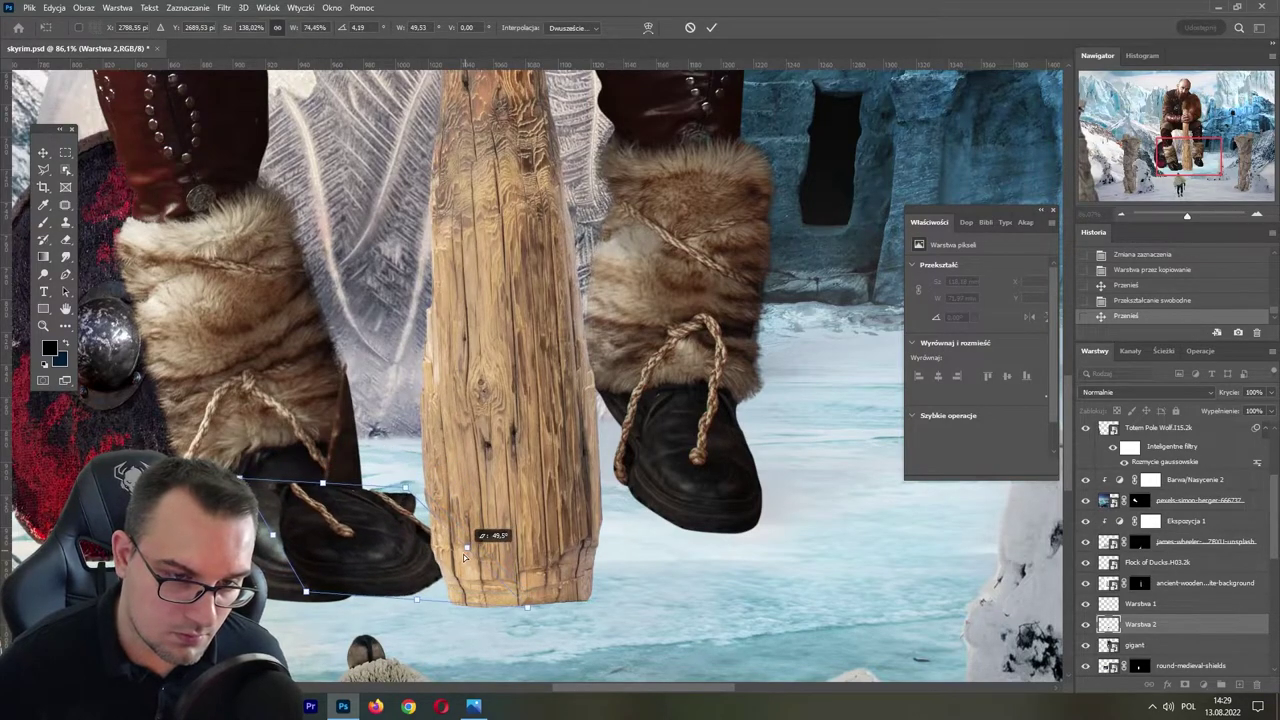
{"action": "key", "text": "Return"}
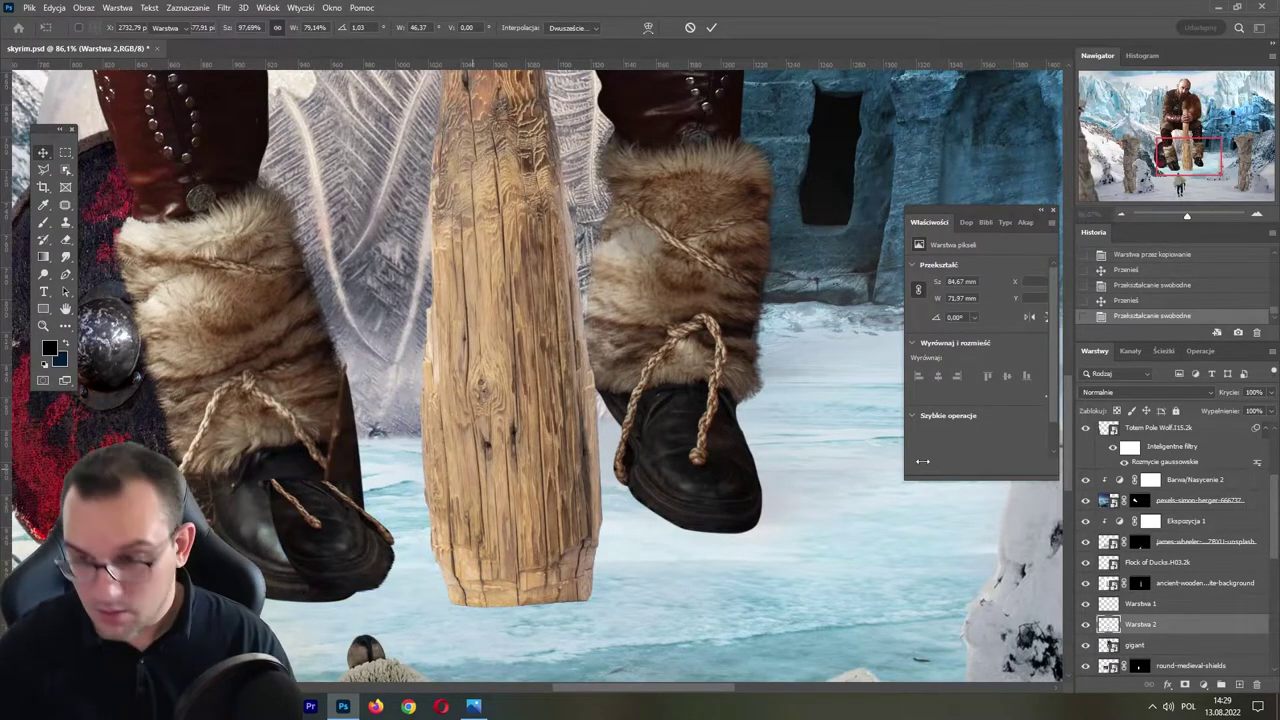
{"action": "left_click", "coordinate": [1086, 624]}
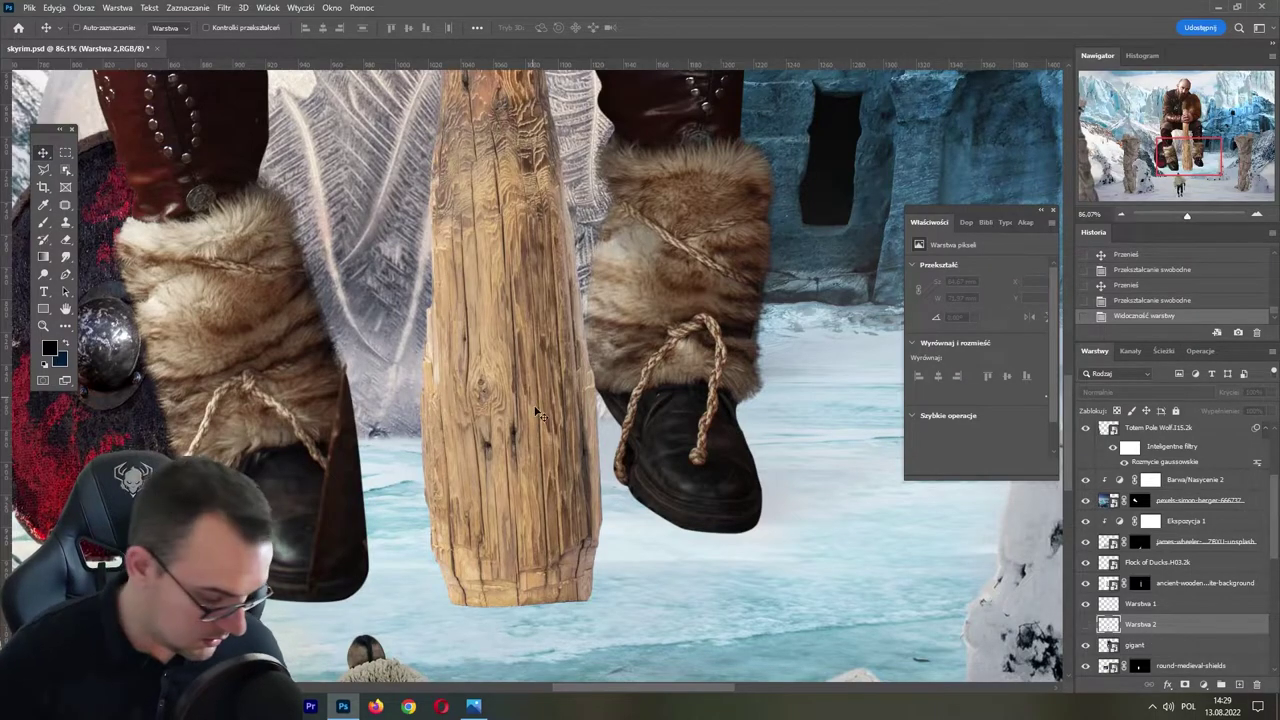
{"action": "left_click", "coordinate": [573, 388], "text": "ctrl"}
- Rotate the wooden club to about 12 degrees and nudge it slightly lower
{"action": "key", "text": "ctrl+0"}
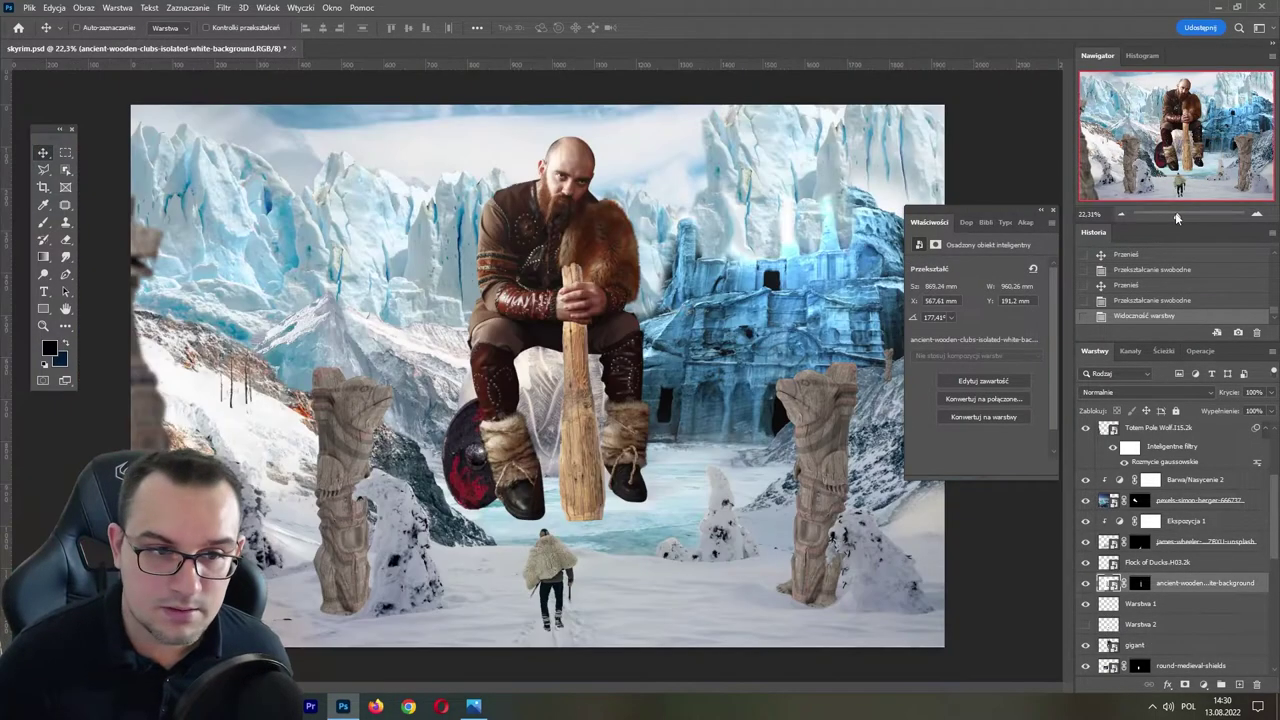
{"action": "key", "text": "ctrl+t"}
{"action": "mouse_move", "coordinate": [662, 365]}
{"action": "left_mouse_down"}
{"action": "mouse_move", "coordinate": [577, 366]}
{"action": "mouse_move", "coordinate": [585, 378]}
{"action": "left_mouse_up"}
{"action": "left_click_drag", "start_coordinate": [663, 246], "coordinate": [661, 188]}
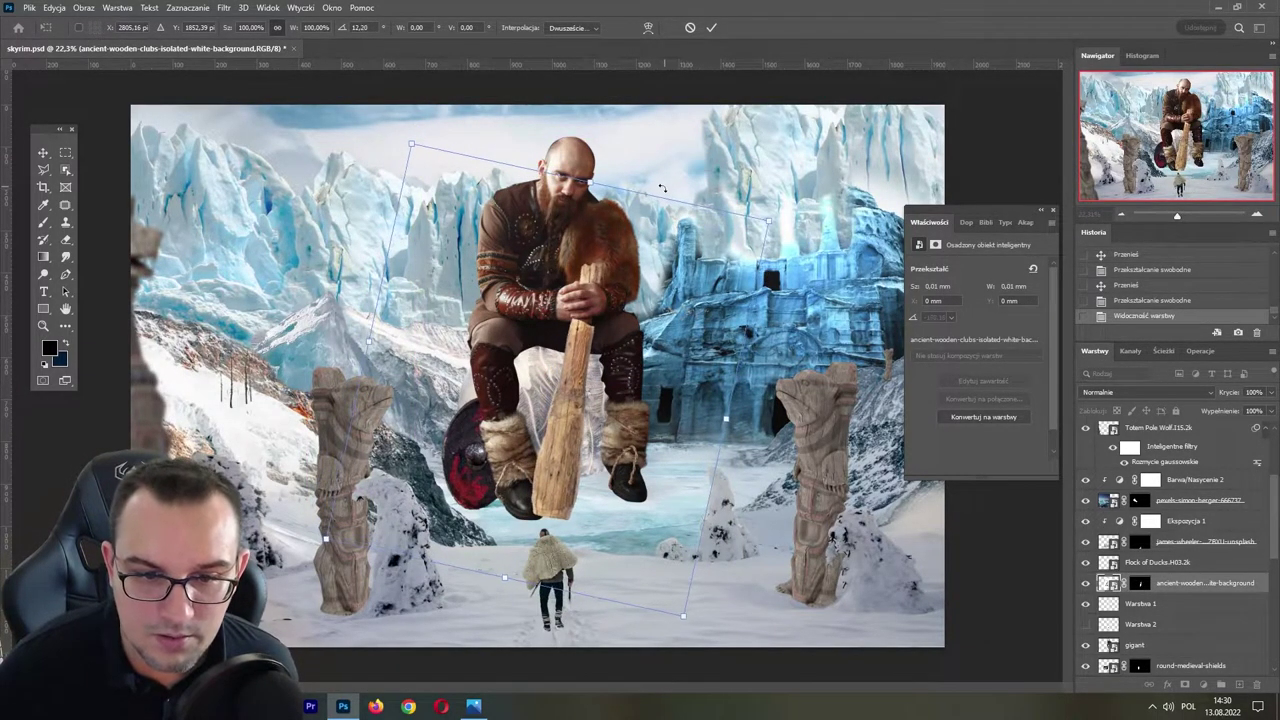
{"action": "left_click_drag", "start_coordinate": [520, 573], "coordinate": [516, 585]}
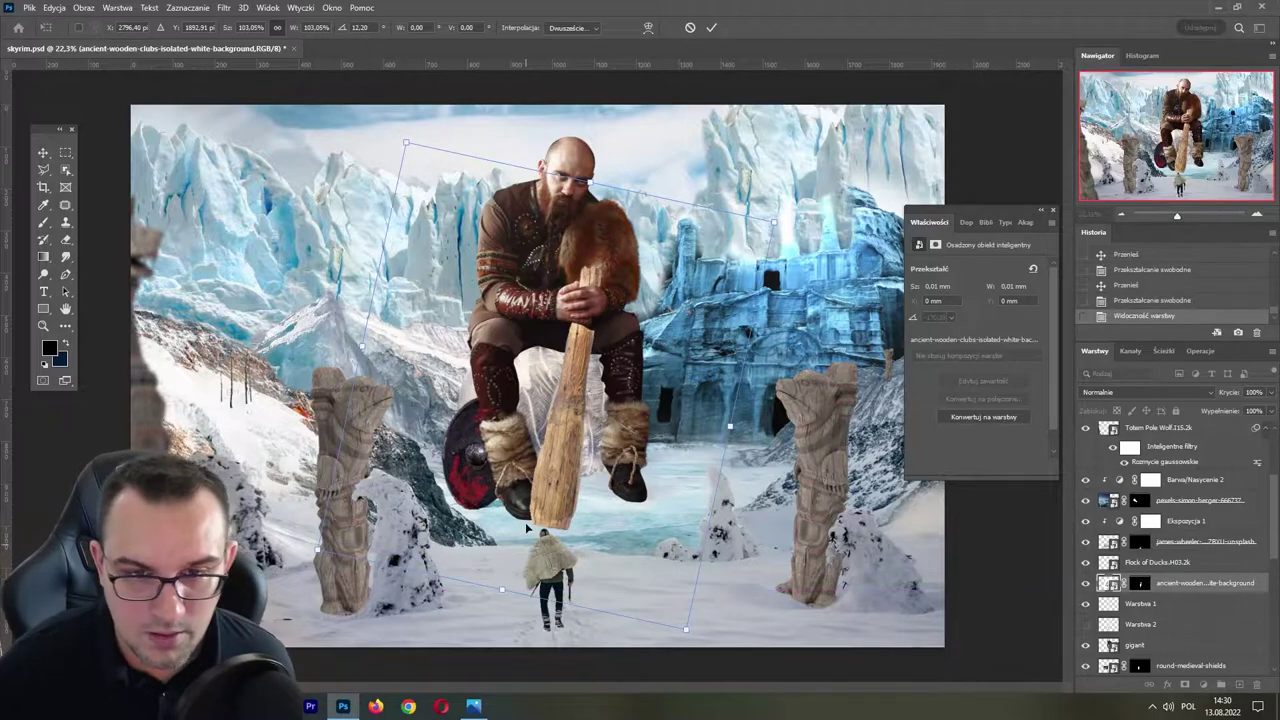
{"action": "key", "text": "Return"}
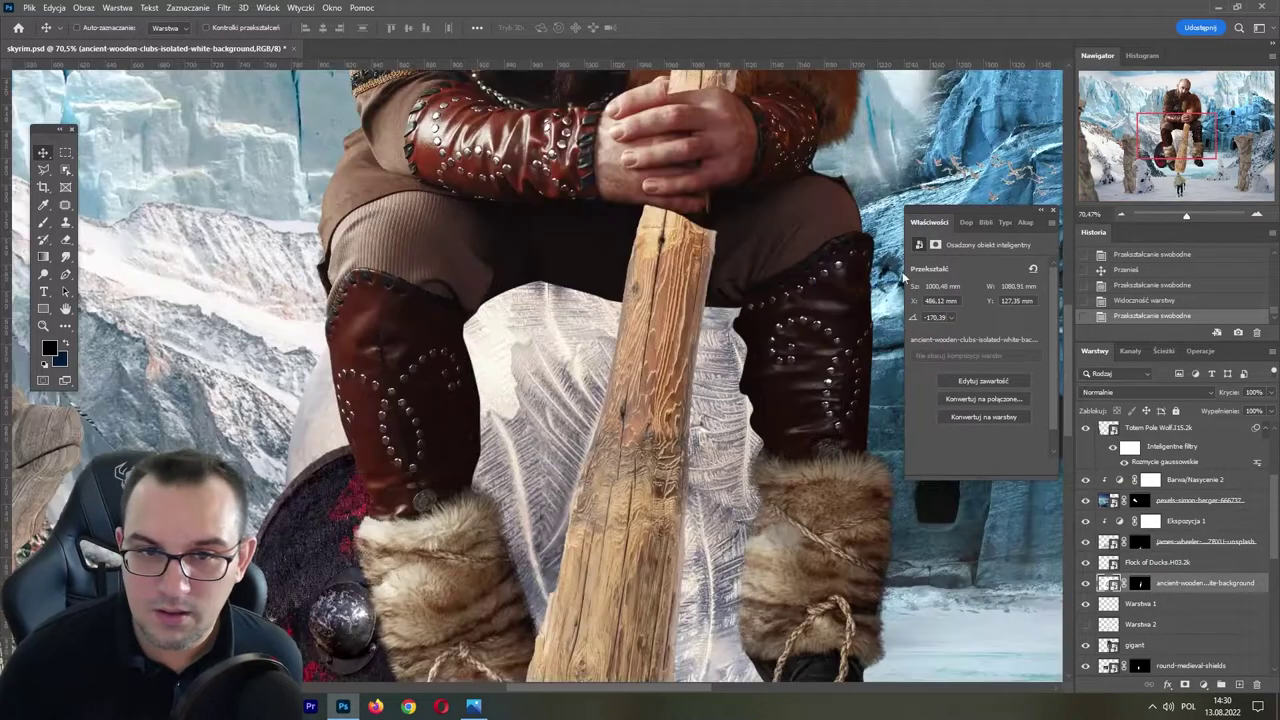
{"action": "scroll", "coordinate": [592, 278], "scroll_direction": "up", "scroll_amount": 5}
{"action": "scroll", "coordinate": [592, 278], "scroll_direction": "down", "scroll_amount": 1}
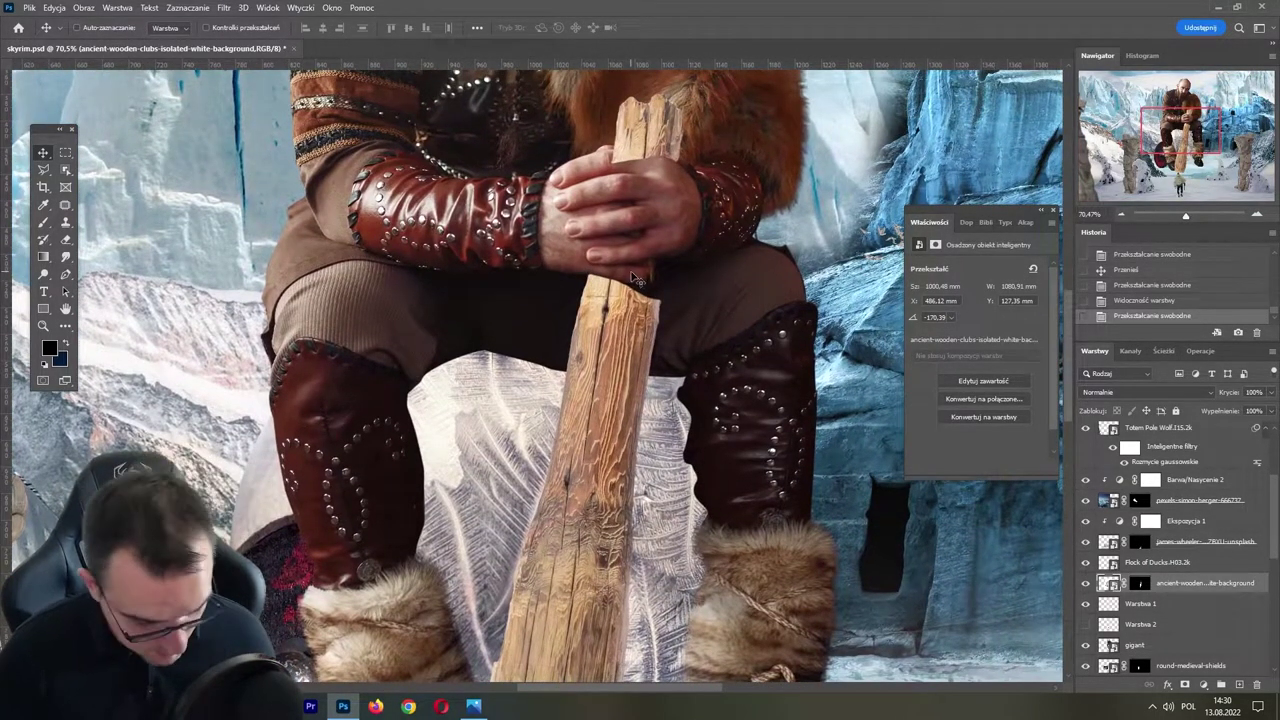
- Target the club's layer mask with the Brush and reset colours to default black and white
{"action": "key", "text": "b"}
{"action": "left_click", "coordinate": [1139, 582]}
{"action": "key", "text": "d"}
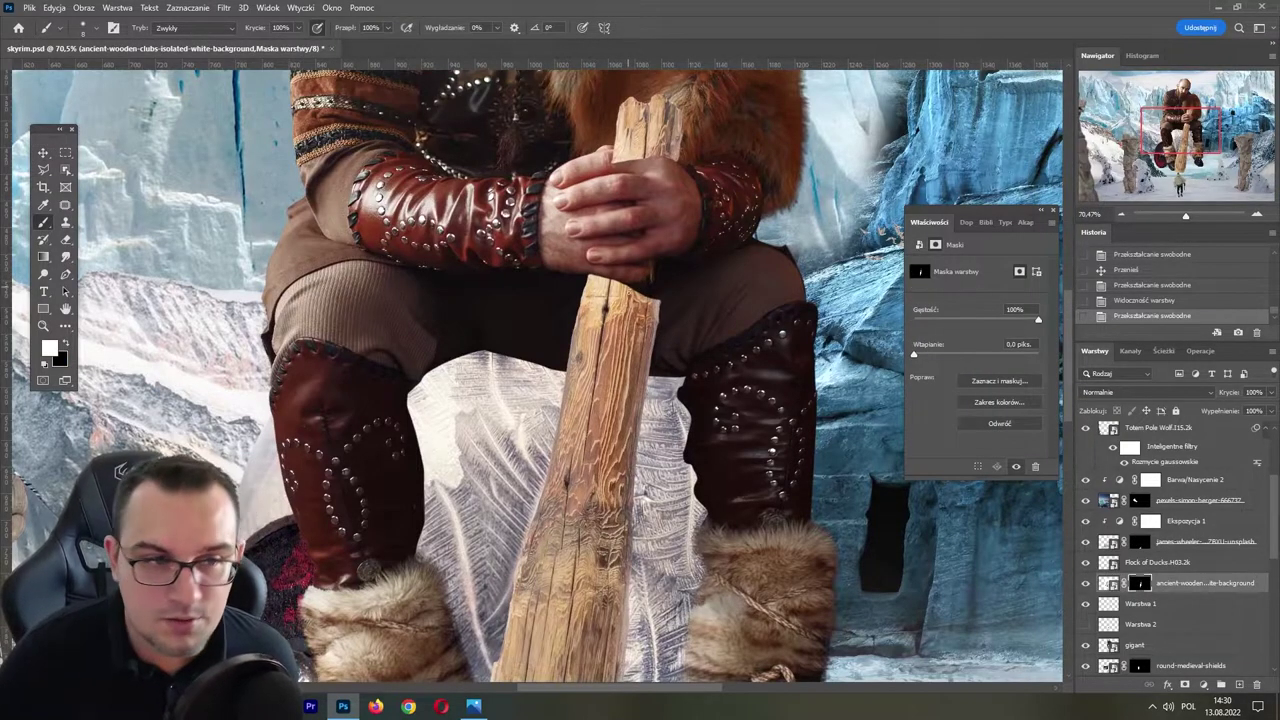
- Touch up the club's mask edges and paint black under the fingertip so the fingers overlap the club
{"action": "left_click_drag", "start_coordinate": [664, 258], "coordinate": [657, 296]}
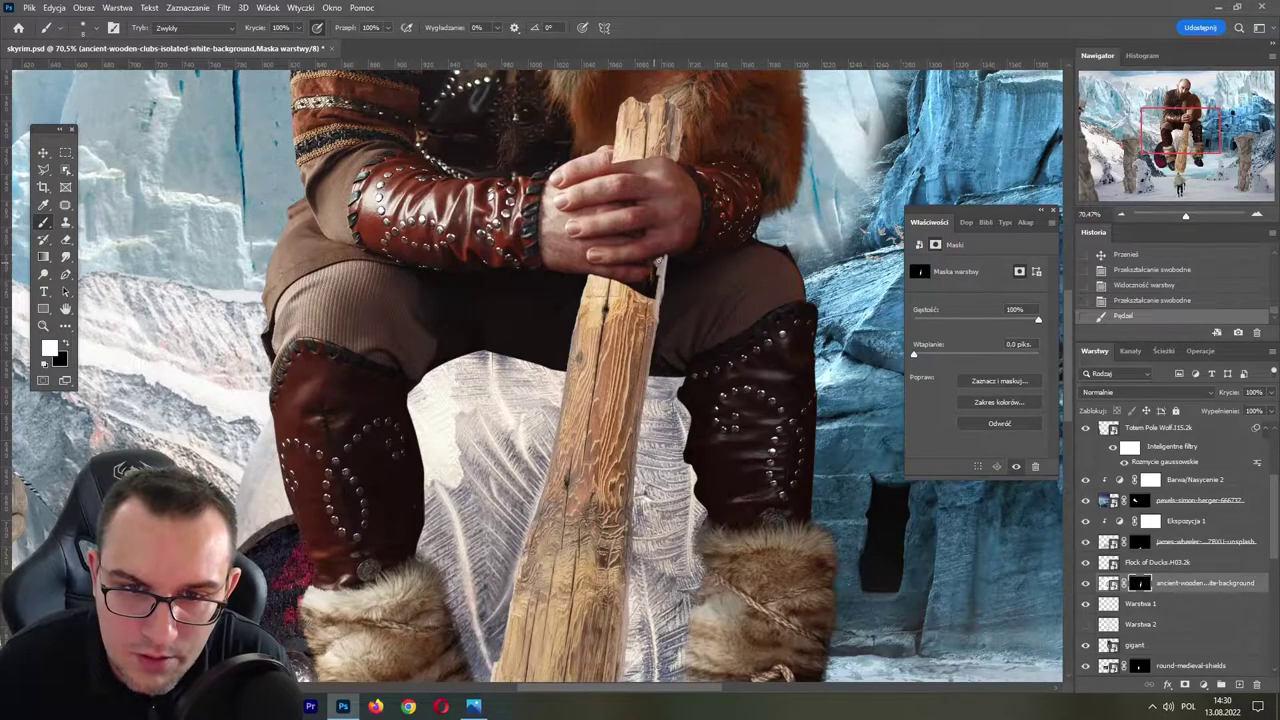
{"action": "scroll", "coordinate": [800, 145], "scroll_direction": "up", "scroll_amount": 5}
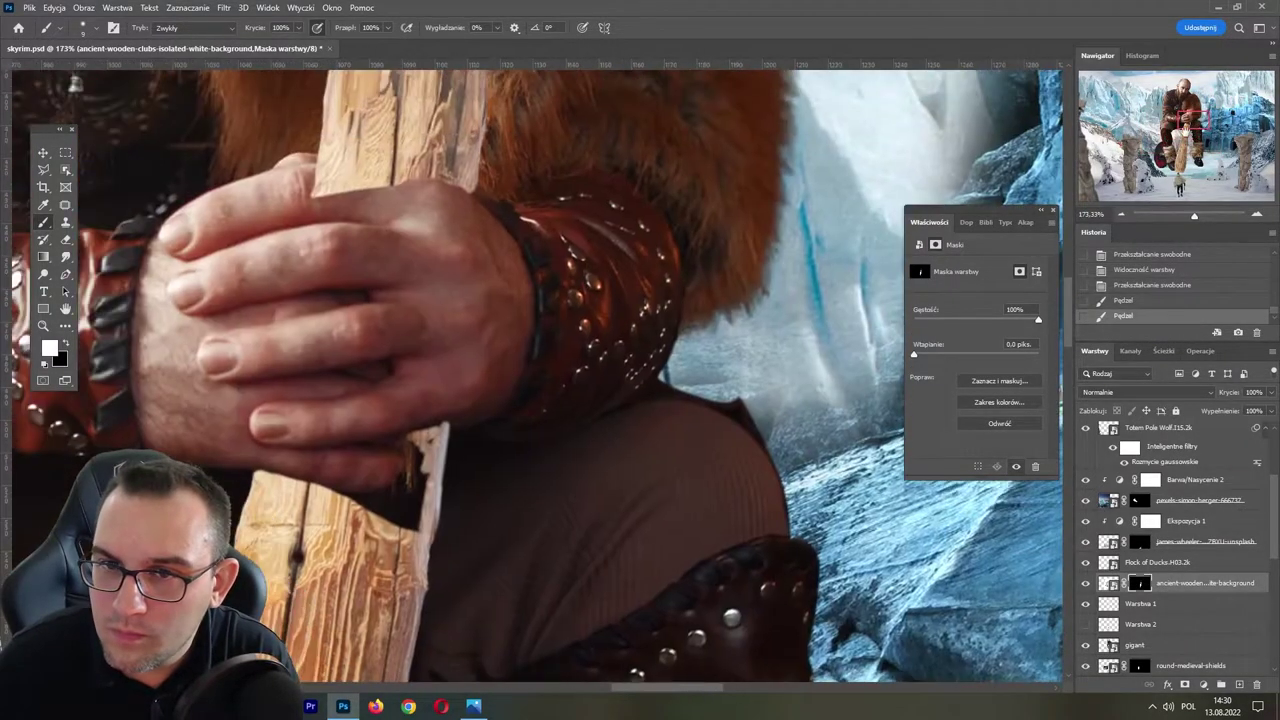
{"action": "left_click_drag", "start_coordinate": [300, 500], "coordinate": [410, 512]}
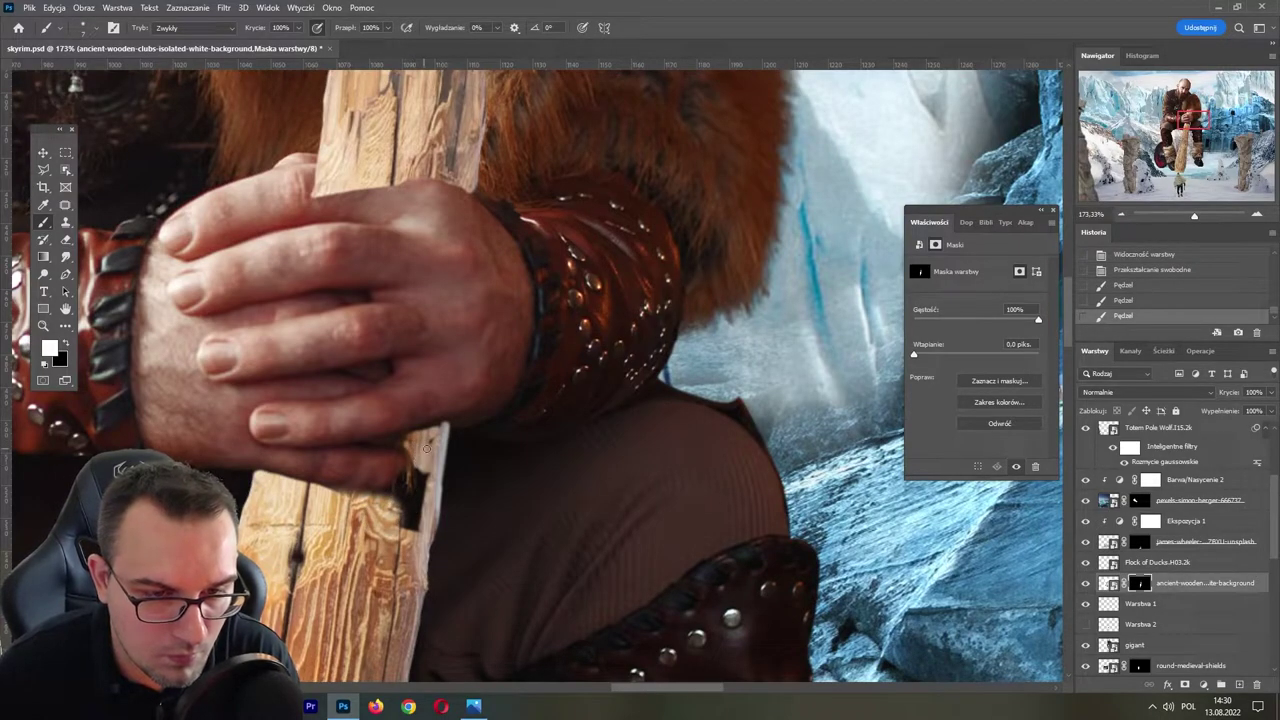
{"action": "left_click", "coordinate": [413, 440]}
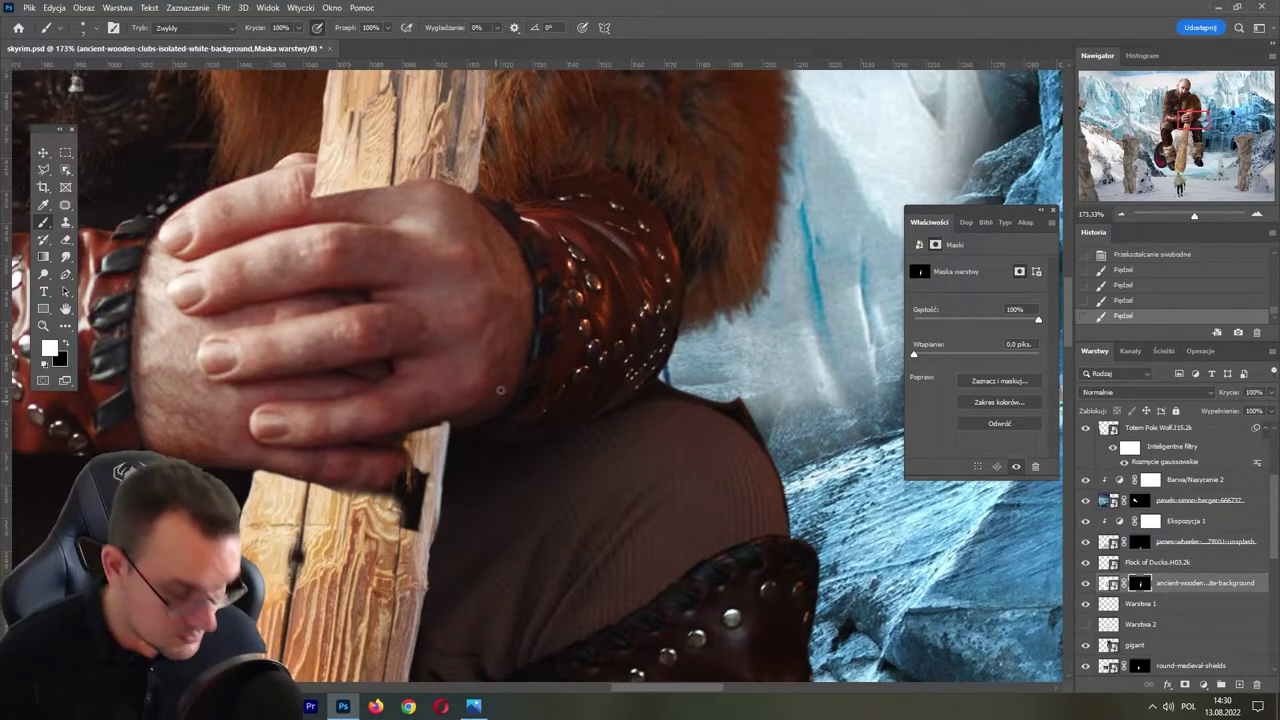
{"action": "key", "text": "x"}
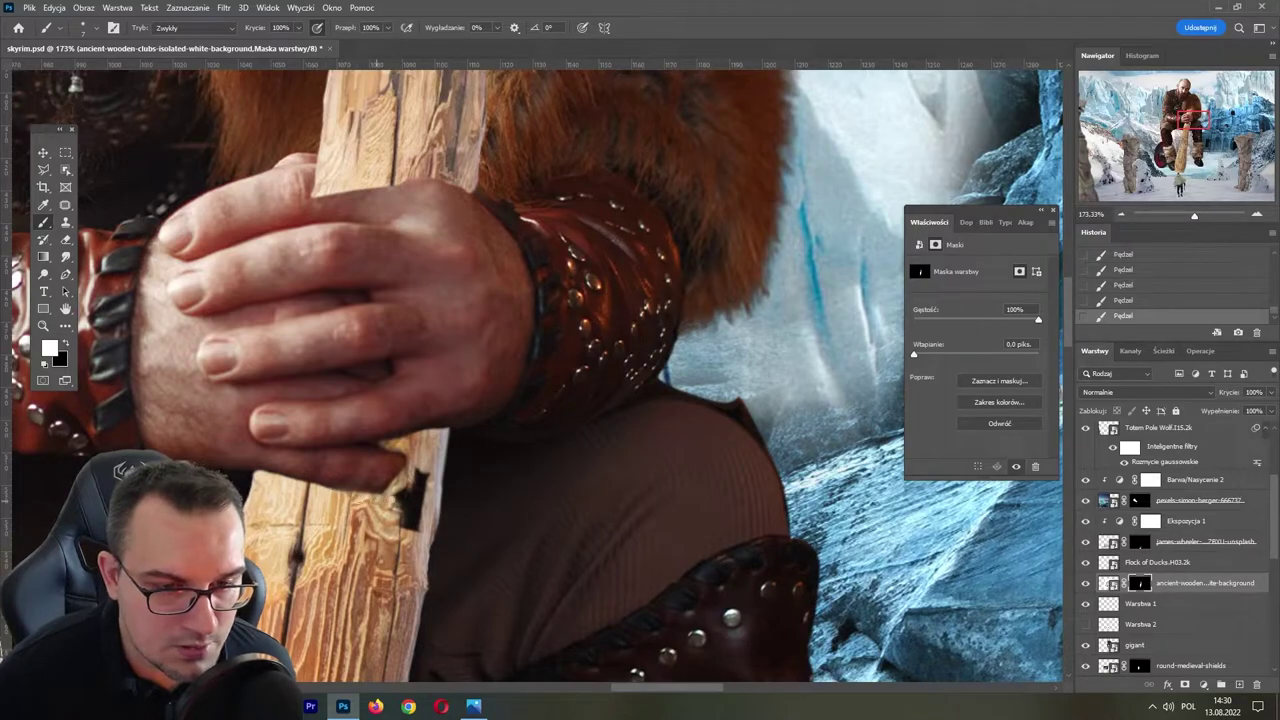
{"action": "left_click_drag", "start_coordinate": [410, 481], "coordinate": [424, 482]}
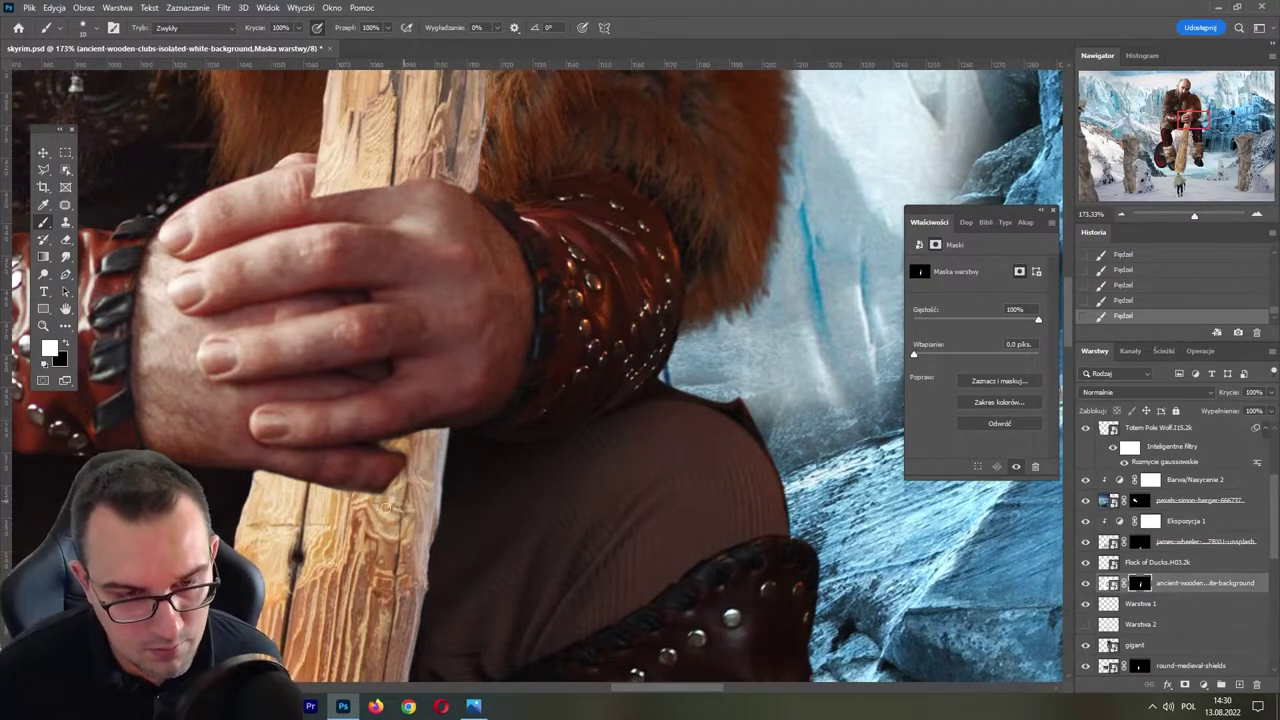
{"action": "key", "text": "x"}
{"action": "left_click_drag", "start_coordinate": [408, 483], "coordinate": [402, 458]}
{"action": "key", "text": "x"}
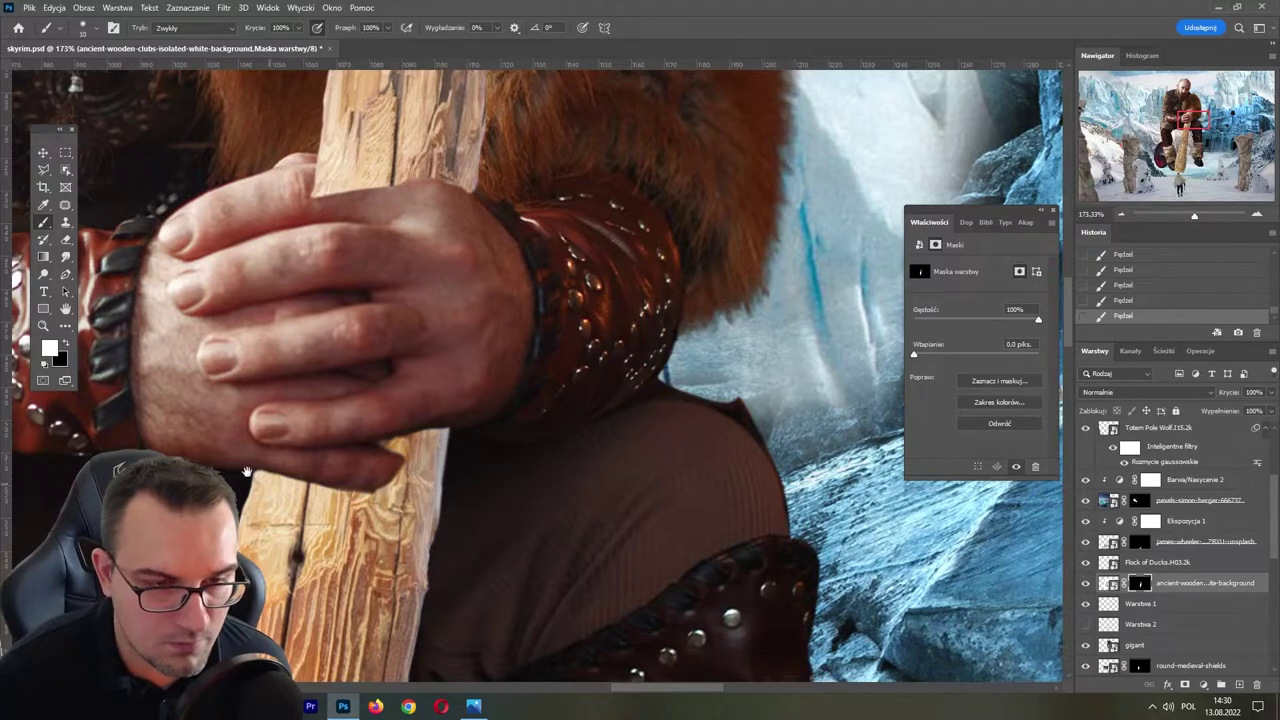
{"action": "scroll", "coordinate": [403, 502], "scroll_direction": "up", "scroll_amount": 3}
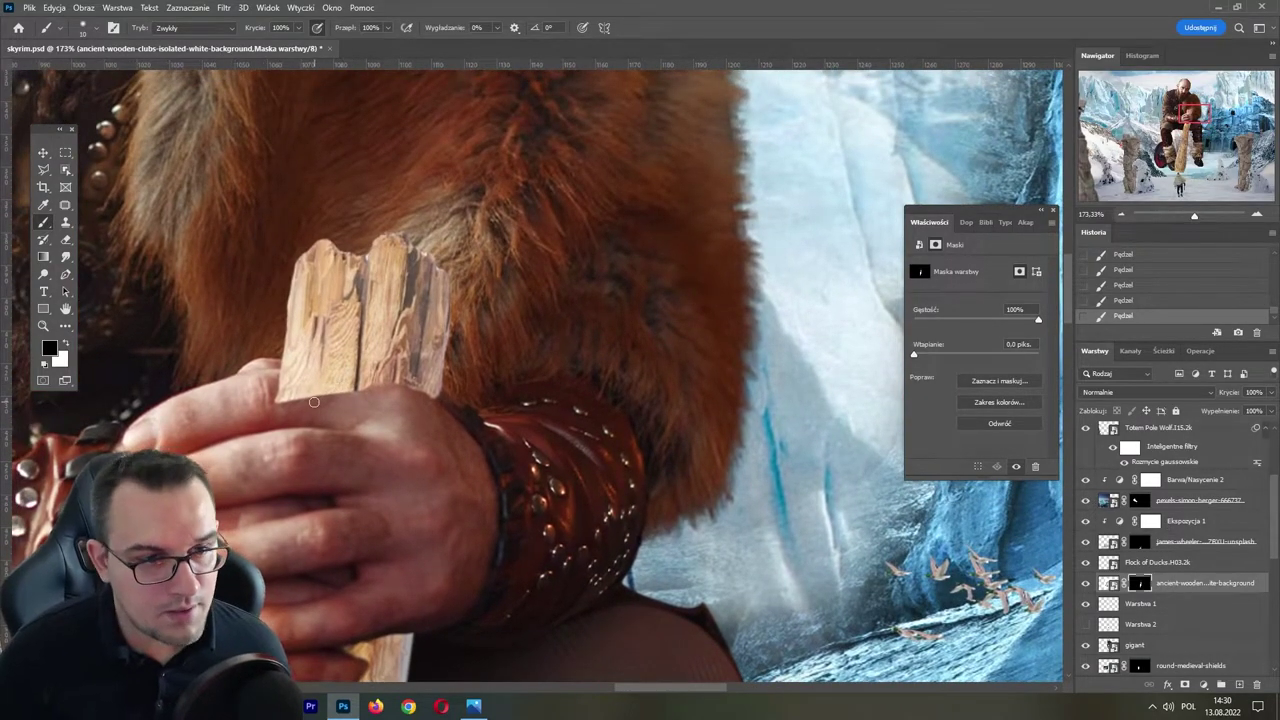
- With a larger brush, hide the club along the top of the hand and save
{"action": "key", "text": "bracketright"}
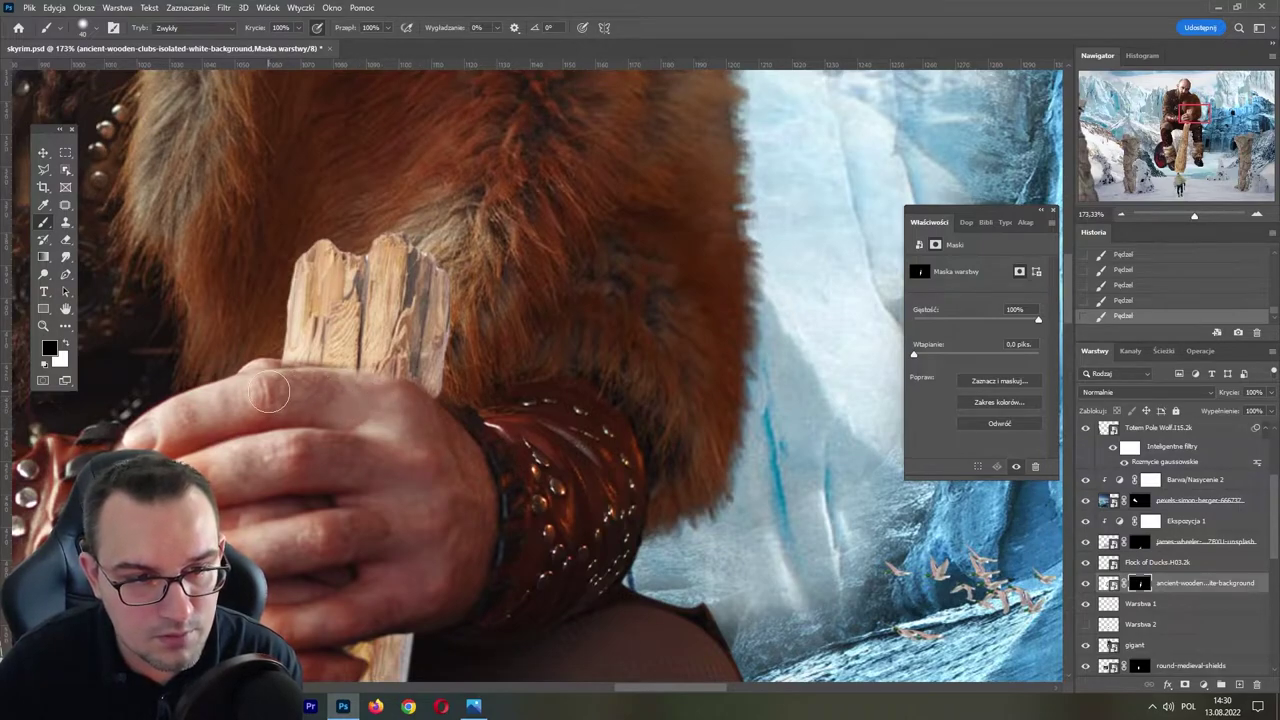
{"action": "left_click_drag", "start_coordinate": [269, 393], "coordinate": [381, 393]}
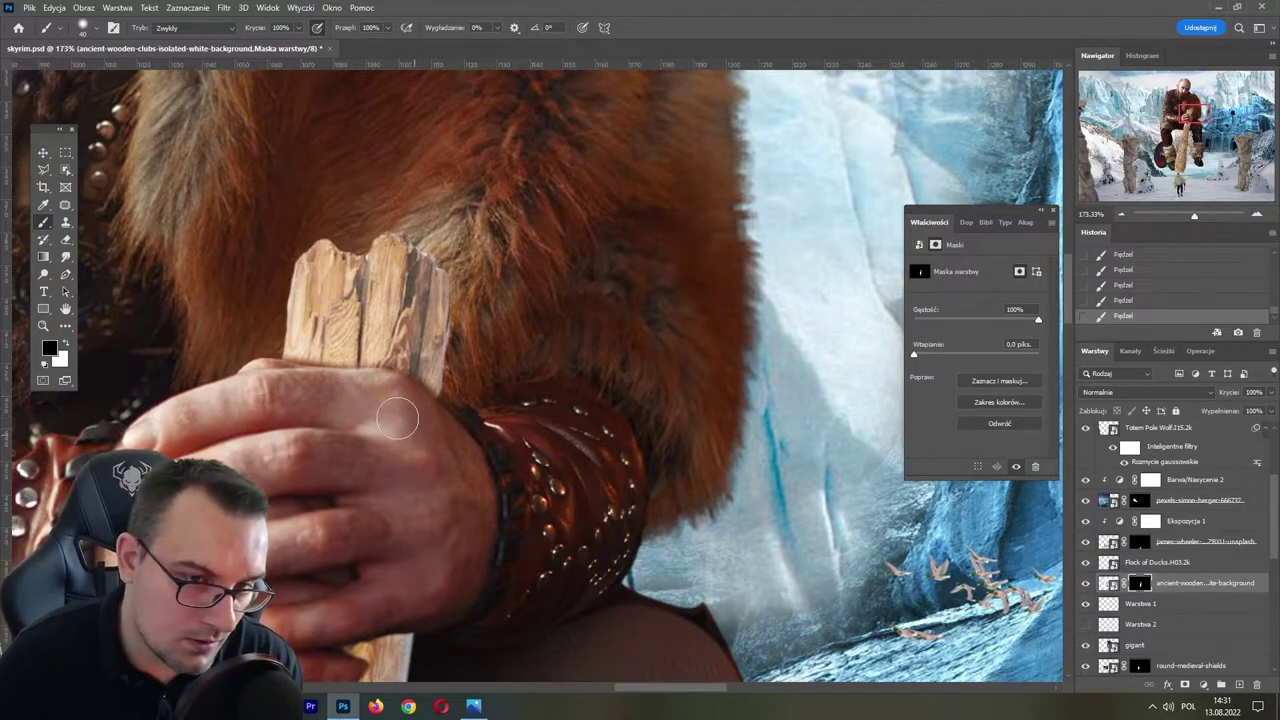
{"action": "key", "text": "ctrl+s"}
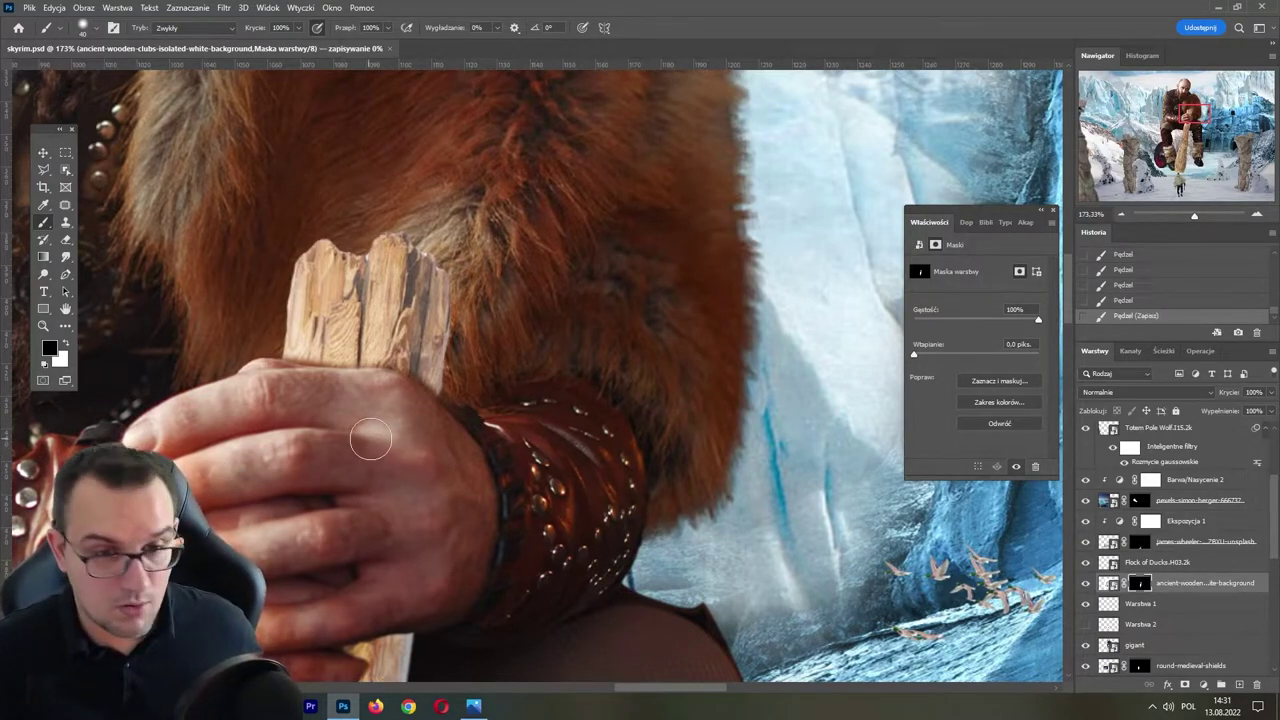
- Touch up the club's mask around the hands in white and save skyrim.psd
{"action": "left_click_drag", "start_coordinate": [1194, 214], "coordinate": [1177, 216]}
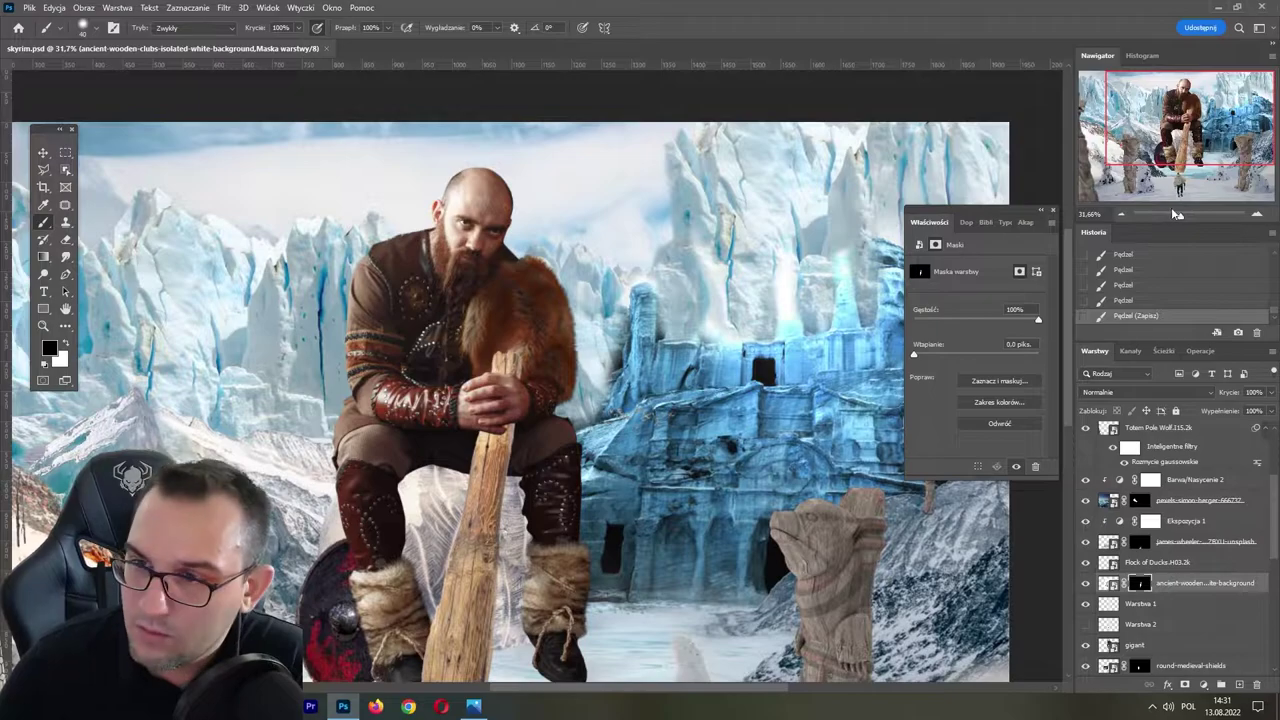
{"action": "left_click_drag", "start_coordinate": [1184, 219], "coordinate": [1194, 218]}
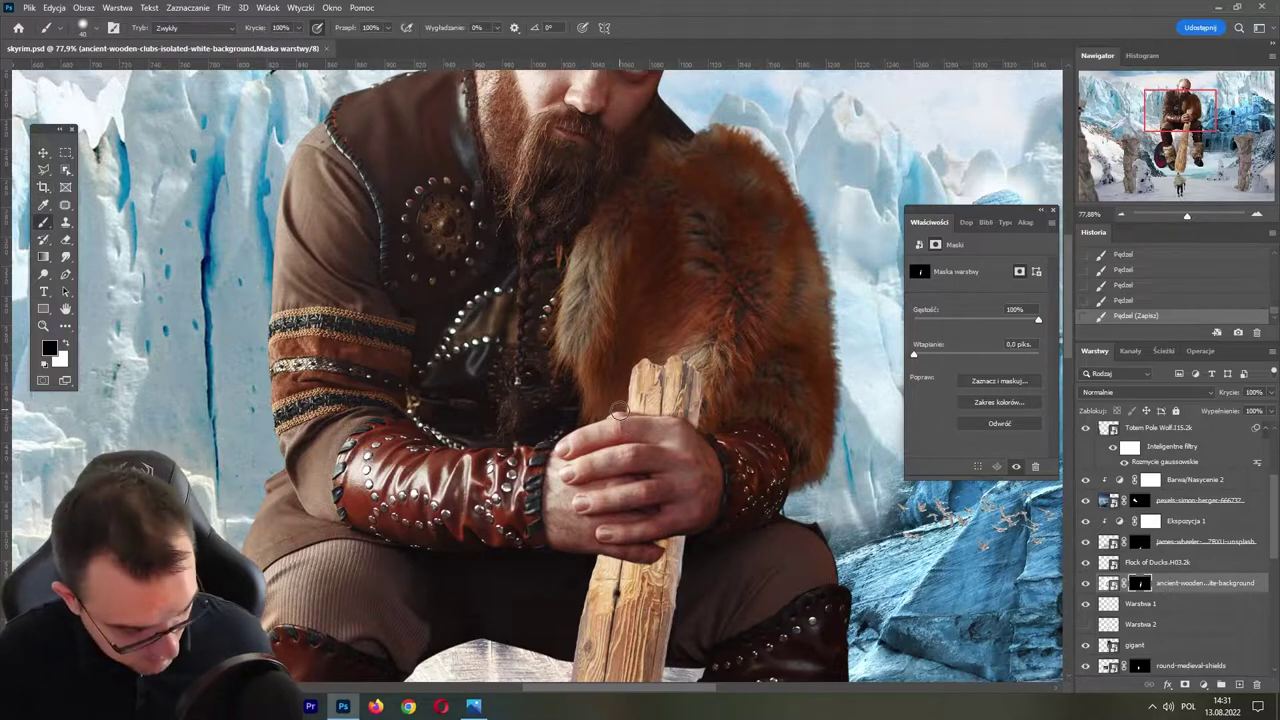
{"action": "key", "text": "x"}
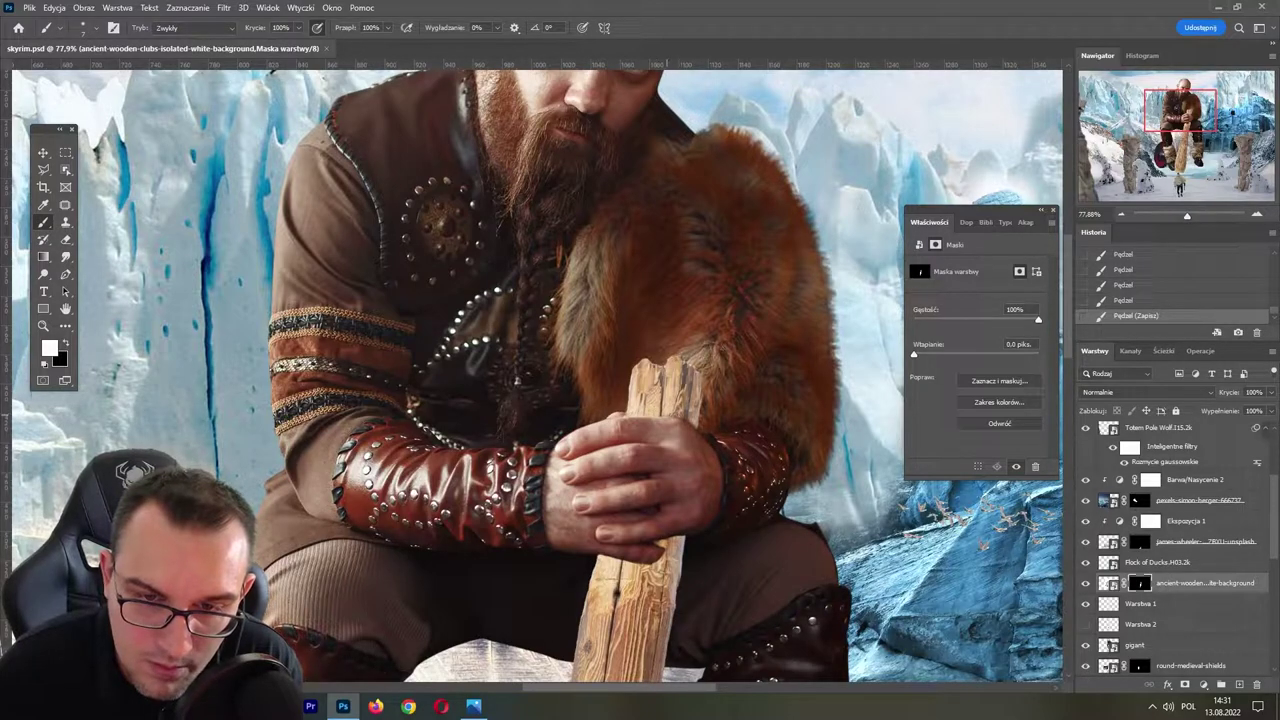
{"action": "left_click_drag", "start_coordinate": [633, 433], "coordinate": [660, 291]}
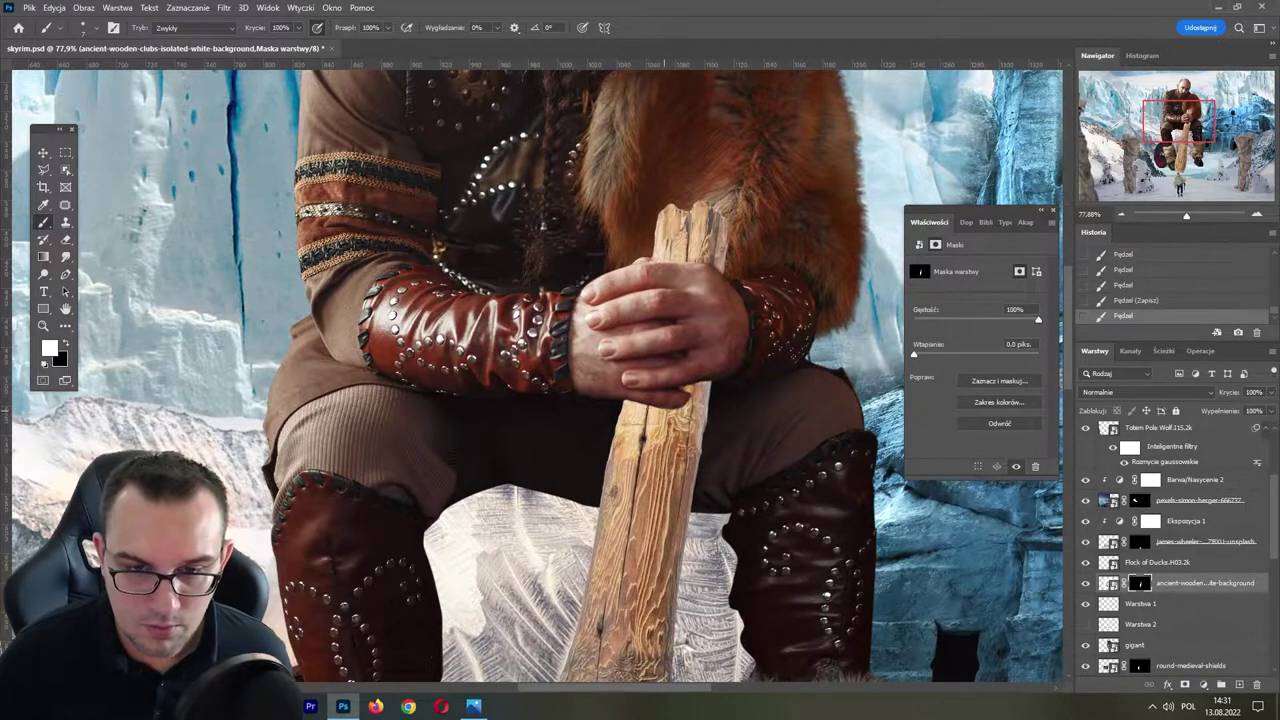
{"action": "key", "text": "ctrl+s"}
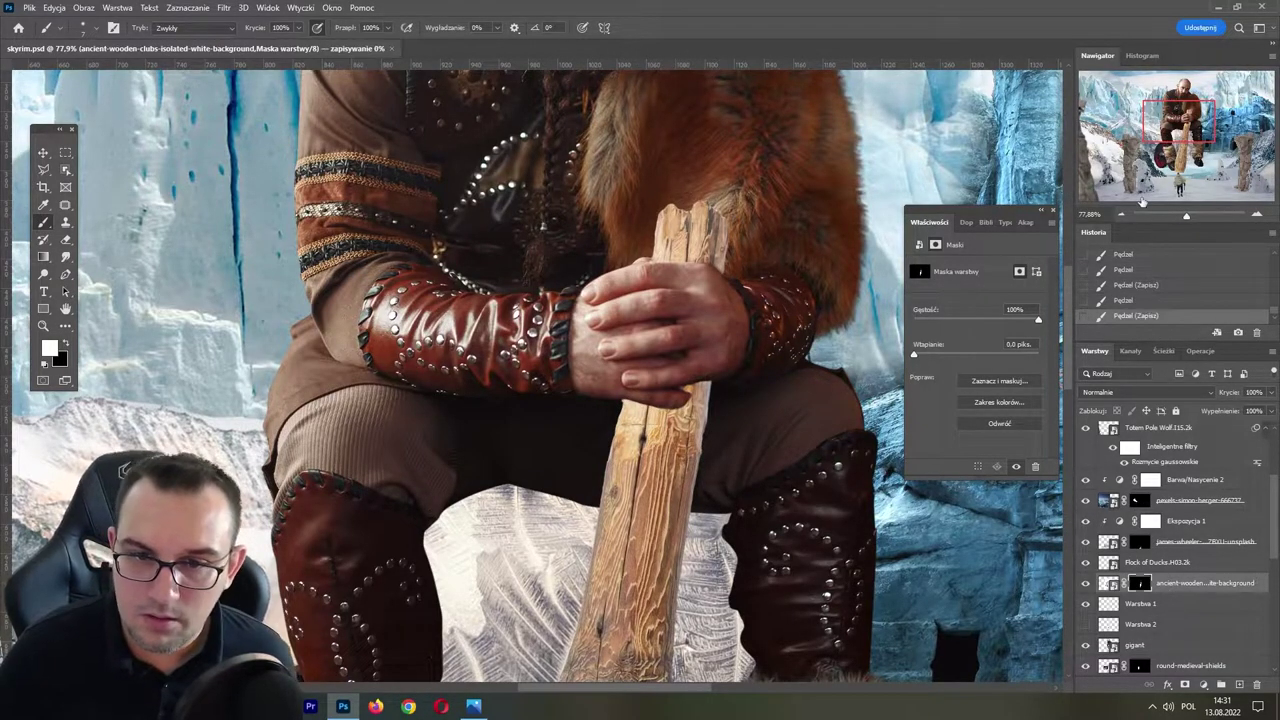
{"action": "left_click_drag", "start_coordinate": [1186, 215], "coordinate": [1177, 216]}
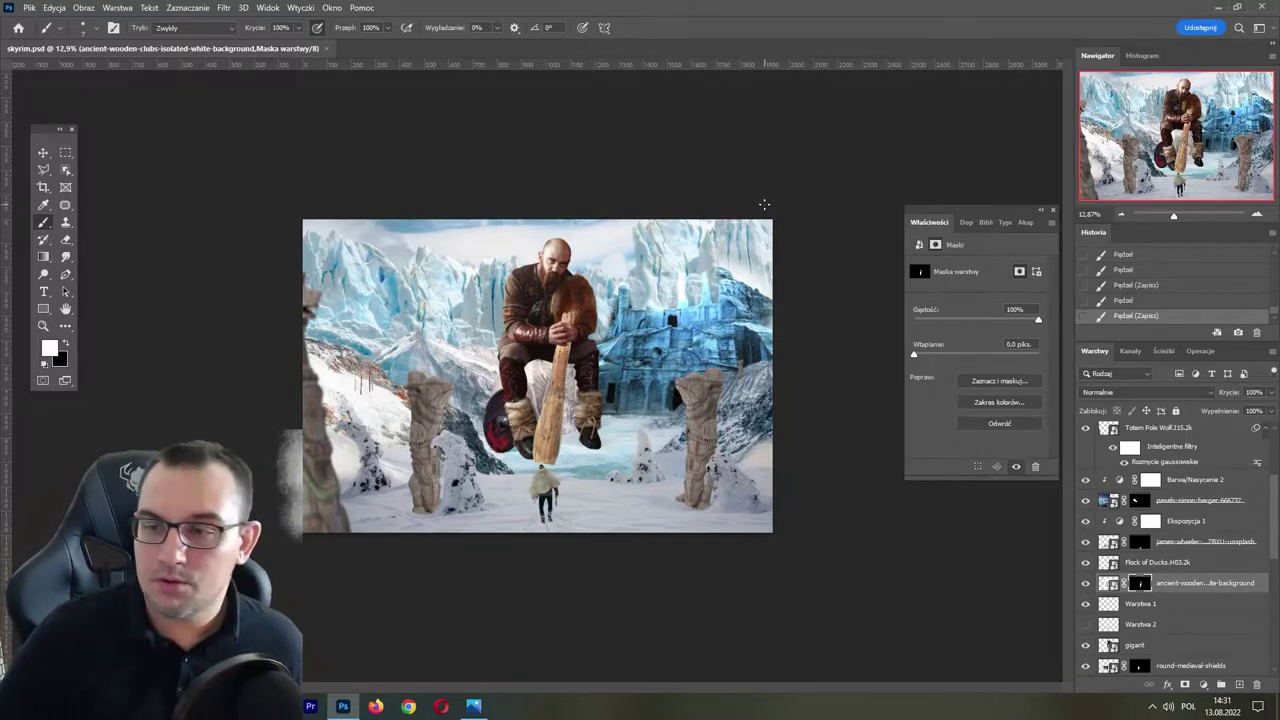
- Rename the tree image layer to drzewa
{"action": "scroll", "coordinate": [1116, 440], "scroll_direction": "up", "scroll_amount": 3}
{"action": "left_click", "coordinate": [1120, 452]}
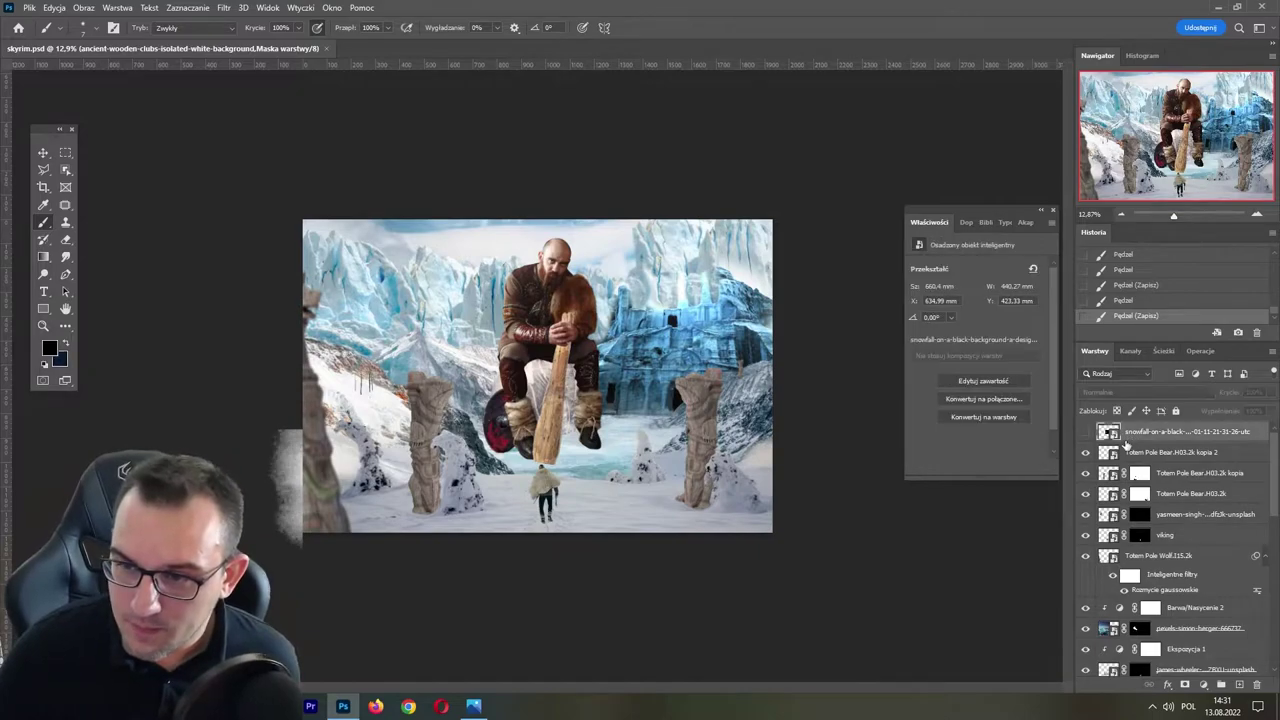
{"action": "left_click", "coordinate": [1180, 475]}
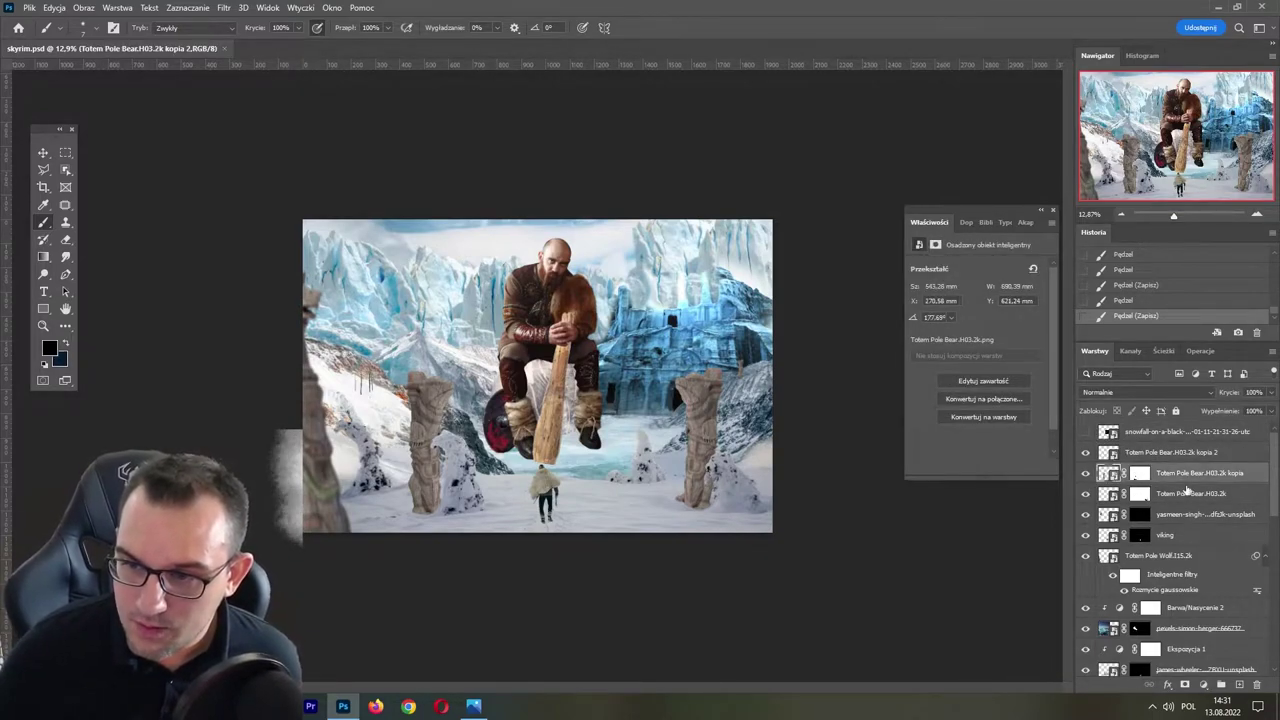
{"action": "left_click", "coordinate": [1188, 494]}
{"action": "left_click", "coordinate": [1190, 516]}
{"action": "left_click", "coordinate": [1085, 515]}
{"action": "left_click", "coordinate": [1086, 515]}
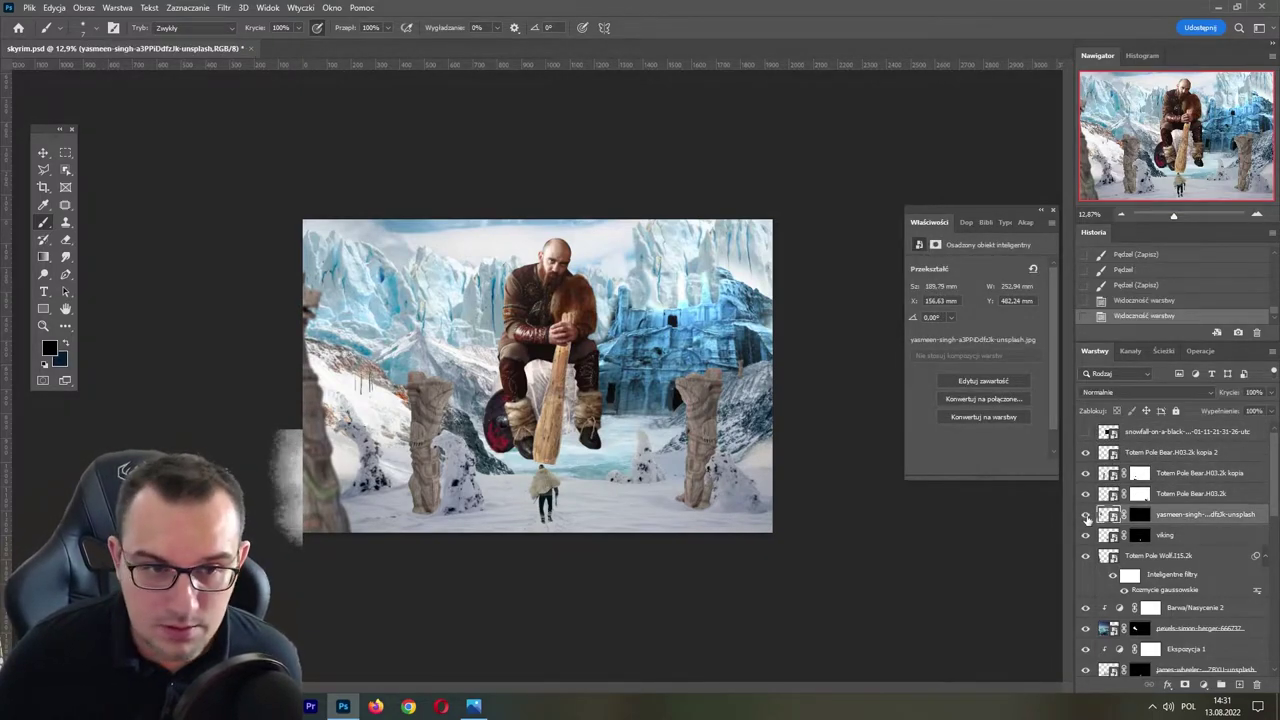
{"action": "double_click", "coordinate": [1160, 515]}
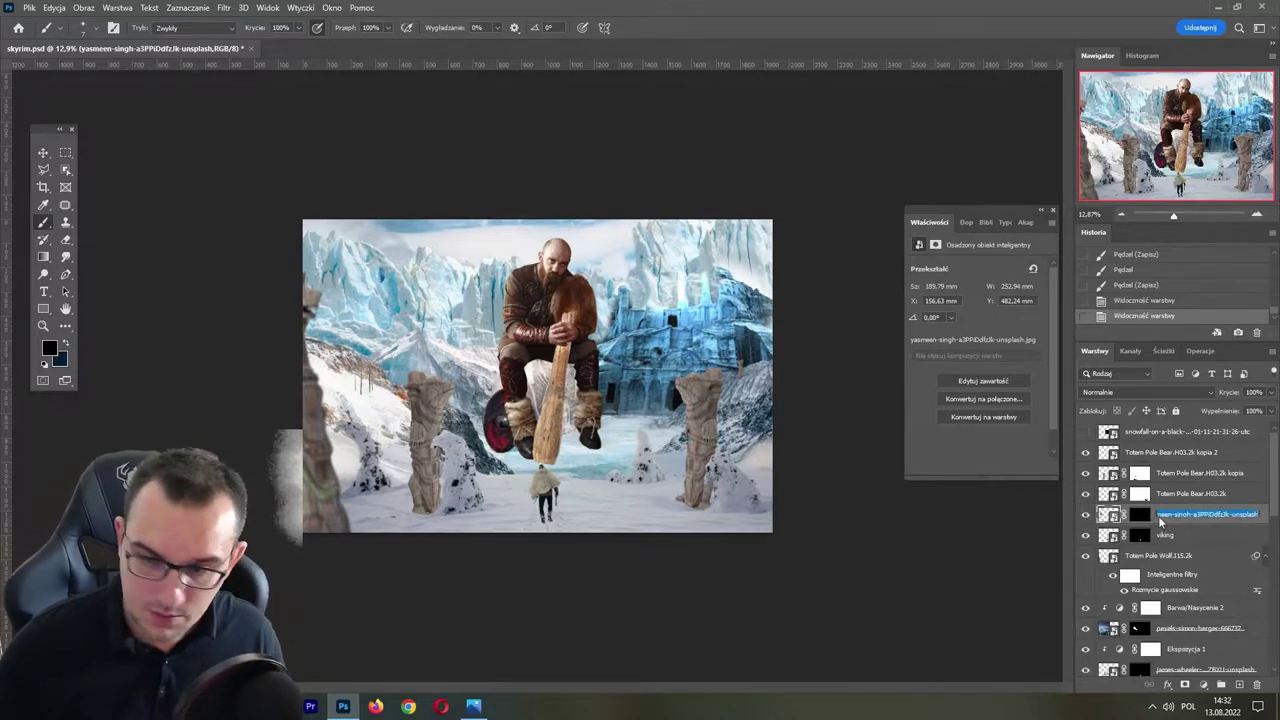
{"action": "type", "text": "drzewa"}
{"action": "key", "text": "Return"}
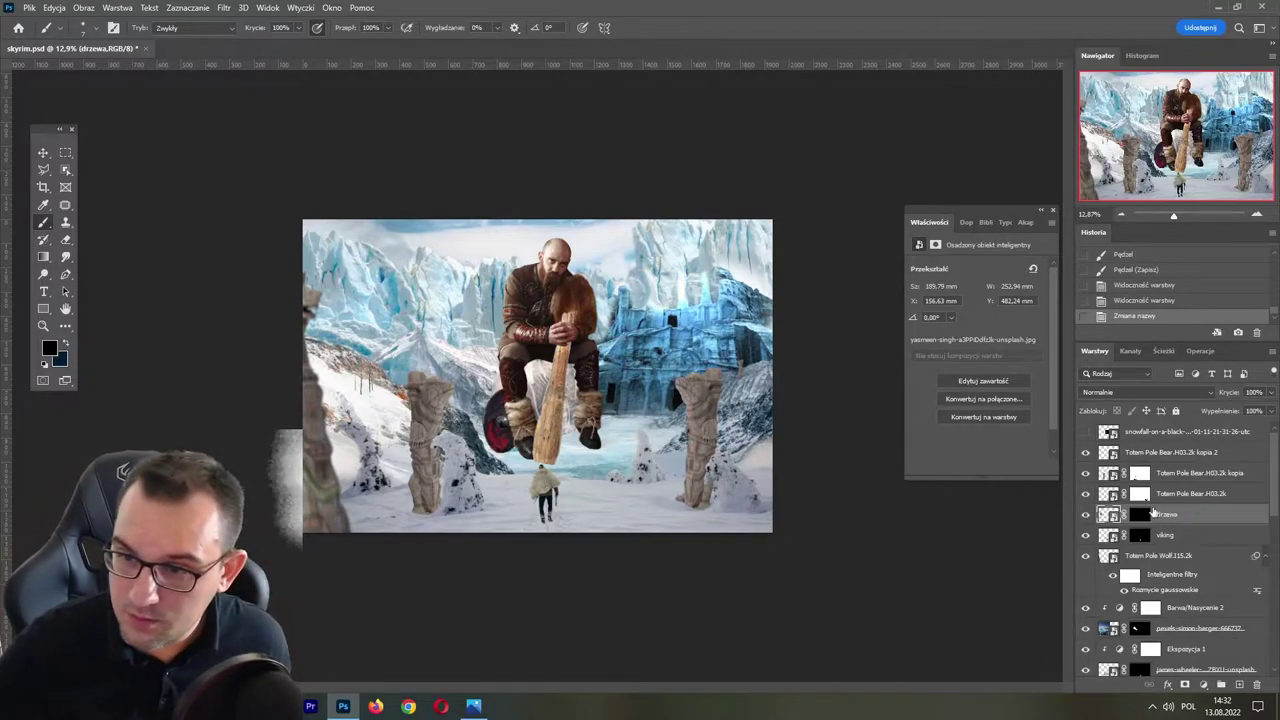
- Check the Totem Pole Wolf layer by toggling its visibility, then save the file
{"action": "left_click", "coordinate": [1165, 556]}
{"action": "left_click", "coordinate": [1086, 556]}
{"action": "left_click", "coordinate": [1086, 556]}
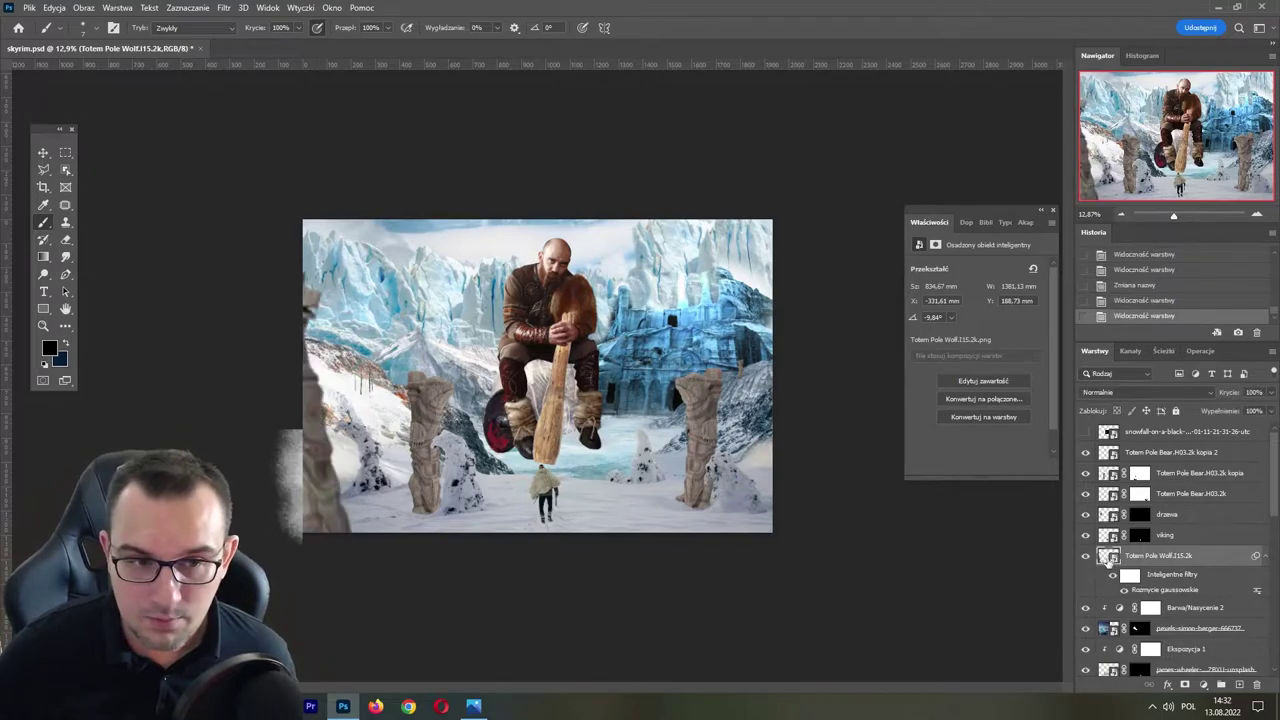
{"action": "key", "text": "ctrl+s"}
- Combine the ice layer and Barwa/Nasycenie 2 into a smart object named lod
{"action": "left_click", "coordinate": [1180, 612]}
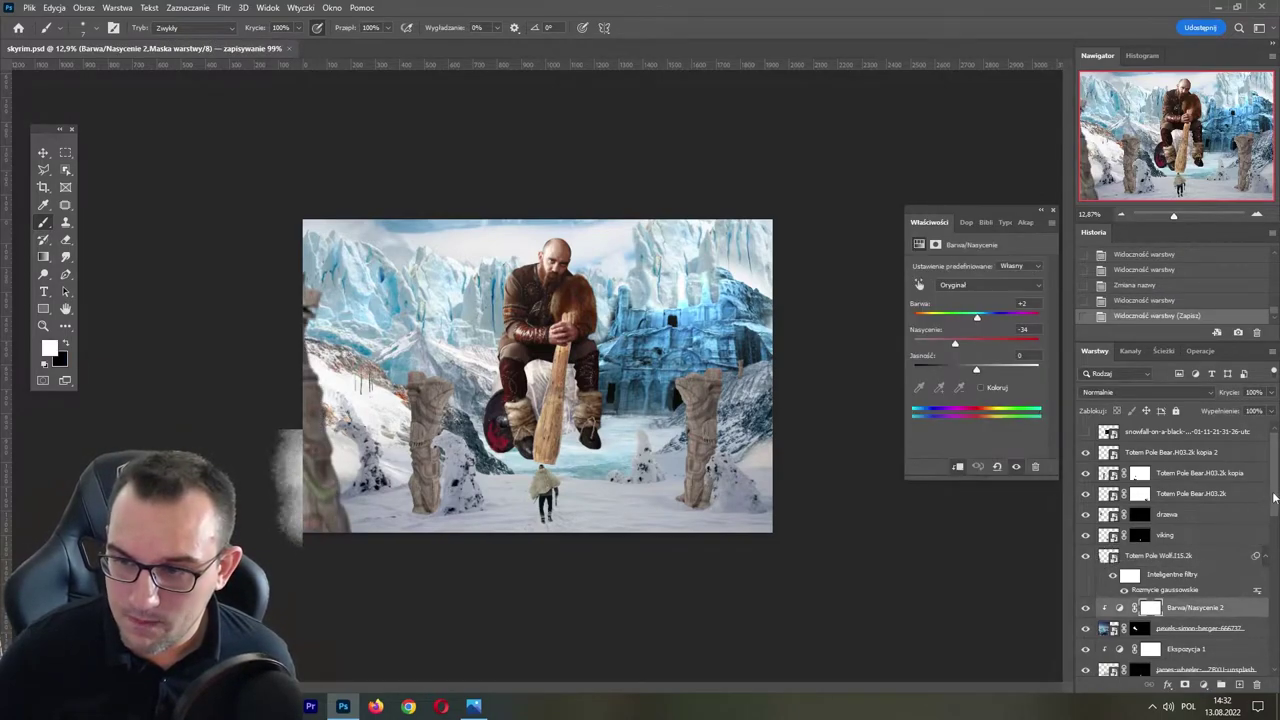
{"action": "scroll", "coordinate": [1157, 550], "scroll_direction": "down", "scroll_amount": 3}
{"action": "left_click", "coordinate": [1086, 540]}
{"action": "left_click", "coordinate": [1086, 540]}
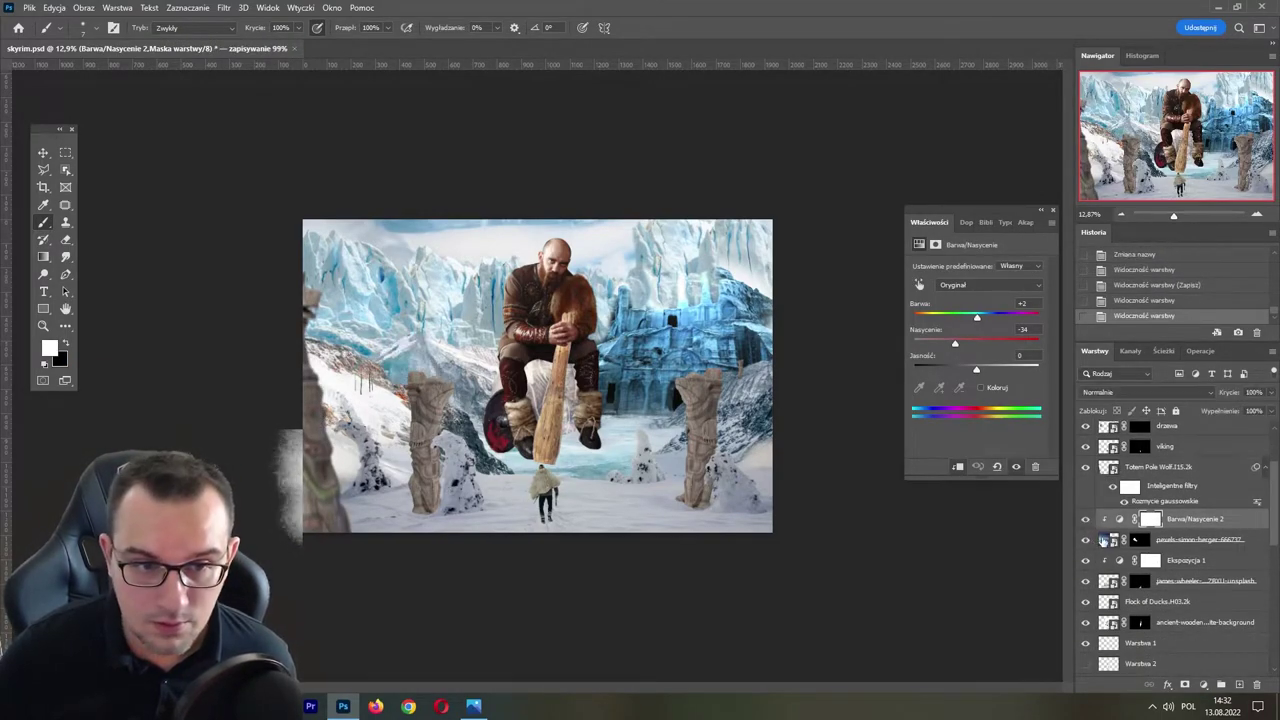
{"action": "left_click", "coordinate": [1172, 541]}
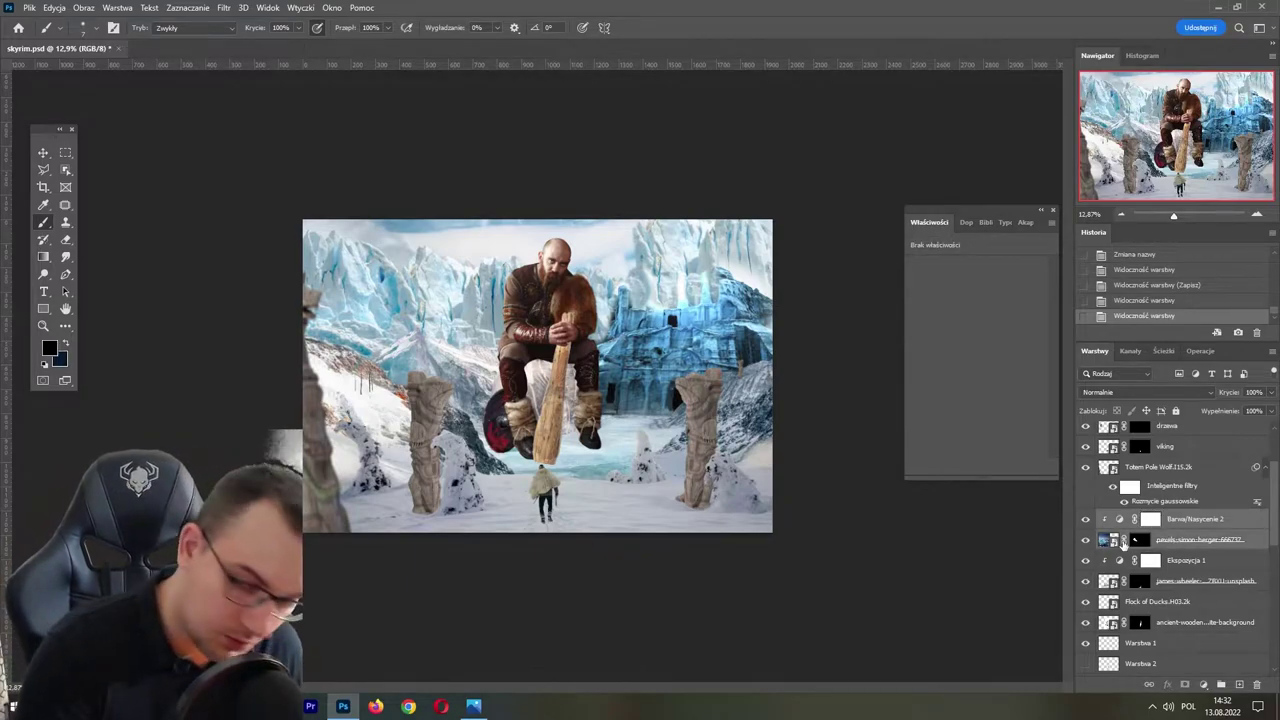
{"action": "key", "text": "ctrl+alt+s"}
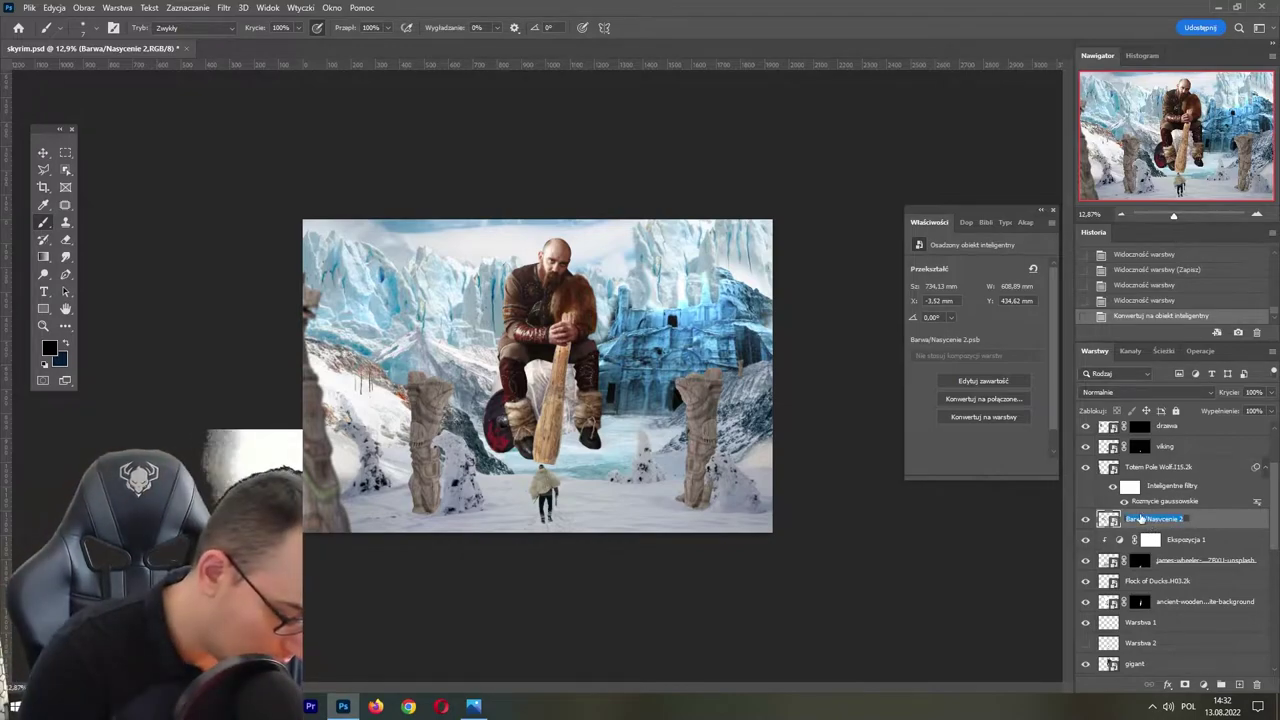
{"action": "type", "text": "lod"}
{"action": "key", "text": "Return"}
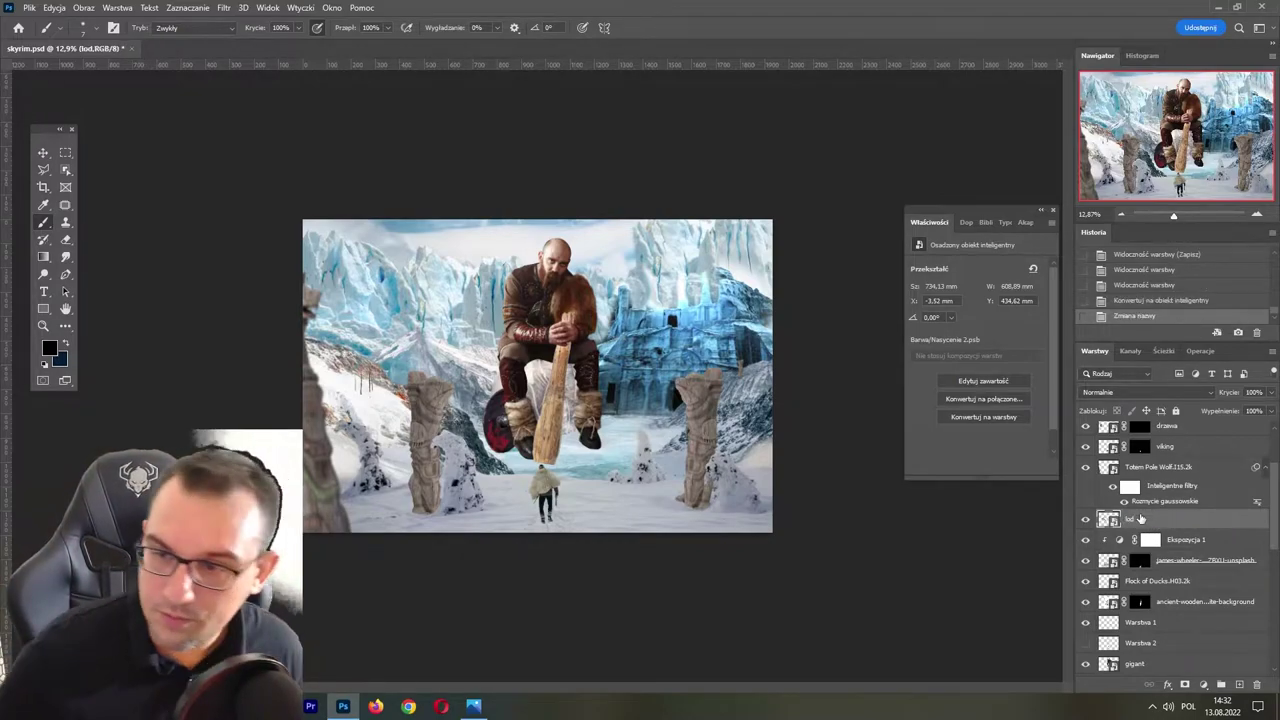
- Check the path photo layer's visibility and select it together with Ekspozycja 1
{"action": "left_click", "coordinate": [1199, 540]}
{"action": "left_click", "coordinate": [1086, 560]}
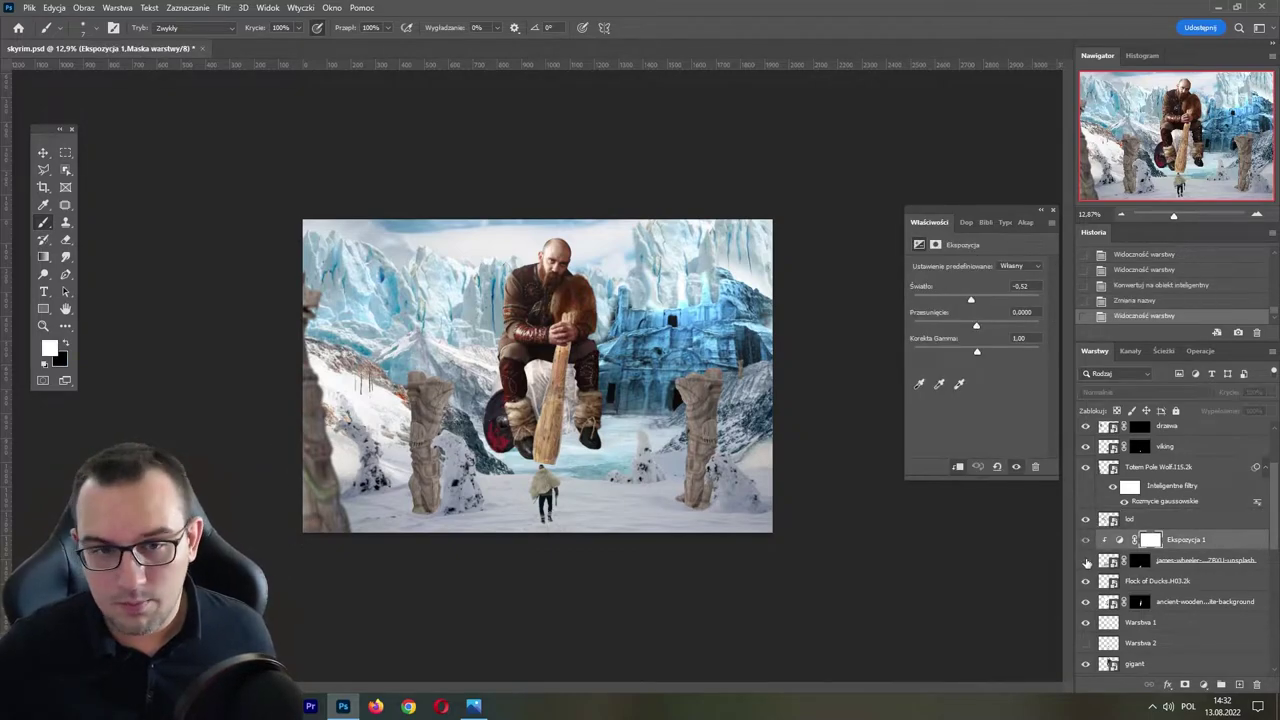
{"action": "left_click", "coordinate": [1086, 560]}
{"action": "left_click", "coordinate": [1086, 560]}
{"action": "left_click", "coordinate": [1088, 562]}
{"action": "left_click", "coordinate": [1140, 560]}
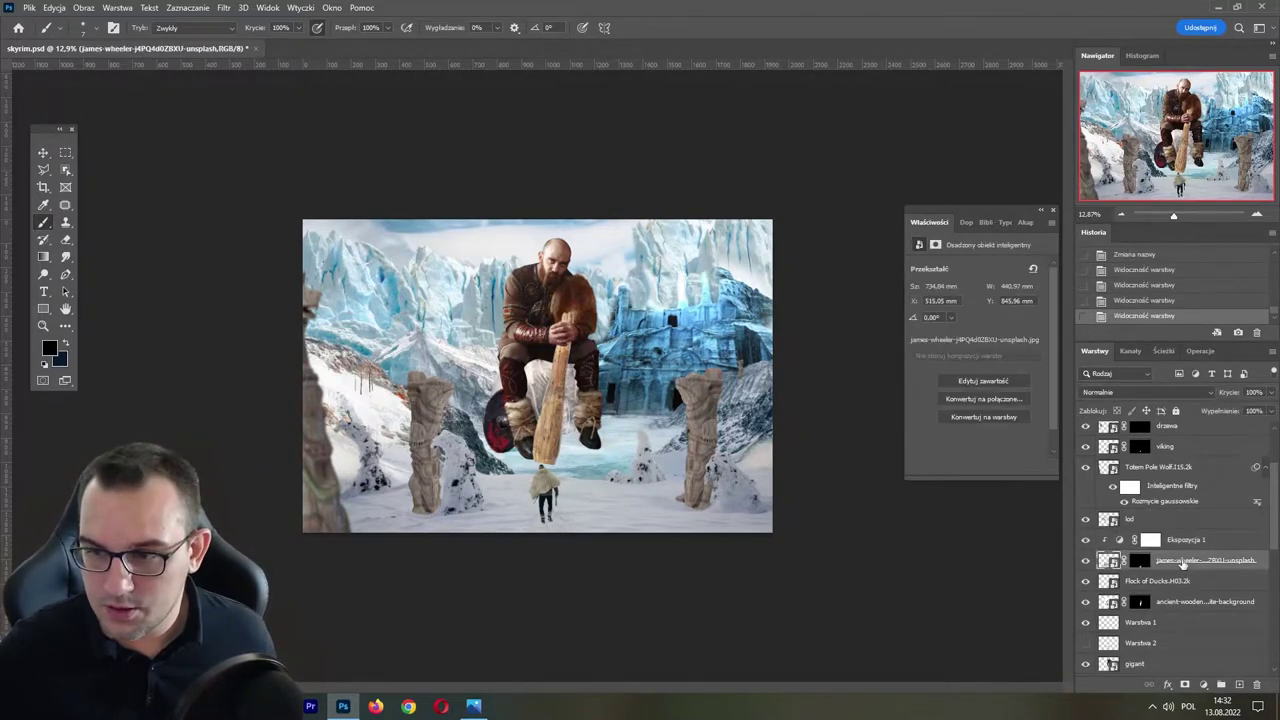
{"action": "left_click", "coordinate": [1186, 546], "text": "shift"}
- Convert the two selected layers into a smart object named sciezka
{"action": "right_click", "coordinate": [1186, 540]}
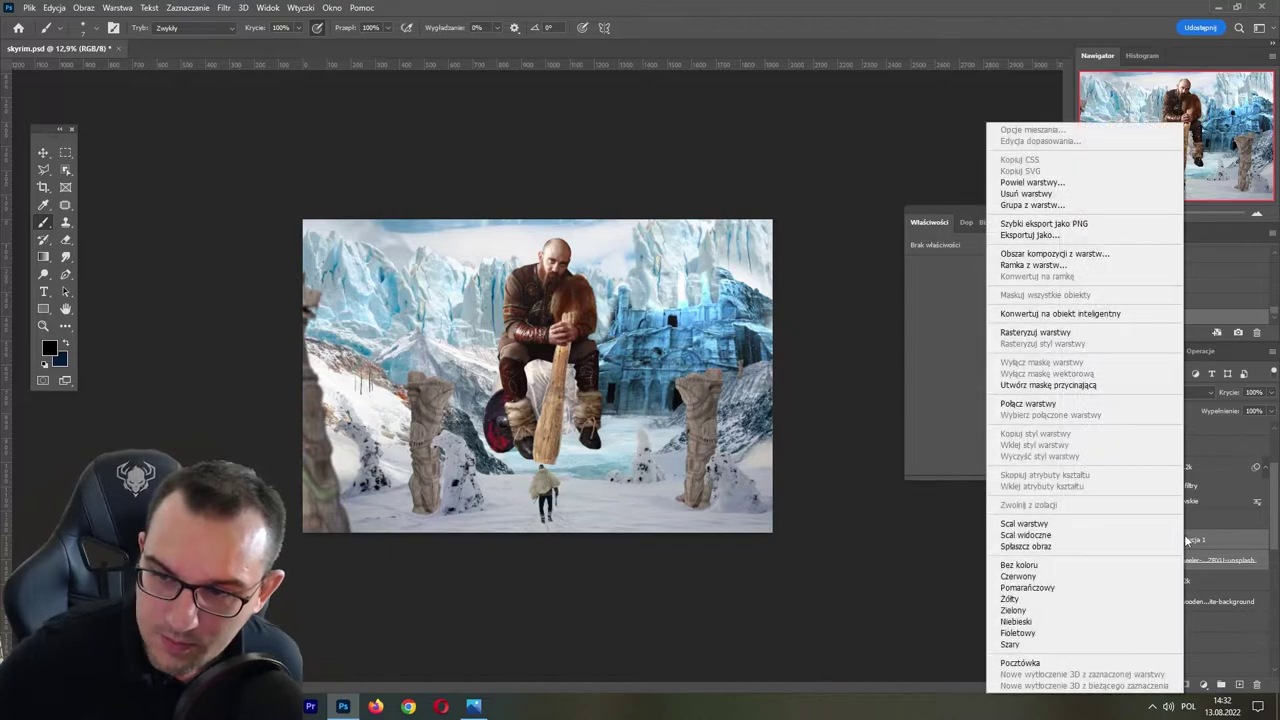
{"action": "left_click", "coordinate": [1086, 314]}
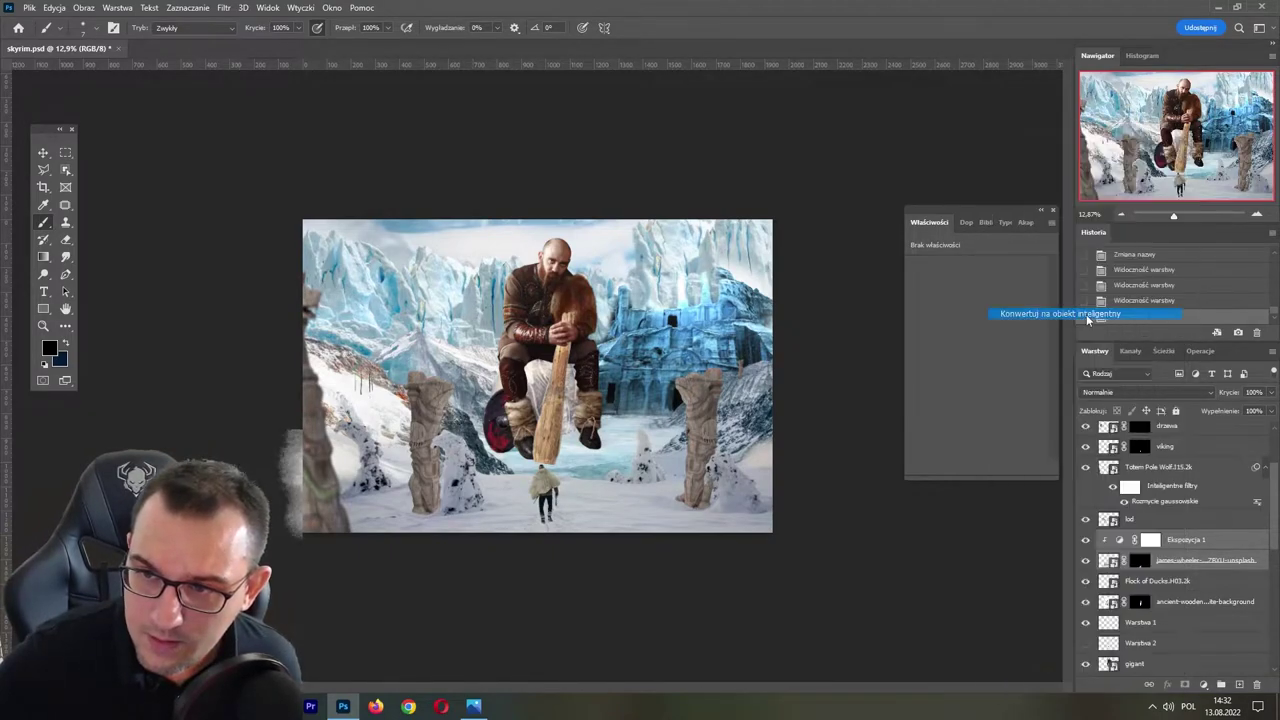
{"action": "double_click", "coordinate": [1142, 540]}
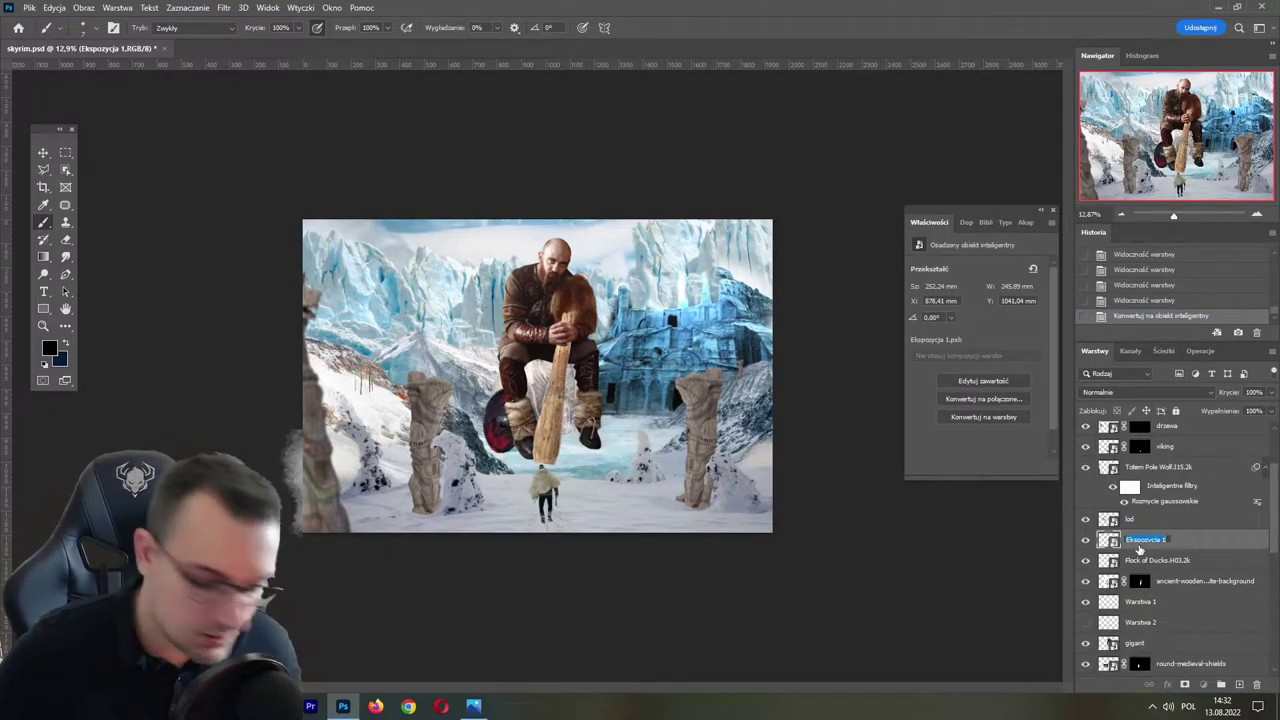
{"action": "type", "text": "sciezka"}
{"action": "key", "text": "Return"}
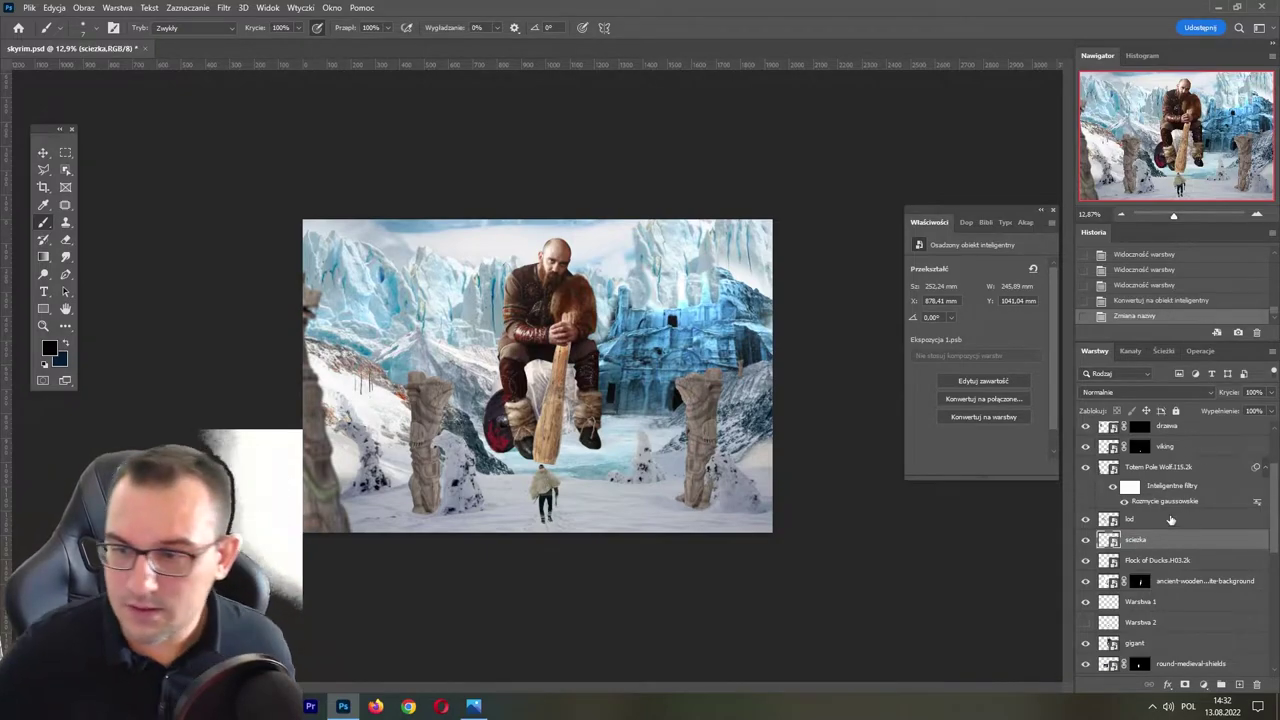
- Fold the snowy rocks layer into the sciezka smart object and save
{"action": "mouse_move", "coordinate": [1138, 549]}
{"action": "left_mouse_down"}
{"action": "mouse_move", "coordinate": [1160, 693]}
{"action": "mouse_move", "coordinate": [1186, 529]}
{"action": "left_mouse_up"}
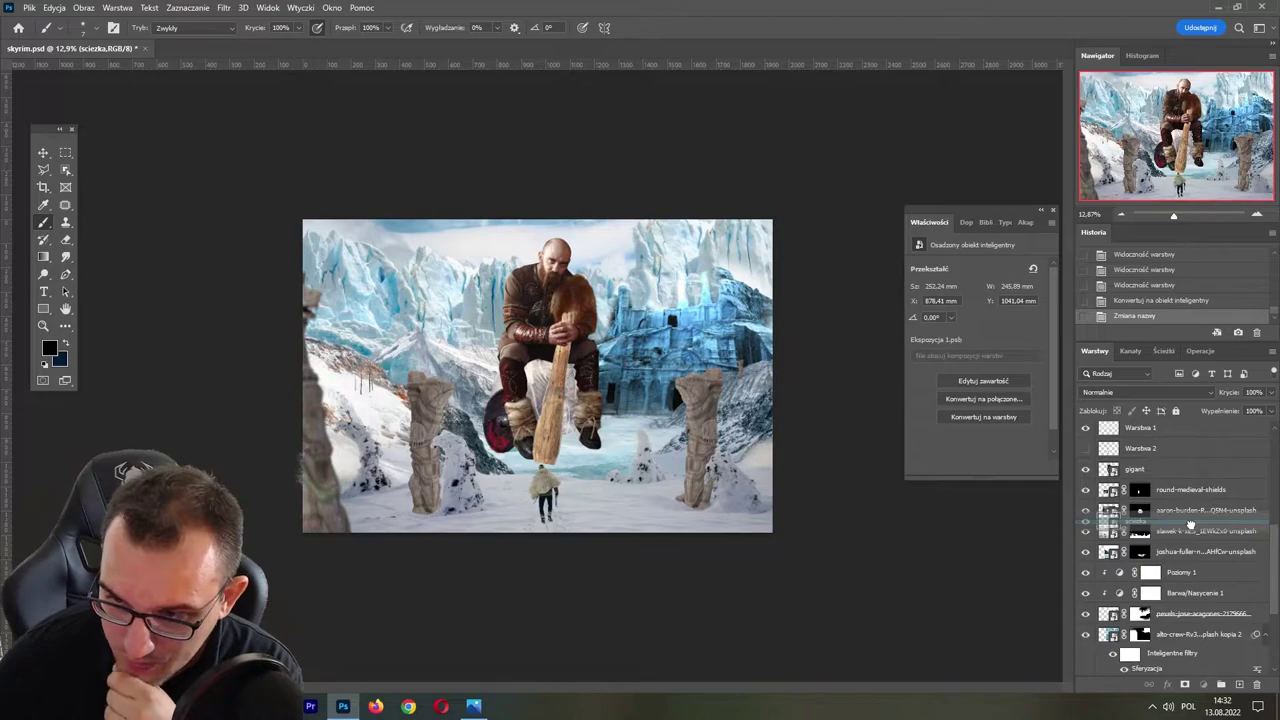
{"action": "left_click_drag", "start_coordinate": [1186, 529], "coordinate": [1186, 522]}
{"action": "left_click", "coordinate": [1086, 532]}
{"action": "left_click", "coordinate": [1086, 532]}
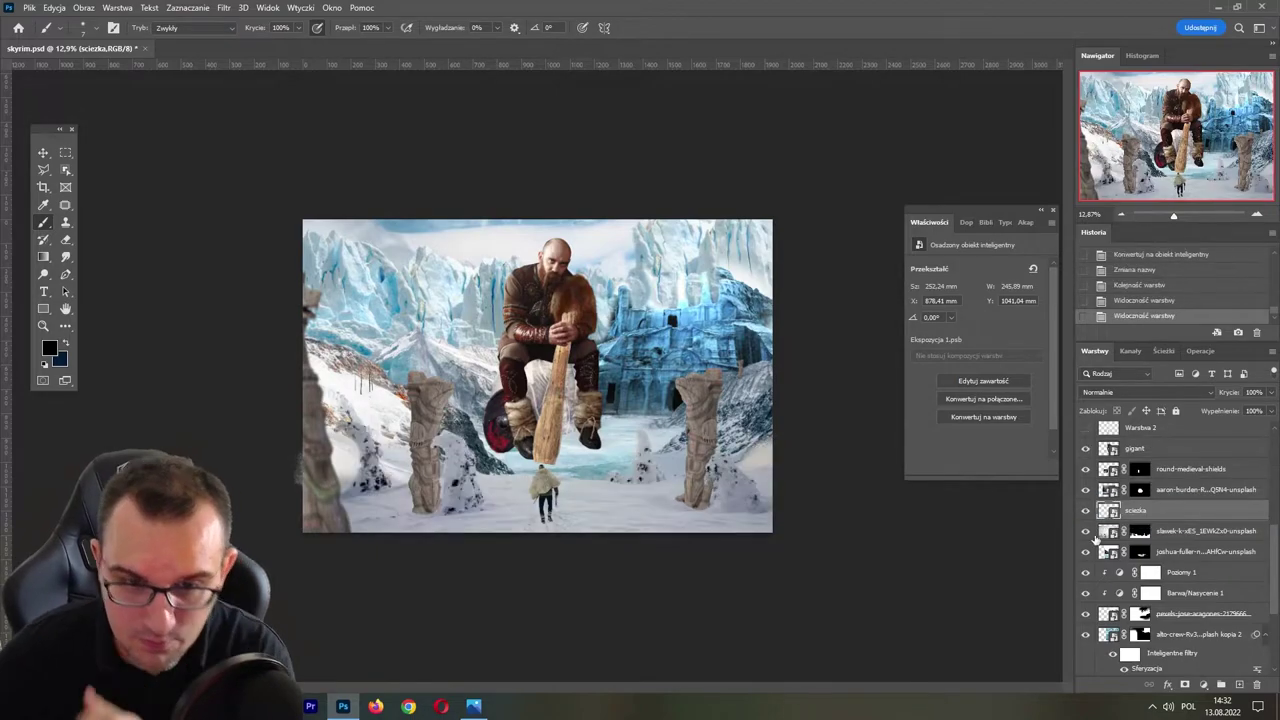
{"action": "left_click", "coordinate": [1177, 536]}
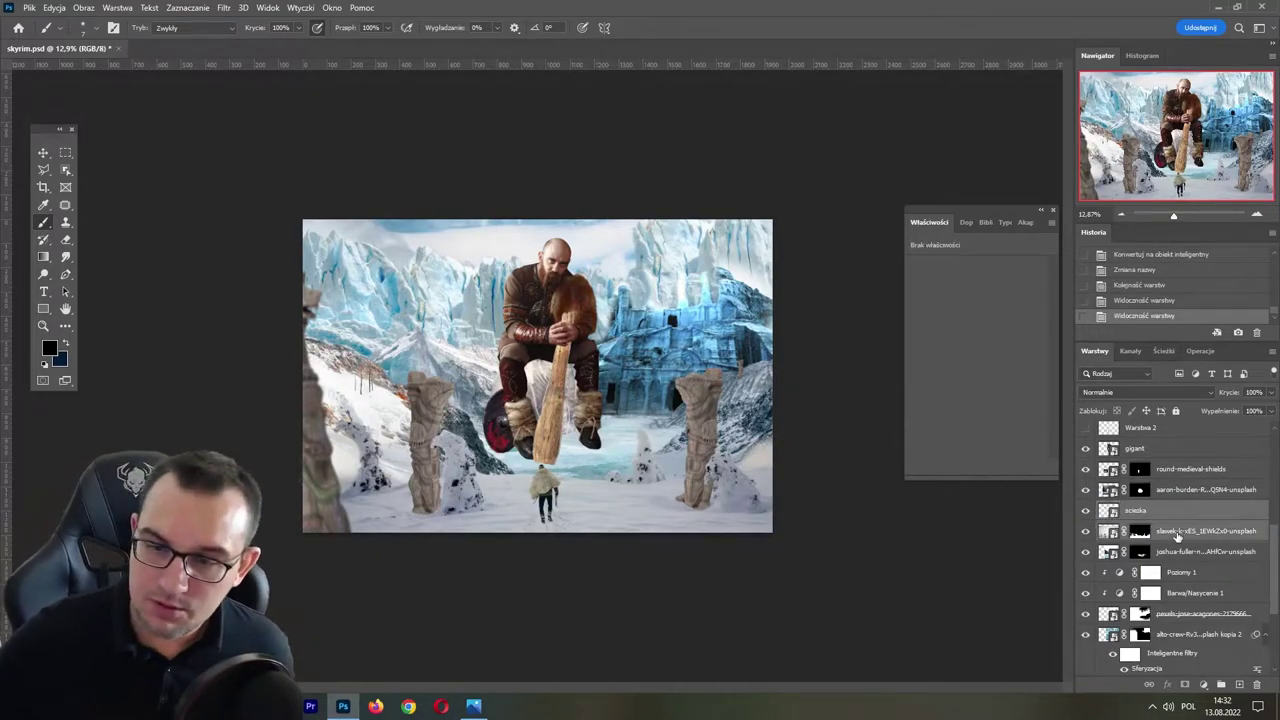
{"action": "right_click", "coordinate": [1177, 537]}
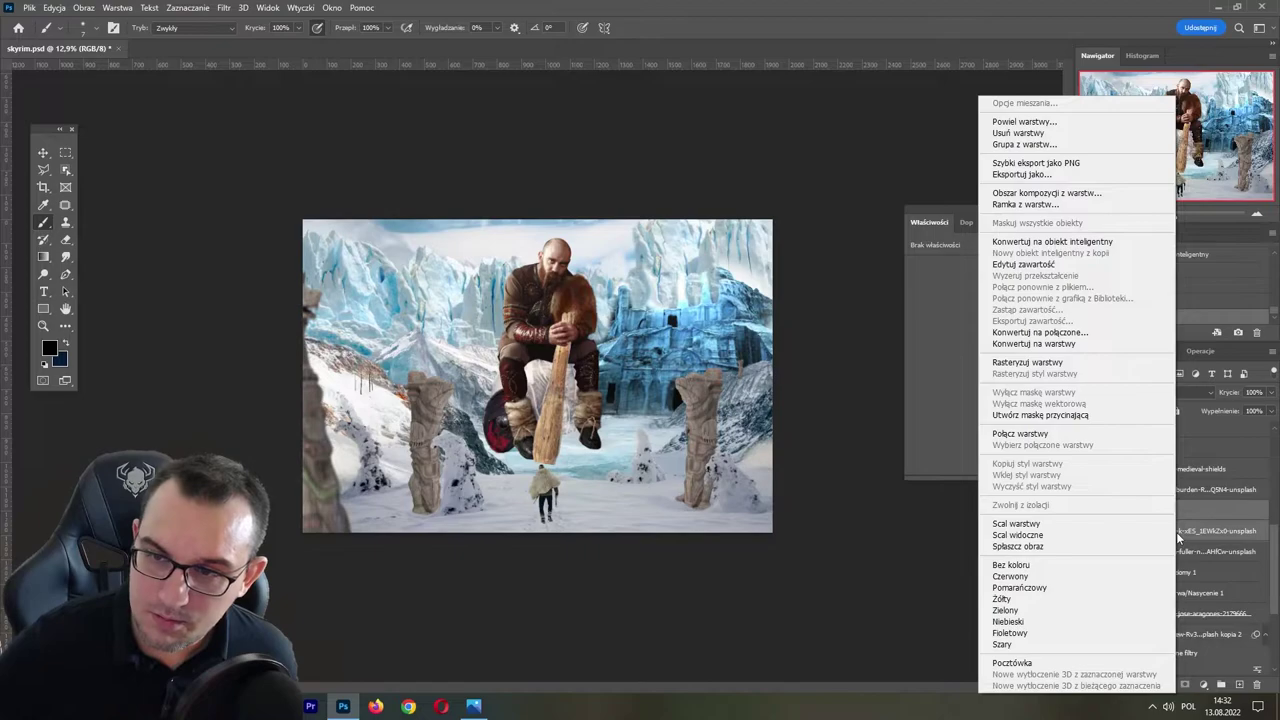
{"action": "left_click", "coordinate": [1110, 243]}
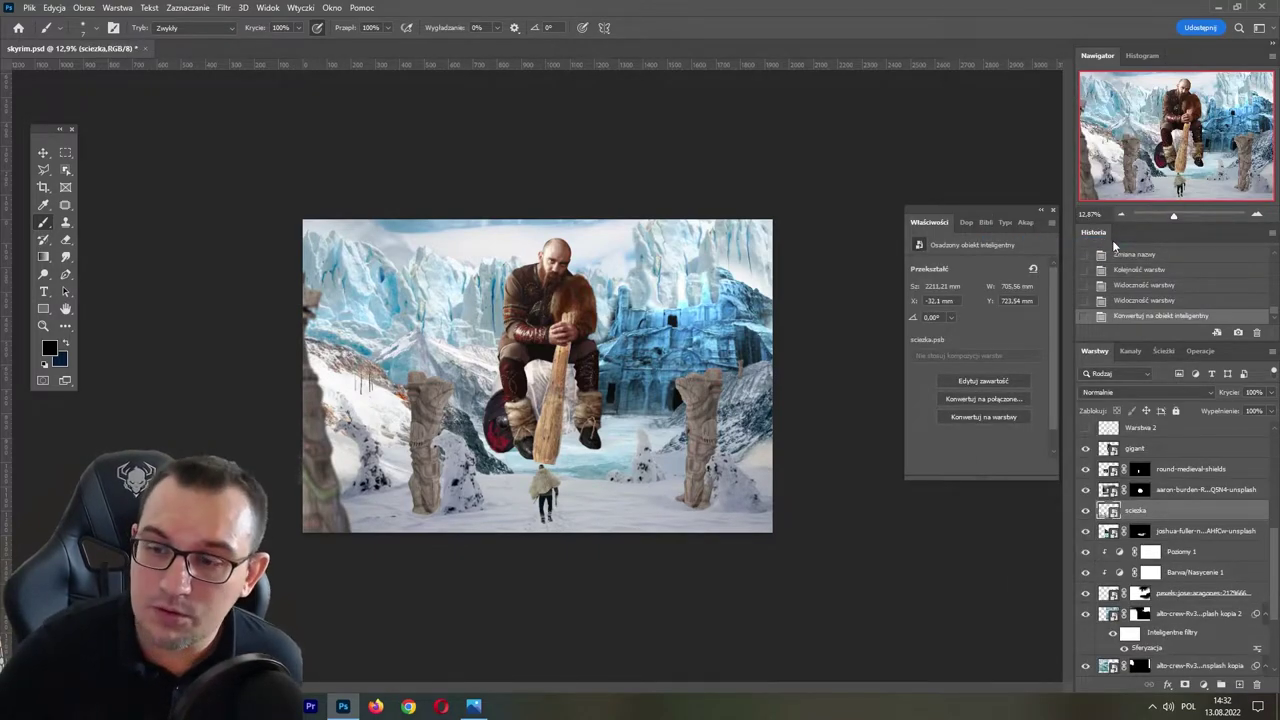
{"action": "left_click", "coordinate": [1085, 511]}
{"action": "left_click", "coordinate": [1085, 511]}
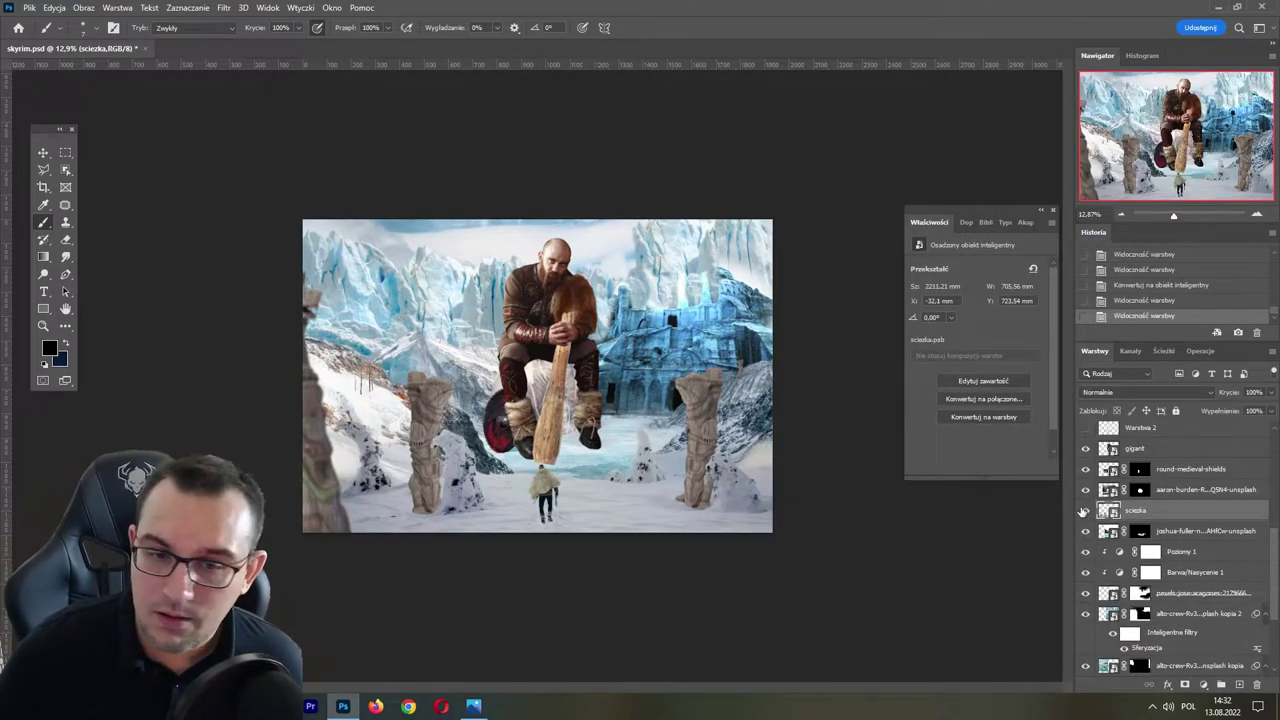
{"action": "key", "text": "ctrl+s"}
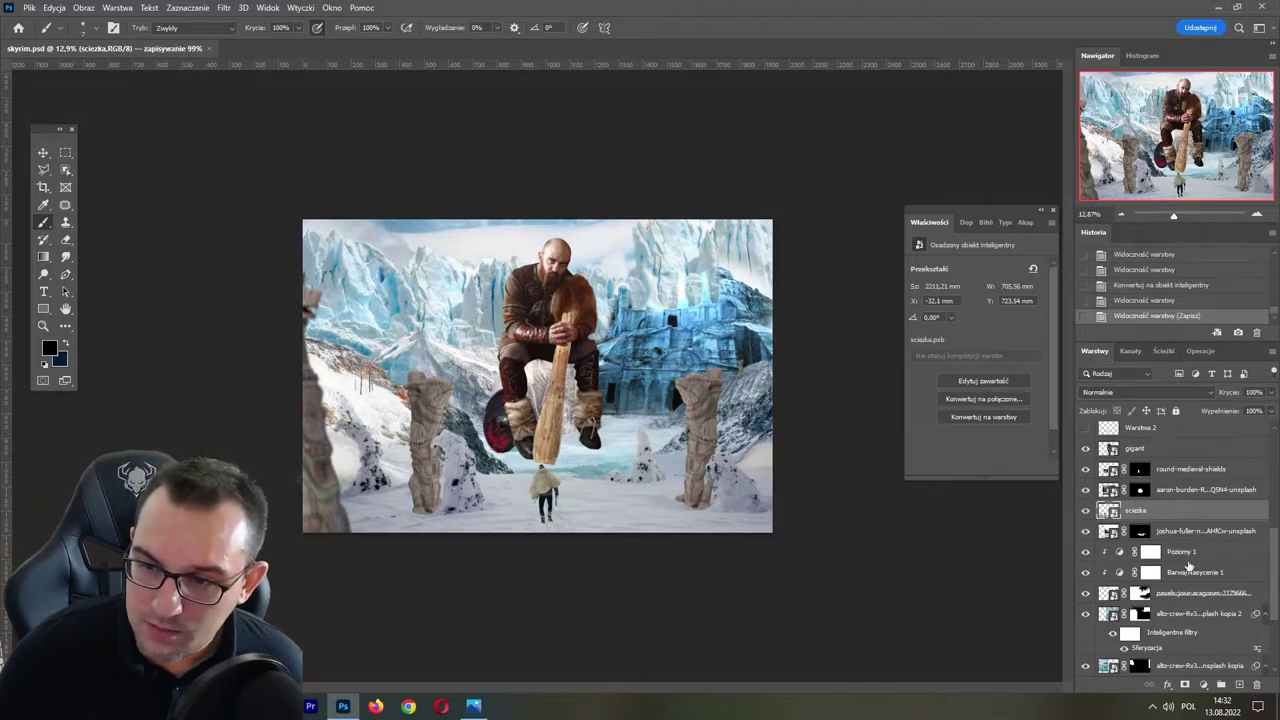
- Toggle the mountain layers to compare them and select the top one
{"action": "left_click", "coordinate": [1085, 613]}
{"action": "left_click", "coordinate": [1085, 613]}
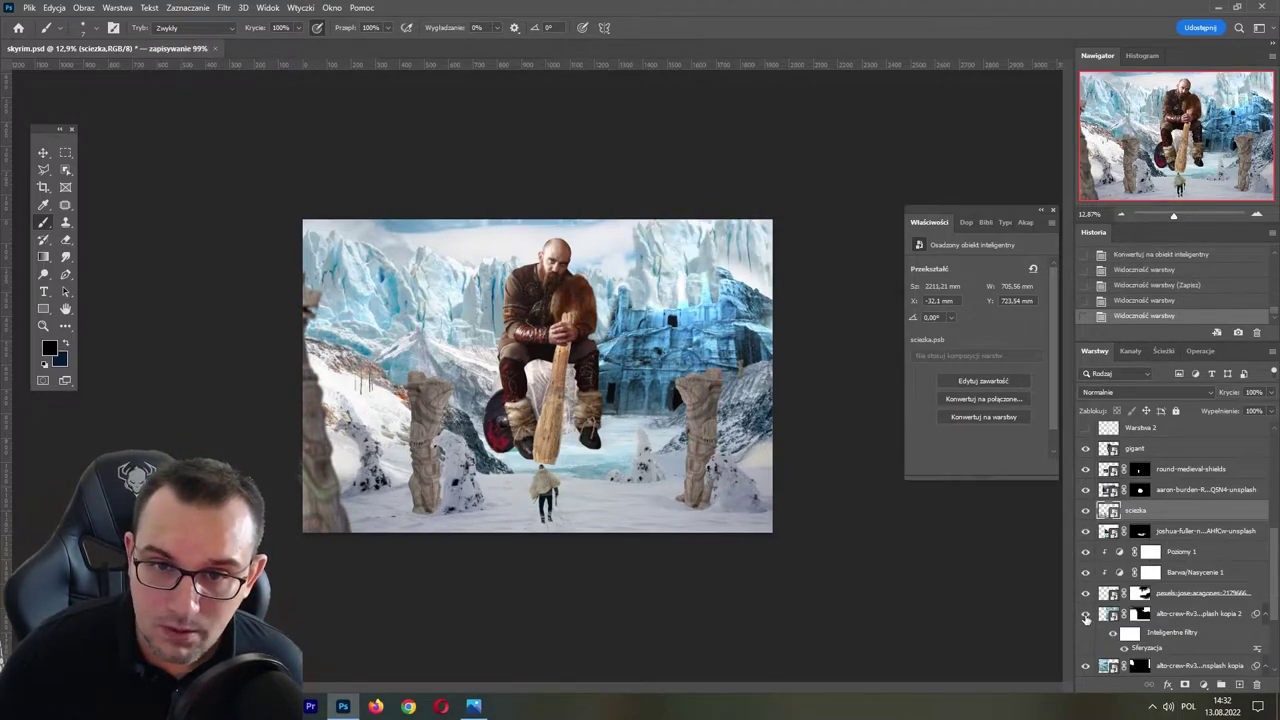
{"action": "scroll", "coordinate": [1278, 560], "scroll_direction": "down", "scroll_amount": 3}
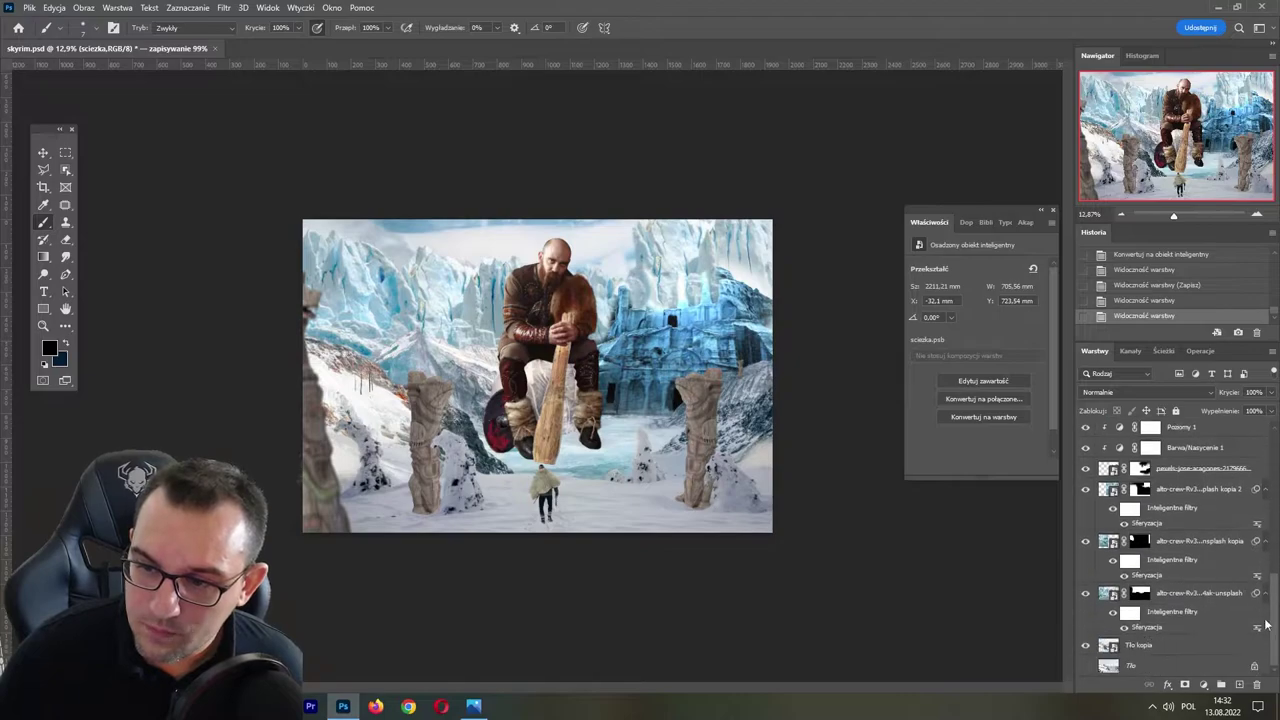
{"action": "left_click", "coordinate": [1084, 598]}
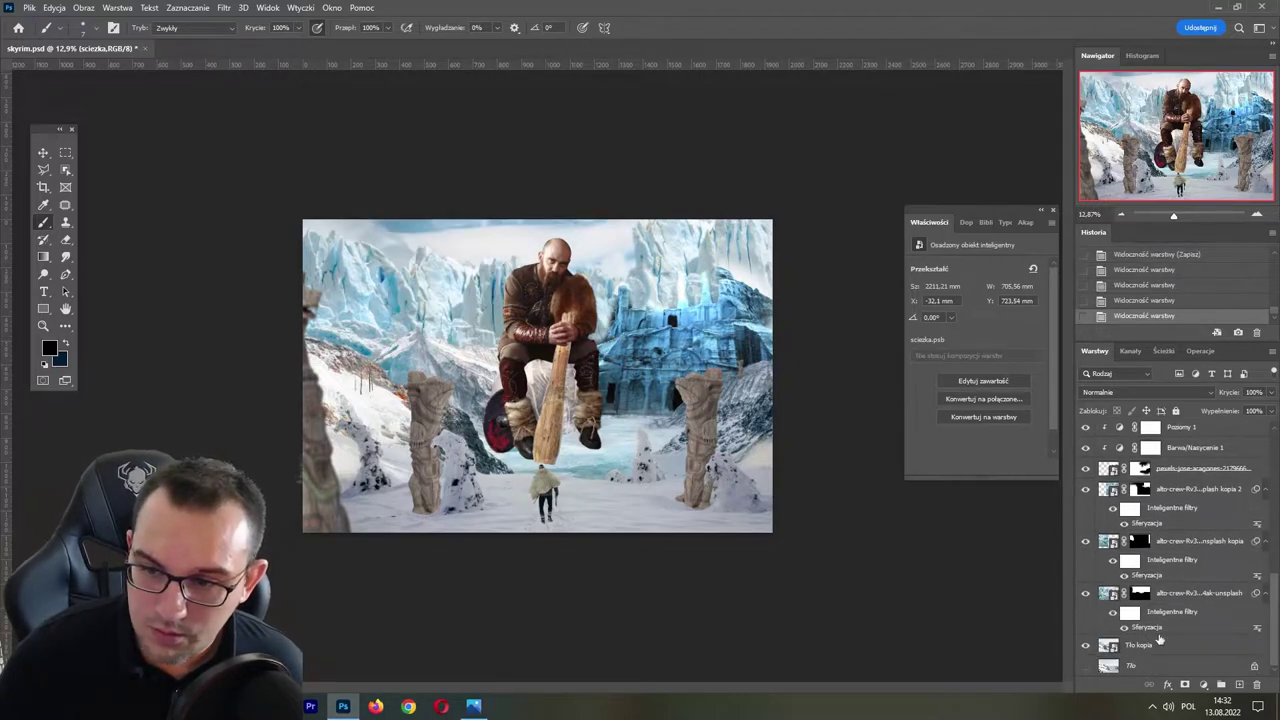
{"action": "left_click", "coordinate": [1170, 468]}
{"action": "left_click", "coordinate": [1085, 468]}
{"action": "left_click", "coordinate": [1085, 468]}
{"action": "left_click", "coordinate": [1165, 489]}
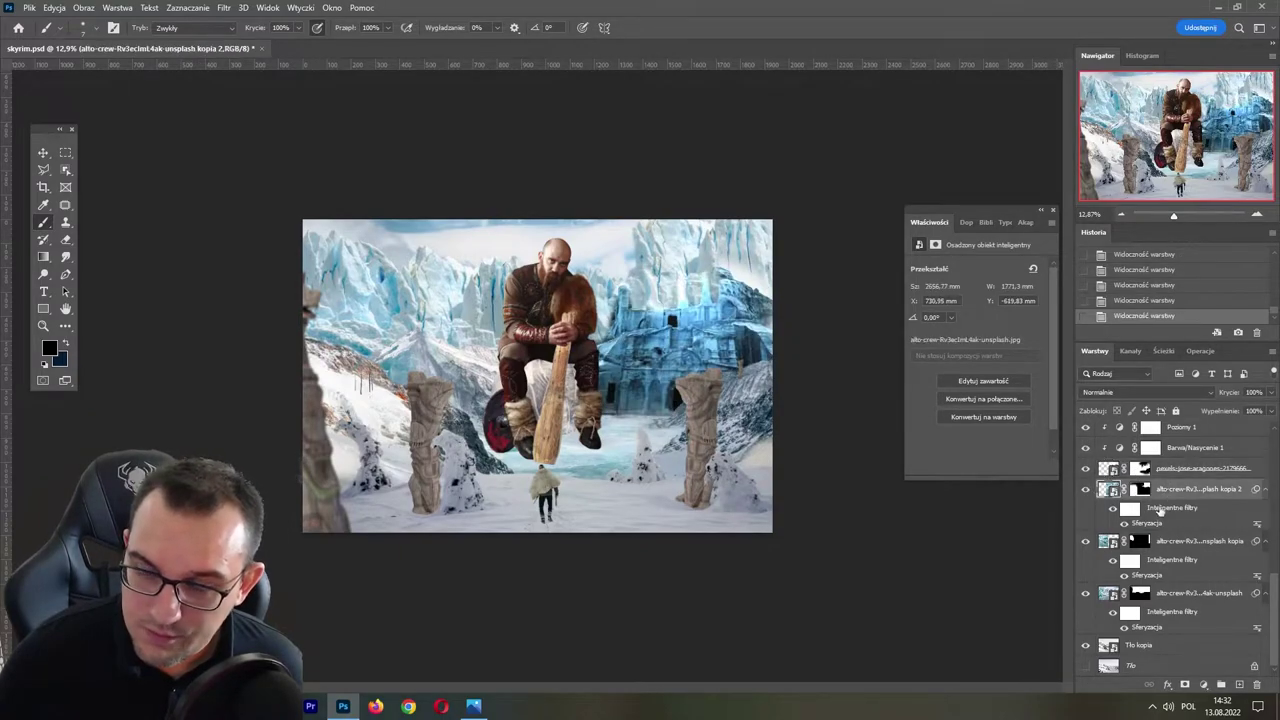
- Check the Tło kopia background copy layer's coverage, then save
{"action": "left_click", "coordinate": [1157, 648]}
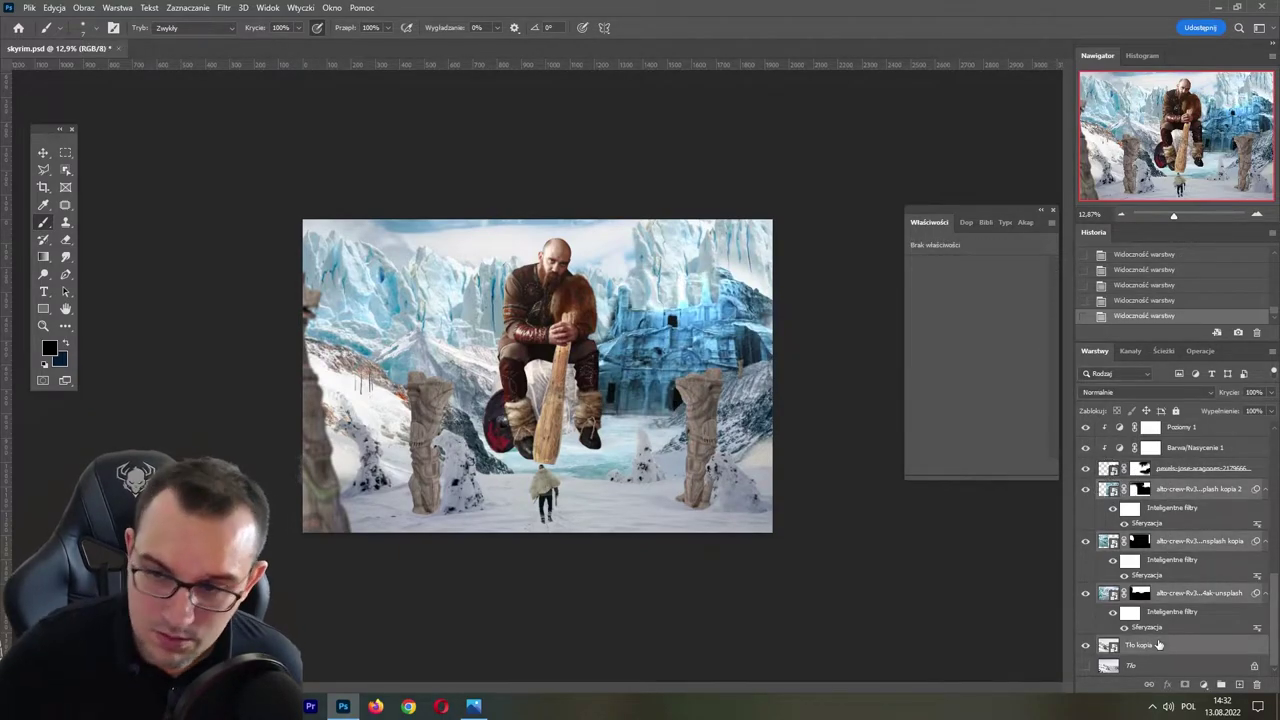
{"action": "right_click", "coordinate": [1158, 645]}
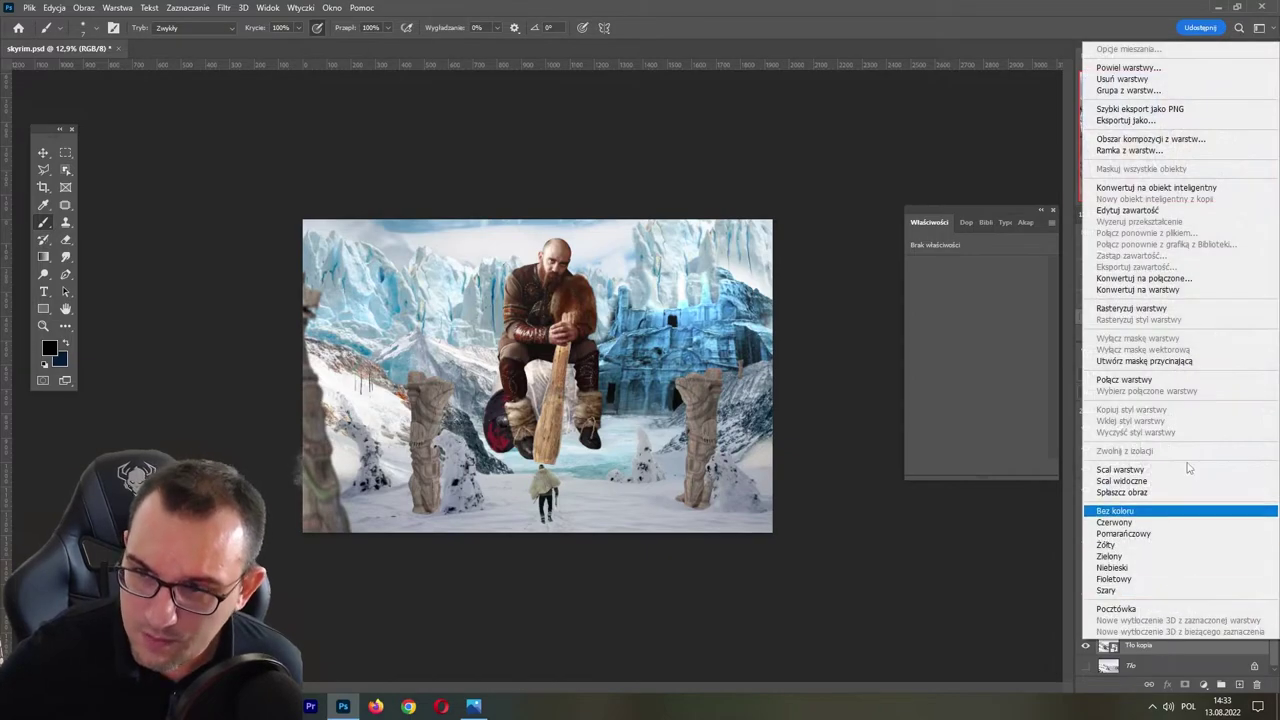
{"action": "left_click", "coordinate": [1188, 186]}
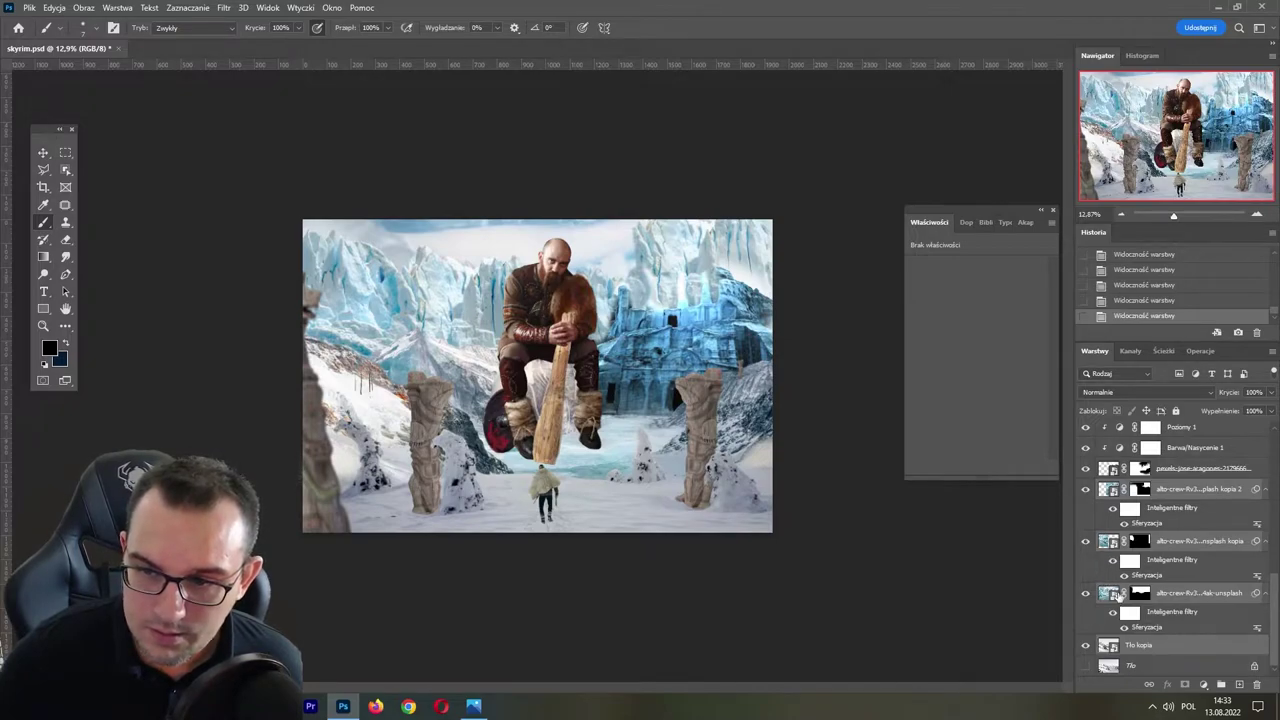
{"action": "left_click", "coordinate": [1140, 647]}
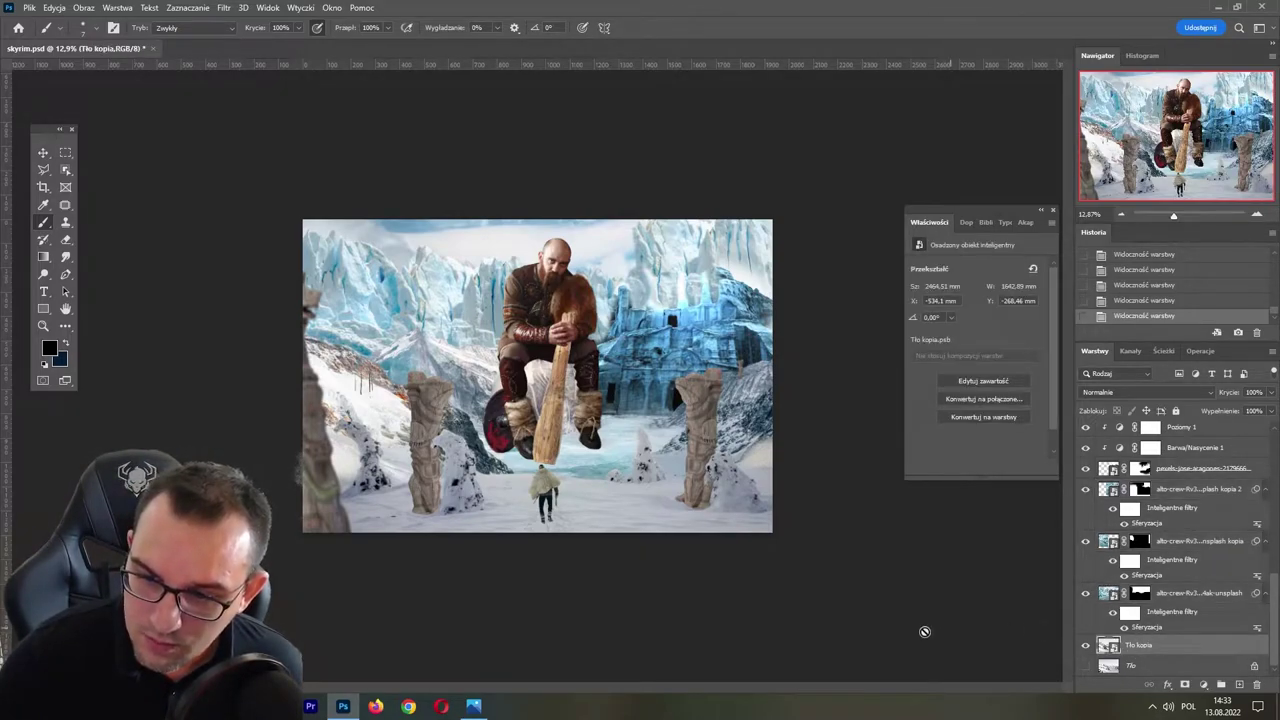
{"action": "left_click", "coordinate": [1085, 648]}
{"action": "left_click", "coordinate": [1086, 648]}
{"action": "key", "text": "ctrl+s"}
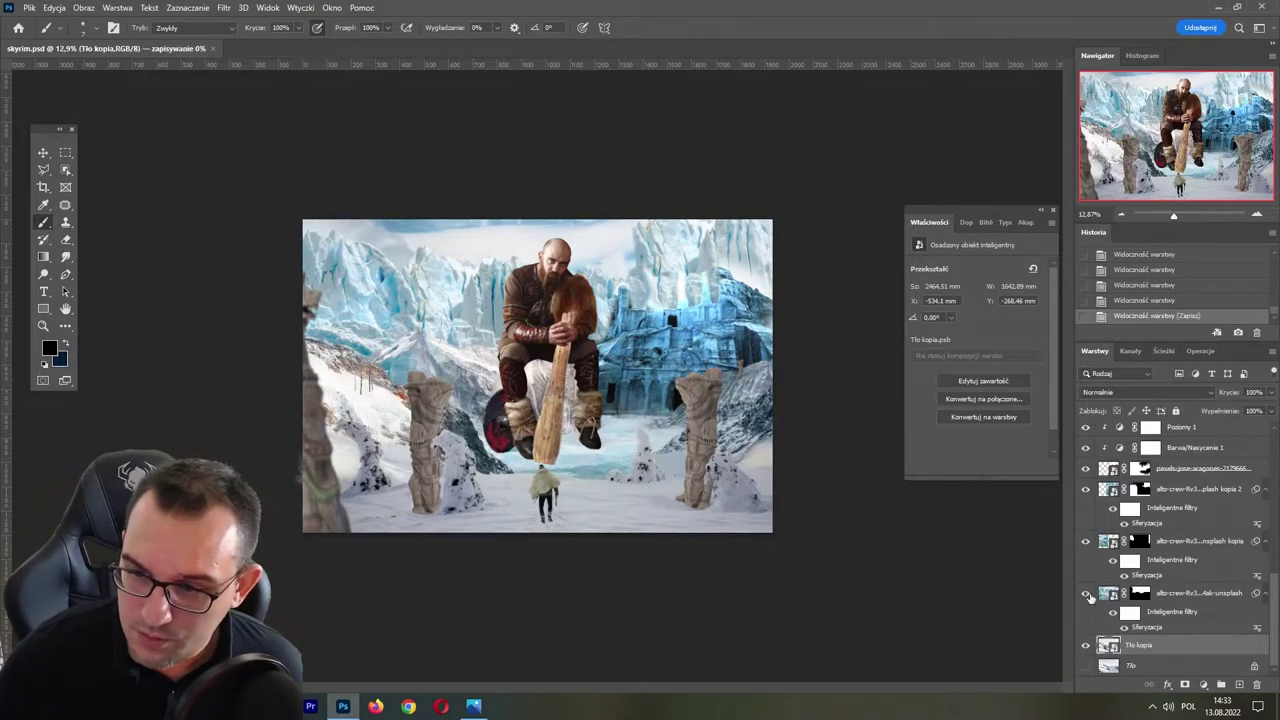
- Compare the lowest and middle mountain layers, select both, and save
{"action": "left_click", "coordinate": [1086, 595]}
{"action": "left_click", "coordinate": [1086, 595]}
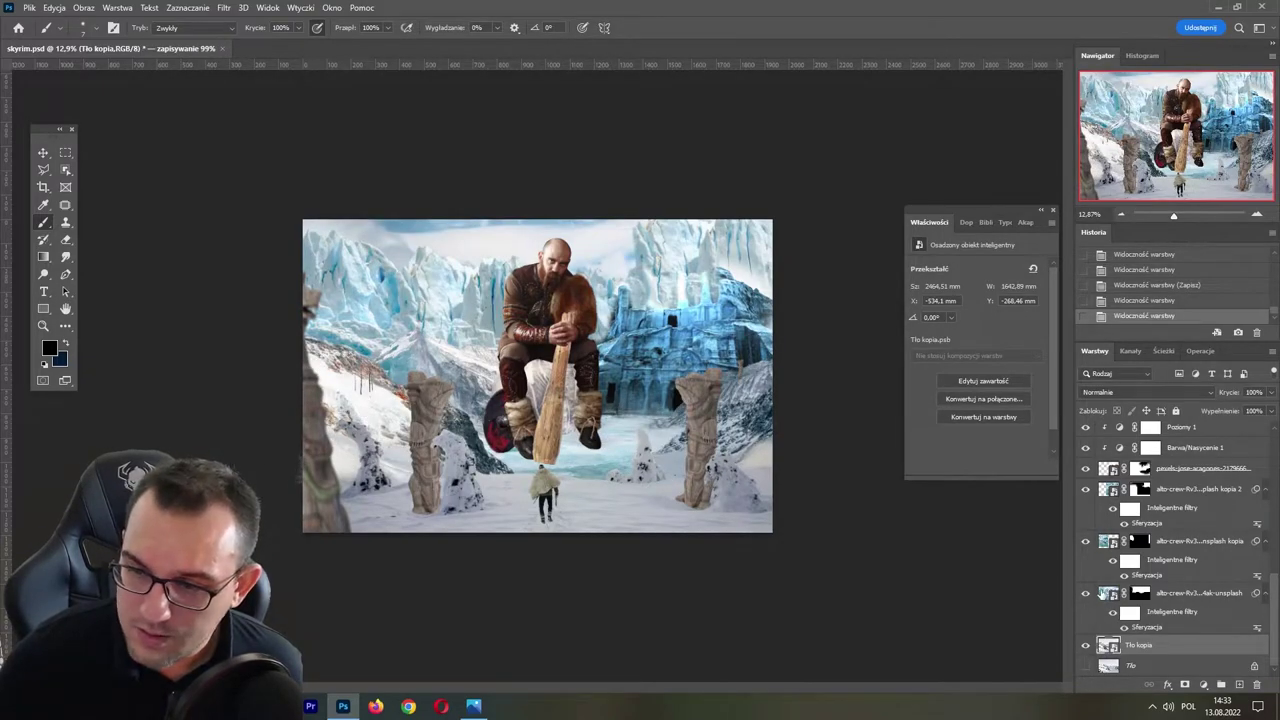
{"action": "left_click", "coordinate": [1086, 541]}
{"action": "left_click", "coordinate": [1086, 542]}
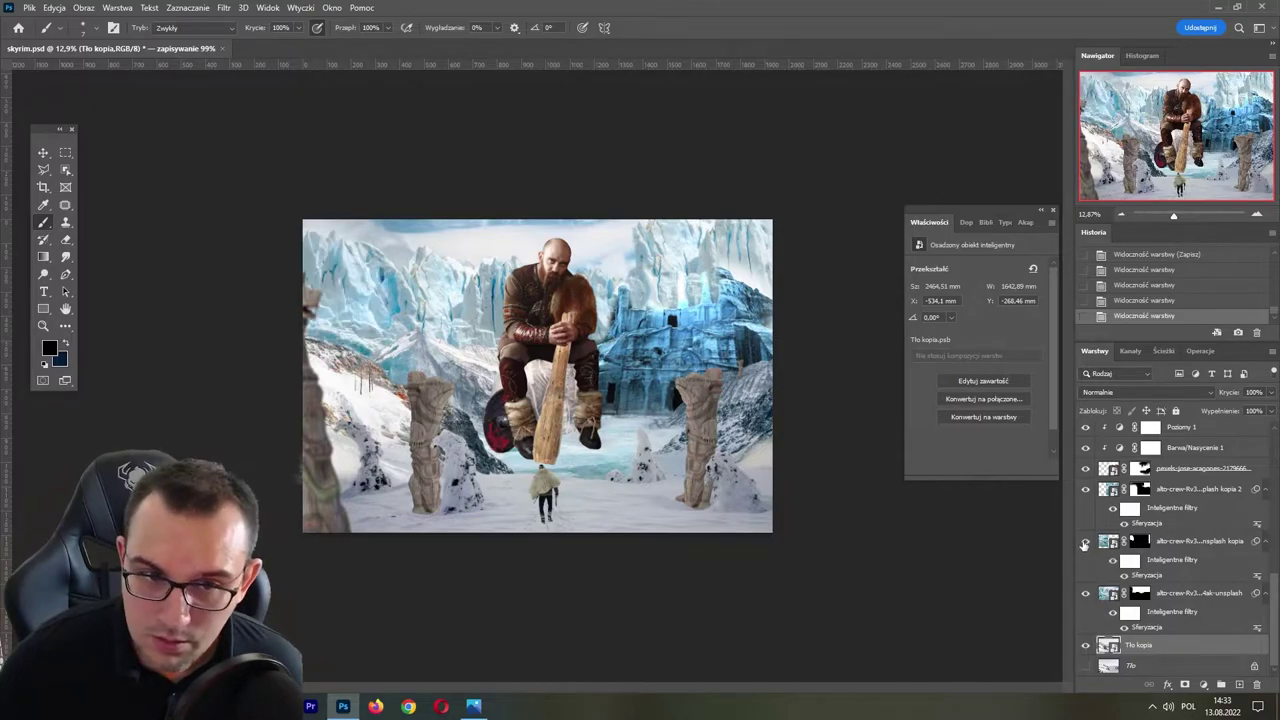
{"action": "left_click", "coordinate": [1164, 600]}
{"action": "left_click", "coordinate": [1181, 545], "text": "shift"}
{"action": "right_click", "coordinate": [1181, 545]}
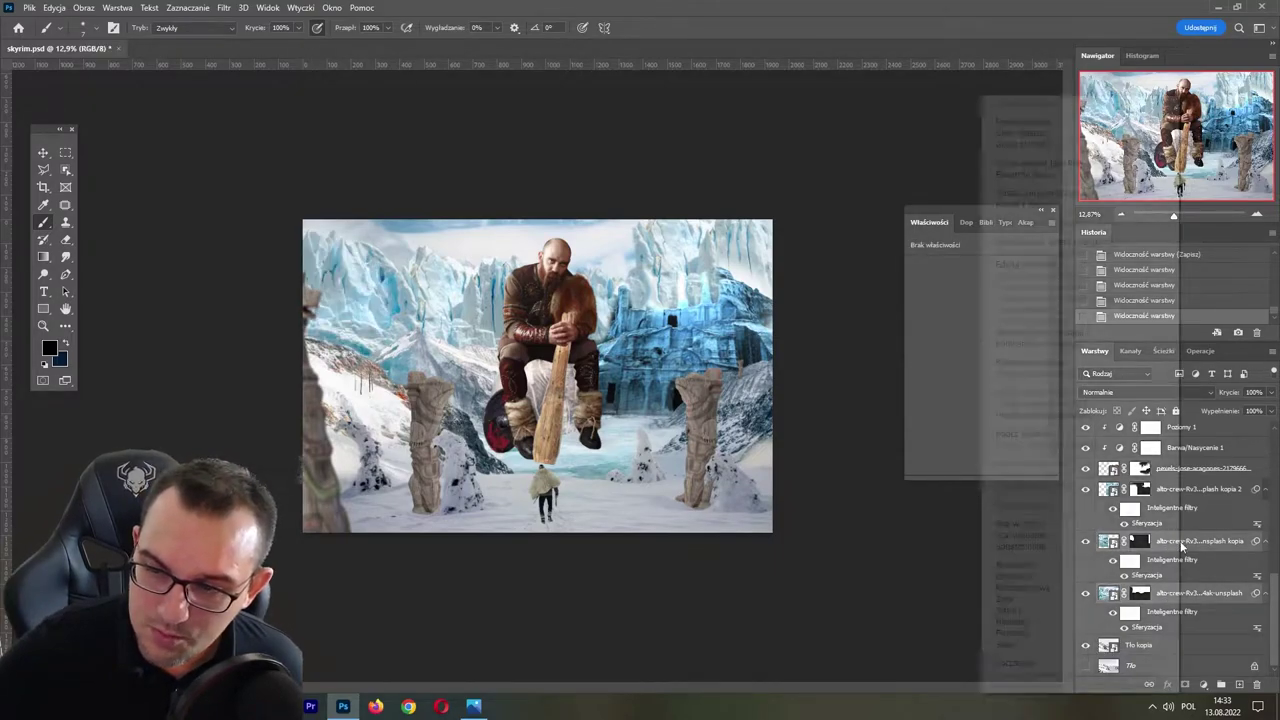
{"action": "key", "text": "Escape"}
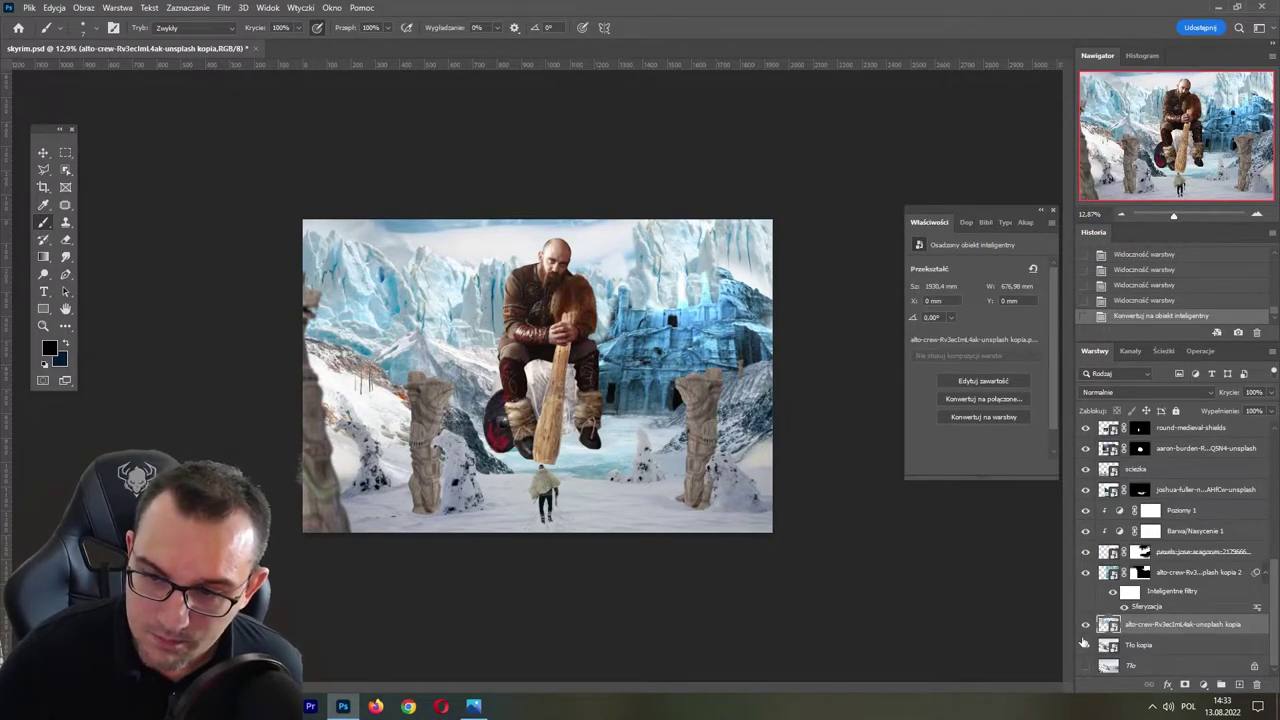
{"action": "left_click", "coordinate": [1085, 624]}
{"action": "left_click", "coordinate": [1085, 624]}
{"action": "key", "text": "ctrl+s"}
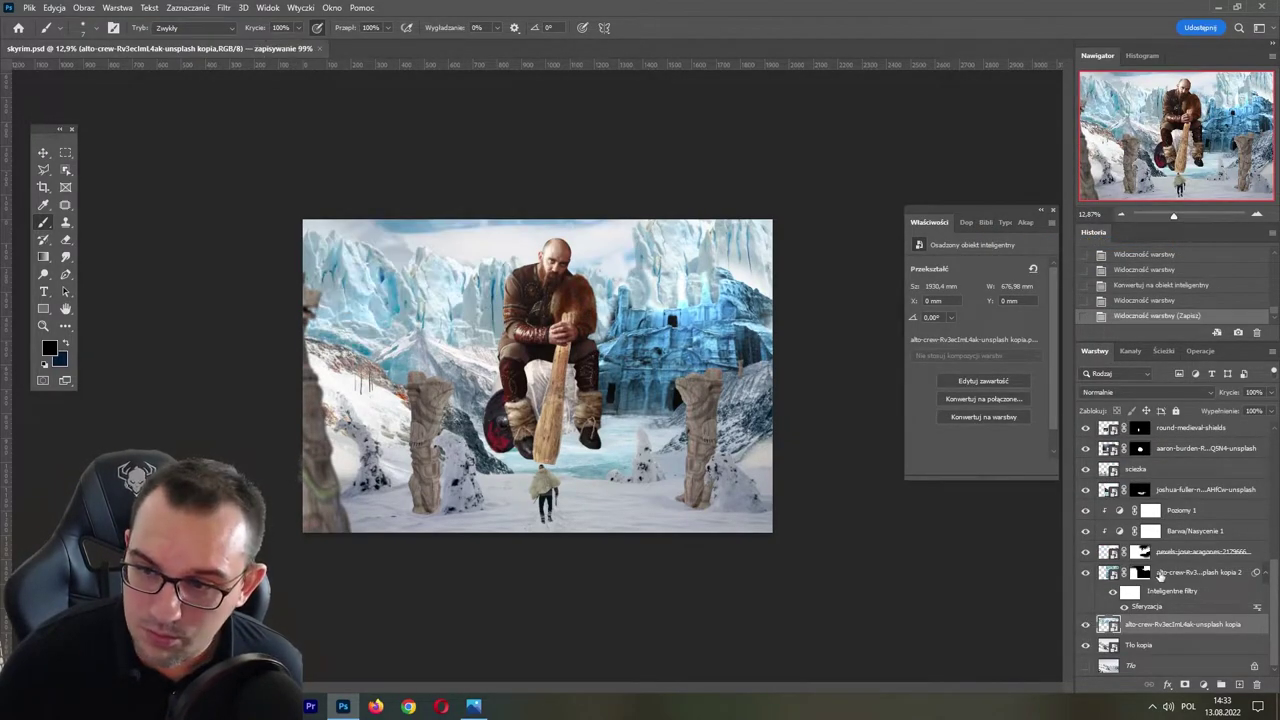
- Combine all the mountain layers into one smart object and save
{"action": "left_click", "coordinate": [1085, 572]}
{"action": "left_click", "coordinate": [1085, 572]}
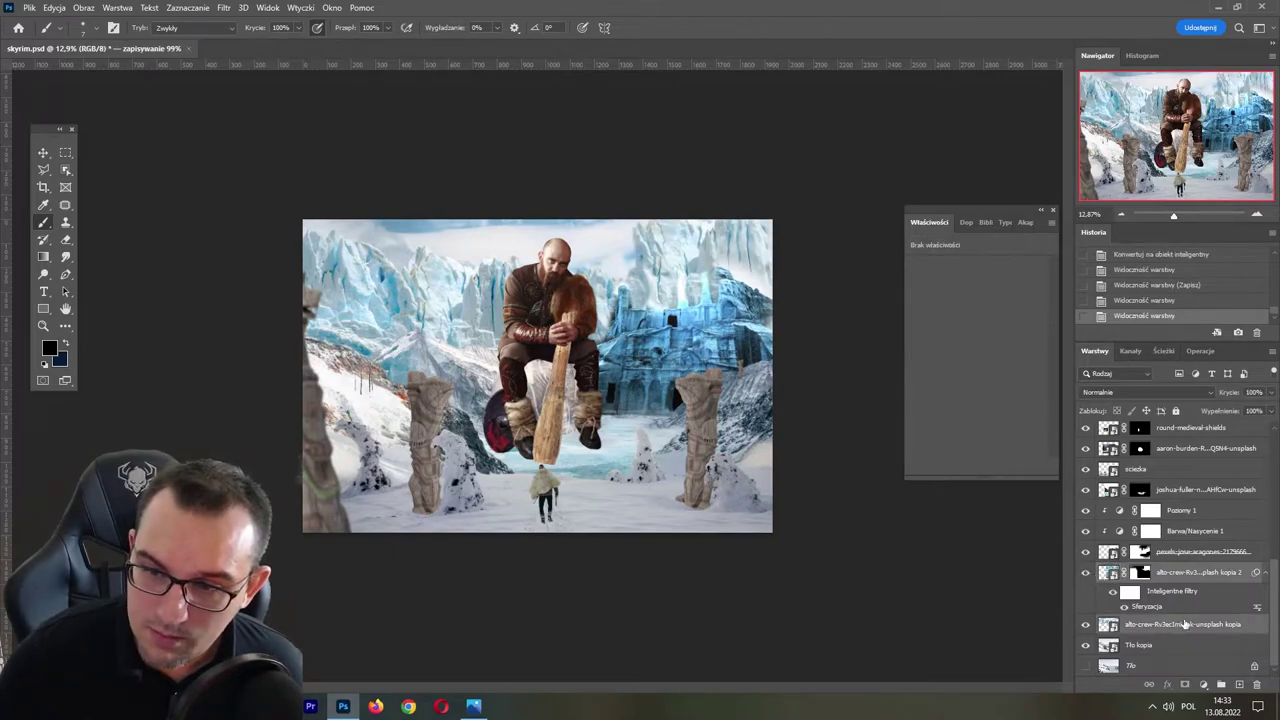
{"action": "right_click", "coordinate": [1184, 624]}
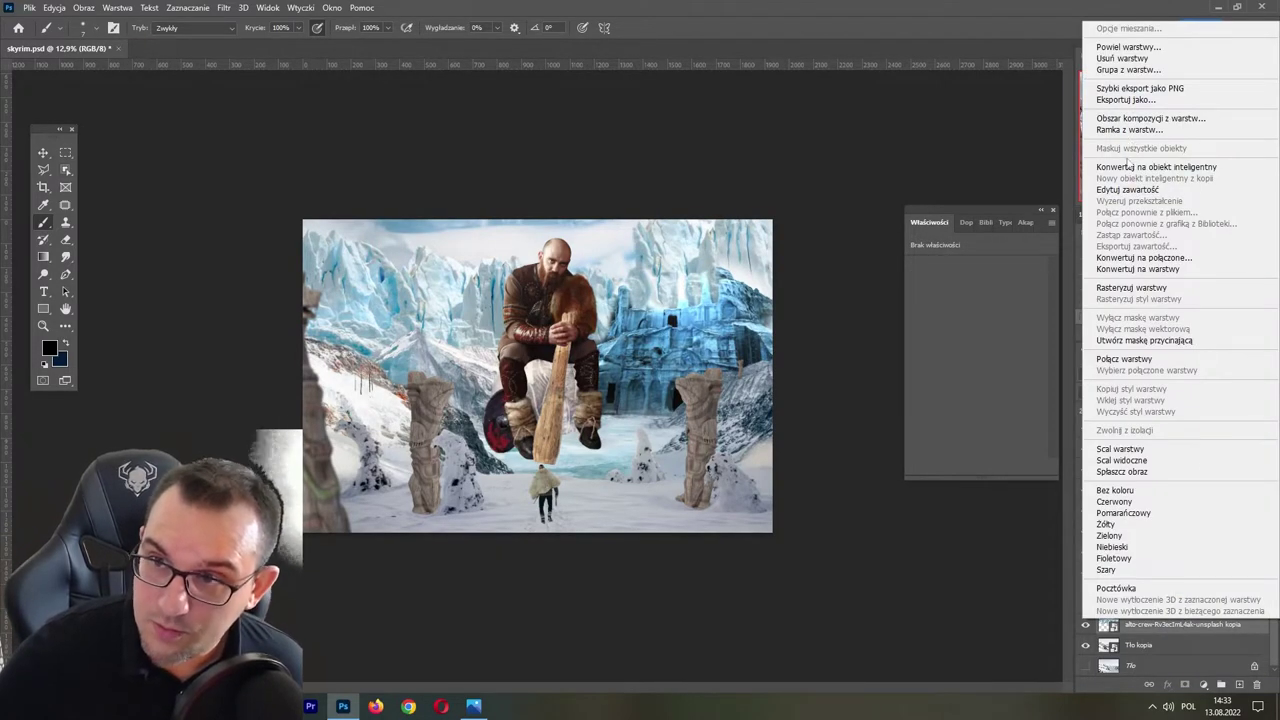
{"action": "left_click", "coordinate": [1130, 167]}
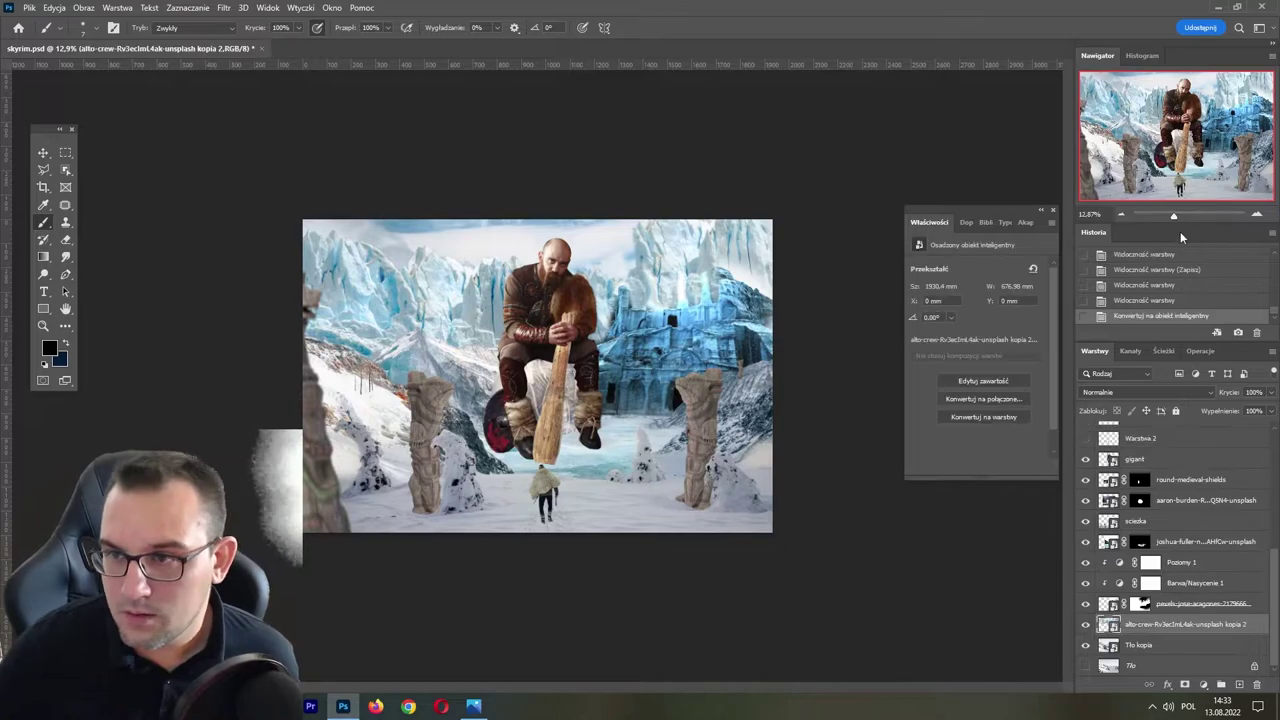
{"action": "key", "text": "ctrl+s"}
- Select the fortress photo with its Poziomy 1 and Barwa/Nasycenie 1 adjustments
{"action": "left_click", "coordinate": [1167, 604]}
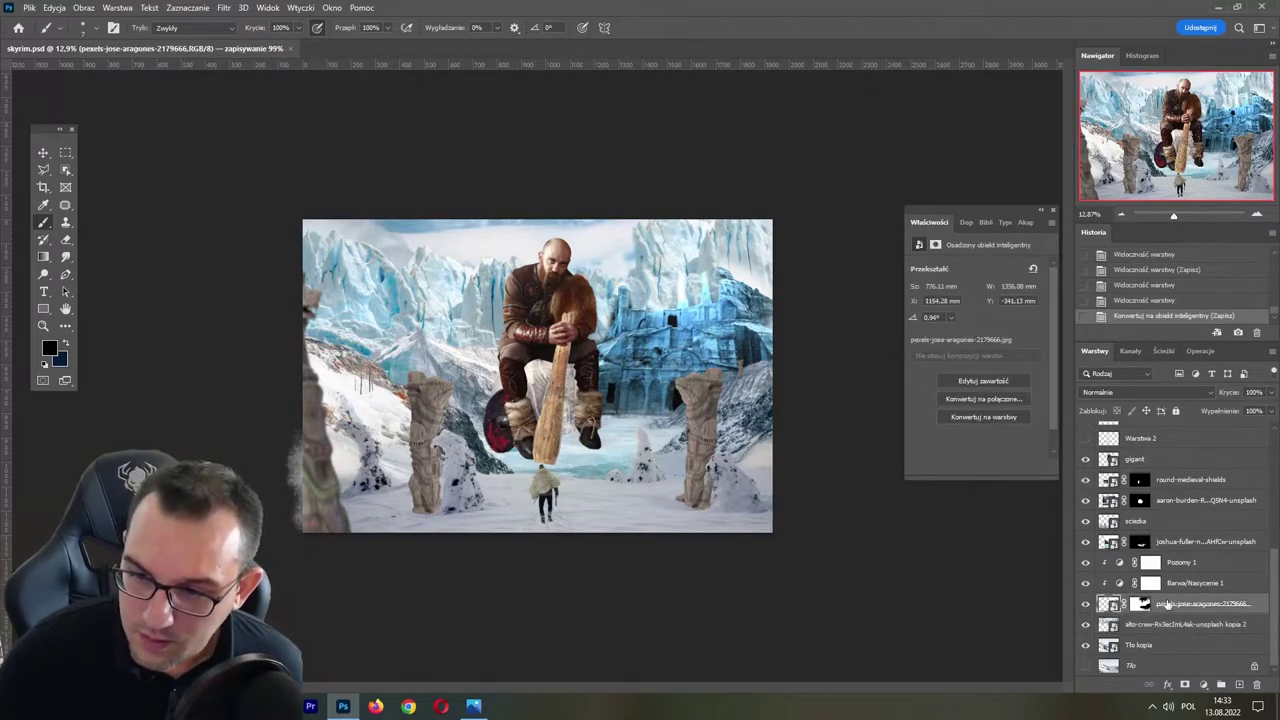
{"action": "left_click", "coordinate": [1181, 566], "text": "shift"}
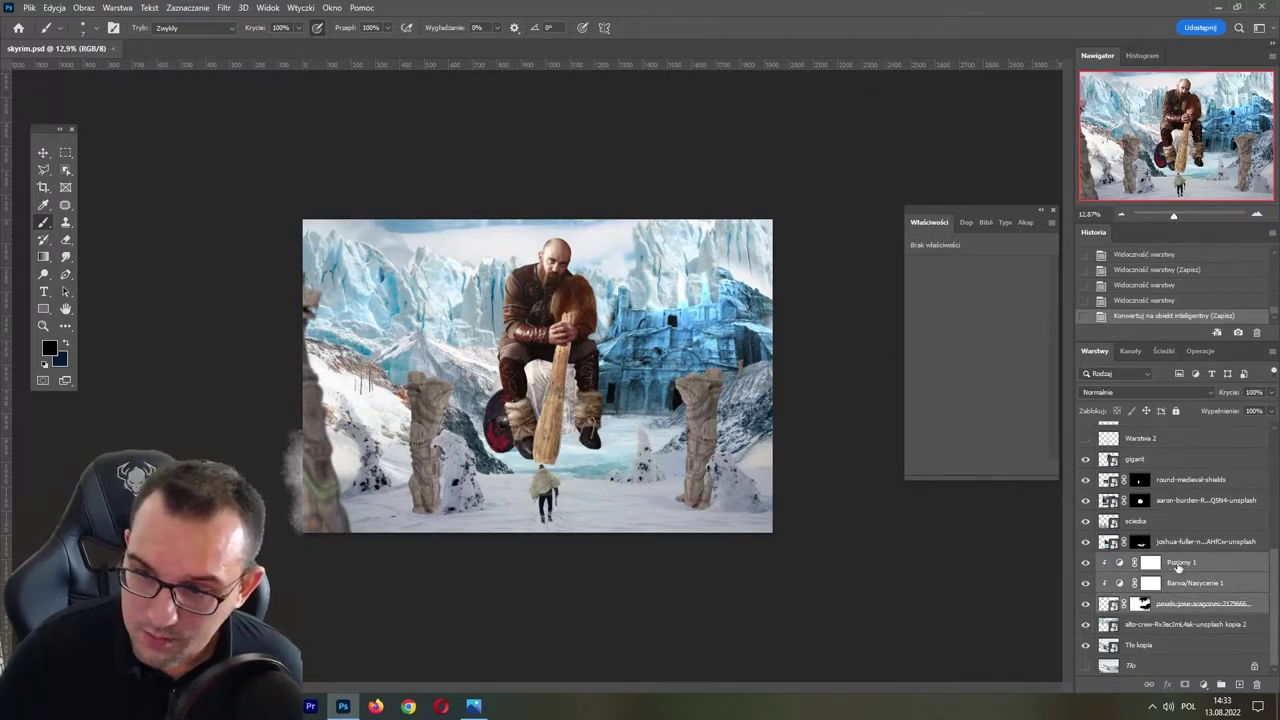
{"action": "right_click", "coordinate": [1178, 566]}
- Make the fortress a smart object named twierdza, rename the mountain layer gory, save
{"action": "left_click", "coordinate": [1066, 314]}
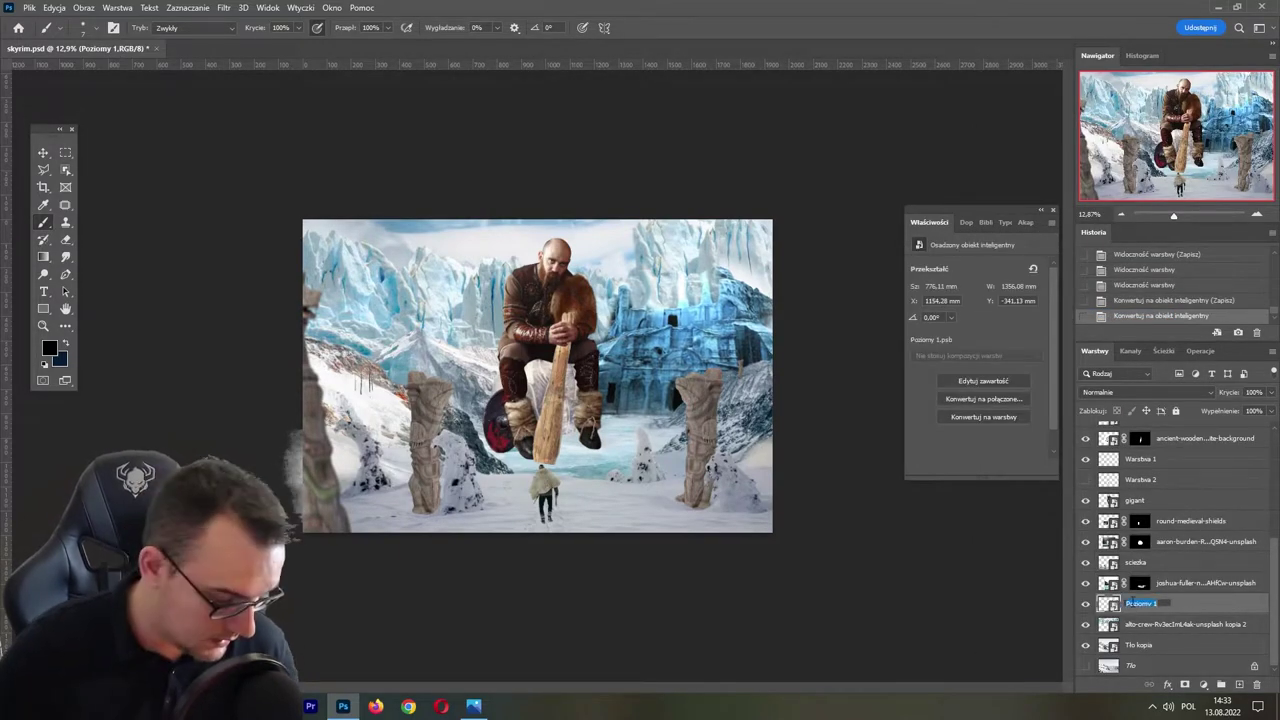
{"action": "type", "text": "twierdza"}
{"action": "key", "text": "Return"}
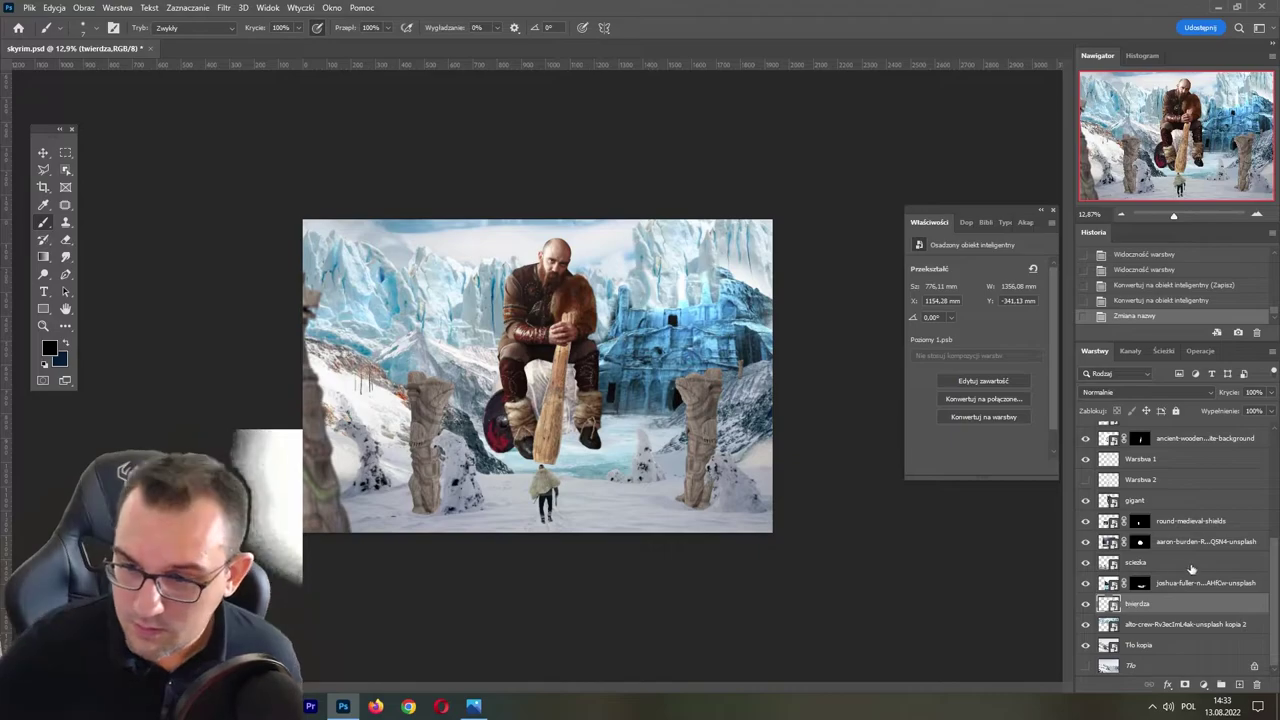
{"action": "left_click", "coordinate": [1131, 625]}
{"action": "double_click", "coordinate": [1157, 625]}
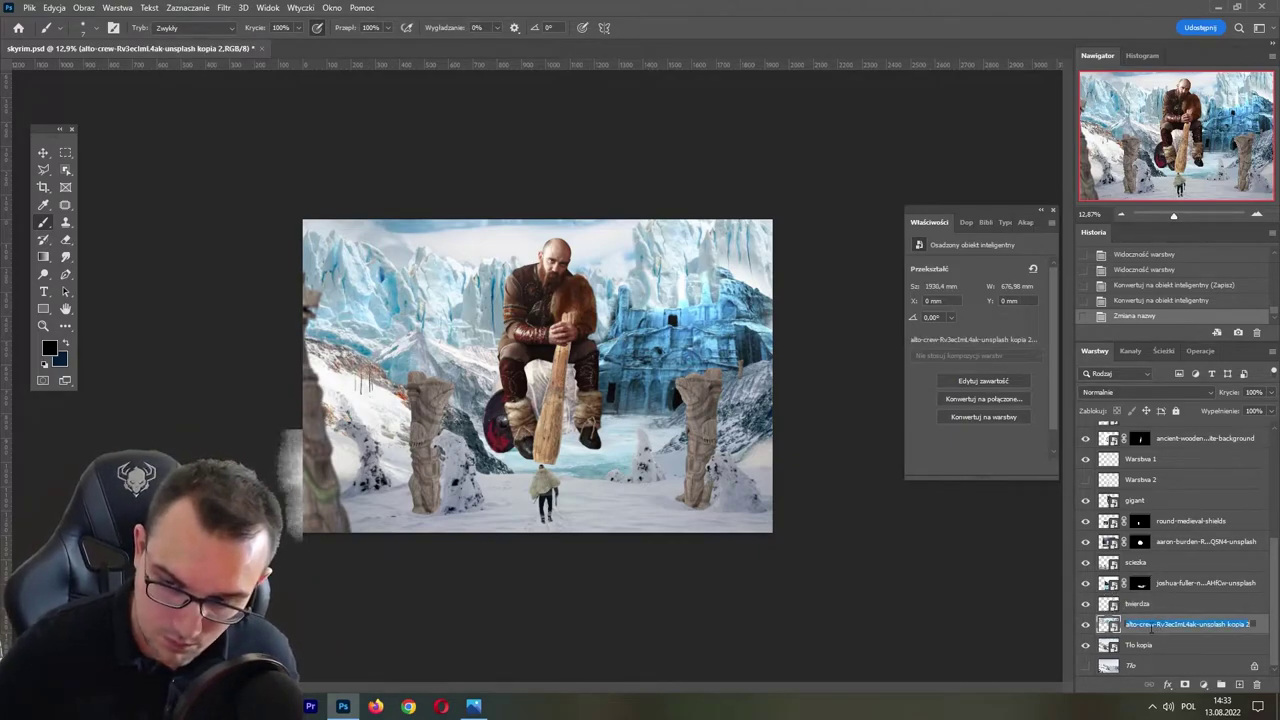
{"action": "type", "text": "gory"}
{"action": "key", "text": "Return"}
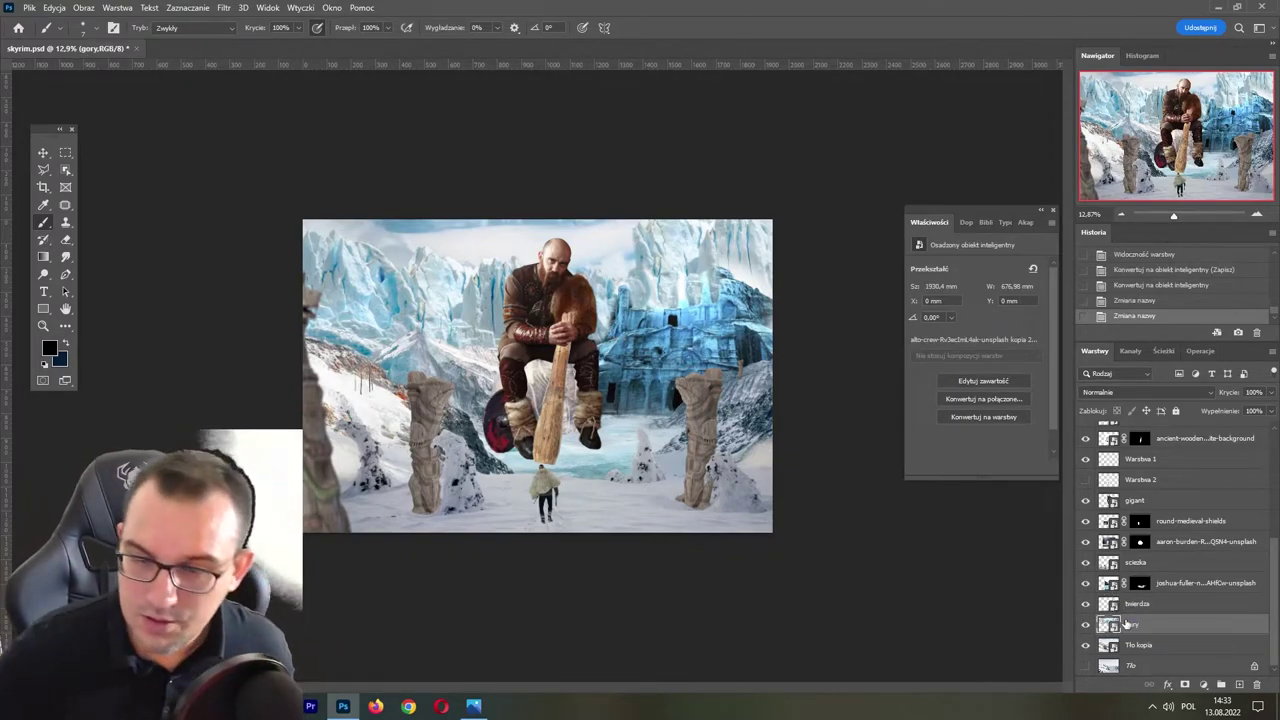
{"action": "key", "text": "ctrl+s"}
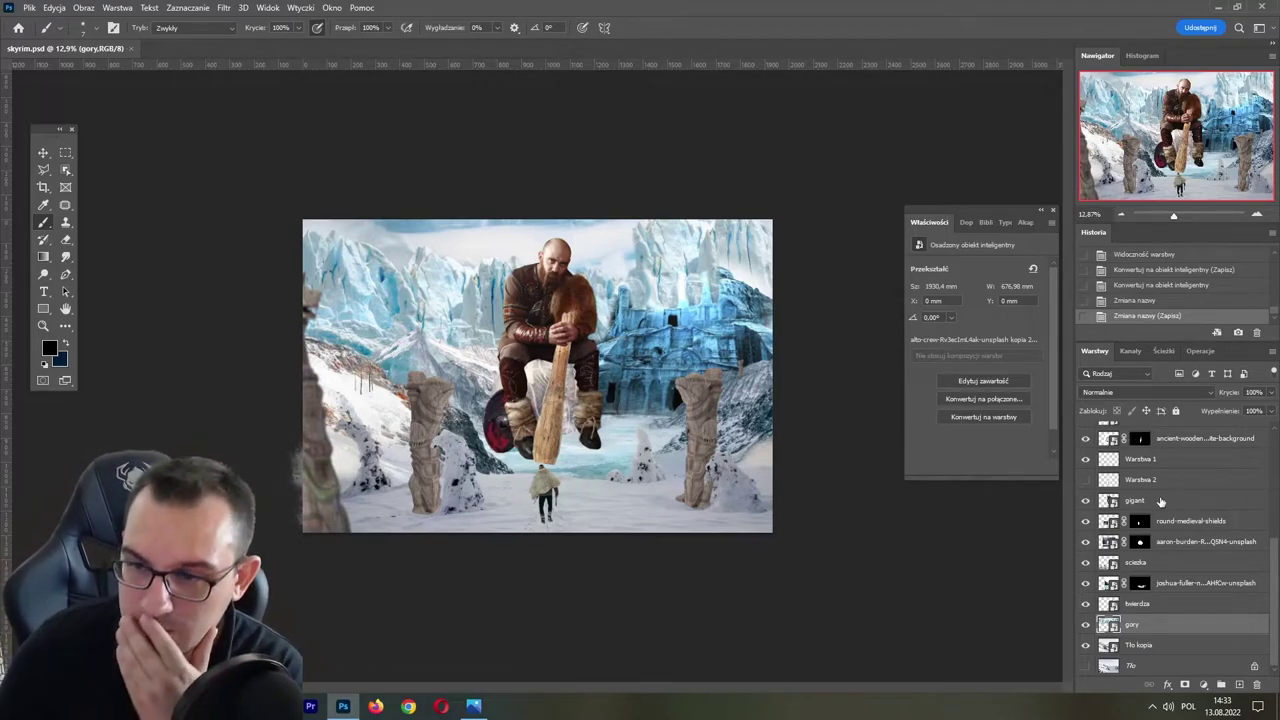
- Rename the lake photo layer to jezioro
{"action": "left_click", "coordinate": [1086, 584]}
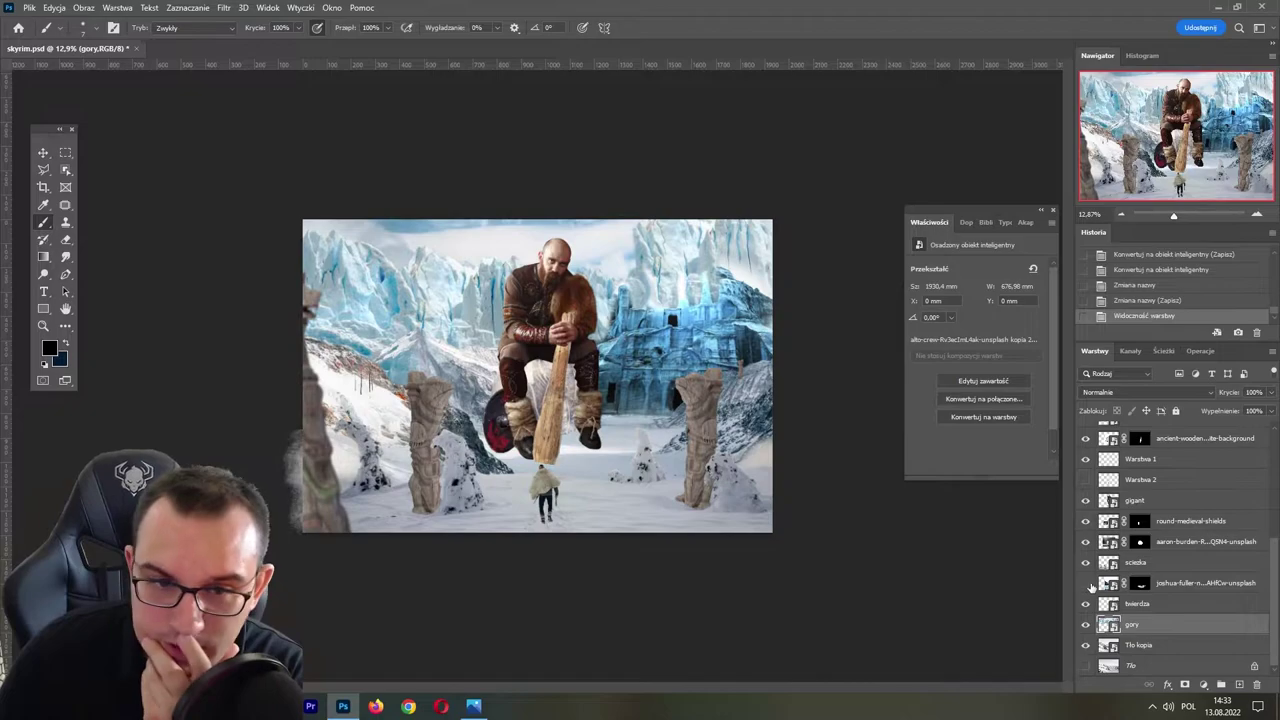
{"action": "left_click", "coordinate": [1086, 584]}
{"action": "left_click", "coordinate": [1170, 585]}
{"action": "double_click", "coordinate": [1170, 585]}
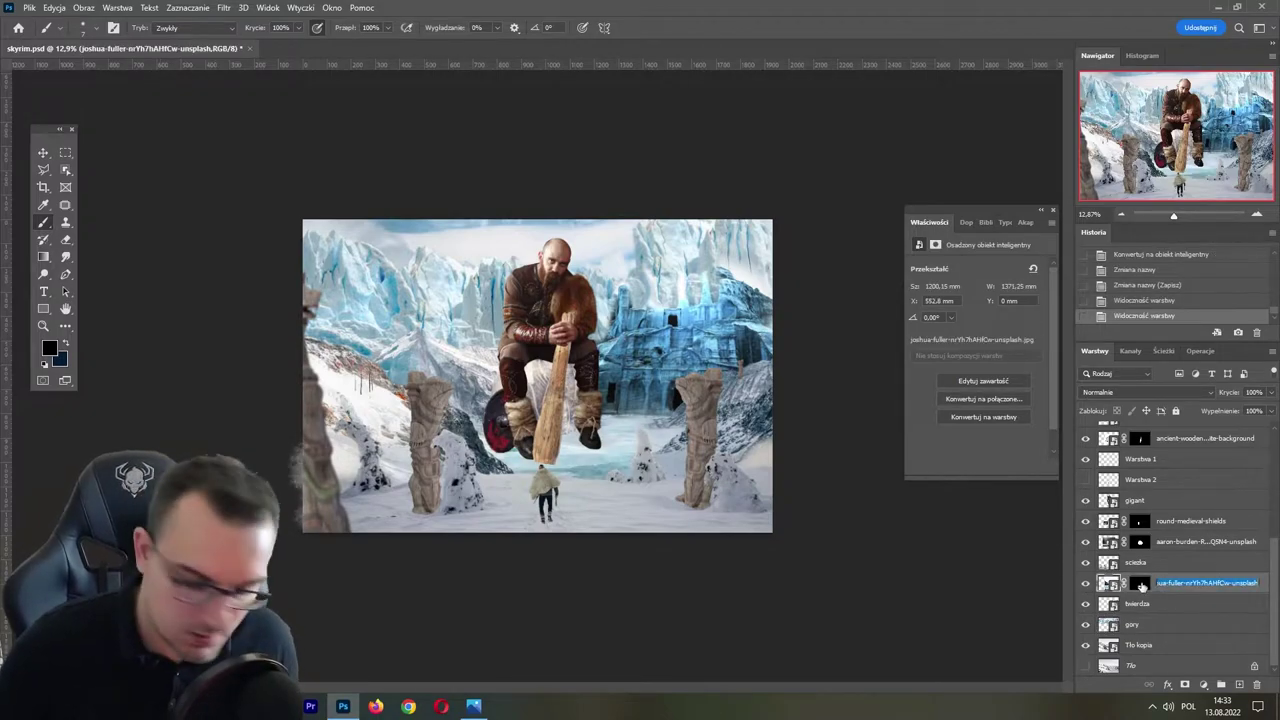
{"action": "type", "text": "jezioro"}
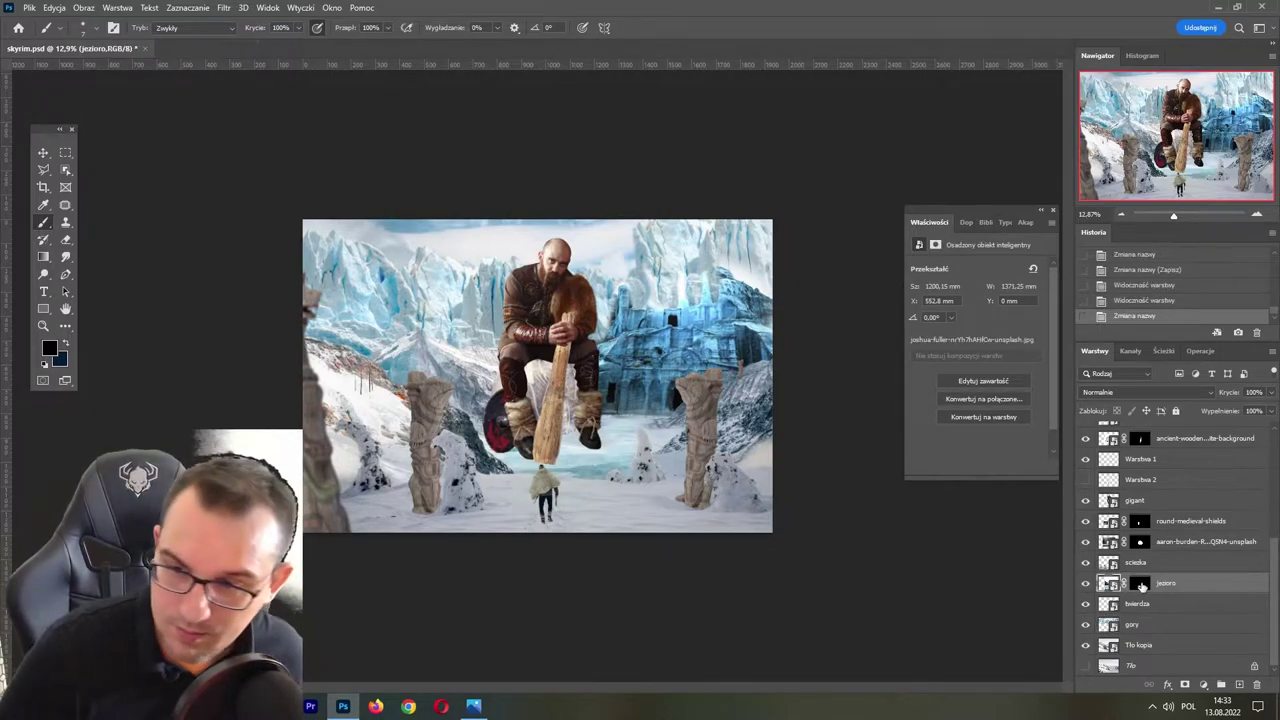
{"action": "left_click", "coordinate": [1138, 645]}
{"action": "key", "text": "ctrl+plus"}
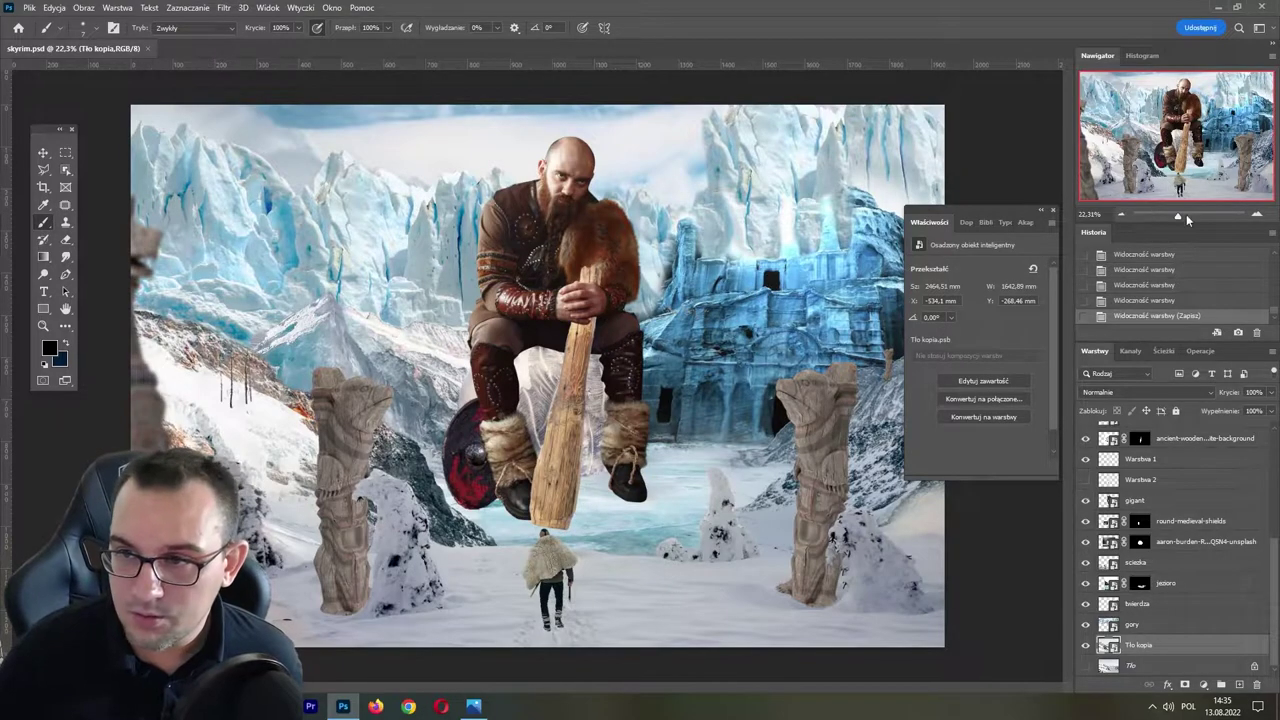
- Zoom into the upper-left mountains and dismiss the rasterize prompt without rasterizing
{"action": "left_click", "coordinate": [1188, 220]}
{"action": "left_click_drag", "start_coordinate": [1190, 177], "coordinate": [1058, 157]}
{"action": "left_click_drag", "start_coordinate": [305, 429], "coordinate": [475, 526]}
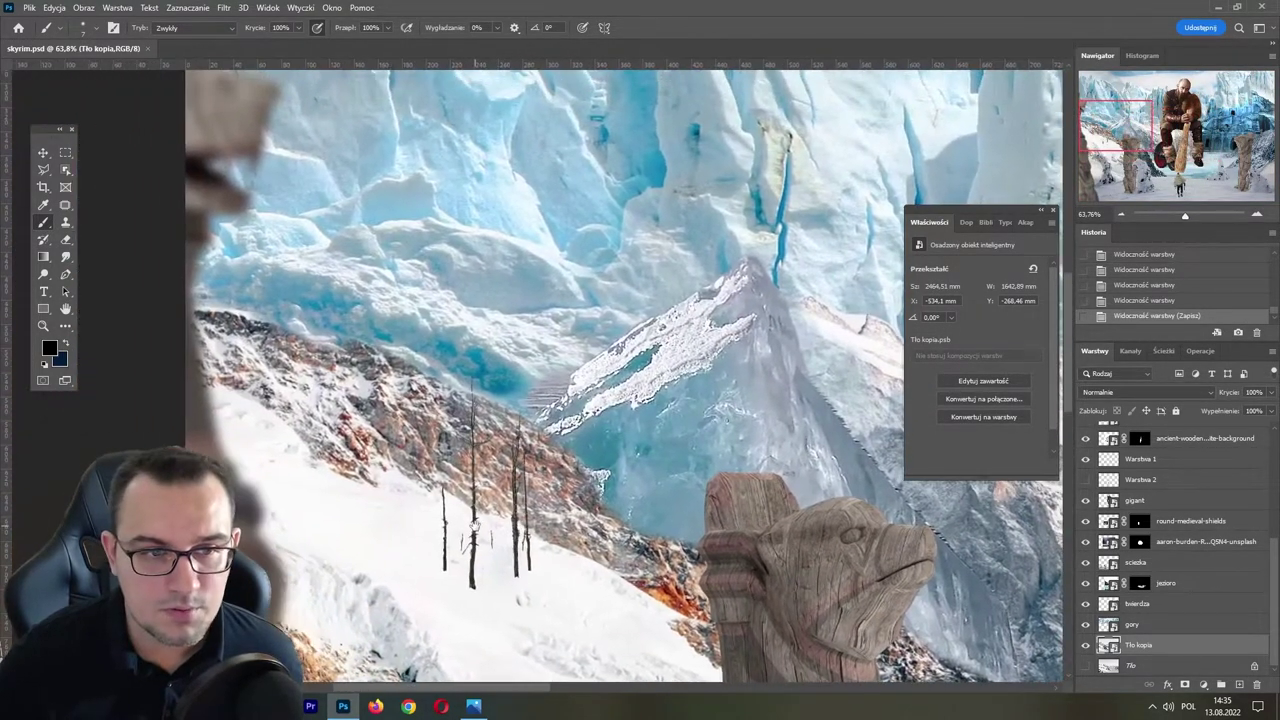
{"action": "left_click", "coordinate": [229, 163]}
{"action": "key", "text": "Escape"}
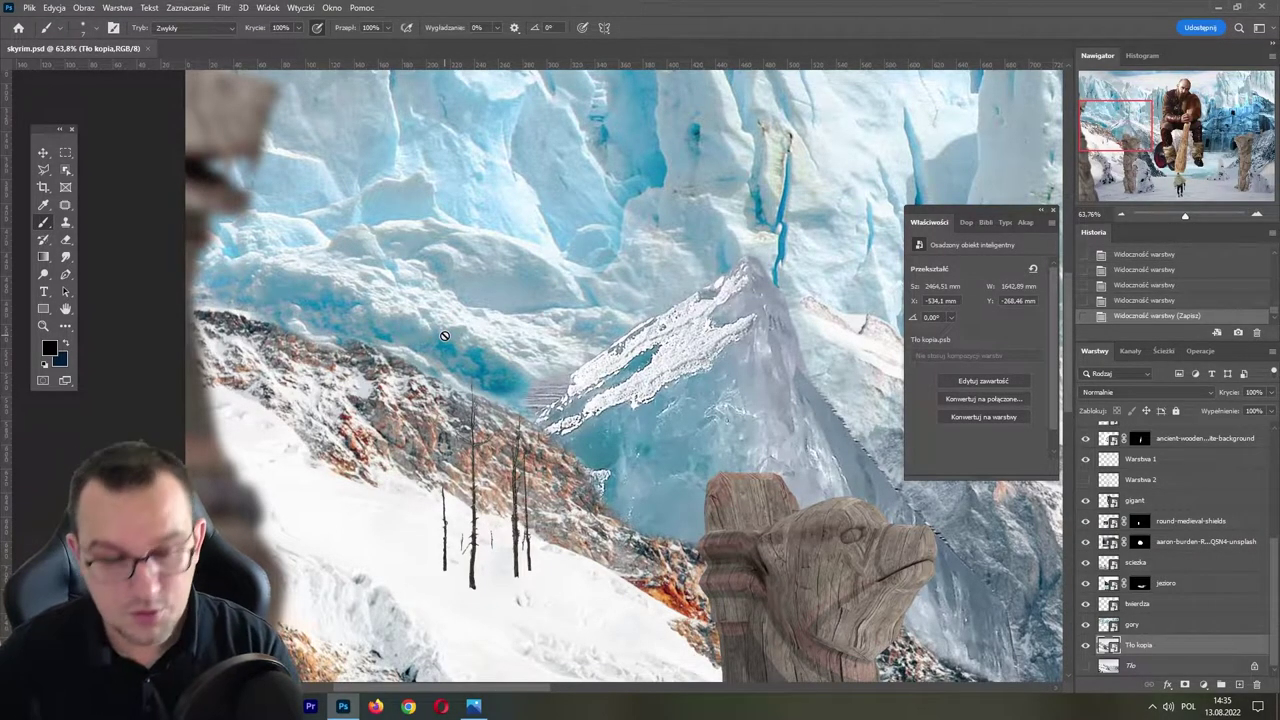
- Expand the Pędzle mokre and Pędzle efektów specjalnych folders in the brush presets
{"action": "left_click", "coordinate": [80, 30]}
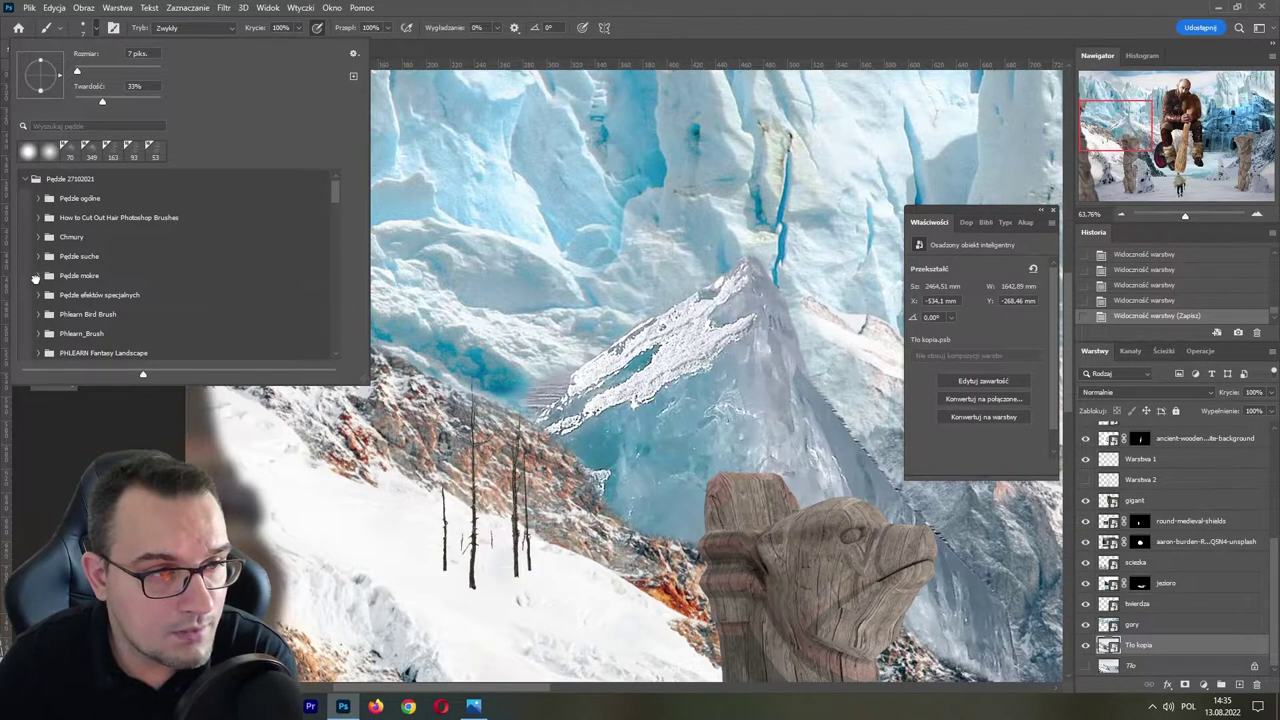
{"action": "left_click", "coordinate": [36, 276]}
{"action": "left_click_drag", "start_coordinate": [334, 186], "coordinate": [336, 198]}
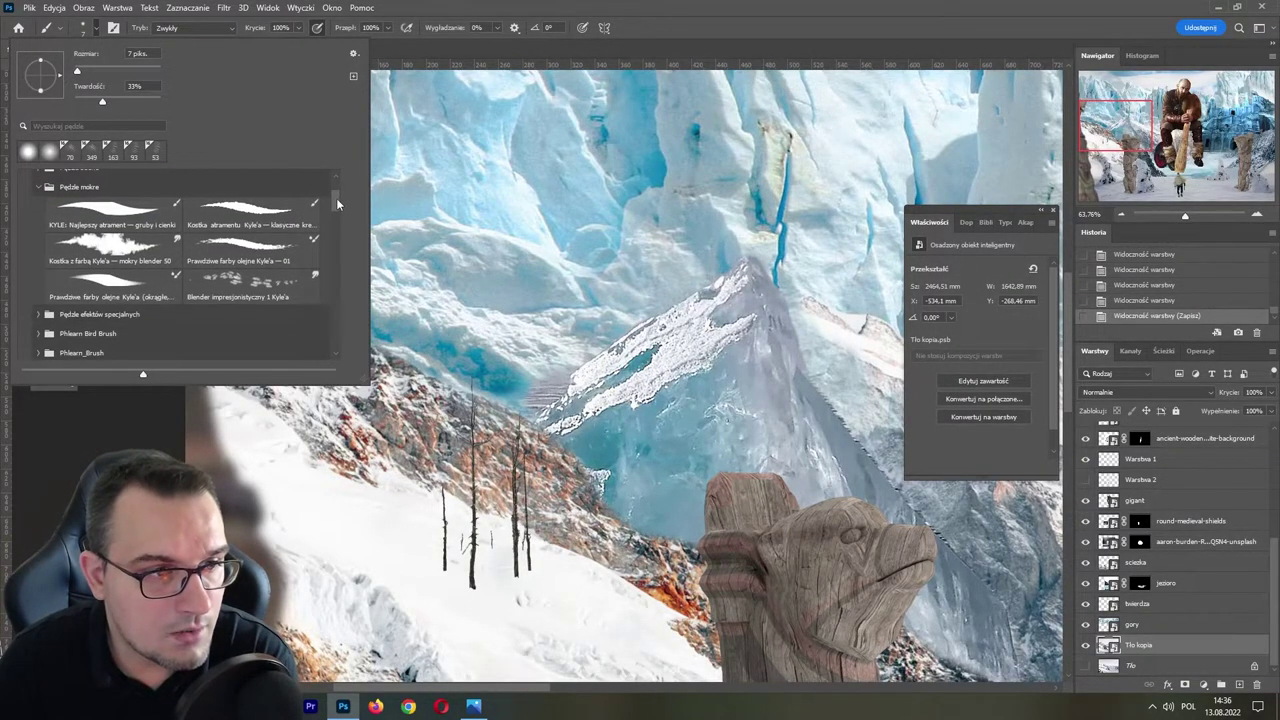
{"action": "left_click", "coordinate": [36, 314]}
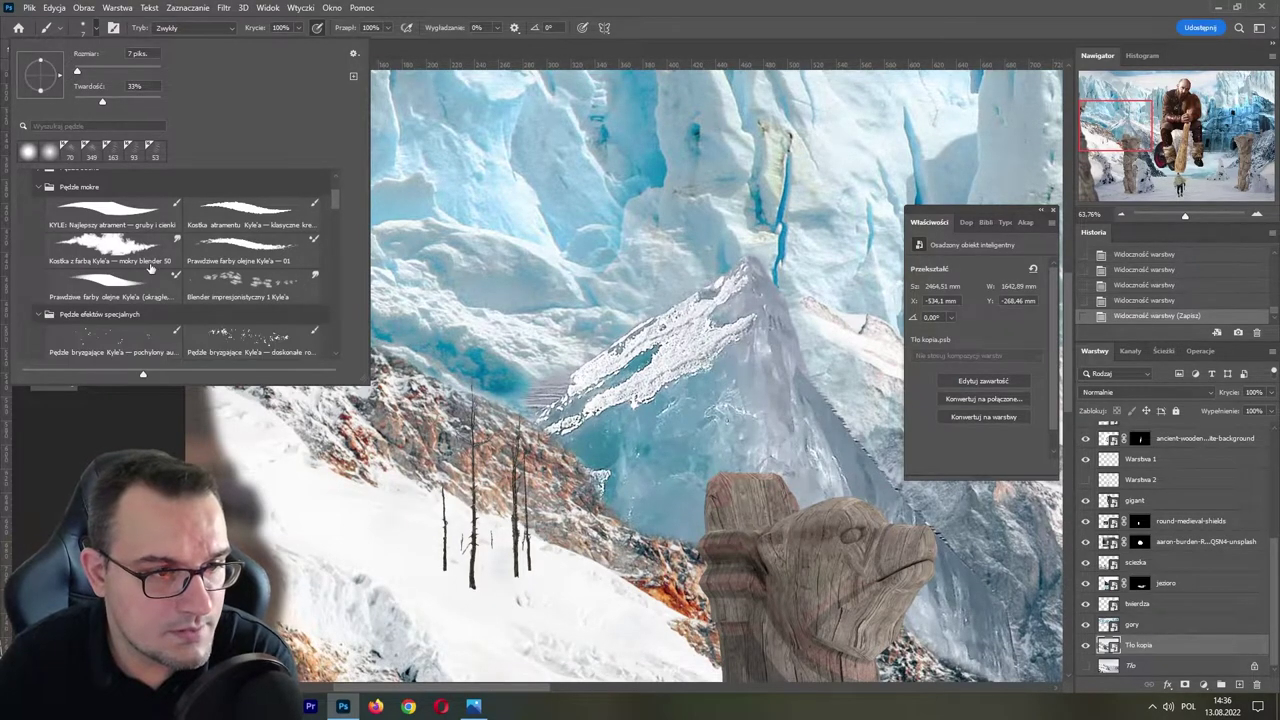
{"action": "left_click_drag", "start_coordinate": [335, 204], "coordinate": [336, 214]}
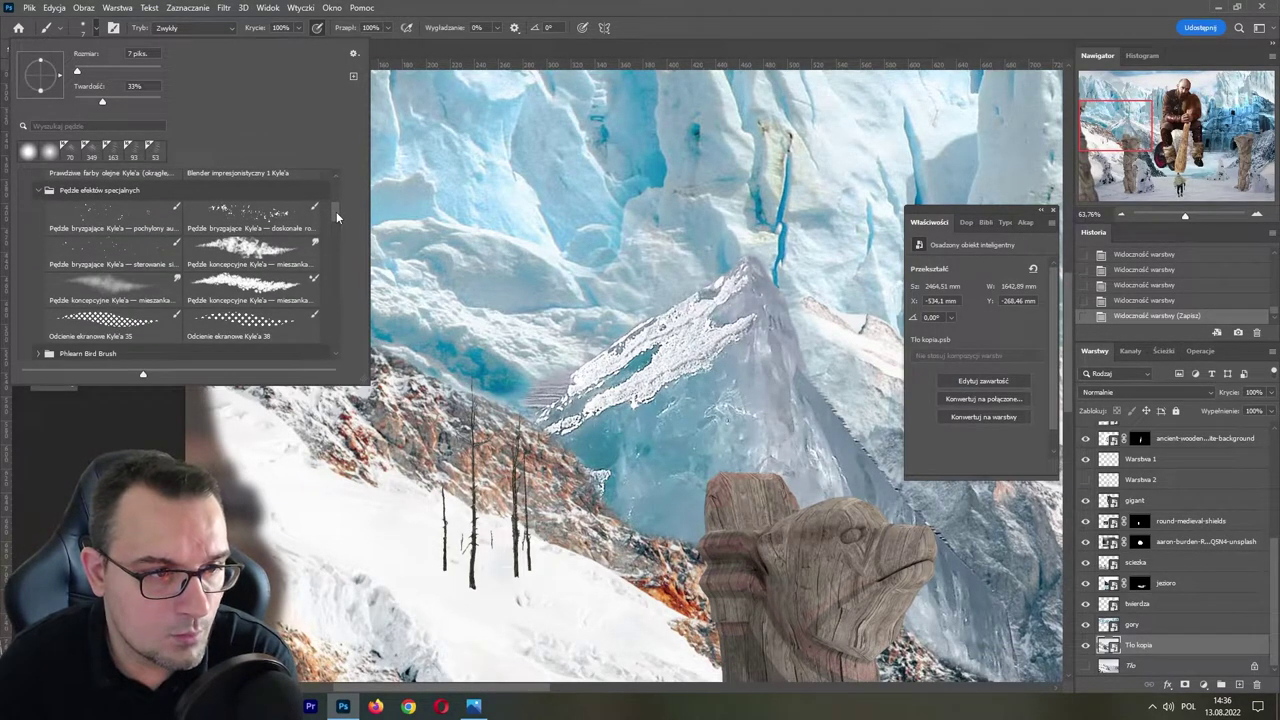
{"action": "left_click_drag", "start_coordinate": [336, 211], "coordinate": [336, 228]}
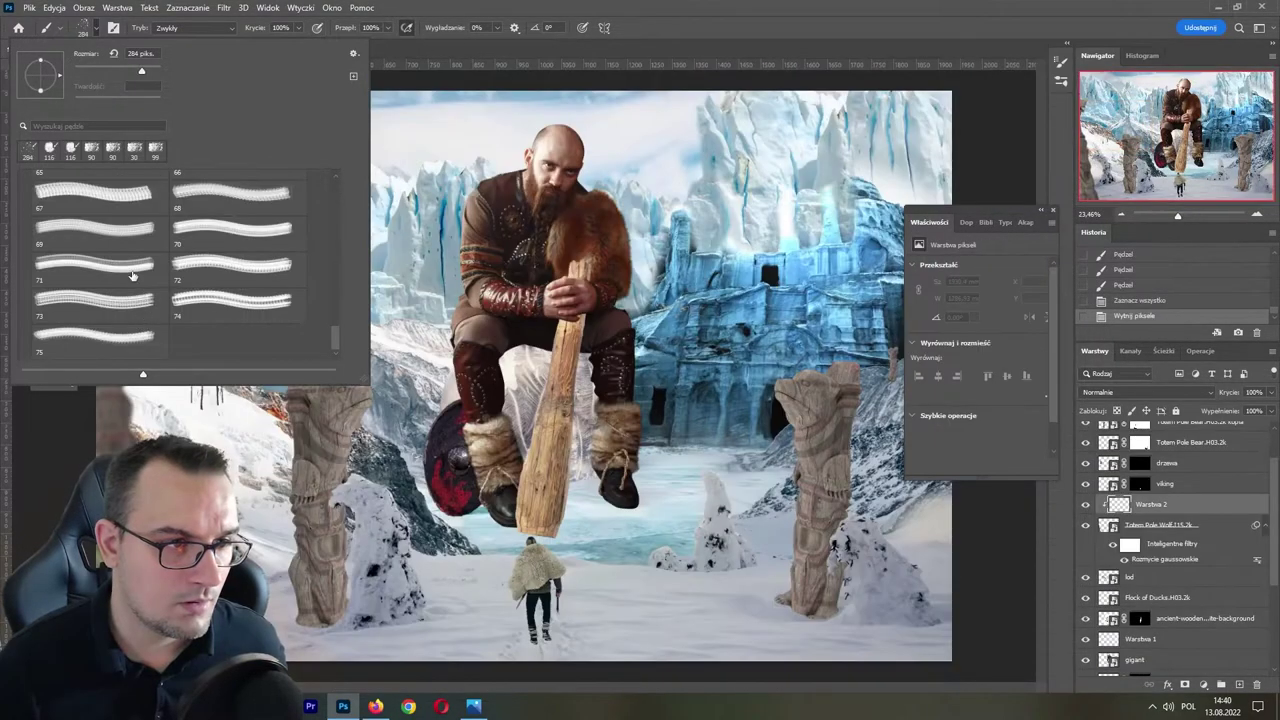
- Set the brush to size 59, 35% opacity and 40% flow, then cut a test stroke
{"action": "type", "text": "59"}
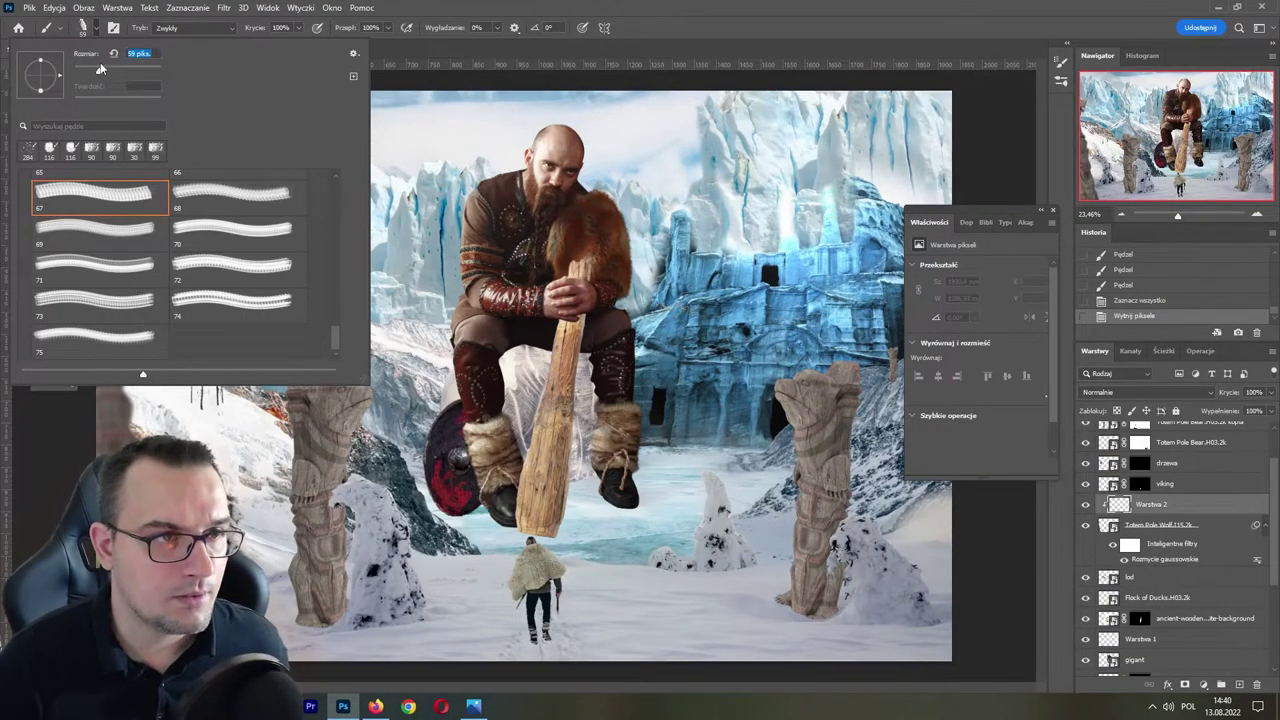
{"action": "key", "text": "Return"}
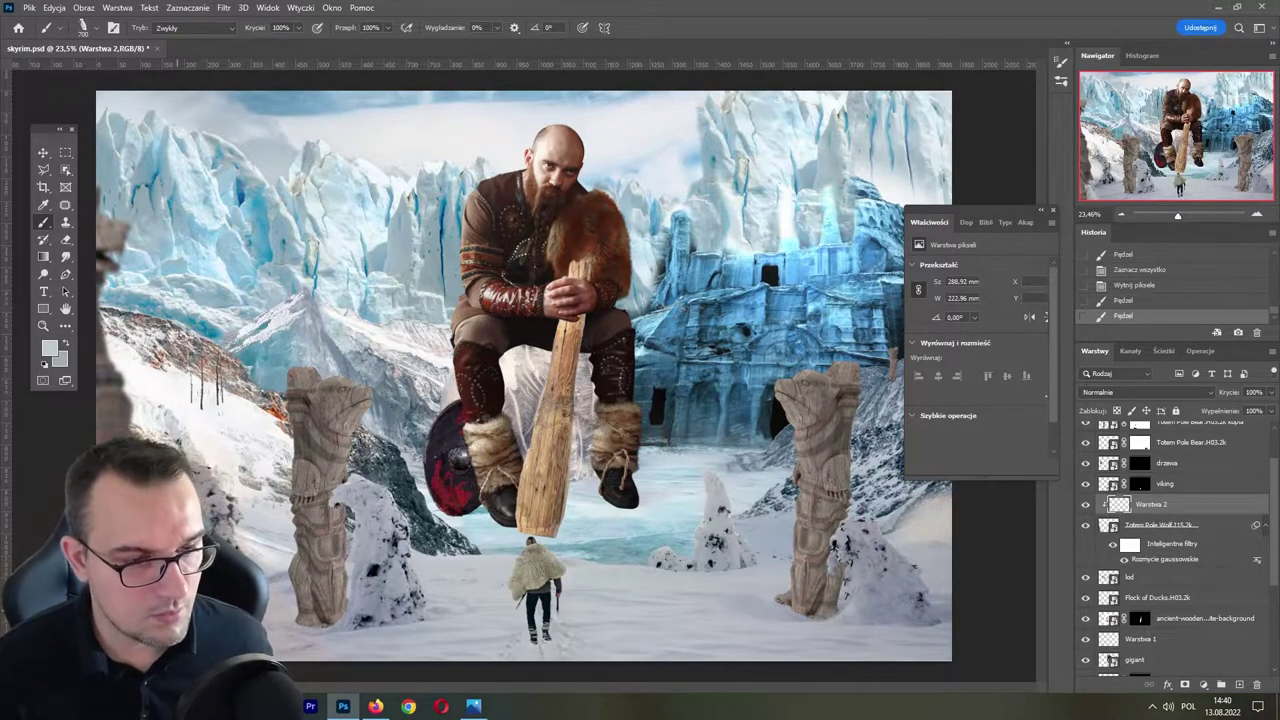
{"action": "key", "text": "ctrl+z"}
{"action": "key", "text": "3"}
{"action": "key", "text": "5"}
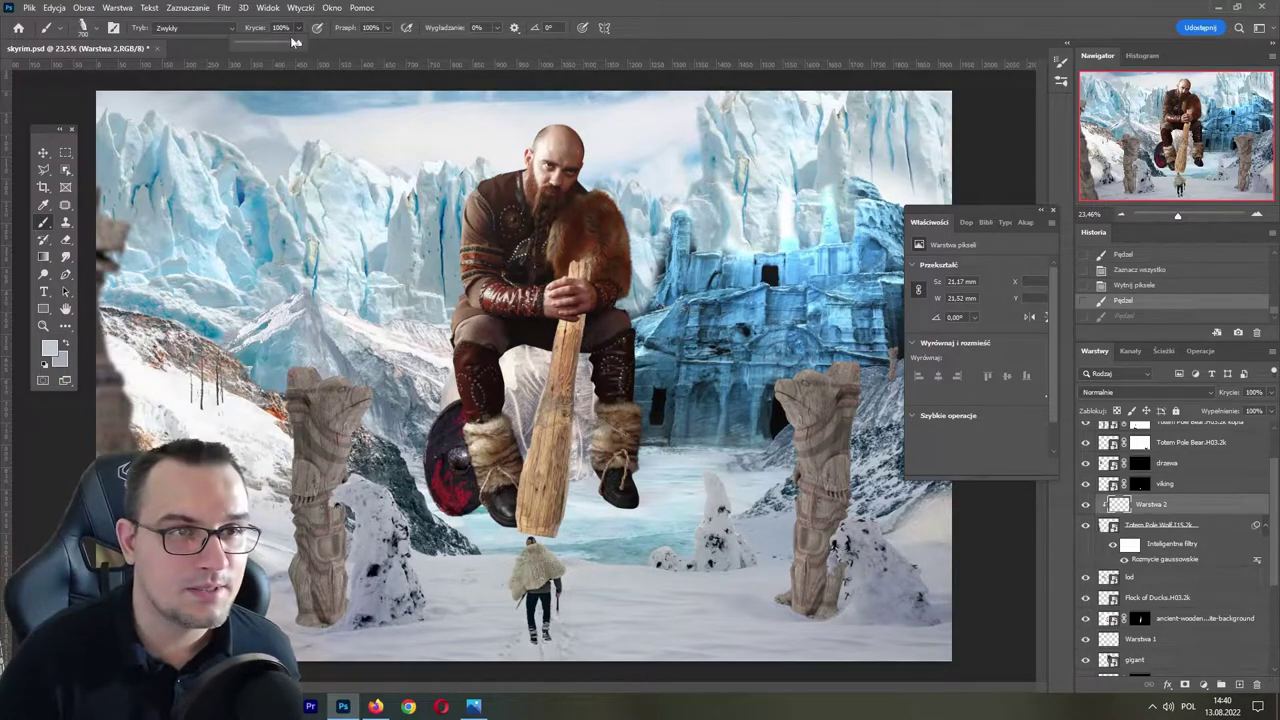
{"action": "left_click", "coordinate": [387, 28]}
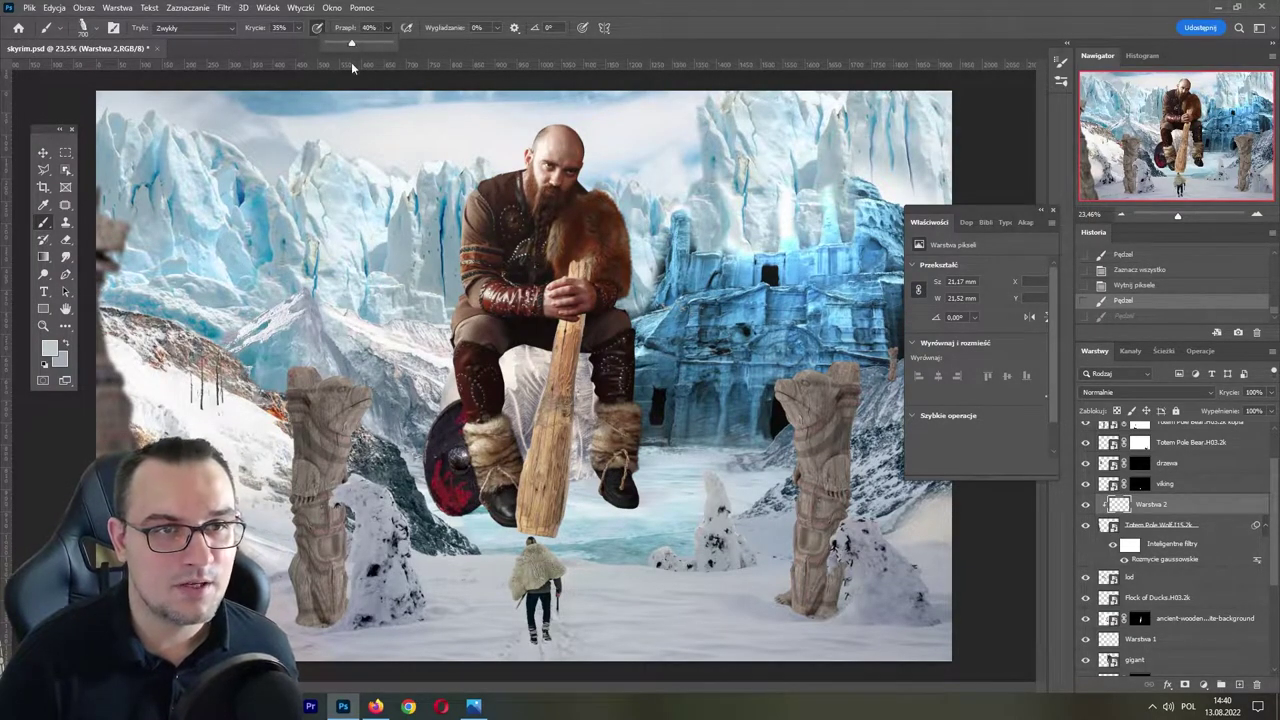
{"action": "key", "text": "Return"}
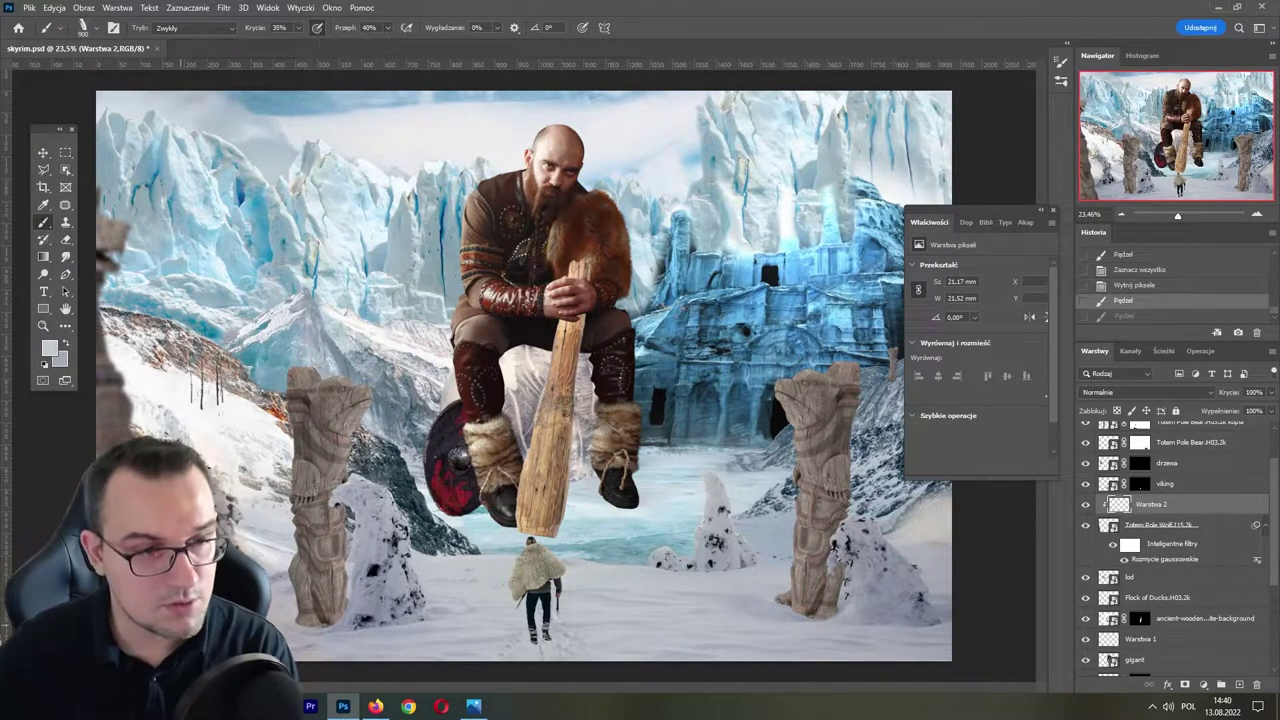
{"action": "key", "text": "ctrl+shift+z"}
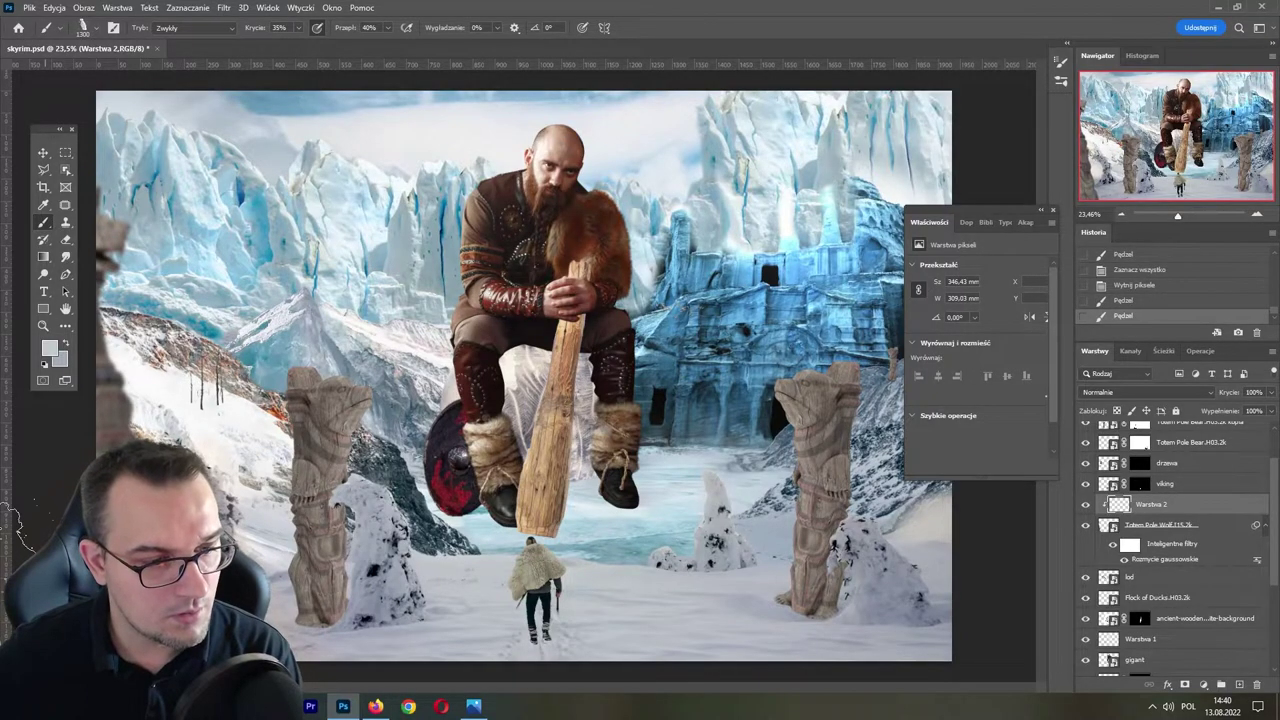
{"action": "left_click_drag", "start_coordinate": [120, 540], "coordinate": [170, 650]}
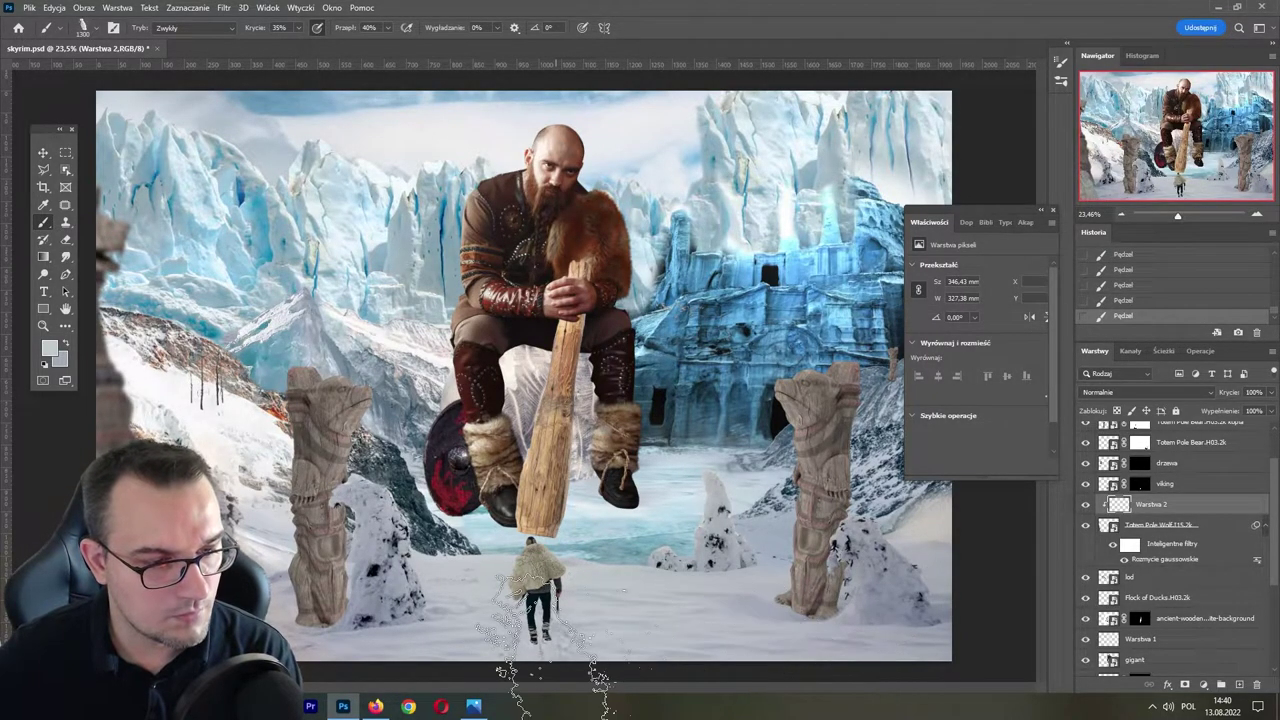
{"action": "key", "text": "ctrl+a"}
{"action": "key", "text": "ctrl+x"}
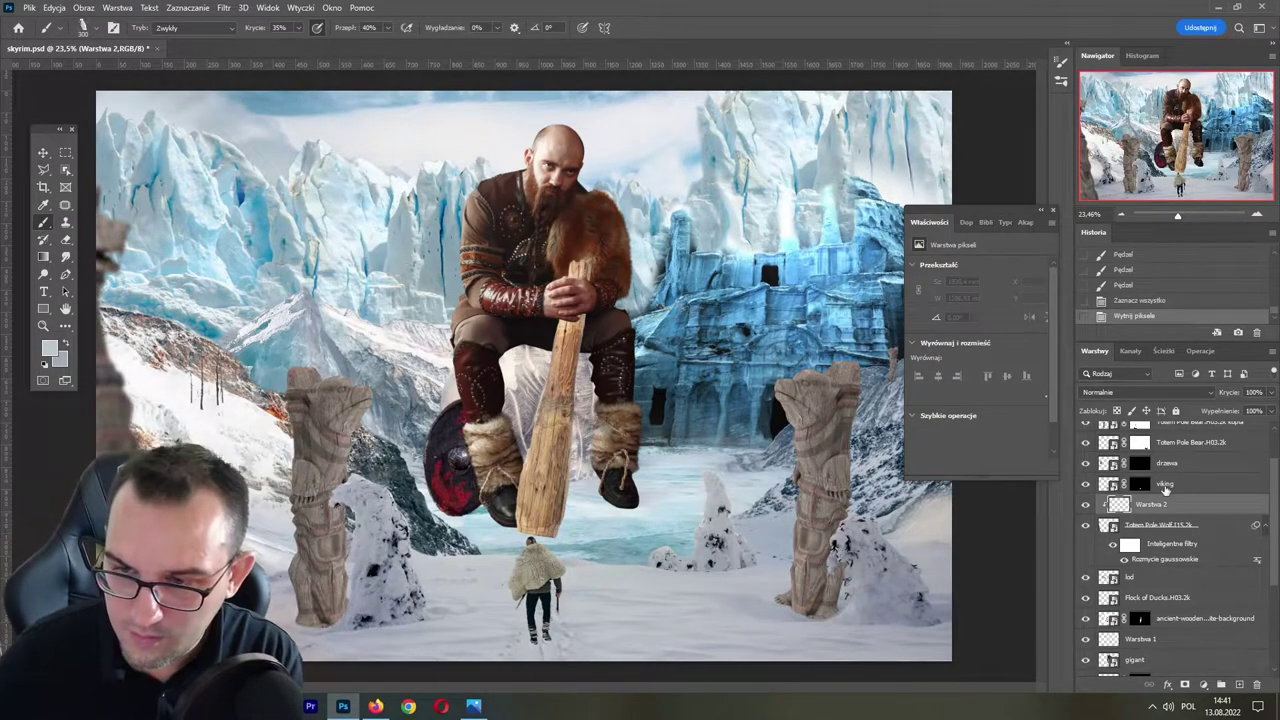
- Add a new layer clipped to Totem Pole Bear.H03.2k and paint snow at its base
{"action": "left_click", "coordinate": [1212, 484]}
{"action": "scroll", "coordinate": [1180, 500], "scroll_direction": "up", "scroll_amount": 2}
{"action": "left_click", "coordinate": [1190, 498]}
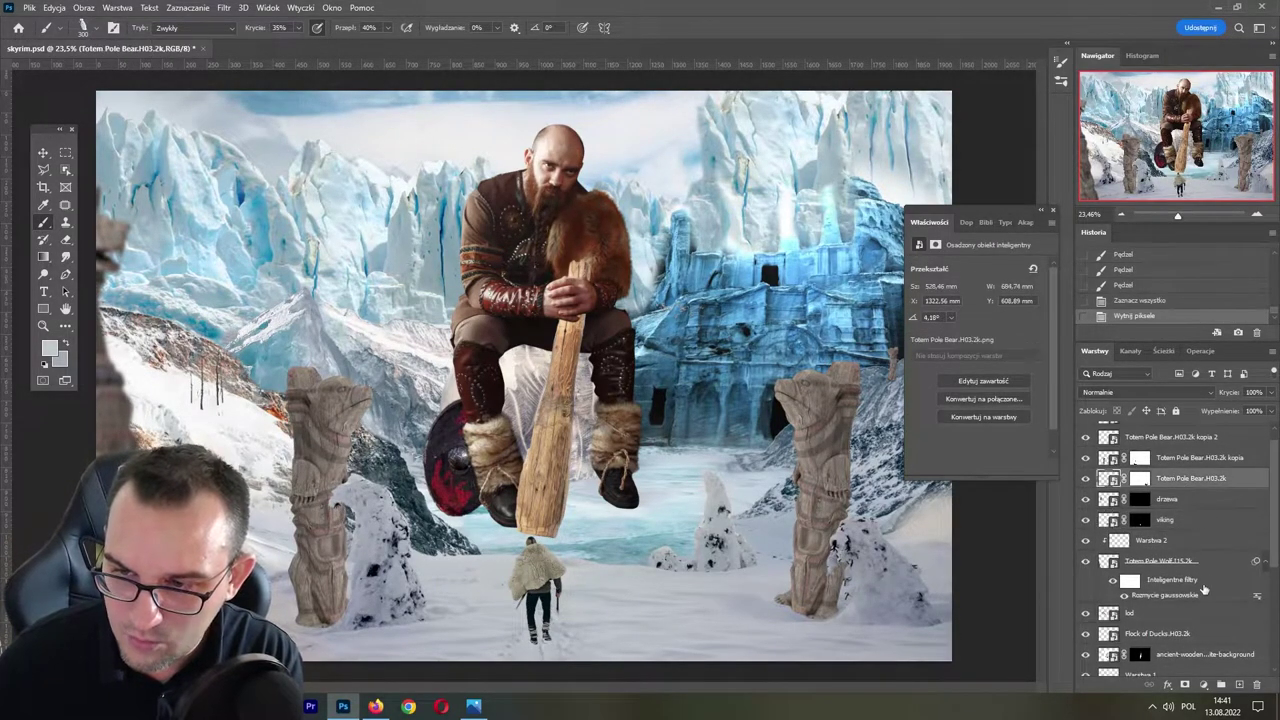
{"action": "left_click", "coordinate": [1239, 684]}
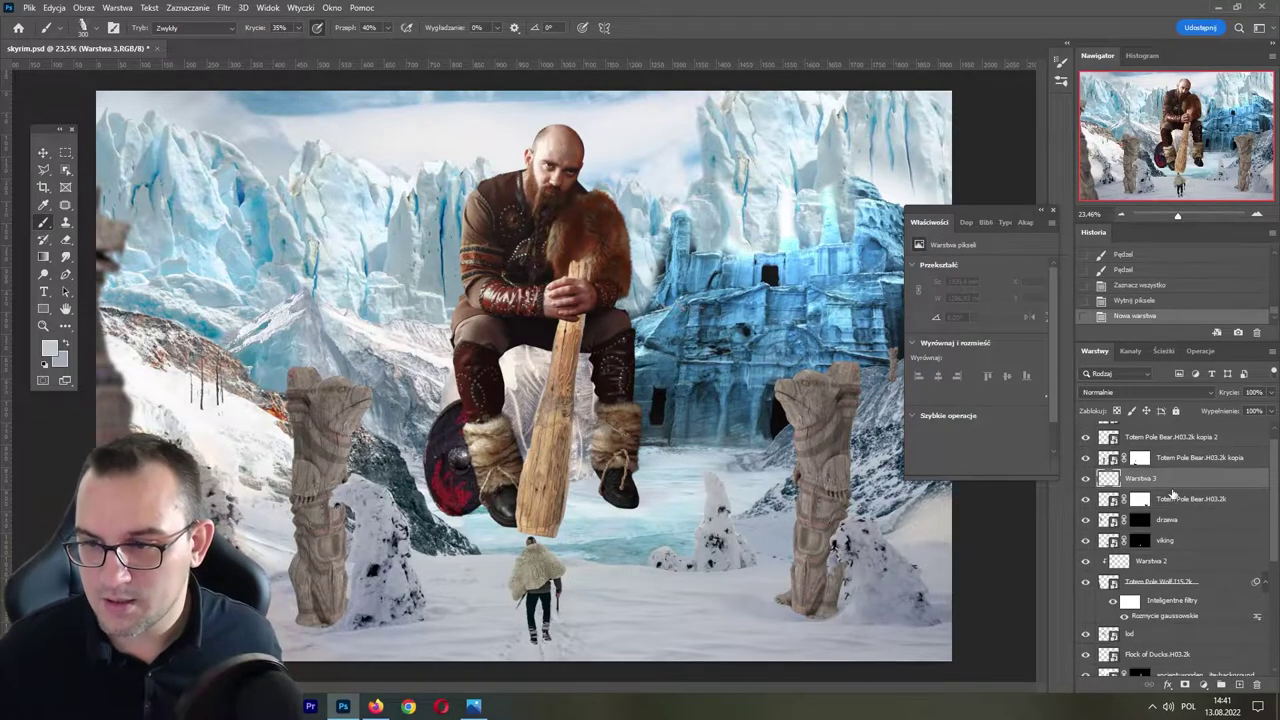
{"action": "left_click", "coordinate": [1140, 488], "text": "alt"}
{"action": "left_click", "coordinate": [1086, 498]}
{"action": "left_click", "coordinate": [1086, 498]}
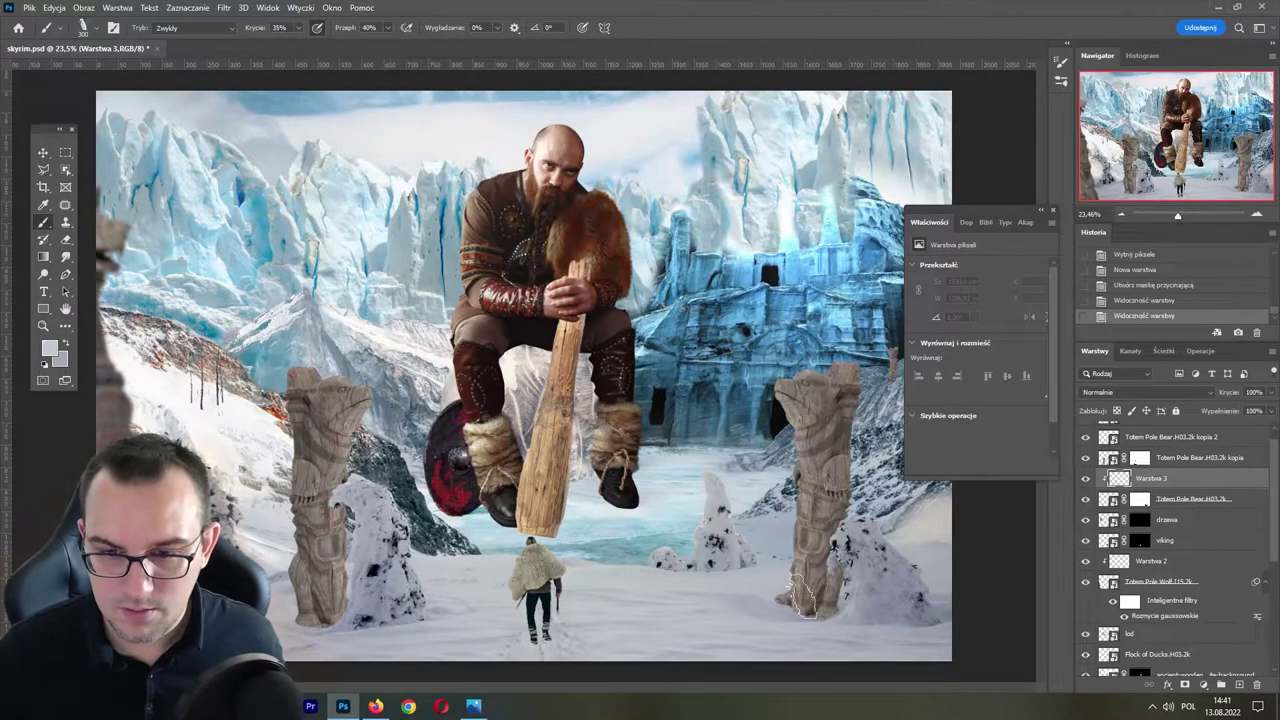
{"action": "mouse_move", "coordinate": [775, 610]}
{"action": "left_mouse_down"}
{"action": "mouse_move", "coordinate": [800, 620]}
{"action": "mouse_move", "coordinate": [788, 612]}
{"action": "left_mouse_up"}
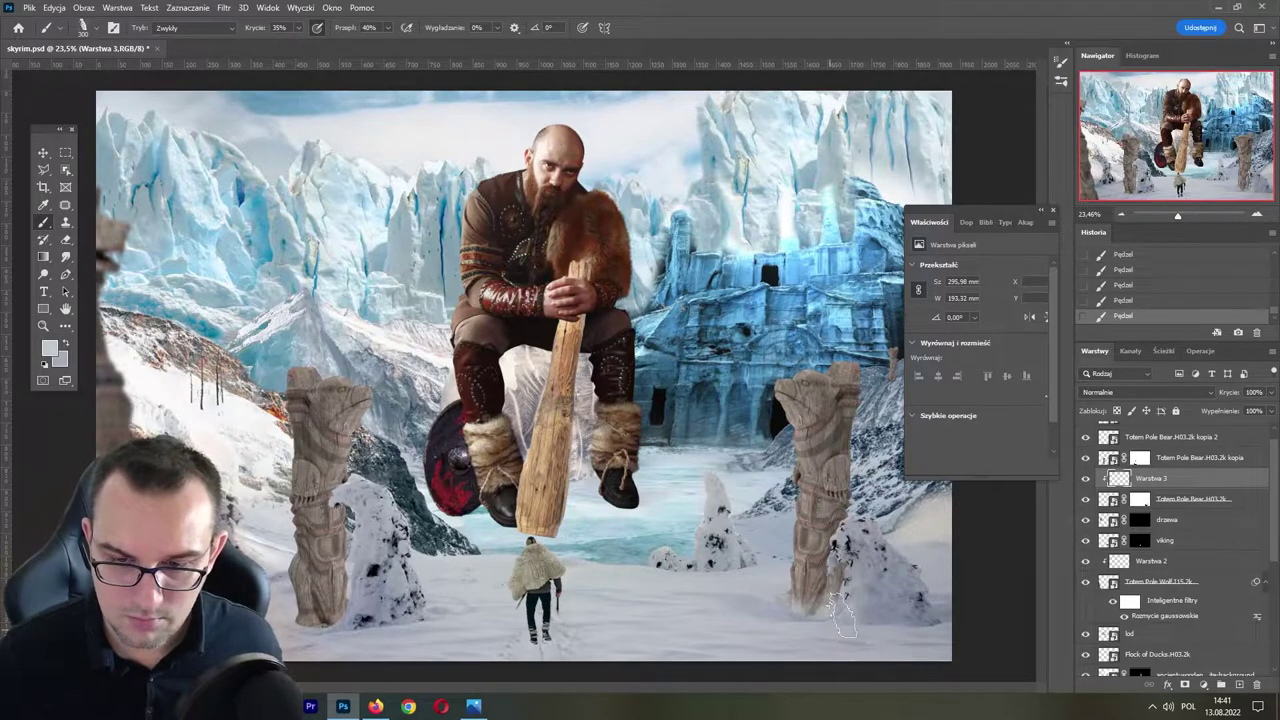
{"action": "left_click_drag", "start_coordinate": [846, 603], "coordinate": [851, 600]}
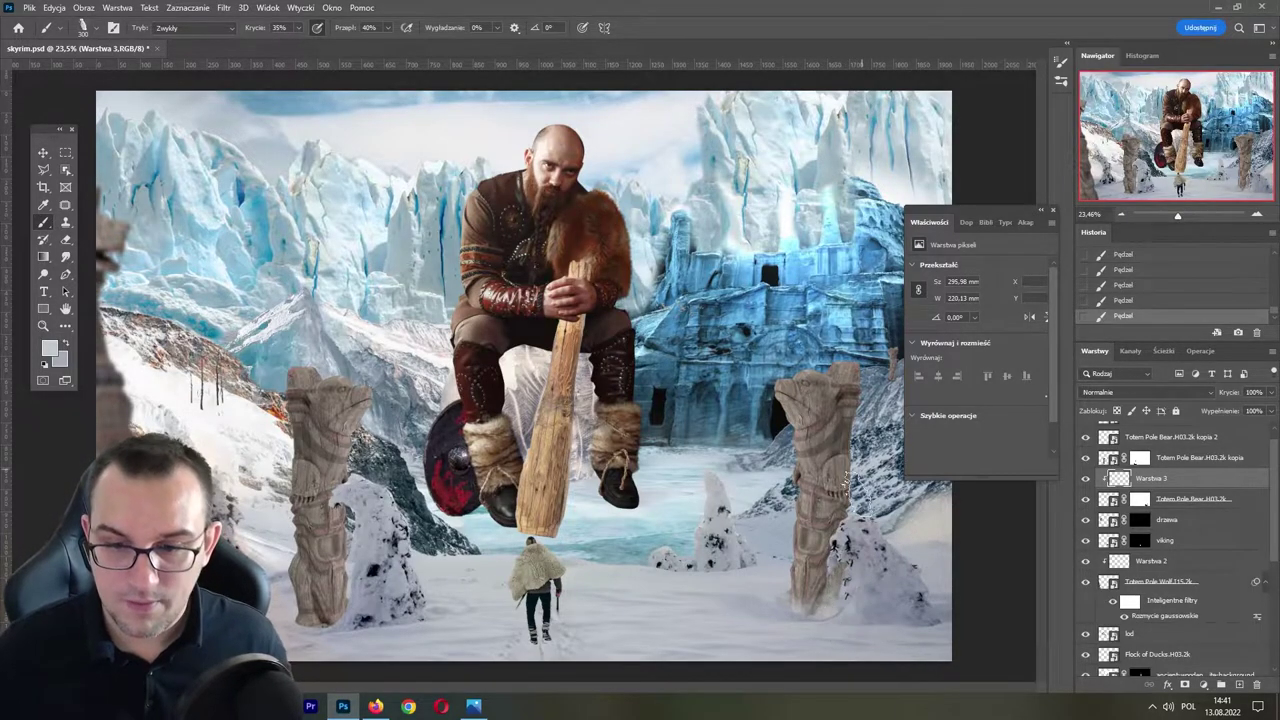
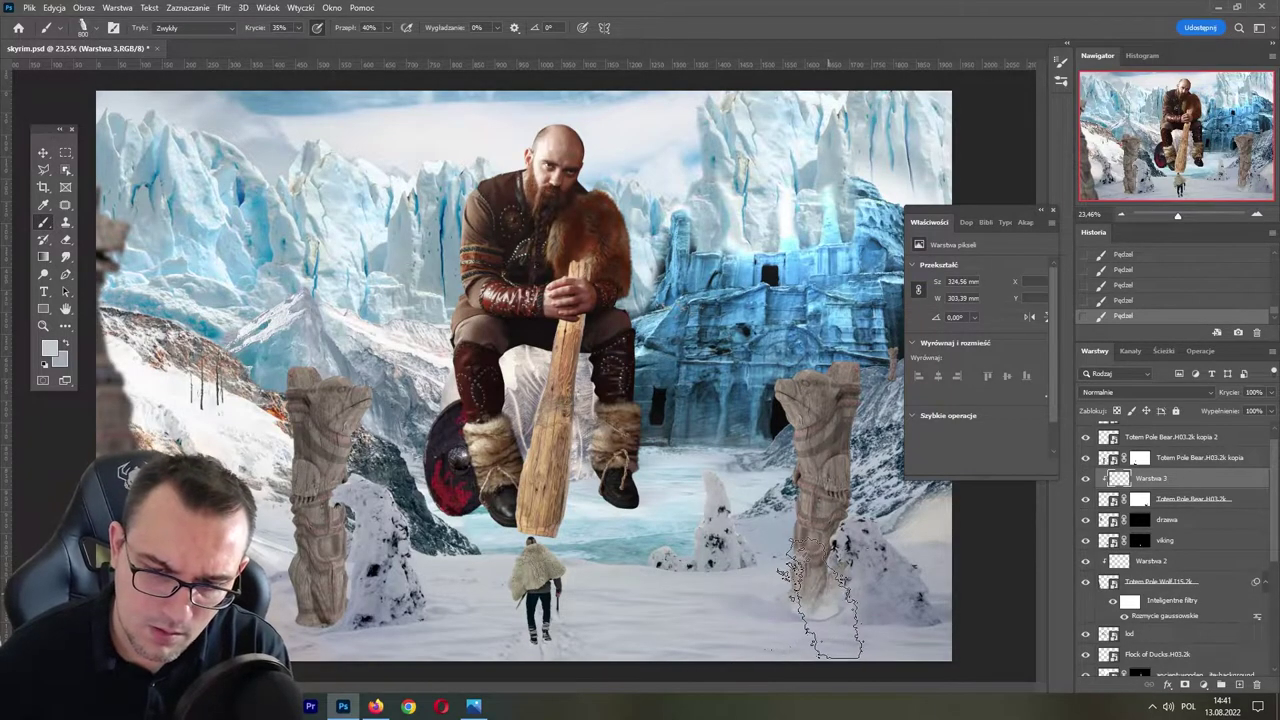
- Paint extra shading onto the right totem's base and deselect
{"action": "left_click_drag", "start_coordinate": [822, 593], "coordinate": [765, 657]}
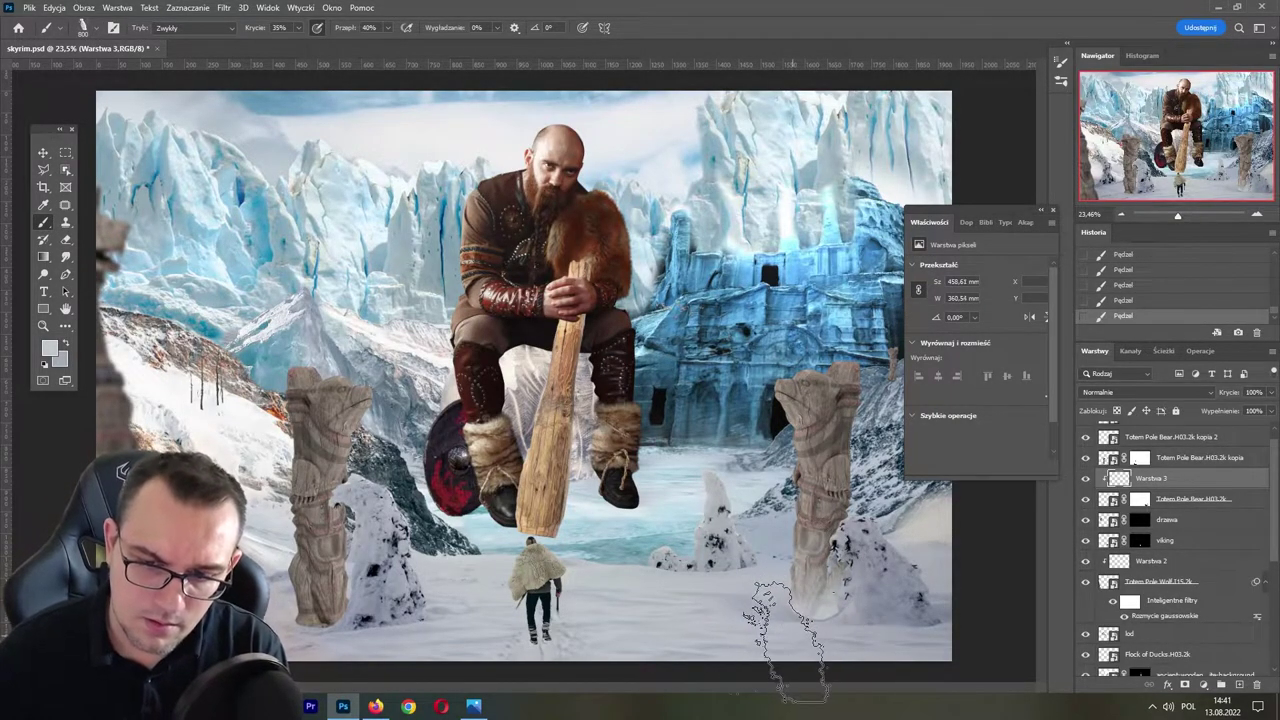
{"action": "left_click_drag", "start_coordinate": [850, 560], "coordinate": [800, 555]}
{"action": "key", "text": "ctrl+d"}
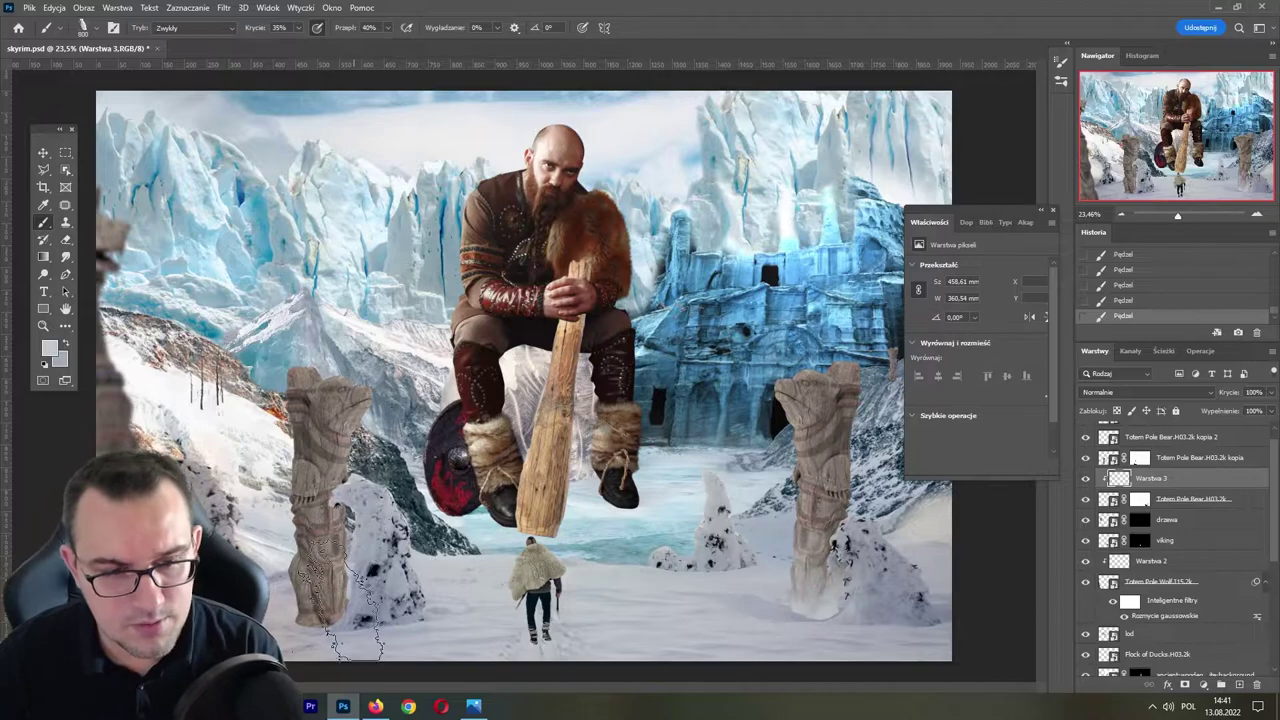
- Add Warstwa 4 clipped to the totem copy and paint shading on the left totem
{"action": "left_click", "coordinate": [1180, 460]}
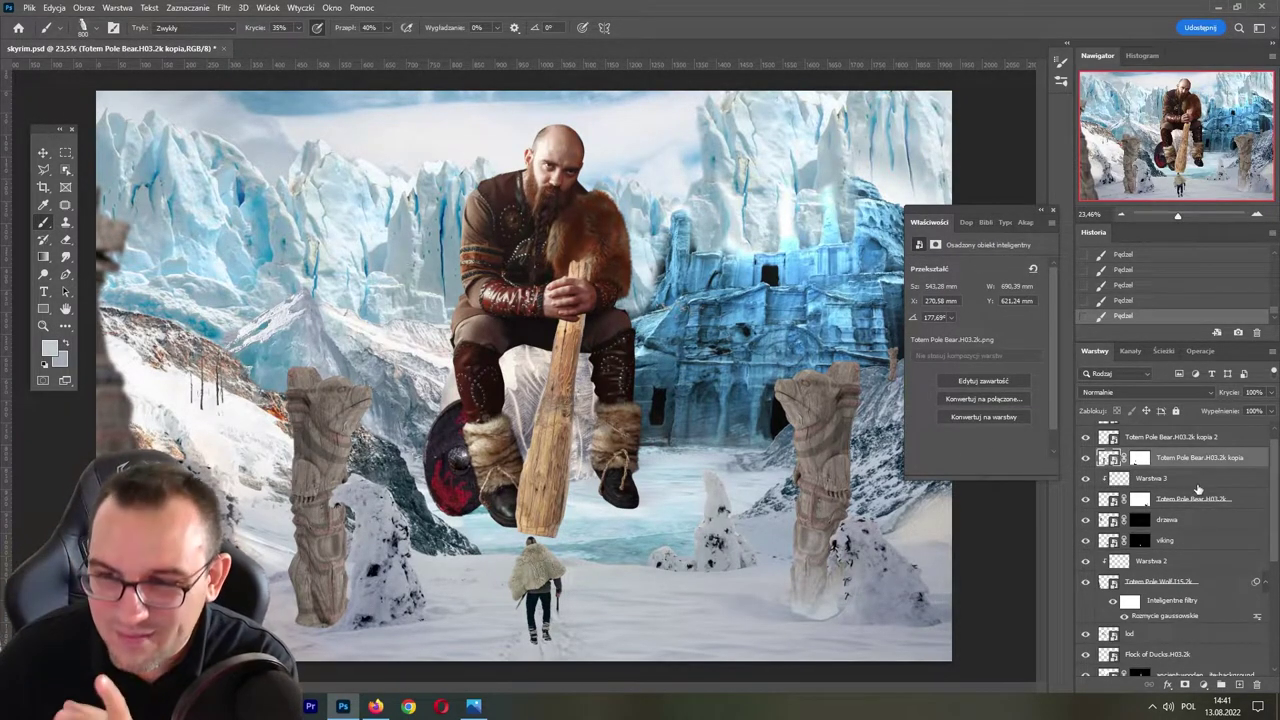
{"action": "left_click", "coordinate": [1239, 684]}
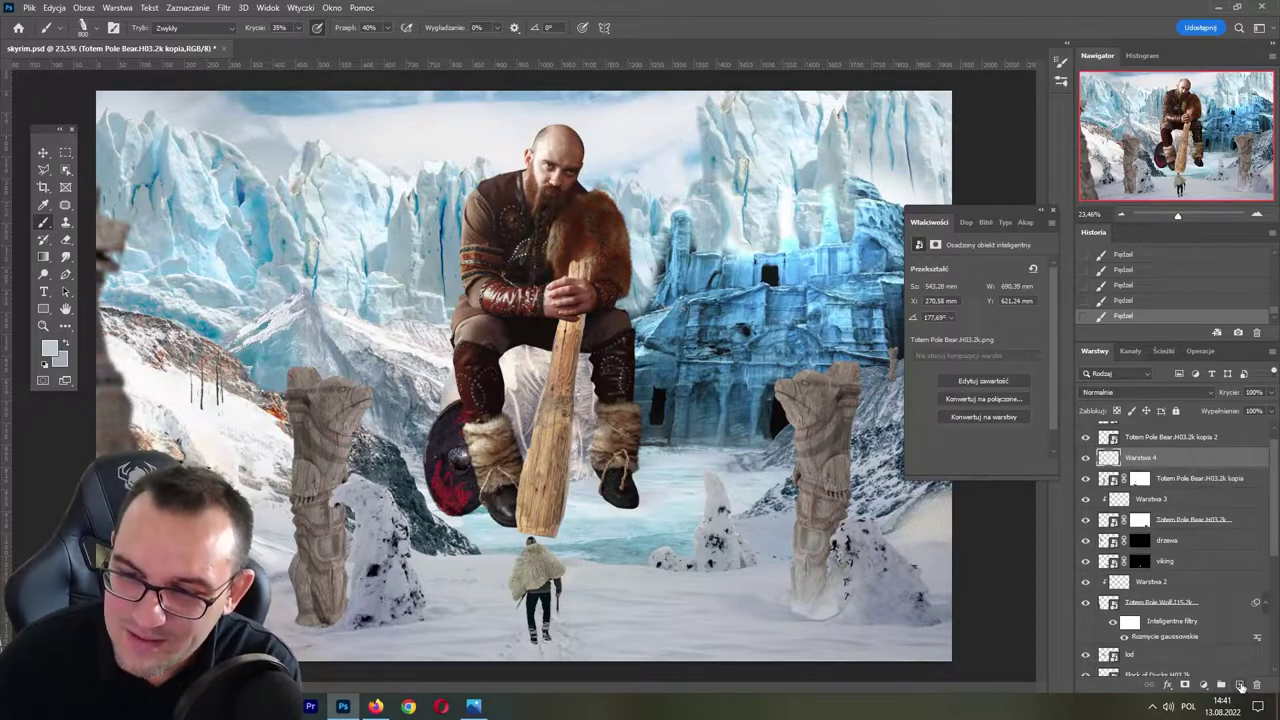
{"action": "left_click", "coordinate": [1157, 467], "text": "alt"}
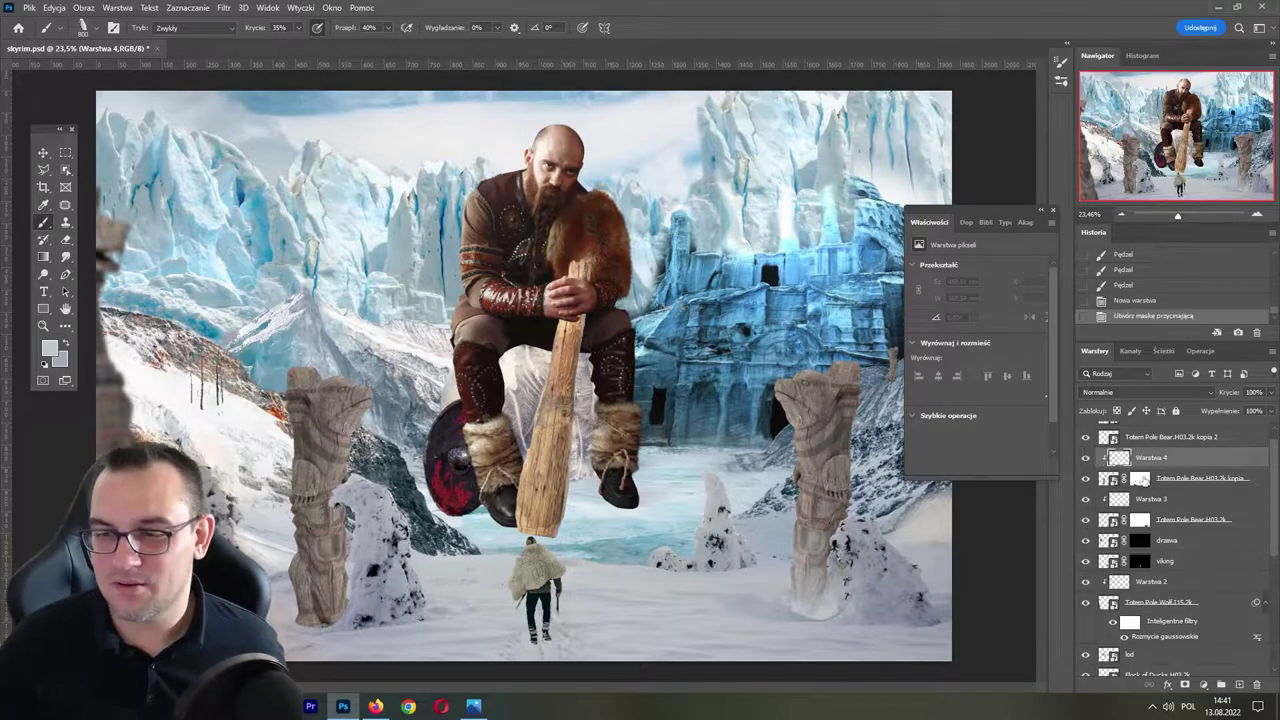
{"action": "mouse_move", "coordinate": [330, 630]}
{"action": "left_mouse_down"}
{"action": "mouse_move", "coordinate": [320, 570]}
{"action": "mouse_move", "coordinate": [310, 625]}
{"action": "mouse_move", "coordinate": [355, 618]}
{"action": "left_mouse_up"}
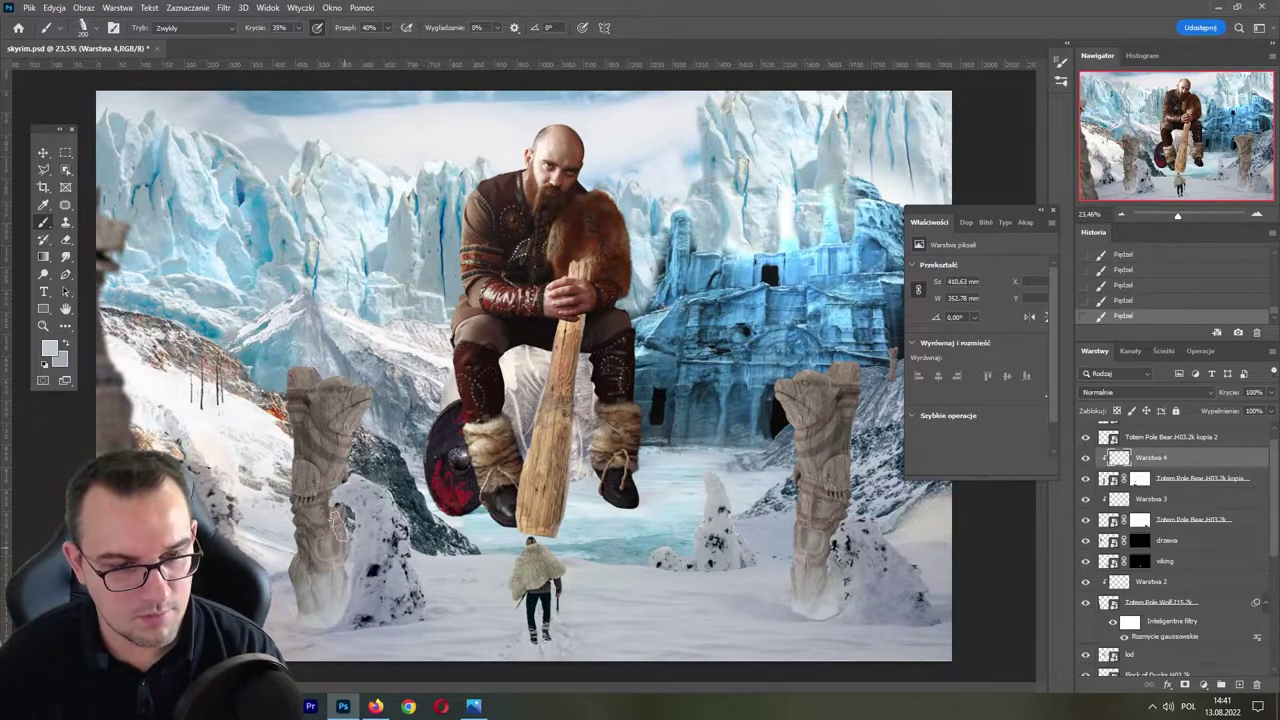
{"action": "left_click_drag", "start_coordinate": [325, 488], "coordinate": [318, 510]}
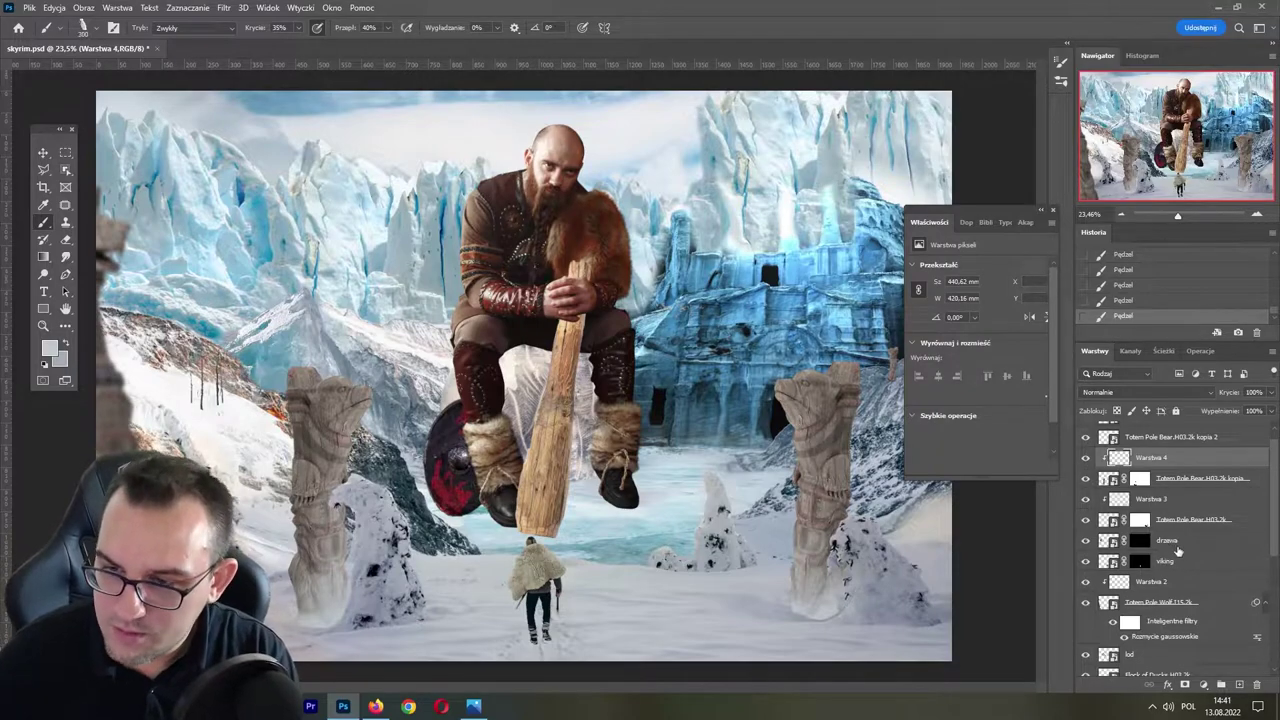
- Paint more left-totem shading on Warstwa 2 and save skyrim.psd
{"action": "left_click", "coordinate": [1205, 520]}
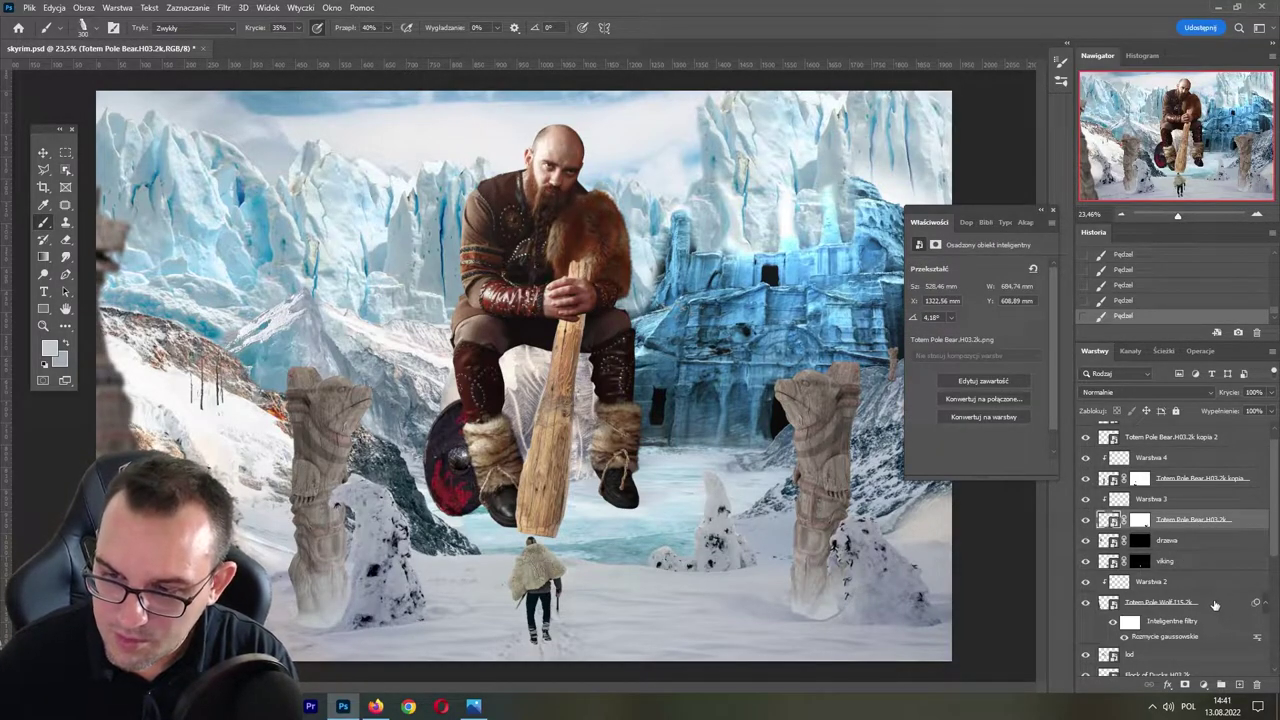
{"action": "left_click", "coordinate": [1164, 583]}
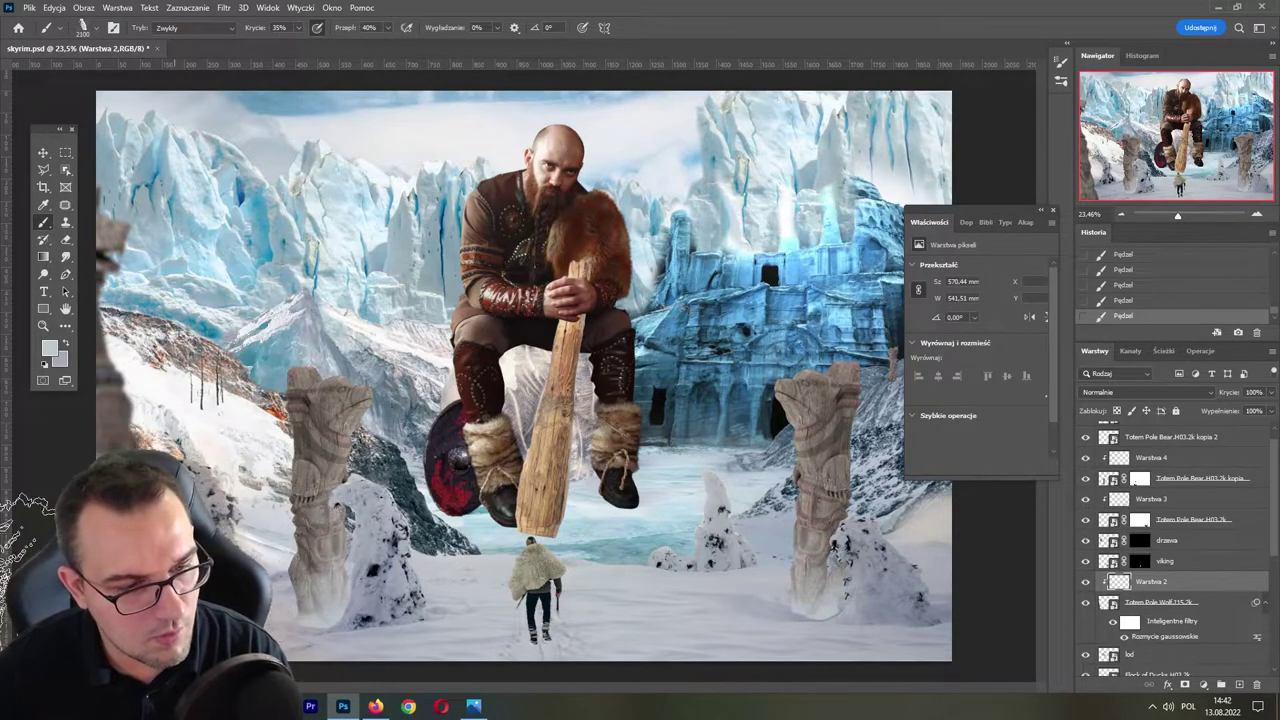
{"action": "left_click_drag", "start_coordinate": [30, 545], "coordinate": [170, 470]}
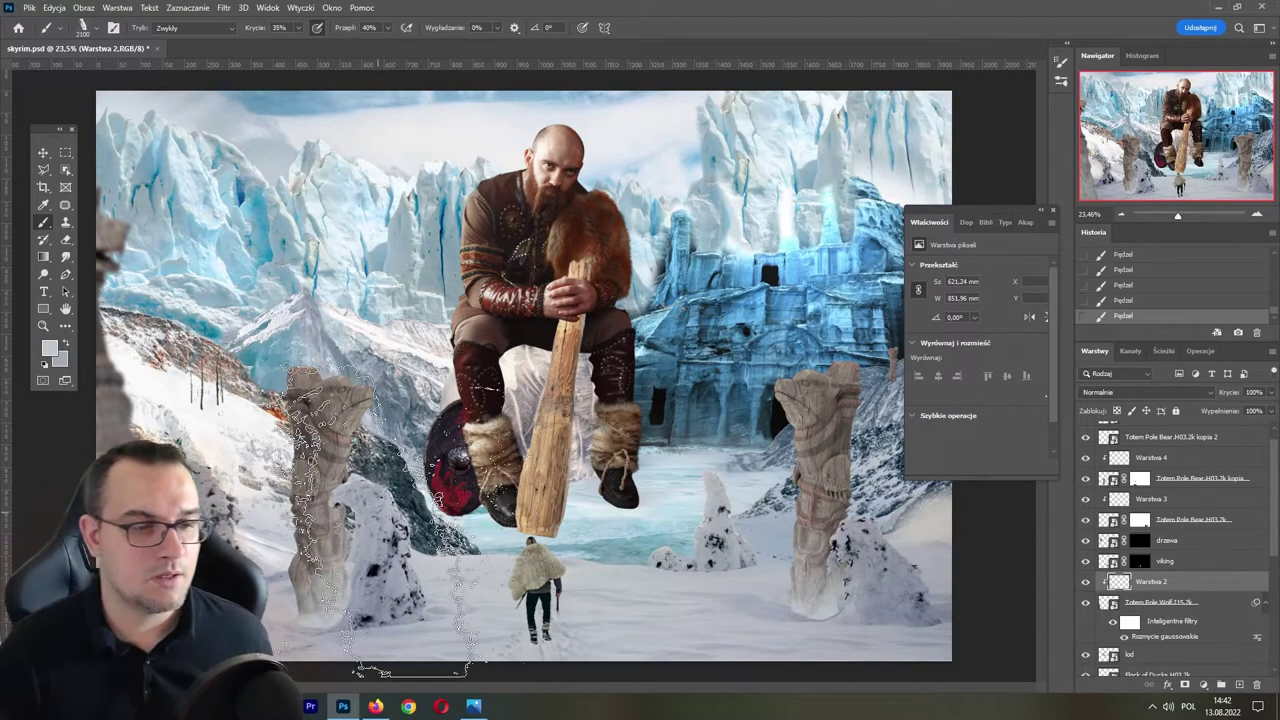
{"action": "key", "text": "ctrl+s"}
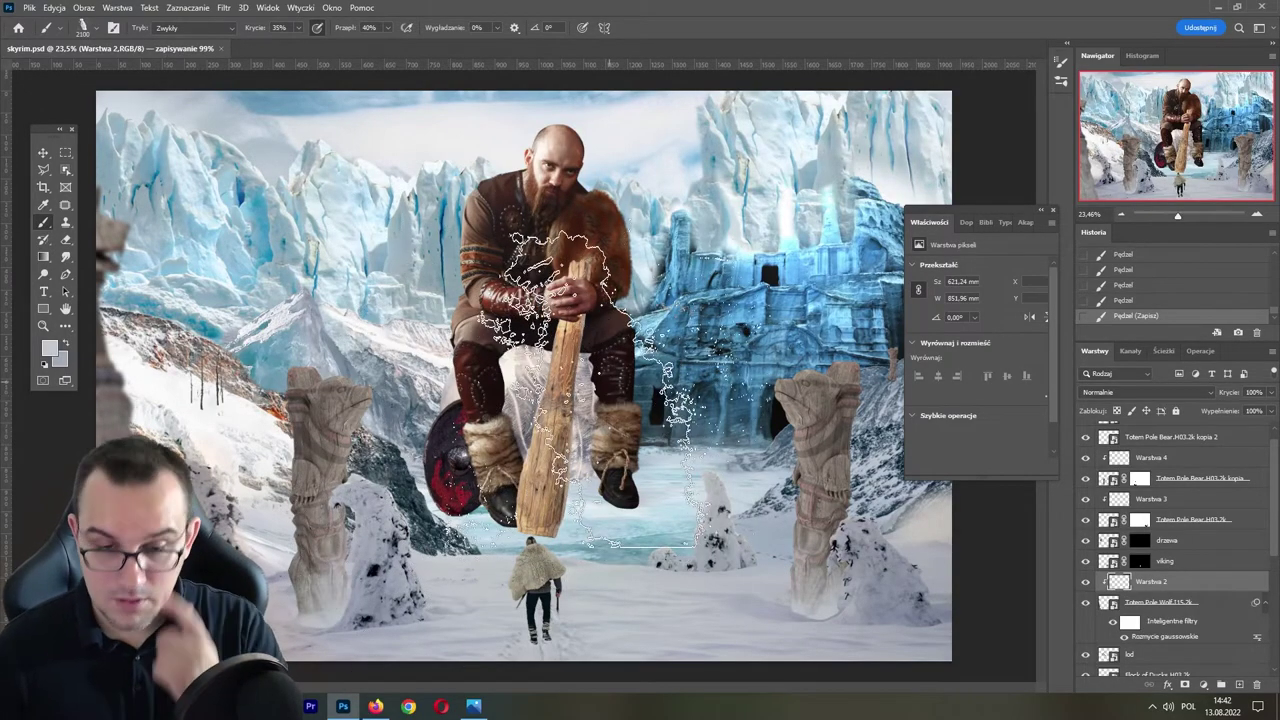
{"action": "scroll", "coordinate": [1276, 490], "scroll_direction": "up", "scroll_amount": 1}
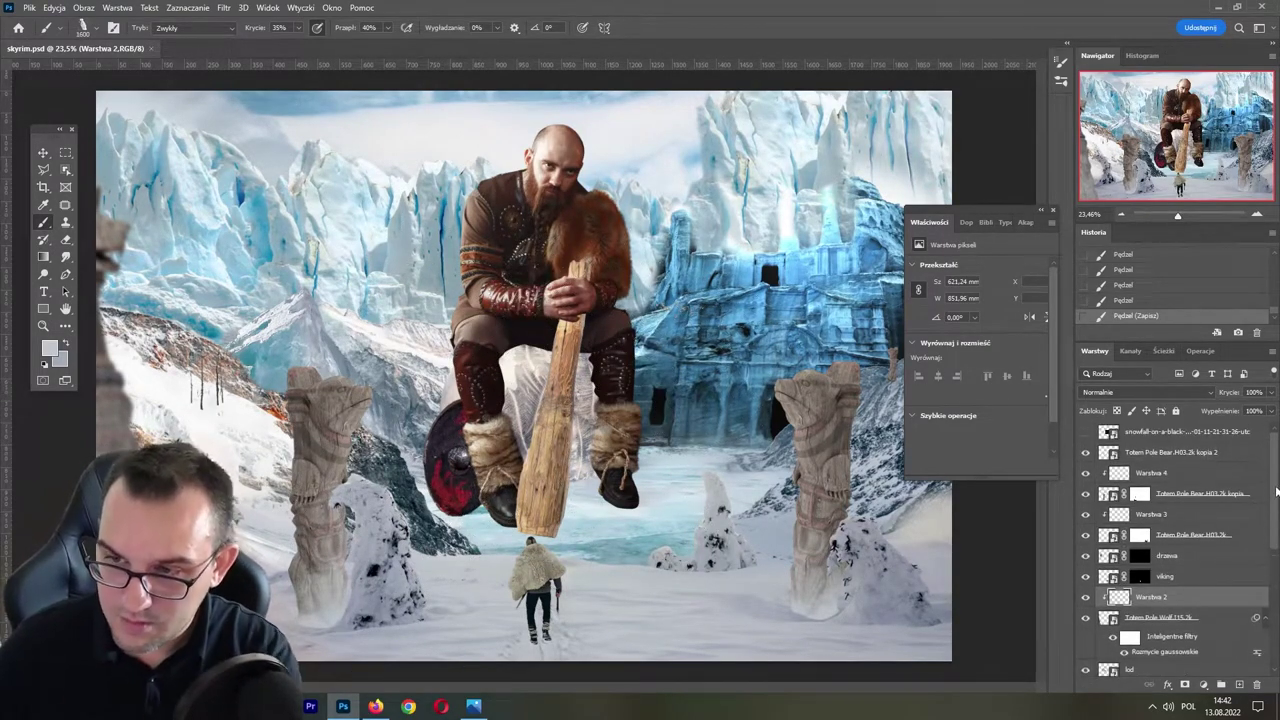
{"action": "scroll", "coordinate": [1276, 503], "scroll_direction": "down", "scroll_amount": 5}
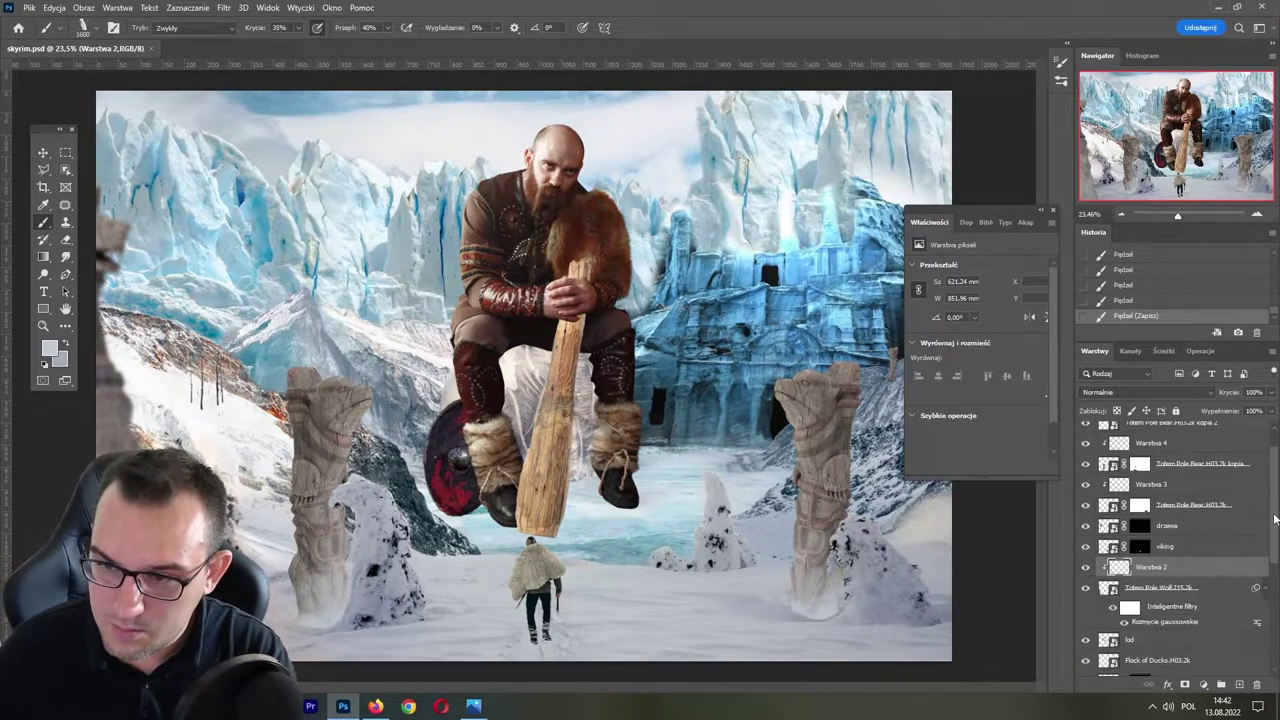
{"action": "left_click", "coordinate": [1156, 514]}
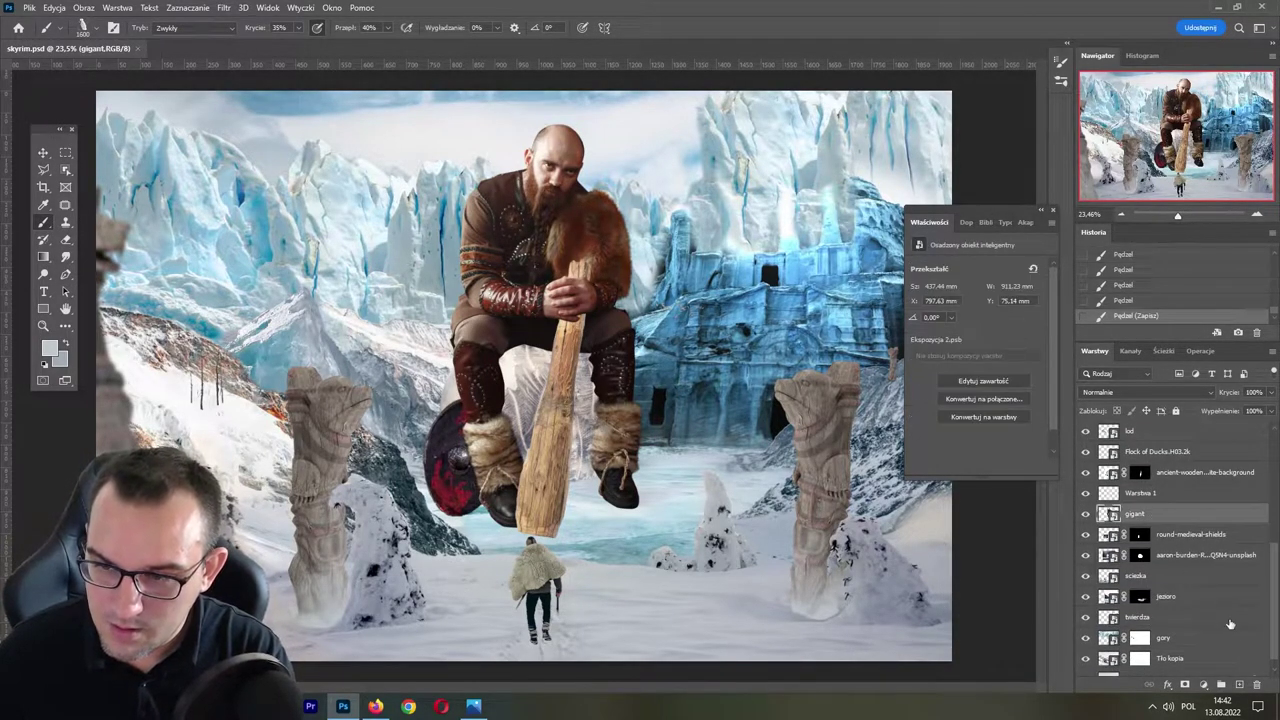
{"action": "left_click", "coordinate": [1165, 496]}
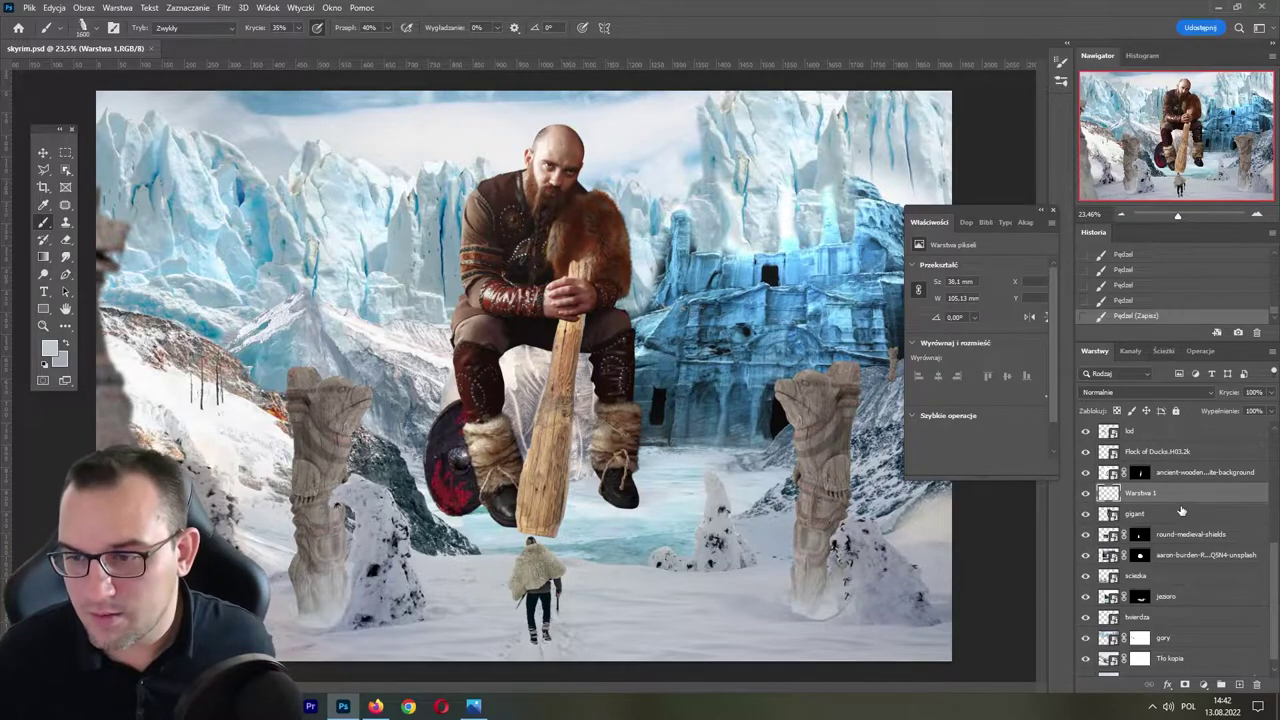
{"action": "left_click", "coordinate": [1085, 493]}
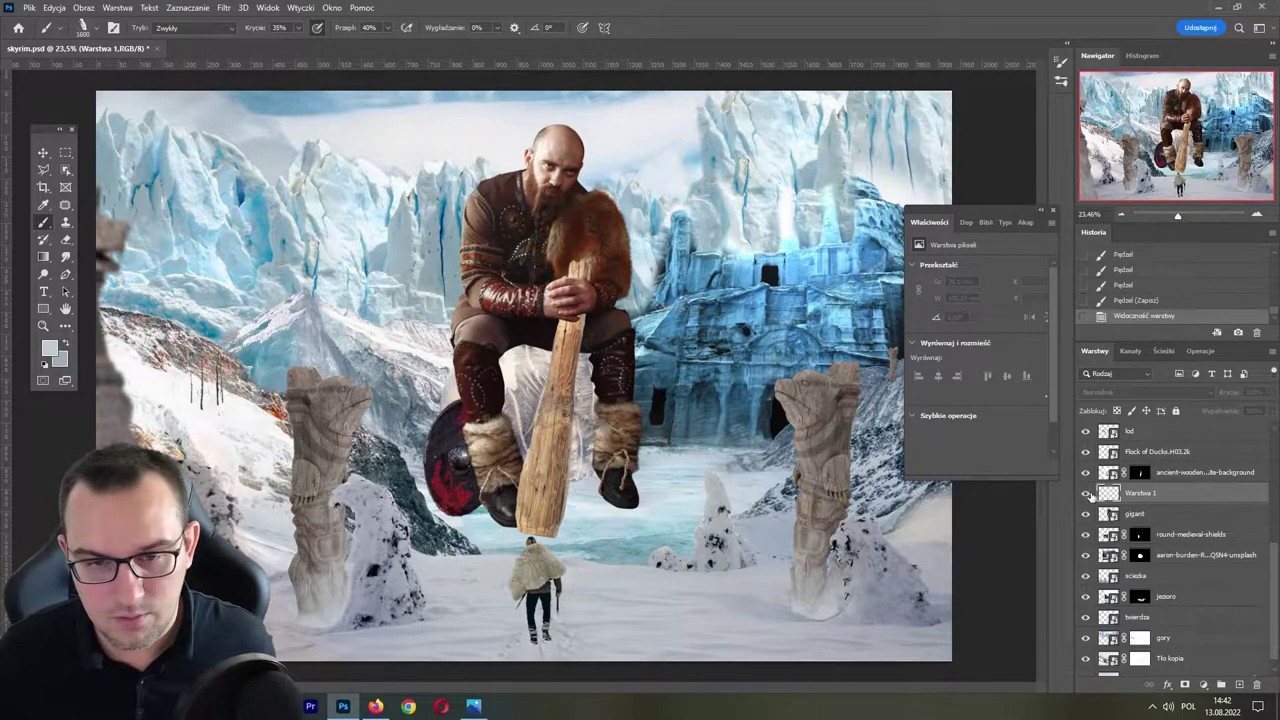
{"action": "right_click", "coordinate": [1171, 507]}
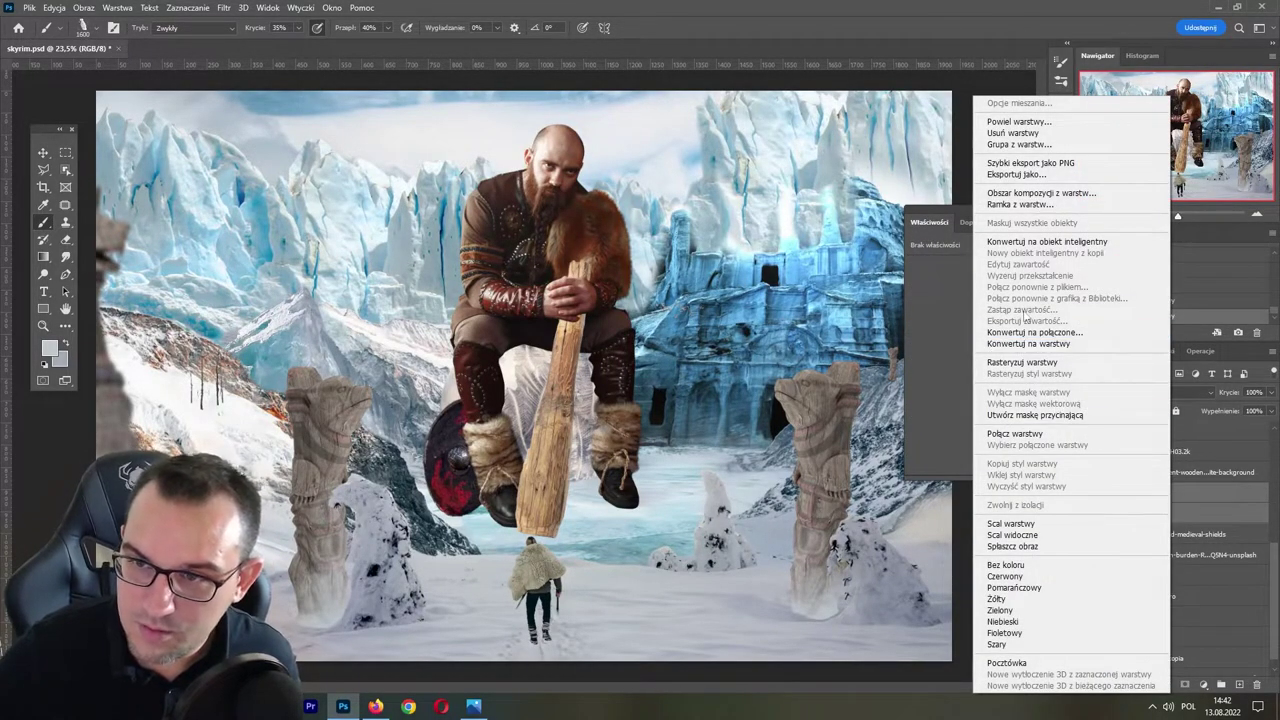
{"action": "left_click", "coordinate": [1050, 242]}
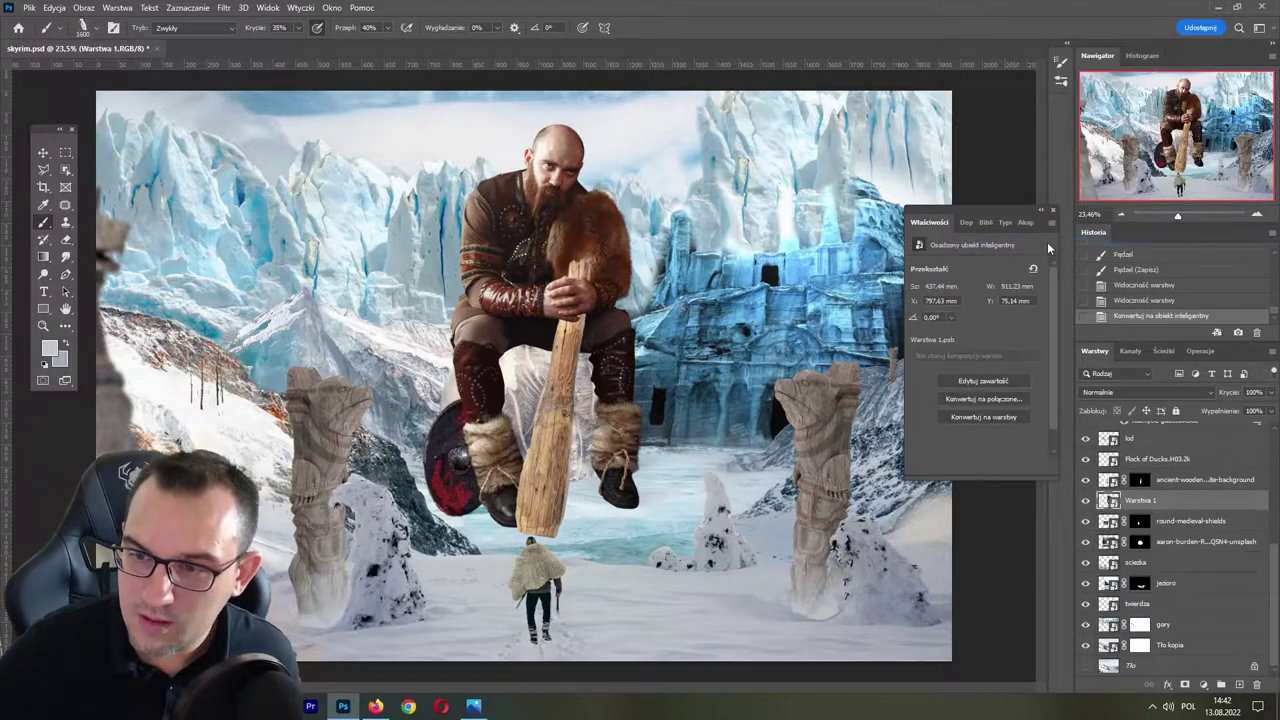
{"action": "double_click", "coordinate": [1141, 500]}
{"action": "key", "text": "Caps_Lock"}
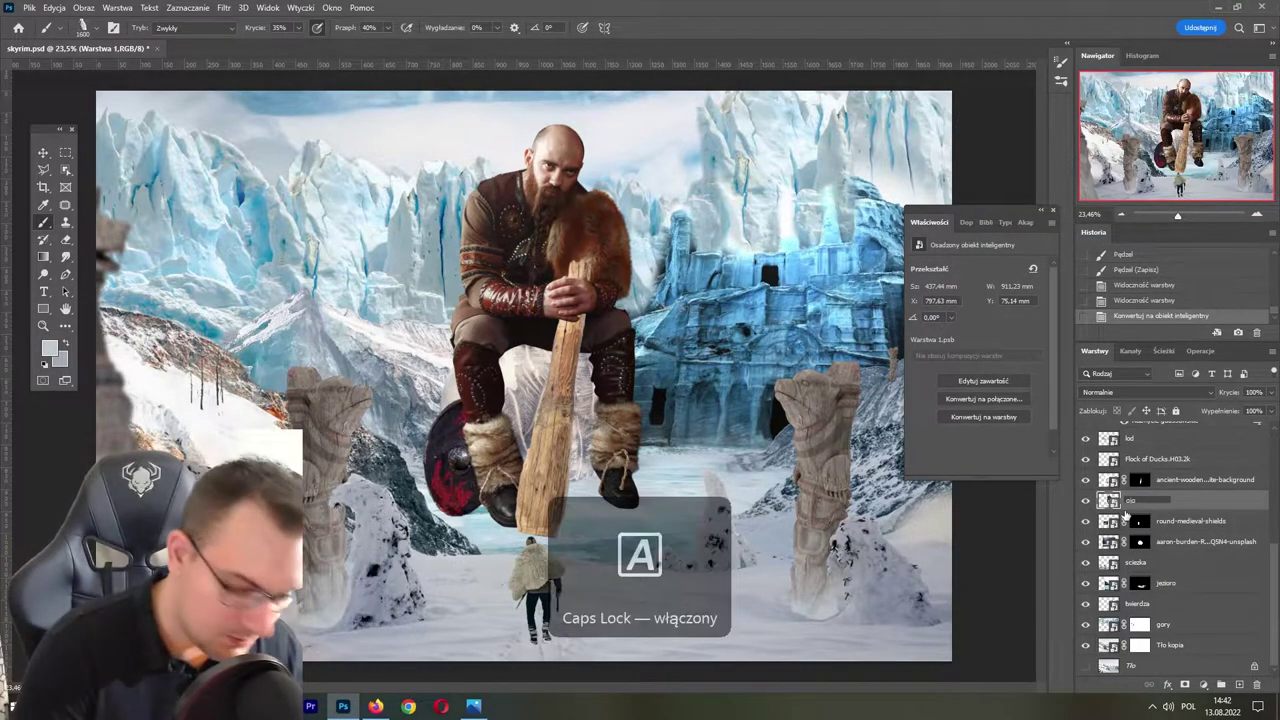
{"action": "type", "text": "OLO"}
{"action": "key", "text": "Caps_Lock"}
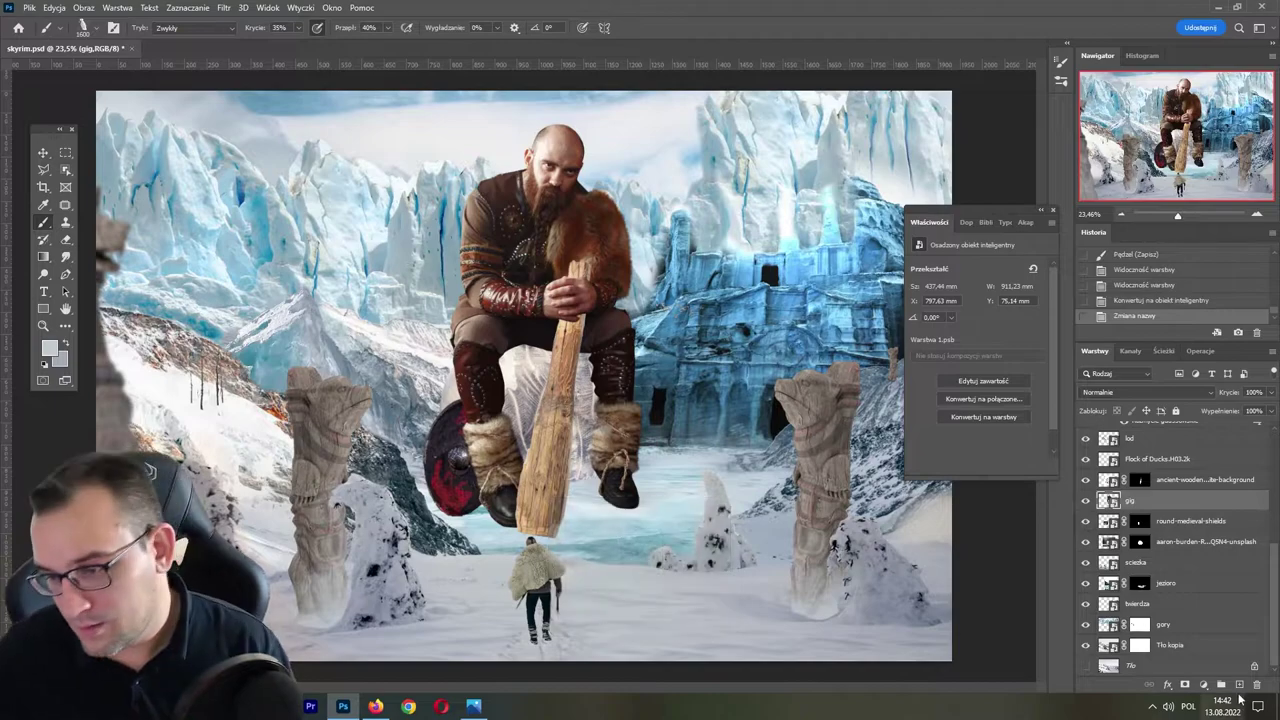
{"action": "left_click", "coordinate": [1239, 684]}
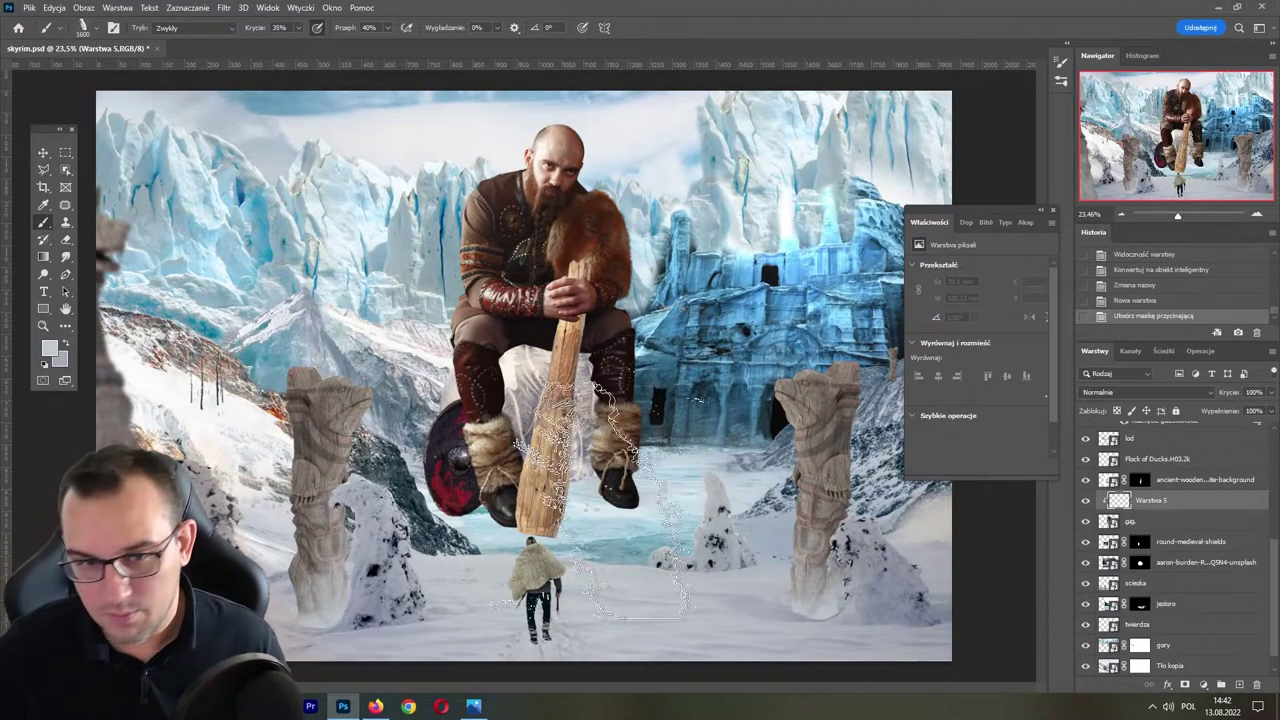
{"action": "left_click", "coordinate": [1150, 510], "text": "alt"}
{"action": "left_click_drag", "start_coordinate": [540, 500], "coordinate": [618, 498]}
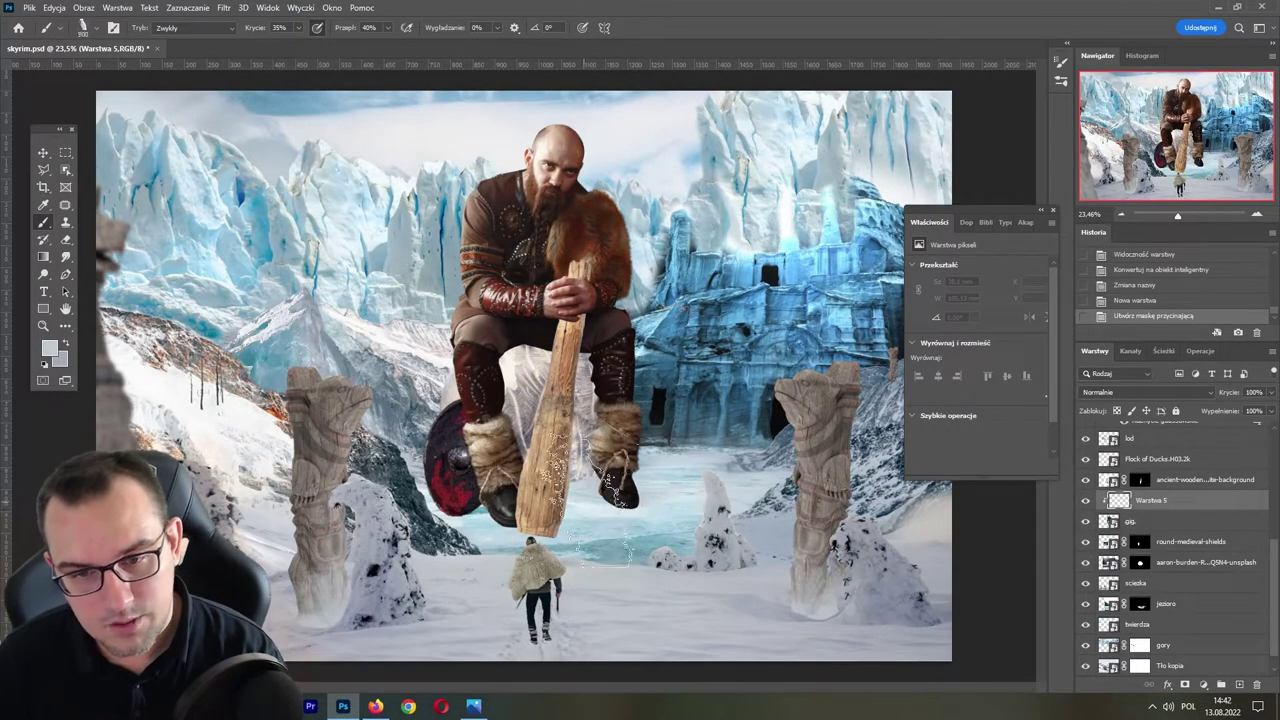
{"action": "left_click", "coordinate": [618, 498]}
{"action": "left_click", "coordinate": [622, 502]}
{"action": "left_click", "coordinate": [627, 505]}
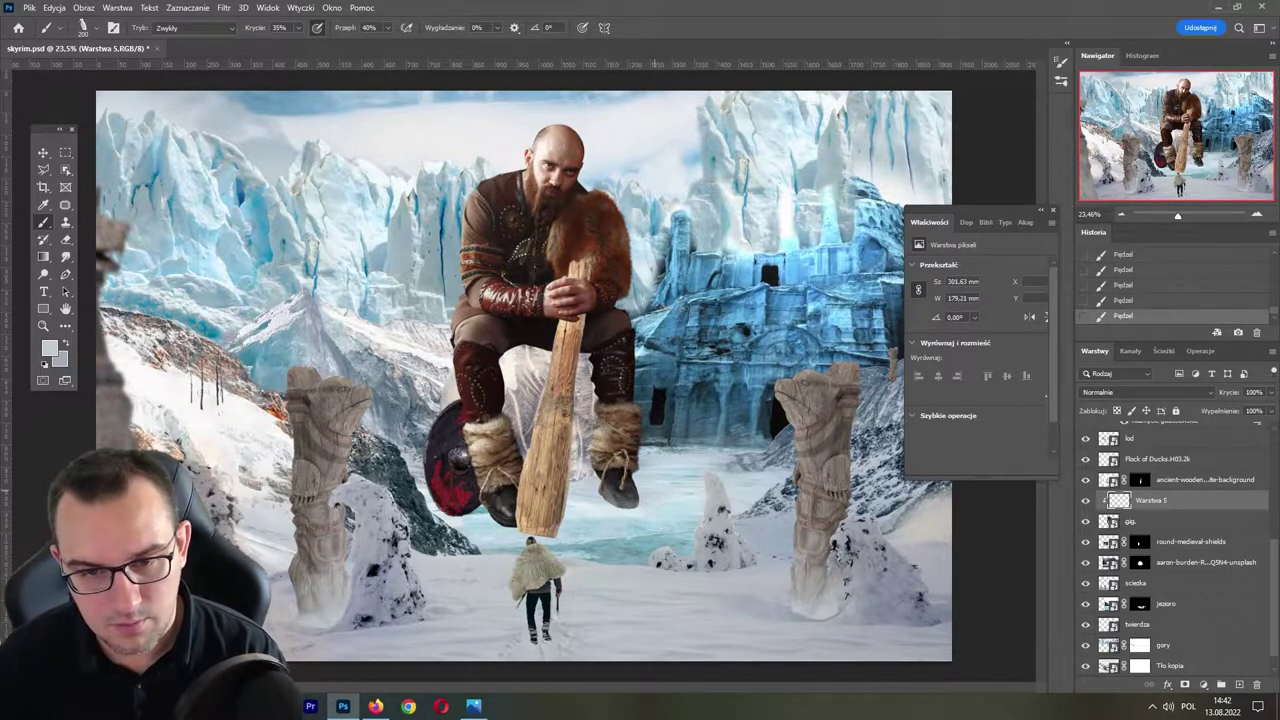
{"action": "left_click_drag", "start_coordinate": [618, 492], "coordinate": [535, 575]}
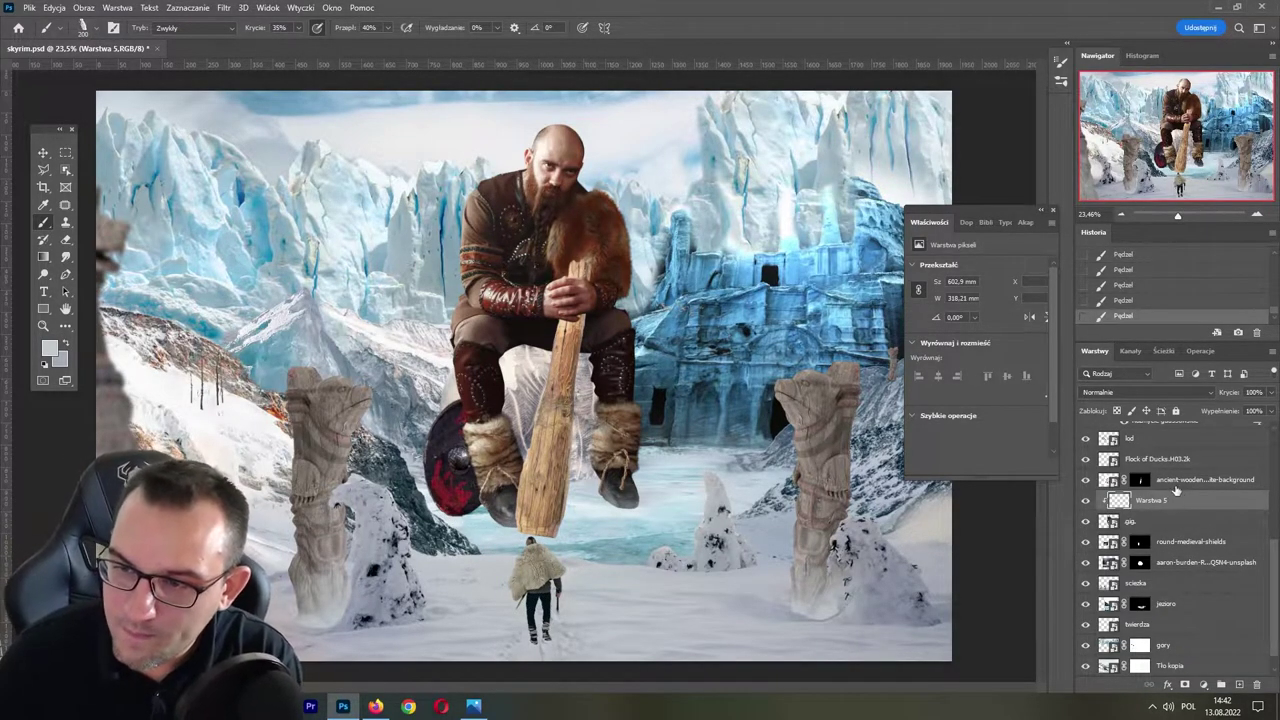
{"action": "left_click", "coordinate": [1140, 482]}
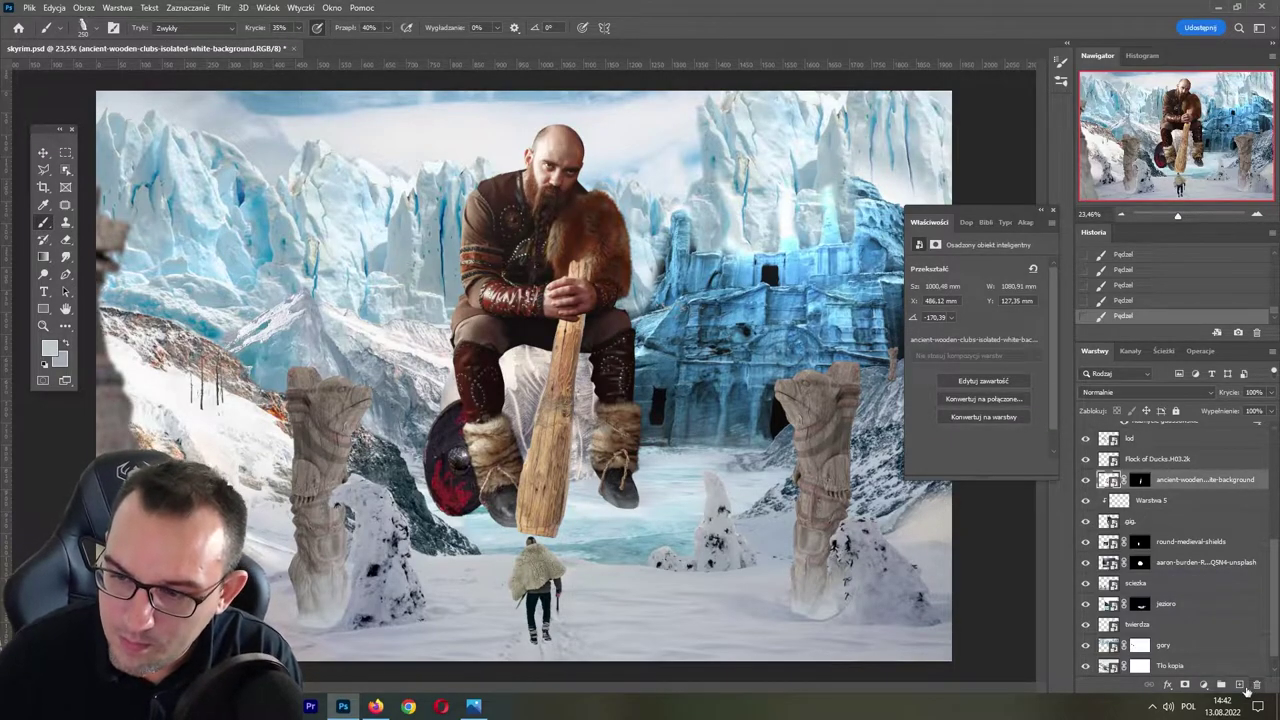
{"action": "left_click", "coordinate": [1239, 684]}
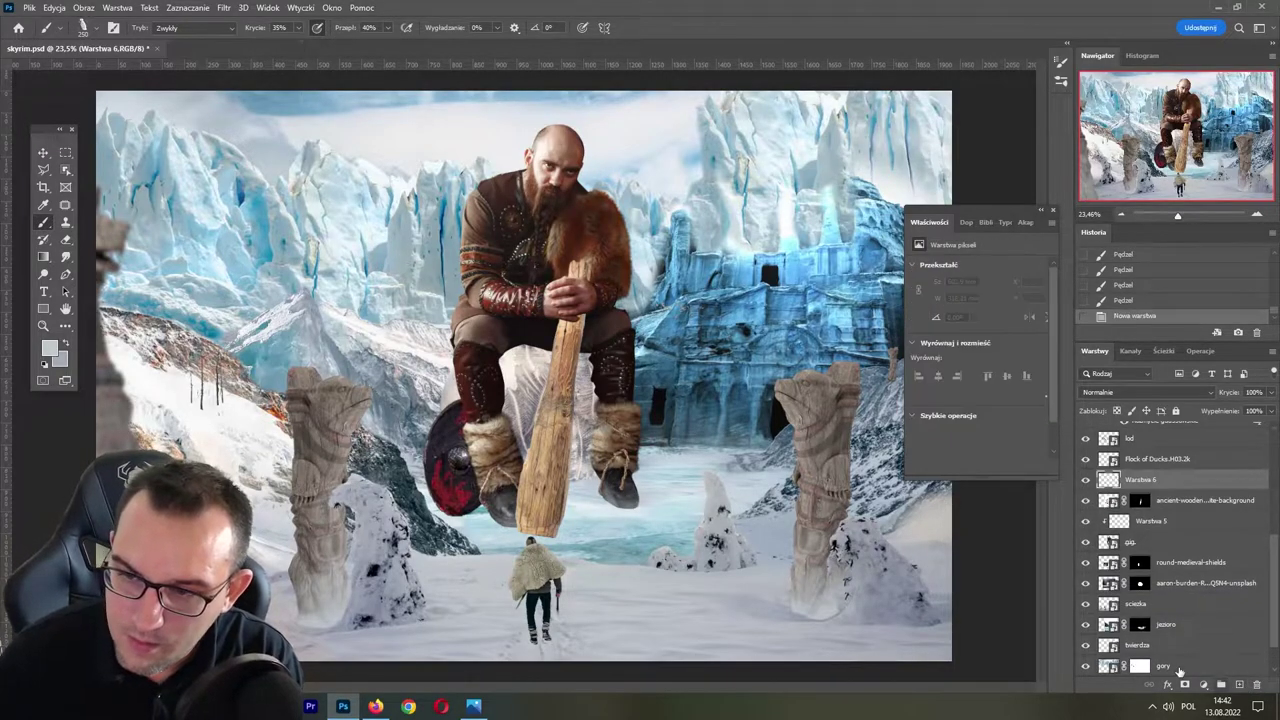
{"action": "left_click", "coordinate": [1162, 485], "text": "alt"}
{"action": "mouse_move", "coordinate": [550, 565]}
{"action": "left_mouse_down"}
{"action": "mouse_move", "coordinate": [545, 528]}
{"action": "mouse_move", "coordinate": [470, 560]}
{"action": "left_mouse_up"}
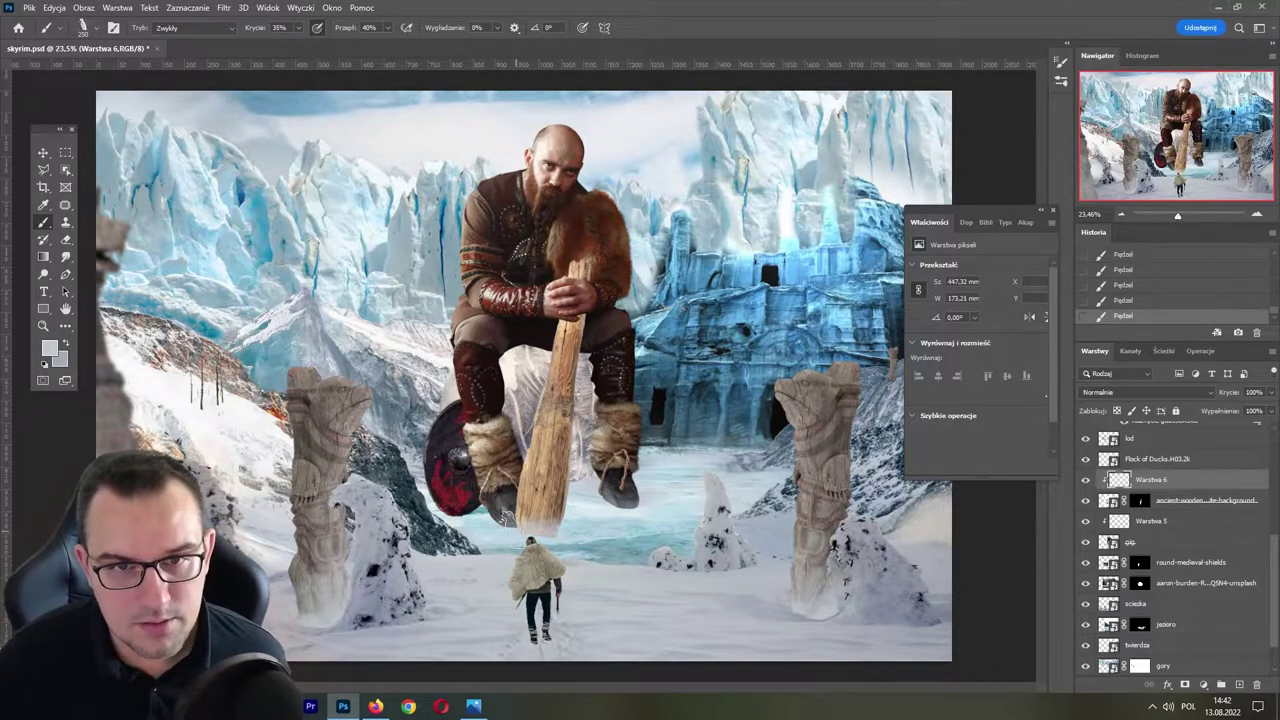
{"action": "key", "text": "ctrl+s"}
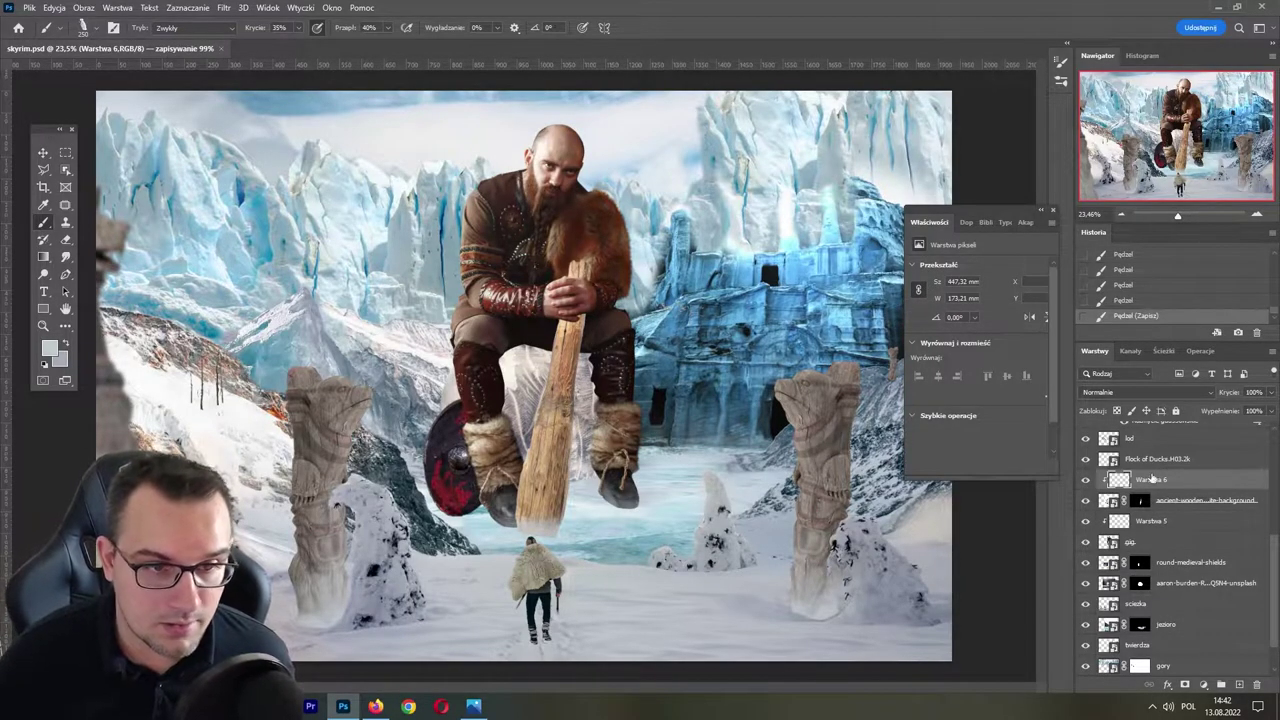
{"action": "scroll", "coordinate": [1274, 560], "scroll_direction": "up", "scroll_amount": 1}
{"action": "left_click", "coordinate": [1160, 563]}
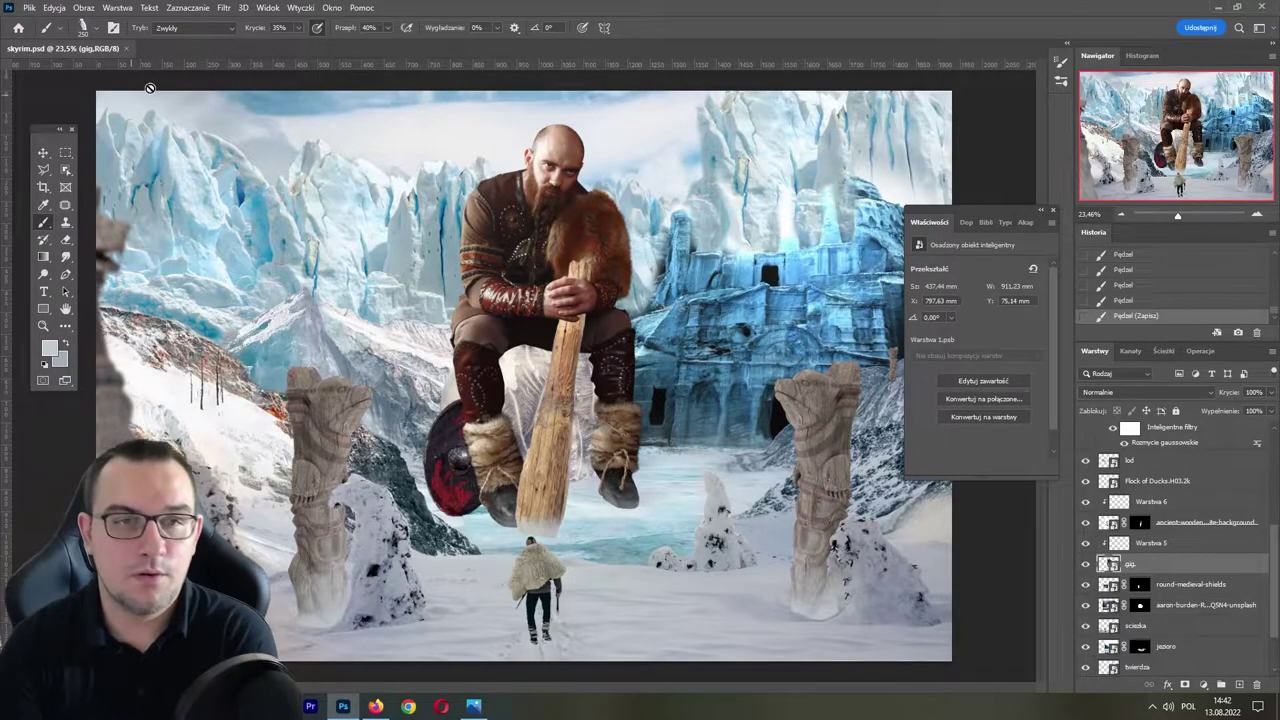
- Enable the Neural Filters Harmonization with Tło kopia as the reference layer
{"action": "left_click", "coordinate": [224, 8]}
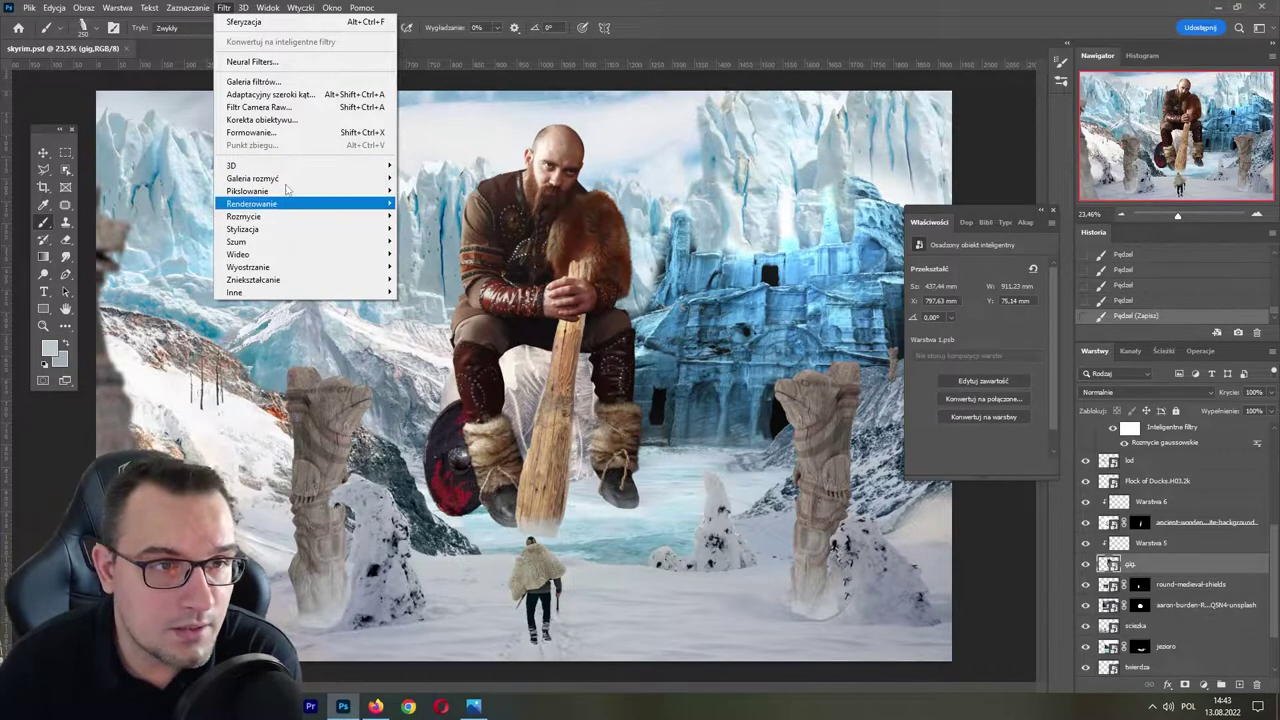
{"action": "left_click", "coordinate": [278, 64]}
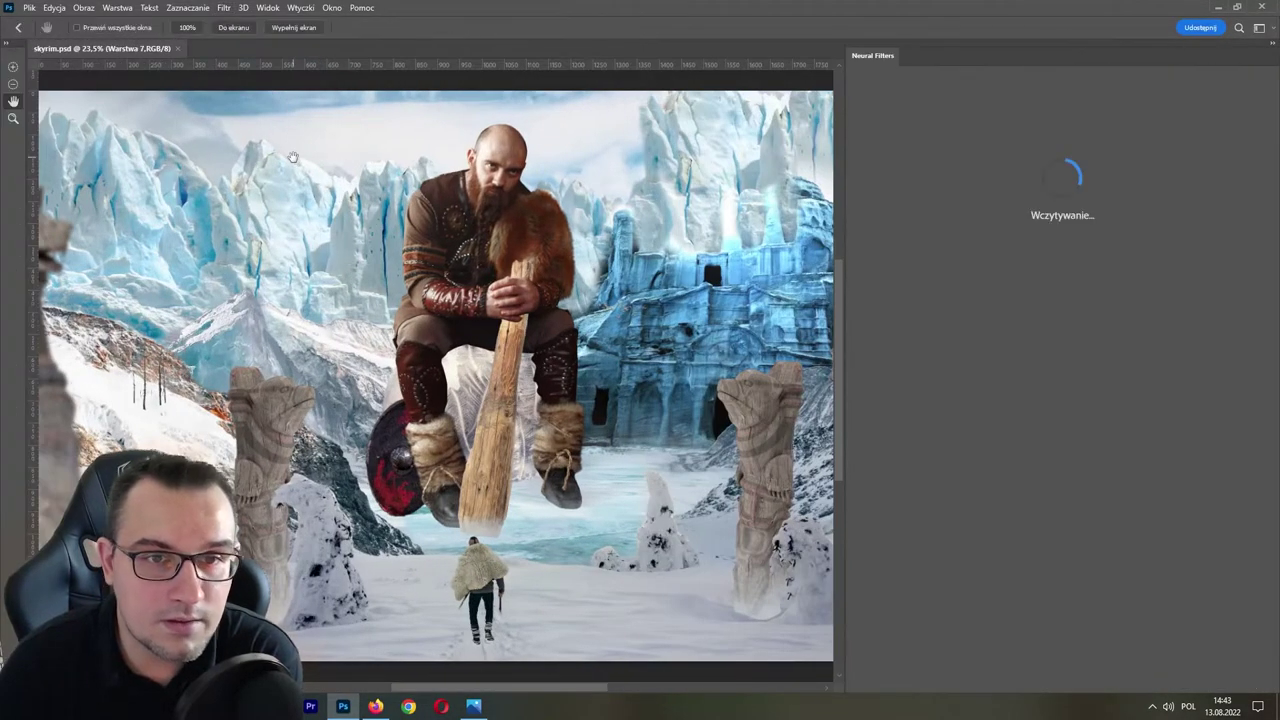
{"action": "left_click", "coordinate": [1000, 389]}
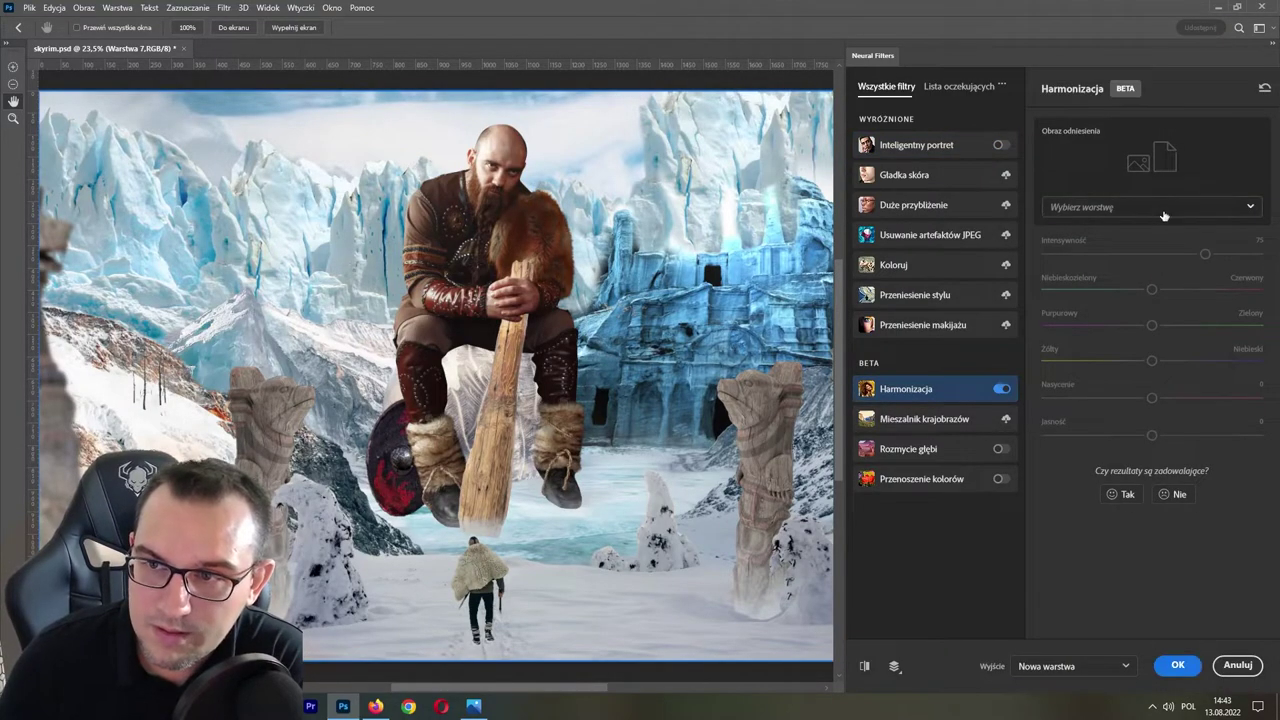
{"action": "left_click", "coordinate": [1150, 207]}
{"action": "scroll", "coordinate": [1256, 385], "scroll_direction": "down", "scroll_amount": 1}
{"action": "scroll", "coordinate": [1200, 500], "scroll_direction": "down", "scroll_amount": 5}
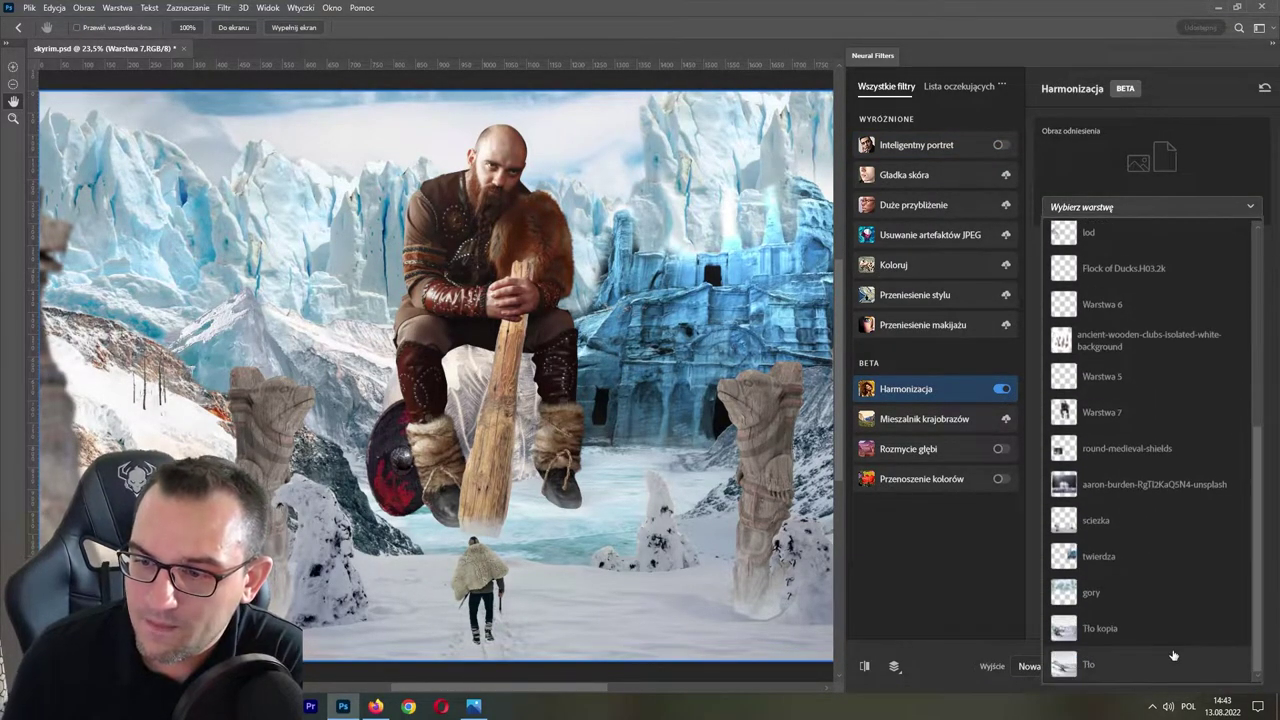
{"action": "left_click", "coordinate": [1106, 636]}
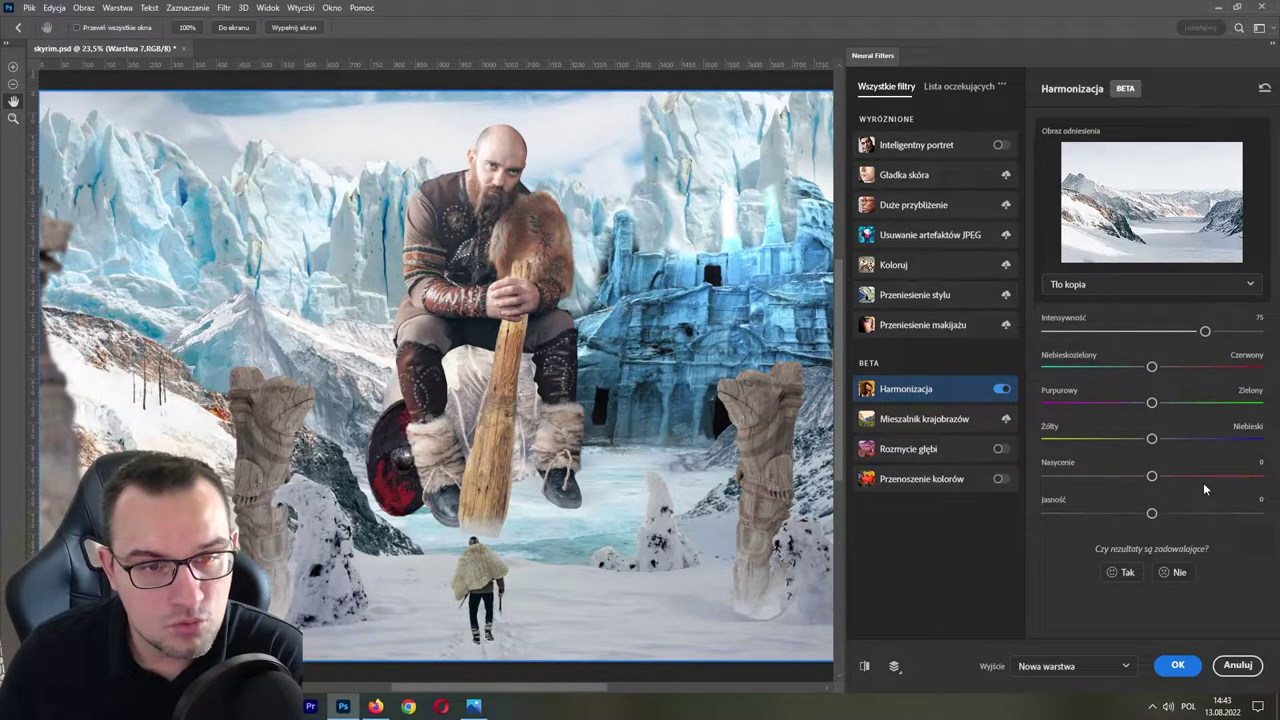
- Try harmonization intensity 58 and brightness -28, then cancel the filter
{"action": "left_click", "coordinate": [1170, 331]}
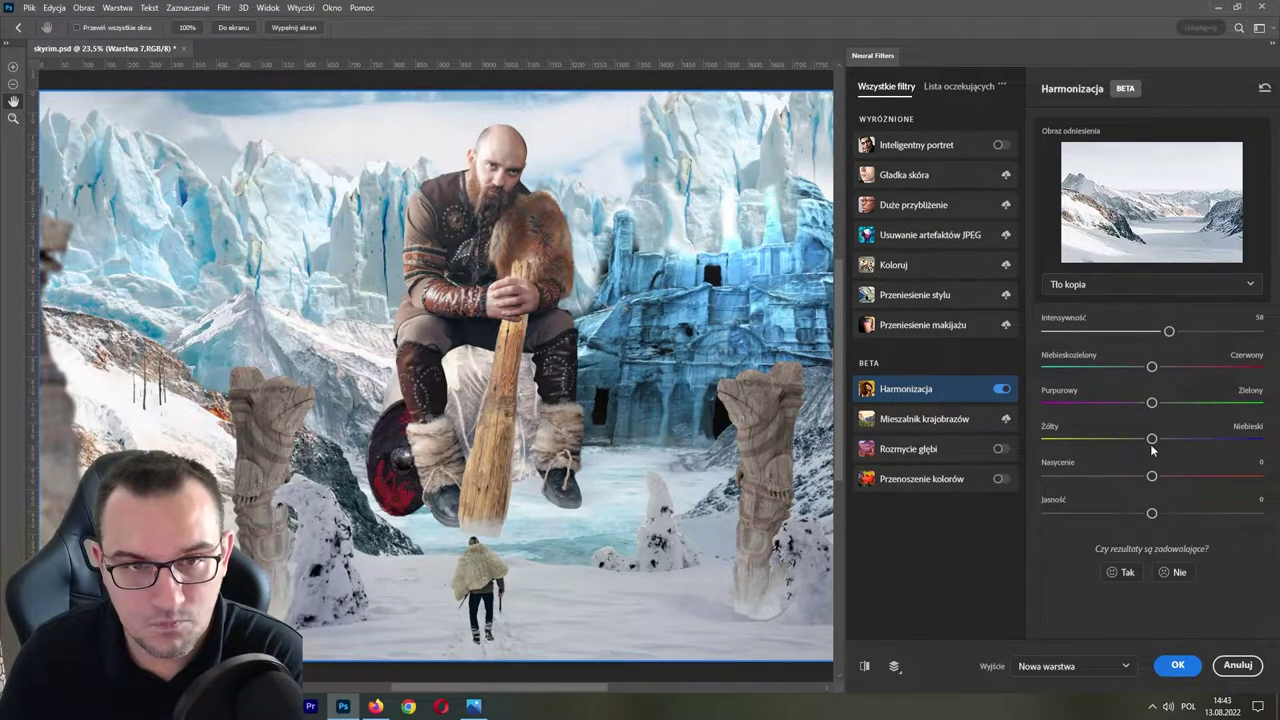
{"action": "left_click_drag", "start_coordinate": [1102, 517], "coordinate": [1105, 515]}
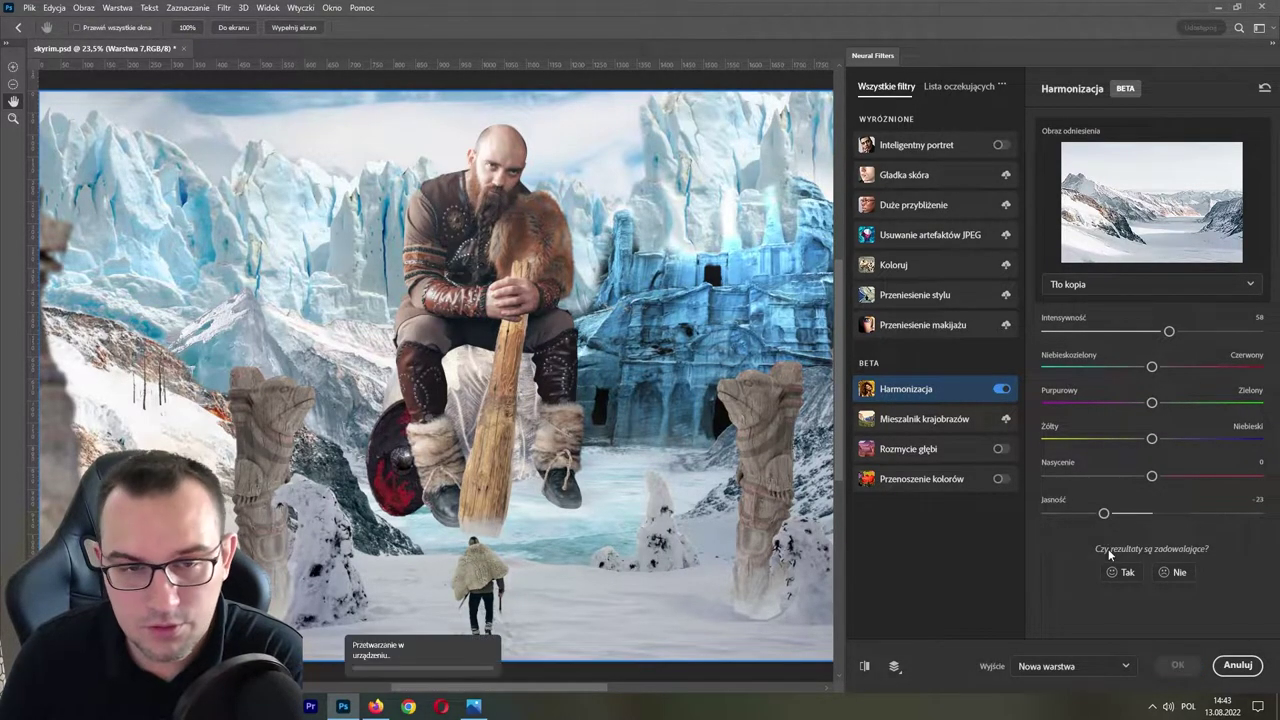
{"action": "left_click", "coordinate": [1093, 516]}
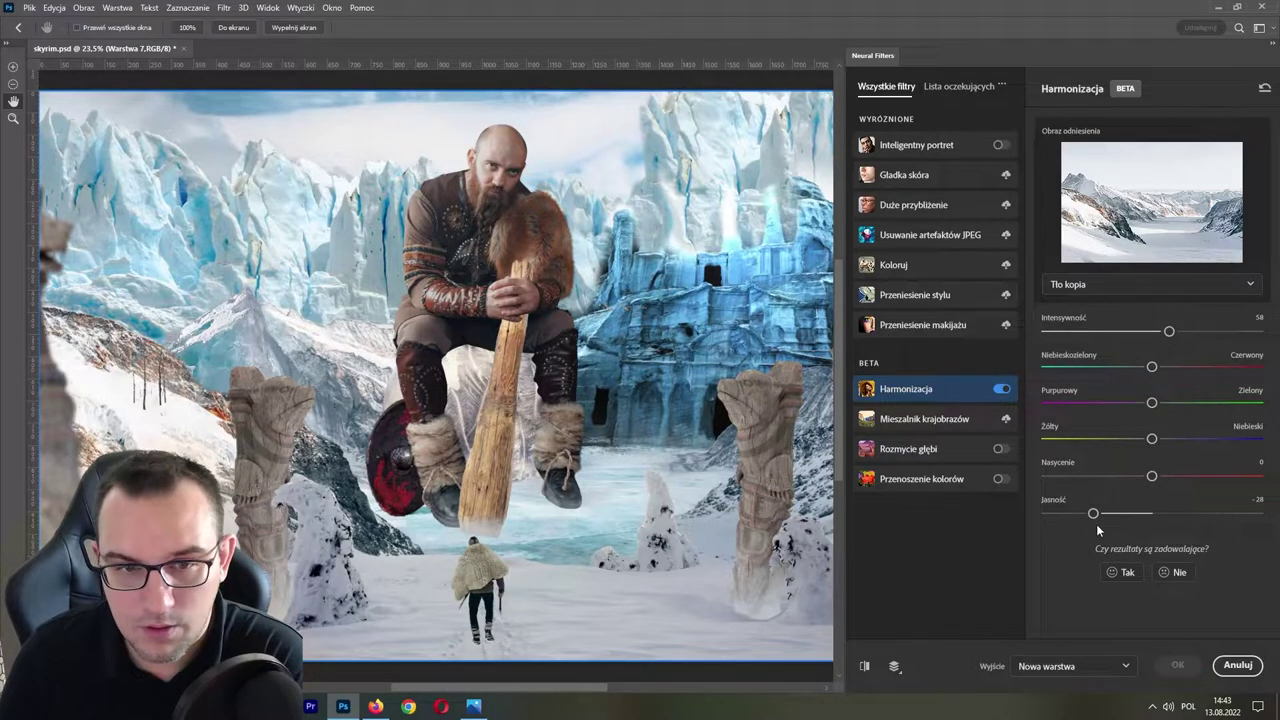
{"action": "left_click", "coordinate": [1238, 665]}
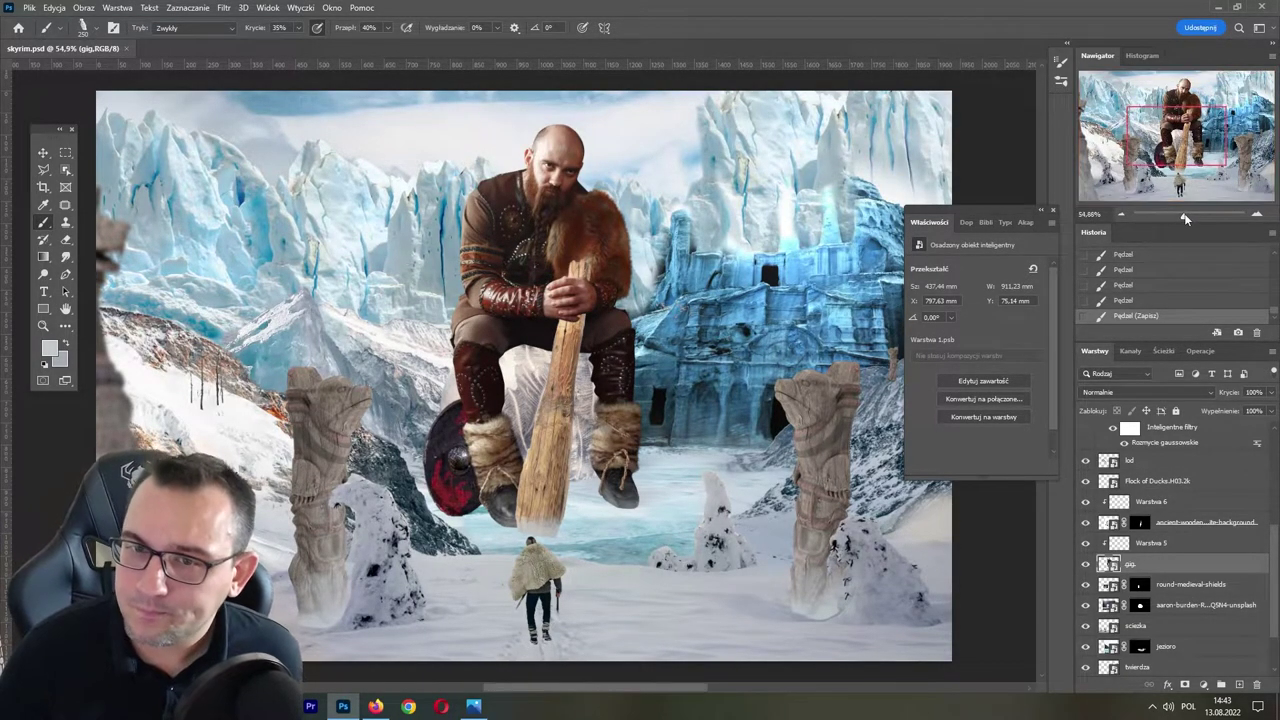
- Zoom to about 61%, select the top totem copy layer and show the fill/adjustment layer list
{"action": "left_click_drag", "start_coordinate": [1177, 215], "coordinate": [1185, 217]}
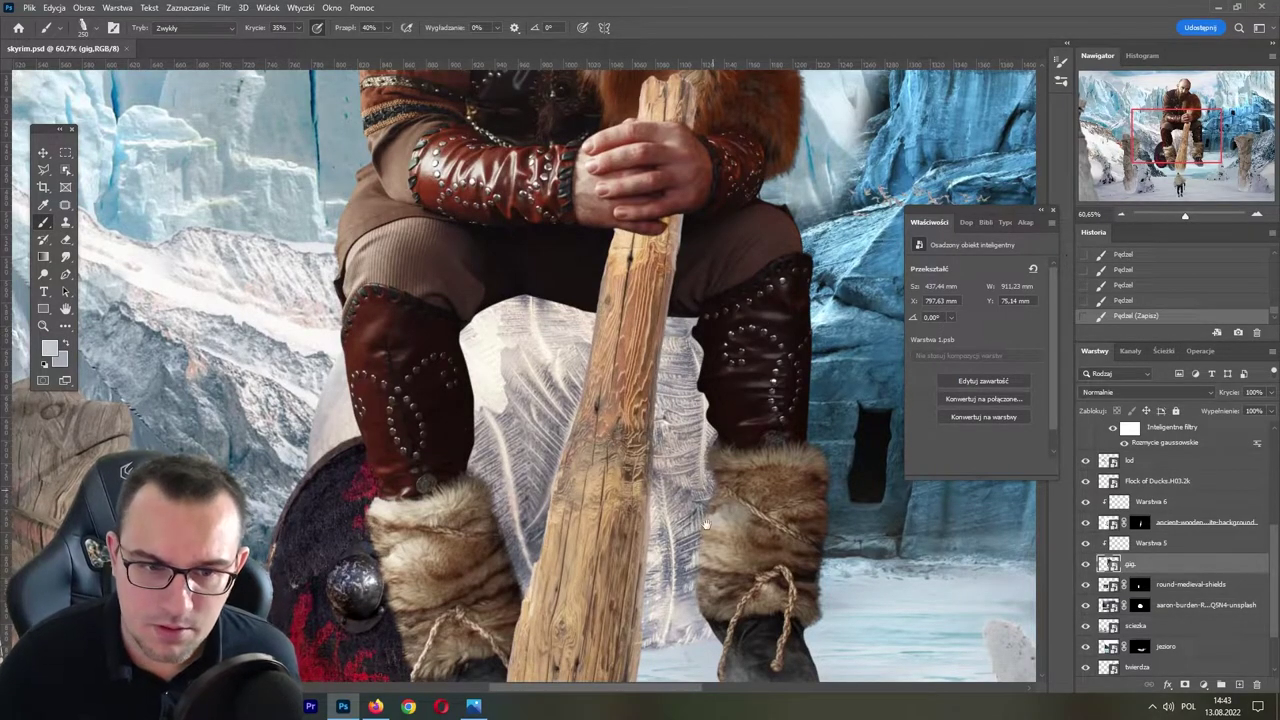
{"action": "scroll", "coordinate": [705, 524], "scroll_direction": "down", "scroll_amount": 3}
{"action": "scroll", "coordinate": [690, 400], "scroll_direction": "up", "scroll_amount": 3}
{"action": "scroll", "coordinate": [686, 366], "scroll_direction": "up", "scroll_amount": 3}
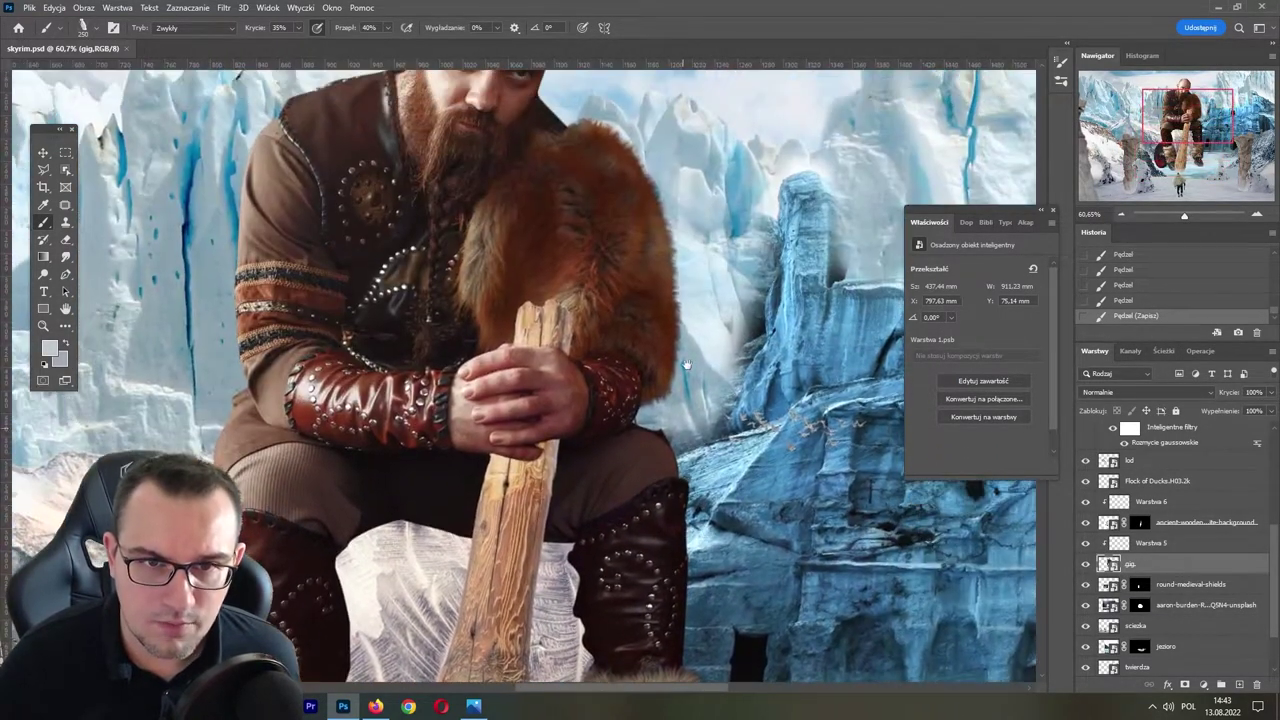
{"action": "scroll", "coordinate": [686, 366], "scroll_direction": "up", "scroll_amount": 3}
{"action": "scroll", "coordinate": [1149, 453], "scroll_direction": "up", "scroll_amount": 5}
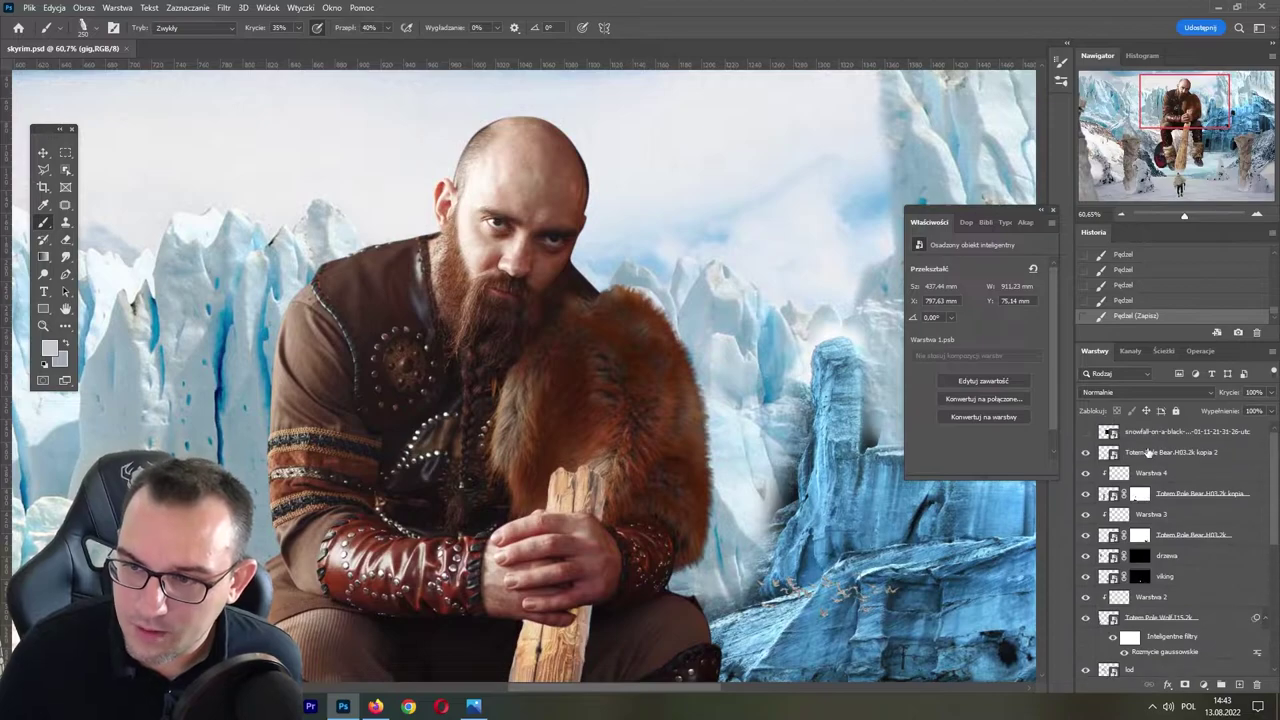
{"action": "left_click", "coordinate": [1150, 455]}
{"action": "left_click", "coordinate": [1203, 684]}
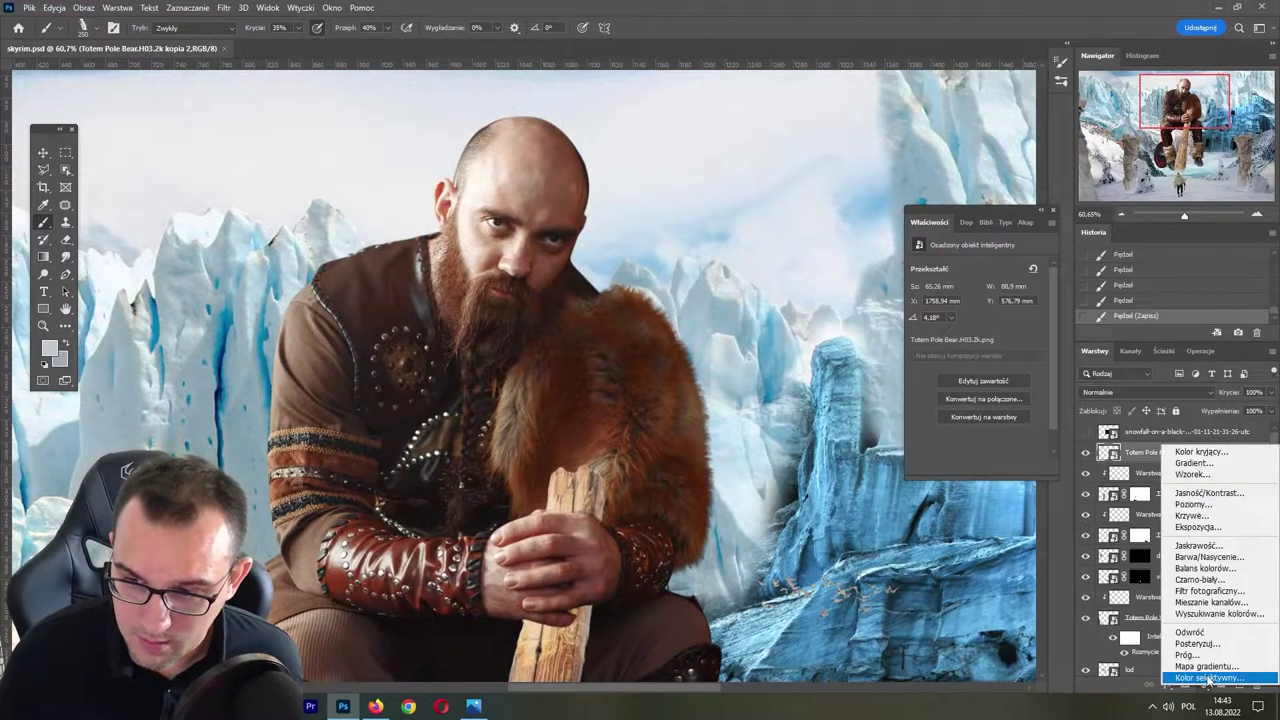
- Add a 008080 solid colour fill layer in Color blend mode and save
{"action": "left_click", "coordinate": [1220, 455]}
{"action": "type", "text": "008080"}
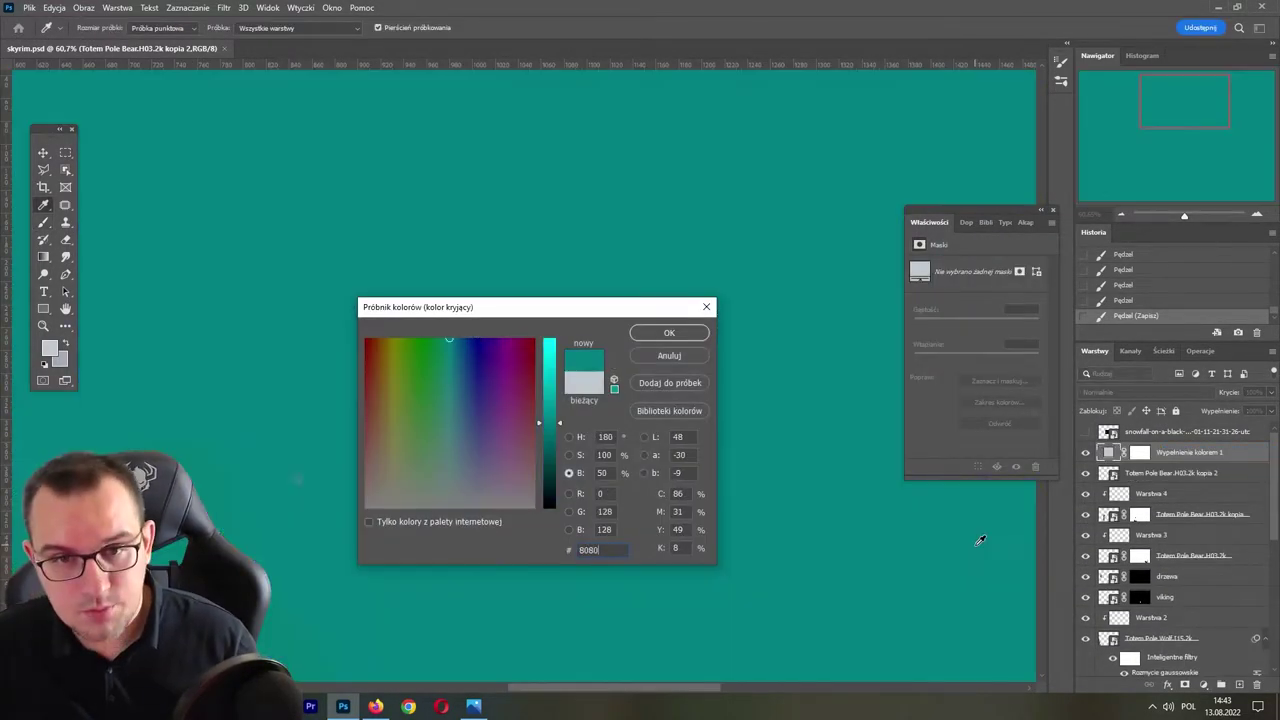
{"action": "key", "text": "Return"}
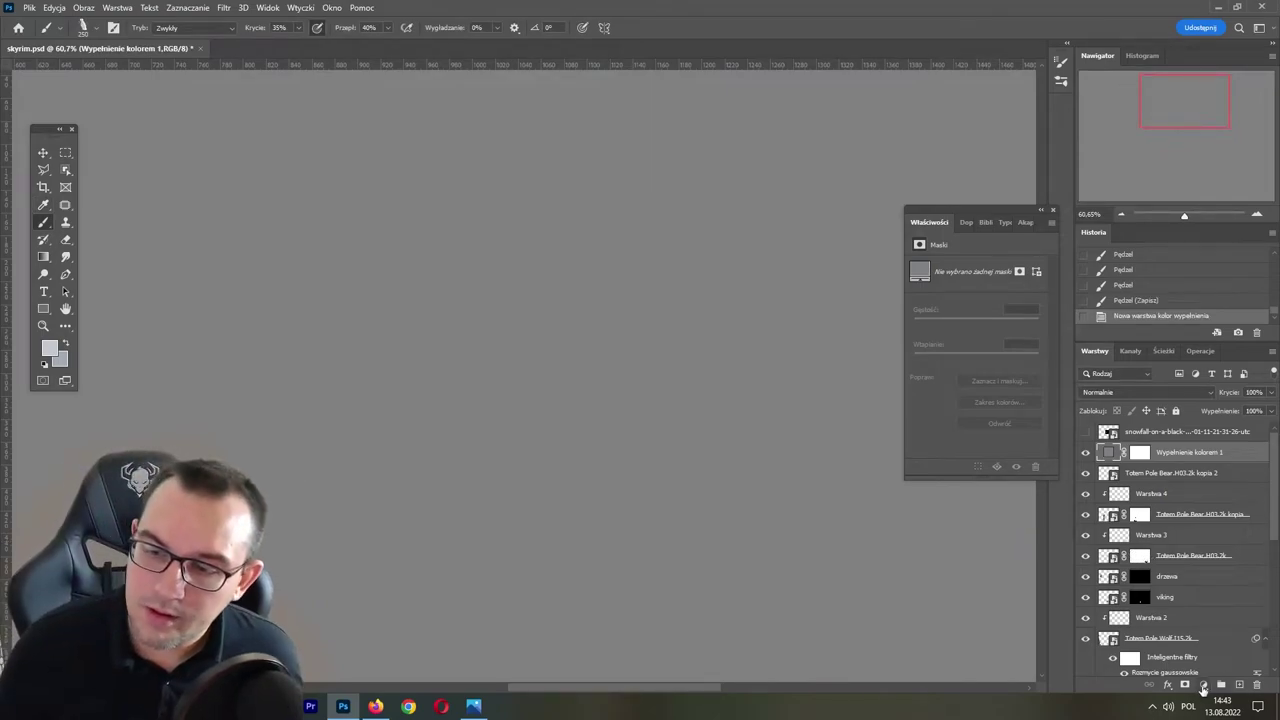
{"action": "left_click", "coordinate": [1160, 392]}
{"action": "left_click", "coordinate": [1118, 676]}
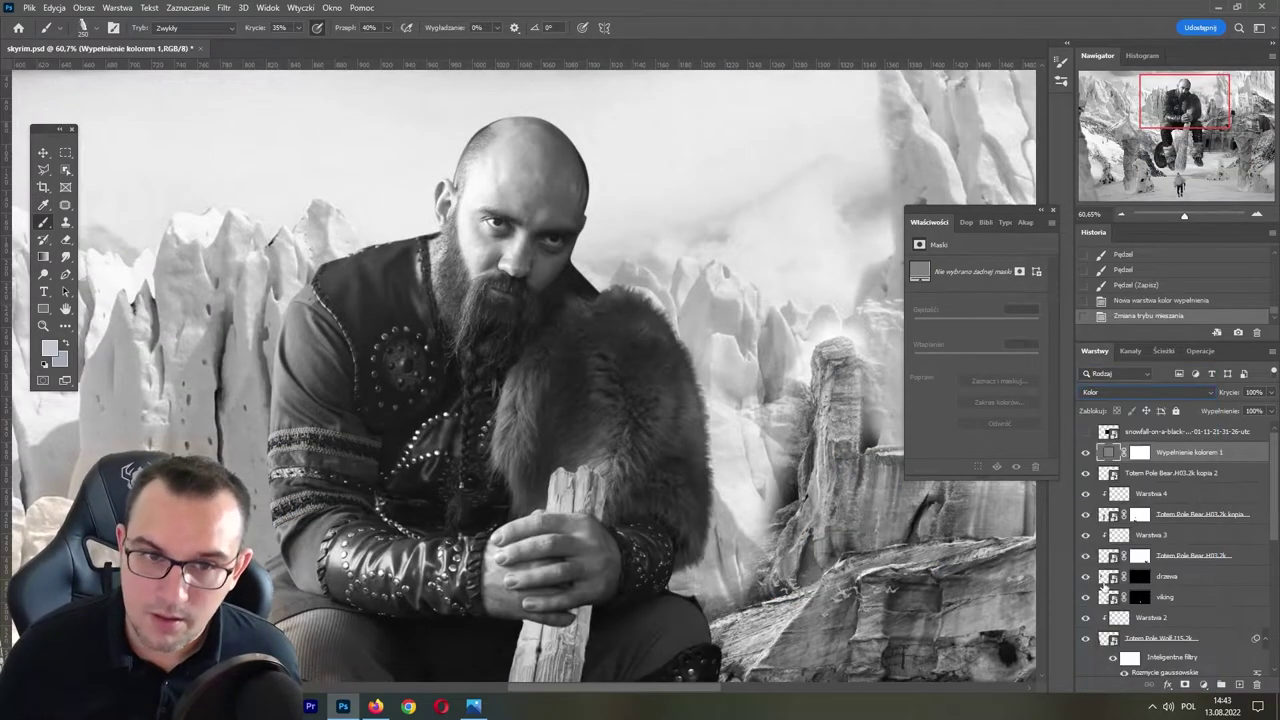
{"action": "left_click", "coordinate": [1174, 216]}
{"action": "key", "text": "ctrl+s"}
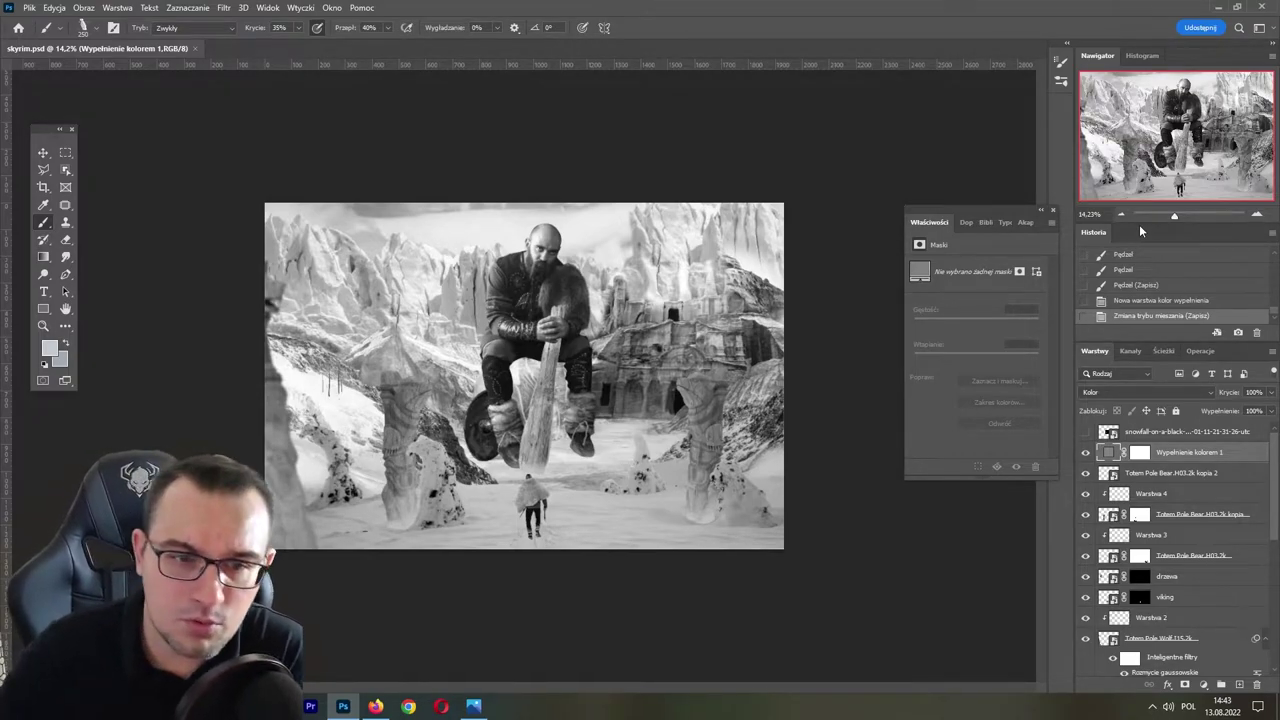
- Convert gory and Tło kopia into one smart object, then select twierdza
{"action": "scroll", "coordinate": [1276, 541], "scroll_direction": "down", "scroll_amount": 3}
{"action": "scroll", "coordinate": [1157, 647], "scroll_direction": "down", "scroll_amount": 5}
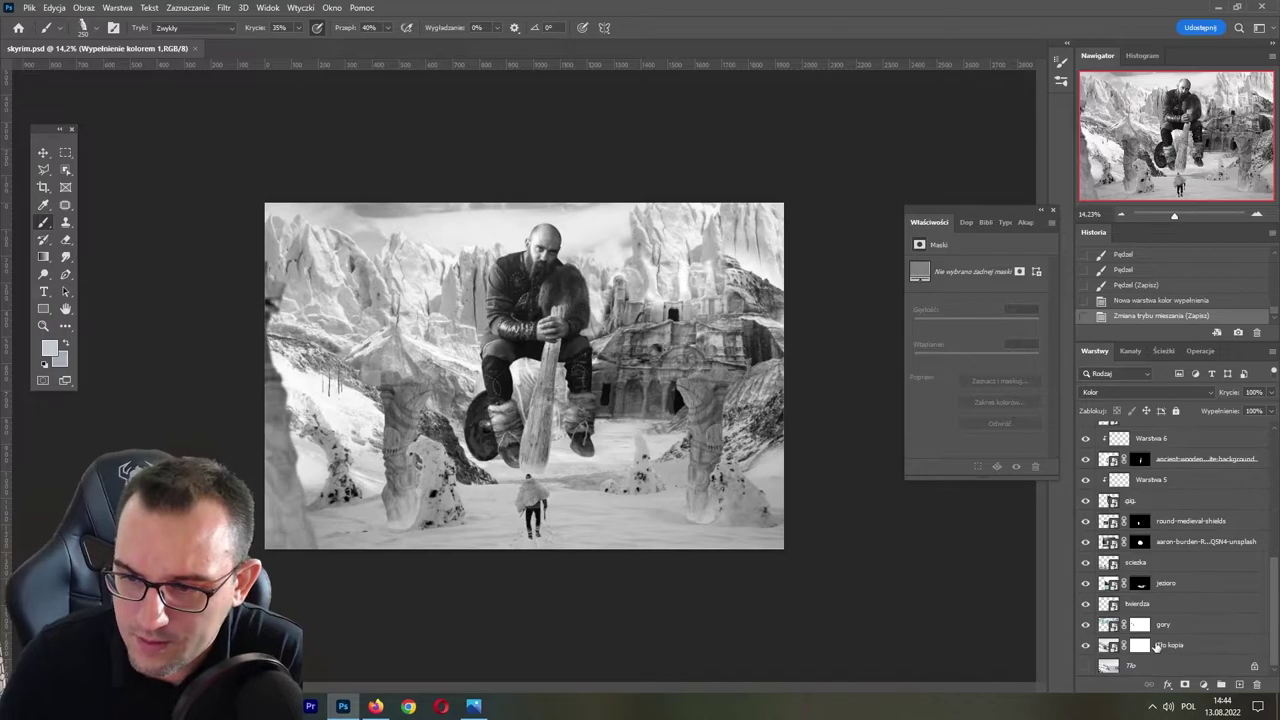
{"action": "left_click", "coordinate": [1180, 644]}
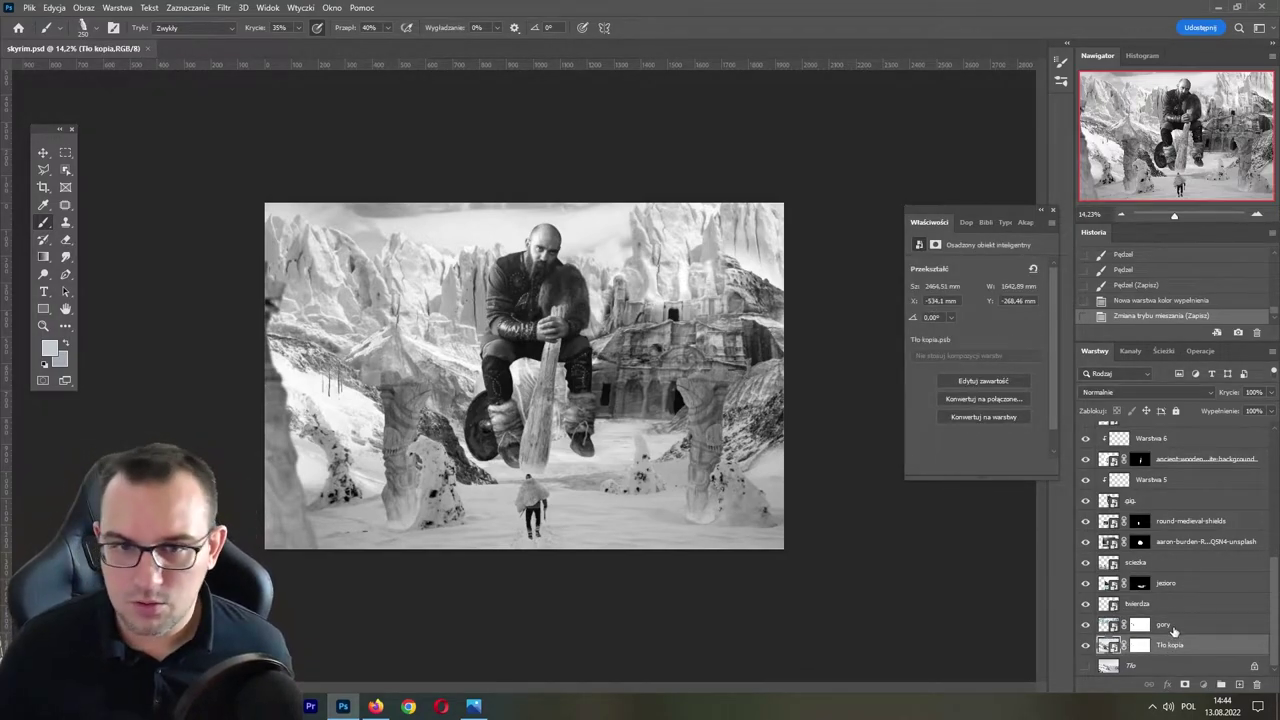
{"action": "left_click", "coordinate": [1168, 634], "text": "shift"}
{"action": "right_click", "coordinate": [1177, 625]}
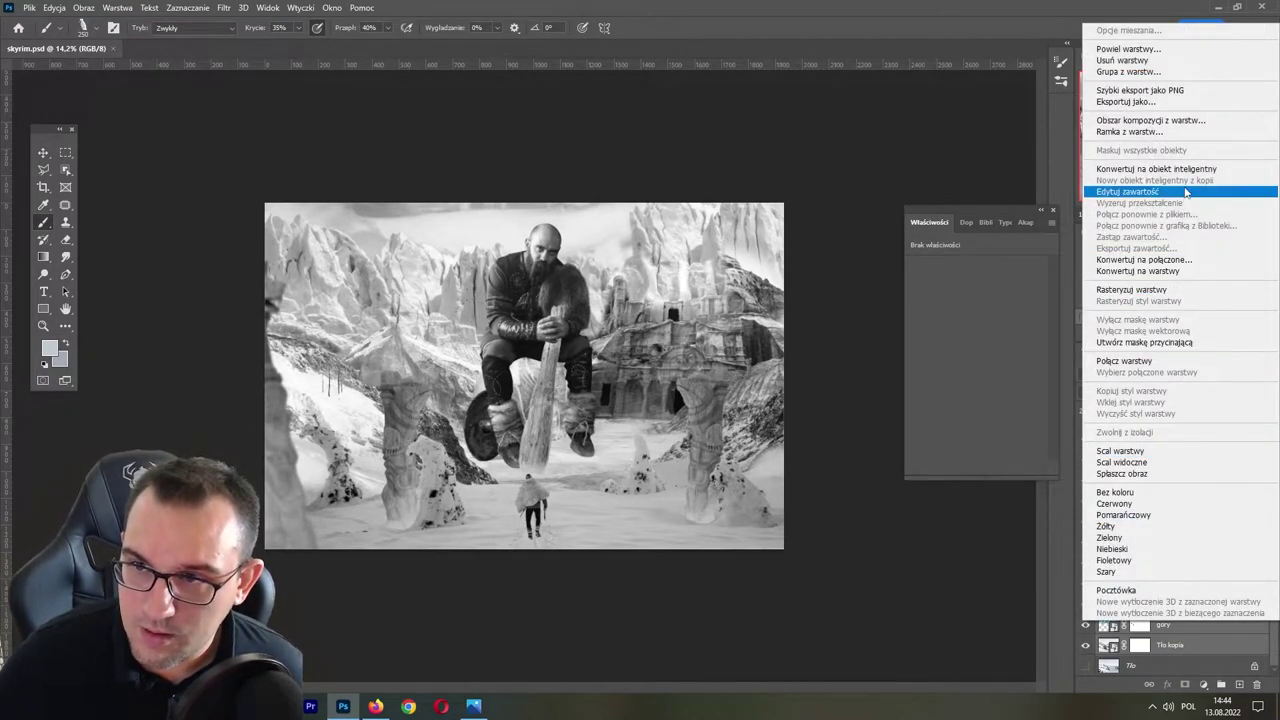
{"action": "left_click", "coordinate": [1160, 169]}
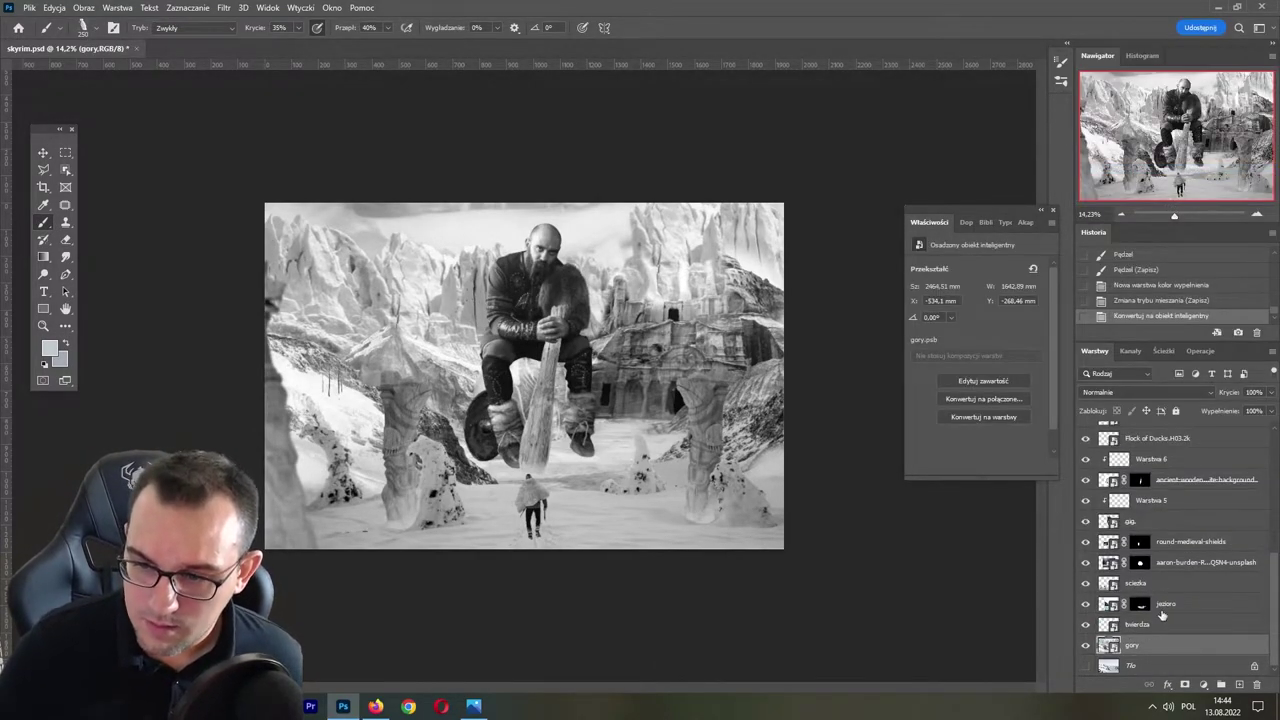
{"action": "left_click", "coordinate": [1163, 626]}
- Add Krzywe 1 curves clipped to twierdza, brighten the fortress tones, and save
{"action": "left_click", "coordinate": [1204, 686]}
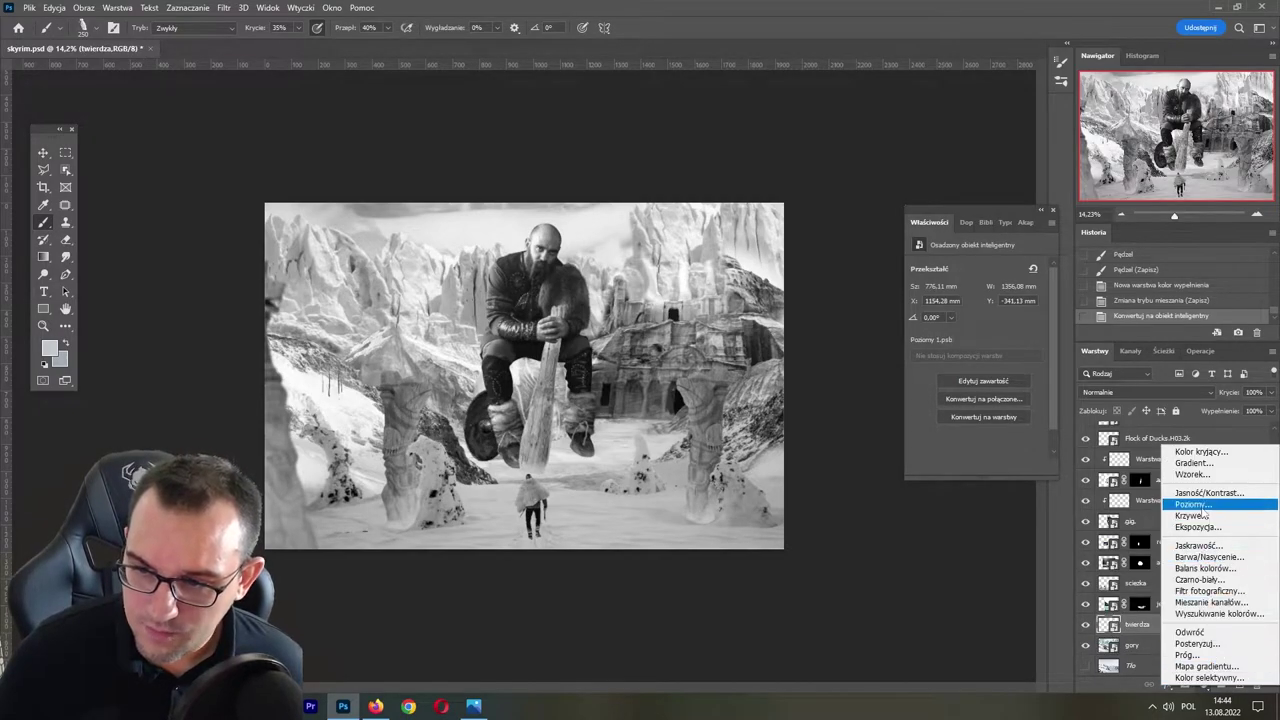
{"action": "left_click", "coordinate": [1190, 514]}
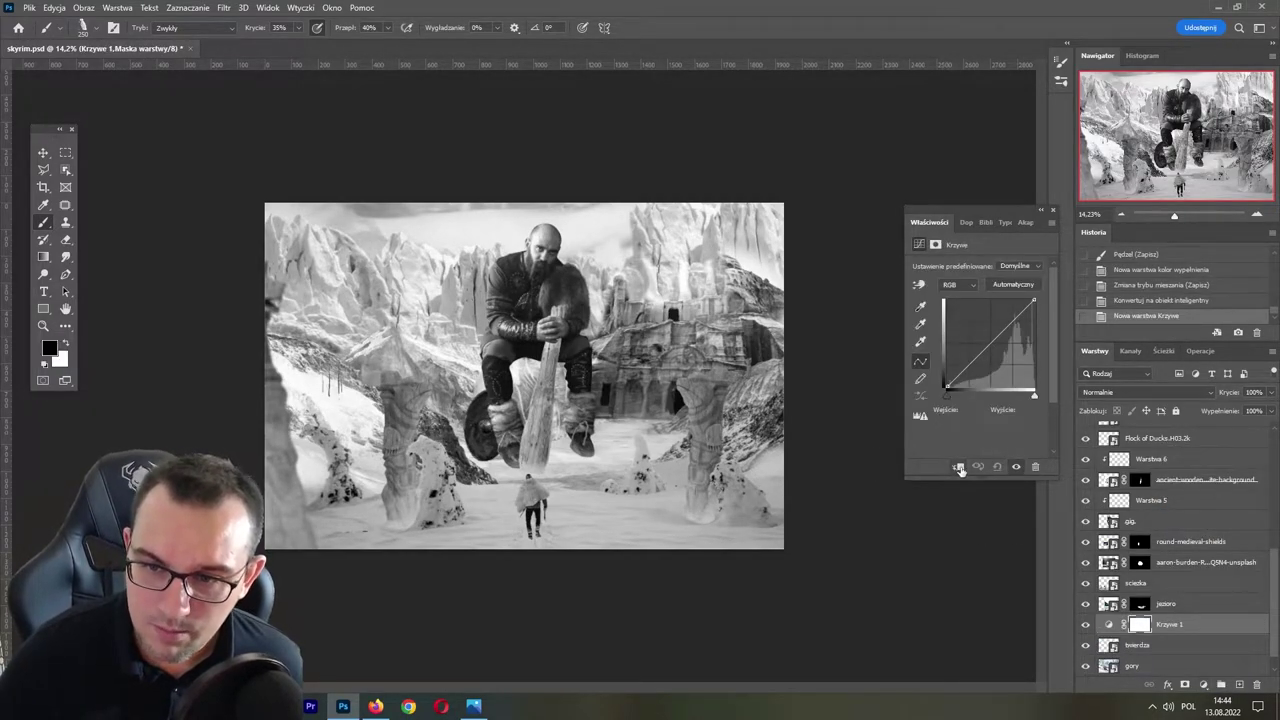
{"action": "left_click", "coordinate": [959, 467]}
{"action": "left_click", "coordinate": [921, 285]}
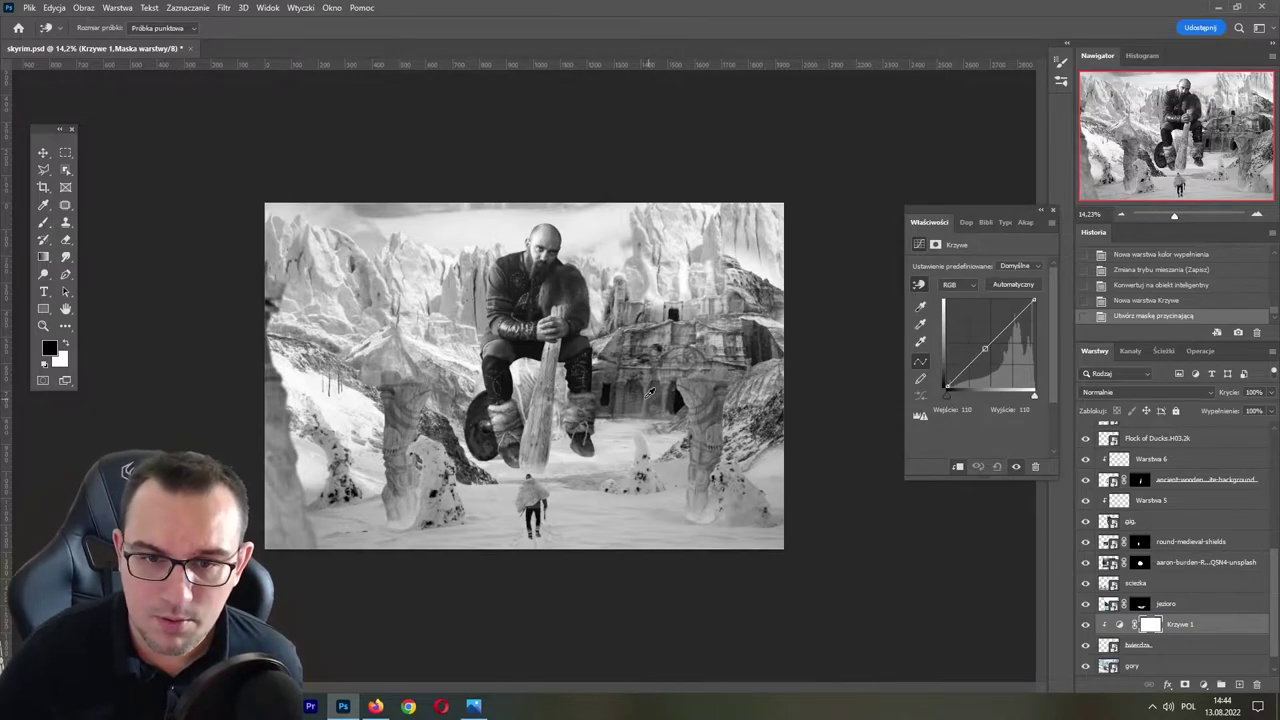
{"action": "left_click_drag", "start_coordinate": [649, 393], "coordinate": [640, 385]}
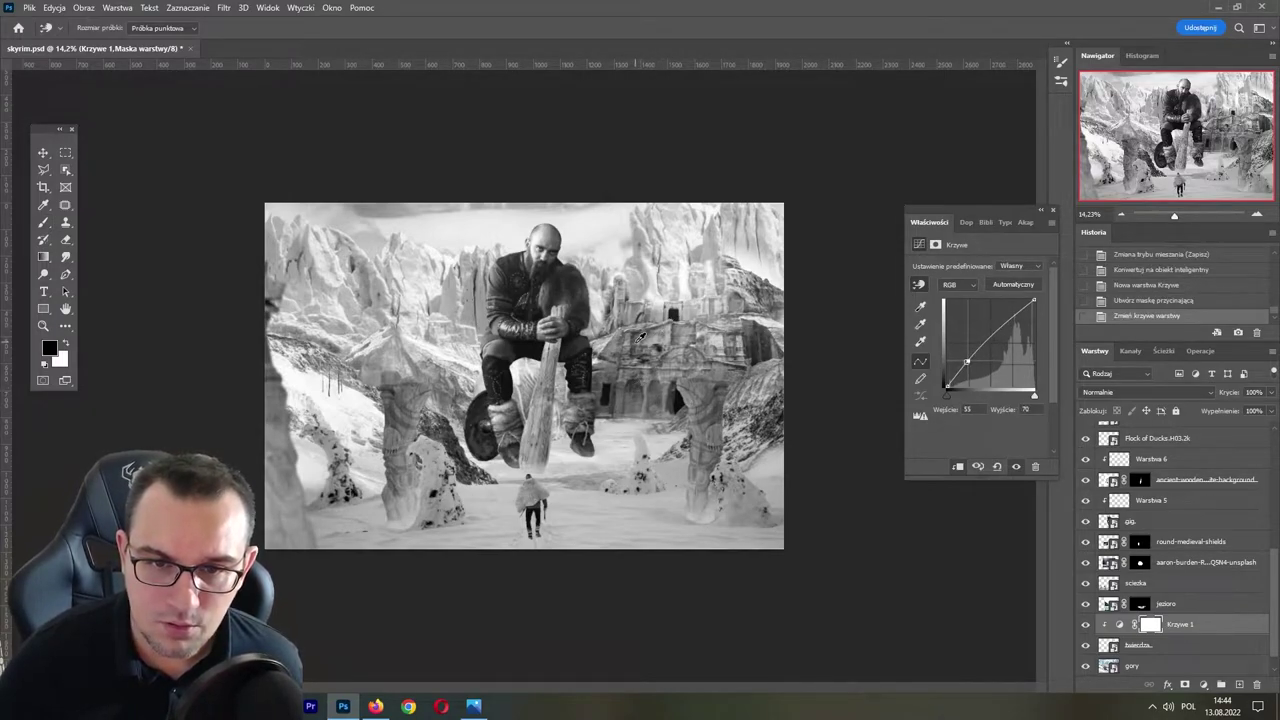
{"action": "left_click_drag", "start_coordinate": [640, 338], "coordinate": [634, 331]}
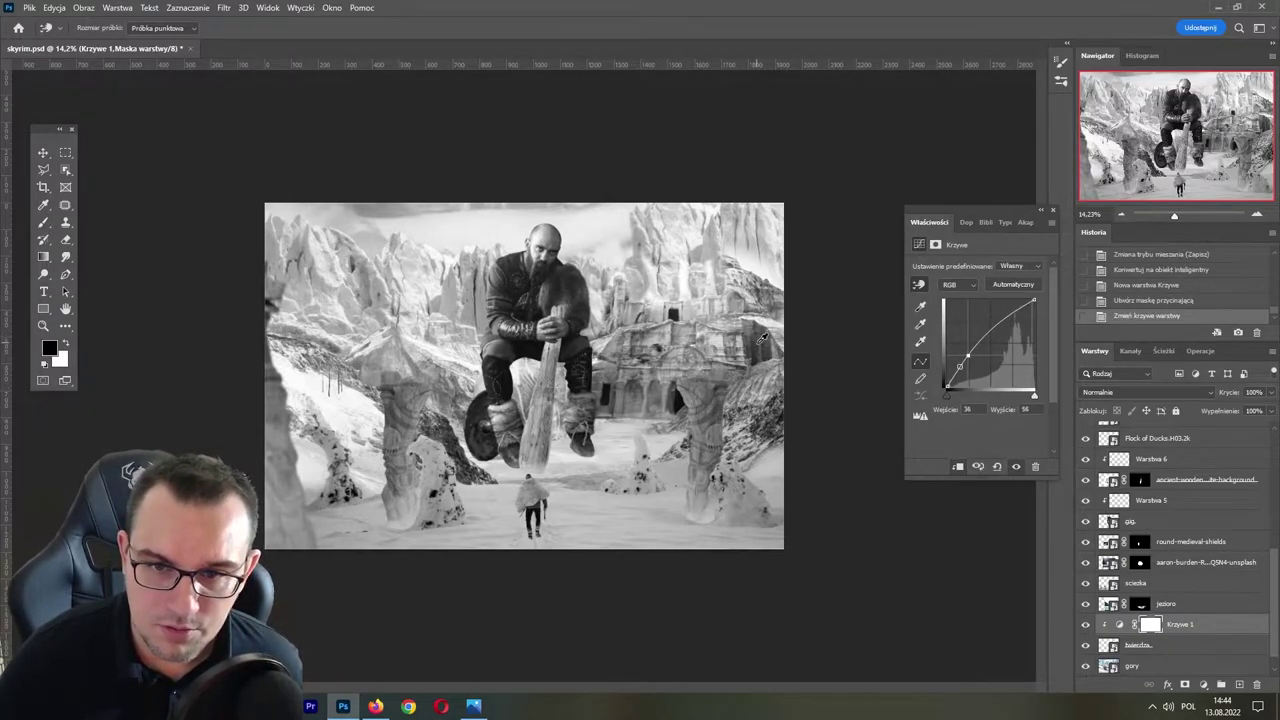
{"action": "left_click_drag", "start_coordinate": [762, 340], "coordinate": [722, 326]}
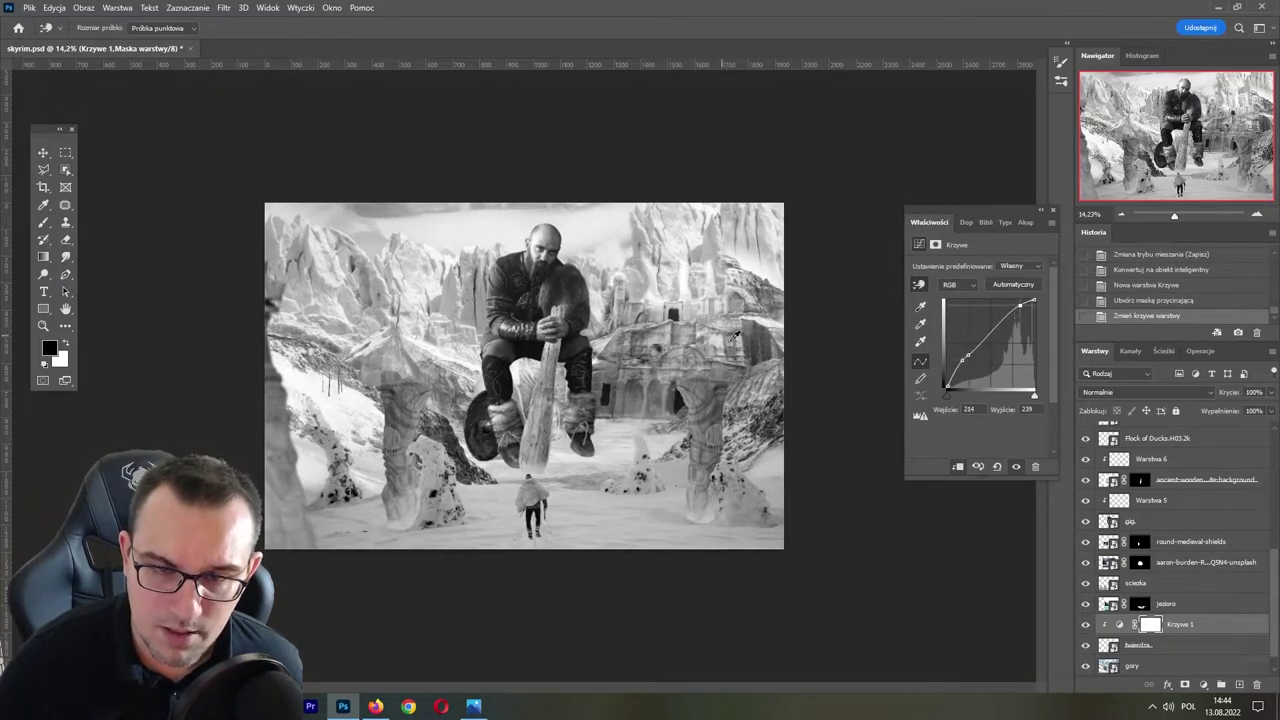
{"action": "key", "text": "ctrl+s"}
- Toggle the black-and-white fill layer to compare the composite in colour
{"action": "left_click_drag", "start_coordinate": [1174, 215], "coordinate": [1178, 216]}
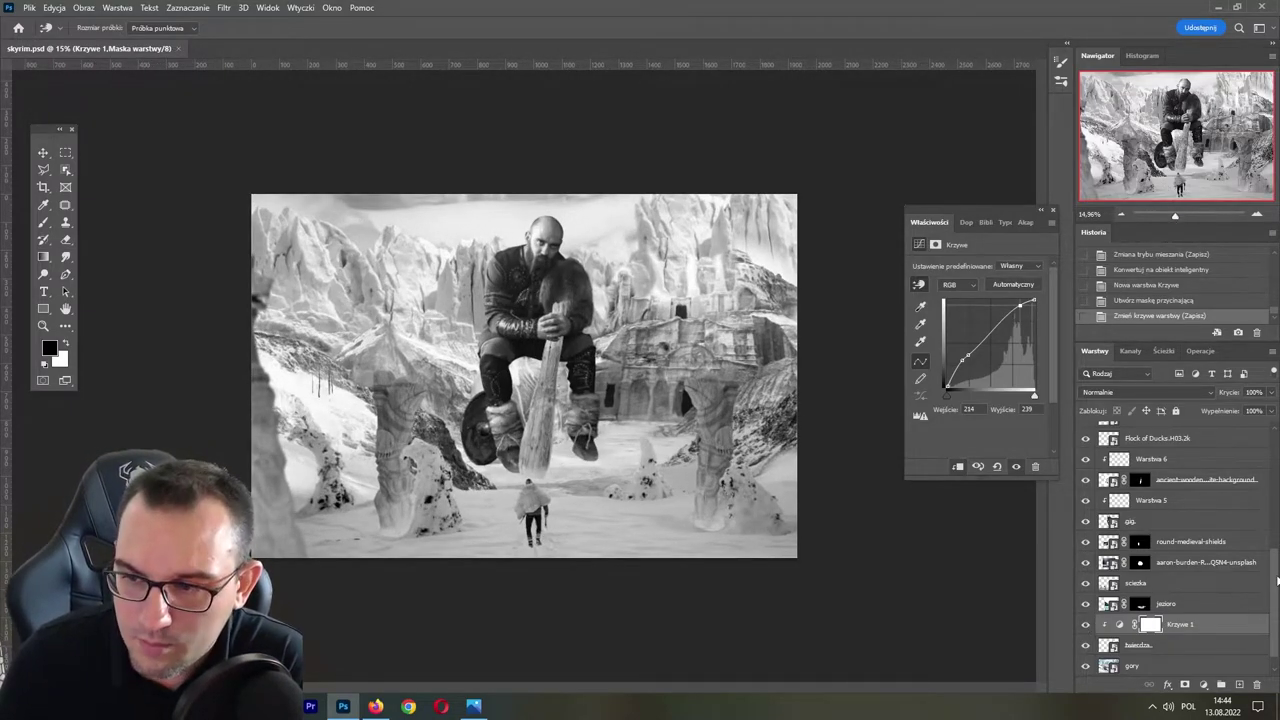
{"action": "left_click_drag", "start_coordinate": [1277, 580], "coordinate": [1277, 460]}
{"action": "left_click", "coordinate": [1085, 452]}
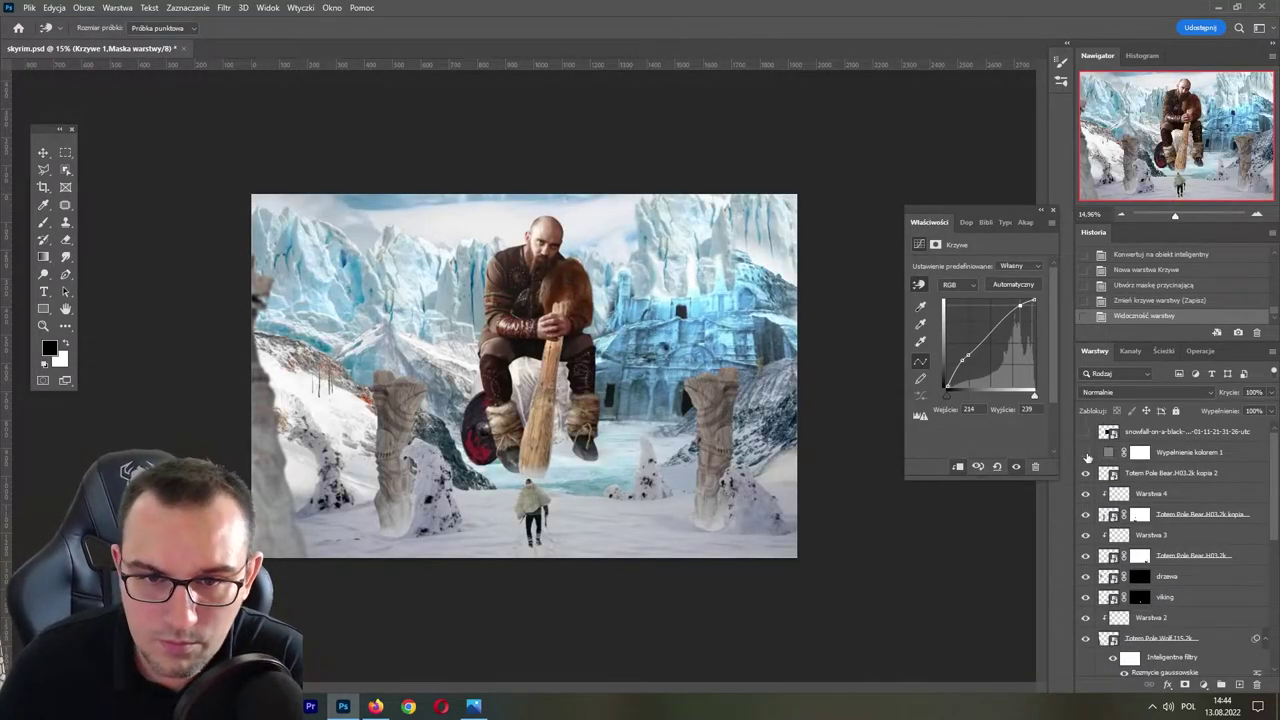
{"action": "left_click", "coordinate": [1086, 453]}
{"action": "left_click_drag", "start_coordinate": [1277, 493], "coordinate": [1245, 675]}
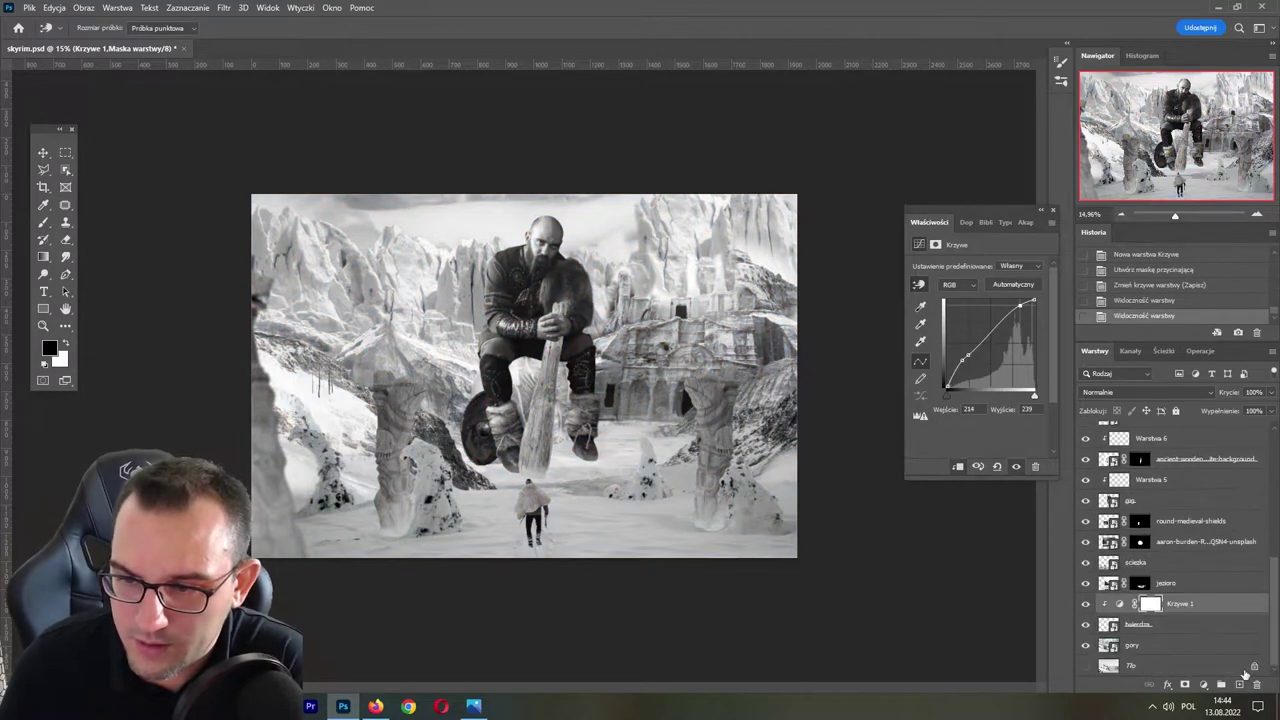
- Check the aaron-burden and shield layers' visibility, then select round-medieval-shields for an adjustment
{"action": "key", "text": "b"}
{"action": "left_click", "coordinate": [1188, 588]}
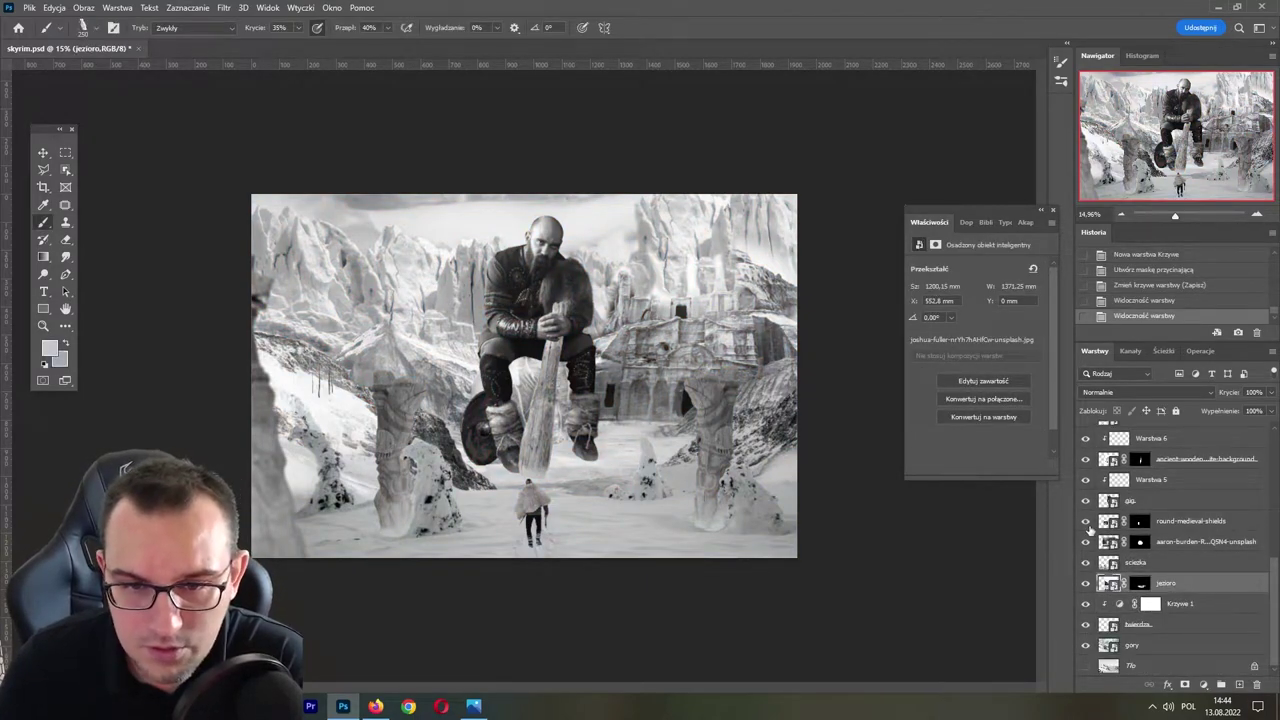
{"action": "left_click", "coordinate": [1160, 563]}
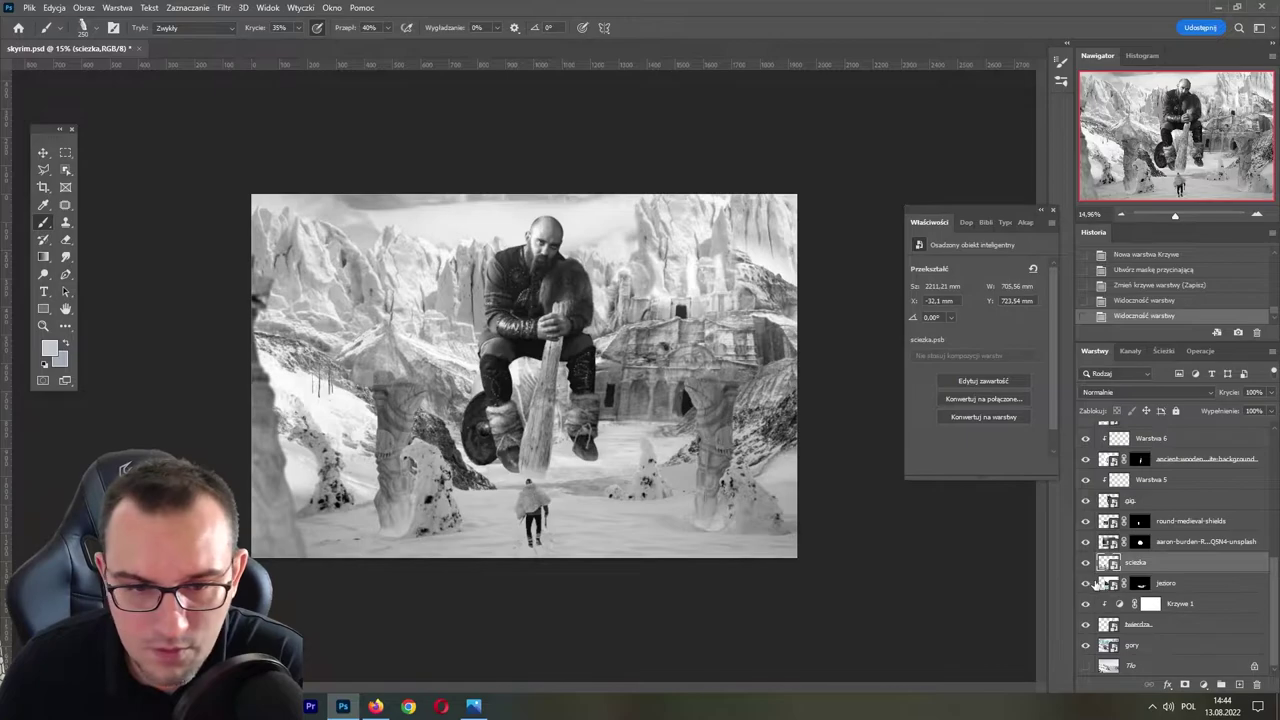
{"action": "left_click", "coordinate": [1175, 545]}
{"action": "left_click", "coordinate": [1086, 541]}
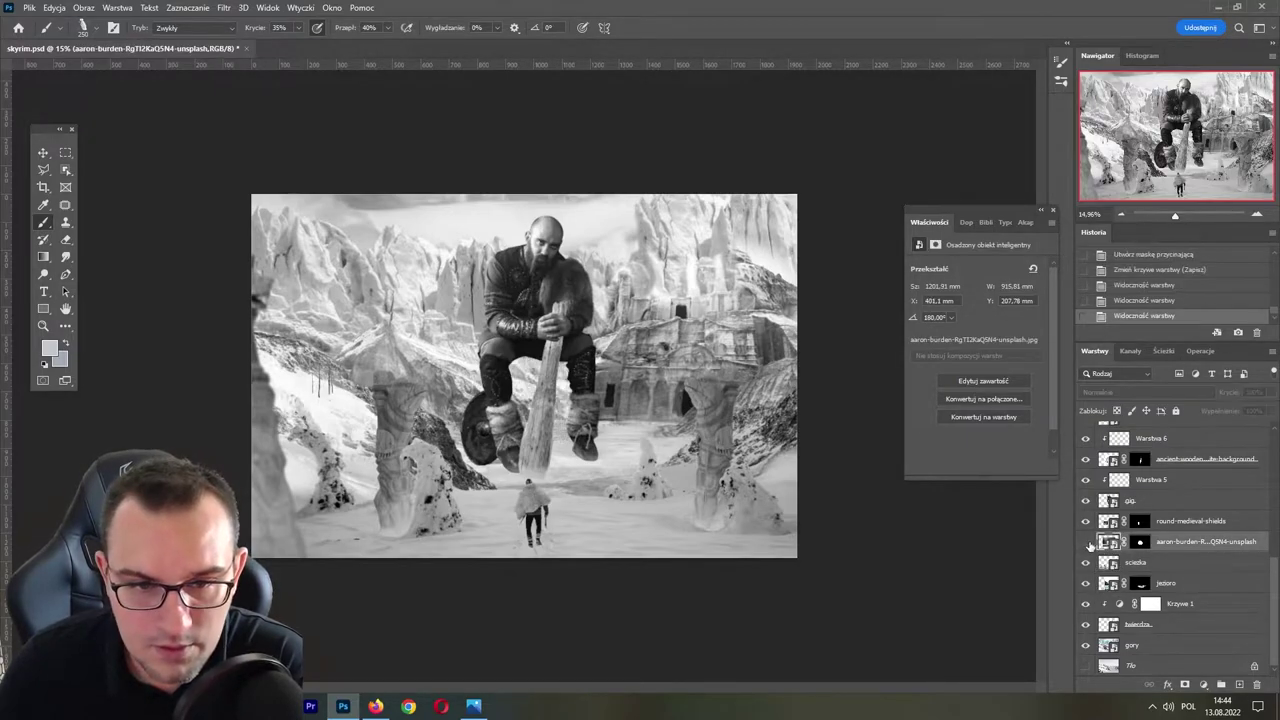
{"action": "left_click", "coordinate": [1086, 541]}
{"action": "scroll", "coordinate": [1180, 575], "scroll_direction": "up", "scroll_amount": 3}
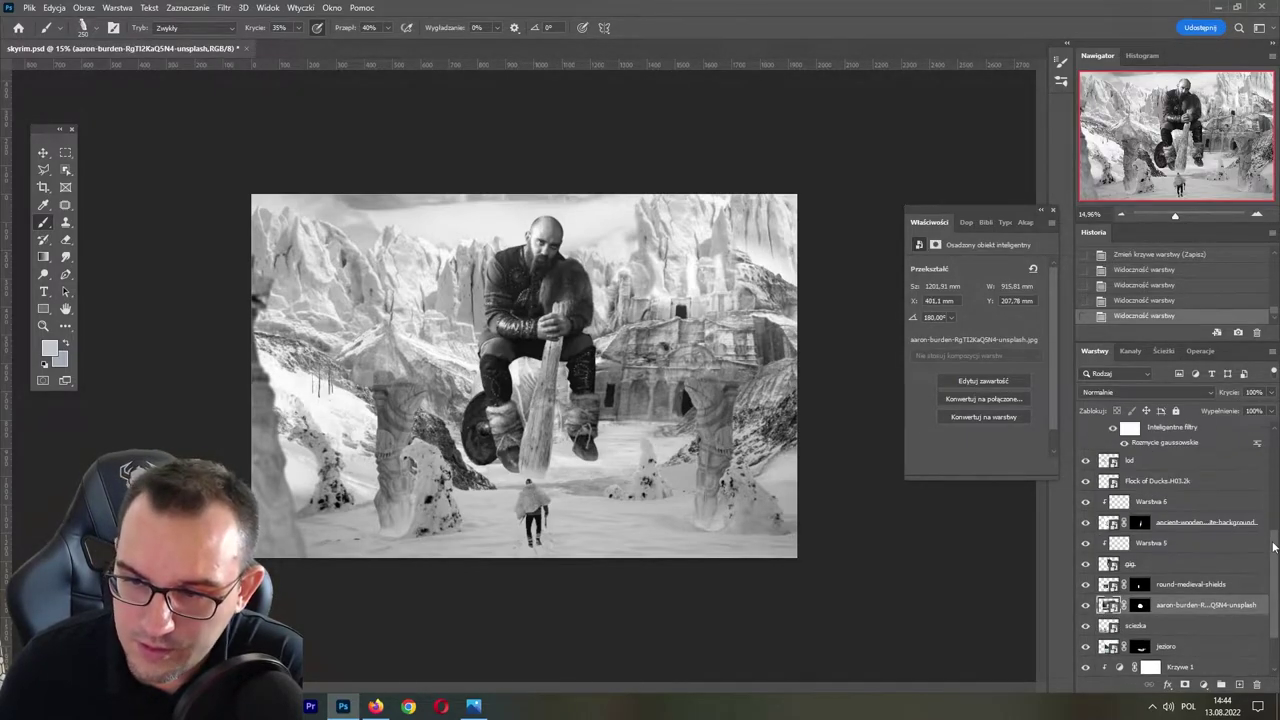
{"action": "left_click", "coordinate": [1086, 588]}
{"action": "left_click", "coordinate": [1086, 588]}
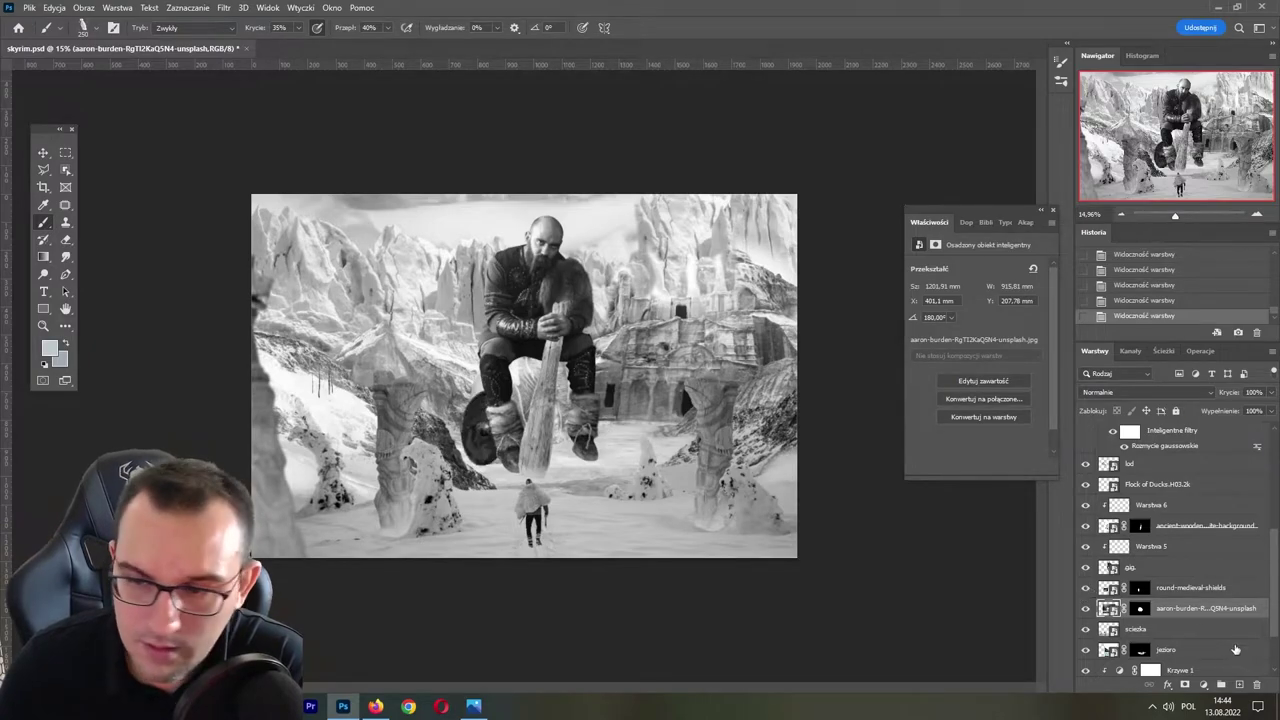
{"action": "left_click", "coordinate": [1204, 594]}
{"action": "left_click", "coordinate": [1203, 684]}
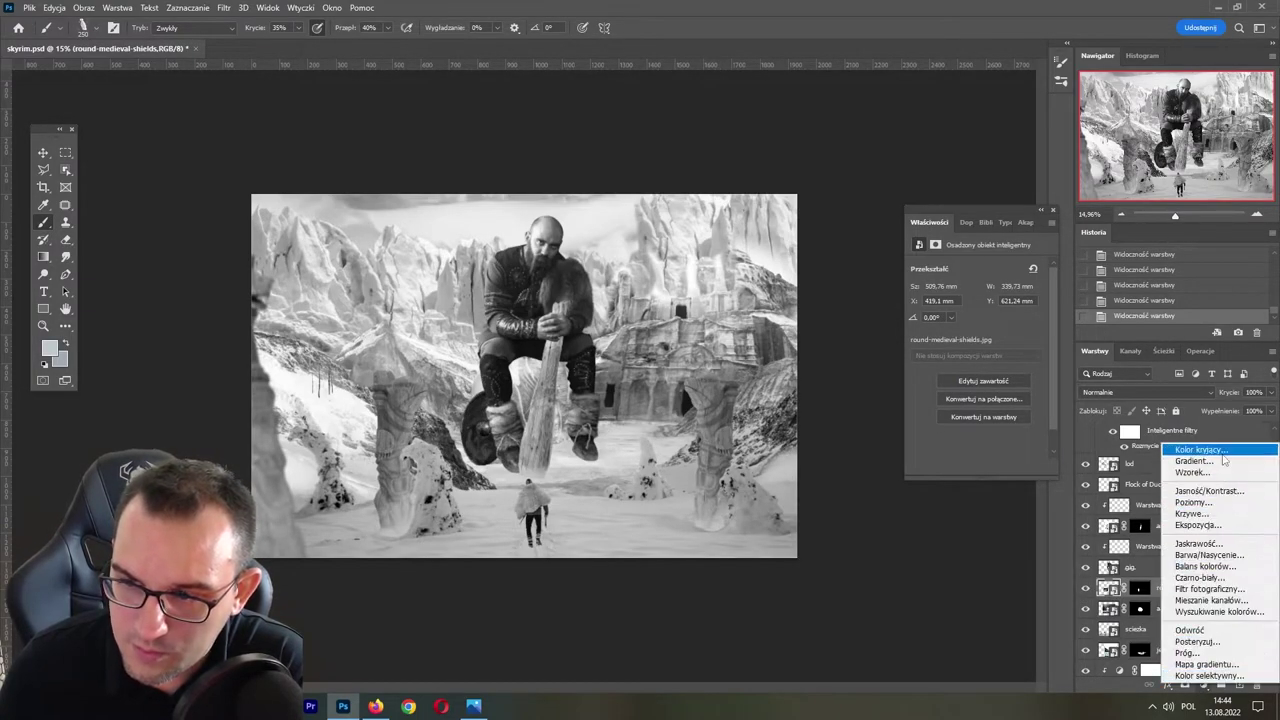
- Add a Curves adjustment clipped to the shield and brighten its tones
{"action": "left_click", "coordinate": [1208, 513]}
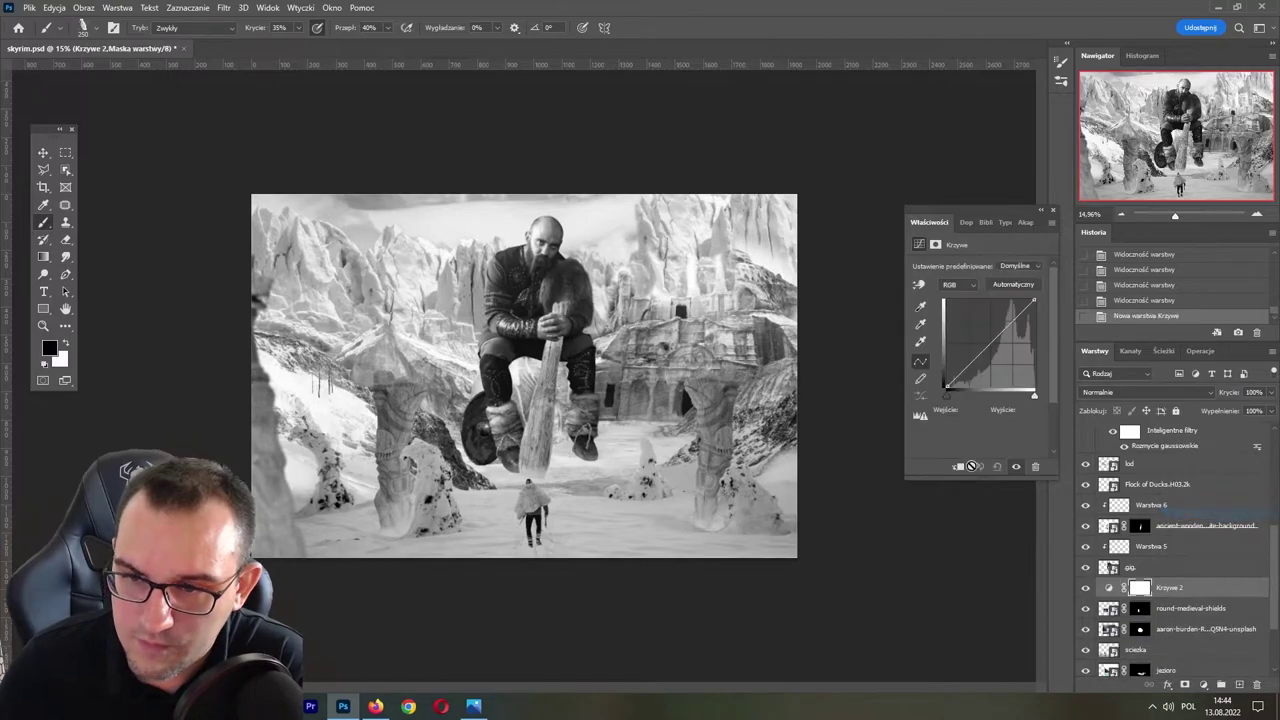
{"action": "left_click", "coordinate": [957, 467]}
{"action": "left_click", "coordinate": [920, 285]}
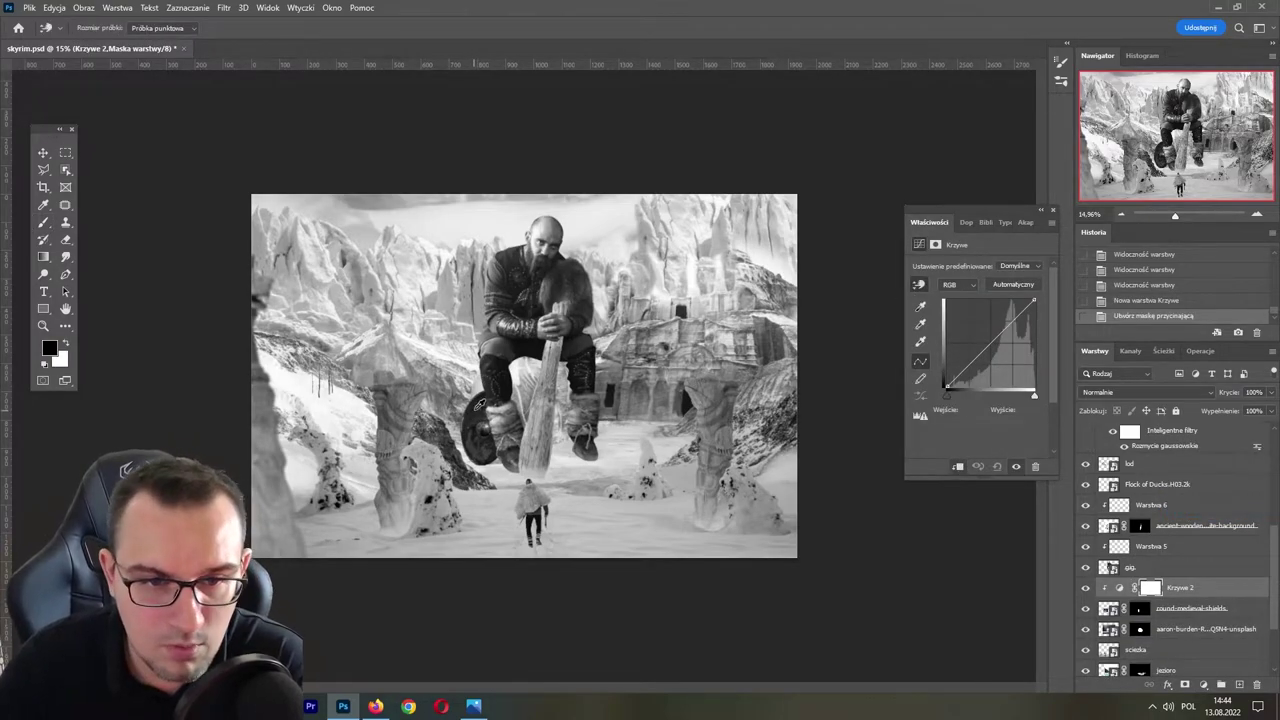
{"action": "left_click_drag", "start_coordinate": [482, 406], "coordinate": [480, 387]}
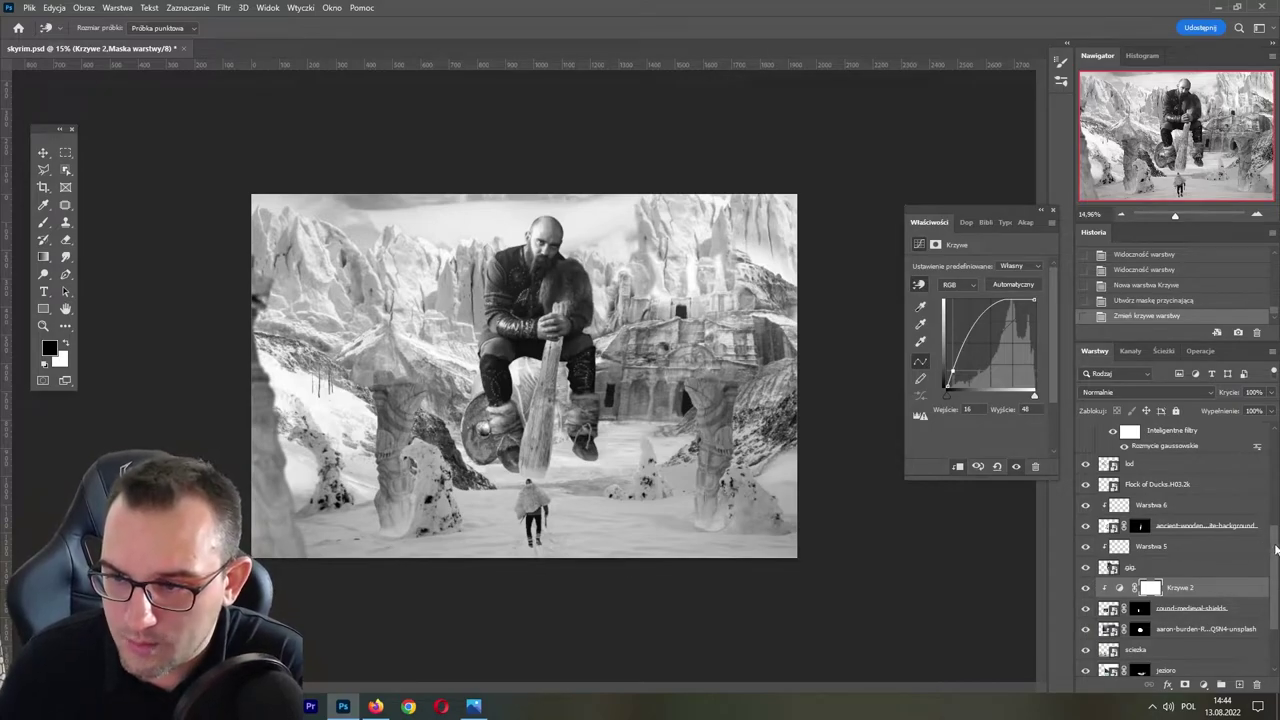
- Compare colours with the fill layer hidden, then move the active layer up to Warstwa 5
{"action": "scroll", "coordinate": [1185, 425], "scroll_direction": "up", "scroll_amount": 5}
{"action": "left_click", "coordinate": [1086, 453]}
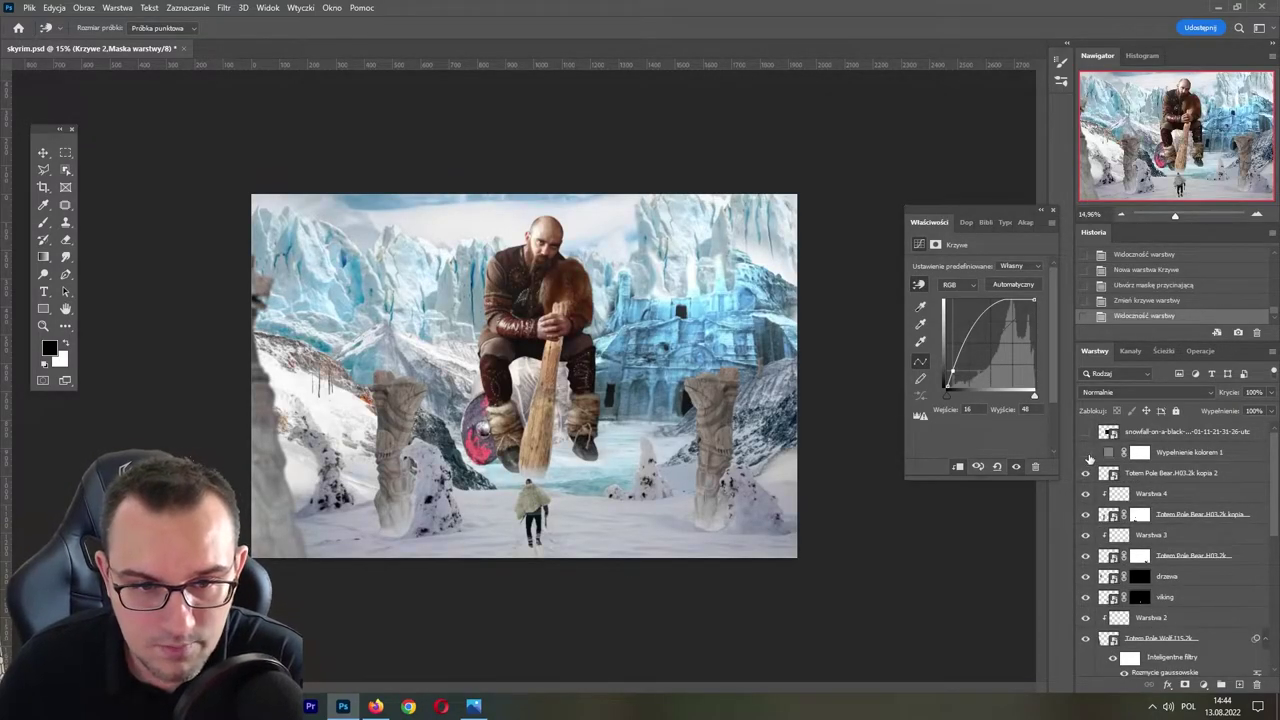
{"action": "left_click", "coordinate": [1086, 453]}
{"action": "left_click_drag", "start_coordinate": [1274, 481], "coordinate": [1265, 667]}
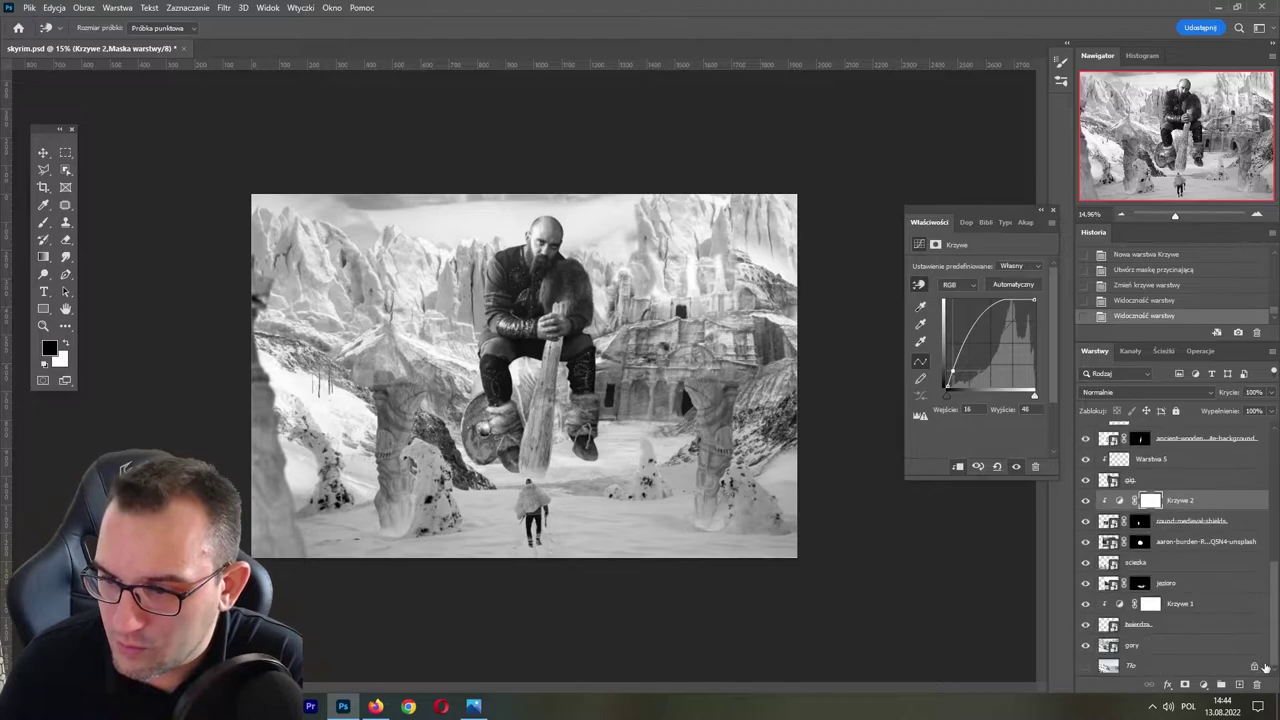
{"action": "key", "text": "alt+bracketright"}
{"action": "key", "text": "alt+bracketright"}
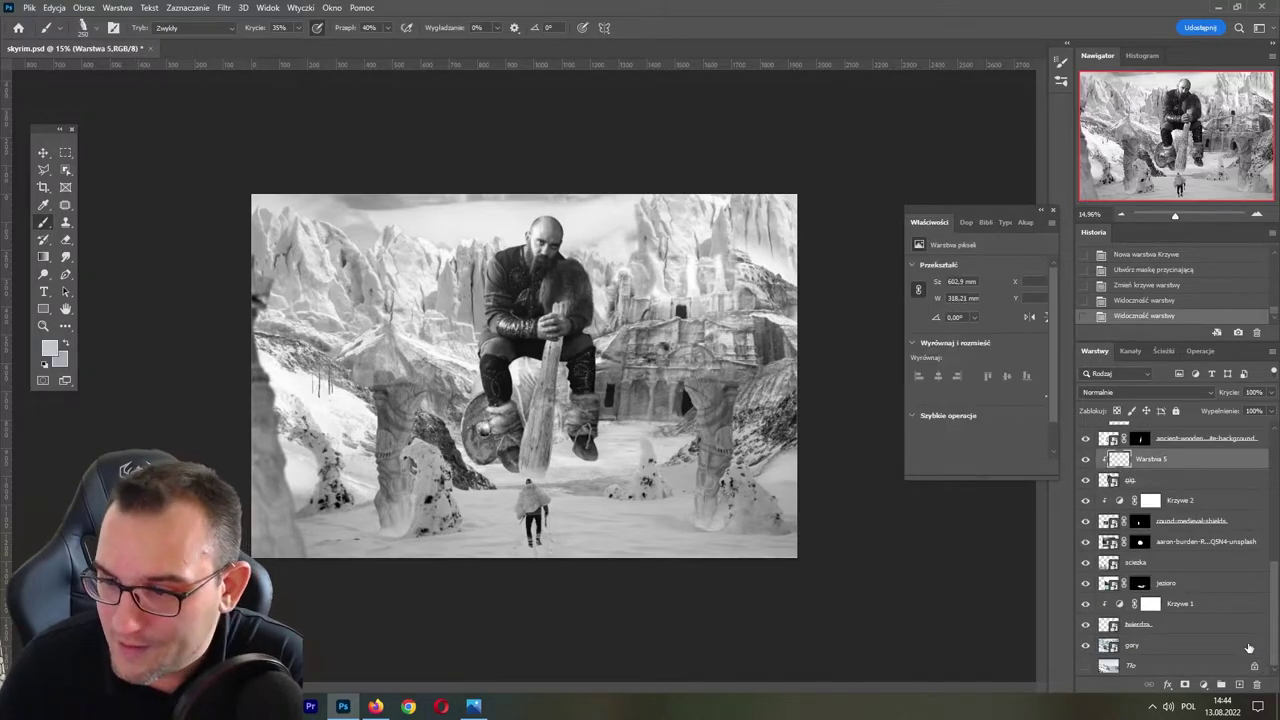
{"action": "key", "text": "b"}
- Add Krzywe 3 clipped to Warstwa 5 and brighten the viking, undoing the boots point
{"action": "left_click", "coordinate": [1203, 684]}
{"action": "left_click", "coordinate": [1214, 519]}
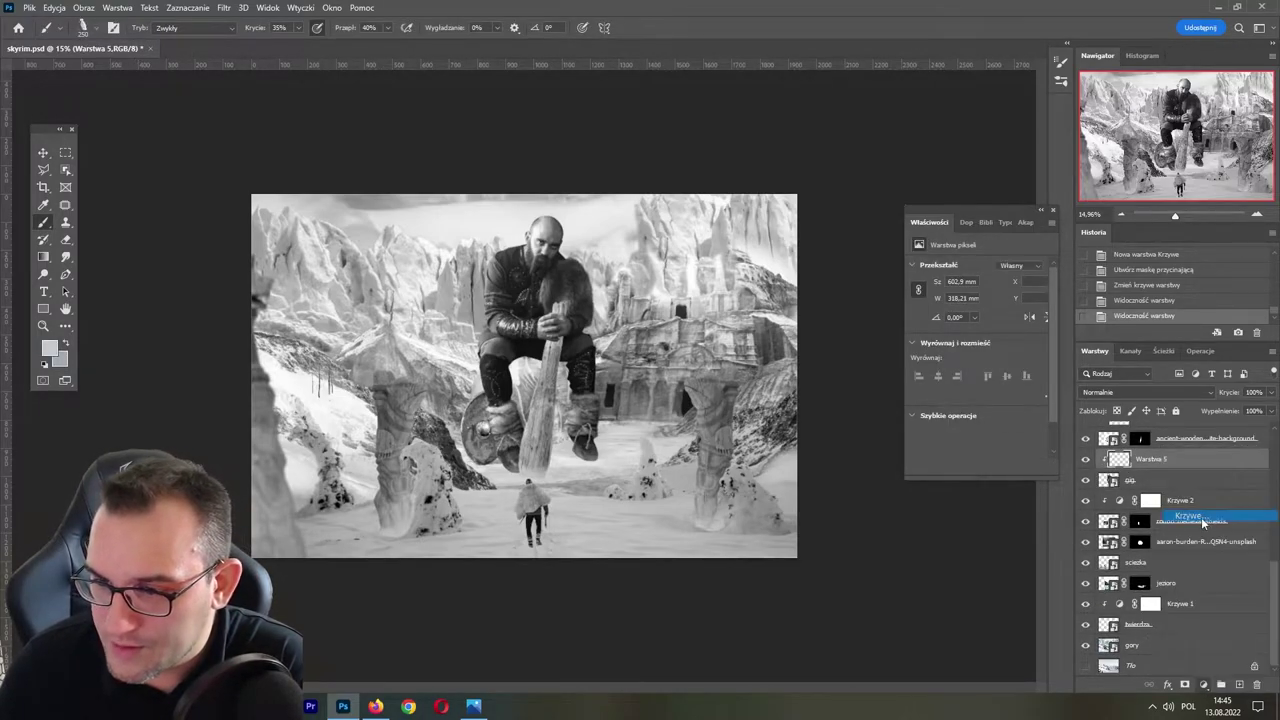
{"action": "left_click", "coordinate": [958, 467]}
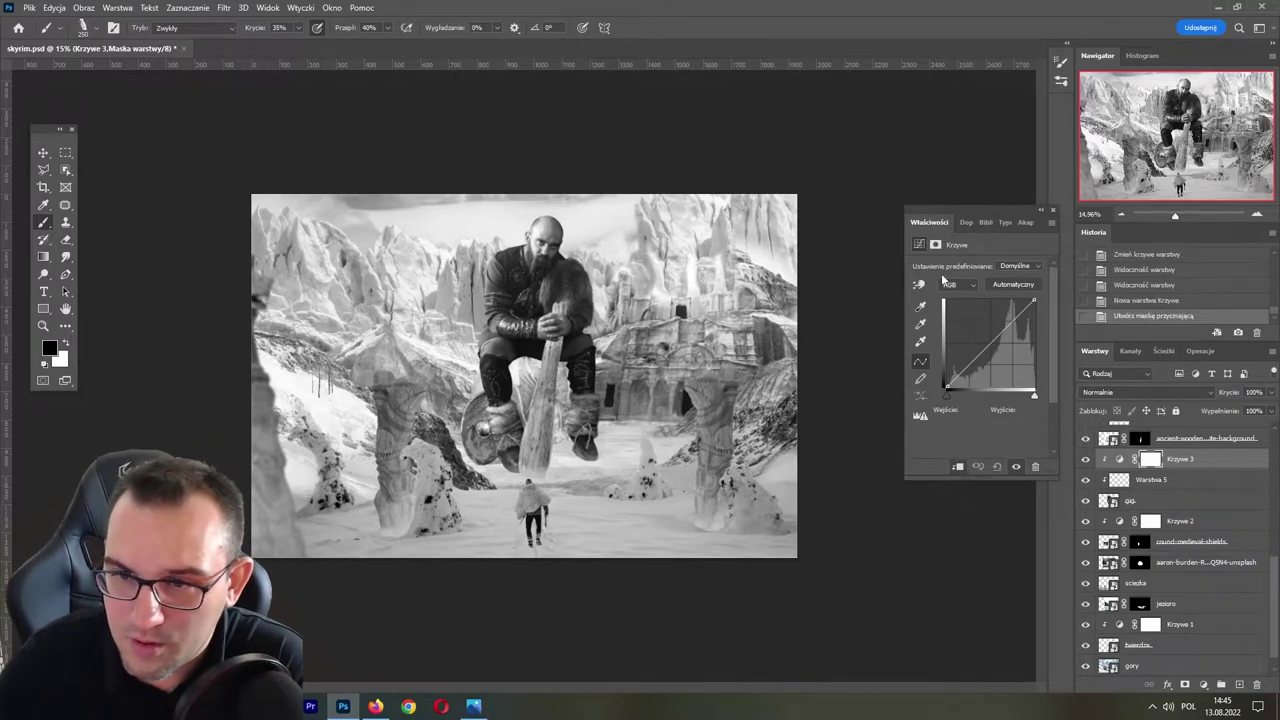
{"action": "left_click_drag", "start_coordinate": [1175, 215], "coordinate": [1179, 215]}
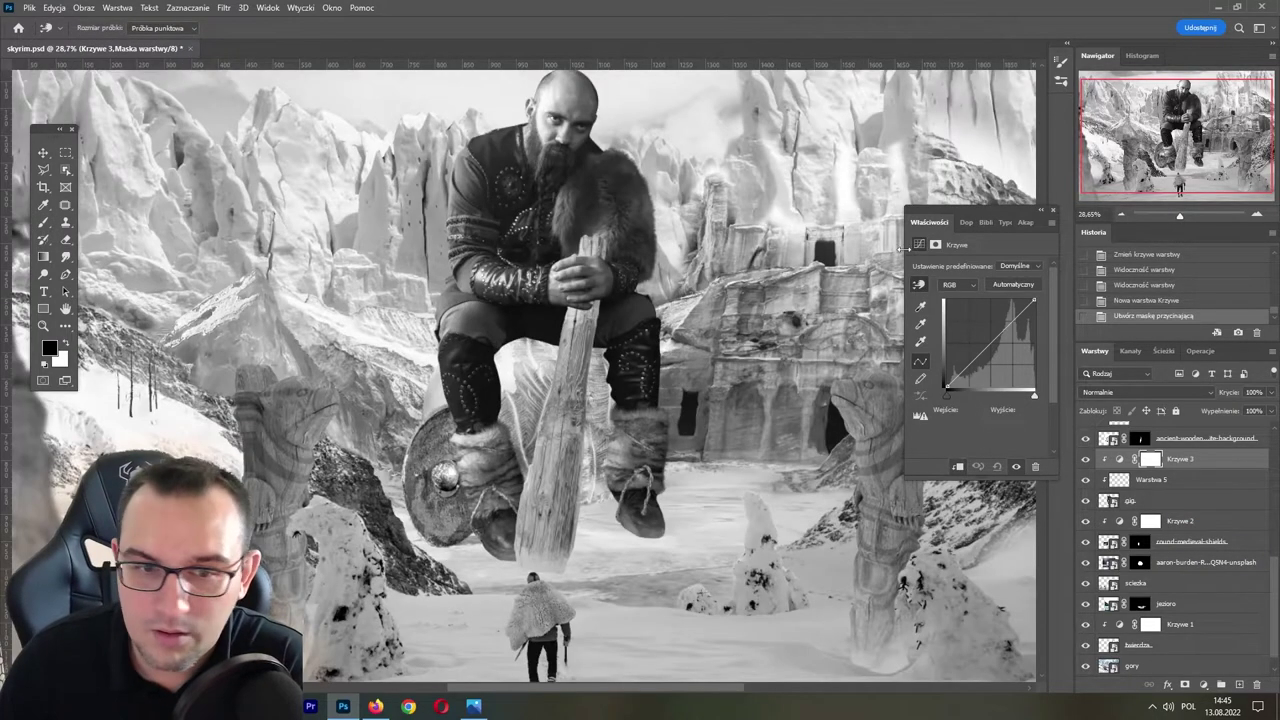
{"action": "left_click_drag", "start_coordinate": [494, 145], "coordinate": [496, 118]}
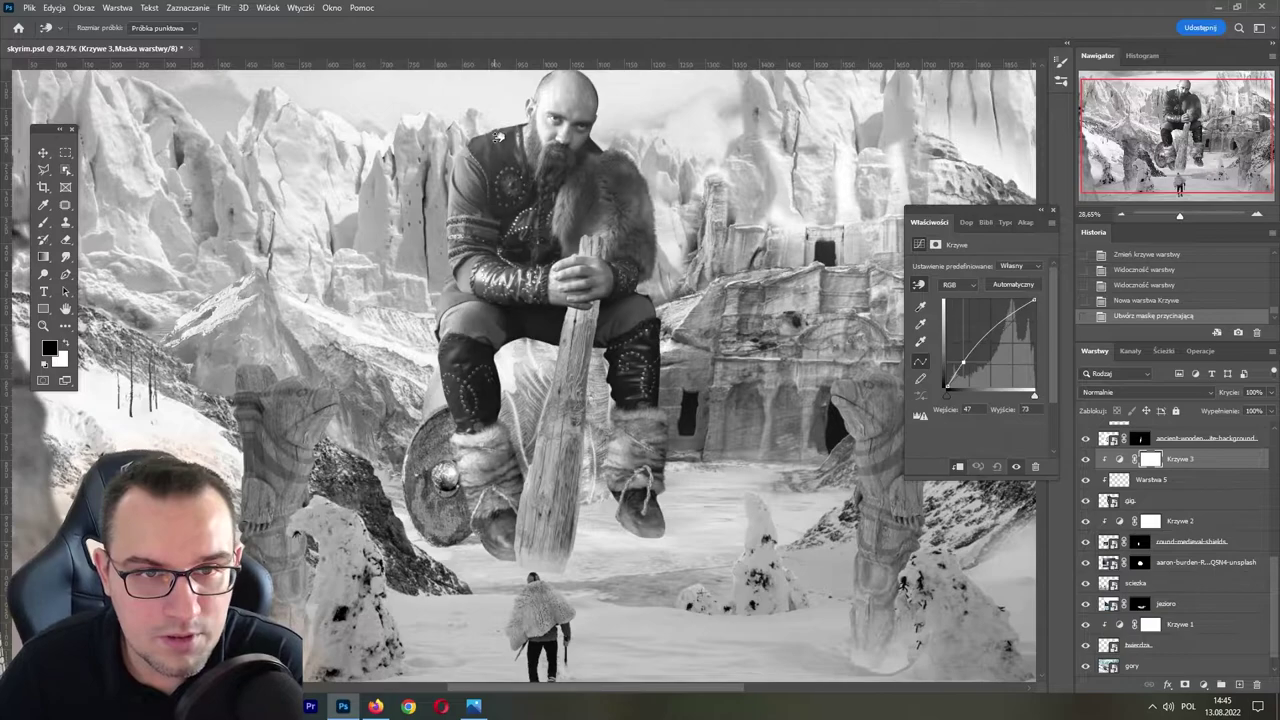
{"action": "left_click_drag", "start_coordinate": [484, 311], "coordinate": [485, 313]}
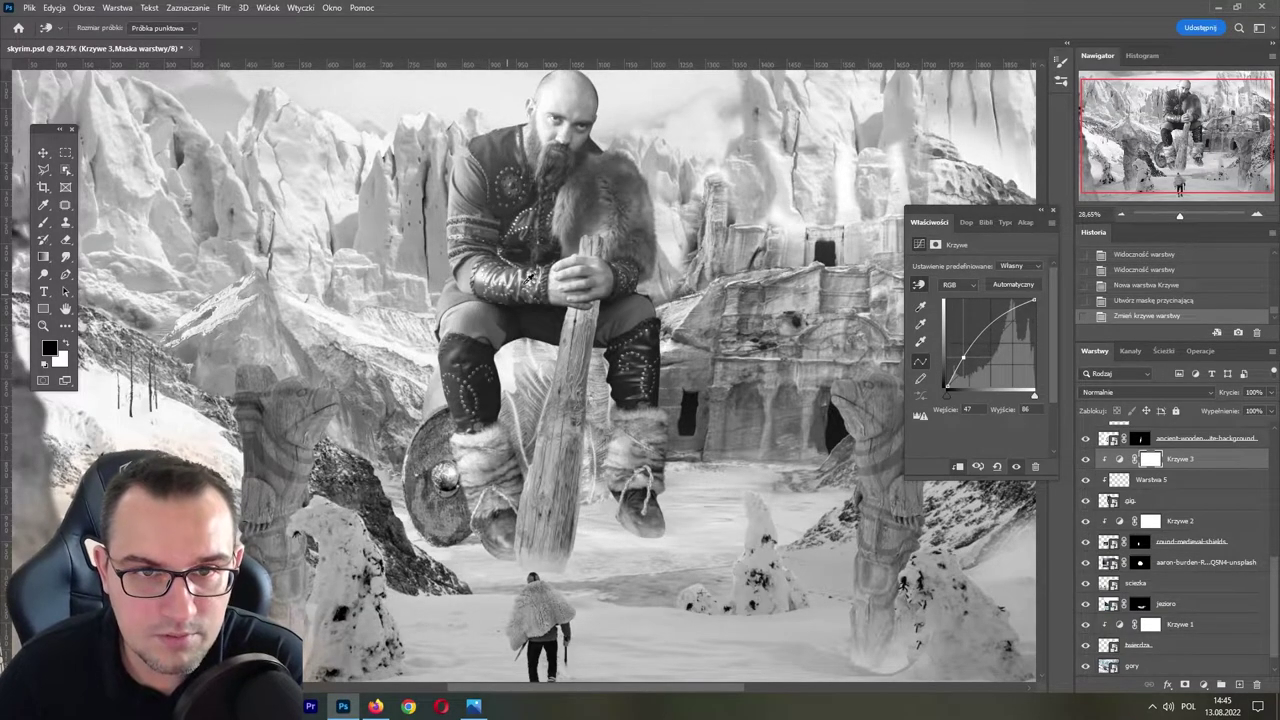
{"action": "left_click_drag", "start_coordinate": [575, 98], "coordinate": [575, 110]}
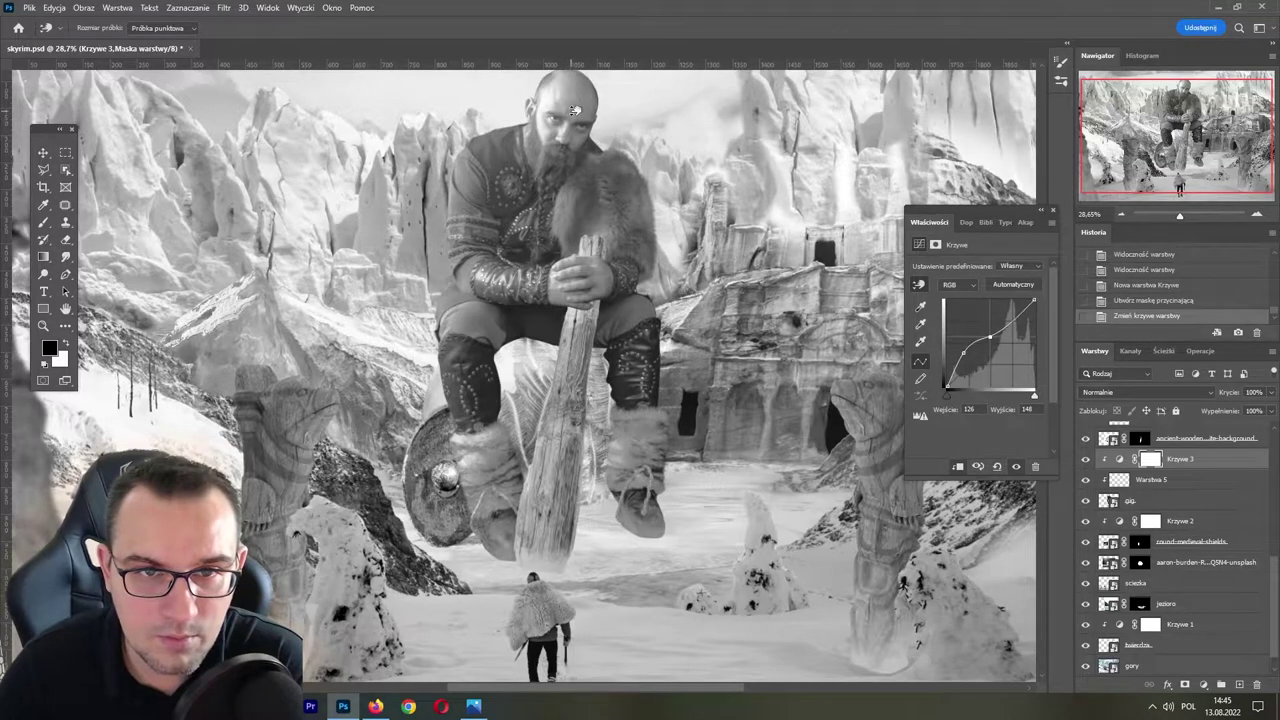
{"action": "left_click_drag", "start_coordinate": [653, 488], "coordinate": [653, 417]}
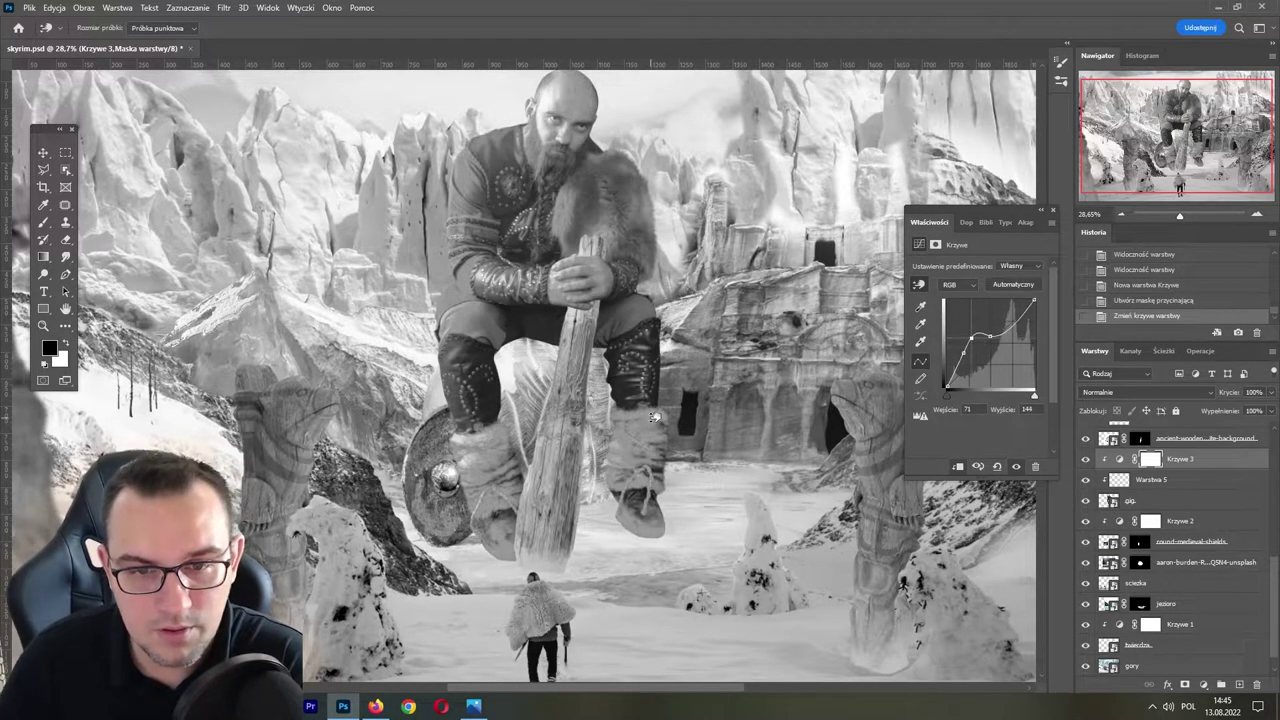
{"action": "key", "text": "ctrl+z"}
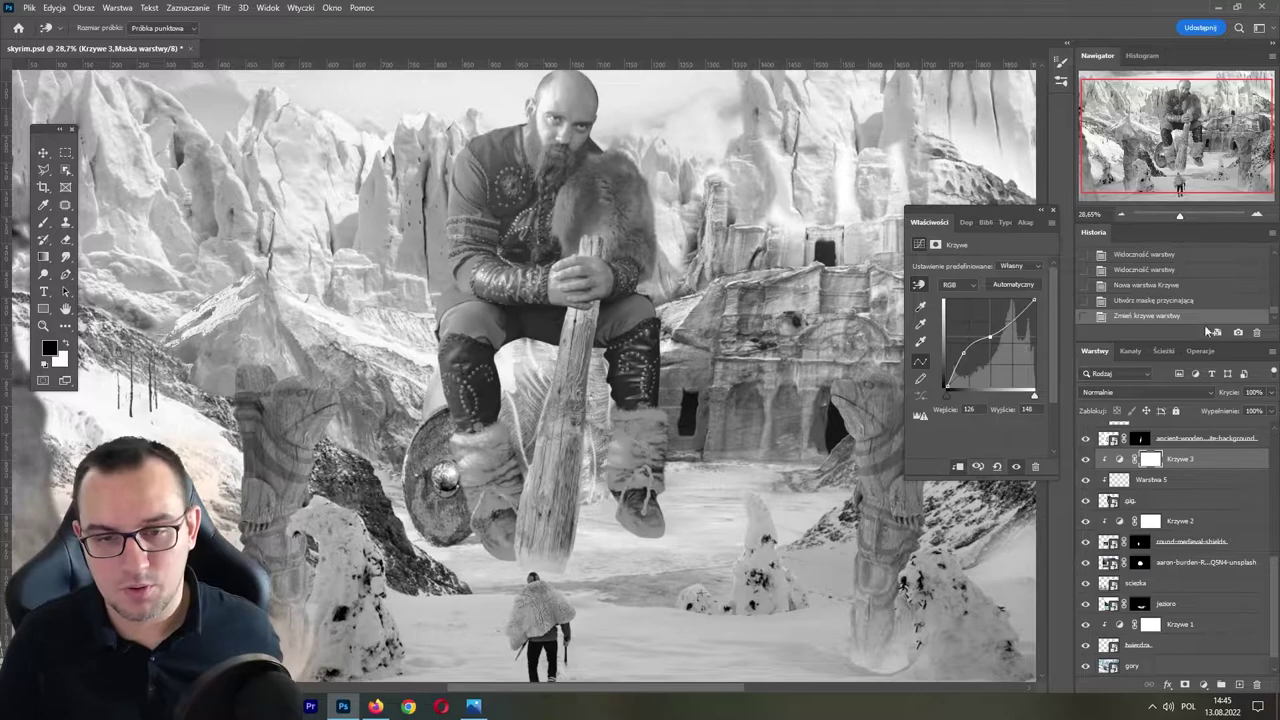
- Toggle the black-and-white fill layer to preview the viking's colours
{"action": "scroll", "coordinate": [1274, 530], "scroll_direction": "up", "scroll_amount": 5}
{"action": "left_click", "coordinate": [1086, 452]}
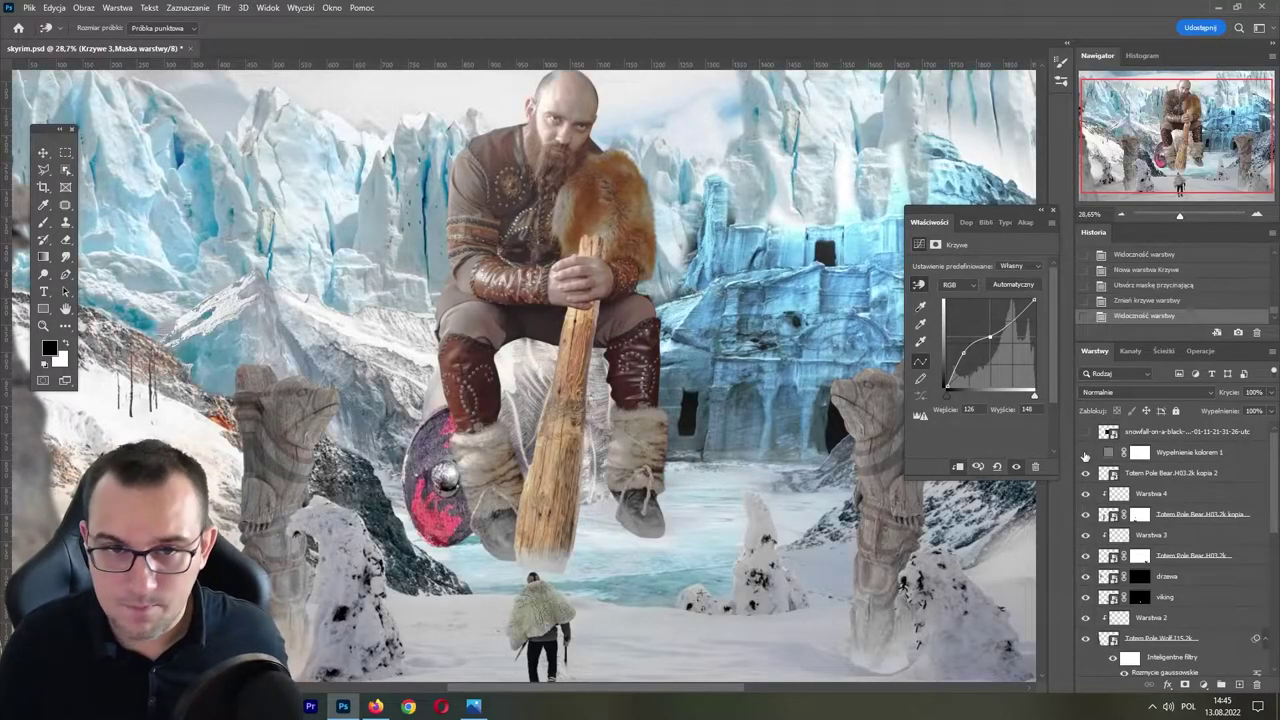
{"action": "left_click", "coordinate": [1086, 452]}
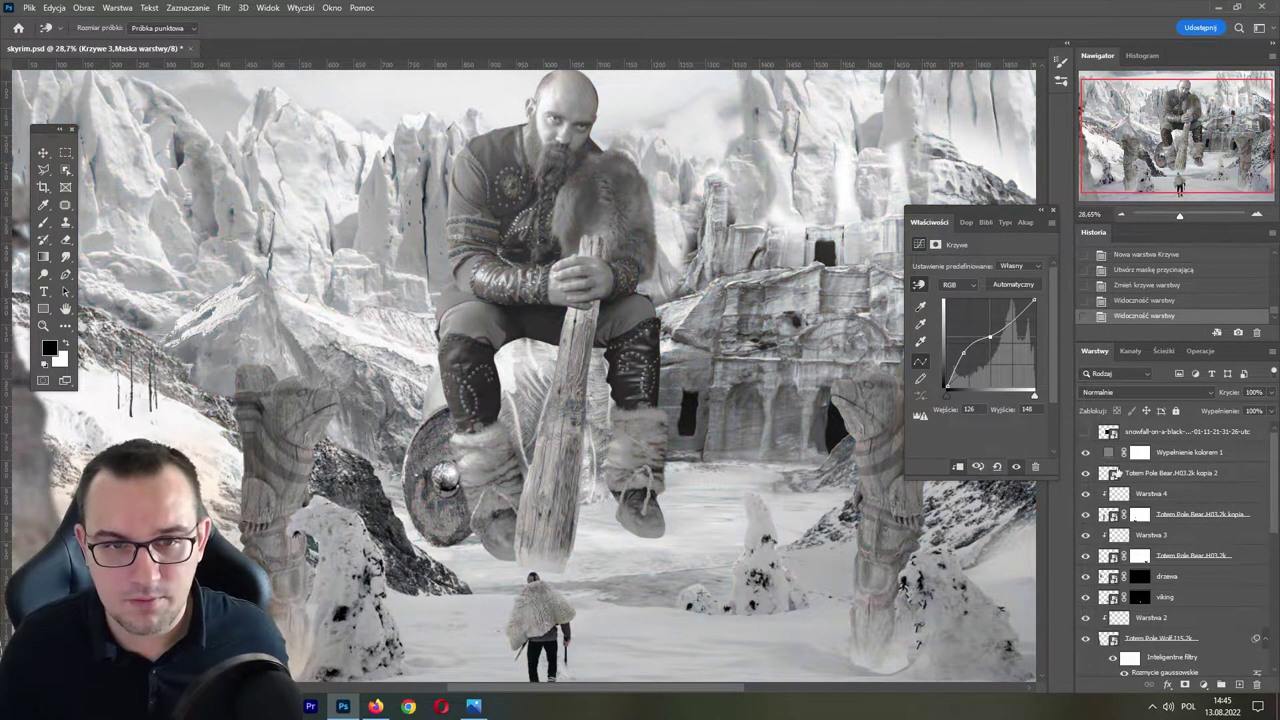
{"action": "scroll", "coordinate": [1268, 486], "scroll_direction": "down", "scroll_amount": 2}
{"action": "scroll", "coordinate": [1202, 570], "scroll_direction": "down", "scroll_amount": 2}
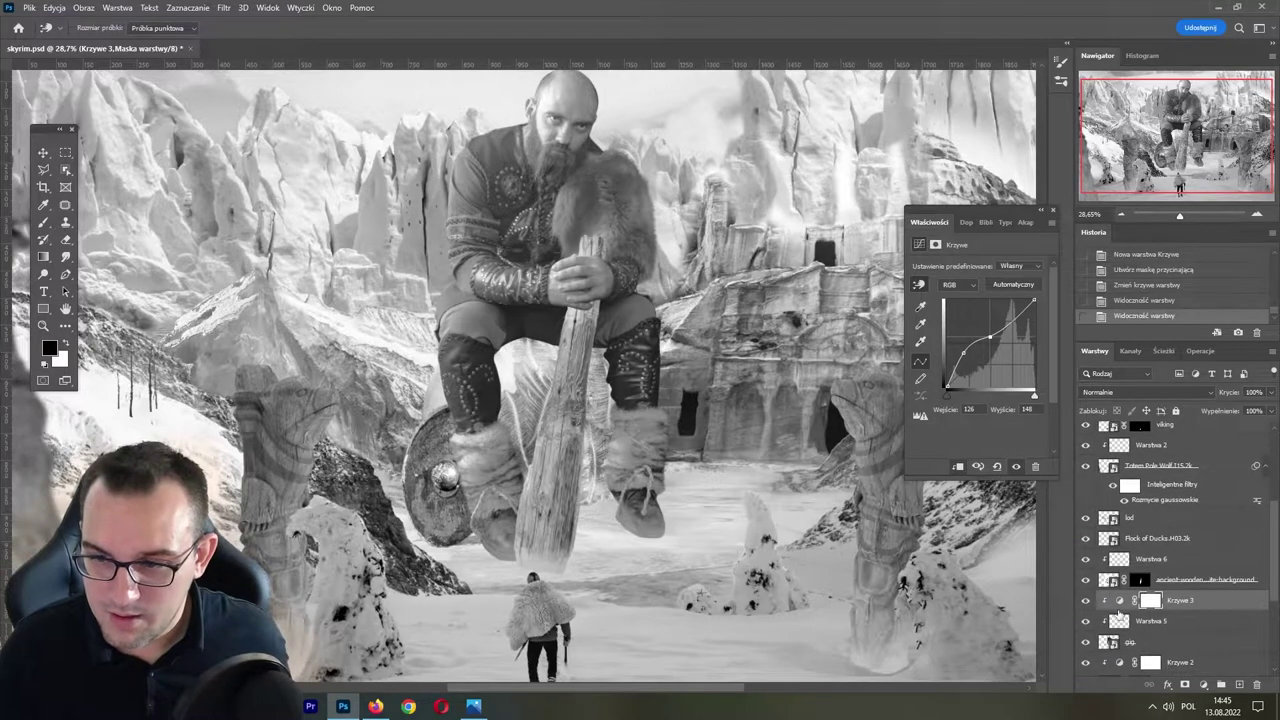
- Reset the Krzywe 3 curve and rebuild it to brighten the viking's highlights
{"action": "left_click", "coordinate": [1119, 600]}
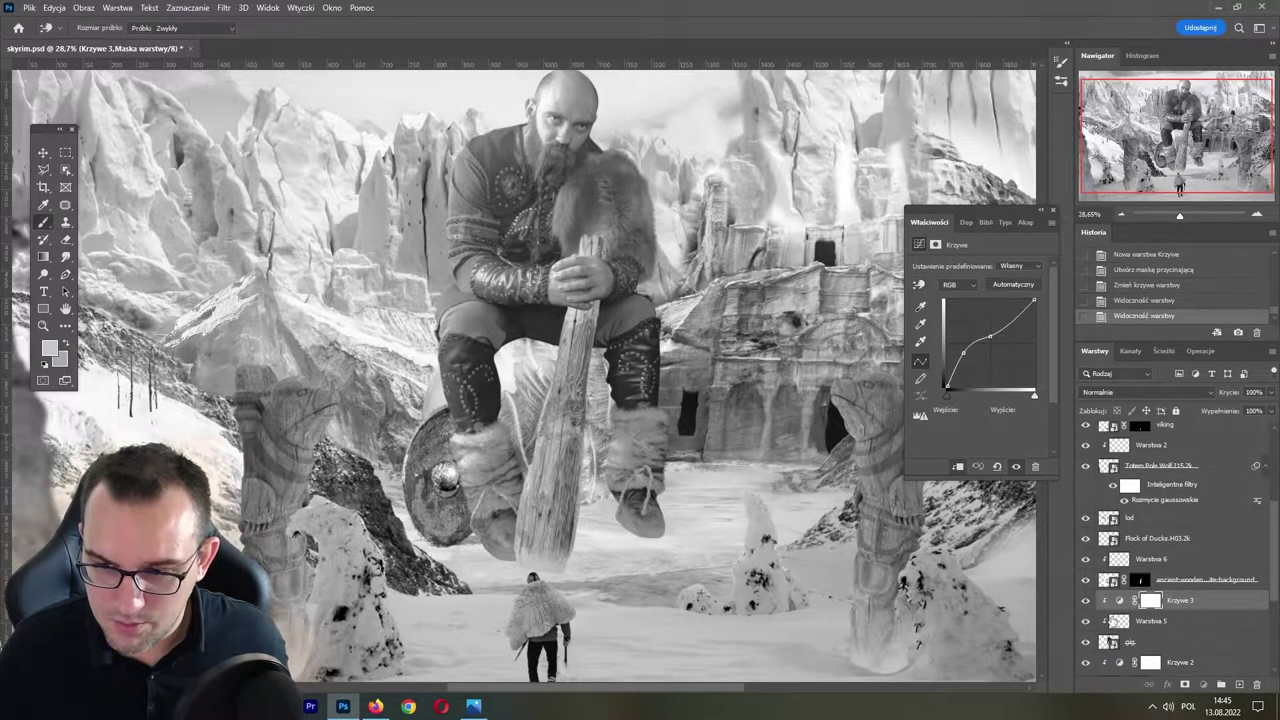
{"action": "key", "text": "b"}
{"action": "left_click", "coordinate": [997, 466]}
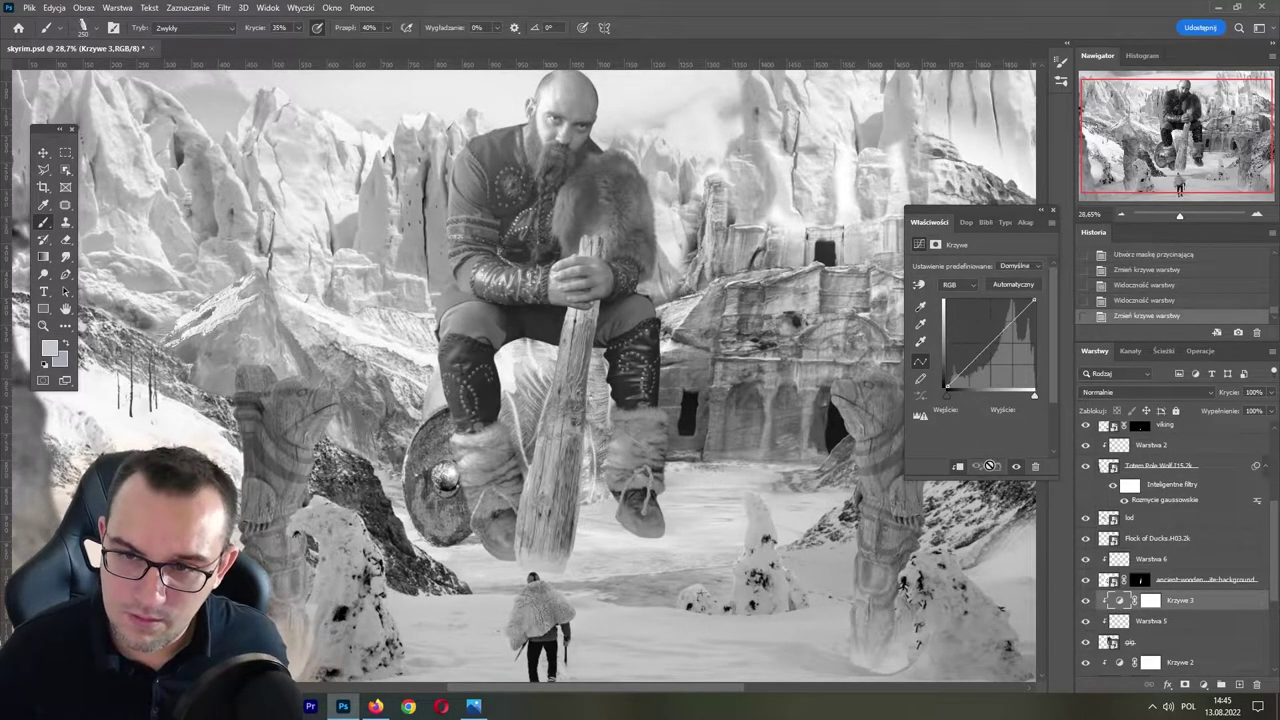
{"action": "left_click", "coordinate": [919, 284]}
{"action": "left_click_drag", "start_coordinate": [636, 383], "coordinate": [638, 350]}
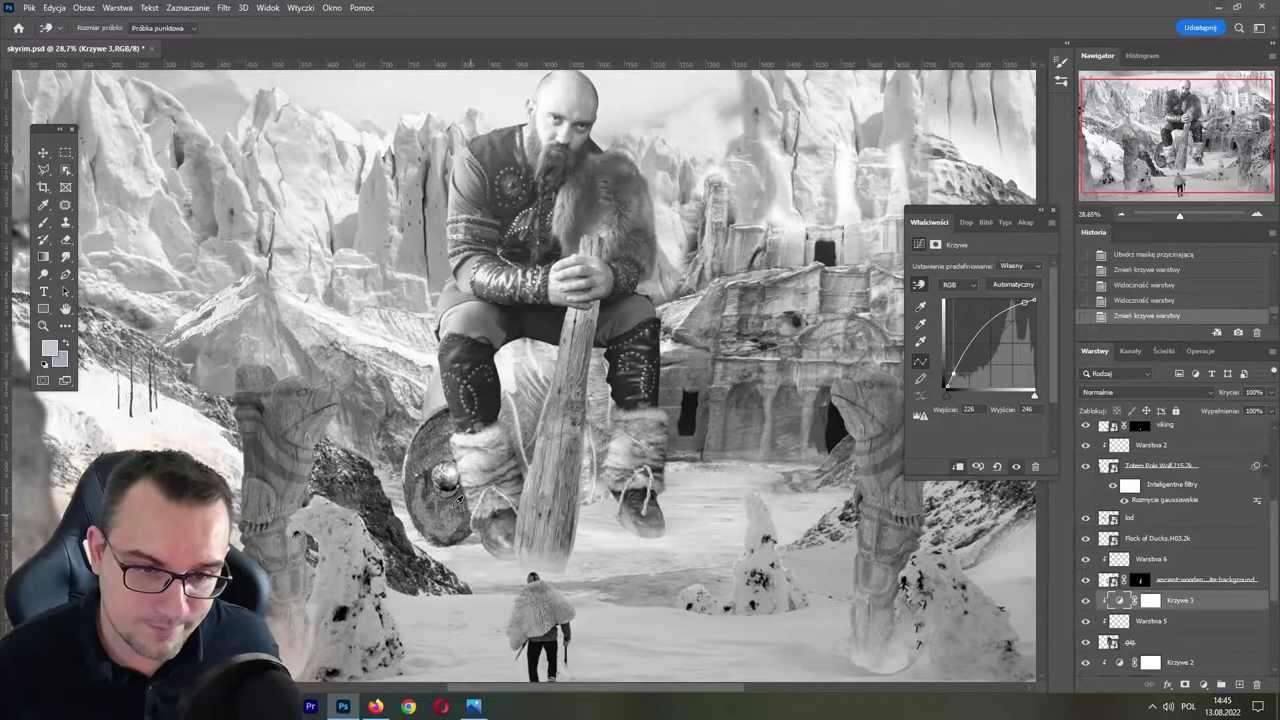
{"action": "left_click_drag", "start_coordinate": [494, 395], "coordinate": [496, 405]}
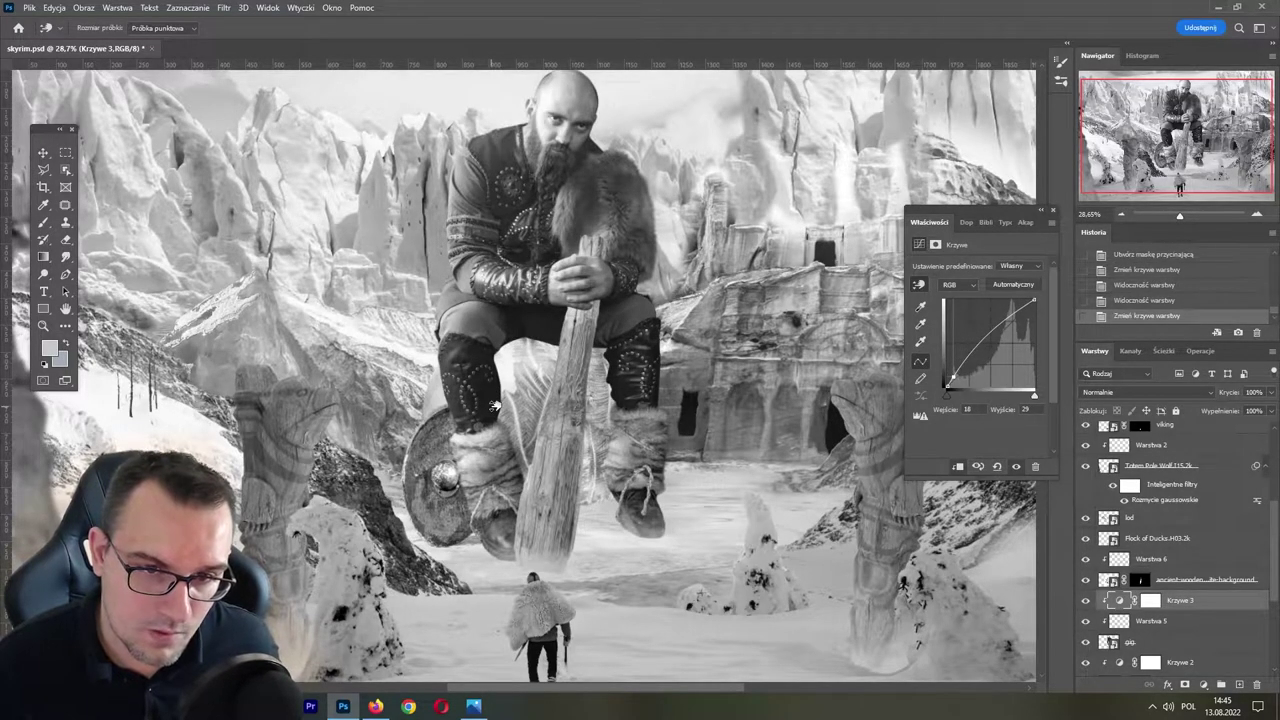
{"action": "left_click_drag", "start_coordinate": [566, 280], "coordinate": [563, 272]}
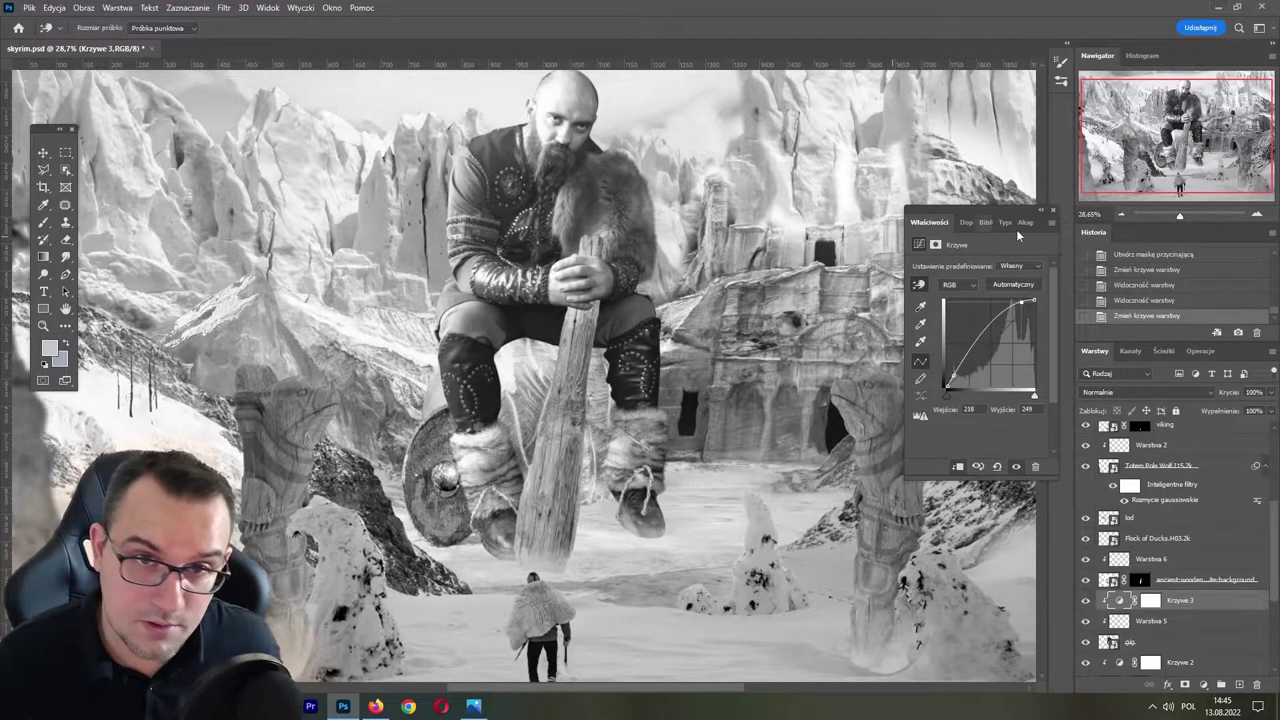
{"action": "key", "text": "ctrl+minus"}
{"action": "key", "text": "ctrl+minus"}
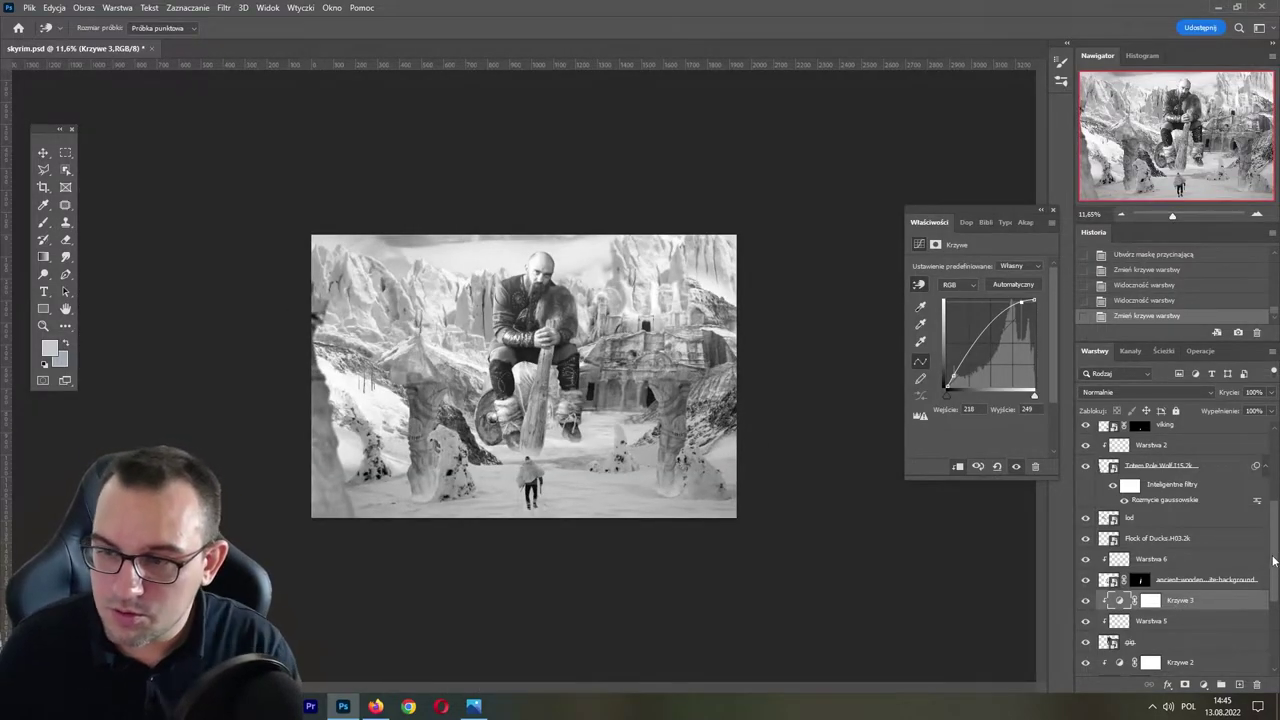
- Check colours by toggling the grey fill and totem layers, save, and zoom in slightly
{"action": "scroll", "coordinate": [1273, 561], "scroll_direction": "up", "scroll_amount": 5}
{"action": "left_click", "coordinate": [1086, 453]}
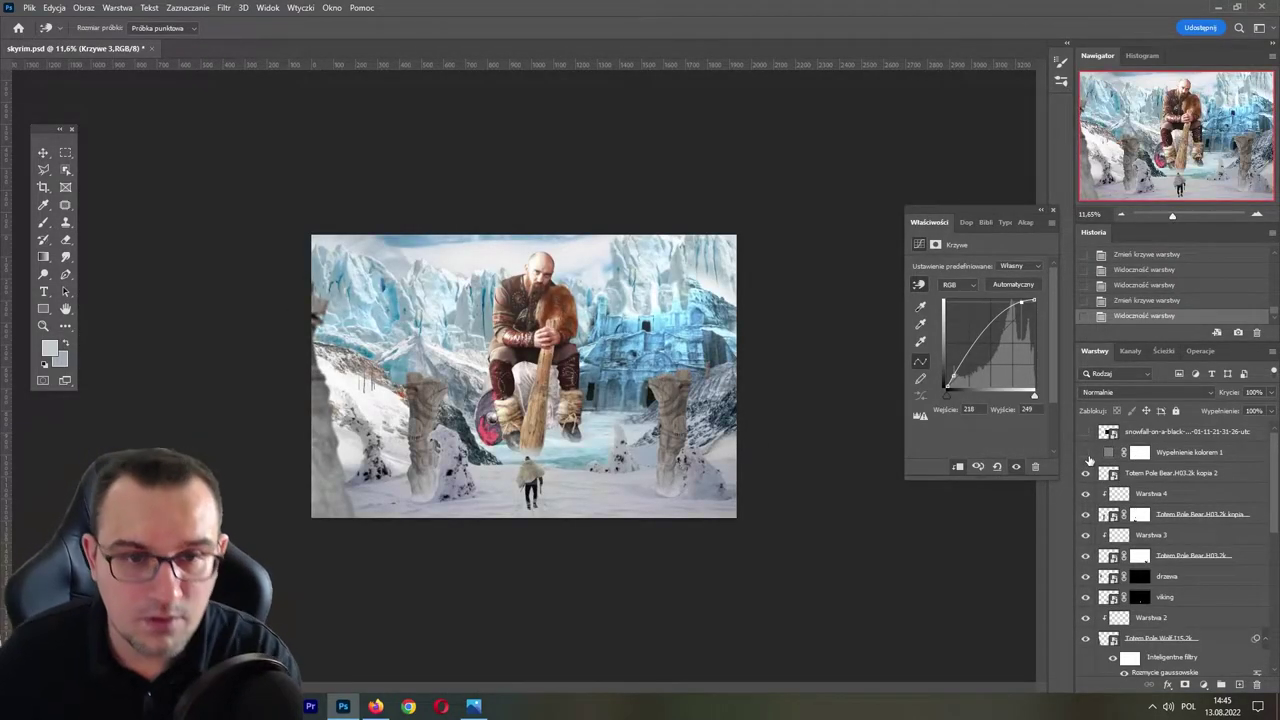
{"action": "left_click", "coordinate": [1086, 473]}
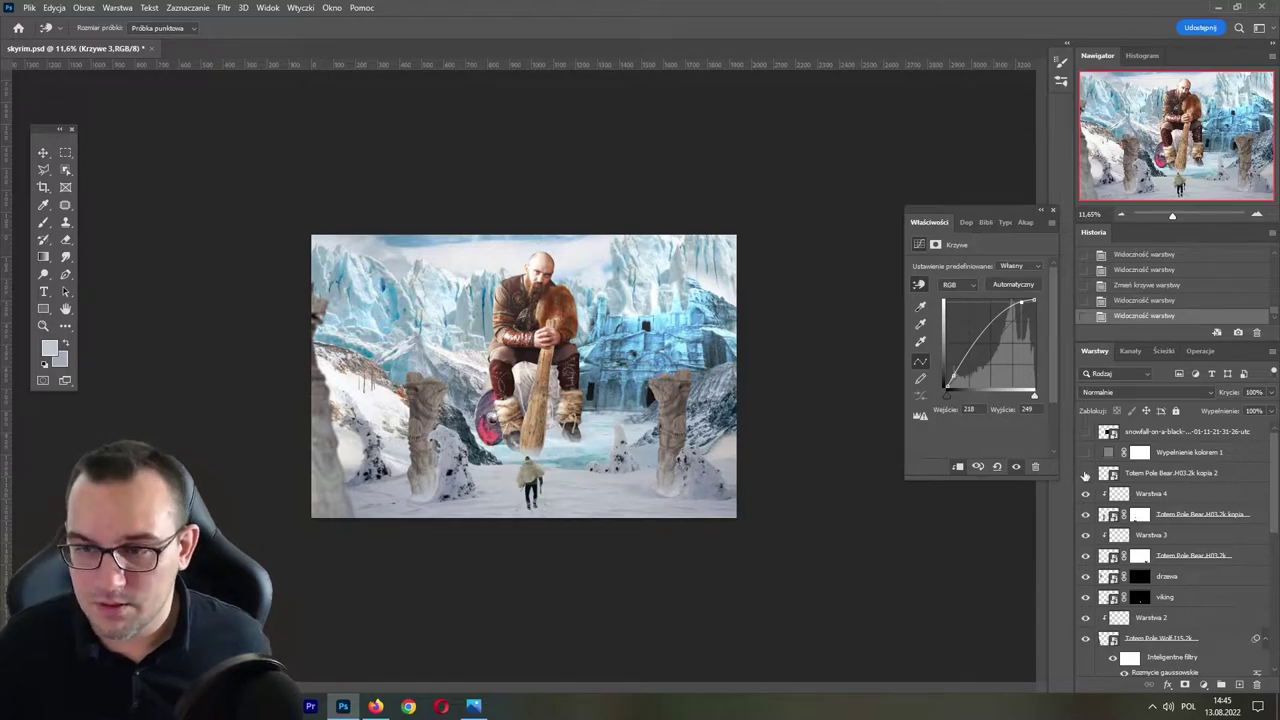
{"action": "key", "text": "ctrl+s"}
{"action": "left_click", "coordinate": [1086, 453]}
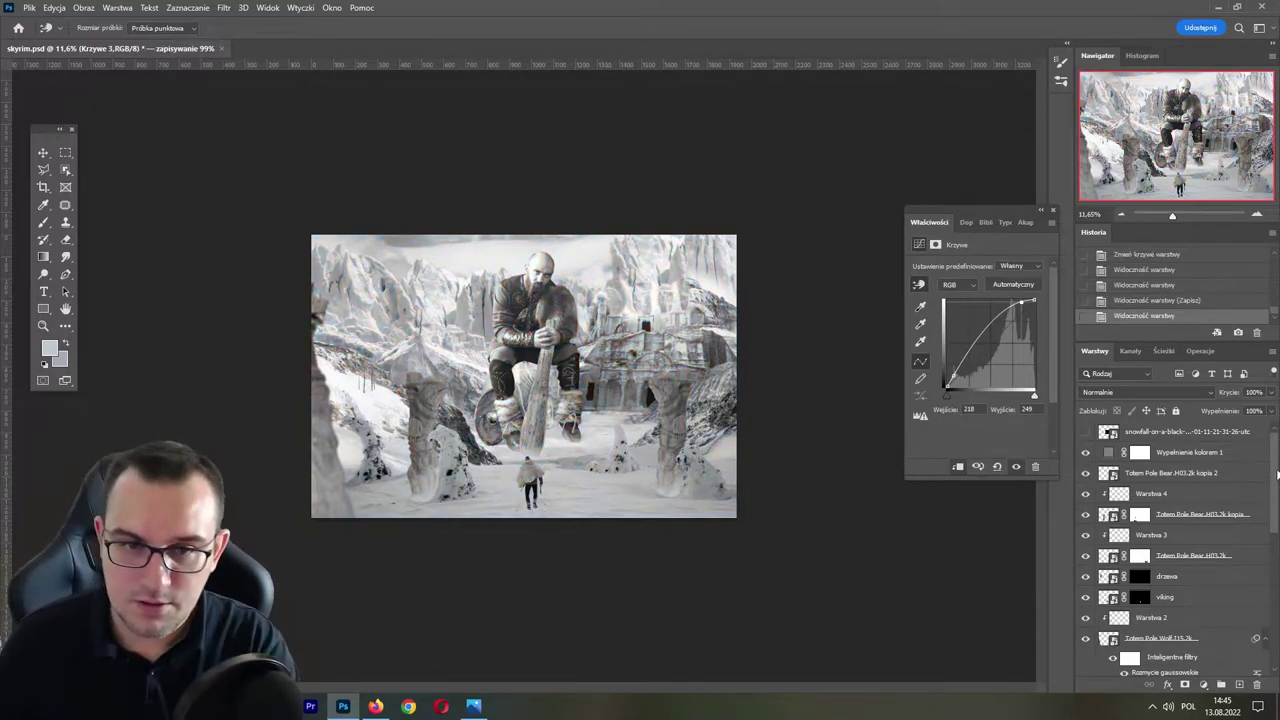
{"action": "scroll", "coordinate": [1256, 600], "scroll_direction": "down", "scroll_amount": 2}
{"action": "scroll", "coordinate": [1256, 610], "scroll_direction": "down", "scroll_amount": 2}
{"action": "scroll", "coordinate": [1256, 625], "scroll_direction": "down", "scroll_amount": 3}
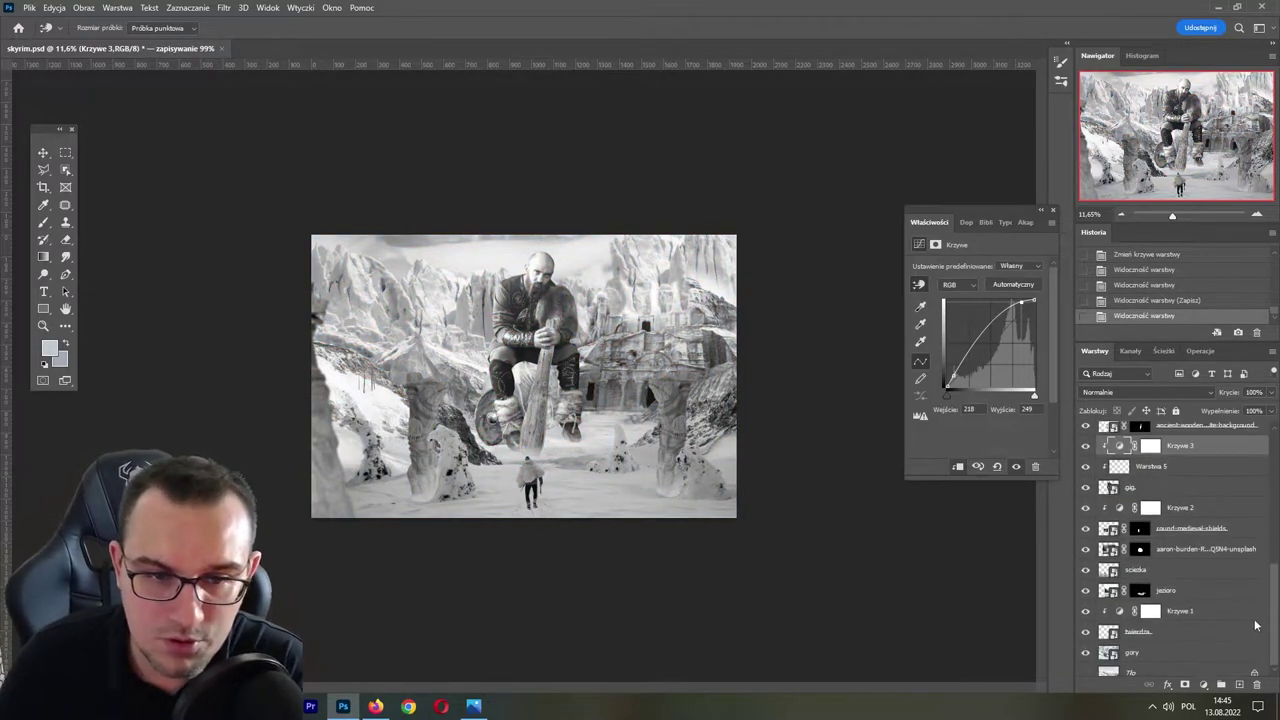
{"action": "scroll", "coordinate": [1256, 620], "scroll_direction": "up", "scroll_amount": 2}
{"action": "scroll", "coordinate": [1256, 610], "scroll_direction": "up", "scroll_amount": 2}
{"action": "scroll", "coordinate": [1256, 600], "scroll_direction": "up", "scroll_amount": 3}
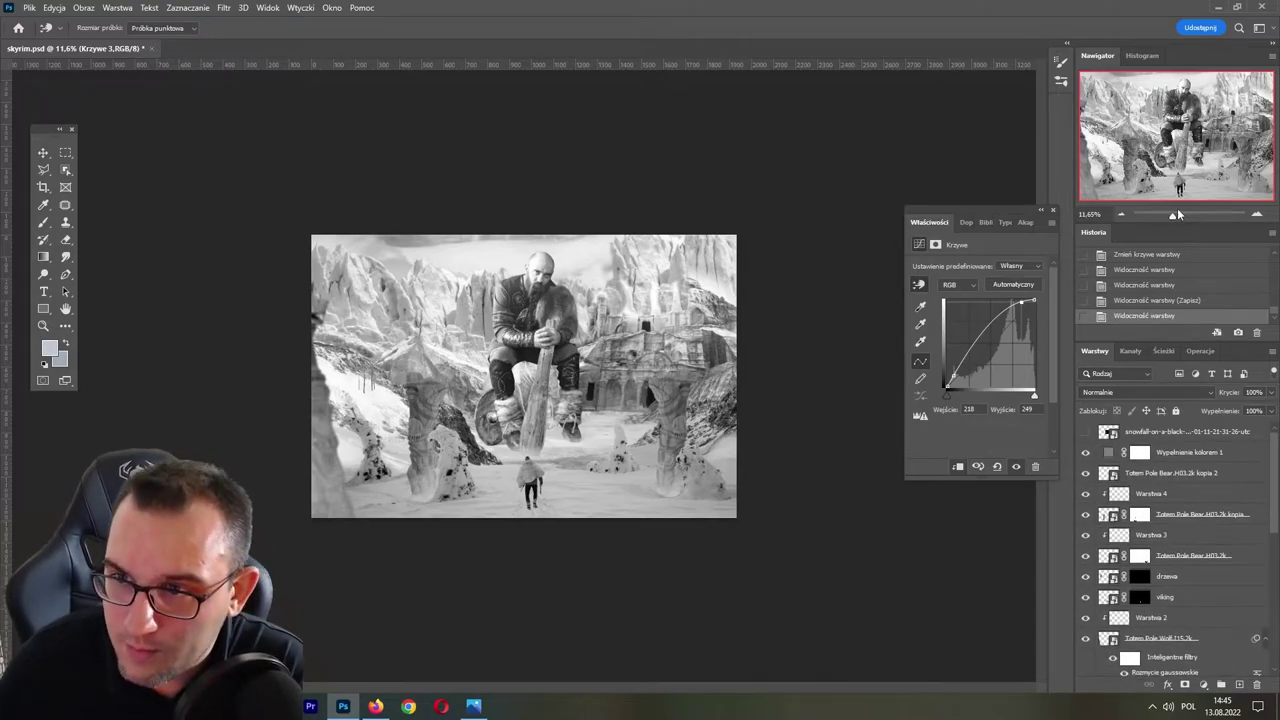
{"action": "left_click_drag", "start_coordinate": [1177, 210], "coordinate": [1175, 211]}
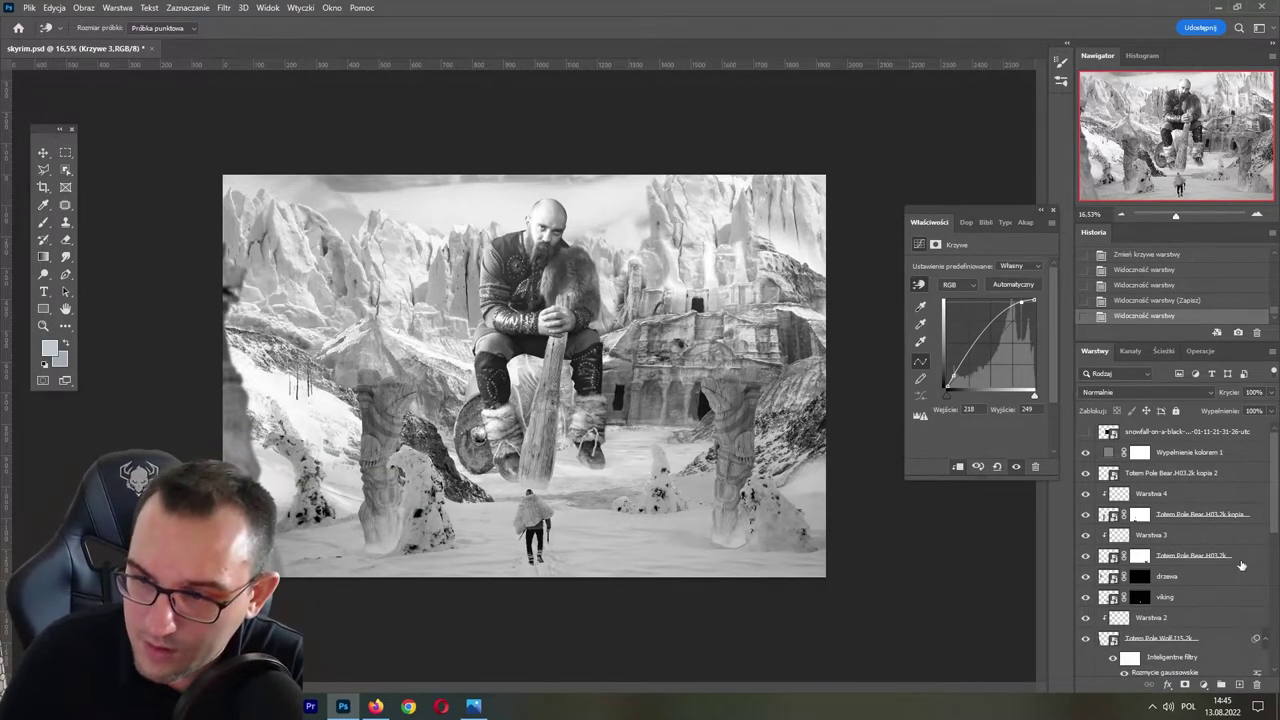
{"action": "scroll", "coordinate": [1200, 460], "scroll_direction": "down", "scroll_amount": 1}
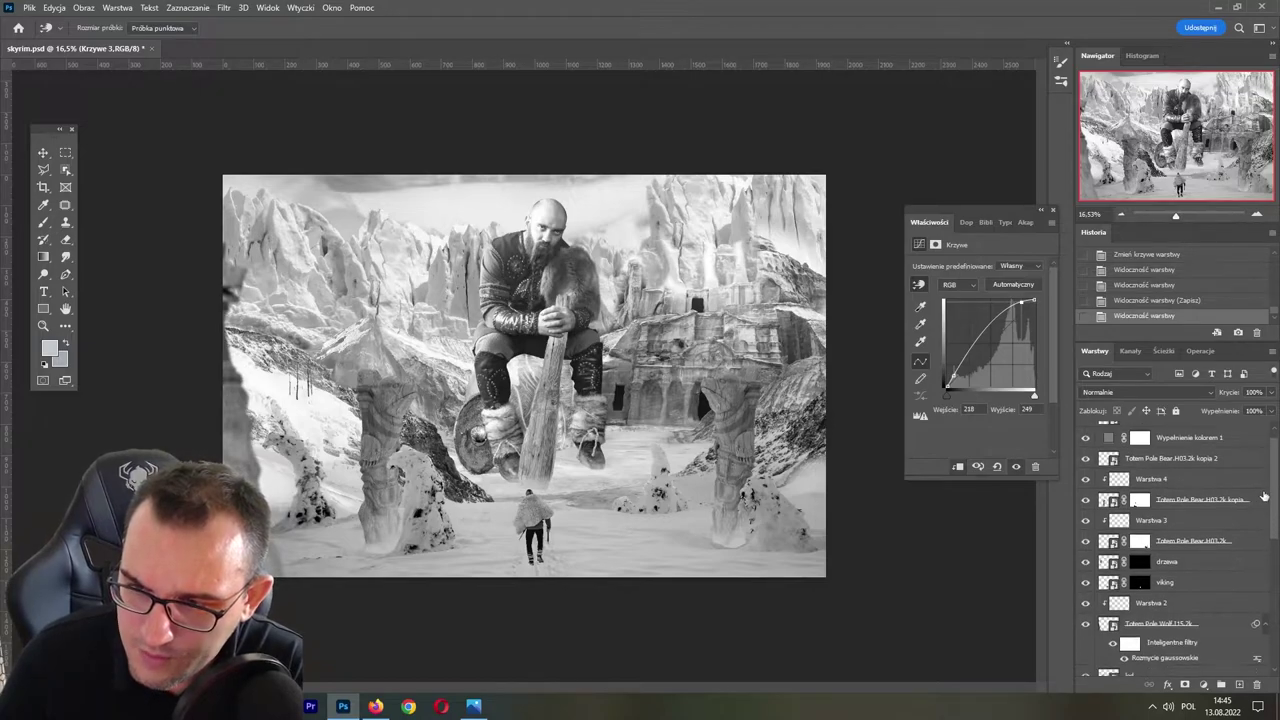
- Add Krzywe 4 curves clipped to Warstwa 4, brightening the totem pillar on-image
{"action": "left_click", "coordinate": [1176, 460]}
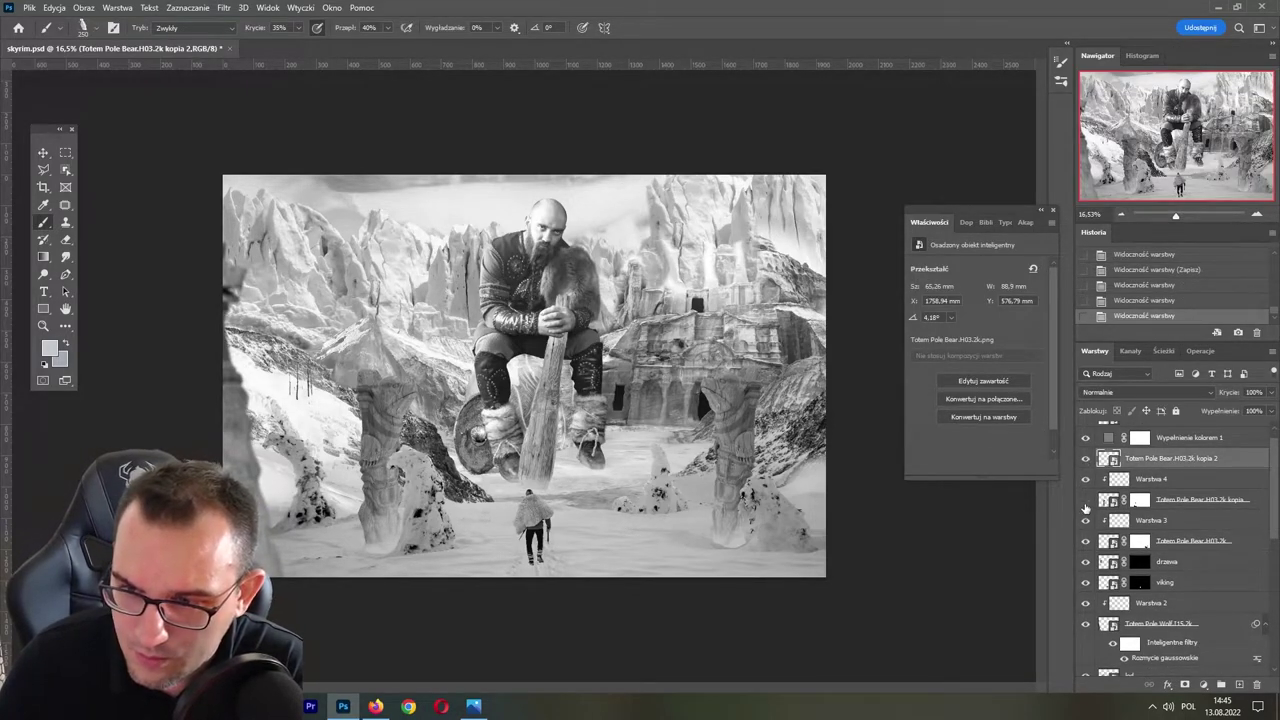
{"action": "left_click", "coordinate": [1086, 500]}
{"action": "left_click", "coordinate": [1086, 500]}
{"action": "left_click", "coordinate": [1174, 480]}
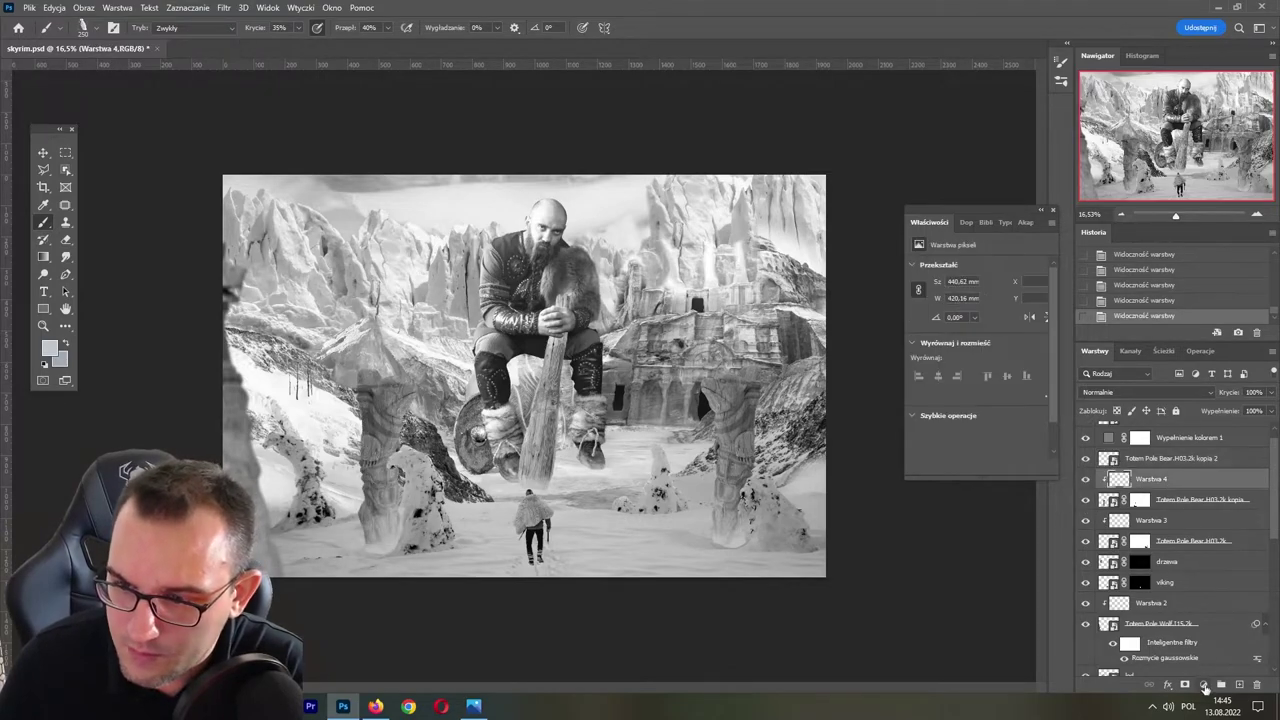
{"action": "left_click", "coordinate": [1203, 684]}
{"action": "left_click", "coordinate": [1200, 516]}
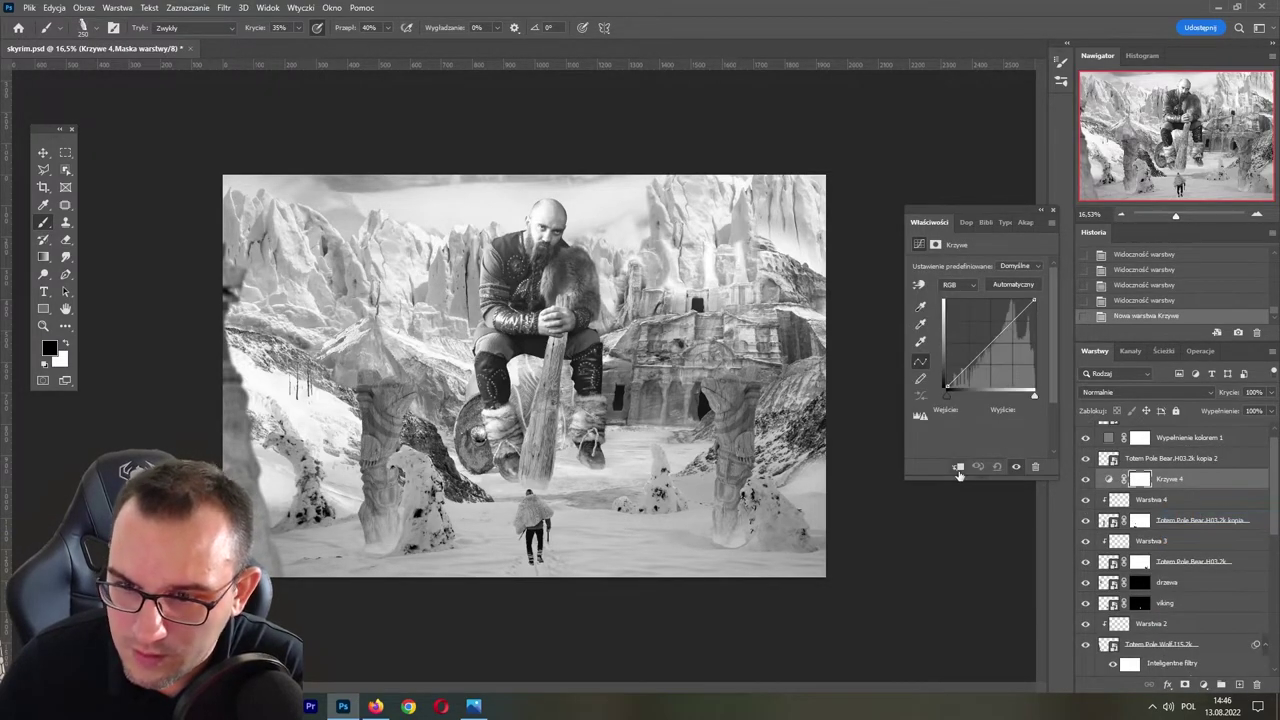
{"action": "key", "text": "ctrl+alt+g"}
{"action": "left_click", "coordinate": [919, 284]}
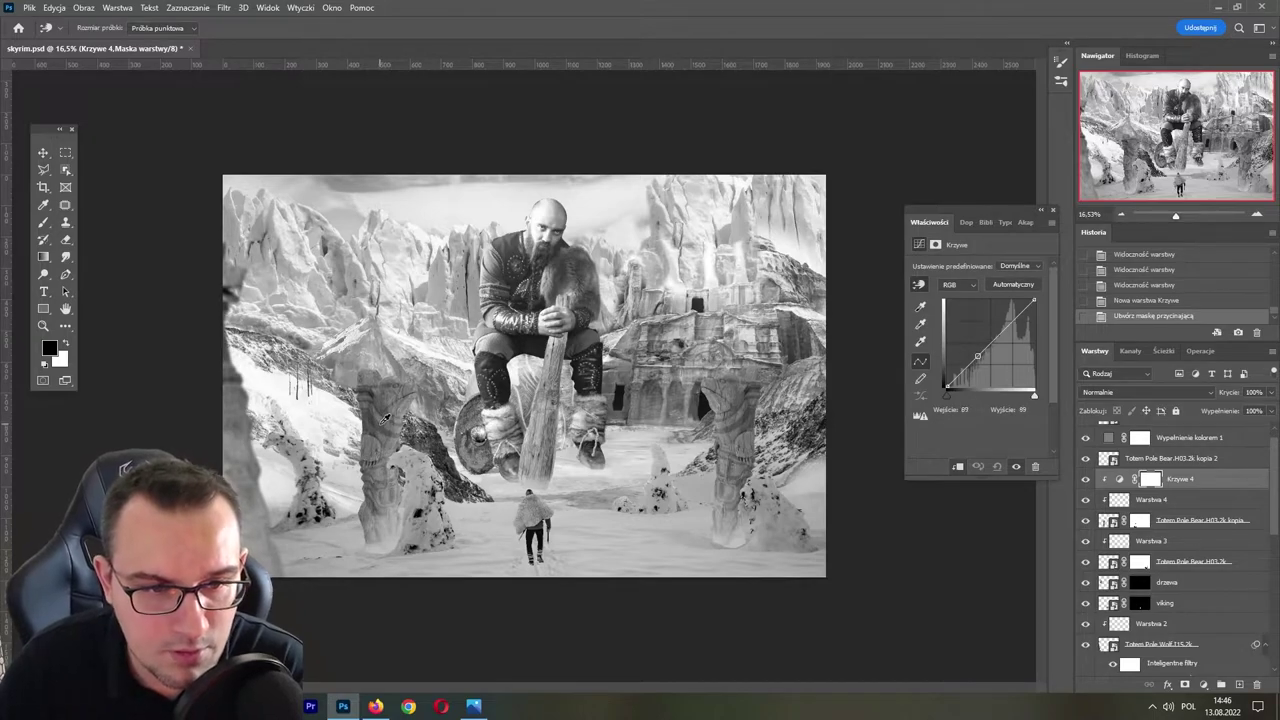
{"action": "left_click_drag", "start_coordinate": [384, 418], "coordinate": [393, 436]}
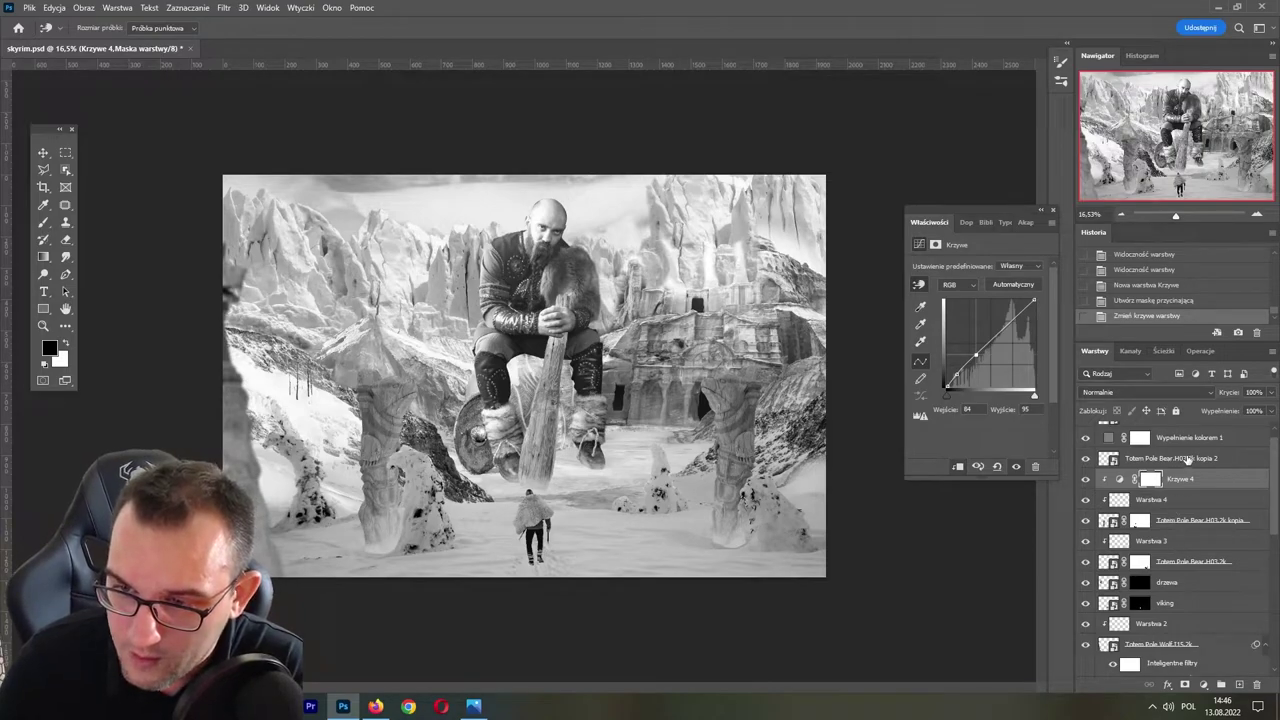
- Add Krzywe 5 curves clipped to Warstwa 3, brightening the other totem pillar
{"action": "left_click", "coordinate": [1166, 543]}
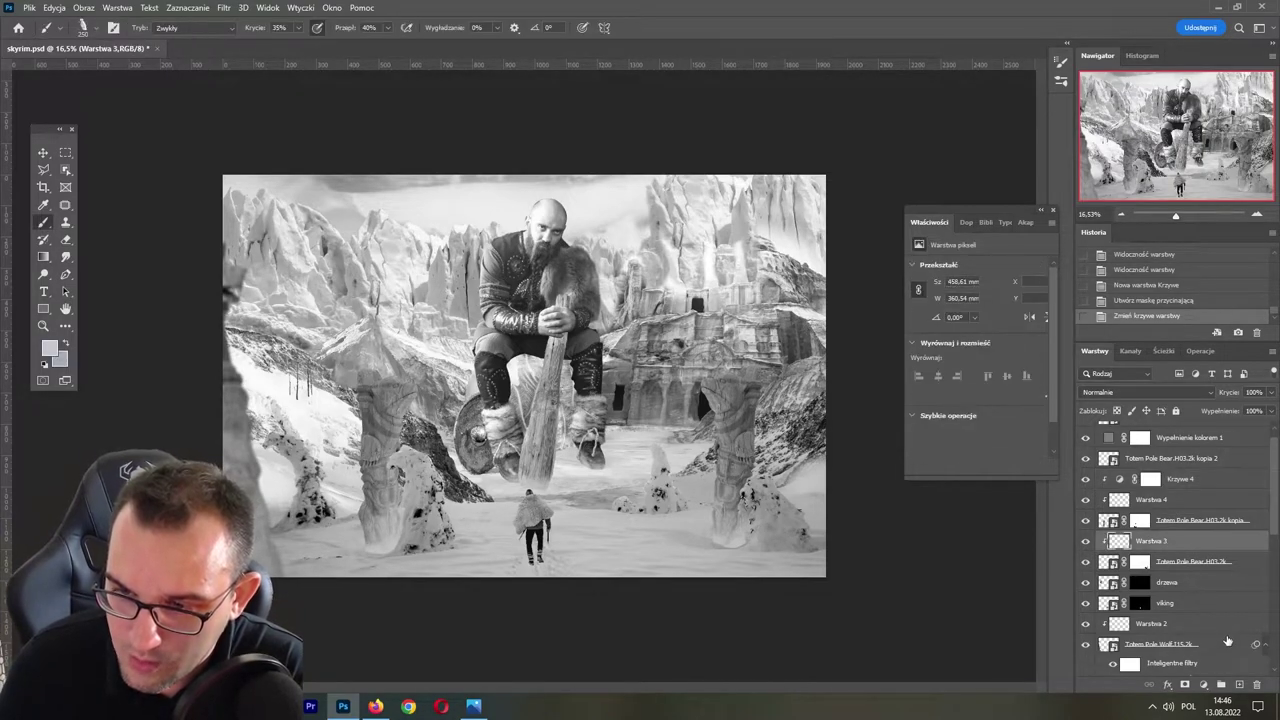
{"action": "left_click", "coordinate": [1203, 685]}
{"action": "left_click", "coordinate": [1214, 520]}
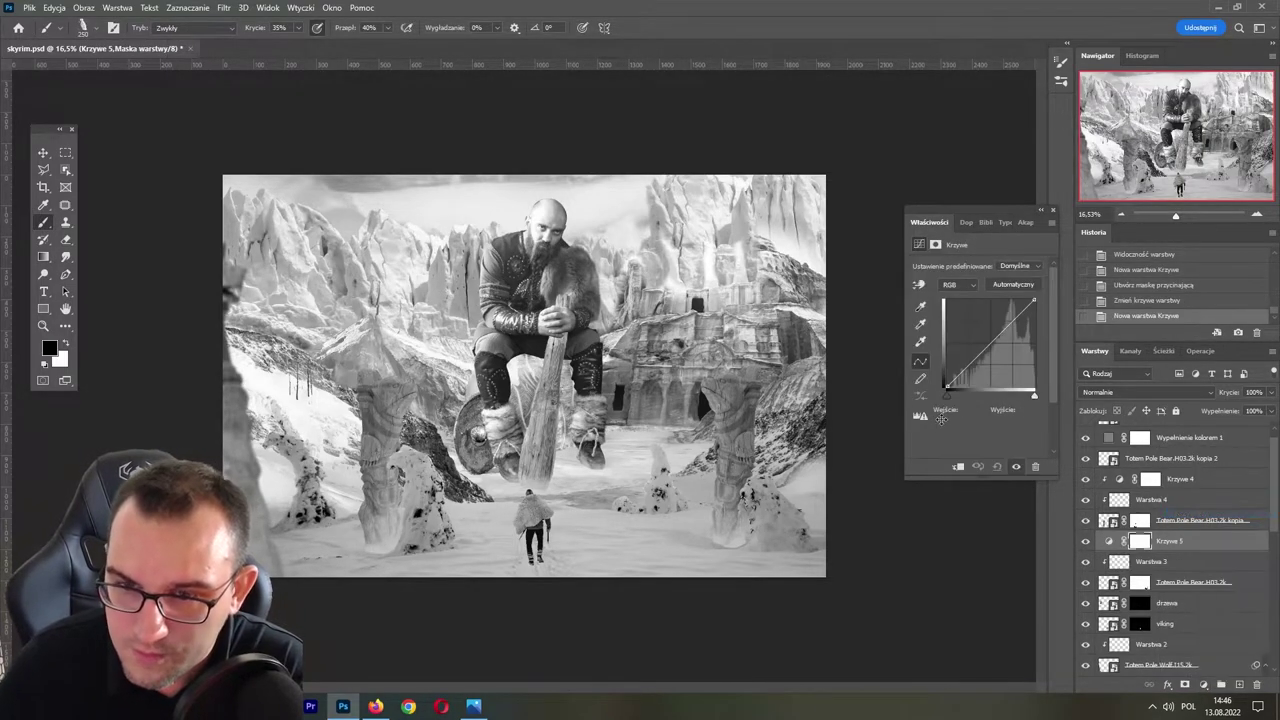
{"action": "left_click", "coordinate": [958, 467]}
{"action": "left_click", "coordinate": [919, 287]}
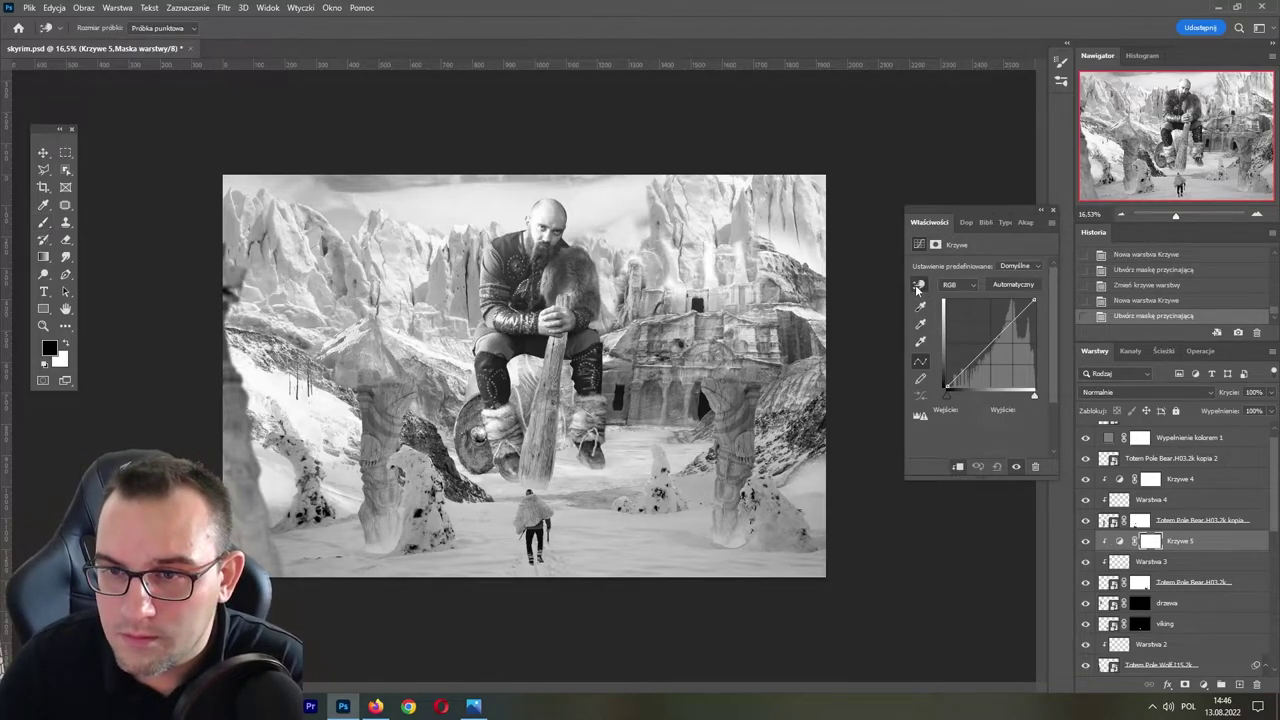
{"action": "left_click_drag", "start_coordinate": [741, 434], "coordinate": [749, 425]}
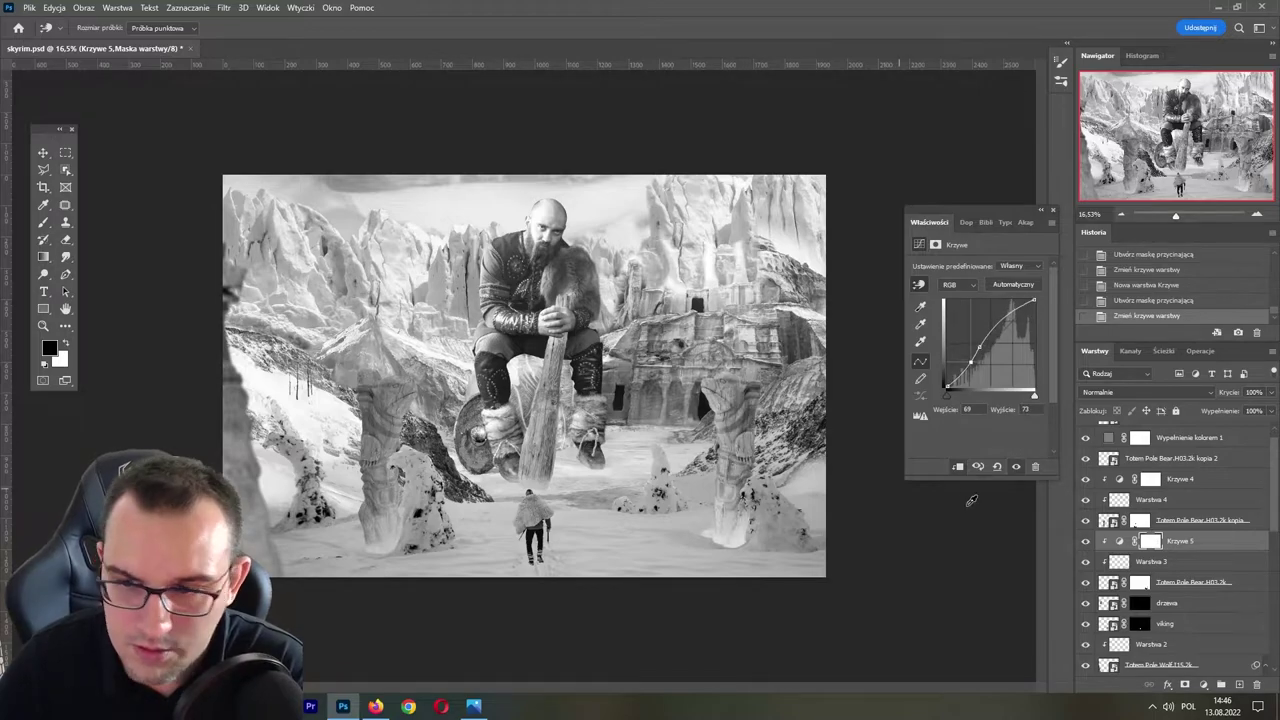
{"action": "left_click", "coordinate": [1086, 438]}
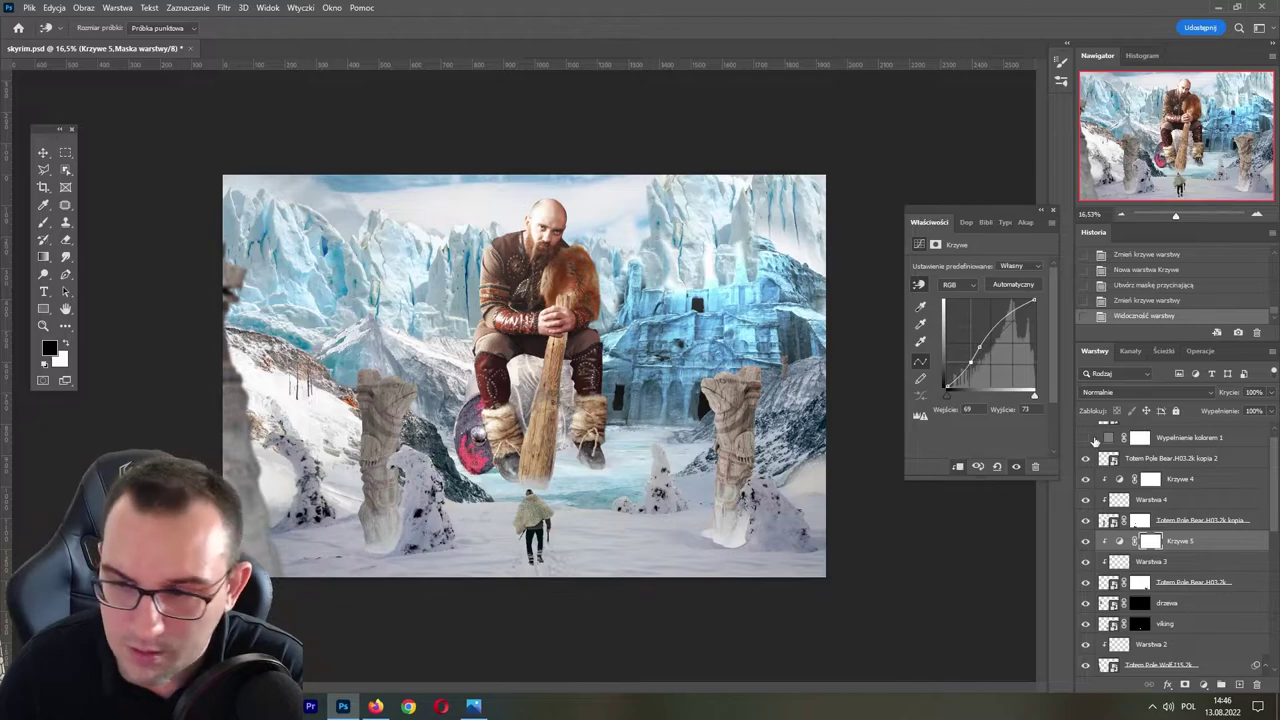
{"action": "left_click", "coordinate": [1089, 441]}
- Lift Krzywe 5's midtones further with the on-image tool and save skyrim.psd
{"action": "scroll", "coordinate": [1160, 500], "scroll_direction": "up", "scroll_amount": 1}
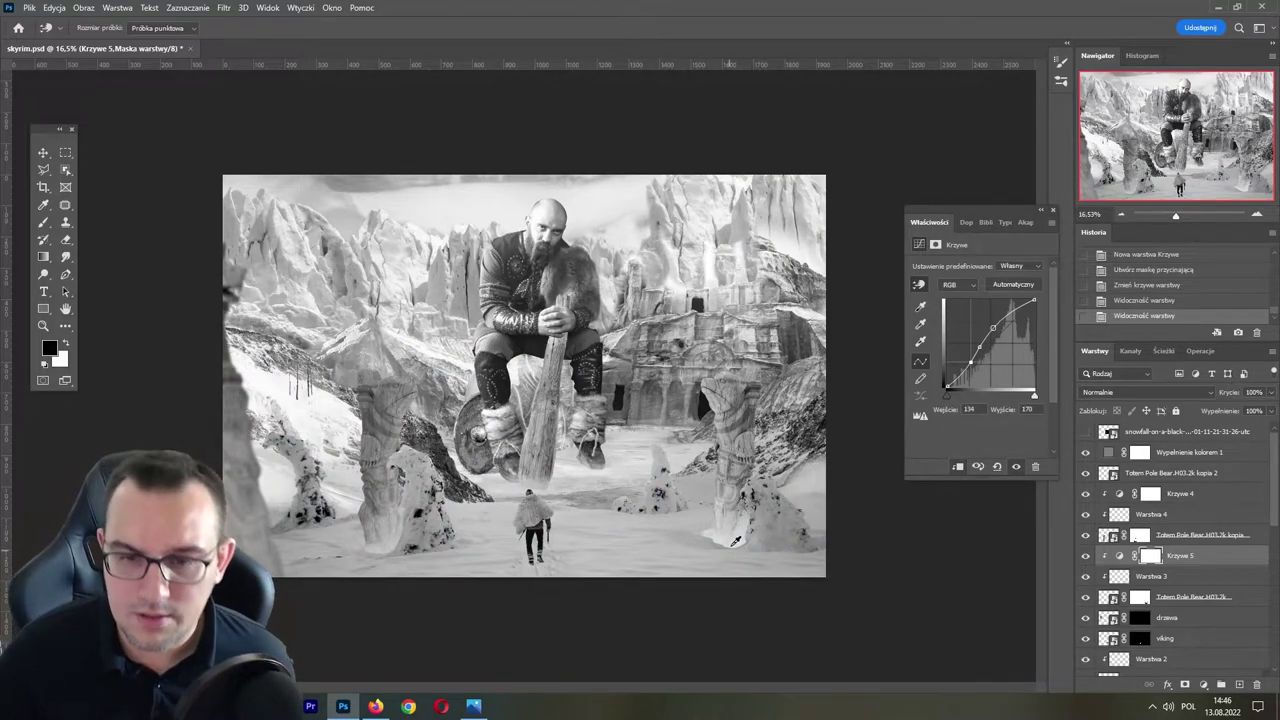
{"action": "left_click", "coordinate": [1121, 557]}
{"action": "key", "text": "b"}
{"action": "left_click", "coordinate": [1149, 557]}
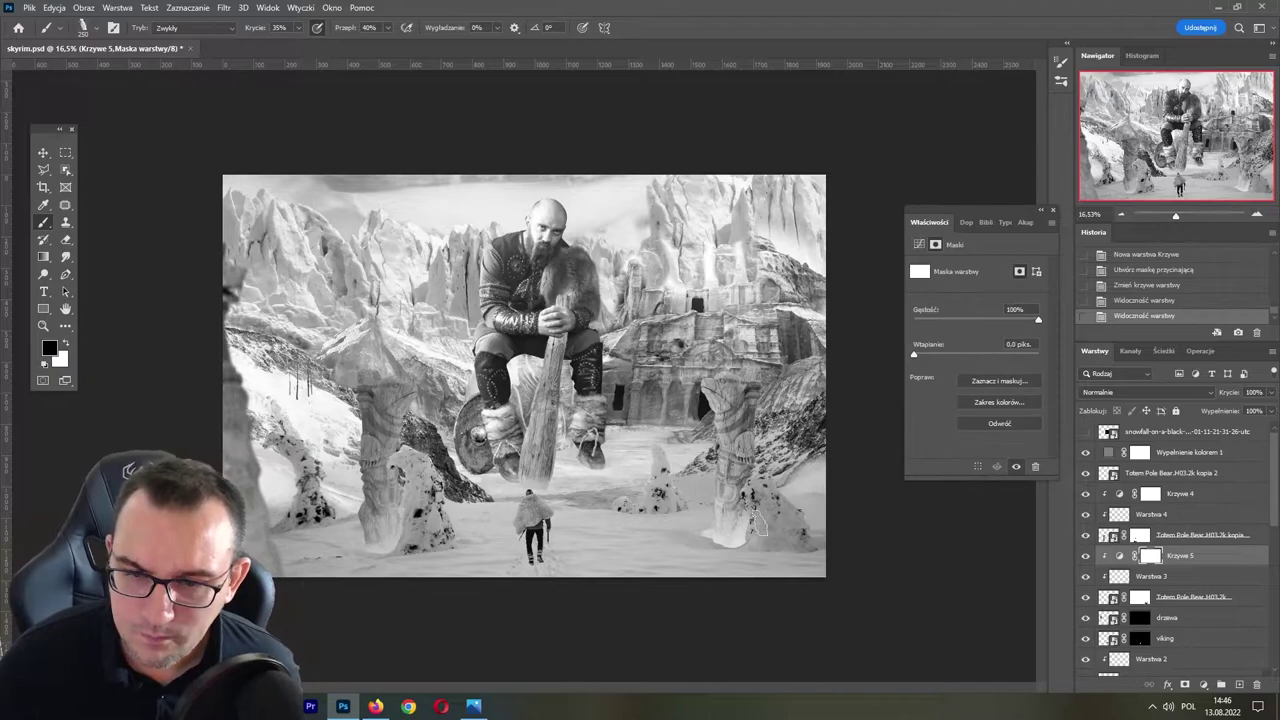
{"action": "left_click", "coordinate": [1123, 557]}
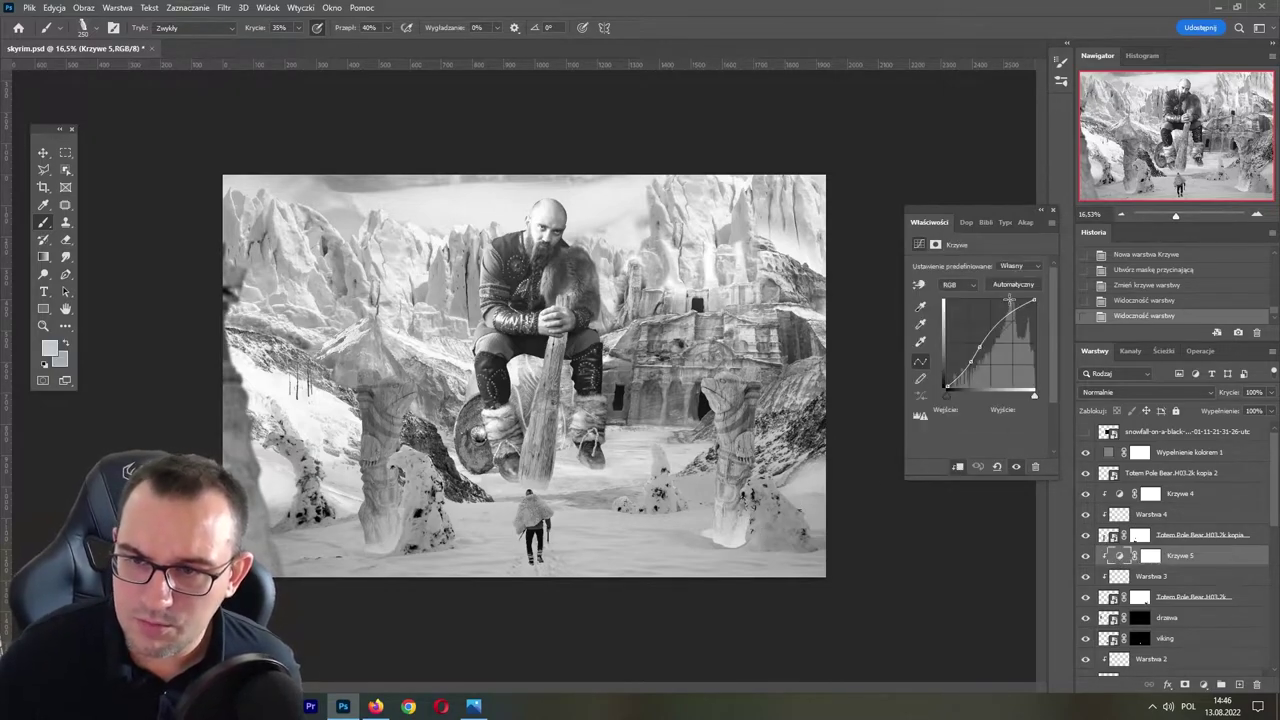
{"action": "left_click", "coordinate": [918, 287]}
{"action": "left_click_drag", "start_coordinate": [740, 525], "coordinate": [811, 480]}
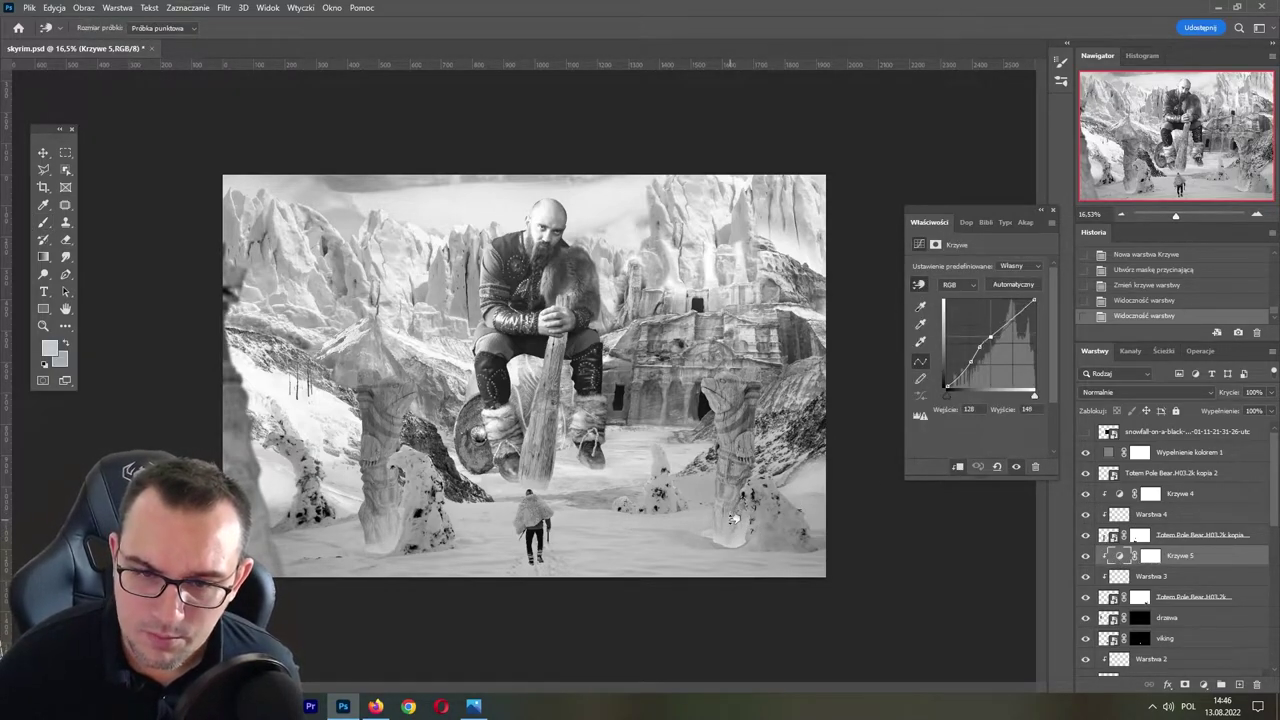
{"action": "key", "text": "ctrl+s"}
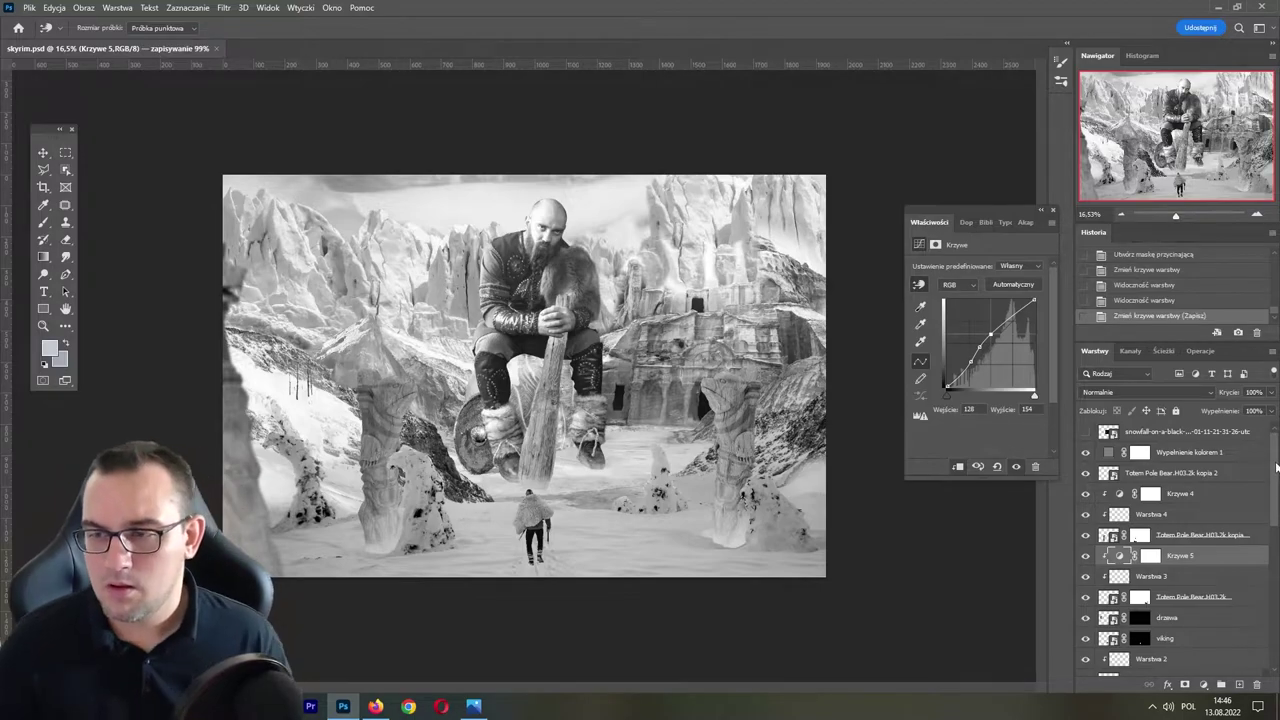
{"action": "left_click", "coordinate": [1086, 452]}
- Show the grey fill layer again and set its blend mode to Jasność
{"action": "left_click", "coordinate": [1086, 452]}
{"action": "left_click", "coordinate": [1180, 452]}
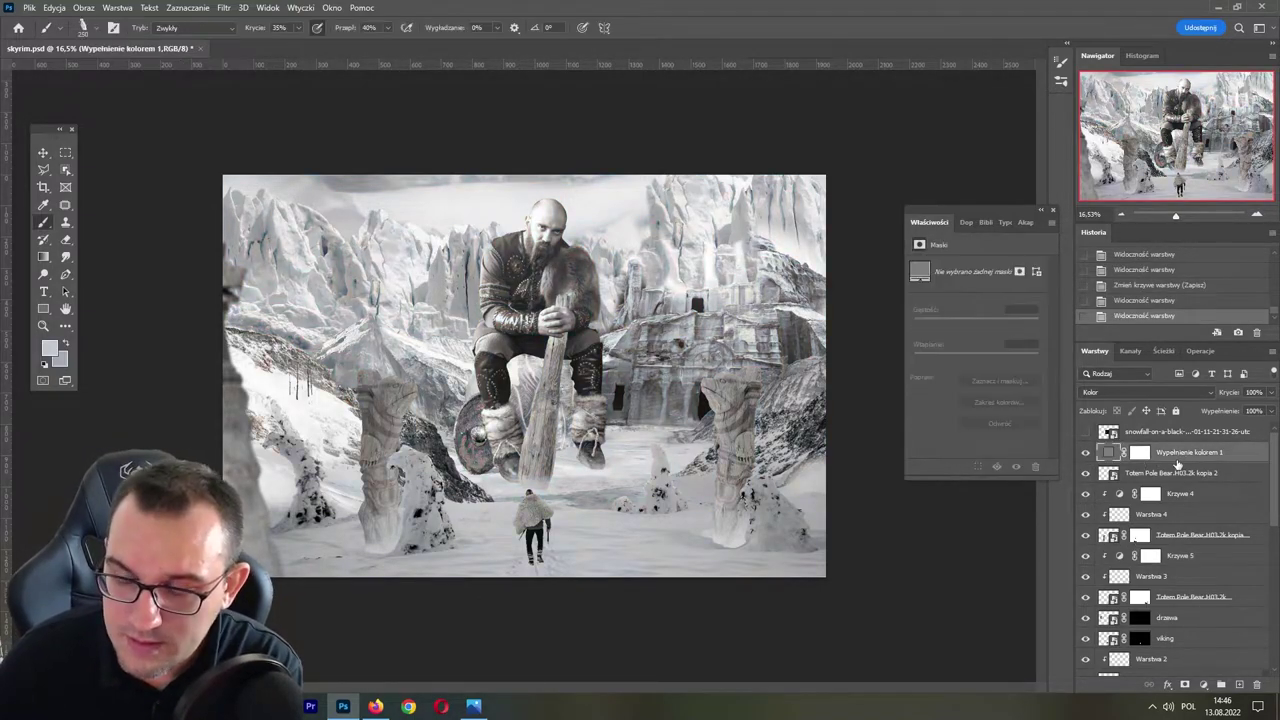
{"action": "left_click", "coordinate": [1115, 392]}
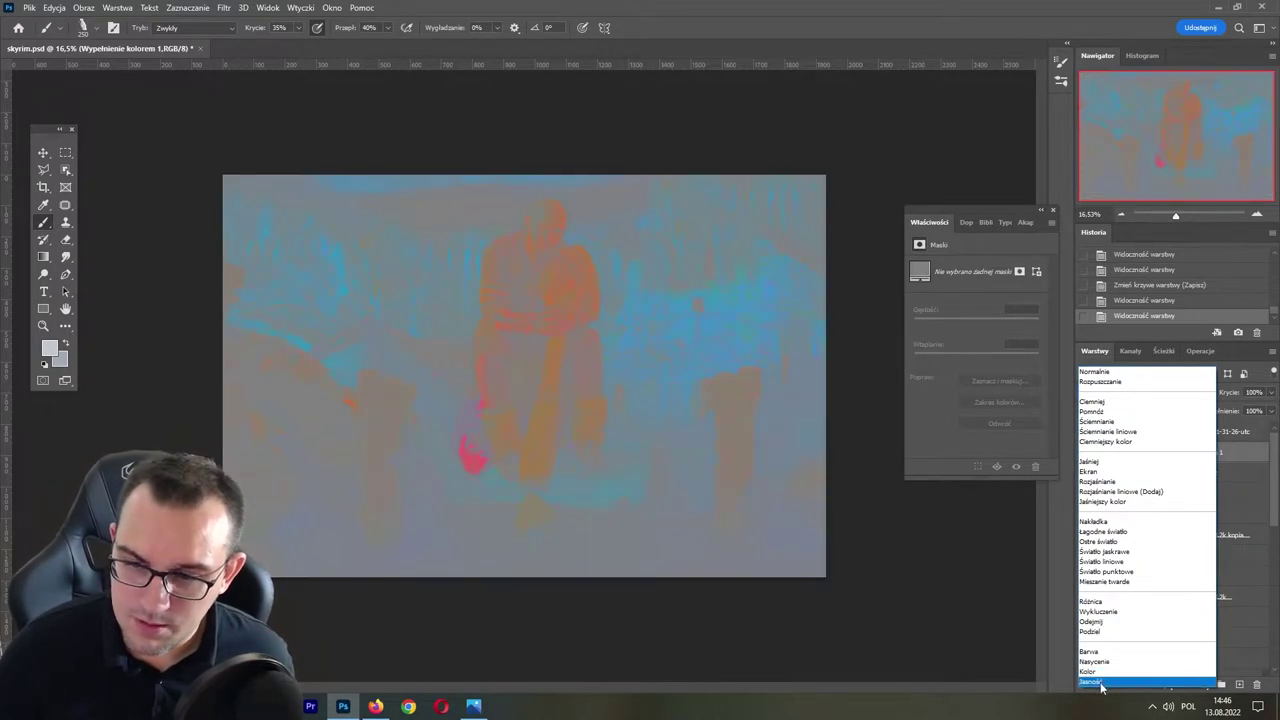
{"action": "left_click", "coordinate": [1102, 683]}
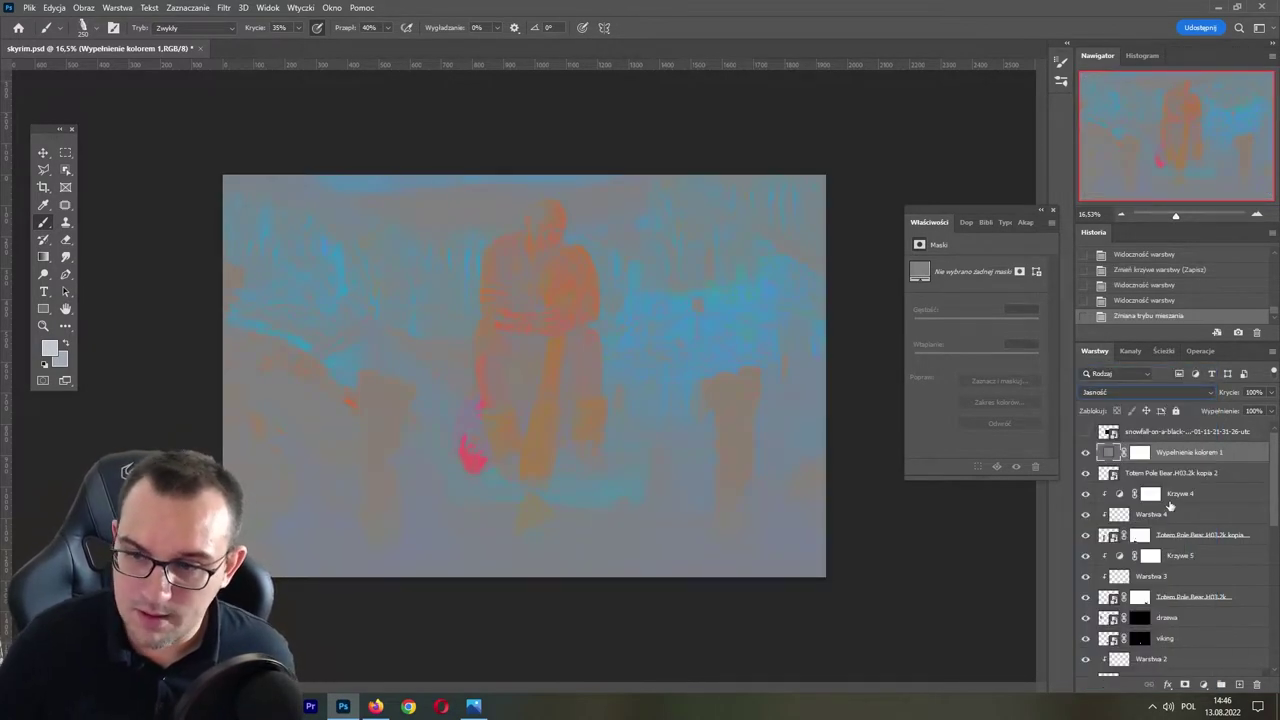
- Add a Barwa/Nasycenie 1 check layer with saturation at +100
{"action": "left_click", "coordinate": [1203, 684]}
{"action": "left_click", "coordinate": [1200, 559]}
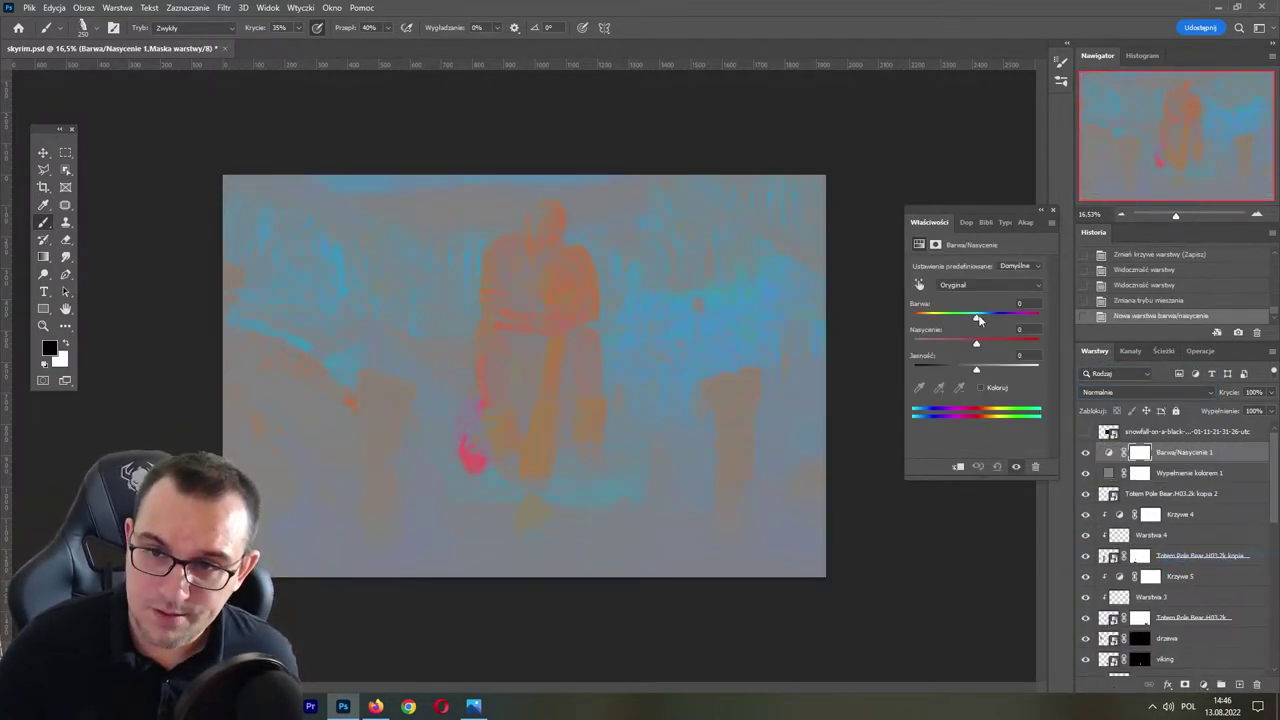
{"action": "left_click_drag", "start_coordinate": [988, 346], "coordinate": [1050, 346]}
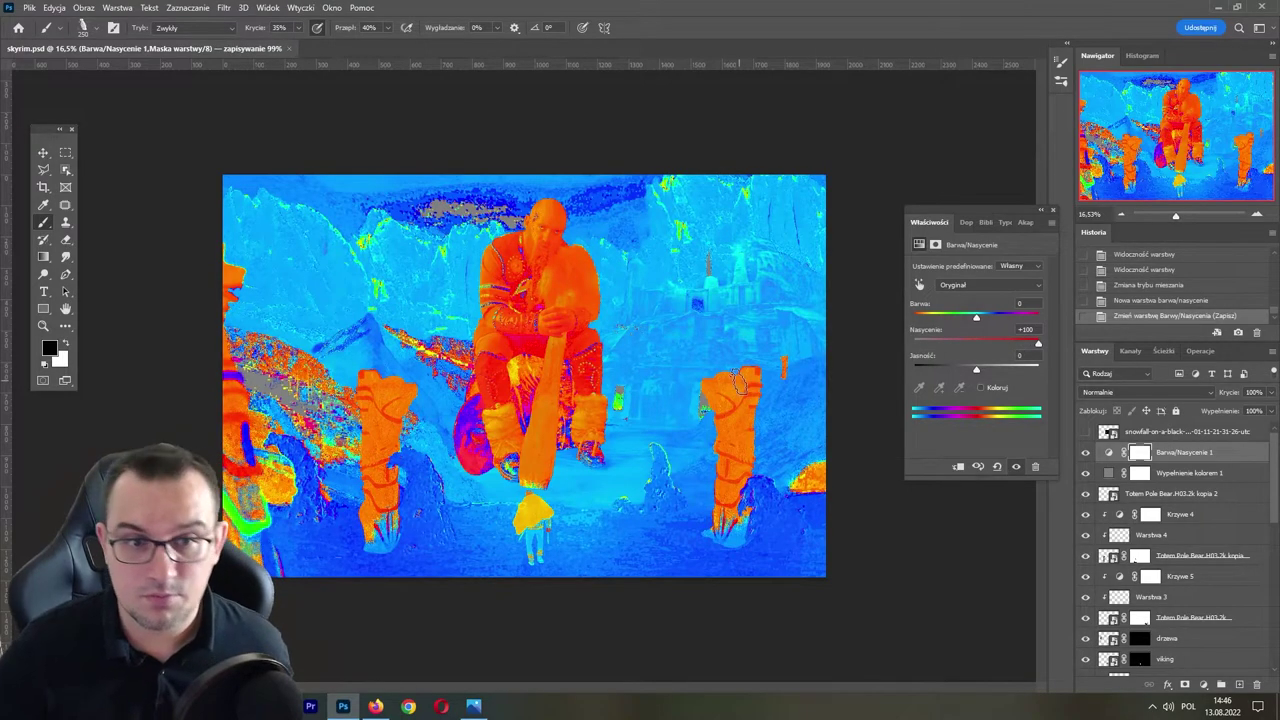
{"action": "left_click", "coordinate": [1179, 216]}
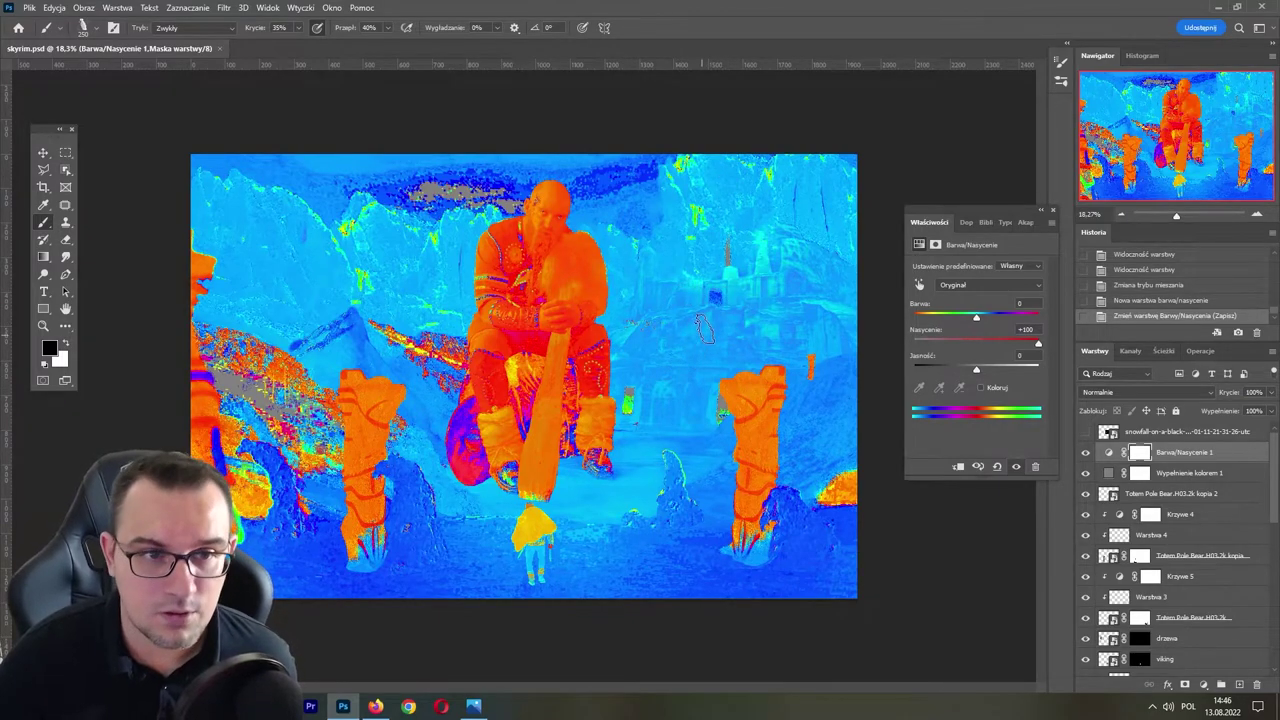
{"action": "scroll", "coordinate": [1272, 458], "scroll_direction": "down", "scroll_amount": 10}
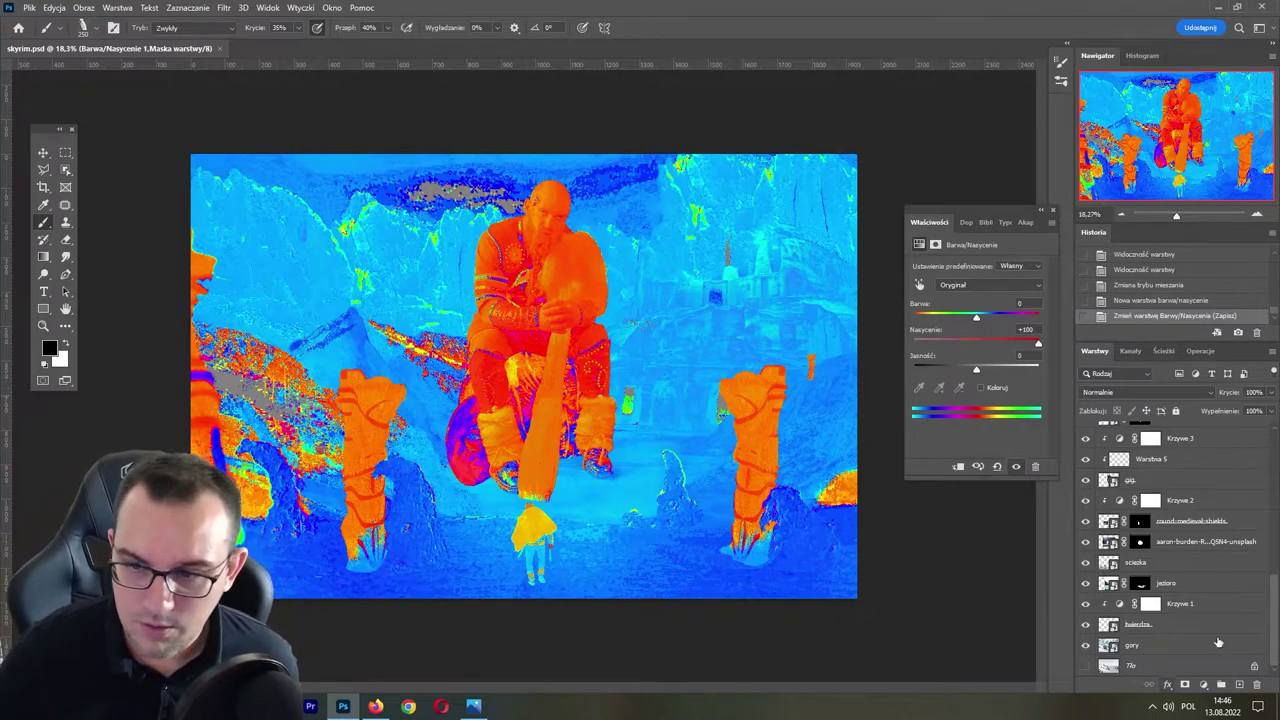
- Add a clipped Kolor selektywny 1 above Krzywe 3, pushing its whites toward cyan
{"action": "left_click", "coordinate": [1199, 441]}
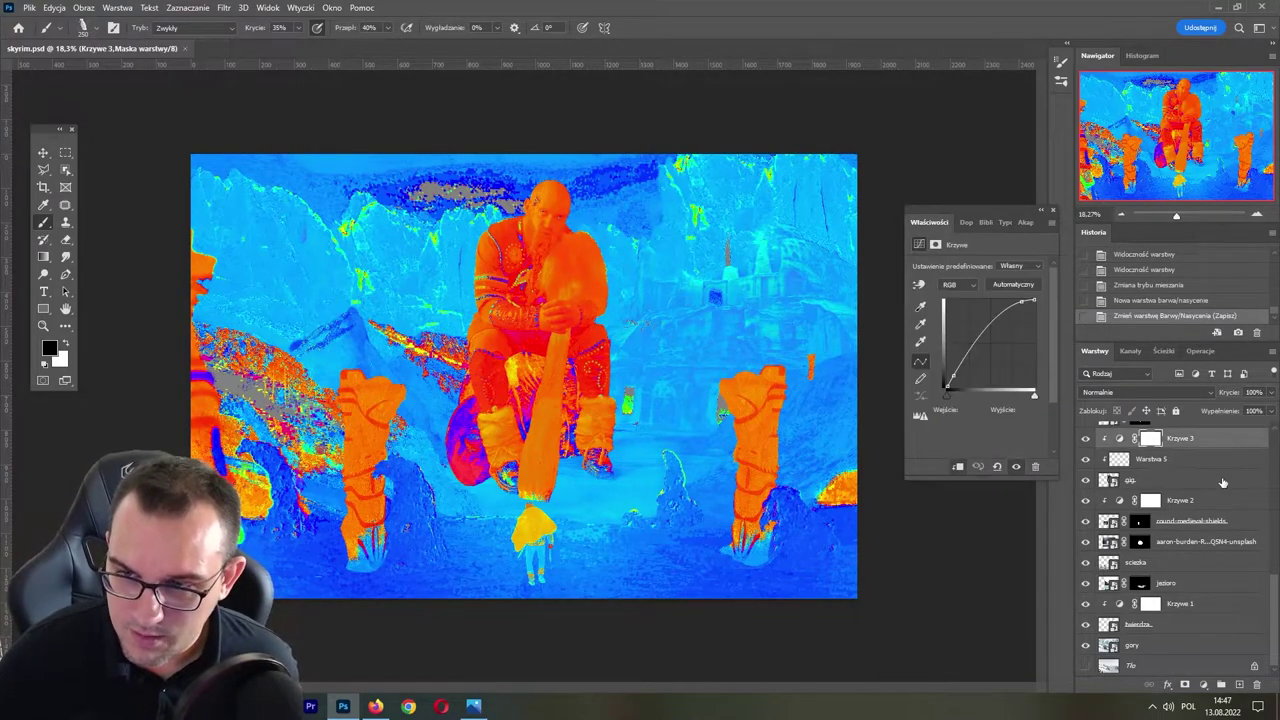
{"action": "scroll", "coordinate": [1250, 605], "scroll_direction": "up", "scroll_amount": 2}
{"action": "left_click", "coordinate": [1202, 684]}
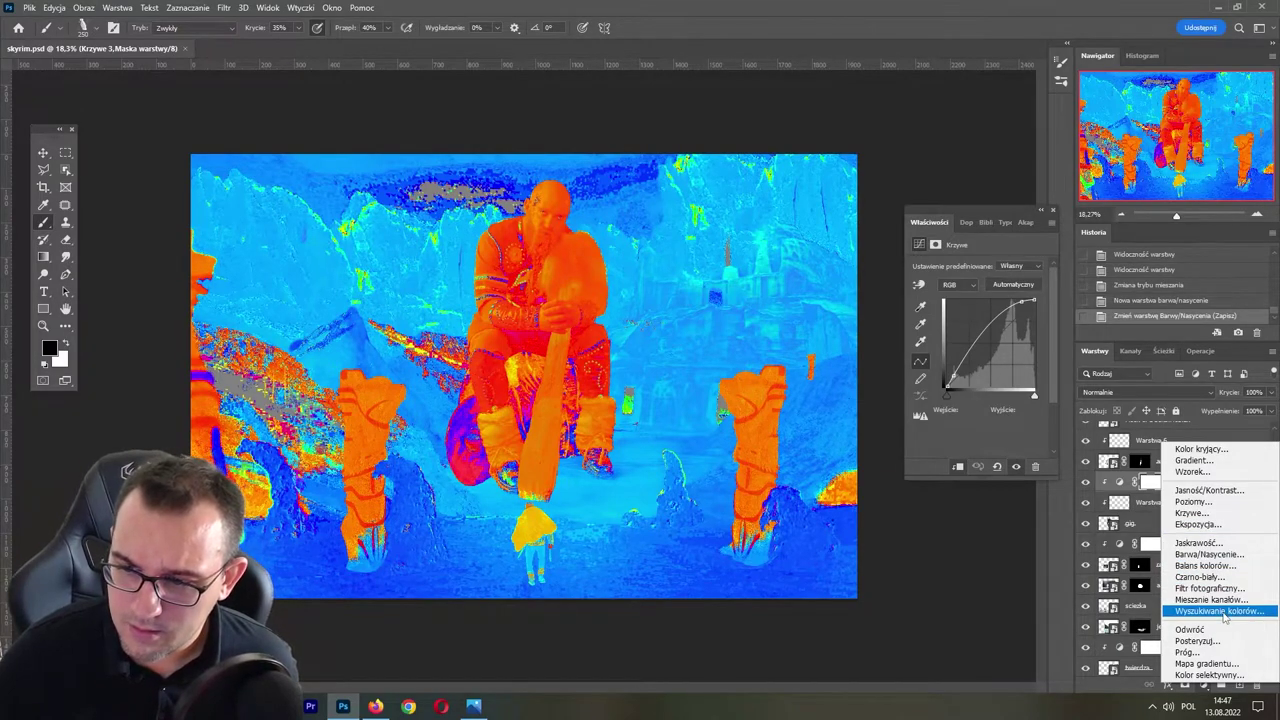
{"action": "left_click", "coordinate": [1209, 675]}
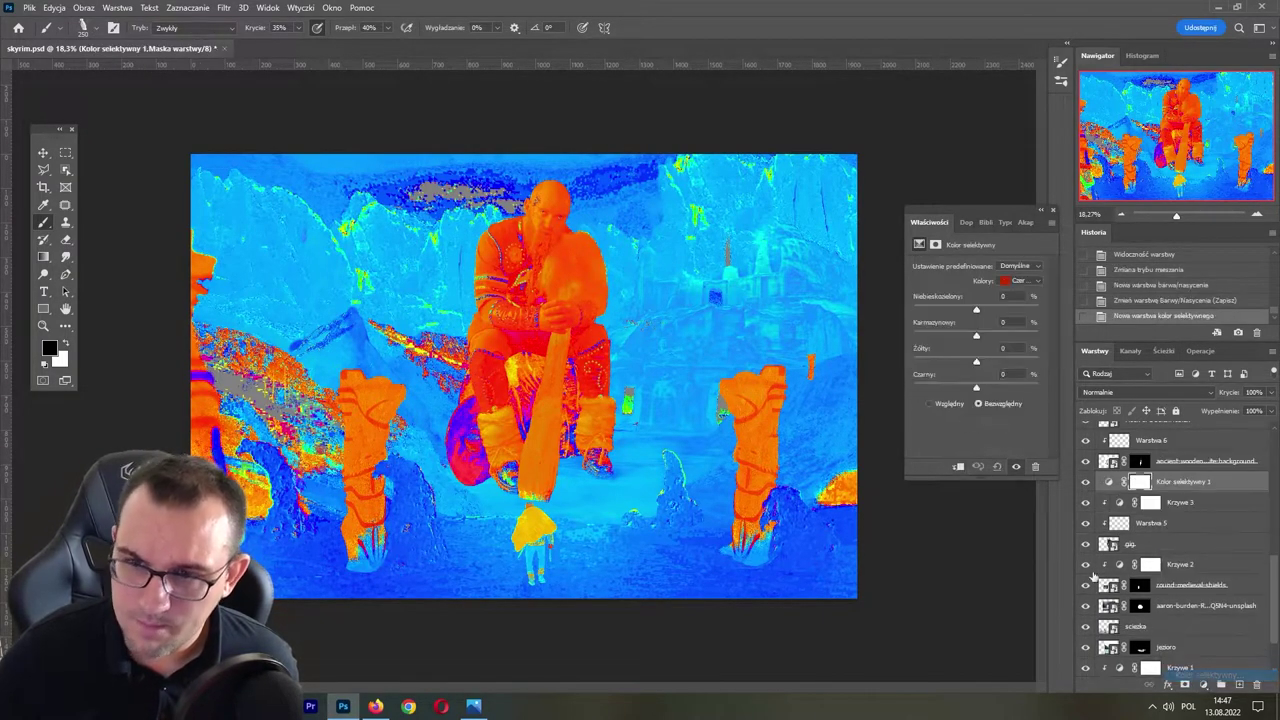
{"action": "left_click", "coordinate": [957, 466]}
{"action": "left_click", "coordinate": [1020, 281]}
{"action": "left_click", "coordinate": [1030, 362]}
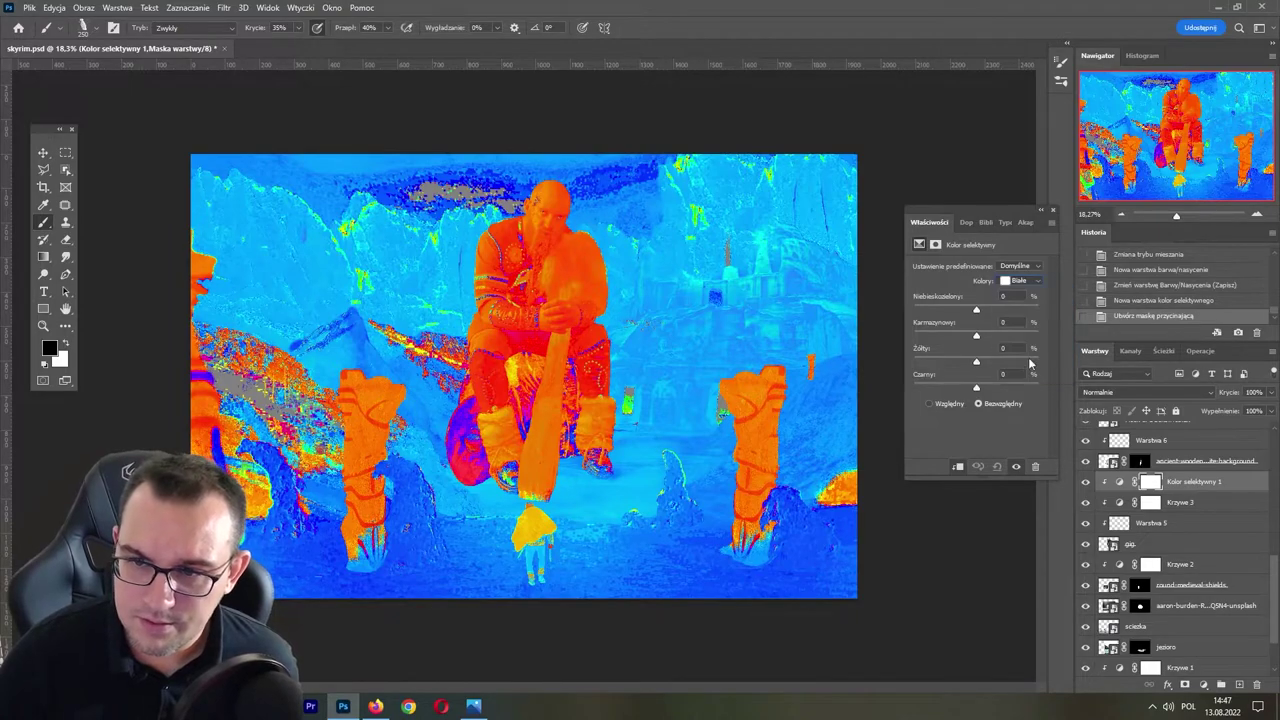
{"action": "mouse_move", "coordinate": [976, 312]}
{"action": "left_mouse_down"}
{"action": "mouse_move", "coordinate": [991, 316]}
{"action": "mouse_move", "coordinate": [971, 362]}
{"action": "left_mouse_up"}
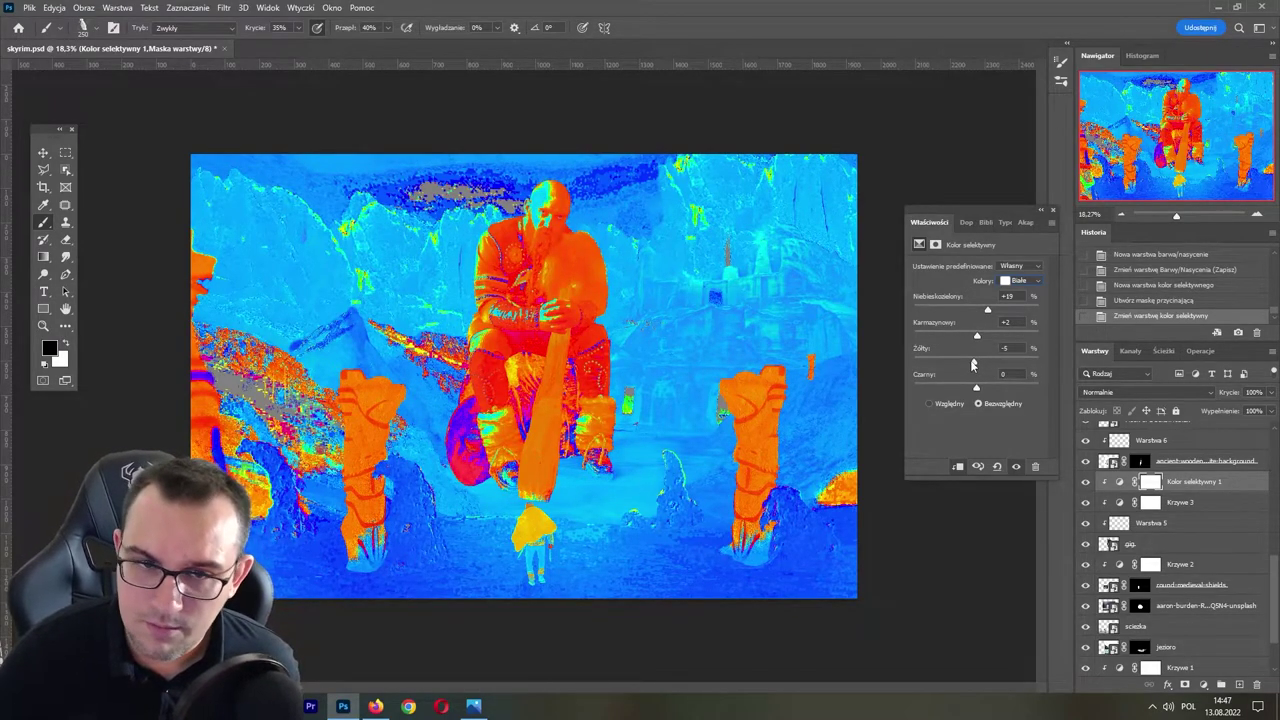
- Shift neutrals toward cyan and blacks to cyan +8, magenta +2, yellow +2
{"action": "left_click", "coordinate": [1020, 280]}
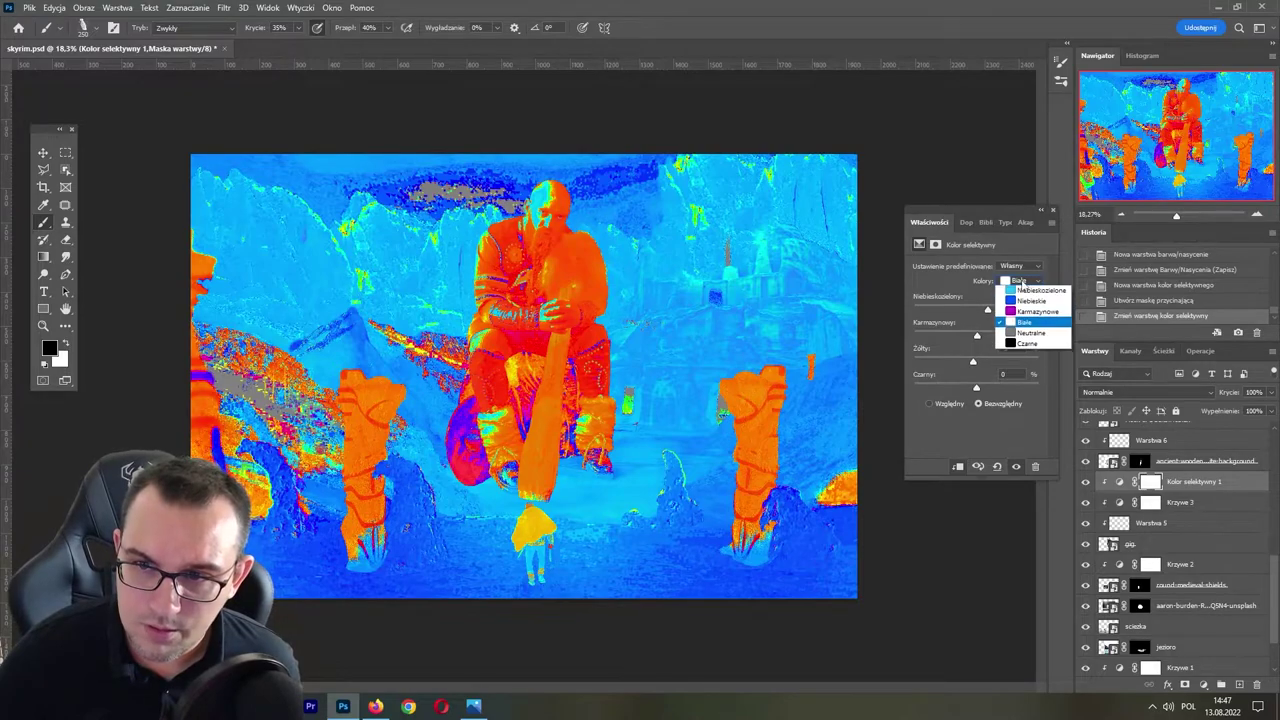
{"action": "left_click", "coordinate": [1021, 358]}
{"action": "left_click_drag", "start_coordinate": [979, 313], "coordinate": [971, 366]}
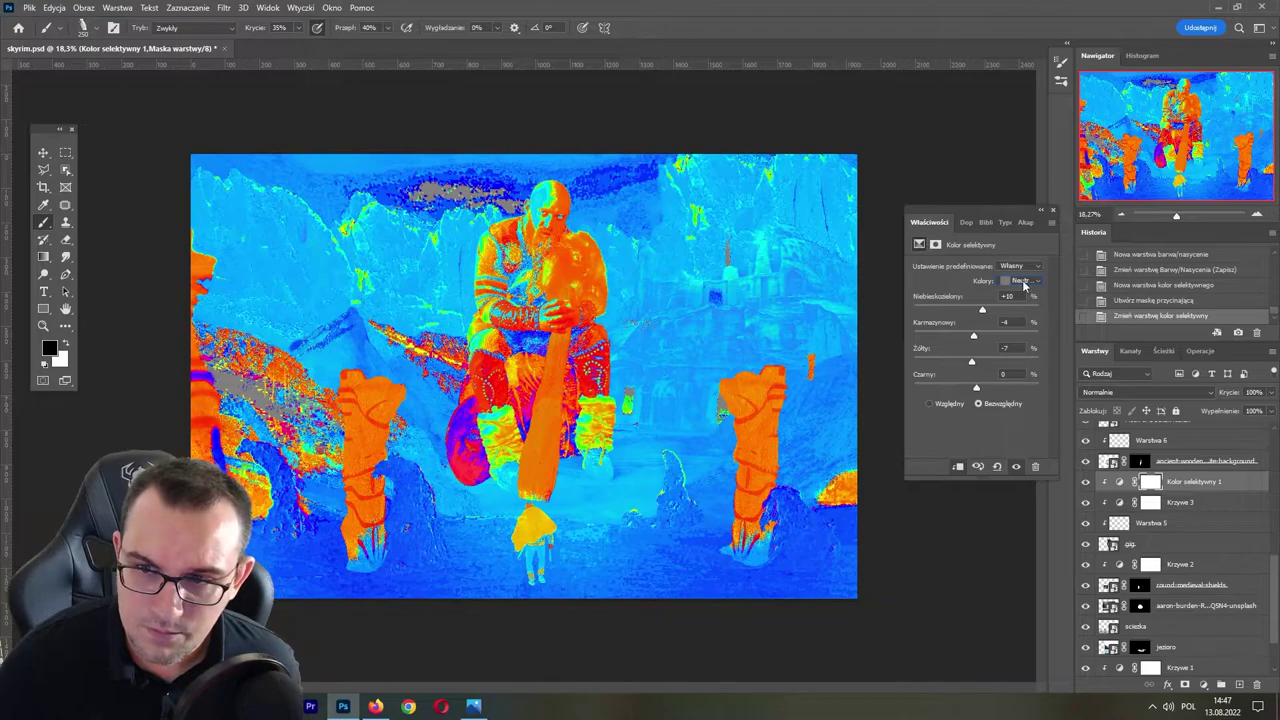
{"action": "left_click", "coordinate": [1023, 285]}
{"action": "left_click", "coordinate": [1028, 383]}
{"action": "left_click_drag", "start_coordinate": [976, 310], "coordinate": [980, 371]}
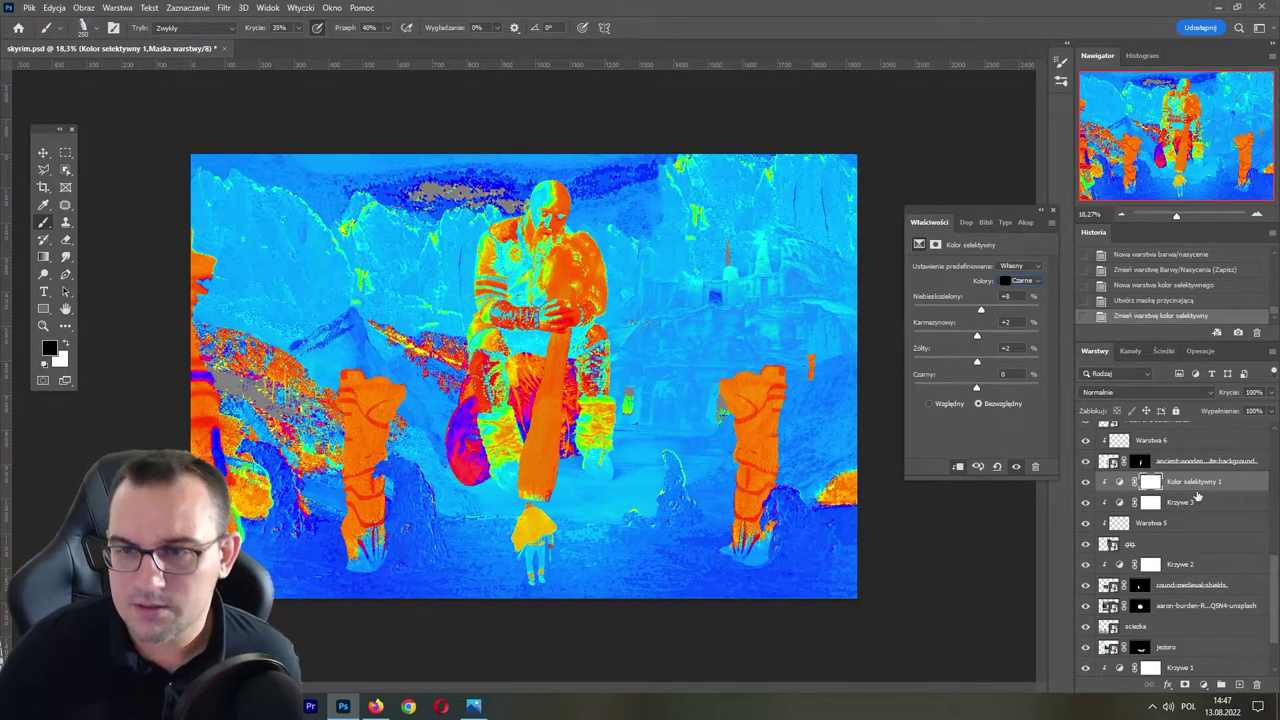
- Compare true colours by toggling the check layers, then save skyrim.psd
{"action": "scroll", "coordinate": [1082, 473], "scroll_direction": "up", "scroll_amount": 5}
{"action": "left_click", "coordinate": [1084, 473]}
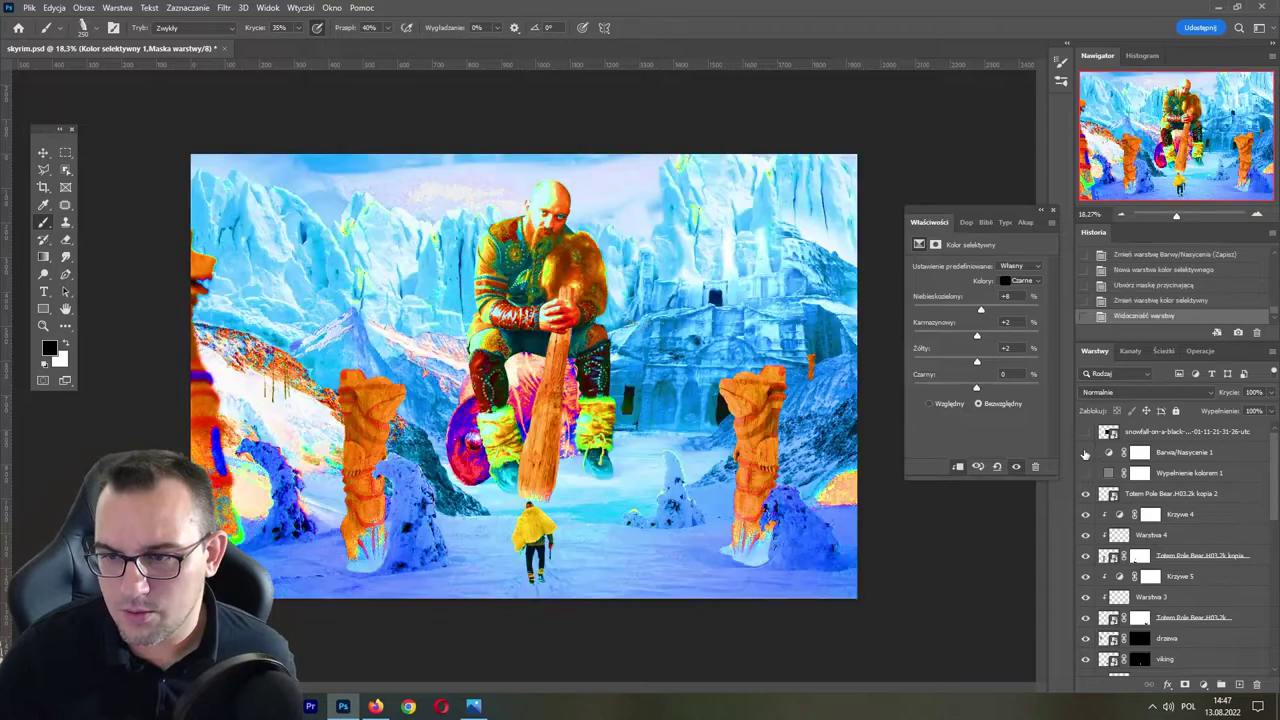
{"action": "left_click", "coordinate": [1086, 453]}
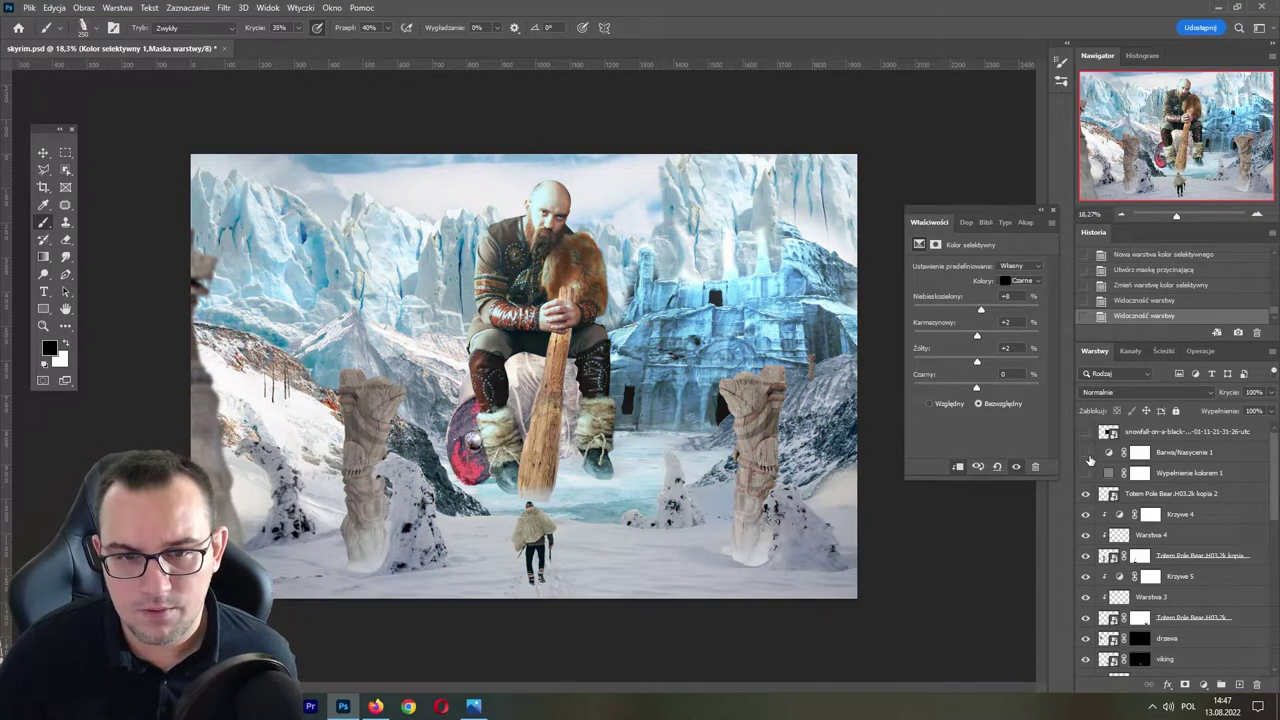
{"action": "left_click", "coordinate": [1086, 453]}
{"action": "left_click", "coordinate": [1085, 473]}
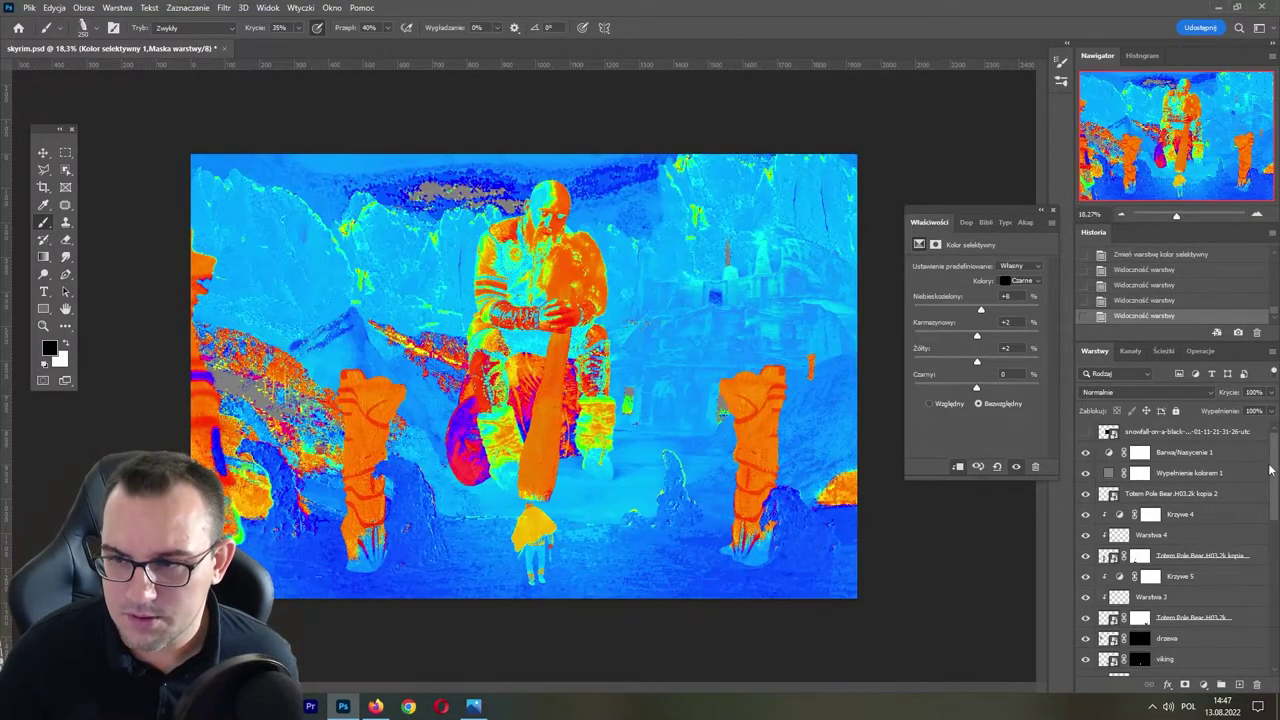
{"action": "scroll", "coordinate": [1275, 645], "scroll_direction": "down", "scroll_amount": 5}
{"action": "key", "text": "ctrl+s"}
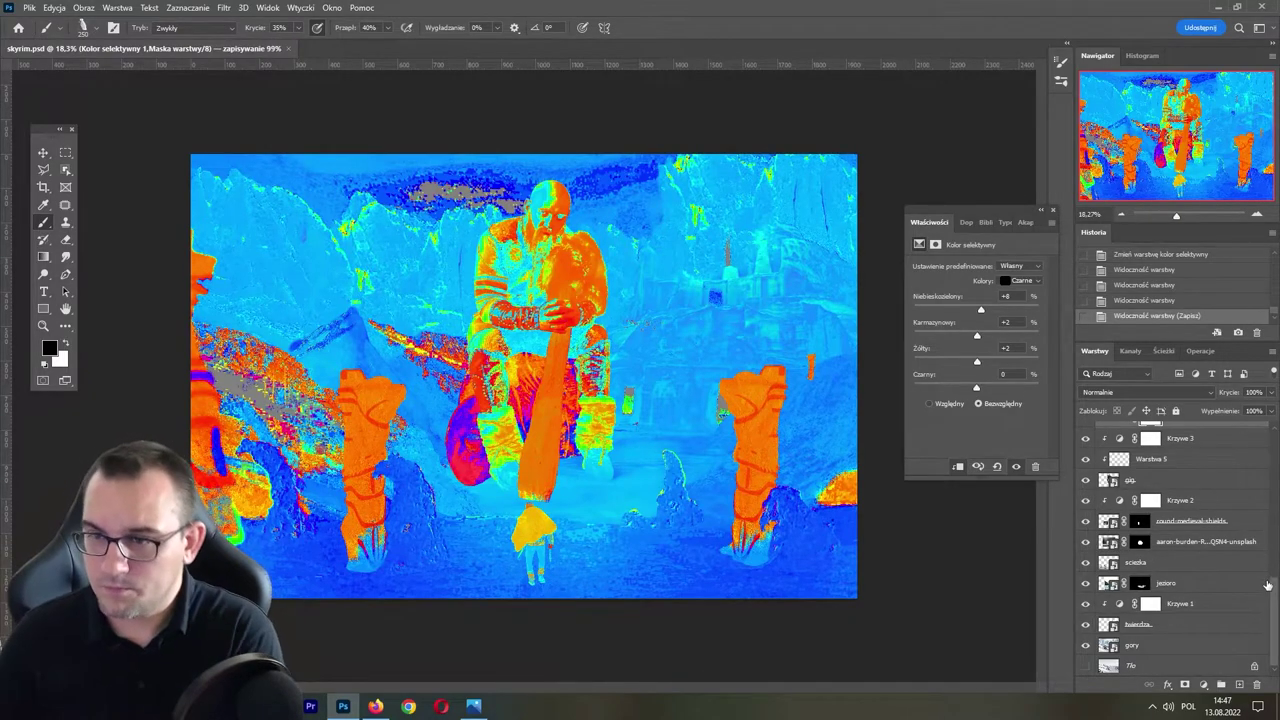
{"action": "scroll", "coordinate": [1266, 520], "scroll_direction": "up", "scroll_amount": 5}
{"action": "scroll", "coordinate": [1266, 520], "scroll_direction": "up", "scroll_amount": 2}
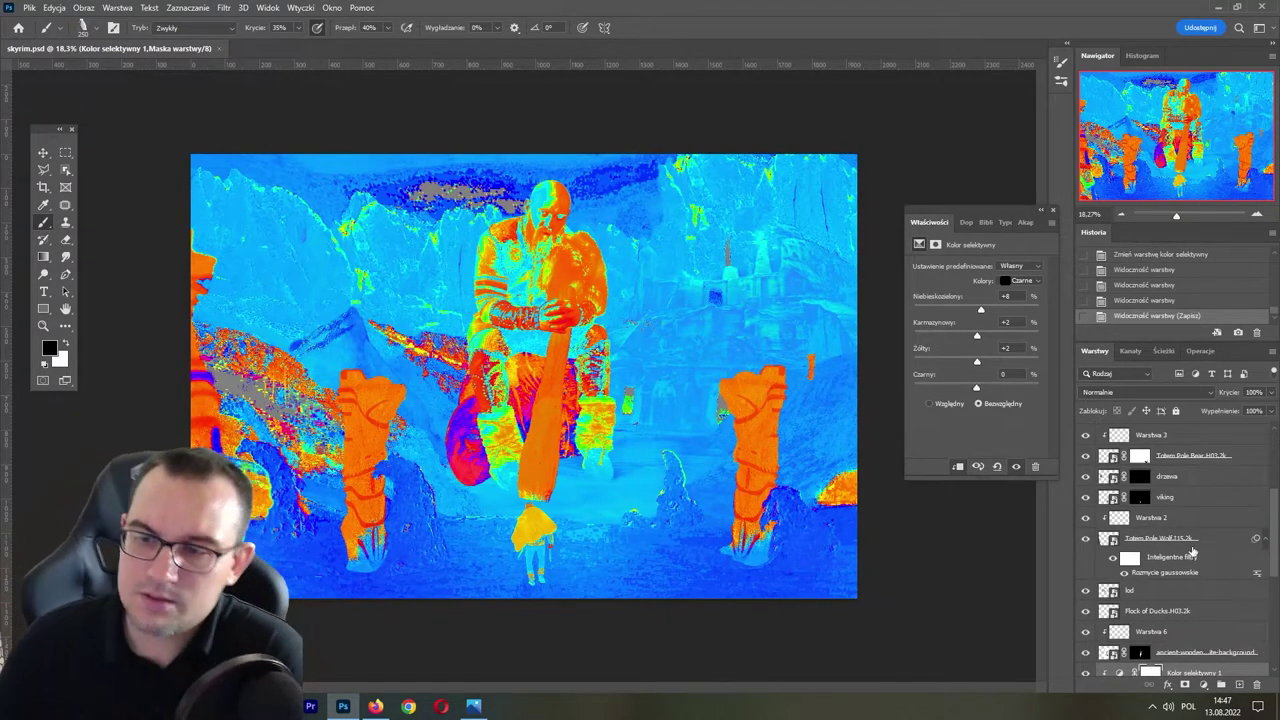
{"action": "left_click", "coordinate": [1160, 517]}
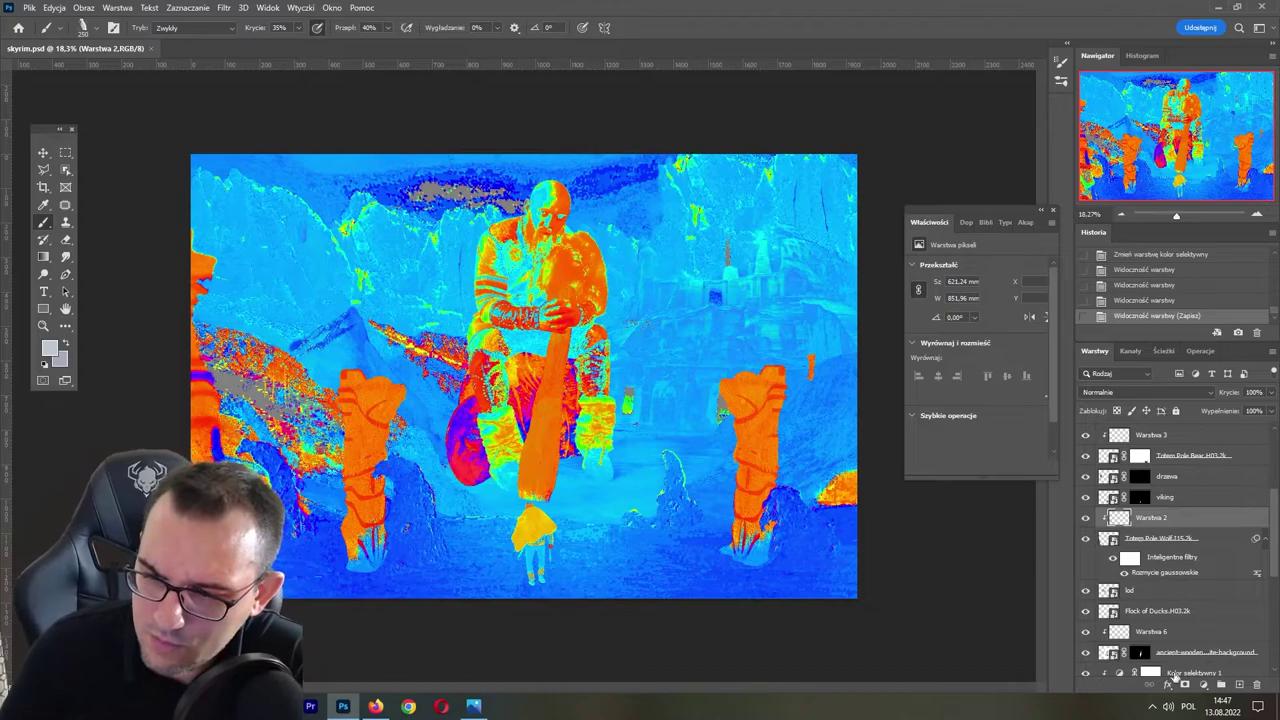
- Add a clipped Kolor selektywny 2 on Warstwa 2, pushing its whites toward cyan
{"action": "left_click", "coordinate": [1204, 685]}
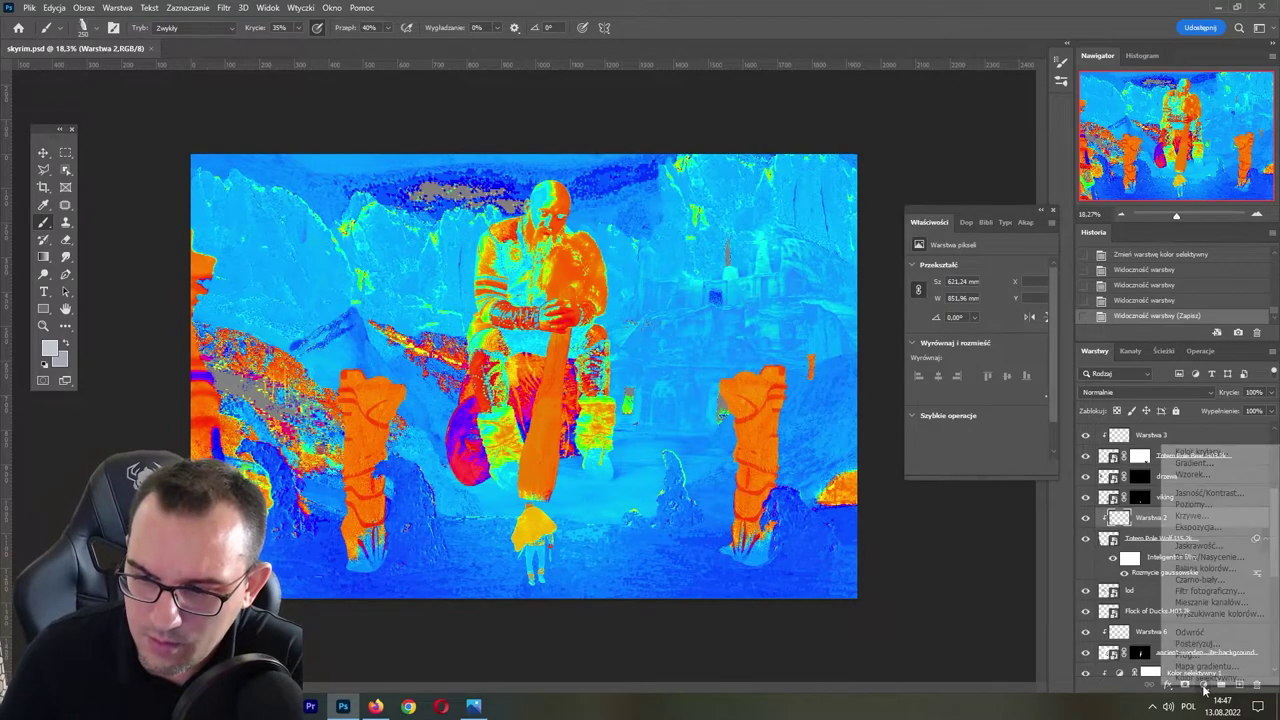
{"action": "left_click", "coordinate": [1201, 678]}
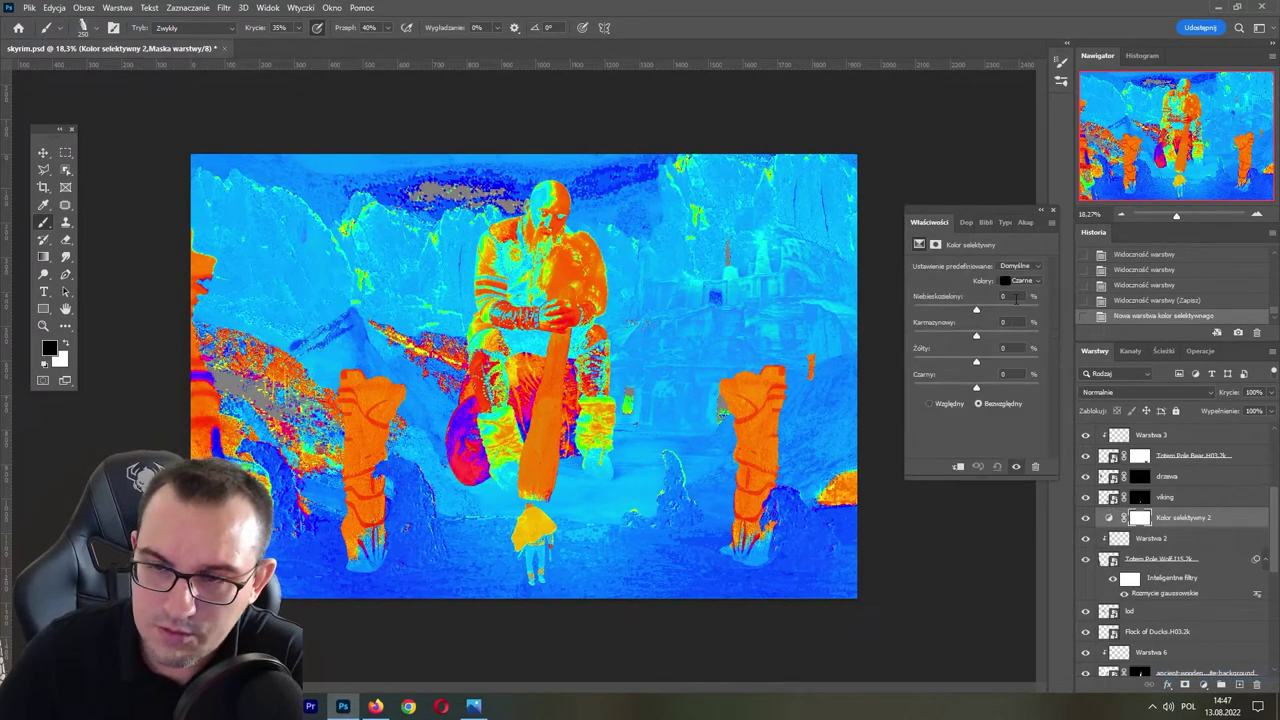
{"action": "left_click", "coordinate": [1020, 281]}
{"action": "left_click", "coordinate": [1030, 357]}
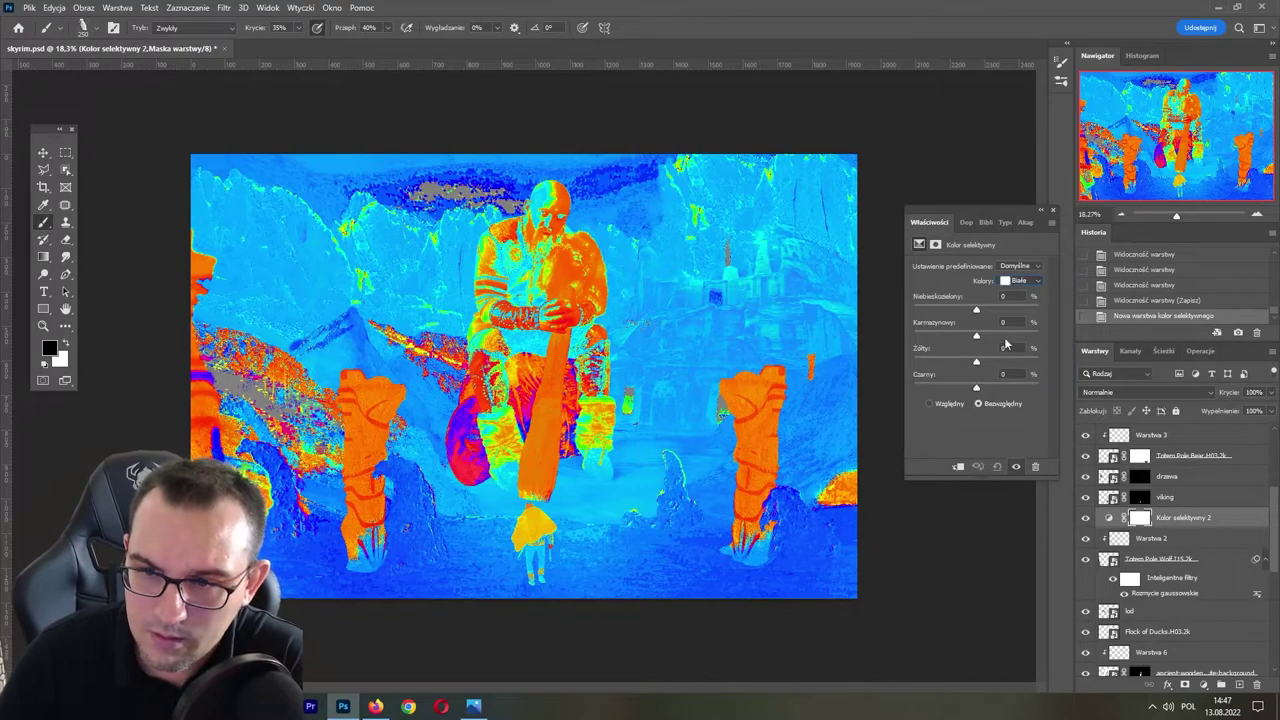
{"action": "left_click", "coordinate": [958, 467]}
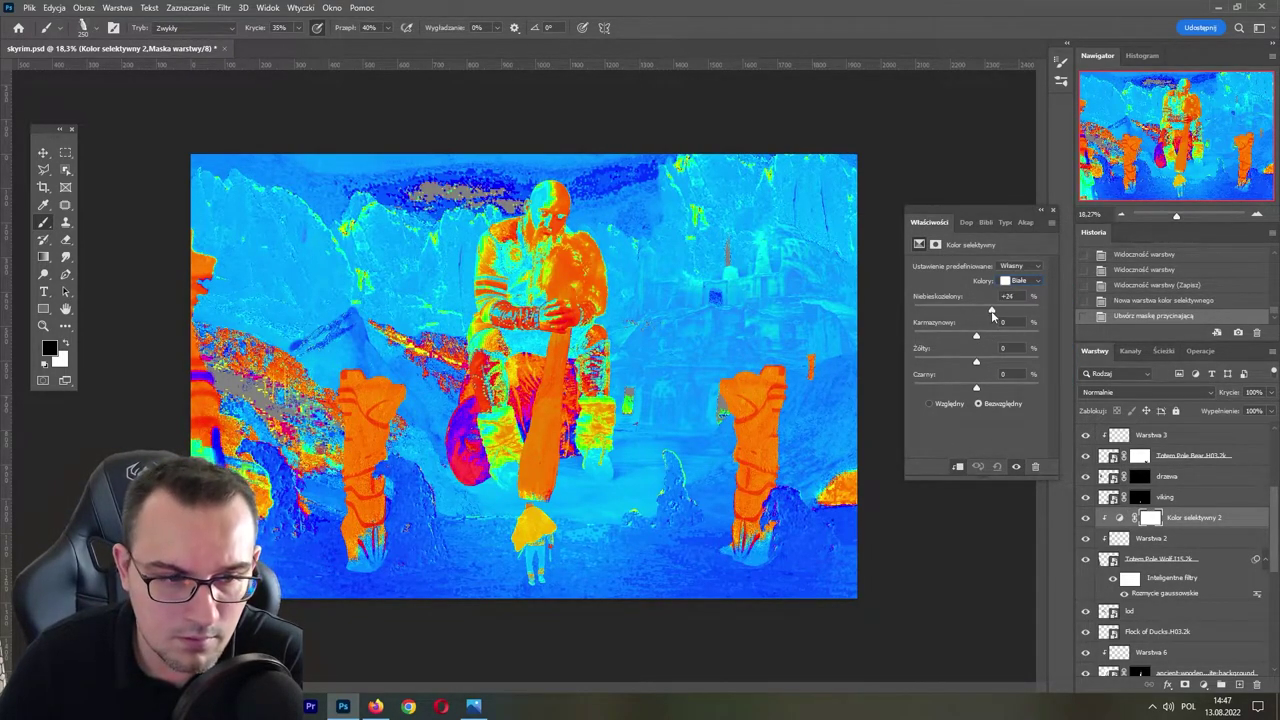
{"action": "left_click_drag", "start_coordinate": [977, 311], "coordinate": [986, 338]}
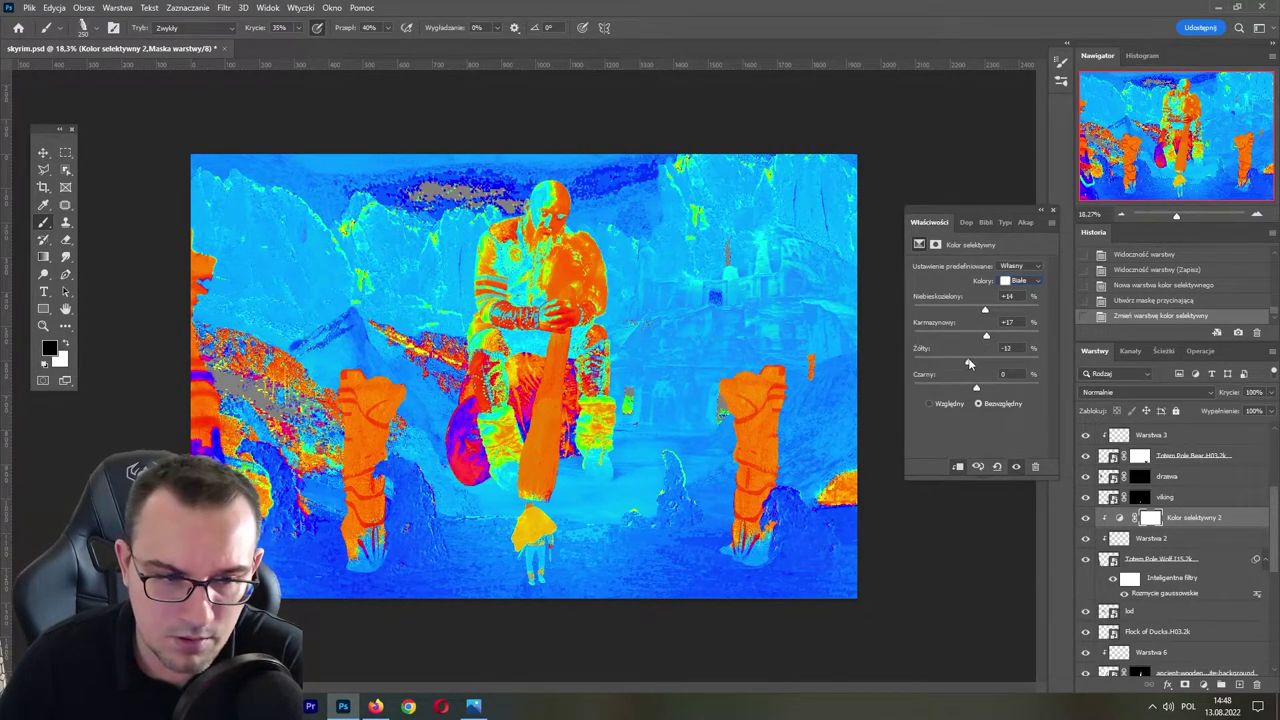
- Tune the neutrals and set the blacks to cyan +13, magenta -21, yellow -7
{"action": "left_click", "coordinate": [1020, 282]}
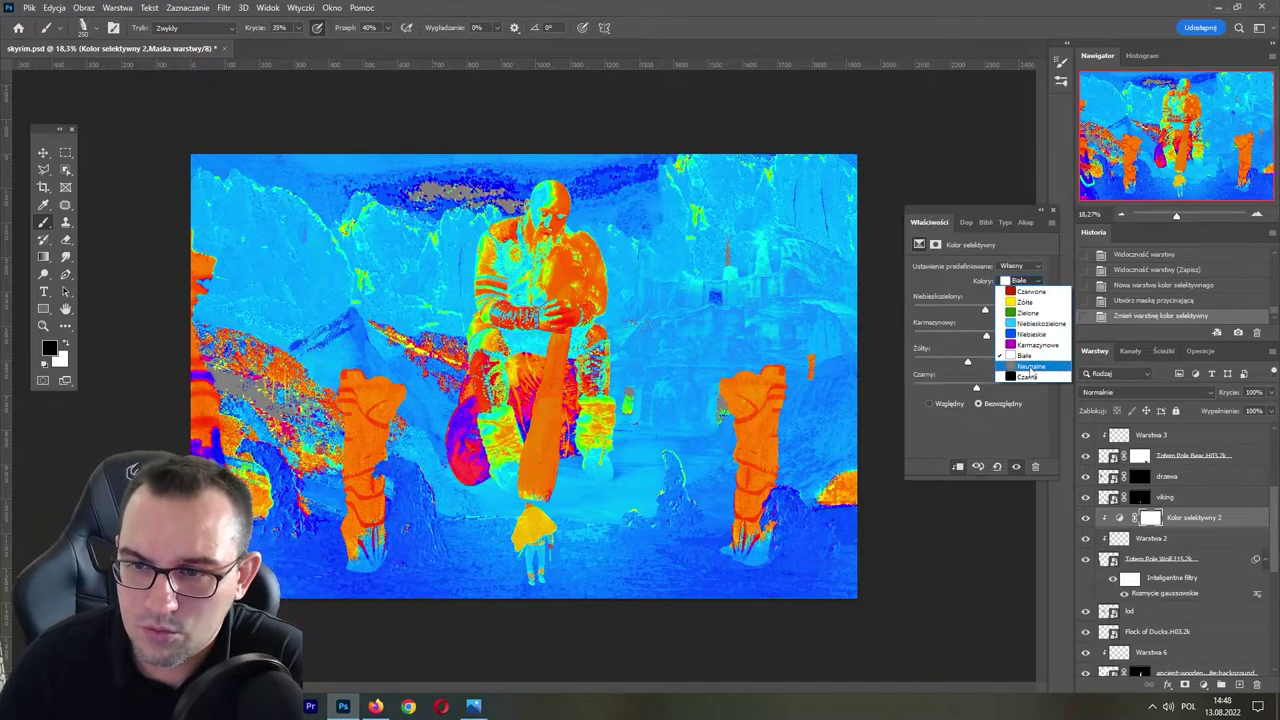
{"action": "left_click", "coordinate": [1030, 366]}
{"action": "left_click_drag", "start_coordinate": [976, 311], "coordinate": [966, 313]}
{"action": "mouse_move", "coordinate": [978, 314]}
{"action": "left_mouse_down"}
{"action": "mouse_move", "coordinate": [977, 367]}
{"action": "mouse_move", "coordinate": [968, 338]}
{"action": "left_mouse_up"}
{"action": "left_click", "coordinate": [1012, 288]}
{"action": "left_click", "coordinate": [1025, 381]}
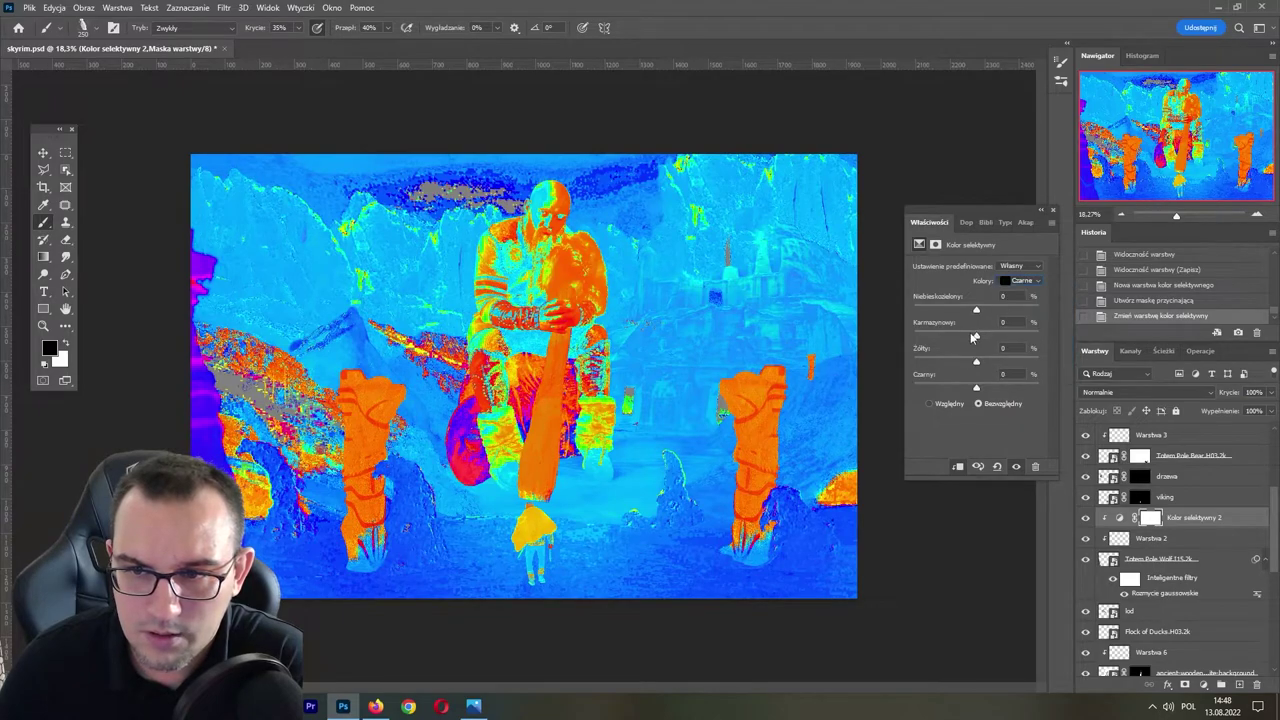
{"action": "left_click", "coordinate": [980, 340]}
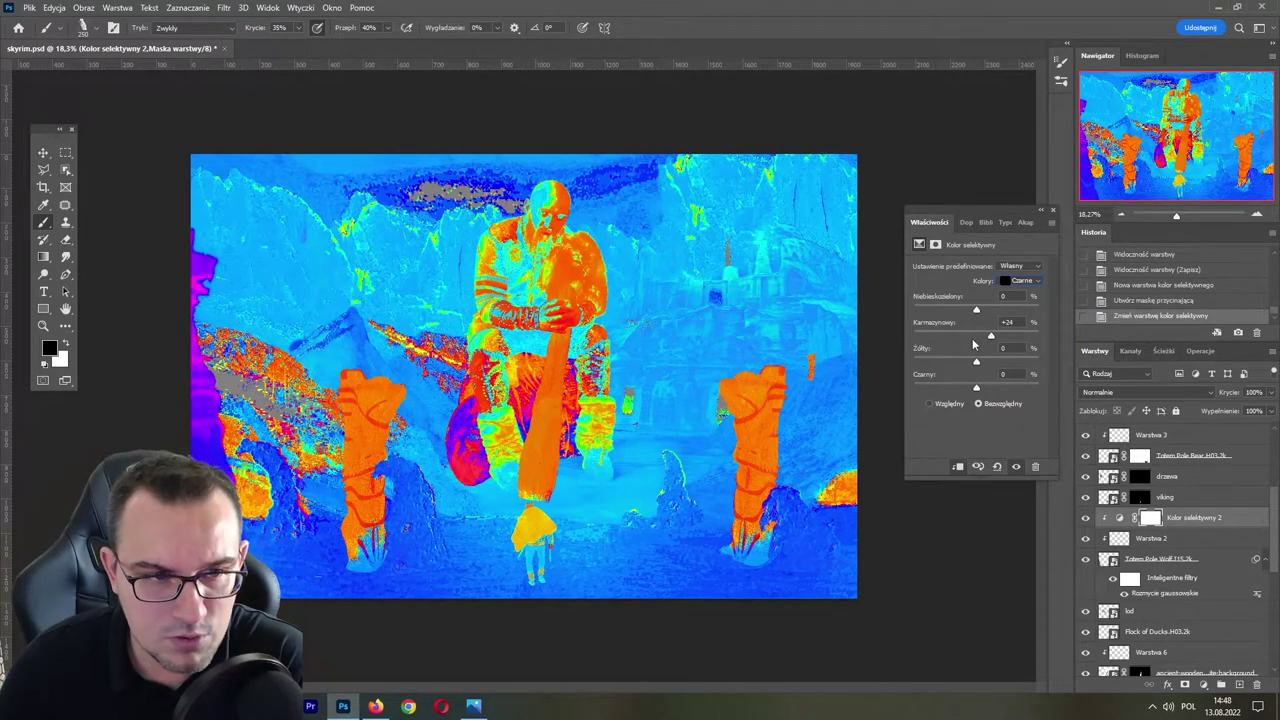
{"action": "mouse_move", "coordinate": [982, 345]}
{"action": "left_mouse_down"}
{"action": "mouse_move", "coordinate": [965, 340]}
{"action": "mouse_move", "coordinate": [985, 313]}
{"action": "left_mouse_up"}
{"action": "left_click_drag", "start_coordinate": [977, 362], "coordinate": [970, 362]}
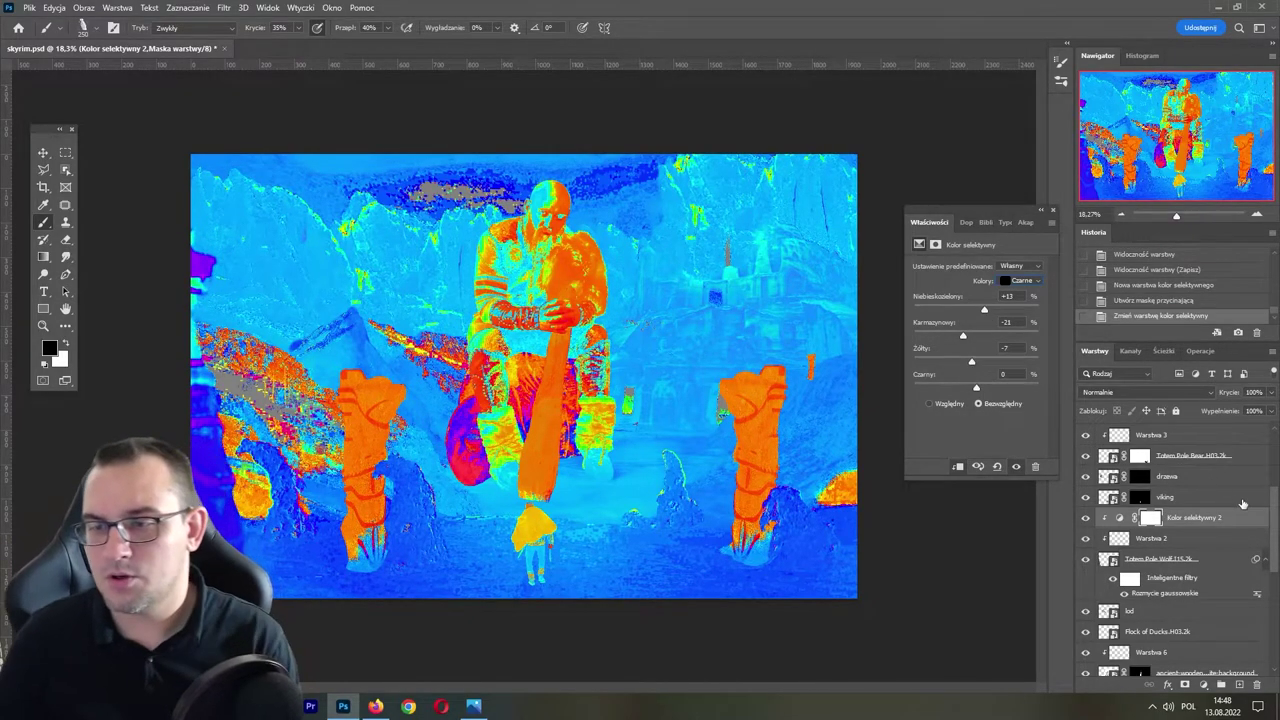
{"action": "scroll", "coordinate": [1092, 440], "scroll_direction": "up", "scroll_amount": 5}
- Hide the check layers, compare the left totem, and pull back the blacks' cyan and magenta
{"action": "left_click", "coordinate": [1086, 472]}
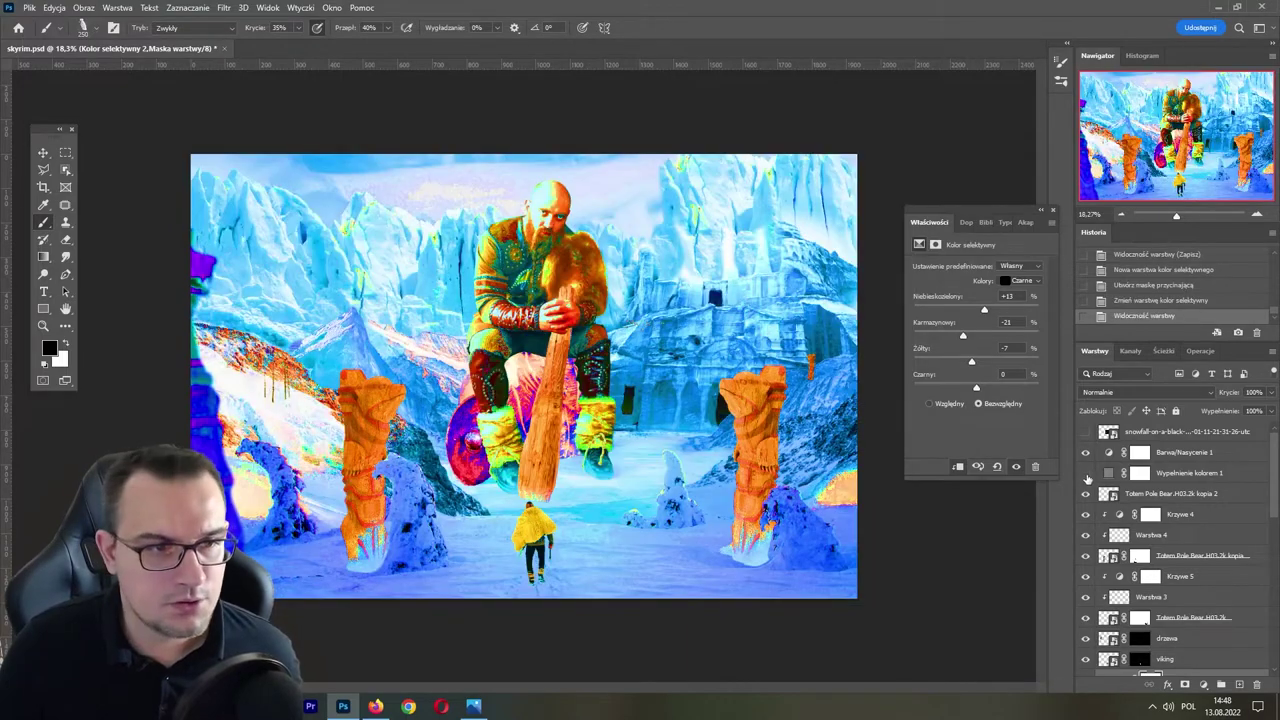
{"action": "left_click", "coordinate": [1086, 453]}
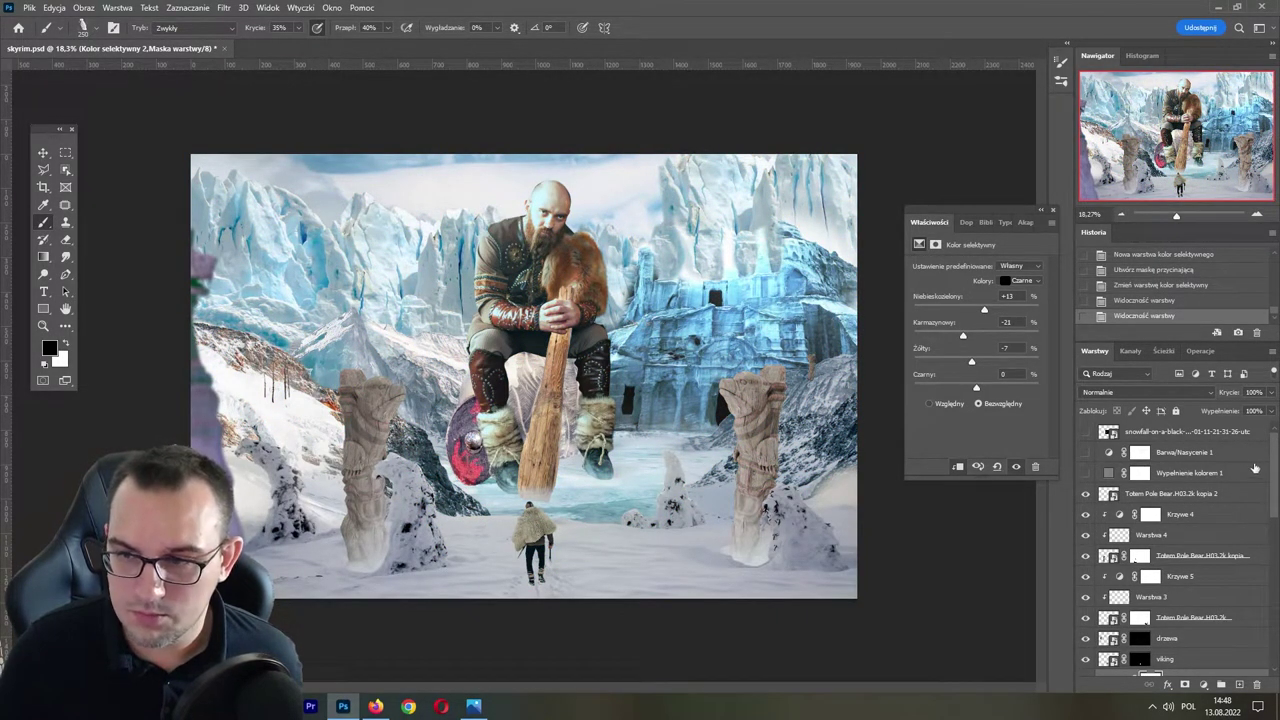
{"action": "scroll", "coordinate": [1119, 584], "scroll_direction": "down", "scroll_amount": 3}
{"action": "left_click", "coordinate": [1087, 544]}
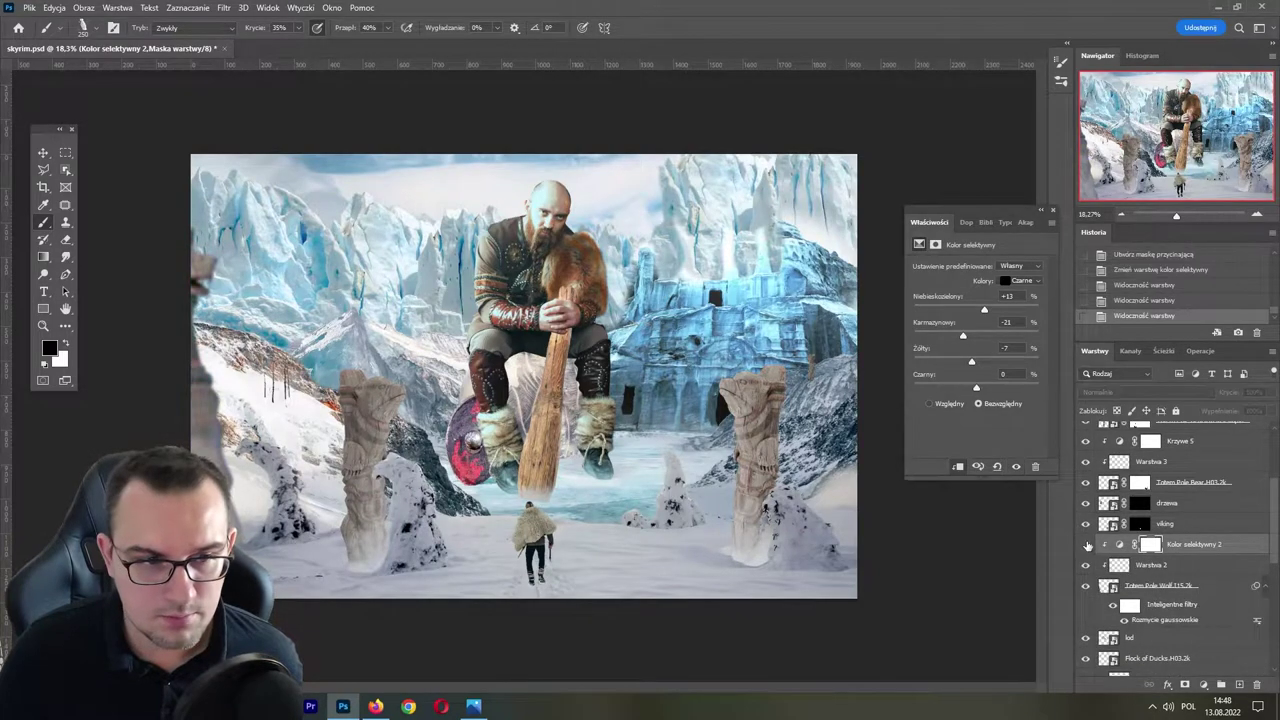
{"action": "left_click", "coordinate": [1087, 544]}
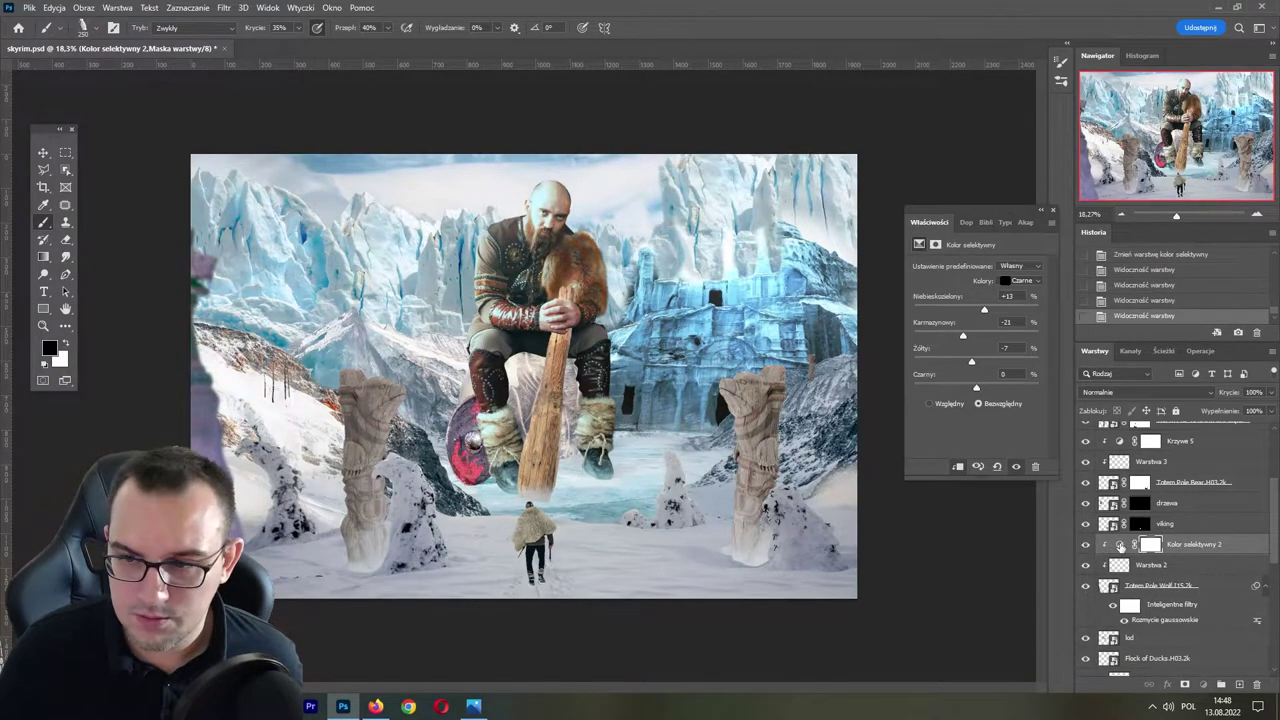
{"action": "left_click", "coordinate": [1120, 544]}
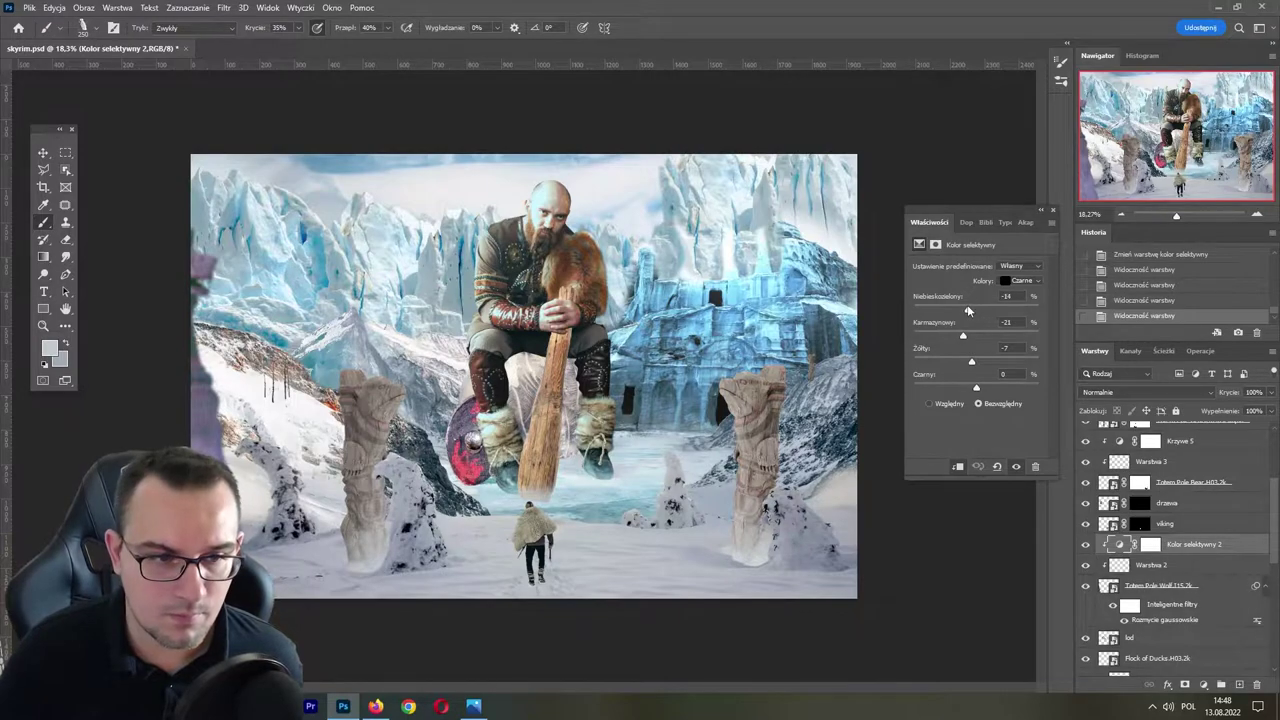
{"action": "left_click_drag", "start_coordinate": [1004, 311], "coordinate": [968, 338]}
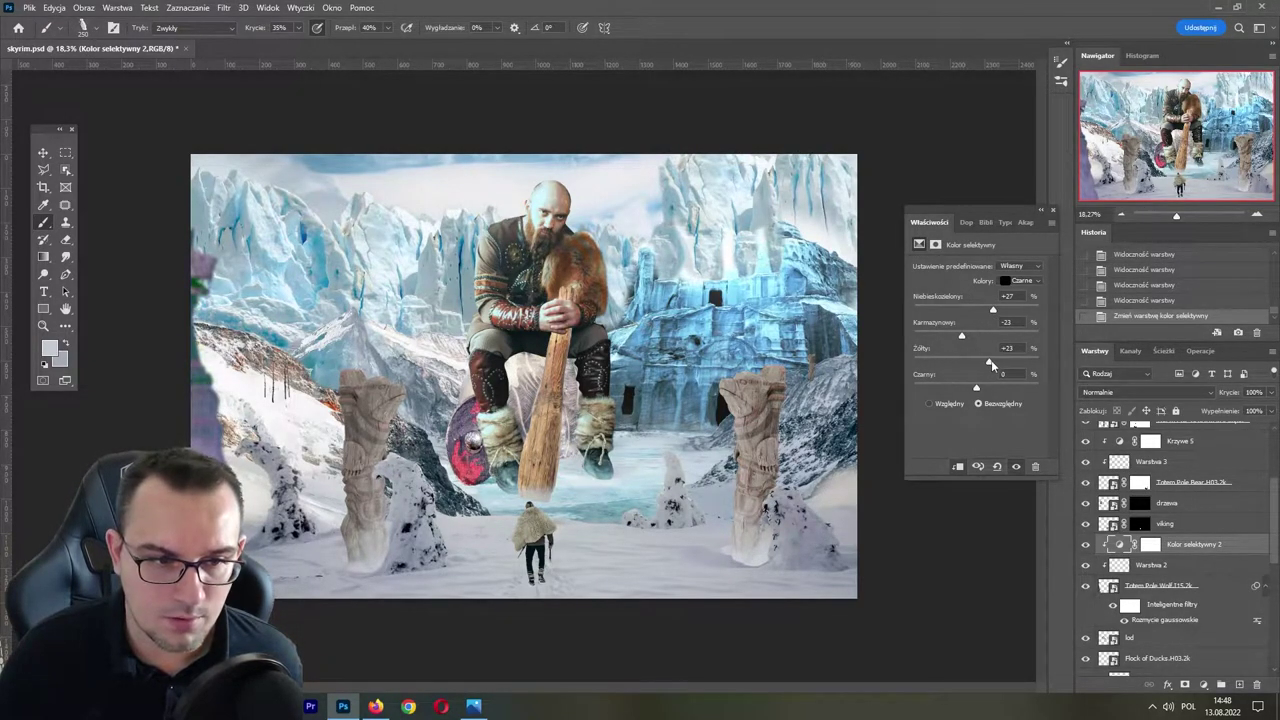
- Shift Kolor selektywny 2's neutrals to cyan -12 and revert the latest whites change
{"action": "left_click", "coordinate": [1015, 281]}
{"action": "left_click", "coordinate": [1008, 370]}
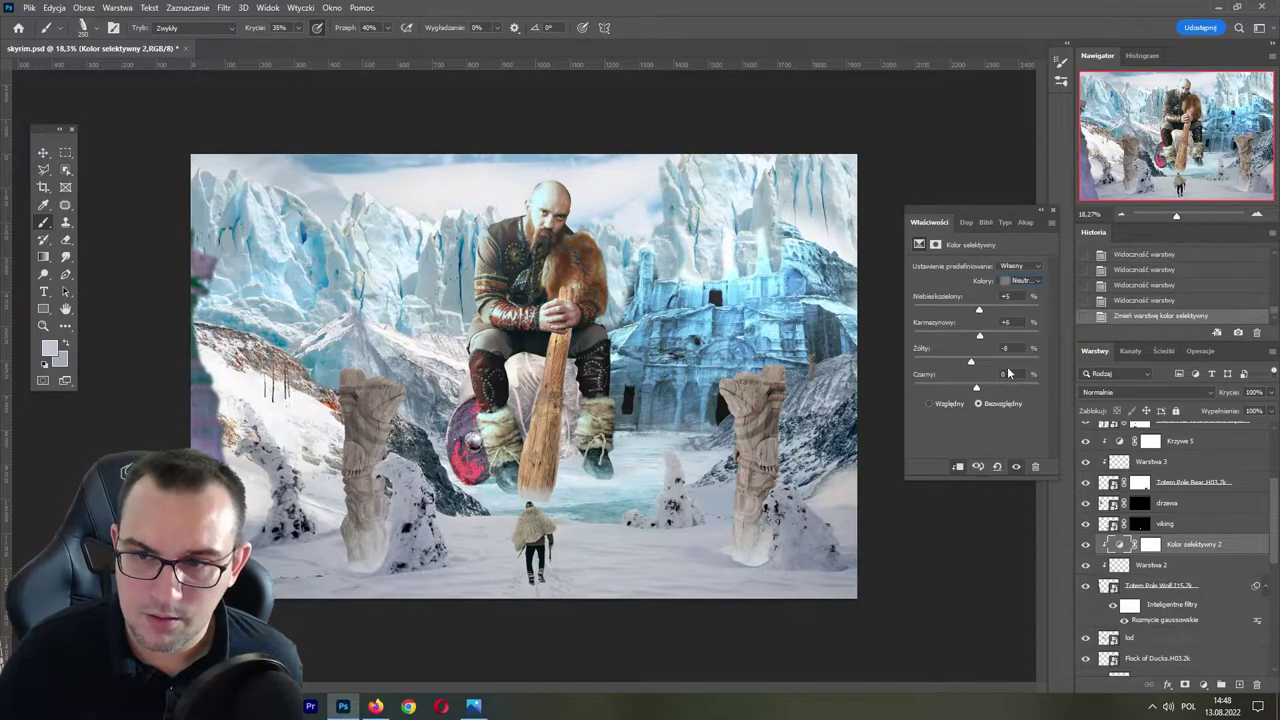
{"action": "left_click_drag", "start_coordinate": [981, 338], "coordinate": [973, 338]}
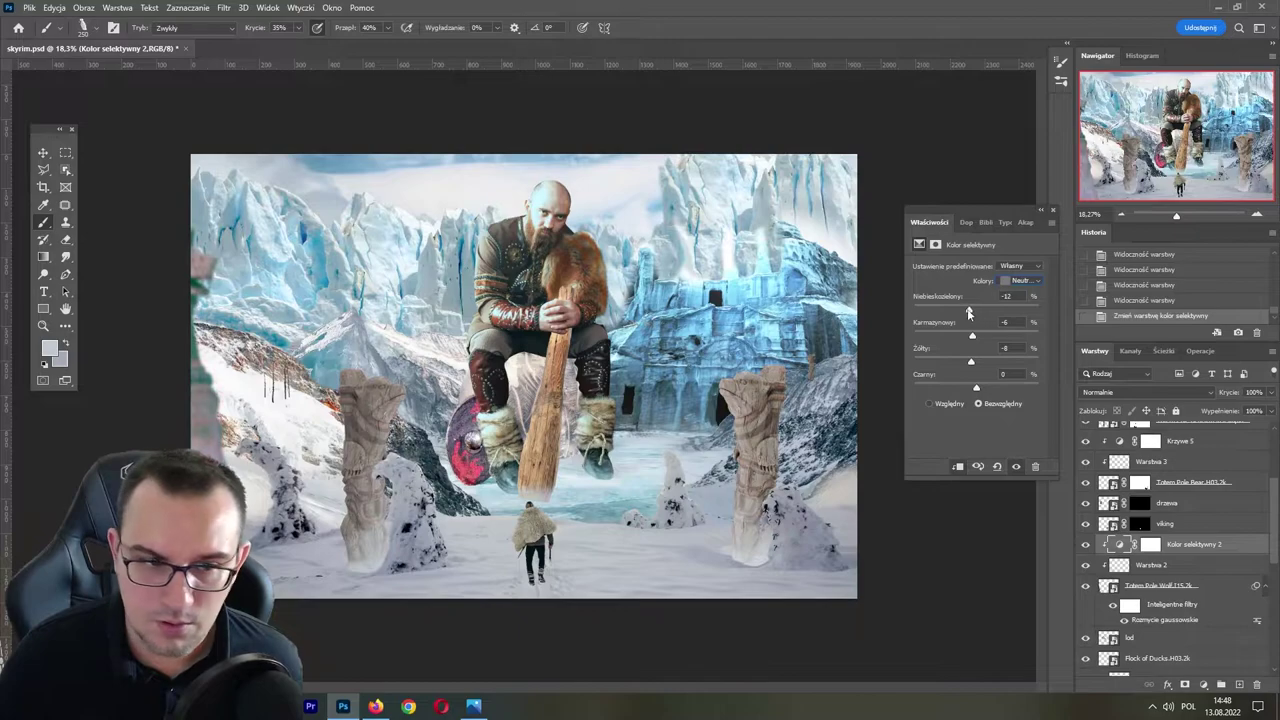
{"action": "left_click", "coordinate": [1031, 282]}
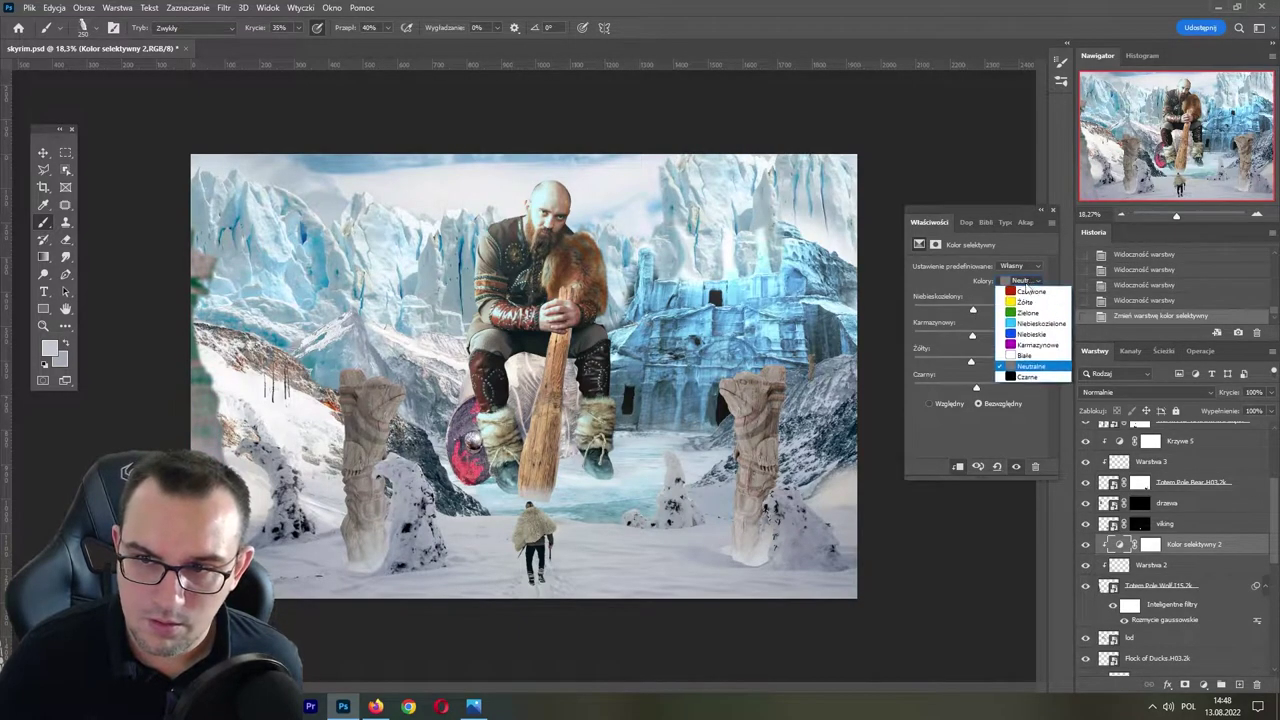
{"action": "left_click", "coordinate": [1008, 358]}
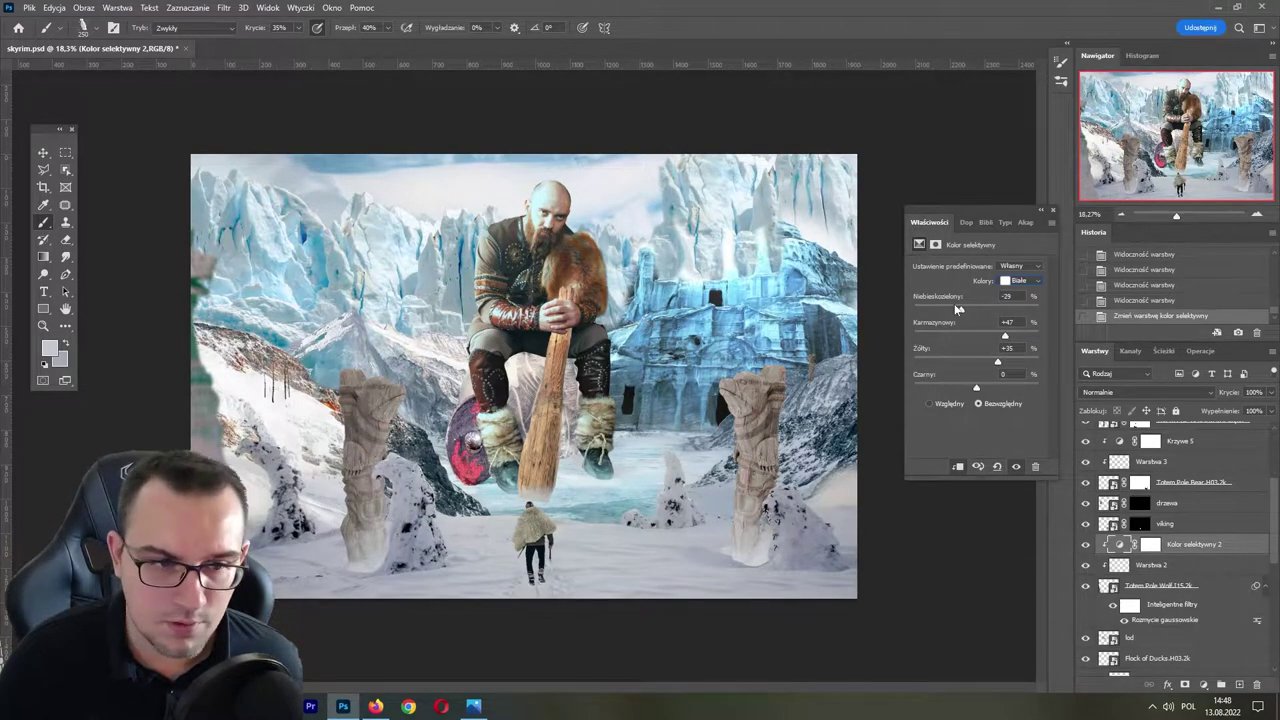
{"action": "left_click", "coordinate": [995, 467]}
- Replace Kolor selektywny 2 with a clipped Barwa/Nasycenie 2 at hue -180, saving before and after
{"action": "left_click_drag", "start_coordinate": [1190, 544], "coordinate": [1256, 685]}
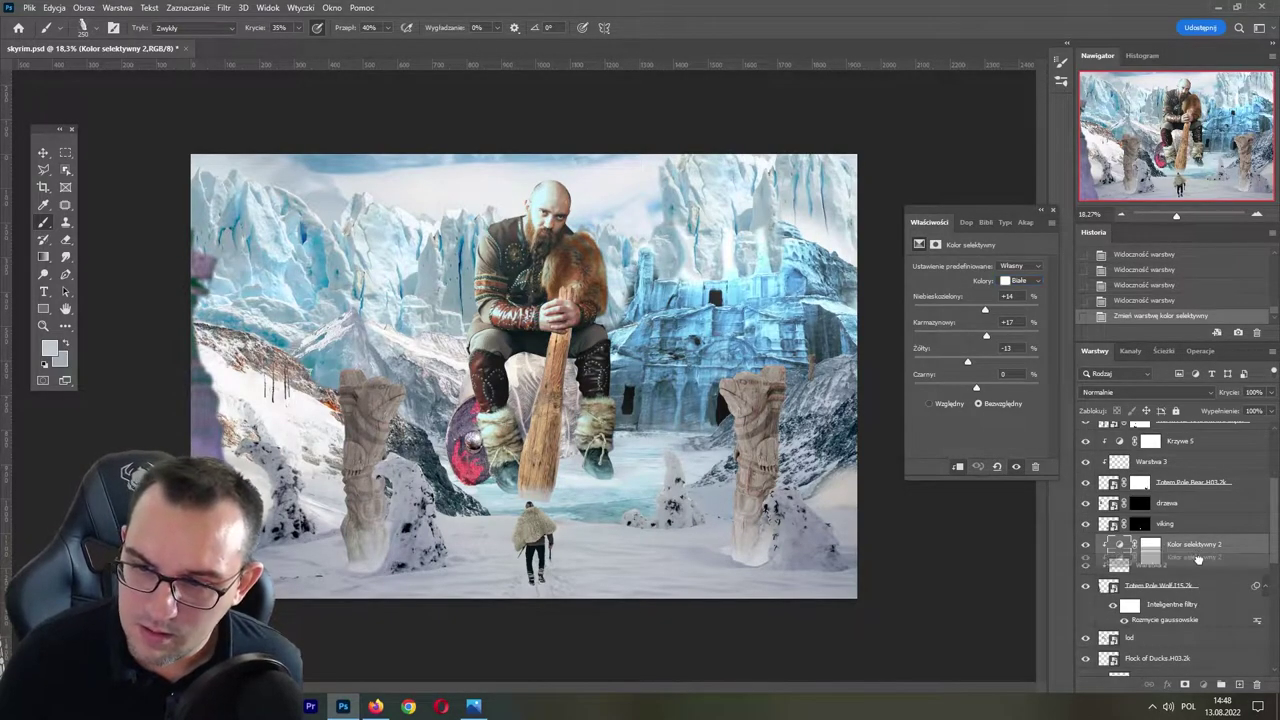
{"action": "key", "text": "ctrl+s"}
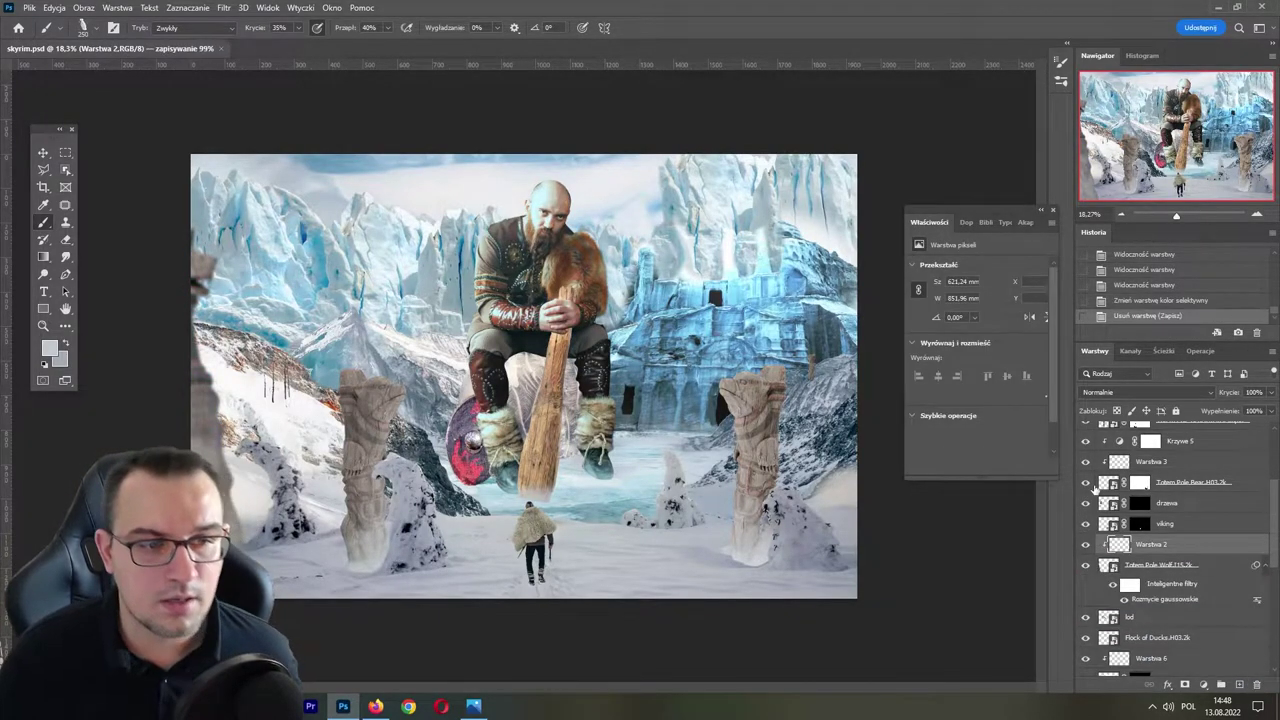
{"action": "left_click", "coordinate": [1203, 685]}
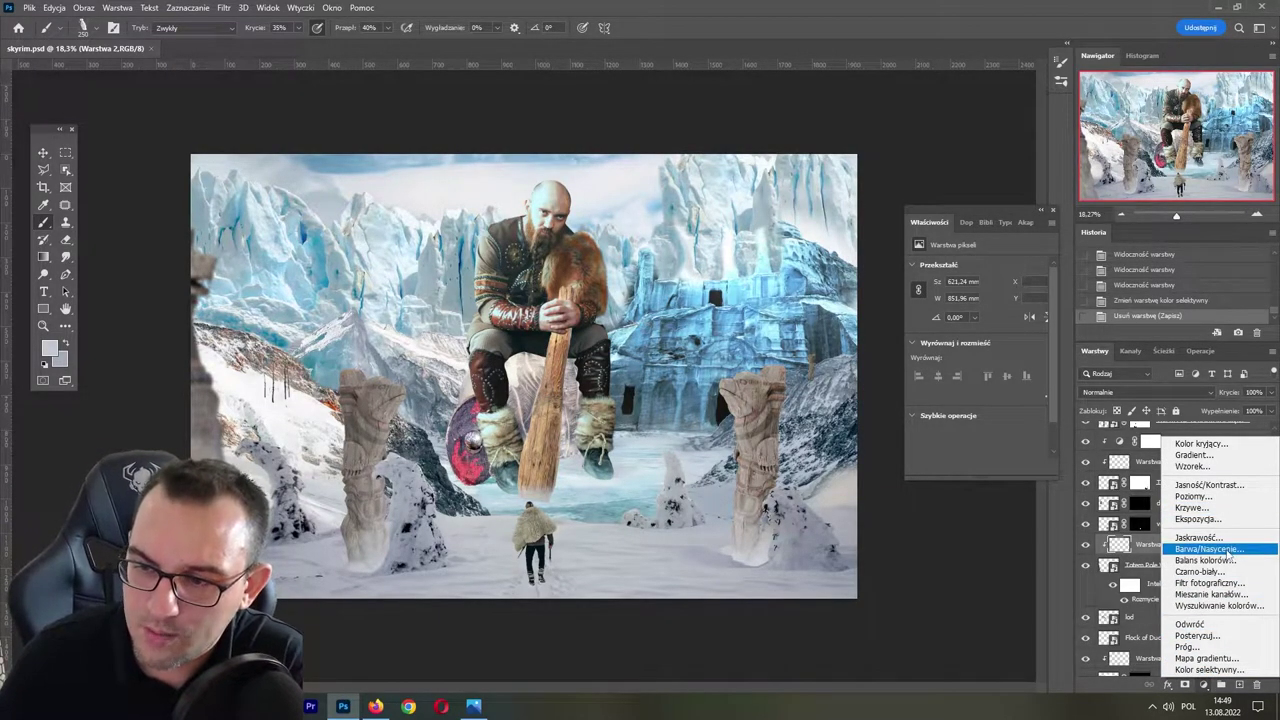
{"action": "left_click", "coordinate": [1209, 549]}
{"action": "left_click", "coordinate": [958, 467]}
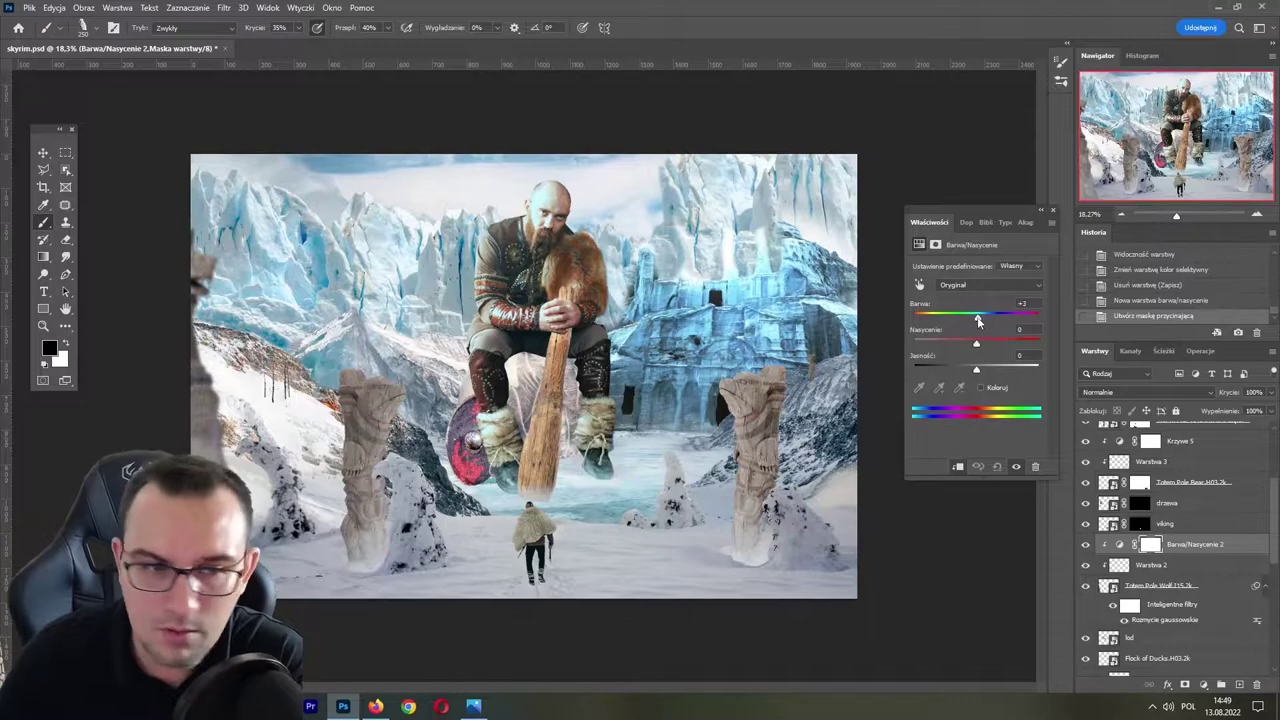
{"action": "left_click_drag", "start_coordinate": [962, 317], "coordinate": [913, 313]}
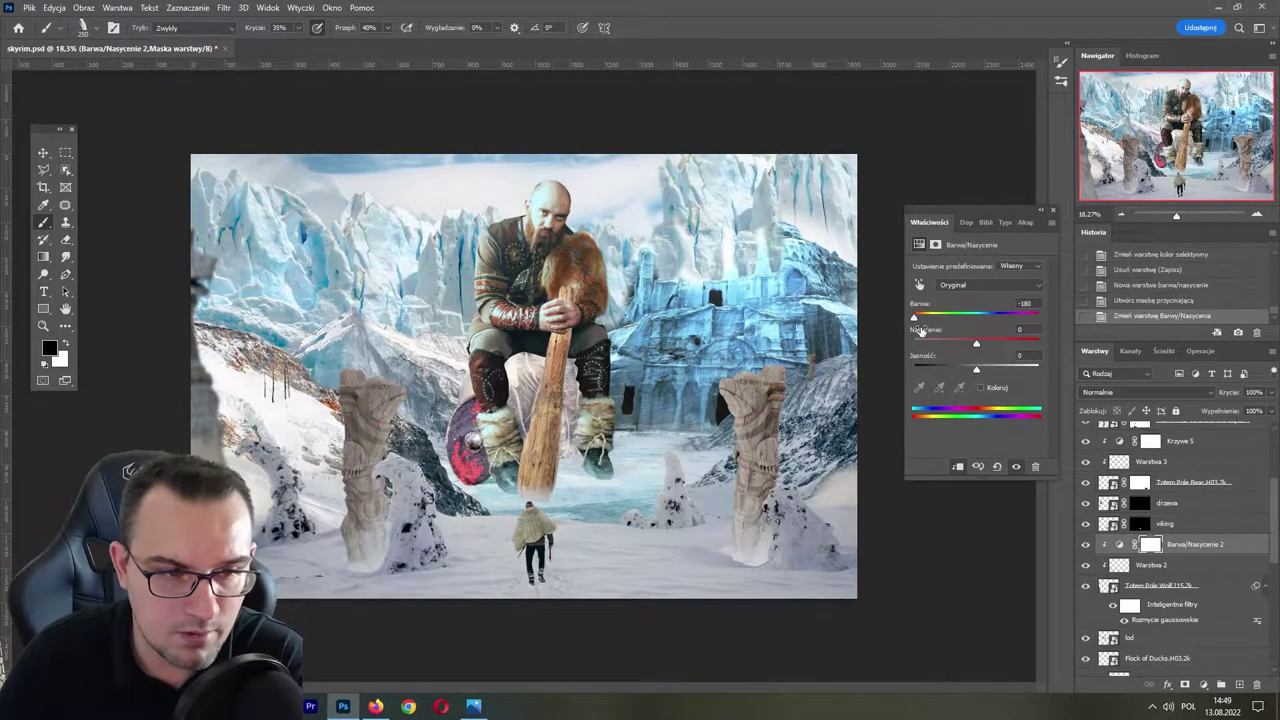
{"action": "key", "text": "ctrl+s"}
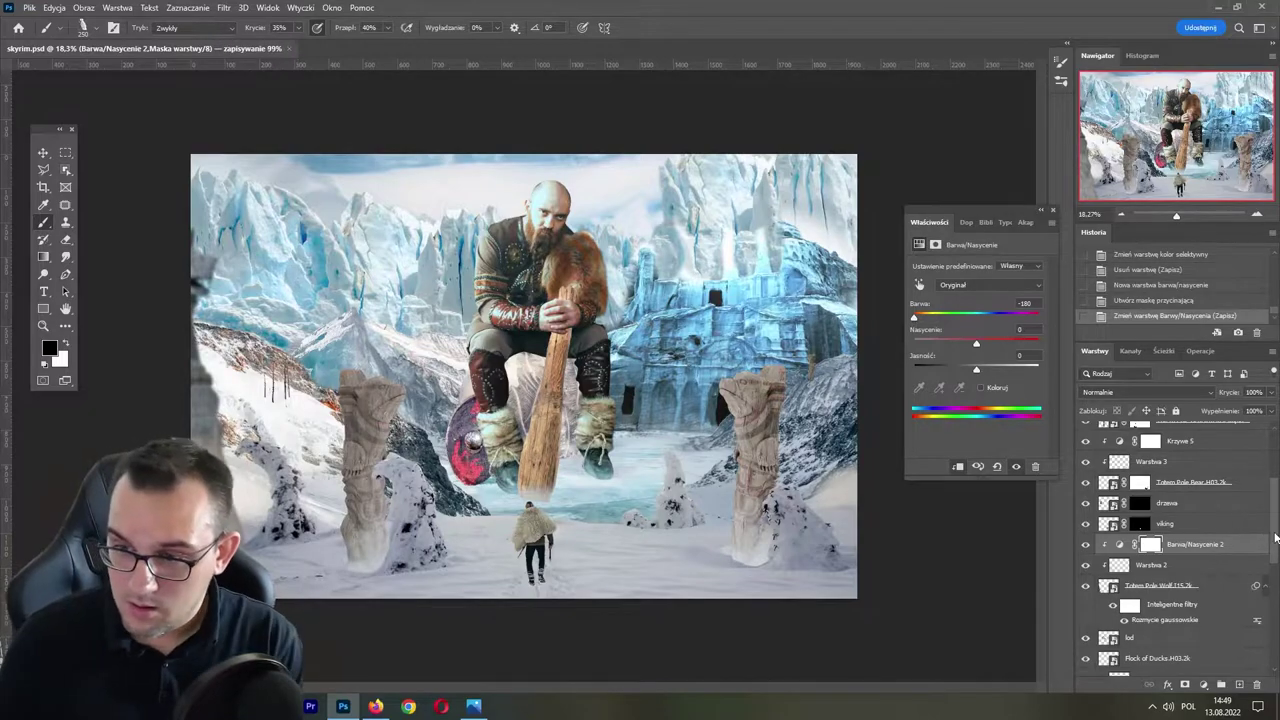
{"action": "scroll", "coordinate": [1180, 520], "scroll_direction": "up", "scroll_amount": 3}
- Turn the Barwa/Nasycenie 1 false-colour check back on, save, and compare the shields layer
{"action": "left_click", "coordinate": [1086, 453]}
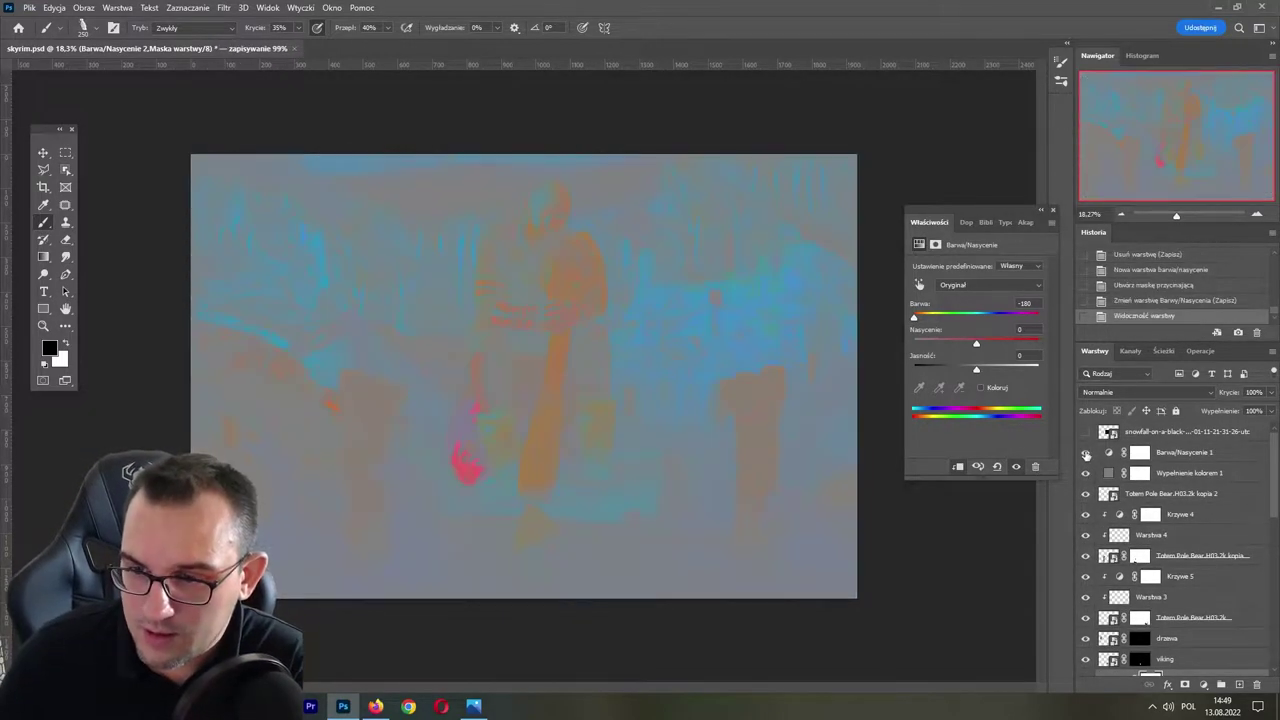
{"action": "left_click", "coordinate": [1185, 452]}
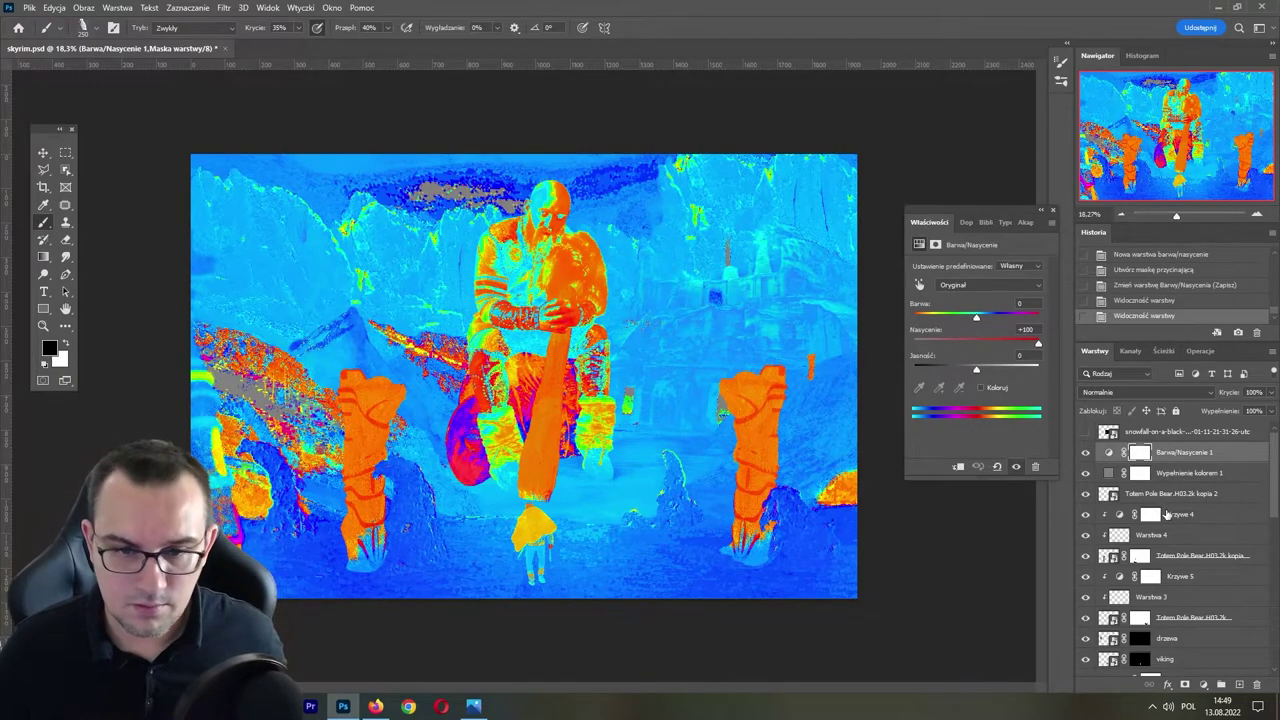
{"action": "key", "text": "ctrl+s"}
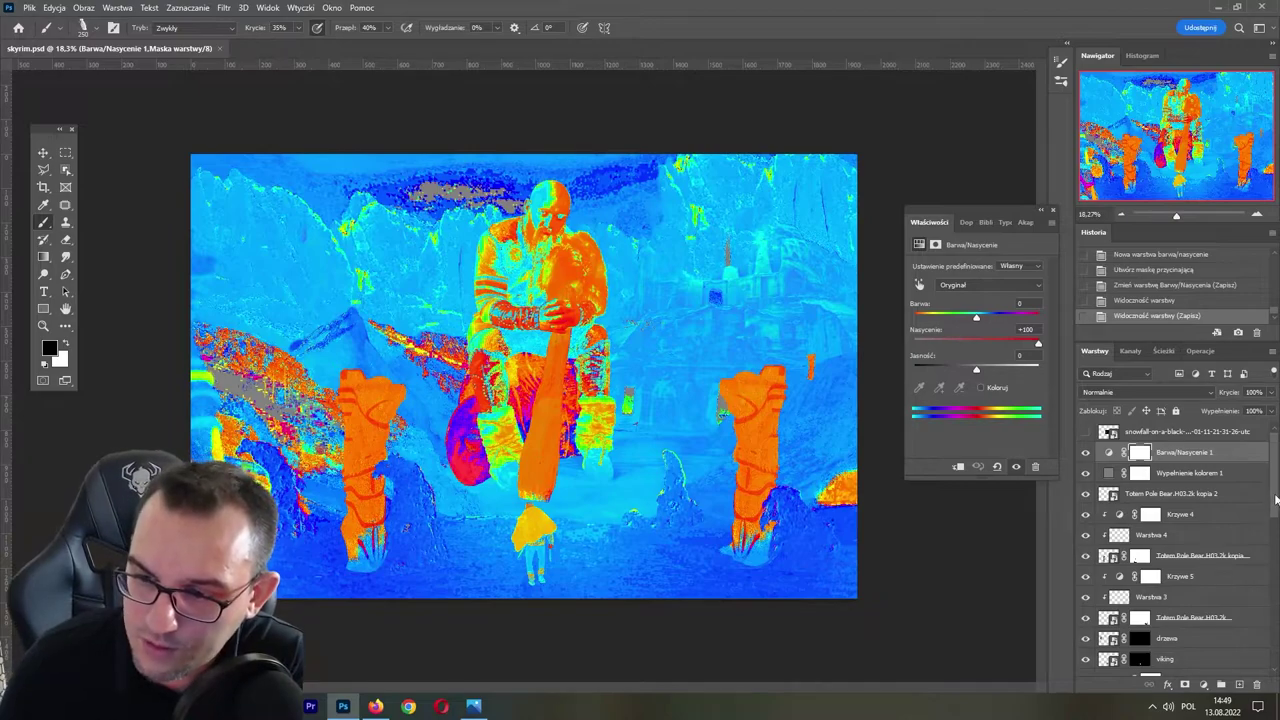
{"action": "left_click_drag", "start_coordinate": [1276, 500], "coordinate": [1268, 615]}
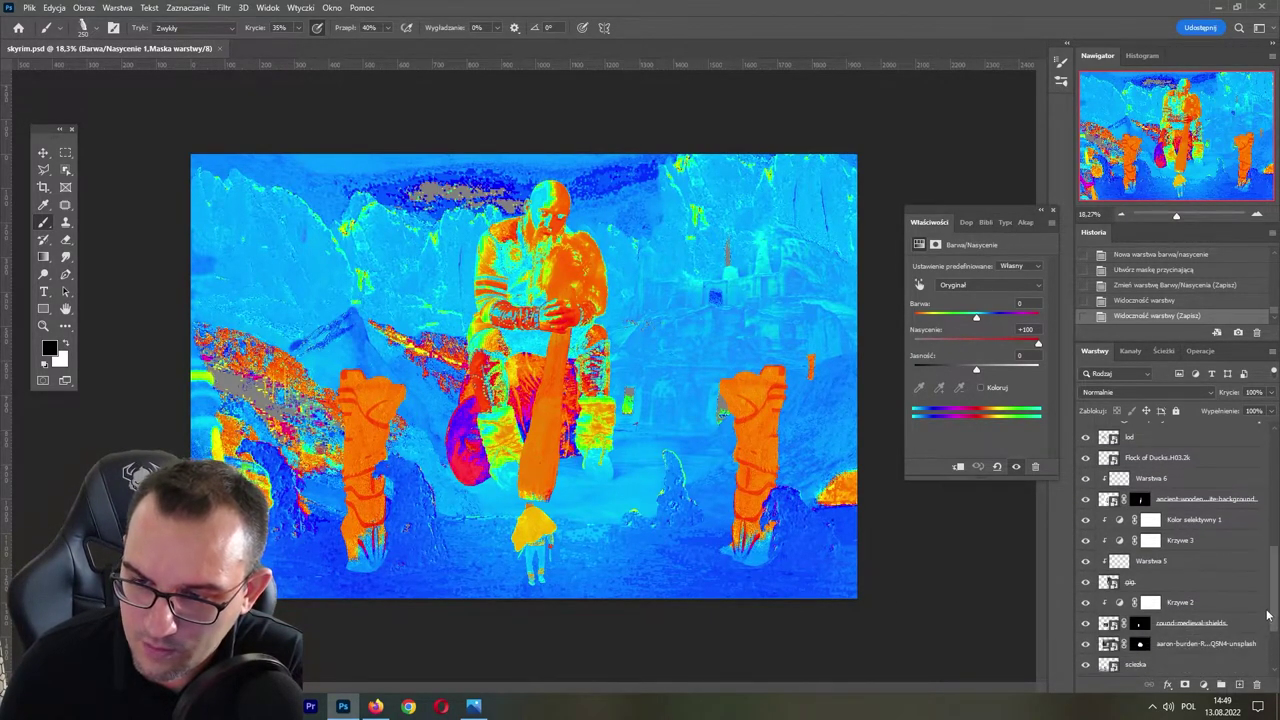
{"action": "scroll", "coordinate": [1220, 599], "scroll_direction": "down", "scroll_amount": 4}
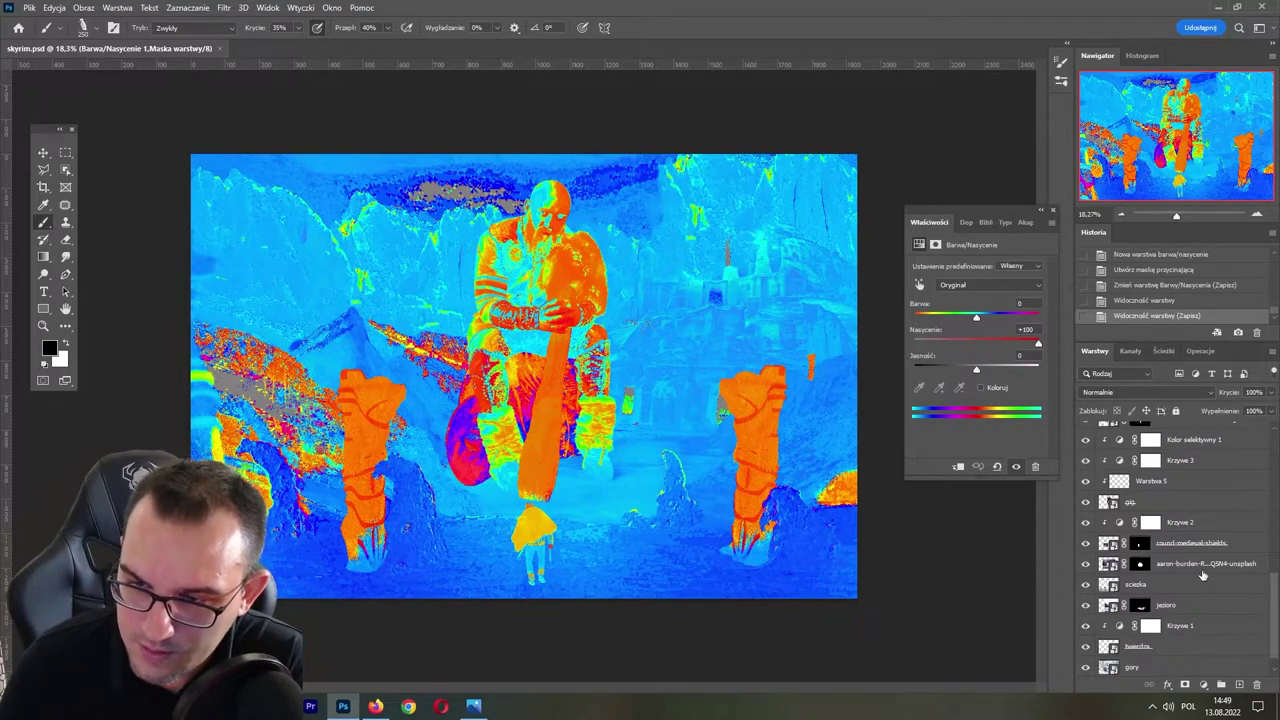
{"action": "left_click", "coordinate": [1086, 548]}
{"action": "left_click", "coordinate": [1086, 548]}
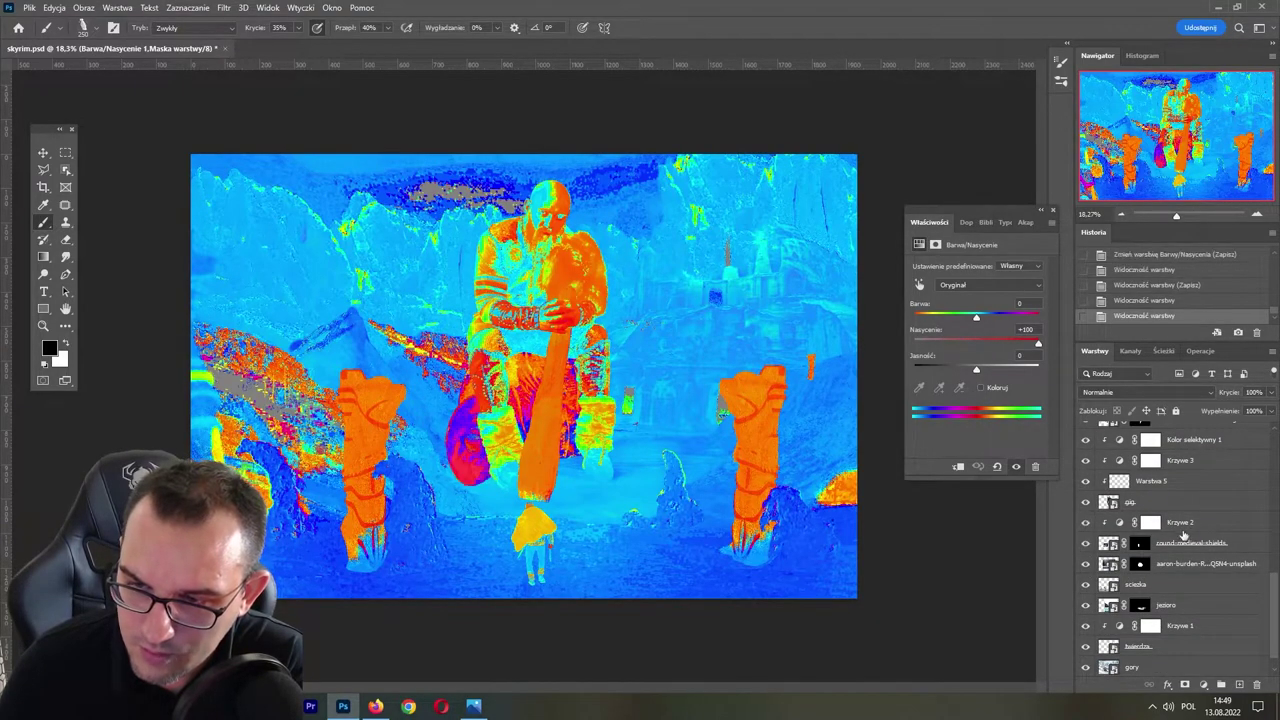
{"action": "left_click", "coordinate": [1190, 522]}
{"action": "left_click", "coordinate": [1203, 684]}
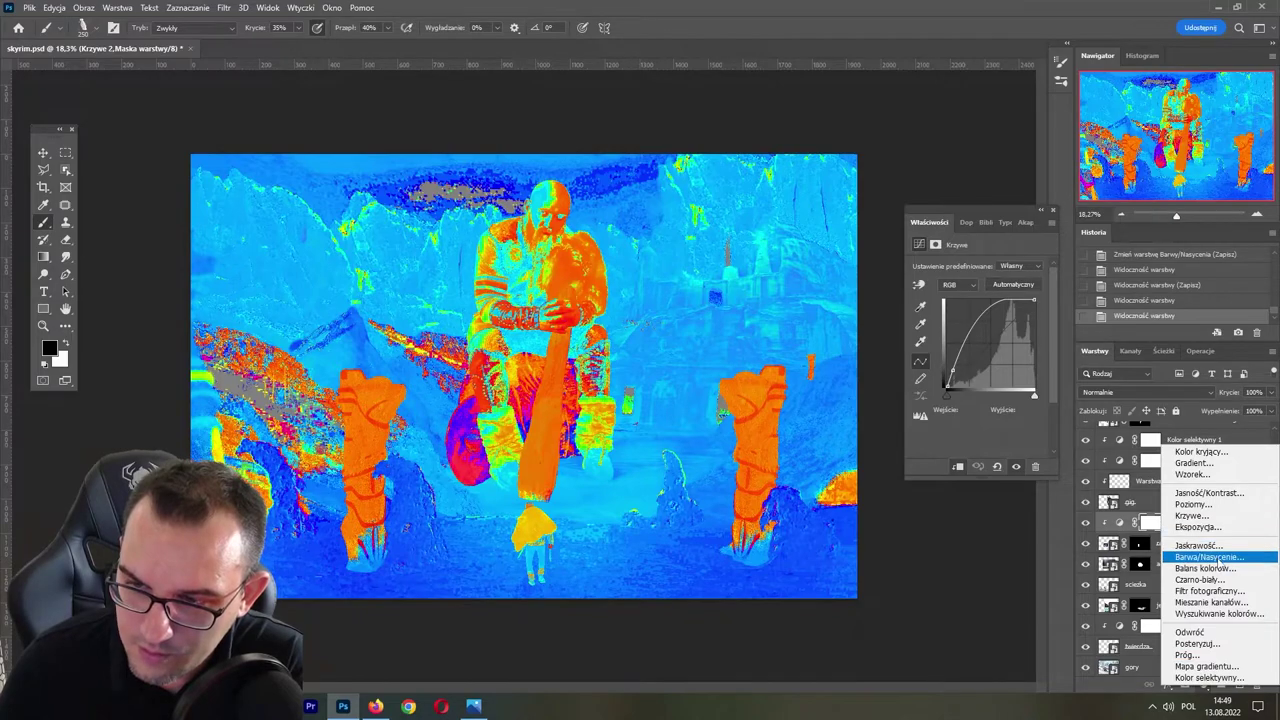
- Add a clipped Selective Color on the shields, setting neutrals to cyan +17, magenta -6
{"action": "left_click", "coordinate": [1209, 677]}
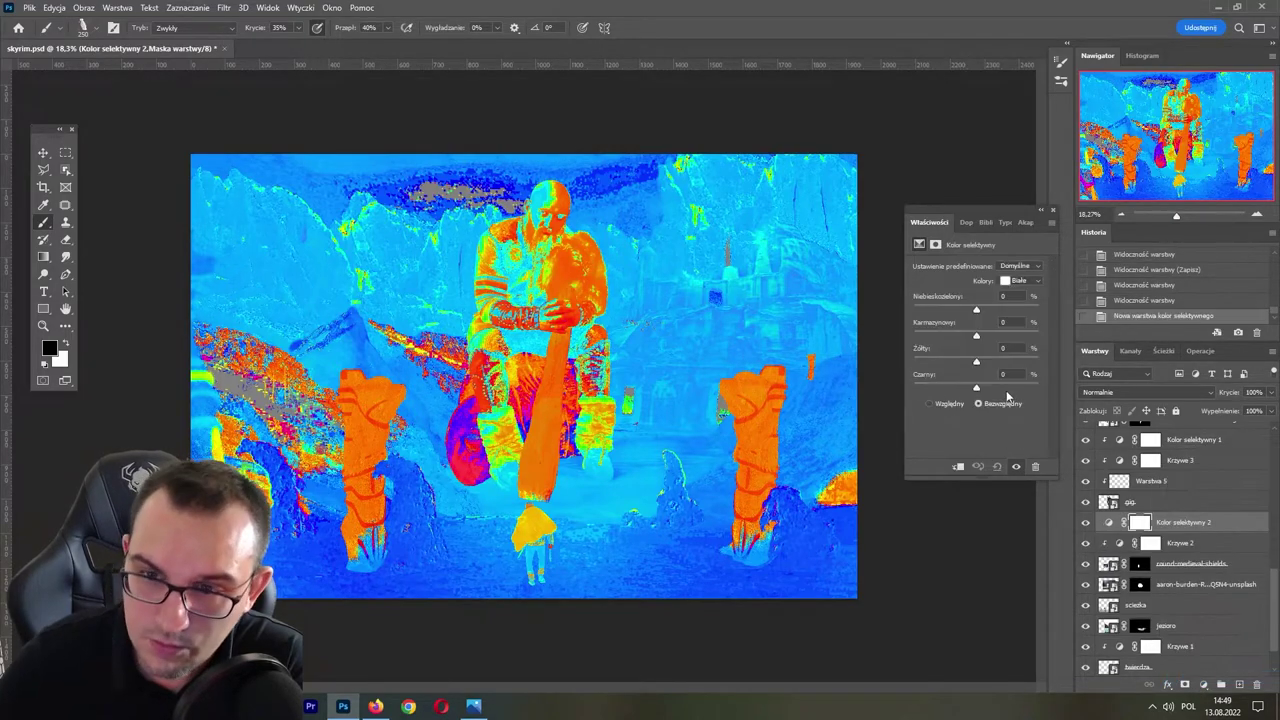
{"action": "left_click", "coordinate": [958, 467]}
{"action": "mouse_move", "coordinate": [976, 310]}
{"action": "left_mouse_down"}
{"action": "mouse_move", "coordinate": [991, 314]}
{"action": "mouse_move", "coordinate": [975, 340]}
{"action": "mouse_move", "coordinate": [1001, 364]}
{"action": "left_mouse_up"}
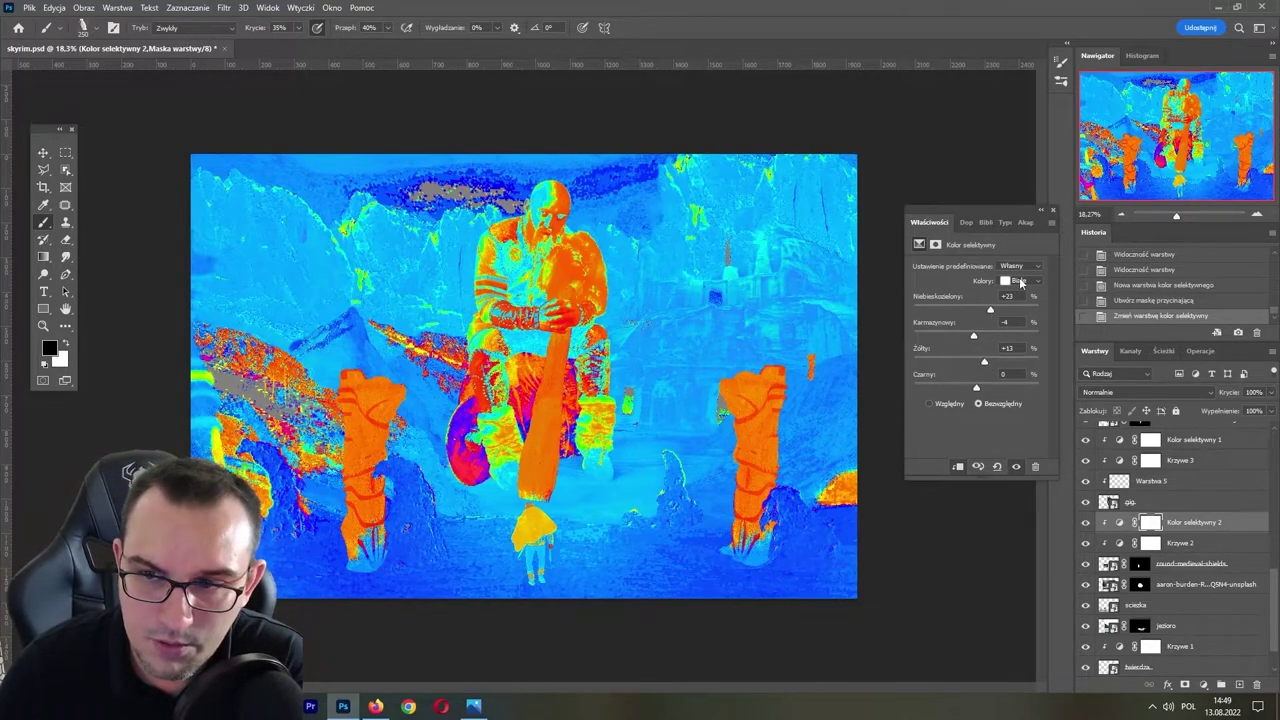
{"action": "left_click", "coordinate": [1020, 283]}
{"action": "left_click", "coordinate": [1006, 366]}
{"action": "left_click_drag", "start_coordinate": [980, 337], "coordinate": [990, 313]}
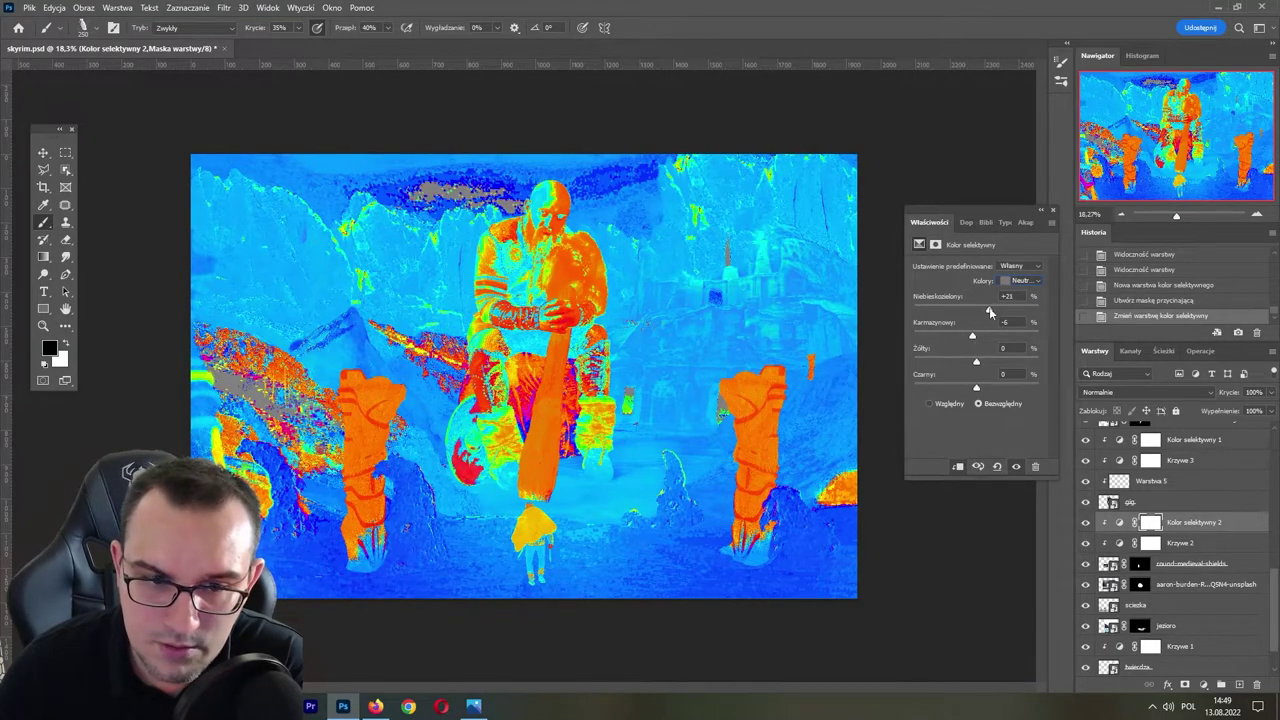
- Turn off the Wypełnienie kolorem 1 and false-colour check layers and save
{"action": "scroll", "coordinate": [1100, 480], "scroll_direction": "up", "scroll_amount": 5}
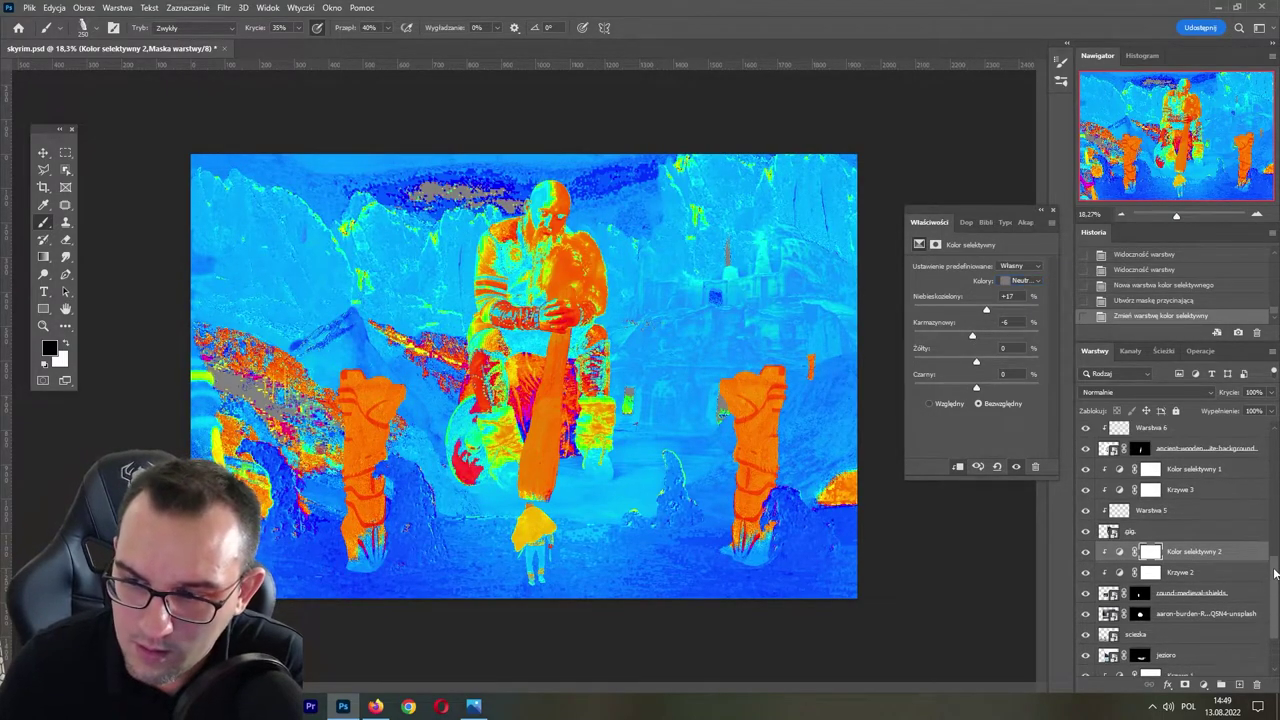
{"action": "left_click", "coordinate": [1085, 472]}
{"action": "left_click", "coordinate": [1085, 474]}
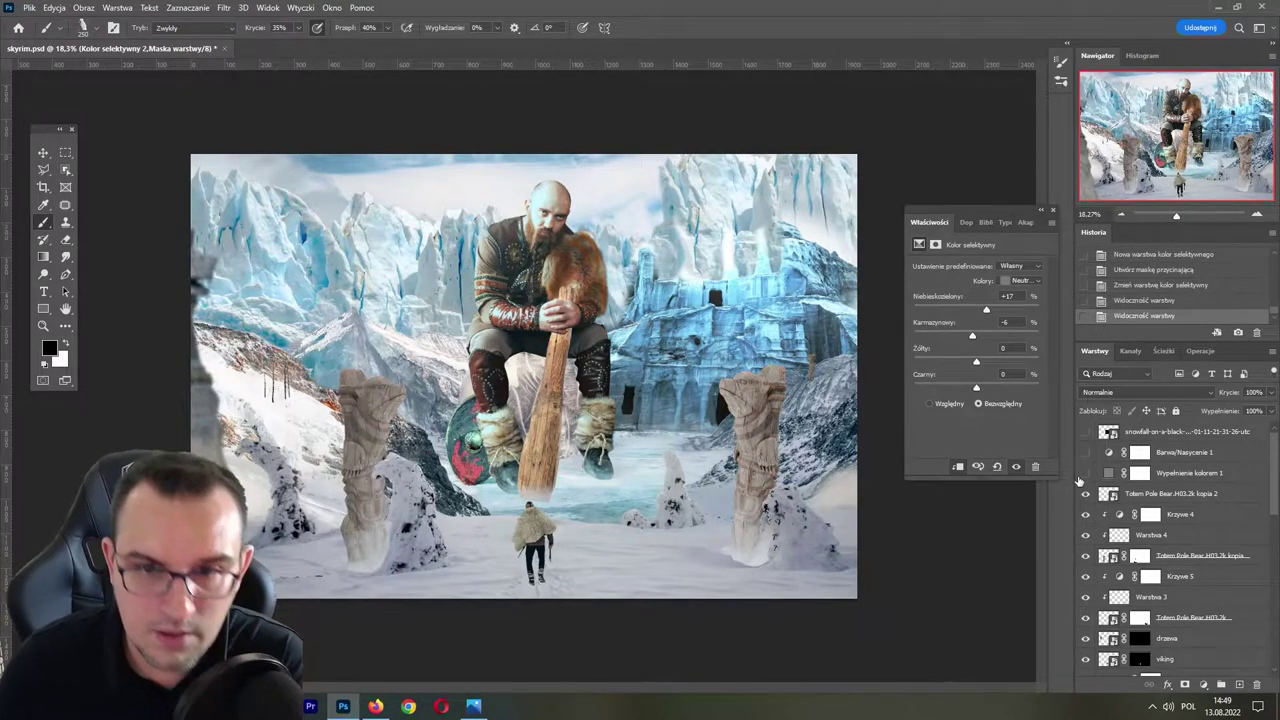
{"action": "key", "text": "ctrl+s"}
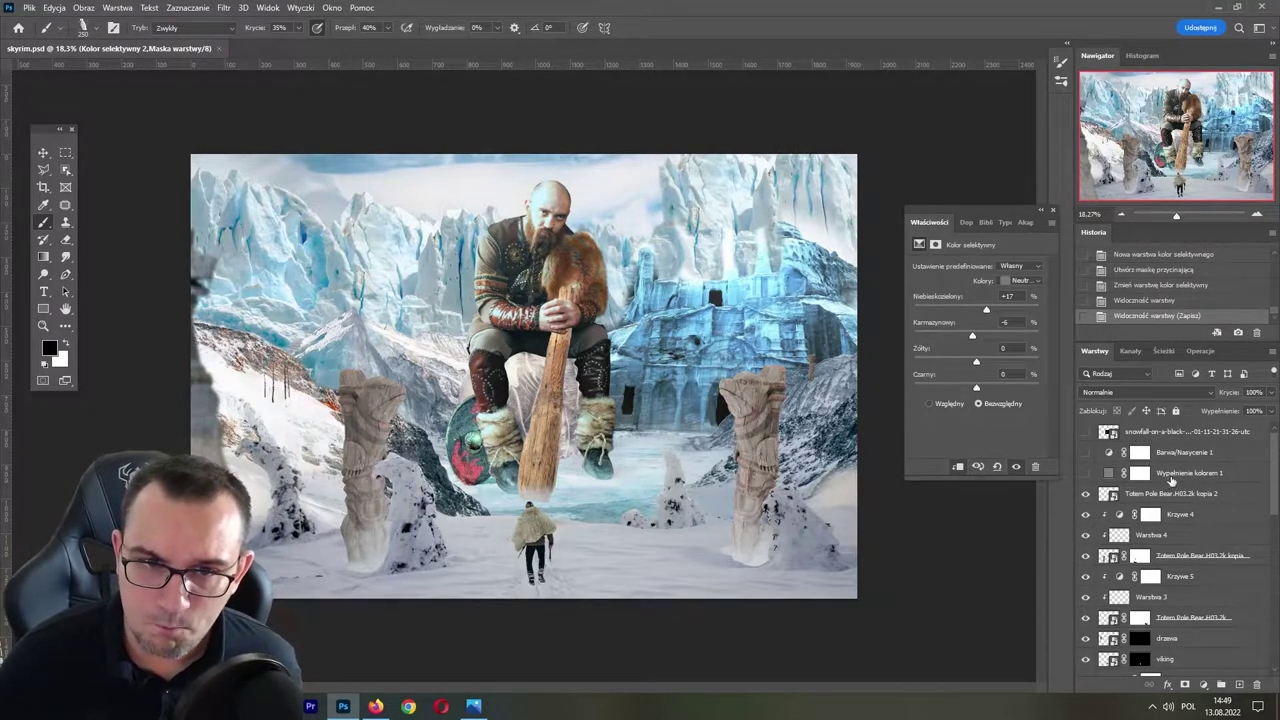
- Add a default Kolor selektywny 3 above the Totem Pole Bear.H03.2k kopia 2 layer
{"action": "scroll", "coordinate": [1275, 461], "scroll_direction": "down", "scroll_amount": 5}
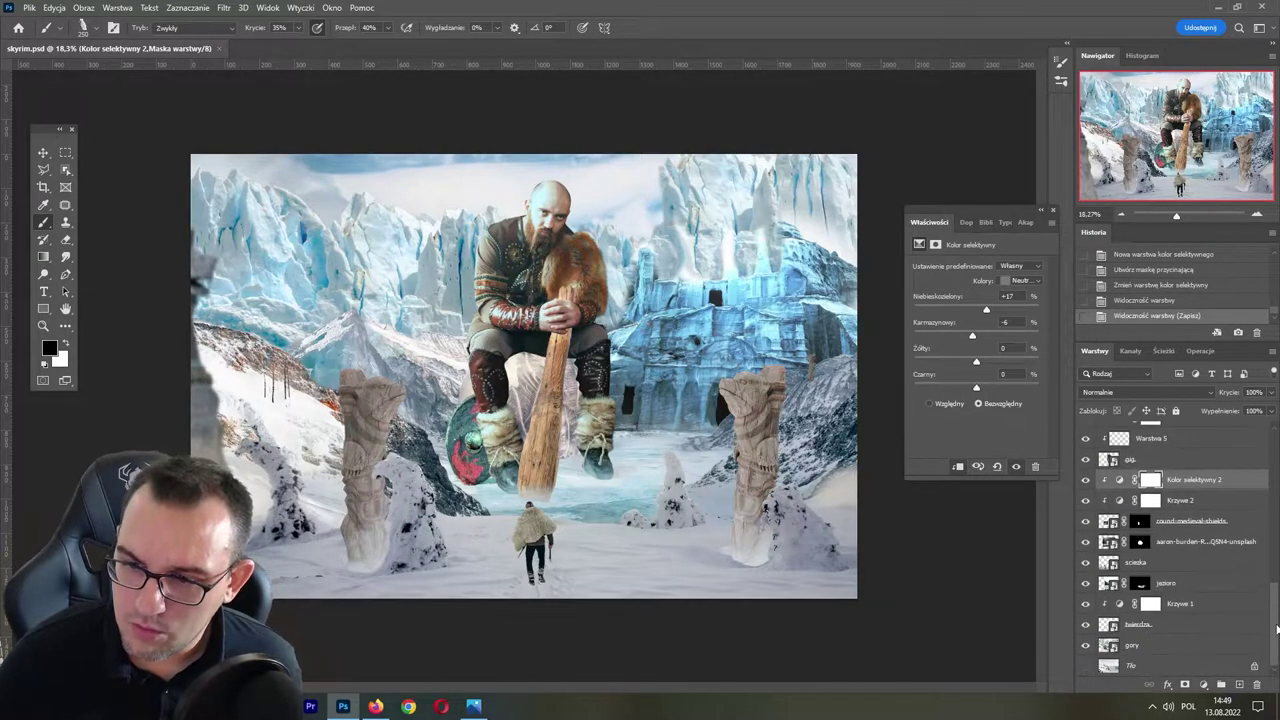
{"action": "scroll", "coordinate": [1276, 440], "scroll_direction": "up", "scroll_amount": 5}
{"action": "left_click", "coordinate": [1188, 494]}
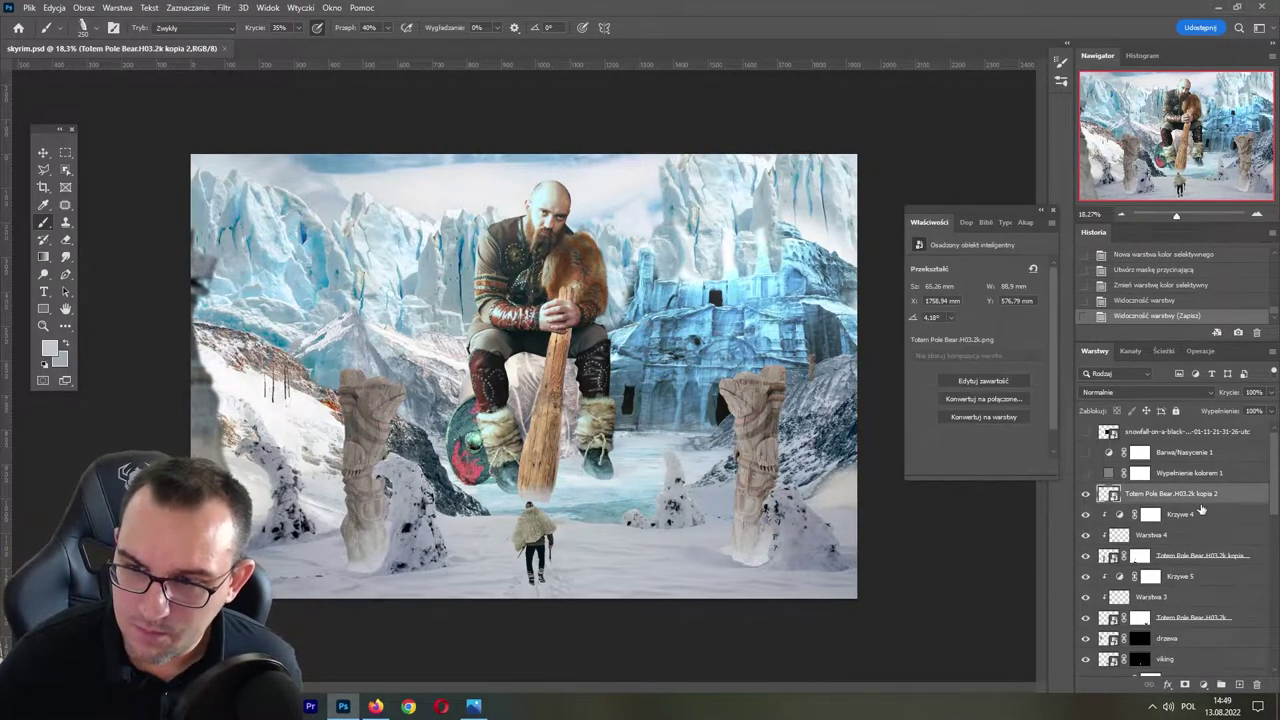
{"action": "left_click", "coordinate": [1203, 684]}
{"action": "left_click", "coordinate": [1208, 678]}
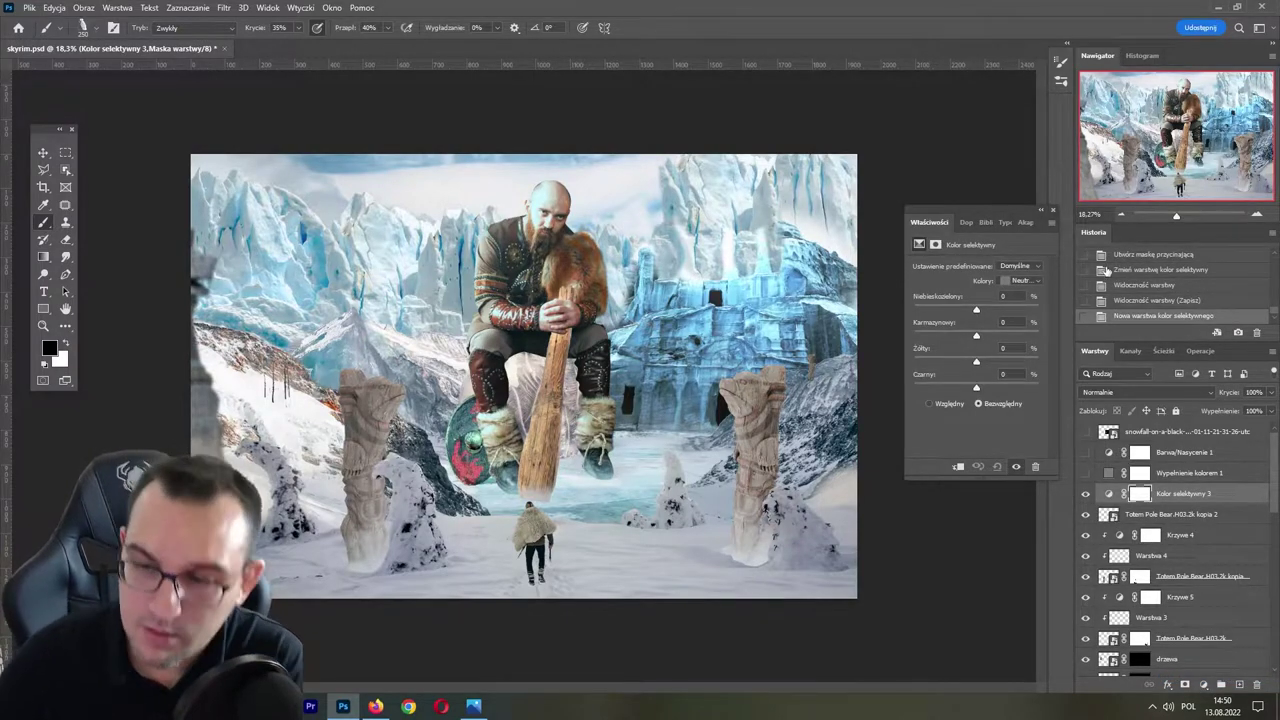
- Apply the Set1 preset to Kolor selektywny 3 and set the Reds and Magentas black sliders
{"action": "left_click", "coordinate": [1036, 266]}
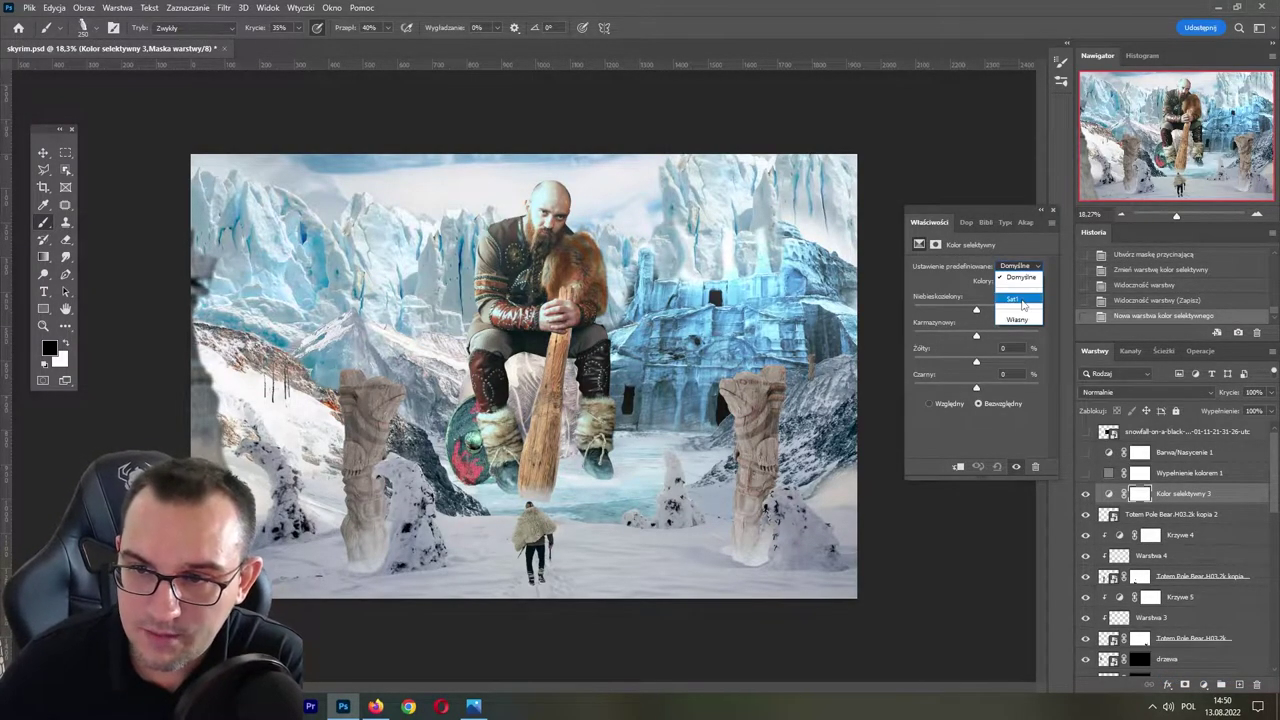
{"action": "left_click", "coordinate": [1012, 299]}
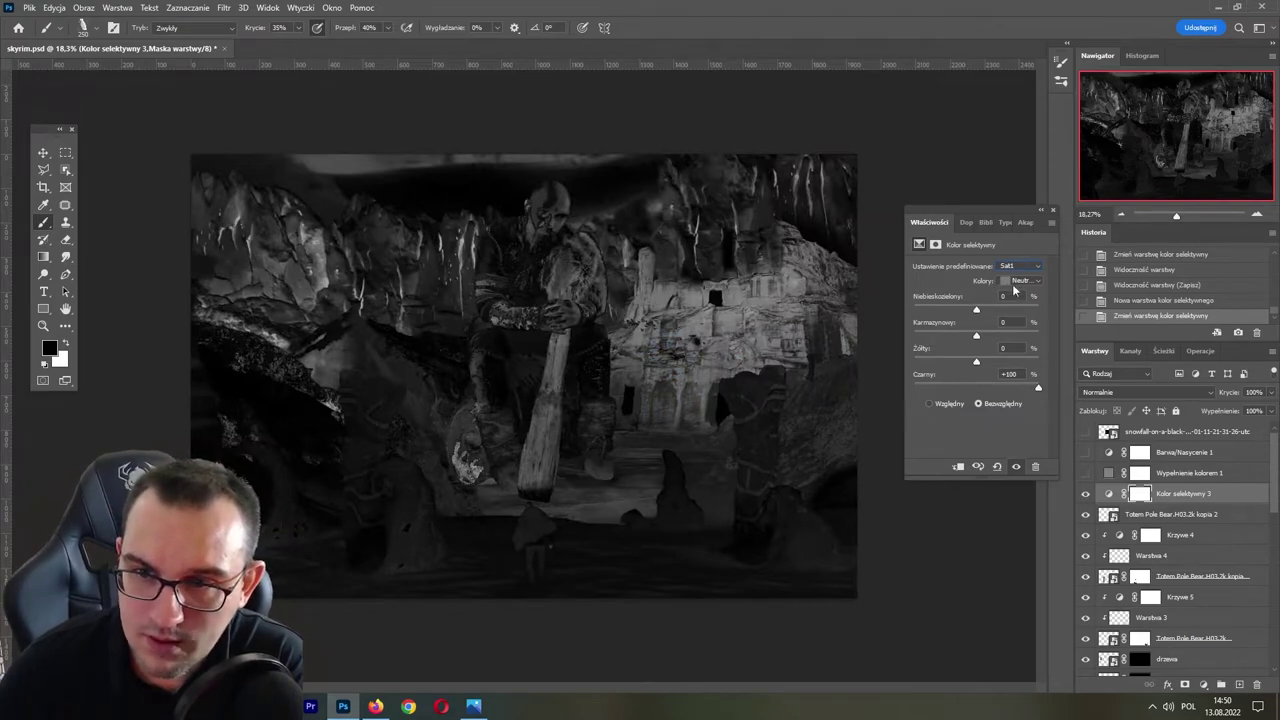
{"action": "left_click", "coordinate": [1020, 281]}
{"action": "left_click", "coordinate": [1020, 290]}
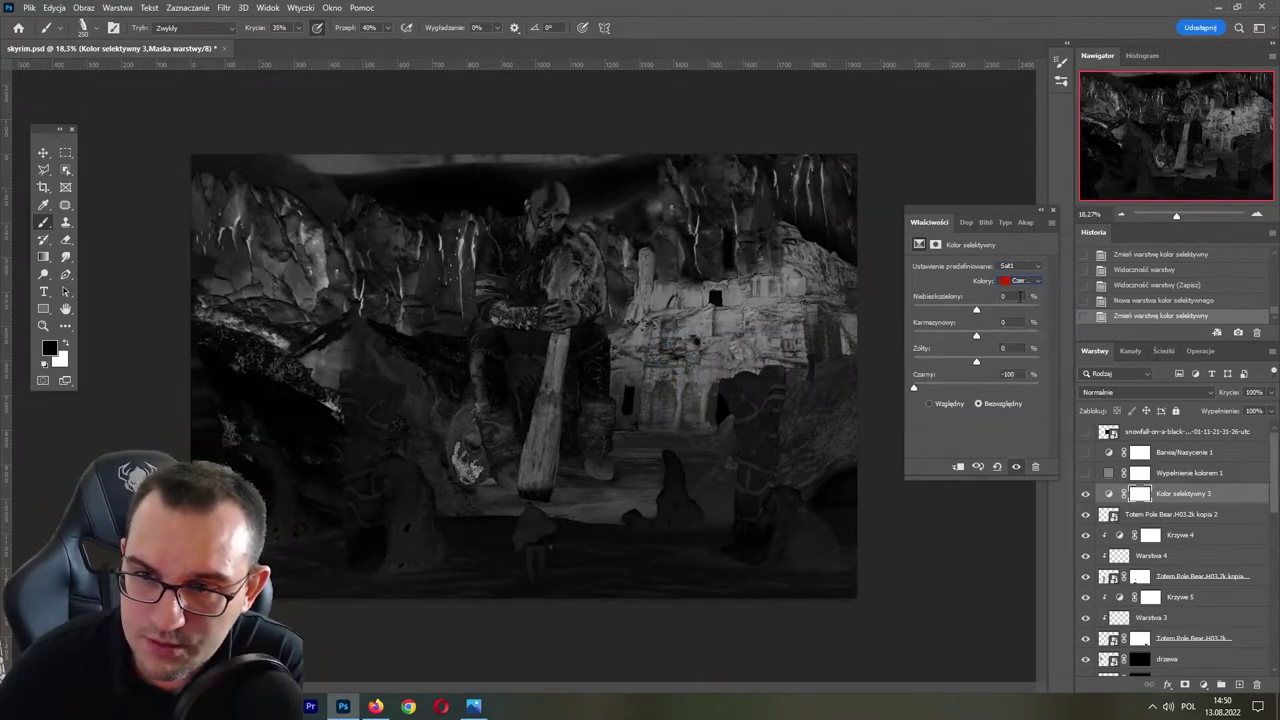
{"action": "left_click", "coordinate": [1024, 284]}
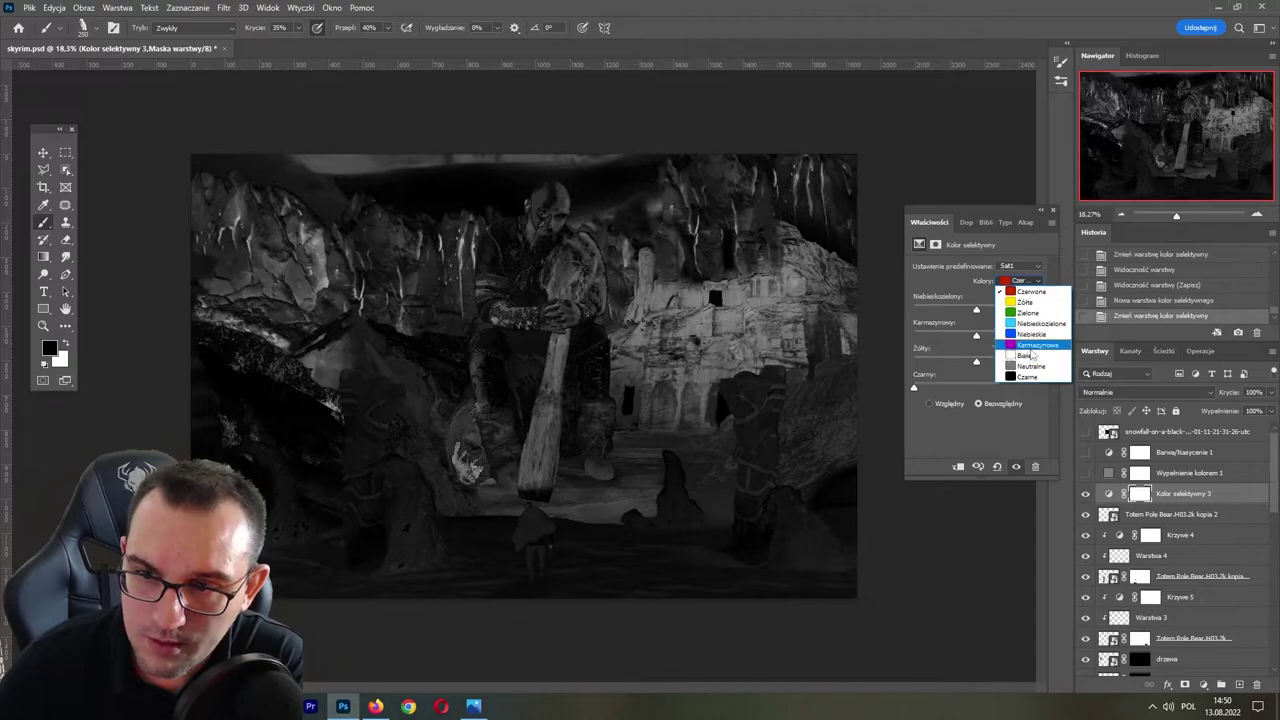
{"action": "left_click", "coordinate": [1020, 338]}
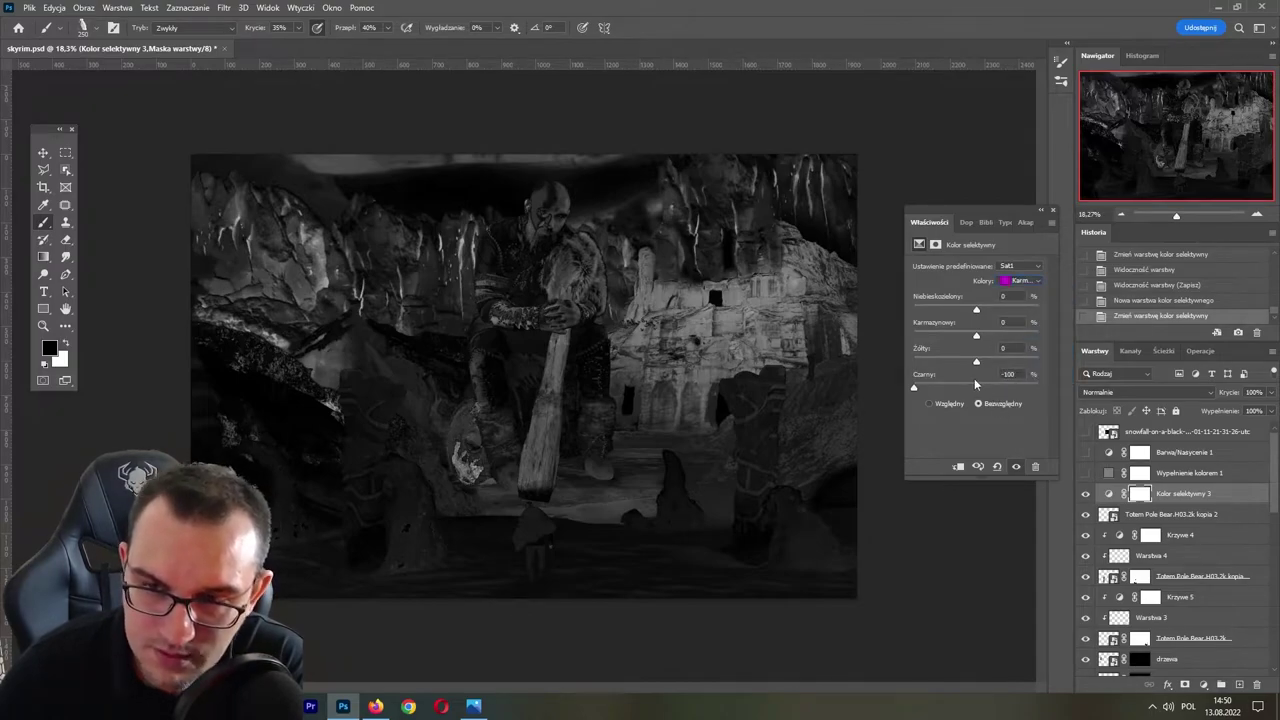
- Set the Whites black slider and the Blacks range to black +100
{"action": "left_click", "coordinate": [1030, 280]}
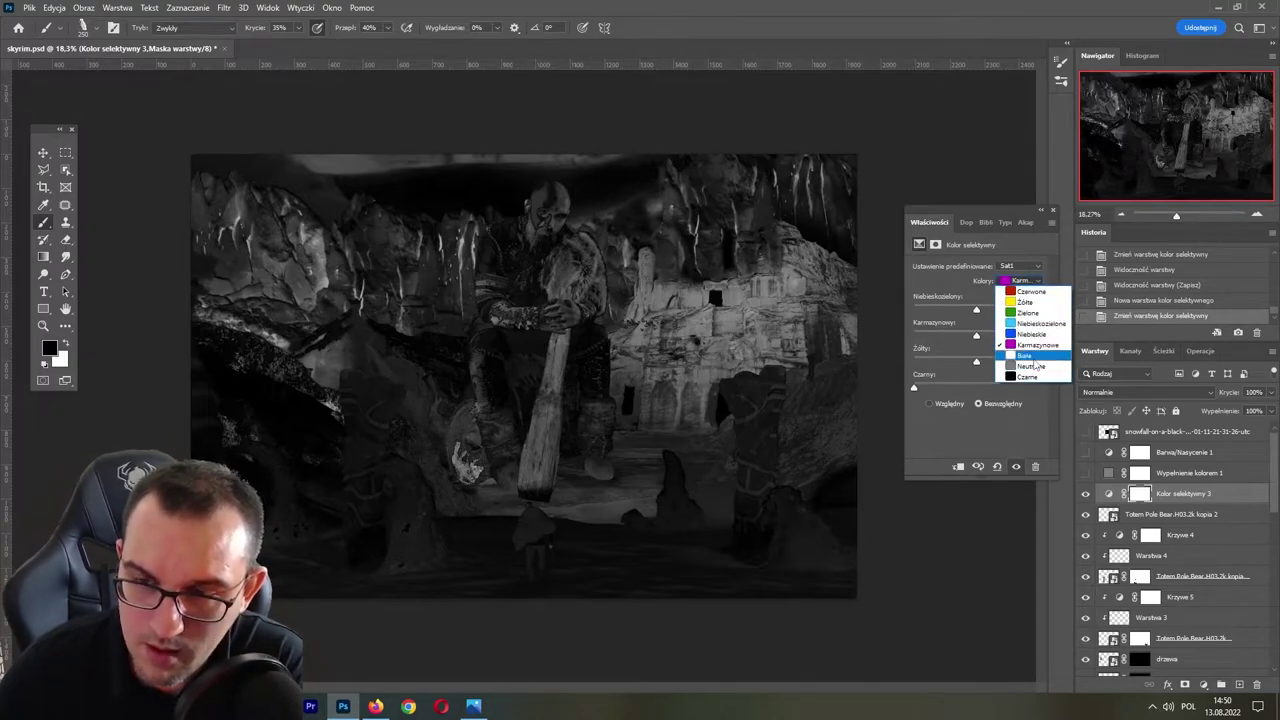
{"action": "left_click", "coordinate": [1035, 348]}
{"action": "left_click", "coordinate": [1030, 280]}
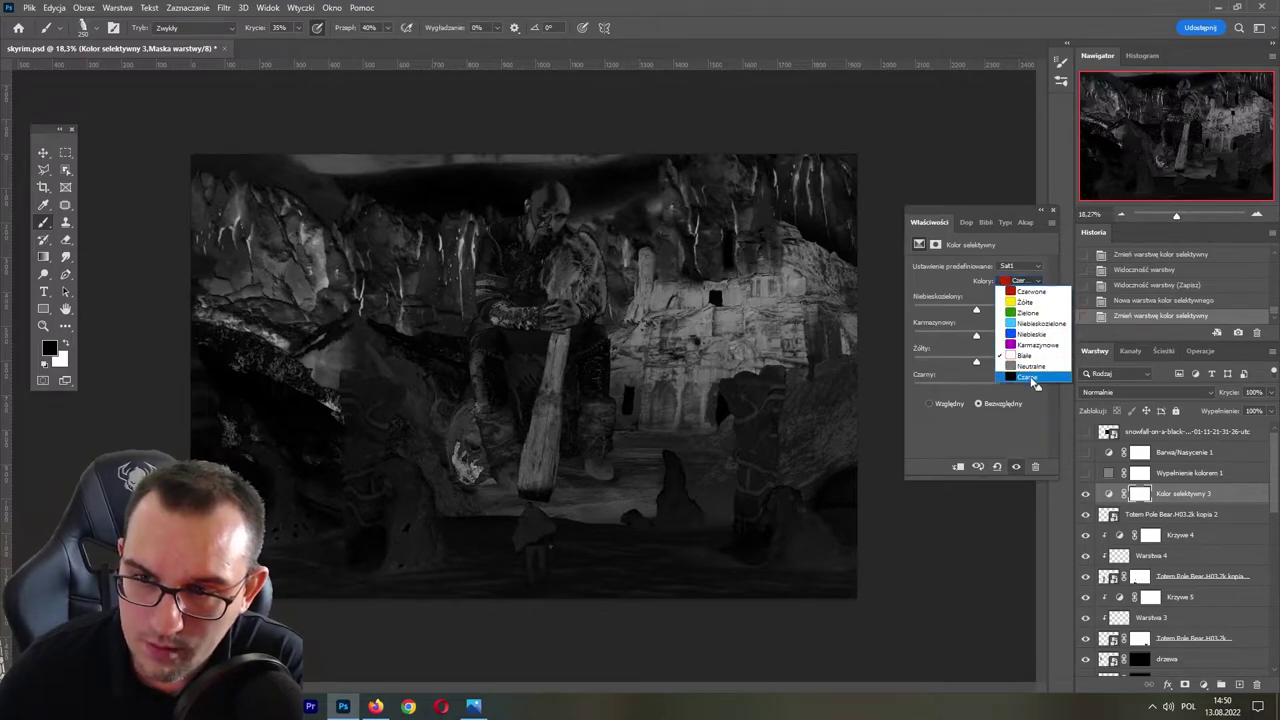
{"action": "left_click", "coordinate": [1005, 385]}
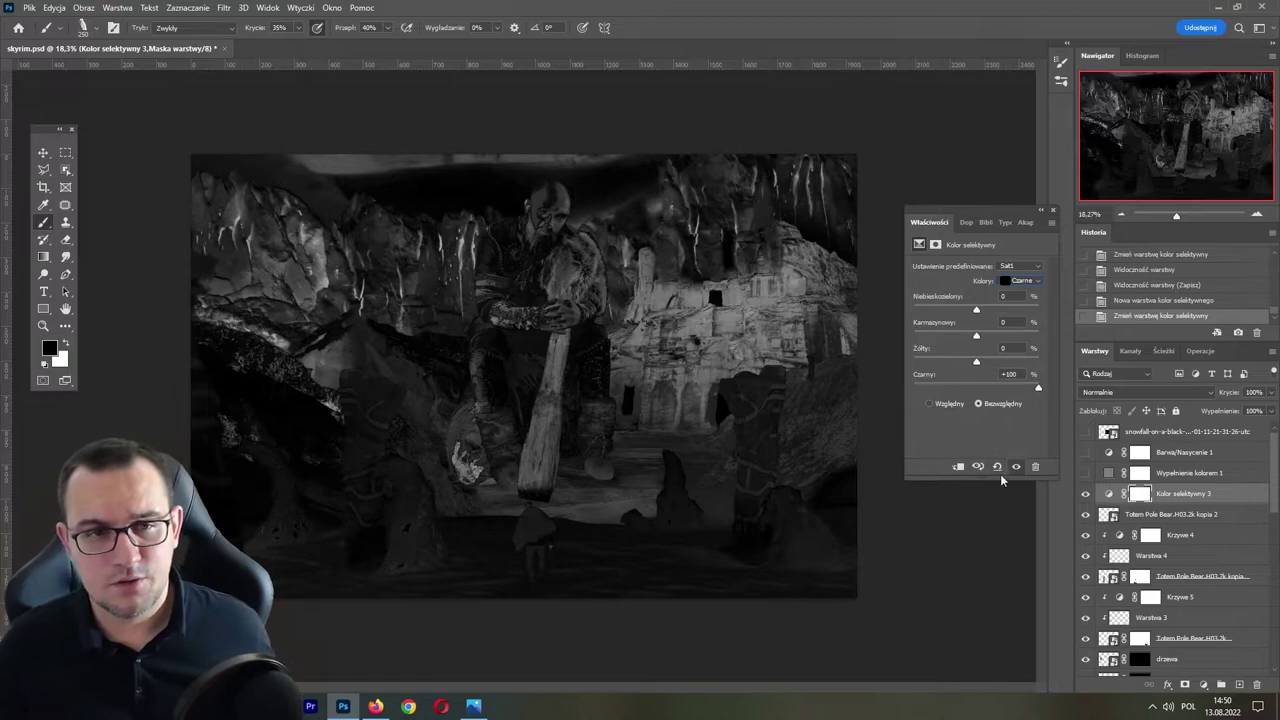
- Save skyrim.psd and select the Krzywe 1 layer
{"action": "key", "text": "ctrl+s"}
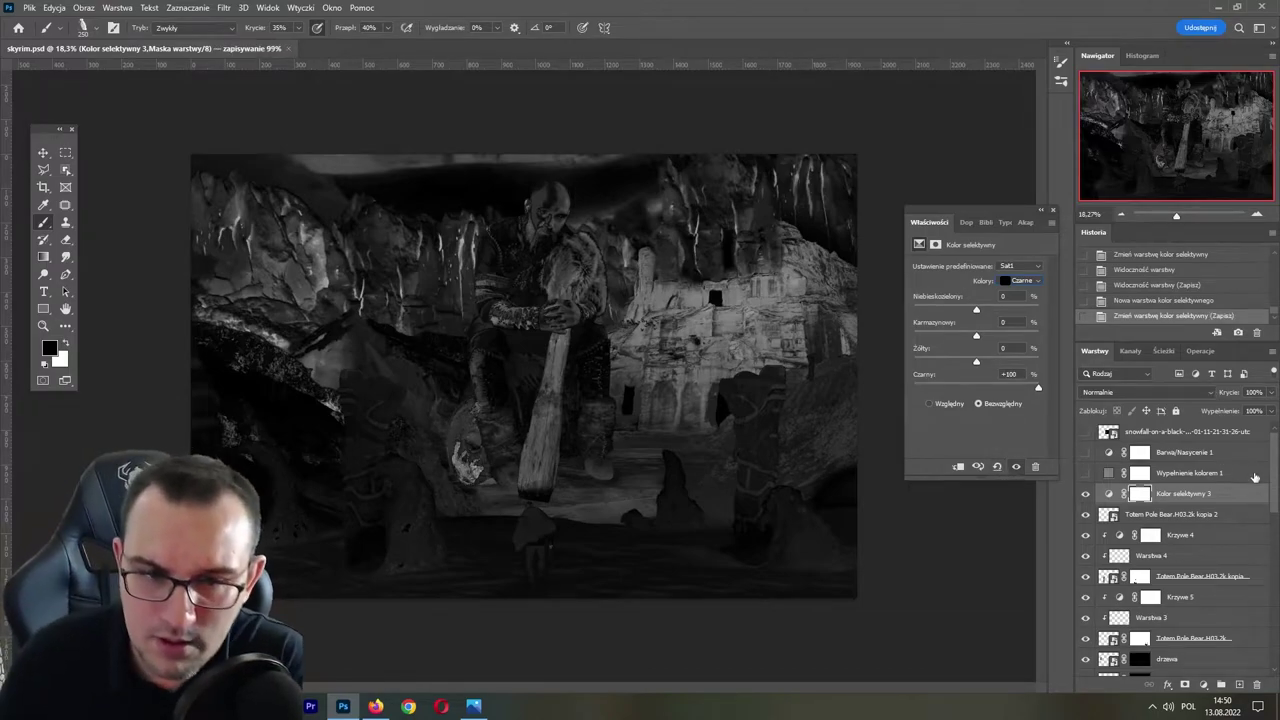
{"action": "scroll", "coordinate": [1177, 595], "scroll_direction": "down", "scroll_amount": 5}
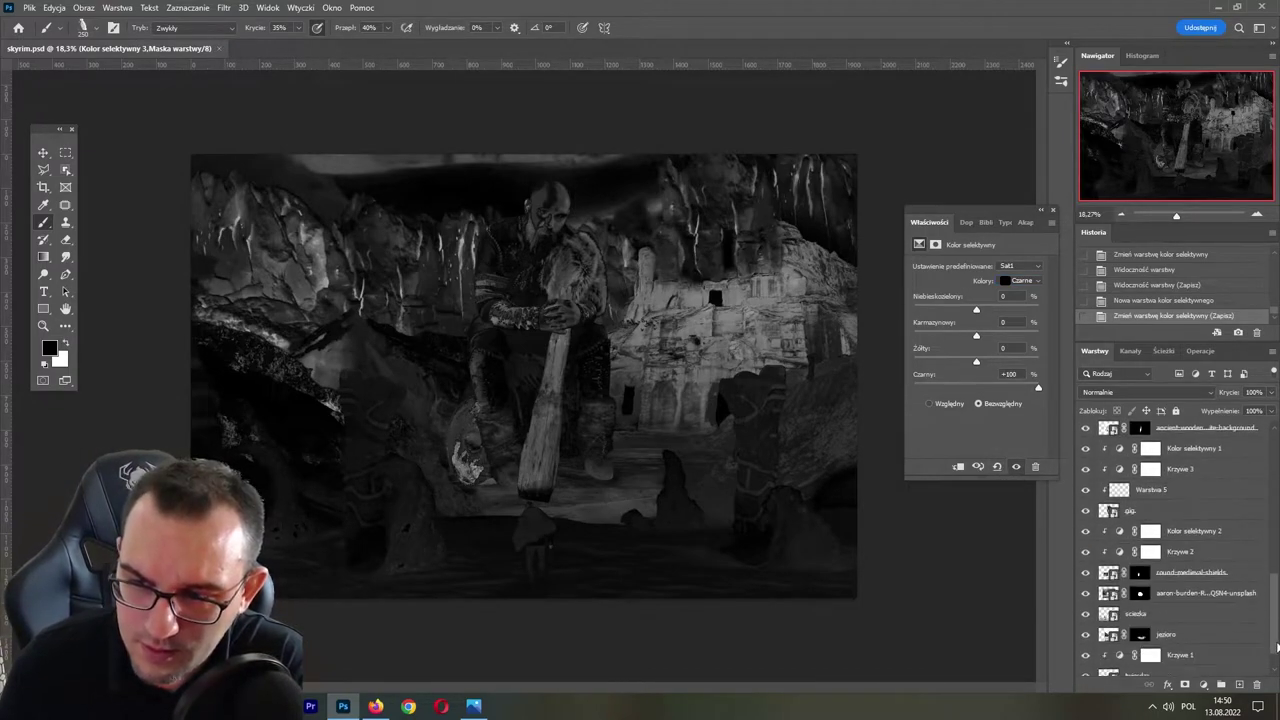
{"action": "scroll", "coordinate": [1177, 595], "scroll_direction": "down", "scroll_amount": 5}
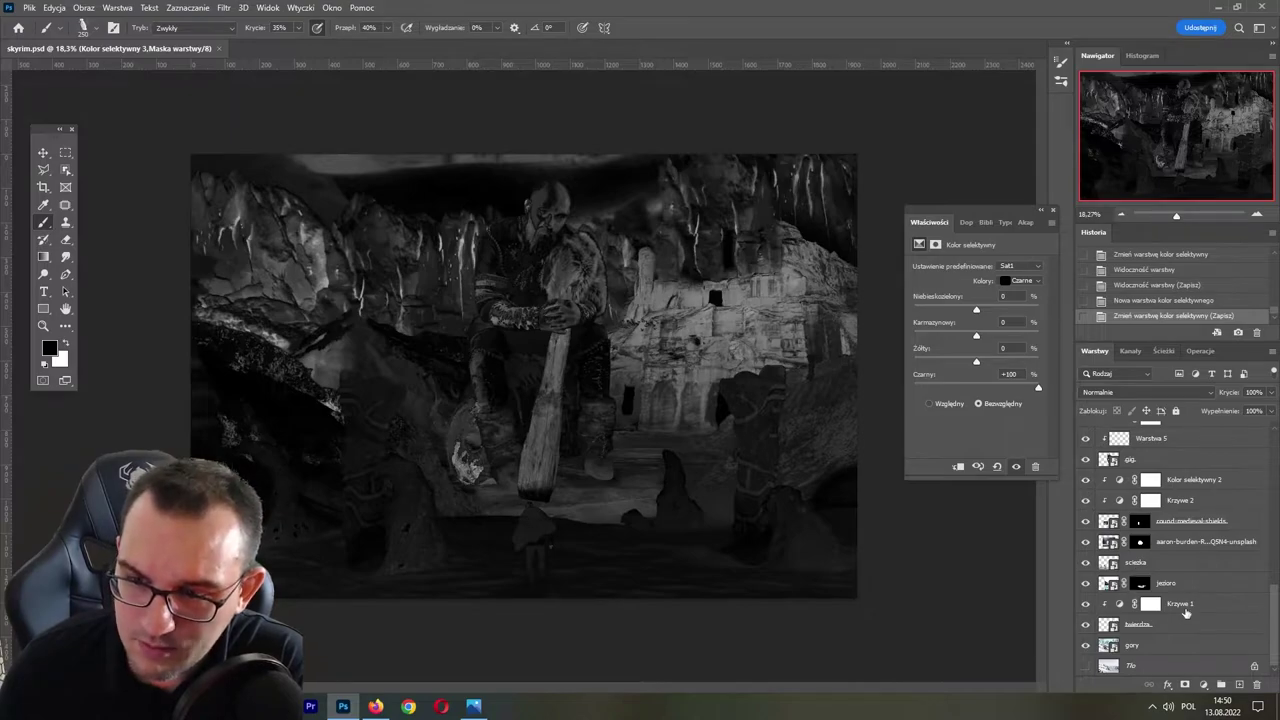
{"action": "left_click", "coordinate": [1185, 608]}
- Add a Hue/Saturation layer clipped above Krzywe 1 with saturation -45
{"action": "left_click", "coordinate": [1202, 685]}
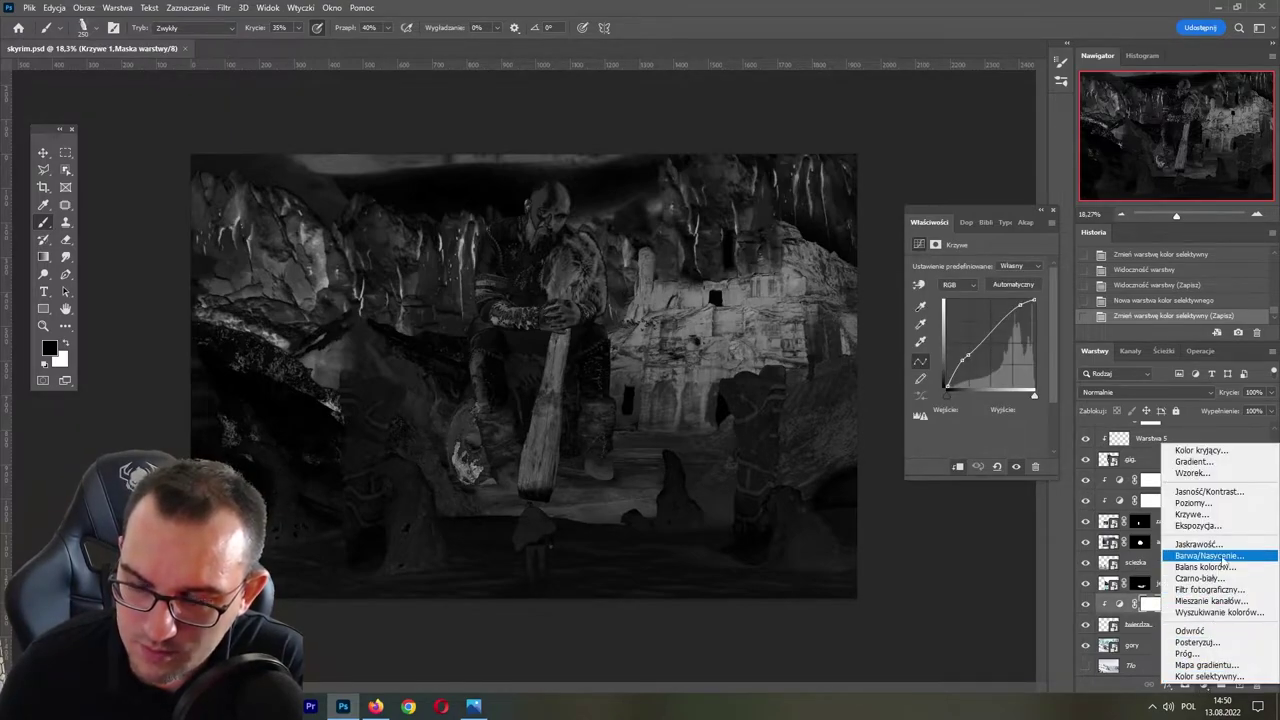
{"action": "left_click", "coordinate": [1229, 558]}
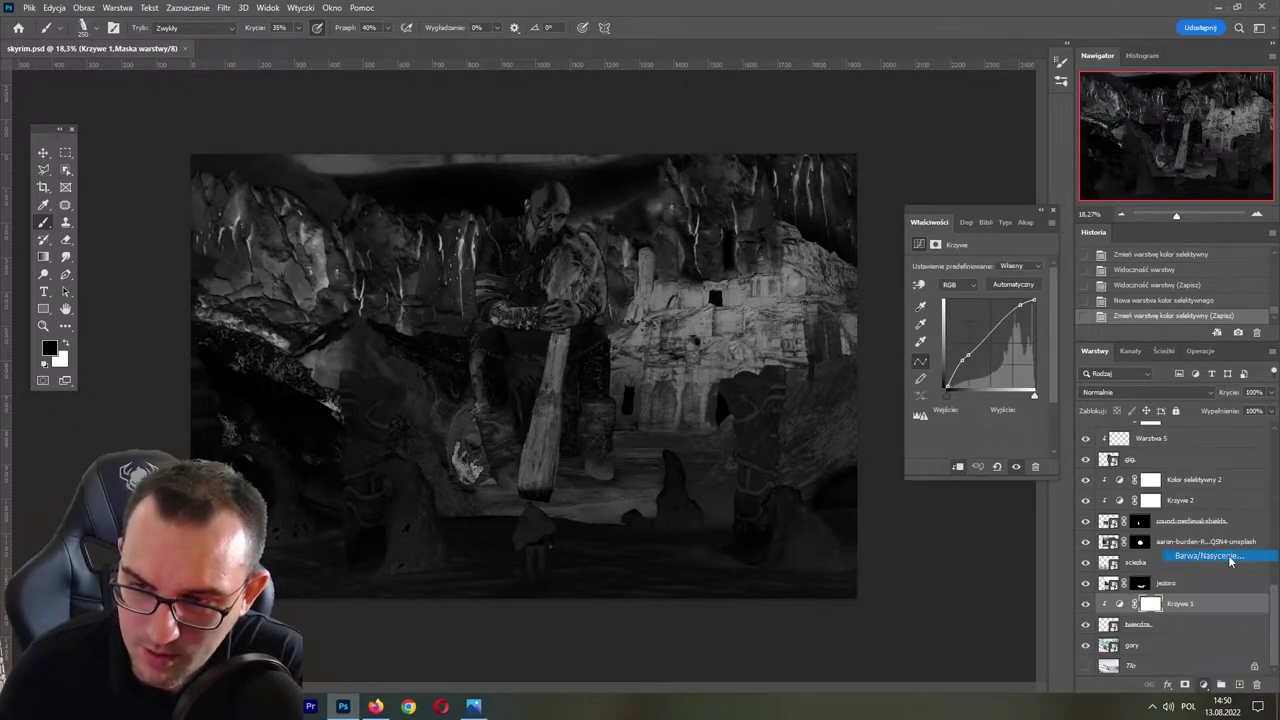
{"action": "left_click", "coordinate": [958, 468]}
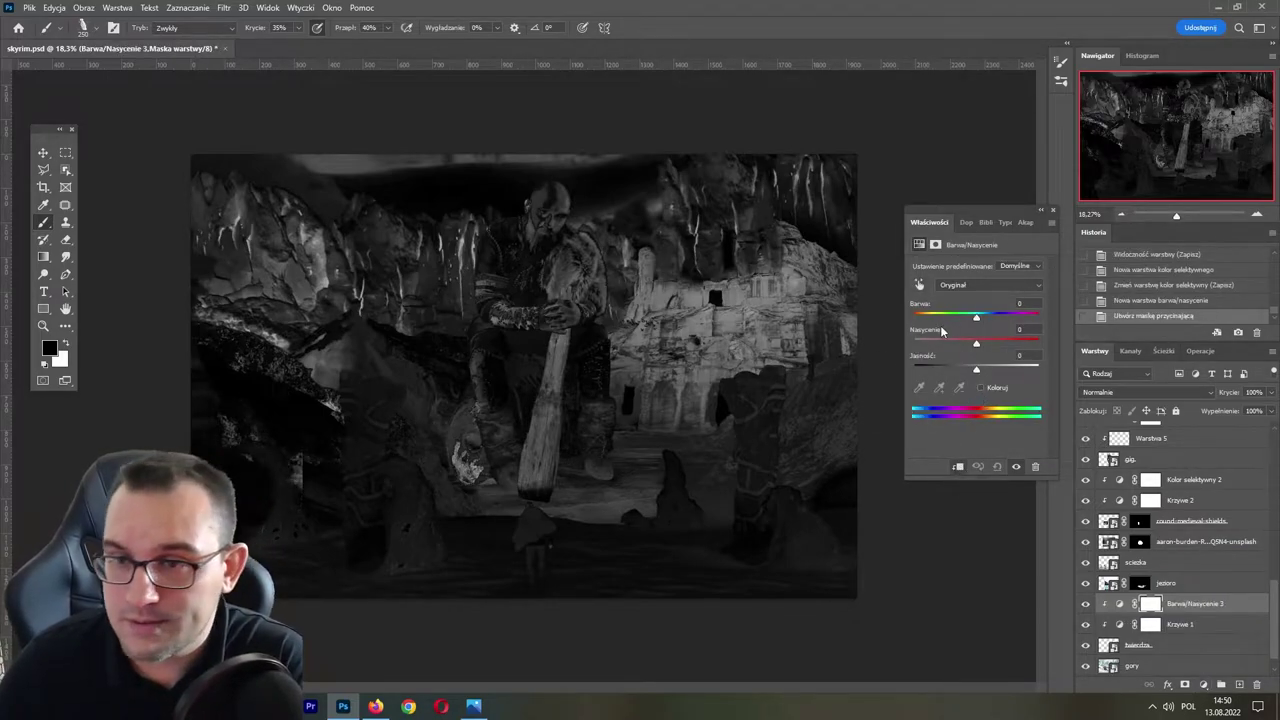
{"action": "left_click_drag", "start_coordinate": [977, 345], "coordinate": [949, 345]}
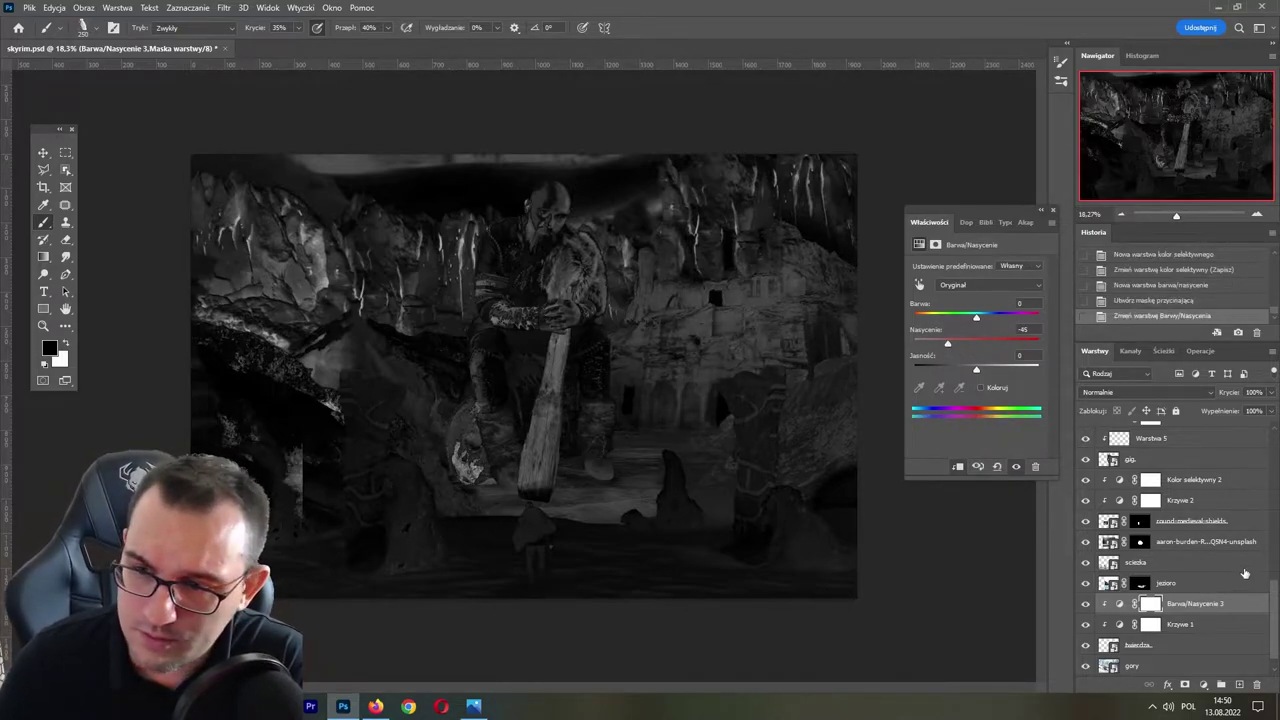
- Add a Hue/Saturation layer above gory with saturation +26
{"action": "scroll", "coordinate": [1206, 640], "scroll_direction": "down", "scroll_amount": 1}
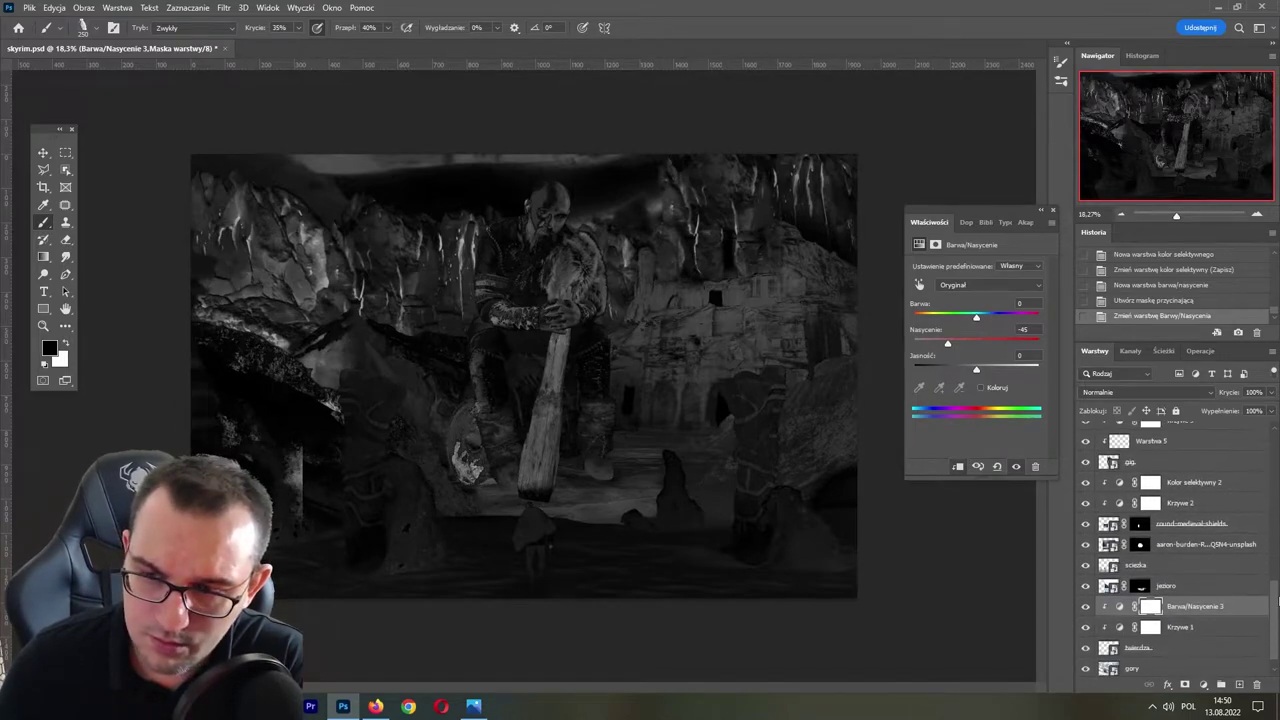
{"action": "left_click", "coordinate": [1190, 647]}
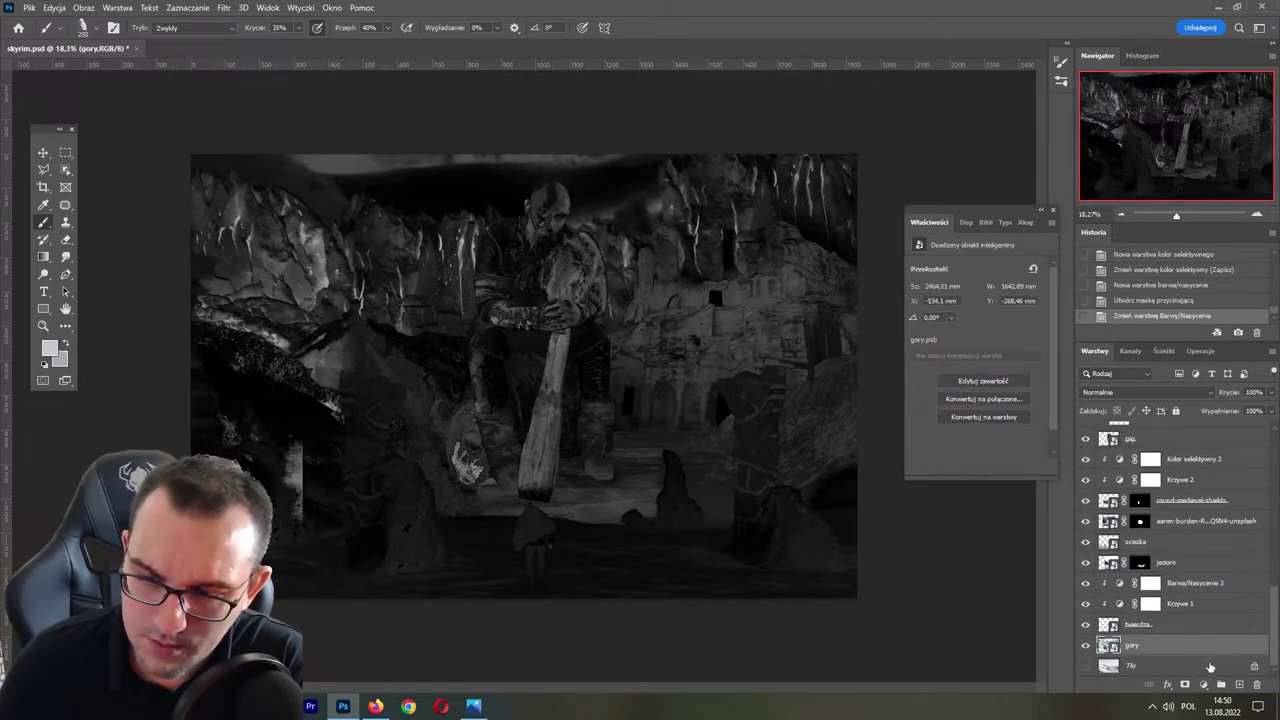
{"action": "left_click", "coordinate": [1203, 684]}
{"action": "left_click", "coordinate": [1224, 566]}
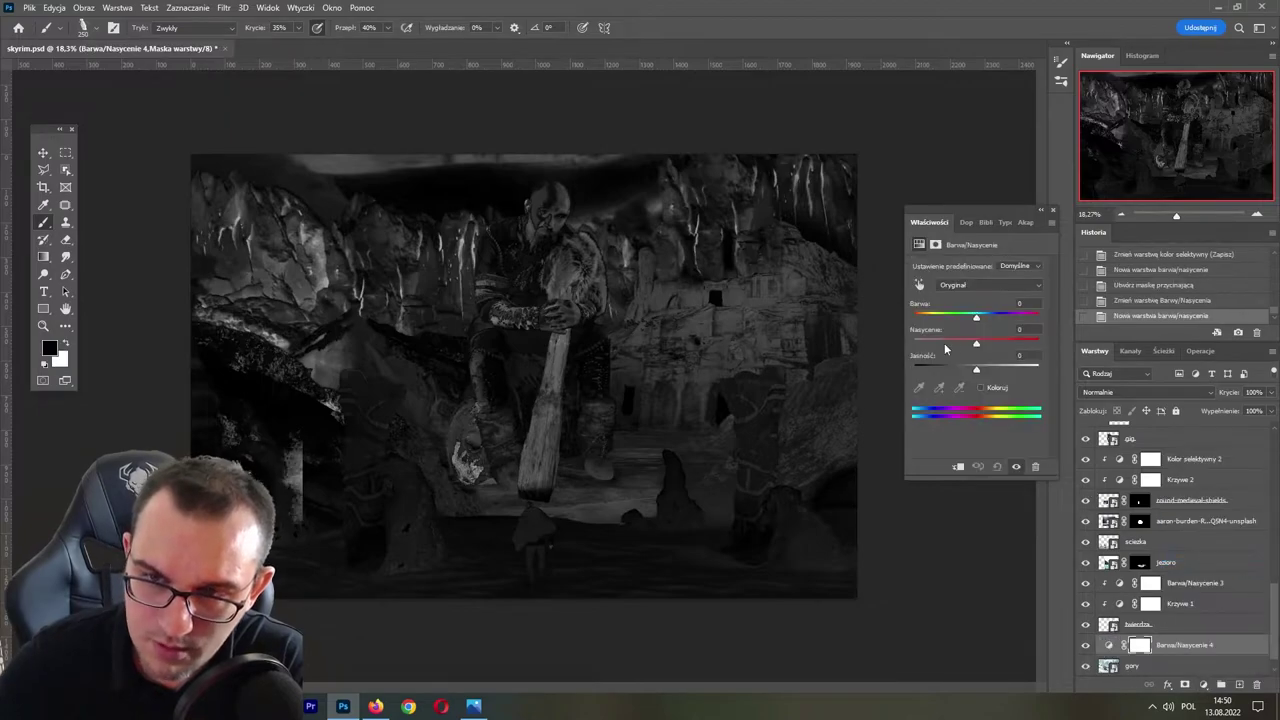
{"action": "mouse_move", "coordinate": [979, 345]}
{"action": "left_mouse_down"}
{"action": "mouse_move", "coordinate": [1008, 347]}
{"action": "mouse_move", "coordinate": [992, 343]}
{"action": "left_mouse_up"}
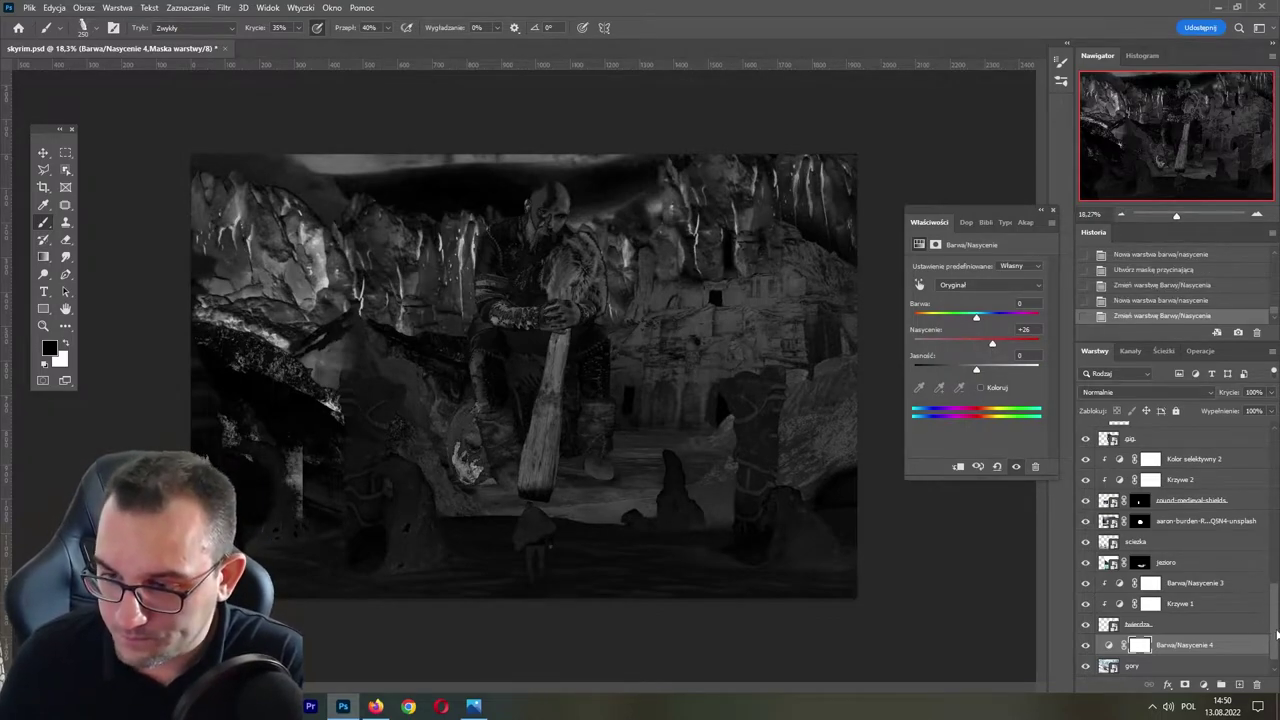
- Add a Hue/Saturation layer clipped to sciezka with saturation +59
{"action": "scroll", "coordinate": [1230, 620], "scroll_direction": "down", "scroll_amount": 1}
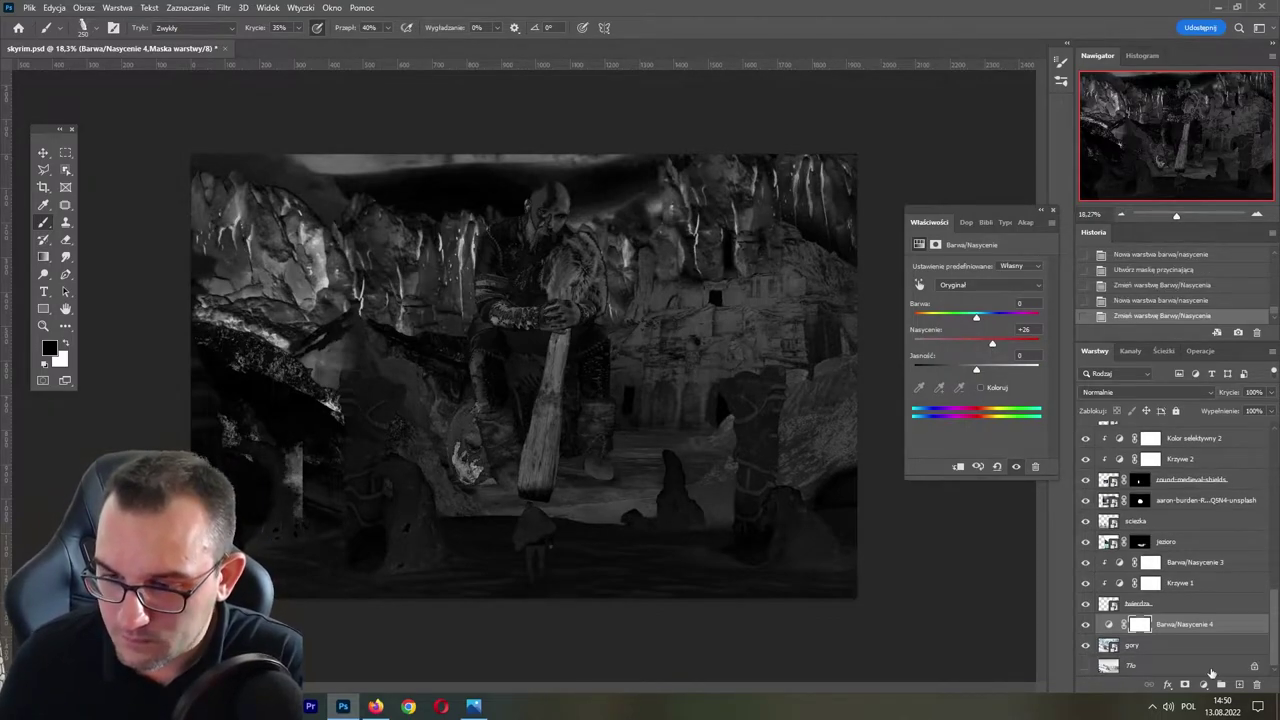
{"action": "left_click", "coordinate": [1187, 546]}
{"action": "left_click", "coordinate": [1190, 522]}
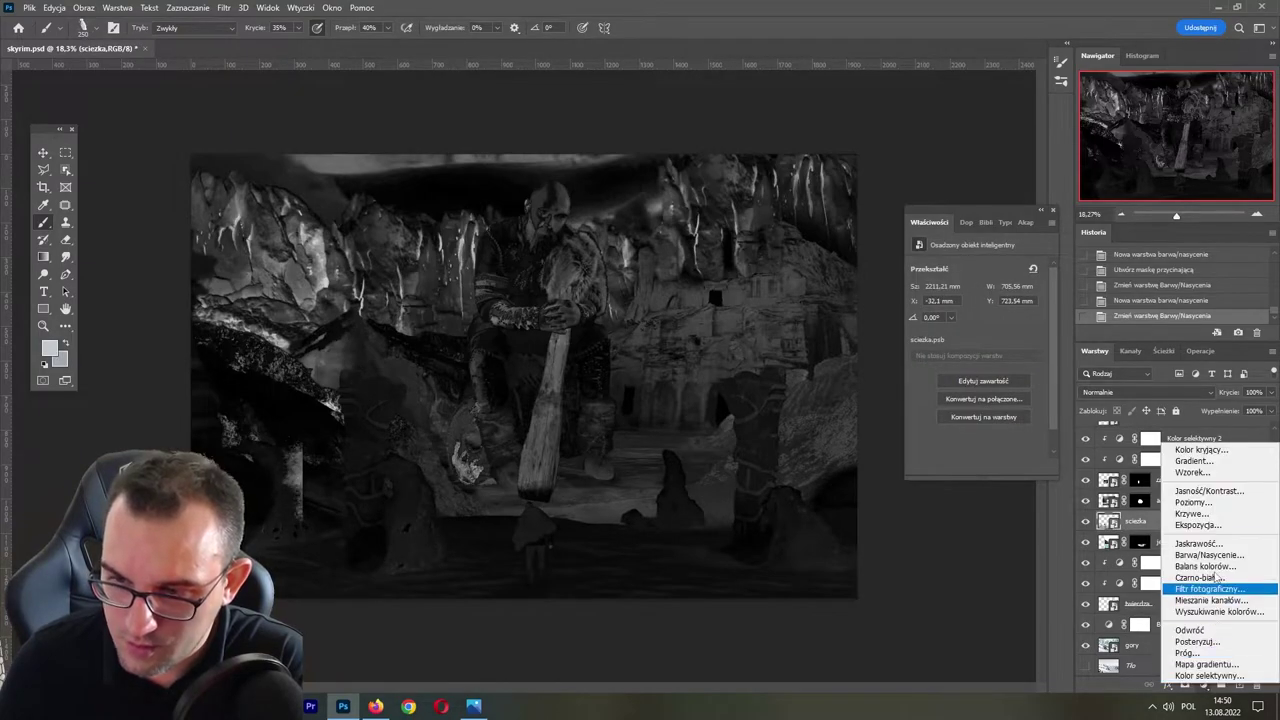
{"action": "mouse_move", "coordinate": [1205, 525]}
{"action": "left_mouse_down"}
{"action": "mouse_move", "coordinate": [1200, 555]}
{"action": "mouse_move", "coordinate": [1190, 524]}
{"action": "left_mouse_up"}
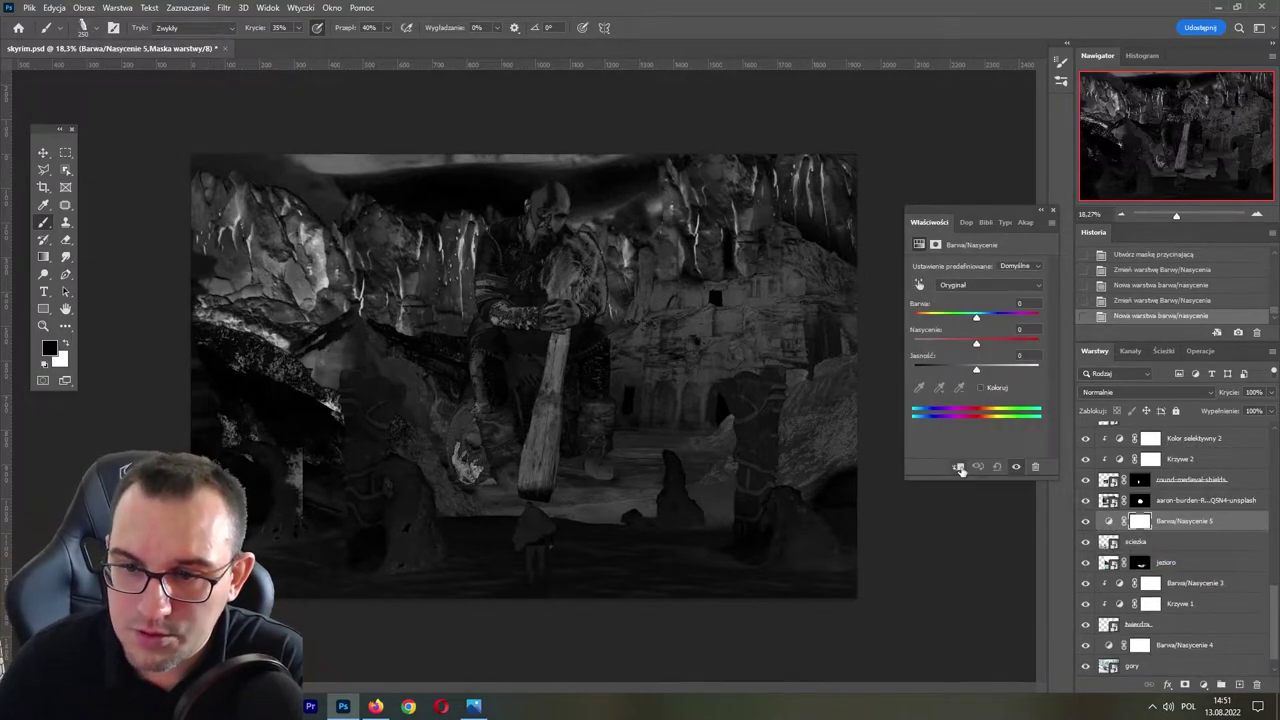
{"action": "left_click_drag", "start_coordinate": [985, 345], "coordinate": [1012, 345]}
{"action": "left_click_drag", "start_coordinate": [1275, 599], "coordinate": [1275, 583]}
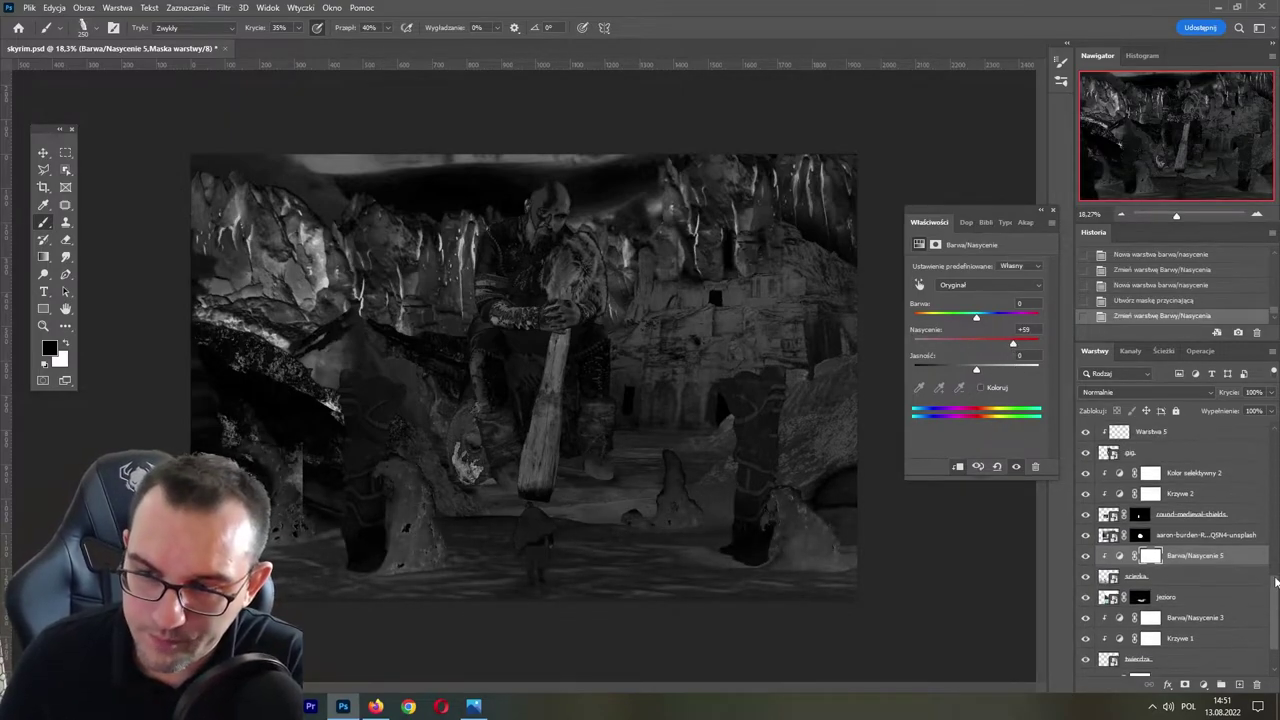
{"action": "scroll", "coordinate": [1185, 565], "scroll_direction": "up", "scroll_amount": 3}
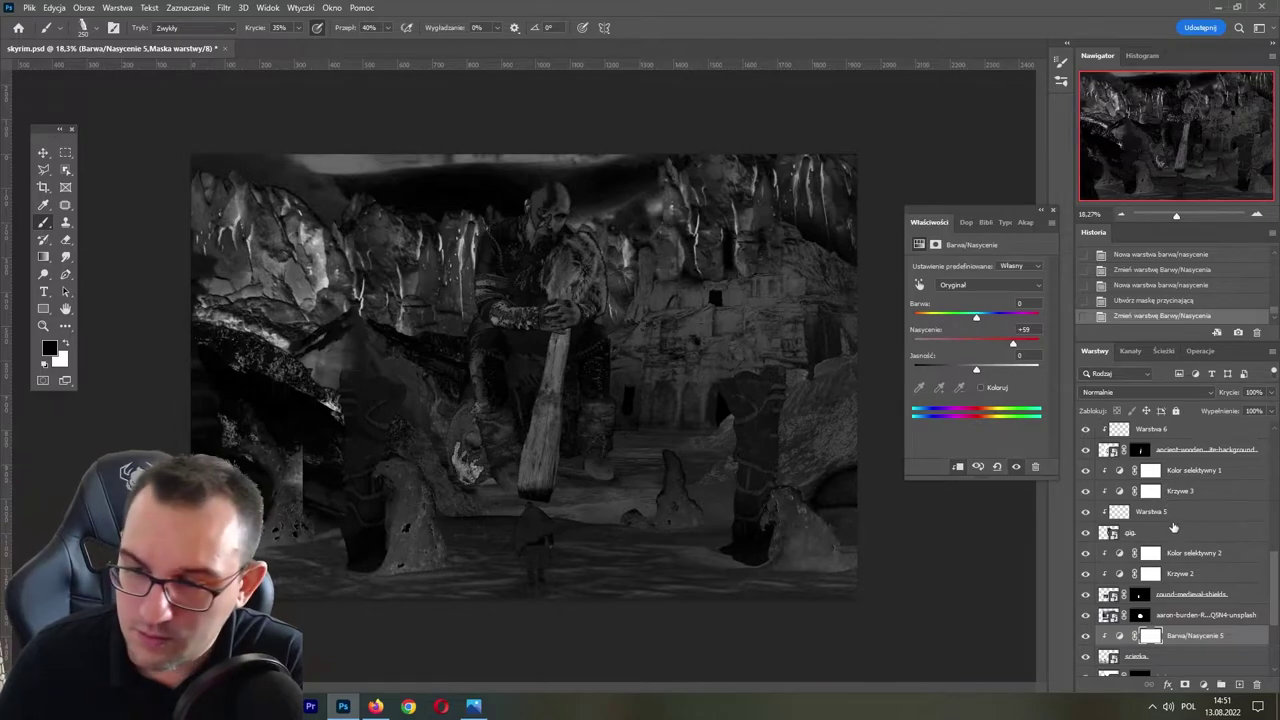
{"action": "left_click", "coordinate": [1188, 472]}
- Add a clipped Hue/Saturation layer above Kolor selektywny 1 boosting cyans +45 and yellows +47
{"action": "left_click", "coordinate": [1203, 686]}
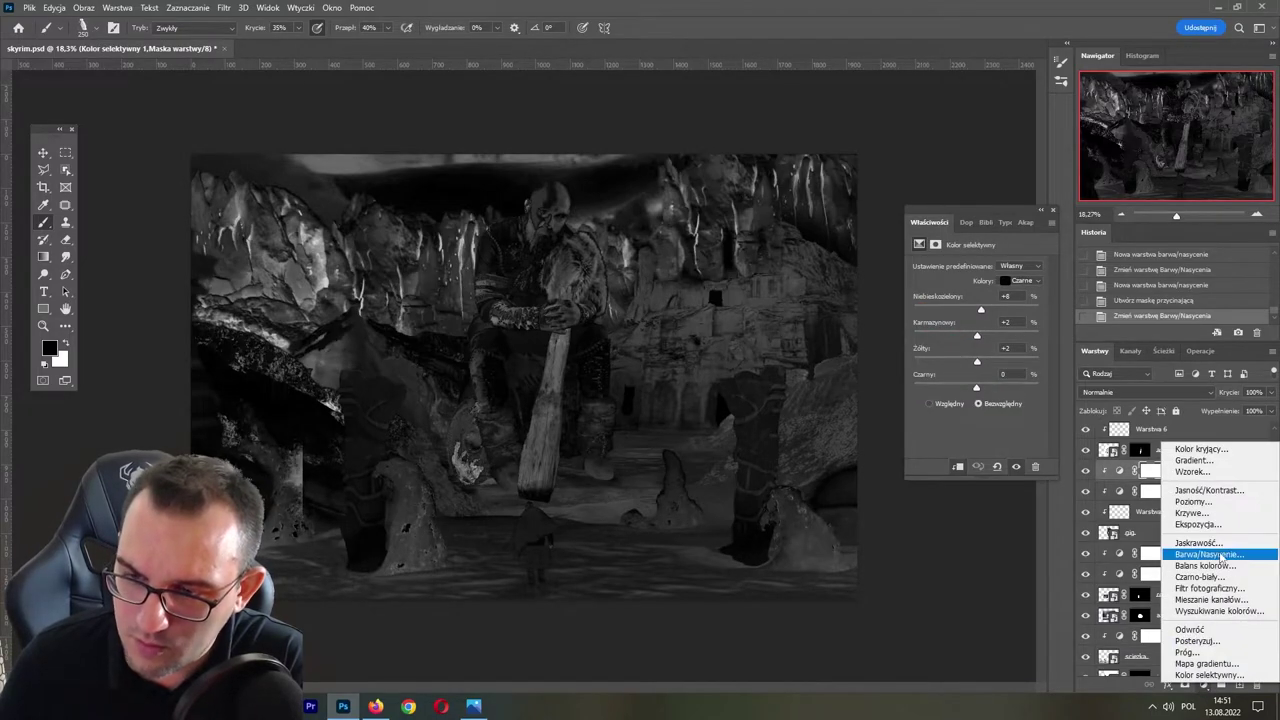
{"action": "left_click", "coordinate": [1200, 556]}
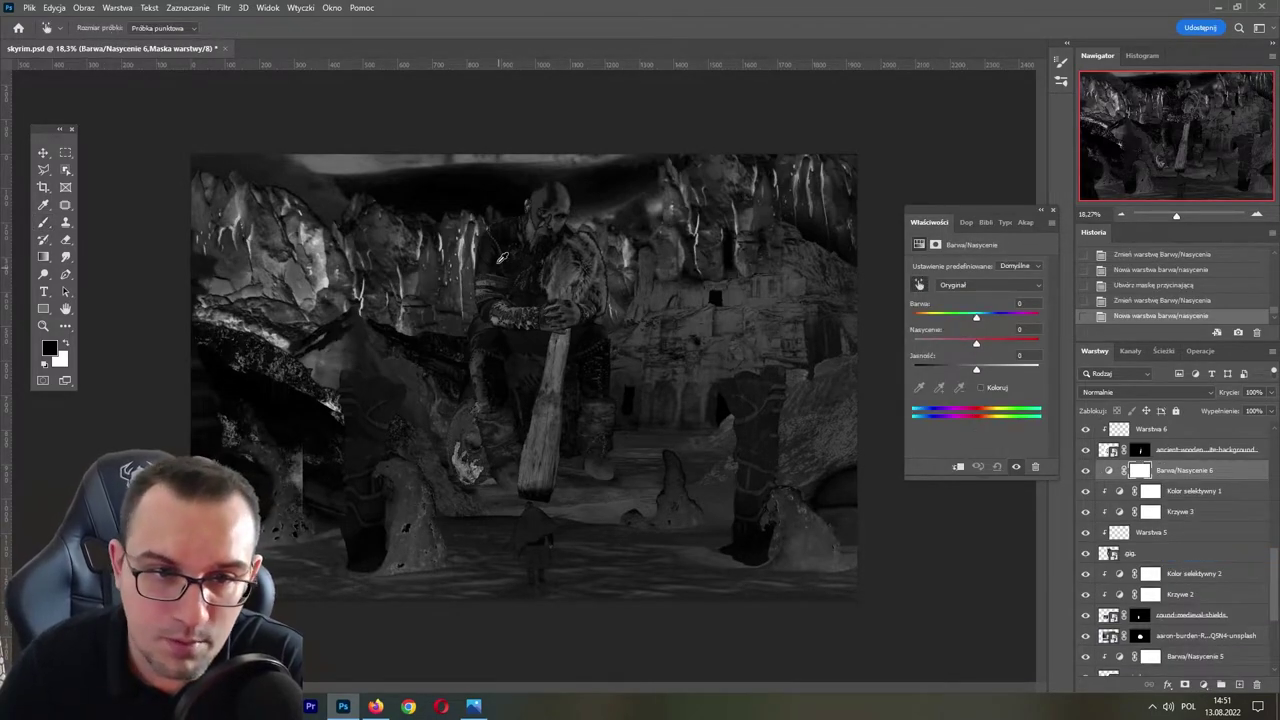
{"action": "mouse_move", "coordinate": [494, 255]}
{"action": "left_mouse_down"}
{"action": "mouse_move", "coordinate": [535, 263]}
{"action": "mouse_move", "coordinate": [512, 264]}
{"action": "left_mouse_up"}
{"action": "left_click_drag", "start_coordinate": [546, 192], "coordinate": [556, 204]}
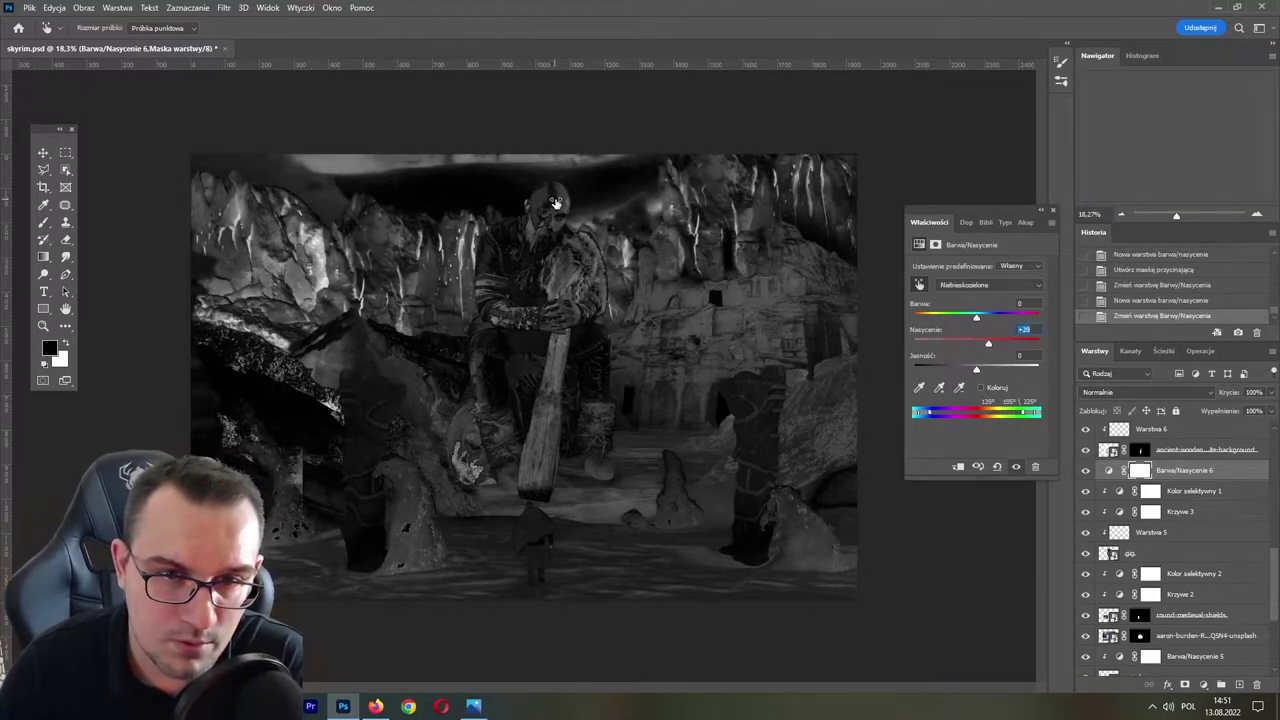
{"action": "left_click", "coordinate": [958, 467]}
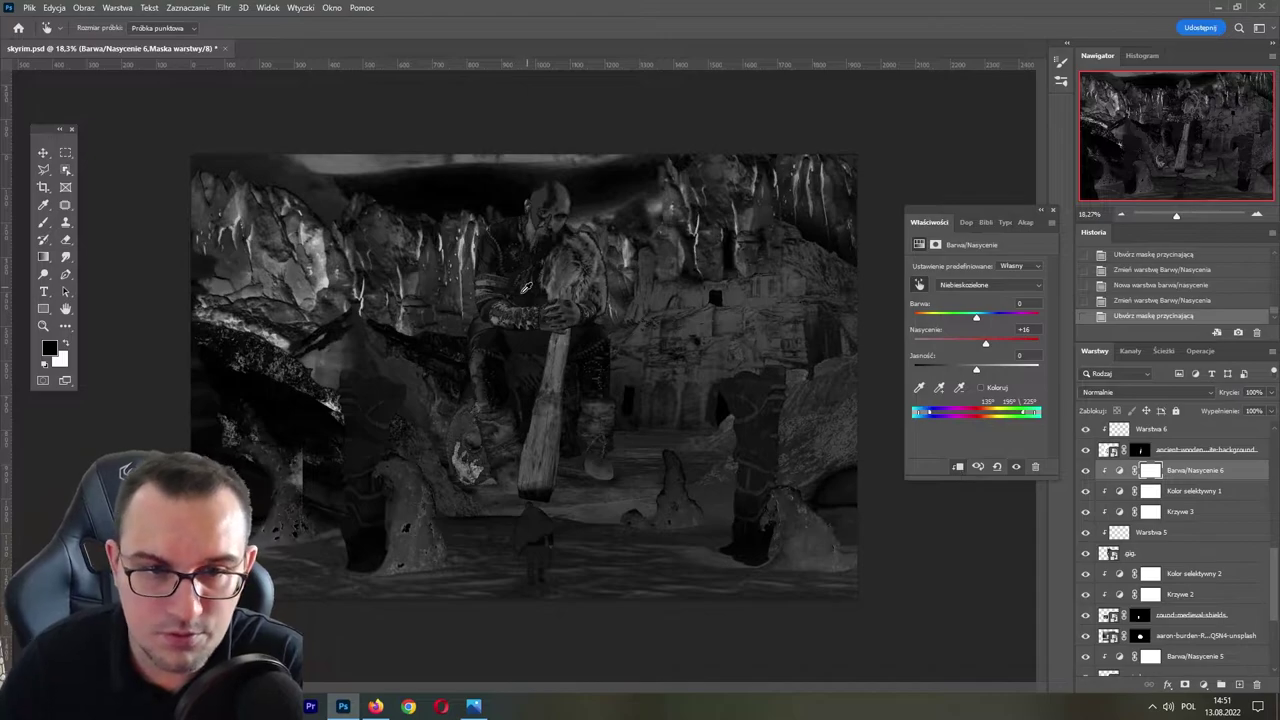
{"action": "left_click_drag", "start_coordinate": [522, 272], "coordinate": [548, 272]}
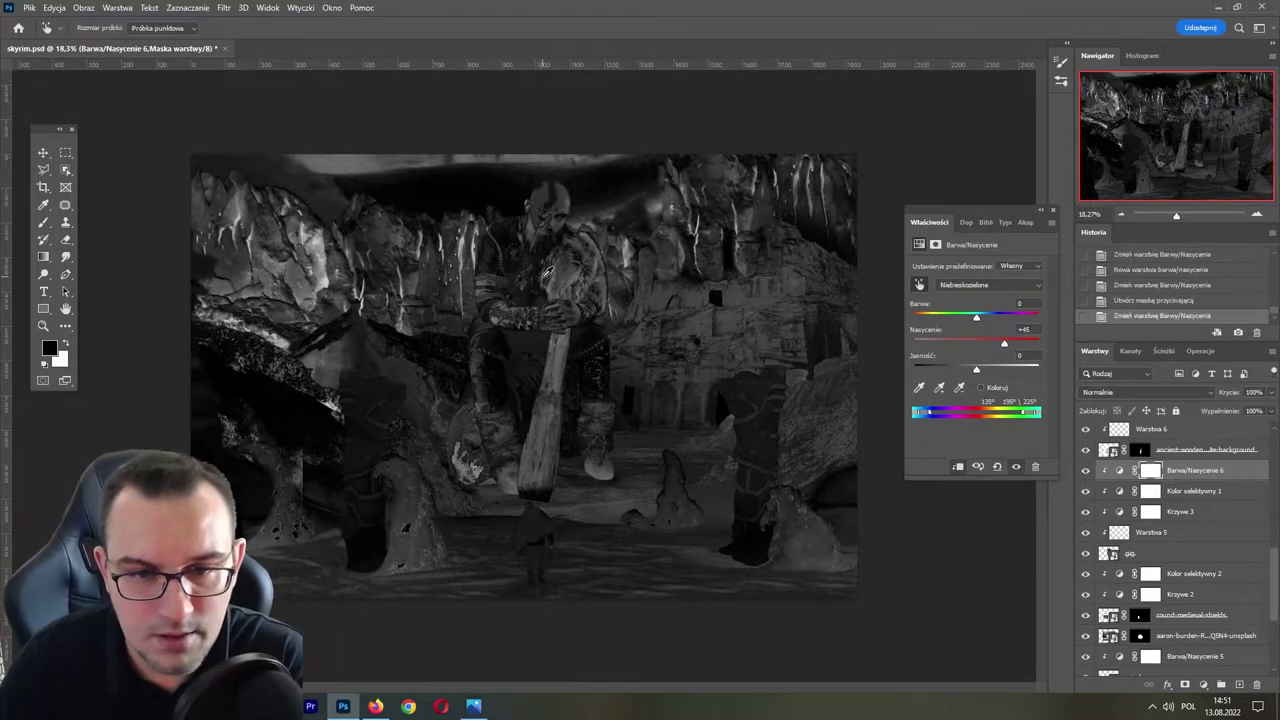
{"action": "left_click_drag", "start_coordinate": [499, 238], "coordinate": [517, 238]}
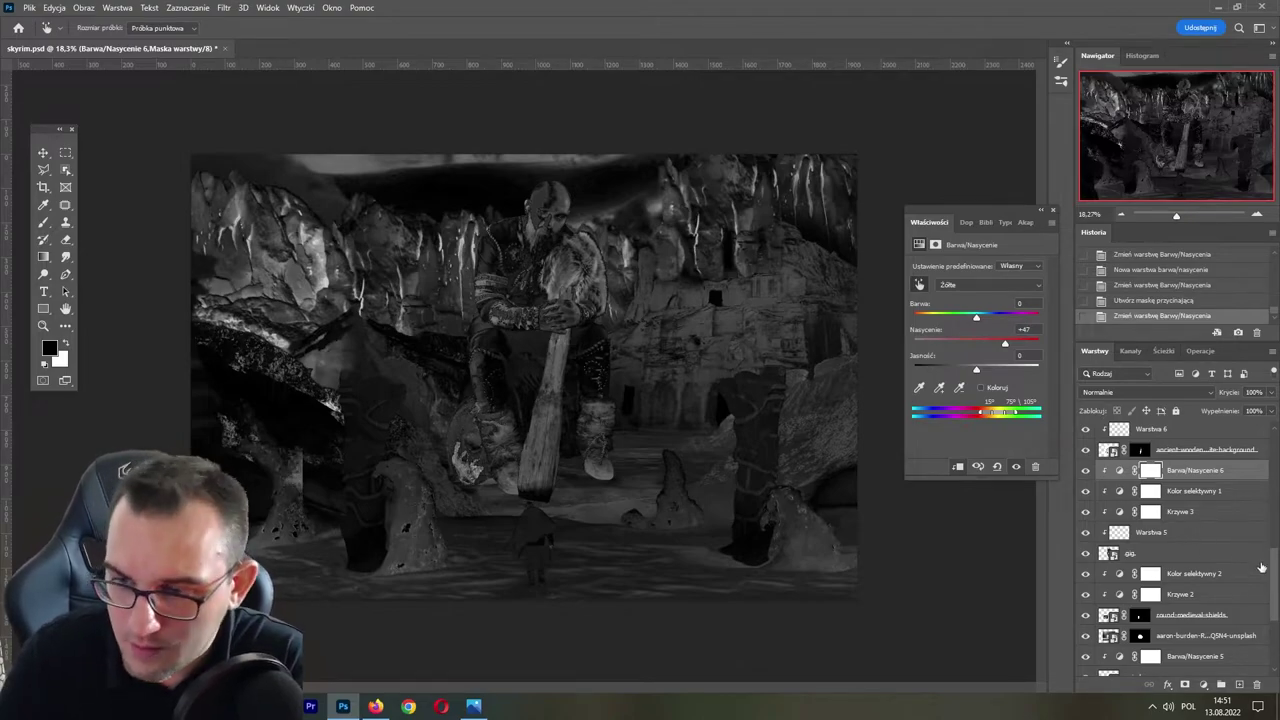
- Turn a layer's visibility back on to see the composite in full colour
{"action": "scroll", "coordinate": [1096, 485], "scroll_direction": "down", "scroll_amount": 5}
{"action": "scroll", "coordinate": [1096, 485], "scroll_direction": "down", "scroll_amount": 3}
{"action": "left_click", "coordinate": [1086, 495]}
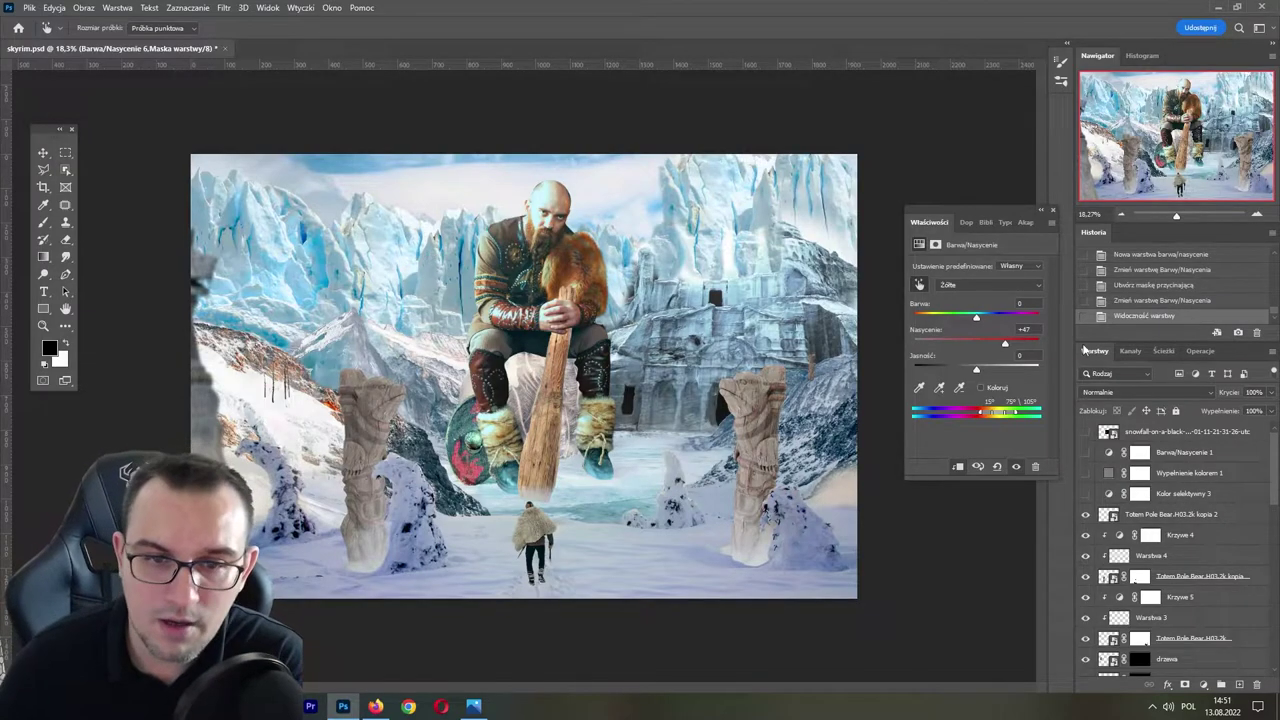
- Select the ścieżka snow path layer and rasterize it
{"action": "scroll", "coordinate": [1262, 482], "scroll_direction": "down", "scroll_amount": 10}
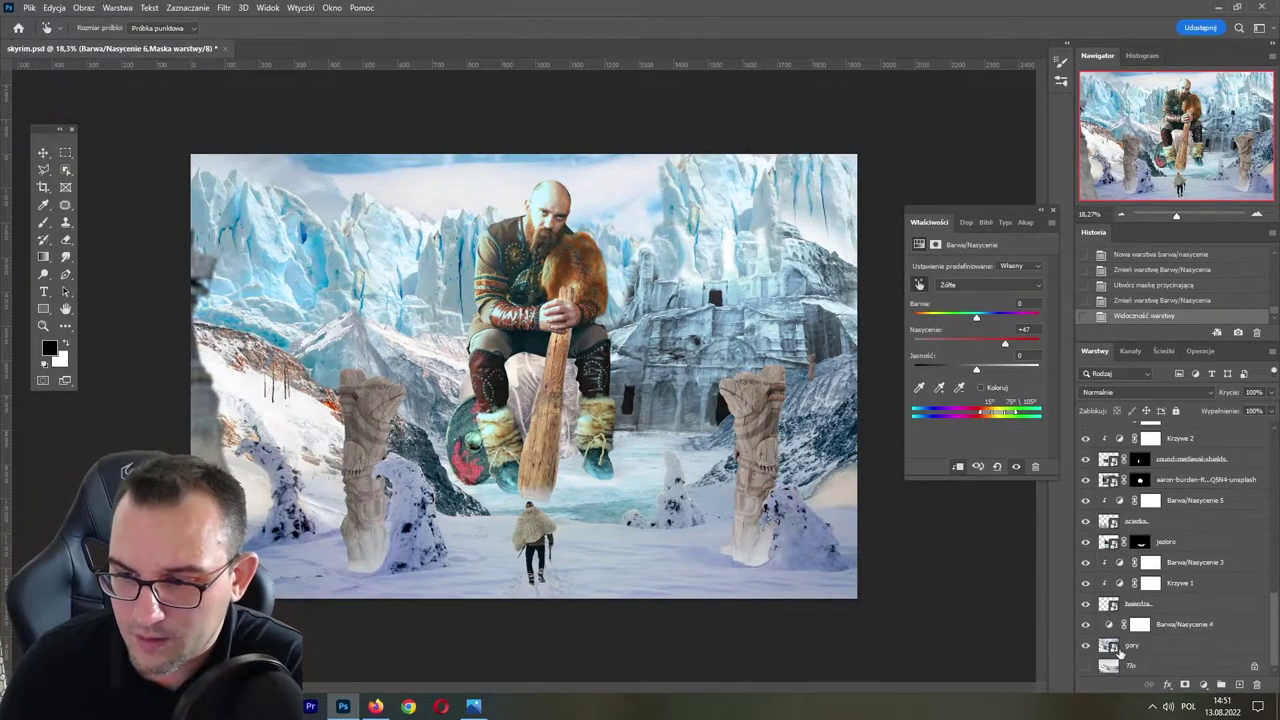
{"action": "left_click", "coordinate": [1135, 521]}
{"action": "key", "text": "b"}
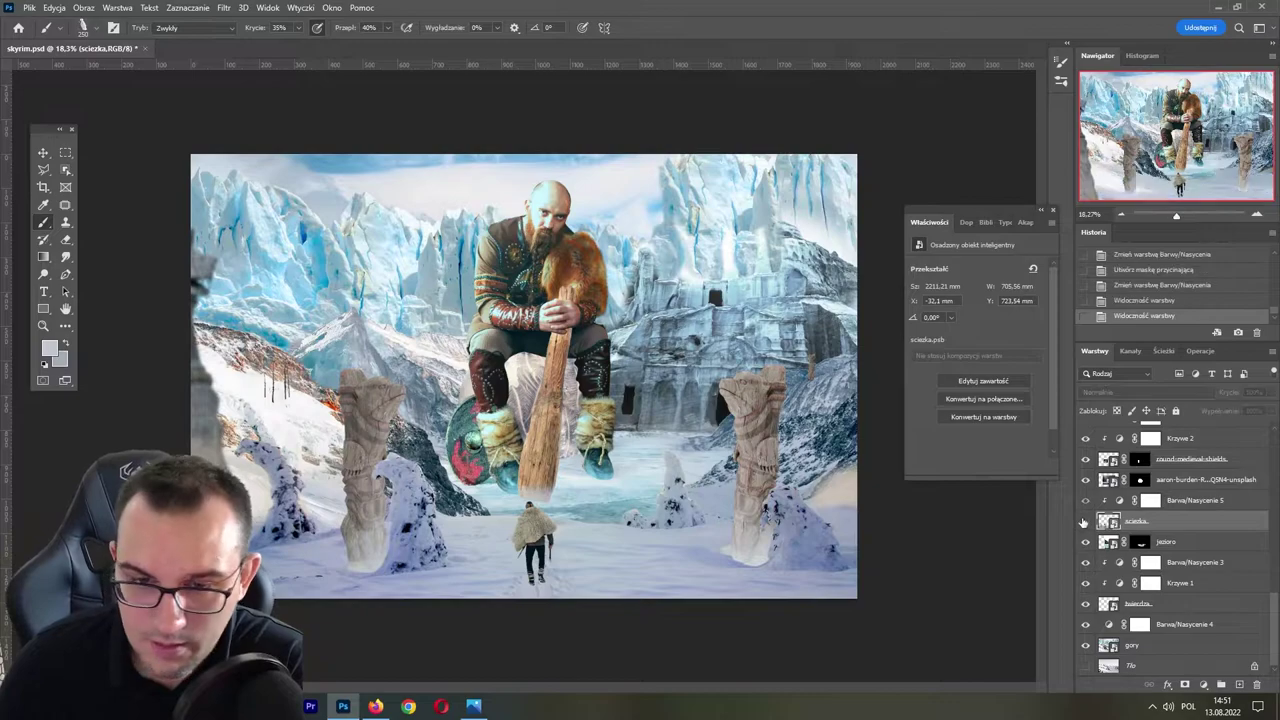
{"action": "left_click", "coordinate": [1085, 521]}
{"action": "left_click", "coordinate": [1085, 521]}
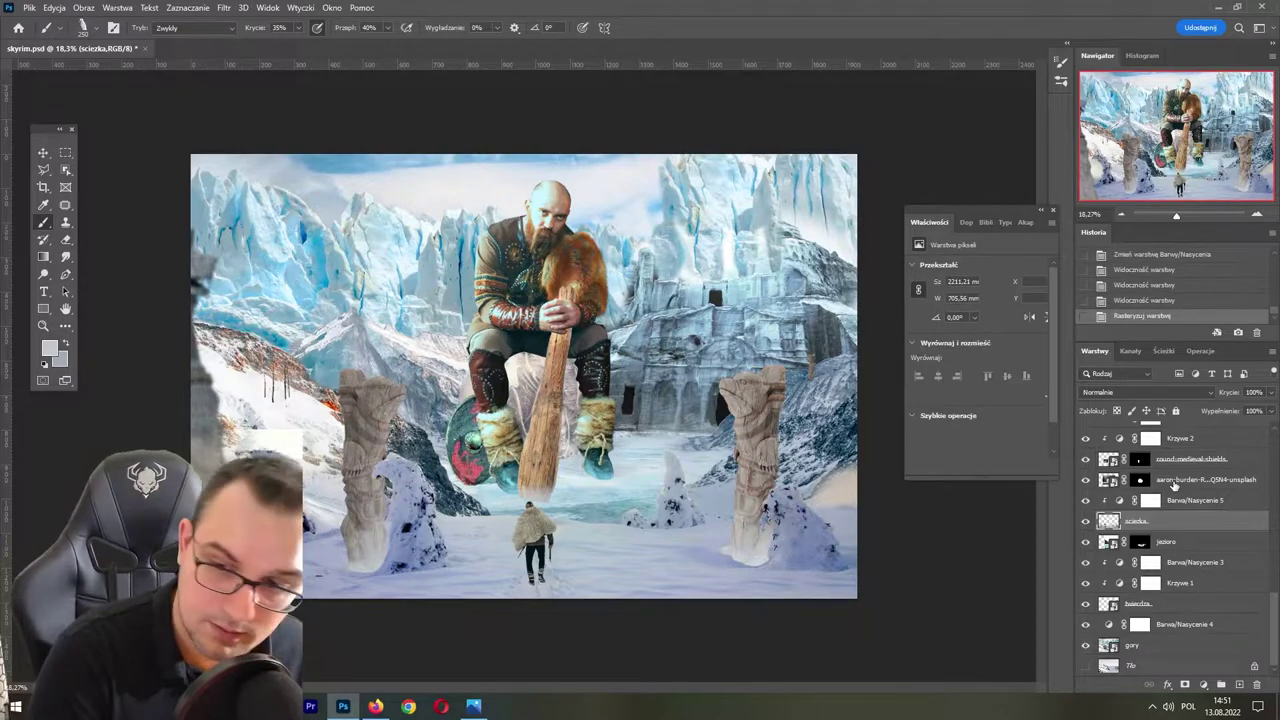
{"action": "scroll", "coordinate": [1175, 485], "scroll_direction": "up", "scroll_amount": 2}
{"action": "scroll", "coordinate": [1175, 485], "scroll_direction": "up", "scroll_amount": 1}
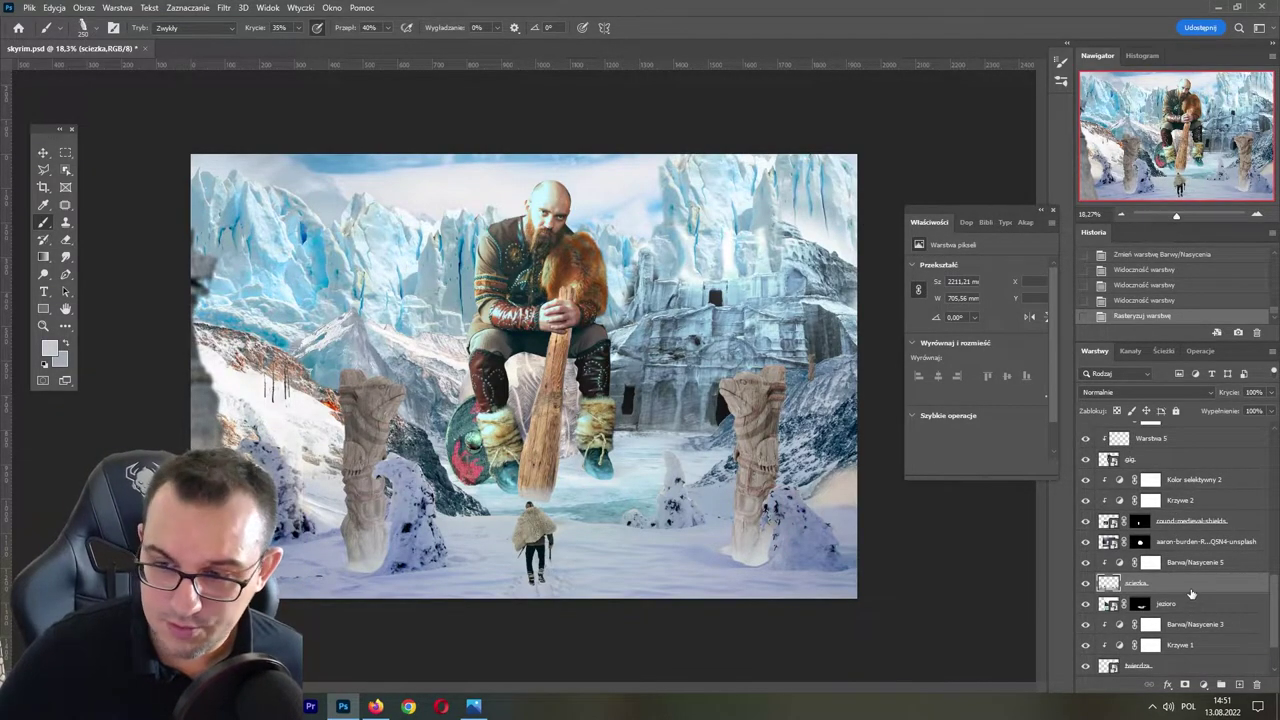
{"action": "right_click", "coordinate": [1190, 593]}
{"action": "left_click", "coordinate": [1190, 604]}
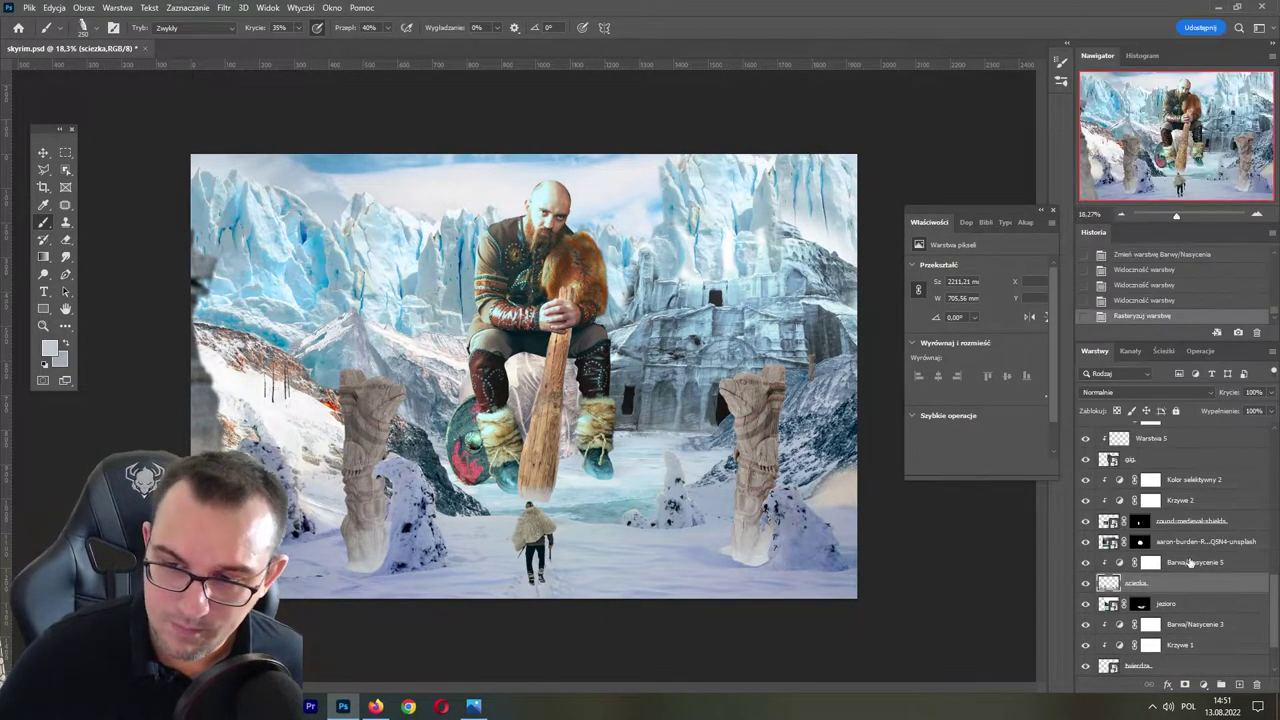
- Desaturate the path layer, compare it on and off, and save skyrim.psd
{"action": "key", "text": "ctrl+shift+u"}
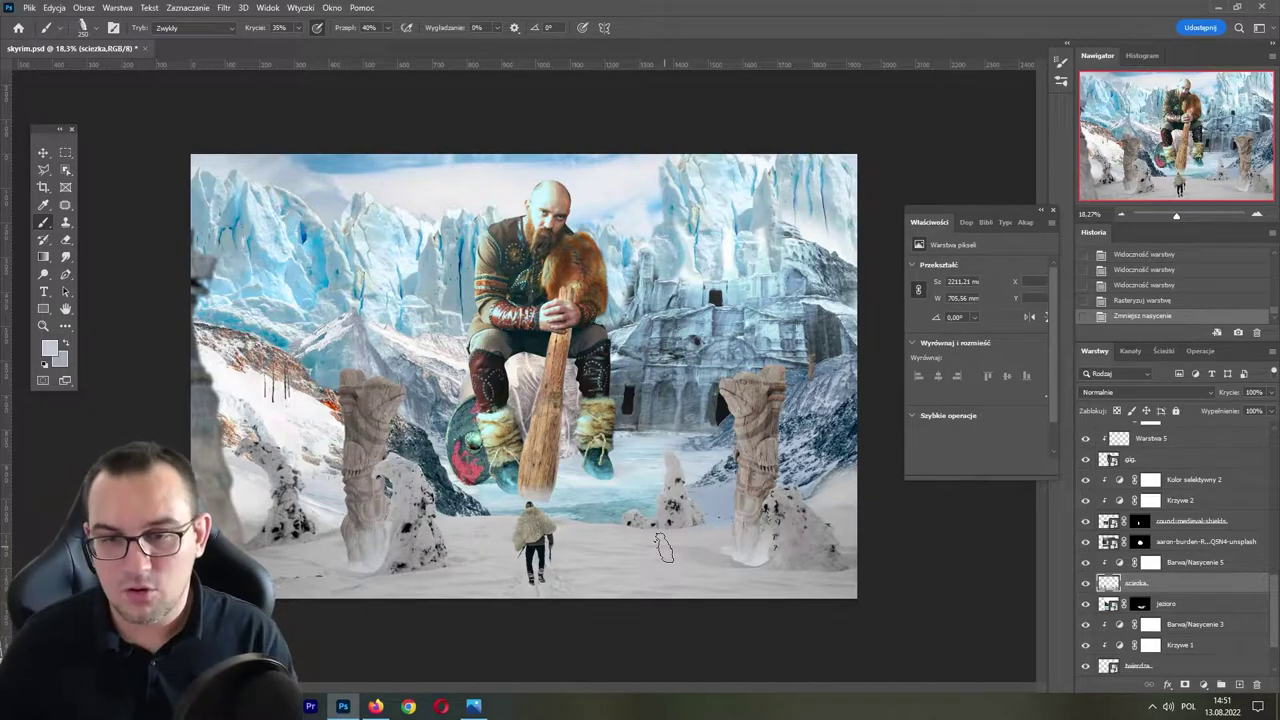
{"action": "left_click", "coordinate": [1085, 584]}
{"action": "left_click", "coordinate": [1086, 584]}
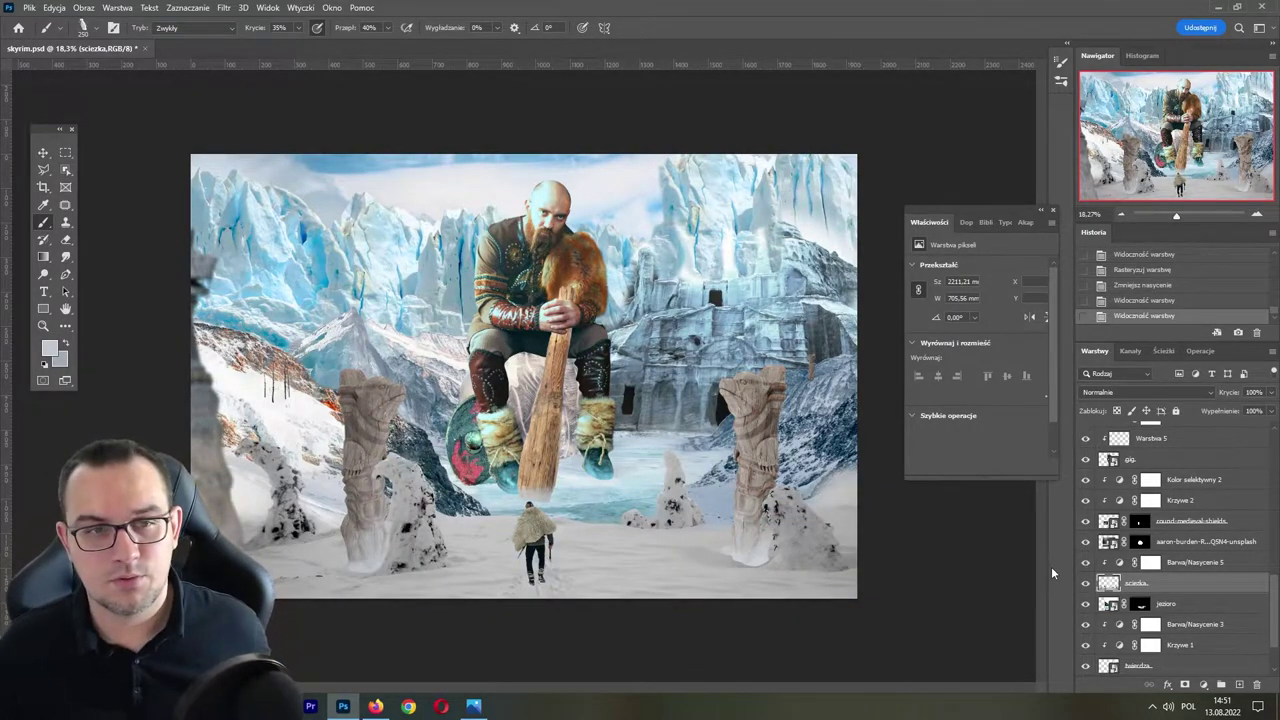
{"action": "key", "text": "ctrl+s"}
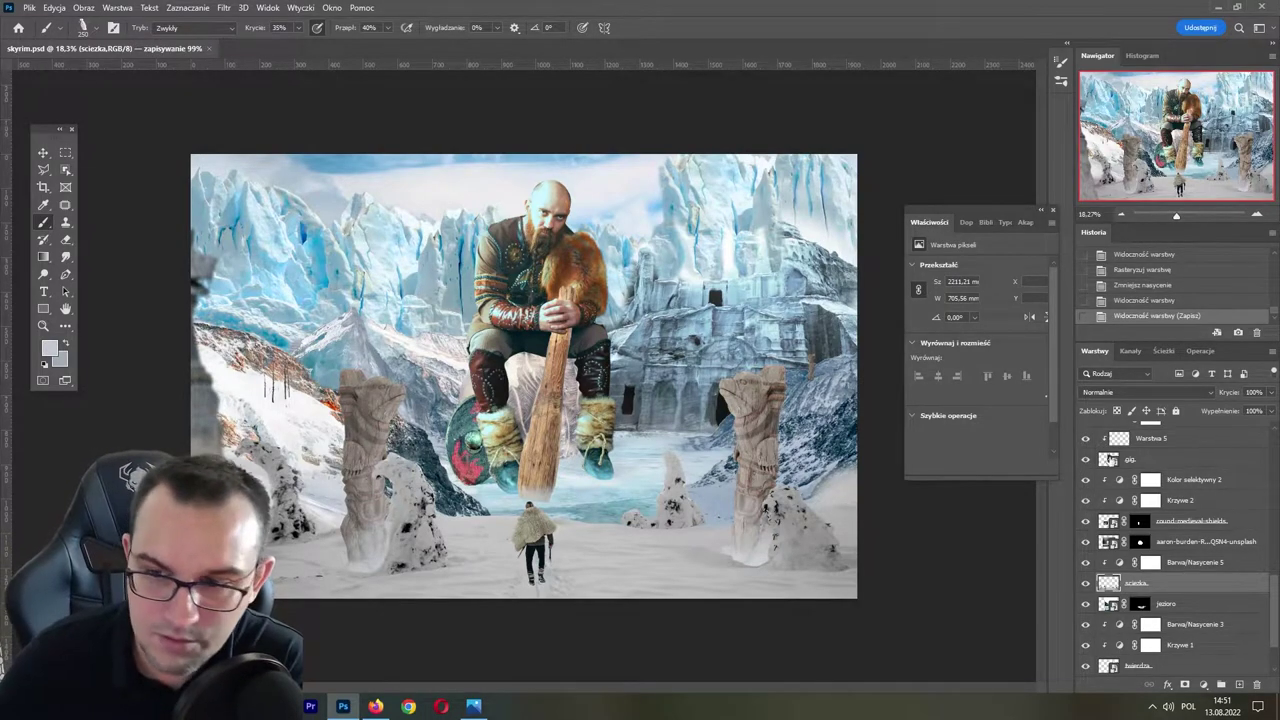
{"action": "key", "text": "alt+bracketright"}
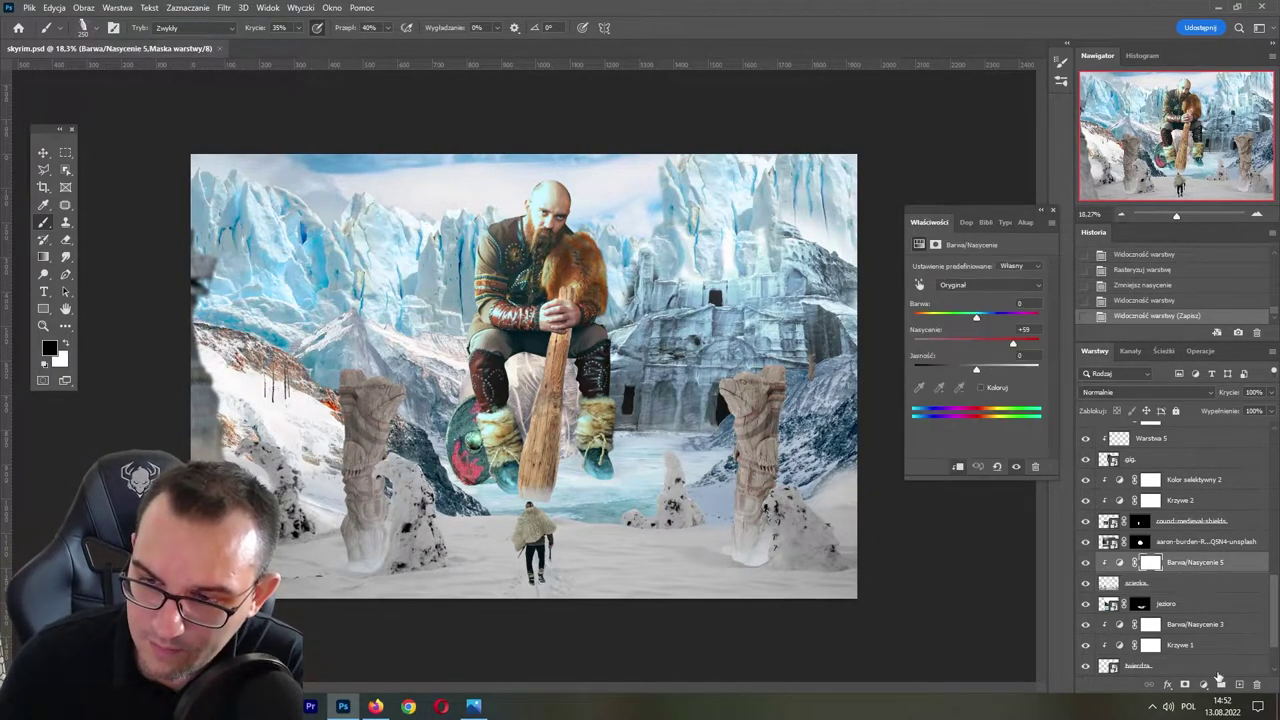
- Add a Solid Color fill layer in Multiply mode with a bright blue colour
{"action": "left_click", "coordinate": [1205, 686]}
{"action": "left_click", "coordinate": [1212, 455]}
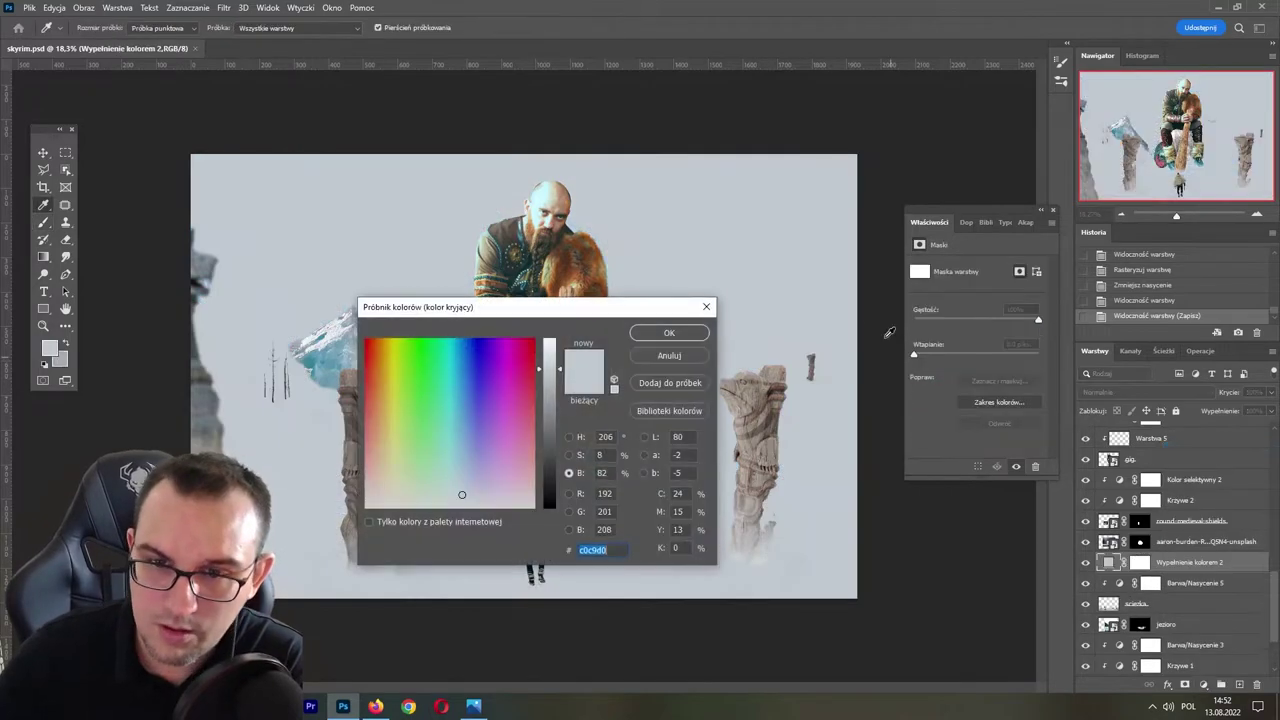
{"action": "left_click", "coordinate": [670, 333]}
{"action": "key", "text": "b"}
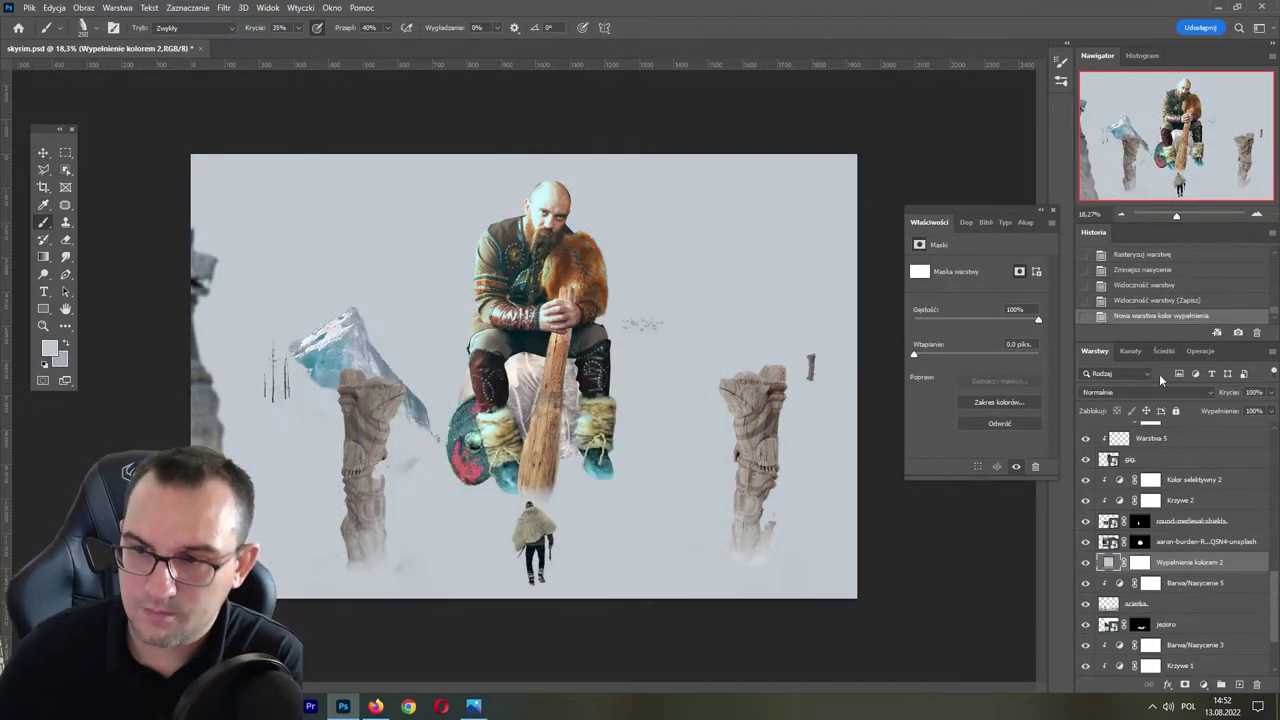
{"action": "left_click", "coordinate": [1130, 392]}
{"action": "left_click", "coordinate": [1130, 428]}
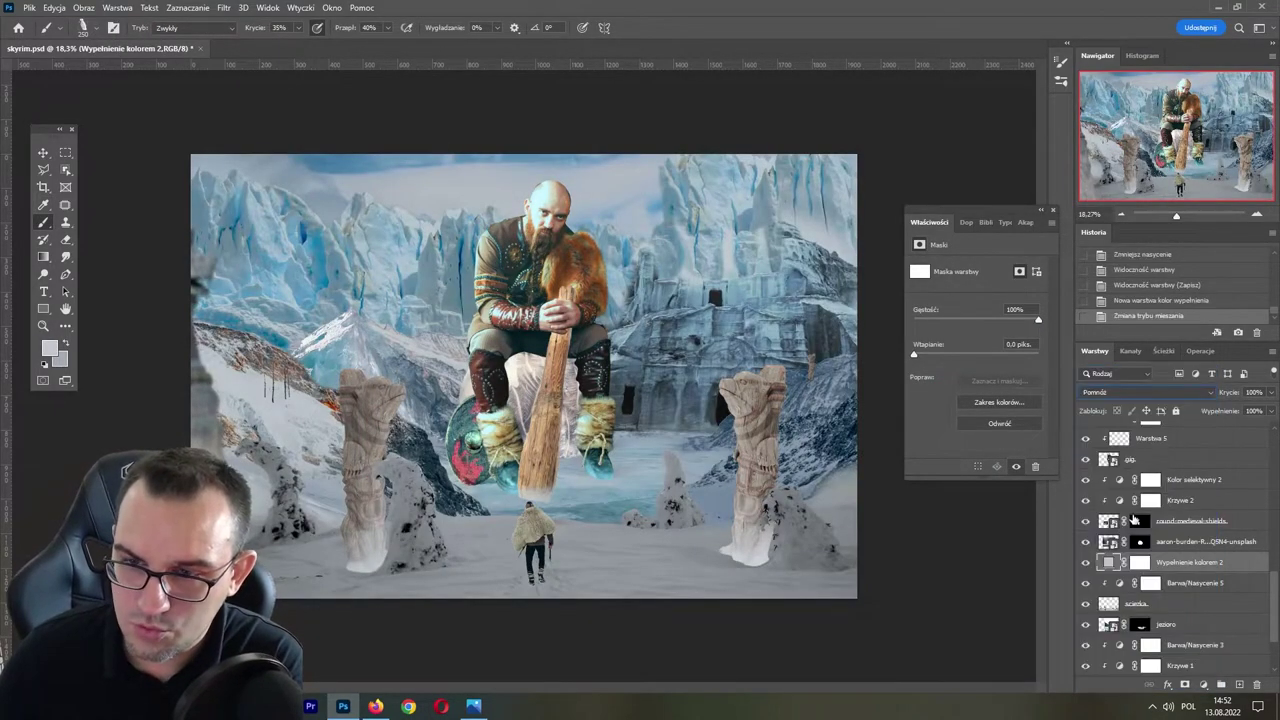
{"action": "double_click", "coordinate": [1108, 563]}
{"action": "left_click", "coordinate": [537, 571]}
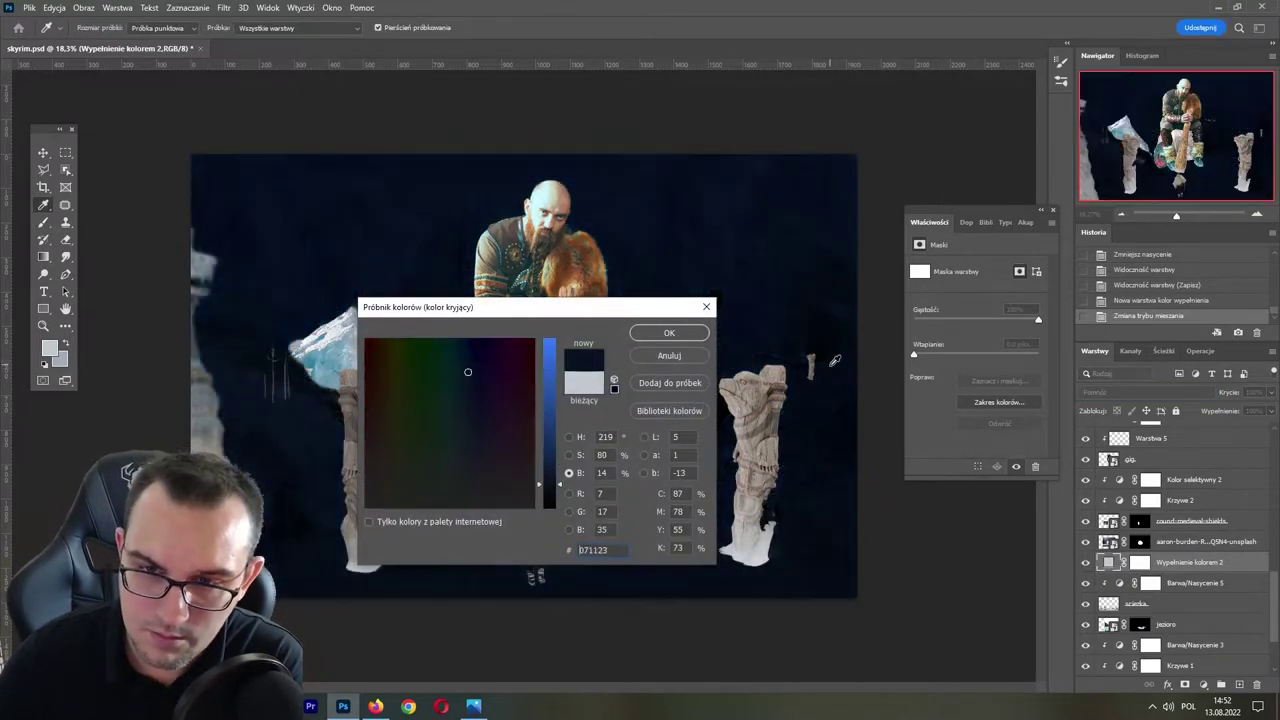
{"action": "left_click_drag", "start_coordinate": [548, 484], "coordinate": [548, 365]}
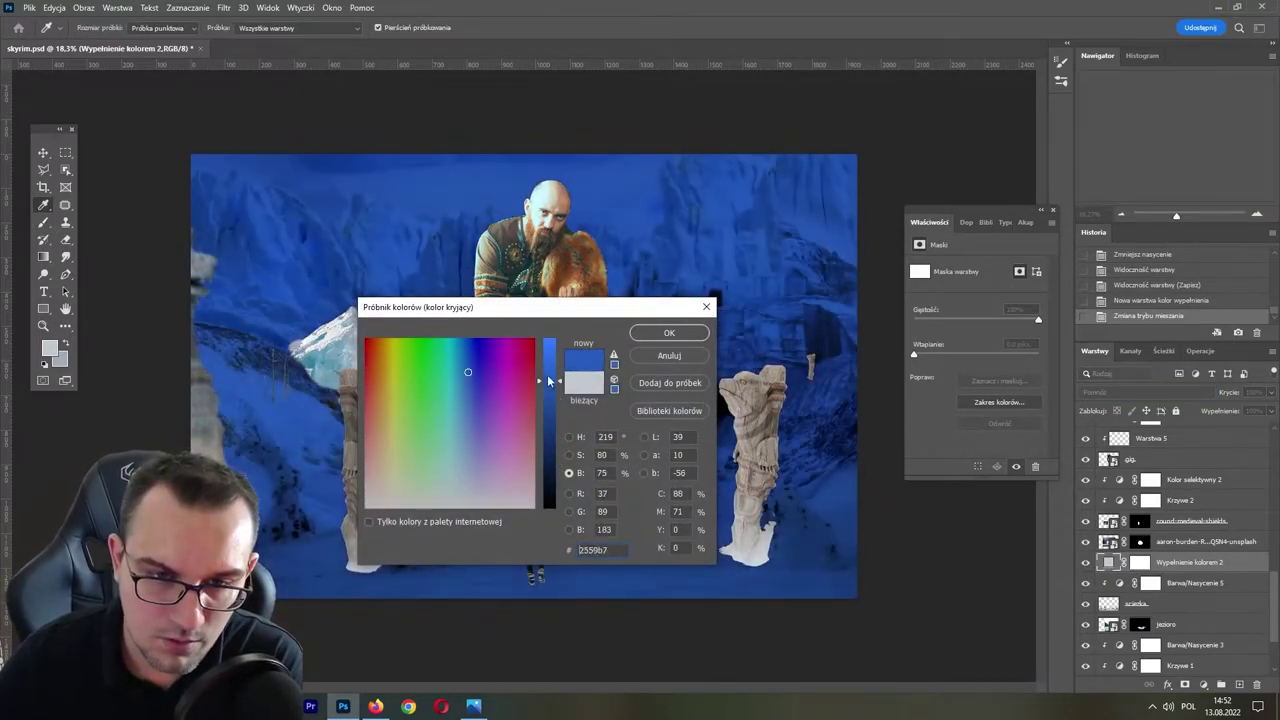
{"action": "left_click", "coordinate": [669, 333]}
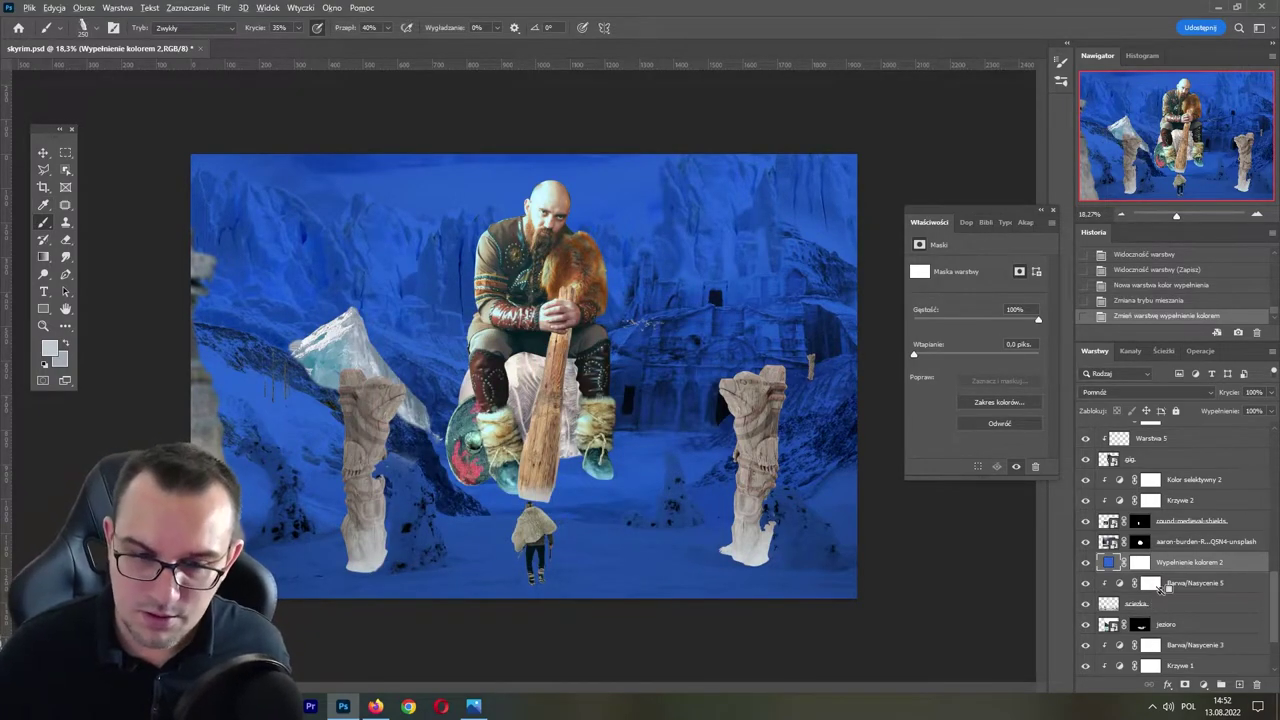
- Clip the fill to the path layer in Soft Light at about 30% opacity
{"action": "left_click", "coordinate": [1176, 569], "text": "alt"}
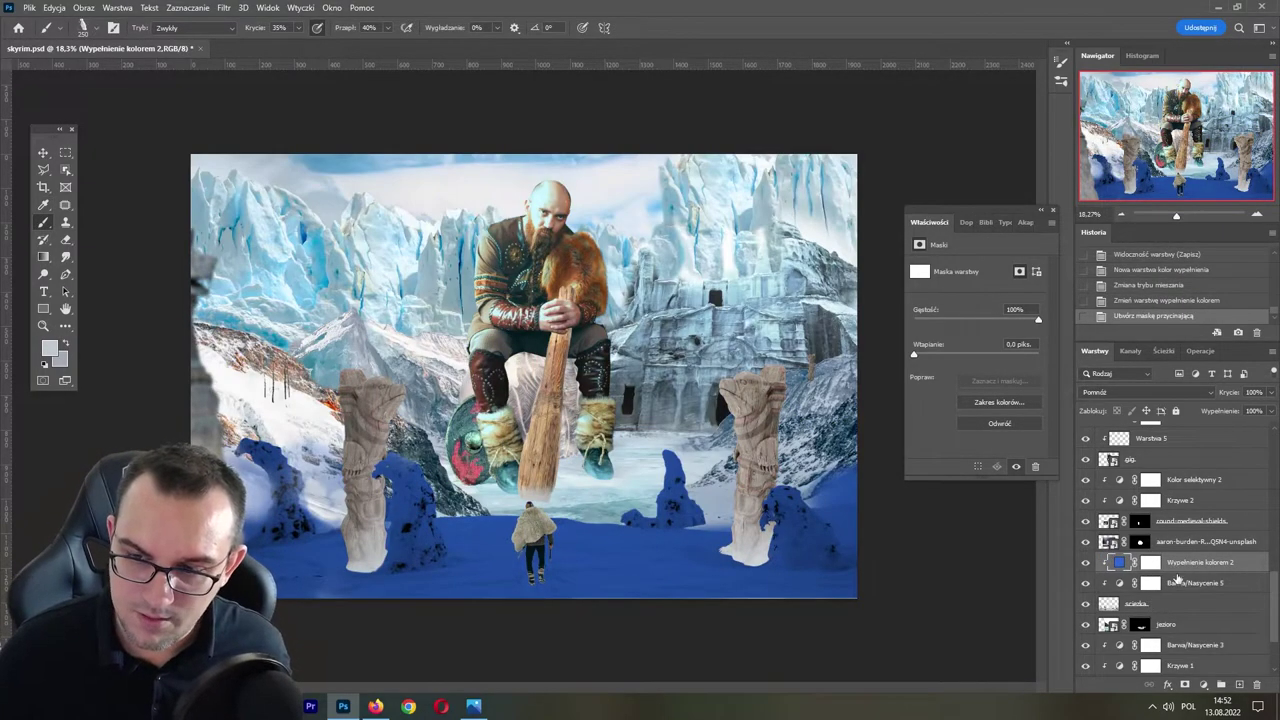
{"action": "left_click", "coordinate": [1145, 392]}
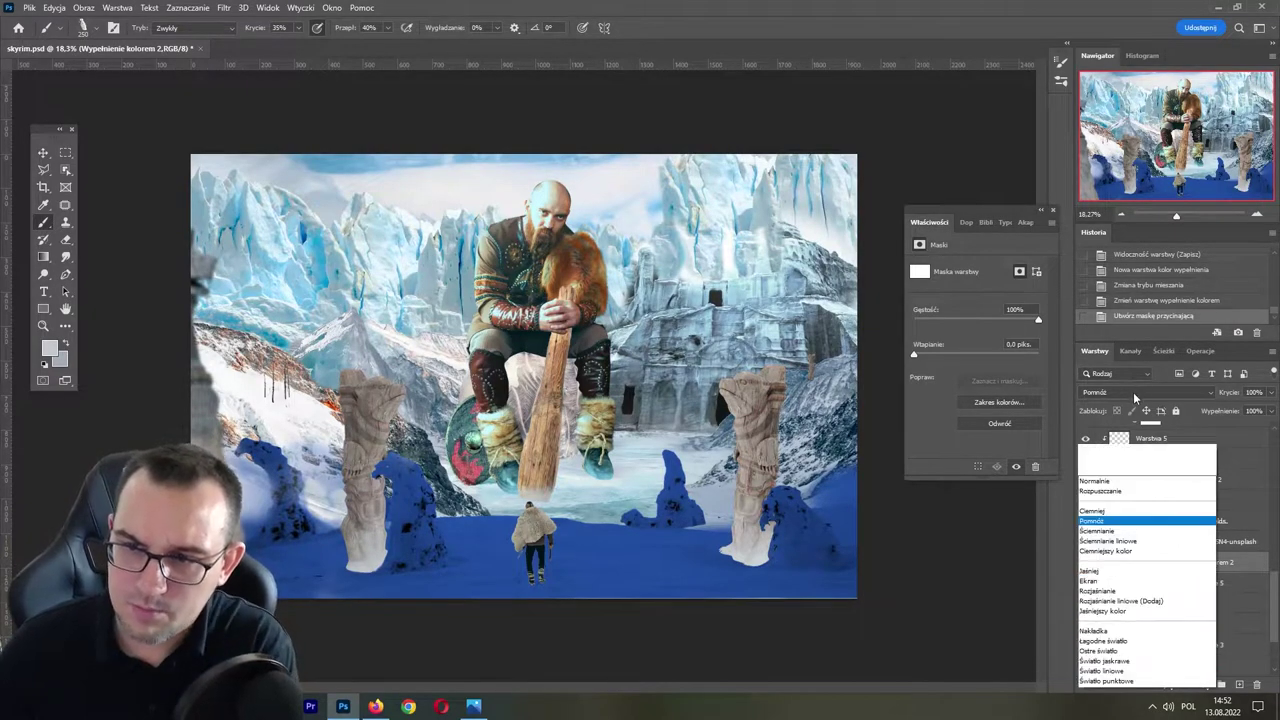
{"action": "left_click", "coordinate": [1122, 533]}
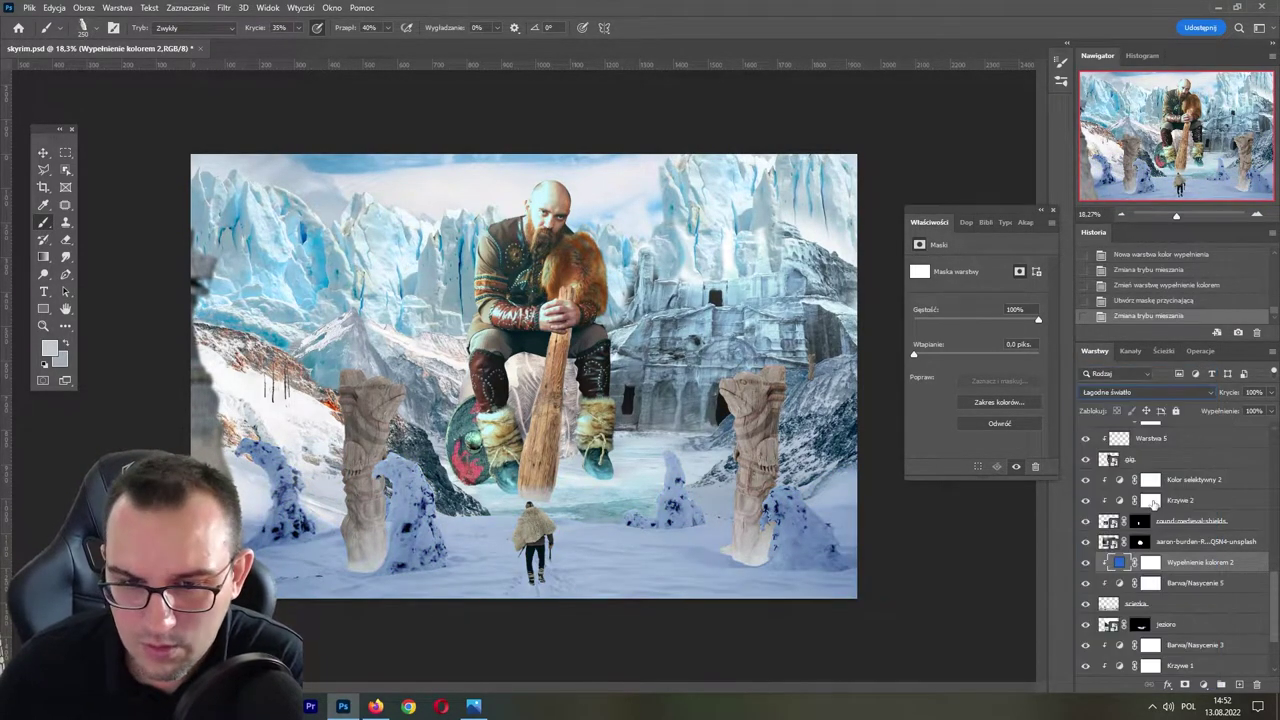
{"action": "left_click_drag", "start_coordinate": [1228, 394], "coordinate": [1208, 390]}
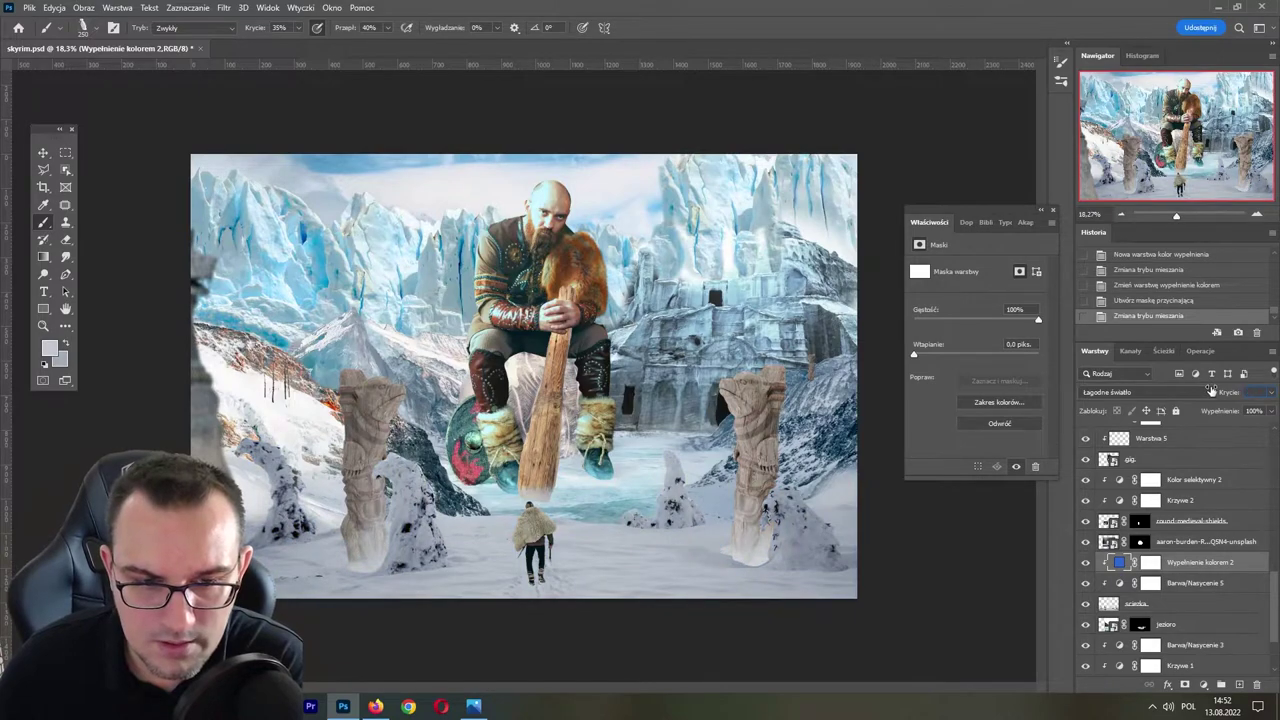
{"action": "type", "text": "30"}
{"action": "key", "text": "Return"}
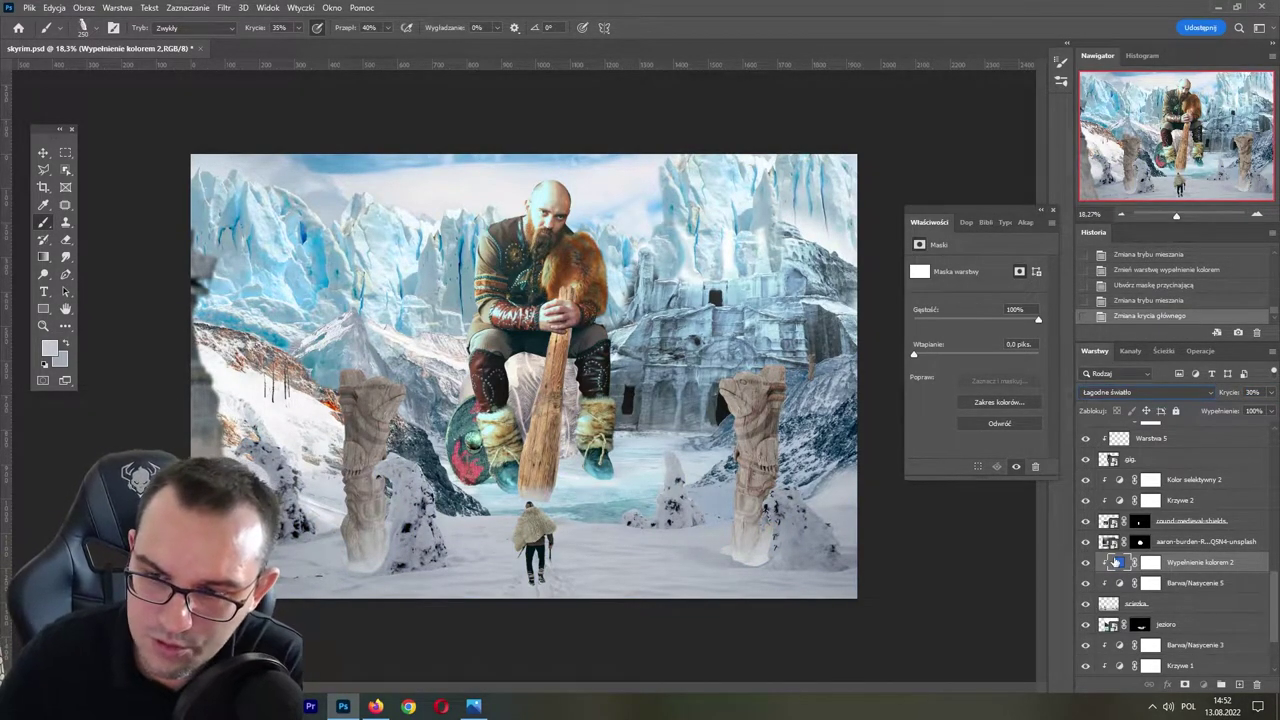
- Change the fill colour to pale blue-grey 97acc2, raise opacity to 98%, and save
{"action": "double_click", "coordinate": [1119, 563]}
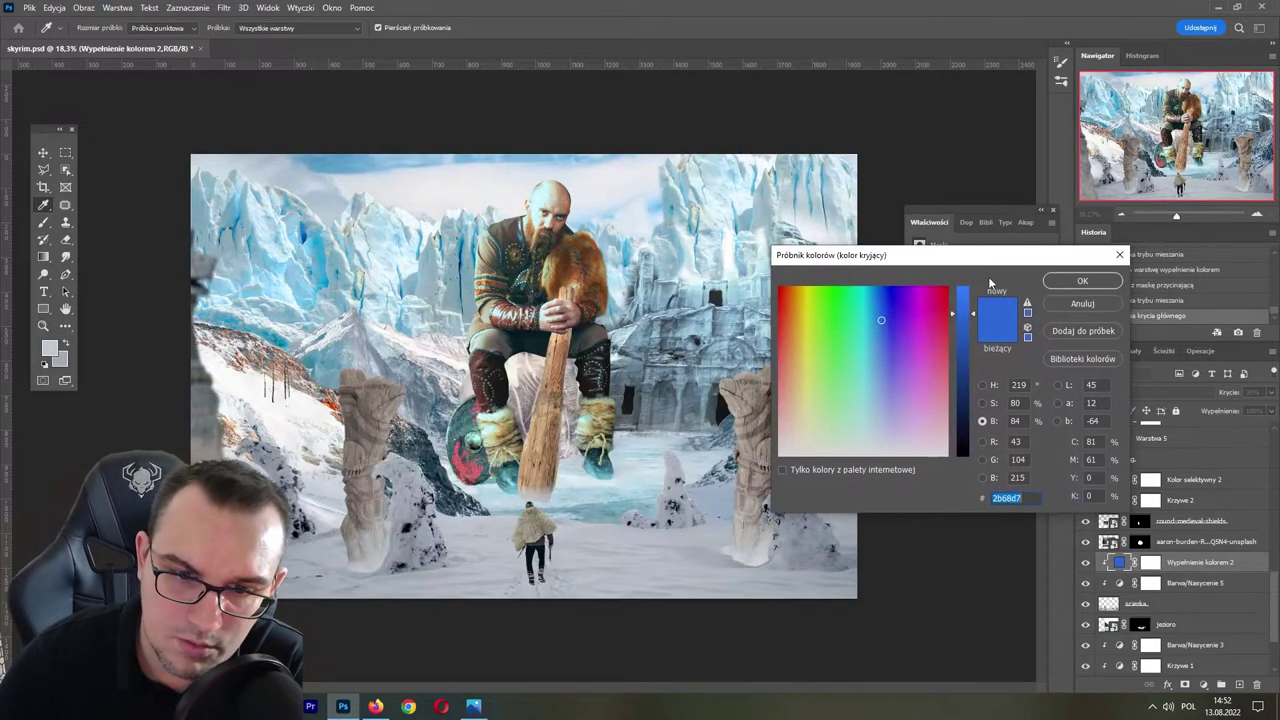
{"action": "left_click", "coordinate": [618, 504]}
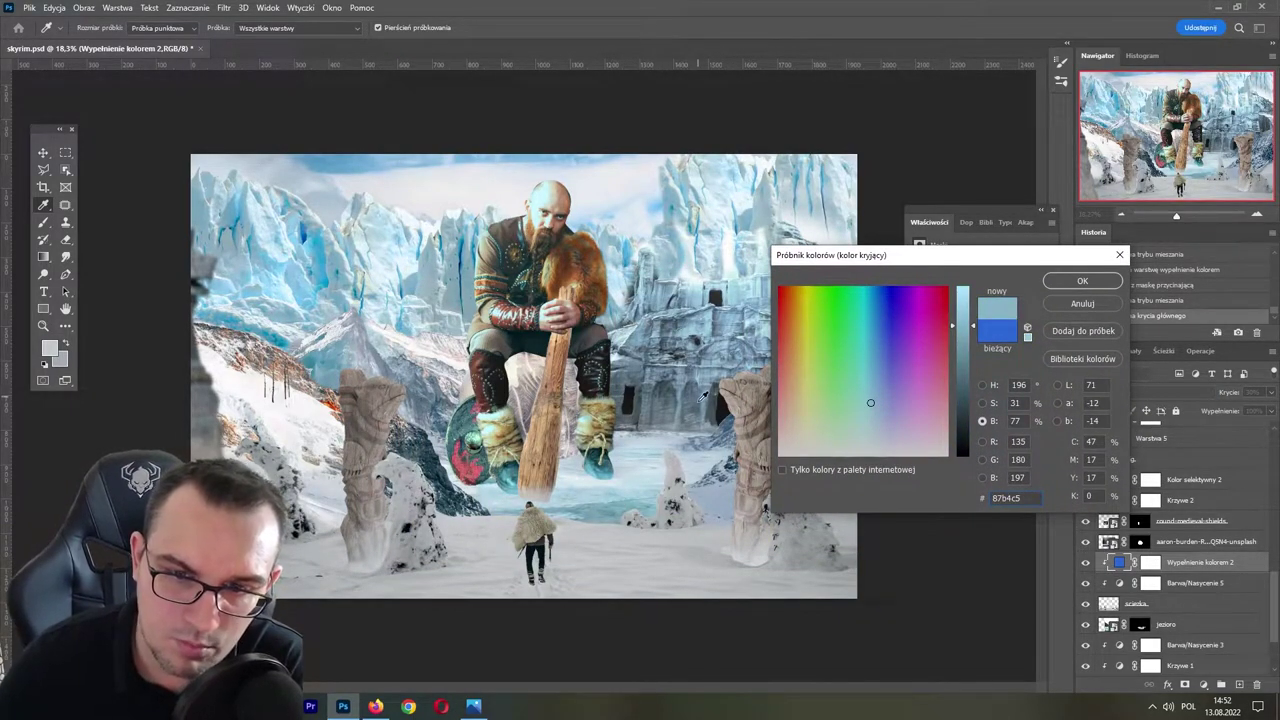
{"action": "left_click", "coordinate": [703, 397]}
{"action": "left_click", "coordinate": [670, 455]}
{"action": "left_click", "coordinate": [728, 500]}
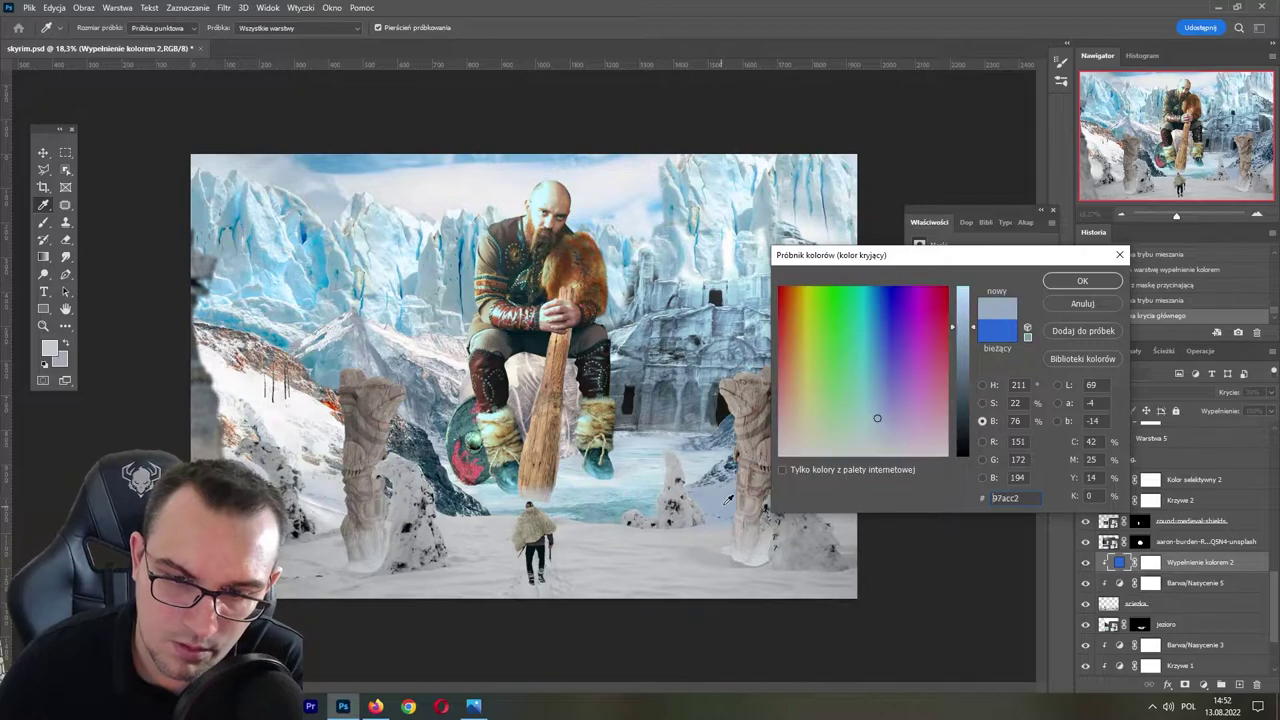
{"action": "left_click", "coordinate": [1072, 283]}
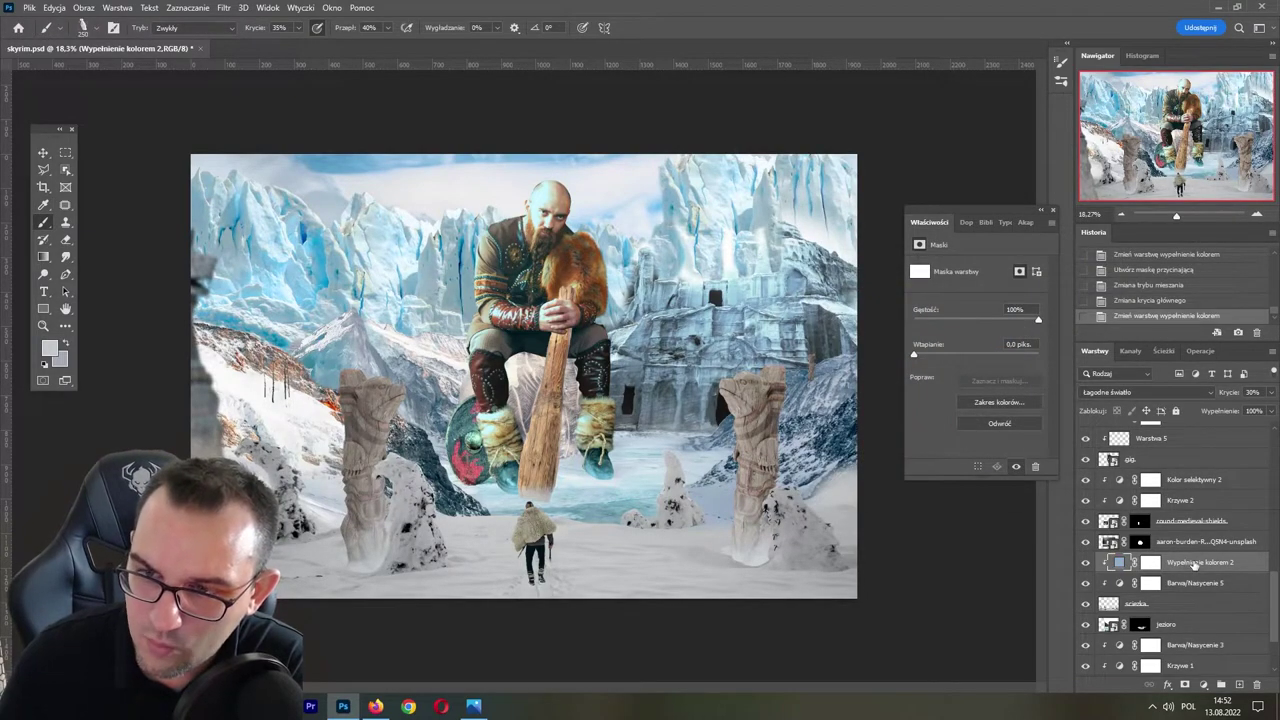
{"action": "left_click_drag", "start_coordinate": [1227, 392], "coordinate": [1254, 400]}
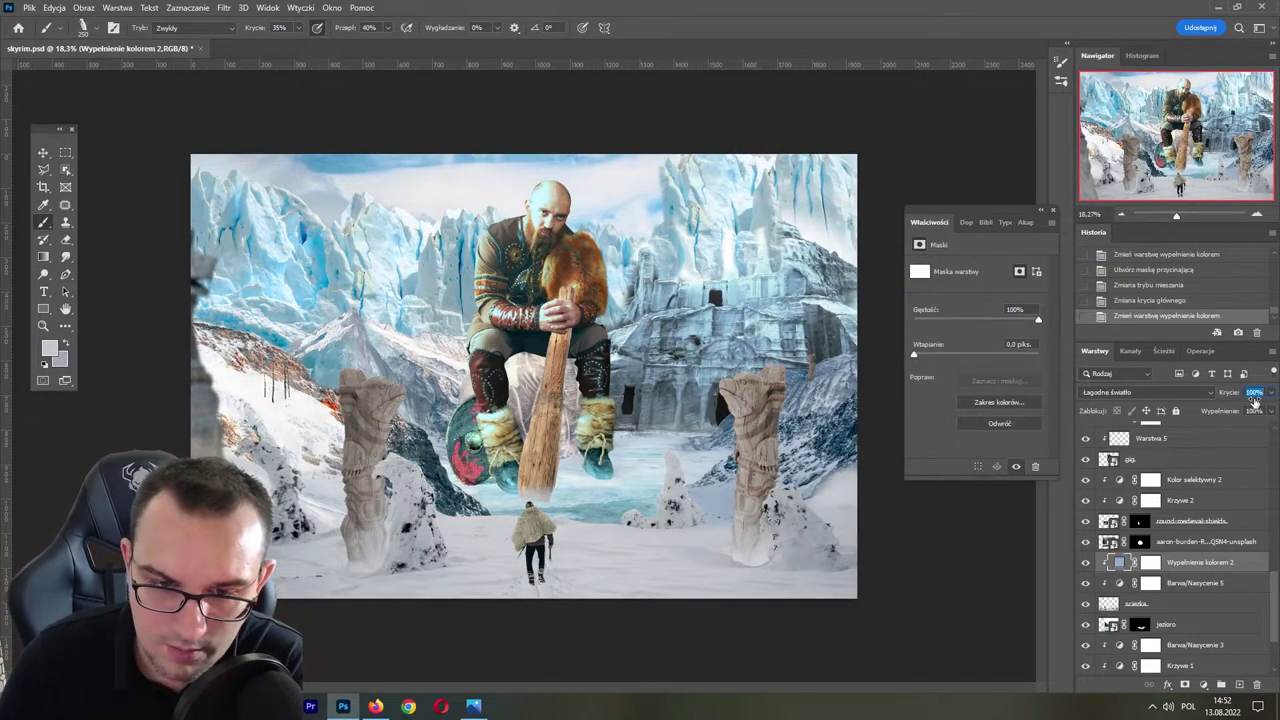
{"action": "type", "text": "98"}
{"action": "key", "text": "Return"}
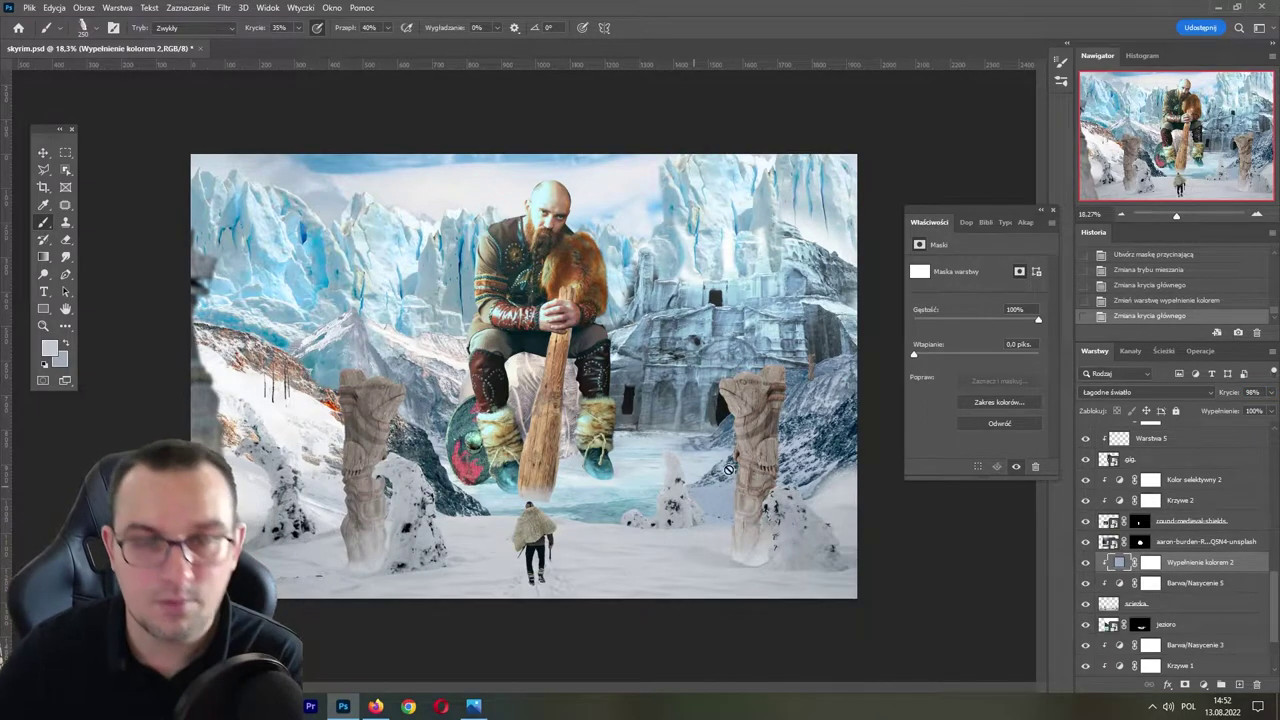
{"action": "key", "text": "ctrl+s"}
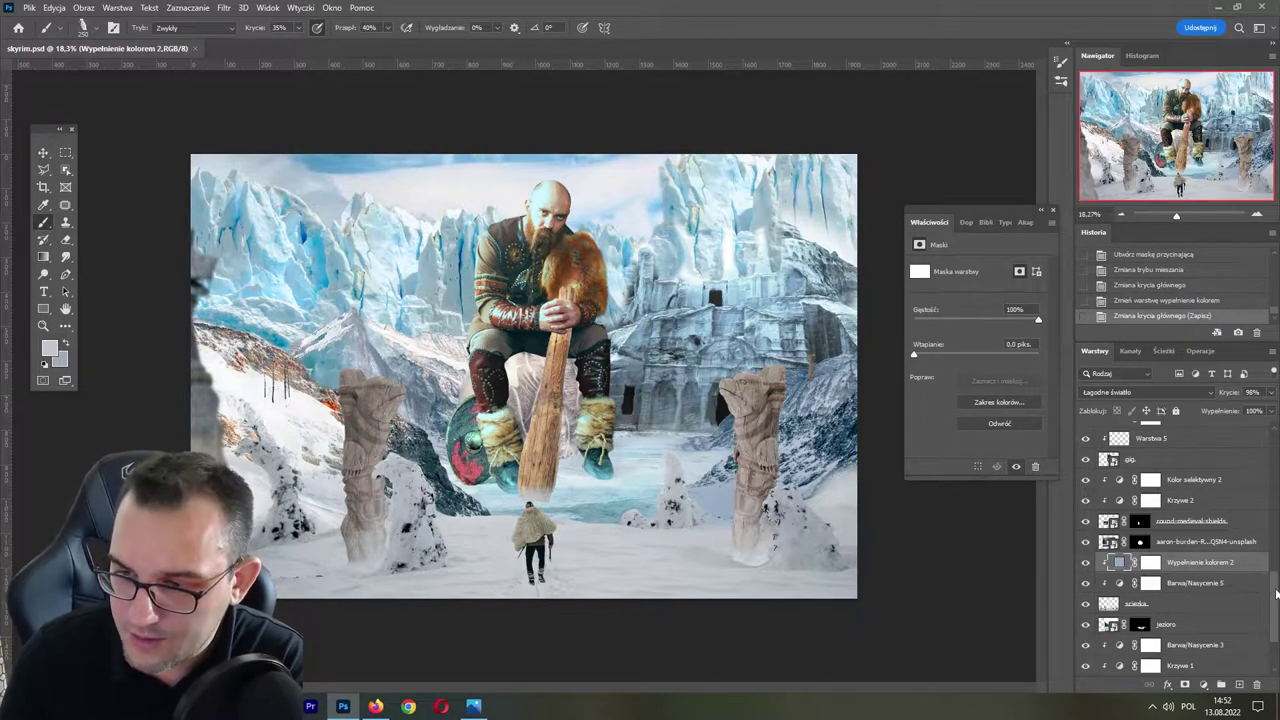
{"action": "left_click_drag", "start_coordinate": [1276, 594], "coordinate": [1276, 470]}
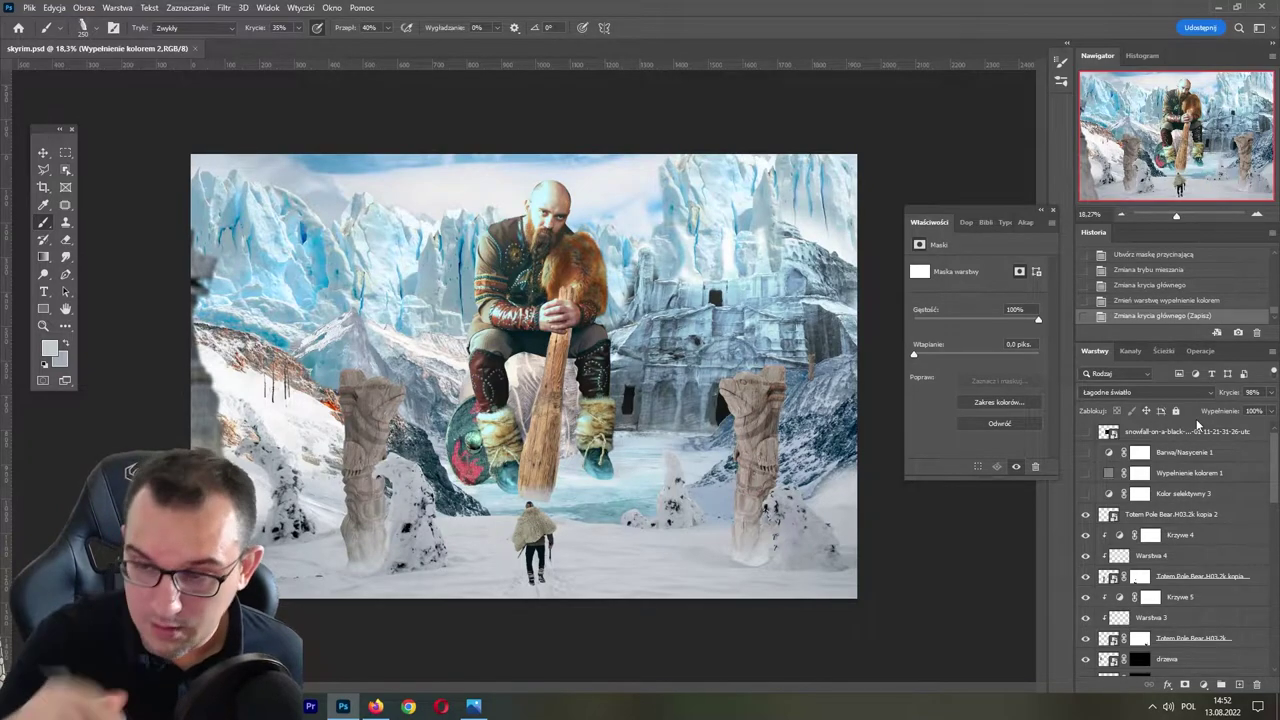
- Select Kolor selektywny 3 and the two other unused adjustment layers above it, and delete them
{"action": "left_click", "coordinate": [1183, 493]}
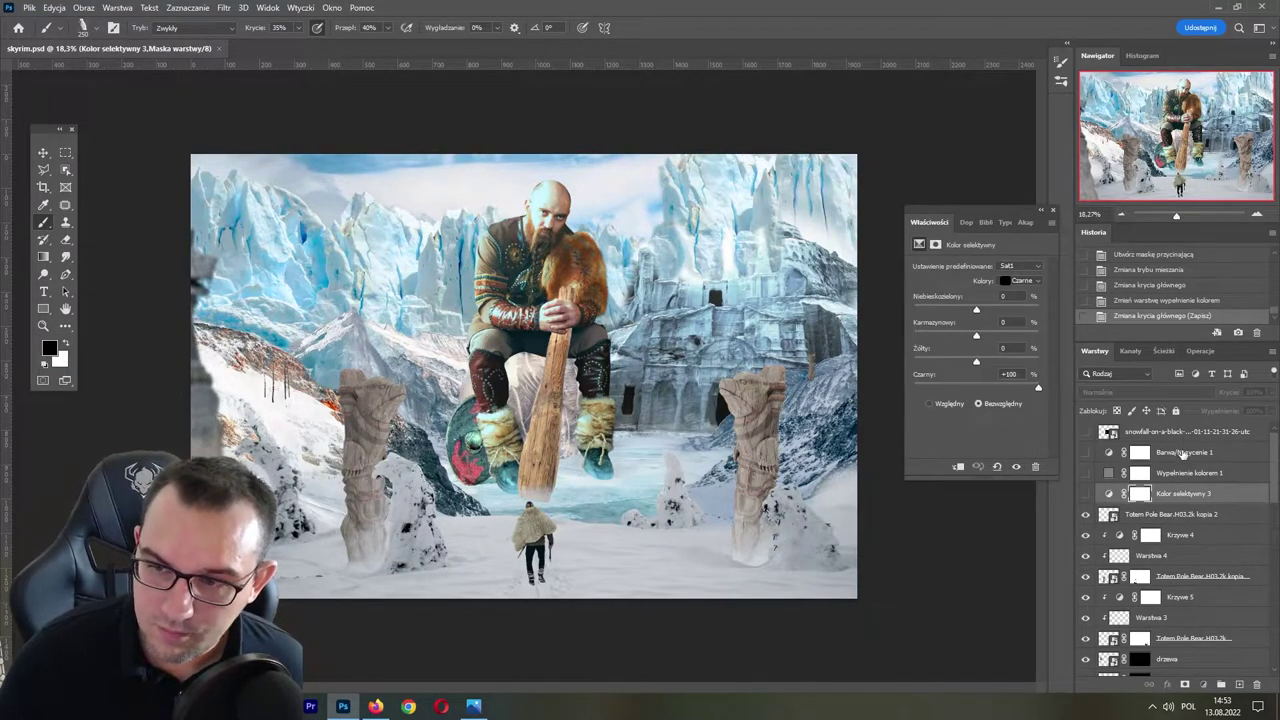
{"action": "left_click", "coordinate": [1183, 452], "text": "shift"}
{"action": "key", "text": "Delete"}
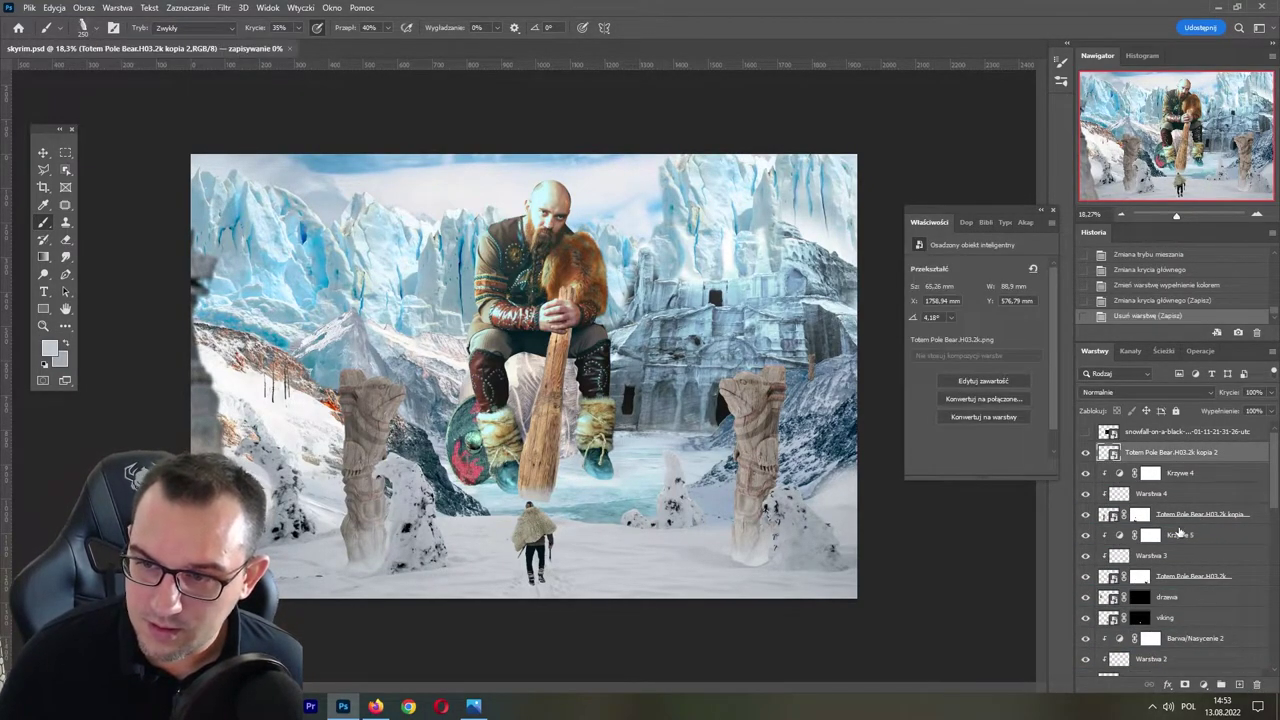
- Toggle the gory mountains layer off and on to check its effect
{"action": "scroll", "coordinate": [1190, 560], "scroll_direction": "down", "scroll_amount": 10}
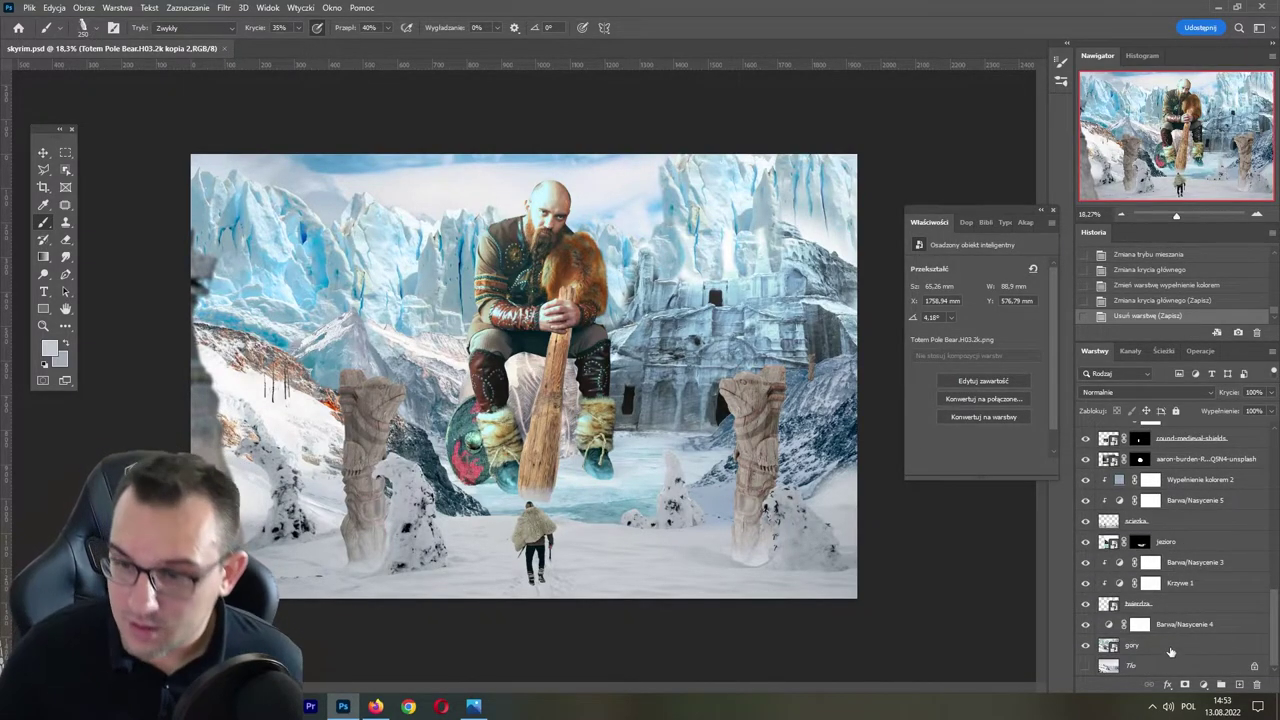
{"action": "left_click", "coordinate": [1160, 649]}
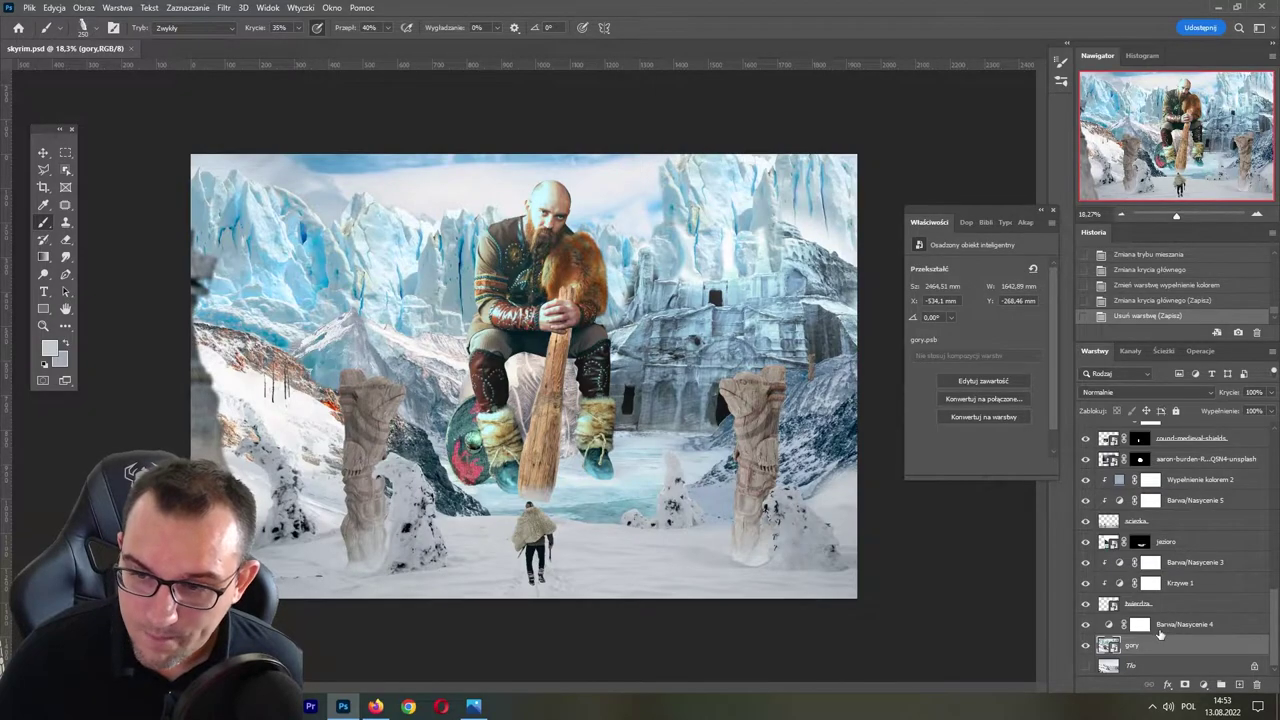
{"action": "left_click", "coordinate": [1085, 646]}
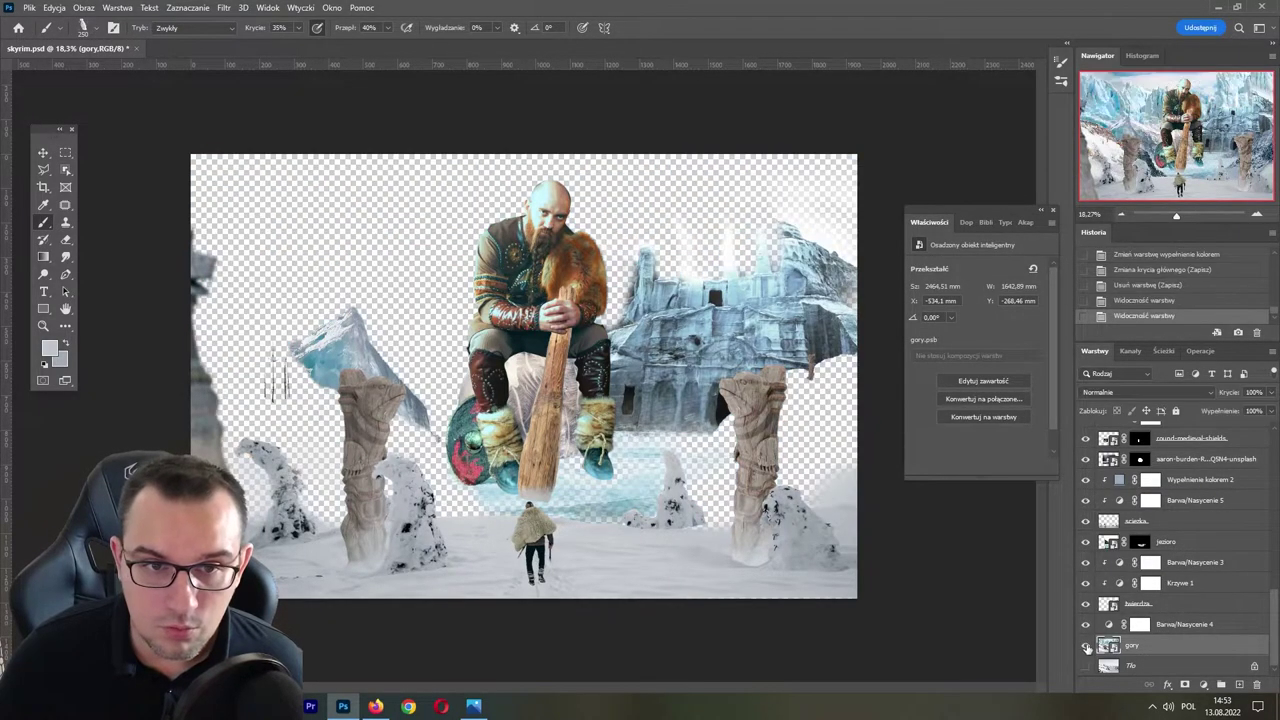
{"action": "left_click", "coordinate": [1085, 646]}
{"action": "left_click", "coordinate": [1086, 647]}
{"action": "left_click", "coordinate": [1087, 648]}
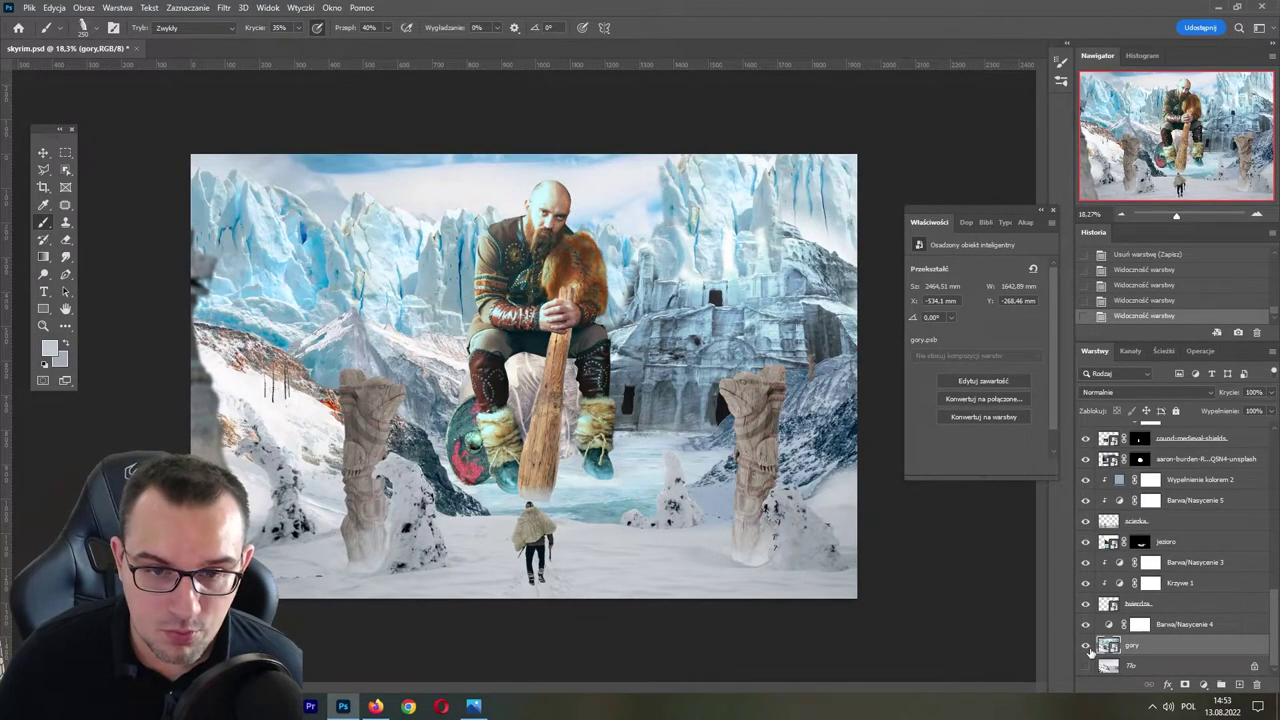
{"action": "left_click", "coordinate": [1087, 647]}
{"action": "left_click", "coordinate": [1087, 647]}
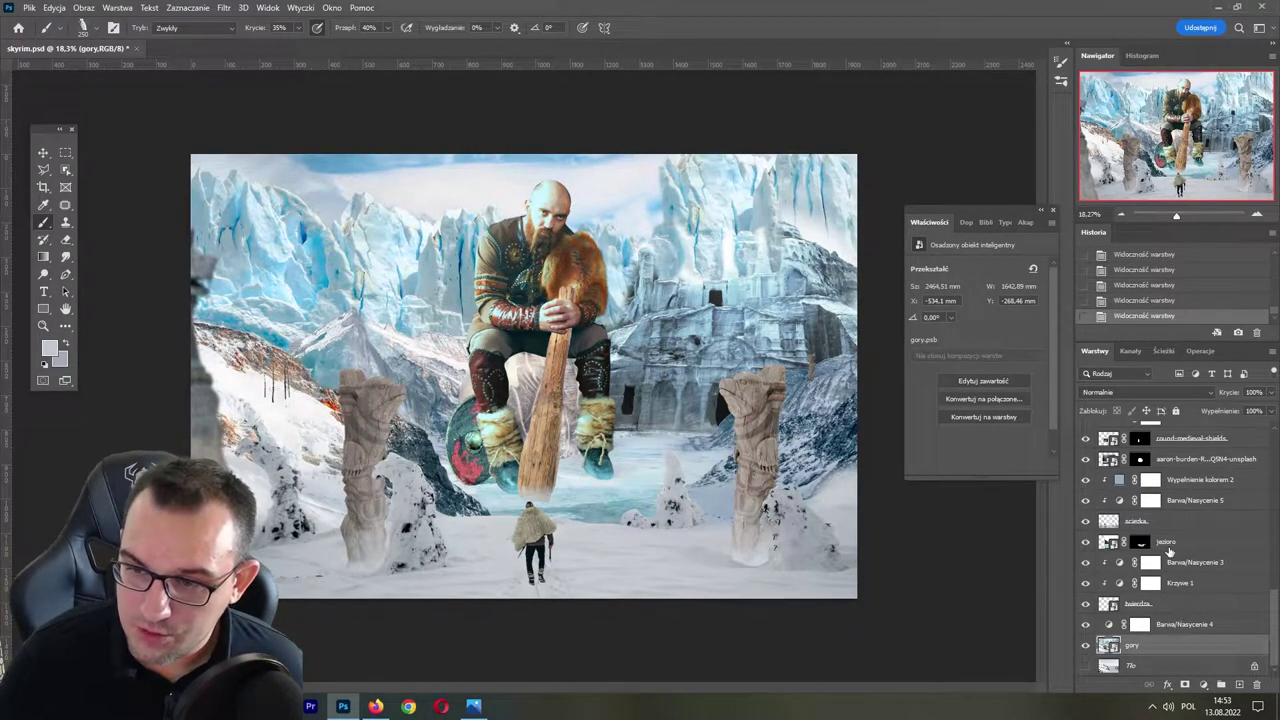
- Group the layers from Wypełnienie kolorem 2 down to gory and name the group tło2
{"action": "left_click", "coordinate": [1185, 486], "text": "shift"}
{"action": "left_click", "coordinate": [1221, 684]}
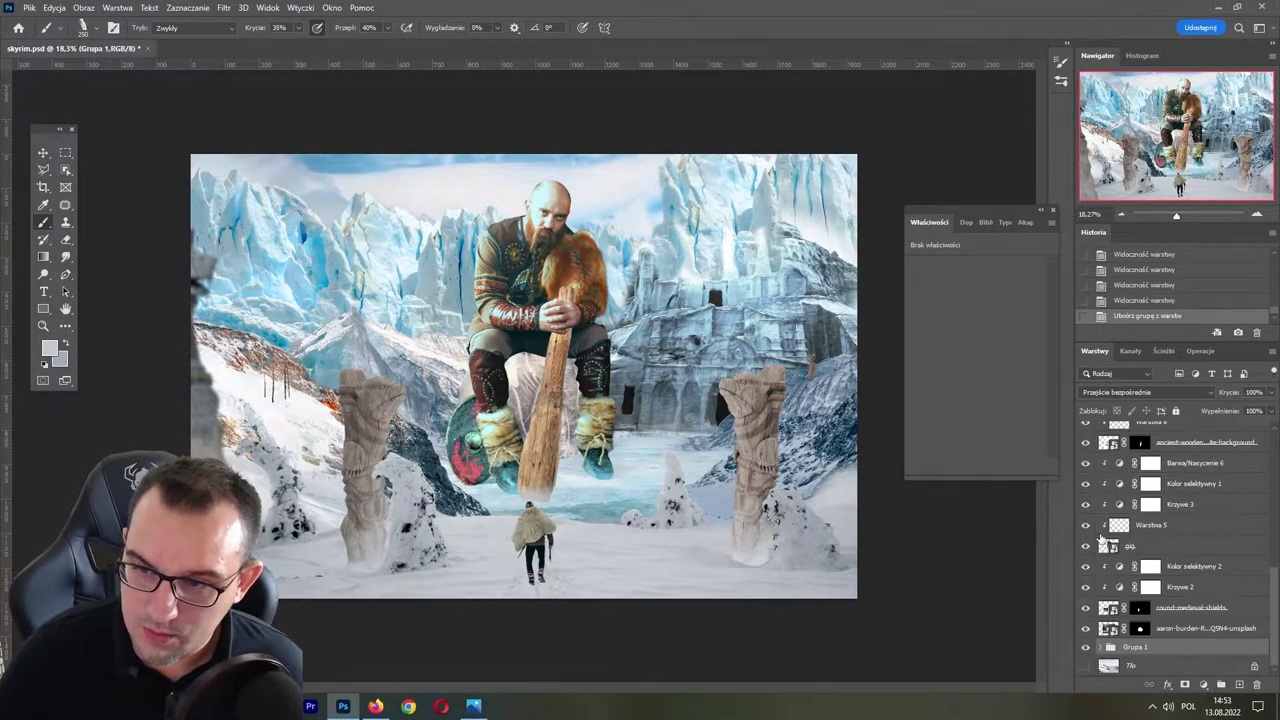
{"action": "left_click", "coordinate": [1088, 649]}
{"action": "left_click", "coordinate": [1088, 649]}
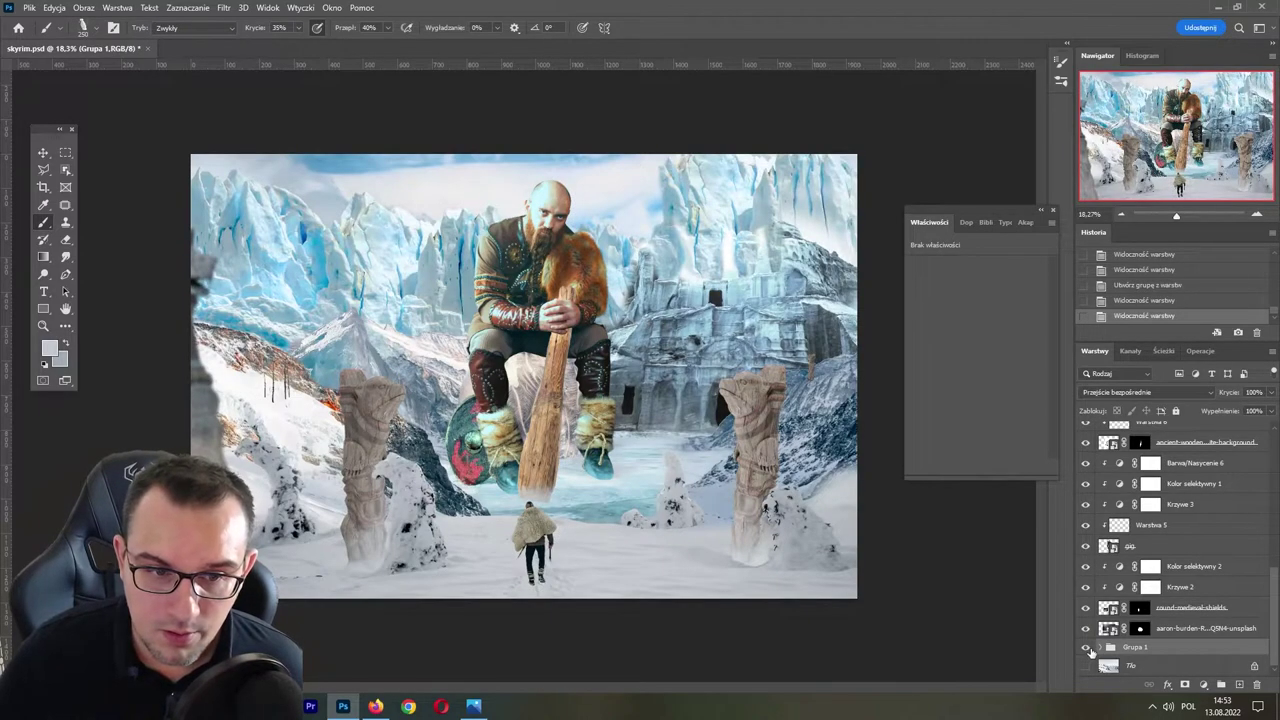
{"action": "left_click", "coordinate": [1088, 649]}
{"action": "left_click", "coordinate": [1088, 649]}
{"action": "double_click", "coordinate": [1134, 647]}
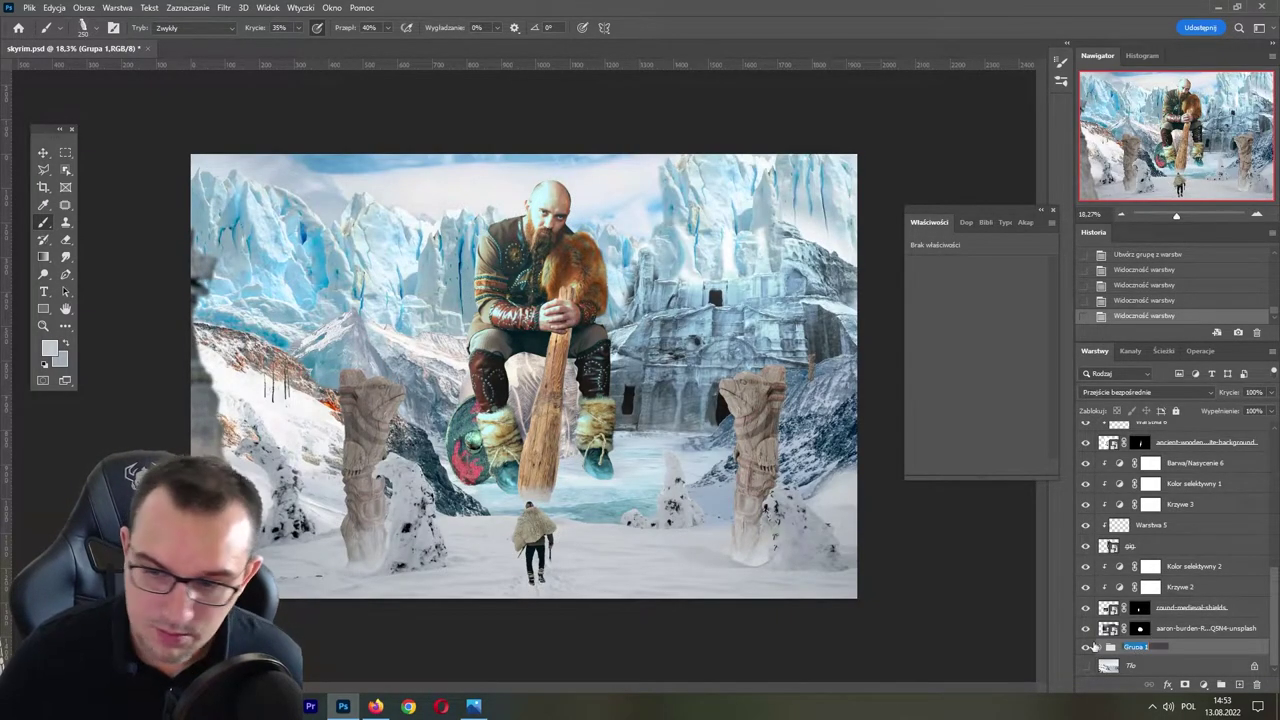
{"action": "type", "text": "tło2"}
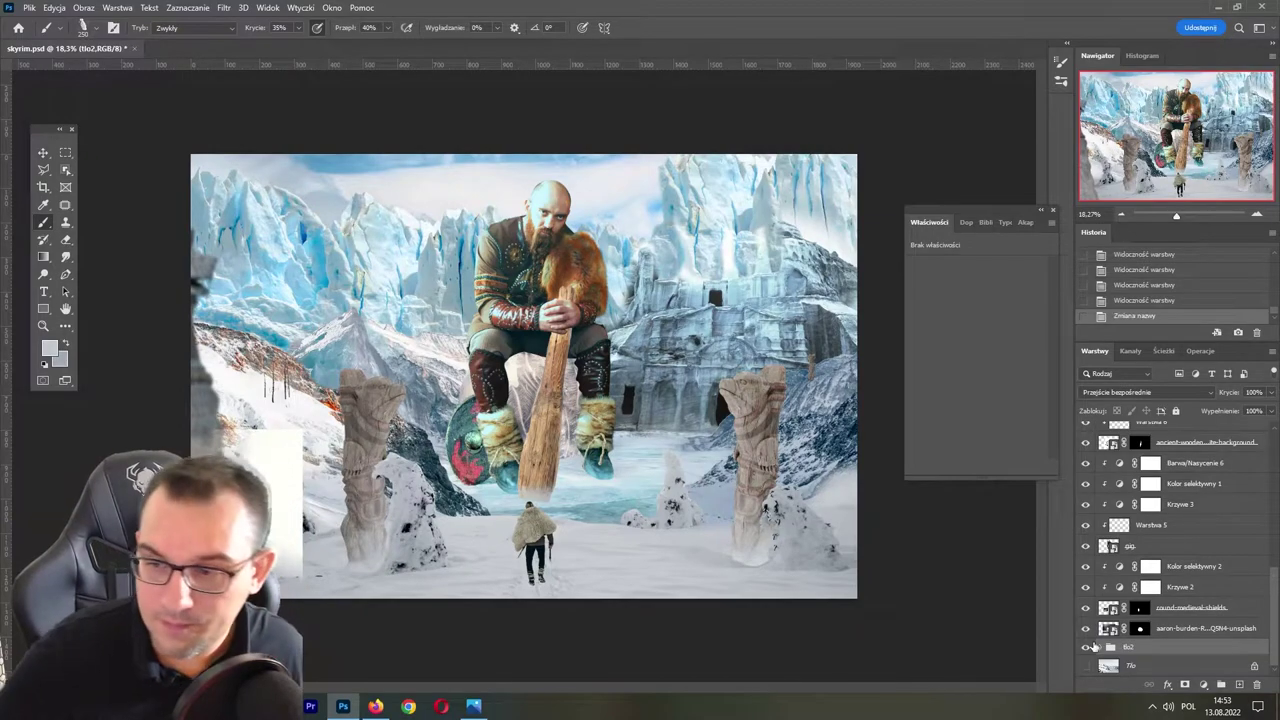
{"action": "left_click", "coordinate": [1088, 630]}
{"action": "key", "text": "ctrl+s"}
- Toggle the unsplash photo layer on and off to compare
{"action": "left_click", "coordinate": [1087, 630]}
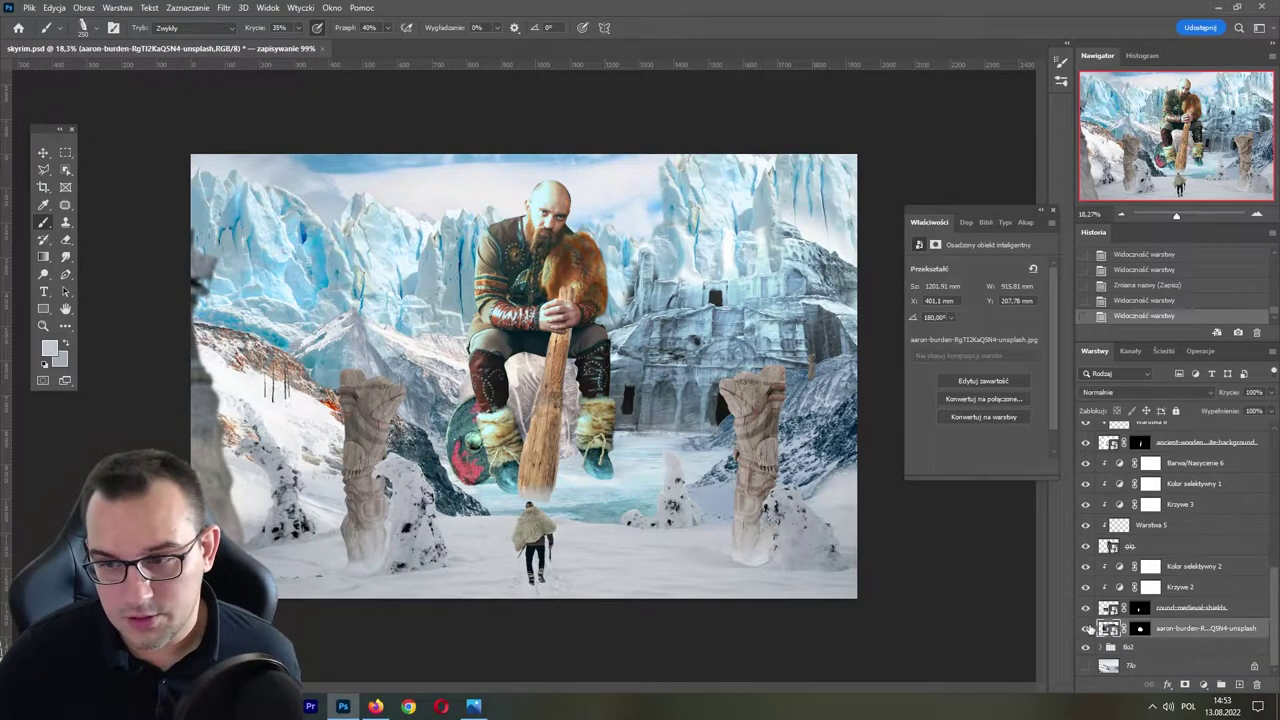
{"action": "left_click", "coordinate": [1087, 625]}
{"action": "left_click", "coordinate": [1087, 625]}
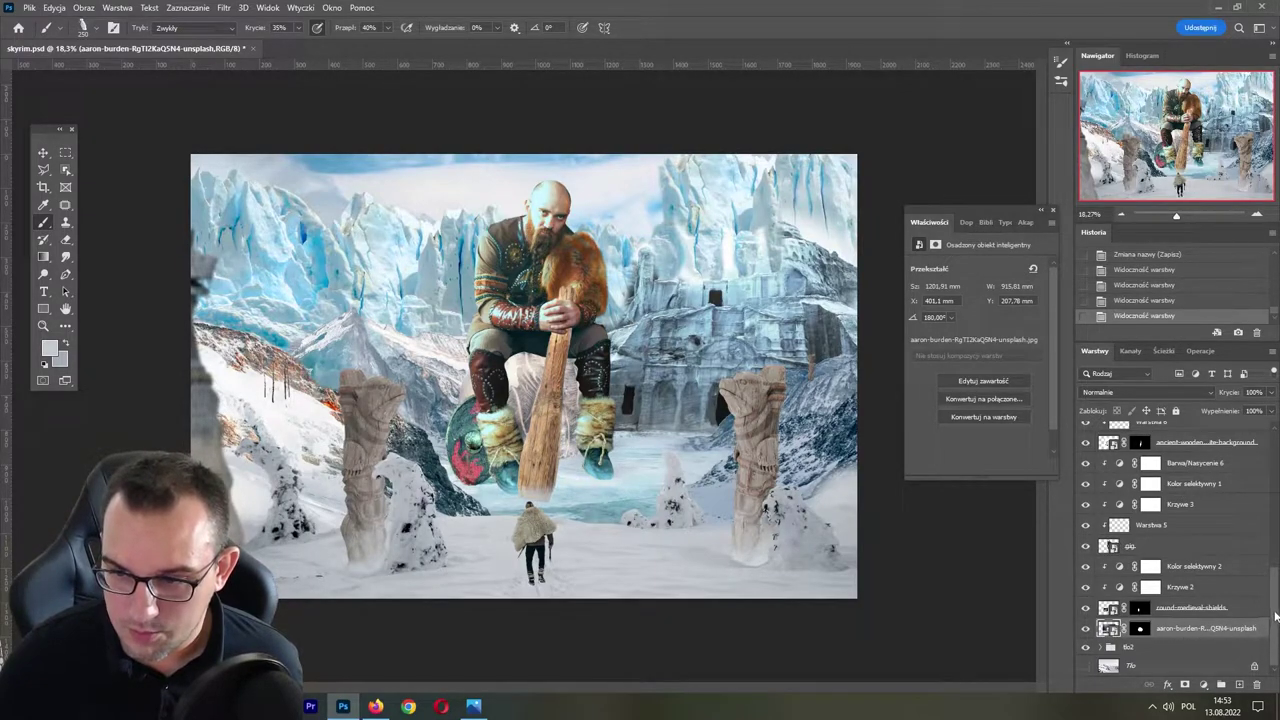
{"action": "left_click_drag", "start_coordinate": [1275, 617], "coordinate": [1253, 592]}
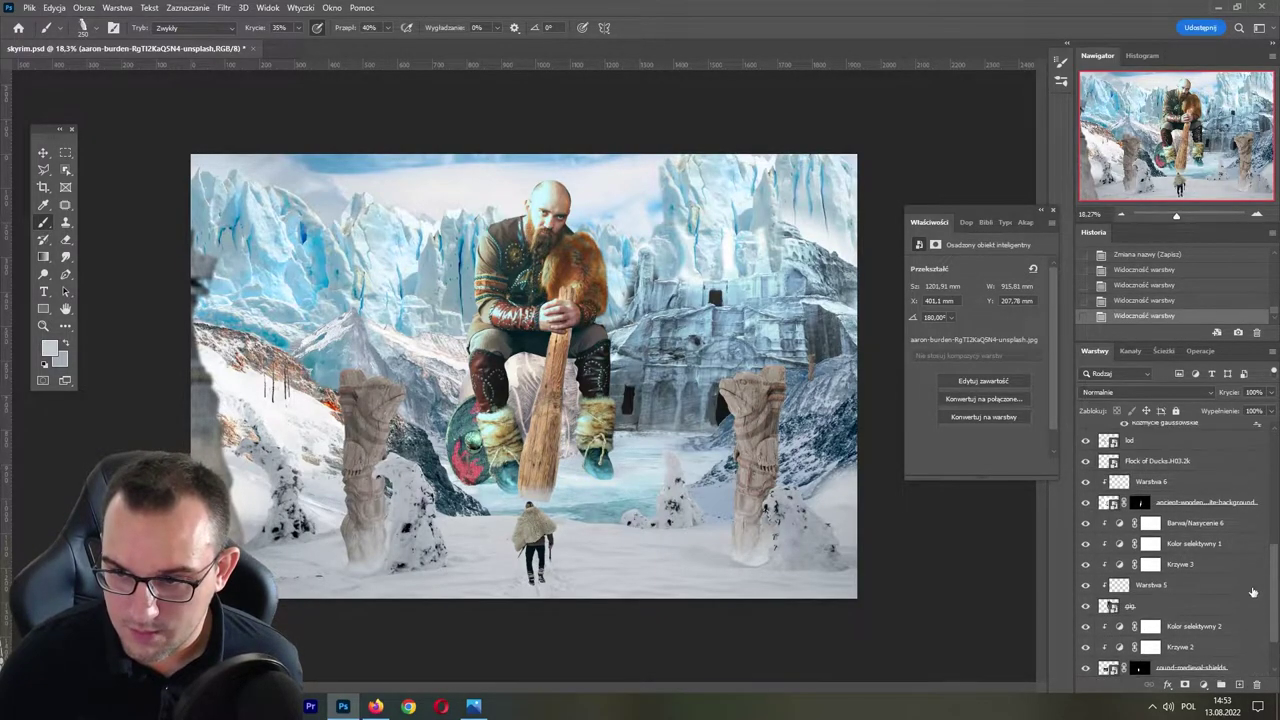
- Group the viking-related layers from Warstwa 6 down into a group named gig
{"action": "left_click", "coordinate": [1175, 488], "text": "shift"}
{"action": "left_click", "coordinate": [1216, 680]}
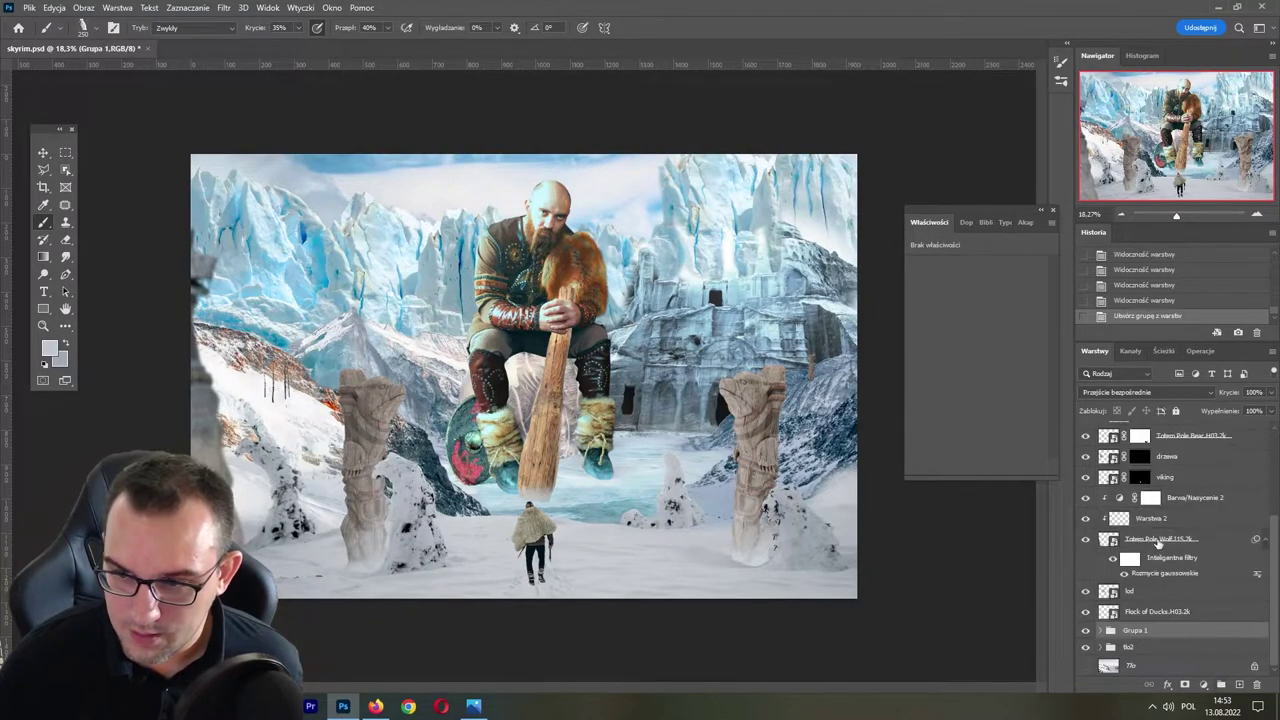
{"action": "left_click", "coordinate": [1086, 631]}
{"action": "left_click", "coordinate": [1086, 631]}
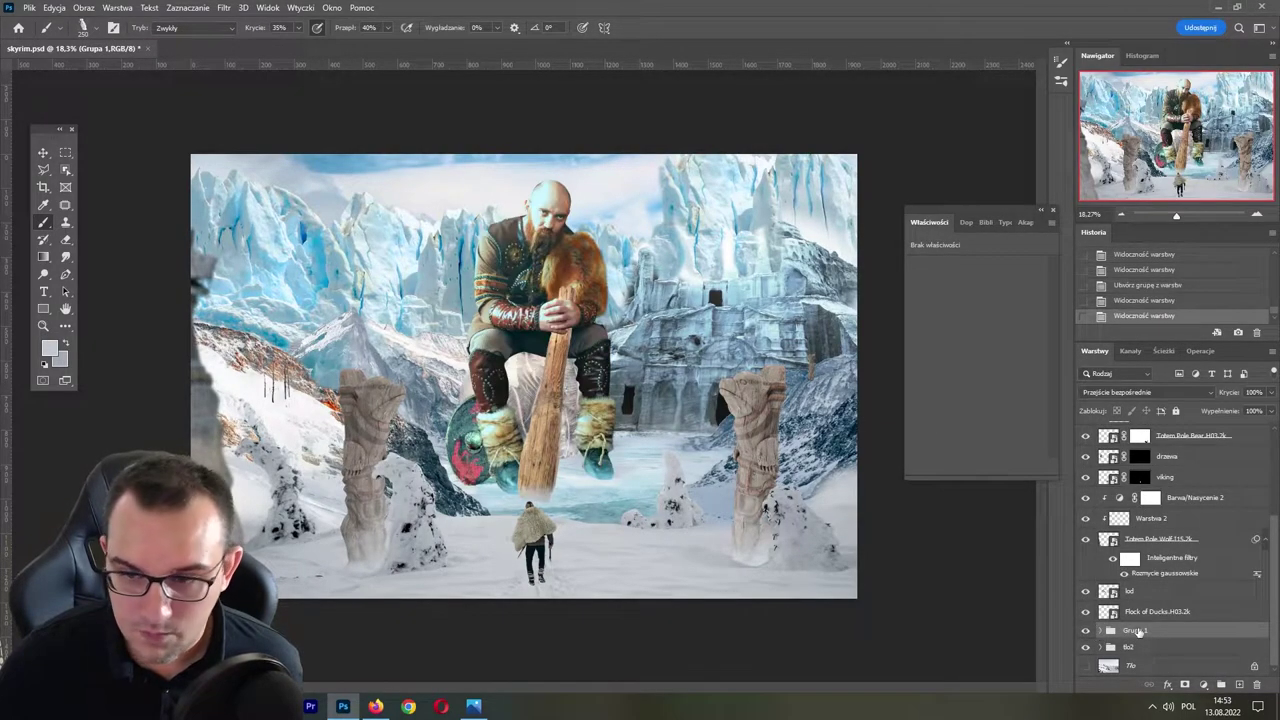
{"action": "double_click", "coordinate": [1133, 631]}
{"action": "type", "text": "gig"}
{"action": "key", "text": "Return"}
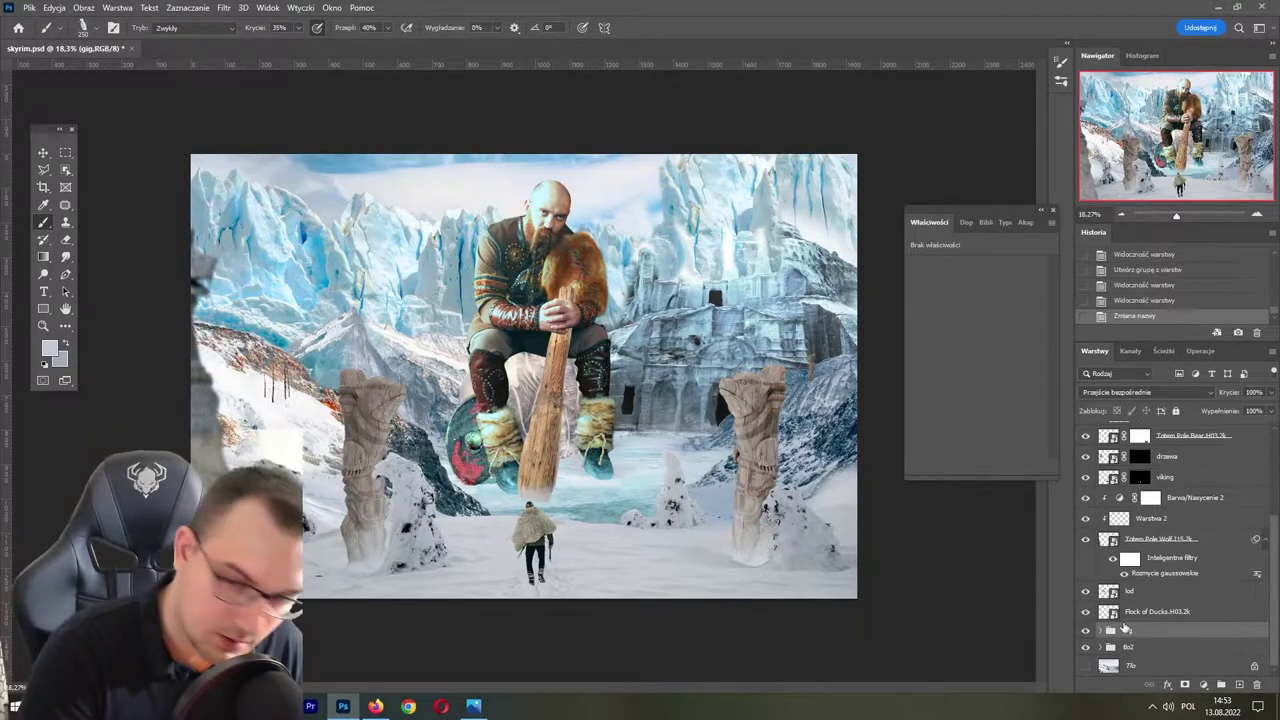
- Save, then toggle the lod and Totem Pole Wolf layers to check their content
{"action": "left_click", "coordinate": [1130, 591]}
{"action": "key", "text": "ctrl+s"}
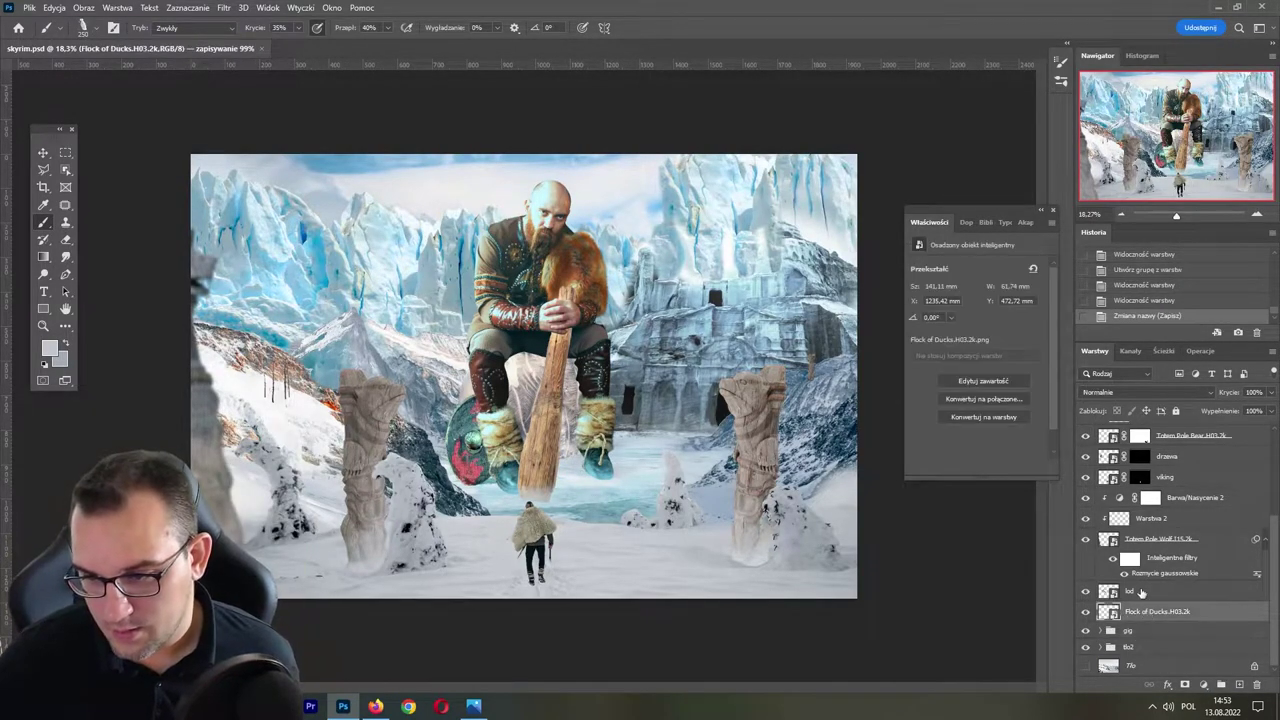
{"action": "left_click", "coordinate": [1086, 592]}
{"action": "left_click", "coordinate": [1086, 592]}
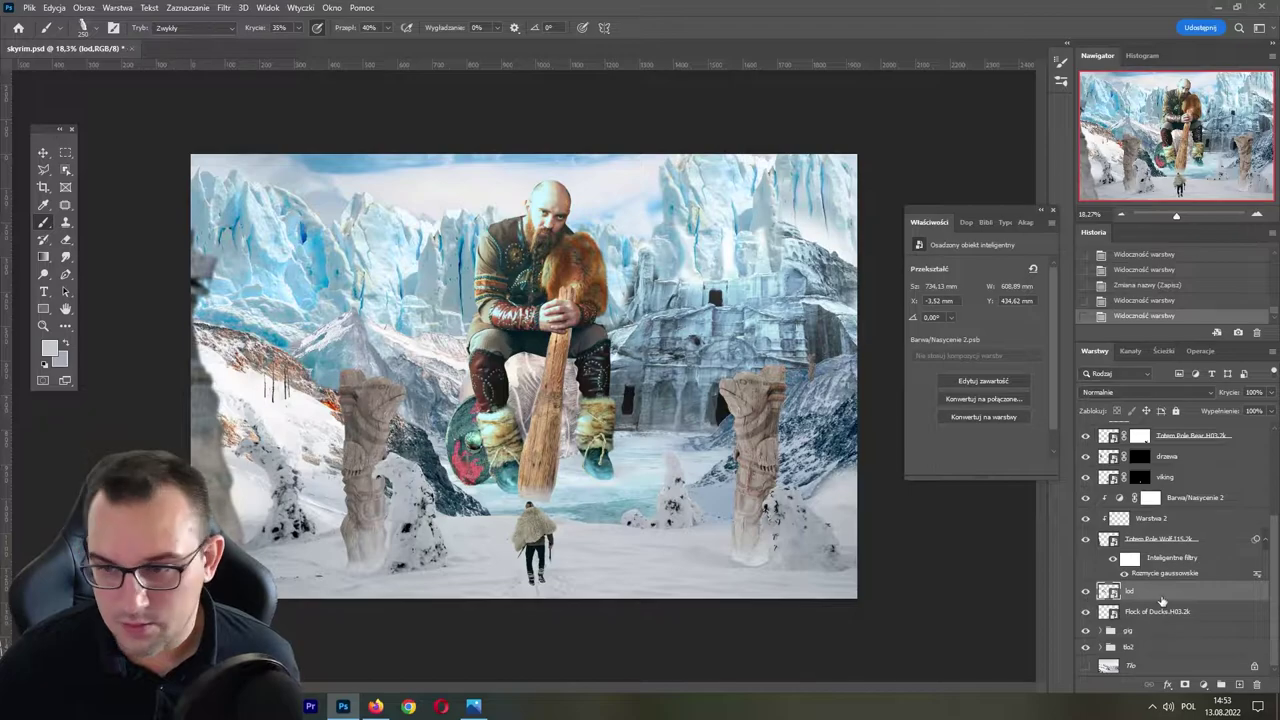
{"action": "left_click", "coordinate": [1123, 544]}
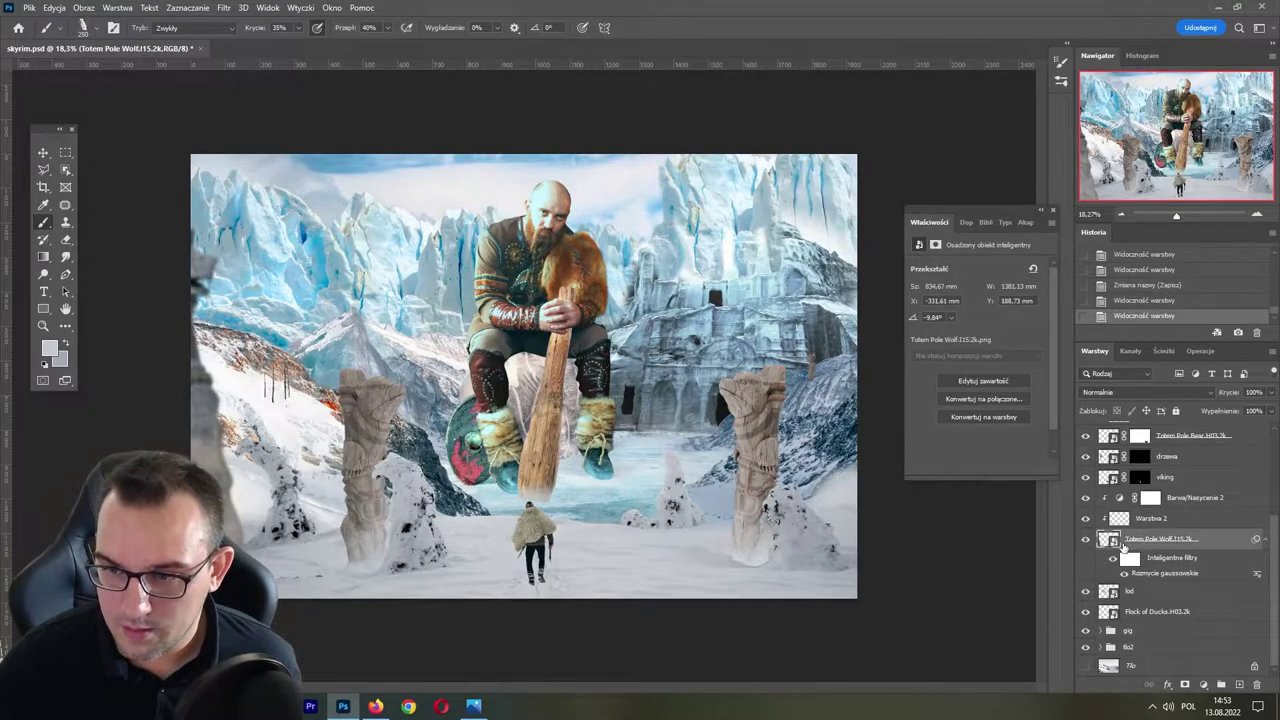
{"action": "left_click", "coordinate": [1087, 540]}
{"action": "left_click", "coordinate": [1088, 541]}
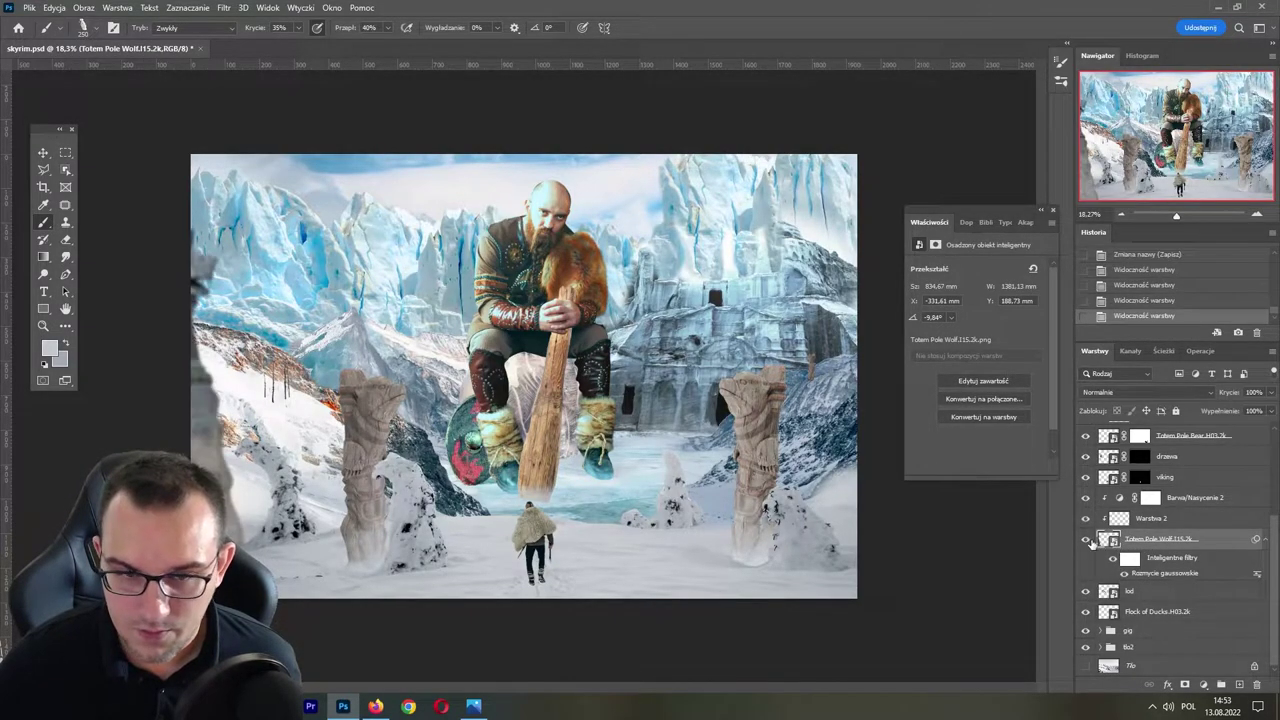
- Move the viking layer up to sit just below the snowfall layer
{"action": "scroll", "coordinate": [1250, 530], "scroll_direction": "up", "scroll_amount": 2}
{"action": "scroll", "coordinate": [1240, 500], "scroll_direction": "up", "scroll_amount": 1}
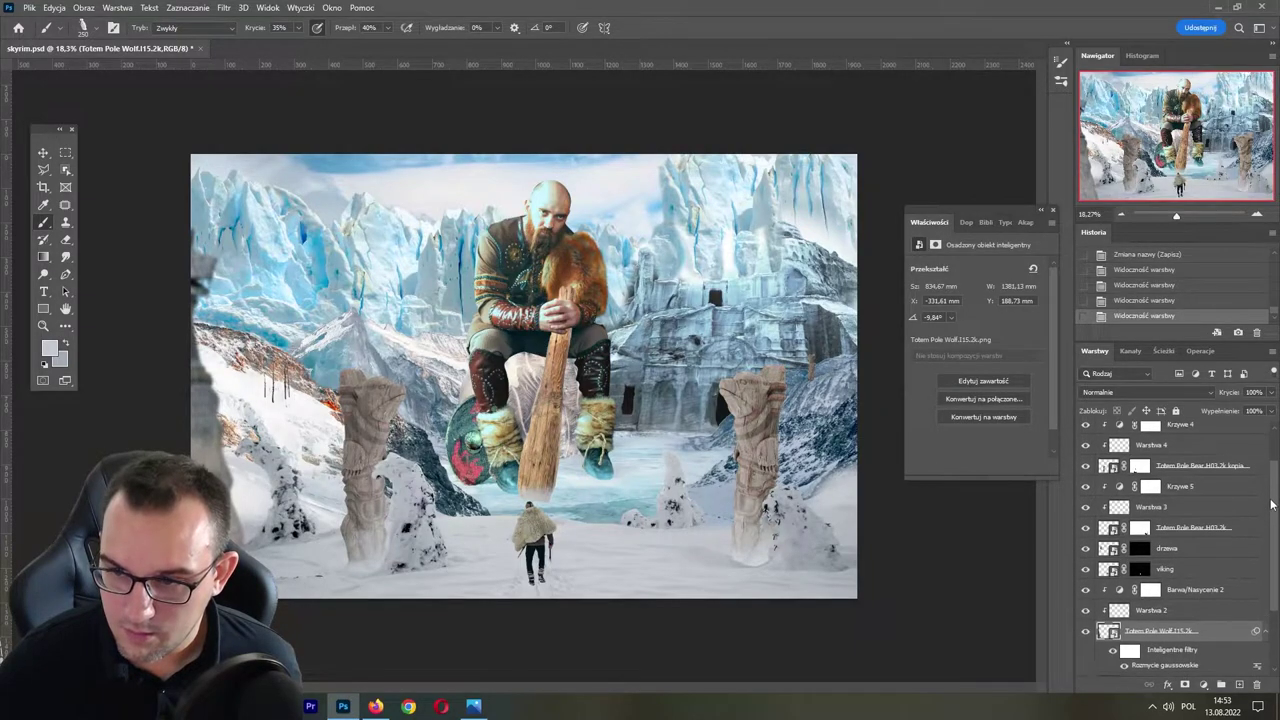
{"action": "scroll", "coordinate": [1235, 490], "scroll_direction": "up", "scroll_amount": 1}
{"action": "scroll", "coordinate": [1234, 483], "scroll_direction": "up", "scroll_amount": 1}
{"action": "left_click", "coordinate": [1186, 467]}
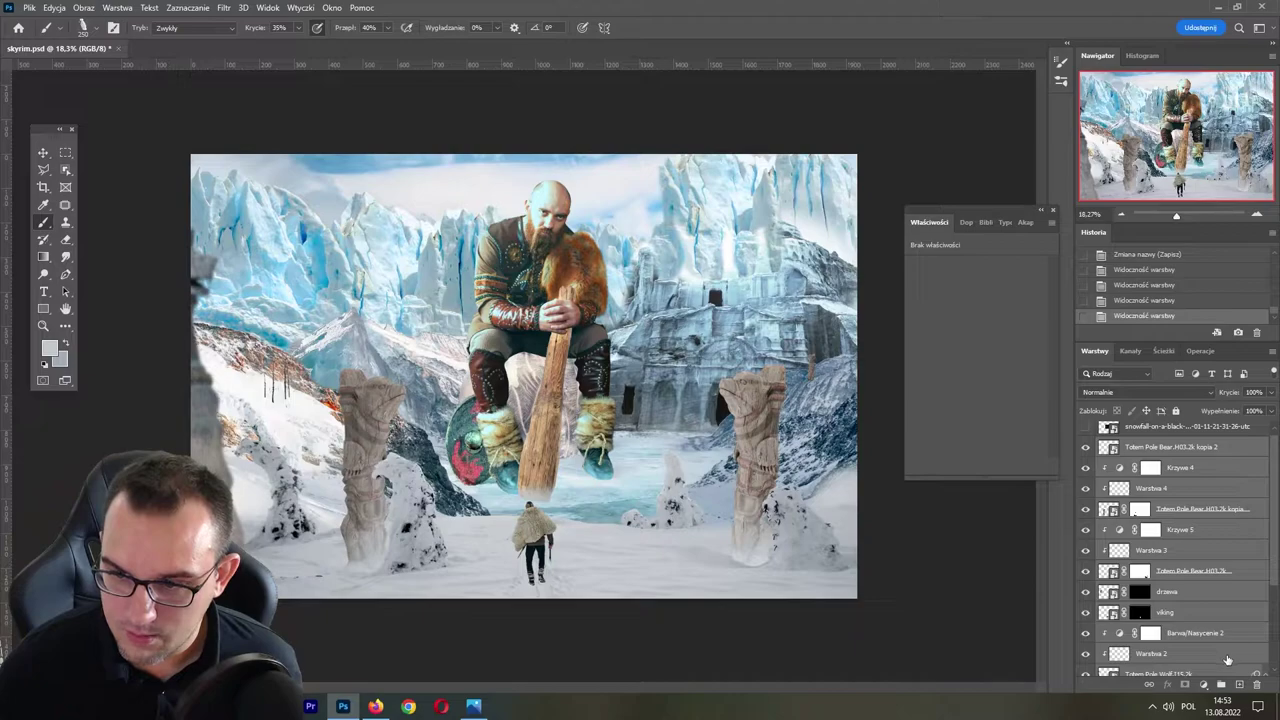
{"action": "left_click", "coordinate": [1184, 613]}
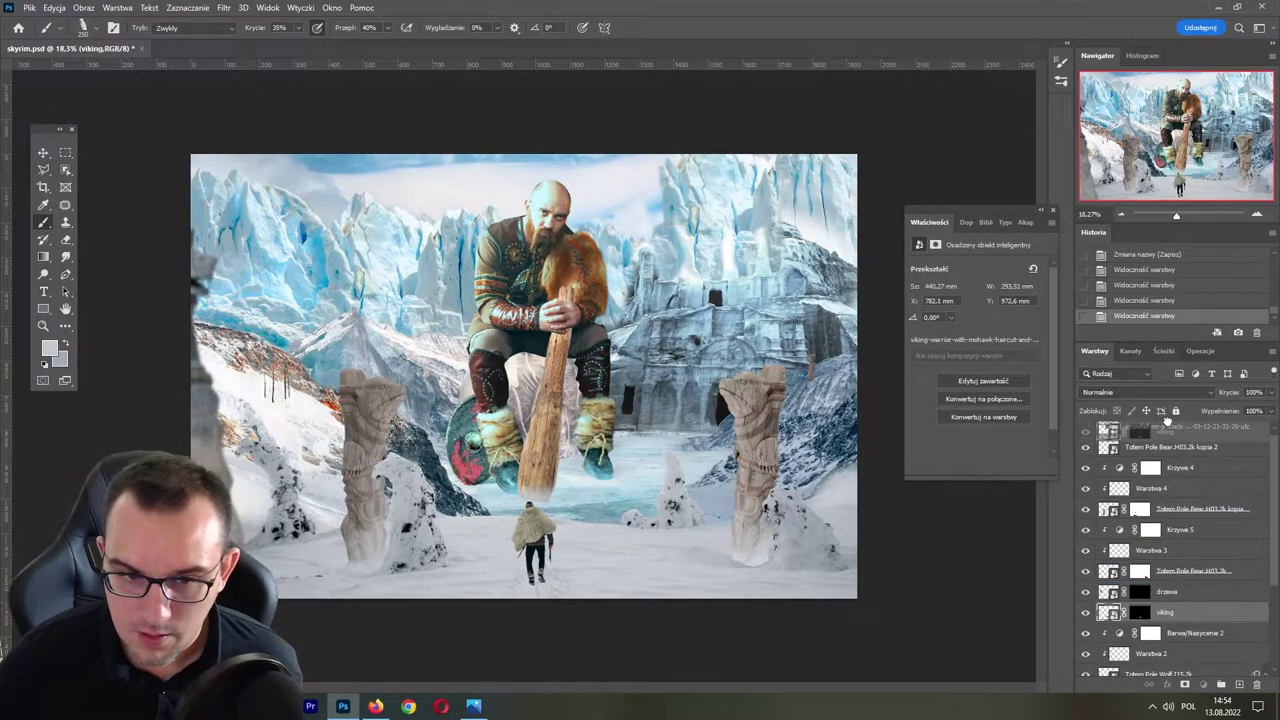
{"action": "left_click_drag", "start_coordinate": [1166, 417], "coordinate": [1137, 440]}
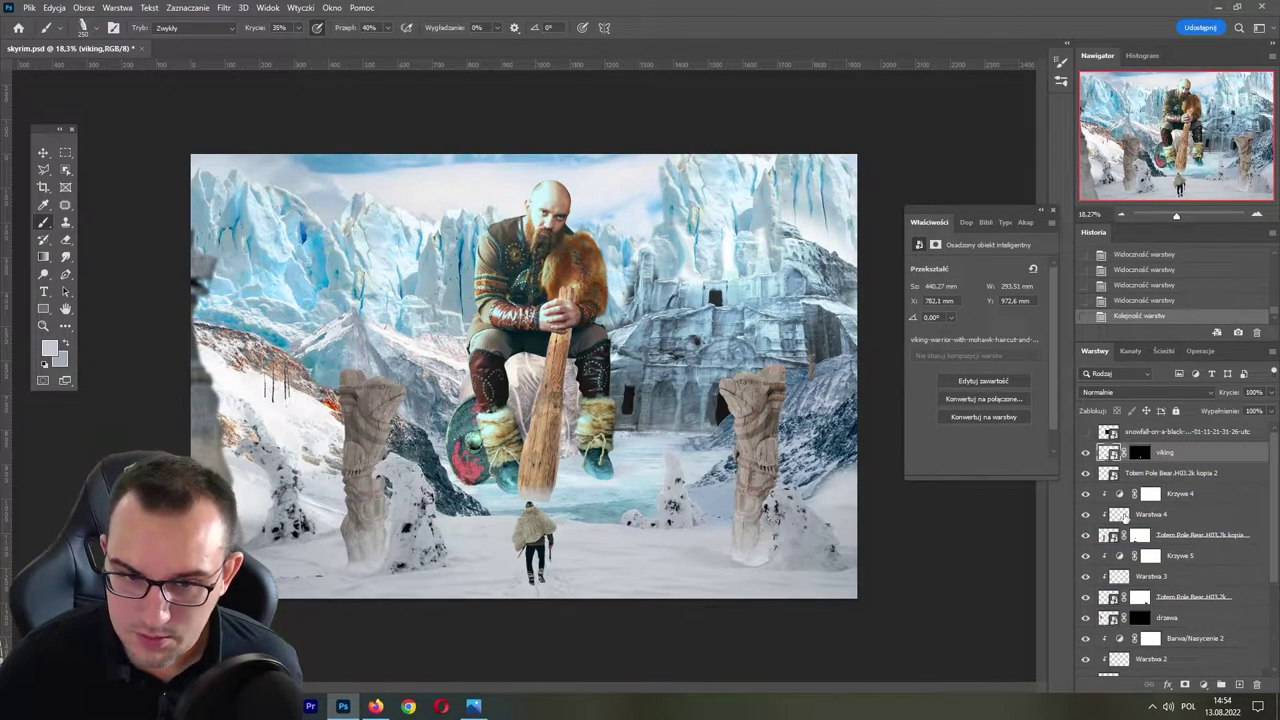
- Group the Totem Pole Bear kopia 2 through drzewa layers as 'totki' and save
{"action": "left_click", "coordinate": [1193, 476]}
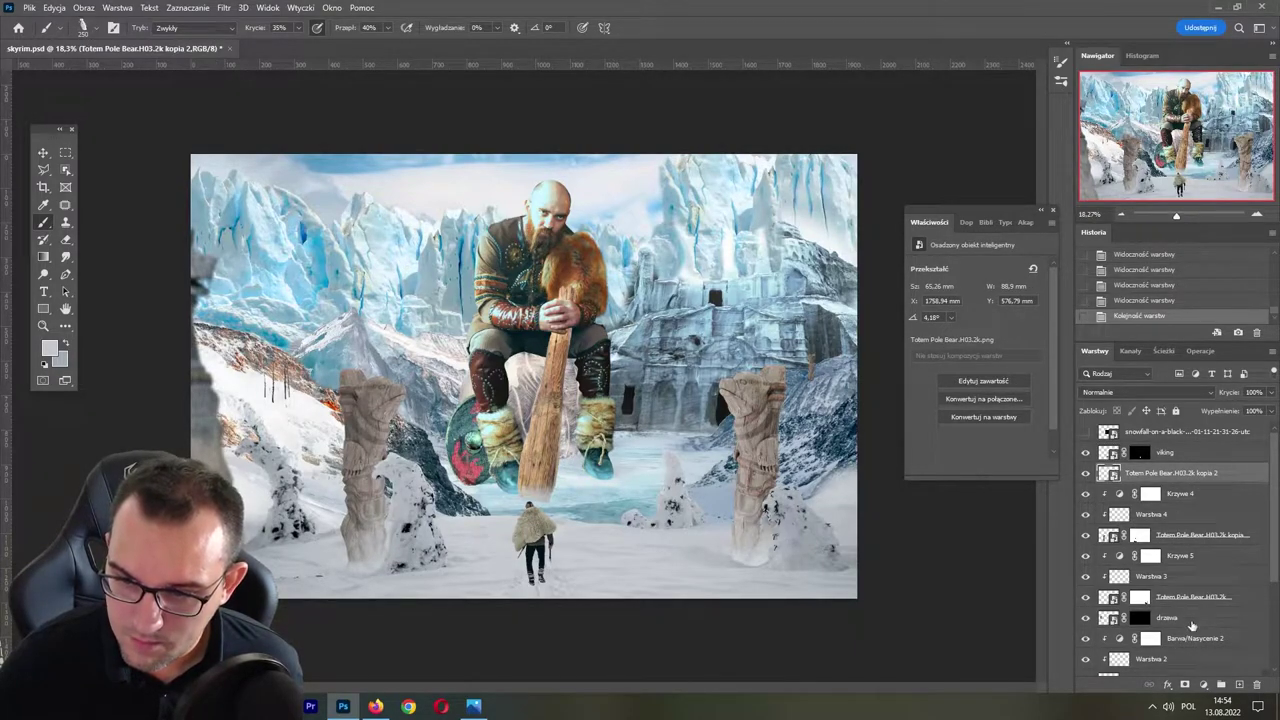
{"action": "left_click", "coordinate": [1190, 618], "text": "shift"}
{"action": "scroll", "coordinate": [1188, 600], "scroll_direction": "down", "scroll_amount": 3}
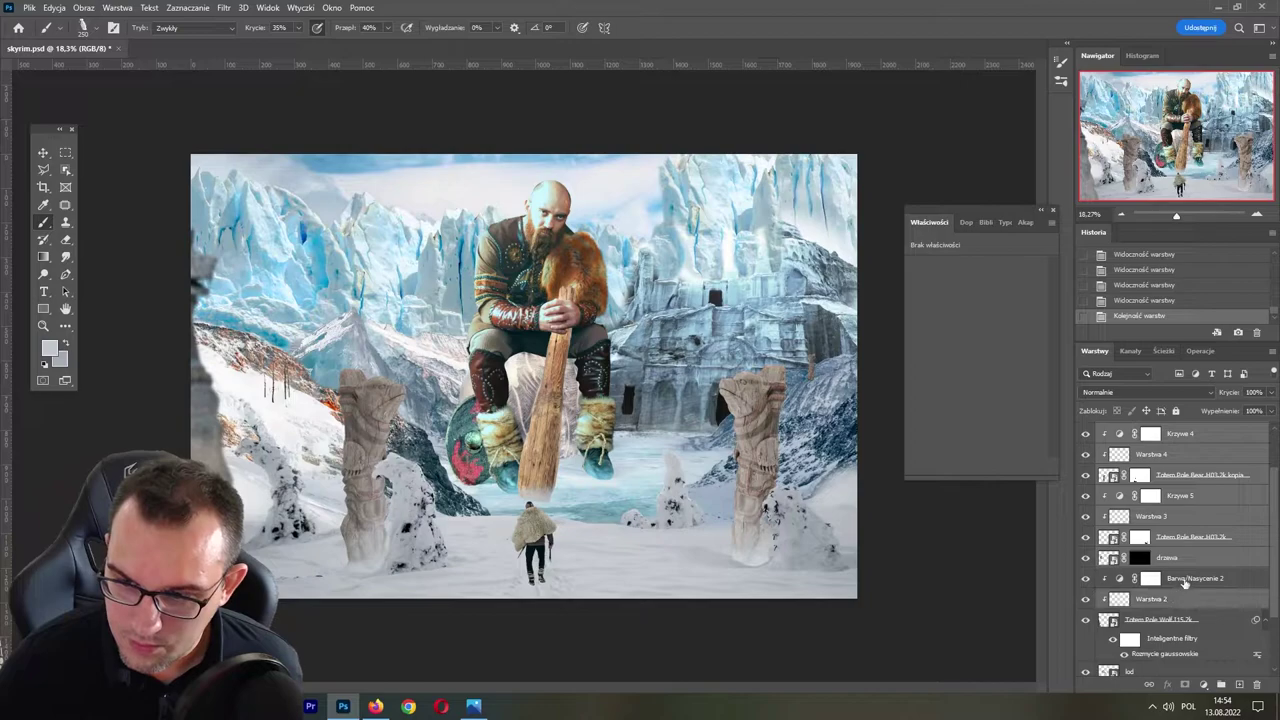
{"action": "left_click", "coordinate": [1221, 684]}
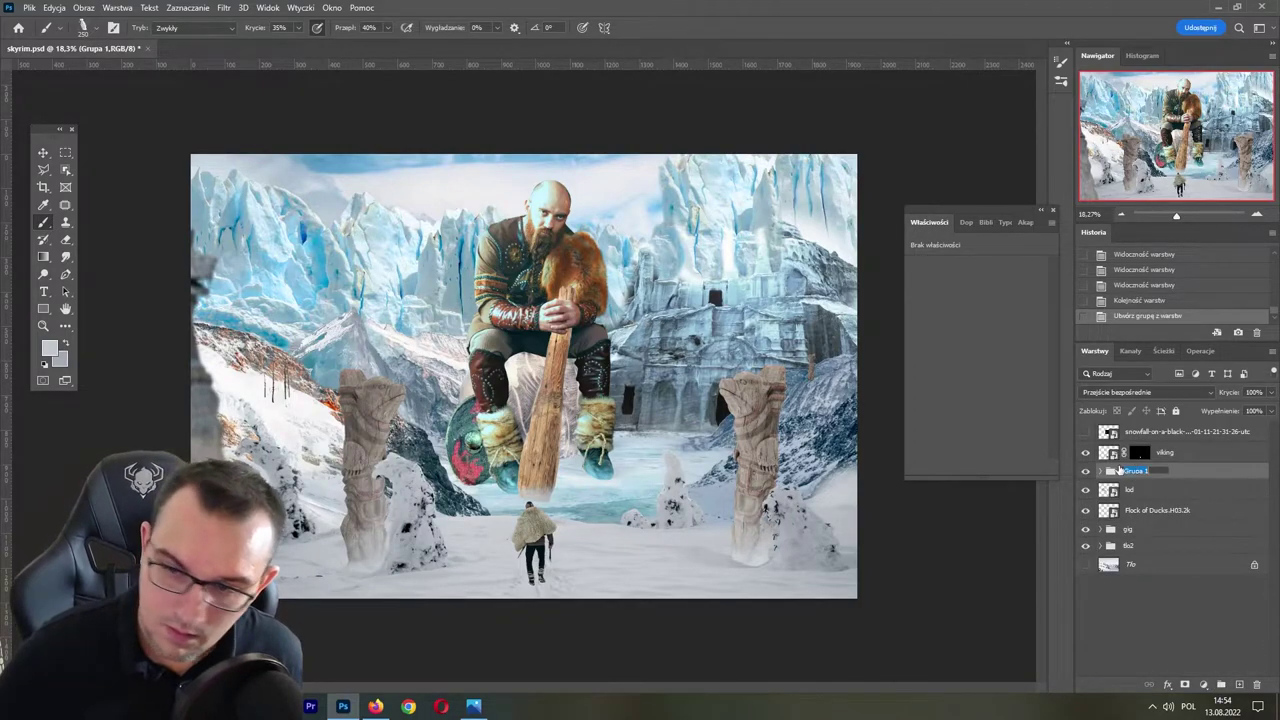
{"action": "double_click", "coordinate": [1133, 471]}
{"action": "type", "text": "totki"}
{"action": "key", "text": "Return"}
{"action": "key", "text": "ctrl+s"}
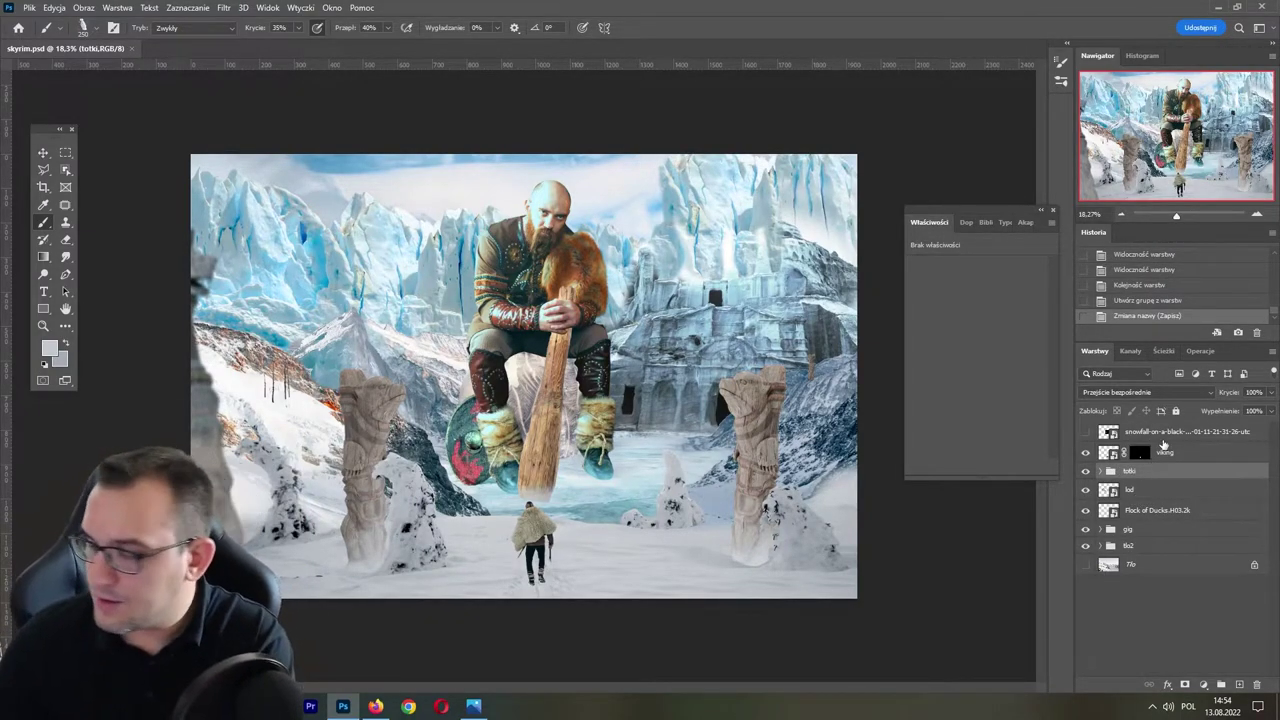
- Expand the tlo2 group and toggle the gory layer off and on
{"action": "left_click", "coordinate": [1110, 545]}
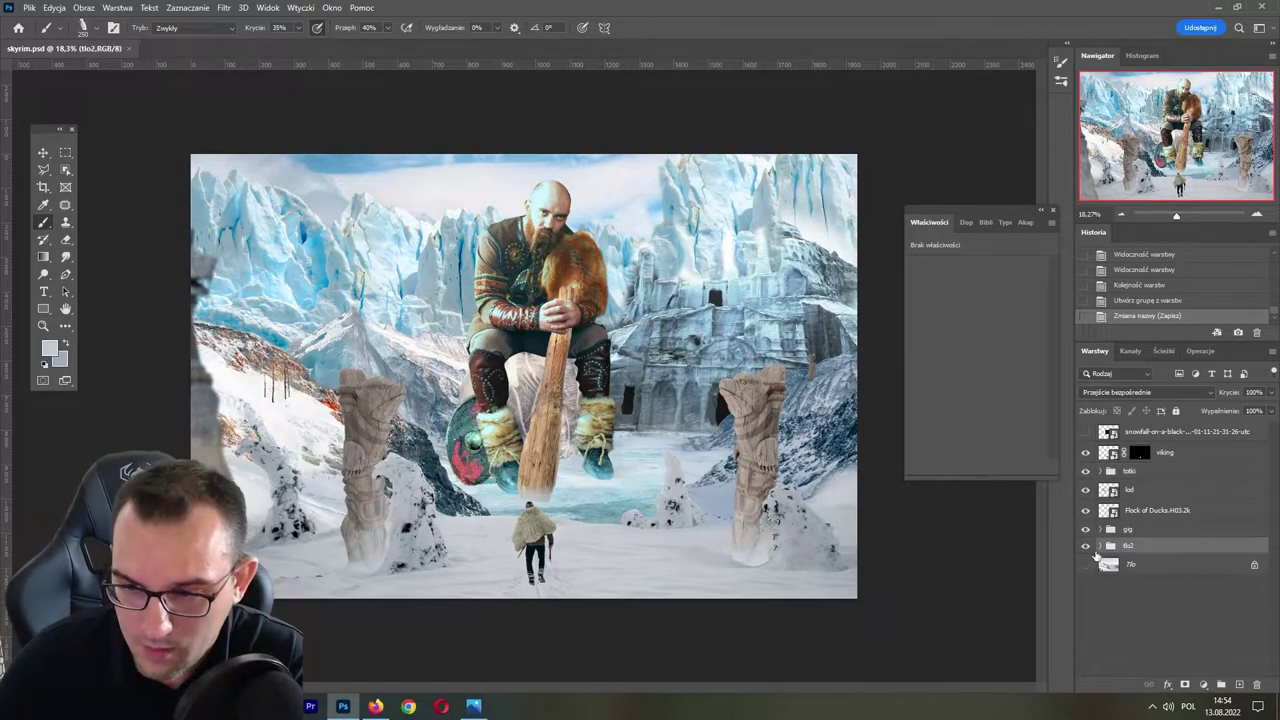
{"action": "left_click", "coordinate": [1100, 546]}
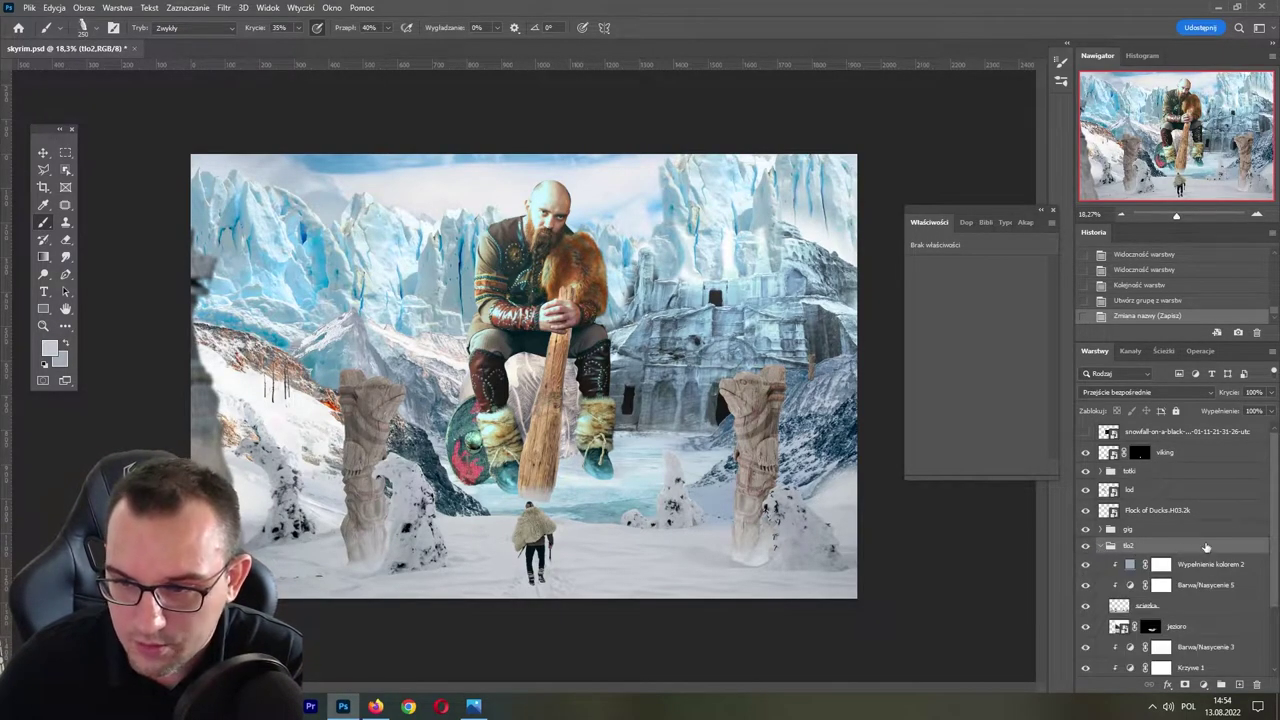
{"action": "scroll", "coordinate": [1276, 524], "scroll_direction": "down", "scroll_amount": 3}
{"action": "left_click", "coordinate": [1150, 646]}
{"action": "left_click", "coordinate": [1087, 646]}
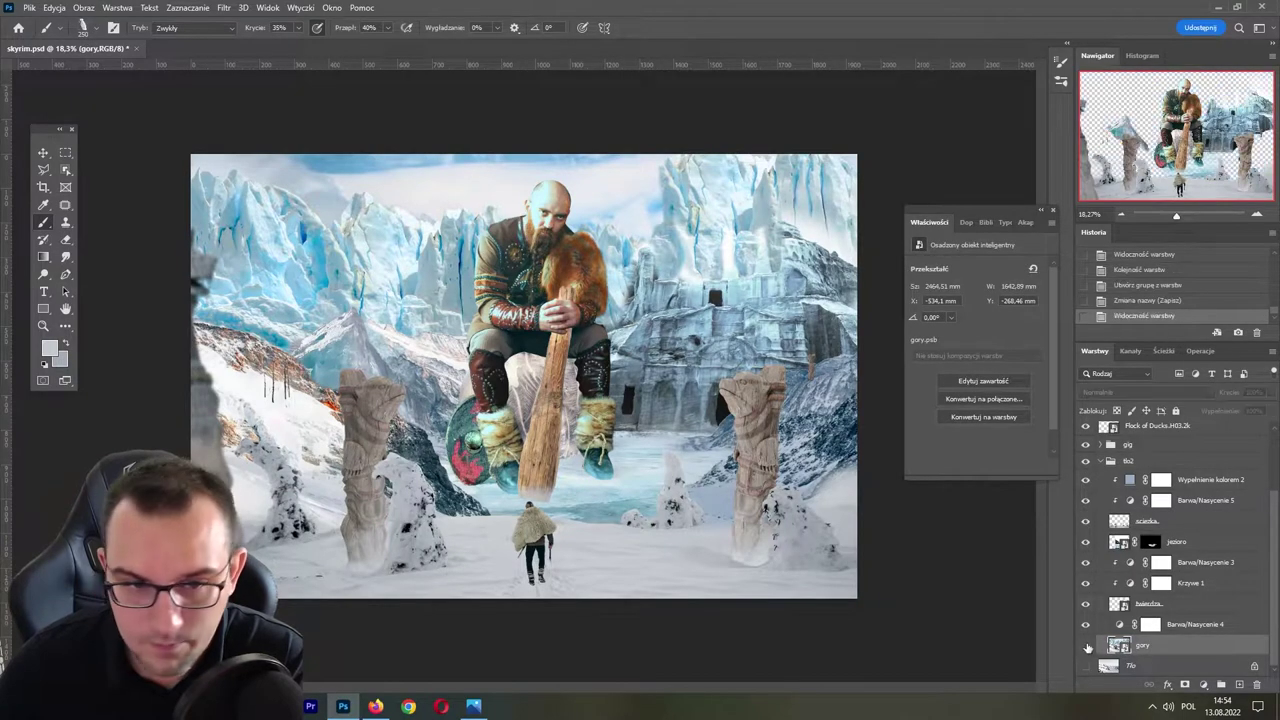
{"action": "left_click", "coordinate": [1087, 646]}
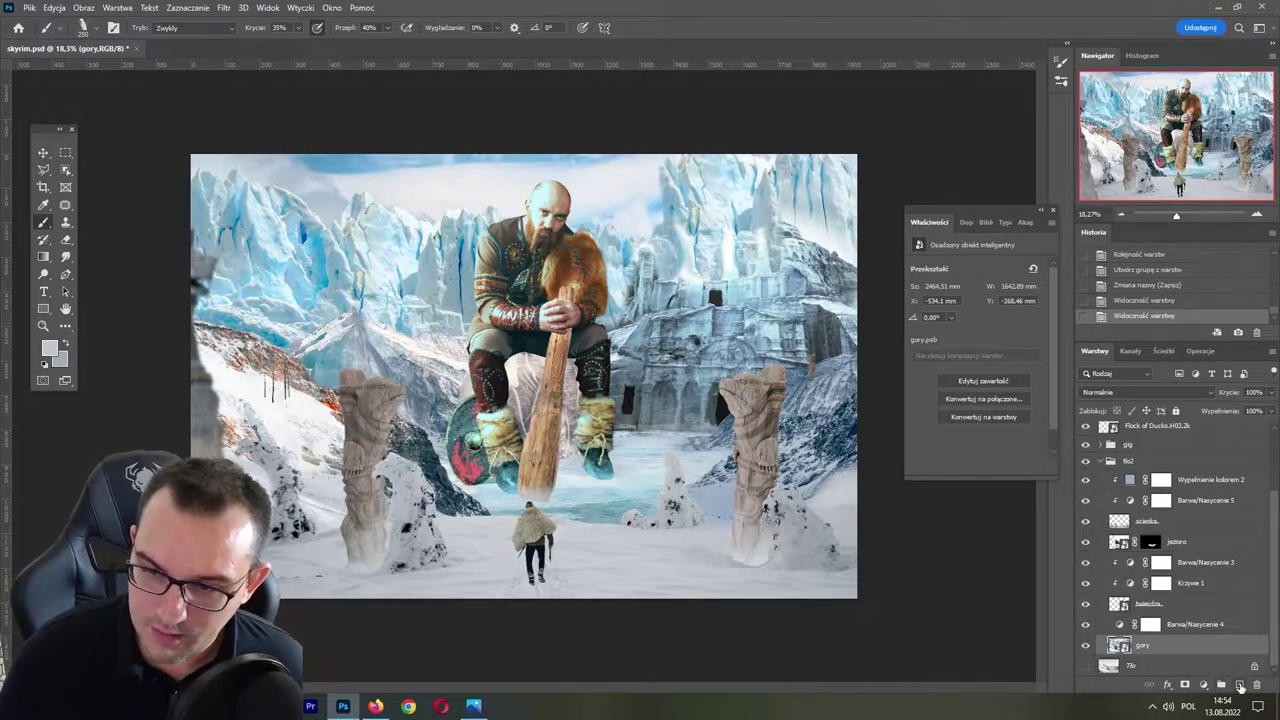
- Add a new empty layer named 'c' above the Barwa/Nasycenie 4 adjustment layer
{"action": "left_click", "coordinate": [1200, 626]}
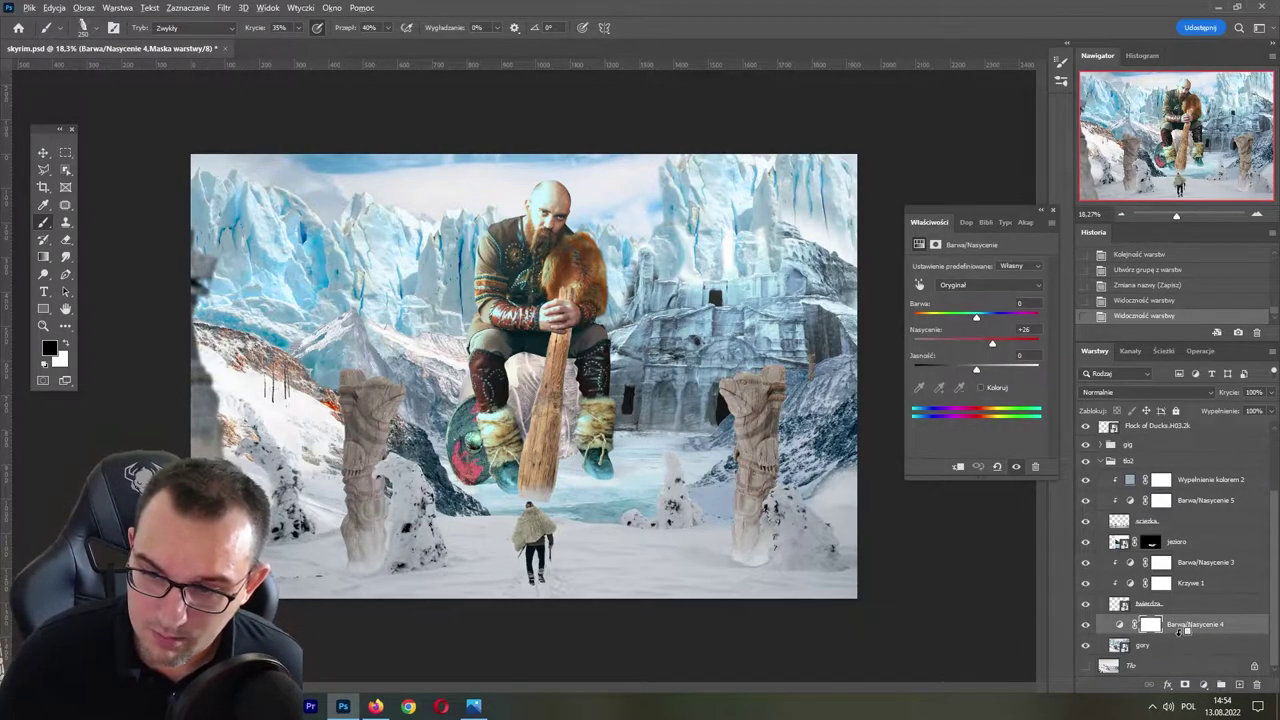
{"action": "left_click", "coordinate": [1239, 686]}
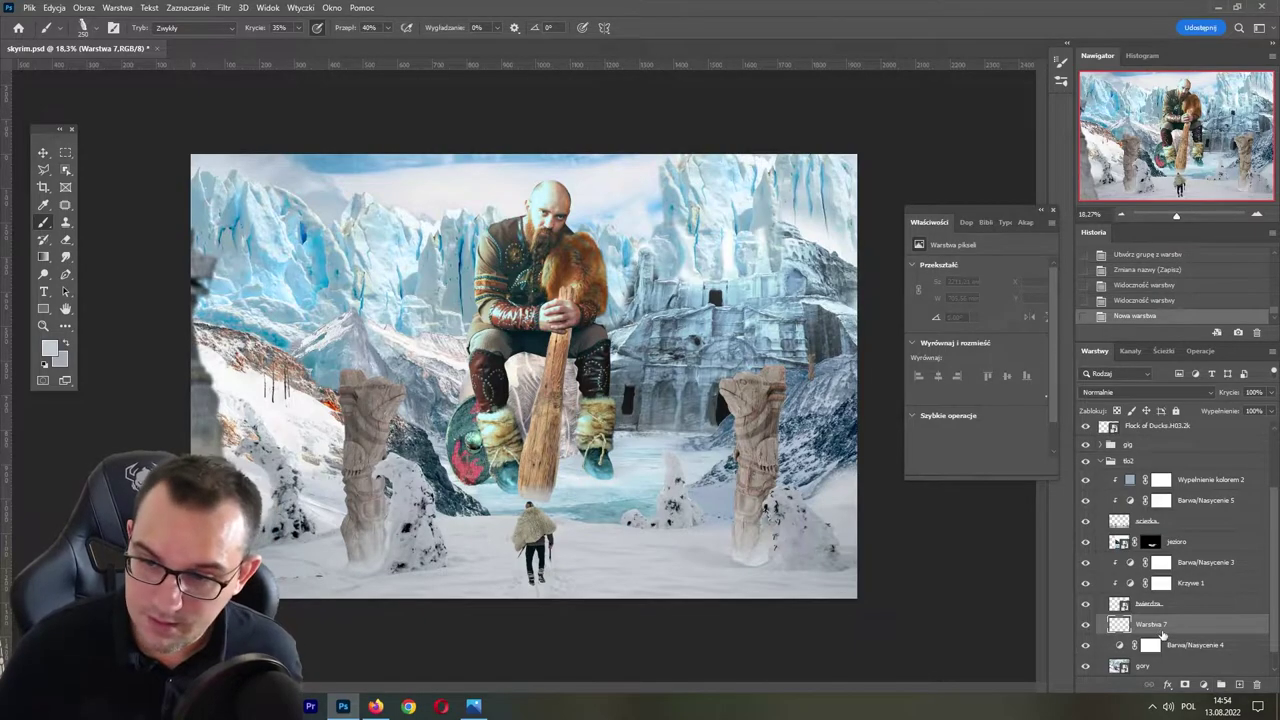
{"action": "double_click", "coordinate": [1153, 624]}
{"action": "type", "text": "c"}
{"action": "key", "text": "Return"}
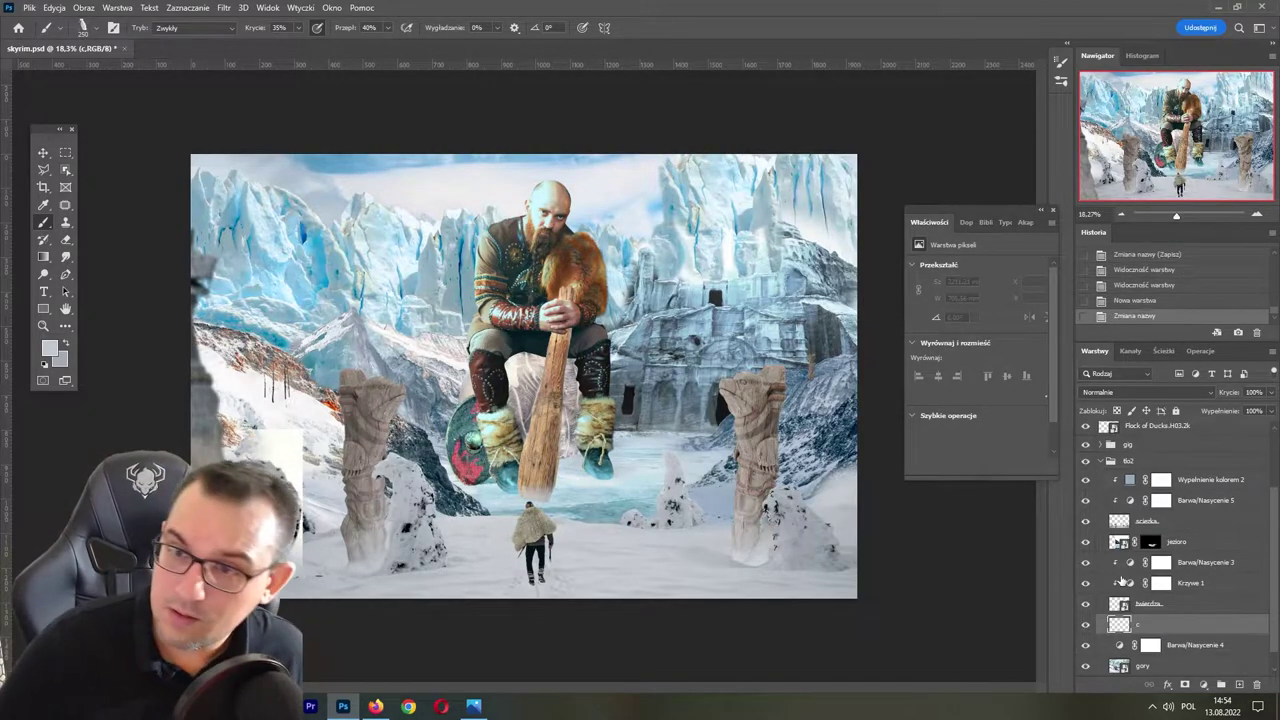
- Choose the Soft Round brush, sample a blue-grey shadow colour, and set layer c to Multiply (Pomnóż)
{"action": "left_click", "coordinate": [90, 27]}
{"action": "left_click_drag", "start_coordinate": [337, 330], "coordinate": [334, 180]}
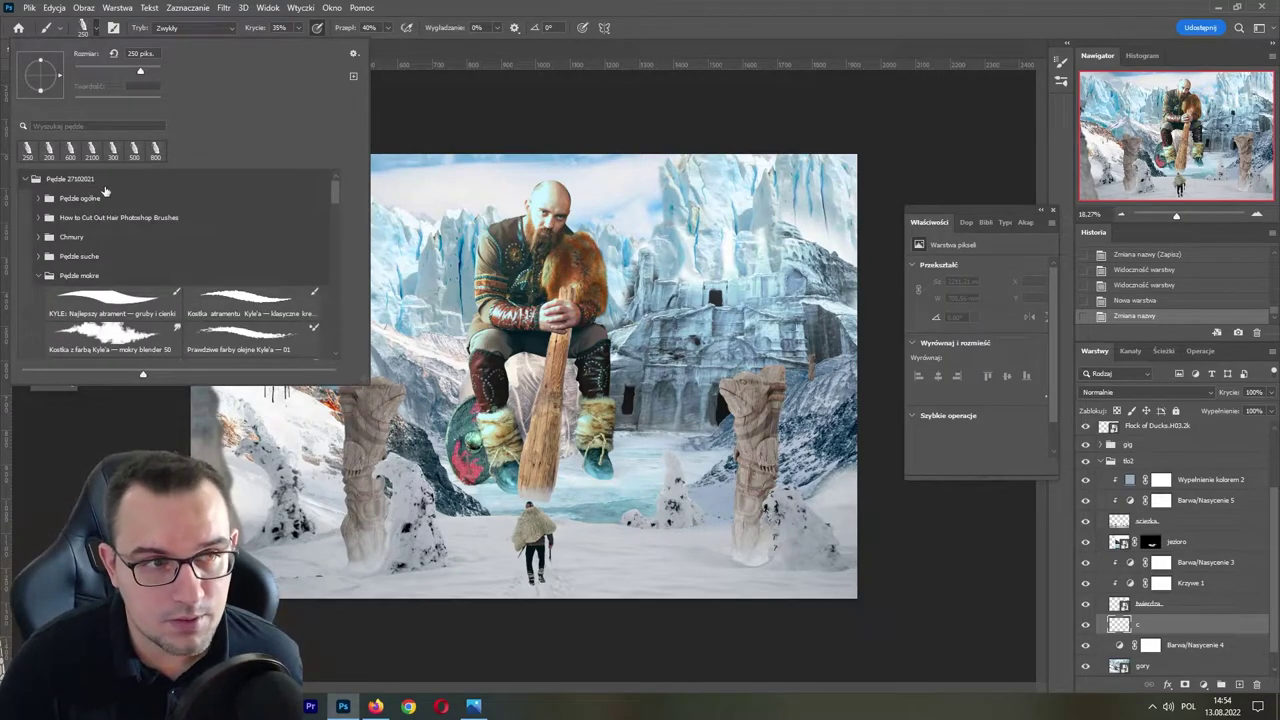
{"action": "left_click", "coordinate": [36, 198]}
{"action": "left_click", "coordinate": [126, 241]}
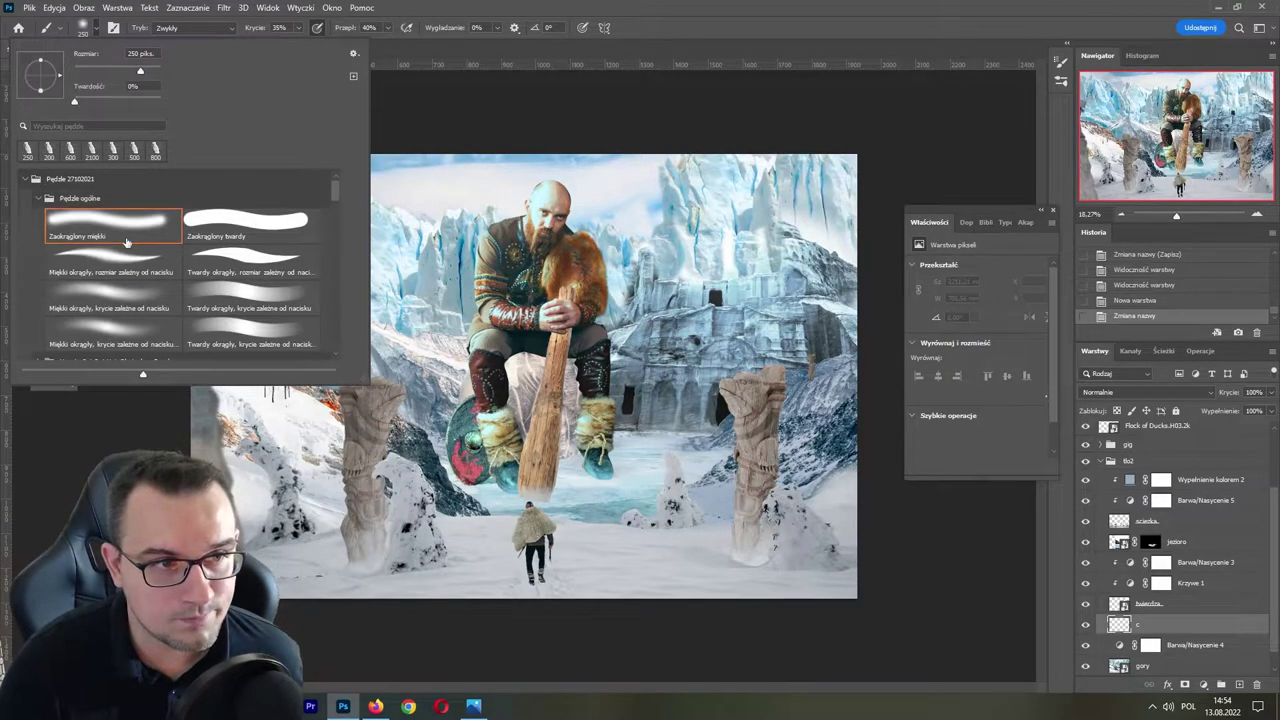
{"action": "left_click", "coordinate": [685, 443]}
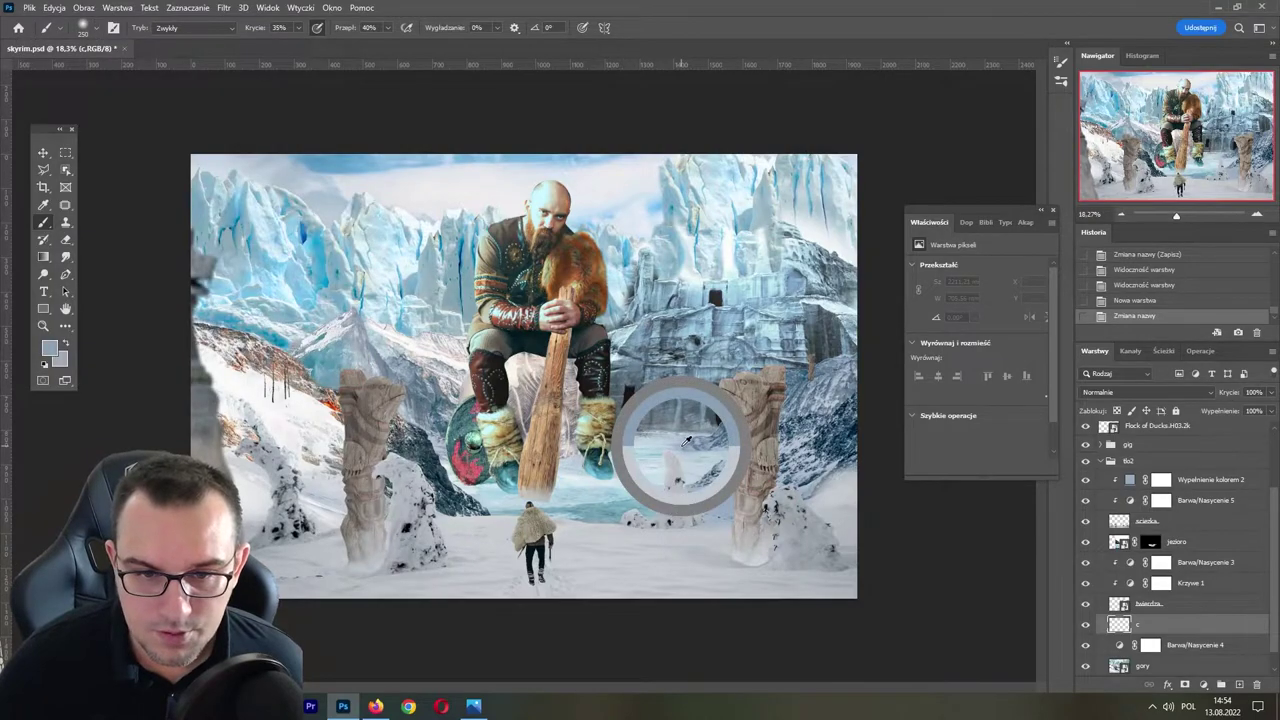
{"action": "left_click", "coordinate": [685, 443], "text": "alt"}
{"action": "left_click", "coordinate": [1138, 395]}
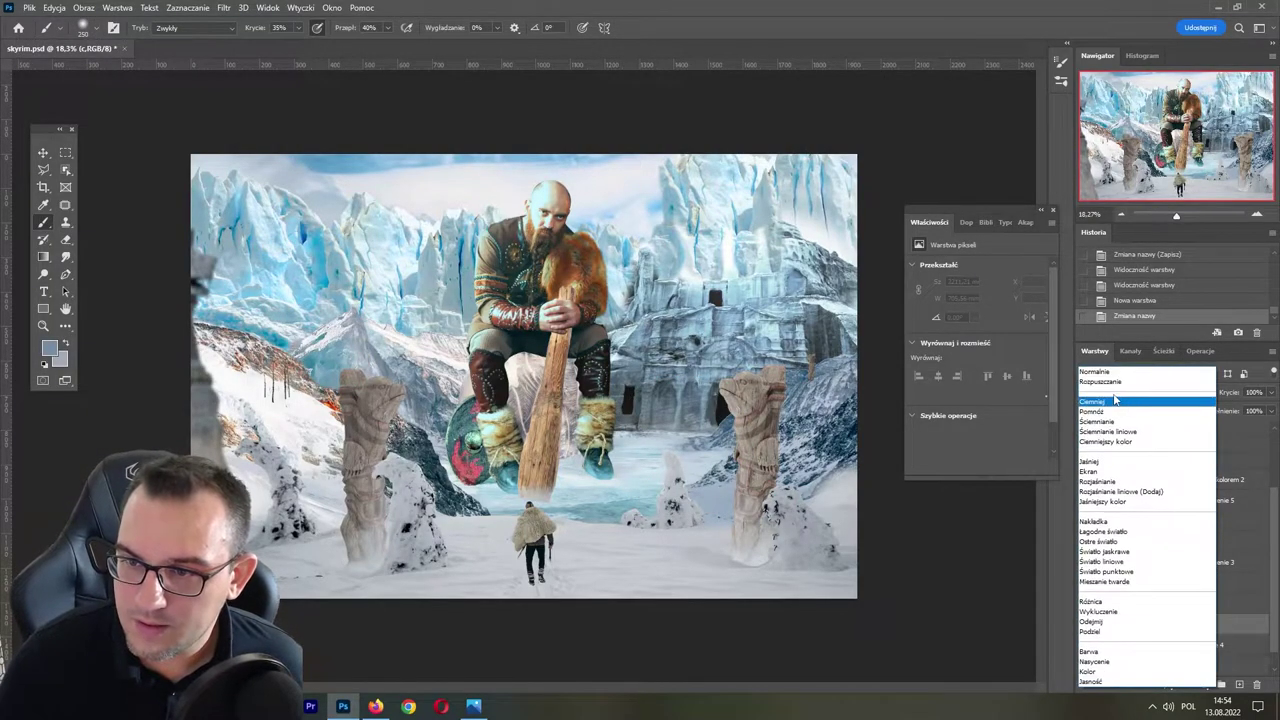
{"action": "left_click", "coordinate": [1120, 412]}
{"action": "left_click_drag", "start_coordinate": [1176, 215], "coordinate": [1183, 216]}
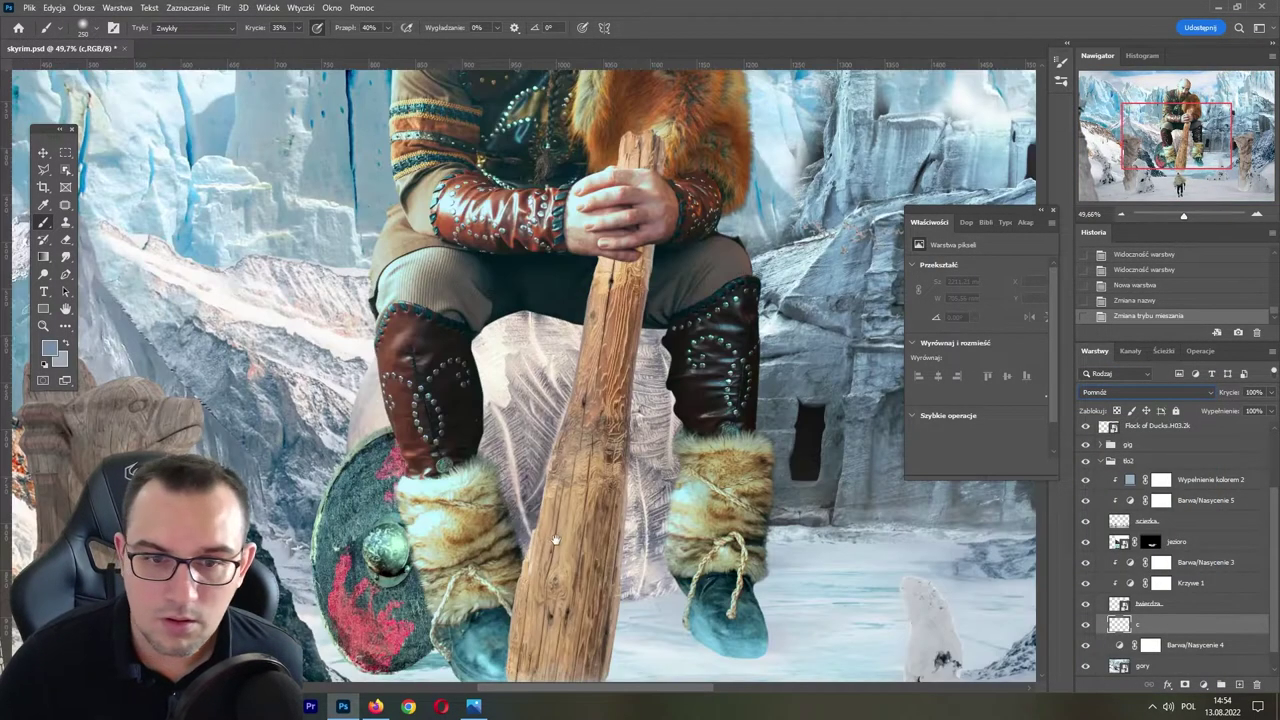
- Paint soft shadow strokes under and beside the viking's right boot toward the staff's base
{"action": "scroll", "coordinate": [212, 72], "scroll_direction": "down", "scroll_amount": 5}
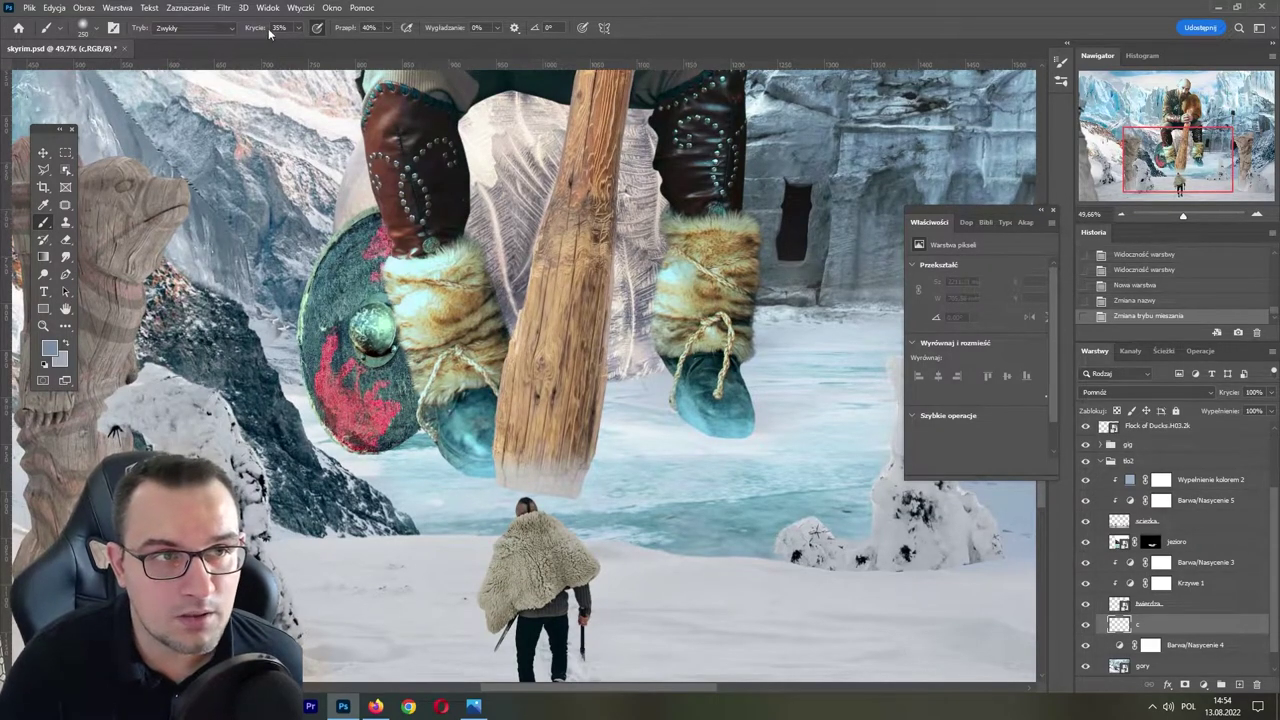
{"action": "left_click", "coordinate": [97, 35]}
{"action": "left_click", "coordinate": [650, 400]}
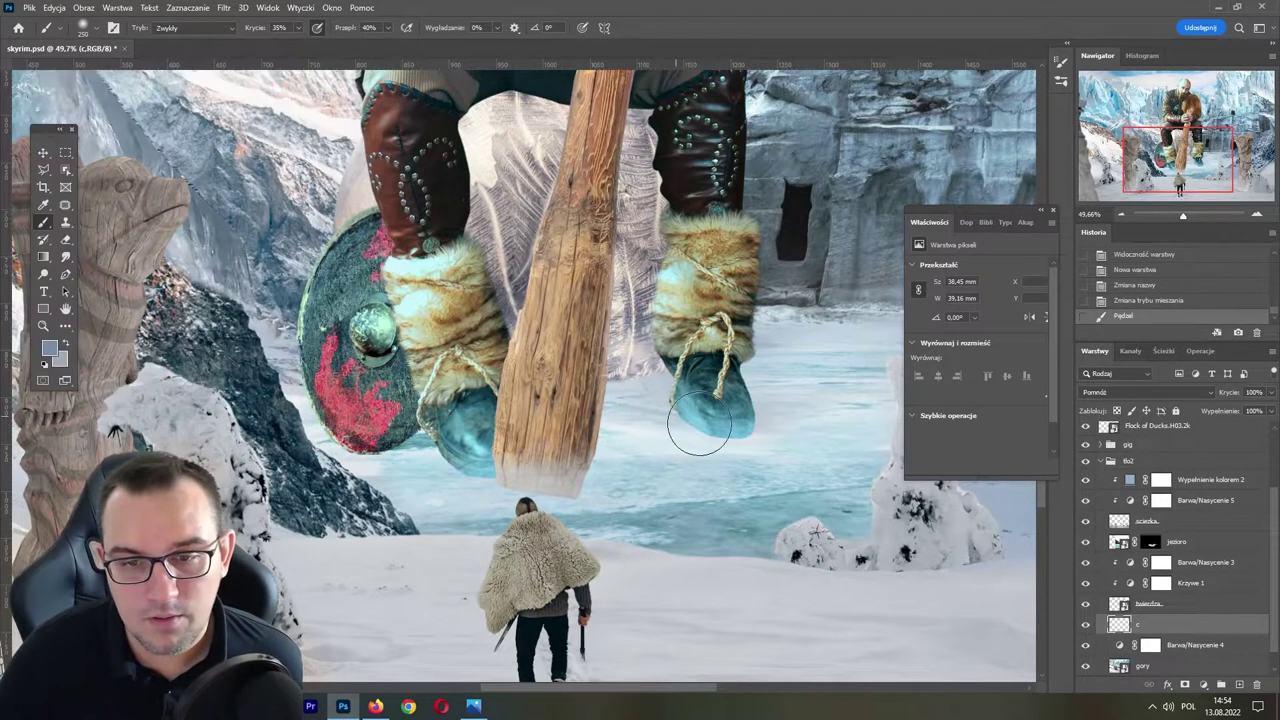
{"action": "mouse_move", "coordinate": [694, 423]}
{"action": "left_mouse_down"}
{"action": "mouse_move", "coordinate": [705, 370]}
{"action": "mouse_move", "coordinate": [672, 384]}
{"action": "mouse_move", "coordinate": [698, 430]}
{"action": "left_mouse_up"}
{"action": "left_click", "coordinate": [698, 430]}
{"action": "left_click", "coordinate": [699, 427]}
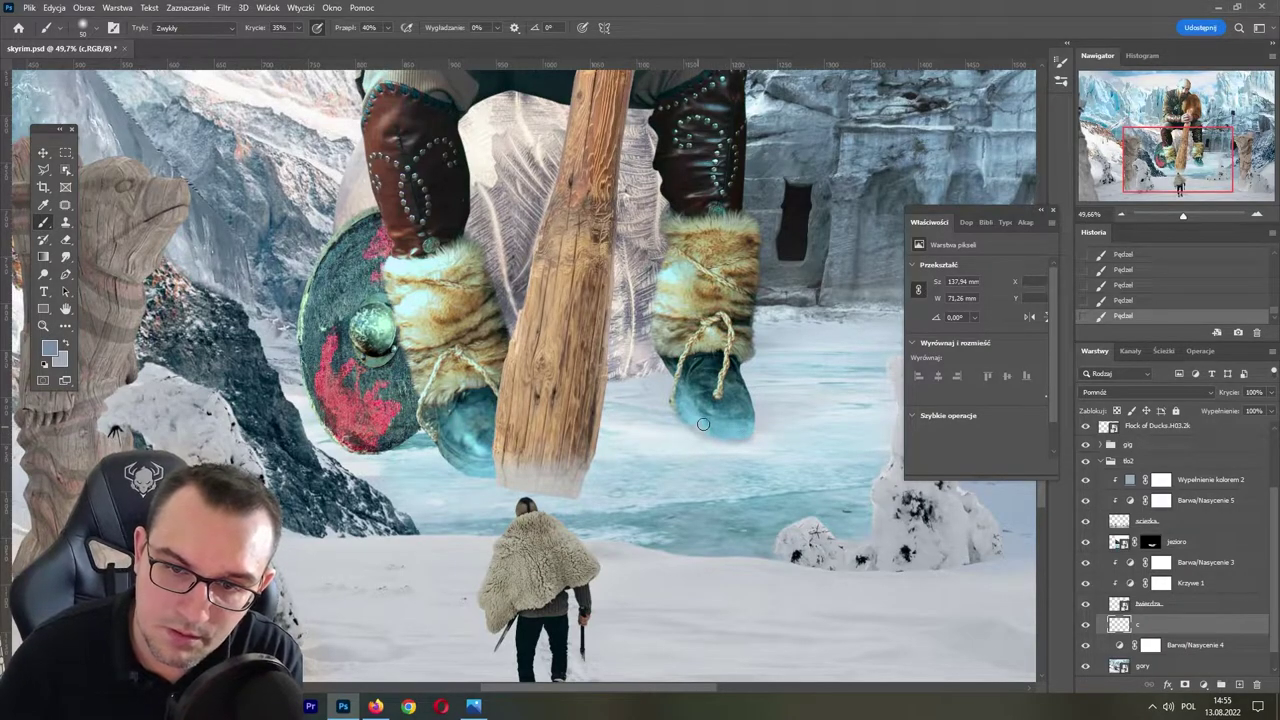
{"action": "left_click_drag", "start_coordinate": [690, 412], "coordinate": [677, 380]}
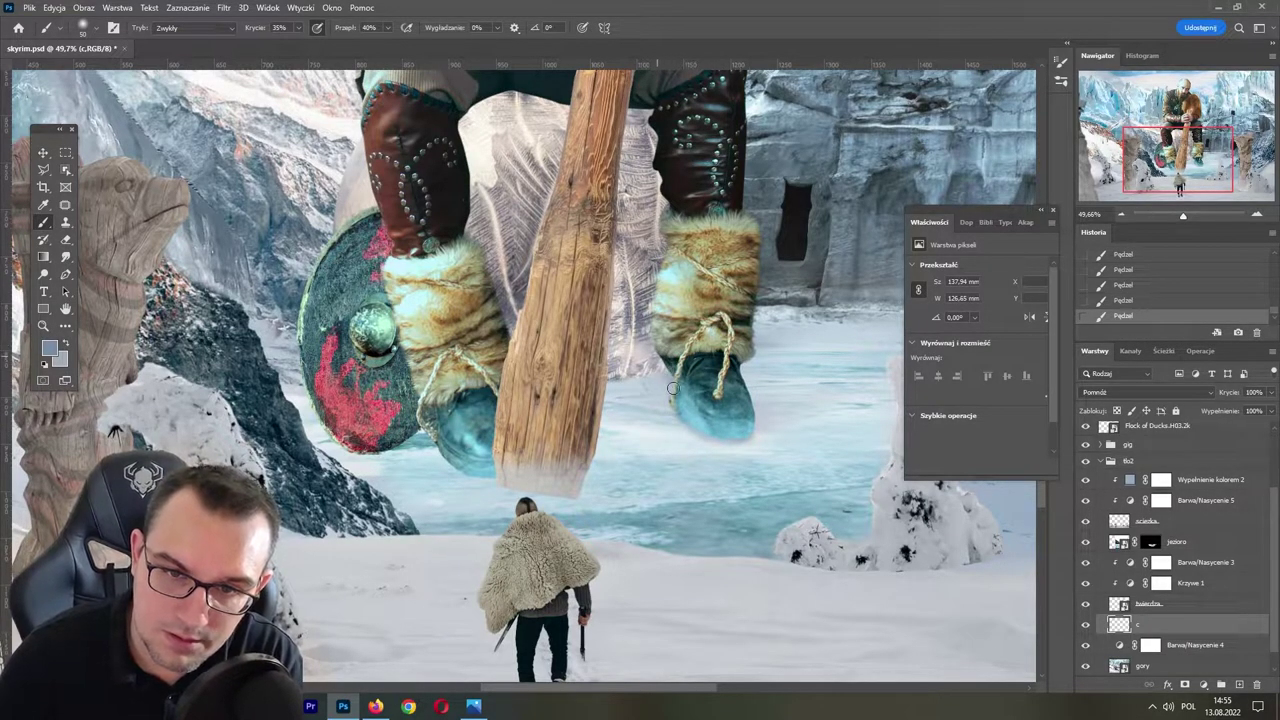
{"action": "mouse_move", "coordinate": [659, 363]}
{"action": "left_mouse_down"}
{"action": "mouse_move", "coordinate": [662, 380]}
{"action": "mouse_move", "coordinate": [614, 370]}
{"action": "left_mouse_up"}
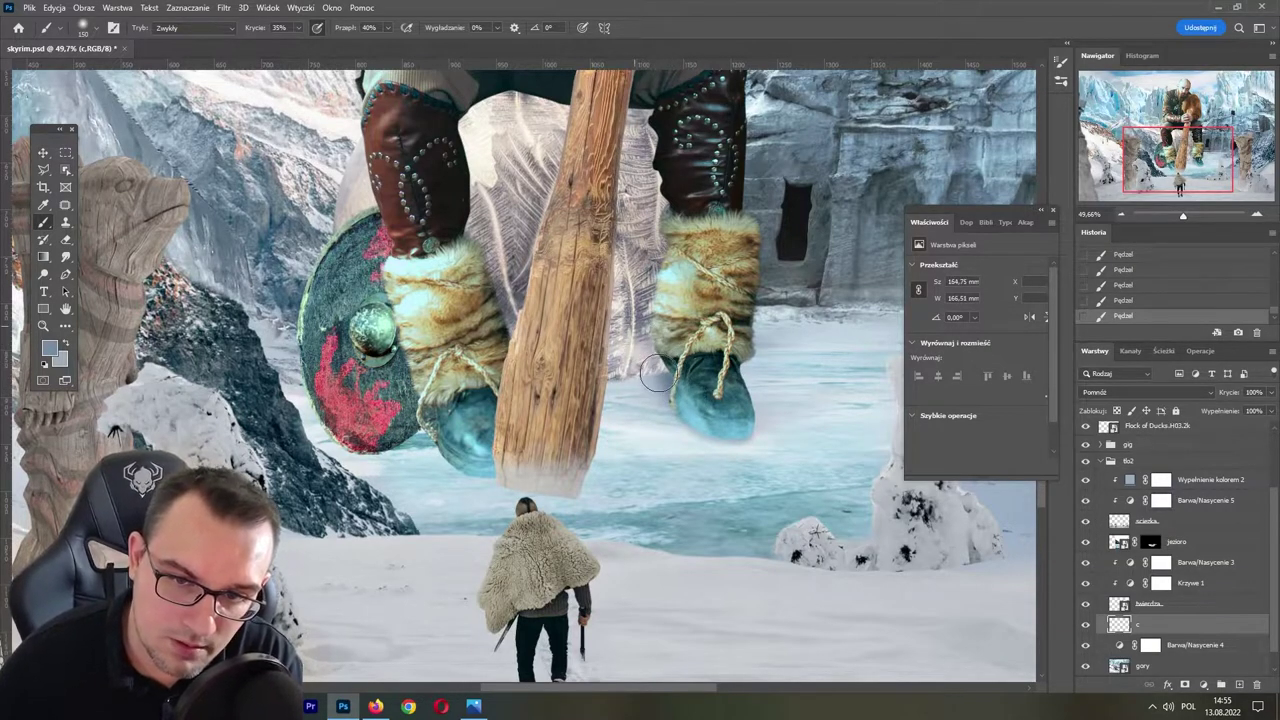
{"action": "key", "text": "bracketright"}
{"action": "key", "text": "bracketright"}
{"action": "key", "text": "bracketright"}
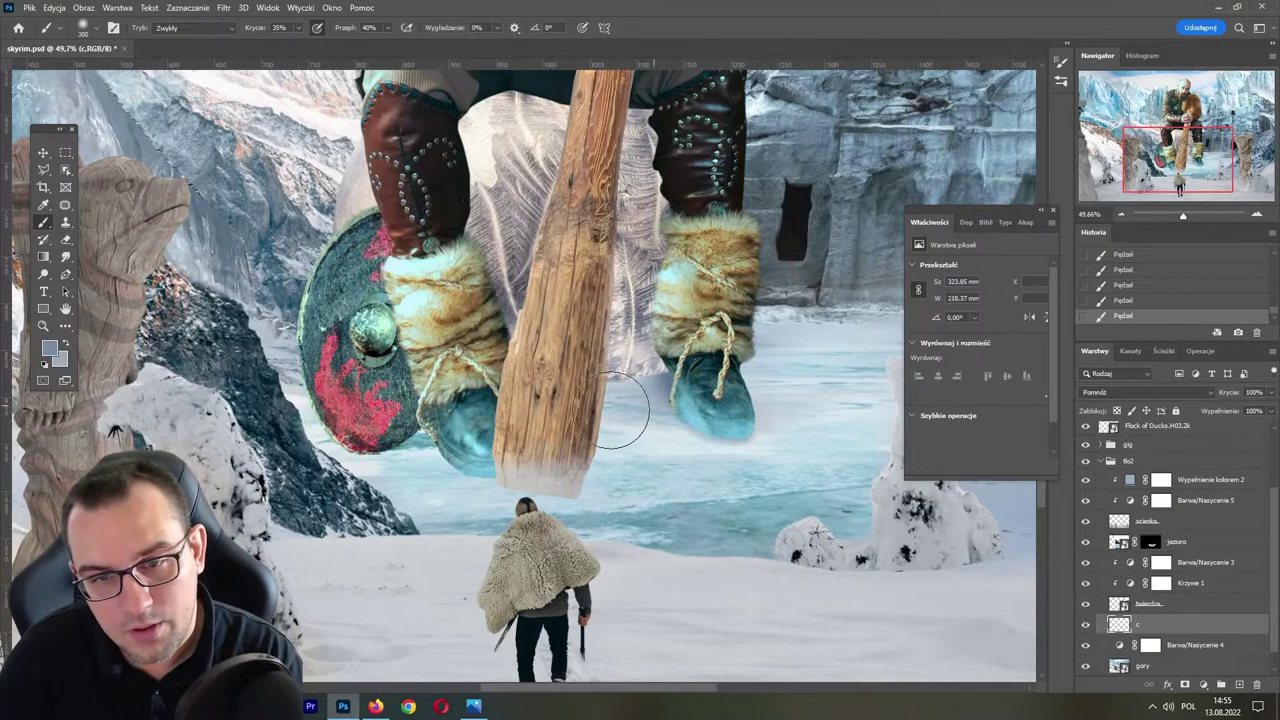
{"action": "mouse_move", "coordinate": [663, 429]}
{"action": "left_mouse_down"}
{"action": "mouse_move", "coordinate": [660, 410]}
{"action": "mouse_move", "coordinate": [558, 388]}
{"action": "left_mouse_up"}
{"action": "mouse_move", "coordinate": [666, 428]}
{"action": "left_mouse_down"}
{"action": "mouse_move", "coordinate": [556, 430]}
{"action": "mouse_move", "coordinate": [672, 413]}
{"action": "mouse_move", "coordinate": [646, 410]}
{"action": "left_mouse_up"}
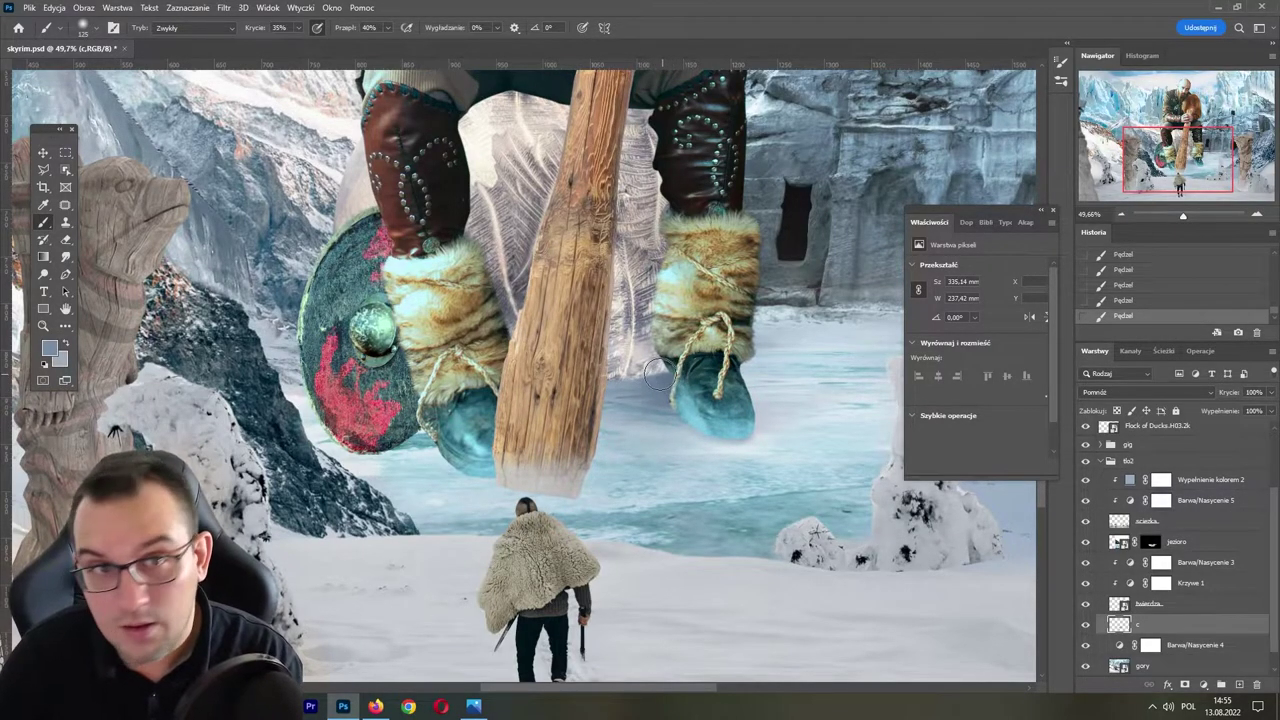
- Raise brush opacity to 55%, sample darker blues, and try then undo a dark shadow stroke
{"action": "left_click", "coordinate": [298, 28]}
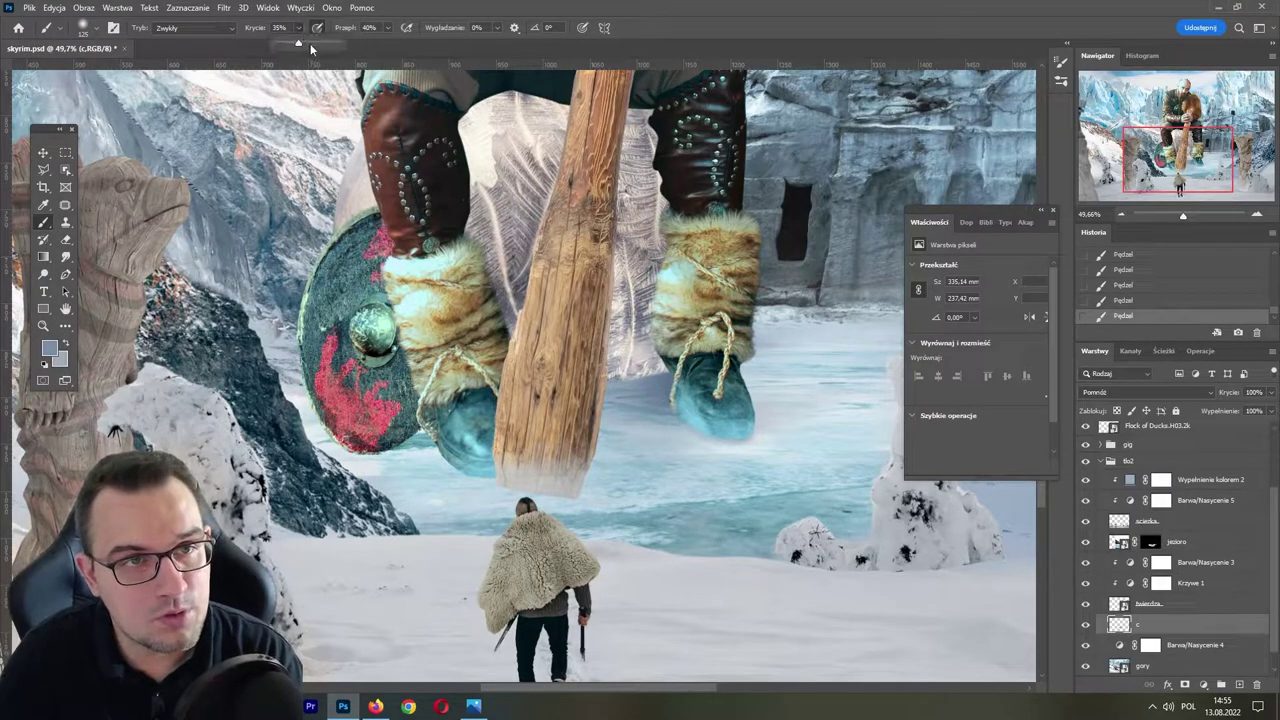
{"action": "left_click_drag", "start_coordinate": [311, 43], "coordinate": [312, 43]}
{"action": "left_click", "coordinate": [287, 300], "text": "alt"}
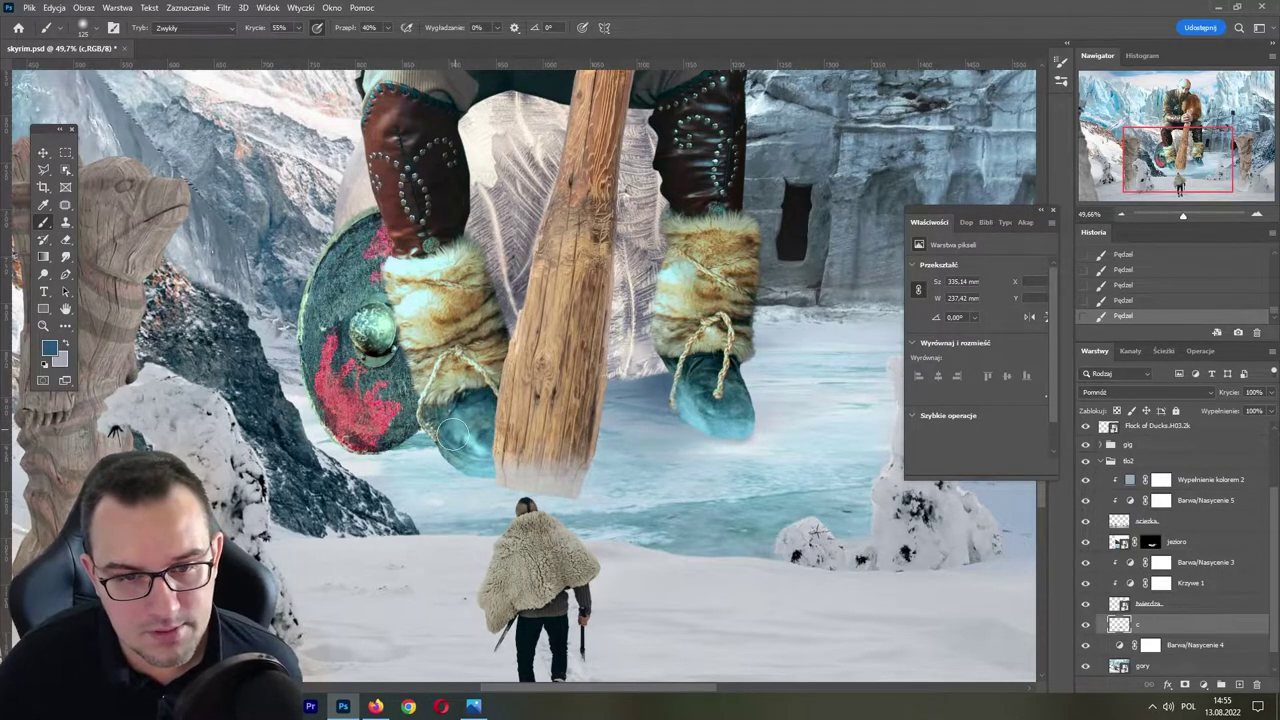
{"action": "left_click", "coordinate": [421, 440], "text": "alt"}
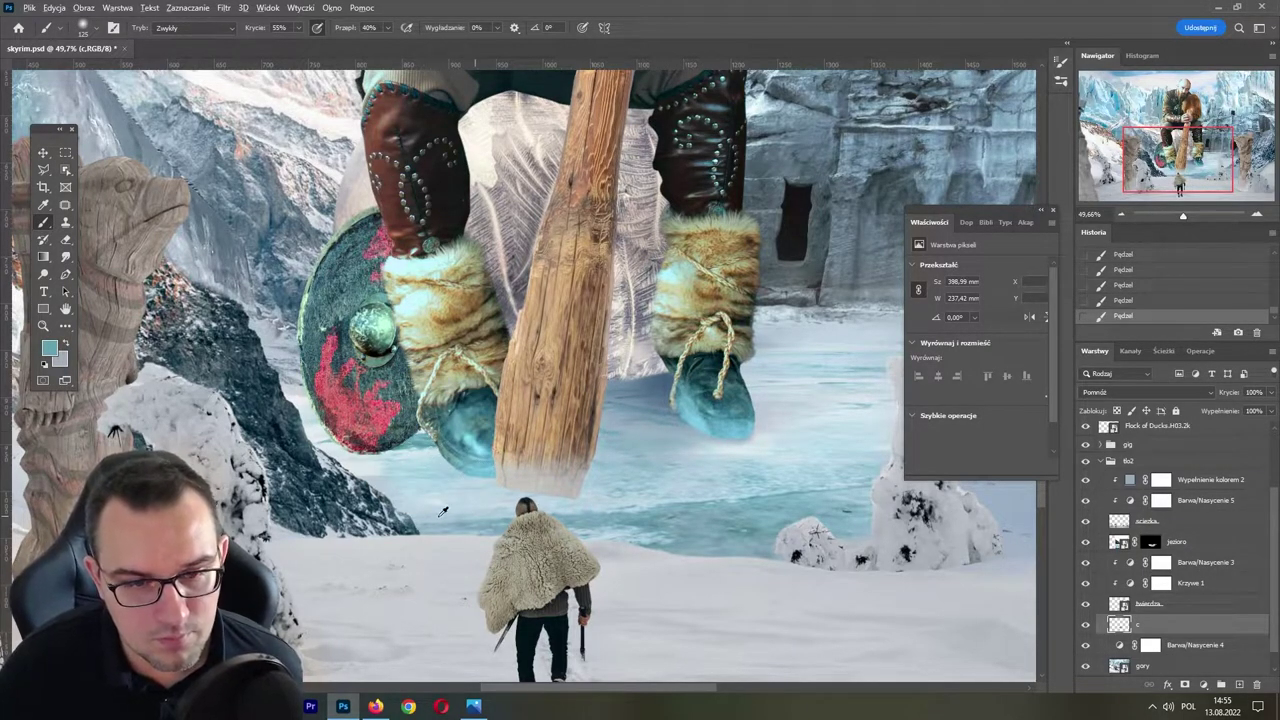
{"action": "left_click", "coordinate": [405, 528], "text": "alt"}
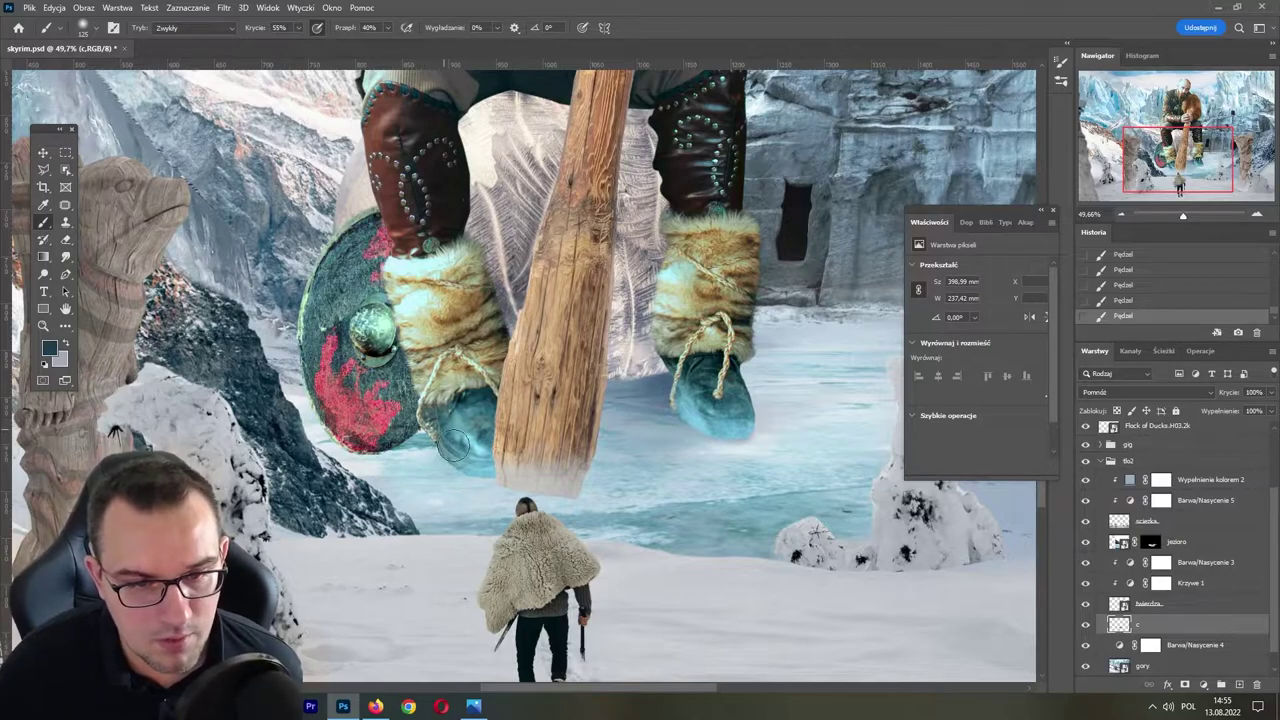
{"action": "left_click", "coordinate": [298, 31]}
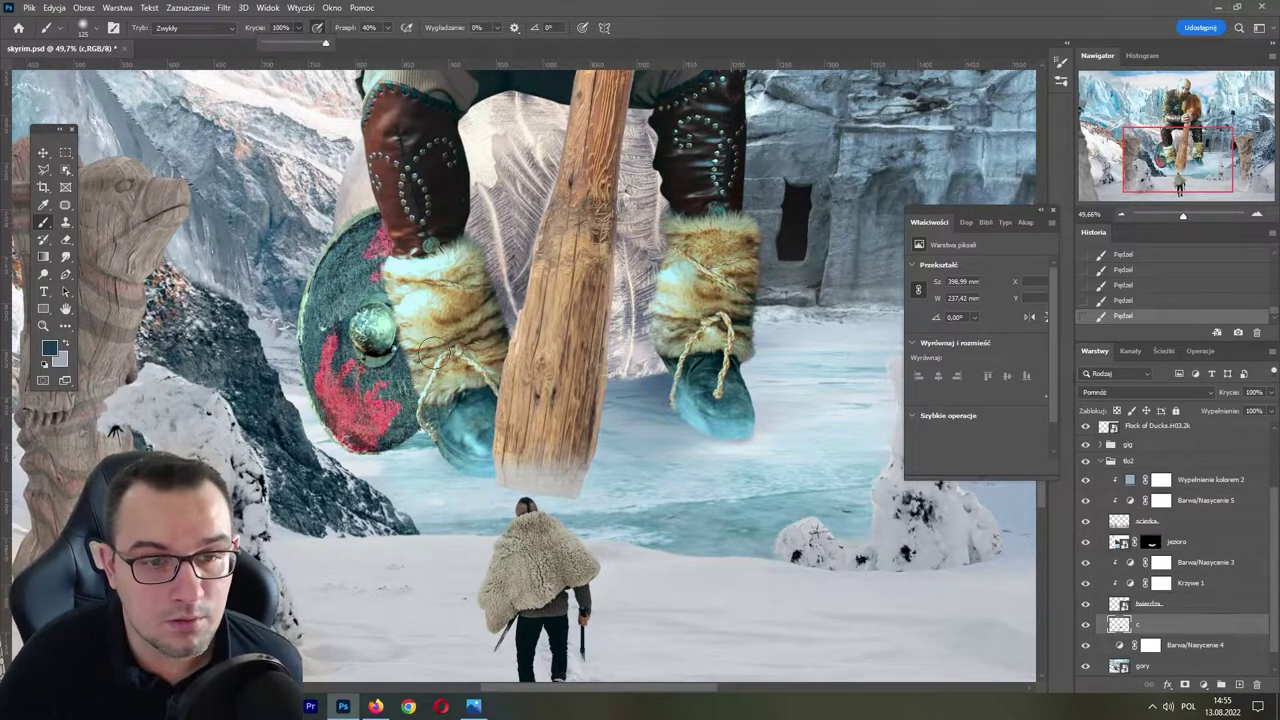
{"action": "mouse_move", "coordinate": [485, 462]}
{"action": "left_mouse_down"}
{"action": "mouse_move", "coordinate": [470, 495]}
{"action": "mouse_move", "coordinate": [400, 500]}
{"action": "mouse_move", "coordinate": [428, 441]}
{"action": "left_mouse_up"}
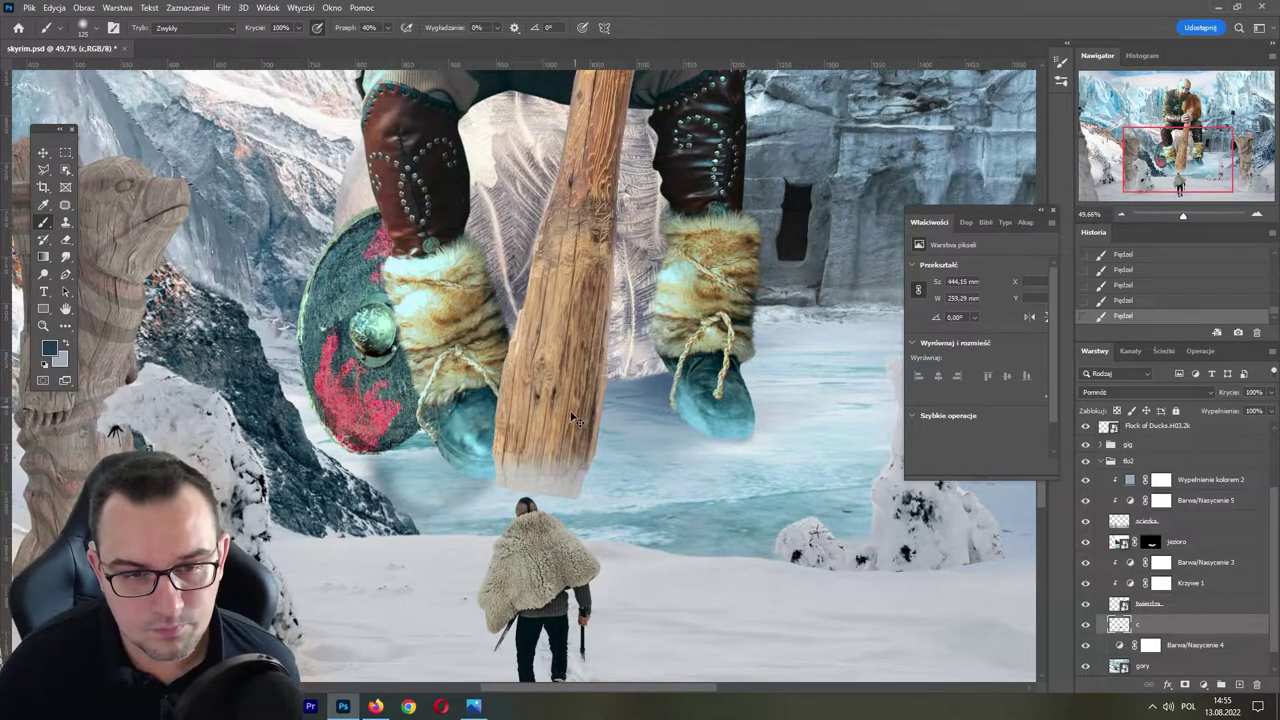
{"action": "key", "text": "ctrl+z"}
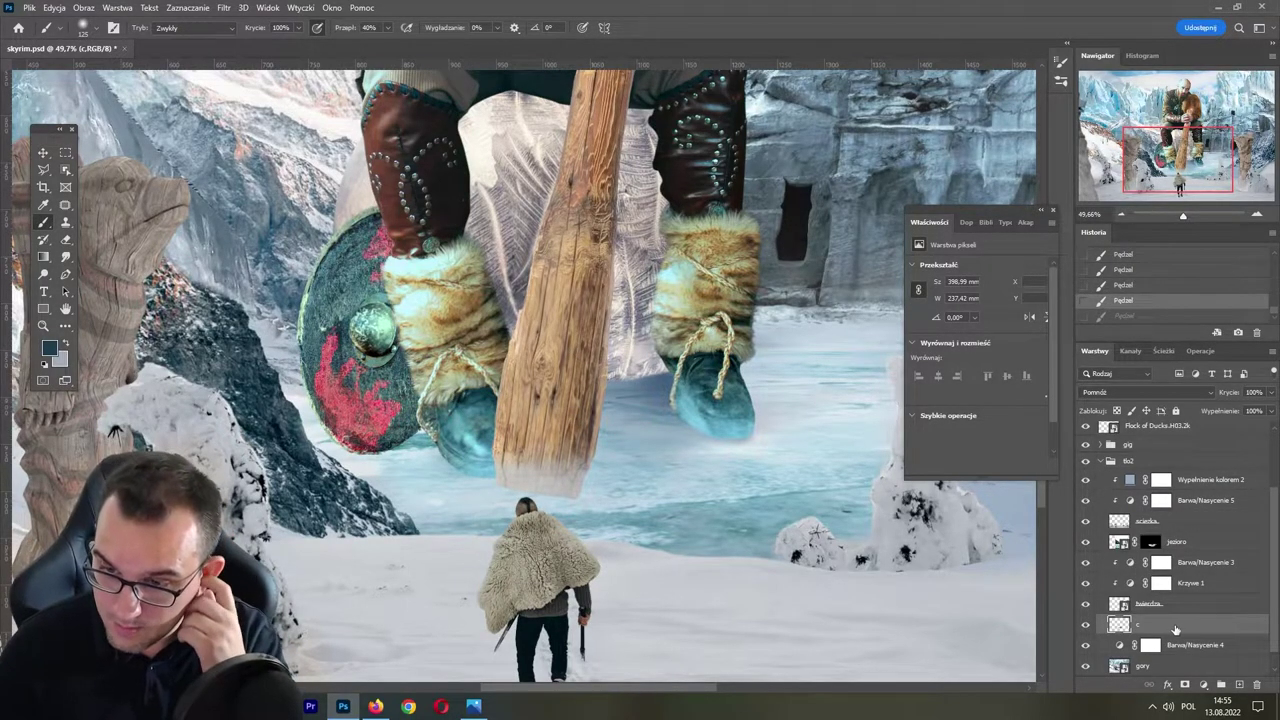
- Move layer c above jezioro, clear its paint, and repaint the right boot's contact shadow
{"action": "left_click_drag", "start_coordinate": [1175, 628], "coordinate": [1147, 548]}
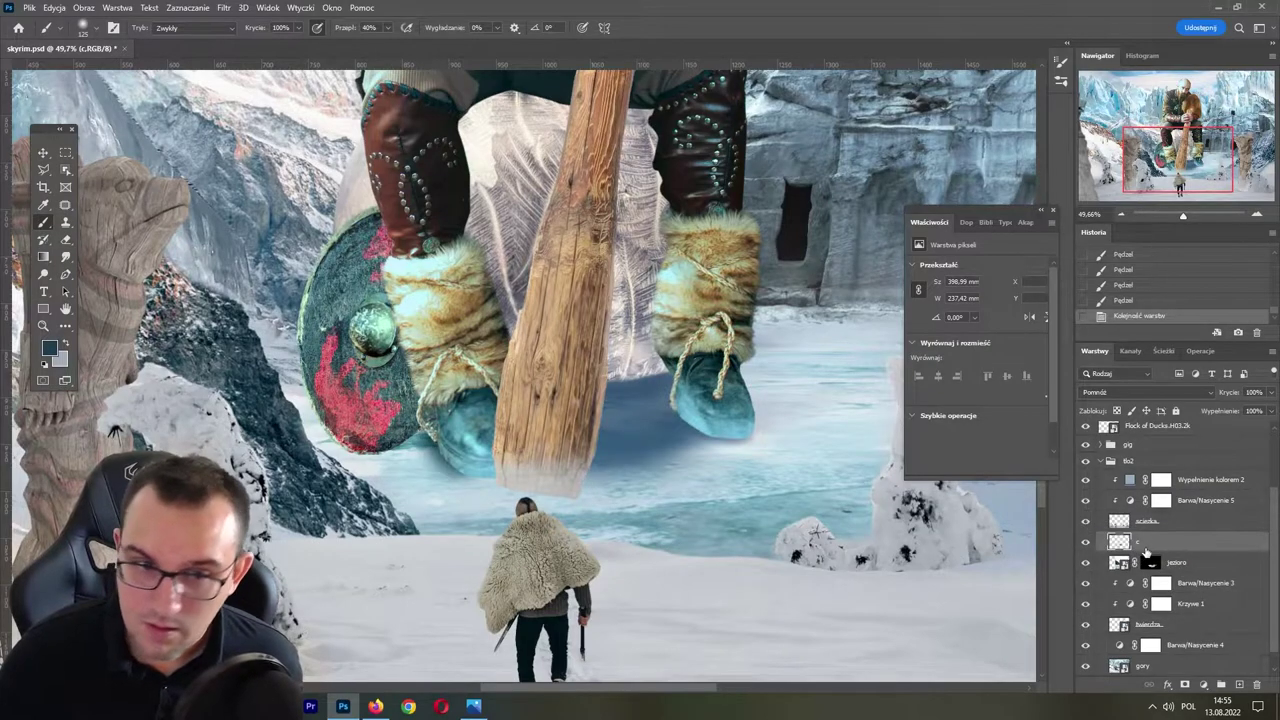
{"action": "key", "text": "ctrl+a"}
{"action": "key", "text": "ctrl+x"}
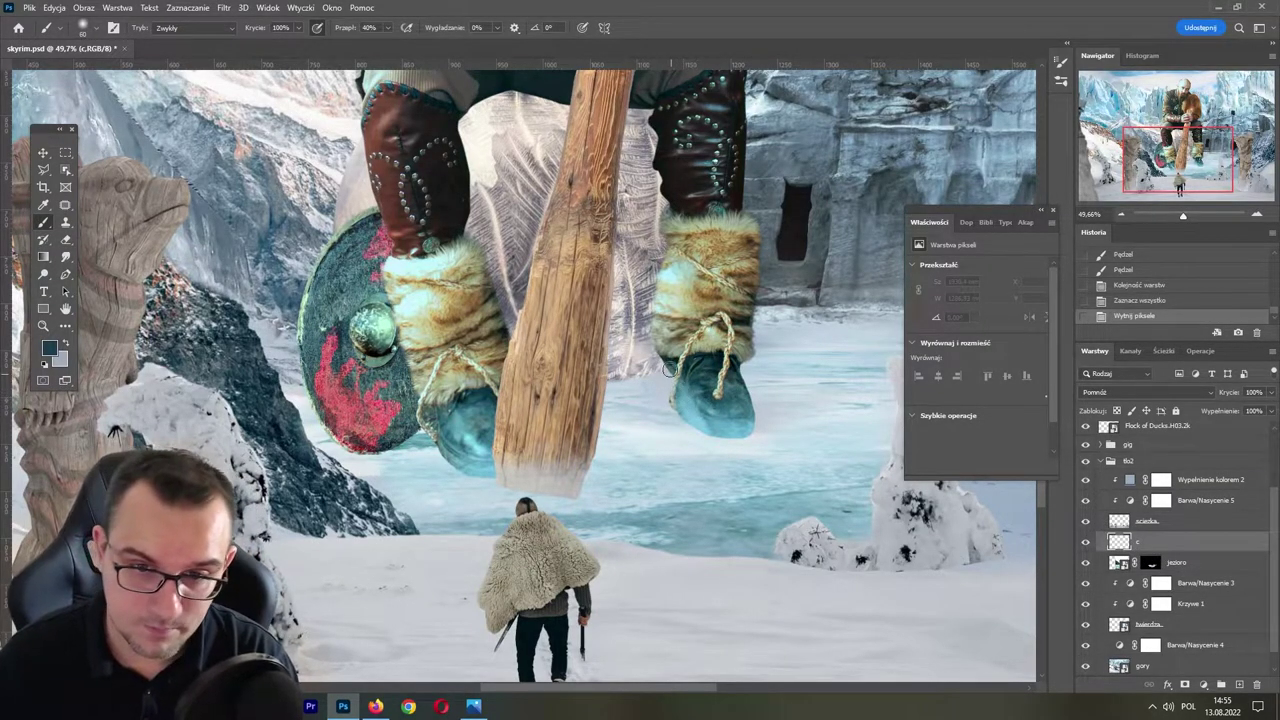
{"action": "left_click", "coordinate": [668, 370]}
{"action": "left_click", "coordinate": [670, 372]}
{"action": "left_click", "coordinate": [670, 368]}
{"action": "left_click", "coordinate": [668, 365]}
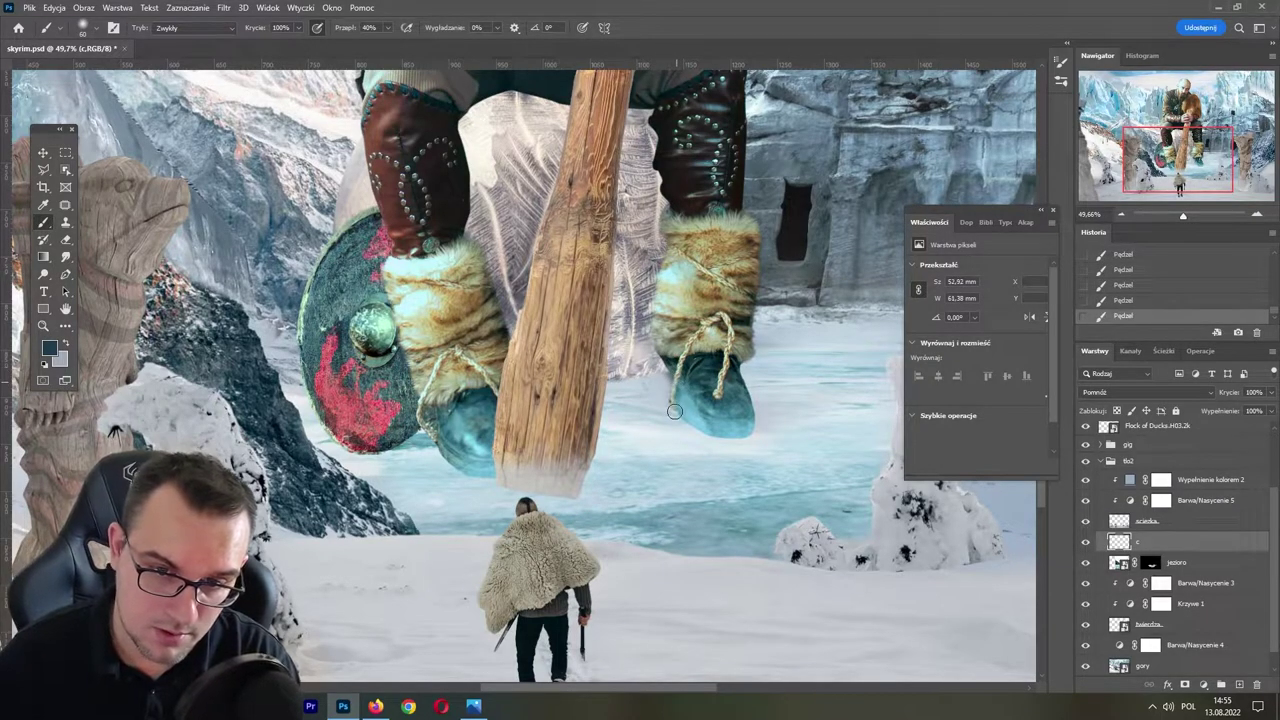
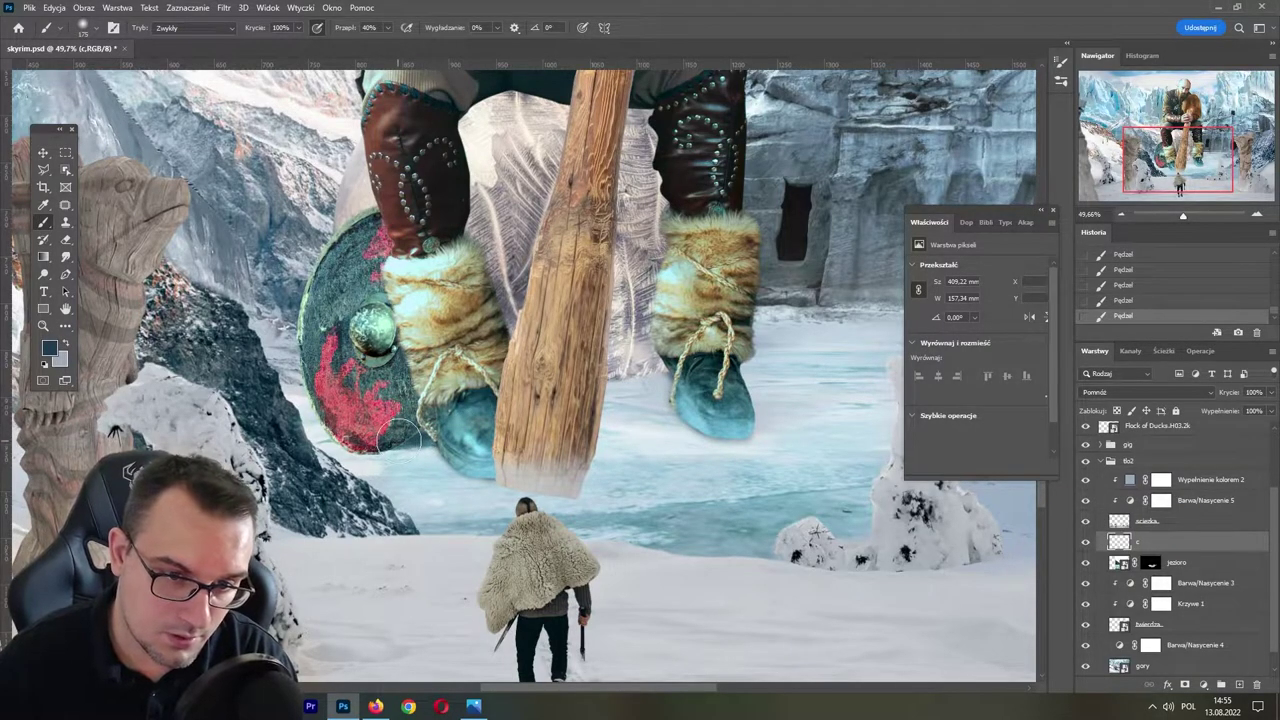
- Paint soft shadows on the ice beneath the shield and blue boot, redoing too-dark strokes
{"action": "mouse_move", "coordinate": [400, 434]}
{"action": "left_mouse_down"}
{"action": "mouse_move", "coordinate": [457, 467]}
{"action": "mouse_move", "coordinate": [352, 512]}
{"action": "left_mouse_up"}
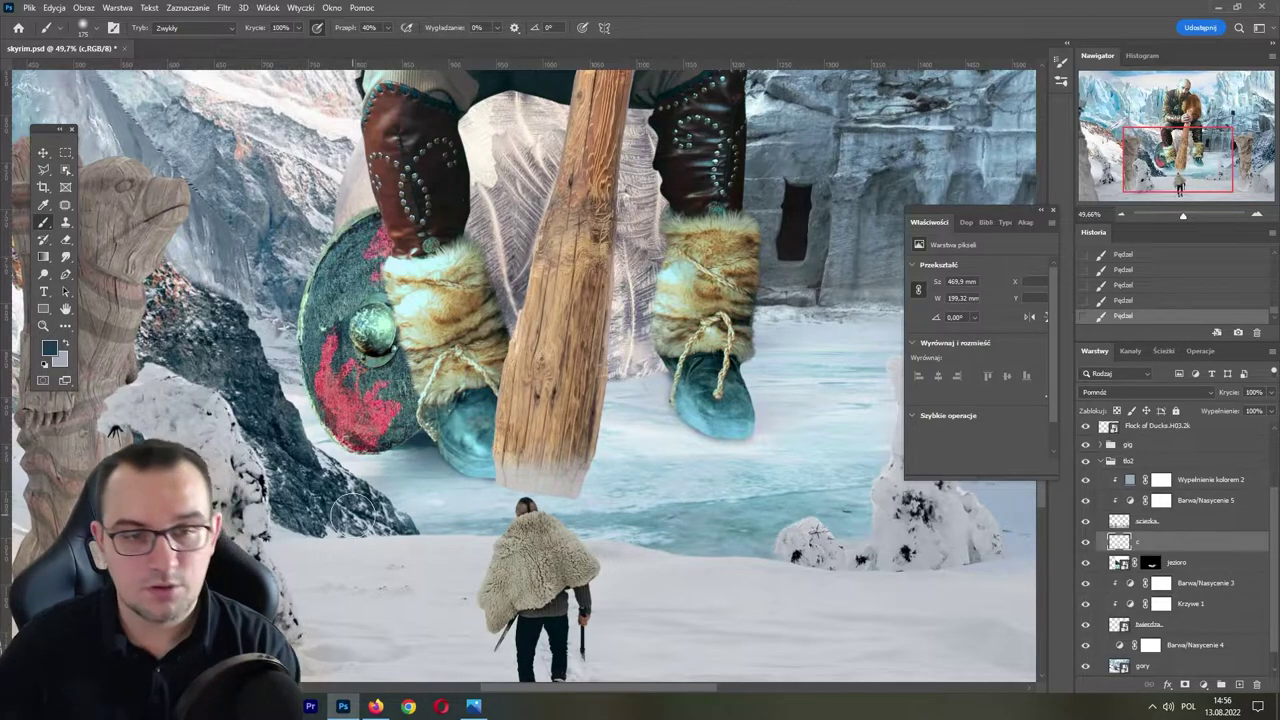
{"action": "key", "text": "ctrl+z"}
{"action": "mouse_move", "coordinate": [460, 405]}
{"action": "left_mouse_down"}
{"action": "mouse_move", "coordinate": [420, 440]}
{"action": "mouse_move", "coordinate": [467, 477]}
{"action": "left_mouse_up"}
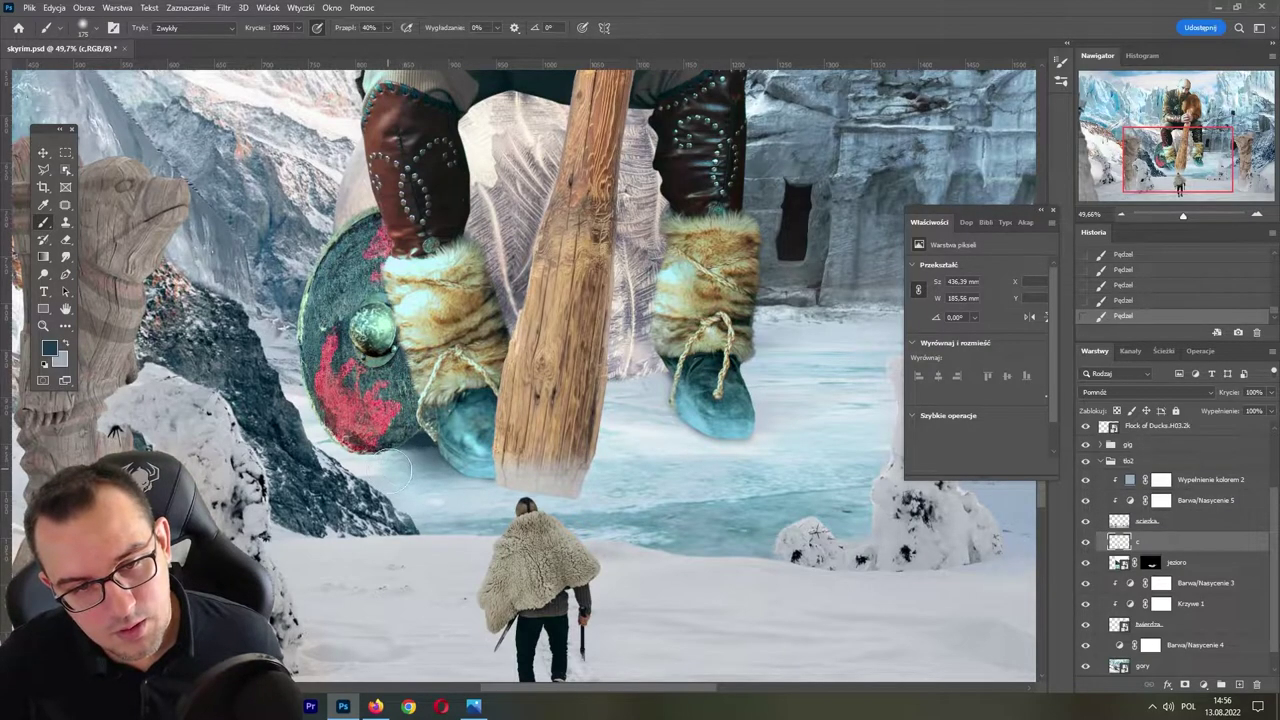
{"action": "left_click_drag", "start_coordinate": [471, 486], "coordinate": [524, 495]}
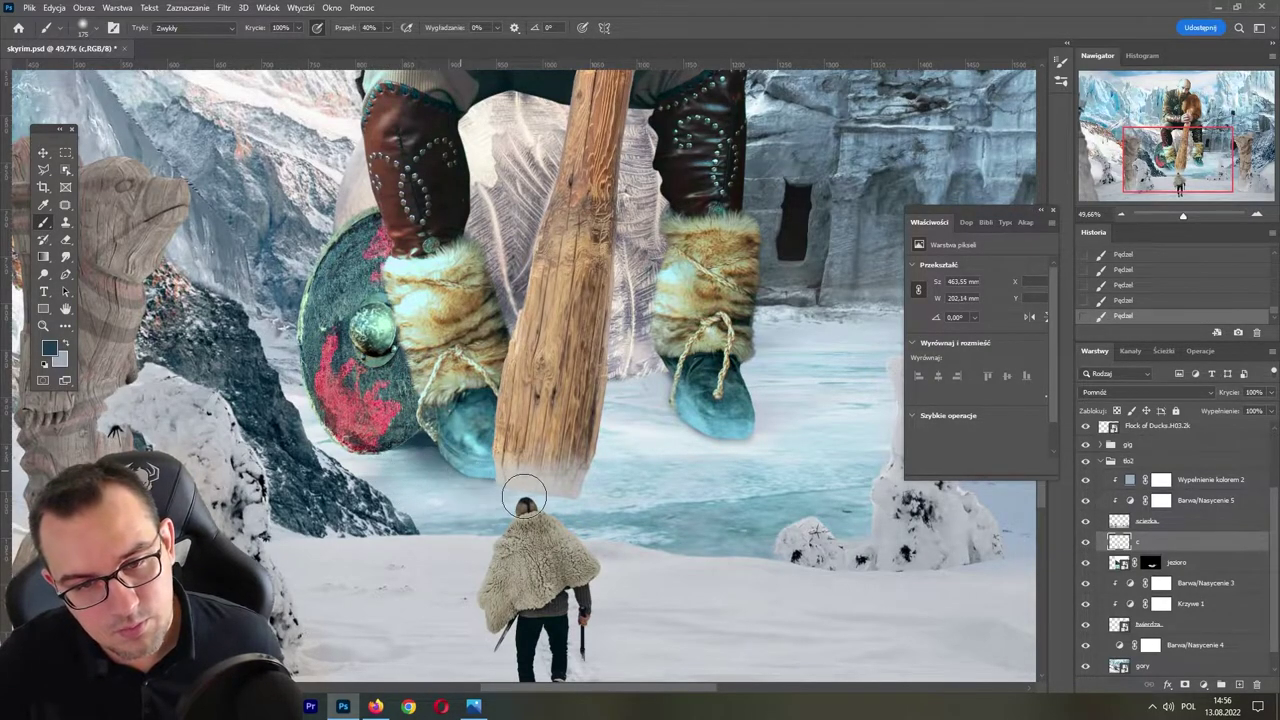
{"action": "key", "text": "bracketleft"}
{"action": "key", "text": "bracketleft"}
{"action": "key", "text": "bracketleft"}
{"action": "key", "text": "bracketleft"}
{"action": "key", "text": "bracketleft"}
{"action": "key", "text": "bracketleft"}
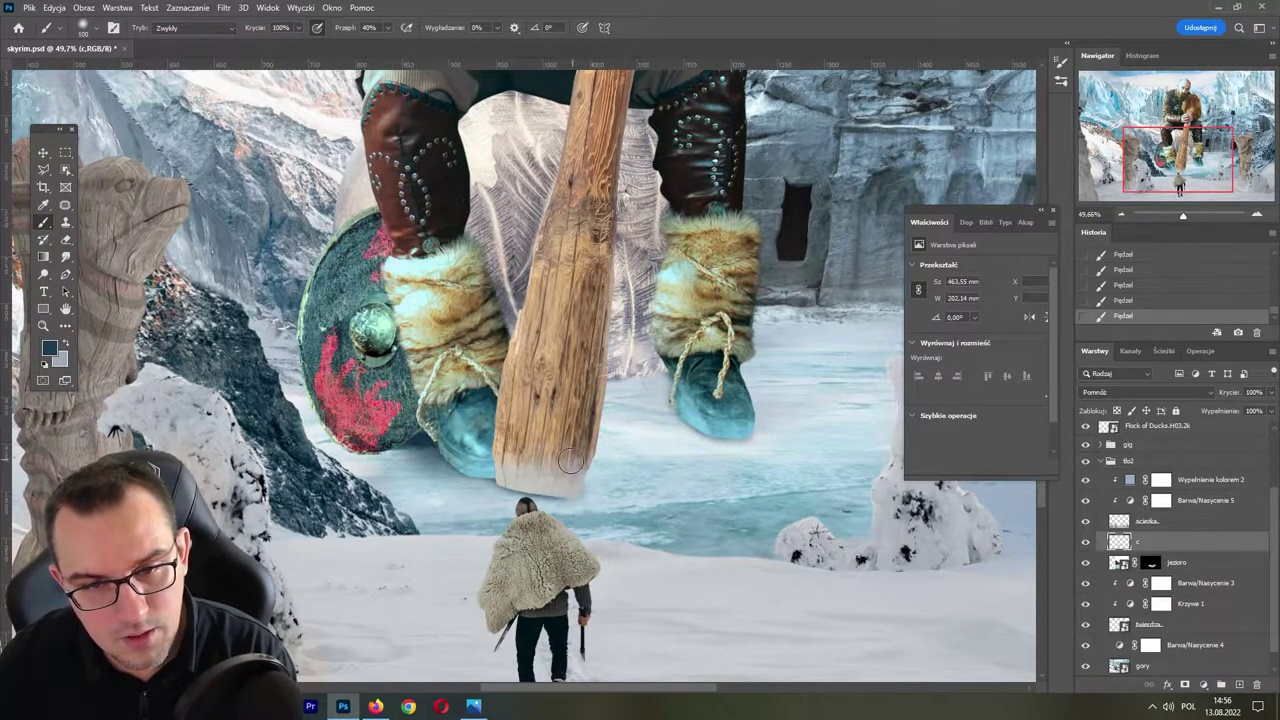
- Paint grey shadow beside and under the staff and right boot at brush sizes 300 and 150
{"action": "key", "text": "bracketright"}
{"action": "mouse_move", "coordinate": [561, 460]}
{"action": "left_mouse_down"}
{"action": "mouse_move", "coordinate": [615, 383]}
{"action": "mouse_move", "coordinate": [525, 375]}
{"action": "mouse_move", "coordinate": [668, 395]}
{"action": "left_mouse_up"}
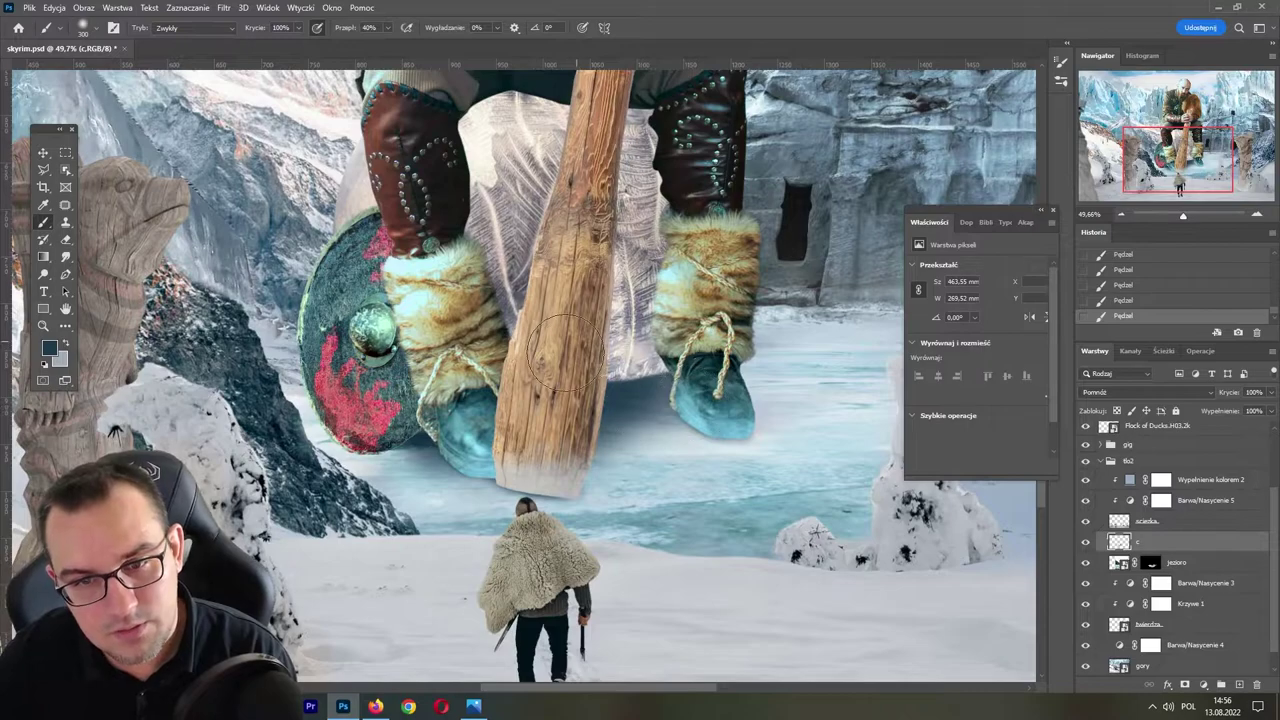
{"action": "key", "text": "bracketleft"}
{"action": "key", "text": "bracketleft"}
{"action": "key", "text": "bracketleft"}
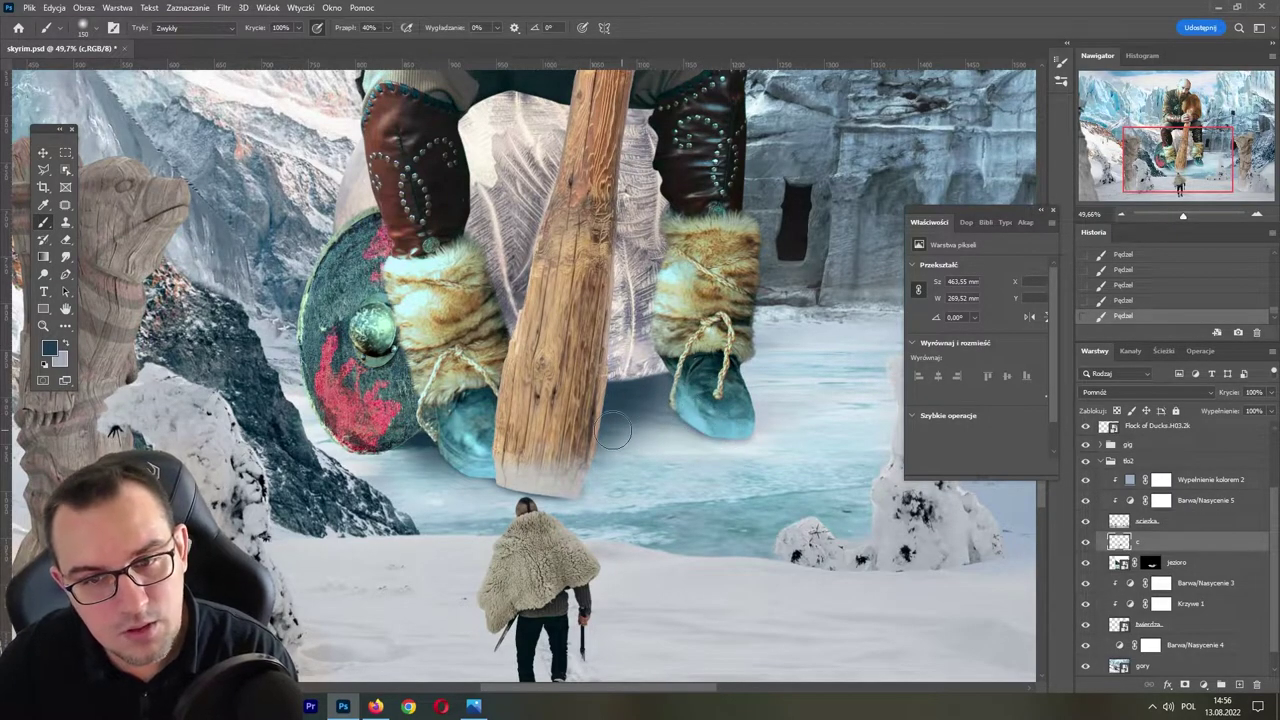
{"action": "left_click_drag", "start_coordinate": [617, 438], "coordinate": [738, 434]}
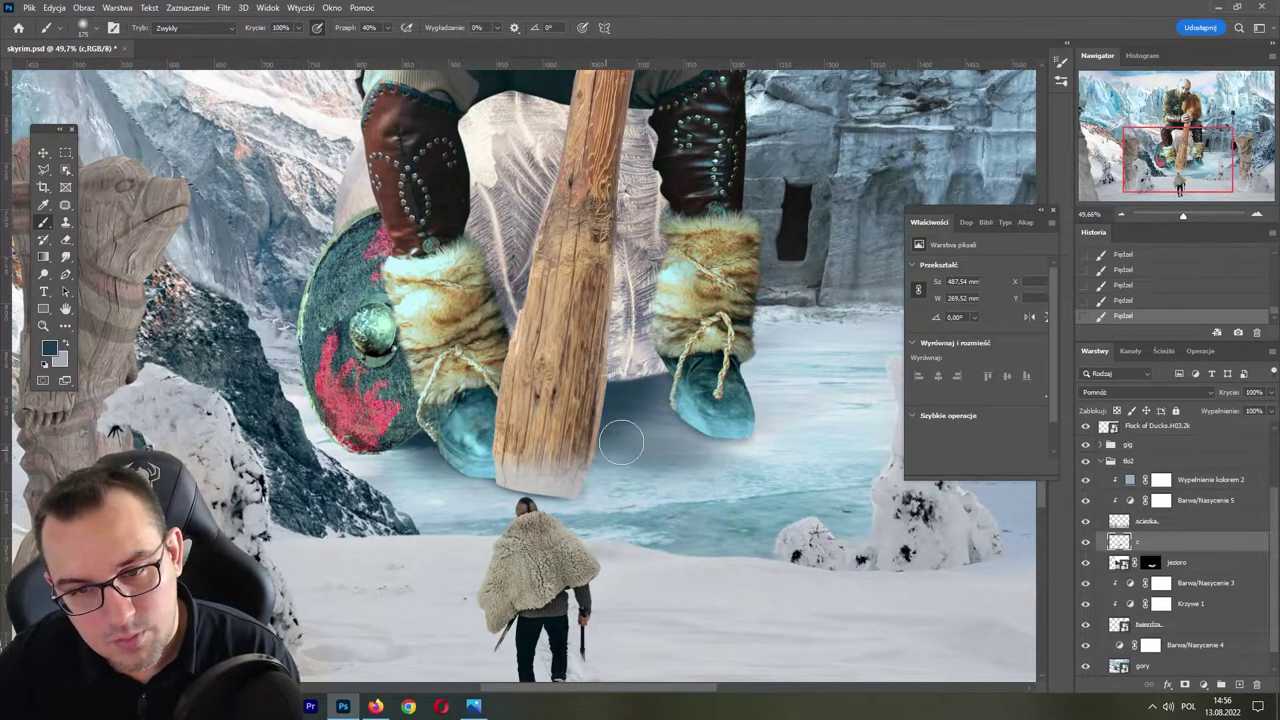
- Set the brush to 40% opacity and size 500, and zoom out to the whole composition
{"action": "key", "text": "bracketright"}
{"action": "key", "text": "bracketright"}
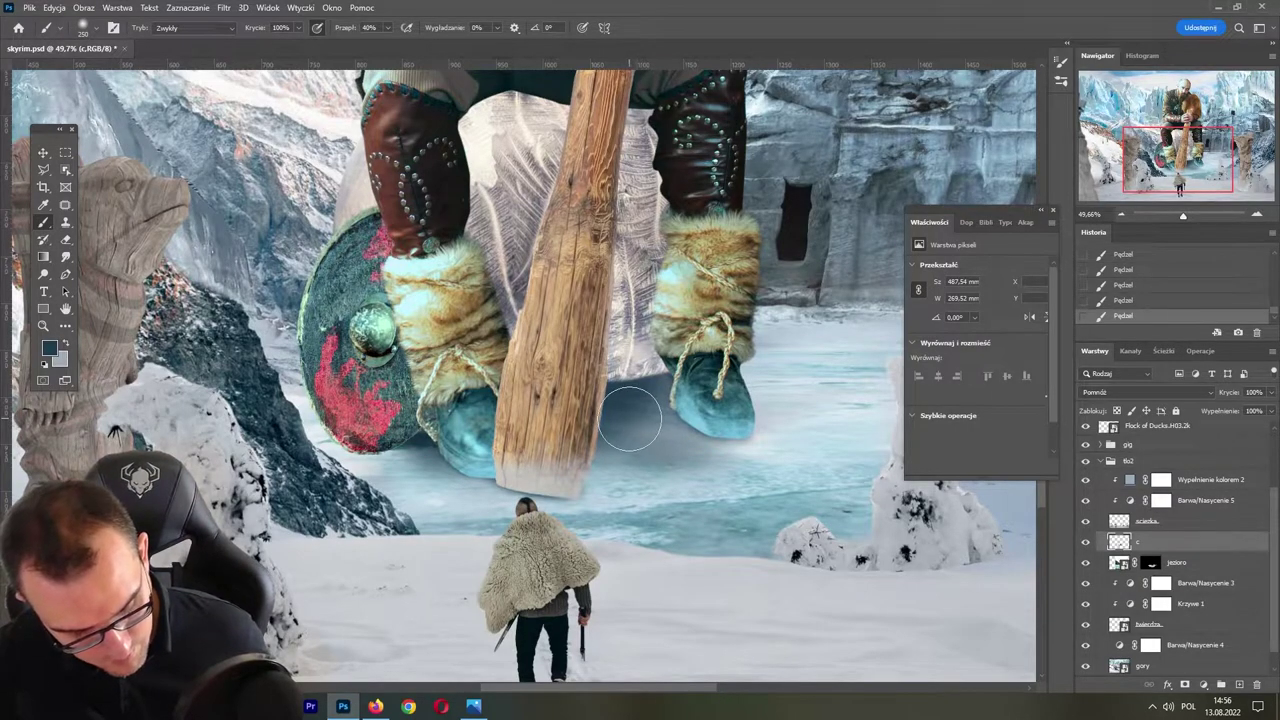
{"action": "key", "text": "bracketright"}
{"action": "key", "text": "bracketright"}
{"action": "key", "text": "bracketright"}
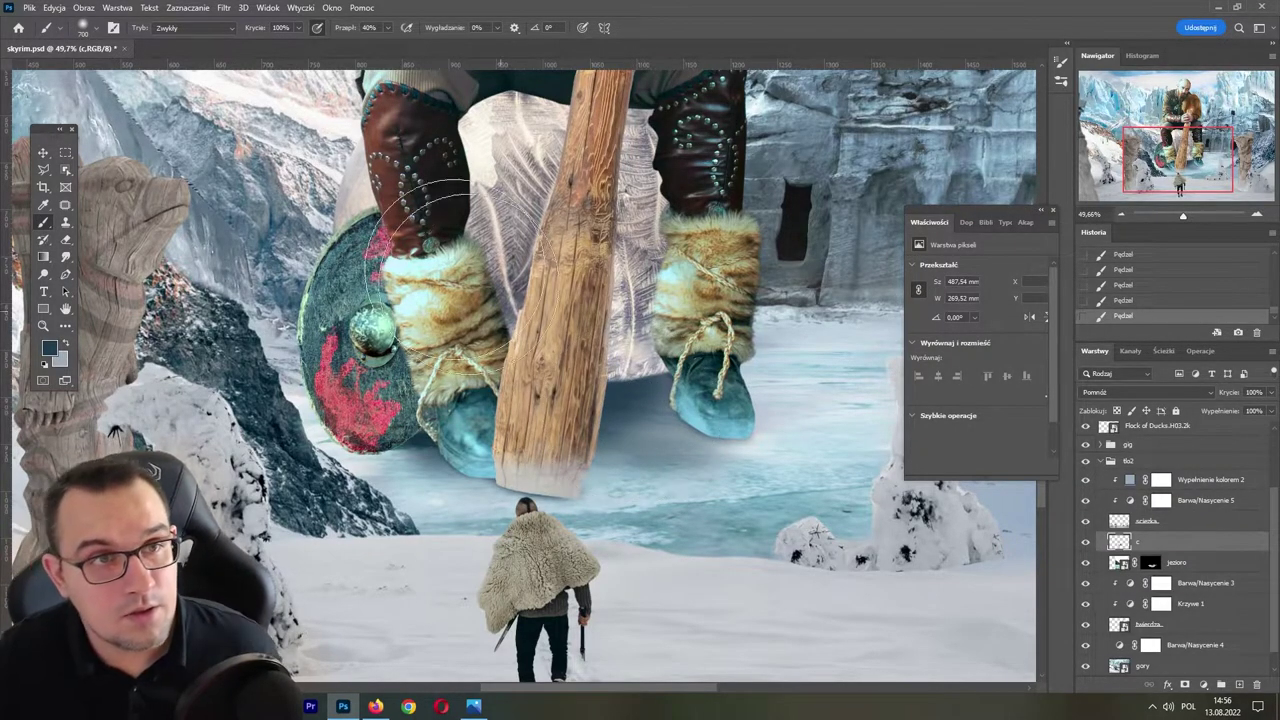
{"action": "key", "text": "4"}
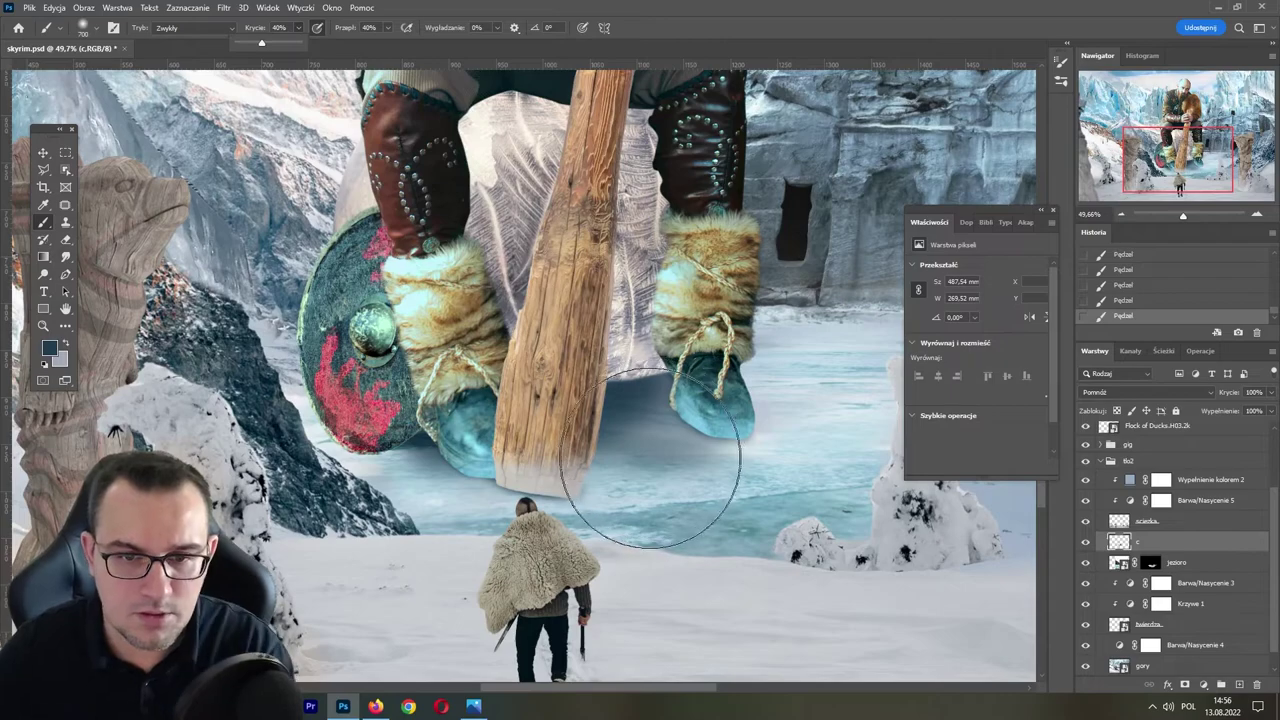
{"action": "key", "text": "bracketleft"}
{"action": "key", "text": "bracketleft"}
{"action": "key", "text": "bracketleft"}
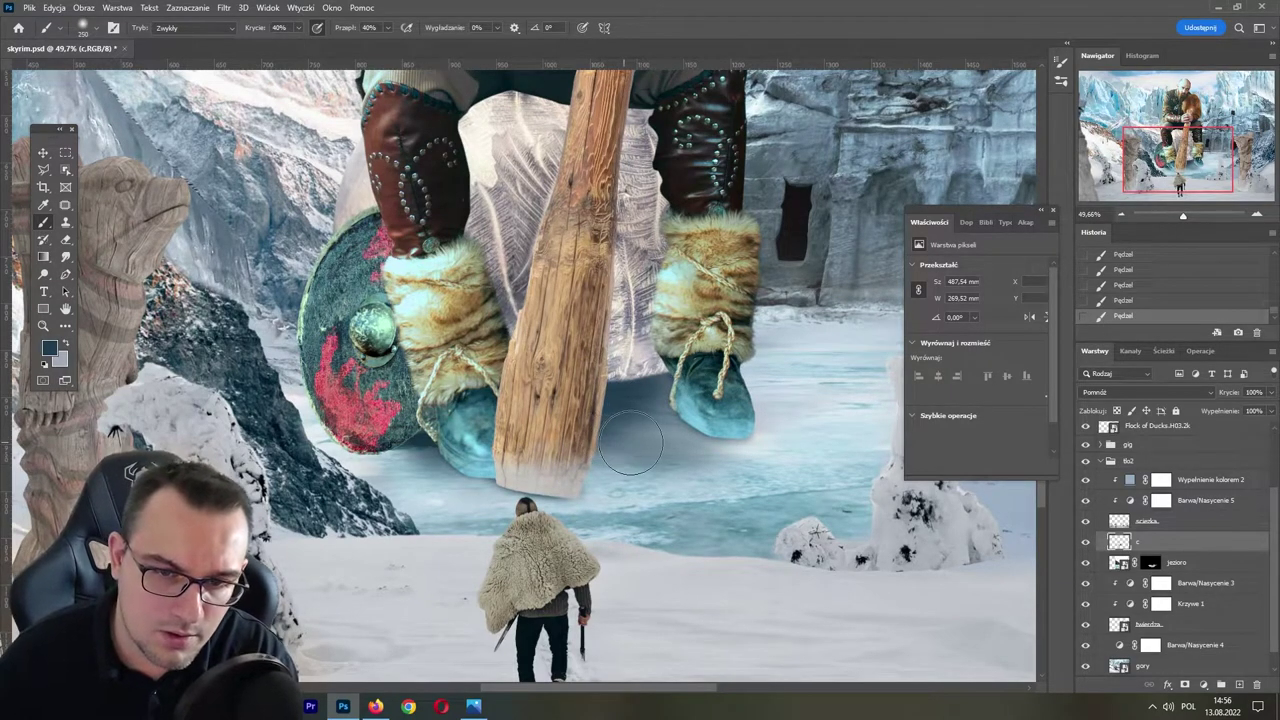
{"action": "key", "text": "bracketright"}
{"action": "key", "text": "bracketright"}
{"action": "key", "text": "bracketright"}
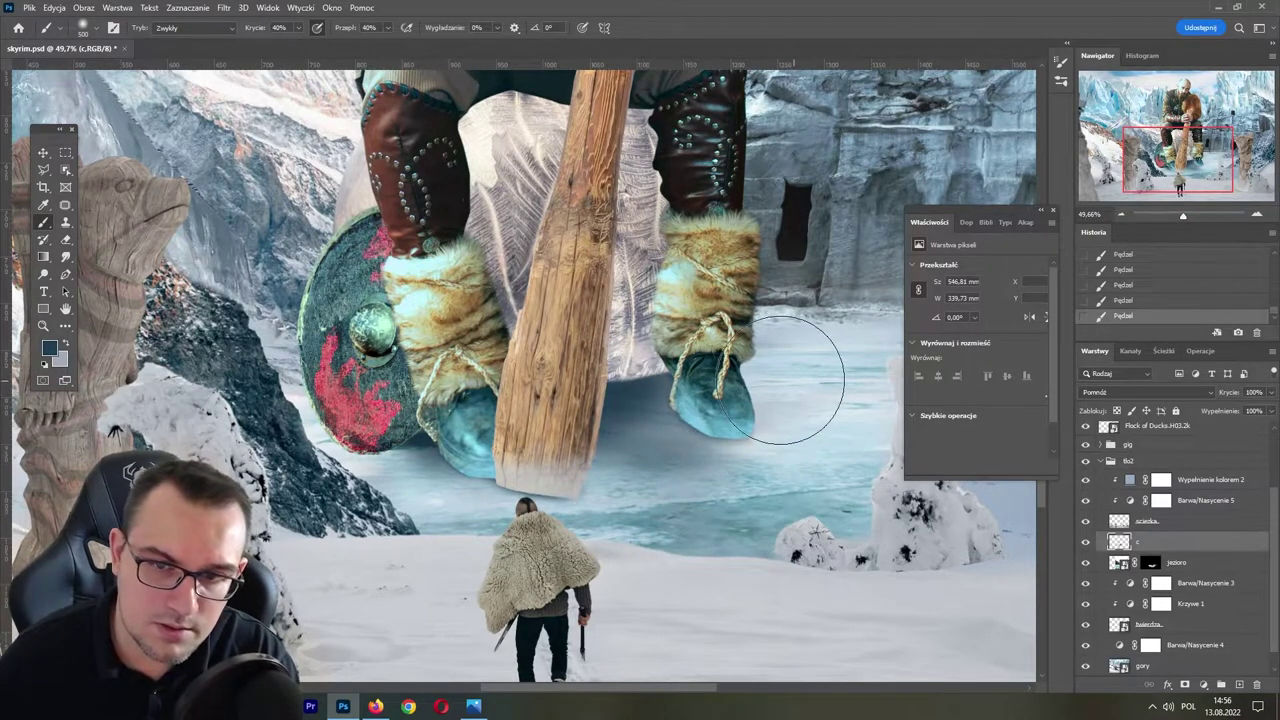
{"action": "left_click_drag", "start_coordinate": [1183, 216], "coordinate": [1177, 222]}
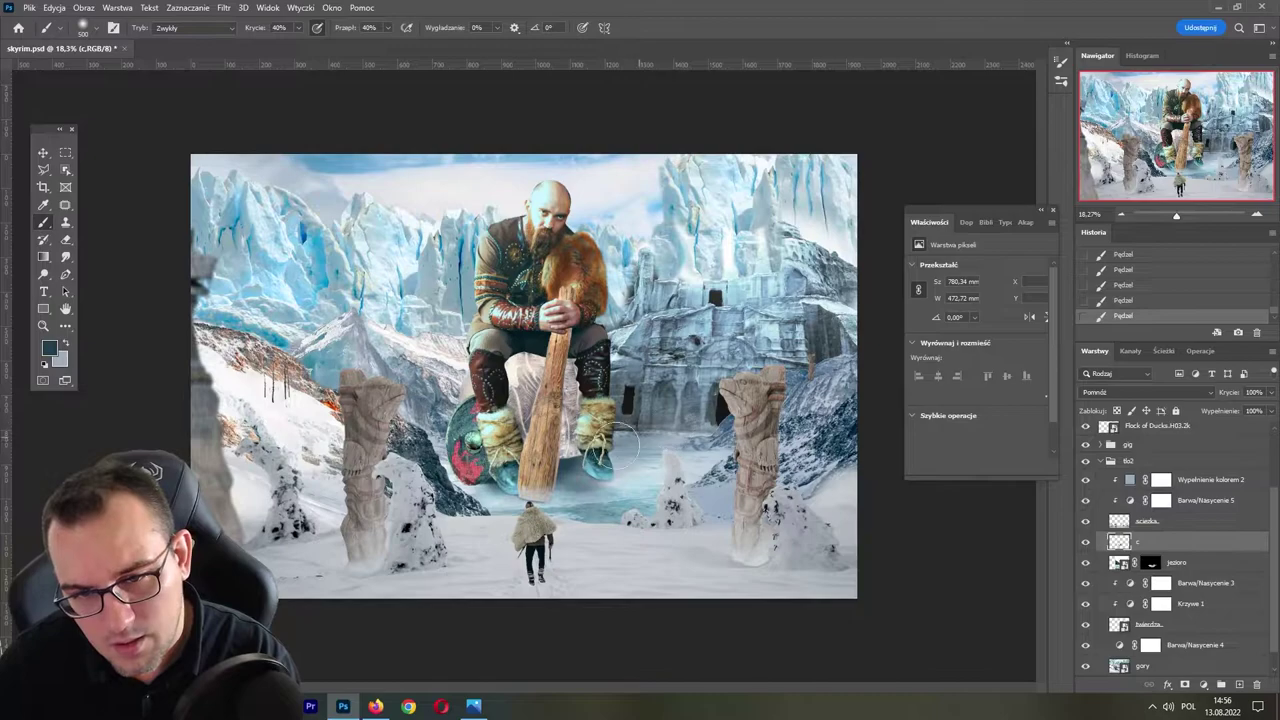
- Paint broad soft shading around the viking's right boot and knees with an ~800 brush
{"action": "mouse_move", "coordinate": [640, 442]}
{"action": "left_mouse_down"}
{"action": "mouse_move", "coordinate": [684, 408]}
{"action": "mouse_move", "coordinate": [592, 430]}
{"action": "mouse_move", "coordinate": [675, 375]}
{"action": "left_mouse_up"}
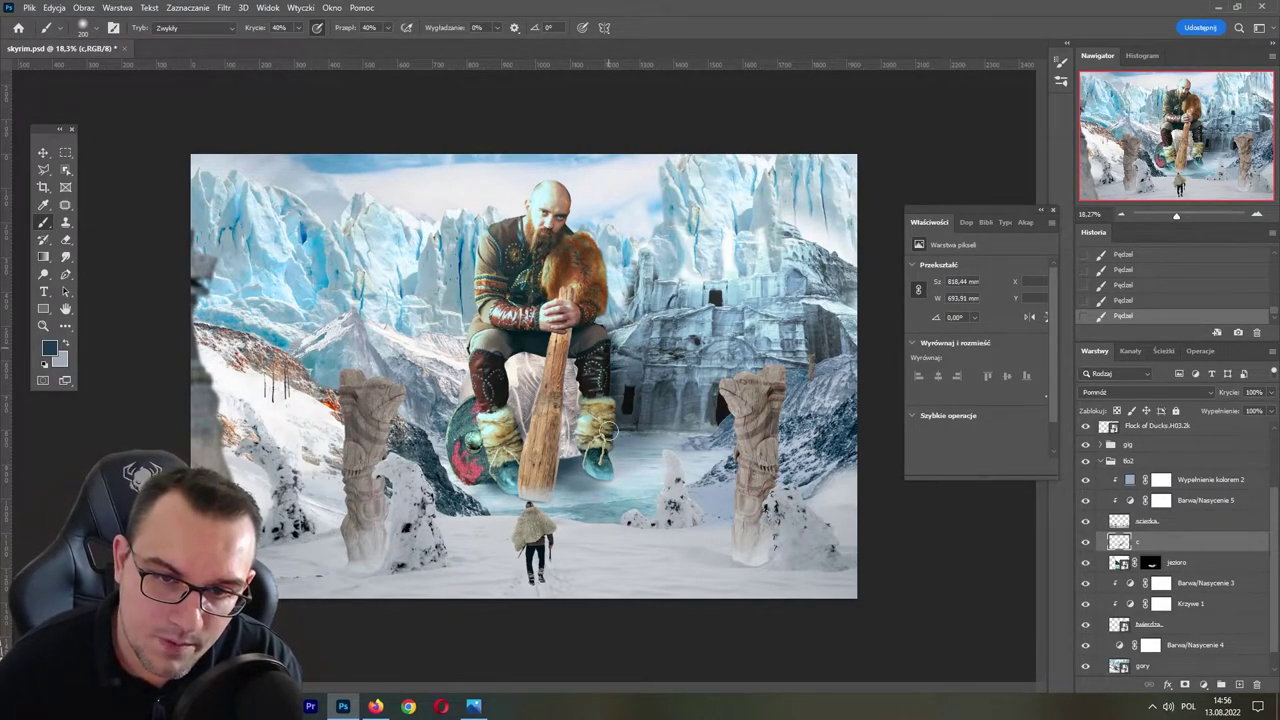
{"action": "key", "text": "bracketright"}
{"action": "key", "text": "bracketright"}
{"action": "key", "text": "bracketright"}
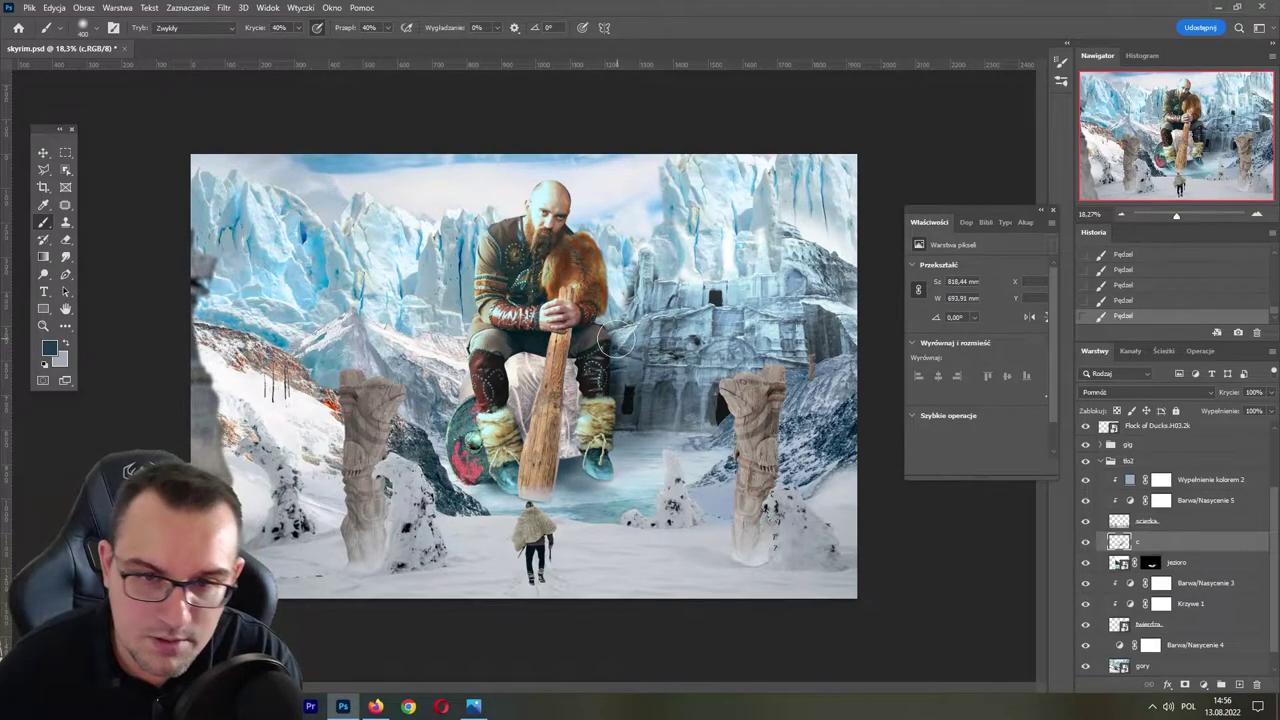
{"action": "key", "text": "bracketleft"}
{"action": "key", "text": "bracketleft"}
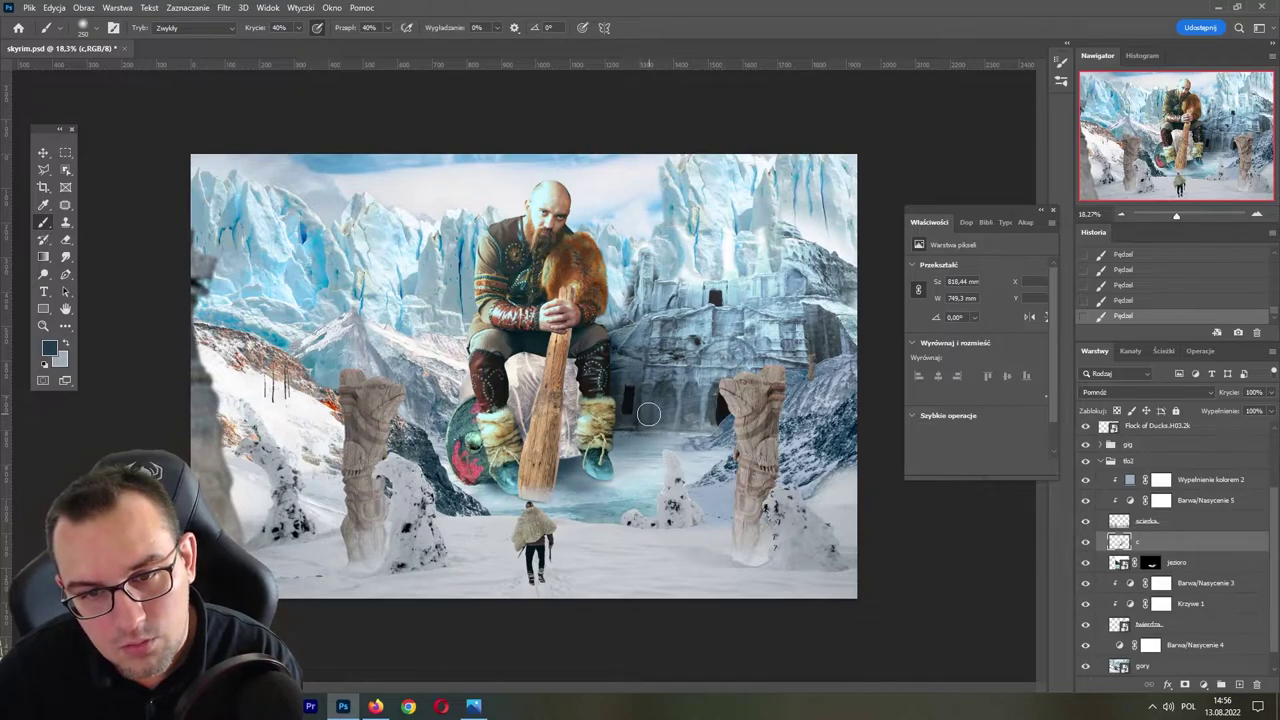
{"action": "key", "text": "bracketright"}
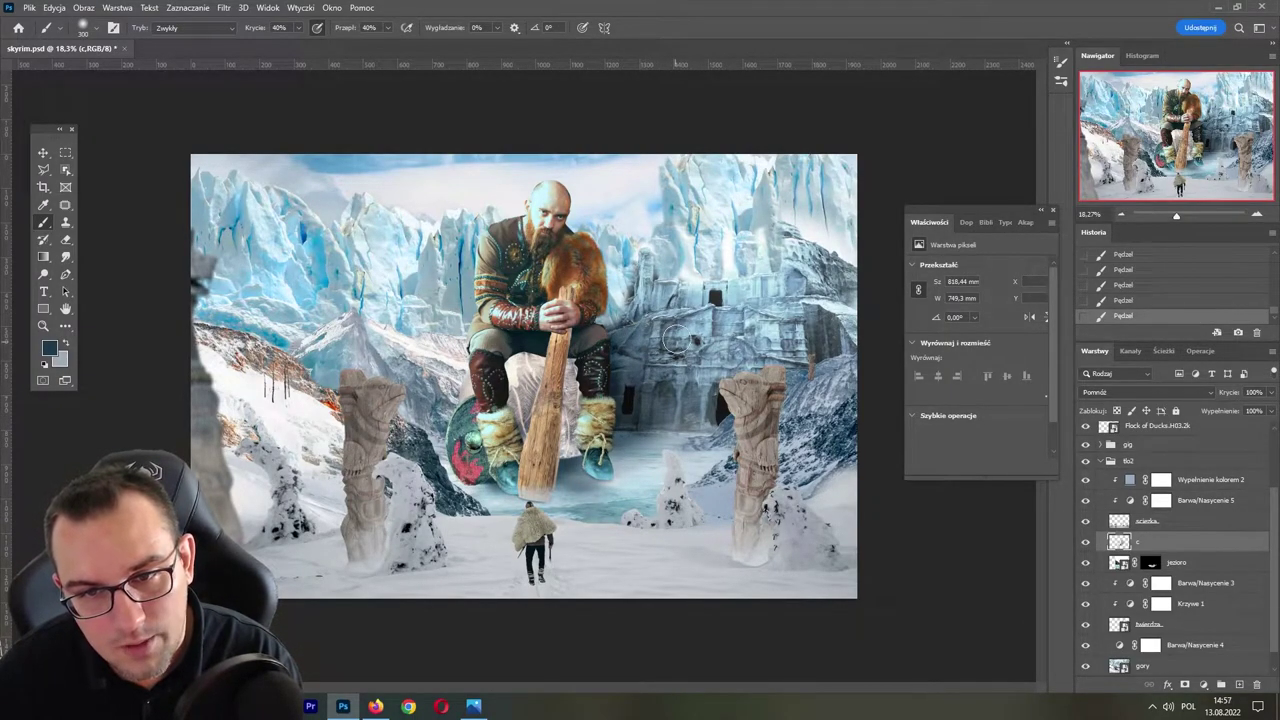
{"action": "key", "text": "bracketright"}
{"action": "key", "text": "bracketright"}
{"action": "key", "text": "bracketright"}
{"action": "left_click_drag", "start_coordinate": [600, 390], "coordinate": [590, 420]}
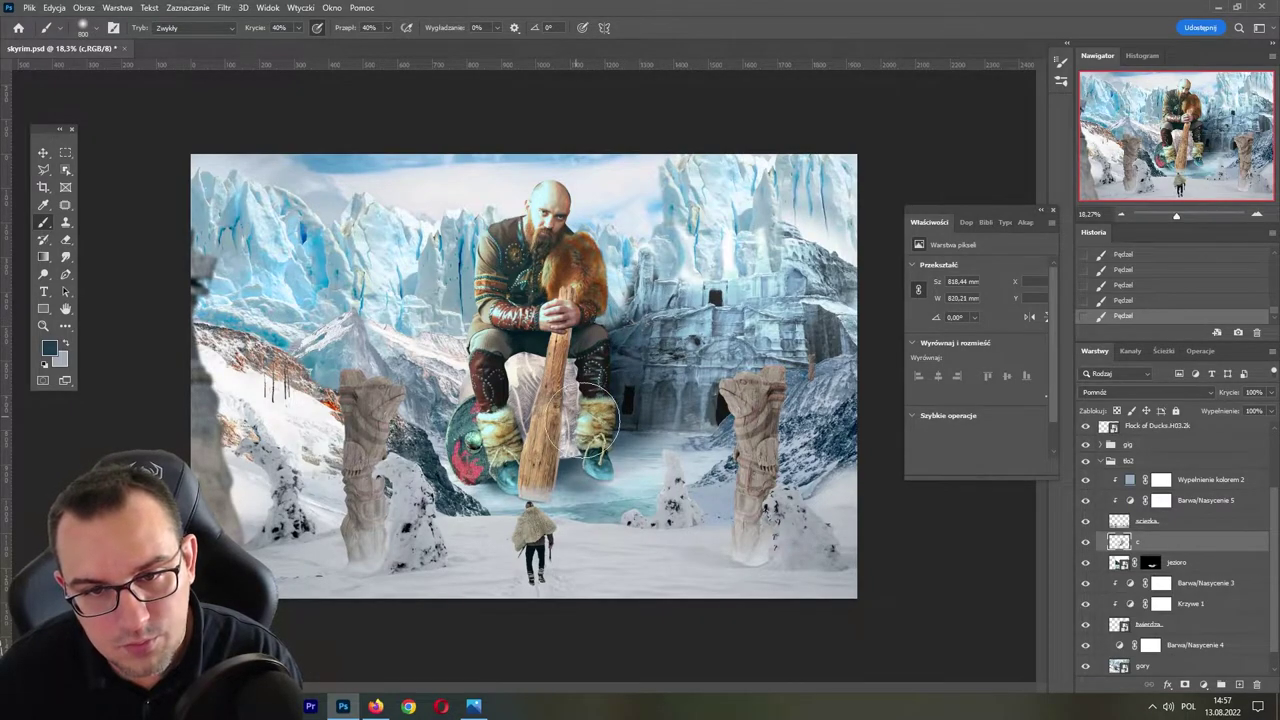
- Set the shadow layer to 90% opacity, shade the shield and nearby rocks, and save
{"action": "left_click_drag", "start_coordinate": [1236, 392], "coordinate": [1232, 393]}
{"action": "key", "text": "ctrl+s"}
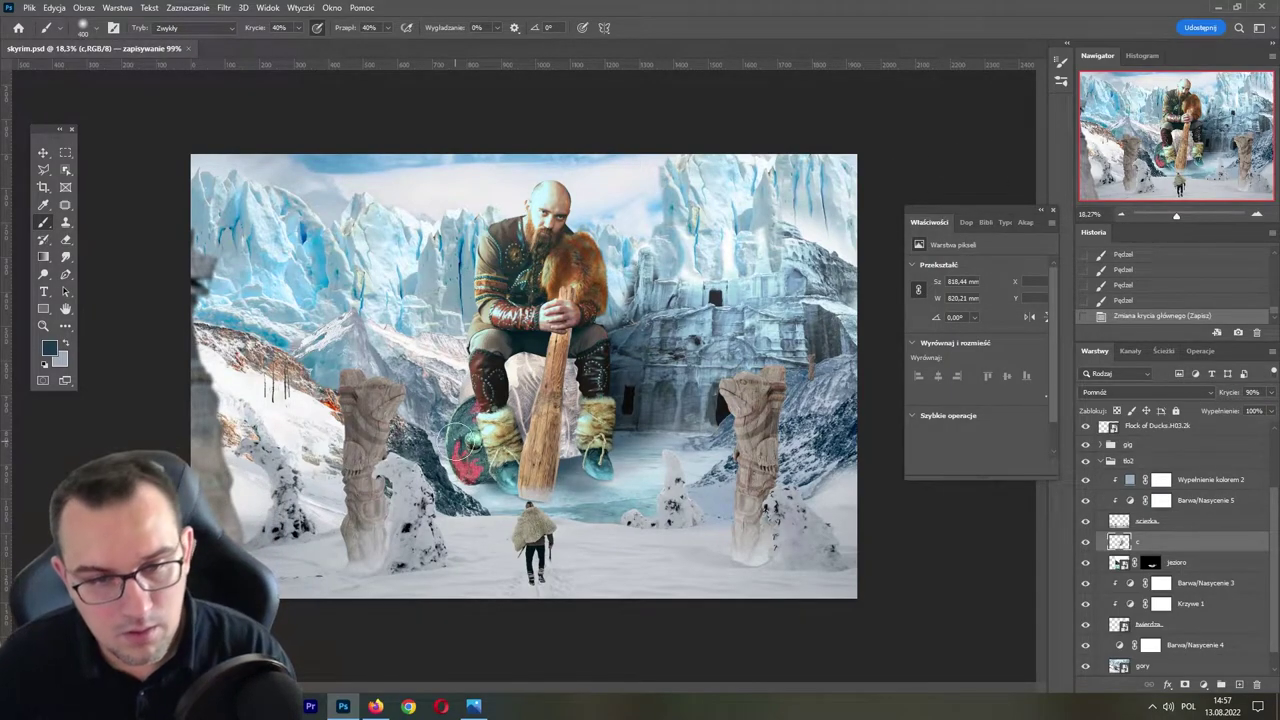
{"action": "left_click_drag", "start_coordinate": [458, 438], "coordinate": [466, 458]}
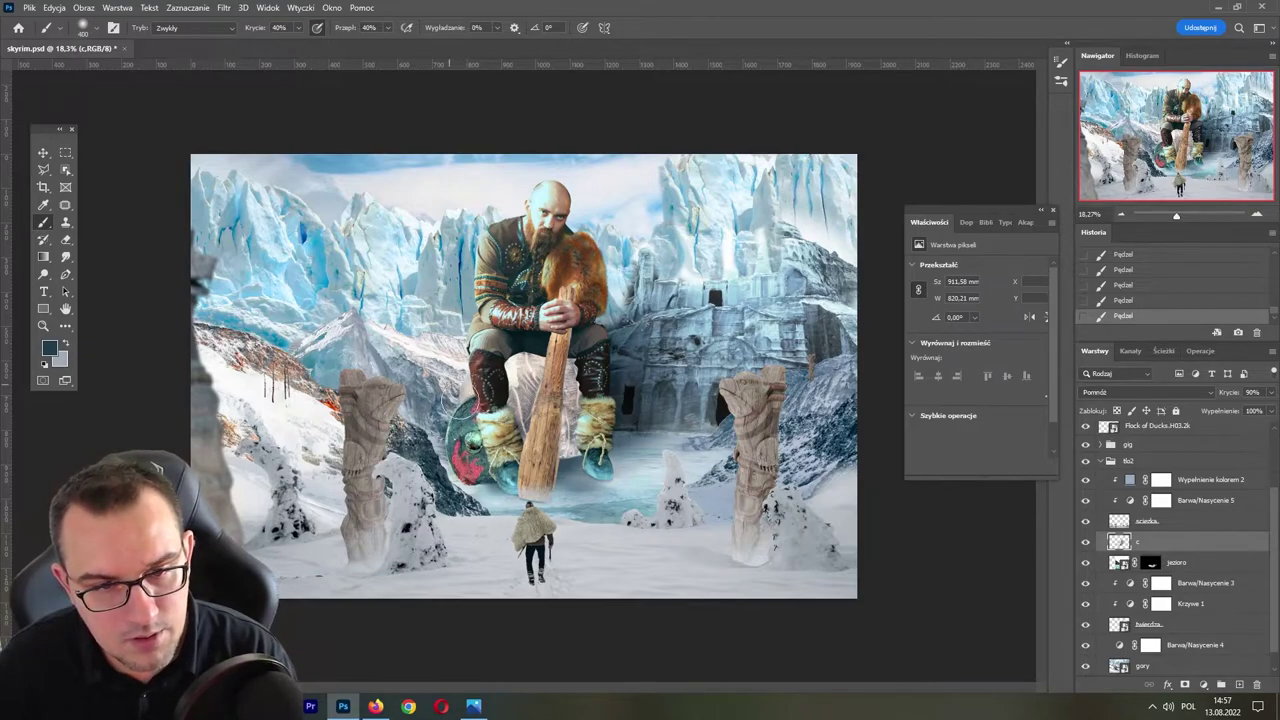
{"action": "left_click_drag", "start_coordinate": [449, 389], "coordinate": [465, 405]}
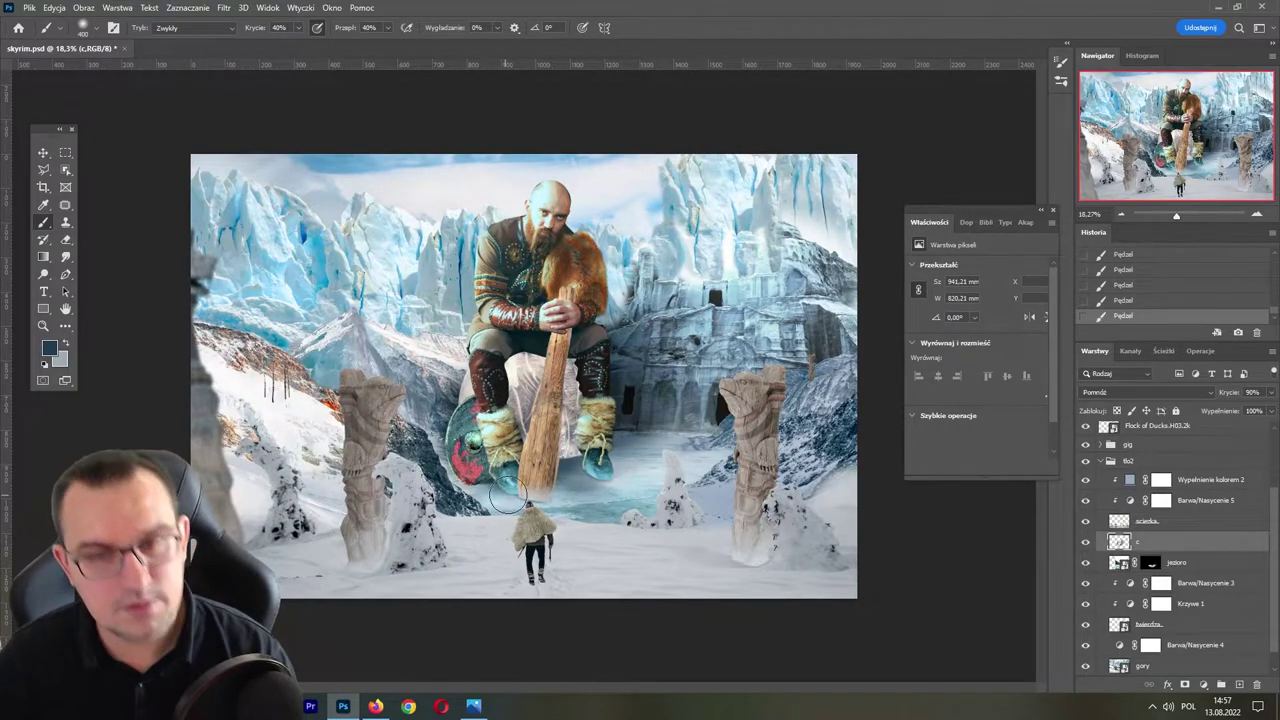
{"action": "key", "text": "ctrl+s"}
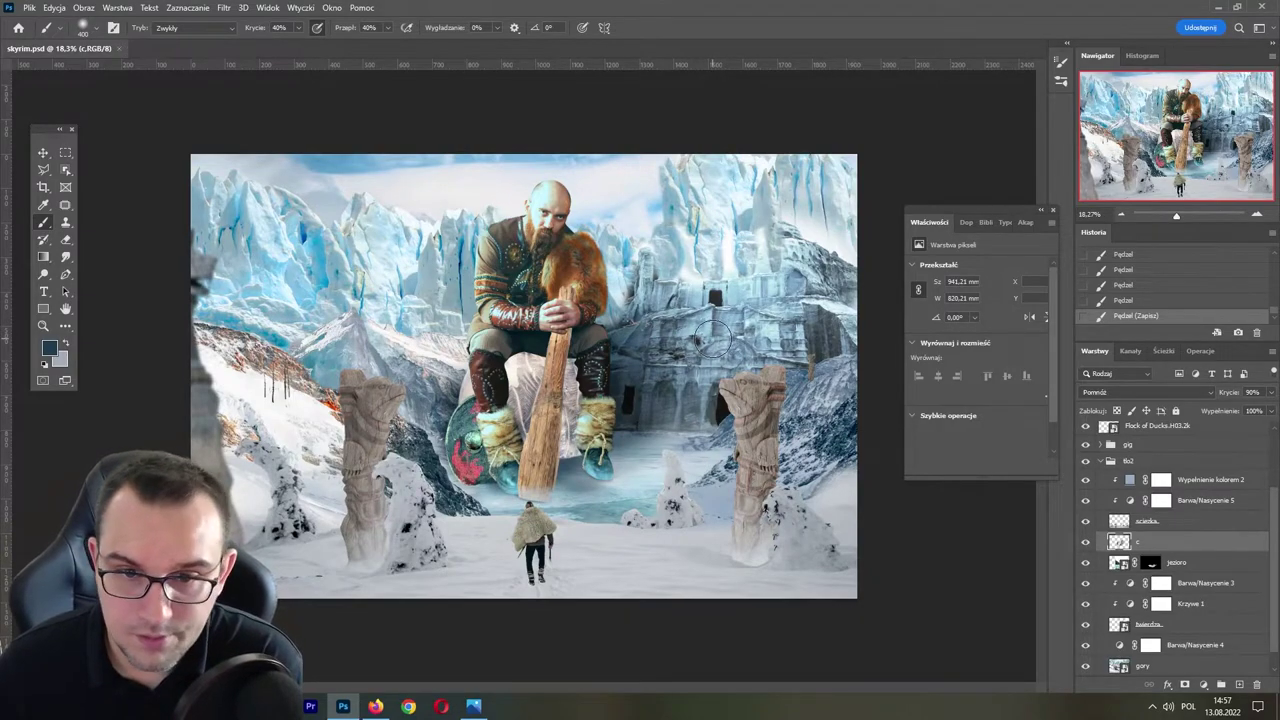
- Dab shadow at the right totem's base with a 125 brush
{"action": "key", "text": "bracketleft"}
{"action": "key", "text": "bracketleft"}
{"action": "key", "text": "bracketleft"}
{"action": "left_click", "coordinate": [733, 558]}
{"action": "left_click", "coordinate": [734, 557]}
{"action": "left_click", "coordinate": [735, 556]}
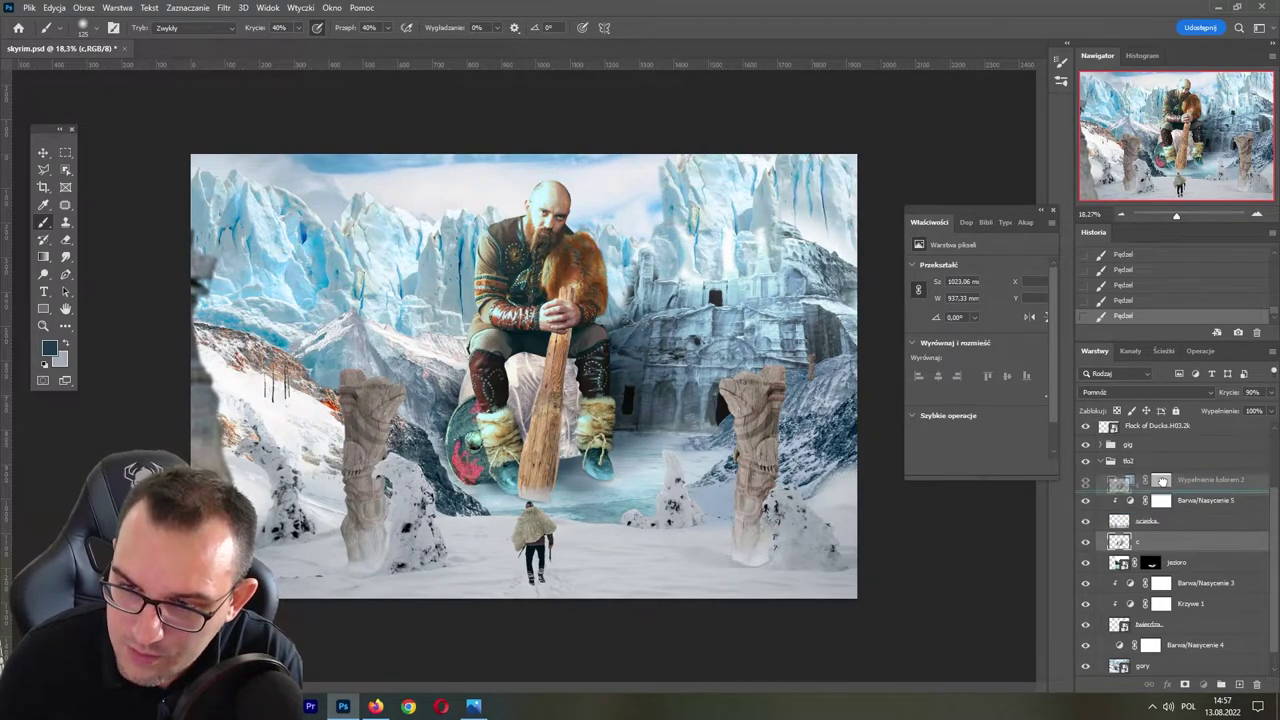
- Move layer c to the top of fb2, add a layer mask, and blend the right totem's base
{"action": "left_click_drag", "start_coordinate": [1153, 541], "coordinate": [1140, 471]}
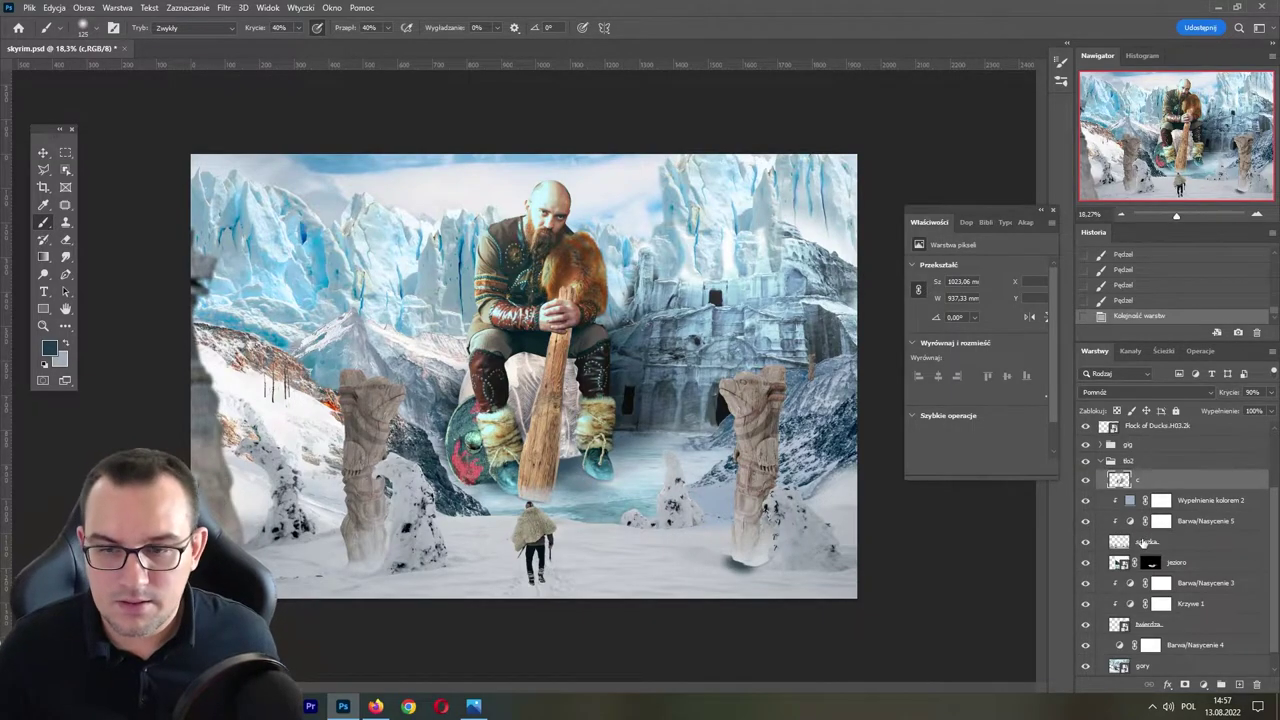
{"action": "left_click", "coordinate": [1185, 684]}
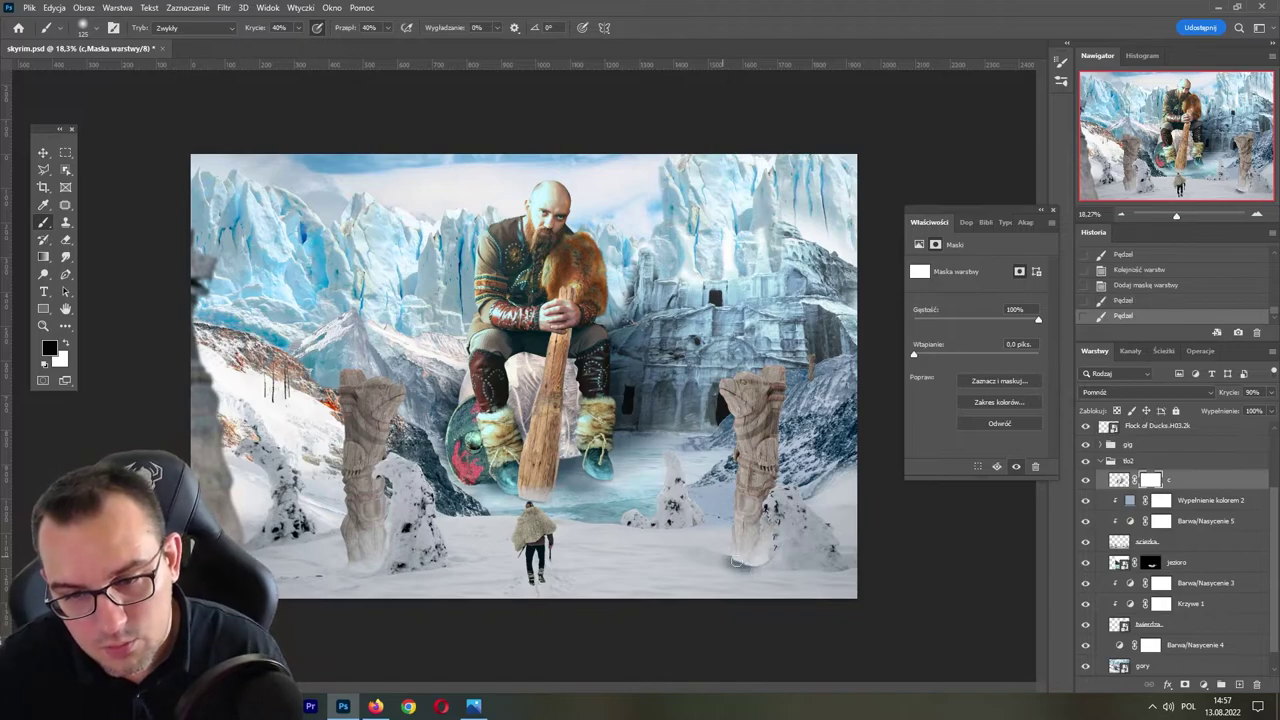
{"action": "mouse_move", "coordinate": [715, 556]}
{"action": "left_mouse_down"}
{"action": "mouse_move", "coordinate": [745, 566]}
{"action": "mouse_move", "coordinate": [735, 571]}
{"action": "left_mouse_up"}
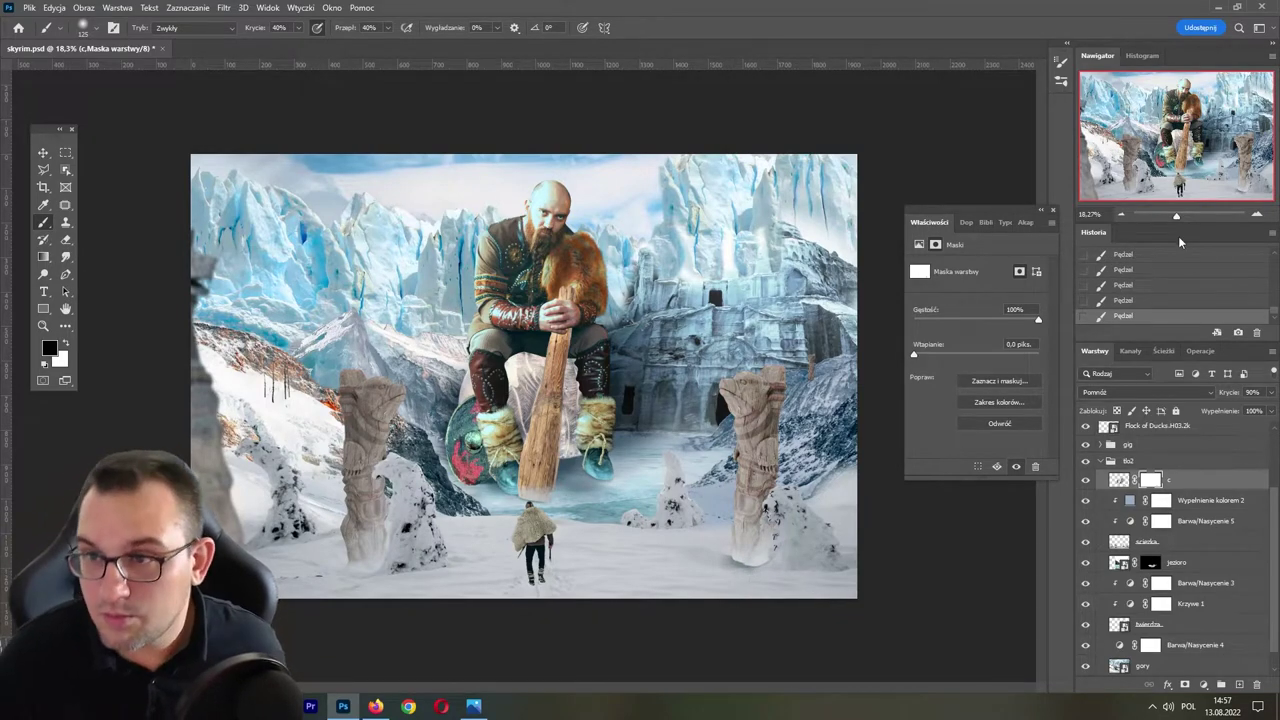
- Sample the light grey snow colour and paint snow around the right totem's base on layer c
{"action": "scroll", "coordinate": [749, 480], "scroll_direction": "up", "scroll_amount": 1, "text": "alt"}
{"action": "scroll", "coordinate": [749, 480], "scroll_direction": "up", "scroll_amount": 1, "text": "alt"}
{"action": "left_click_drag", "start_coordinate": [624, 591], "coordinate": [660, 432]}
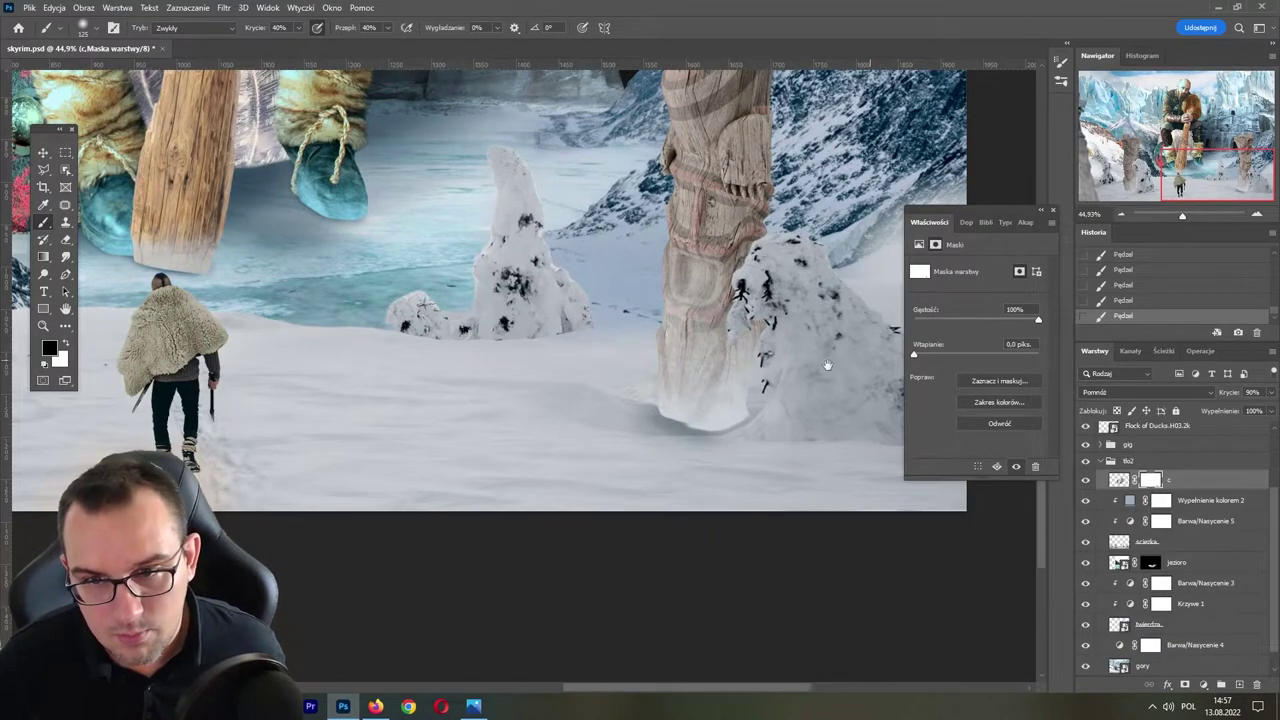
{"action": "left_click_drag", "start_coordinate": [827, 365], "coordinate": [696, 403]}
{"action": "left_click", "coordinate": [1119, 480]}
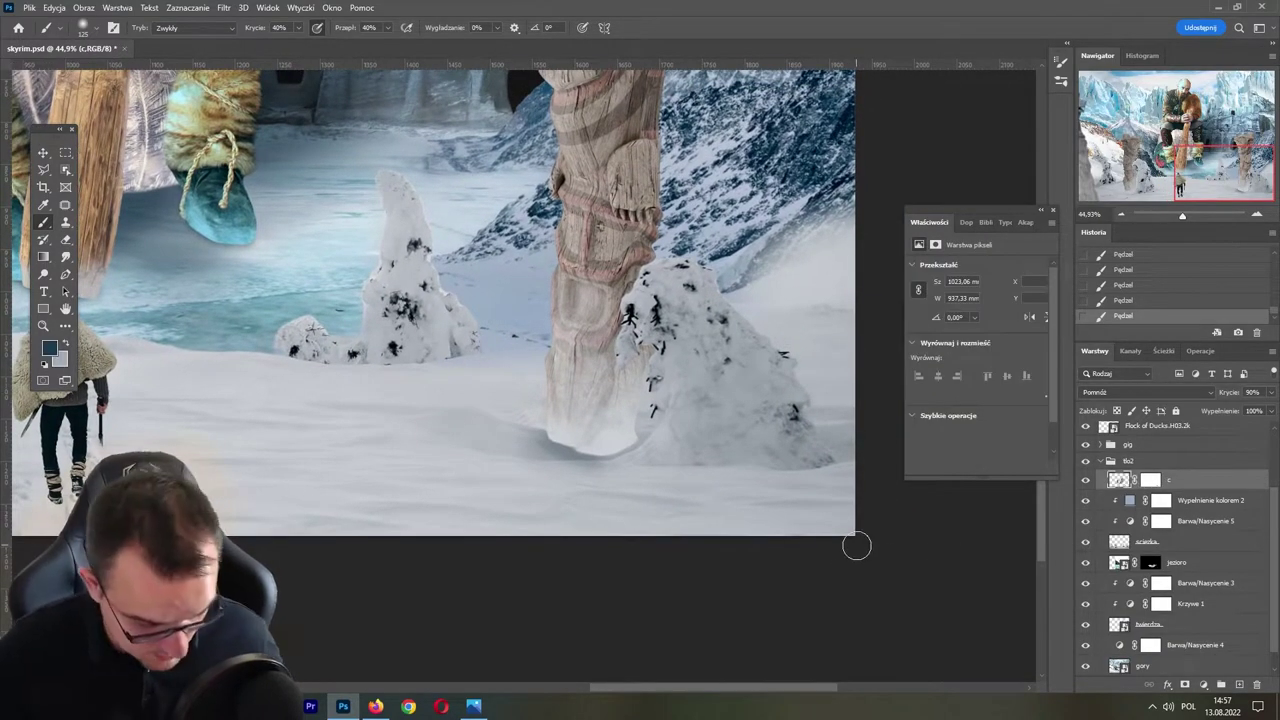
{"action": "left_click", "coordinate": [709, 394], "text": "alt"}
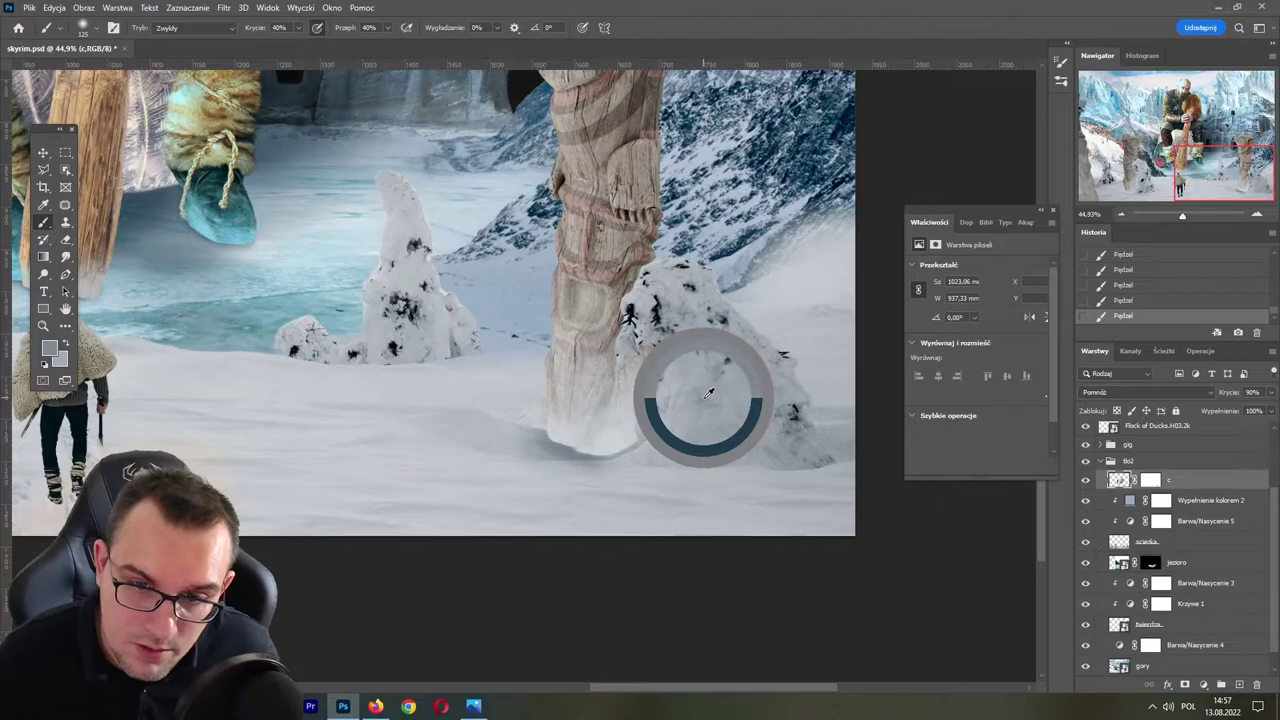
{"action": "left_click_drag", "start_coordinate": [638, 427], "coordinate": [643, 430]}
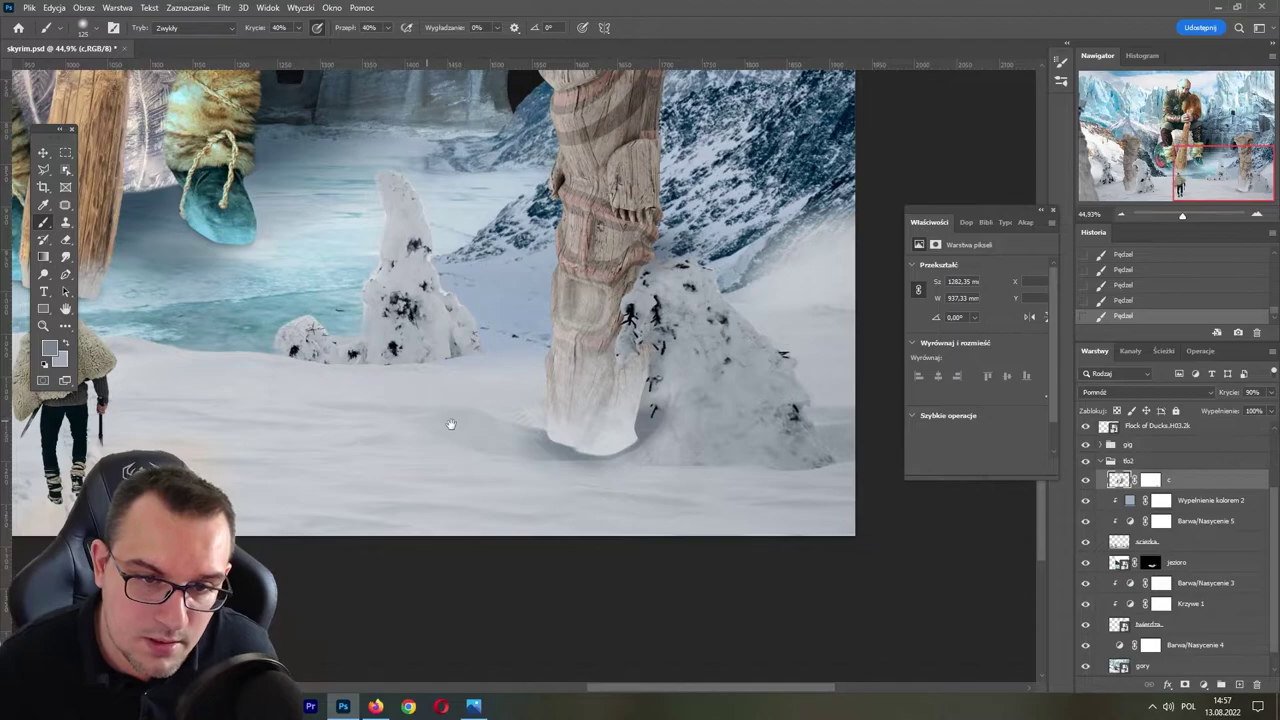
- Darken the snow mound's left edge and base beside the walking man
{"action": "left_click_drag", "start_coordinate": [451, 424], "coordinate": [971, 384]}
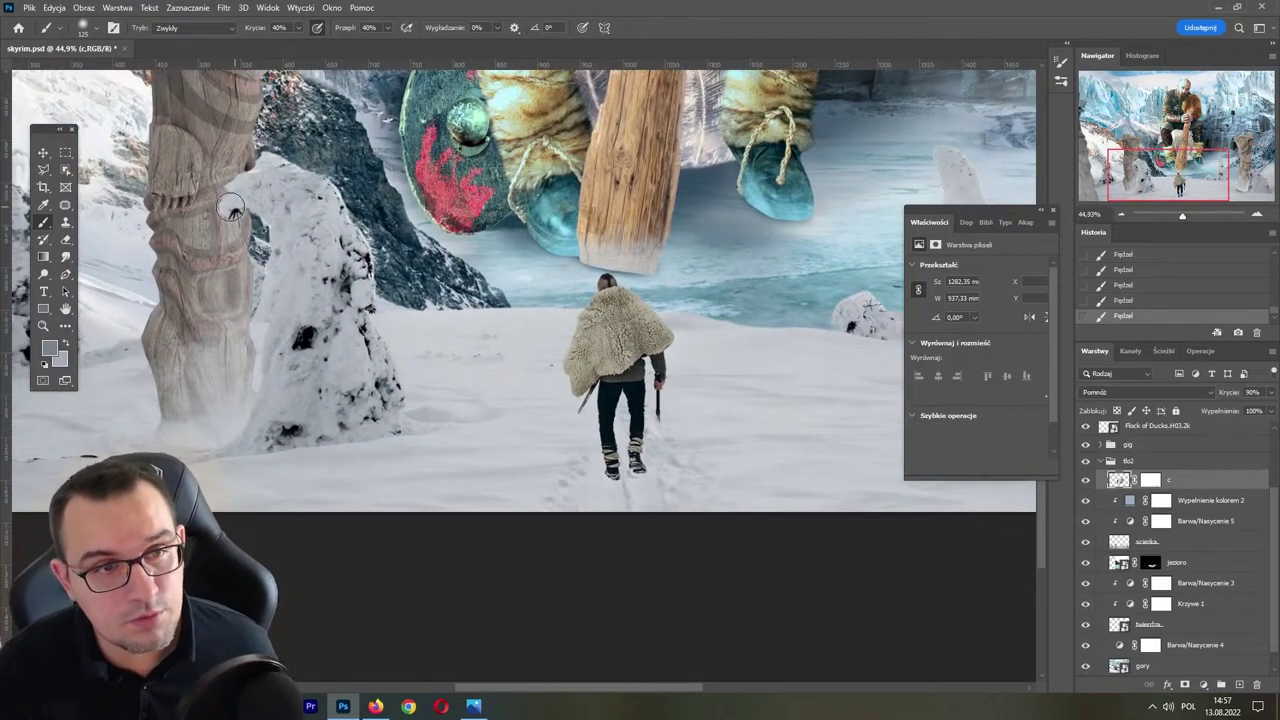
{"action": "mouse_move", "coordinate": [231, 209]}
{"action": "left_mouse_down"}
{"action": "mouse_move", "coordinate": [256, 305]}
{"action": "mouse_move", "coordinate": [243, 440]}
{"action": "left_mouse_up"}
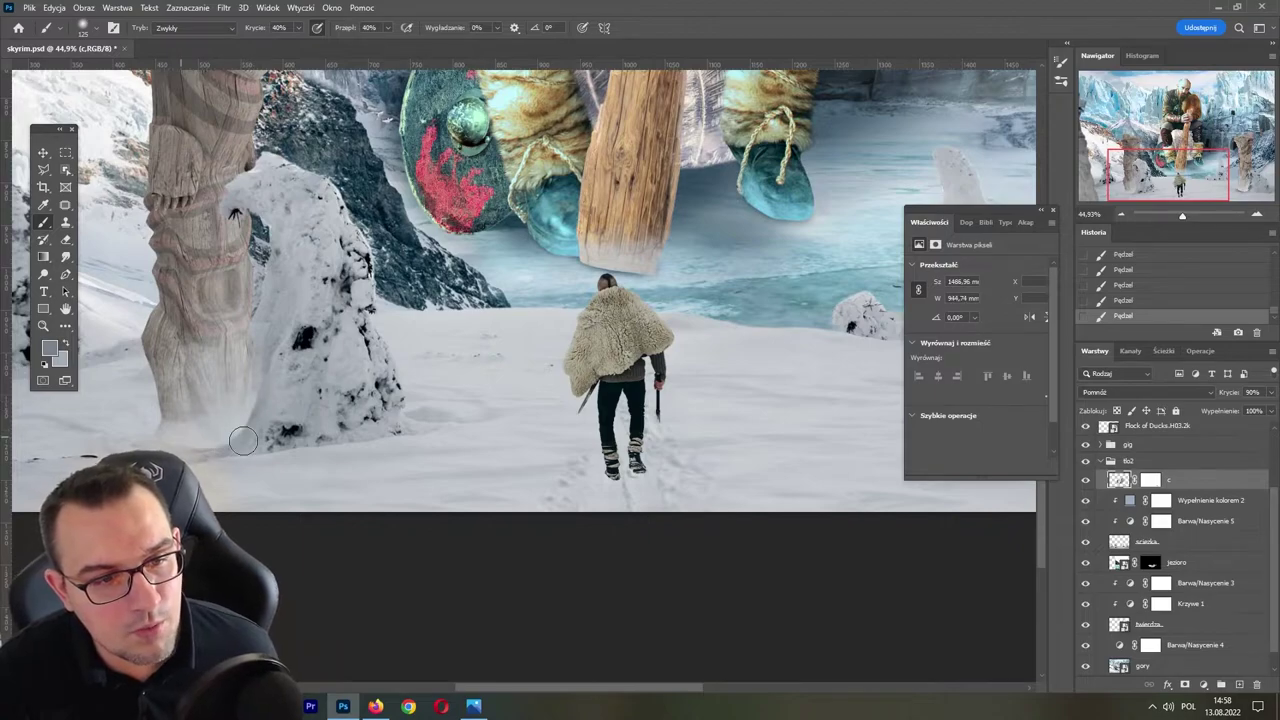
{"action": "left_click_drag", "start_coordinate": [212, 452], "coordinate": [320, 431]}
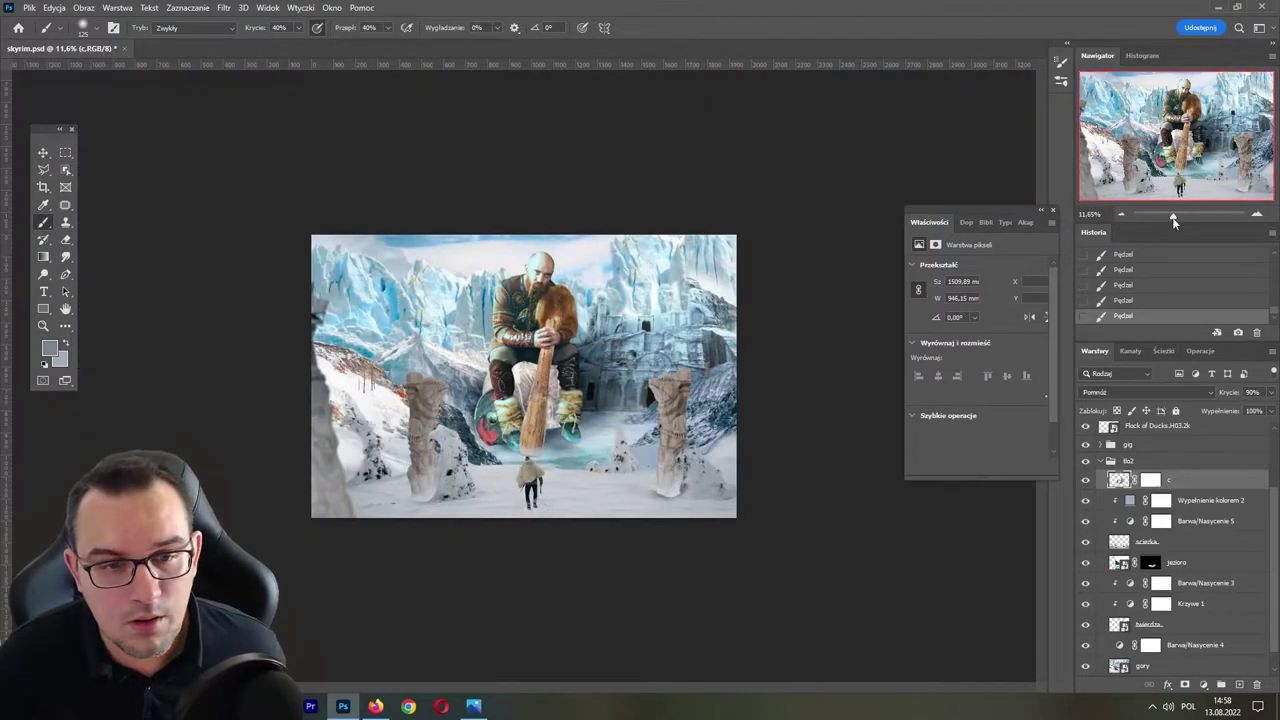
- Brighten the snow at the bottom-left and save skyrim.psd
{"action": "key", "text": "ctrl+s"}
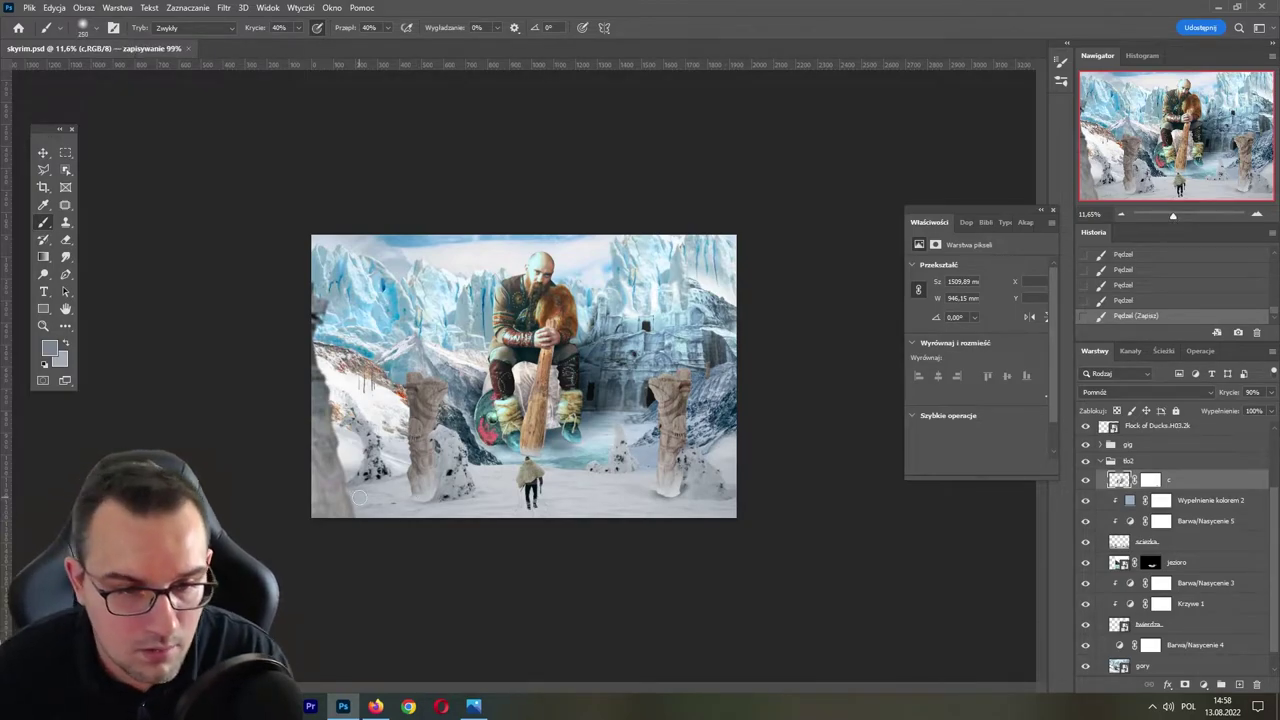
{"action": "mouse_move", "coordinate": [345, 505]}
{"action": "left_mouse_down"}
{"action": "mouse_move", "coordinate": [387, 525]}
{"action": "mouse_move", "coordinate": [529, 523]}
{"action": "left_mouse_up"}
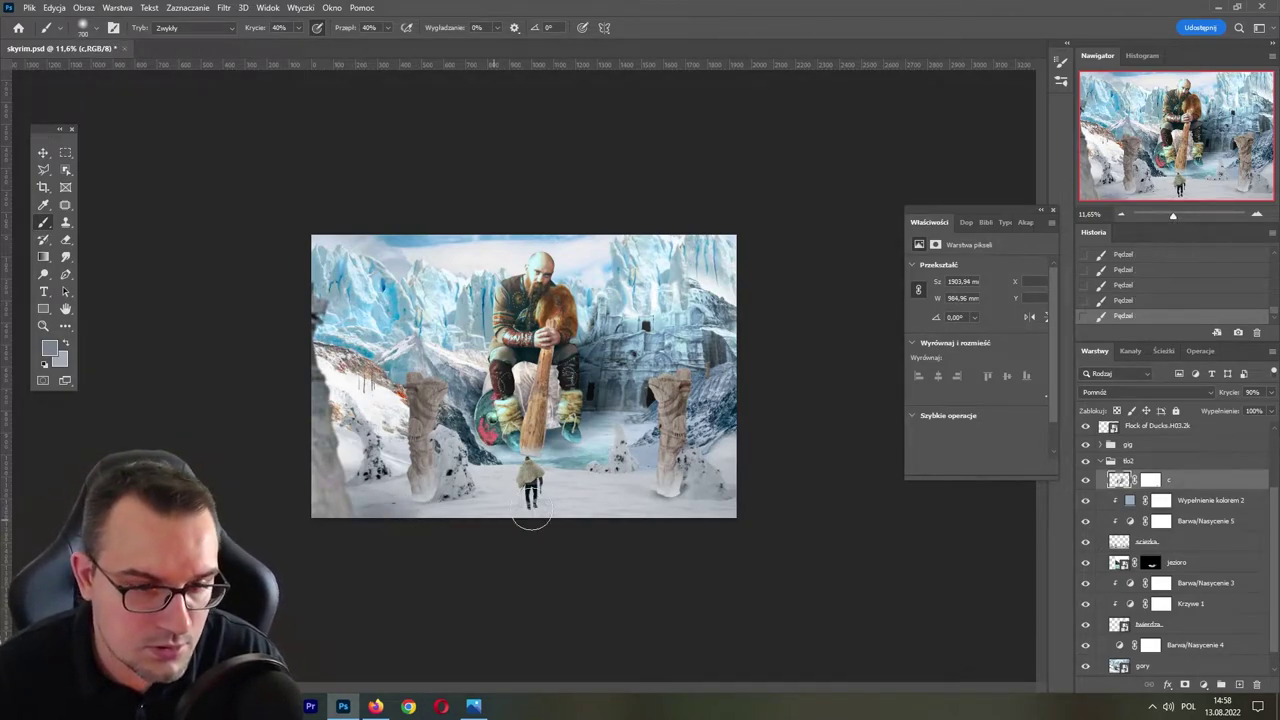
{"action": "key", "text": "ctrl+s"}
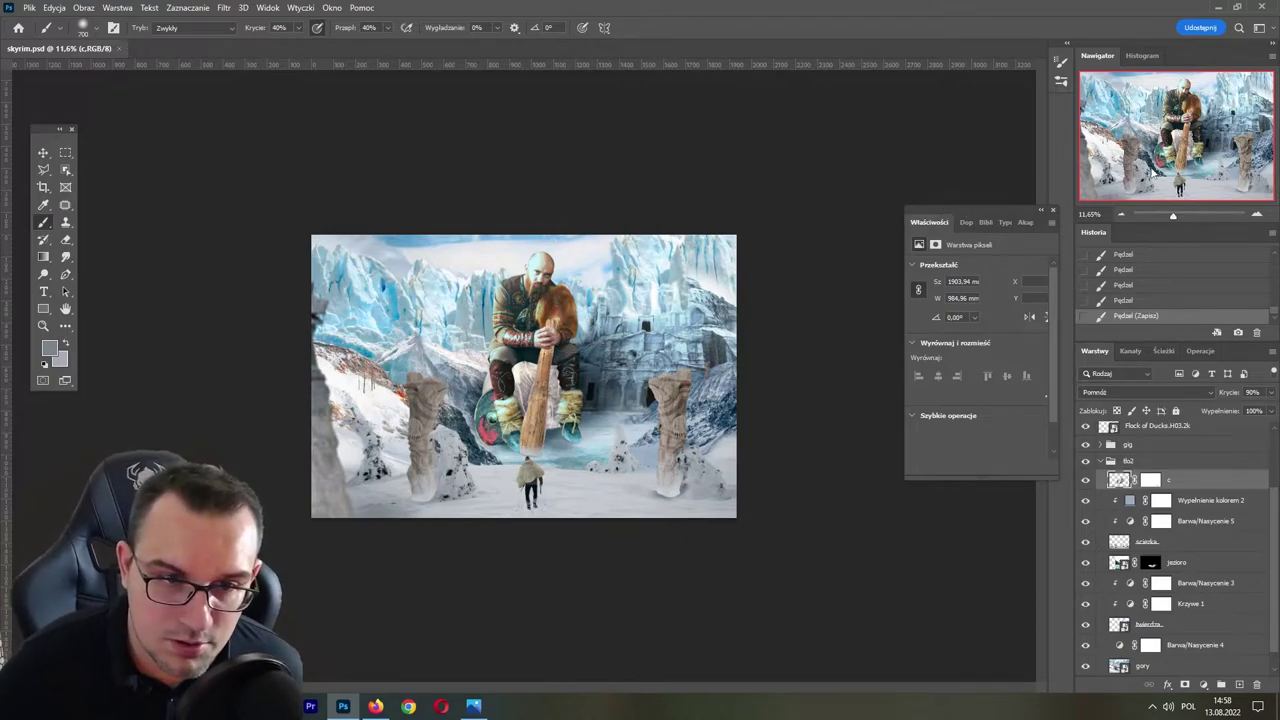
- Tint the left mountain slope orange, save, then collapse tlo2 and expand the gig group
{"action": "left_click_drag", "start_coordinate": [1173, 215], "coordinate": [1177, 215]}
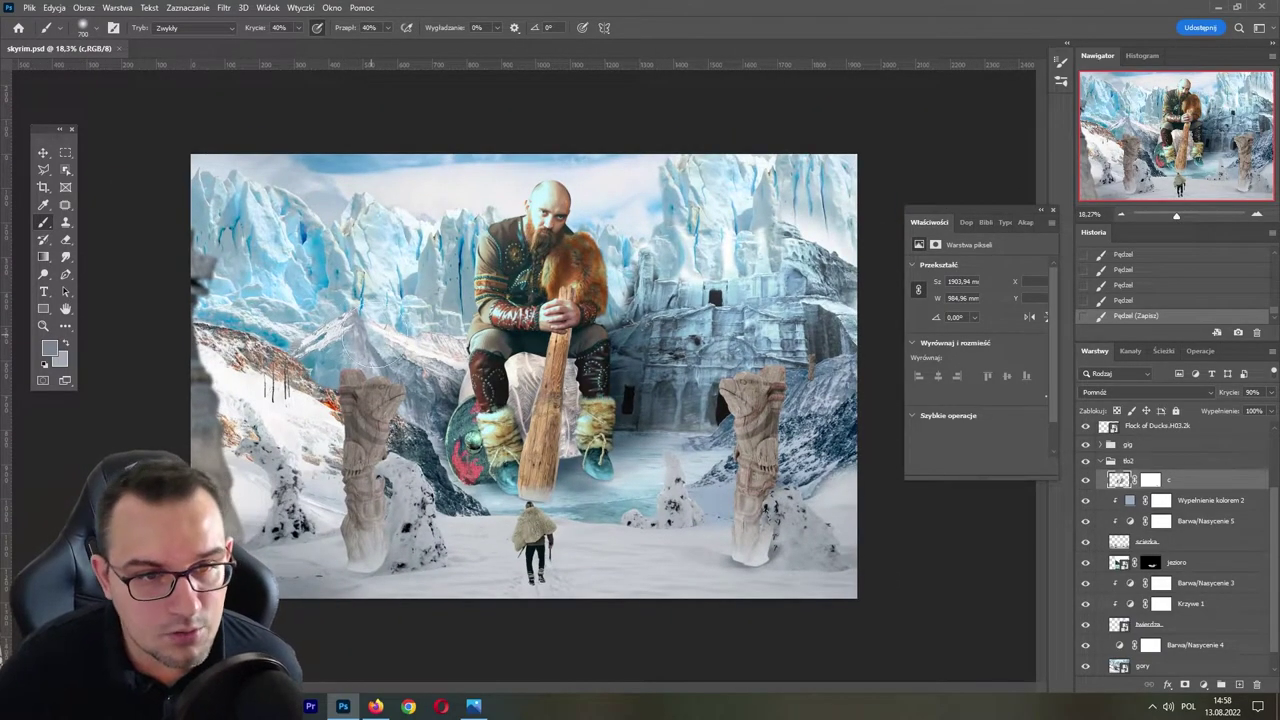
{"action": "left_click_drag", "start_coordinate": [370, 385], "coordinate": [311, 370]}
{"action": "key", "text": "bracketleft"}
{"action": "key", "text": "bracketleft"}
{"action": "key", "text": "bracketleft"}
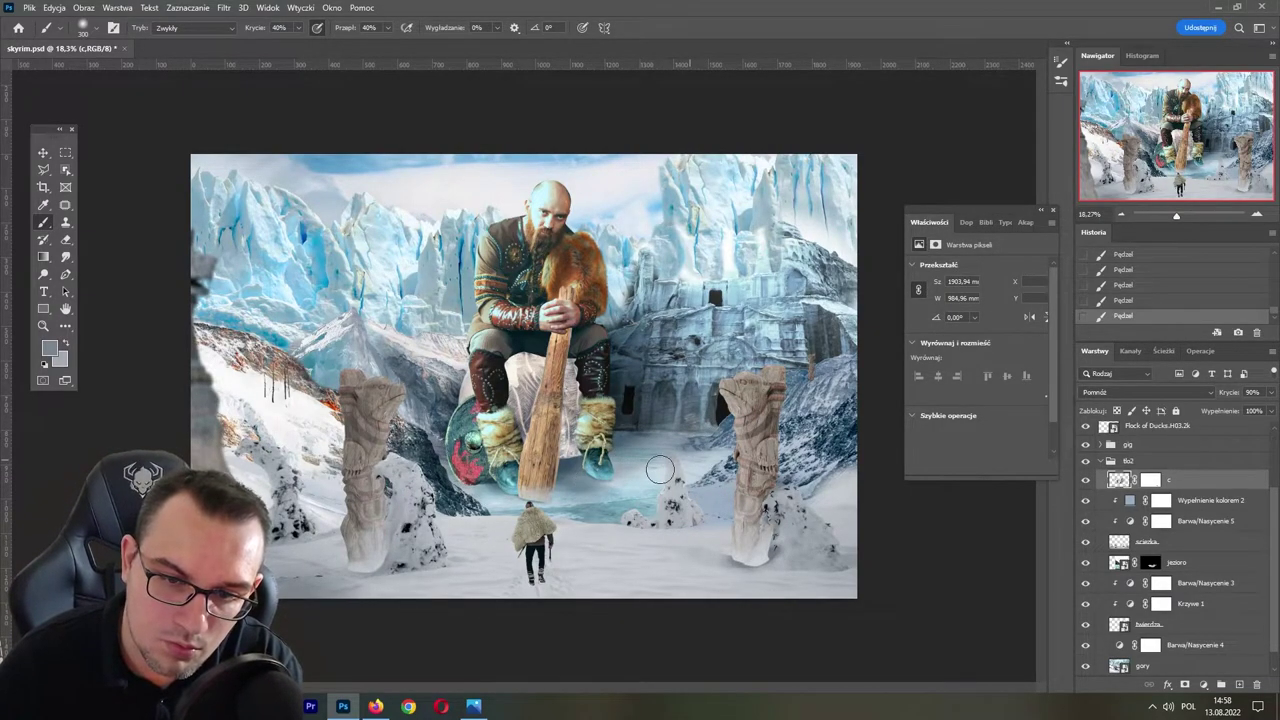
{"action": "key", "text": "ctrl+s"}
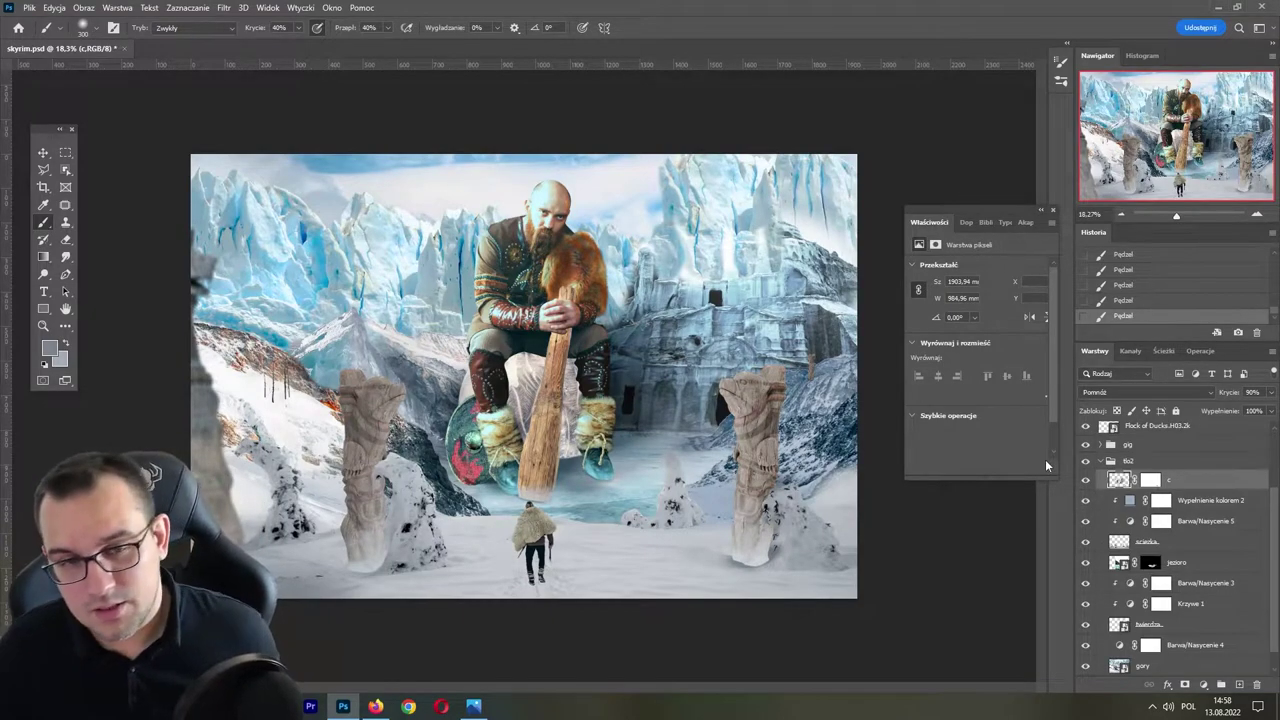
{"action": "left_click", "coordinate": [1100, 460]}
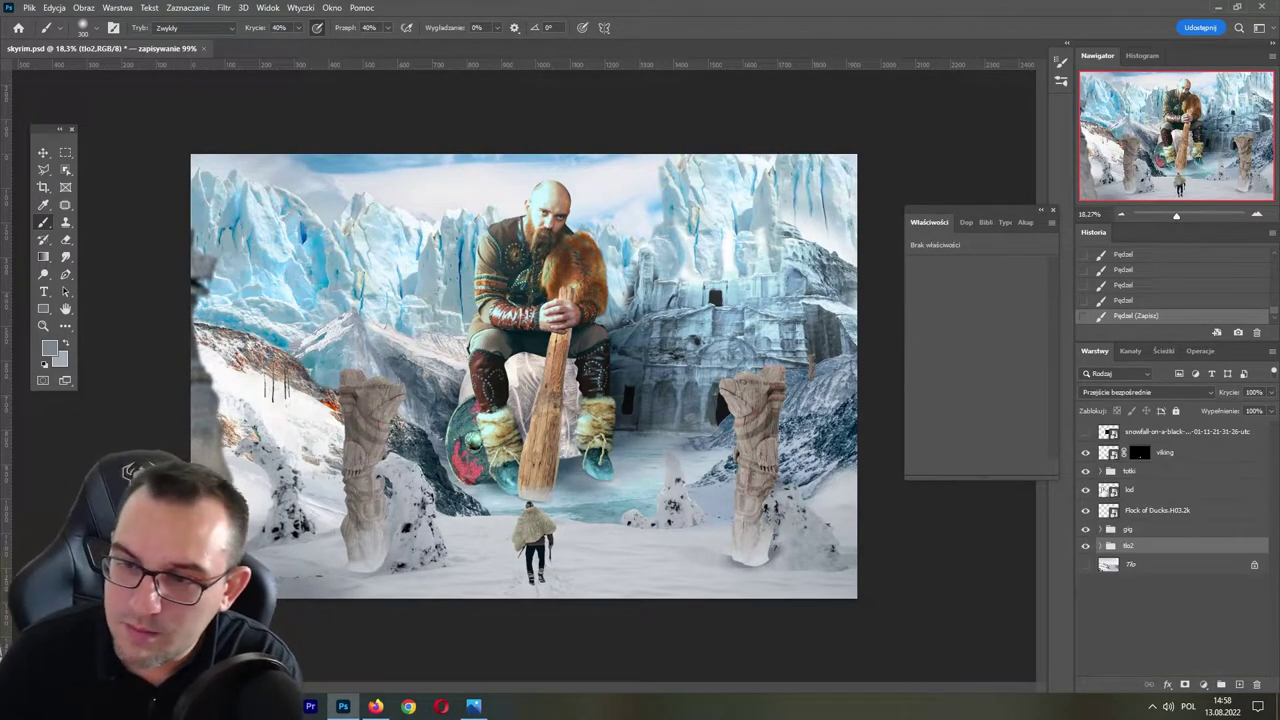
{"action": "left_click", "coordinate": [1100, 528]}
- Select the bottom photo layer in gig, toggle its visibility to compare, and save
{"action": "scroll", "coordinate": [1150, 560], "scroll_direction": "down", "scroll_amount": 2}
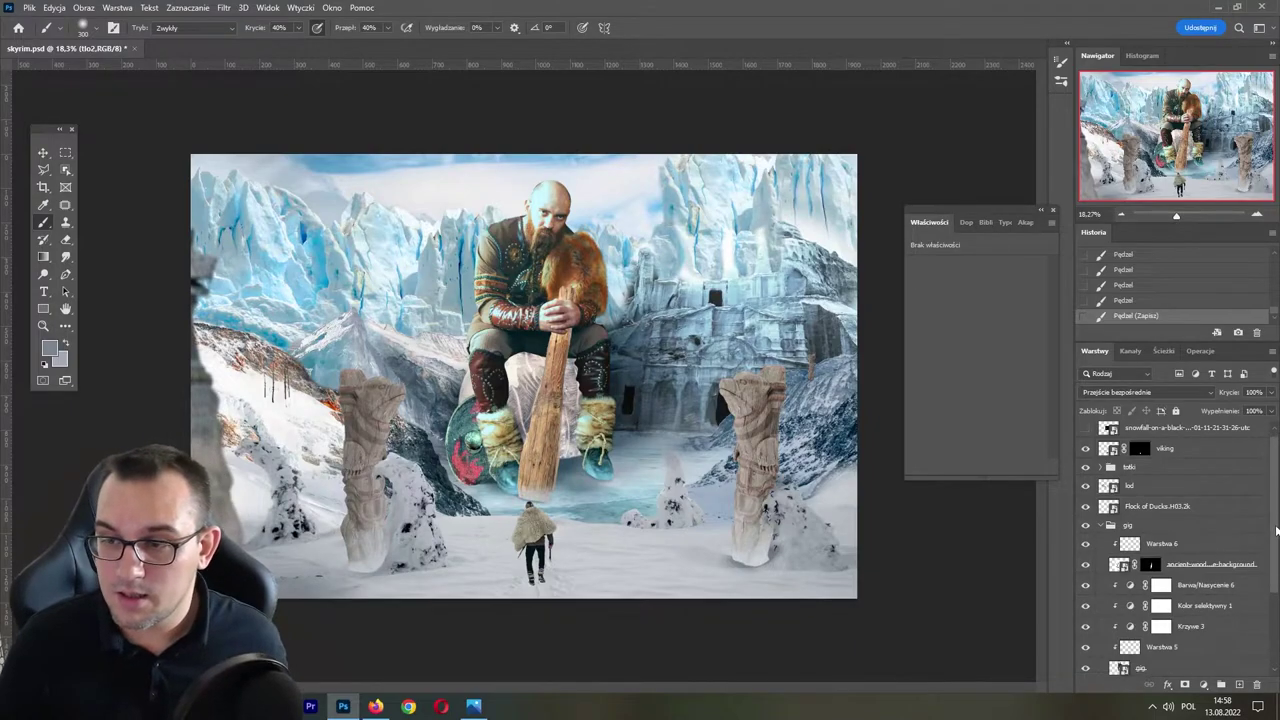
{"action": "key", "text": "ctrl+s"}
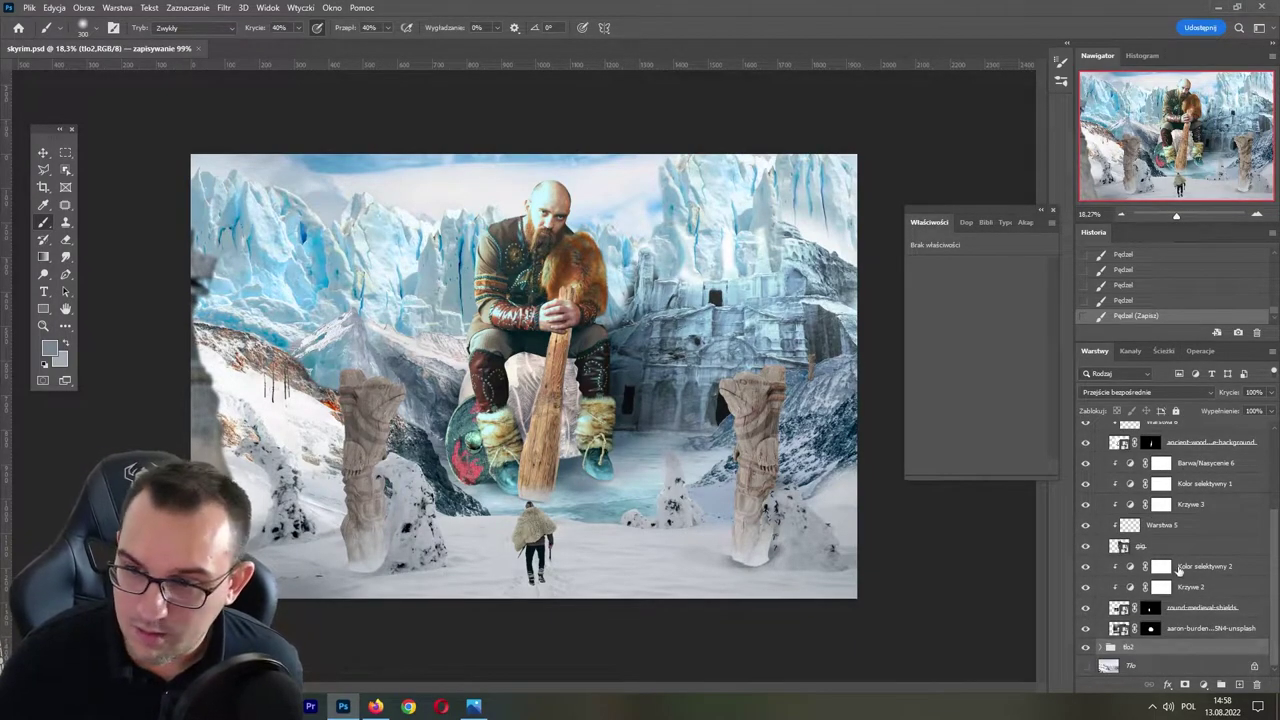
{"action": "left_click", "coordinate": [1187, 634]}
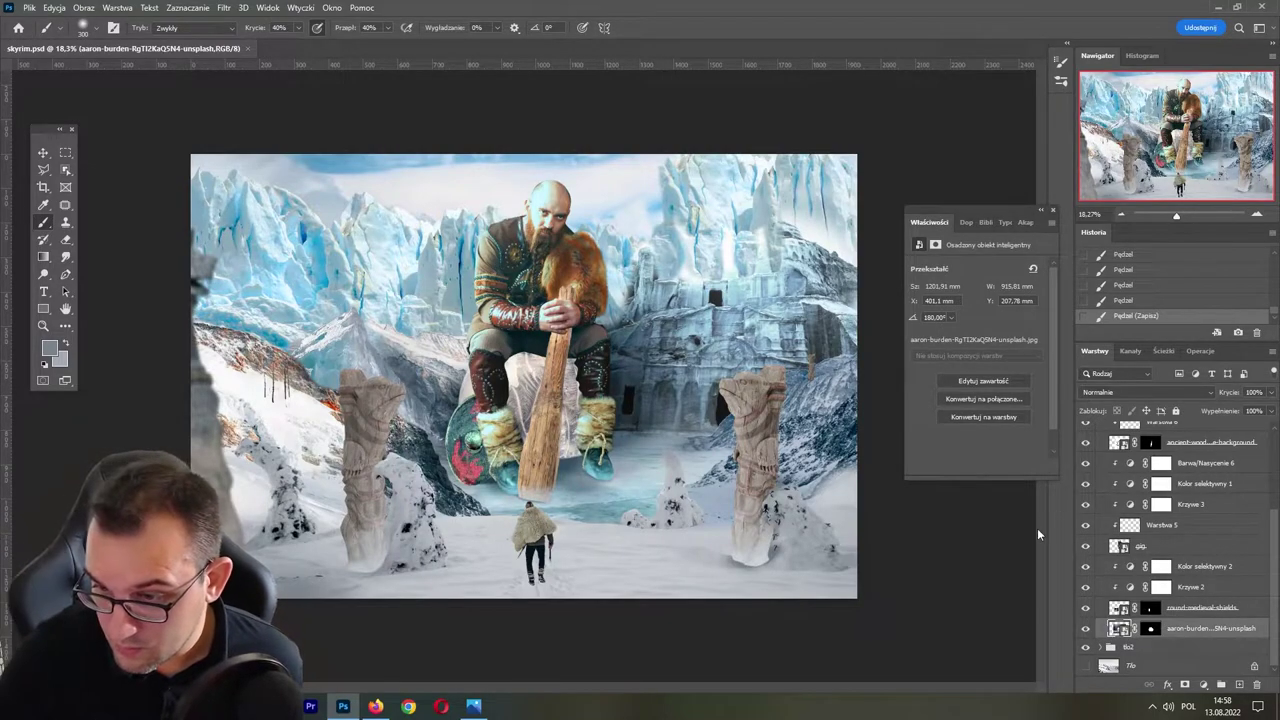
{"action": "left_click", "coordinate": [1085, 628]}
{"action": "left_click", "coordinate": [1085, 628]}
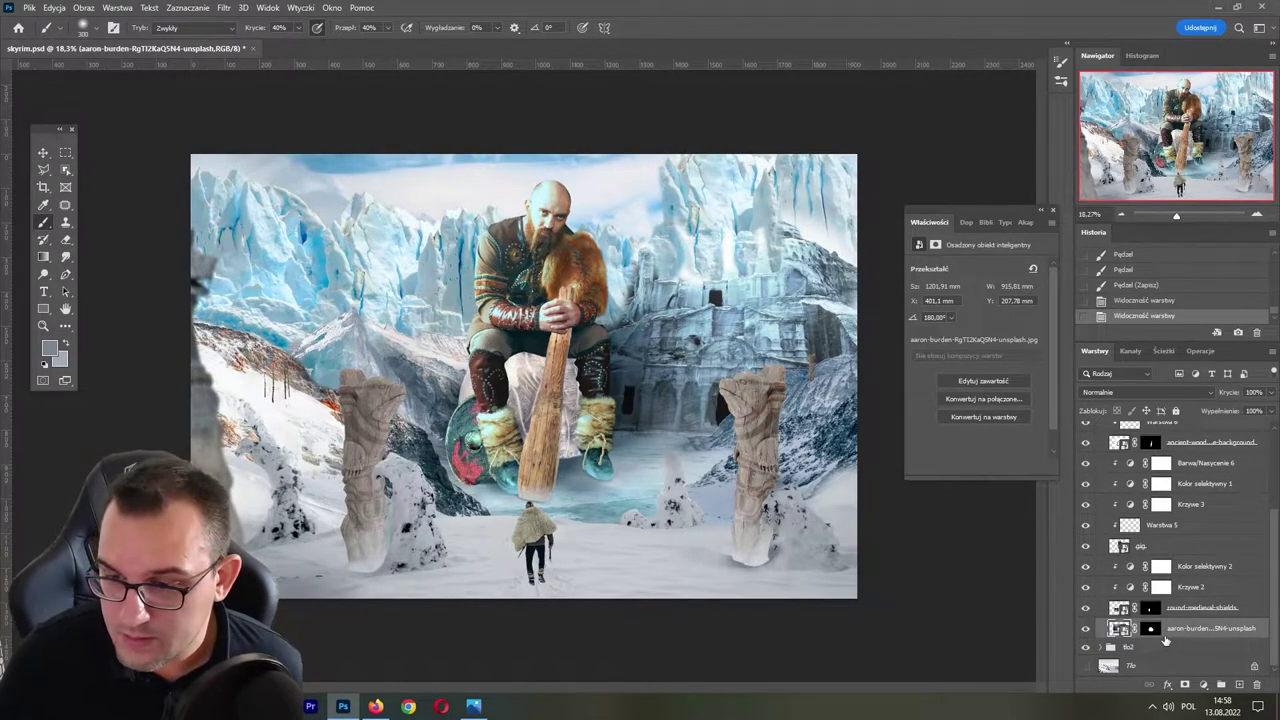
{"action": "key", "text": "ctrl+s"}
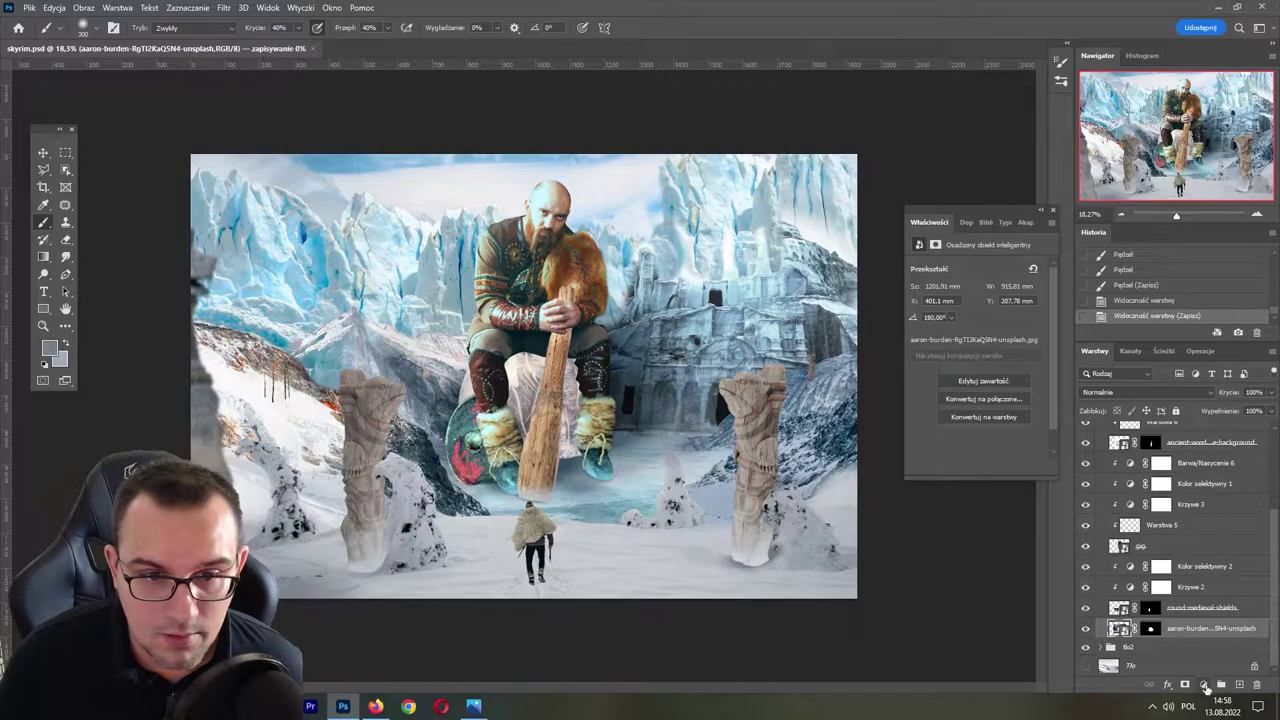
- Add a clipped Colorize Hue/Saturation (hue 190, saturation 9) and a clipped empty layer above
{"action": "left_click", "coordinate": [1204, 685]}
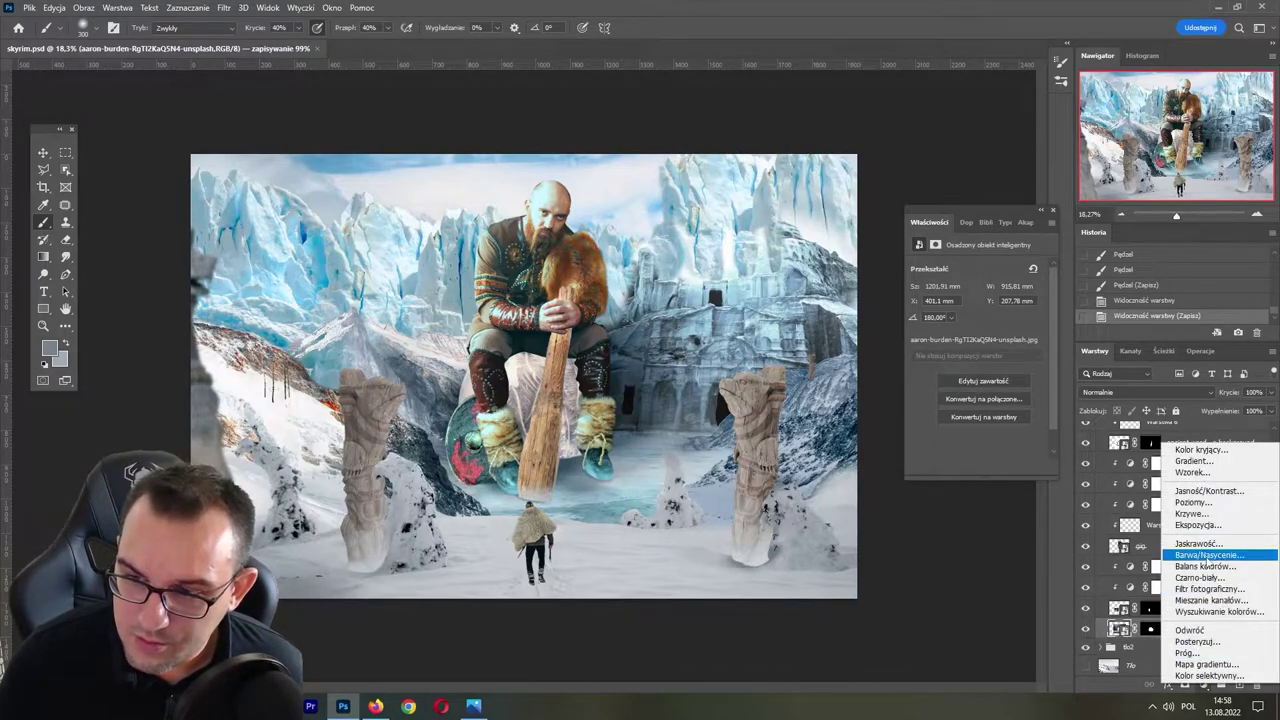
{"action": "left_click", "coordinate": [1200, 556]}
{"action": "key", "text": "ctrl+alt+g"}
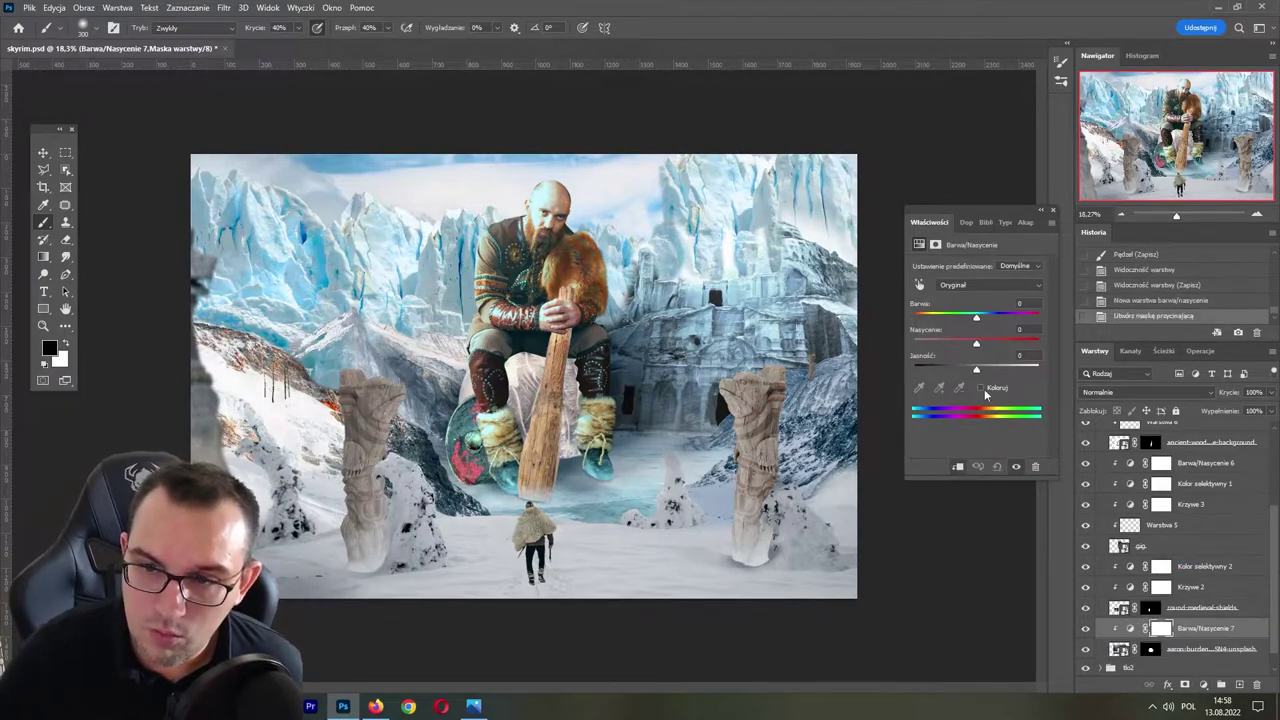
{"action": "left_click", "coordinate": [981, 388]}
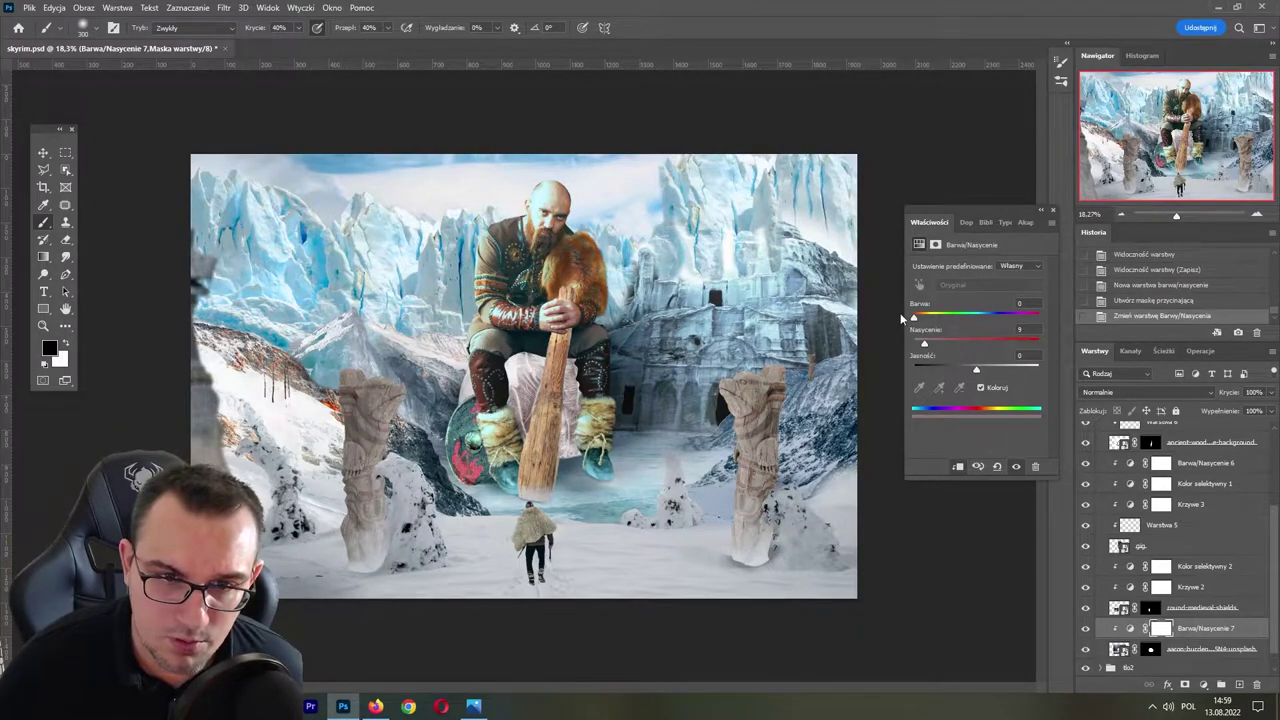
{"action": "left_click_drag", "start_coordinate": [901, 318], "coordinate": [944, 328]}
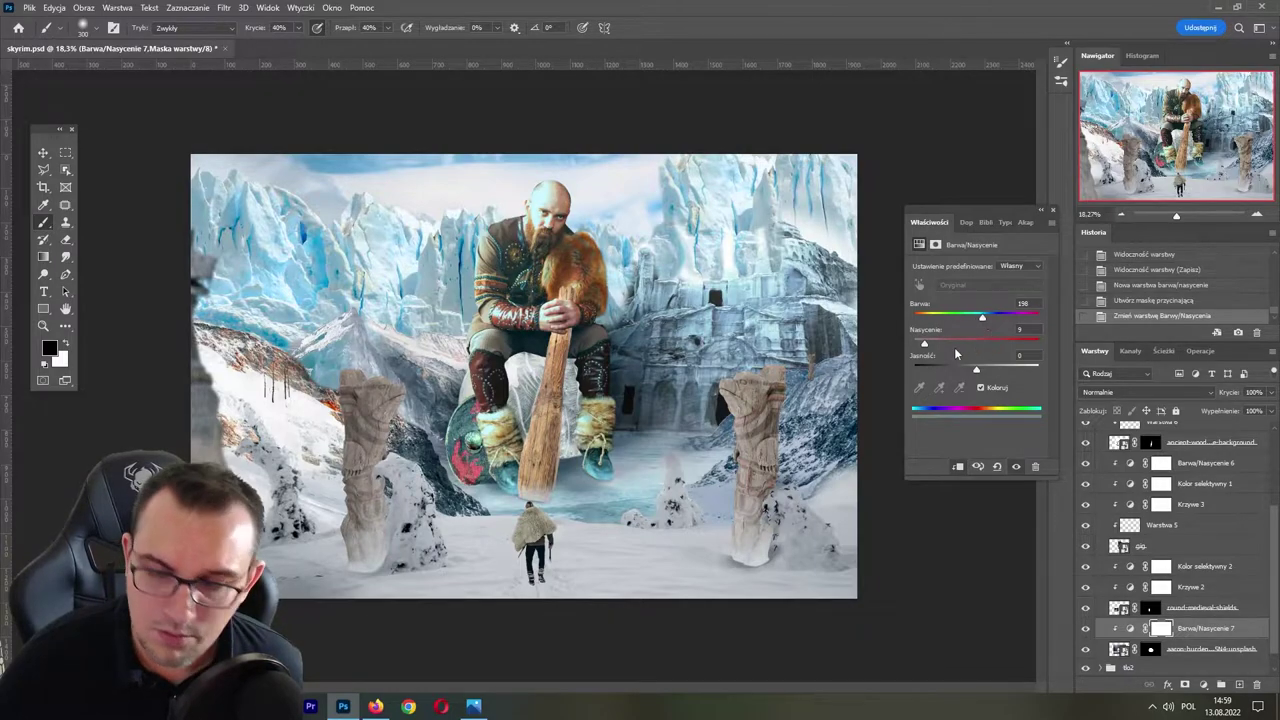
{"action": "left_click", "coordinate": [1240, 686]}
{"action": "left_click", "coordinate": [1172, 640], "text": "alt"}
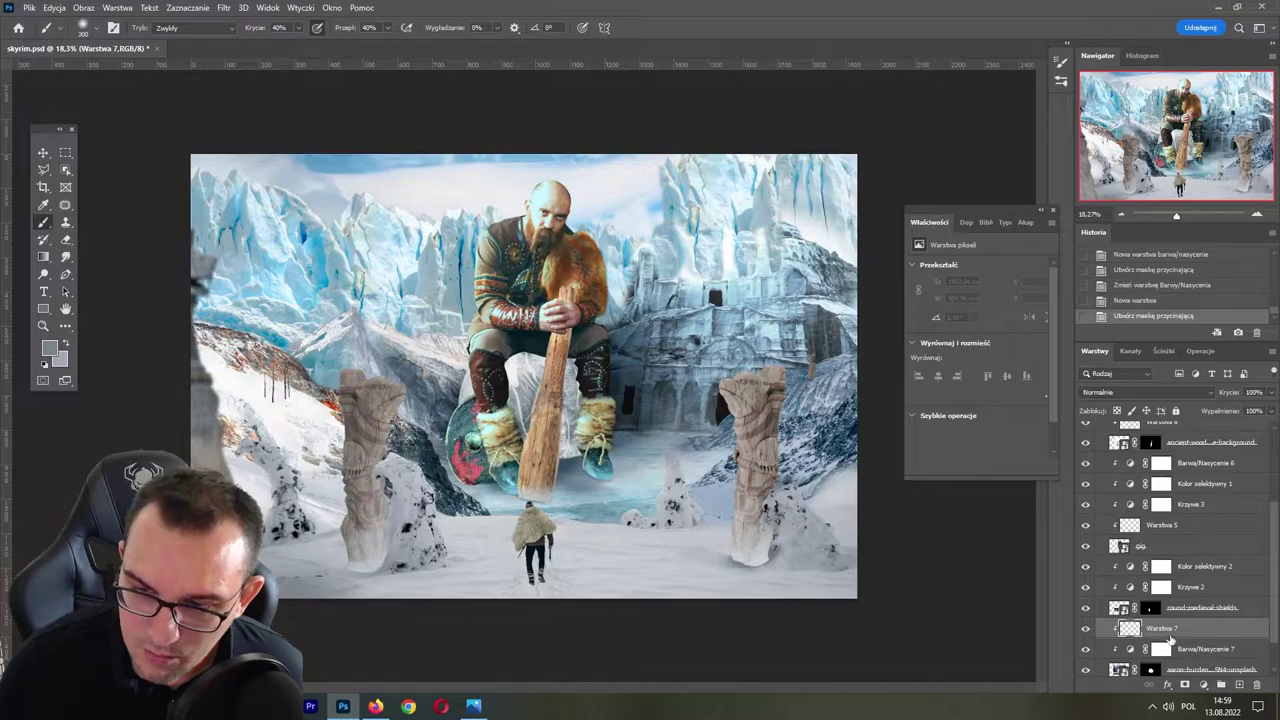
- Rename the new layer 'c' and set its blend mode to Multiply
{"action": "double_click", "coordinate": [1162, 628]}
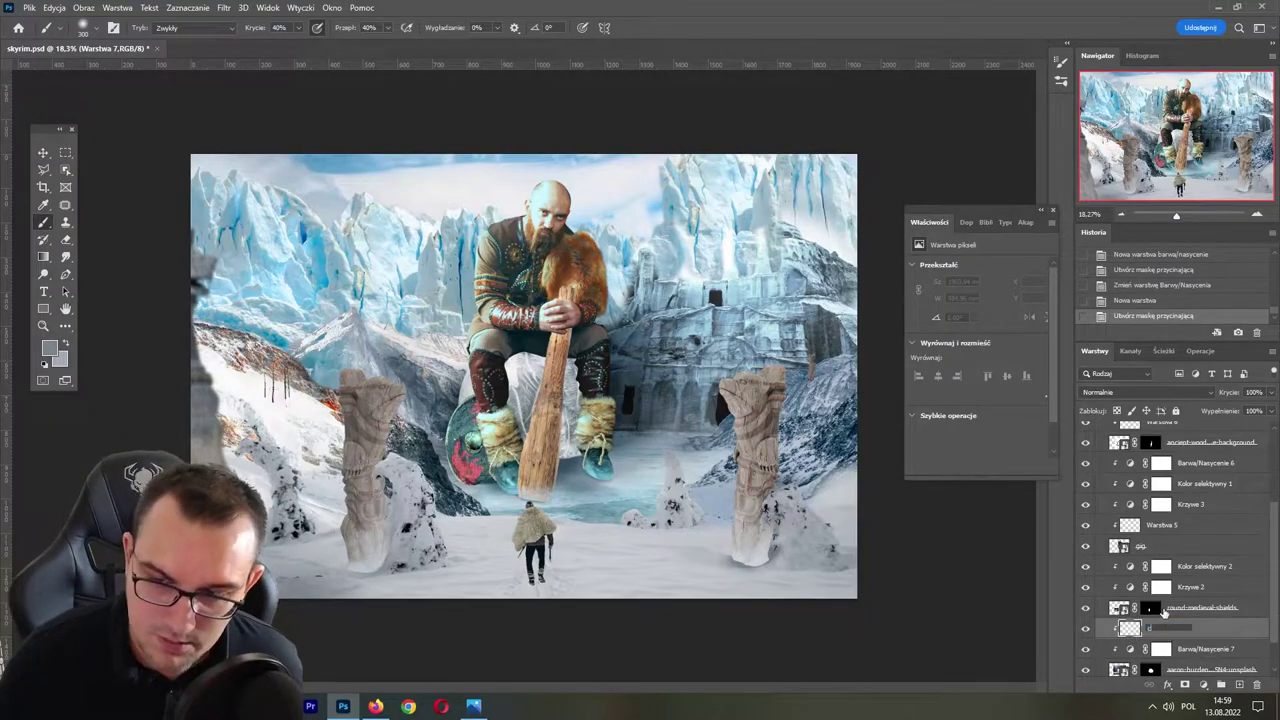
{"action": "type", "text": "c"}
{"action": "key", "text": "Return"}
{"action": "left_click", "coordinate": [1154, 392]}
{"action": "left_click", "coordinate": [1120, 408]}
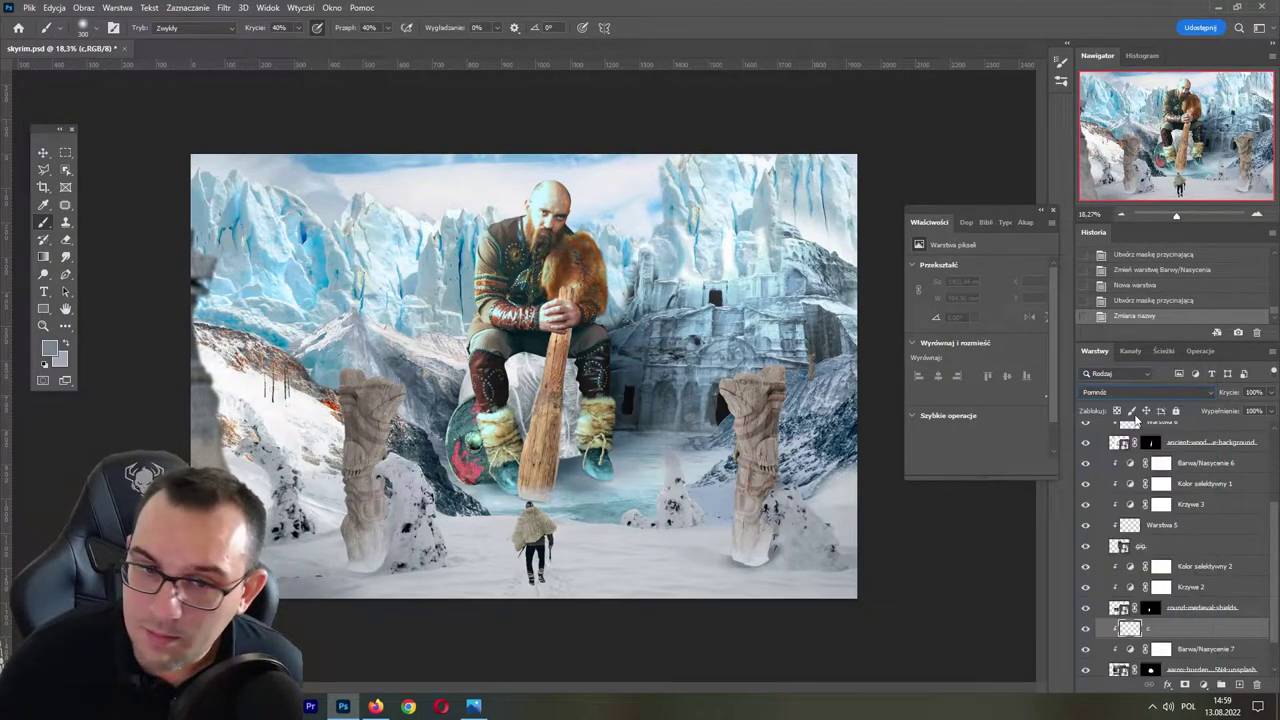
- Sample a shadow colour and paint shadows around the staff base, boots and knee
{"action": "left_click", "coordinate": [571, 429], "text": "alt"}
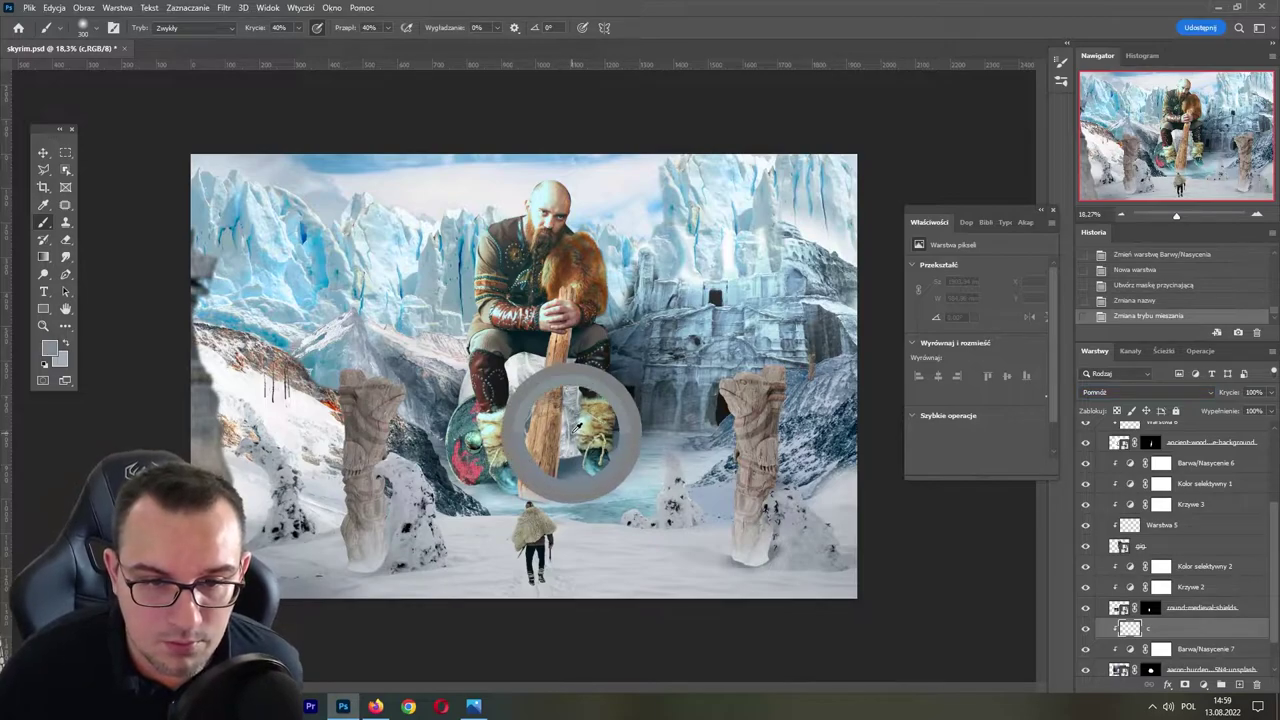
{"action": "mouse_move", "coordinate": [587, 428]}
{"action": "left_mouse_down"}
{"action": "mouse_move", "coordinate": [560, 450]}
{"action": "mouse_move", "coordinate": [590, 475]}
{"action": "mouse_move", "coordinate": [577, 472]}
{"action": "mouse_move", "coordinate": [592, 445]}
{"action": "mouse_move", "coordinate": [545, 478]}
{"action": "mouse_move", "coordinate": [495, 457]}
{"action": "mouse_move", "coordinate": [533, 466]}
{"action": "left_mouse_up"}
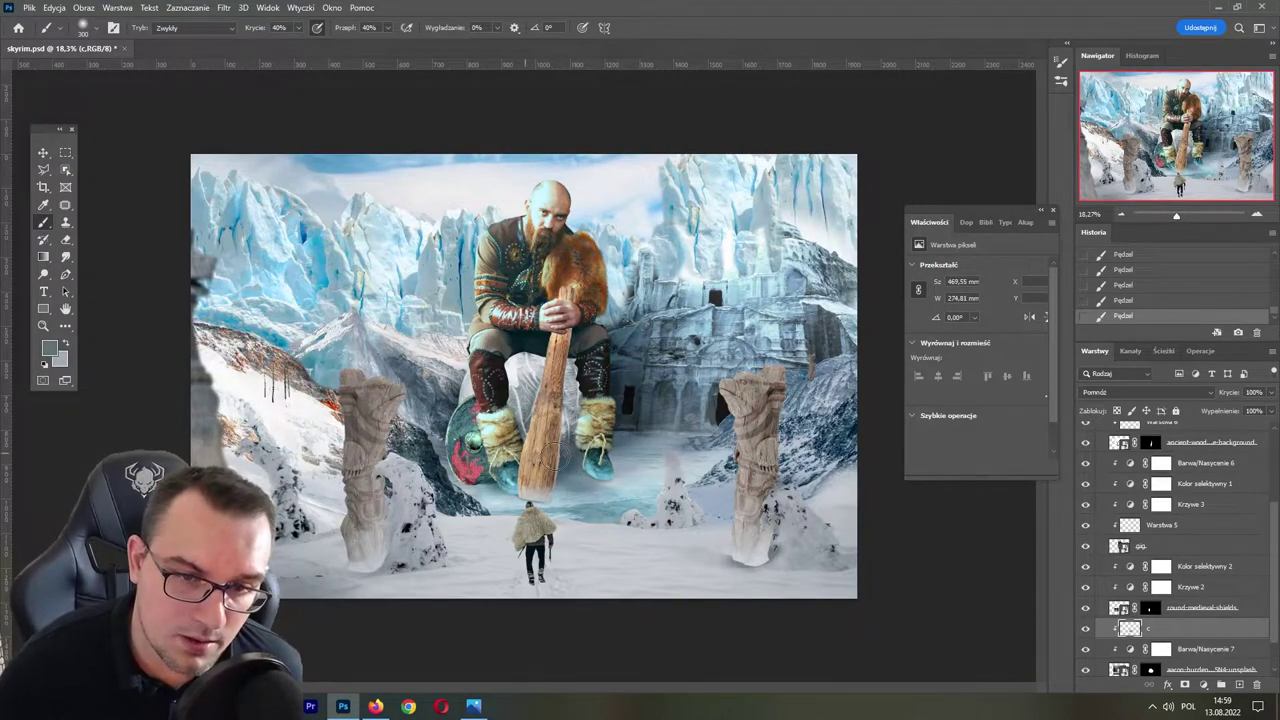
{"action": "mouse_move", "coordinate": [575, 415]}
{"action": "left_mouse_down"}
{"action": "mouse_move", "coordinate": [585, 455]}
{"action": "mouse_move", "coordinate": [575, 340]}
{"action": "mouse_move", "coordinate": [503, 345]}
{"action": "left_mouse_up"}
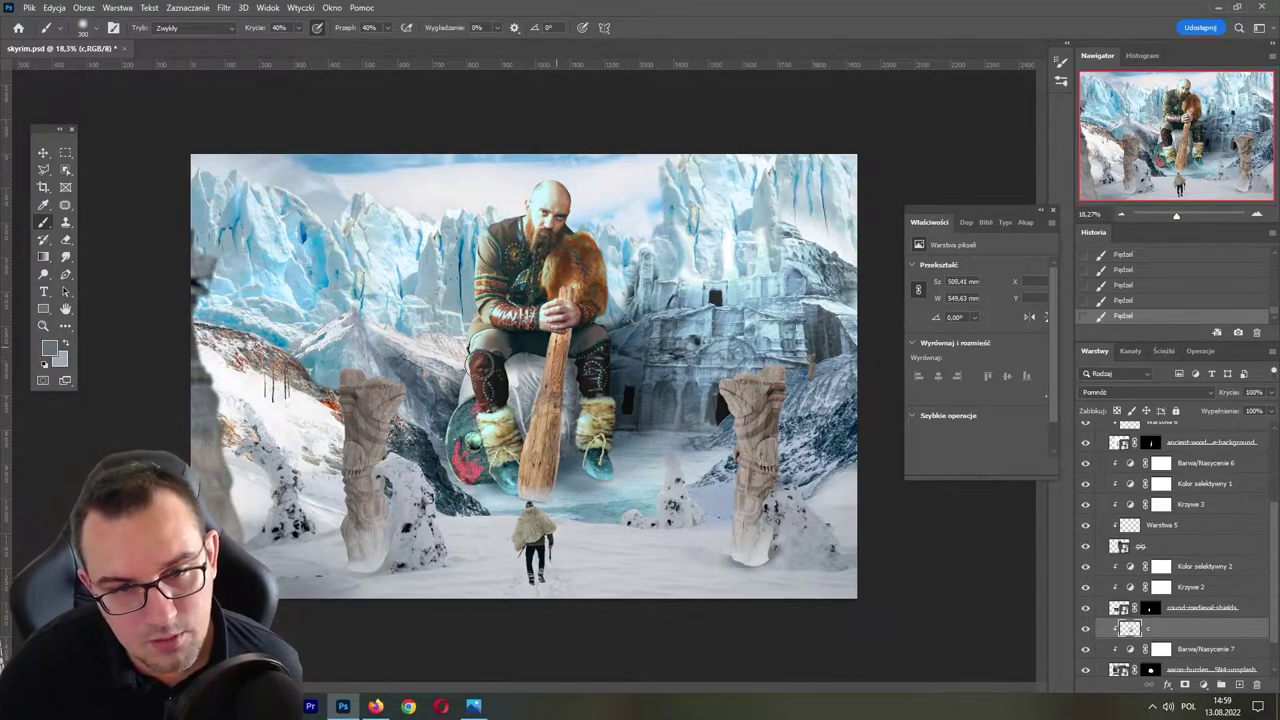
{"action": "left_click_drag", "start_coordinate": [500, 365], "coordinate": [502, 380]}
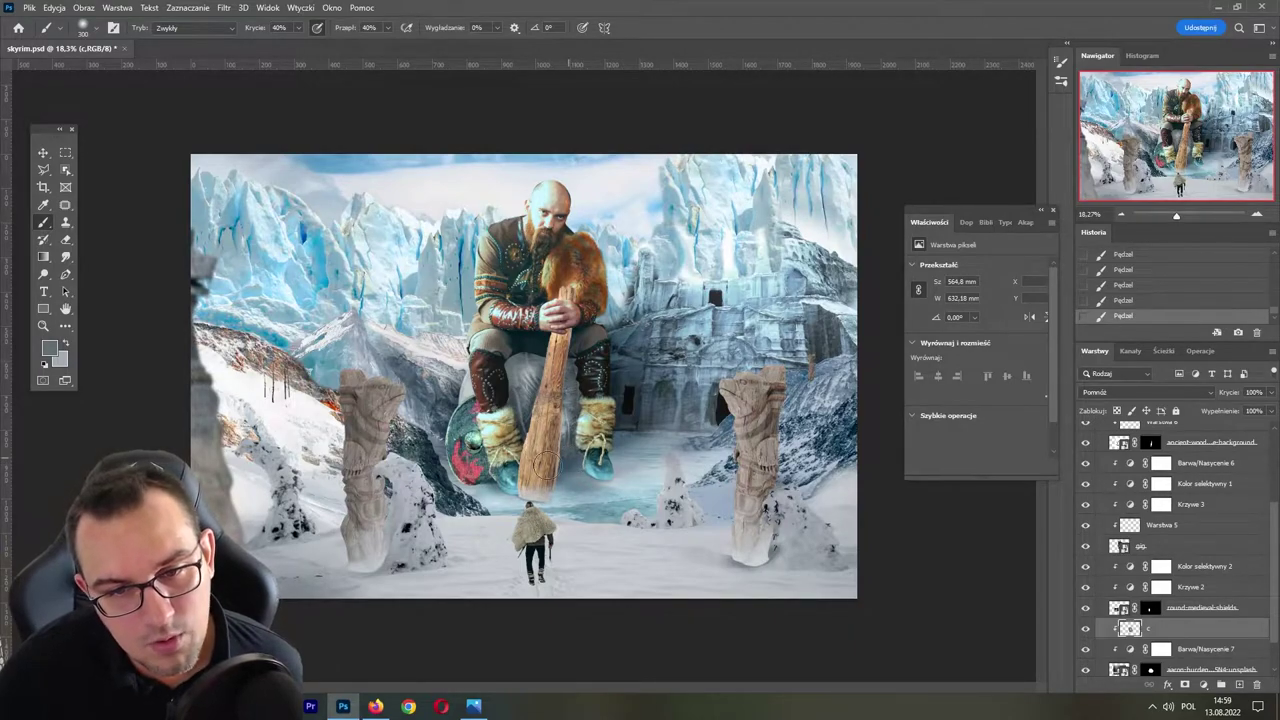
- Add a clipped Curves adjustment with white output lowered to 231 and save
{"action": "left_click", "coordinate": [1203, 685]}
{"action": "left_click", "coordinate": [1191, 513]}
{"action": "key", "text": "ctrl+alt+g"}
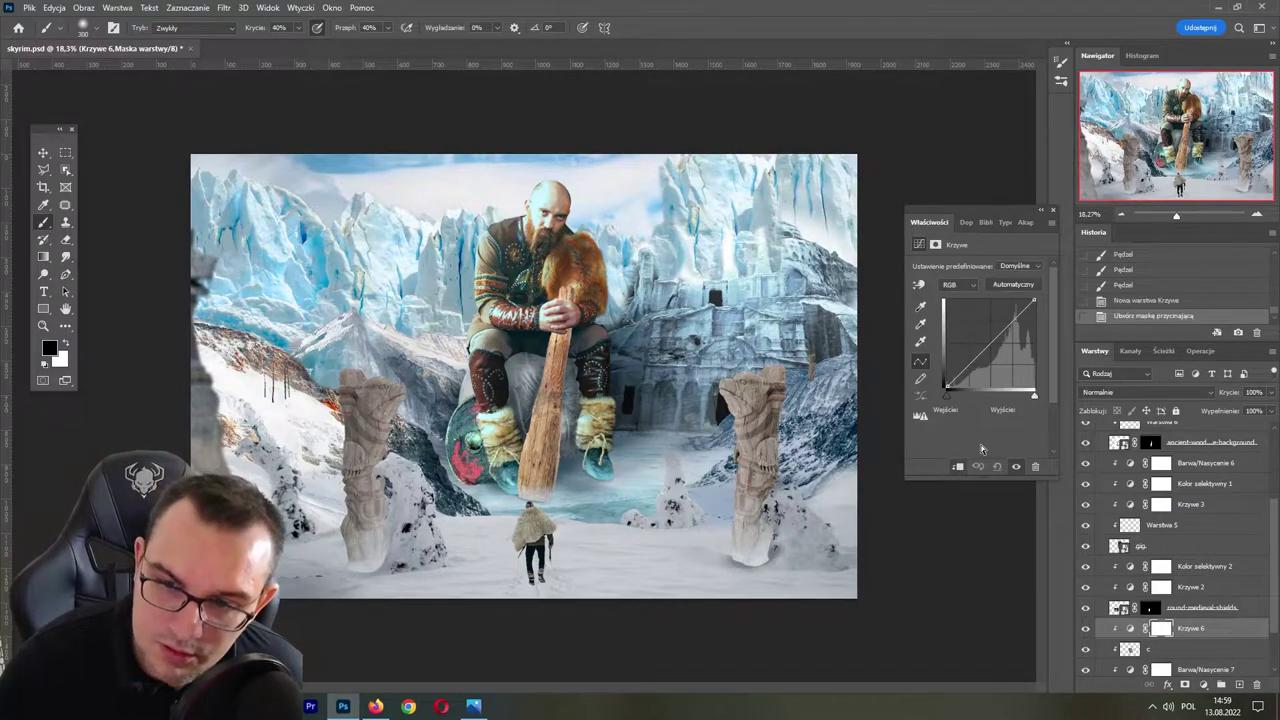
{"action": "left_click_drag", "start_coordinate": [1035, 302], "coordinate": [1035, 309]}
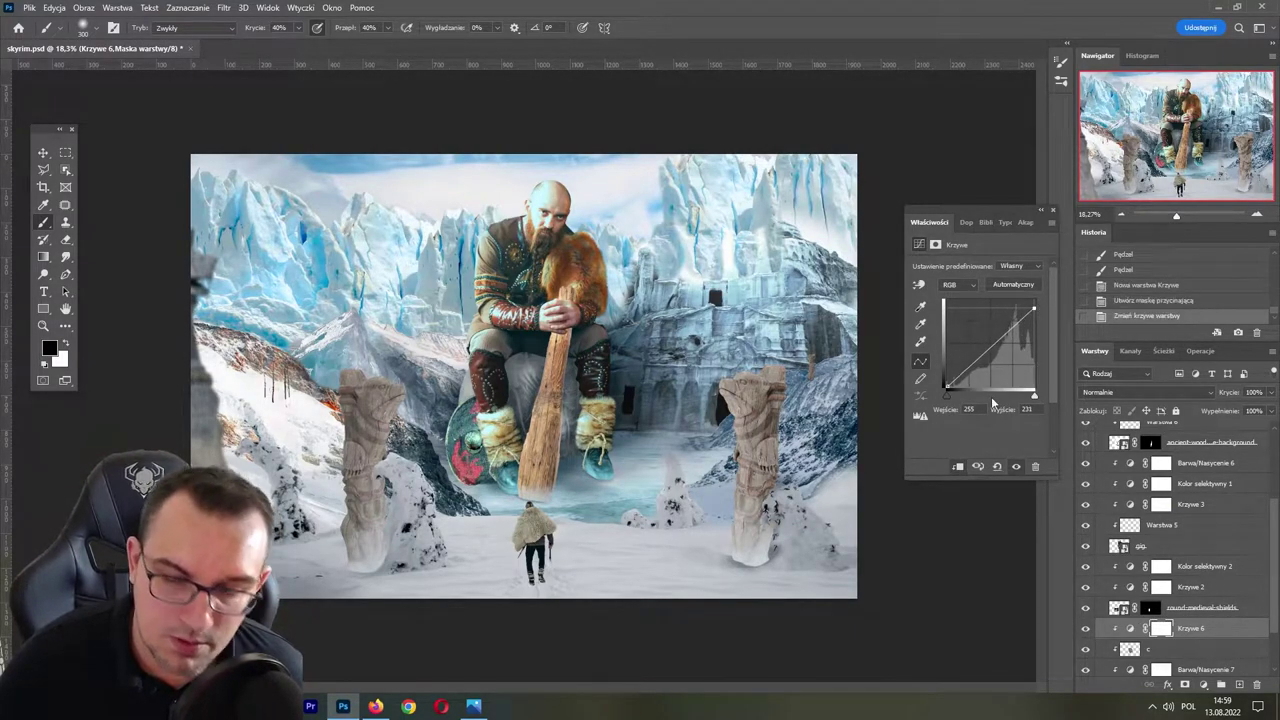
{"action": "key", "text": "ctrl+s"}
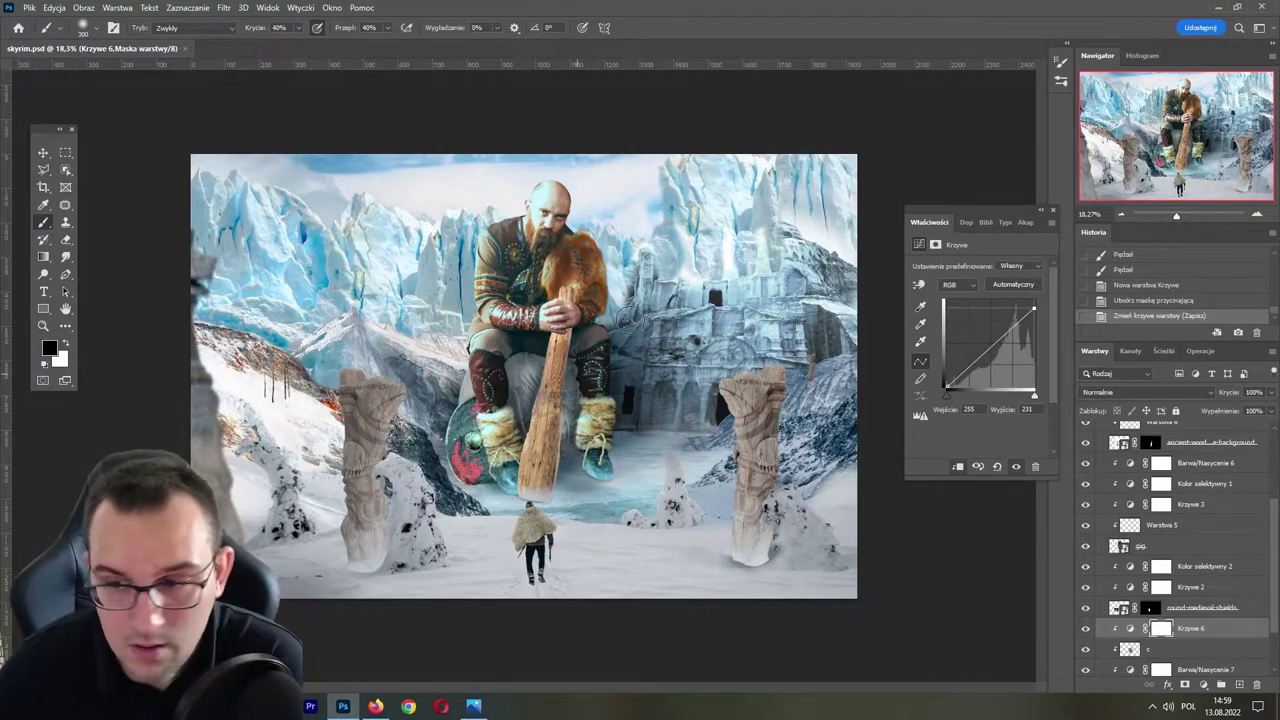
- Add a solid colour fill above Kolor selektywny 2, then delete that grey-blue fill layer
{"action": "left_click", "coordinate": [1197, 574]}
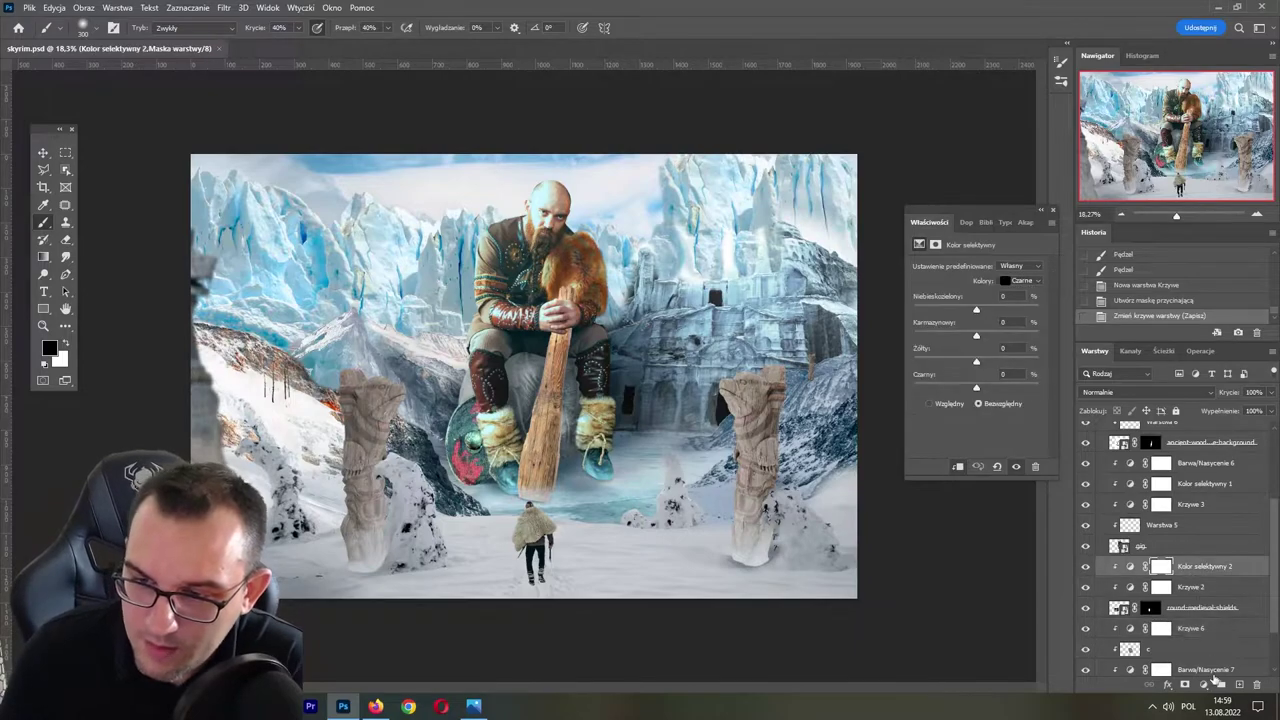
{"action": "left_click", "coordinate": [1203, 685]}
{"action": "left_click", "coordinate": [1200, 449]}
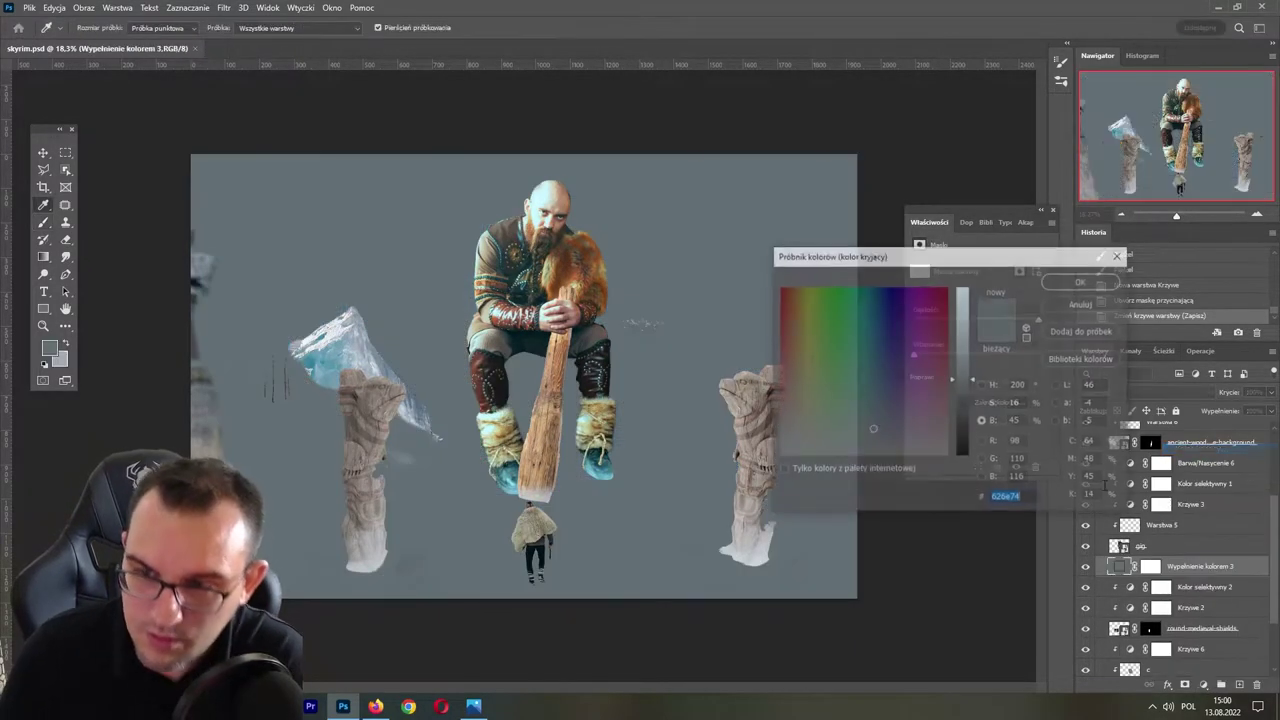
{"action": "key", "text": "Return"}
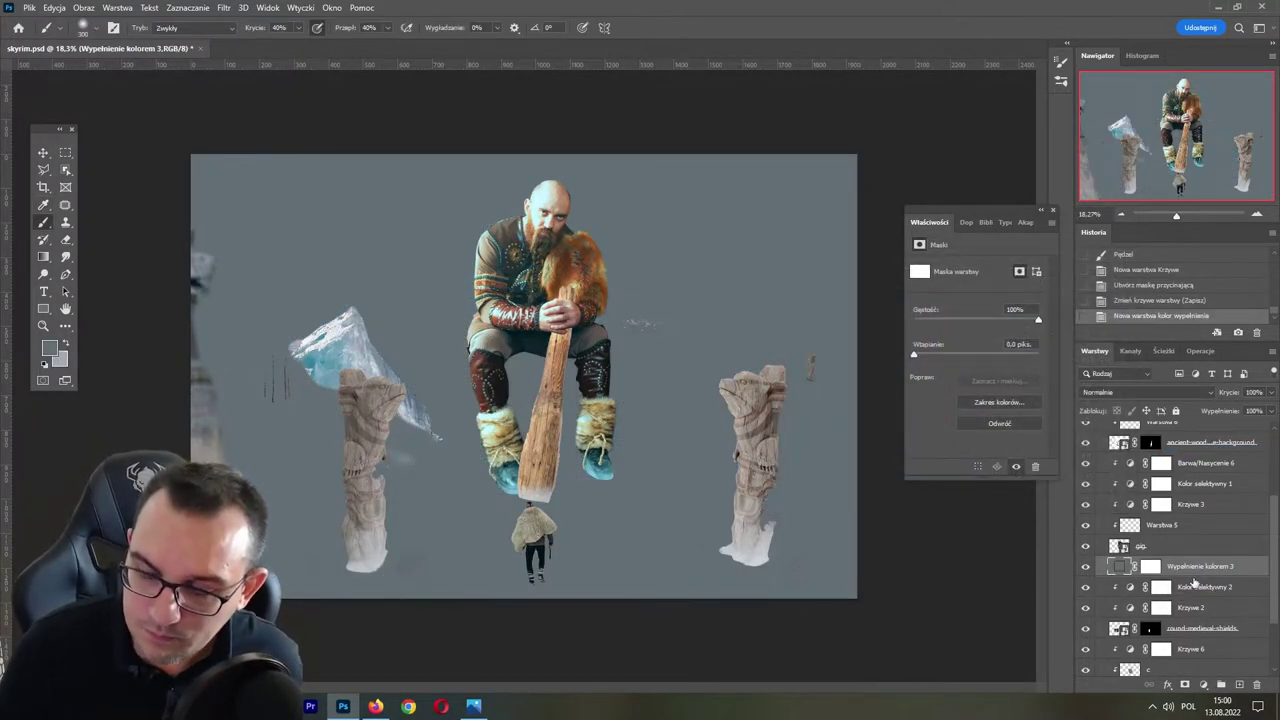
{"action": "left_click_drag", "start_coordinate": [1193, 583], "coordinate": [1257, 685]}
- Add a clipped new layer in Pomnóż (Multiply) mode with black as the paint colour
{"action": "left_click", "coordinate": [1239, 685]}
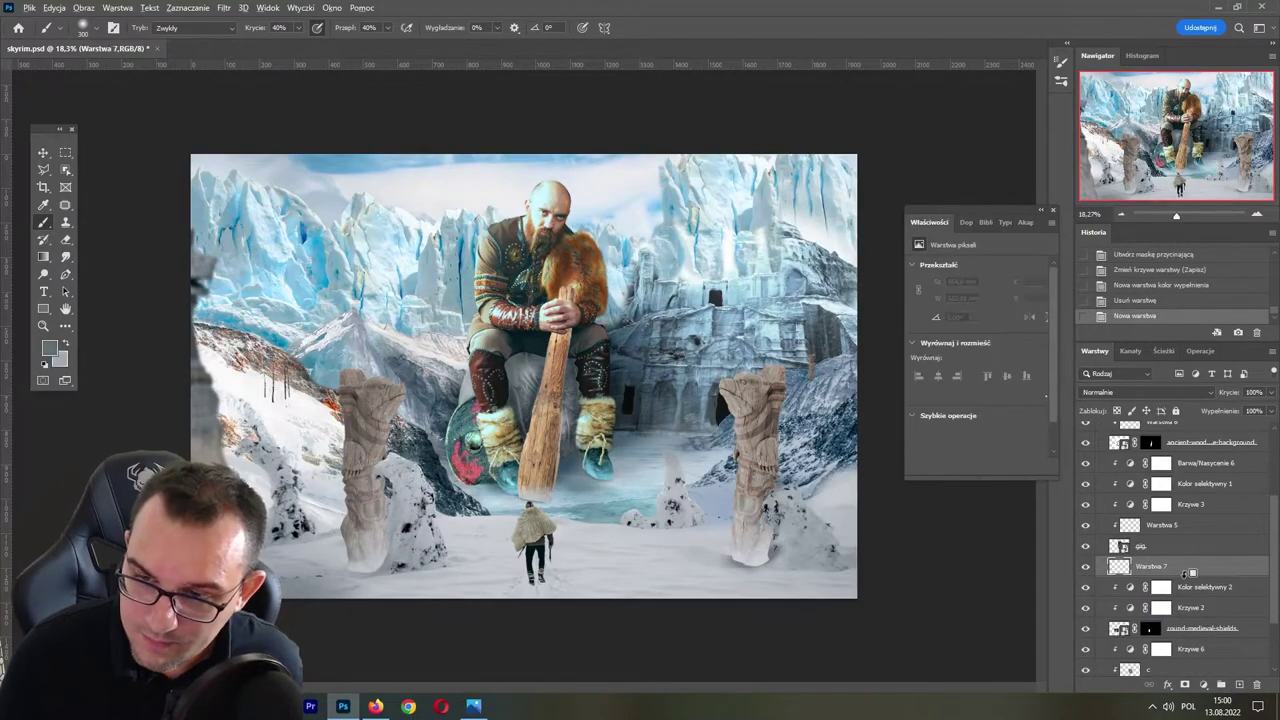
{"action": "left_click", "coordinate": [1188, 575], "text": "alt"}
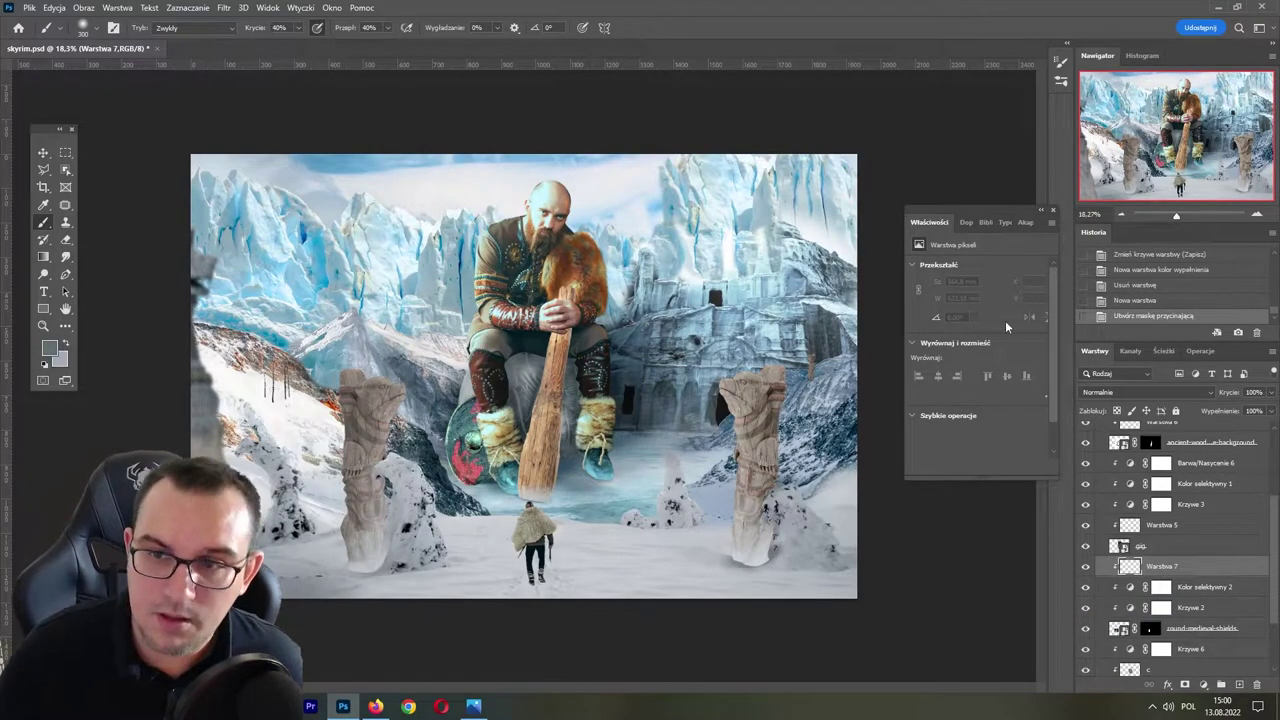
{"action": "left_click", "coordinate": [490, 478], "text": "alt"}
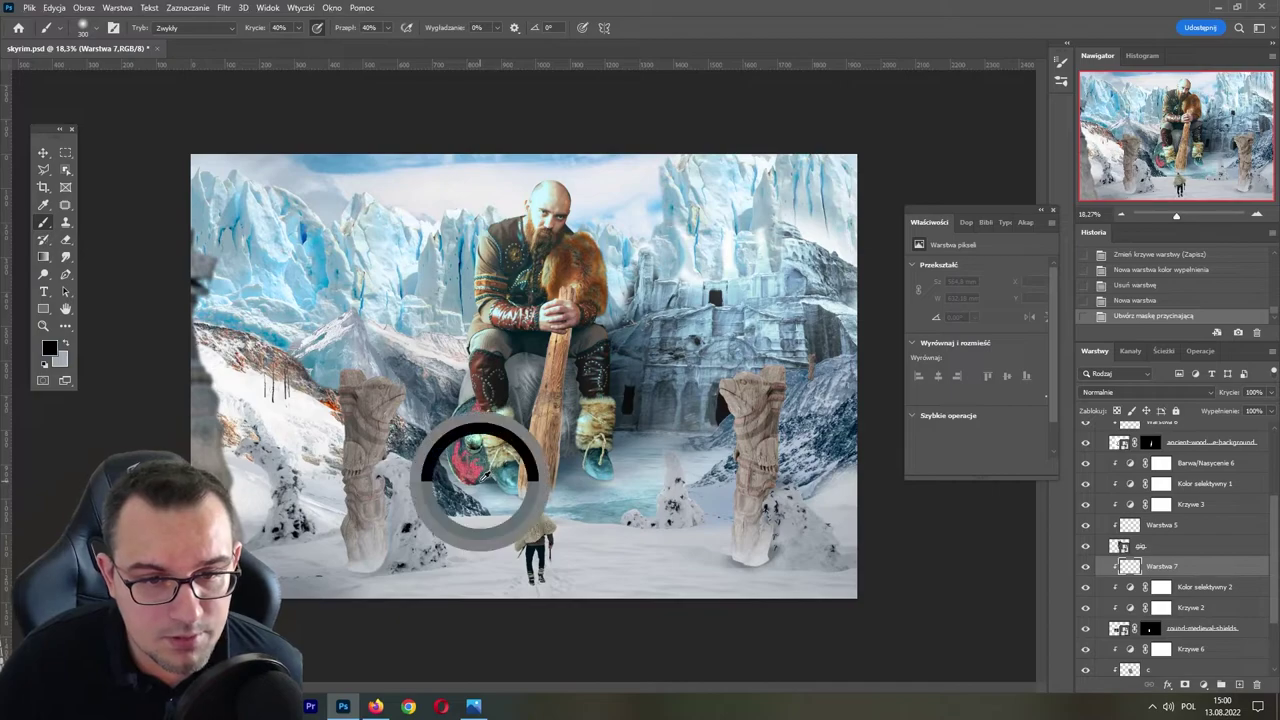
{"action": "left_click", "coordinate": [1145, 392]}
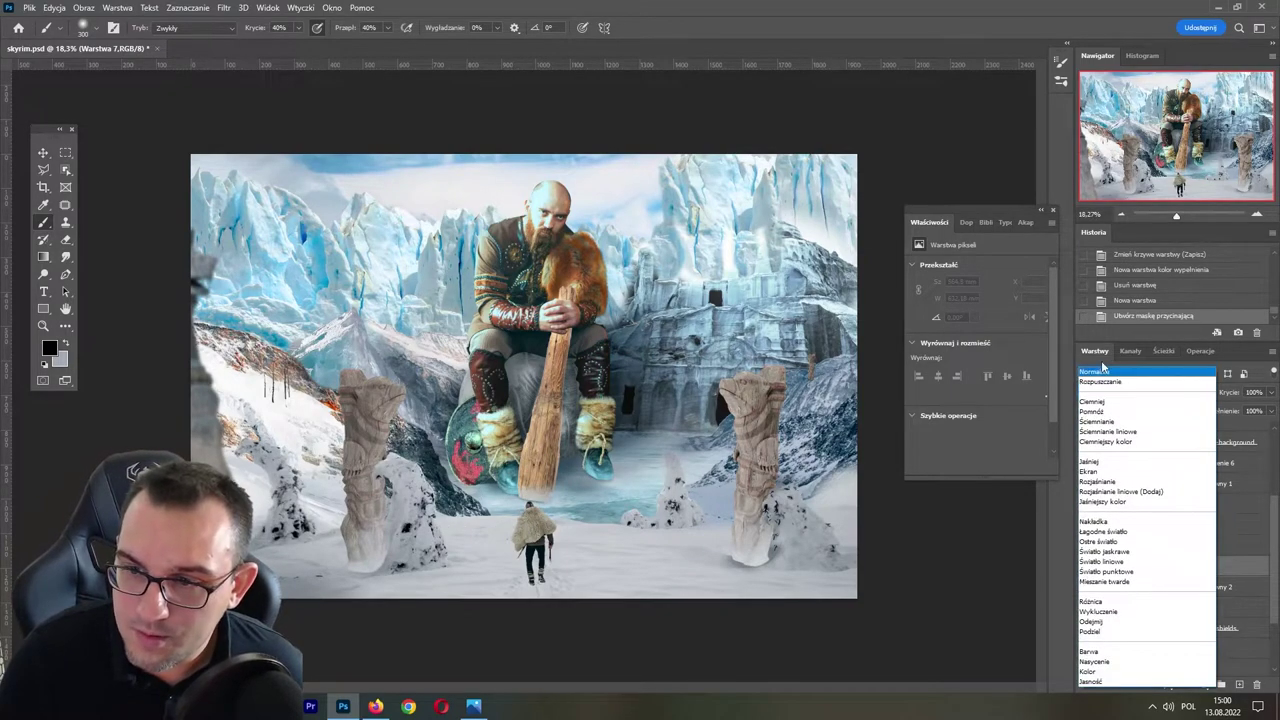
{"action": "left_click", "coordinate": [1110, 412]}
- Paint black shadows on the rock between the legs, beside the shield and around the knee
{"action": "left_click_drag", "start_coordinate": [494, 468], "coordinate": [500, 475]}
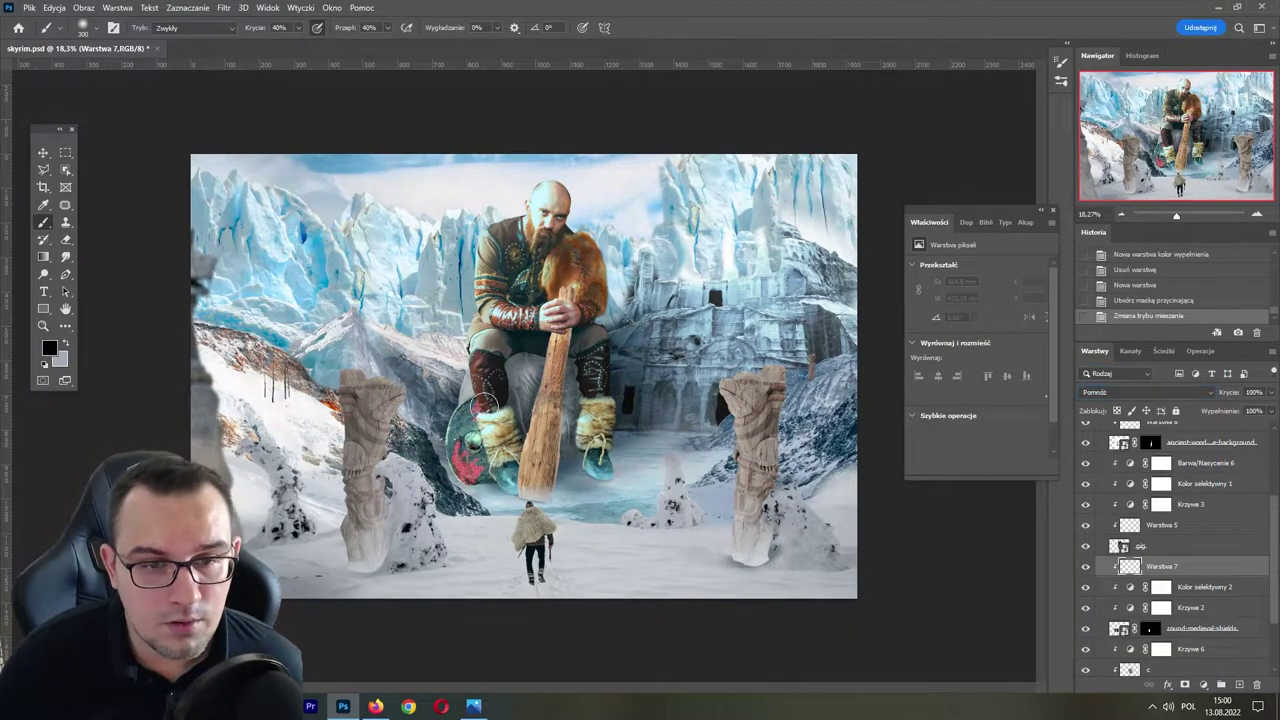
{"action": "mouse_move", "coordinate": [485, 395]}
{"action": "left_mouse_down"}
{"action": "mouse_move", "coordinate": [482, 430]}
{"action": "mouse_move", "coordinate": [510, 480]}
{"action": "left_mouse_up"}
{"action": "mouse_move", "coordinate": [480, 440]}
{"action": "left_mouse_down"}
{"action": "mouse_move", "coordinate": [502, 482]}
{"action": "mouse_move", "coordinate": [487, 402]}
{"action": "left_mouse_up"}
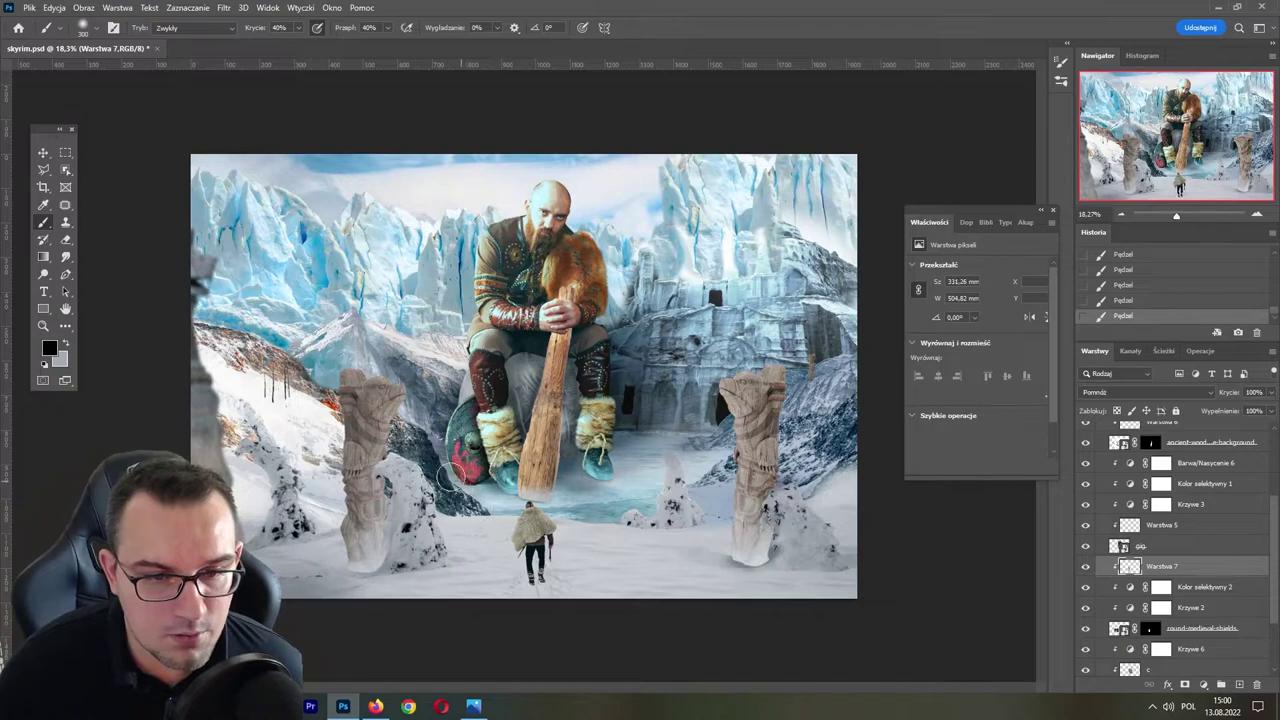
{"action": "mouse_move", "coordinate": [440, 467]}
{"action": "left_mouse_down"}
{"action": "mouse_move", "coordinate": [452, 458]}
{"action": "mouse_move", "coordinate": [470, 490]}
{"action": "mouse_move", "coordinate": [460, 500]}
{"action": "left_mouse_up"}
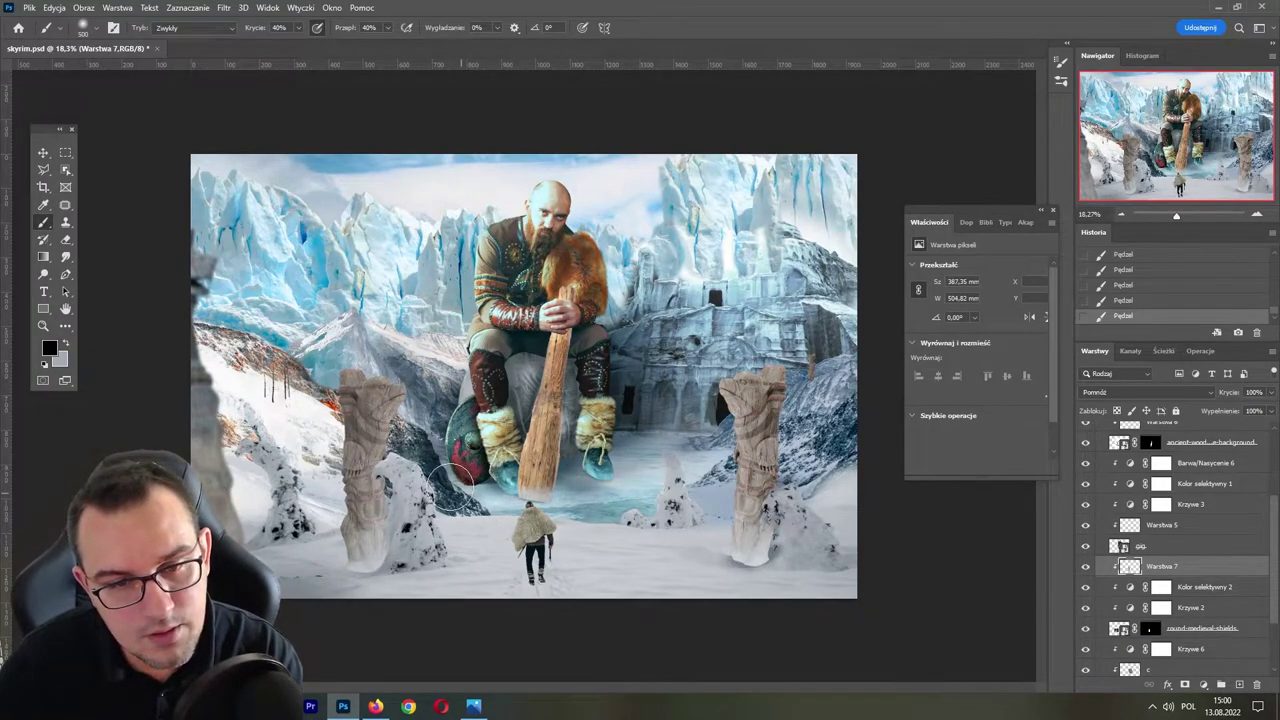
{"action": "key", "text": "bracketleft"}
{"action": "key", "text": "bracketleft"}
{"action": "key", "text": "bracketleft"}
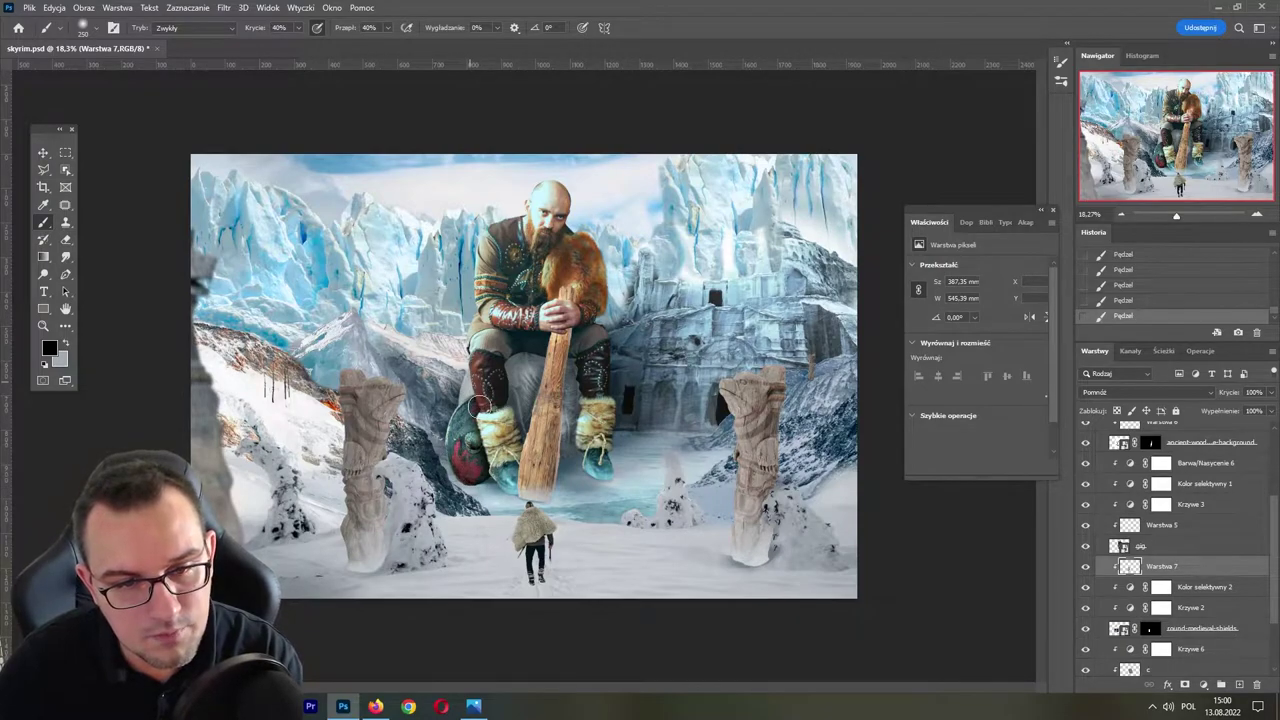
{"action": "left_click_drag", "start_coordinate": [480, 405], "coordinate": [477, 383]}
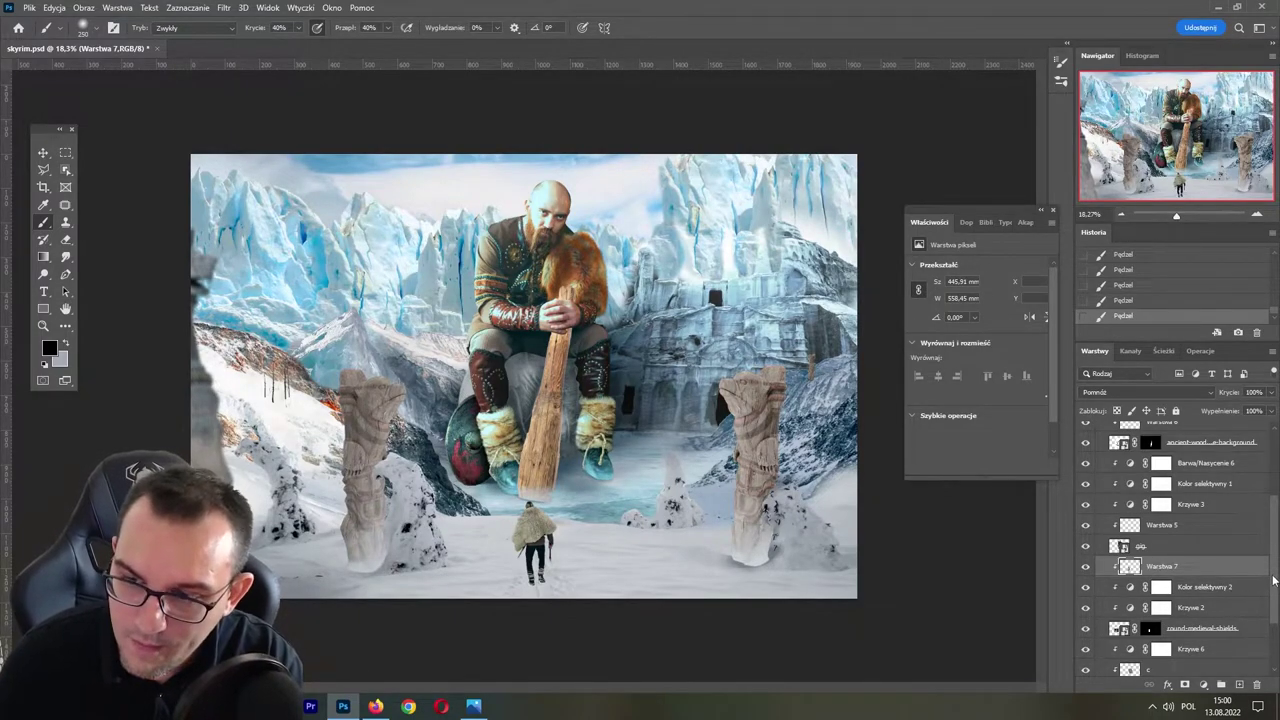
- Select layer c in the tlo2 group and save skyrim.psd
{"action": "scroll", "coordinate": [1273, 580], "scroll_direction": "down", "scroll_amount": 2}
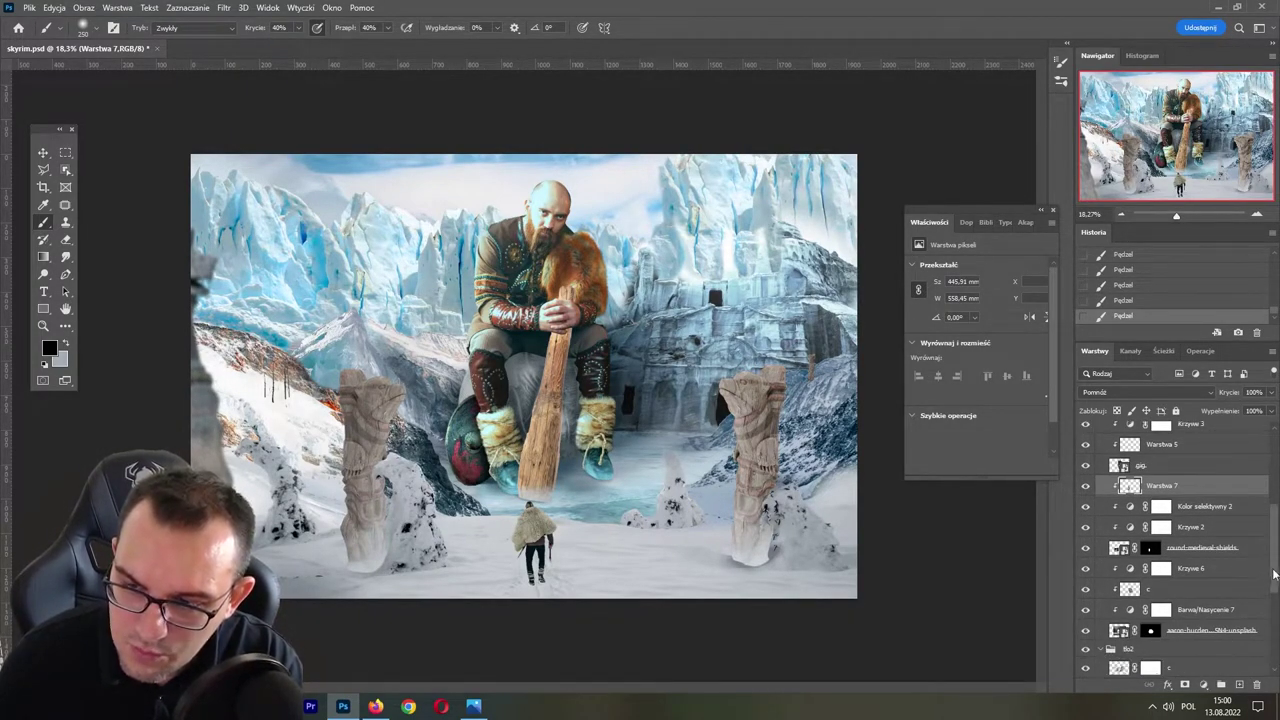
{"action": "scroll", "coordinate": [1273, 572], "scroll_direction": "down", "scroll_amount": 2}
{"action": "left_click", "coordinate": [1125, 575]}
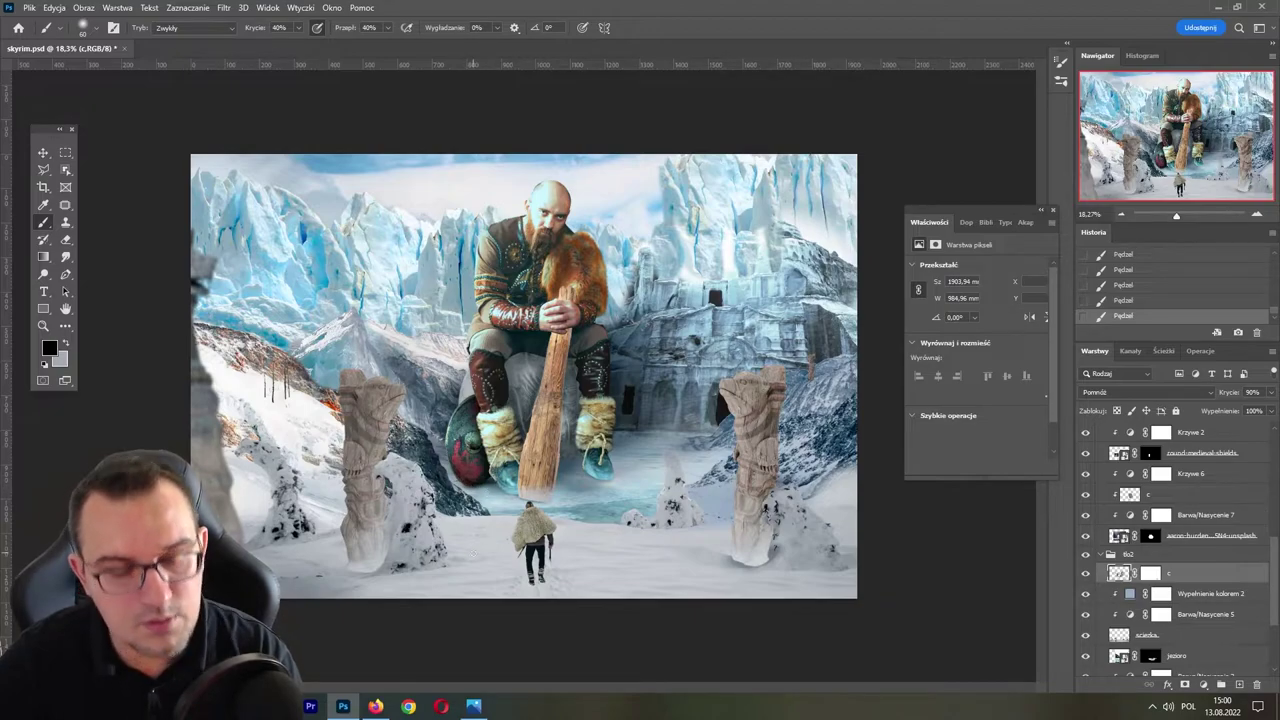
{"action": "key", "text": "ctrl+s"}
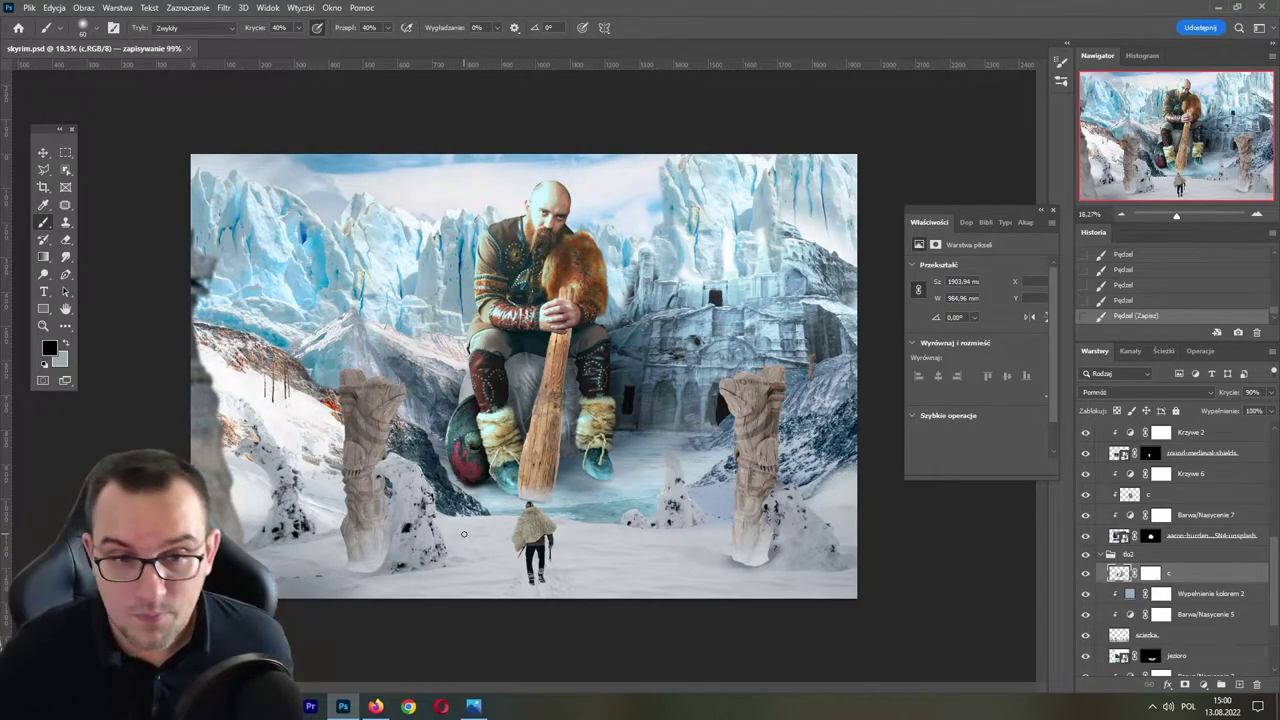
{"action": "scroll", "coordinate": [1170, 540], "scroll_direction": "up", "scroll_amount": 5}
{"action": "scroll", "coordinate": [1103, 538], "scroll_direction": "up", "scroll_amount": 1}
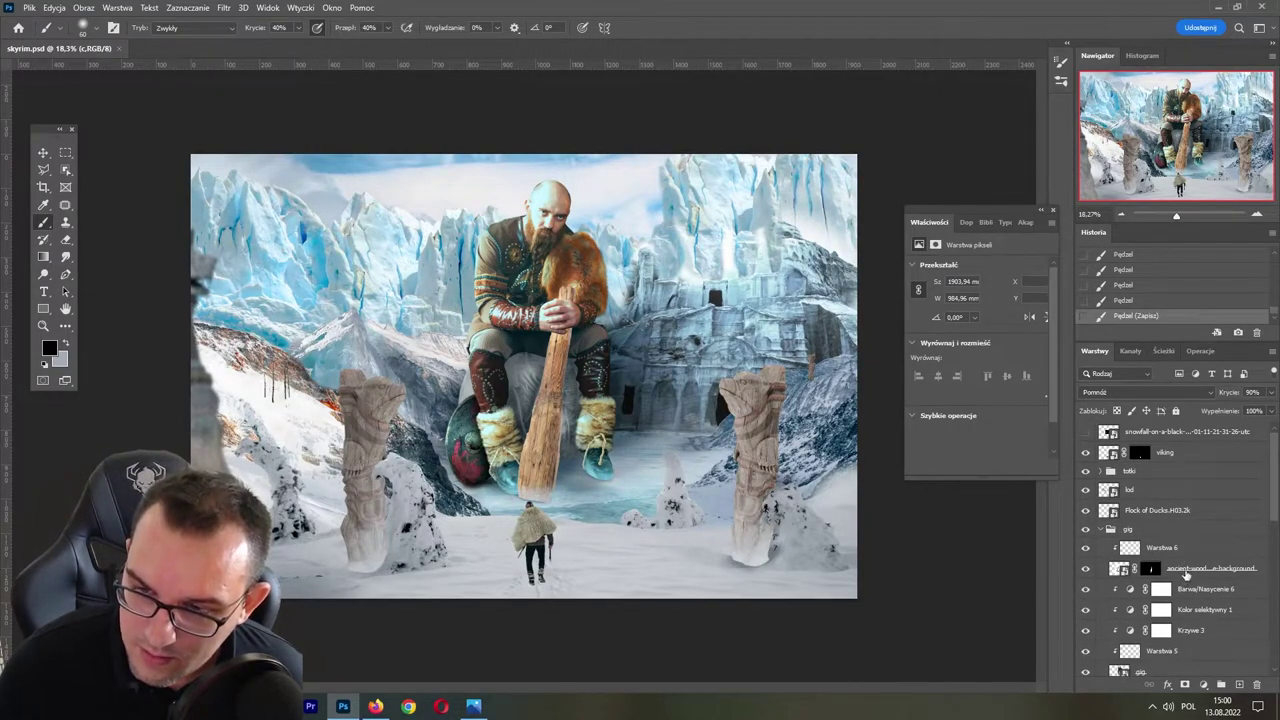
{"action": "key", "text": "alt+bracketright"}
{"action": "left_click", "coordinate": [1195, 569]}
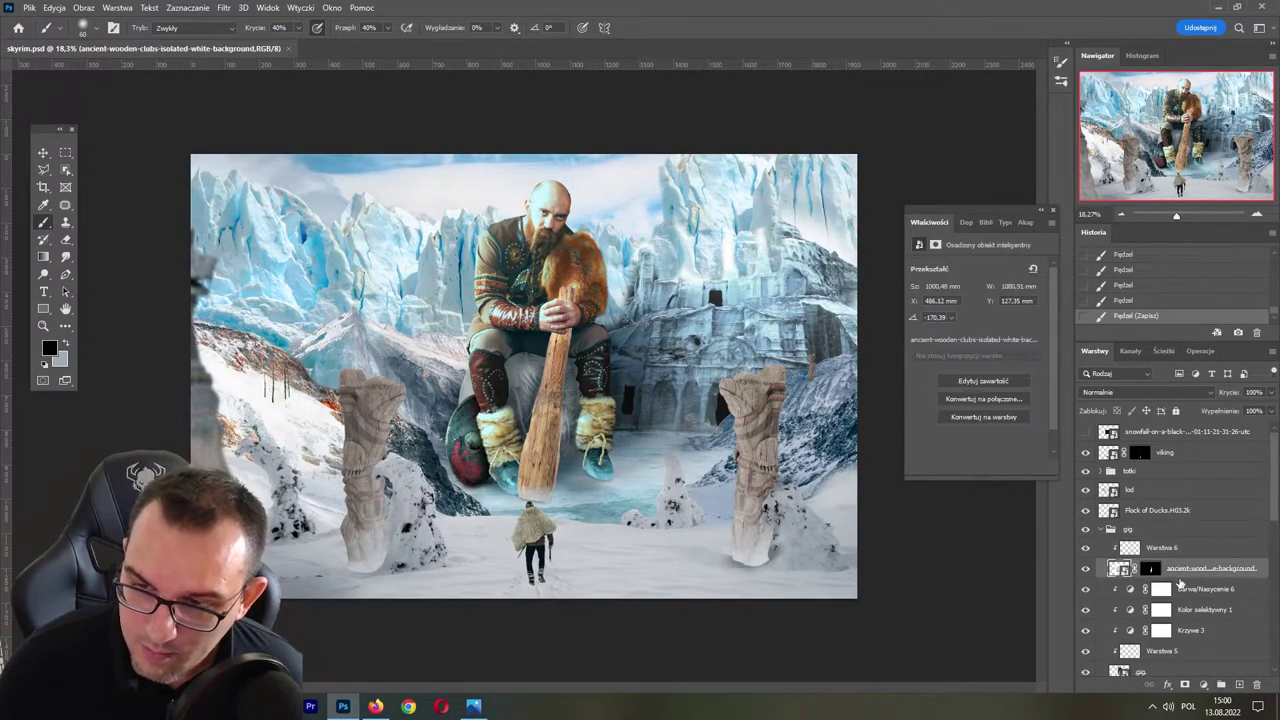
{"action": "left_click", "coordinate": [224, 7]}
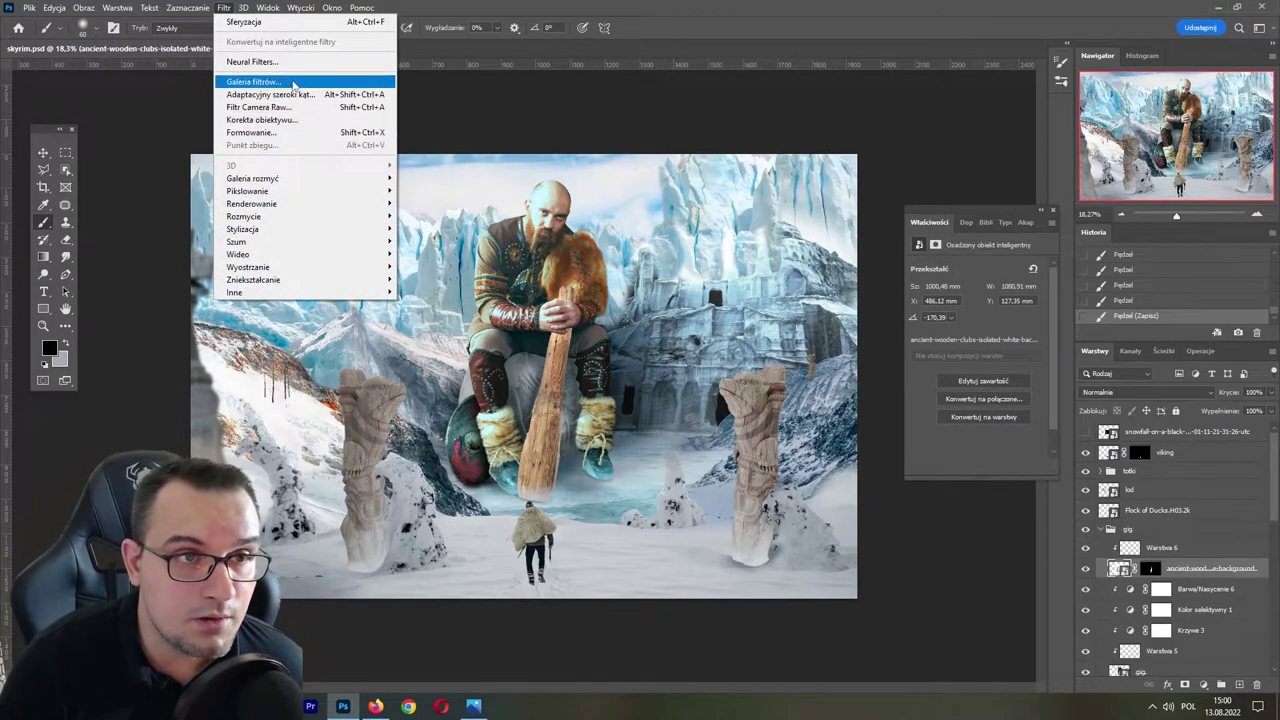
{"action": "left_click", "coordinate": [252, 62]}
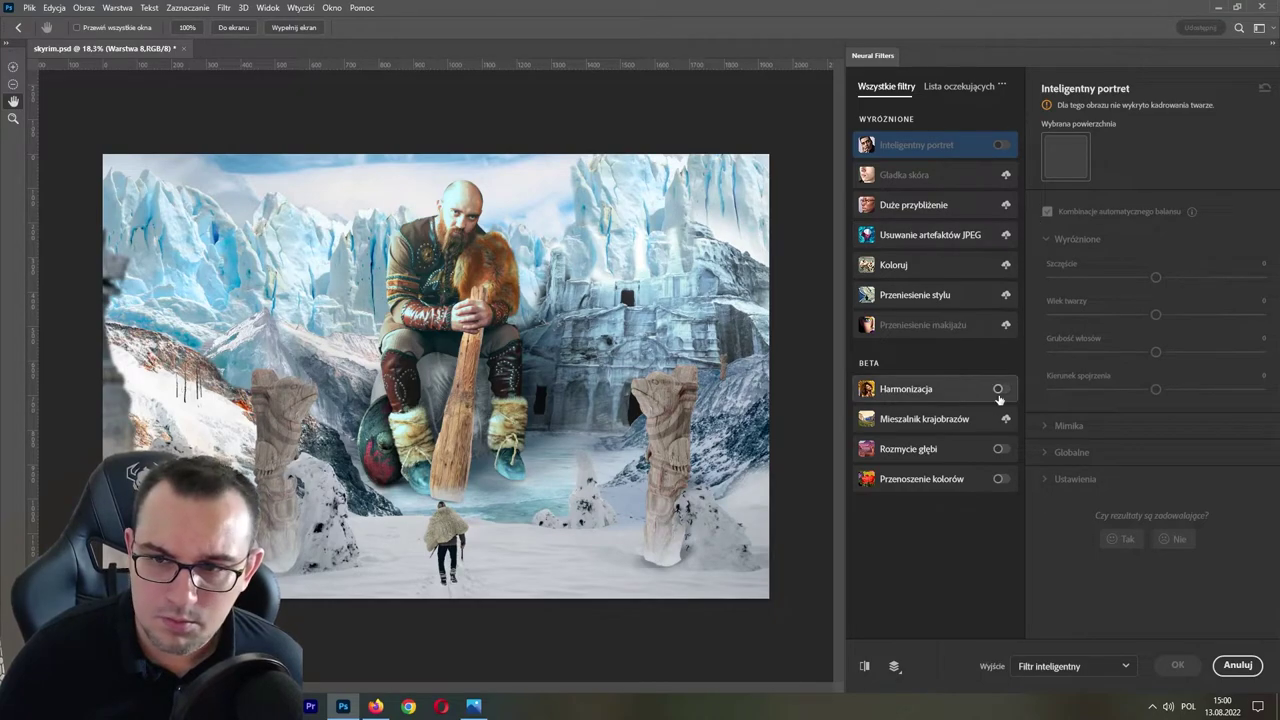
{"action": "left_click", "coordinate": [998, 389]}
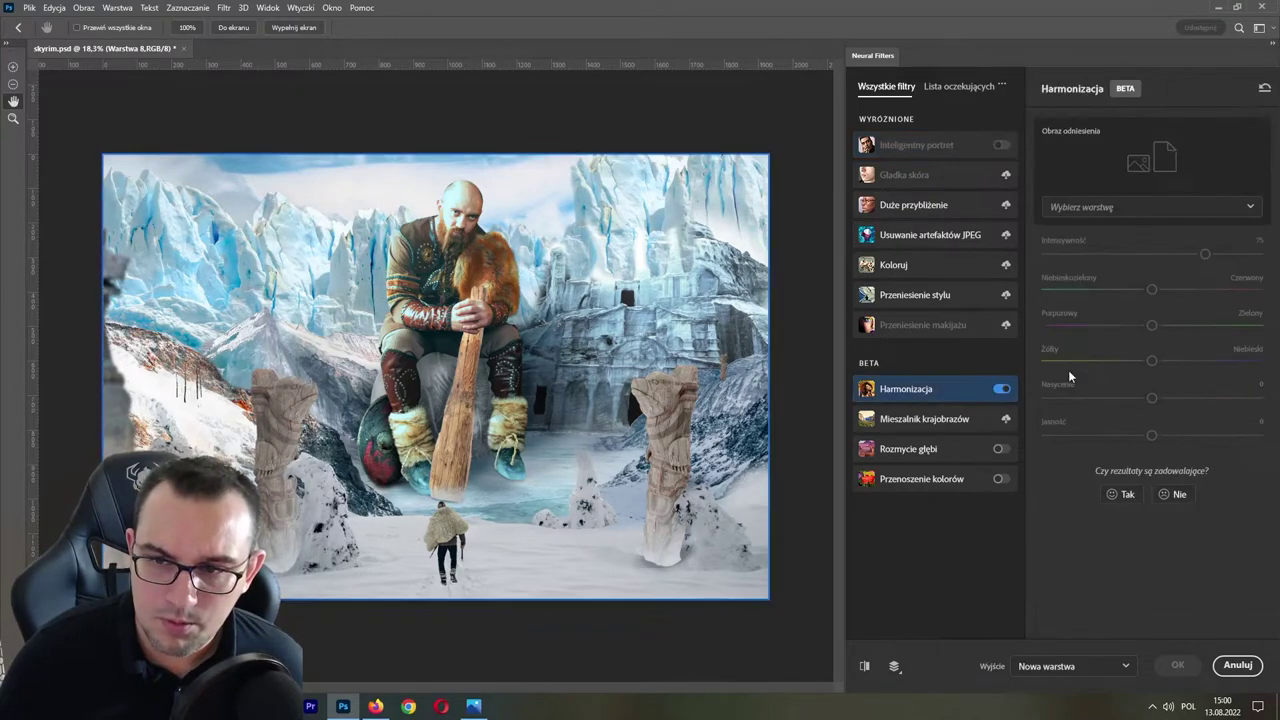
{"action": "left_click", "coordinate": [1136, 206]}
{"action": "scroll", "coordinate": [1257, 323], "scroll_direction": "down", "scroll_amount": 1}
{"action": "left_click_drag", "start_coordinate": [1257, 323], "coordinate": [1203, 620]}
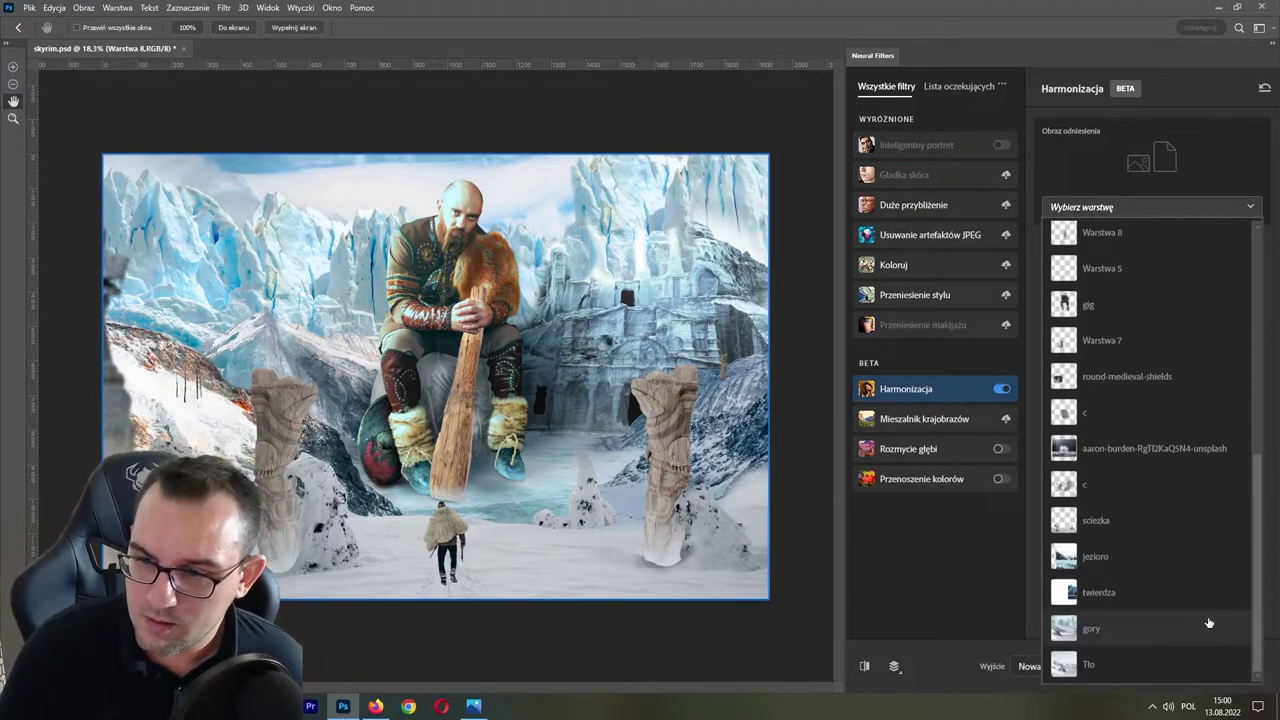
{"action": "left_click", "coordinate": [1128, 630]}
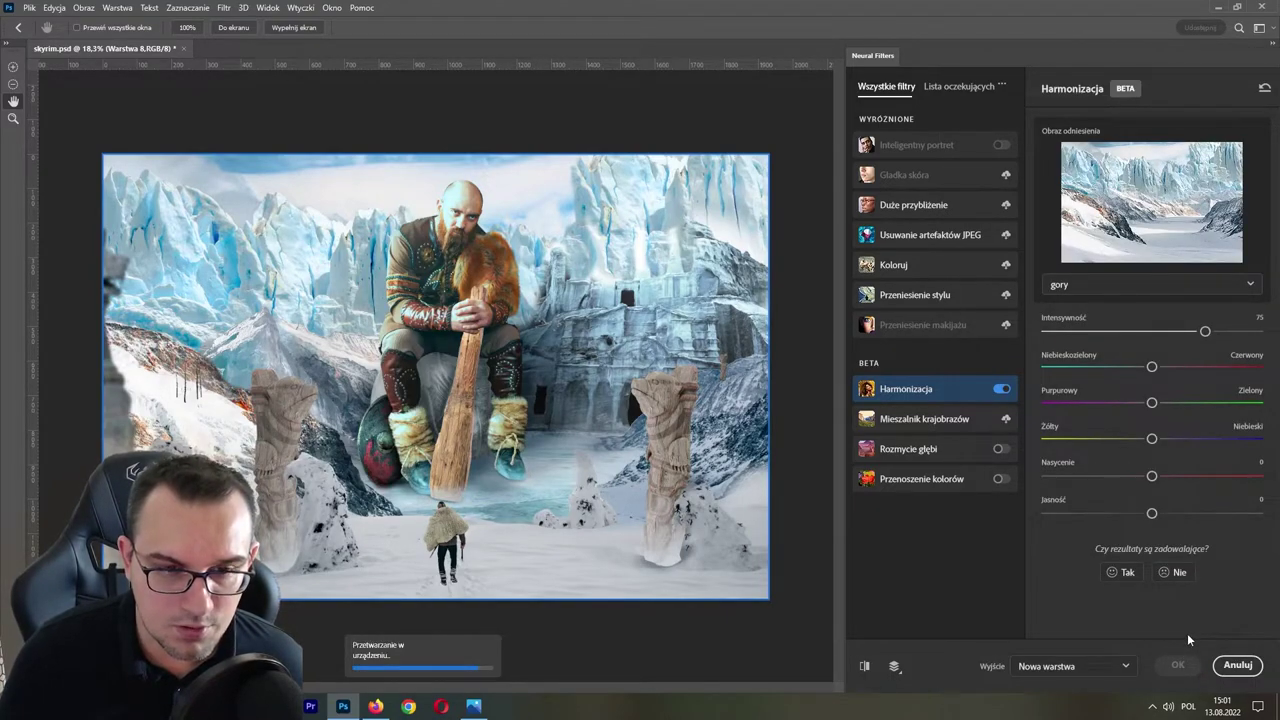
{"action": "left_click", "coordinate": [1238, 665]}
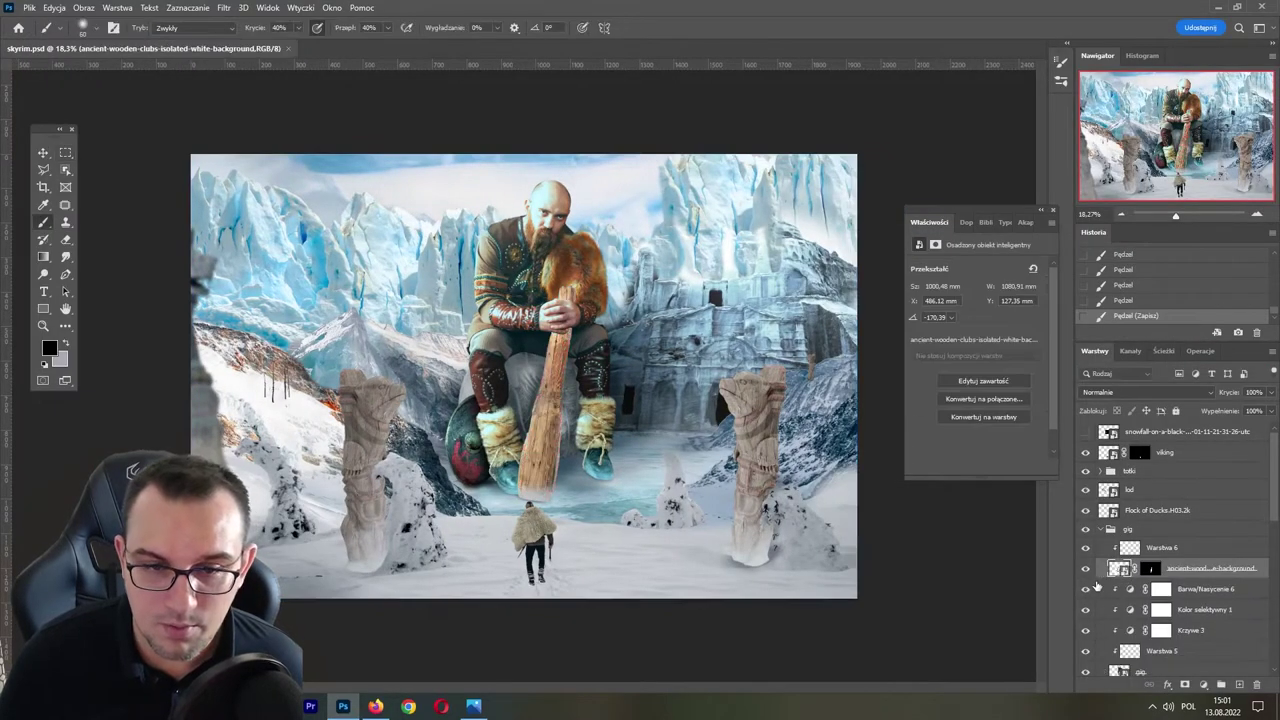
- Try a clipped Brightness/Contrast adjustment on Warstwa 6, then delete it and save
{"action": "key", "text": "alt+bracketright"}
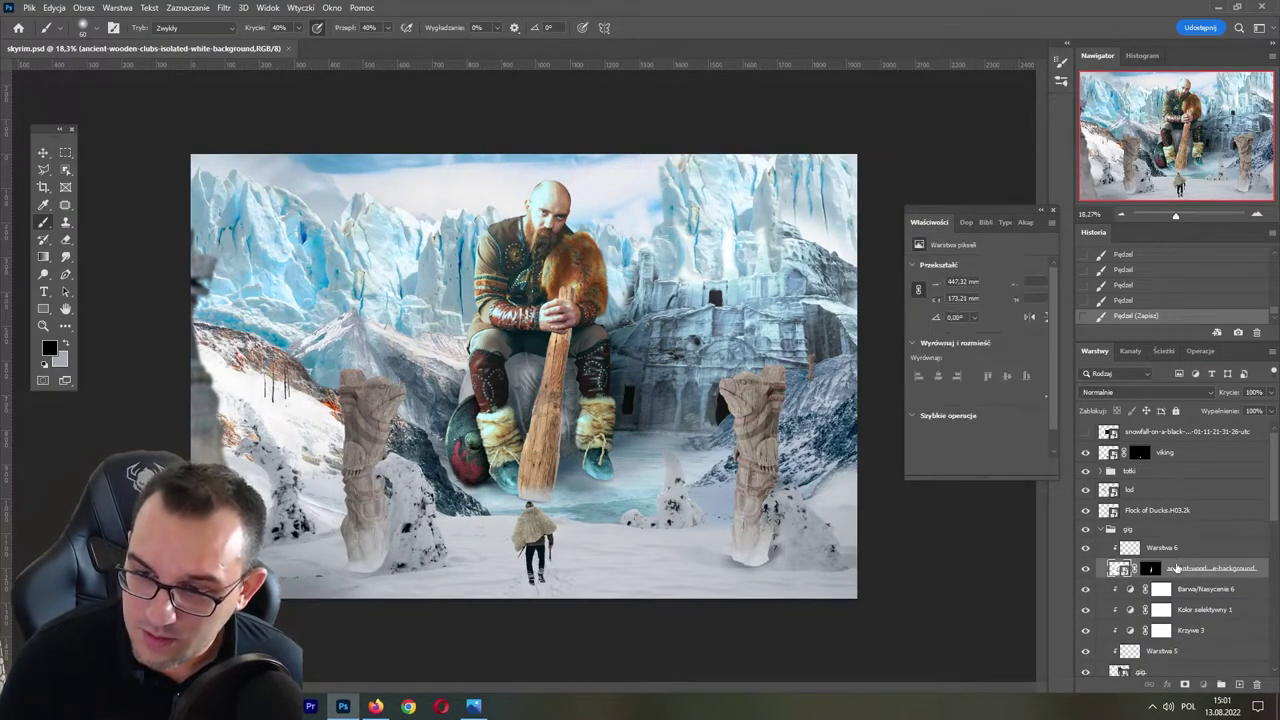
{"action": "left_click", "coordinate": [1204, 685]}
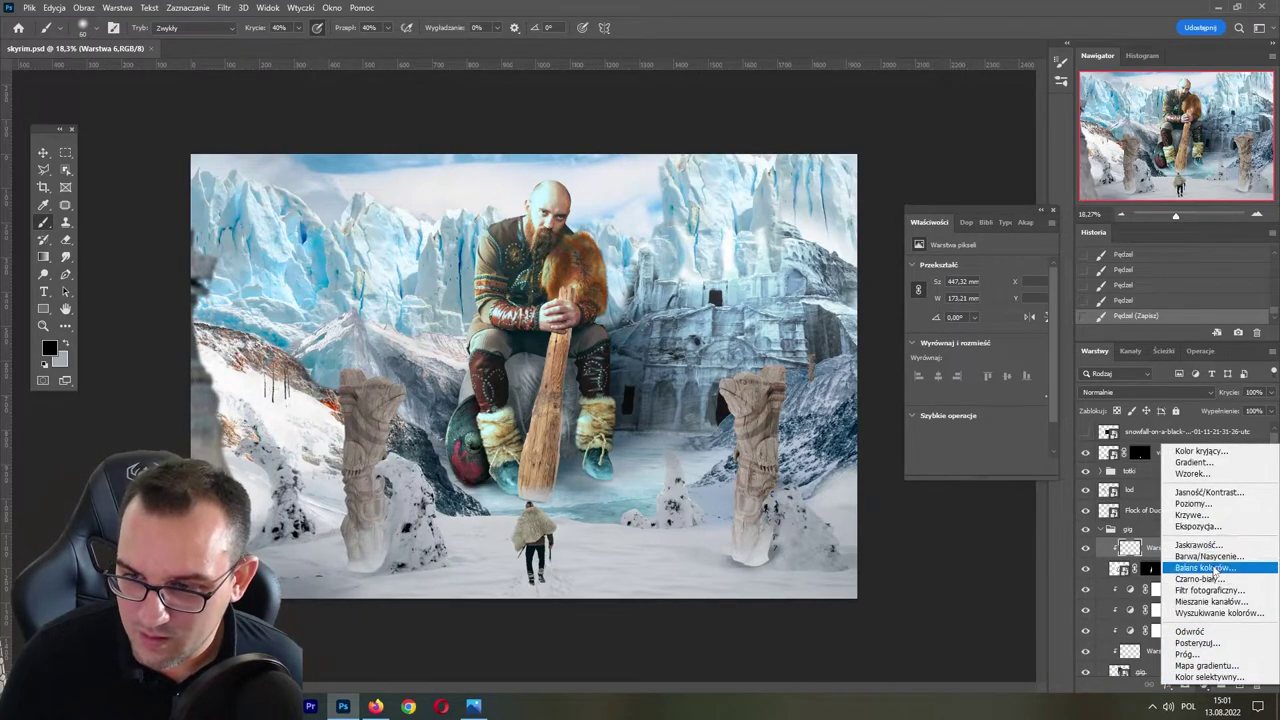
{"action": "left_click", "coordinate": [1208, 492]}
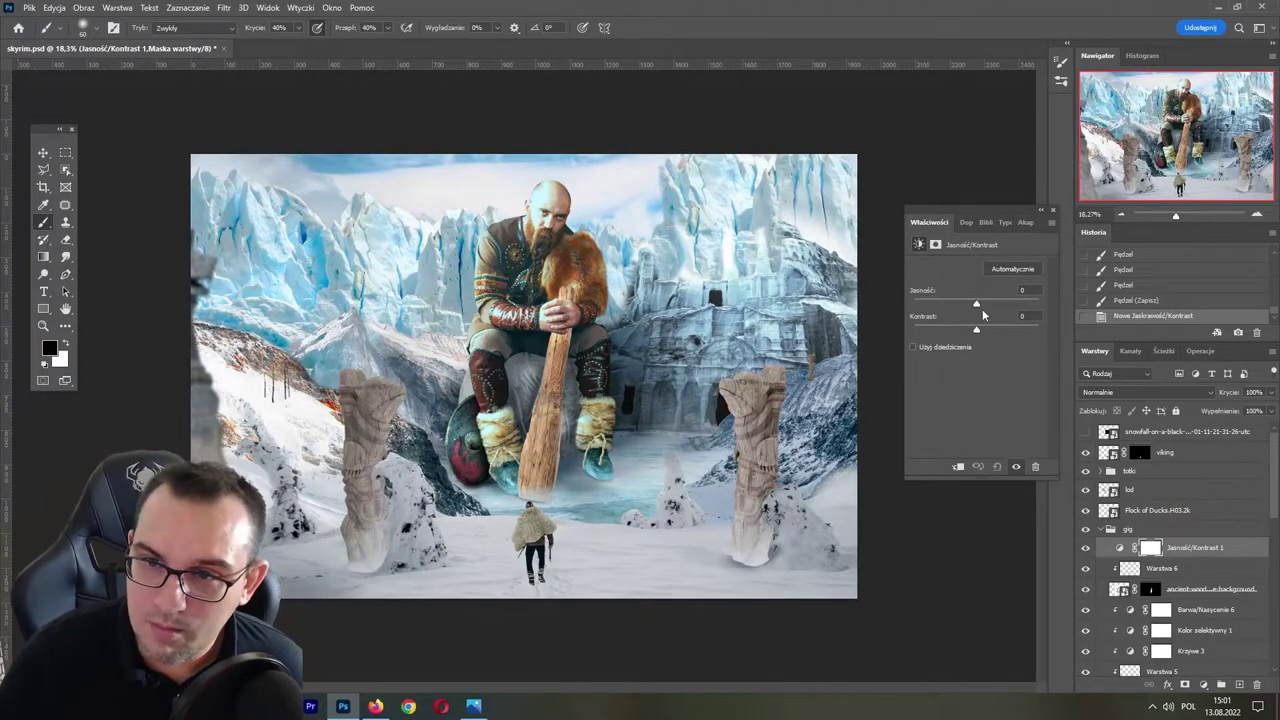
{"action": "left_click_drag", "start_coordinate": [1002, 329], "coordinate": [1008, 329]}
{"action": "left_click", "coordinate": [958, 466]}
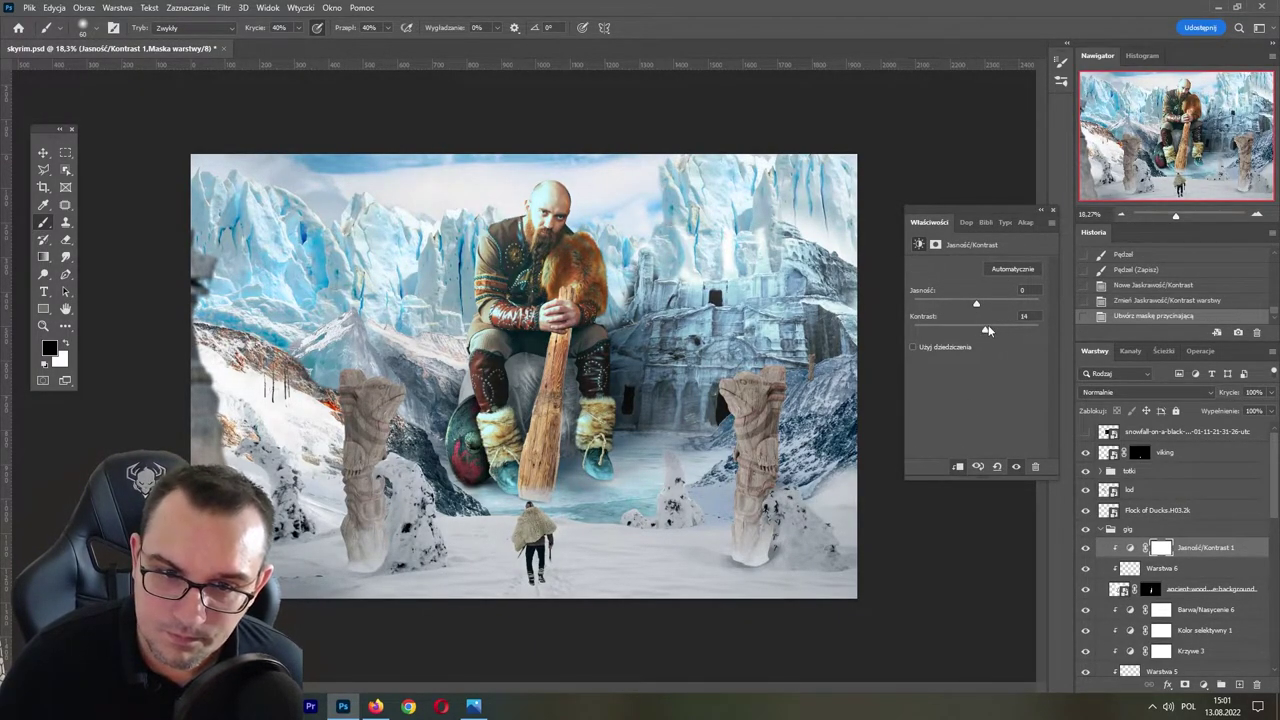
{"action": "left_click_drag", "start_coordinate": [985, 330], "coordinate": [951, 331]}
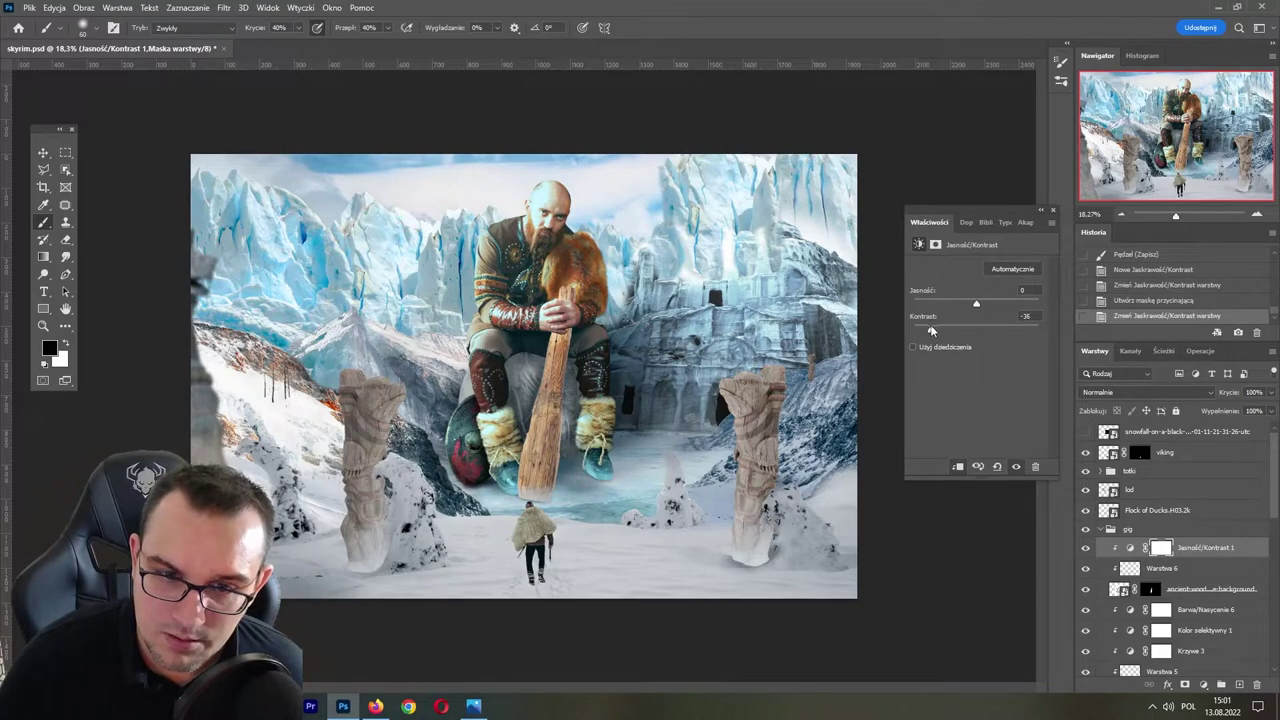
{"action": "left_click", "coordinate": [1035, 466]}
{"action": "left_click", "coordinate": [593, 268]}
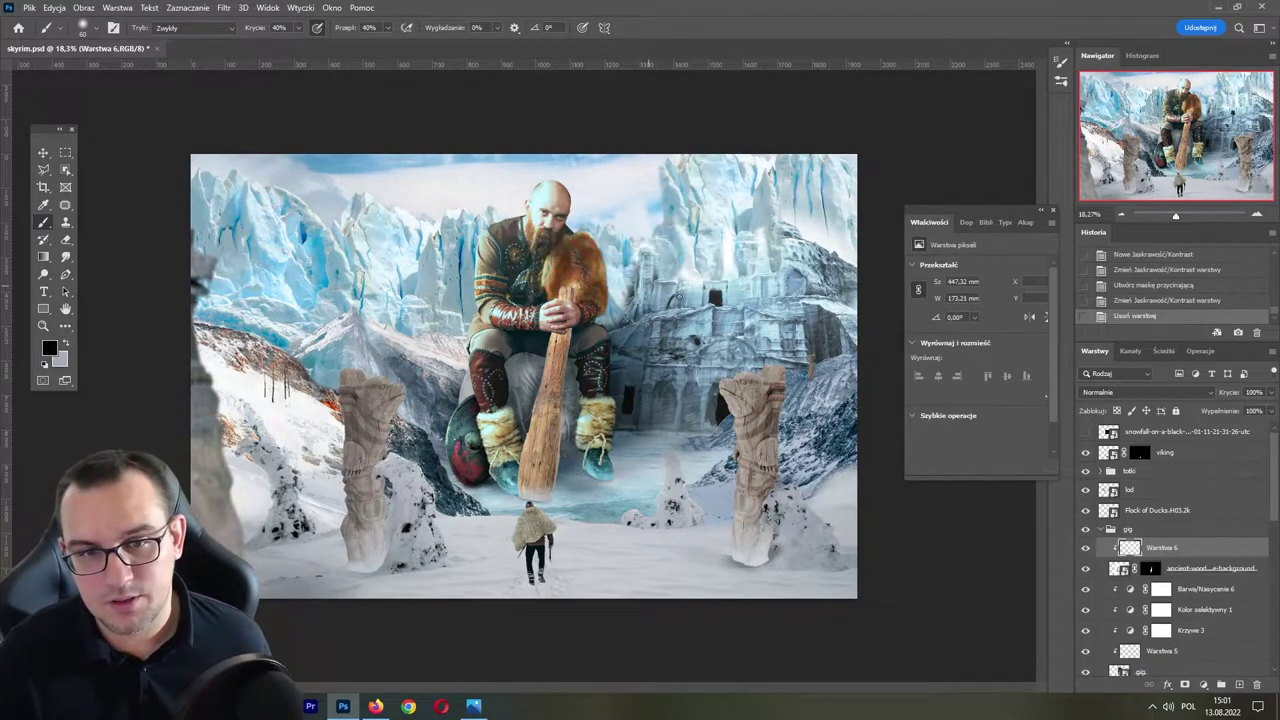
{"action": "key", "text": "ctrl+s"}
- Add a clipped Hue/Saturation at saturation -23 with a new clipped layer above it
{"action": "left_click_drag", "start_coordinate": [1179, 212], "coordinate": [1182, 213]}
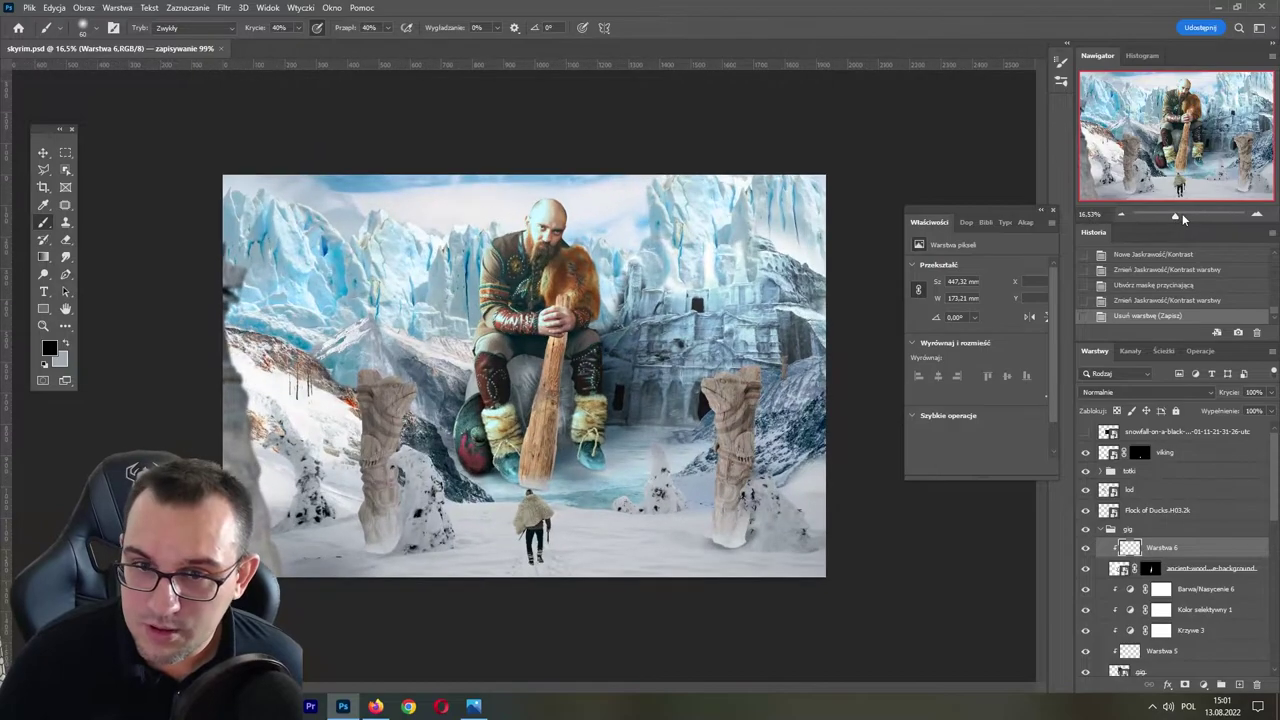
{"action": "left_click", "coordinate": [1182, 213]}
{"action": "left_click", "coordinate": [1203, 684]}
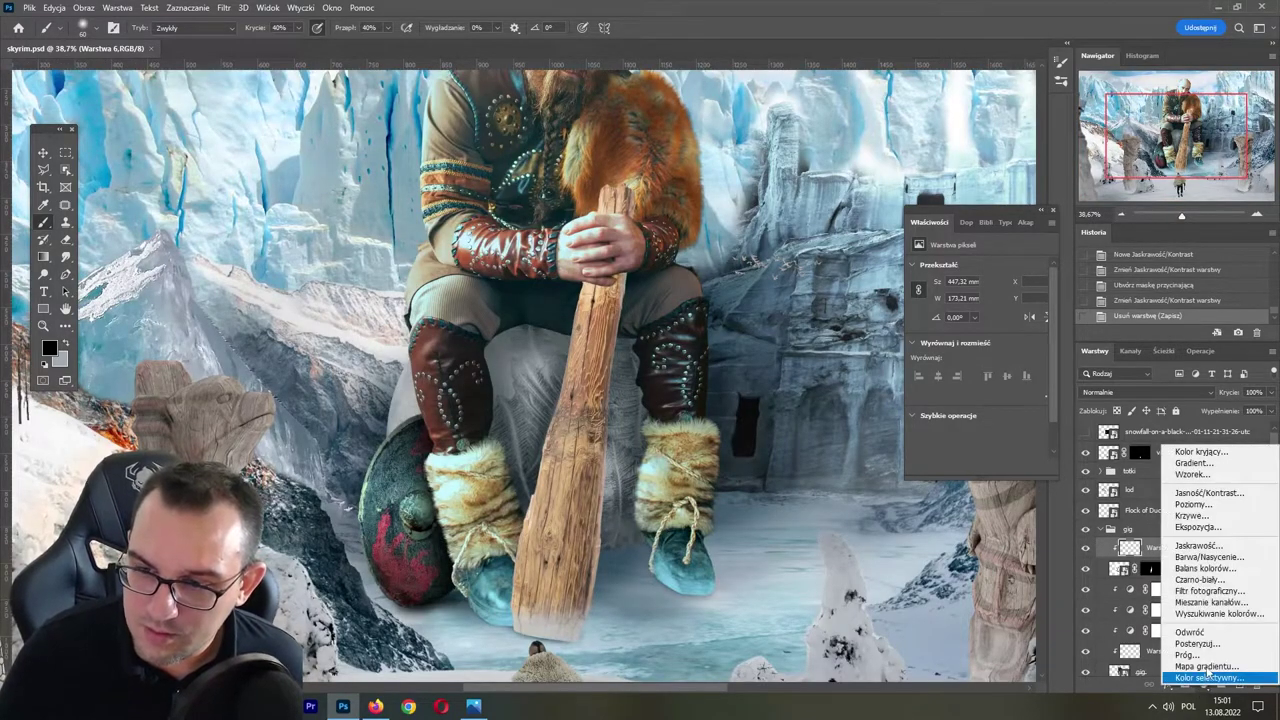
{"action": "left_click", "coordinate": [1210, 557]}
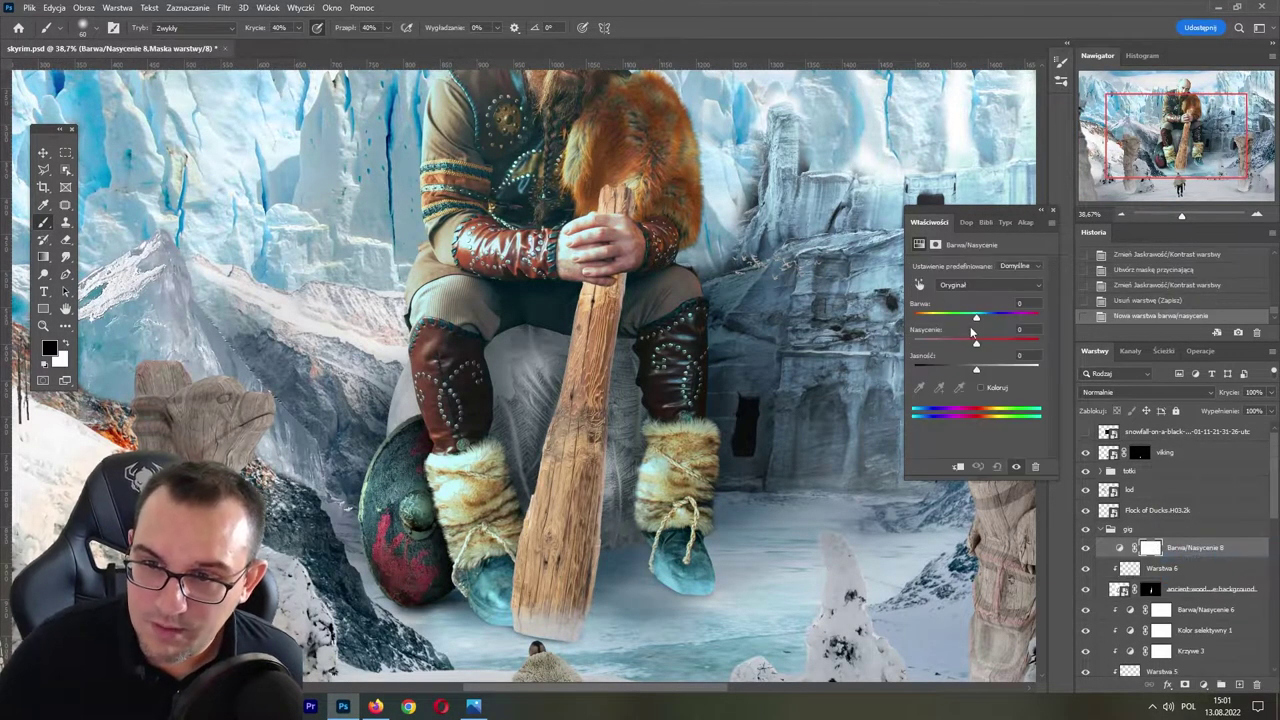
{"action": "left_click", "coordinate": [957, 467]}
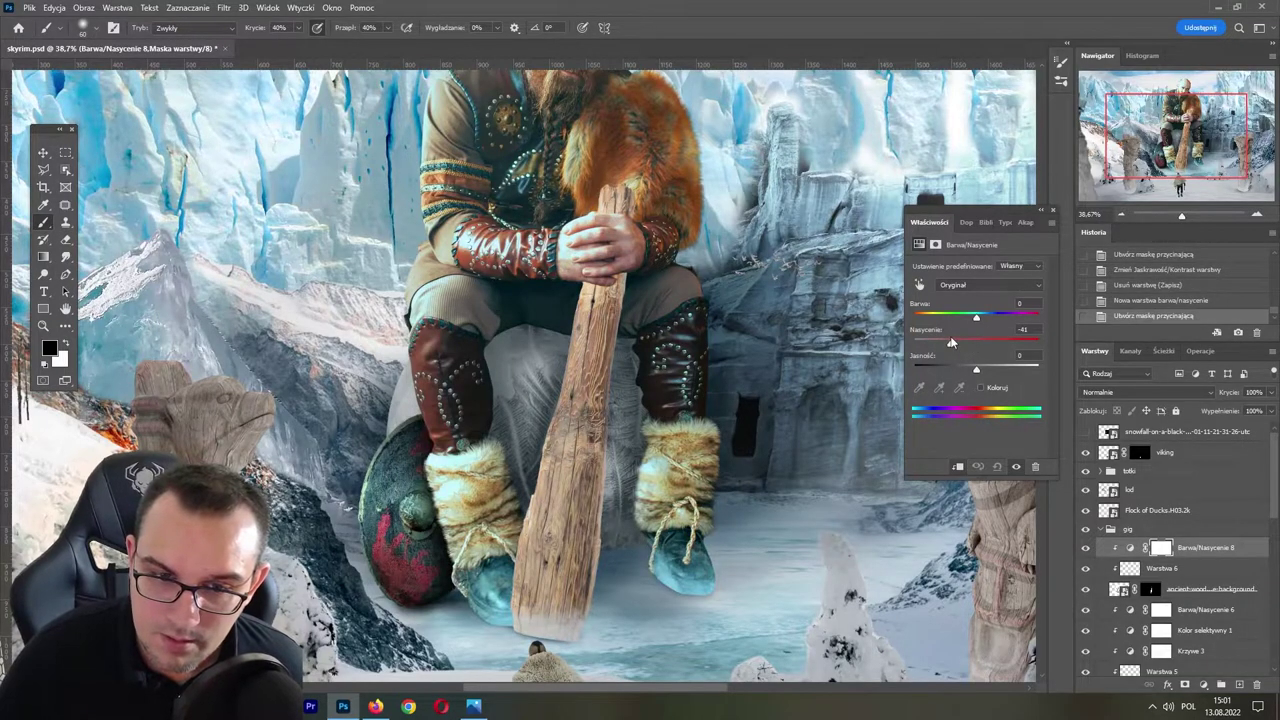
{"action": "left_click_drag", "start_coordinate": [952, 342], "coordinate": [952, 342]}
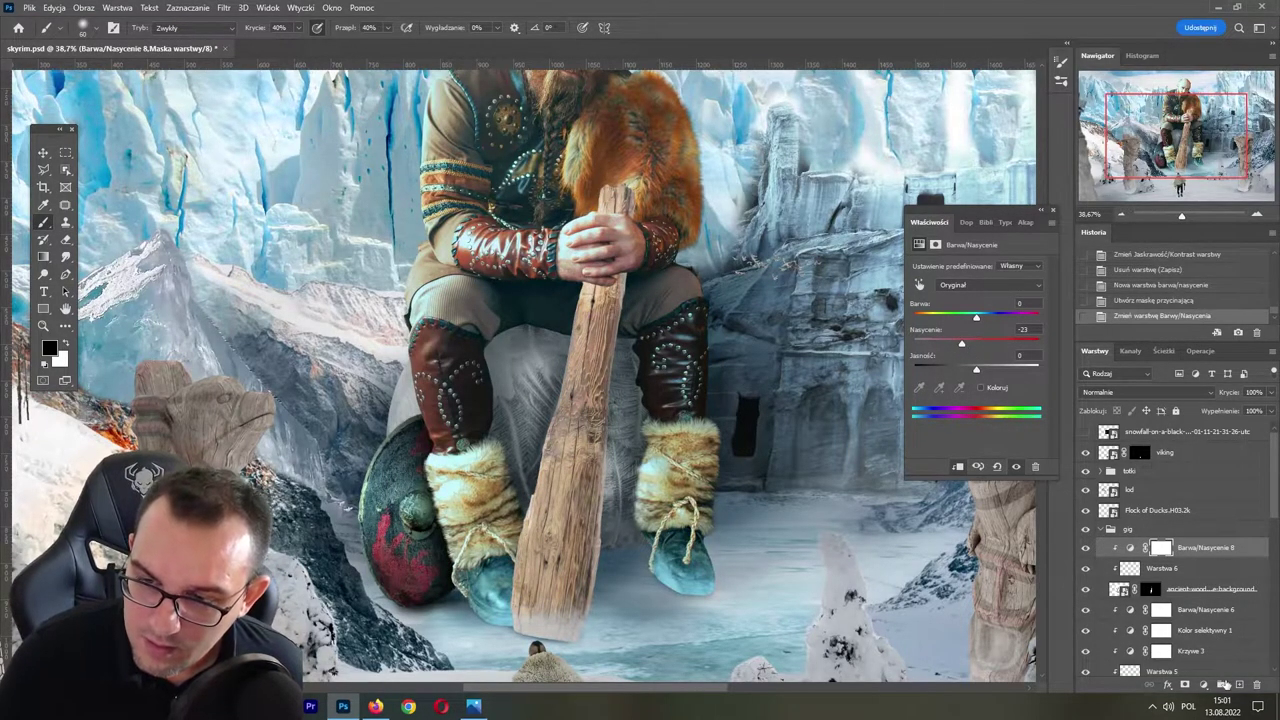
{"action": "left_click", "coordinate": [1239, 684]}
{"action": "left_click", "coordinate": [1190, 557], "text": "alt"}
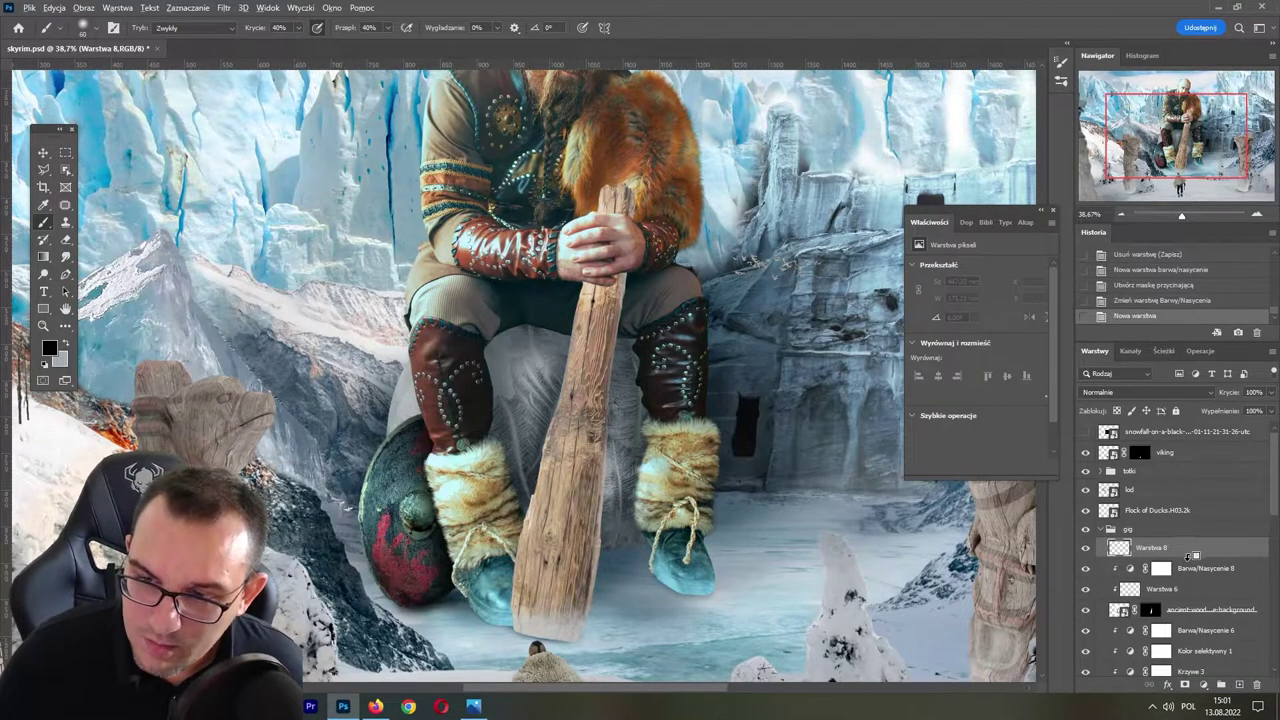
- Set Warstwa 8 to Multiply and sample a shading colour from the image
{"action": "left_click", "coordinate": [1140, 392]}
{"action": "left_click", "coordinate": [1092, 411]}
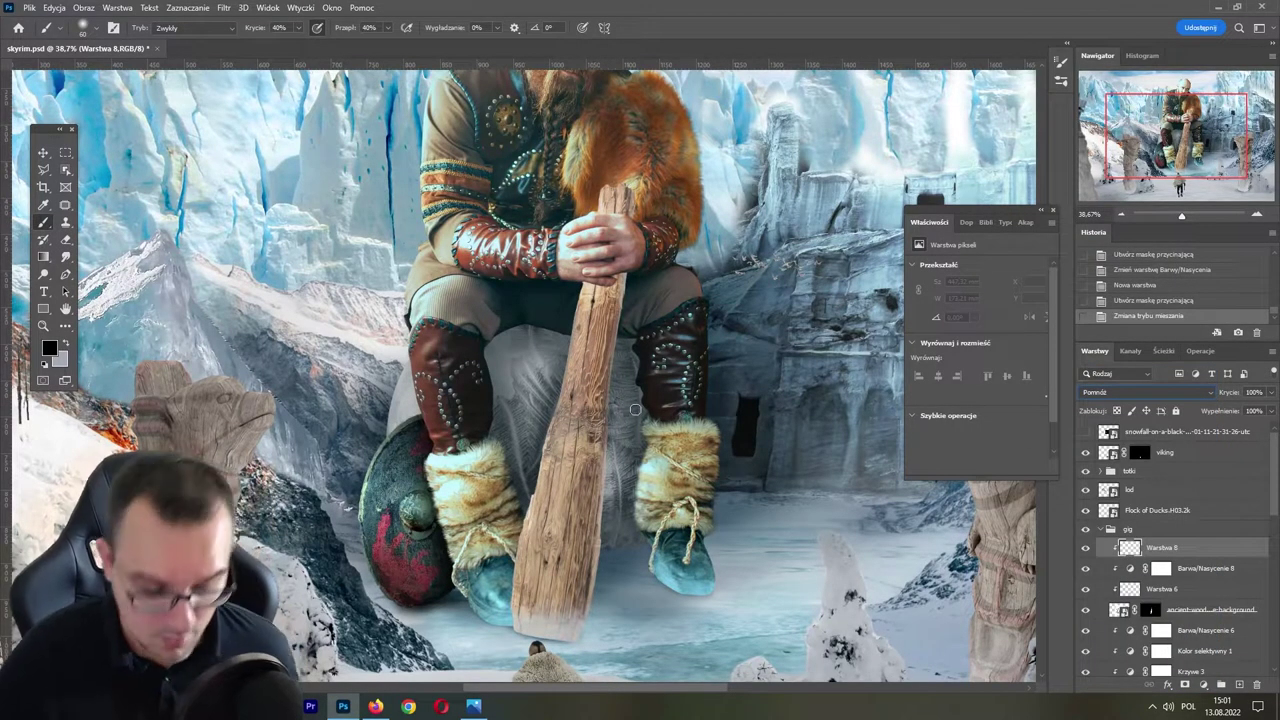
{"action": "left_click", "coordinate": [591, 577], "text": "alt"}
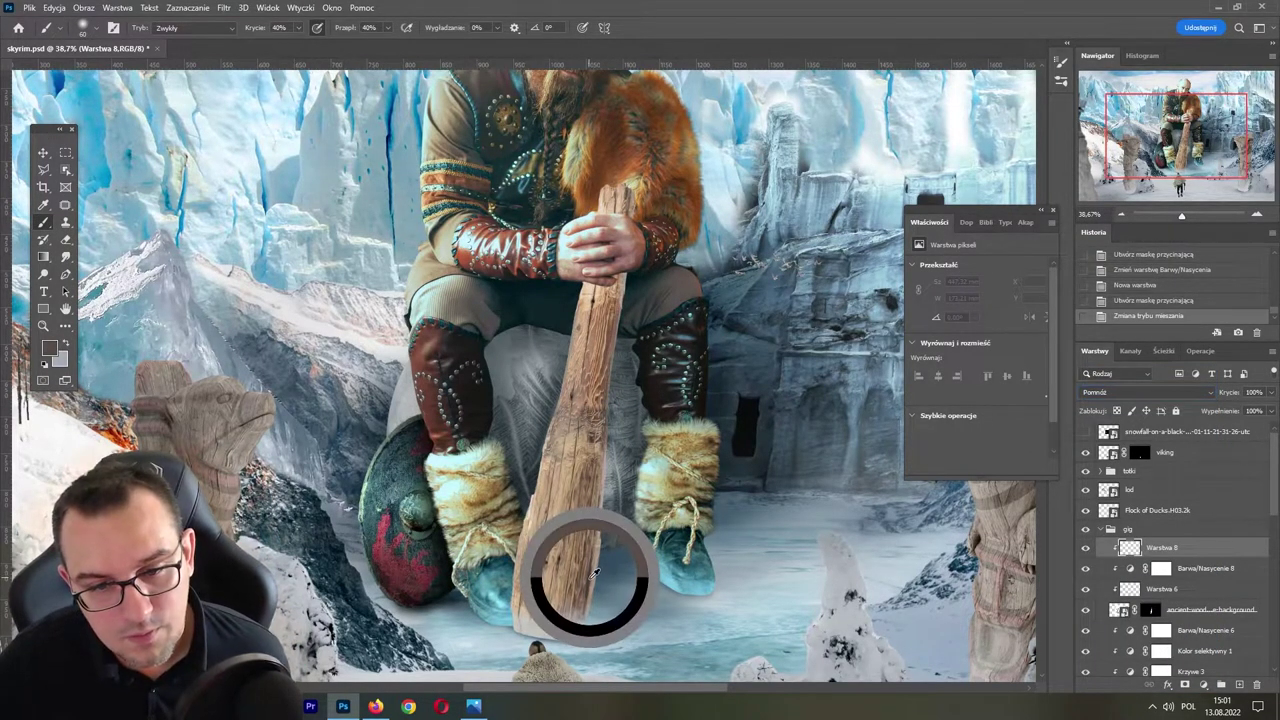
{"action": "left_click_drag", "start_coordinate": [621, 449], "coordinate": [614, 254]}
- Paint soft shadow under the staff tip and down its right side, redoing one stroke
{"action": "mouse_move", "coordinate": [527, 440]}
{"action": "left_mouse_down"}
{"action": "mouse_move", "coordinate": [512, 442]}
{"action": "mouse_move", "coordinate": [560, 446]}
{"action": "mouse_move", "coordinate": [540, 440]}
{"action": "left_mouse_up"}
{"action": "mouse_move", "coordinate": [540, 438]}
{"action": "left_mouse_down"}
{"action": "mouse_move", "coordinate": [525, 432]}
{"action": "mouse_move", "coordinate": [504, 456]}
{"action": "mouse_move", "coordinate": [590, 460]}
{"action": "left_mouse_up"}
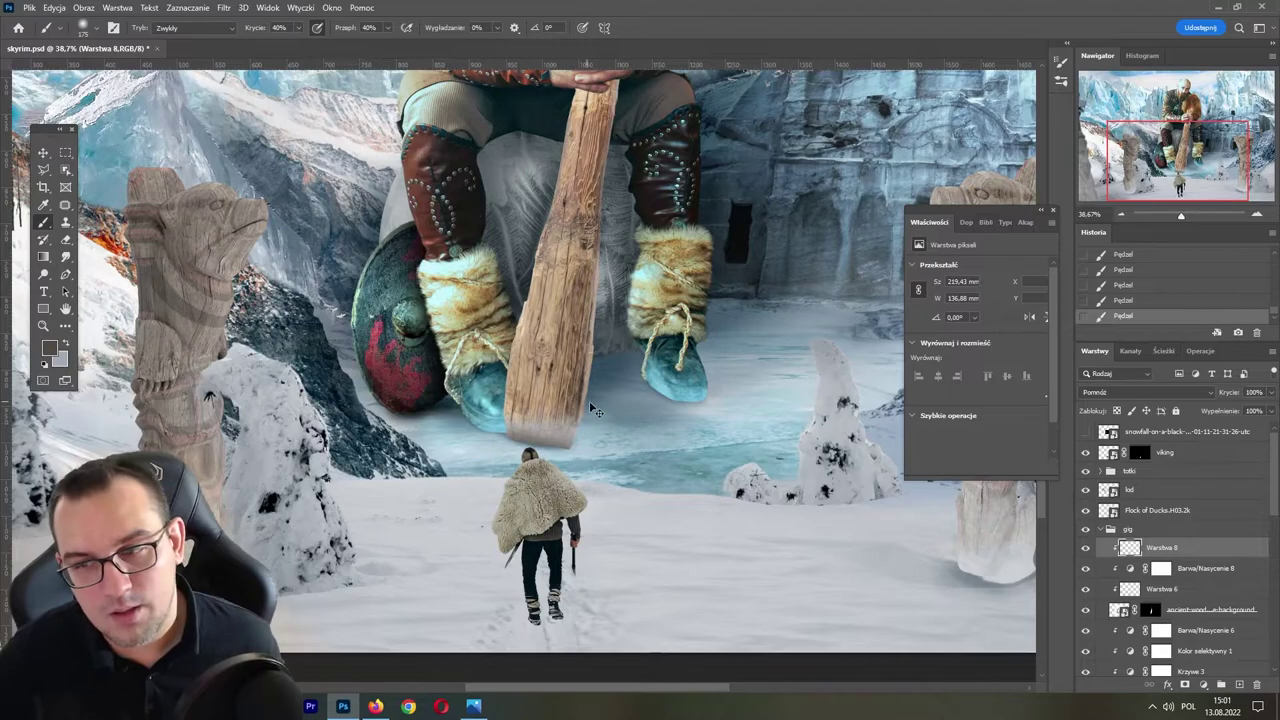
{"action": "key", "text": "ctrl+z"}
{"action": "left_click_drag", "start_coordinate": [598, 458], "coordinate": [578, 470]}
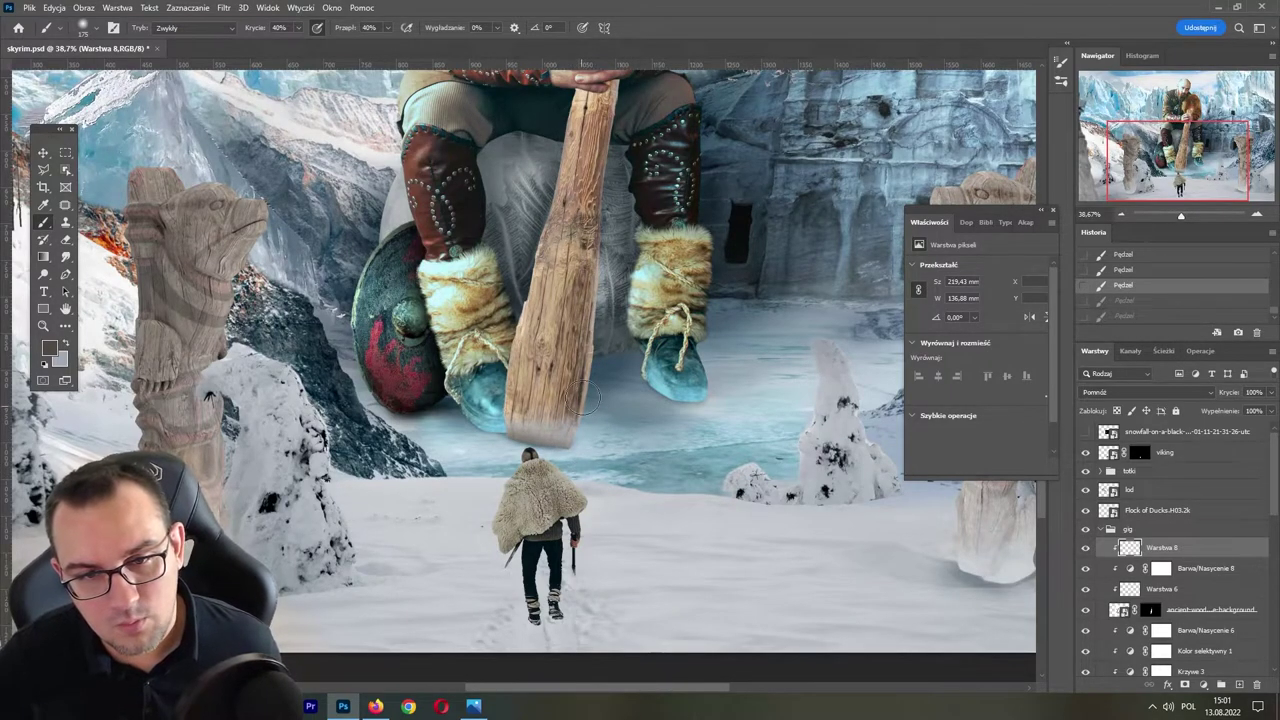
{"action": "left_click_drag", "start_coordinate": [600, 425], "coordinate": [600, 255]}
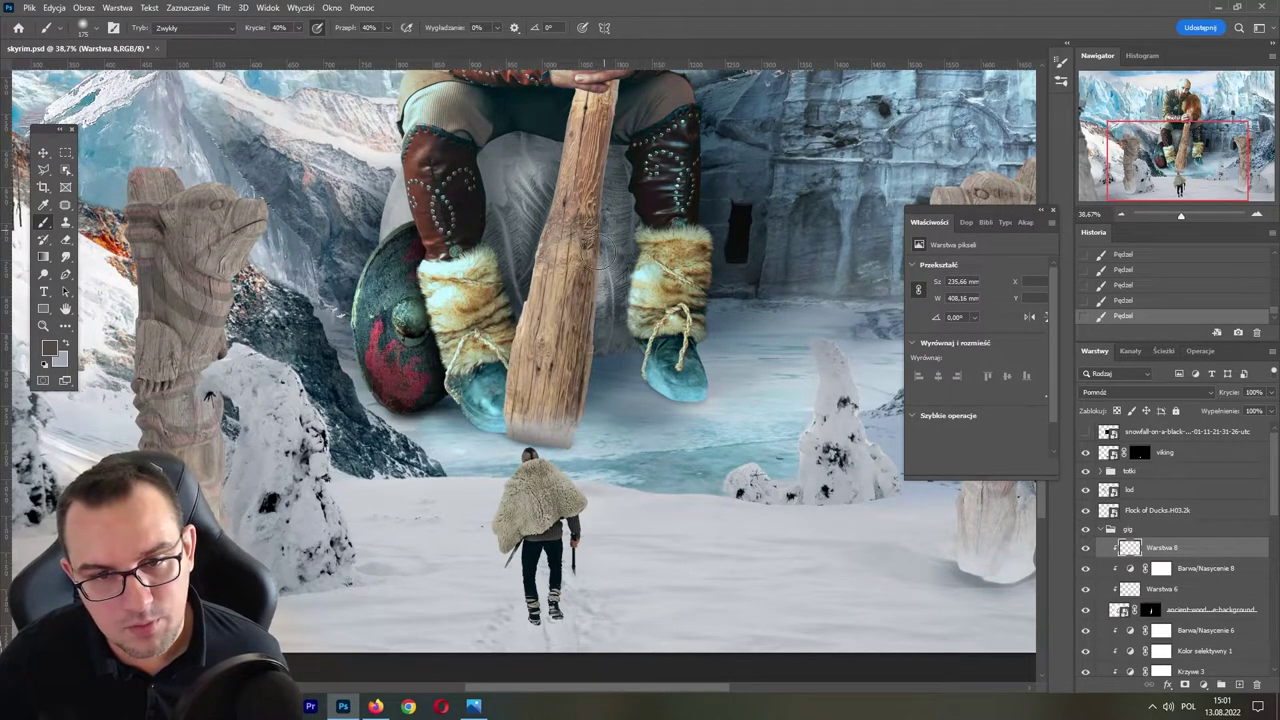
{"action": "scroll", "coordinate": [595, 400], "scroll_direction": "up", "scroll_amount": 2}
{"action": "scroll", "coordinate": [588, 300], "scroll_direction": "up", "scroll_amount": 3}
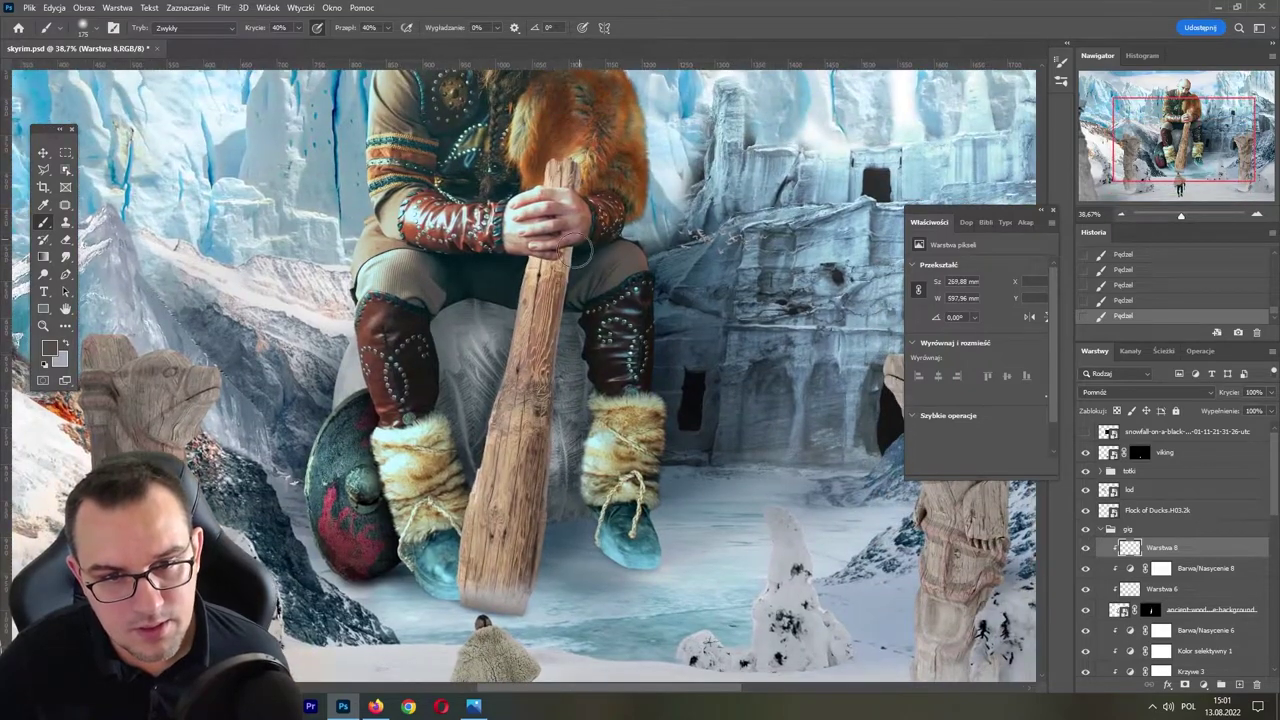
- Darken the staff from the viking's hands down to its base, then save
{"action": "left_click_drag", "start_coordinate": [576, 251], "coordinate": [545, 478]}
{"action": "left_click_drag", "start_coordinate": [566, 280], "coordinate": [518, 618]}
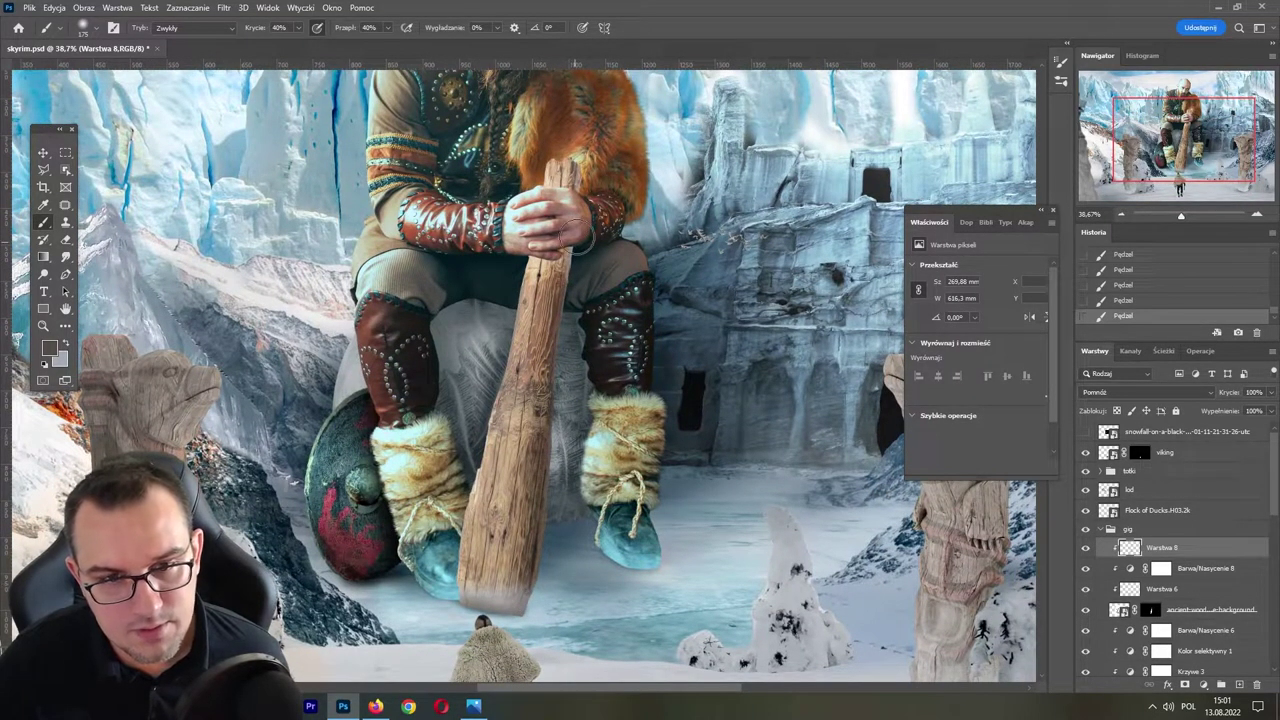
{"action": "left_click_drag", "start_coordinate": [545, 300], "coordinate": [515, 600]}
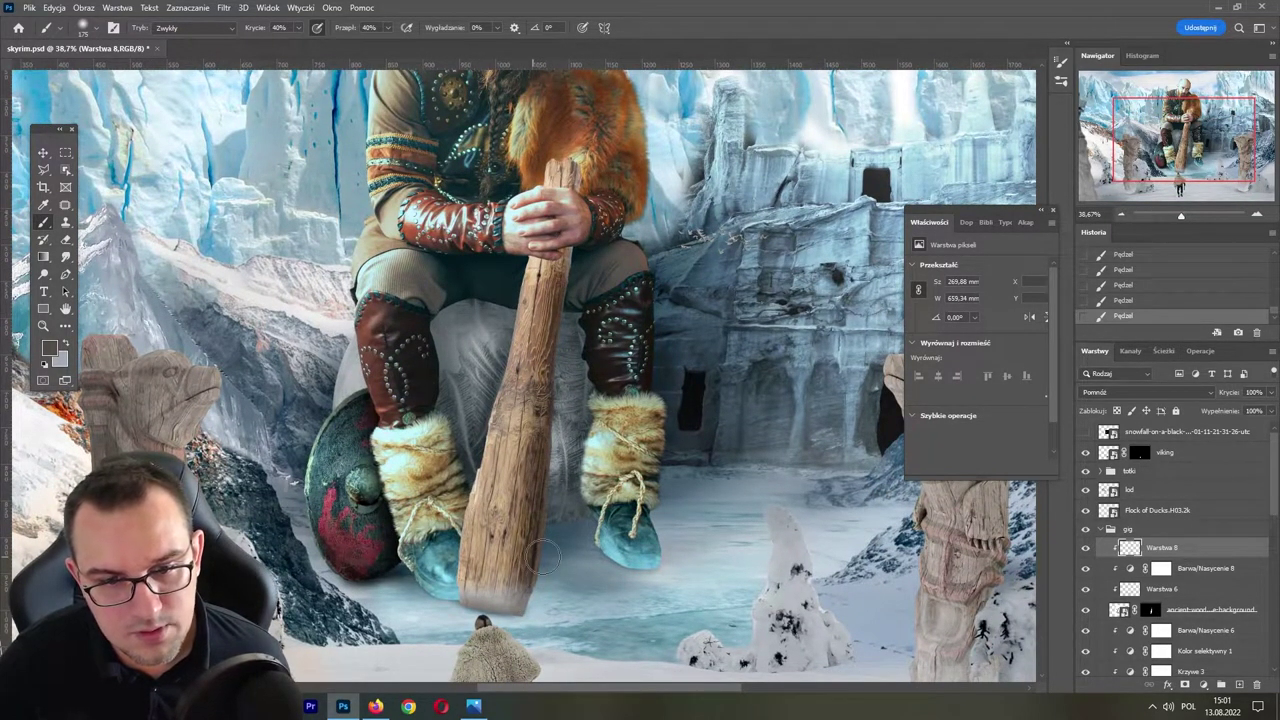
{"action": "scroll", "coordinate": [560, 300], "scroll_direction": "up", "scroll_amount": 2}
{"action": "left_click_drag", "start_coordinate": [575, 282], "coordinate": [535, 576]}
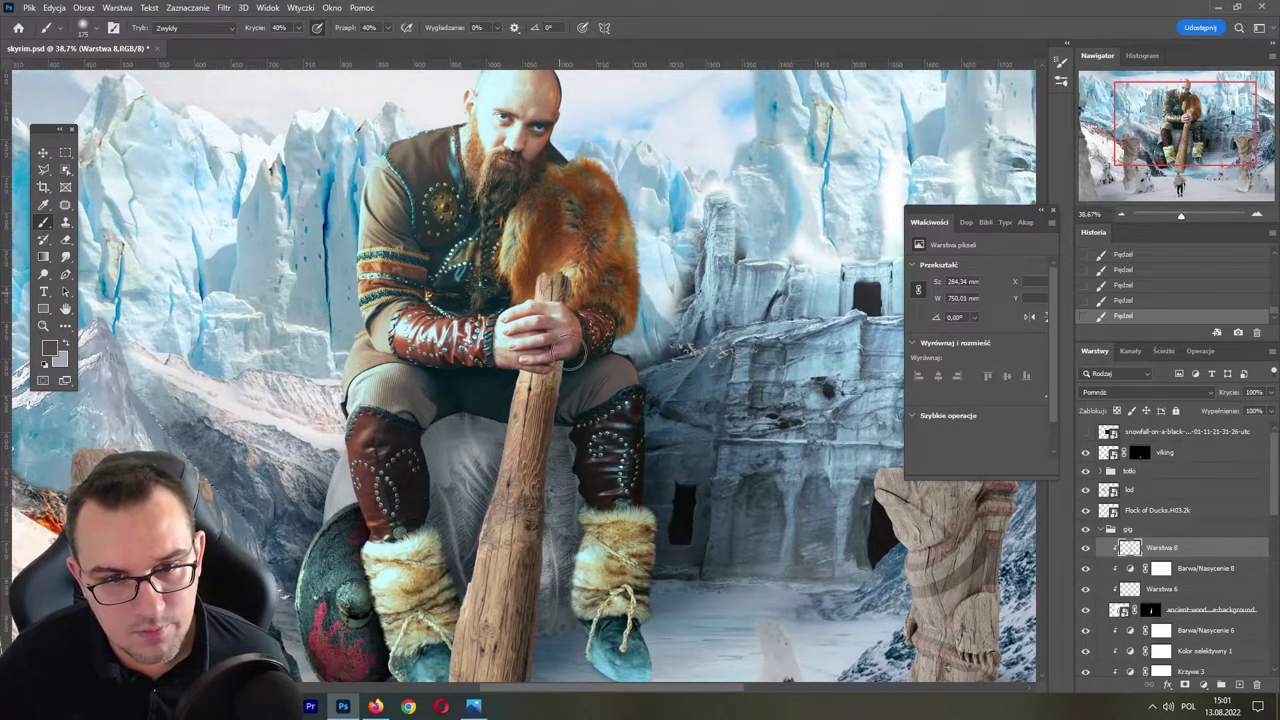
{"action": "left_click_drag", "start_coordinate": [560, 392], "coordinate": [520, 580]}
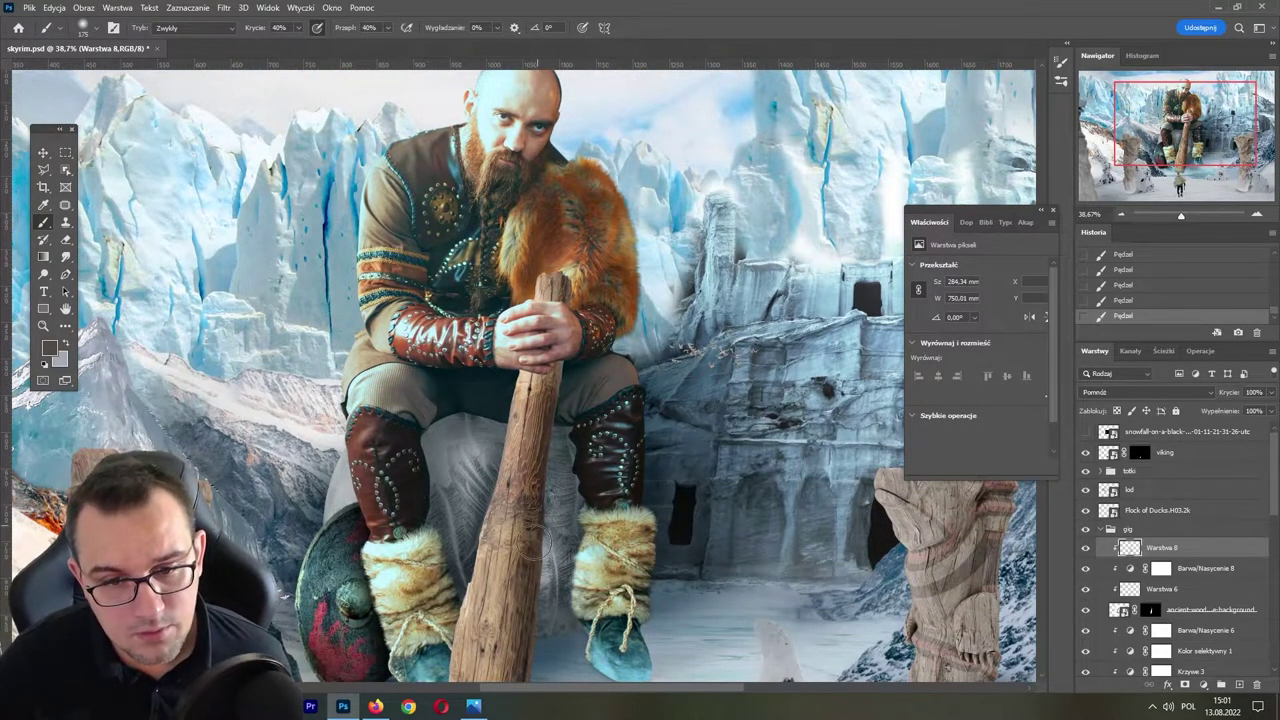
{"action": "scroll", "coordinate": [530, 560], "scroll_direction": "down", "scroll_amount": 3}
{"action": "left_click_drag", "start_coordinate": [505, 475], "coordinate": [477, 543]}
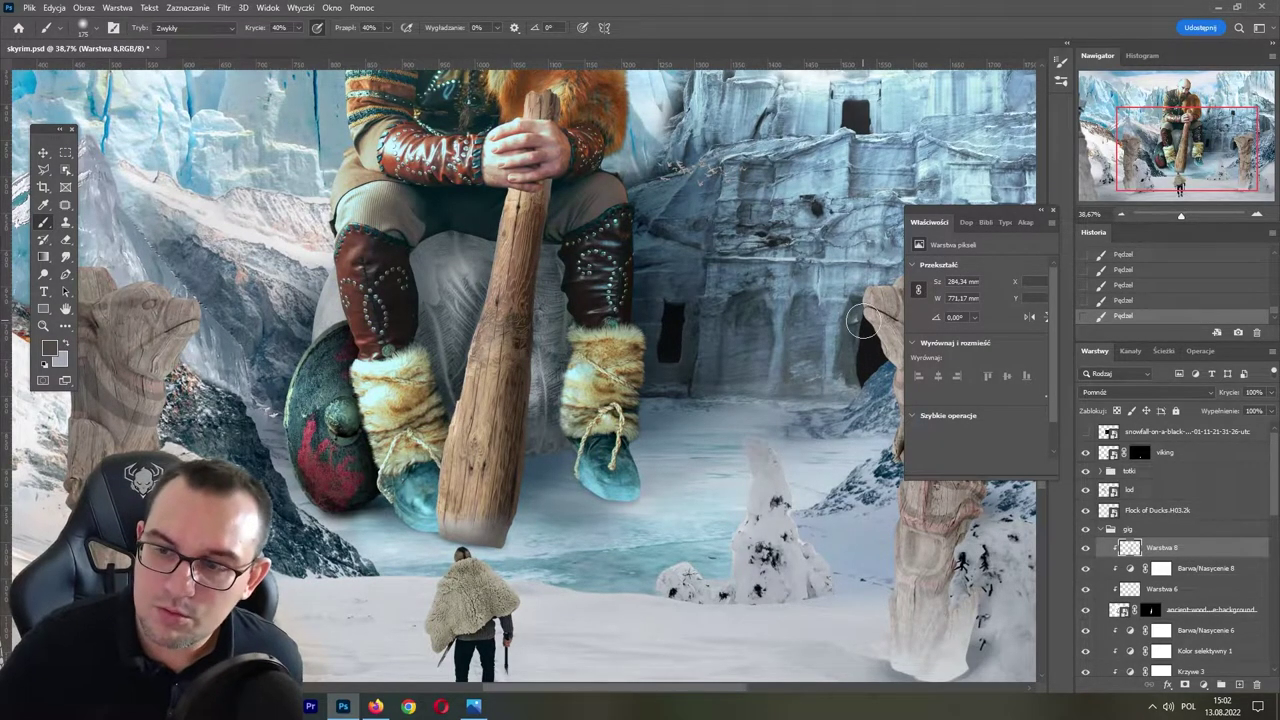
{"action": "key", "text": "ctrl+s"}
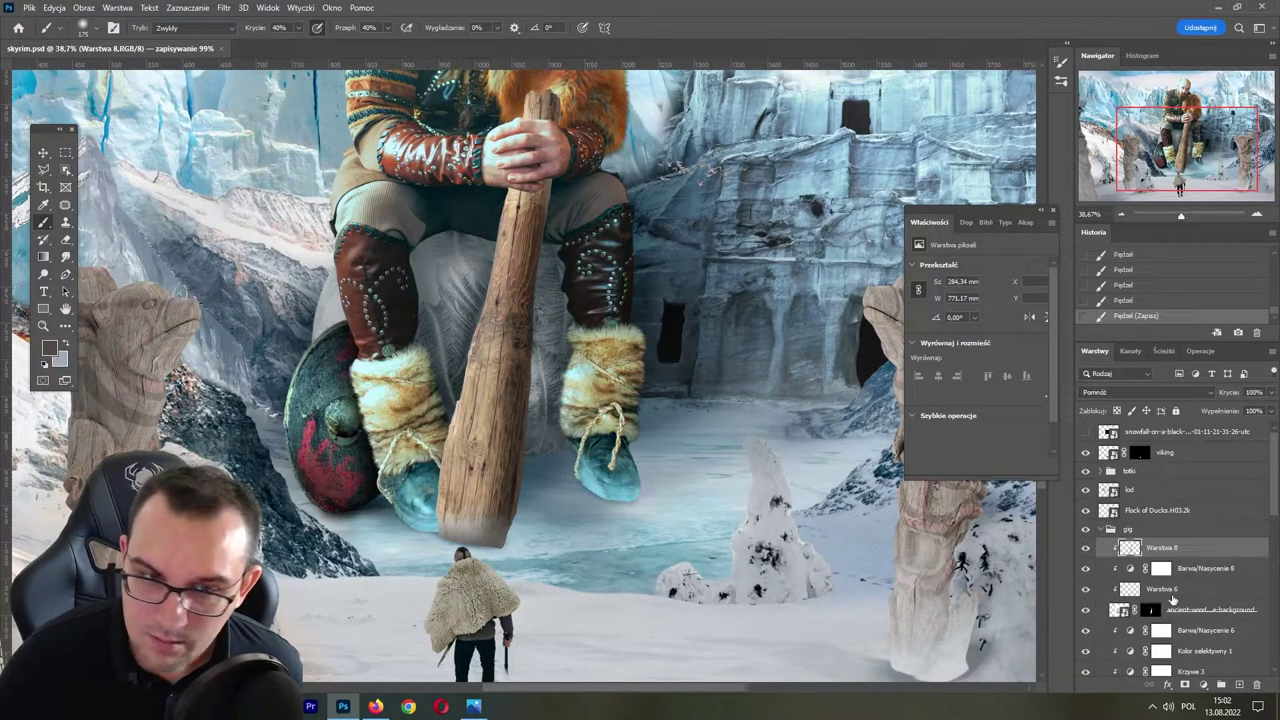
- Add one more shading stroke near the staff top, sample a dark colour, and save
{"action": "mouse_move", "coordinate": [534, 220]}
{"action": "left_mouse_down"}
{"action": "mouse_move", "coordinate": [547, 170]}
{"action": "mouse_move", "coordinate": [505, 180]}
{"action": "left_mouse_up"}
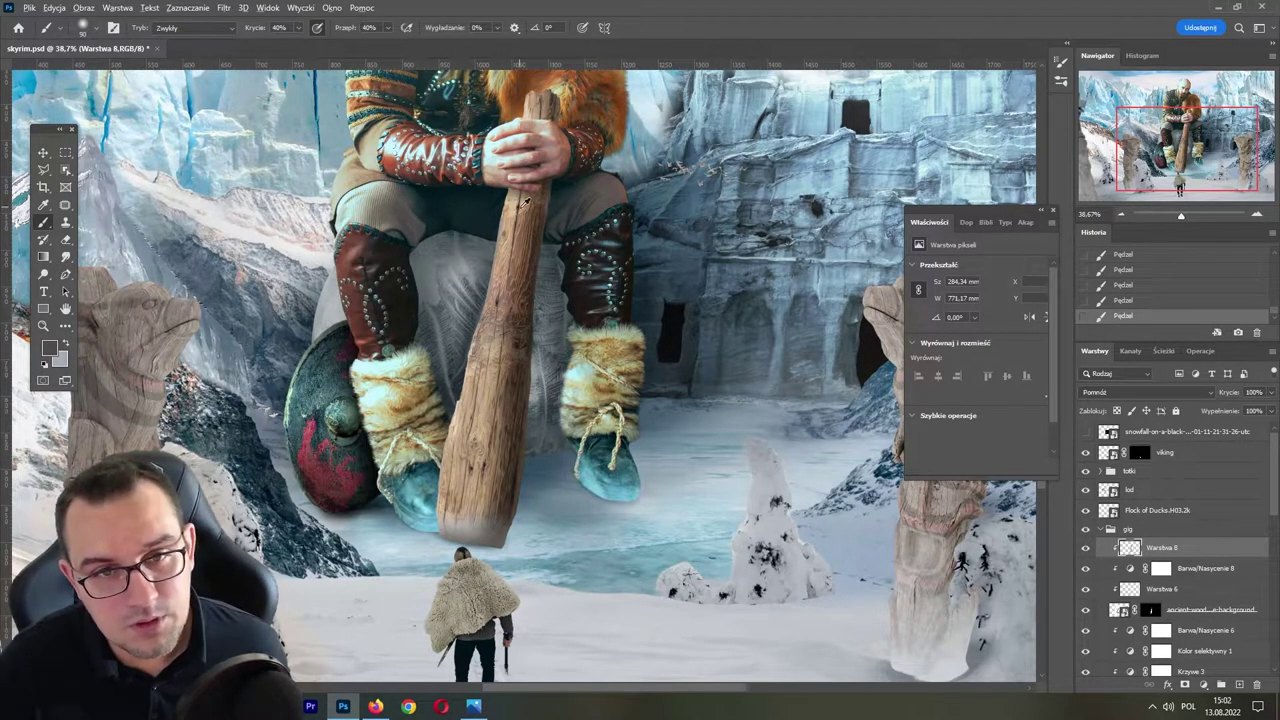
{"action": "left_click", "coordinate": [518, 205], "text": "alt"}
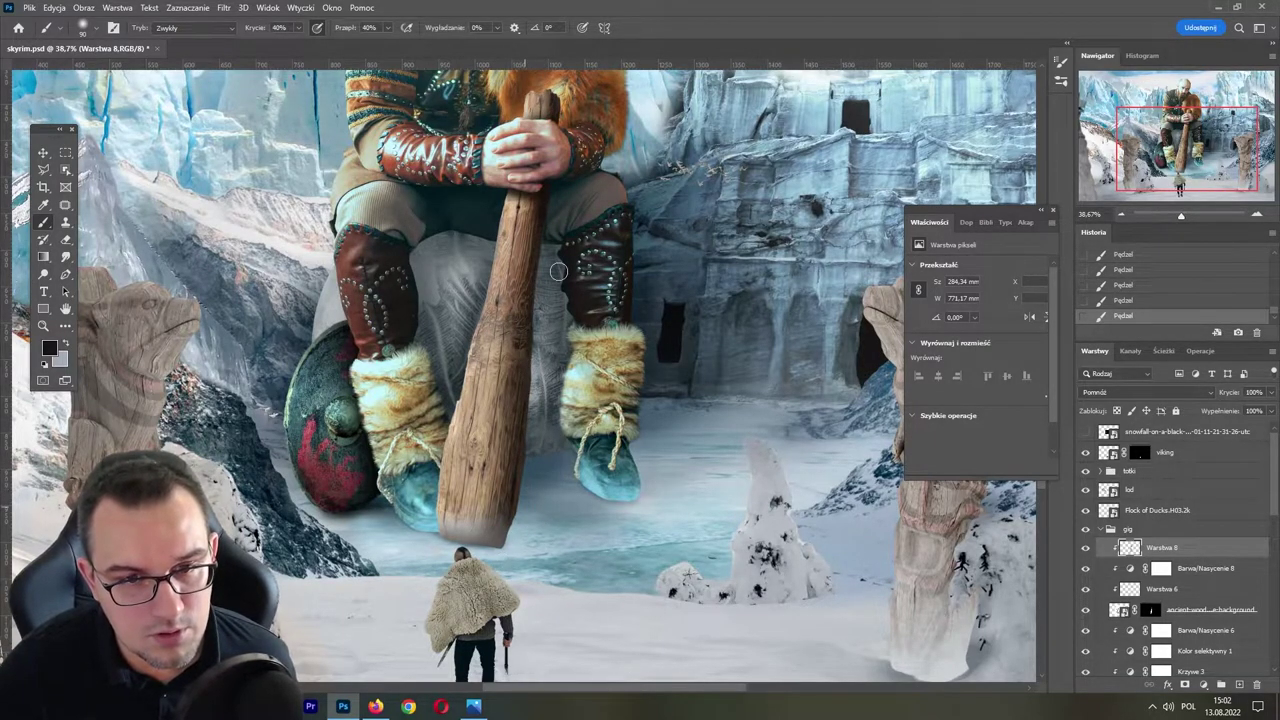
{"action": "left_click_drag", "start_coordinate": [1181, 215], "coordinate": [1148, 216]}
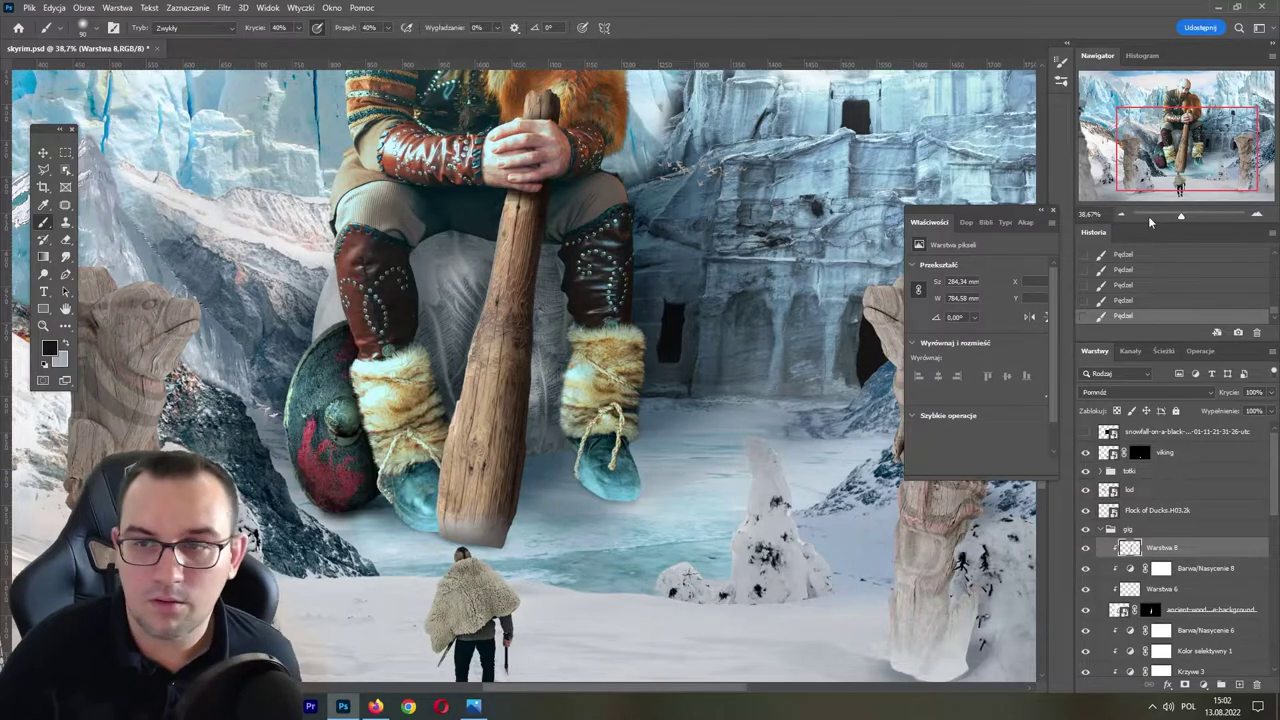
{"action": "key", "text": "ctrl+s"}
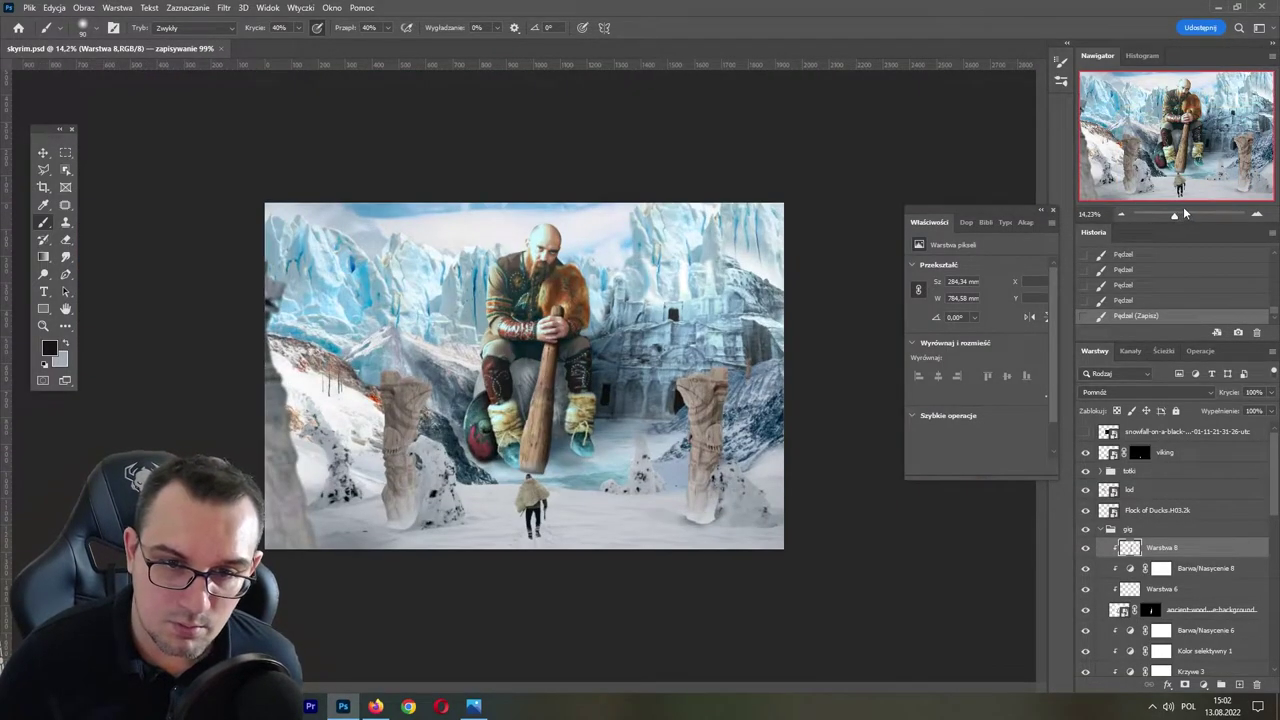
- Add a new layer above Krzywe 6, clipped to it and set to Multiply
{"action": "left_click", "coordinate": [1183, 214]}
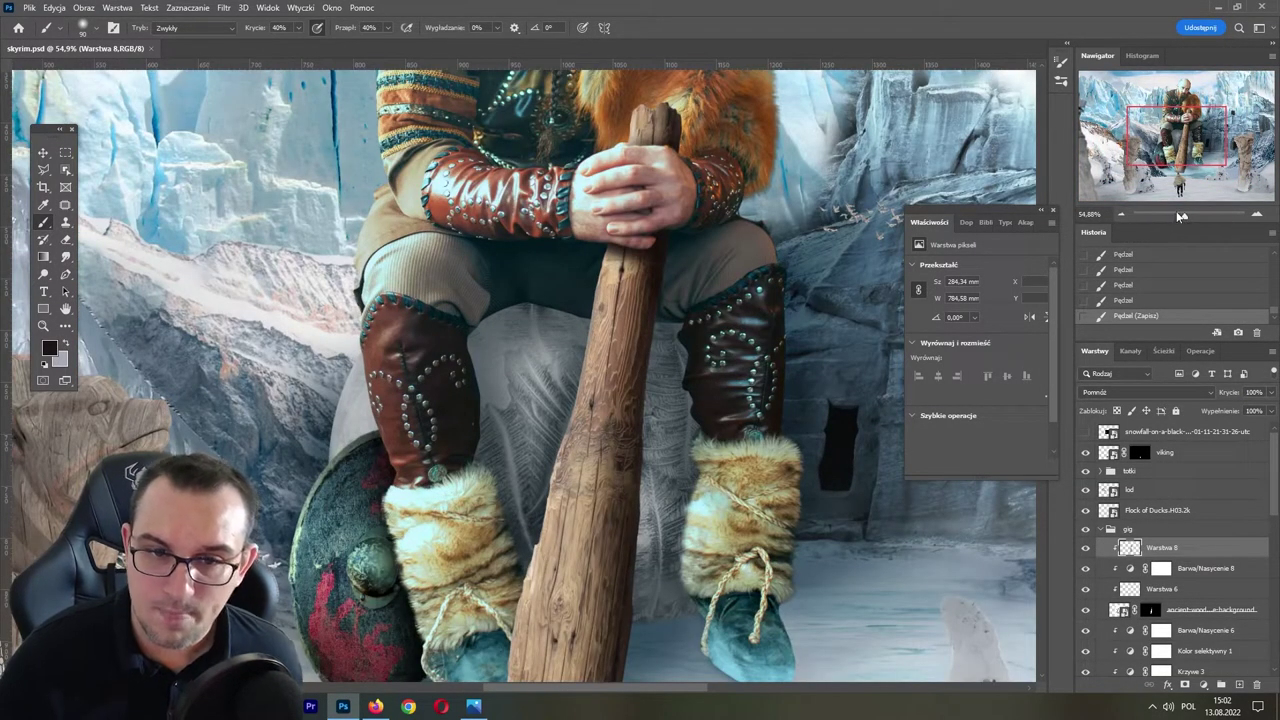
{"action": "left_click_drag", "start_coordinate": [1181, 216], "coordinate": [1178, 215]}
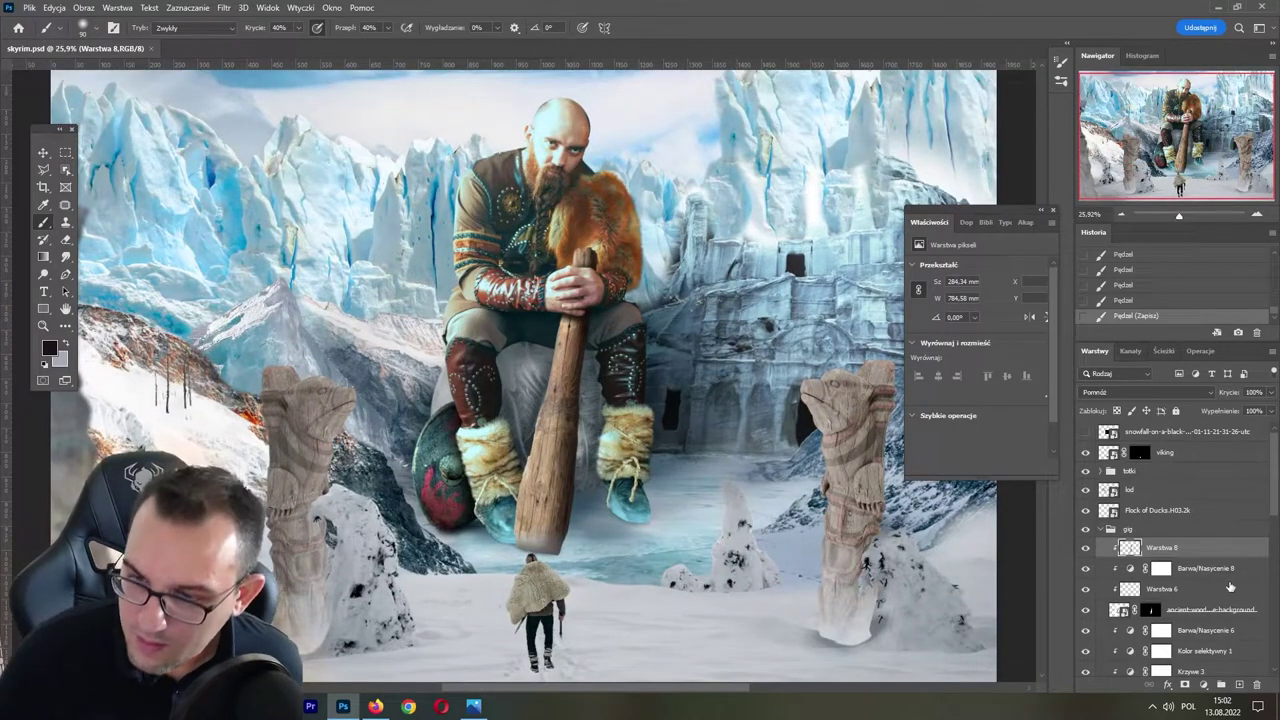
{"action": "left_click_drag", "start_coordinate": [1276, 503], "coordinate": [1173, 575]}
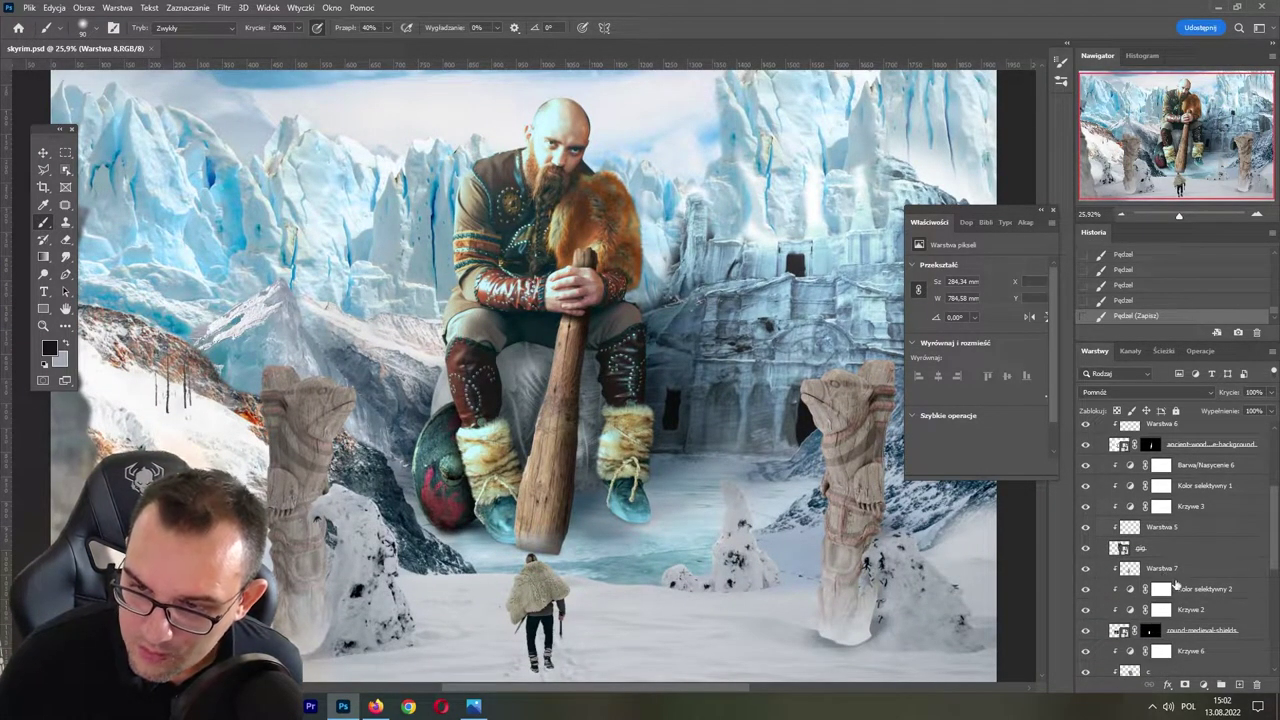
{"action": "left_click_drag", "start_coordinate": [1275, 555], "coordinate": [1206, 611]}
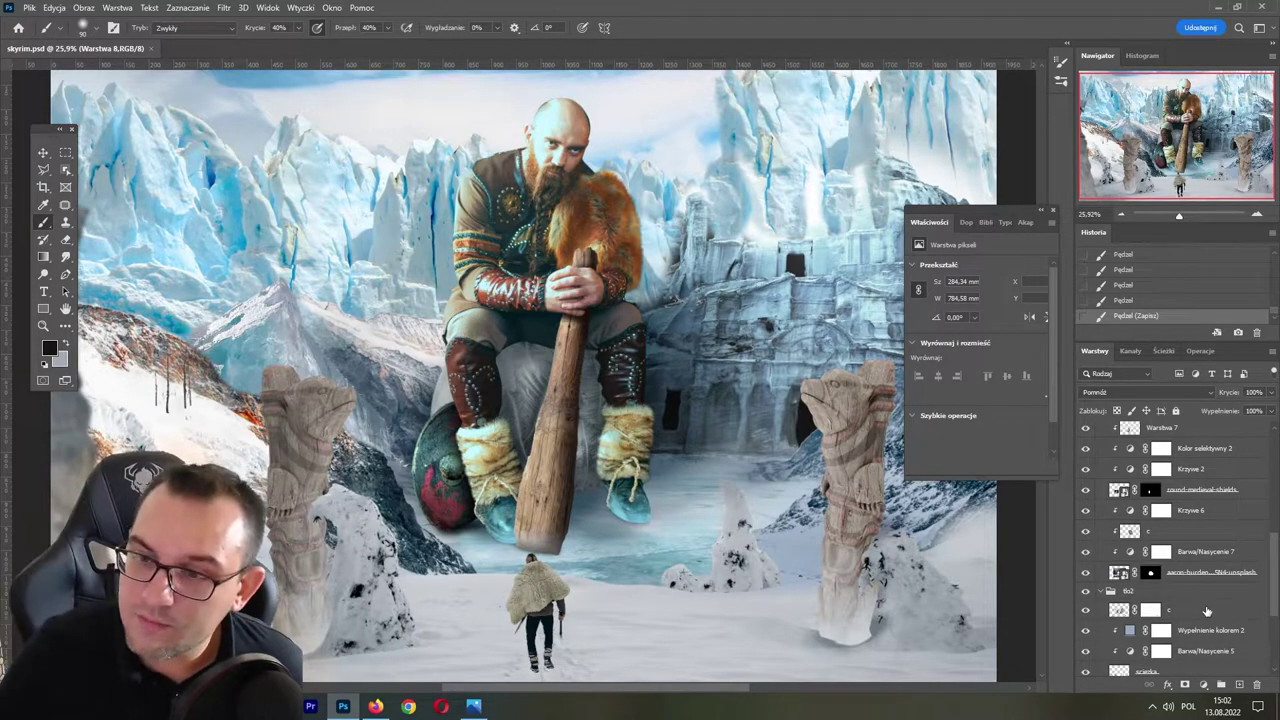
{"action": "left_click", "coordinate": [1197, 537]}
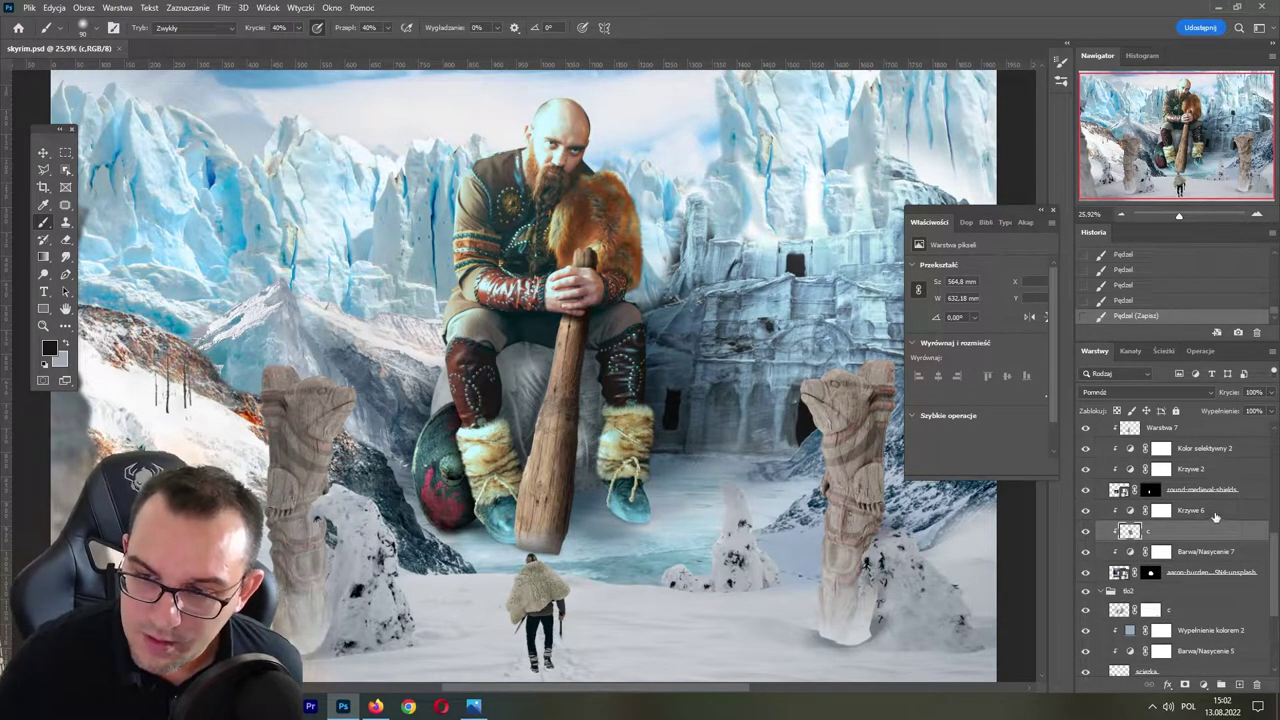
{"action": "left_click", "coordinate": [1216, 515]}
{"action": "left_click", "coordinate": [1238, 685]}
{"action": "left_click", "coordinate": [1182, 520], "text": "alt"}
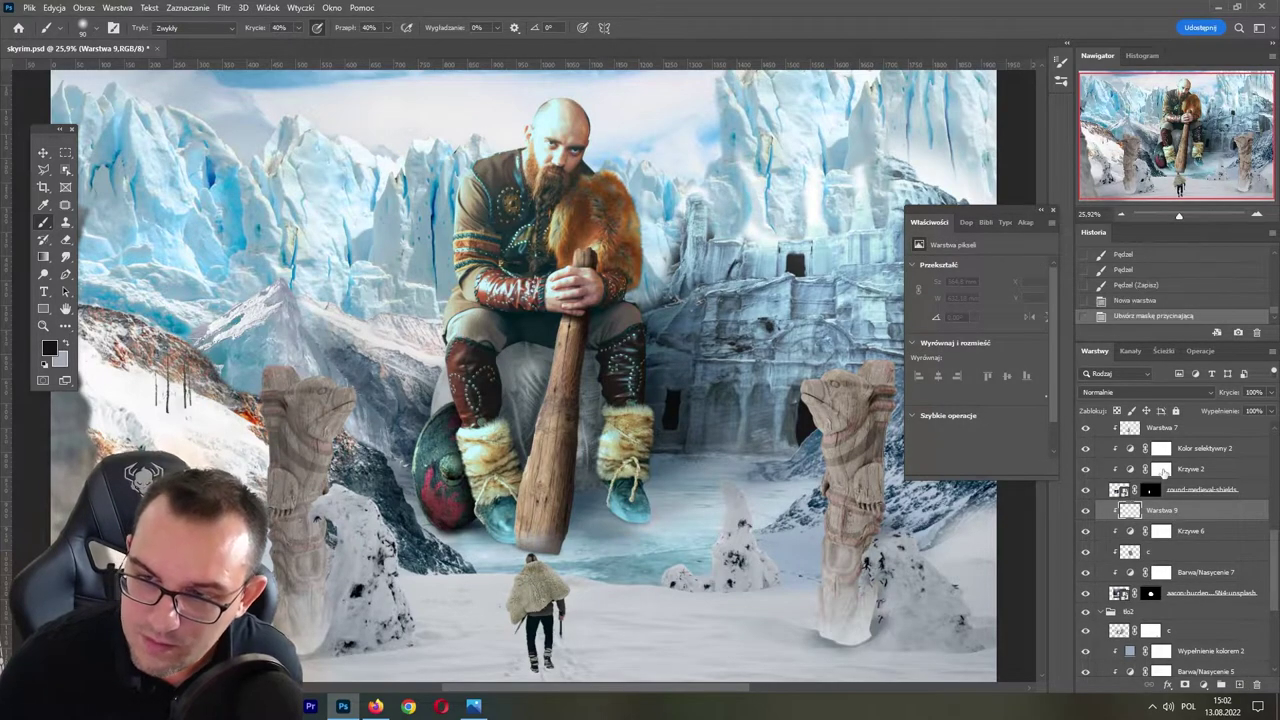
{"action": "left_click", "coordinate": [1164, 393]}
{"action": "left_click", "coordinate": [1140, 409]}
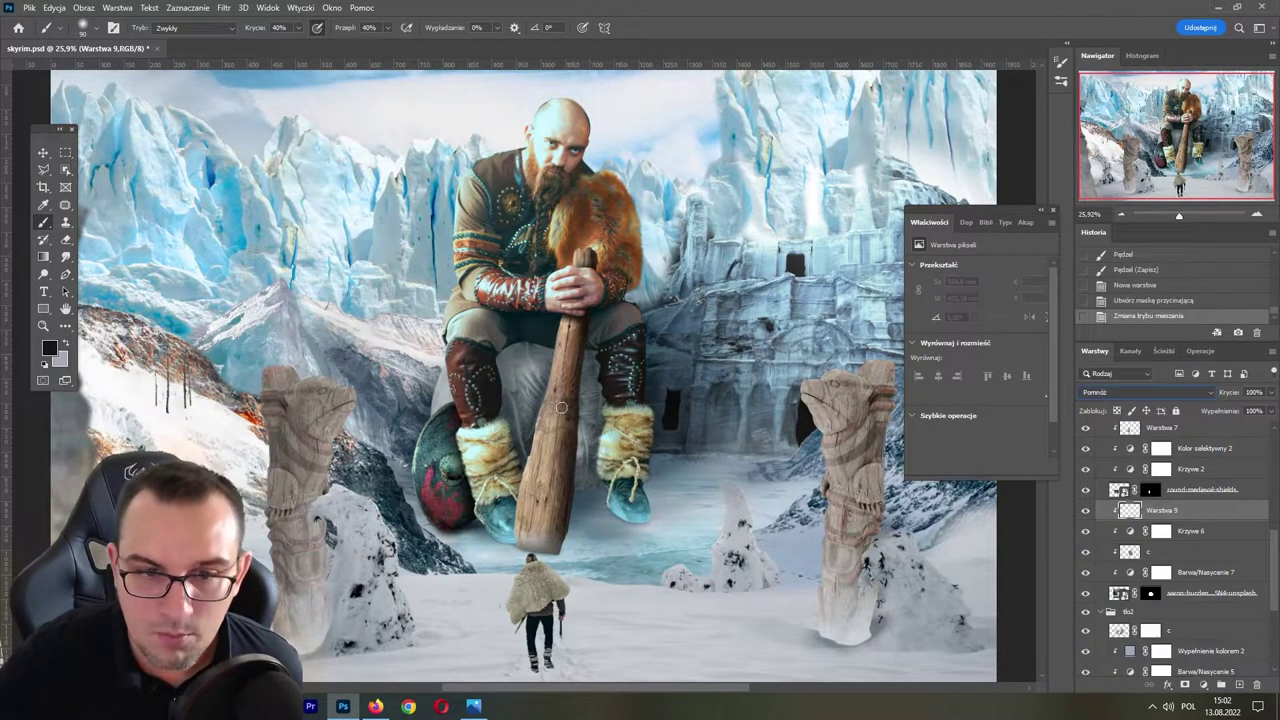
- Darken the area around the right knee and down beside the club
{"action": "left_click", "coordinate": [596, 356]}
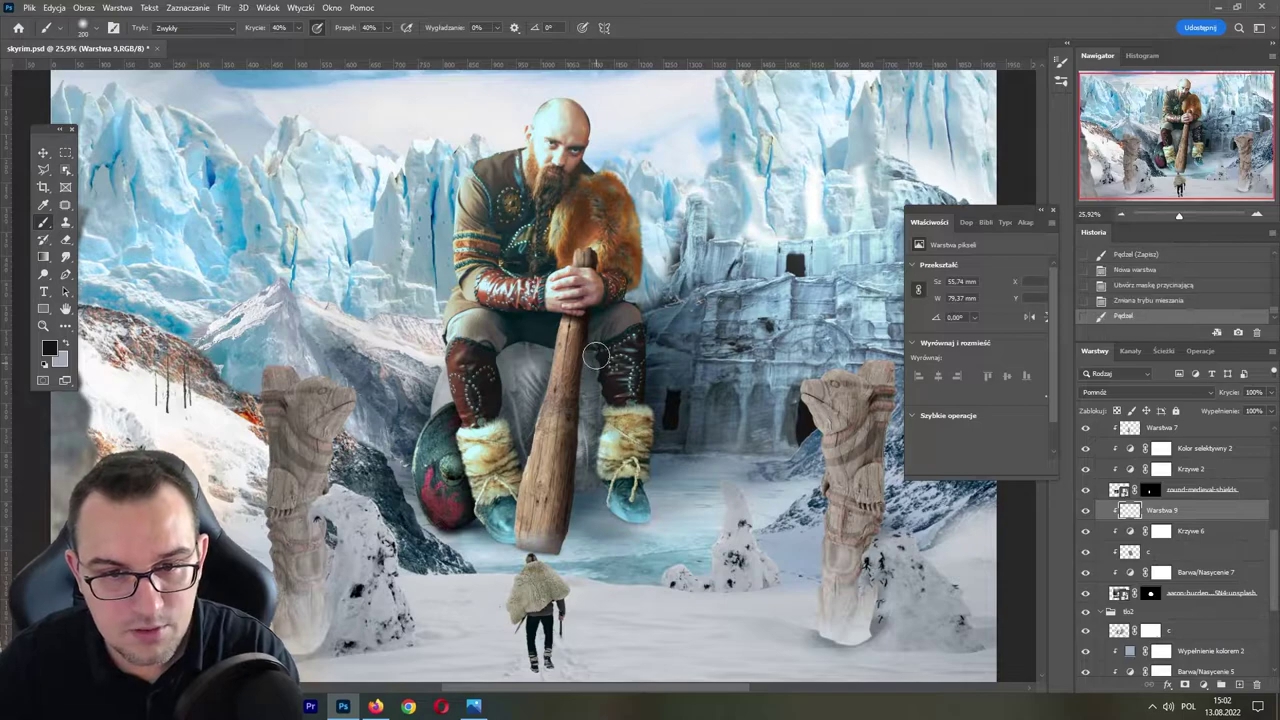
{"action": "left_click", "coordinate": [600, 372]}
{"action": "left_click", "coordinate": [610, 405]}
{"action": "left_click", "coordinate": [610, 400]}
{"action": "left_click", "coordinate": [612, 390]}
{"action": "left_click", "coordinate": [610, 400]}
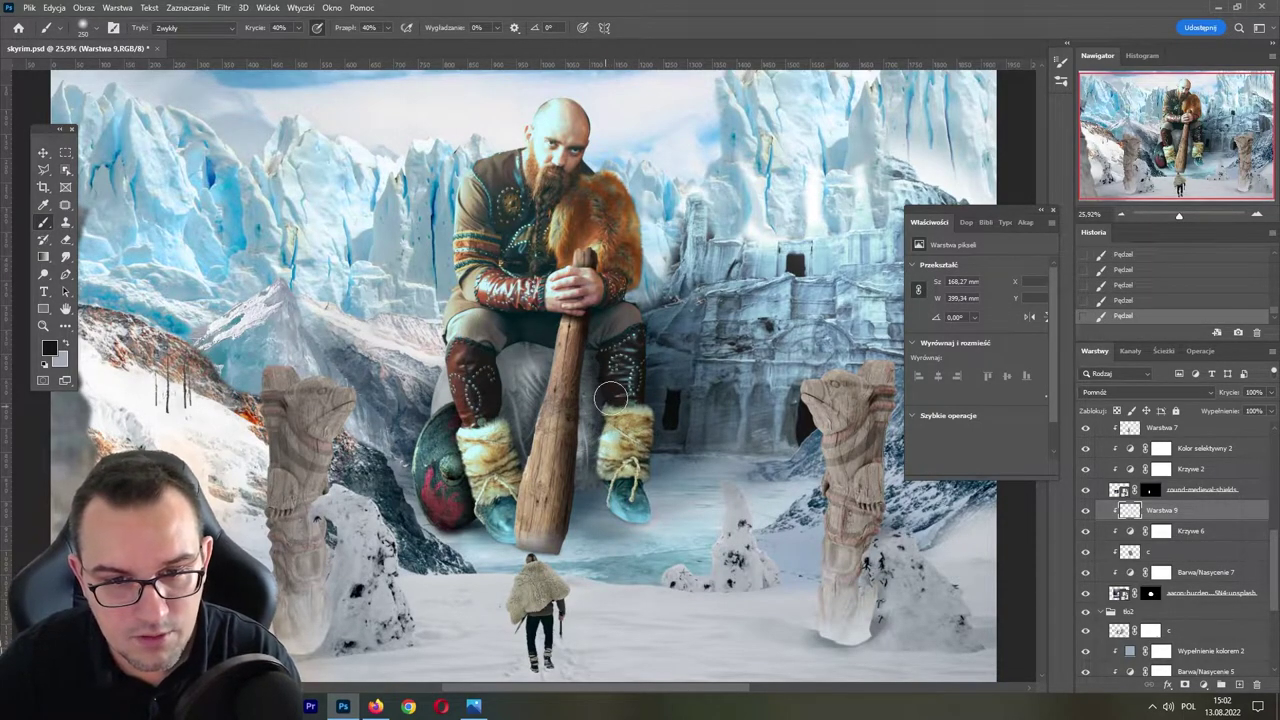
{"action": "mouse_move", "coordinate": [606, 410]}
{"action": "left_mouse_down"}
{"action": "mouse_move", "coordinate": [598, 465]}
{"action": "mouse_move", "coordinate": [580, 340]}
{"action": "mouse_move", "coordinate": [590, 470]}
{"action": "mouse_move", "coordinate": [675, 388]}
{"action": "left_mouse_up"}
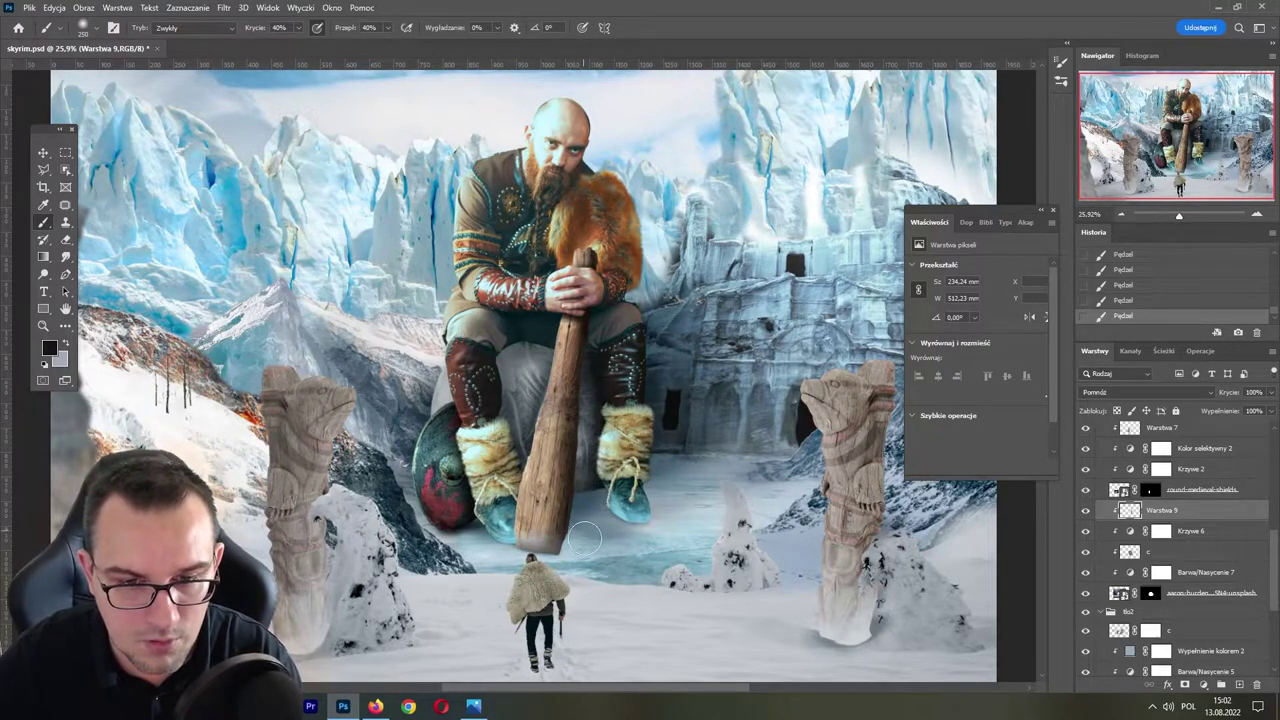
- Shade the left shin, right shin and near the left boot, then save
{"action": "mouse_move", "coordinate": [509, 360]}
{"action": "left_mouse_down"}
{"action": "mouse_move", "coordinate": [490, 404]}
{"action": "mouse_move", "coordinate": [475, 400]}
{"action": "mouse_move", "coordinate": [490, 420]}
{"action": "mouse_move", "coordinate": [505, 360]}
{"action": "mouse_move", "coordinate": [481, 344]}
{"action": "mouse_move", "coordinate": [507, 344]}
{"action": "left_mouse_up"}
{"action": "left_click_drag", "start_coordinate": [577, 363], "coordinate": [621, 400]}
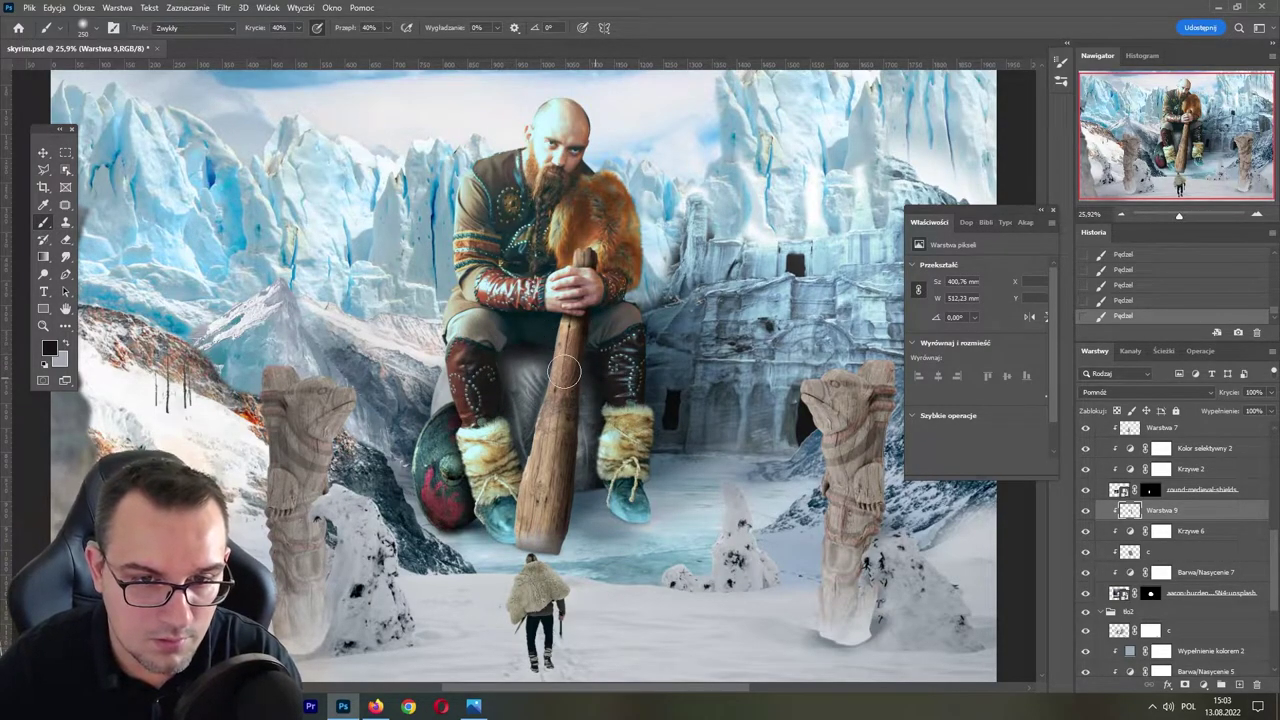
{"action": "left_click_drag", "start_coordinate": [463, 395], "coordinate": [455, 405]}
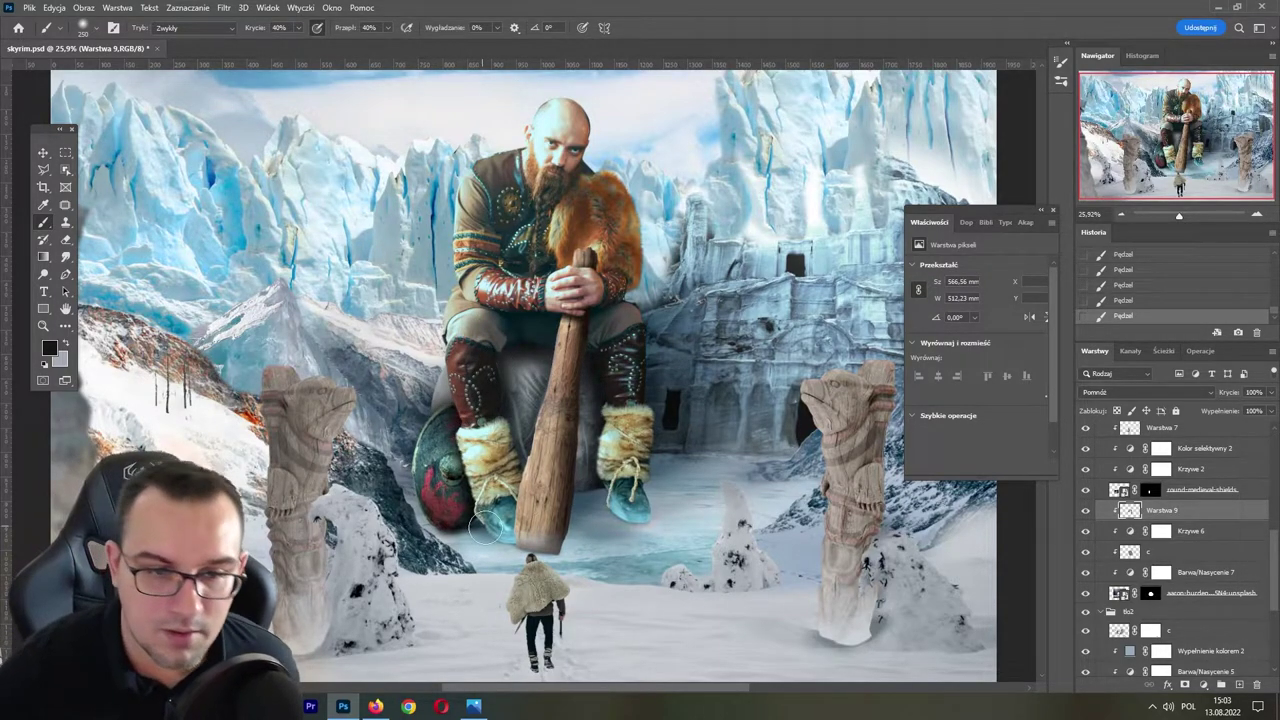
{"action": "left_click_drag", "start_coordinate": [447, 545], "coordinate": [574, 518]}
{"action": "key", "text": "ctrl+s"}
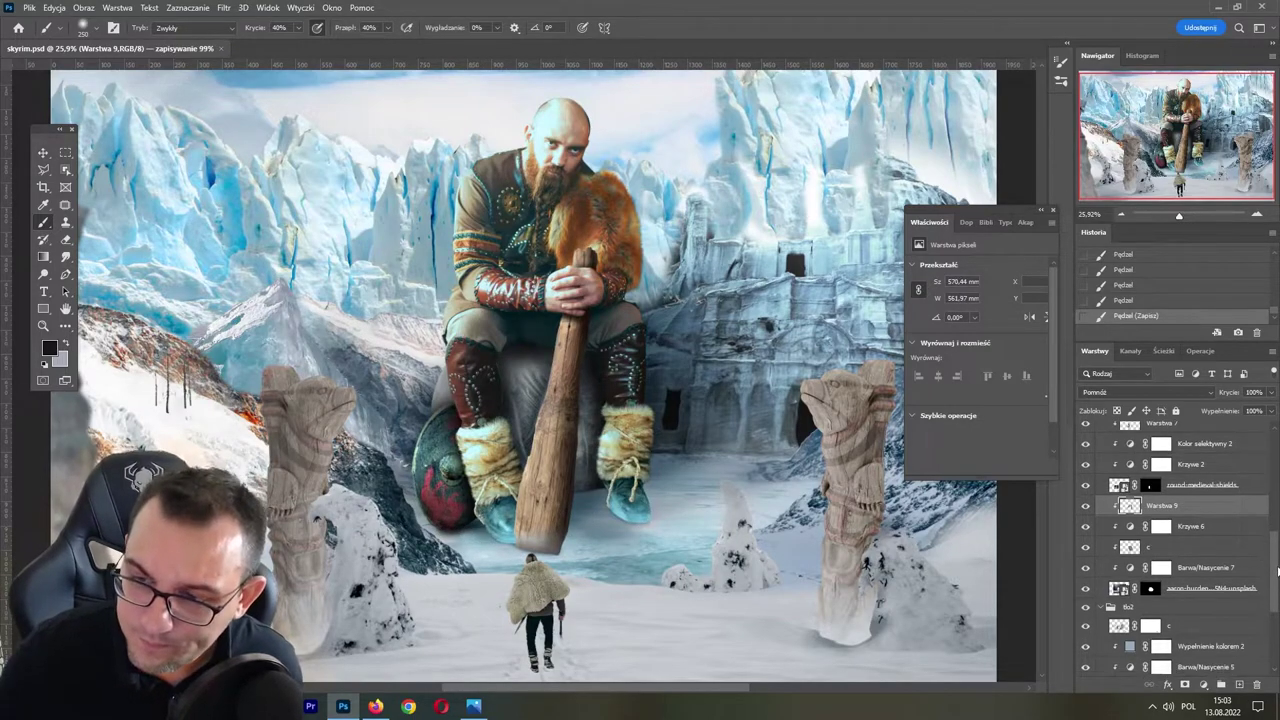
- Add a new Multiply layer, Warstwa 10, above layer c
{"action": "scroll", "coordinate": [1277, 571], "scroll_direction": "down", "scroll_amount": 3}
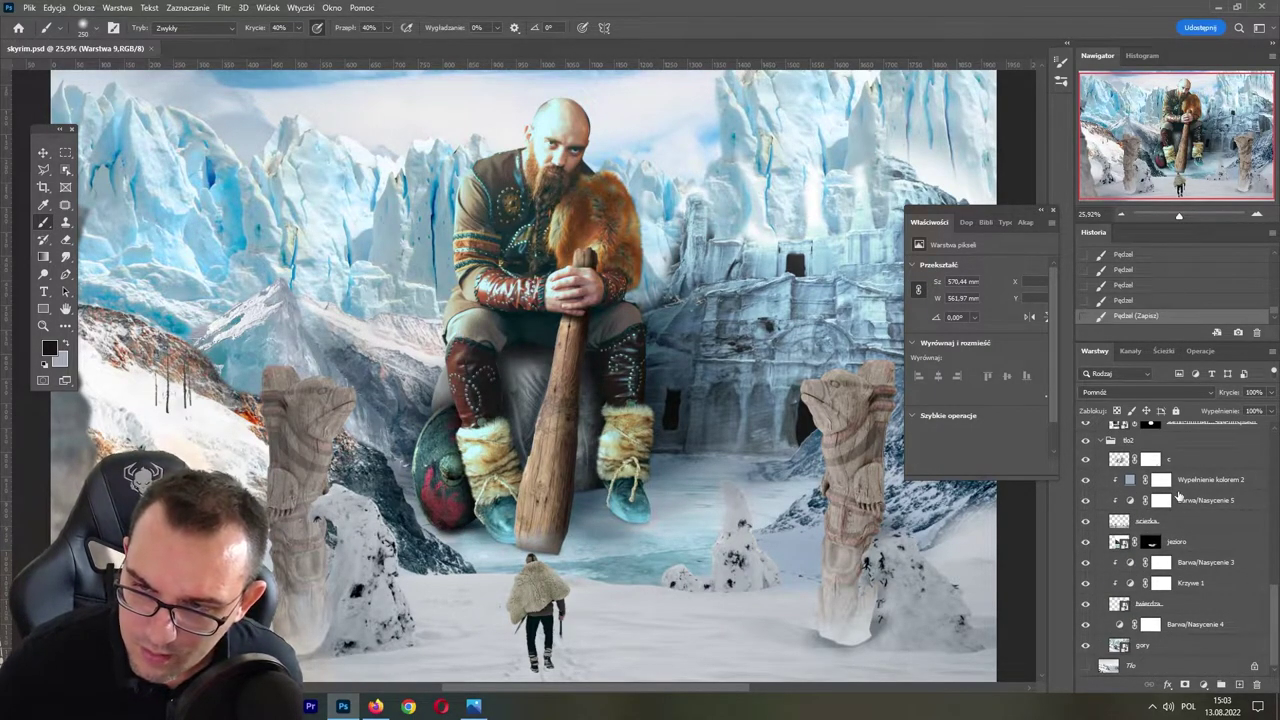
{"action": "left_click", "coordinate": [1188, 462]}
{"action": "left_click", "coordinate": [1239, 686]}
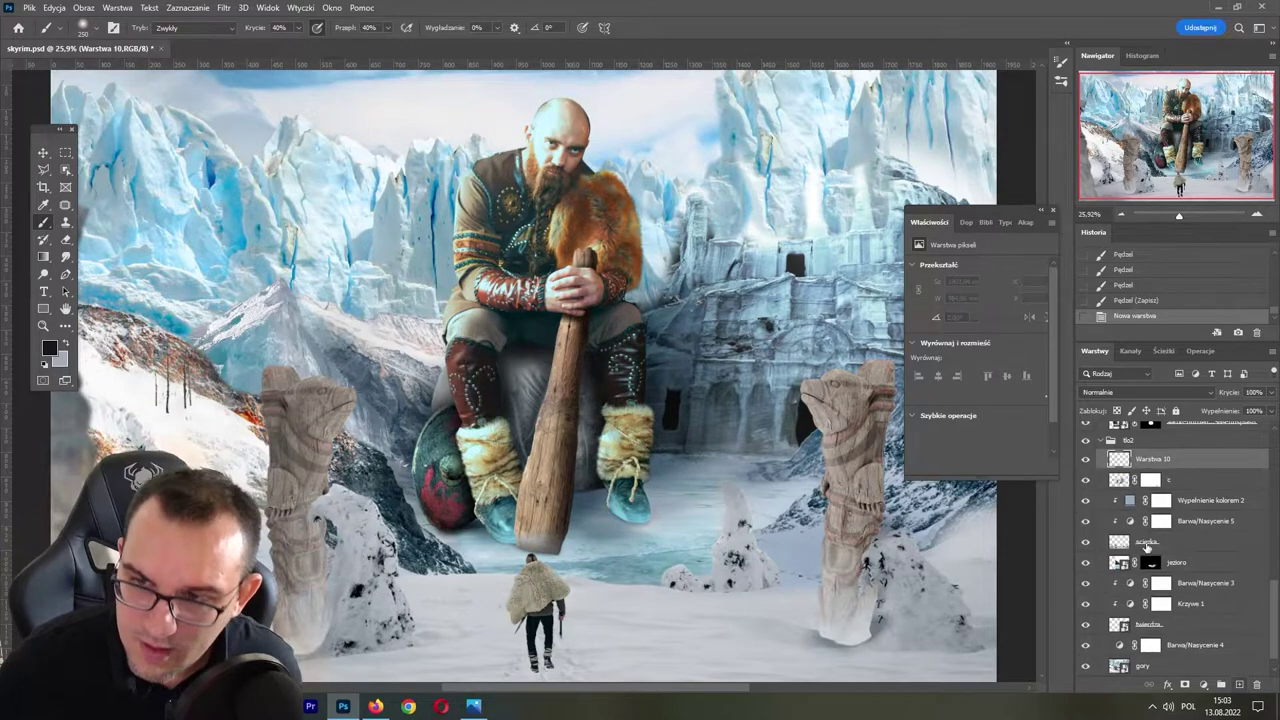
{"action": "left_click", "coordinate": [1143, 391]}
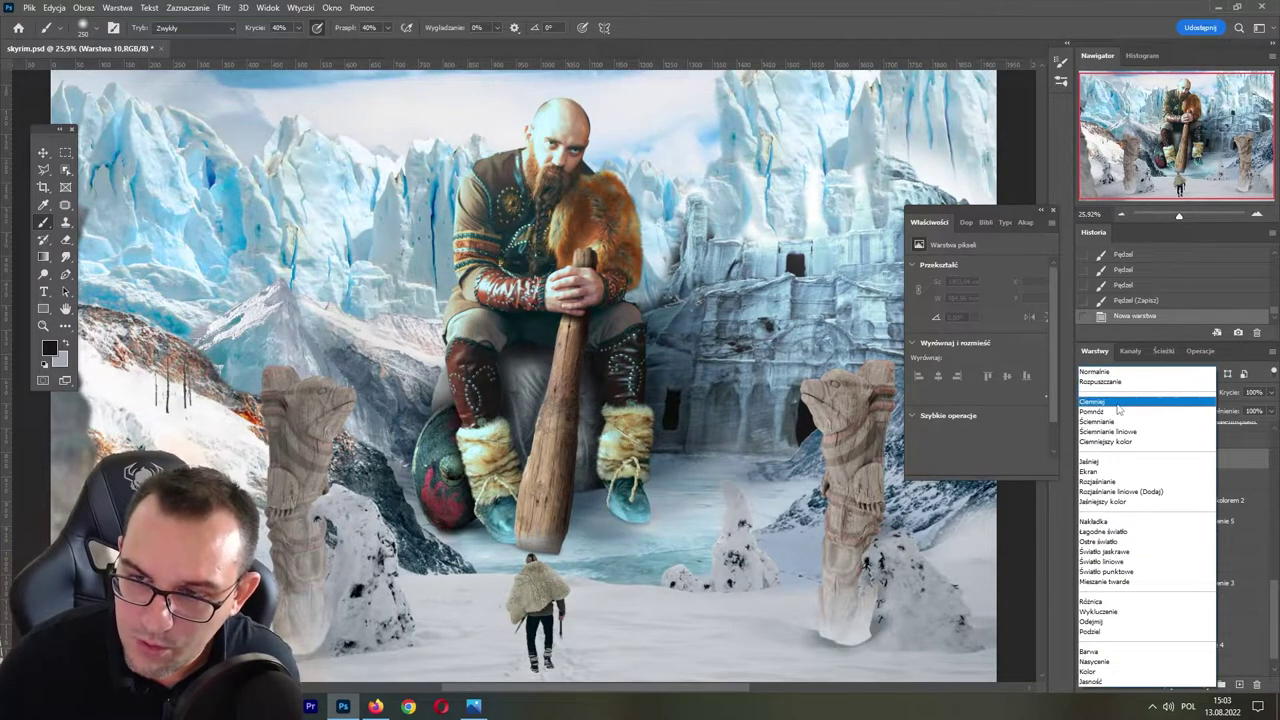
{"action": "left_click", "coordinate": [1095, 428]}
- Brush soft shadows under the boot and club base, redo one lighter, and save
{"action": "mouse_move", "coordinate": [625, 495]}
{"action": "left_mouse_down"}
{"action": "mouse_move", "coordinate": [562, 490]}
{"action": "mouse_move", "coordinate": [574, 478]}
{"action": "left_mouse_up"}
{"action": "left_click_drag", "start_coordinate": [560, 484], "coordinate": [570, 494]}
{"action": "left_click_drag", "start_coordinate": [566, 484], "coordinate": [600, 523]}
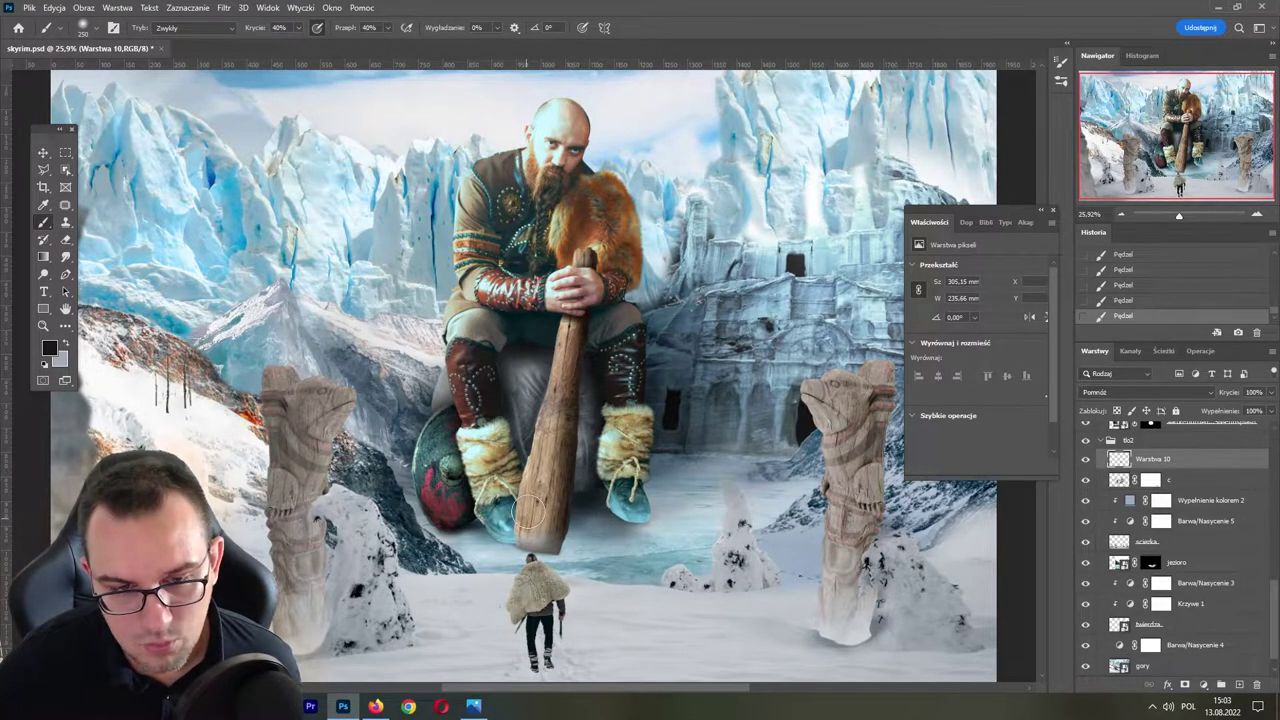
{"action": "mouse_move", "coordinate": [463, 513]}
{"action": "left_mouse_down"}
{"action": "mouse_move", "coordinate": [478, 530]}
{"action": "mouse_move", "coordinate": [610, 540]}
{"action": "mouse_move", "coordinate": [549, 545]}
{"action": "left_mouse_up"}
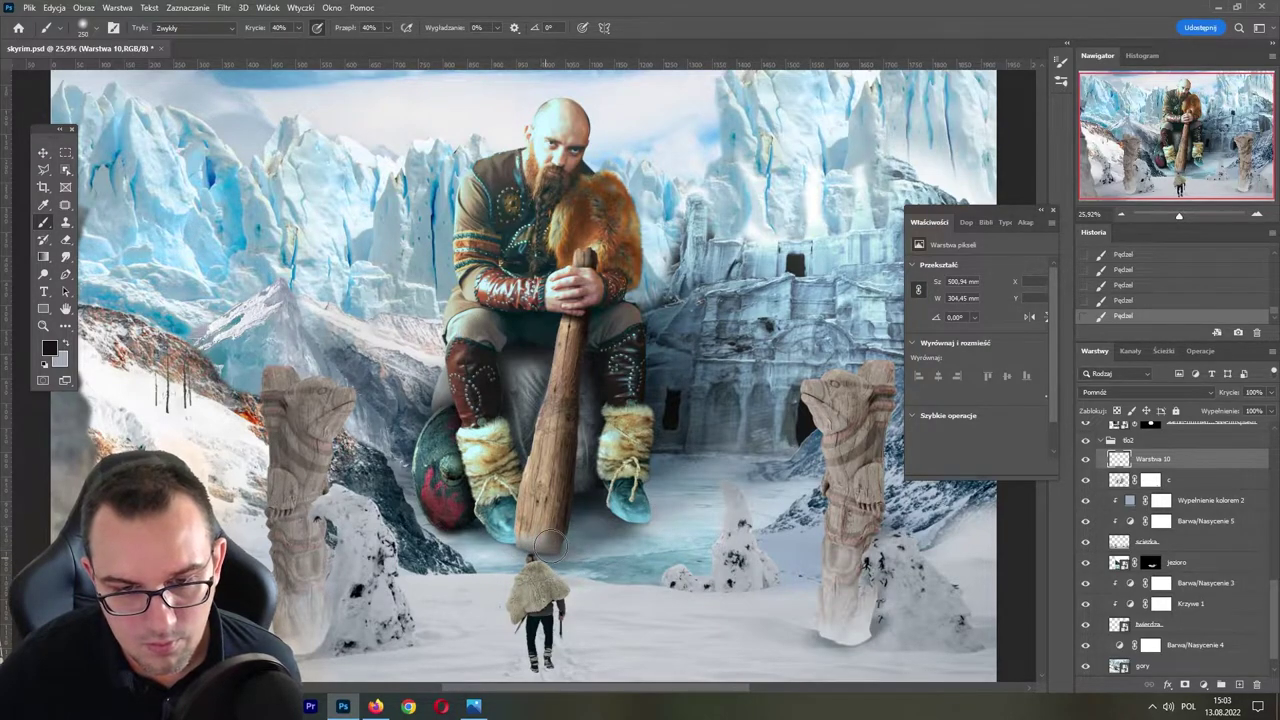
{"action": "key", "text": "ctrl+z"}
{"action": "left_click", "coordinate": [550, 563]}
{"action": "key", "text": "ctrl+s"}
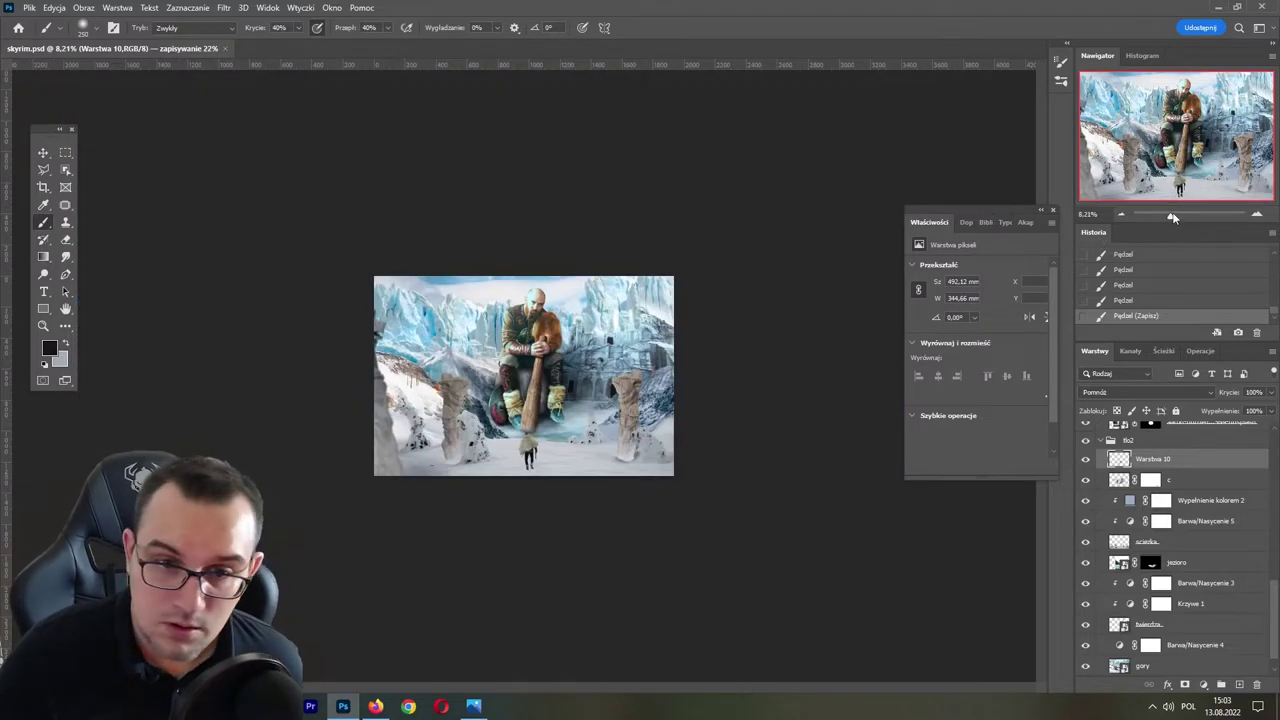
{"action": "left_click_drag", "start_coordinate": [1179, 215], "coordinate": [1175, 218]}
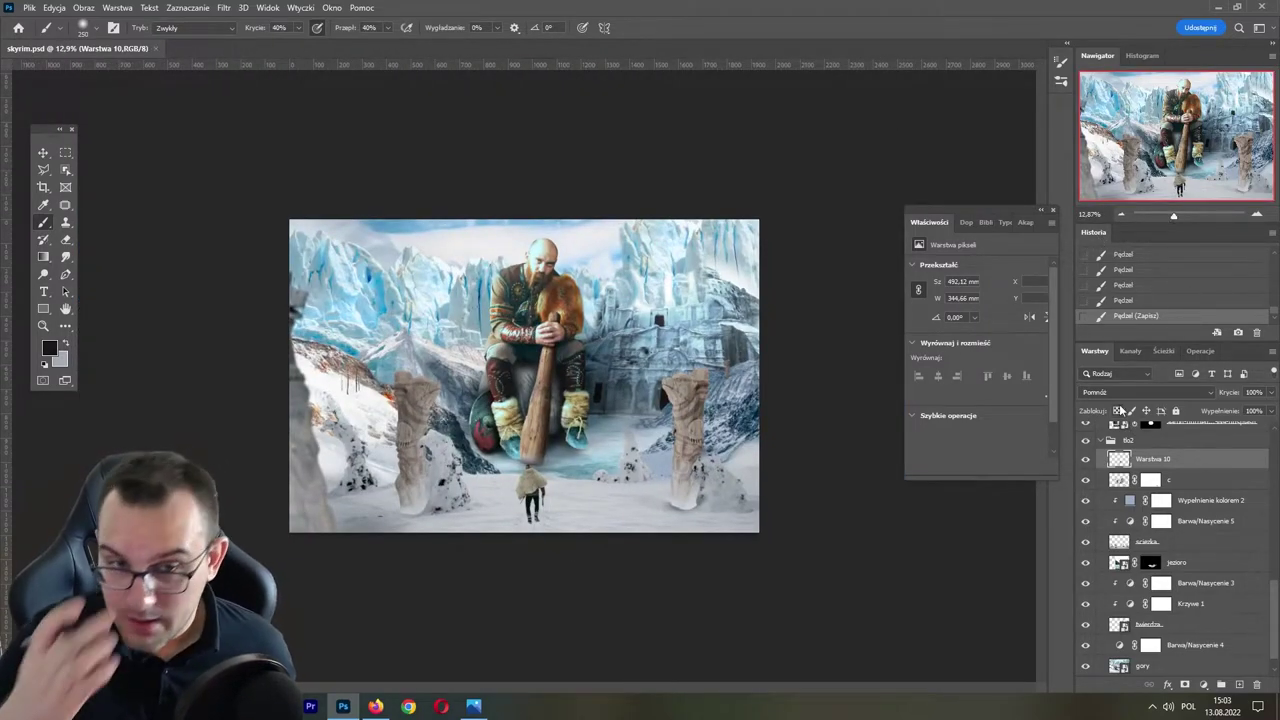
- Create new layer Warstwa 11 above Barwa/Nasycenie 6 in the gg group
{"action": "left_click_drag", "start_coordinate": [1274, 590], "coordinate": [1274, 468]}
{"action": "left_click", "coordinate": [1170, 505]}
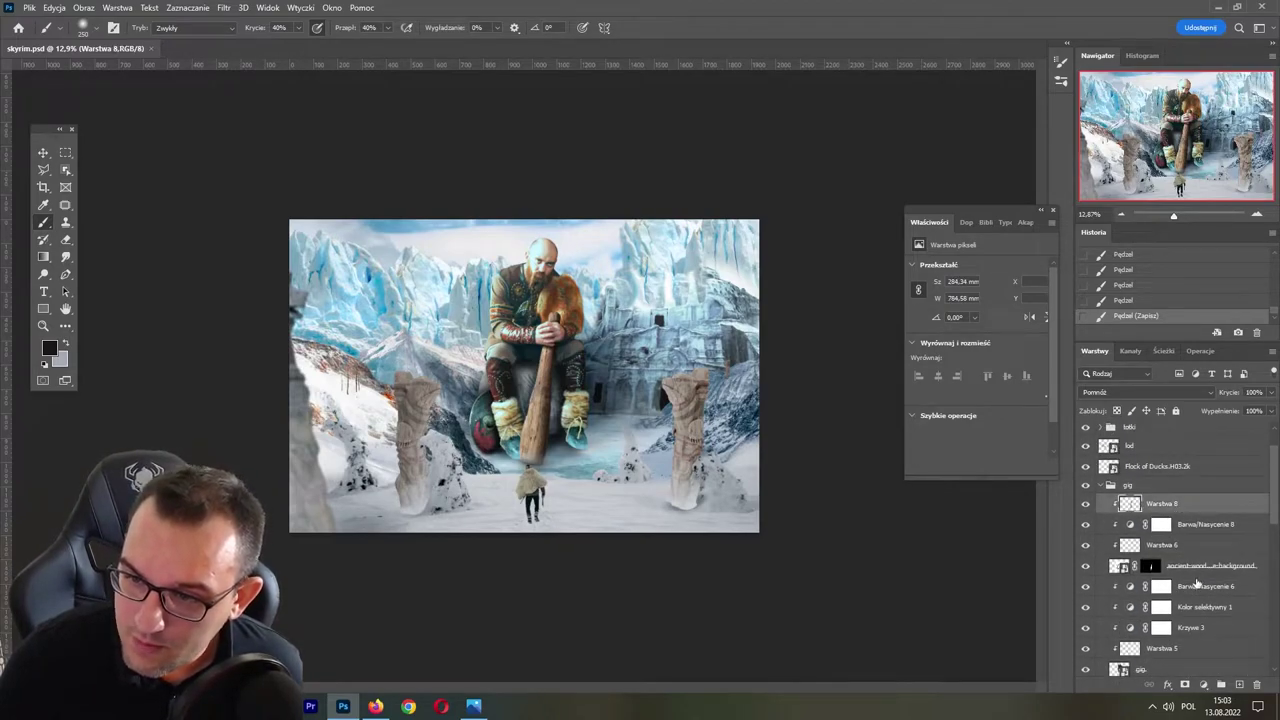
{"action": "left_click", "coordinate": [1210, 566]}
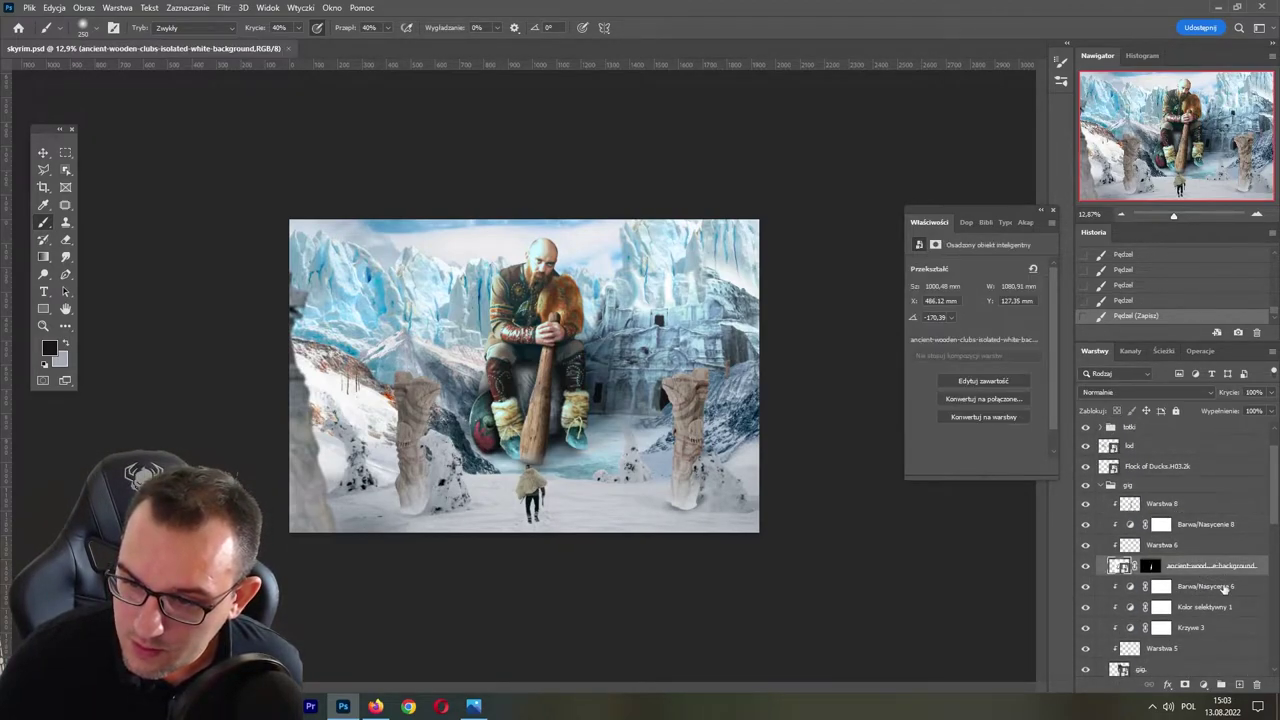
{"action": "left_click", "coordinate": [1188, 650]}
{"action": "left_click", "coordinate": [1205, 588]}
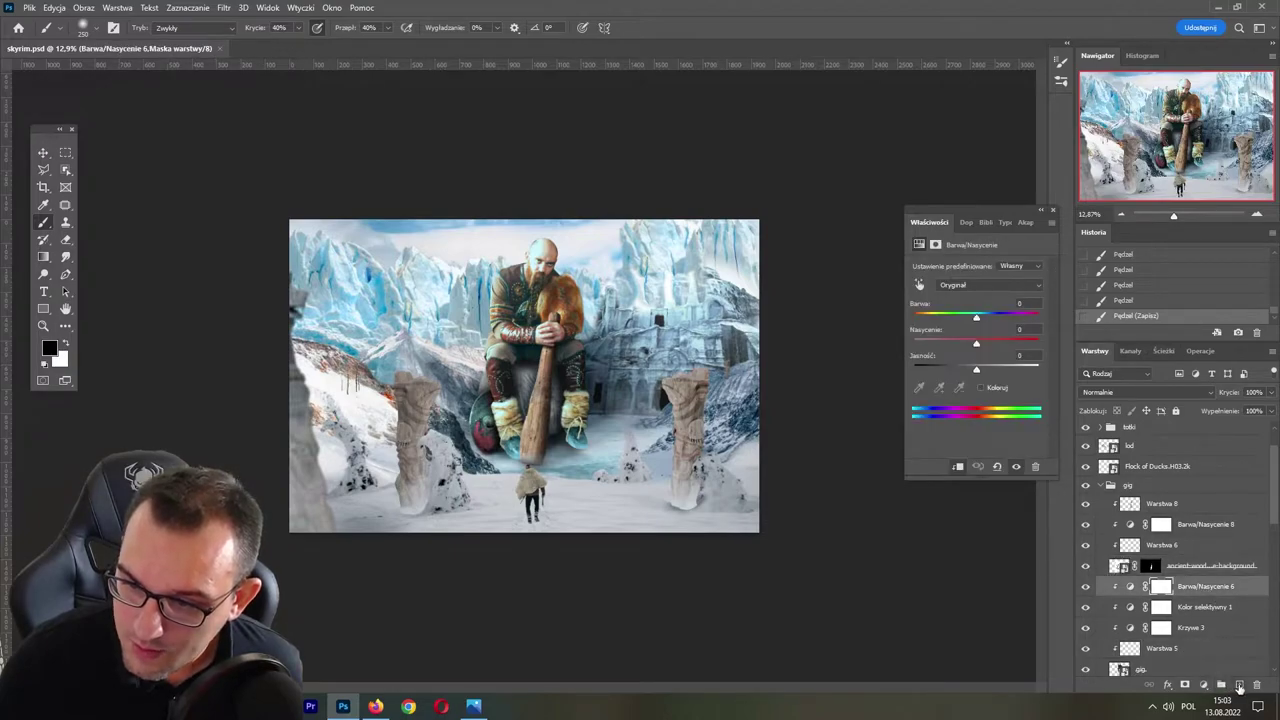
{"action": "left_click", "coordinate": [1239, 686]}
{"action": "left_click_drag", "start_coordinate": [1190, 593], "coordinate": [1188, 600]}
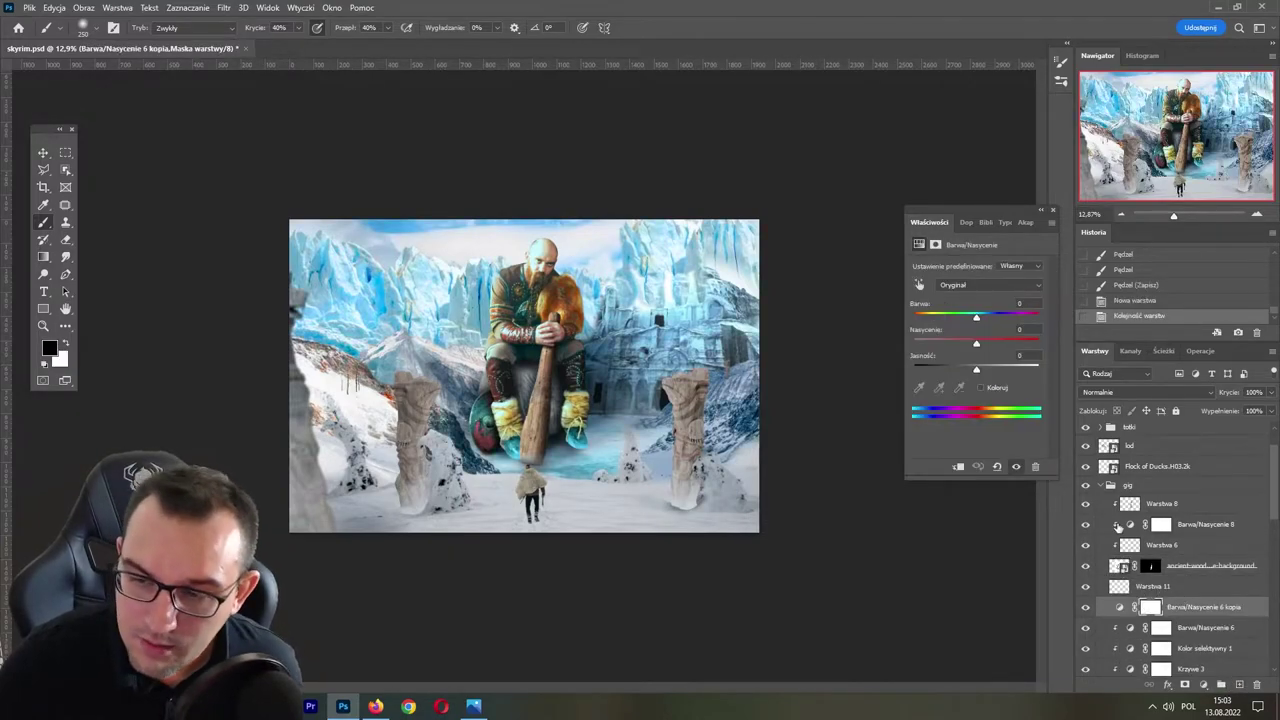
{"action": "key", "text": "ctrl+z"}
{"action": "key", "text": "ctrl+plus"}
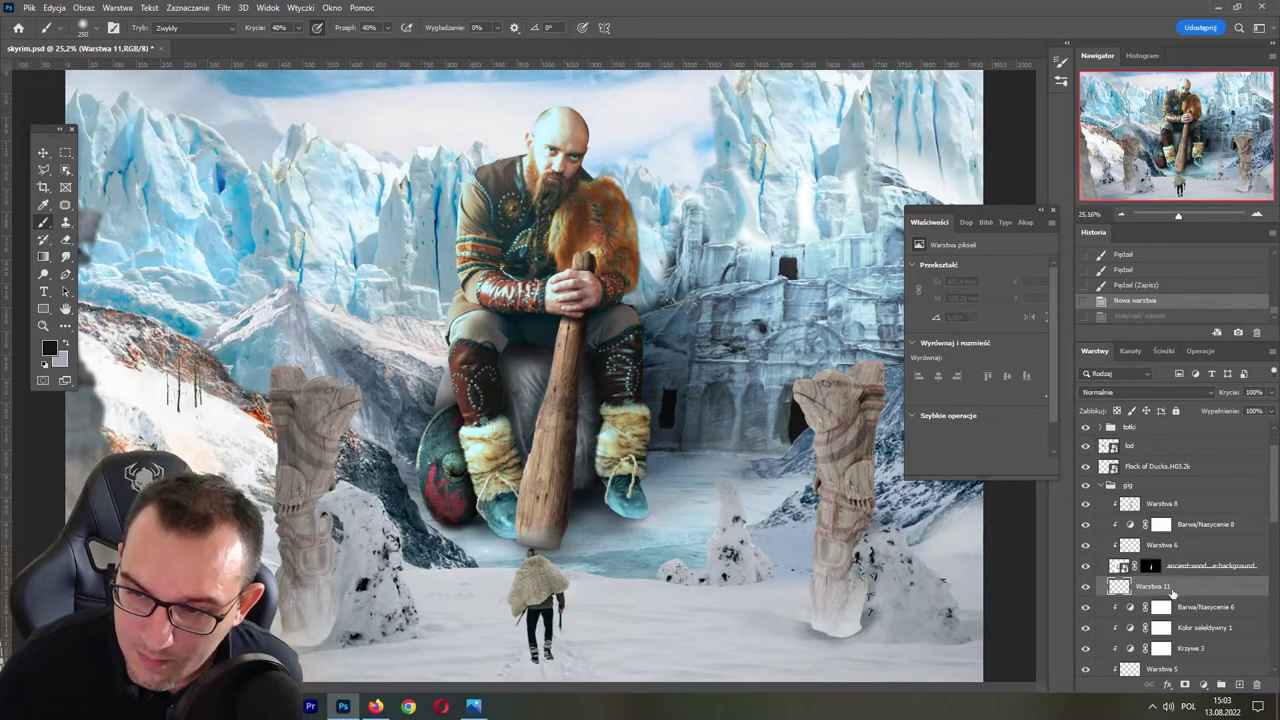
{"action": "key", "text": "ctrl+z"}
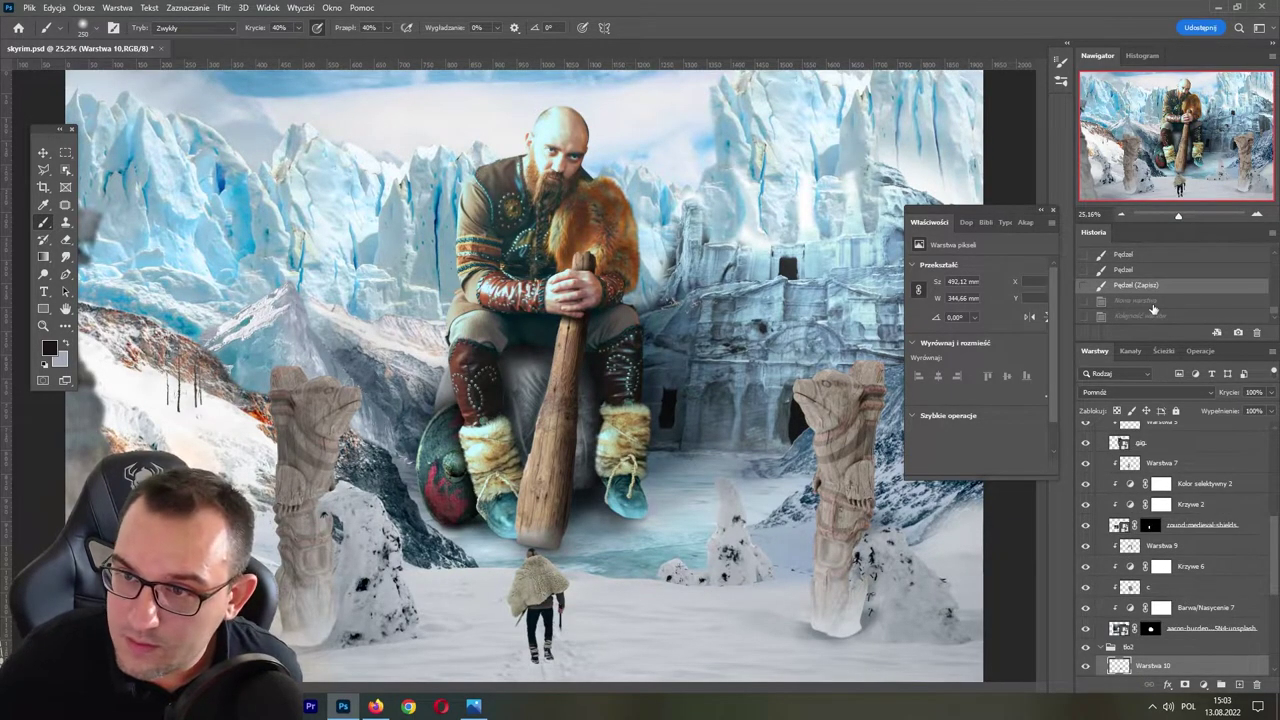
{"action": "left_click", "coordinate": [1152, 301]}
- Clip Warstwa 11 to the layer below and set it to Multiply
{"action": "left_click", "coordinate": [1186, 437], "text": "alt"}
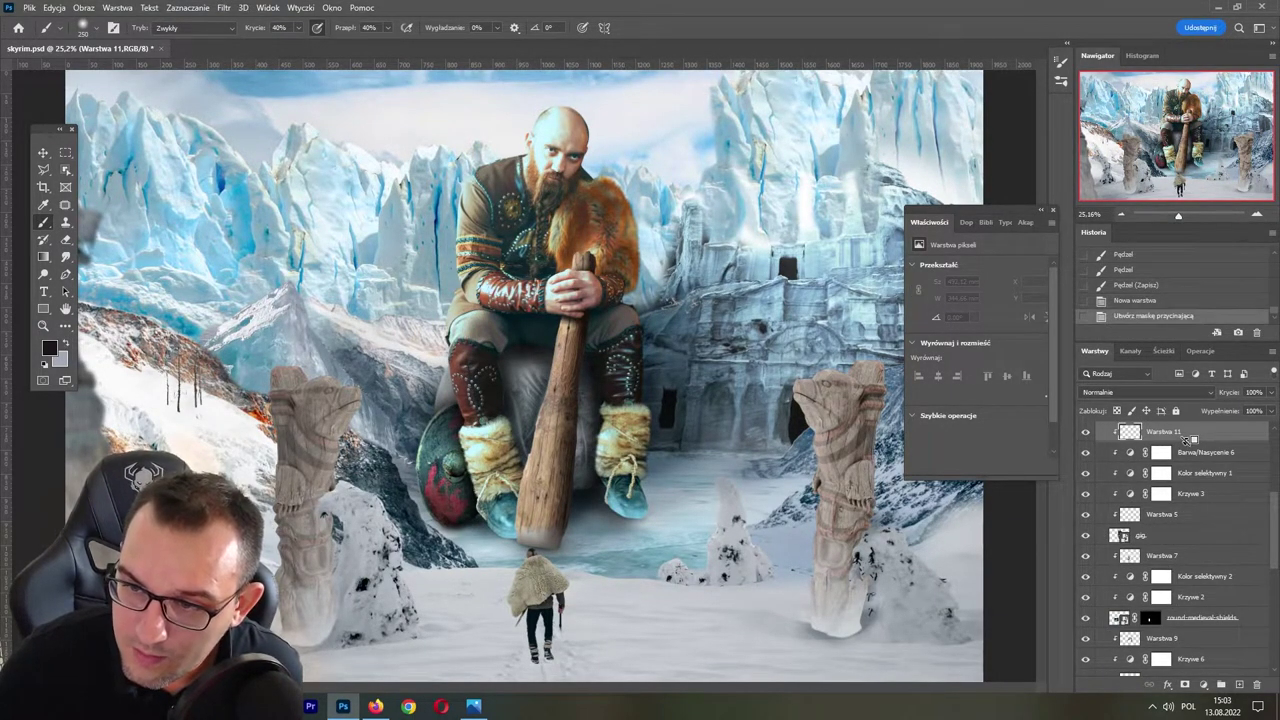
{"action": "left_click", "coordinate": [1118, 395]}
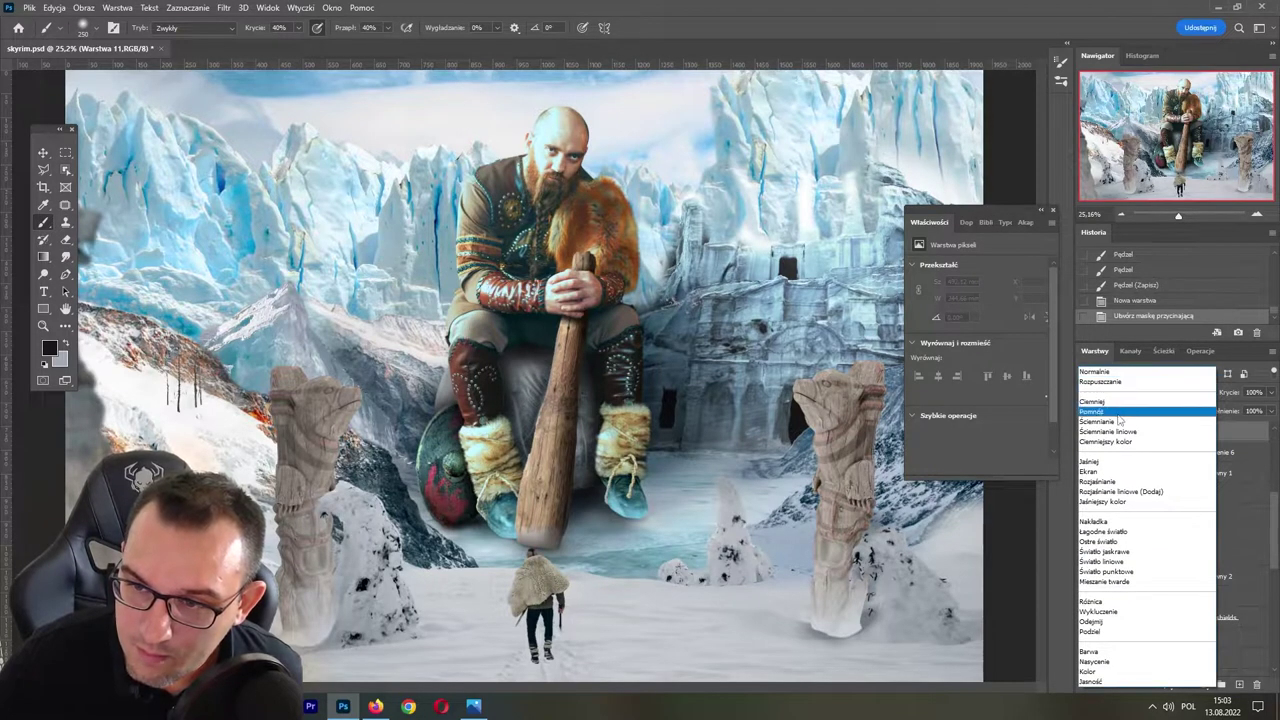
{"action": "left_click", "coordinate": [1120, 407]}
{"action": "left_click_drag", "start_coordinate": [1176, 215], "coordinate": [1179, 215]}
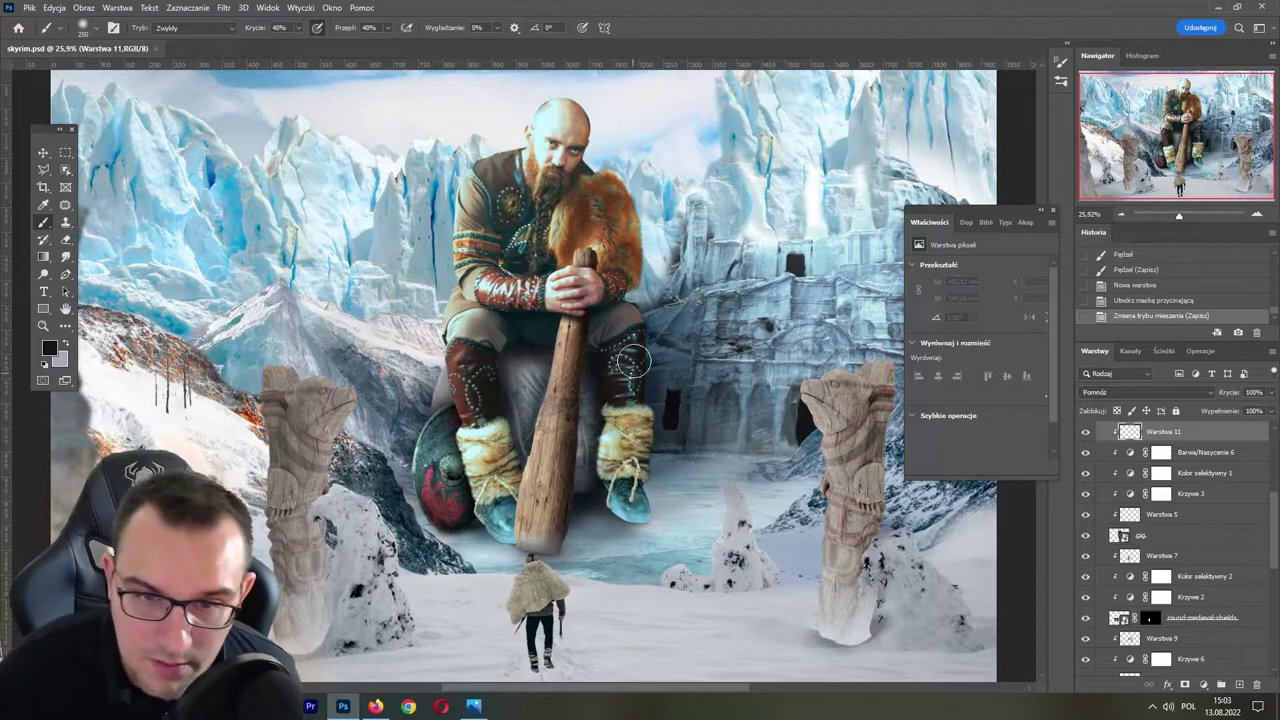
- Paint soft shadows beside the viking's right boot
{"action": "mouse_move", "coordinate": [614, 323]}
{"action": "left_mouse_down"}
{"action": "mouse_move", "coordinate": [572, 362]}
{"action": "mouse_move", "coordinate": [576, 385]}
{"action": "left_mouse_up"}
{"action": "mouse_move", "coordinate": [651, 418]}
{"action": "left_mouse_down"}
{"action": "mouse_move", "coordinate": [674, 435]}
{"action": "mouse_move", "coordinate": [640, 412]}
{"action": "mouse_move", "coordinate": [645, 390]}
{"action": "mouse_move", "coordinate": [650, 500]}
{"action": "left_mouse_up"}
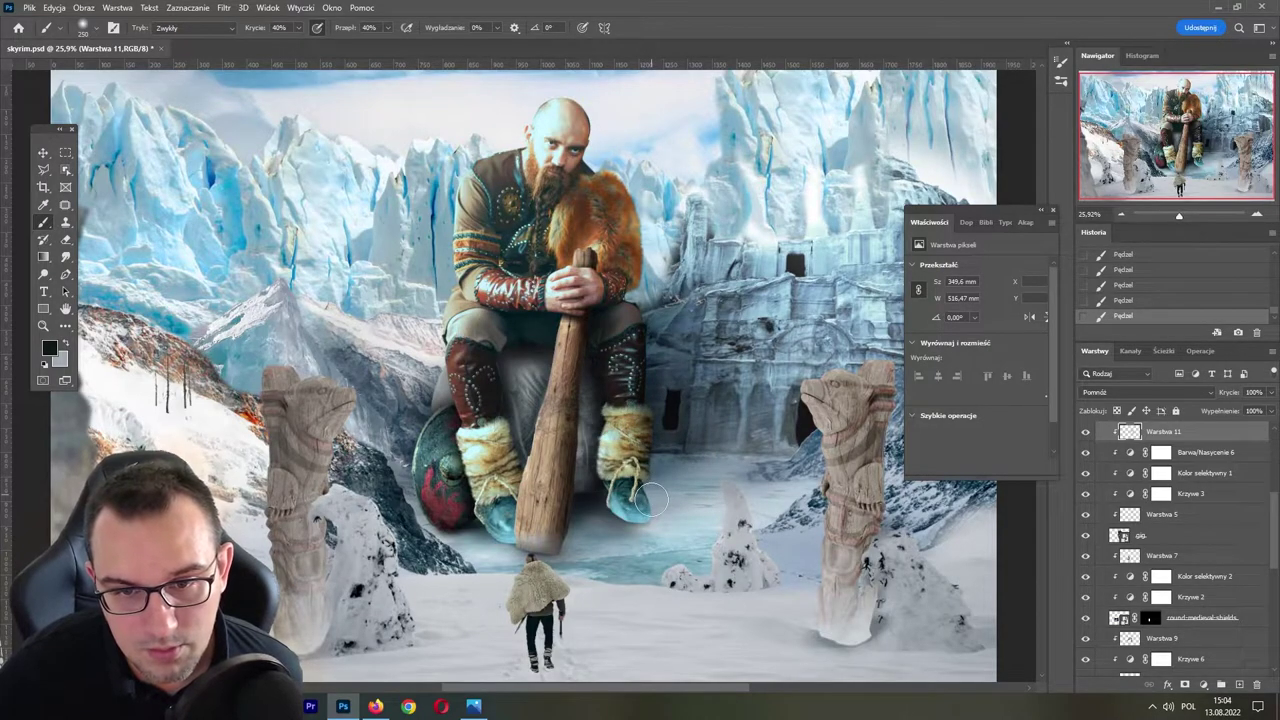
{"action": "left_click_drag", "start_coordinate": [650, 385], "coordinate": [644, 429]}
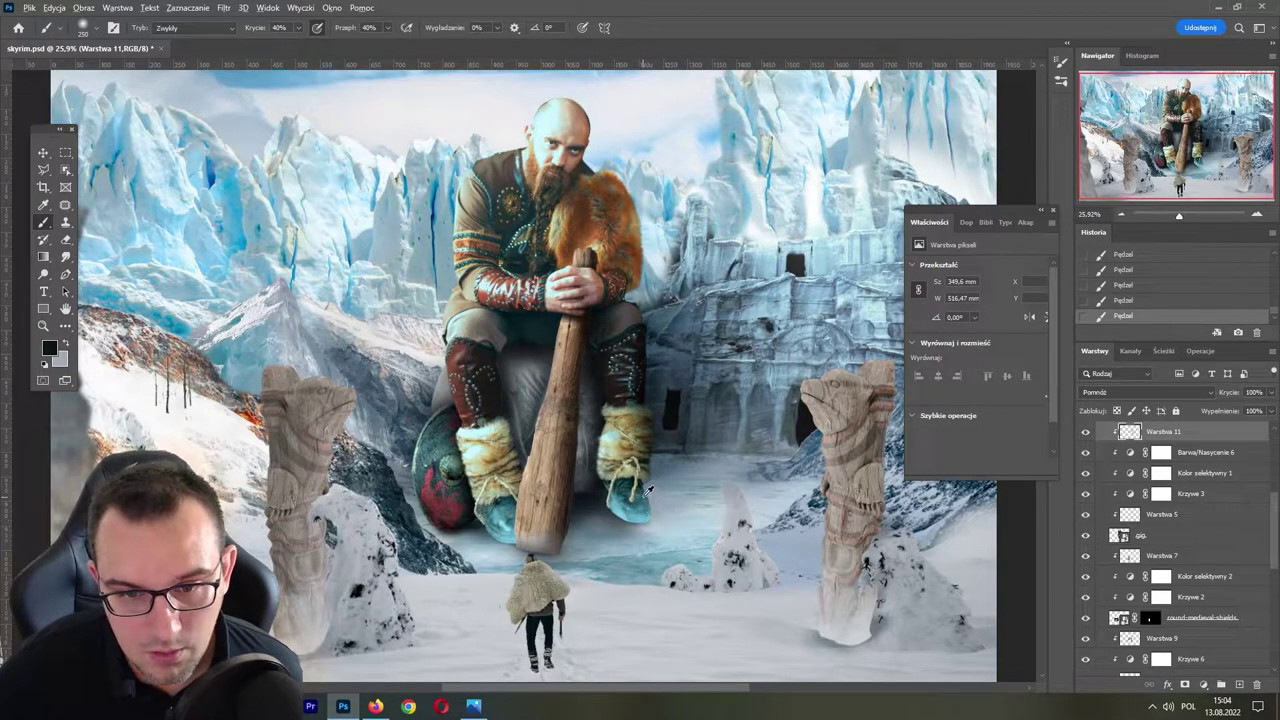
{"action": "mouse_move", "coordinate": [648, 491]}
{"action": "left_mouse_down"}
{"action": "mouse_move", "coordinate": [645, 470]}
{"action": "mouse_move", "coordinate": [636, 535]}
{"action": "left_mouse_up"}
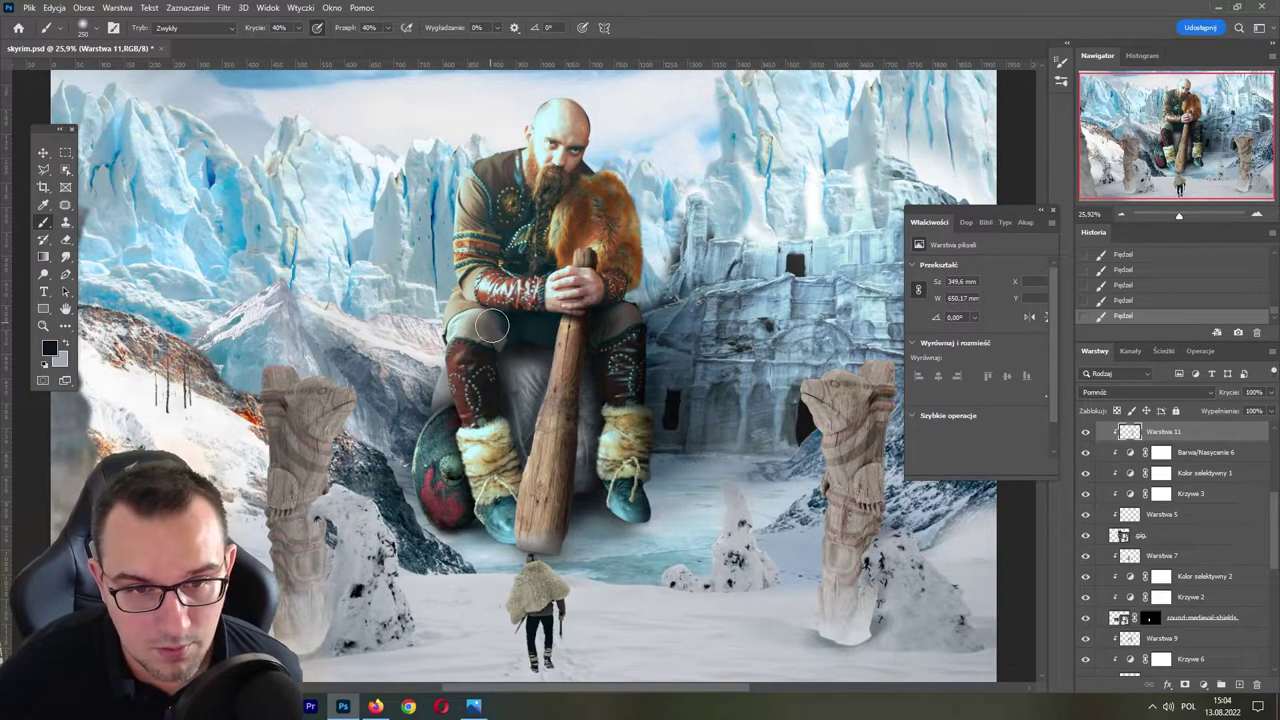
- Shade the left thigh, chest, arm and shoulder fur in black, undo the head stroke, and save
{"action": "mouse_move", "coordinate": [498, 395]}
{"action": "left_mouse_down"}
{"action": "mouse_move", "coordinate": [500, 332]}
{"action": "mouse_move", "coordinate": [535, 508]}
{"action": "left_mouse_up"}
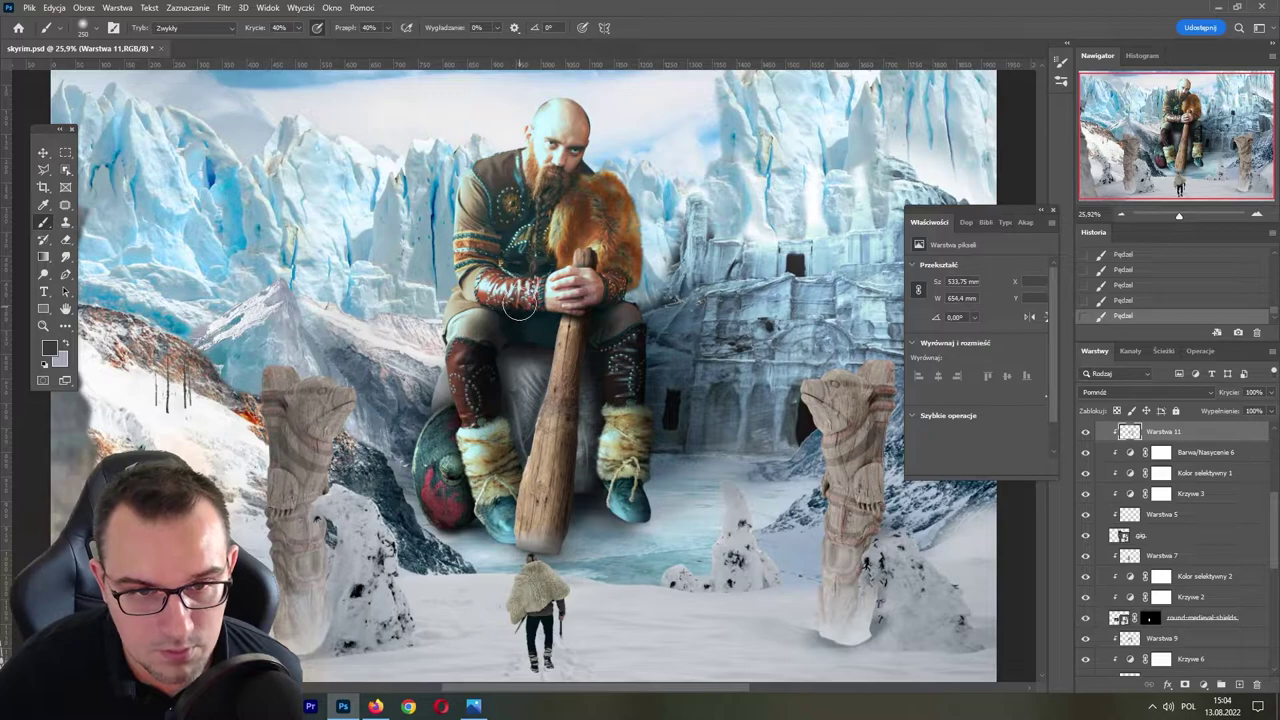
{"action": "mouse_move", "coordinate": [520, 303]}
{"action": "left_mouse_down"}
{"action": "mouse_move", "coordinate": [495, 258]}
{"action": "mouse_move", "coordinate": [515, 336]}
{"action": "left_mouse_up"}
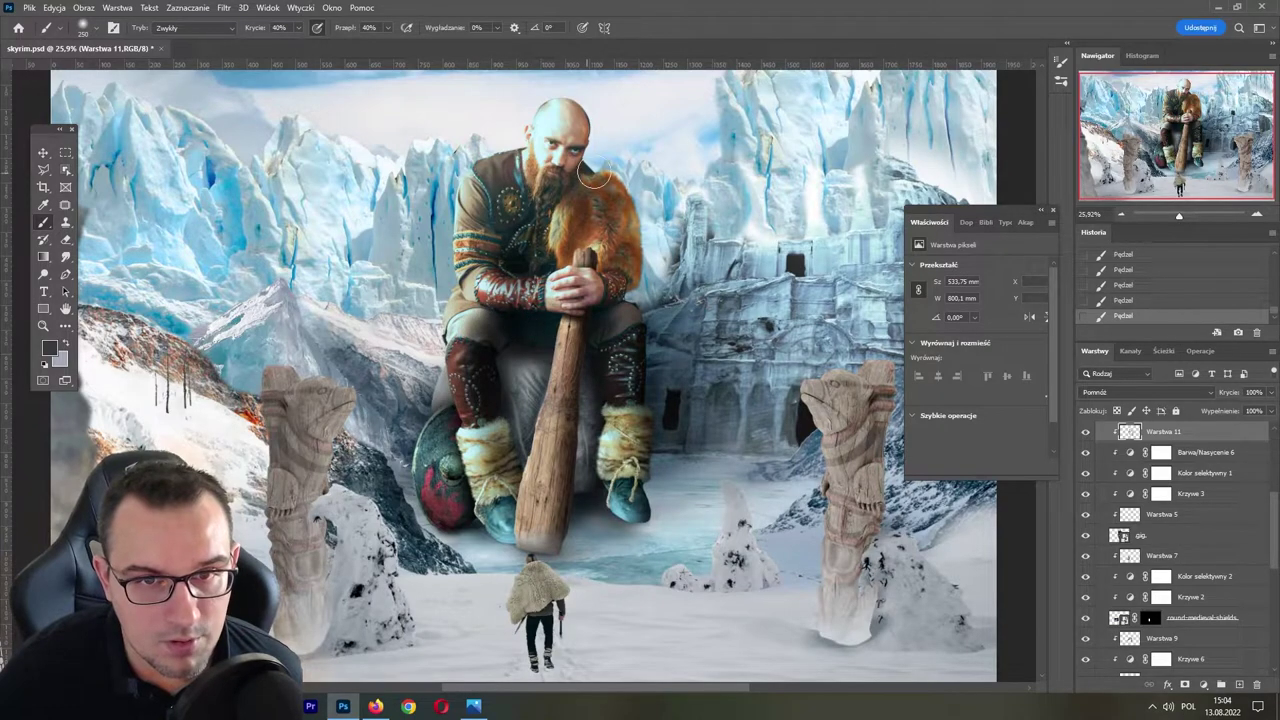
{"action": "left_click_drag", "start_coordinate": [630, 236], "coordinate": [634, 282]}
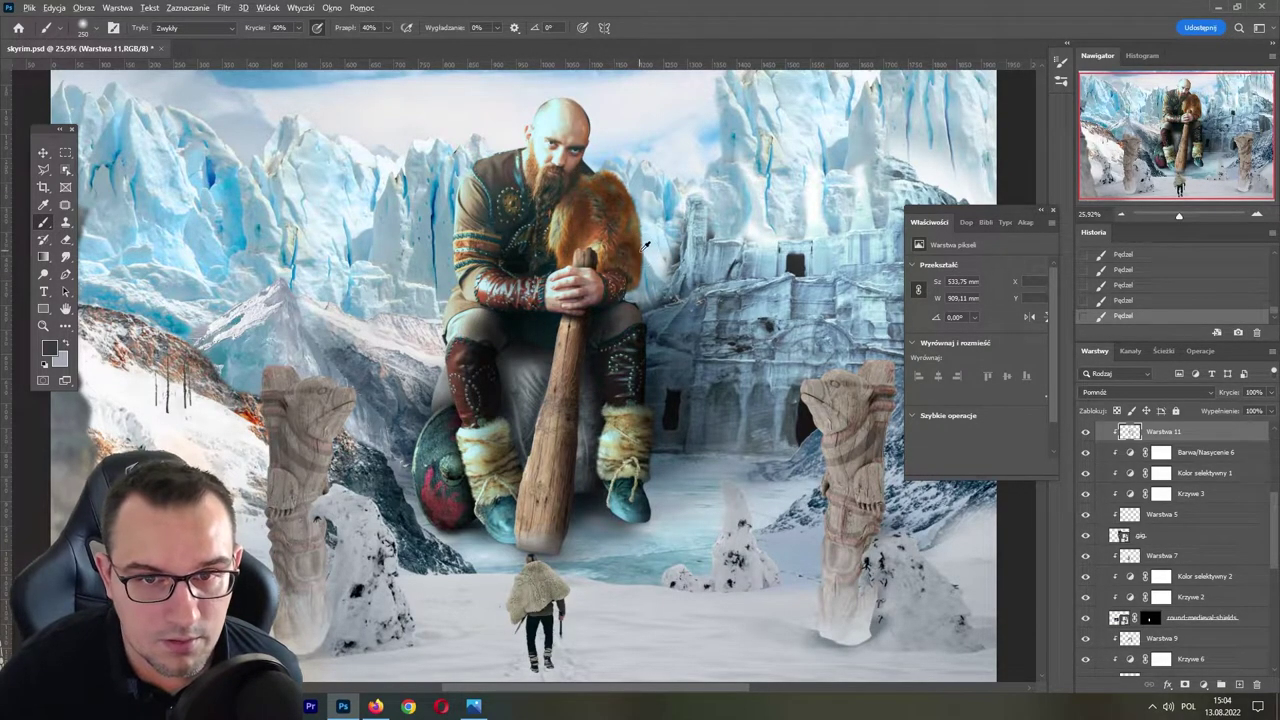
{"action": "left_click_drag", "start_coordinate": [630, 176], "coordinate": [616, 291]}
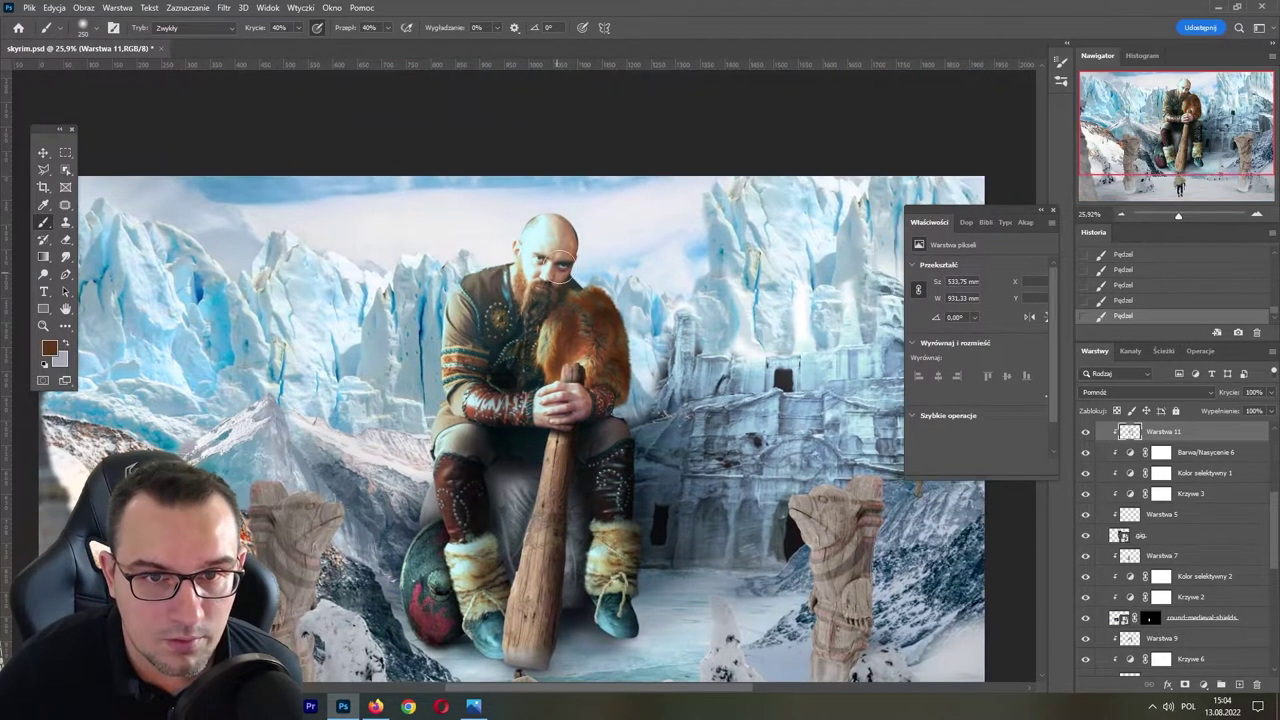
{"action": "key", "text": "d"}
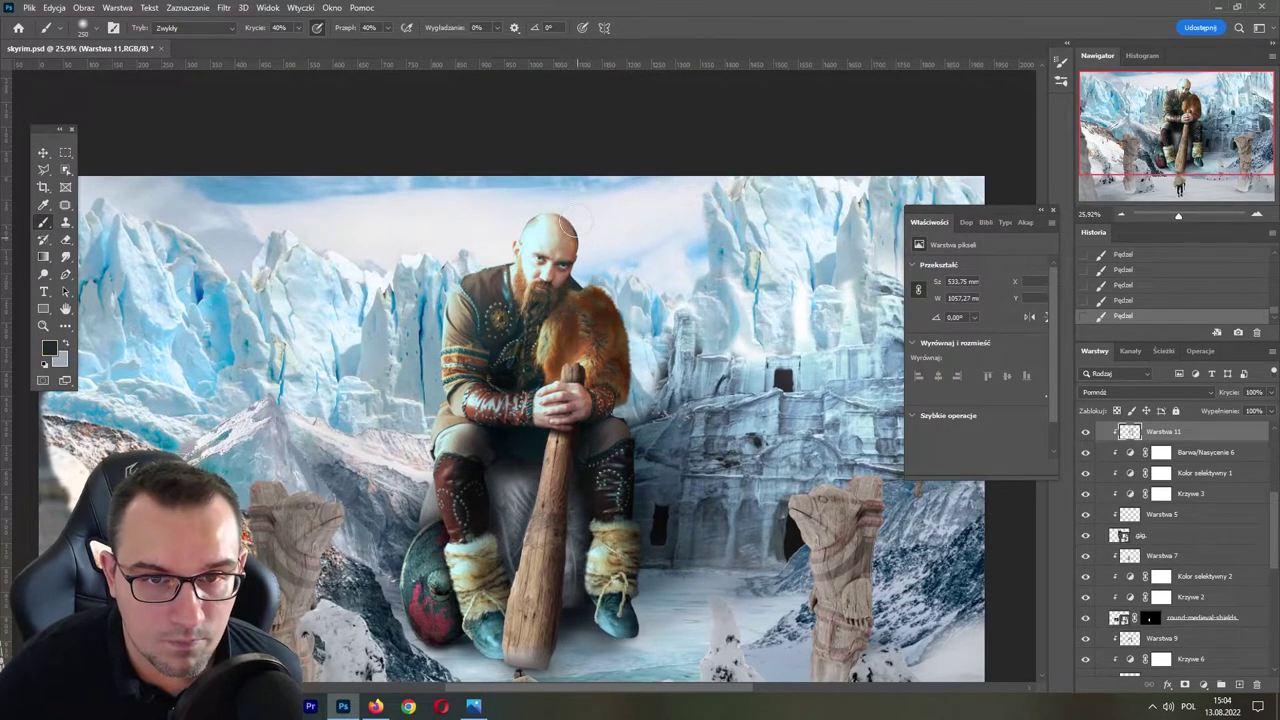
{"action": "left_click_drag", "start_coordinate": [567, 229], "coordinate": [558, 288]}
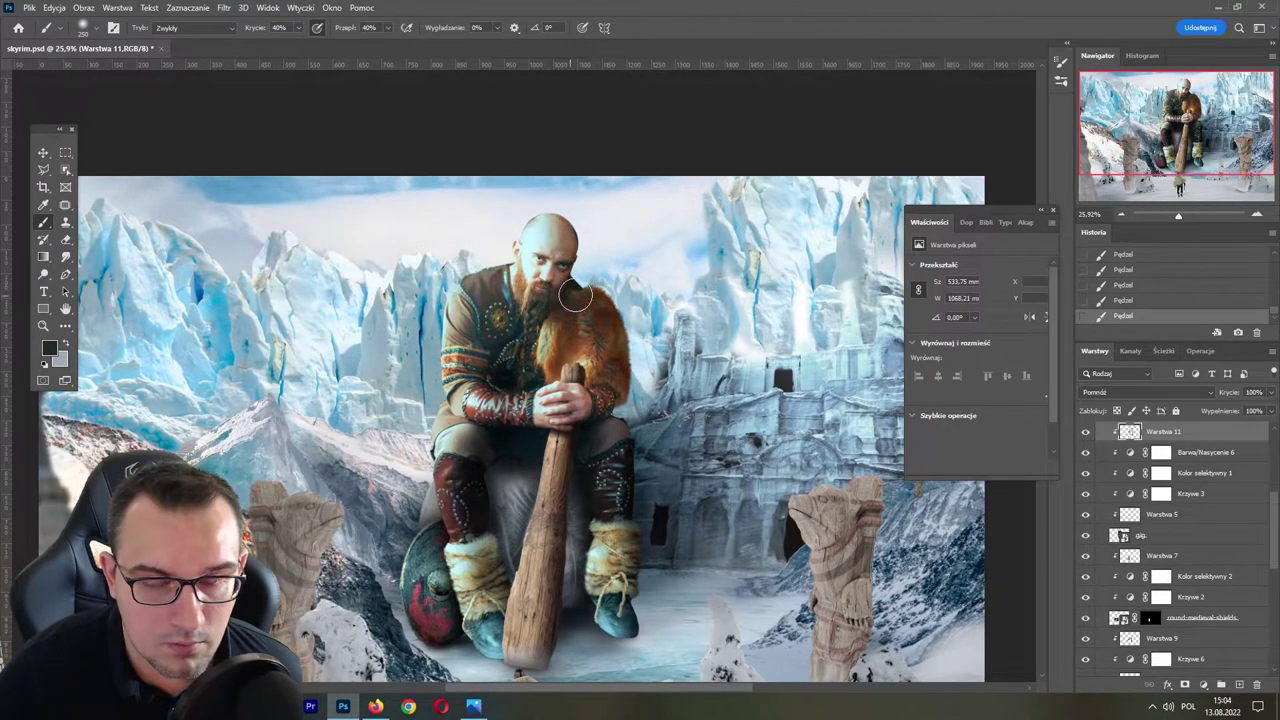
{"action": "key", "text": "ctrl+z"}
{"action": "key", "text": "ctrl+s"}
- Repaint the shadow on the viking's left chest and save
{"action": "left_click_drag", "start_coordinate": [1178, 215], "coordinate": [1186, 218]}
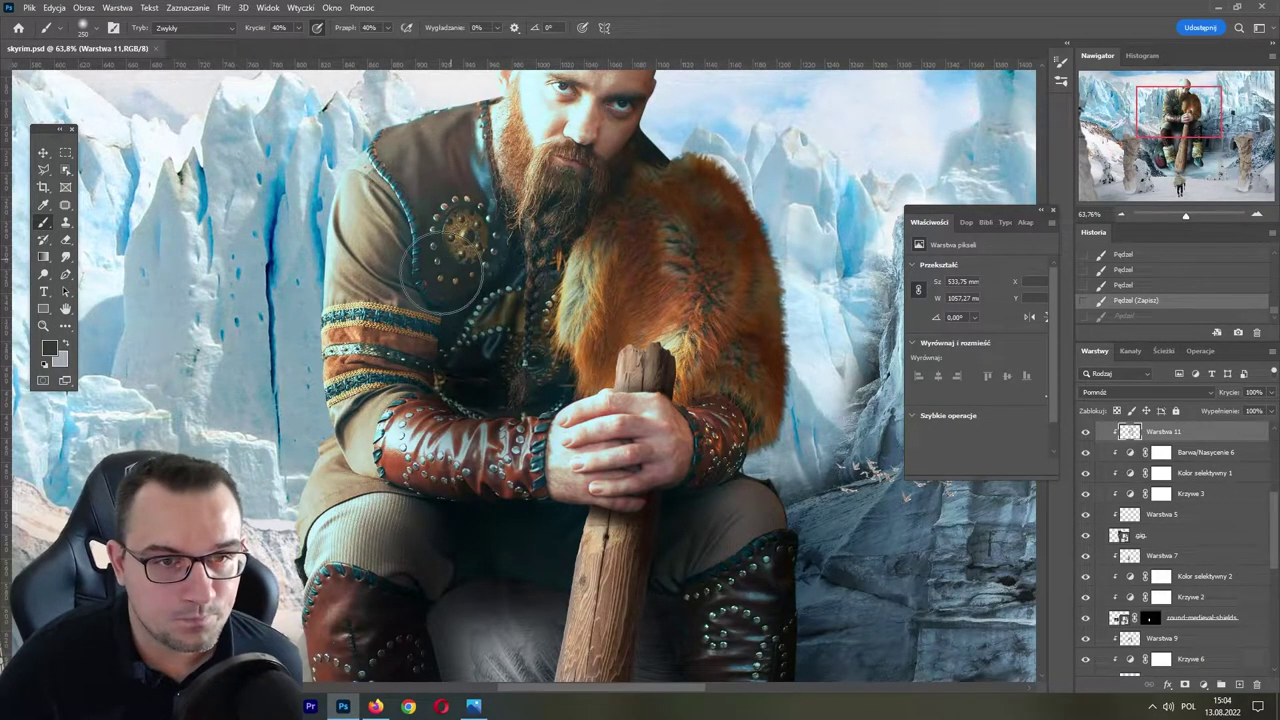
{"action": "left_click_drag", "start_coordinate": [445, 270], "coordinate": [440, 310]}
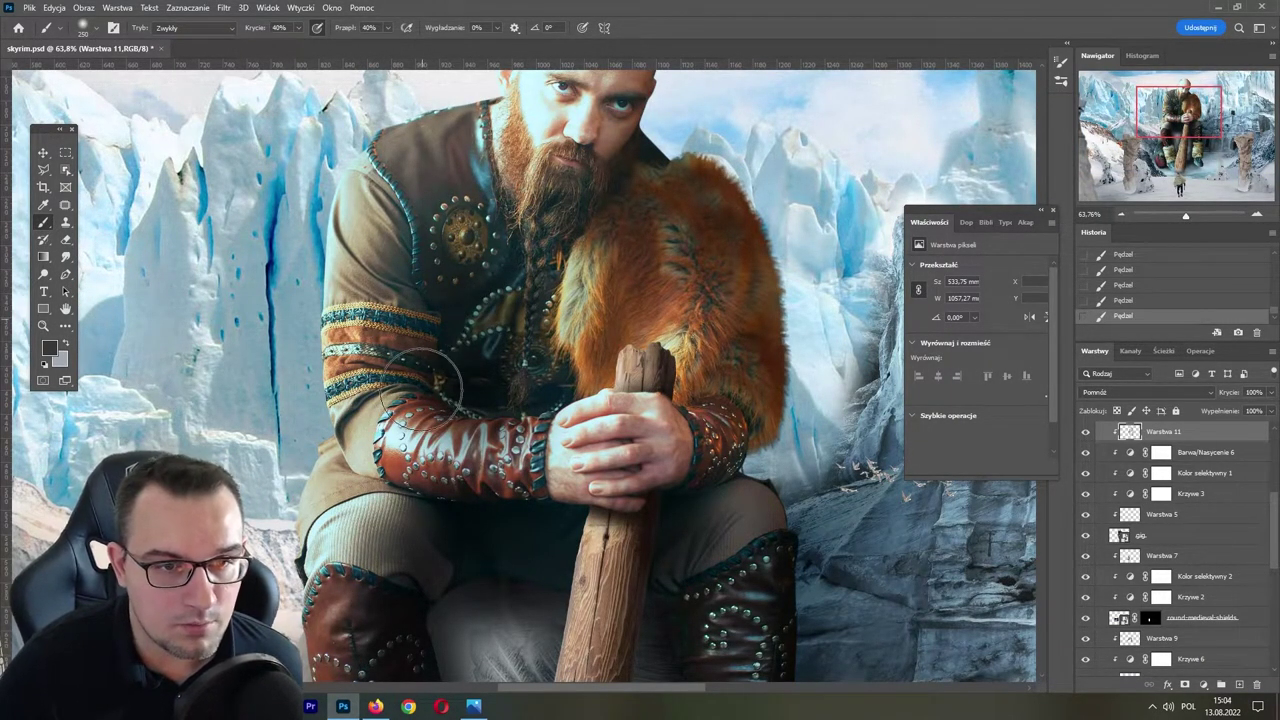
{"action": "key", "text": "ctrl+z"}
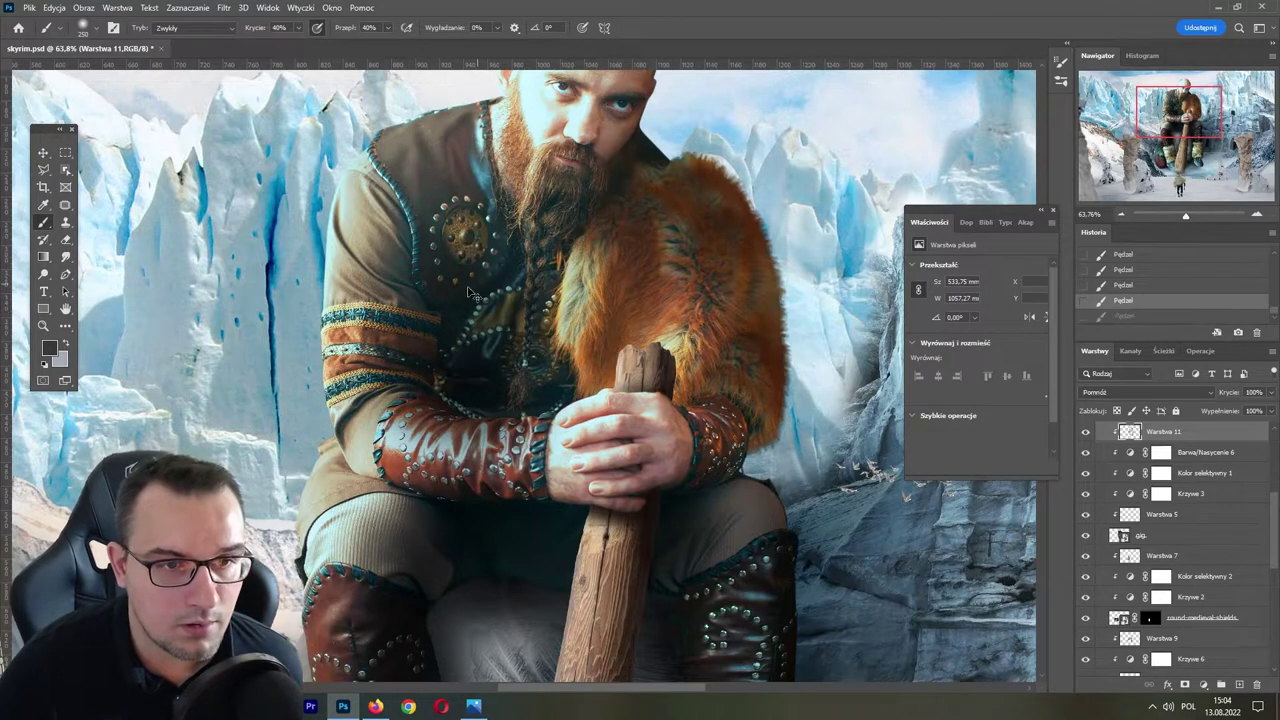
{"action": "left_click_drag", "start_coordinate": [405, 240], "coordinate": [385, 320]}
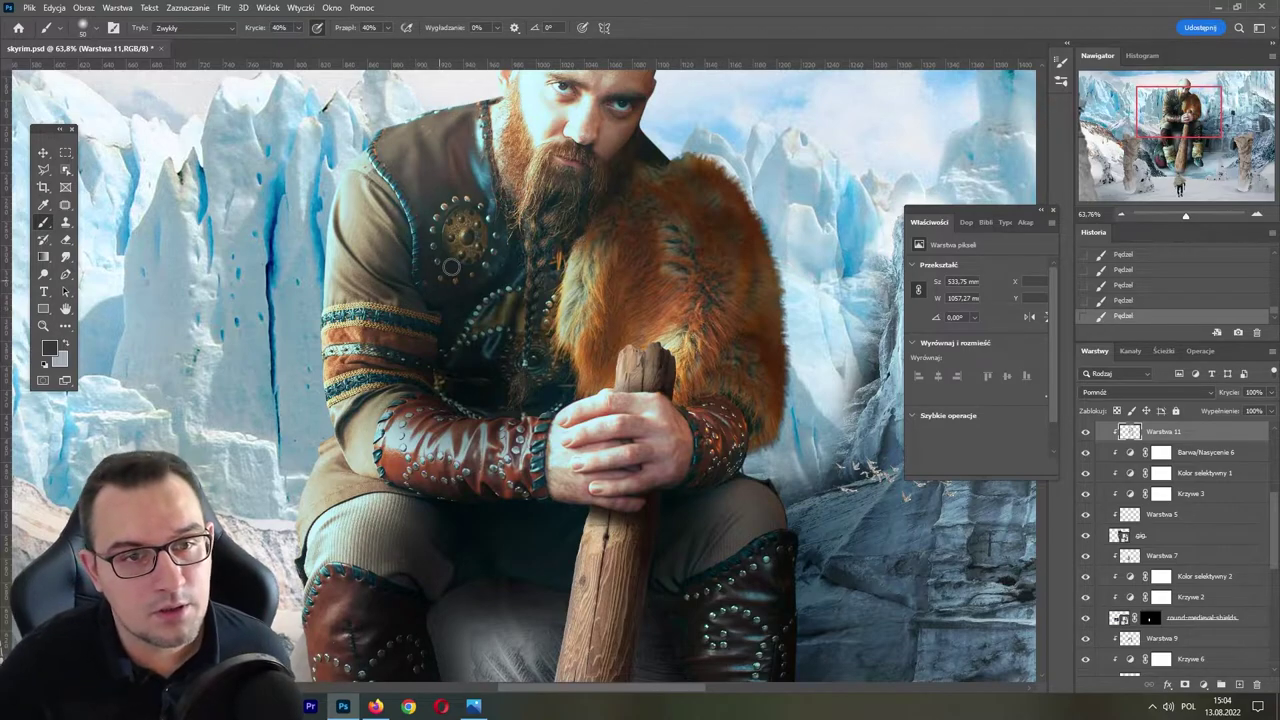
{"action": "left_click_drag", "start_coordinate": [451, 266], "coordinate": [387, 320]}
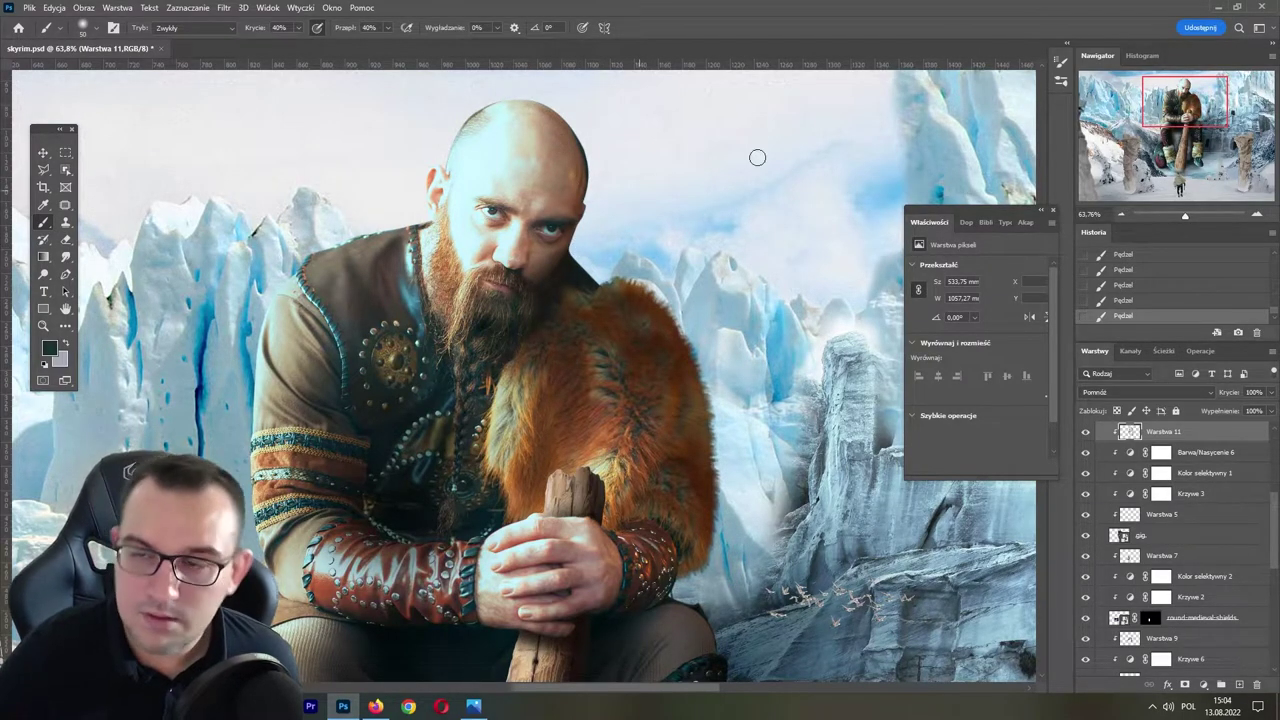
{"action": "left_click_drag", "start_coordinate": [1185, 215], "coordinate": [1175, 215]}
{"action": "key", "text": "ctrl+s"}
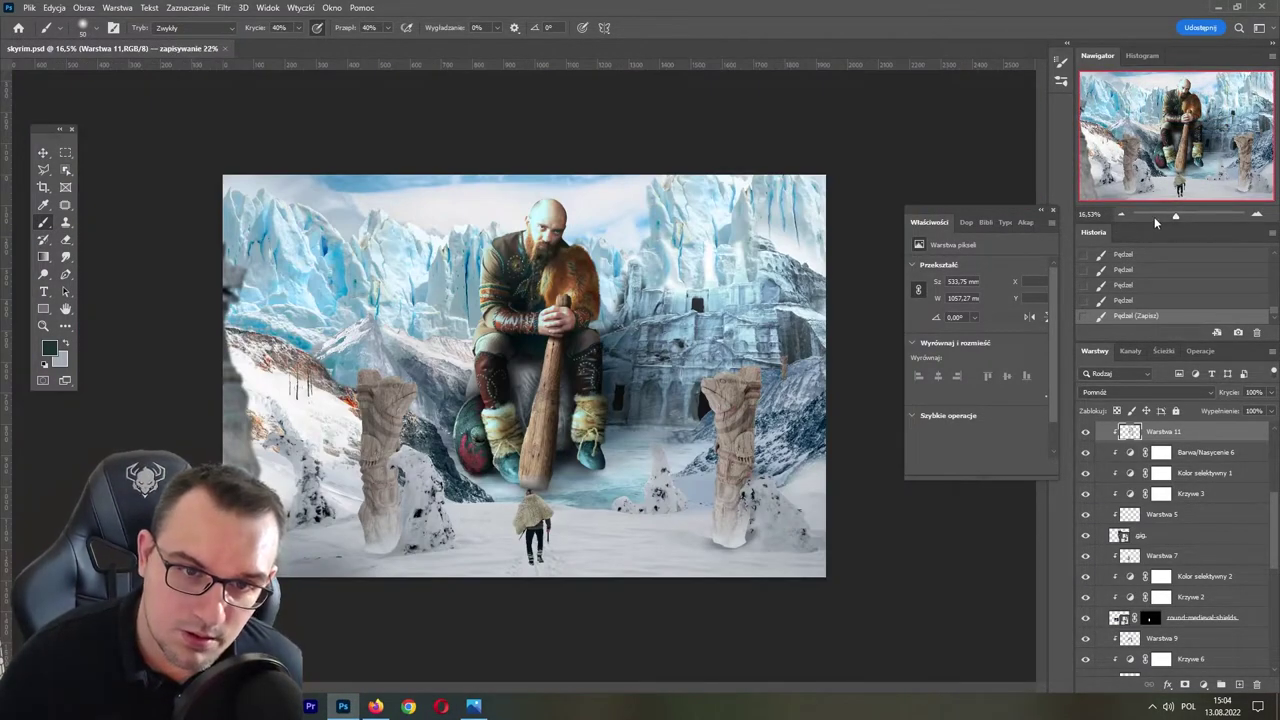
- Compare Krzywe 3 on and off, target its mask, and set the brush to 300
{"action": "left_click", "coordinate": [1087, 514]}
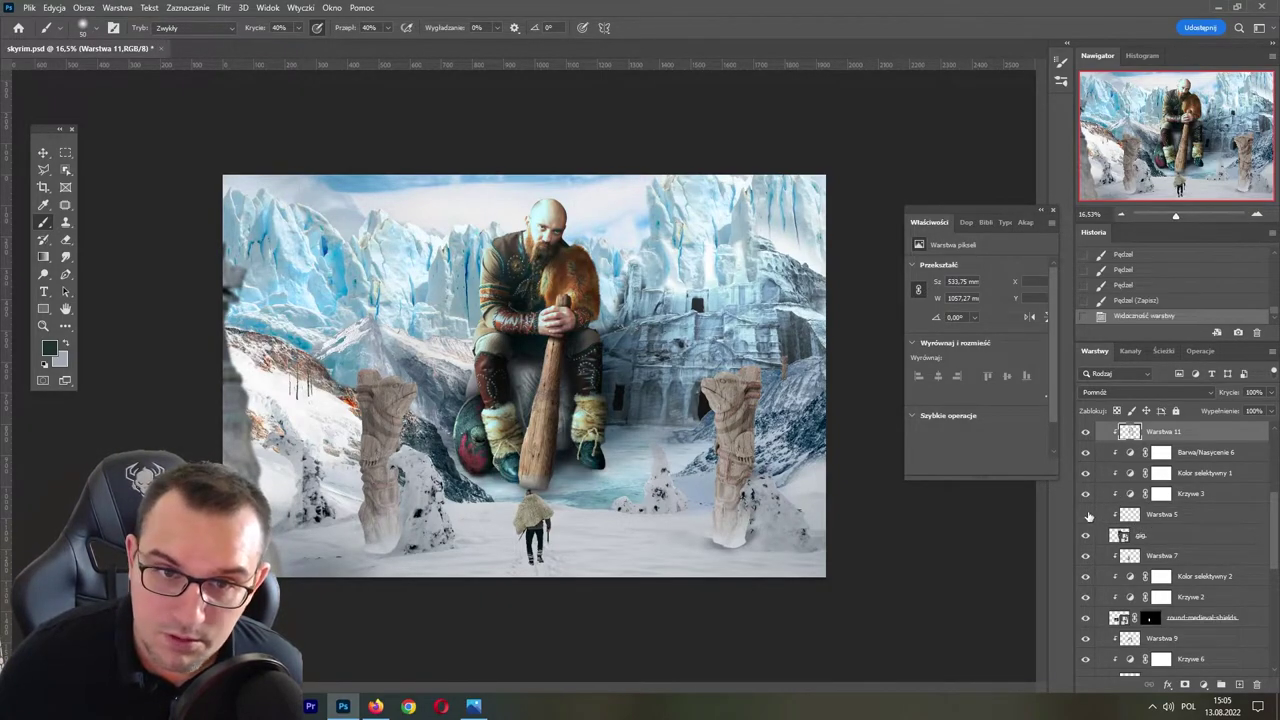
{"action": "left_click", "coordinate": [1087, 514]}
{"action": "left_click", "coordinate": [1087, 495]}
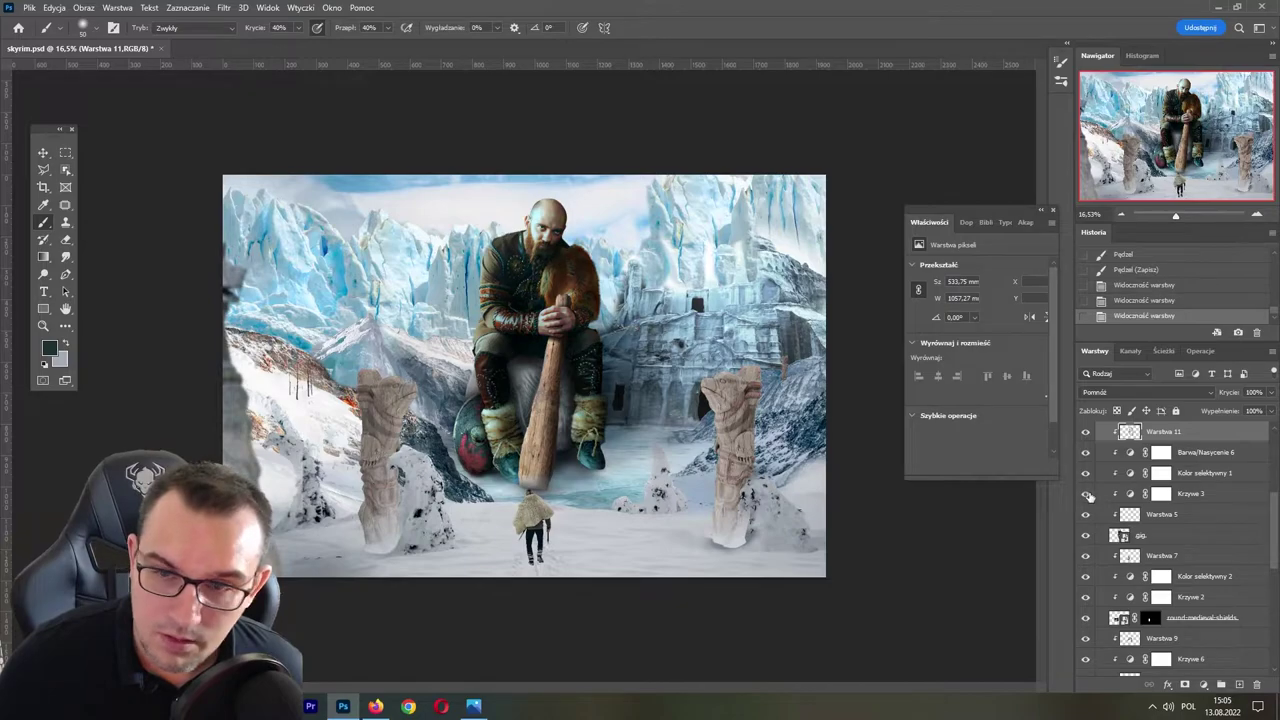
{"action": "left_click", "coordinate": [1087, 495]}
{"action": "left_click", "coordinate": [1160, 494]}
{"action": "key", "text": "ctrl+plus"}
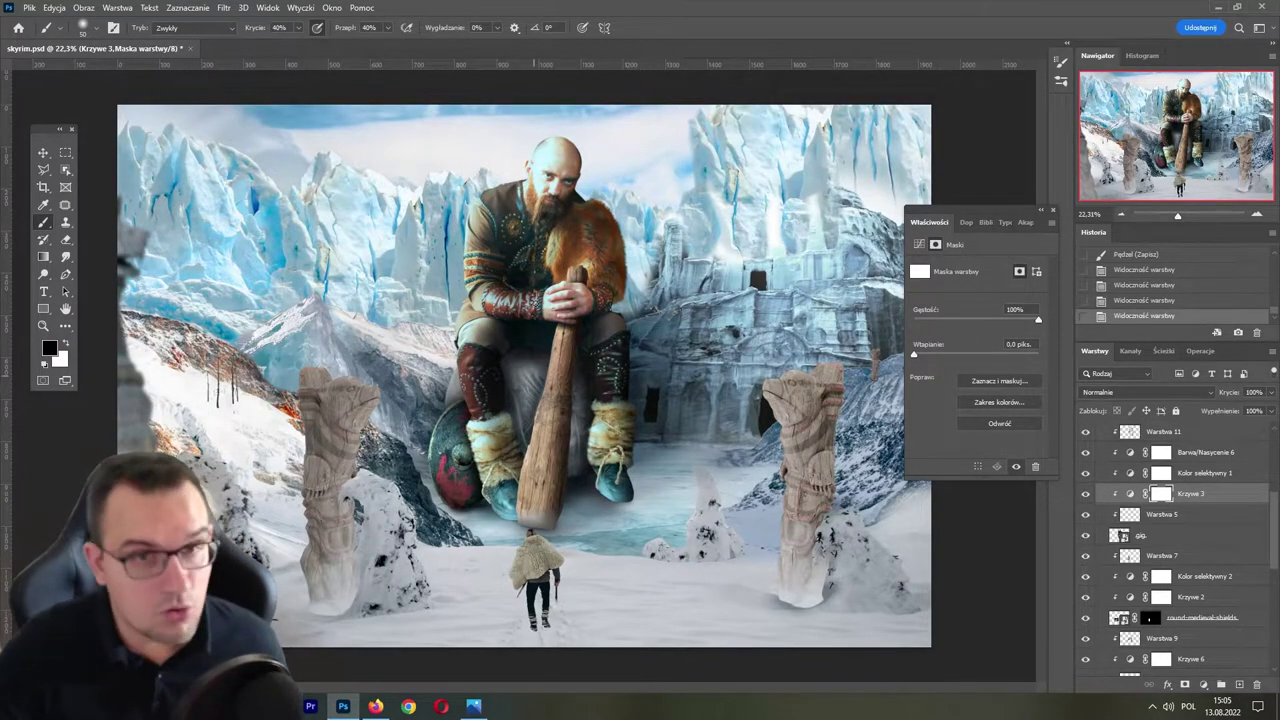
{"action": "key", "text": "bracketright"}
{"action": "key", "text": "bracketright"}
{"action": "key", "text": "bracketright"}
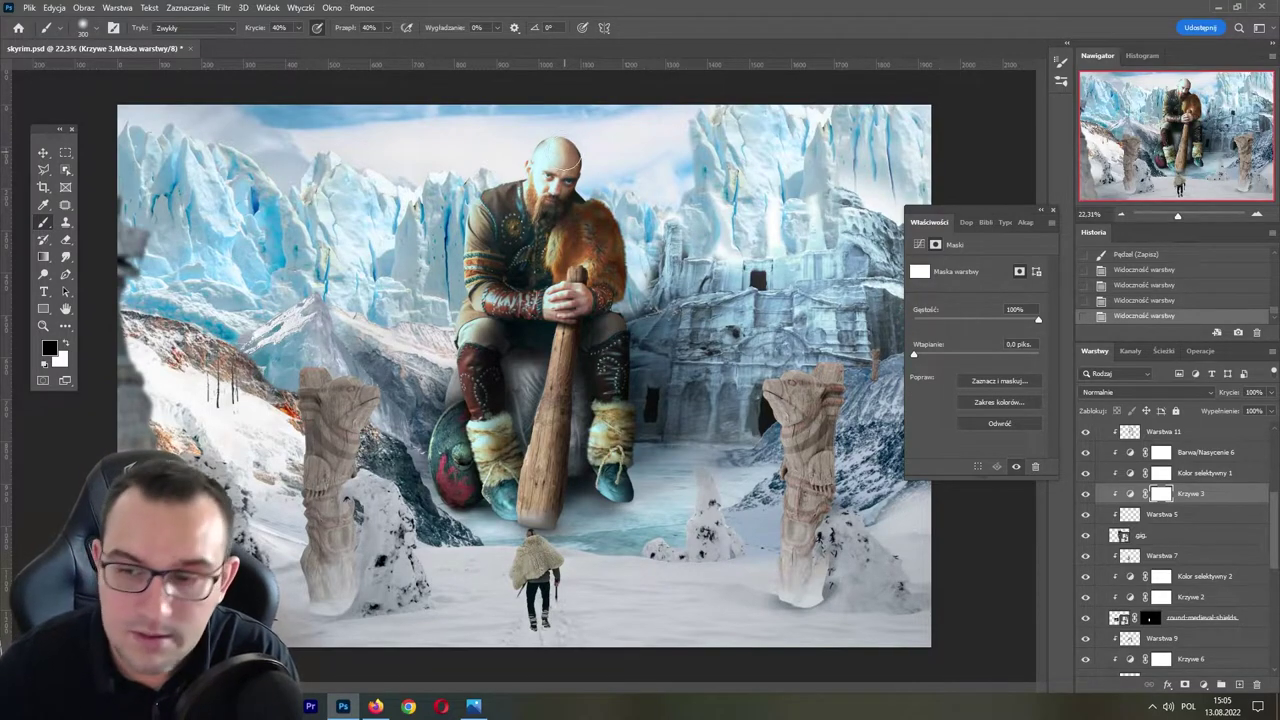
{"action": "left_click", "coordinate": [1018, 468]}
{"action": "left_click", "coordinate": [1020, 470]}
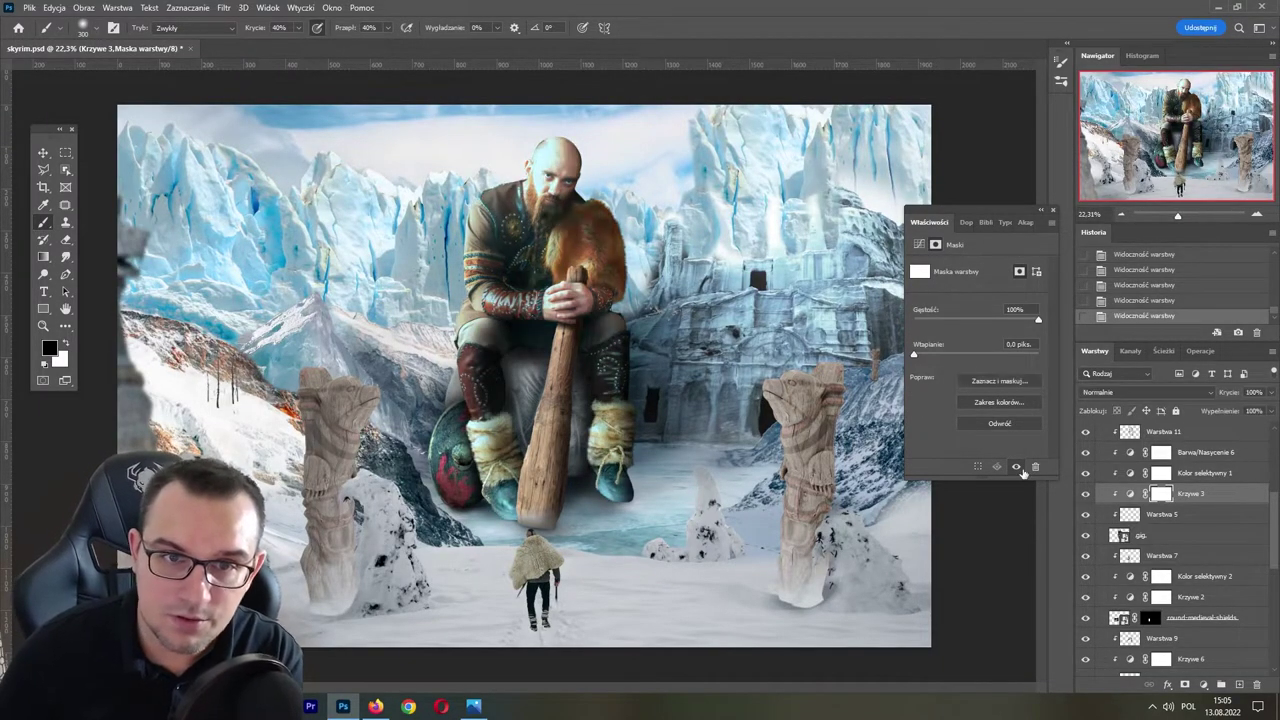
- Paint the Krzywe 3 mask over the warrior's chest and shoulder
{"action": "left_click", "coordinate": [563, 238]}
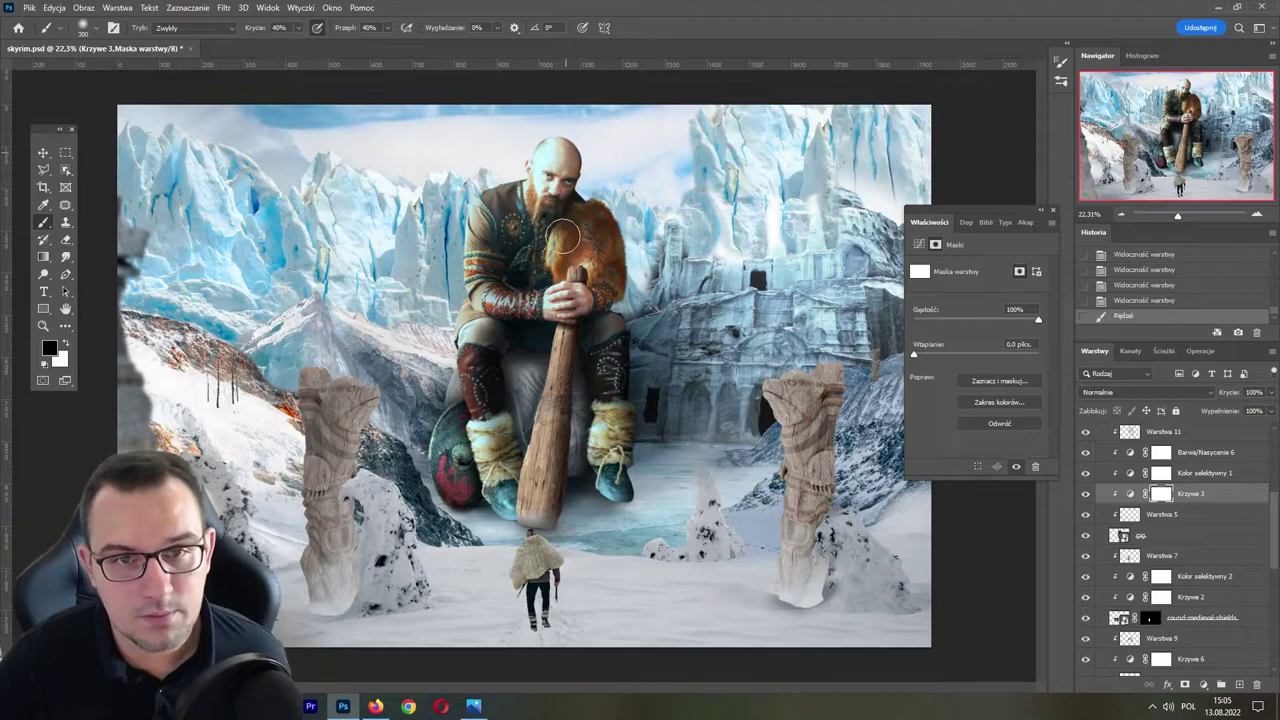
{"action": "left_click", "coordinate": [563, 238]}
{"action": "left_click", "coordinate": [555, 200]}
{"action": "left_click", "coordinate": [556, 185]}
{"action": "left_click", "coordinate": [578, 226]}
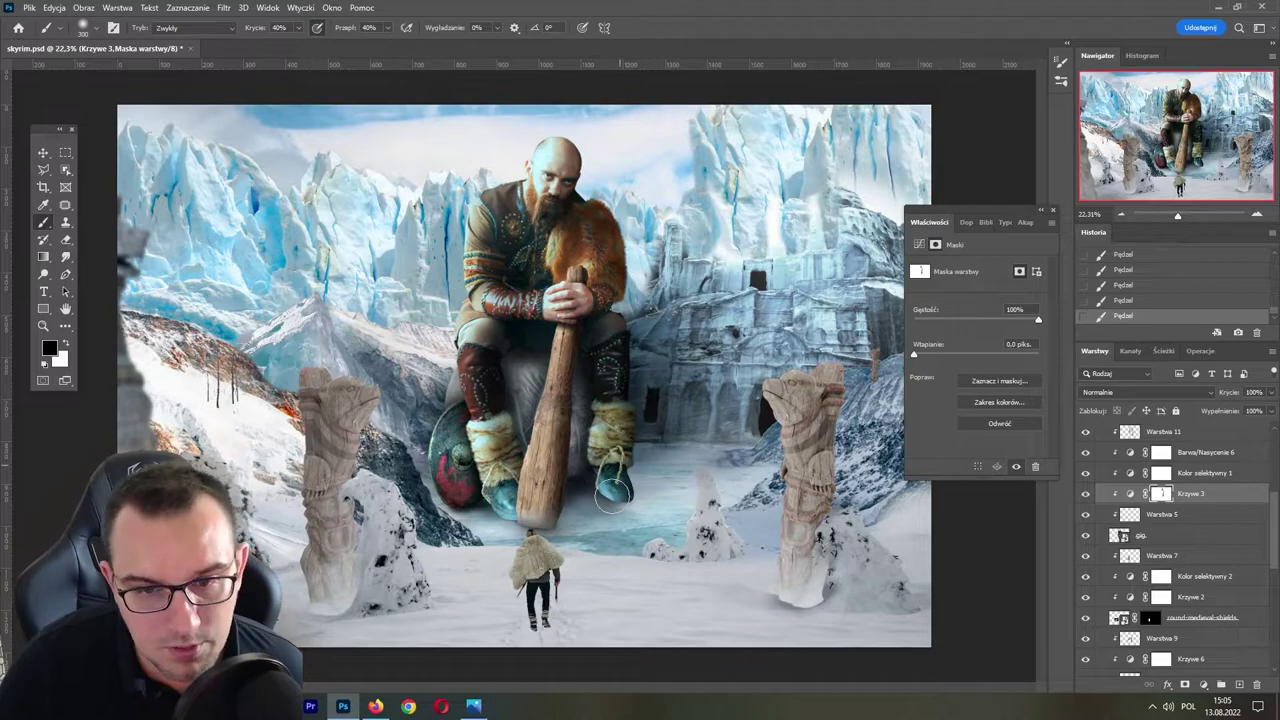
- Recheck the curves effect, then paint the mask around the warrior's head
{"action": "left_click", "coordinate": [1086, 495]}
{"action": "left_click", "coordinate": [1086, 495]}
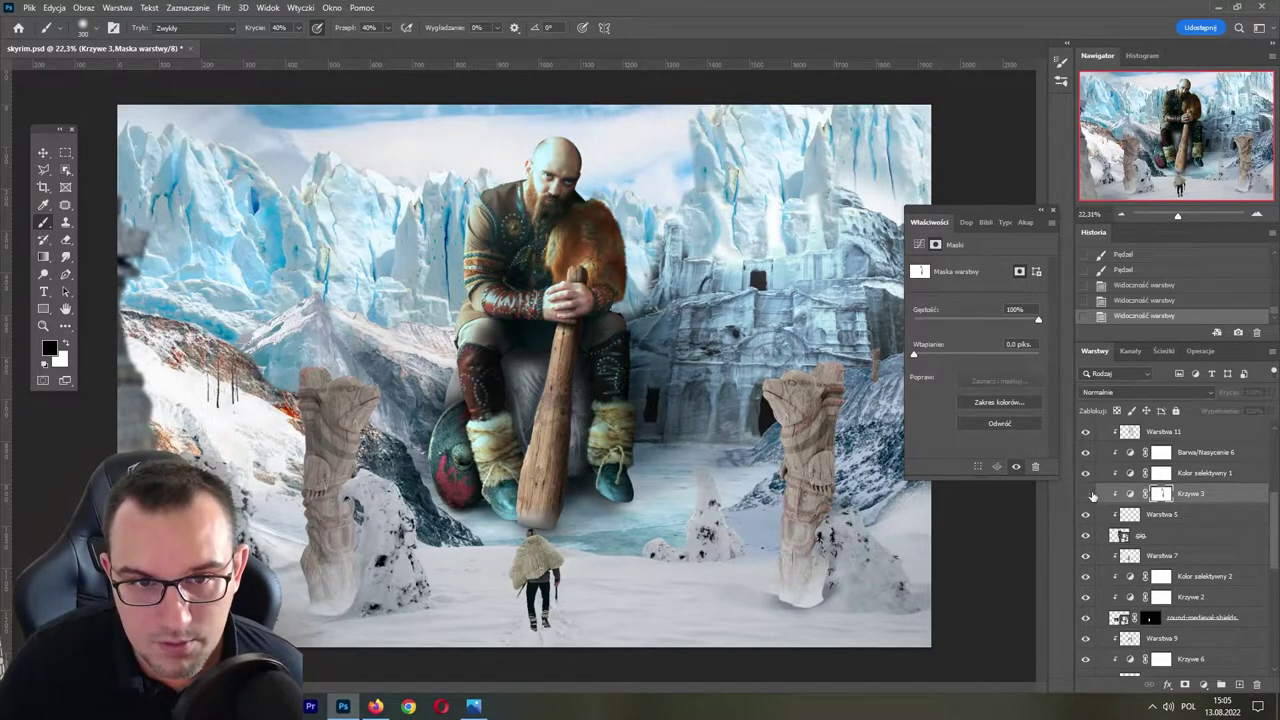
{"action": "left_click", "coordinate": [1087, 495]}
{"action": "left_click", "coordinate": [1087, 495]}
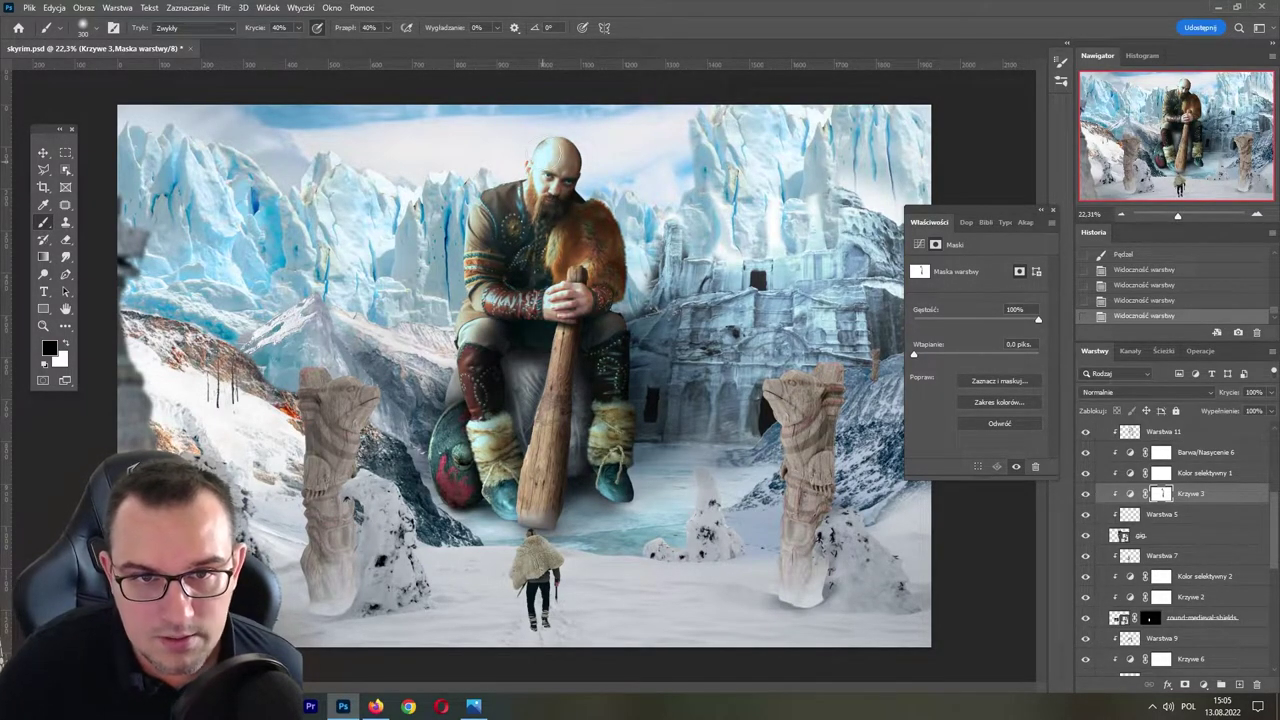
{"action": "left_click", "coordinate": [546, 188]}
{"action": "left_click", "coordinate": [566, 160]}
{"action": "left_click", "coordinate": [564, 168]}
{"action": "left_click", "coordinate": [539, 202]}
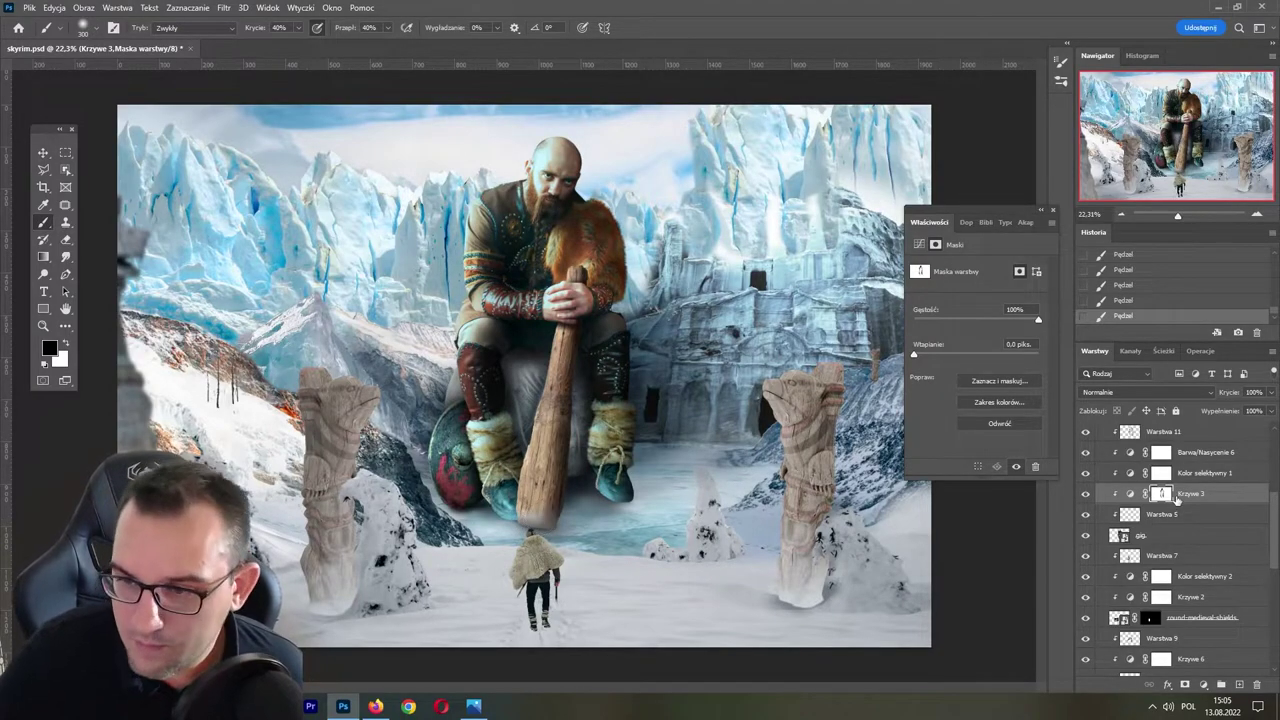
- Rename the Warstwa 11 layer to vc
{"action": "key", "text": "alt+bracketright"}
{"action": "key", "text": "alt+bracketright"}
{"action": "key", "text": "alt+bracketright"}
{"action": "scroll", "coordinate": [1264, 516], "scroll_direction": "up", "scroll_amount": 2}
{"action": "scroll", "coordinate": [1264, 516], "scroll_direction": "up", "scroll_amount": 2}
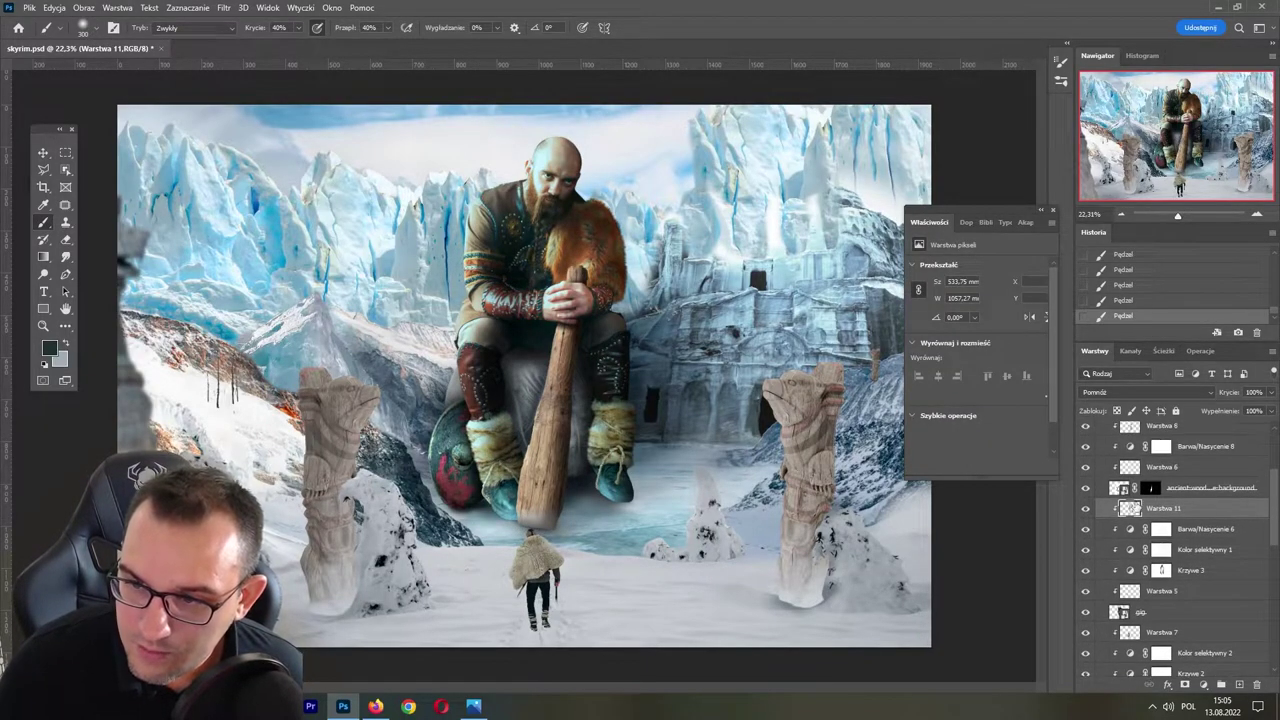
{"action": "double_click", "coordinate": [1163, 508]}
{"action": "type", "text": "c"}
{"action": "key", "text": "Return"}
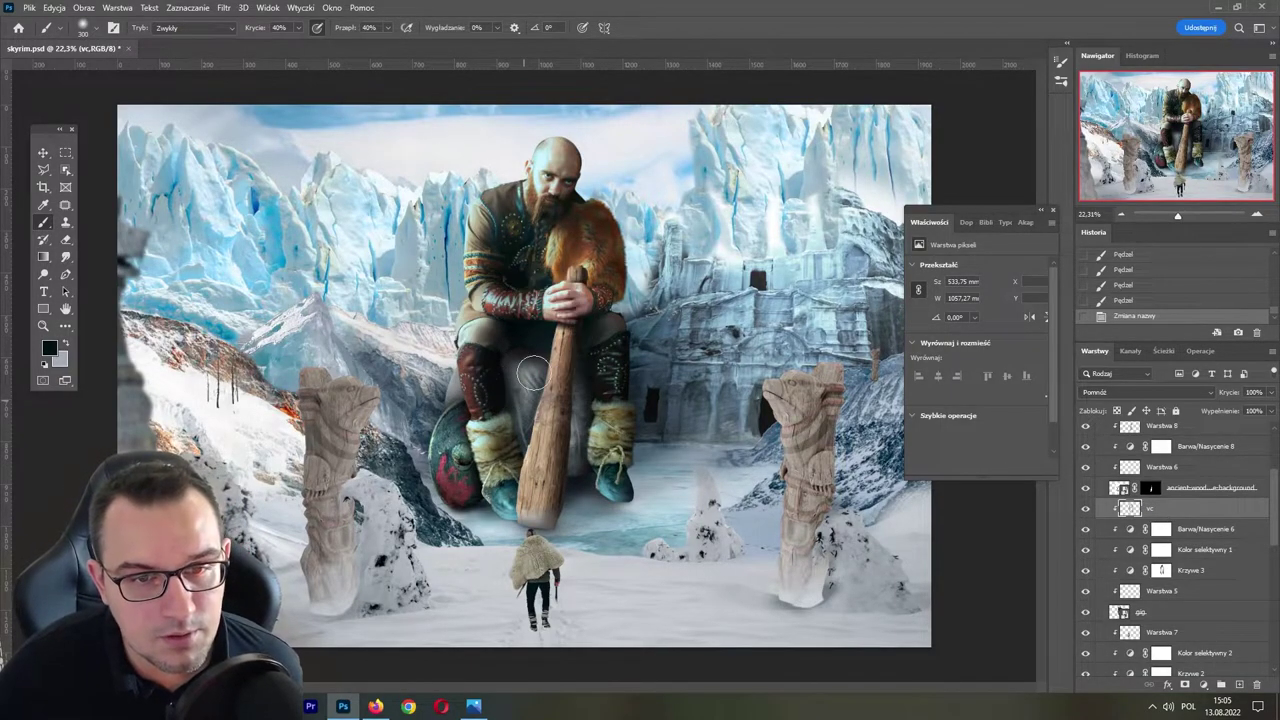
- Paint shading over the viking on vc, lower its opacity to 58%, and save
{"action": "mouse_move", "coordinate": [505, 360]}
{"action": "left_mouse_down"}
{"action": "mouse_move", "coordinate": [520, 375]}
{"action": "mouse_move", "coordinate": [520, 355]}
{"action": "left_mouse_up"}
{"action": "left_click_drag", "start_coordinate": [510, 335], "coordinate": [491, 337]}
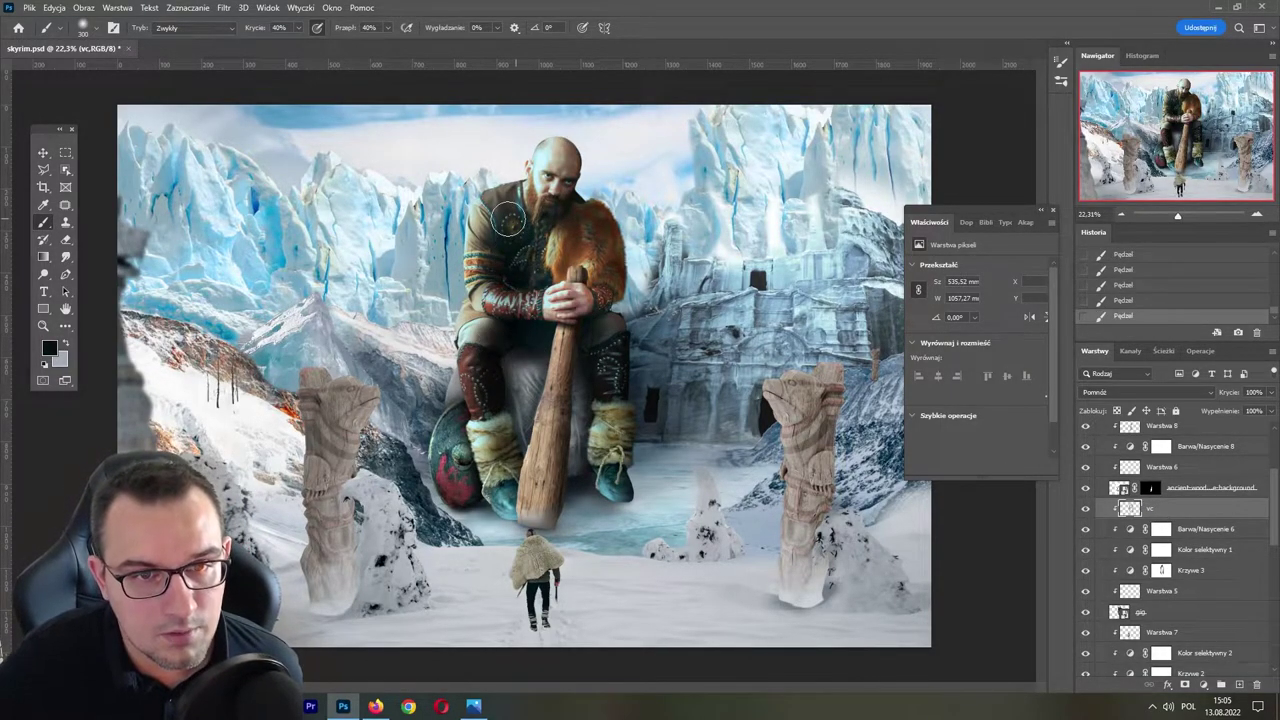
{"action": "left_click_drag", "start_coordinate": [509, 250], "coordinate": [509, 271]}
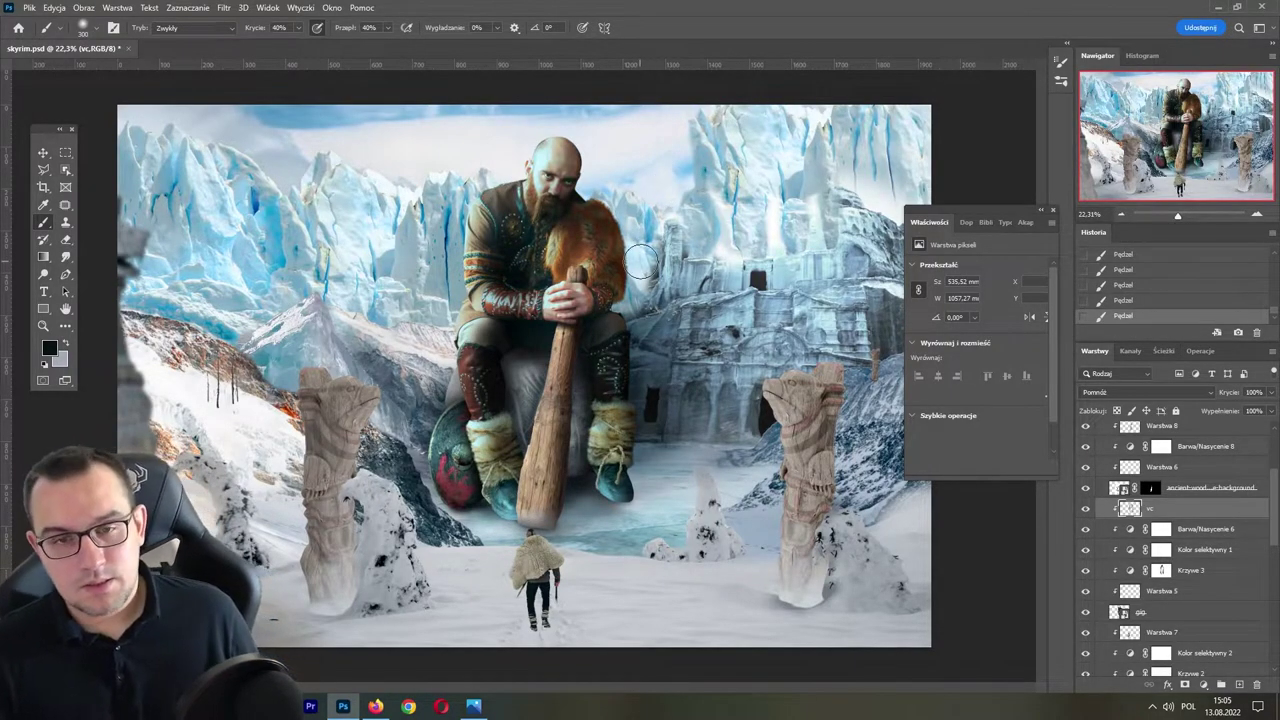
{"action": "left_click_drag", "start_coordinate": [1232, 393], "coordinate": [1227, 396]}
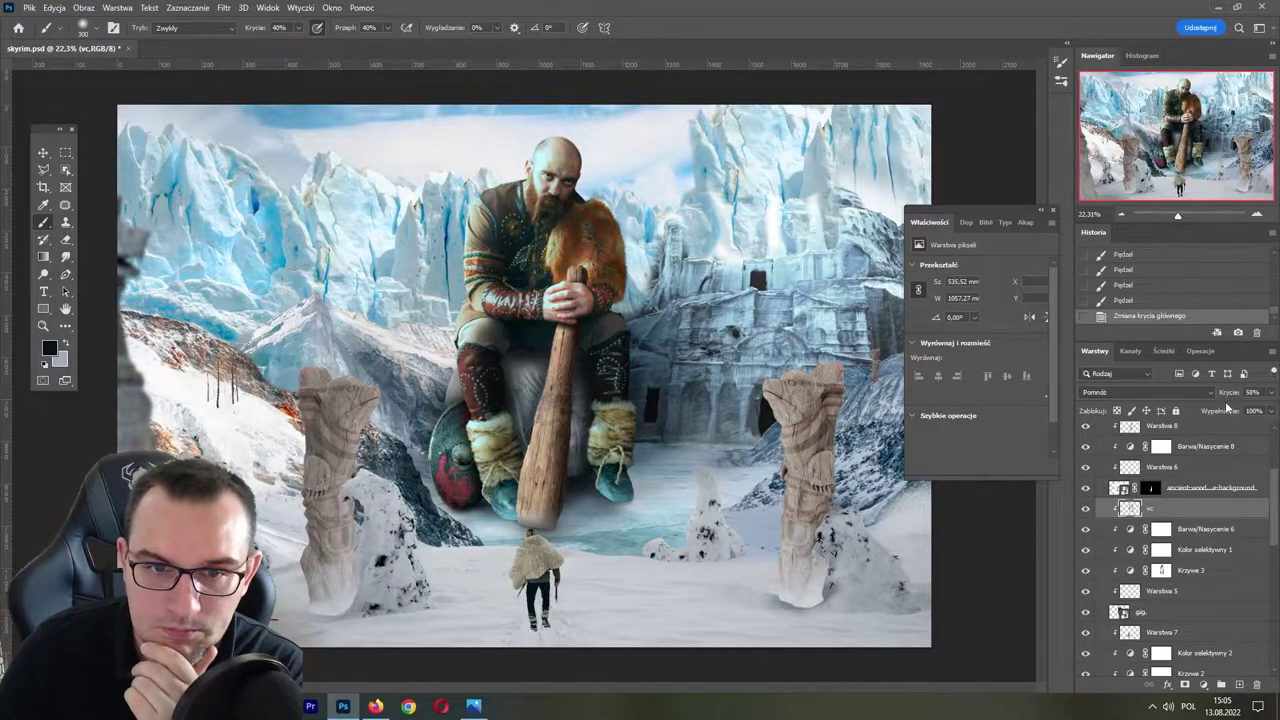
{"action": "left_click_drag", "start_coordinate": [1177, 214], "coordinate": [1178, 216]}
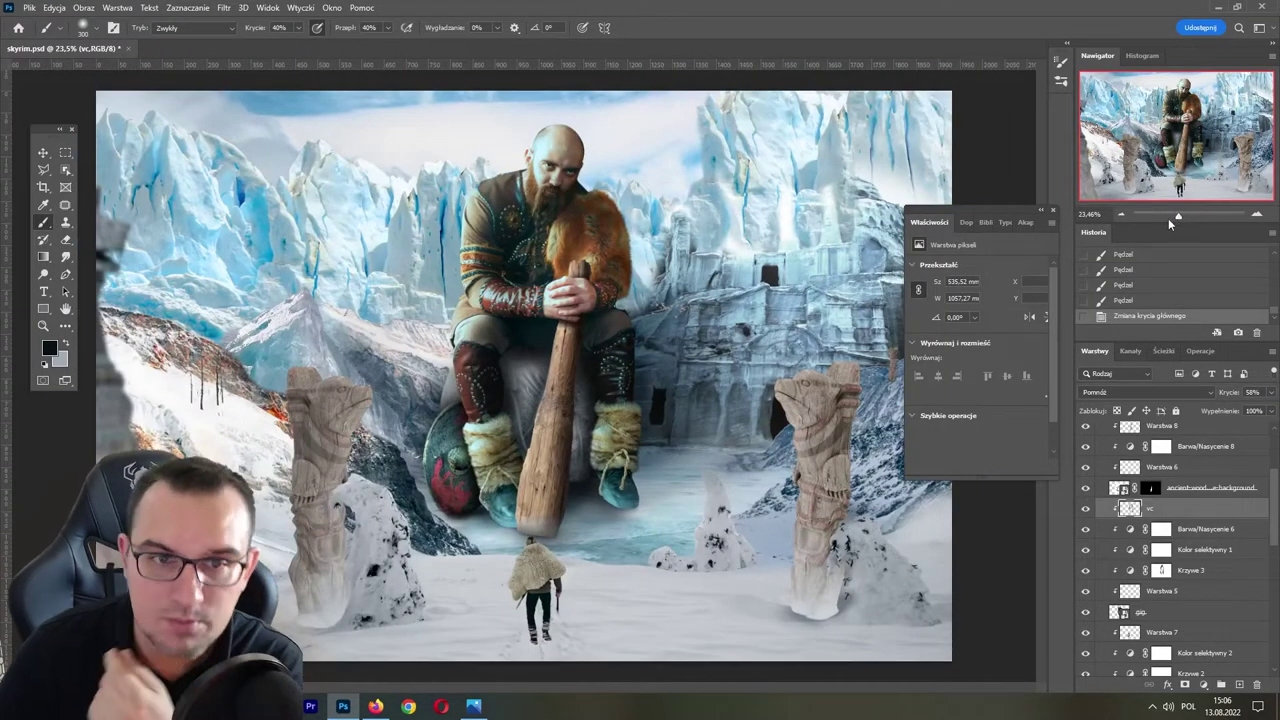
{"action": "key", "text": "ctrl+s"}
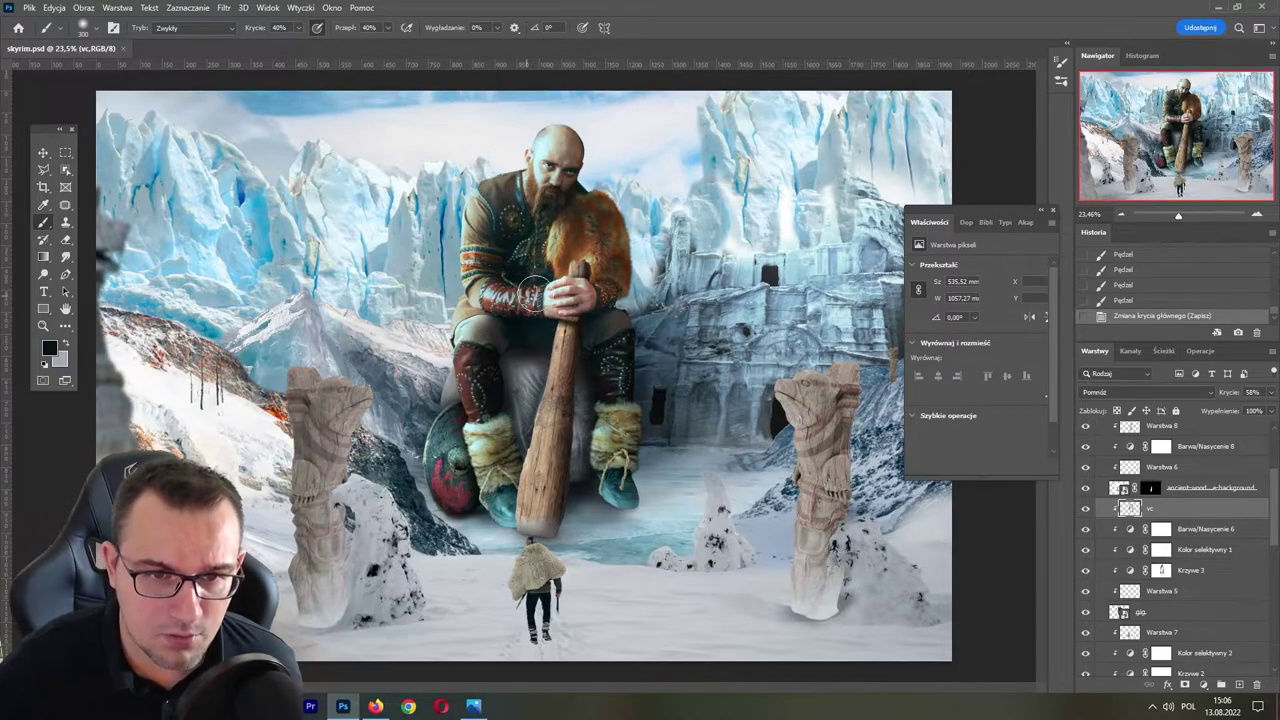
- Add more shading on the viking's arm and chest, then add a Hue/Saturation adjustment layer
{"action": "left_click_drag", "start_coordinate": [545, 338], "coordinate": [488, 348]}
{"action": "left_click", "coordinate": [503, 268]}
{"action": "left_click", "coordinate": [503, 268]}
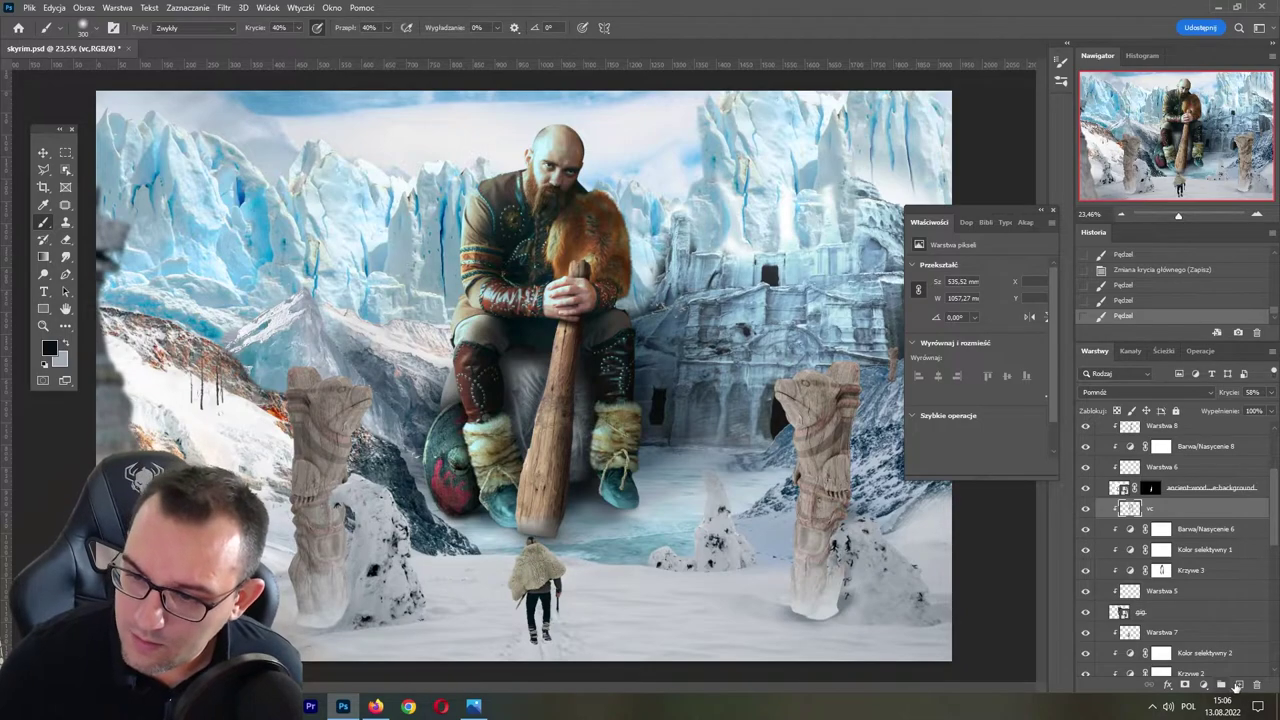
{"action": "left_click", "coordinate": [1202, 684]}
- Add a Hue/Saturation layer targeting the reds sampled from the fur, and lower their saturation
{"action": "left_click", "coordinate": [1210, 561]}
{"action": "left_click", "coordinate": [919, 285]}
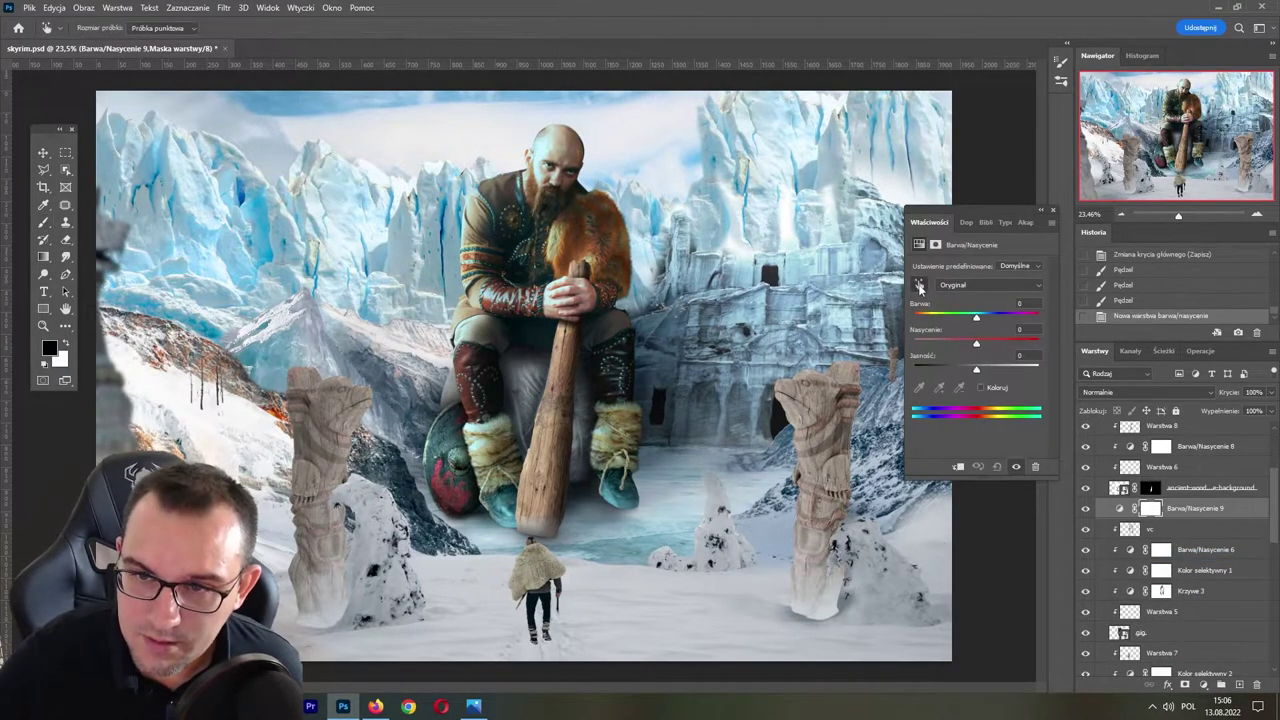
{"action": "left_click_drag", "start_coordinate": [505, 291], "coordinate": [467, 299]}
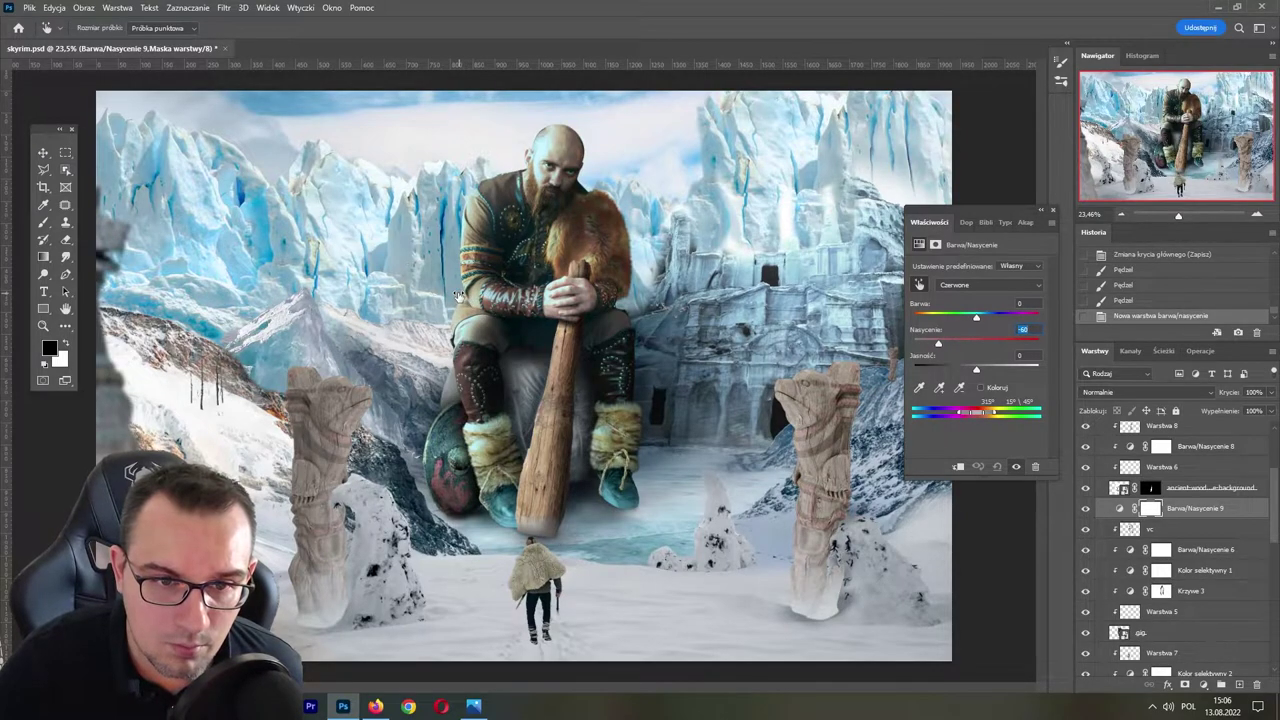
- Invert the mask and paint white over the viking's left boot, sleeves, arms and right leg
{"action": "key", "text": "ctrl+i"}
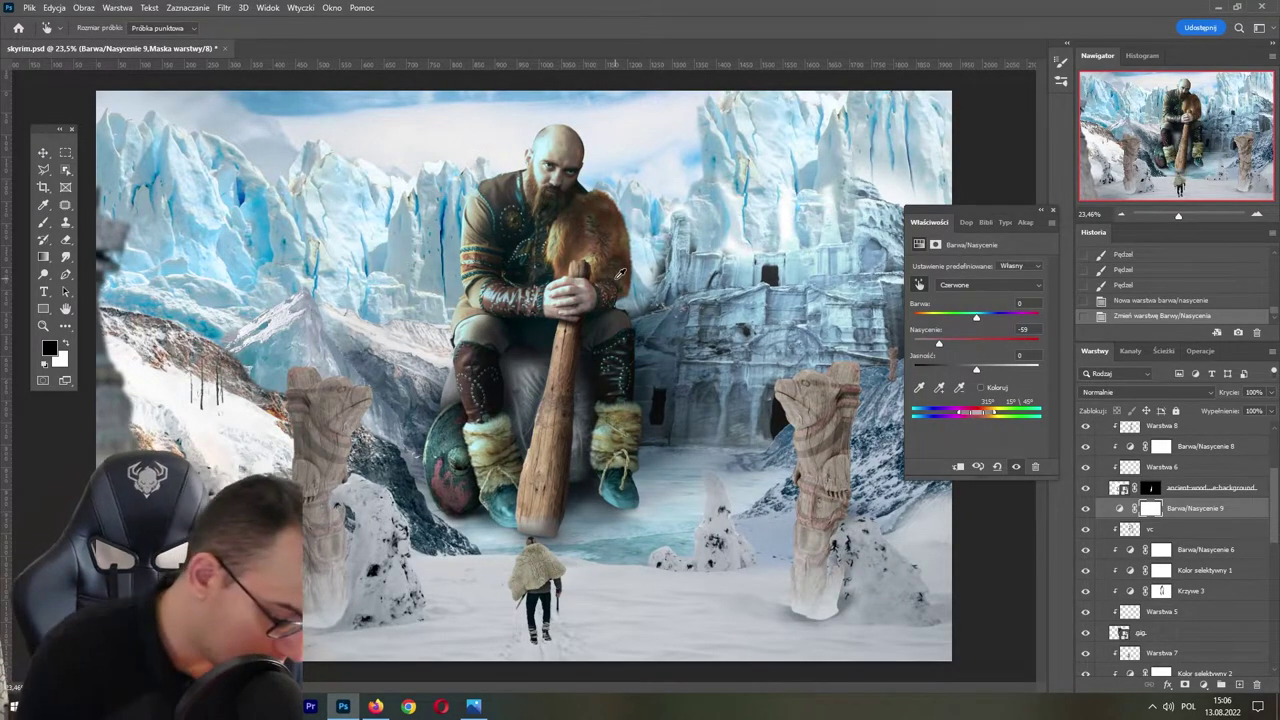
{"action": "key", "text": "b"}
{"action": "key", "text": "x"}
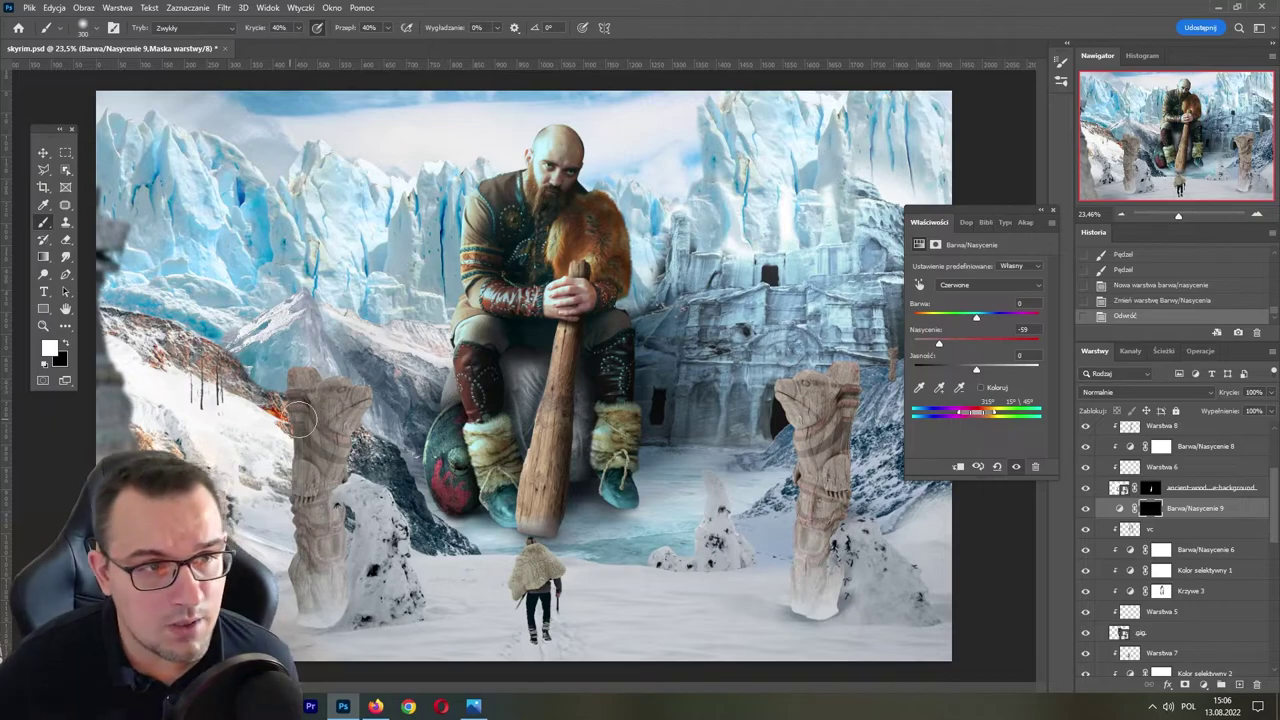
{"action": "mouse_move", "coordinate": [478, 351]}
{"action": "left_mouse_down"}
{"action": "mouse_move", "coordinate": [435, 390]}
{"action": "mouse_move", "coordinate": [479, 408]}
{"action": "left_mouse_up"}
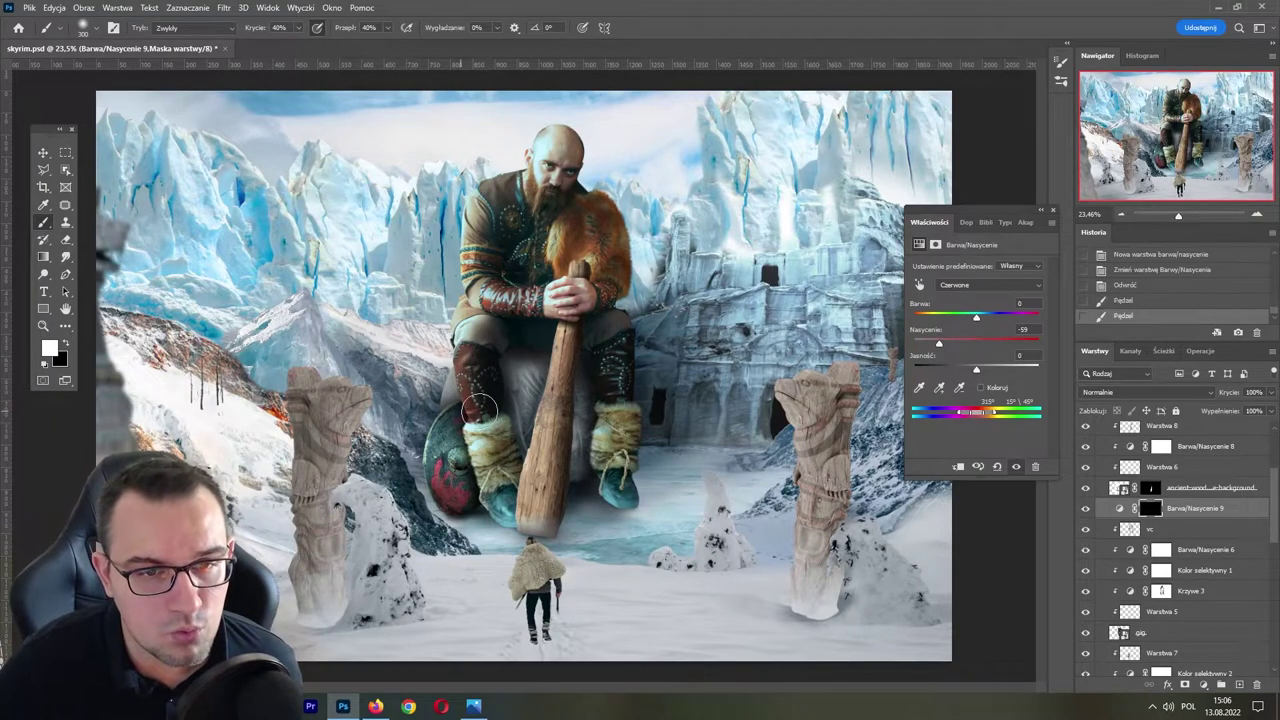
{"action": "left_click_drag", "start_coordinate": [472, 300], "coordinate": [488, 262]}
{"action": "key", "text": "0"}
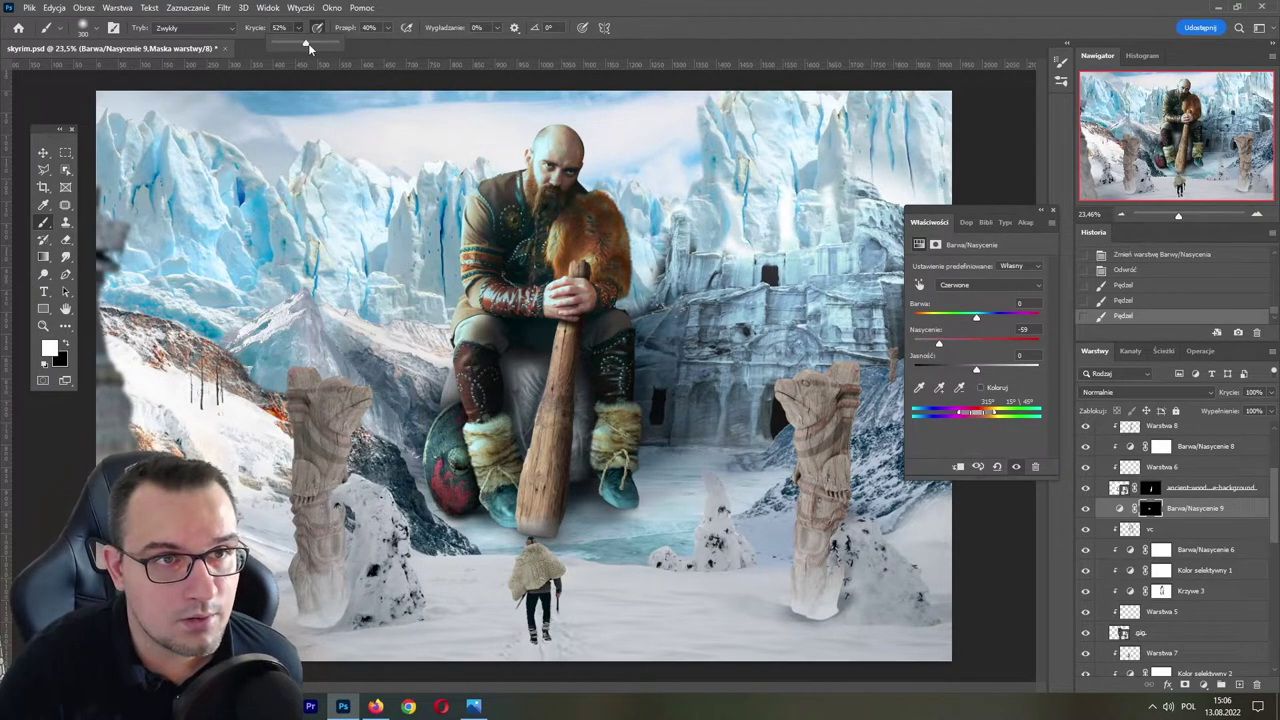
{"action": "mouse_move", "coordinate": [519, 311]}
{"action": "left_mouse_down"}
{"action": "mouse_move", "coordinate": [524, 294]}
{"action": "mouse_move", "coordinate": [494, 340]}
{"action": "left_mouse_up"}
{"action": "left_click_drag", "start_coordinate": [609, 341], "coordinate": [622, 425]}
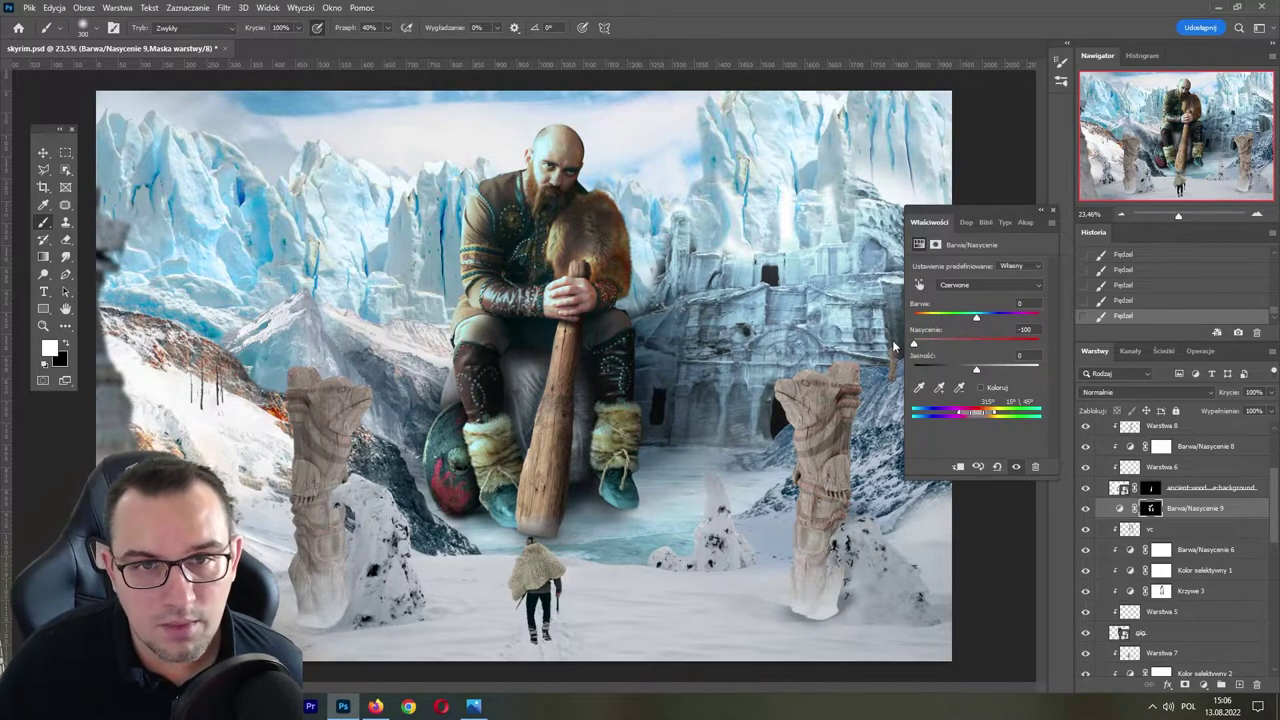
- Save, then set the Reds saturation to -85 and zoom out to view the composition
{"action": "key", "text": "ctrl+s"}
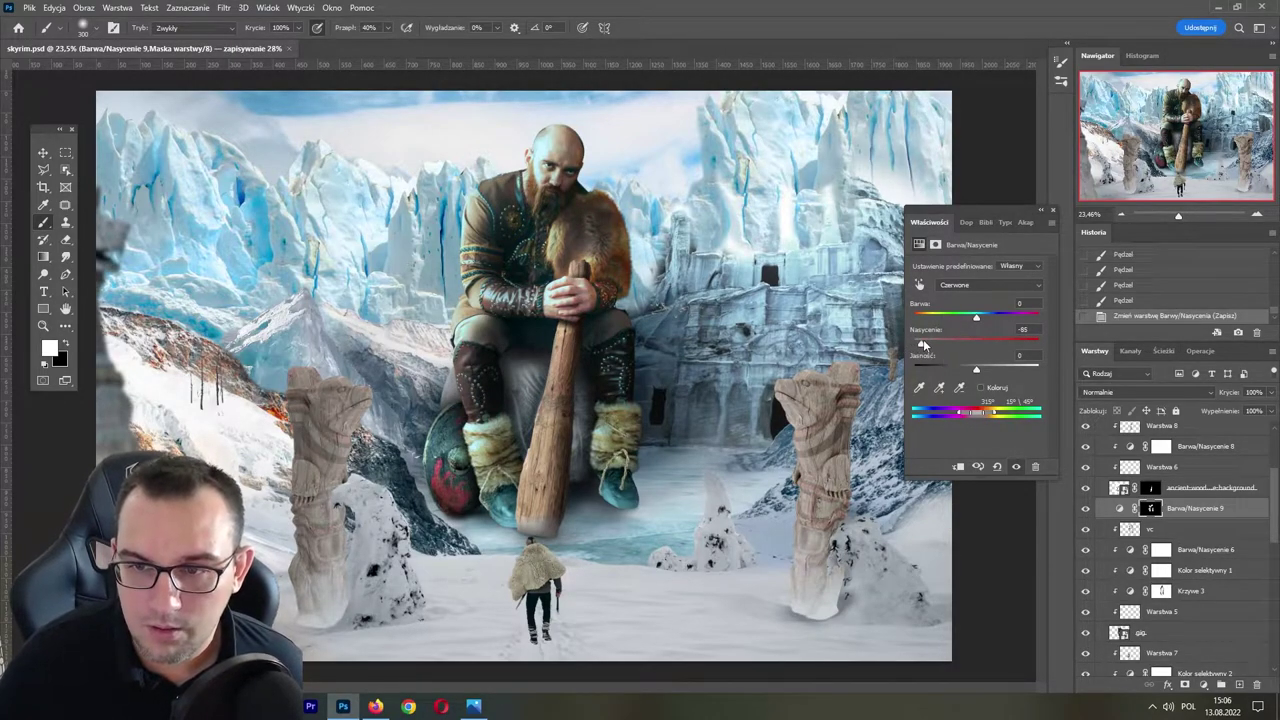
{"action": "left_click", "coordinate": [922, 343]}
{"action": "mouse_move", "coordinate": [954, 319]}
{"action": "left_mouse_down"}
{"action": "mouse_move", "coordinate": [994, 319]}
{"action": "mouse_move", "coordinate": [976, 320]}
{"action": "left_mouse_up"}
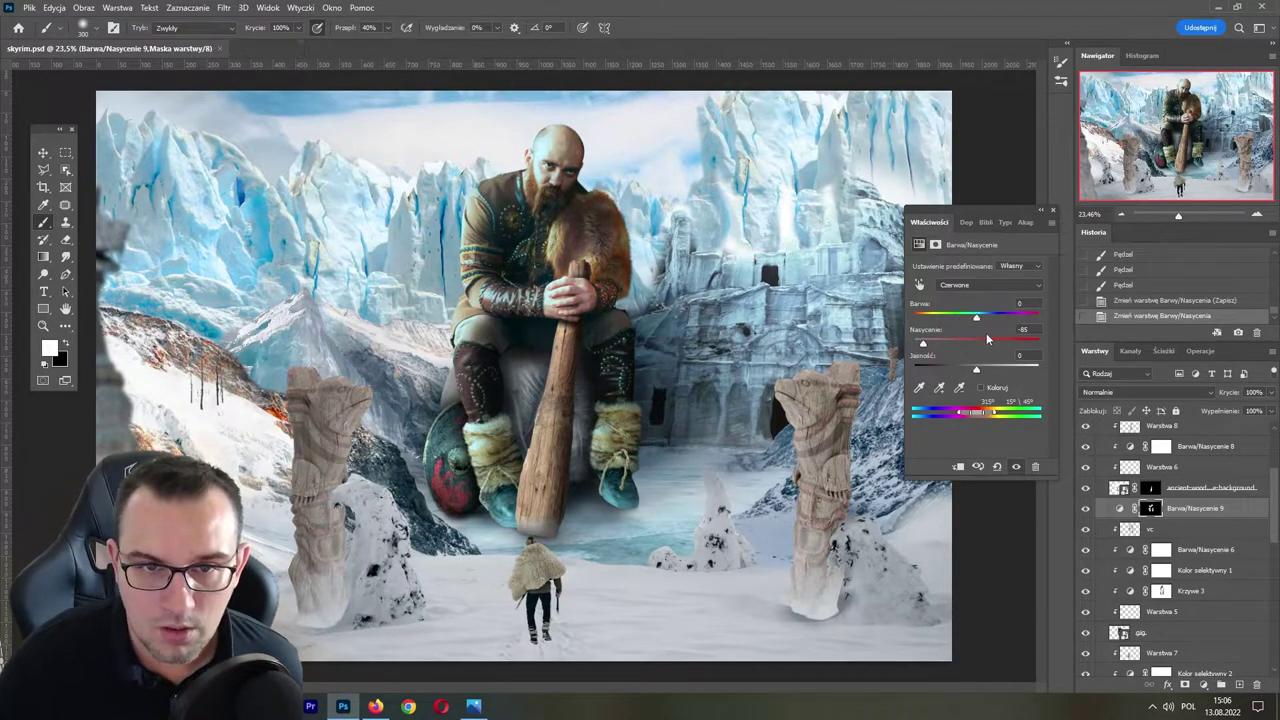
{"action": "left_click_drag", "start_coordinate": [1178, 215], "coordinate": [1176, 216]}
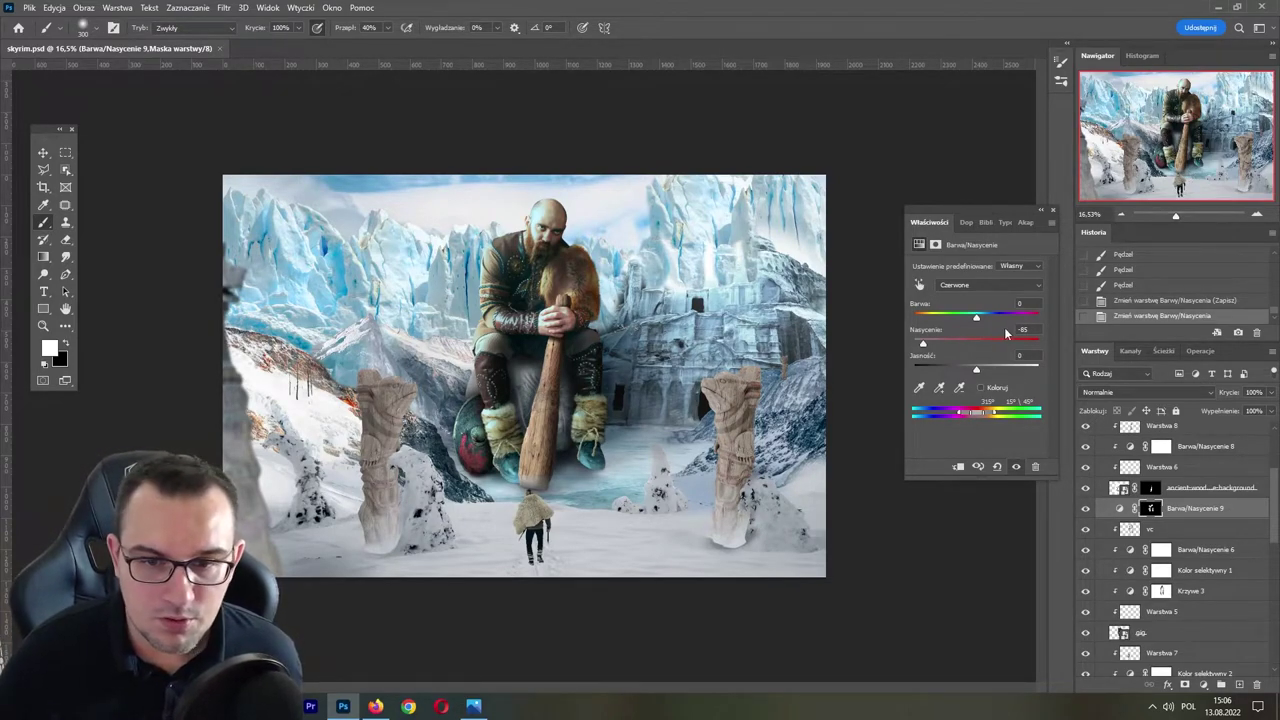
{"action": "left_click_drag", "start_coordinate": [1272, 505], "coordinate": [1275, 457]}
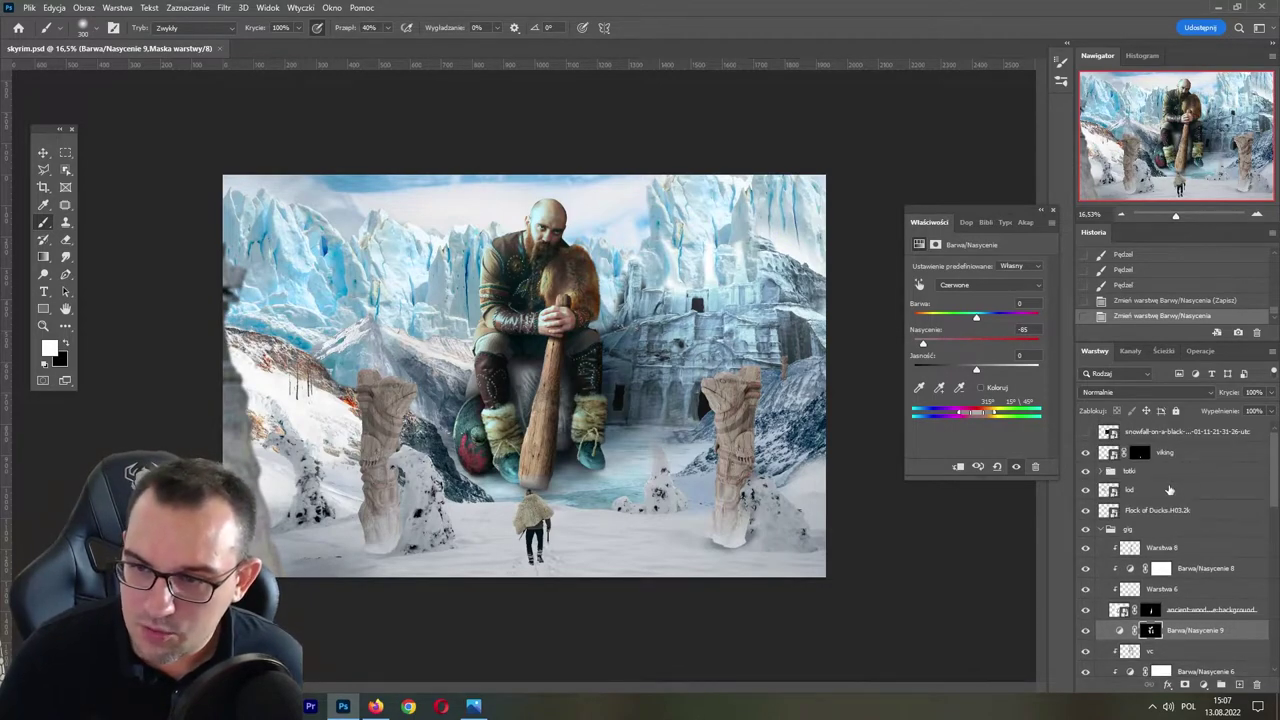
- Move the Flock of Ducks layer down and to the left, and save
{"action": "left_click", "coordinate": [1108, 529]}
{"action": "left_click", "coordinate": [1157, 510]}
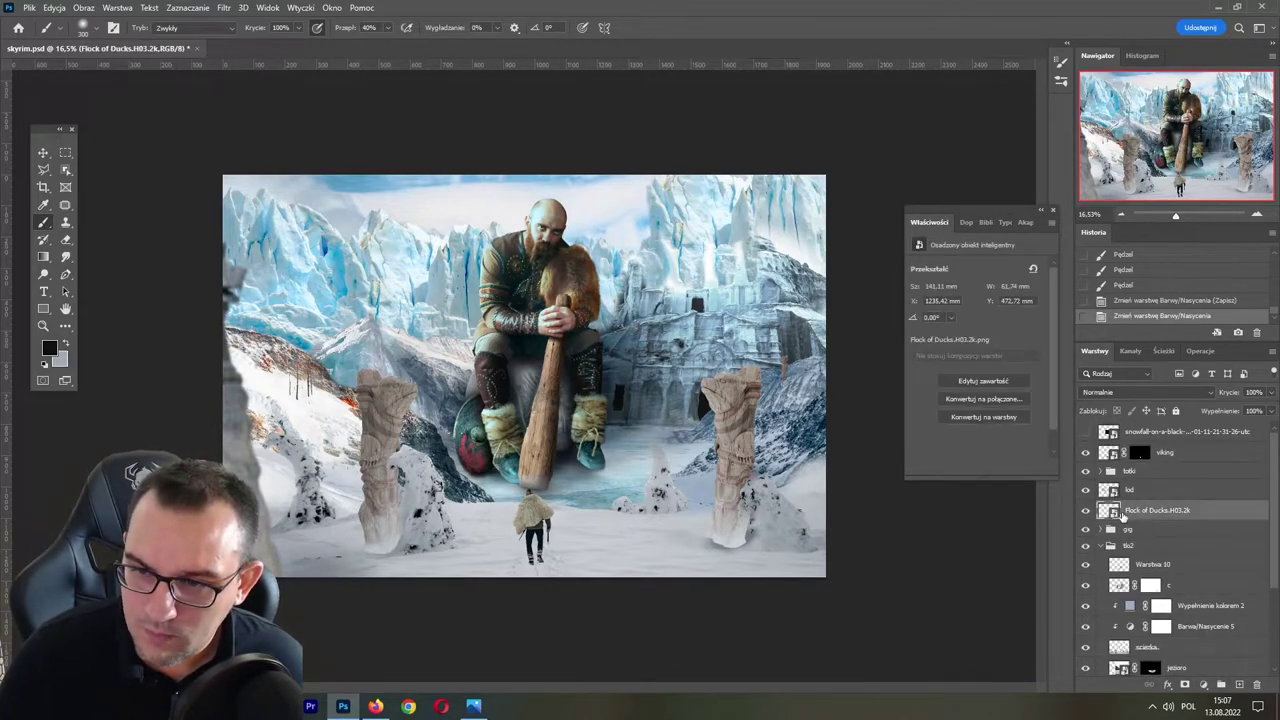
{"action": "key", "text": "v"}
{"action": "mouse_move", "coordinate": [681, 340]}
{"action": "left_mouse_down"}
{"action": "mouse_move", "coordinate": [563, 420]}
{"action": "mouse_move", "coordinate": [630, 410]}
{"action": "mouse_move", "coordinate": [594, 432]}
{"action": "left_mouse_up"}
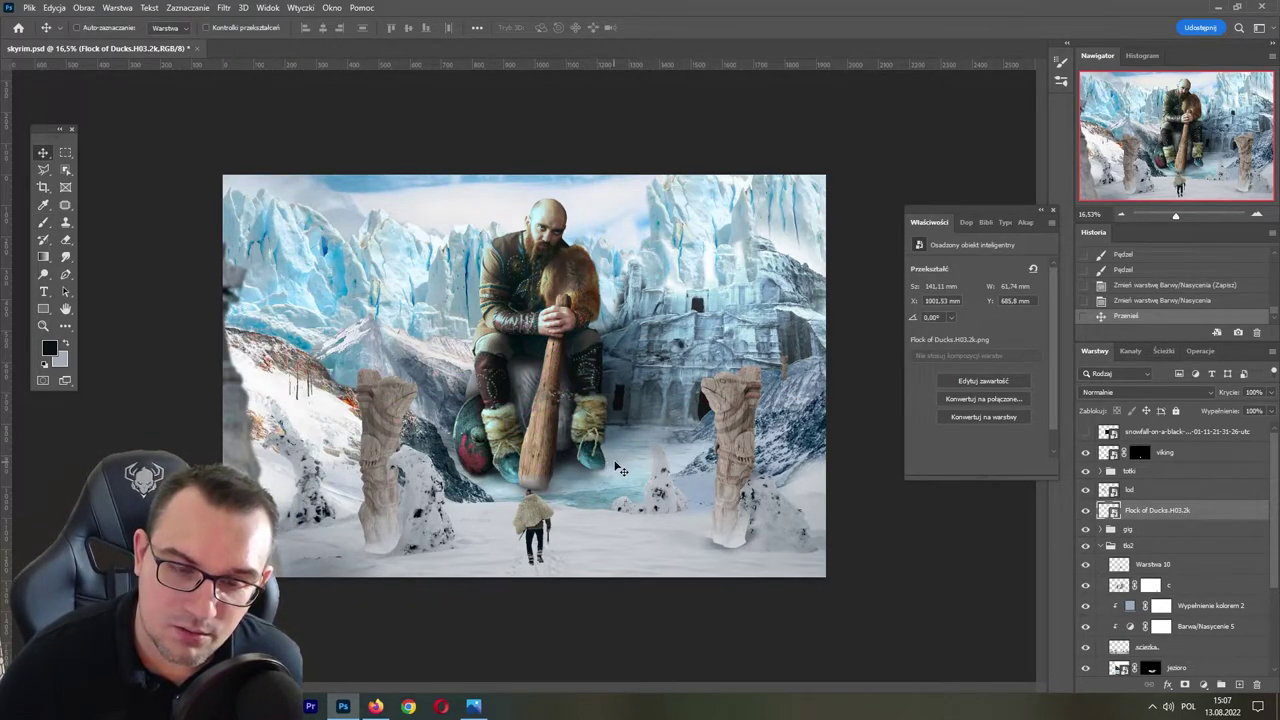
{"action": "key", "text": "ctrl+s"}
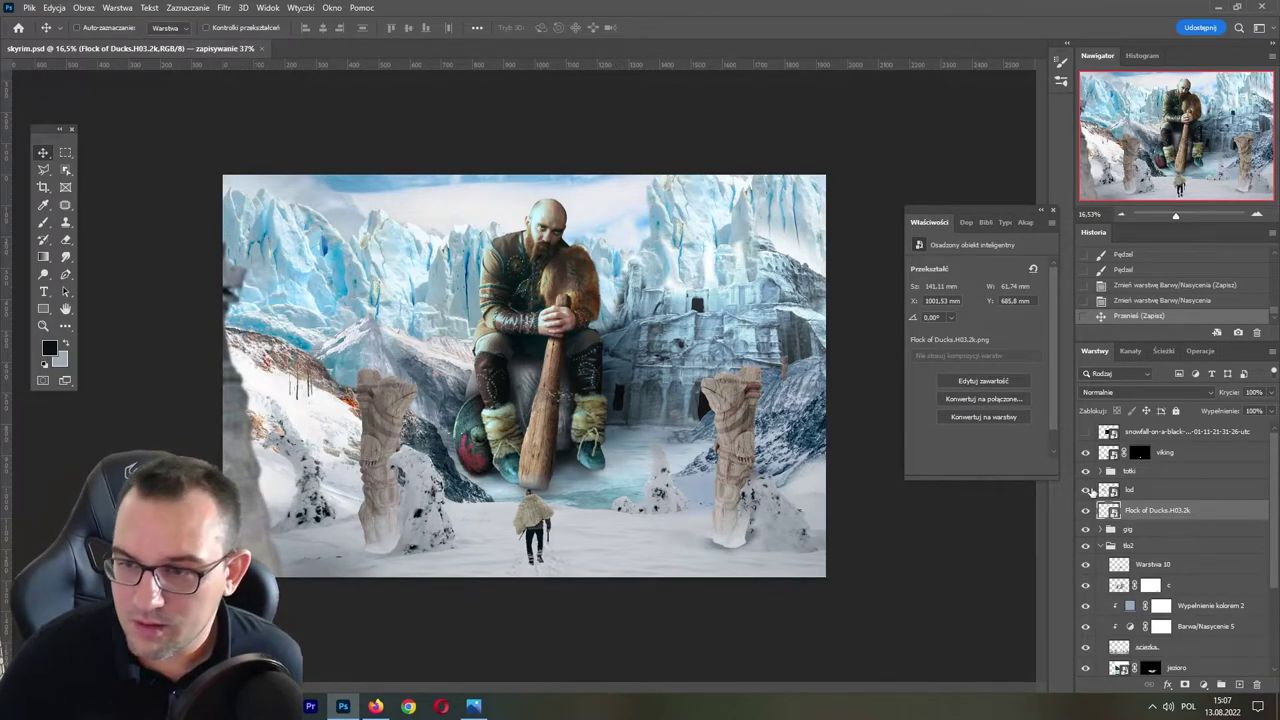
- Add a Curves layer clipped to lod, with the highlights pulled down to darken
{"action": "left_click", "coordinate": [1110, 490]}
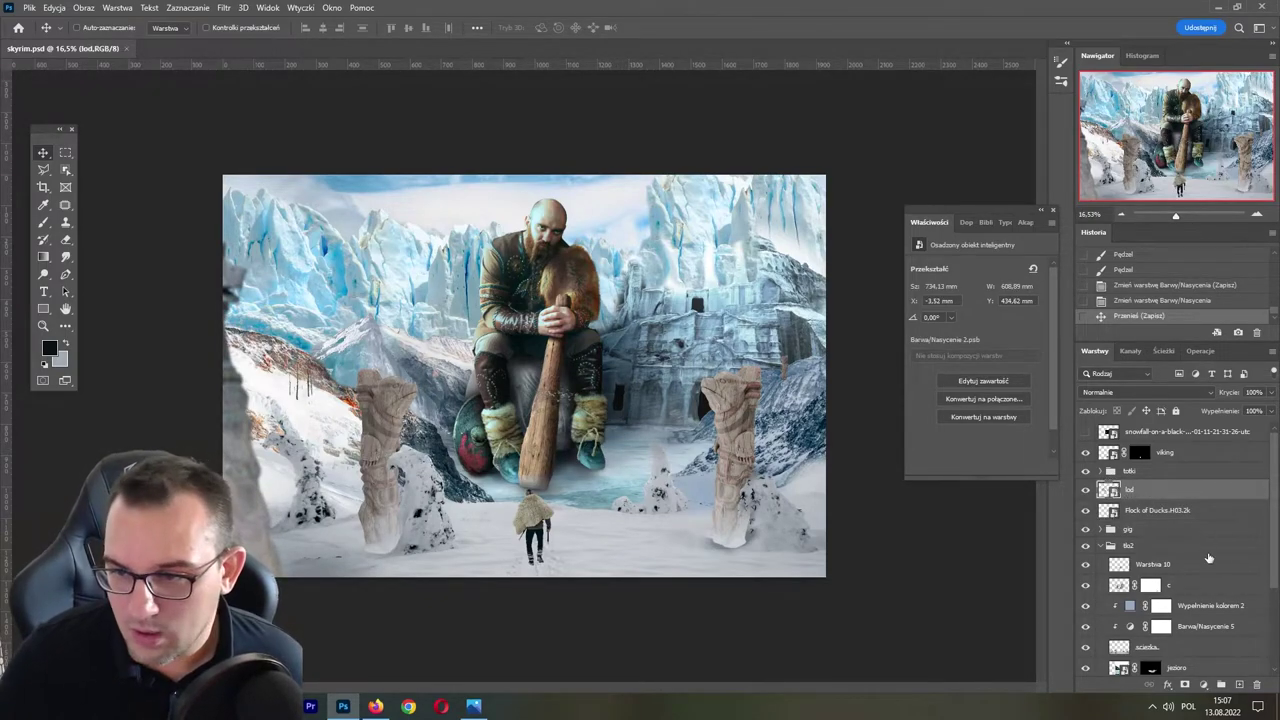
{"action": "left_click", "coordinate": [1203, 684]}
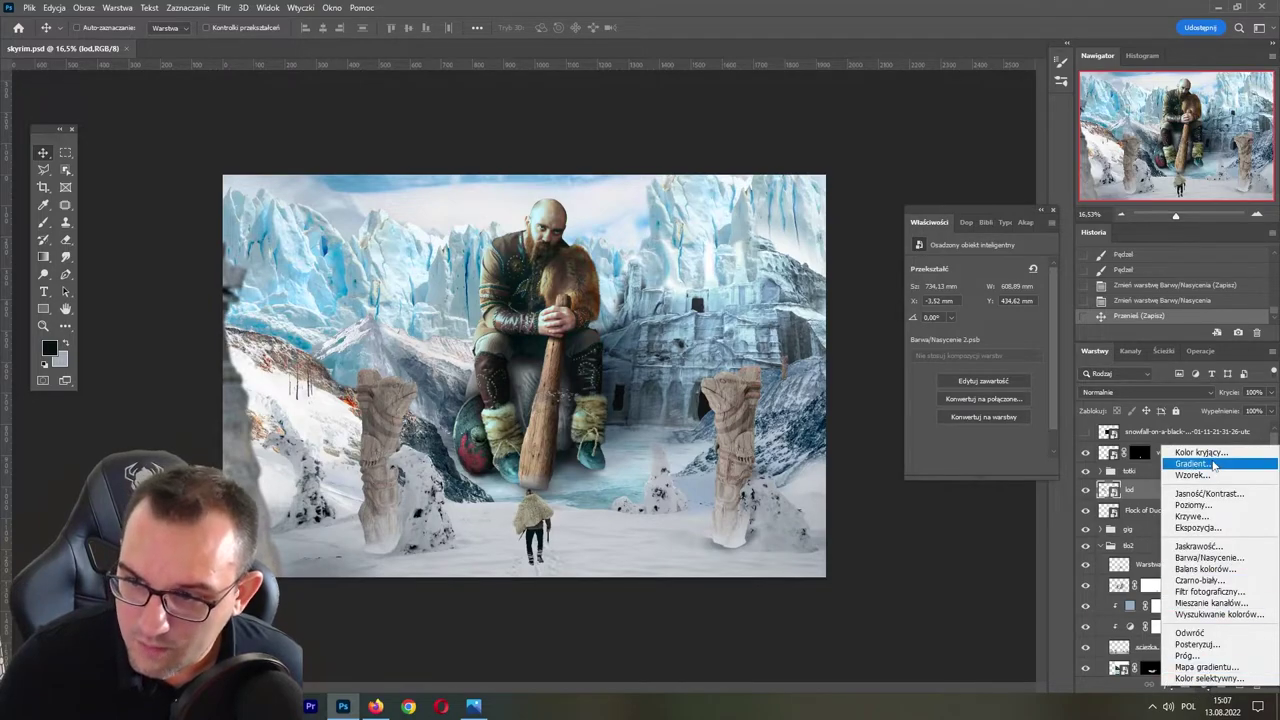
{"action": "left_click", "coordinate": [1199, 517]}
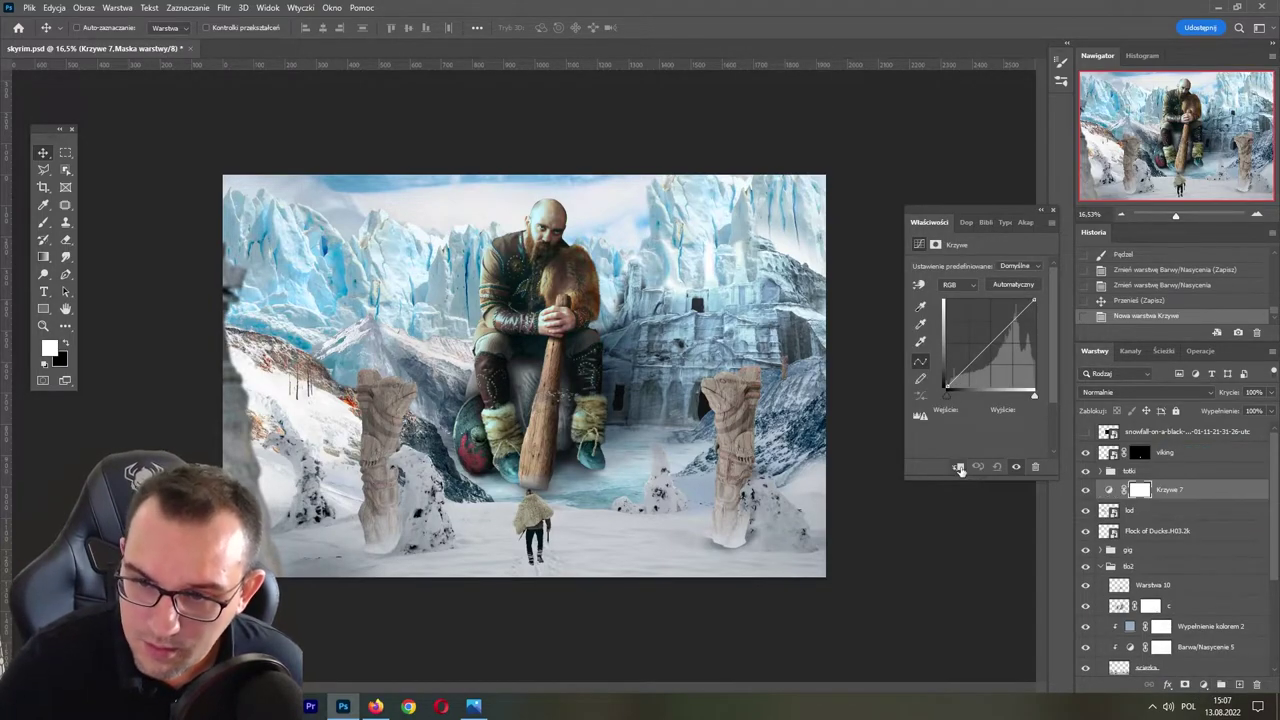
{"action": "left_click", "coordinate": [958, 467]}
{"action": "left_click_drag", "start_coordinate": [1033, 337], "coordinate": [1032, 352]}
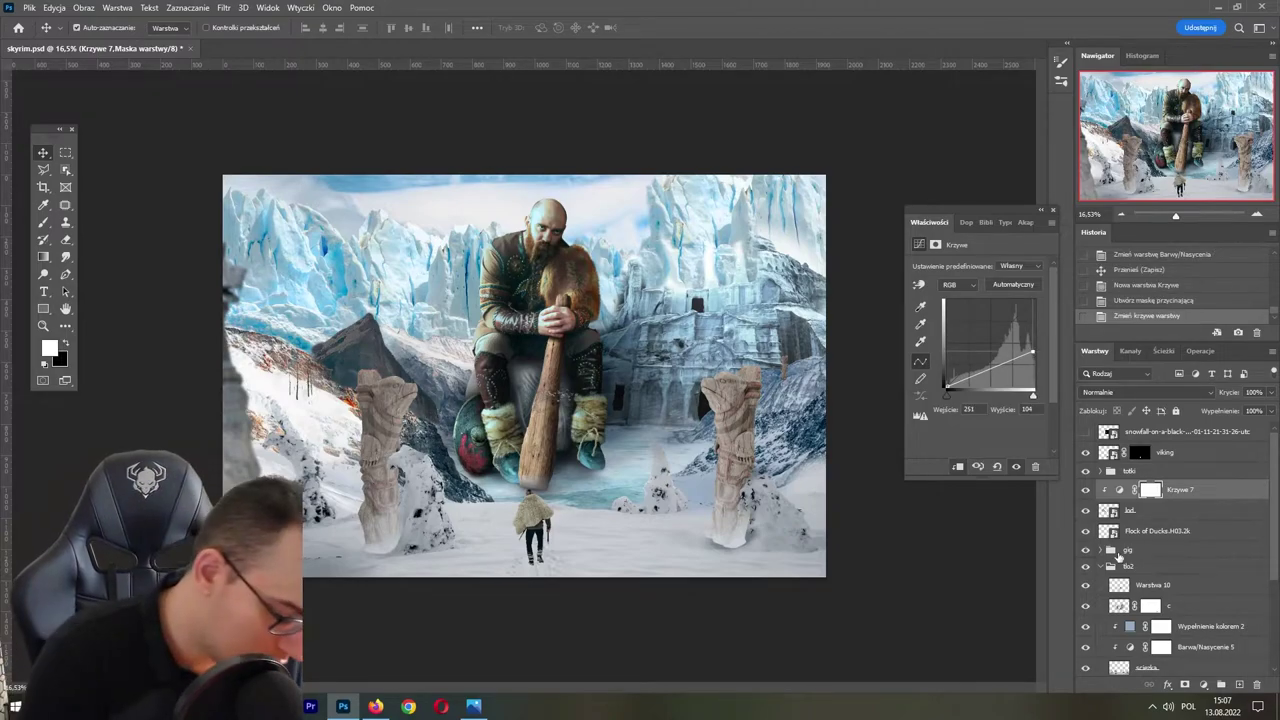
- Invert the Curves mask, paint darkening around the left totem's slope, set 64% opacity, and save
{"action": "key", "text": "ctrl+i"}
{"action": "key", "text": "b"}
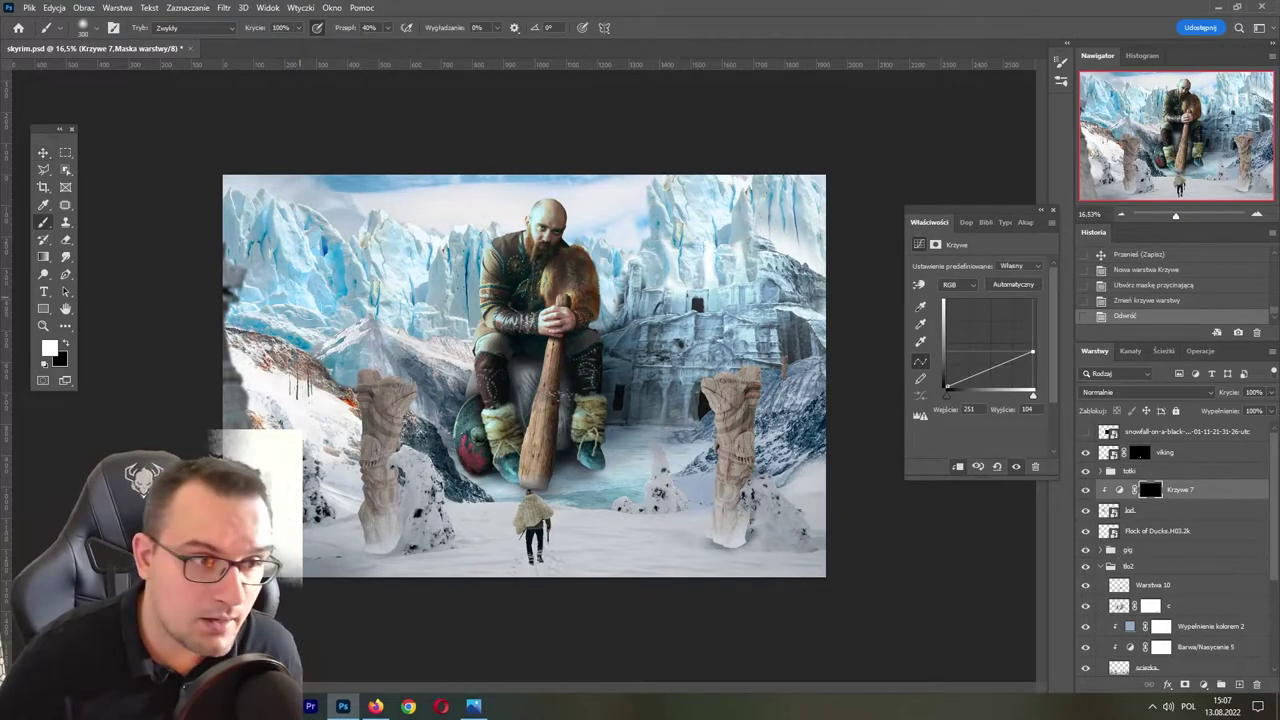
{"action": "left_click_drag", "start_coordinate": [250, 340], "coordinate": [372, 410]}
{"action": "mouse_move", "coordinate": [370, 395]}
{"action": "left_mouse_down"}
{"action": "mouse_move", "coordinate": [380, 415]}
{"action": "mouse_move", "coordinate": [420, 418]}
{"action": "left_mouse_up"}
{"action": "left_click_drag", "start_coordinate": [410, 400], "coordinate": [418, 420]}
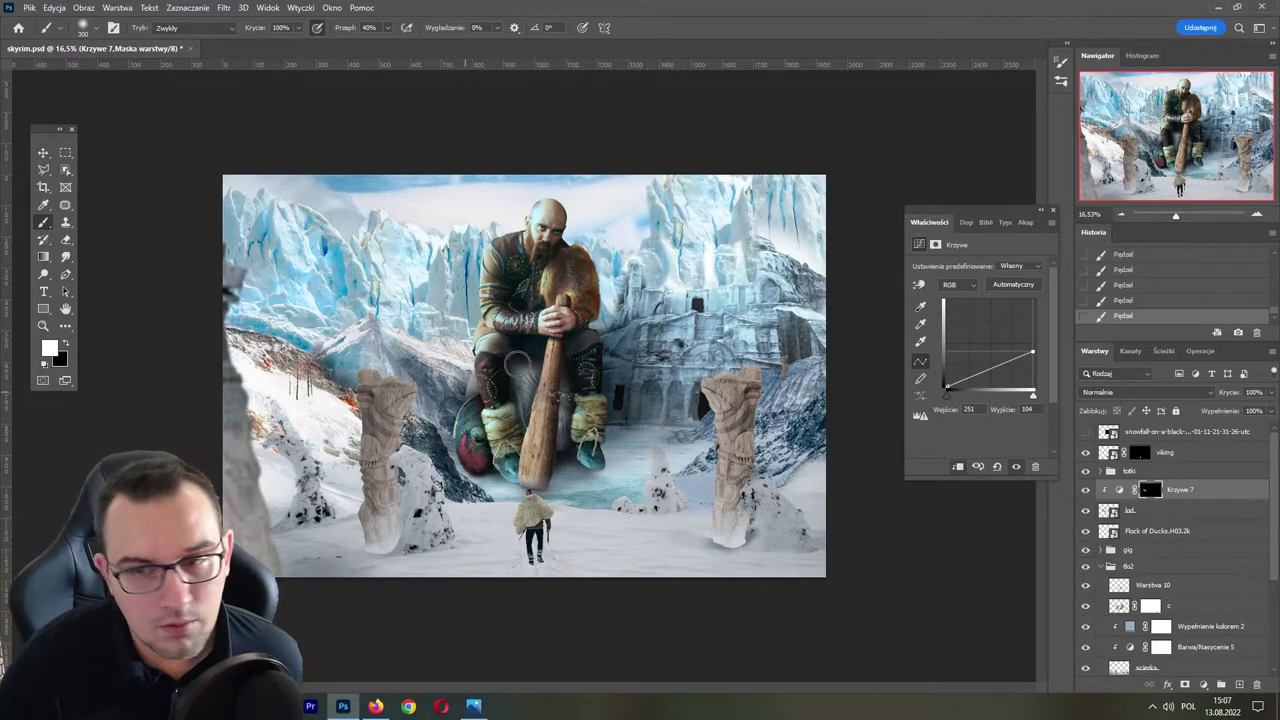
{"action": "left_click_drag", "start_coordinate": [1214, 396], "coordinate": [1213, 396]}
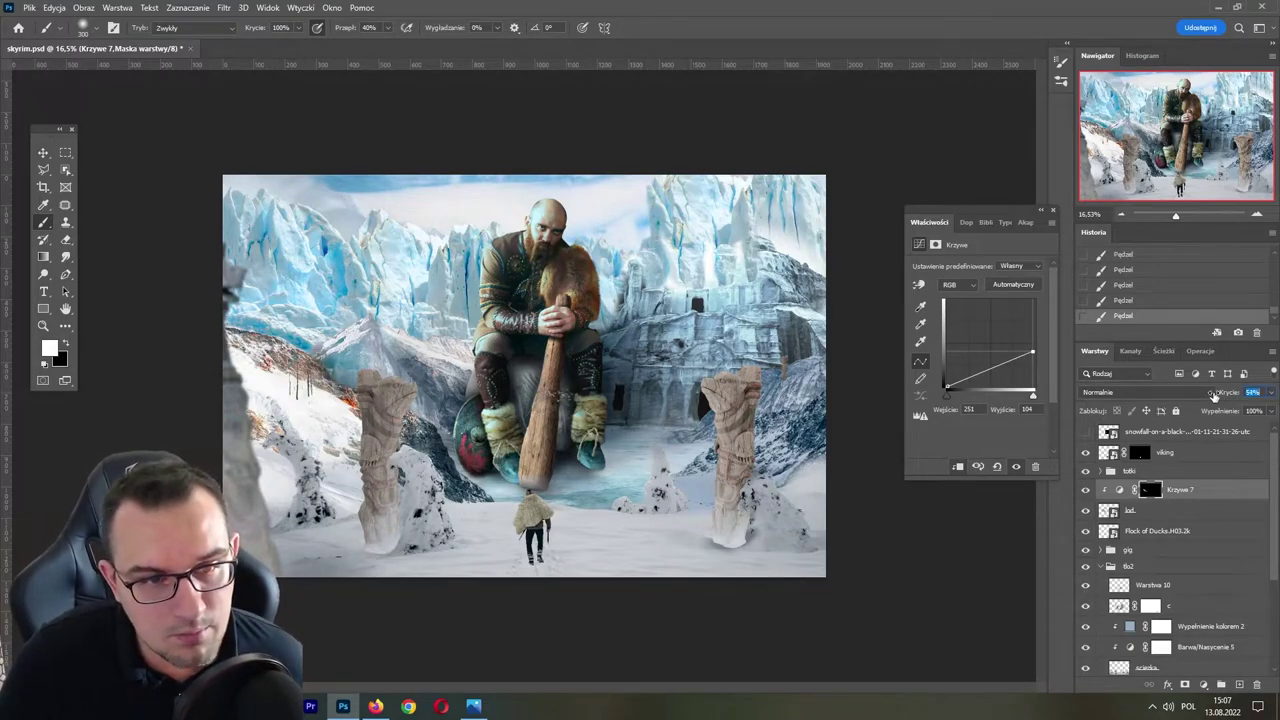
{"action": "mouse_move", "coordinate": [418, 392]}
{"action": "left_mouse_down"}
{"action": "mouse_move", "coordinate": [432, 418]}
{"action": "mouse_move", "coordinate": [420, 433]}
{"action": "left_mouse_up"}
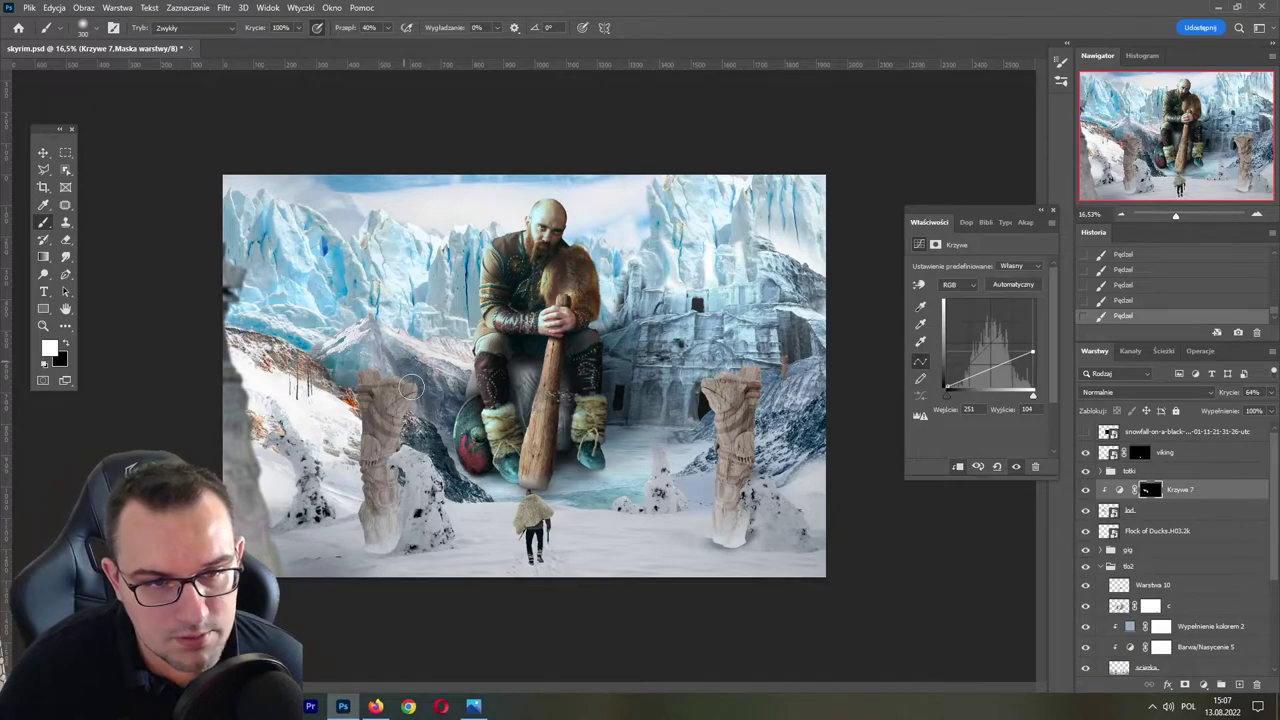
{"action": "key", "text": "ctrl+s"}
- Expand the totki group and toggle the wolf and bear totem layers to identify them
{"action": "left_click", "coordinate": [1103, 470]}
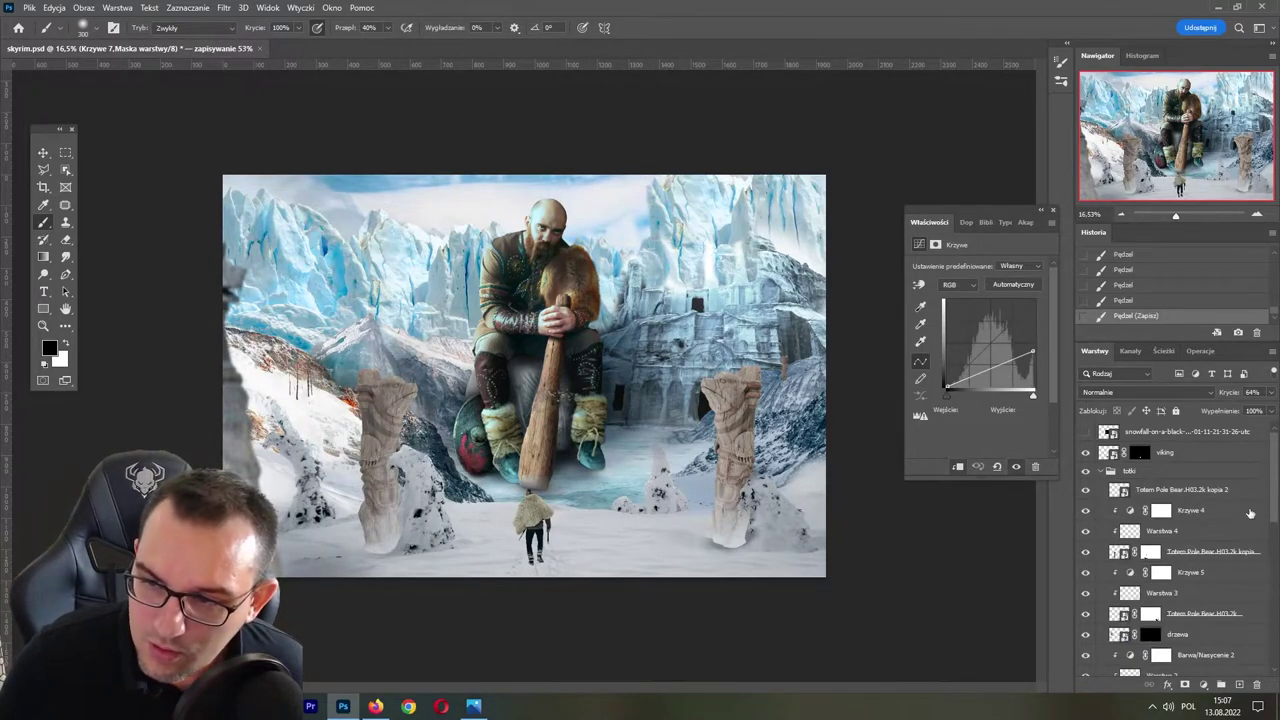
{"action": "scroll", "coordinate": [1148, 580], "scroll_direction": "down", "scroll_amount": 3}
{"action": "scroll", "coordinate": [1148, 600], "scroll_direction": "down", "scroll_amount": 3}
{"action": "left_click", "coordinate": [1186, 527]}
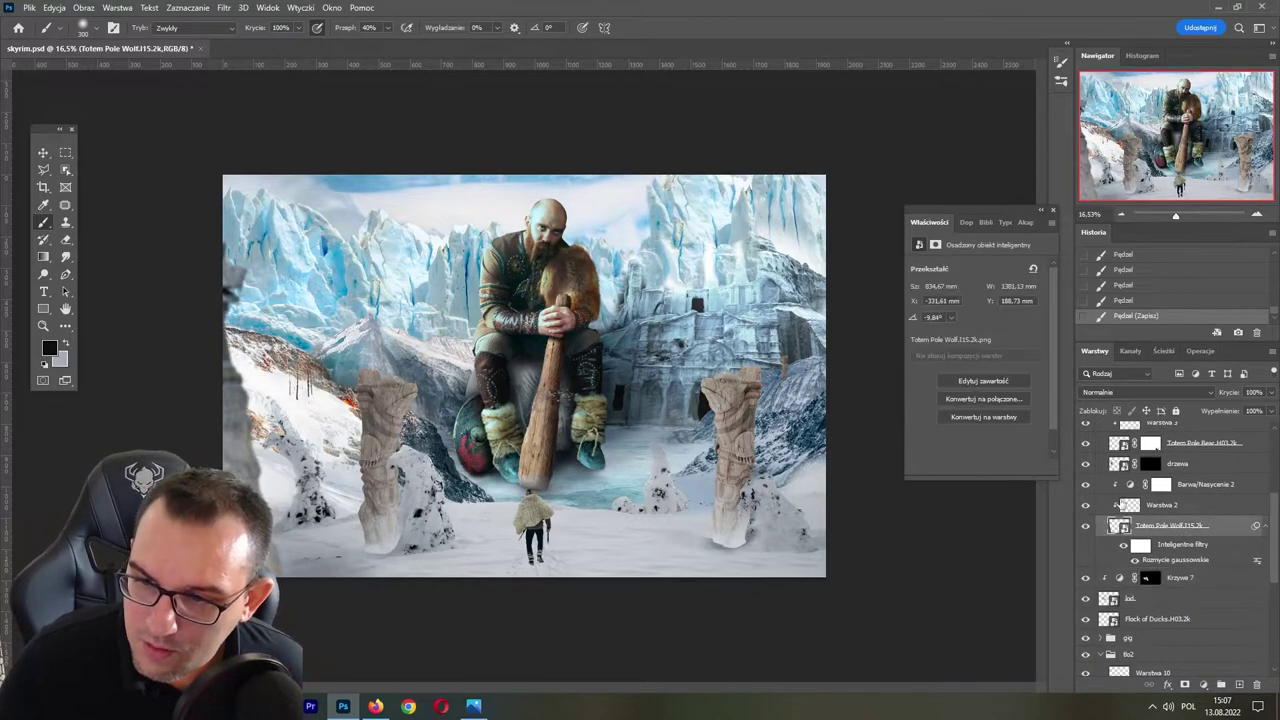
{"action": "left_click", "coordinate": [1086, 526]}
{"action": "left_click", "coordinate": [1087, 526]}
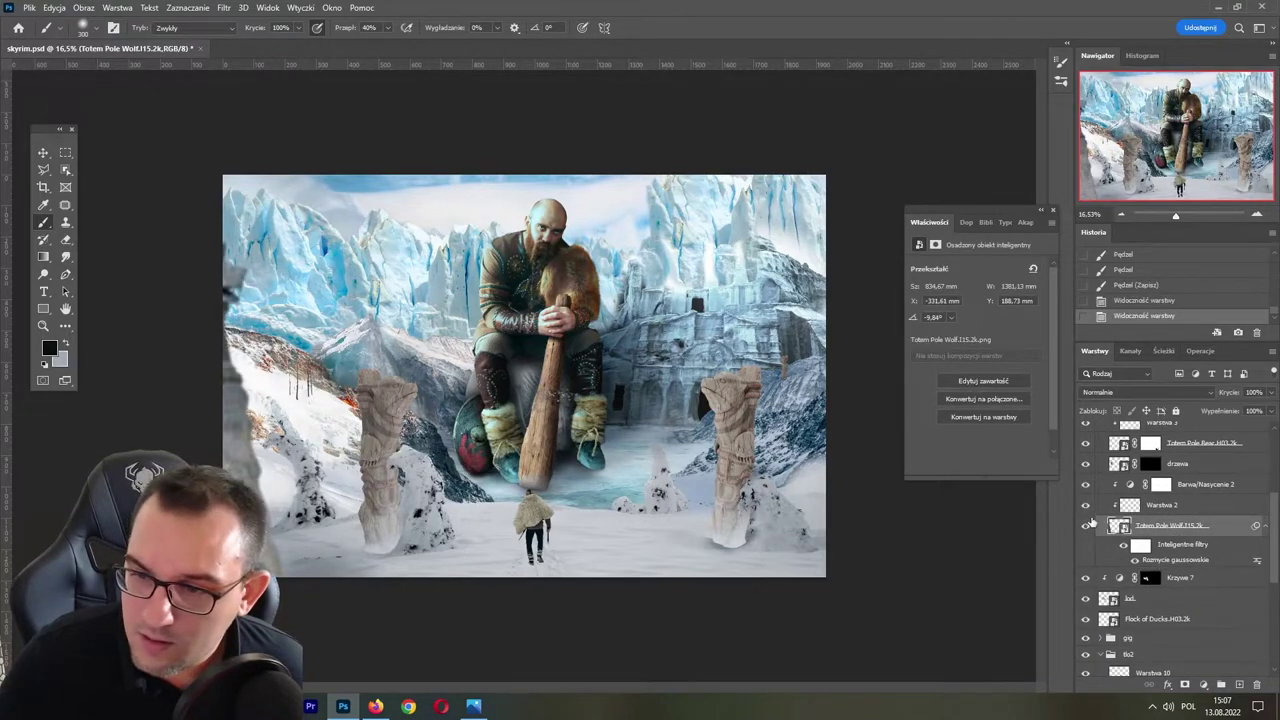
{"action": "scroll", "coordinate": [1258, 511], "scroll_direction": "up", "scroll_amount": 2}
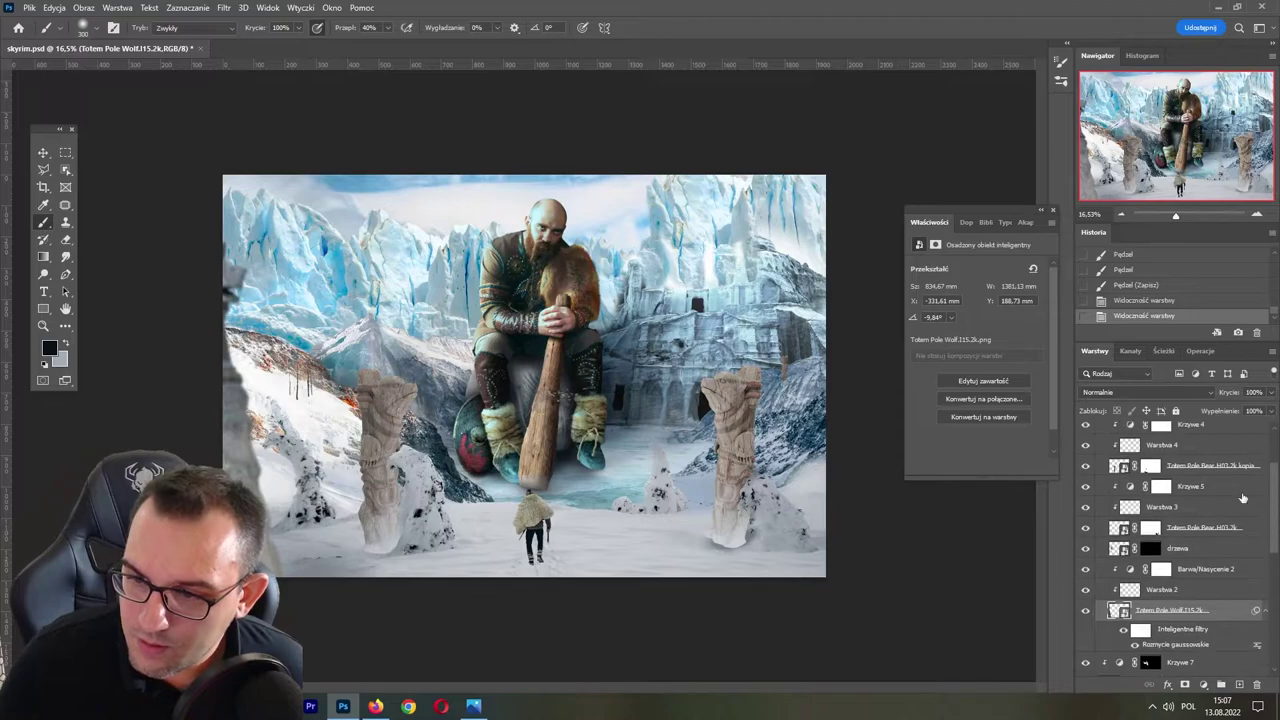
{"action": "left_click", "coordinate": [1183, 530]}
{"action": "left_click", "coordinate": [1086, 527]}
{"action": "left_click", "coordinate": [1086, 527]}
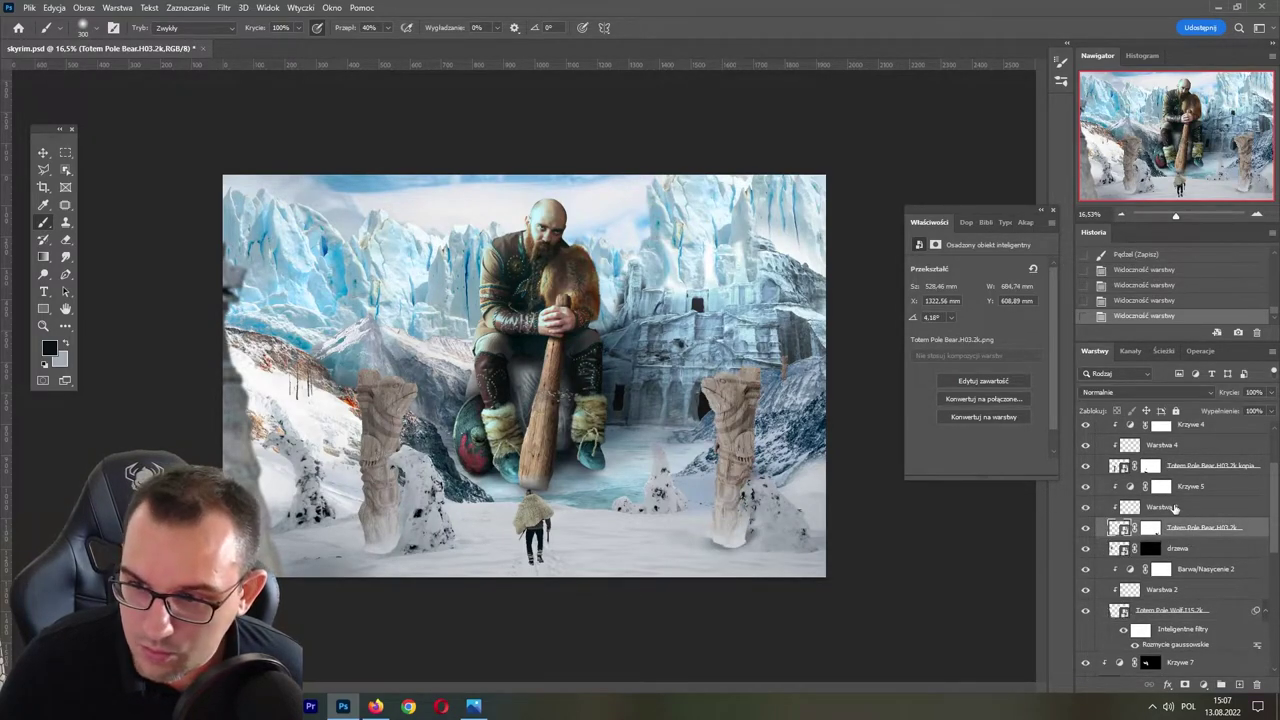
- Add a new layer named 'c' clipped above Krzywe 5, sample grey, and set it to Multiply
{"action": "left_click", "coordinate": [1203, 488]}
{"action": "left_click", "coordinate": [1240, 685]}
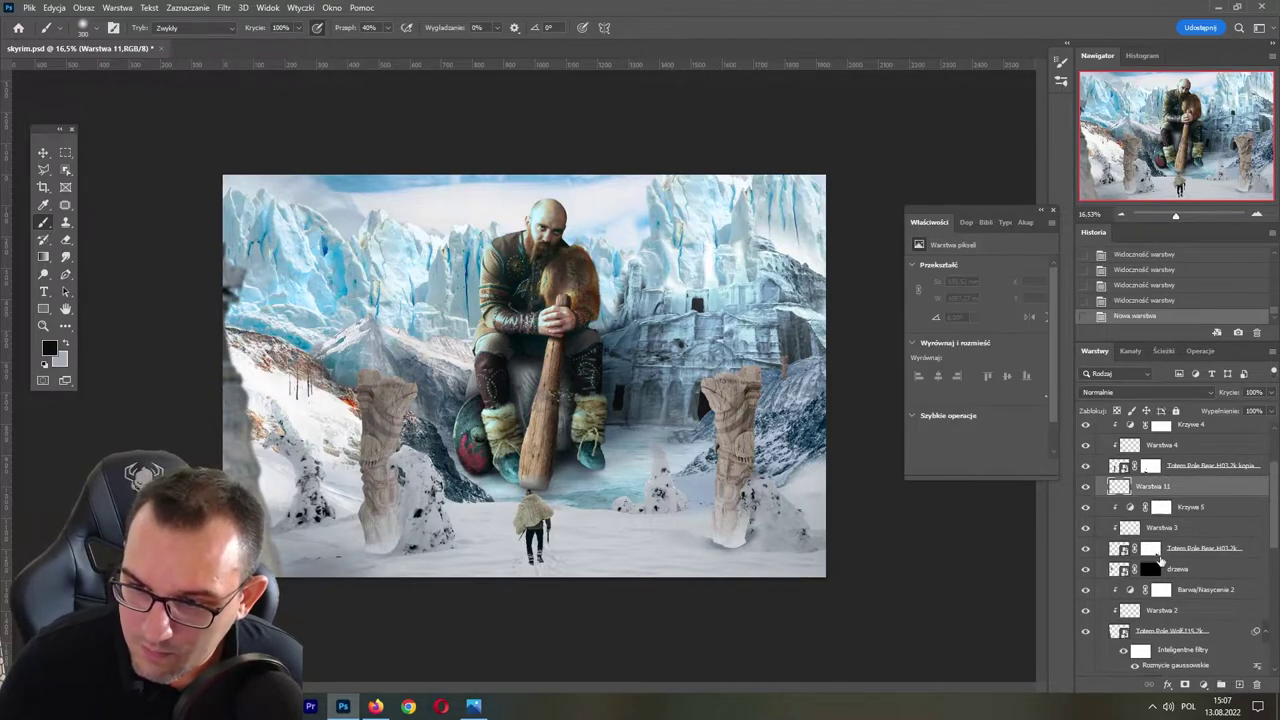
{"action": "left_click", "coordinate": [1165, 496], "text": "alt"}
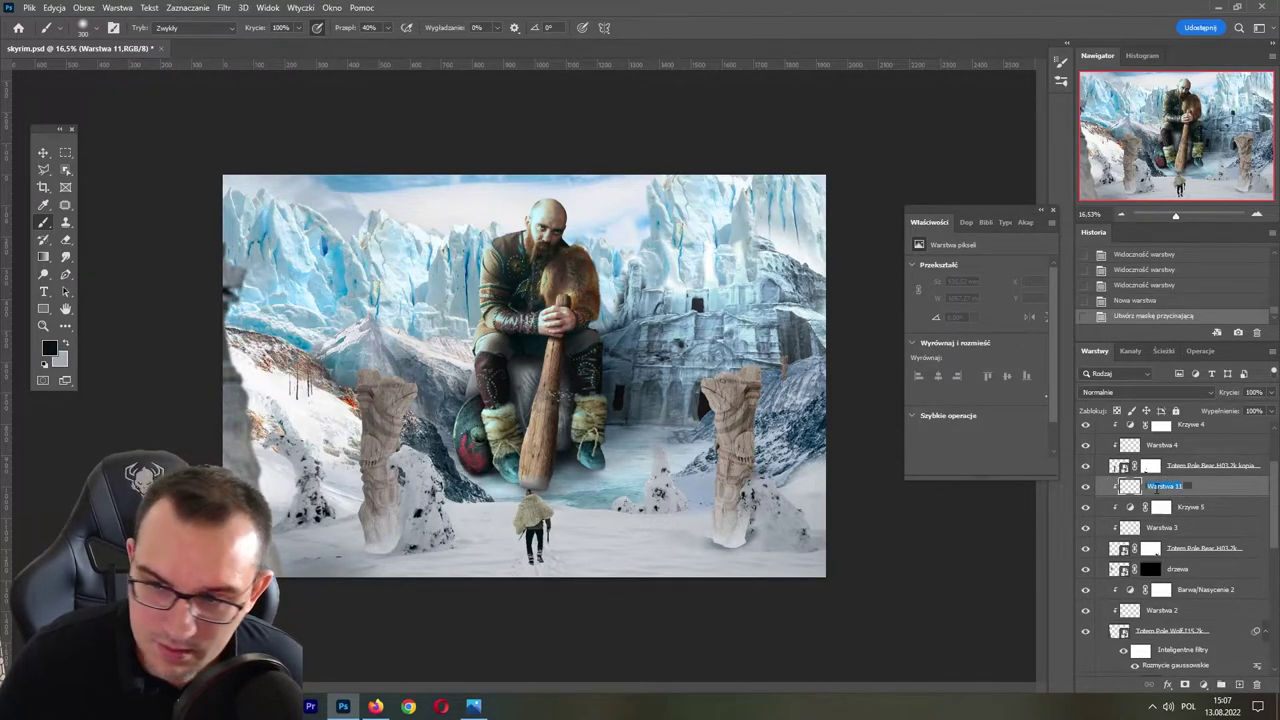
{"action": "type", "text": "c"}
{"action": "key", "text": "Return"}
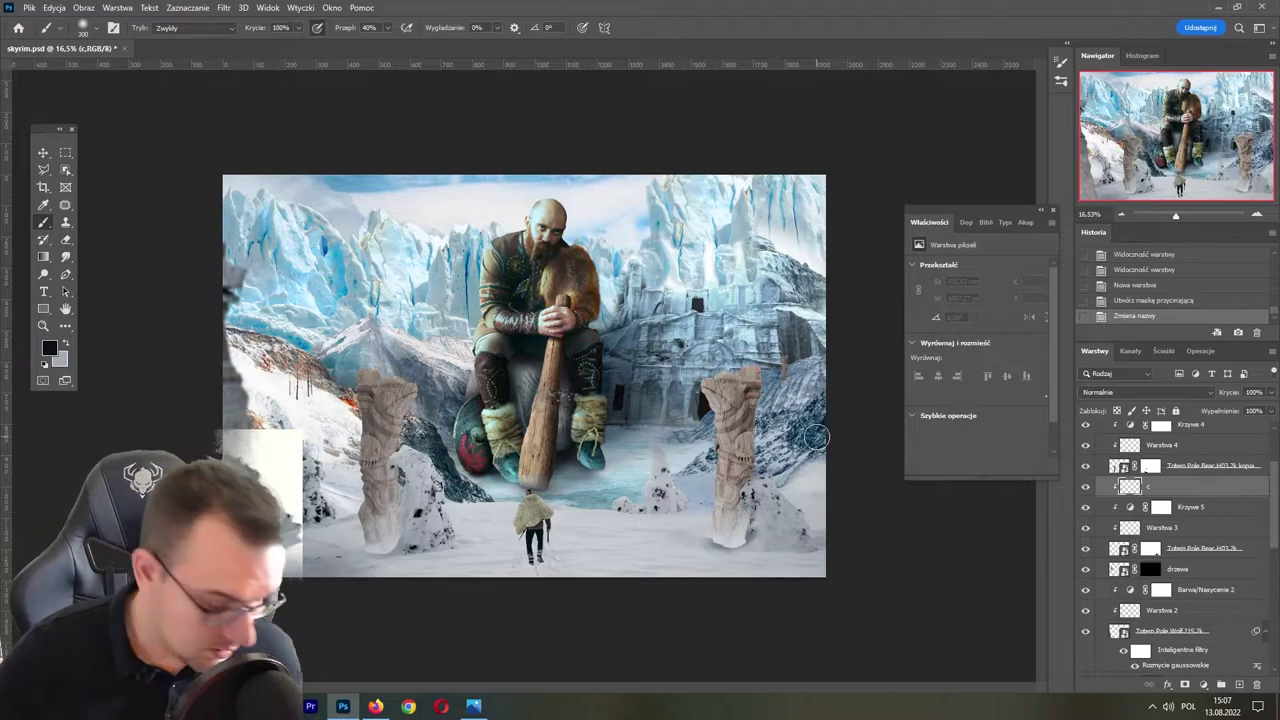
{"action": "left_click", "coordinate": [749, 391], "text": "alt"}
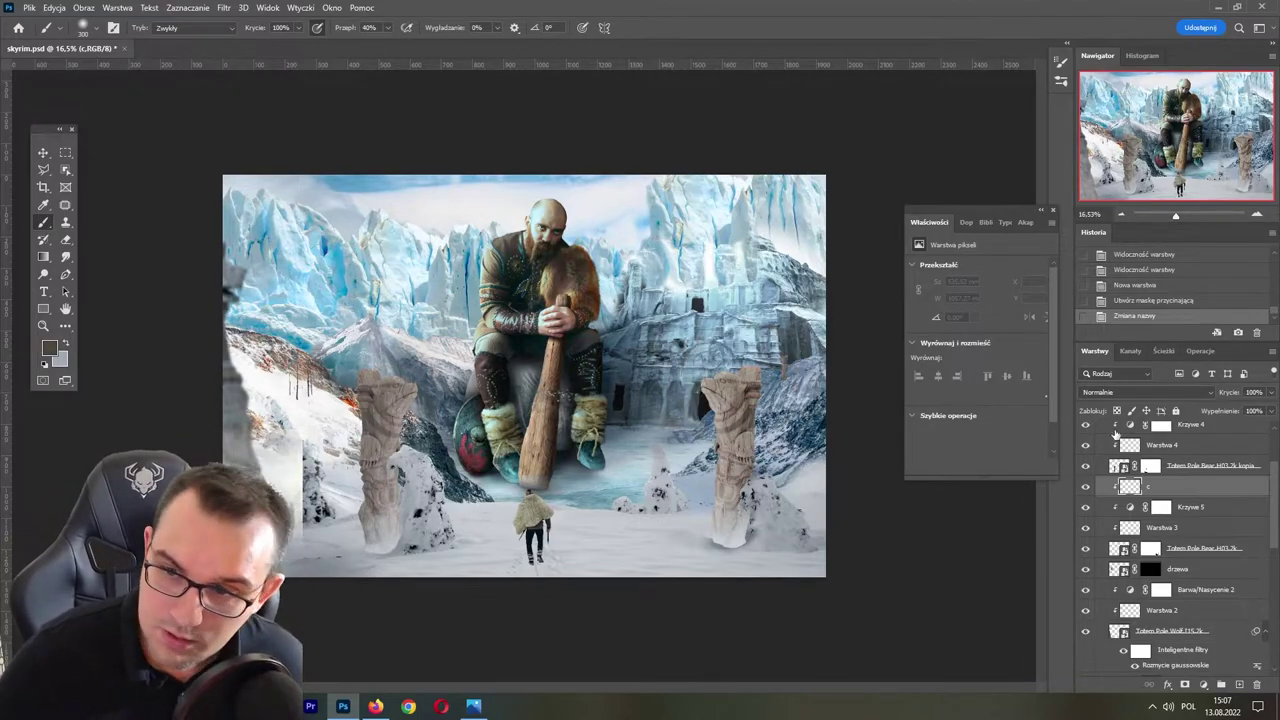
{"action": "left_click", "coordinate": [1147, 392]}
{"action": "left_click", "coordinate": [1126, 412]}
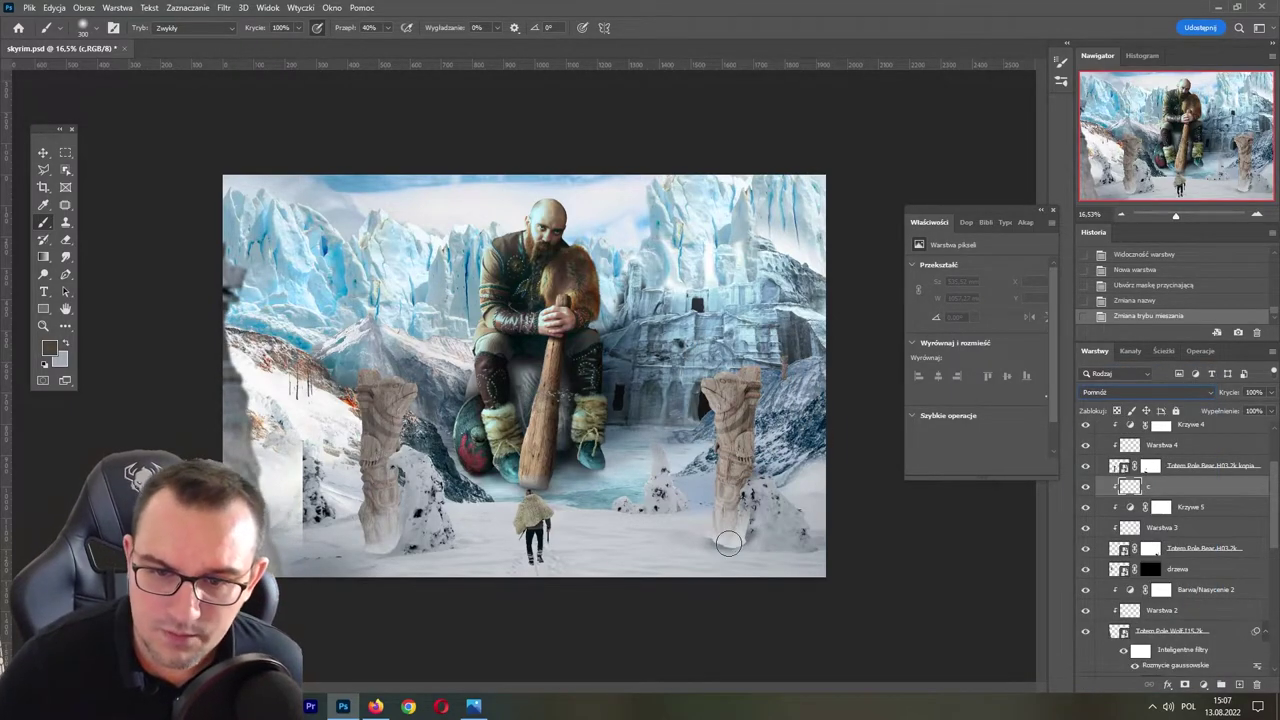
- Paint grey shadows on the right totem's base, right side and neck with a 175 brush
{"action": "mouse_move", "coordinate": [728, 542]}
{"action": "left_mouse_down"}
{"action": "mouse_move", "coordinate": [737, 556]}
{"action": "mouse_move", "coordinate": [753, 548]}
{"action": "mouse_move", "coordinate": [740, 450]}
{"action": "mouse_move", "coordinate": [750, 490]}
{"action": "left_mouse_up"}
{"action": "key", "text": "ctrl+z"}
{"action": "key", "text": "ctrl+z"}
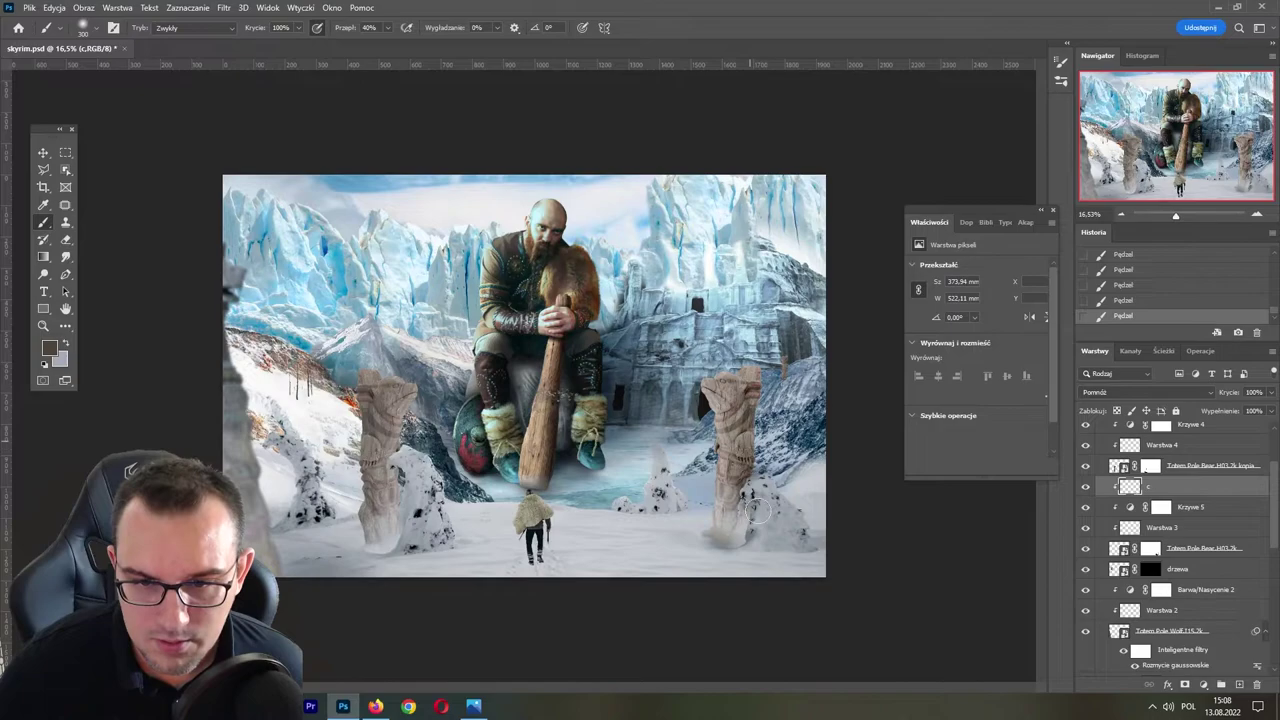
{"action": "left_click_drag", "start_coordinate": [765, 375], "coordinate": [760, 415]}
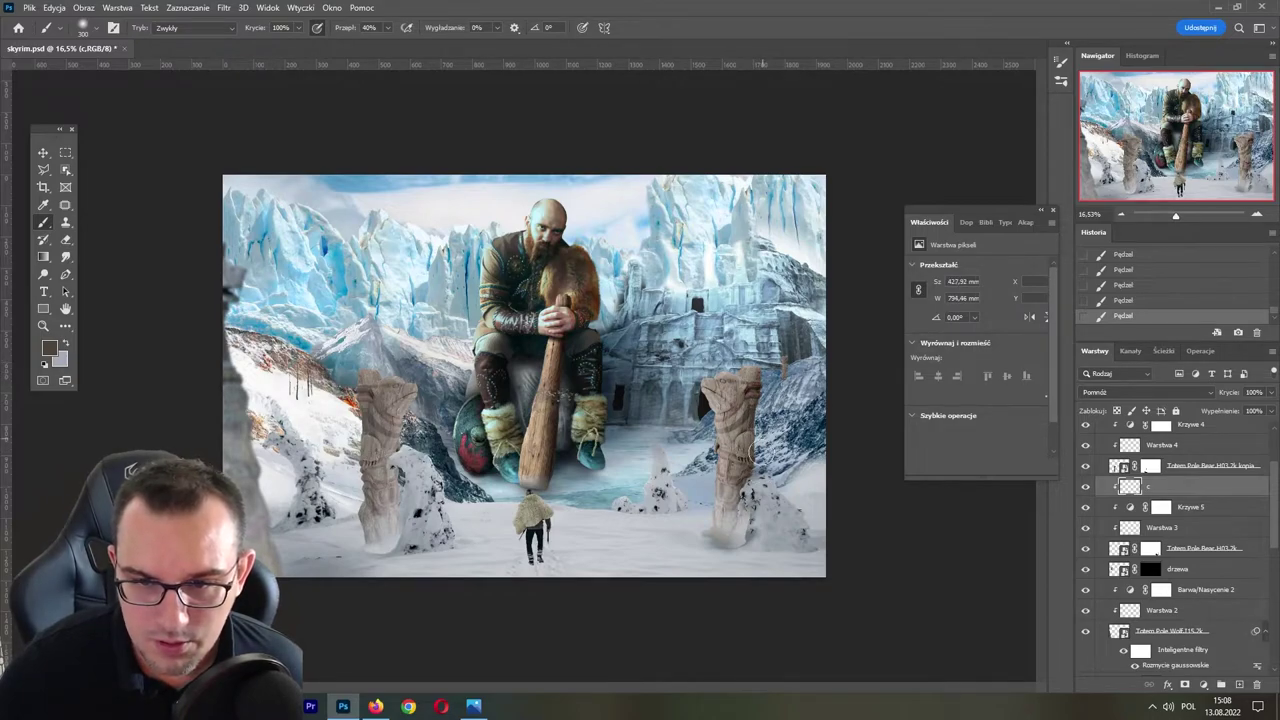
{"action": "scroll", "coordinate": [667, 486], "scroll_direction": "up", "scroll_amount": 3}
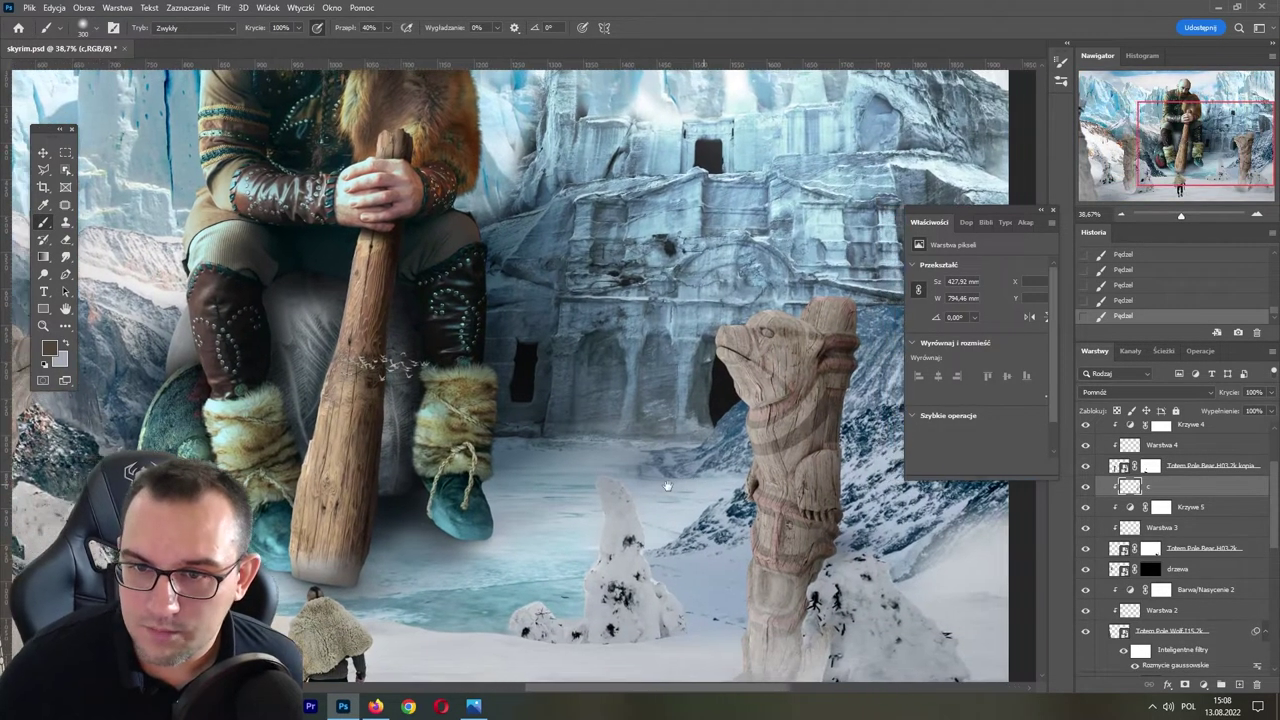
{"action": "scroll", "coordinate": [667, 486], "scroll_direction": "right", "scroll_amount": 3}
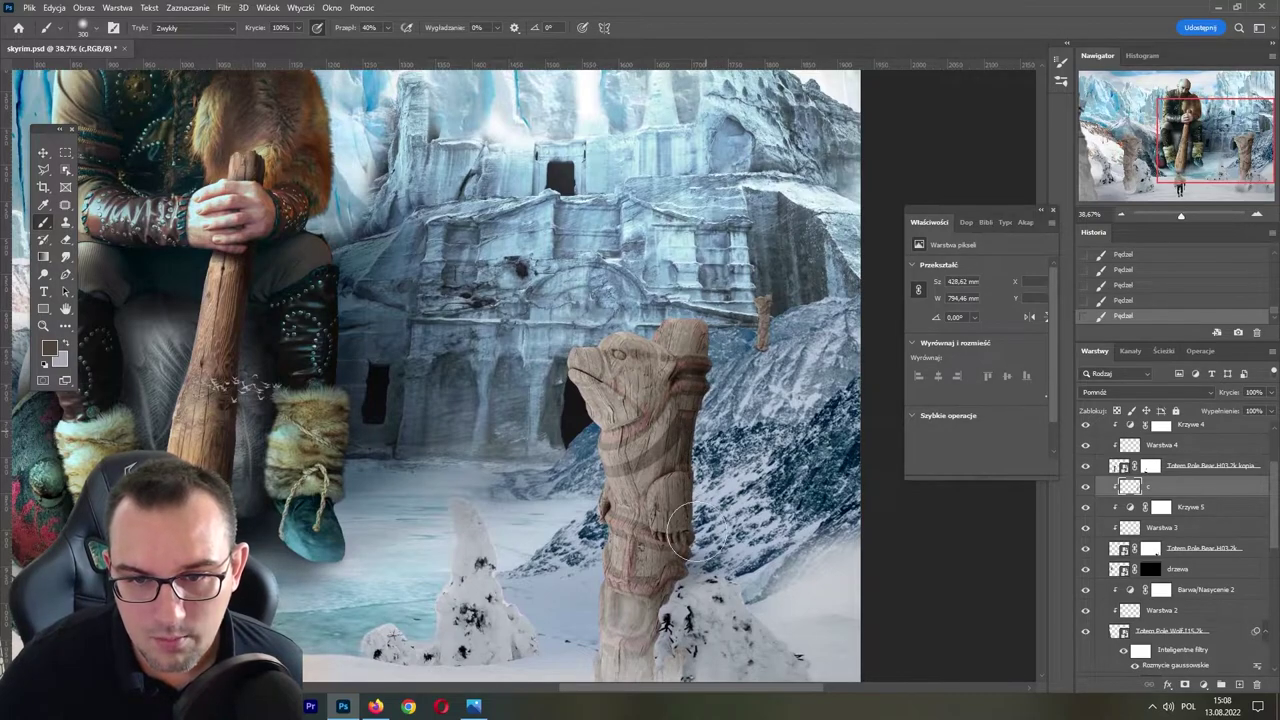
{"action": "left_click_drag", "start_coordinate": [697, 530], "coordinate": [727, 386]}
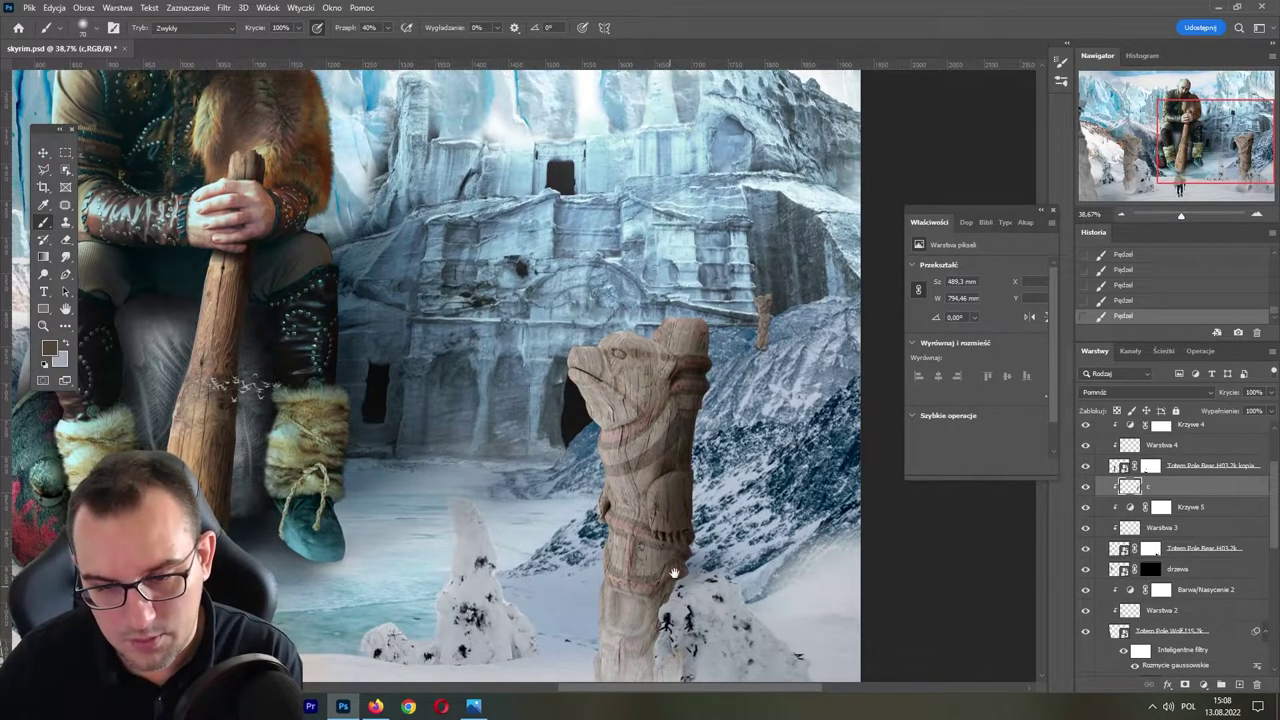
{"action": "left_click_drag", "start_coordinate": [687, 544], "coordinate": [703, 417]}
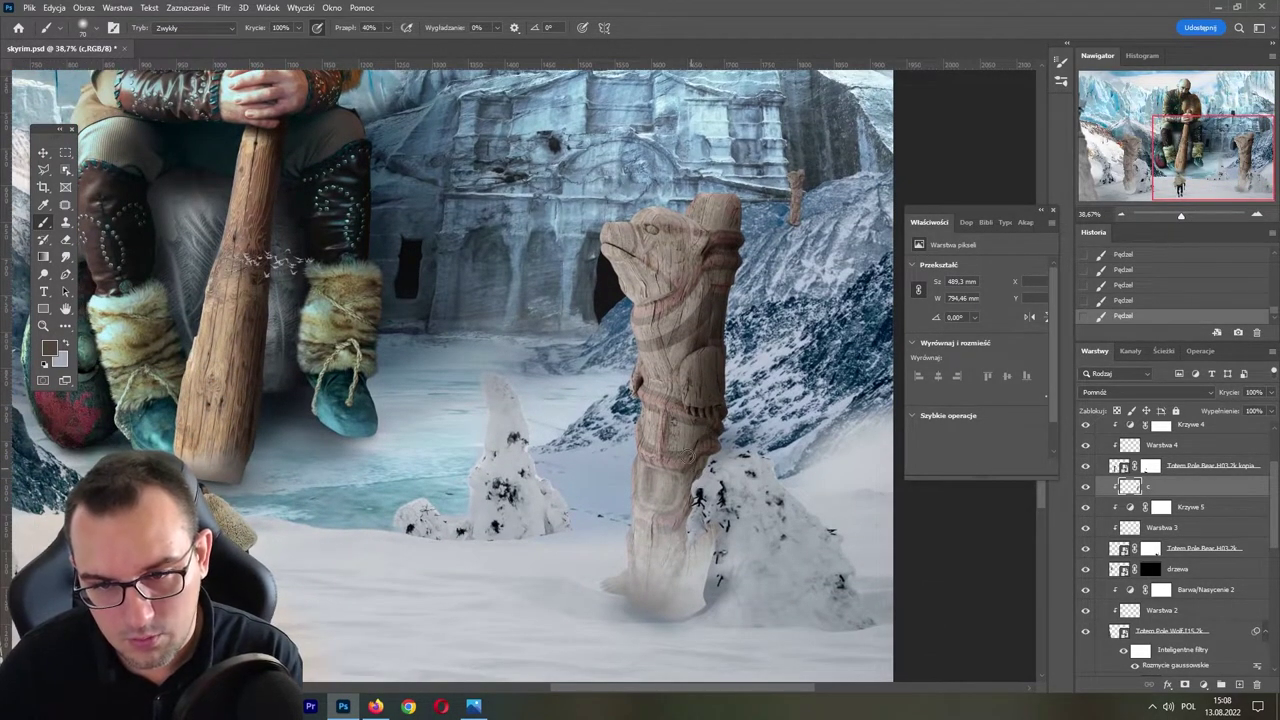
{"action": "left_click_drag", "start_coordinate": [704, 560], "coordinate": [716, 512]}
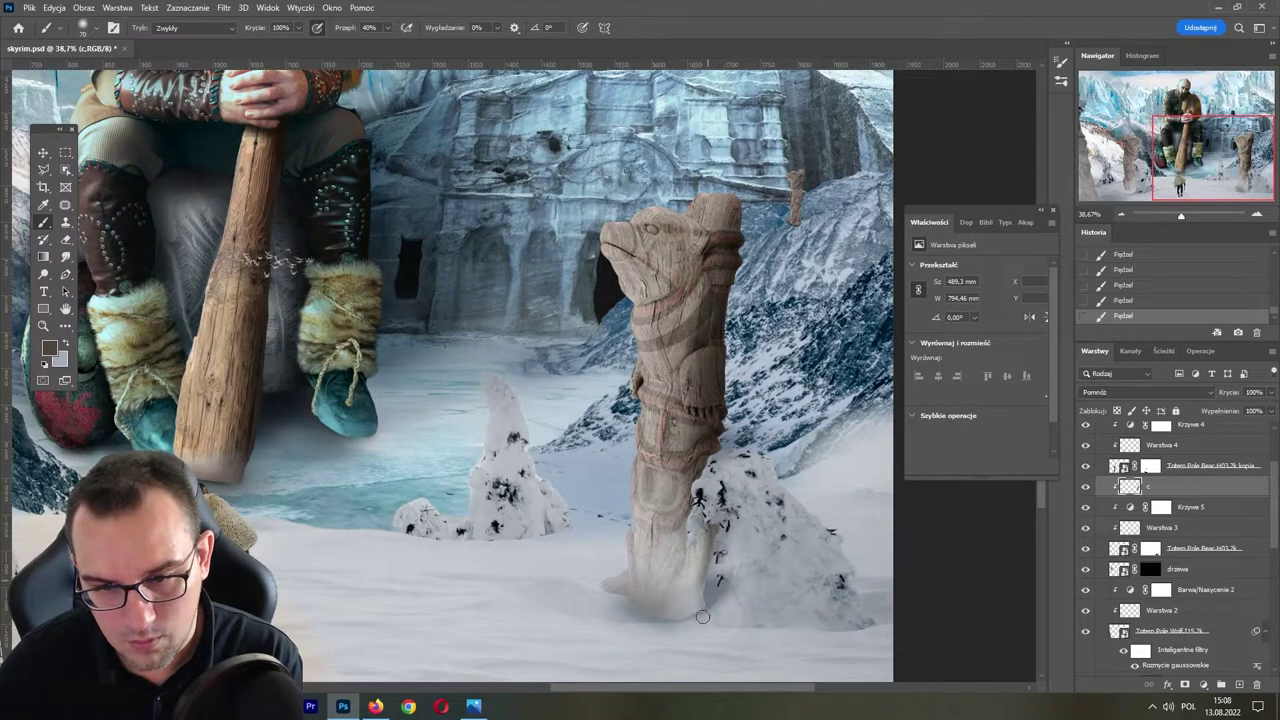
{"action": "key", "text": "bracketright"}
{"action": "key", "text": "bracketright"}
{"action": "key", "text": "bracketright"}
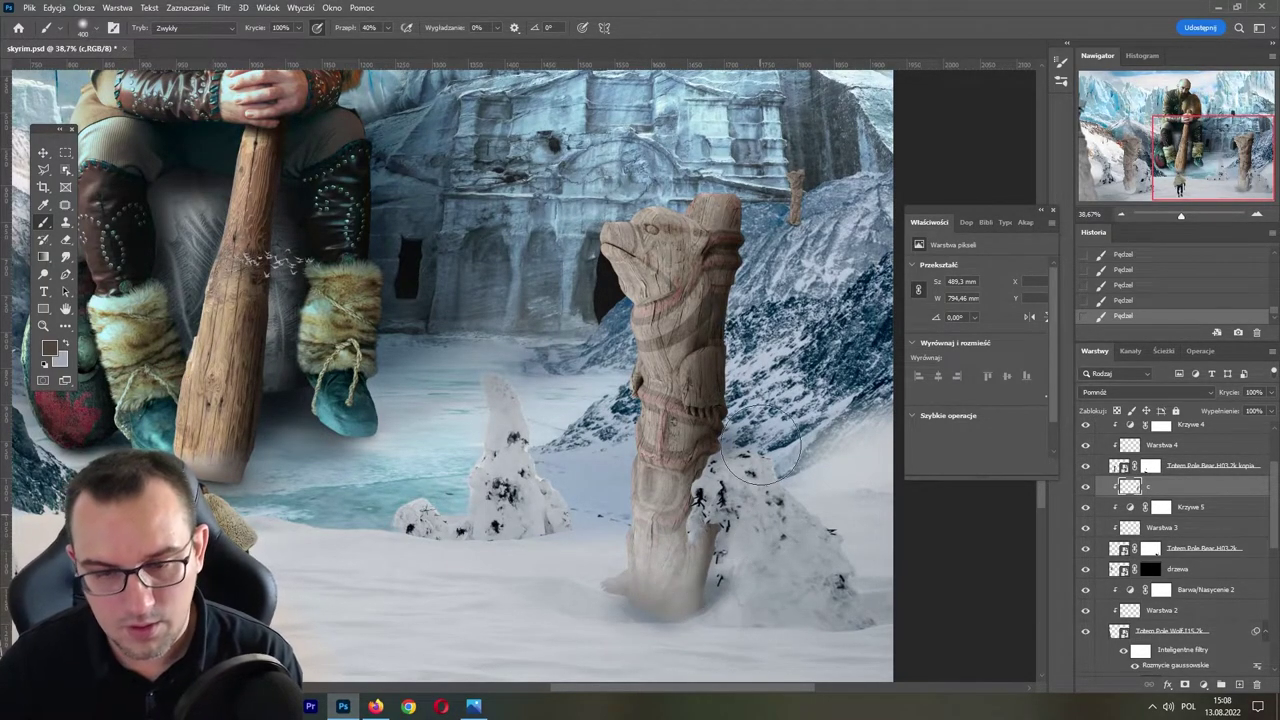
{"action": "key", "text": "bracketleft"}
{"action": "key", "text": "bracketleft"}
{"action": "key", "text": "bracketleft"}
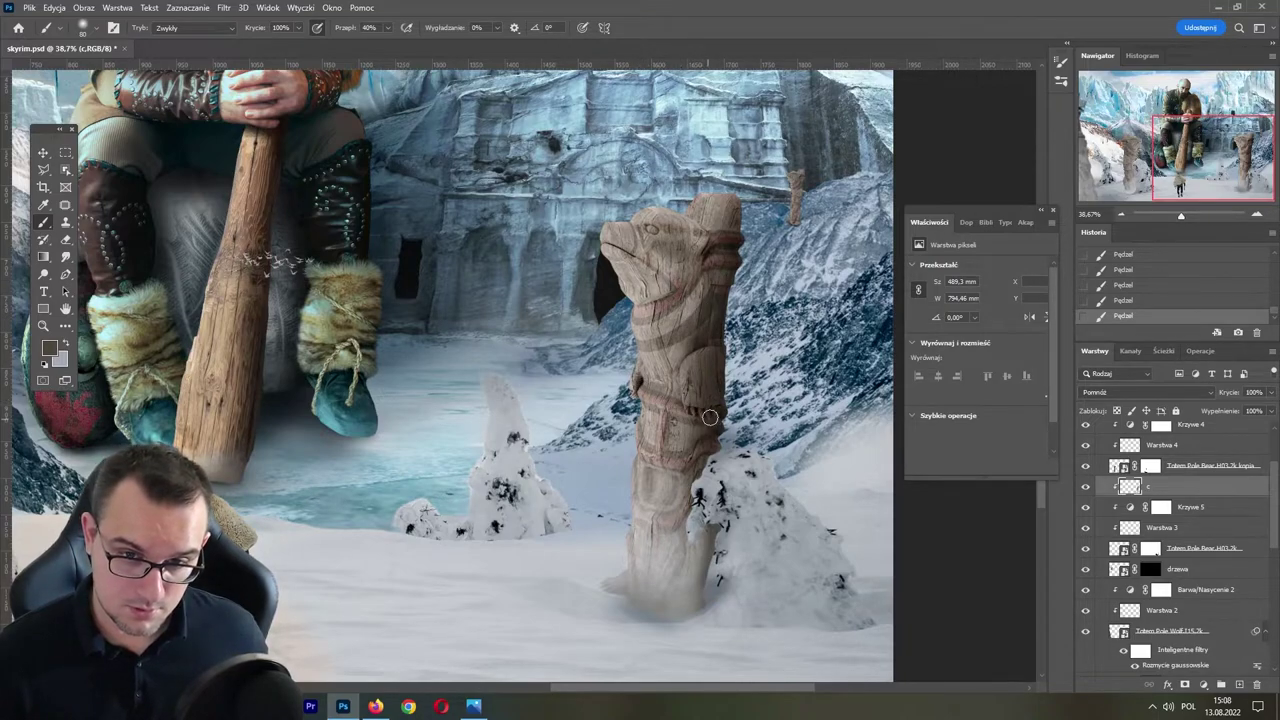
{"action": "left_click_drag", "start_coordinate": [698, 452], "coordinate": [672, 460]}
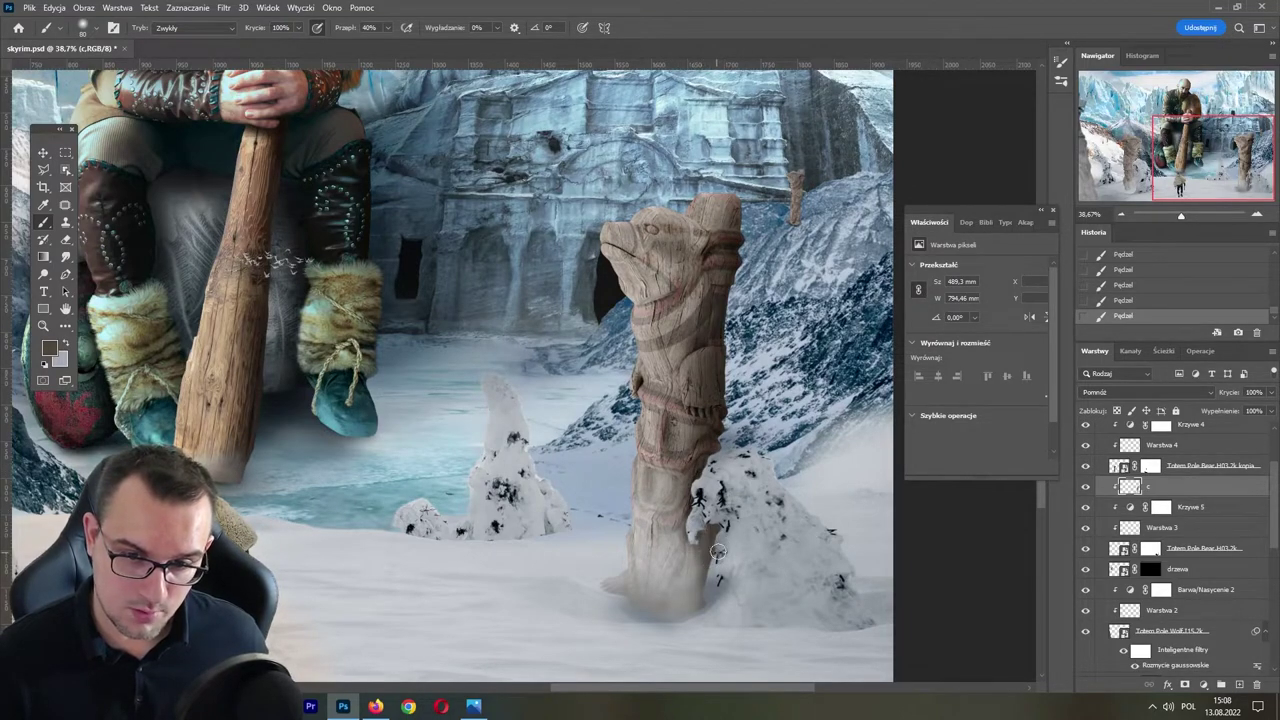
{"action": "left_click_drag", "start_coordinate": [419, 510], "coordinate": [800, 450]}
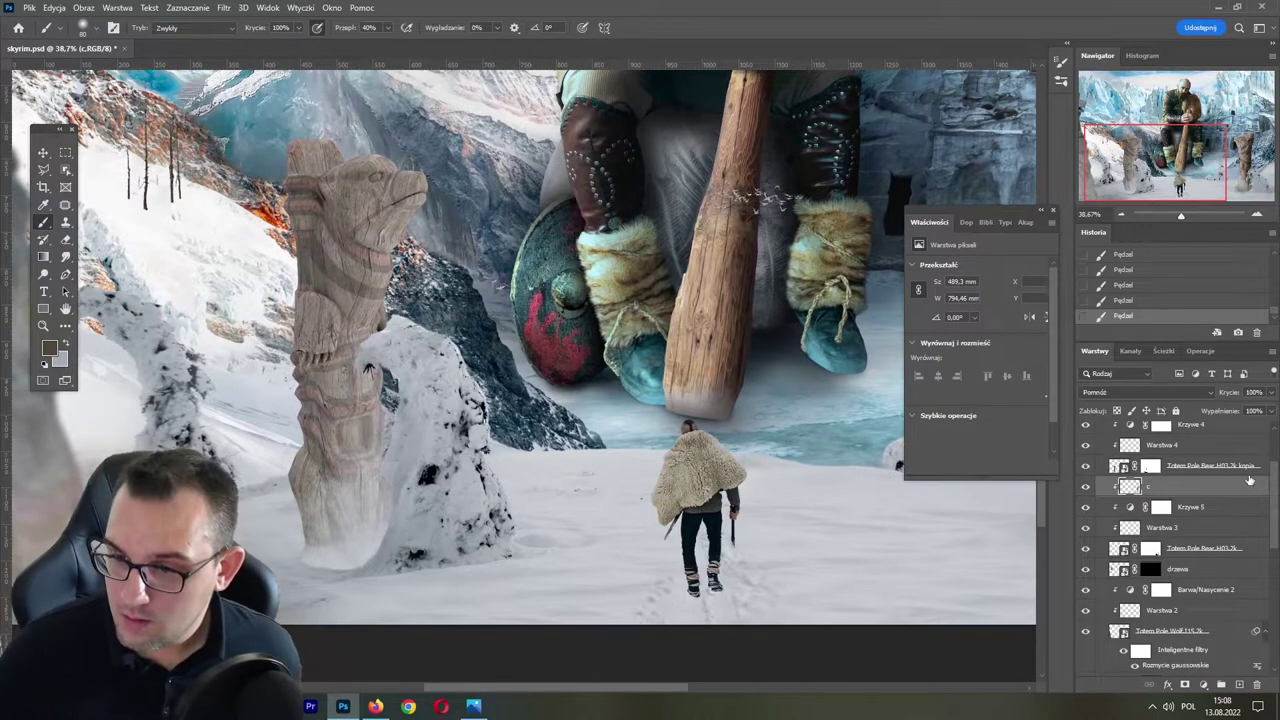
- Add a new Multiply layer clipped above Krzywe 4 and sample a dark shading colour
{"action": "scroll", "coordinate": [1275, 490], "scroll_direction": "up", "scroll_amount": 2}
{"action": "left_click", "coordinate": [1184, 480]}
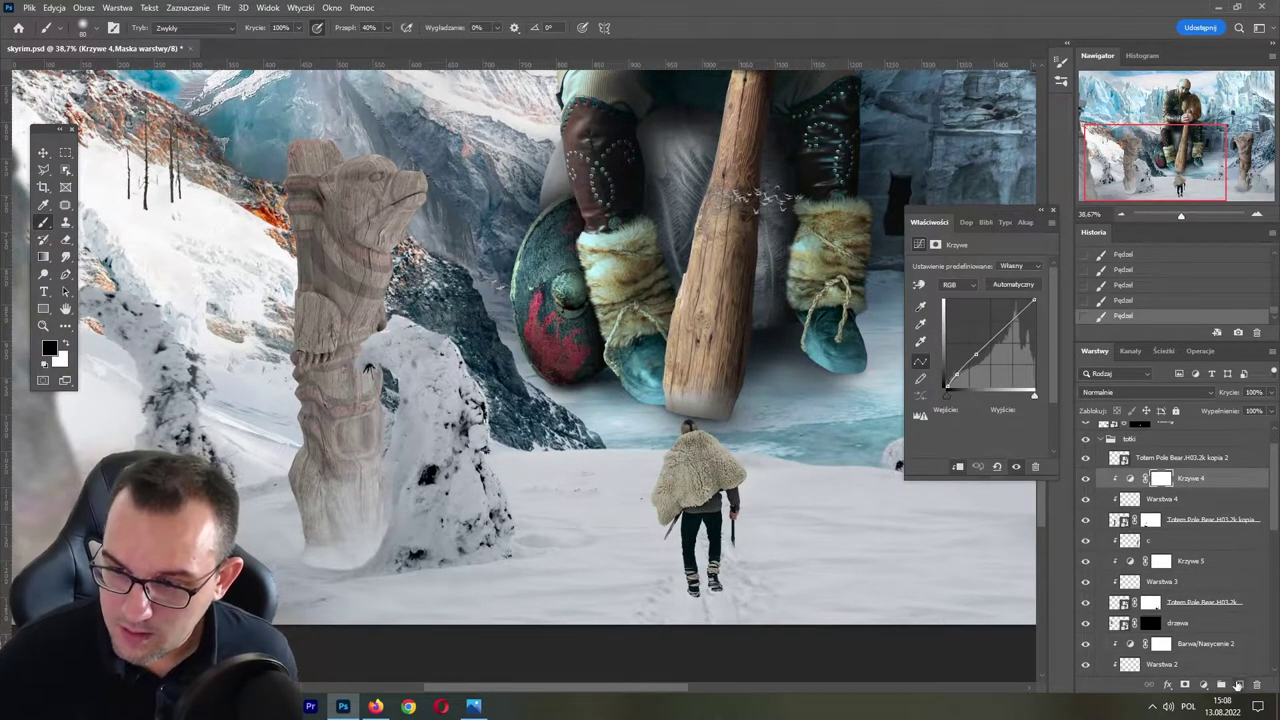
{"action": "key", "text": "ctrl+shift+alt+n"}
{"action": "key", "text": "ctrl+alt+g"}
{"action": "left_click", "coordinate": [1147, 392]}
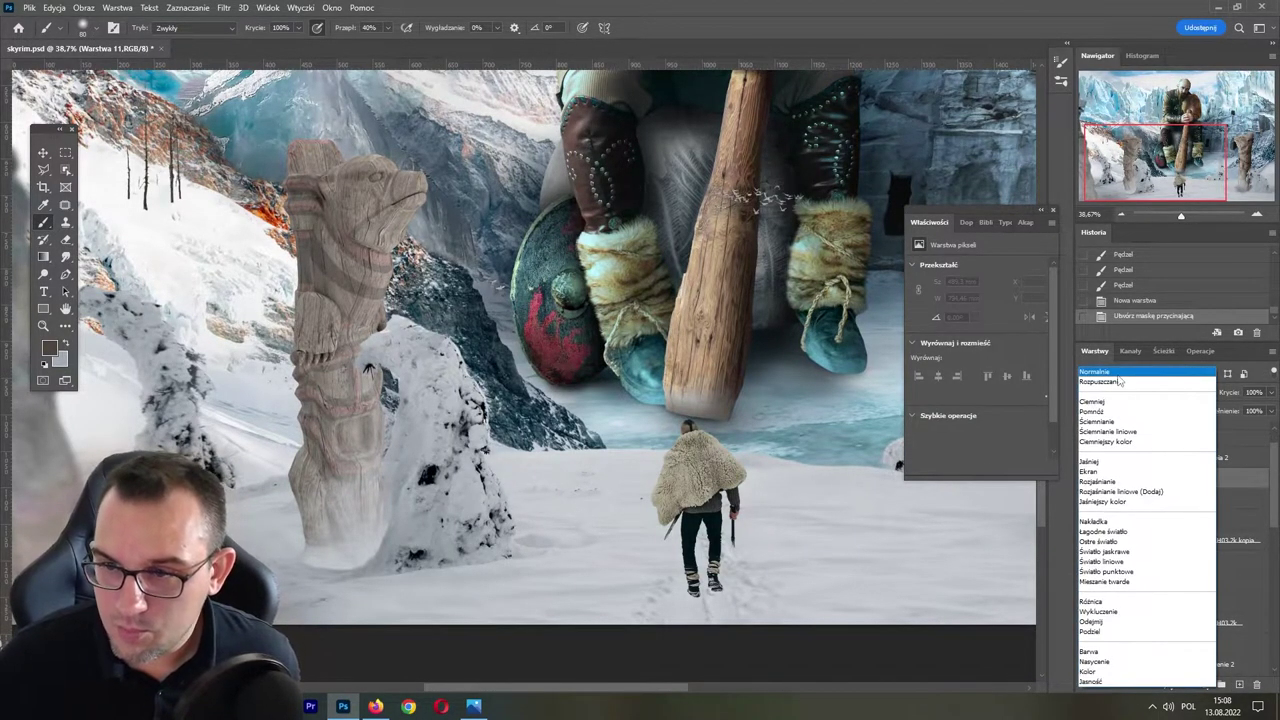
{"action": "left_click", "coordinate": [1092, 411]}
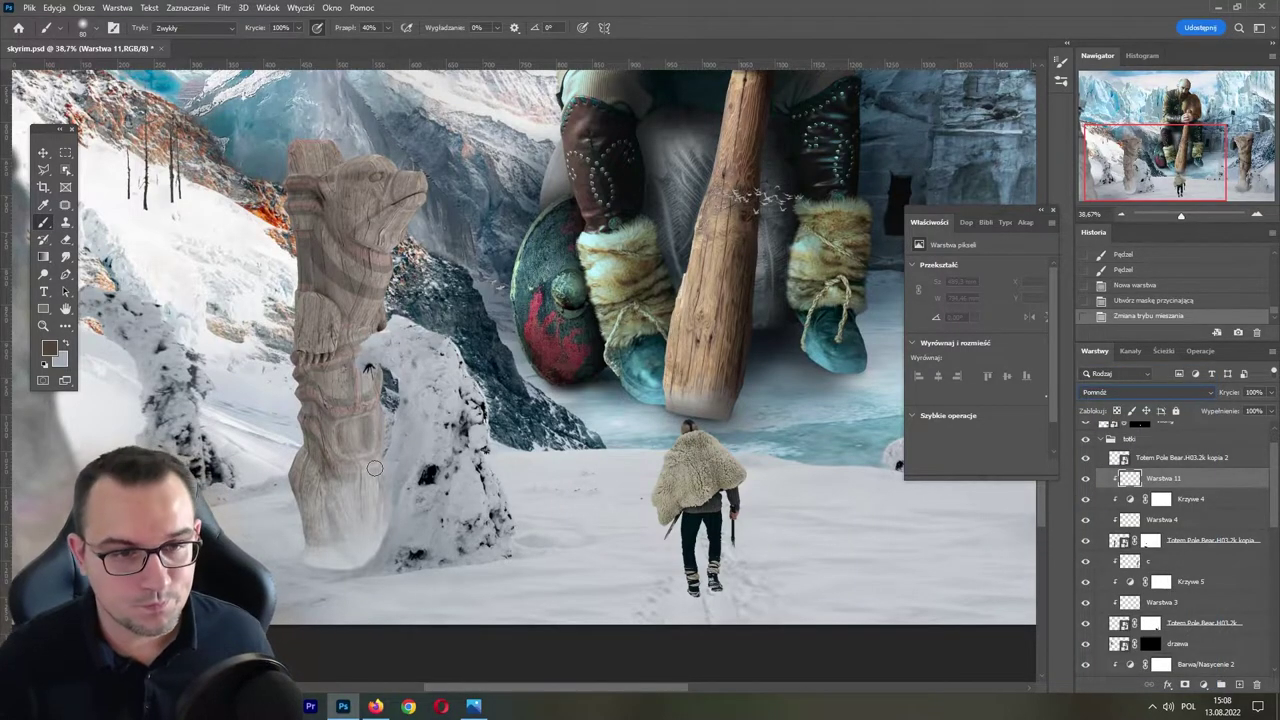
{"action": "left_click", "coordinate": [323, 357], "text": "alt"}
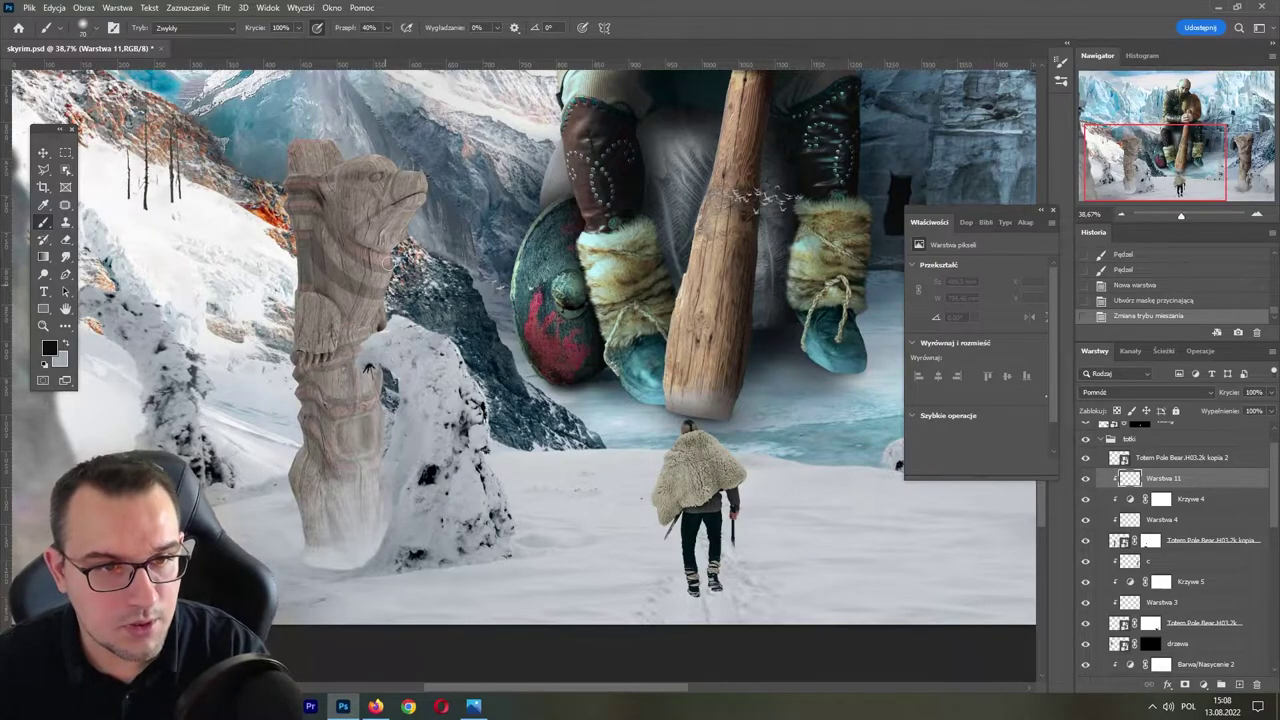
- Shade the totem's bear head and trunk, then drop brush opacity to 27% and undo harsh base strokes
{"action": "mouse_move", "coordinate": [385, 200]}
{"action": "left_mouse_down"}
{"action": "mouse_move", "coordinate": [395, 270]}
{"action": "mouse_move", "coordinate": [398, 237]}
{"action": "mouse_move", "coordinate": [375, 420]}
{"action": "left_mouse_up"}
{"action": "left_click_drag", "start_coordinate": [370, 290], "coordinate": [360, 530]}
{"action": "left_click_drag", "start_coordinate": [370, 390], "coordinate": [366, 420]}
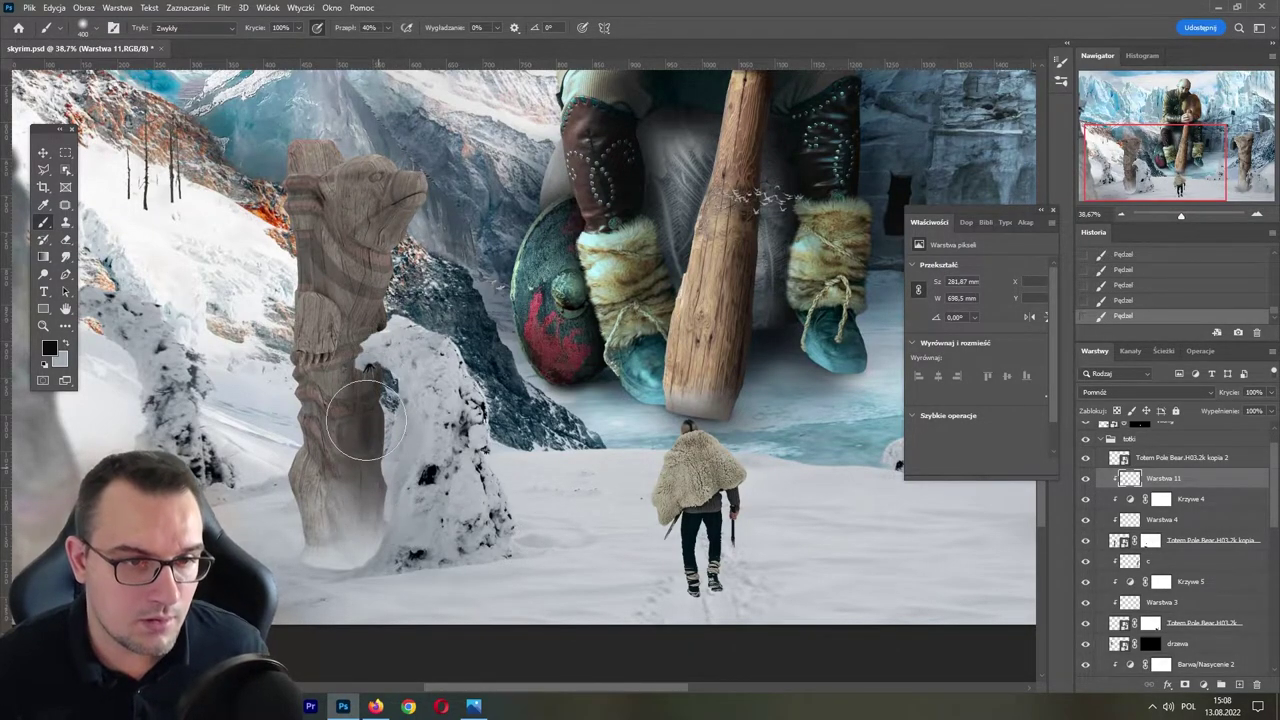
{"action": "key", "text": "bracketleft"}
{"action": "key", "text": "bracketleft"}
{"action": "key", "text": "bracketleft"}
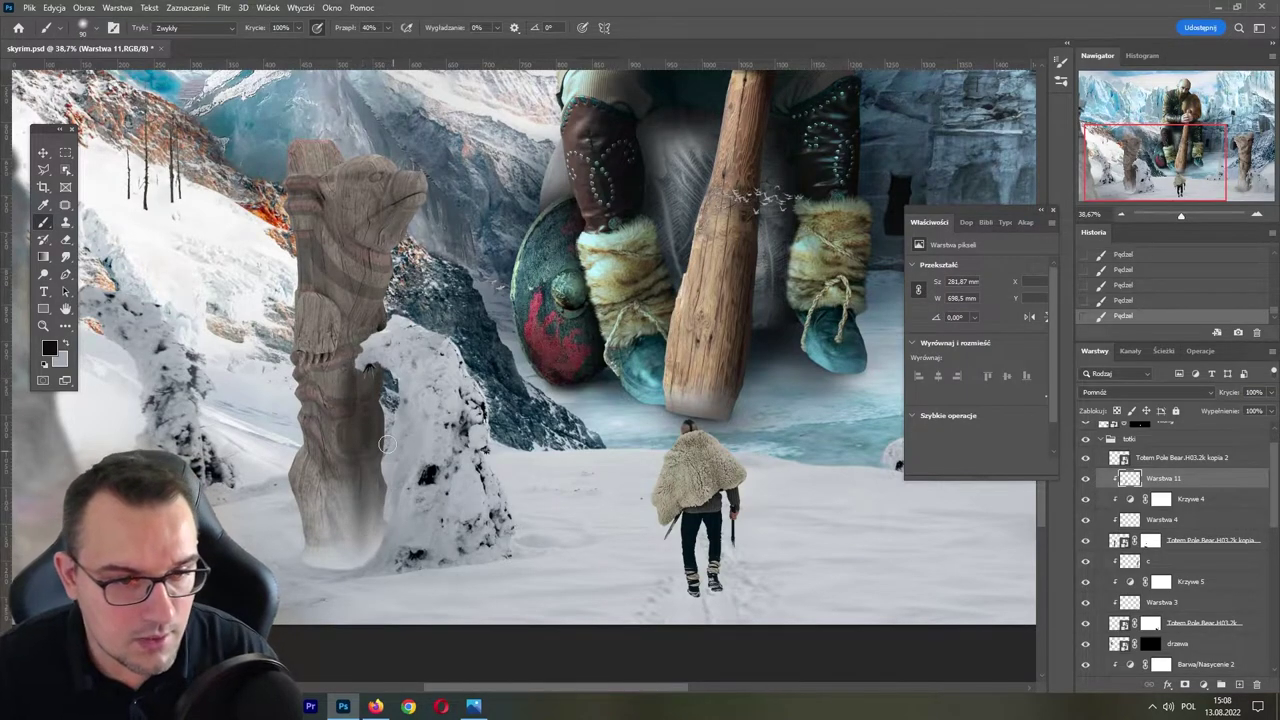
{"action": "key", "text": "ctrl+z"}
{"action": "key", "text": "ctrl+z"}
{"action": "key", "text": "ctrl+z"}
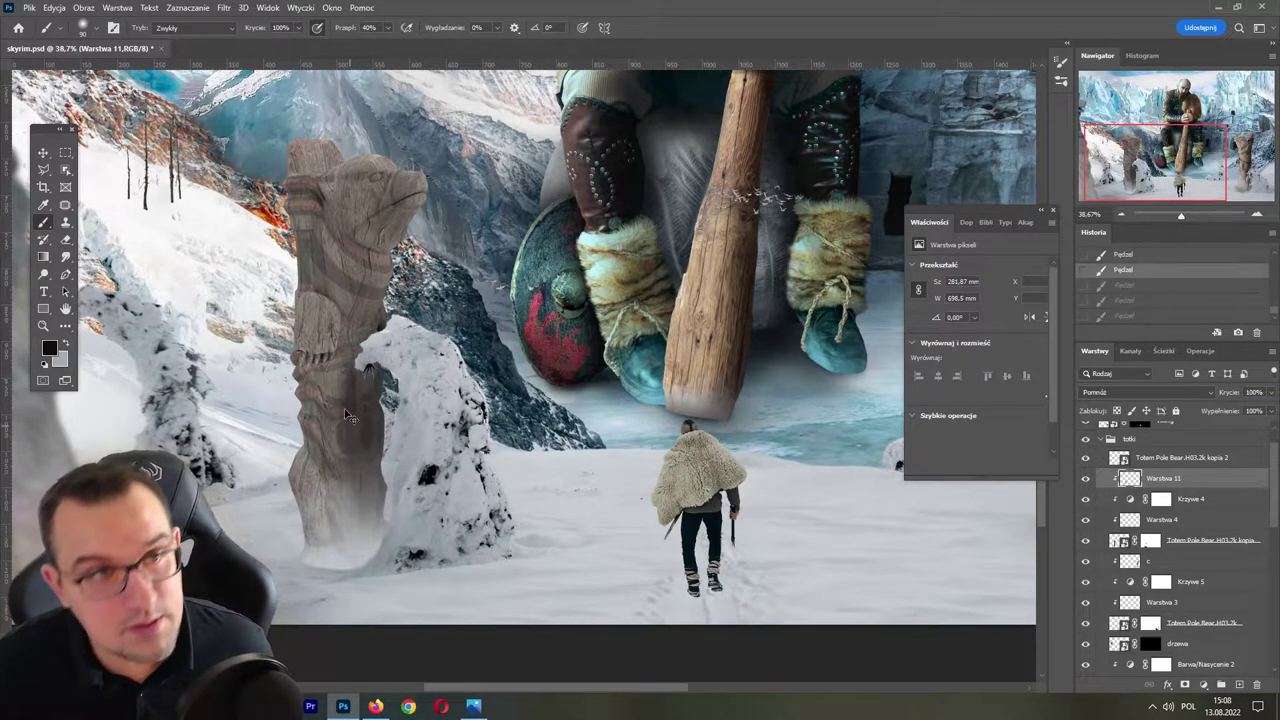
{"action": "left_click", "coordinate": [298, 27]}
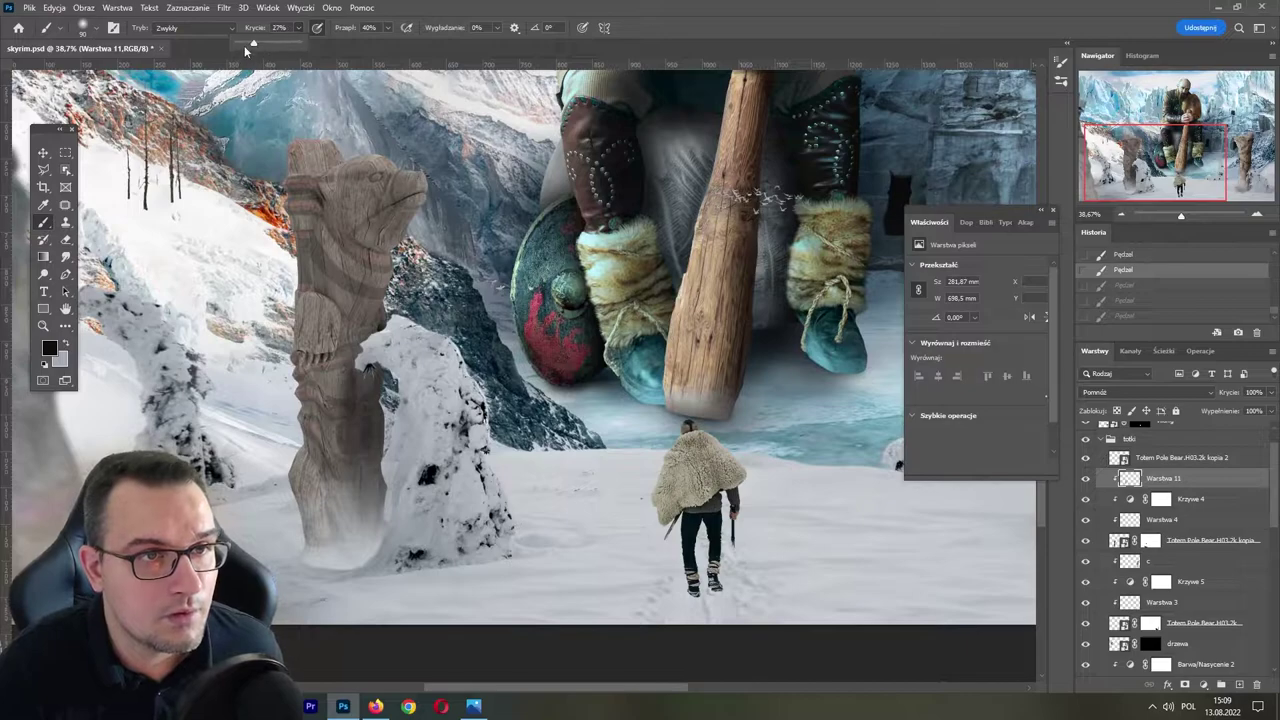
{"action": "left_click", "coordinate": [381, 500]}
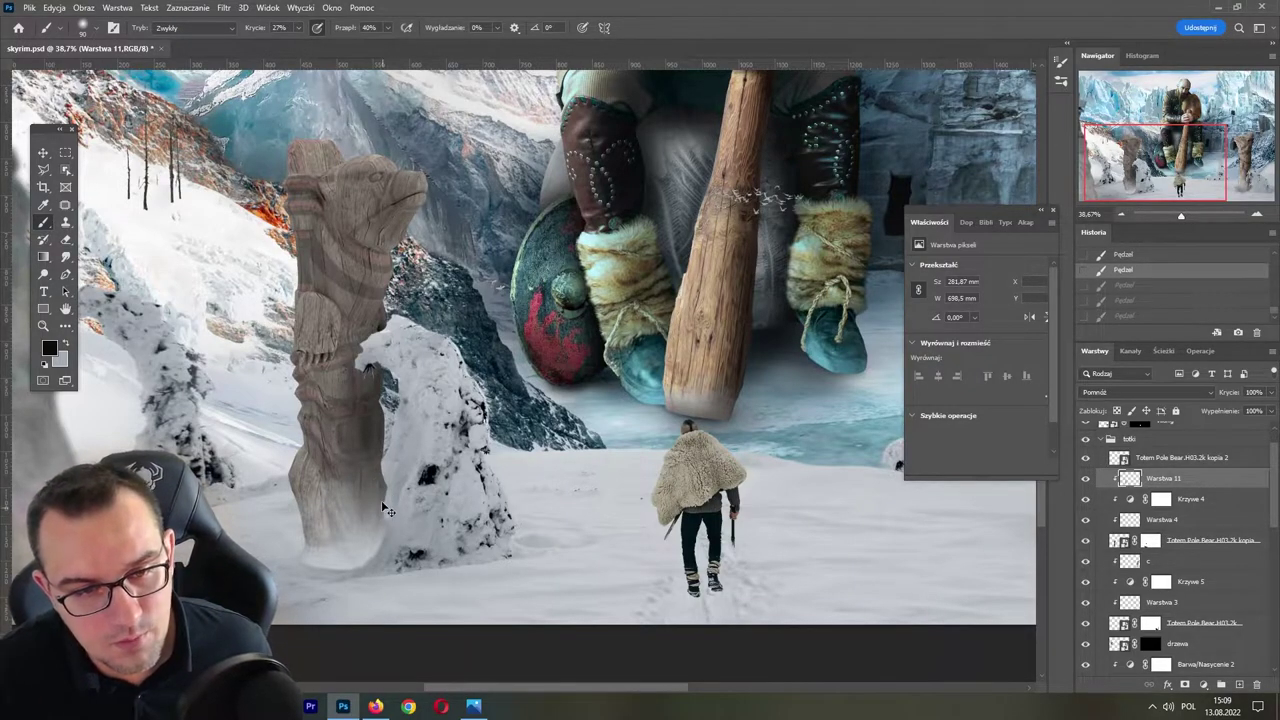
{"action": "key", "text": "ctrl+z"}
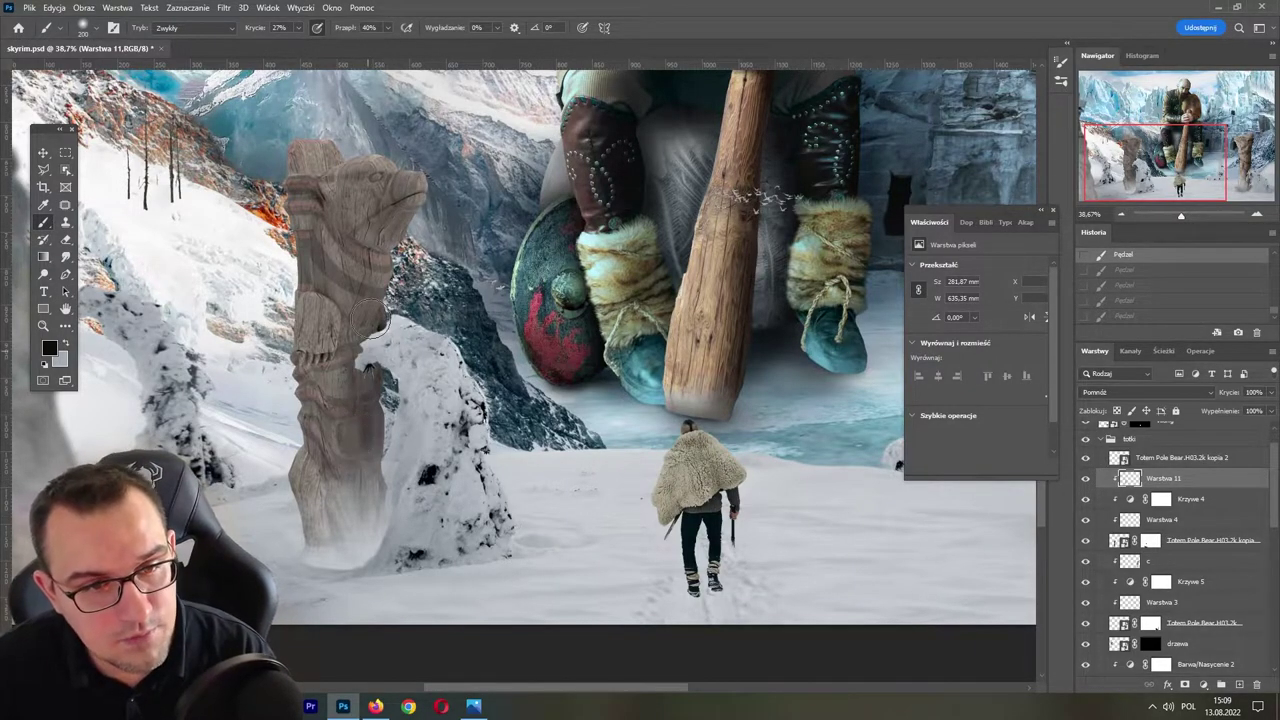
- Gently shade the totem base, the bear head's right edge and the middle of the trunk
{"action": "left_click_drag", "start_coordinate": [370, 320], "coordinate": [352, 555]}
{"action": "left_click_drag", "start_coordinate": [365, 400], "coordinate": [378, 575]}
{"action": "mouse_move", "coordinate": [335, 465]}
{"action": "left_mouse_down"}
{"action": "mouse_move", "coordinate": [362, 527]}
{"action": "mouse_move", "coordinate": [348, 557]}
{"action": "left_mouse_up"}
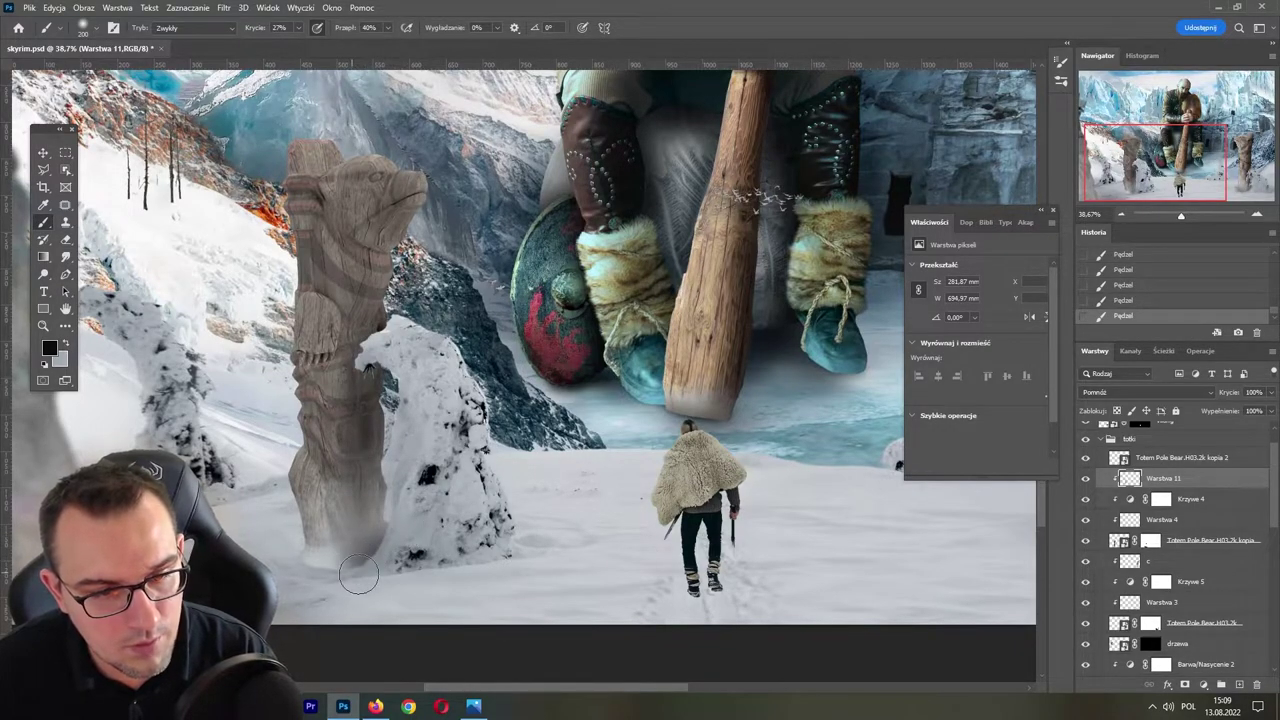
{"action": "left_click_drag", "start_coordinate": [395, 510], "coordinate": [380, 533]}
{"action": "left_click_drag", "start_coordinate": [352, 440], "coordinate": [345, 580]}
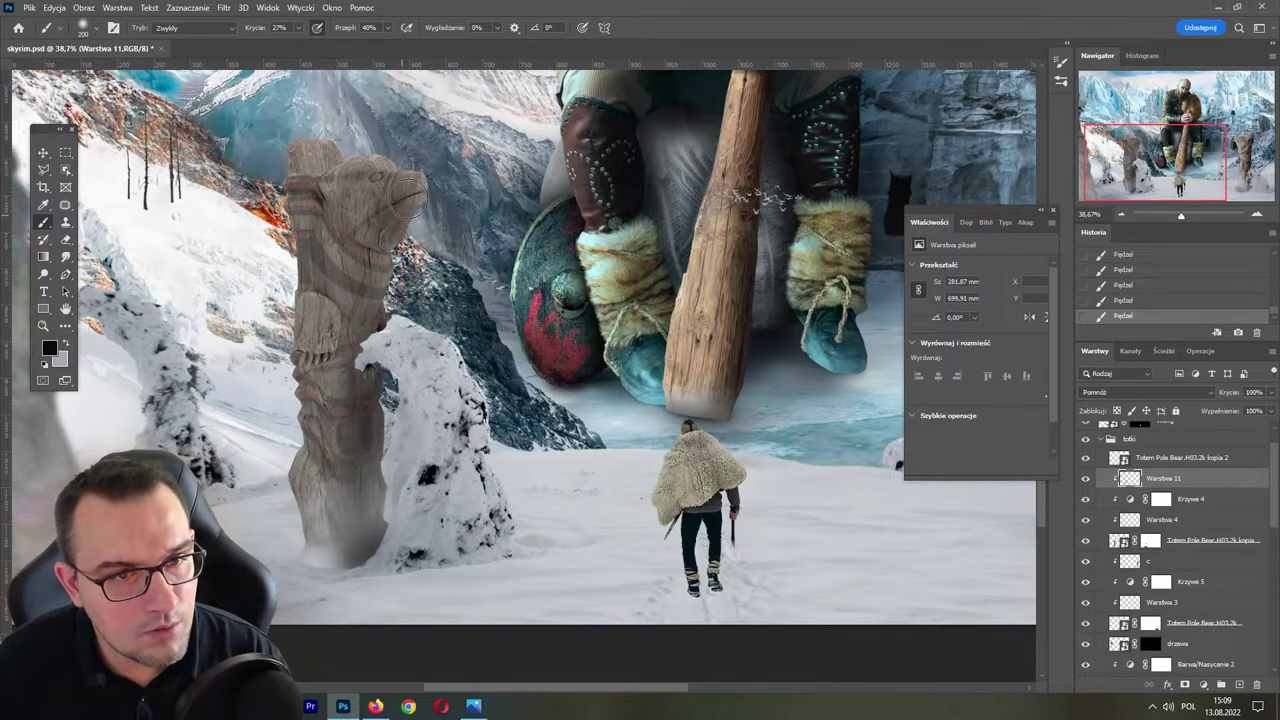
{"action": "left_click_drag", "start_coordinate": [407, 195], "coordinate": [410, 215]}
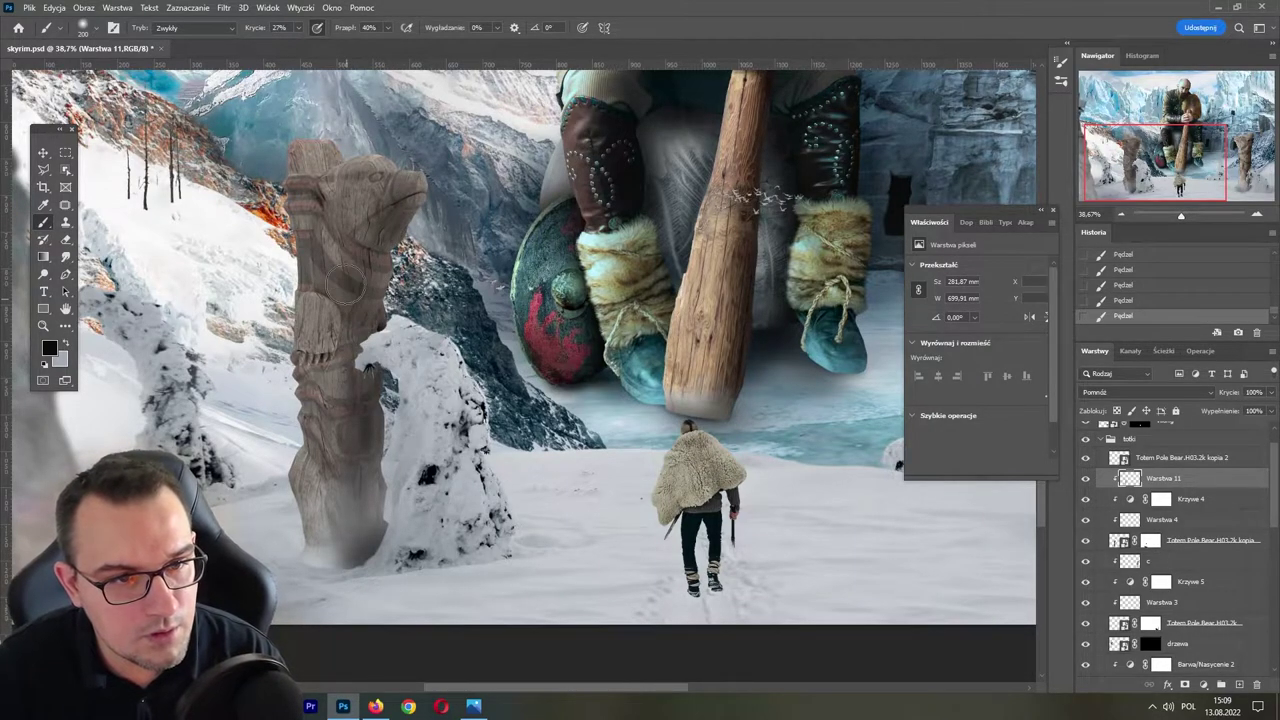
{"action": "mouse_move", "coordinate": [355, 318]}
{"action": "left_mouse_down"}
{"action": "mouse_move", "coordinate": [335, 300]}
{"action": "mouse_move", "coordinate": [337, 400]}
{"action": "left_mouse_up"}
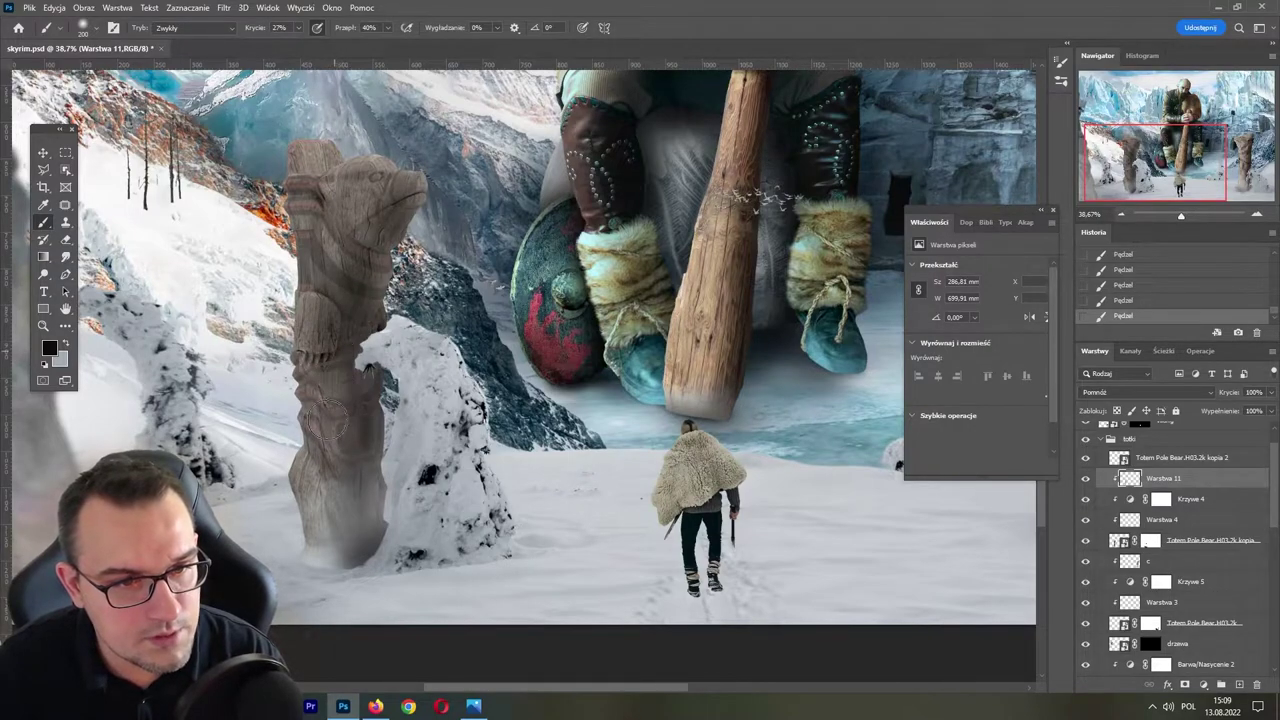
- Lower Layer 11's opacity to 64%, save skyrim.psd, and dismiss the save-in-progress error
{"action": "left_click", "coordinate": [1174, 216]}
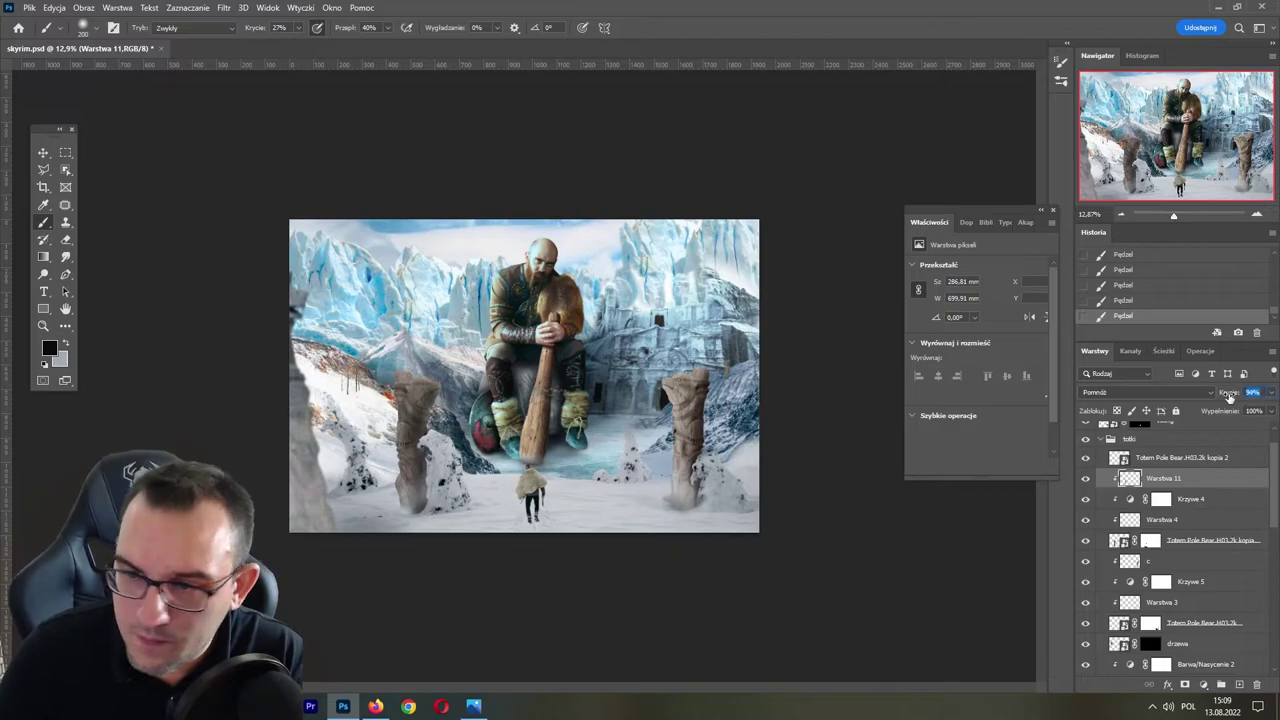
{"action": "left_click_drag", "start_coordinate": [1232, 394], "coordinate": [1228, 396]}
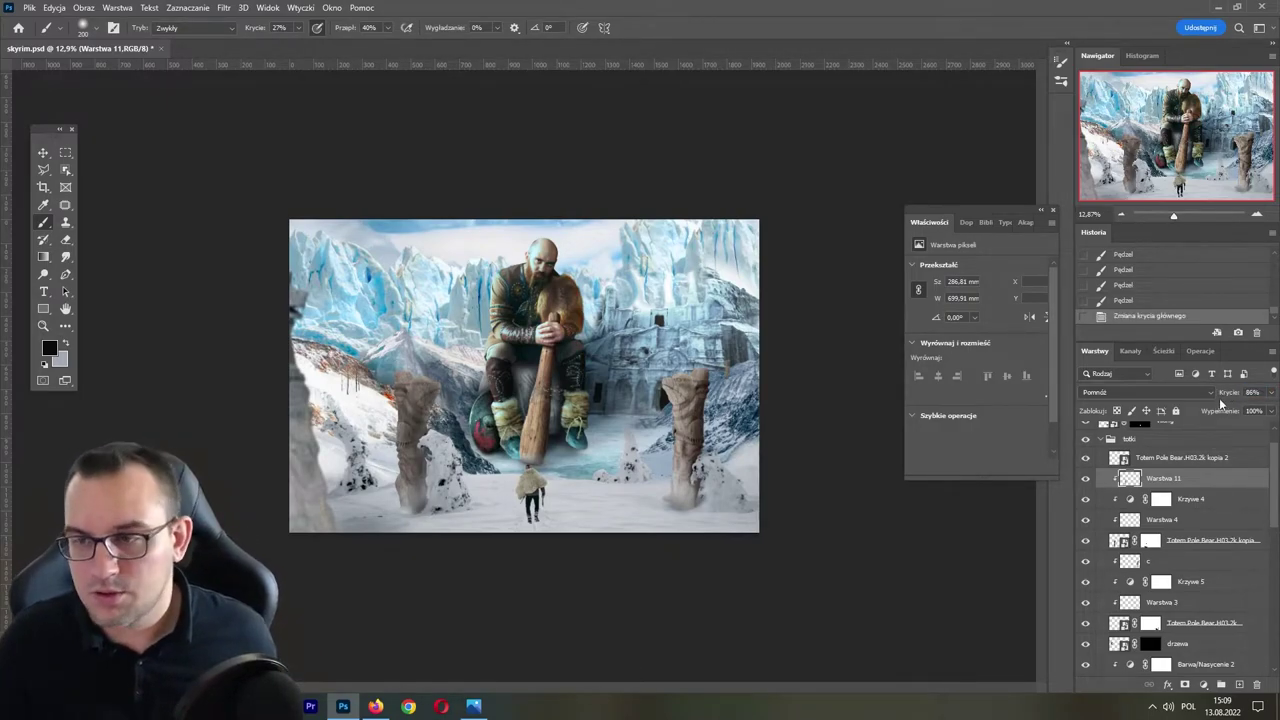
{"action": "key", "text": "ctrl+s"}
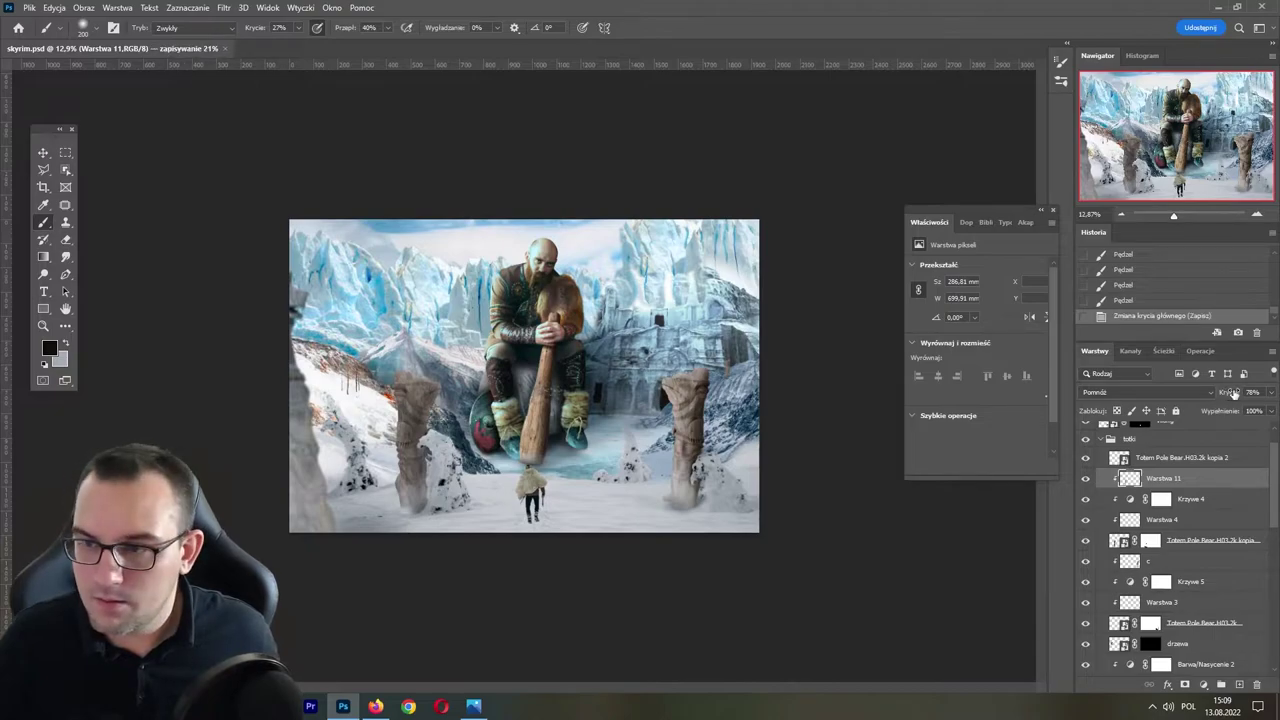
{"action": "left_click_drag", "start_coordinate": [1233, 394], "coordinate": [1170, 430]}
{"action": "key", "text": "ctrl+s"}
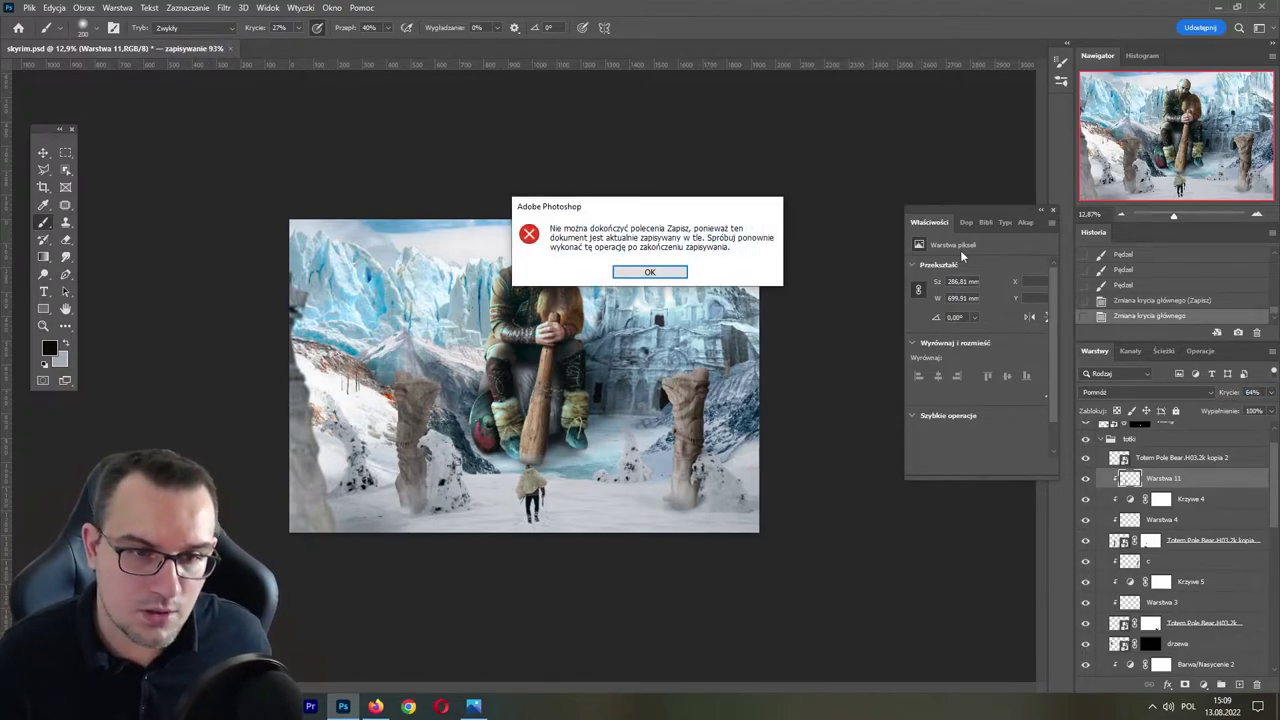
{"action": "left_click", "coordinate": [649, 272]}
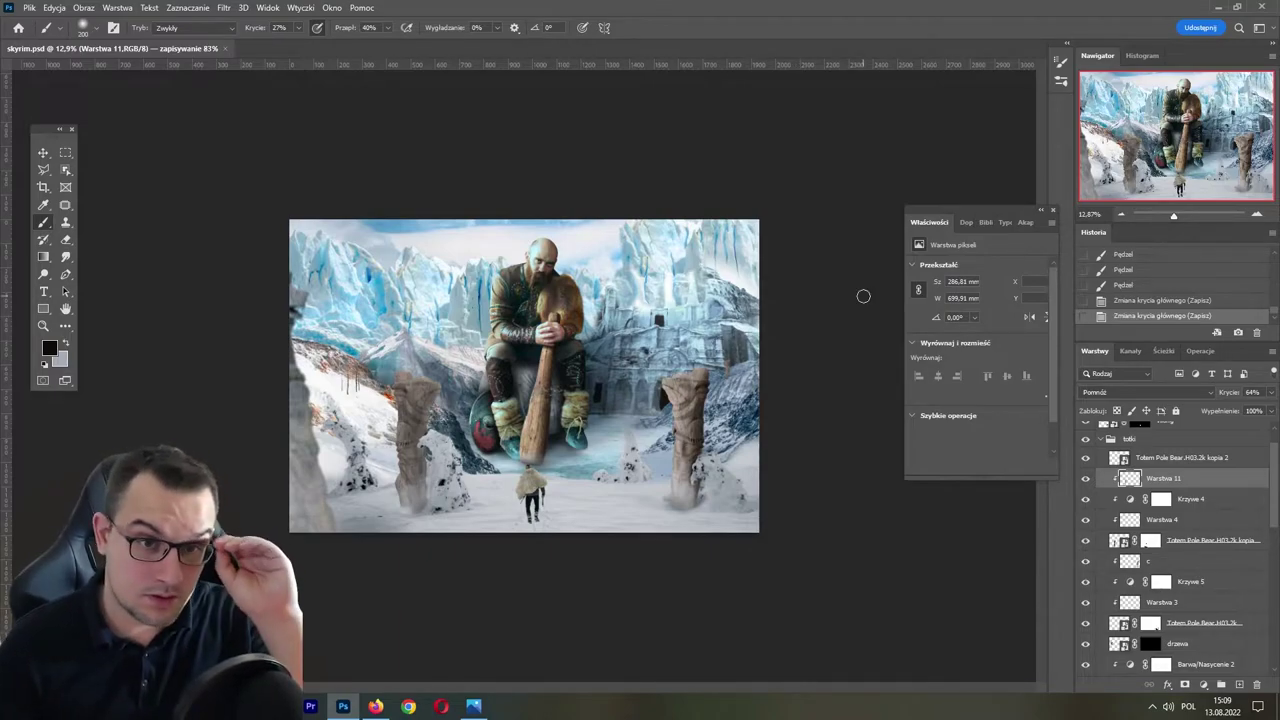
{"action": "left_click", "coordinate": [1180, 216]}
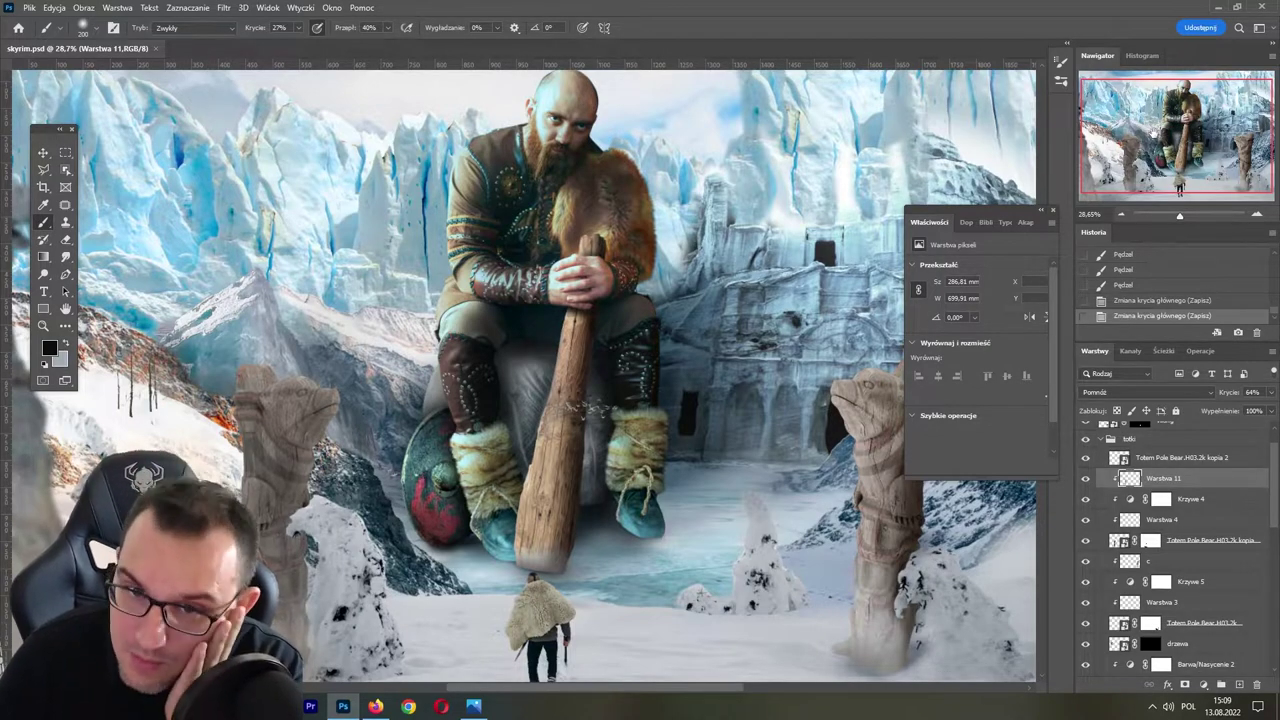
{"action": "left_click_drag", "start_coordinate": [1180, 218], "coordinate": [1176, 217]}
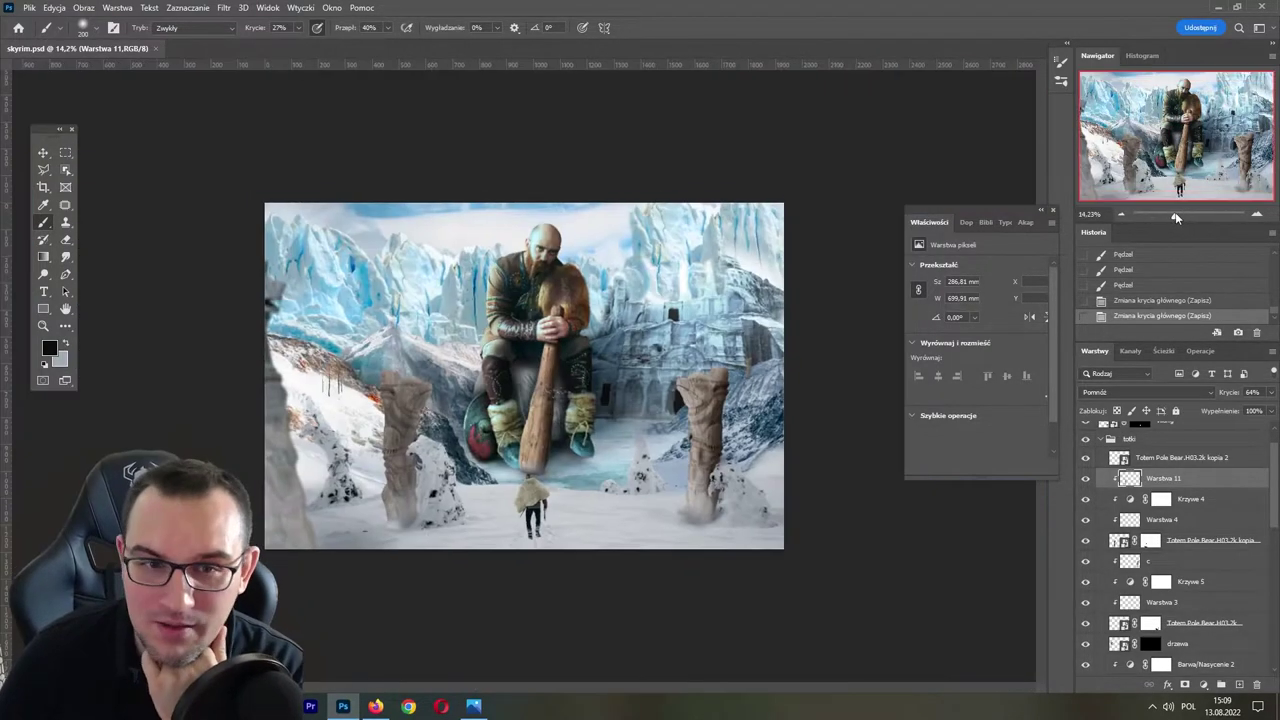
{"action": "scroll", "coordinate": [1220, 490], "scroll_direction": "up", "scroll_amount": 2}
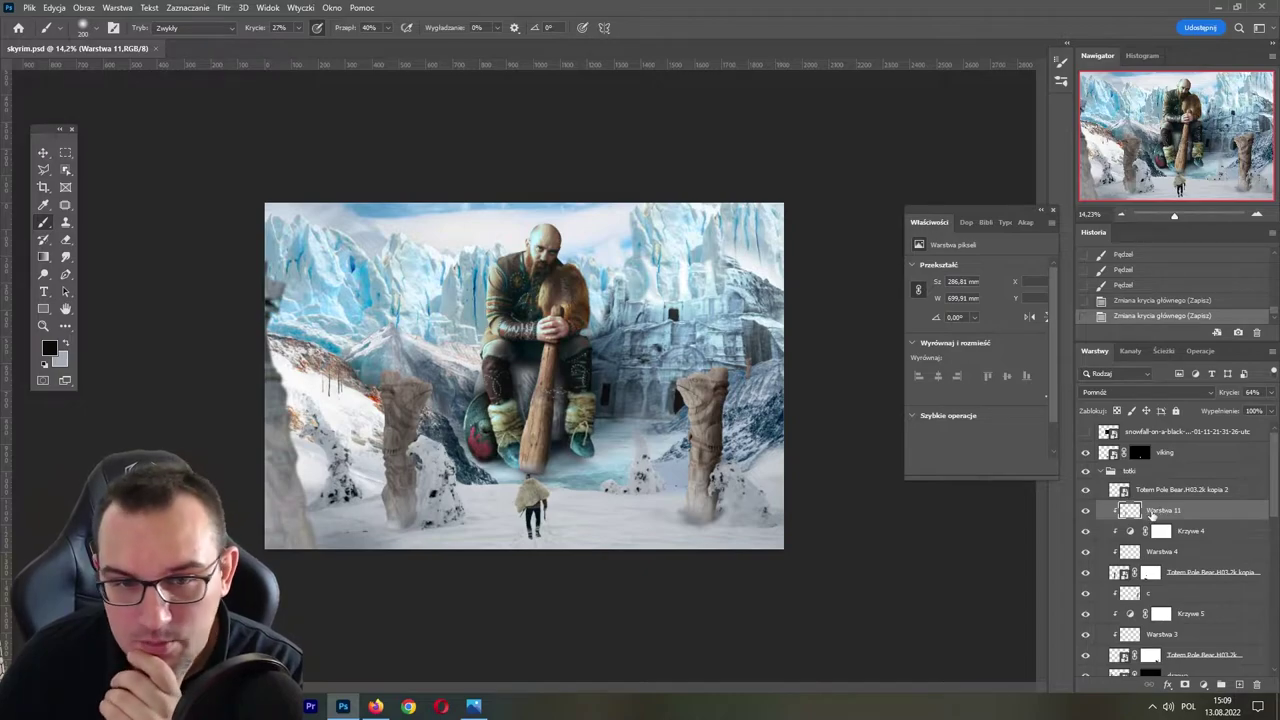
- Add an Exposure +1.60 layer clipped to the left totem, invert its mask, and paint brightening along the edge
{"action": "left_click", "coordinate": [1199, 686]}
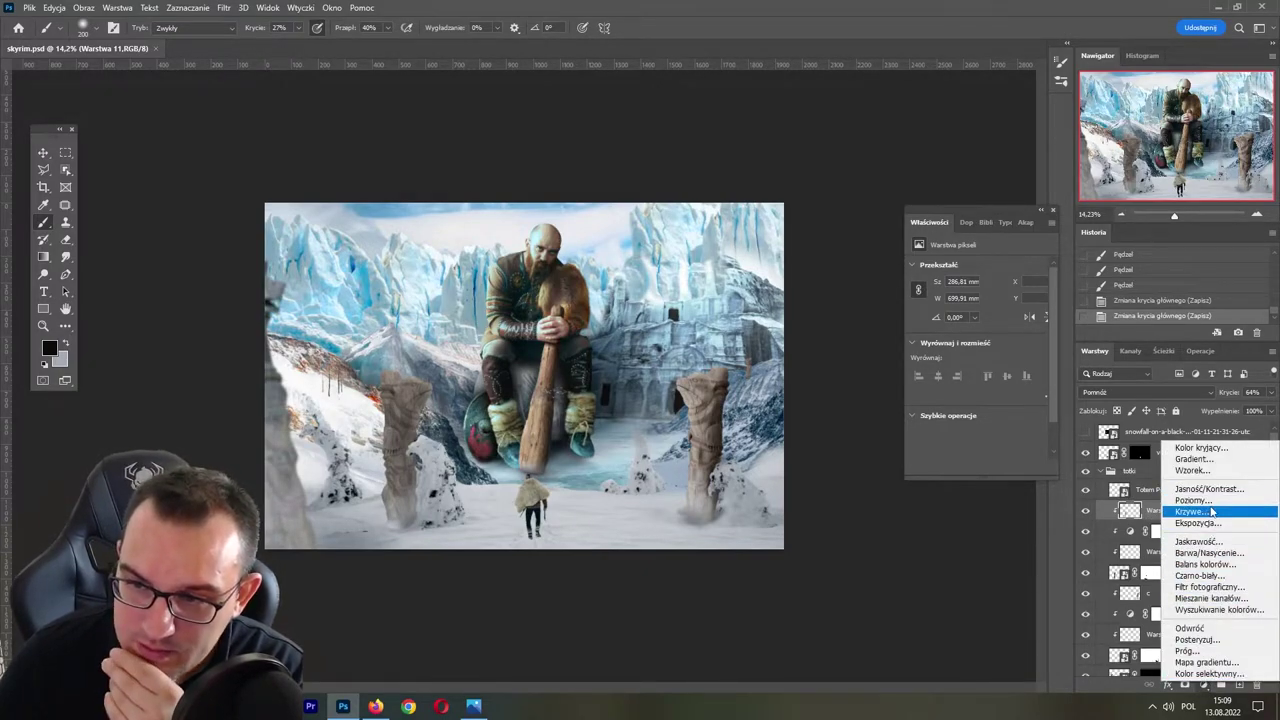
{"action": "left_click", "coordinate": [1205, 523]}
{"action": "left_click_drag", "start_coordinate": [981, 303], "coordinate": [991, 304]}
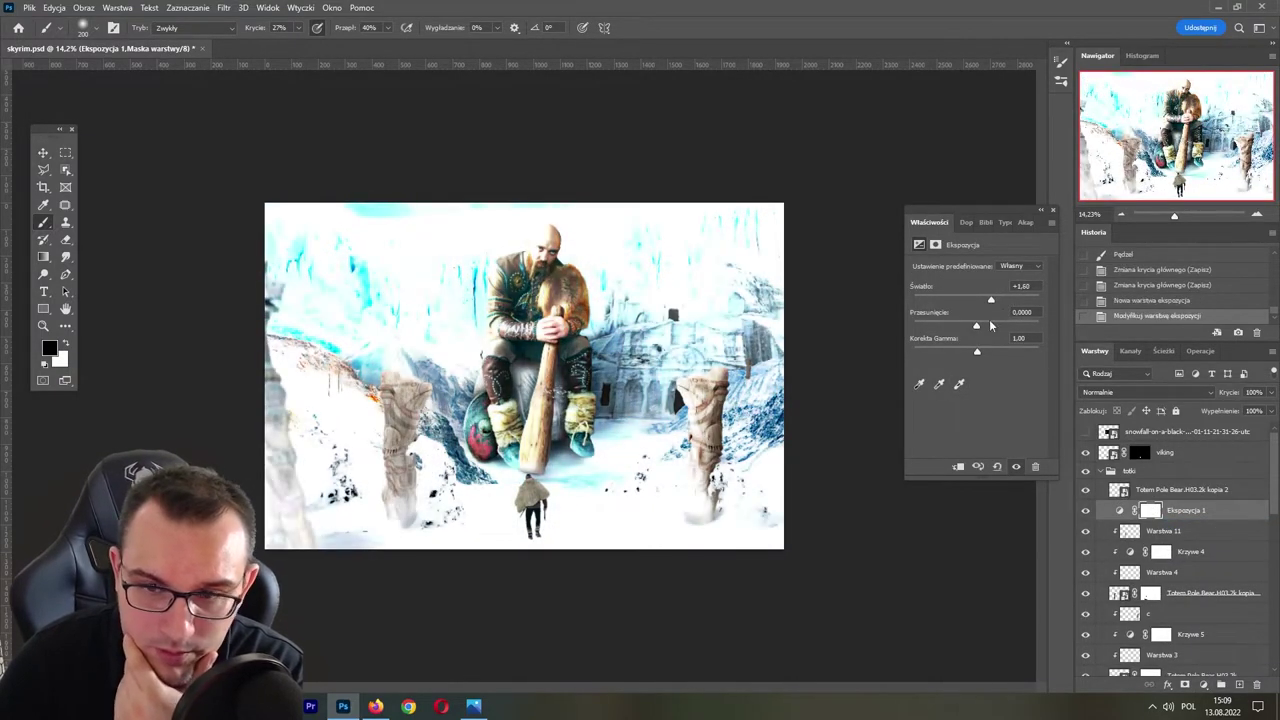
{"action": "left_click", "coordinate": [958, 467]}
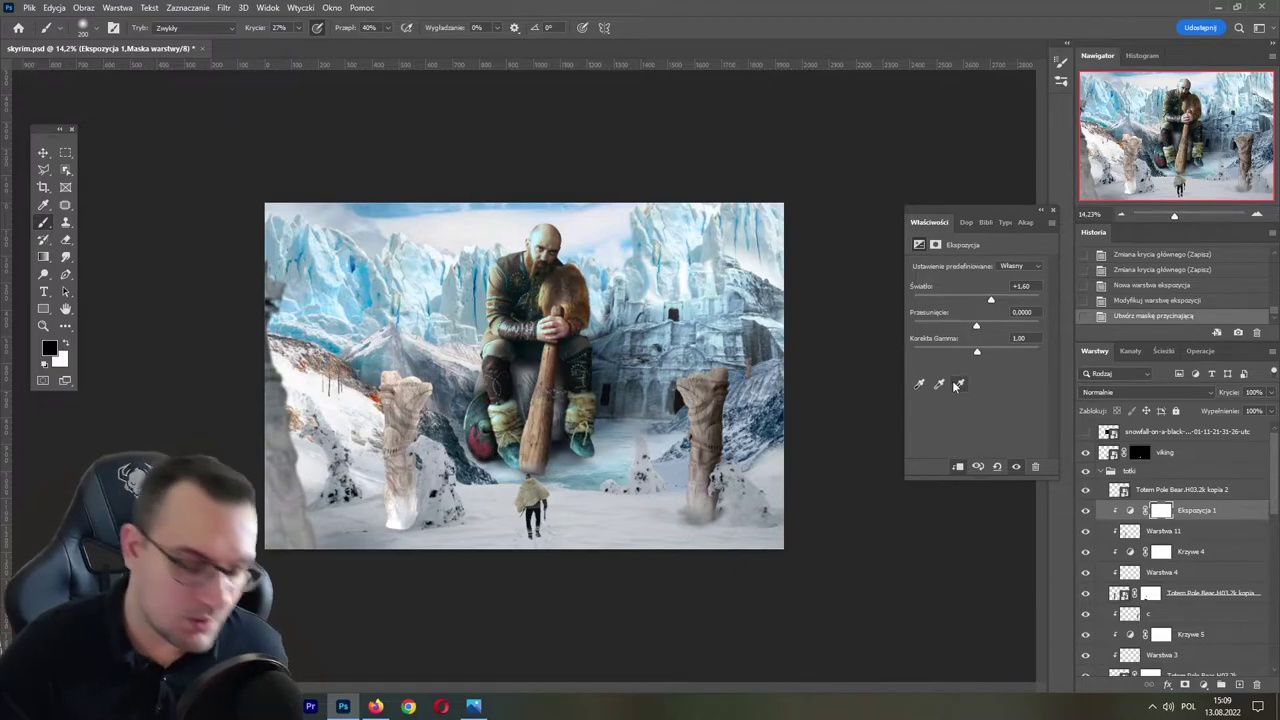
{"action": "key", "text": "ctrl+i"}
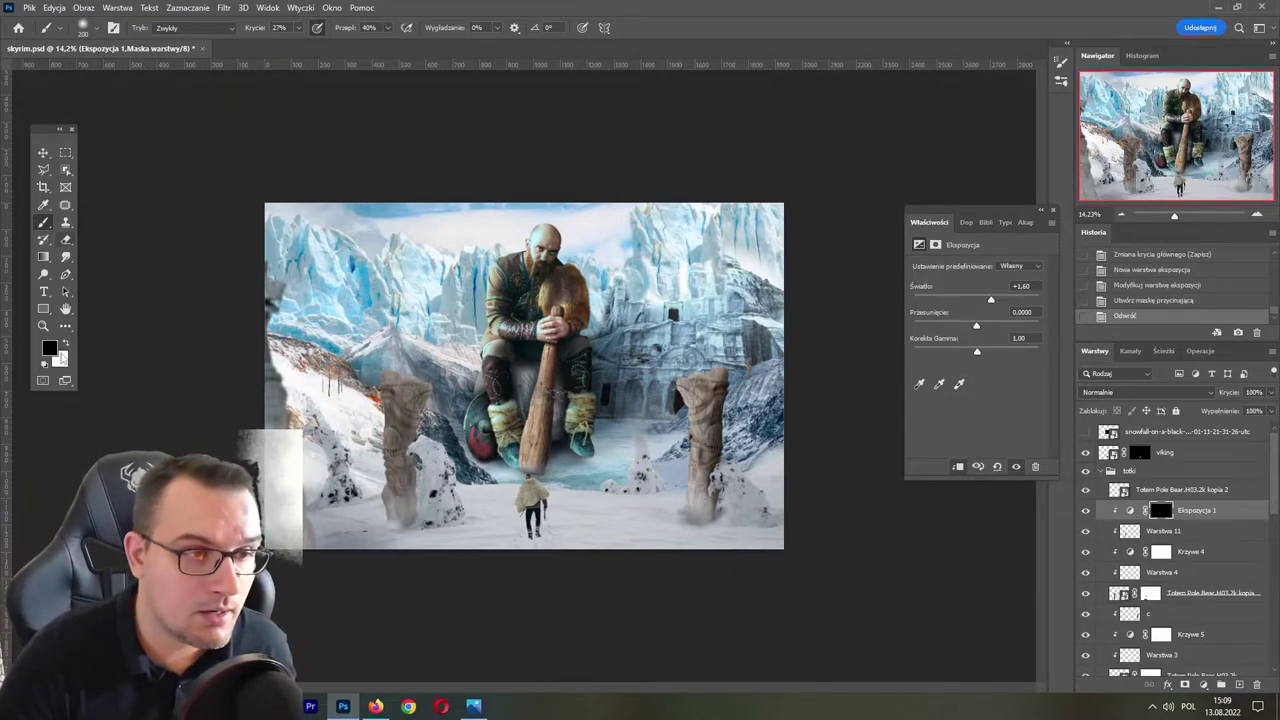
{"action": "left_click", "coordinate": [67, 346]}
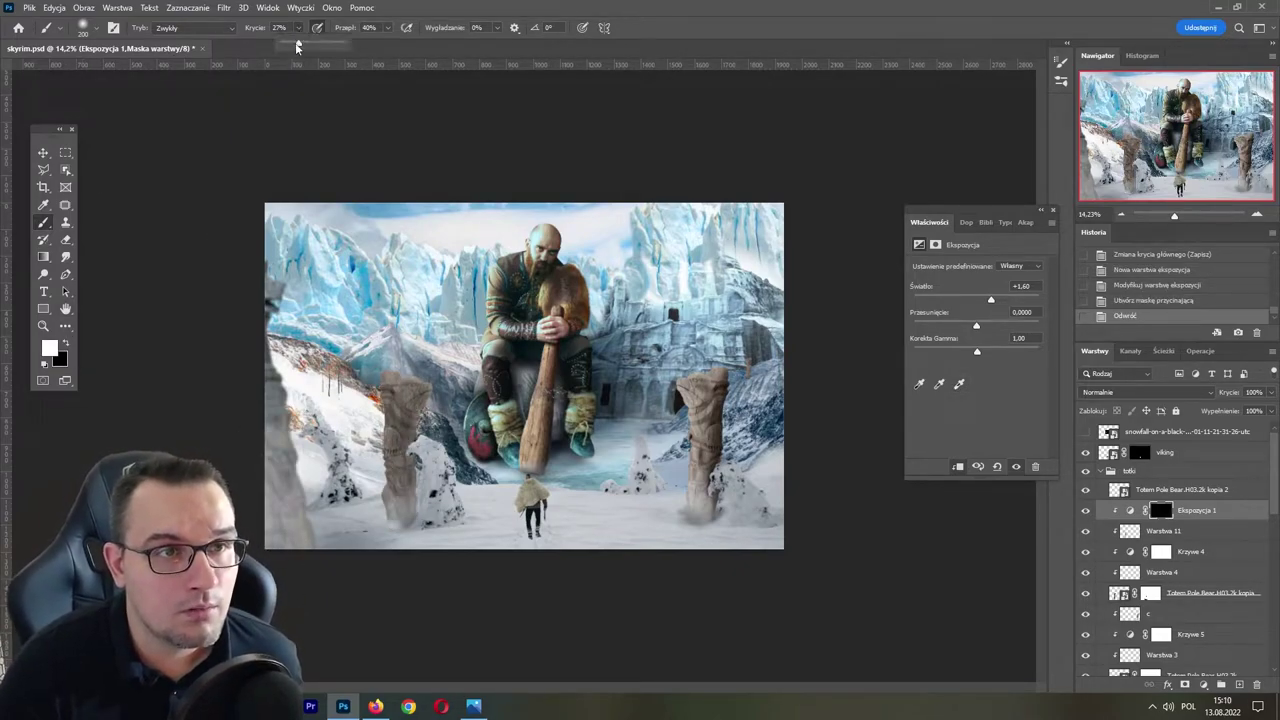
{"action": "left_click", "coordinate": [88, 31]}
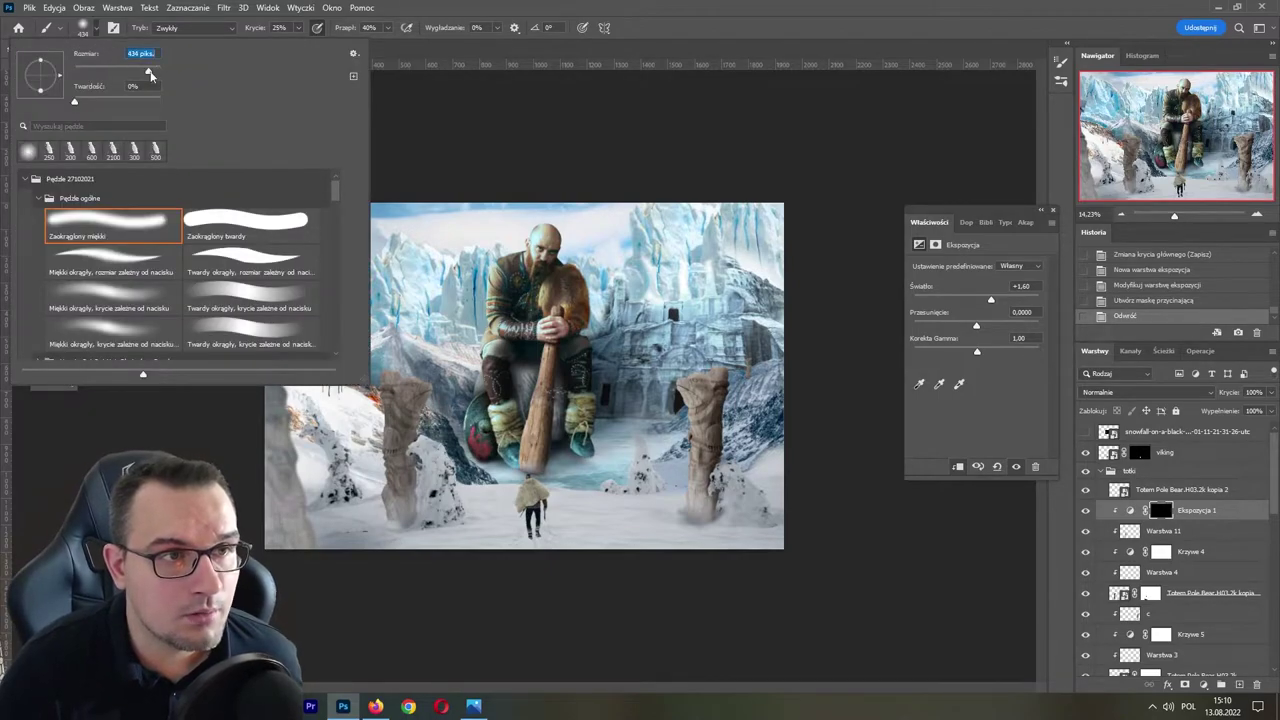
{"action": "mouse_move", "coordinate": [380, 362]}
{"action": "left_mouse_down"}
{"action": "mouse_move", "coordinate": [402, 348]}
{"action": "mouse_move", "coordinate": [395, 360]}
{"action": "left_mouse_up"}
{"action": "mouse_move", "coordinate": [360, 380]}
{"action": "left_mouse_down"}
{"action": "mouse_move", "coordinate": [405, 366]}
{"action": "mouse_move", "coordinate": [338, 378]}
{"action": "left_mouse_up"}
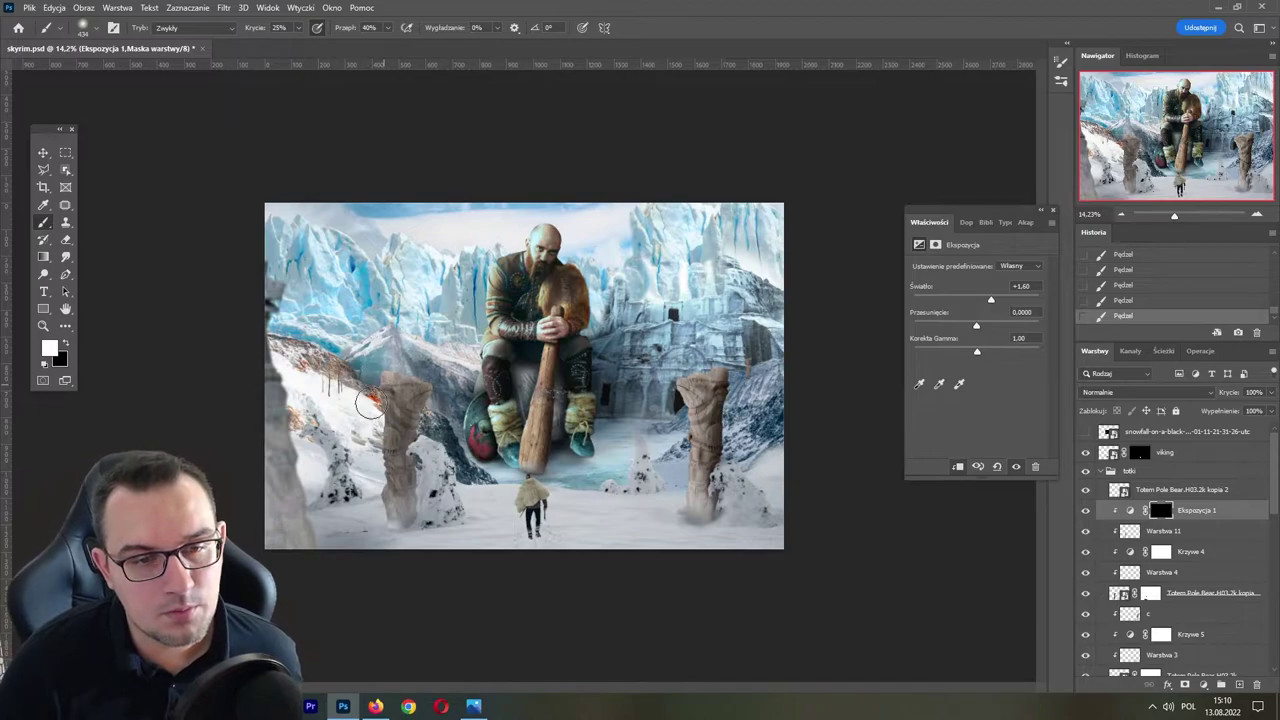
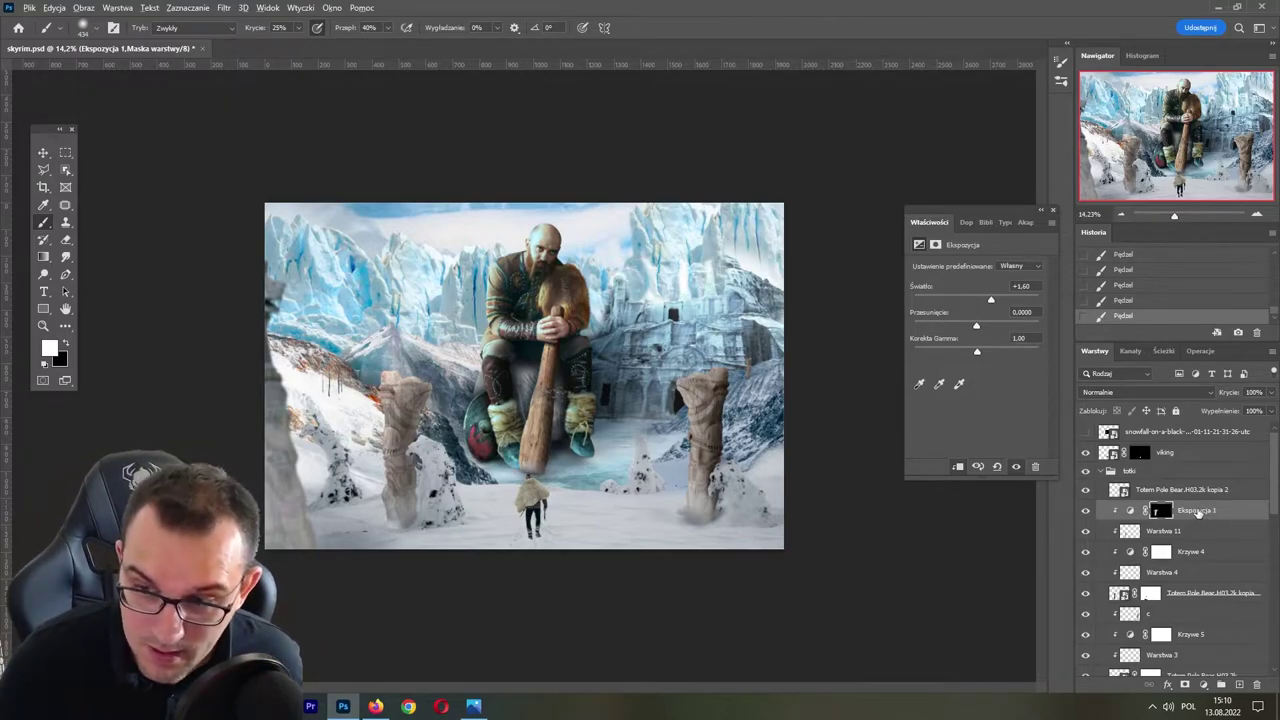
- Alt-drag a copy of Ekspozycja 1 onto the right totem's layers and clip it
{"action": "mouse_move", "coordinate": [1207, 517]}
{"action": "left_mouse_down"}
{"action": "mouse_move", "coordinate": [1188, 558]}
{"action": "mouse_move", "coordinate": [1124, 600]}
{"action": "left_mouse_up"}
{"action": "left_click", "coordinate": [1180, 622], "text": "alt"}
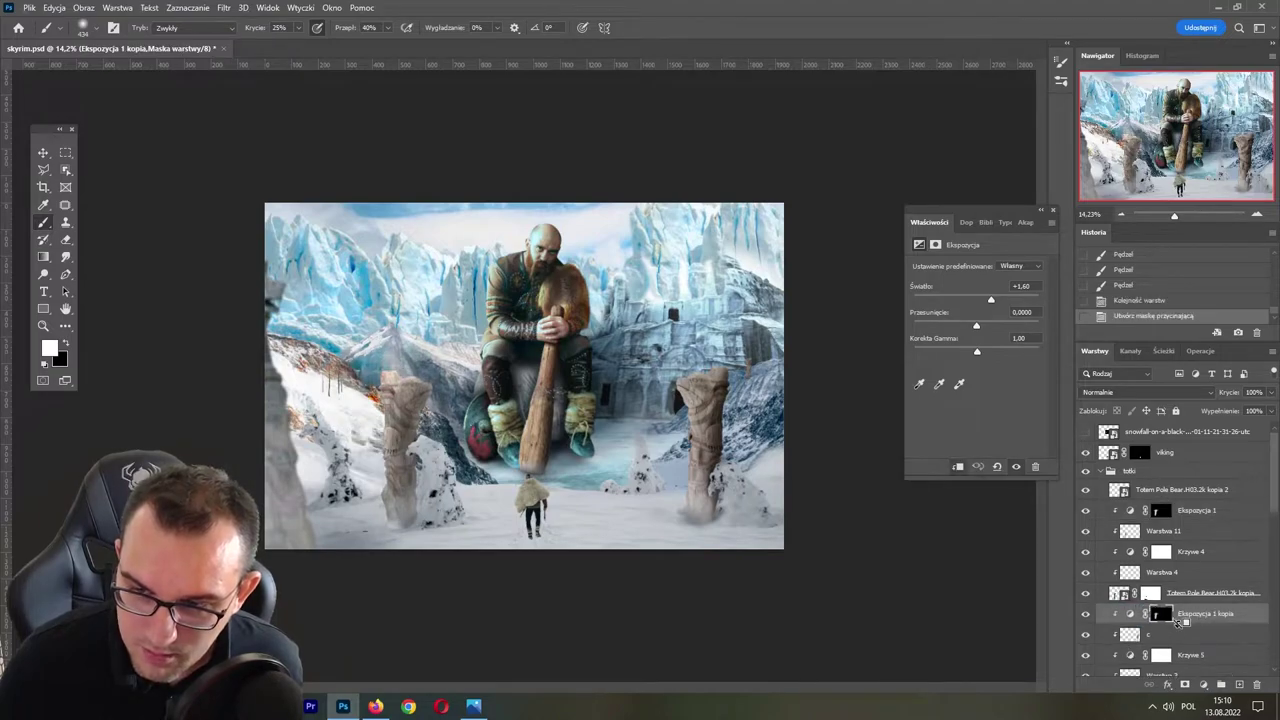
{"action": "left_click", "coordinate": [1160, 614]}
- Paint the exposure copy's mask around the right totem pole
{"action": "mouse_move", "coordinate": [680, 392]}
{"action": "left_mouse_down"}
{"action": "mouse_move", "coordinate": [700, 370]}
{"action": "mouse_move", "coordinate": [660, 375]}
{"action": "mouse_move", "coordinate": [680, 365]}
{"action": "left_mouse_up"}
{"action": "left_click_drag", "start_coordinate": [690, 362], "coordinate": [705, 355]}
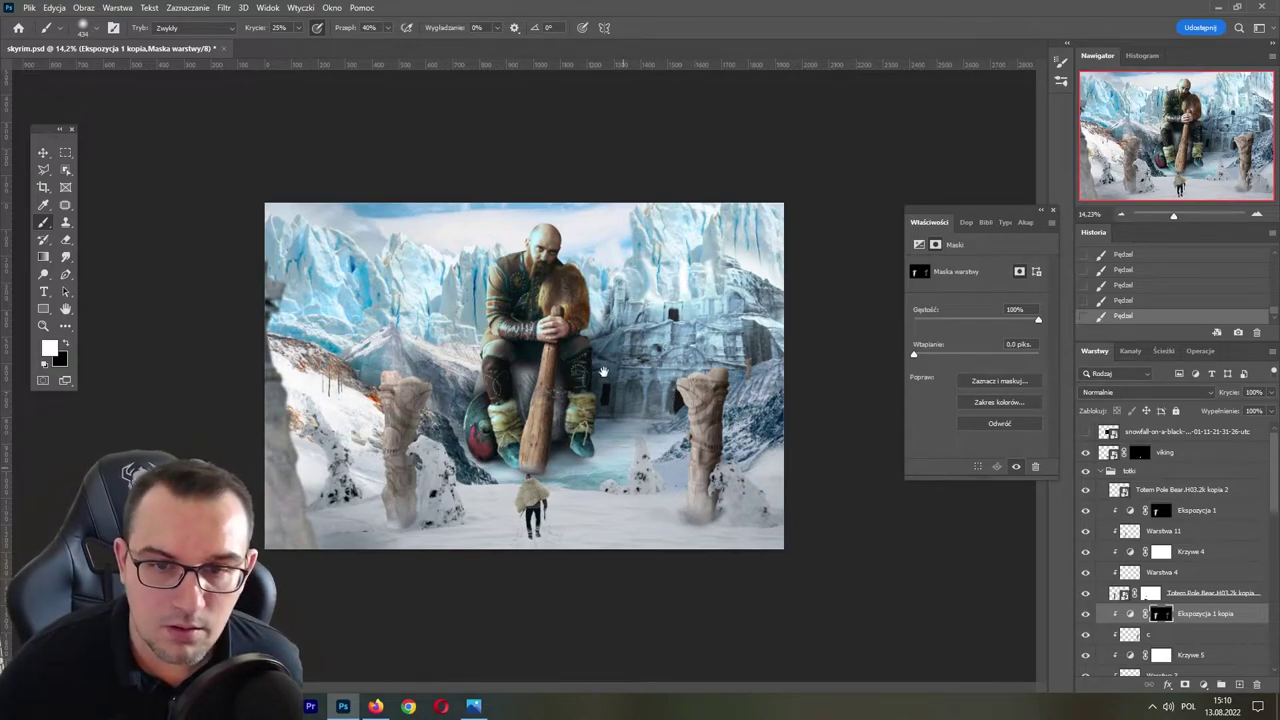
{"action": "left_click_drag", "start_coordinate": [1173, 214], "coordinate": [1176, 214]}
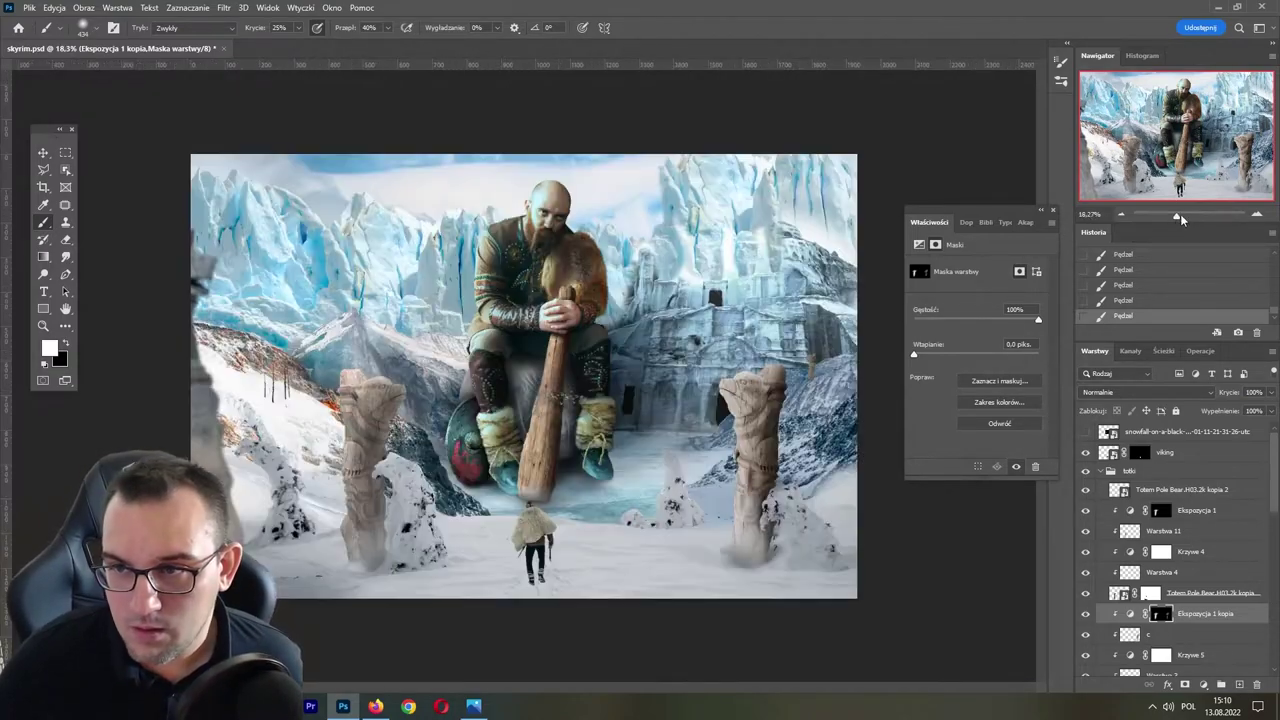
{"action": "left_click_drag", "start_coordinate": [1274, 468], "coordinate": [1276, 545]}
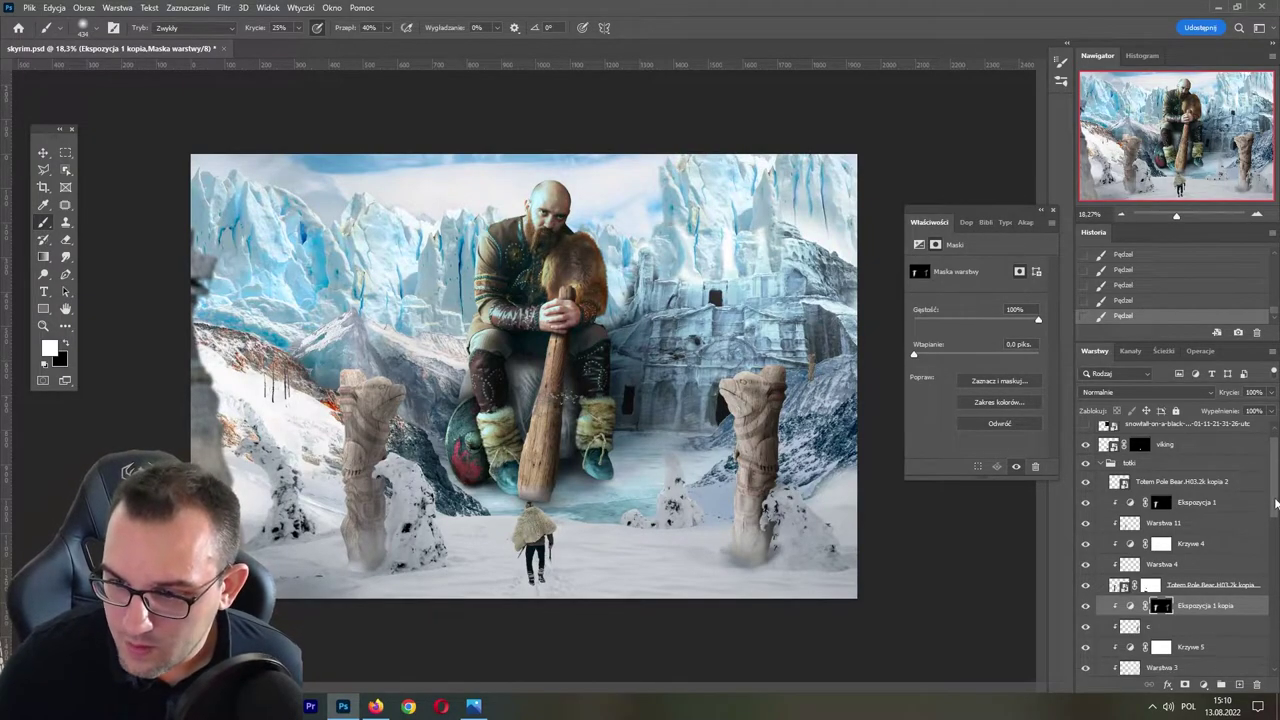
{"action": "scroll", "coordinate": [1187, 567], "scroll_direction": "down", "scroll_amount": 5}
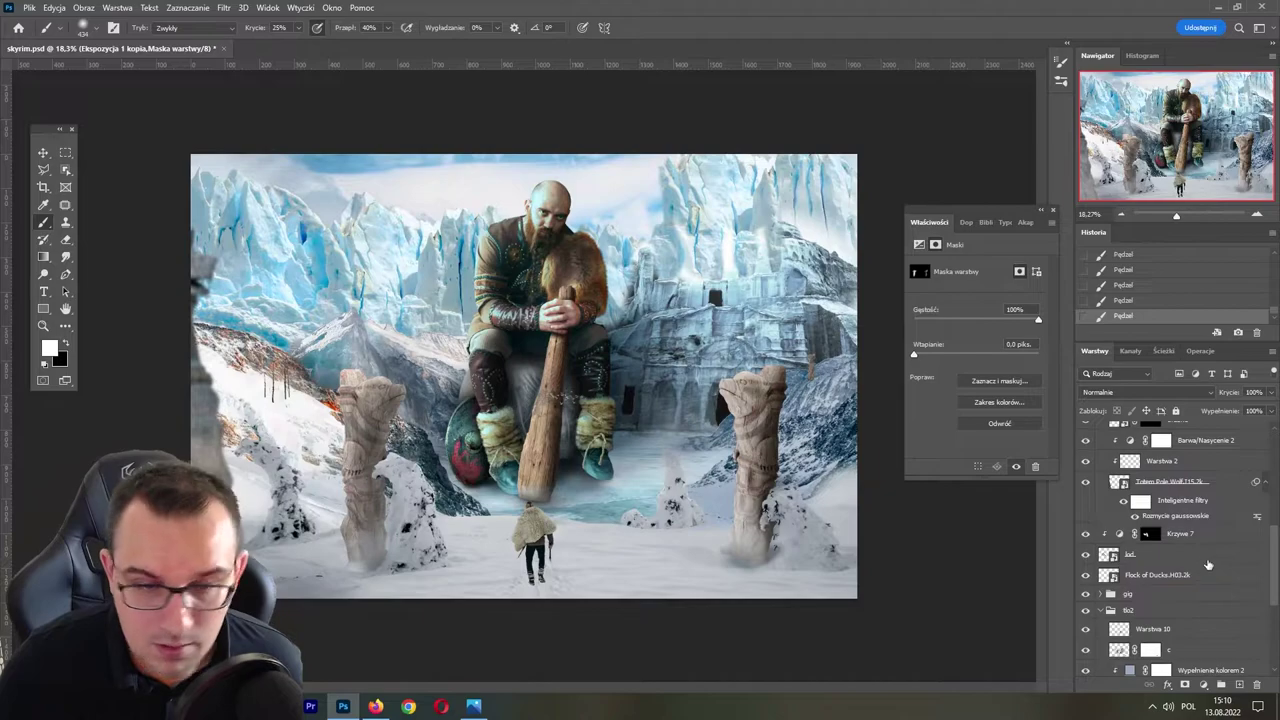
- In the gig group, add an Exposure layer clipped to Warstwa 8 at +1.03
{"action": "left_click", "coordinate": [1197, 592]}
{"action": "left_click", "coordinate": [1101, 594]}
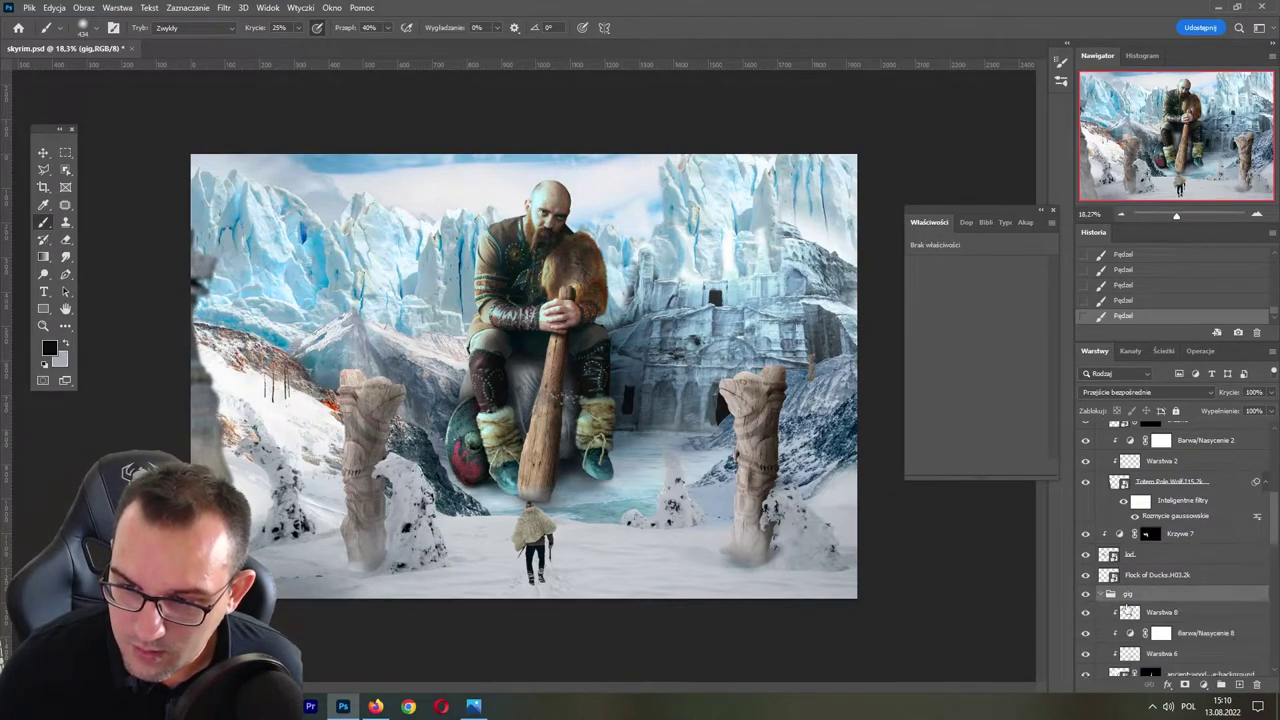
{"action": "scroll", "coordinate": [1256, 546], "scroll_direction": "down", "scroll_amount": 3}
{"action": "scroll", "coordinate": [1200, 540], "scroll_direction": "down", "scroll_amount": 2}
{"action": "left_click", "coordinate": [1165, 477]}
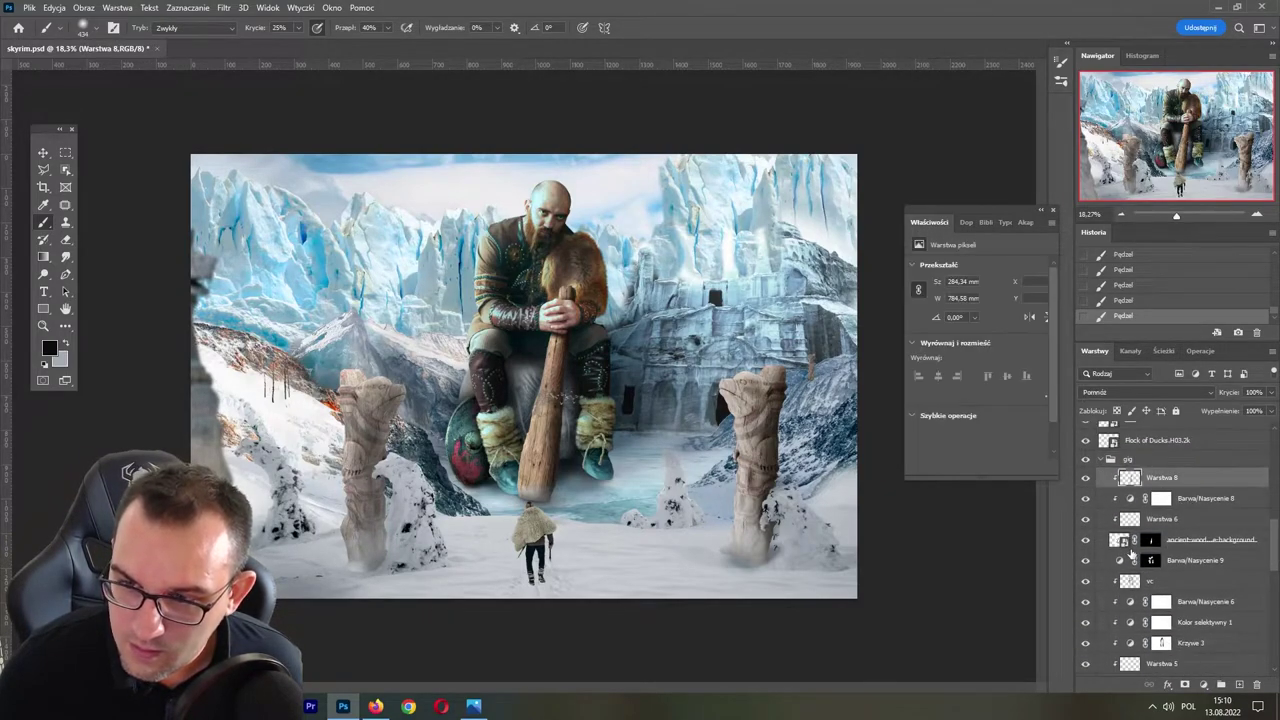
{"action": "left_click", "coordinate": [1205, 686]}
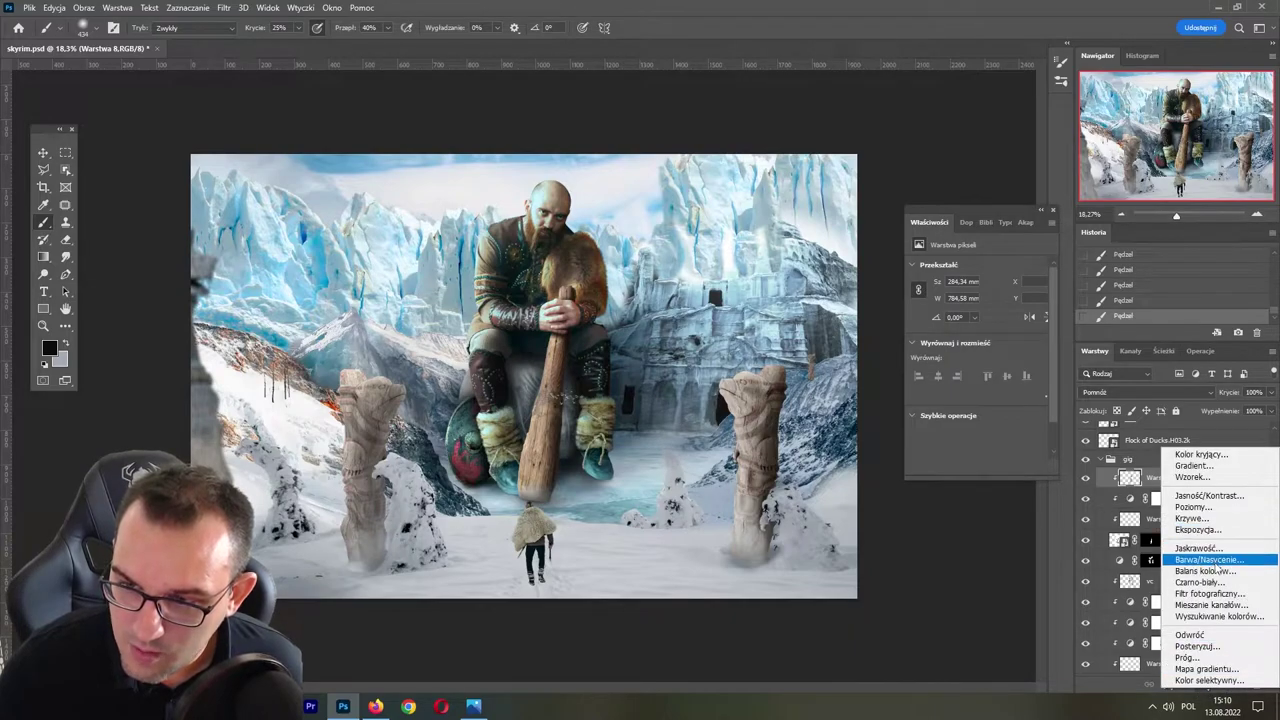
{"action": "left_click", "coordinate": [1197, 529]}
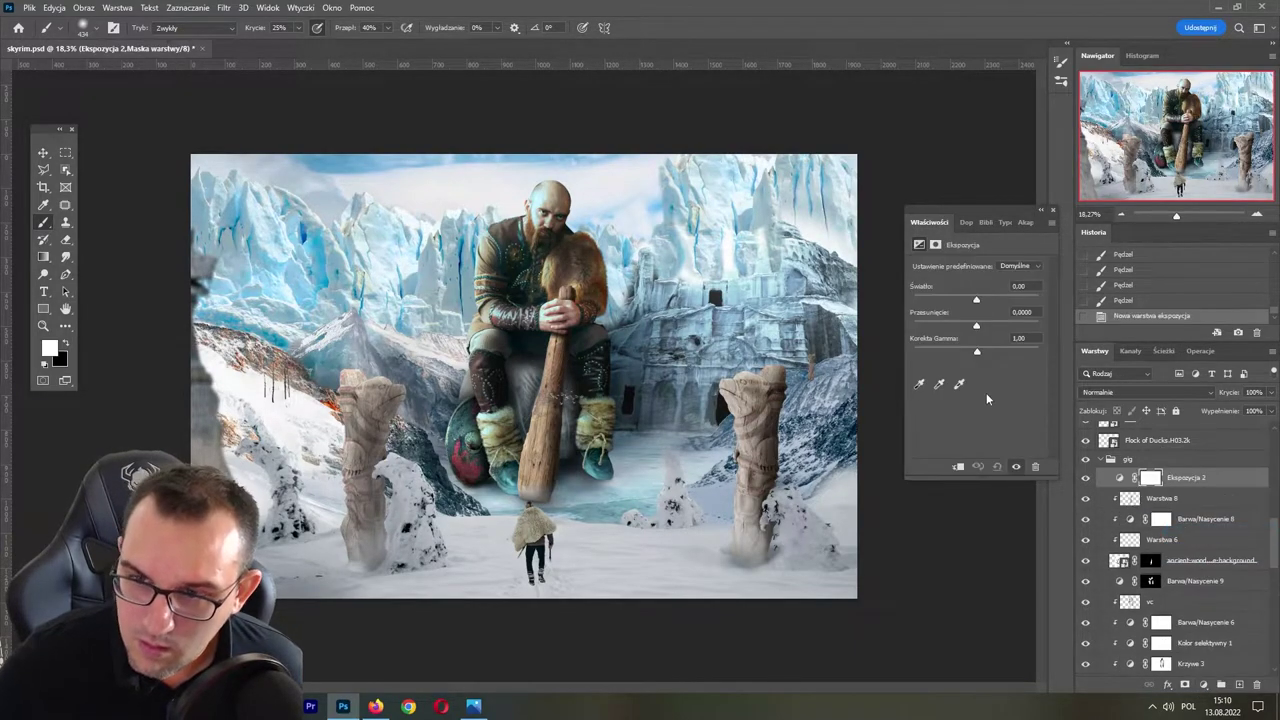
{"action": "left_click", "coordinate": [958, 466]}
{"action": "left_click_drag", "start_coordinate": [975, 302], "coordinate": [985, 298]}
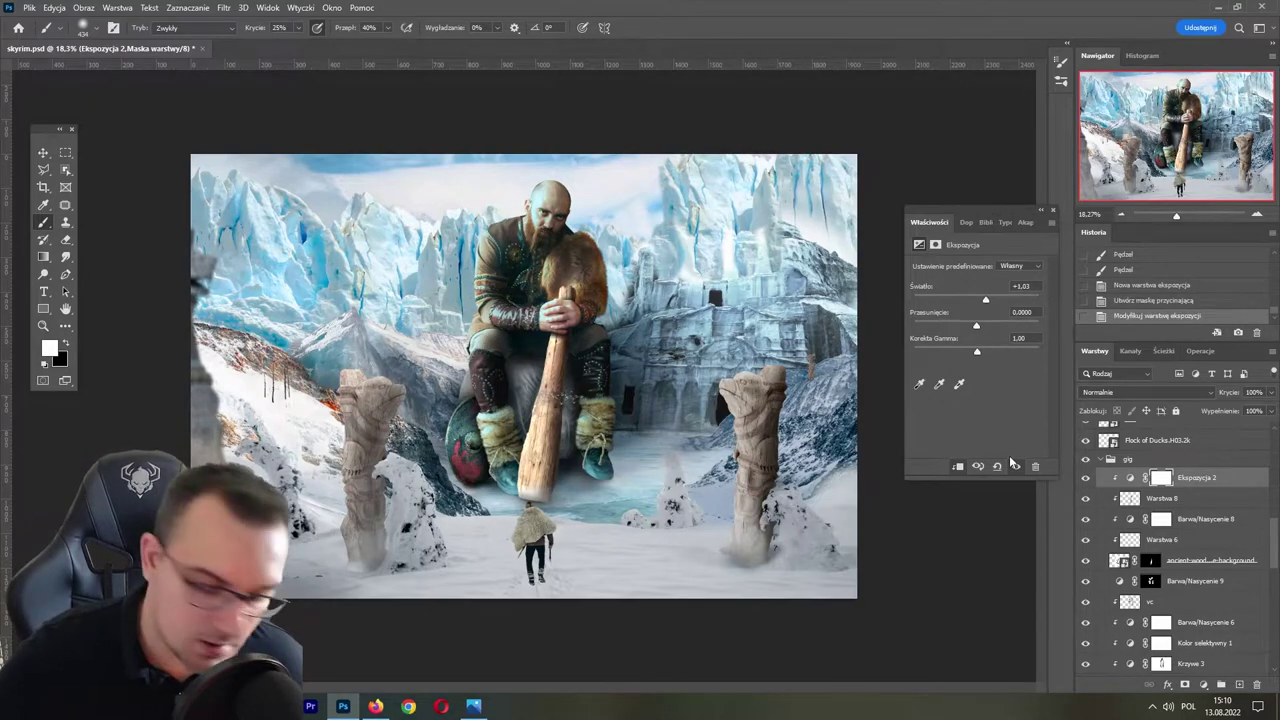
- Invert the exposure mask, paint brightening onto the giant's chest and torso, and save
{"action": "key", "text": "ctrl+i"}
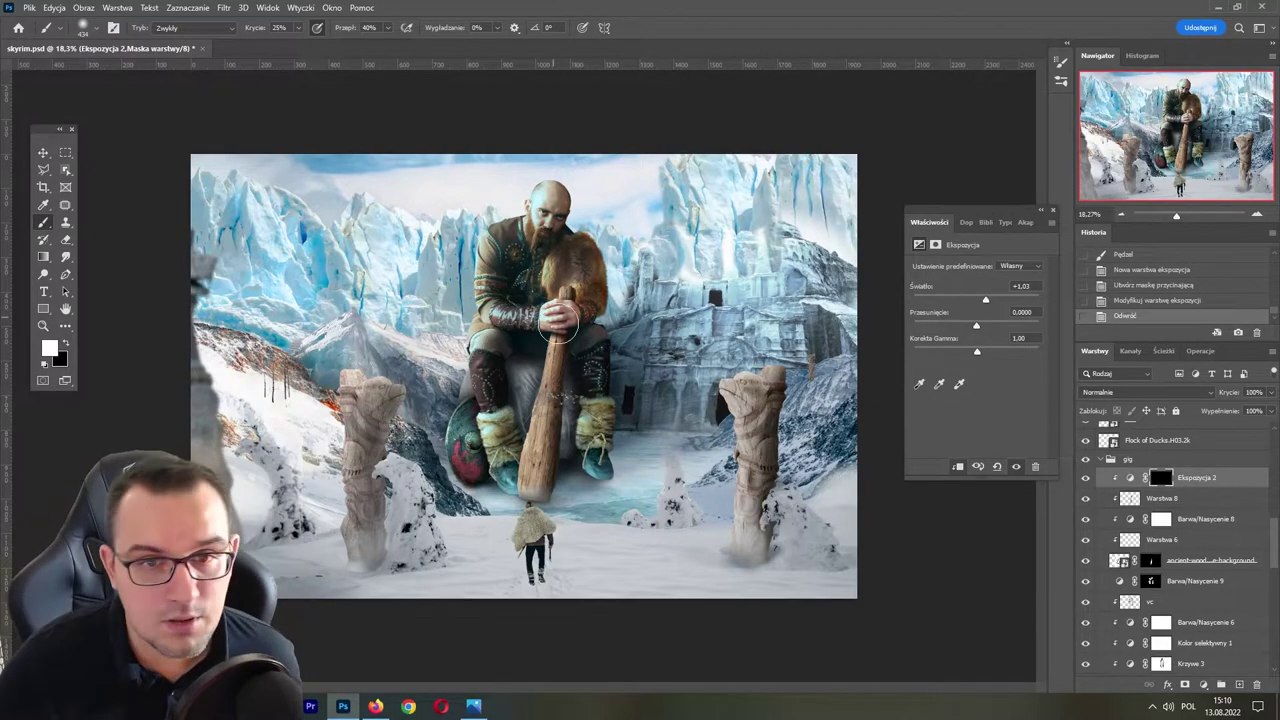
{"action": "mouse_move", "coordinate": [545, 268]}
{"action": "left_mouse_down"}
{"action": "mouse_move", "coordinate": [560, 312]}
{"action": "mouse_move", "coordinate": [525, 388]}
{"action": "left_mouse_up"}
{"action": "mouse_move", "coordinate": [528, 385]}
{"action": "left_mouse_down"}
{"action": "mouse_move", "coordinate": [538, 345]}
{"action": "mouse_move", "coordinate": [530, 445]}
{"action": "left_mouse_up"}
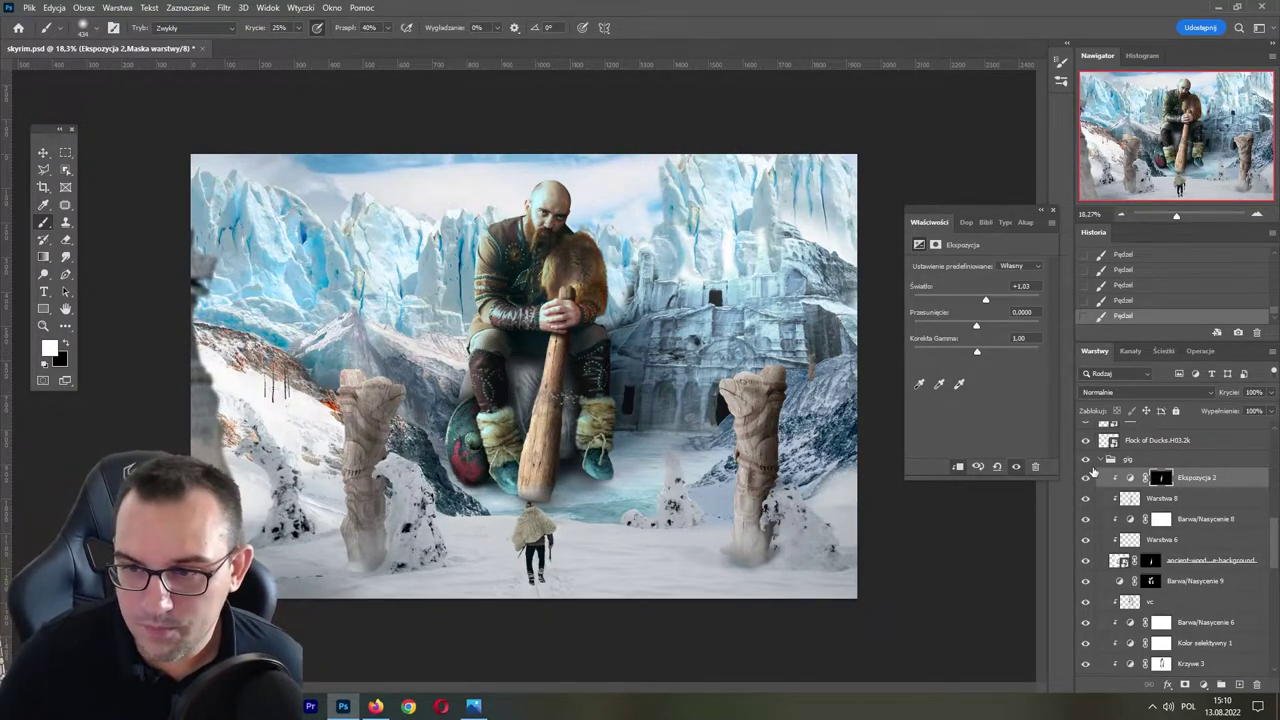
{"action": "left_click", "coordinate": [1087, 479]}
{"action": "left_click", "coordinate": [1087, 479]}
{"action": "key", "text": "ctrl+s"}
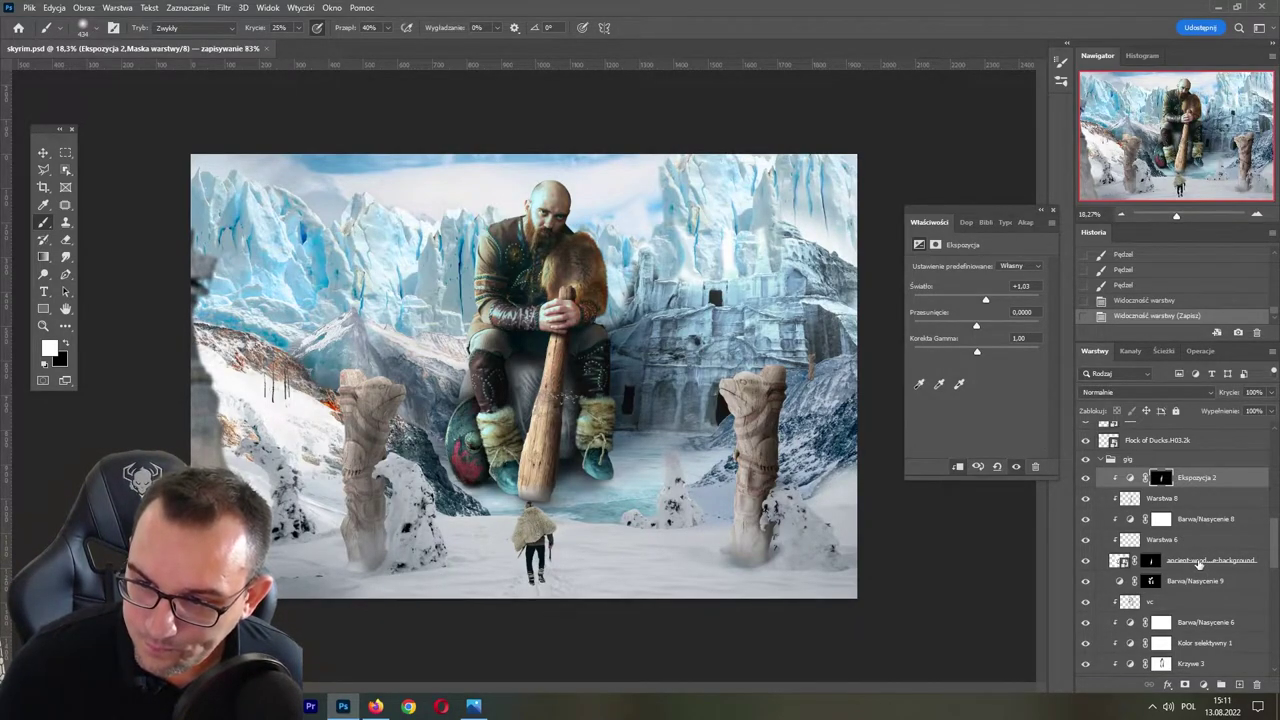
- Add an Exposure layer at +1.03 clipped to the vc layer
{"action": "left_click", "coordinate": [1187, 600]}
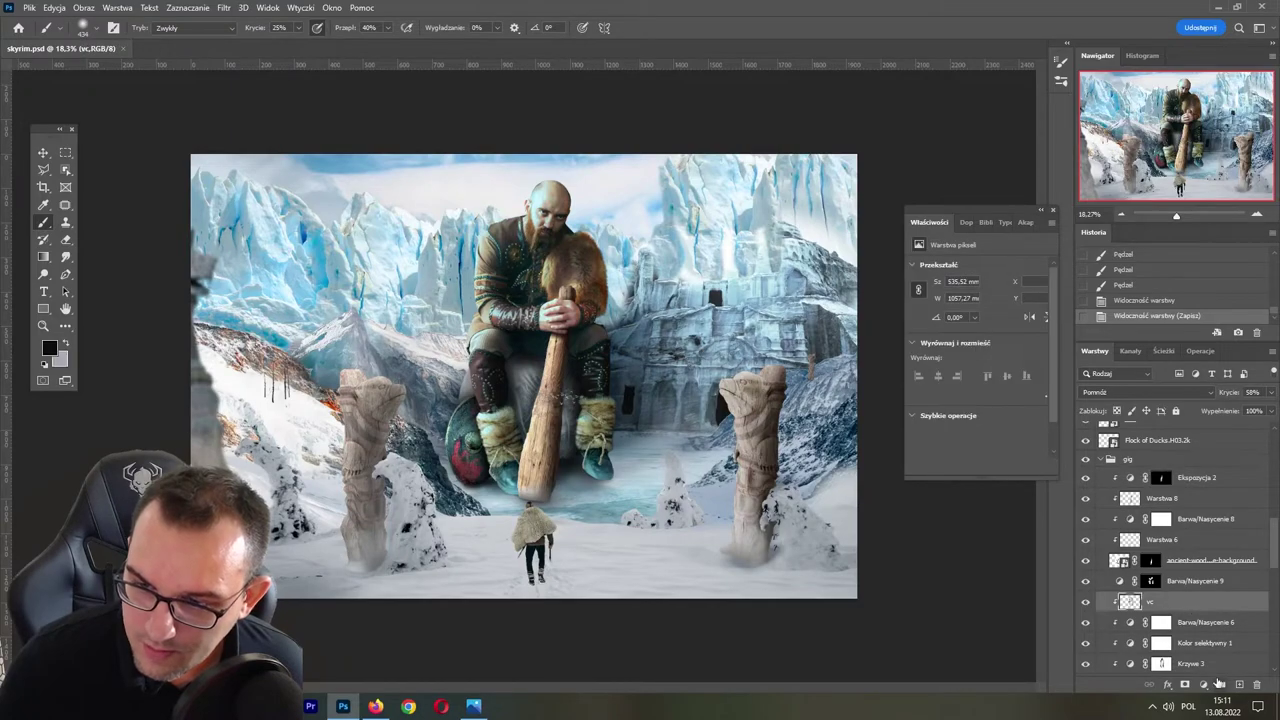
{"action": "left_click", "coordinate": [1203, 684]}
{"action": "left_click", "coordinate": [1198, 526]}
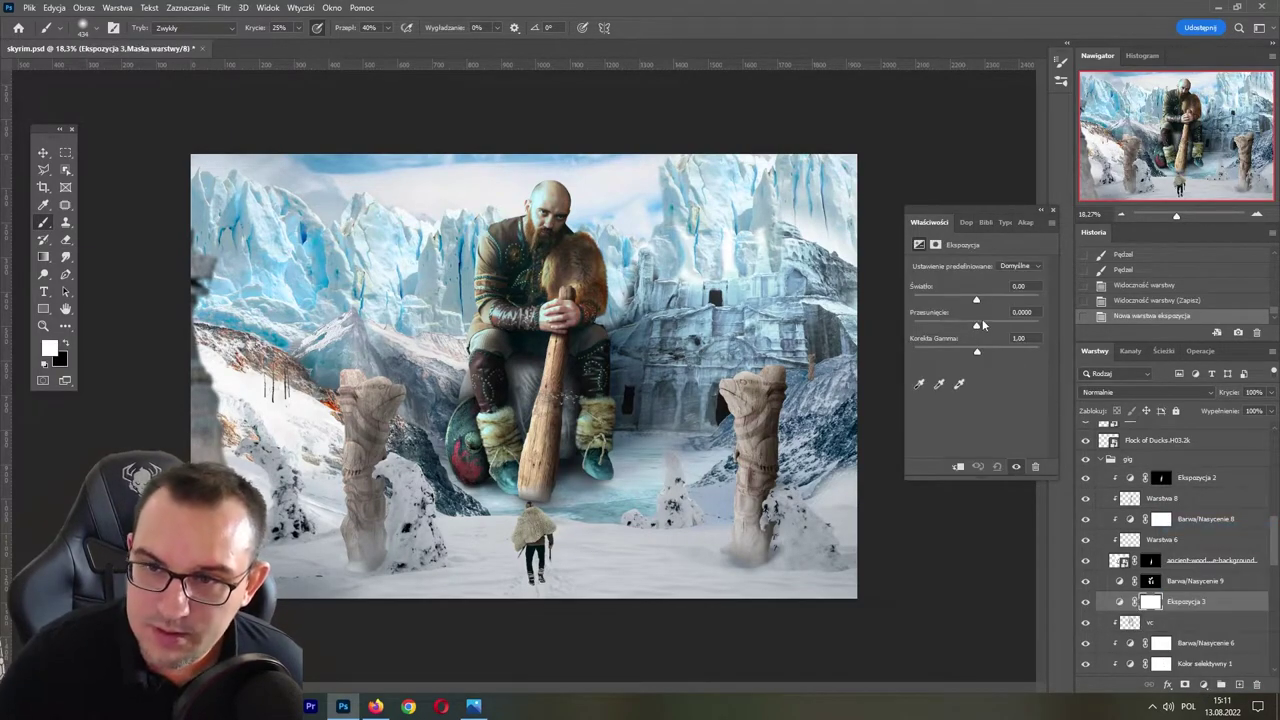
{"action": "left_click_drag", "start_coordinate": [977, 299], "coordinate": [989, 298]}
{"action": "left_click", "coordinate": [958, 466]}
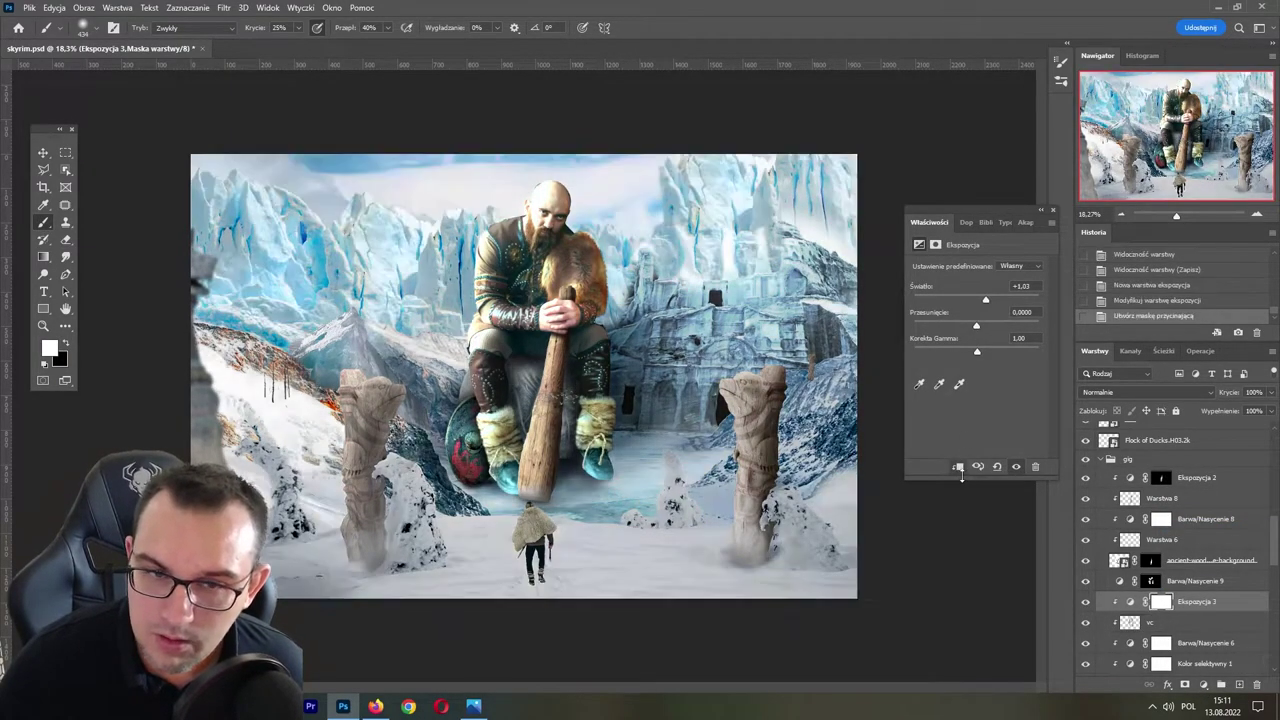
- Invert the Ekspozycja 3 mask and paint the brightening back into chosen patches
{"action": "key", "text": "ctrl+i"}
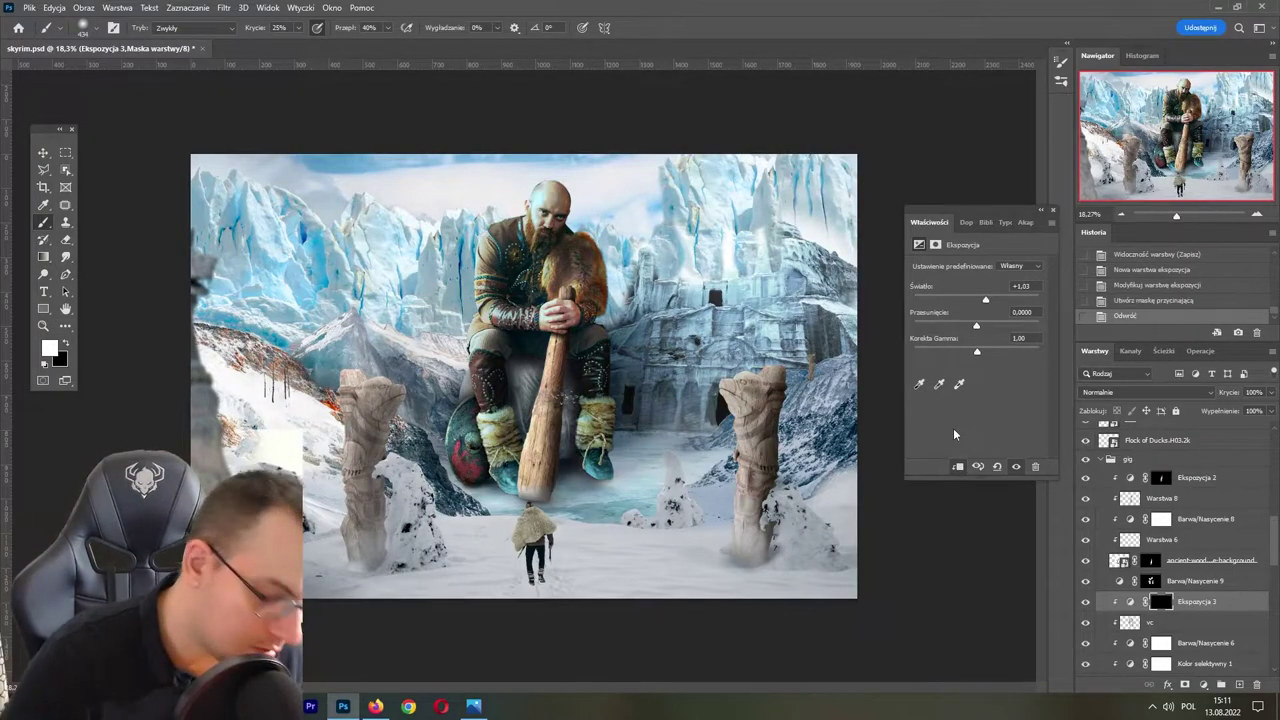
{"action": "left_click_drag", "start_coordinate": [490, 238], "coordinate": [468, 246]}
{"action": "left_click_drag", "start_coordinate": [466, 247], "coordinate": [458, 250]}
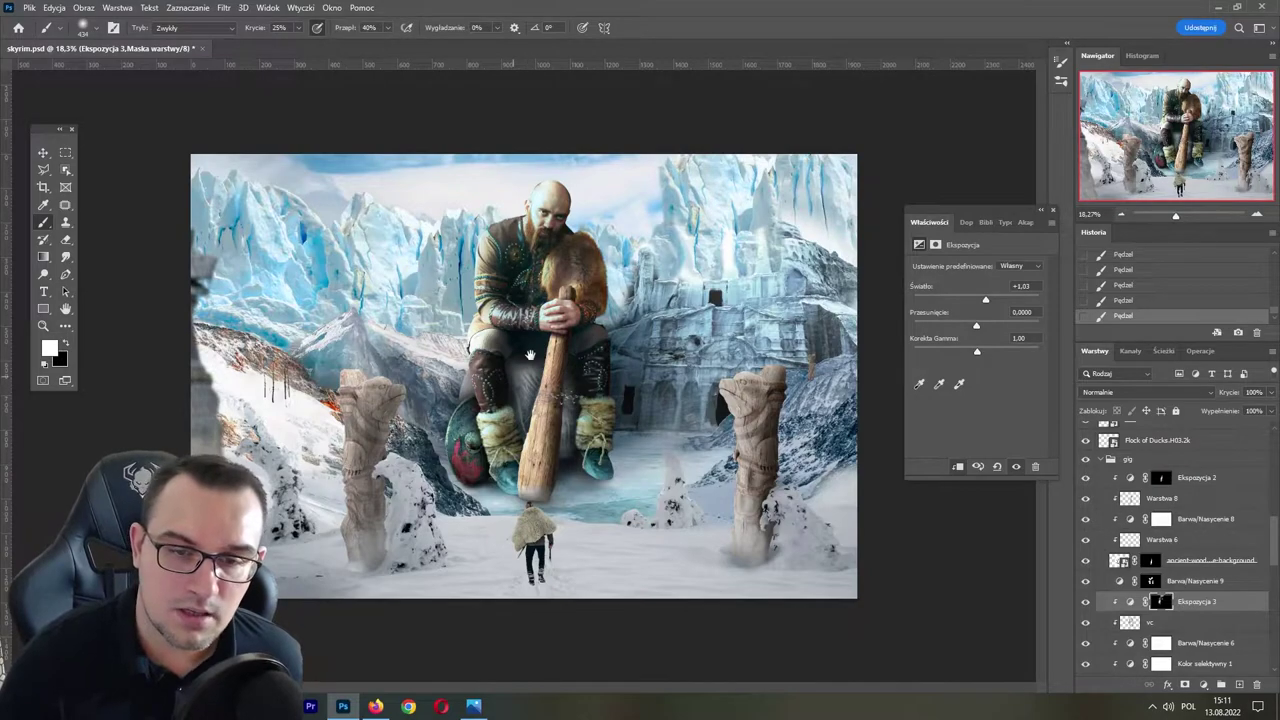
{"action": "scroll", "coordinate": [1262, 560], "scroll_direction": "down", "scroll_amount": 3}
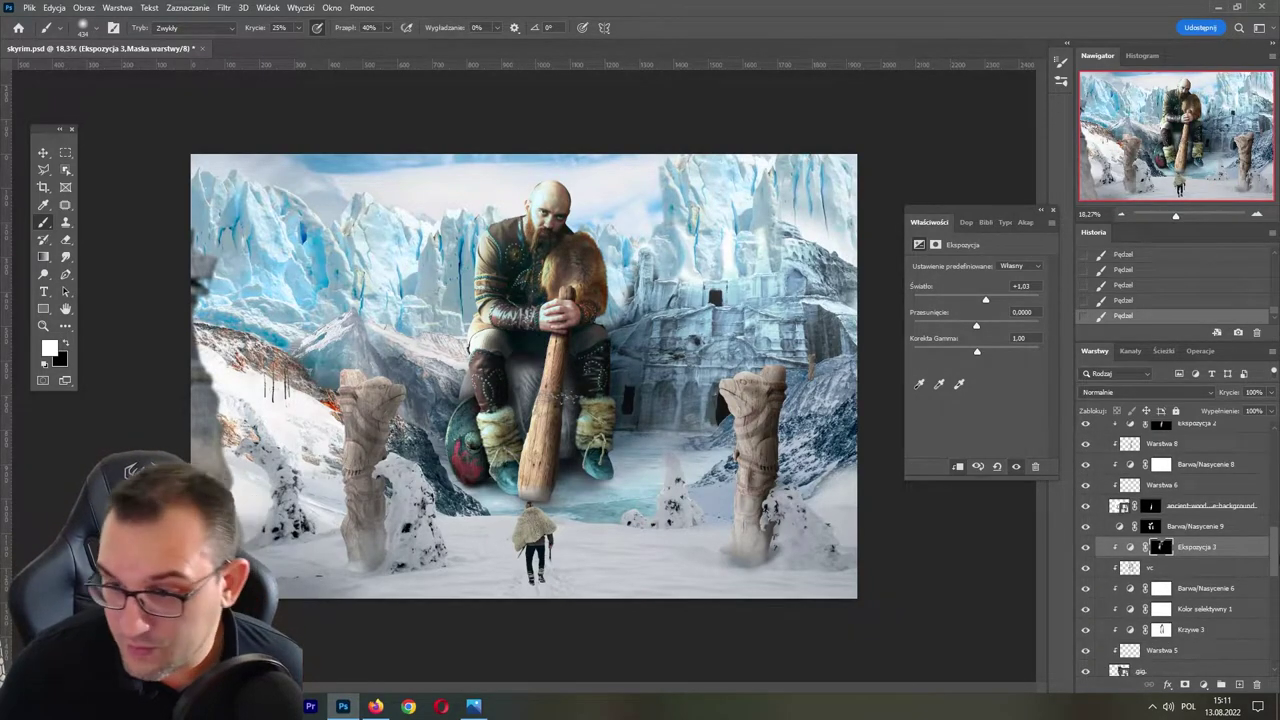
- Add a brightening Exposure layer, Ekspozycja 4, clipped to Warstwa 7
{"action": "scroll", "coordinate": [1165, 545], "scroll_direction": "down", "scroll_amount": 3}
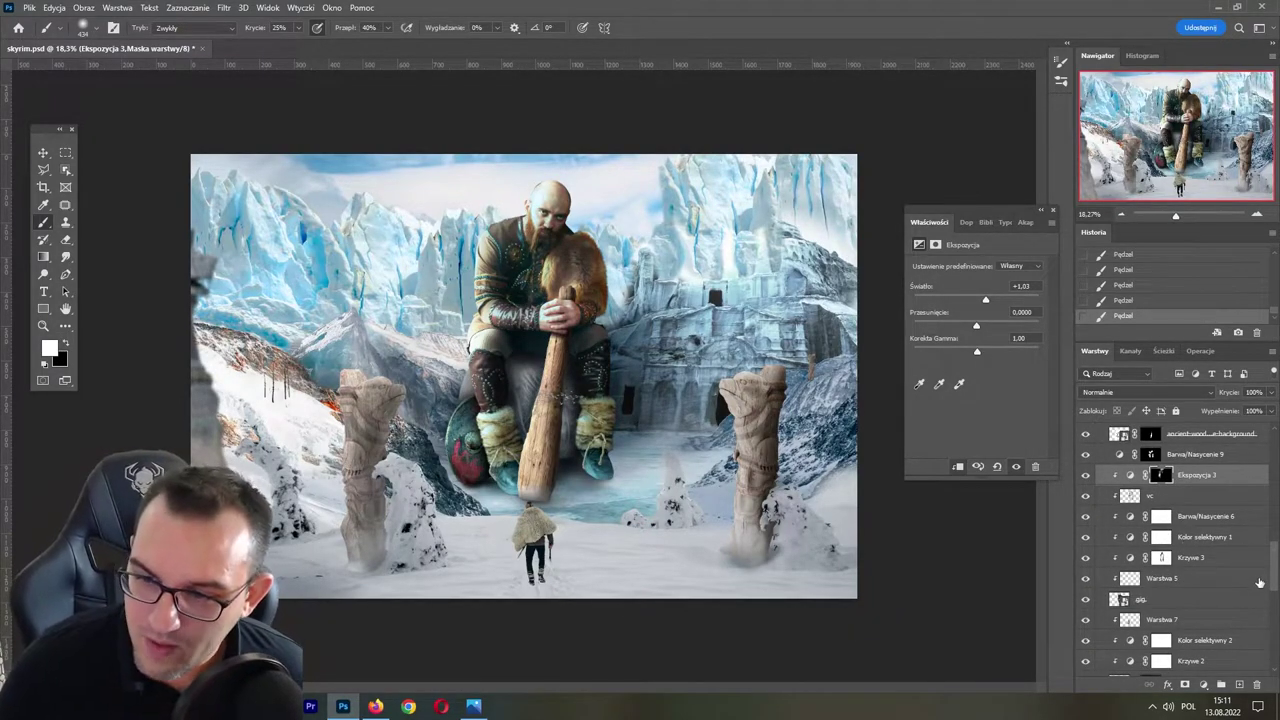
{"action": "scroll", "coordinate": [1240, 595], "scroll_direction": "down", "scroll_amount": 5}
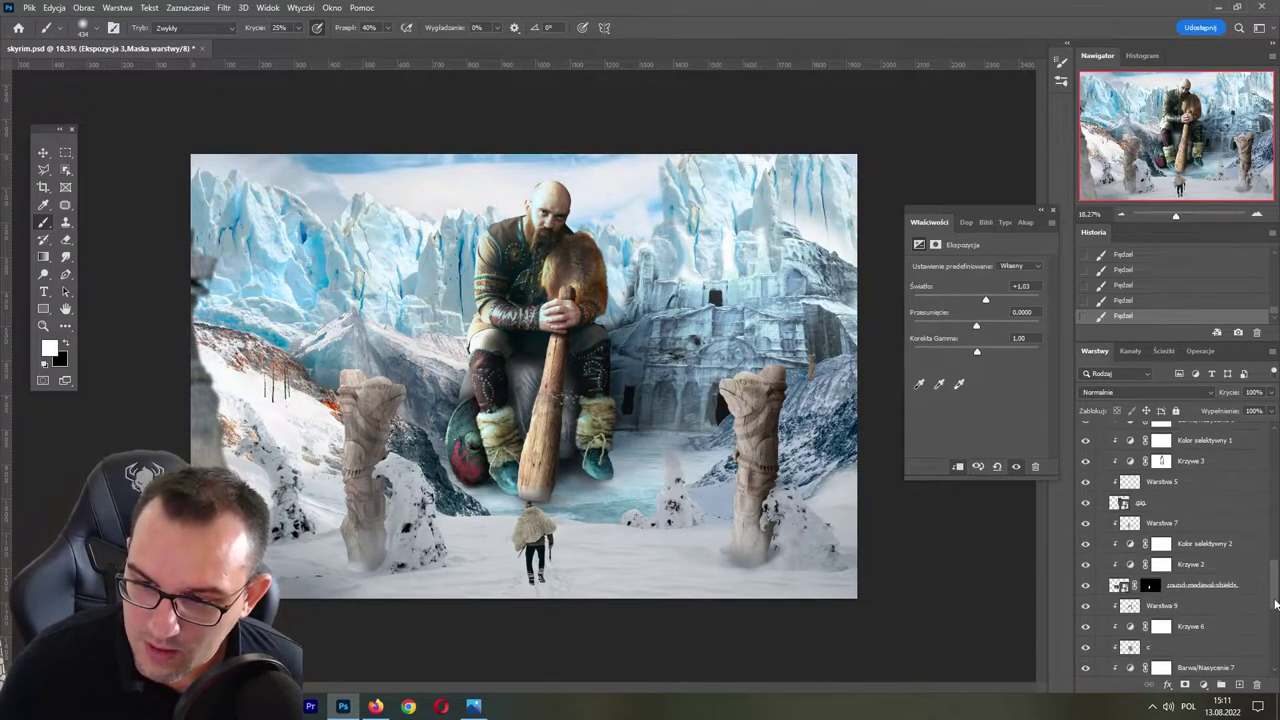
{"action": "left_click", "coordinate": [1173, 478]}
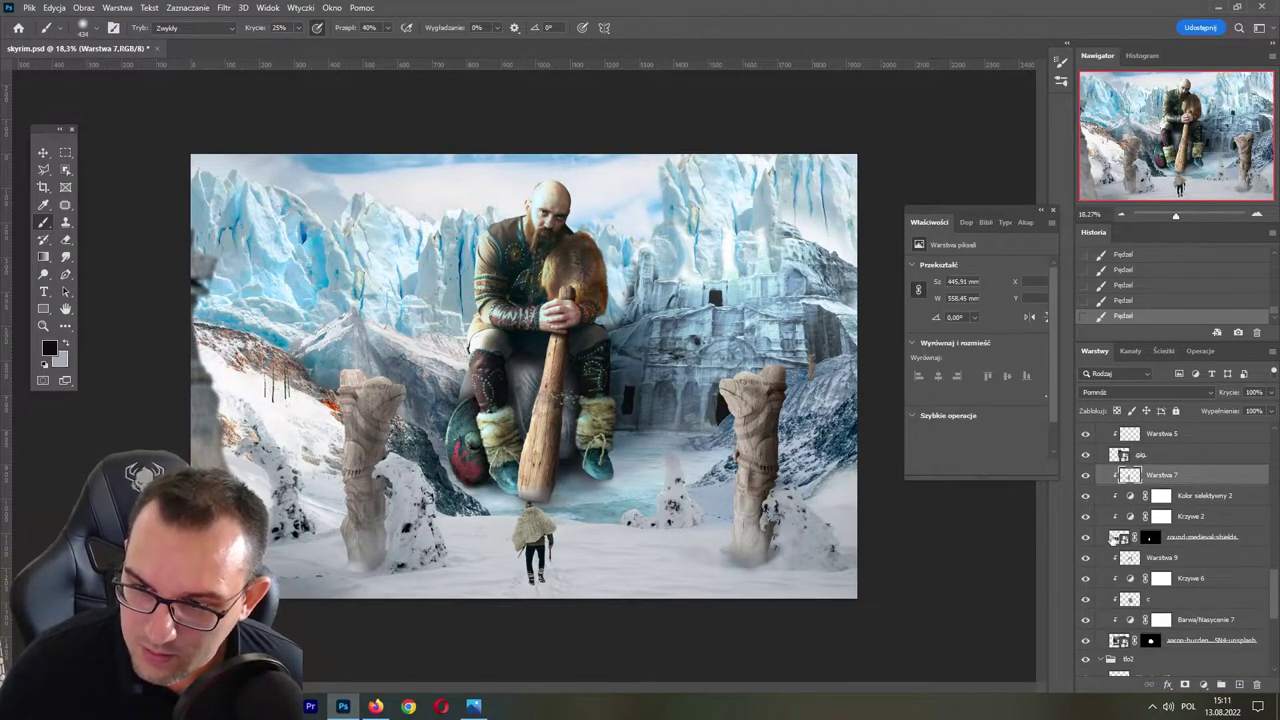
{"action": "left_click", "coordinate": [1203, 684]}
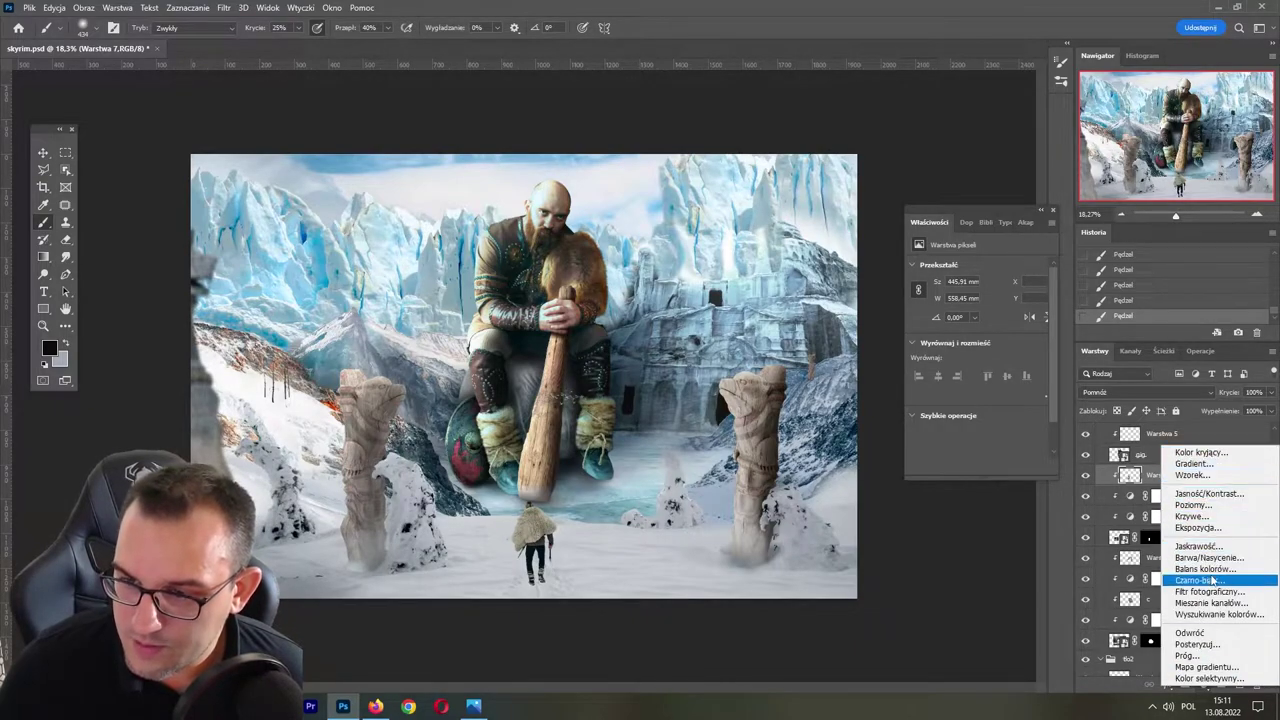
{"action": "left_click", "coordinate": [1208, 528]}
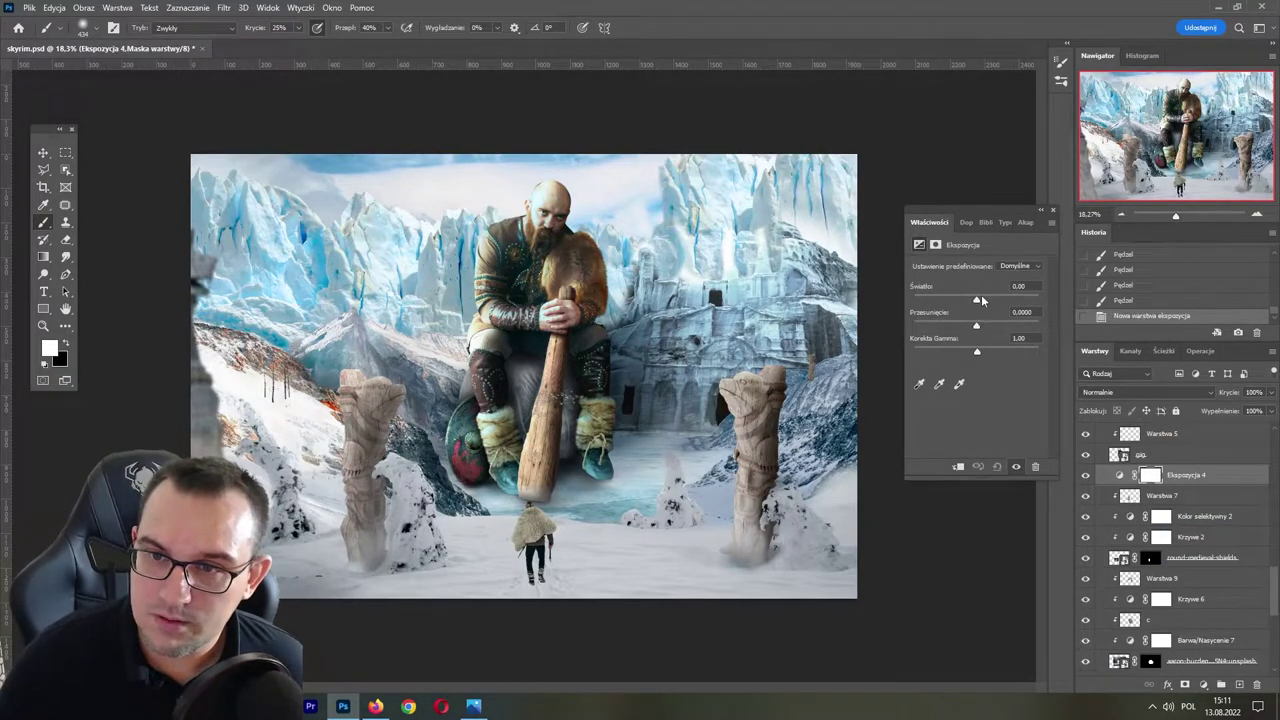
{"action": "left_click_drag", "start_coordinate": [977, 298], "coordinate": [993, 306]}
{"action": "key", "text": "ctrl+alt+g"}
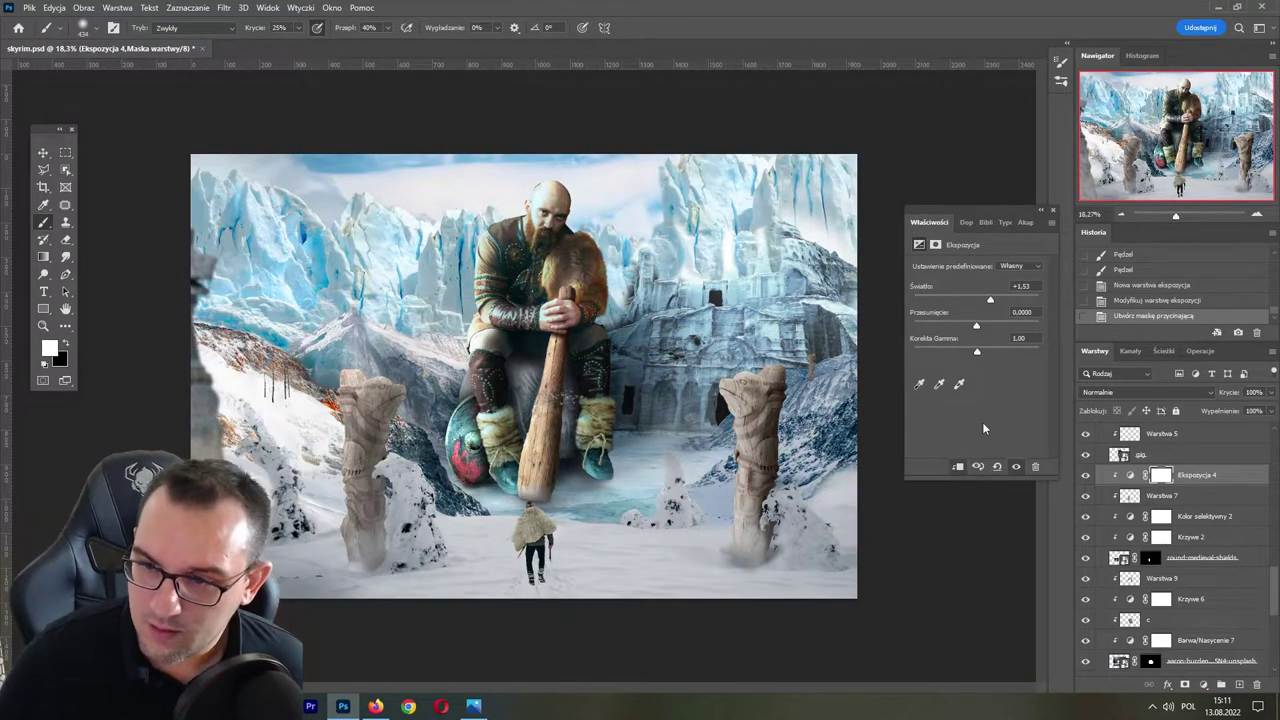
- Invert the Ekspozycja 4 mask and paint brightening onto the red shield
{"action": "left_click", "coordinate": [1160, 477]}
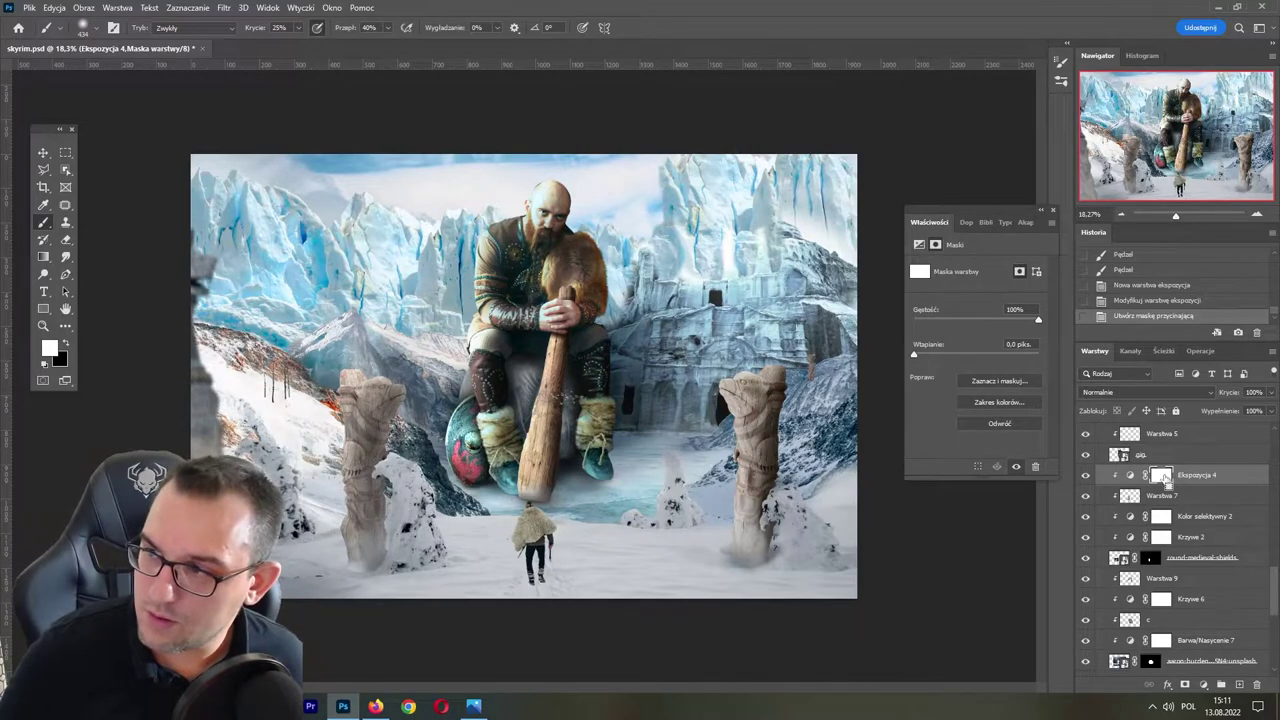
{"action": "key", "text": "ctrl+s"}
{"action": "key", "text": "ctrl+i"}
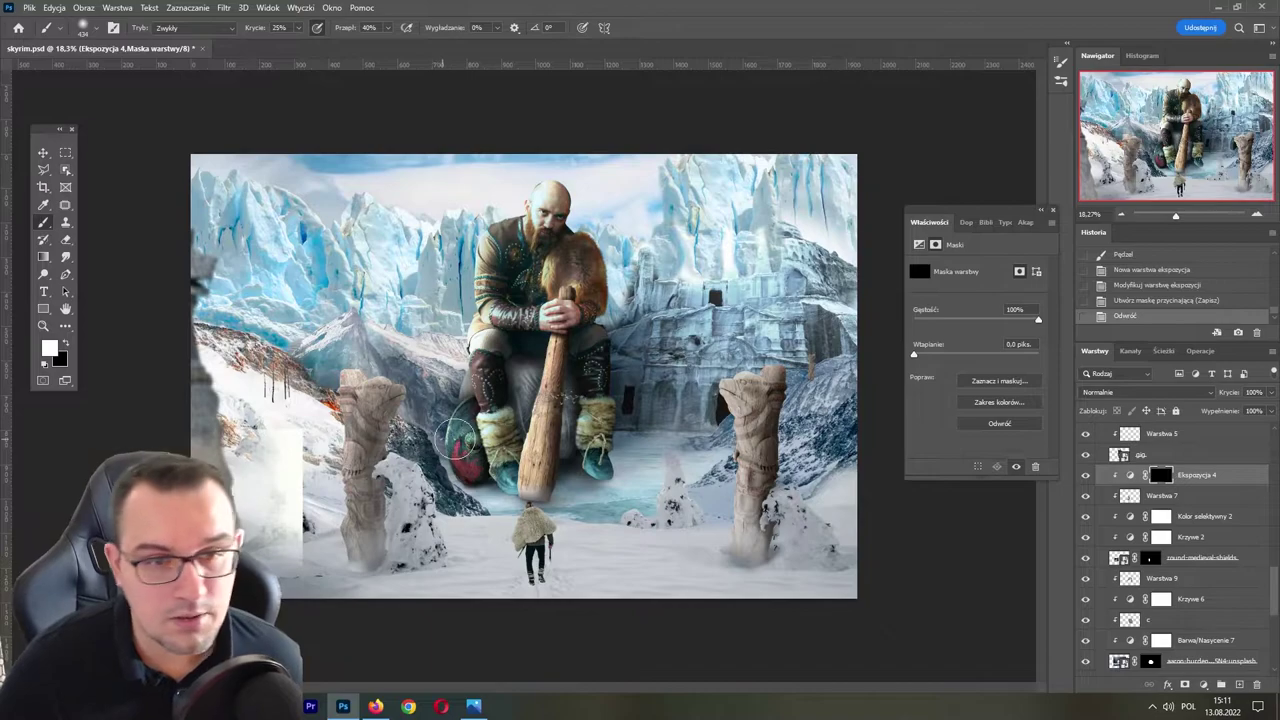
{"action": "left_click_drag", "start_coordinate": [452, 420], "coordinate": [440, 440]}
{"action": "left_click_drag", "start_coordinate": [440, 425], "coordinate": [428, 450]}
{"action": "left_click_drag", "start_coordinate": [428, 435], "coordinate": [440, 445]}
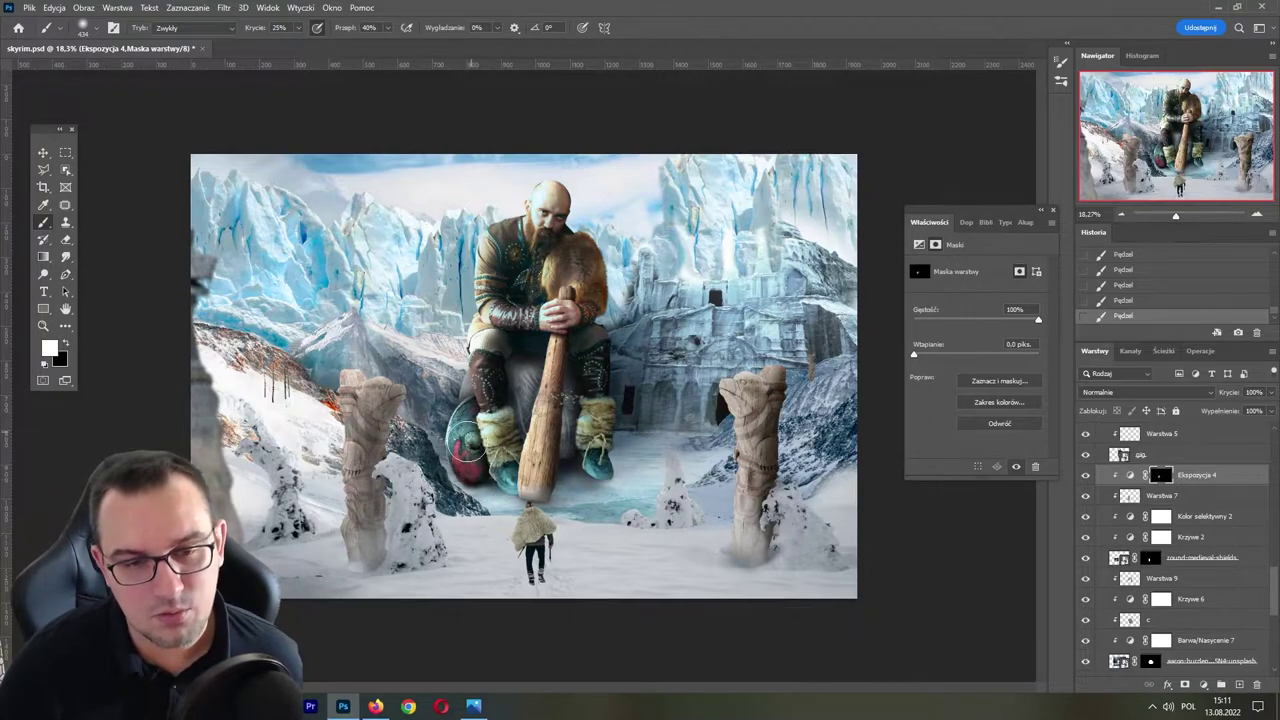
{"action": "key", "text": "bracketleft"}
{"action": "key", "text": "bracketleft"}
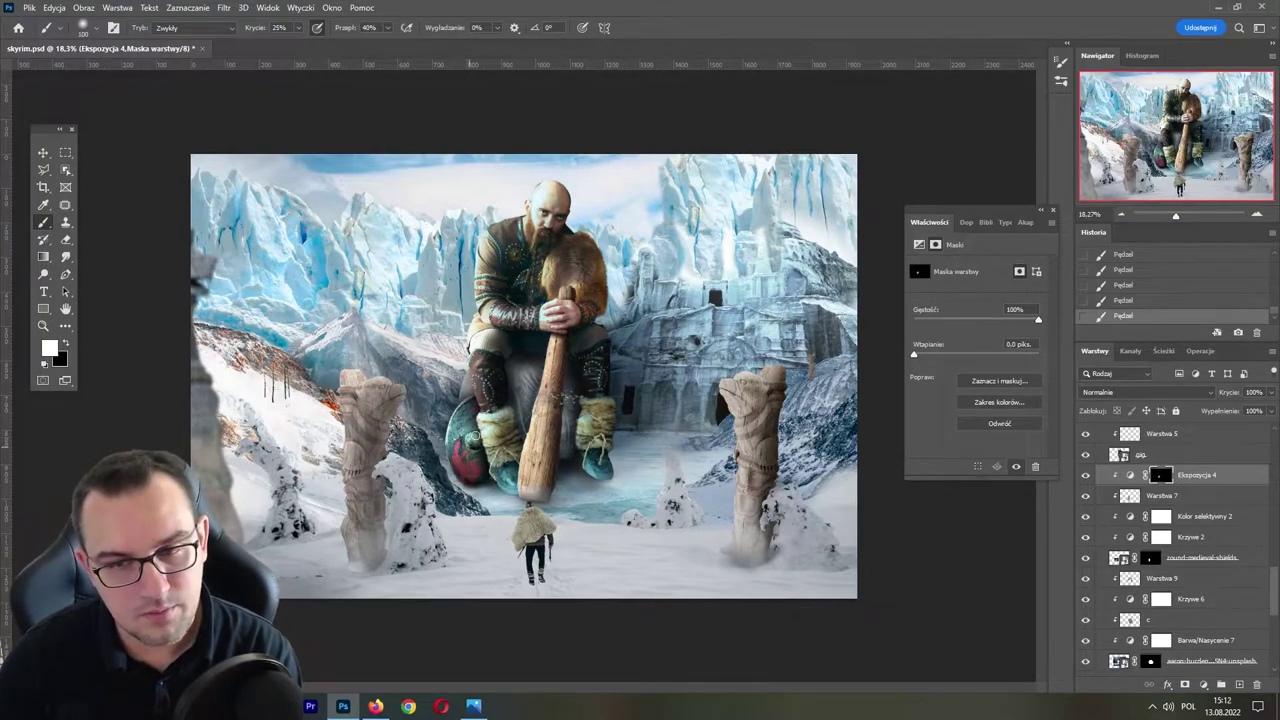
- Tone Ekspozycja 4 down to +0.62 and save skyrim.psd
{"action": "left_click", "coordinate": [1131, 475]}
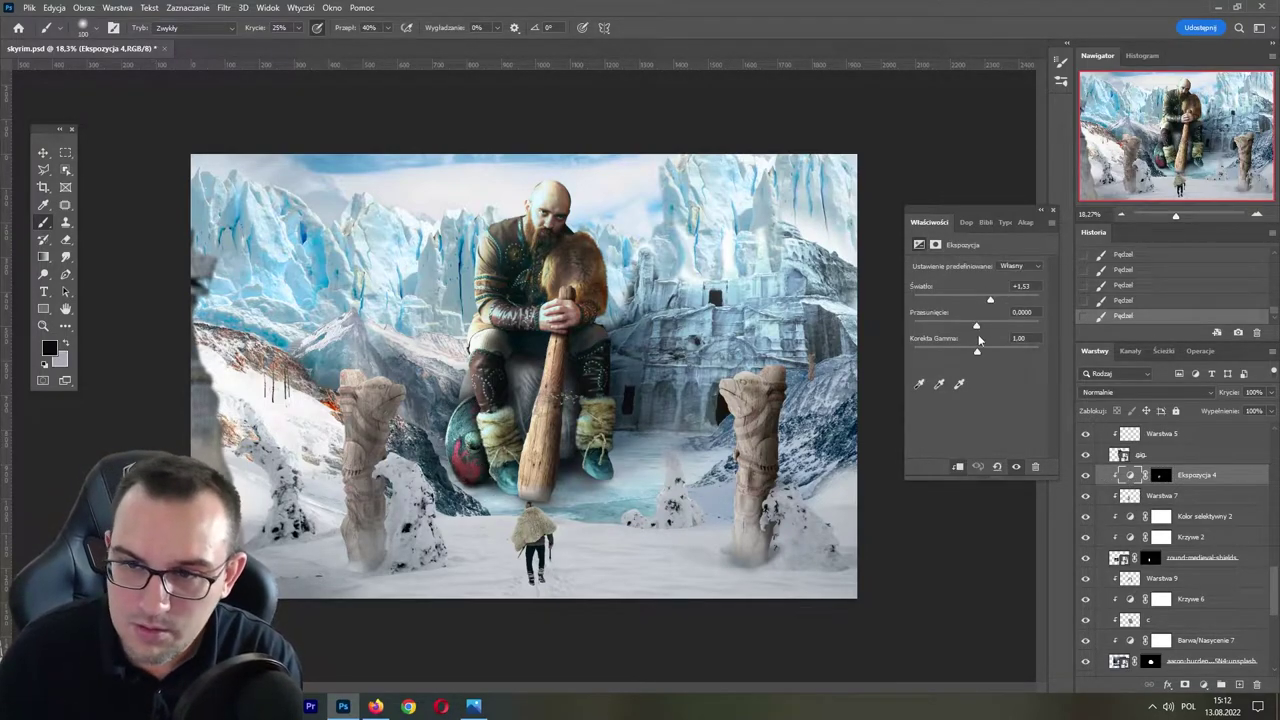
{"action": "left_click_drag", "start_coordinate": [991, 302], "coordinate": [1002, 302]}
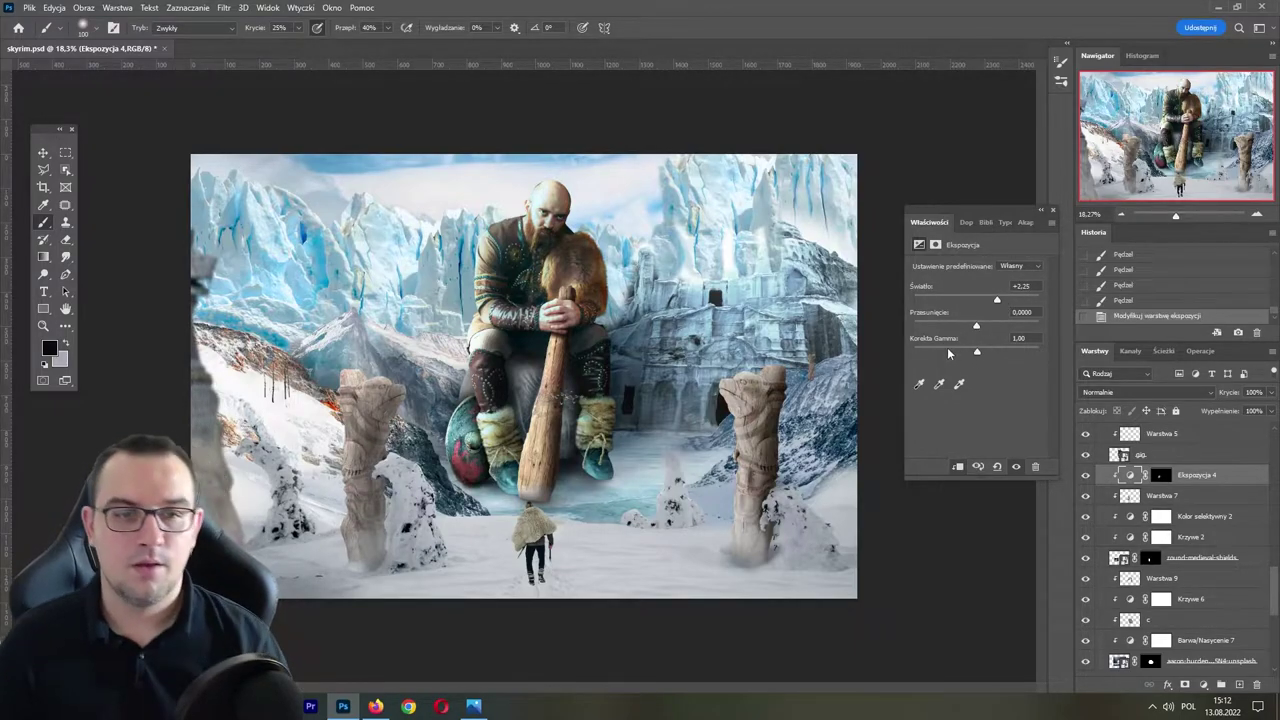
{"action": "key", "text": "ctrl+s"}
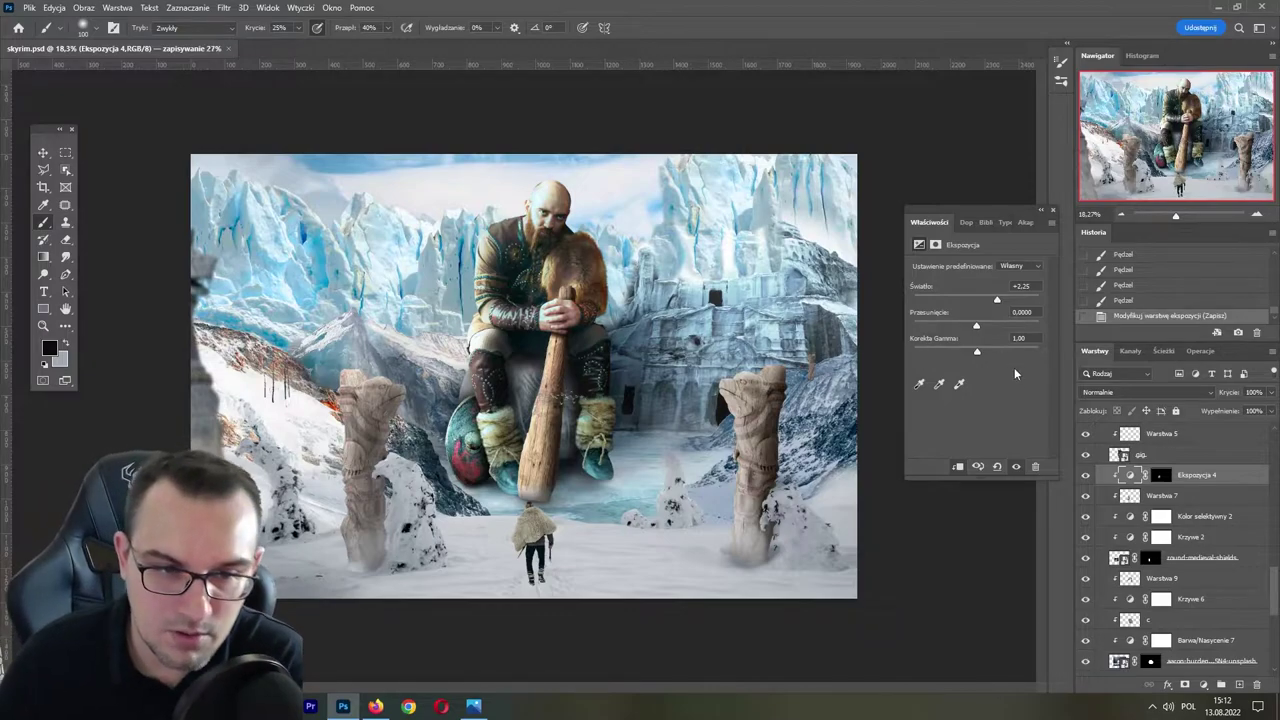
{"action": "left_click_drag", "start_coordinate": [997, 300], "coordinate": [983, 302]}
{"action": "key", "text": "ctrl+s"}
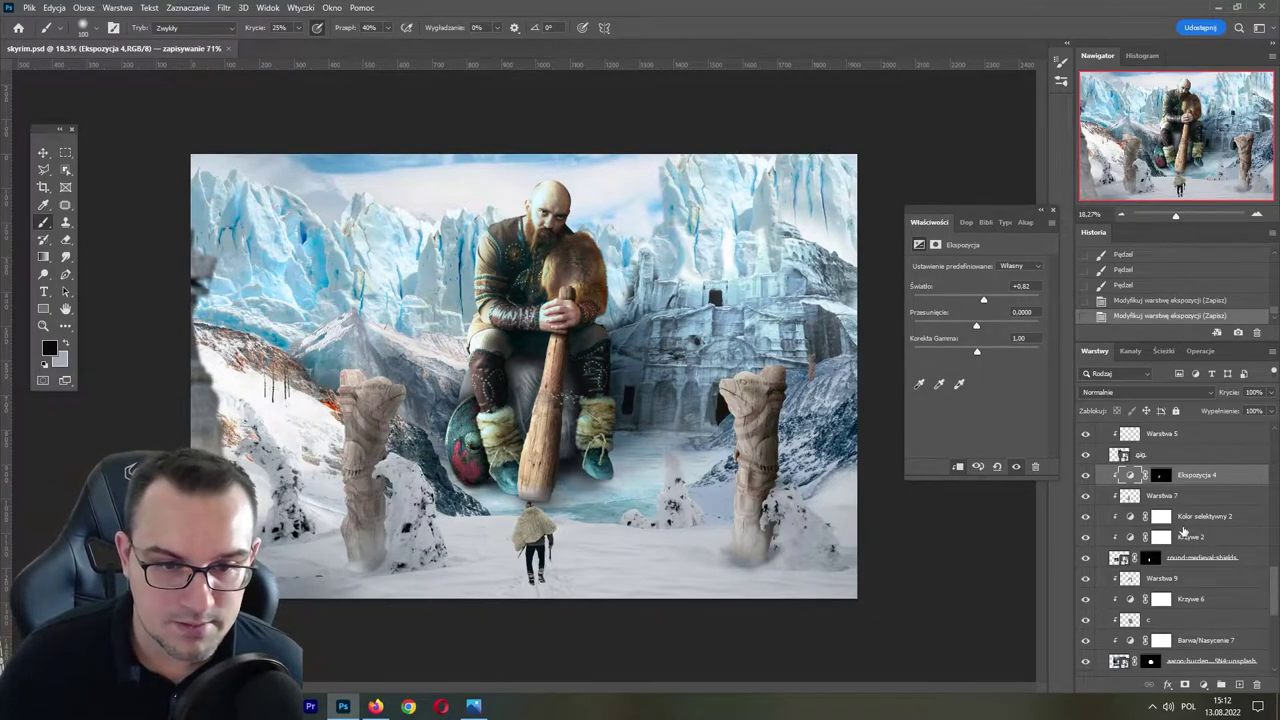
{"action": "scroll", "coordinate": [1200, 520], "scroll_direction": "up", "scroll_amount": 5}
- Add an Exposure layer, Ekspozycja 5, clipped to the viking layer and brightened
{"action": "scroll", "coordinate": [1150, 500], "scroll_direction": "up", "scroll_amount": 3}
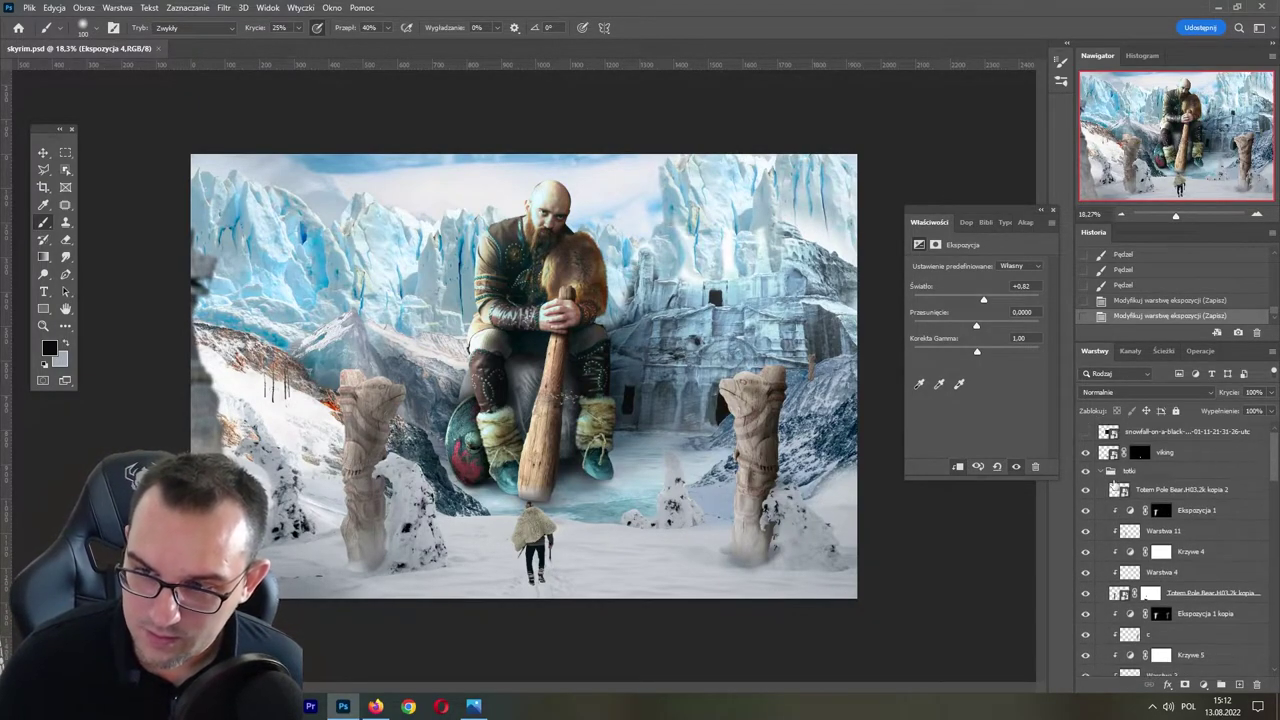
{"action": "left_click", "coordinate": [1175, 458]}
{"action": "left_click", "coordinate": [1203, 685]}
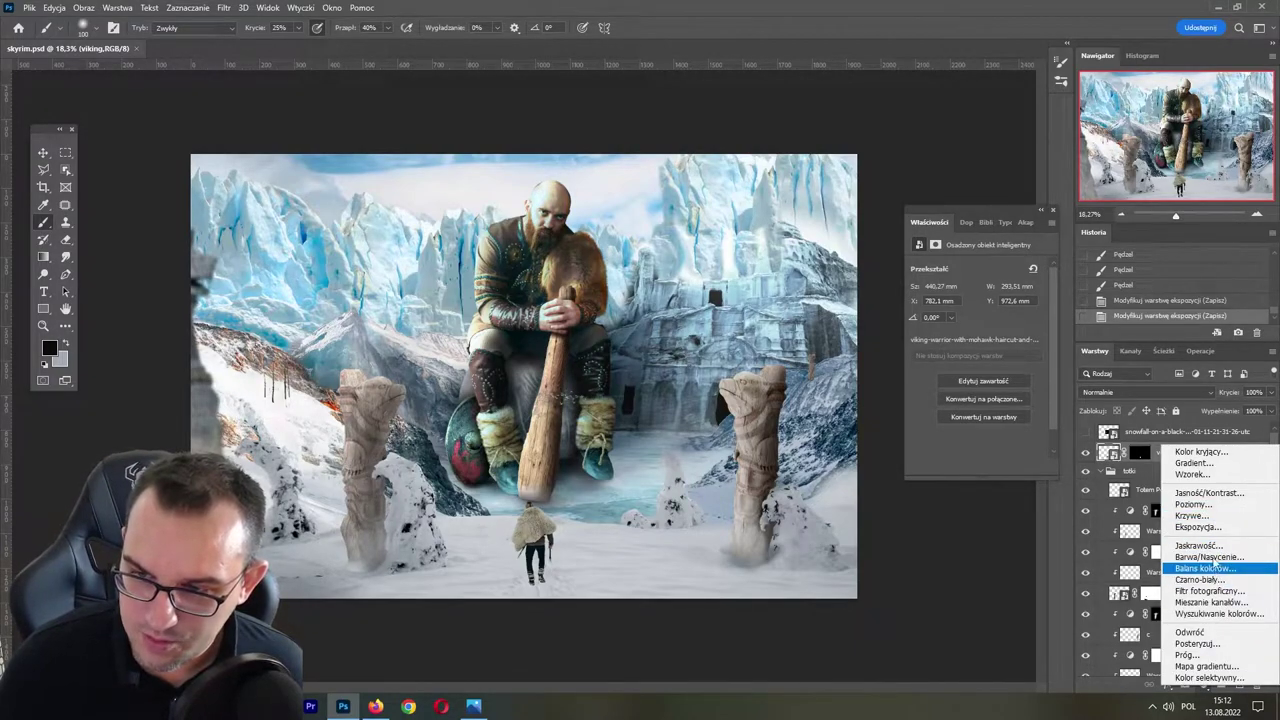
{"action": "left_click", "coordinate": [1198, 526]}
{"action": "key", "text": "ctrl+alt+g"}
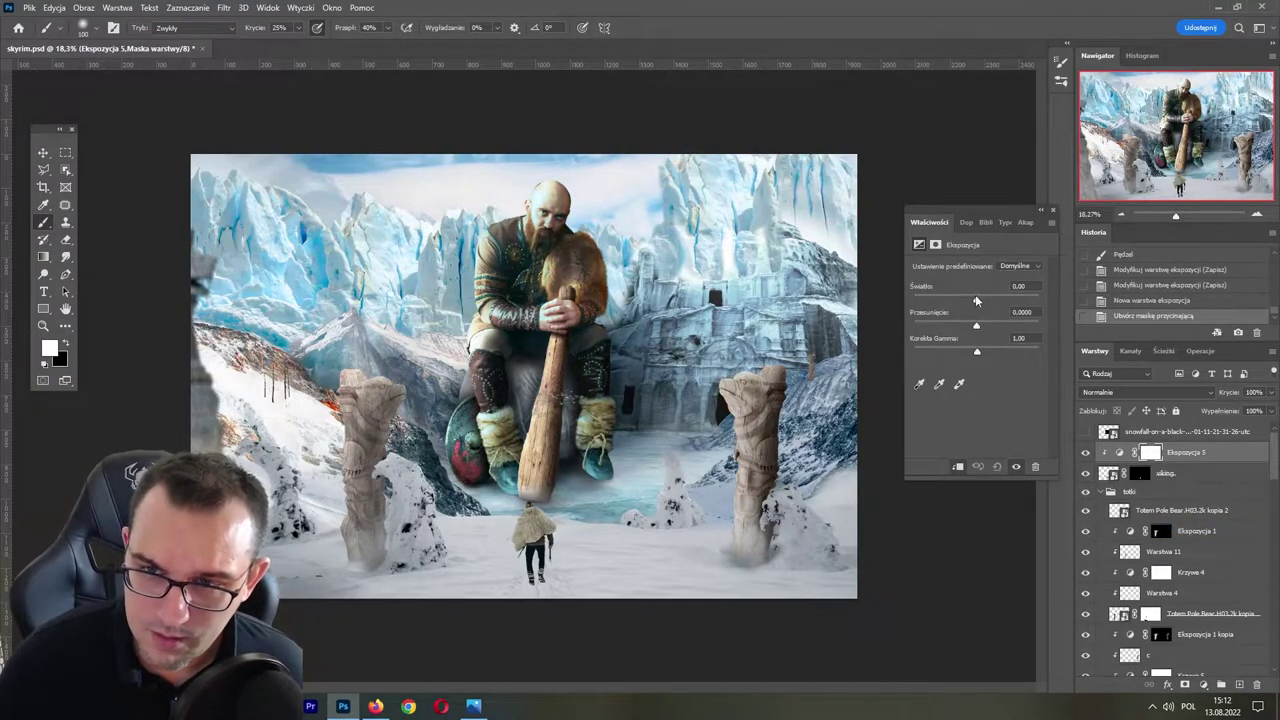
{"action": "left_click_drag", "start_coordinate": [976, 299], "coordinate": [987, 299]}
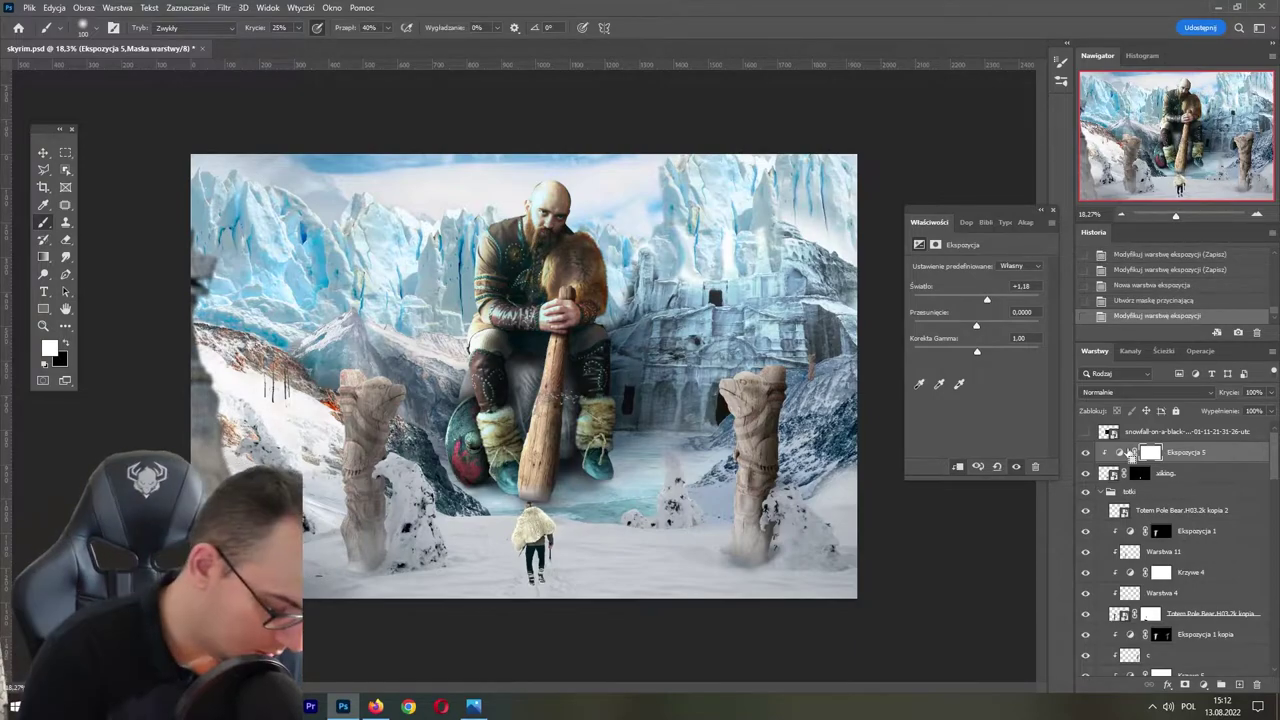
- Invert its mask, paint brightening onto the walking viking, set +1.32, and save
{"action": "key", "text": "ctrl+i"}
{"action": "left_click", "coordinate": [532, 508]}
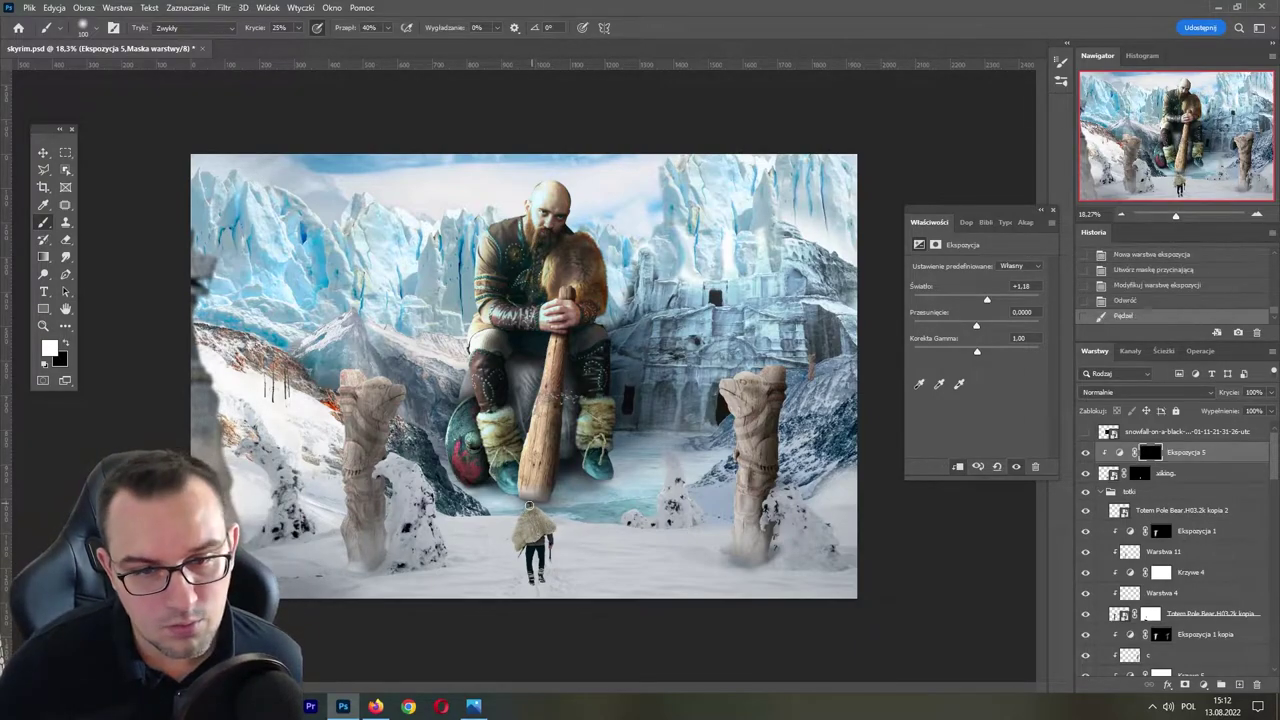
{"action": "left_click", "coordinate": [528, 506]}
{"action": "left_click", "coordinate": [530, 503]}
{"action": "left_click", "coordinate": [531, 500]}
{"action": "left_click", "coordinate": [533, 496]}
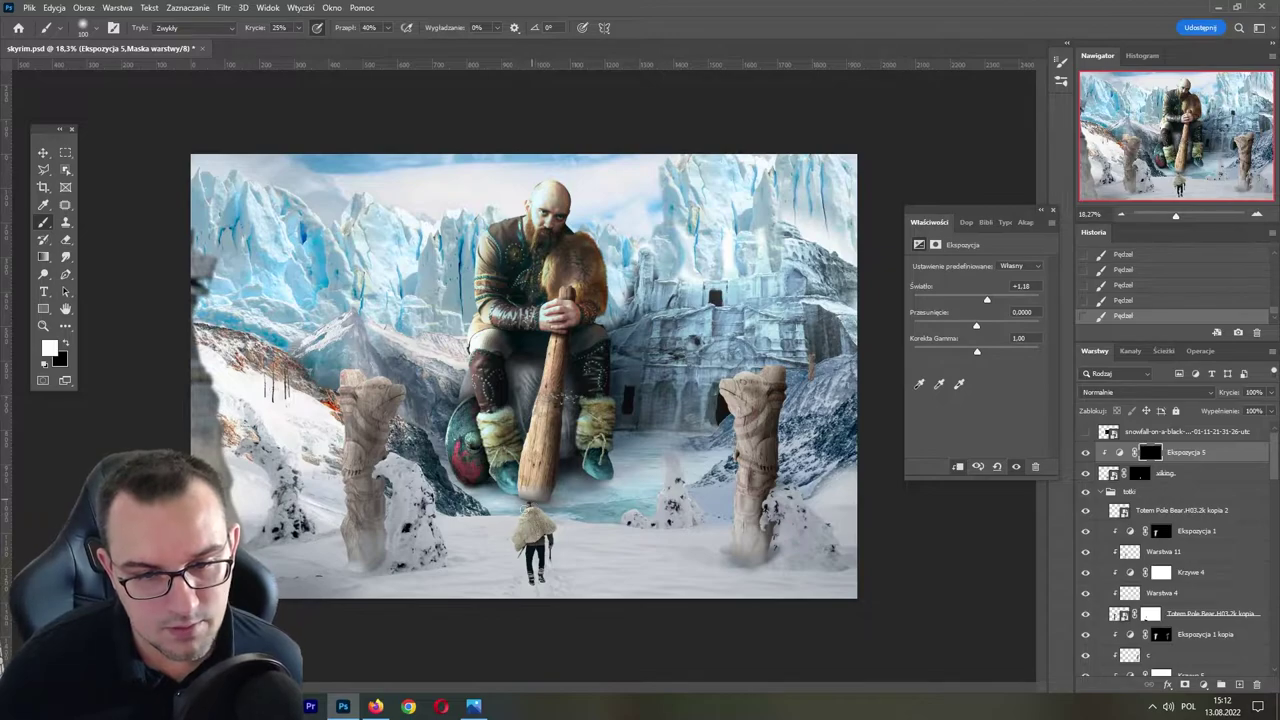
{"action": "key", "text": "bracketright"}
{"action": "key", "text": "bracketright"}
{"action": "key", "text": "bracketright"}
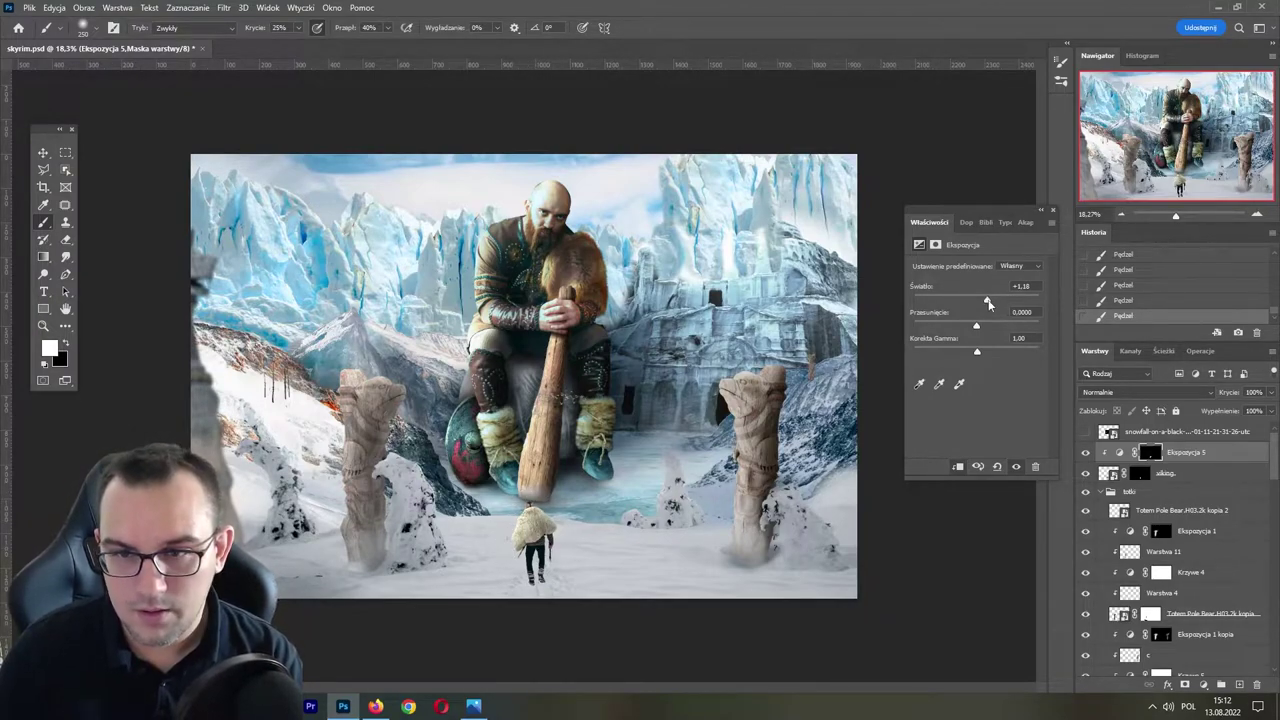
{"action": "left_click_drag", "start_coordinate": [987, 300], "coordinate": [988, 300]}
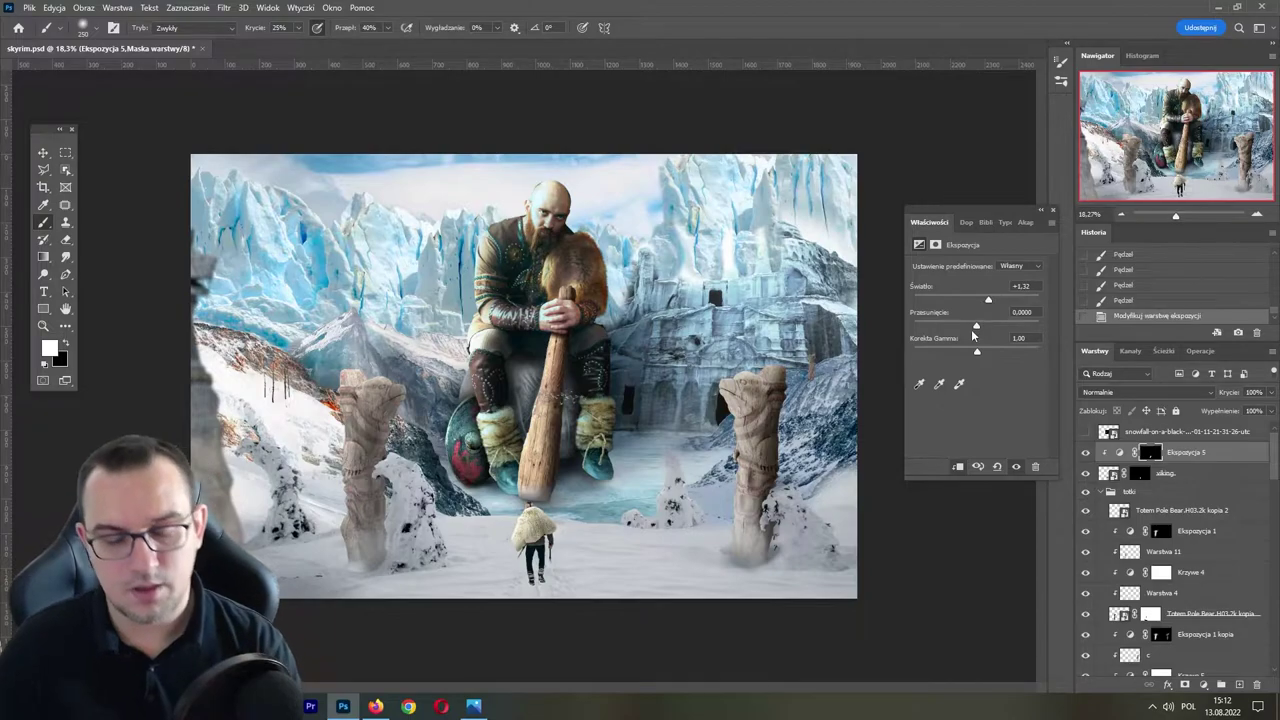
{"action": "key", "text": "ctrl+s"}
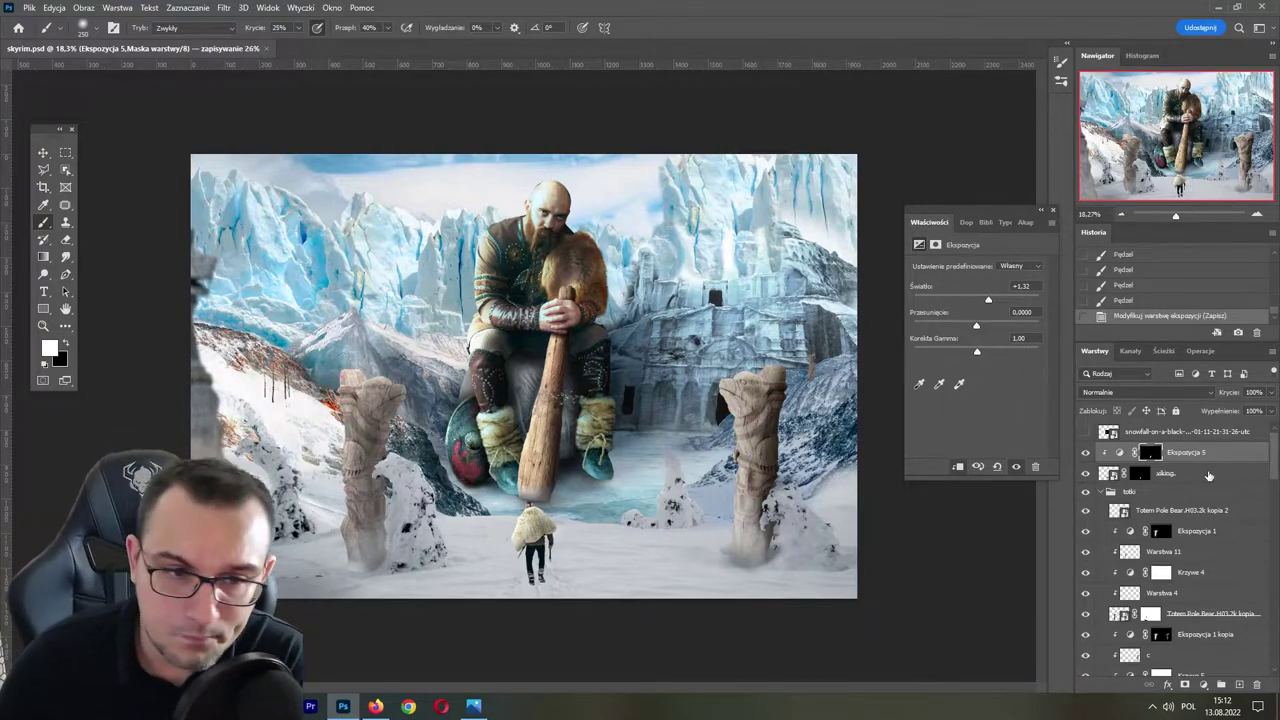
- Add an Exposure layer, Ekspozycja 6, at +1.18 above Warstwa 9
{"action": "scroll", "coordinate": [1244, 511], "scroll_direction": "down", "scroll_amount": 3}
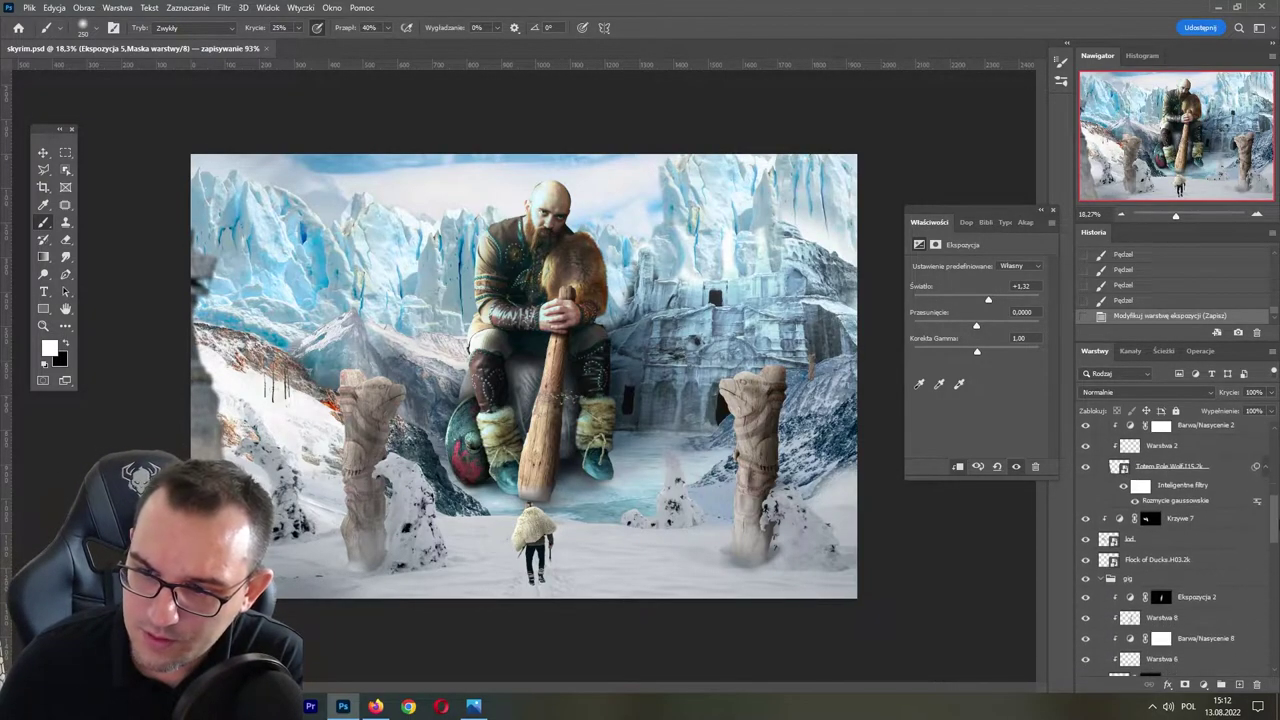
{"action": "scroll", "coordinate": [1244, 511], "scroll_direction": "down", "scroll_amount": 3}
{"action": "scroll", "coordinate": [1244, 511], "scroll_direction": "down", "scroll_amount": 3}
{"action": "scroll", "coordinate": [1178, 548], "scroll_direction": "down", "scroll_amount": 3}
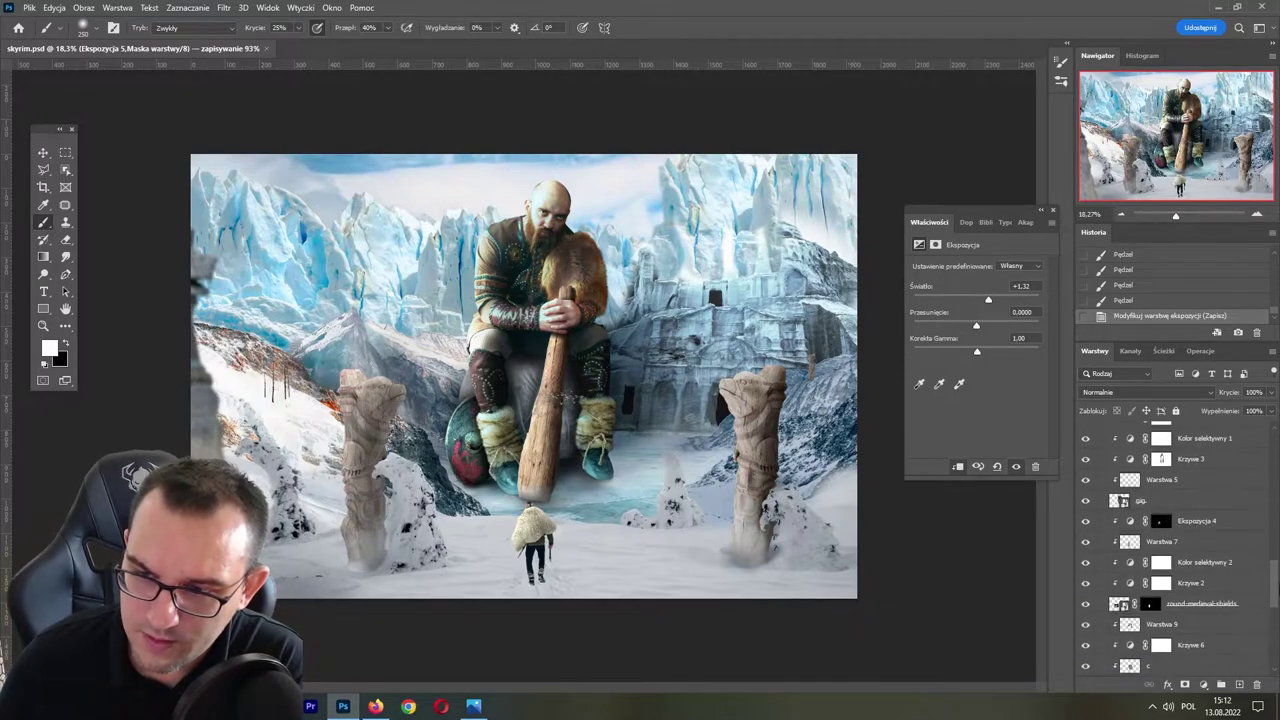
{"action": "scroll", "coordinate": [1178, 548], "scroll_direction": "down", "scroll_amount": 2}
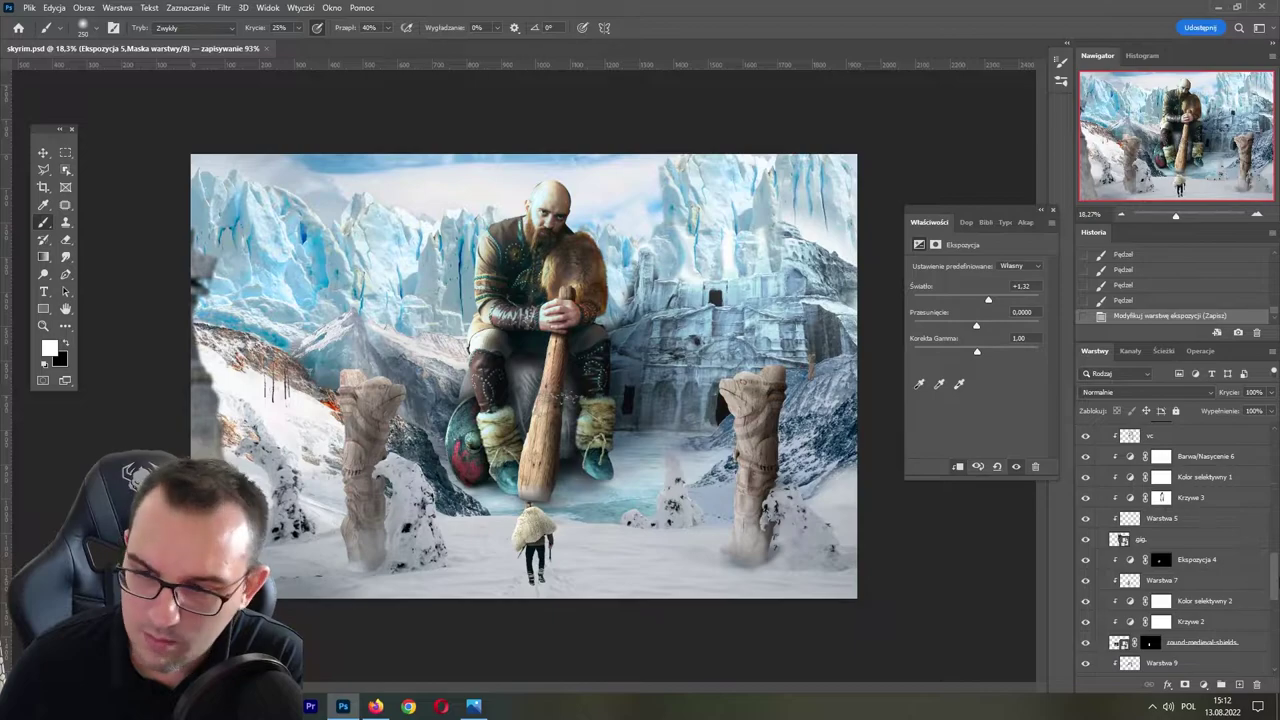
{"action": "scroll", "coordinate": [1193, 625], "scroll_direction": "down", "scroll_amount": 2}
{"action": "scroll", "coordinate": [1193, 625], "scroll_direction": "down", "scroll_amount": 3}
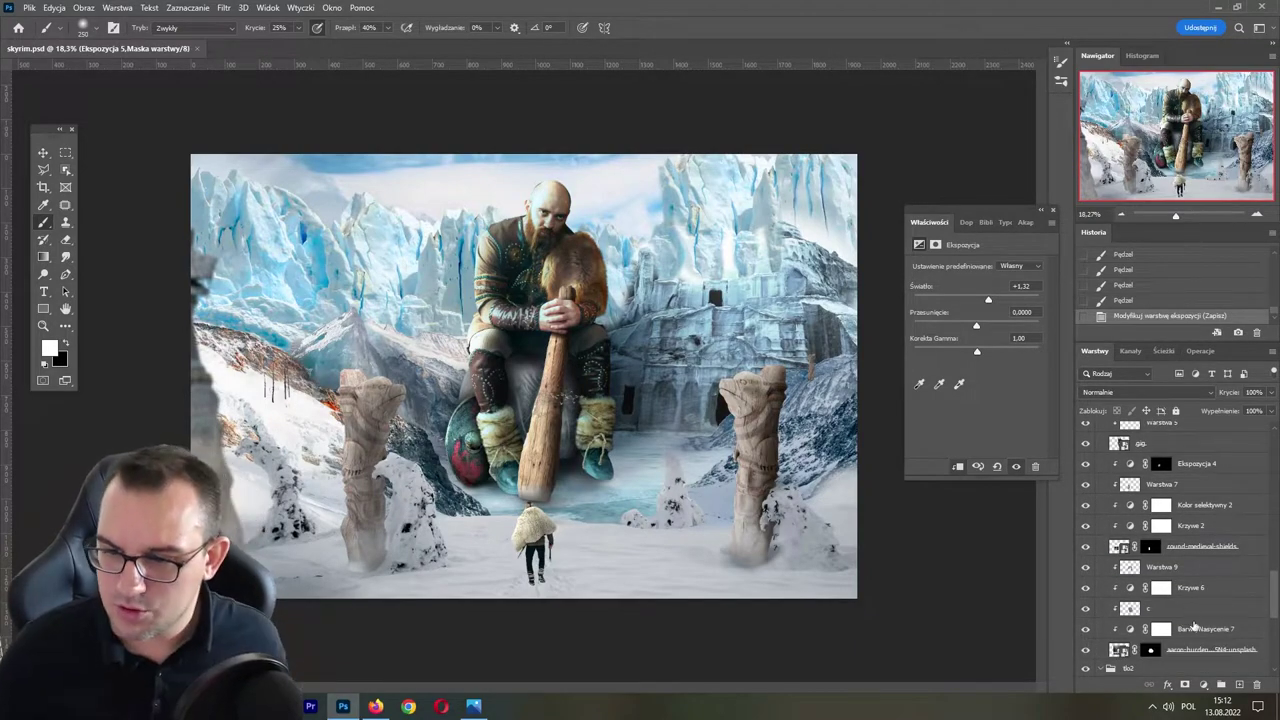
{"action": "left_click", "coordinate": [1165, 566]}
{"action": "left_click", "coordinate": [1204, 685]}
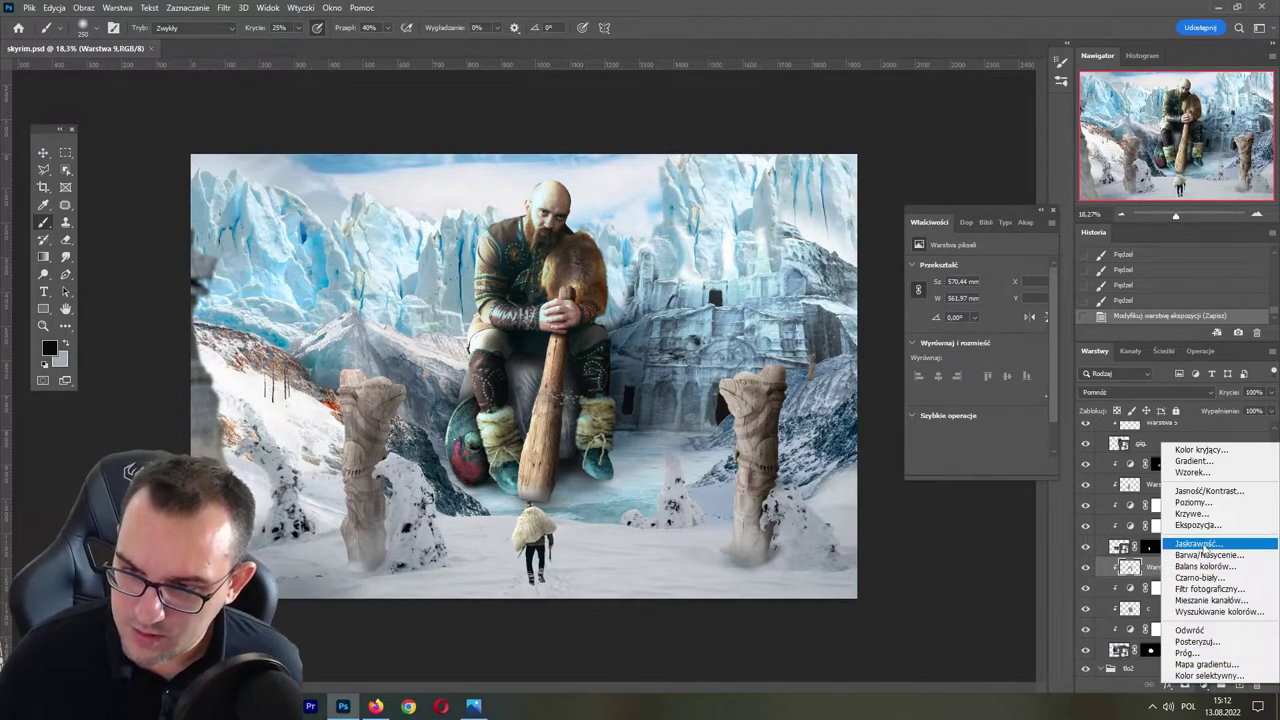
{"action": "left_click", "coordinate": [1212, 530]}
{"action": "left_click_drag", "start_coordinate": [976, 299], "coordinate": [987, 299]}
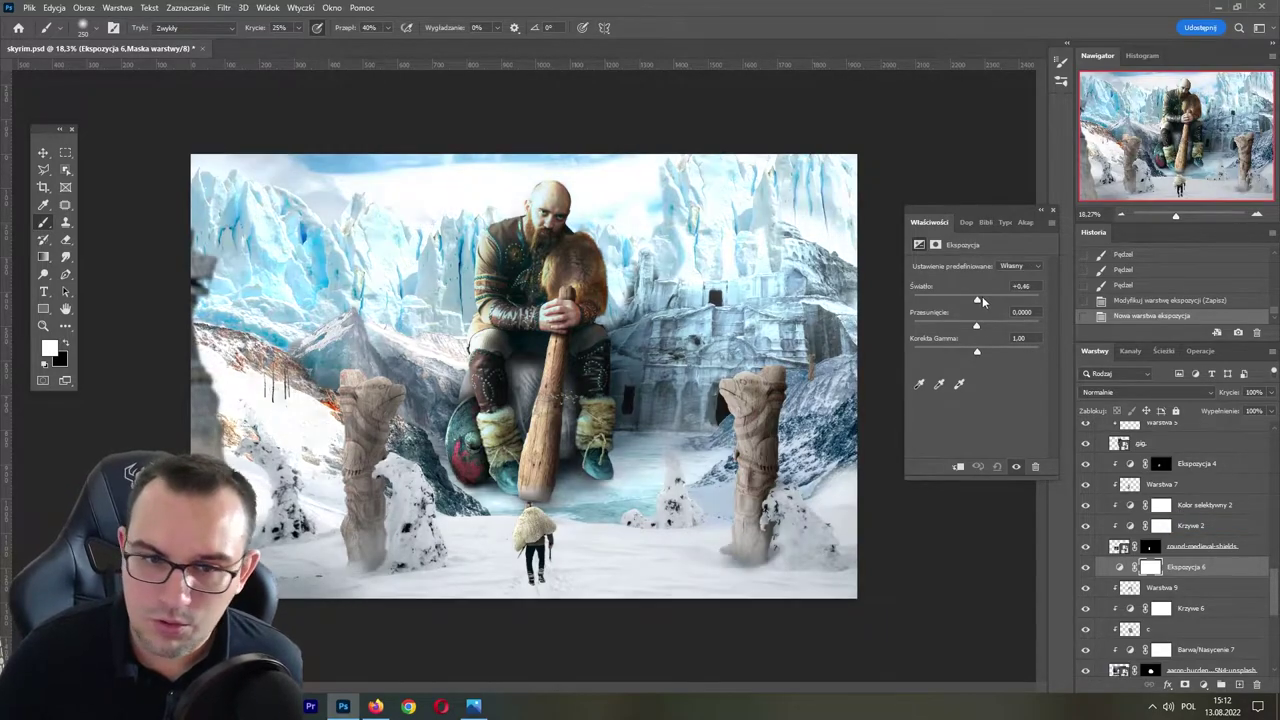
- Invert the Ekspozycja 6 mask and paint brightening near the giant's knee and shield
{"action": "key", "text": "ctrl+i"}
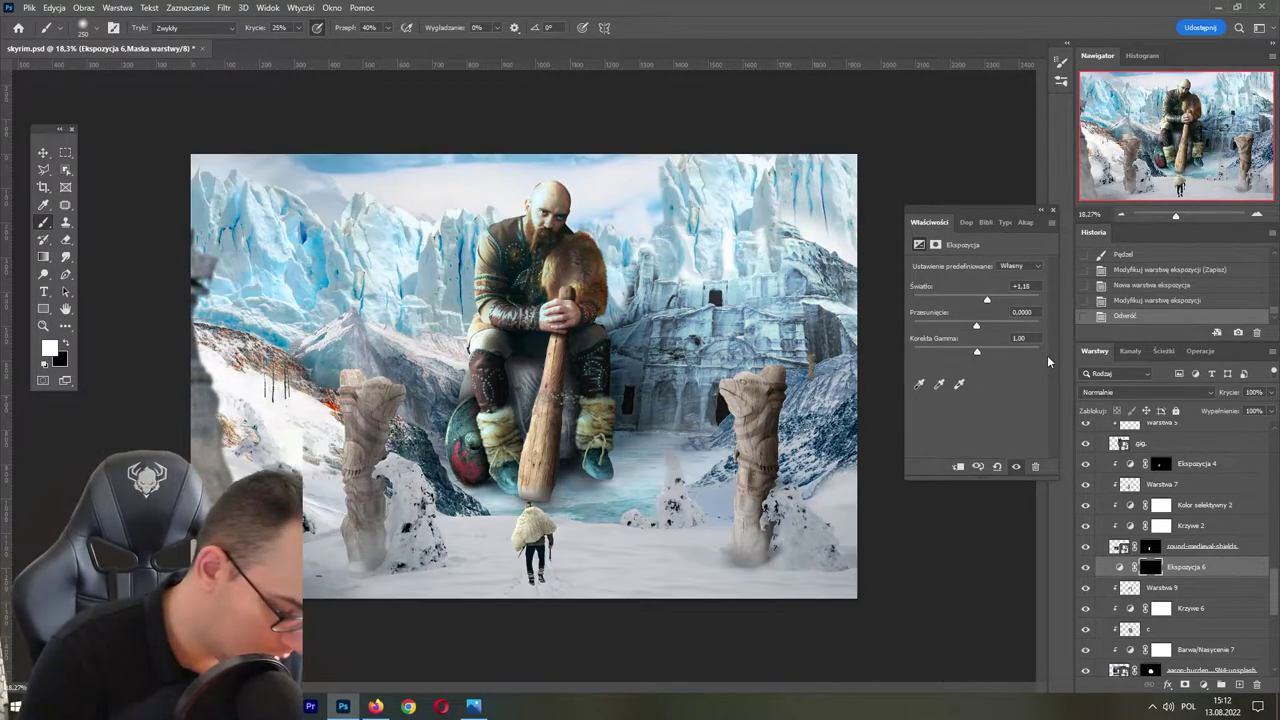
{"action": "left_click", "coordinate": [470, 376]}
{"action": "left_click", "coordinate": [470, 376]}
{"action": "left_click", "coordinate": [468, 372]}
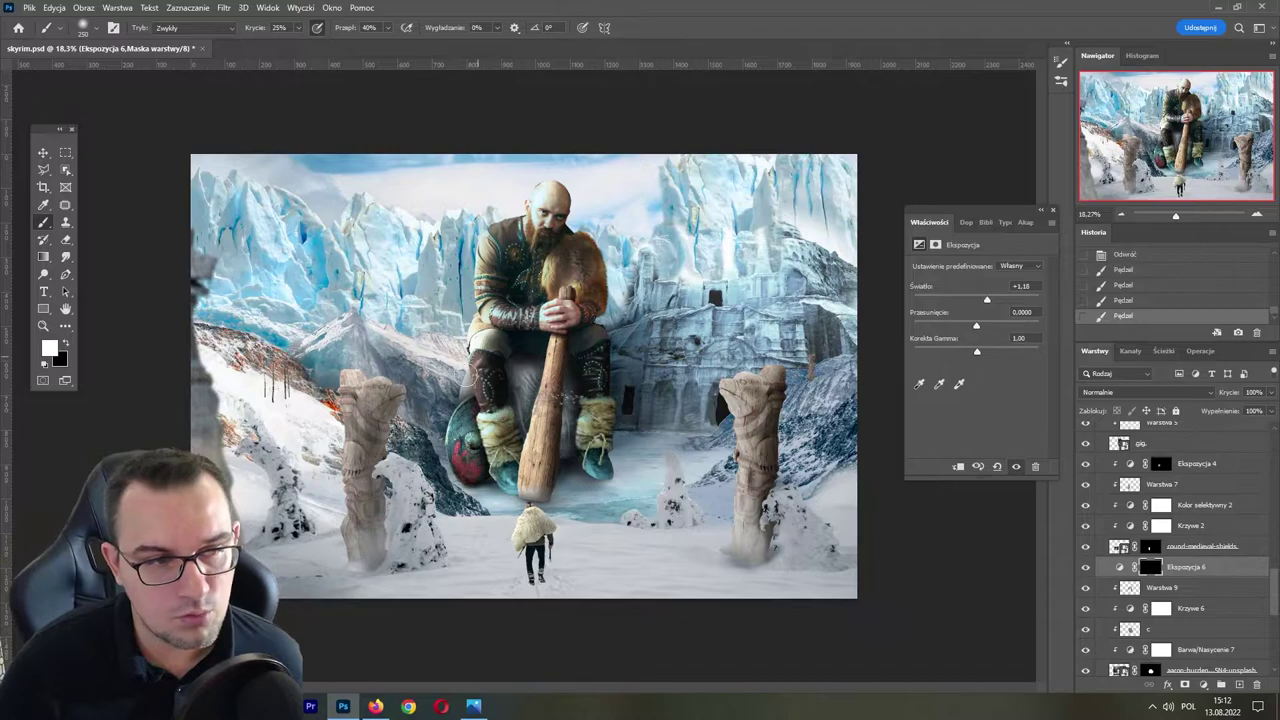
{"action": "left_click", "coordinate": [460, 382]}
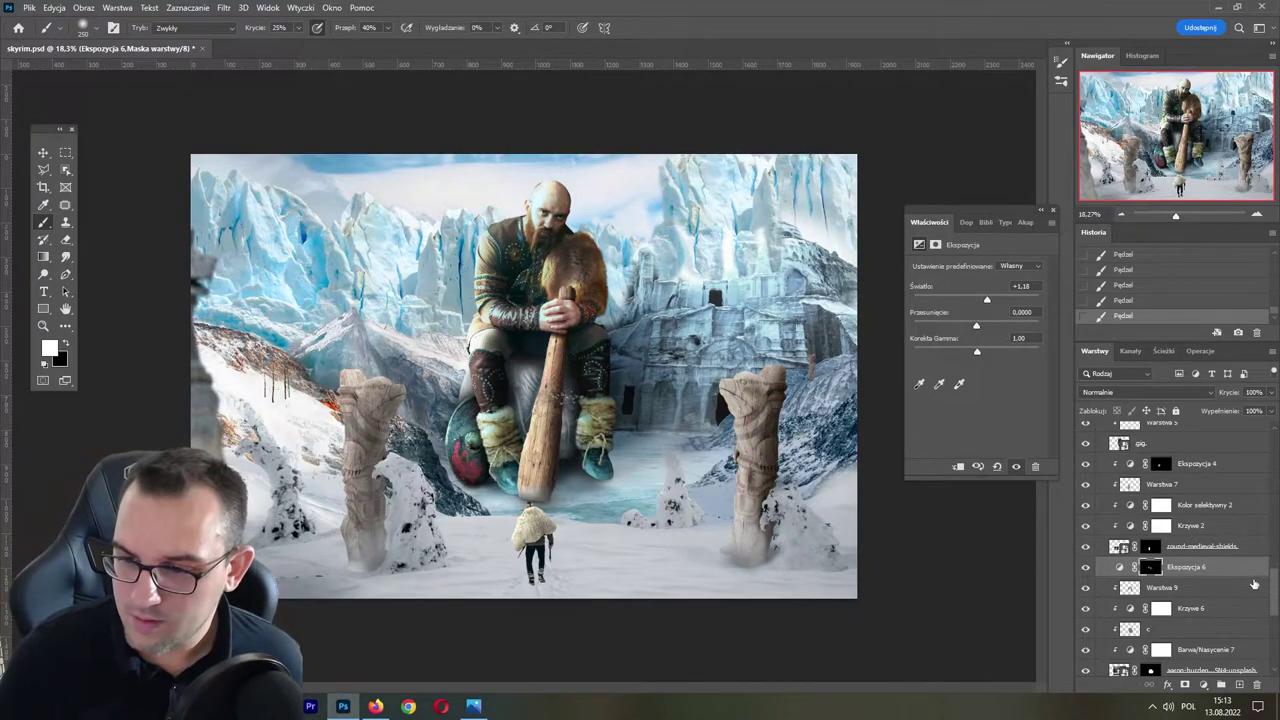
{"action": "scroll", "coordinate": [1254, 590], "scroll_direction": "down", "scroll_amount": 5}
- Add an Exposure layer, Ekspozycja 7, at +1.96 above Warstwa 10
{"action": "scroll", "coordinate": [1254, 630], "scroll_direction": "down", "scroll_amount": 5}
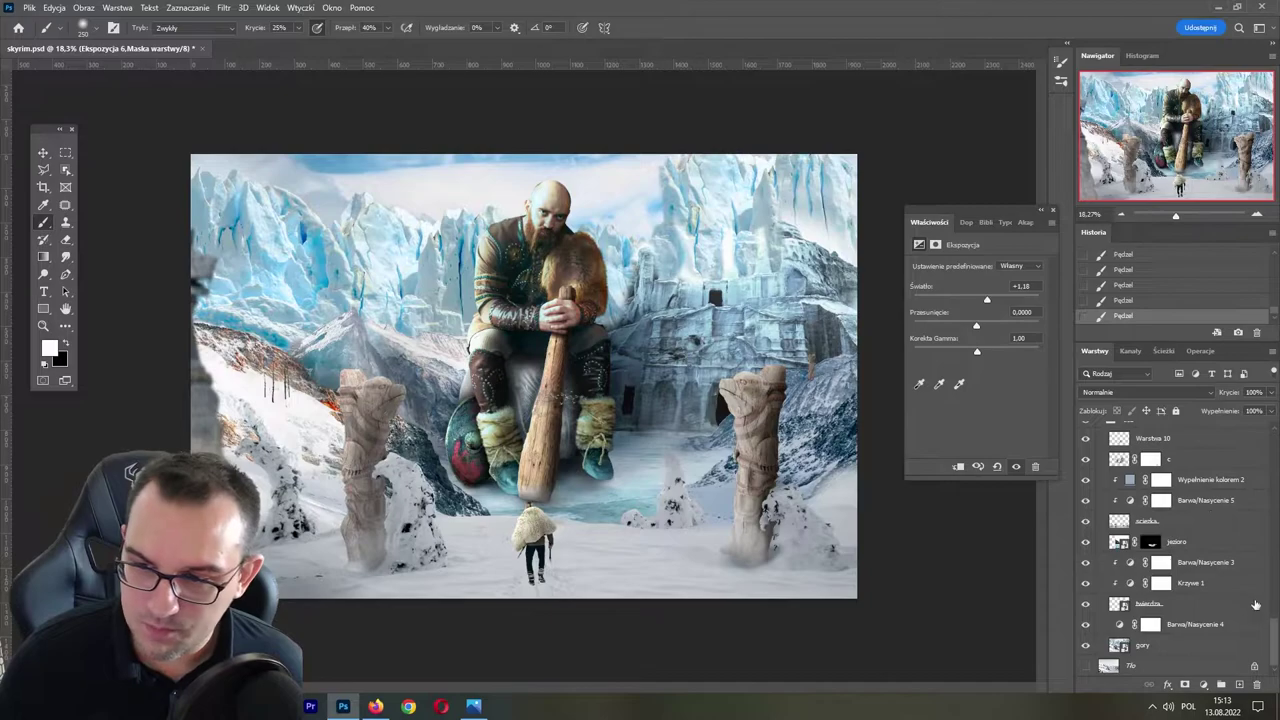
{"action": "scroll", "coordinate": [1272, 634], "scroll_direction": "up", "scroll_amount": 3}
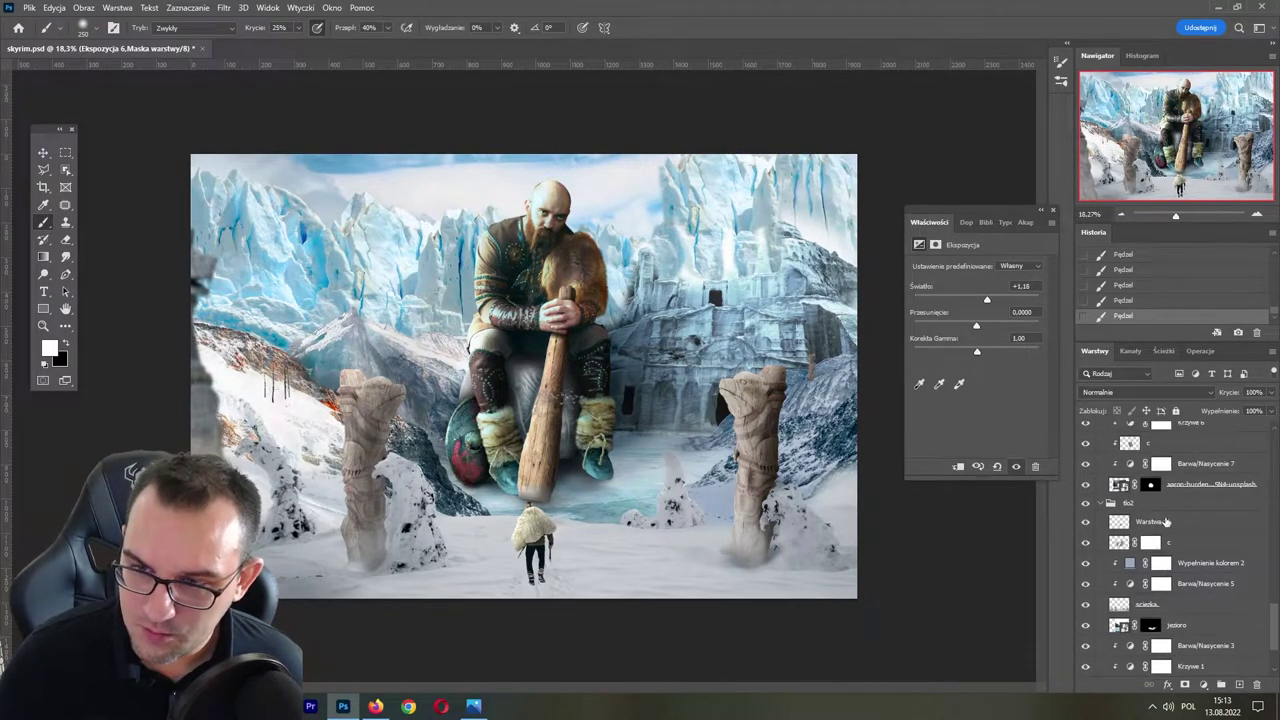
{"action": "key", "text": "alt+bracketleft"}
{"action": "left_click", "coordinate": [1205, 687]}
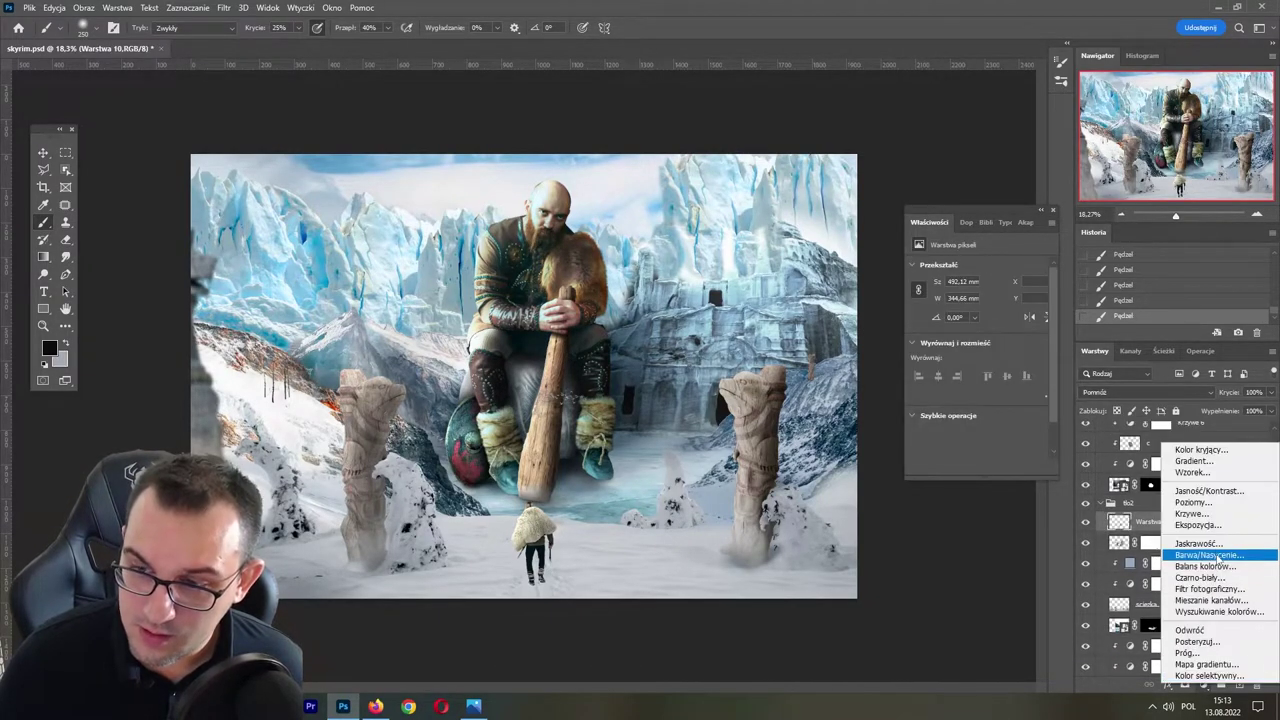
{"action": "left_click", "coordinate": [1207, 530]}
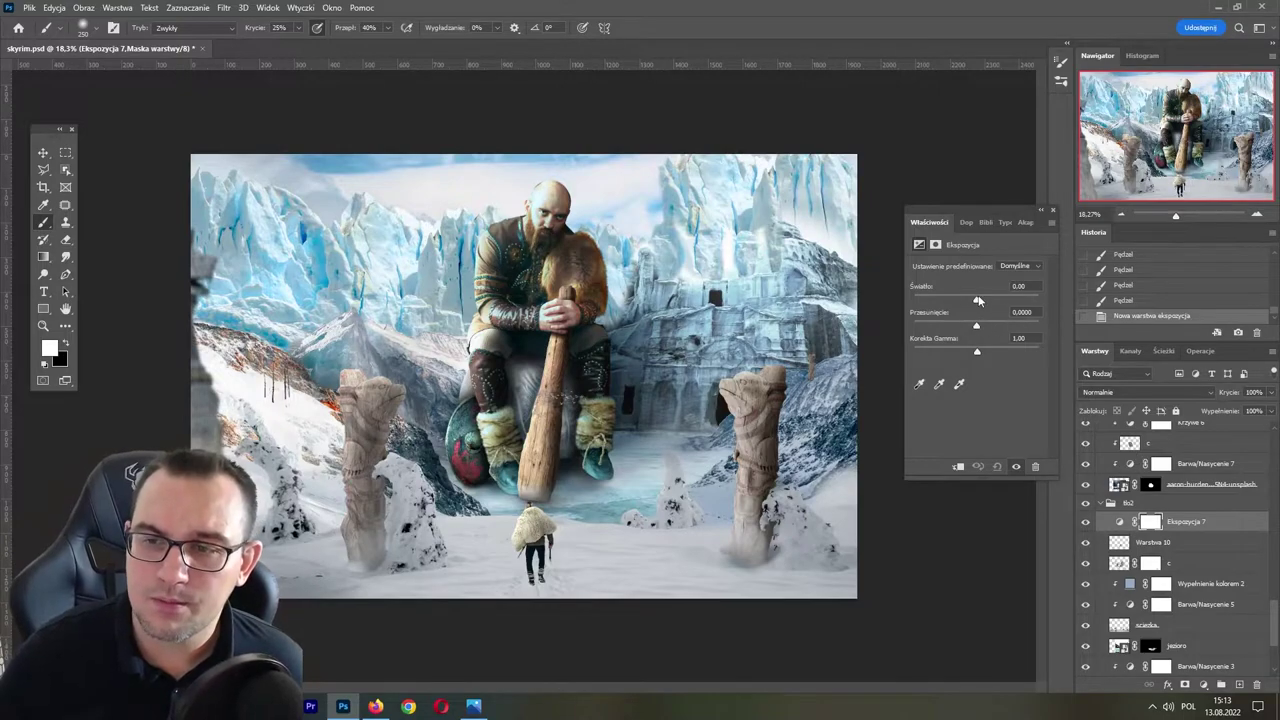
{"action": "left_click_drag", "start_coordinate": [978, 301], "coordinate": [994, 300]}
- Invert the Ekspozycja 7 mask, brush brightening in around the totem pole, and save
{"action": "key", "text": "ctrl+i"}
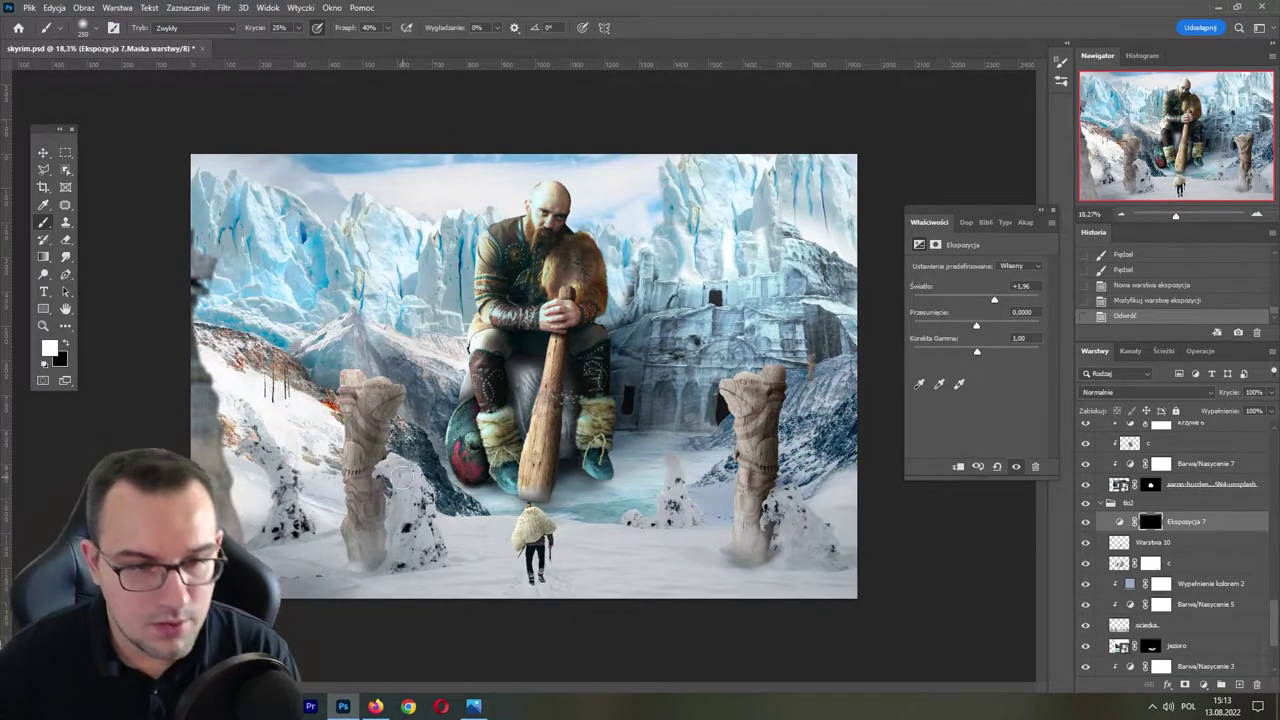
{"action": "left_click_drag", "start_coordinate": [382, 495], "coordinate": [378, 455]}
{"action": "mouse_move", "coordinate": [375, 475]}
{"action": "left_mouse_down"}
{"action": "mouse_move", "coordinate": [372, 452]}
{"action": "mouse_move", "coordinate": [405, 538]}
{"action": "left_mouse_up"}
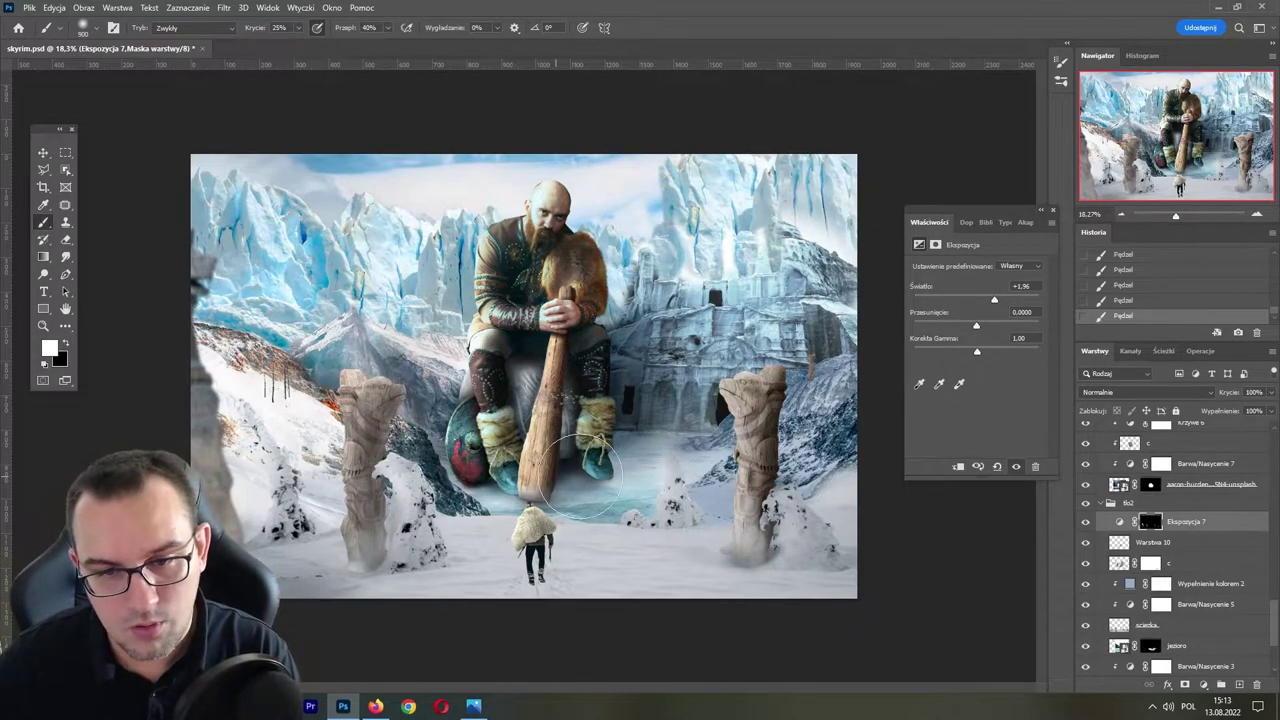
{"action": "key", "text": "bracketright"}
{"action": "key", "text": "bracketright"}
{"action": "key", "text": "bracketright"}
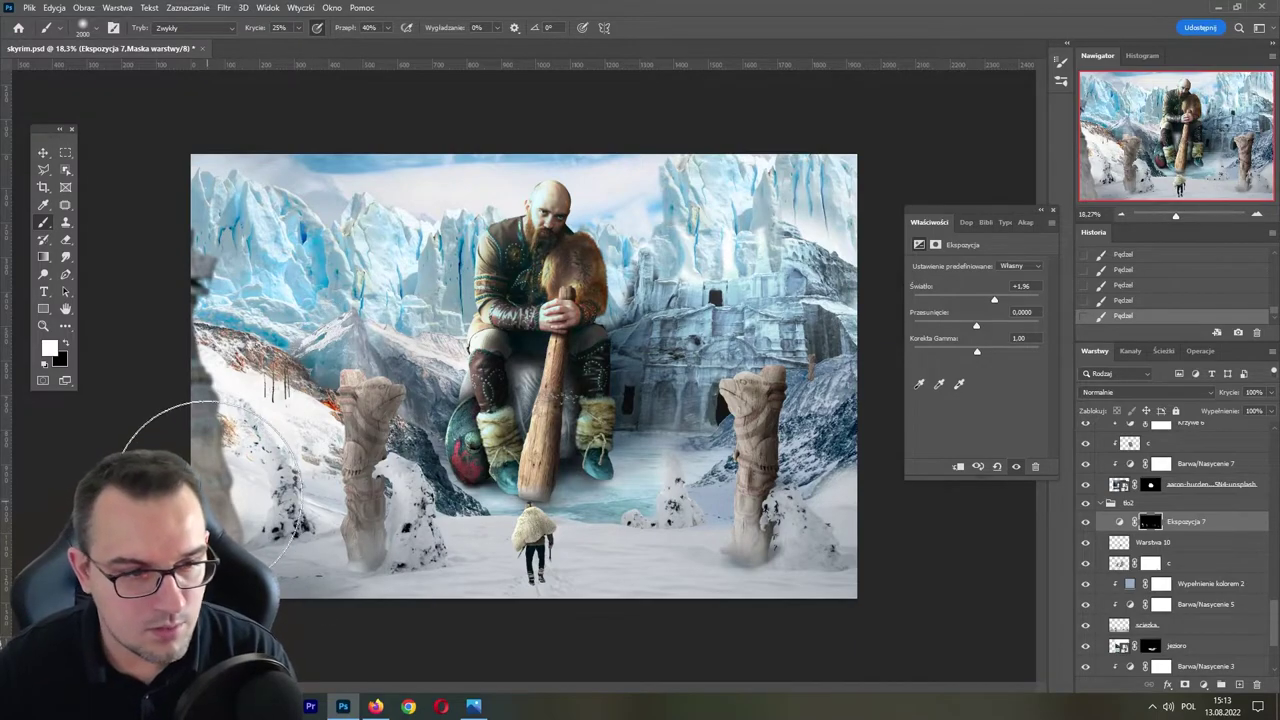
{"action": "key", "text": "bracketright"}
{"action": "key", "text": "bracketright"}
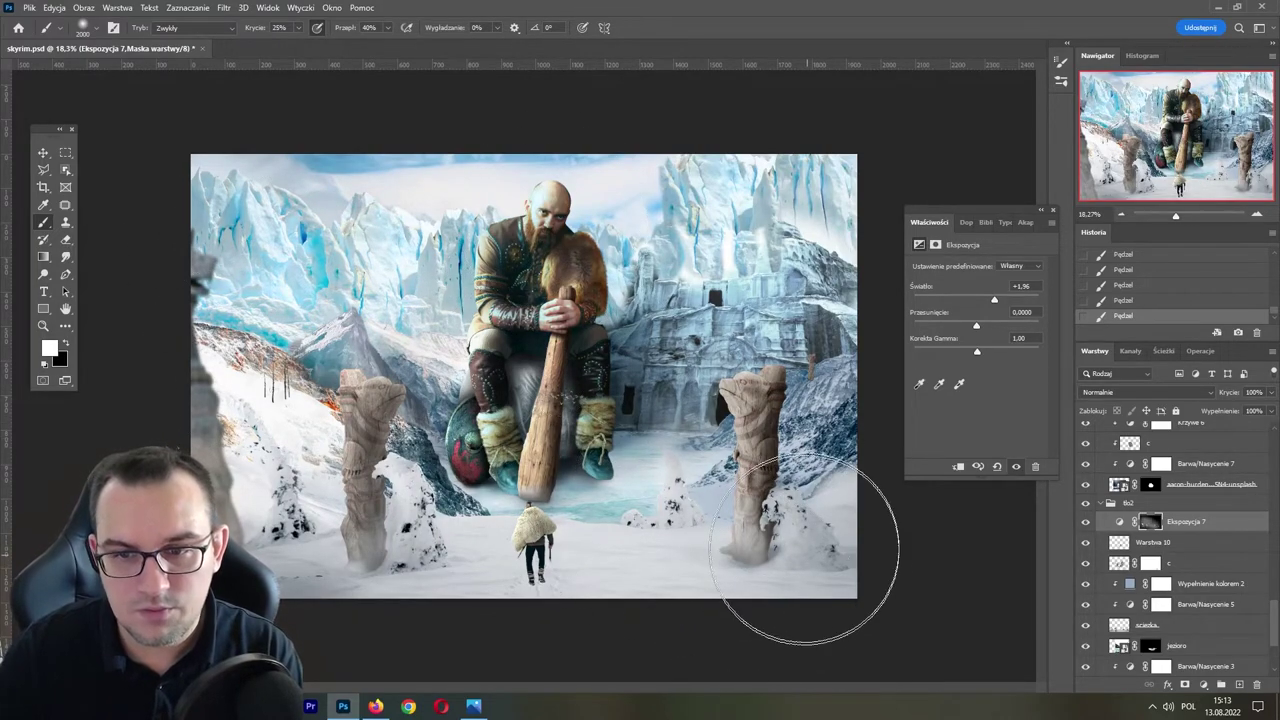
{"action": "key", "text": "bracketleft"}
{"action": "key", "text": "bracketleft"}
{"action": "key", "text": "bracketleft"}
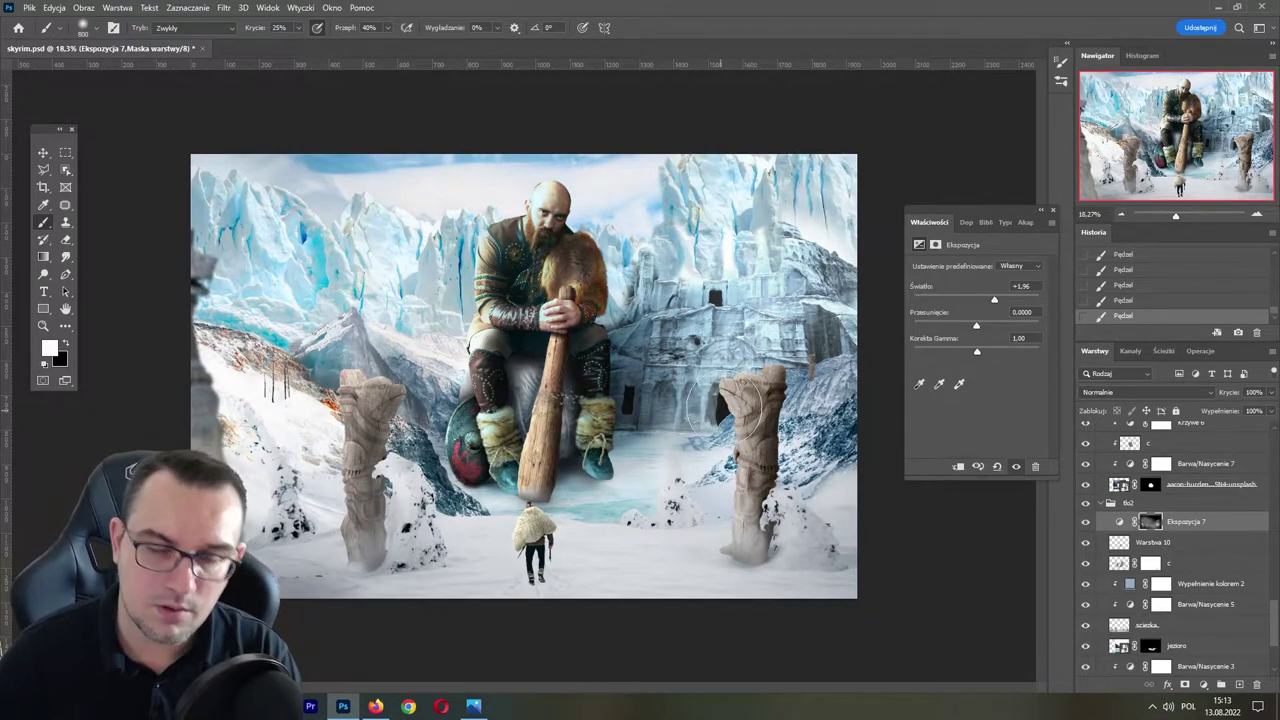
{"action": "key", "text": "ctrl+s"}
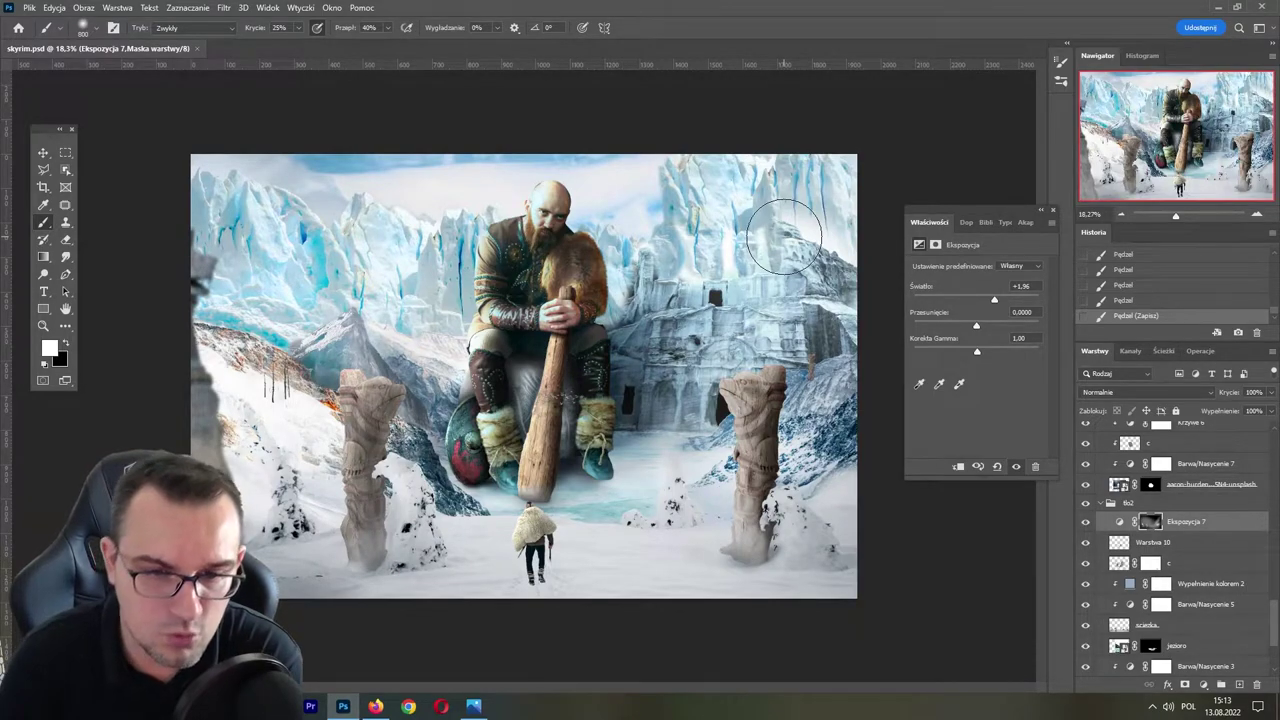
- Select Ekspozycja 3 and delete an accidentally added Curves layer
{"action": "scroll", "coordinate": [1175, 550], "scroll_direction": "up", "scroll_amount": 3}
{"action": "scroll", "coordinate": [1175, 550], "scroll_direction": "up", "scroll_amount": 3}
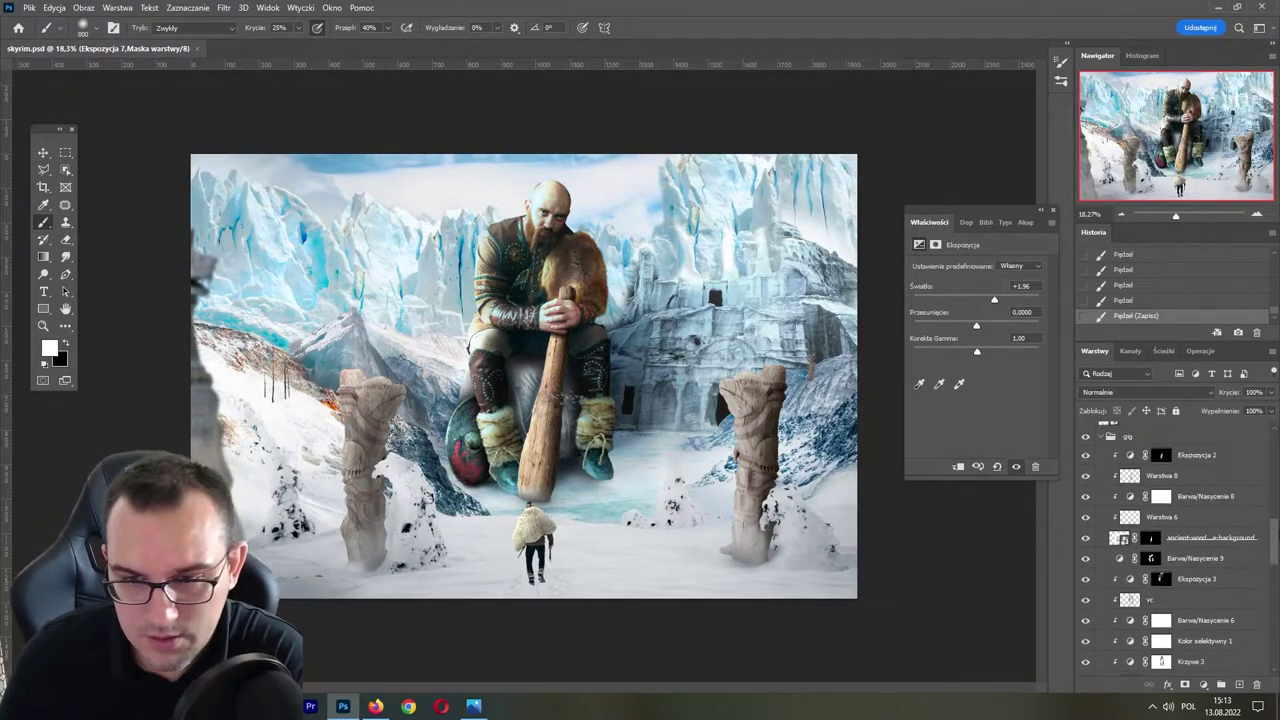
{"action": "scroll", "coordinate": [1175, 550], "scroll_direction": "up", "scroll_amount": 2}
{"action": "scroll", "coordinate": [1277, 548], "scroll_direction": "down", "scroll_amount": 1}
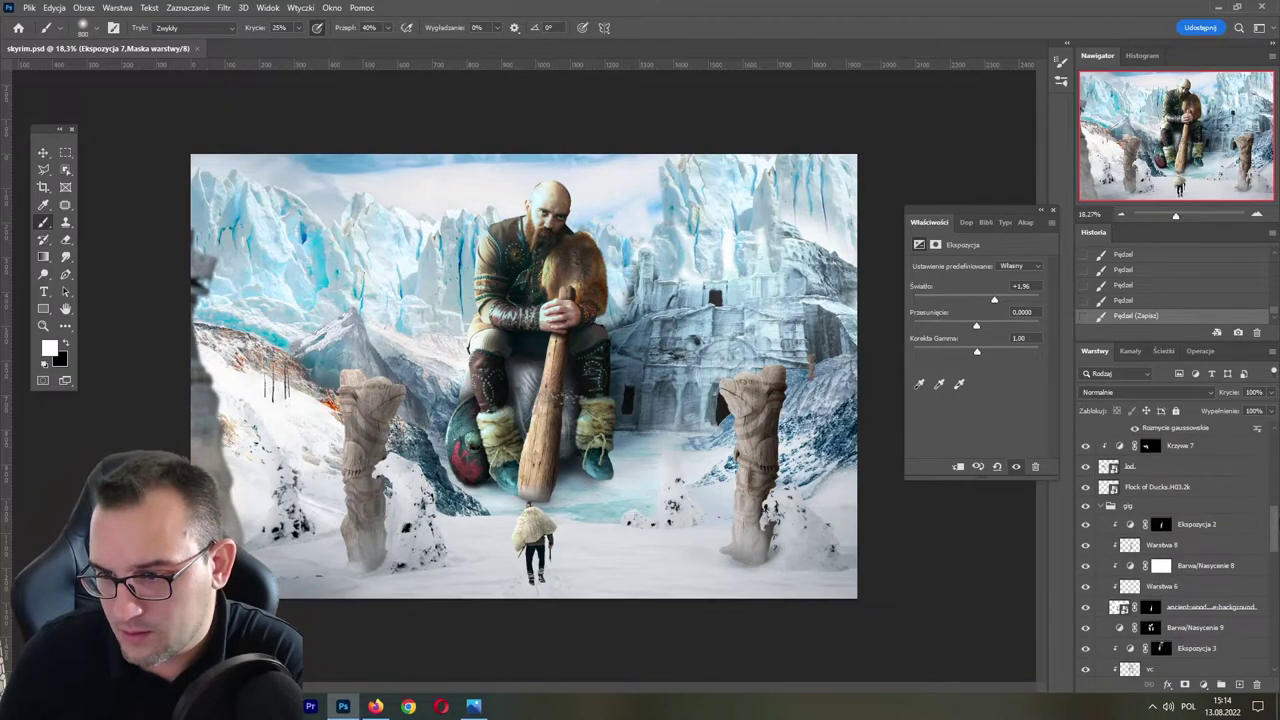
{"action": "scroll", "coordinate": [1277, 548], "scroll_direction": "down", "scroll_amount": 1}
{"action": "scroll", "coordinate": [1277, 548], "scroll_direction": "down", "scroll_amount": 1}
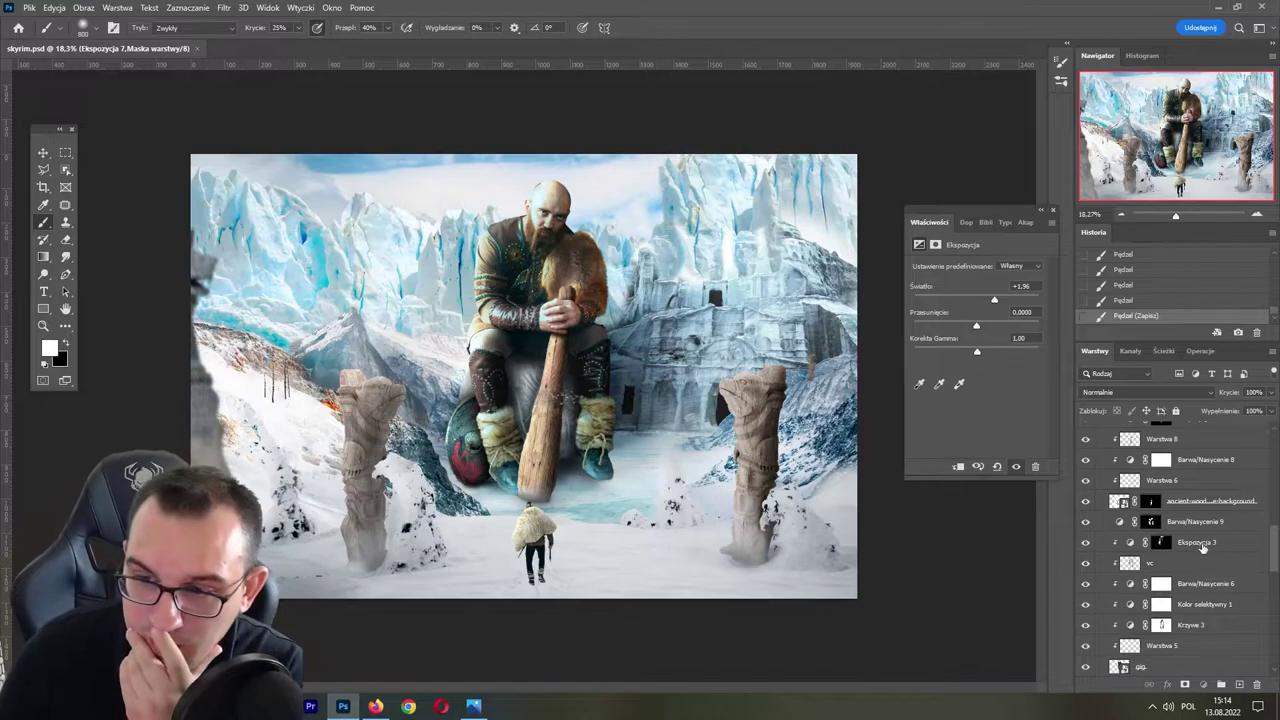
{"action": "left_click", "coordinate": [1210, 542]}
{"action": "left_click", "coordinate": [1203, 684]}
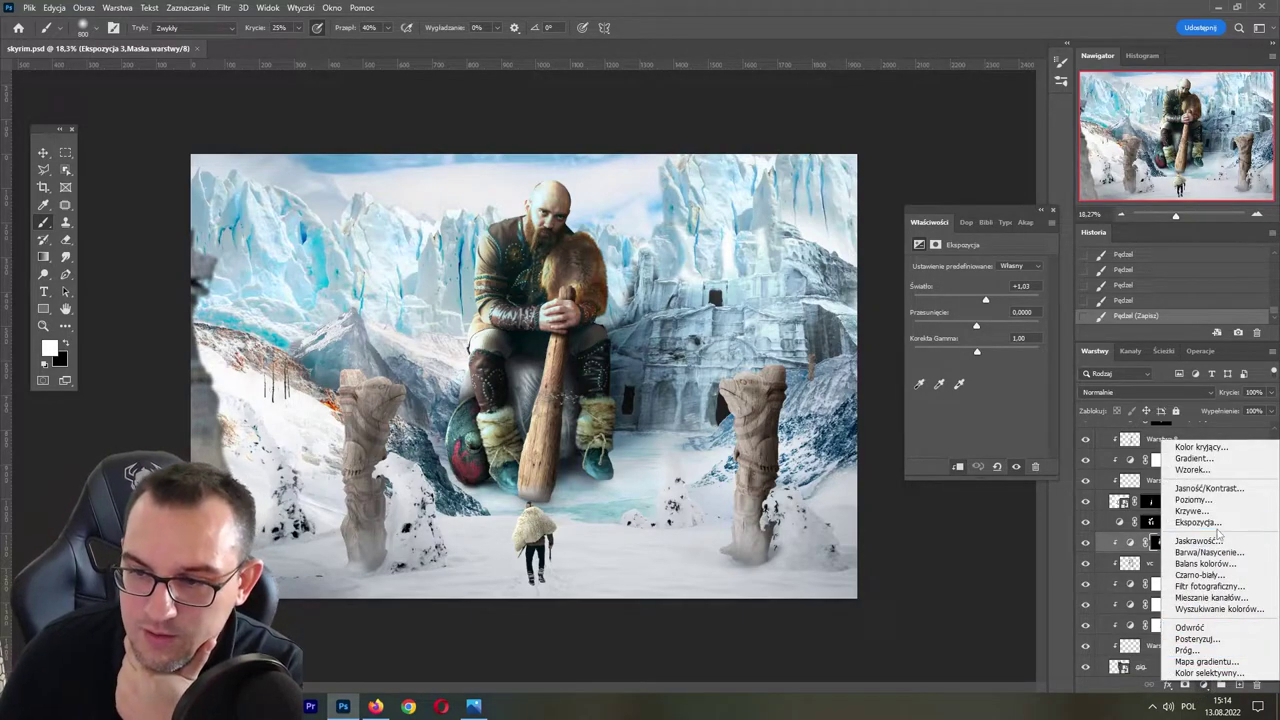
{"action": "left_click", "coordinate": [1216, 514]}
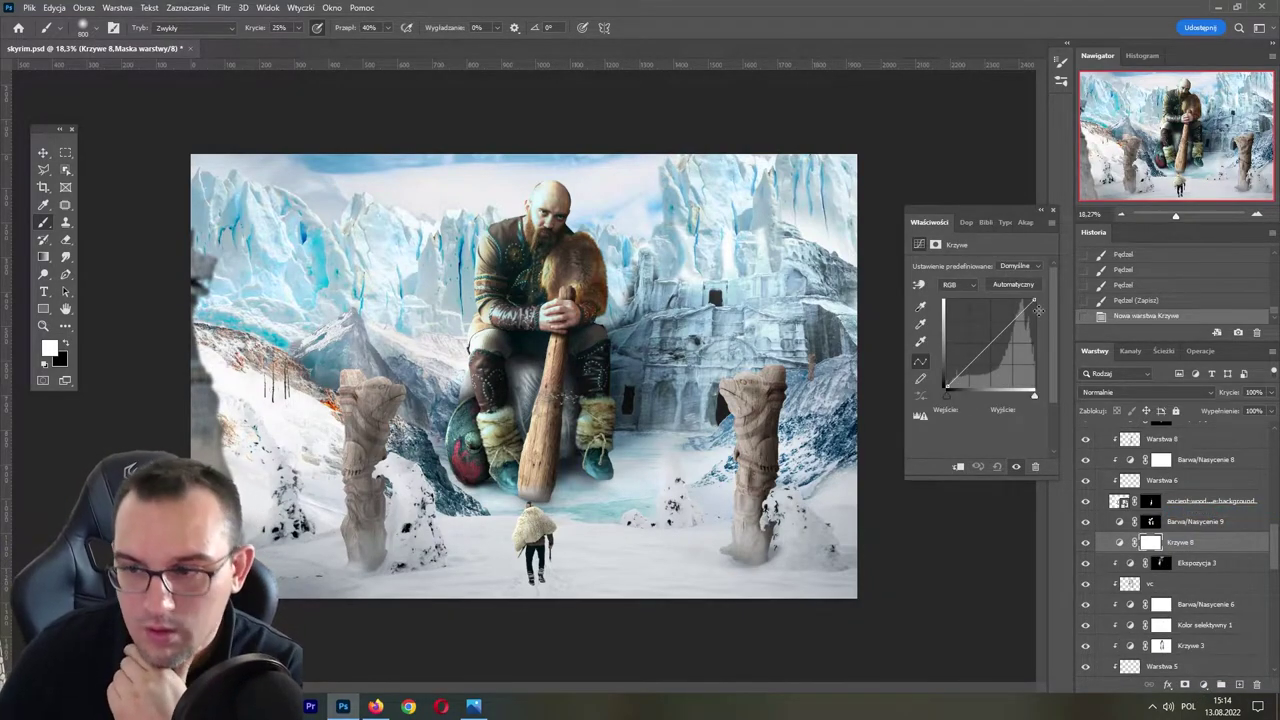
{"action": "key", "text": "Delete"}
- Add a clipped Exposure layer at -3.03 with an inverted black mask
{"action": "left_click", "coordinate": [1203, 684]}
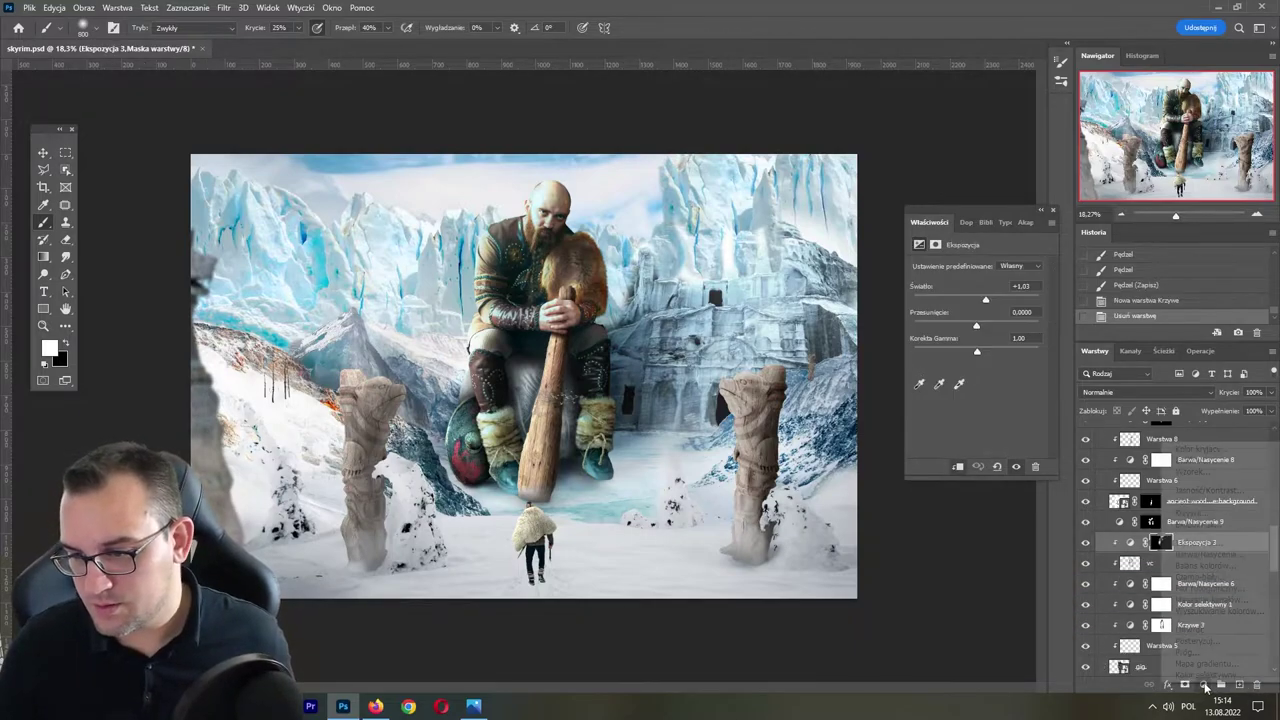
{"action": "left_click", "coordinate": [1226, 526]}
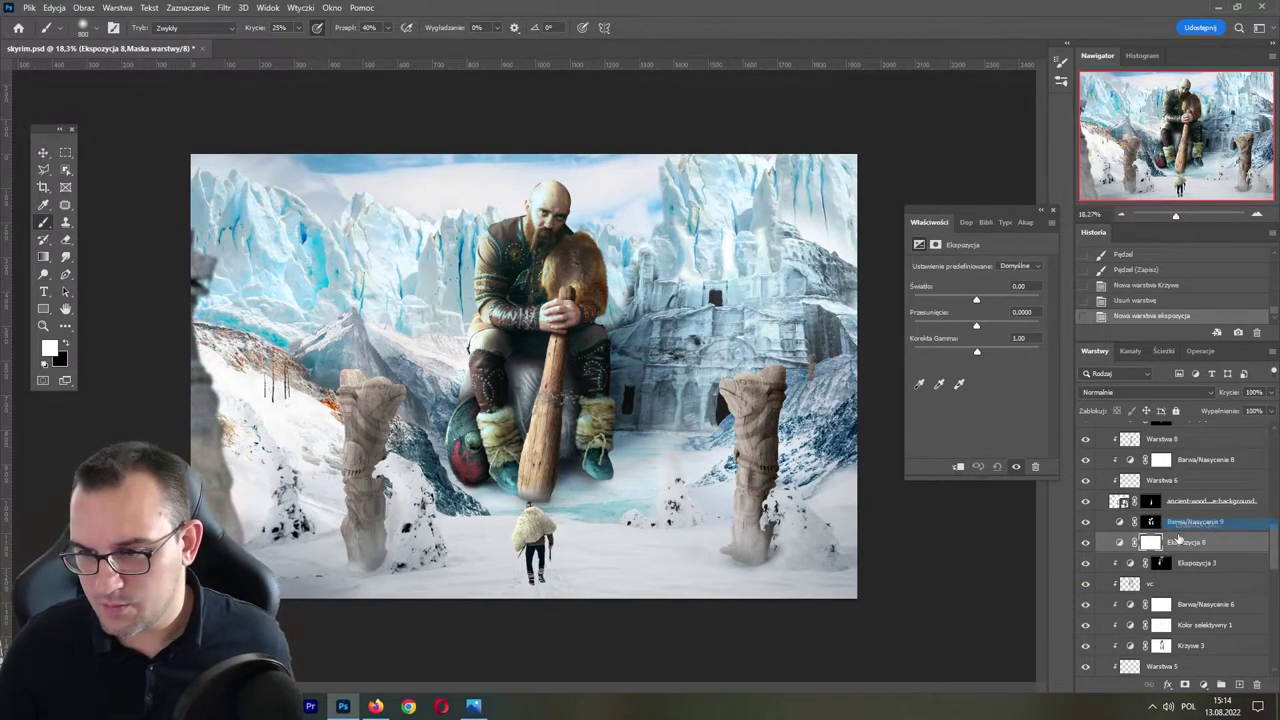
{"action": "left_click", "coordinate": [960, 467]}
{"action": "left_click_drag", "start_coordinate": [977, 302], "coordinate": [948, 300]}
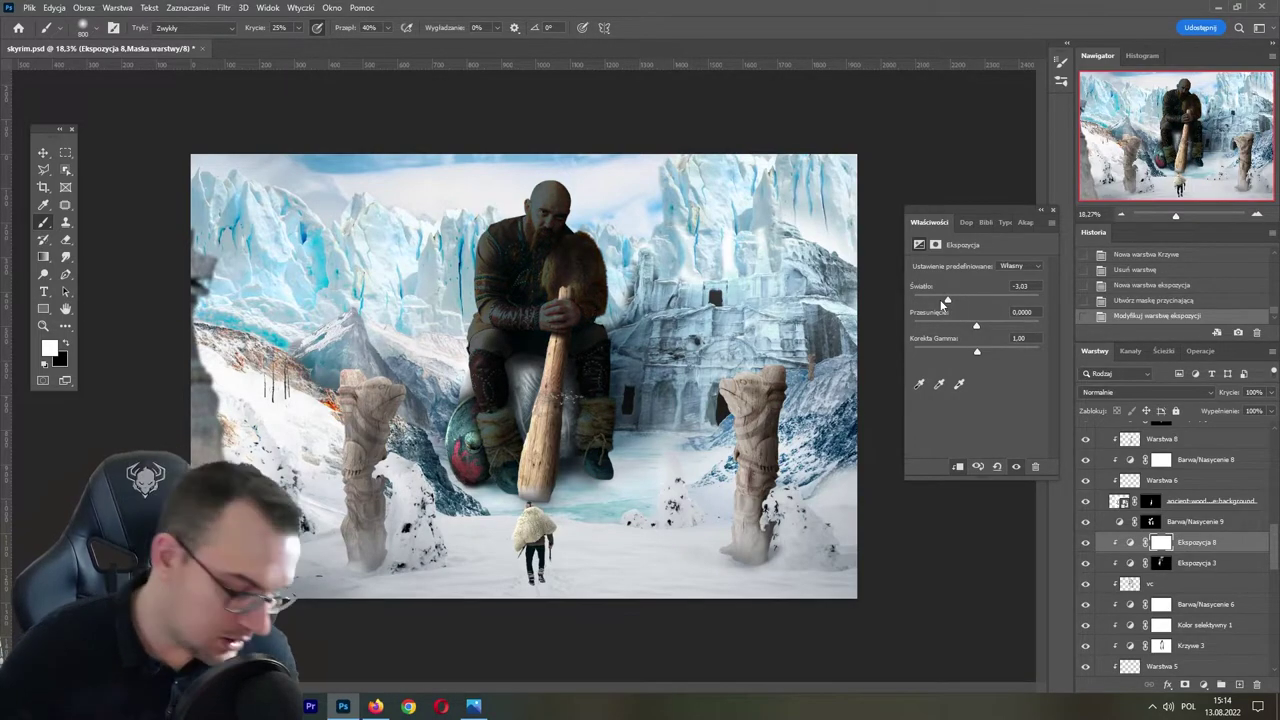
{"action": "key", "text": "ctrl+i"}
- Paint the darkening onto the giant's legs, resizing the brush between strokes
{"action": "key", "text": "bracketleft"}
{"action": "key", "text": "bracketleft"}
{"action": "key", "text": "bracketleft"}
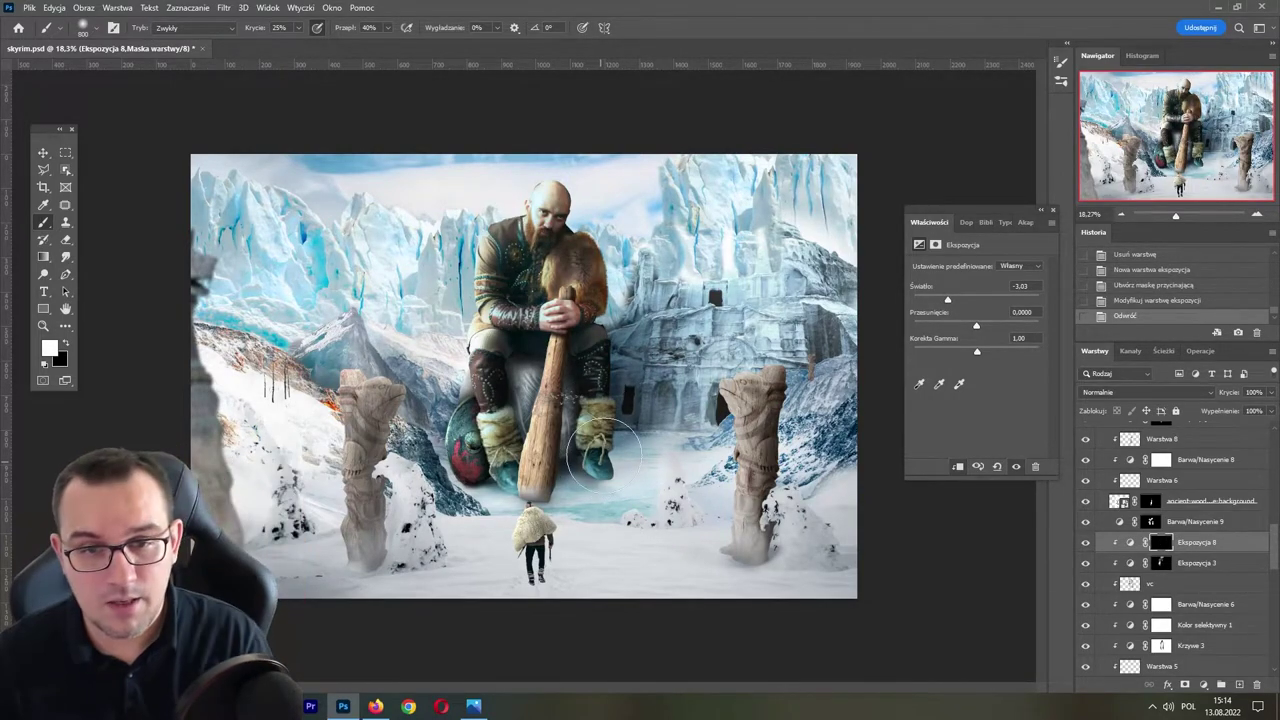
{"action": "left_click", "coordinate": [588, 428]}
{"action": "left_click", "coordinate": [588, 426]}
{"action": "left_click", "coordinate": [590, 420]}
{"action": "left_click", "coordinate": [590, 415]}
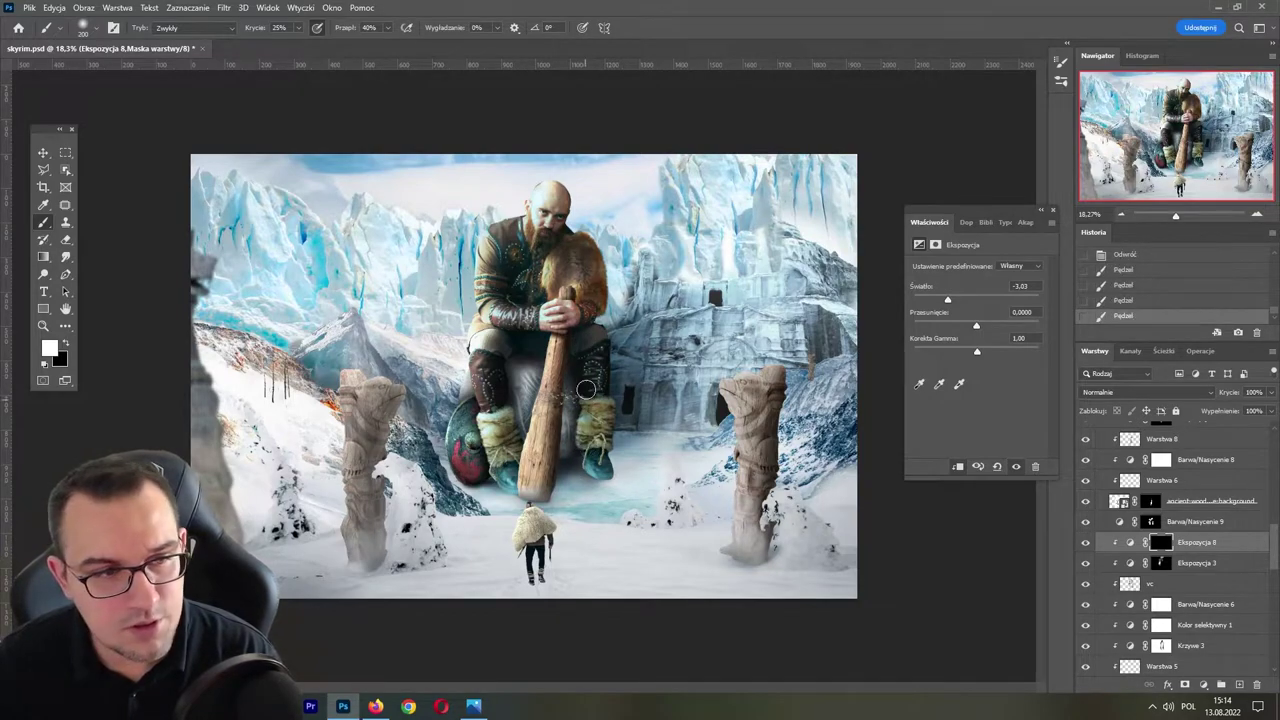
{"action": "left_click", "coordinate": [592, 410]}
{"action": "key", "text": "bracketright"}
{"action": "key", "text": "bracketright"}
{"action": "key", "text": "bracketright"}
{"action": "key", "text": "bracketright"}
{"action": "key", "text": "bracketright"}
{"action": "key", "text": "bracketright"}
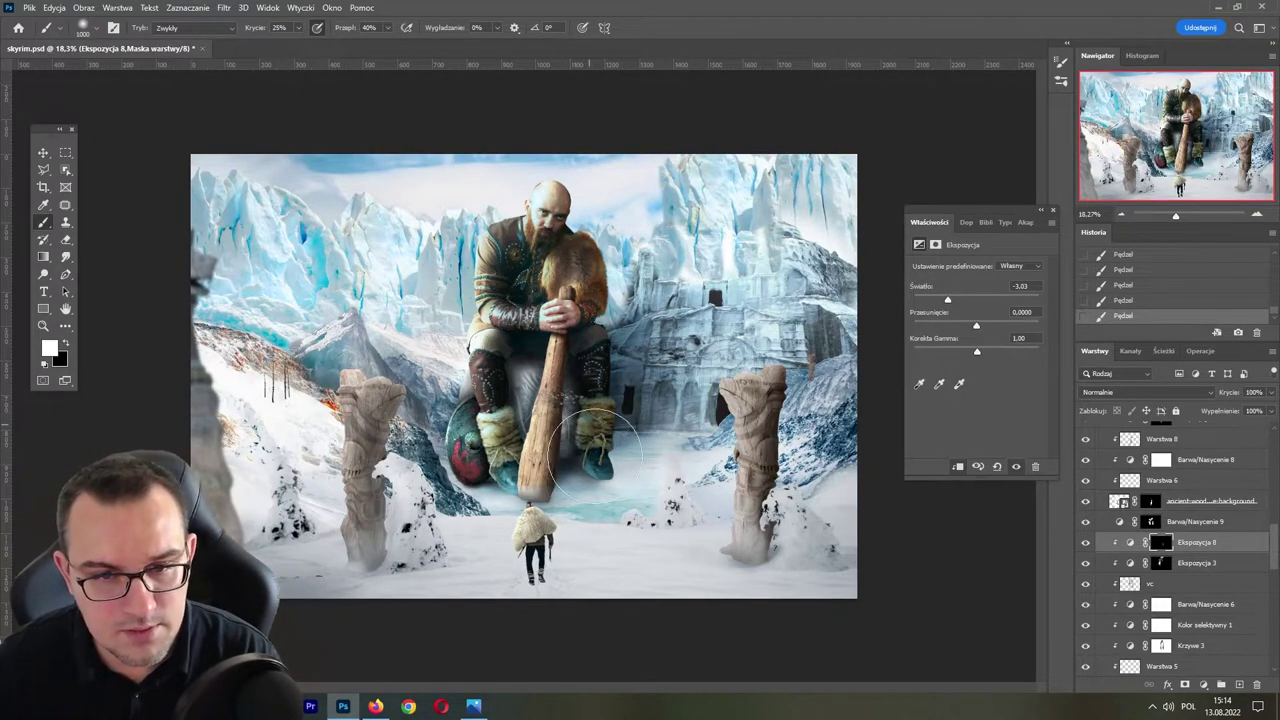
{"action": "key", "text": "bracketleft"}
{"action": "key", "text": "bracketleft"}
{"action": "key", "text": "bracketleft"}
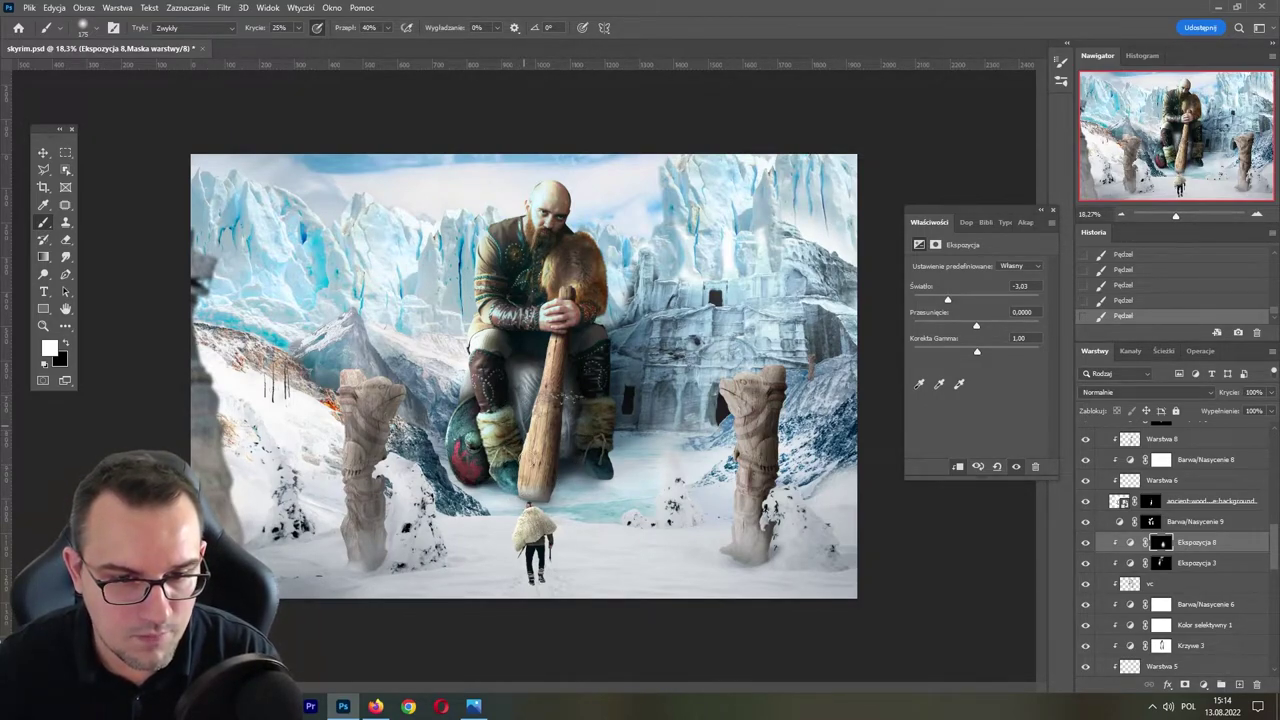
{"action": "key", "text": "bracketright"}
{"action": "key", "text": "bracketright"}
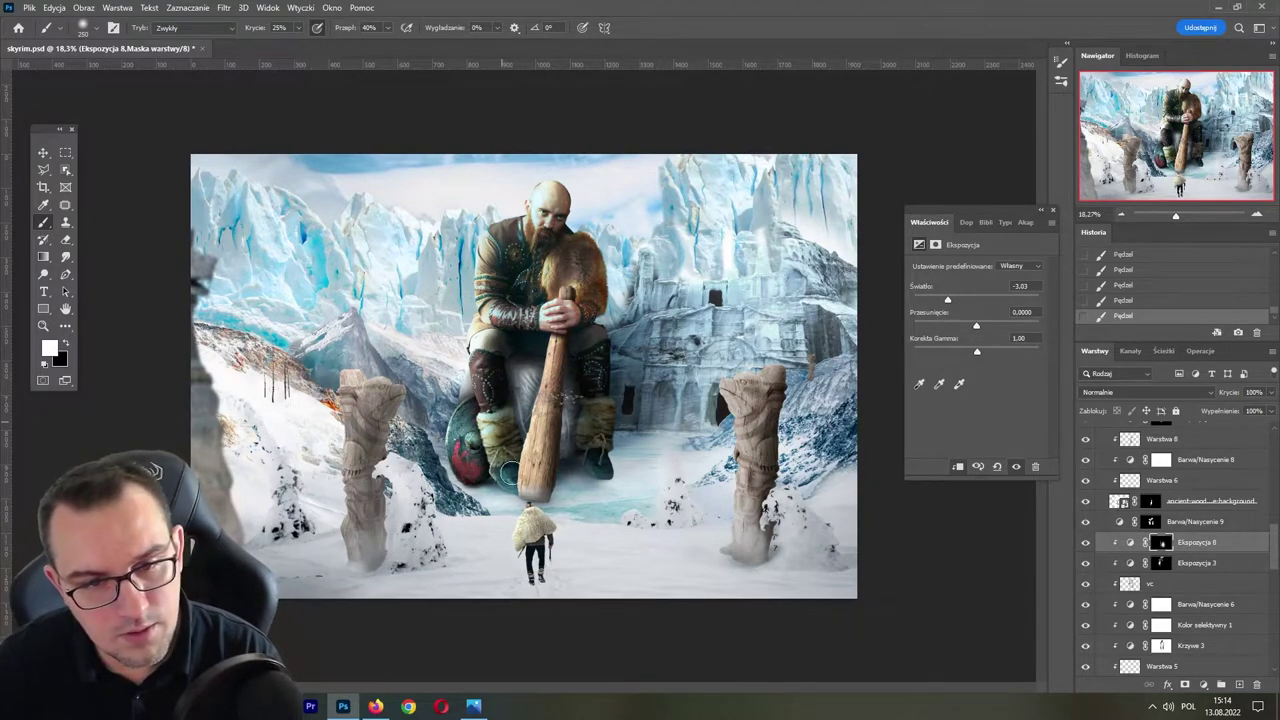
- Compare Ekspozycja 8 on and off, then paint more darkening along the giant's arm
{"action": "left_click", "coordinate": [1085, 542]}
{"action": "left_click", "coordinate": [1085, 542]}
{"action": "left_click", "coordinate": [581, 403]}
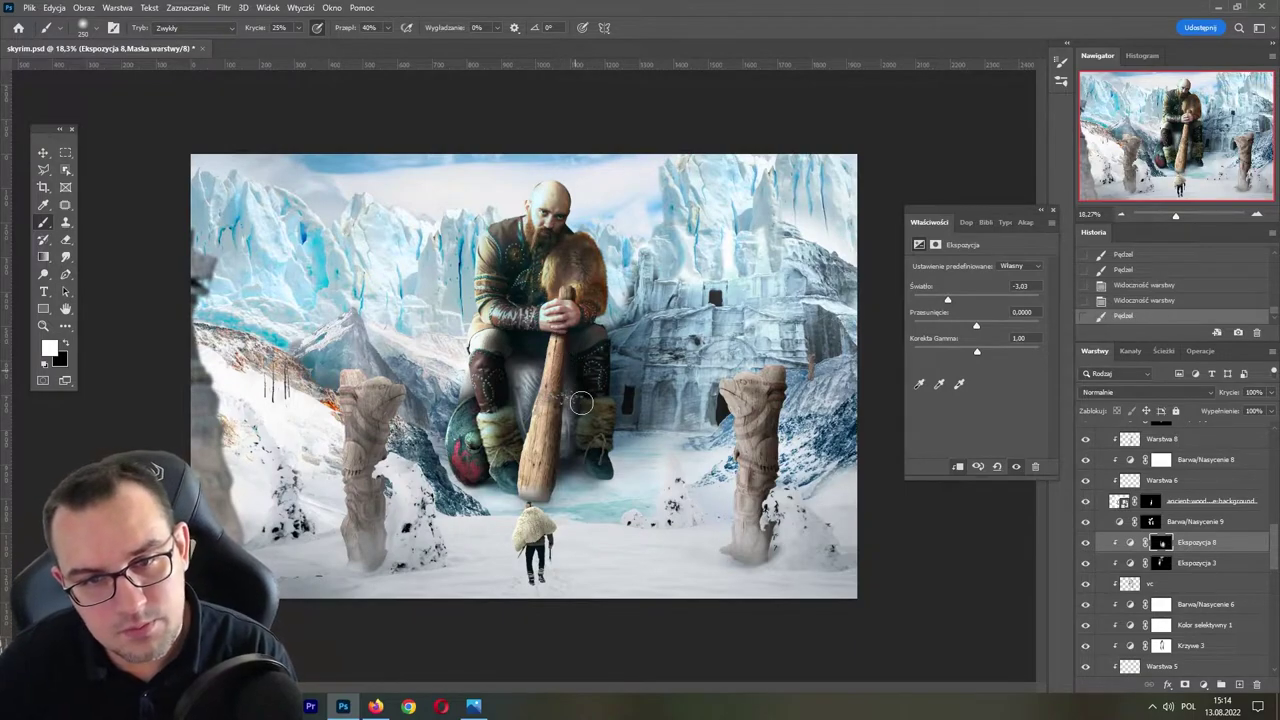
{"action": "left_click", "coordinate": [581, 403]}
{"action": "mouse_move", "coordinate": [537, 290]}
{"action": "left_mouse_down"}
{"action": "mouse_move", "coordinate": [518, 320]}
{"action": "mouse_move", "coordinate": [565, 340]}
{"action": "left_mouse_up"}
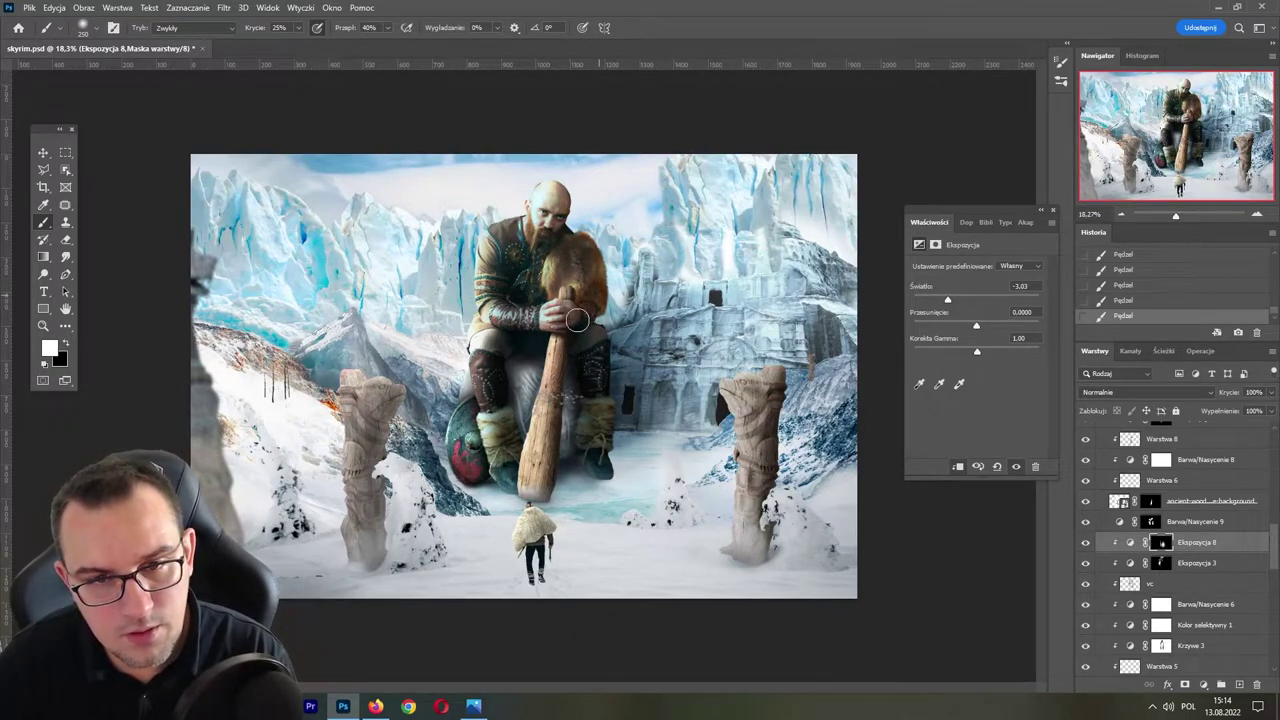
- Paint extra brightening into the Ekspozycja 3 mask around the giant's lower legs
{"action": "left_click", "coordinate": [1086, 563]}
{"action": "left_click", "coordinate": [1086, 563]}
{"action": "left_click", "coordinate": [1161, 563]}
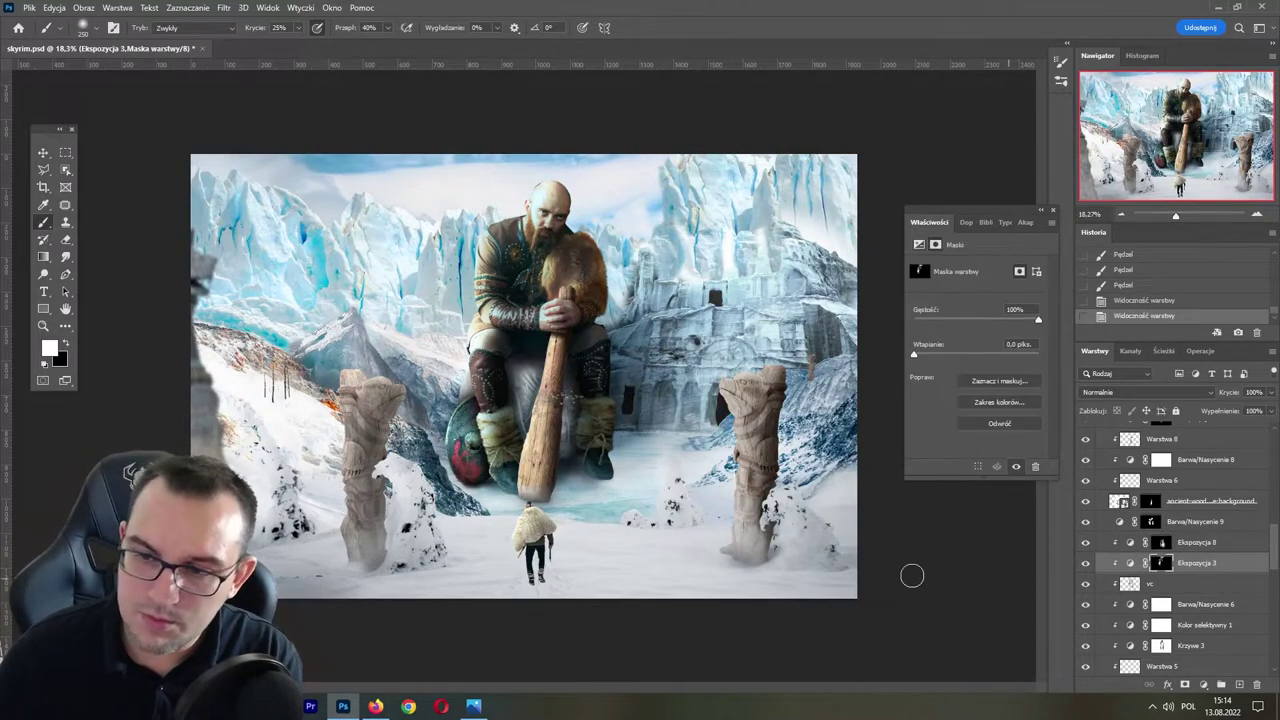
{"action": "left_click", "coordinate": [581, 407]}
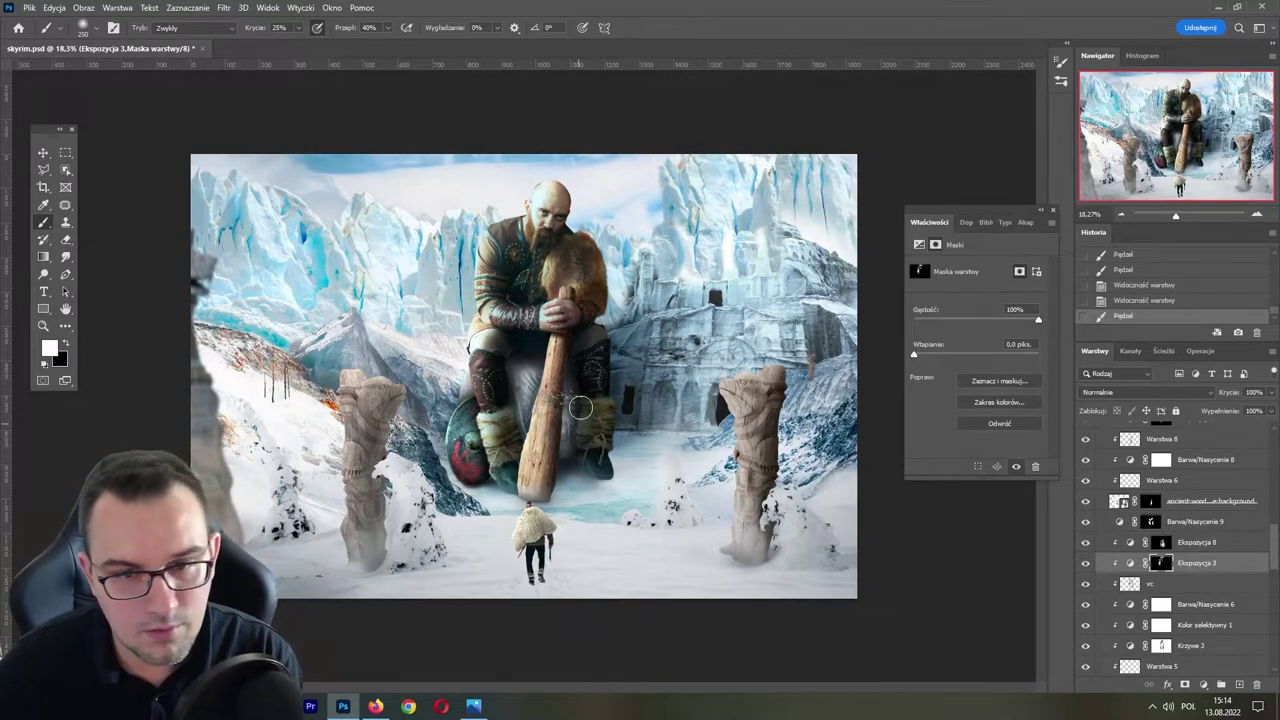
{"action": "left_click", "coordinate": [599, 442]}
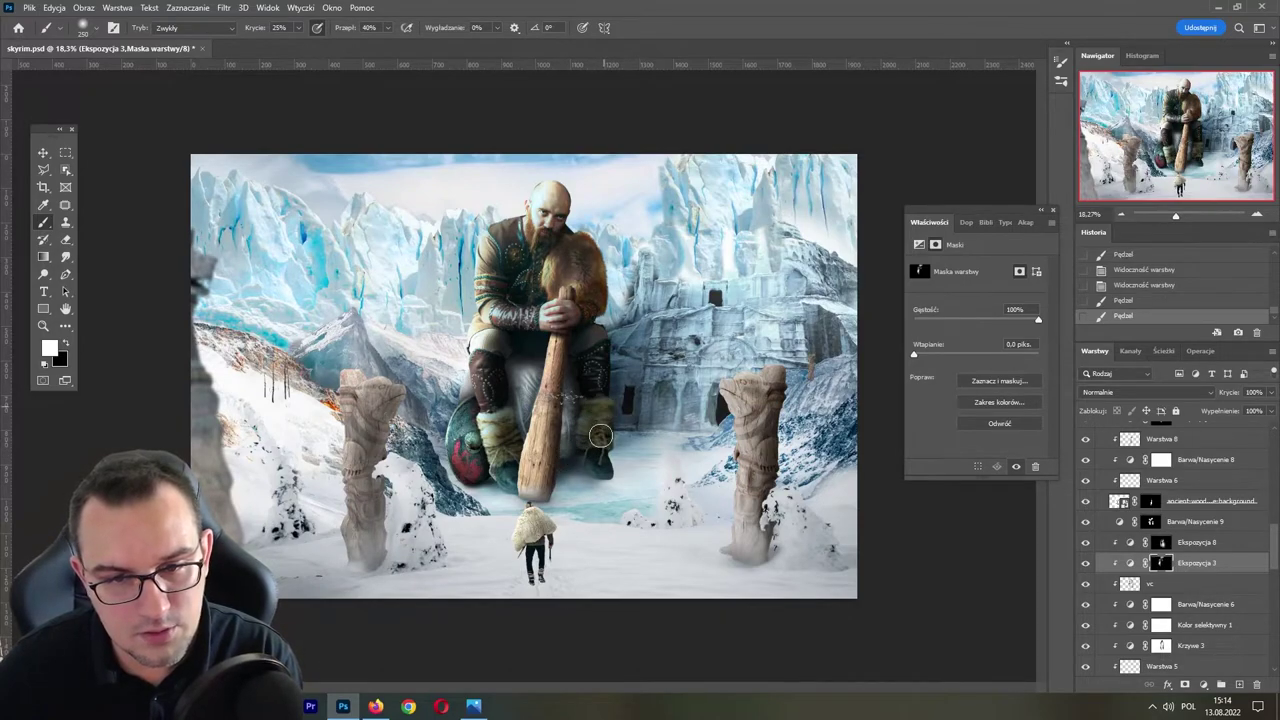
{"action": "left_click", "coordinate": [600, 436]}
{"action": "left_click", "coordinate": [601, 405]}
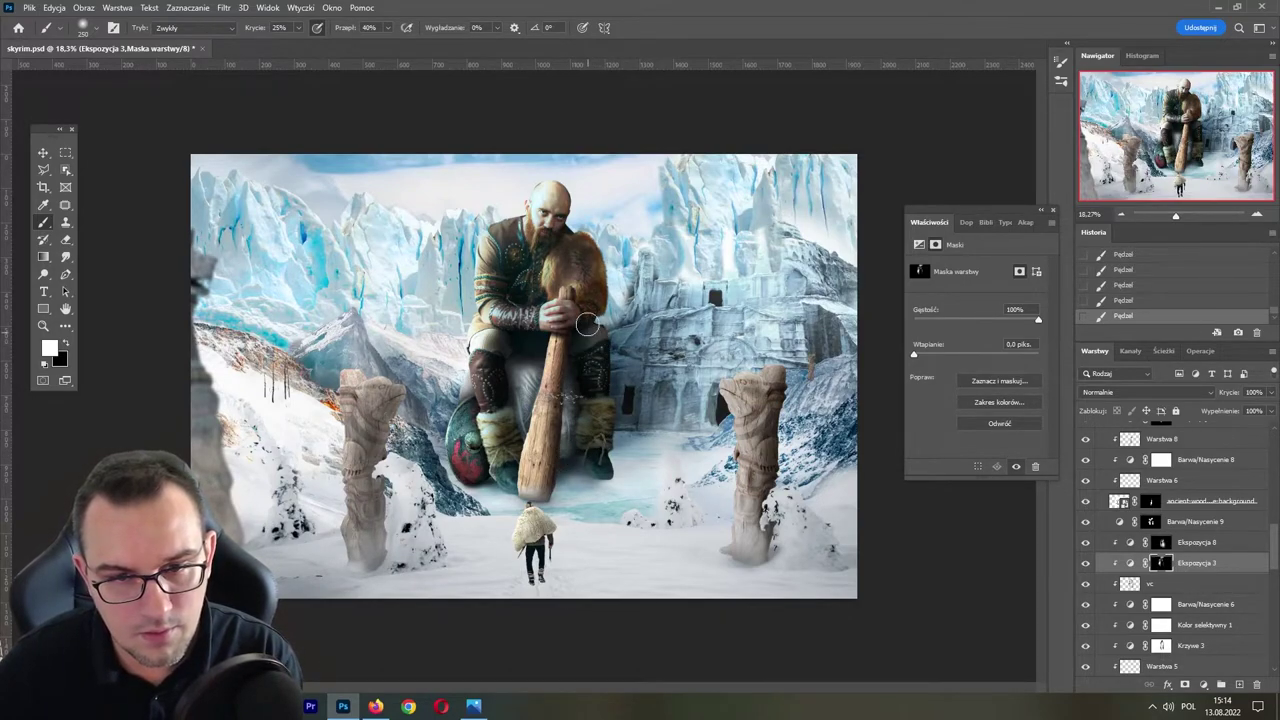
- Toggle Ekspozycja 8 off and on twice to compare the result
{"action": "left_click", "coordinate": [1086, 542]}
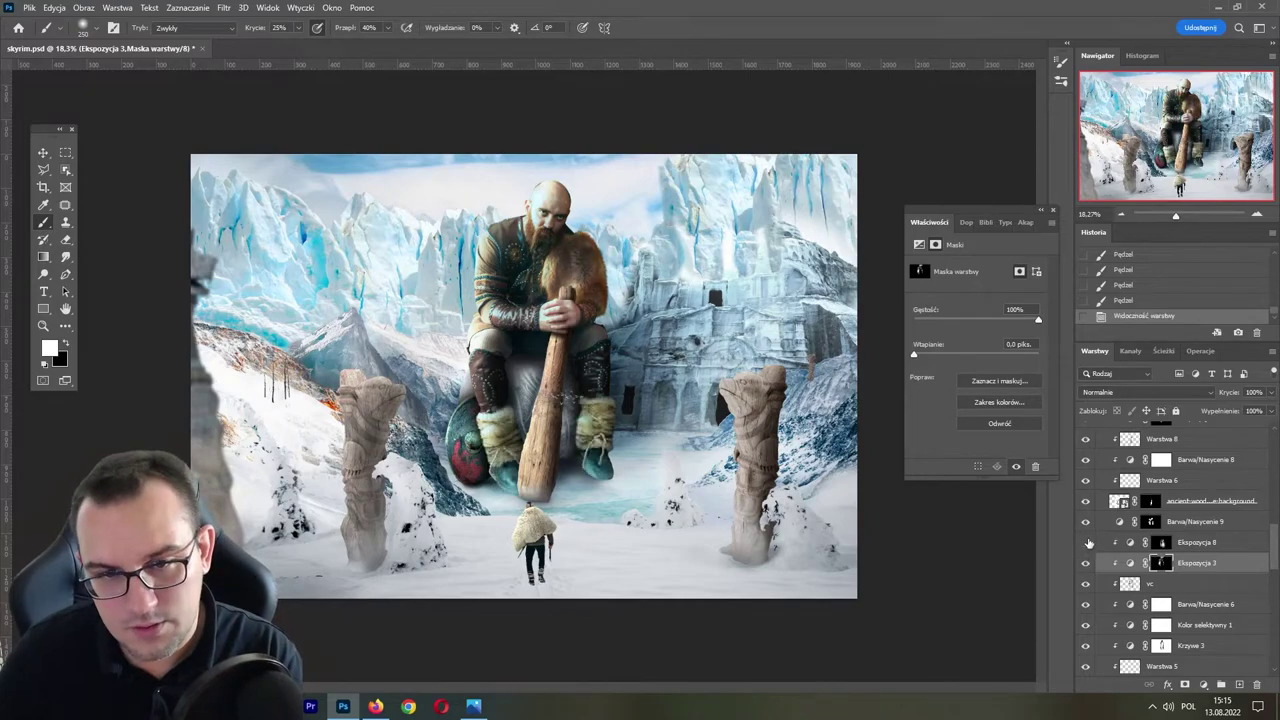
{"action": "left_click", "coordinate": [1086, 542]}
{"action": "left_click", "coordinate": [1086, 542]}
{"action": "left_click", "coordinate": [1086, 542]}
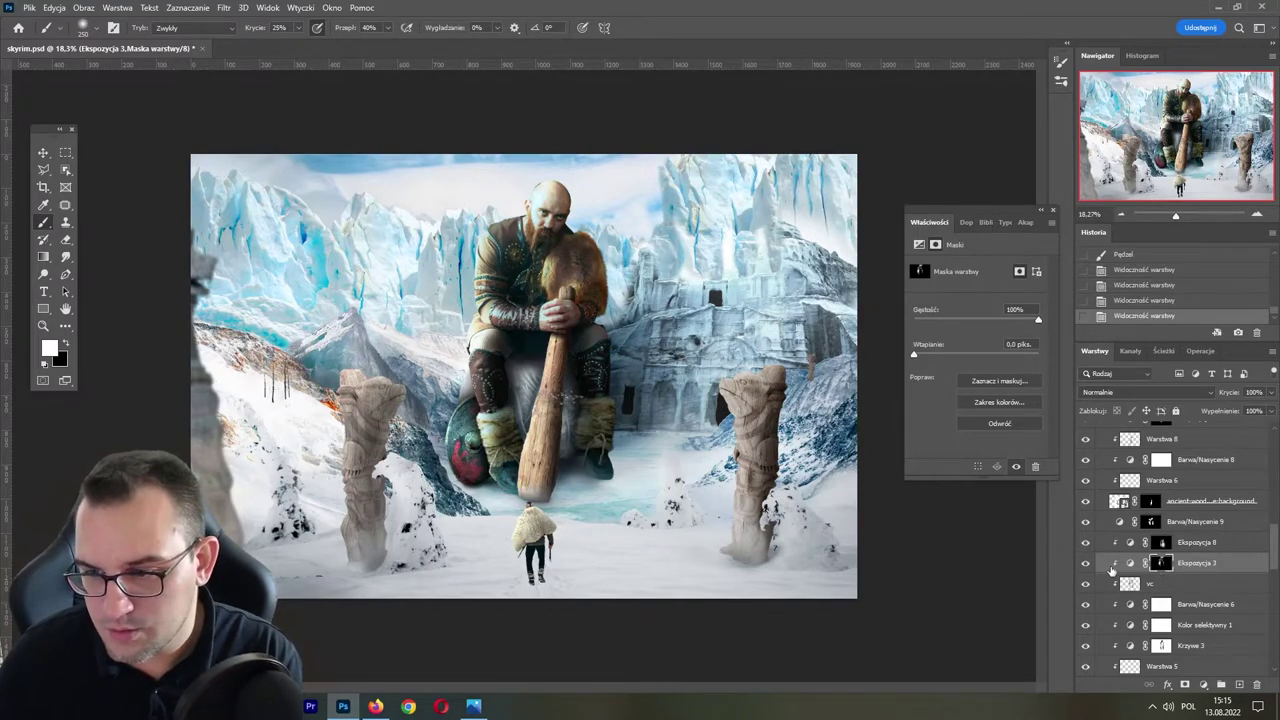
- Add a layer mask to the vc shading layer and paint it black around the giant's feet
{"action": "left_click", "coordinate": [1128, 584]}
{"action": "left_click", "coordinate": [1087, 584]}
{"action": "left_click", "coordinate": [1087, 586]}
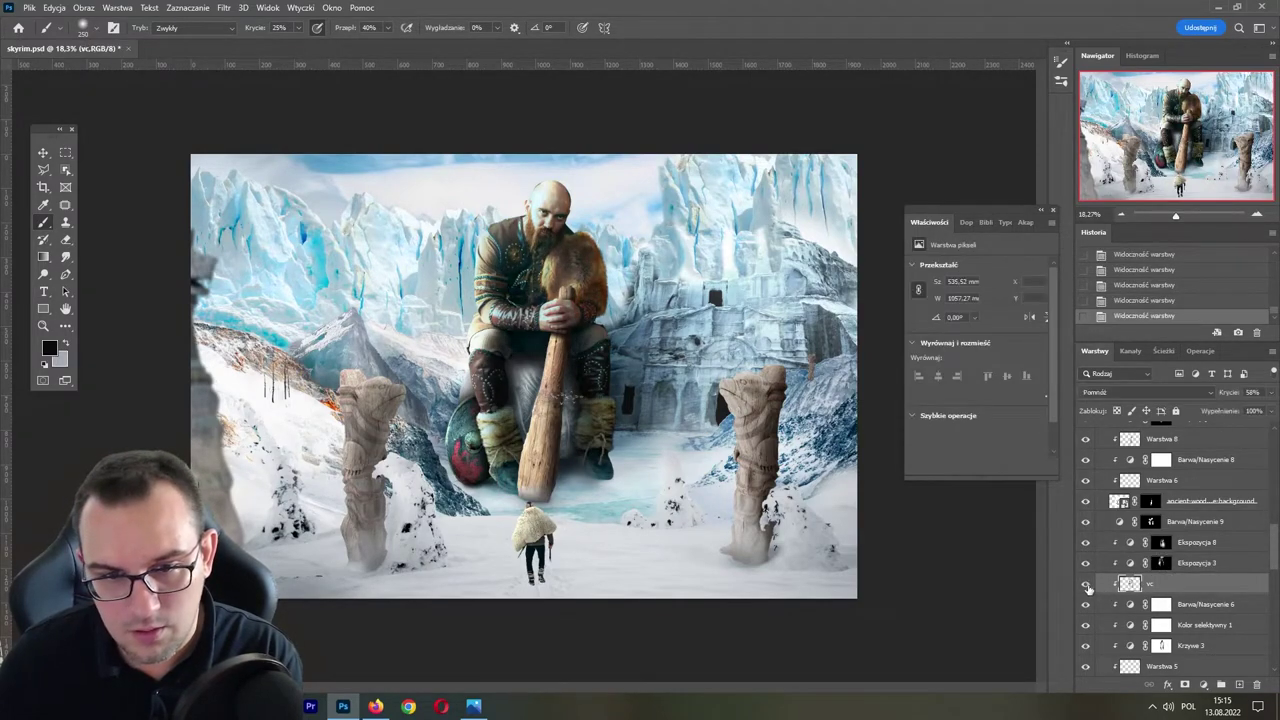
{"action": "left_click", "coordinate": [1185, 685]}
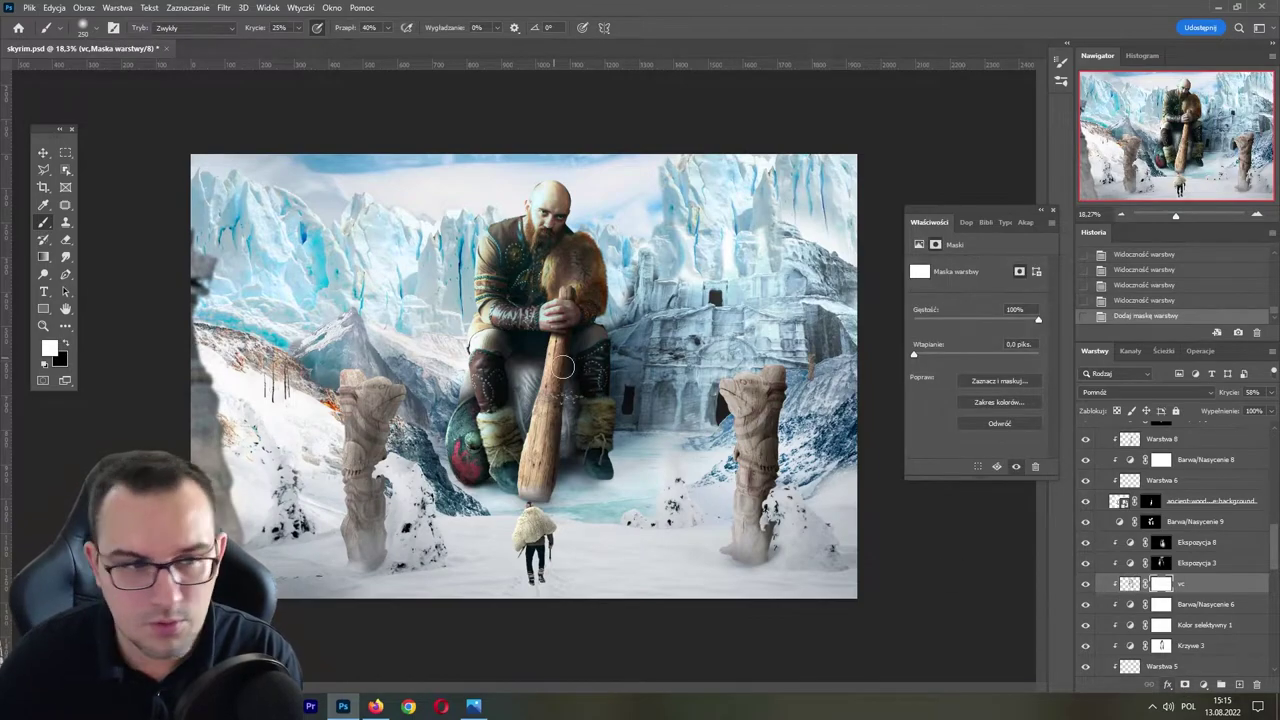
{"action": "key", "text": "x"}
{"action": "mouse_move", "coordinate": [577, 374]}
{"action": "left_mouse_down"}
{"action": "mouse_move", "coordinate": [604, 395]}
{"action": "mouse_move", "coordinate": [606, 440]}
{"action": "left_mouse_up"}
{"action": "left_click_drag", "start_coordinate": [596, 418], "coordinate": [610, 448]}
{"action": "left_click_drag", "start_coordinate": [600, 404], "coordinate": [612, 430]}
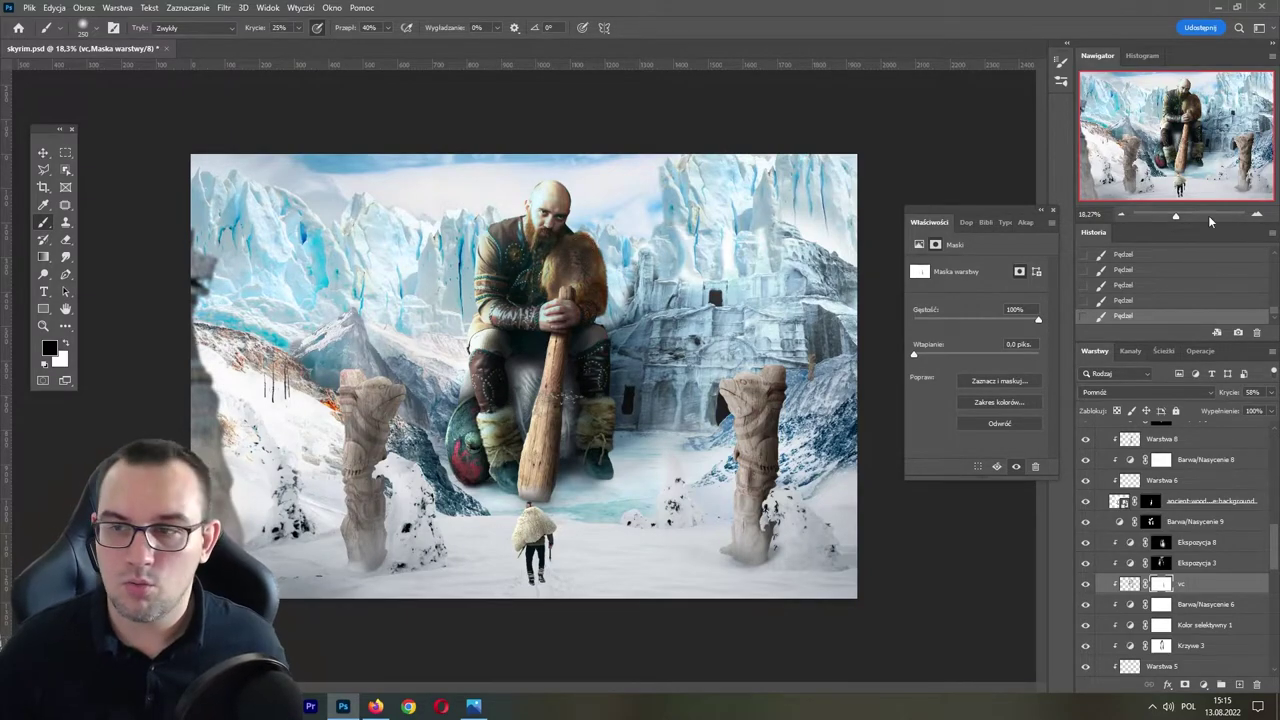
- Zoom out to check the whole composite and save skyrim.psd
{"action": "left_click_drag", "start_coordinate": [1178, 215], "coordinate": [1175, 215]}
{"action": "key", "text": "ctrl+s"}
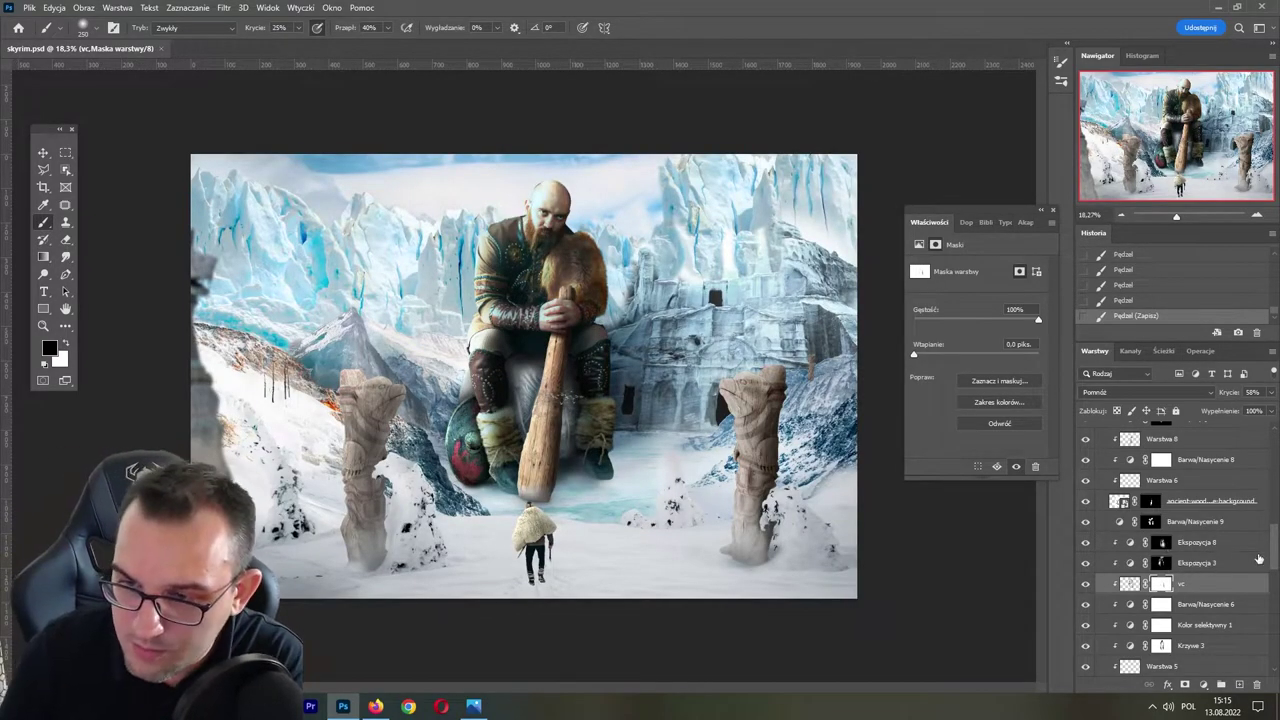
{"action": "scroll", "coordinate": [1275, 545], "scroll_direction": "up", "scroll_amount": 5}
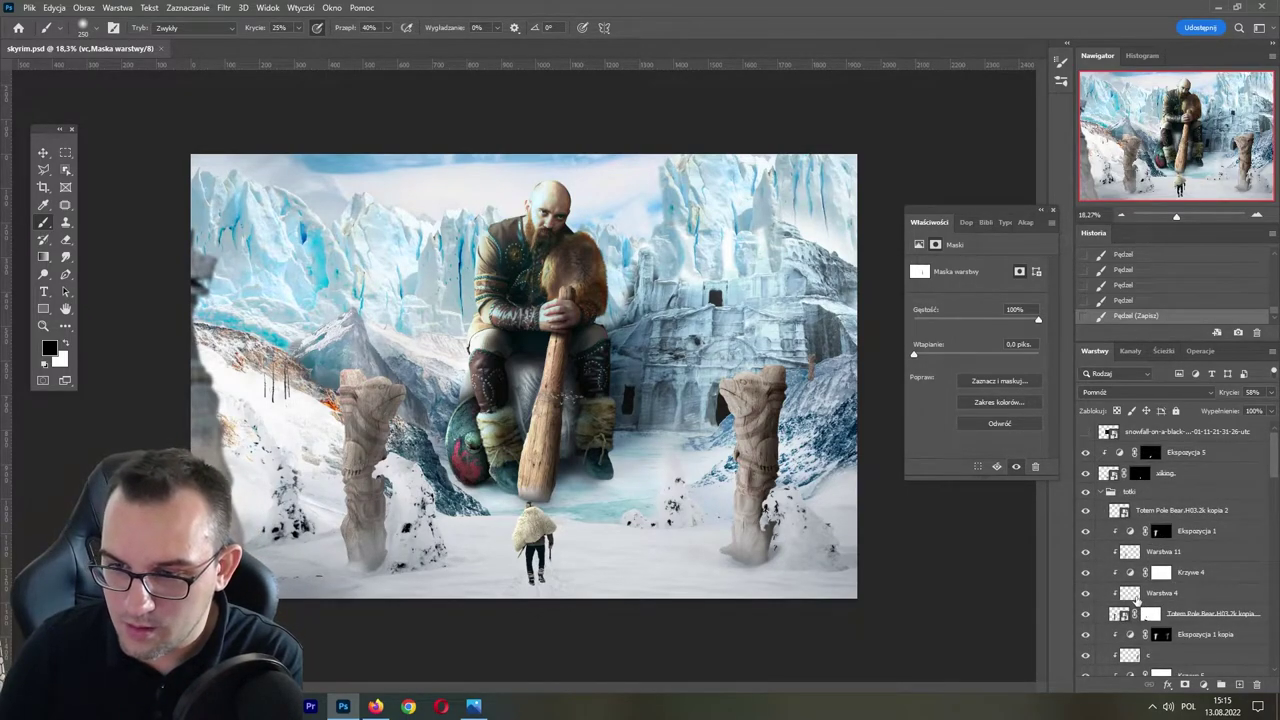
- Compare the totem layers by toggling visibility, then paint the left totem's mask near its base
{"action": "left_click", "coordinate": [1125, 513]}
{"action": "left_click", "coordinate": [1086, 511]}
{"action": "left_click", "coordinate": [1086, 511]}
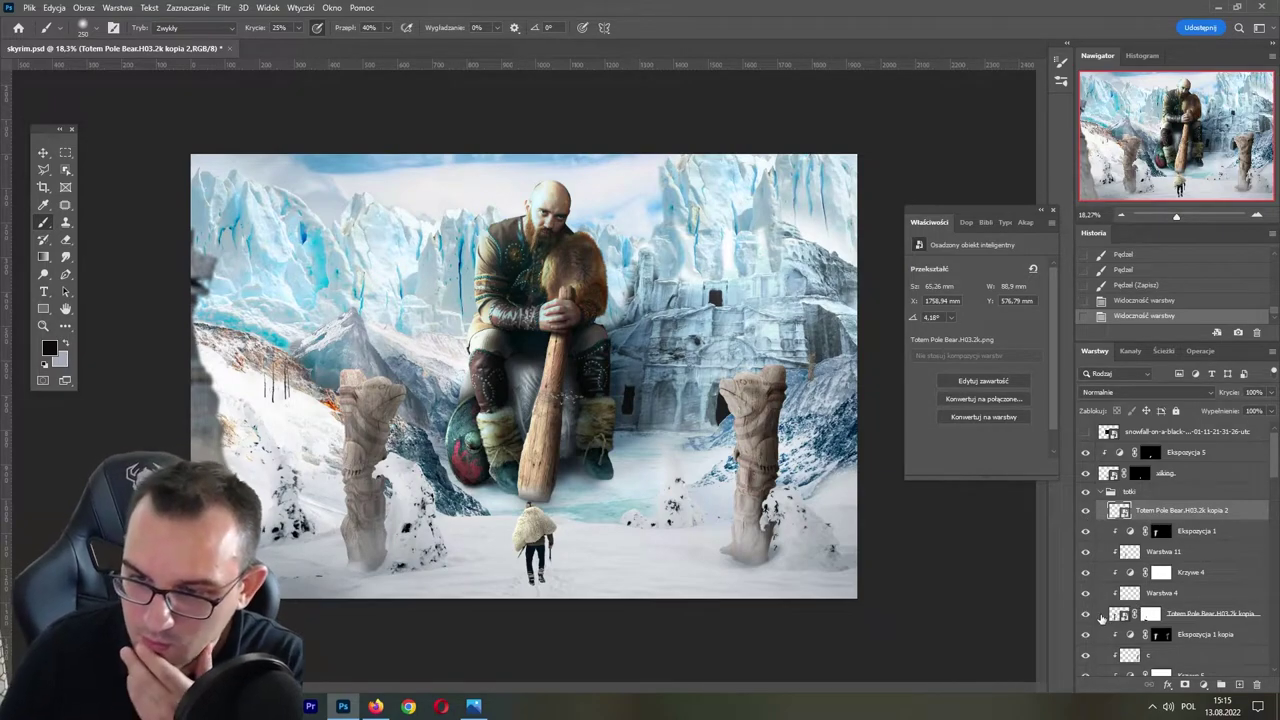
{"action": "left_click", "coordinate": [1086, 613]}
{"action": "left_click", "coordinate": [1086, 613]}
{"action": "left_click", "coordinate": [1151, 613]}
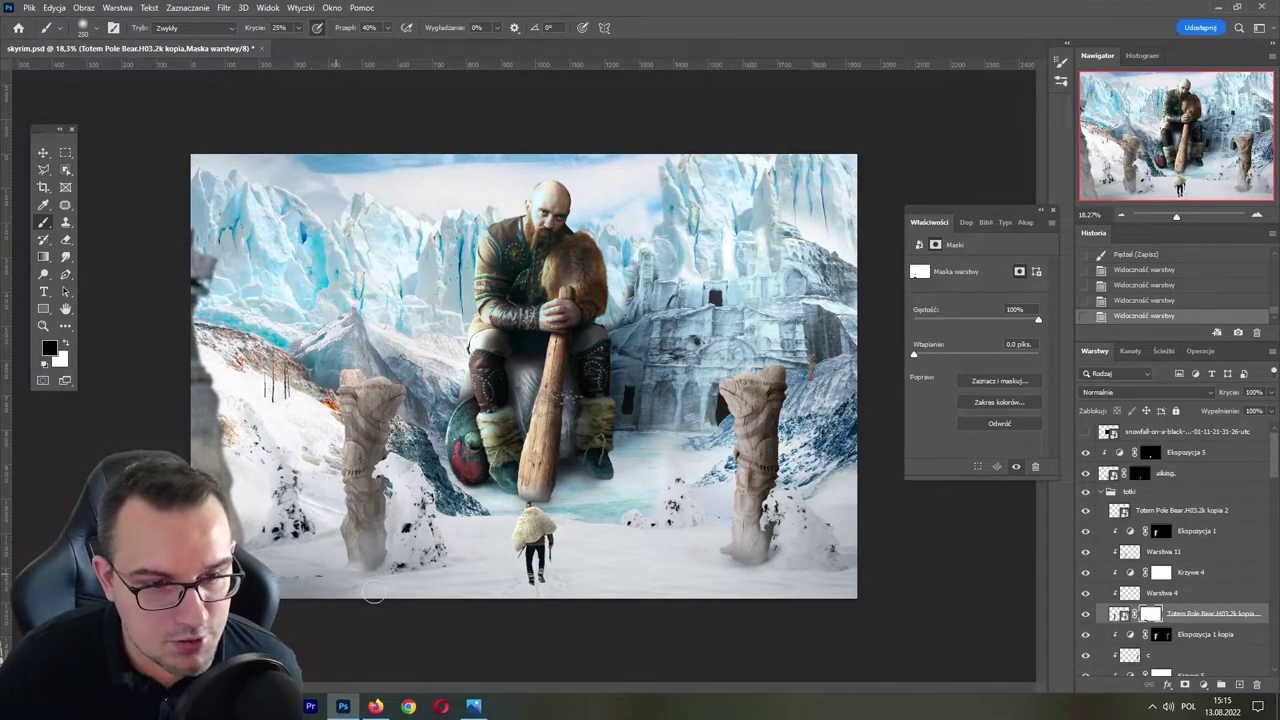
{"action": "left_click_drag", "start_coordinate": [352, 576], "coordinate": [346, 575]}
{"action": "left_click_drag", "start_coordinate": [346, 575], "coordinate": [341, 574]}
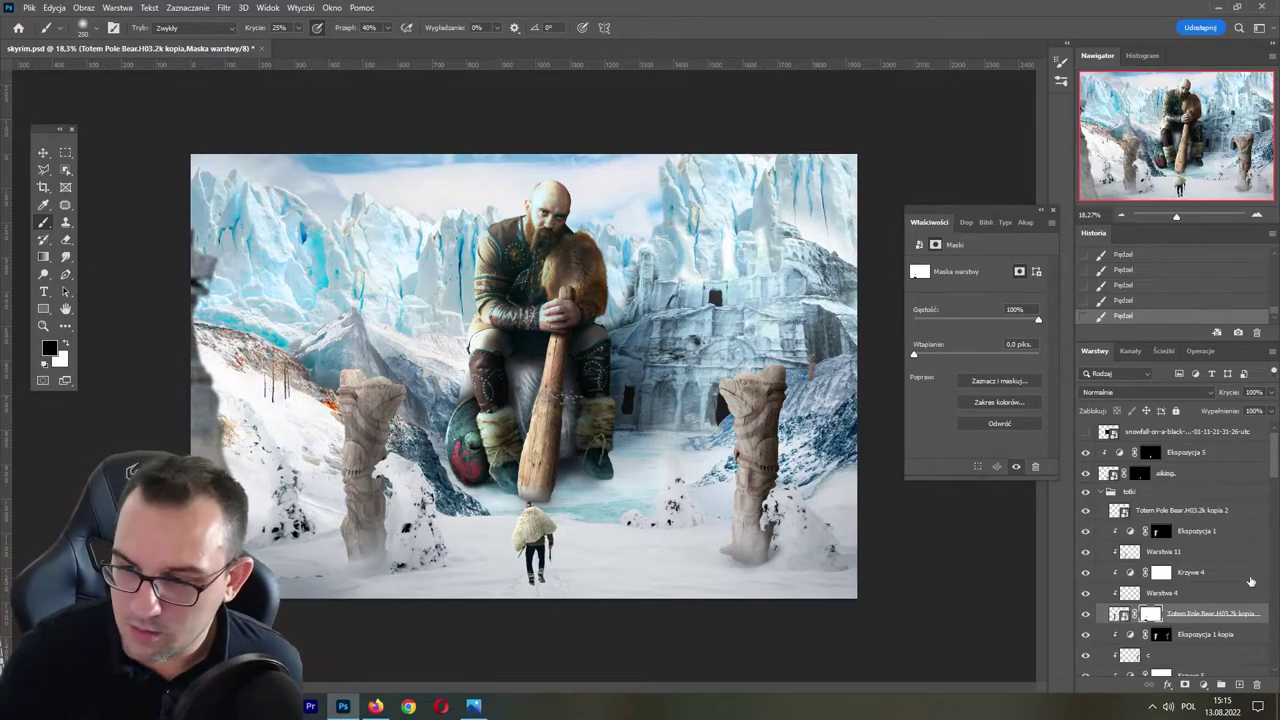
{"action": "left_click_drag", "start_coordinate": [1273, 473], "coordinate": [1273, 485]}
- Undo two mask strokes, restore them from History, switch to white, and save
{"action": "key", "text": "ctrl+z"}
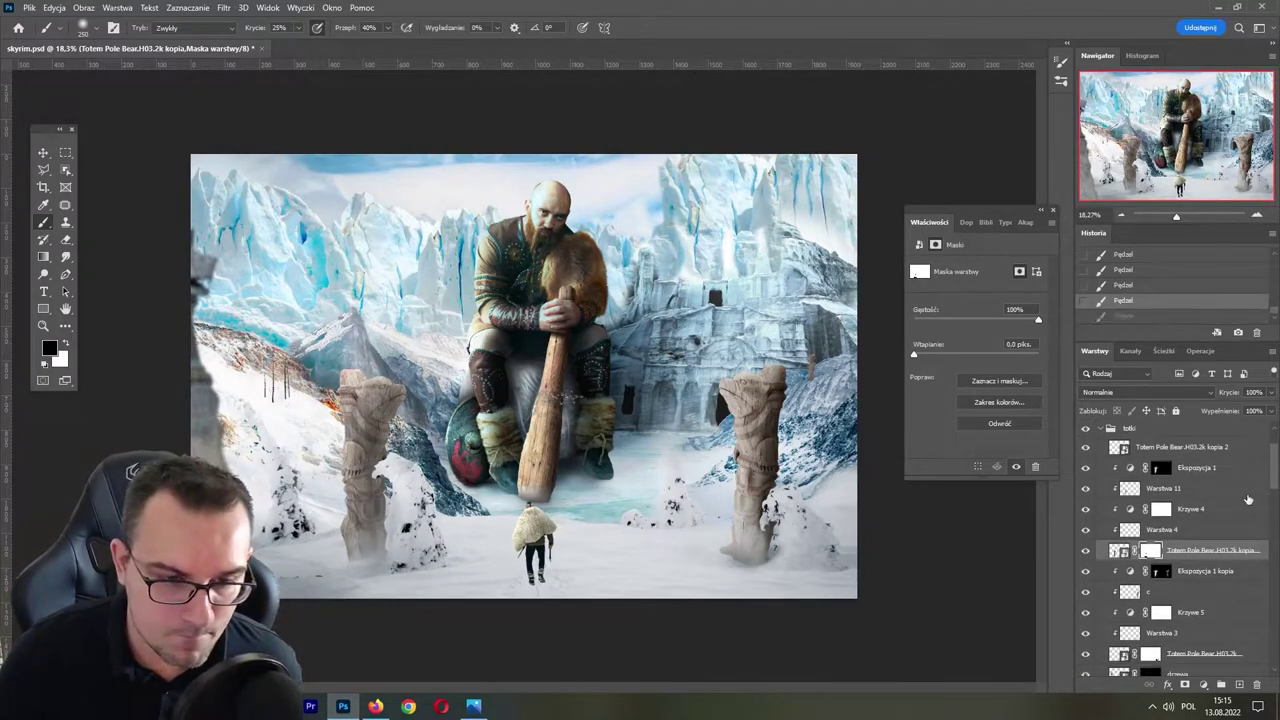
{"action": "key", "text": "ctrl+z"}
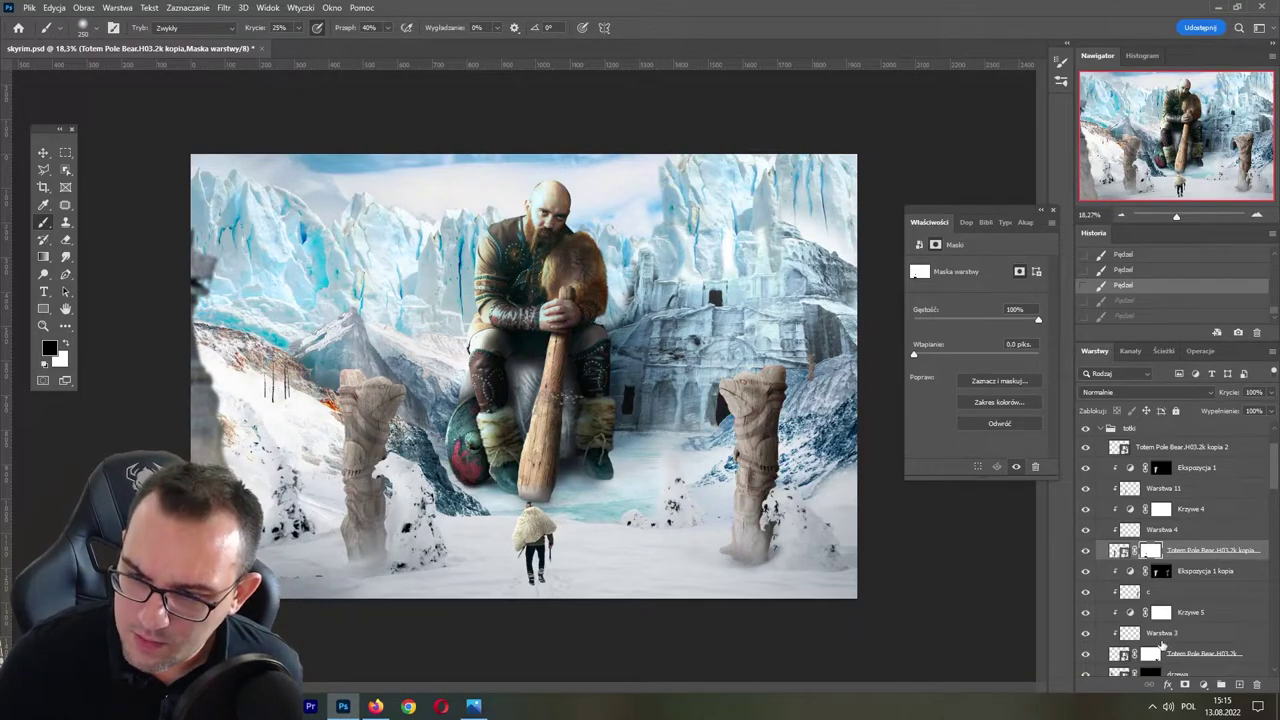
{"action": "left_click", "coordinate": [1156, 655]}
{"action": "key", "text": "ctrl+shift+z"}
{"action": "key", "text": "ctrl+shift+z"}
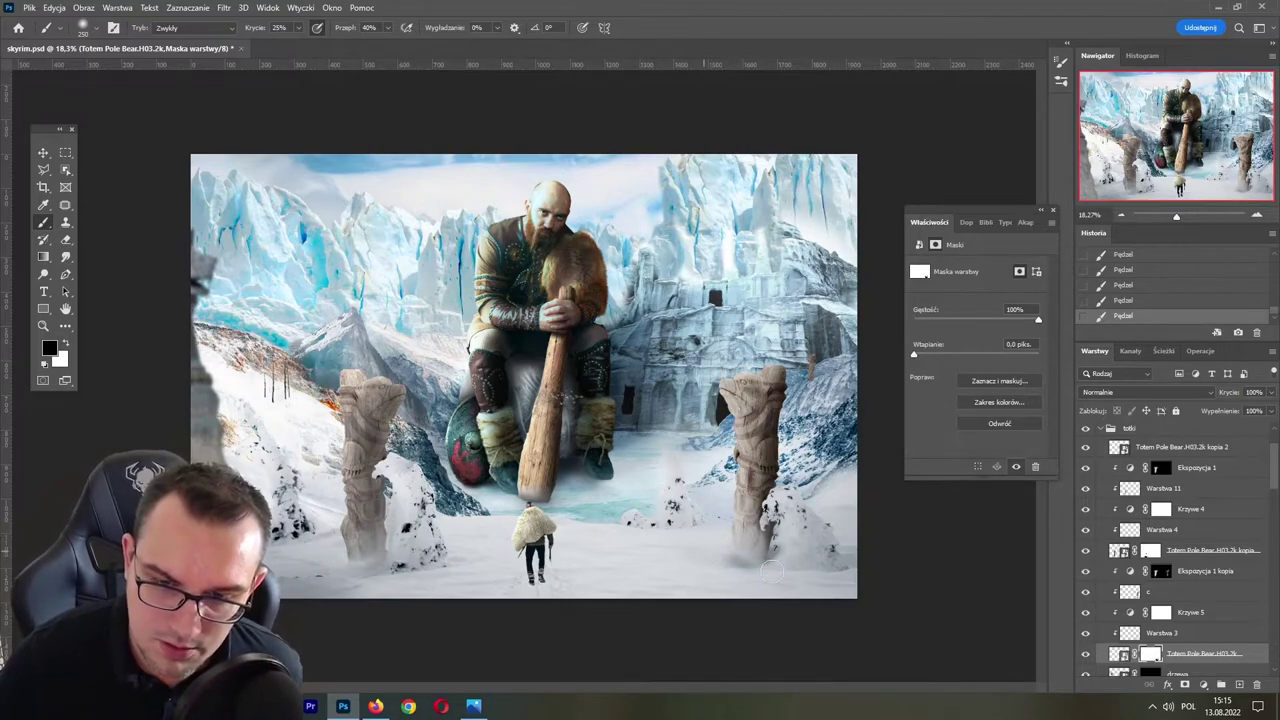
{"action": "key", "text": "x"}
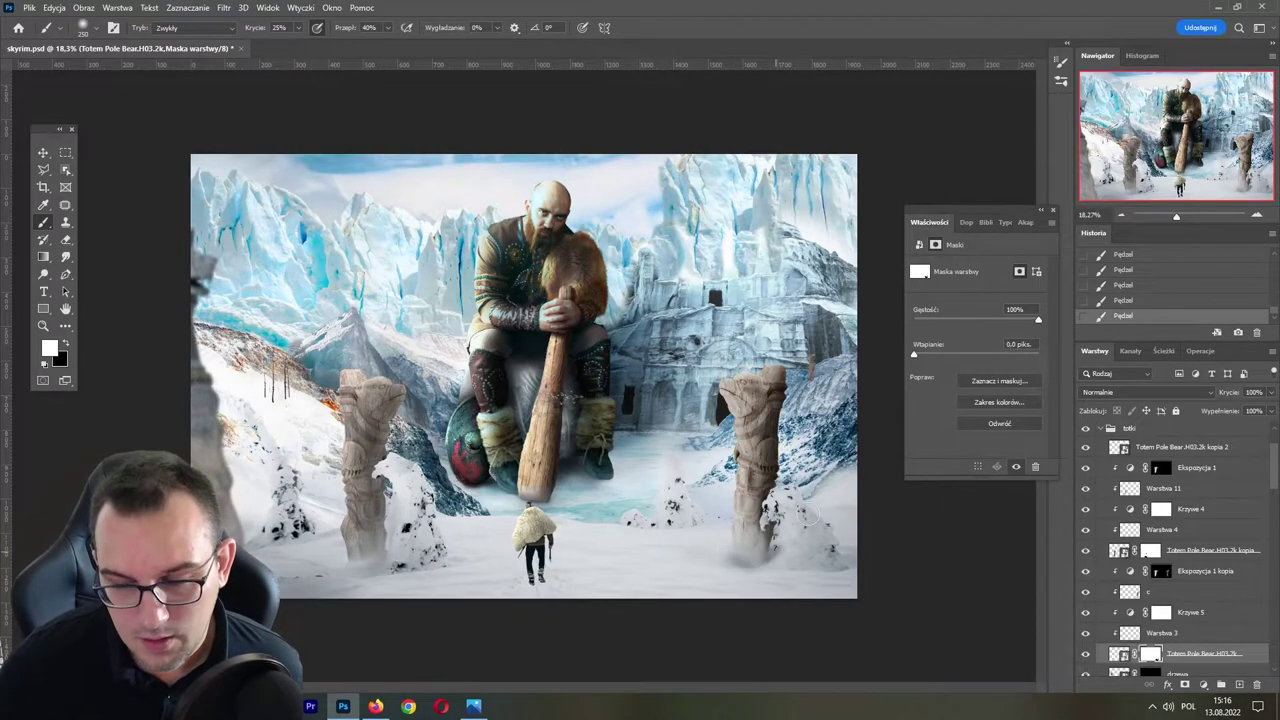
{"action": "key", "text": "ctrl+s"}
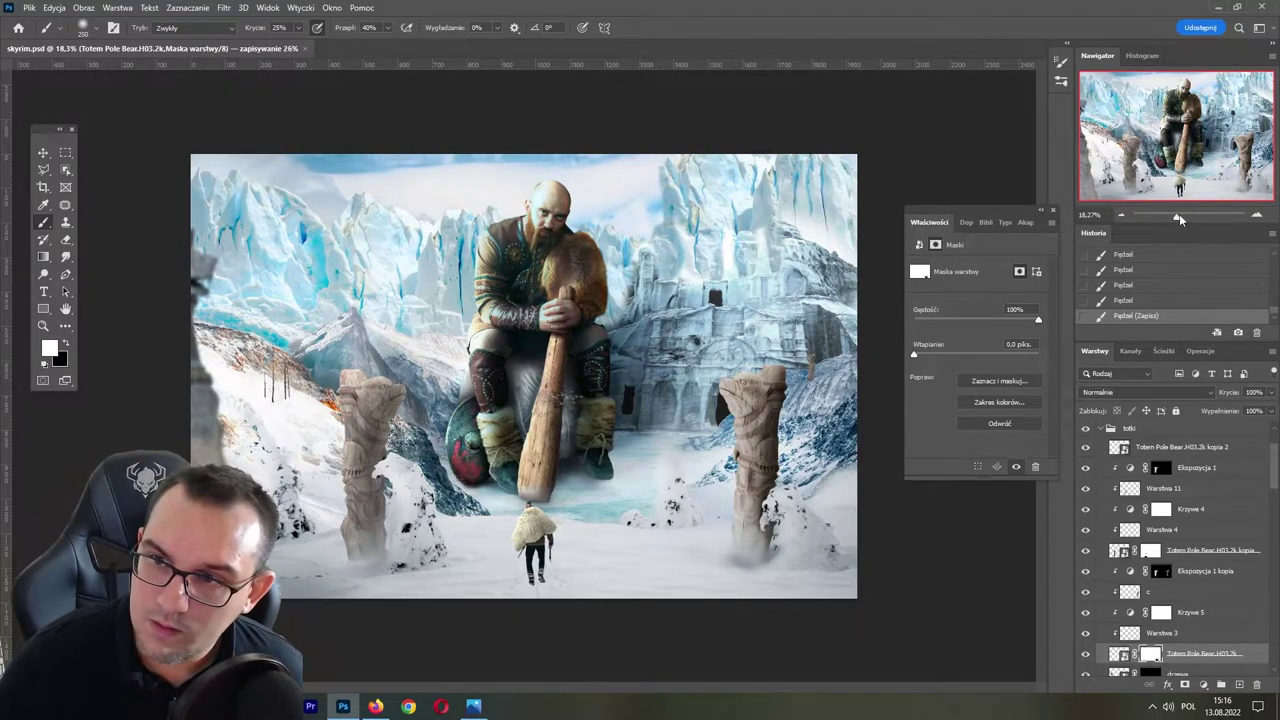
- With a 100% opacity, size-100 brush, fade the right totem's base into the snow
{"action": "left_click_drag", "start_coordinate": [1179, 214], "coordinate": [1184, 216]}
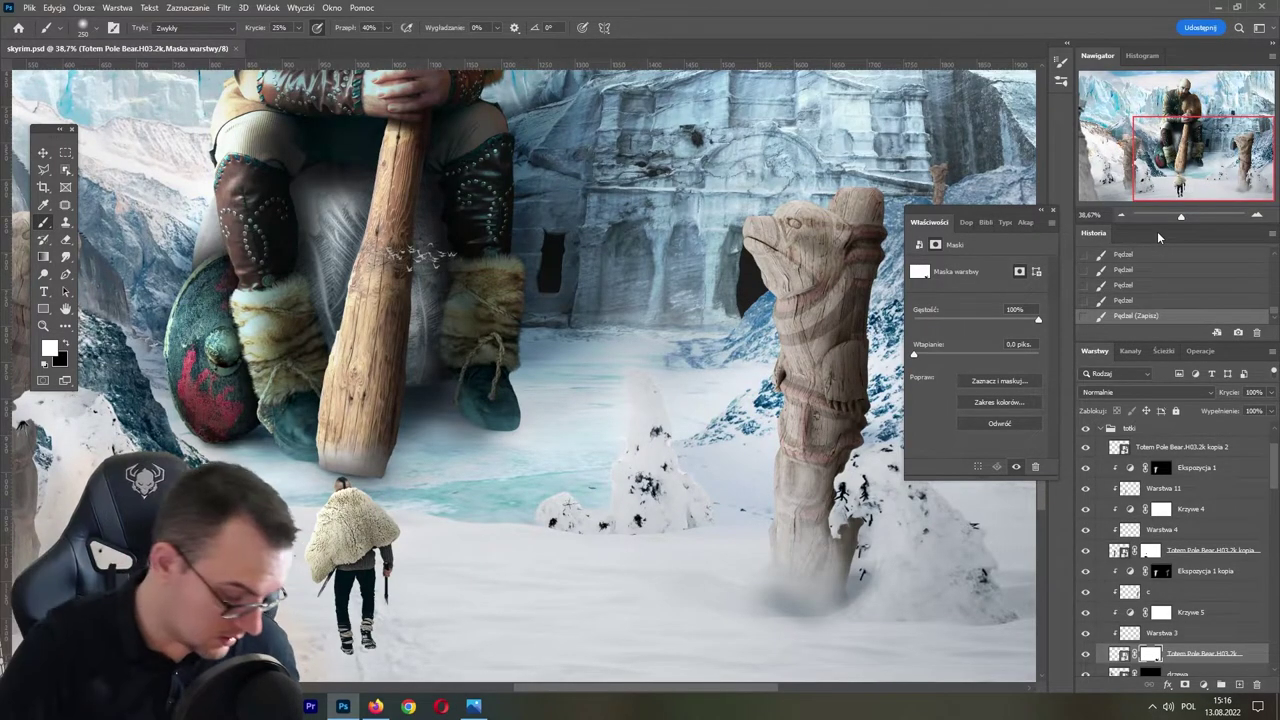
{"action": "key", "text": "alt+BackSpace"}
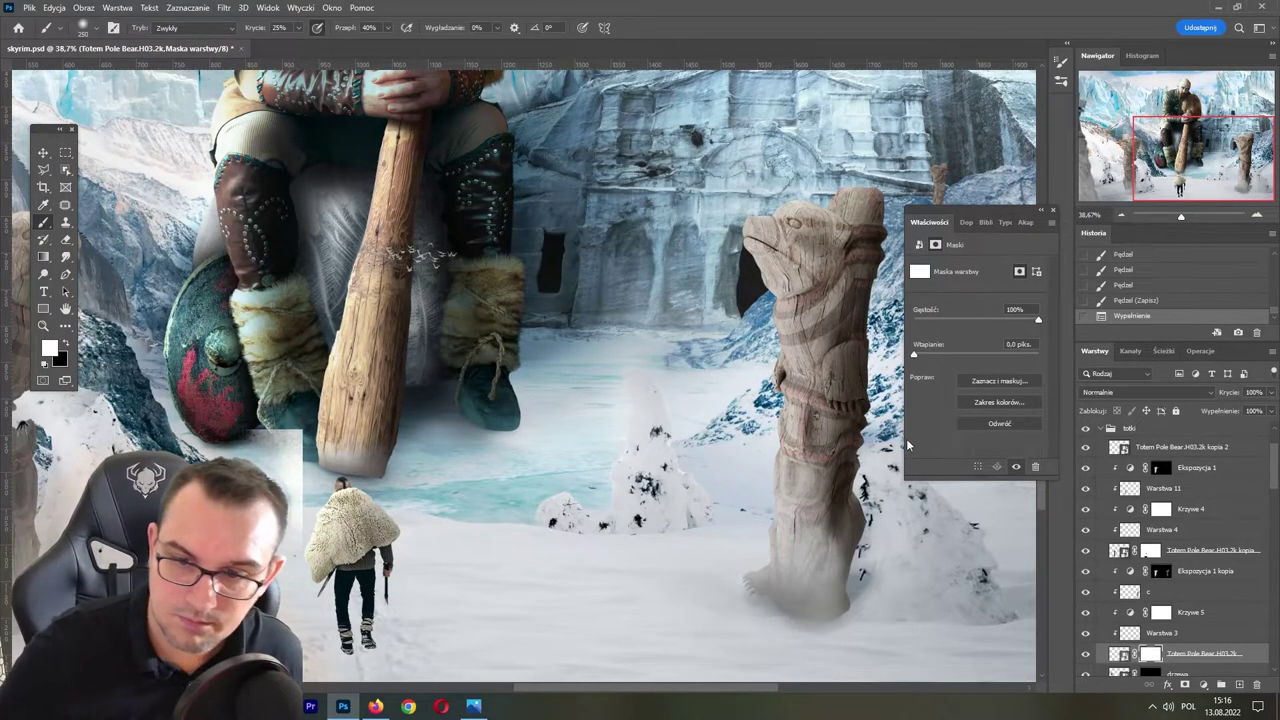
{"action": "key", "text": "ctrl+z"}
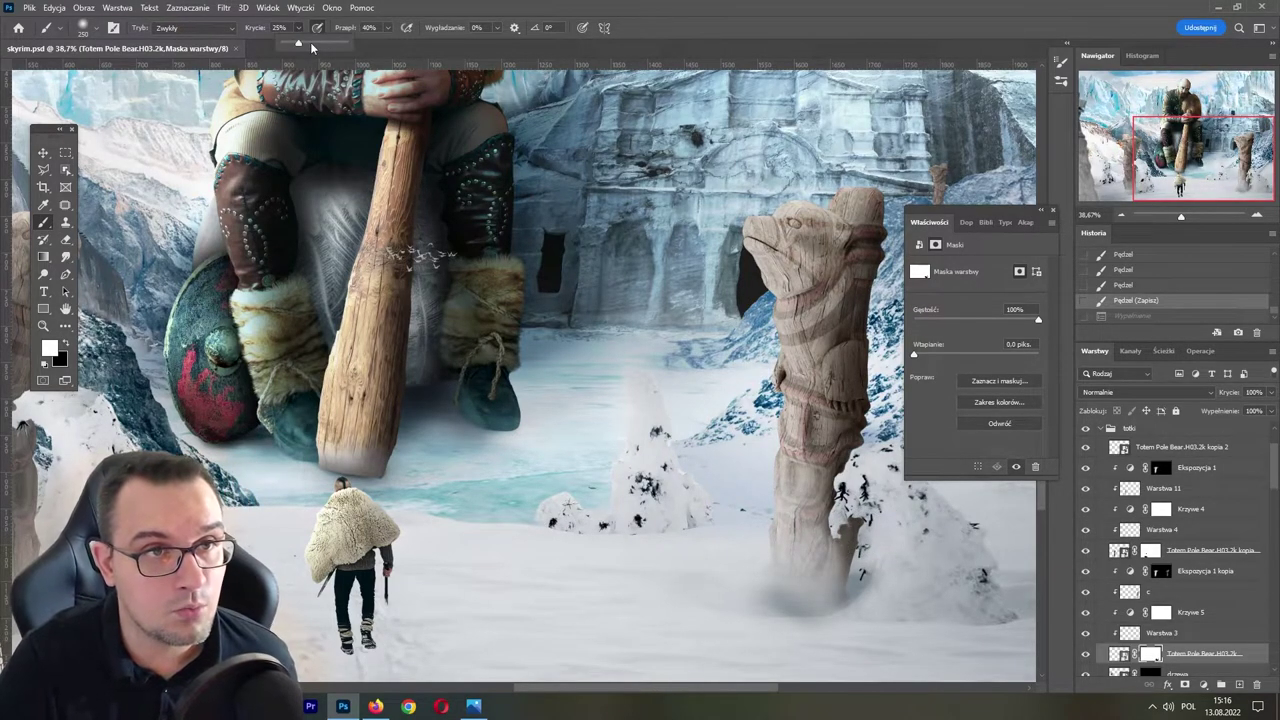
{"action": "left_click_drag", "start_coordinate": [299, 28], "coordinate": [377, 78]}
{"action": "key", "text": "bracketleft"}
{"action": "key", "text": "bracketleft"}
{"action": "key", "text": "bracketleft"}
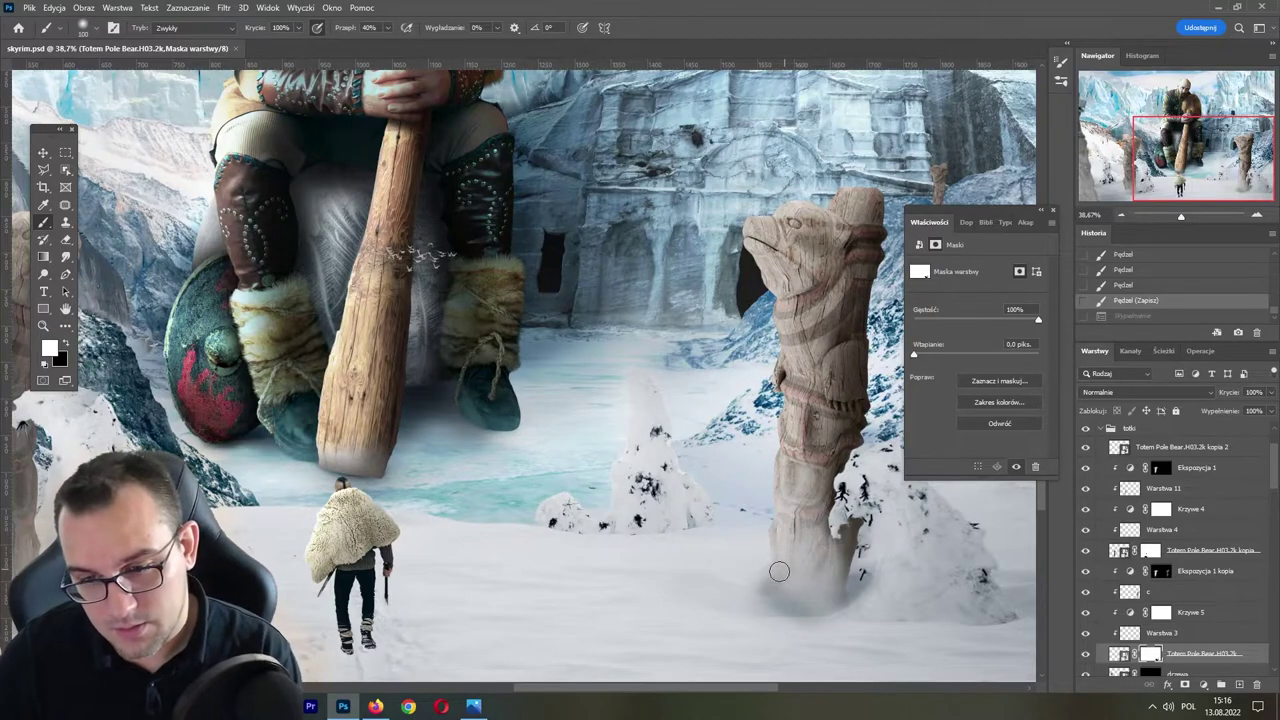
{"action": "left_click_drag", "start_coordinate": [800, 570], "coordinate": [785, 553]}
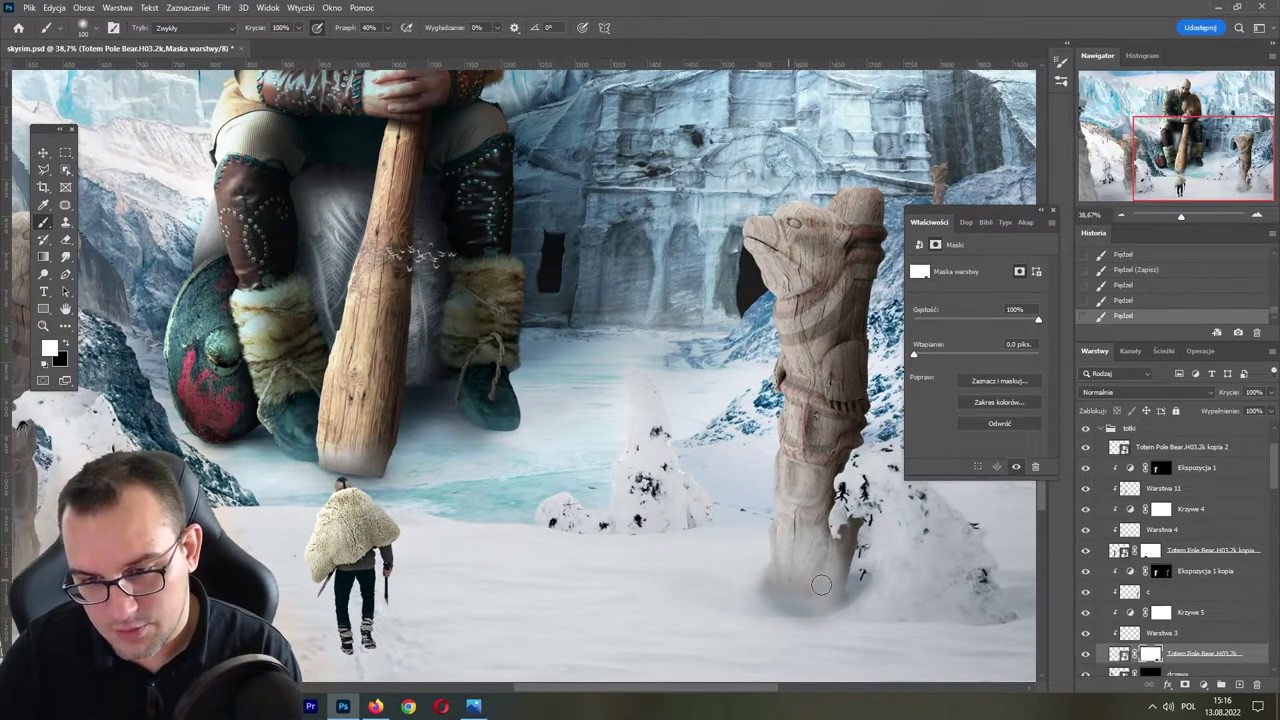
{"action": "mouse_move", "coordinate": [835, 590]}
{"action": "left_mouse_down"}
{"action": "mouse_move", "coordinate": [783, 596]}
{"action": "mouse_move", "coordinate": [829, 597]}
{"action": "left_mouse_up"}
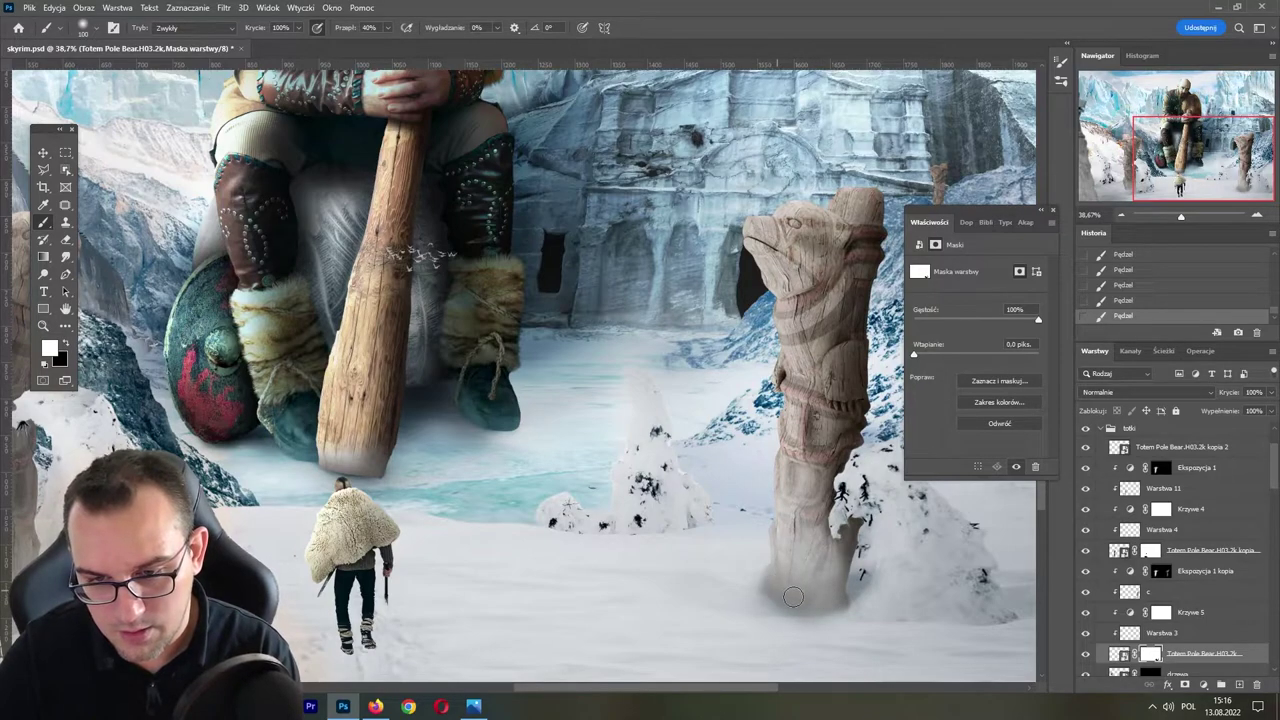
{"action": "key", "text": "x"}
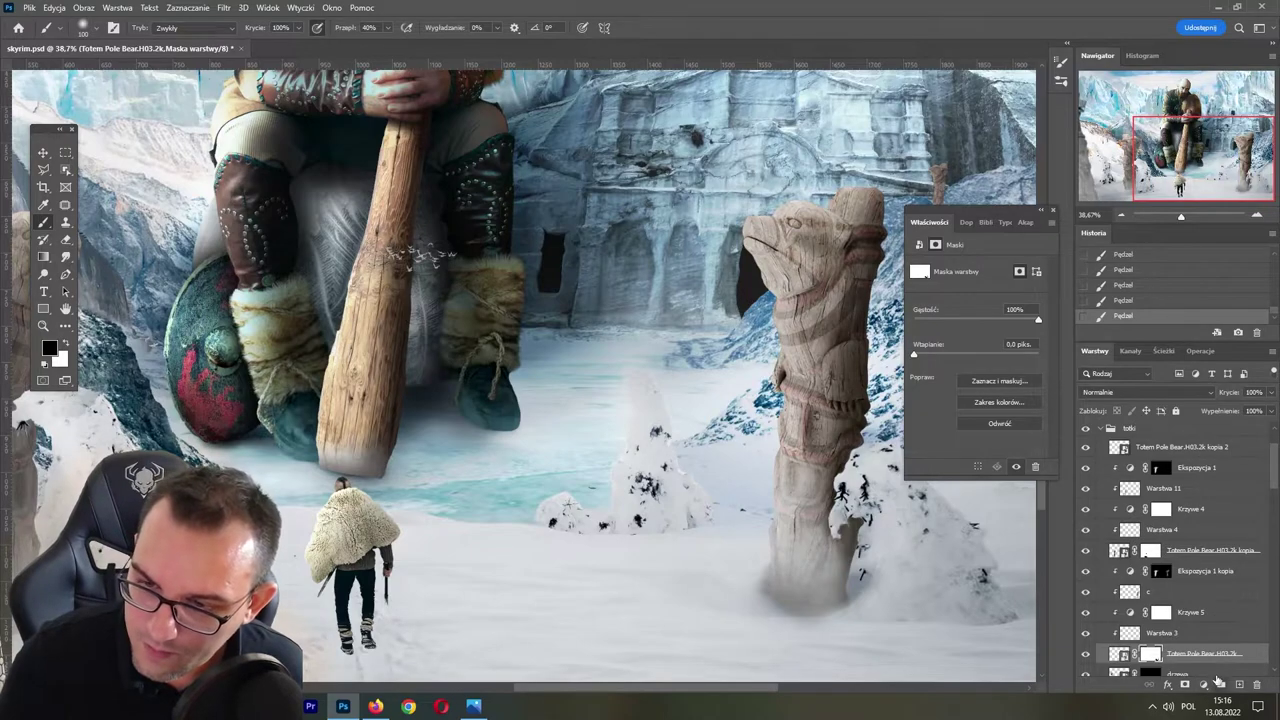
- Toggle Warstwa 3, Krzywe 5 and a neighbouring layer to compare the totem's look
{"action": "left_click", "coordinate": [1087, 634]}
{"action": "left_click", "coordinate": [1086, 634]}
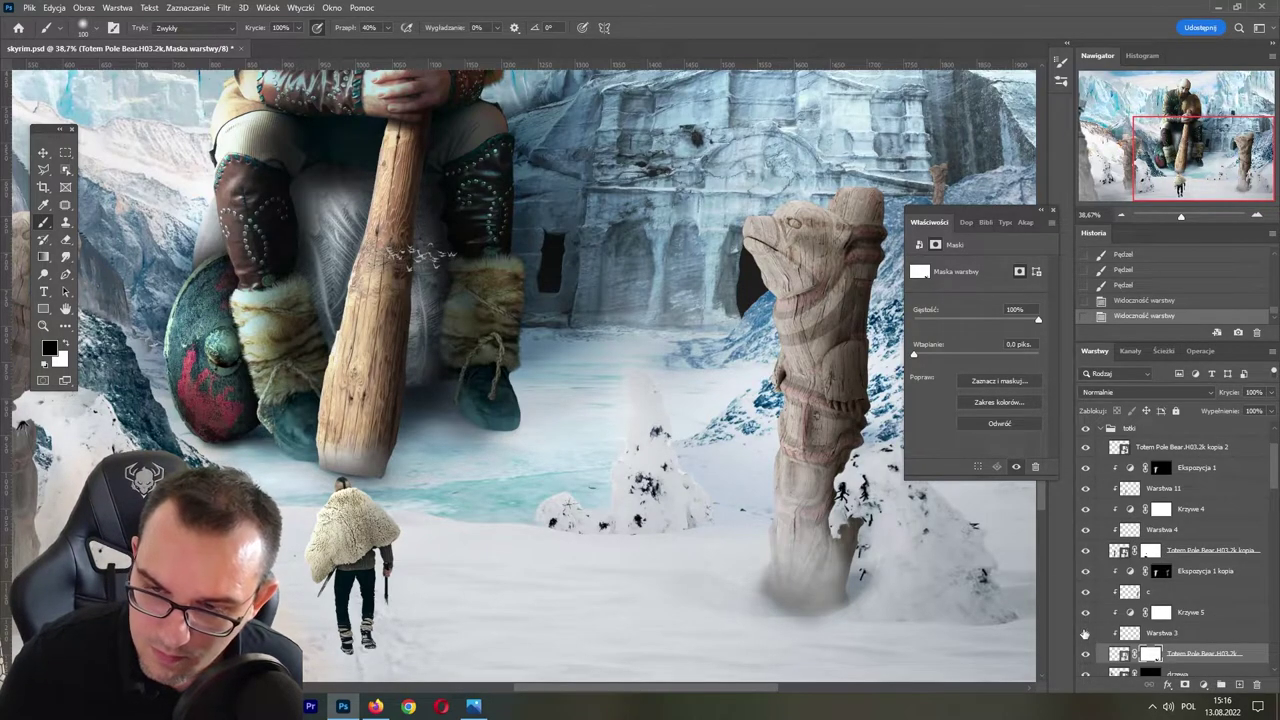
{"action": "left_click", "coordinate": [1086, 612]}
{"action": "left_click", "coordinate": [1086, 613]}
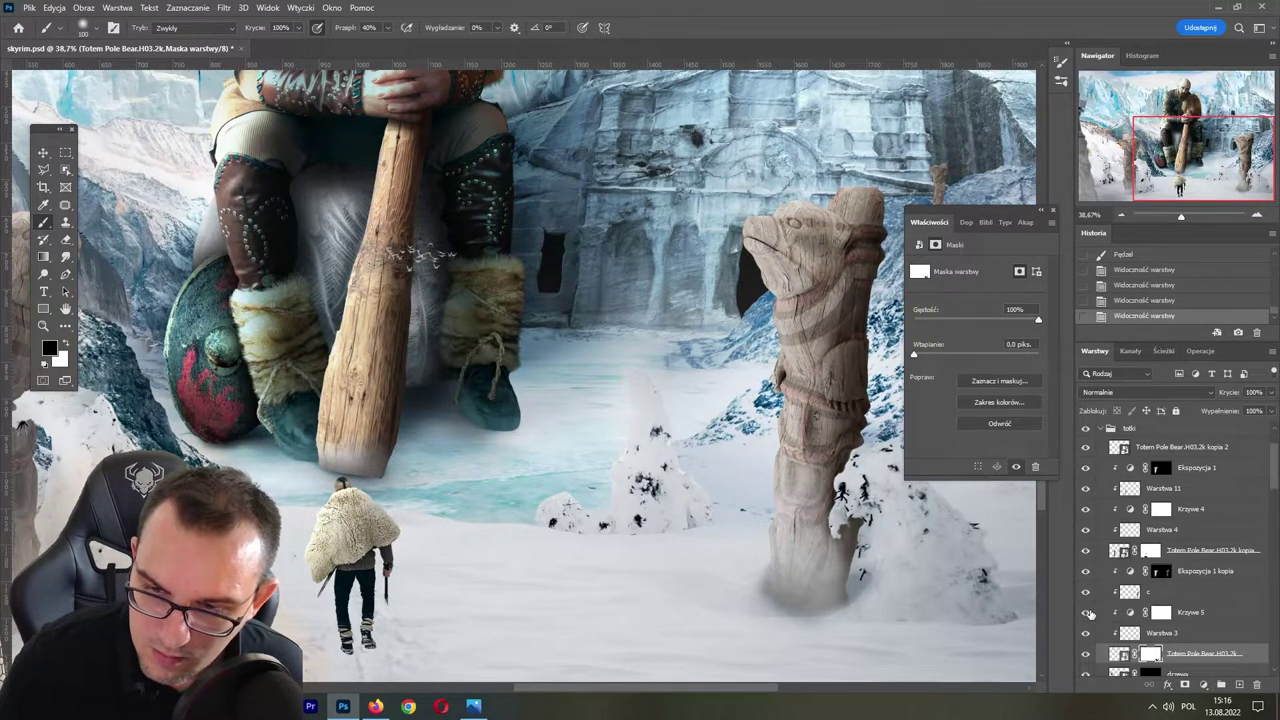
{"action": "left_click", "coordinate": [1086, 596]}
{"action": "left_click", "coordinate": [1083, 597]}
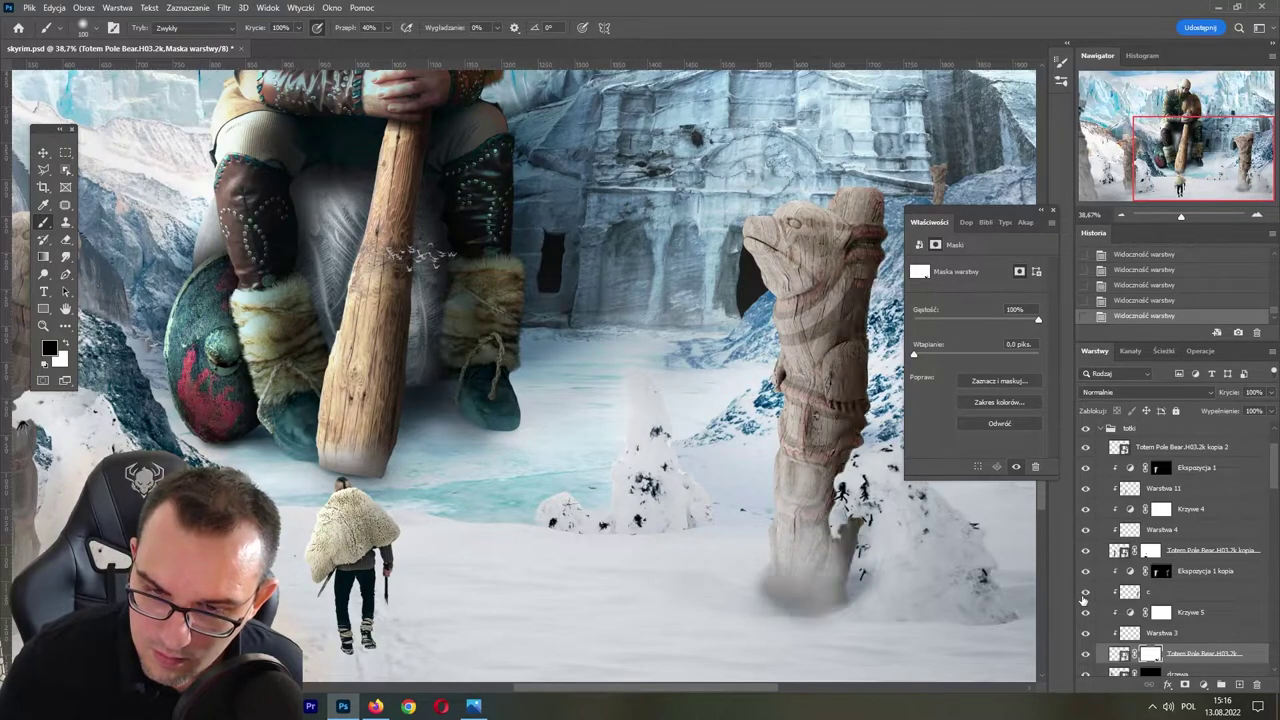
{"action": "left_click", "coordinate": [1082, 600]}
- Add a layer mask to layer c and paint it around the right totem's base
{"action": "left_click", "coordinate": [1131, 596]}
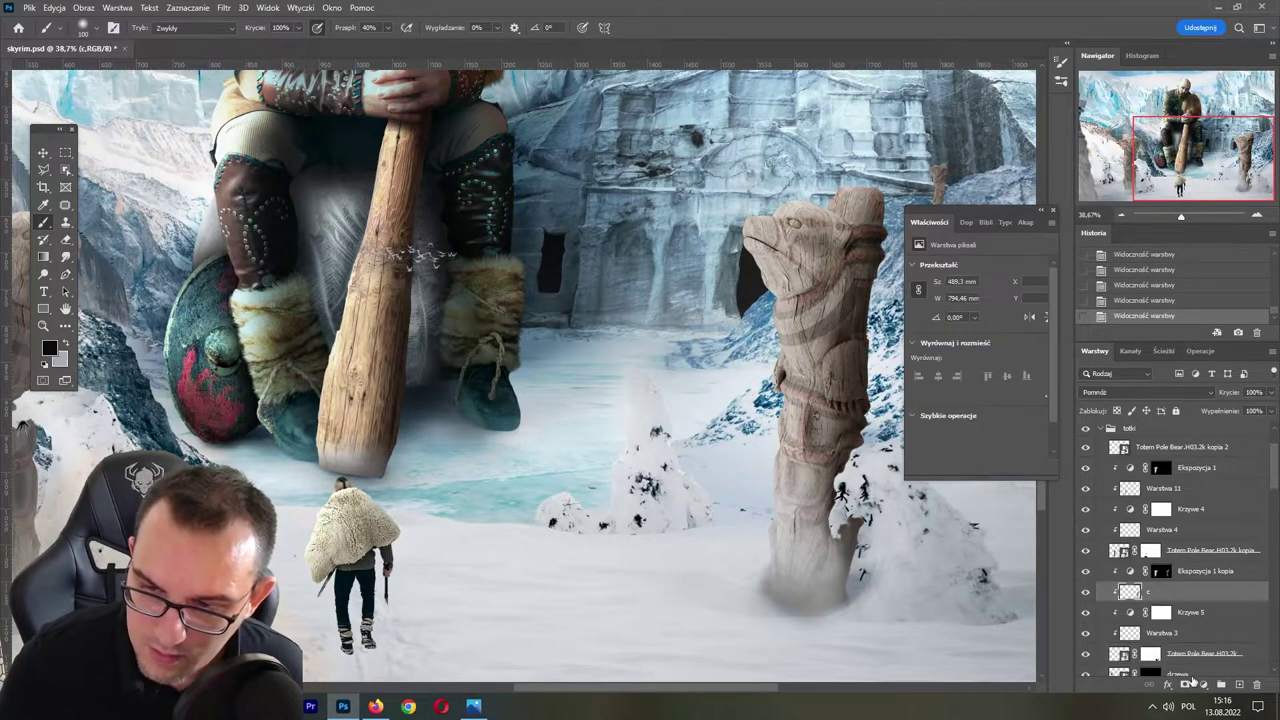
{"action": "left_click", "coordinate": [1186, 684]}
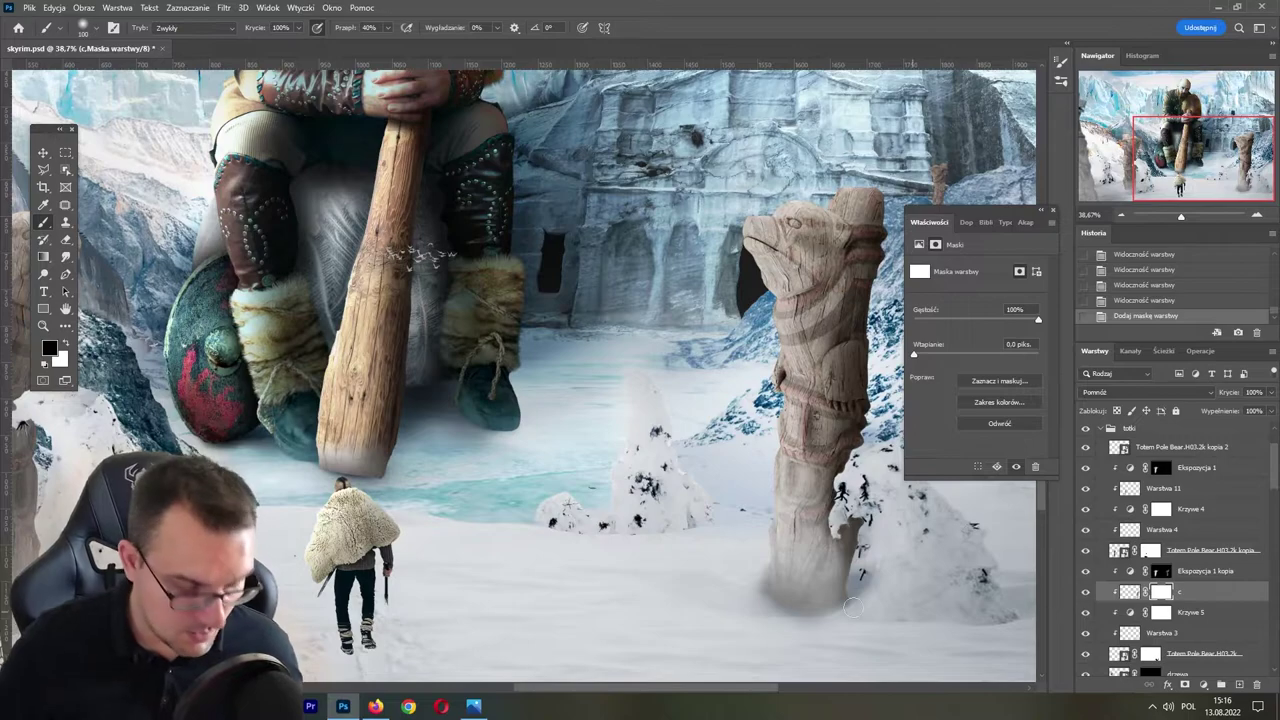
{"action": "left_click_drag", "start_coordinate": [760, 585], "coordinate": [800, 612]}
{"action": "left_click_drag", "start_coordinate": [775, 598], "coordinate": [798, 617]}
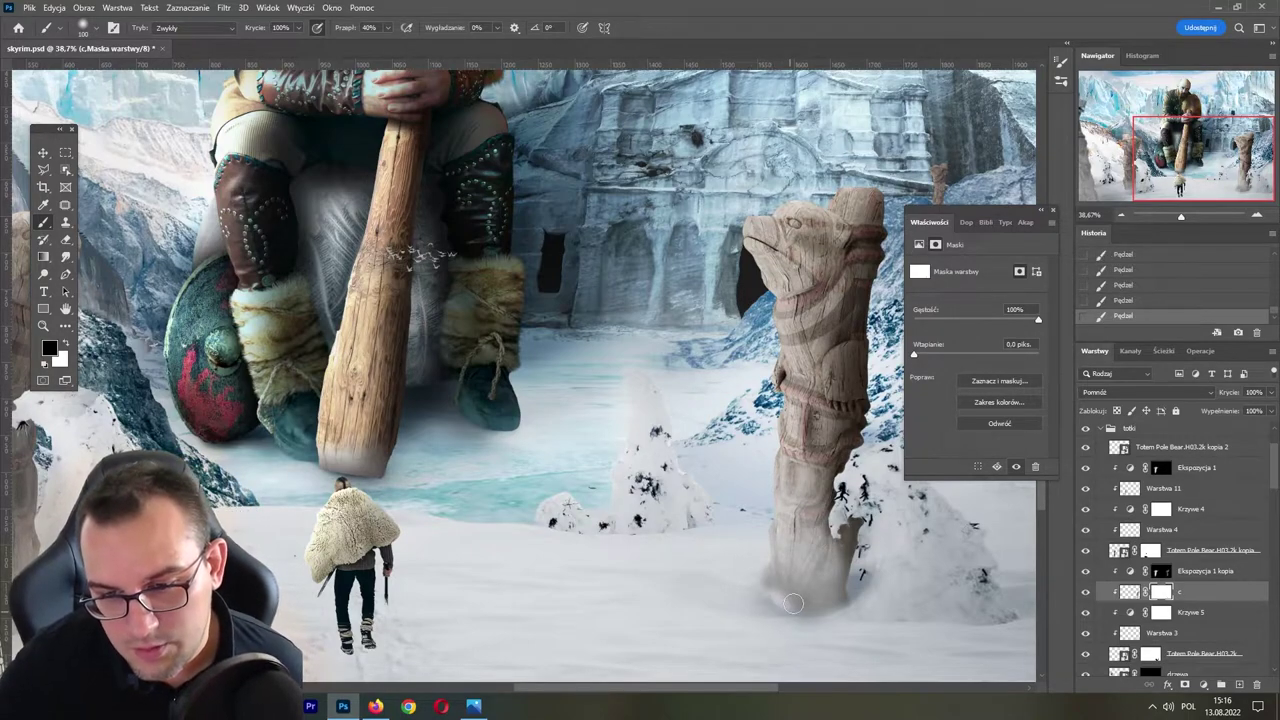
{"action": "key", "text": "ctrl+z"}
{"action": "key", "text": "ctrl+z"}
{"action": "key", "text": "ctrl+z"}
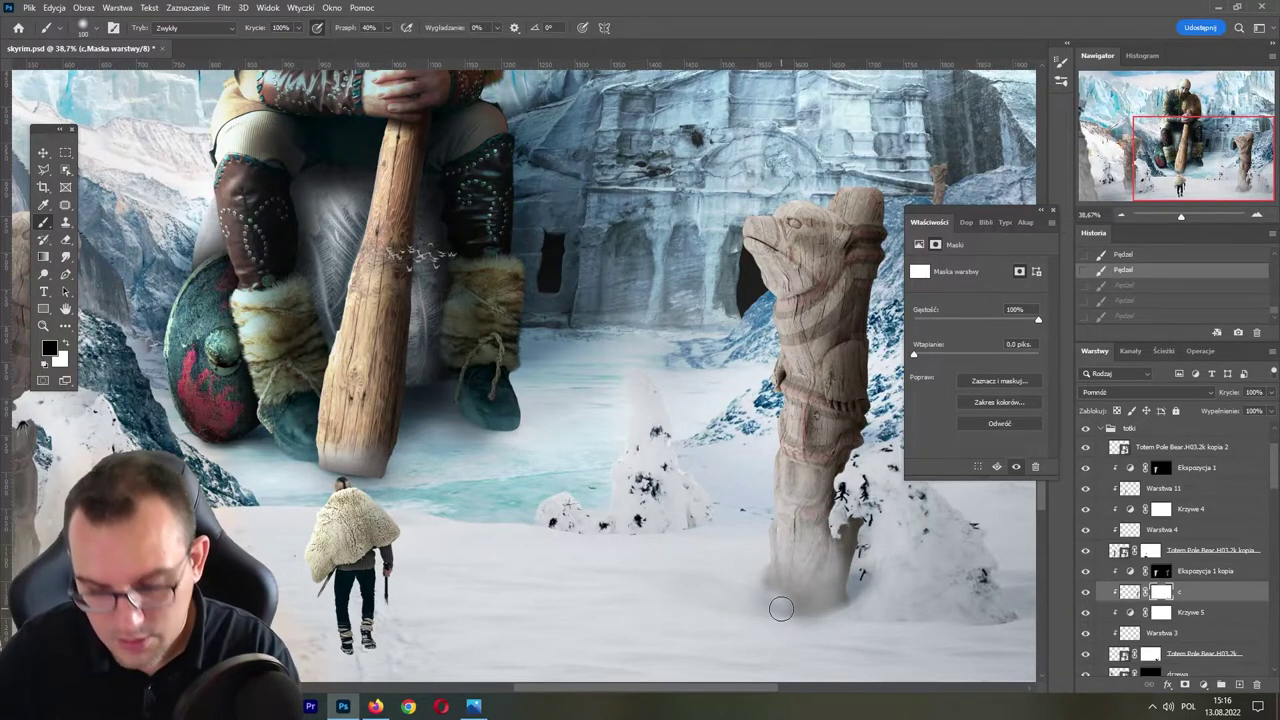
{"action": "mouse_move", "coordinate": [752, 589]}
{"action": "left_mouse_down"}
{"action": "mouse_move", "coordinate": [814, 606]}
{"action": "mouse_move", "coordinate": [760, 608]}
{"action": "mouse_move", "coordinate": [879, 588]}
{"action": "left_mouse_up"}
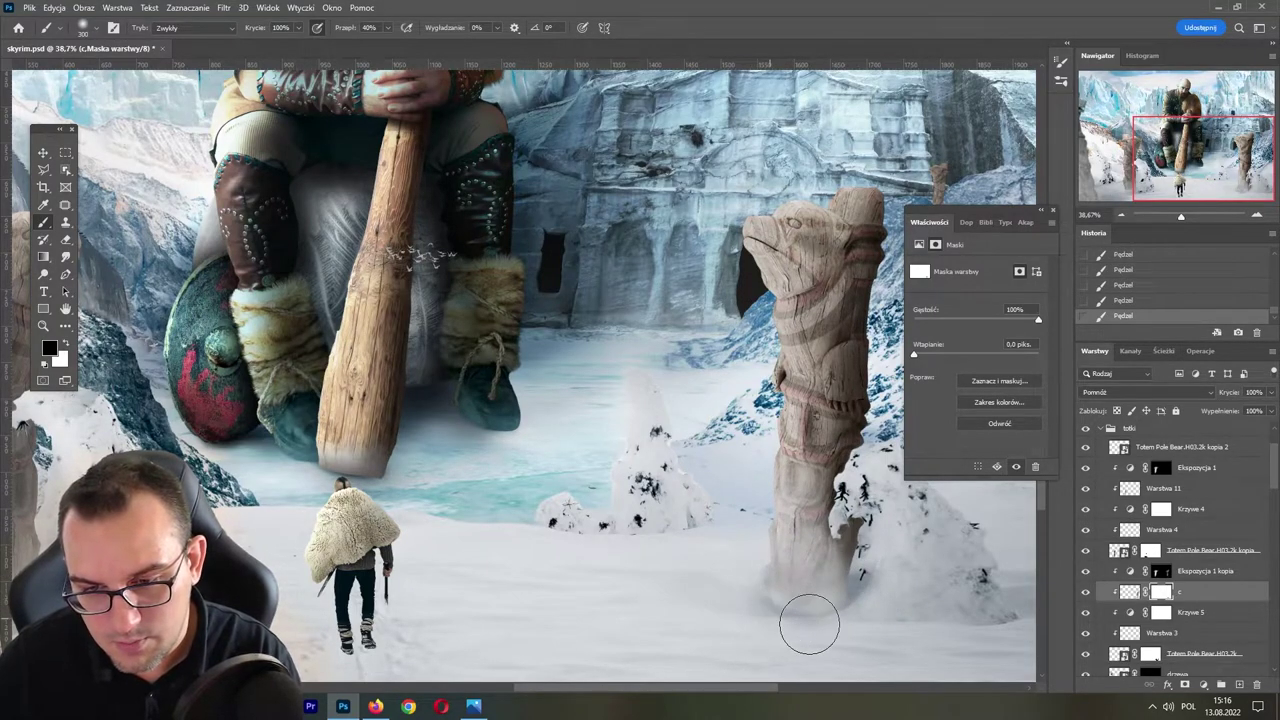
- Target the Totem Pole Bear.H03.2k kopia mask with a white brush and save
{"action": "scroll", "coordinate": [420, 430], "scroll_direction": "left", "scroll_amount": 5}
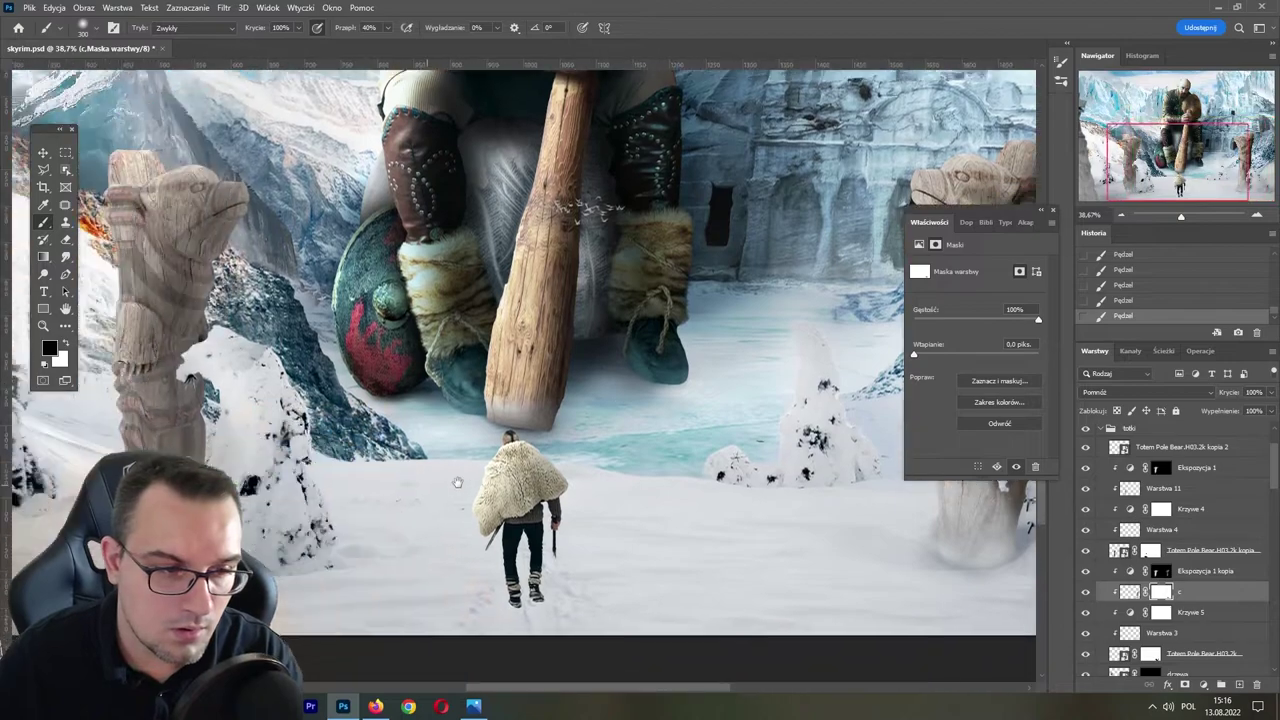
{"action": "scroll", "coordinate": [383, 519], "scroll_direction": "down", "scroll_amount": 1}
{"action": "key", "text": "v"}
{"action": "left_click", "coordinate": [356, 514], "text": "ctrl"}
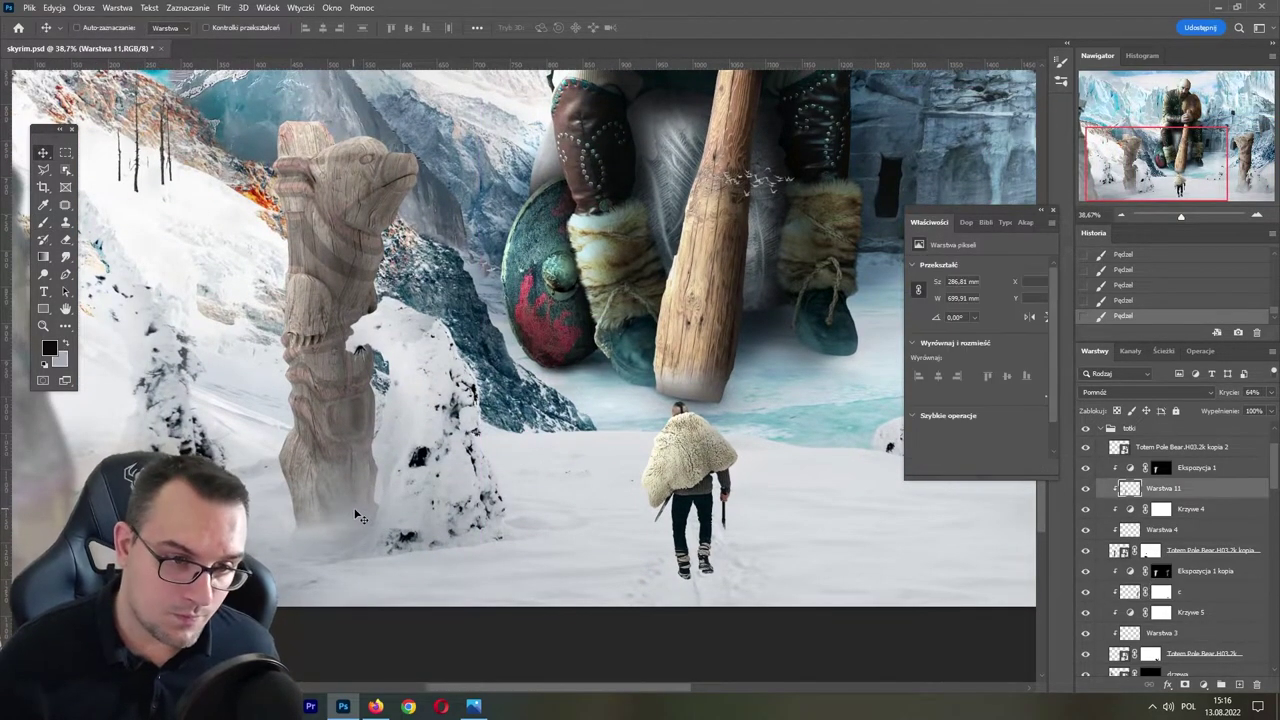
{"action": "left_click", "coordinate": [1150, 550]}
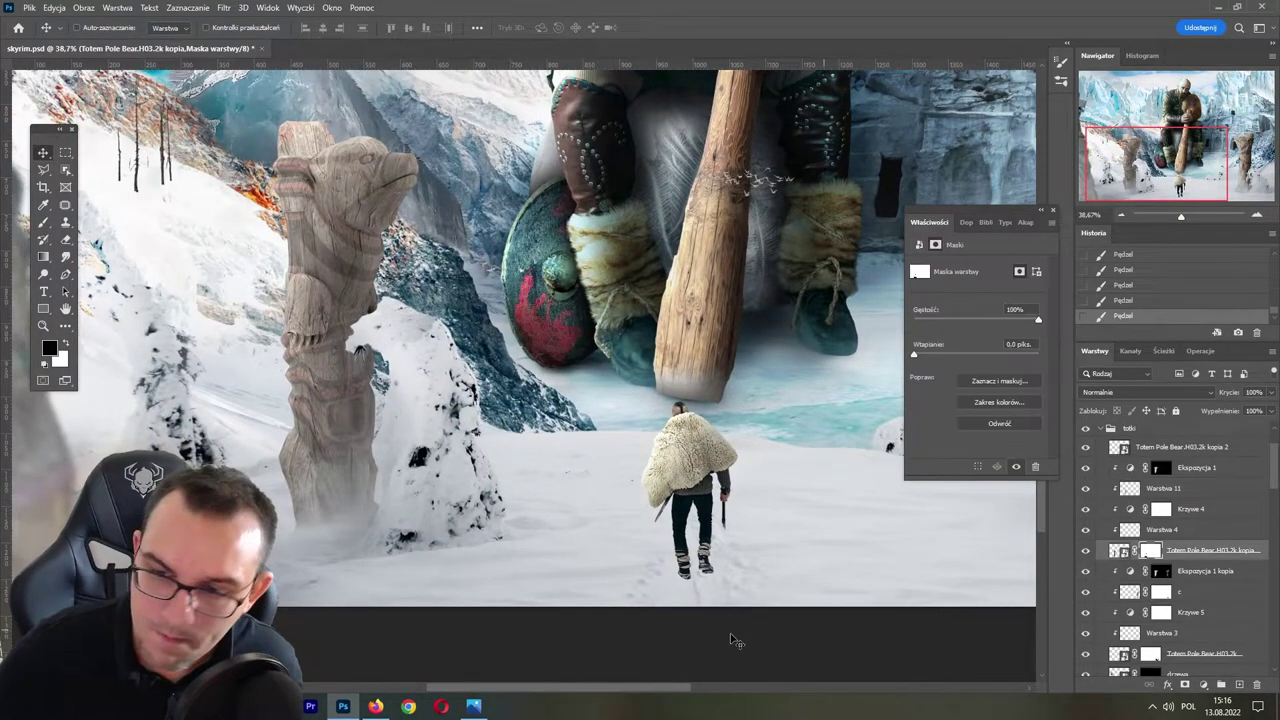
{"action": "key", "text": "b"}
{"action": "key", "text": "x"}
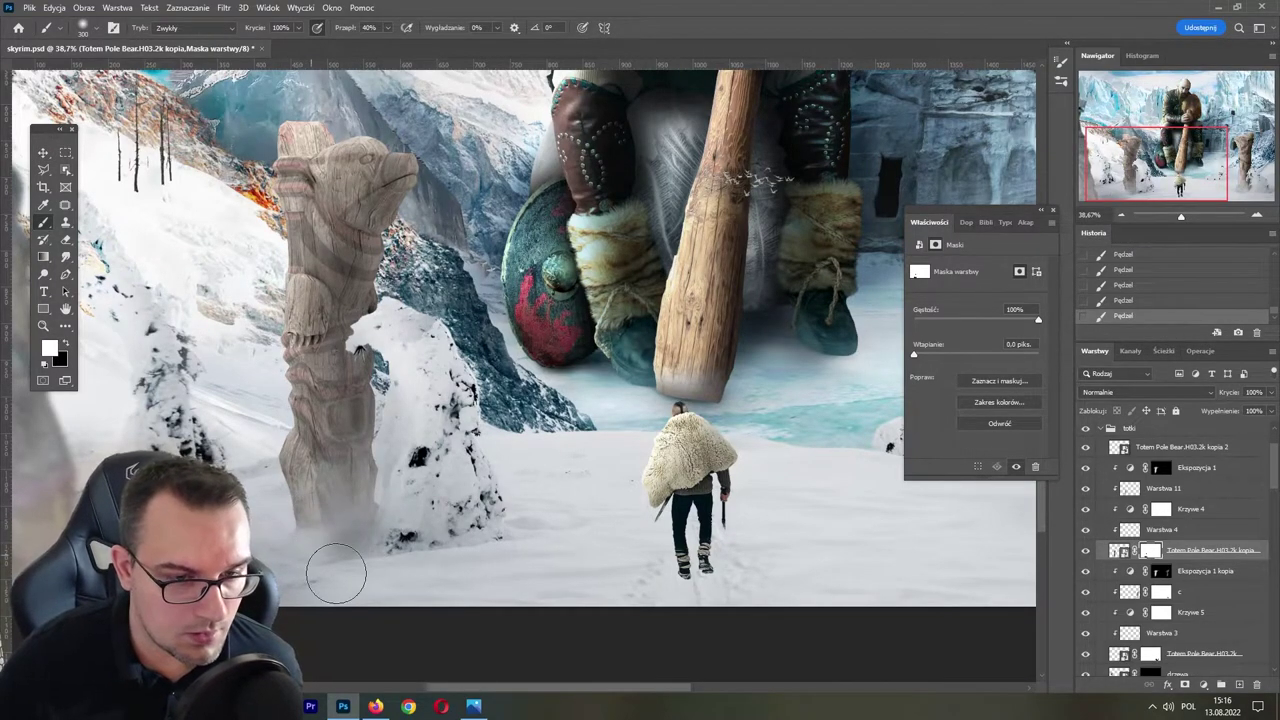
{"action": "key", "text": "ctrl+s"}
- Zoom out to the whole image, collapse the totki group, and save again
{"action": "left_click", "coordinate": [1173, 213]}
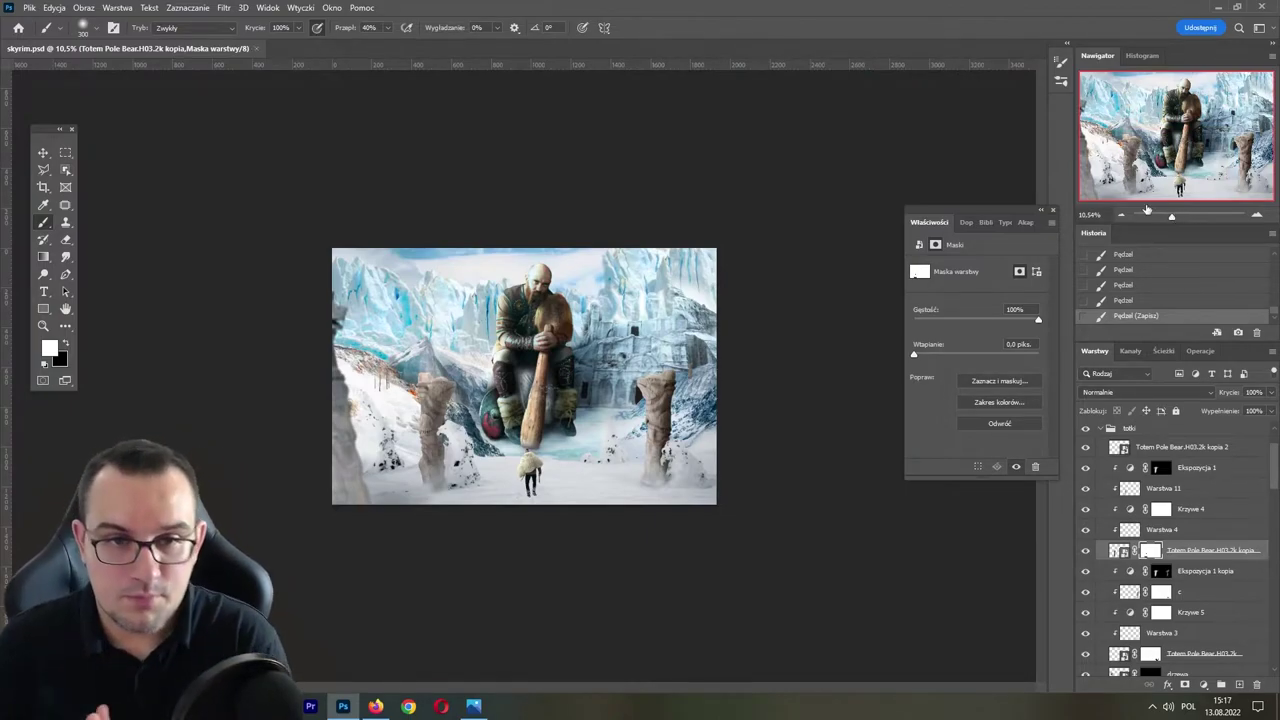
{"action": "left_click", "coordinate": [1103, 430]}
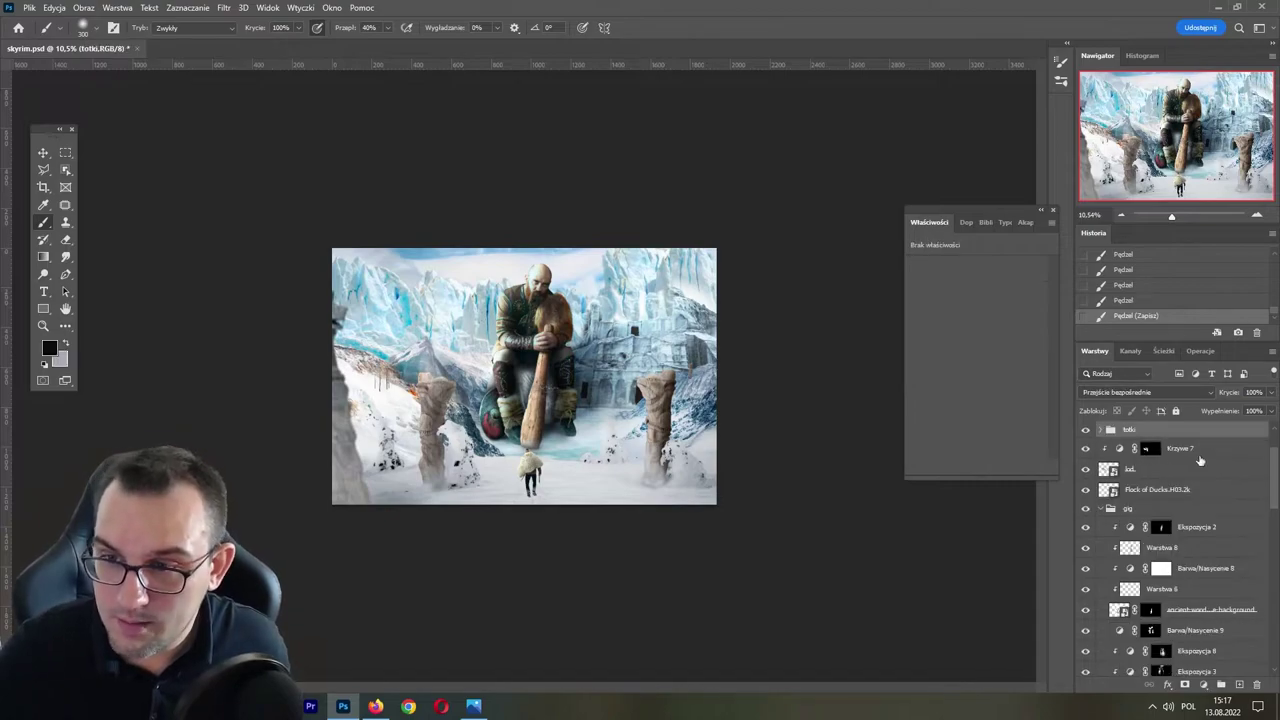
{"action": "key", "text": "ctrl+s"}
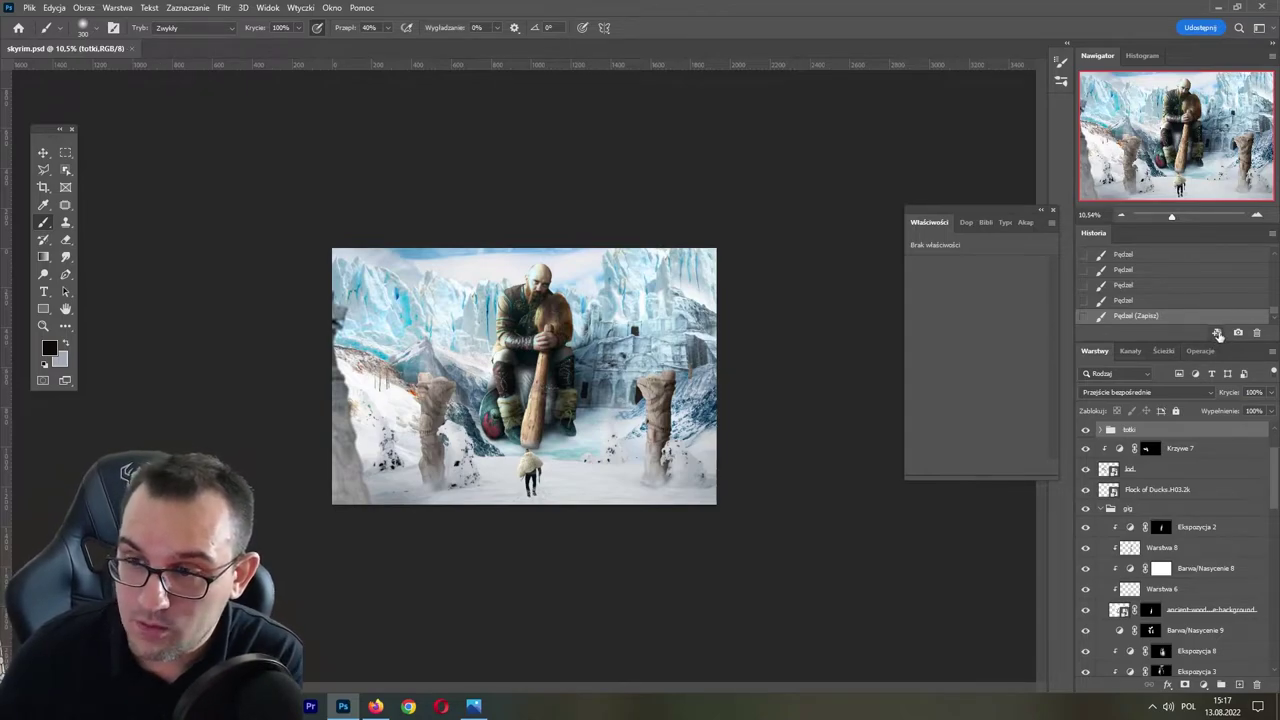
- Create a new document from the current History state and close skyrim.psd
{"action": "left_click", "coordinate": [1215, 333]}
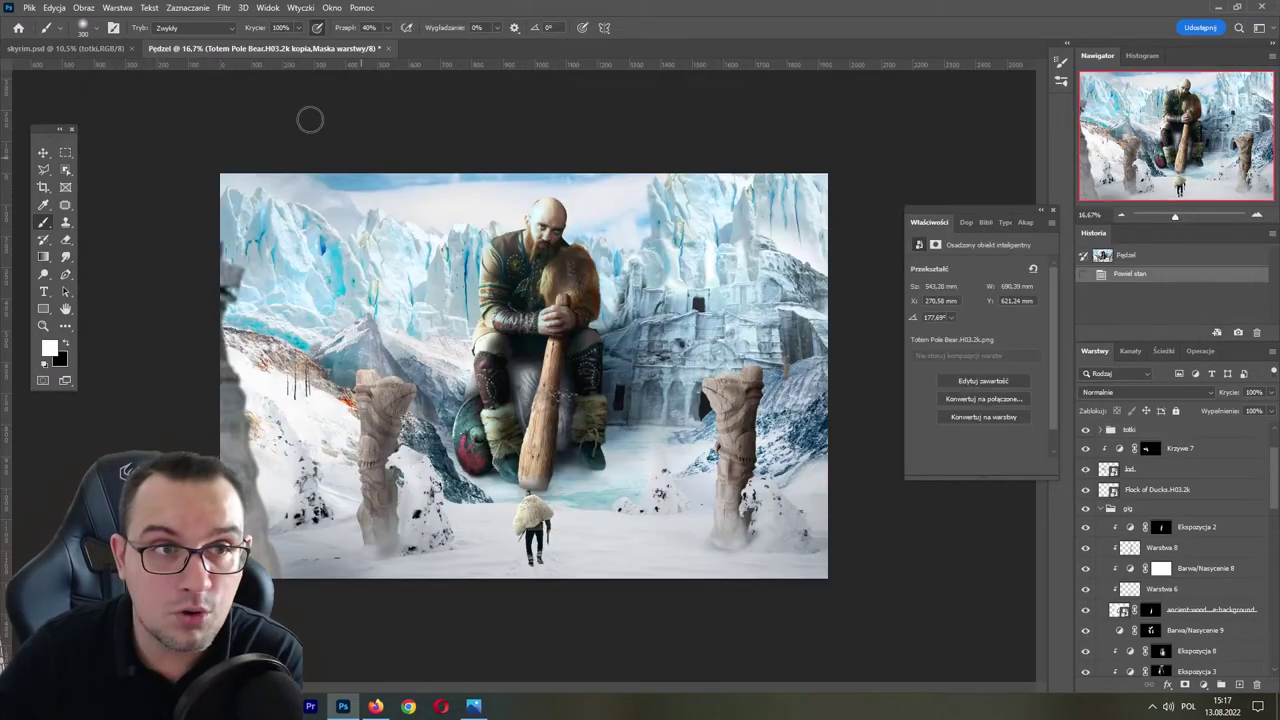
{"action": "left_click", "coordinate": [132, 49]}
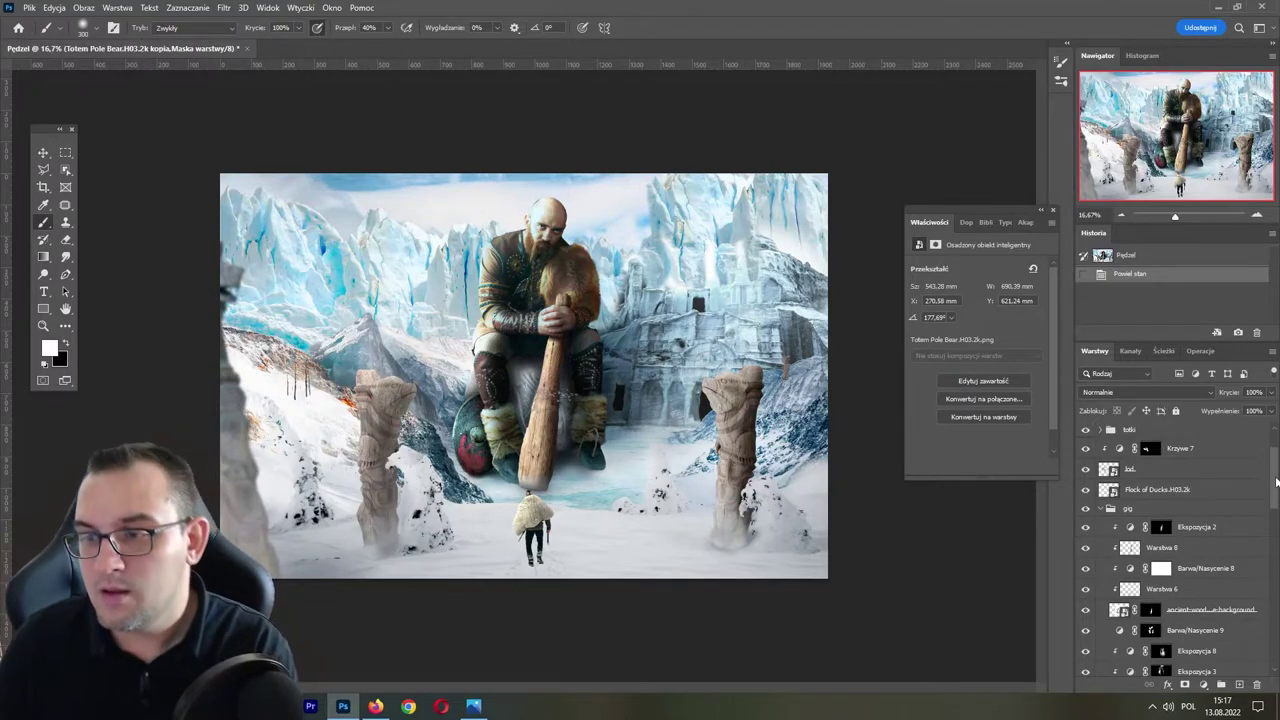
{"action": "scroll", "coordinate": [1261, 437], "scroll_direction": "up", "scroll_amount": 2}
- Select all layers below the snowfall layer and convert them into the Ekspozycja 5 smart object
{"action": "left_click", "coordinate": [1200, 432]}
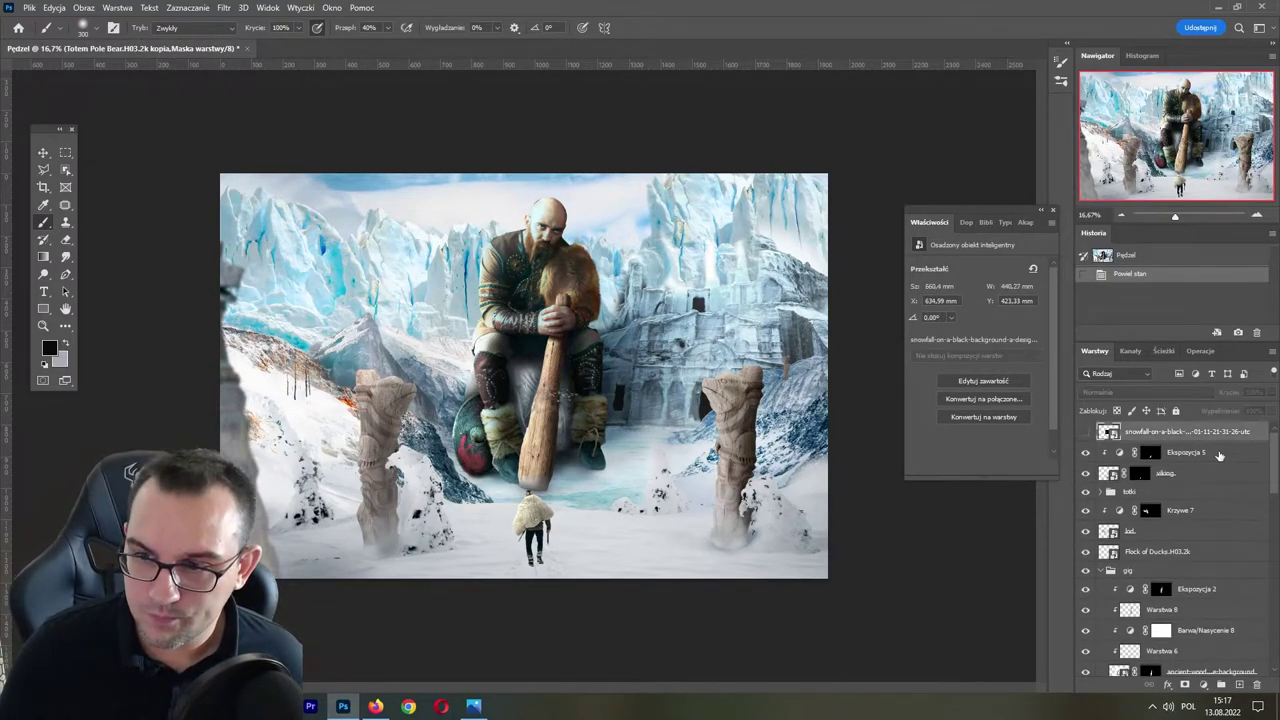
{"action": "scroll", "coordinate": [1218, 456], "scroll_direction": "down", "scroll_amount": 10}
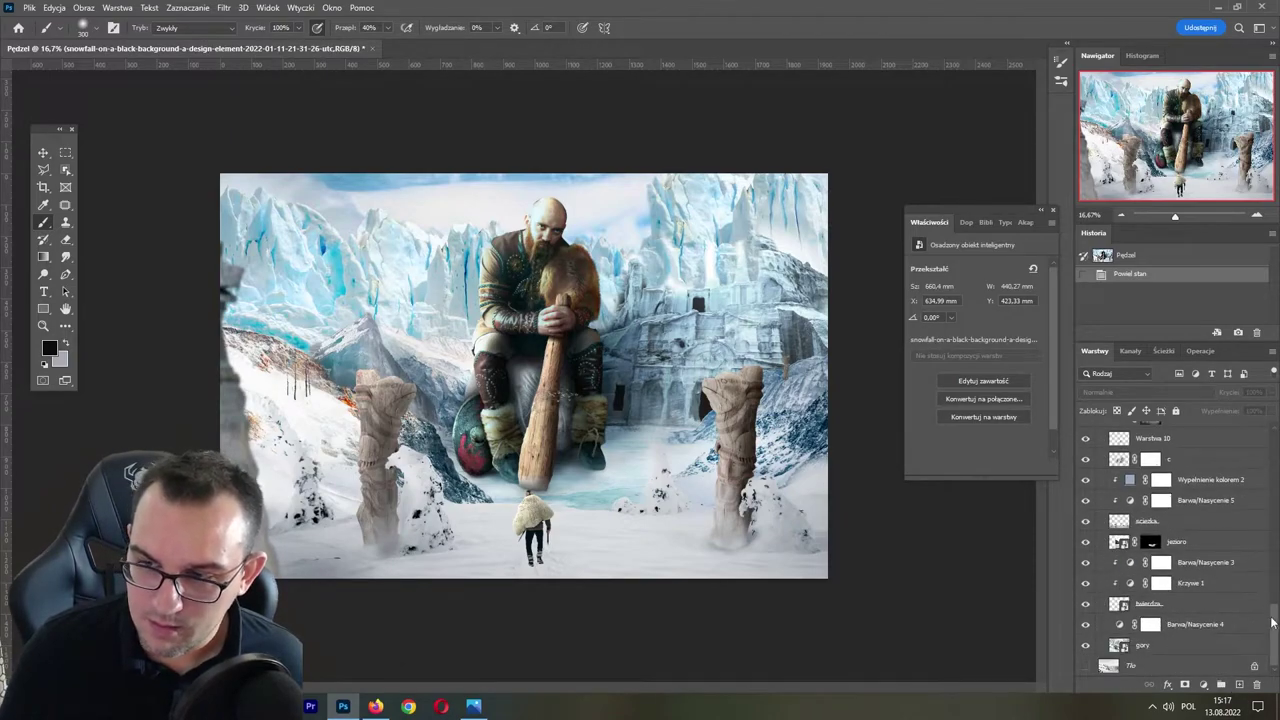
{"action": "left_click_drag", "start_coordinate": [1272, 622], "coordinate": [1272, 440]}
{"action": "scroll", "coordinate": [1180, 560], "scroll_direction": "down", "scroll_amount": 10}
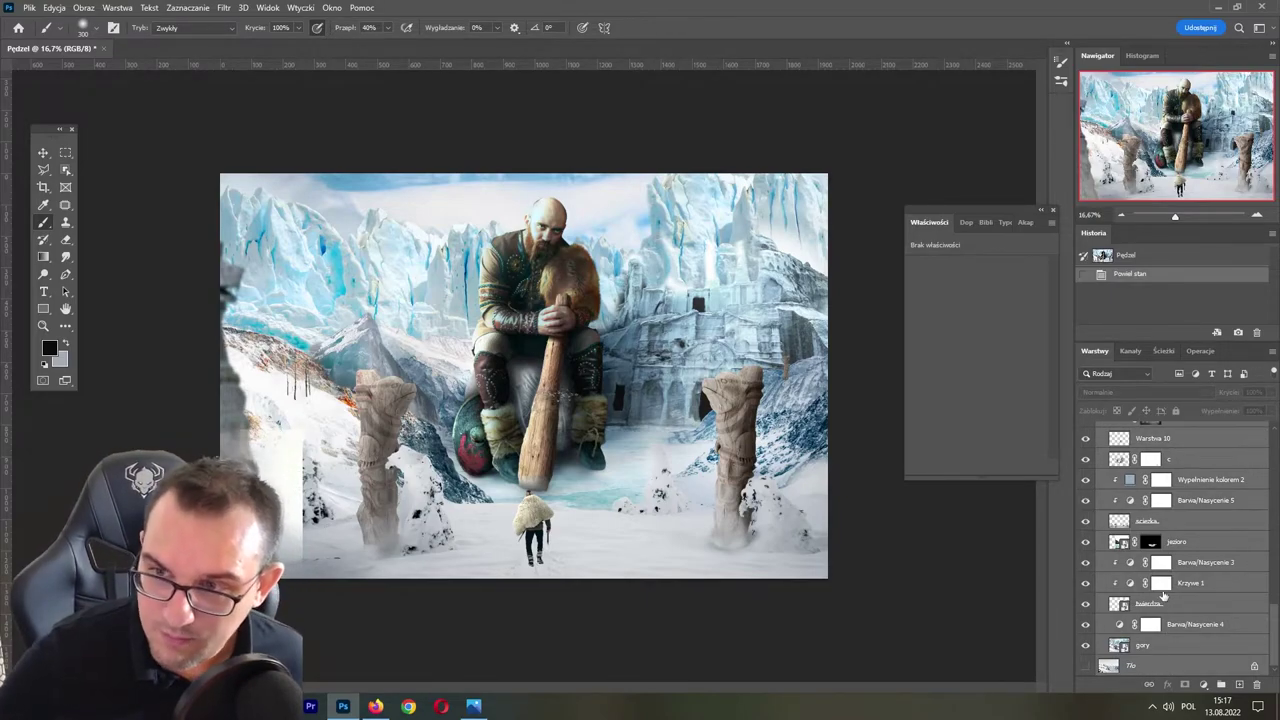
{"action": "right_click", "coordinate": [1196, 618]}
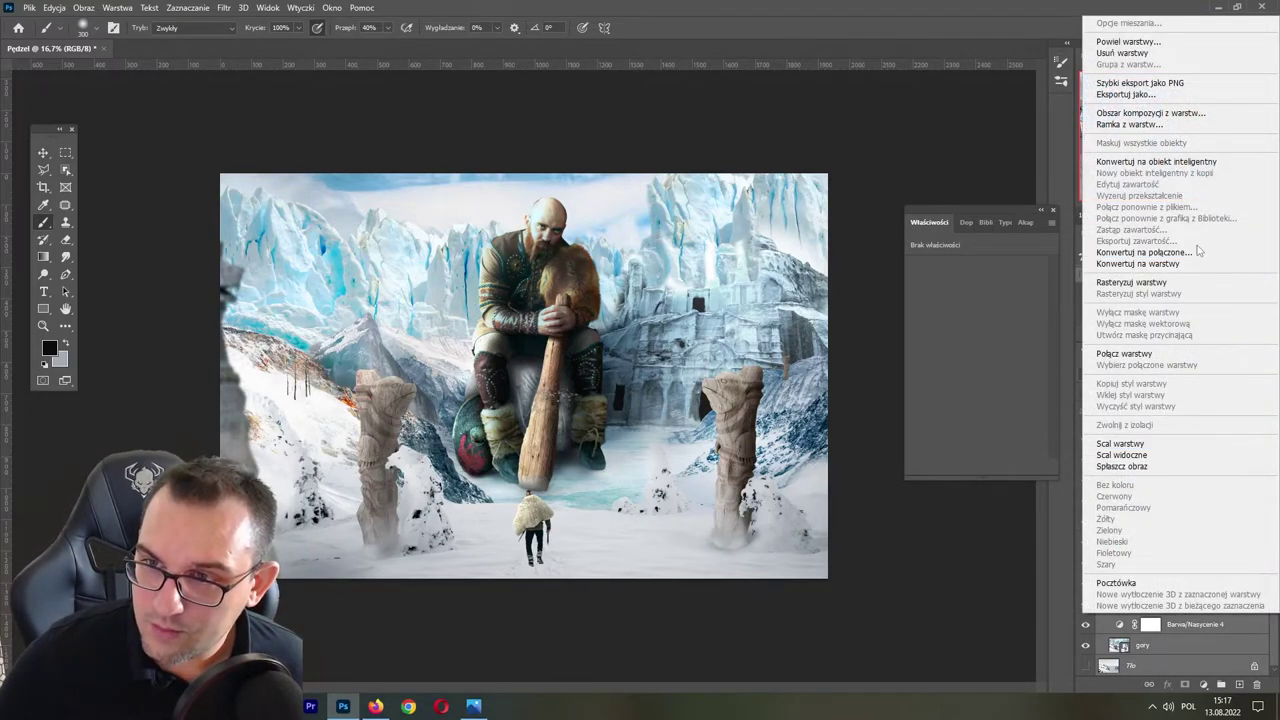
{"action": "left_click", "coordinate": [1183, 160]}
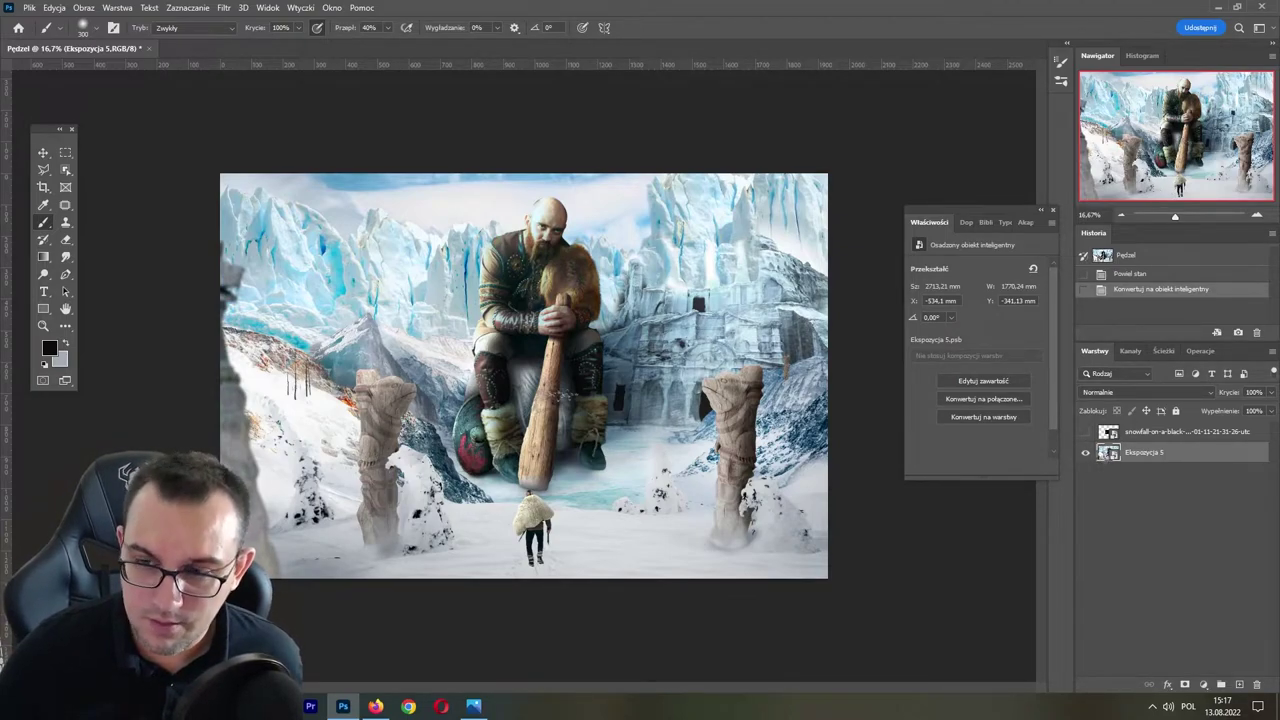
- Open Ekspozycja 5's contents, zoom to about 27% centred on the giant, and select the gig group
{"action": "double_click", "coordinate": [1108, 452]}
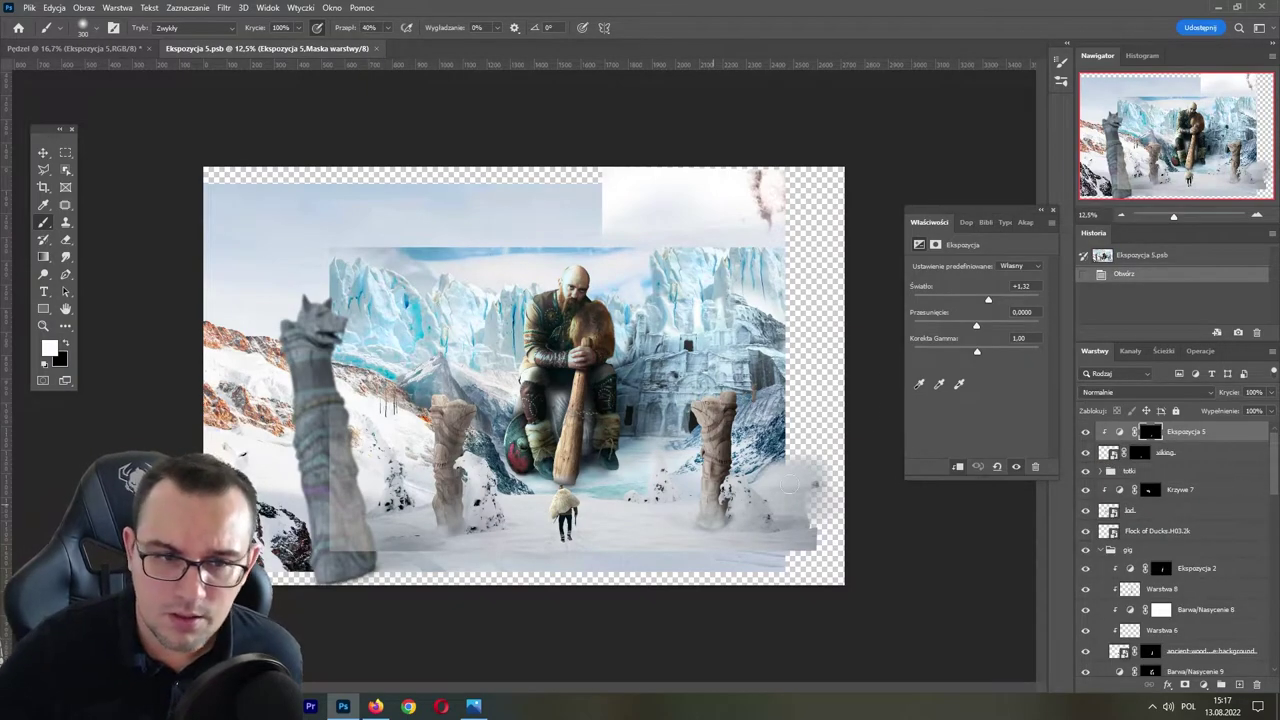
{"action": "left_click_drag", "start_coordinate": [1183, 218], "coordinate": [1180, 217]}
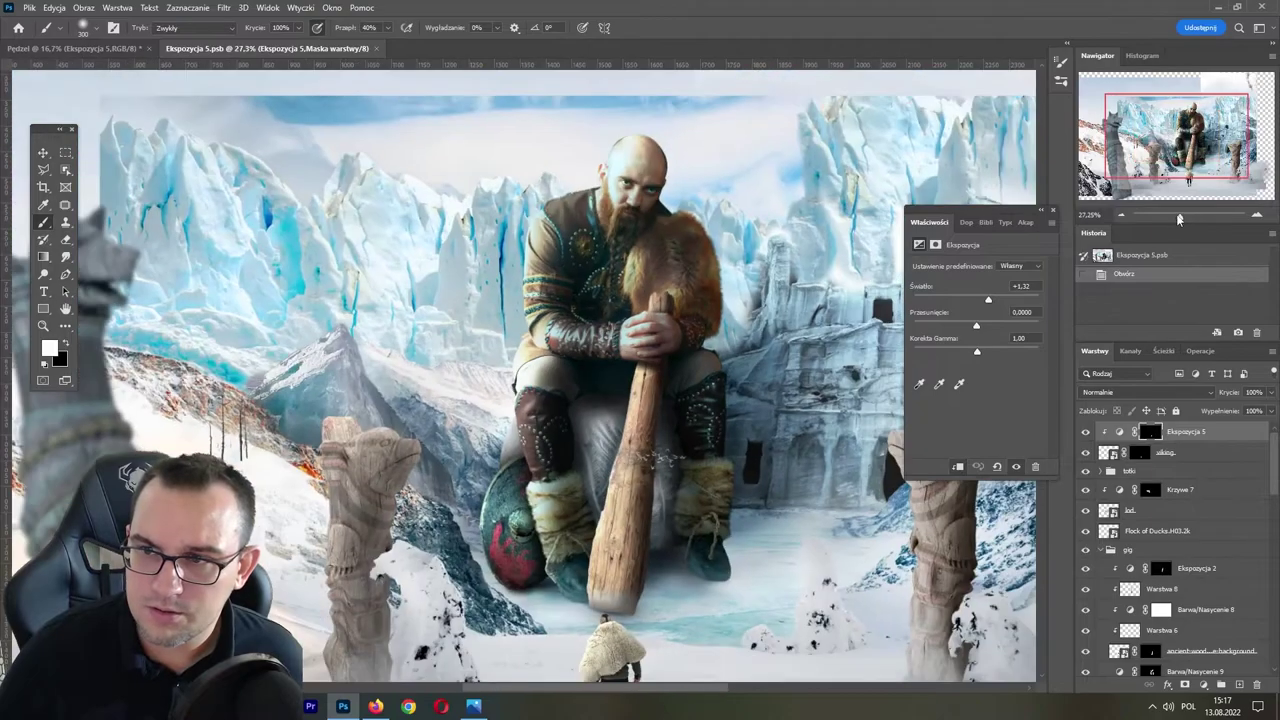
{"action": "left_click_drag", "start_coordinate": [908, 307], "coordinate": [812, 357]}
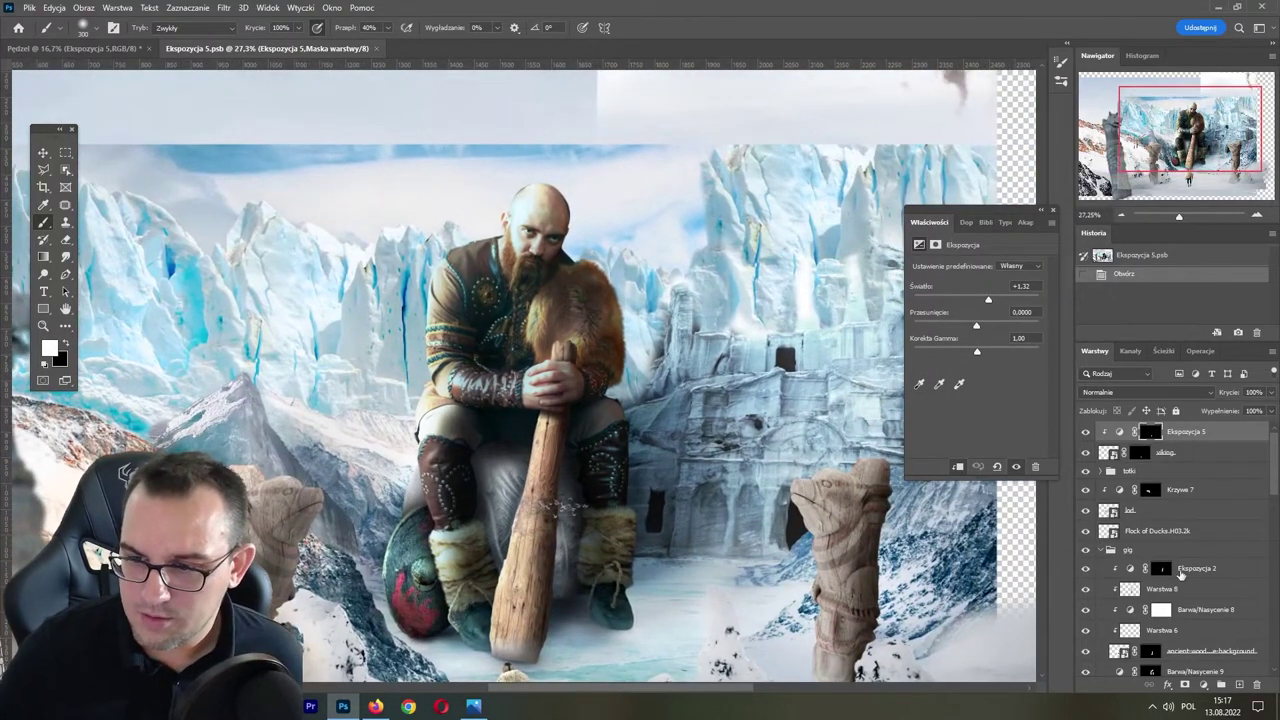
{"action": "left_click", "coordinate": [1181, 572]}
{"action": "scroll", "coordinate": [1254, 501], "scroll_direction": "down", "scroll_amount": 3}
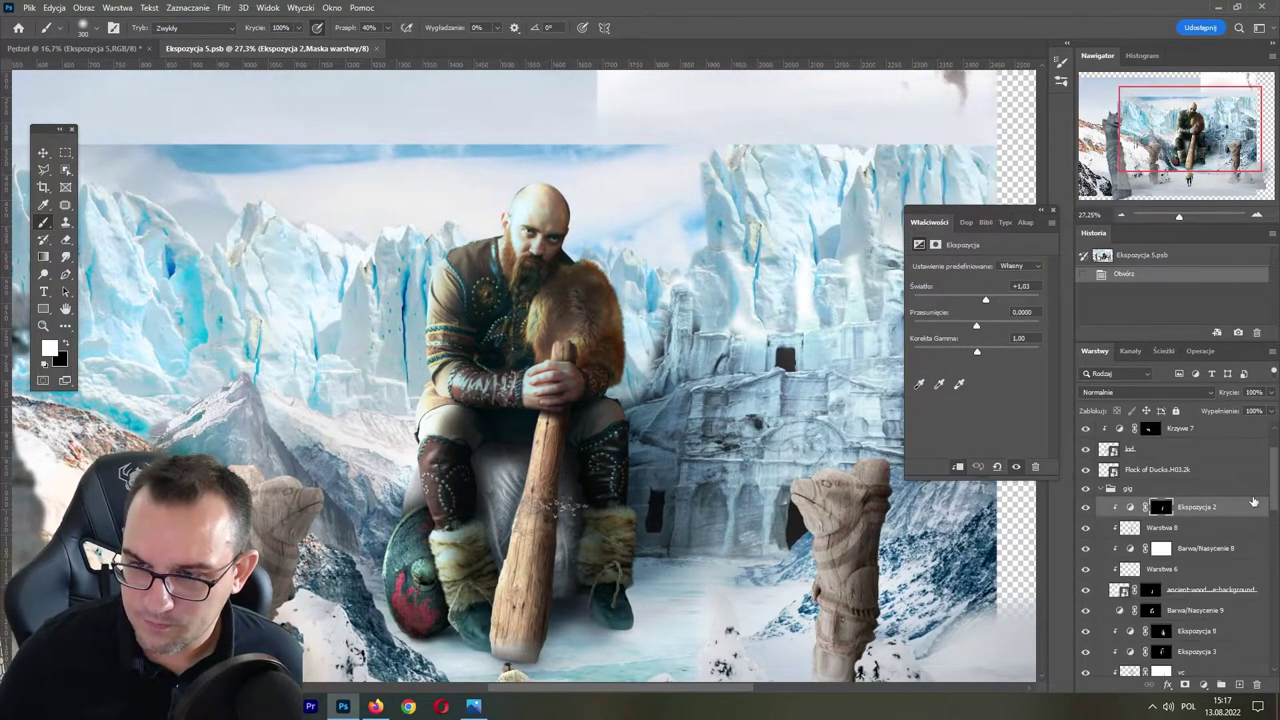
{"action": "left_click", "coordinate": [1101, 494]}
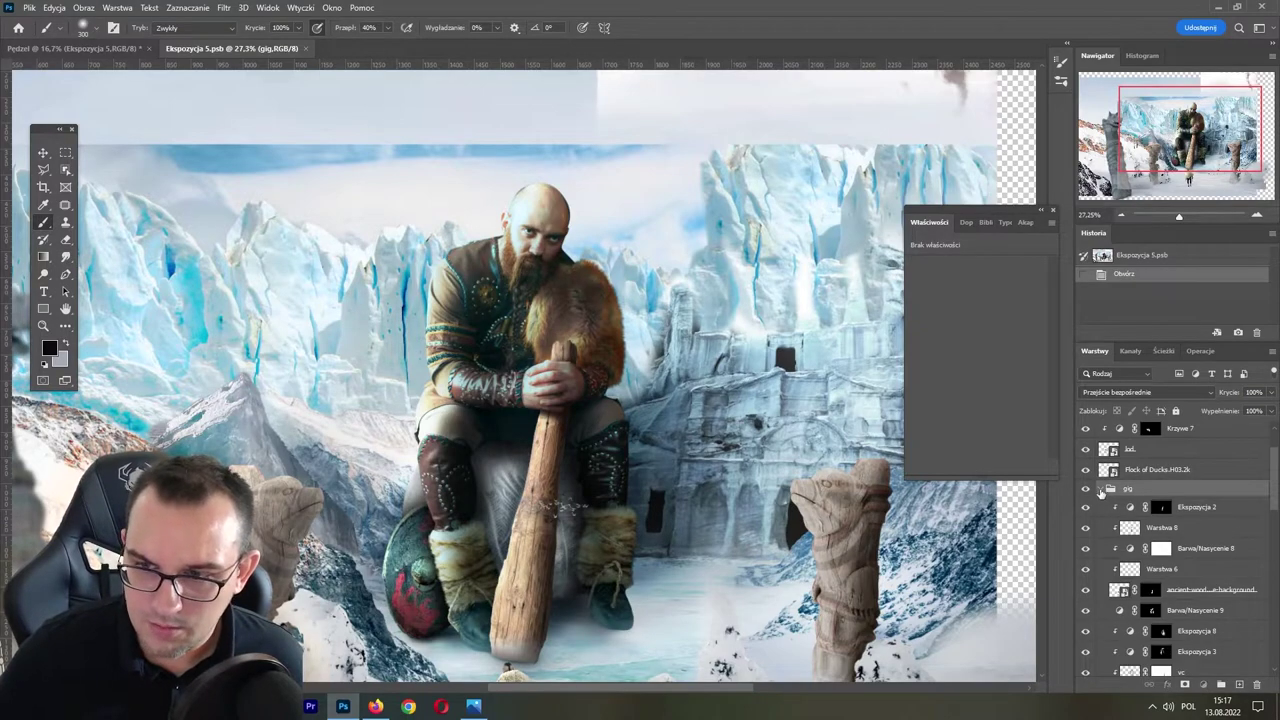
- Collapse the gig group and convert it to a smart object
{"action": "left_click", "coordinate": [1101, 489]}
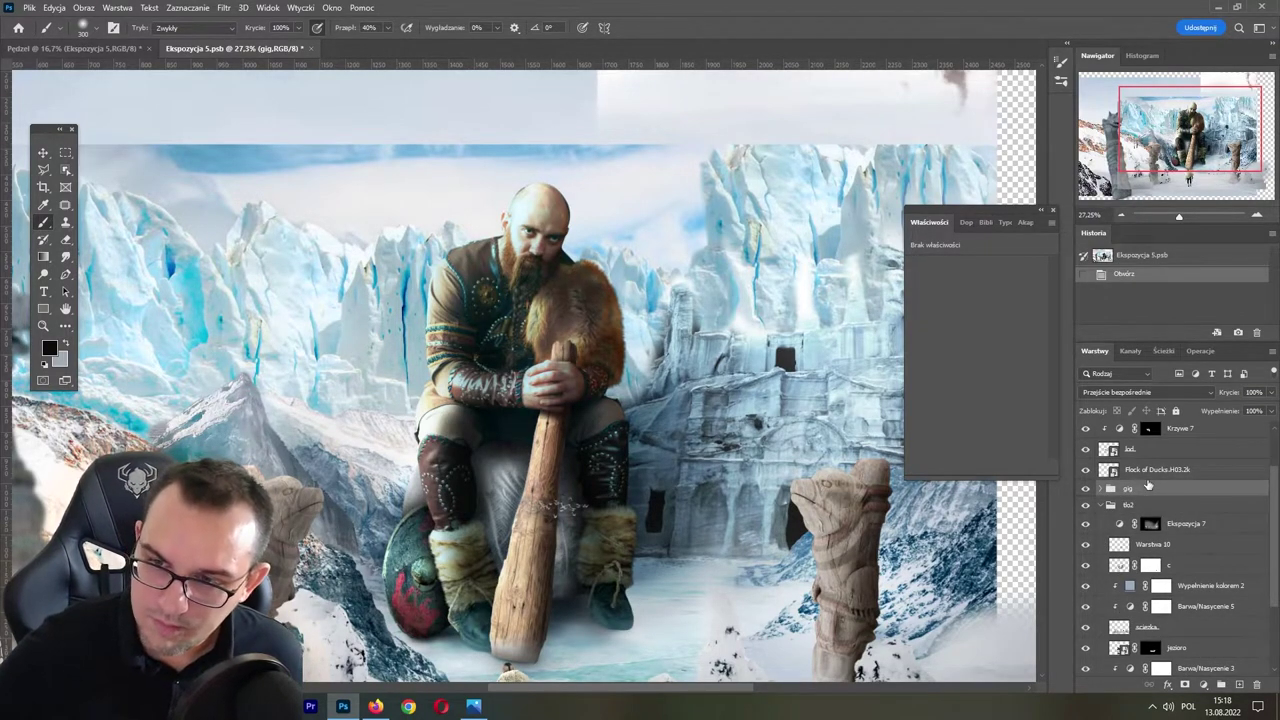
{"action": "right_click", "coordinate": [1155, 470]}
{"action": "left_click", "coordinate": [1161, 494]}
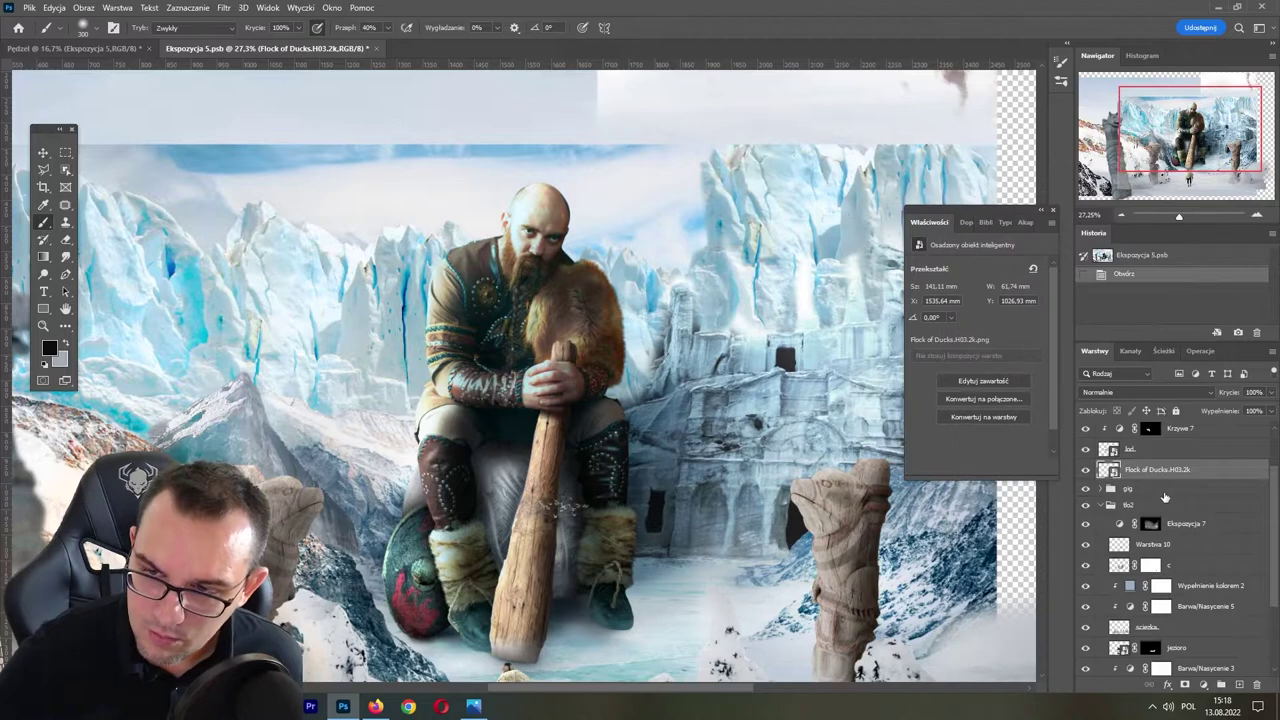
{"action": "left_click", "coordinate": [1164, 492]}
{"action": "right_click", "coordinate": [1164, 492]}
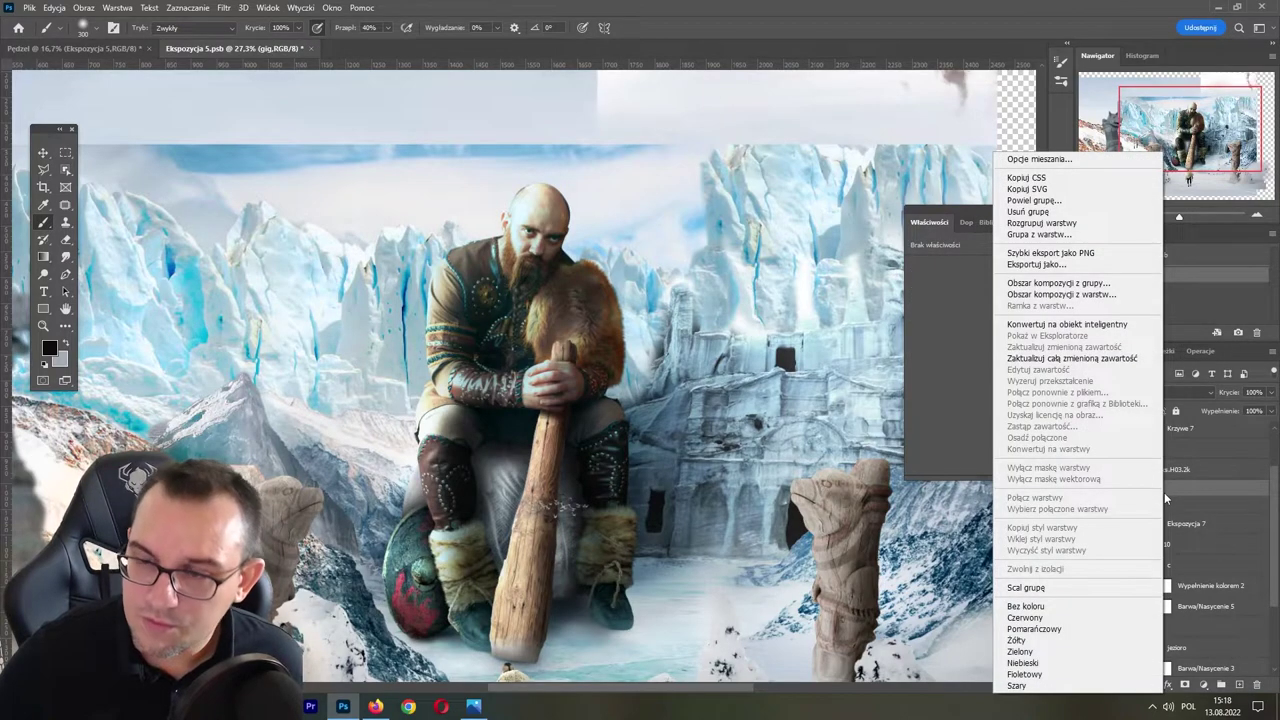
{"action": "left_click", "coordinate": [1117, 325]}
{"action": "key", "text": "ctrl+alt+s"}
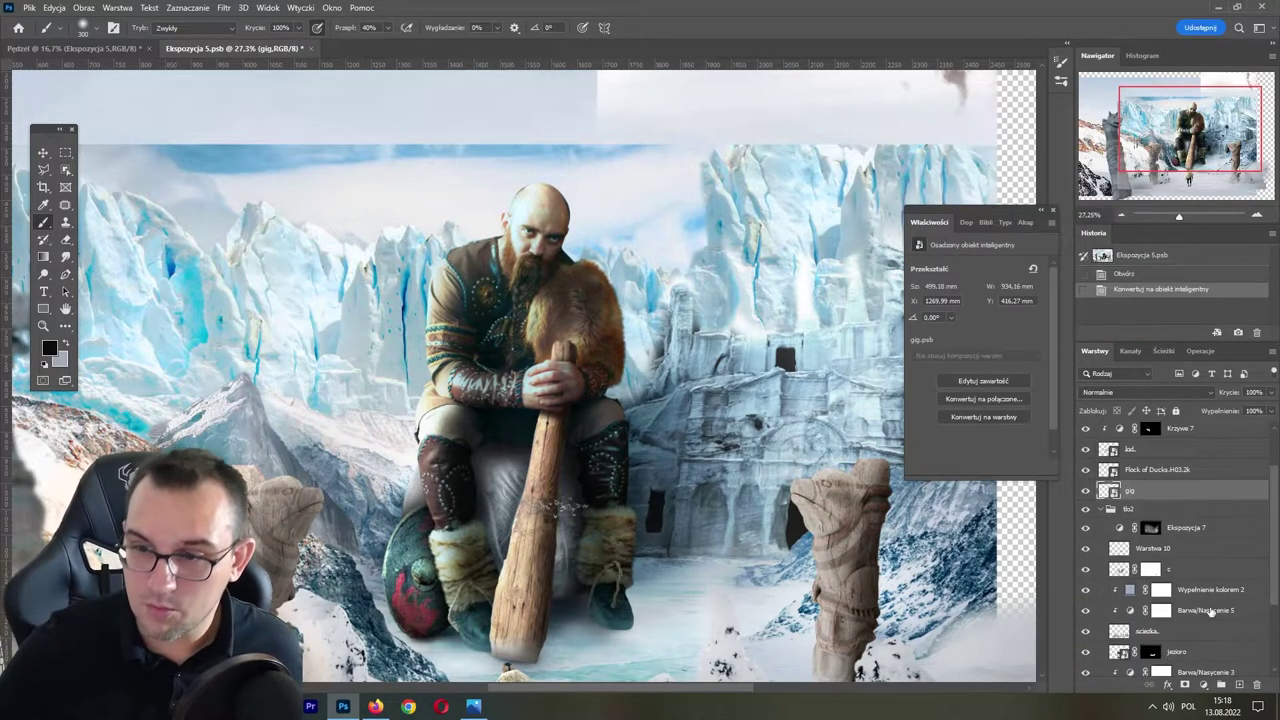
- Add a new empty layer, Warstwa 12, clipped to the gig smart object
{"action": "left_click", "coordinate": [1085, 490]}
{"action": "left_click", "coordinate": [1085, 490]}
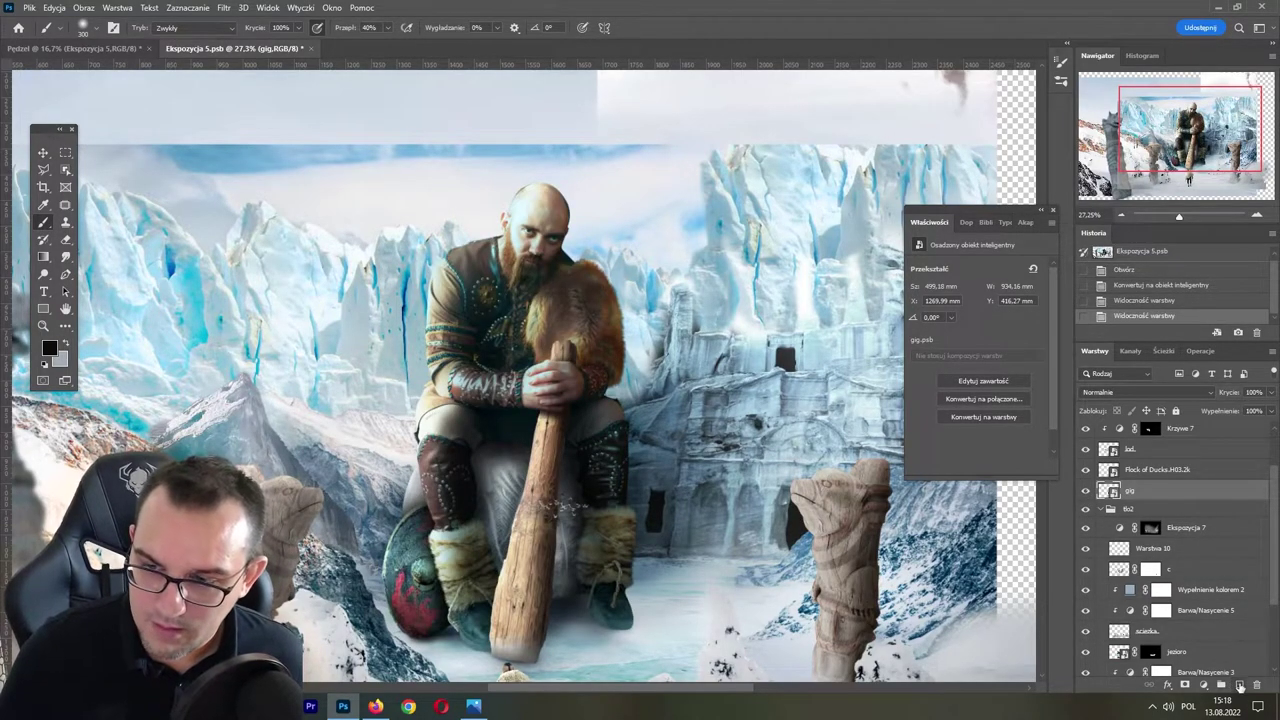
{"action": "left_click", "coordinate": [1240, 686]}
{"action": "left_click", "coordinate": [1166, 494], "text": "alt"}
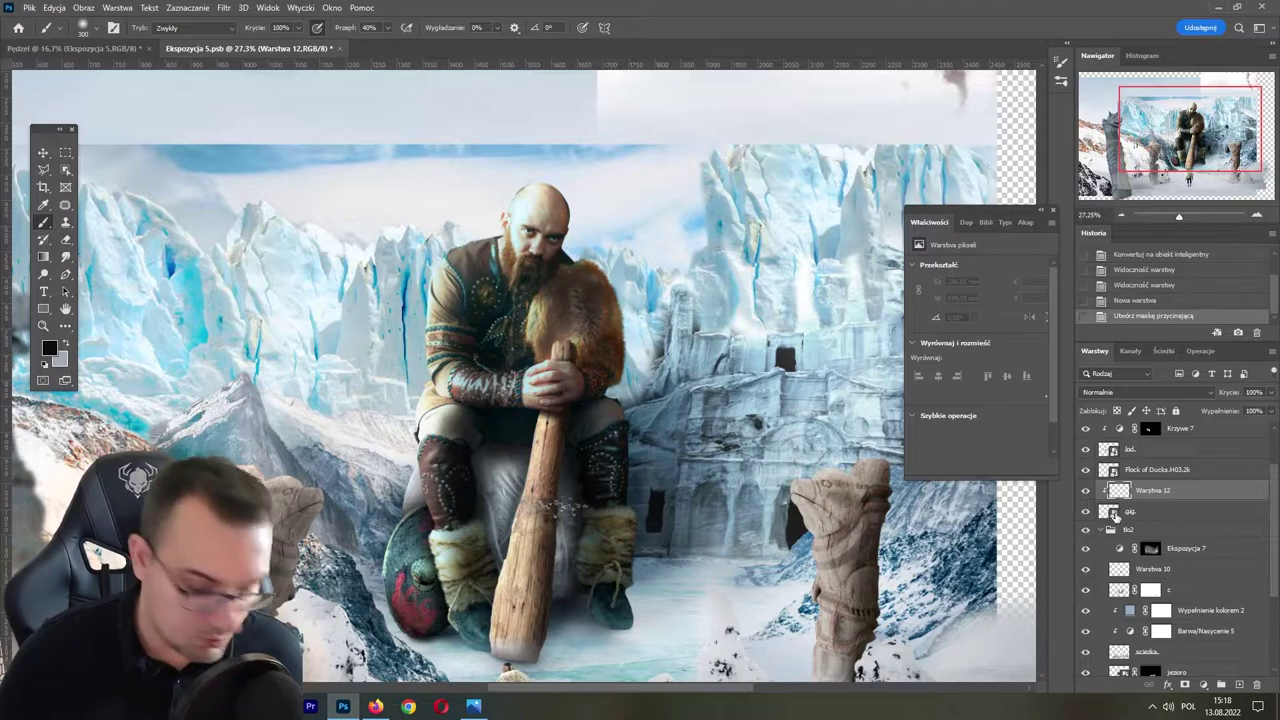
- Set Warstwa 12 to Łagodne światło and paint light blue haze around the giant's head at 64% flow
{"action": "left_click", "coordinate": [652, 290], "text": "alt"}
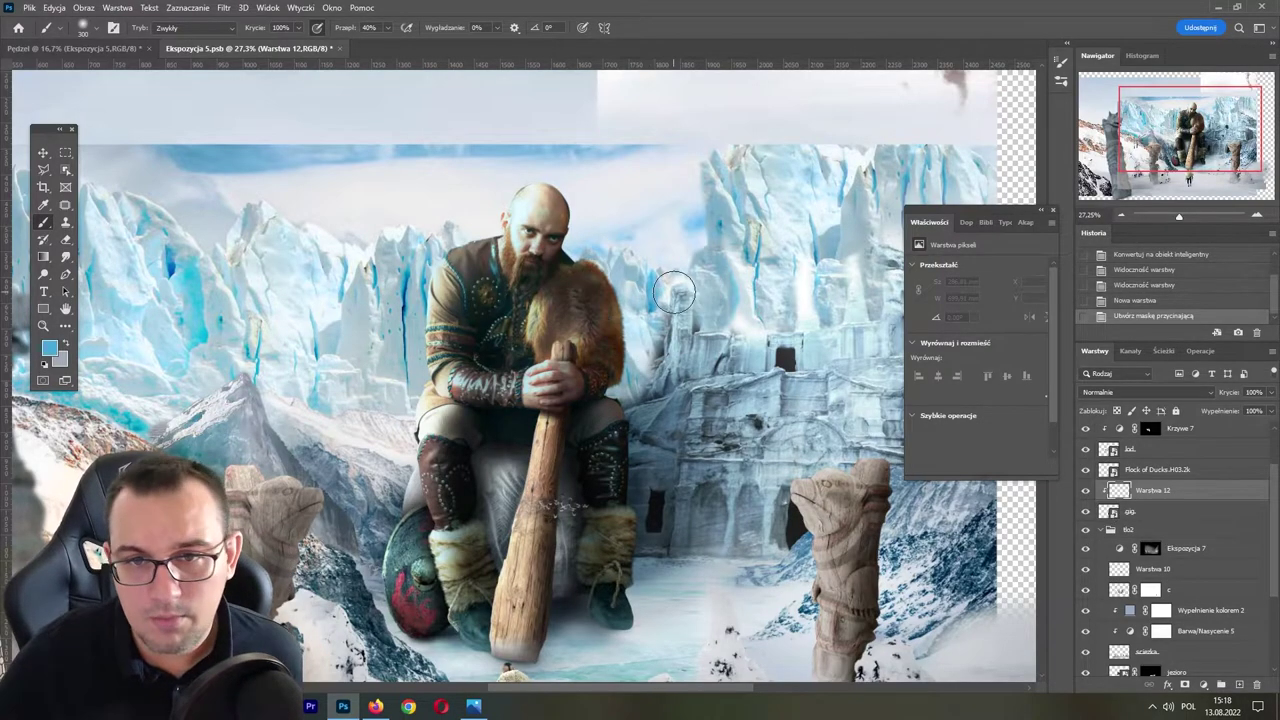
{"action": "left_click", "coordinate": [1148, 392]}
{"action": "left_click", "coordinate": [1140, 531]}
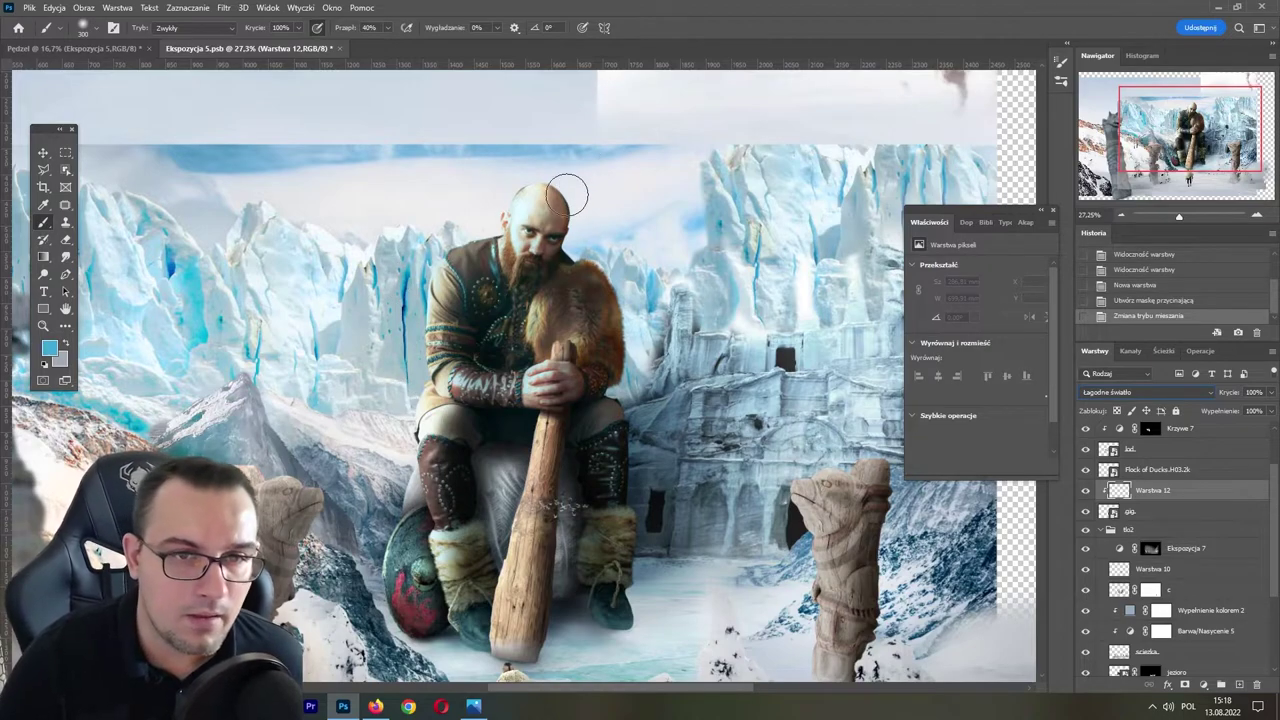
{"action": "left_click_drag", "start_coordinate": [481, 196], "coordinate": [520, 194]}
{"action": "mouse_move", "coordinate": [578, 177]}
{"action": "left_mouse_down"}
{"action": "mouse_move", "coordinate": [520, 170]}
{"action": "mouse_move", "coordinate": [575, 165]}
{"action": "left_mouse_up"}
{"action": "left_click", "coordinate": [573, 141], "text": "alt"}
{"action": "left_click_drag", "start_coordinate": [477, 177], "coordinate": [495, 182]}
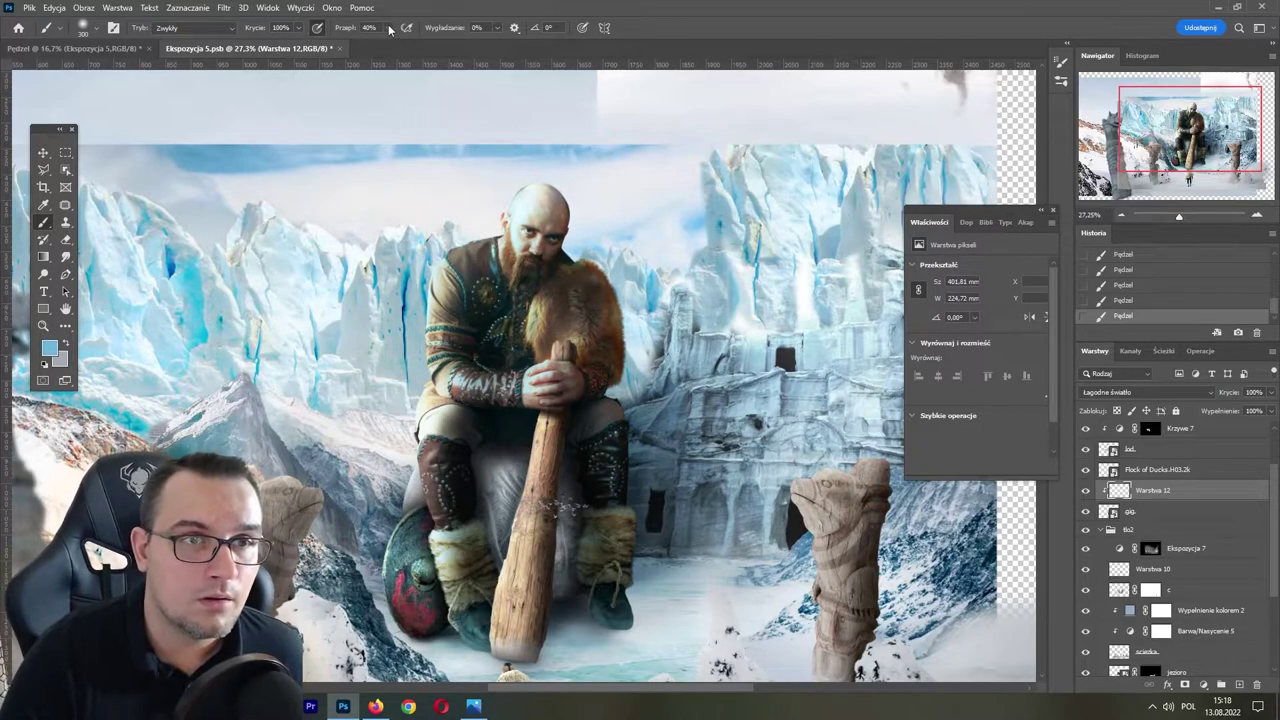
{"action": "left_click_drag", "start_coordinate": [390, 29], "coordinate": [403, 42]}
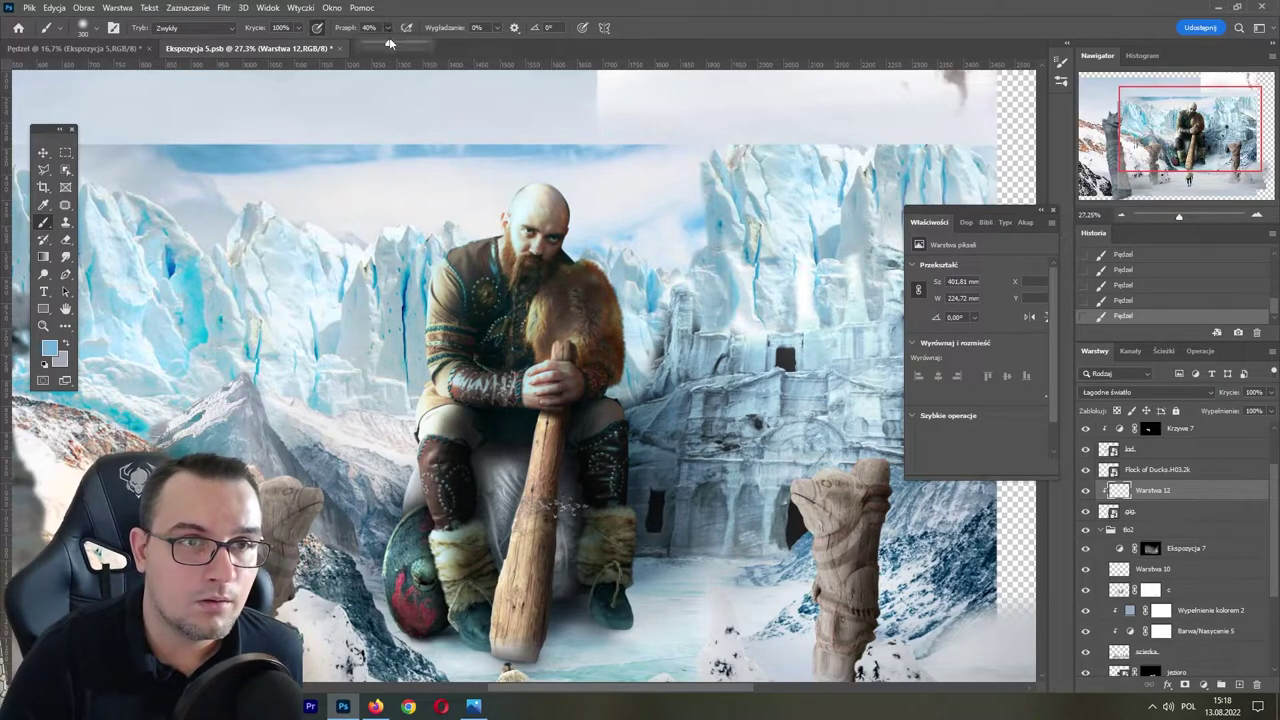
{"action": "left_click", "coordinate": [1086, 490]}
{"action": "left_click", "coordinate": [1086, 490]}
{"action": "mouse_move", "coordinate": [560, 188]}
{"action": "left_mouse_down"}
{"action": "mouse_move", "coordinate": [490, 210]}
{"action": "mouse_move", "coordinate": [420, 260]}
{"action": "mouse_move", "coordinate": [412, 387]}
{"action": "left_mouse_up"}
- Paint sampled bluish fog and dark tints over the giant's arm, leg and left of the shield
{"action": "left_click", "coordinate": [408, 333], "text": "alt"}
{"action": "mouse_move", "coordinate": [430, 290]}
{"action": "left_mouse_down"}
{"action": "mouse_move", "coordinate": [420, 380]}
{"action": "mouse_move", "coordinate": [396, 324]}
{"action": "left_mouse_up"}
{"action": "left_click", "coordinate": [407, 368], "text": "alt"}
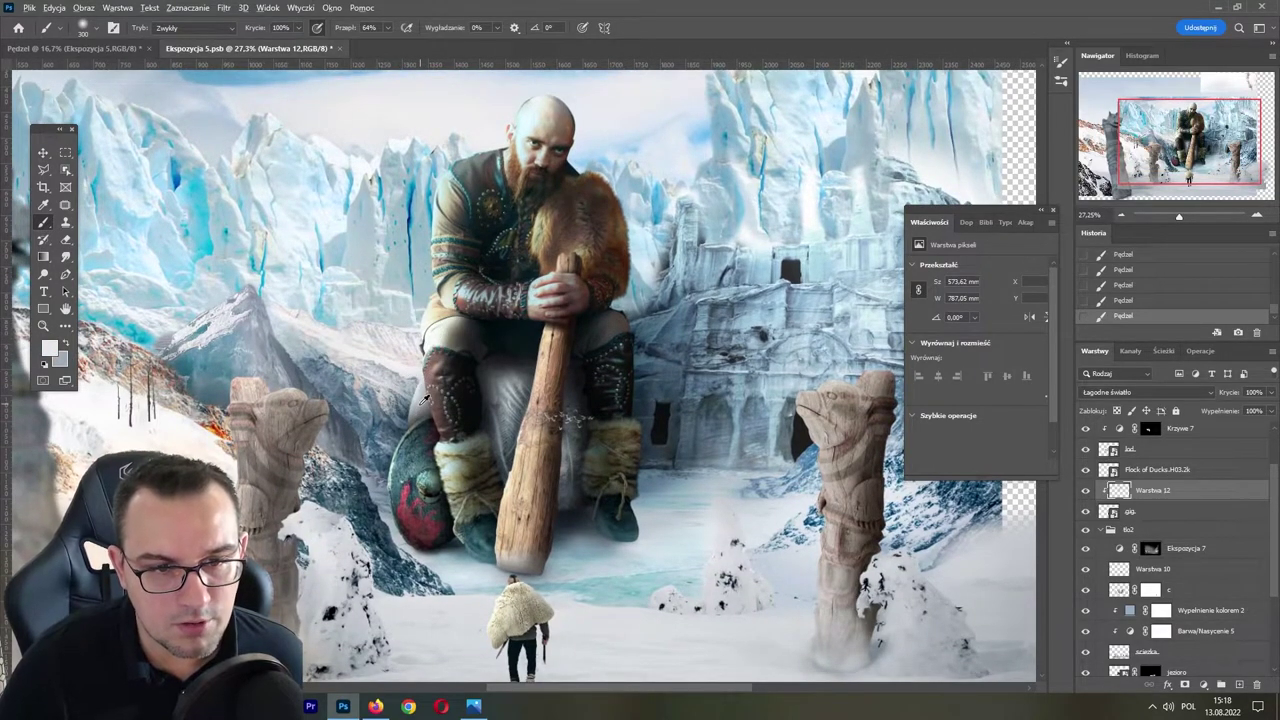
{"action": "left_click", "coordinate": [400, 400], "text": "alt"}
{"action": "left_click_drag", "start_coordinate": [420, 360], "coordinate": [405, 402]}
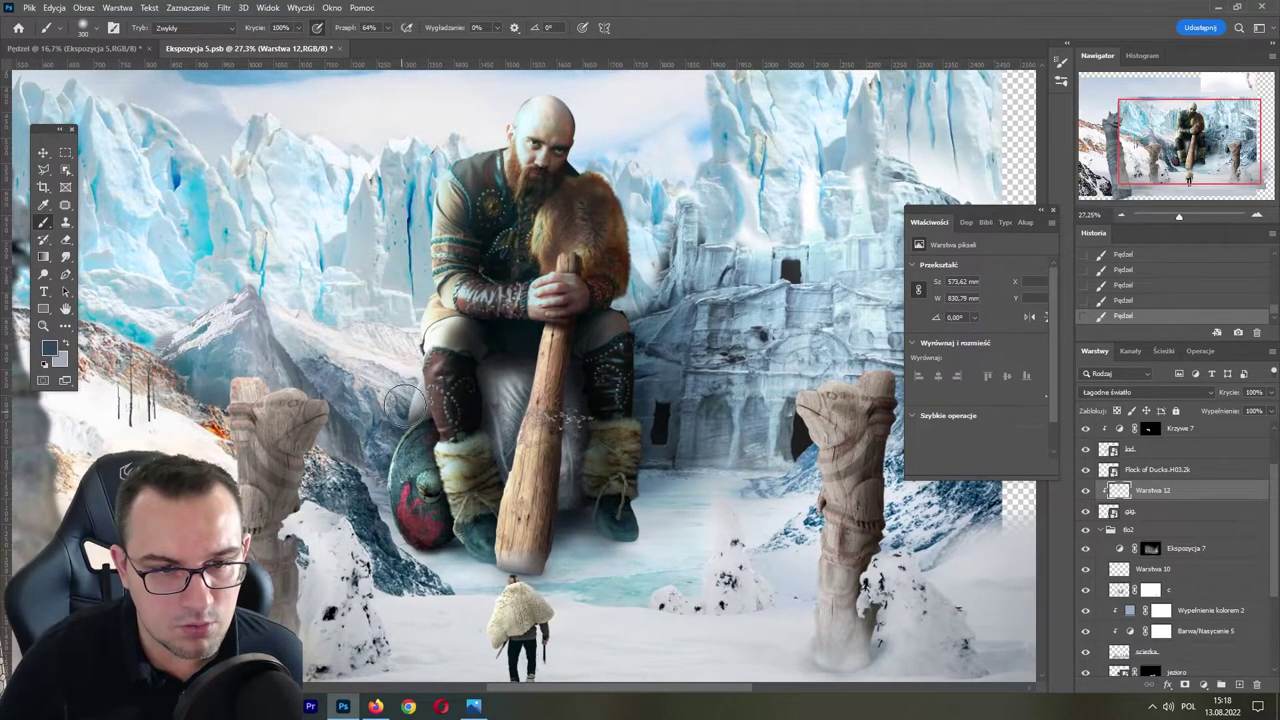
{"action": "left_click", "coordinate": [378, 453], "text": "alt"}
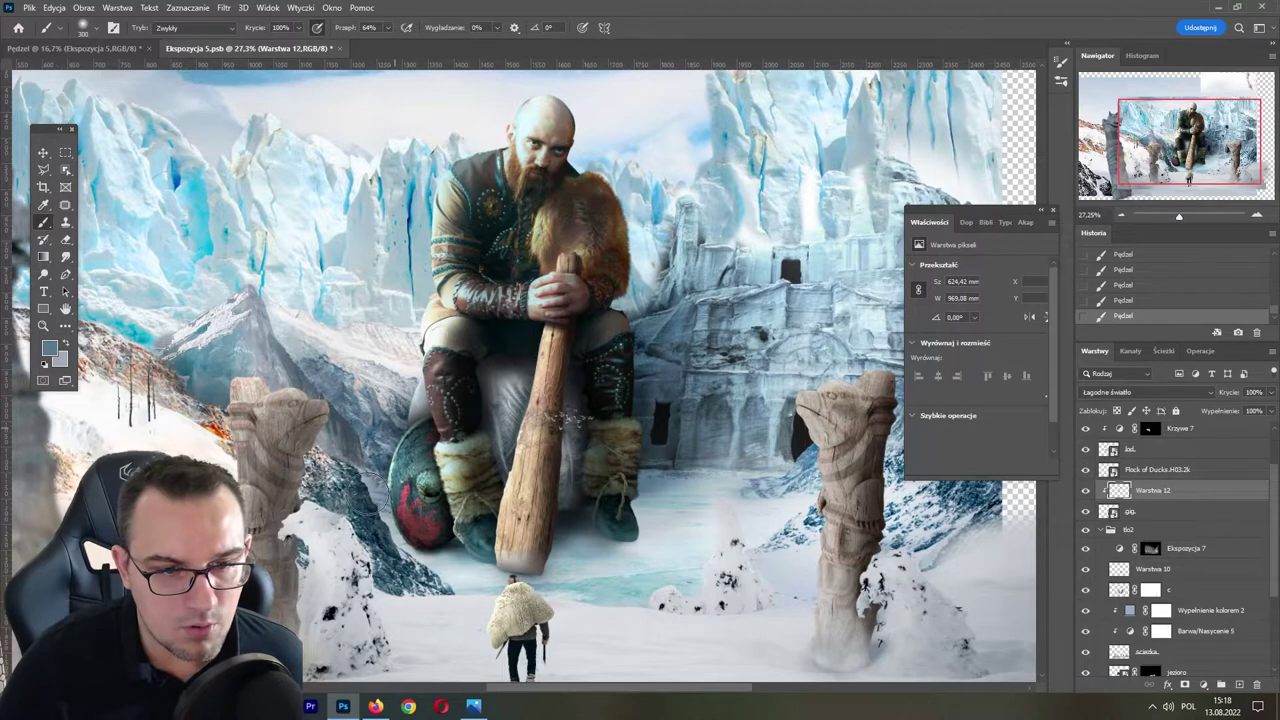
{"action": "mouse_move", "coordinate": [388, 525]}
{"action": "left_mouse_down"}
{"action": "mouse_move", "coordinate": [418, 560]}
{"action": "mouse_move", "coordinate": [325, 495]}
{"action": "left_mouse_up"}
{"action": "left_click", "coordinate": [325, 495], "text": "alt"}
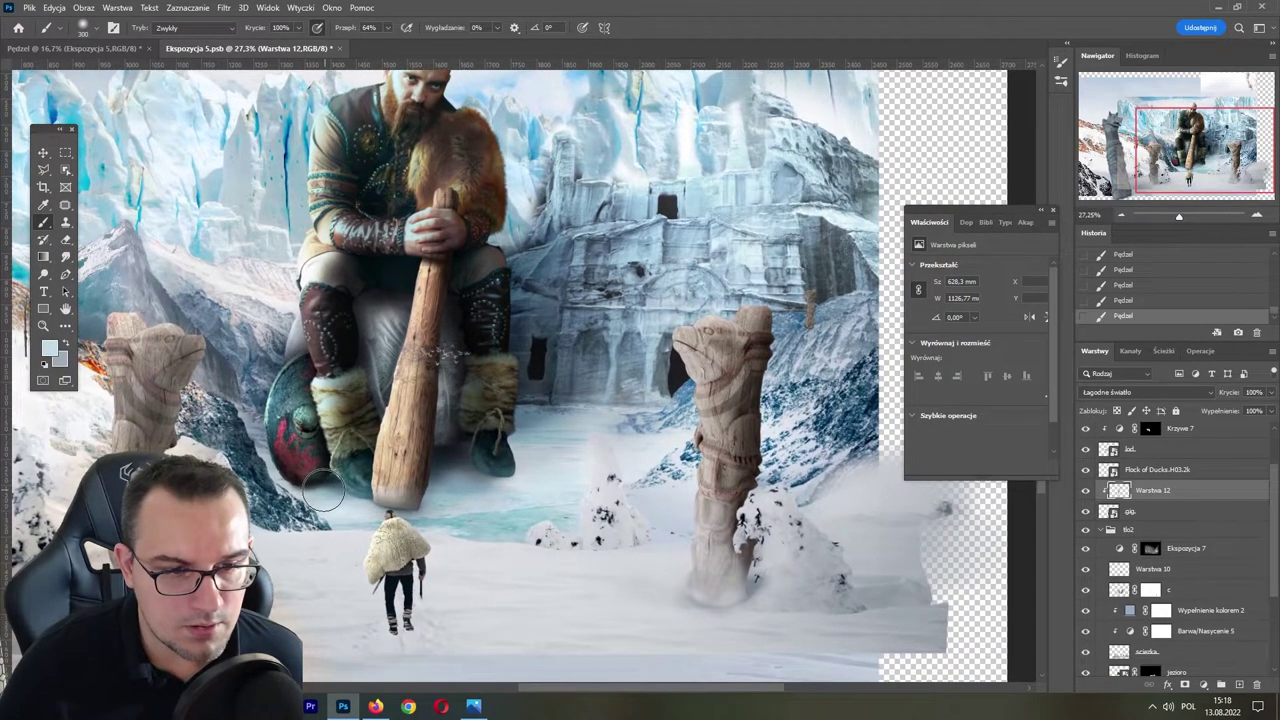
{"action": "left_click_drag", "start_coordinate": [389, 523], "coordinate": [330, 478]}
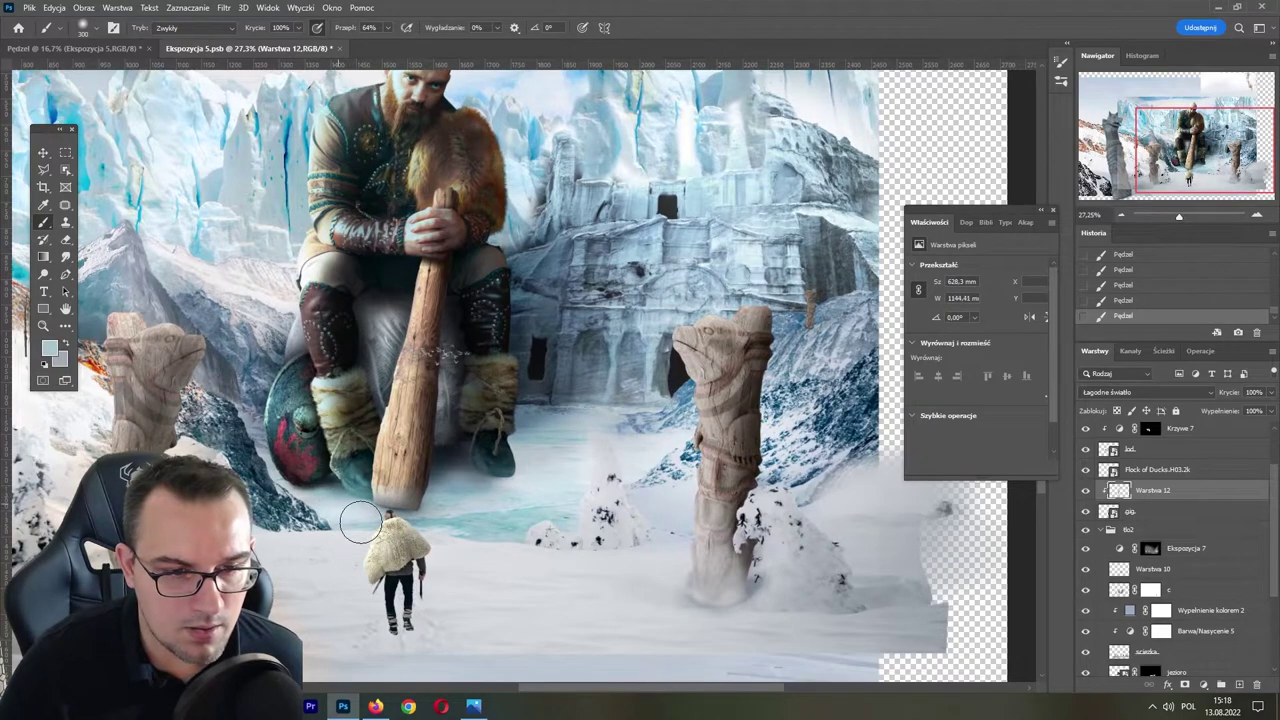
{"action": "left_click", "coordinate": [460, 488], "text": "alt"}
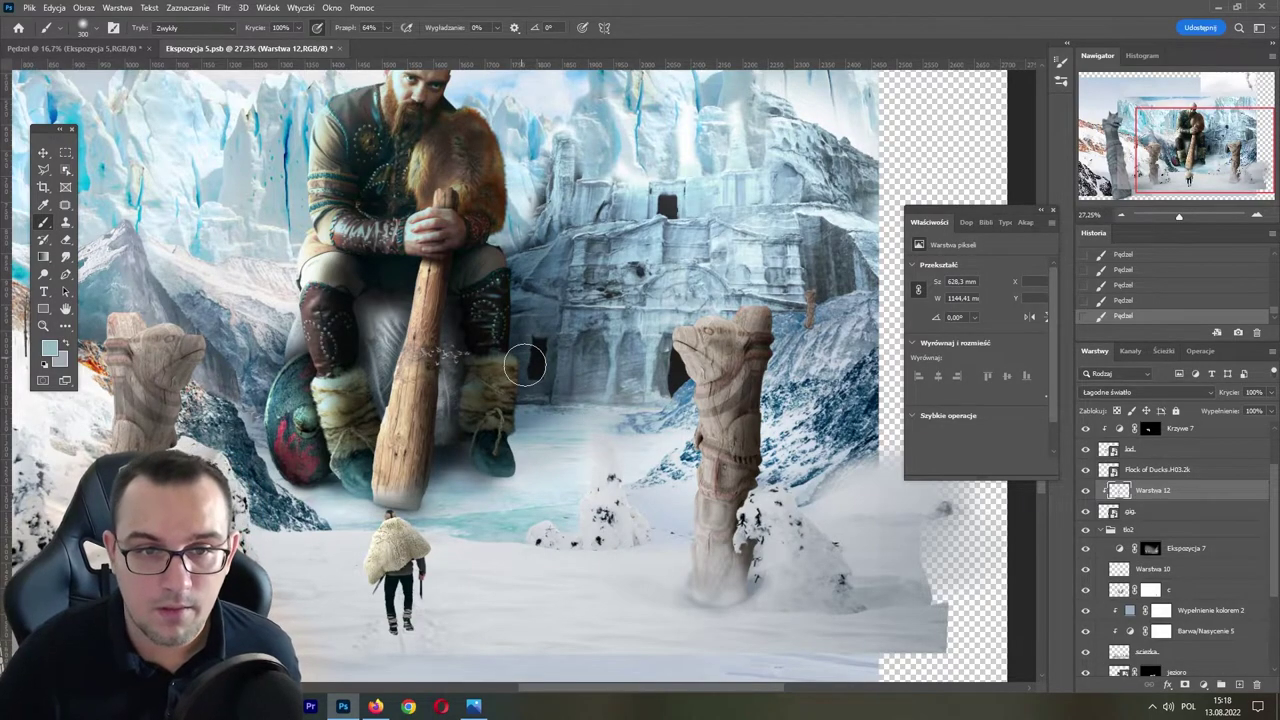
- Paint dark strokes beside the giant's leg and brighten the shoulder fur edge
{"action": "left_click", "coordinate": [534, 317], "text": "alt"}
{"action": "mouse_move", "coordinate": [500, 357]}
{"action": "left_mouse_down"}
{"action": "mouse_move", "coordinate": [515, 290]}
{"action": "mouse_move", "coordinate": [522, 385]}
{"action": "left_mouse_up"}
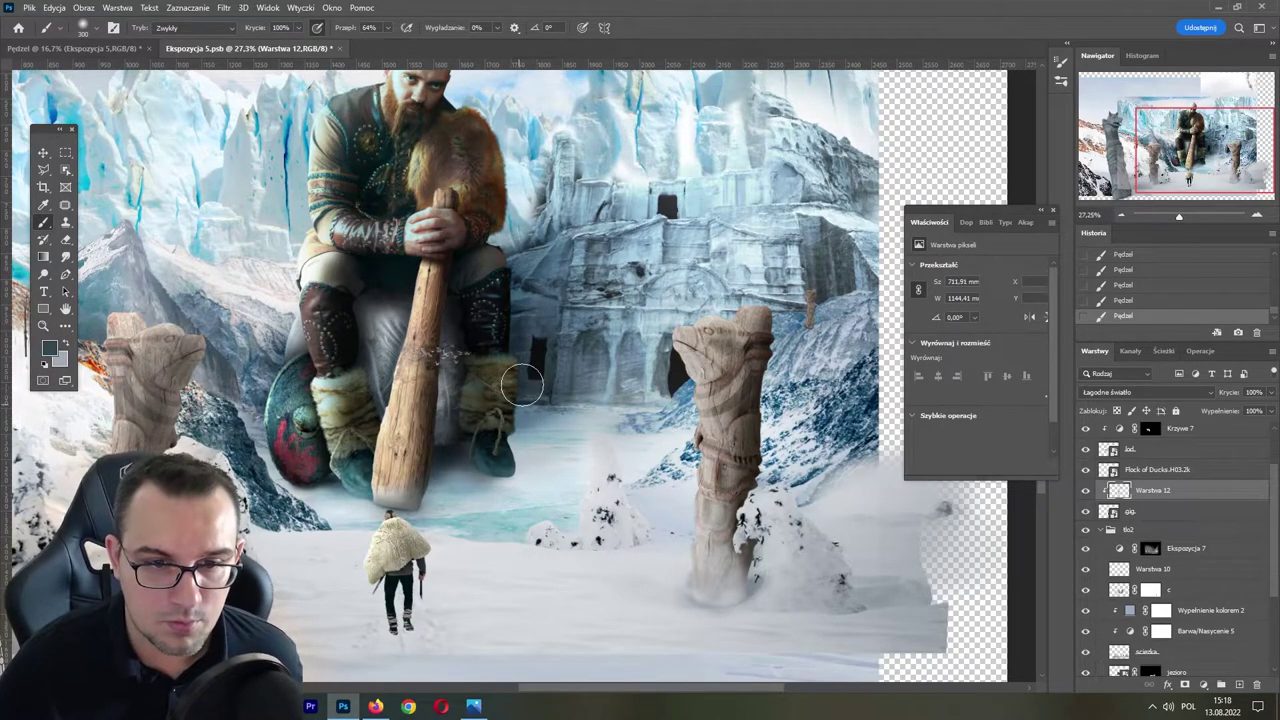
{"action": "left_click", "coordinate": [538, 375], "text": "alt"}
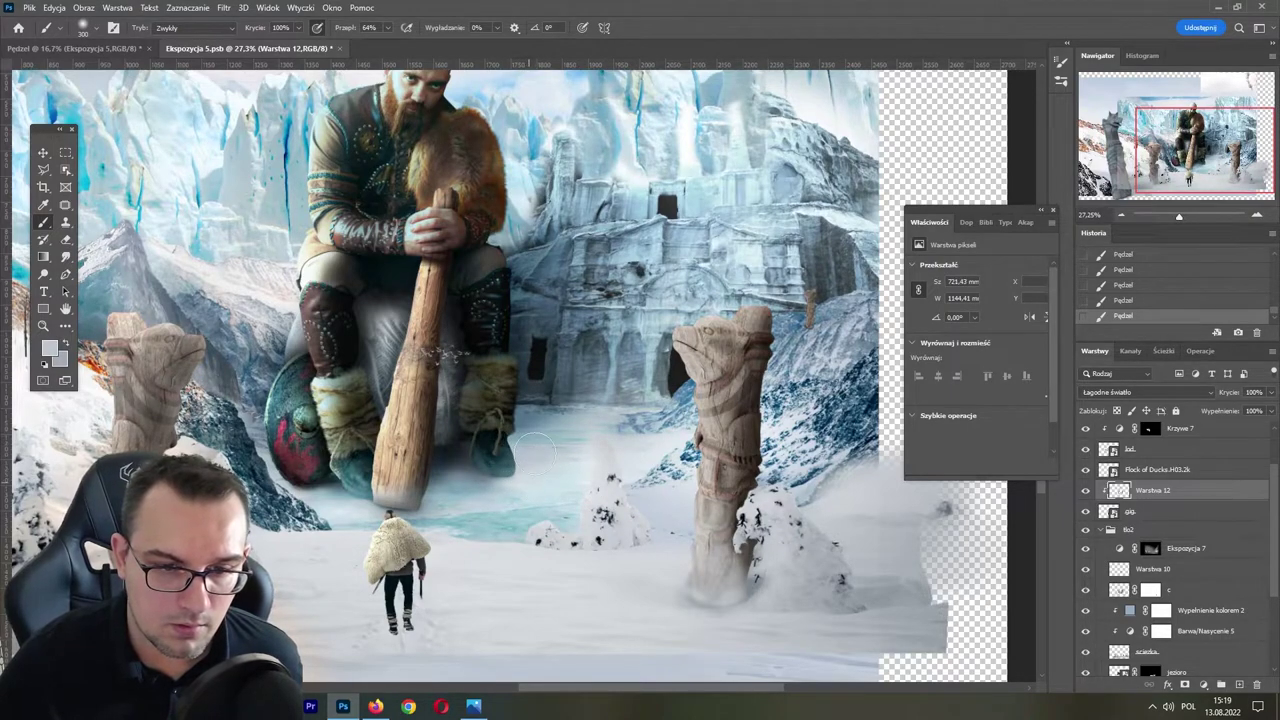
{"action": "left_click_drag", "start_coordinate": [519, 357], "coordinate": [529, 416]}
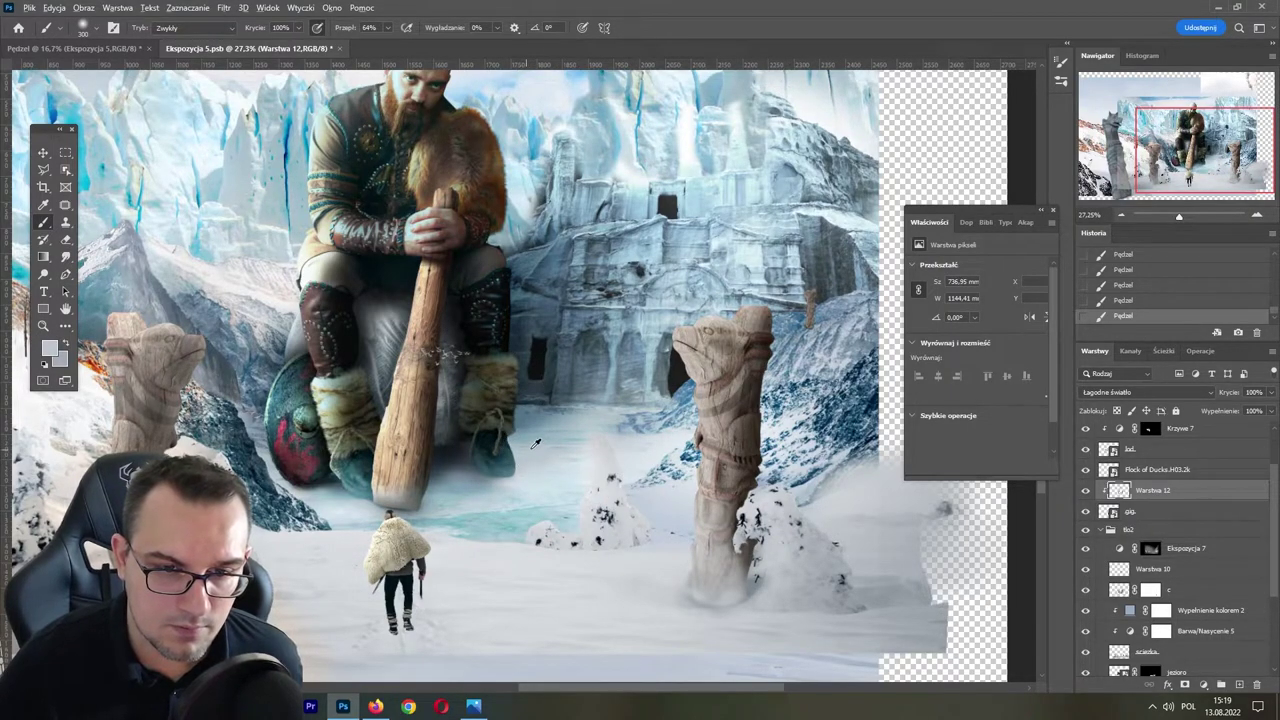
{"action": "left_click", "coordinate": [516, 331], "text": "alt"}
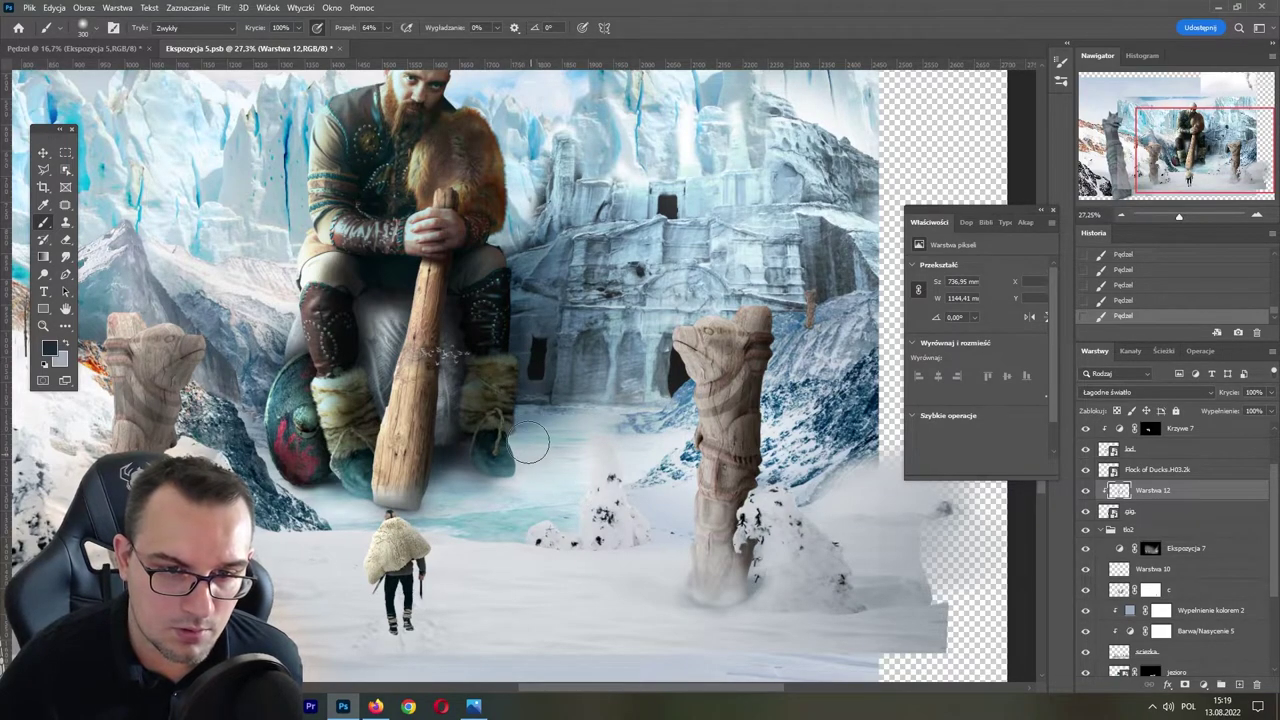
{"action": "scroll", "coordinate": [535, 302], "scroll_direction": "up", "scroll_amount": 3}
{"action": "left_click", "coordinate": [519, 325], "text": "alt"}
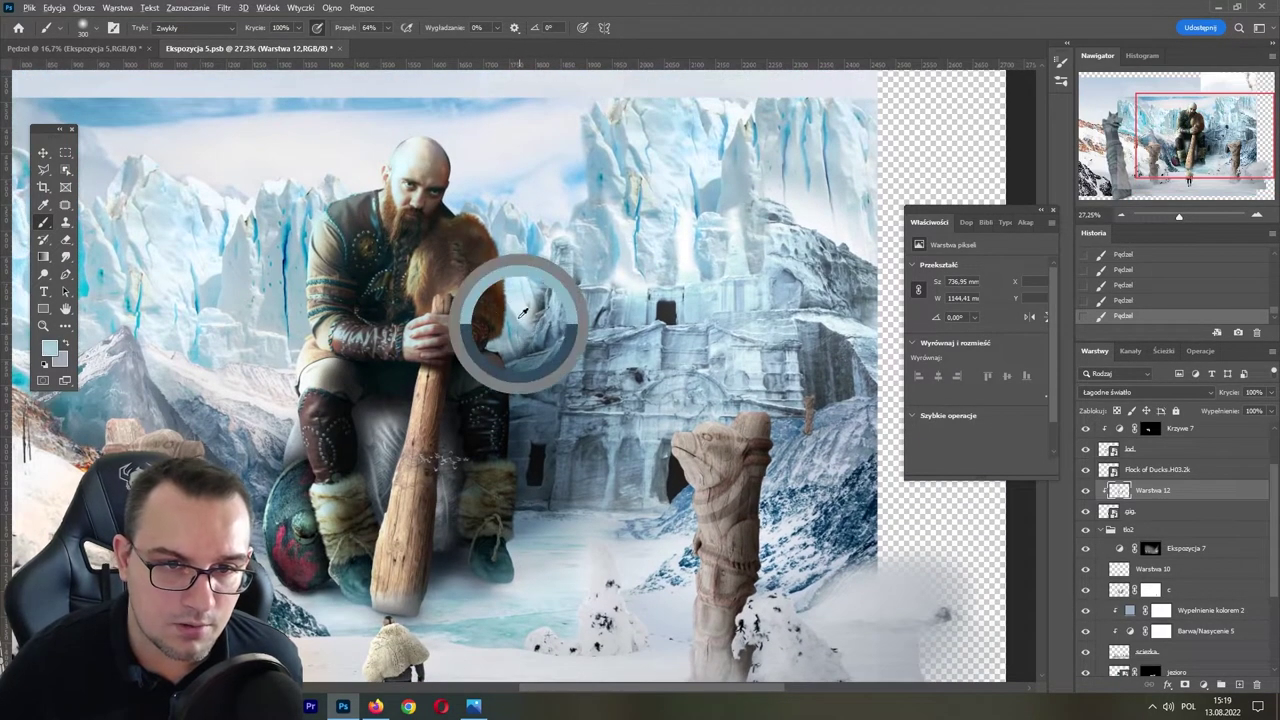
{"action": "scroll", "coordinate": [481, 330], "scroll_direction": "up", "scroll_amount": 2}
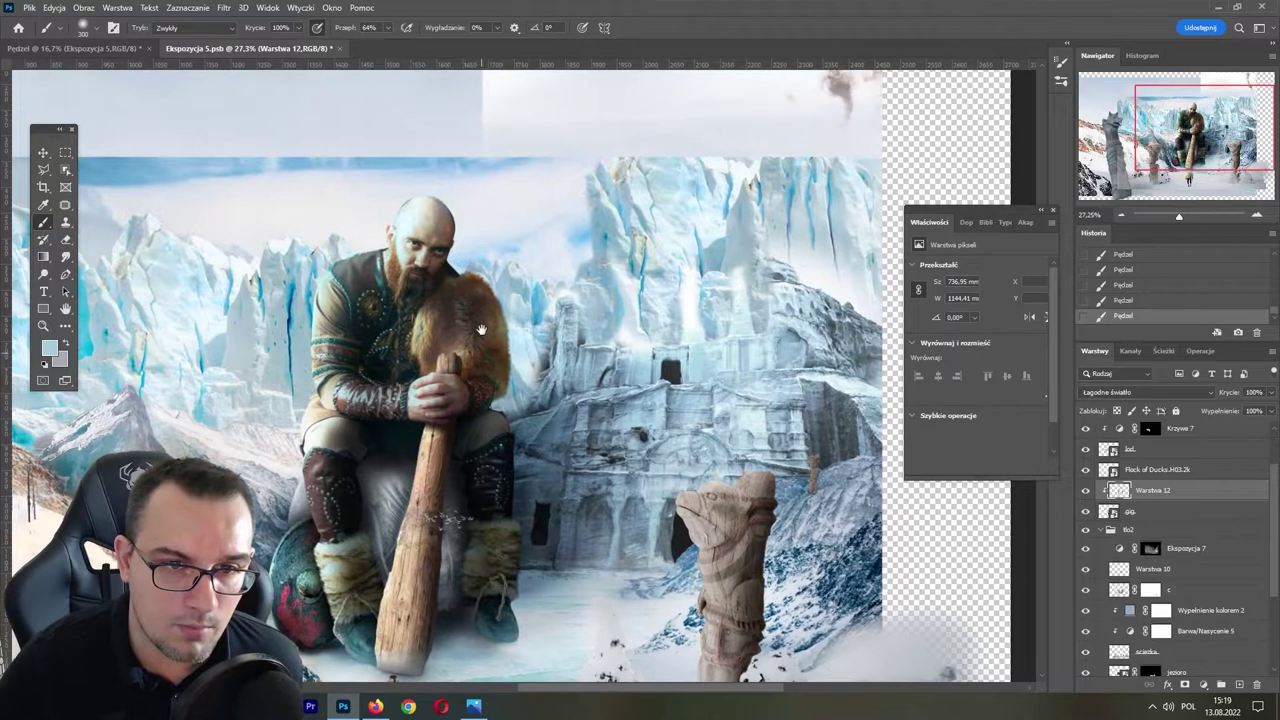
{"action": "left_click_drag", "start_coordinate": [490, 297], "coordinate": [494, 296]}
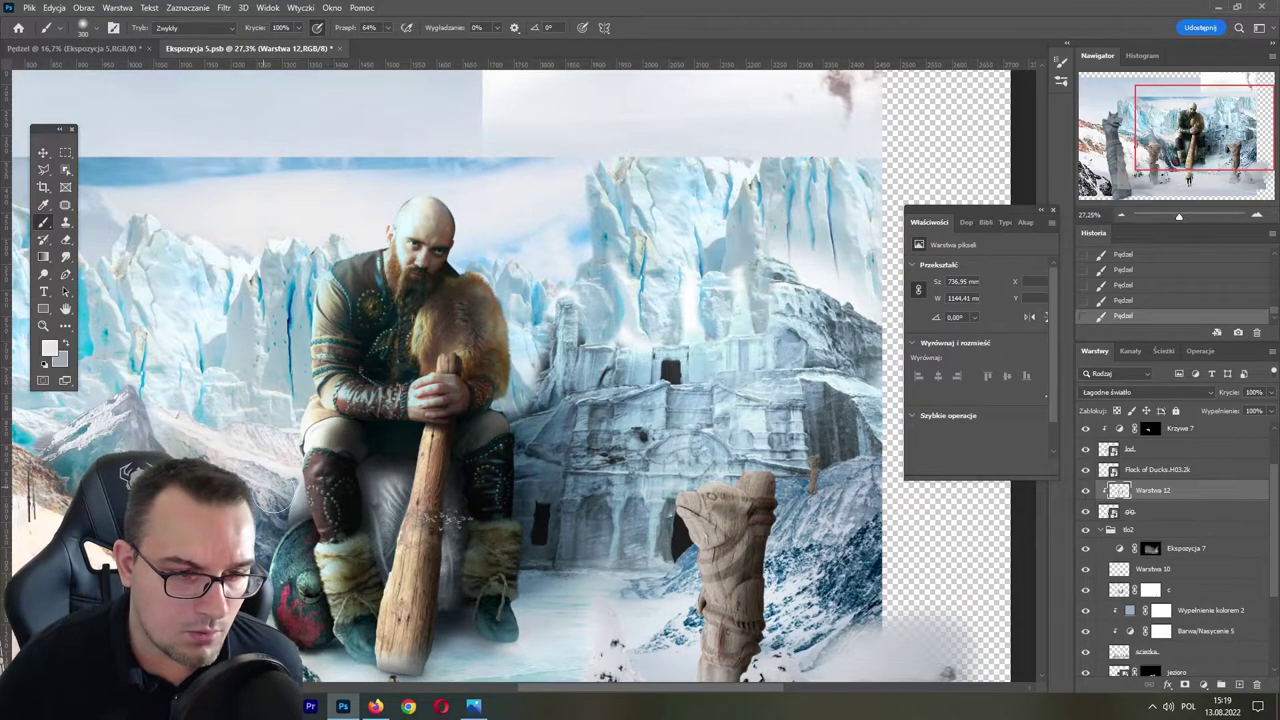
{"action": "scroll", "coordinate": [320, 520], "scroll_direction": "down", "scroll_amount": 4}
- Reset colours and sample blue-grey, leg and cloth tones for further soft-light painting
{"action": "key", "text": "d"}
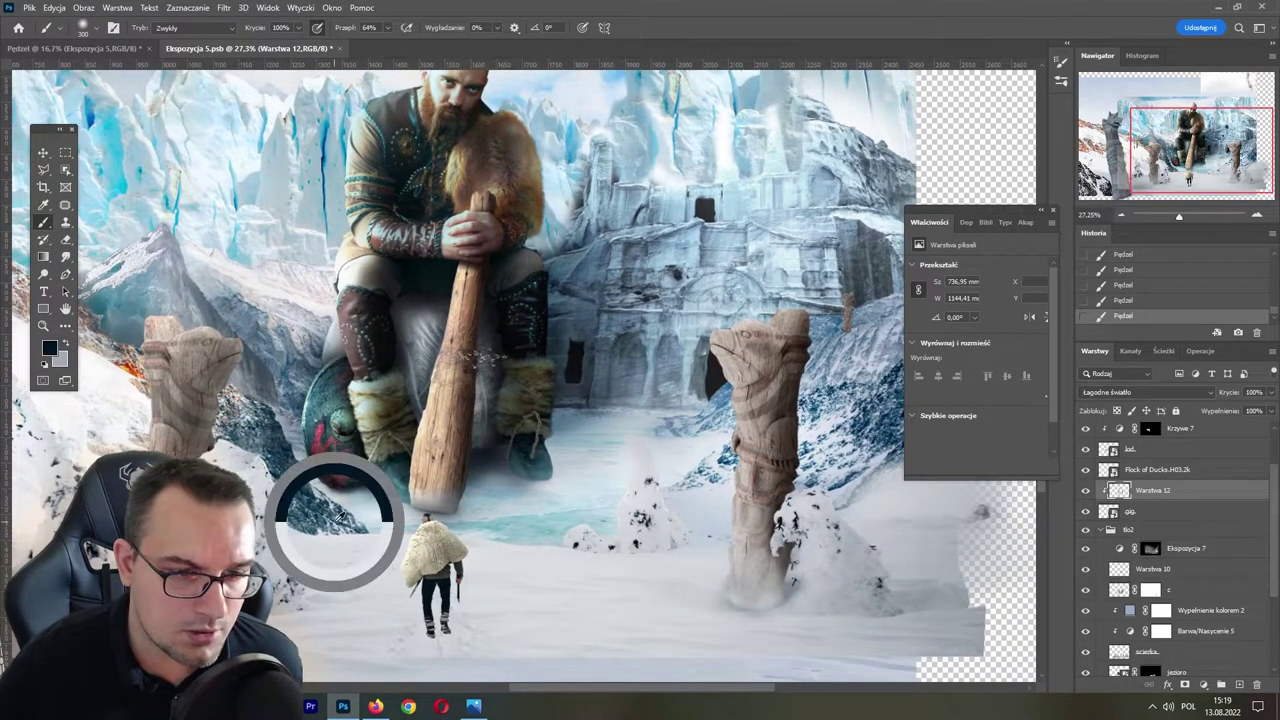
{"action": "left_click", "coordinate": [361, 473], "text": "alt"}
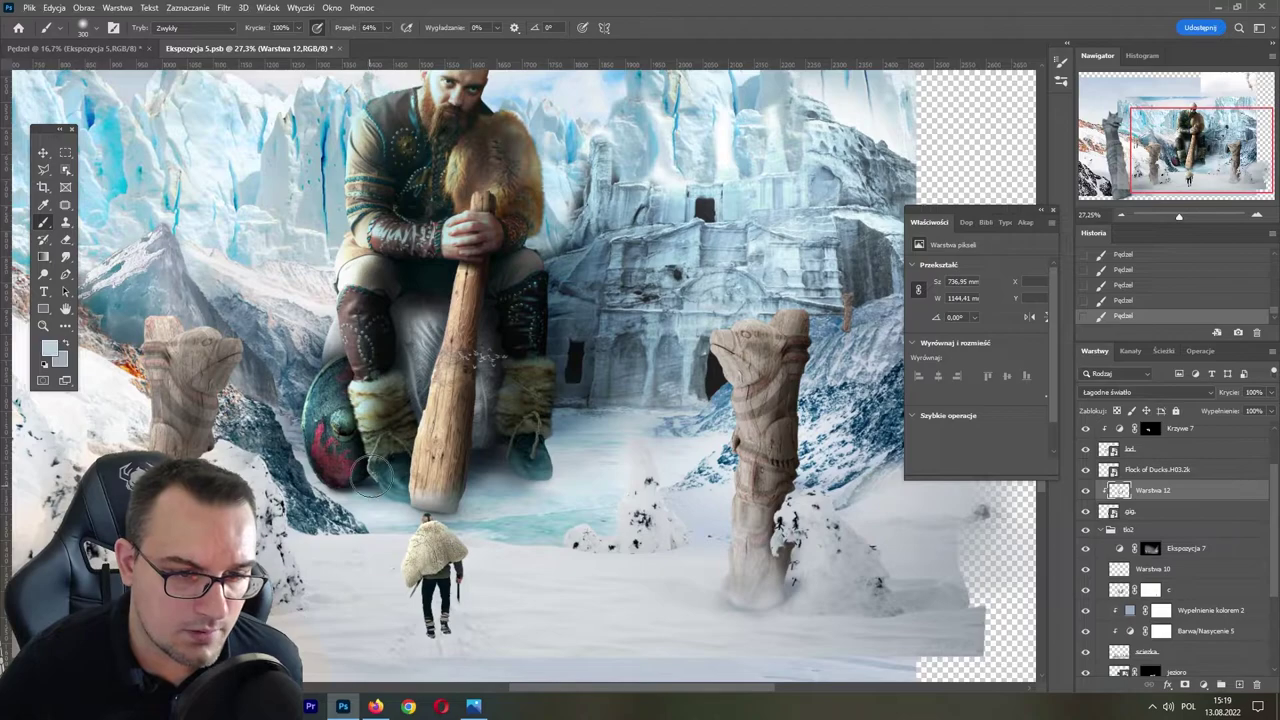
{"action": "scroll", "coordinate": [400, 287], "scroll_direction": "up", "scroll_amount": 1}
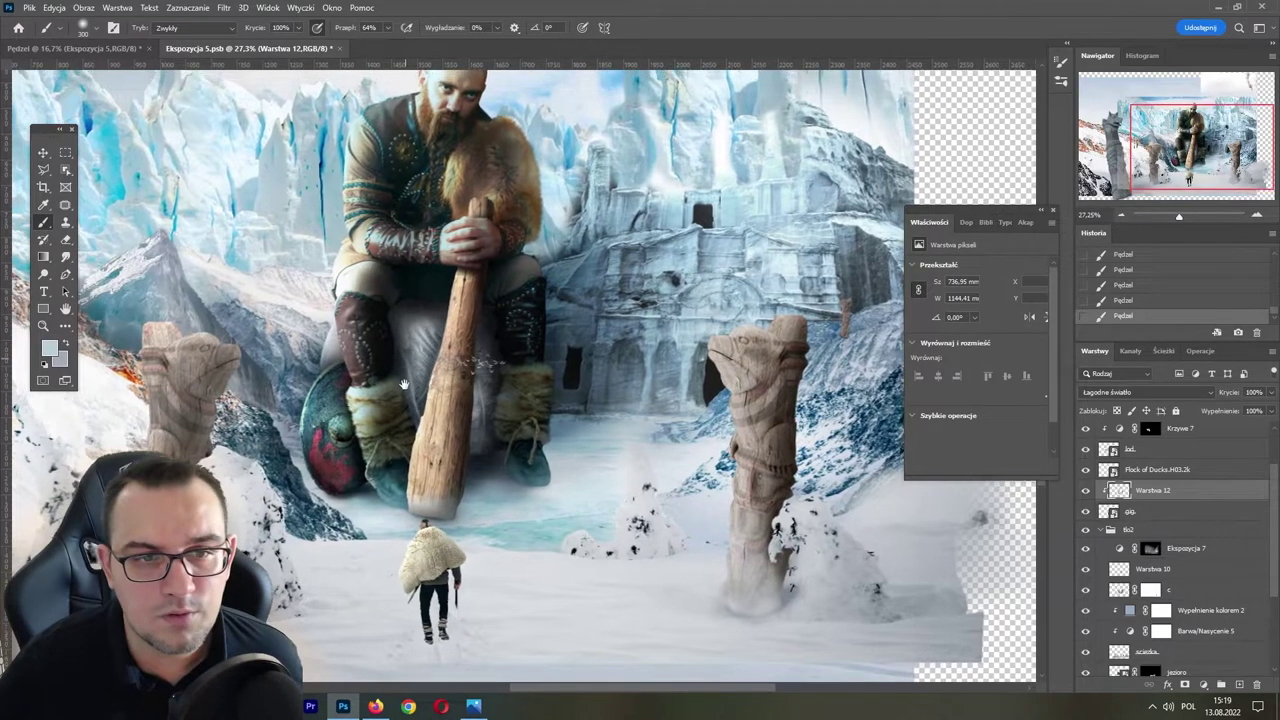
{"action": "scroll", "coordinate": [400, 287], "scroll_direction": "up", "scroll_amount": 1}
{"action": "key", "text": "d"}
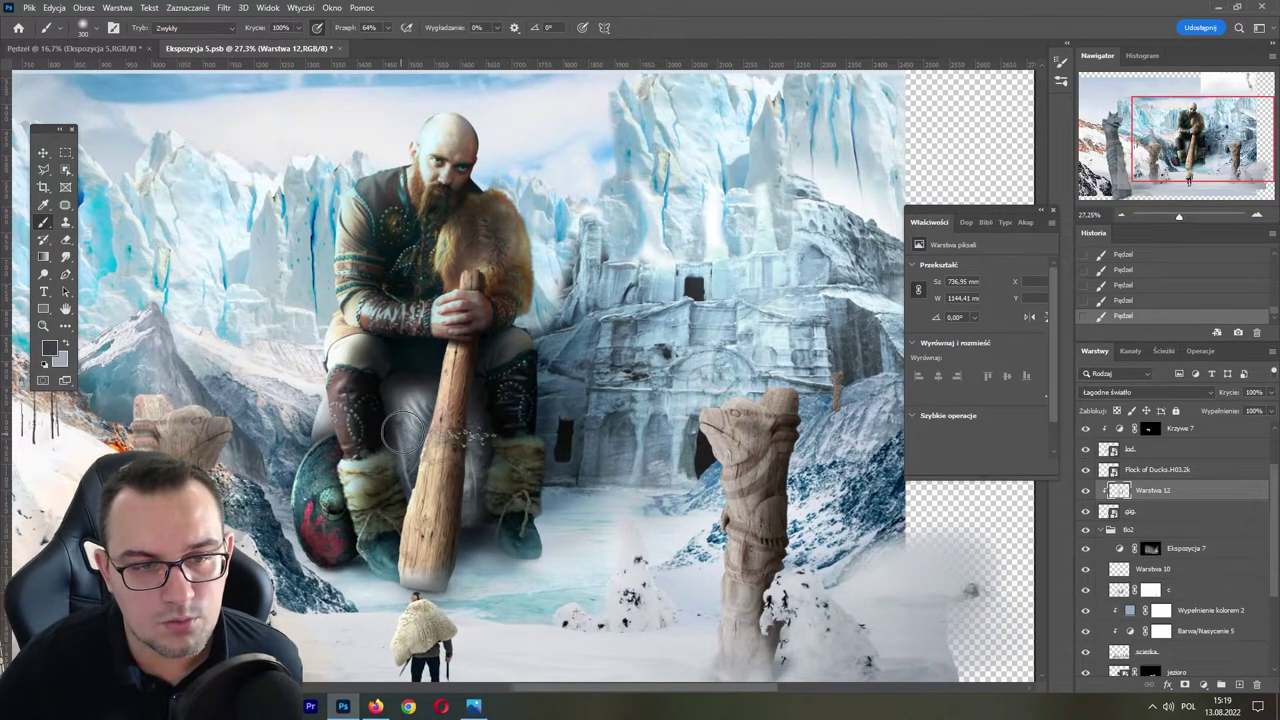
{"action": "left_click", "coordinate": [371, 392], "text": "alt"}
{"action": "left_click", "coordinate": [431, 359], "text": "alt"}
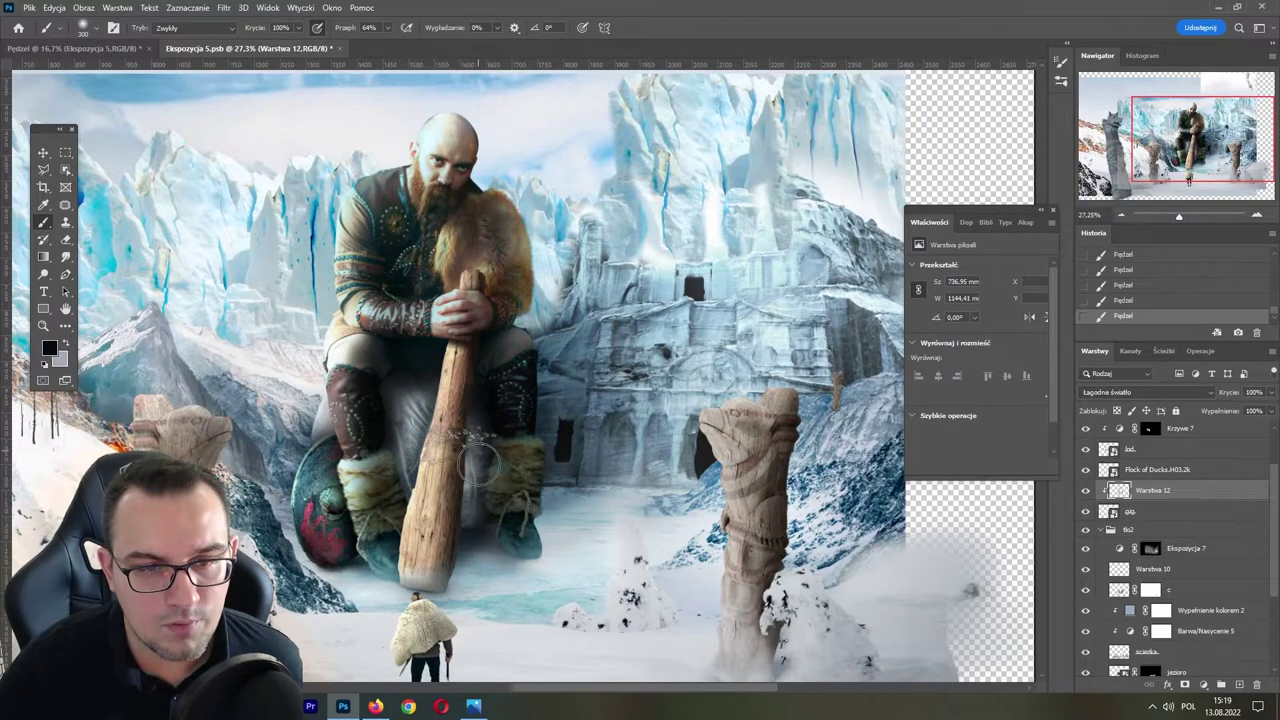
{"action": "scroll", "coordinate": [517, 315], "scroll_direction": "up", "scroll_amount": 1}
{"action": "scroll", "coordinate": [517, 315], "scroll_direction": "up", "scroll_amount": 2}
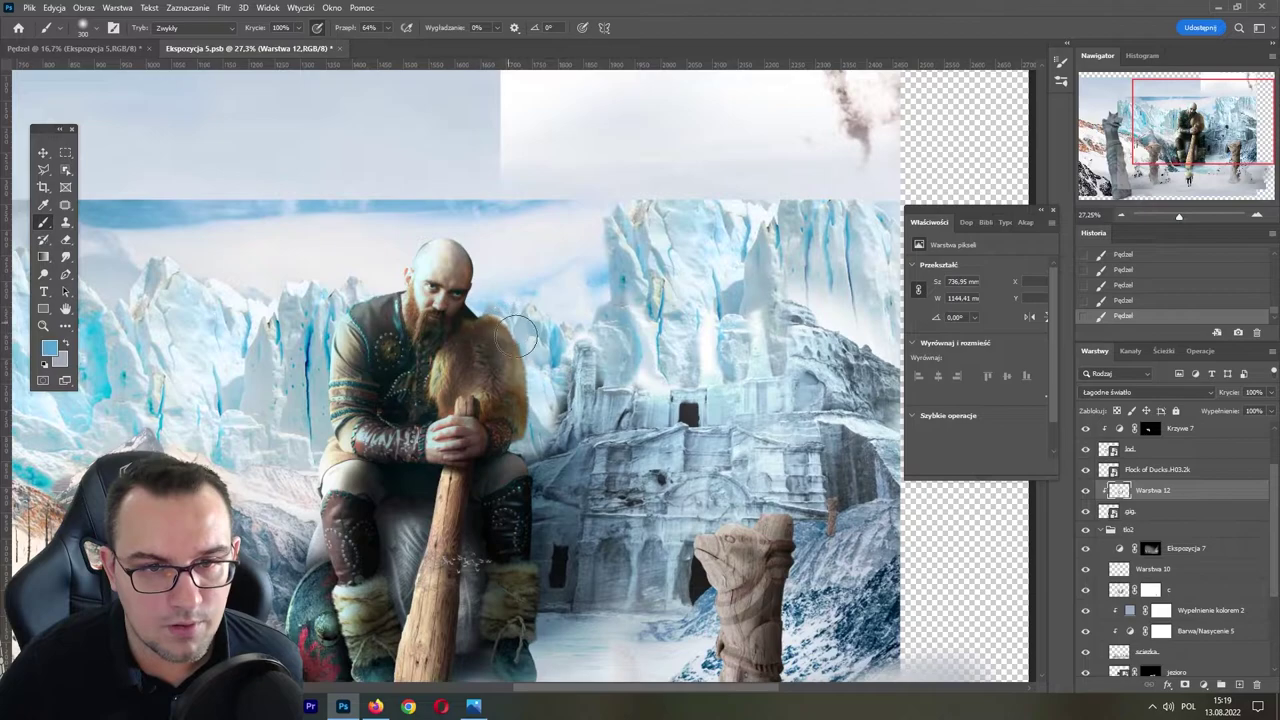
- Save, then add another soft stroke over the giant's arm
{"action": "key", "text": "ctrl+s"}
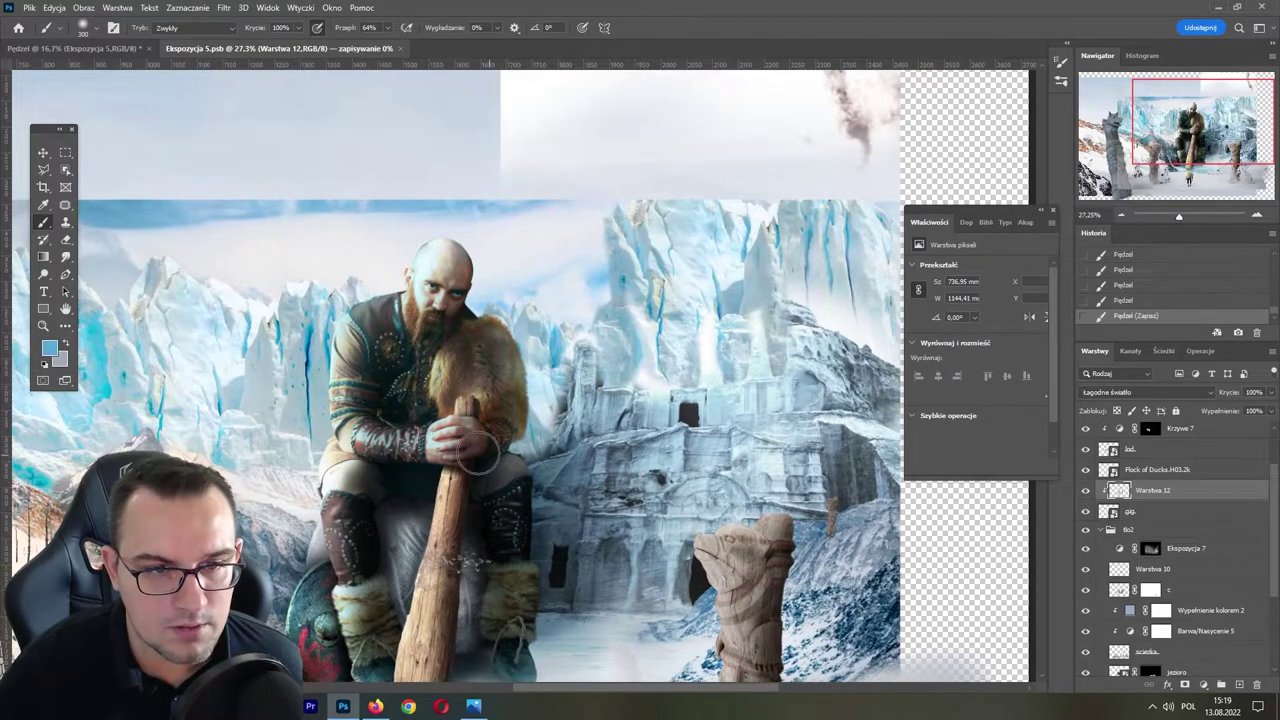
{"action": "left_click_drag", "start_coordinate": [320, 332], "coordinate": [330, 386]}
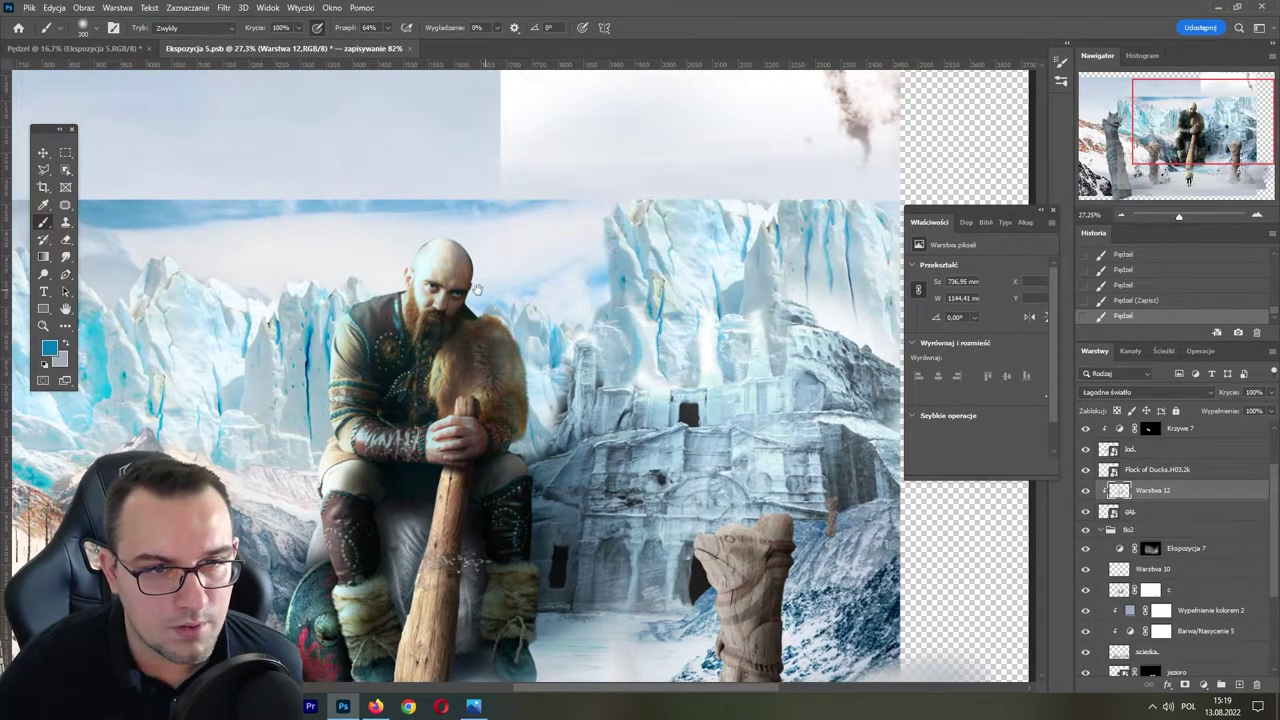
{"action": "scroll", "coordinate": [478, 289], "scroll_direction": "right", "scroll_amount": 1}
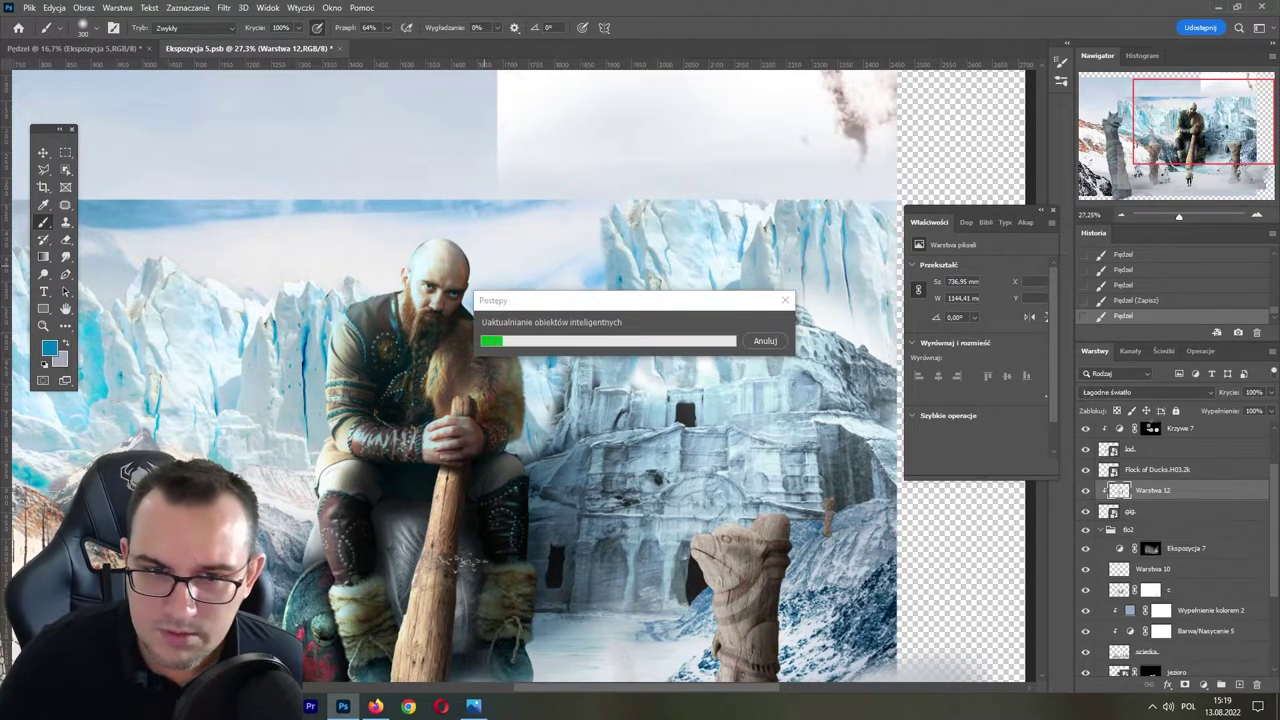
- Keep Warstwa 12 at Łagodne światło and add a new empty Warstwa 13 above it
{"action": "left_click", "coordinate": [1148, 393]}
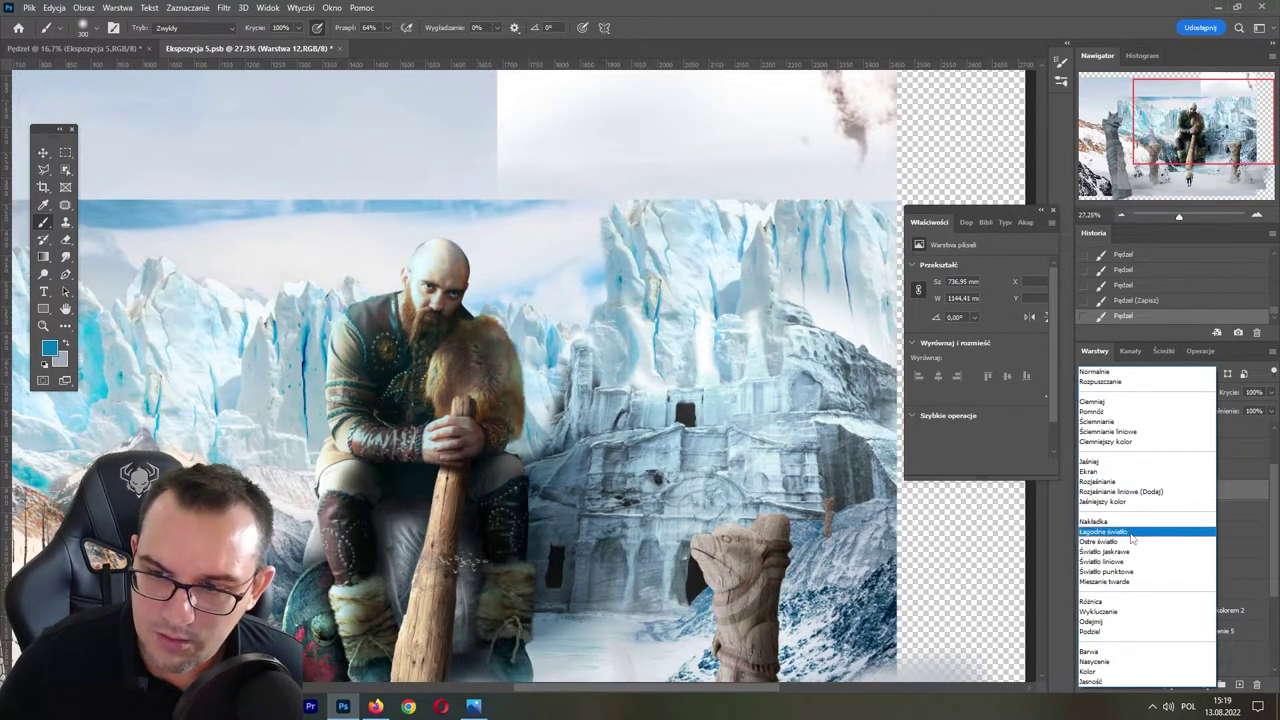
{"action": "left_click", "coordinate": [1130, 534]}
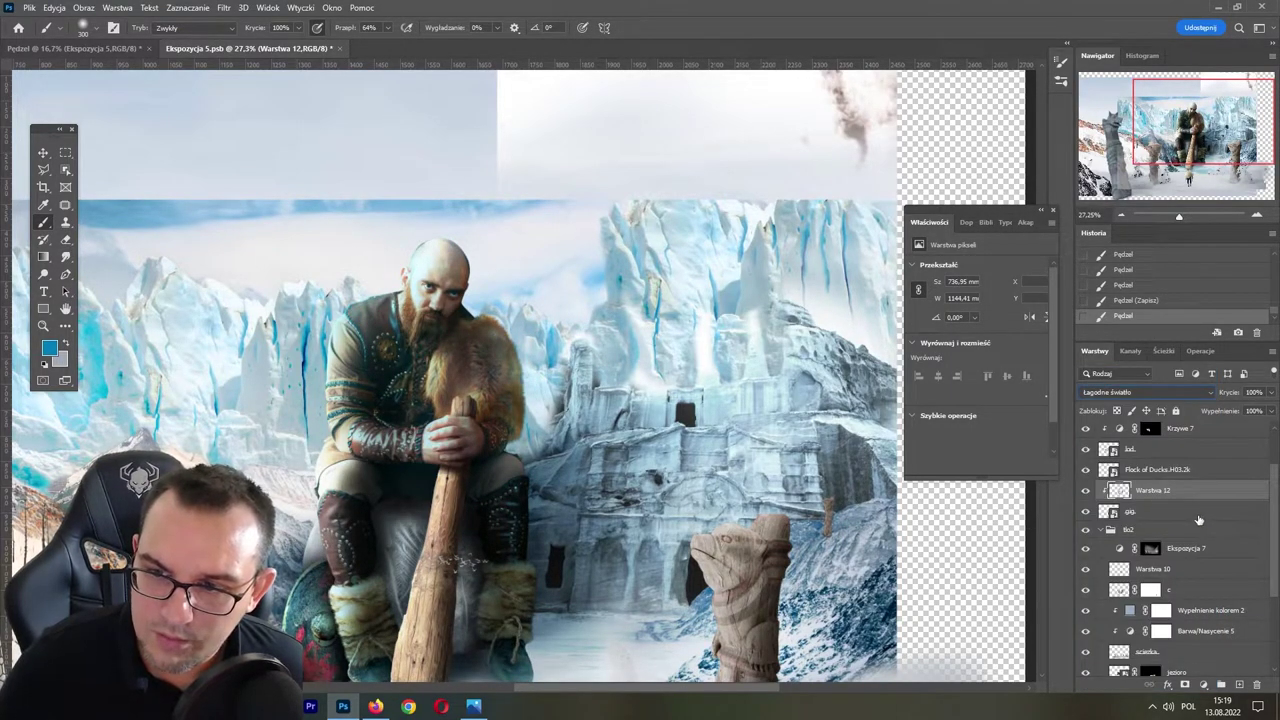
{"action": "left_click", "coordinate": [1238, 685]}
- Clip Warstwa 13 to Warstwa 12 and set its blend mode to Nakładka (Overlay)
{"action": "left_click", "coordinate": [1171, 500], "text": "alt"}
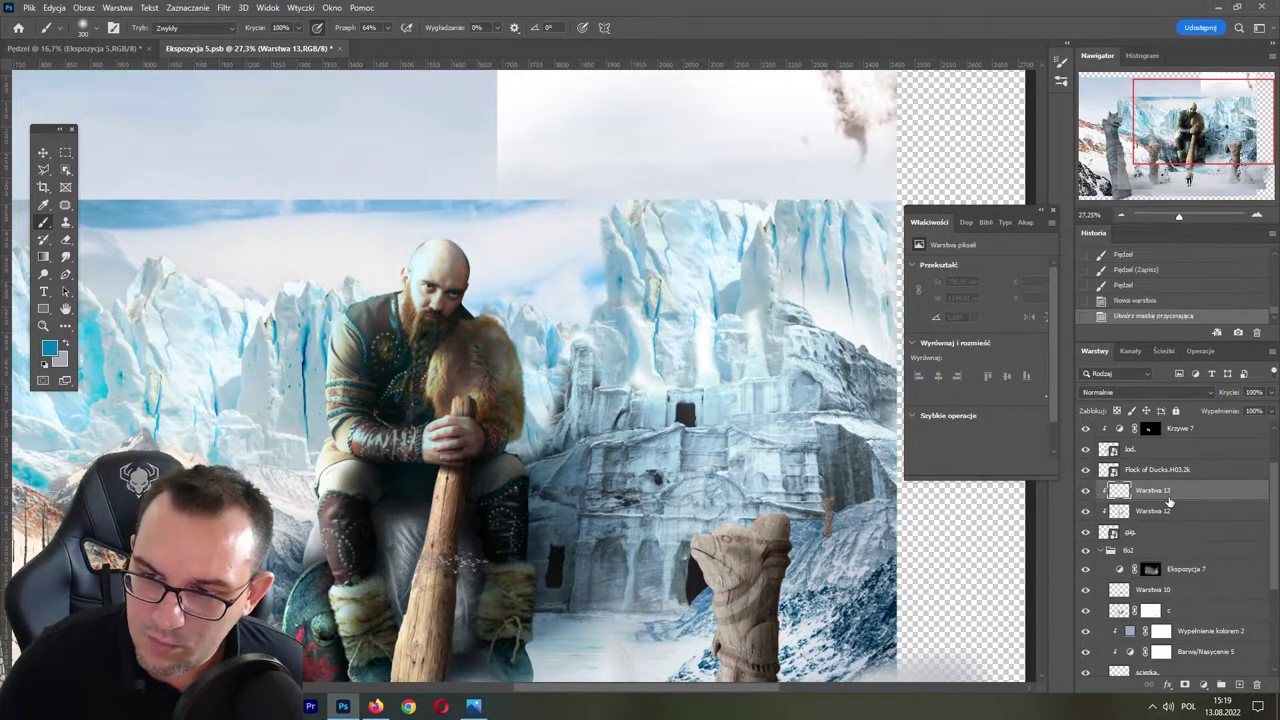
{"action": "left_click", "coordinate": [1150, 392]}
{"action": "left_click", "coordinate": [1110, 529]}
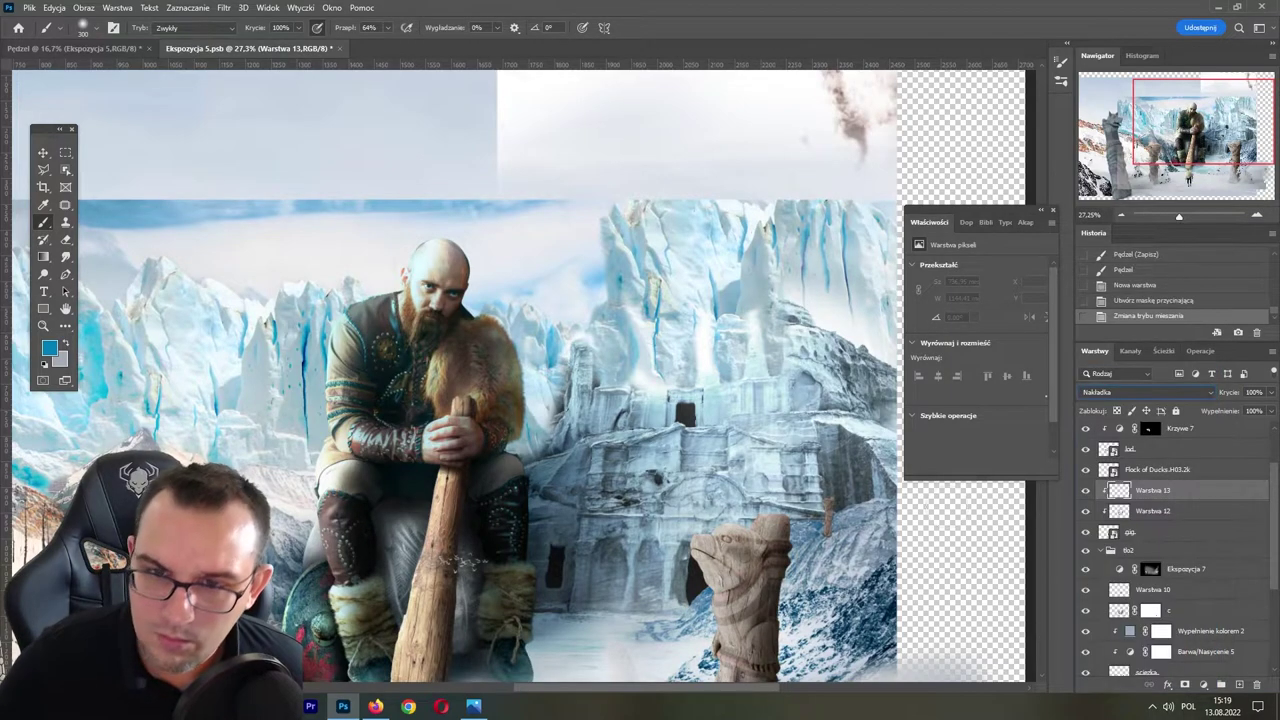
- Paint sampled light-blue strokes over the giant's shoulder and body, and dark teal on the club's end
{"action": "left_click", "coordinate": [588, 360], "text": "alt"}
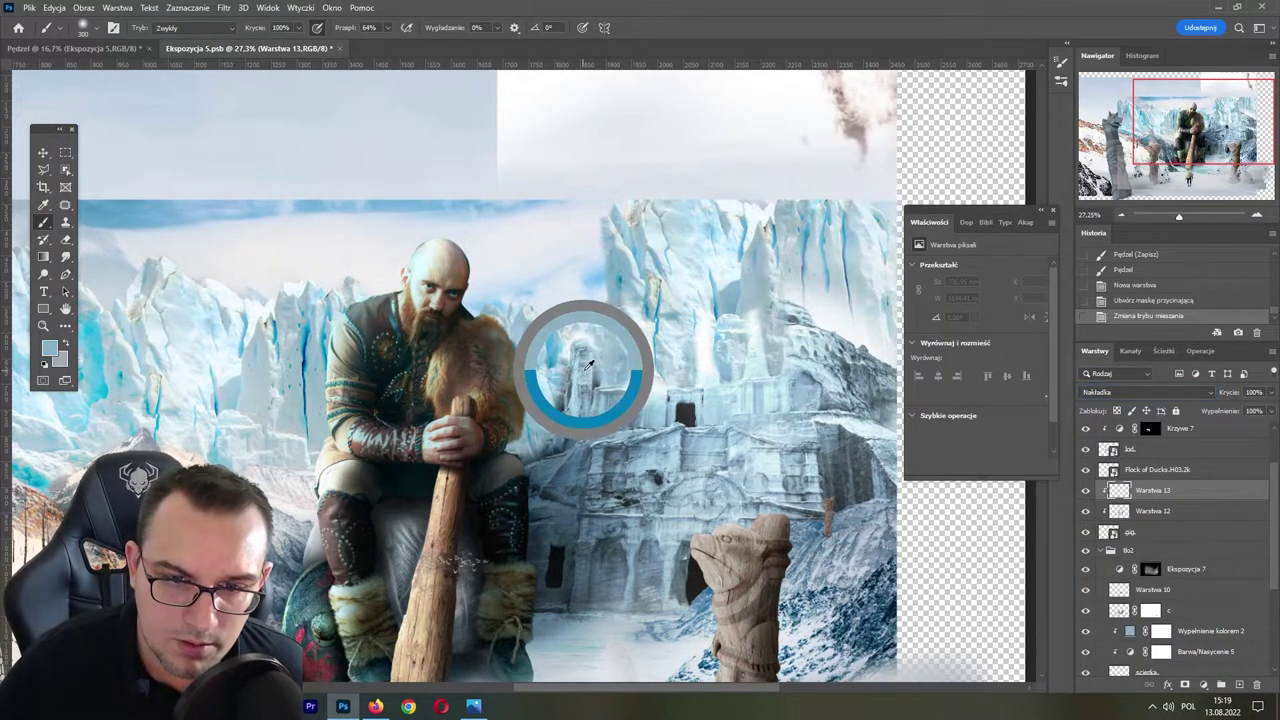
{"action": "mouse_move", "coordinate": [530, 350]}
{"action": "left_mouse_down"}
{"action": "mouse_move", "coordinate": [530, 420]}
{"action": "mouse_move", "coordinate": [515, 445]}
{"action": "left_mouse_up"}
{"action": "mouse_move", "coordinate": [515, 415]}
{"action": "left_mouse_down"}
{"action": "mouse_move", "coordinate": [525, 440]}
{"action": "mouse_move", "coordinate": [607, 447]}
{"action": "mouse_move", "coordinate": [592, 500]}
{"action": "left_mouse_up"}
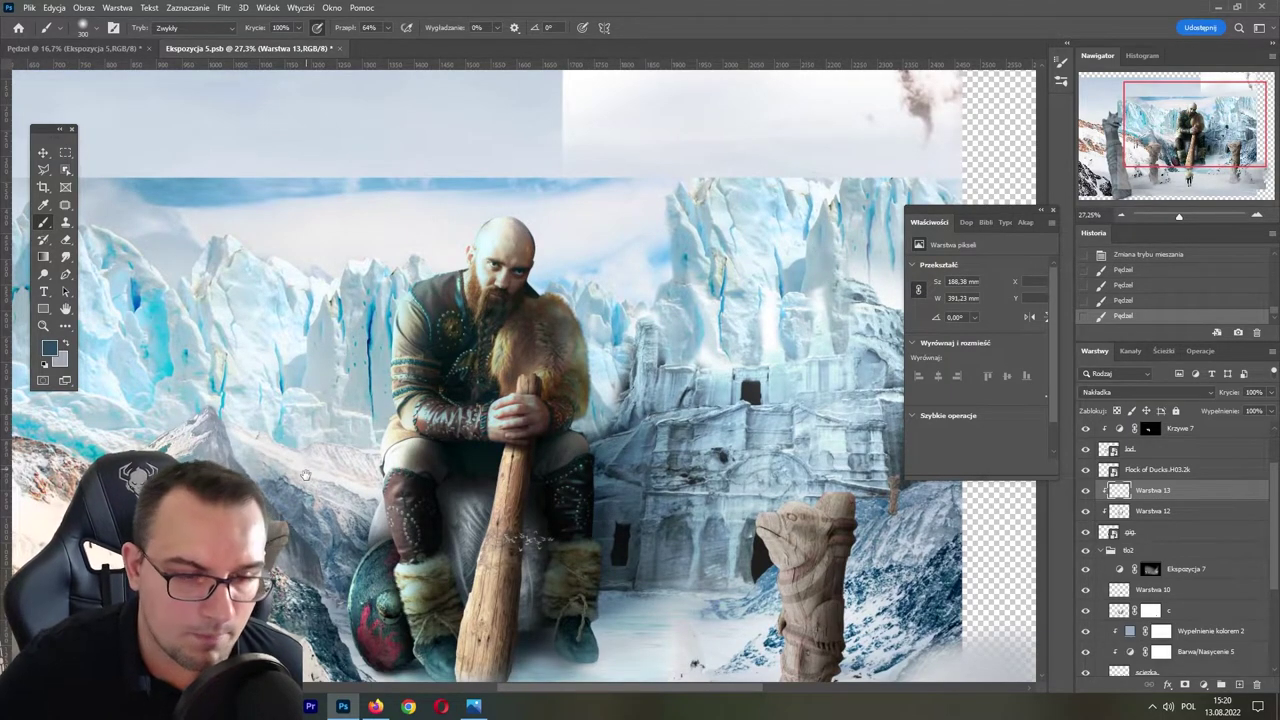
{"action": "left_click", "coordinate": [360, 465], "text": "alt"}
{"action": "left_click_drag", "start_coordinate": [365, 460], "coordinate": [370, 492]}
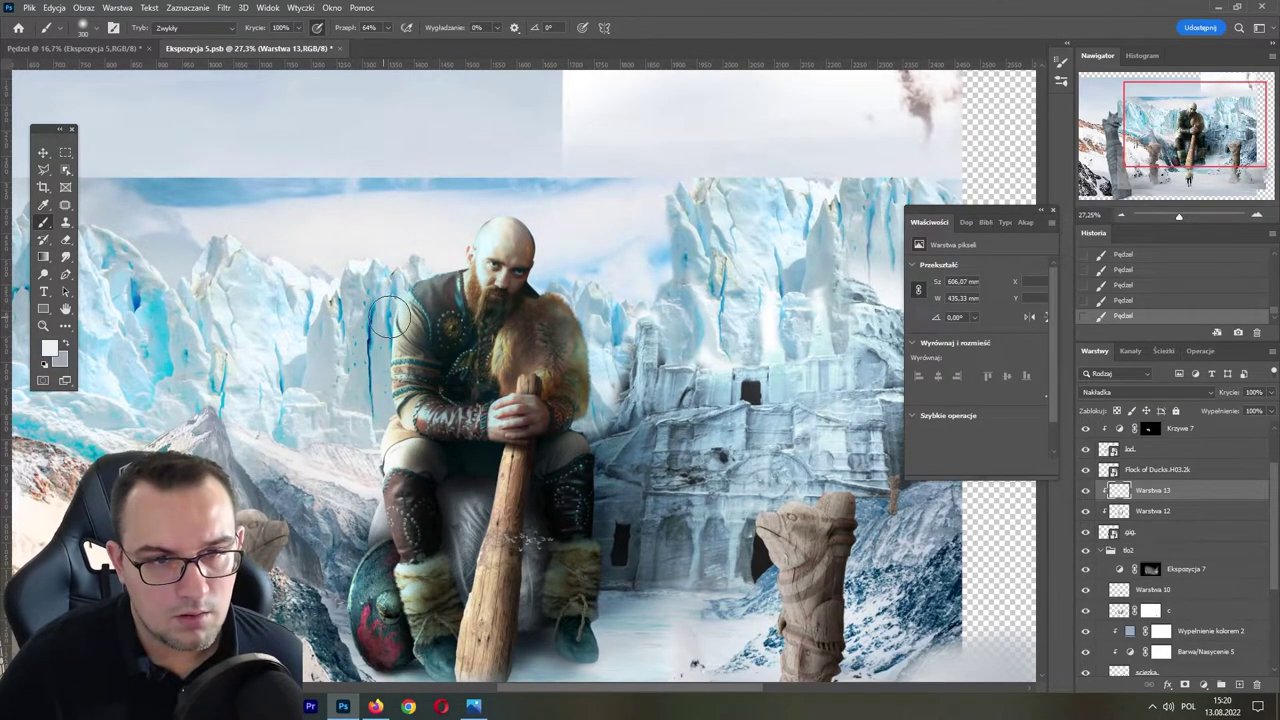
{"action": "left_click_drag", "start_coordinate": [549, 594], "coordinate": [499, 424]}
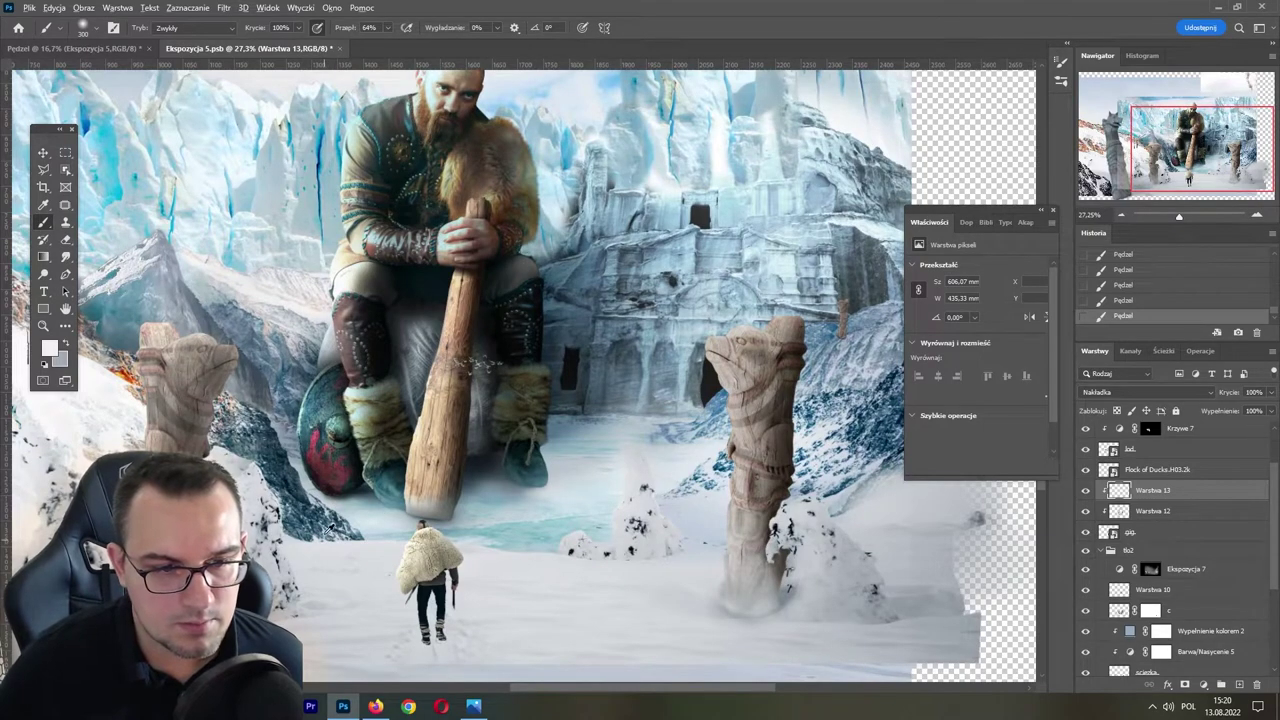
{"action": "left_click", "coordinate": [398, 488], "text": "alt"}
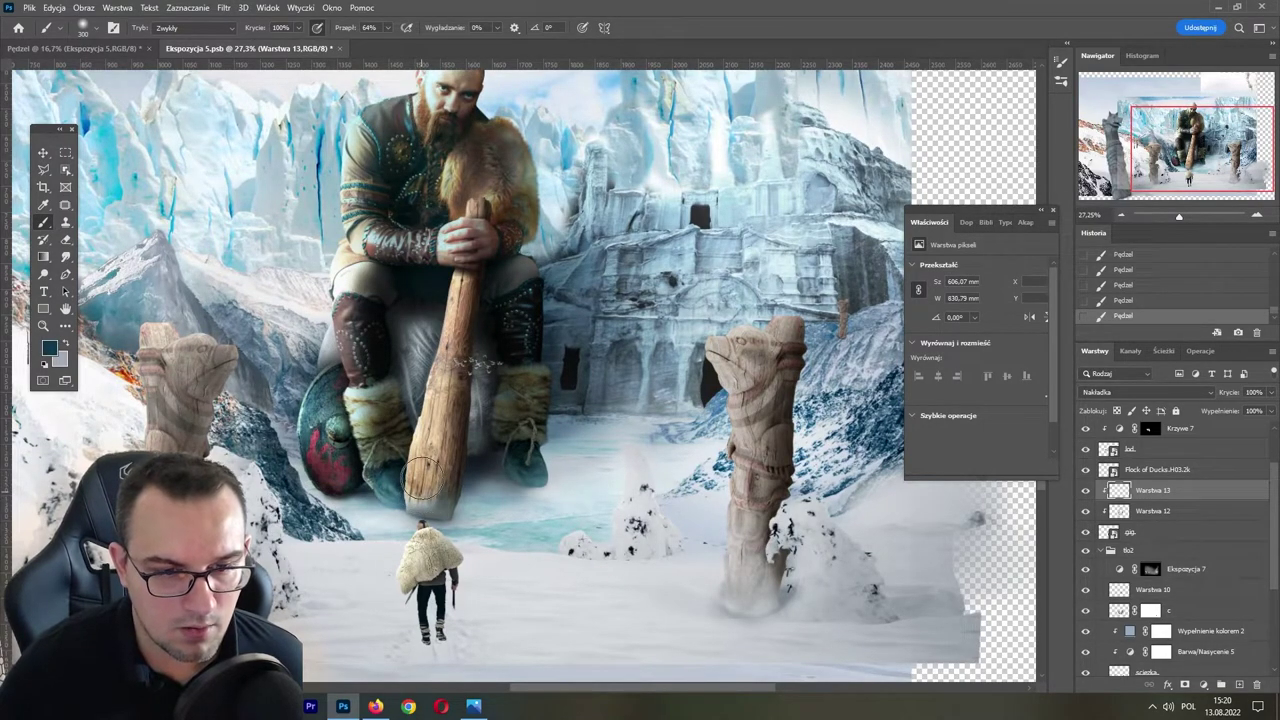
{"action": "left_click_drag", "start_coordinate": [420, 476], "coordinate": [422, 491]}
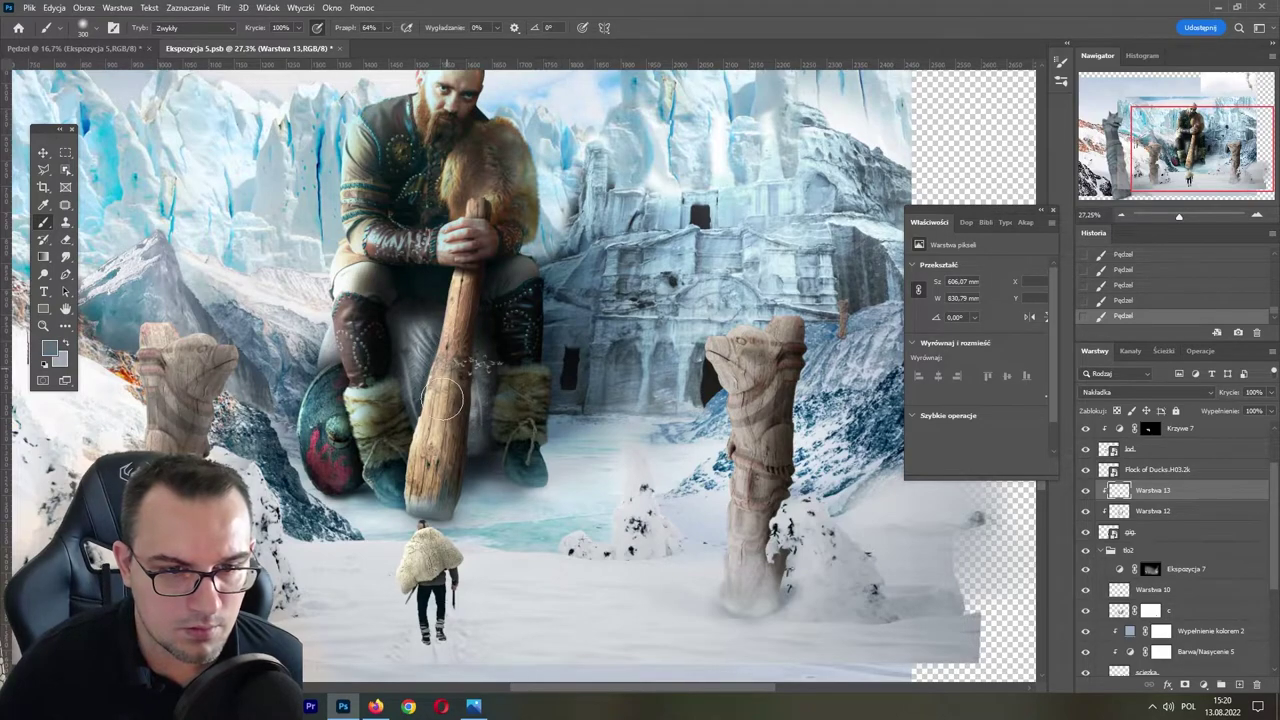
- Sample light and dark brown fur tones, fit the composite in view, save, and stroke near the arm
{"action": "left_click_drag", "start_coordinate": [454, 345], "coordinate": [448, 375]}
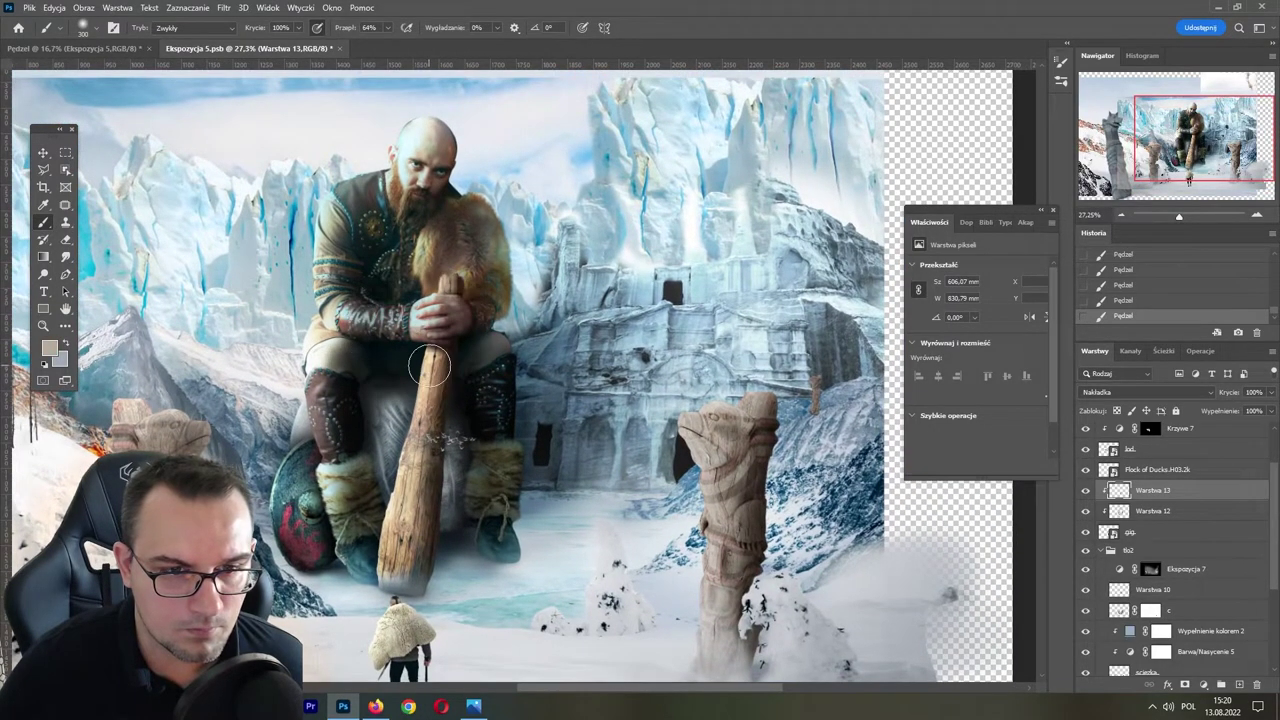
{"action": "left_click", "coordinate": [460, 300], "text": "alt"}
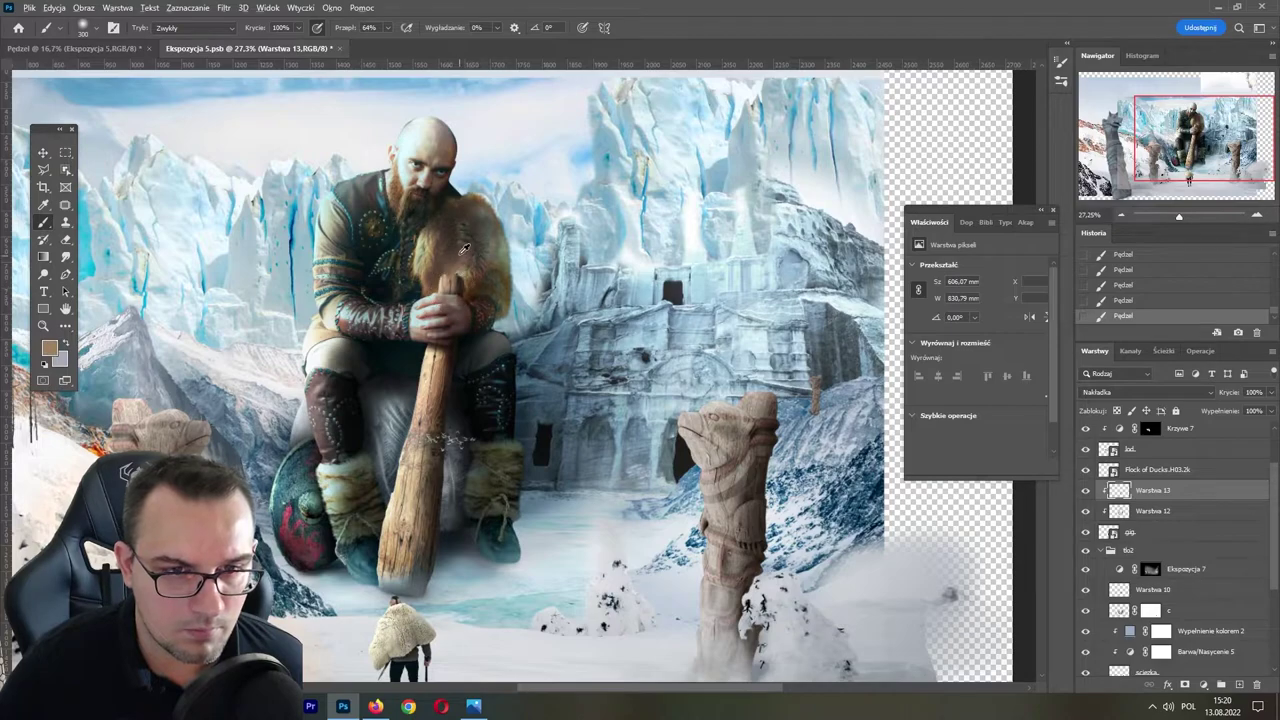
{"action": "left_click", "coordinate": [463, 248], "text": "alt"}
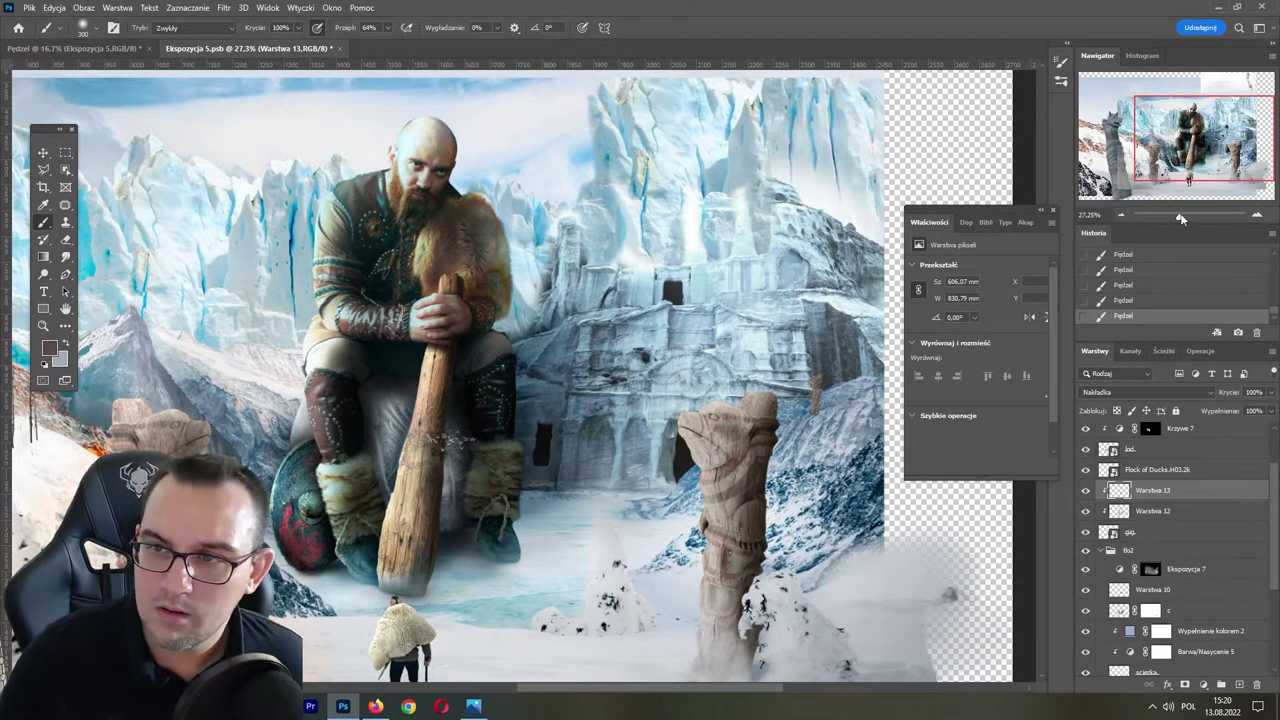
{"action": "key", "text": "ctrl+0"}
{"action": "key", "text": "ctrl+s"}
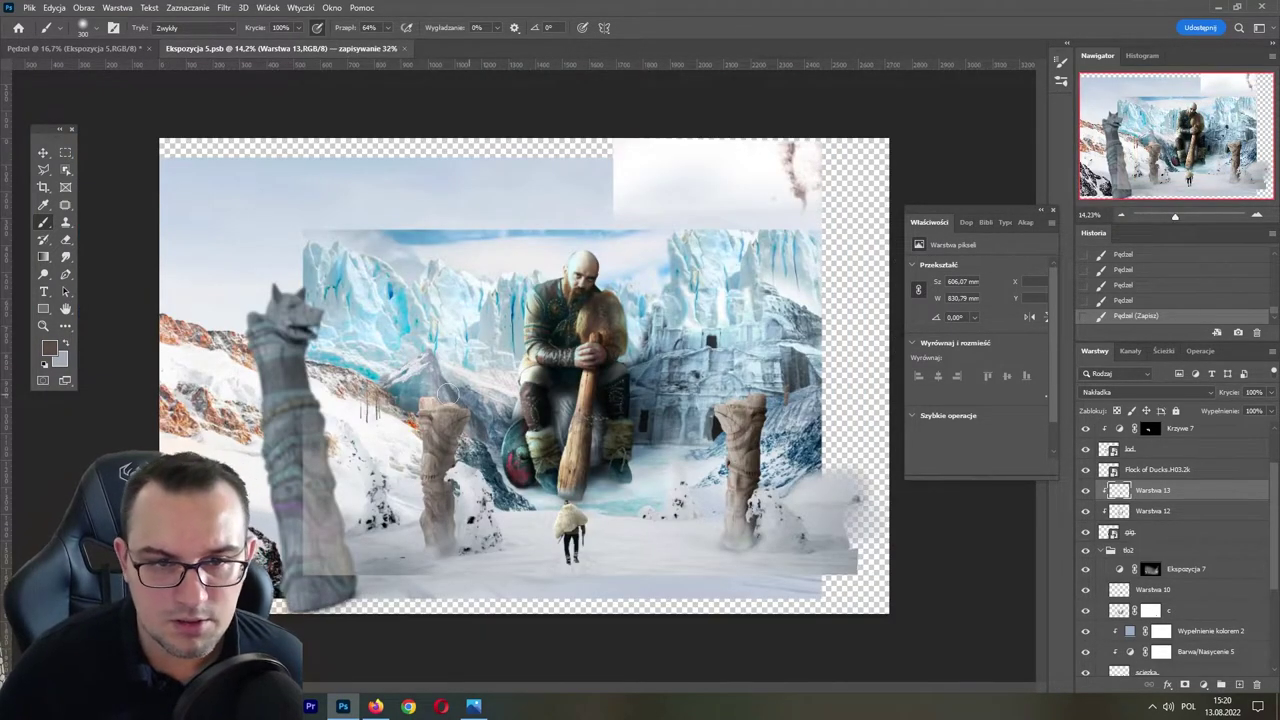
{"action": "left_click_drag", "start_coordinate": [537, 334], "coordinate": [546, 360]}
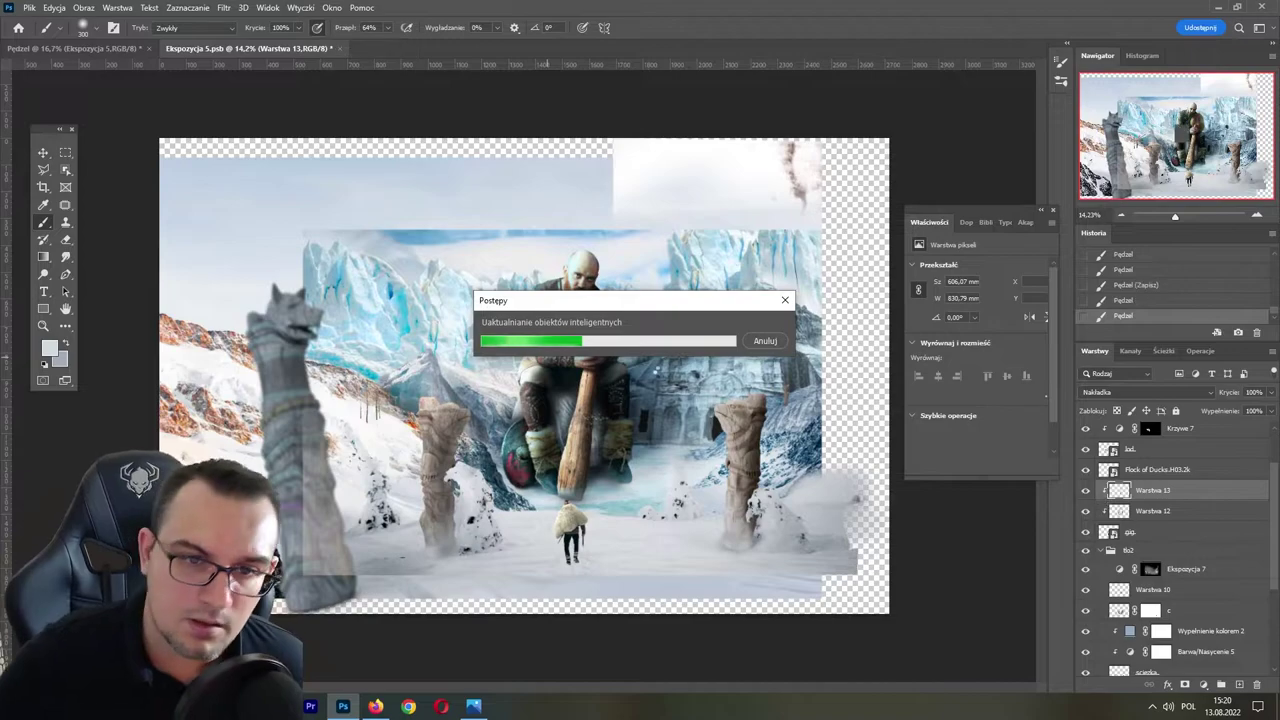
- In the Pędzel document, add a Krzywe 1 Curves layer raised to brighten the image
{"action": "left_click", "coordinate": [110, 50]}
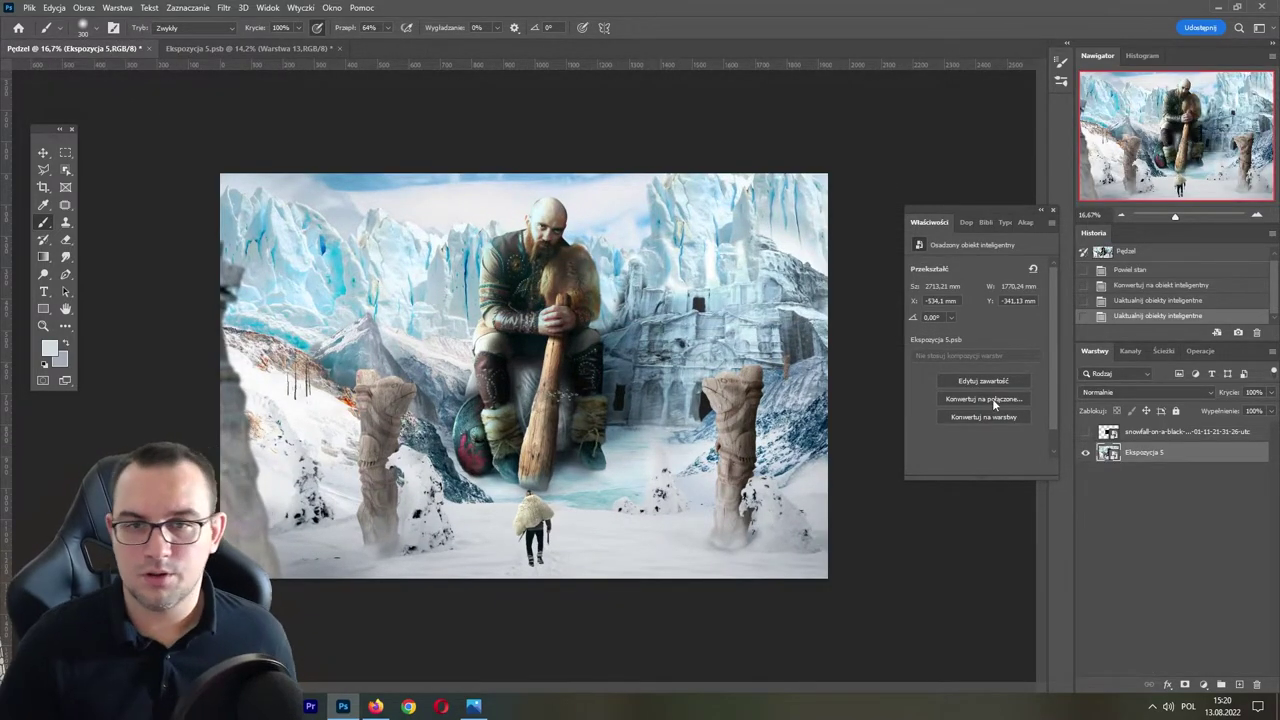
{"action": "left_click", "coordinate": [1203, 684]}
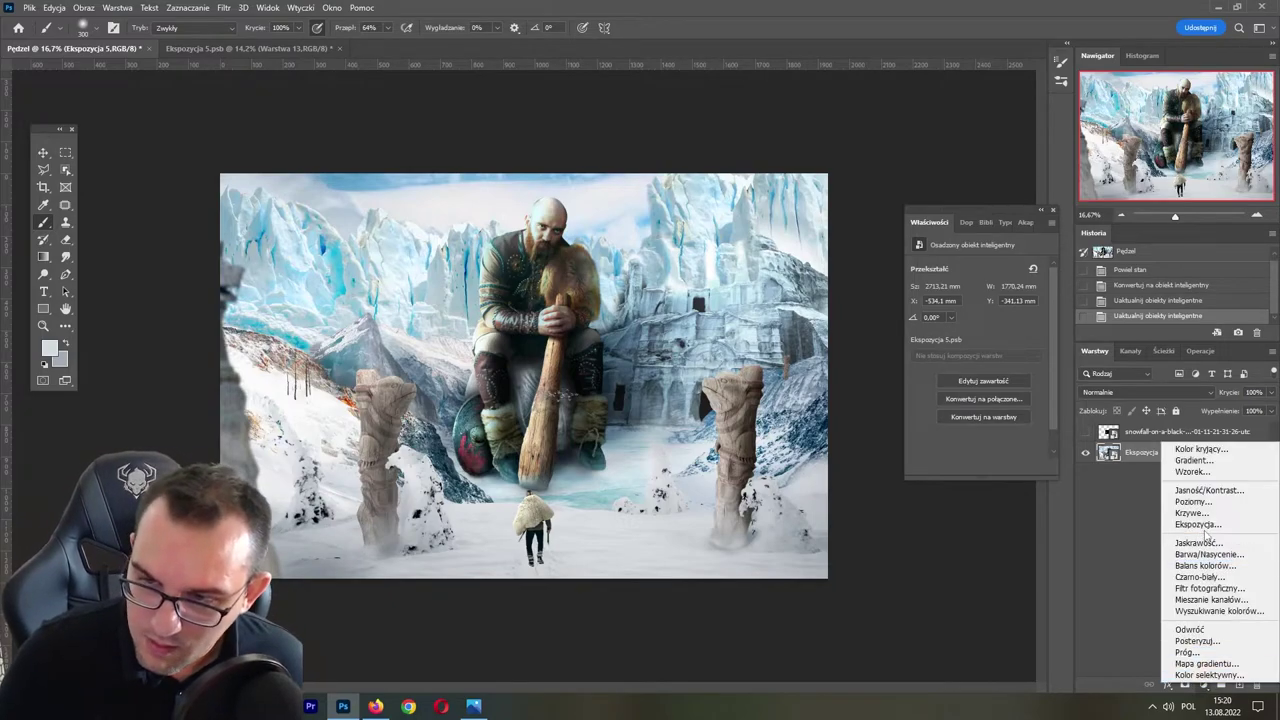
{"action": "left_click", "coordinate": [1192, 512]}
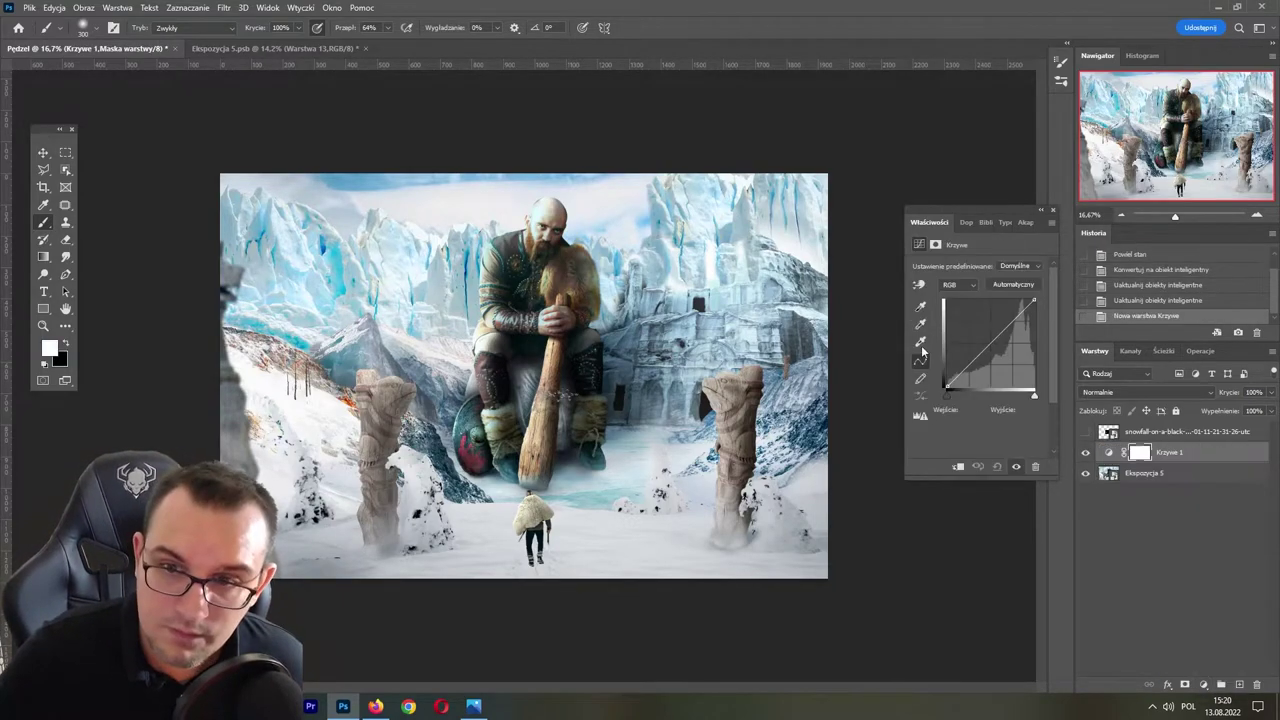
{"action": "left_click", "coordinate": [920, 284]}
{"action": "left_click_drag", "start_coordinate": [522, 297], "coordinate": [522, 289]}
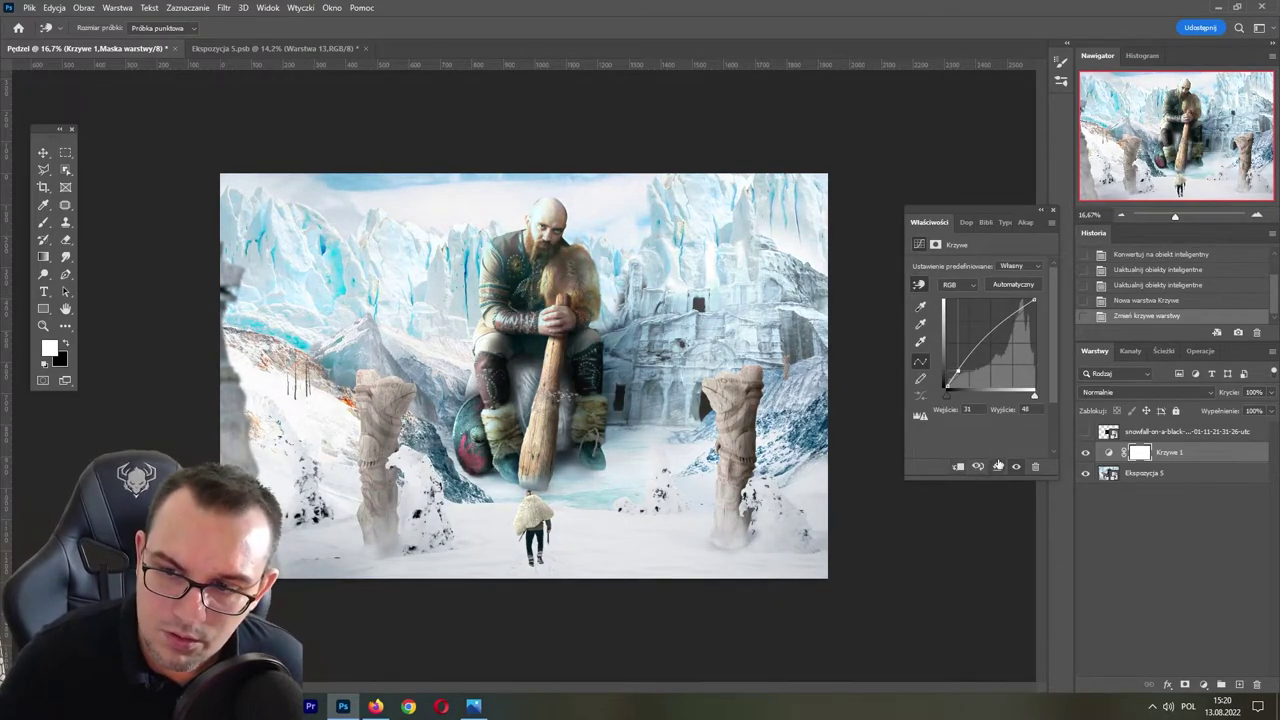
- Invert the Curves mask and brush the brightening back over the giant's chest and club
{"action": "key", "text": "ctrl+i"}
{"action": "key", "text": "b"}
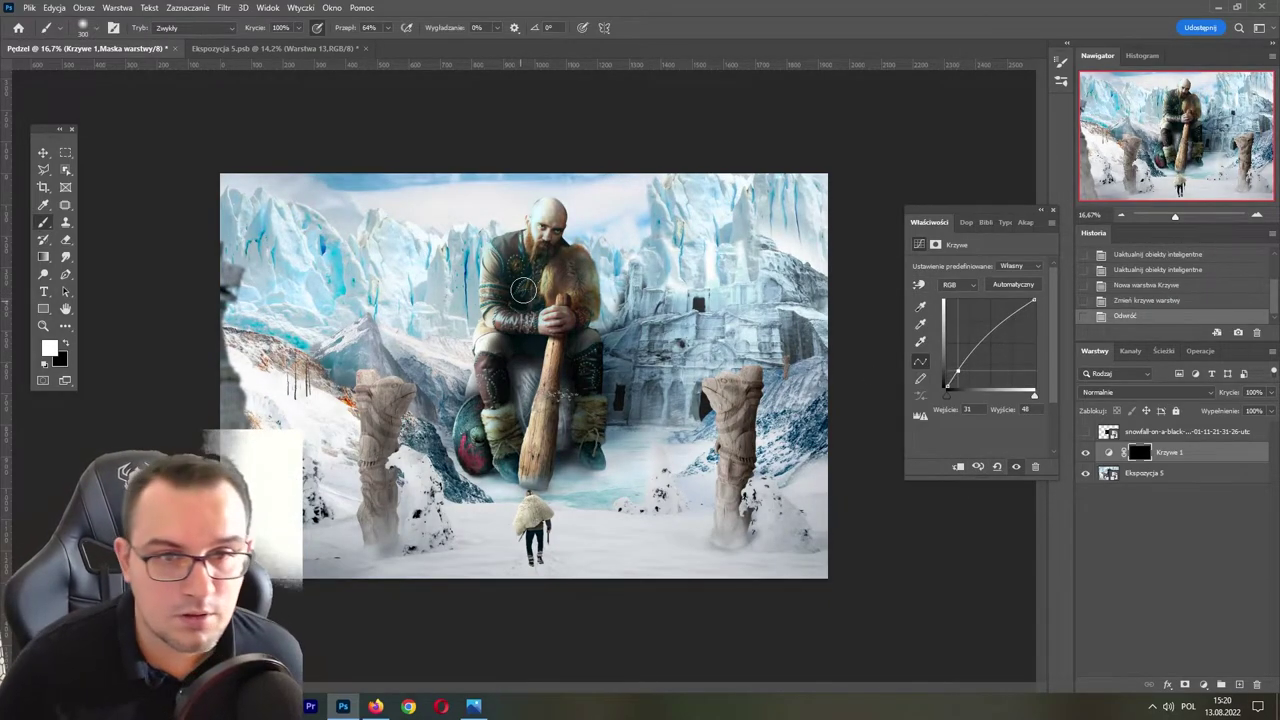
{"action": "mouse_move", "coordinate": [523, 290]}
{"action": "left_mouse_down"}
{"action": "mouse_move", "coordinate": [577, 370]}
{"action": "mouse_move", "coordinate": [586, 440]}
{"action": "left_mouse_up"}
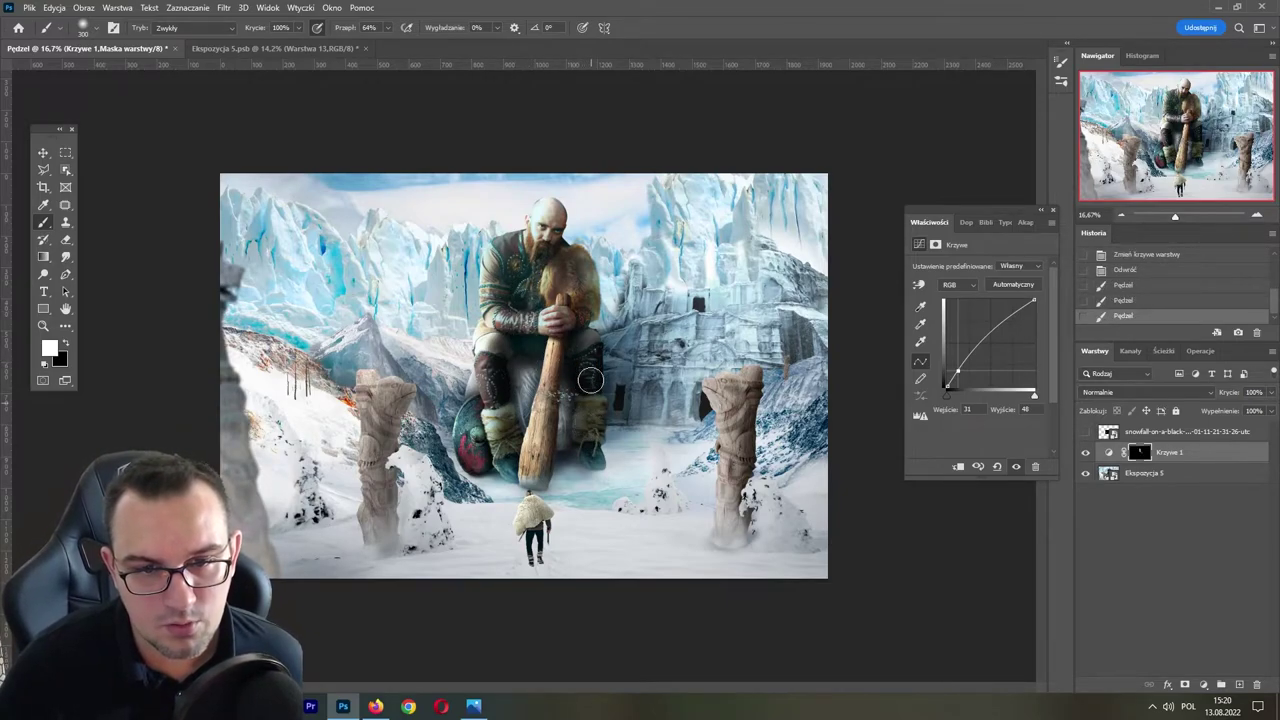
{"action": "mouse_move", "coordinate": [590, 380]}
{"action": "left_mouse_down"}
{"action": "mouse_move", "coordinate": [575, 438]}
{"action": "mouse_move", "coordinate": [513, 447]}
{"action": "left_mouse_up"}
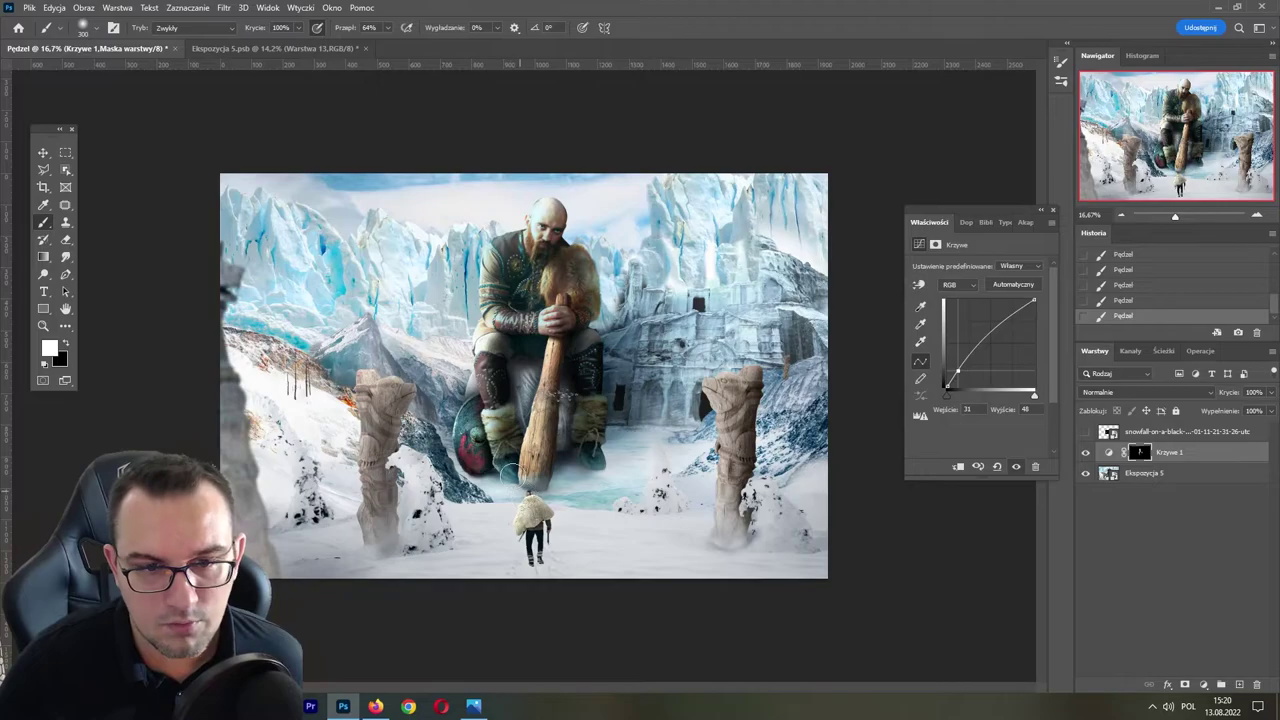
- Save the document as Pędzel.psd, accepting the compatibility prompt
{"action": "key", "text": "ctrl+s"}
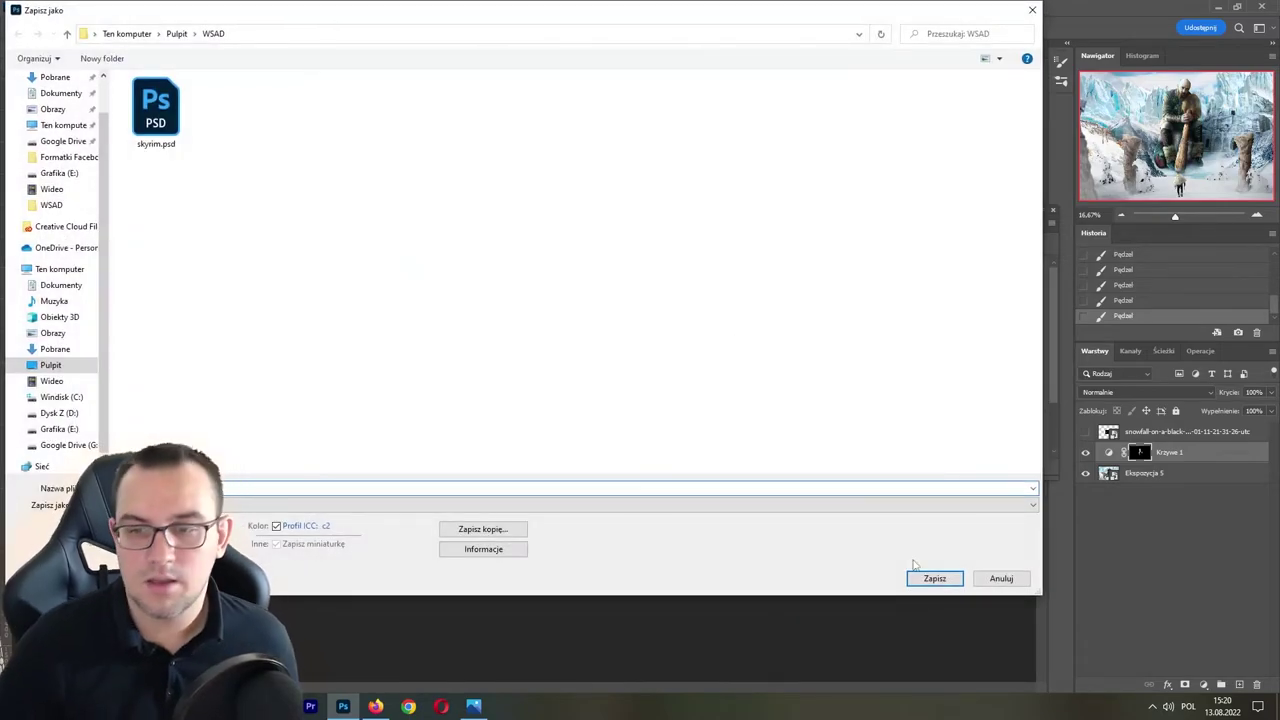
{"action": "left_click", "coordinate": [918, 570]}
{"action": "key", "text": "Return"}
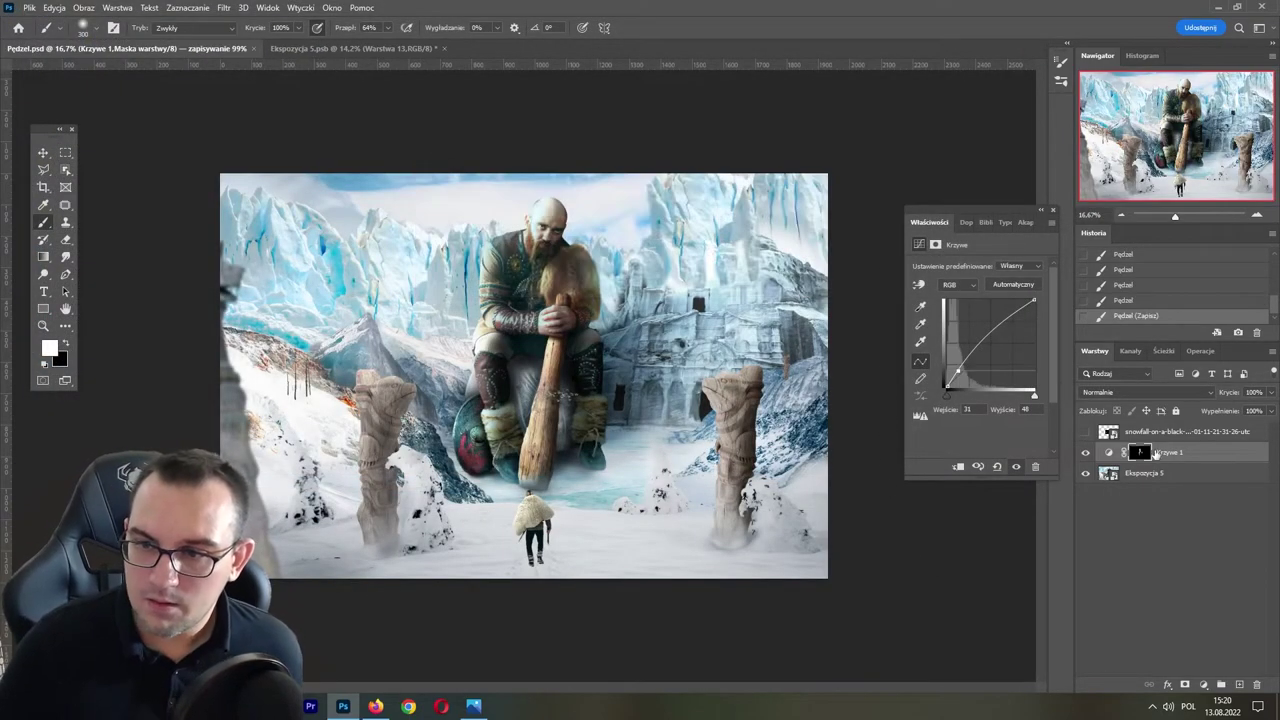
{"action": "left_click", "coordinate": [1165, 475], "text": "shift"}
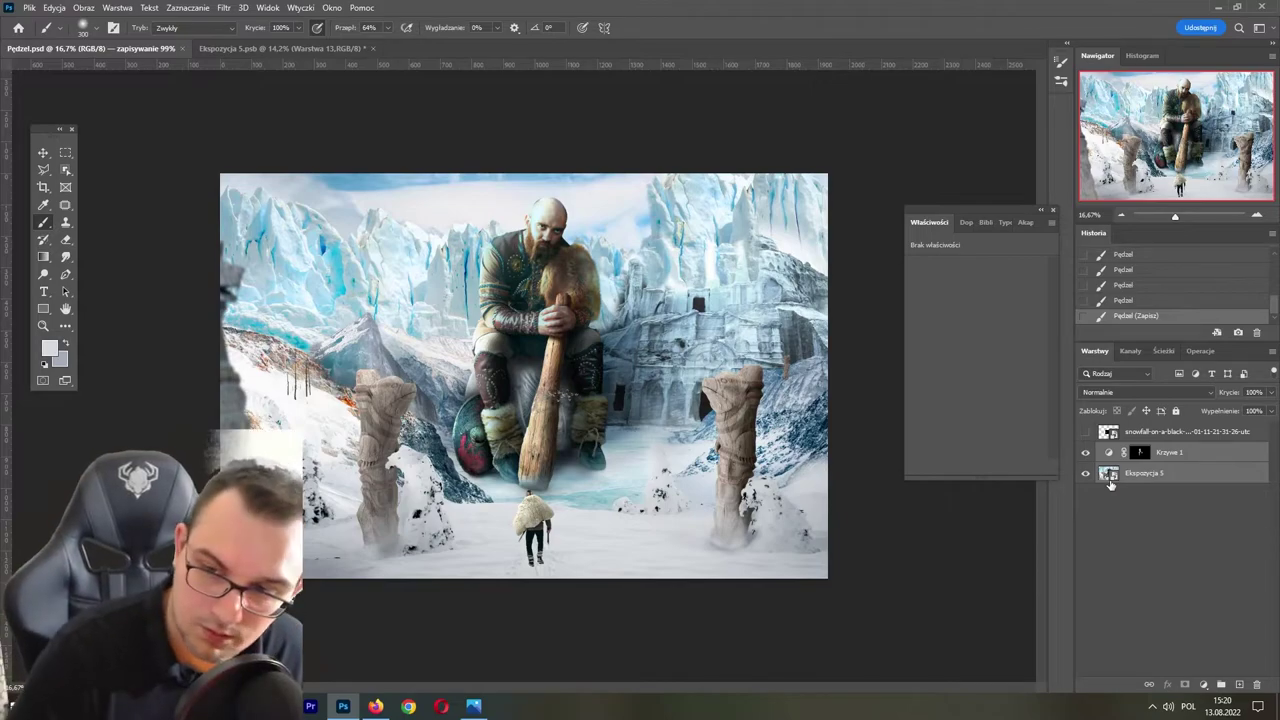
- Convert Ekspozycja 5 and Krzywe 1 into one smart object and reveal the snowfall layer
{"action": "right_click", "coordinate": [1110, 480]}
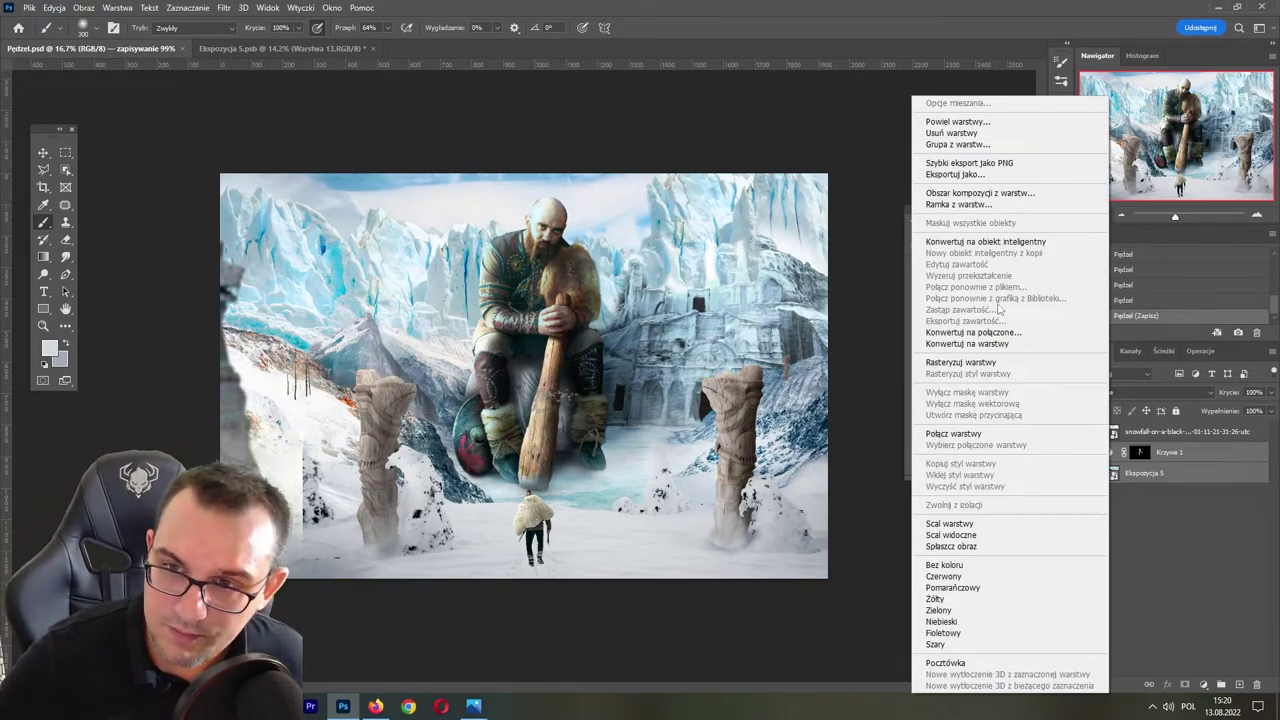
{"action": "left_click", "coordinate": [985, 241]}
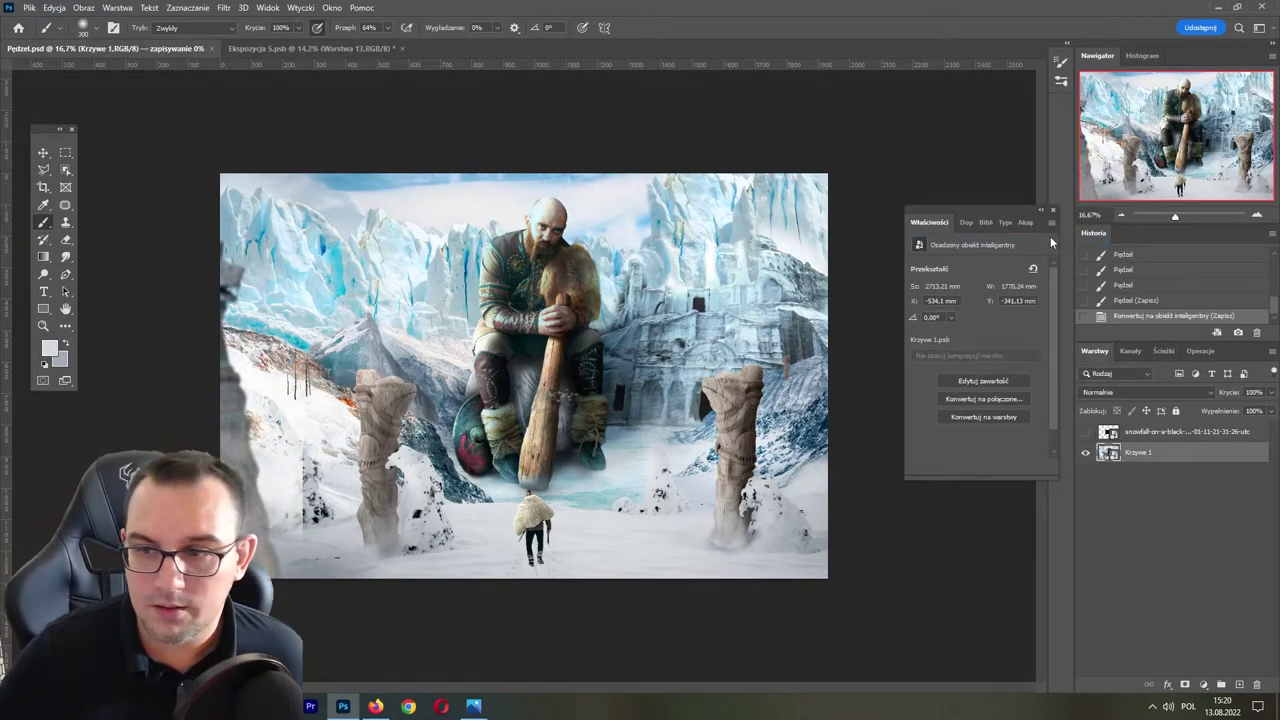
{"action": "left_click", "coordinate": [1086, 432]}
{"action": "left_click", "coordinate": [1180, 432]}
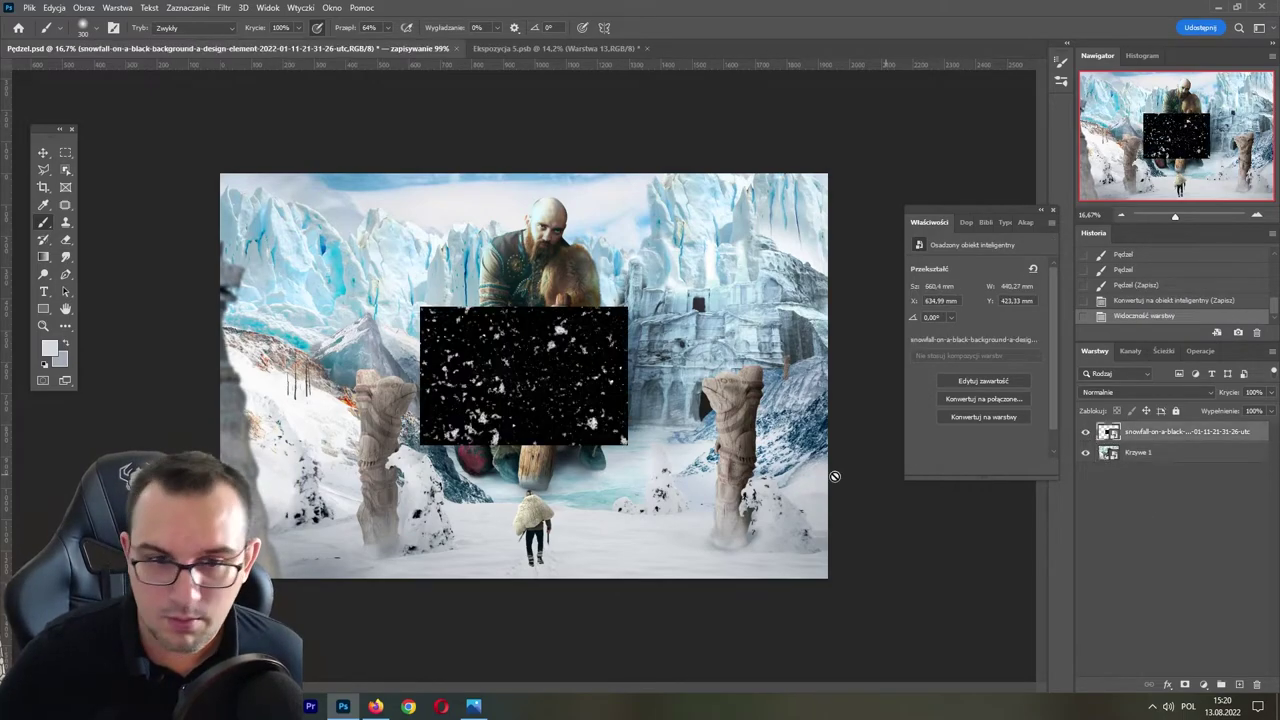
- Enlarge the snowfall to cover the canvas, rotate it about 5 degrees and shift it up-right
{"action": "key", "text": "ctrl+t"}
{"action": "left_click_drag", "start_coordinate": [524, 444], "coordinate": [524, 677]}
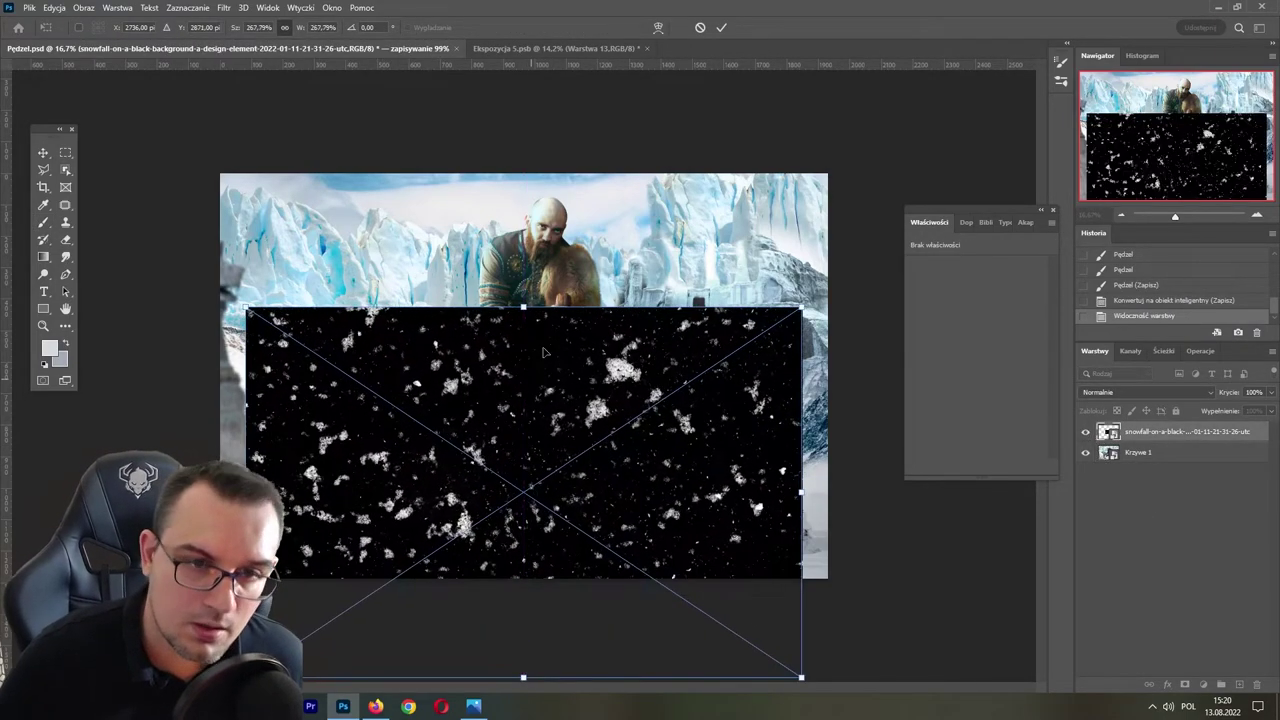
{"action": "left_click_drag", "start_coordinate": [524, 308], "coordinate": [523, 162]}
{"action": "left_click_drag", "start_coordinate": [707, 137], "coordinate": [738, 150]}
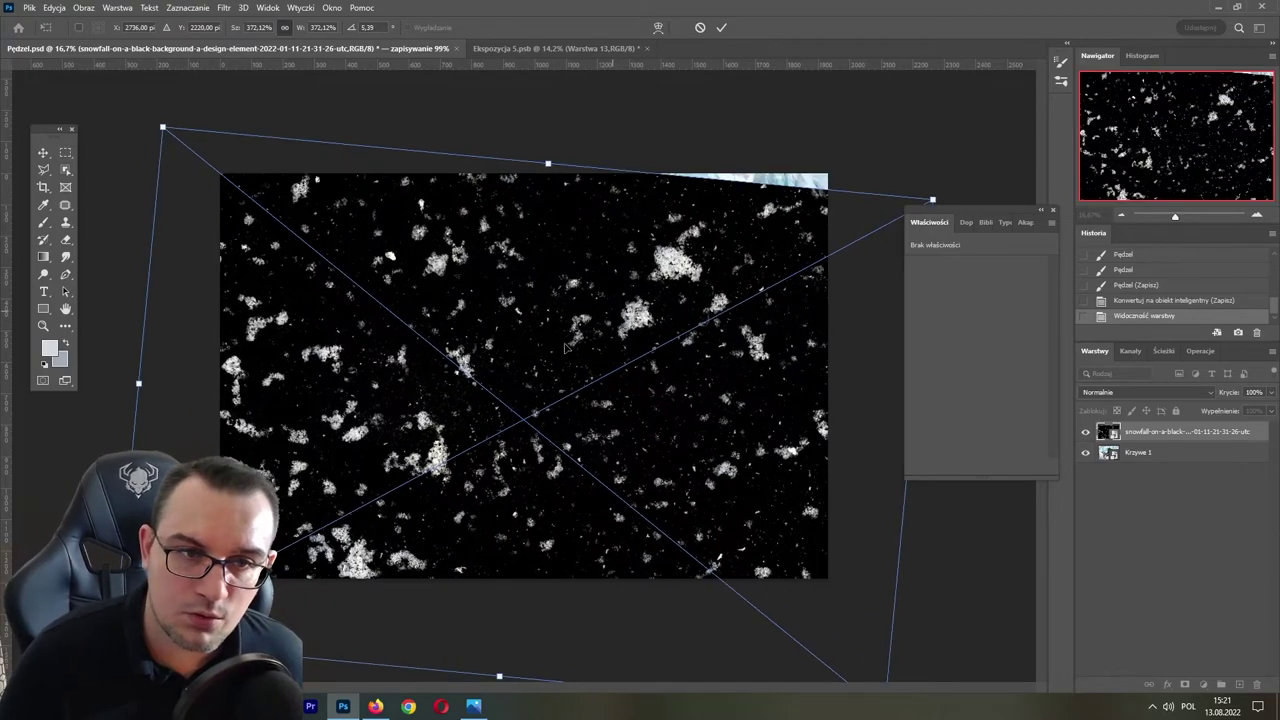
{"action": "left_click_drag", "start_coordinate": [568, 348], "coordinate": [589, 320]}
{"action": "key", "text": "Return"}
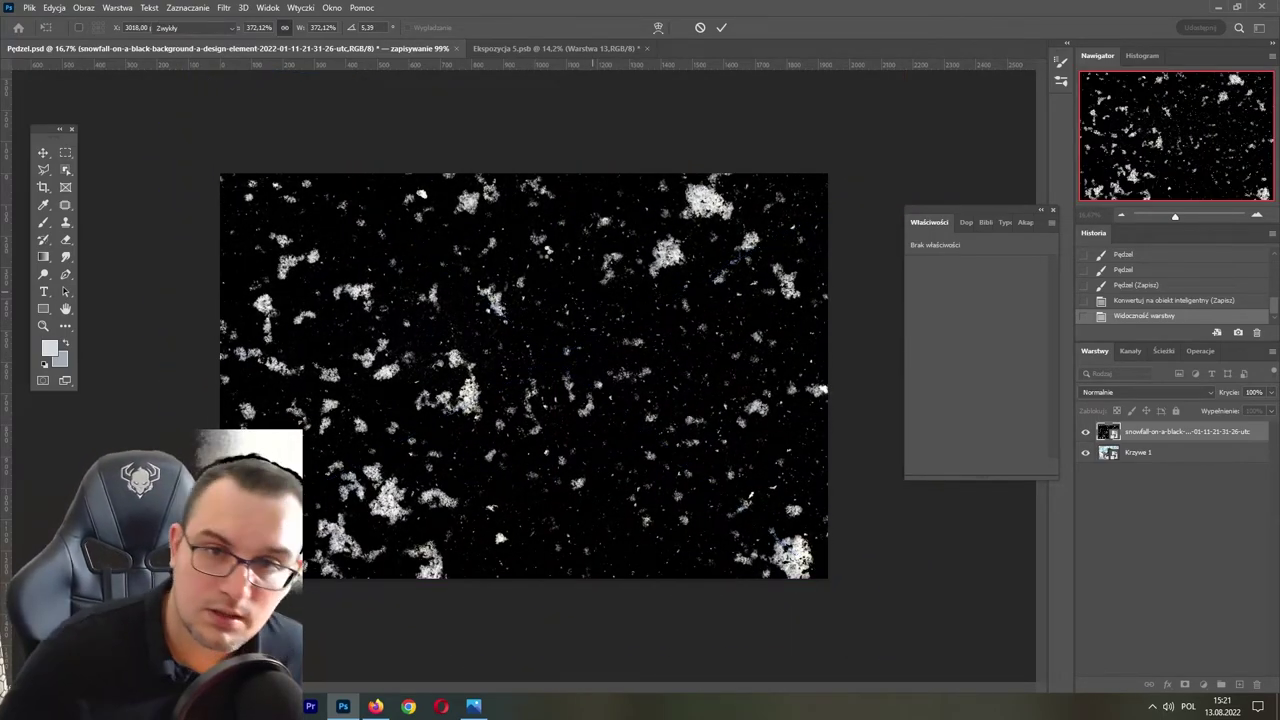
- Apply a Motion Blur to the snow at a 26° angle with a longer distance
{"action": "left_click", "coordinate": [231, 9]}
{"action": "mouse_move", "coordinate": [244, 216]}
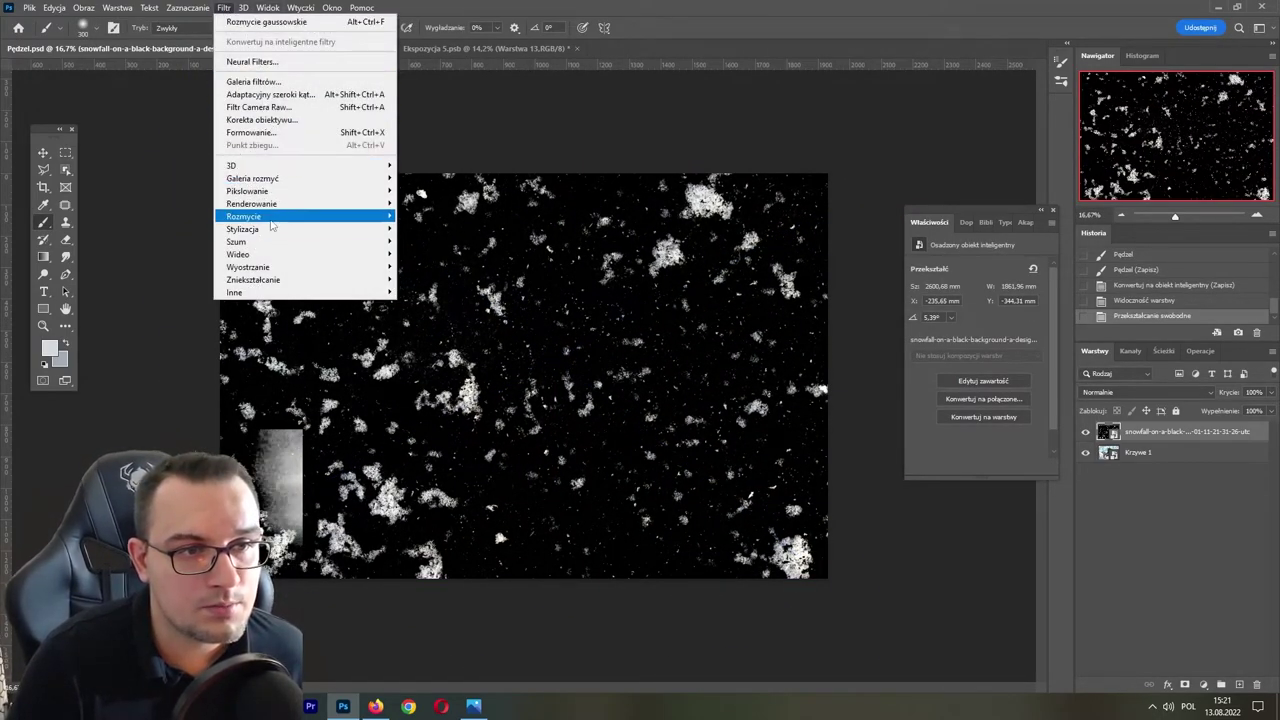
{"action": "left_click", "coordinate": [440, 228]}
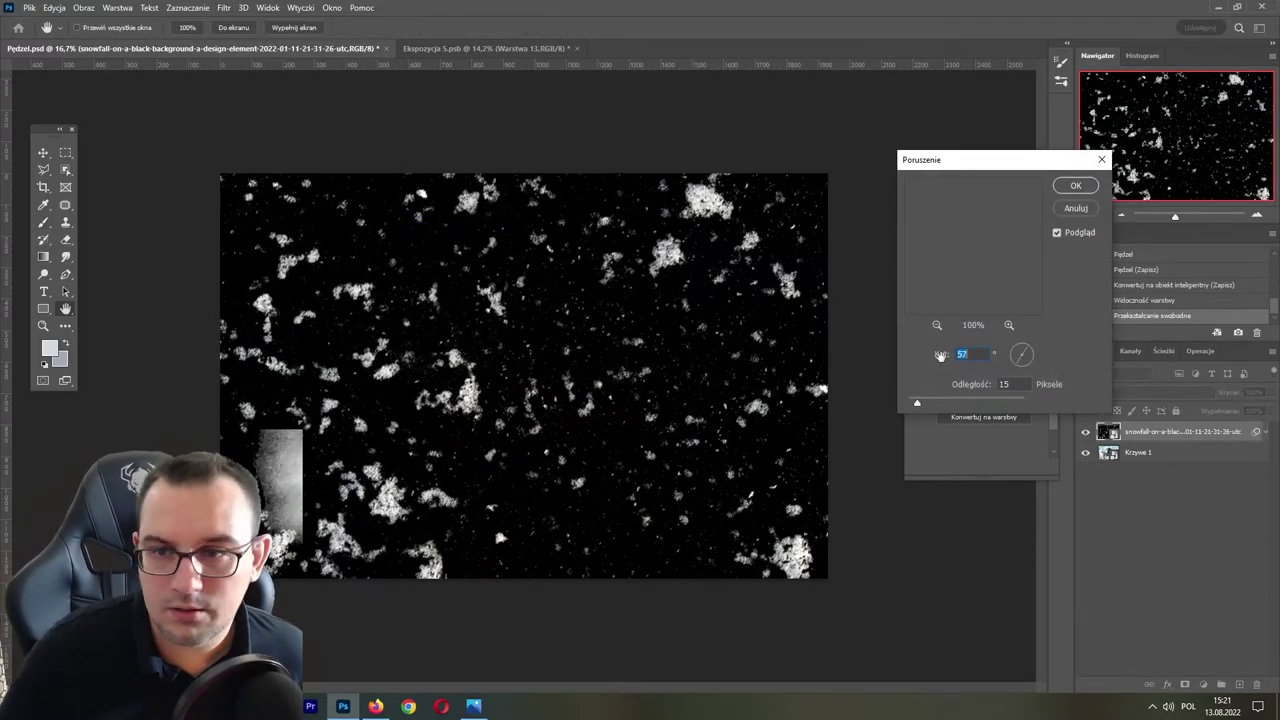
{"action": "left_click_drag", "start_coordinate": [1018, 362], "coordinate": [990, 369]}
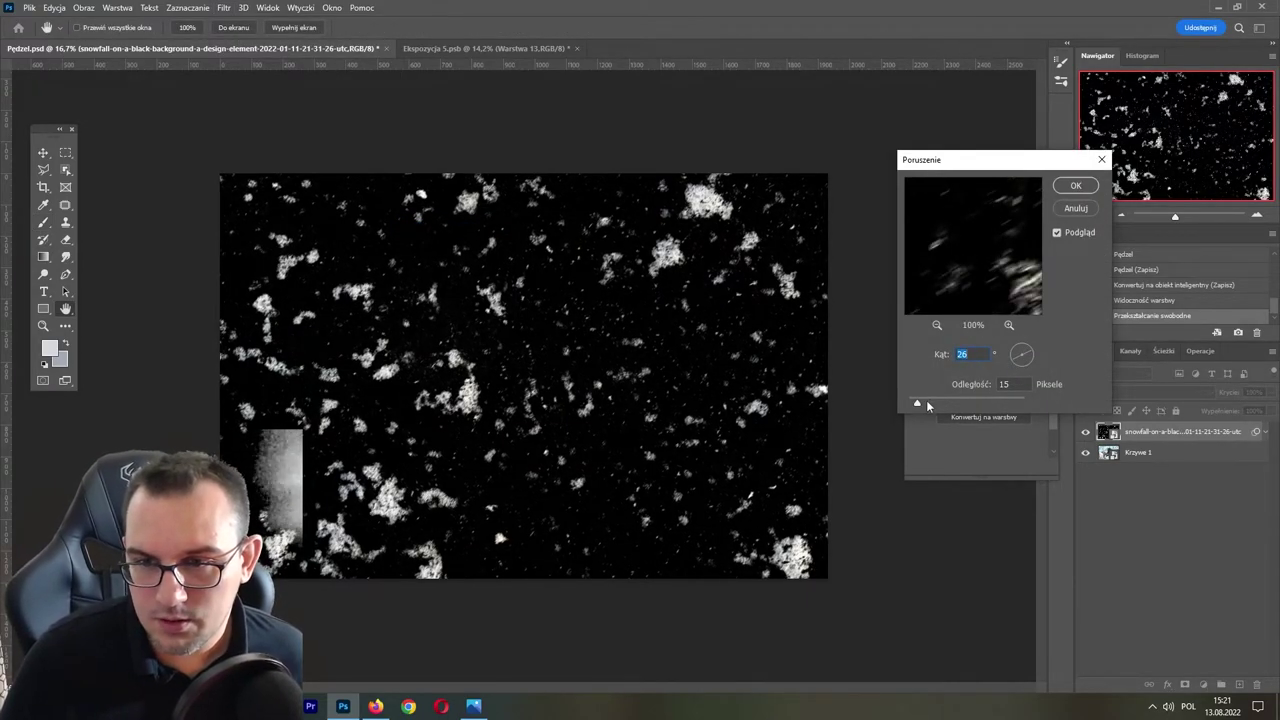
{"action": "left_click_drag", "start_coordinate": [928, 405], "coordinate": [940, 403]}
{"action": "key", "text": "Return"}
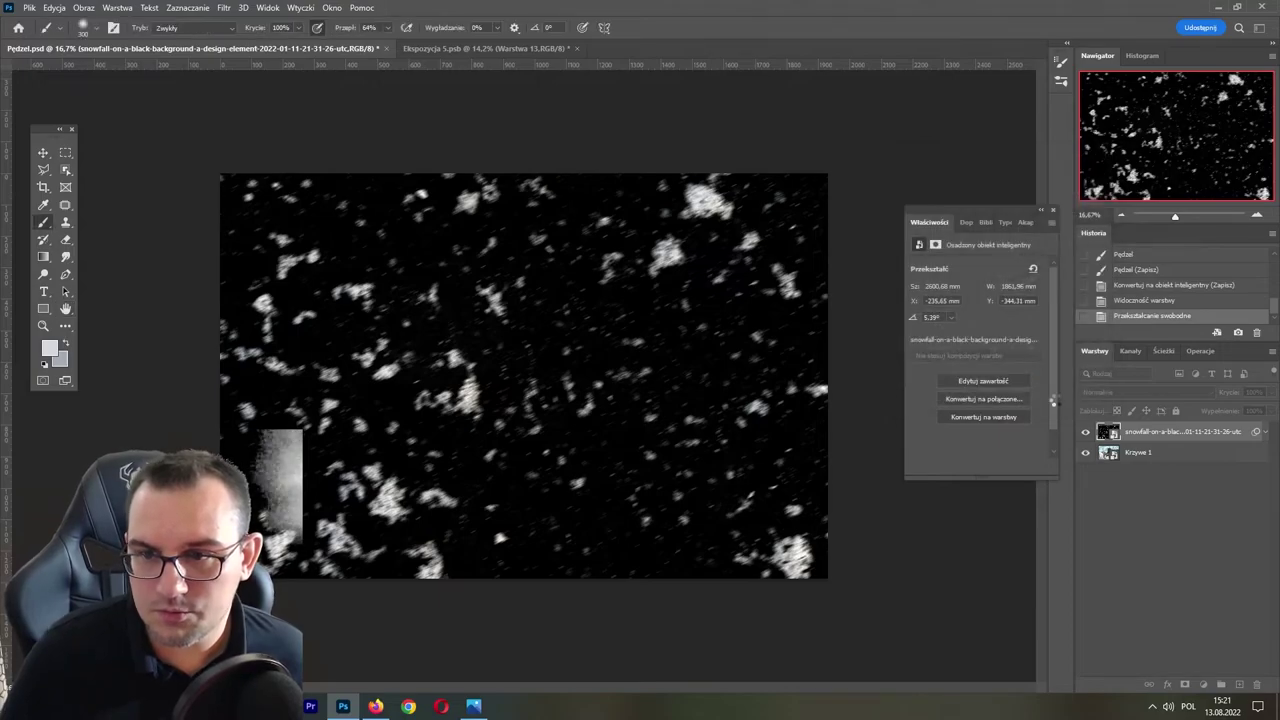
- Blend the snowfall in Ekran (Screen) mode and save the document
{"action": "left_click", "coordinate": [1197, 392]}
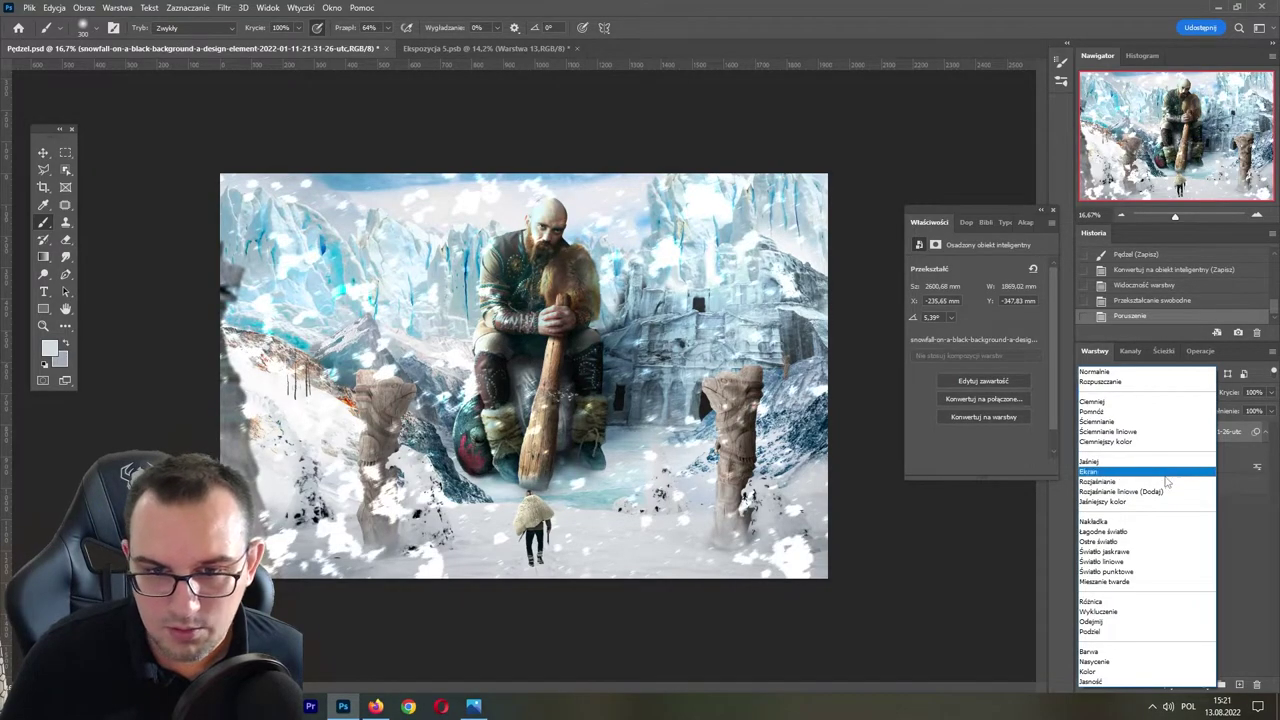
{"action": "left_click", "coordinate": [1167, 472]}
{"action": "key", "text": "ctrl+s"}
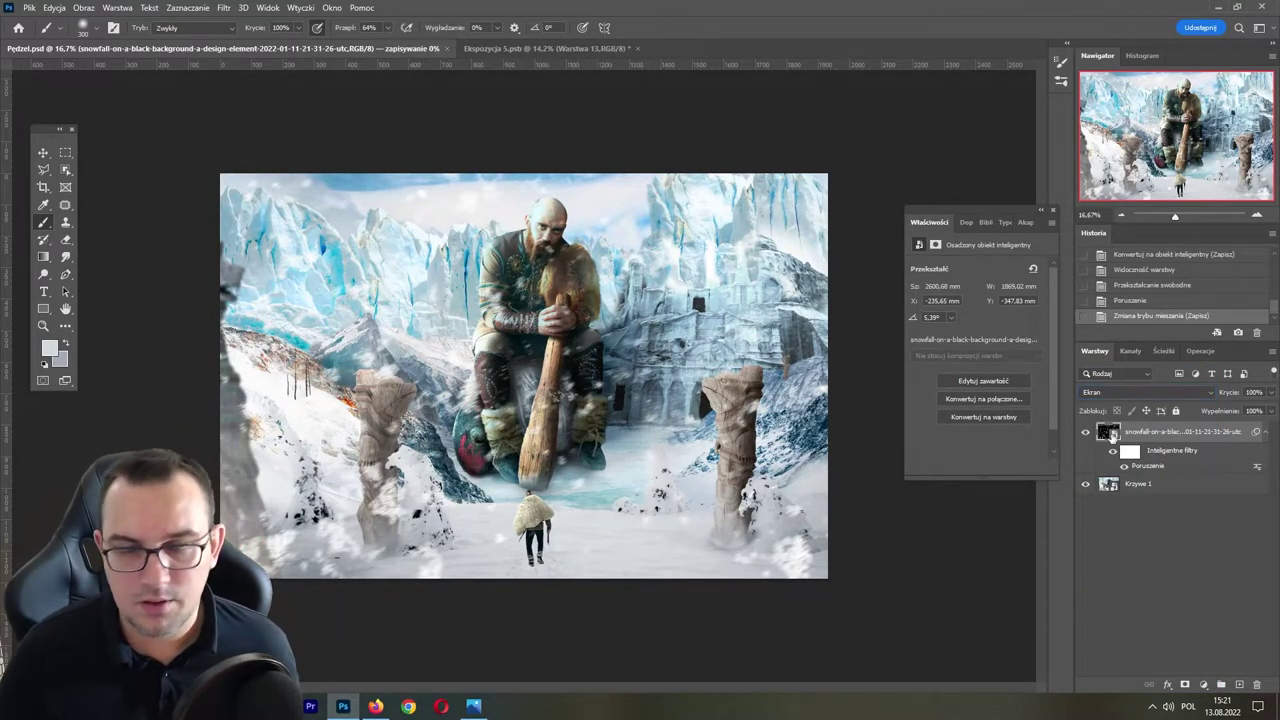
- Add a Wyszukiwanie kolorów layer and preview LUTs from 1.CUBE through 3Strip and alut to Candlelight
{"action": "left_click", "coordinate": [1204, 685]}
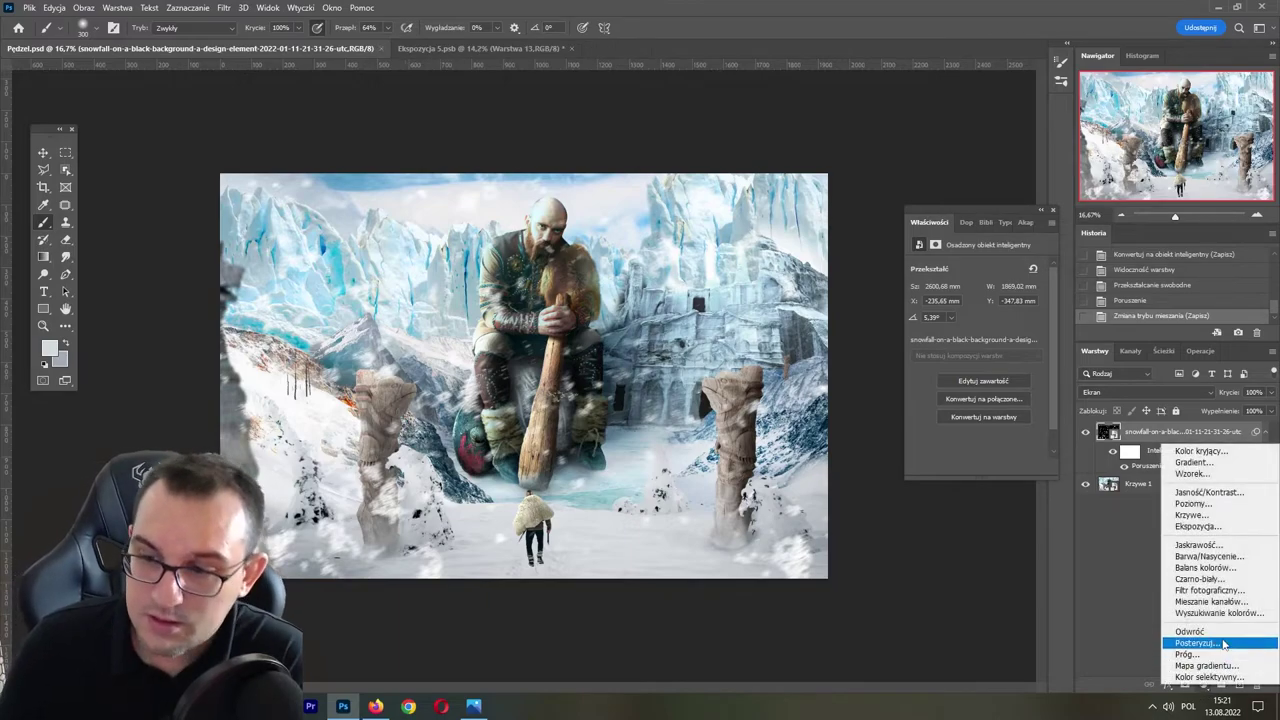
{"action": "left_click", "coordinate": [1220, 613]}
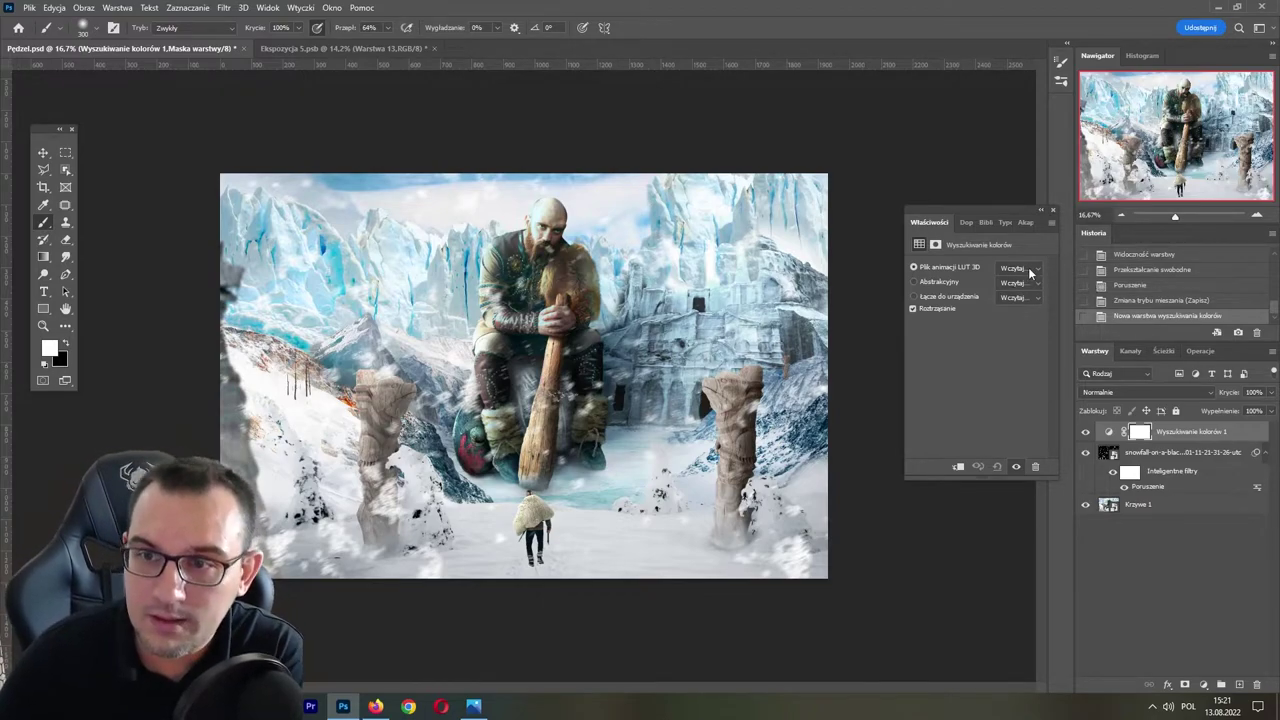
{"action": "left_click", "coordinate": [1030, 273]}
{"action": "left_click", "coordinate": [1010, 46]}
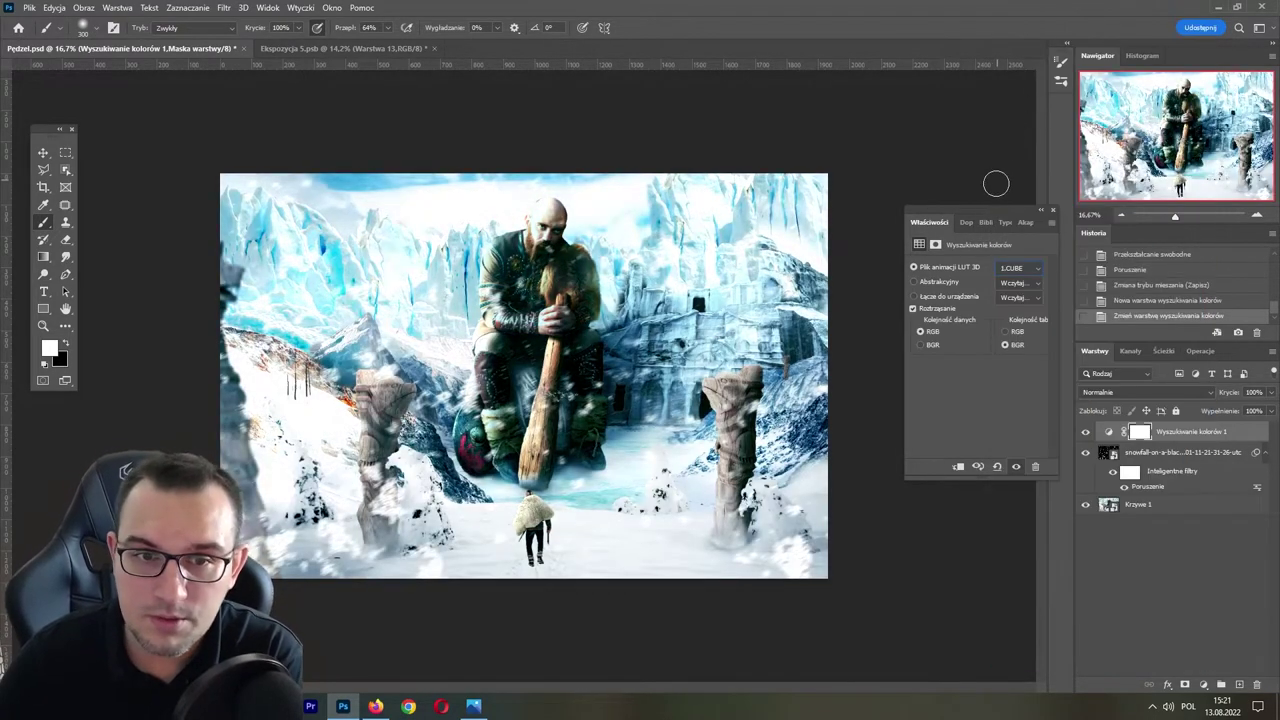
{"action": "key", "text": "Down"}
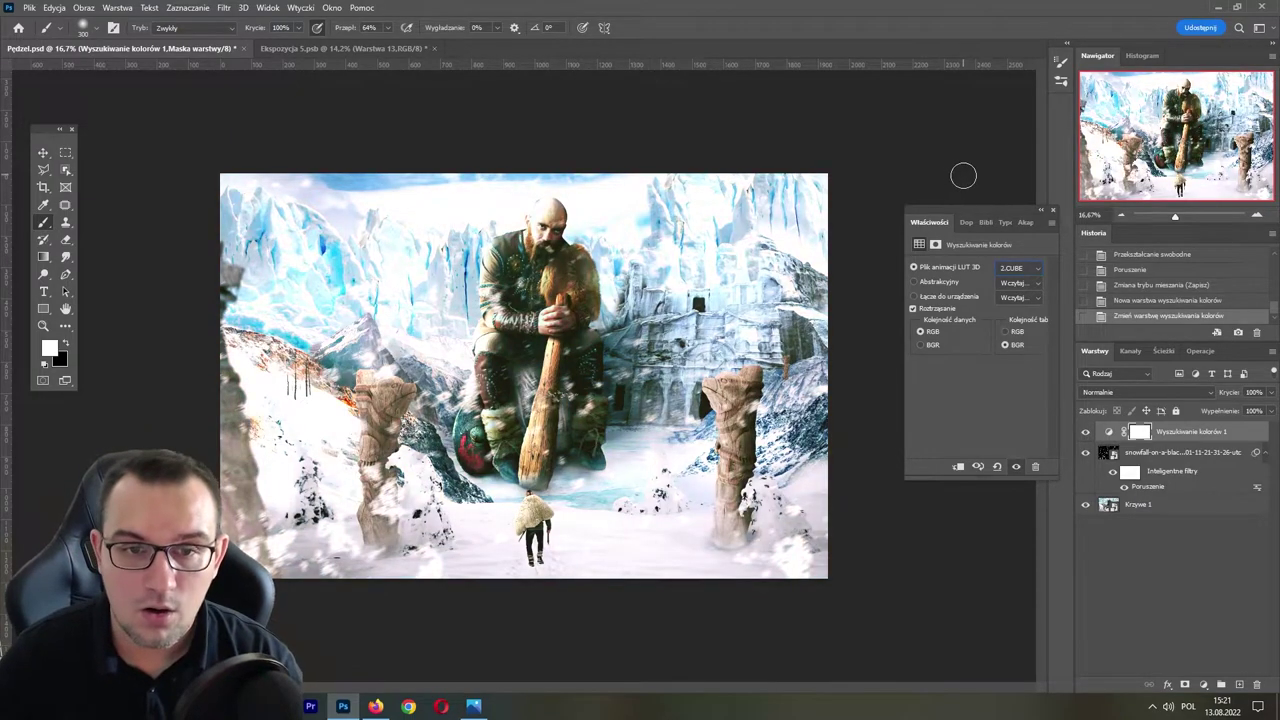
{"action": "key", "text": "Down"}
{"action": "key", "text": "Down"}
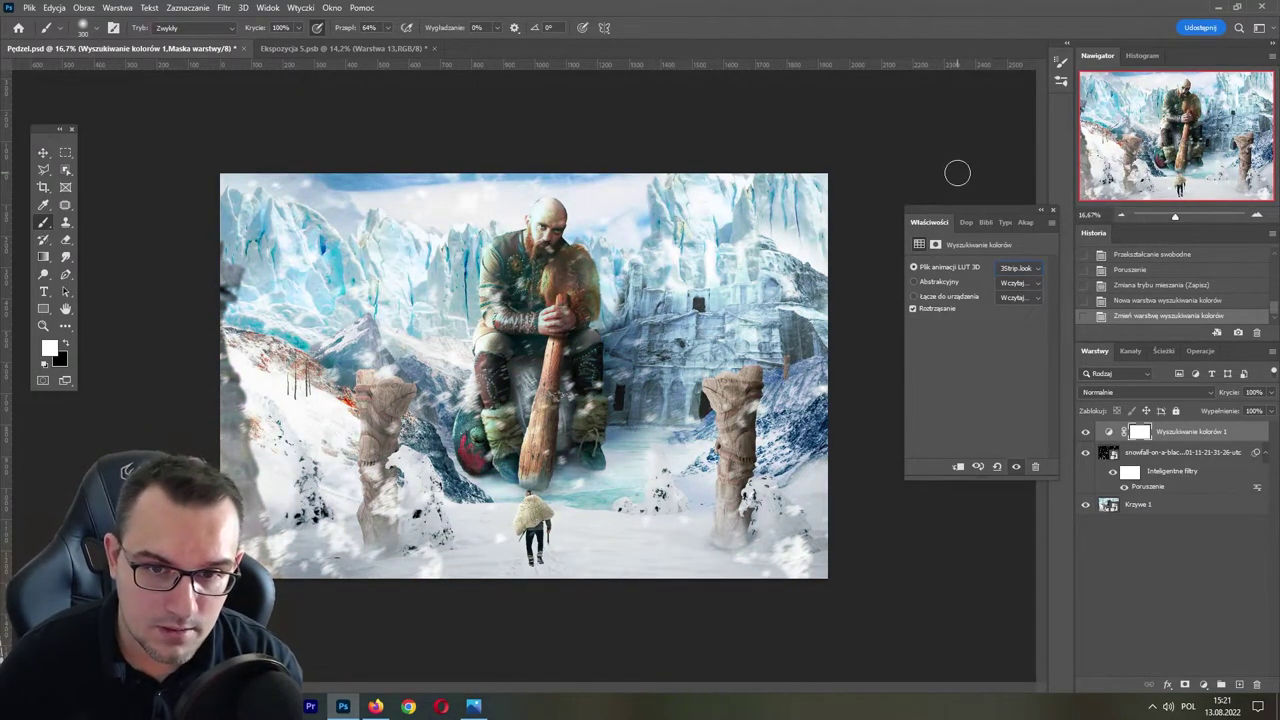
{"action": "key", "text": "Down"}
{"action": "key", "text": "Down"}
{"action": "key", "text": "Down"}
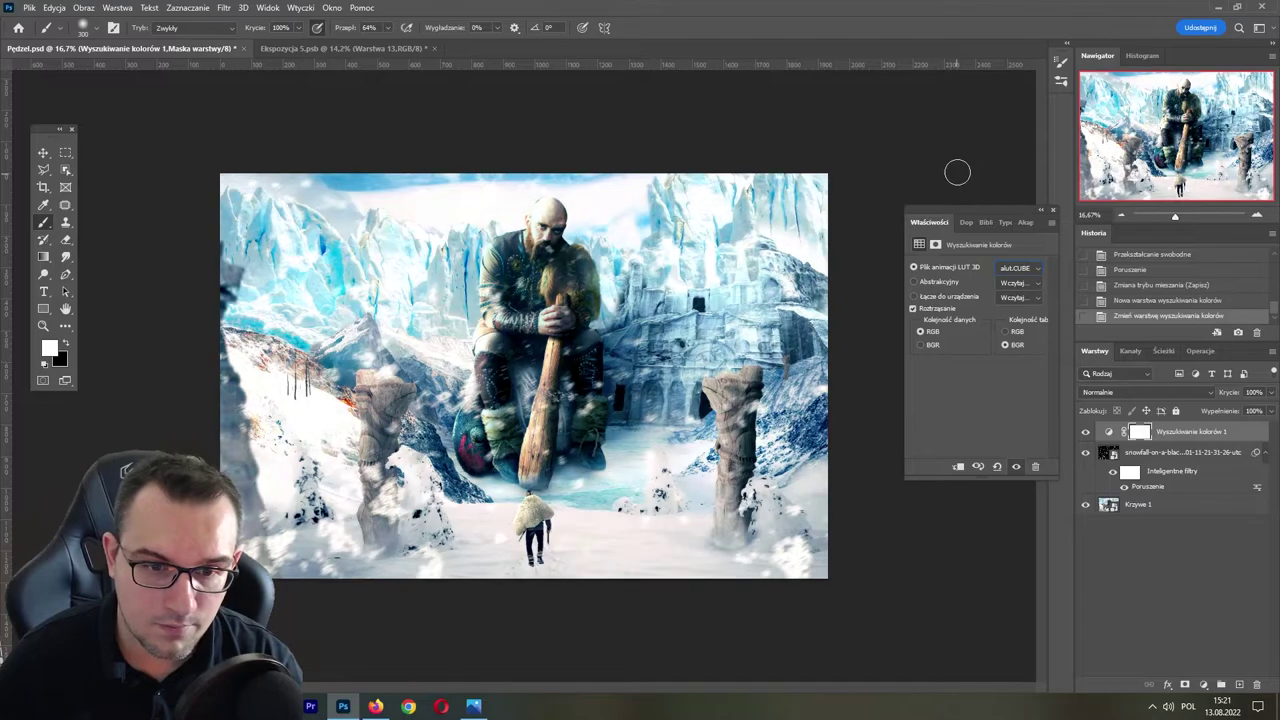
{"action": "key", "text": "Down"}
{"action": "key", "text": "Down"}
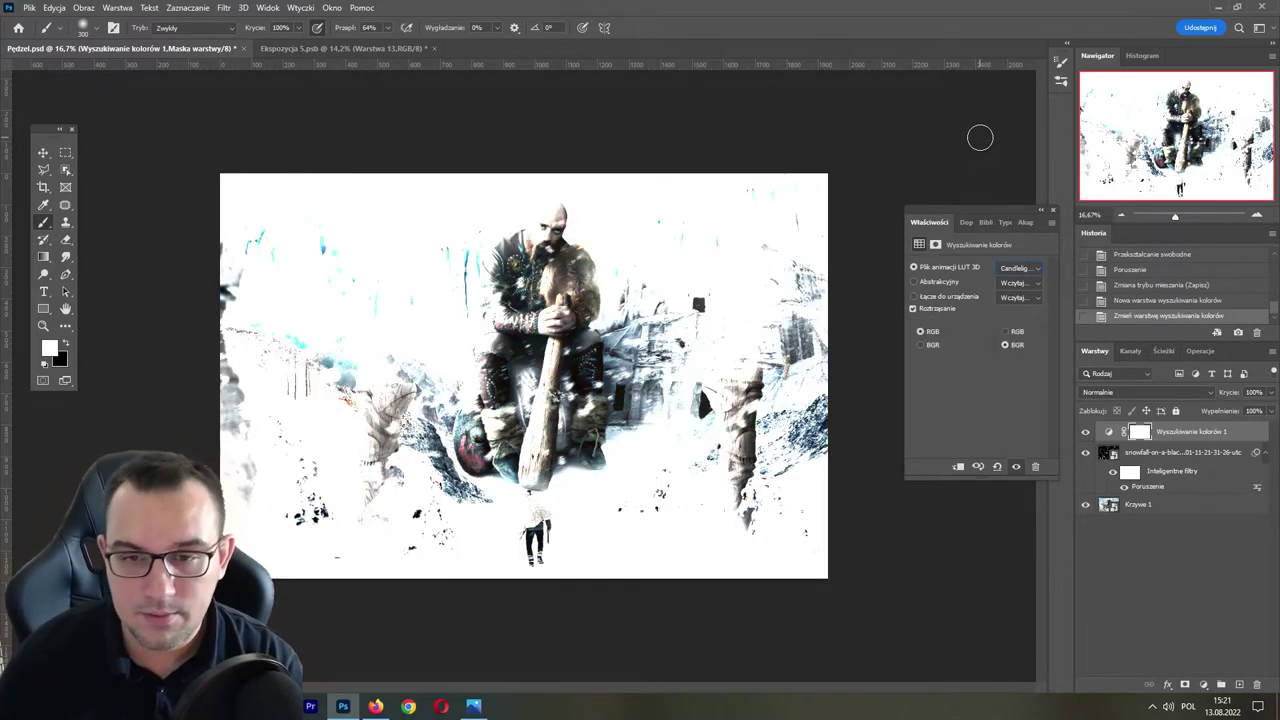
{"action": "key", "text": "Down"}
{"action": "key", "text": "Down"}
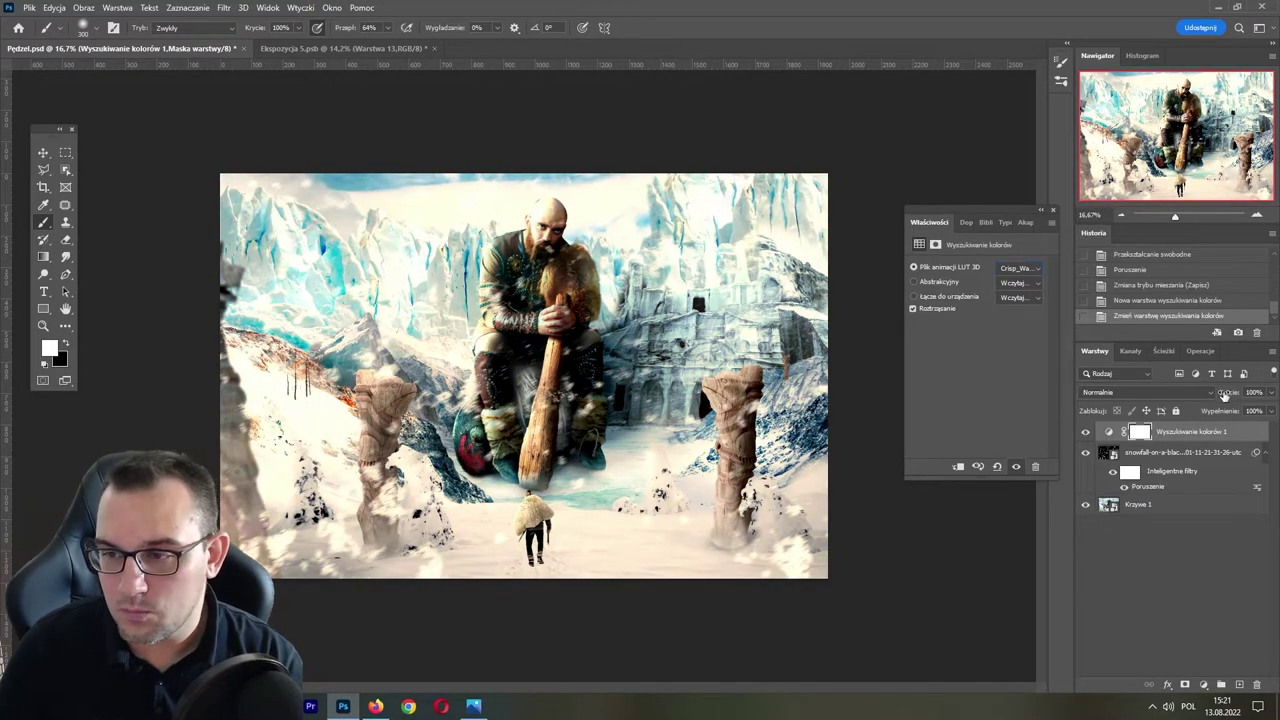
- Set the colour grade's opacity to 32%, then 62%, toggling it to compare
{"action": "mouse_move", "coordinate": [1224, 396]}
{"action": "left_mouse_down"}
{"action": "mouse_move", "coordinate": [1202, 395]}
{"action": "mouse_move", "coordinate": [1213, 397]}
{"action": "left_mouse_up"}
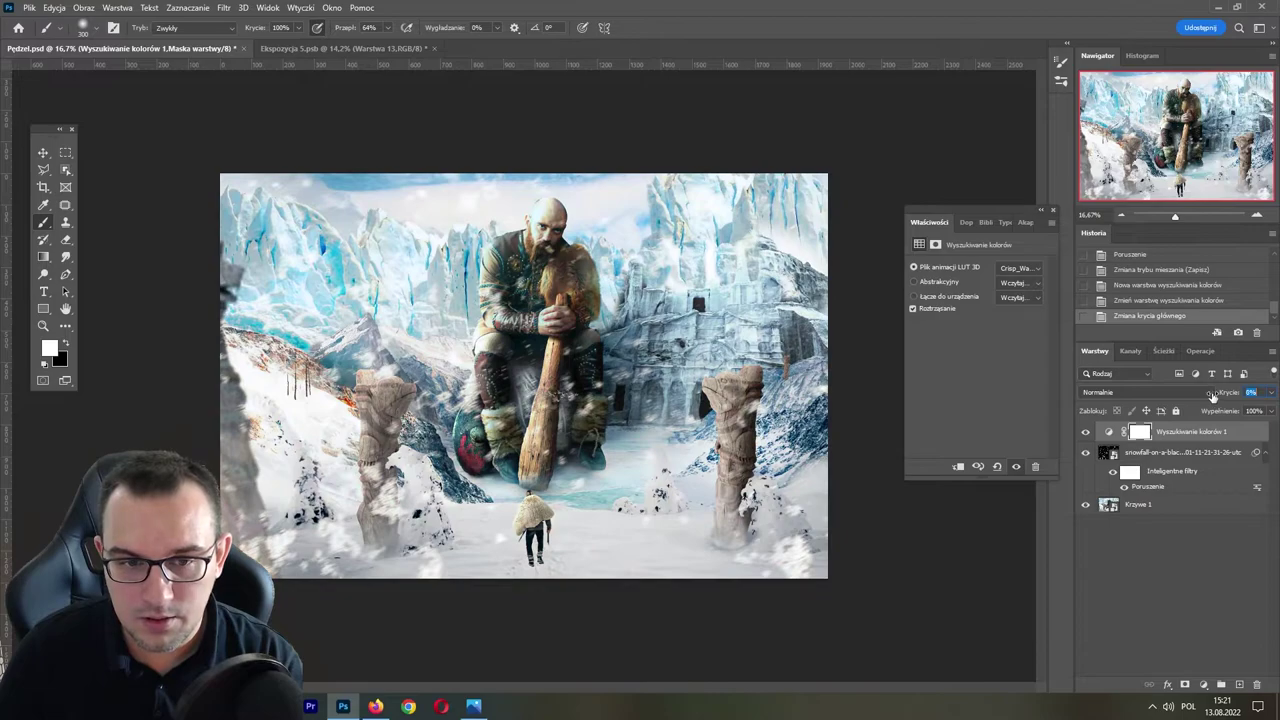
{"action": "left_click", "coordinate": [1086, 432]}
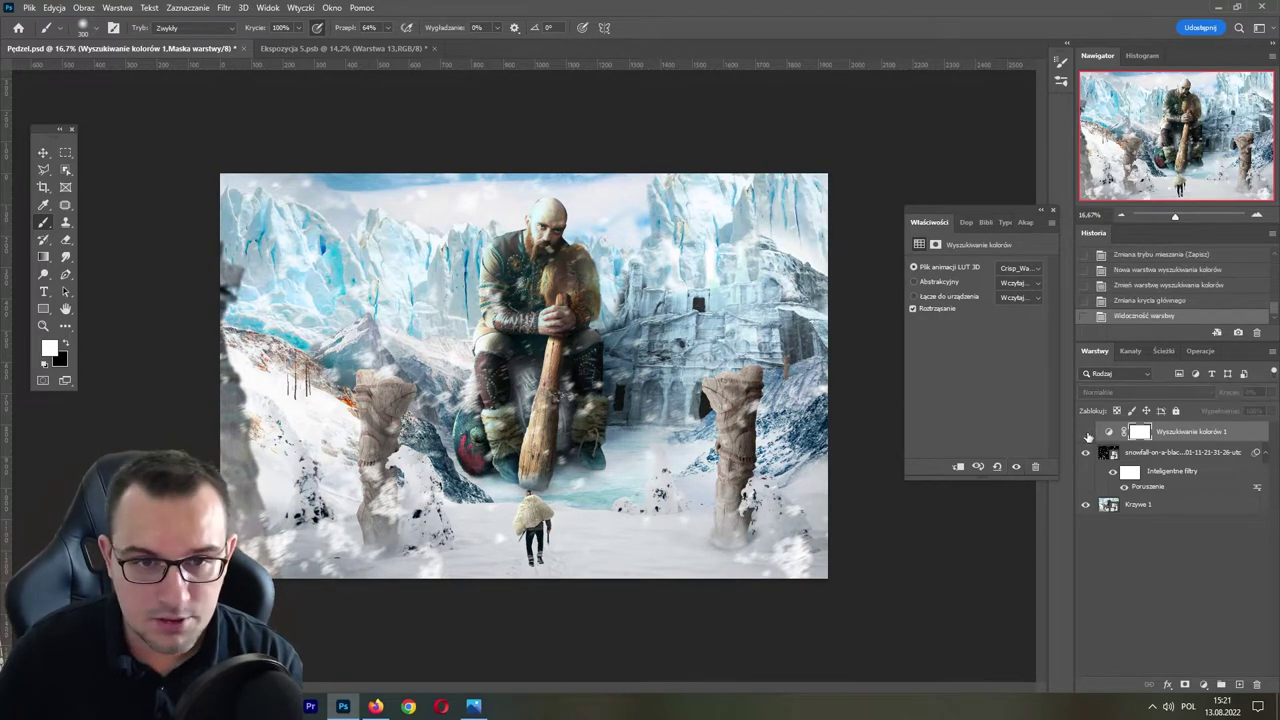
{"action": "left_click", "coordinate": [1086, 432]}
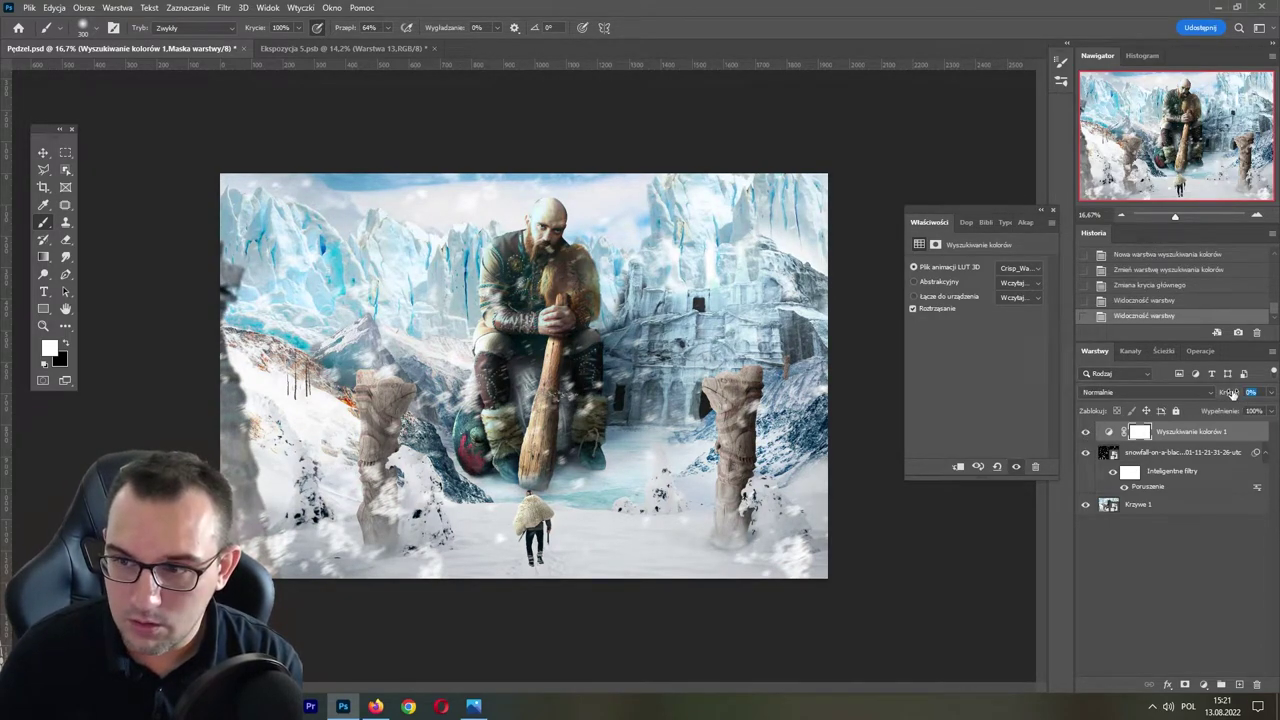
{"action": "type", "text": "62"}
{"action": "key", "text": "Return"}
{"action": "left_click", "coordinate": [1086, 433]}
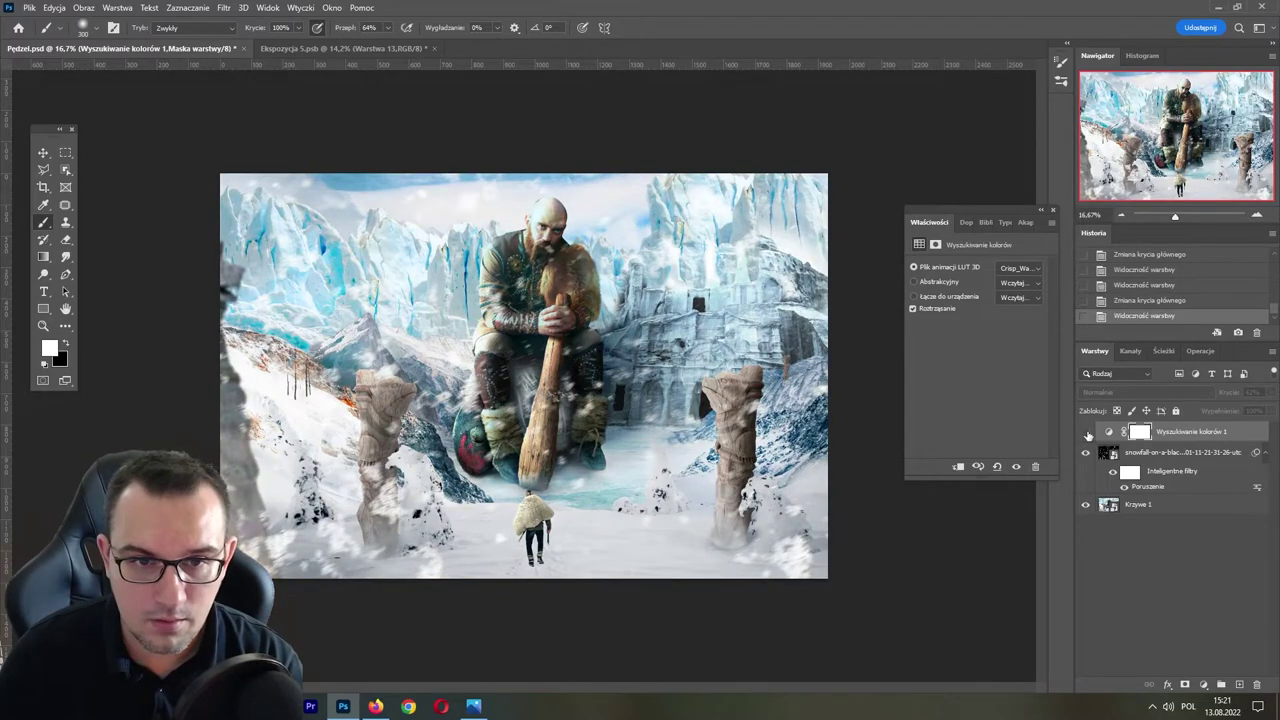
{"action": "left_click", "coordinate": [1086, 432]}
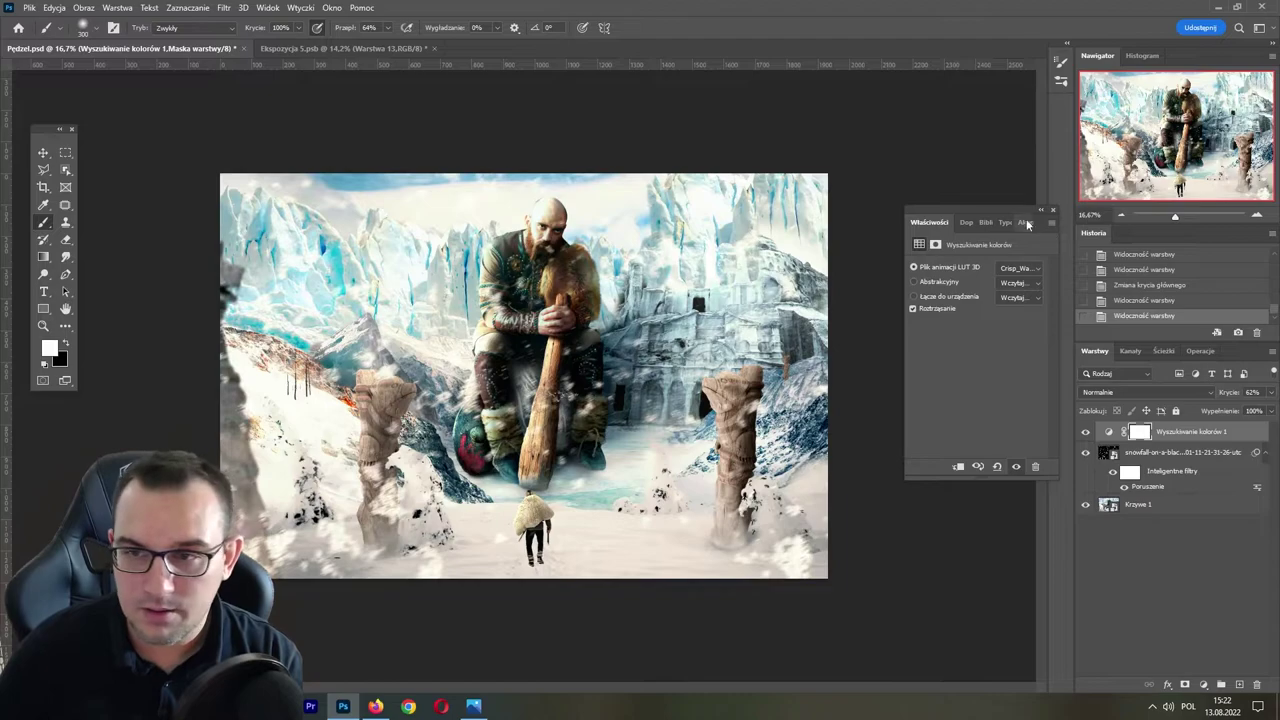
{"action": "left_click", "coordinate": [1086, 432]}
{"action": "left_click", "coordinate": [1086, 432]}
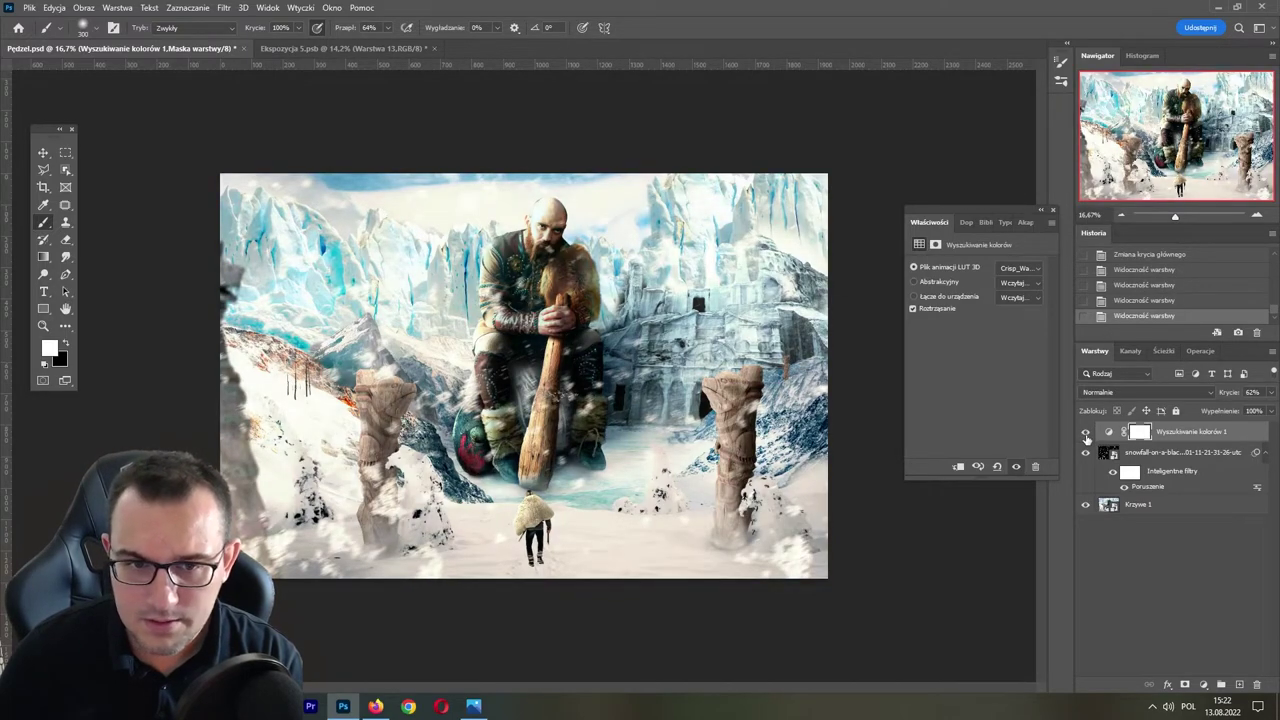
- Preview the Crisp_Winter, Fuji ETERNA, LateSunset, Moonlight and PHLEARN looks
{"action": "left_click", "coordinate": [1027, 271]}
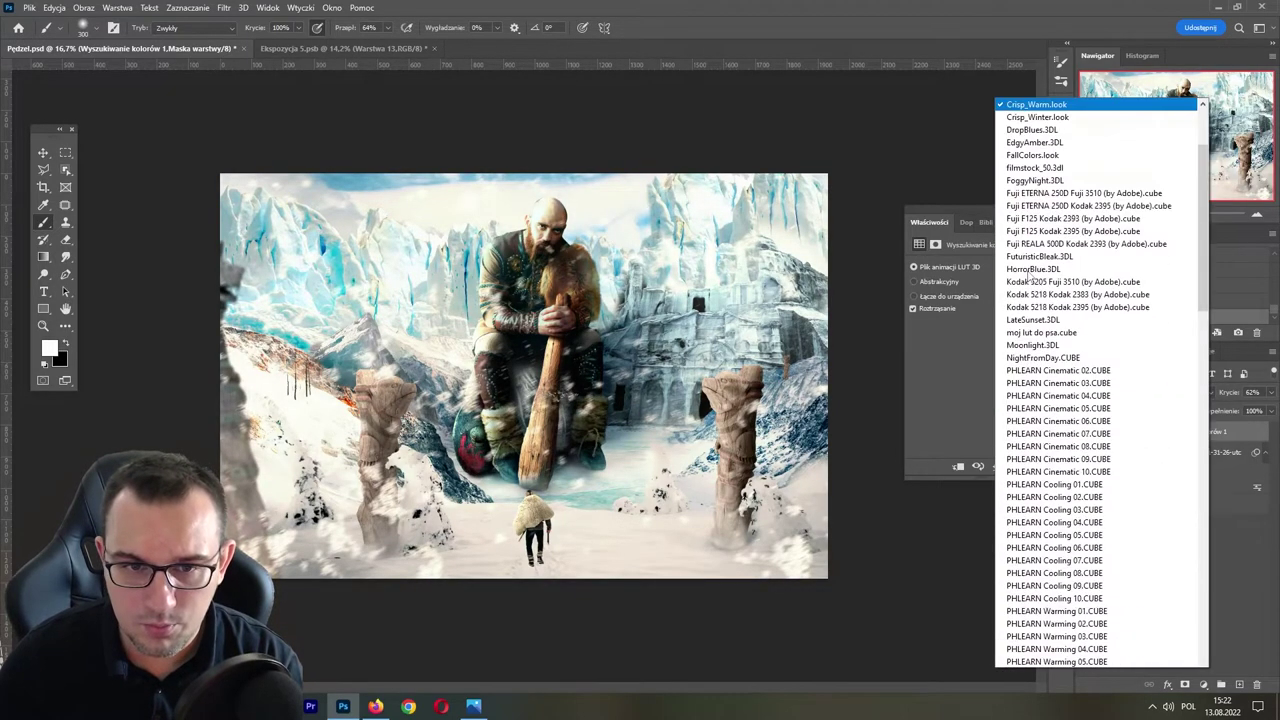
{"action": "left_click", "coordinate": [1048, 24]}
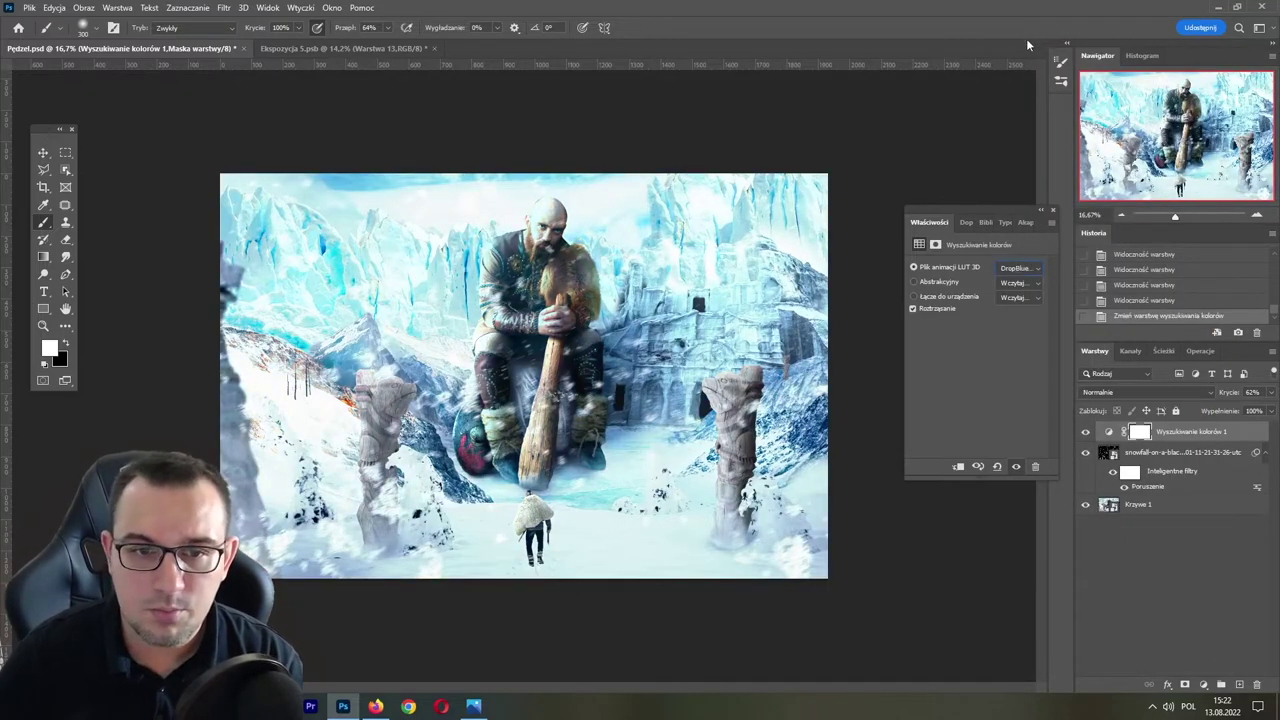
{"action": "key", "text": "Down"}
{"action": "key", "text": "Down"}
{"action": "key", "text": "Down"}
{"action": "key", "text": "Down"}
{"action": "key", "text": "Down"}
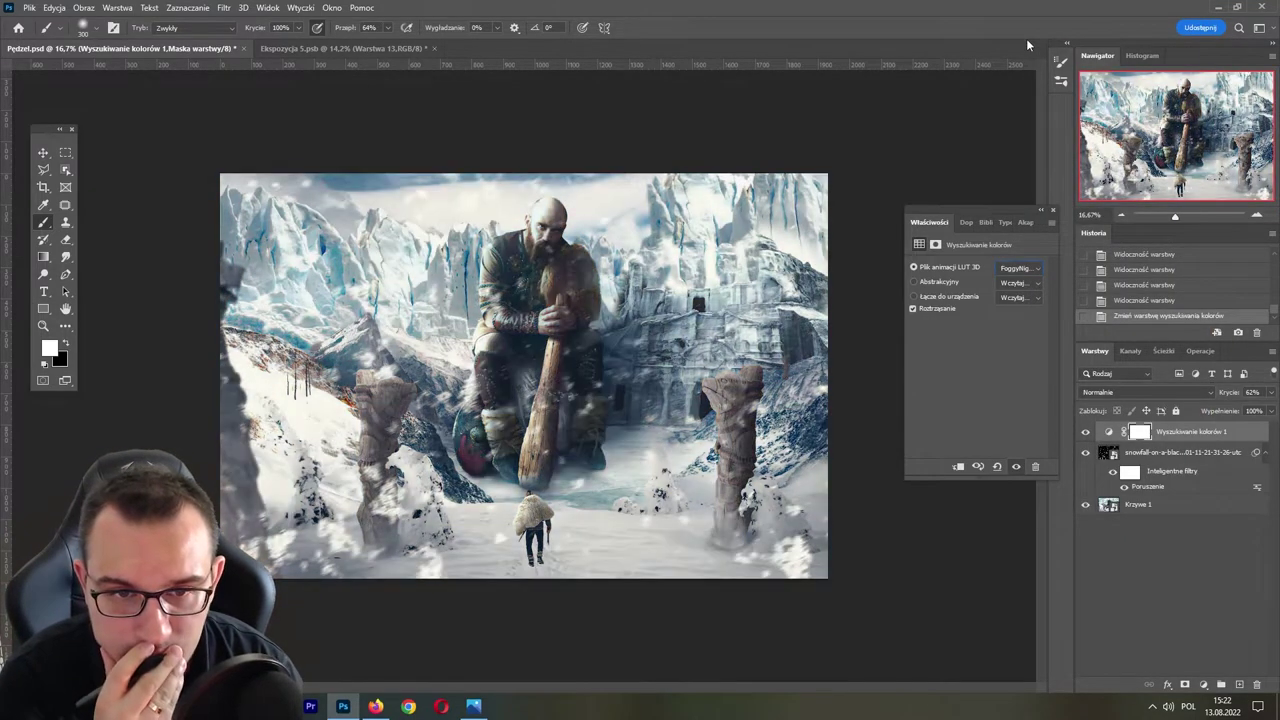
{"action": "key", "text": "Down"}
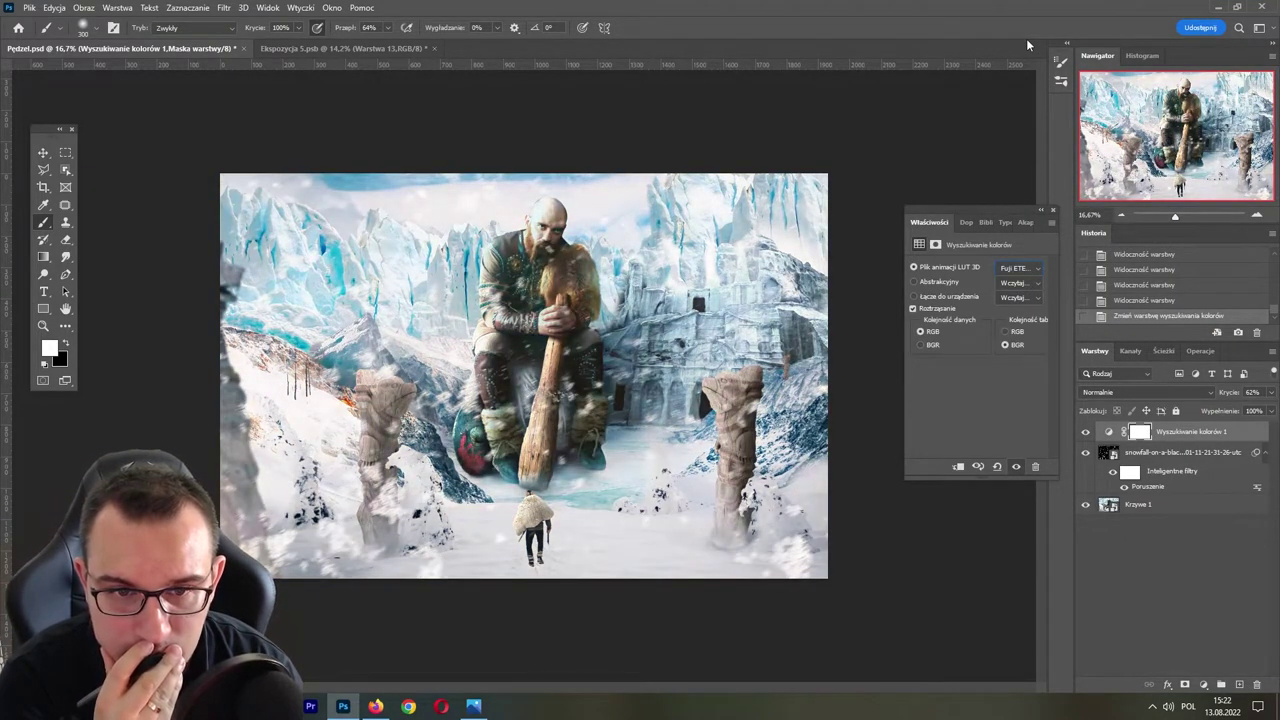
{"action": "key", "text": "Down"}
{"action": "key", "text": "Down"}
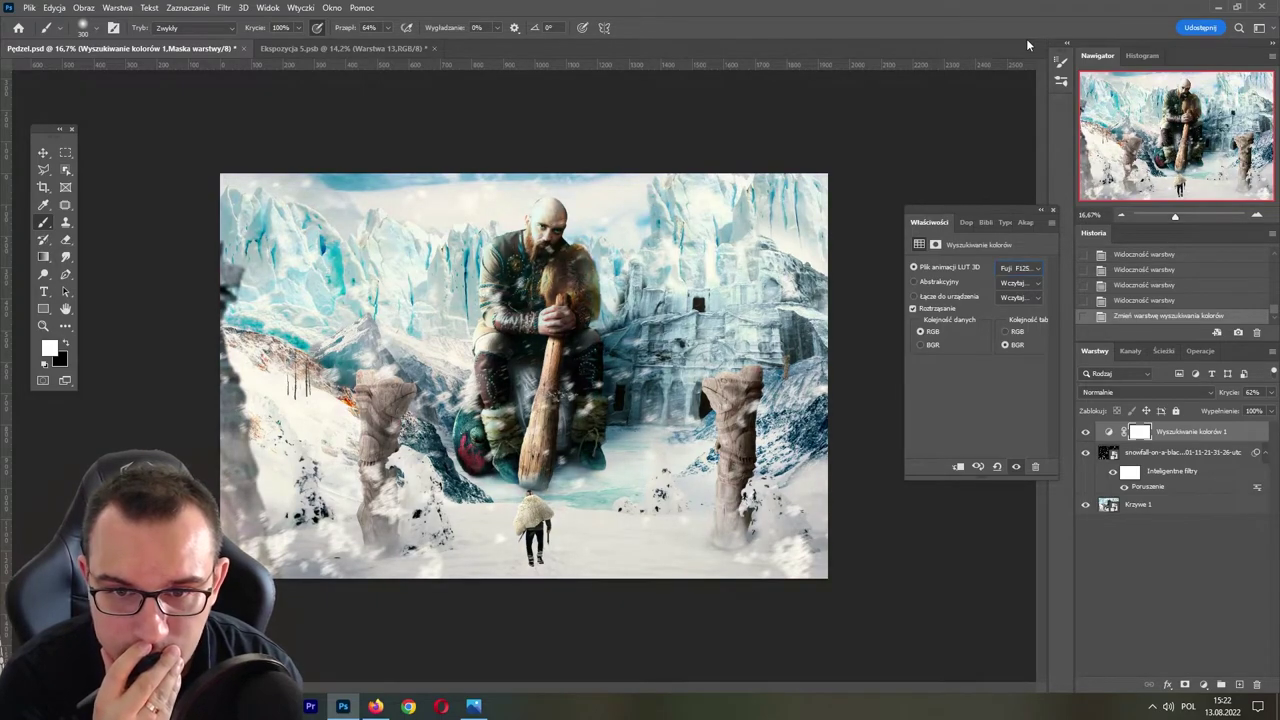
{"action": "key", "text": "Down"}
{"action": "key", "text": "Down"}
{"action": "key", "text": "Down"}
{"action": "key", "text": "Down"}
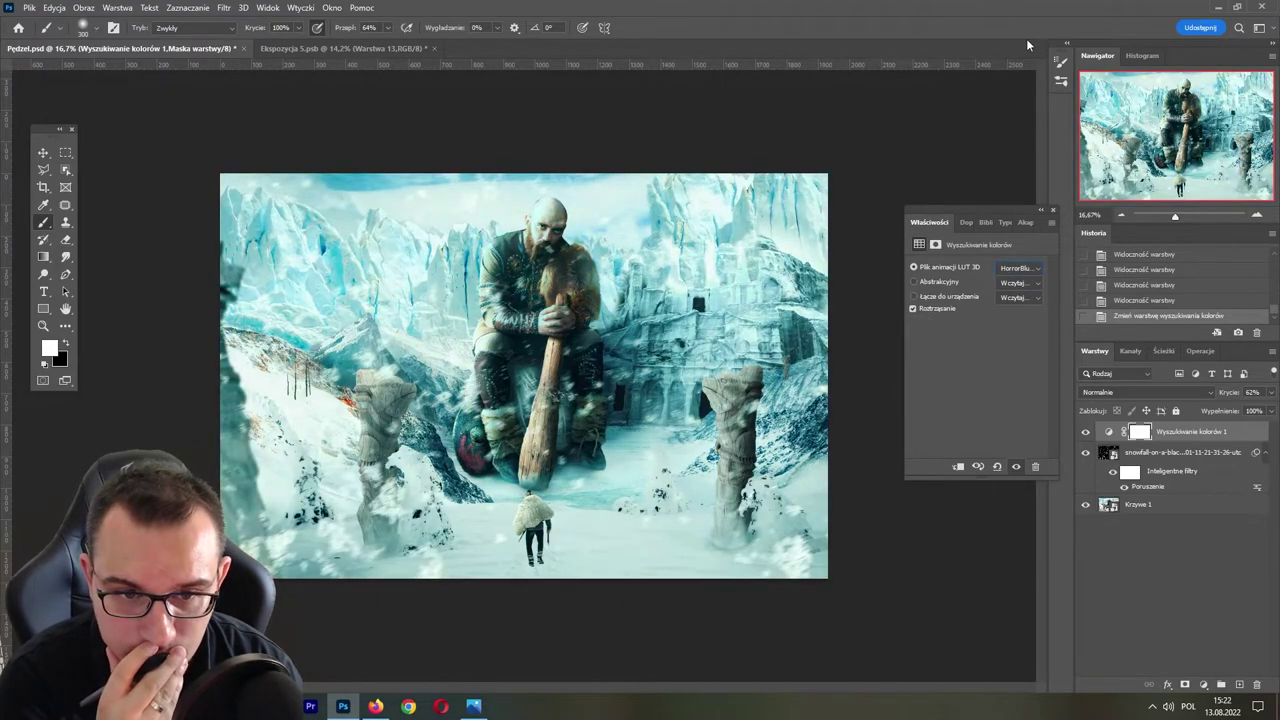
{"action": "key", "text": "Down"}
{"action": "key", "text": "Down"}
{"action": "key", "text": "Down"}
{"action": "key", "text": "Down"}
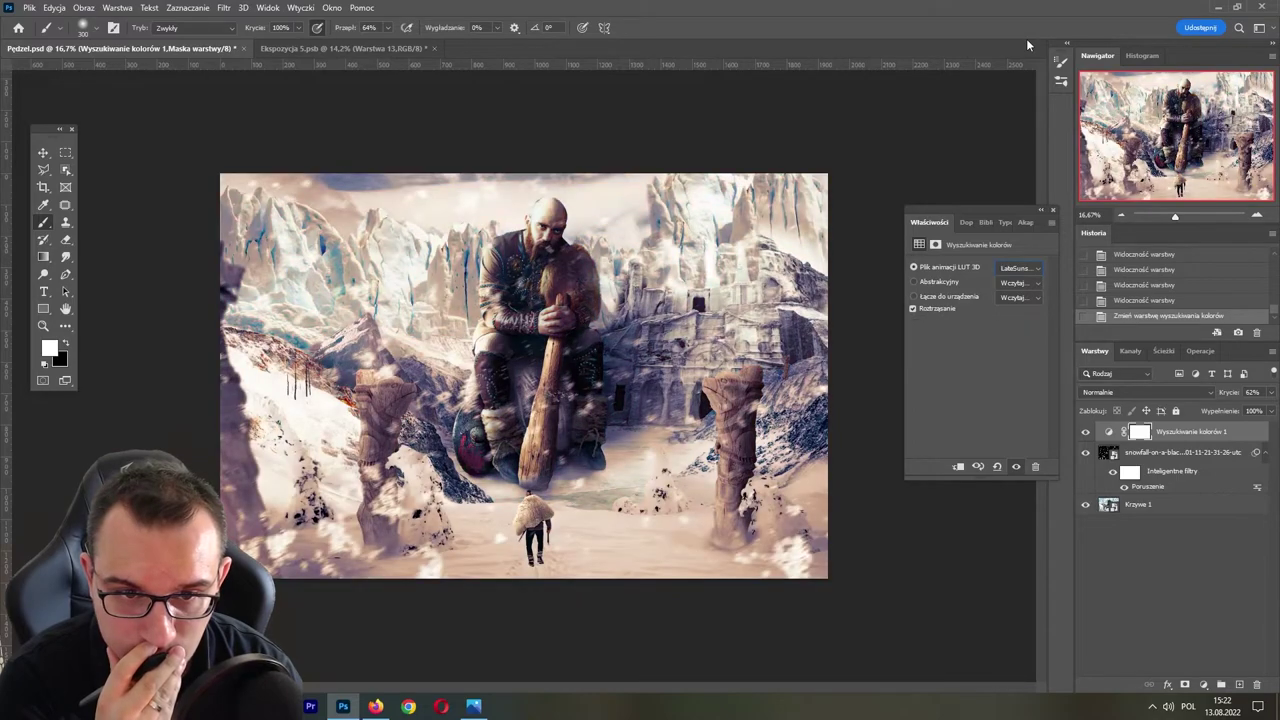
{"action": "key", "text": "Down"}
{"action": "key", "text": "Up"}
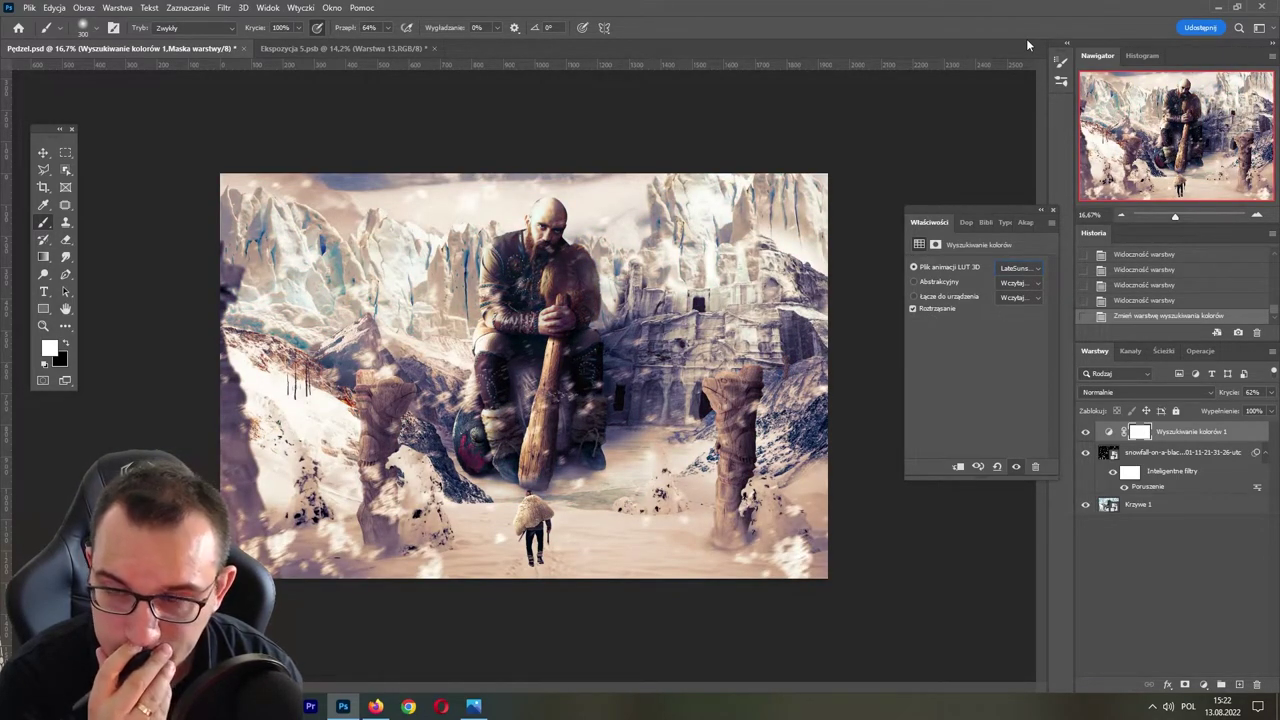
{"action": "key", "text": "Down"}
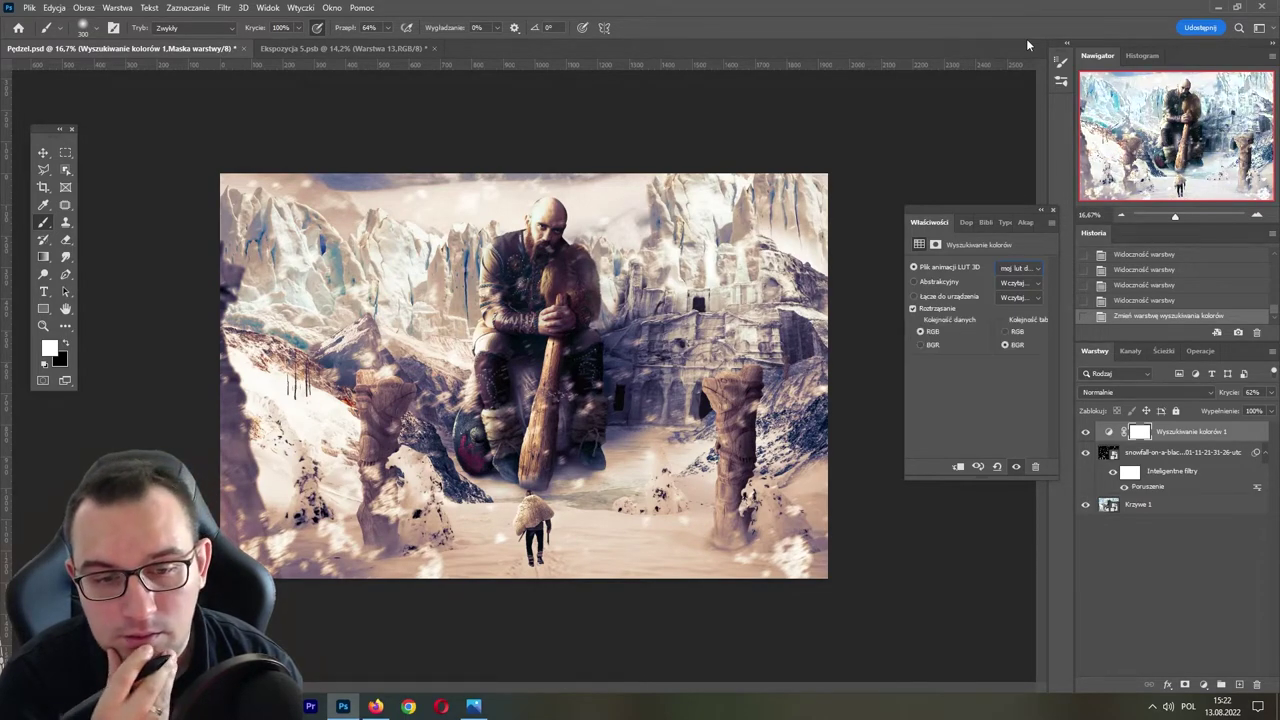
{"action": "key", "text": "Down"}
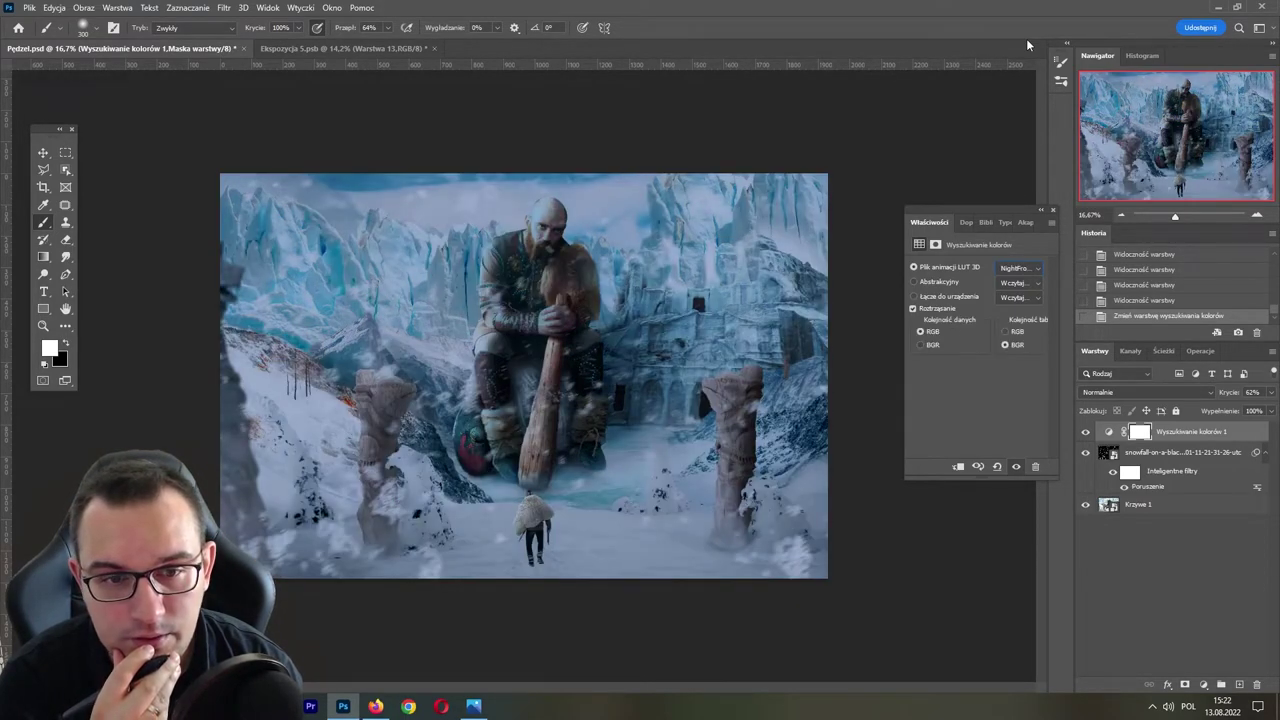
{"action": "key", "text": "Down"}
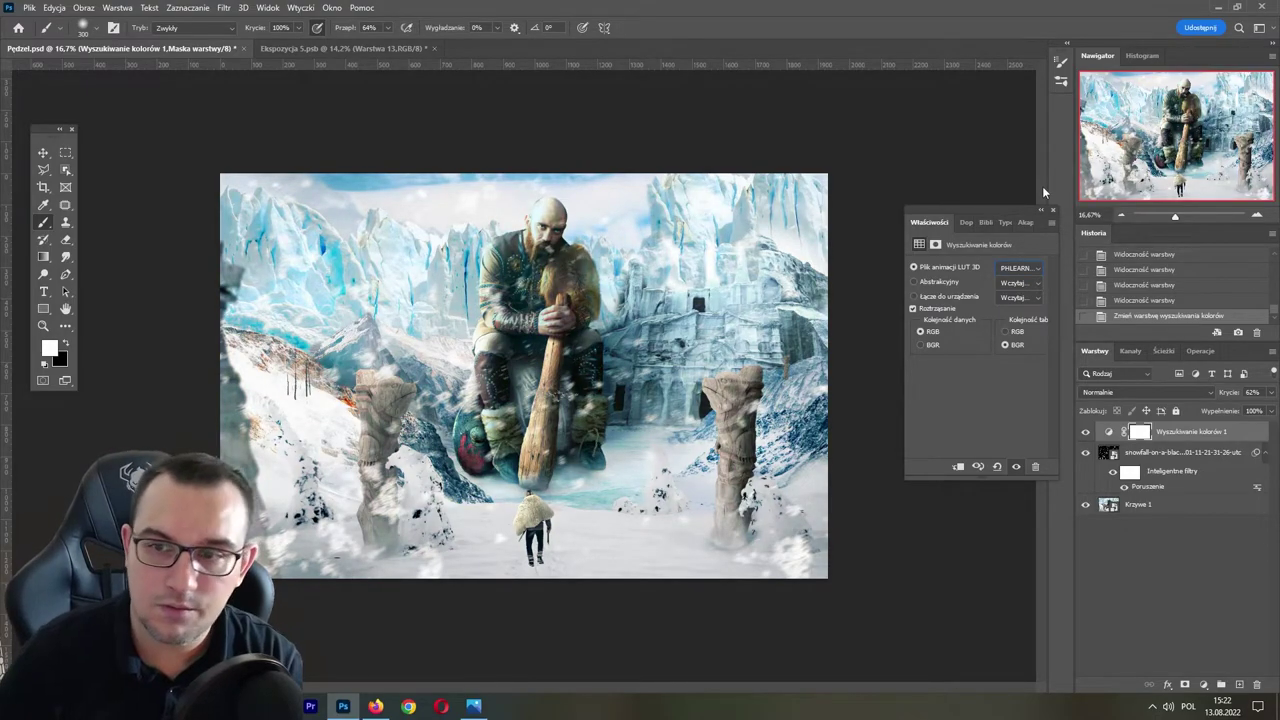
- Try the Soft_Warming and TensionGreen looks
{"action": "left_click", "coordinate": [1018, 268]}
{"action": "left_click_drag", "start_coordinate": [1197, 204], "coordinate": [1193, 540]}
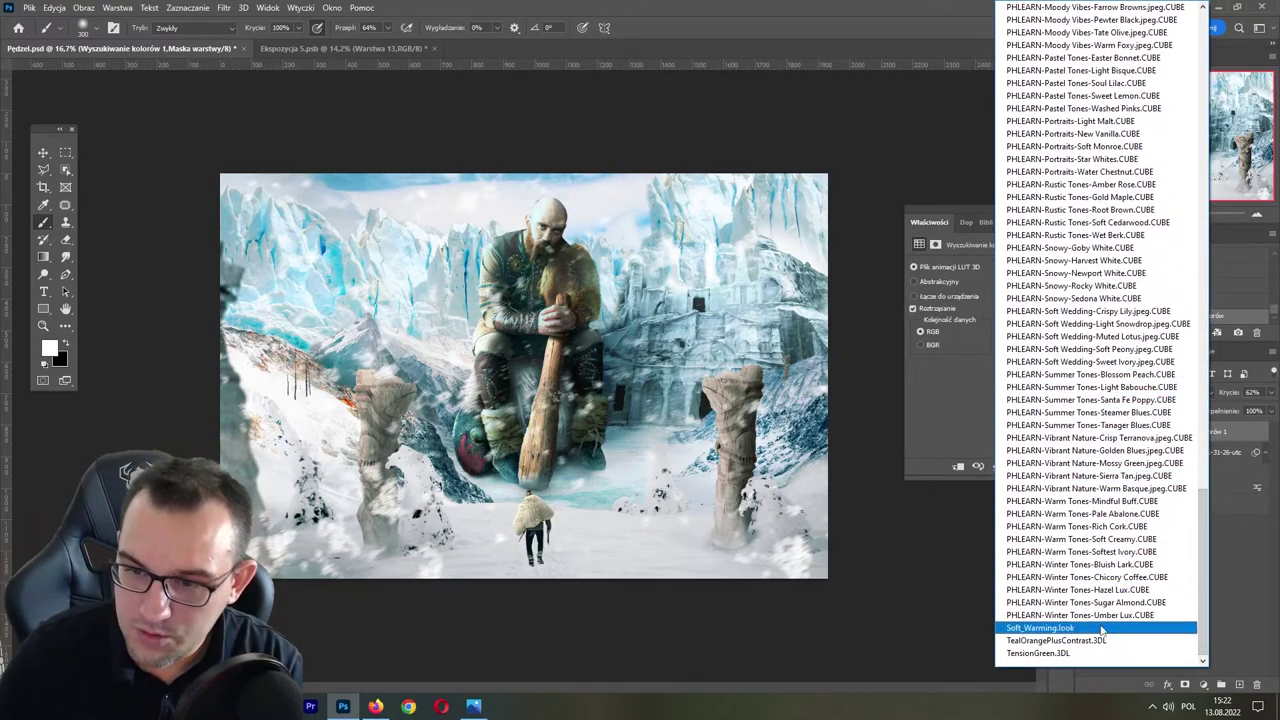
{"action": "left_click", "coordinate": [1040, 664]}
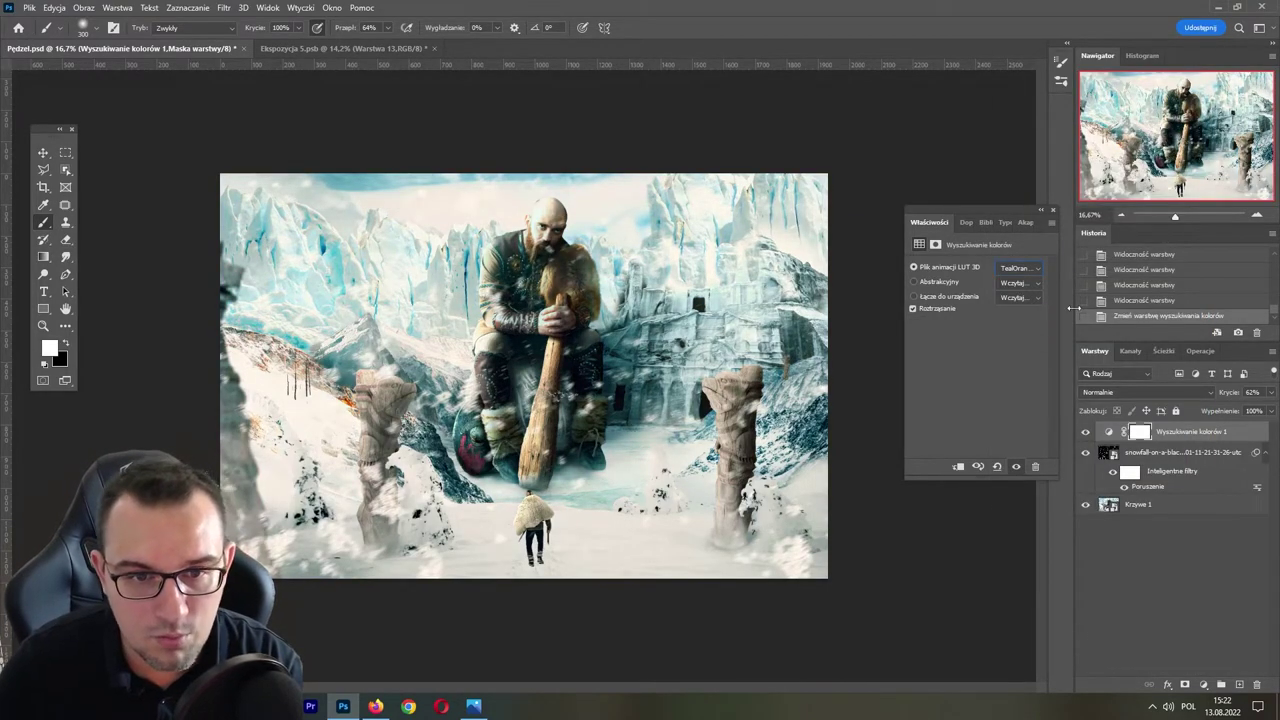
{"action": "key", "text": "Down"}
{"action": "key", "text": "Up"}
{"action": "key", "text": "Up"}
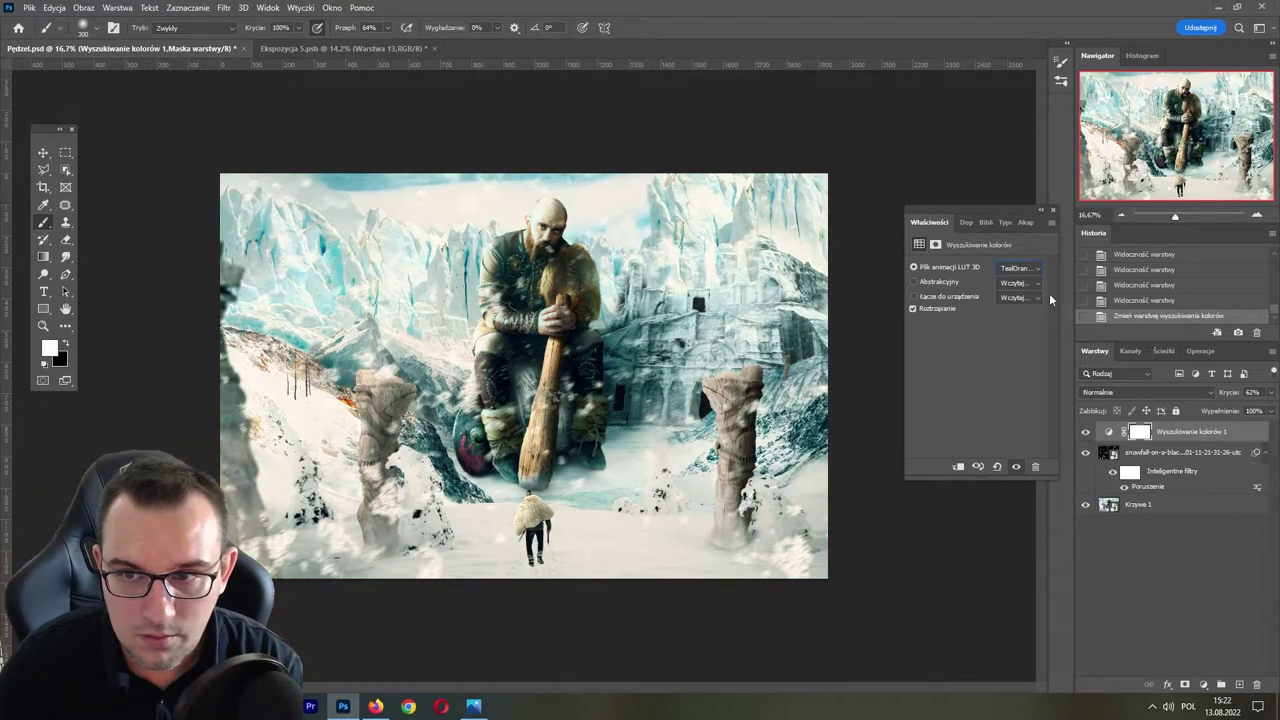
- Try 1.CUBE, 2Strip and other .CUBE looks, and weaken the grade to about a third
{"action": "left_click", "coordinate": [1020, 268]}
{"action": "scroll", "coordinate": [1100, 400], "scroll_direction": "up", "scroll_amount": 15}
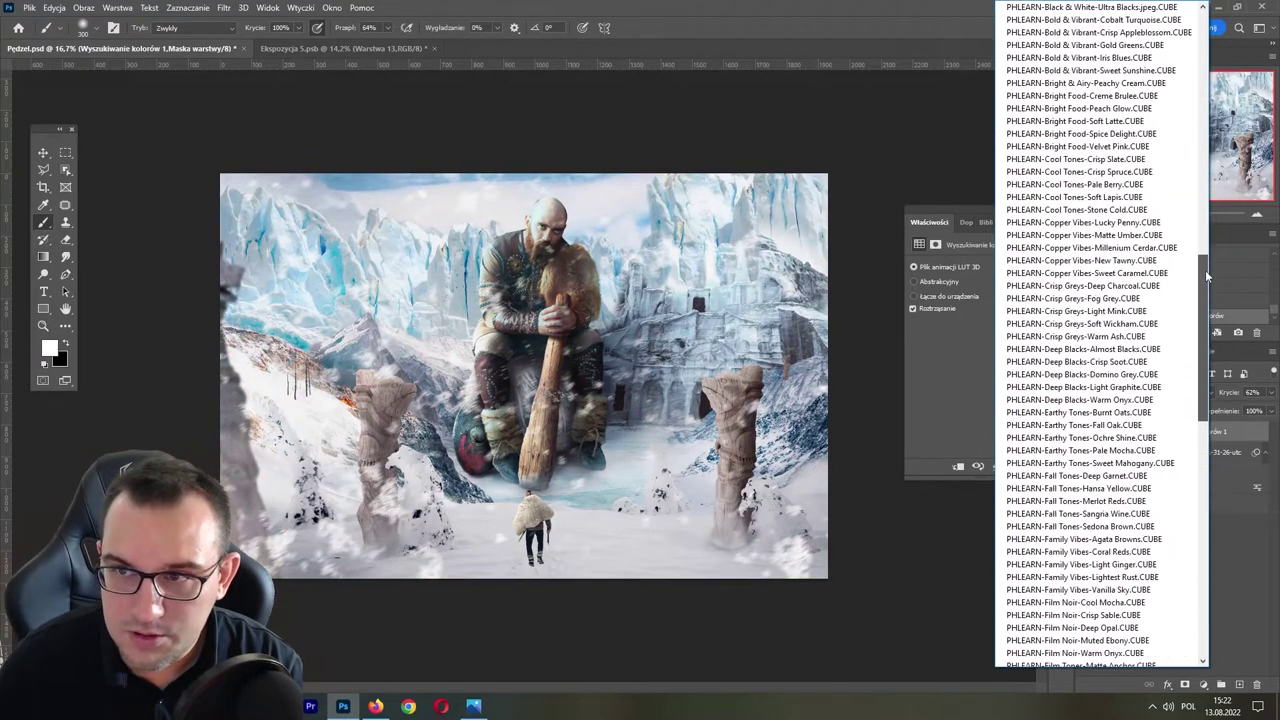
{"action": "scroll", "coordinate": [1100, 300], "scroll_direction": "up", "scroll_amount": 15}
{"action": "scroll", "coordinate": [1080, 160], "scroll_direction": "up", "scroll_amount": 5}
{"action": "left_click", "coordinate": [1110, 44]}
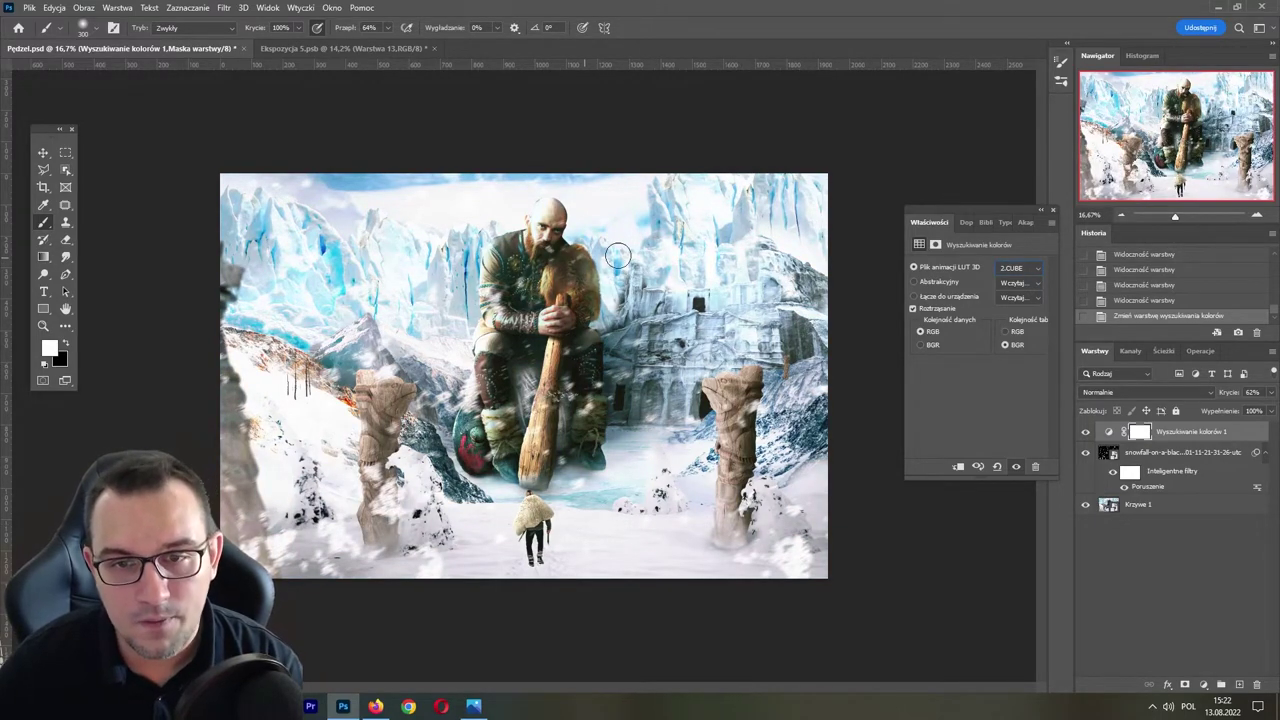
{"action": "key", "text": "Down"}
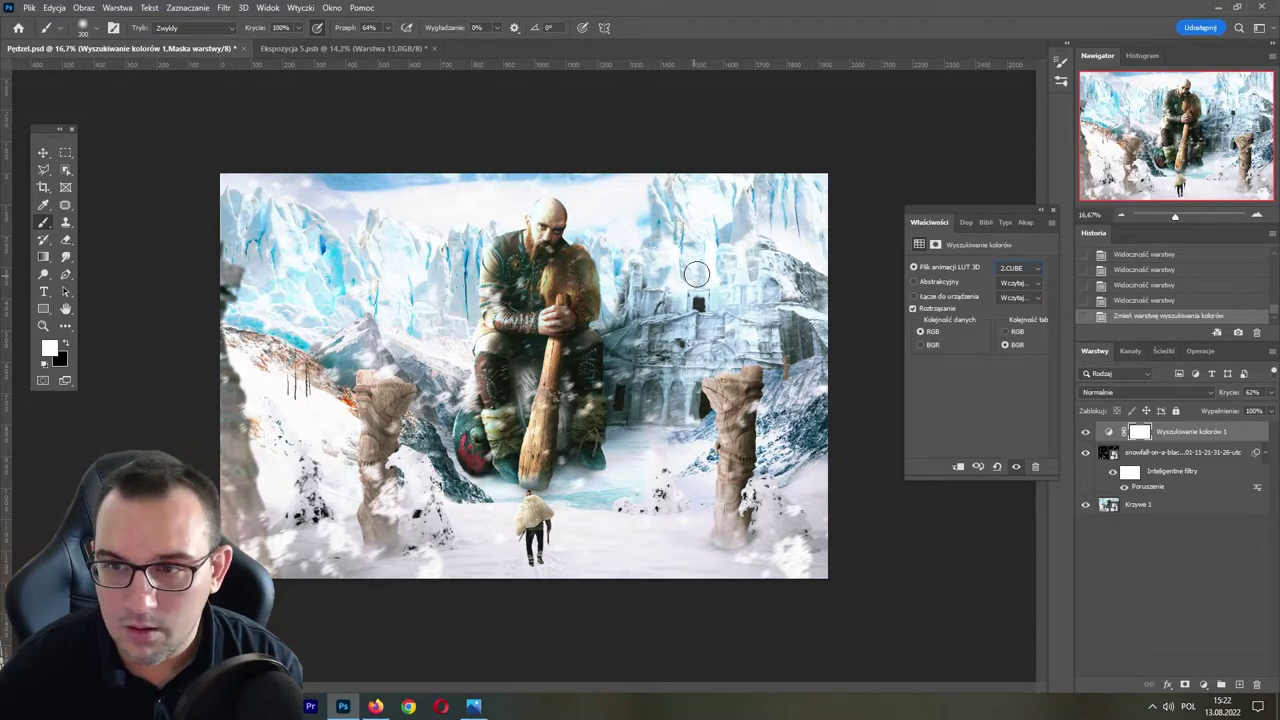
{"action": "key", "text": "Down"}
{"action": "key", "text": "Down"}
{"action": "key", "text": "Down"}
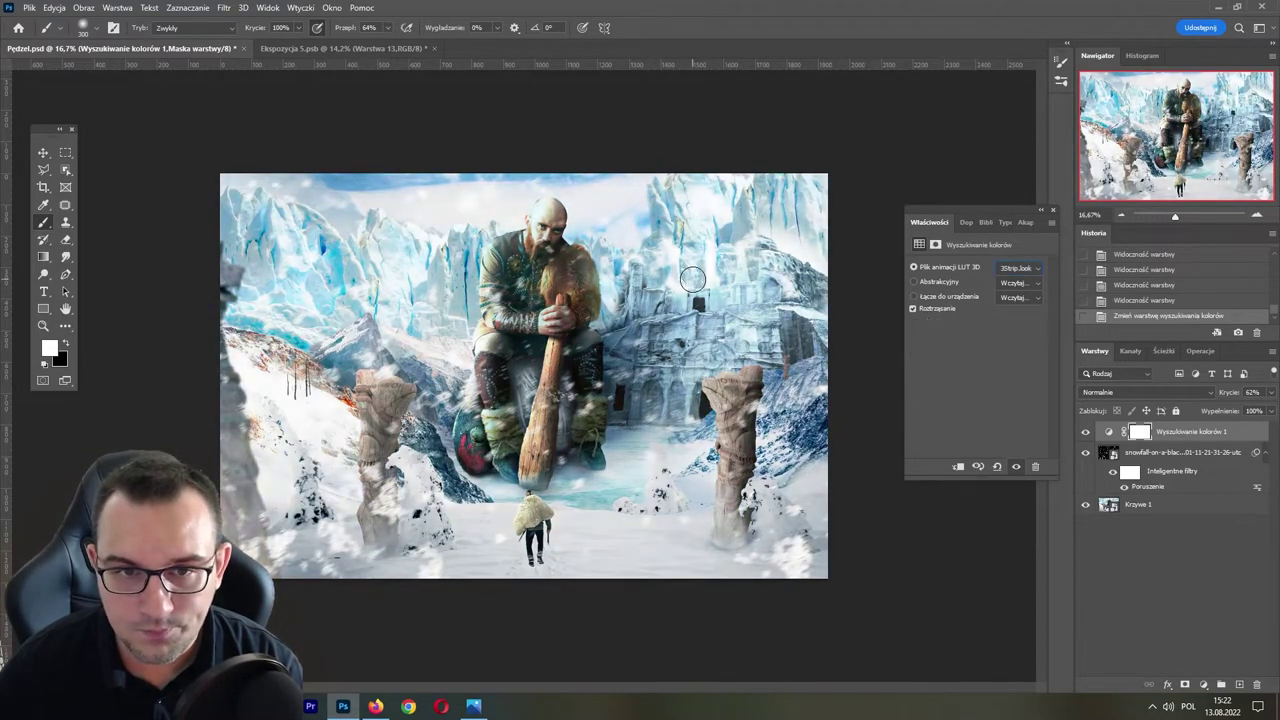
{"action": "key", "text": "Down"}
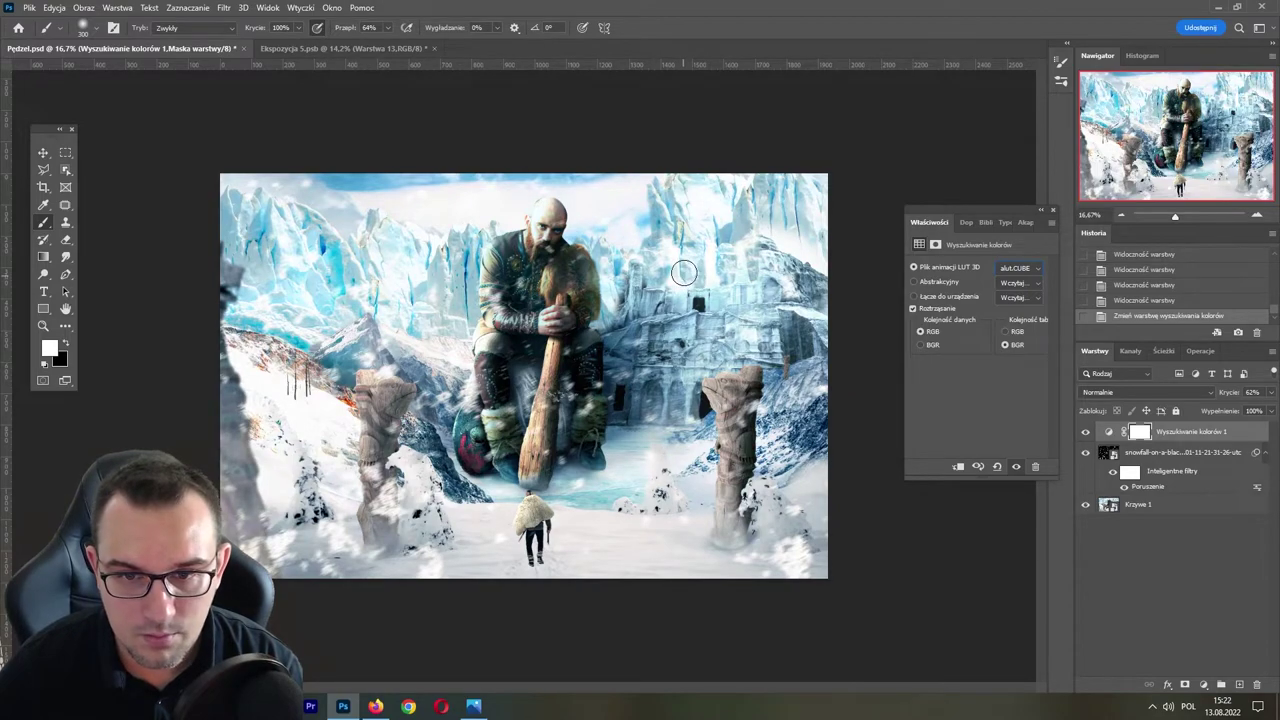
{"action": "left_click_drag", "start_coordinate": [1232, 393], "coordinate": [1221, 393]}
- Step past Candlelight and Crisp_Winter, then apply EdgyAmber.3DL at 100% opacity
{"action": "left_click", "coordinate": [1034, 272]}
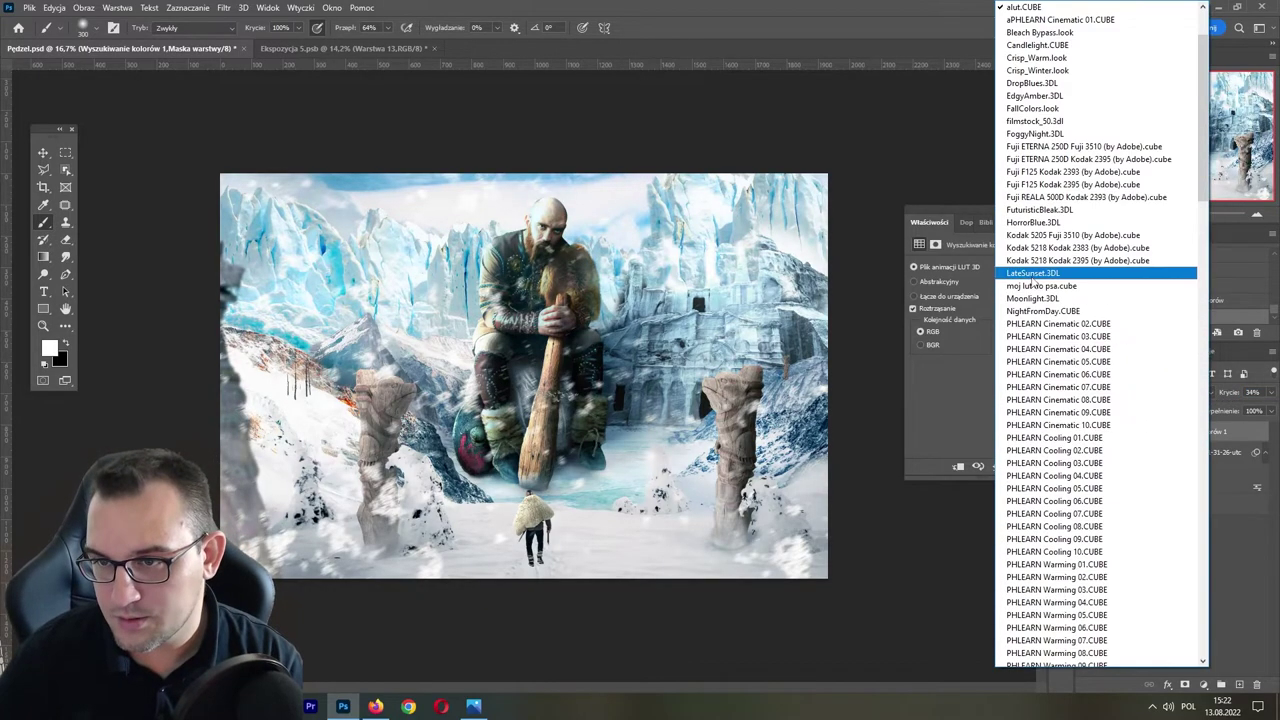
{"action": "left_click", "coordinate": [1075, 23]}
{"action": "key", "text": "Down"}
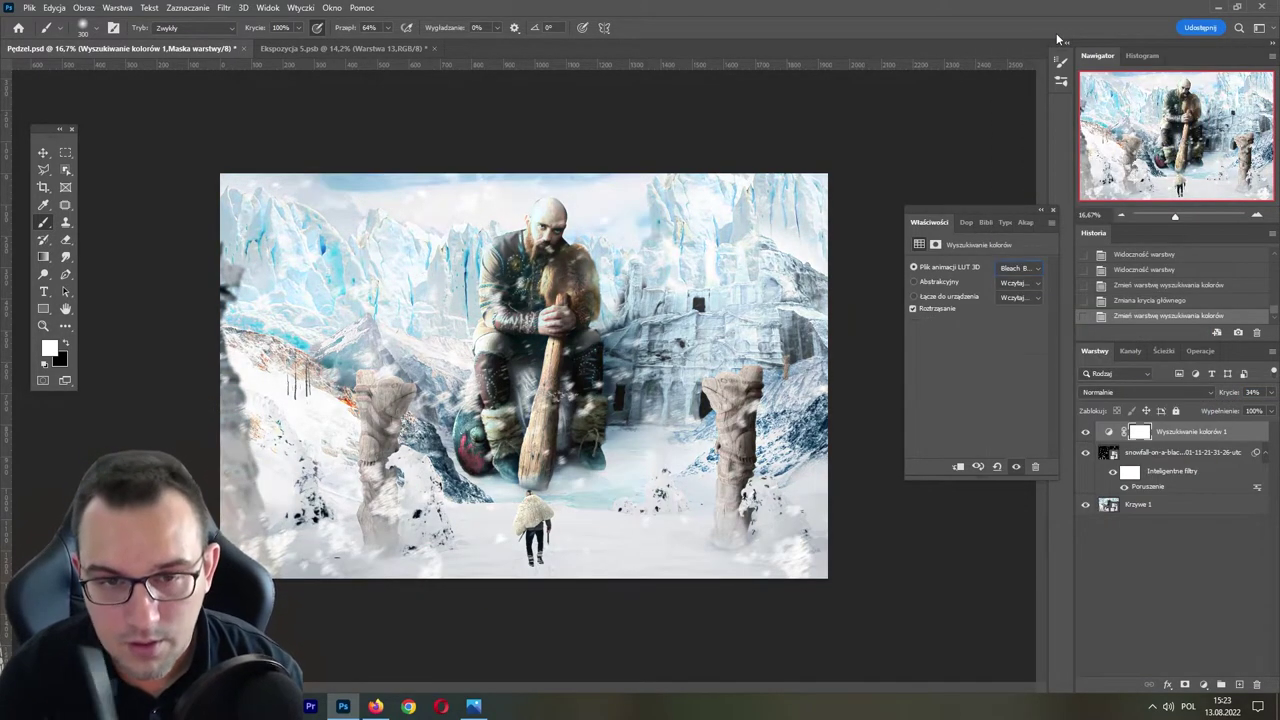
{"action": "key", "text": "Down"}
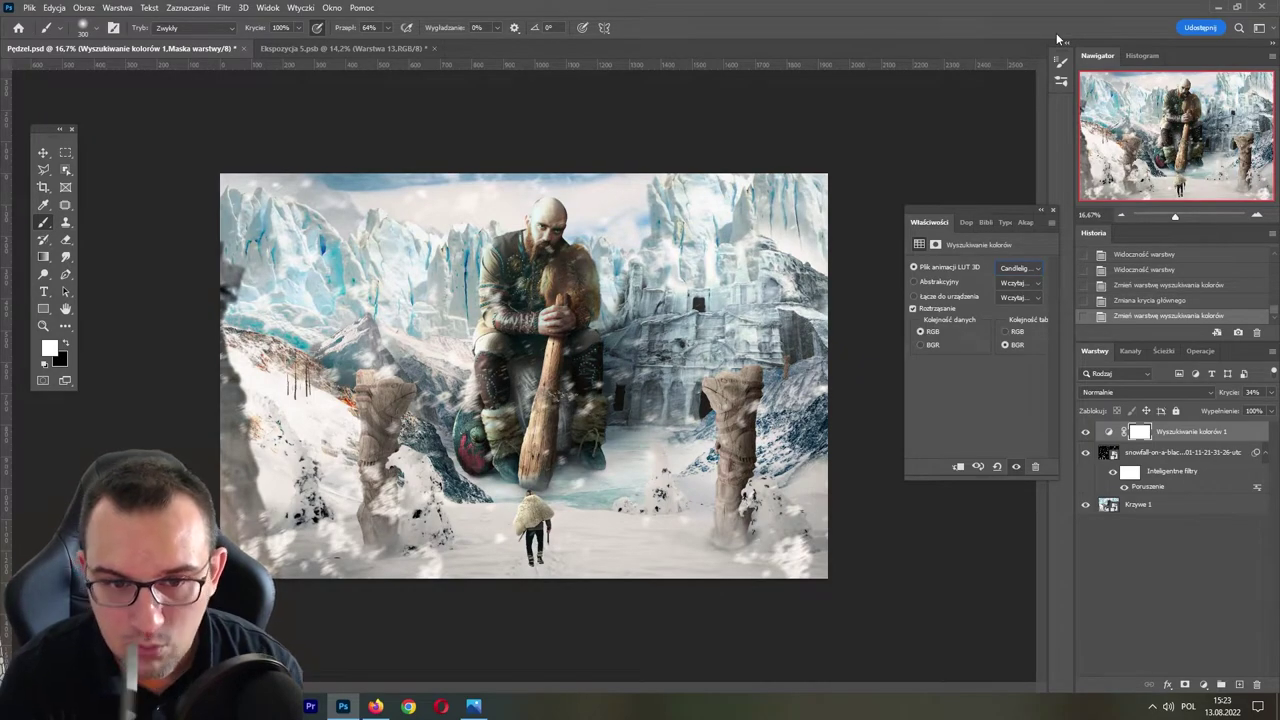
{"action": "key", "text": "Down"}
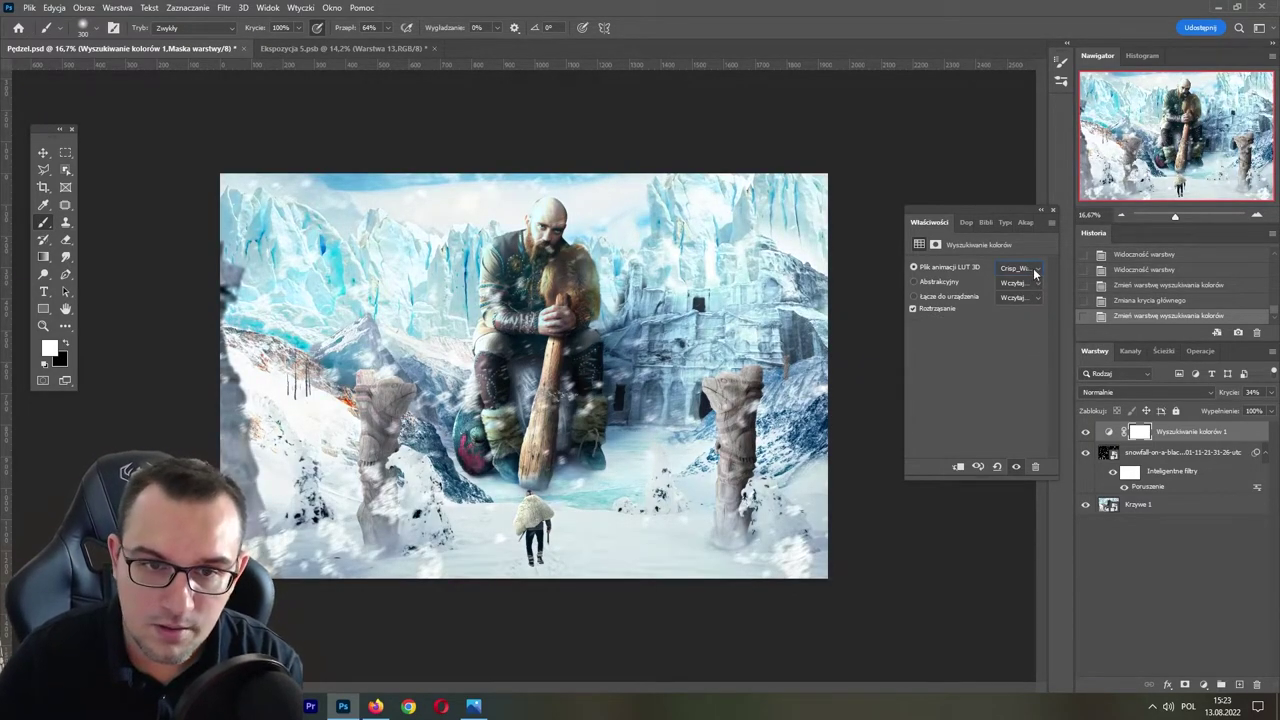
{"action": "left_click", "coordinate": [1033, 277]}
{"action": "left_click", "coordinate": [1066, 34]}
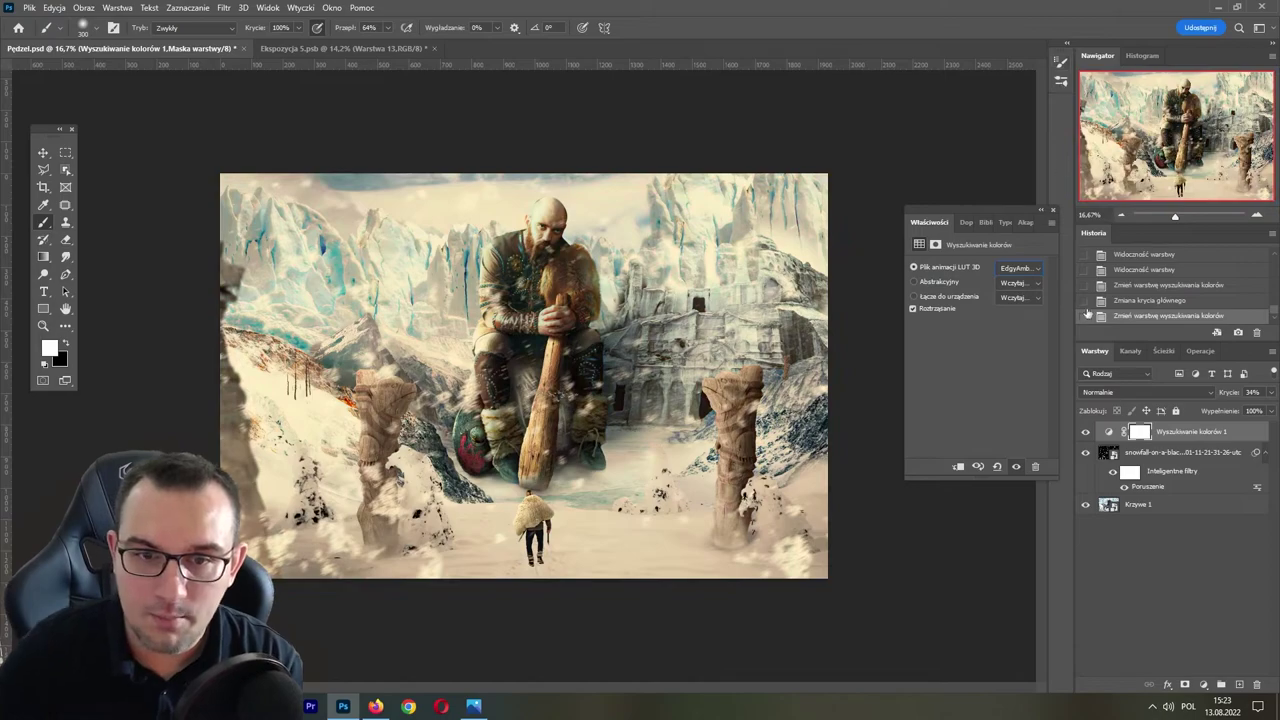
{"action": "left_click_drag", "start_coordinate": [1222, 392], "coordinate": [1276, 394]}
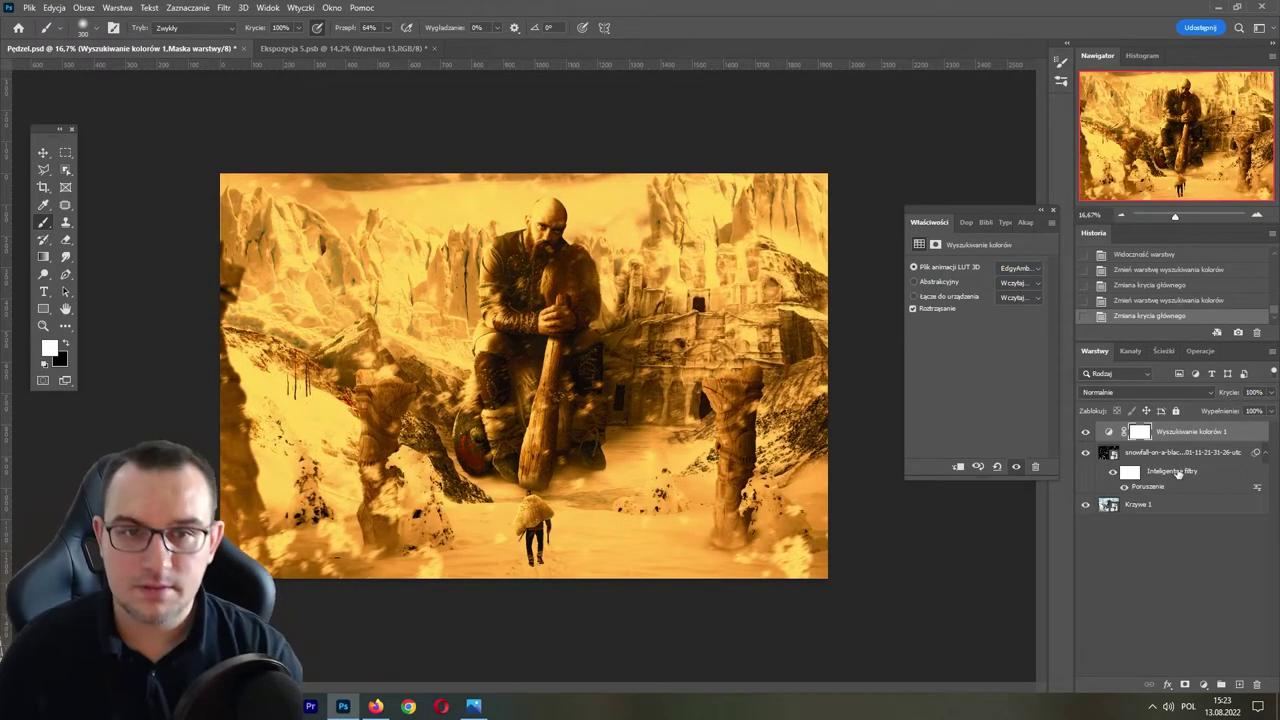
- Invert the grade's mask and pick the basic foreground-to-transparent gradient
{"action": "key", "text": "ctrl+i"}
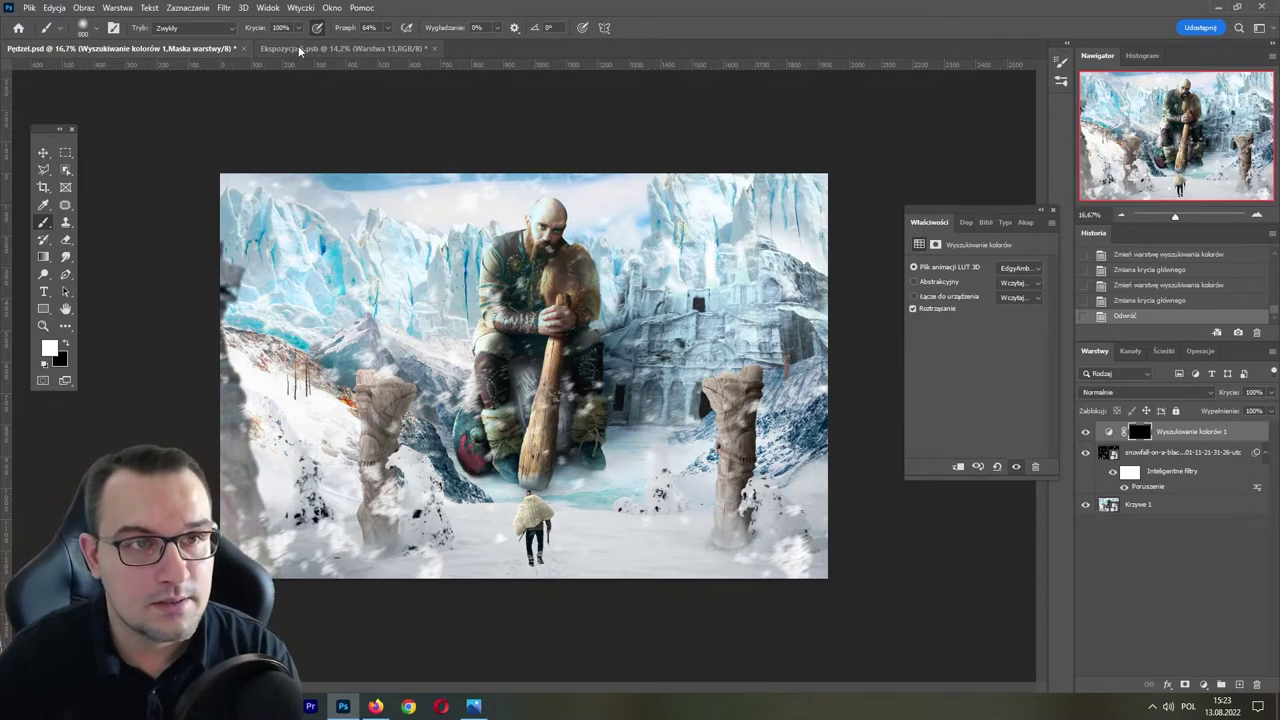
{"action": "left_click", "coordinate": [44, 257]}
{"action": "left_click", "coordinate": [104, 28]}
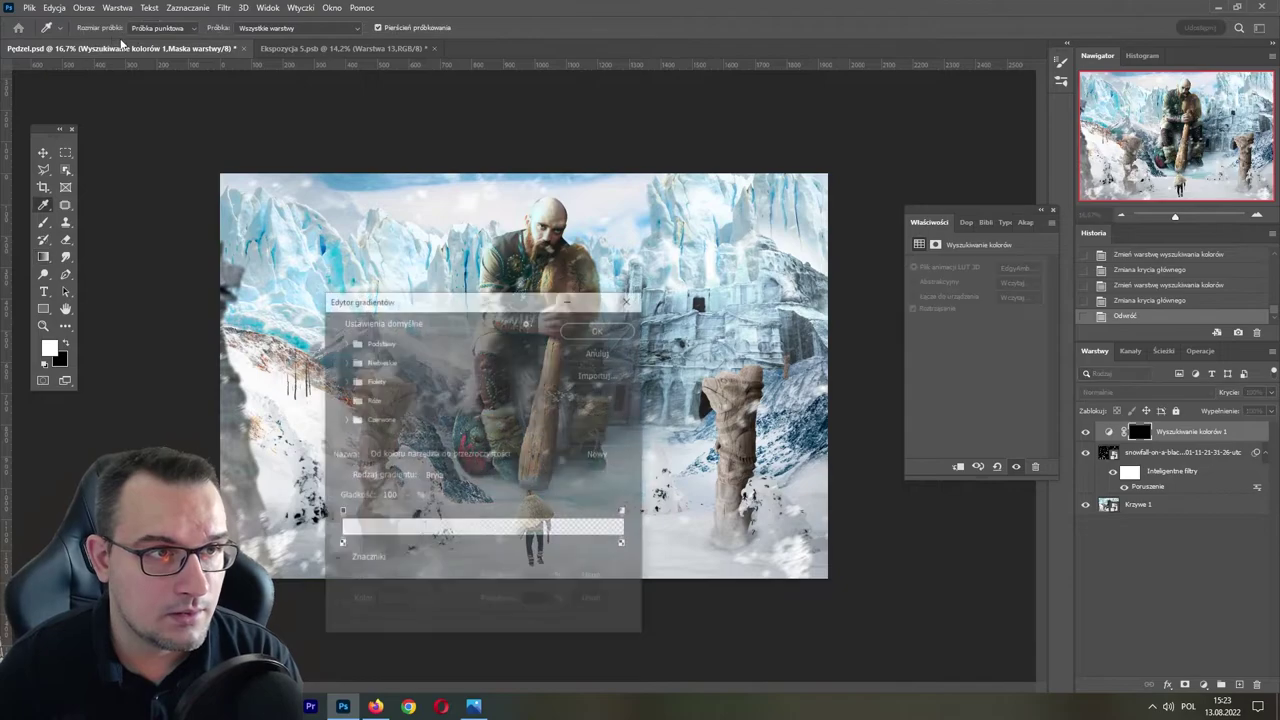
{"action": "left_click", "coordinate": [345, 343]}
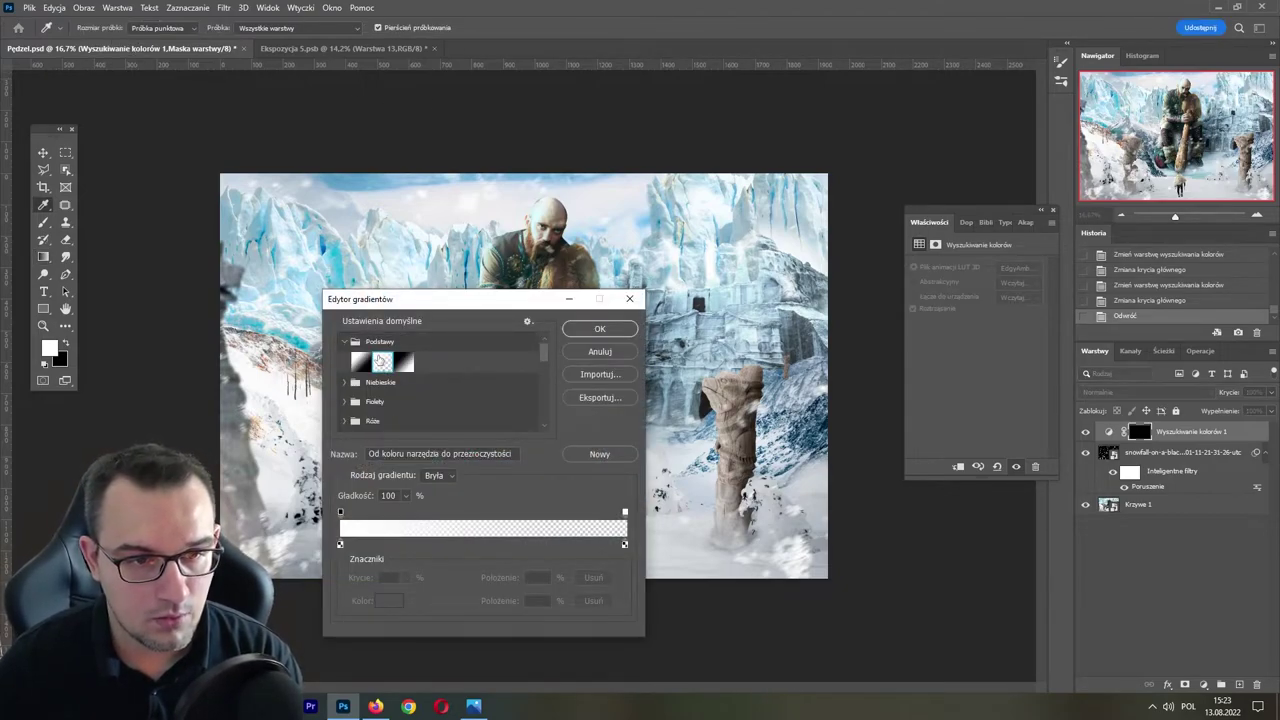
{"action": "left_click", "coordinate": [600, 329]}
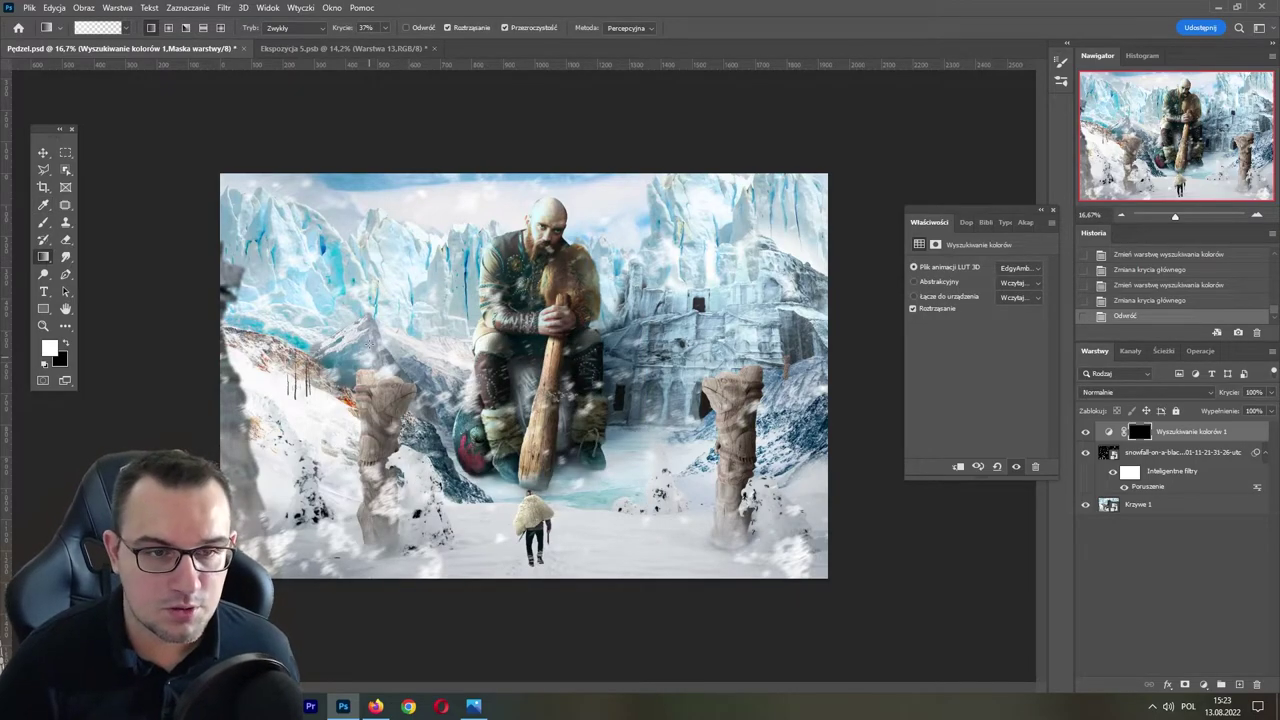
- Try gradients on the mask, settling on one that reveals the warm tint top-left
{"action": "left_click_drag", "start_coordinate": [250, 570], "coordinate": [456, 513]}
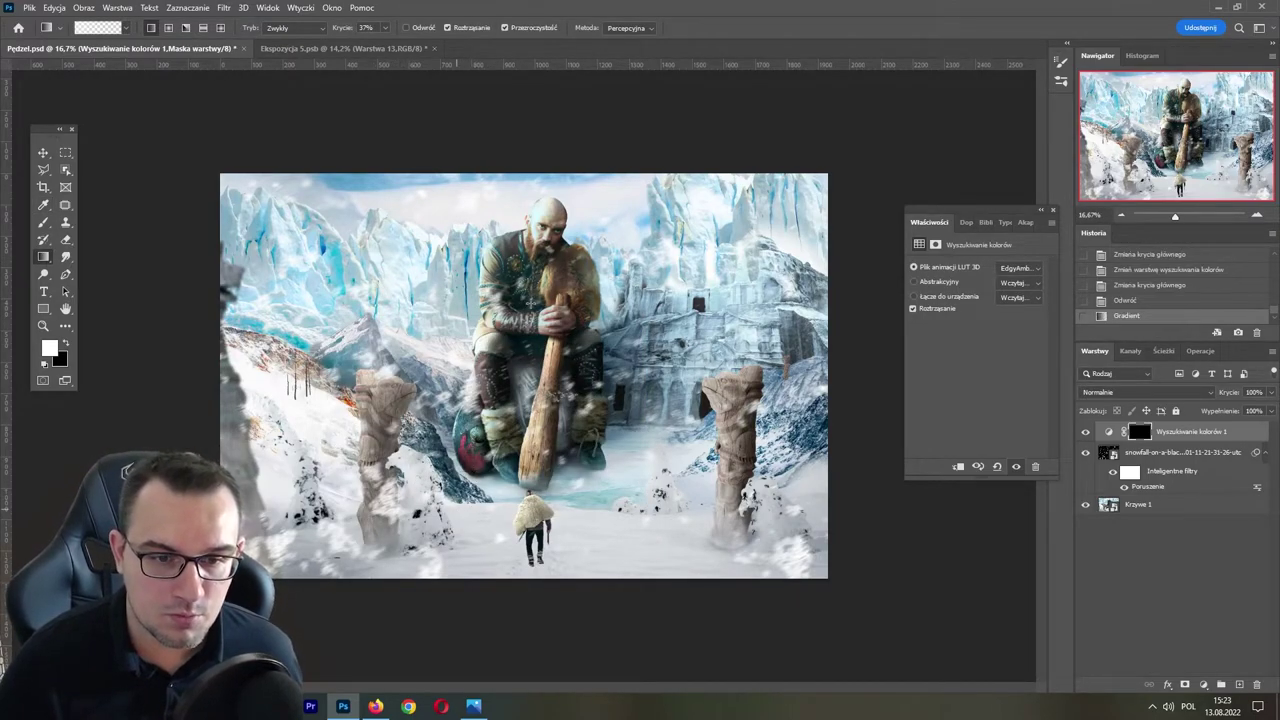
{"action": "key", "text": "ctrl+z"}
{"action": "mouse_move", "coordinate": [622, 227]}
{"action": "left_mouse_down"}
{"action": "mouse_move", "coordinate": [600, 380]}
{"action": "mouse_move", "coordinate": [760, 380]}
{"action": "left_mouse_up"}
{"action": "key", "text": "ctrl+z"}
{"action": "key", "text": "ctrl+z"}
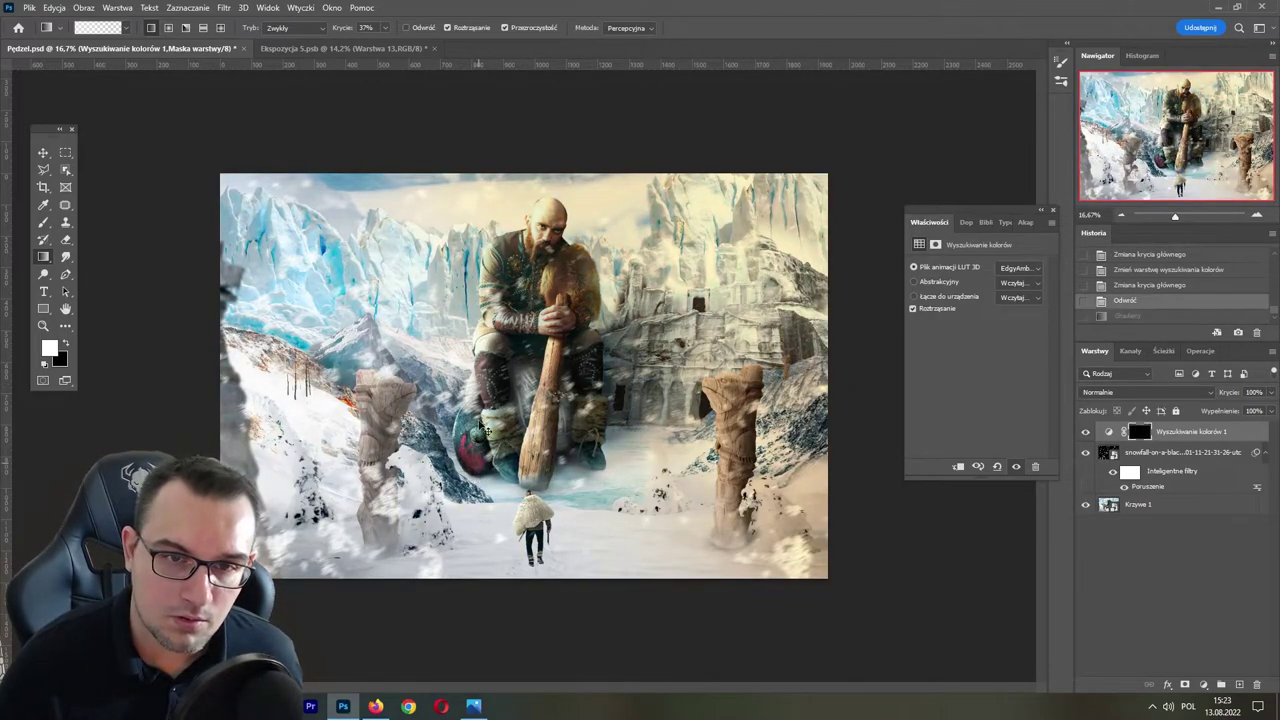
{"action": "left_click_drag", "start_coordinate": [410, 328], "coordinate": [350, 234]}
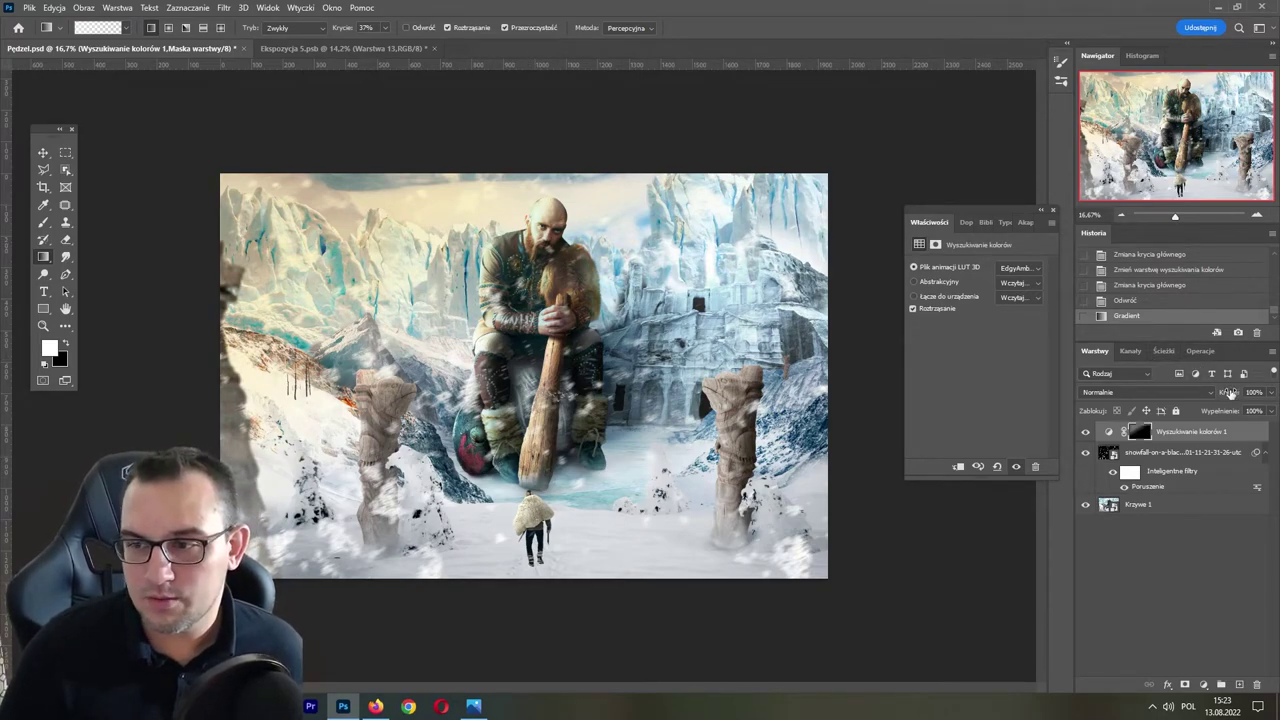
- Lower the colour grade to 54% opacity, compare it on and off, and save
{"action": "left_click_drag", "start_coordinate": [1232, 392], "coordinate": [1216, 392]}
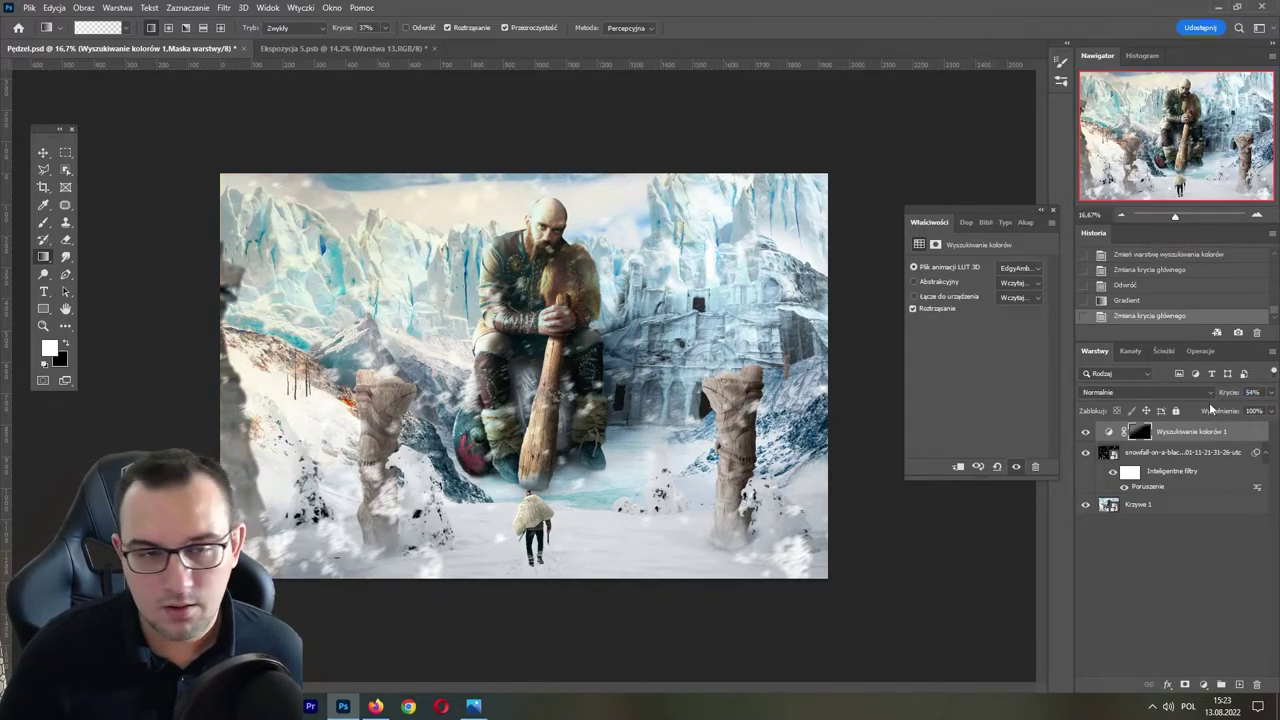
{"action": "left_click", "coordinate": [1086, 432]}
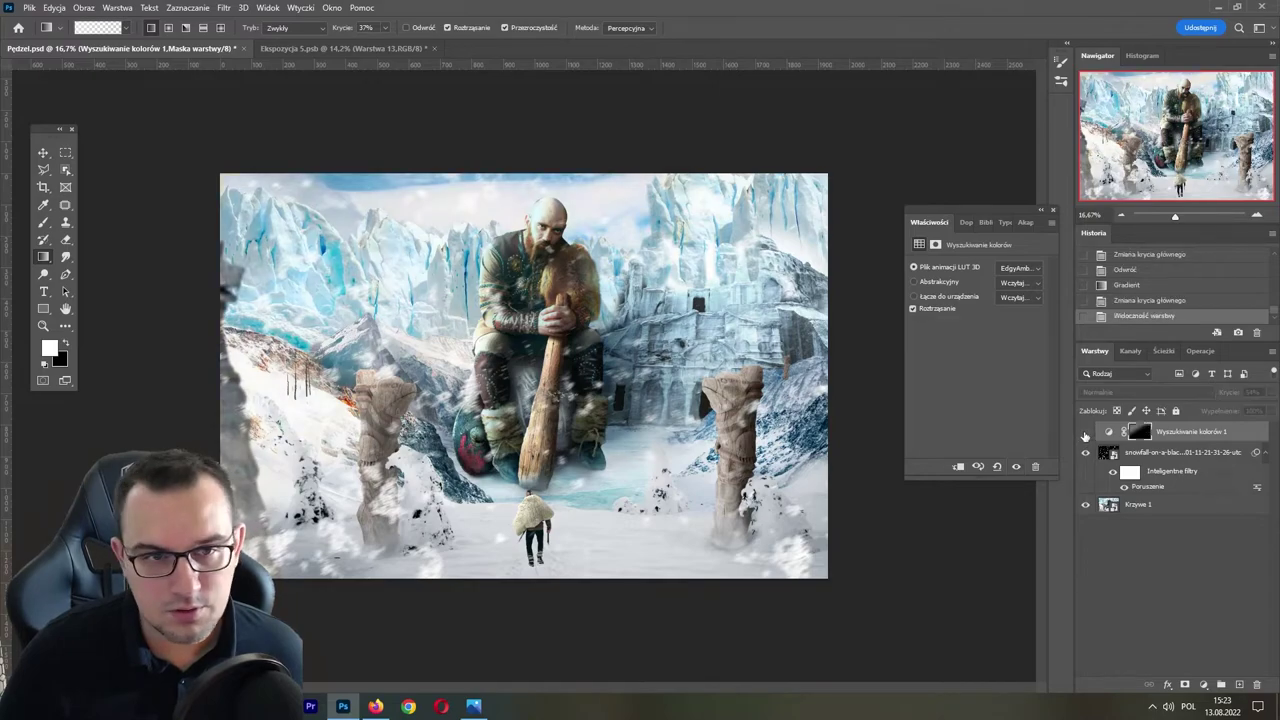
{"action": "left_click", "coordinate": [1086, 432]}
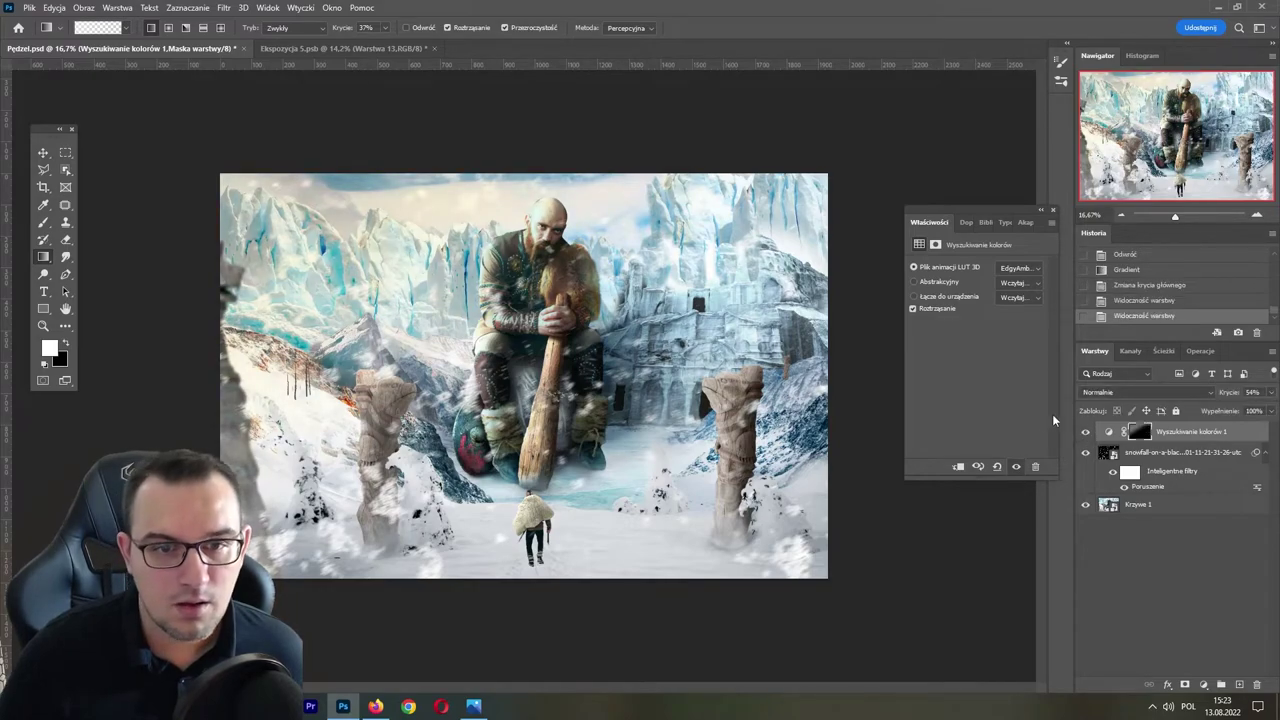
{"action": "key", "text": "ctrl+s"}
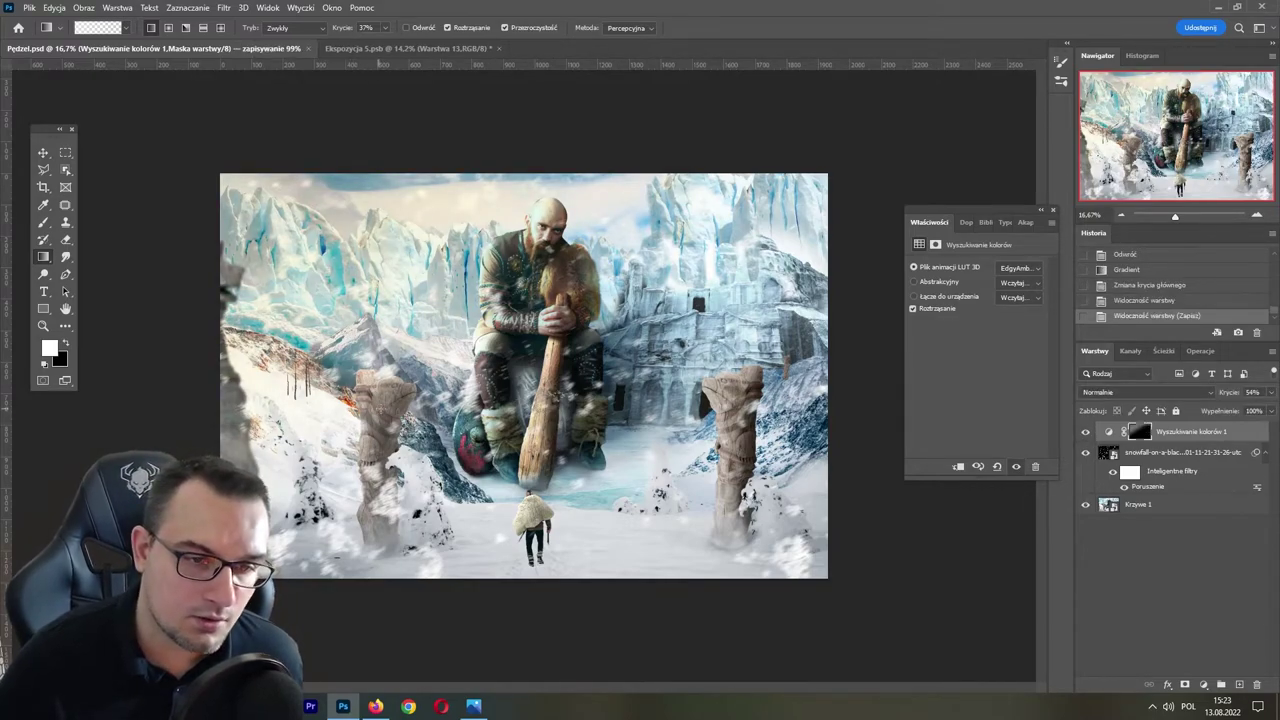
- Undo the gradient and softly paint the mask around the pillars and giant with an 18% brush
{"action": "key", "text": "ctrl+z"}
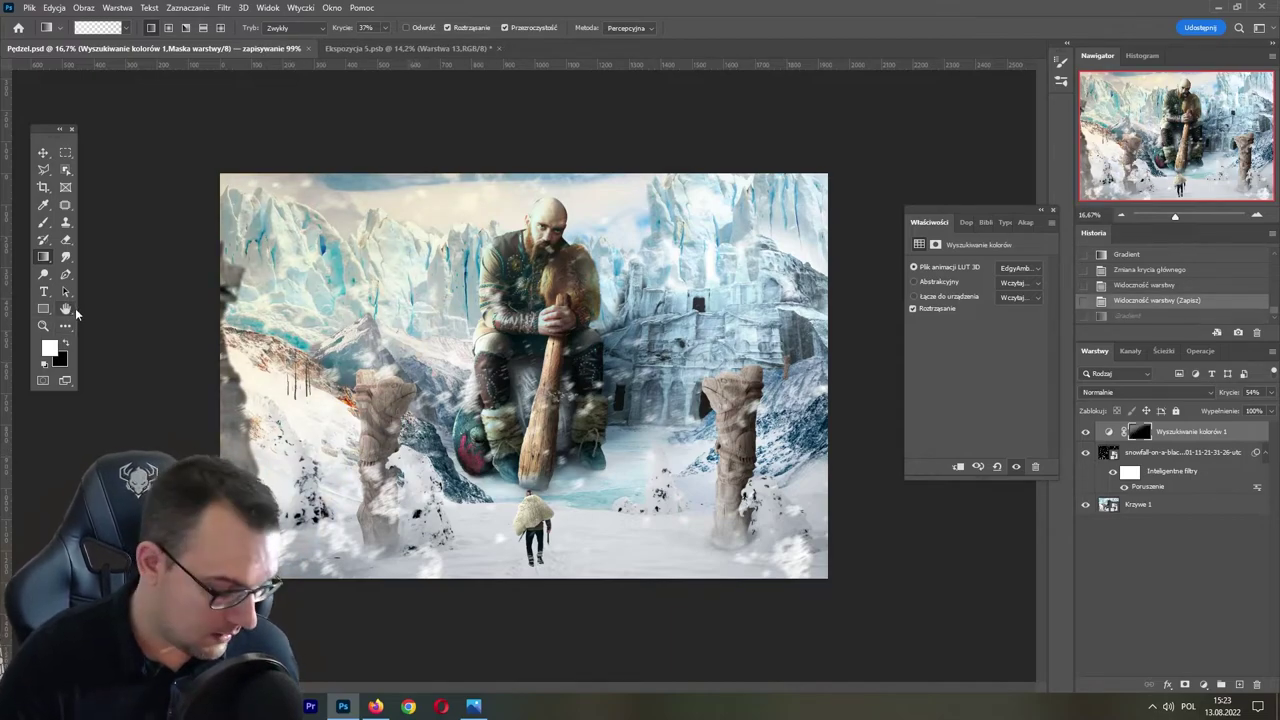
{"action": "key", "text": "b"}
{"action": "left_click", "coordinate": [297, 27]}
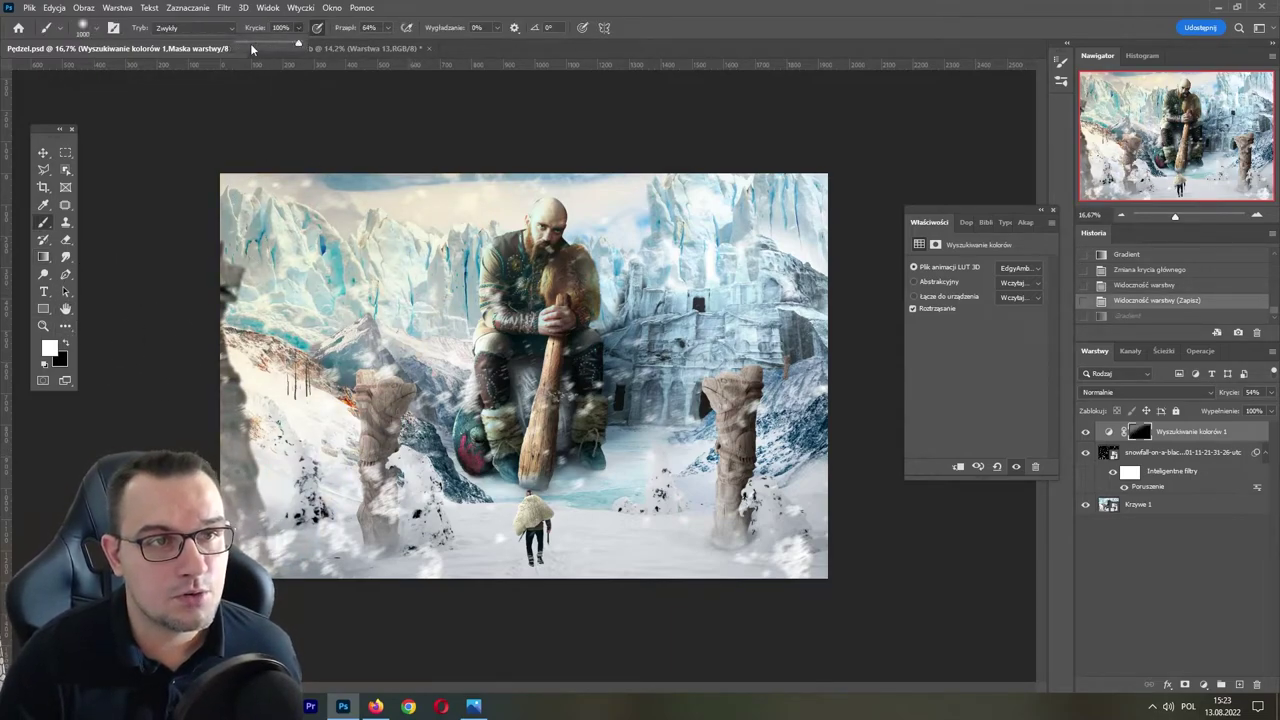
{"action": "left_click_drag", "start_coordinate": [310, 43], "coordinate": [248, 43]}
{"action": "left_click_drag", "start_coordinate": [380, 395], "coordinate": [395, 440]}
{"action": "left_click_drag", "start_coordinate": [395, 400], "coordinate": [410, 445]}
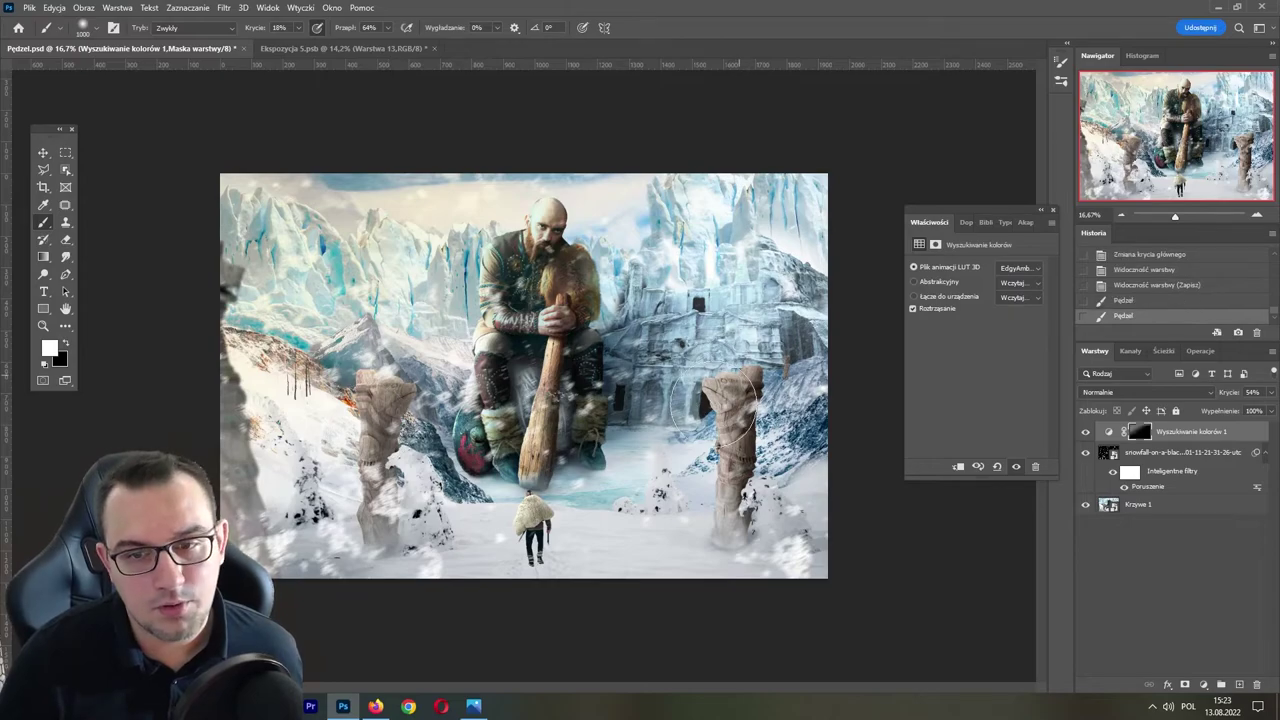
{"action": "left_click_drag", "start_coordinate": [740, 370], "coordinate": [745, 435]}
{"action": "mouse_move", "coordinate": [735, 380]}
{"action": "left_mouse_down"}
{"action": "mouse_move", "coordinate": [740, 440]}
{"action": "mouse_move", "coordinate": [700, 410]}
{"action": "left_mouse_up"}
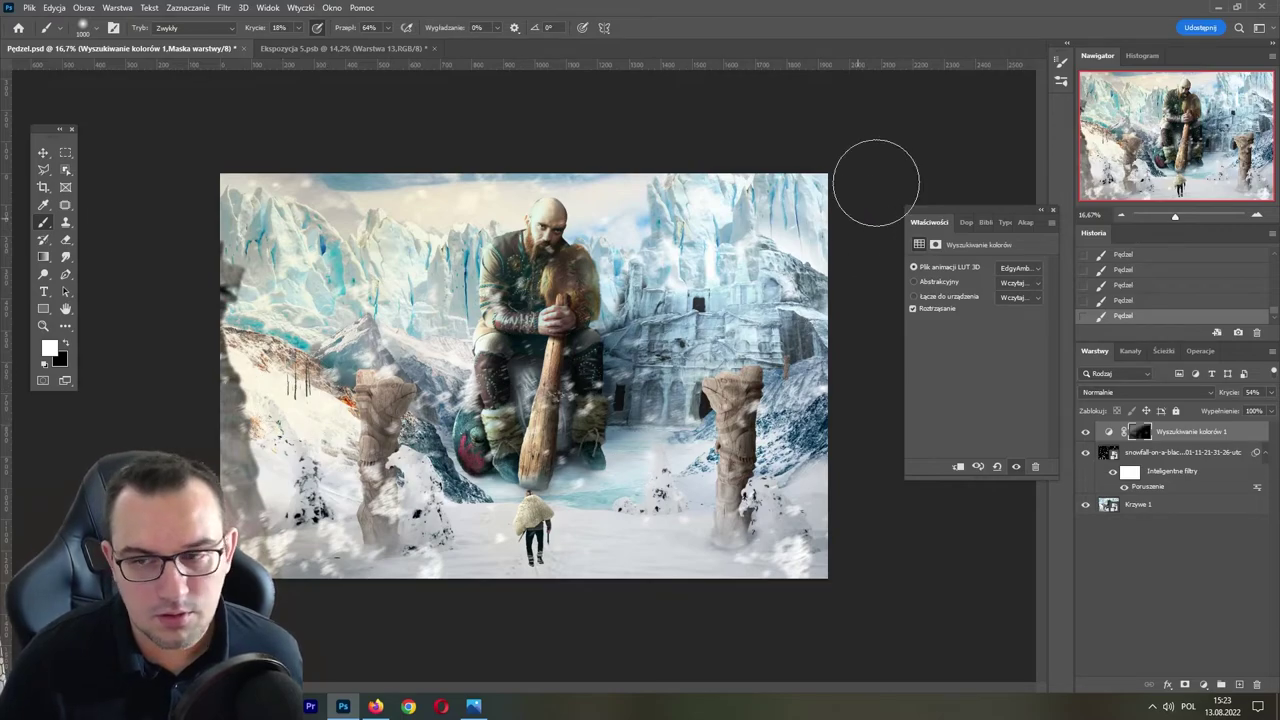
{"action": "double_click", "coordinate": [1087, 435]}
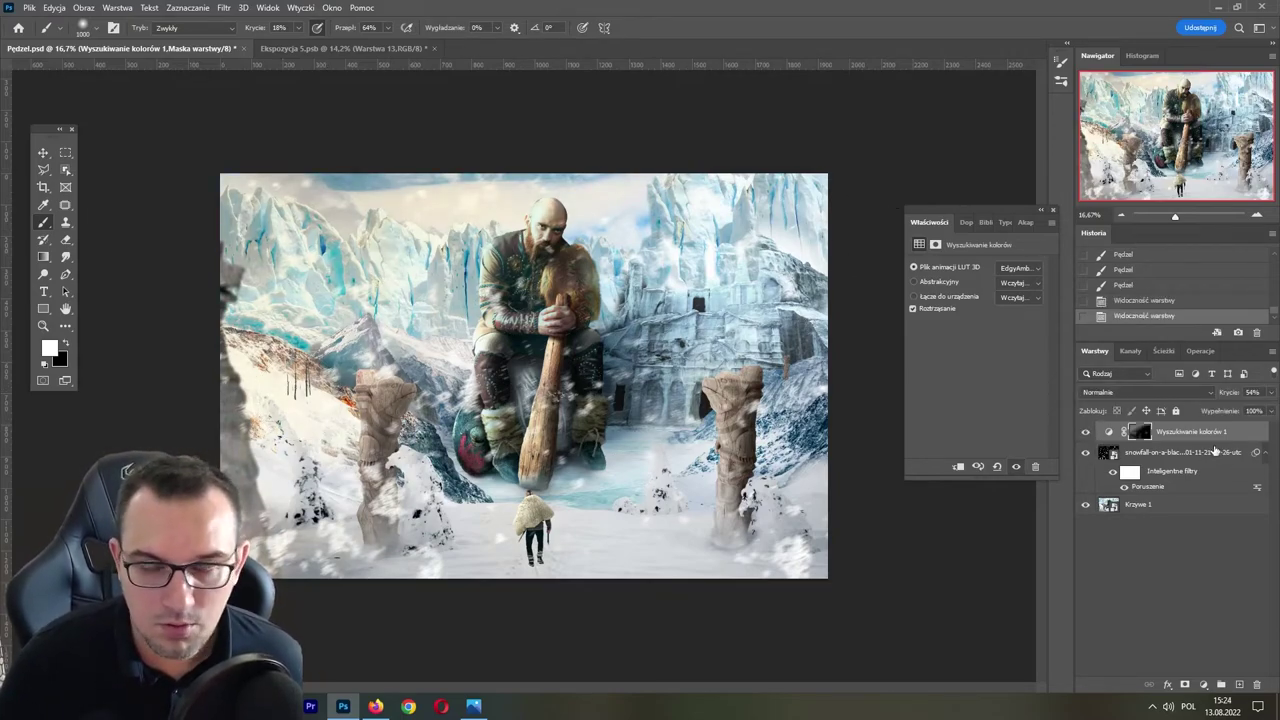
- Replace the amber grade with a LateSunset.3DL colour lookup at 32% opacity, then add Warstwa 1
{"action": "left_click_drag", "start_coordinate": [1212, 434], "coordinate": [1257, 684]}
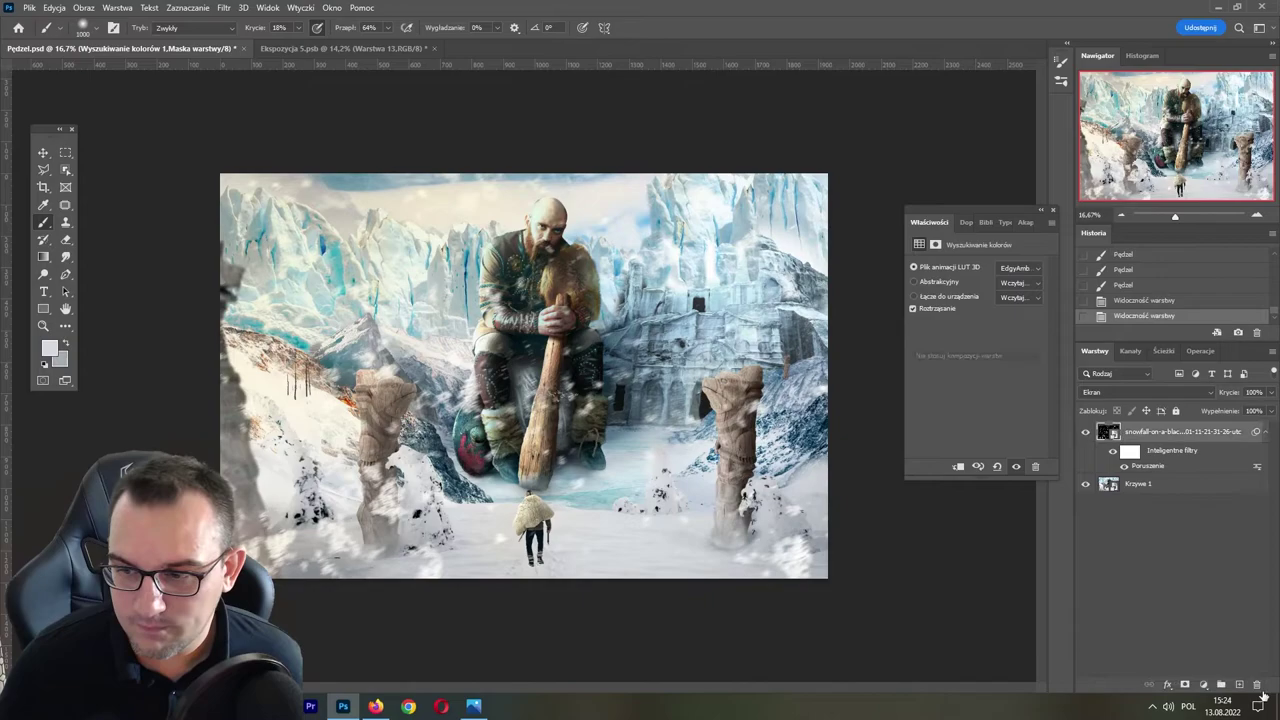
{"action": "left_click", "coordinate": [1203, 684]}
{"action": "left_click", "coordinate": [1225, 608]}
{"action": "left_click", "coordinate": [1024, 270]}
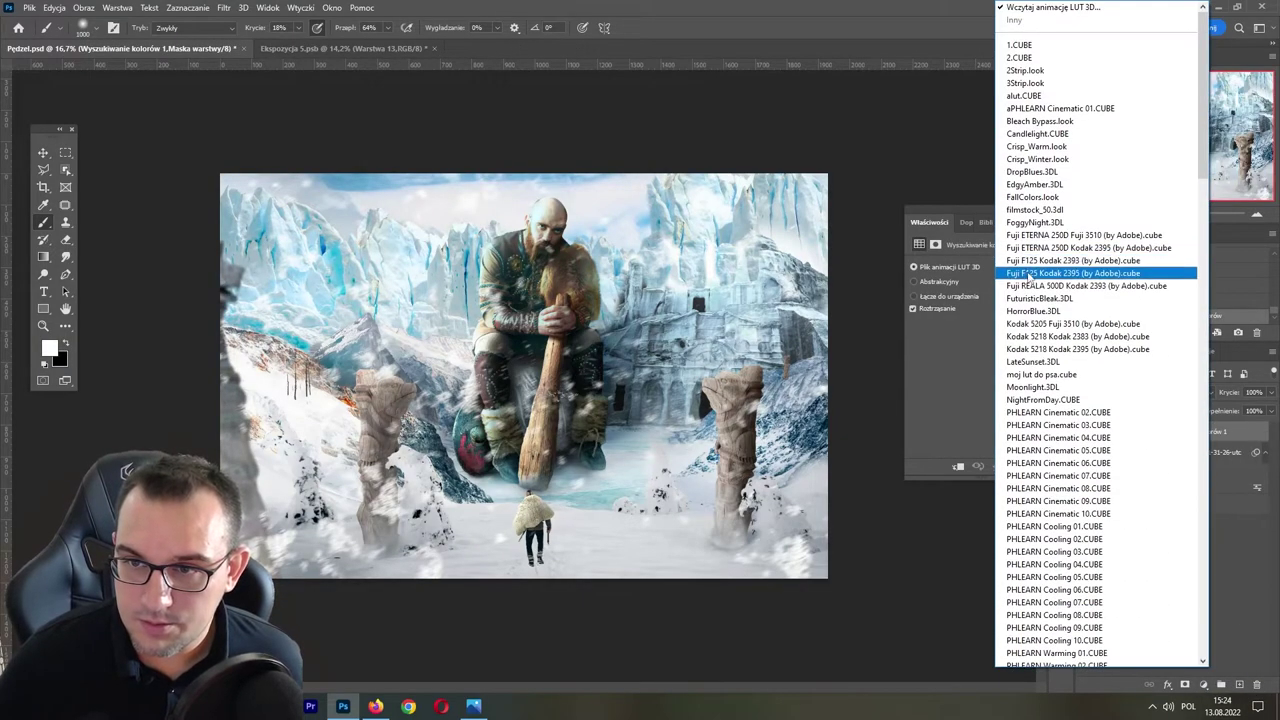
{"action": "left_click", "coordinate": [1085, 286]}
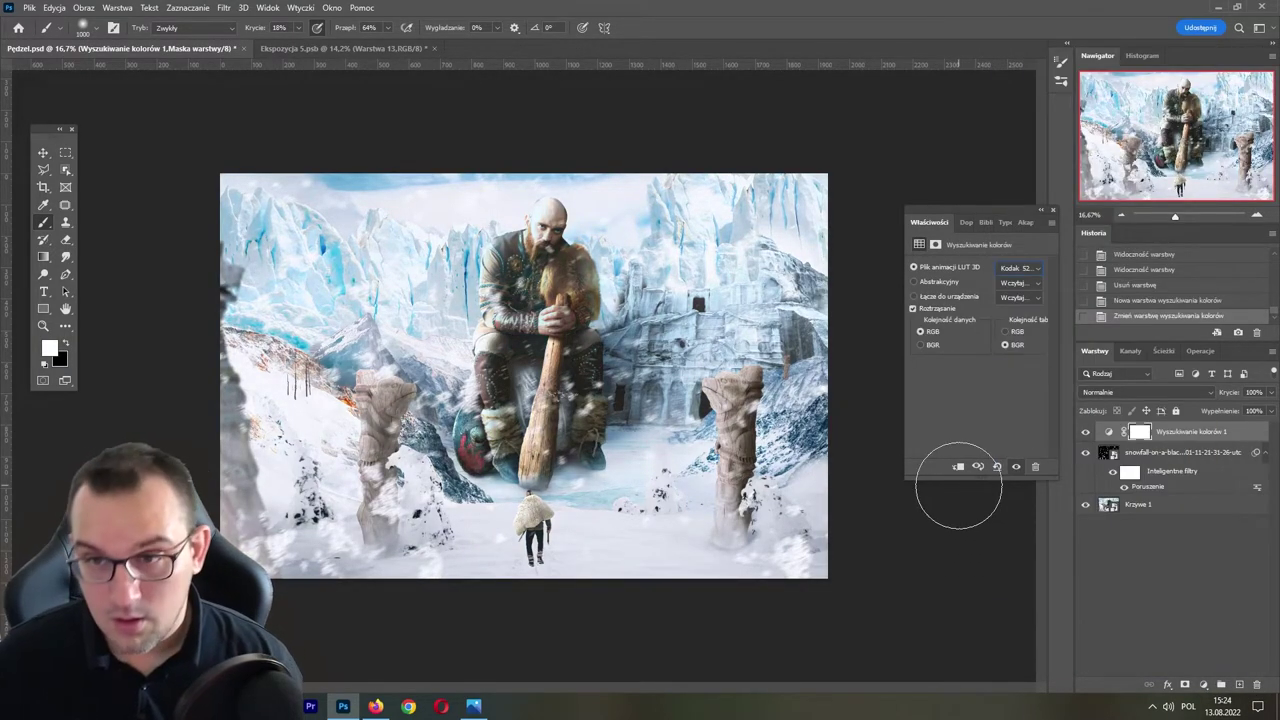
{"action": "key", "text": "Down"}
{"action": "key", "text": "Up"}
{"action": "key", "text": "Down"}
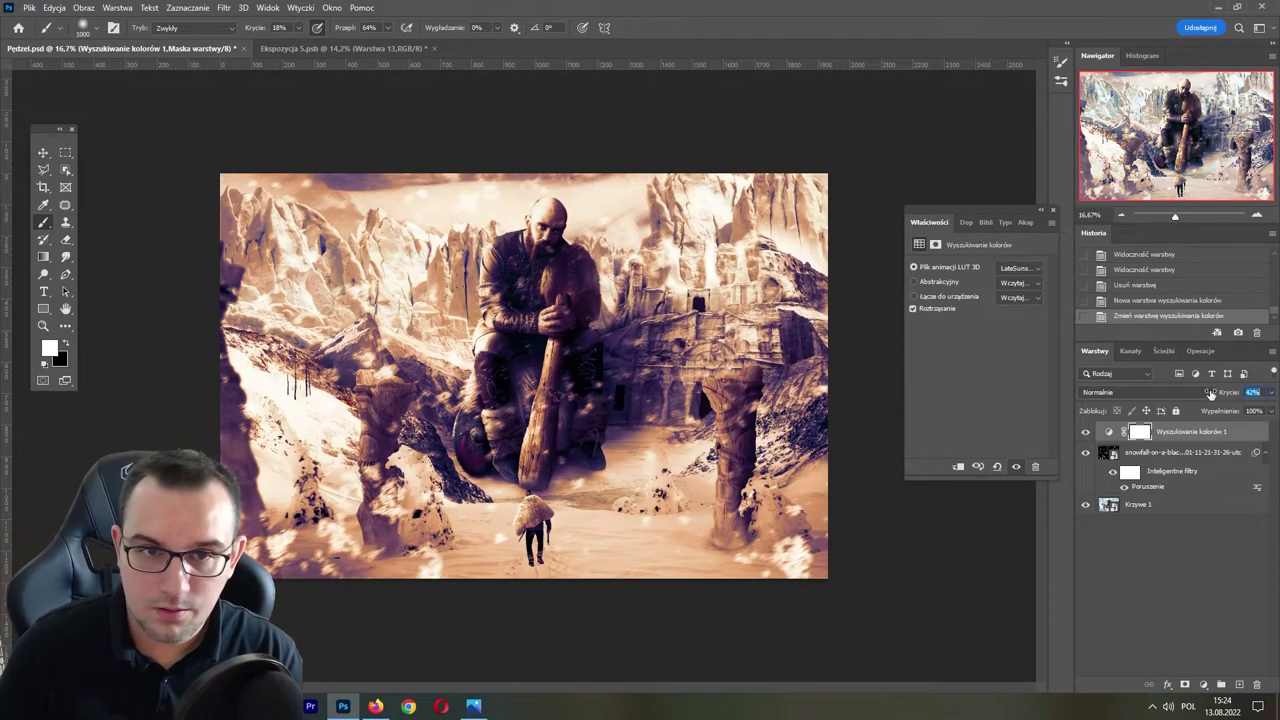
{"action": "left_click_drag", "start_coordinate": [1229, 393], "coordinate": [1206, 394]}
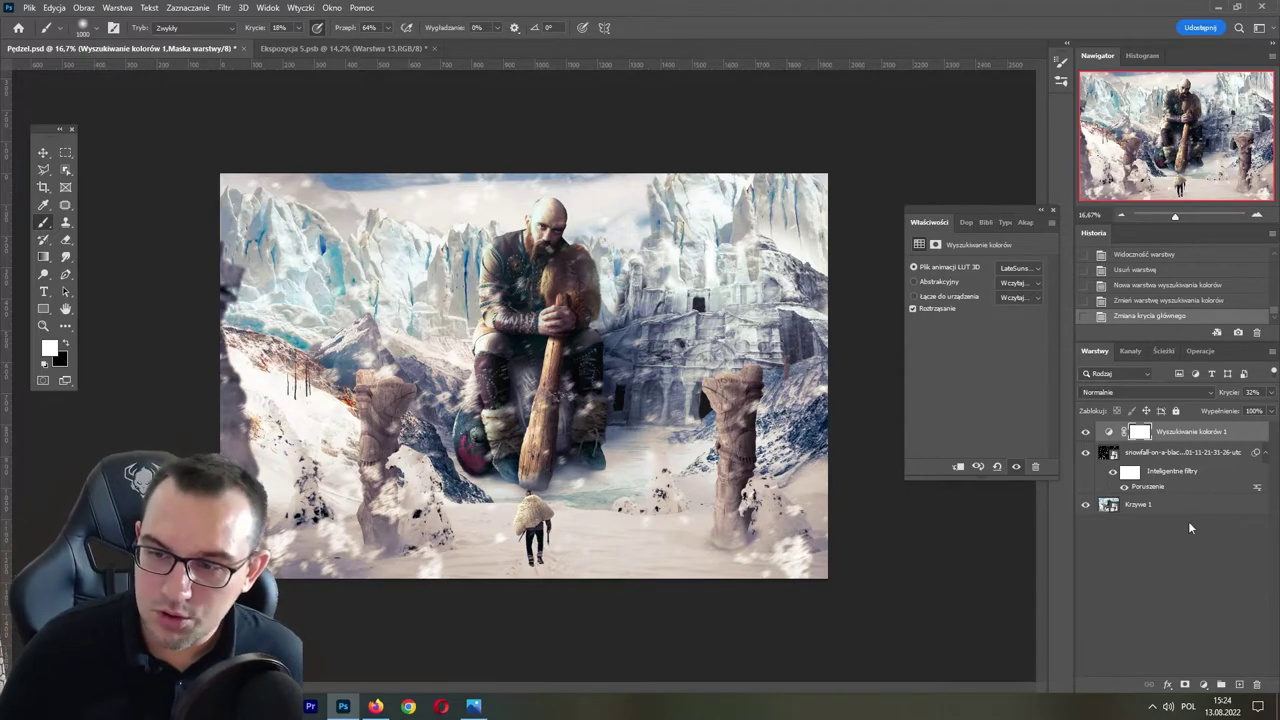
{"action": "left_click", "coordinate": [1239, 684]}
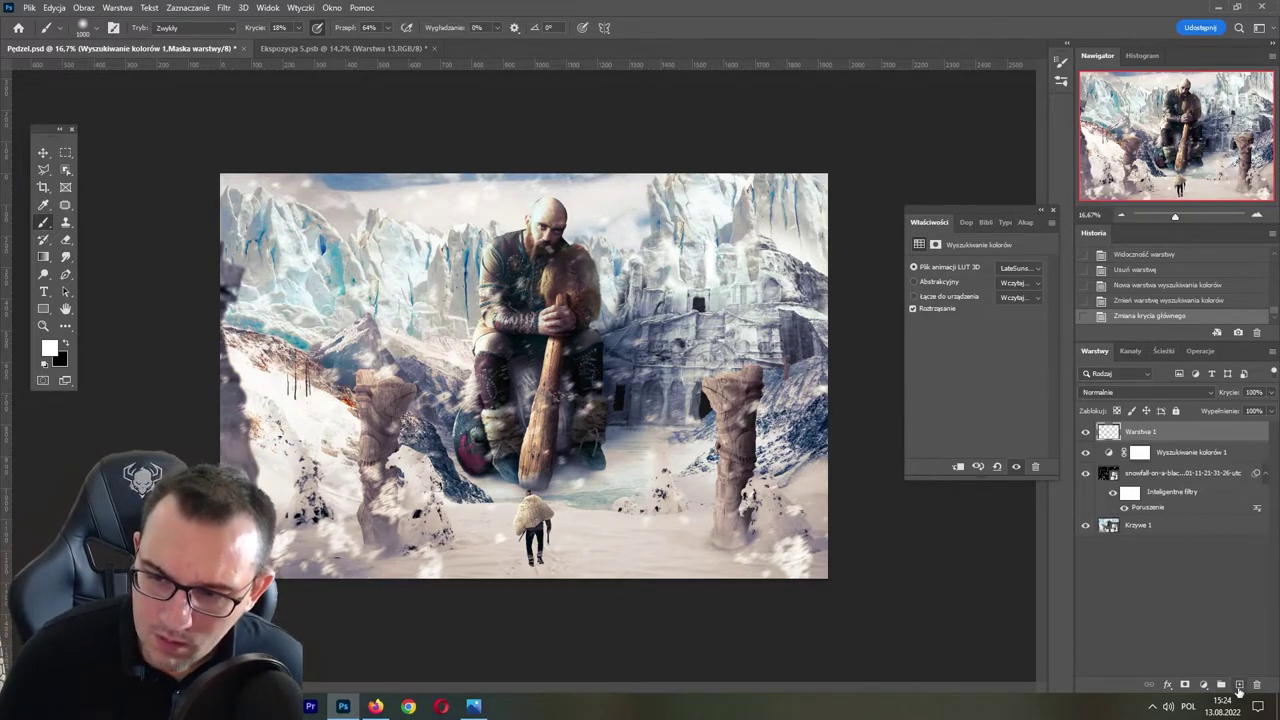
- Apply Image the merged composite onto Warstwa 1, make it a smart object, and add Warstwa 2
{"action": "left_click", "coordinate": [83, 7]}
{"action": "left_click", "coordinate": [110, 203]}
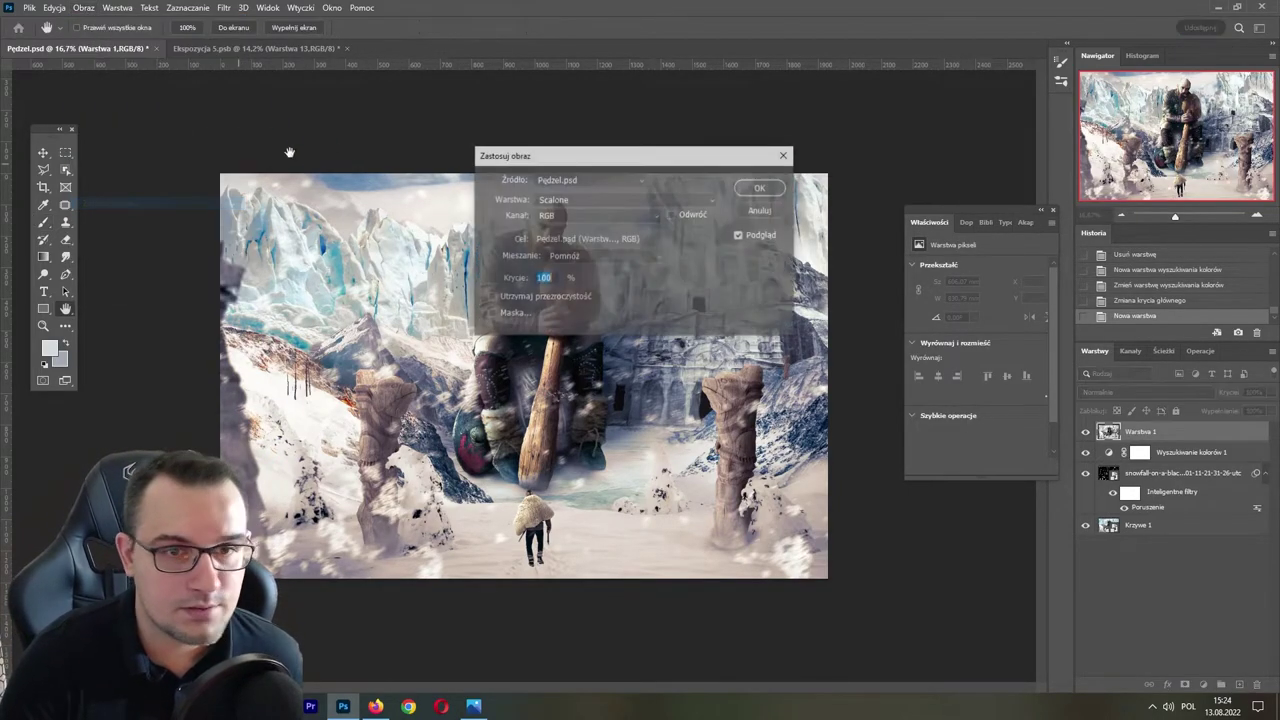
{"action": "left_click", "coordinate": [765, 186]}
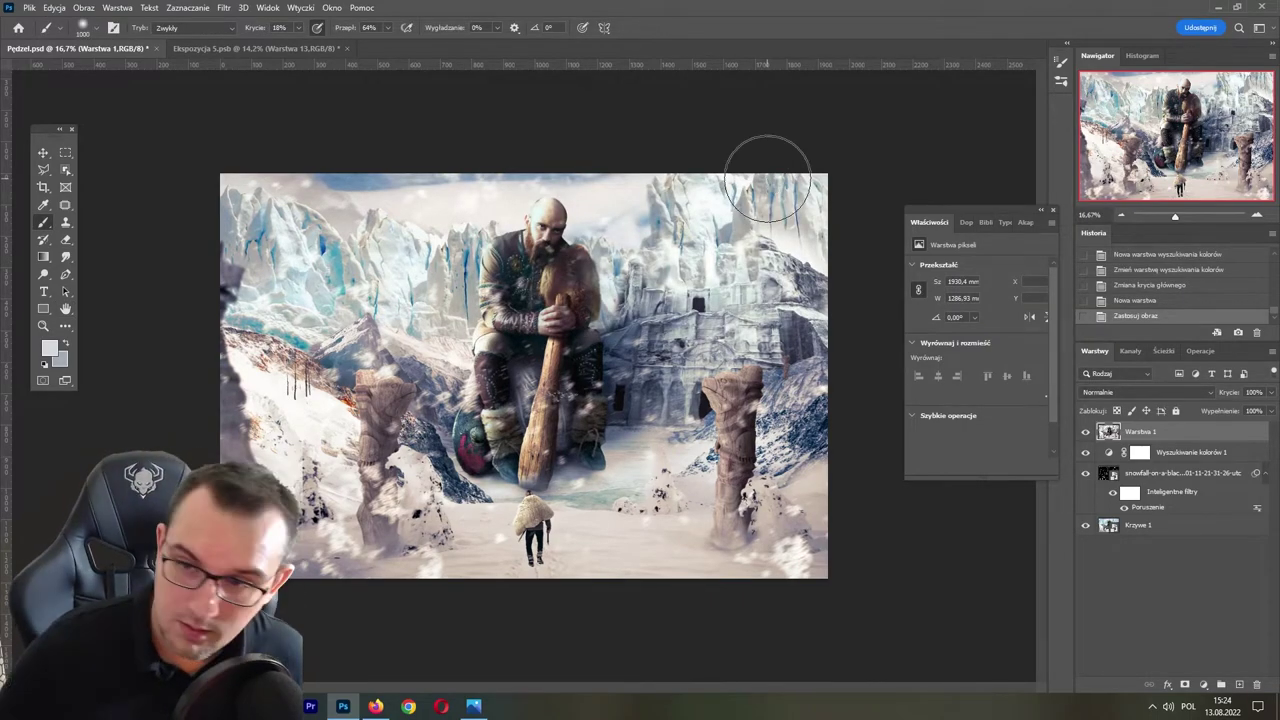
{"action": "right_click", "coordinate": [1202, 432]}
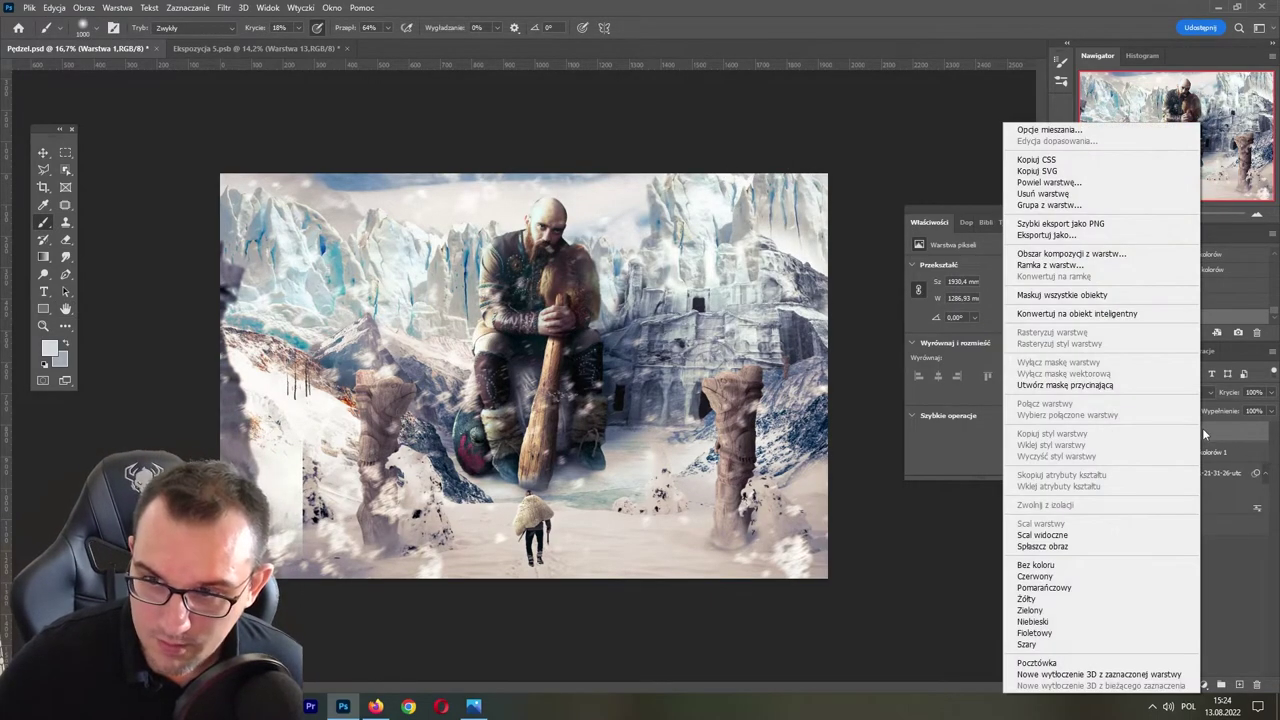
{"action": "left_click", "coordinate": [1106, 314]}
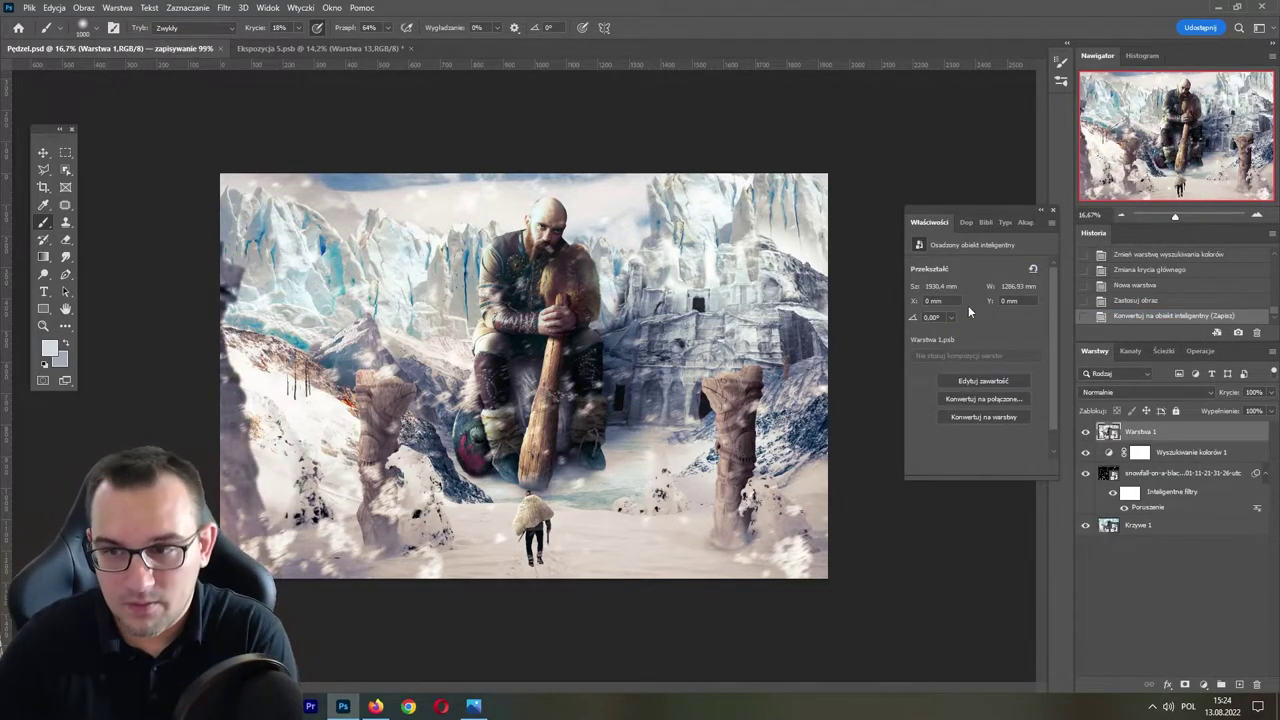
{"action": "left_click", "coordinate": [1240, 685]}
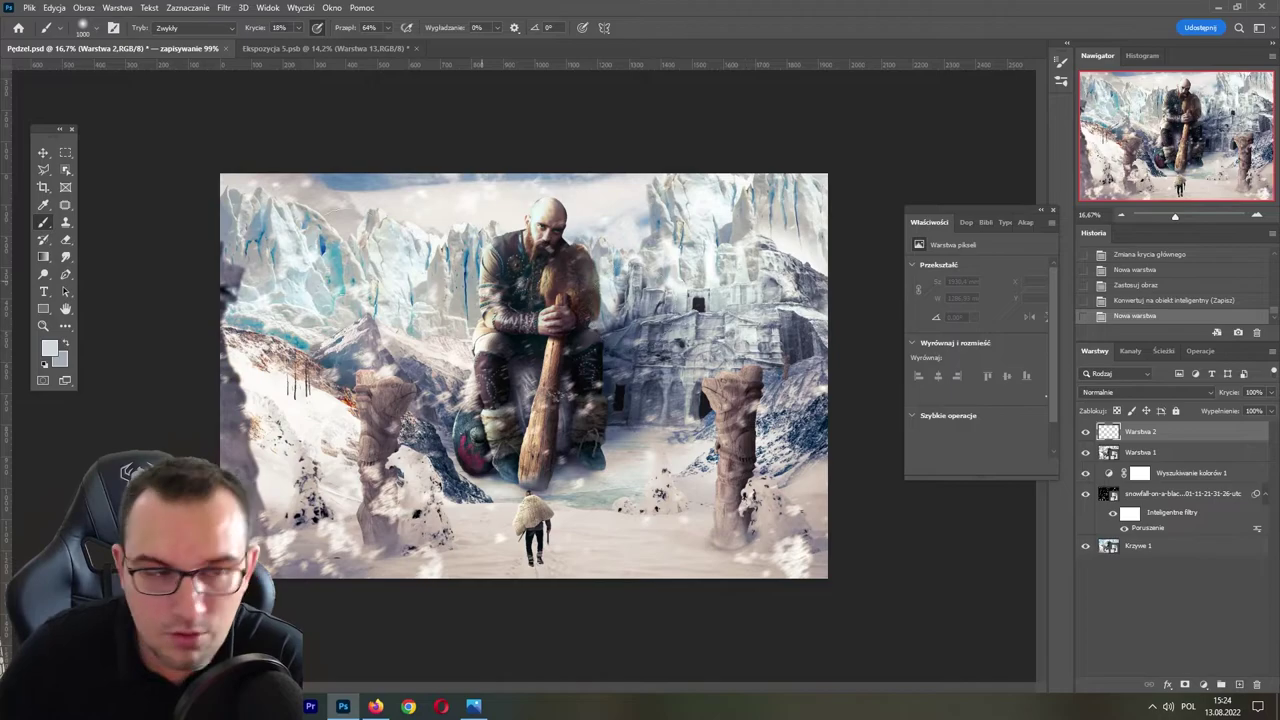
- Pick the Chmury cloud brush from the brush presets and paint a test stroke
{"action": "left_click", "coordinate": [95, 30]}
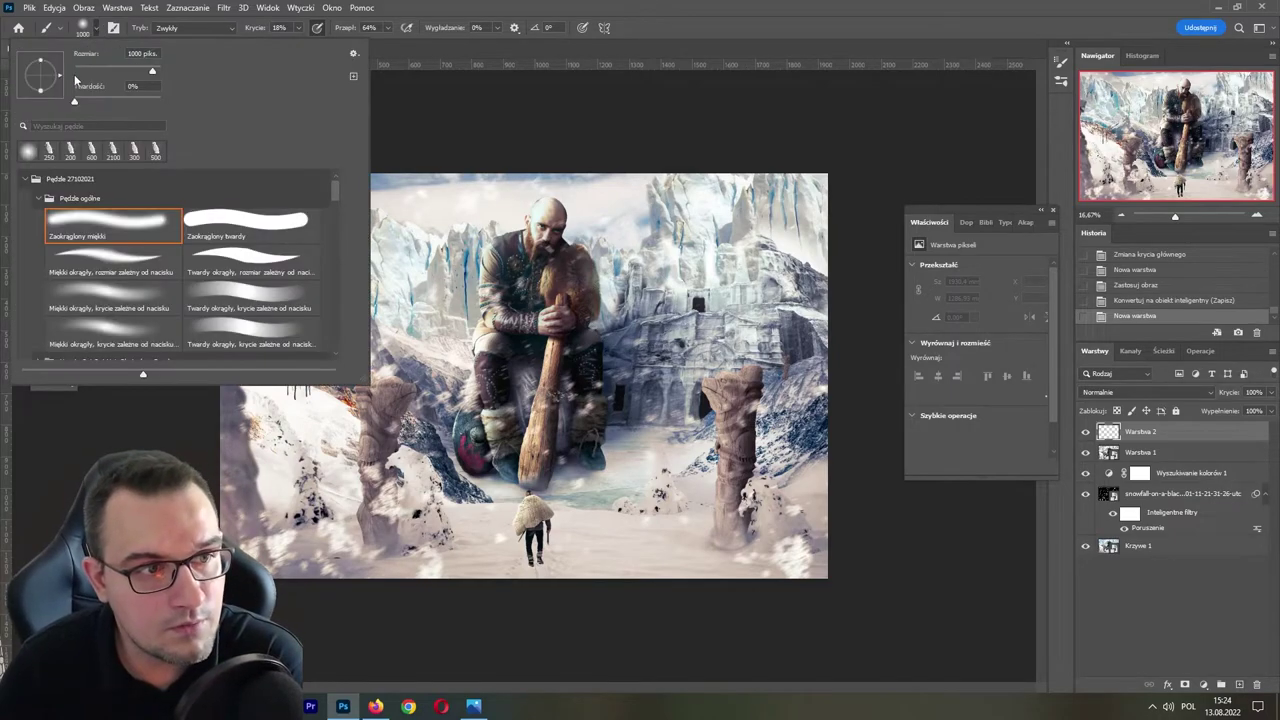
{"action": "left_click", "coordinate": [39, 199]}
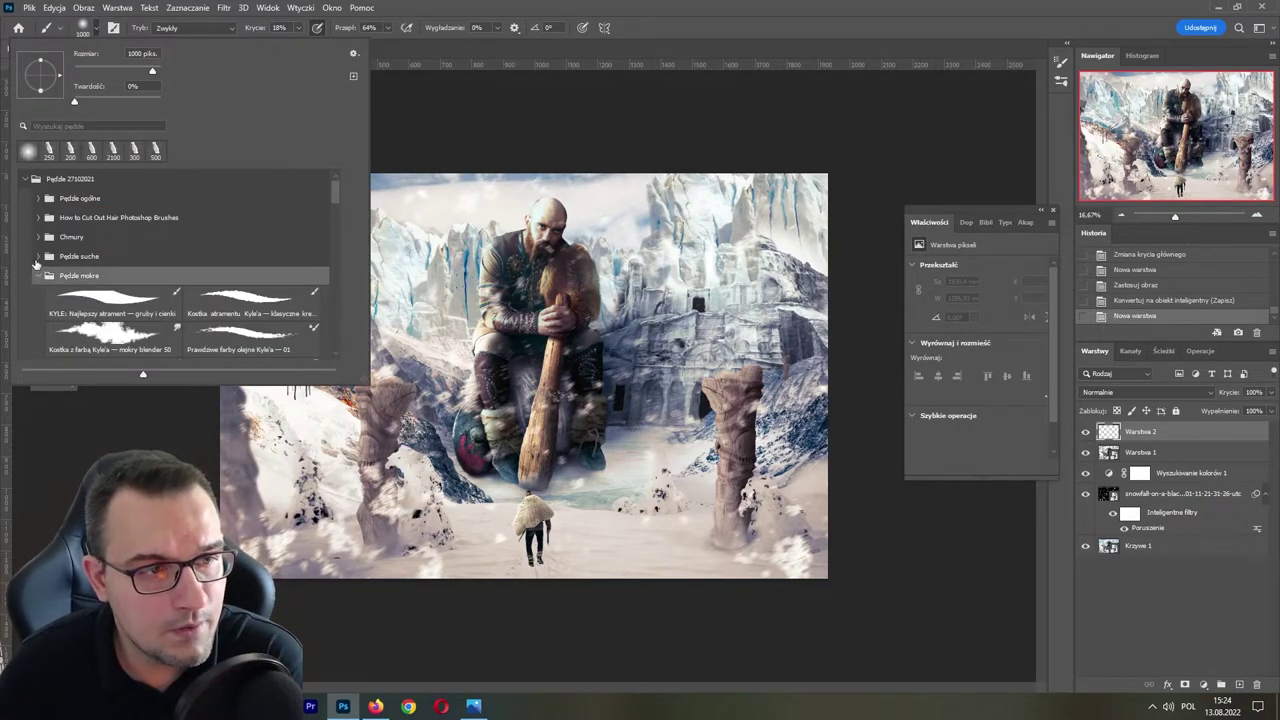
{"action": "left_click", "coordinate": [38, 237]}
{"action": "left_click", "coordinate": [112, 262]}
{"action": "left_click", "coordinate": [640, 364]}
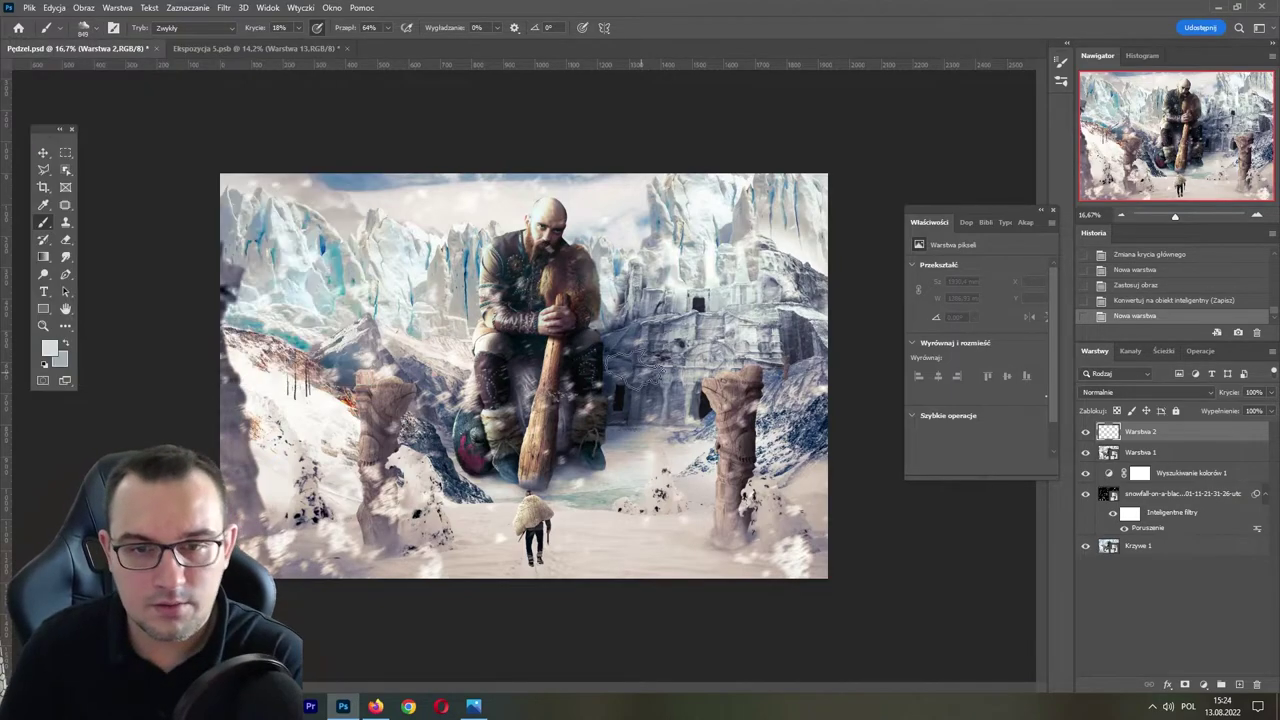
{"action": "left_click_drag", "start_coordinate": [630, 370], "coordinate": [620, 410]}
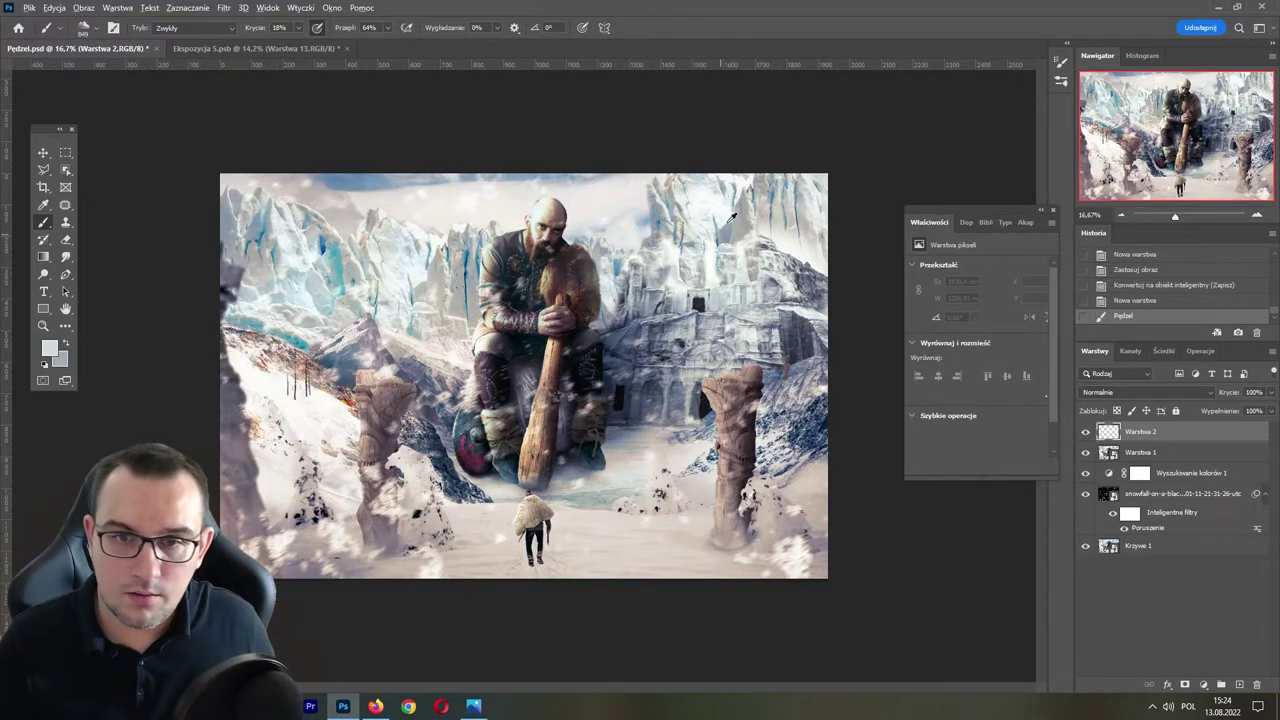
- Sample a fog colour and paint fog over the giant's chest, legs and the left slope
{"action": "left_click", "coordinate": [621, 212], "text": "alt"}
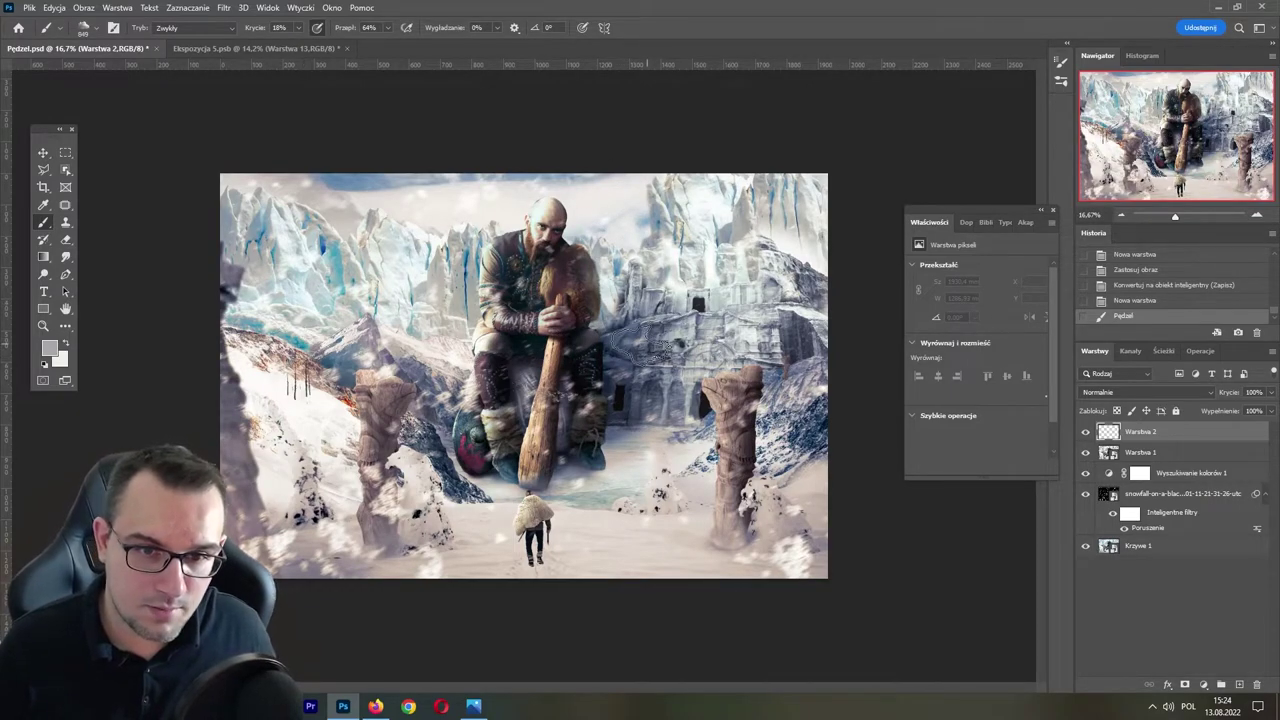
{"action": "mouse_move", "coordinate": [630, 340]}
{"action": "left_mouse_down"}
{"action": "mouse_move", "coordinate": [560, 370]}
{"action": "mouse_move", "coordinate": [520, 360]}
{"action": "left_mouse_up"}
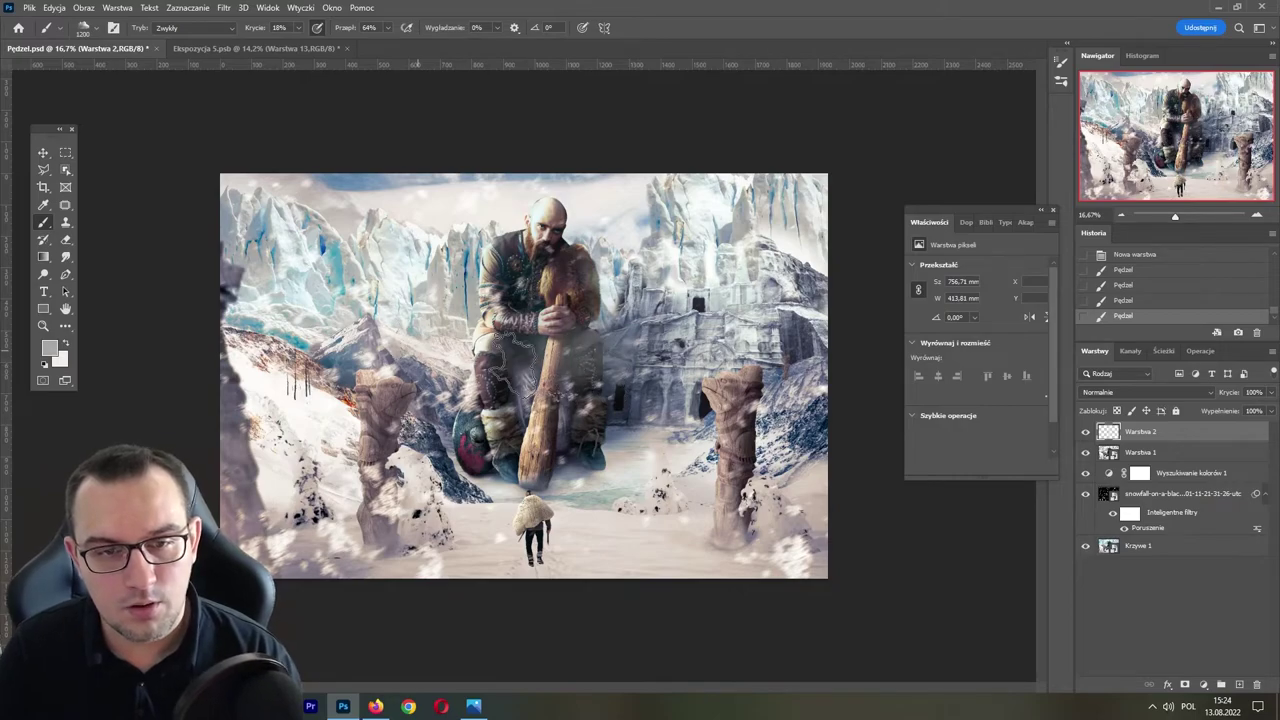
{"action": "left_click_drag", "start_coordinate": [420, 345], "coordinate": [540, 350]}
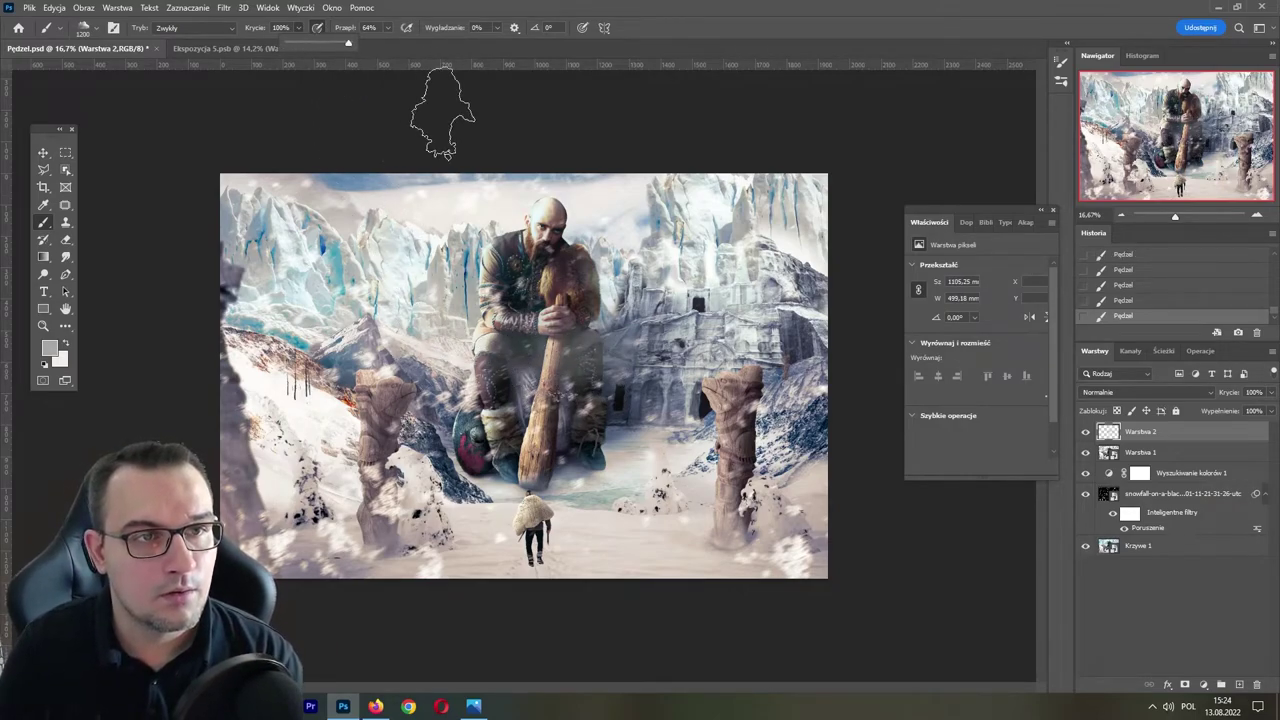
{"action": "key", "text": "0"}
{"action": "mouse_move", "coordinate": [620, 350]}
{"action": "left_mouse_down"}
{"action": "mouse_move", "coordinate": [405, 395]}
{"action": "mouse_move", "coordinate": [720, 370]}
{"action": "left_mouse_up"}
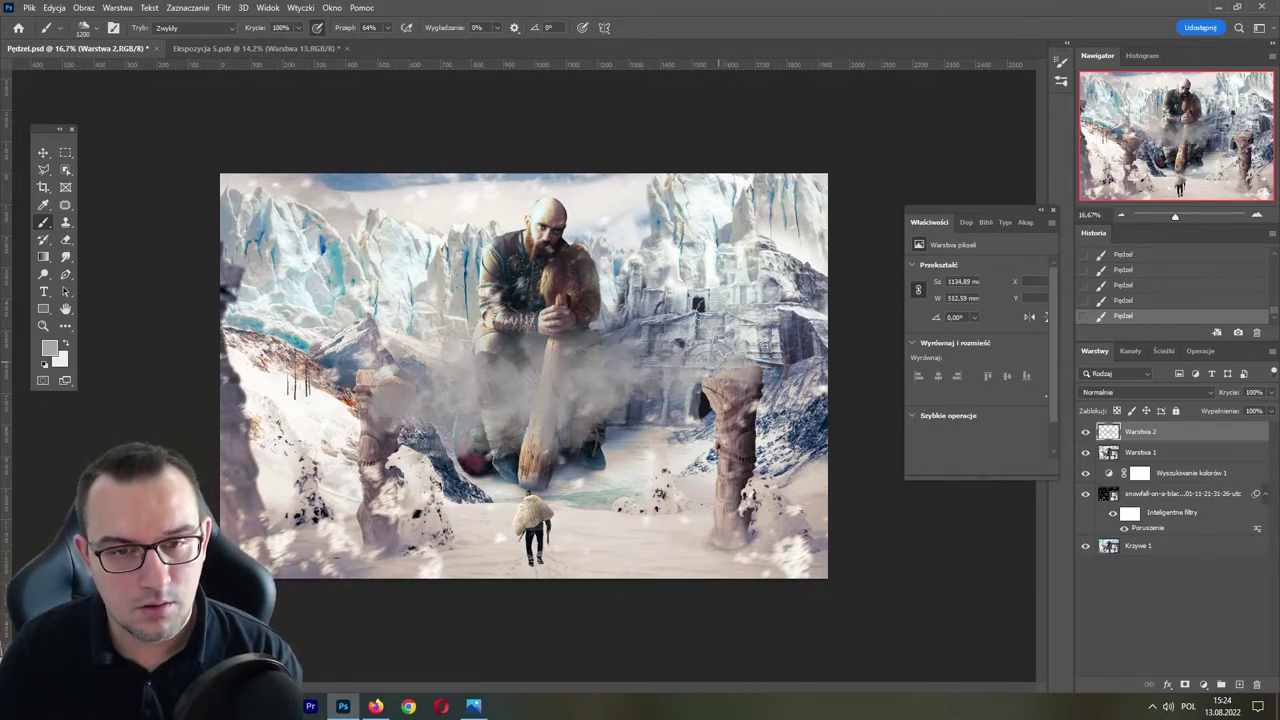
{"action": "mouse_move", "coordinate": [632, 378]}
{"action": "left_mouse_down"}
{"action": "mouse_move", "coordinate": [550, 428]}
{"action": "mouse_move", "coordinate": [470, 440]}
{"action": "mouse_move", "coordinate": [640, 290]}
{"action": "mouse_move", "coordinate": [800, 330]}
{"action": "mouse_move", "coordinate": [790, 410]}
{"action": "left_mouse_up"}
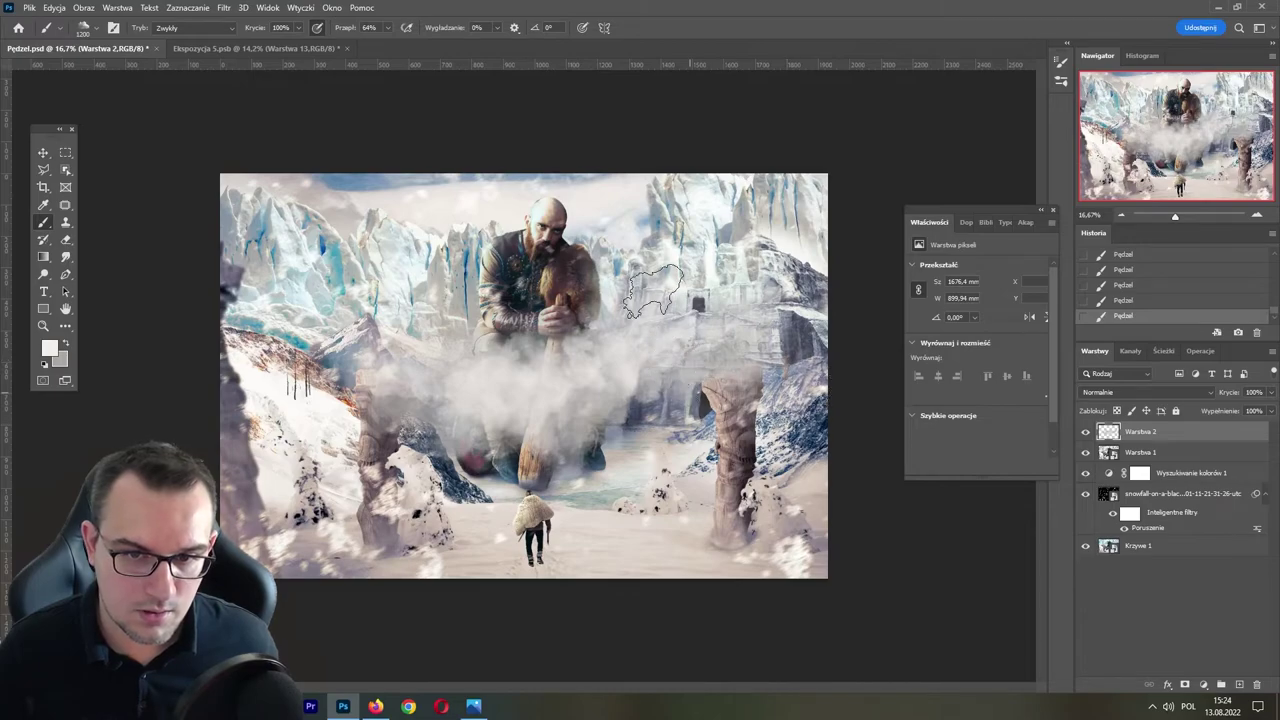
{"action": "left_click_drag", "start_coordinate": [355, 300], "coordinate": [350, 365]}
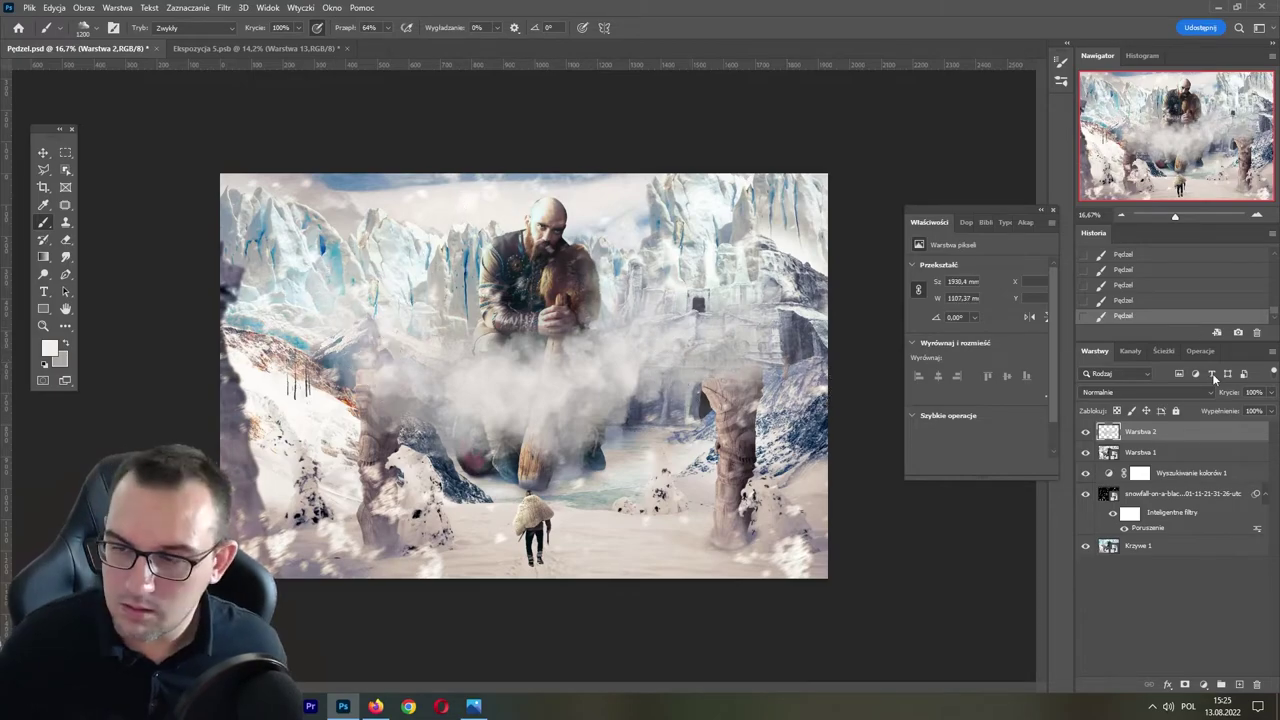
- Lower the fog layer's opacity and thicken fog around the giant's feet, chest, shoulders and left edge
{"action": "left_click_drag", "start_coordinate": [1231, 396], "coordinate": [1203, 417]}
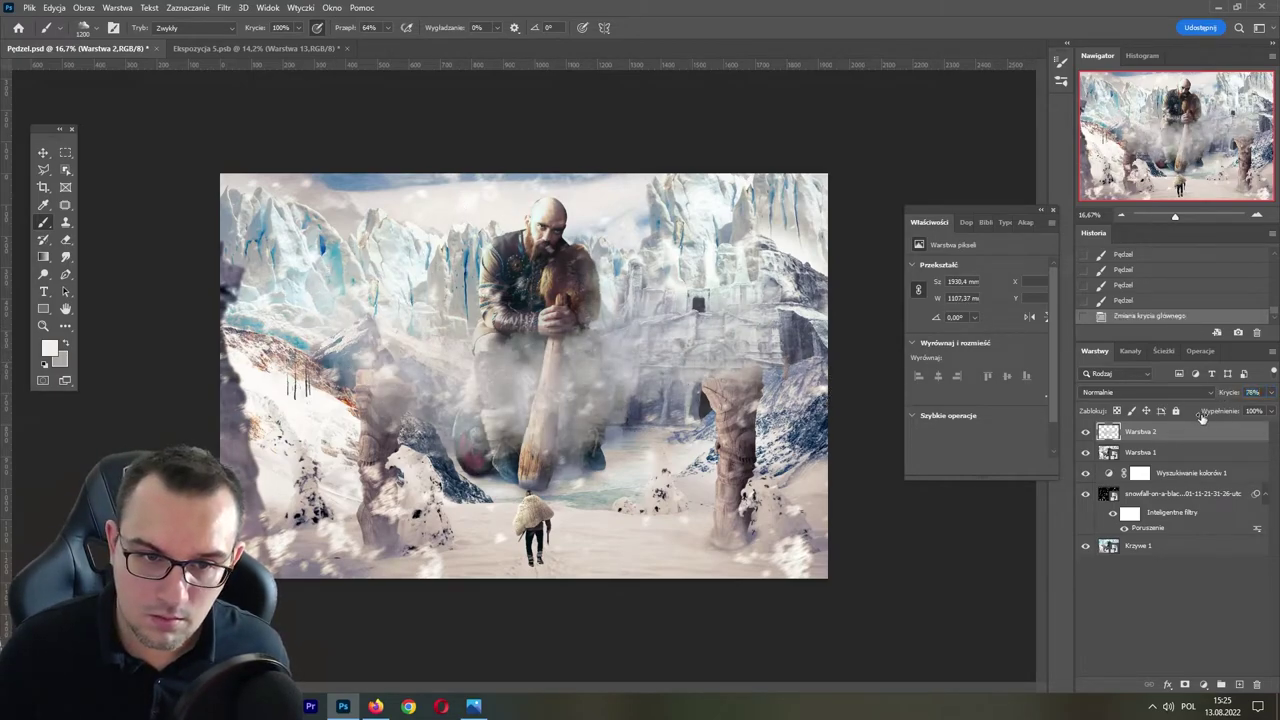
{"action": "left_click_drag", "start_coordinate": [588, 455], "coordinate": [625, 475]}
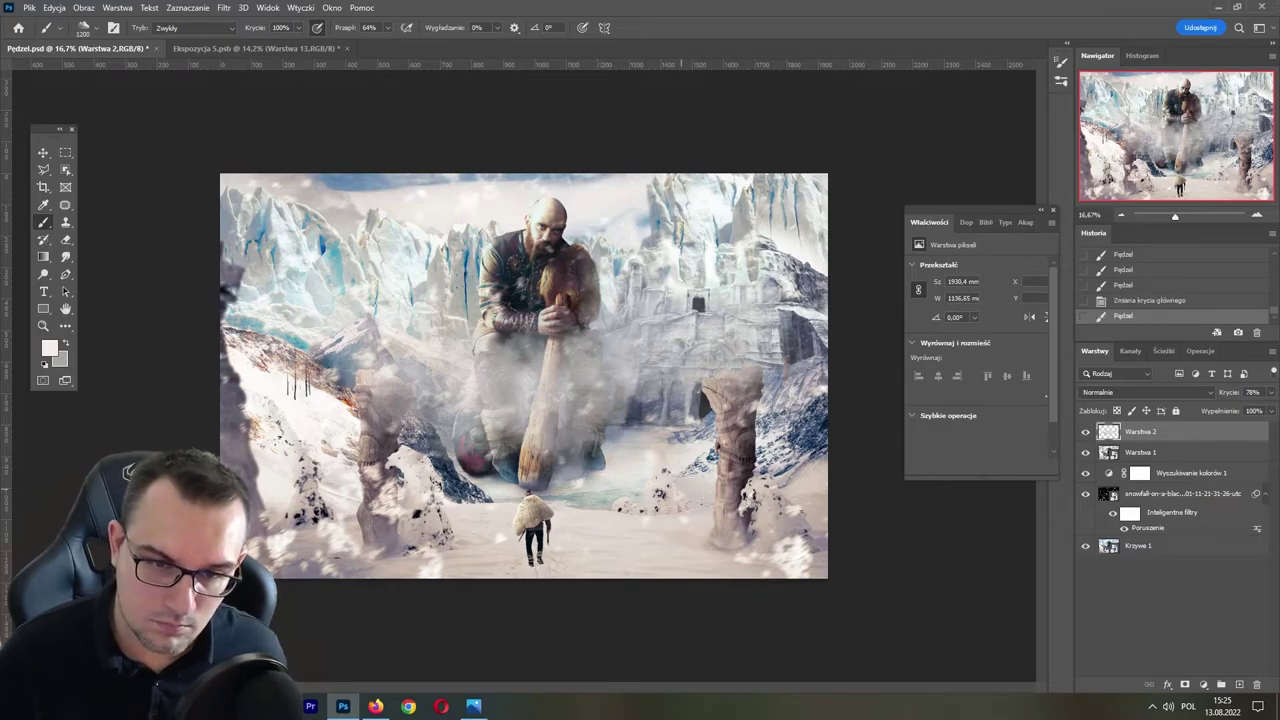
{"action": "left_click_drag", "start_coordinate": [446, 270], "coordinate": [510, 262]}
{"action": "left_click_drag", "start_coordinate": [420, 250], "coordinate": [495, 300]}
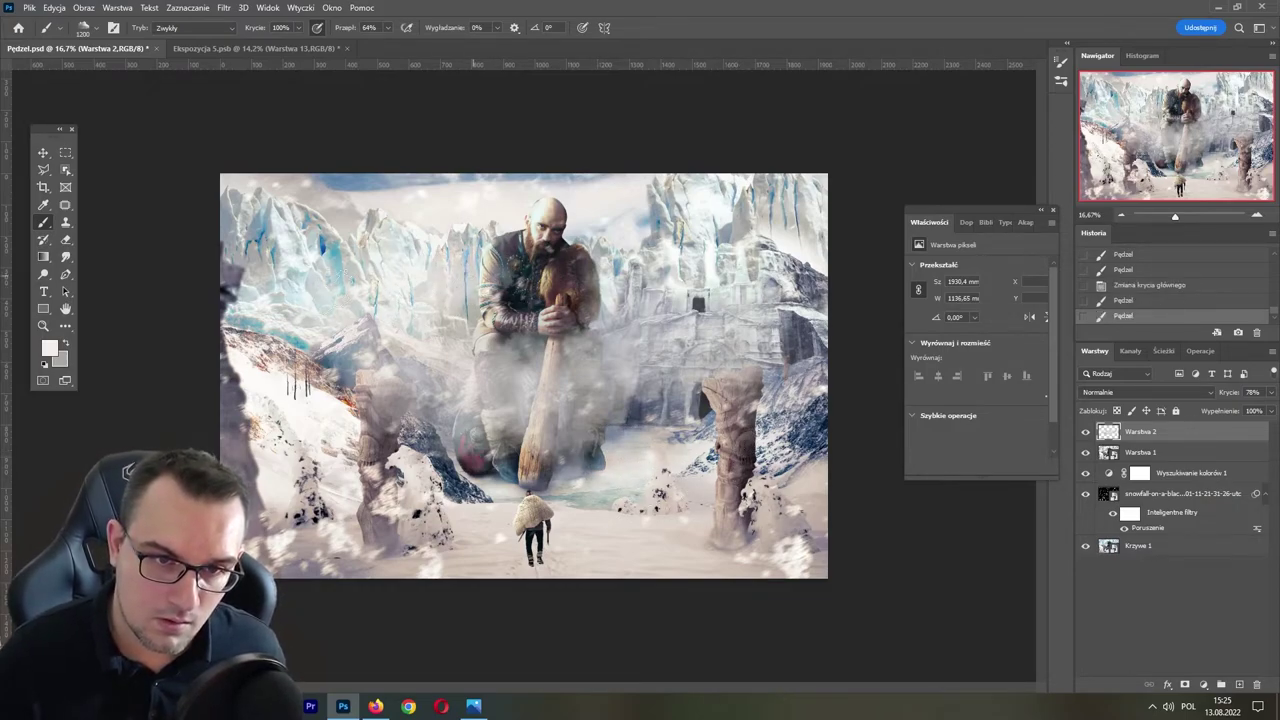
{"action": "left_click_drag", "start_coordinate": [470, 245], "coordinate": [520, 285]}
{"action": "left_click_drag", "start_coordinate": [250, 300], "coordinate": [184, 370]}
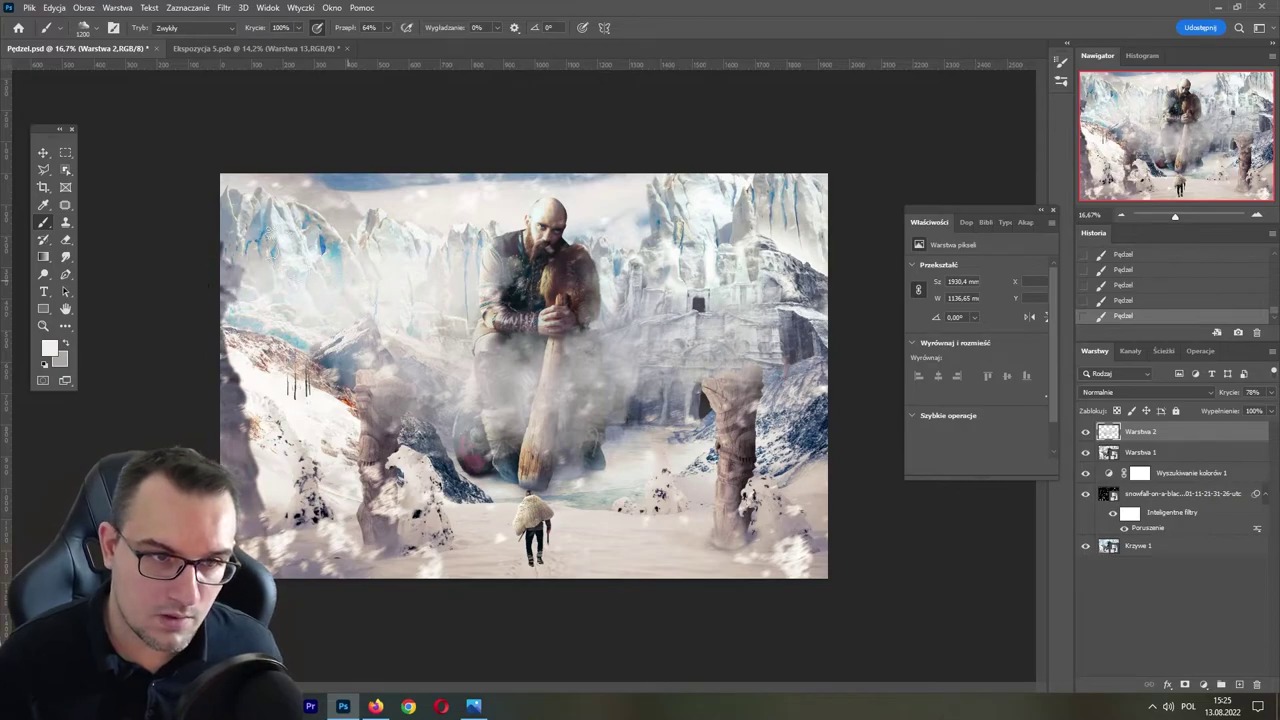
- Undo two strokes, fade the layer to about 54%, add lower fog, then drop opacity to 0%
{"action": "key", "text": "ctrl+z"}
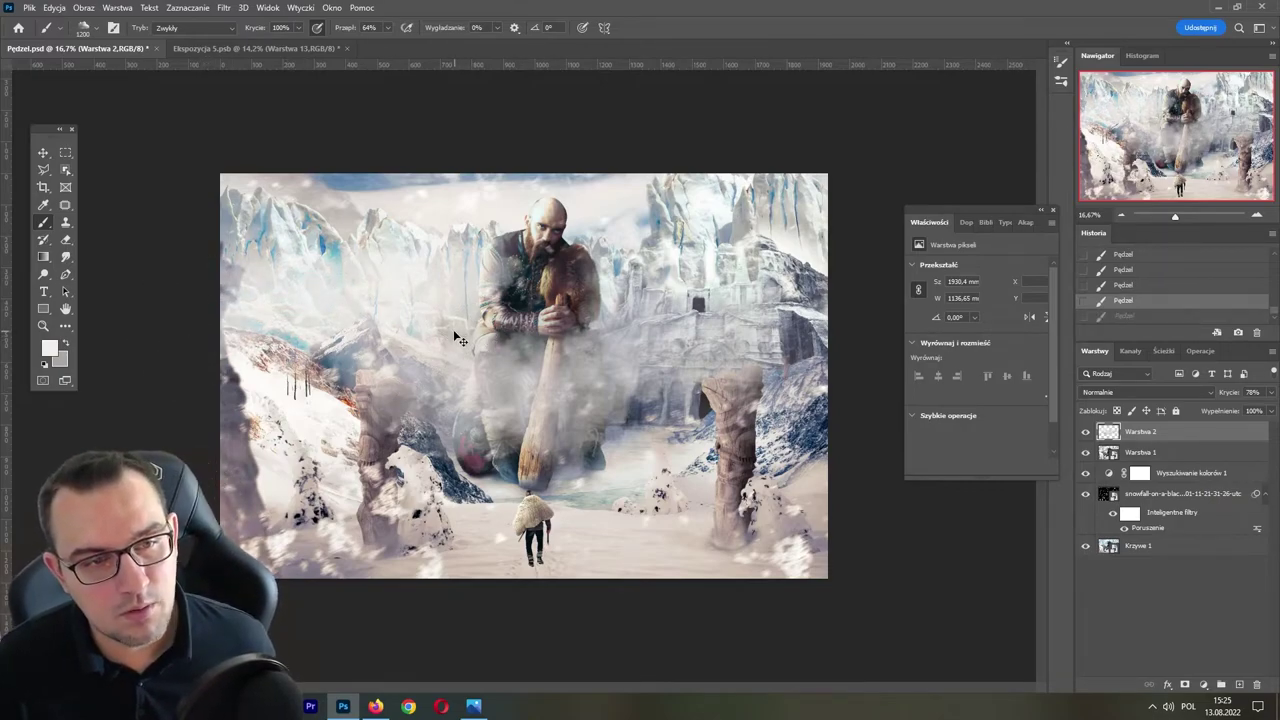
{"action": "key", "text": "ctrl+z"}
{"action": "key", "text": "ctrl+z"}
{"action": "key", "text": "ctrl+z"}
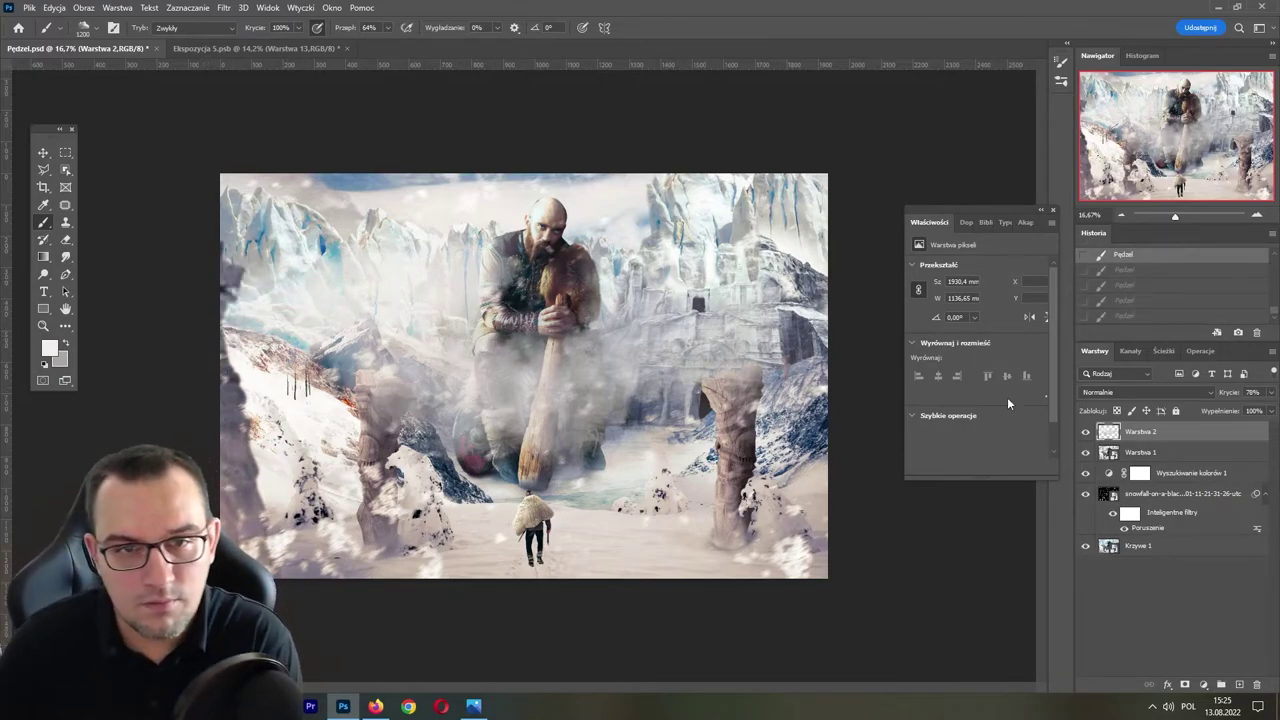
{"action": "left_click_drag", "start_coordinate": [1232, 392], "coordinate": [1227, 395]}
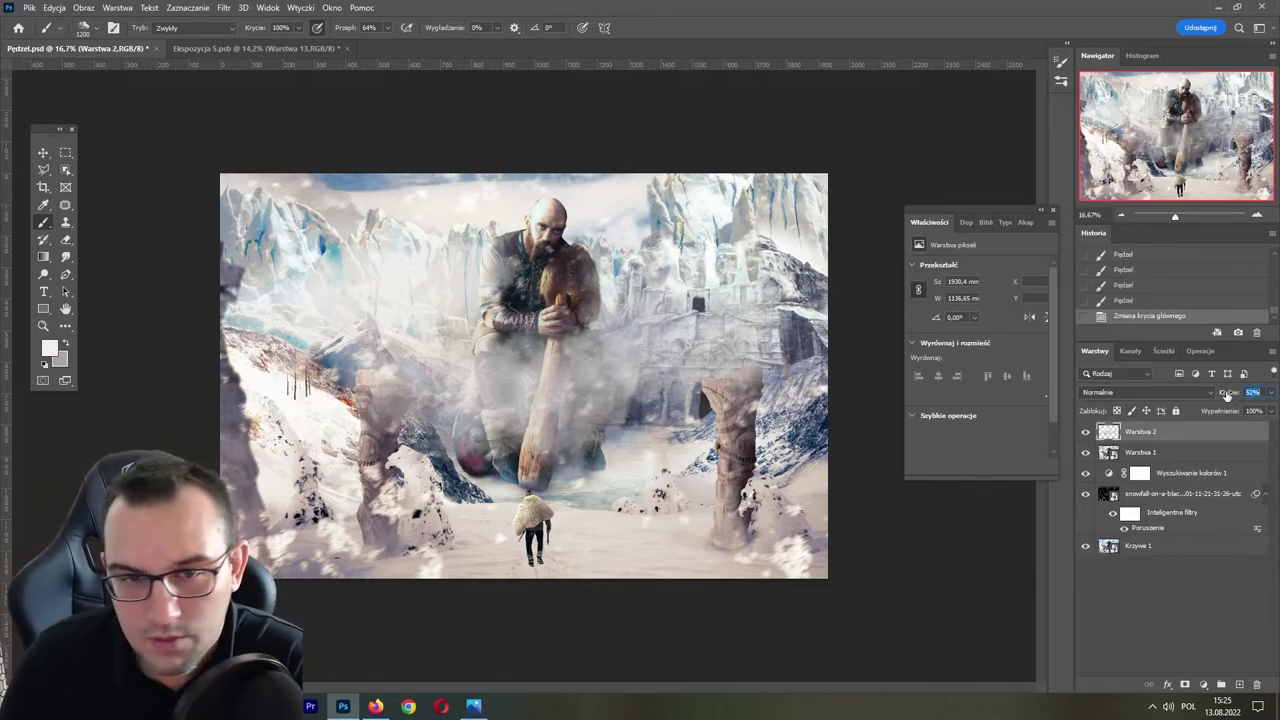
{"action": "left_click_drag", "start_coordinate": [500, 470], "coordinate": [575, 480]}
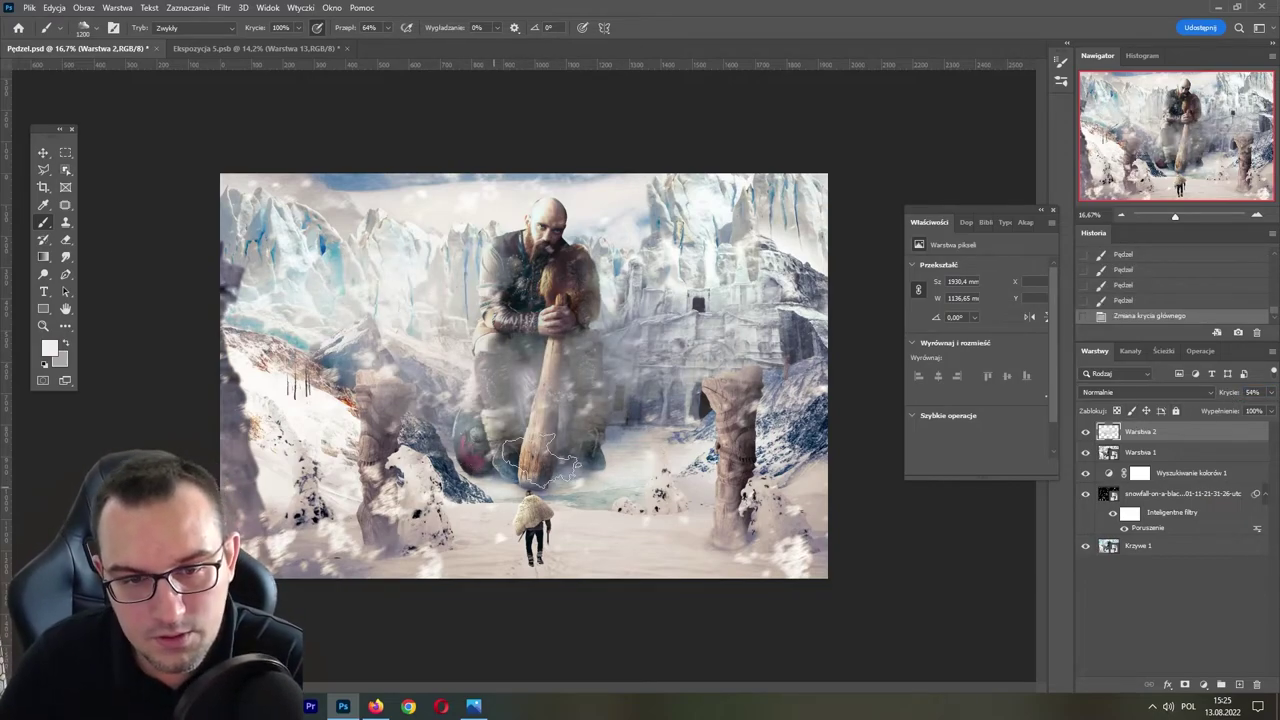
{"action": "mouse_move", "coordinate": [655, 495]}
{"action": "left_mouse_down"}
{"action": "mouse_move", "coordinate": [735, 460]}
{"action": "mouse_move", "coordinate": [790, 520]}
{"action": "mouse_move", "coordinate": [745, 515]}
{"action": "mouse_move", "coordinate": [760, 560]}
{"action": "left_mouse_up"}
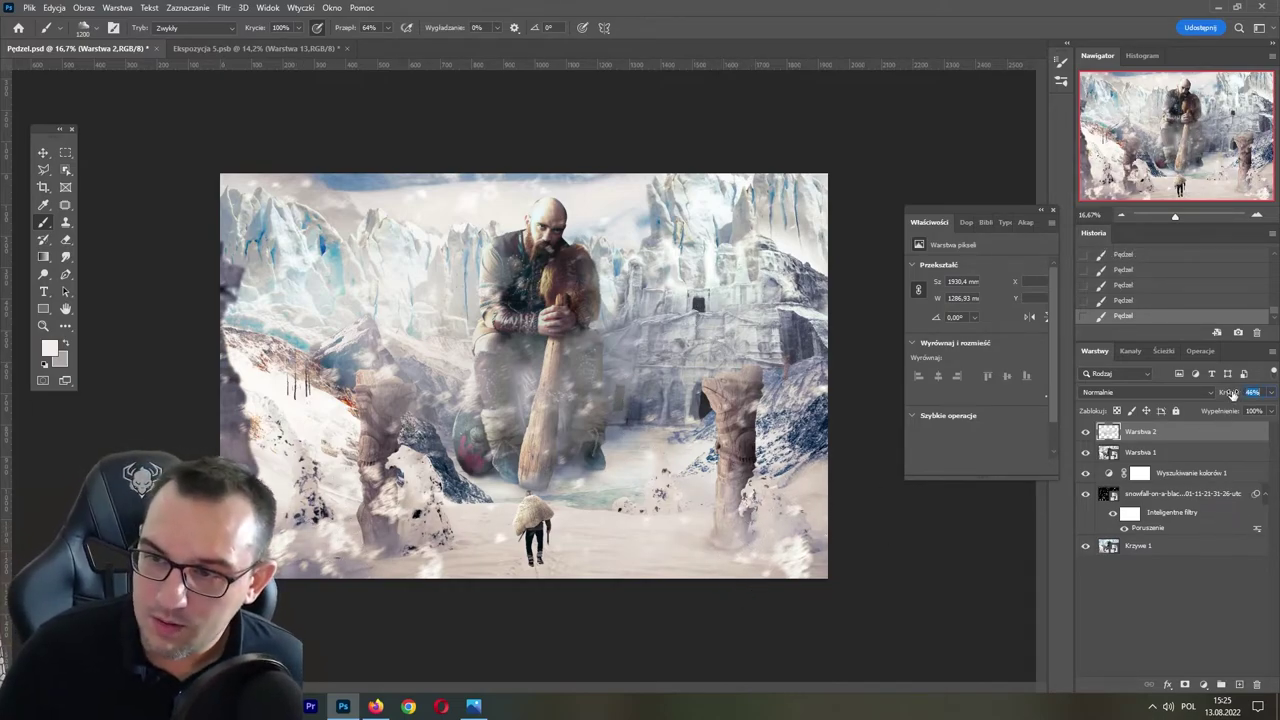
{"action": "left_click_drag", "start_coordinate": [1232, 398], "coordinate": [1230, 396]}
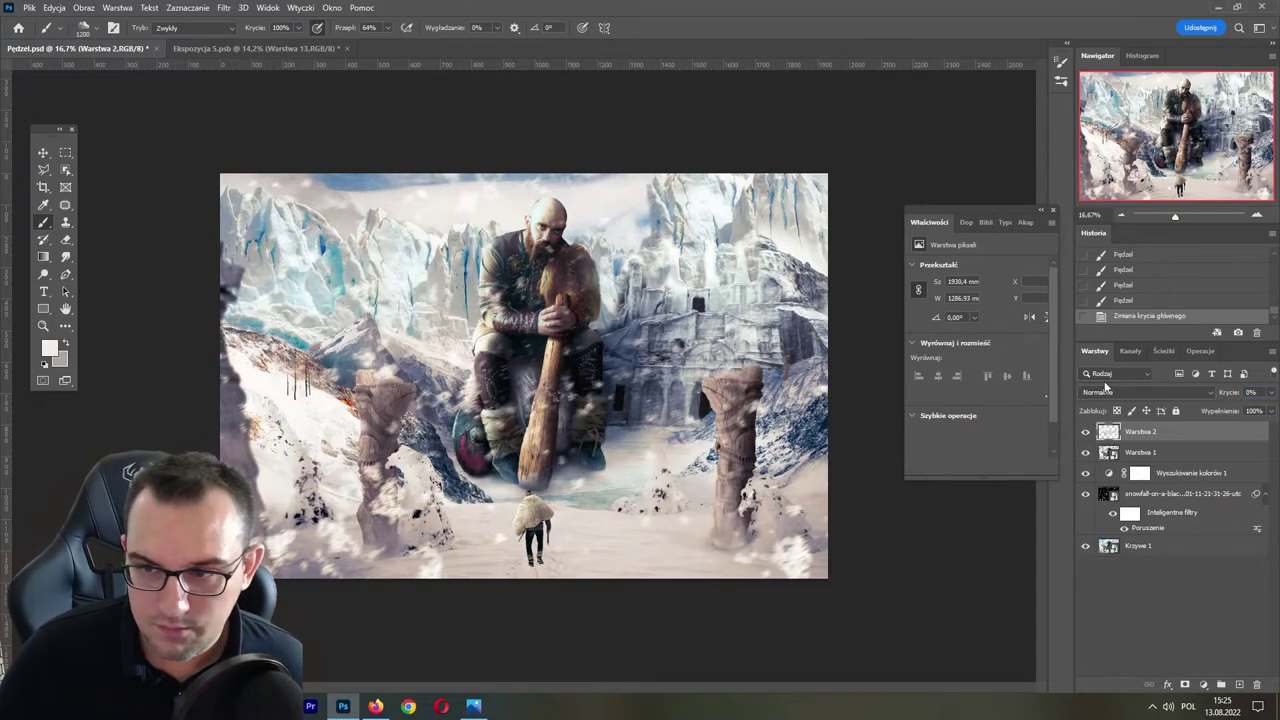
- Clear all fog pixels from Warstwa 2 and set its opacity back to 100%
{"action": "key", "text": "ctrl+a"}
{"action": "key", "text": "ctrl+x"}
{"action": "type", "text": "100"}
{"action": "key", "text": "Return"}
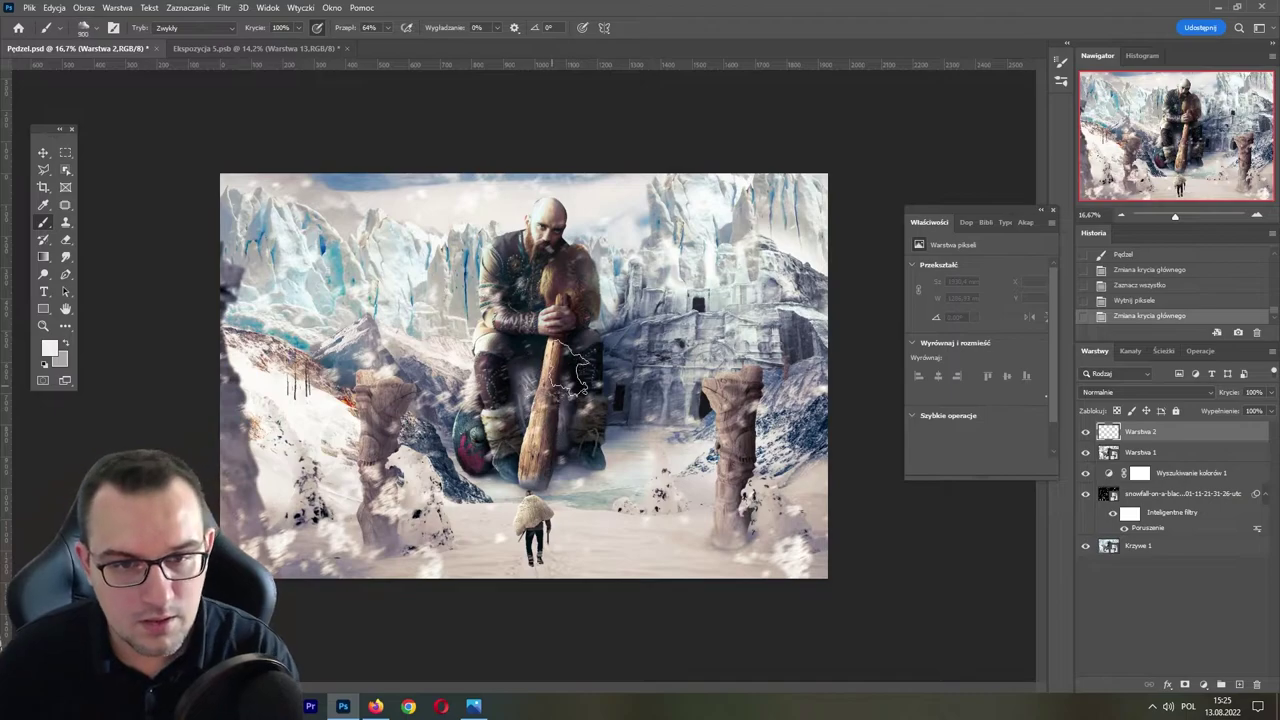
- Brush light fog wisps around the giant's head, shoulders, shield and both pillar bases
{"action": "mouse_move", "coordinate": [618, 344]}
{"action": "left_mouse_down"}
{"action": "mouse_move", "coordinate": [570, 348]}
{"action": "mouse_move", "coordinate": [598, 360]}
{"action": "left_mouse_up"}
{"action": "left_click_drag", "start_coordinate": [598, 248], "coordinate": [570, 262]}
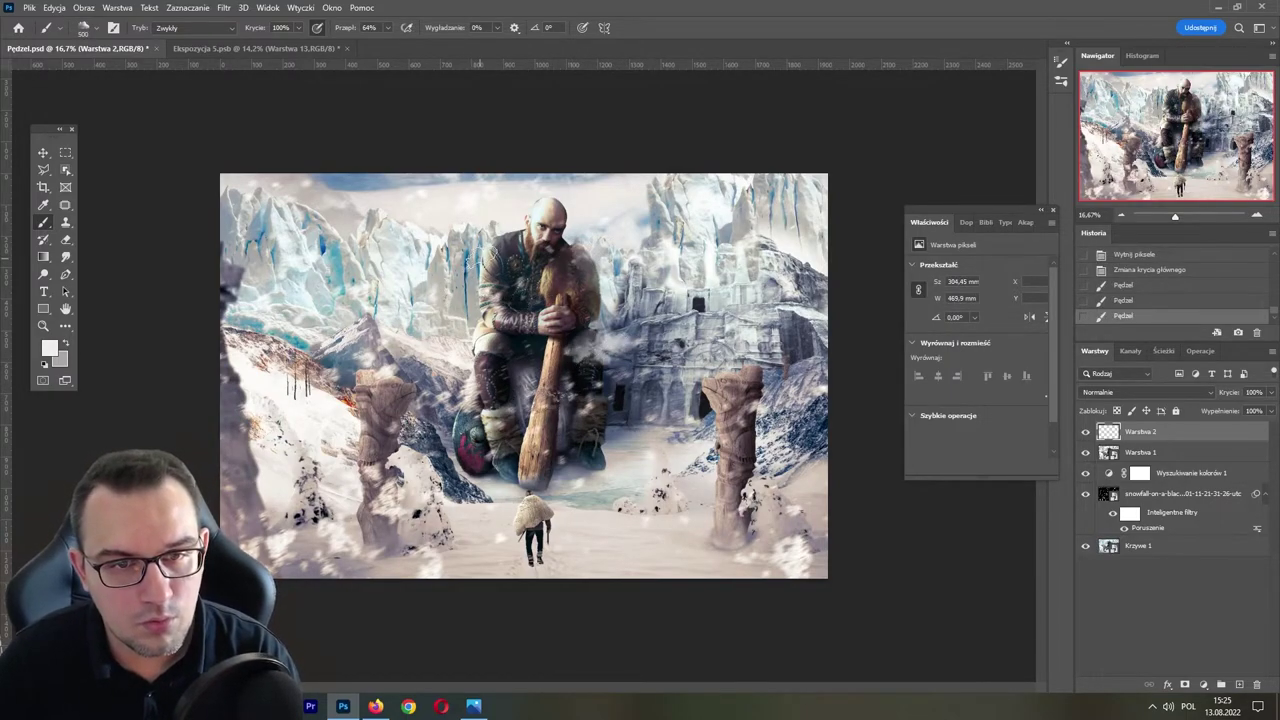
{"action": "left_click_drag", "start_coordinate": [492, 276], "coordinate": [484, 290]}
{"action": "left_click_drag", "start_coordinate": [468, 408], "coordinate": [436, 500]}
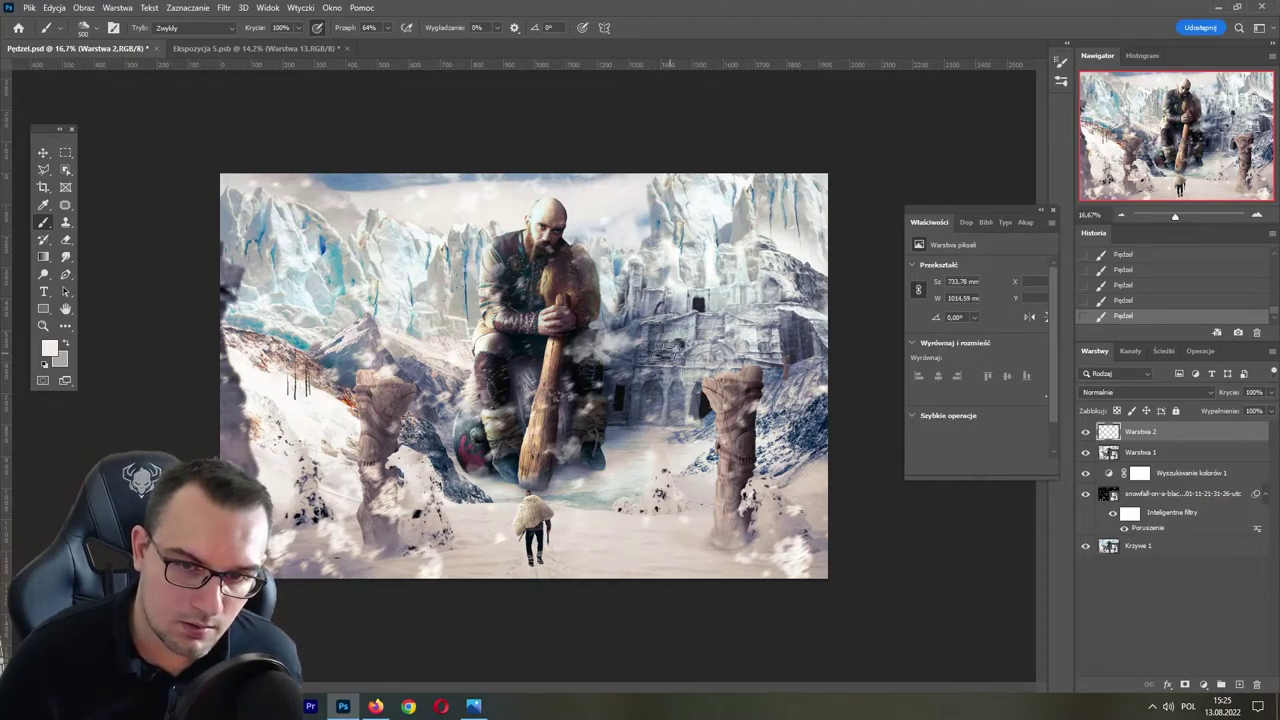
{"action": "left_click_drag", "start_coordinate": [708, 343], "coordinate": [781, 360]}
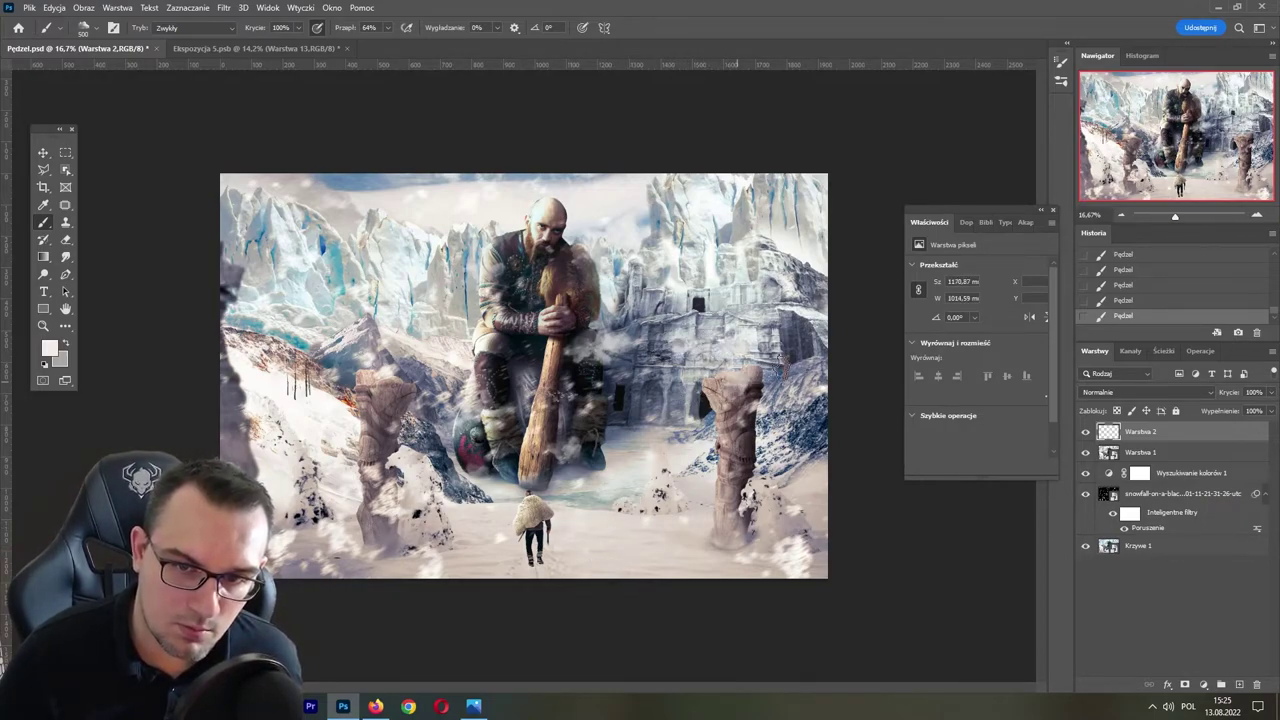
{"action": "mouse_move", "coordinate": [766, 434]}
{"action": "left_mouse_down"}
{"action": "mouse_move", "coordinate": [762, 512]}
{"action": "mouse_move", "coordinate": [731, 563]}
{"action": "left_mouse_up"}
{"action": "left_click_drag", "start_coordinate": [380, 545], "coordinate": [344, 575]}
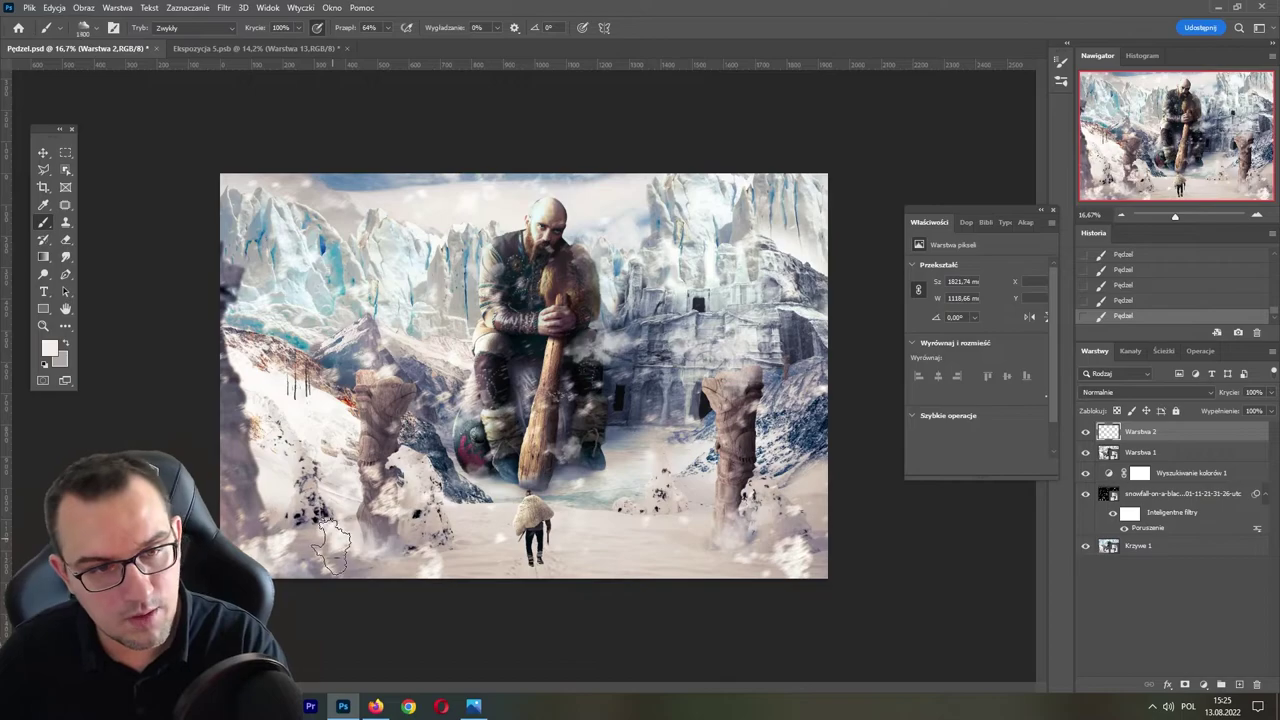
- Enlarge the brush, try and undo large fog sweeps, then paint fog near the giant's head
{"action": "key", "text": "bracketright"}
{"action": "key", "text": "bracketright"}
{"action": "key", "text": "bracketright"}
{"action": "key", "text": "bracketright"}
{"action": "key", "text": "bracketright"}
{"action": "key", "text": "bracketright"}
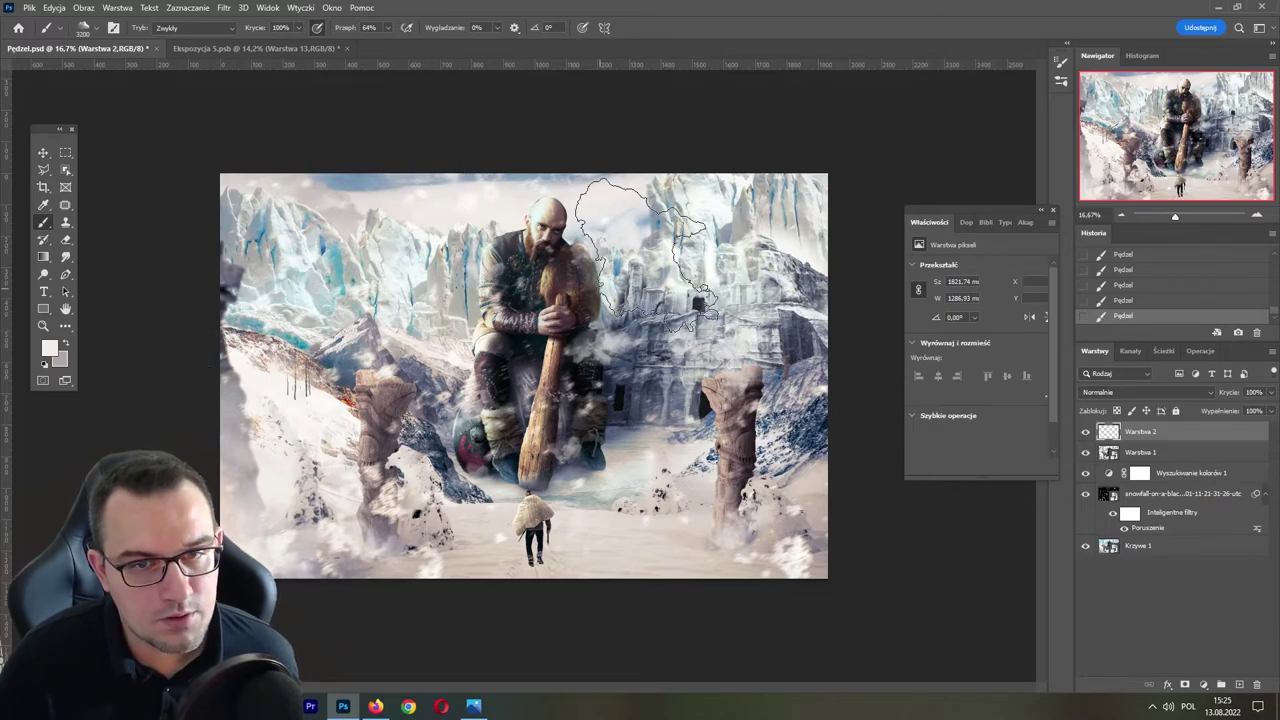
{"action": "left_click_drag", "start_coordinate": [765, 232], "coordinate": [850, 280]}
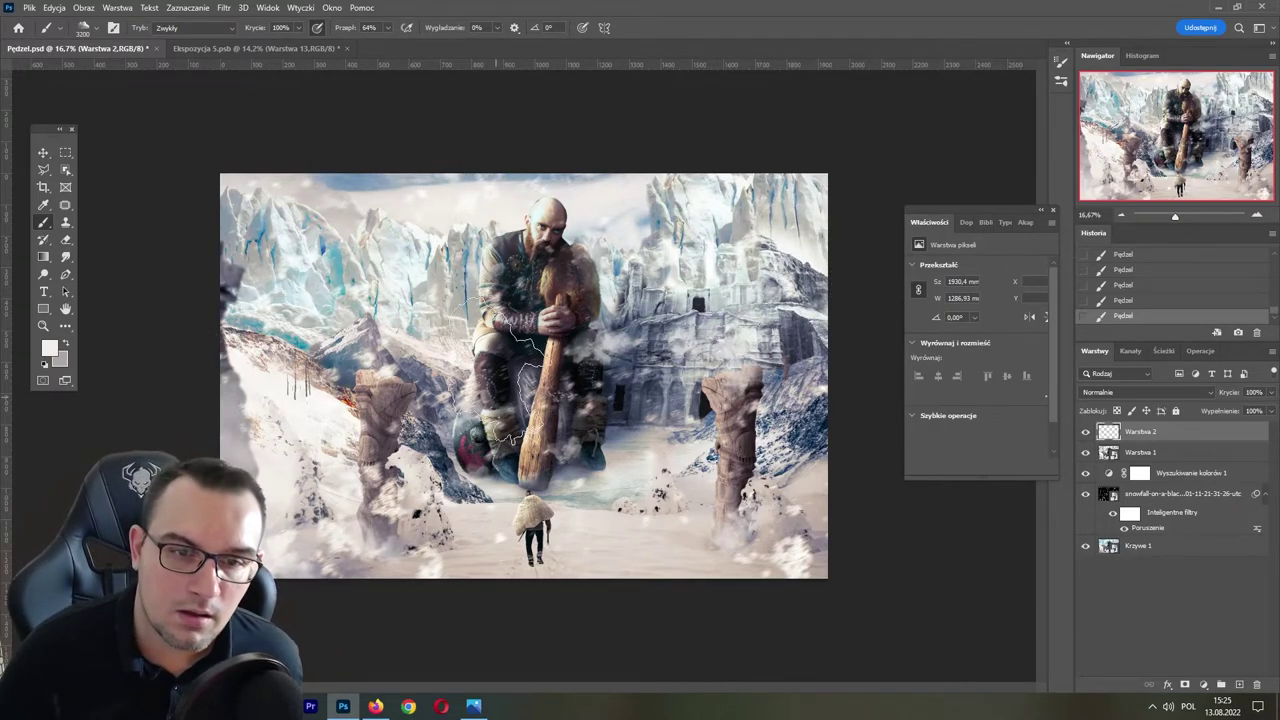
{"action": "key", "text": "ctrl+z"}
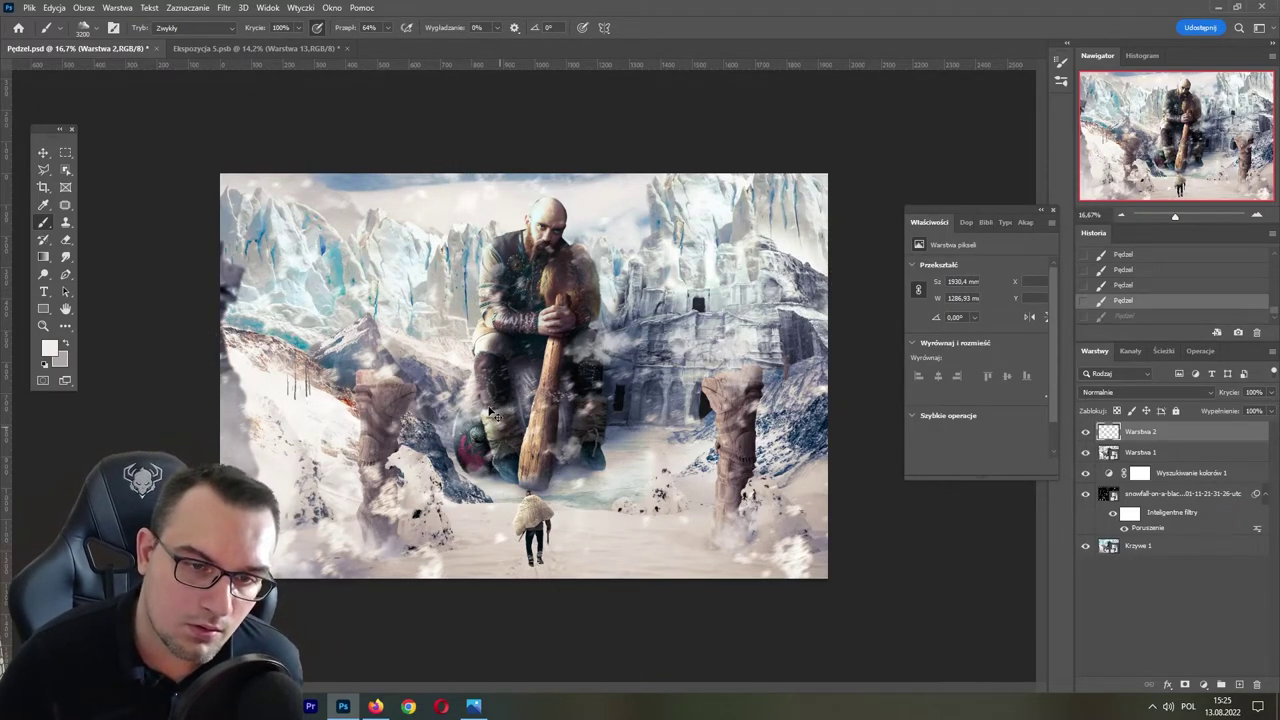
{"action": "left_click_drag", "start_coordinate": [525, 365], "coordinate": [450, 420]}
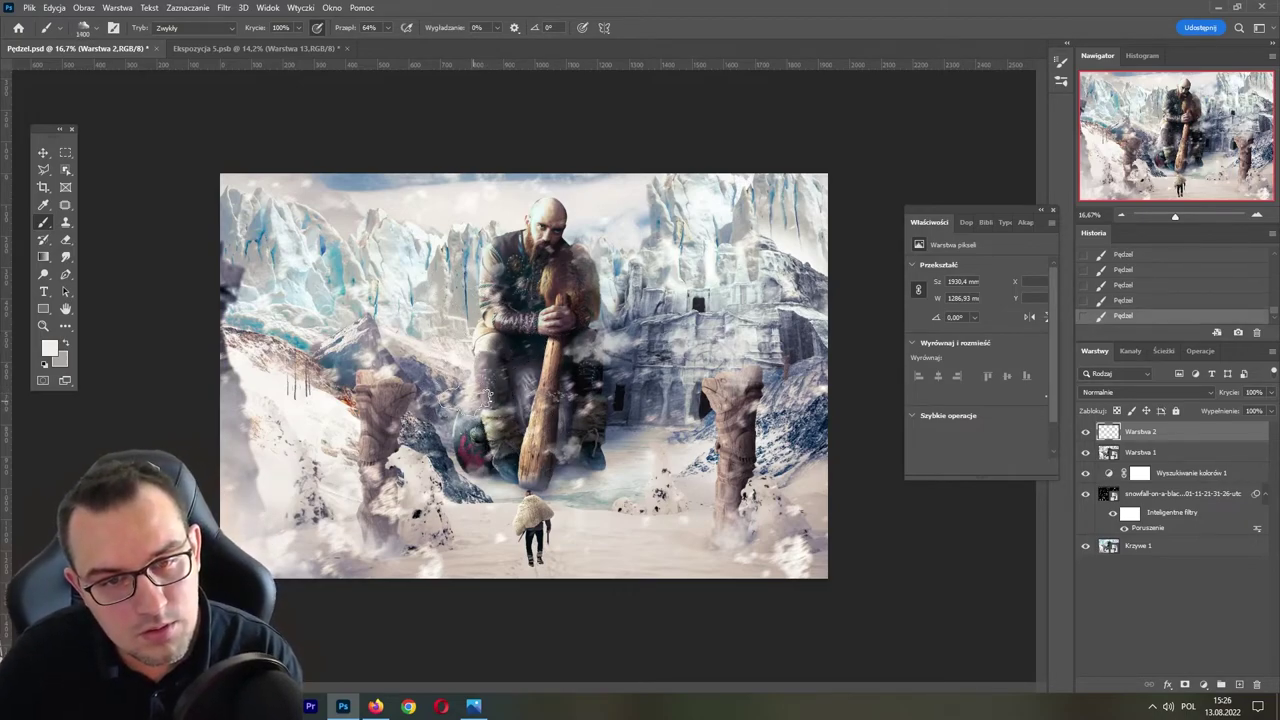
{"action": "key", "text": "ctrl+z"}
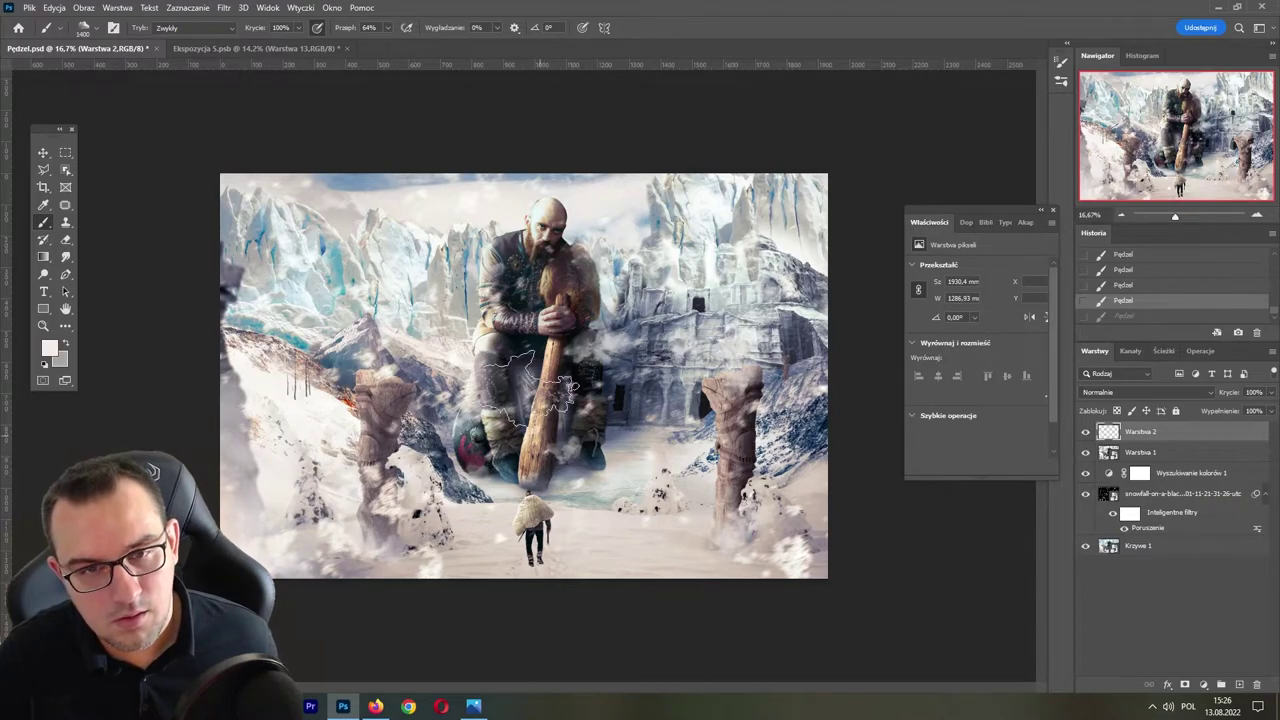
{"action": "left_click_drag", "start_coordinate": [515, 250], "coordinate": [480, 280]}
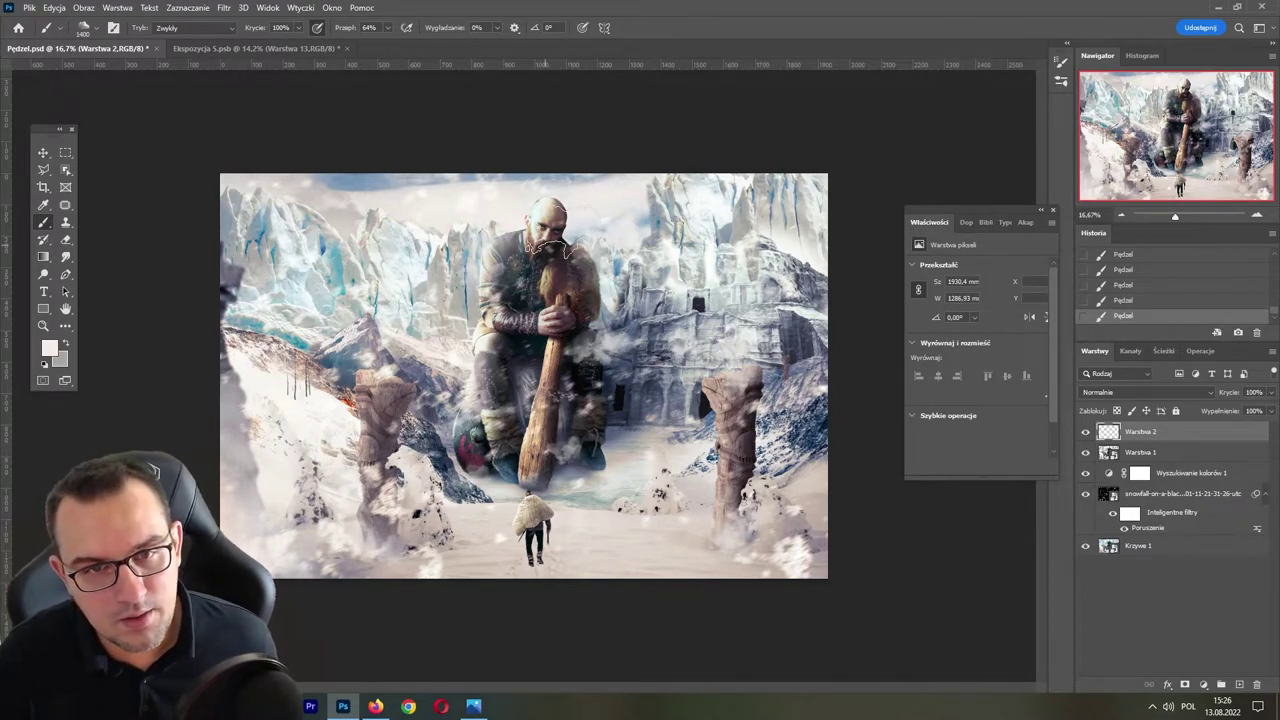
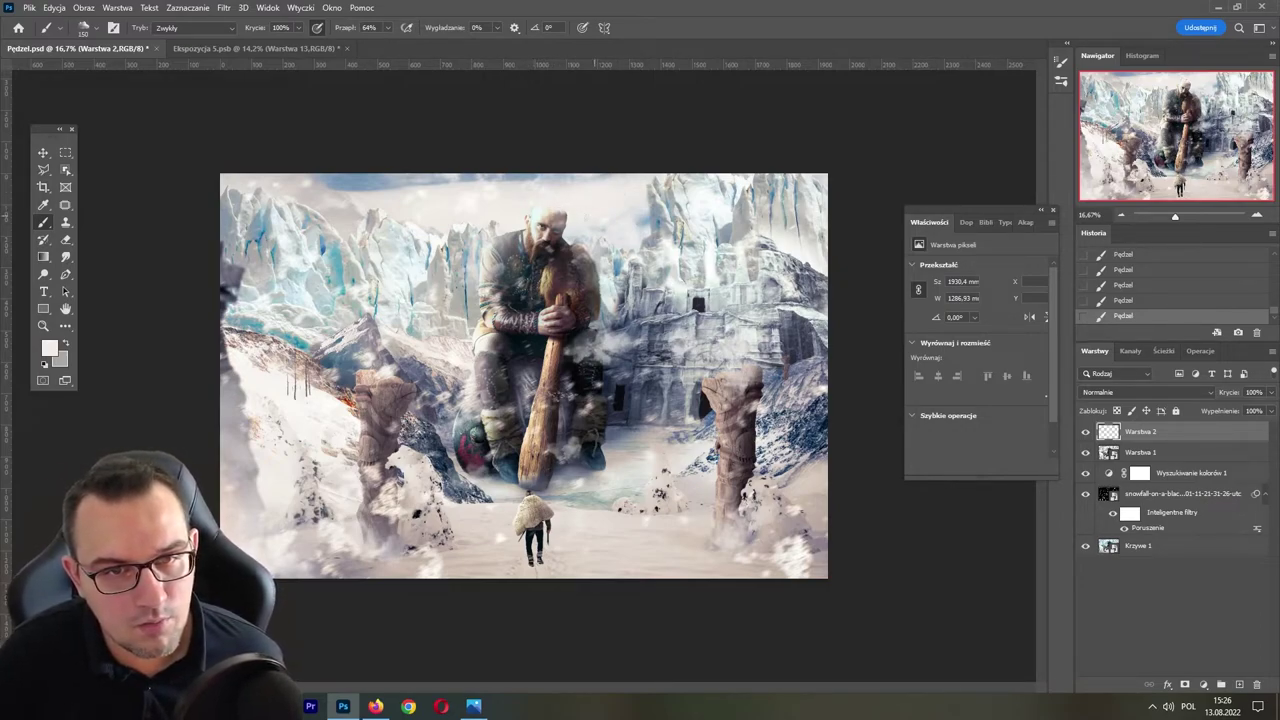
- Add a layer mask to Warstwa 2 with black as the painting colour
{"action": "key", "text": "x"}
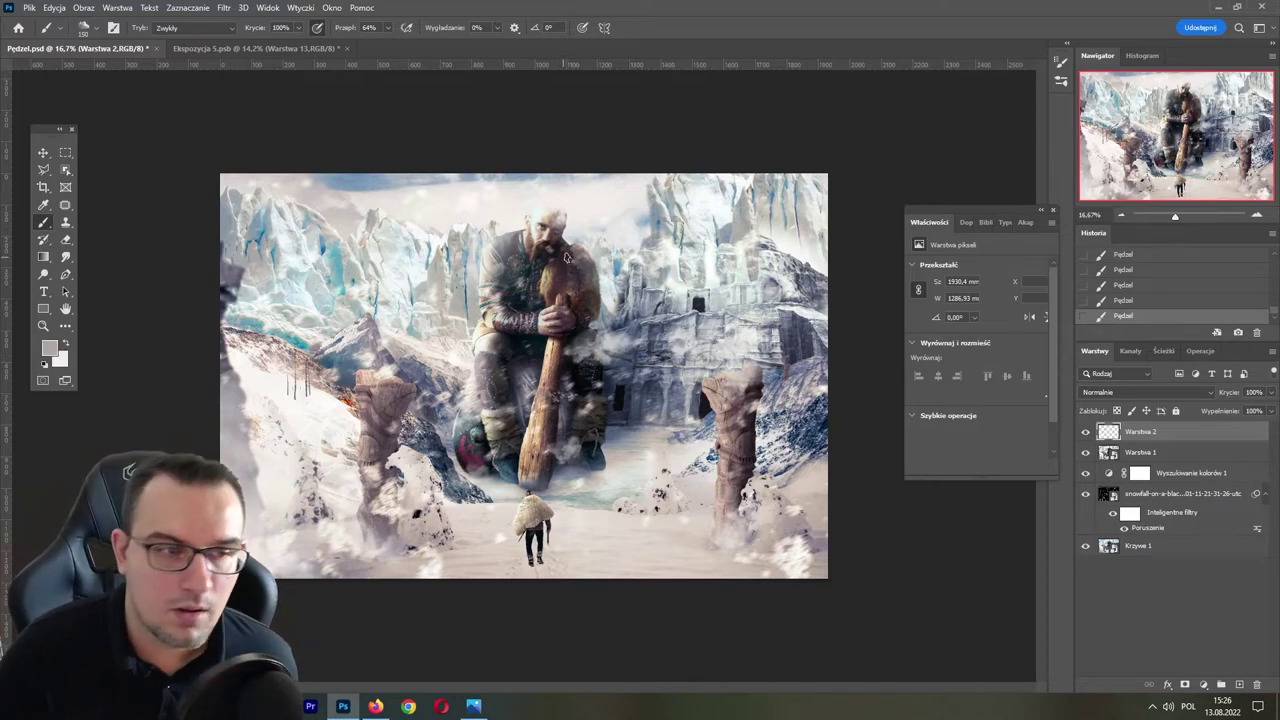
{"action": "left_click", "coordinate": [1185, 685]}
{"action": "key", "text": "d"}
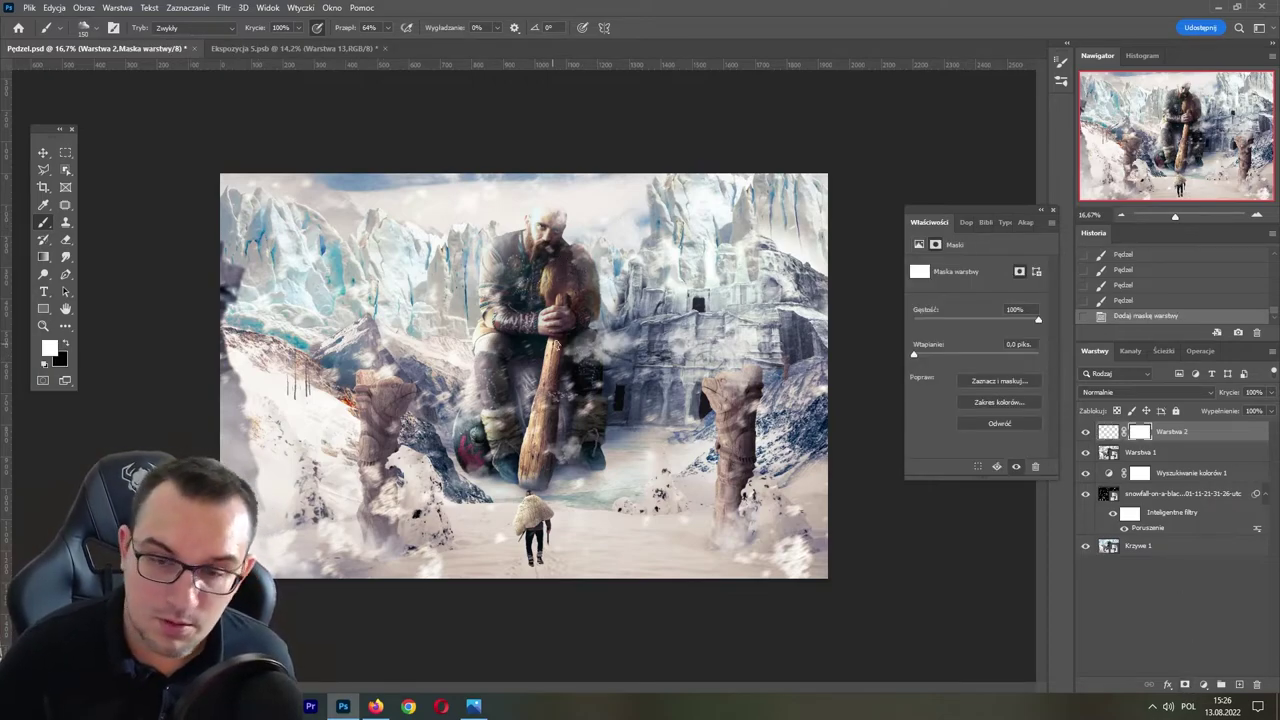
{"action": "key", "text": "x"}
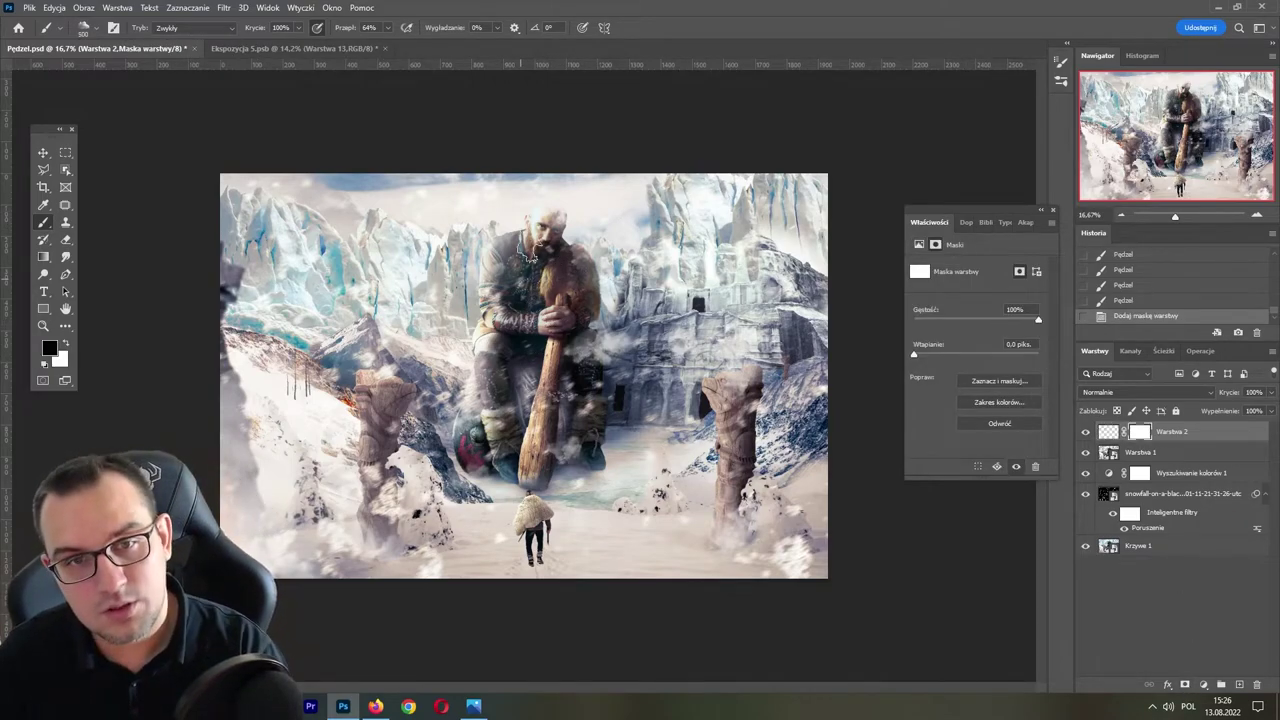
- Paint the mask black and white around the giant's head and beard, then save
{"action": "mouse_move", "coordinate": [500, 230]}
{"action": "left_mouse_down"}
{"action": "mouse_move", "coordinate": [550, 255]}
{"action": "mouse_move", "coordinate": [540, 290]}
{"action": "mouse_move", "coordinate": [518, 295]}
{"action": "left_mouse_up"}
{"action": "key", "text": "x"}
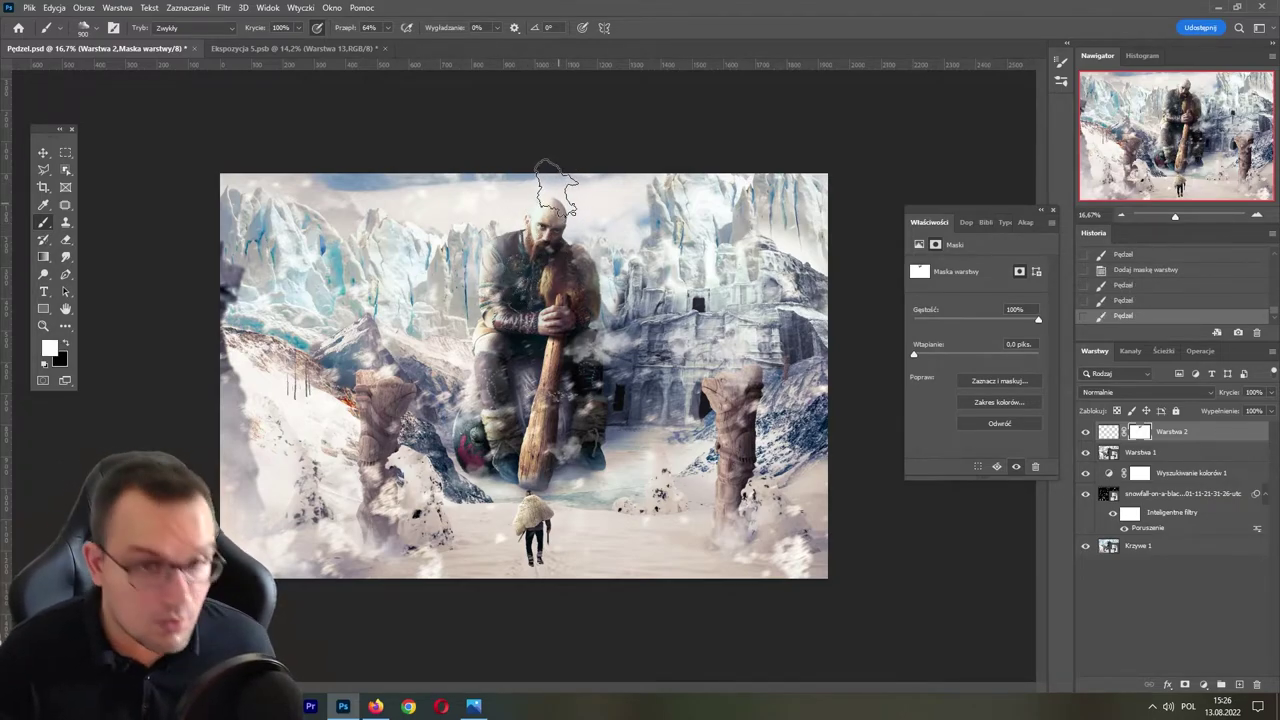
{"action": "mouse_move", "coordinate": [543, 171]}
{"action": "left_mouse_down"}
{"action": "mouse_move", "coordinate": [551, 210]}
{"action": "mouse_move", "coordinate": [541, 190]}
{"action": "left_mouse_up"}
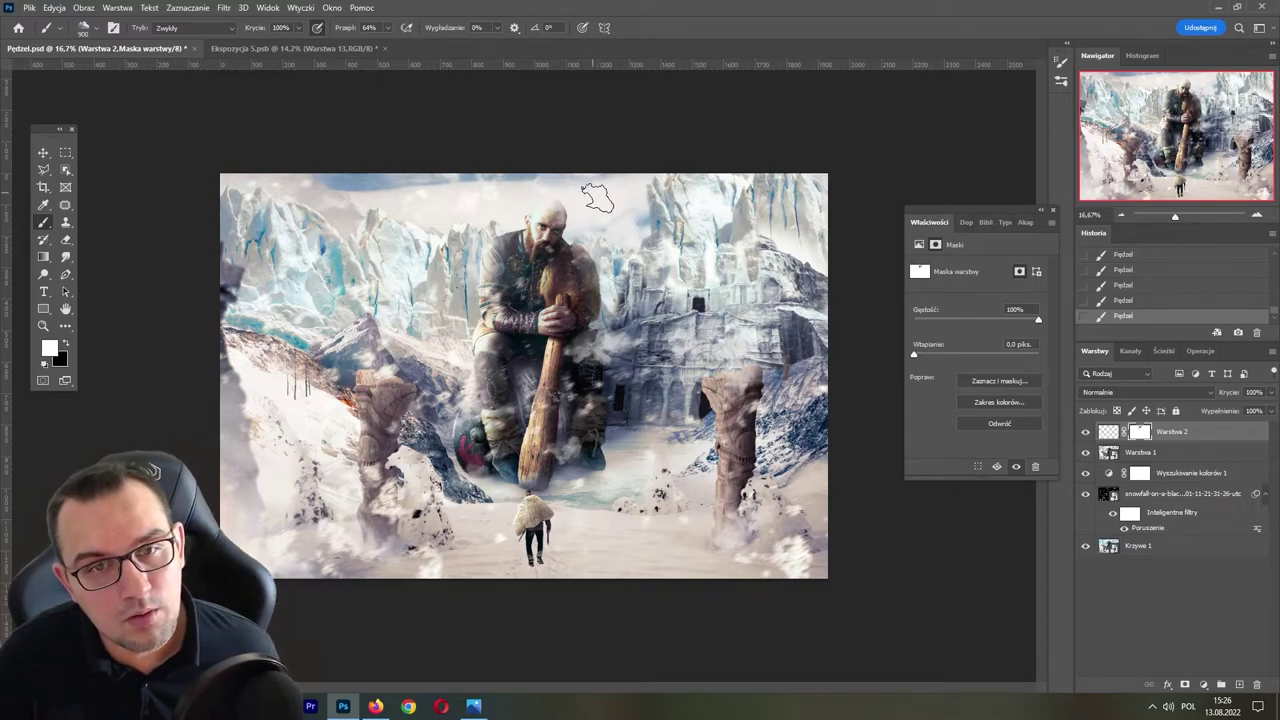
{"action": "mouse_move", "coordinate": [538, 235]}
{"action": "left_mouse_down"}
{"action": "mouse_move", "coordinate": [482, 252]}
{"action": "mouse_move", "coordinate": [492, 278]}
{"action": "left_mouse_up"}
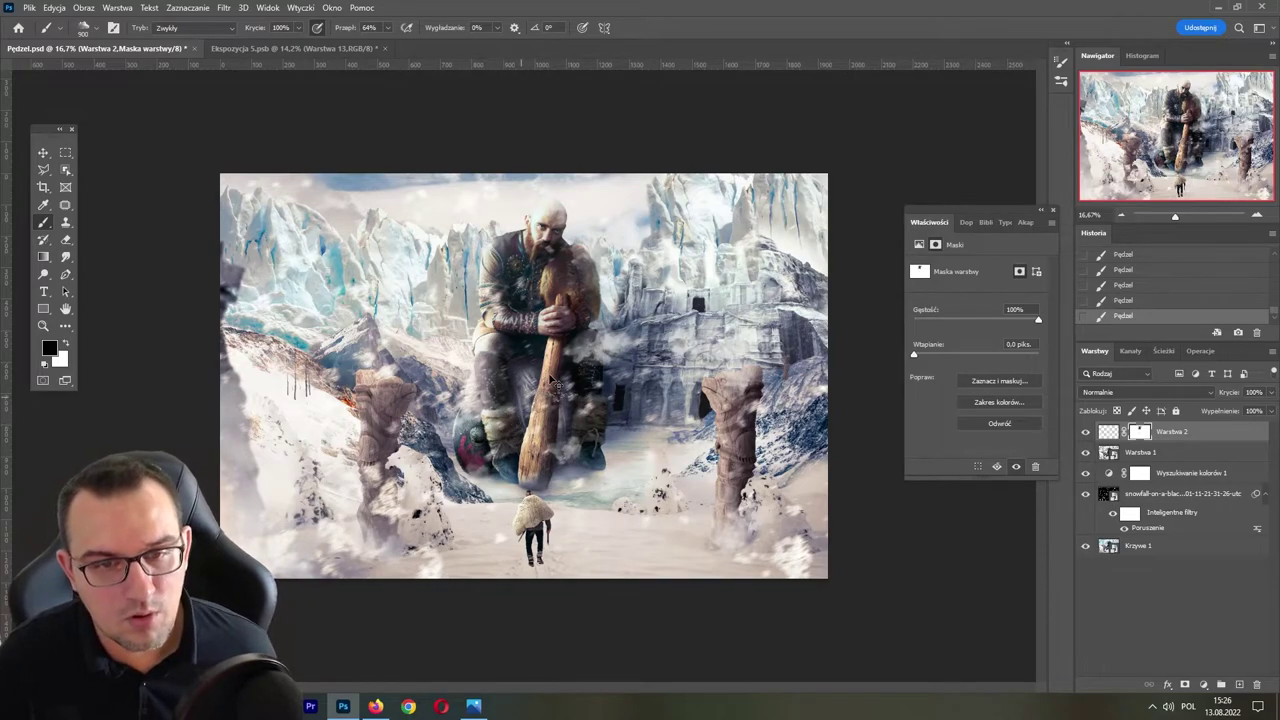
{"action": "key", "text": "ctrl+s"}
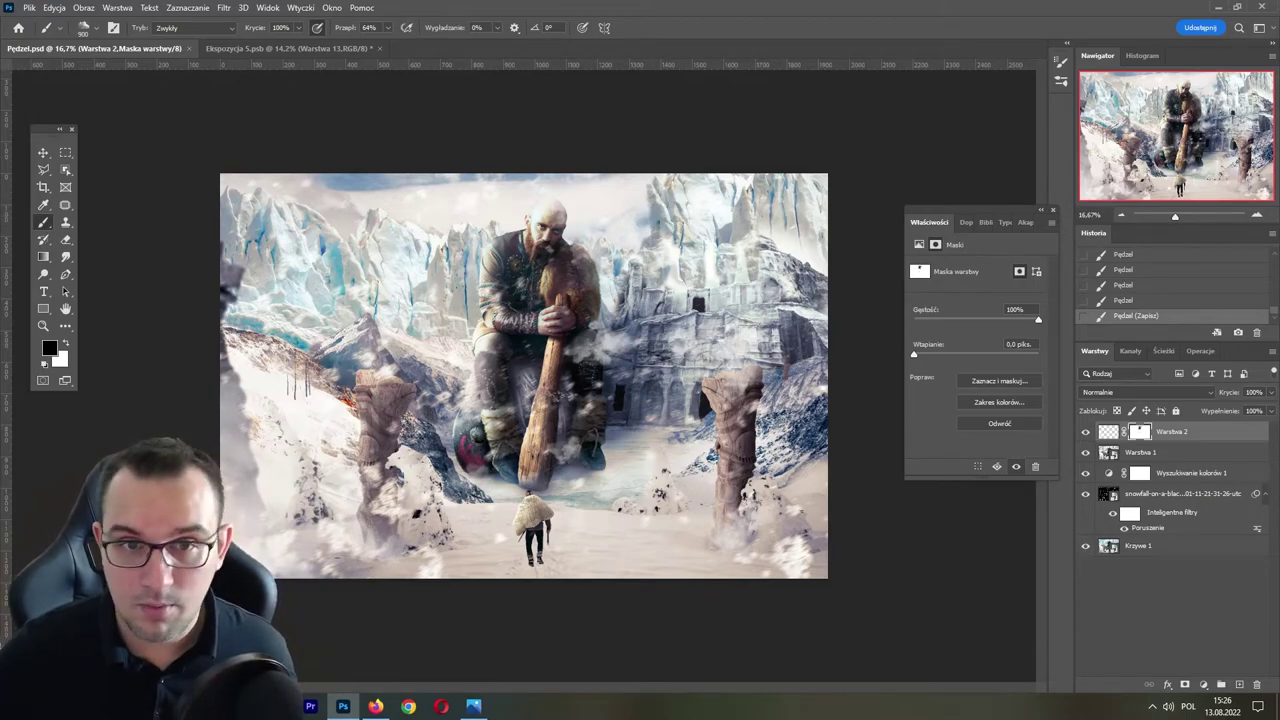
- Create a new layer Warstwa 3 filled with the merged visible image via Apply Image
{"action": "left_click", "coordinate": [1238, 685]}
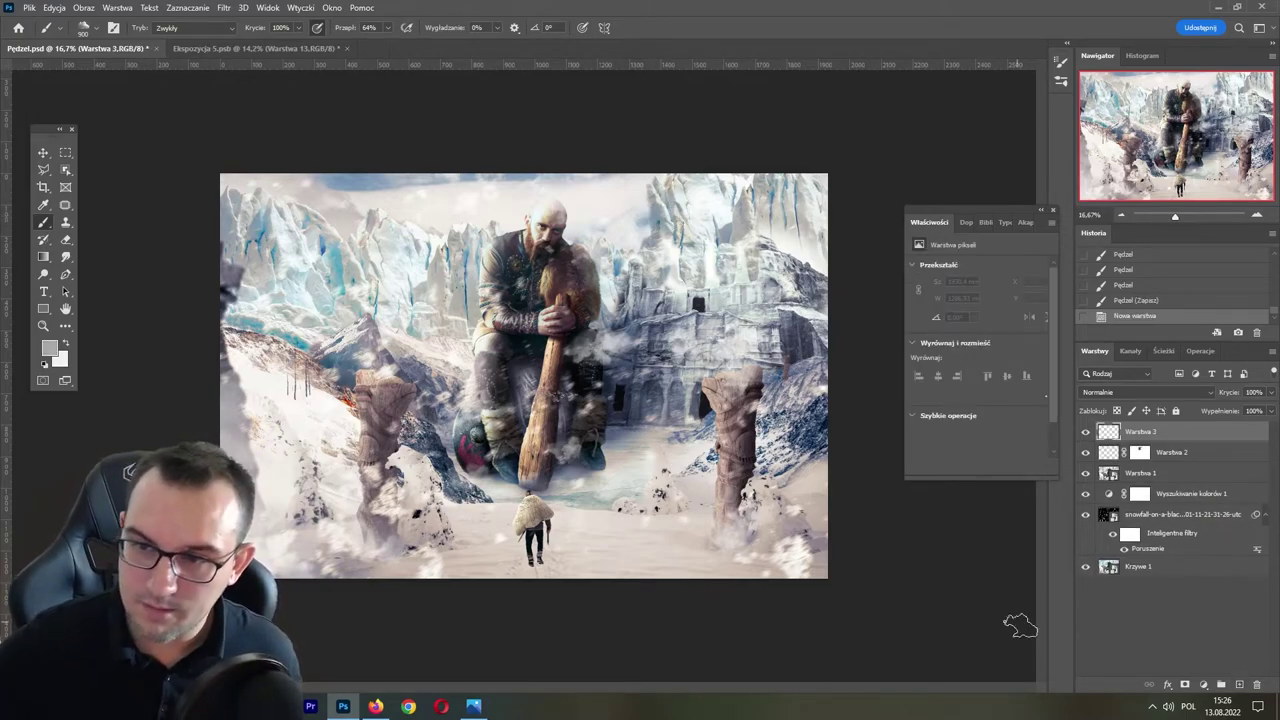
{"action": "left_click", "coordinate": [85, 8]}
{"action": "left_click", "coordinate": [125, 203]}
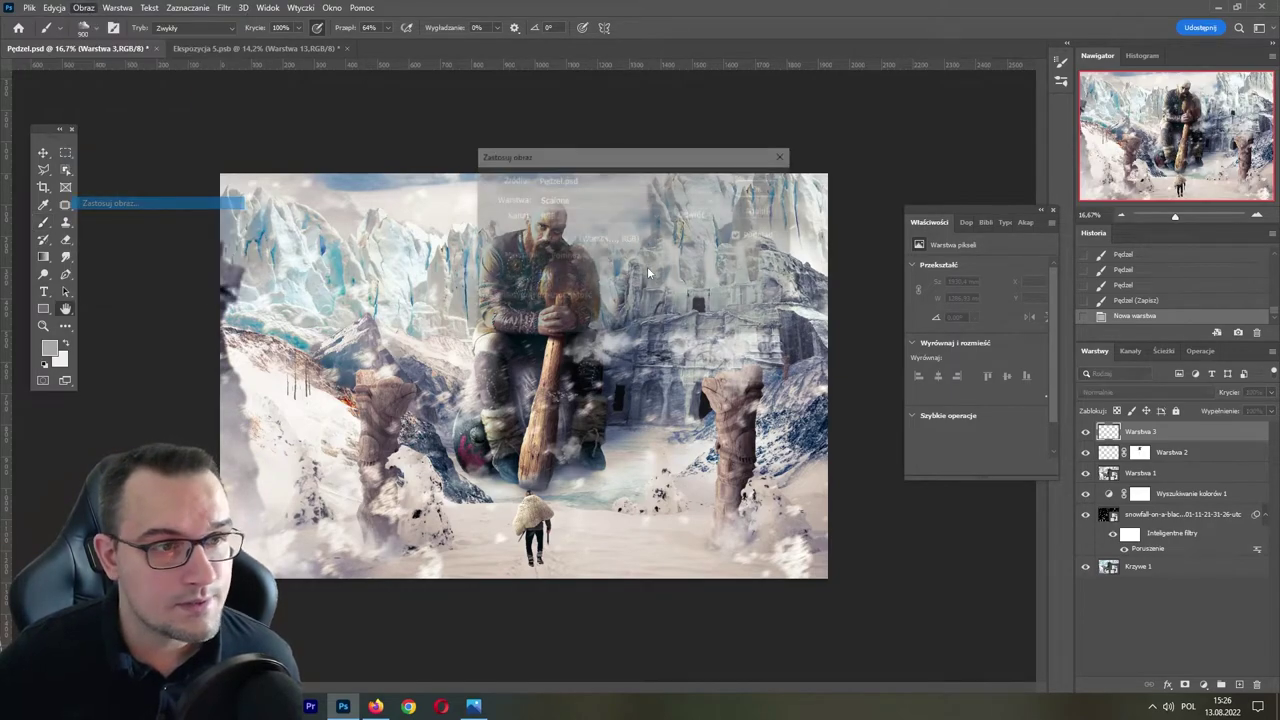
{"action": "key", "text": "Return"}
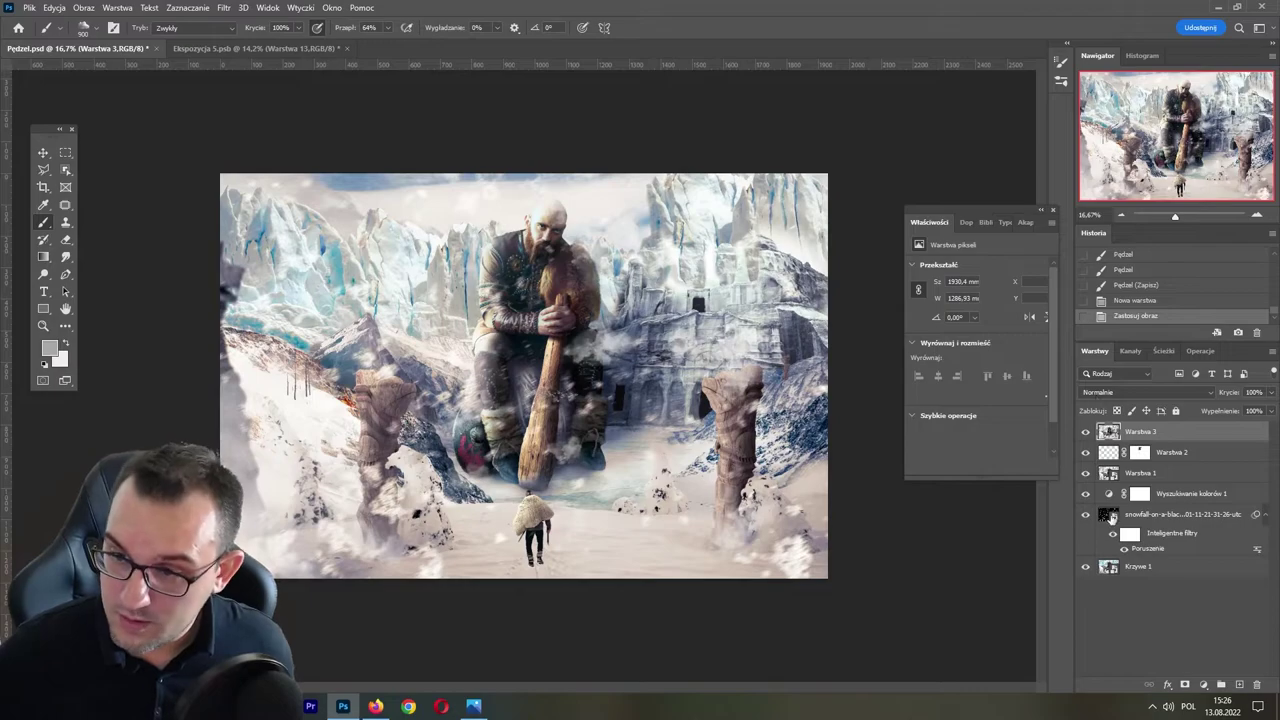
- Convert Warstwa 3 to a smart object with a 15-pixel Tilt-Shift blur, sharp band on the giant
{"action": "right_click", "coordinate": [1194, 428]}
{"action": "left_click", "coordinate": [1150, 316]}
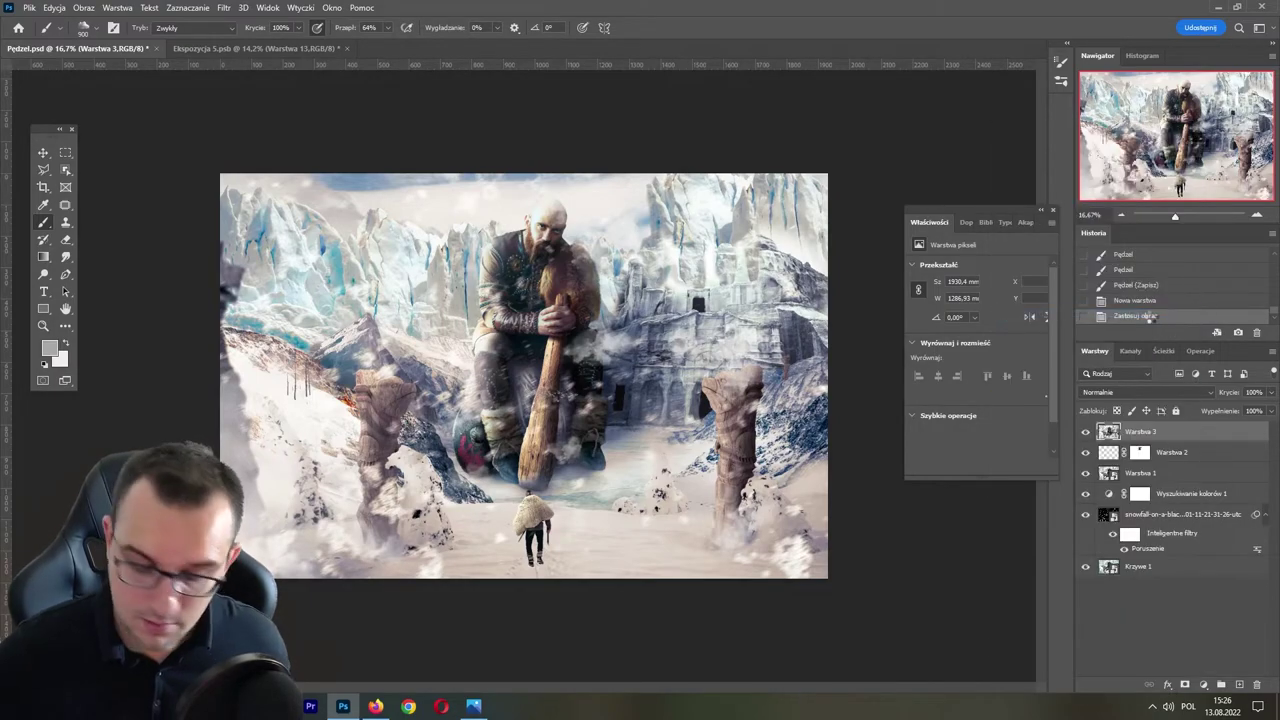
{"action": "left_click", "coordinate": [224, 7]}
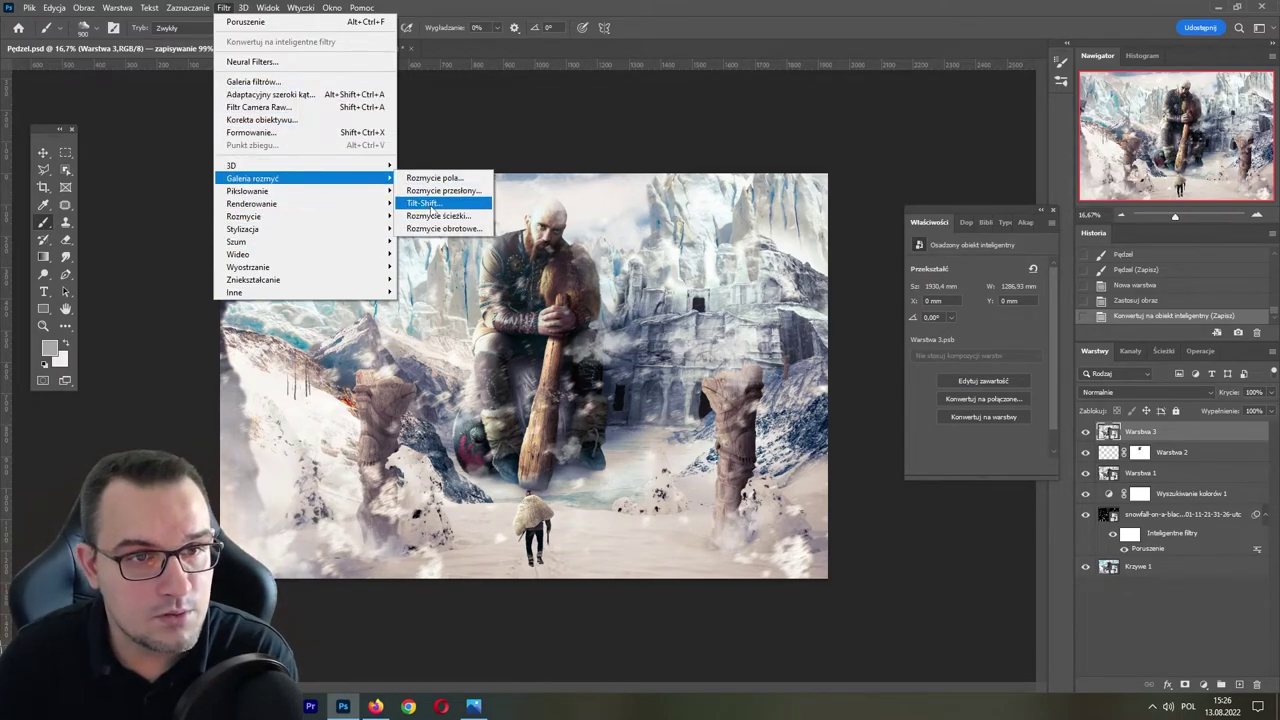
{"action": "left_click", "coordinate": [431, 206]}
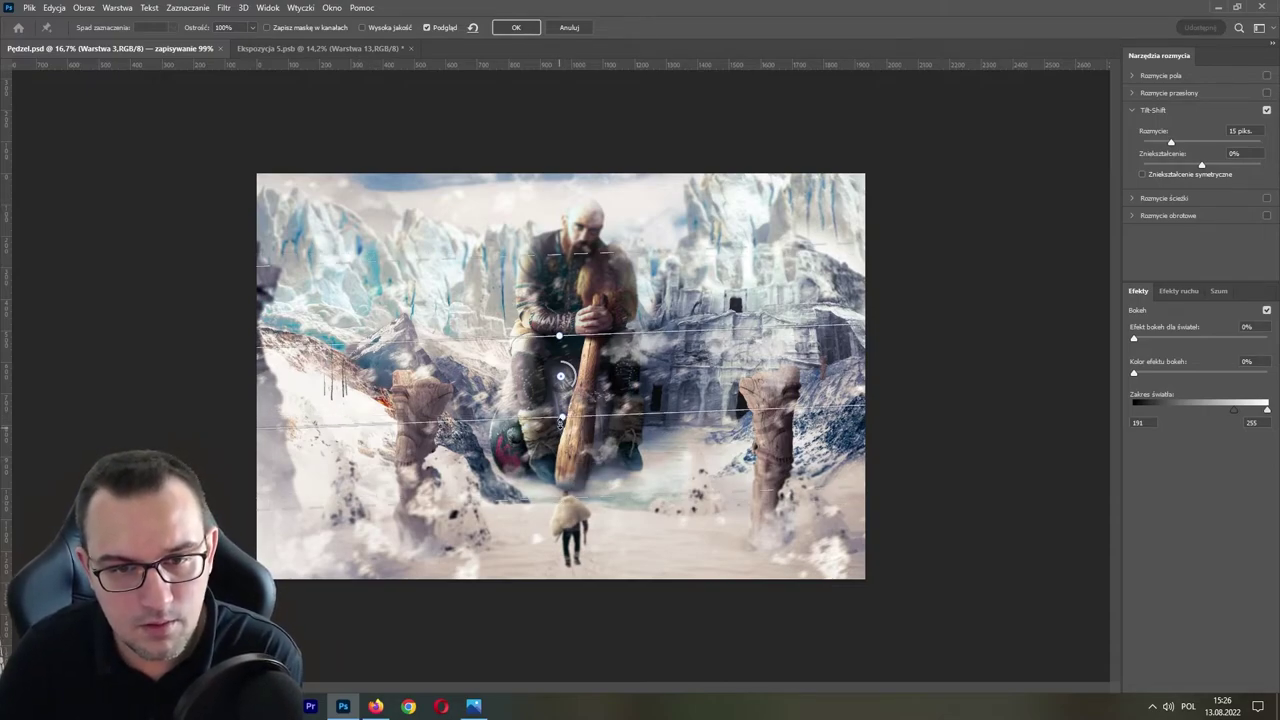
{"action": "left_click_drag", "start_coordinate": [583, 411], "coordinate": [567, 537]}
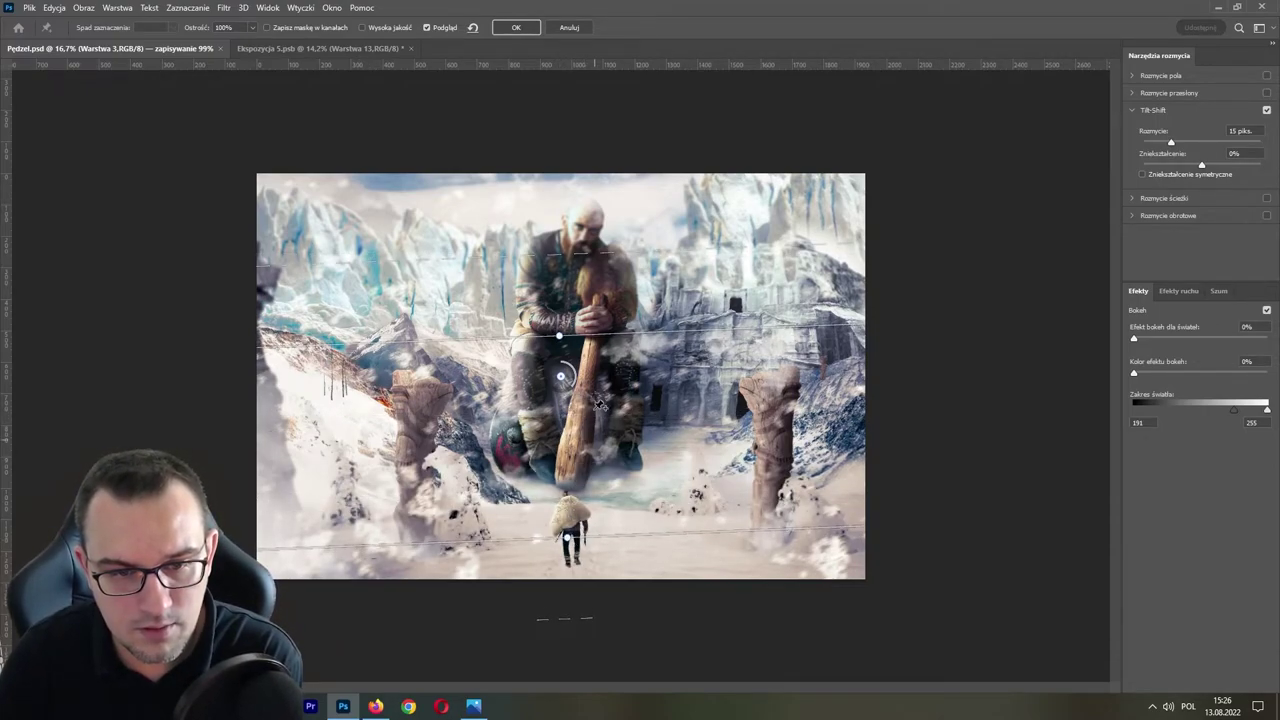
{"action": "left_click_drag", "start_coordinate": [576, 338], "coordinate": [589, 217]}
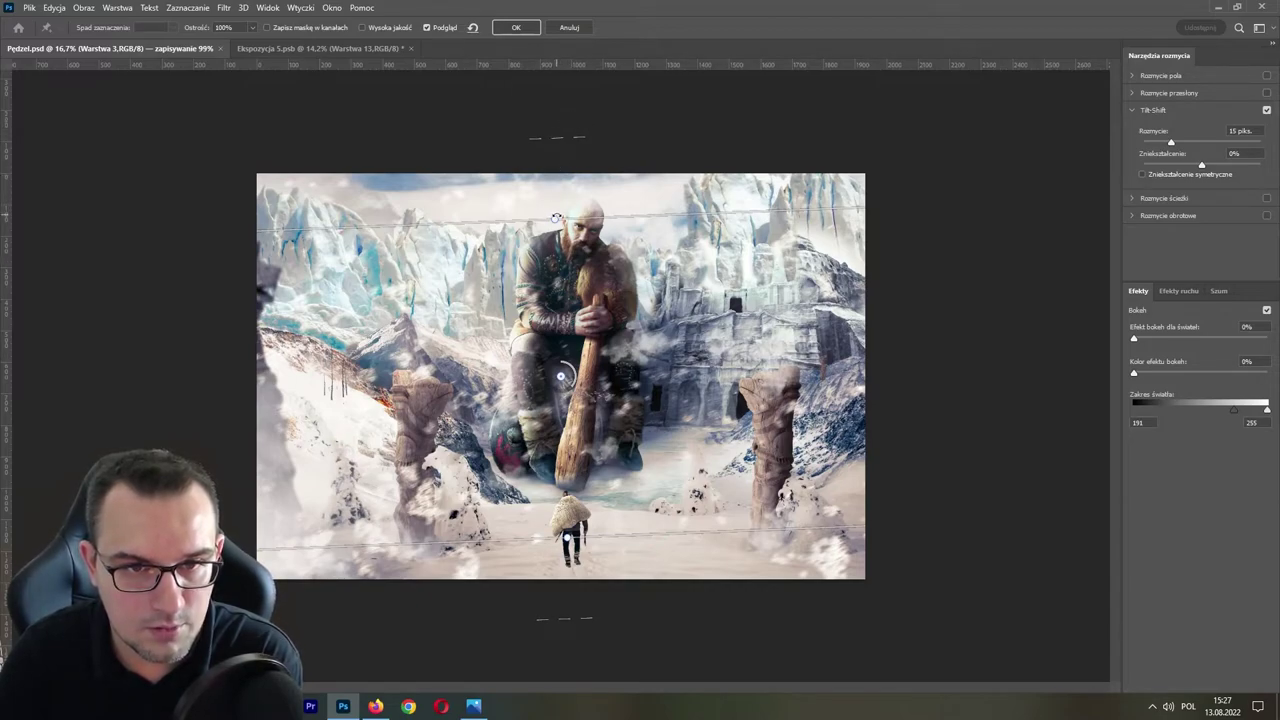
{"action": "mouse_move", "coordinate": [557, 217]}
{"action": "left_mouse_down"}
{"action": "mouse_move", "coordinate": [529, 352]}
{"action": "mouse_move", "coordinate": [490, 354]}
{"action": "left_mouse_up"}
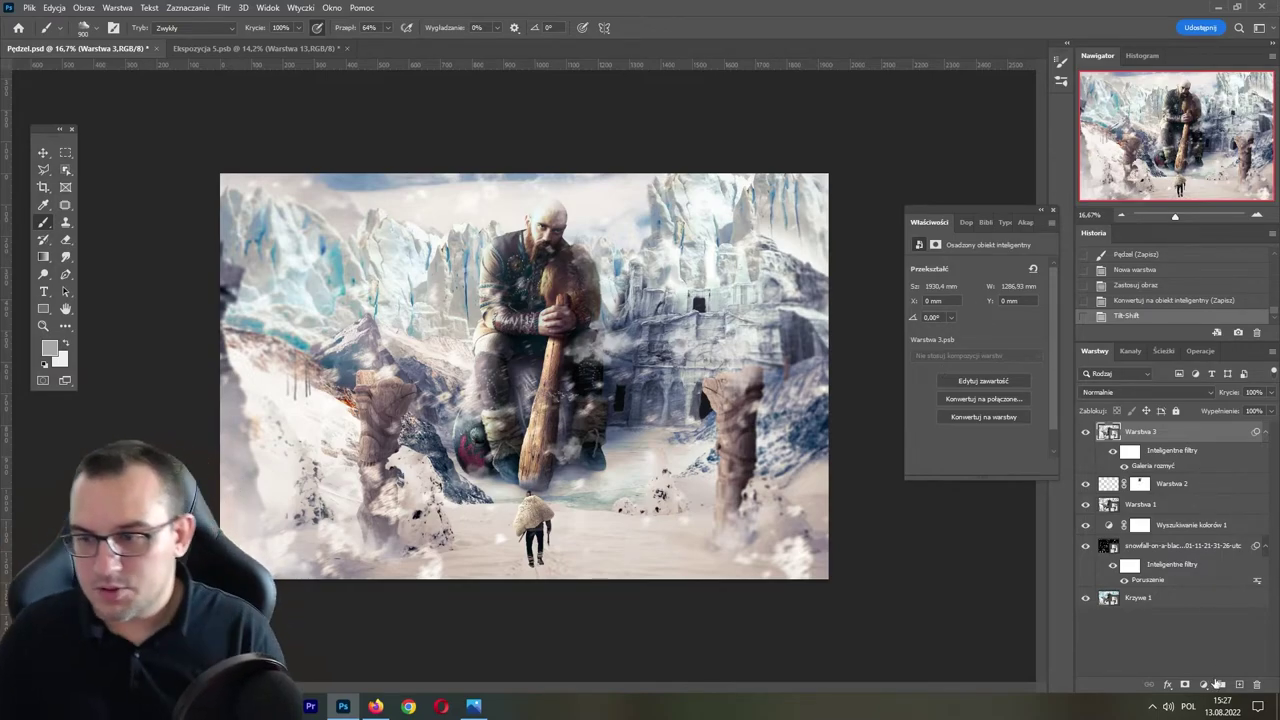
- Duplicate Warstwa 3 and add a Colour Lookup layer using EdgyAmber.3DL
{"action": "key", "text": "ctrl+j"}
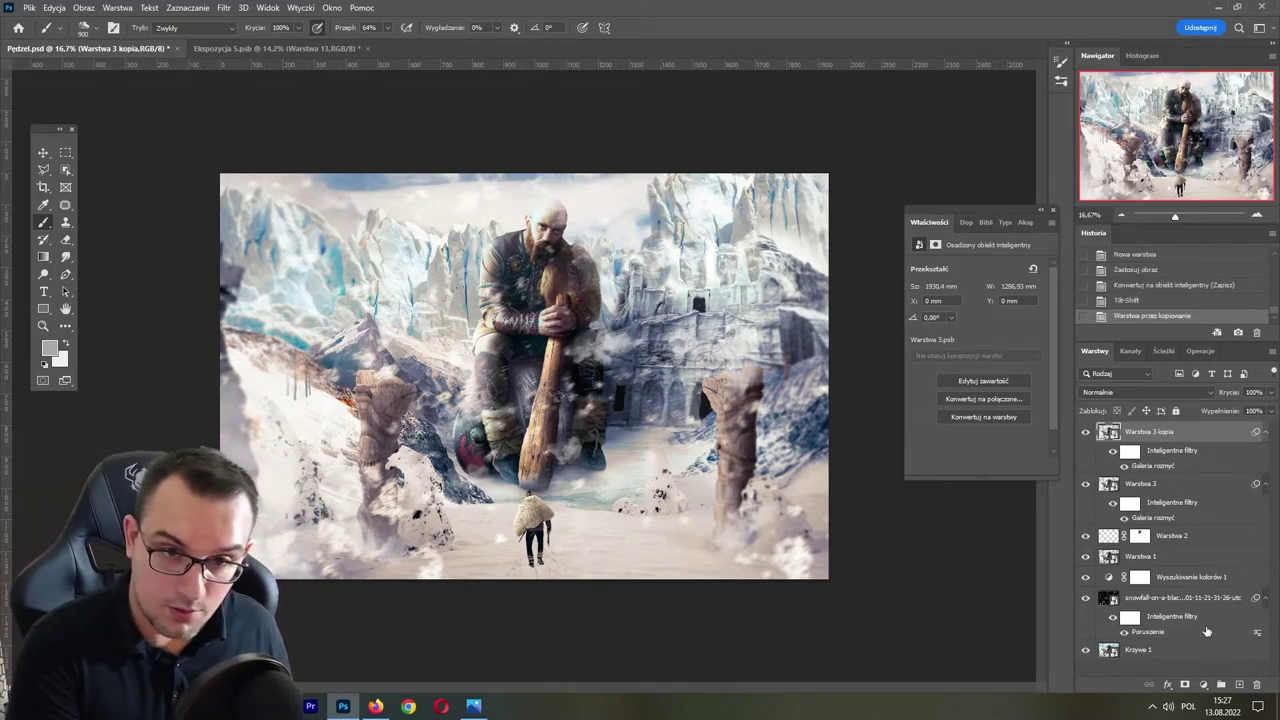
{"action": "left_click", "coordinate": [1203, 684]}
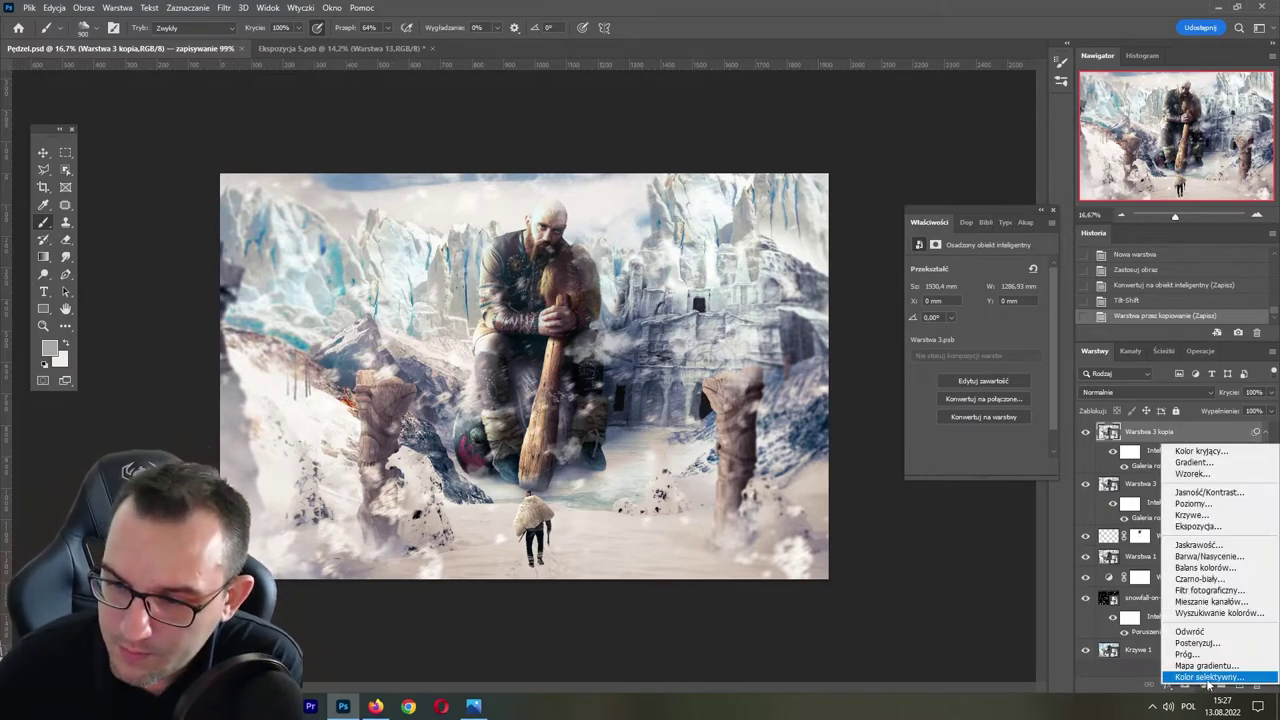
{"action": "left_click", "coordinate": [1220, 613]}
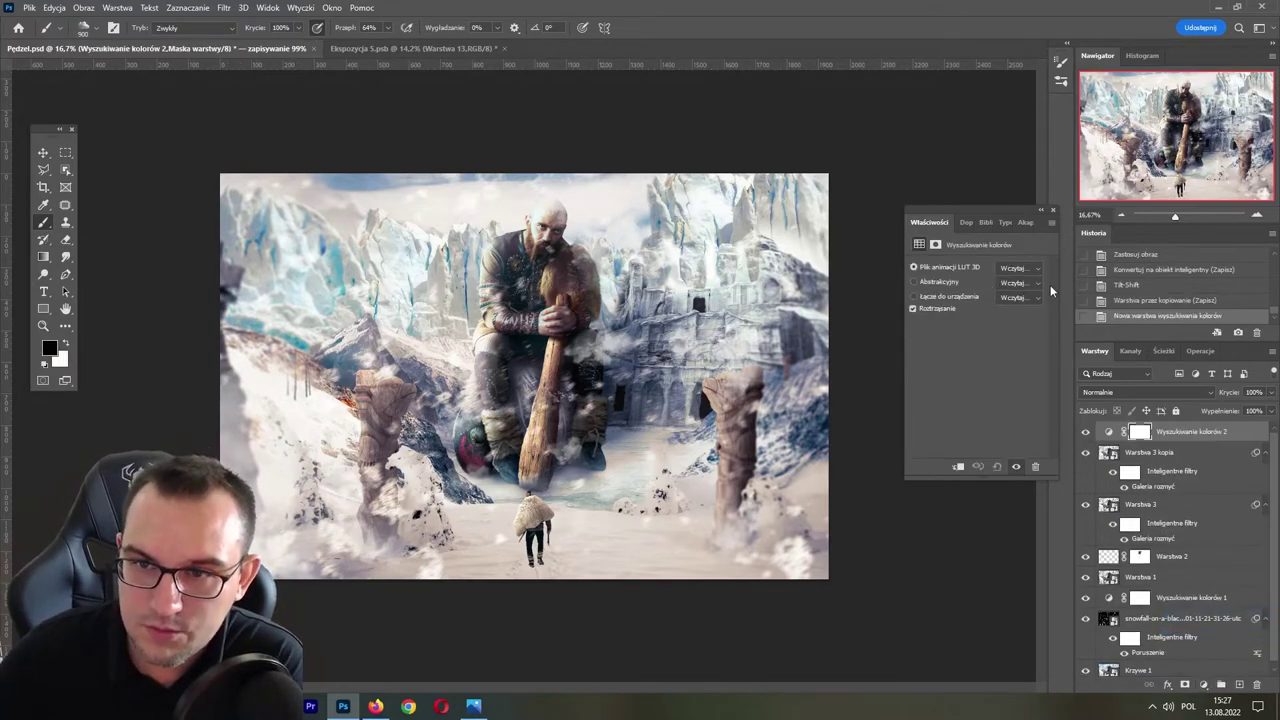
{"action": "left_click", "coordinate": [1045, 268]}
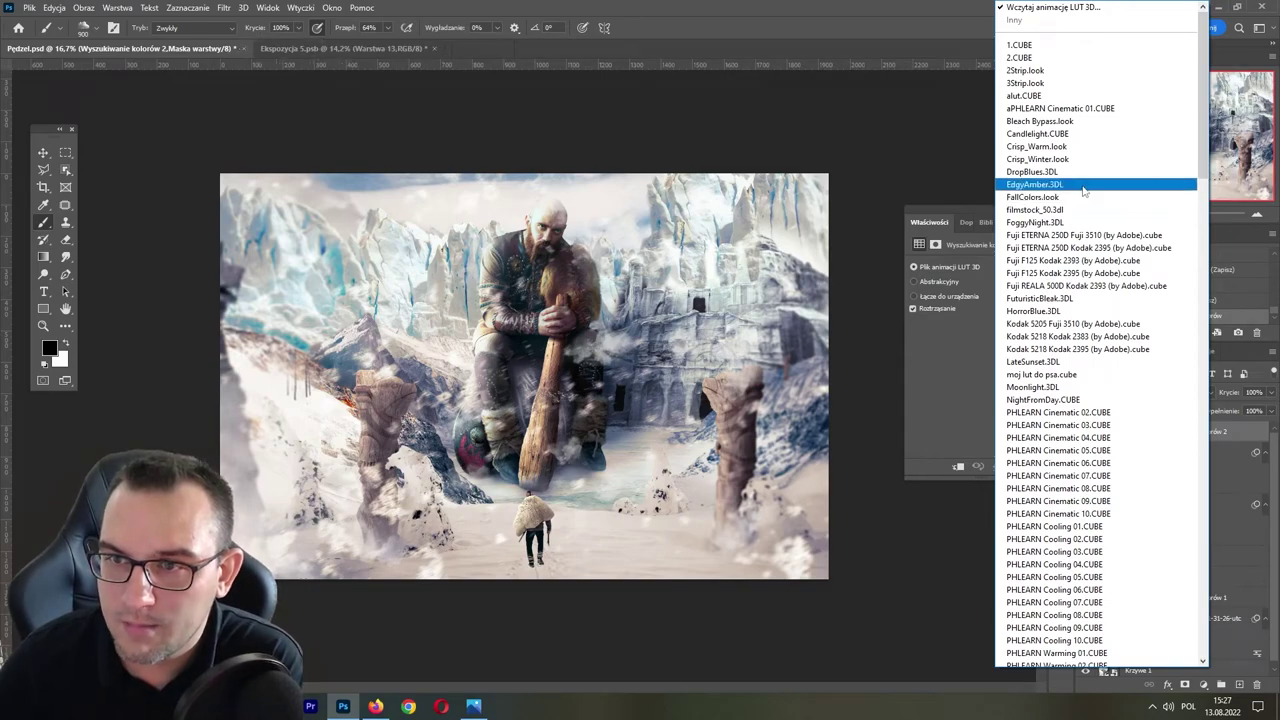
{"action": "left_click", "coordinate": [1080, 185]}
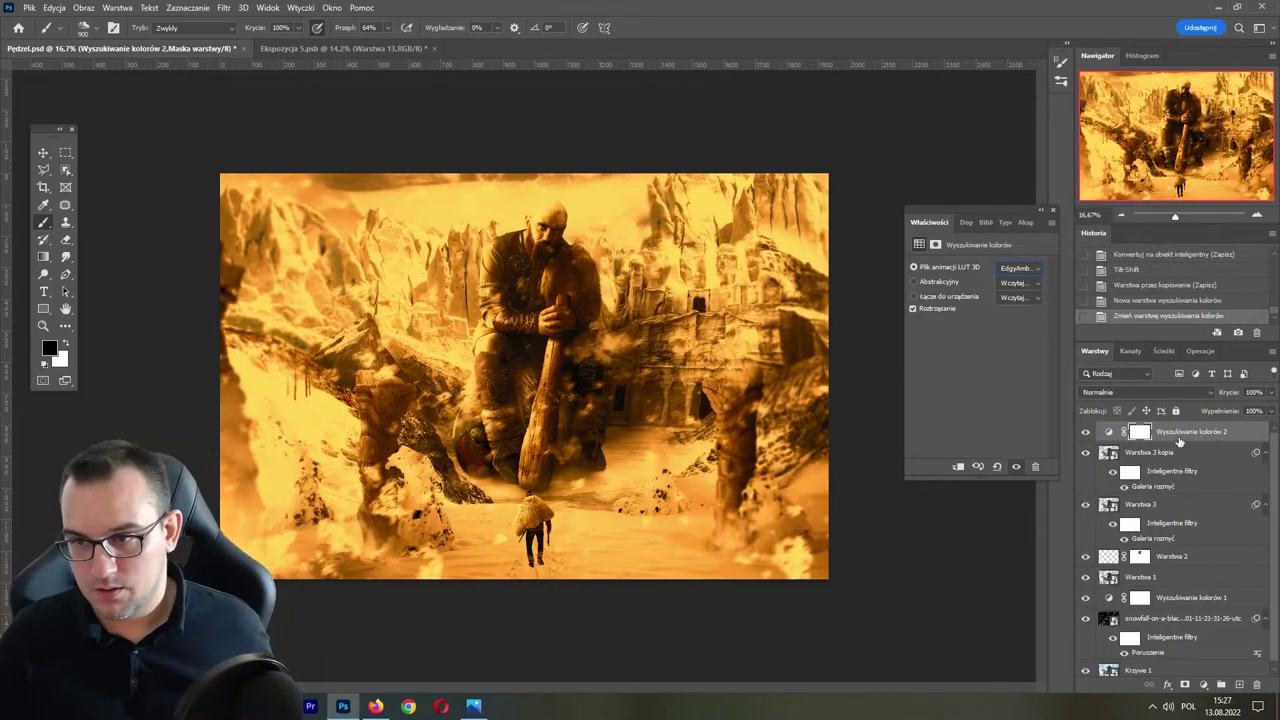
- Clip the colour lookup to the blurred copy and combine both into a smart object
{"action": "left_click_drag", "start_coordinate": [1176, 437], "coordinate": [1174, 452]}
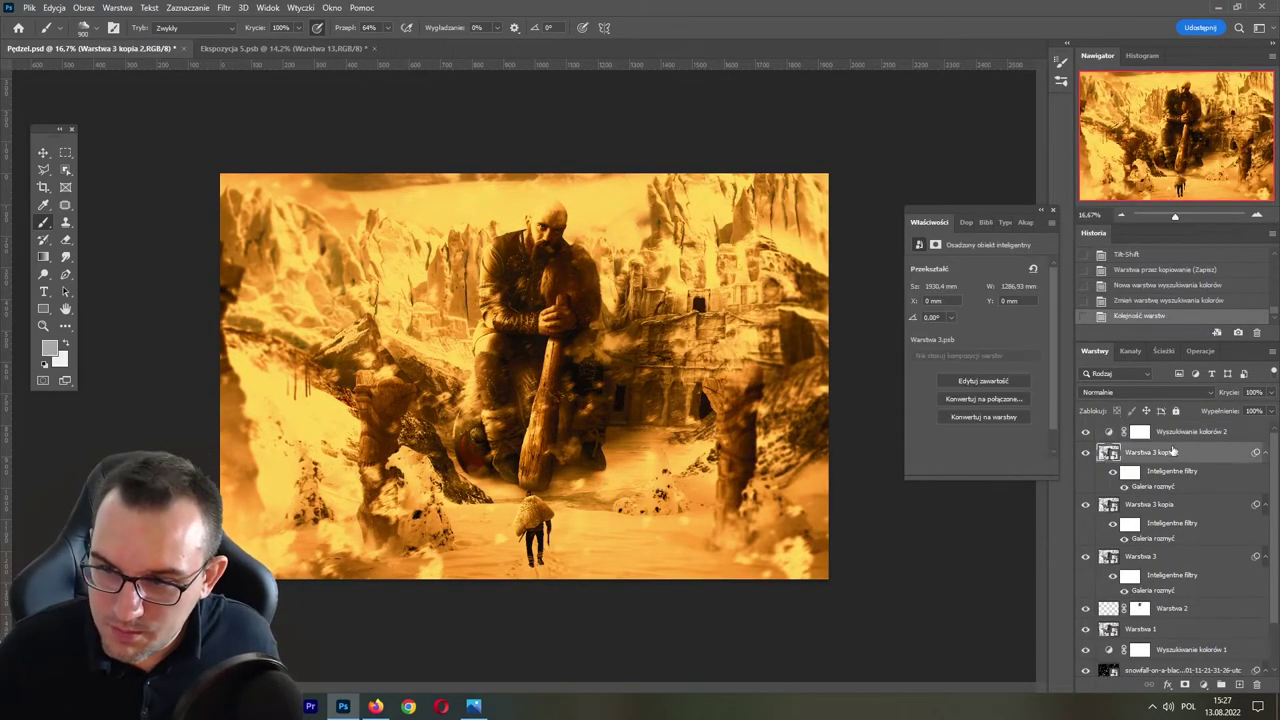
{"action": "key", "text": "ctrl+z"}
{"action": "left_click", "coordinate": [1176, 443], "text": "alt"}
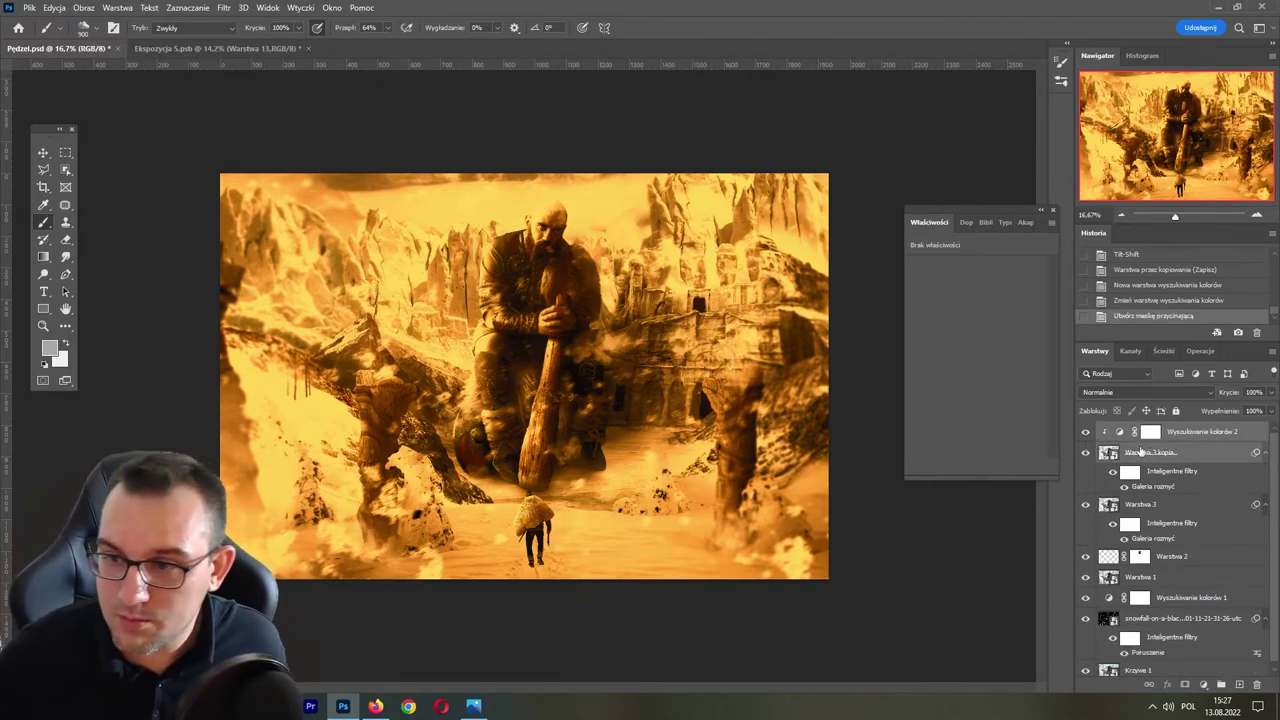
{"action": "right_click", "coordinate": [1141, 452]}
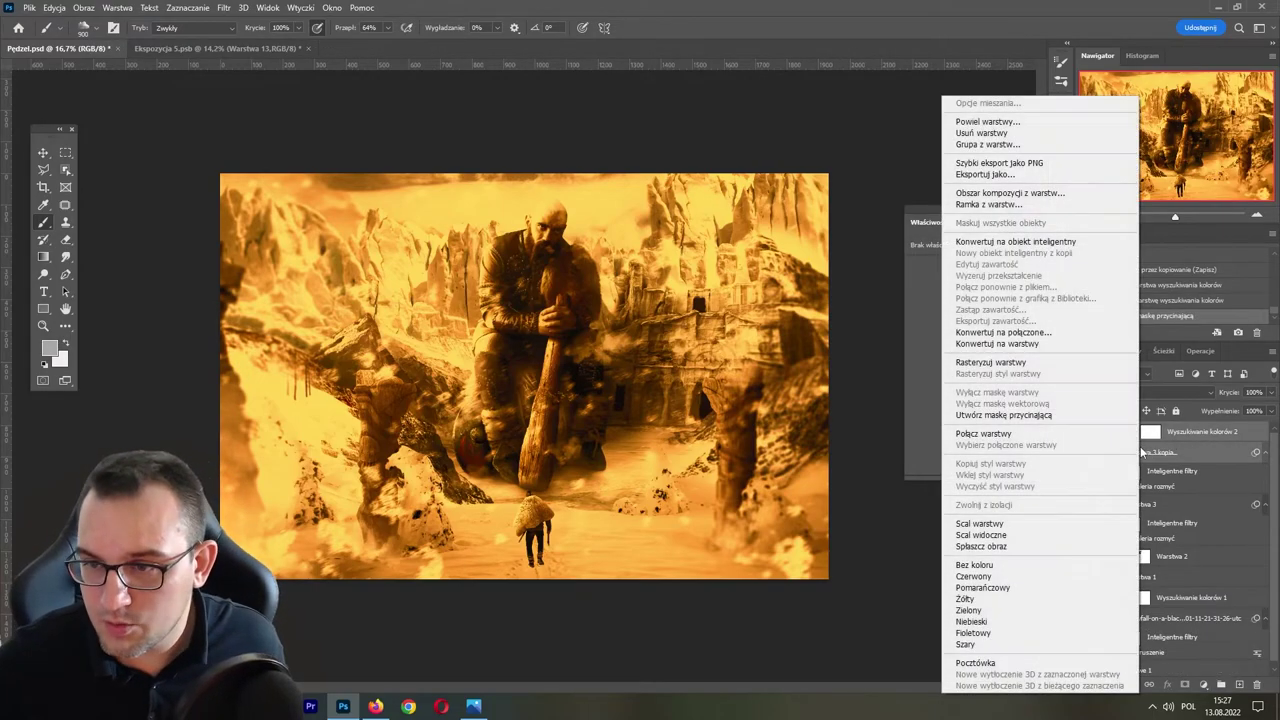
{"action": "left_click", "coordinate": [1080, 242]}
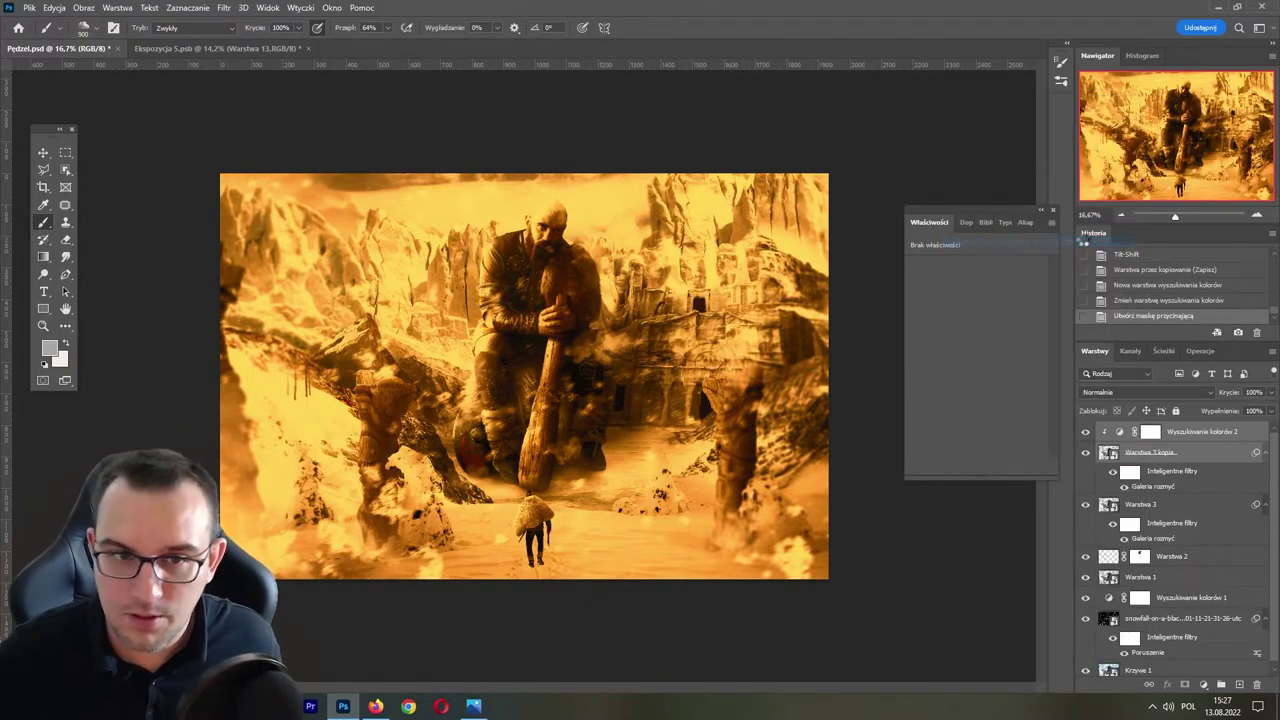
- Add an inverted black mask and paint it white along the left and right sides with a 2800 px brush
{"action": "left_click", "coordinate": [1185, 686]}
{"action": "key", "text": "ctrl+i"}
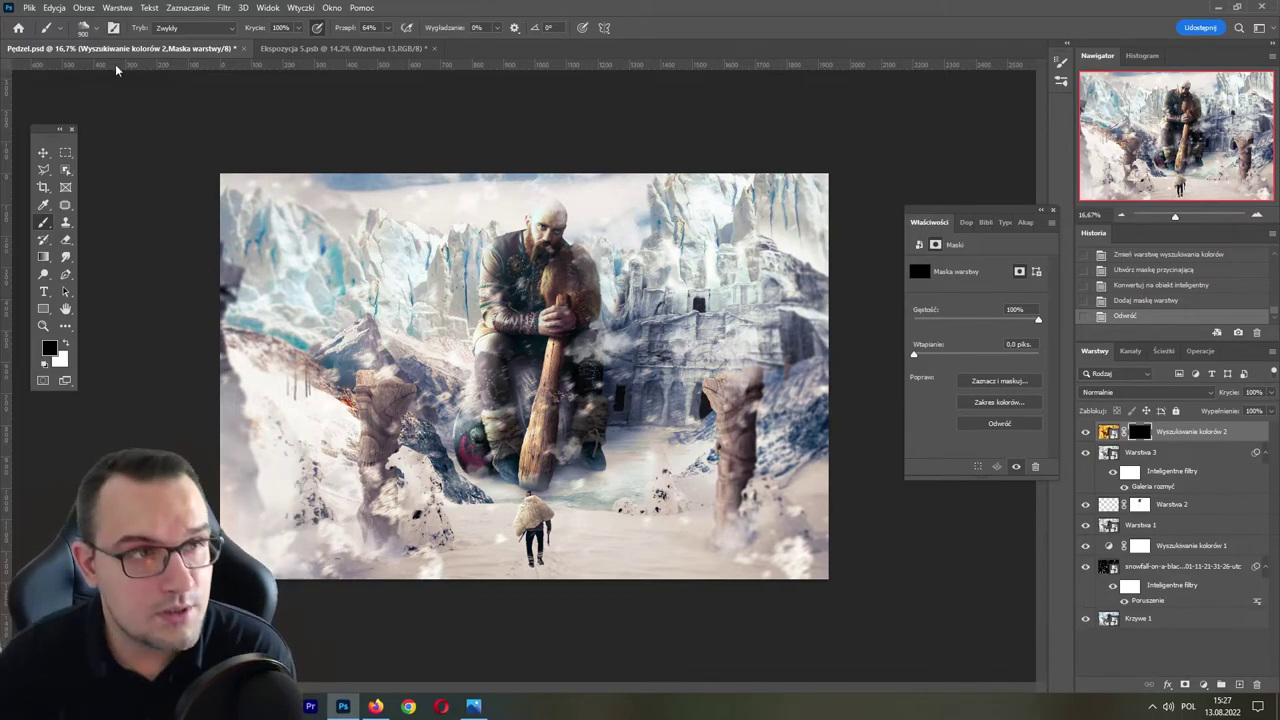
{"action": "key", "text": "bracketright"}
{"action": "key", "text": "bracketright"}
{"action": "key", "text": "bracketright"}
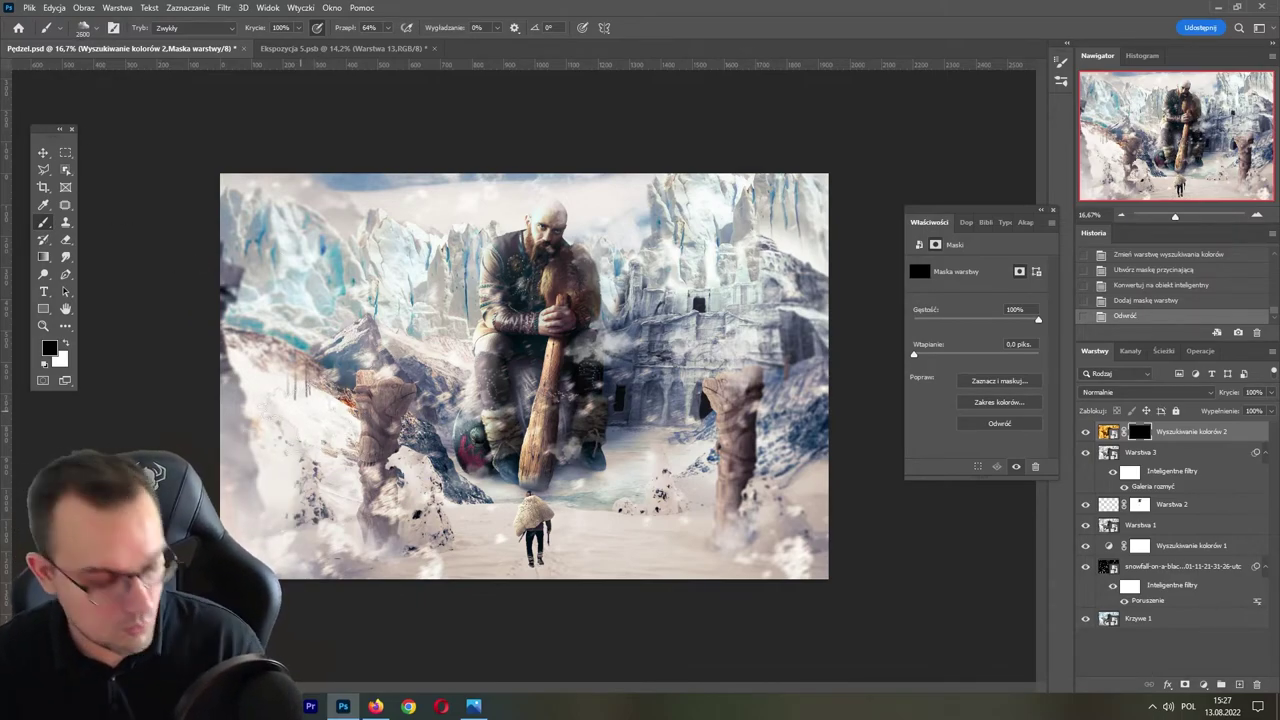
{"action": "key", "text": "x"}
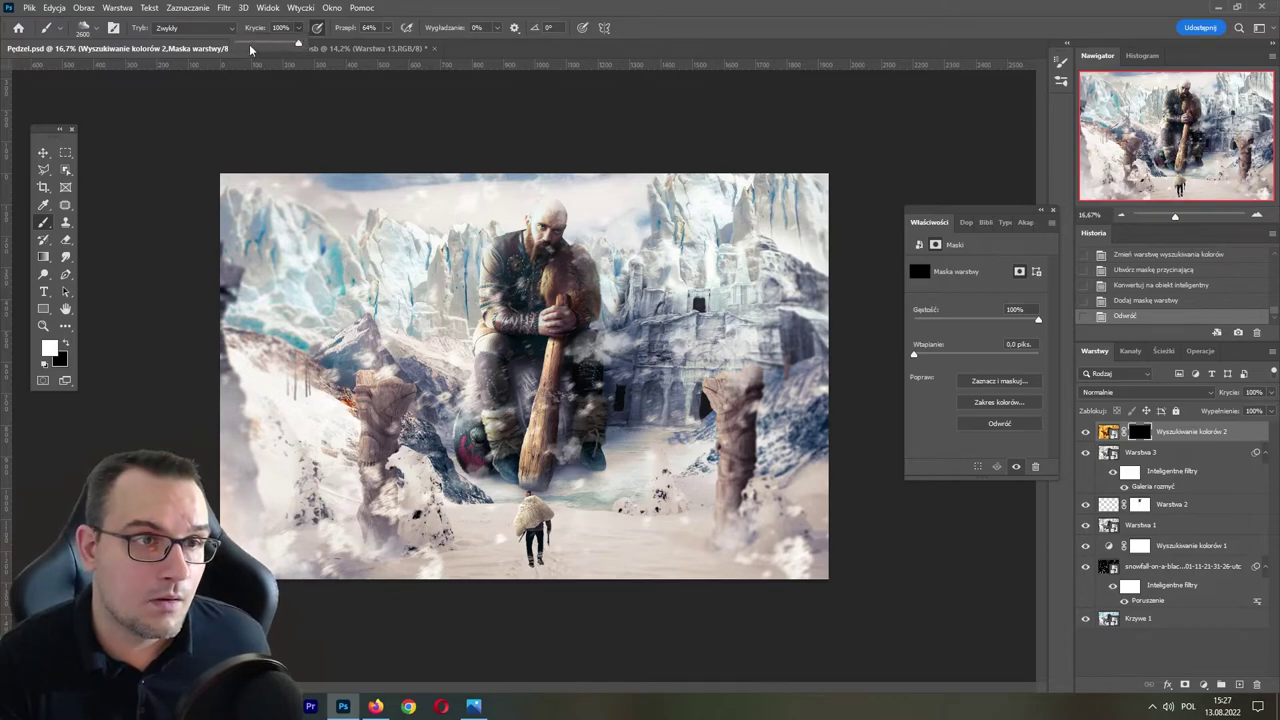
{"action": "type", "text": "13"}
{"action": "left_click", "coordinate": [280, 350]}
{"action": "left_click", "coordinate": [300, 400]}
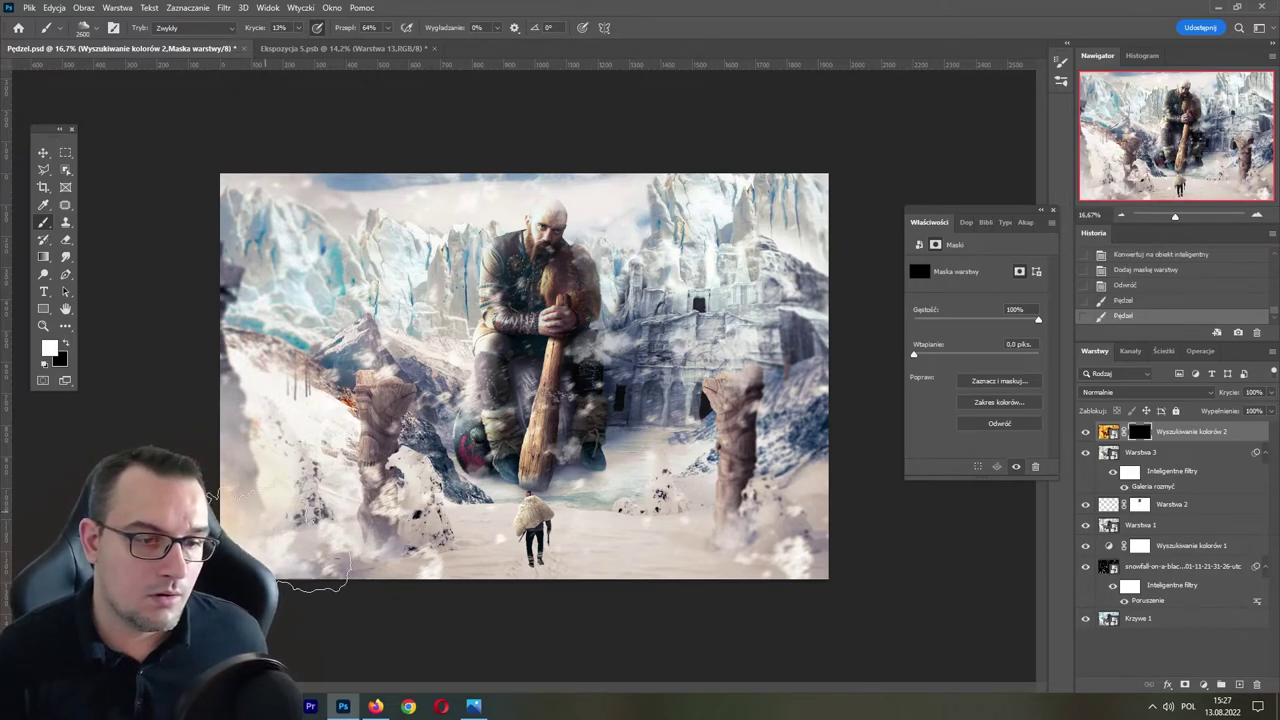
{"action": "left_click", "coordinate": [200, 330]}
{"action": "left_click", "coordinate": [830, 450]}
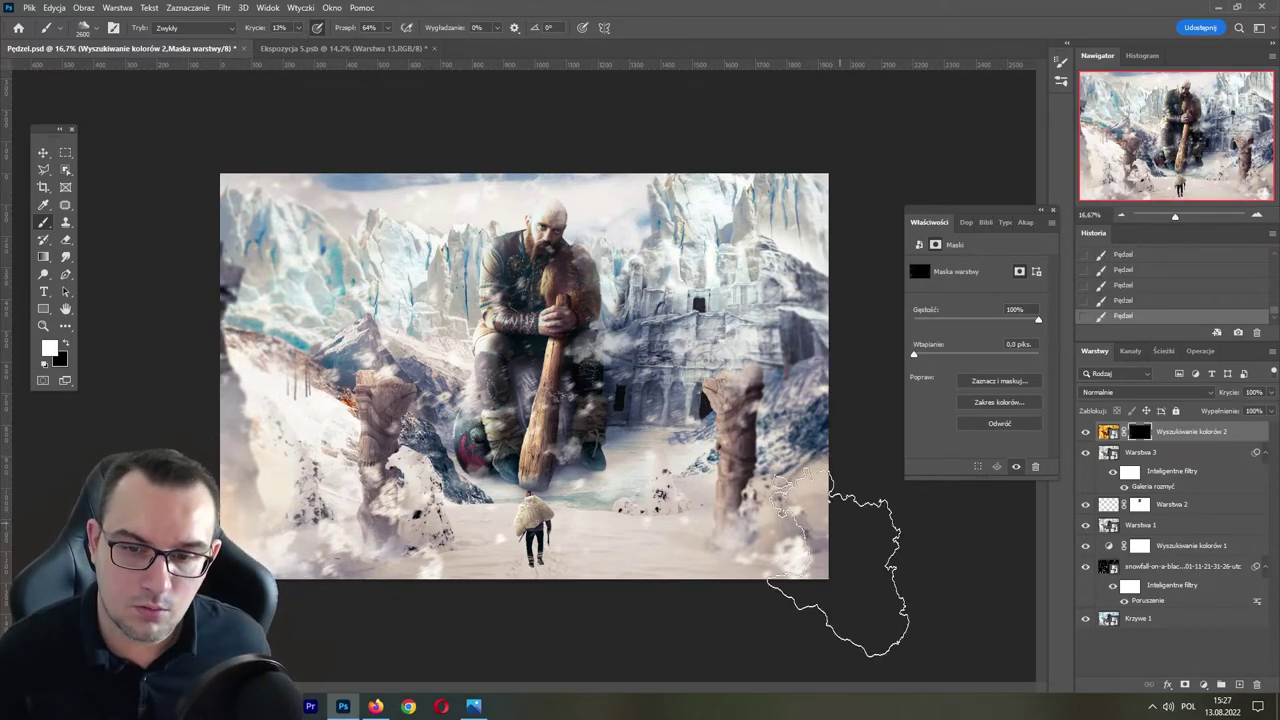
{"action": "left_click", "coordinate": [860, 340]}
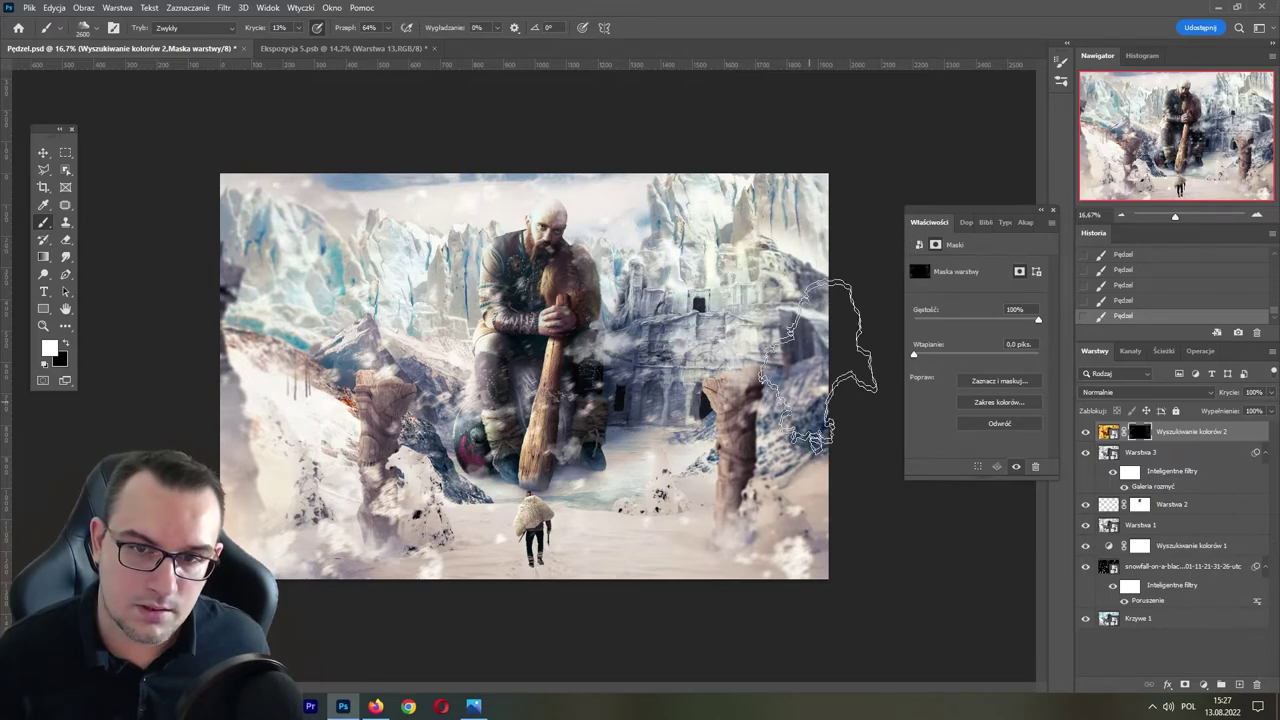
- Add a Curves layer Krzywe 2 clipped below and pull the curve down to darken
{"action": "left_click", "coordinate": [1203, 686]}
{"action": "left_click", "coordinate": [1182, 515]}
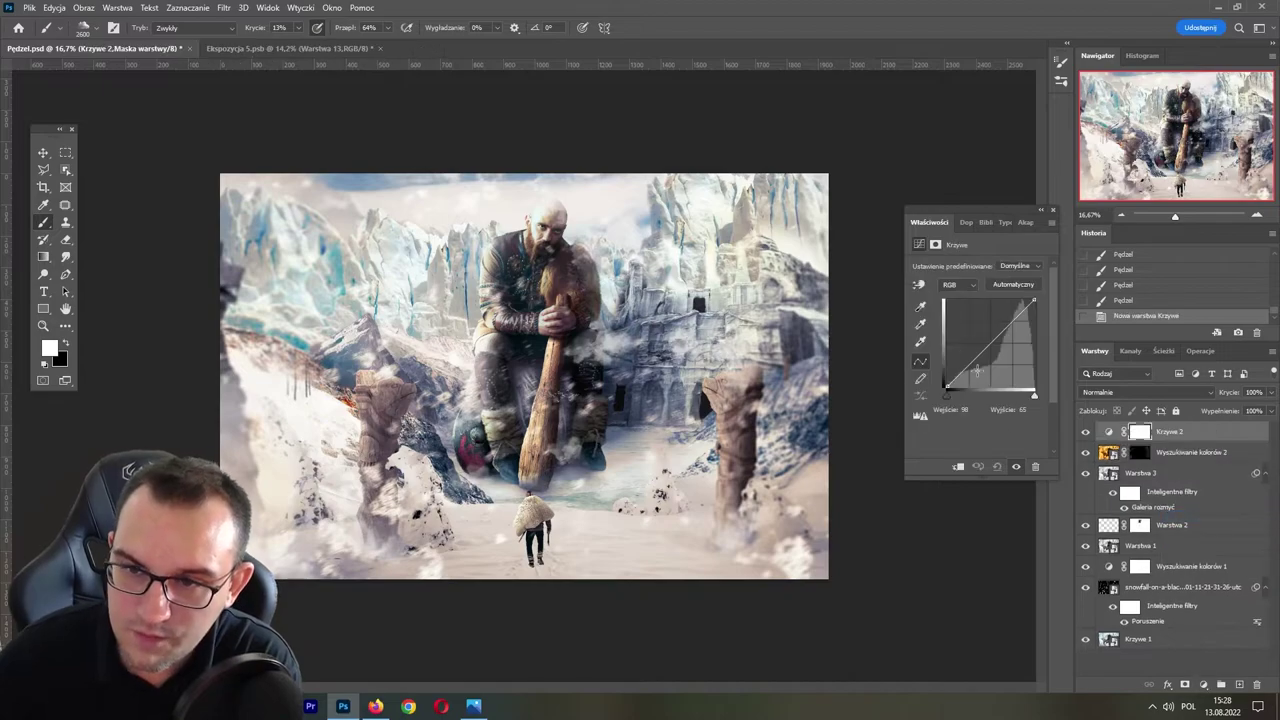
{"action": "left_click", "coordinate": [957, 468]}
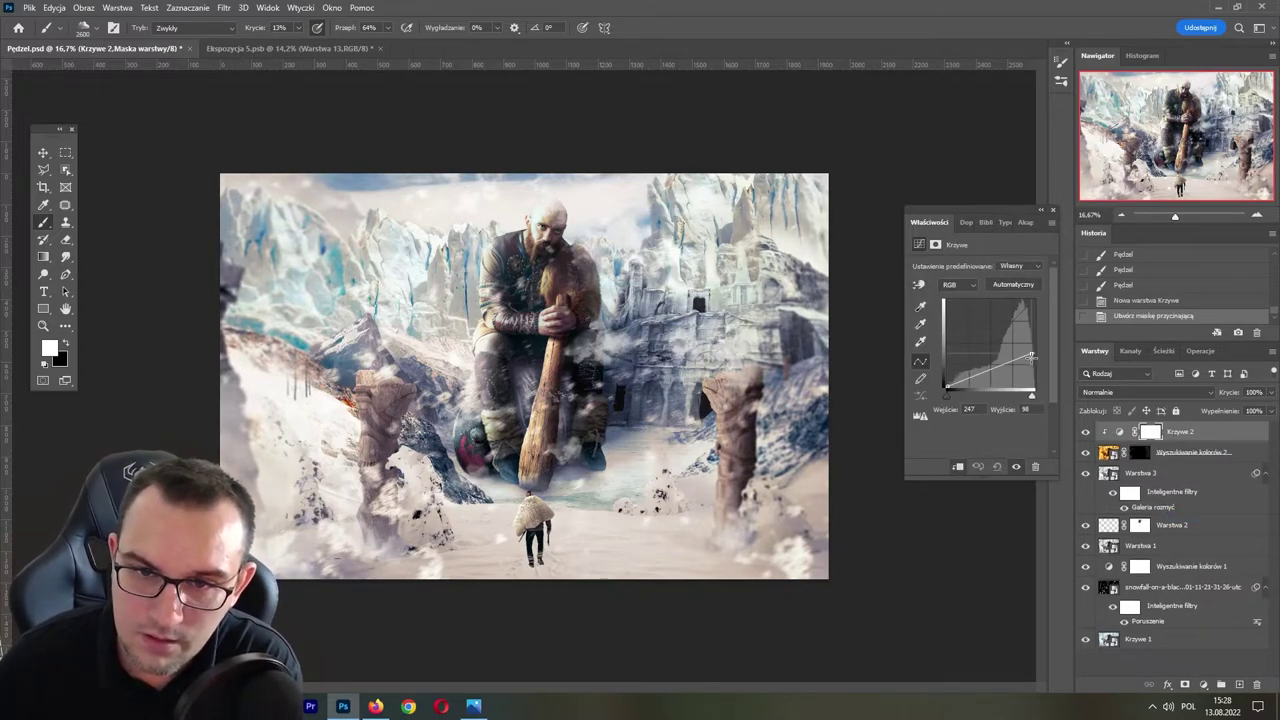
{"action": "left_click_drag", "start_coordinate": [1031, 356], "coordinate": [1026, 320]}
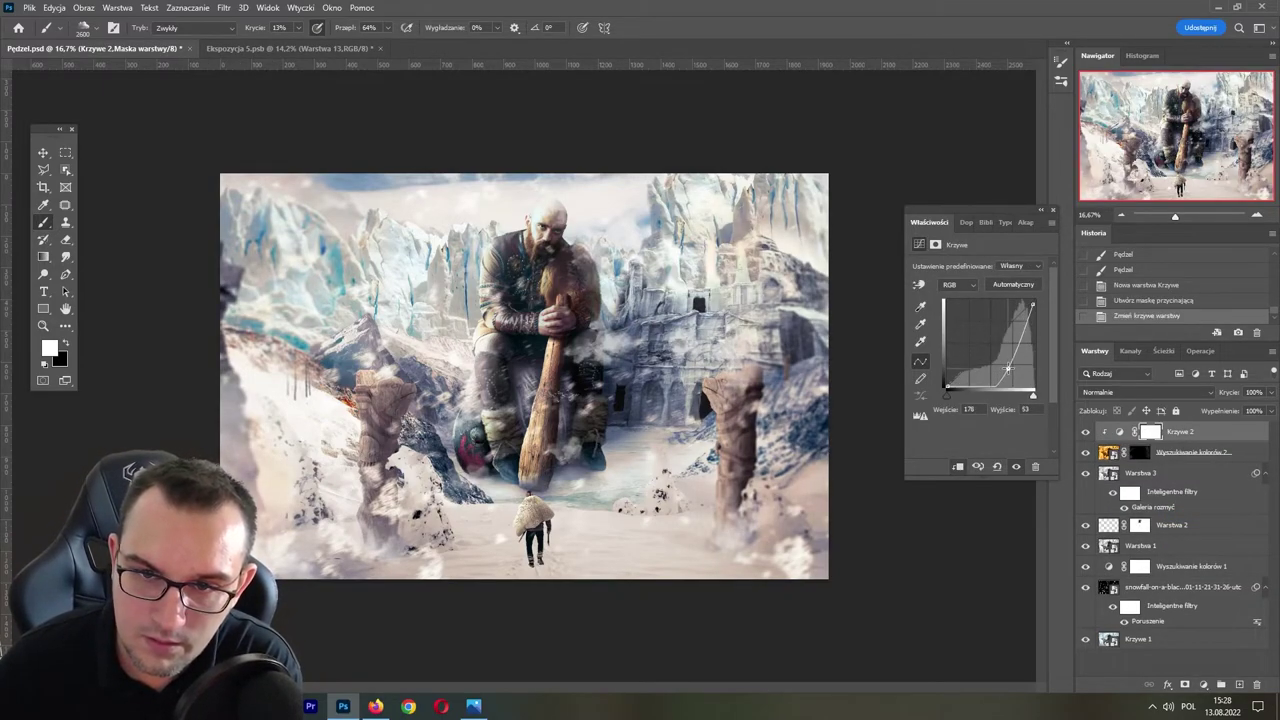
{"action": "left_click_drag", "start_coordinate": [995, 345], "coordinate": [1006, 355]}
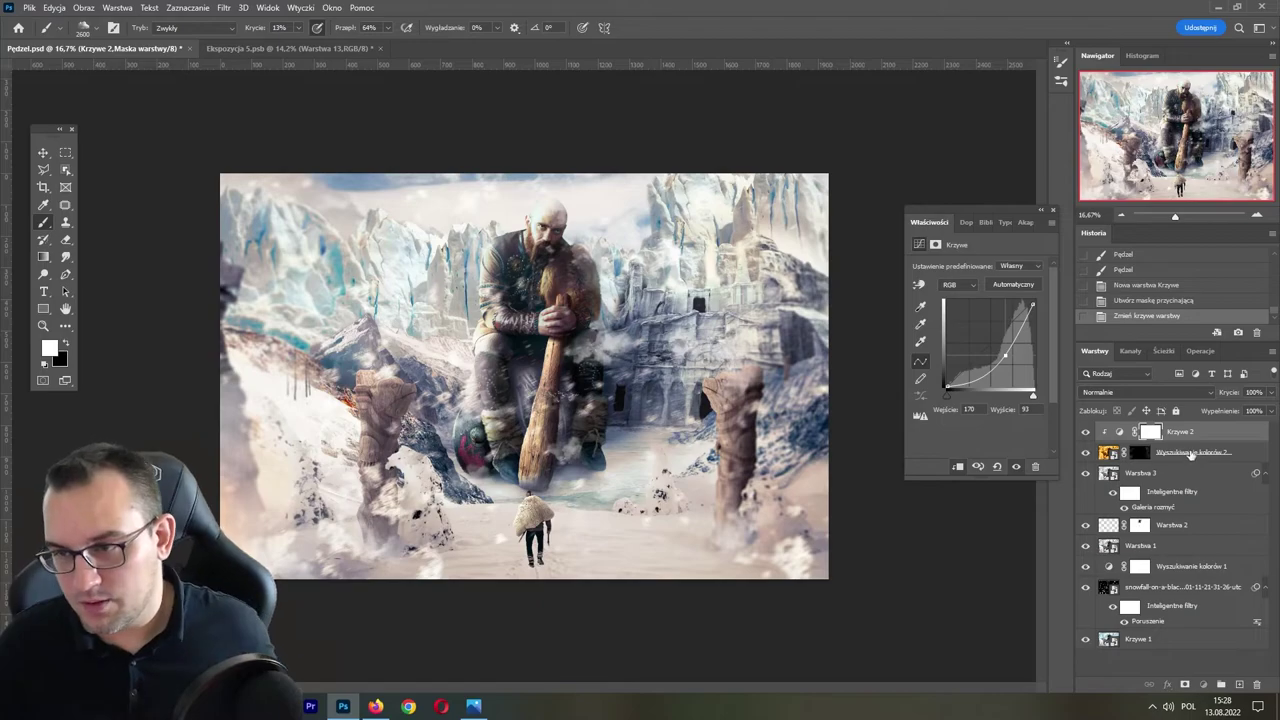
- Select the Wyszukiwanie kolorów 2 layer and save the document
{"action": "left_click", "coordinate": [1175, 453]}
{"action": "double_click", "coordinate": [1195, 453]}
{"action": "key", "text": "ctrl+s"}
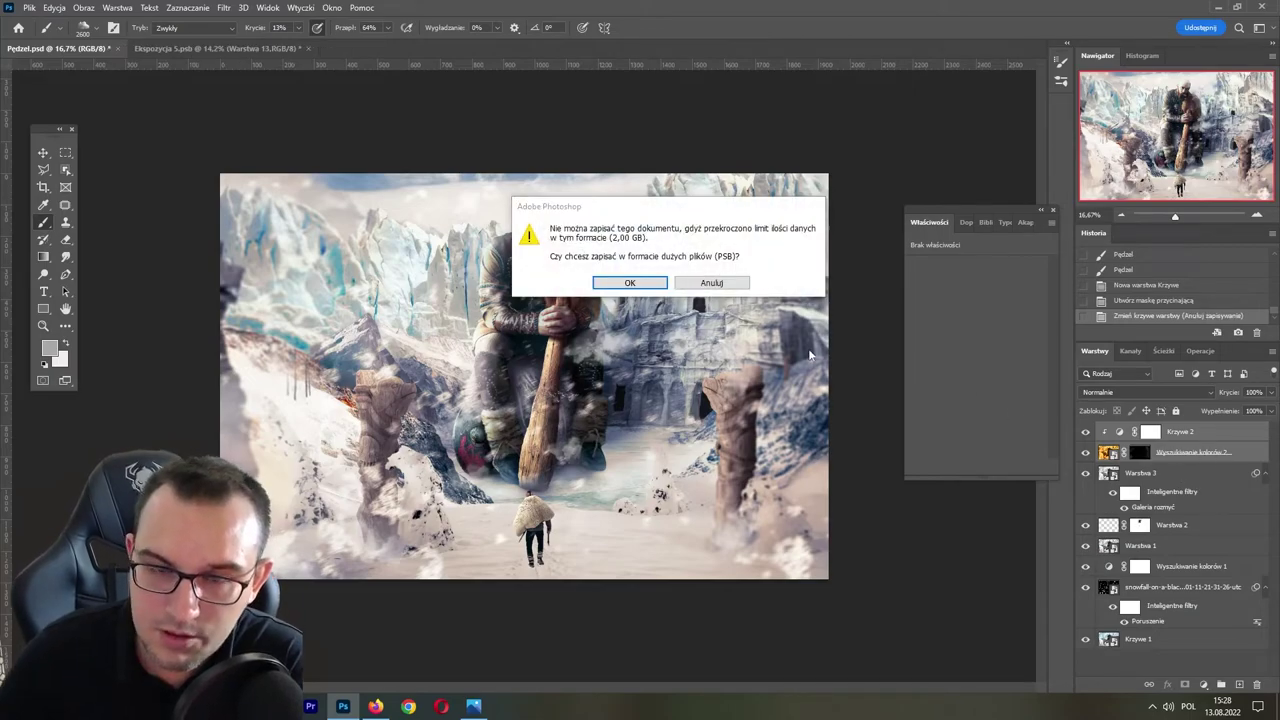
- Dismiss the 2 GB save warnings and delete the Krzywe 2 and Wyszukiwanie kolorów 2 layers
{"action": "left_click", "coordinate": [710, 284]}
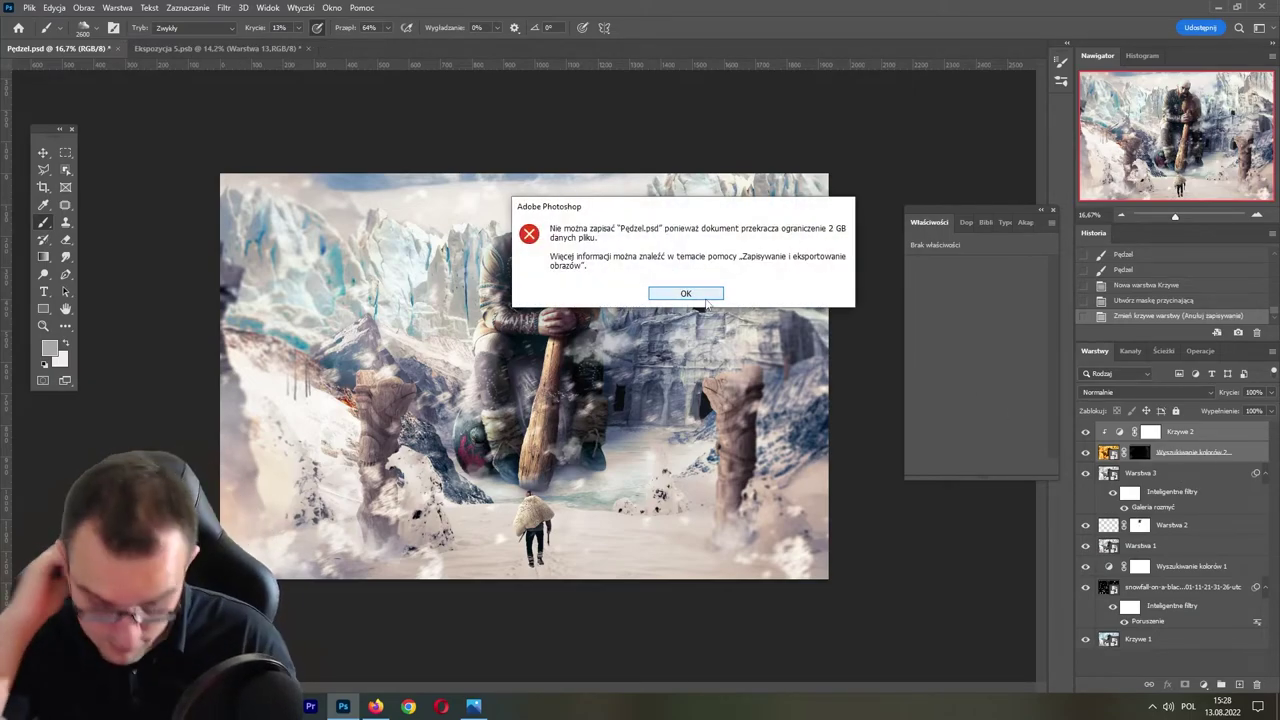
{"action": "left_click", "coordinate": [703, 296]}
{"action": "left_click", "coordinate": [1187, 433]}
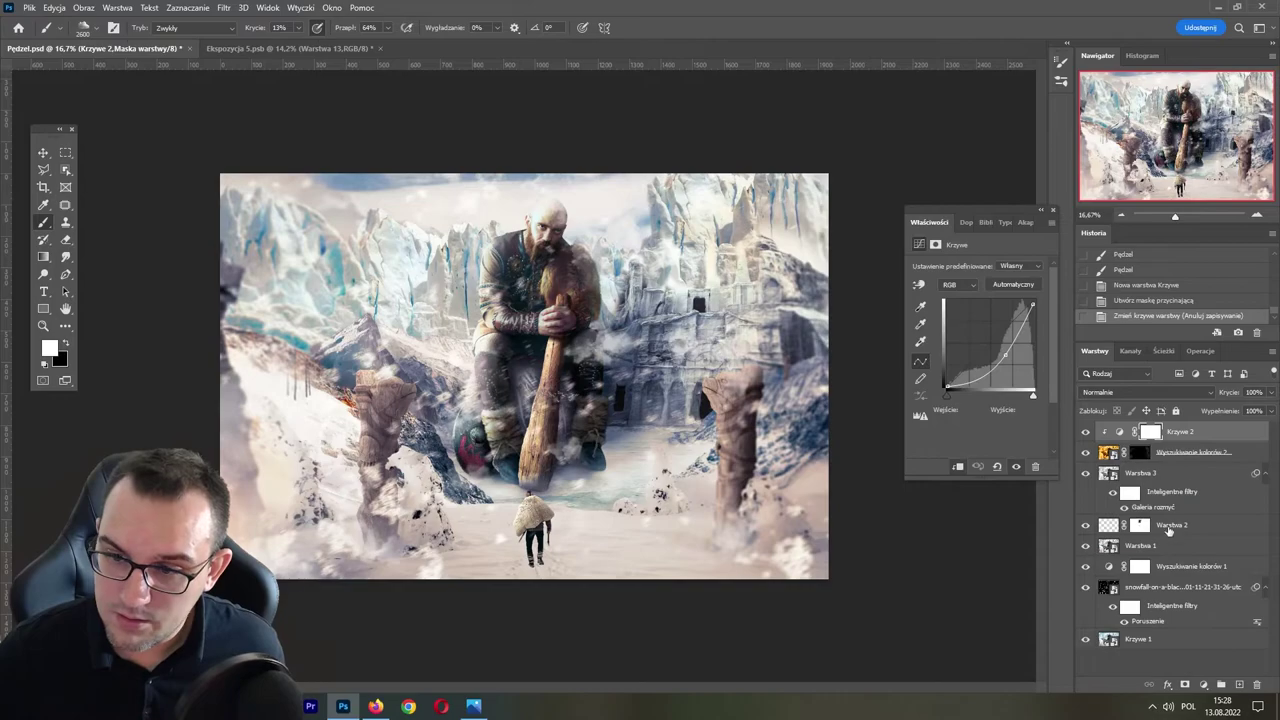
{"action": "left_click_drag", "start_coordinate": [1089, 433], "coordinate": [1091, 455]}
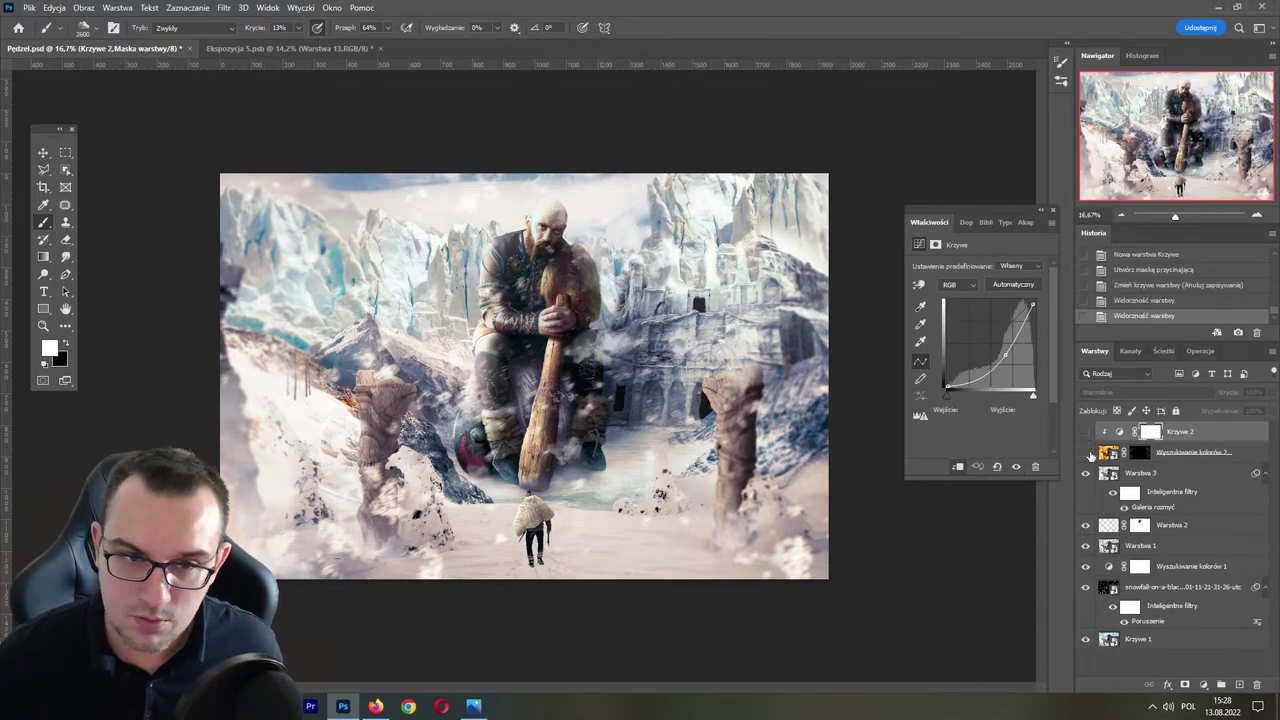
{"action": "left_click", "coordinate": [1089, 454]}
{"action": "left_click", "coordinate": [1089, 454]}
{"action": "left_click", "coordinate": [1103, 451]}
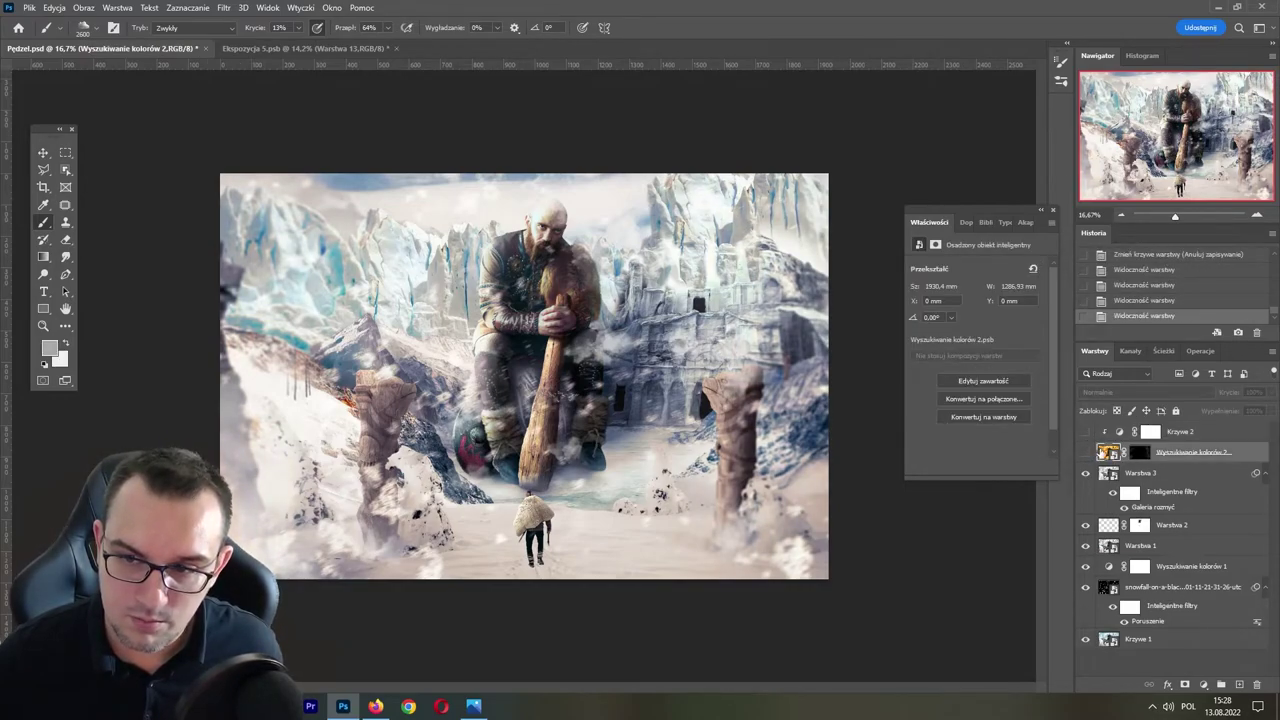
{"action": "left_click", "coordinate": [1189, 433], "text": "shift"}
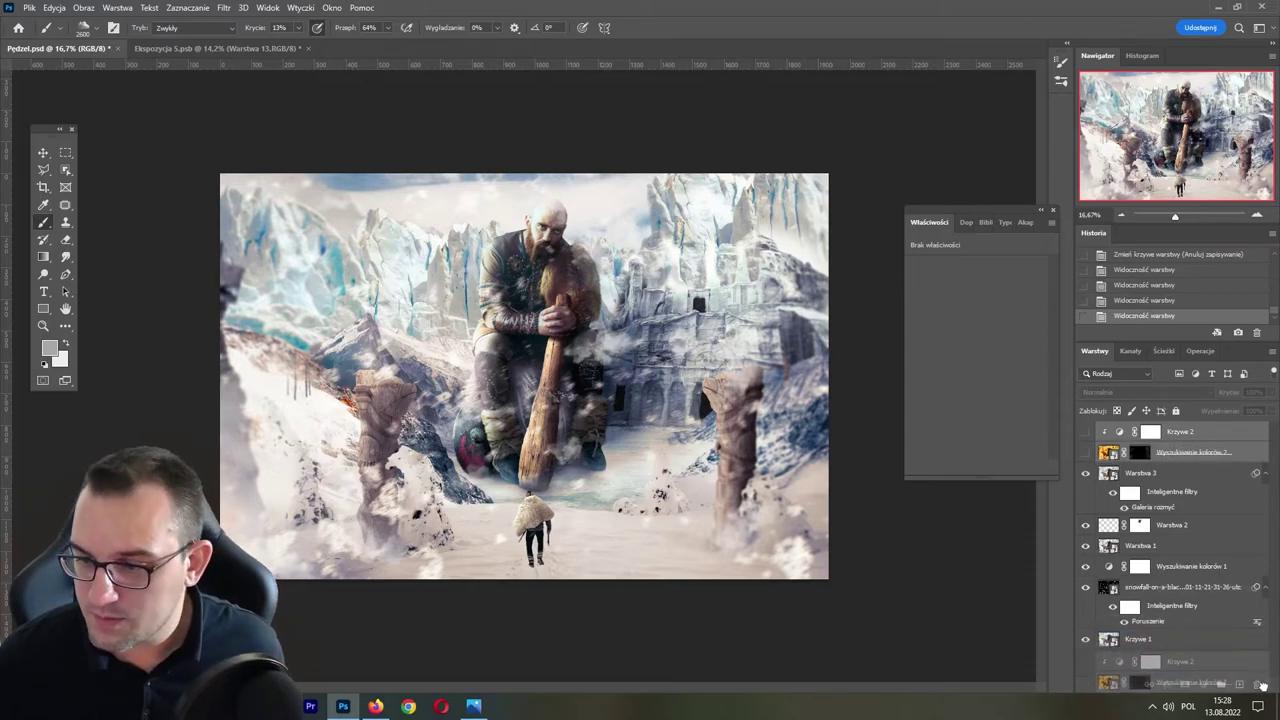
{"action": "left_click_drag", "start_coordinate": [1189, 433], "coordinate": [1257, 686]}
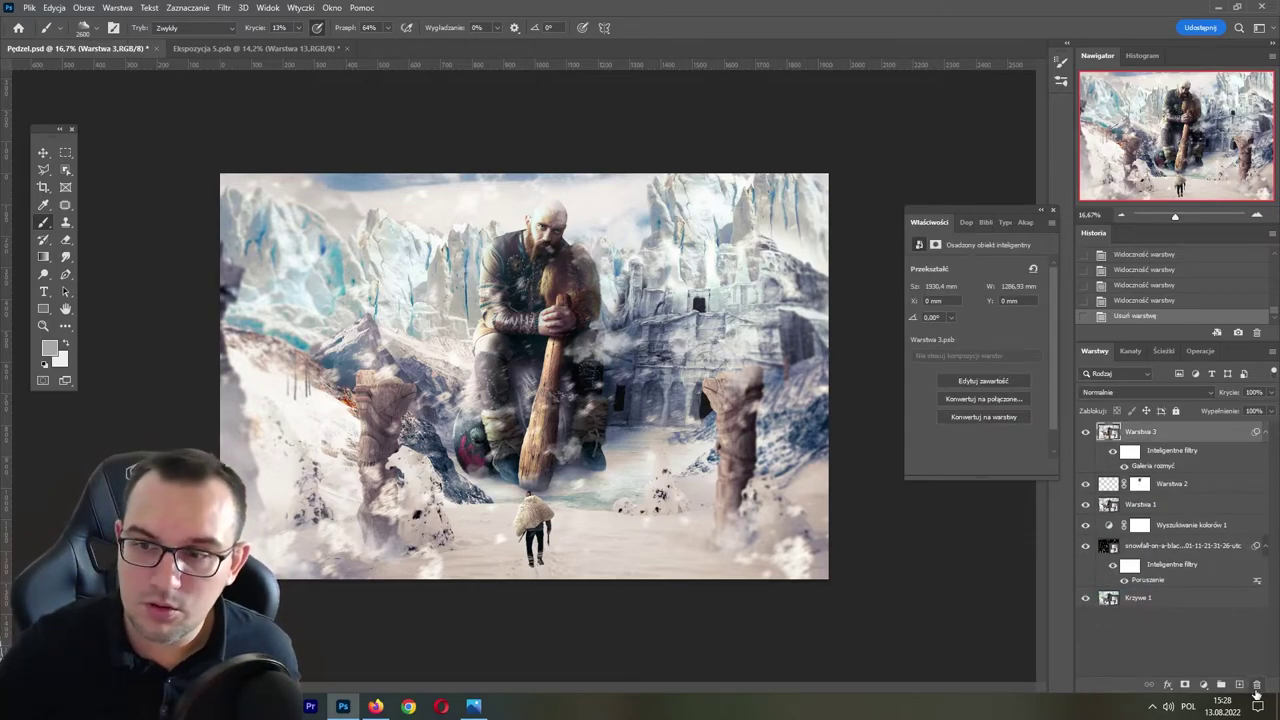
- Merge all layers from Warstwa 3 to Krzywe 1 into a smart object and rasterize it
{"action": "left_click", "coordinate": [1178, 599], "text": "shift"}
{"action": "right_click", "coordinate": [1178, 599]}
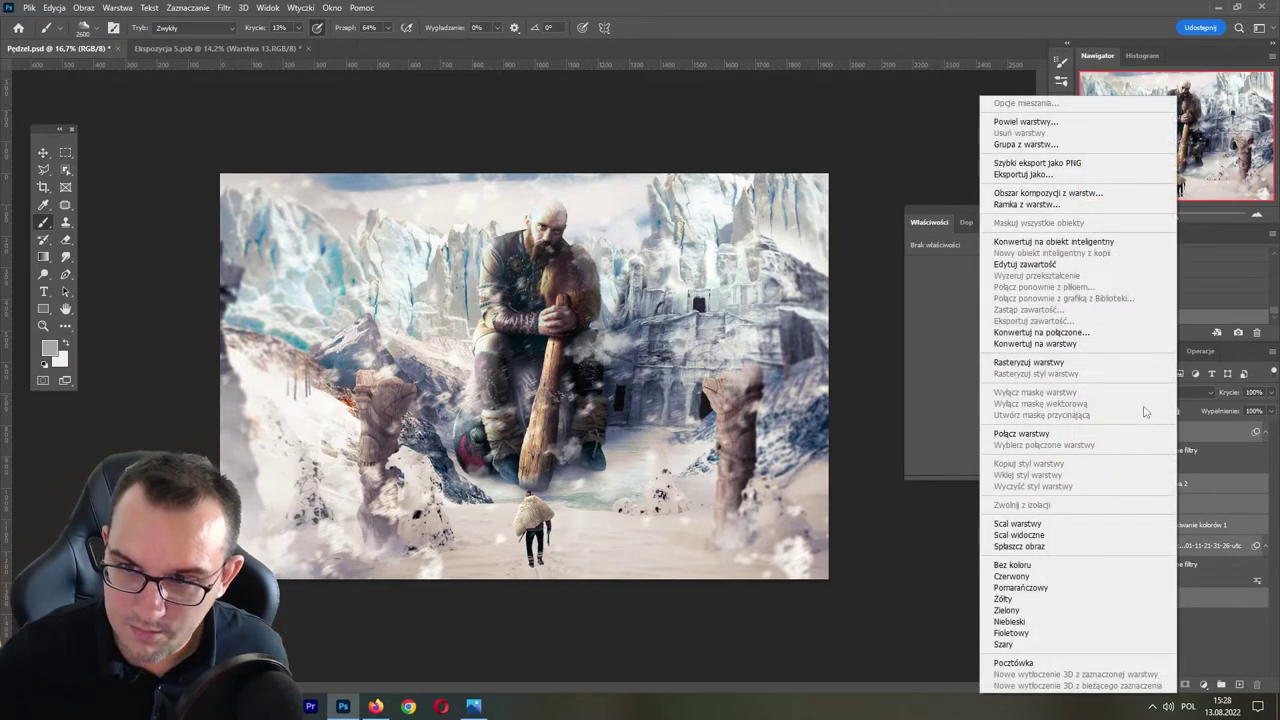
{"action": "left_click", "coordinate": [1113, 243]}
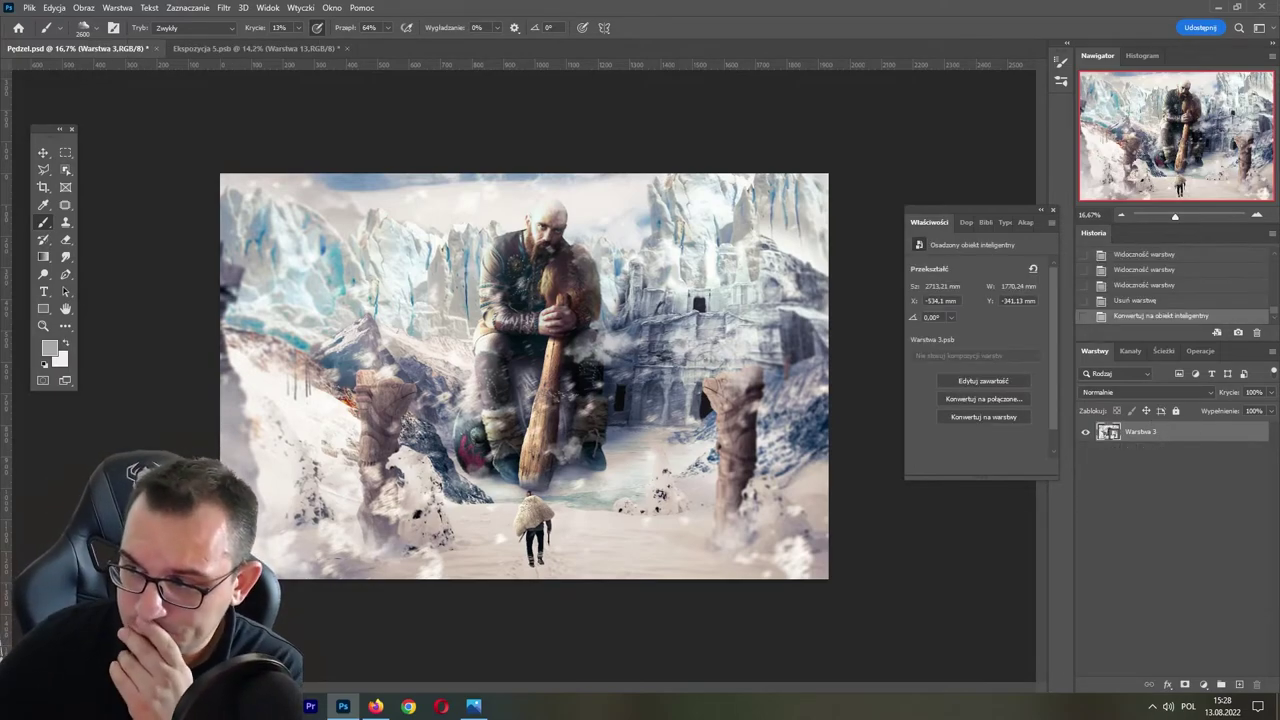
{"action": "right_click", "coordinate": [1176, 446]}
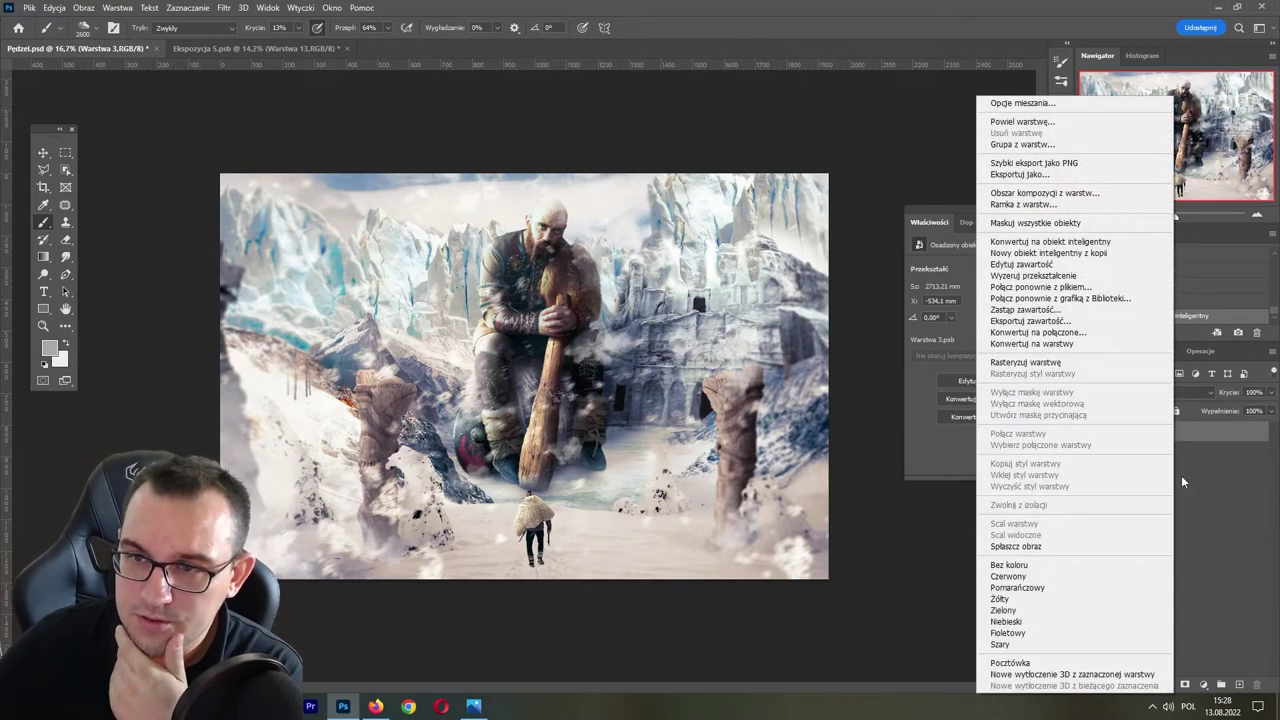
{"action": "left_click", "coordinate": [1070, 362]}
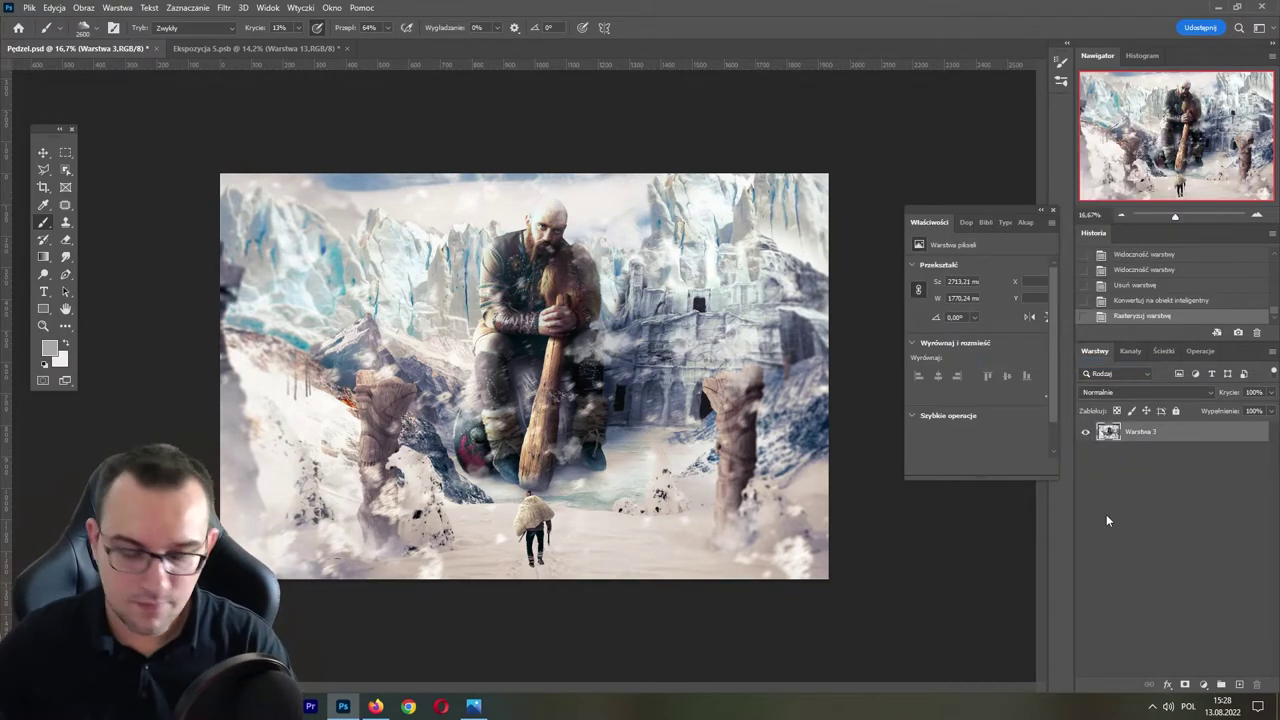
- Duplicate the layer and Save As Pędzel.psd, replacing the existing file
{"action": "key", "text": "ctrl+j"}
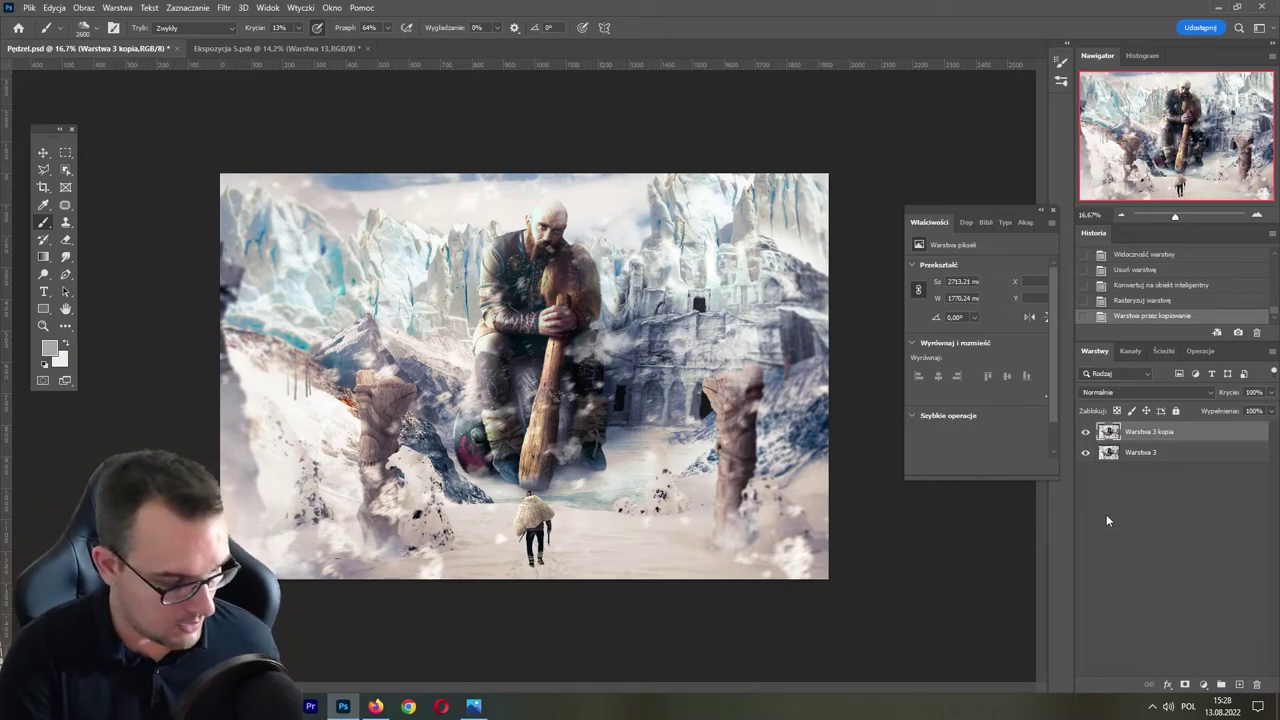
{"action": "key", "text": "ctrl+shift+s"}
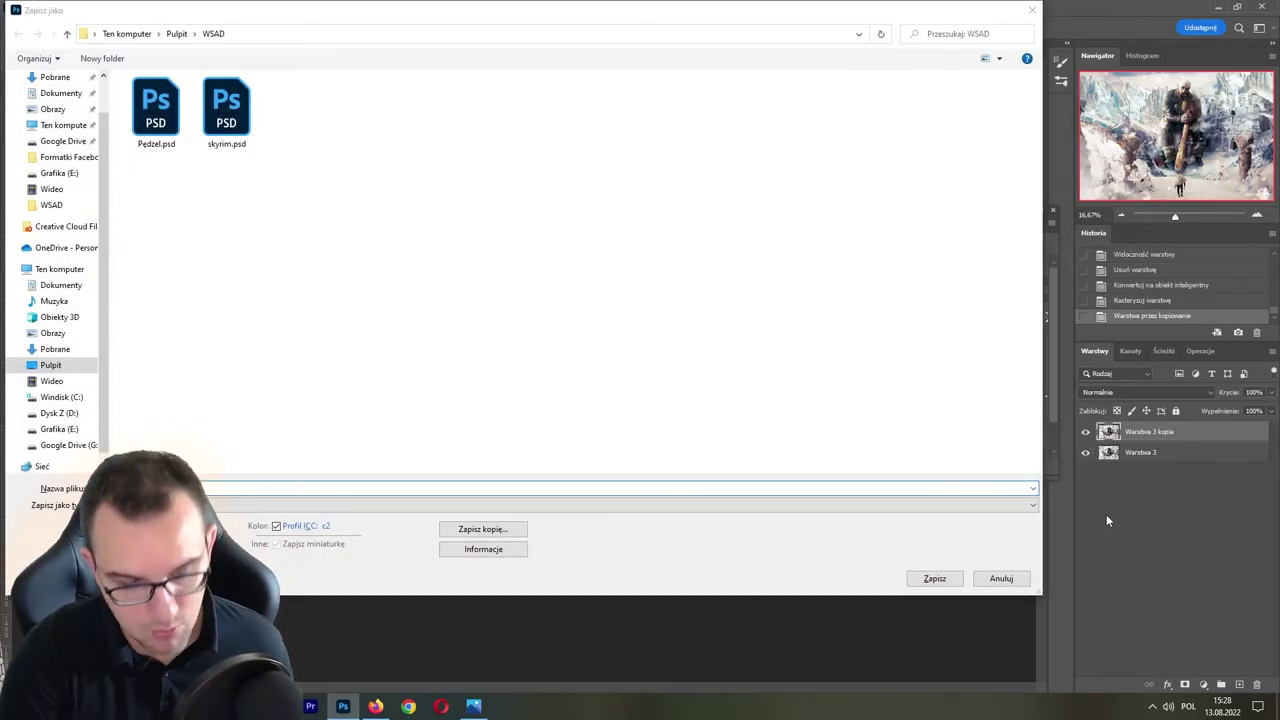
{"action": "key", "text": "Return"}
{"action": "key", "text": "Return"}
{"action": "key", "text": "Return"}
{"action": "key", "text": "Left"}
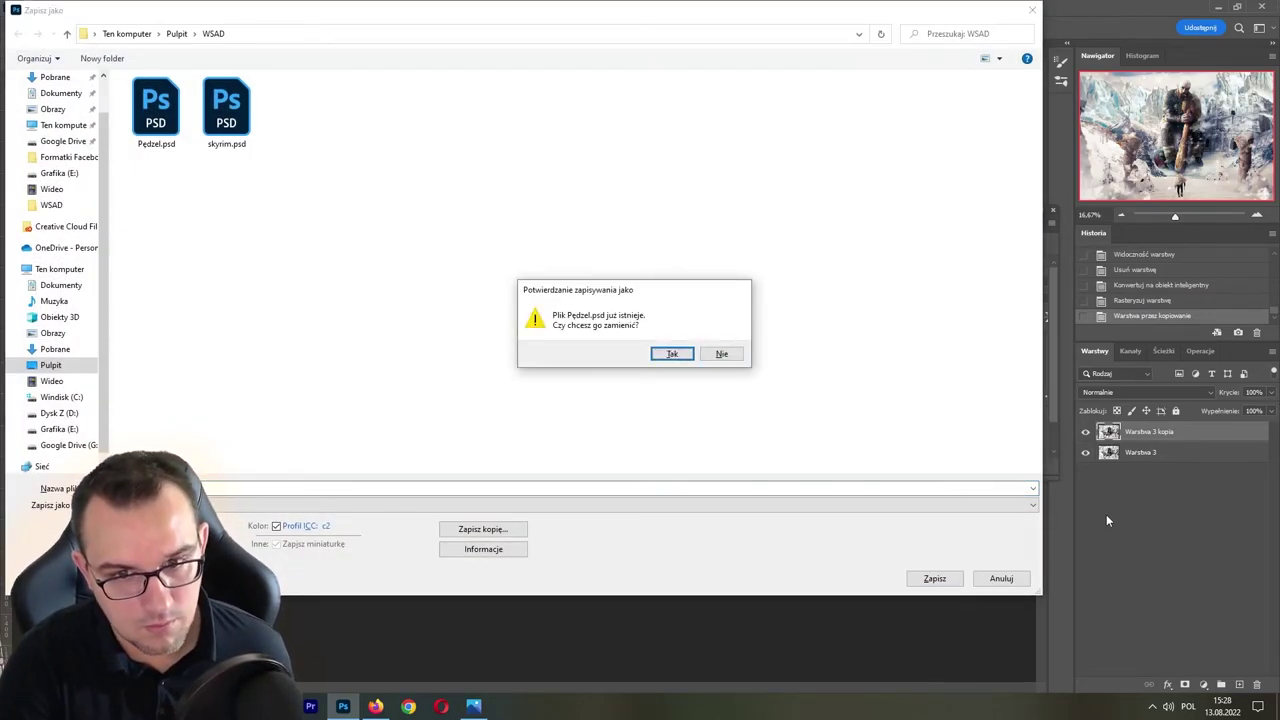
{"action": "key", "text": "Return"}
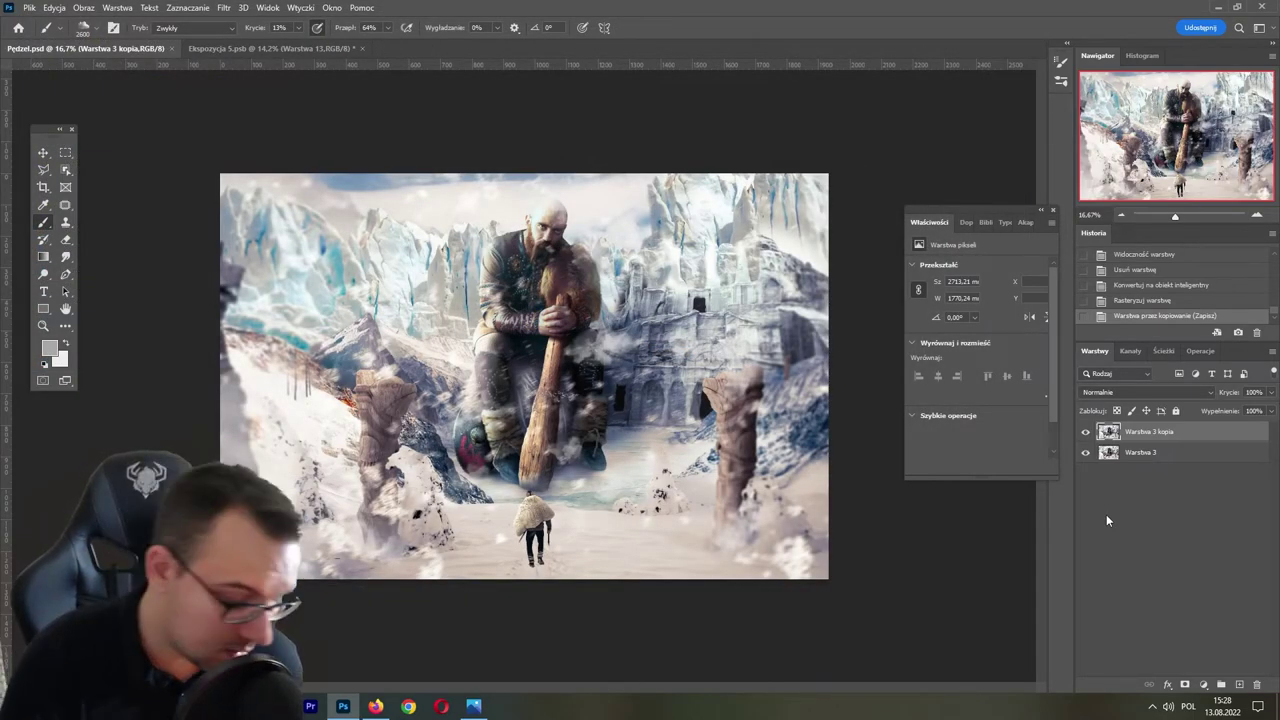
- Try the copy as a smart object in Camera Raw, then delete Warstwa 3 kopia
{"action": "right_click", "coordinate": [1185, 443]}
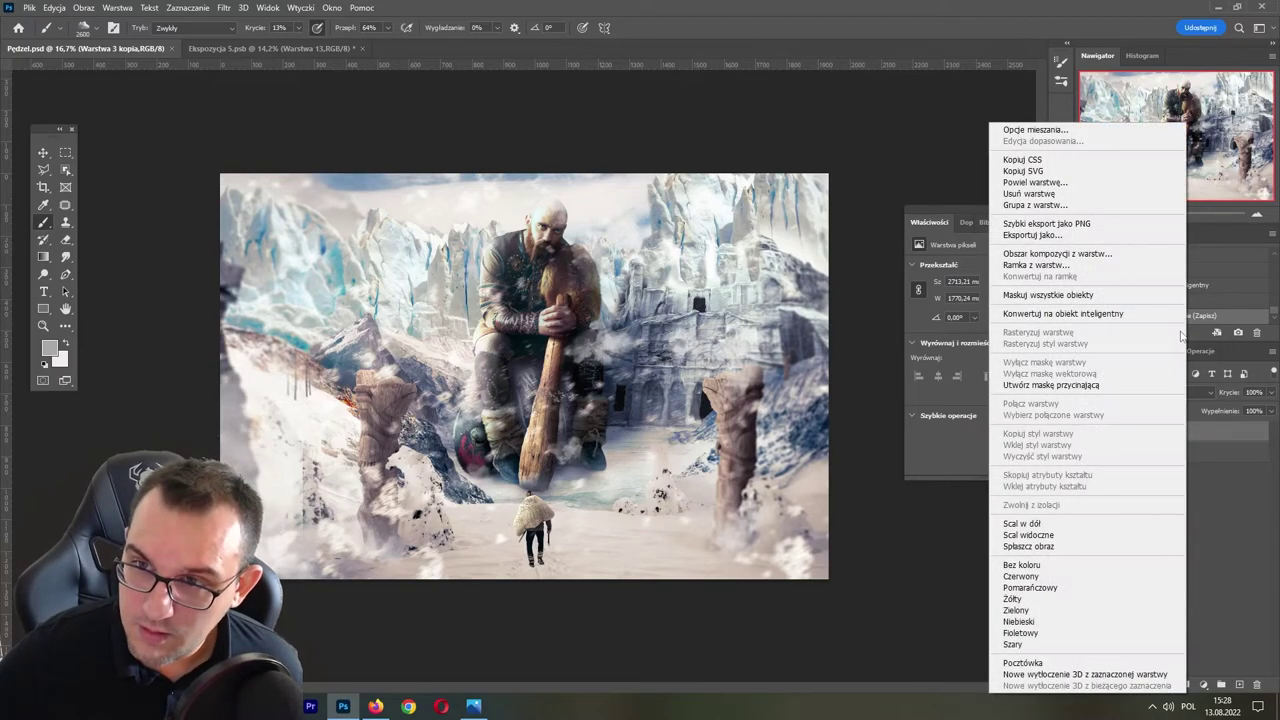
{"action": "left_click", "coordinate": [1158, 315]}
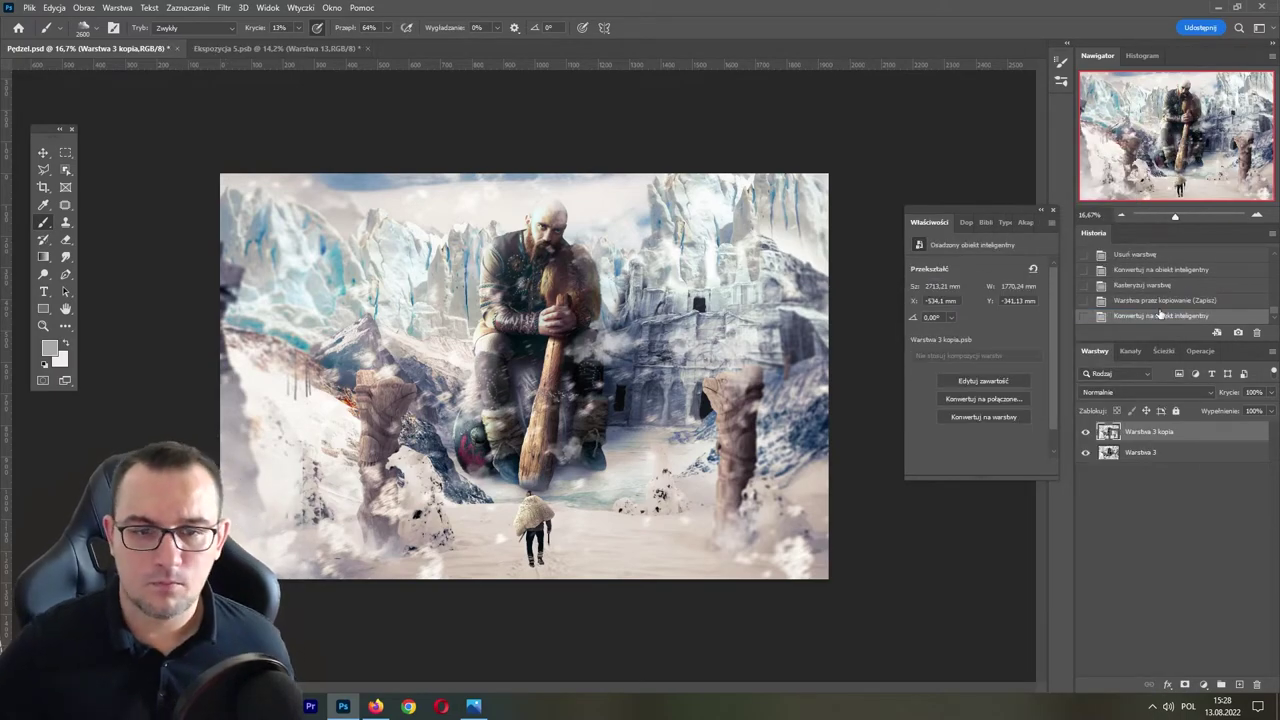
{"action": "key", "text": "ctrl+s"}
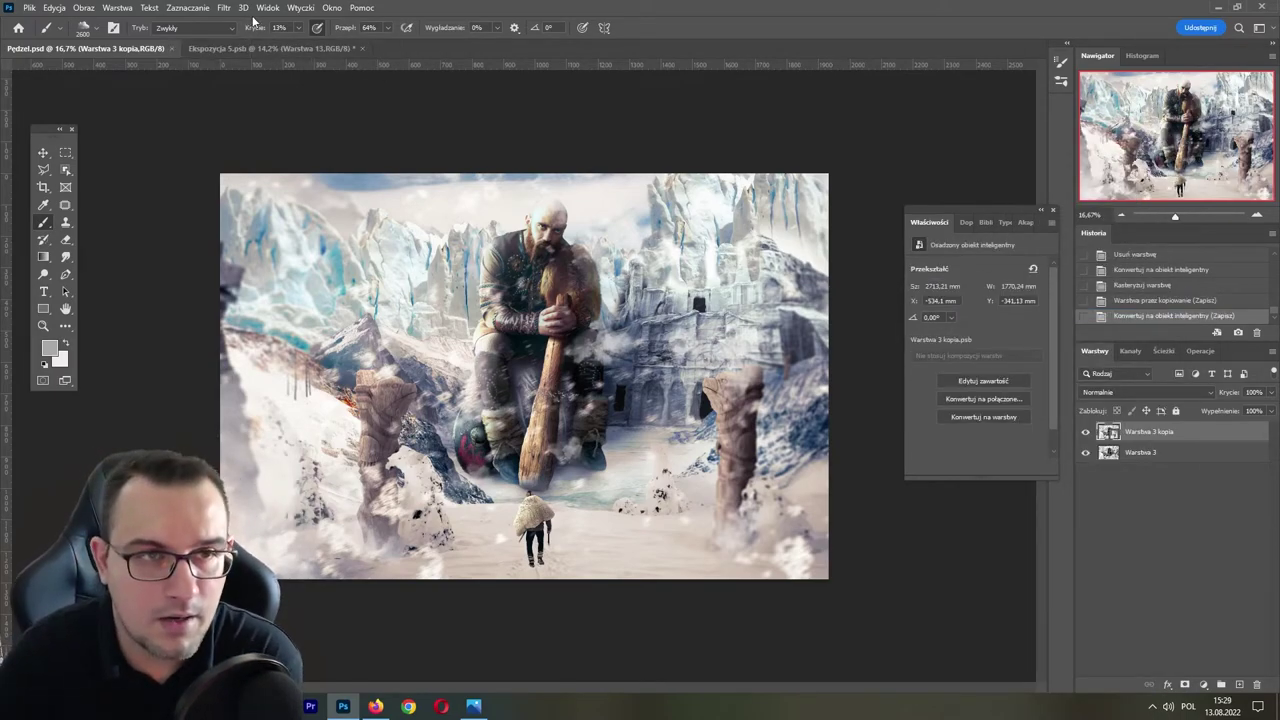
{"action": "left_click", "coordinate": [223, 8]}
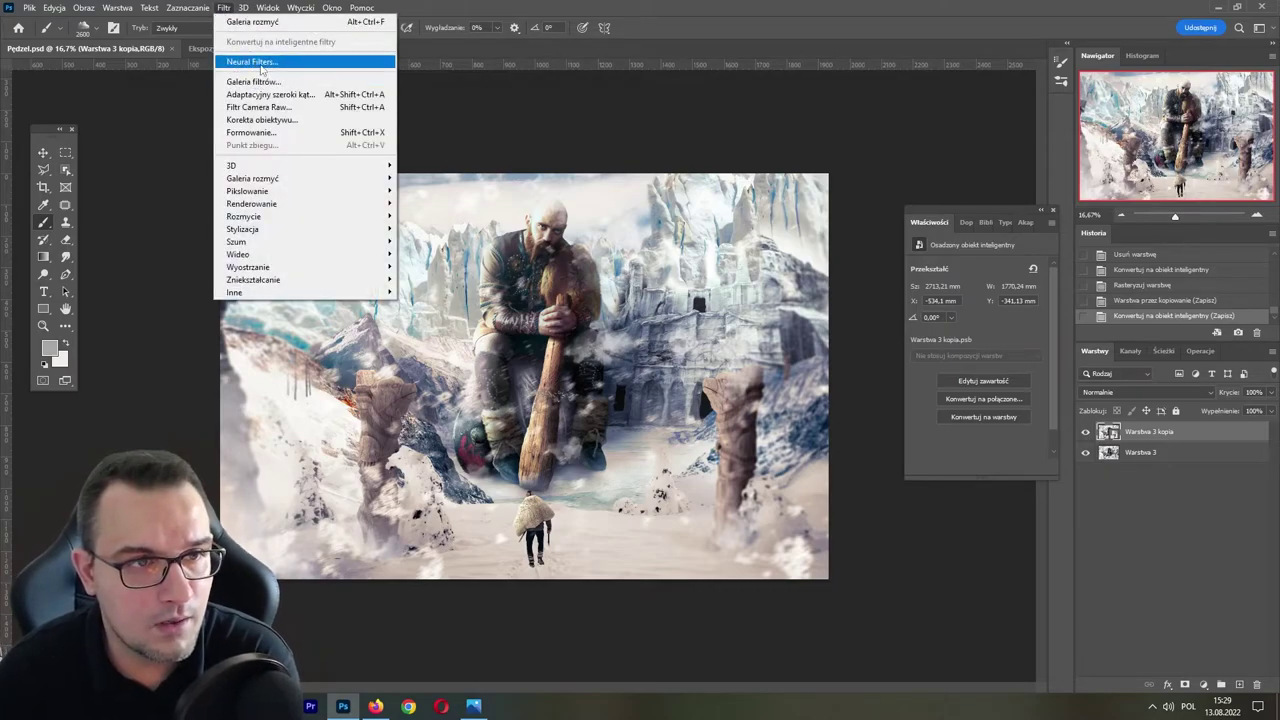
{"action": "left_click", "coordinate": [262, 107]}
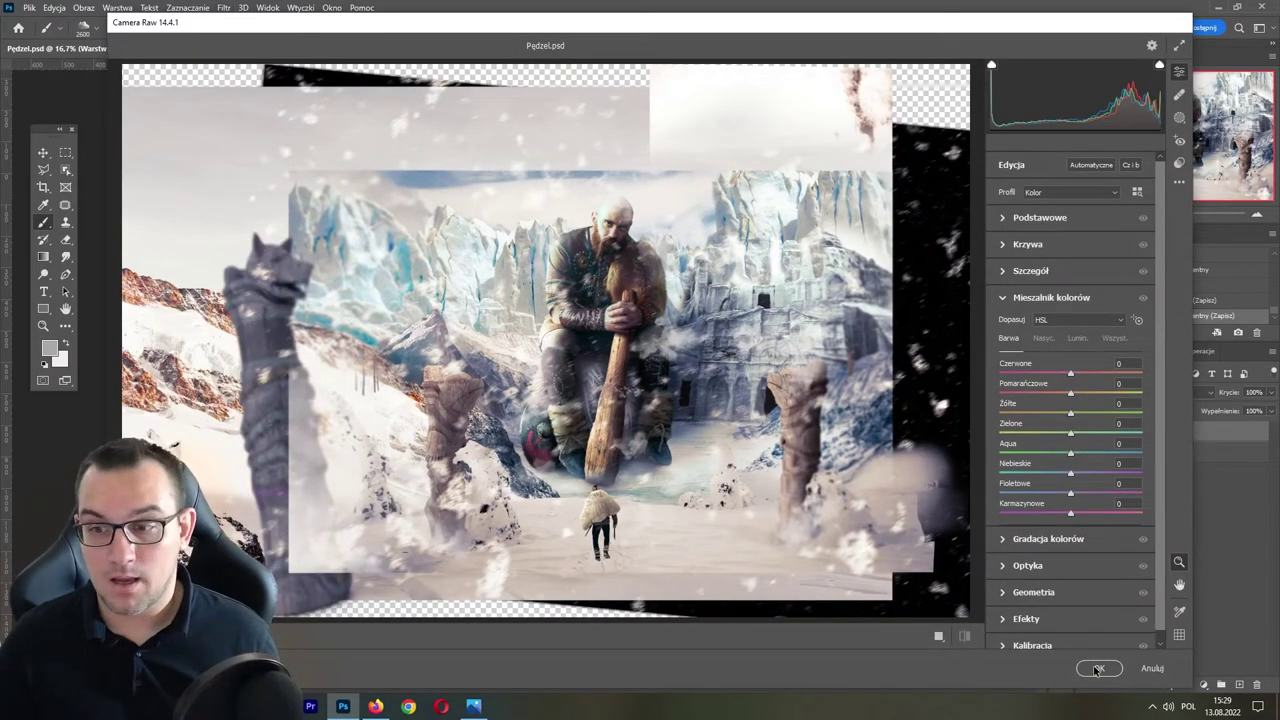
{"action": "left_click", "coordinate": [1152, 668]}
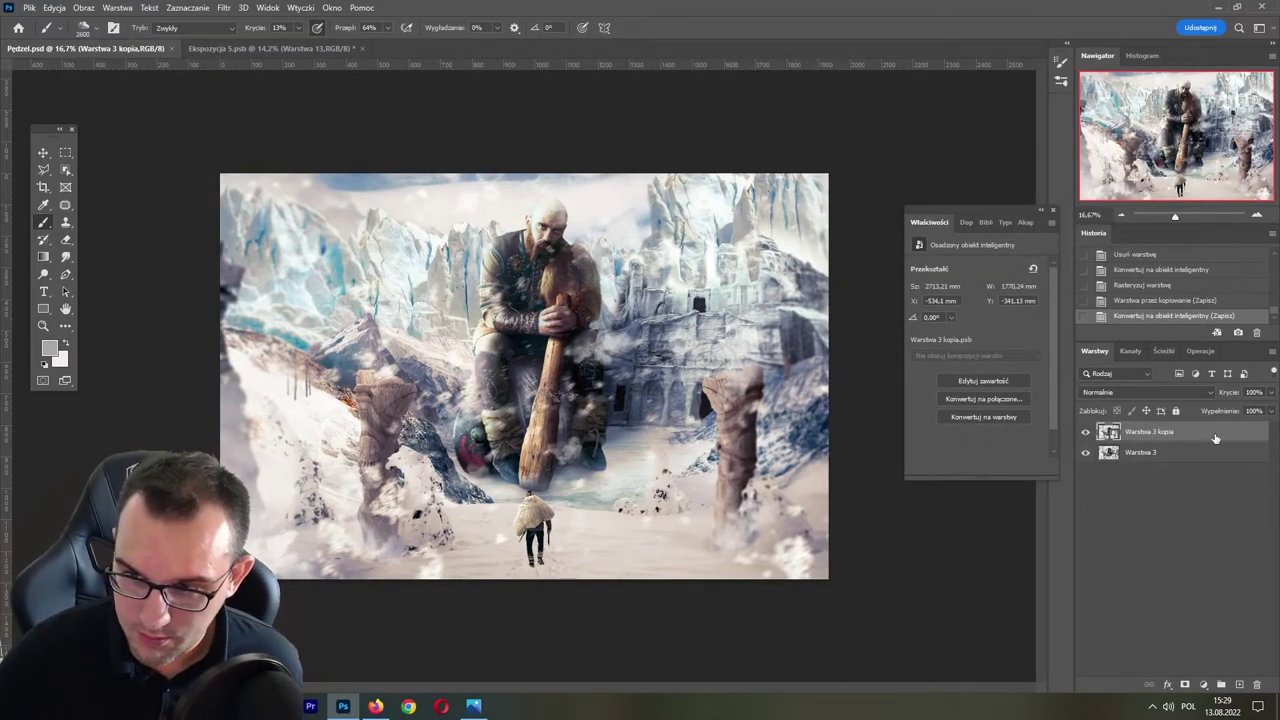
{"action": "left_click_drag", "start_coordinate": [1215, 438], "coordinate": [1257, 684]}
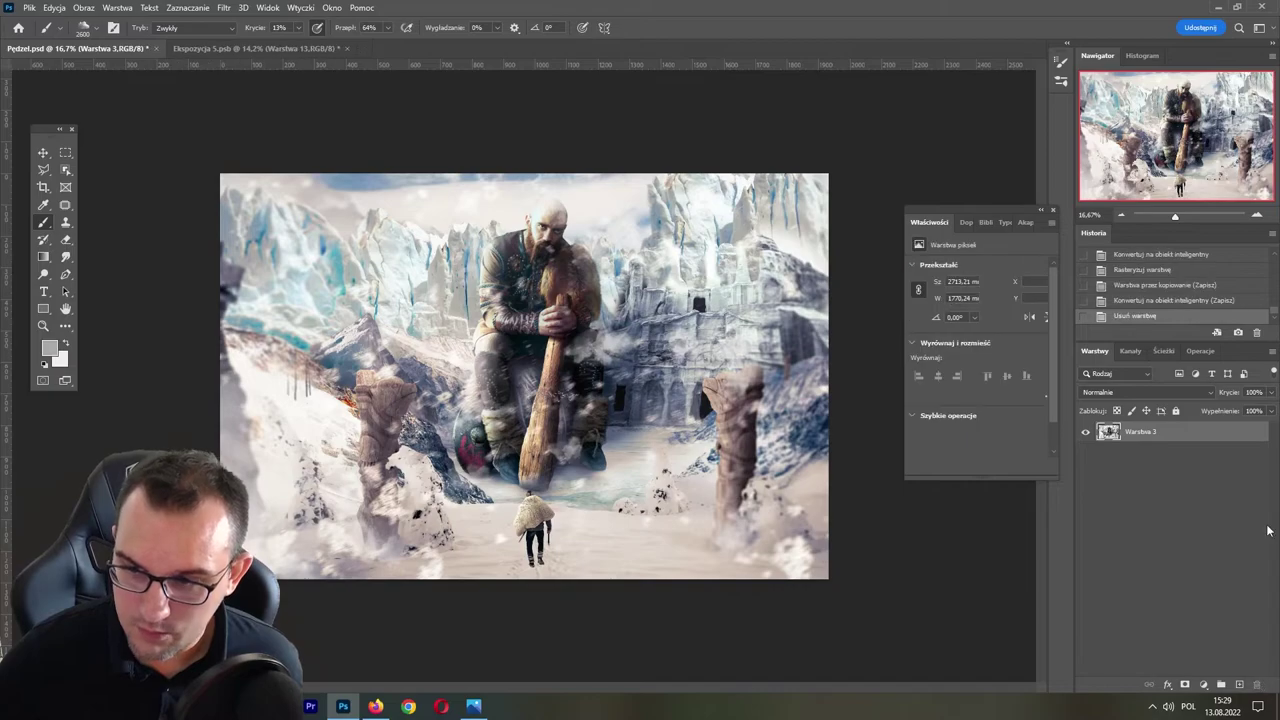
- Crop the image to the canvas, about 1930 × 1287 mm
{"action": "key", "text": "c"}
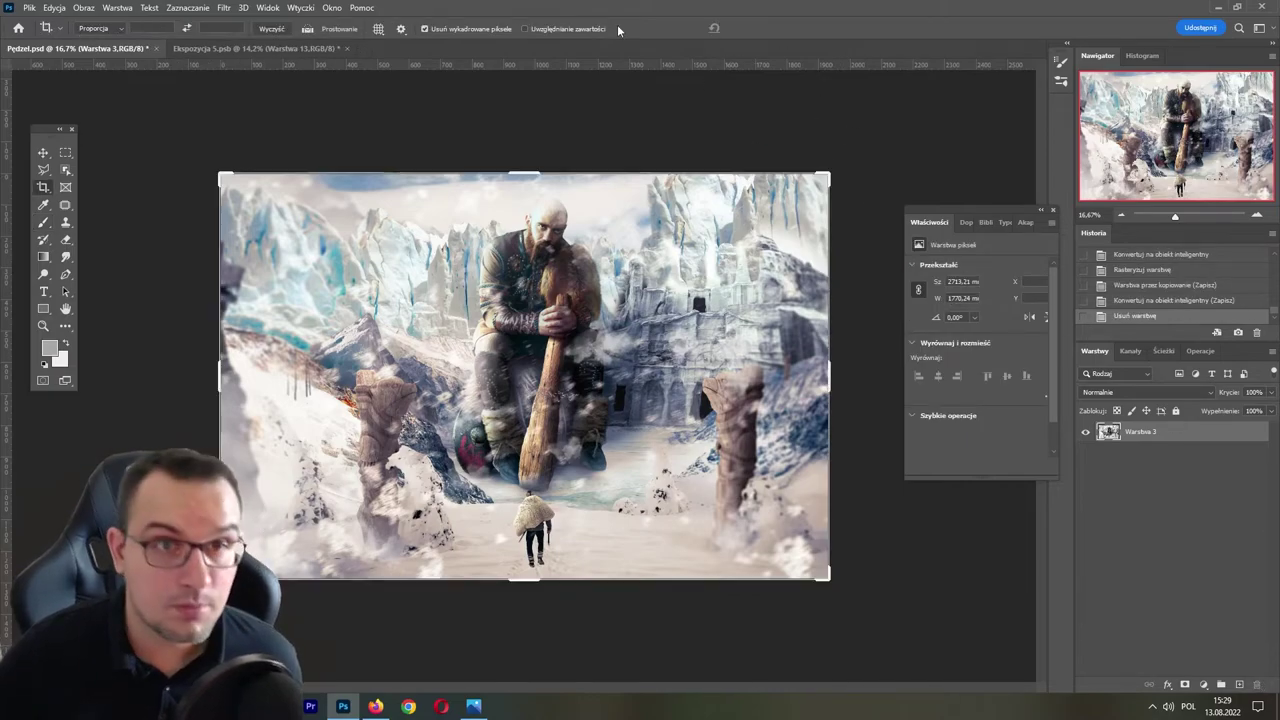
{"action": "left_click", "coordinate": [548, 374]}
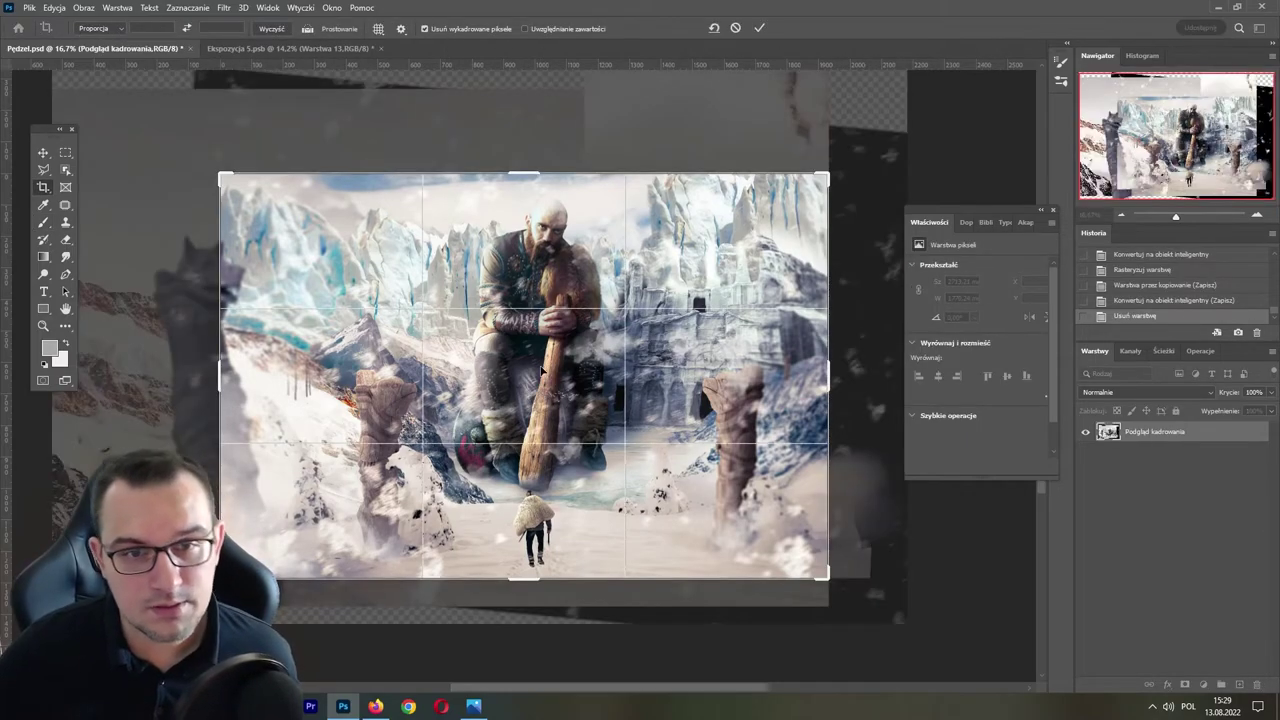
{"action": "key", "text": "Return"}
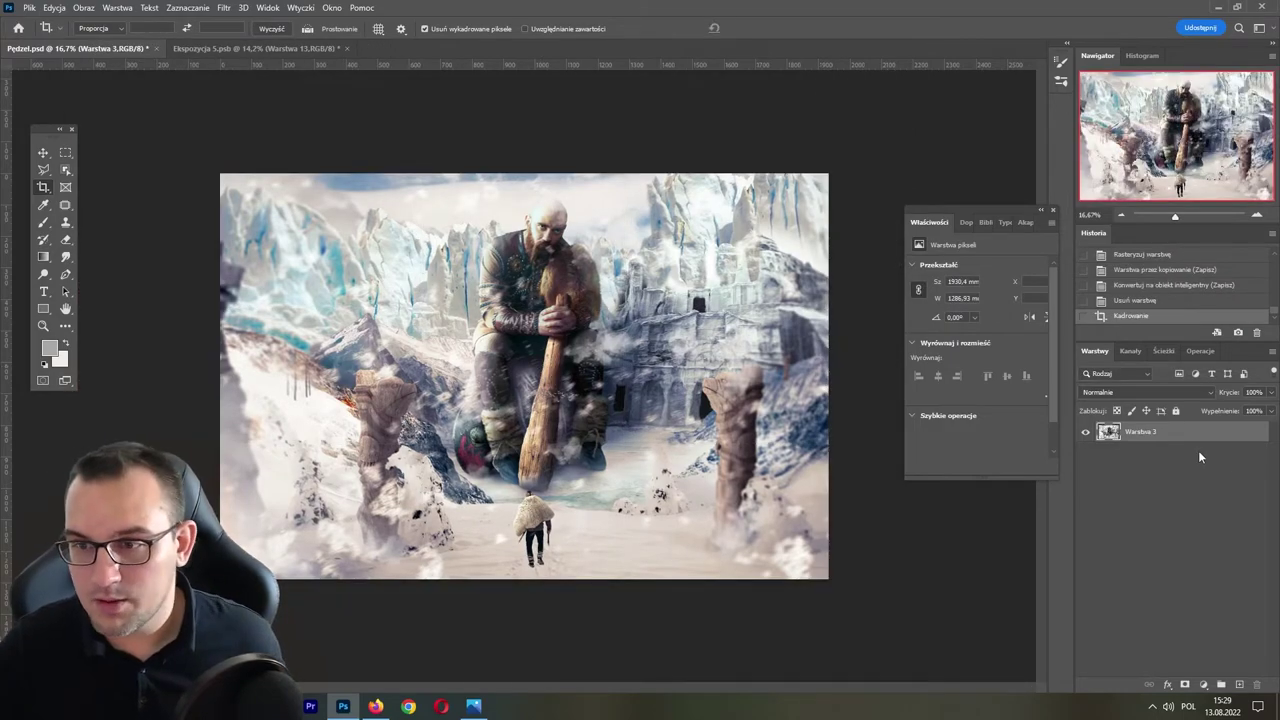
- Duplicate the layer as a Warstwa 3 kopia smart object and launch the Camera Raw filter on it
{"action": "key", "text": "ctrl+j"}
{"action": "key", "text": "ctrl+j"}
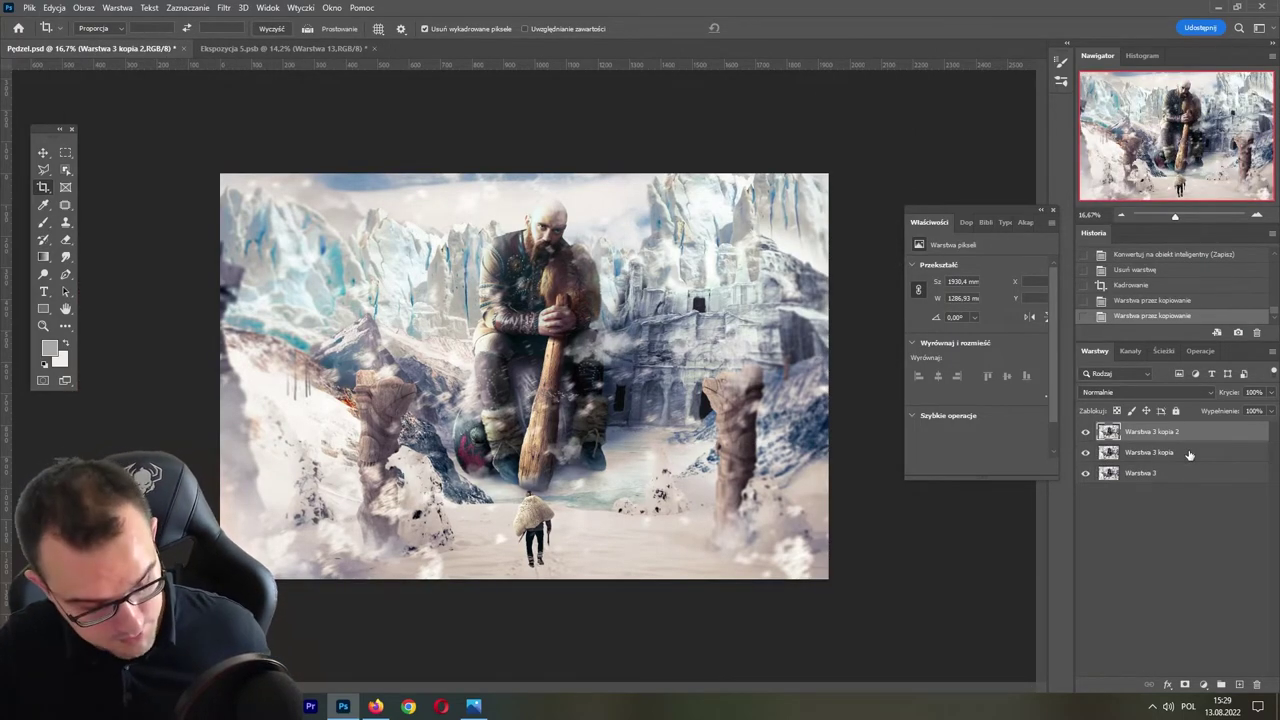
{"action": "key", "text": "ctrl+z"}
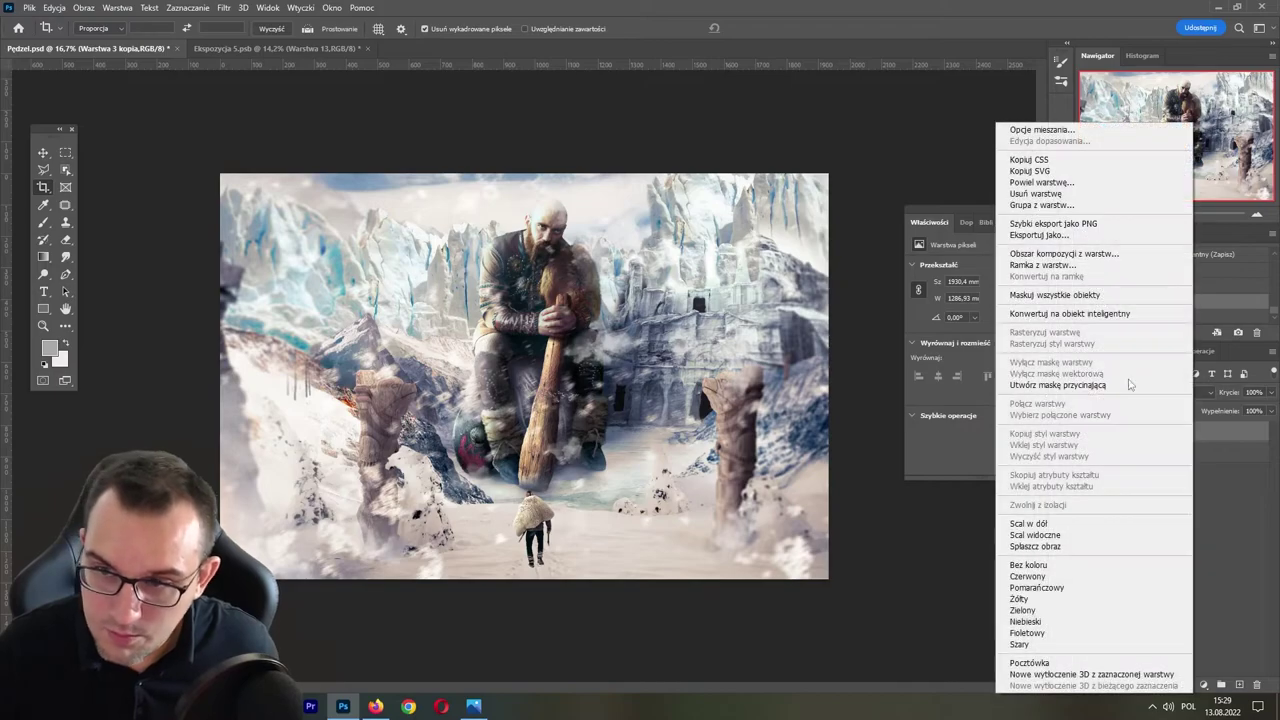
{"action": "right_click", "coordinate": [1185, 431]}
{"action": "left_click", "coordinate": [1081, 317]}
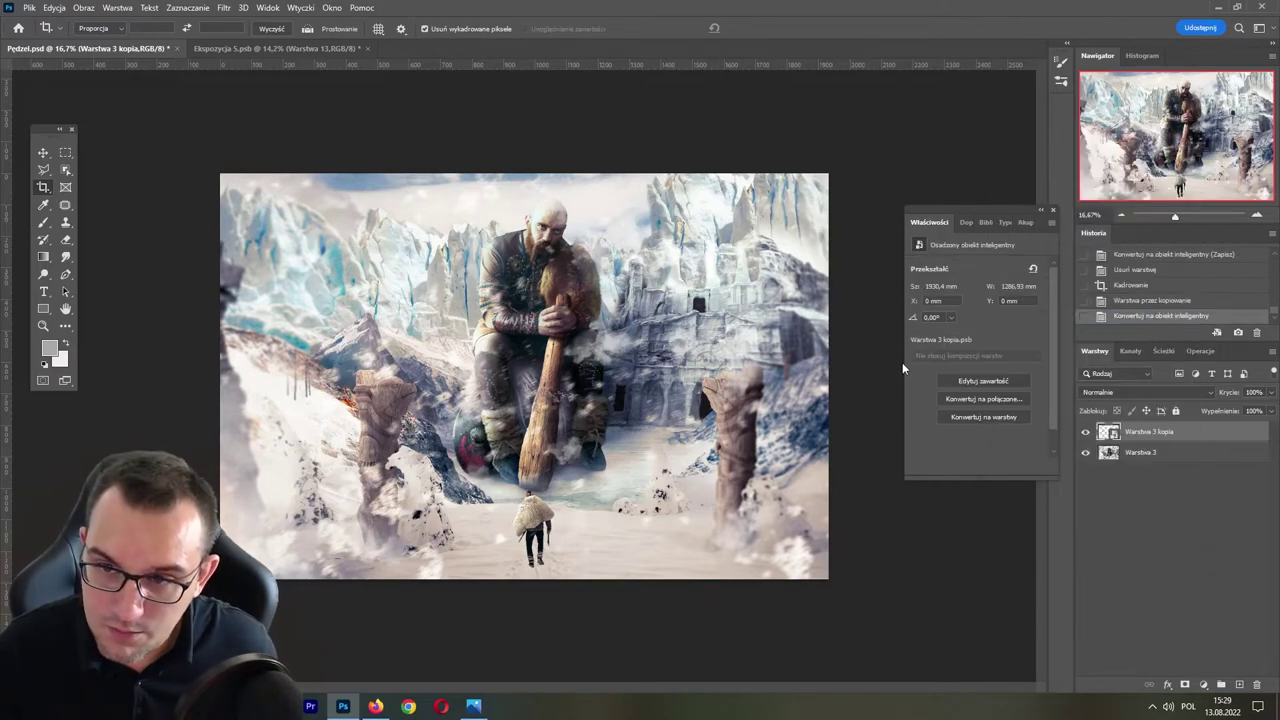
{"action": "left_click", "coordinate": [224, 8]}
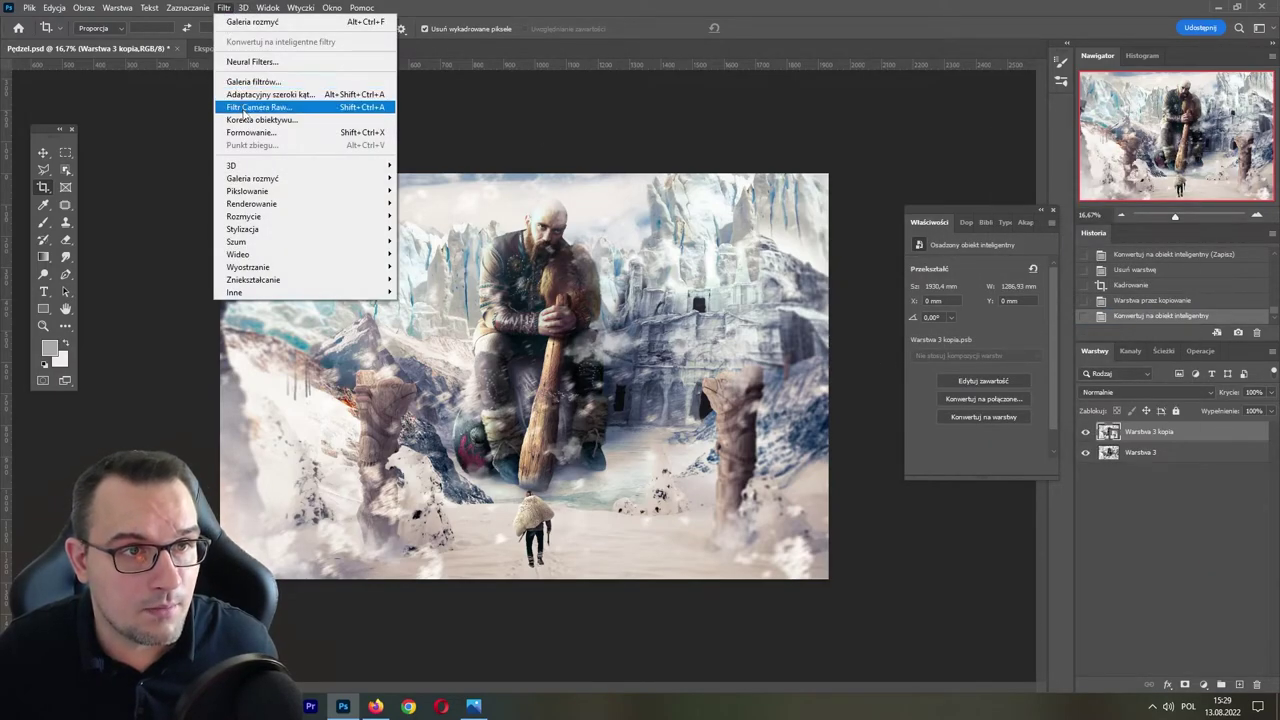
{"action": "left_click", "coordinate": [262, 107]}
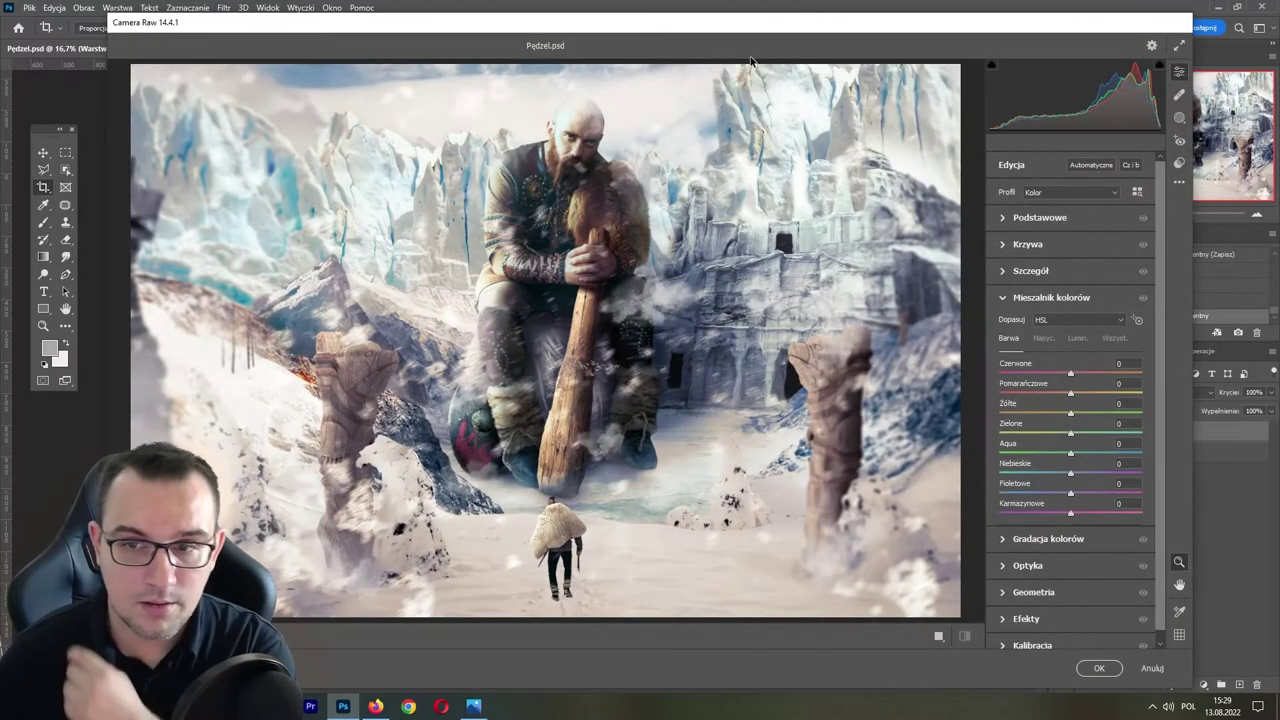
- Show before/after side by side and draw a radial gradient mask over the giant
{"action": "left_click", "coordinate": [938, 636]}
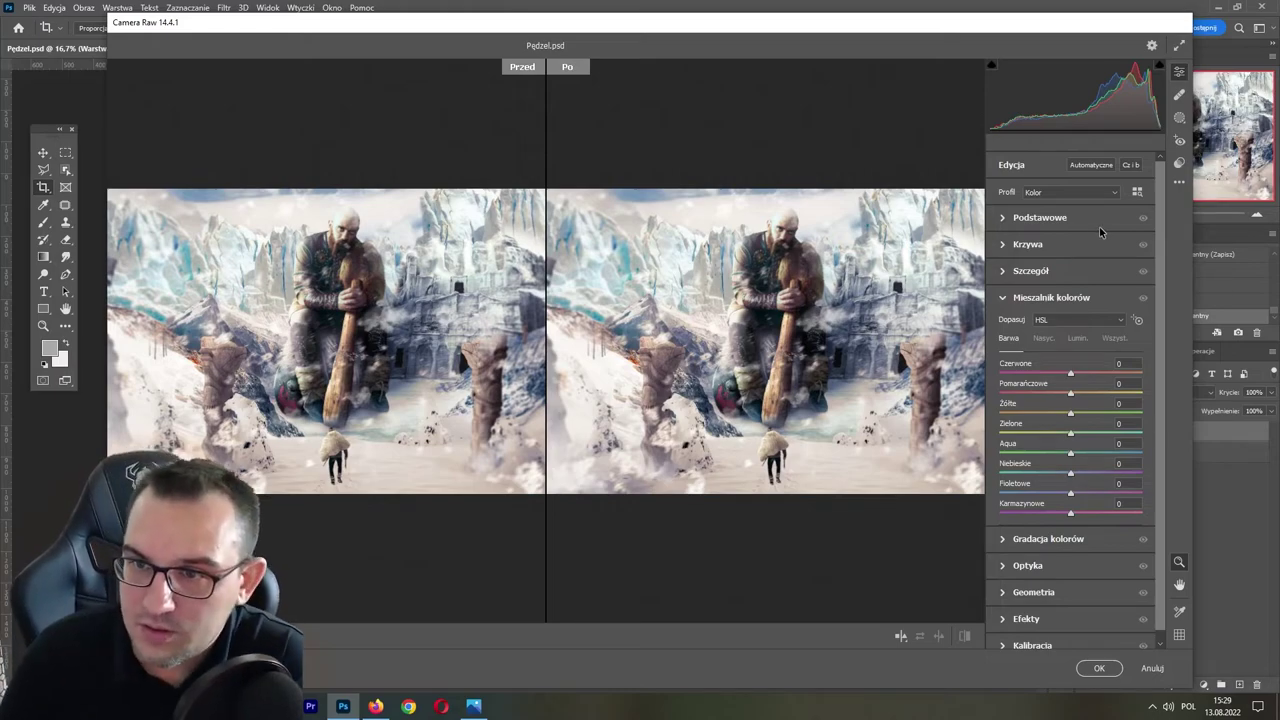
{"action": "left_click", "coordinate": [1179, 117]}
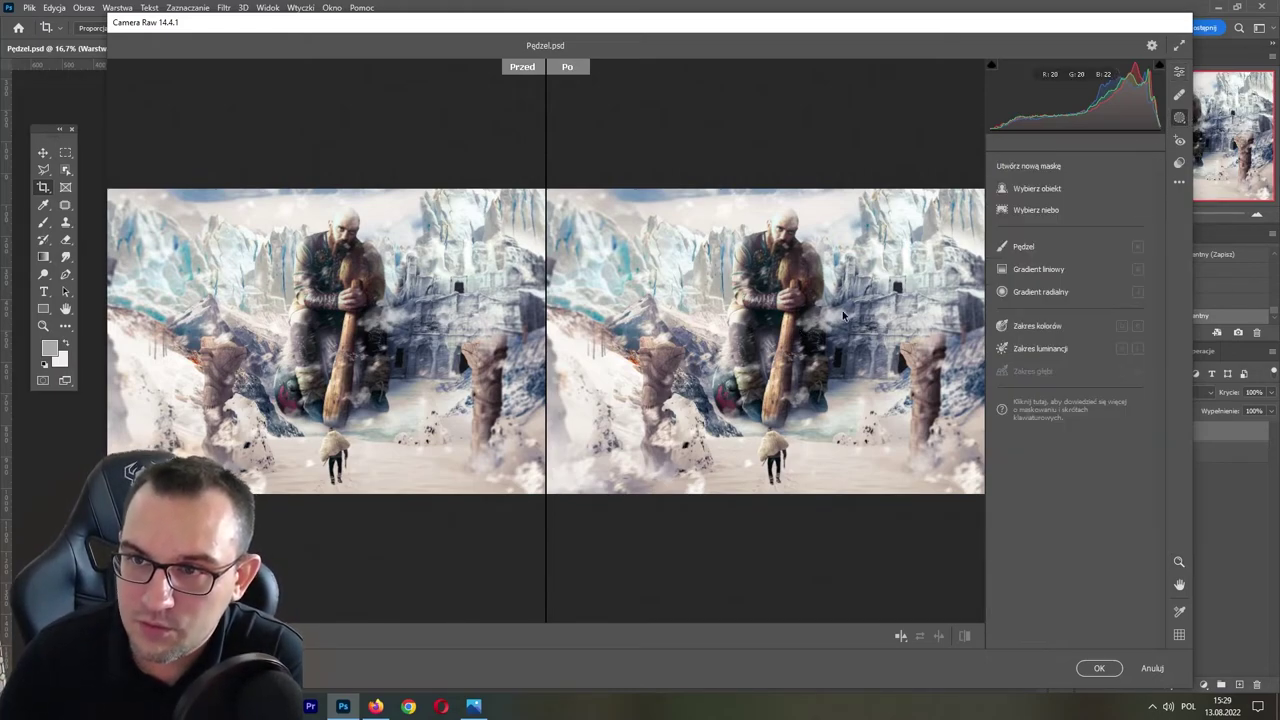
{"action": "left_click", "coordinate": [1020, 294]}
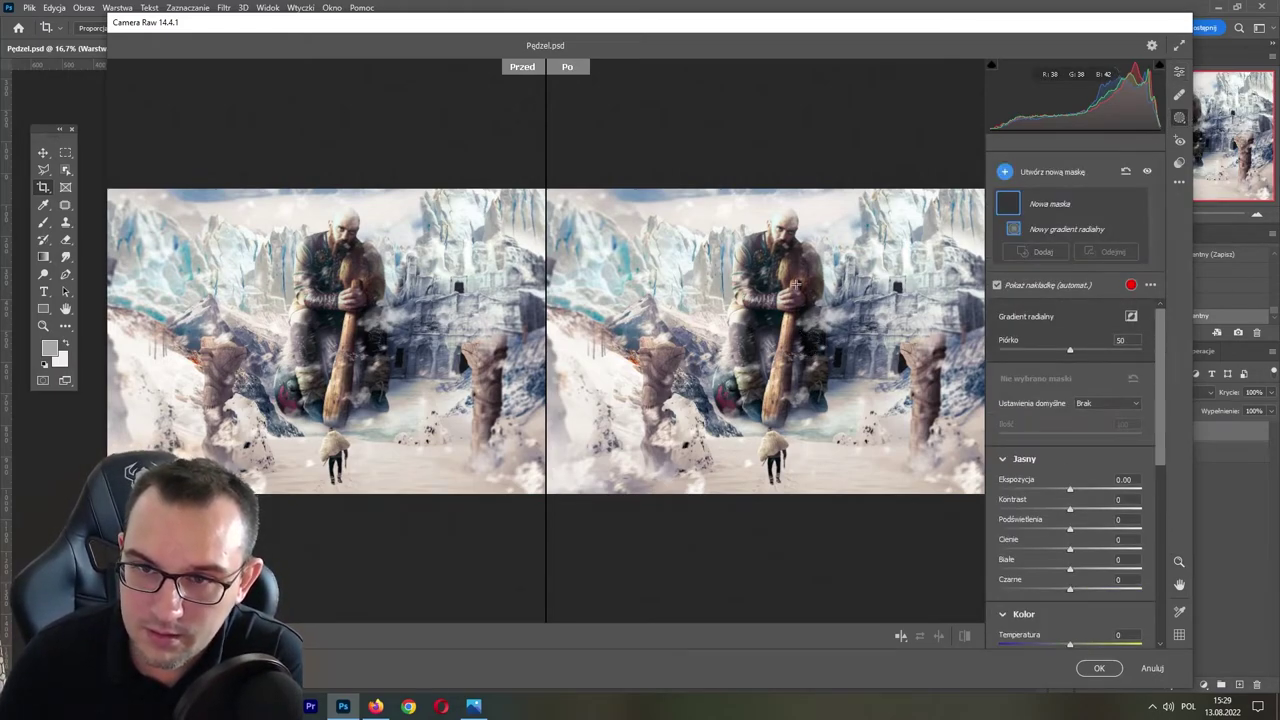
{"action": "mouse_move", "coordinate": [714, 206]}
{"action": "left_mouse_down"}
{"action": "mouse_move", "coordinate": [831, 343]}
{"action": "mouse_move", "coordinate": [846, 303]}
{"action": "left_mouse_up"}
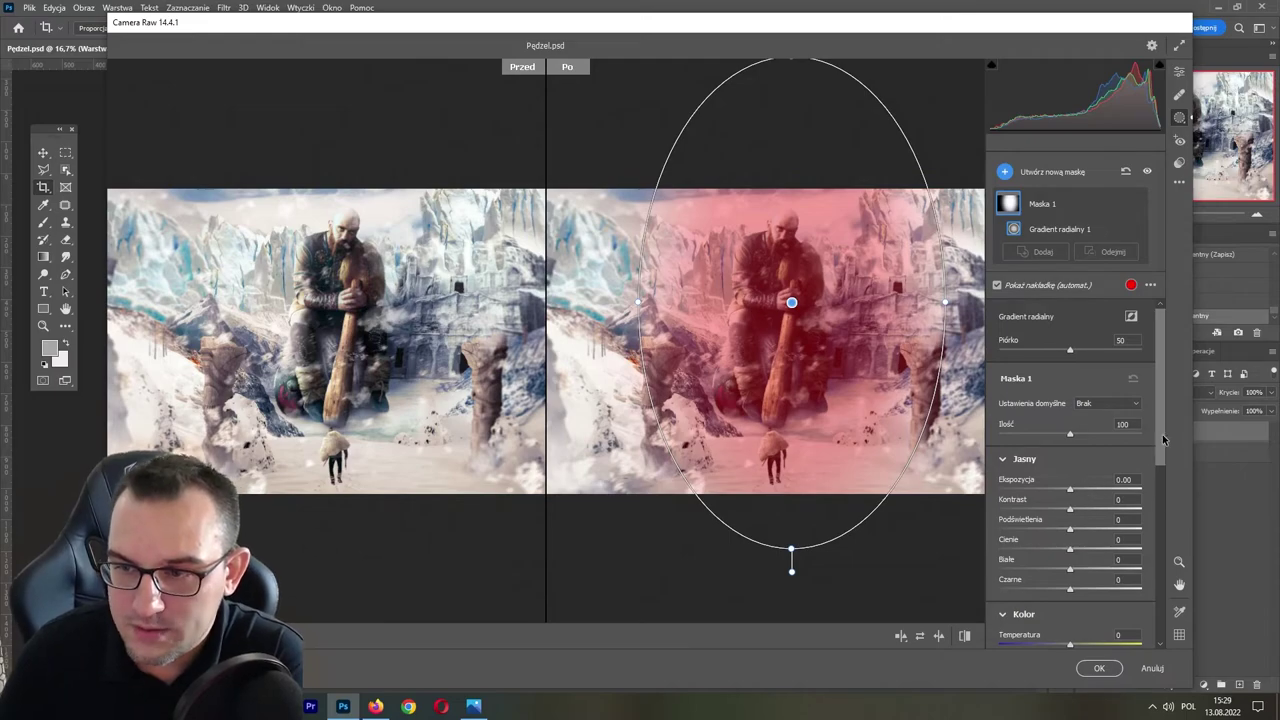
- Give the radial mask Texture +16 and Sharpening +11, leaving Dehaze at zero
{"action": "scroll", "coordinate": [1163, 440], "scroll_direction": "down", "scroll_amount": 2}
{"action": "scroll", "coordinate": [1120, 470], "scroll_direction": "down", "scroll_amount": 1}
{"action": "scroll", "coordinate": [1100, 490], "scroll_direction": "down", "scroll_amount": 1}
{"action": "scroll", "coordinate": [1083, 507], "scroll_direction": "down", "scroll_amount": 1}
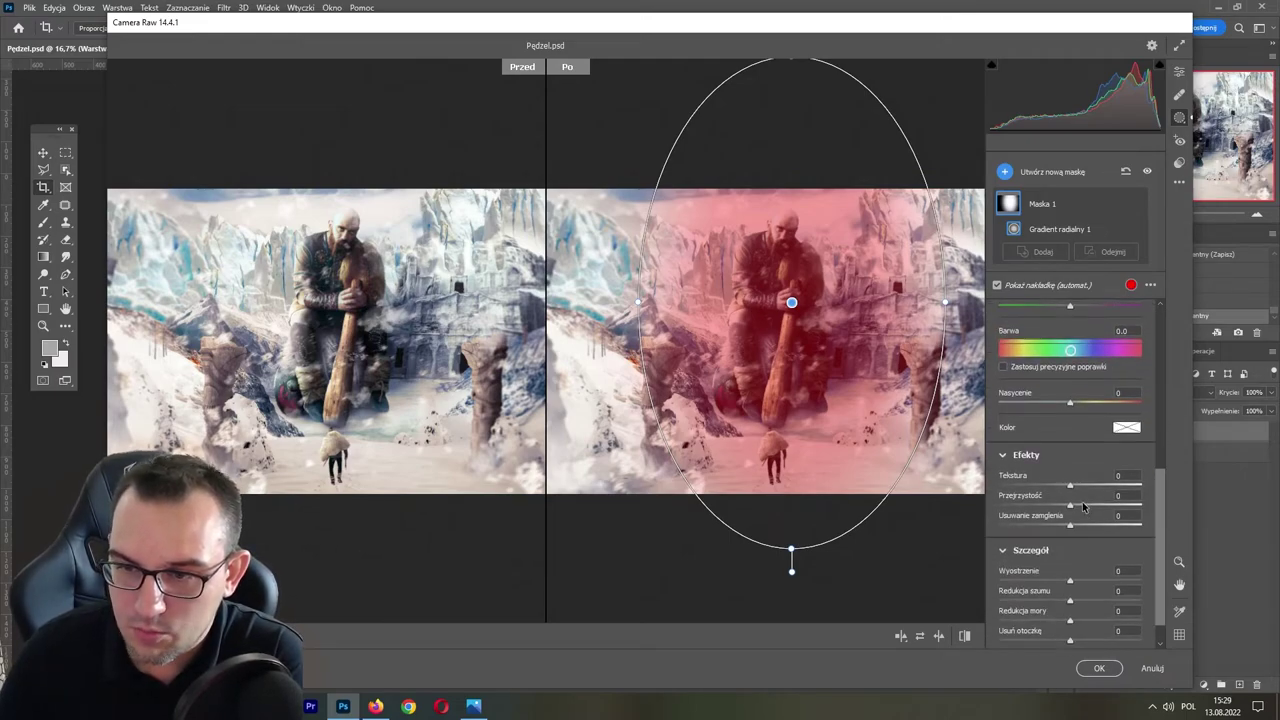
{"action": "left_click_drag", "start_coordinate": [1070, 486], "coordinate": [1072, 487]}
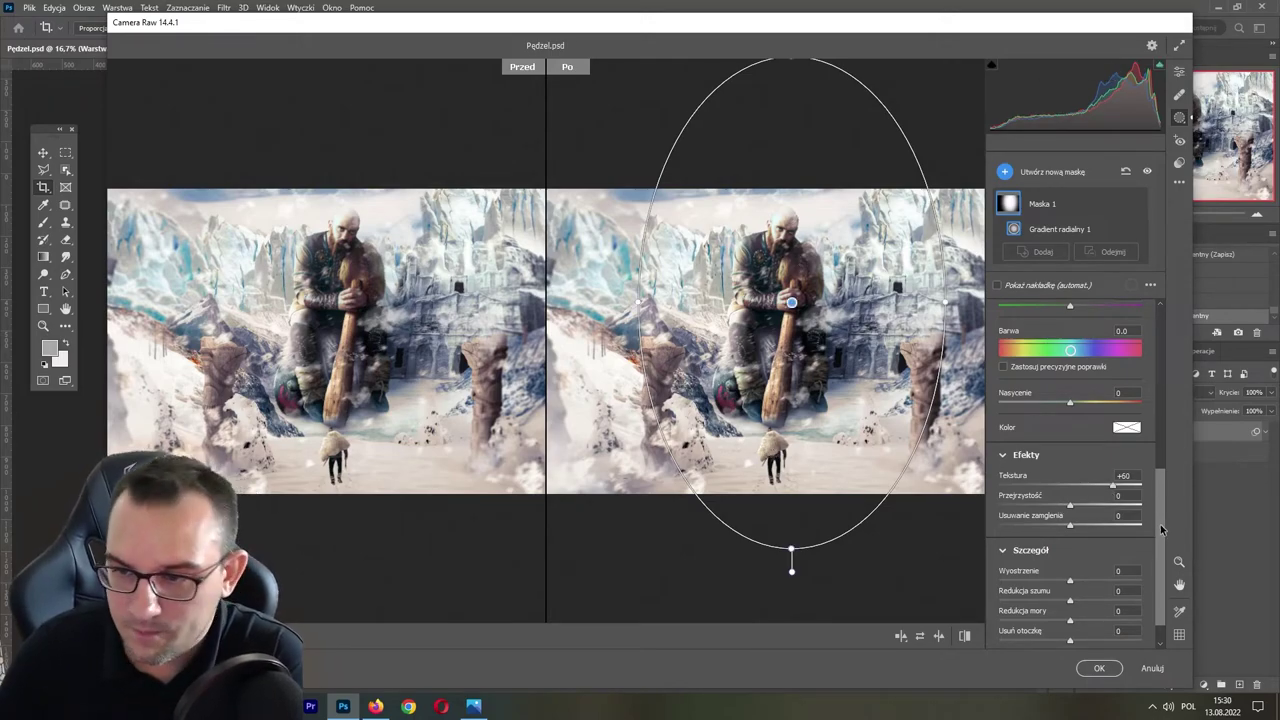
{"action": "left_click_drag", "start_coordinate": [1068, 510], "coordinate": [1072, 510]}
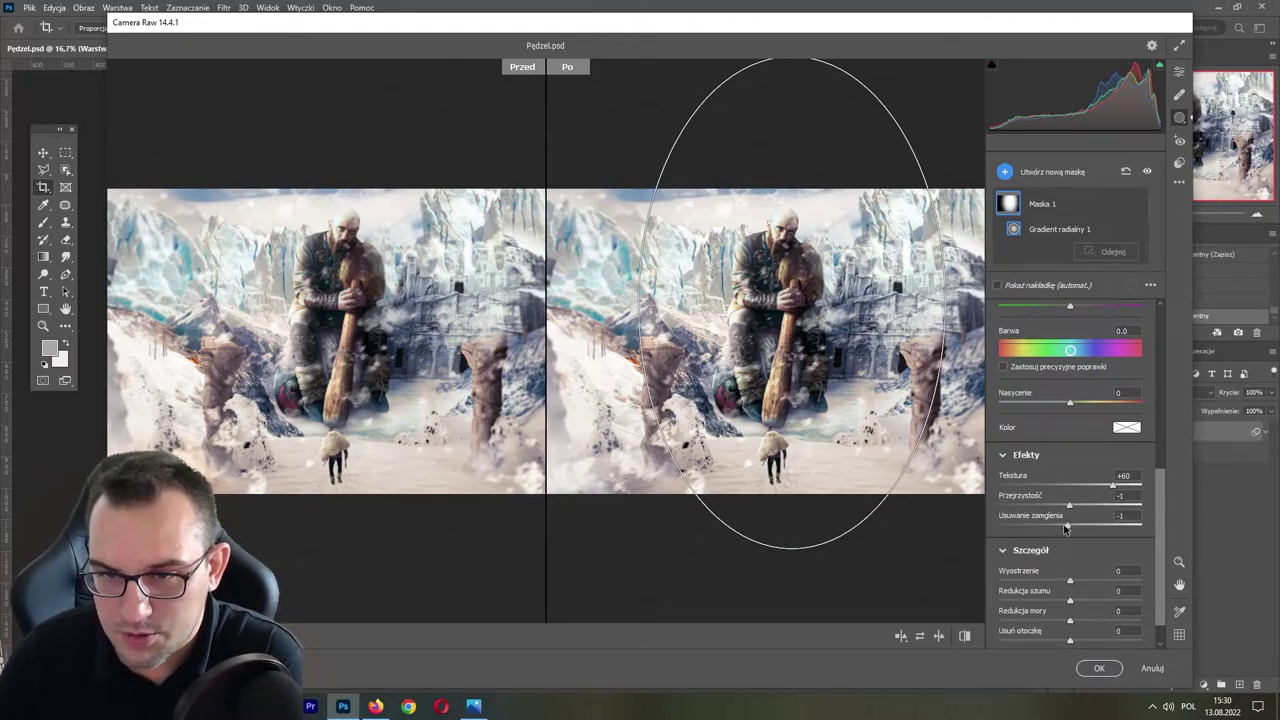
{"action": "left_click_drag", "start_coordinate": [1070, 525], "coordinate": [1089, 525]}
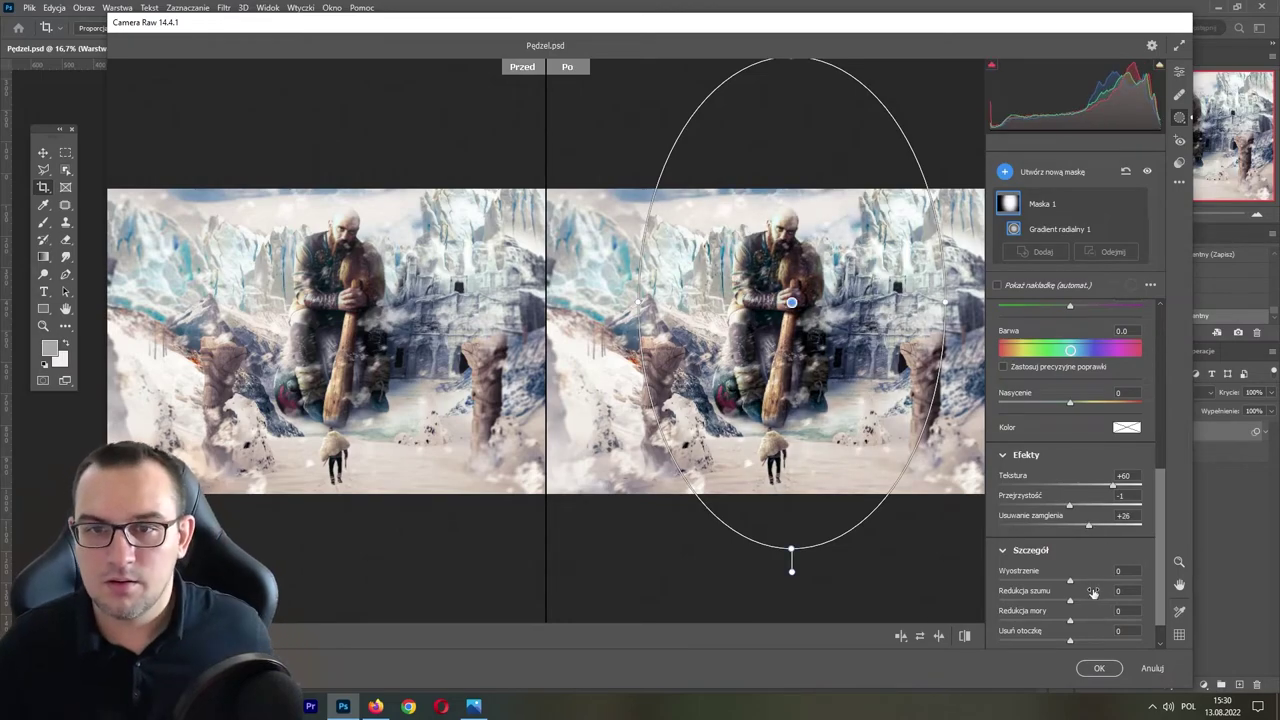
{"action": "double_click", "coordinate": [1089, 524]}
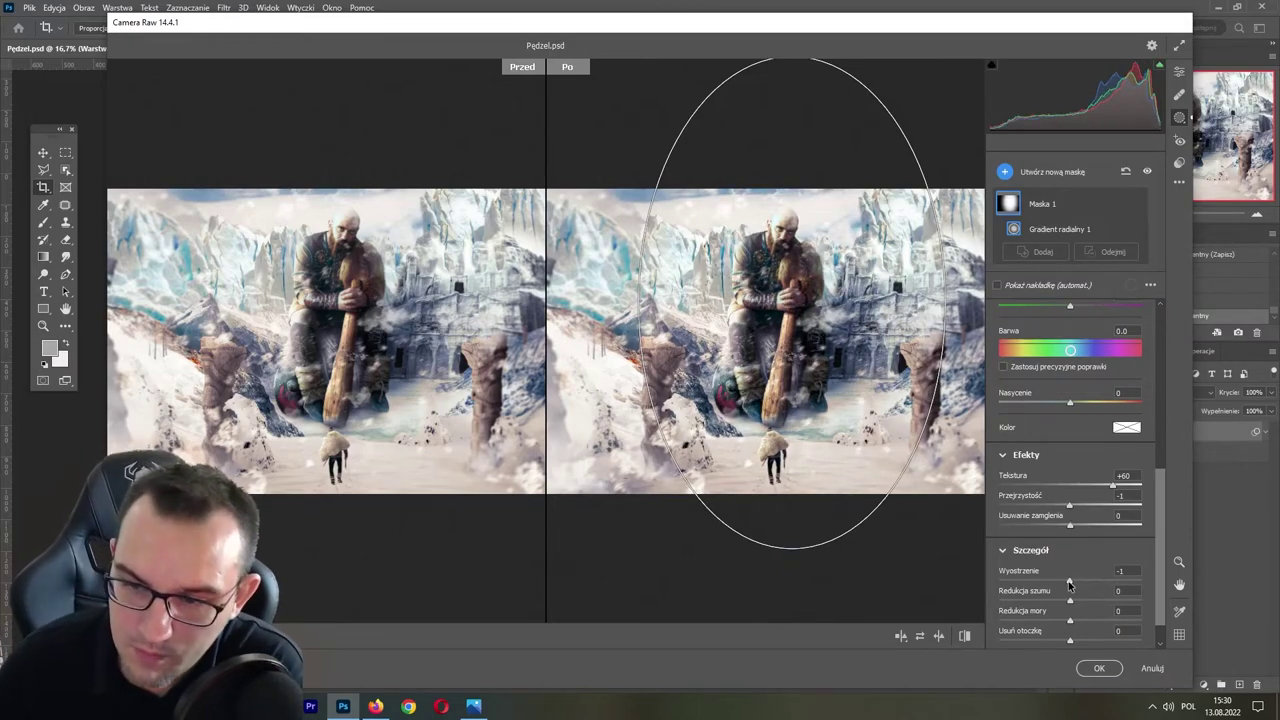
{"action": "left_click", "coordinate": [1081, 583]}
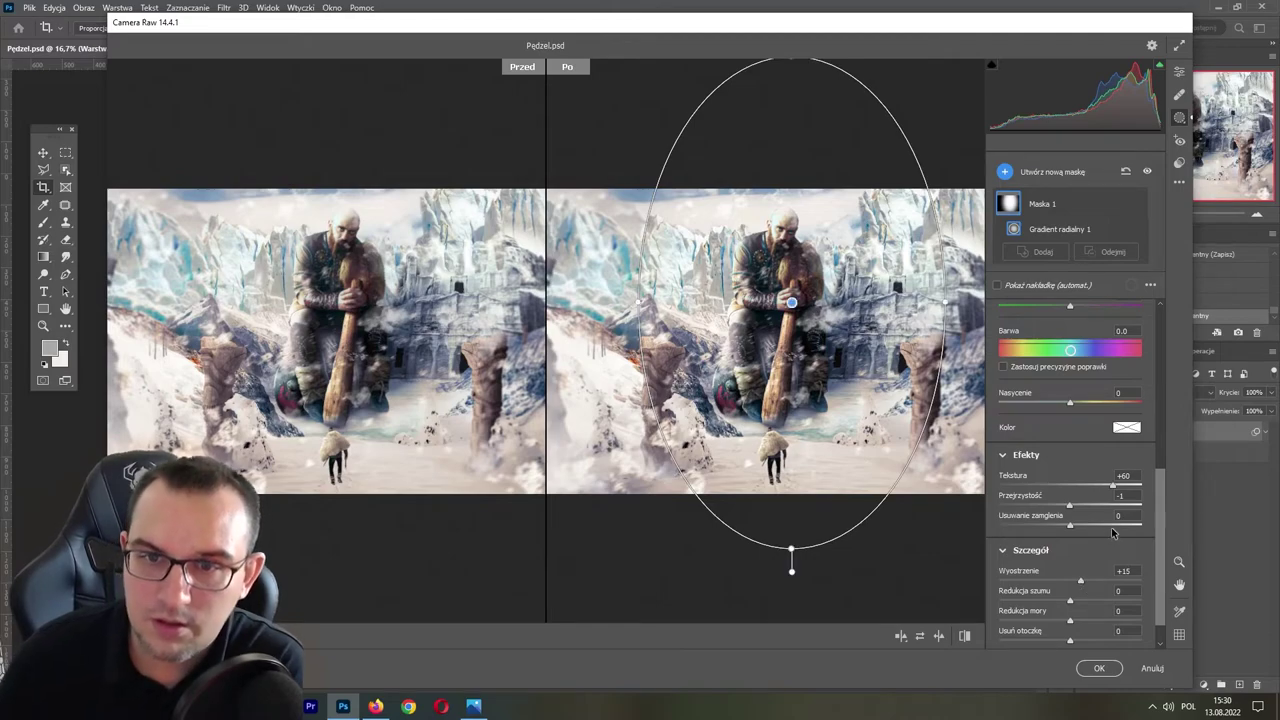
- Widen the radial ellipse and shrink it vertically around the giant
{"action": "mouse_move", "coordinate": [942, 305]}
{"action": "left_mouse_down"}
{"action": "mouse_move", "coordinate": [958, 298]}
{"action": "mouse_move", "coordinate": [933, 318]}
{"action": "left_mouse_up"}
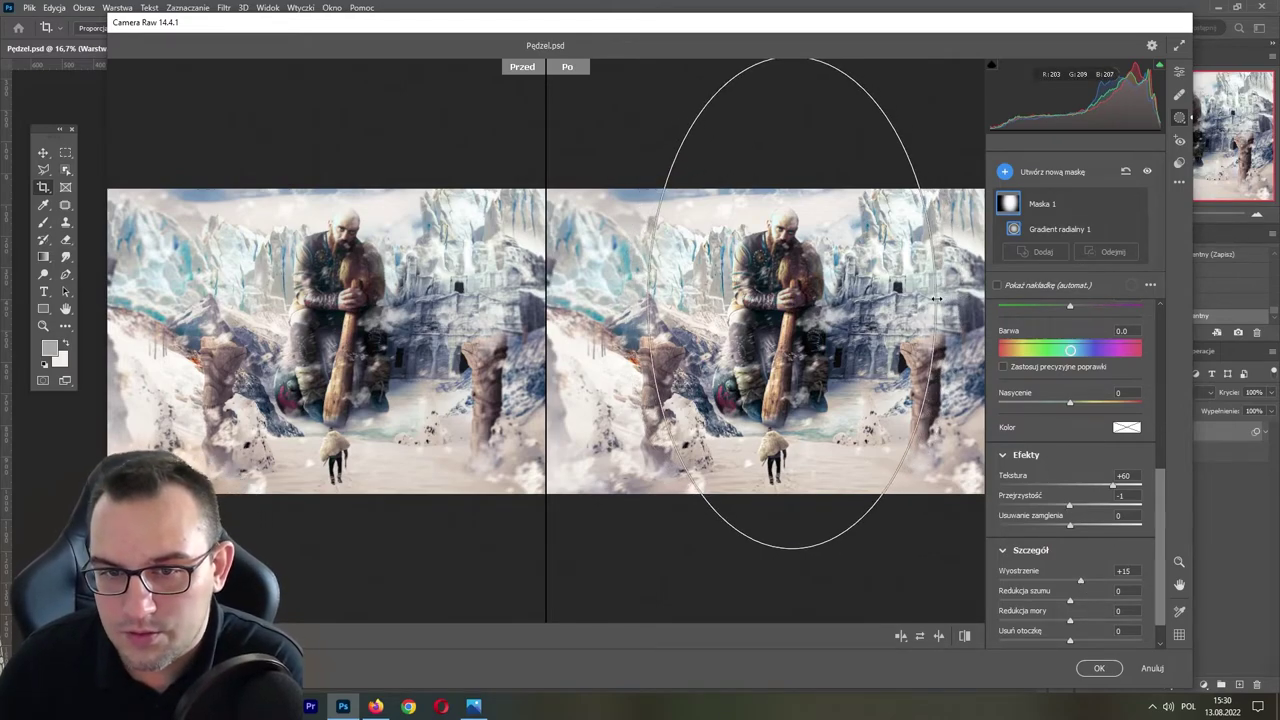
{"action": "left_click_drag", "start_coordinate": [790, 549], "coordinate": [789, 466]}
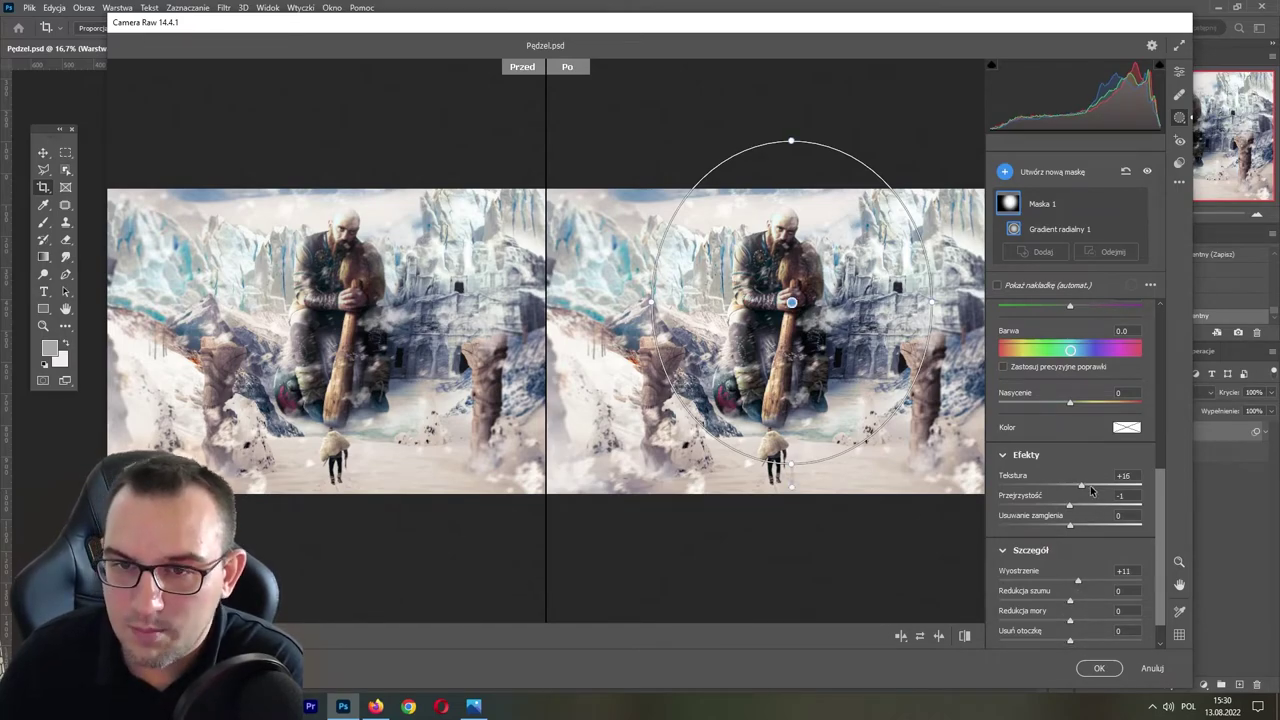
{"action": "left_click", "coordinate": [1005, 171]}
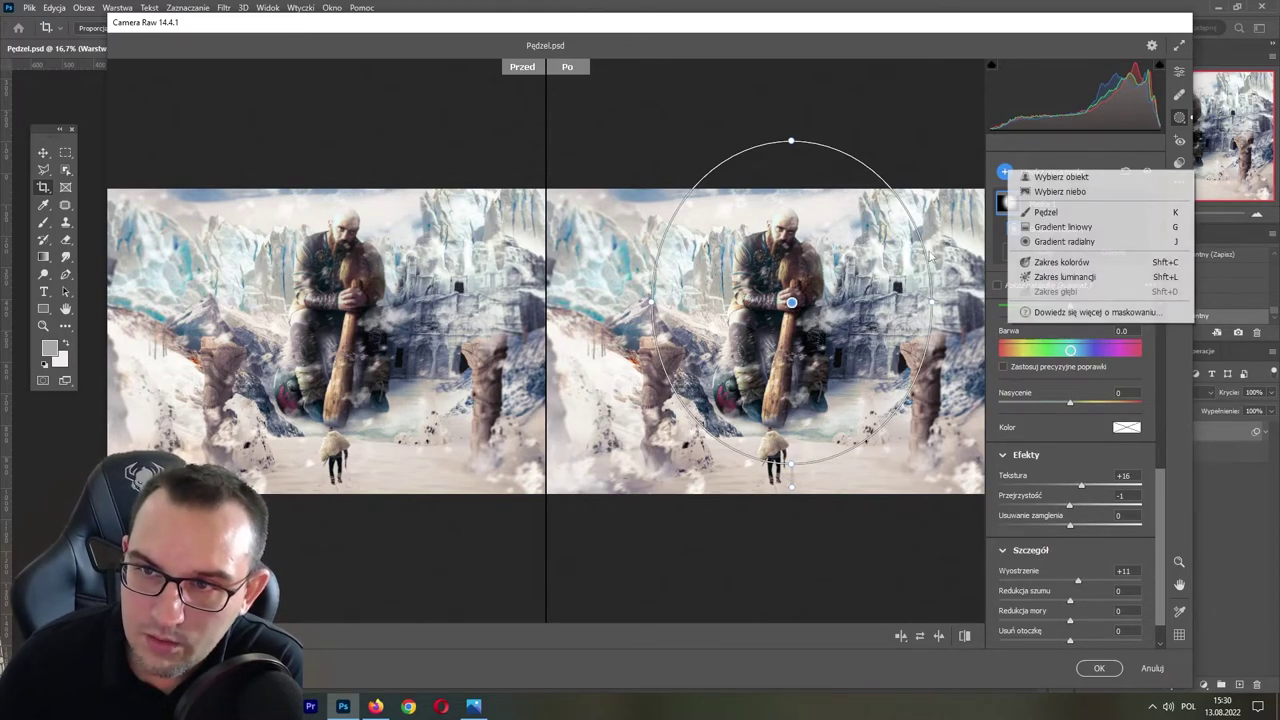
- Add an inverted second radial mask with Exposure -0.95, Contrast -12 and Highlights -45
{"action": "left_click", "coordinate": [1051, 244]}
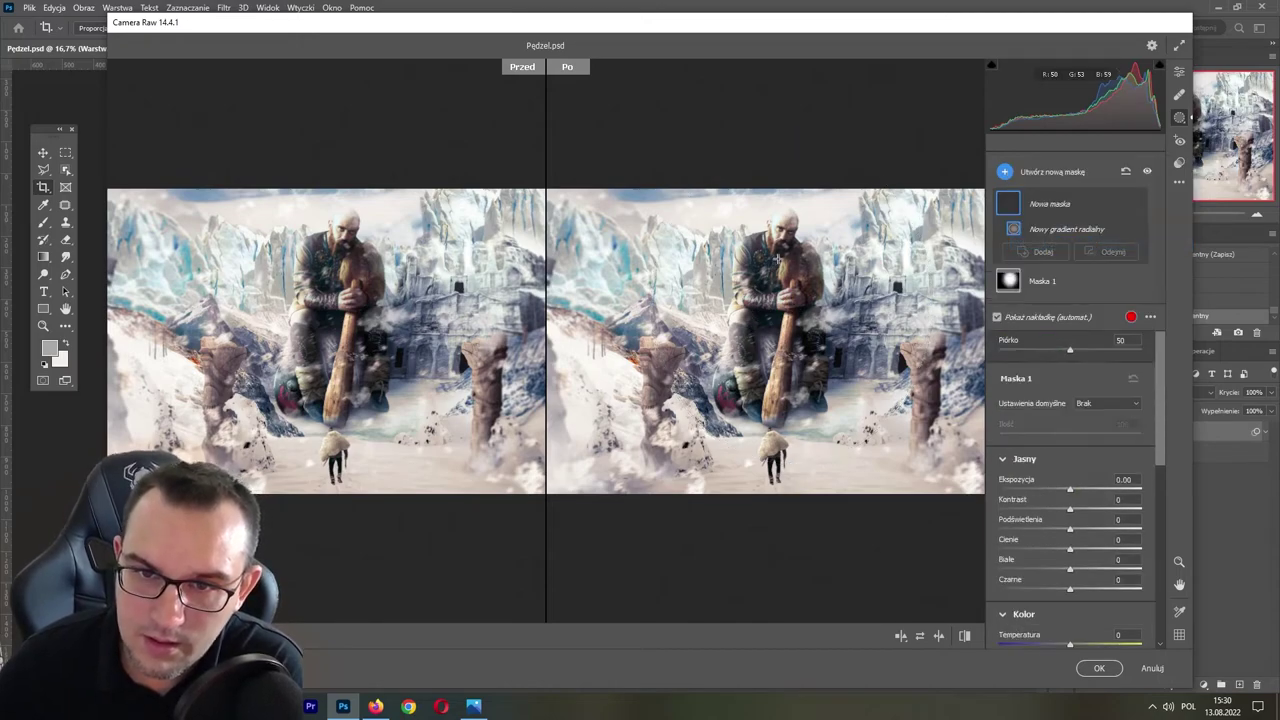
{"action": "mouse_move", "coordinate": [786, 300]}
{"action": "left_mouse_down"}
{"action": "mouse_move", "coordinate": [858, 425]}
{"action": "mouse_move", "coordinate": [933, 487]}
{"action": "left_mouse_up"}
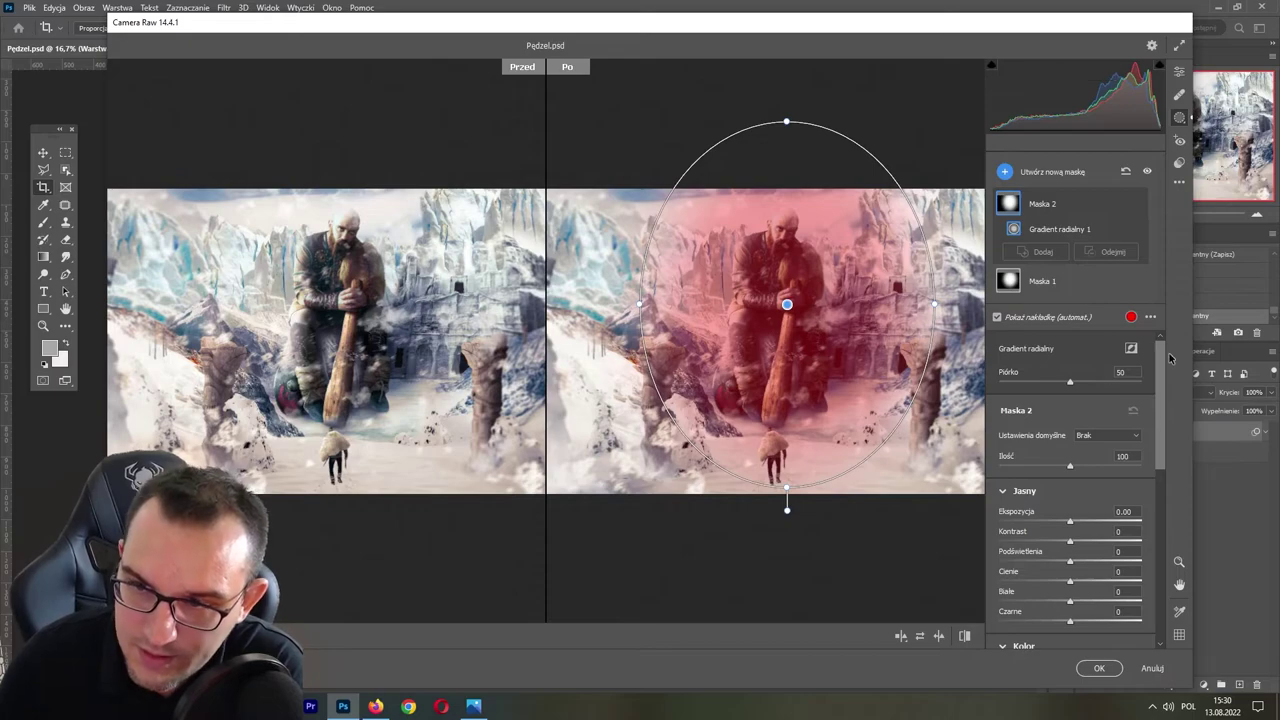
{"action": "left_click", "coordinate": [1131, 348]}
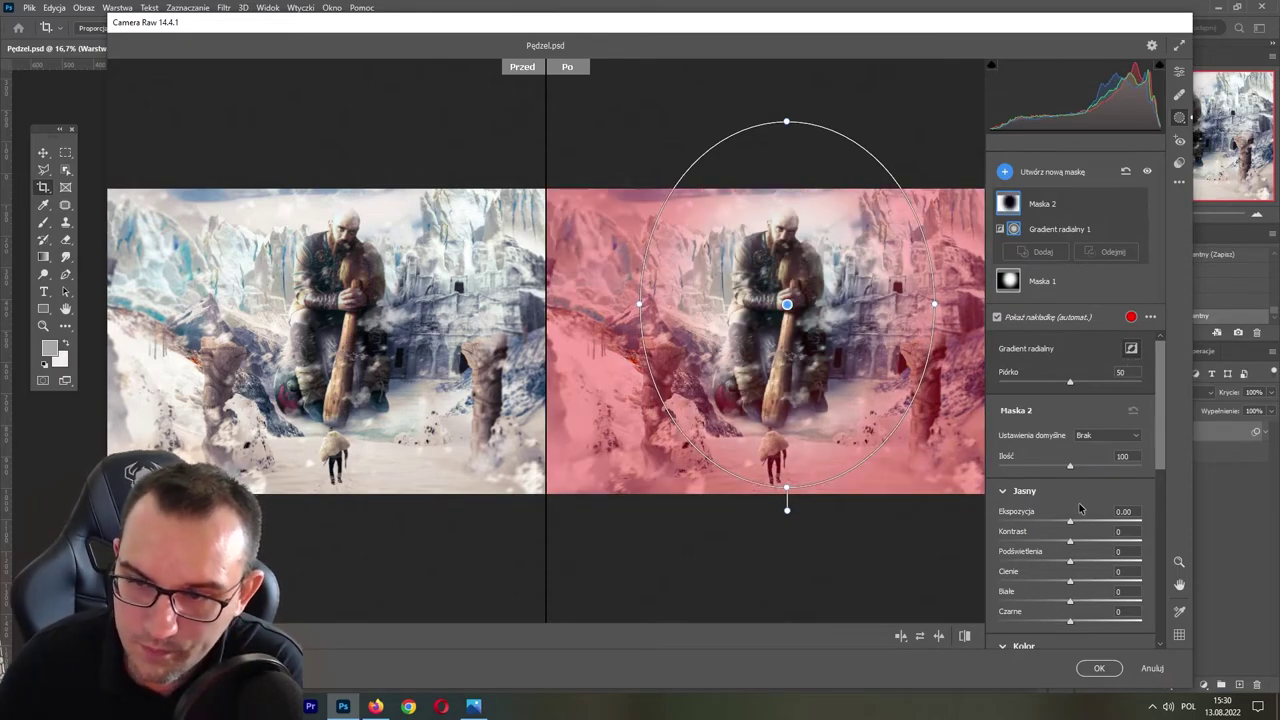
{"action": "left_click_drag", "start_coordinate": [1069, 523], "coordinate": [1052, 522]}
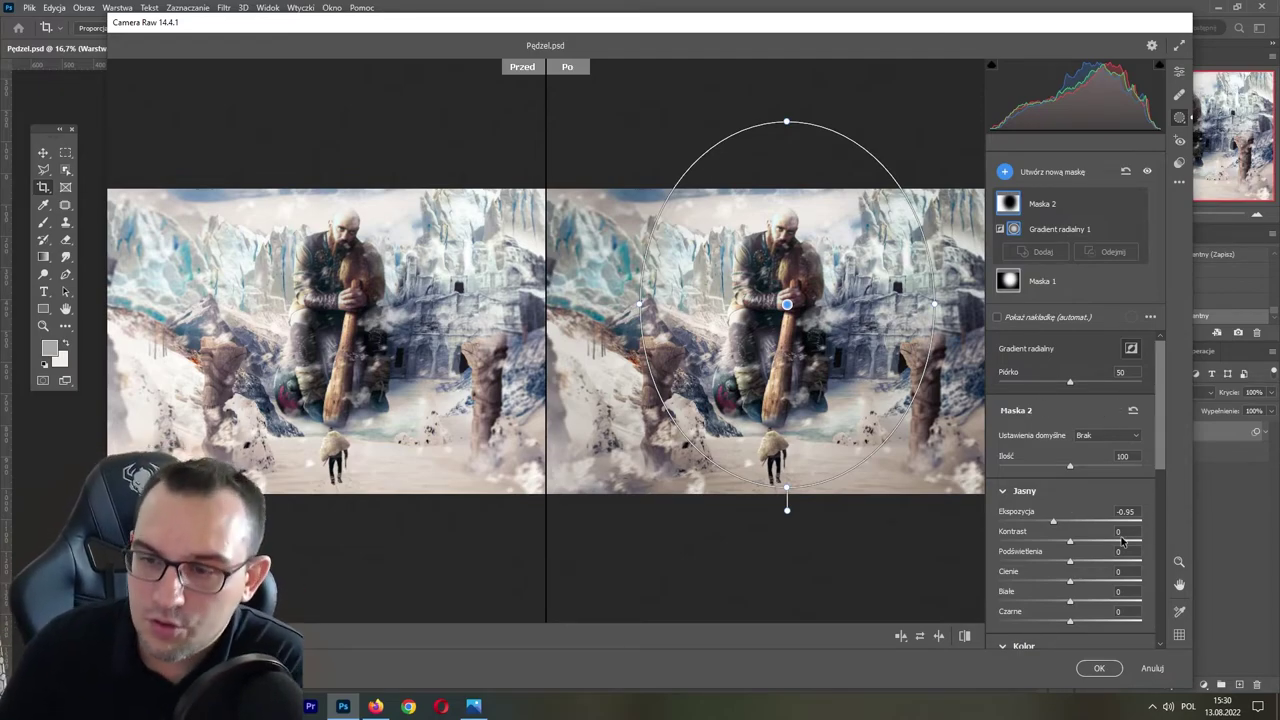
{"action": "left_click_drag", "start_coordinate": [1078, 545], "coordinate": [1100, 545]}
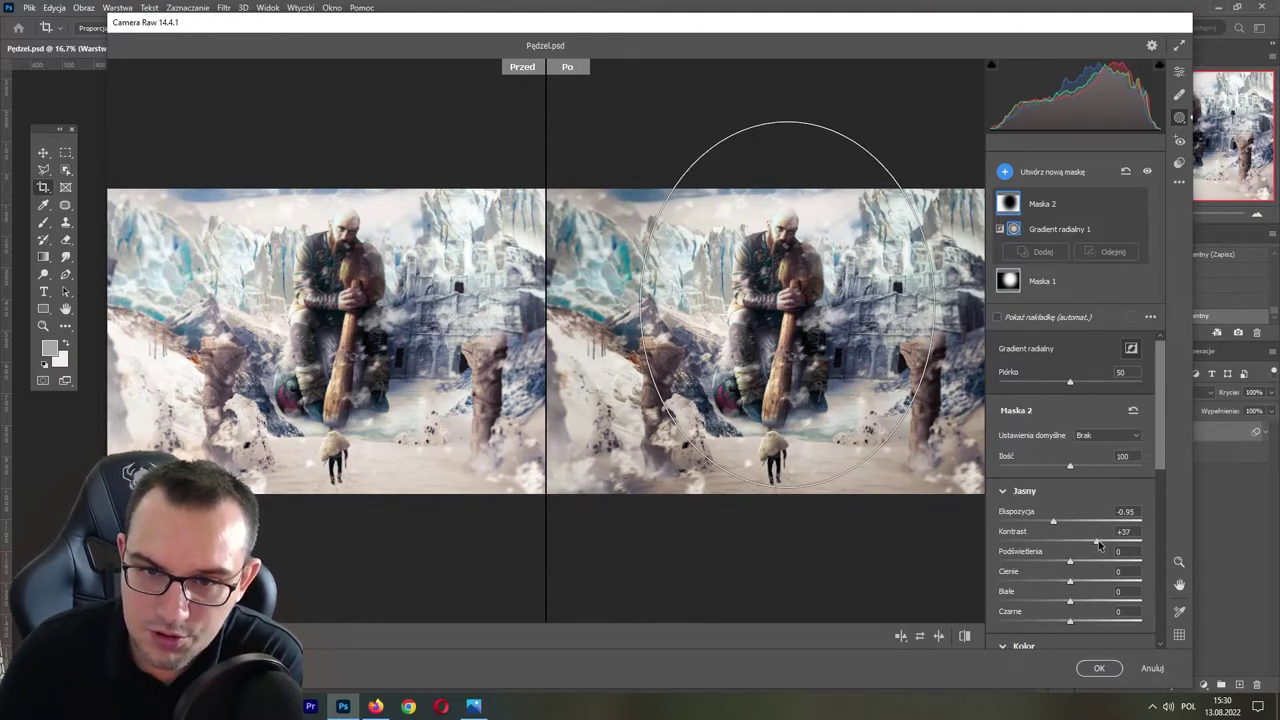
{"action": "left_click_drag", "start_coordinate": [1098, 542], "coordinate": [1064, 551]}
{"action": "scroll", "coordinate": [1162, 463], "scroll_direction": "down", "scroll_amount": 3}
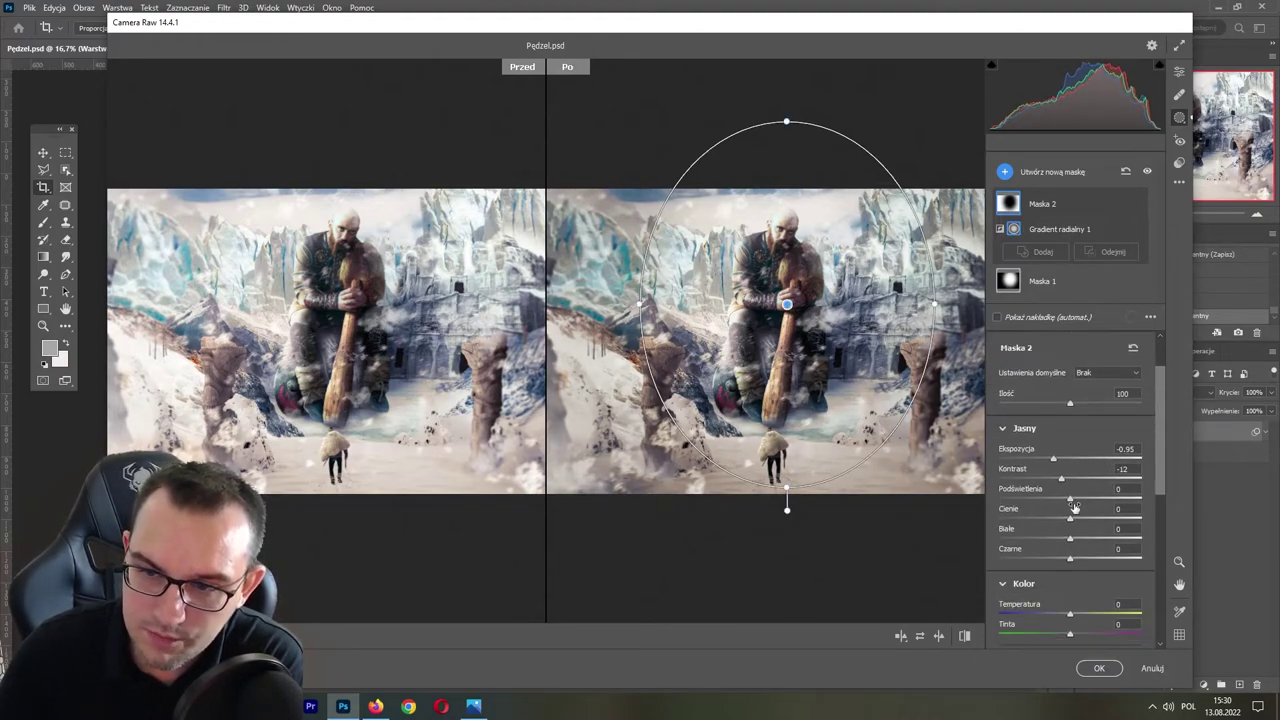
{"action": "left_click_drag", "start_coordinate": [1070, 498], "coordinate": [1040, 497]}
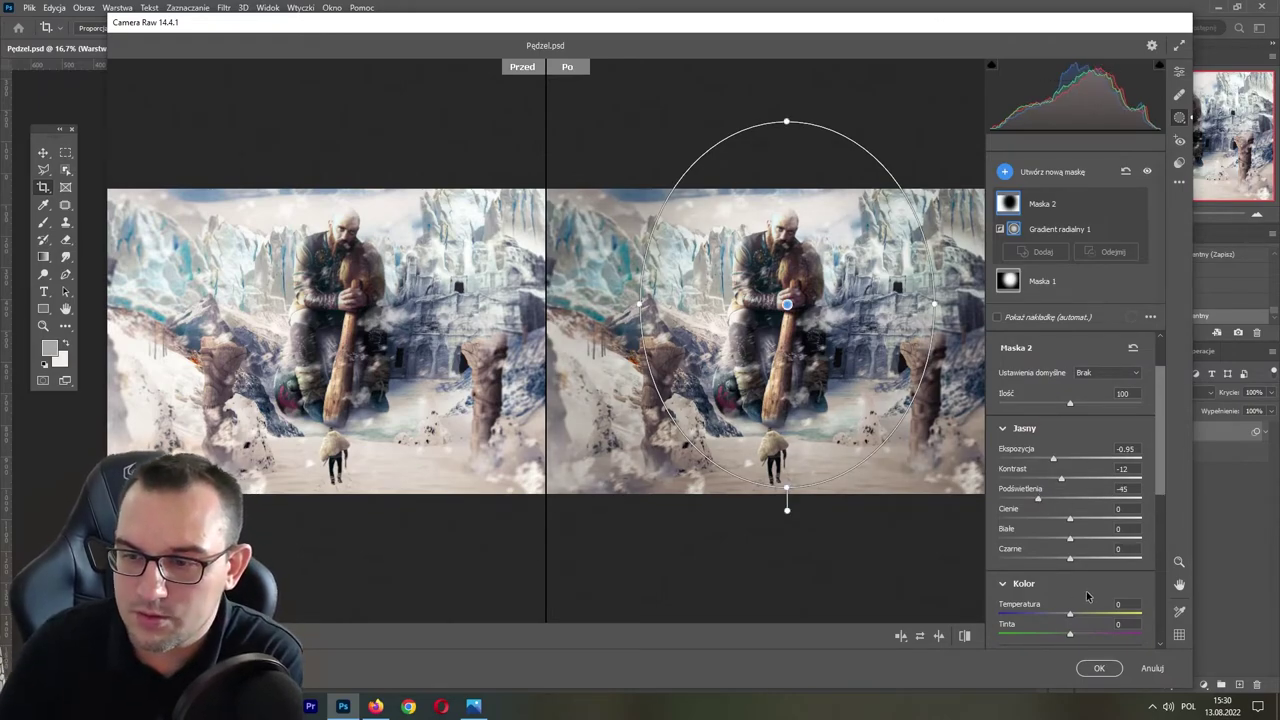
- Set Maska 2 to Temperature +11, Tint +2, Hue +2.5 and Saturation -36
{"action": "mouse_move", "coordinate": [1070, 616]}
{"action": "left_mouse_down"}
{"action": "mouse_move", "coordinate": [1128, 610]}
{"action": "mouse_move", "coordinate": [1096, 610]}
{"action": "left_mouse_up"}
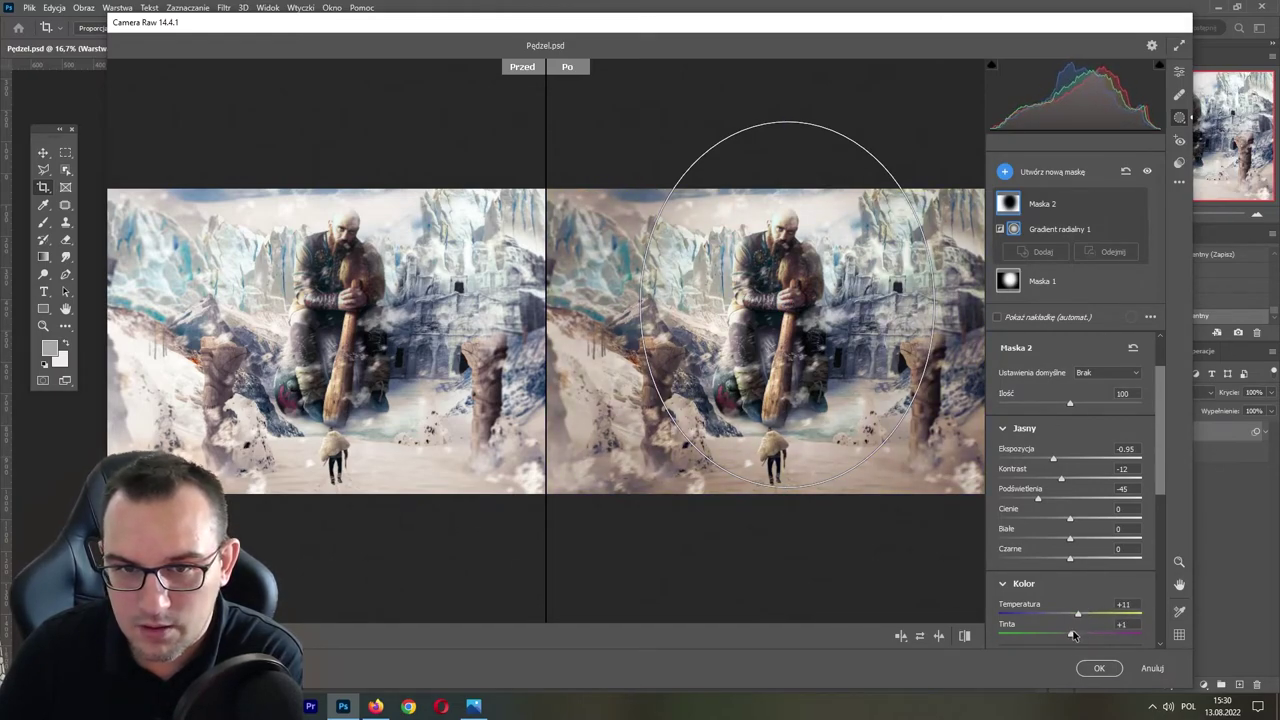
{"action": "left_click_drag", "start_coordinate": [1098, 625], "coordinate": [1098, 624]}
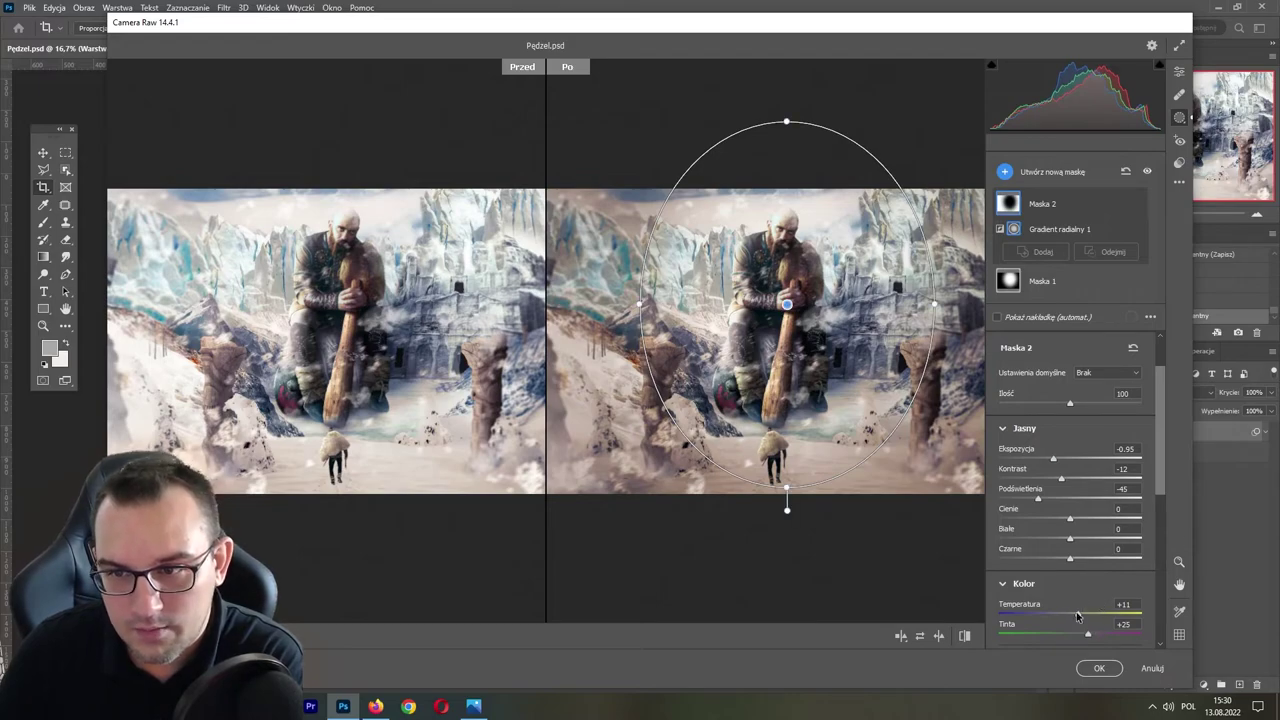
{"action": "scroll", "coordinate": [1100, 510], "scroll_direction": "down", "scroll_amount": 4}
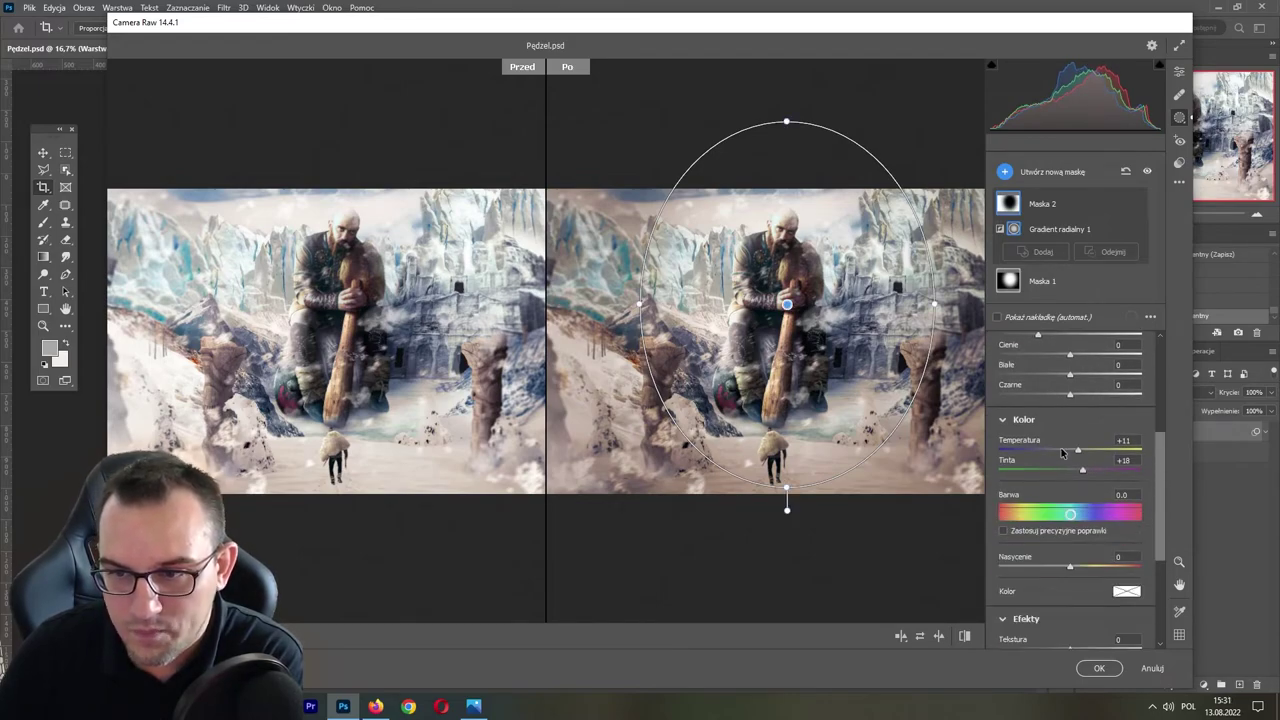
{"action": "mouse_move", "coordinate": [1070, 513]}
{"action": "left_mouse_down"}
{"action": "mouse_move", "coordinate": [1047, 483]}
{"action": "mouse_move", "coordinate": [1068, 513]}
{"action": "left_mouse_up"}
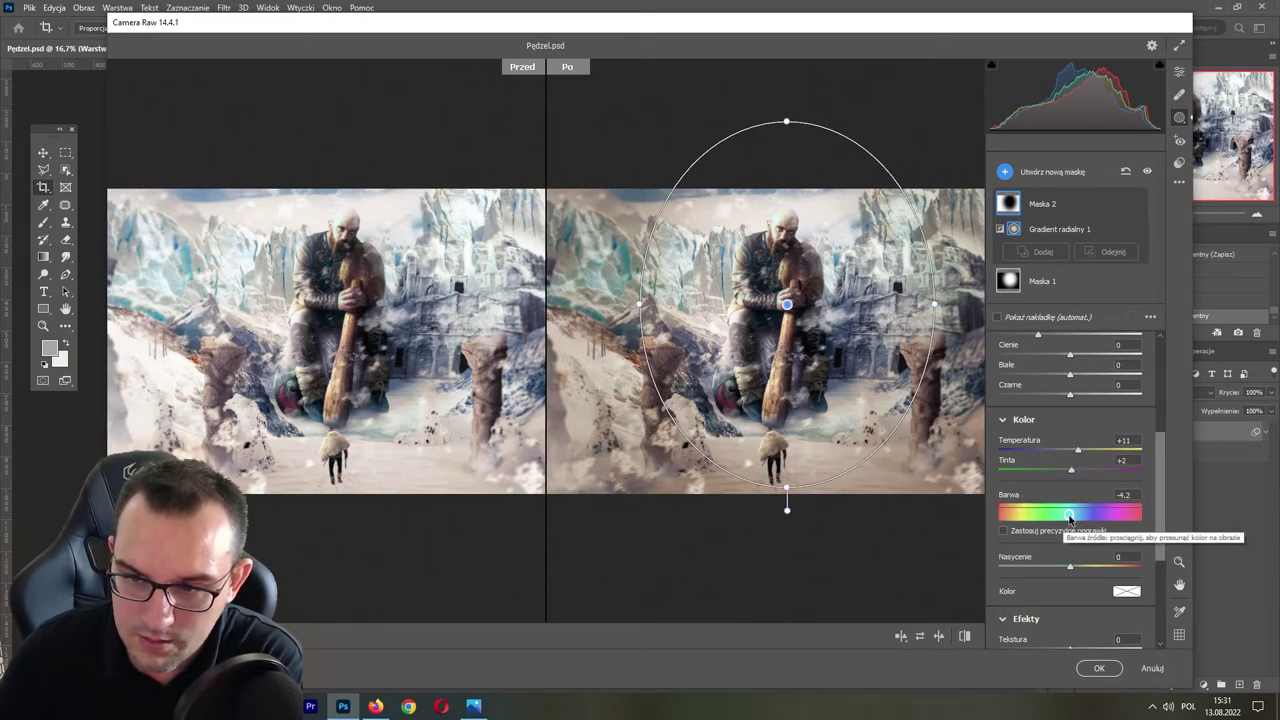
{"action": "left_click_drag", "start_coordinate": [1069, 513], "coordinate": [1046, 472]}
{"action": "scroll", "coordinate": [1085, 536], "scroll_direction": "down", "scroll_amount": 3}
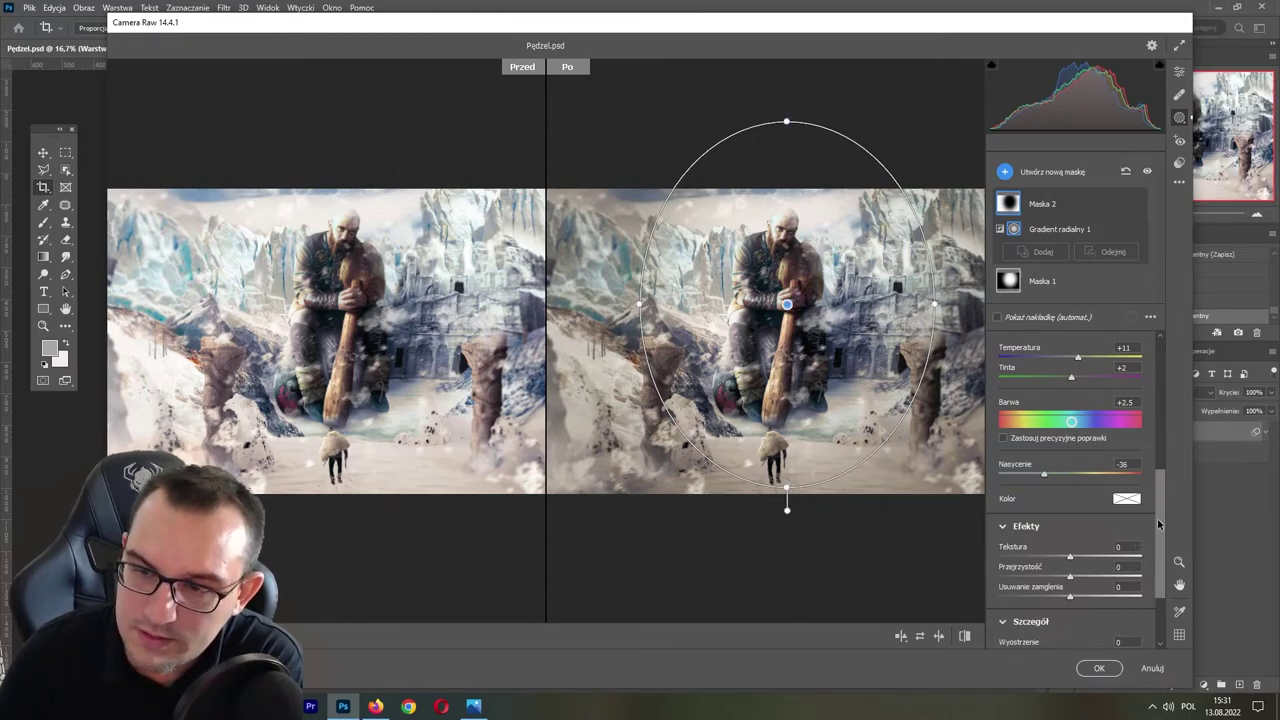
{"action": "mouse_move", "coordinate": [1162, 589]}
{"action": "left_mouse_down"}
{"action": "mouse_move", "coordinate": [1162, 612]}
{"action": "mouse_move", "coordinate": [1162, 455]}
{"action": "left_mouse_up"}
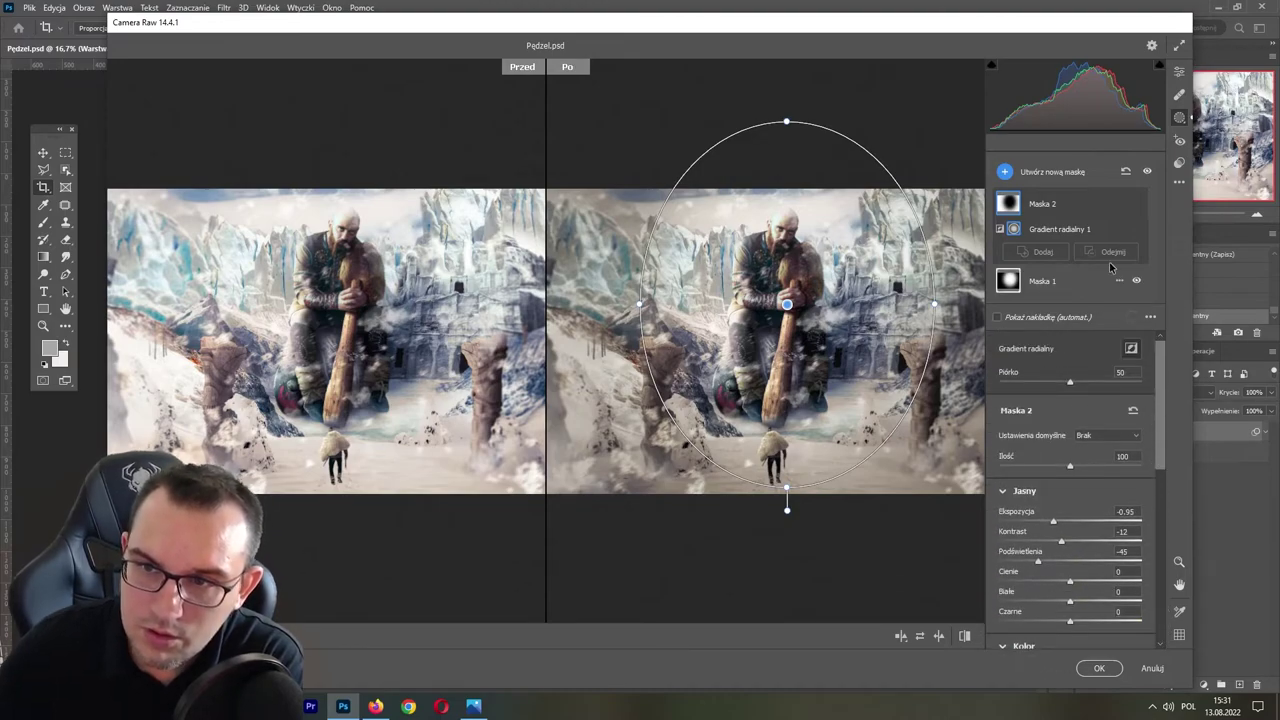
- Raise the Feather of Maska 1 to 87 and Maska 2 to 90
{"action": "left_click", "coordinate": [1180, 70]}
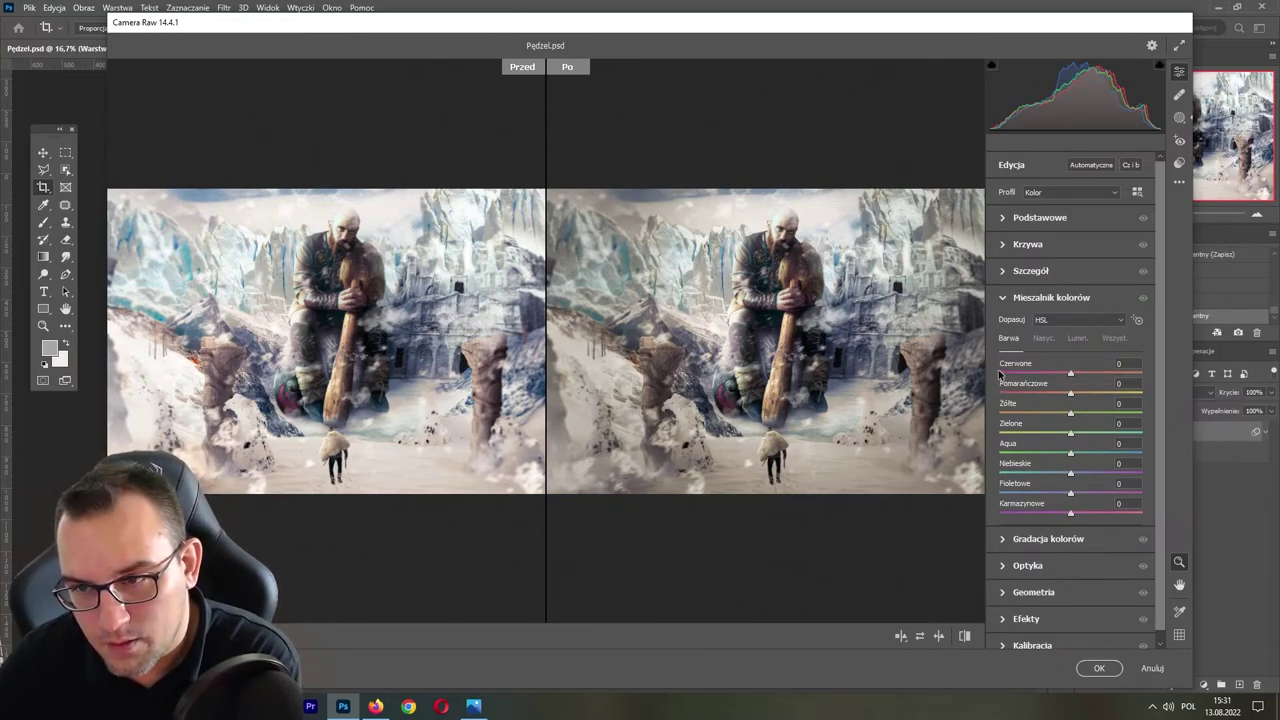
{"action": "left_click", "coordinate": [1179, 117]}
{"action": "left_click", "coordinate": [1045, 236]}
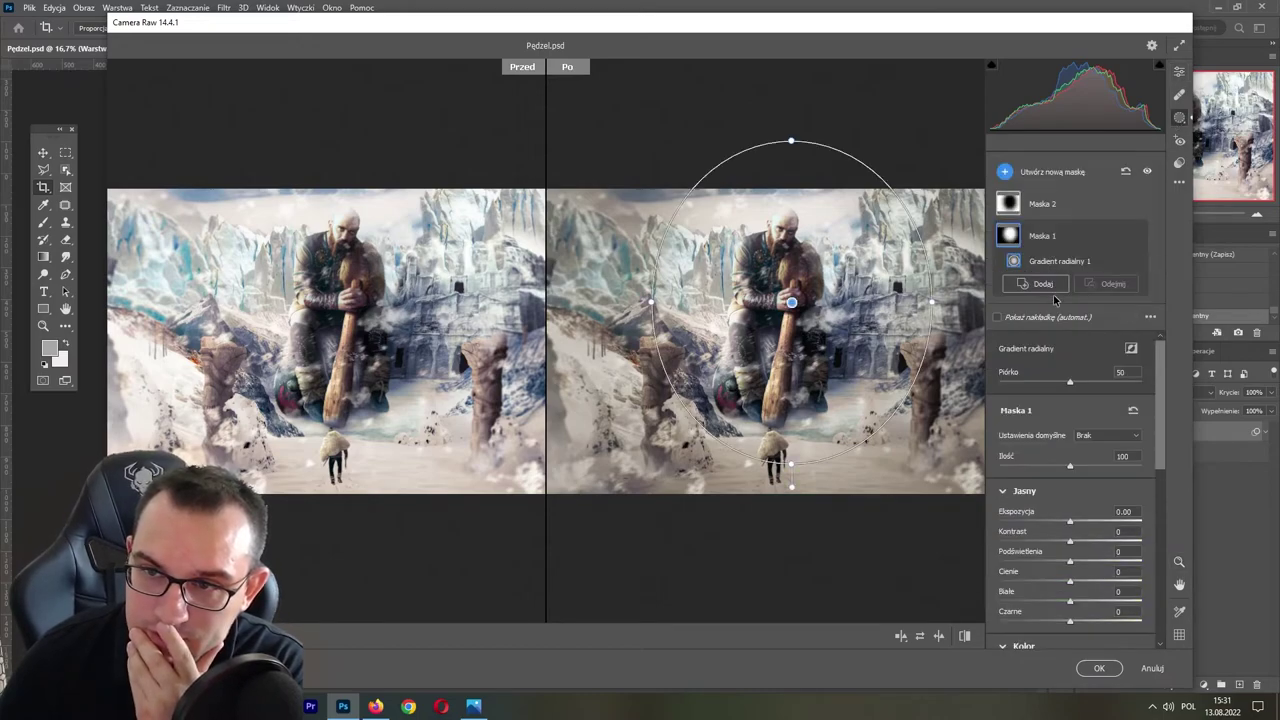
{"action": "left_click_drag", "start_coordinate": [1073, 392], "coordinate": [1081, 383]}
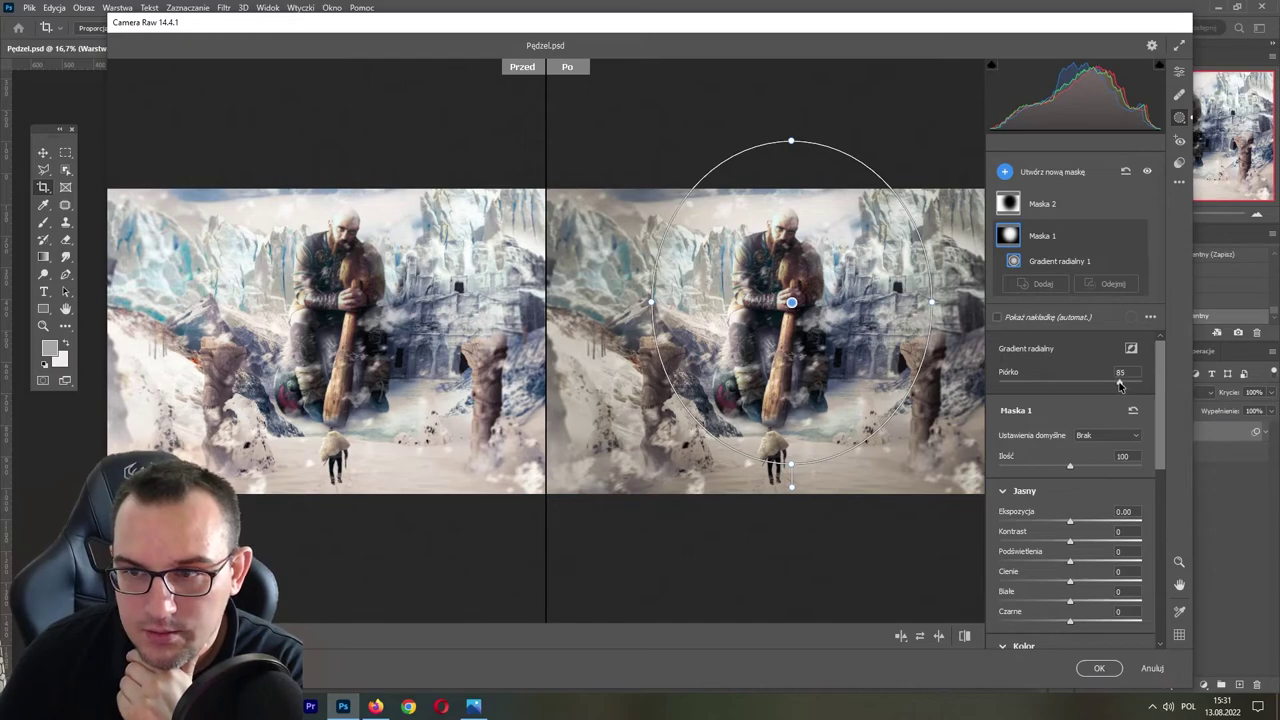
{"action": "mouse_move", "coordinate": [1060, 261]}
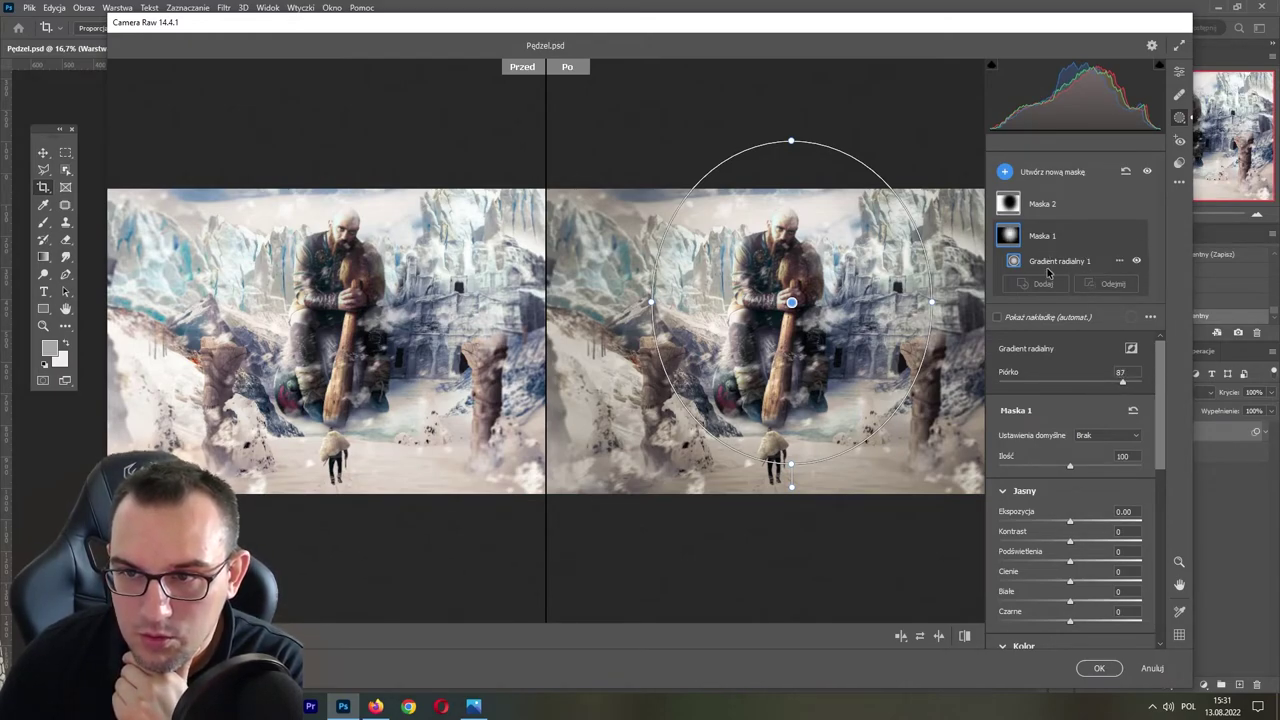
{"action": "left_click", "coordinate": [1045, 206]}
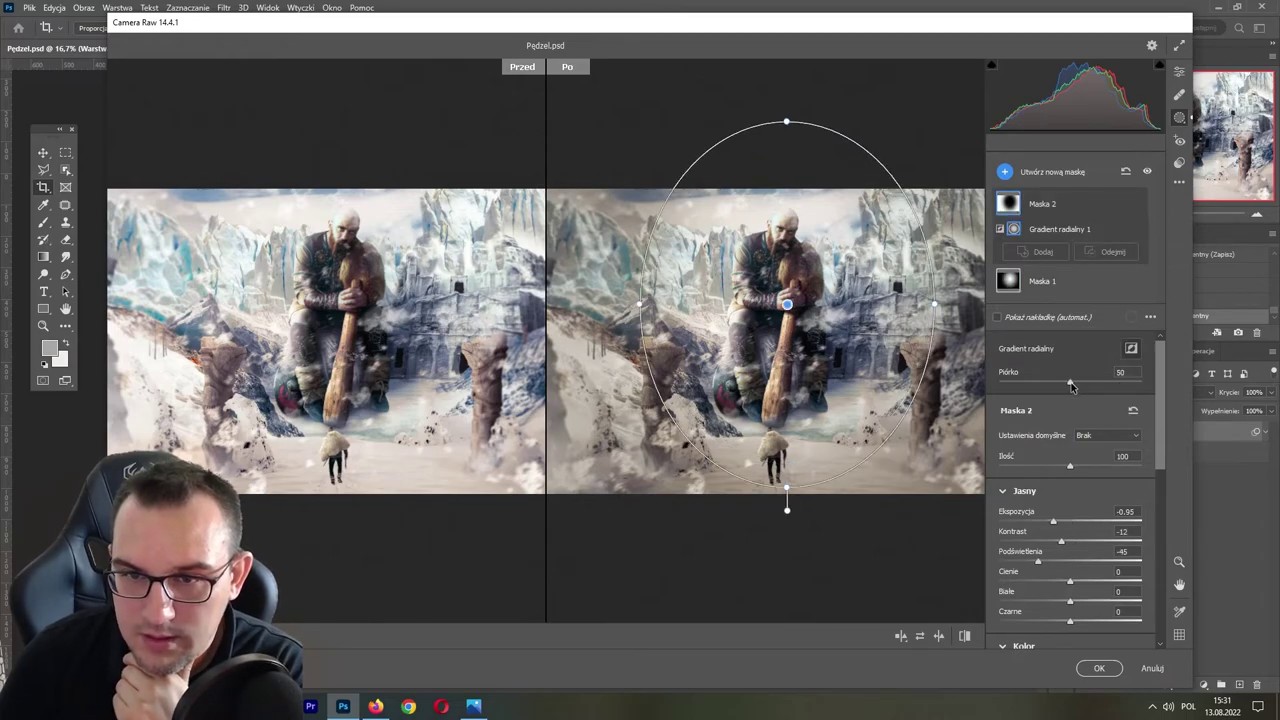
{"action": "left_click_drag", "start_coordinate": [1071, 386], "coordinate": [1133, 384]}
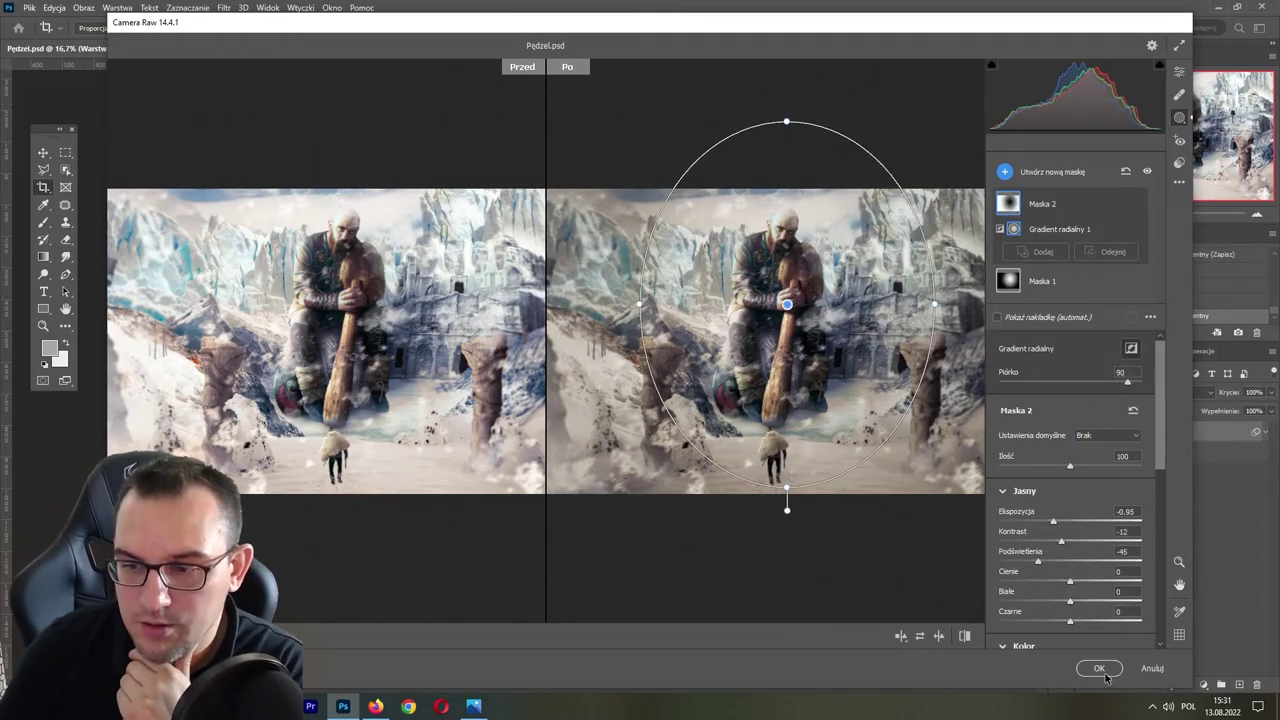
- In the global Basic panel set Temperature -4, Highlights -6 and Shadows +9, Exposure left at 0.00
{"action": "left_click", "coordinate": [1179, 72]}
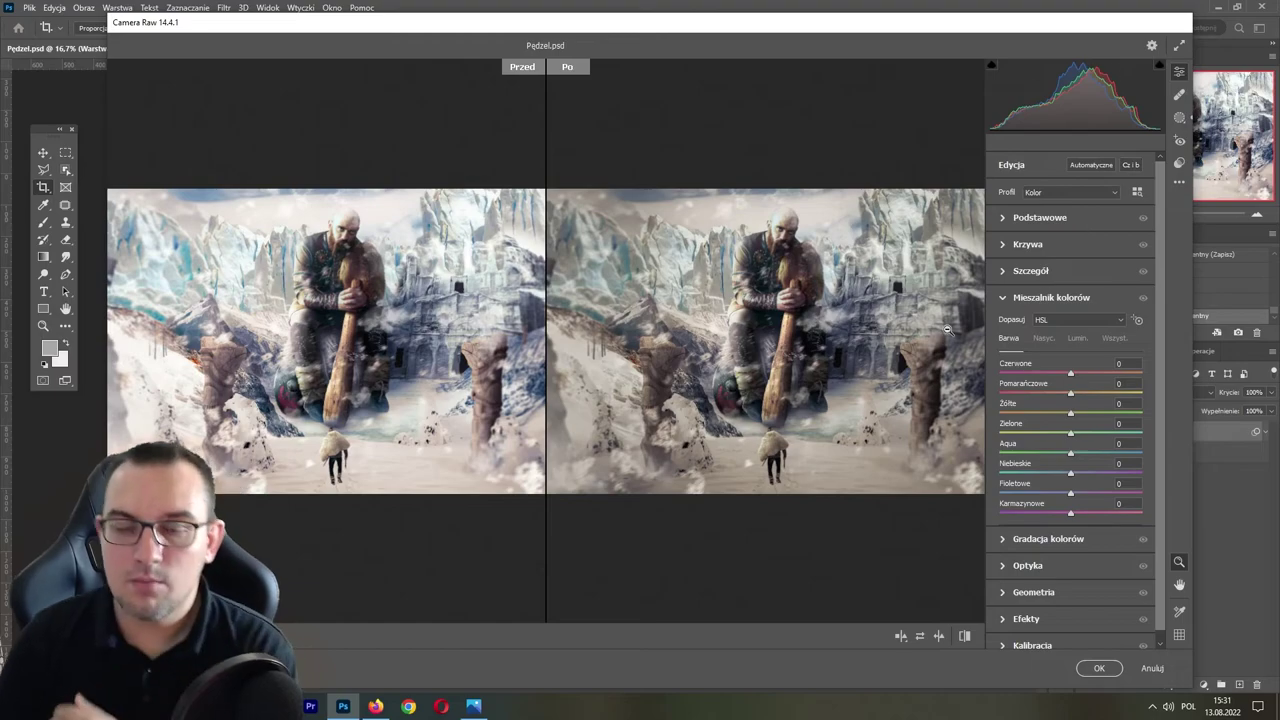
{"action": "scroll", "coordinate": [803, 287], "scroll_direction": "up", "scroll_amount": 2}
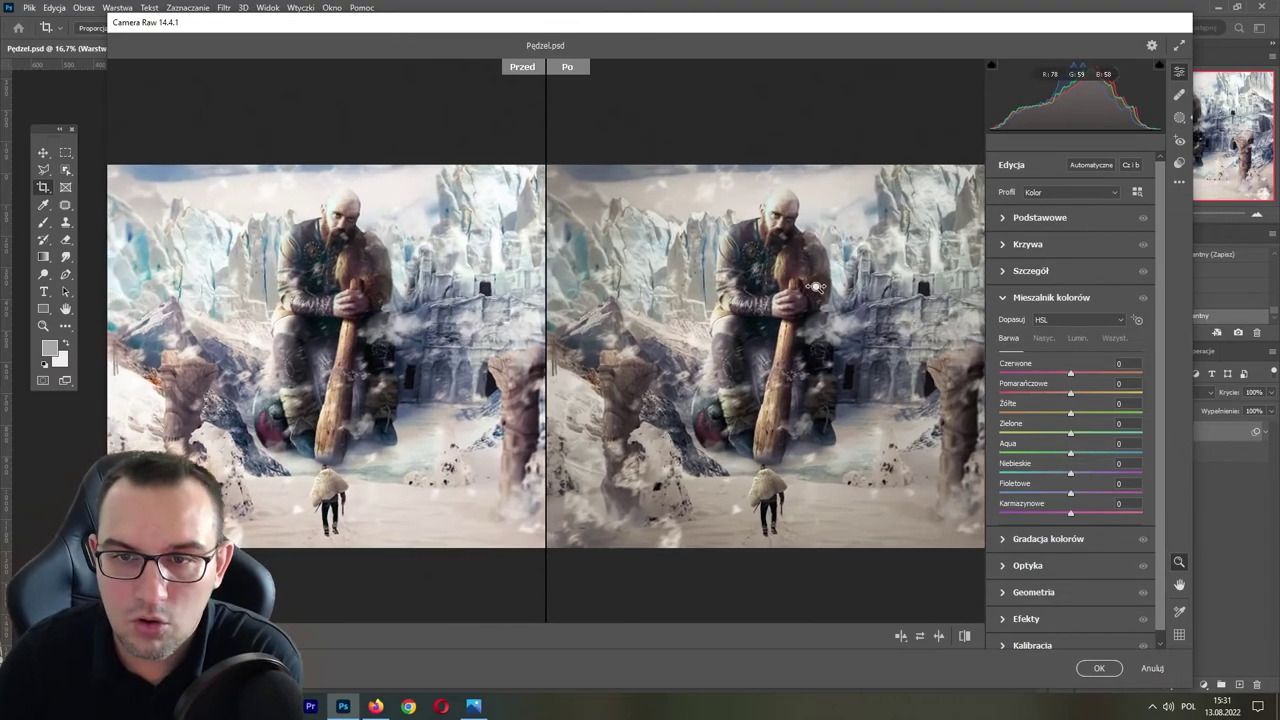
{"action": "scroll", "coordinate": [780, 288], "scroll_direction": "up", "scroll_amount": 2}
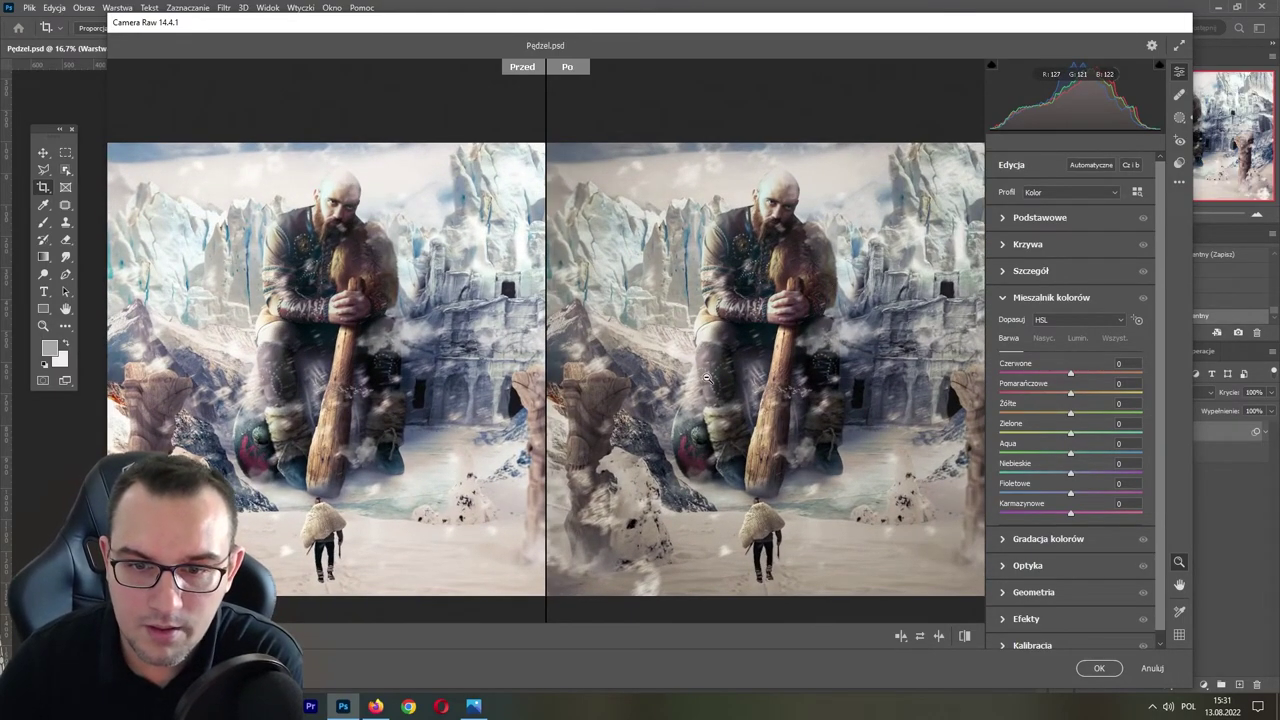
{"action": "left_click", "coordinate": [1044, 218]}
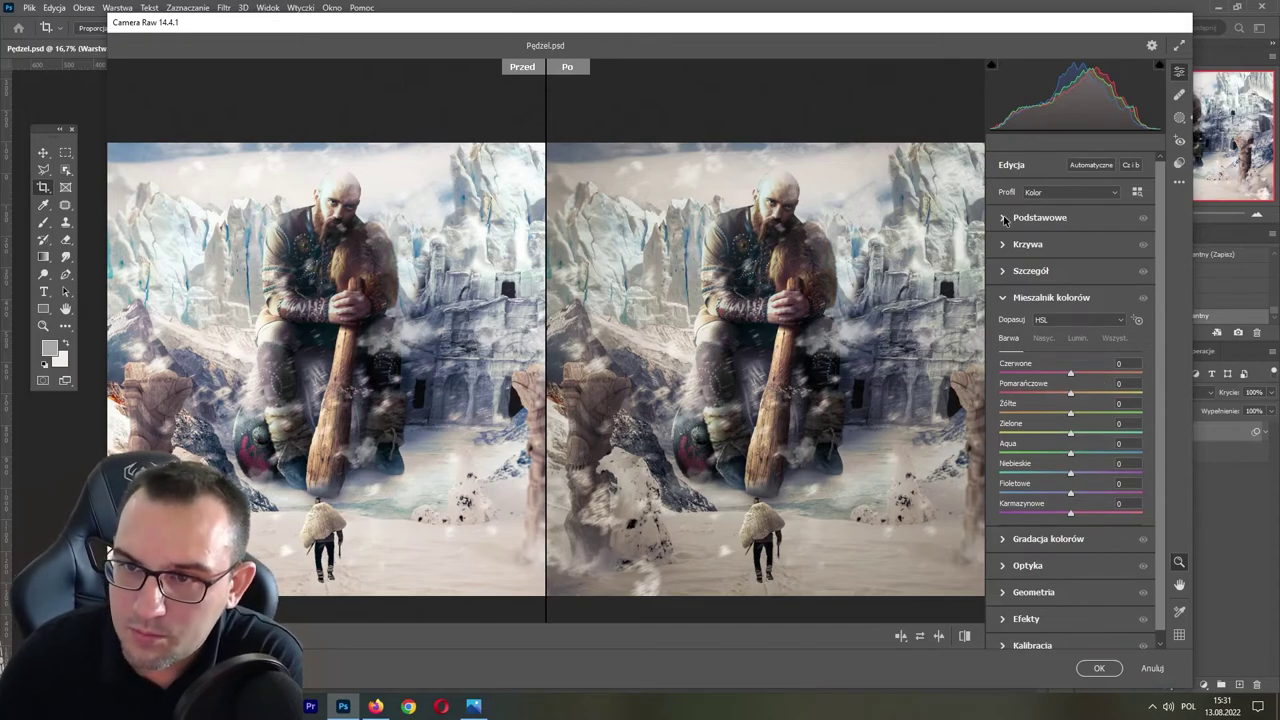
{"action": "left_click_drag", "start_coordinate": [1071, 270], "coordinate": [1068, 270]}
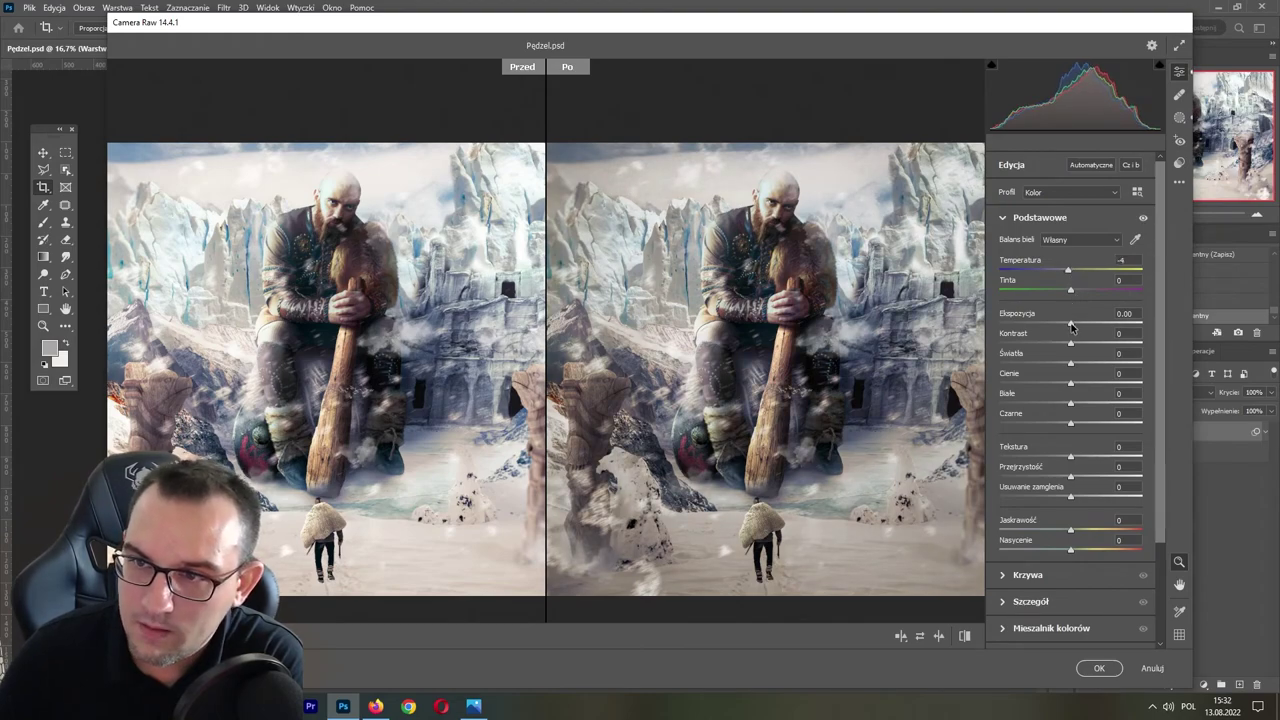
{"action": "mouse_move", "coordinate": [1071, 323]}
{"action": "left_mouse_down"}
{"action": "mouse_move", "coordinate": [1068, 368]}
{"action": "mouse_move", "coordinate": [1077, 333]}
{"action": "left_mouse_up"}
{"action": "scroll", "coordinate": [1087, 342], "scroll_direction": "down", "scroll_amount": 2}
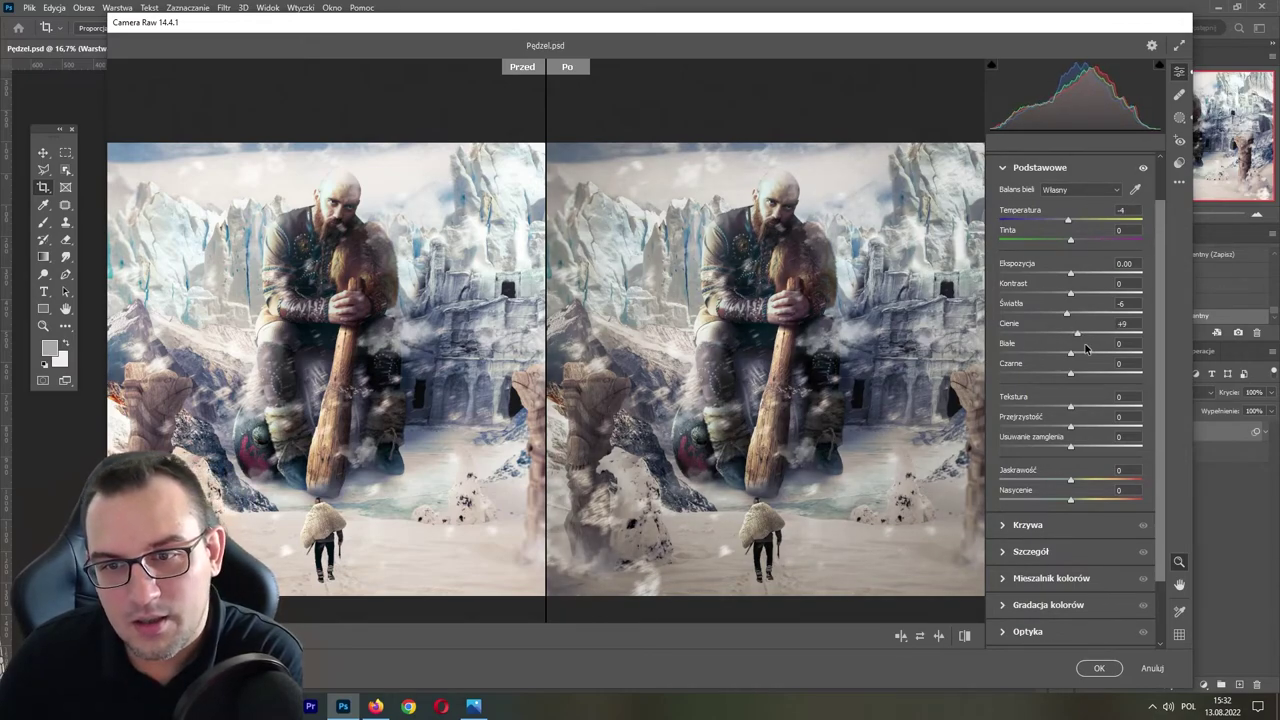
{"action": "scroll", "coordinate": [1146, 440], "scroll_direction": "down", "scroll_amount": 2}
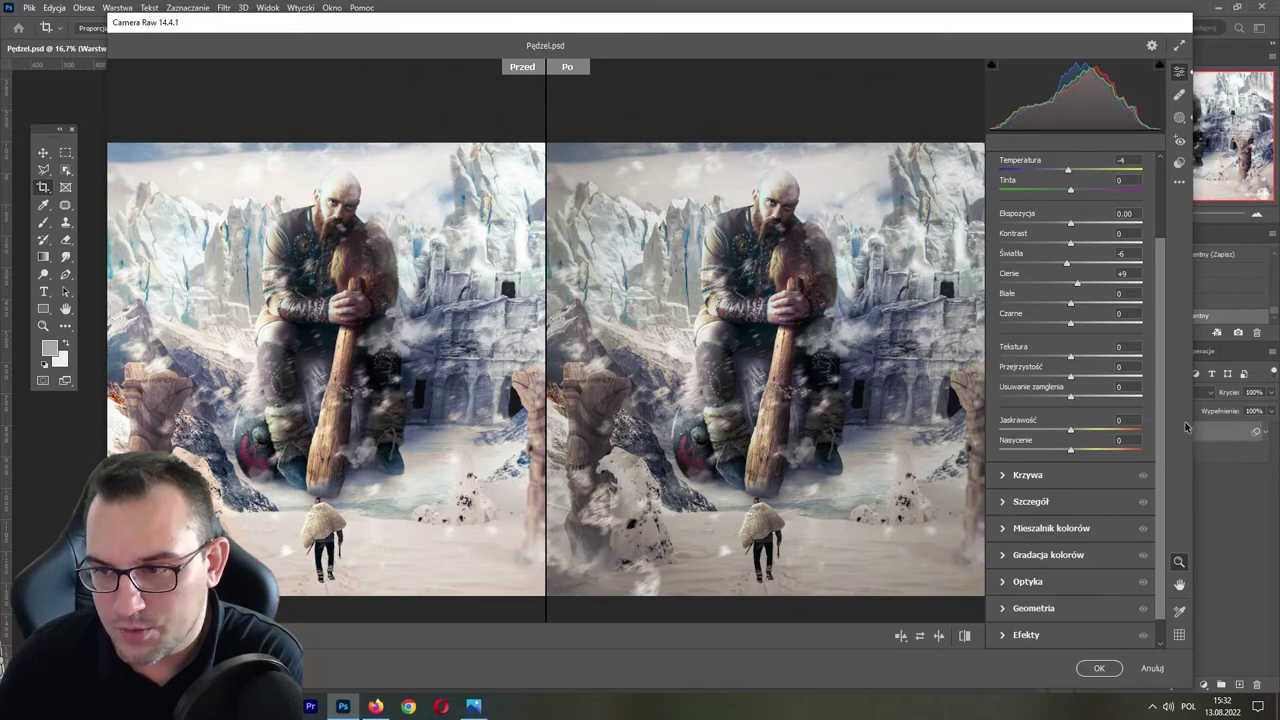
{"action": "scroll", "coordinate": [1100, 445], "scroll_direction": "down", "scroll_amount": 1}
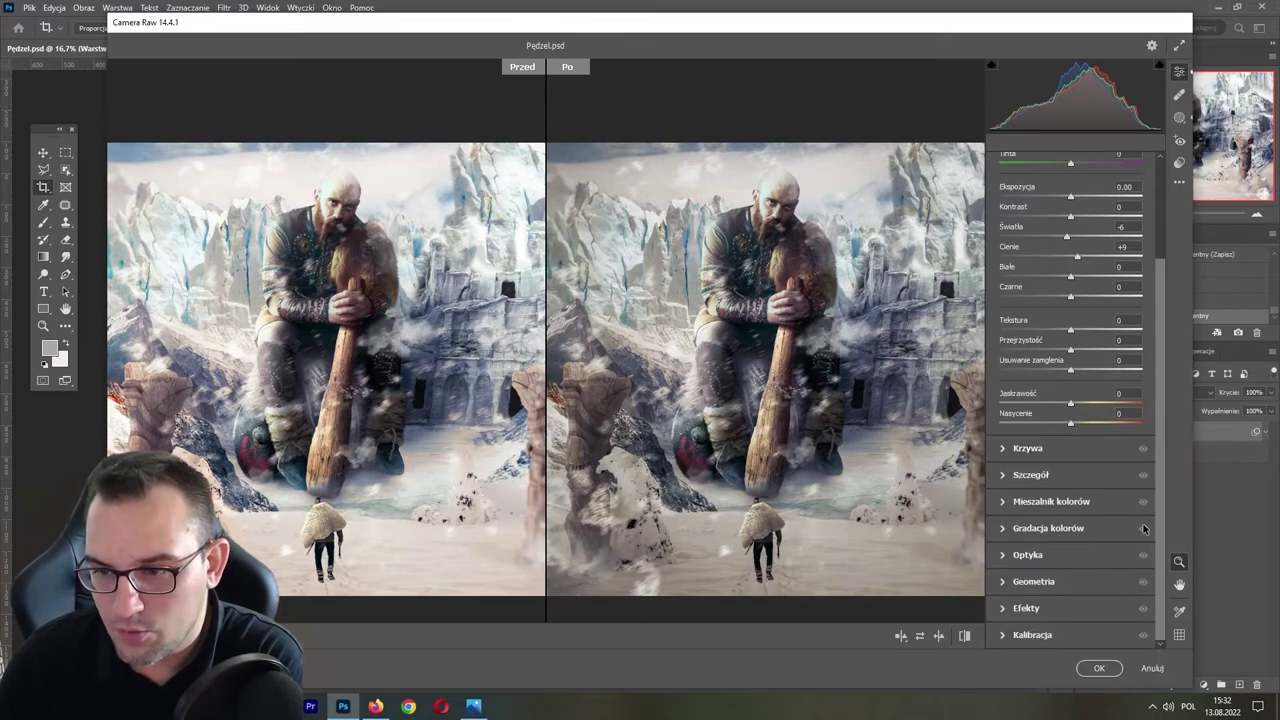
- In the Colour Mixer Hue tab set Red -15, Orange -12, Yellow -10, Green +10, Aqua +26, Blue +7, Purple -25
{"action": "left_click", "coordinate": [1002, 501]}
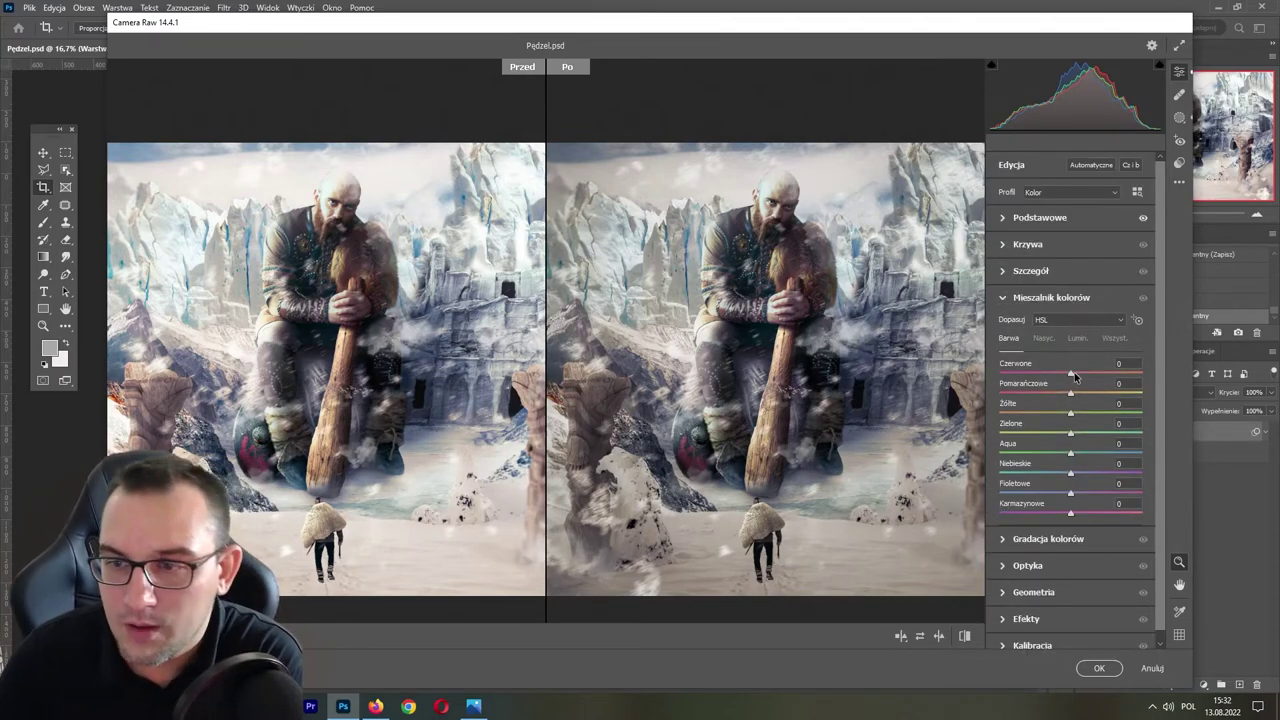
{"action": "left_click_drag", "start_coordinate": [1074, 372], "coordinate": [1049, 373]}
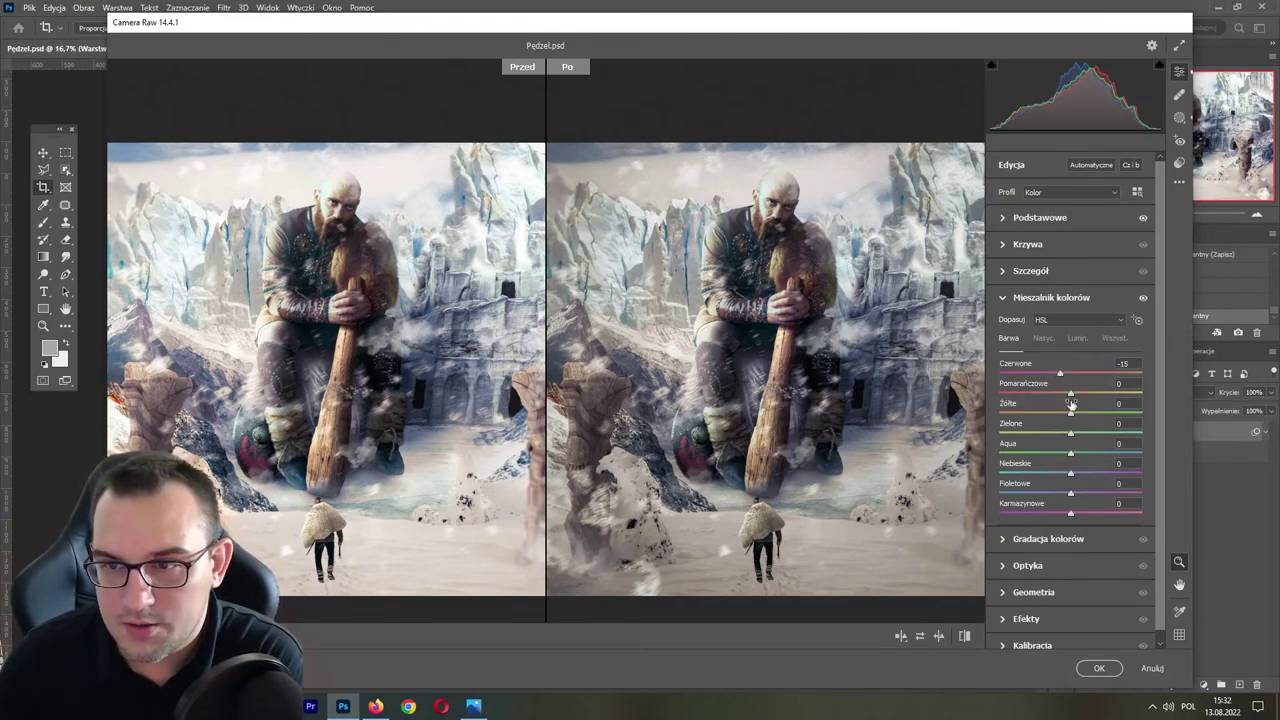
{"action": "mouse_move", "coordinate": [1043, 393]}
{"action": "left_mouse_down"}
{"action": "mouse_move", "coordinate": [1109, 393]}
{"action": "mouse_move", "coordinate": [1063, 390]}
{"action": "mouse_move", "coordinate": [1063, 416]}
{"action": "mouse_move", "coordinate": [1028, 413]}
{"action": "mouse_move", "coordinate": [1118, 414]}
{"action": "mouse_move", "coordinate": [1047, 435]}
{"action": "mouse_move", "coordinate": [1076, 434]}
{"action": "left_mouse_up"}
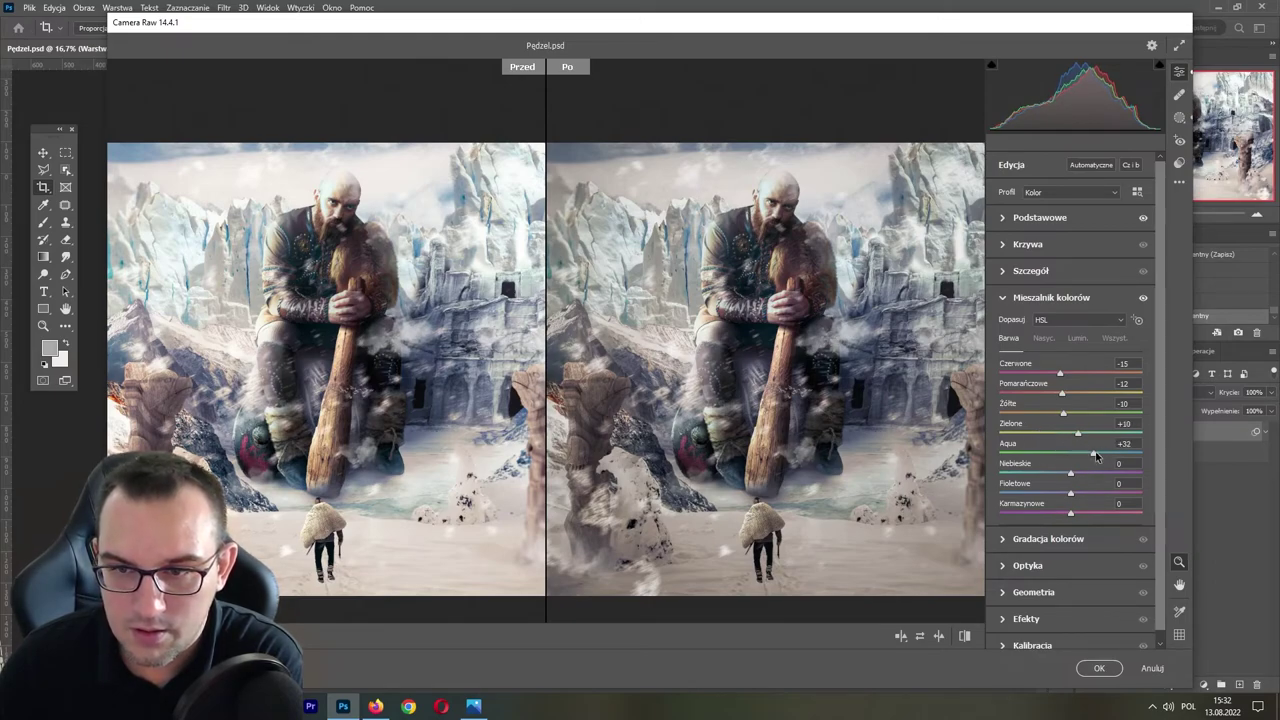
{"action": "mouse_move", "coordinate": [1096, 456]}
{"action": "left_mouse_down"}
{"action": "mouse_move", "coordinate": [1146, 455]}
{"action": "mouse_move", "coordinate": [1089, 451]}
{"action": "mouse_move", "coordinate": [1096, 475]}
{"action": "mouse_move", "coordinate": [975, 462]}
{"action": "mouse_move", "coordinate": [1105, 461]}
{"action": "mouse_move", "coordinate": [1066, 462]}
{"action": "mouse_move", "coordinate": [1045, 492]}
{"action": "left_mouse_up"}
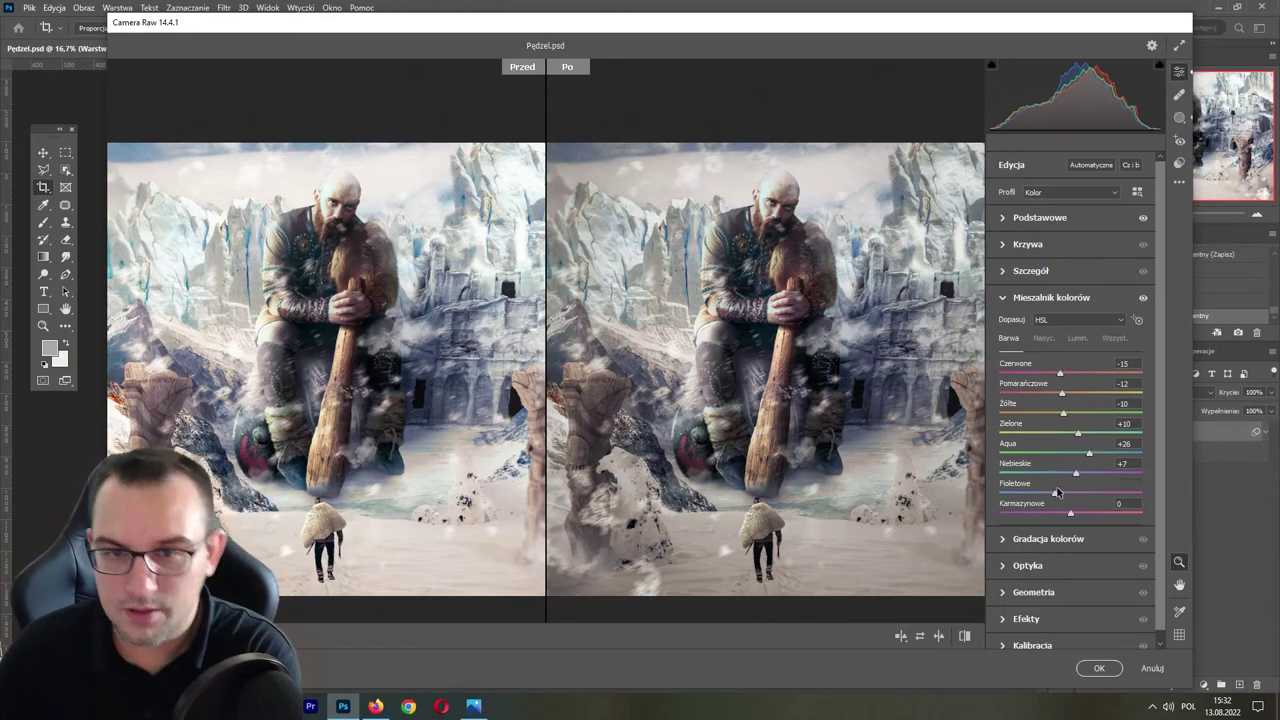
- Raise colour-mixer saturation for Reds to +36, Oranges, and Aquas to +27
{"action": "left_click", "coordinate": [1043, 338]}
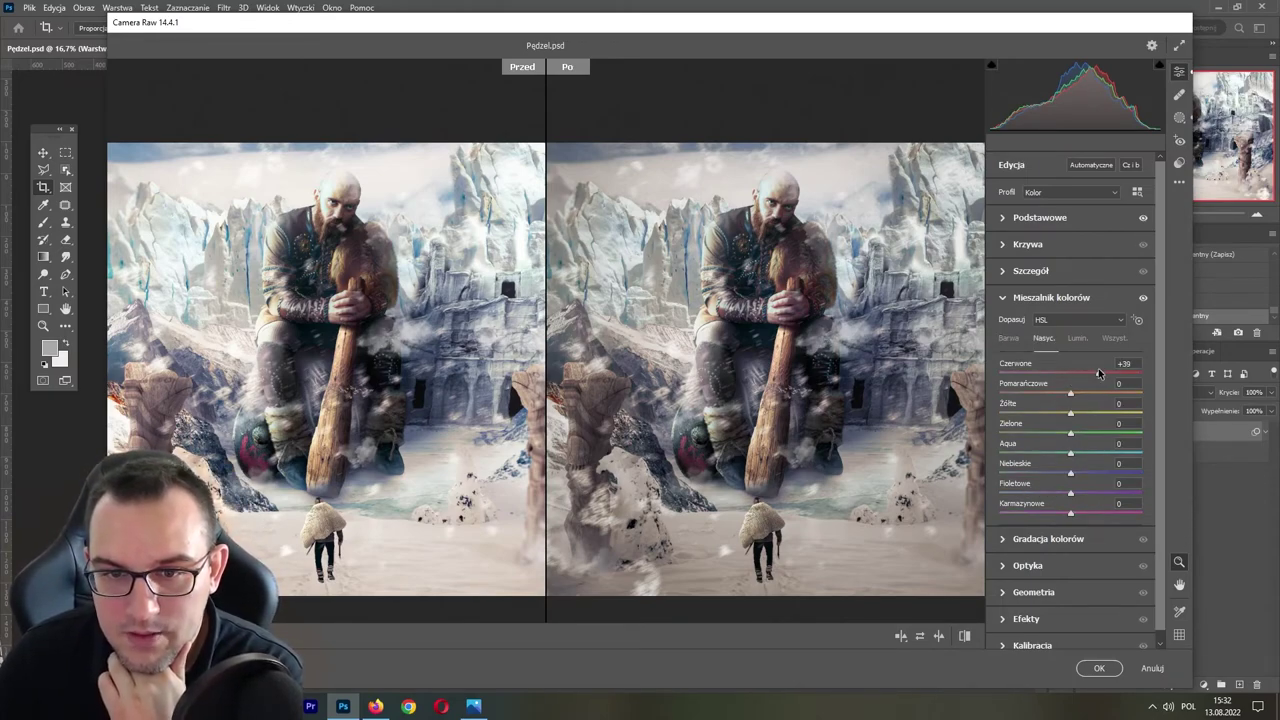
{"action": "mouse_move", "coordinate": [1071, 375]}
{"action": "left_mouse_down"}
{"action": "mouse_move", "coordinate": [1121, 371]}
{"action": "mouse_move", "coordinate": [1087, 371]}
{"action": "left_mouse_up"}
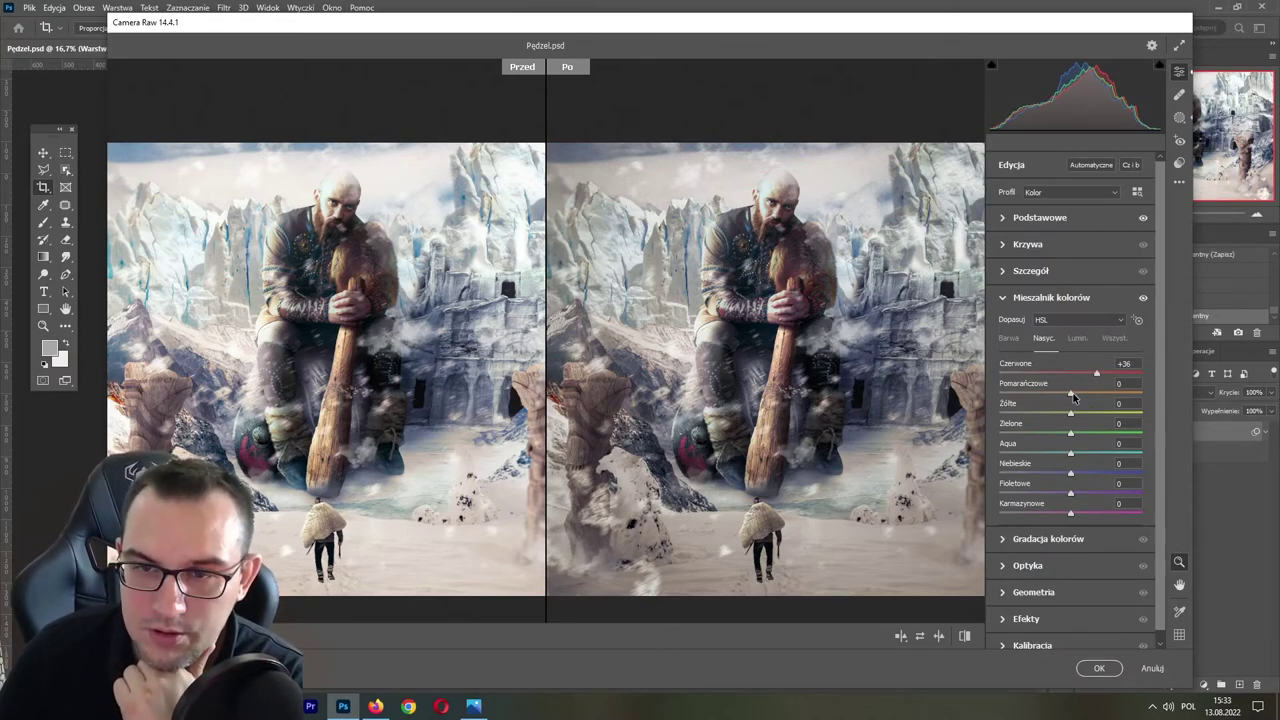
{"action": "left_click_drag", "start_coordinate": [1070, 391], "coordinate": [1104, 413]}
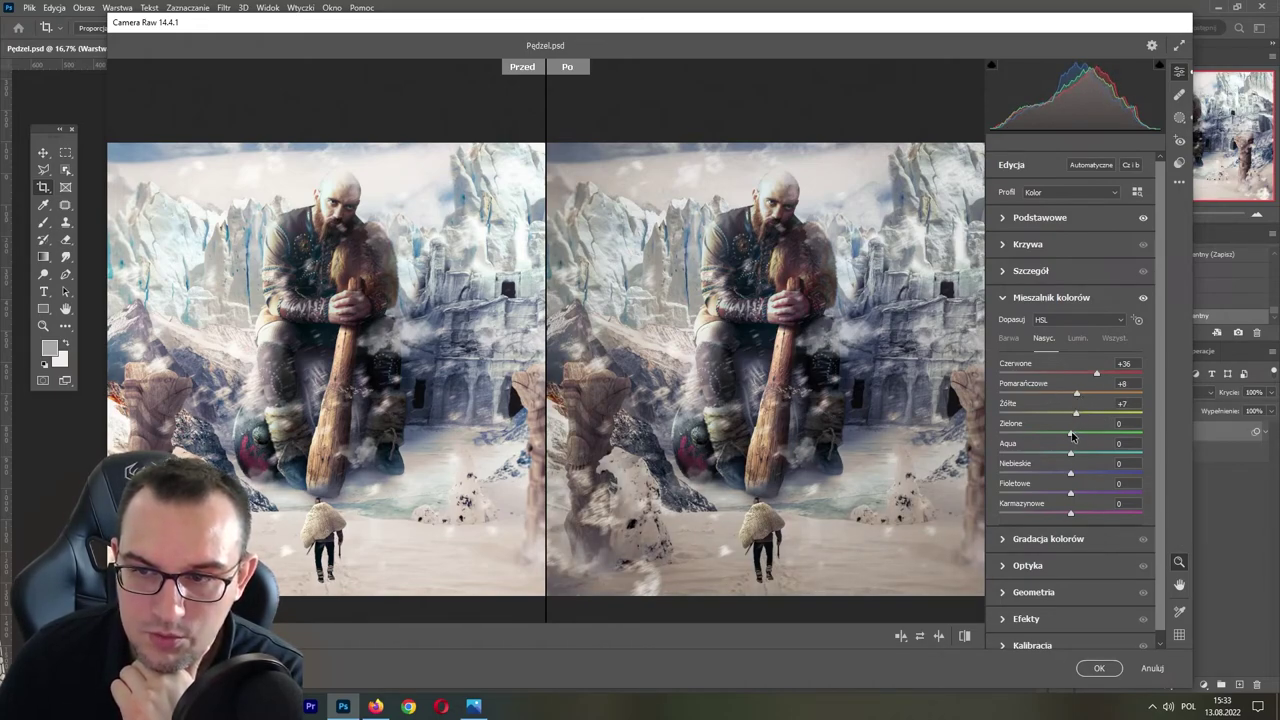
{"action": "left_click_drag", "start_coordinate": [1070, 453], "coordinate": [1090, 455]}
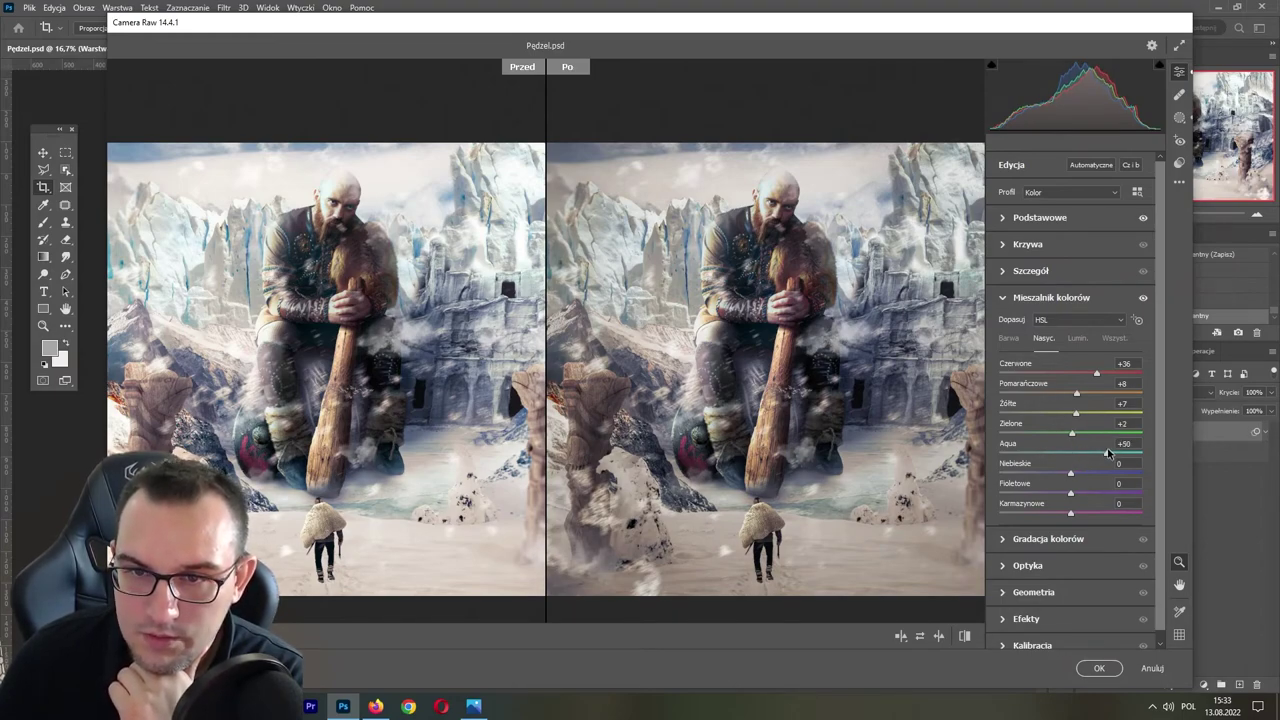
{"action": "mouse_move", "coordinate": [1091, 453]}
{"action": "left_mouse_down"}
{"action": "mouse_move", "coordinate": [1107, 471]}
{"action": "mouse_move", "coordinate": [1047, 472]}
{"action": "mouse_move", "coordinate": [1107, 493]}
{"action": "left_mouse_up"}
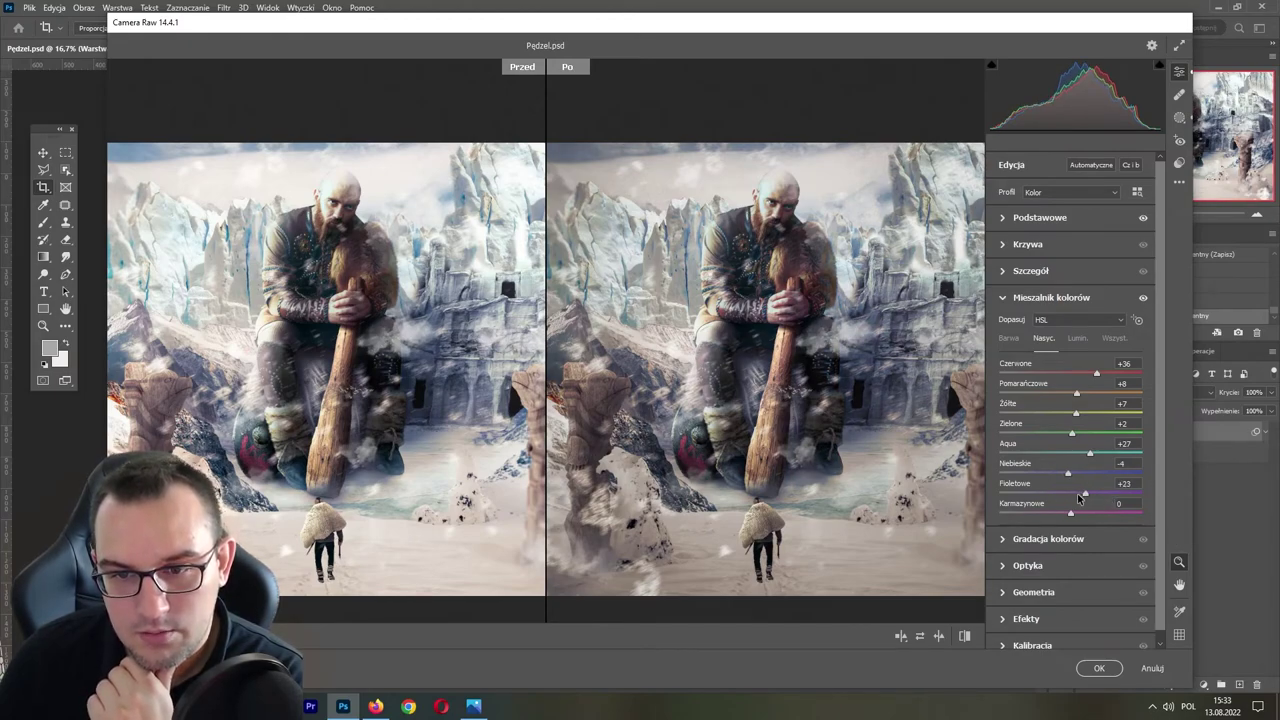
- Brighten colour-mixer luminance: Red +59, Yellow +19, Green +21, Aqua +27
{"action": "left_click", "coordinate": [1077, 338]}
{"action": "mouse_move", "coordinate": [1097, 374]}
{"action": "left_mouse_down"}
{"action": "mouse_move", "coordinate": [1115, 373]}
{"action": "mouse_move", "coordinate": [1064, 394]}
{"action": "mouse_move", "coordinate": [1084, 390]}
{"action": "left_mouse_up"}
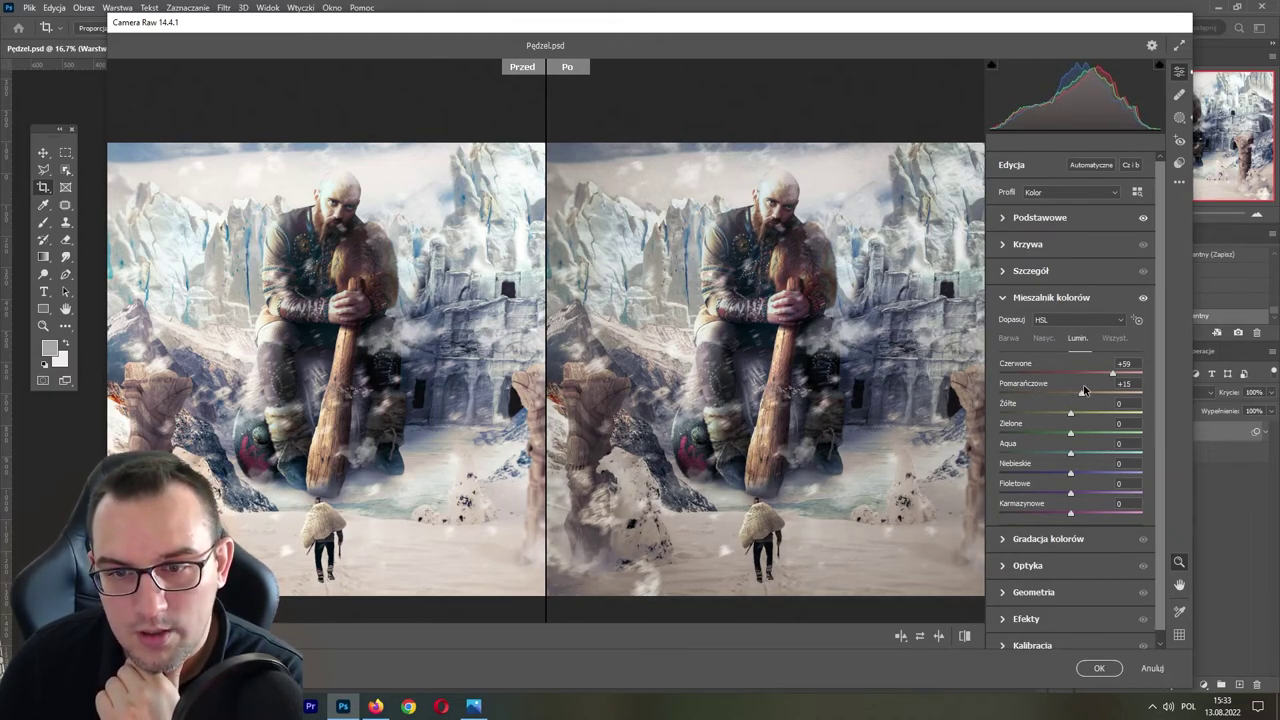
{"action": "mouse_move", "coordinate": [1070, 413]}
{"action": "left_mouse_down"}
{"action": "mouse_move", "coordinate": [1048, 417]}
{"action": "mouse_move", "coordinate": [1086, 415]}
{"action": "mouse_move", "coordinate": [1103, 433]}
{"action": "mouse_move", "coordinate": [1082, 471]}
{"action": "mouse_move", "coordinate": [1040, 473]}
{"action": "mouse_move", "coordinate": [1077, 469]}
{"action": "left_mouse_up"}
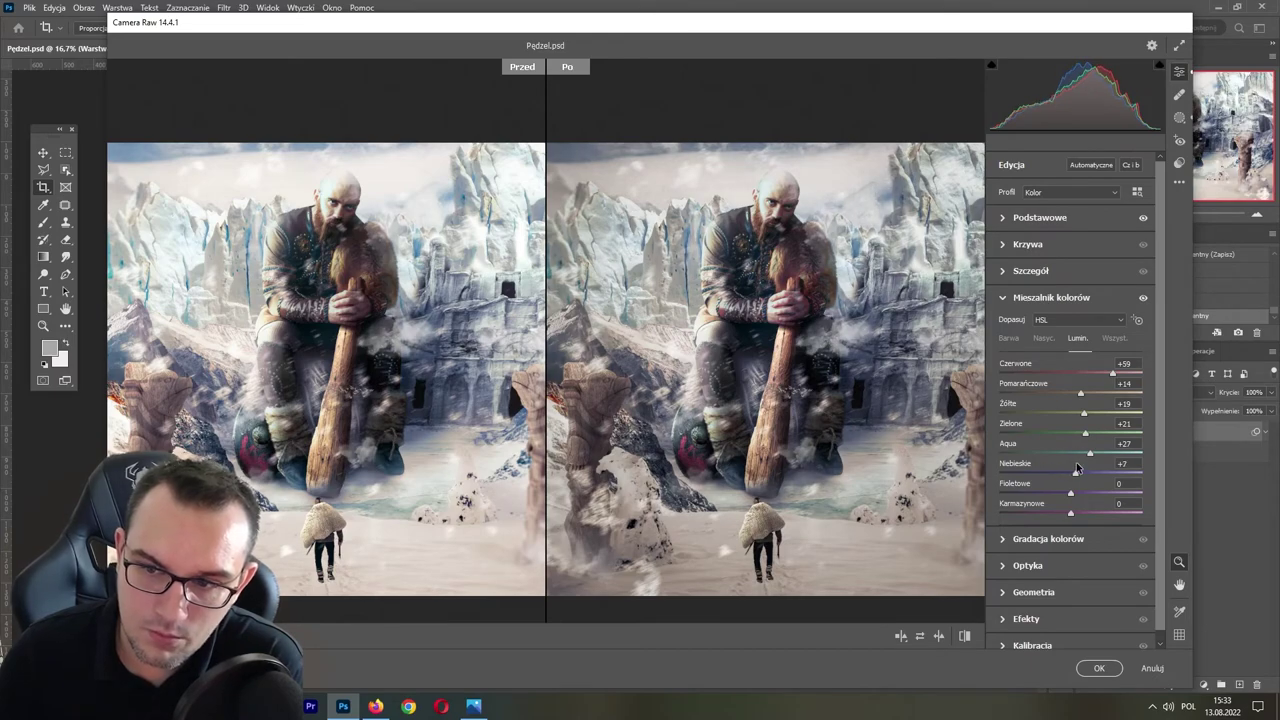
- Apply the Camera Raw grading and toggle the layer's visibility to compare before and after
{"action": "left_click", "coordinate": [1093, 668]}
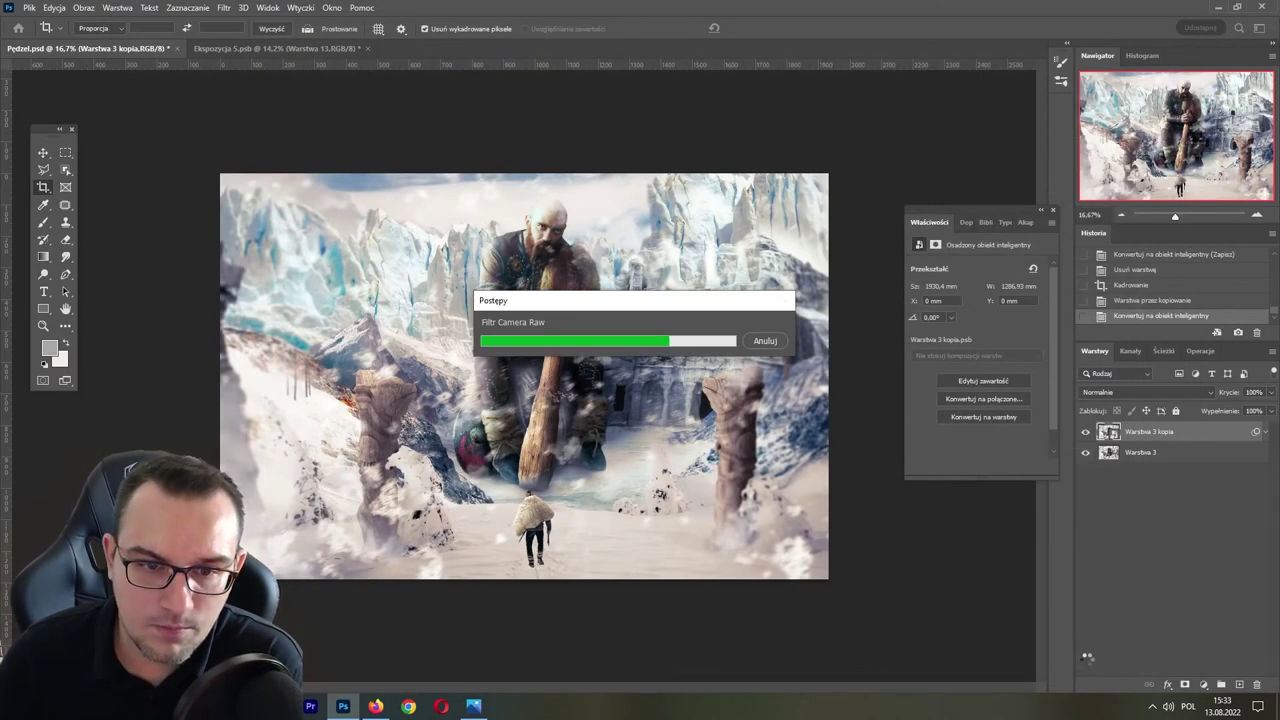
{"action": "left_click", "coordinate": [1086, 432]}
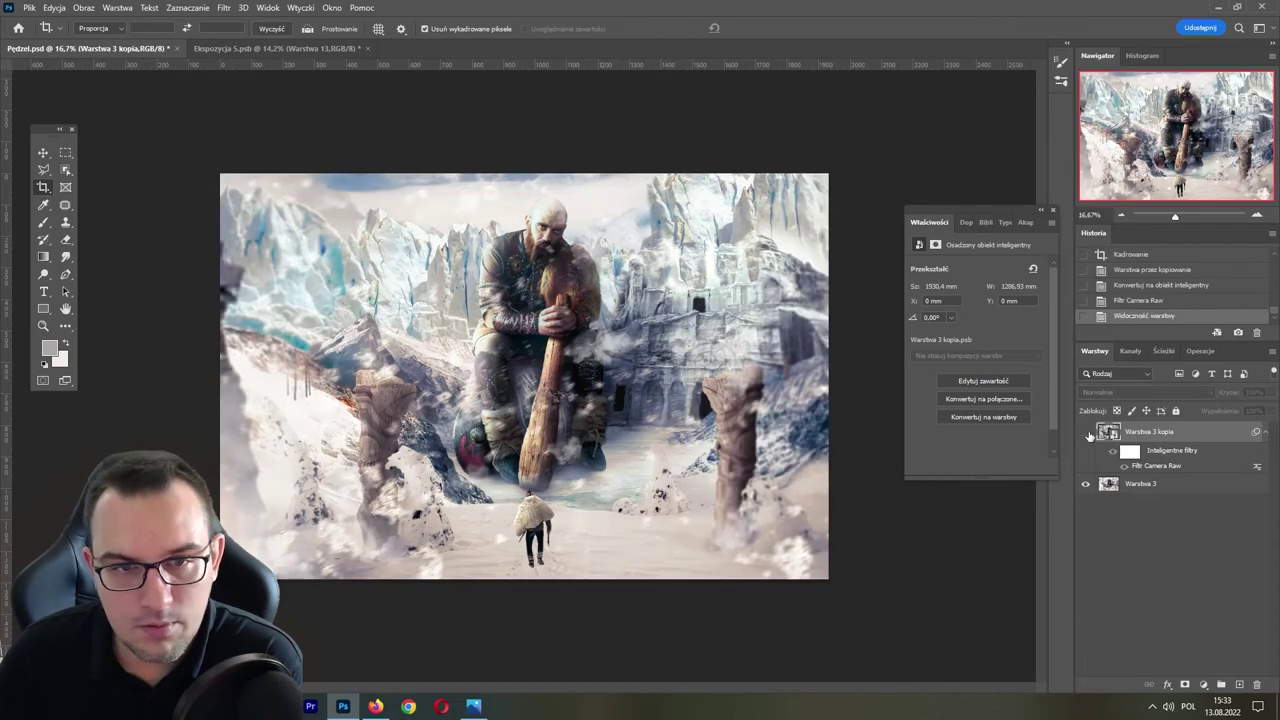
{"action": "left_click", "coordinate": [1086, 432]}
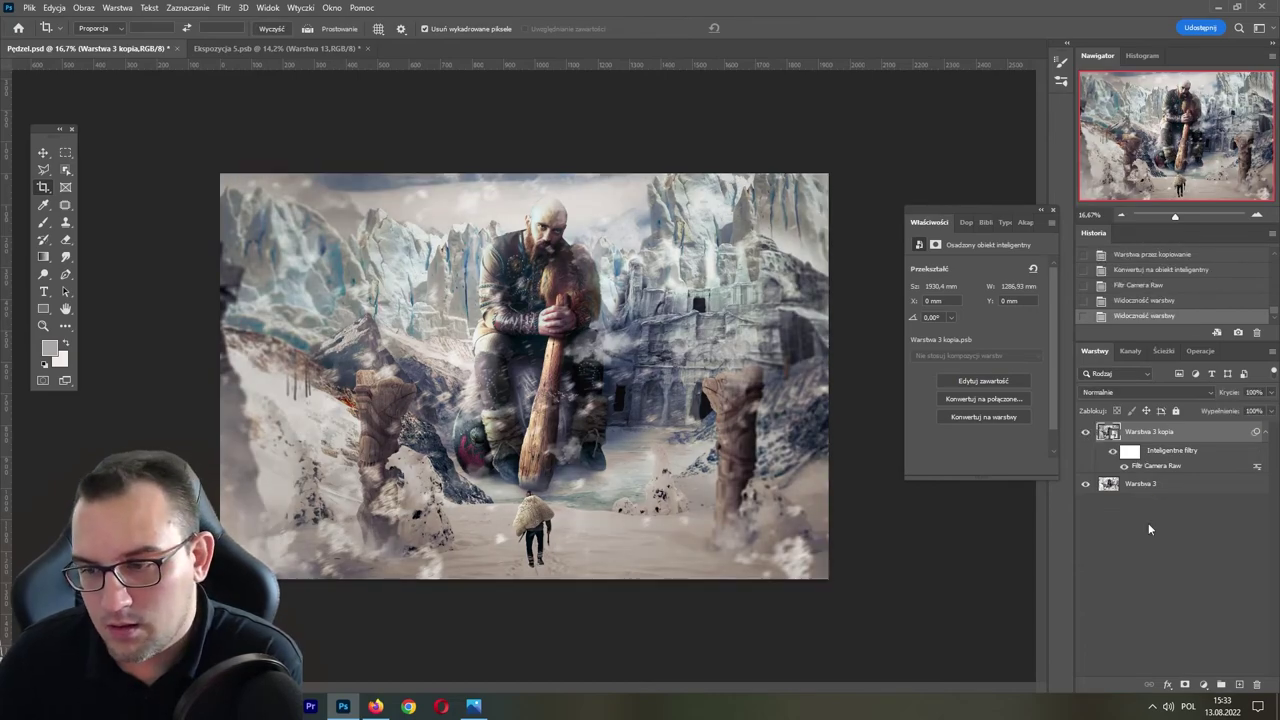
- Duplicate the graded layer, convert the copy to a smart object, and open Camera Raw Filter
{"action": "key", "text": "ctrl+j"}
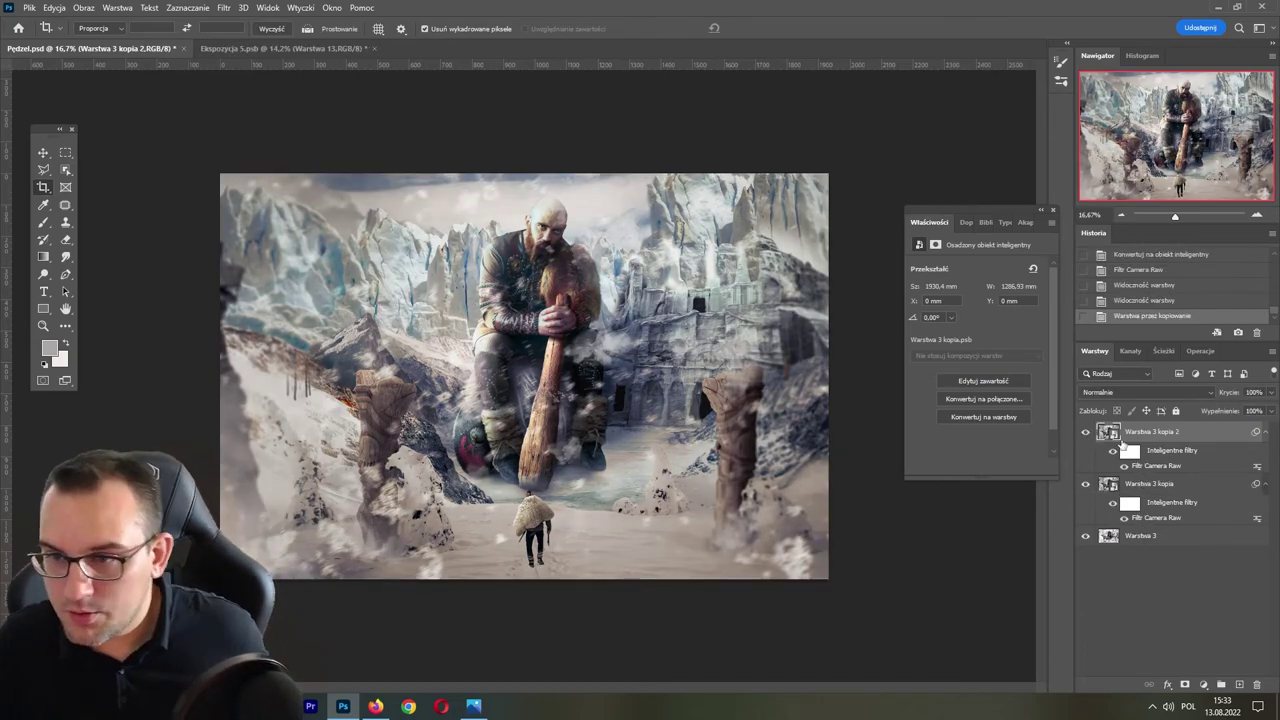
{"action": "right_click", "coordinate": [1153, 432]}
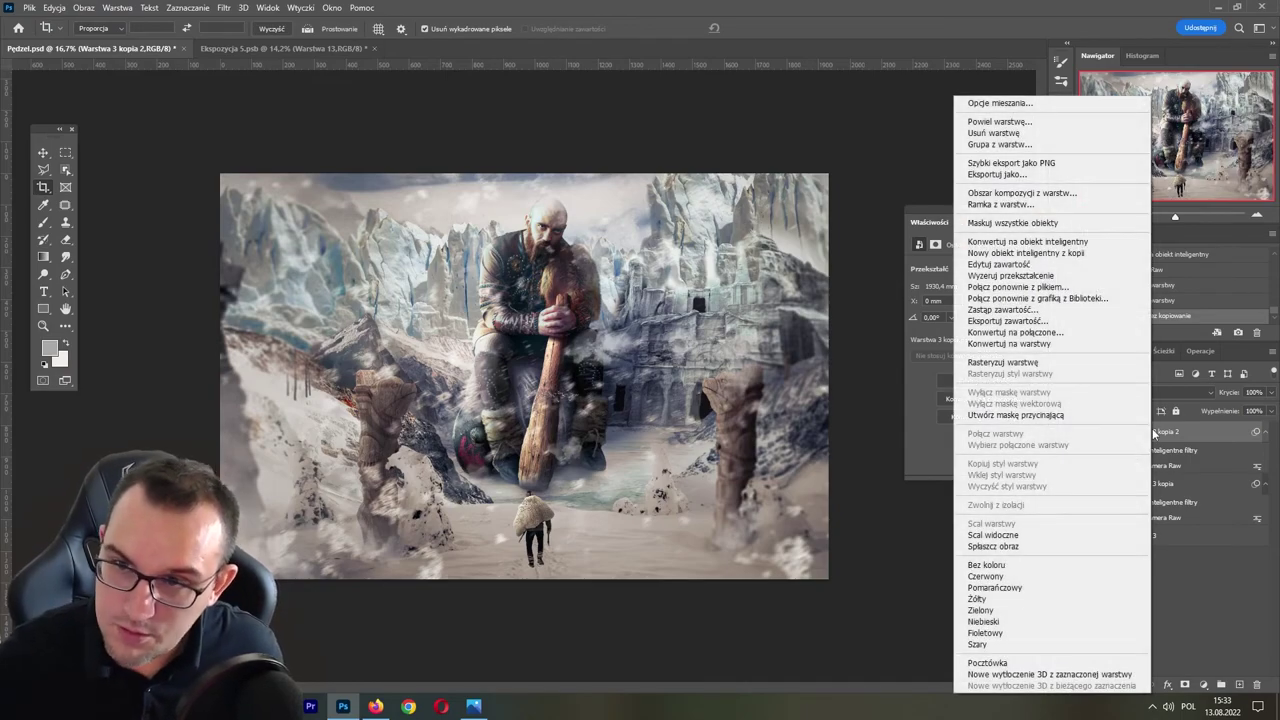
{"action": "left_click", "coordinate": [1103, 242]}
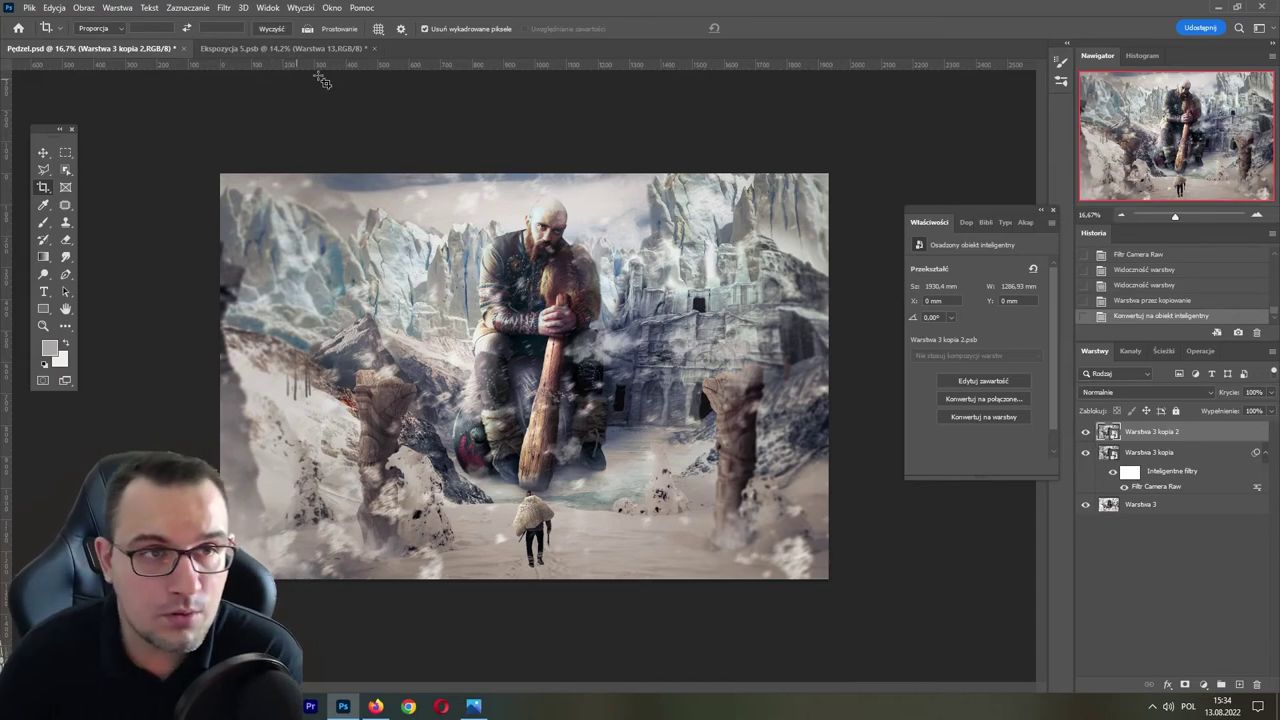
{"action": "left_click", "coordinate": [225, 9]}
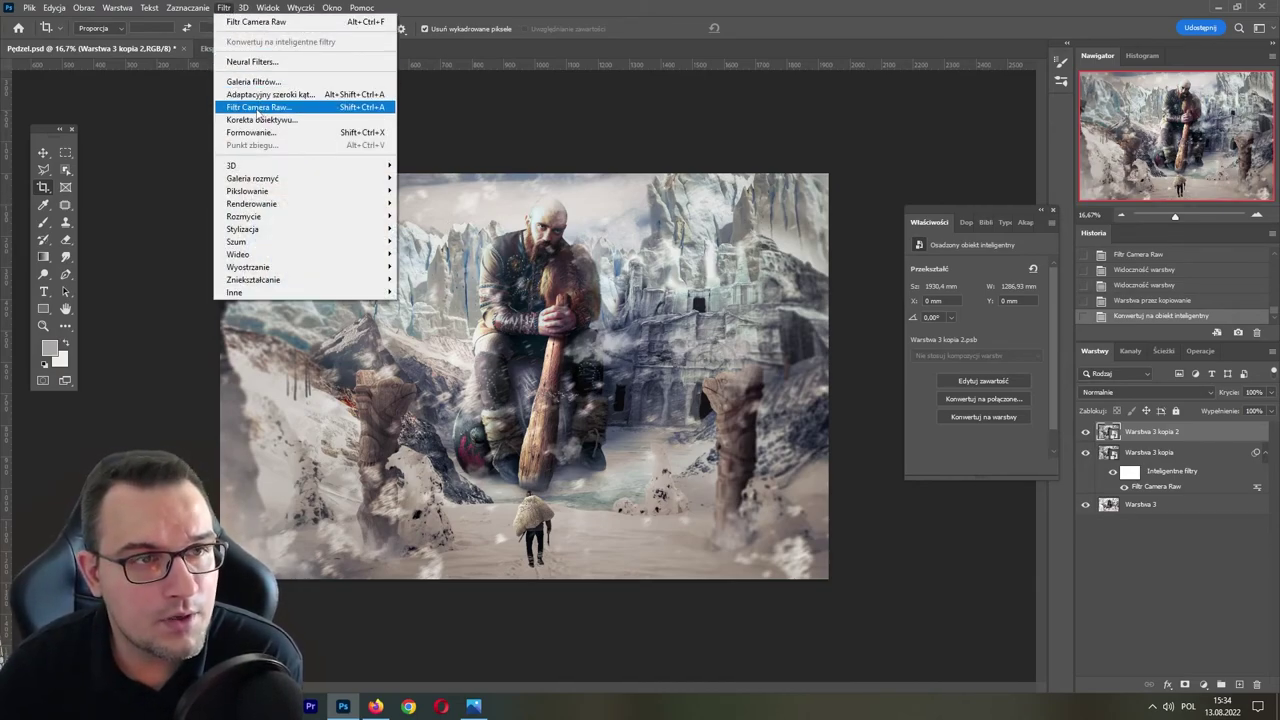
{"action": "left_click", "coordinate": [259, 107]}
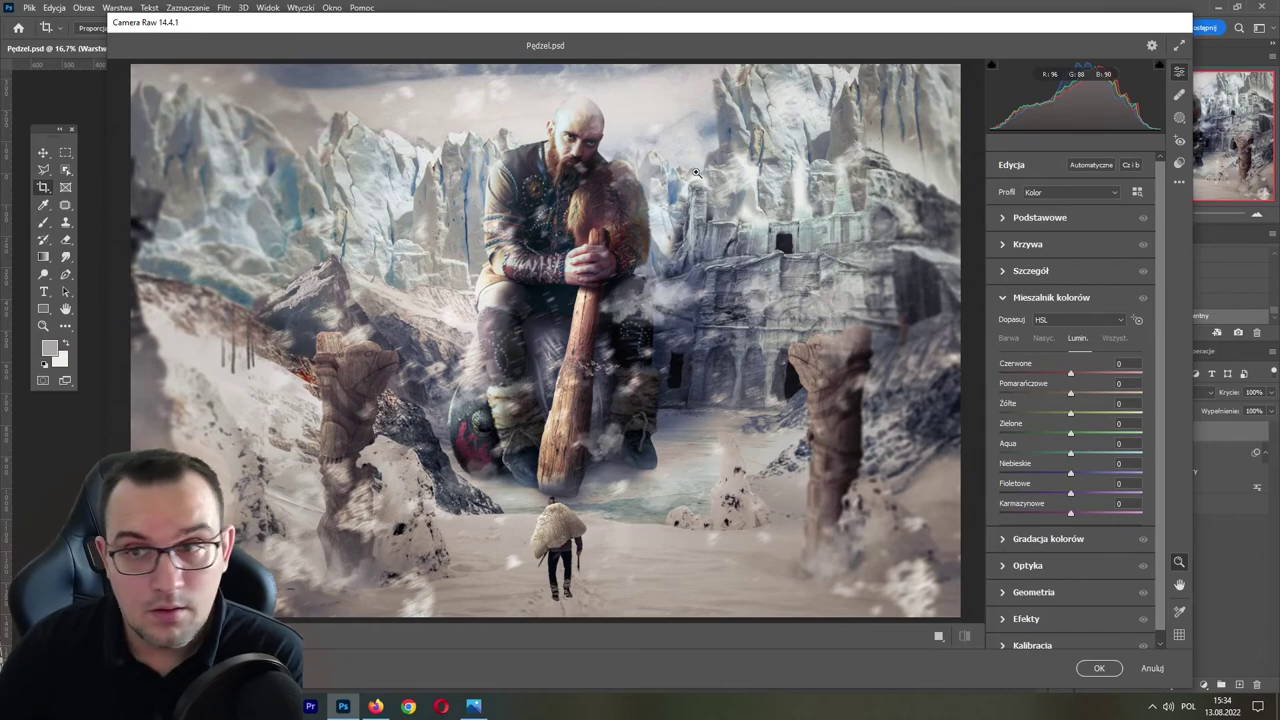
- Add a linear gradient mask across the top with Exposure +0.80 and reduced contrast
{"action": "left_click", "coordinate": [640, 345], "text": "alt"}
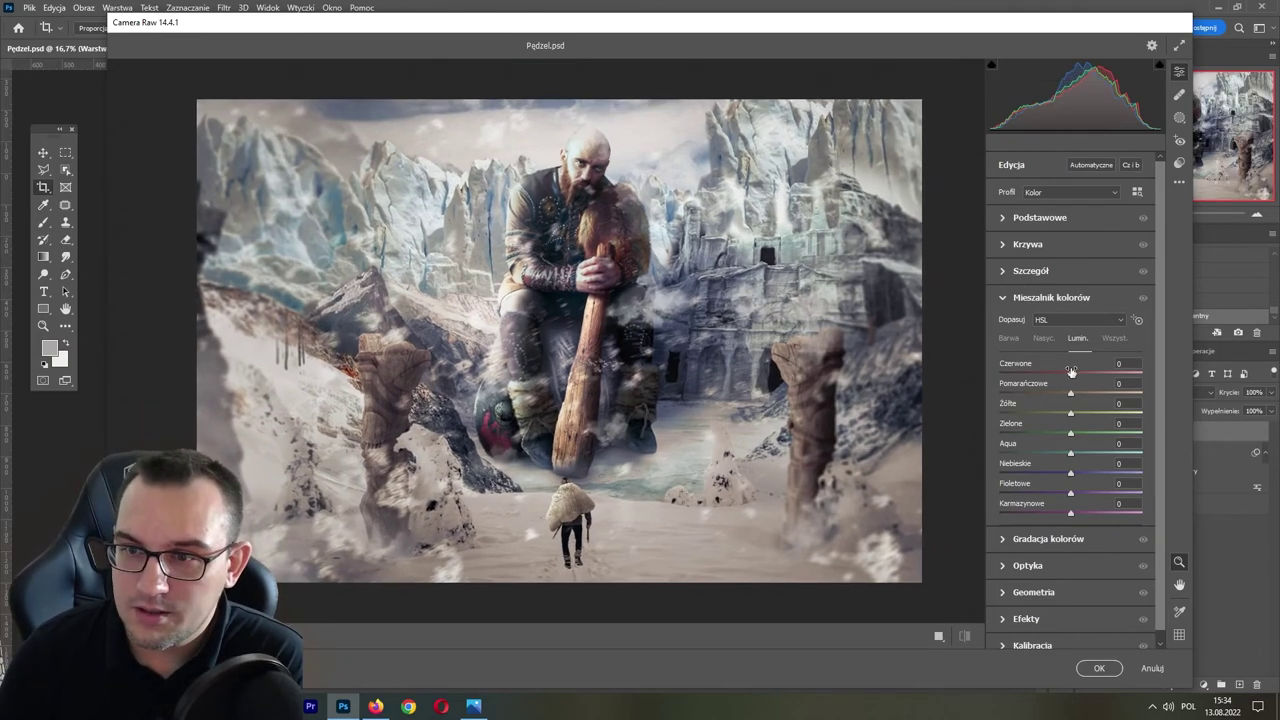
{"action": "left_click", "coordinate": [1181, 117]}
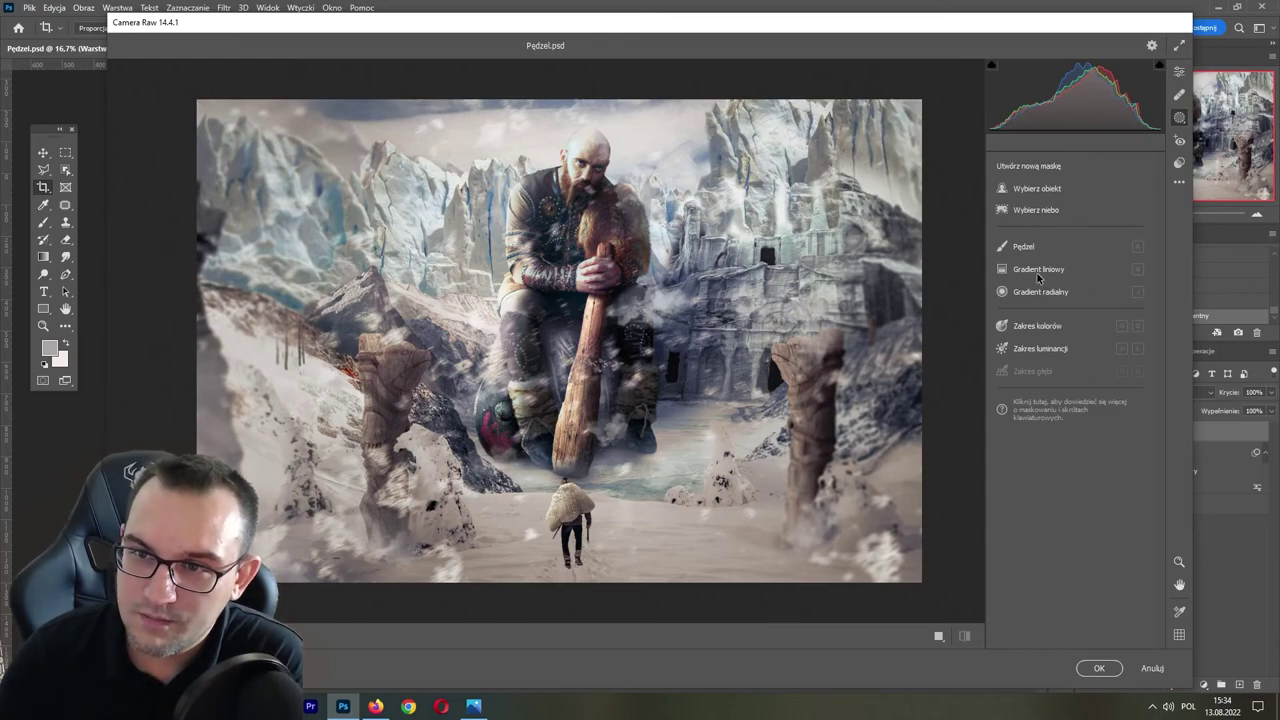
{"action": "left_click", "coordinate": [1040, 269]}
{"action": "left_click_drag", "start_coordinate": [573, 122], "coordinate": [581, 302]}
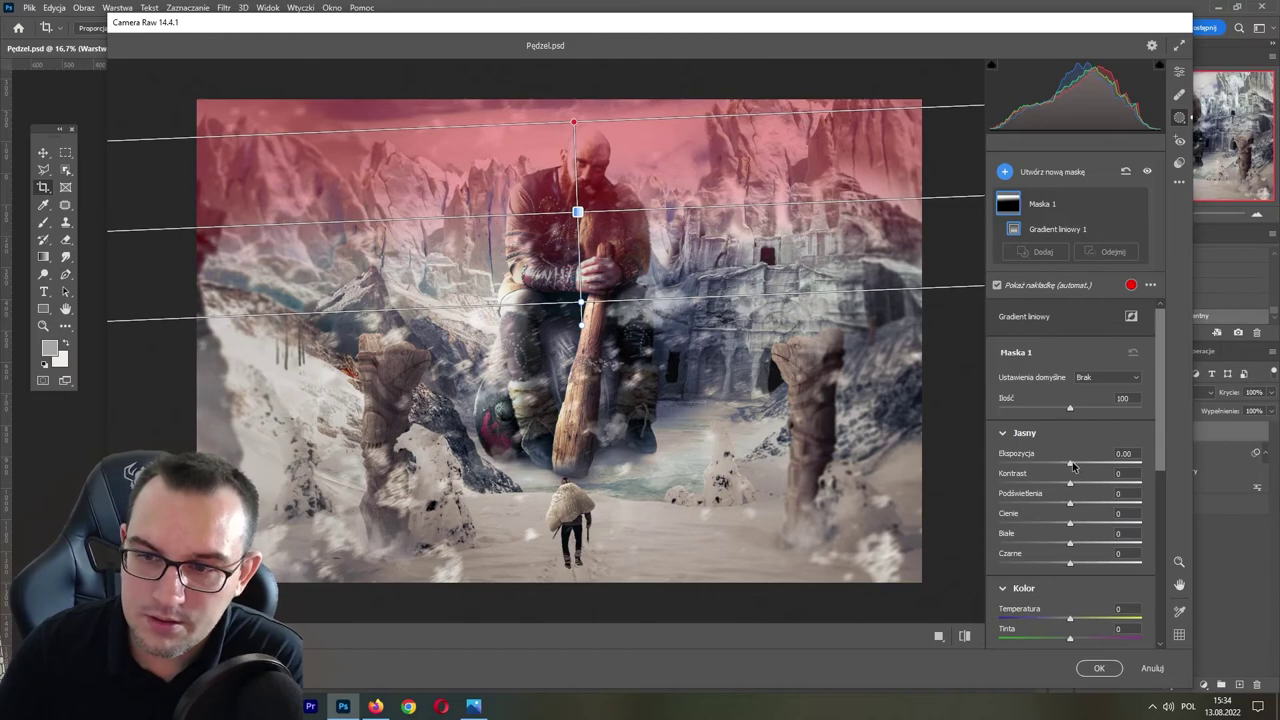
{"action": "left_click_drag", "start_coordinate": [1073, 466], "coordinate": [1086, 461]}
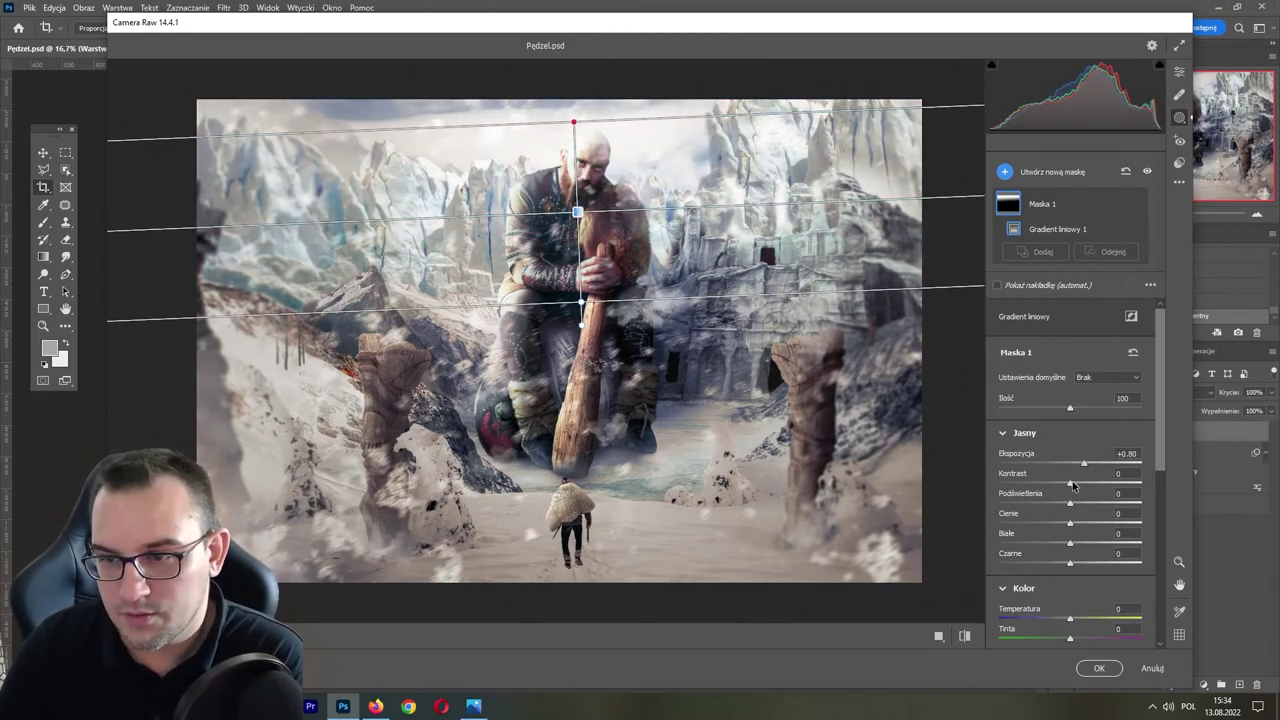
{"action": "mouse_move", "coordinate": [1070, 483]}
{"action": "left_mouse_down"}
{"action": "mouse_move", "coordinate": [1104, 487]}
{"action": "mouse_move", "coordinate": [1055, 484]}
{"action": "left_mouse_up"}
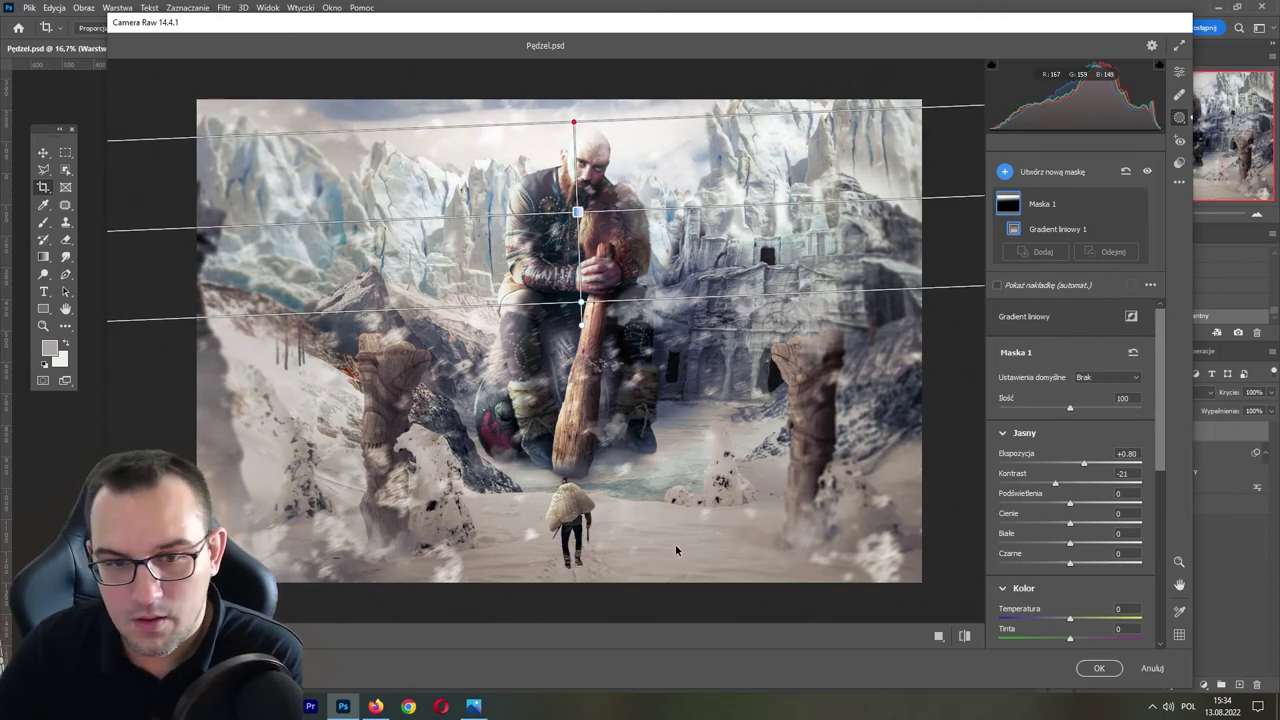
- Add a bottom-up gradient mask with Exposure -1.15 and Contrast +23, then apply
{"action": "left_click", "coordinate": [1004, 171]}
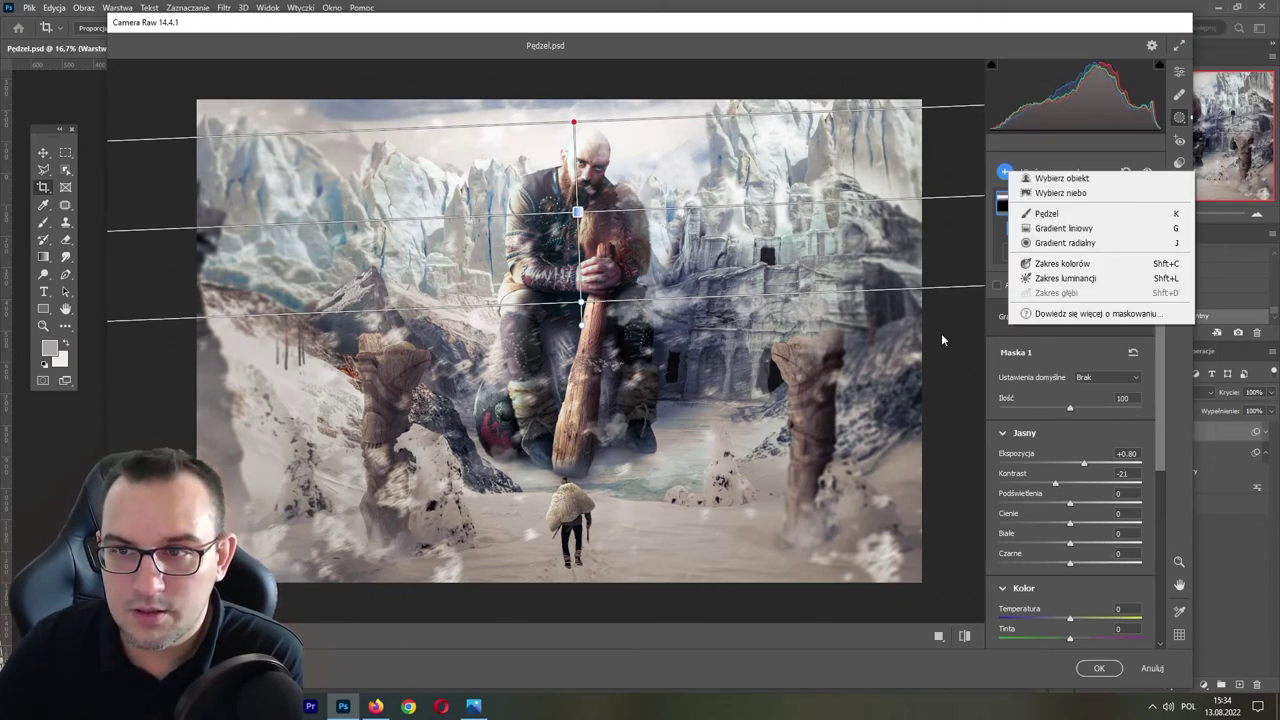
{"action": "left_click", "coordinate": [1064, 228]}
{"action": "left_click_drag", "start_coordinate": [562, 576], "coordinate": [561, 412]}
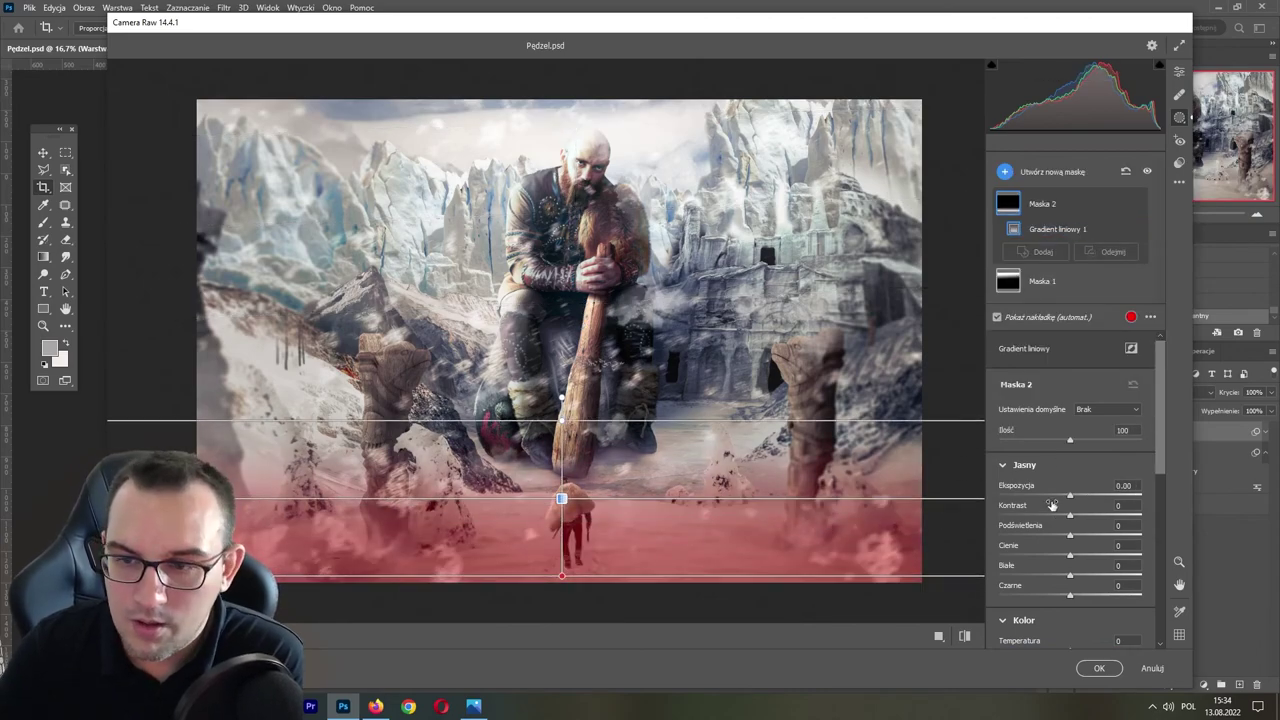
{"action": "left_click_drag", "start_coordinate": [1069, 495], "coordinate": [1049, 497]}
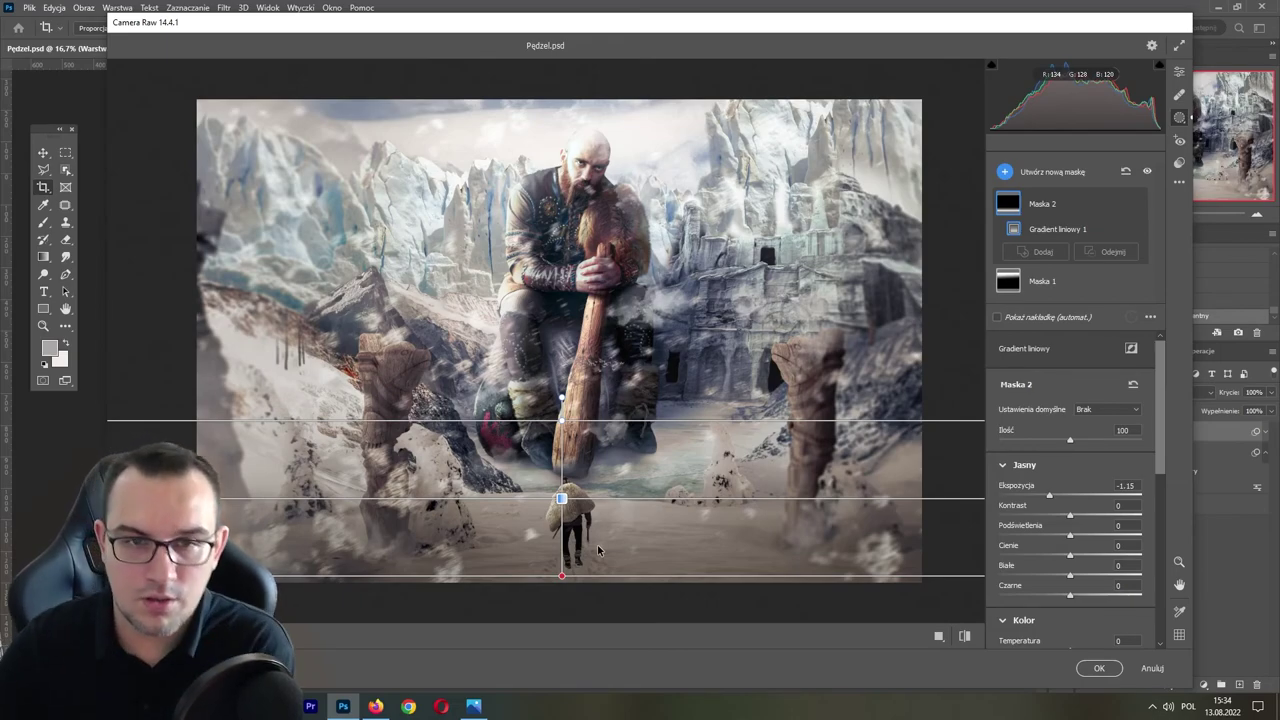
{"action": "mouse_move", "coordinate": [1069, 516]}
{"action": "left_mouse_down"}
{"action": "mouse_move", "coordinate": [1115, 519]}
{"action": "mouse_move", "coordinate": [1087, 516]}
{"action": "mouse_move", "coordinate": [1051, 558]}
{"action": "left_mouse_up"}
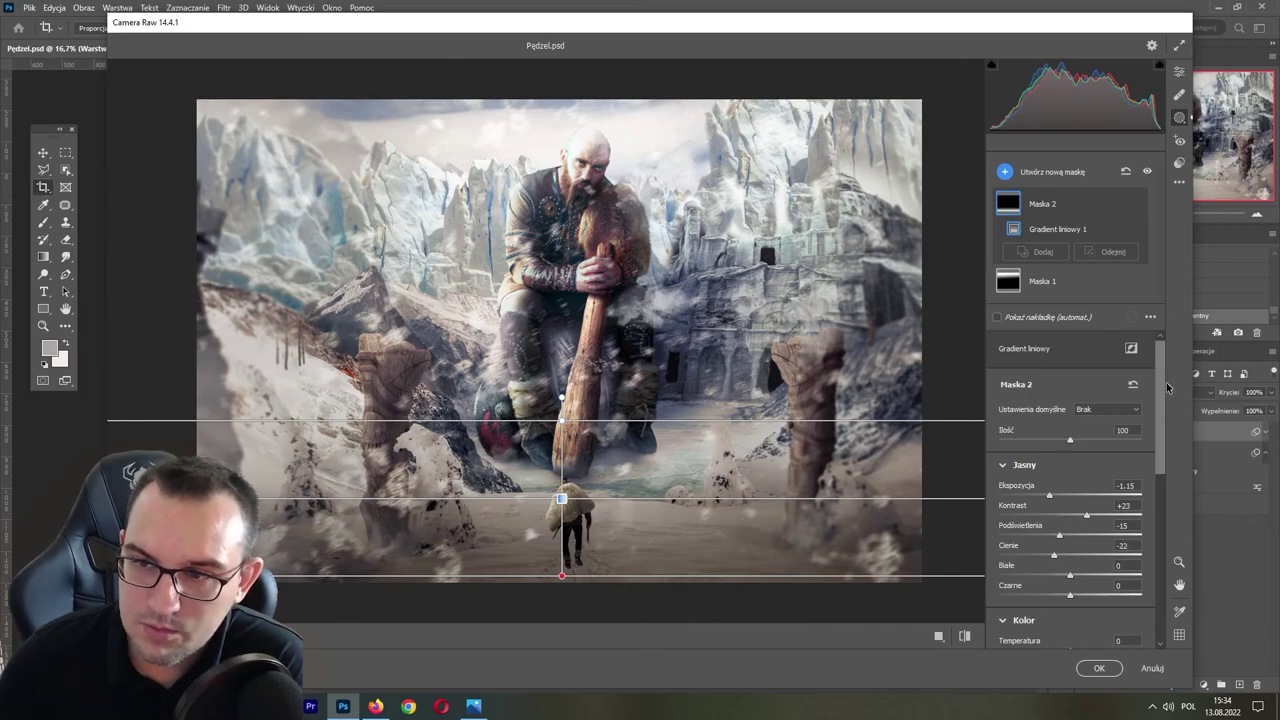
{"action": "scroll", "coordinate": [1167, 387], "scroll_direction": "down", "scroll_amount": 2}
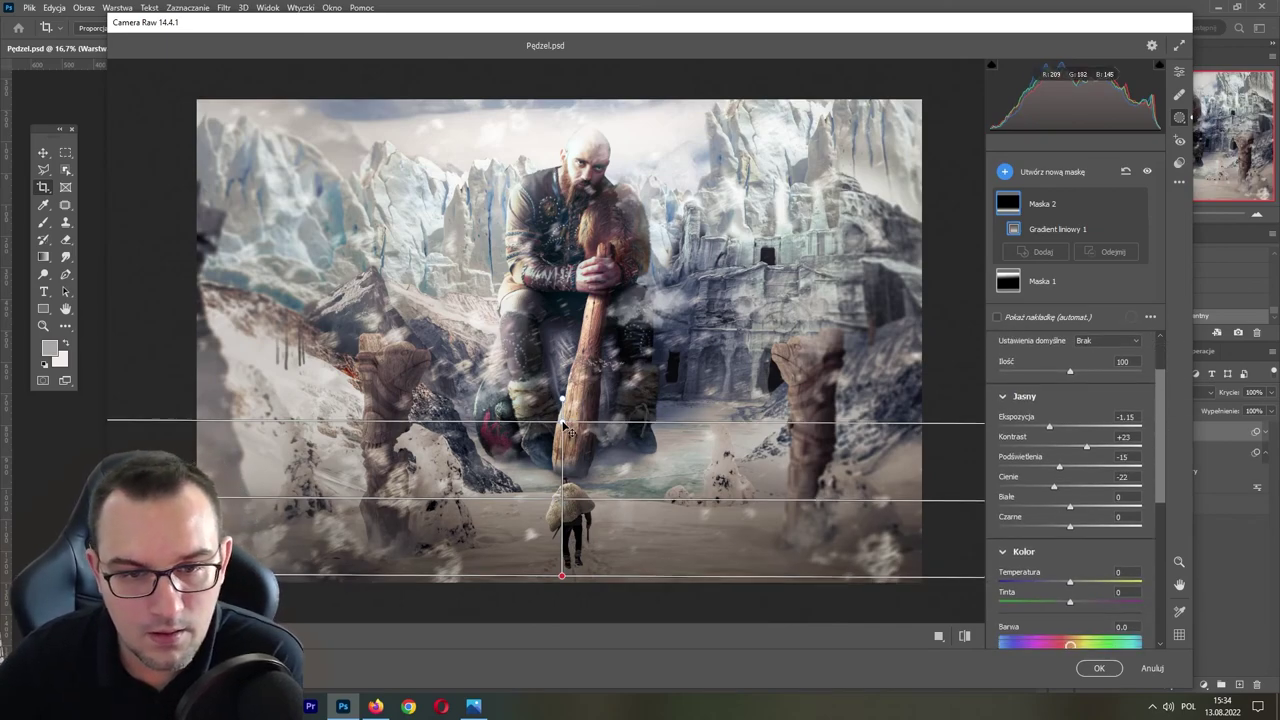
{"action": "mouse_move", "coordinate": [566, 424]}
{"action": "left_mouse_down"}
{"action": "mouse_move", "coordinate": [568, 500]}
{"action": "mouse_move", "coordinate": [606, 570]}
{"action": "left_mouse_up"}
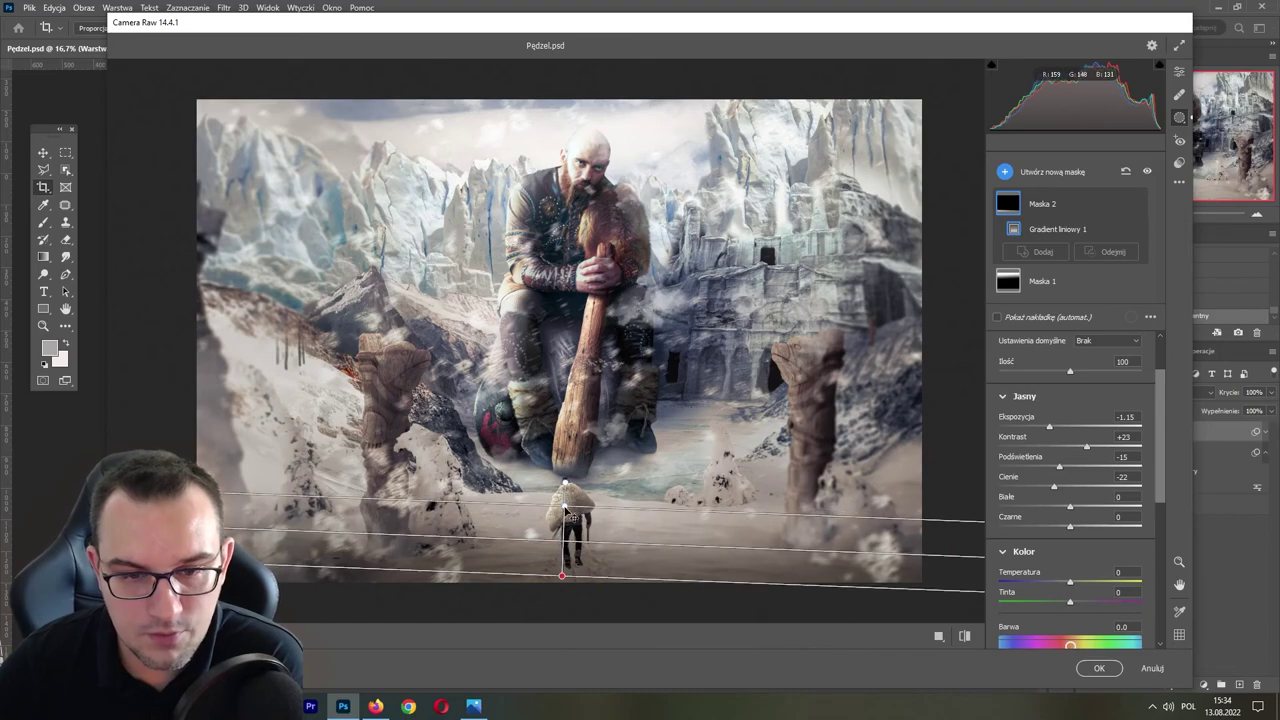
{"action": "left_click", "coordinate": [1098, 669]}
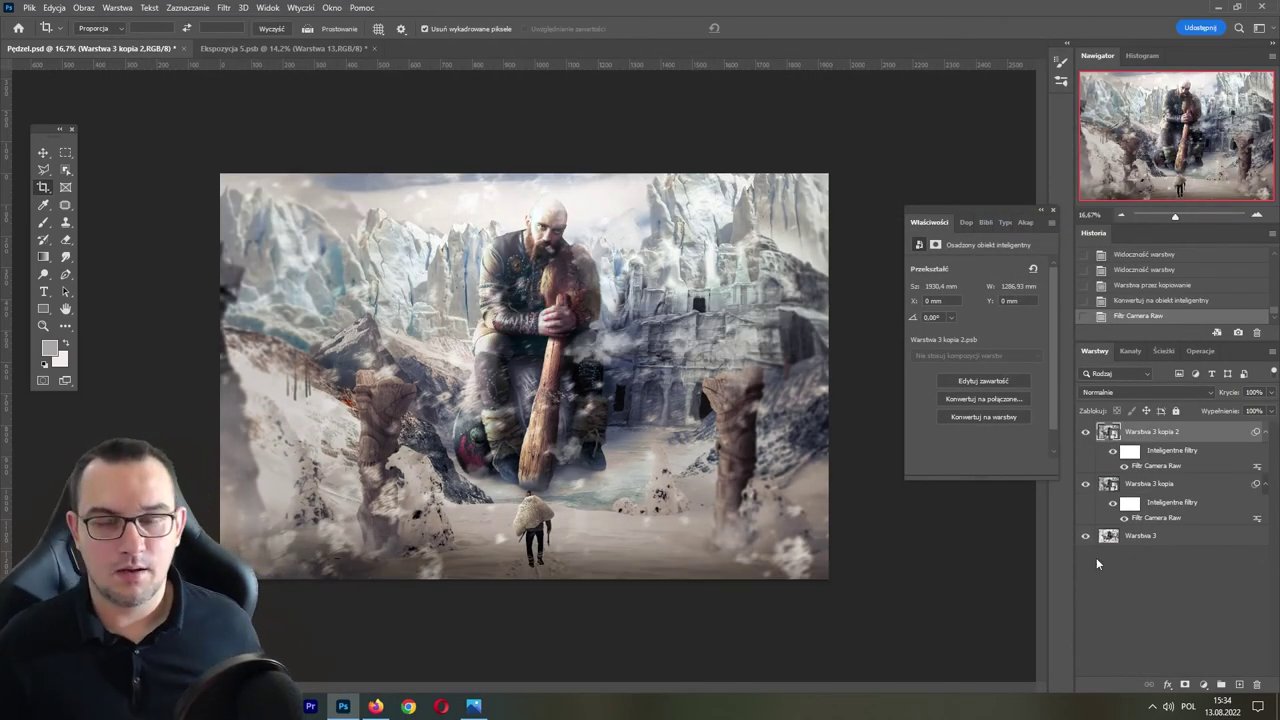
- Save, then on a new layer brush shadows along the ground beneath the walking figure
{"action": "key", "text": "ctrl+s"}
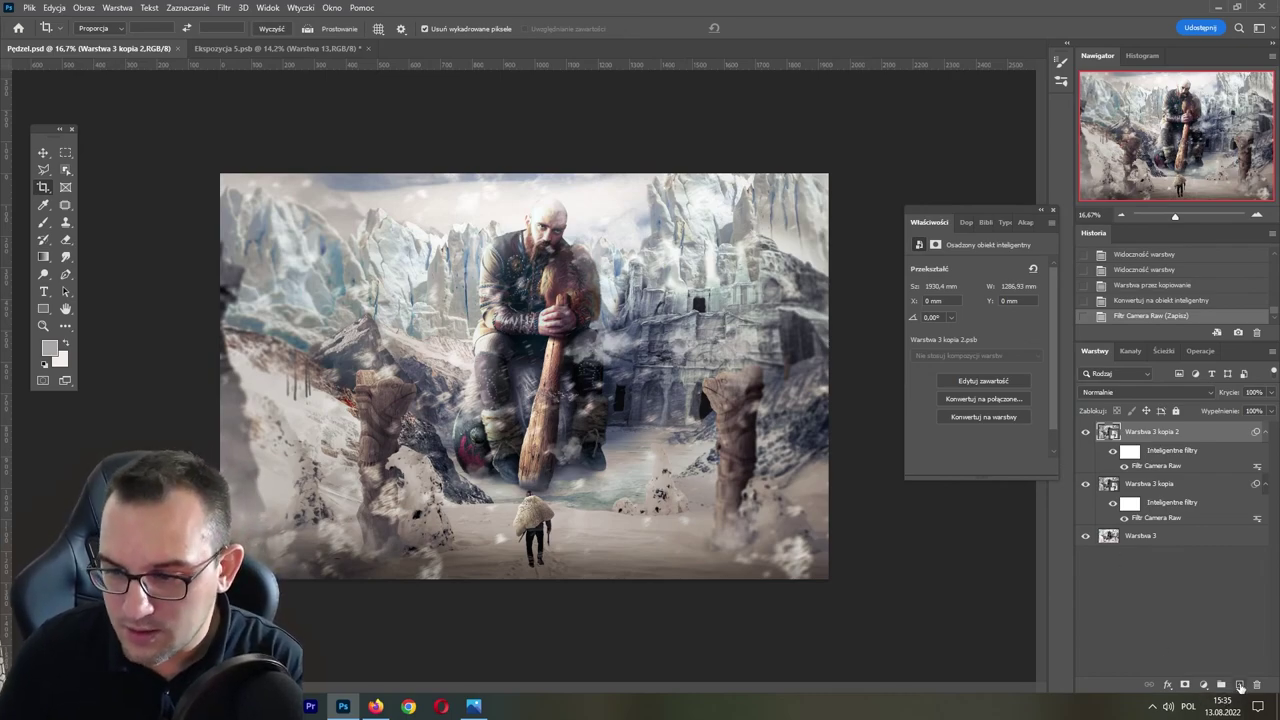
{"action": "left_click", "coordinate": [1240, 686]}
{"action": "key", "text": "b"}
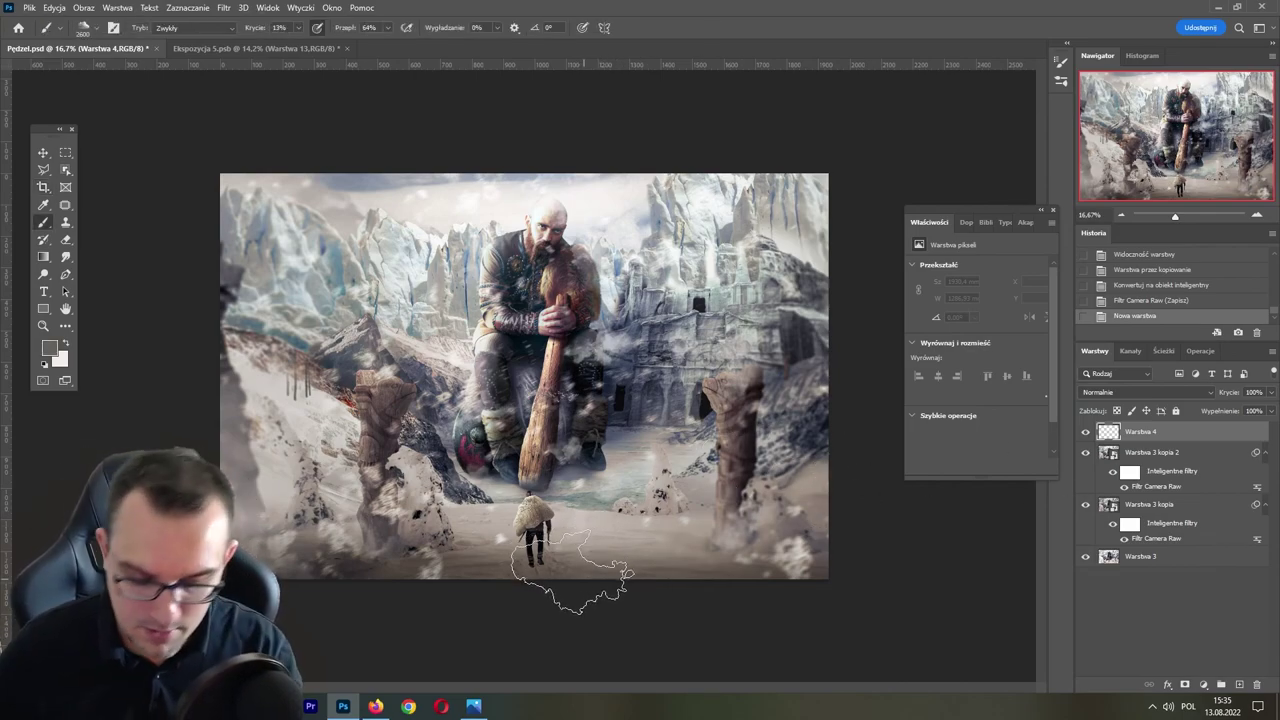
{"action": "key", "text": "bracketleft"}
{"action": "key", "text": "bracketleft"}
{"action": "key", "text": "bracketleft"}
{"action": "left_click", "coordinate": [533, 566]}
{"action": "left_click", "coordinate": [535, 570]}
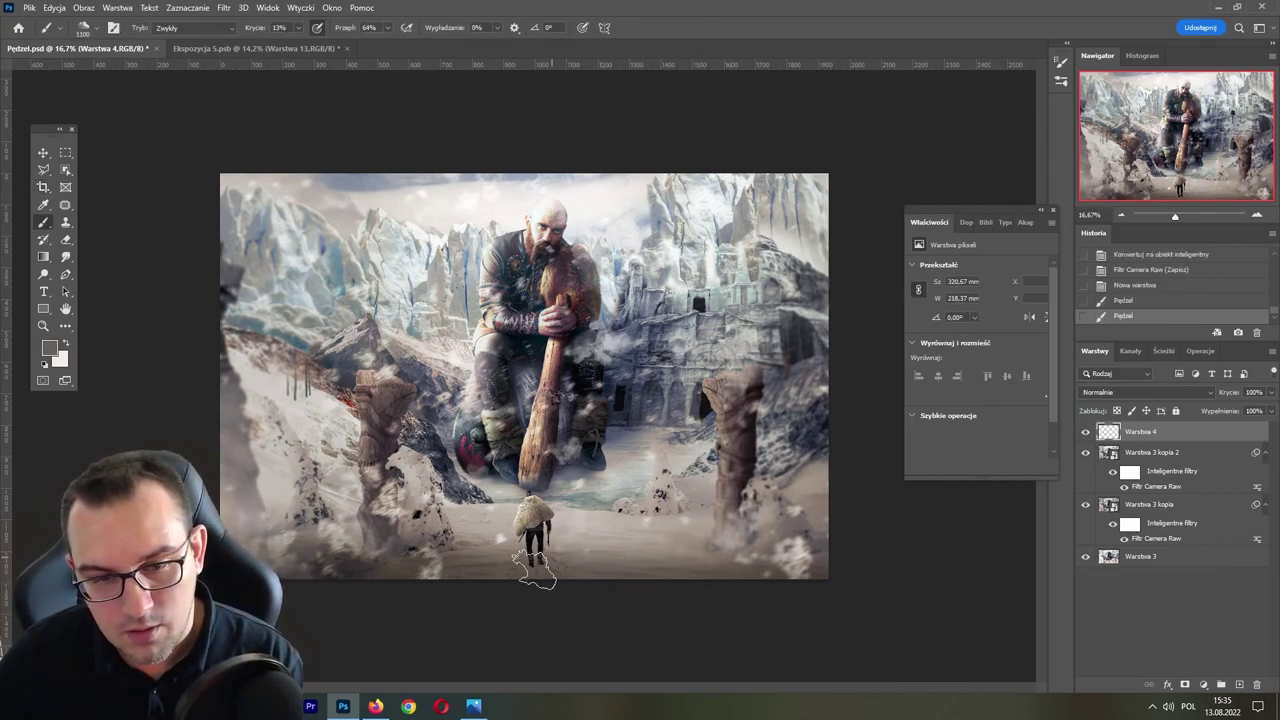
{"action": "left_click", "coordinate": [520, 566]}
{"action": "left_click", "coordinate": [508, 572]}
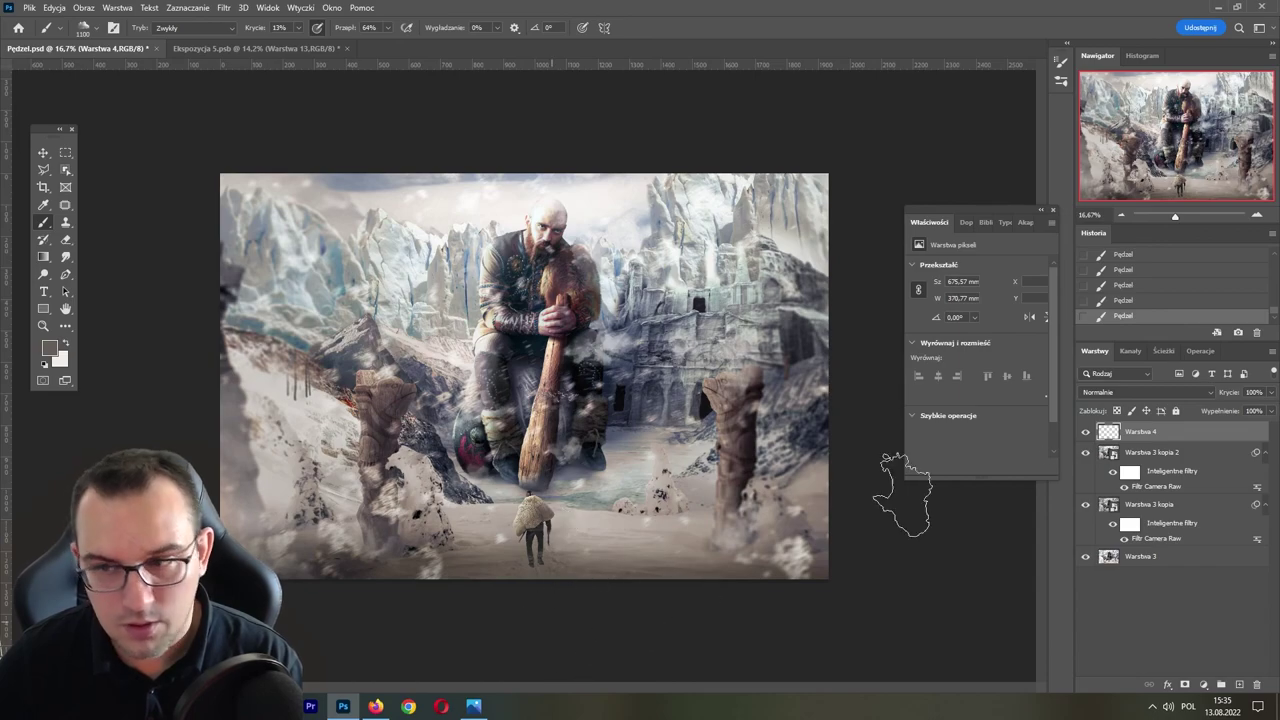
- Set the shadow layer to Pomnóż (Multiply) at 64% opacity and save
{"action": "left_click", "coordinate": [1175, 391]}
{"action": "left_click", "coordinate": [1133, 412]}
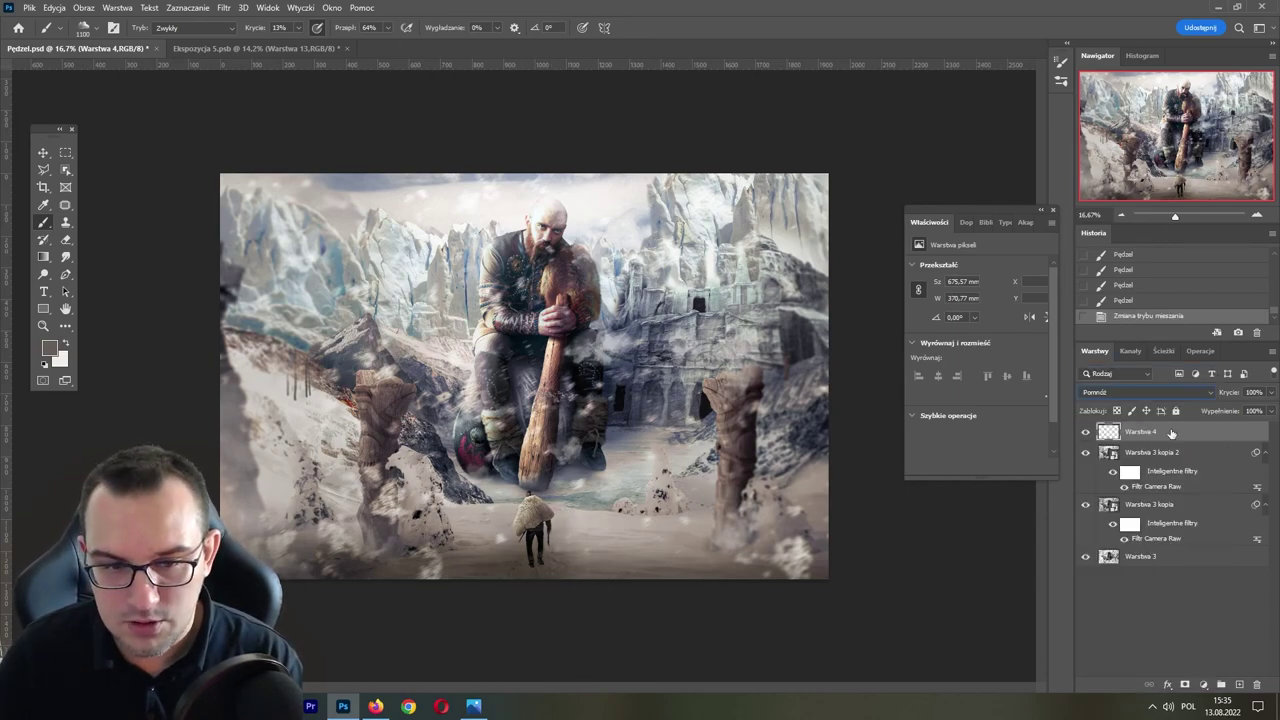
{"action": "left_click_drag", "start_coordinate": [1215, 395], "coordinate": [1211, 395]}
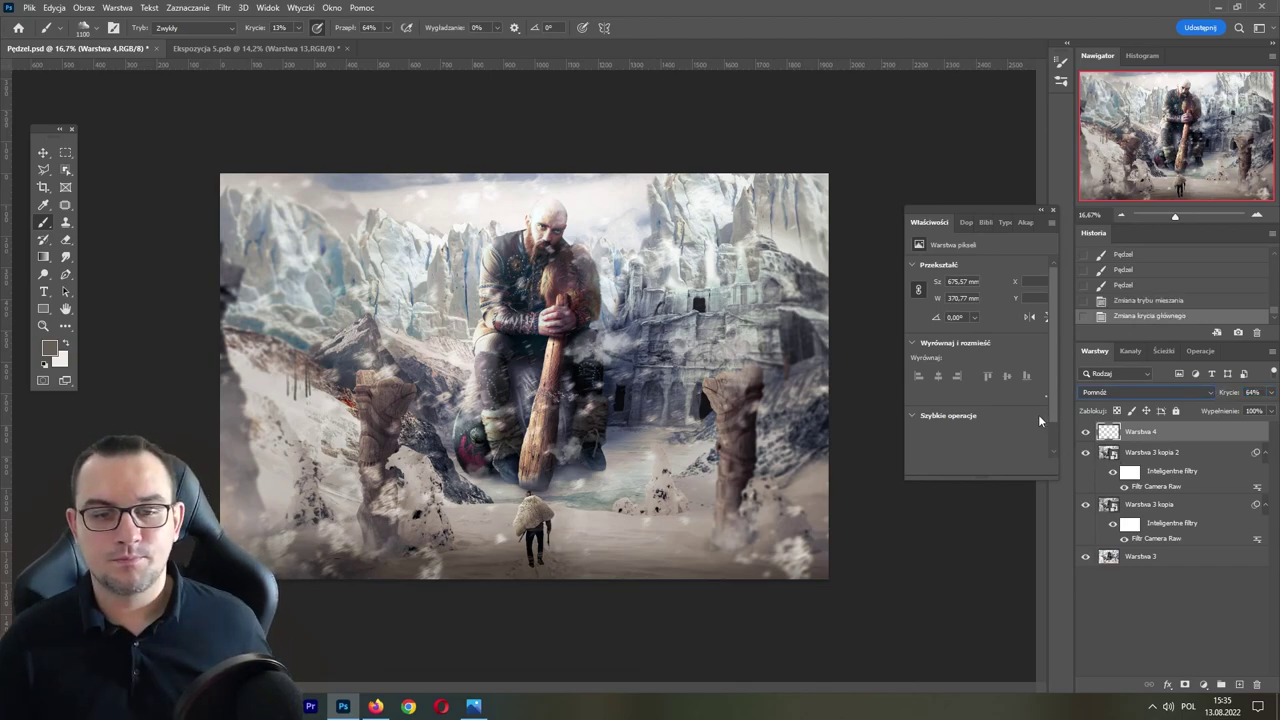
{"action": "key", "text": "ctrl+s"}
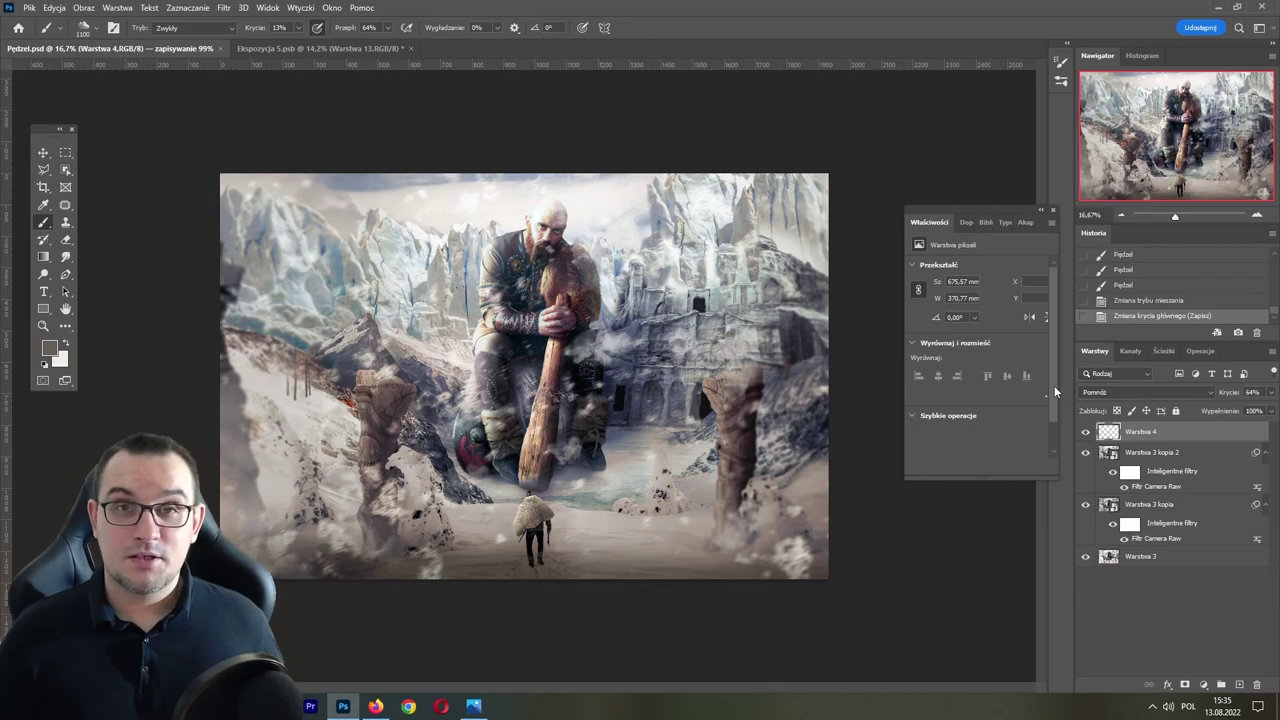